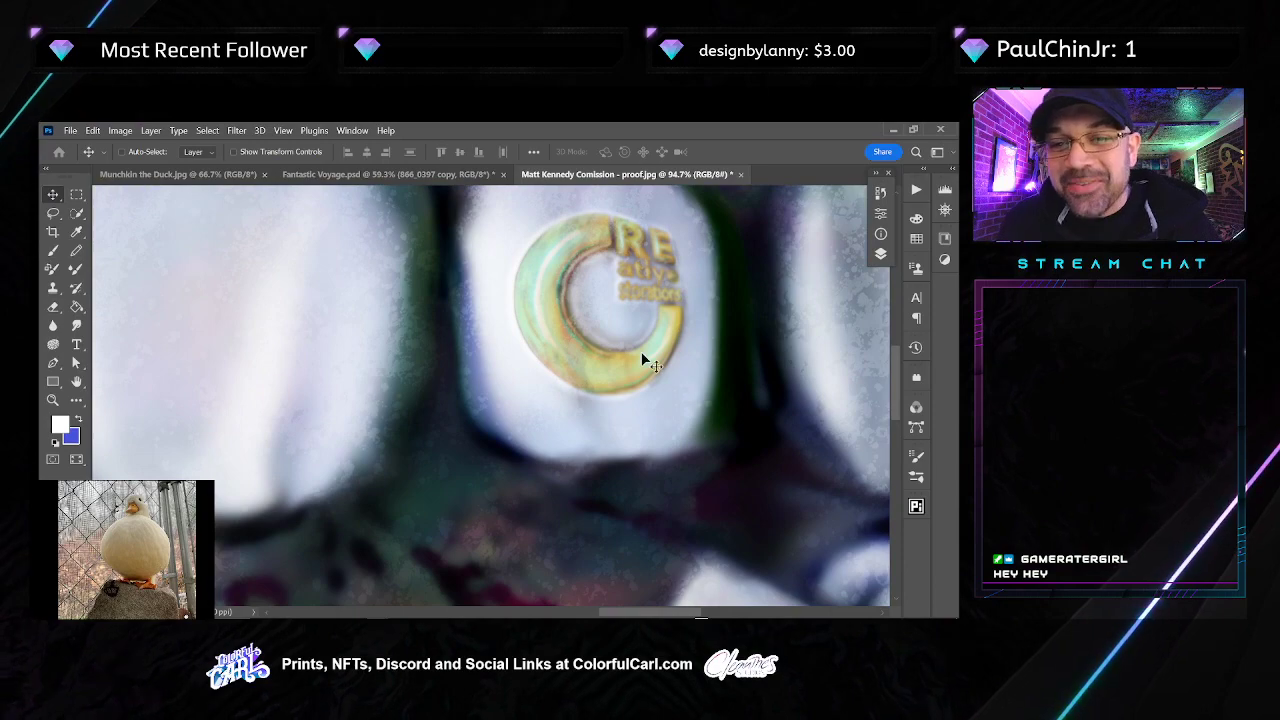
Review the gold logo on the tooth, the full teeth artwork and Fantastic Voyage.psd, and switch to Munchkin the Duck.jpg
{"action": "scroll", "coordinate": [640, 350], "scroll_direction": "down", "scroll_amount": 5}
{"action": "scroll", "coordinate": [614, 330], "scroll_direction": "up", "scroll_amount": 3}
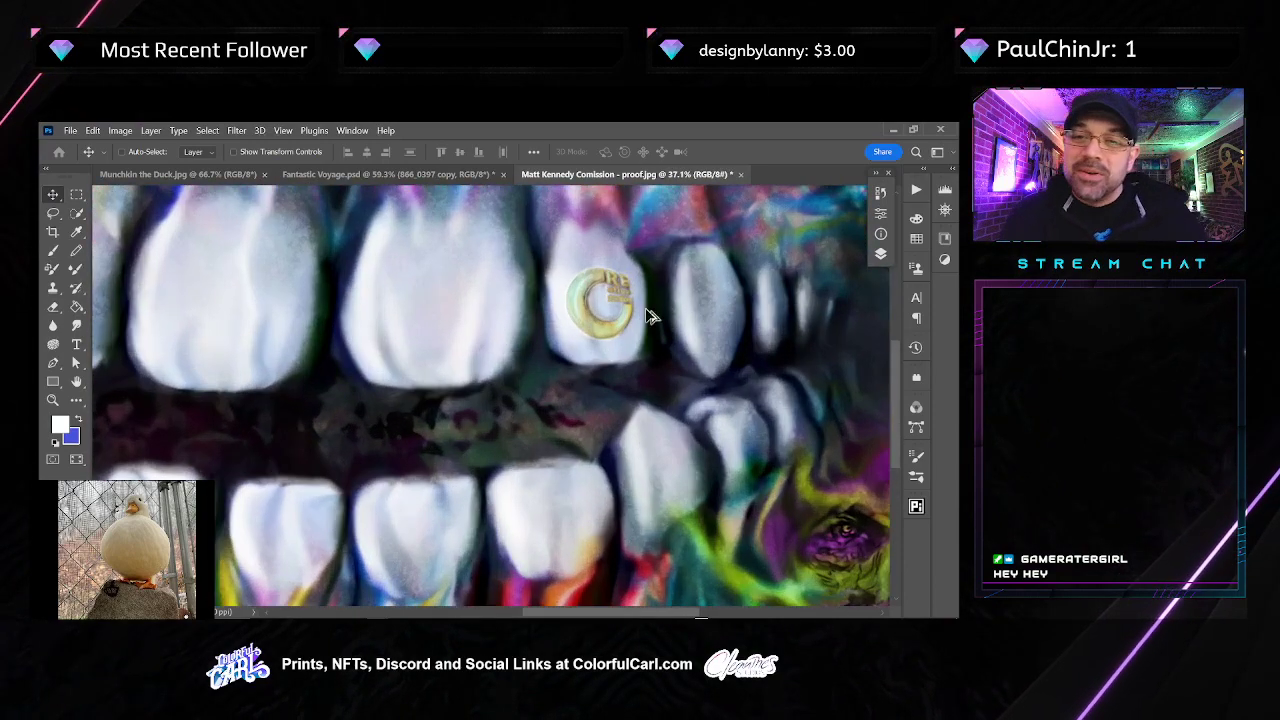
{"action": "scroll", "coordinate": [630, 330], "scroll_direction": "down", "scroll_amount": 4}
{"action": "scroll", "coordinate": [535, 370], "scroll_direction": "up", "scroll_amount": 2}
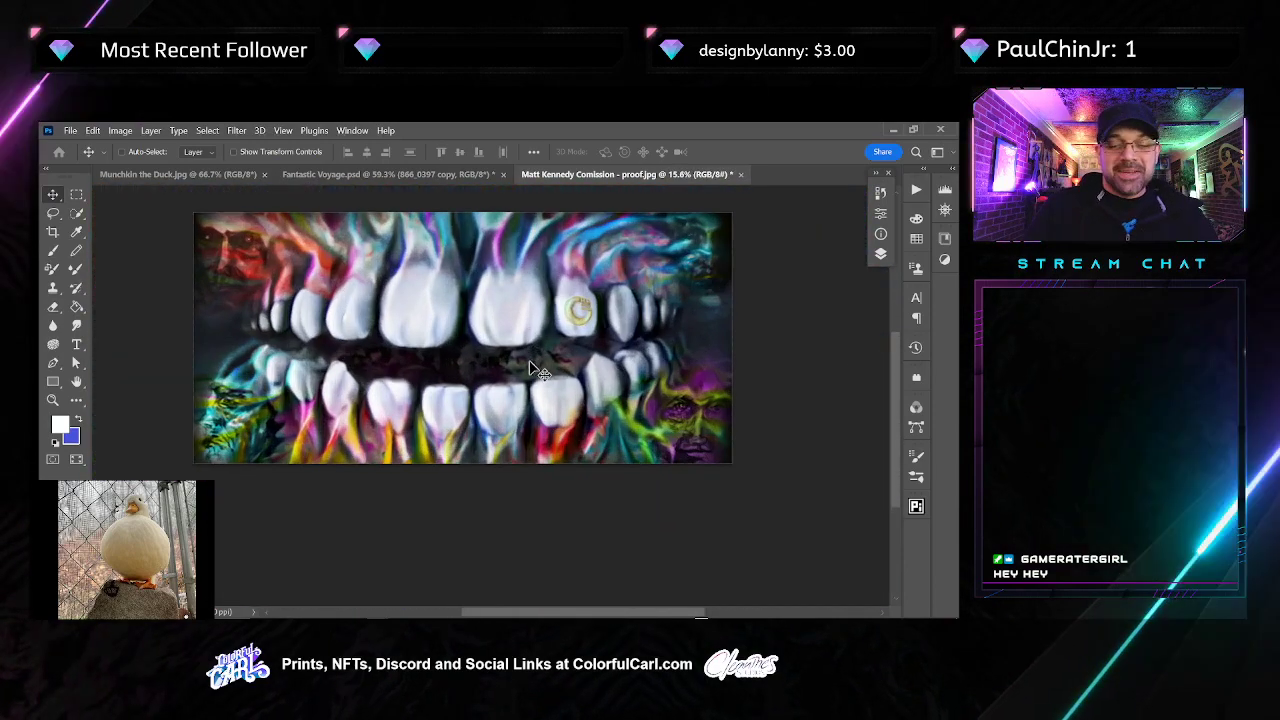
{"action": "scroll", "coordinate": [530, 363], "scroll_direction": "up", "scroll_amount": 2}
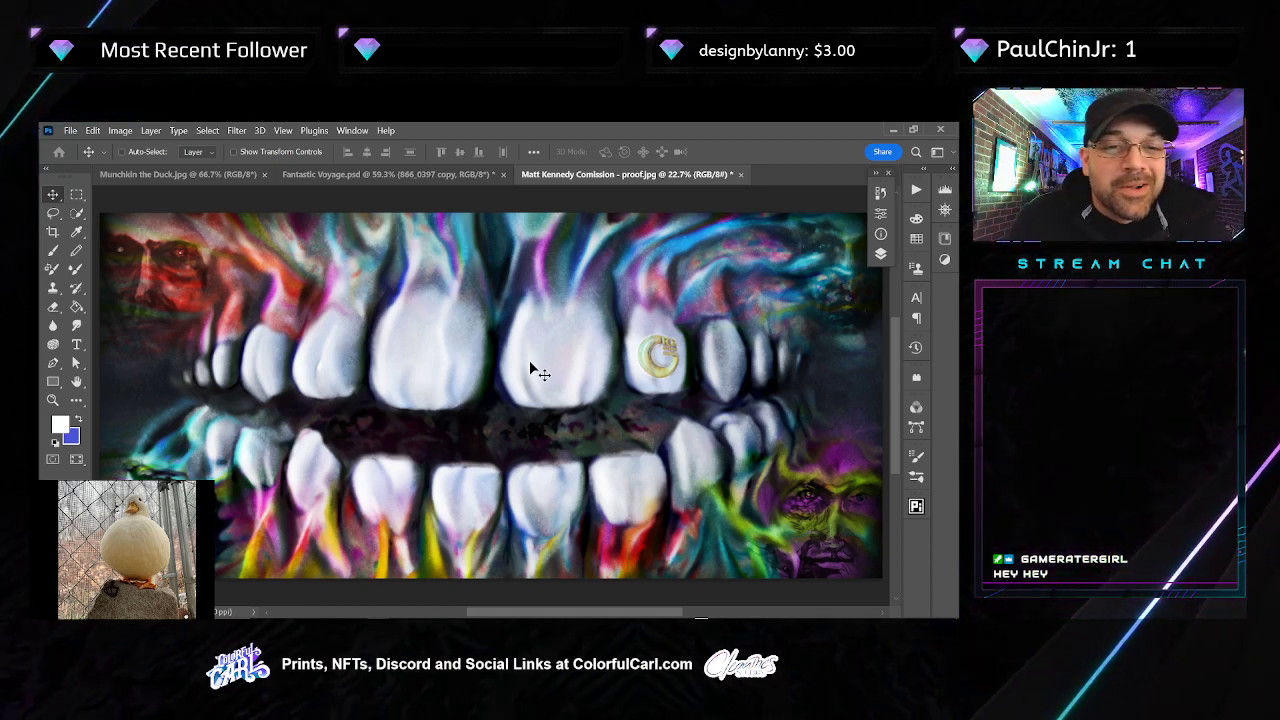
{"action": "left_click", "coordinate": [386, 176]}
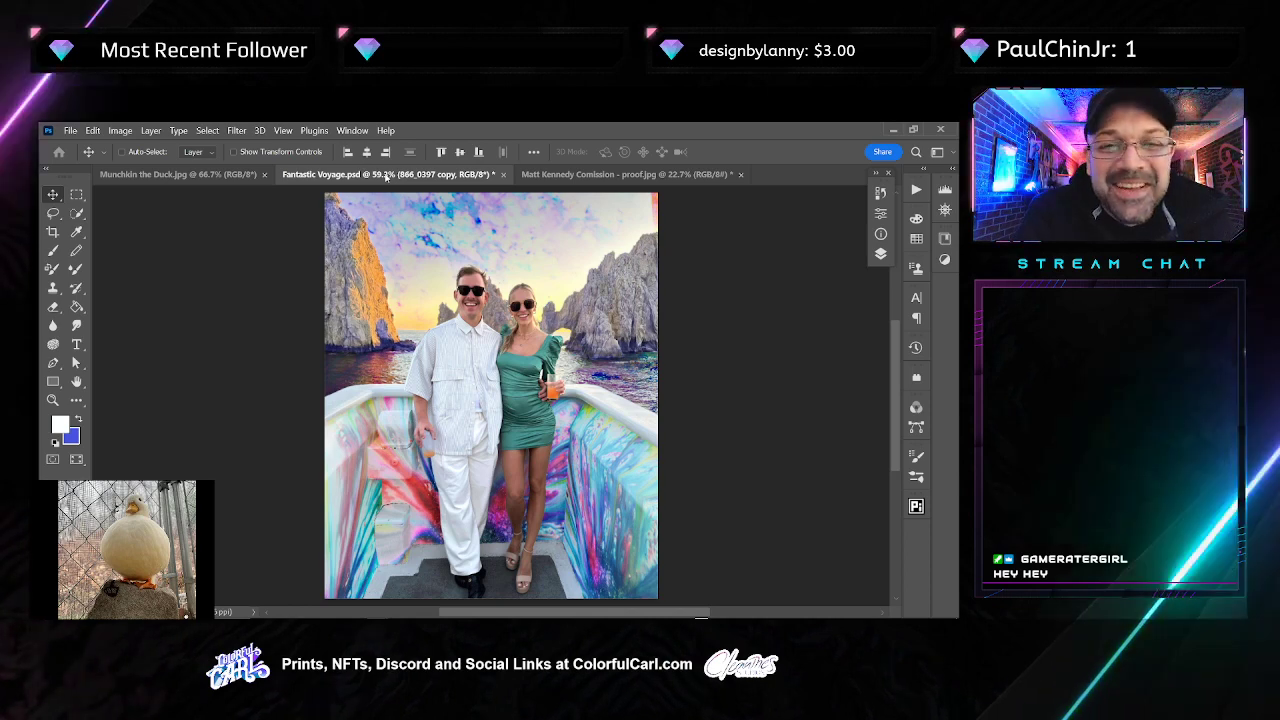
{"action": "left_click", "coordinate": [189, 178]}
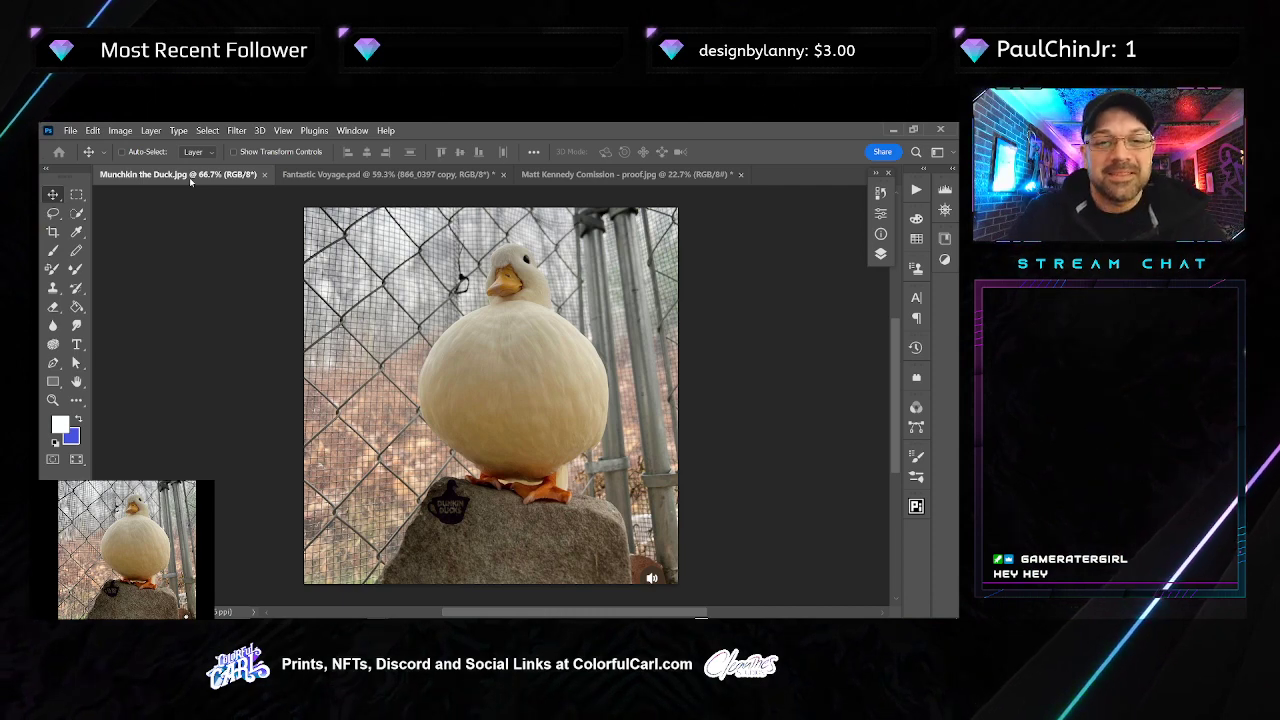
Show the layers of the duck photo
{"action": "left_click", "coordinate": [879, 253]}
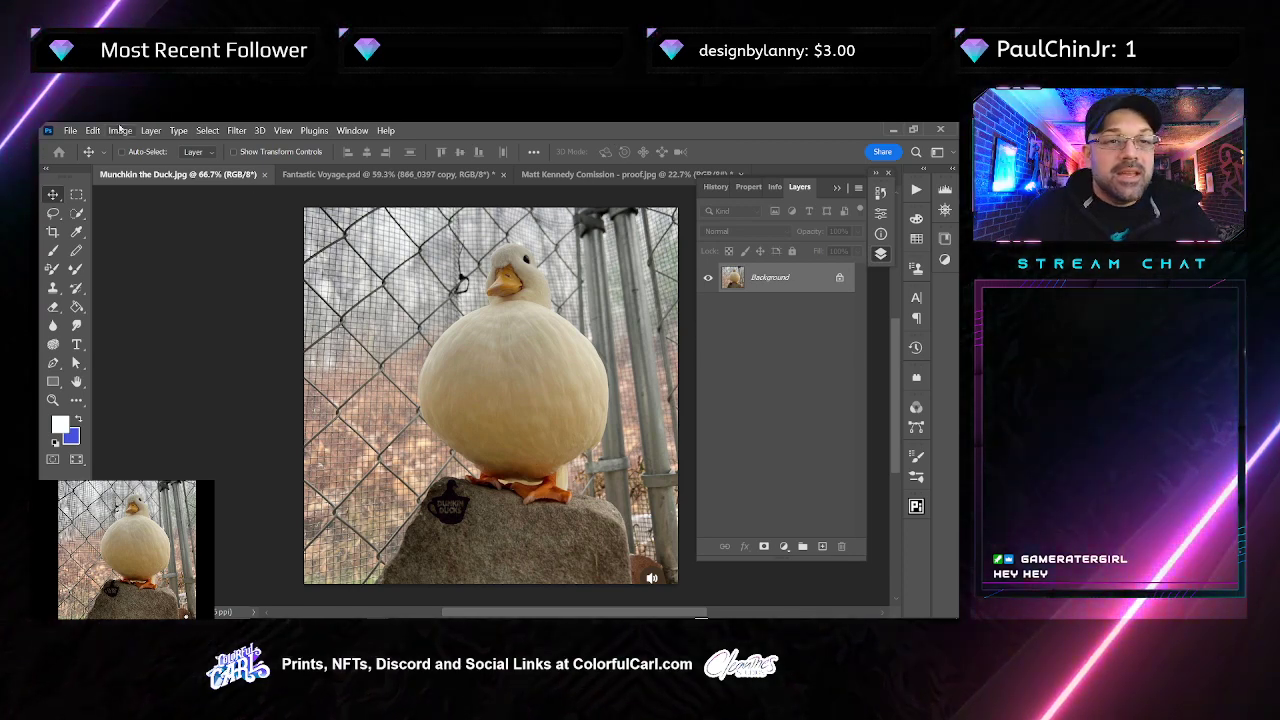
{"action": "left_click", "coordinate": [309, 131]}
{"action": "left_click", "coordinate": [200, 232]}
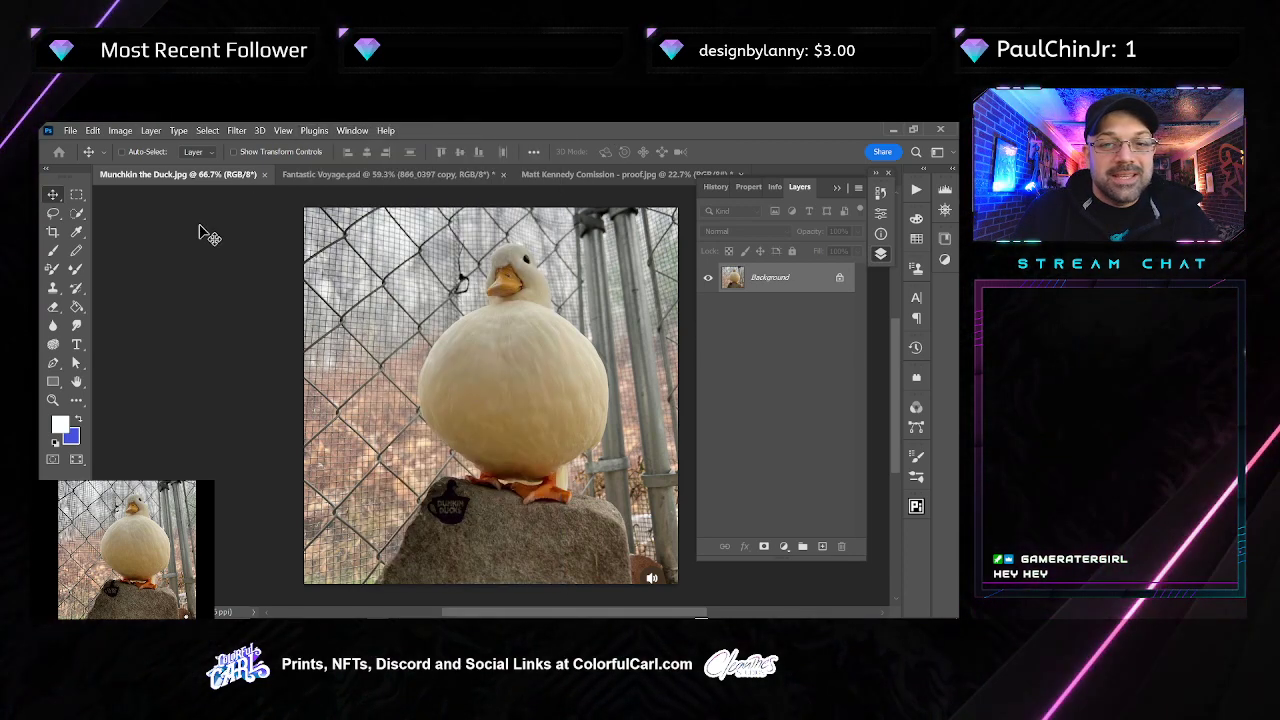
Remove the white speaker icon and its dark circle beside the rock with the Content-Aware Spot Healing Brush
{"action": "left_click_drag", "start_coordinate": [547, 286], "coordinate": [506, 286]}
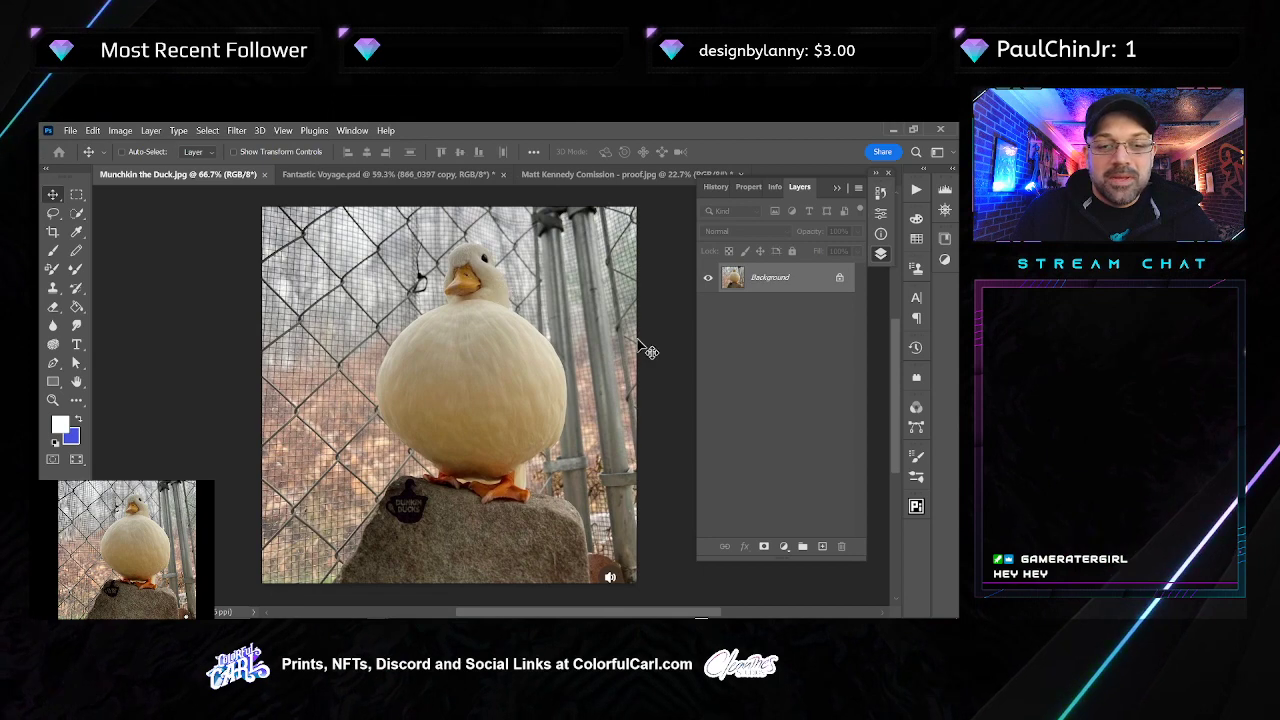
{"action": "left_click_drag", "start_coordinate": [605, 543], "coordinate": [576, 485]}
{"action": "scroll", "coordinate": [576, 485], "scroll_direction": "up", "scroll_amount": 5}
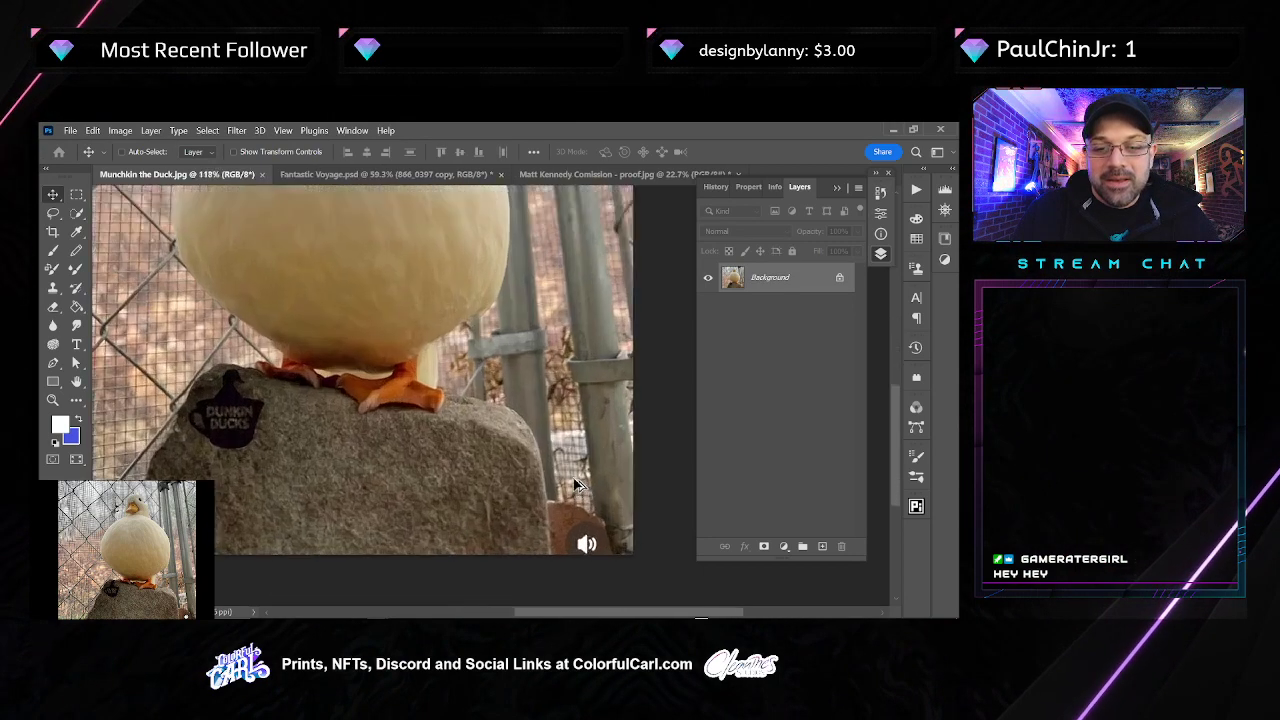
{"action": "scroll", "coordinate": [576, 484], "scroll_direction": "up", "scroll_amount": 4}
{"action": "key", "text": "j"}
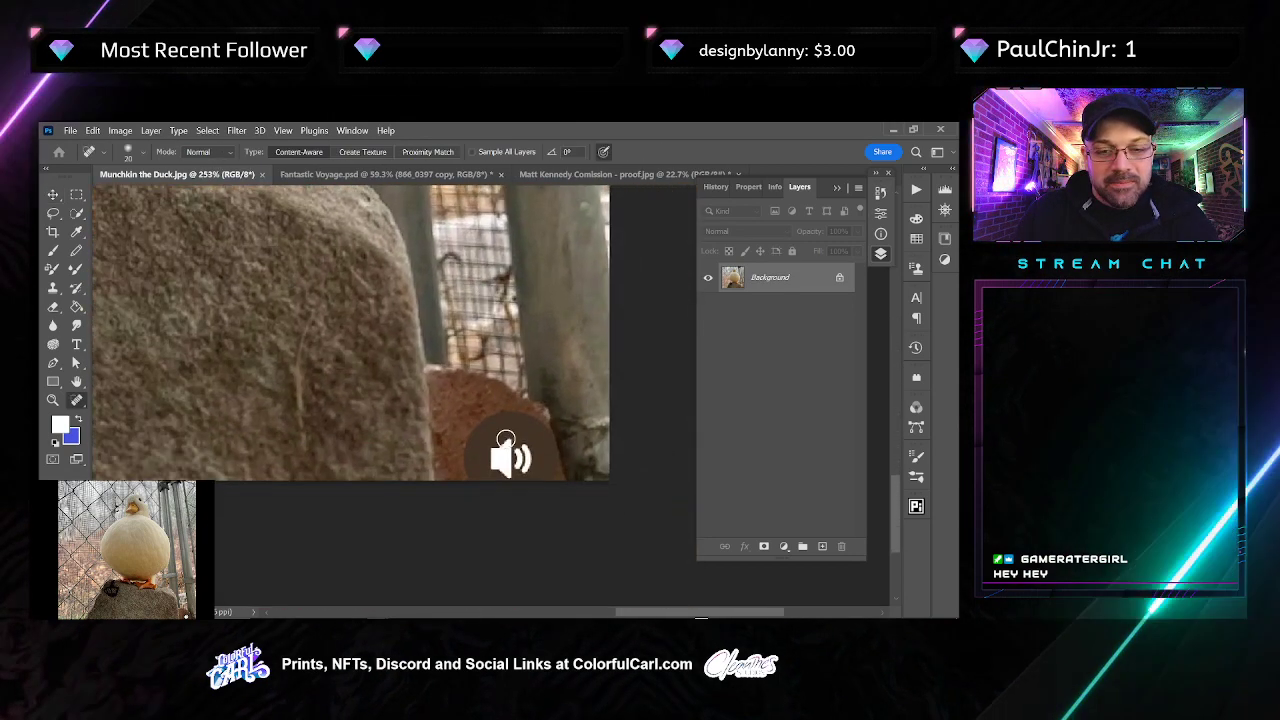
{"action": "mouse_move", "coordinate": [506, 439]}
{"action": "left_mouse_down"}
{"action": "mouse_move", "coordinate": [469, 456]}
{"action": "mouse_move", "coordinate": [464, 475]}
{"action": "mouse_move", "coordinate": [476, 435]}
{"action": "mouse_move", "coordinate": [537, 441]}
{"action": "mouse_move", "coordinate": [521, 423]}
{"action": "mouse_move", "coordinate": [533, 482]}
{"action": "mouse_move", "coordinate": [465, 449]}
{"action": "mouse_move", "coordinate": [527, 463]}
{"action": "mouse_move", "coordinate": [491, 438]}
{"action": "mouse_move", "coordinate": [456, 437]}
{"action": "mouse_move", "coordinate": [462, 462]}
{"action": "mouse_move", "coordinate": [504, 452]}
{"action": "left_mouse_up"}
{"action": "mouse_move", "coordinate": [497, 425]}
{"action": "left_mouse_down"}
{"action": "mouse_move", "coordinate": [454, 426]}
{"action": "mouse_move", "coordinate": [451, 482]}
{"action": "mouse_move", "coordinate": [436, 381]}
{"action": "mouse_move", "coordinate": [508, 402]}
{"action": "mouse_move", "coordinate": [462, 386]}
{"action": "mouse_move", "coordinate": [445, 399]}
{"action": "mouse_move", "coordinate": [479, 396]}
{"action": "mouse_move", "coordinate": [448, 473]}
{"action": "mouse_move", "coordinate": [440, 388]}
{"action": "mouse_move", "coordinate": [500, 391]}
{"action": "mouse_move", "coordinate": [448, 468]}
{"action": "mouse_move", "coordinate": [454, 486]}
{"action": "mouse_move", "coordinate": [432, 380]}
{"action": "left_mouse_up"}
{"action": "left_click_drag", "start_coordinate": [432, 380], "coordinate": [482, 388]}
{"action": "left_click_drag", "start_coordinate": [472, 382], "coordinate": [491, 389]}
{"action": "scroll", "coordinate": [526, 446], "scroll_direction": "down", "scroll_amount": 6}
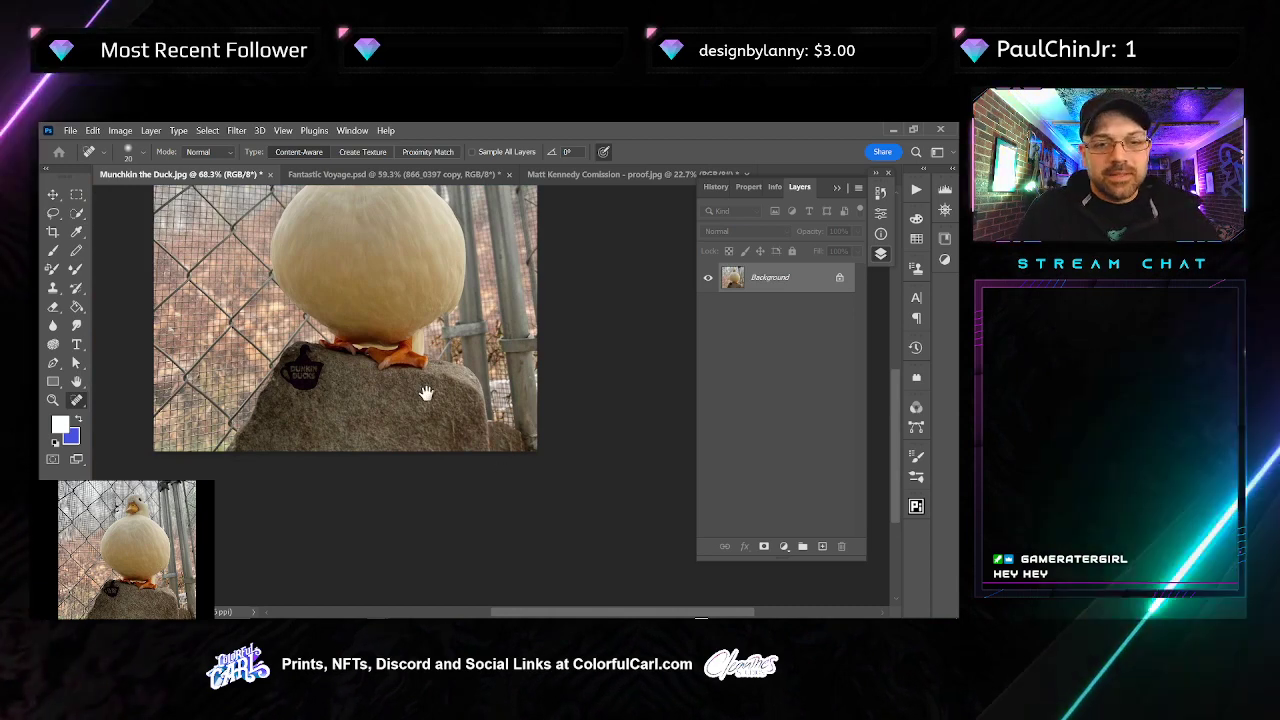
{"action": "mouse_move", "coordinate": [426, 386]}
{"action": "left_mouse_down"}
{"action": "mouse_move", "coordinate": [491, 546]}
{"action": "mouse_move", "coordinate": [494, 528]}
{"action": "left_mouse_up"}
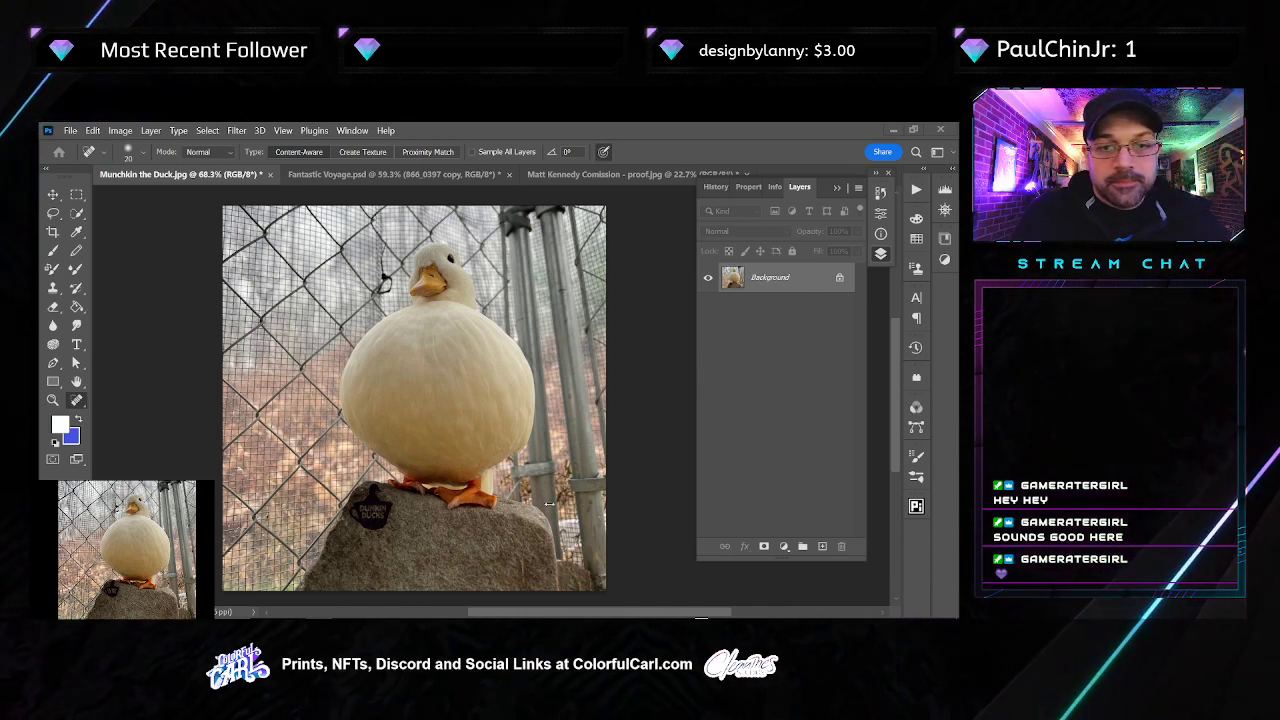
Duplicate the Background layer and select the duck on the copy with Select Subject
{"action": "left_click_drag", "start_coordinate": [767, 286], "coordinate": [822, 546]}
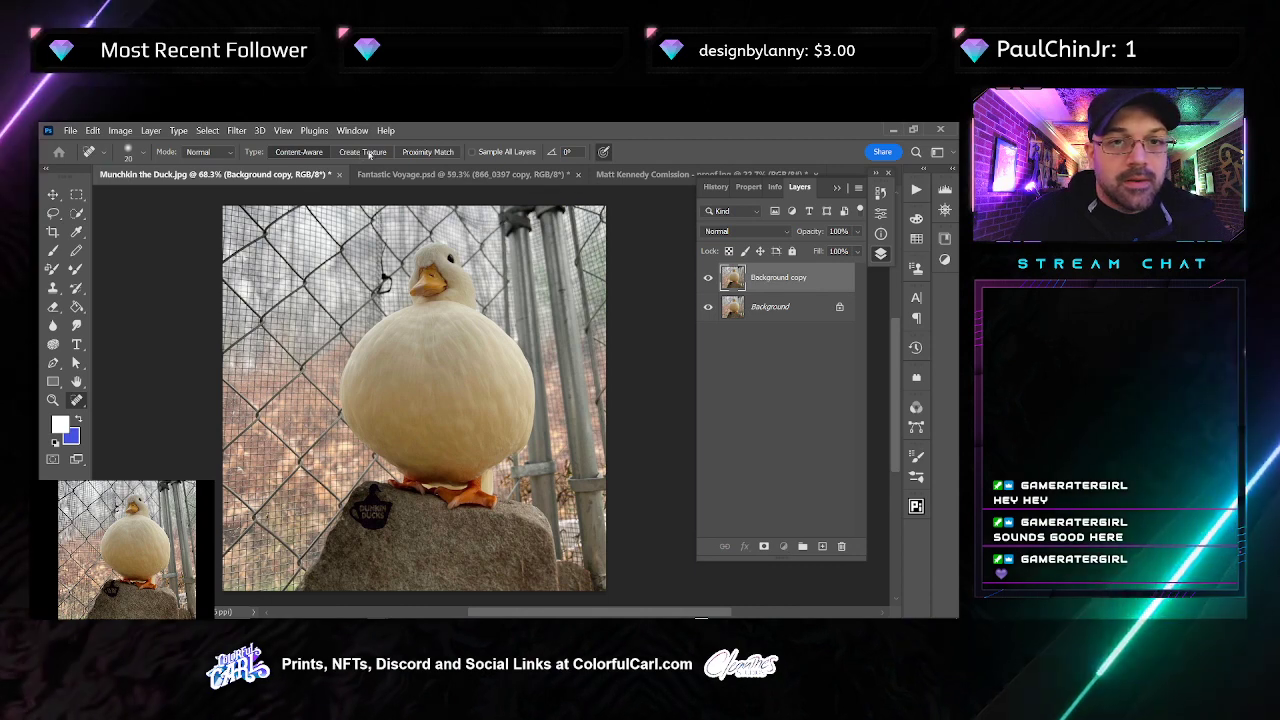
{"action": "left_click", "coordinate": [207, 130]}
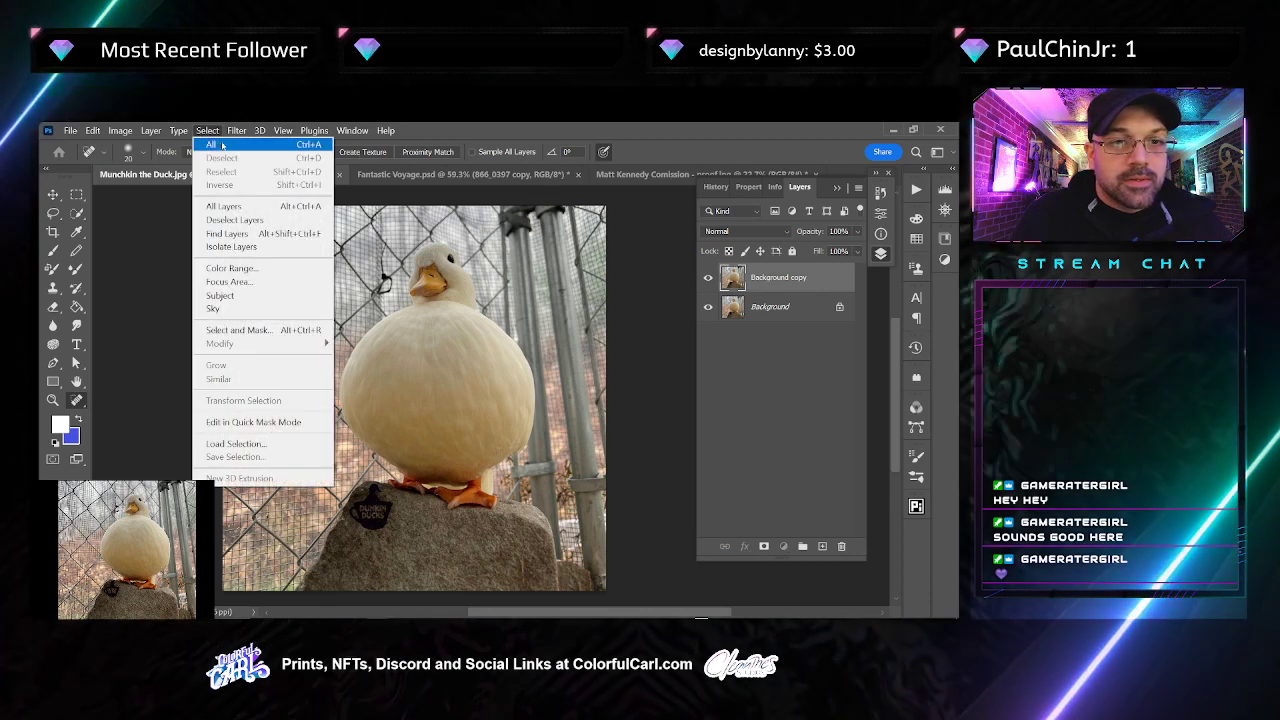
{"action": "left_click", "coordinate": [237, 296]}
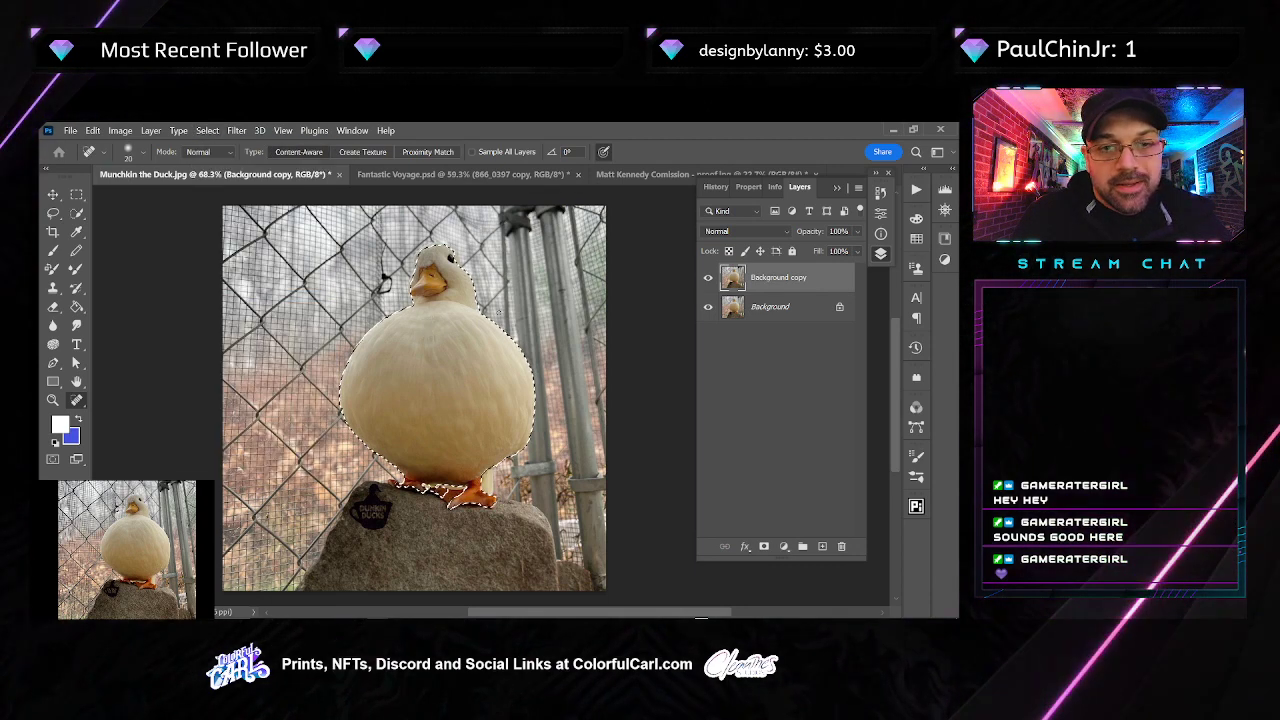
Extend the selection around the duck's head in Quick Mask using a white brush at 100% opacity, and deselect everything
{"action": "scroll", "coordinate": [449, 263], "scroll_direction": "up", "scroll_amount": 5}
{"action": "scroll", "coordinate": [449, 263], "scroll_direction": "up", "scroll_amount": 2}
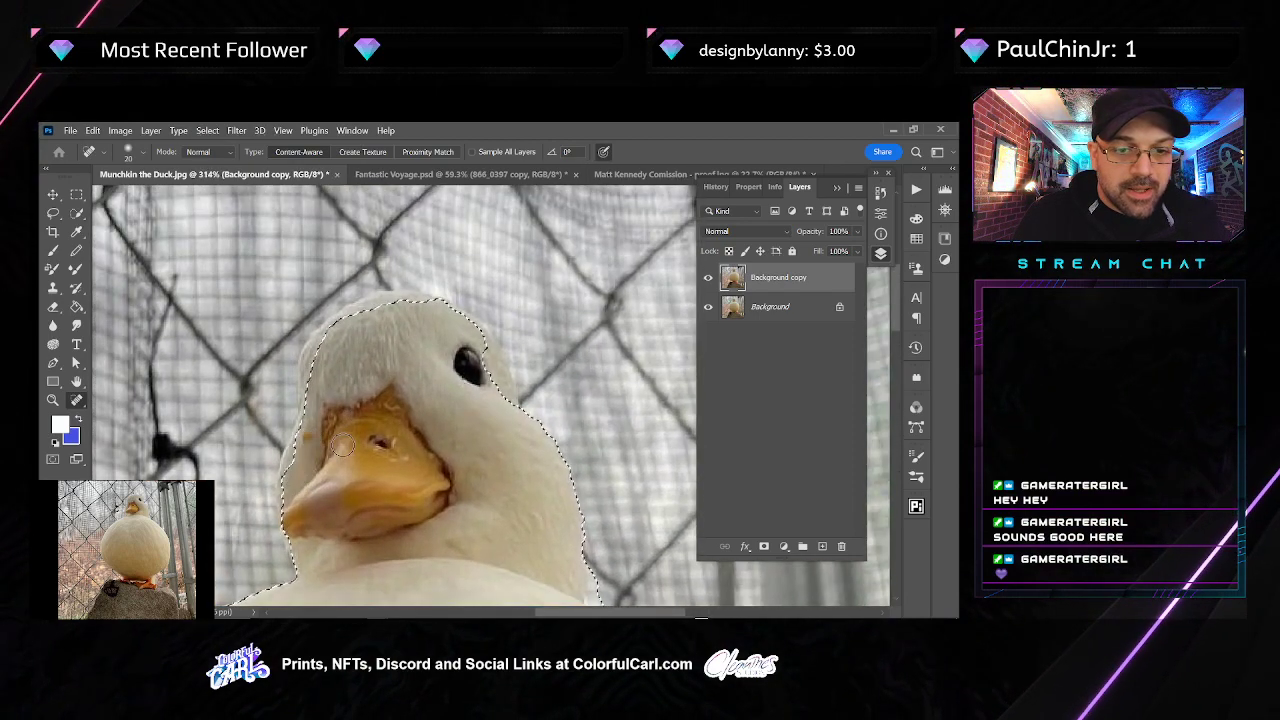
{"action": "key", "text": "q"}
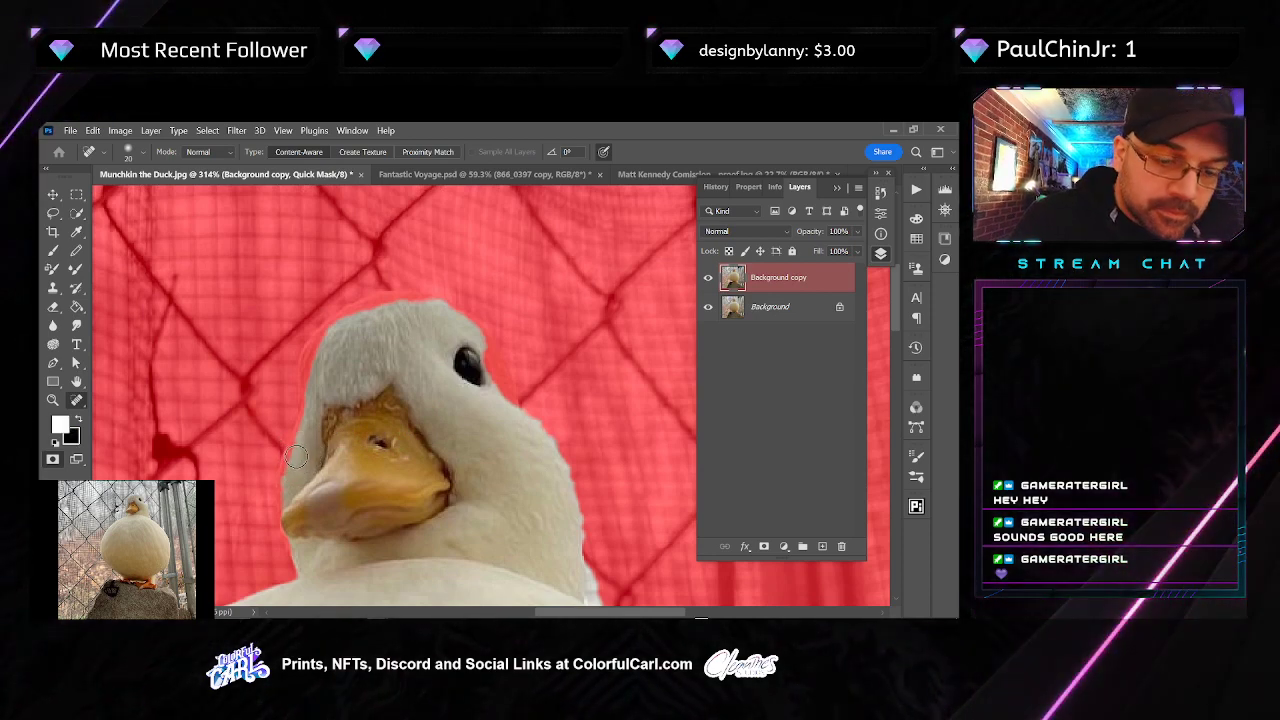
{"action": "key", "text": "x"}
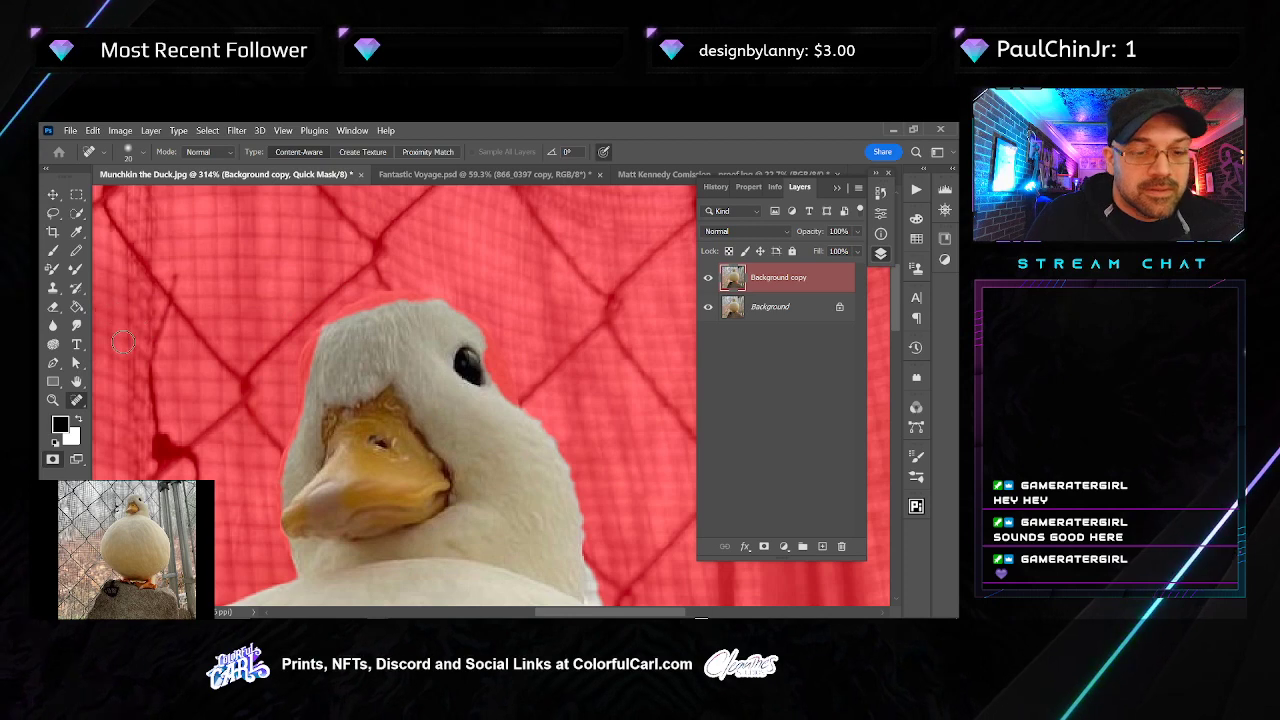
{"action": "key", "text": "b"}
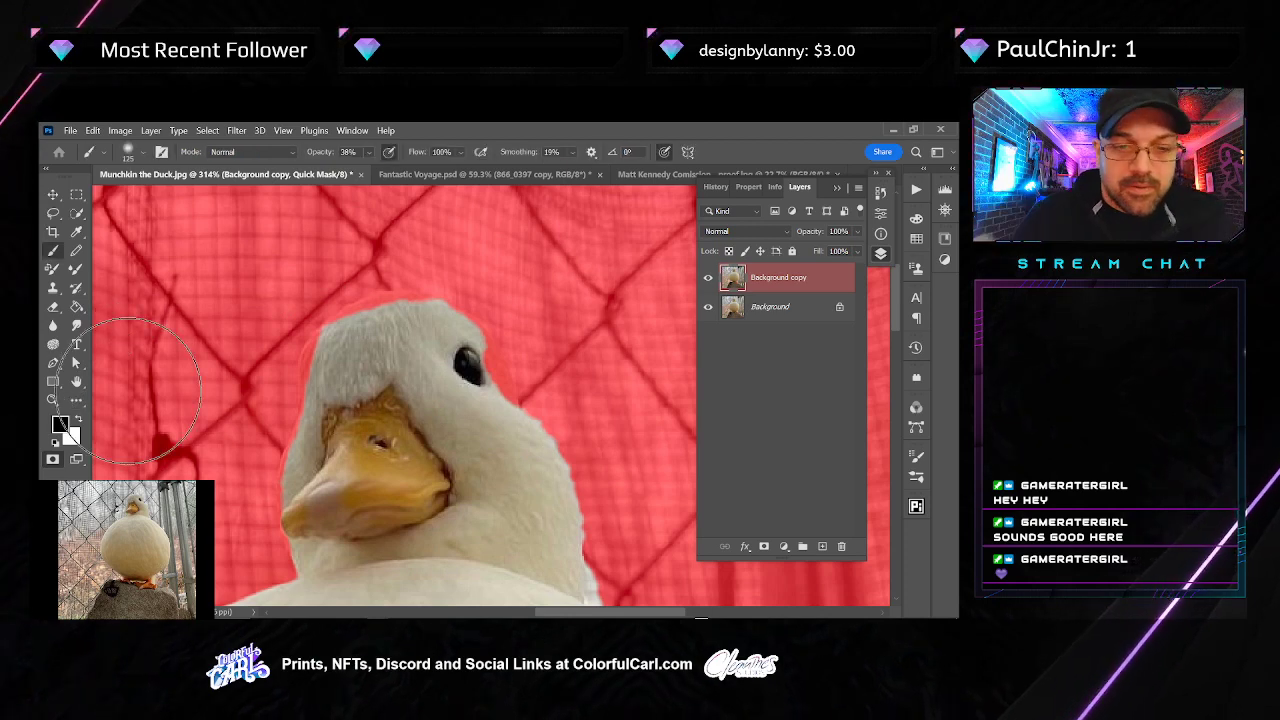
{"action": "key", "text": "q"}
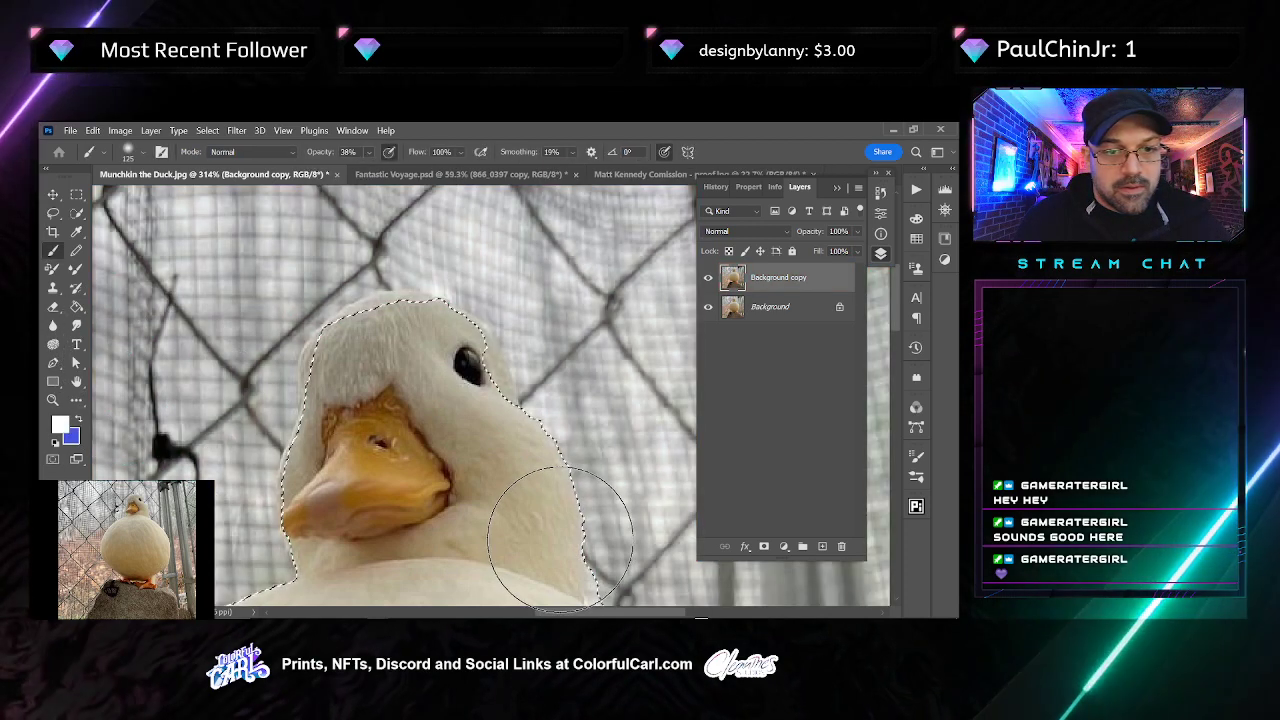
{"action": "key", "text": "q"}
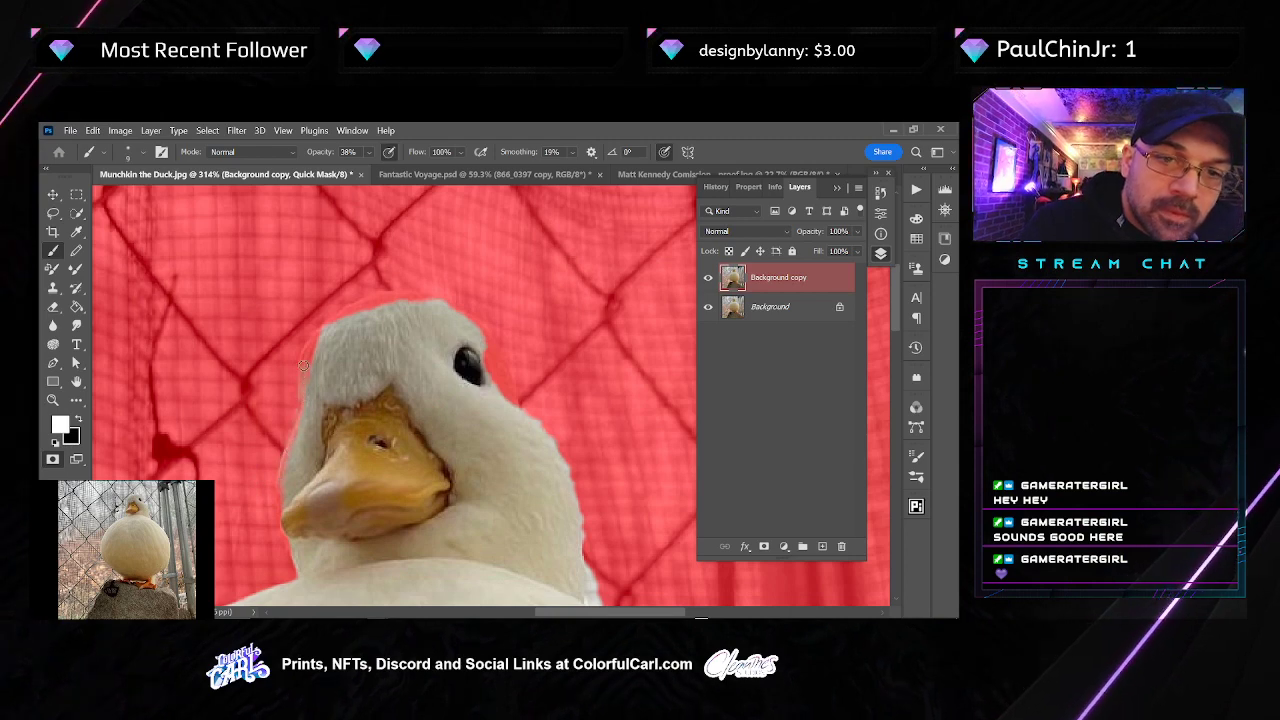
{"action": "key", "text": "0"}
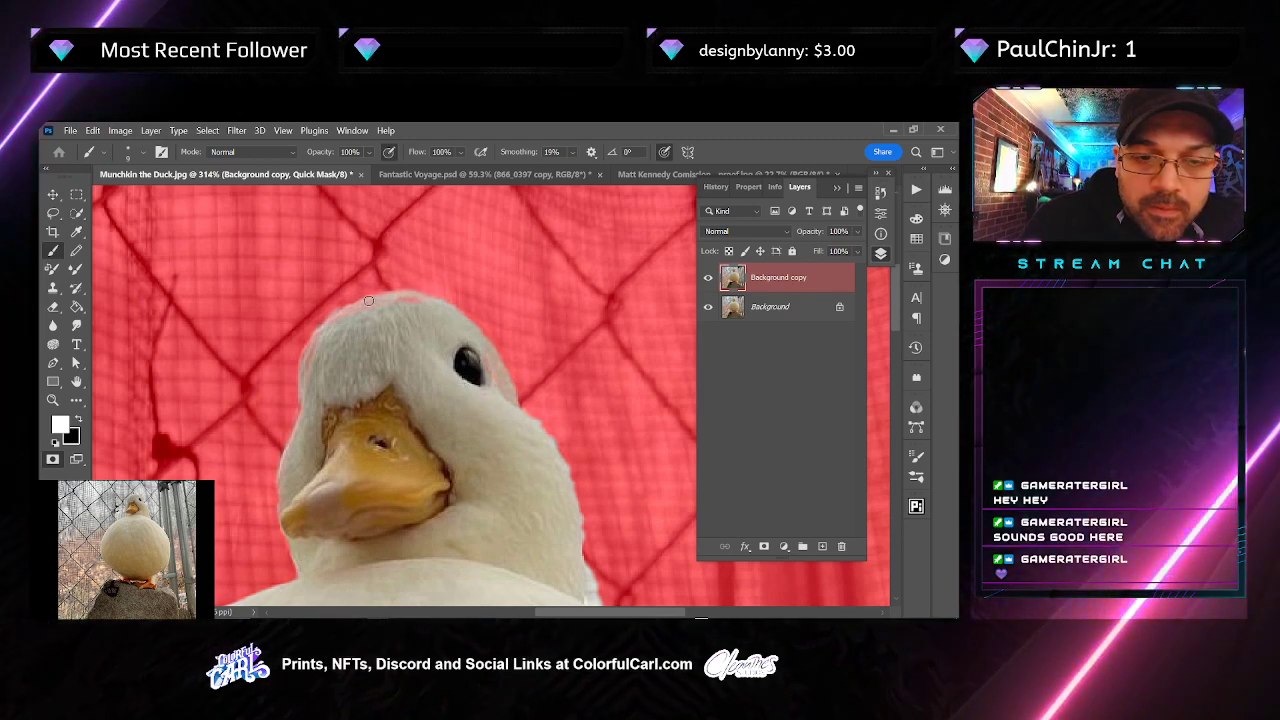
{"action": "key", "text": "q"}
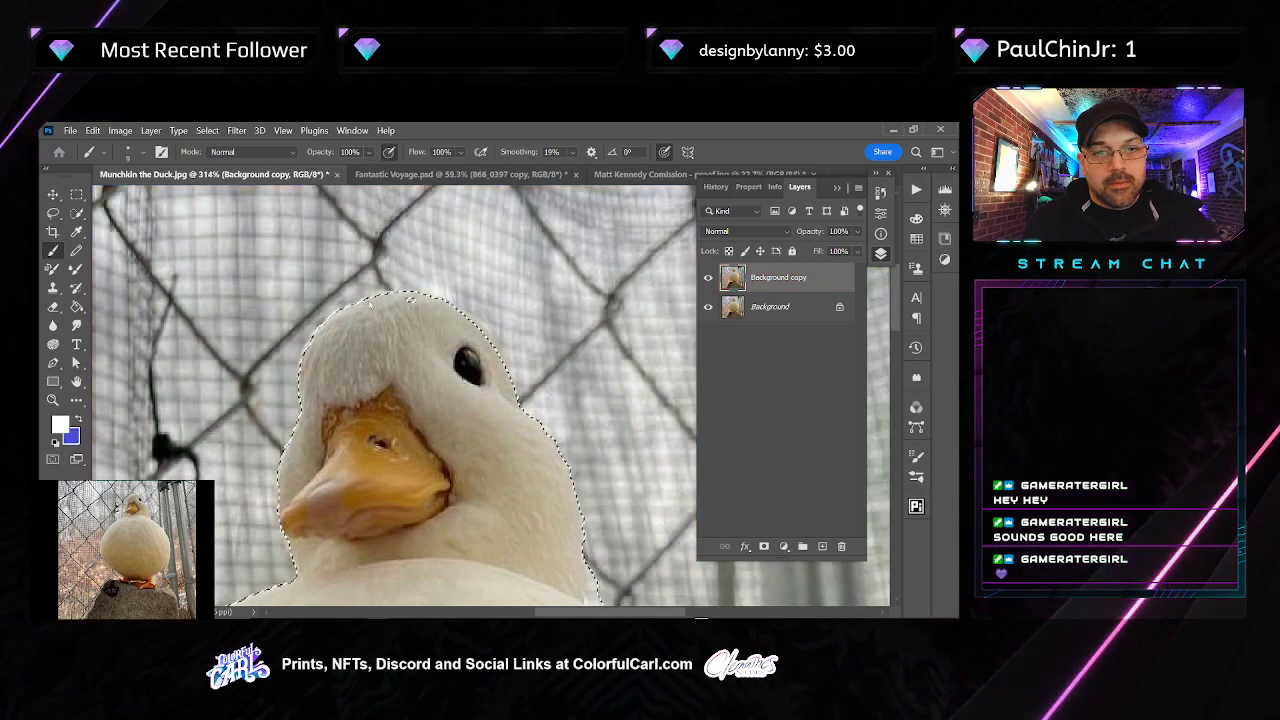
{"action": "key", "text": "ctrl+d"}
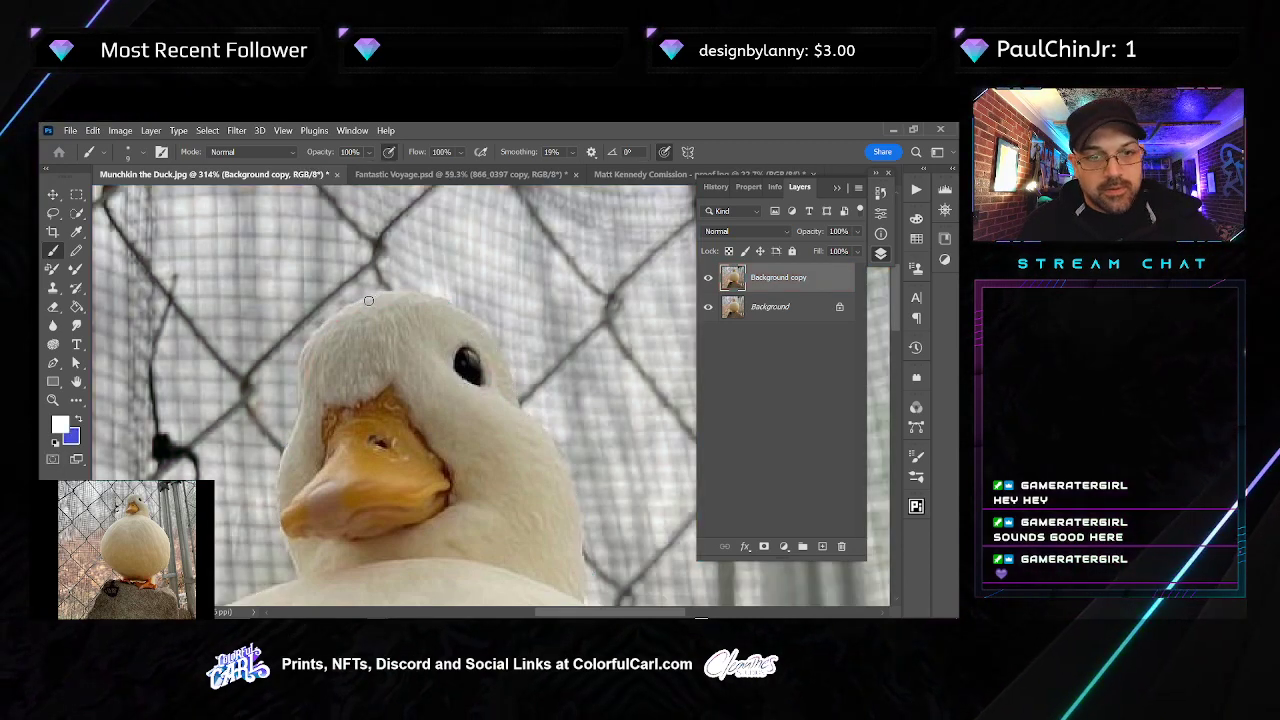
Increase the brightness and contrast of the Background copy layer and select the duck again with Select Subject
{"action": "key", "text": "i"}
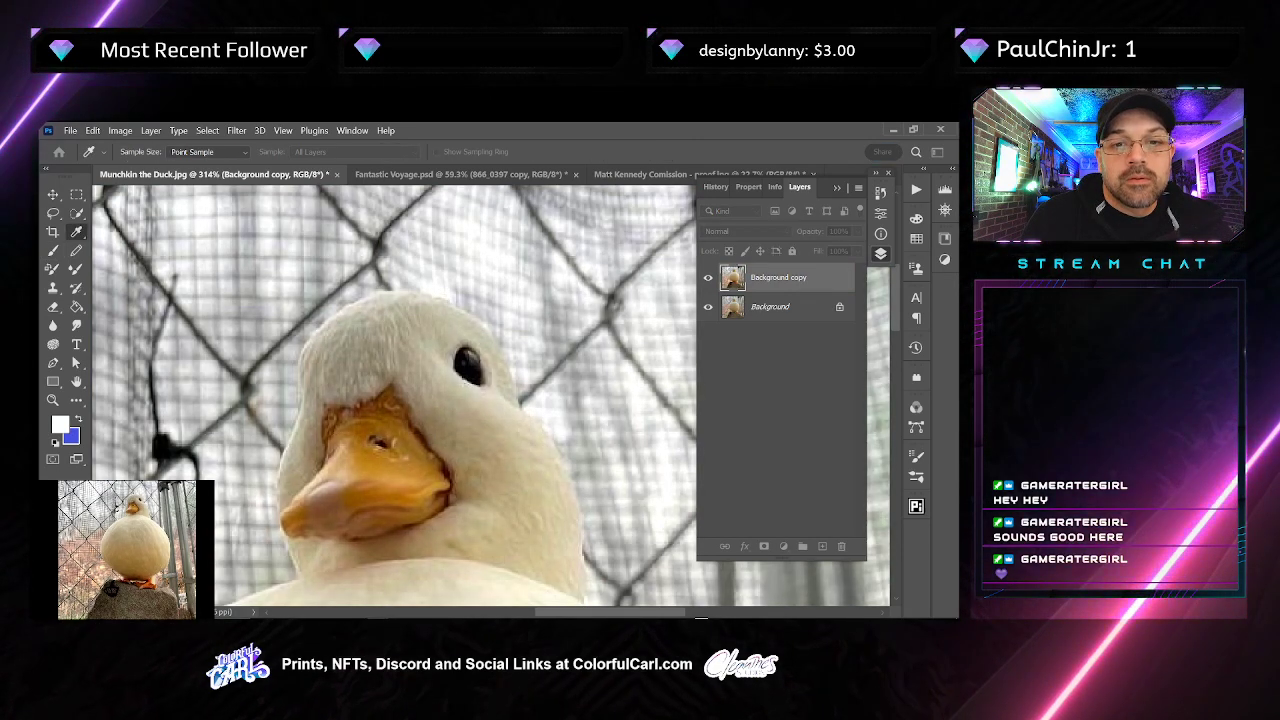
{"action": "key", "text": "b"}
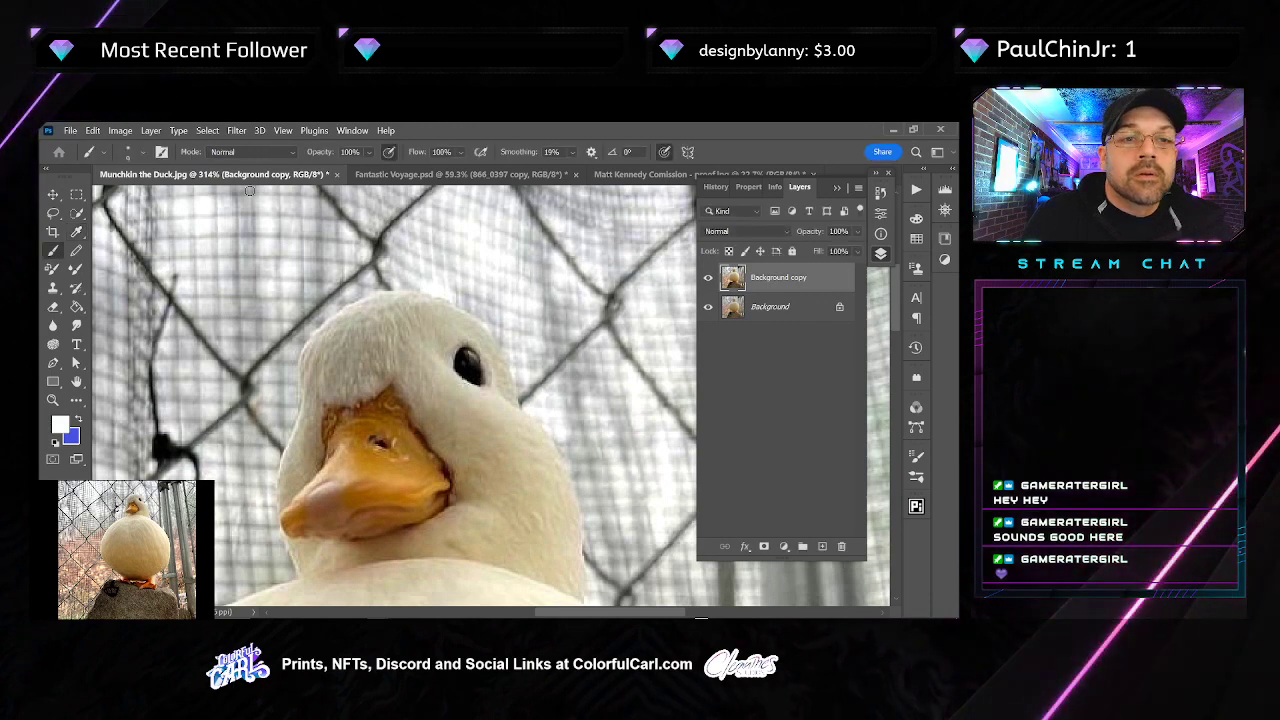
{"action": "left_click", "coordinate": [207, 131]}
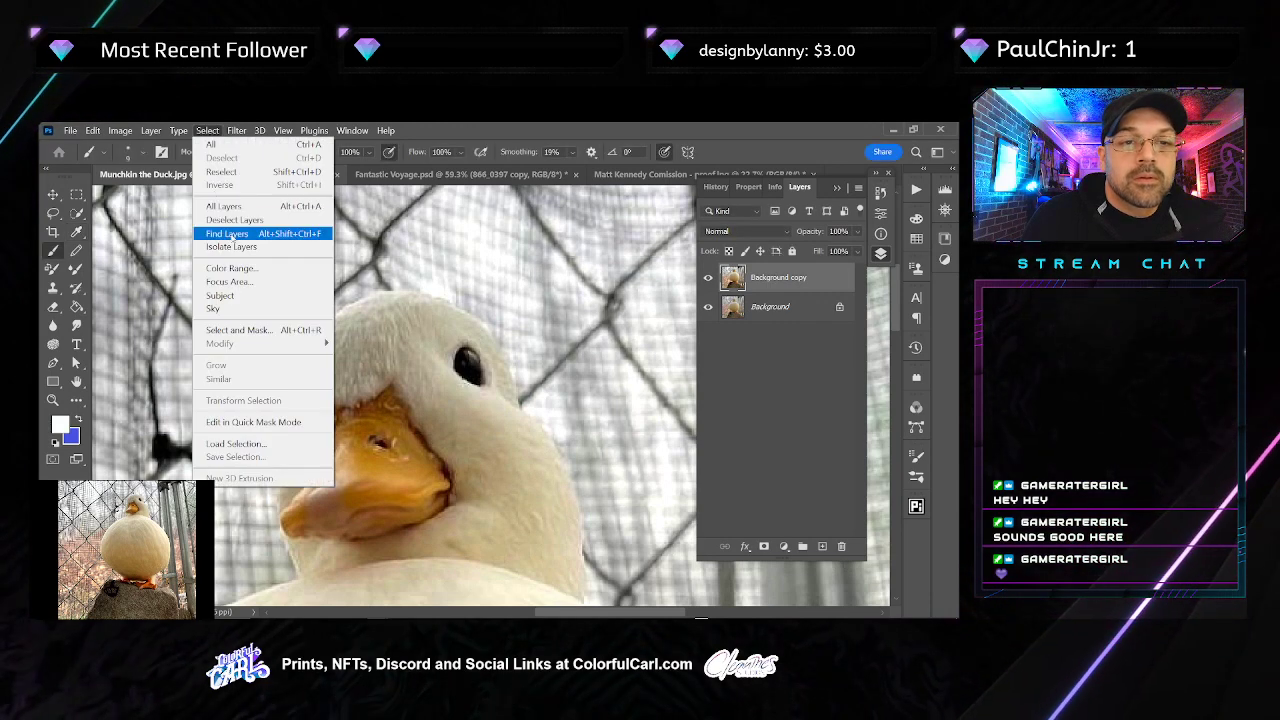
{"action": "left_click", "coordinate": [251, 296]}
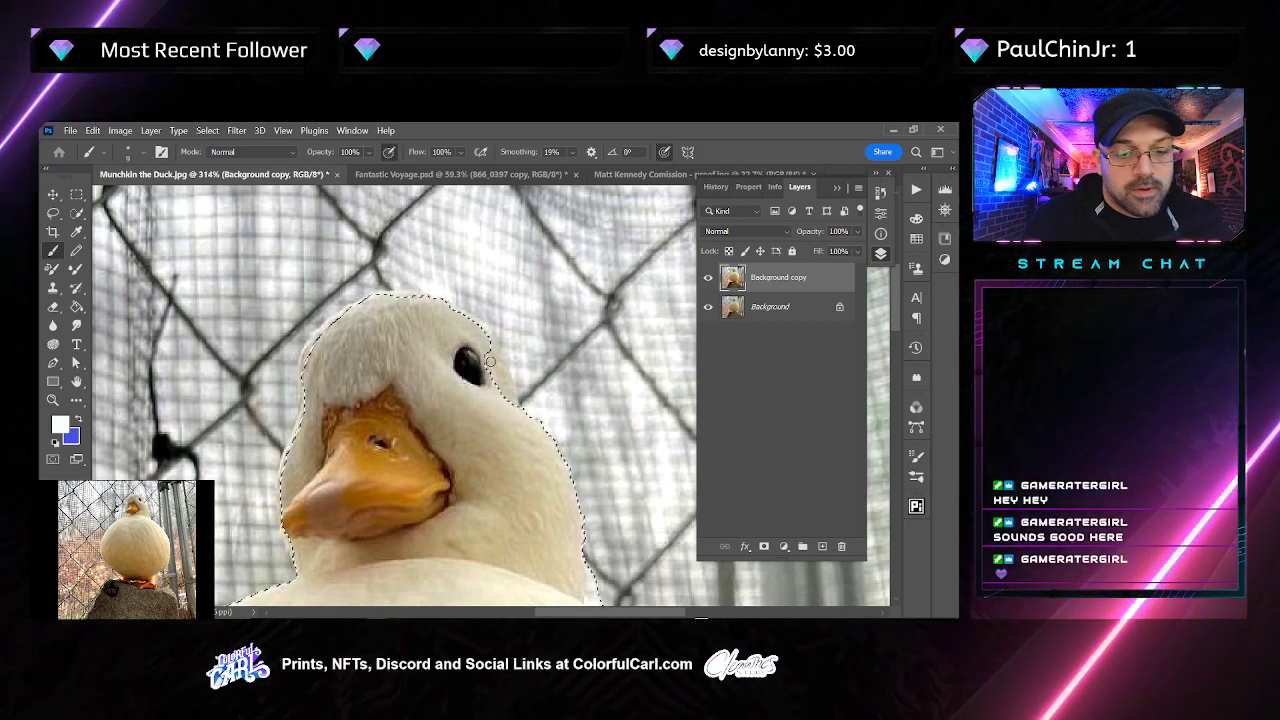
Try to add the area beside the duck's eye with the Quick Selection tool, and undo the addition
{"action": "key", "text": "w"}
{"action": "left_click", "coordinate": [480, 372]}
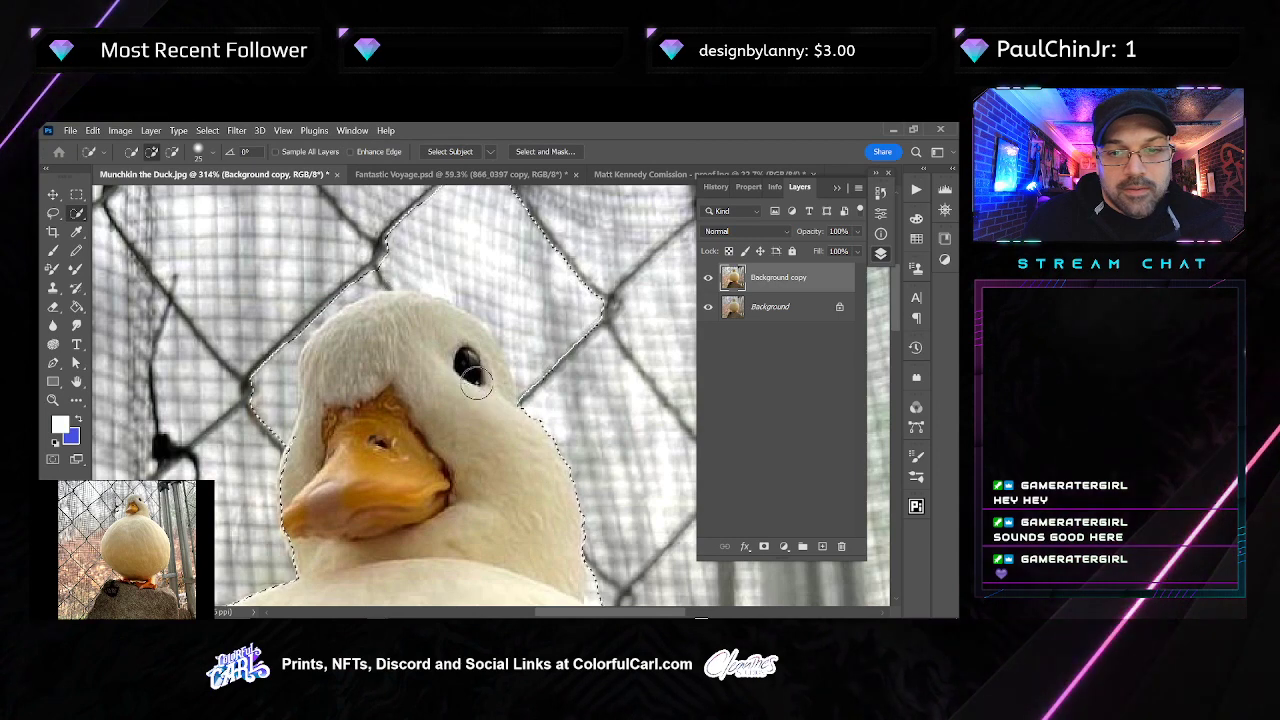
{"action": "key", "text": "ctrl+z"}
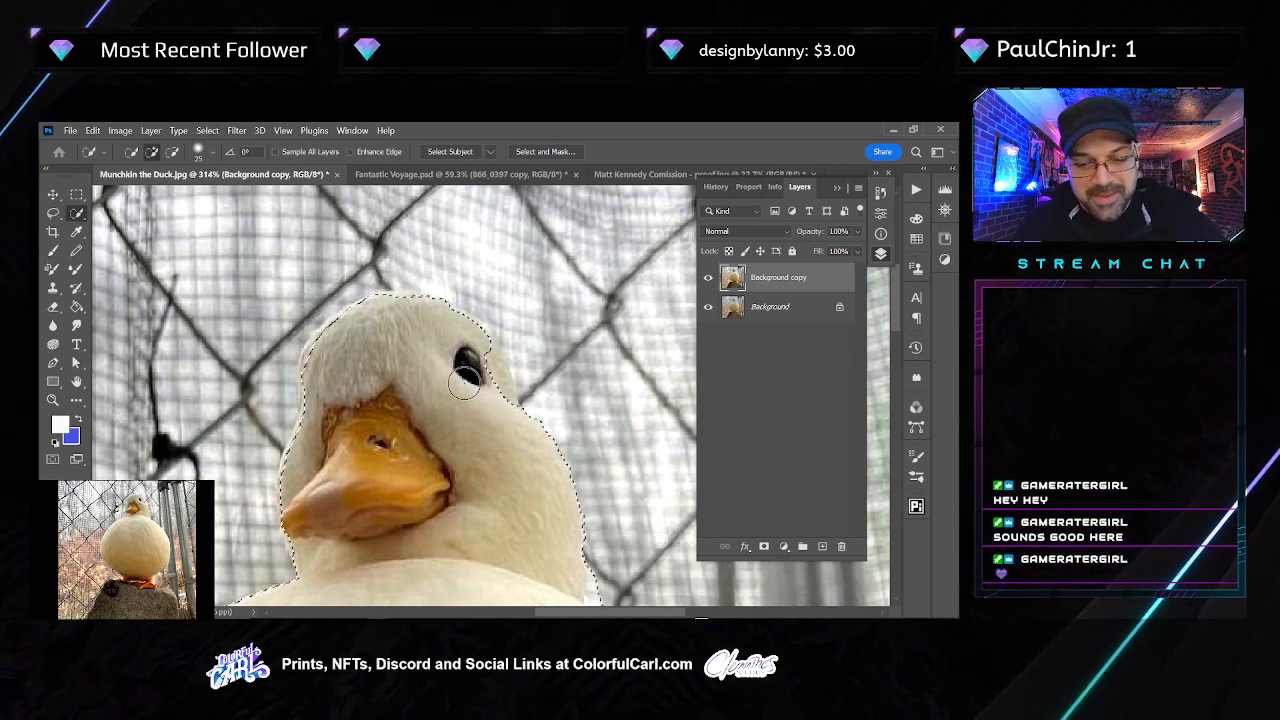
Add the missed edges on both sides of the duck's head to the selection with the Lasso tool
{"action": "key", "text": "l"}
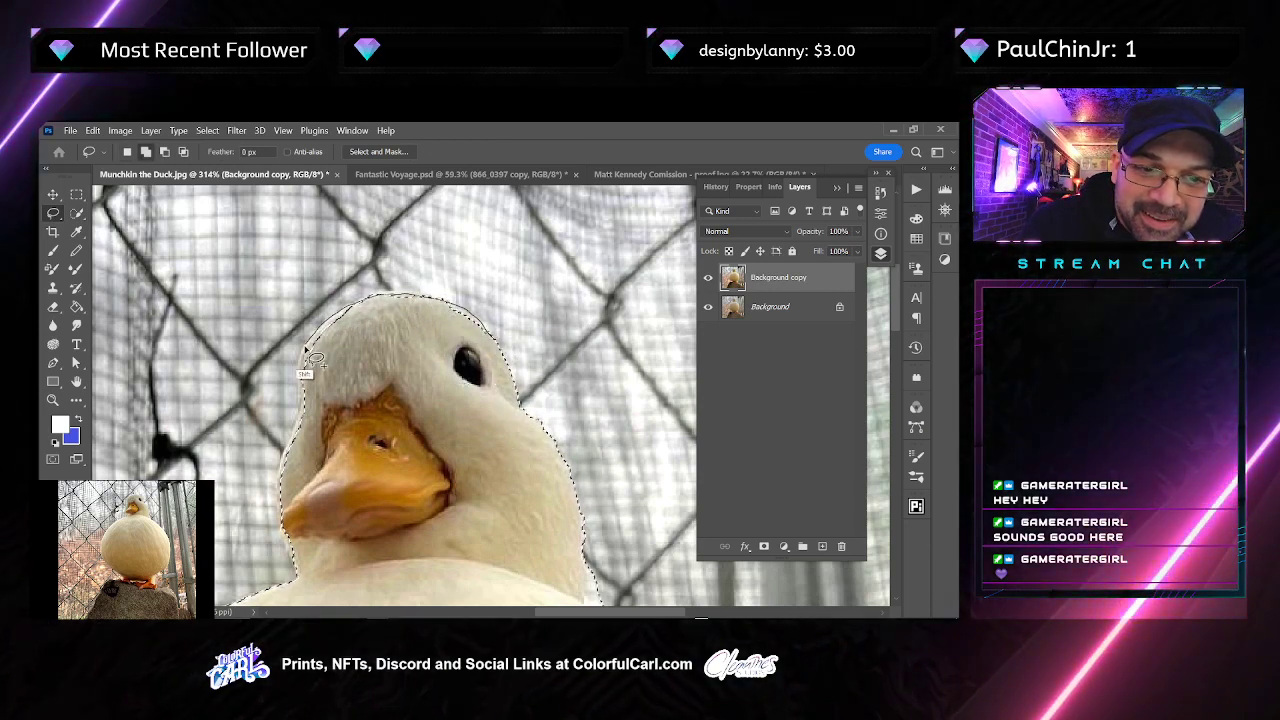
{"action": "left_click_drag", "start_coordinate": [298, 449], "coordinate": [283, 522]}
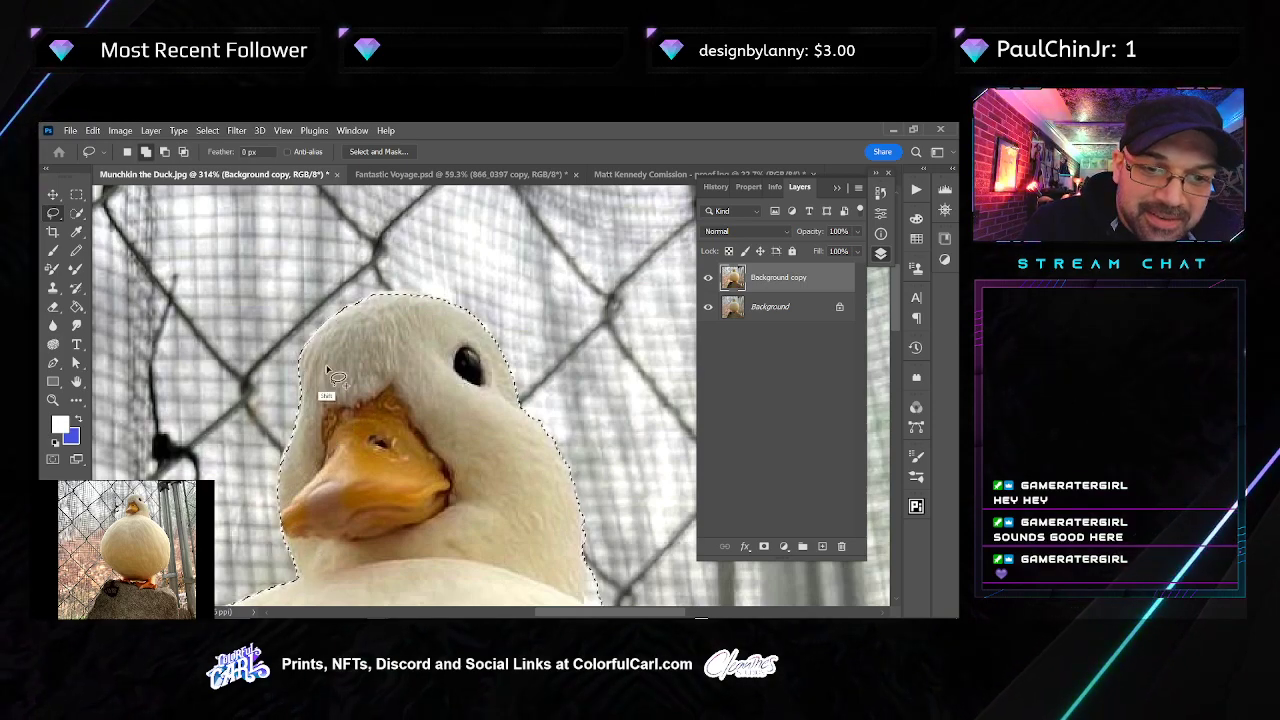
{"action": "mouse_move", "coordinate": [622, 554]}
{"action": "left_mouse_down"}
{"action": "mouse_move", "coordinate": [527, 415]}
{"action": "mouse_move", "coordinate": [518, 298]}
{"action": "mouse_move", "coordinate": [477, 307]}
{"action": "mouse_move", "coordinate": [483, 349]}
{"action": "mouse_move", "coordinate": [522, 272]}
{"action": "mouse_move", "coordinate": [484, 262]}
{"action": "left_mouse_up"}
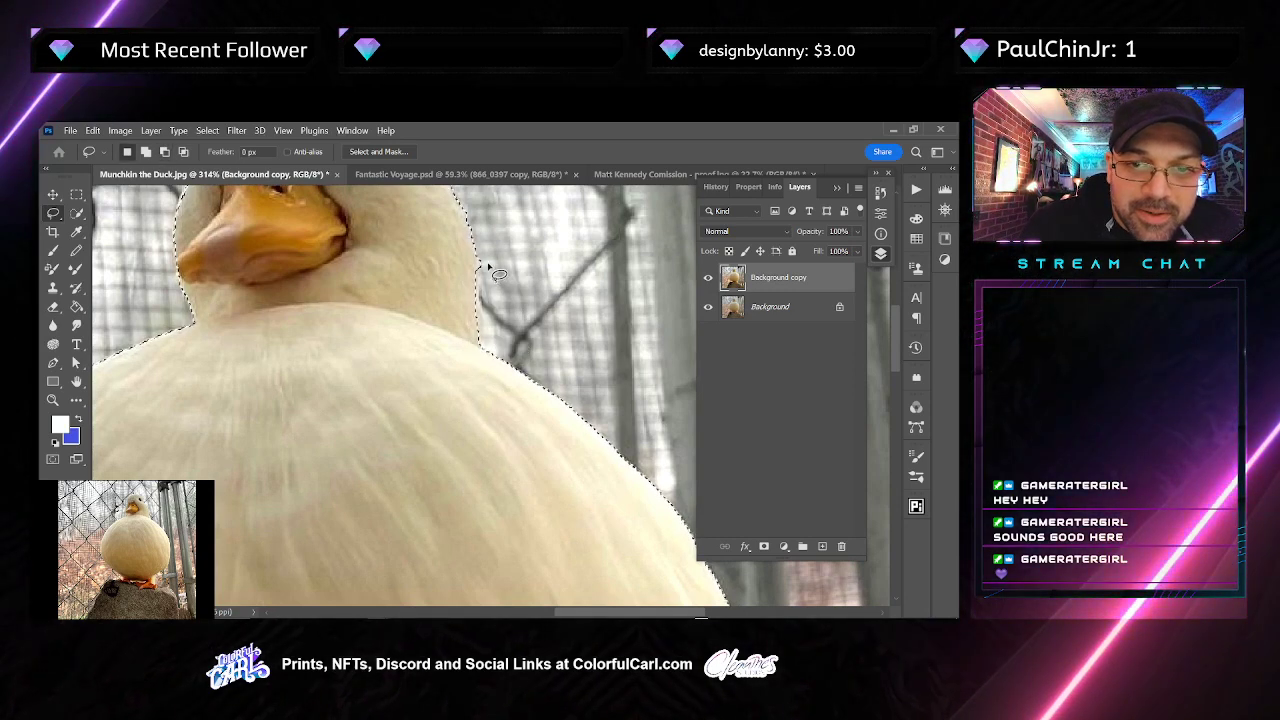
{"action": "scroll", "coordinate": [488, 291], "scroll_direction": "down", "scroll_amount": 3}
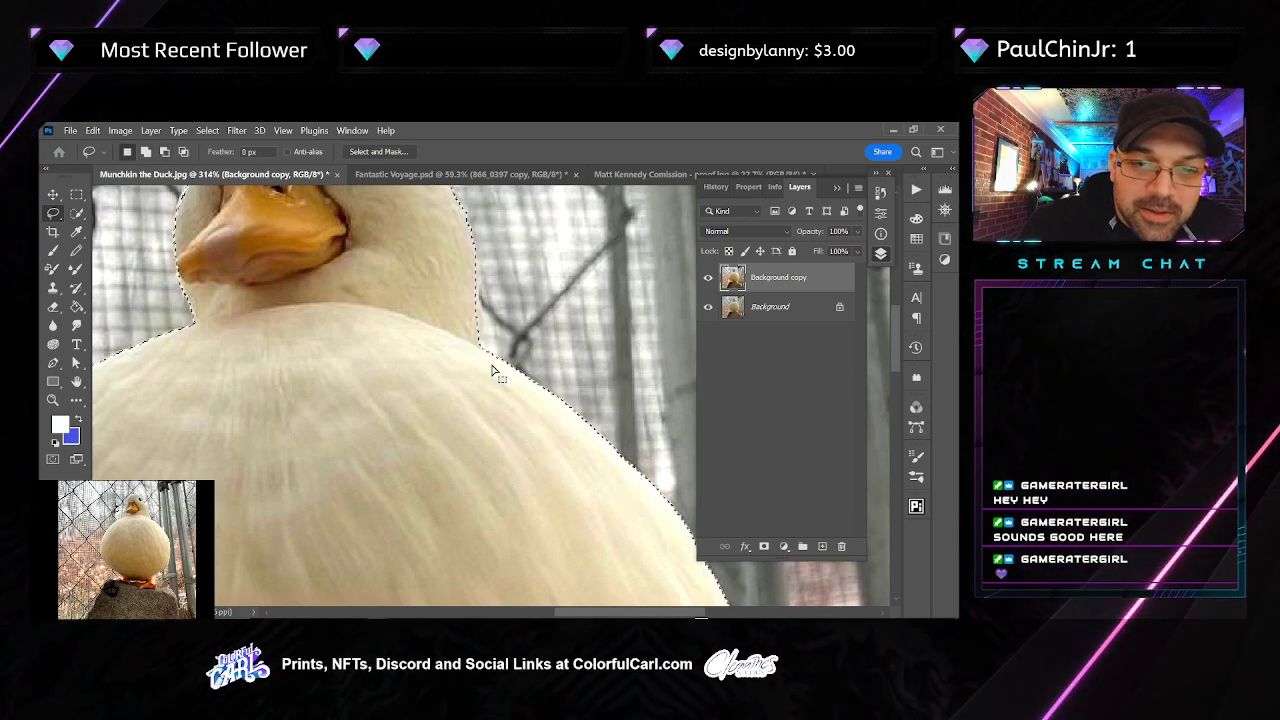
{"action": "scroll", "coordinate": [551, 405], "scroll_direction": "down", "scroll_amount": 1}
{"action": "scroll", "coordinate": [551, 405], "scroll_direction": "down", "scroll_amount": 3}
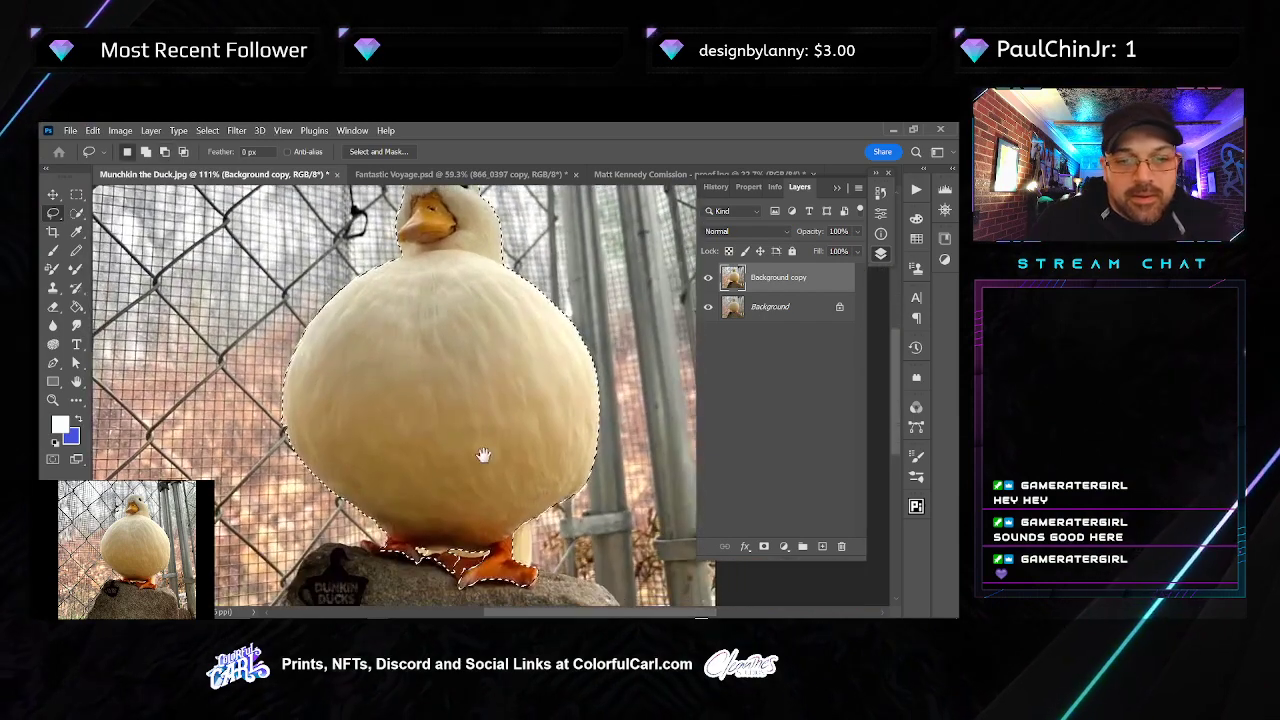
Add the duck's tail feathers and front foot to the selection with Quick Selection, and trim the excess beside the tail with the Lasso
{"action": "scroll", "coordinate": [428, 548], "scroll_direction": "up", "scroll_amount": 4}
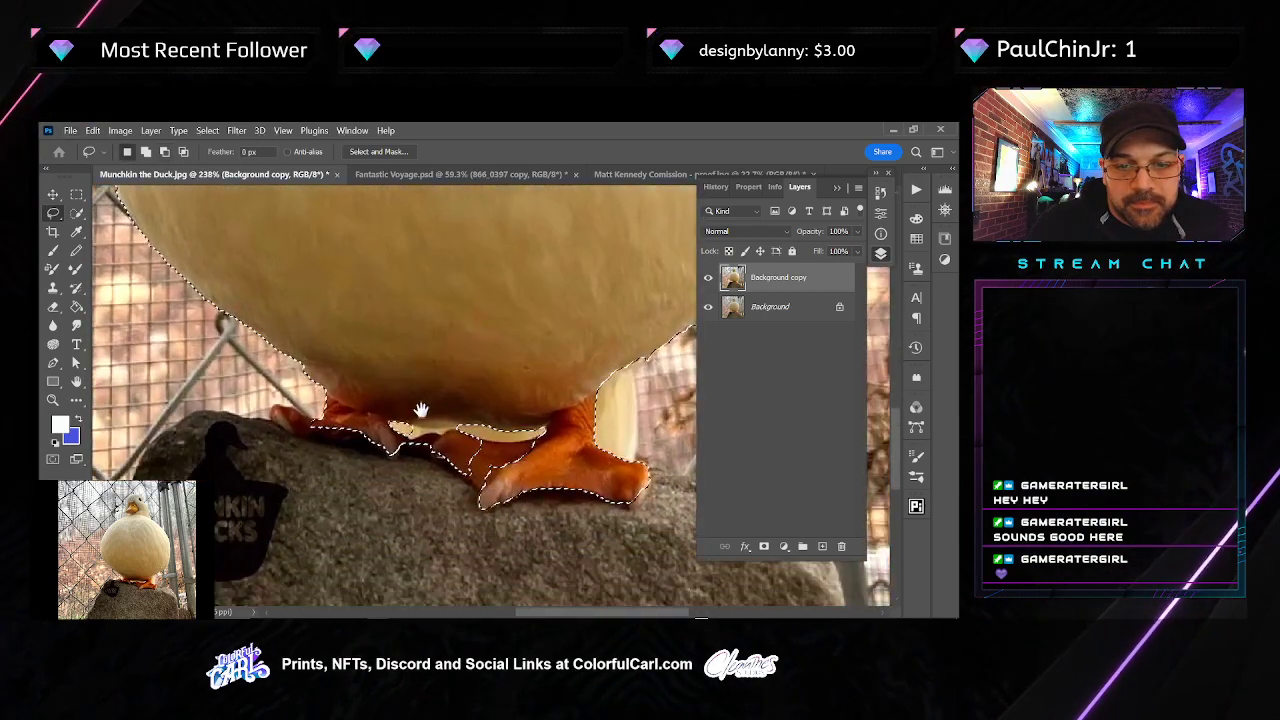
{"action": "key", "text": "w"}
{"action": "mouse_move", "coordinate": [588, 481]}
{"action": "left_mouse_down"}
{"action": "mouse_move", "coordinate": [611, 390]}
{"action": "mouse_move", "coordinate": [601, 445]}
{"action": "mouse_move", "coordinate": [601, 364]}
{"action": "mouse_move", "coordinate": [508, 401]}
{"action": "mouse_move", "coordinate": [451, 475]}
{"action": "mouse_move", "coordinate": [455, 408]}
{"action": "mouse_move", "coordinate": [300, 402]}
{"action": "left_mouse_up"}
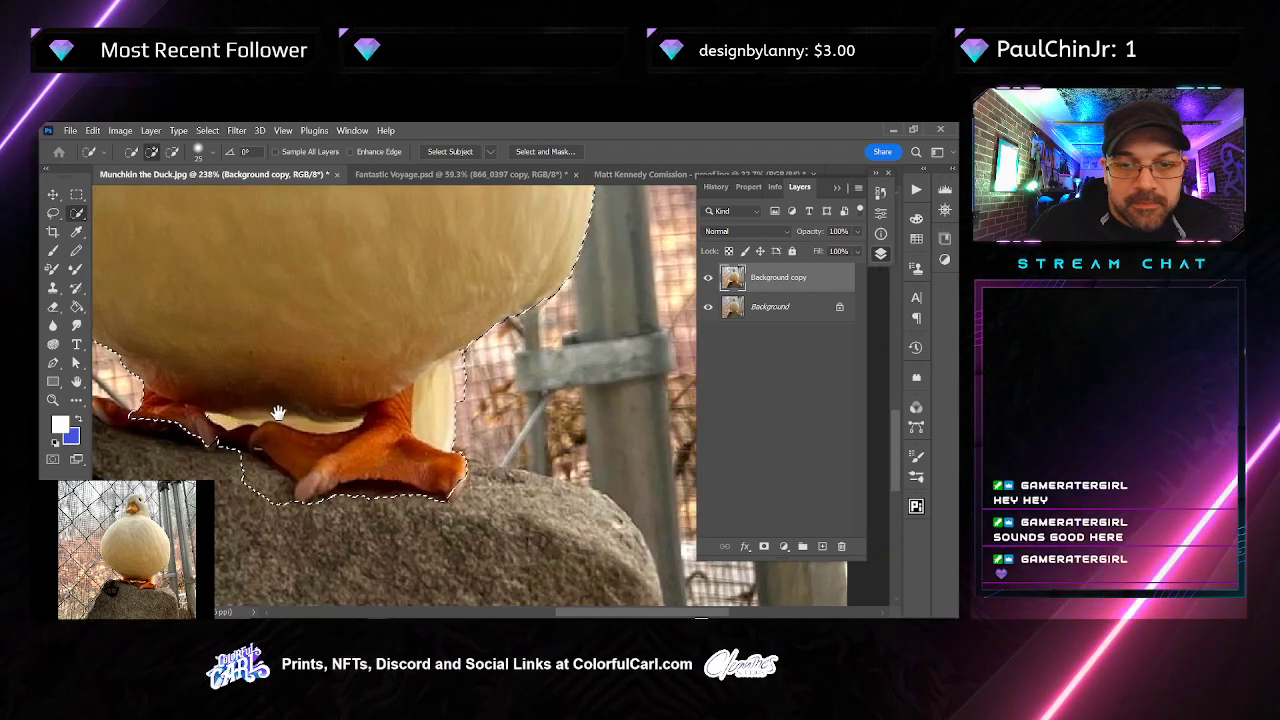
{"action": "key", "text": "l"}
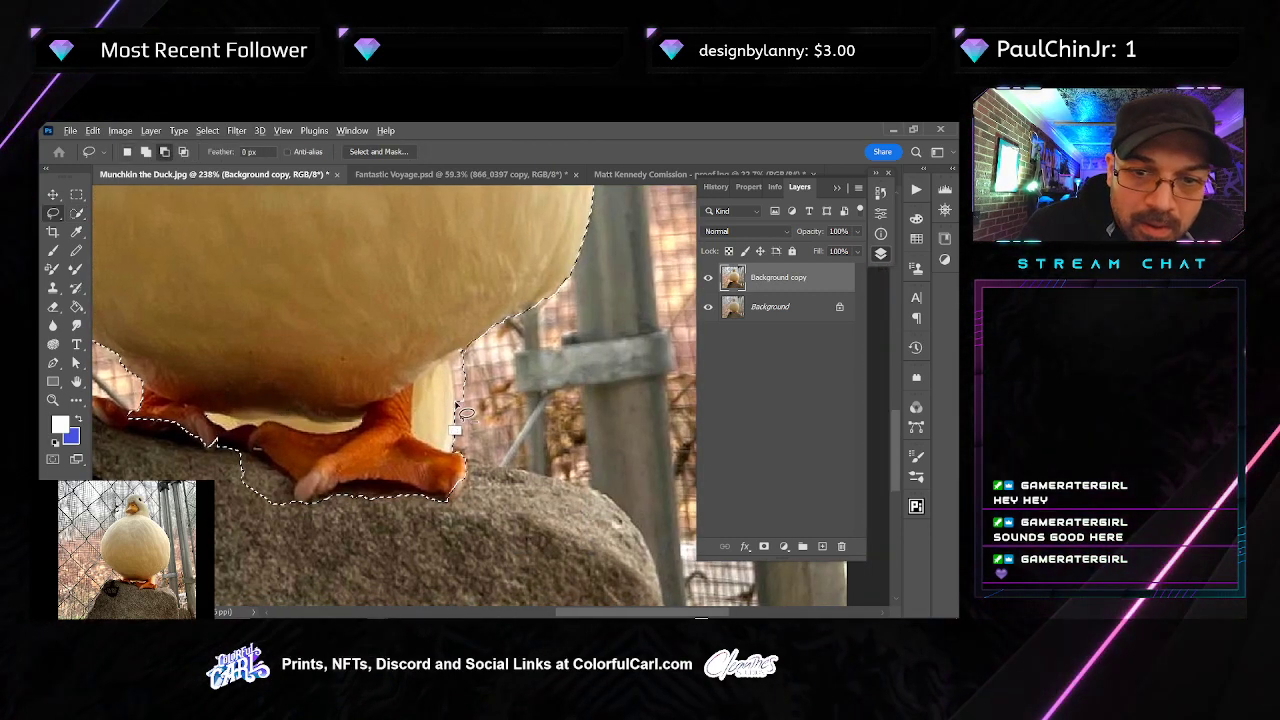
{"action": "left_click_drag", "start_coordinate": [455, 424], "coordinate": [452, 386], "text": "alt"}
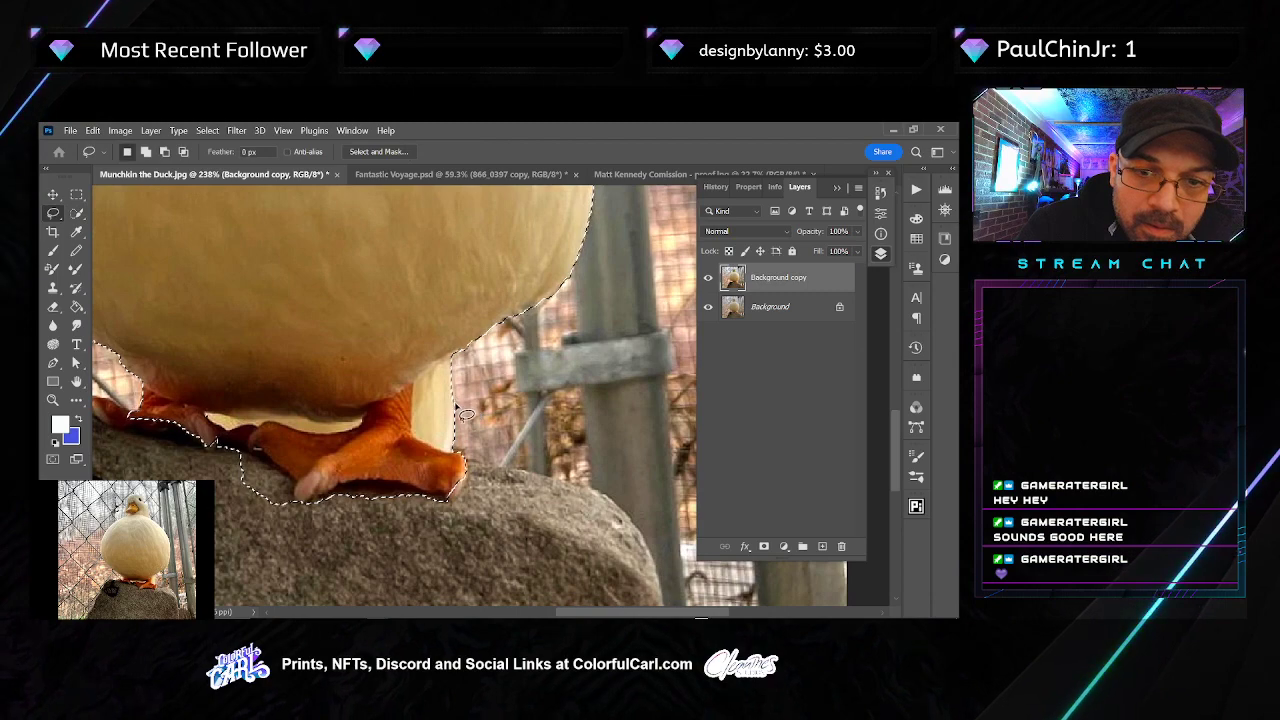
{"action": "mouse_move", "coordinate": [393, 490]}
{"action": "left_mouse_down"}
{"action": "mouse_move", "coordinate": [476, 440]}
{"action": "mouse_move", "coordinate": [571, 423]}
{"action": "mouse_move", "coordinate": [434, 417]}
{"action": "left_mouse_up"}
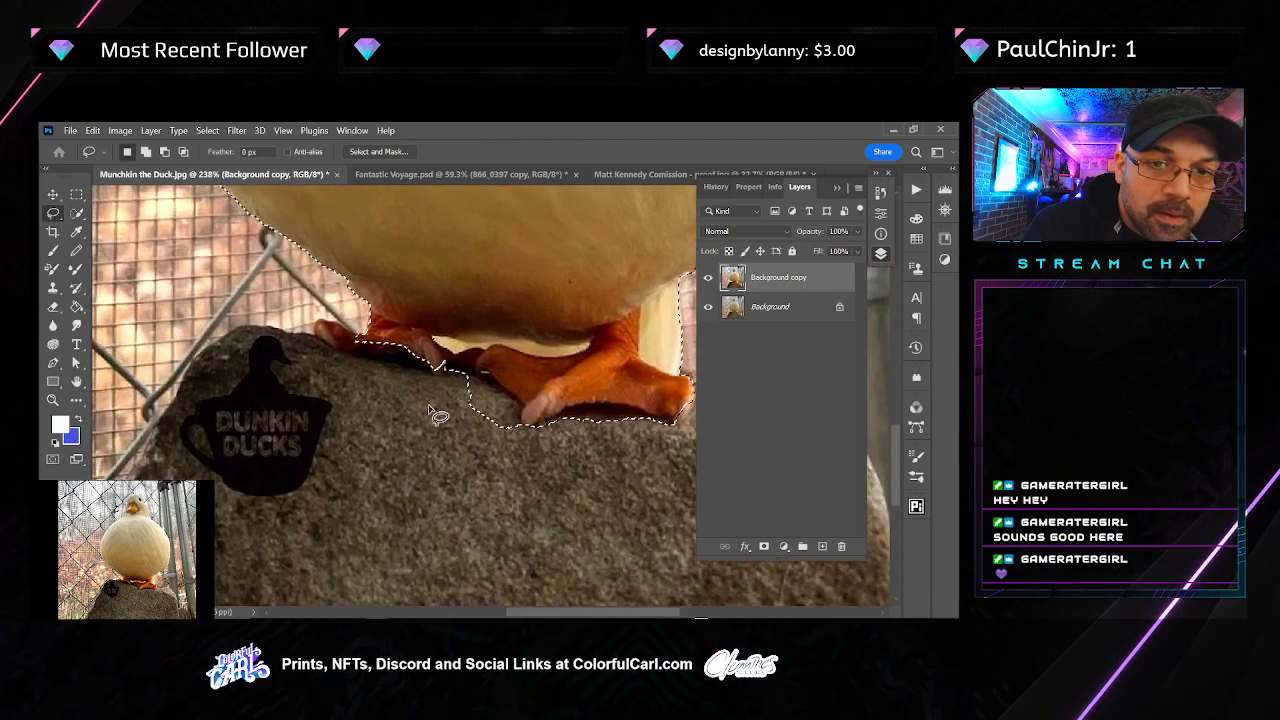
Add the rock under the duck to the selection with Quick Selection, and clean up its right edge with the Lasso
{"action": "key", "text": "w"}
{"action": "mouse_move", "coordinate": [352, 353]}
{"action": "left_mouse_down"}
{"action": "mouse_move", "coordinate": [319, 348]}
{"action": "mouse_move", "coordinate": [353, 374]}
{"action": "mouse_move", "coordinate": [240, 378]}
{"action": "mouse_move", "coordinate": [229, 432]}
{"action": "mouse_move", "coordinate": [333, 433]}
{"action": "mouse_move", "coordinate": [400, 340]}
{"action": "mouse_move", "coordinate": [304, 441]}
{"action": "mouse_move", "coordinate": [183, 467]}
{"action": "left_mouse_up"}
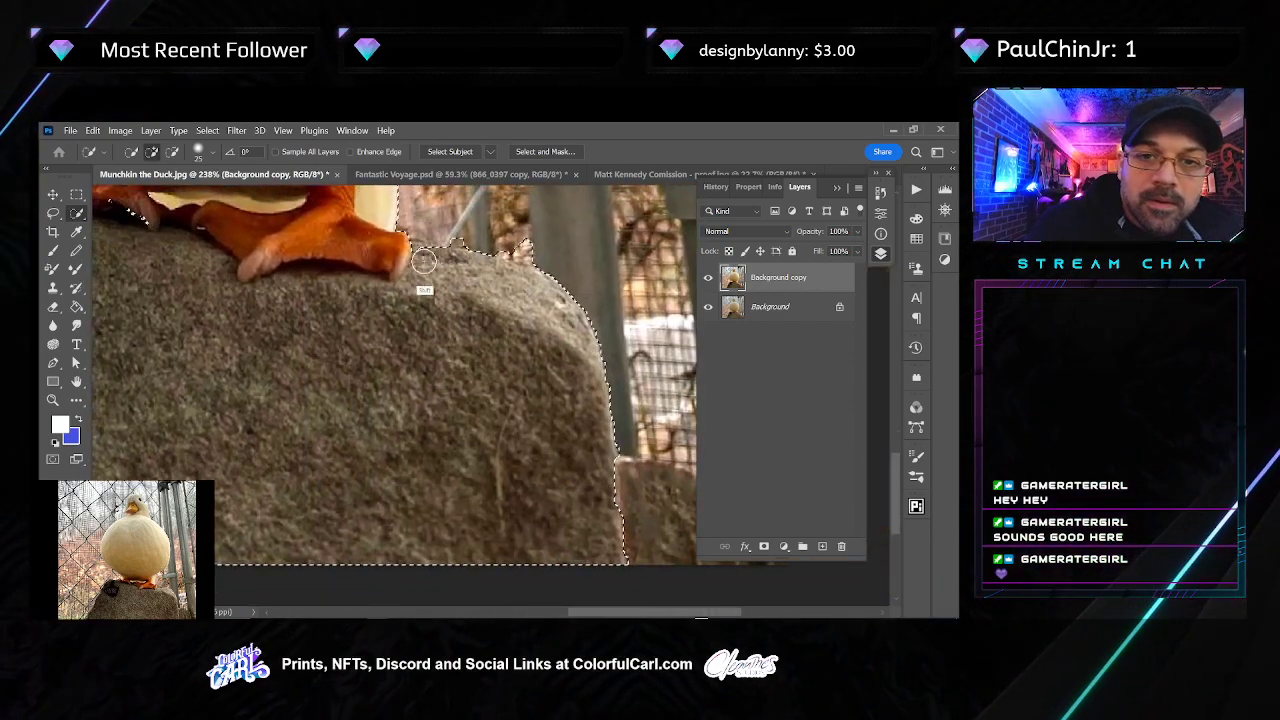
{"action": "left_click_drag", "start_coordinate": [480, 396], "coordinate": [350, 444]}
{"action": "scroll", "coordinate": [345, 448], "scroll_direction": "down", "scroll_amount": 2}
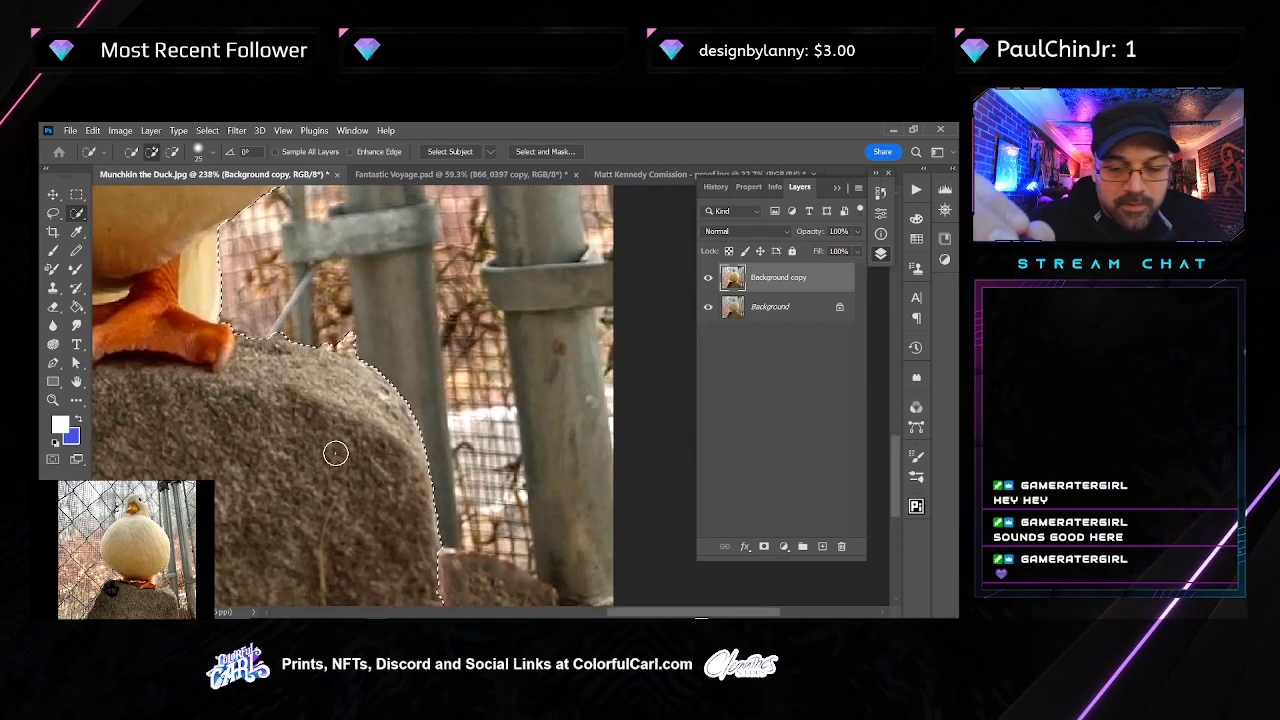
{"action": "key", "text": "l"}
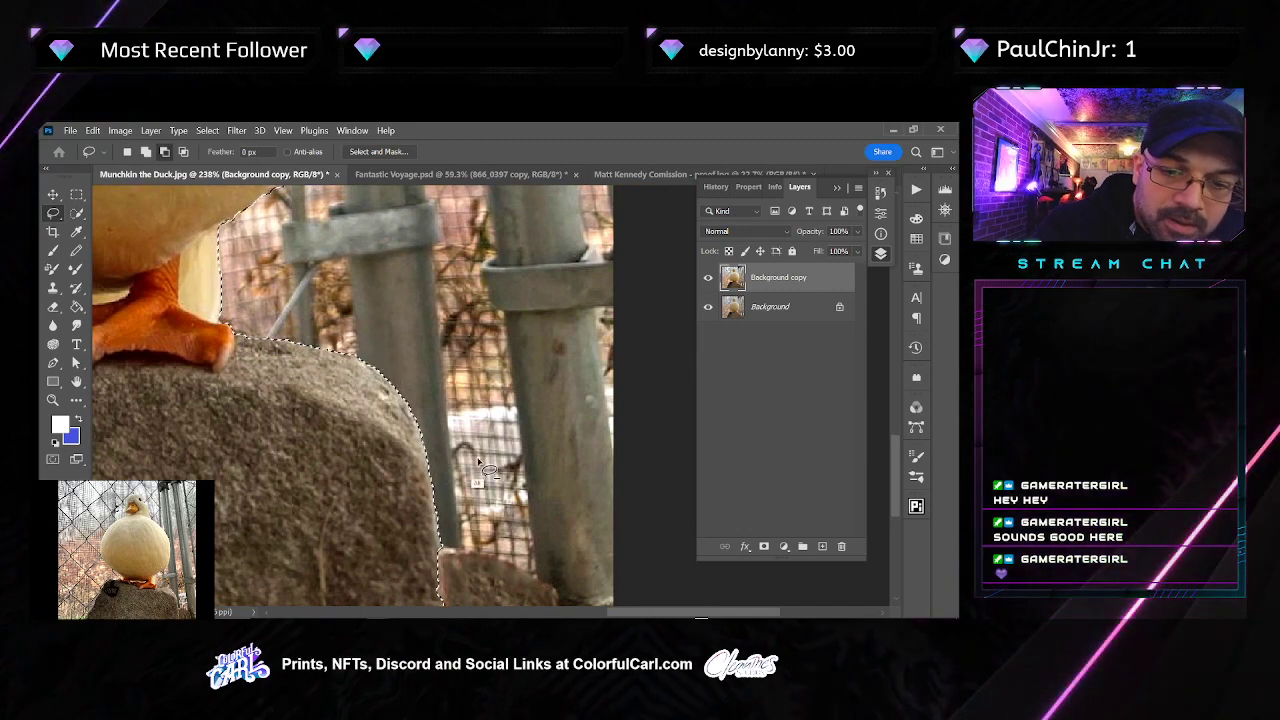
{"action": "left_click_drag", "start_coordinate": [489, 525], "coordinate": [483, 385]}
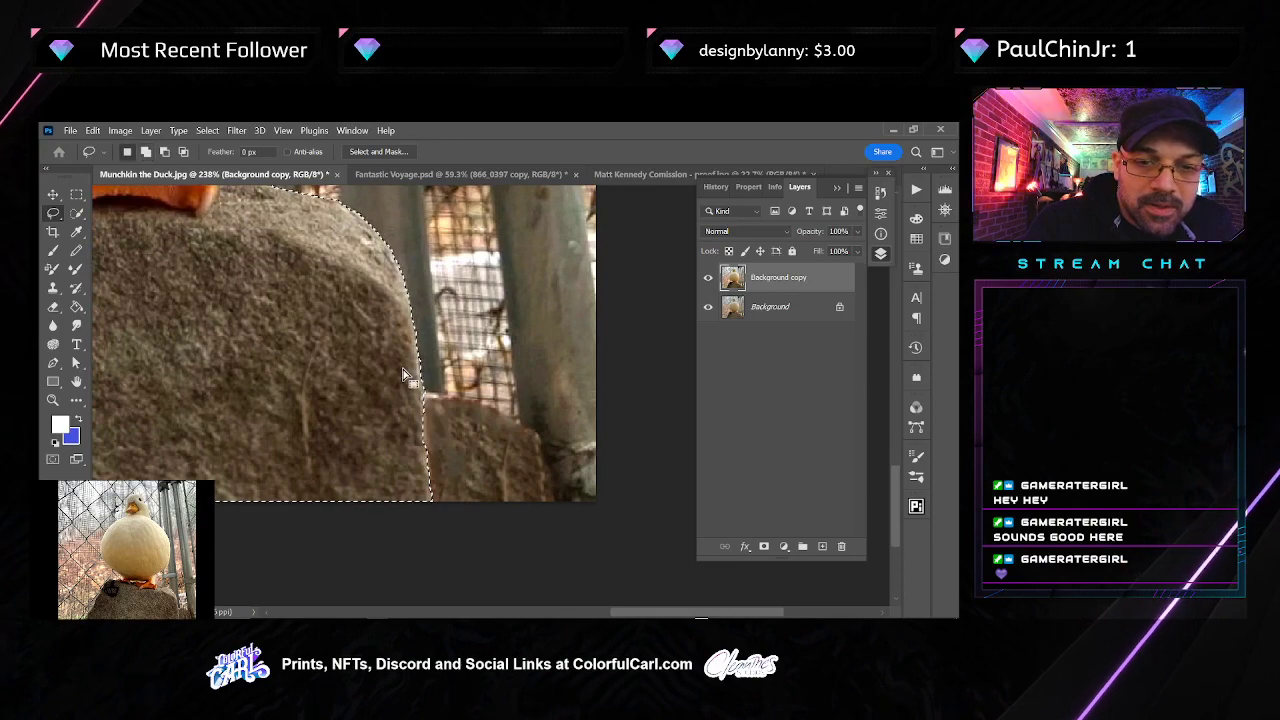
Subtract the fence area along the rock's left slope from the selection with the Lasso tool
{"action": "left_click_drag", "start_coordinate": [265, 357], "coordinate": [690, 440]}
{"action": "left_click_drag", "start_coordinate": [479, 437], "coordinate": [487, 357]}
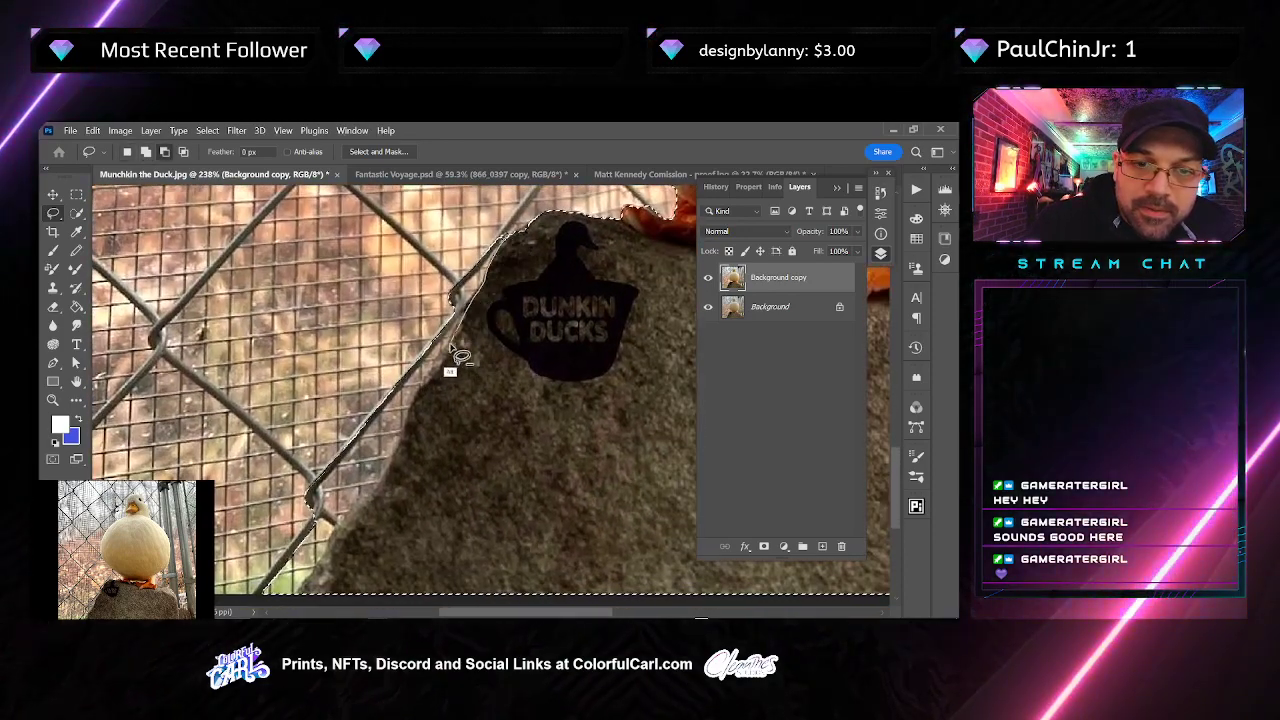
{"action": "left_click_drag", "start_coordinate": [400, 455], "coordinate": [337, 543]}
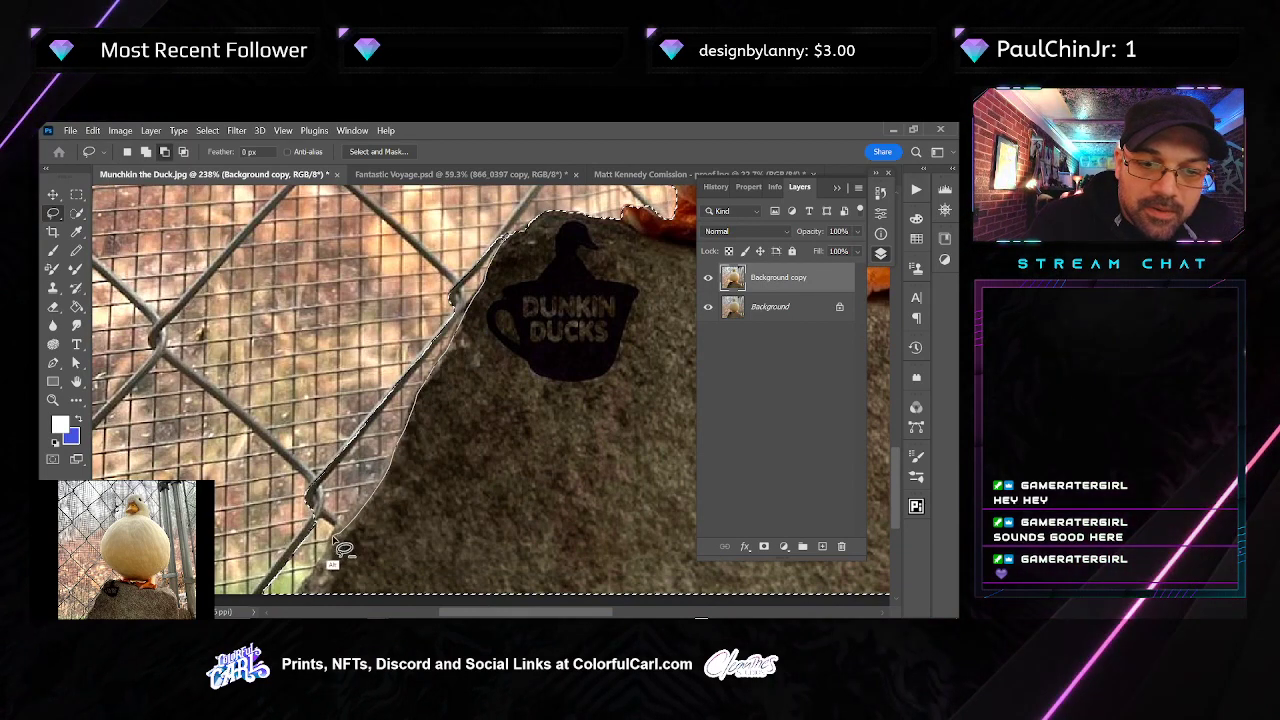
{"action": "left_click_drag", "start_coordinate": [506, 222], "coordinate": [507, 224]}
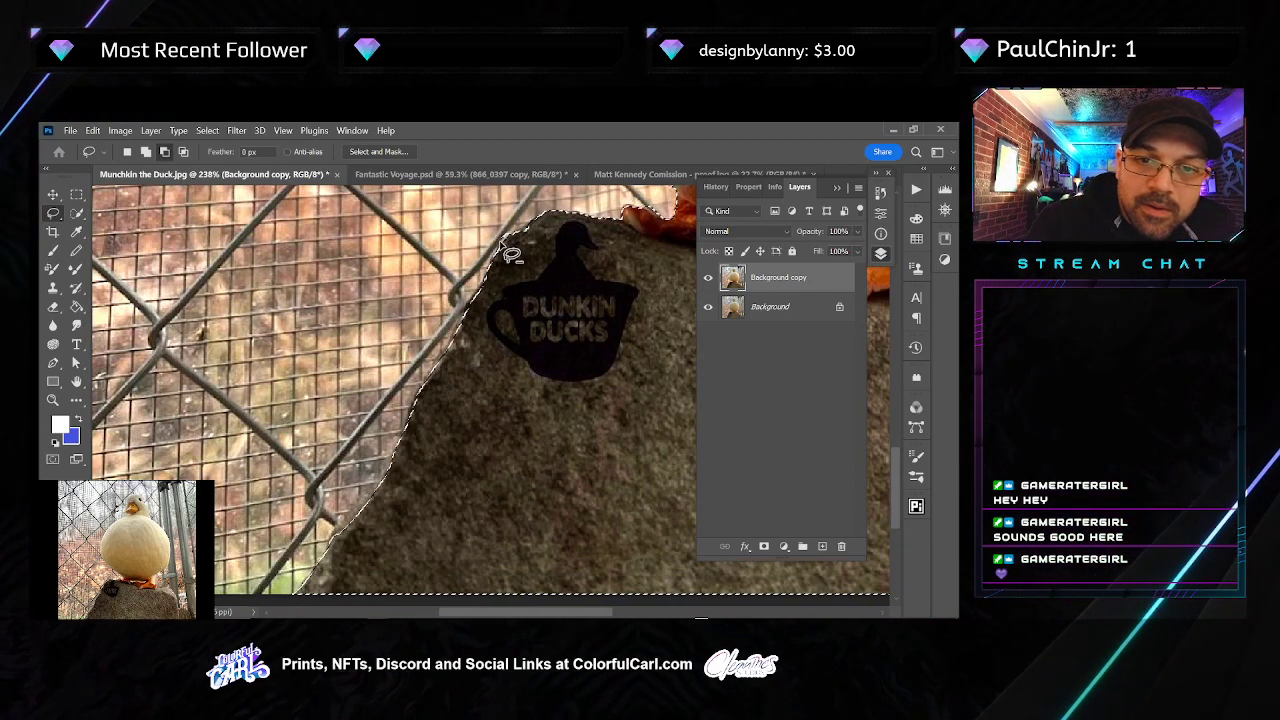
Add the missed area around the duck's feet to the selection with the Lasso tool
{"action": "scroll", "coordinate": [414, 402], "scroll_direction": "down", "scroll_amount": 5}
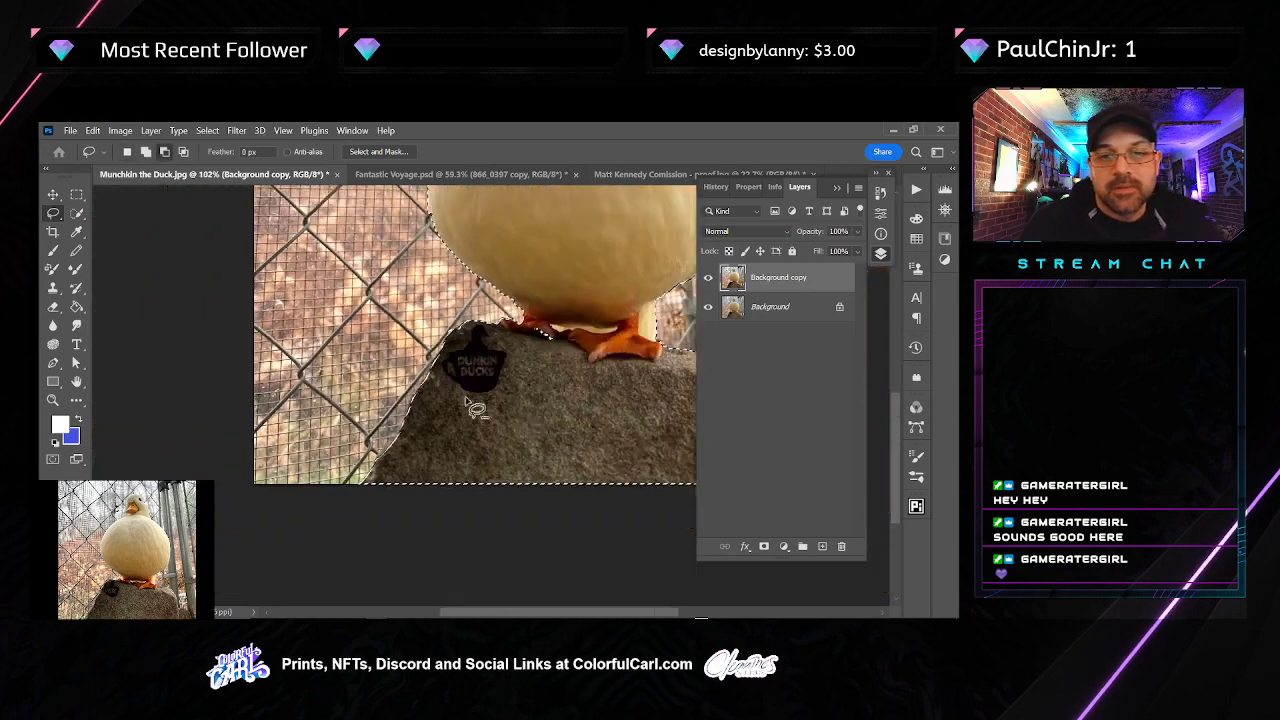
{"action": "left_click_drag", "start_coordinate": [512, 420], "coordinate": [400, 431]}
{"action": "left_click_drag", "start_coordinate": [555, 285], "coordinate": [489, 409]}
{"action": "left_click_drag", "start_coordinate": [470, 540], "coordinate": [500, 414]}
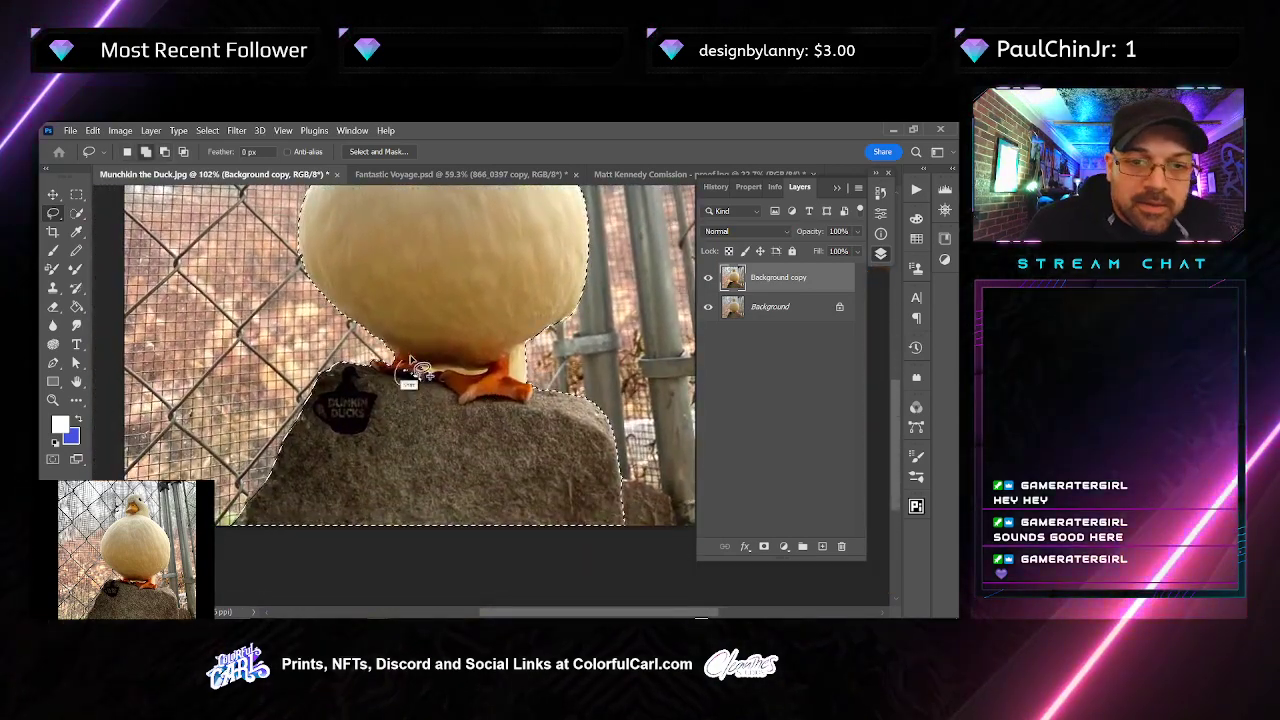
{"action": "scroll", "coordinate": [425, 400], "scroll_direction": "down", "scroll_amount": 2}
{"action": "scroll", "coordinate": [426, 400], "scroll_direction": "down", "scroll_amount": 1}
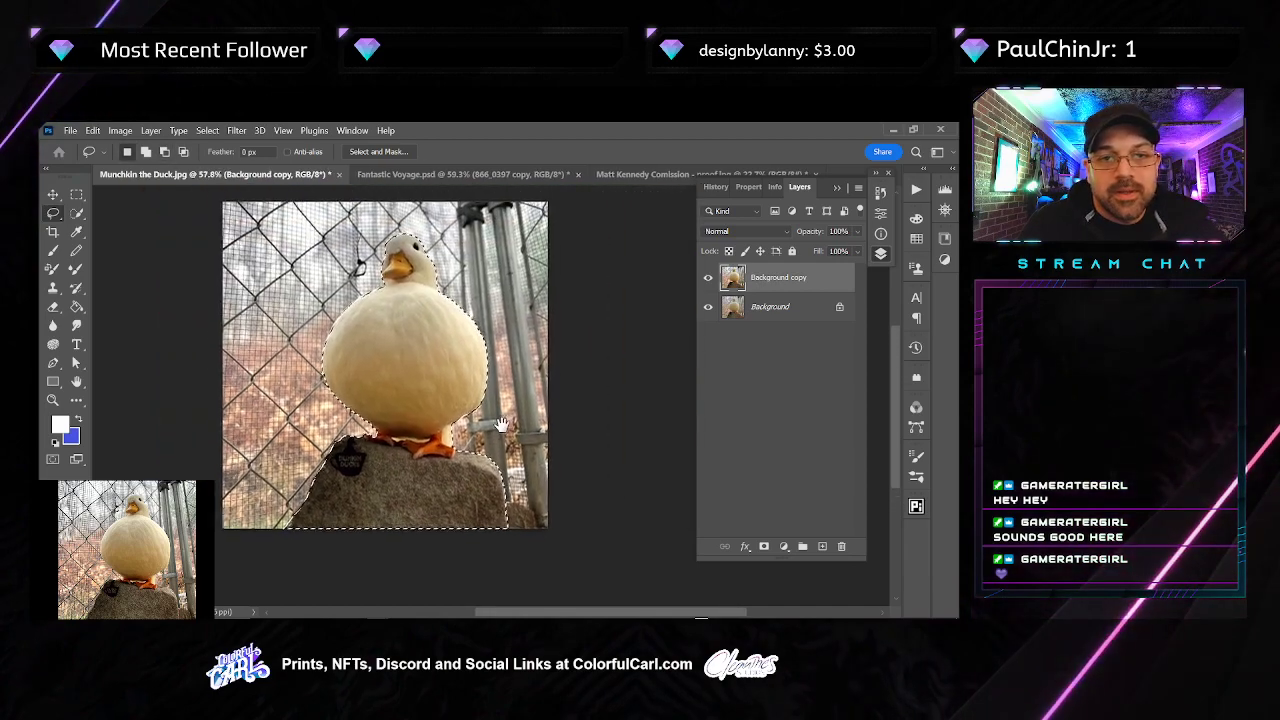
Copy the selected duck and rock to a new layer, and delete the Background copy layer
{"action": "key", "text": "ctrl+j"}
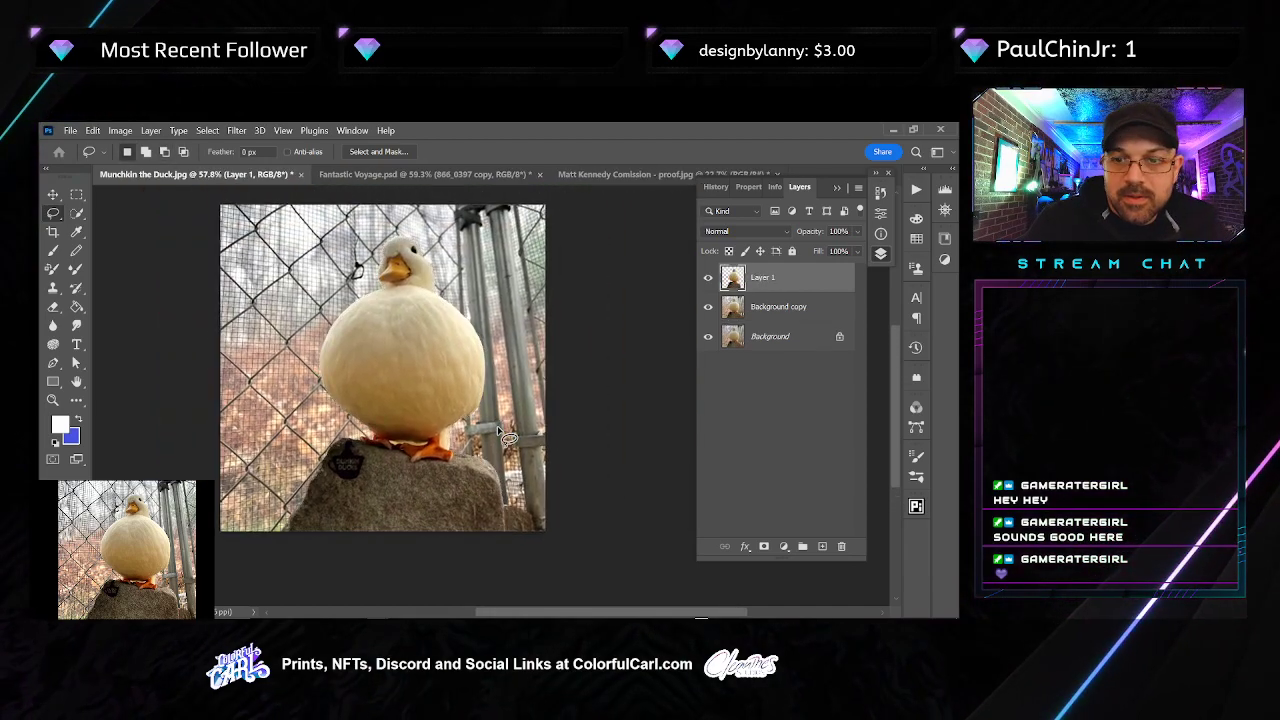
{"action": "left_click", "coordinate": [768, 310]}
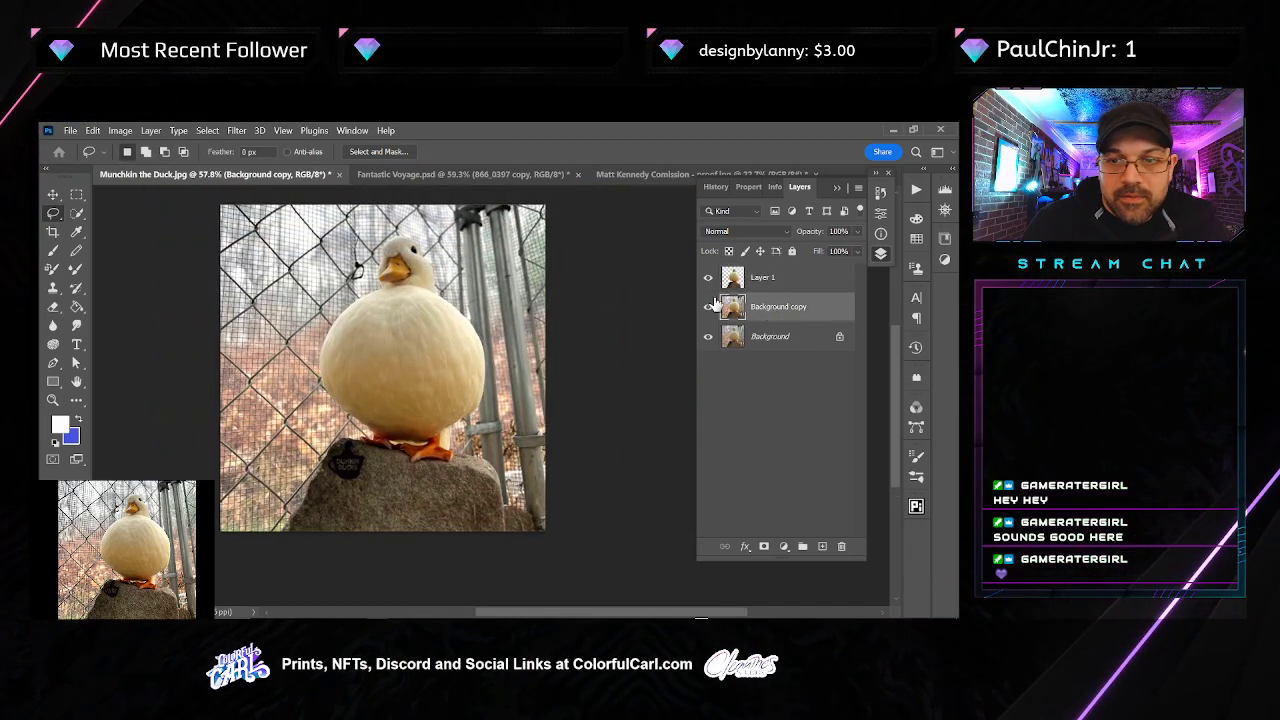
{"action": "key", "text": "Delete"}
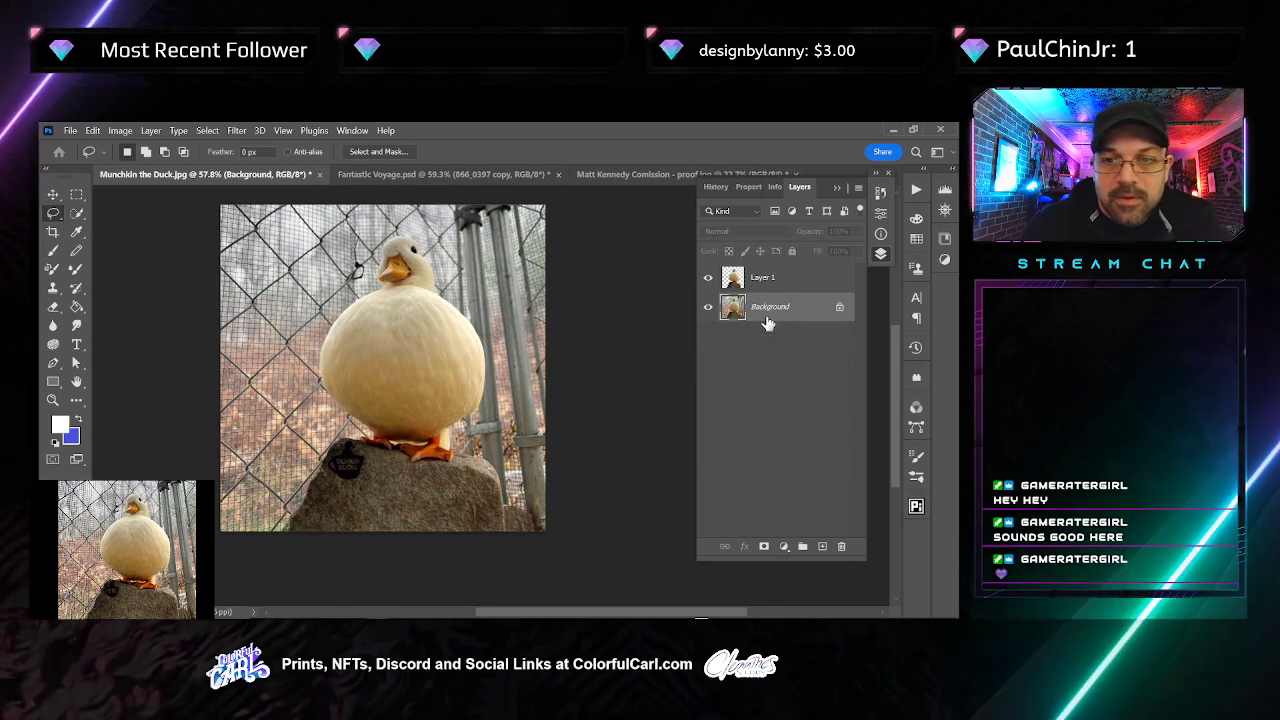
Create a new layer beneath the duck cutout and fill it with blue using the Paint Bucket
{"action": "left_click", "coordinate": [822, 547]}
{"action": "key", "text": "g"}
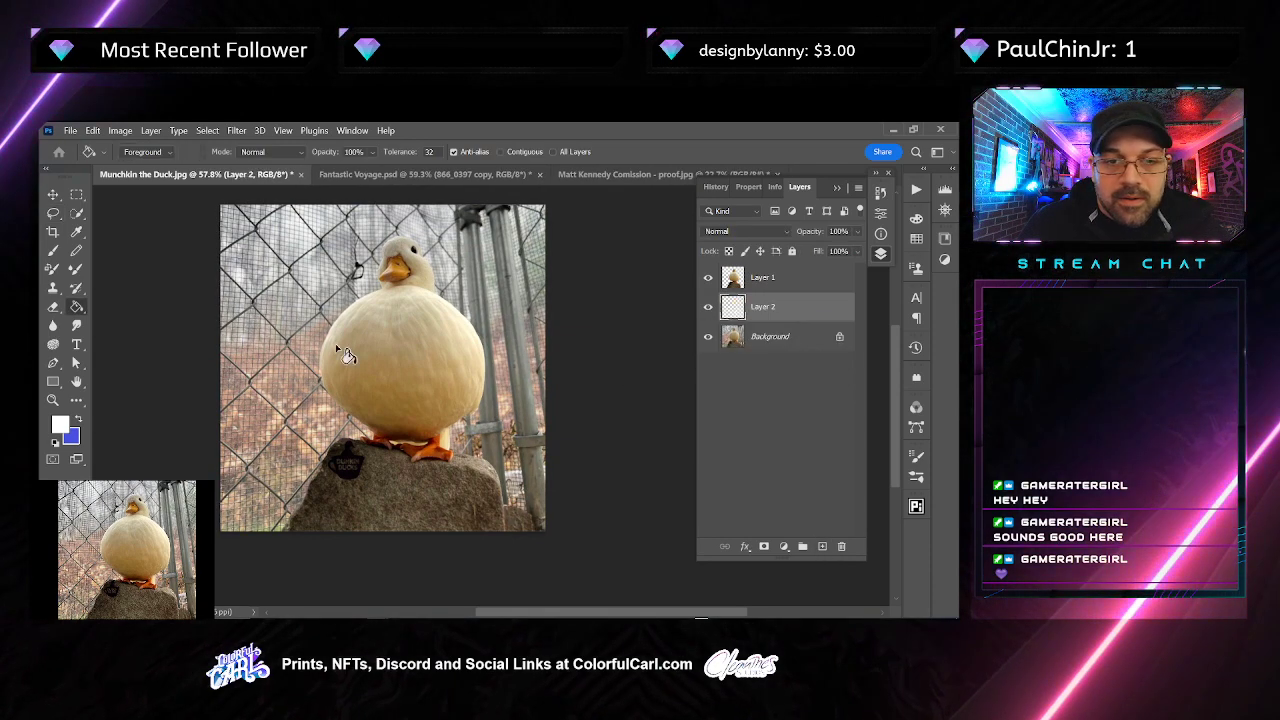
{"action": "left_click", "coordinate": [258, 377]}
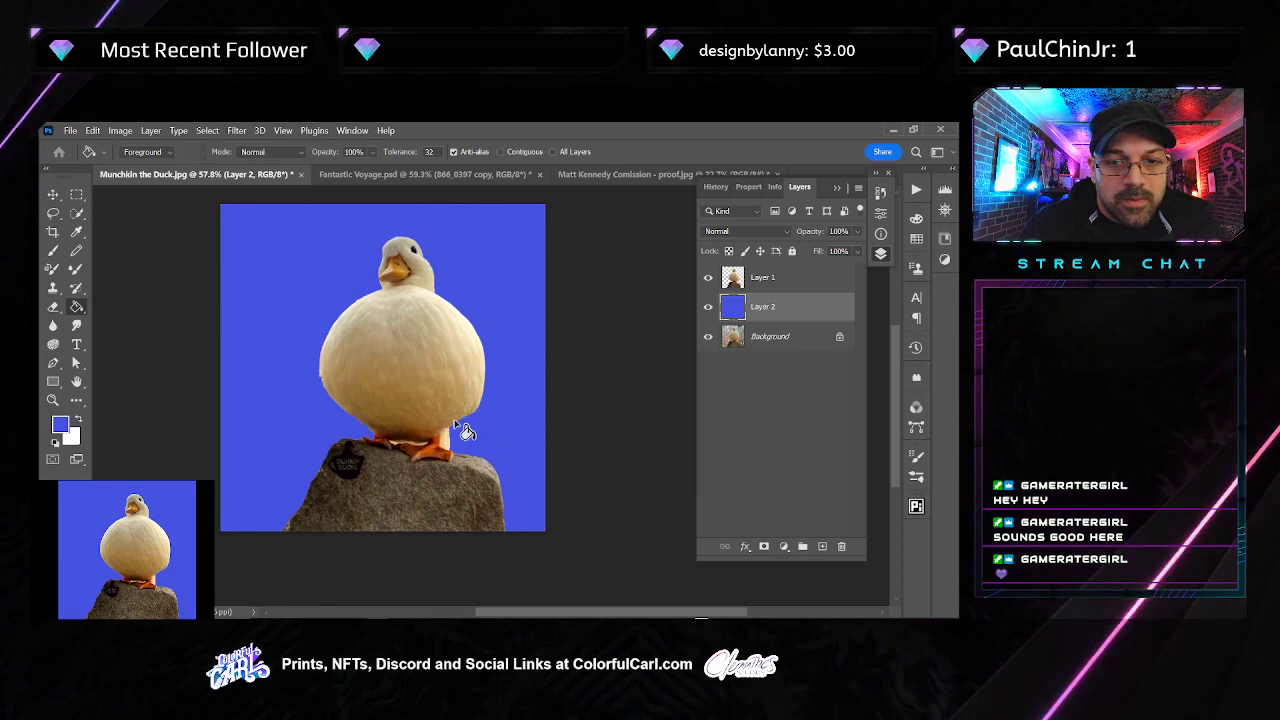
Remove the leftover fringe along the left edge of the duck's body on Layer 1 with a Lasso selection, and deselect
{"action": "scroll", "coordinate": [470, 428], "scroll_direction": "up", "scroll_amount": 5, "text": "alt"}
{"action": "left_click", "coordinate": [762, 280]}
{"action": "left_click_drag", "start_coordinate": [321, 329], "coordinate": [414, 383]}
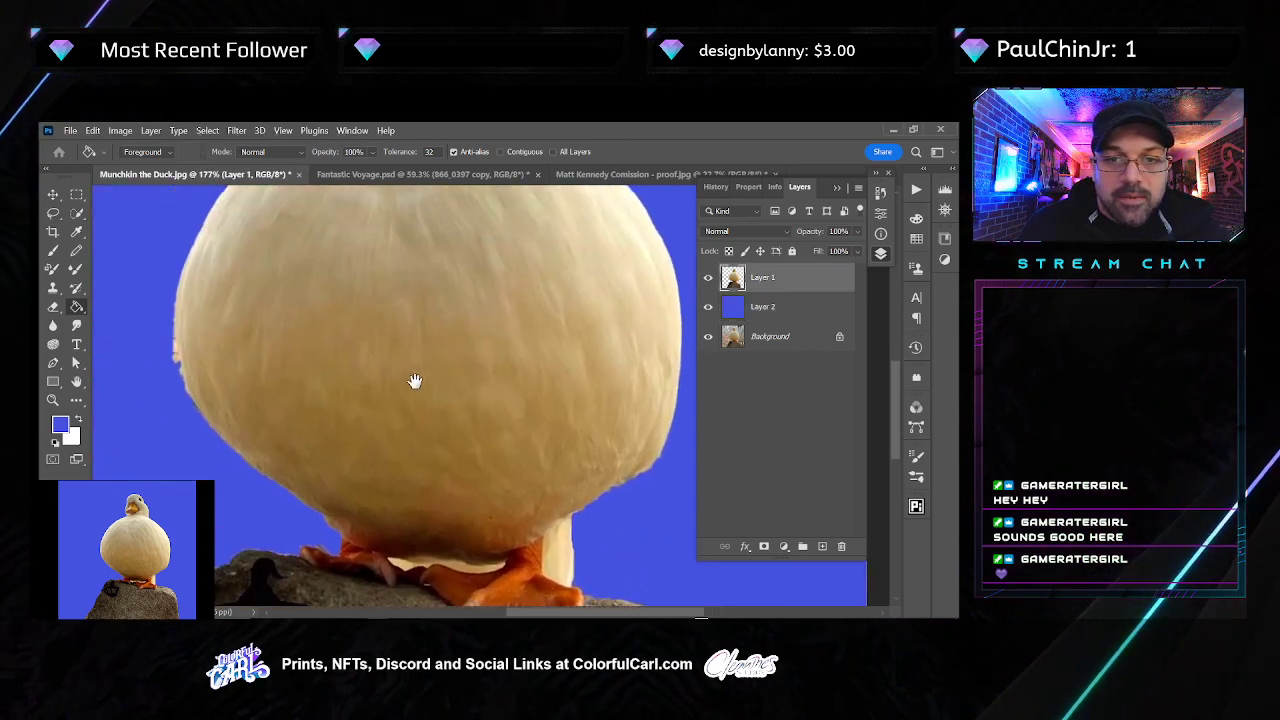
{"action": "key", "text": "e"}
{"action": "key", "text": "l"}
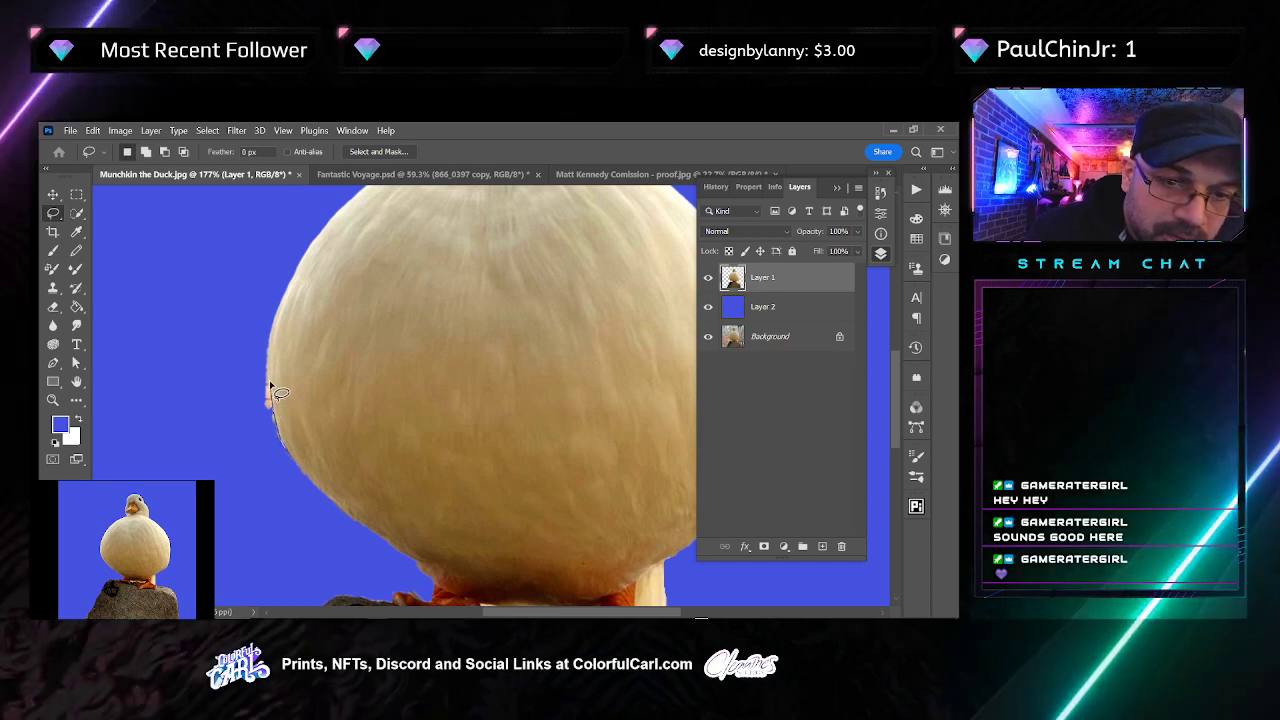
{"action": "mouse_move", "coordinate": [278, 430]}
{"action": "left_mouse_down"}
{"action": "mouse_move", "coordinate": [240, 365]}
{"action": "mouse_move", "coordinate": [280, 488]}
{"action": "left_mouse_up"}
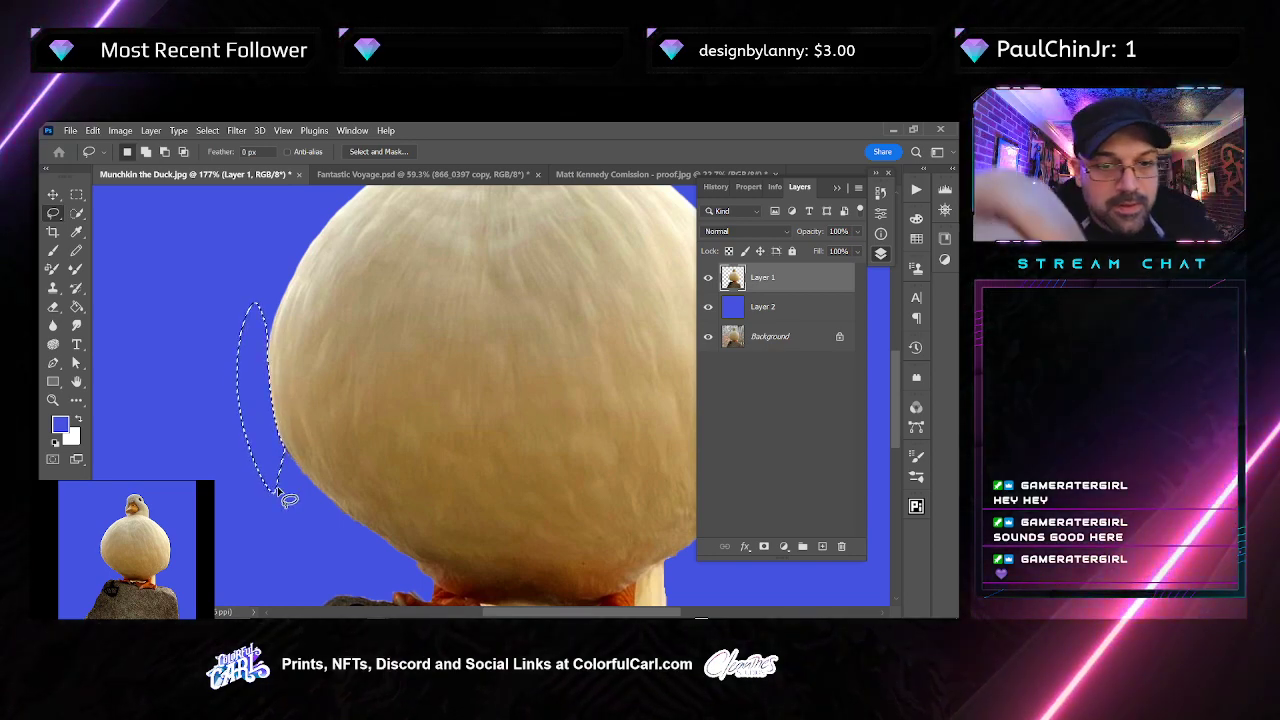
{"action": "scroll", "coordinate": [280, 497], "scroll_direction": "down", "scroll_amount": 2}
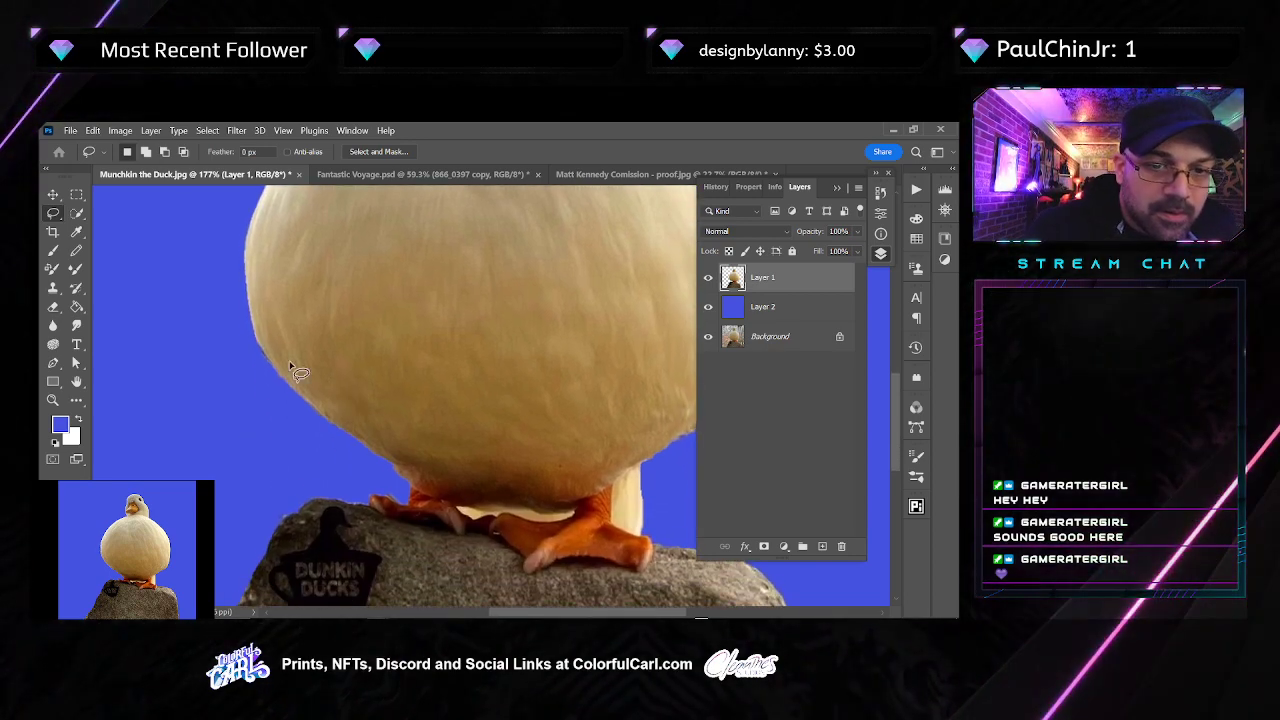
Erase the rough edges on the lower left of the duck cutout with the Eraser at 59% opacity
{"action": "key", "text": "e"}
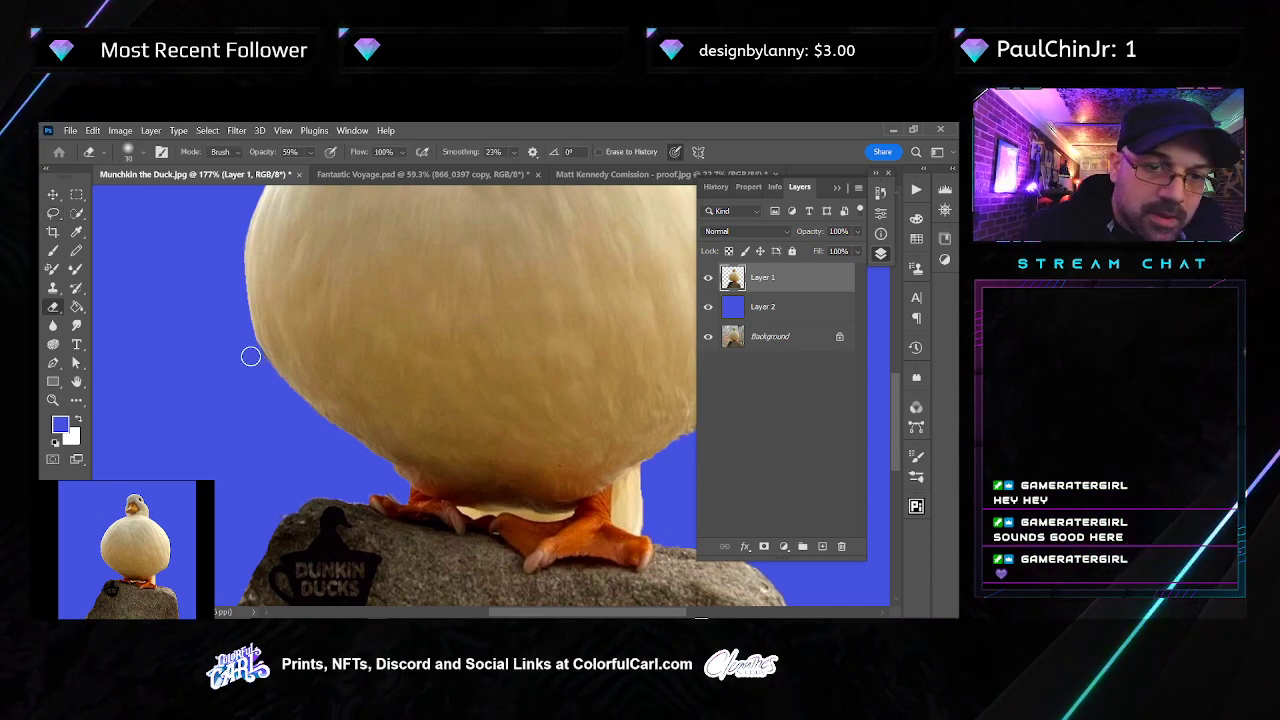
{"action": "left_click_drag", "start_coordinate": [270, 469], "coordinate": [270, 378]}
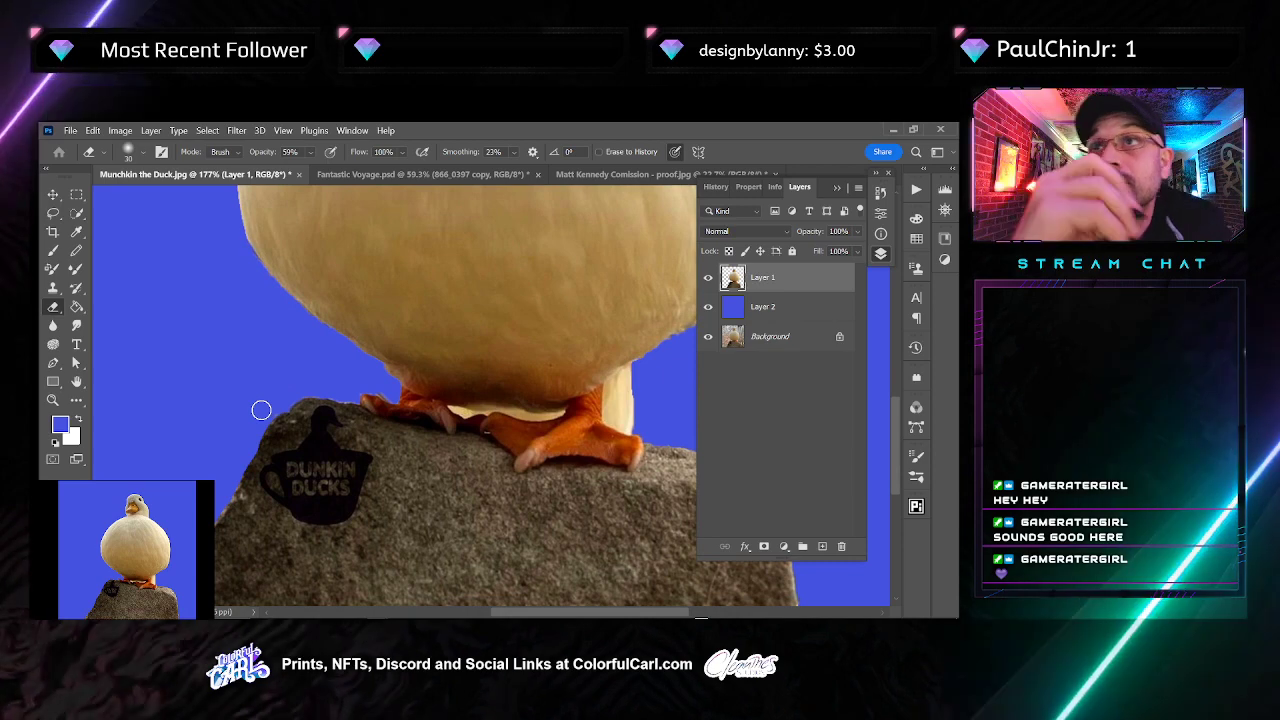
{"action": "left_click_drag", "start_coordinate": [303, 443], "coordinate": [311, 411]}
{"action": "scroll", "coordinate": [320, 350], "scroll_direction": "up", "scroll_amount": 8}
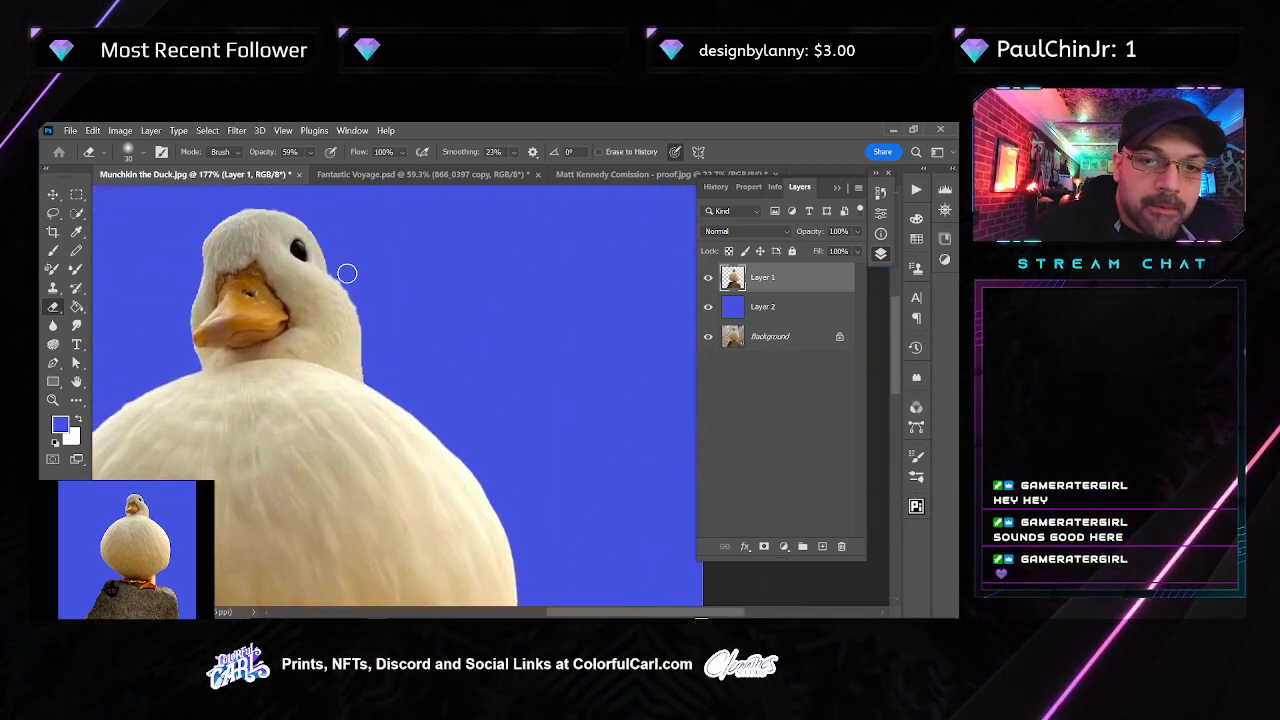
{"action": "key", "text": "ctrl+0"}
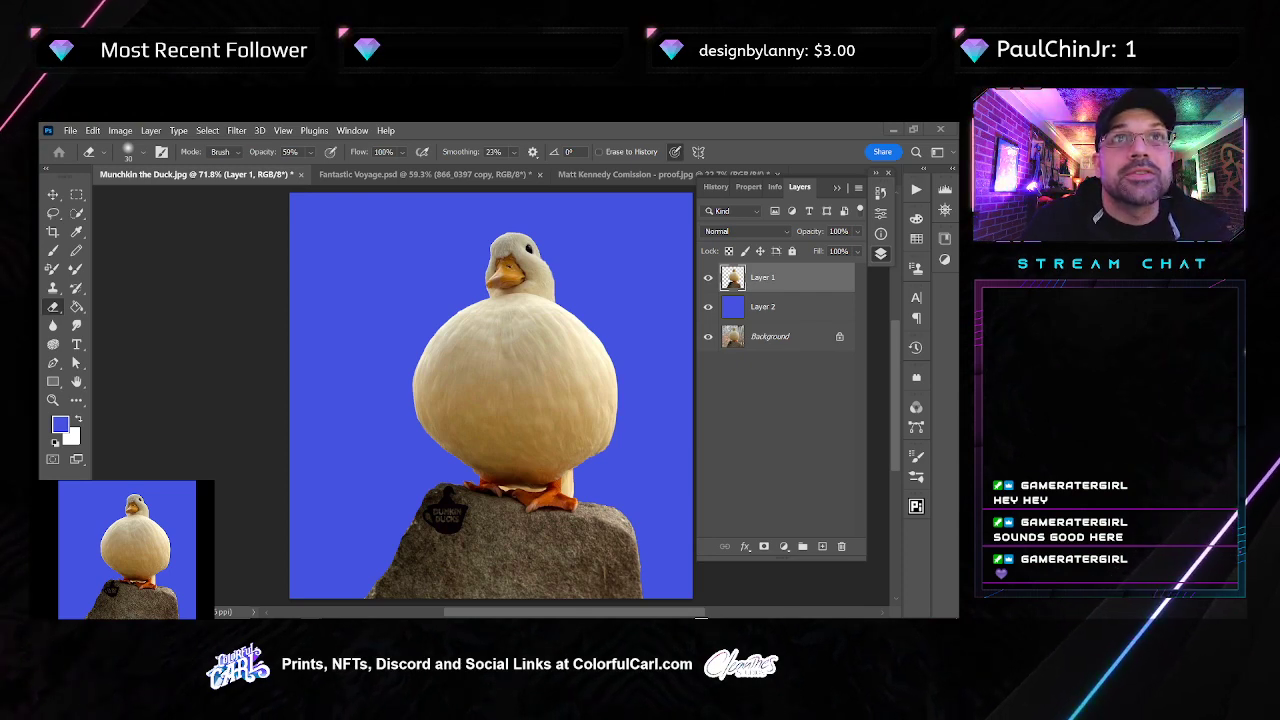
Place the IMAG0177 paint artwork over the upper canvas at -15.05% scale, and move its layer beneath the duck cutout
{"action": "left_click_drag", "start_coordinate": [503, 334], "coordinate": [404, 342]}
{"action": "left_click_drag", "start_coordinate": [549, 275], "coordinate": [241, 517]}
{"action": "left_click_drag", "start_coordinate": [515, 415], "coordinate": [483, 422]}
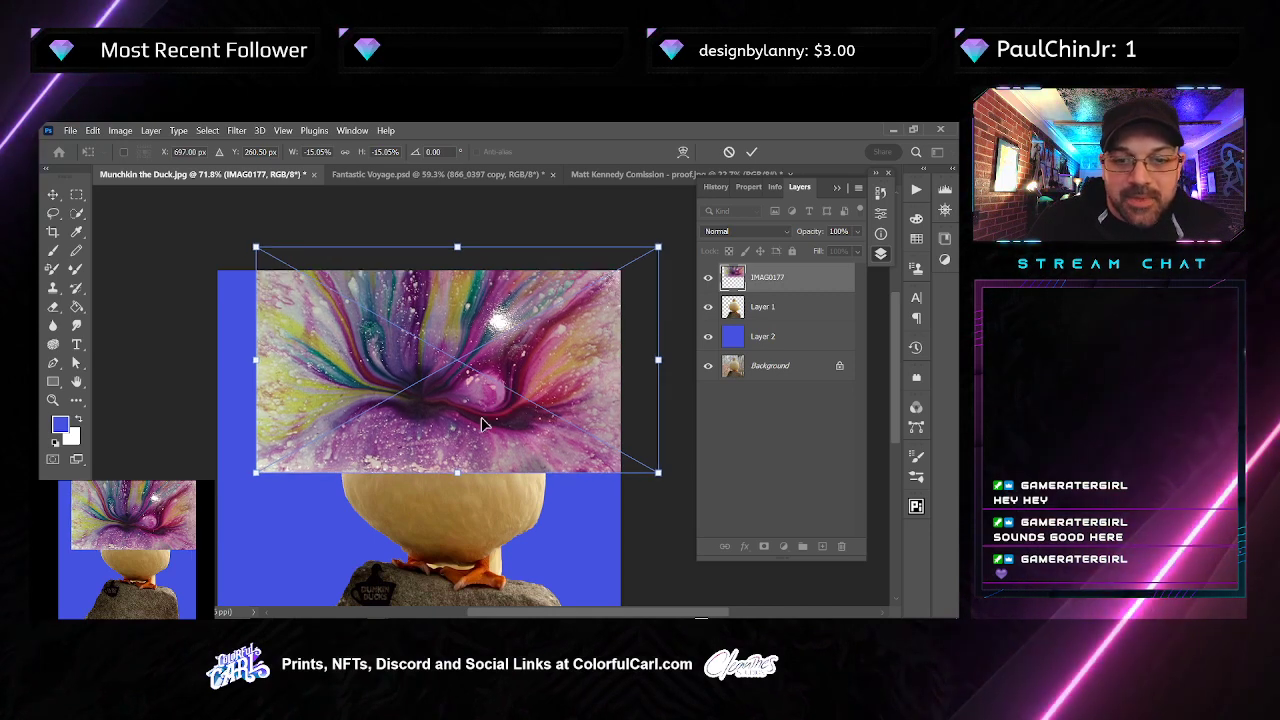
{"action": "key", "text": "Return"}
{"action": "key", "text": "e"}
{"action": "key", "text": "ctrl+bracketleft"}
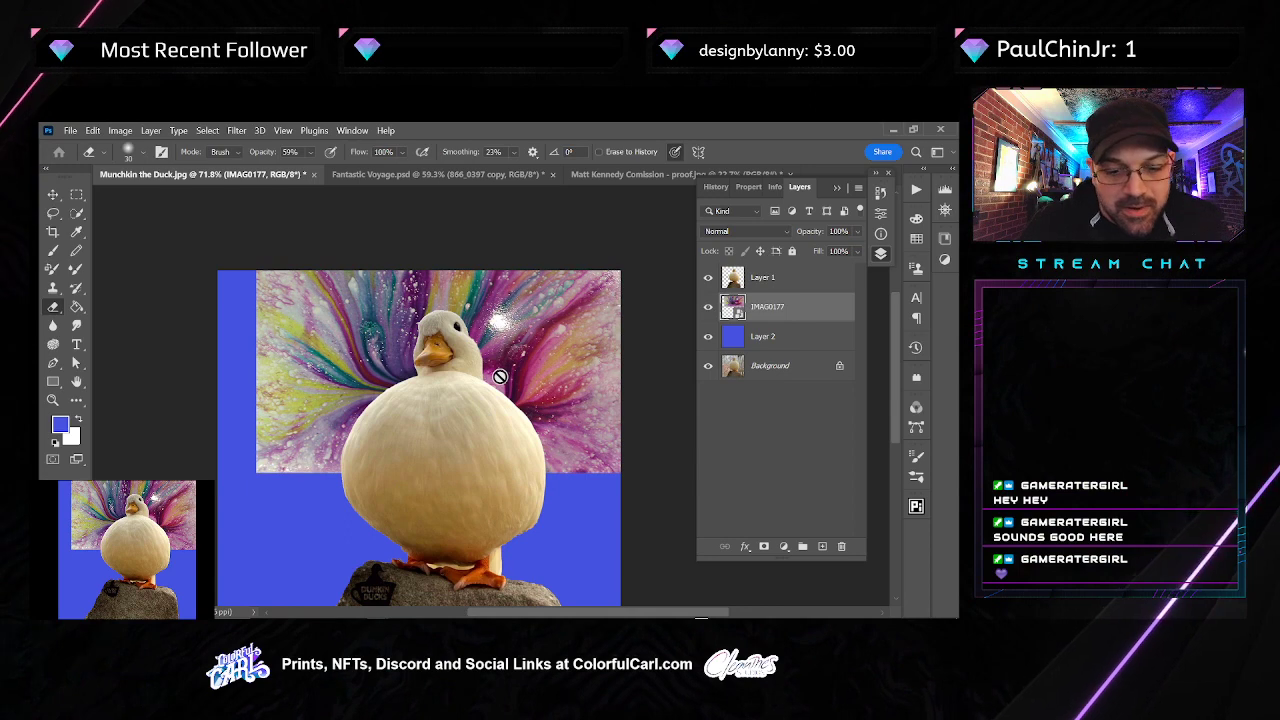
Try clipping the IMAG0177 layer to the blue layer beneath it, and undo the clipping mask
{"action": "key", "text": "j"}
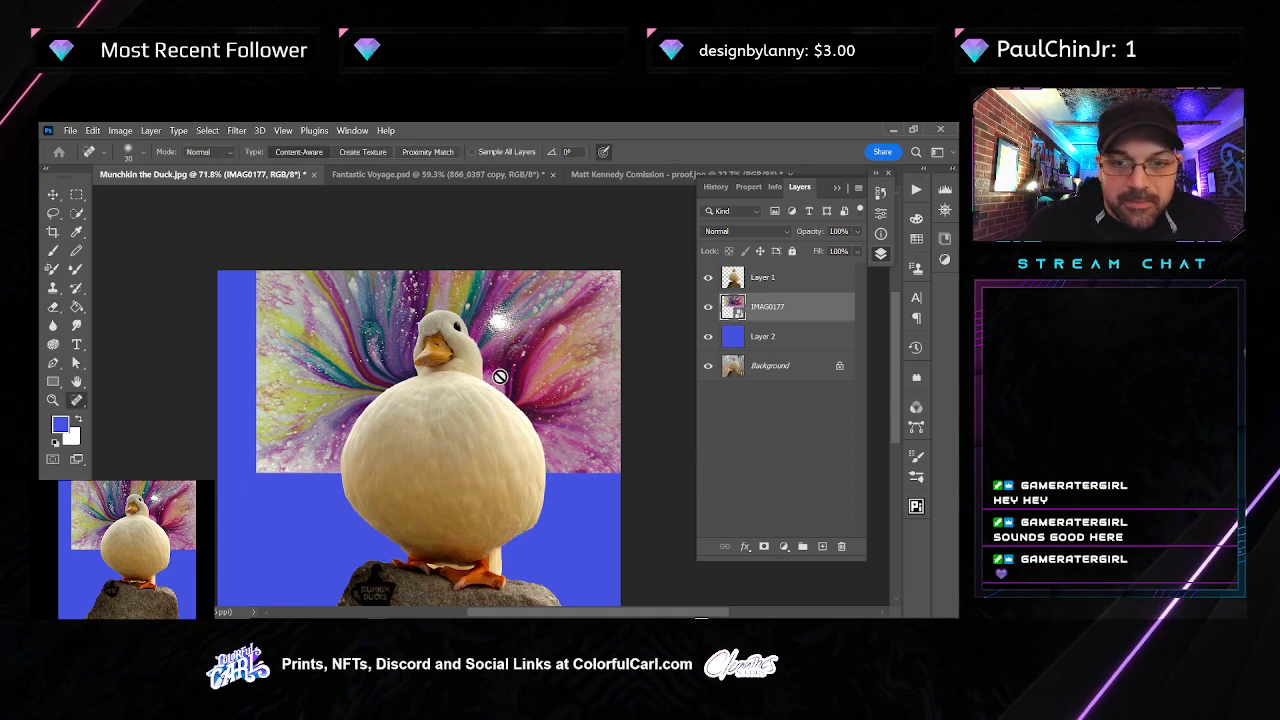
{"action": "right_click", "coordinate": [813, 310]}
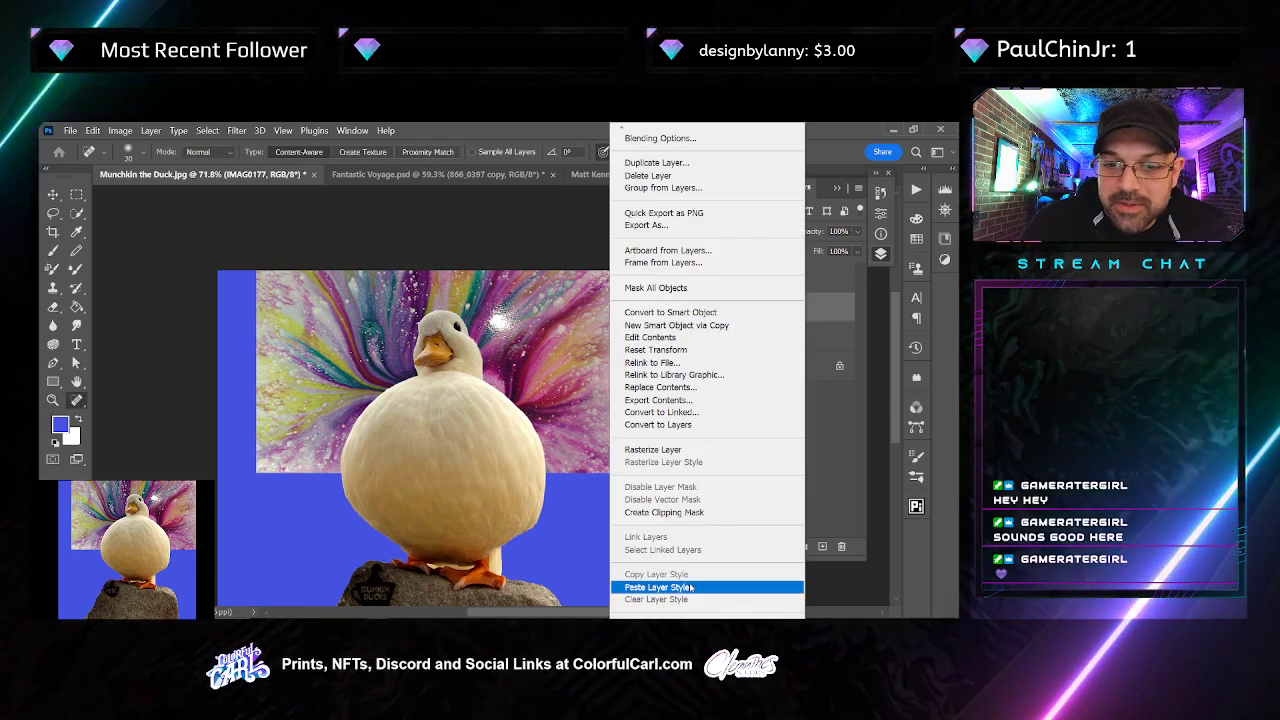
{"action": "left_click", "coordinate": [700, 511]}
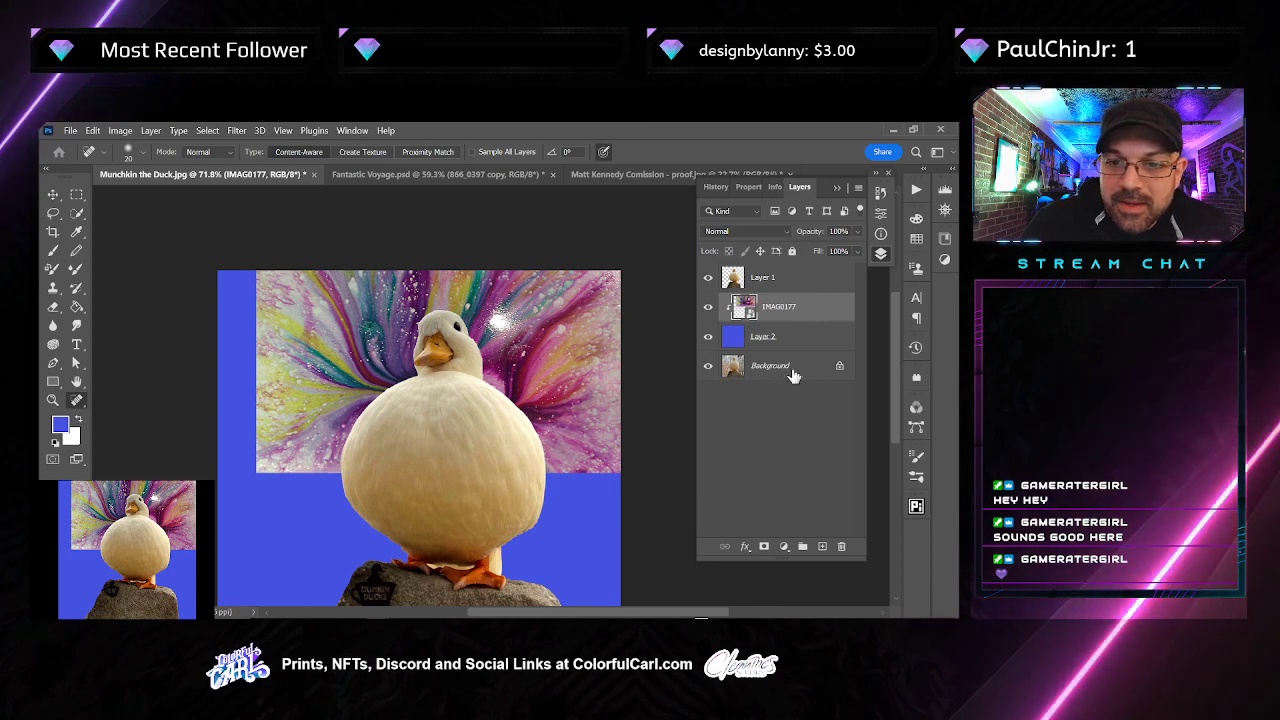
{"action": "key", "text": "ctrl+z"}
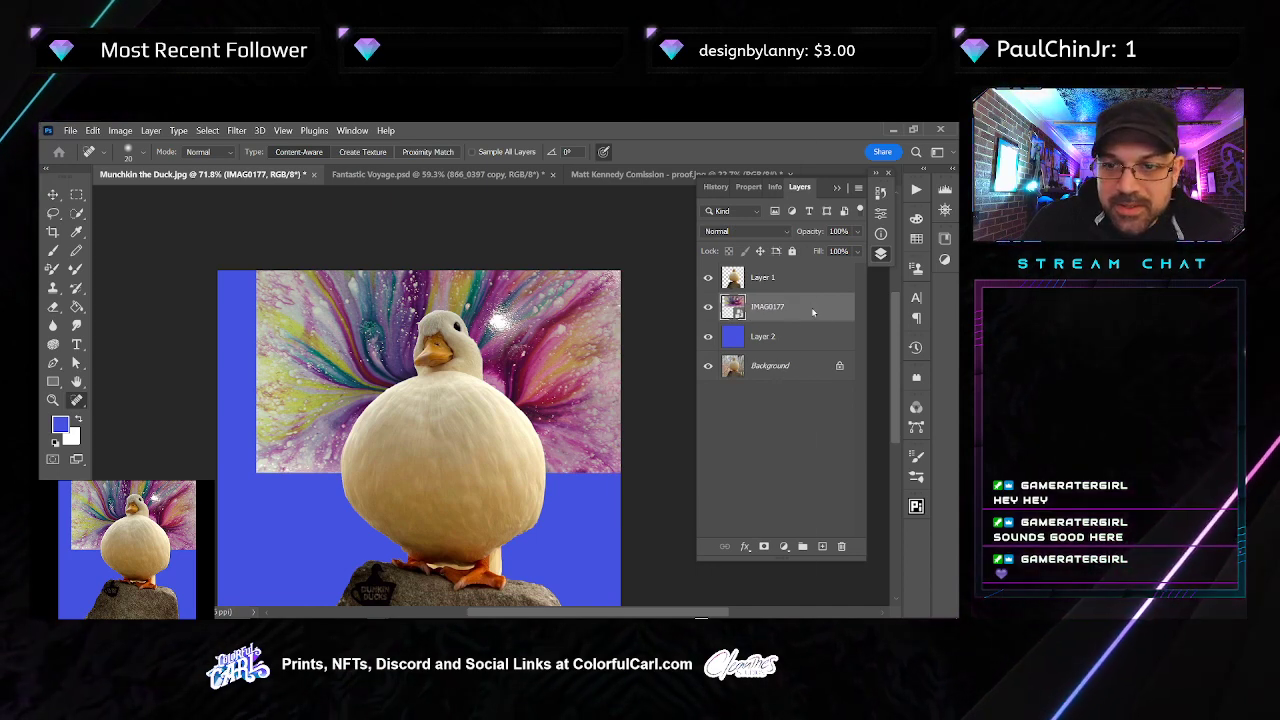
Rasterize the IMAG0177 layer and remove the white glare beside the duck's head with the Spot Healing Brush at size 45
{"action": "right_click", "coordinate": [812, 313]}
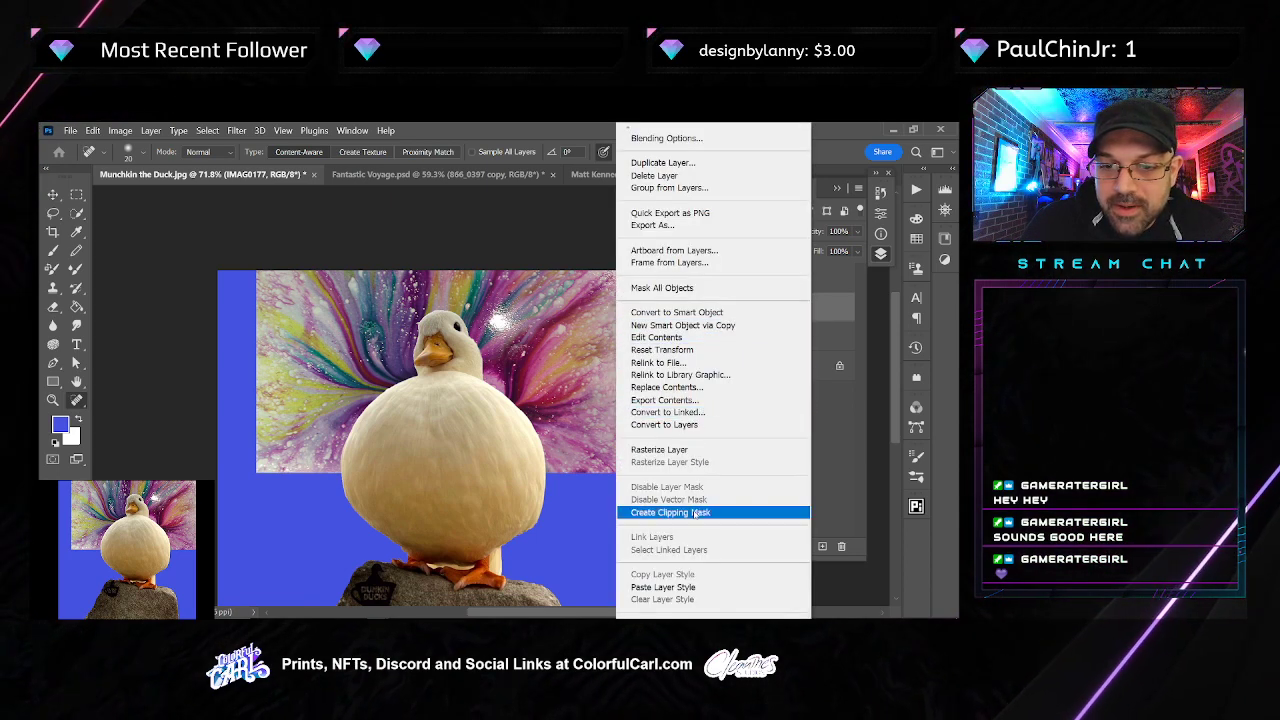
{"action": "left_click", "coordinate": [659, 449]}
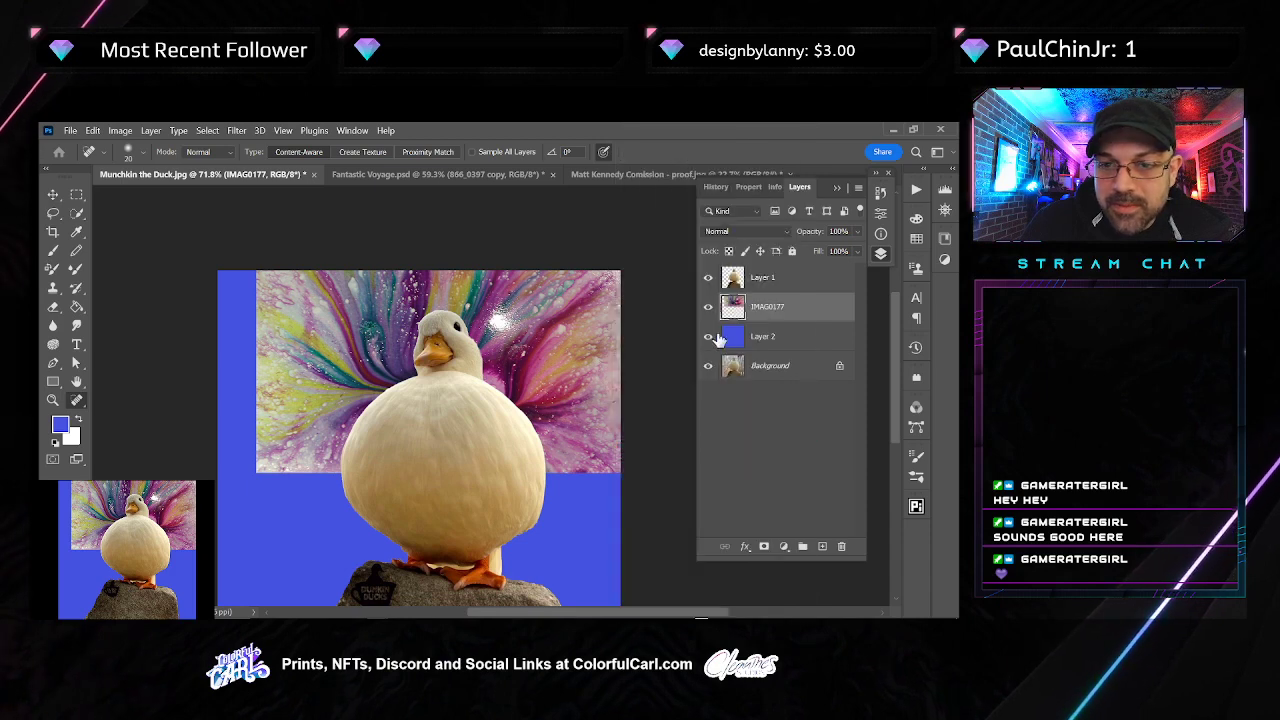
{"action": "scroll", "coordinate": [493, 337], "scroll_direction": "up", "scroll_amount": 3}
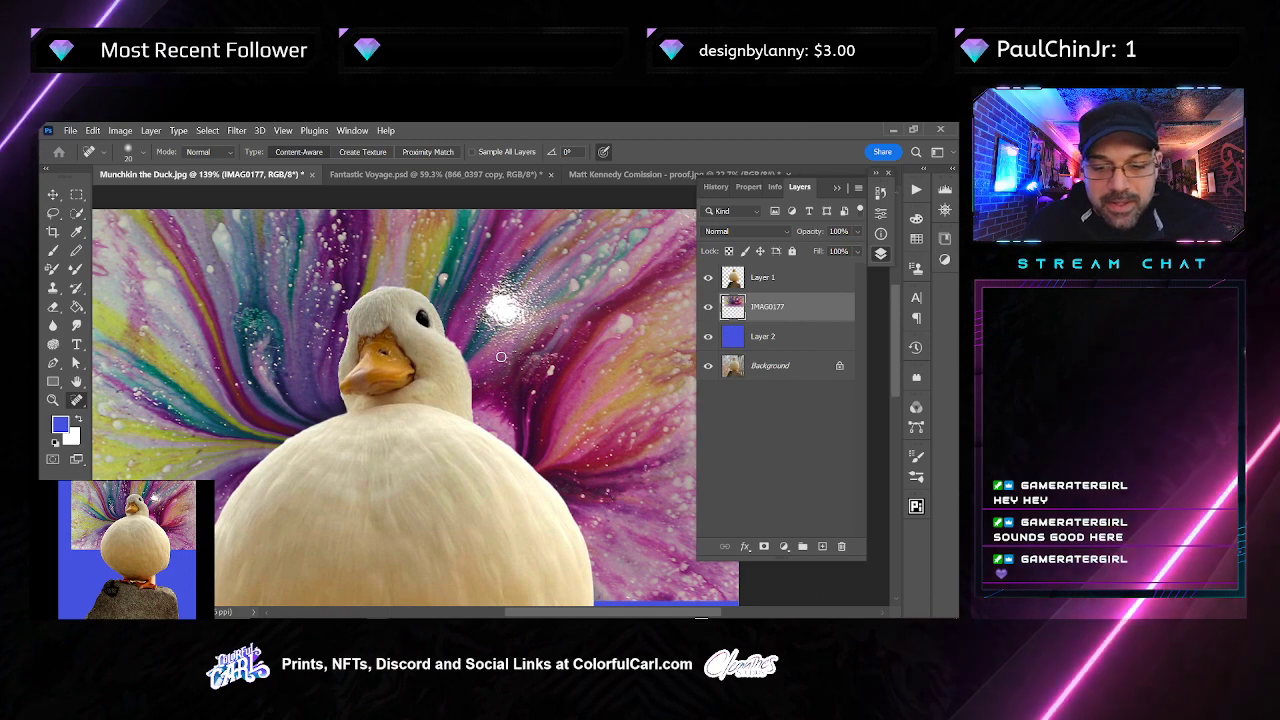
{"action": "key", "text": "bracketright"}
{"action": "key", "text": "bracketright"}
{"action": "key", "text": "bracketright"}
{"action": "key", "text": "bracketright"}
{"action": "key", "text": "bracketright"}
{"action": "left_click_drag", "start_coordinate": [502, 300], "coordinate": [508, 305]}
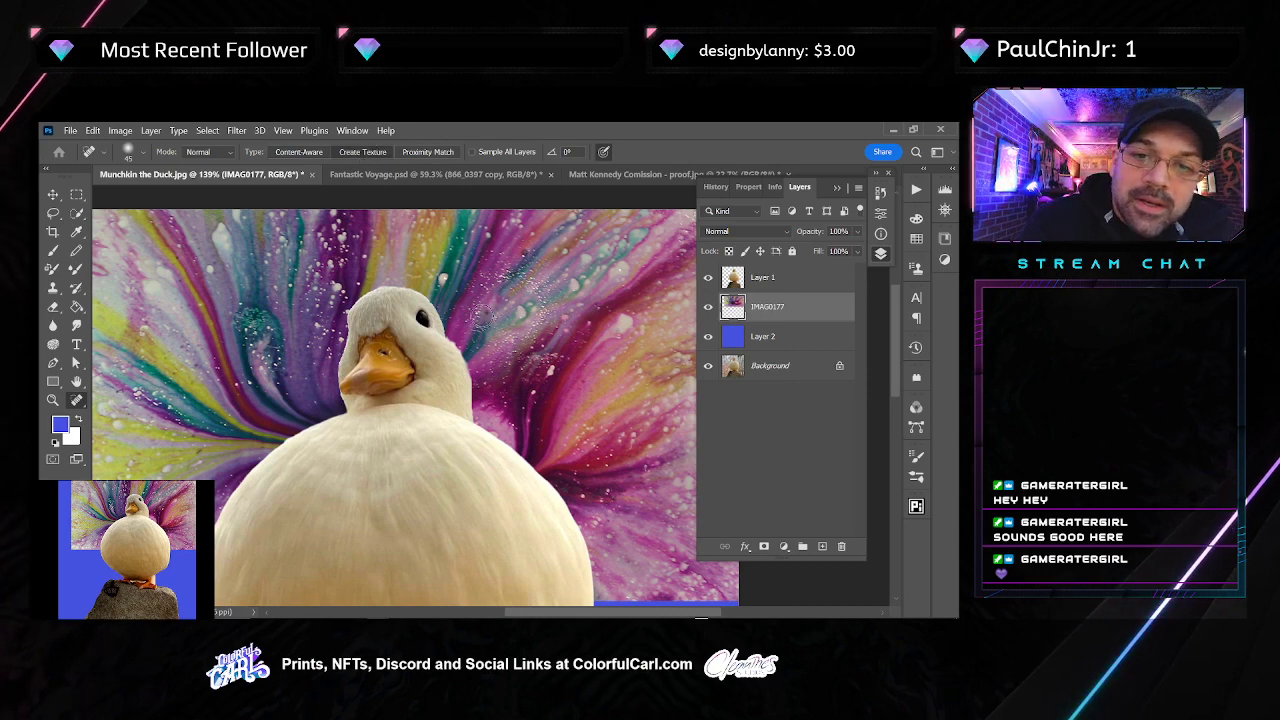
Blend the healed patch and nearby speckles beside the duck's head using the Spot Healing Brush's Proximity Match type
{"action": "left_click", "coordinate": [416, 154]}
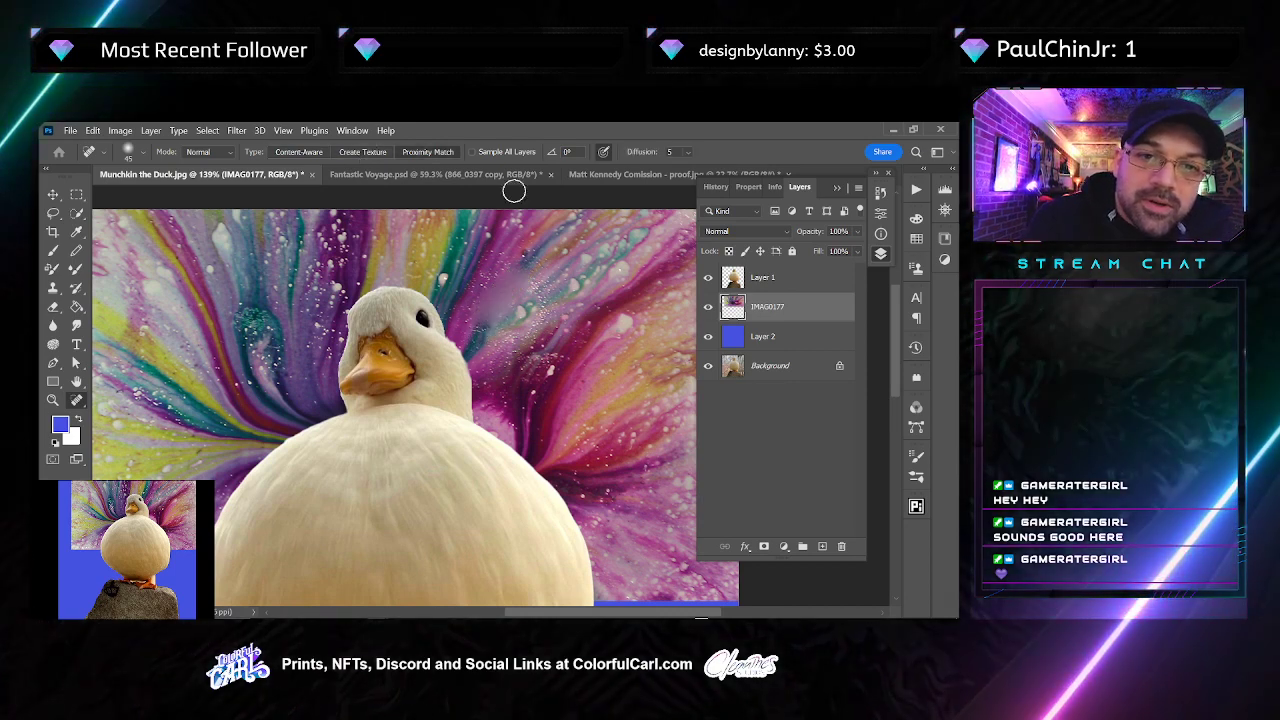
{"action": "mouse_move", "coordinate": [474, 327]}
{"action": "left_mouse_down"}
{"action": "mouse_move", "coordinate": [518, 262]}
{"action": "mouse_move", "coordinate": [497, 307]}
{"action": "mouse_move", "coordinate": [546, 286]}
{"action": "left_mouse_up"}
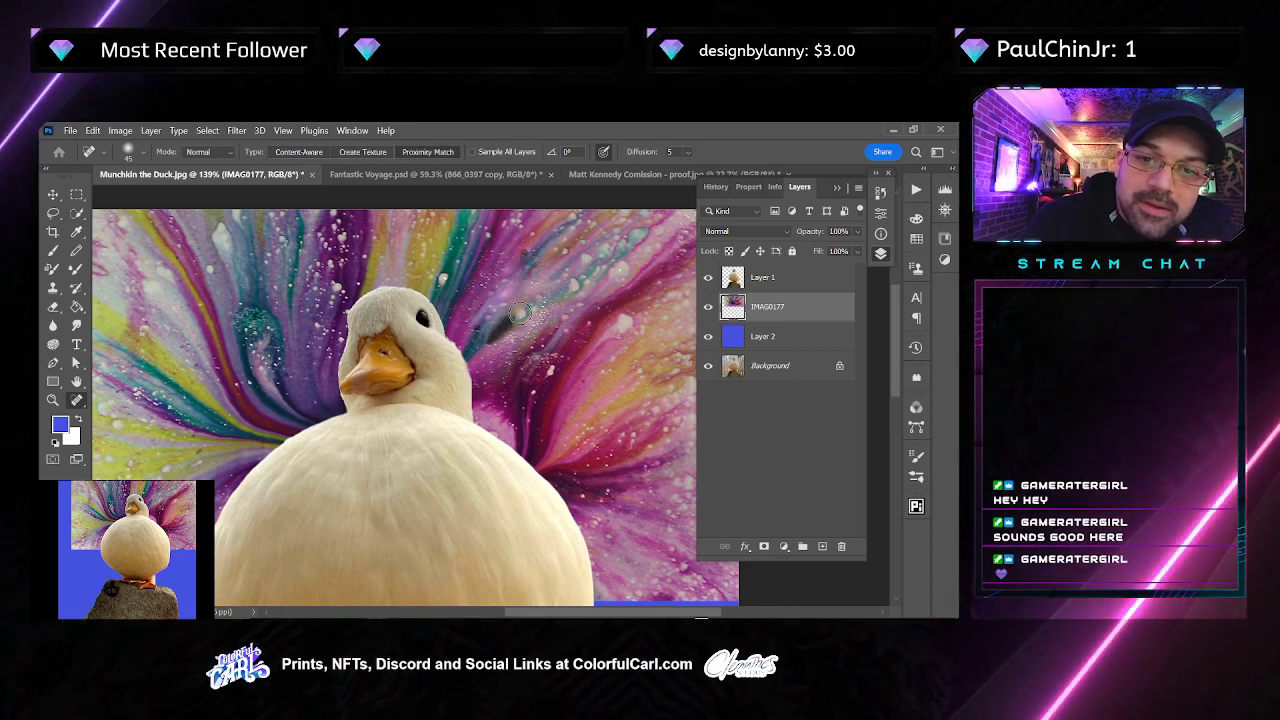
{"action": "left_click_drag", "start_coordinate": [469, 333], "coordinate": [547, 231]}
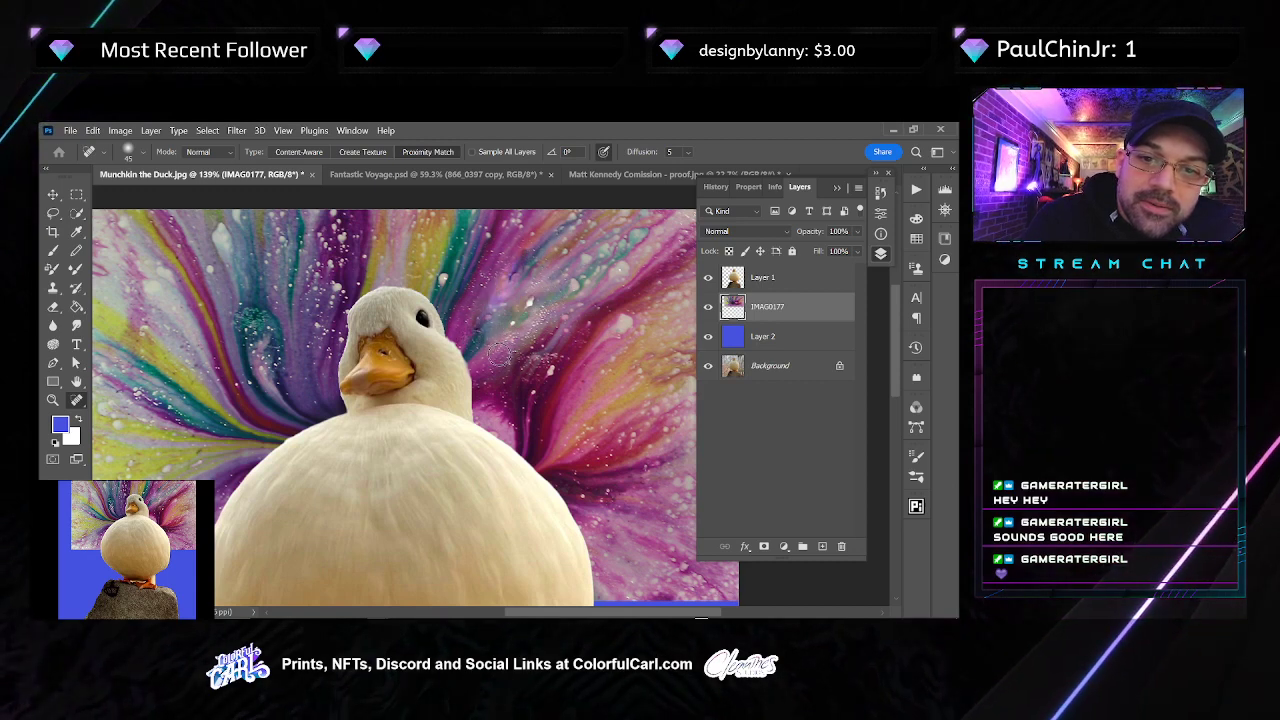
{"action": "mouse_move", "coordinate": [501, 348]}
{"action": "left_mouse_down"}
{"action": "mouse_move", "coordinate": [566, 306]}
{"action": "mouse_move", "coordinate": [492, 340]}
{"action": "left_mouse_up"}
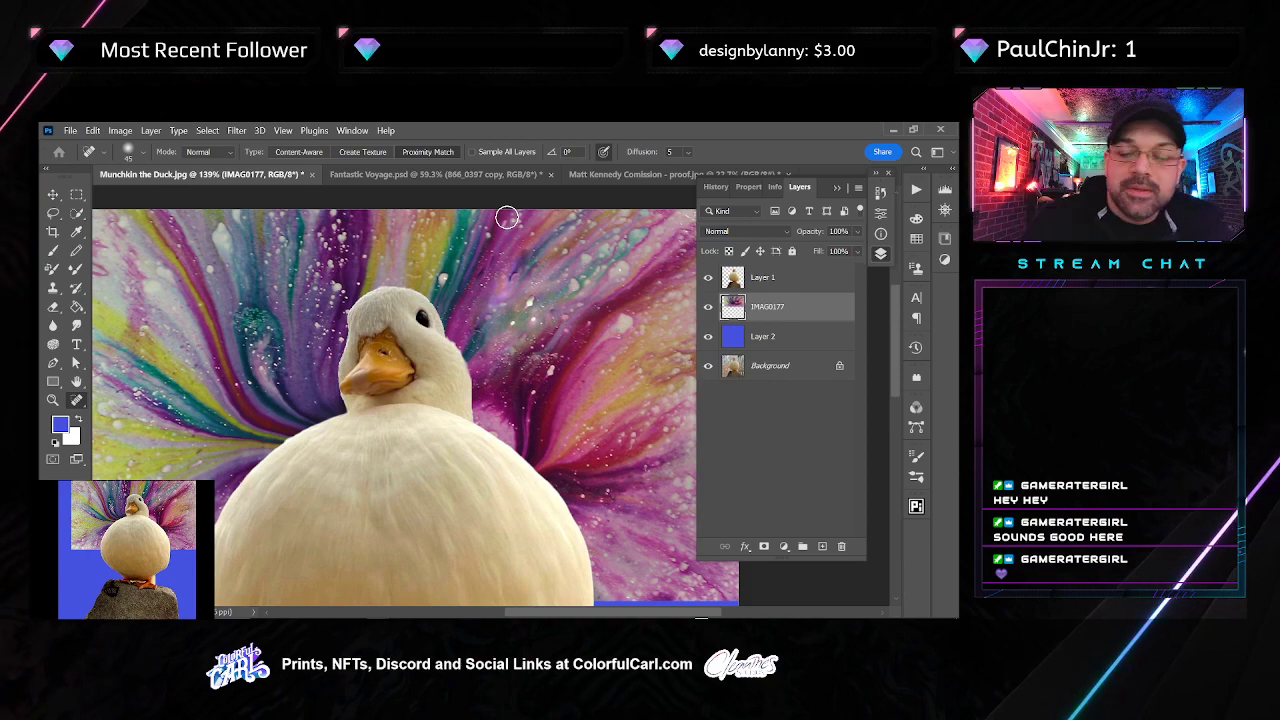
Enlarge the IMAG0177 artwork to about 134.5% and position it across the full canvas width behind the duck
{"action": "scroll", "coordinate": [388, 395], "scroll_direction": "down", "scroll_amount": 3}
{"action": "scroll", "coordinate": [388, 395], "scroll_direction": "down", "scroll_amount": 2}
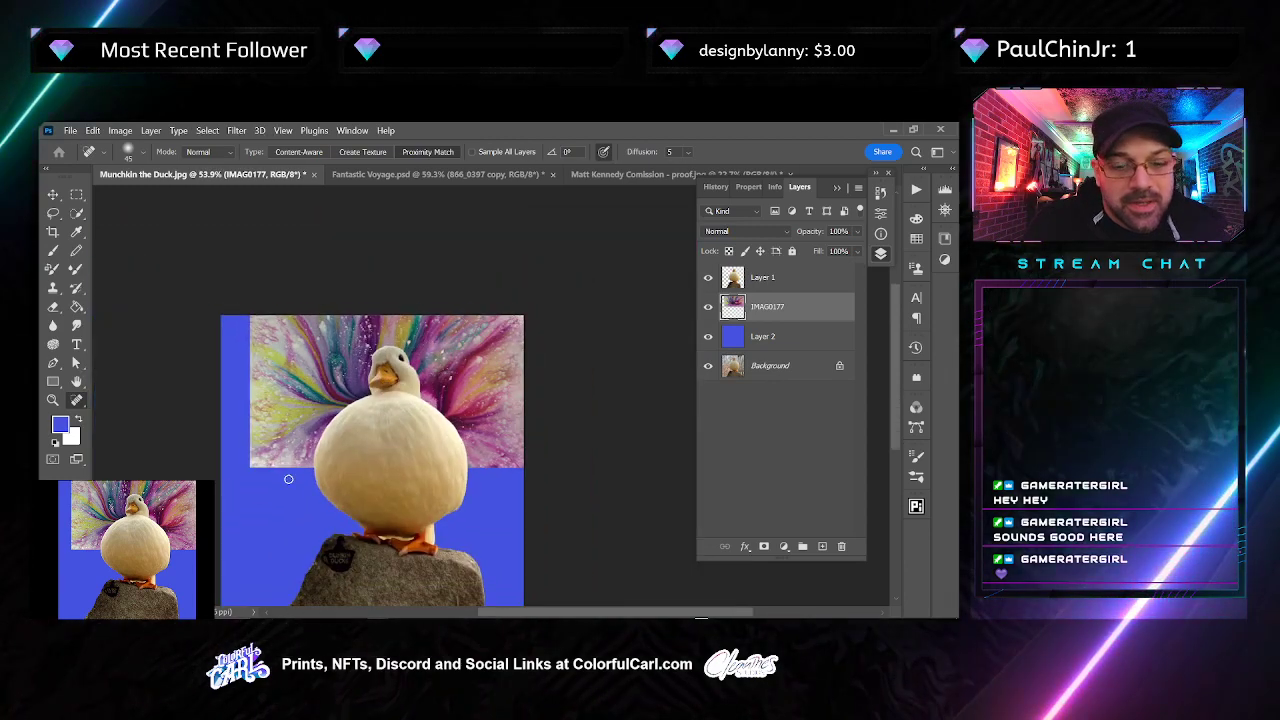
{"action": "key", "text": "ctrl+t"}
{"action": "left_click_drag", "start_coordinate": [248, 466], "coordinate": [197, 496]}
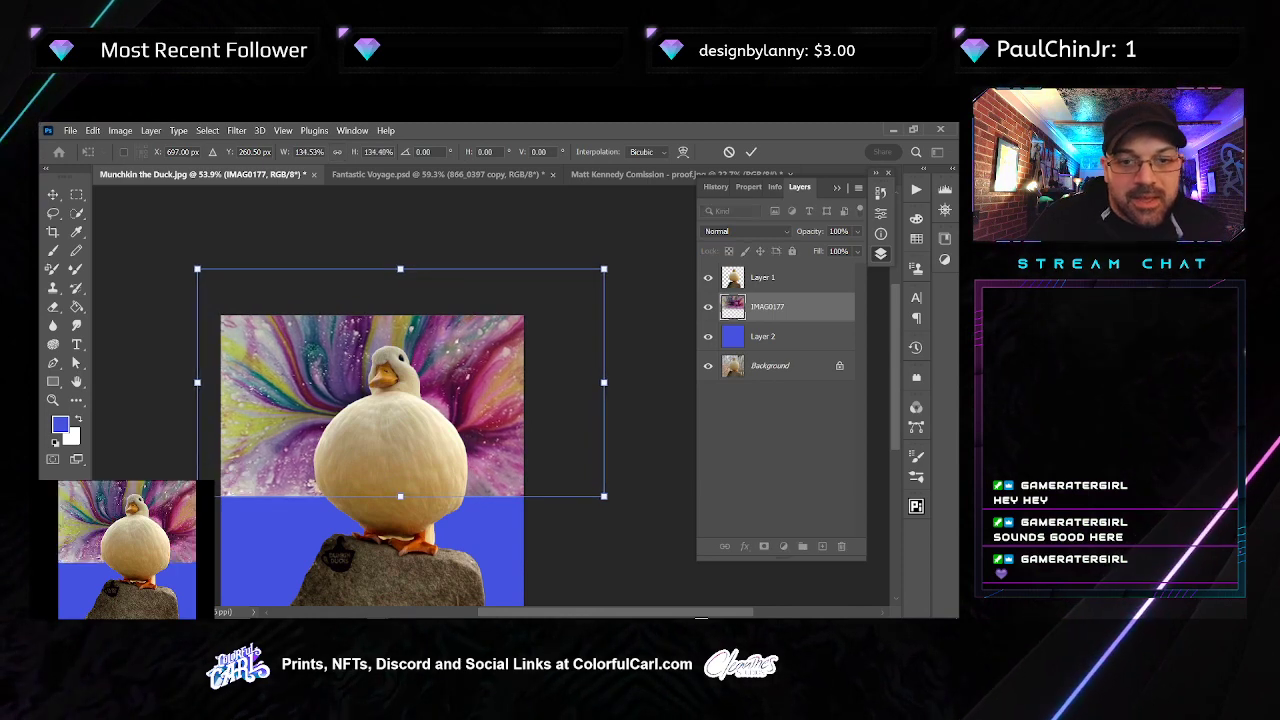
{"action": "key", "text": "Return"}
{"action": "left_click_drag", "start_coordinate": [450, 397], "coordinate": [470, 403]}
{"action": "key", "text": "i"}
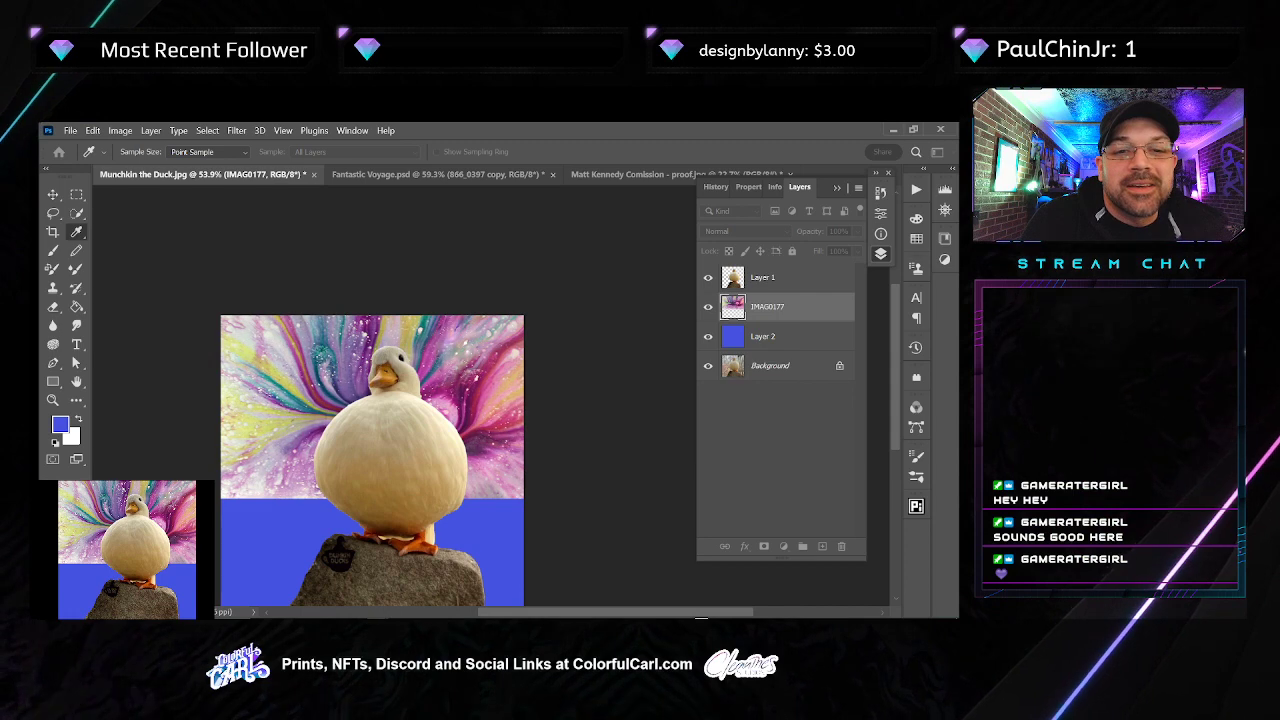
{"action": "key", "text": "v"}
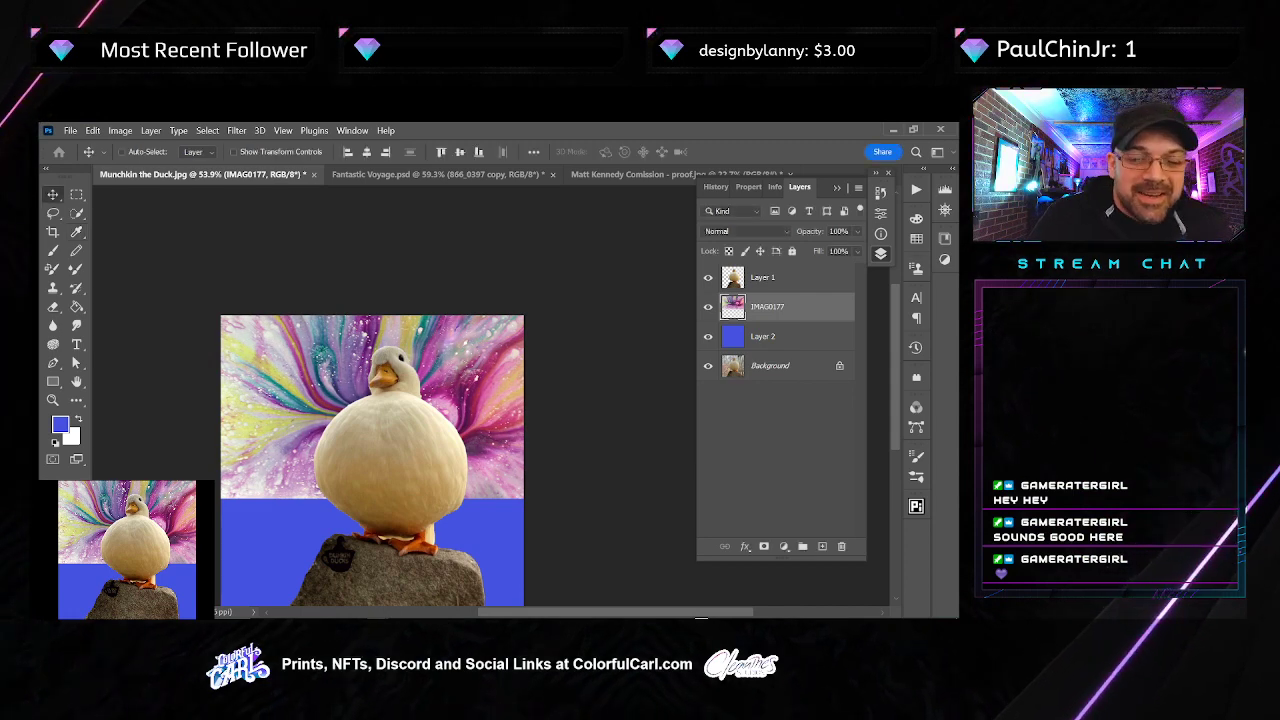
Raise the saturation of the IMAG0177 artwork to +37 with Hue/Saturation
{"action": "key", "text": "ctrl+u"}
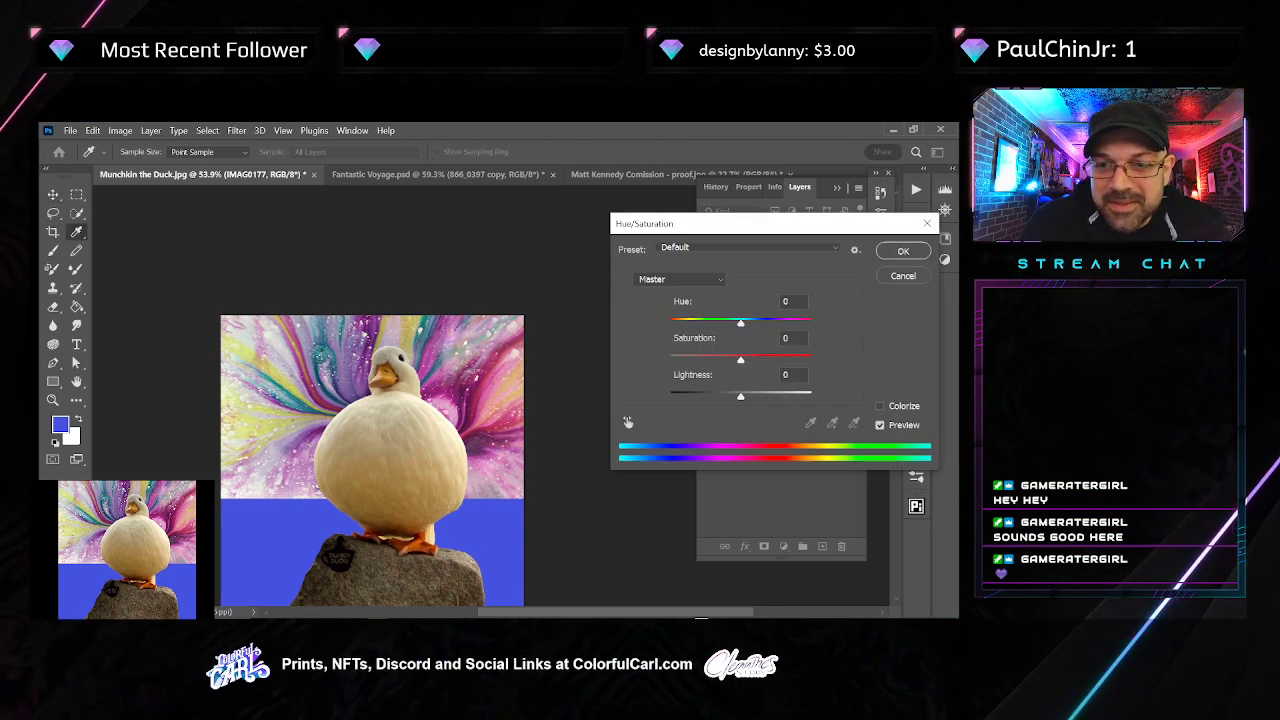
{"action": "left_click_drag", "start_coordinate": [740, 359], "coordinate": [764, 360]}
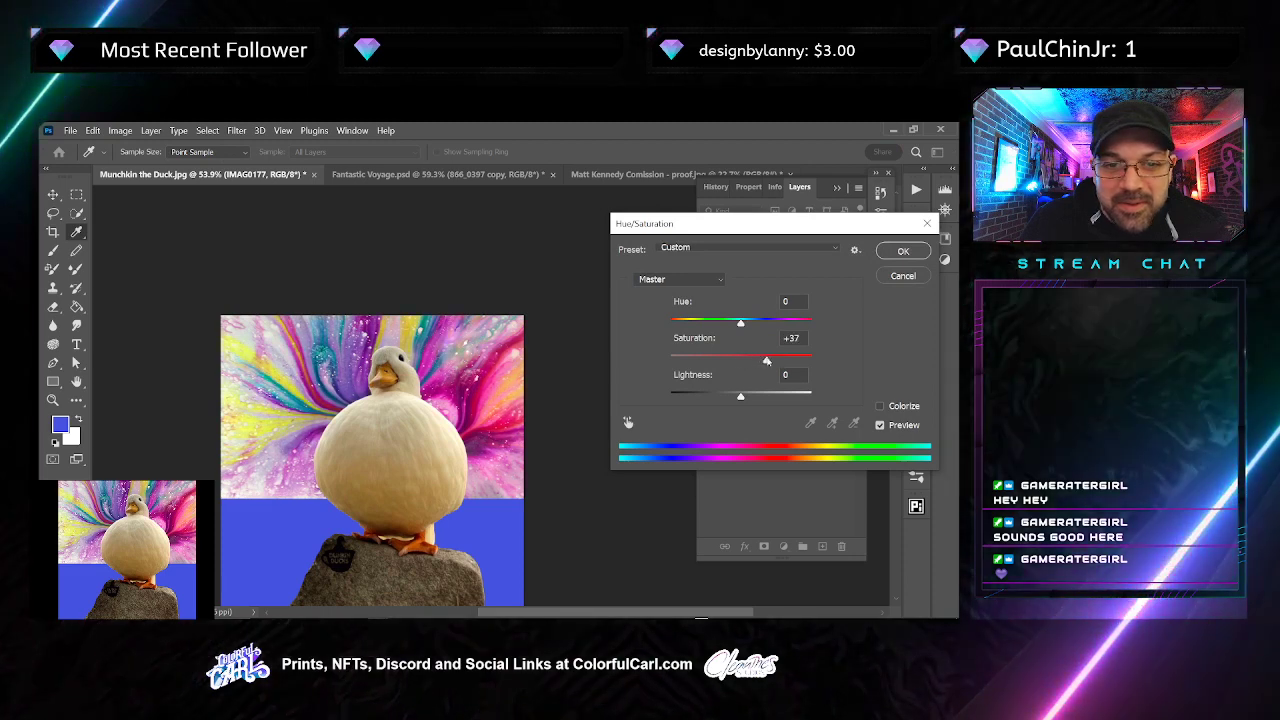
{"action": "left_click", "coordinate": [903, 251]}
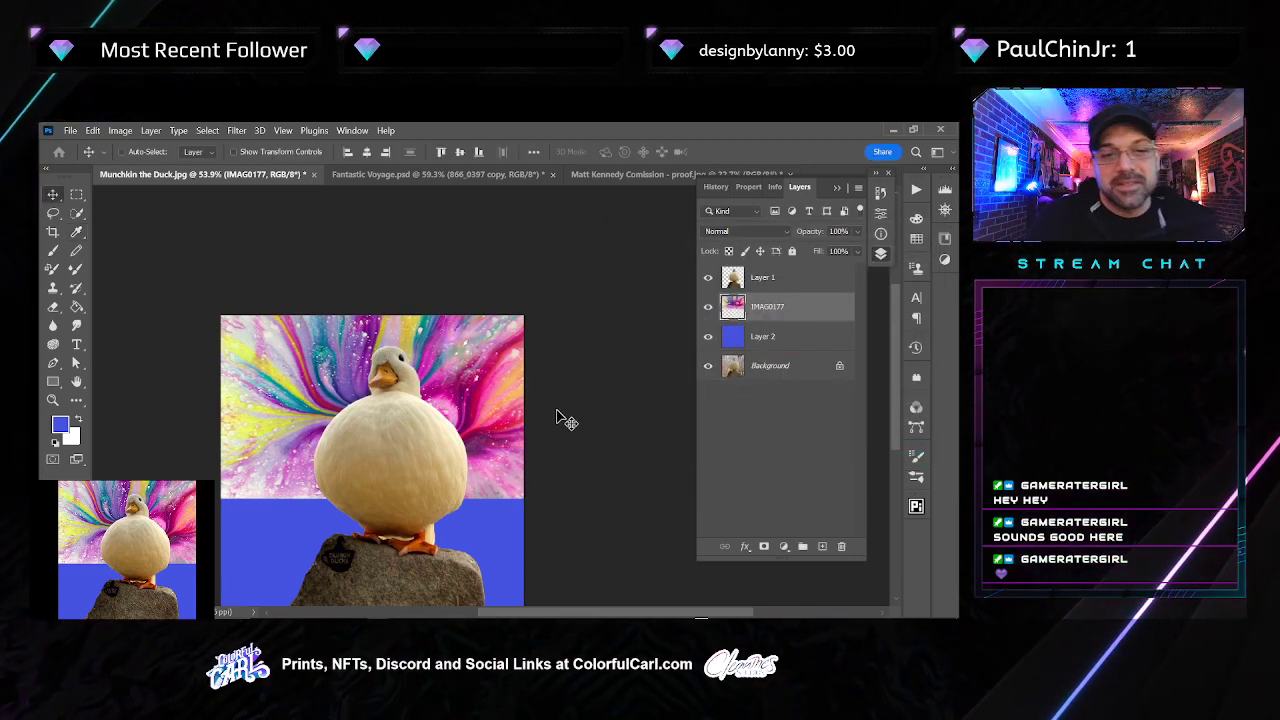
Select the blue area below the artwork, fill it on the IMAG0177 layer with content-aware paint texture, and deselect
{"action": "left_click", "coordinate": [745, 302], "text": "ctrl"}
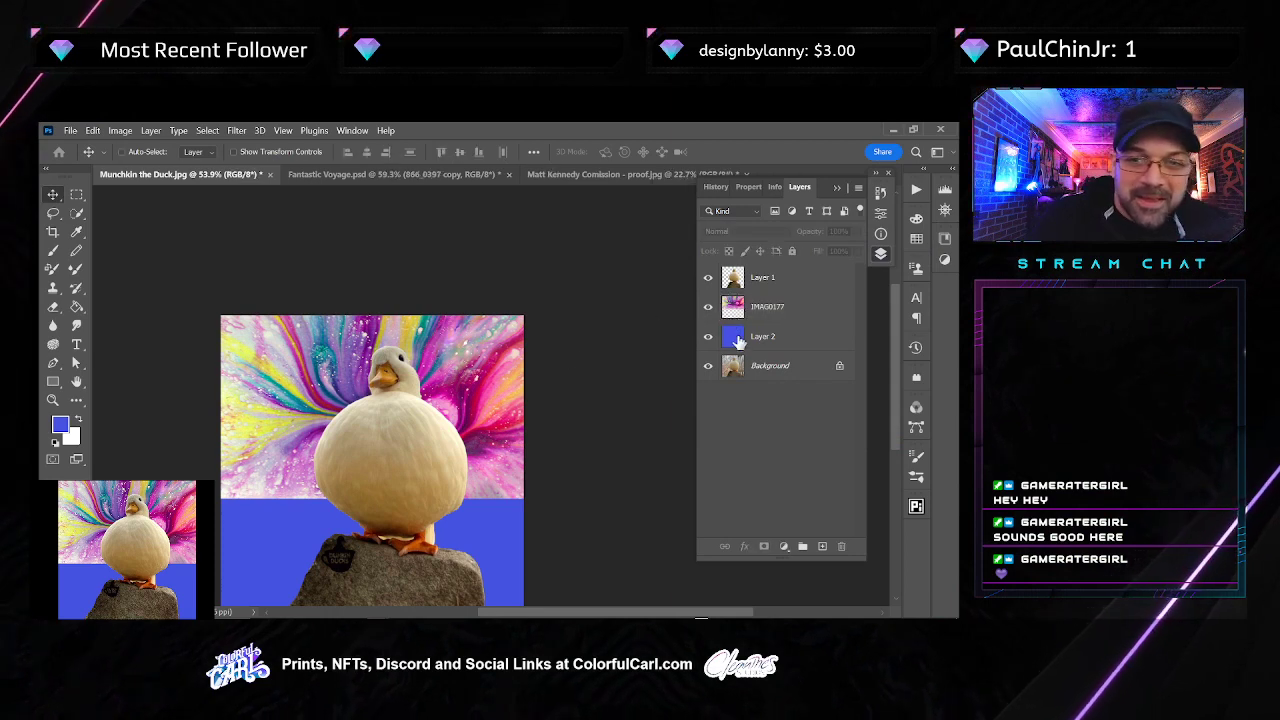
{"action": "left_click", "coordinate": [737, 318], "text": "ctrl"}
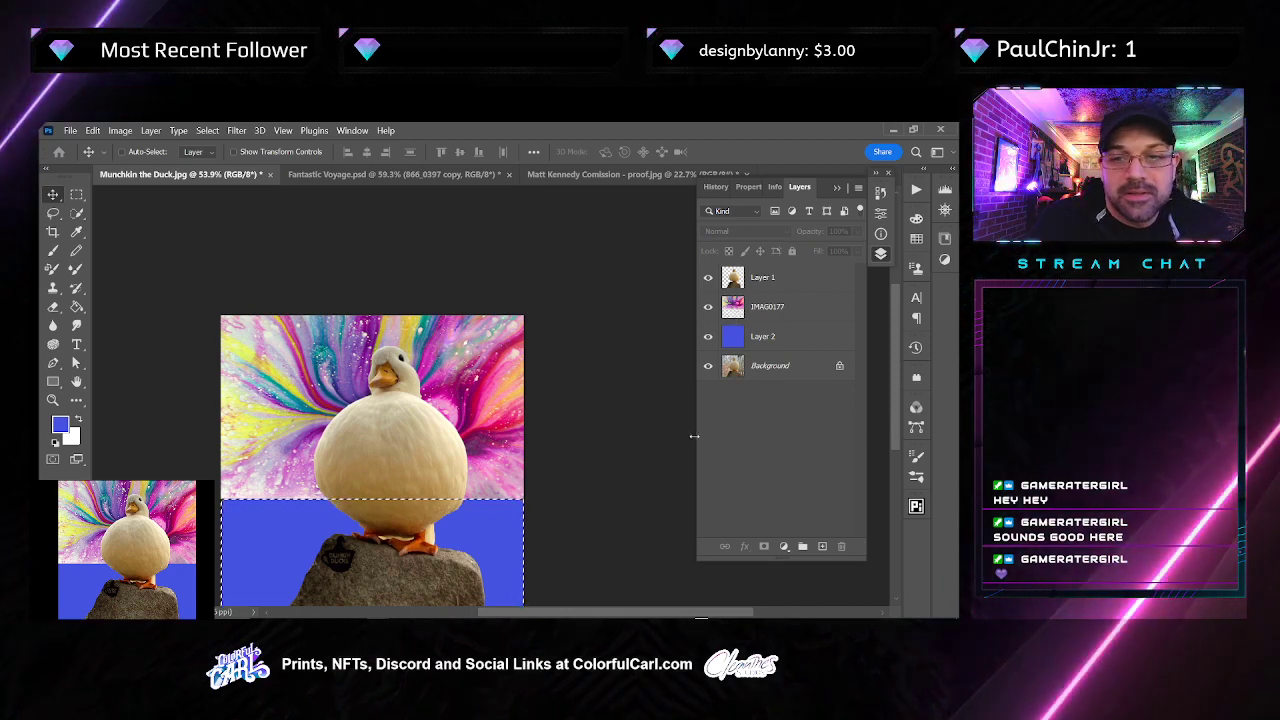
{"action": "left_click_drag", "start_coordinate": [643, 452], "coordinate": [665, 370]}
{"action": "left_click", "coordinate": [778, 318]}
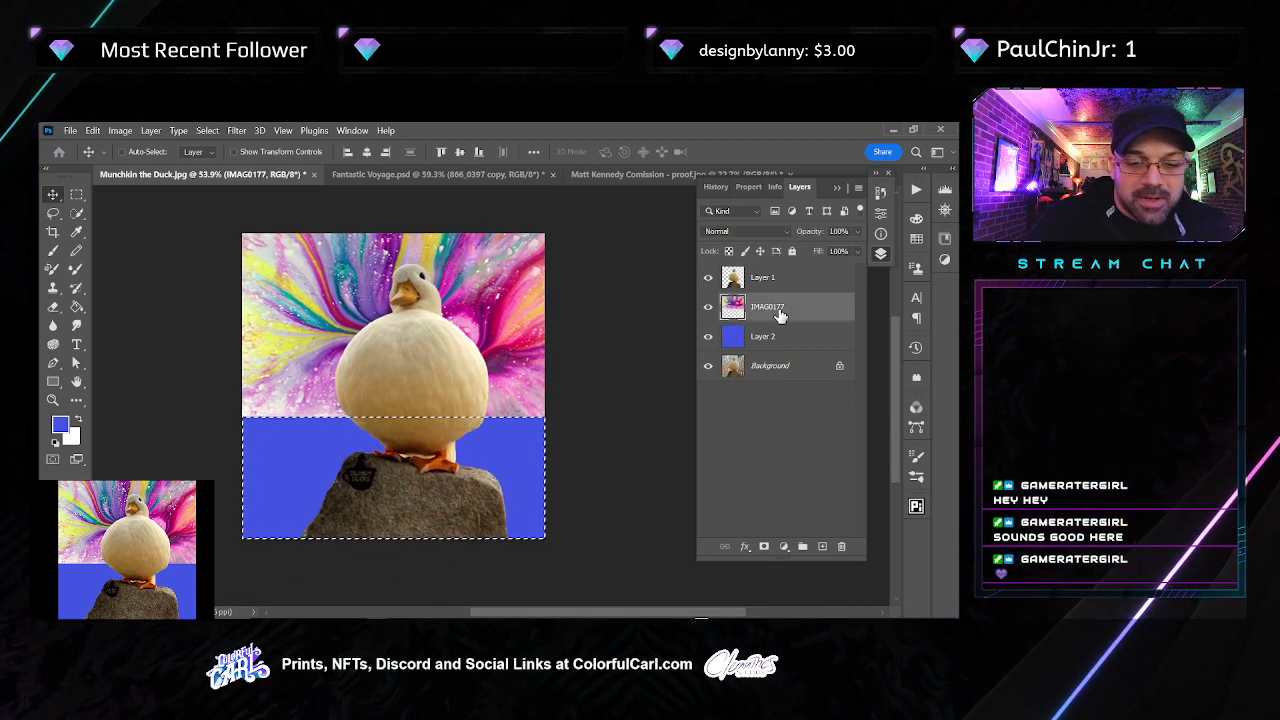
{"action": "key", "text": "shift+BackSpace"}
{"action": "key", "text": "Return"}
{"action": "key", "text": "v"}
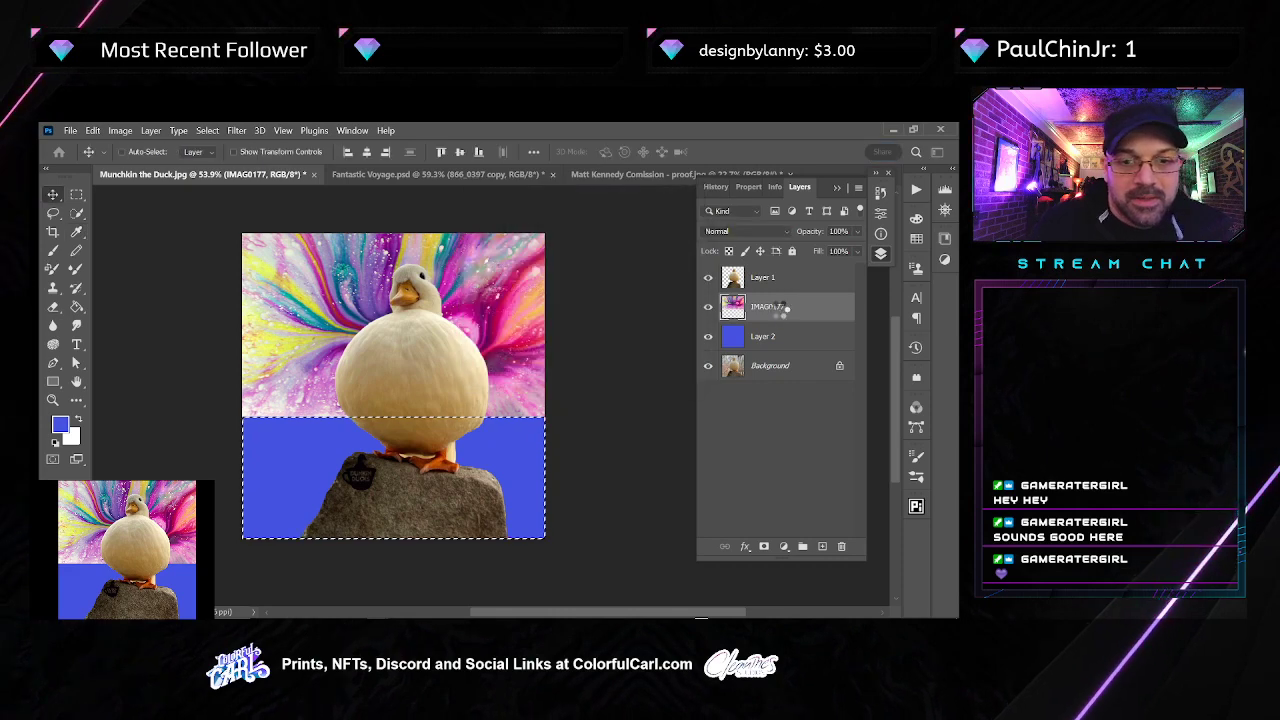
{"action": "key", "text": "ctrl+d"}
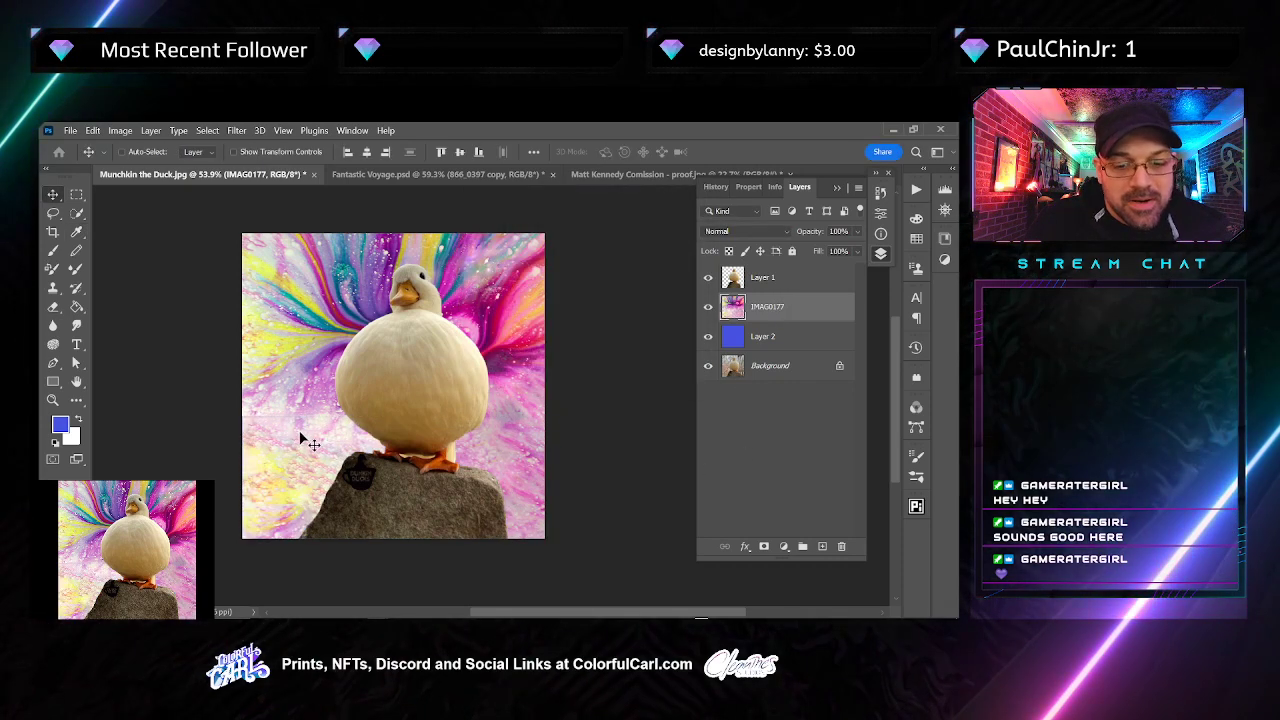
Heal the horizontal seam between artwork and filled area on both sides of the duck, and check the IMAG0177 layer's visibility
{"action": "key", "text": "j"}
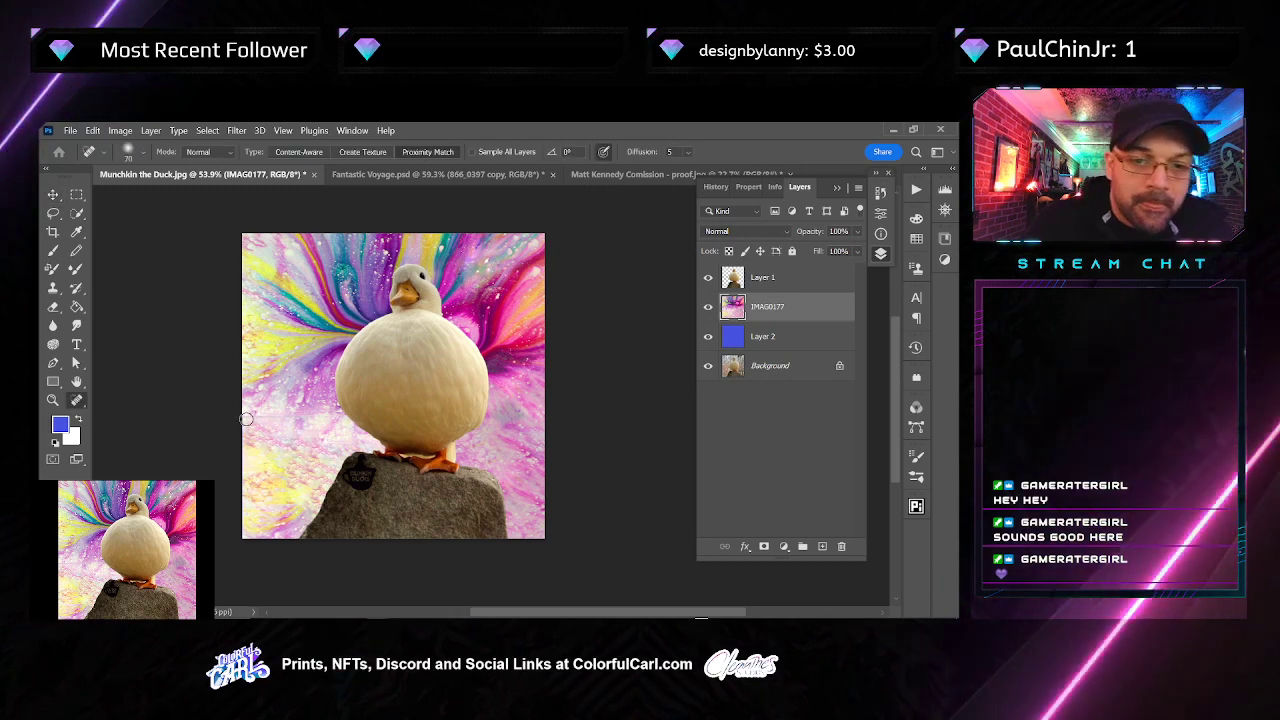
{"action": "left_click_drag", "start_coordinate": [246, 418], "coordinate": [356, 410]}
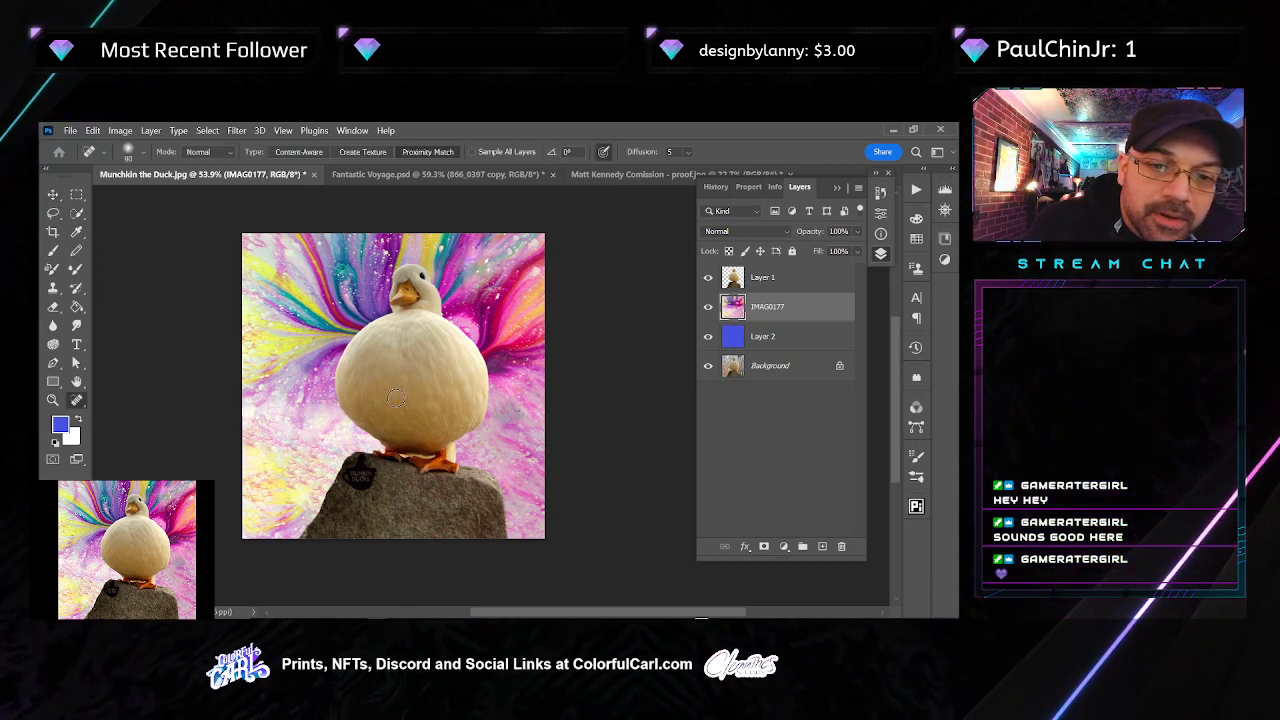
{"action": "mouse_move", "coordinate": [516, 417]}
{"action": "left_mouse_down"}
{"action": "mouse_move", "coordinate": [547, 418]}
{"action": "mouse_move", "coordinate": [542, 404]}
{"action": "left_mouse_up"}
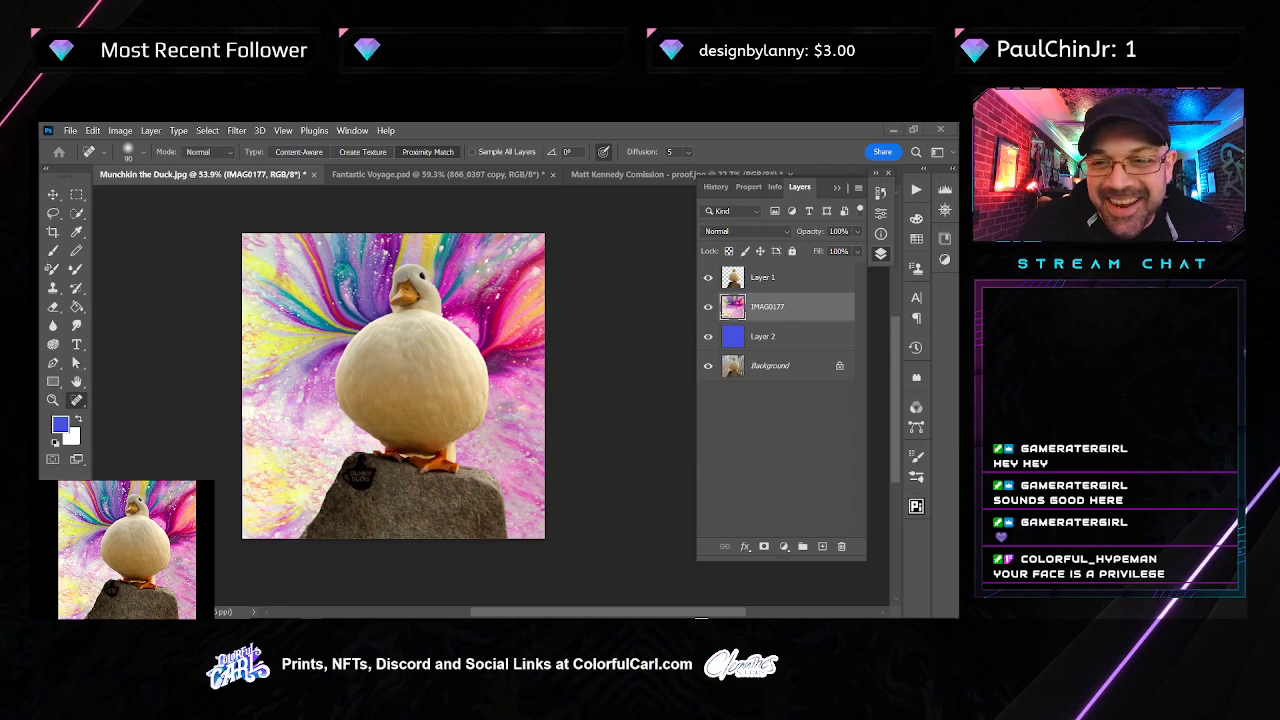
{"action": "left_click", "coordinate": [708, 306]}
{"action": "left_click", "coordinate": [708, 306]}
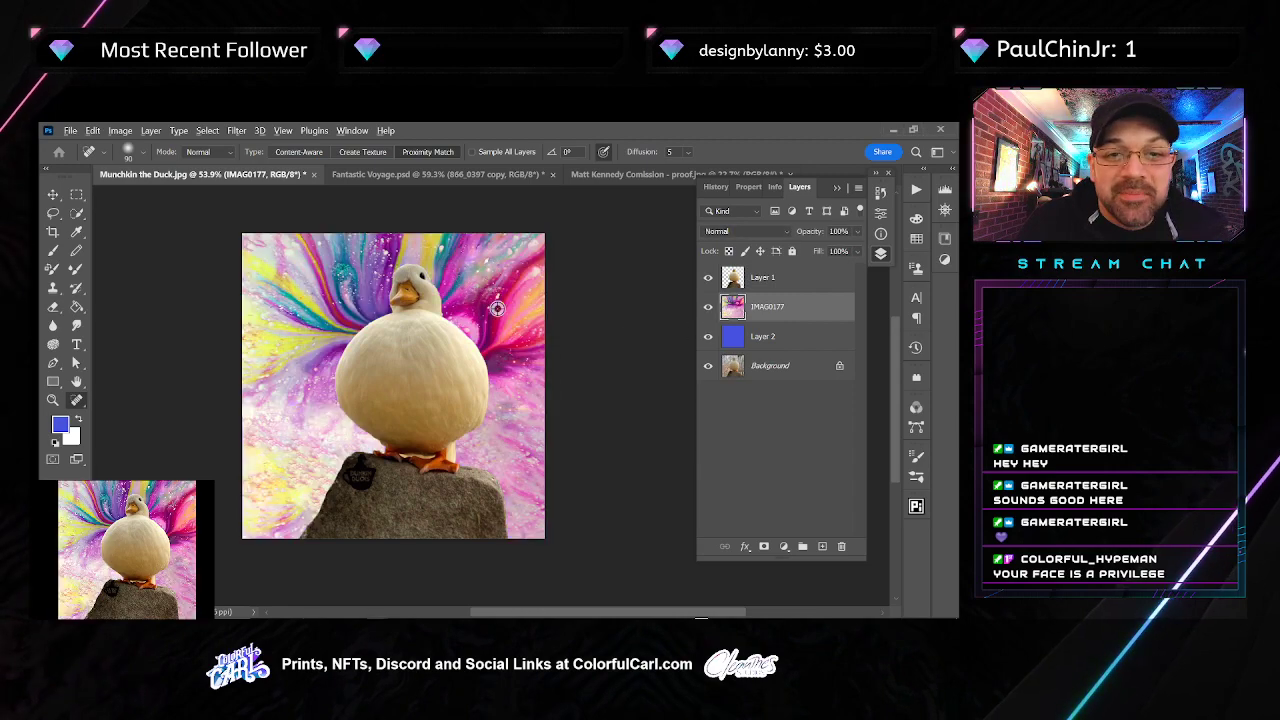
Place the DSC00876 paint artwork at 41.60% scale, rotate it a quarter turn counterclockwise, and position it behind the duck's body
{"action": "scroll", "coordinate": [497, 305], "scroll_direction": "up", "scroll_amount": 5}
{"action": "scroll", "coordinate": [497, 305], "scroll_direction": "down", "scroll_amount": 5}
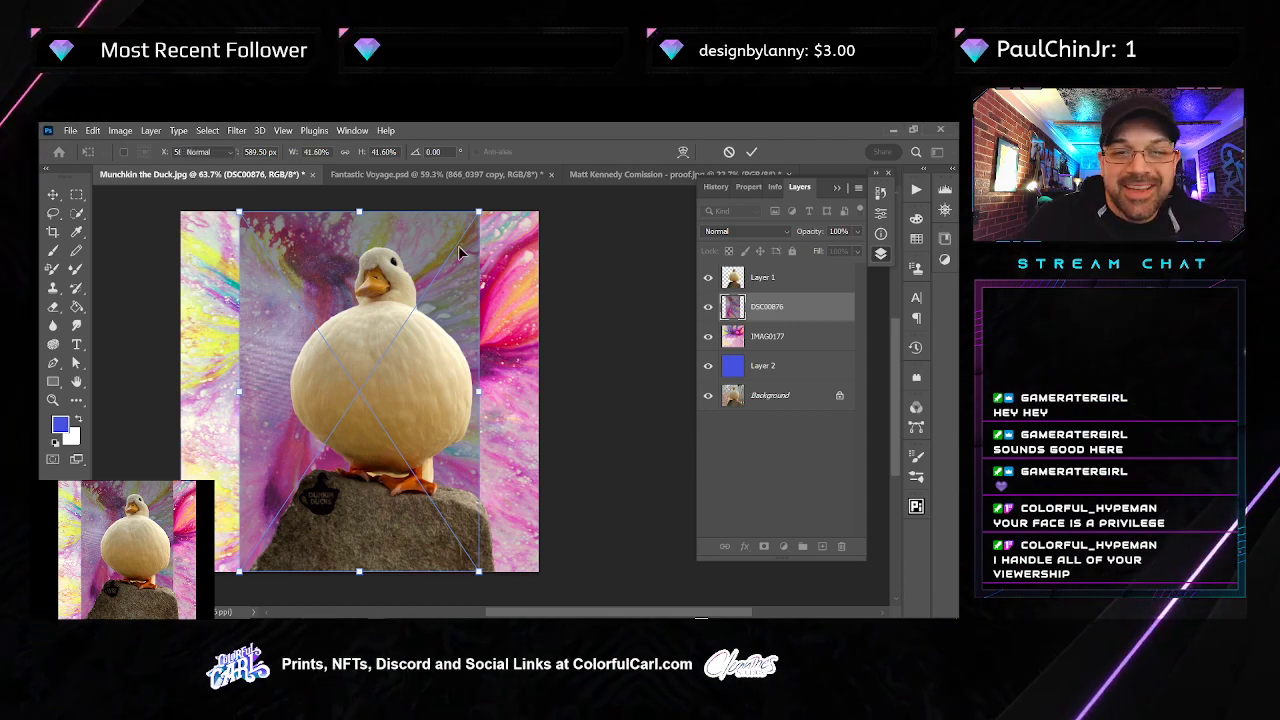
{"action": "mouse_move", "coordinate": [528, 198]}
{"action": "left_mouse_down"}
{"action": "mouse_move", "coordinate": [372, 201]}
{"action": "mouse_move", "coordinate": [230, 260]}
{"action": "mouse_move", "coordinate": [145, 418]}
{"action": "mouse_move", "coordinate": [225, 366]}
{"action": "mouse_move", "coordinate": [275, 291]}
{"action": "mouse_move", "coordinate": [245, 297]}
{"action": "left_mouse_up"}
{"action": "key", "text": "Return"}
{"action": "key", "text": "j"}
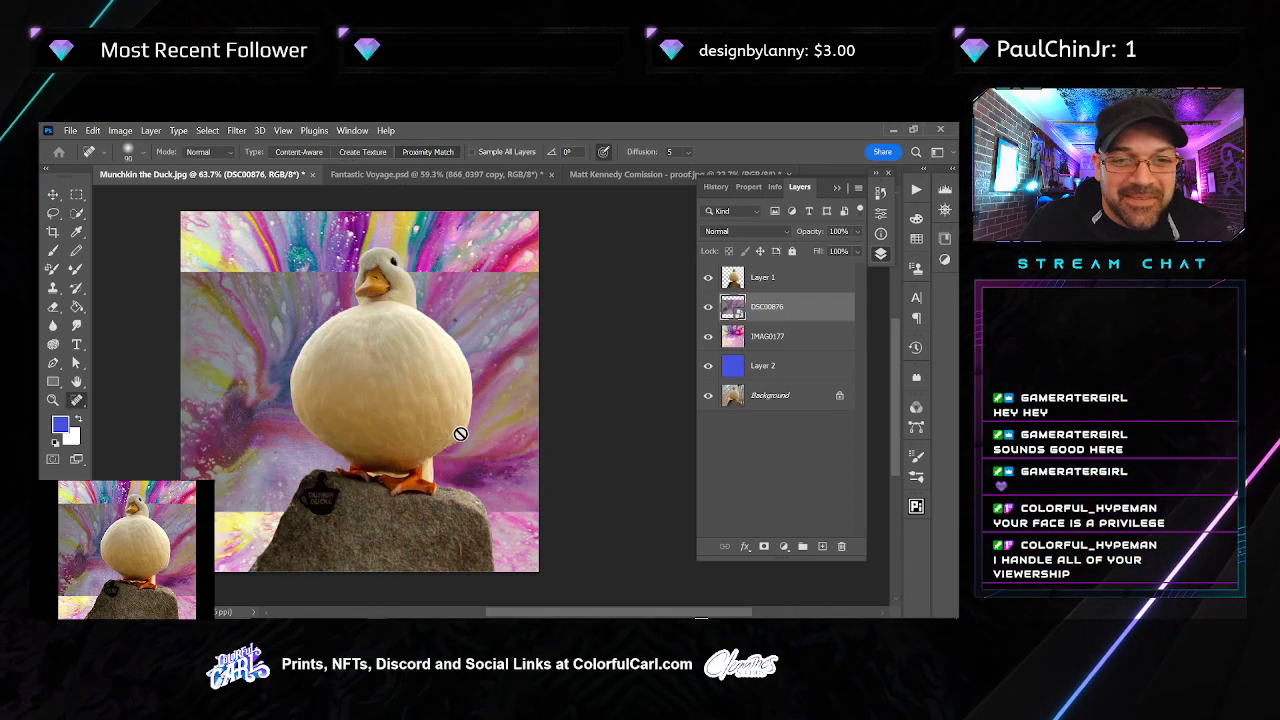
{"action": "key", "text": "v"}
{"action": "mouse_move", "coordinate": [454, 438]}
{"action": "left_mouse_down"}
{"action": "mouse_move", "coordinate": [420, 310]}
{"action": "mouse_move", "coordinate": [205, 380]}
{"action": "mouse_move", "coordinate": [660, 375]}
{"action": "mouse_move", "coordinate": [655, 392]}
{"action": "mouse_move", "coordinate": [485, 403]}
{"action": "mouse_move", "coordinate": [491, 293]}
{"action": "mouse_move", "coordinate": [417, 304]}
{"action": "mouse_move", "coordinate": [482, 313]}
{"action": "mouse_move", "coordinate": [322, 328]}
{"action": "mouse_move", "coordinate": [481, 359]}
{"action": "mouse_move", "coordinate": [469, 443]}
{"action": "mouse_move", "coordinate": [511, 419]}
{"action": "mouse_move", "coordinate": [507, 393]}
{"action": "mouse_move", "coordinate": [495, 388]}
{"action": "mouse_move", "coordinate": [495, 410]}
{"action": "mouse_move", "coordinate": [527, 417]}
{"action": "mouse_move", "coordinate": [567, 548]}
{"action": "mouse_move", "coordinate": [556, 428]}
{"action": "mouse_move", "coordinate": [511, 408]}
{"action": "mouse_move", "coordinate": [231, 471]}
{"action": "mouse_move", "coordinate": [257, 517]}
{"action": "mouse_move", "coordinate": [470, 376]}
{"action": "mouse_move", "coordinate": [548, 376]}
{"action": "mouse_move", "coordinate": [515, 400]}
{"action": "mouse_move", "coordinate": [527, 375]}
{"action": "mouse_move", "coordinate": [567, 389]}
{"action": "mouse_move", "coordinate": [541, 407]}
{"action": "mouse_move", "coordinate": [520, 362]}
{"action": "mouse_move", "coordinate": [512, 385]}
{"action": "mouse_move", "coordinate": [569, 400]}
{"action": "mouse_move", "coordinate": [535, 392]}
{"action": "left_mouse_up"}
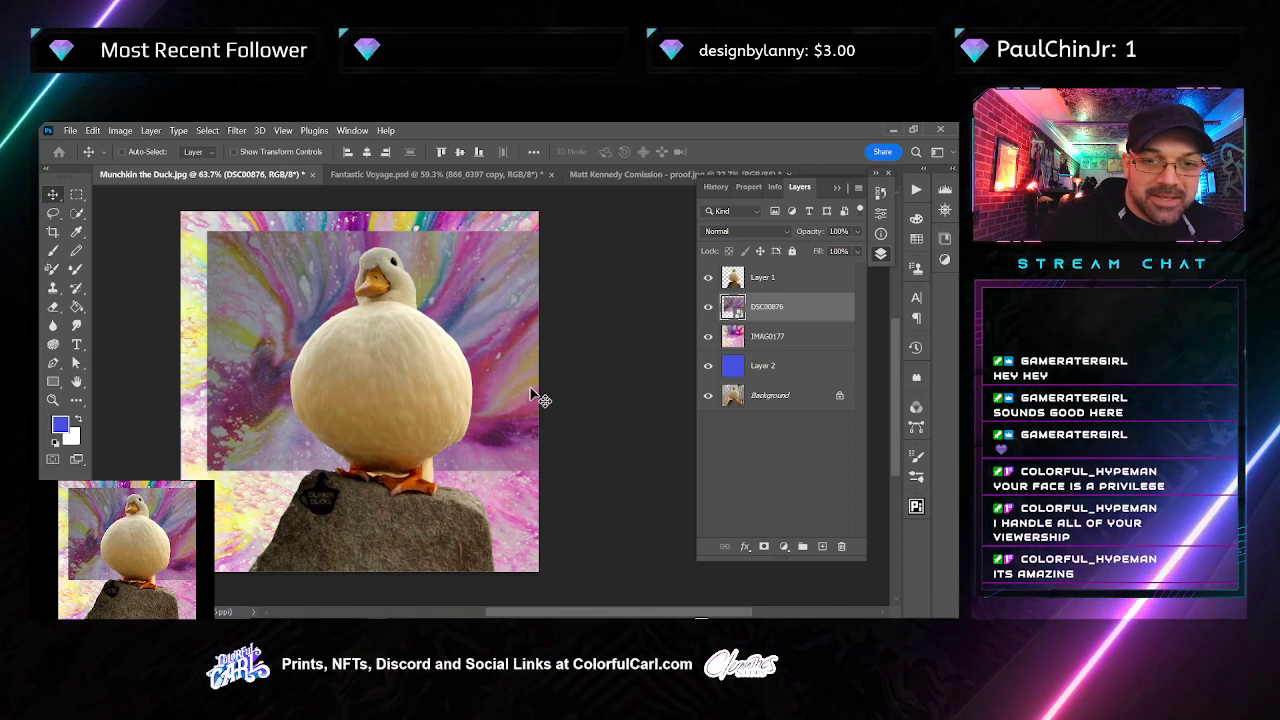
Move the DSC00876 layer above Layer 1 and clip it to the duck cutout
{"action": "left_click_drag", "start_coordinate": [805, 315], "coordinate": [805, 282]}
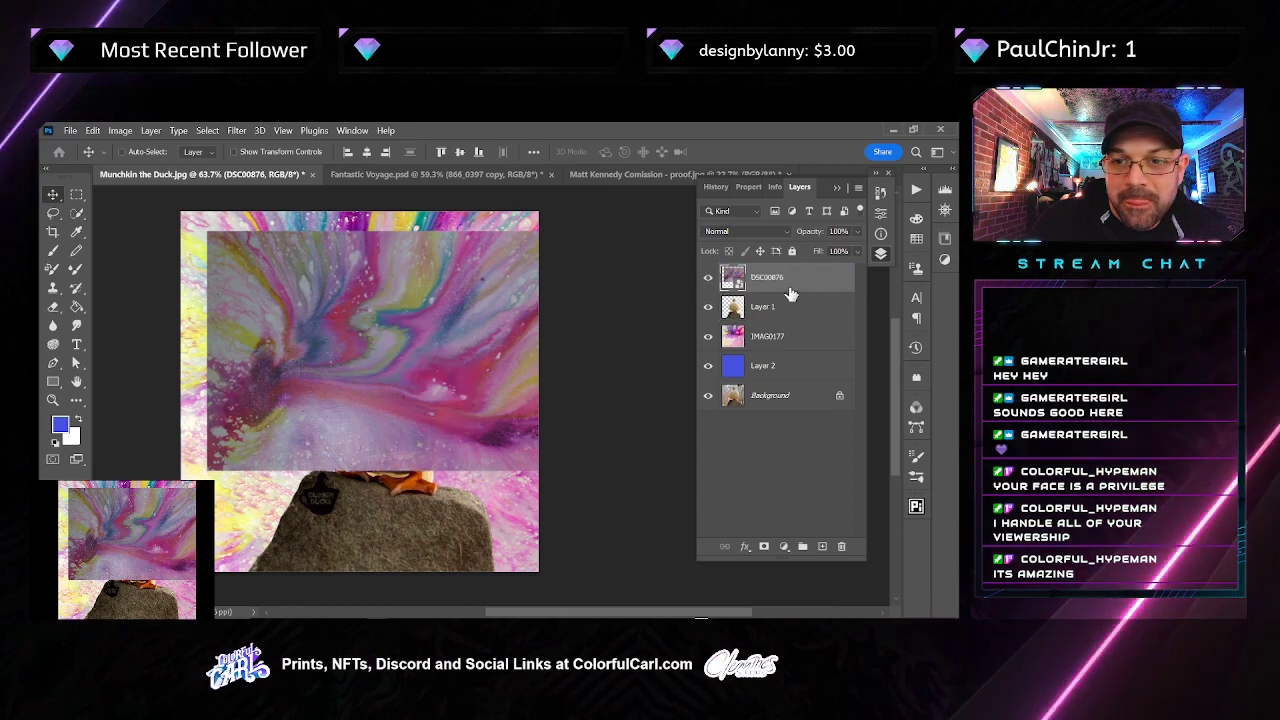
{"action": "right_click", "coordinate": [805, 281]}
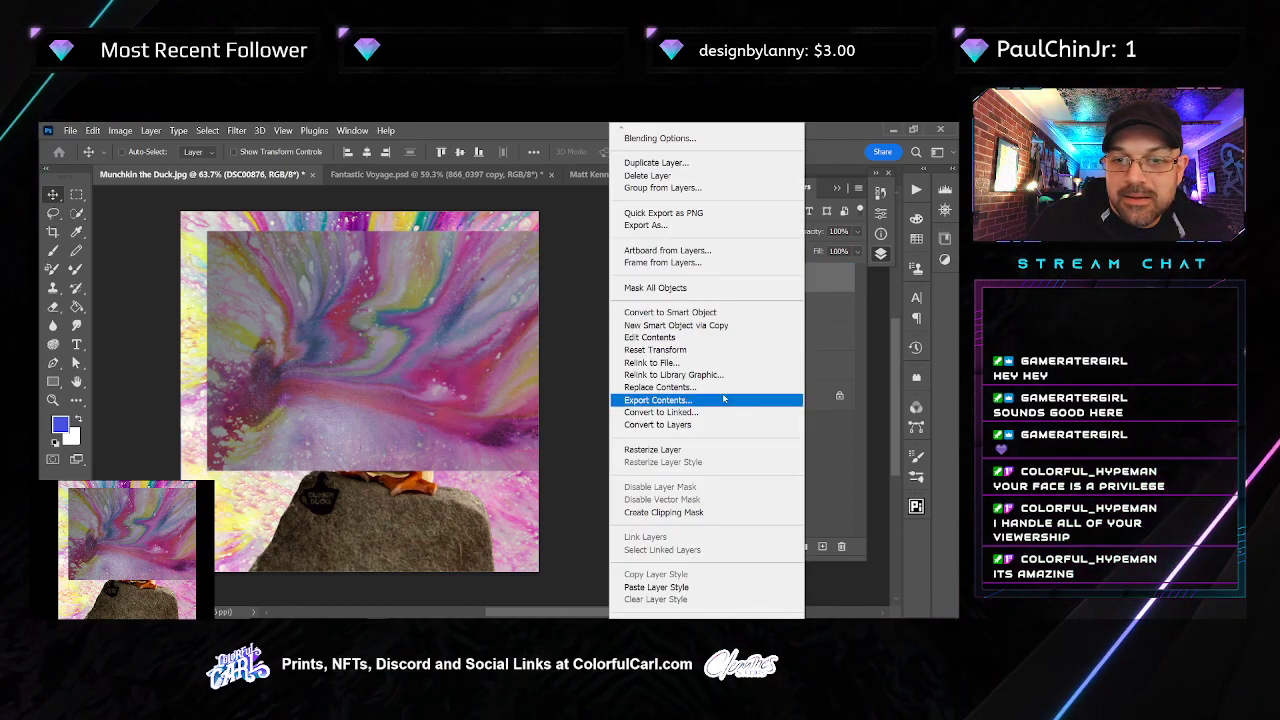
{"action": "left_click", "coordinate": [714, 512]}
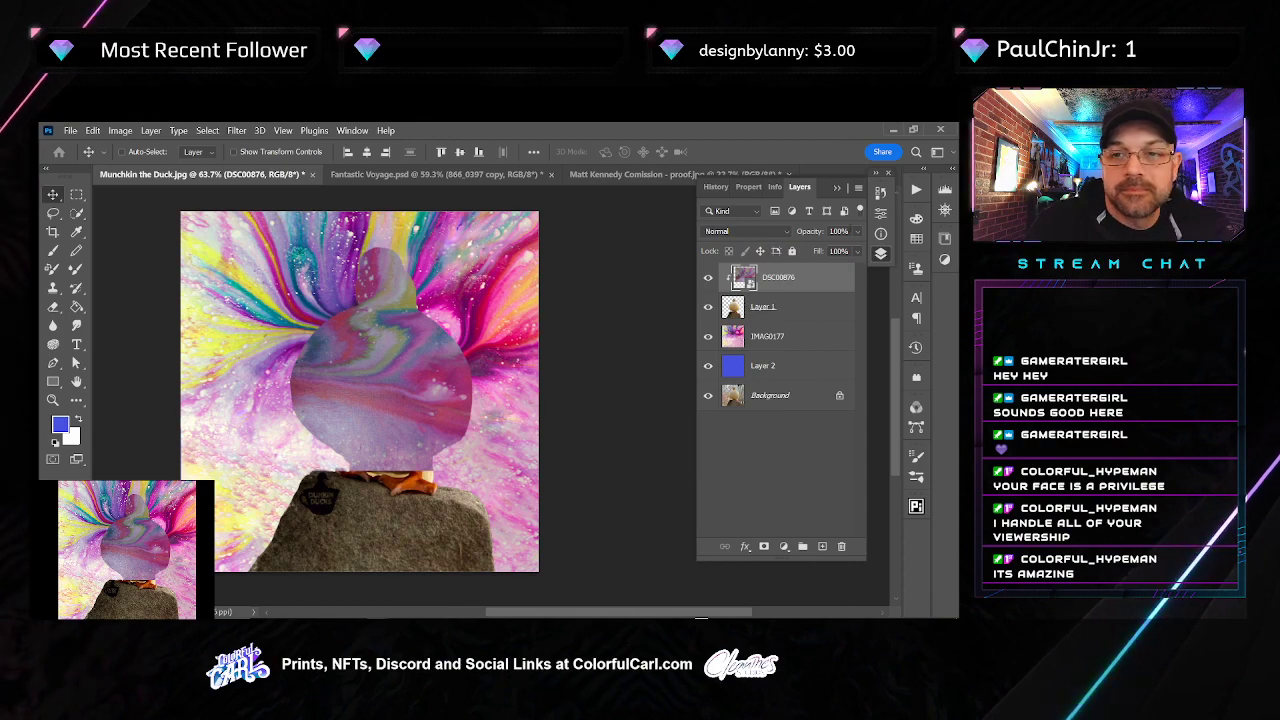
Try the Overlay blend mode on the clipped DSC00876 layer, and set it back to Normal
{"action": "left_click", "coordinate": [856, 232]}
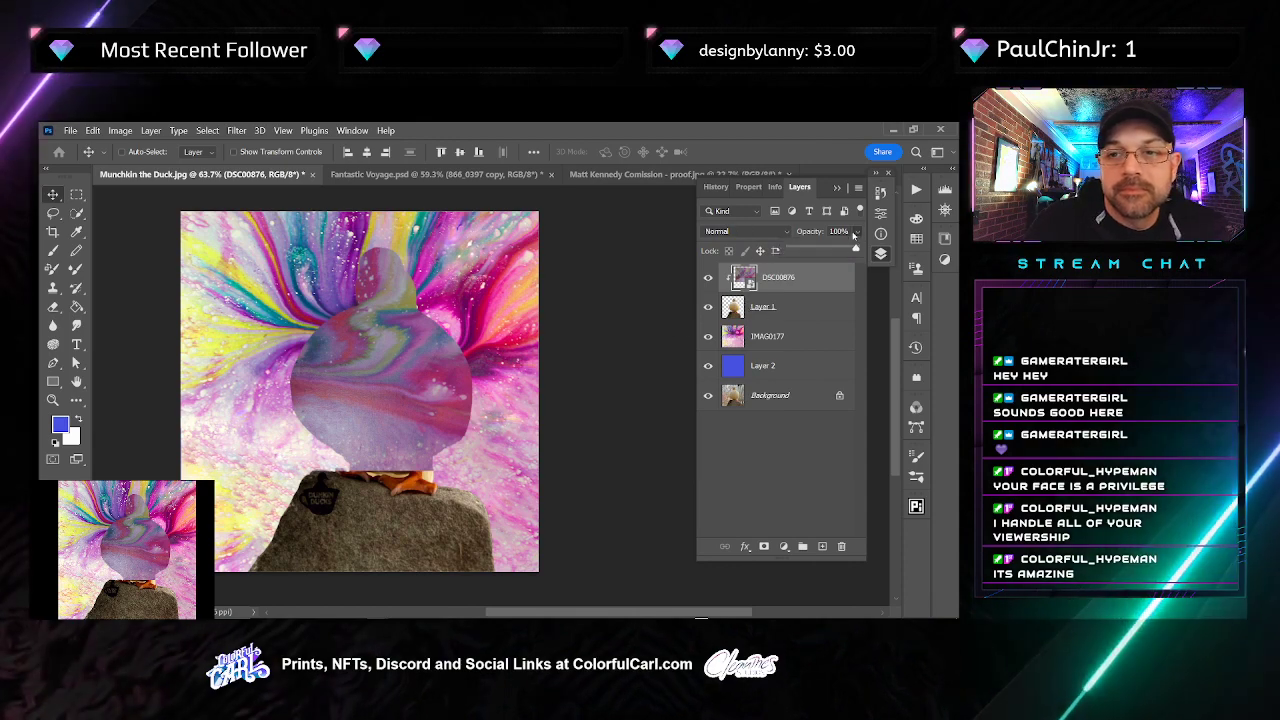
{"action": "left_click", "coordinate": [786, 232]}
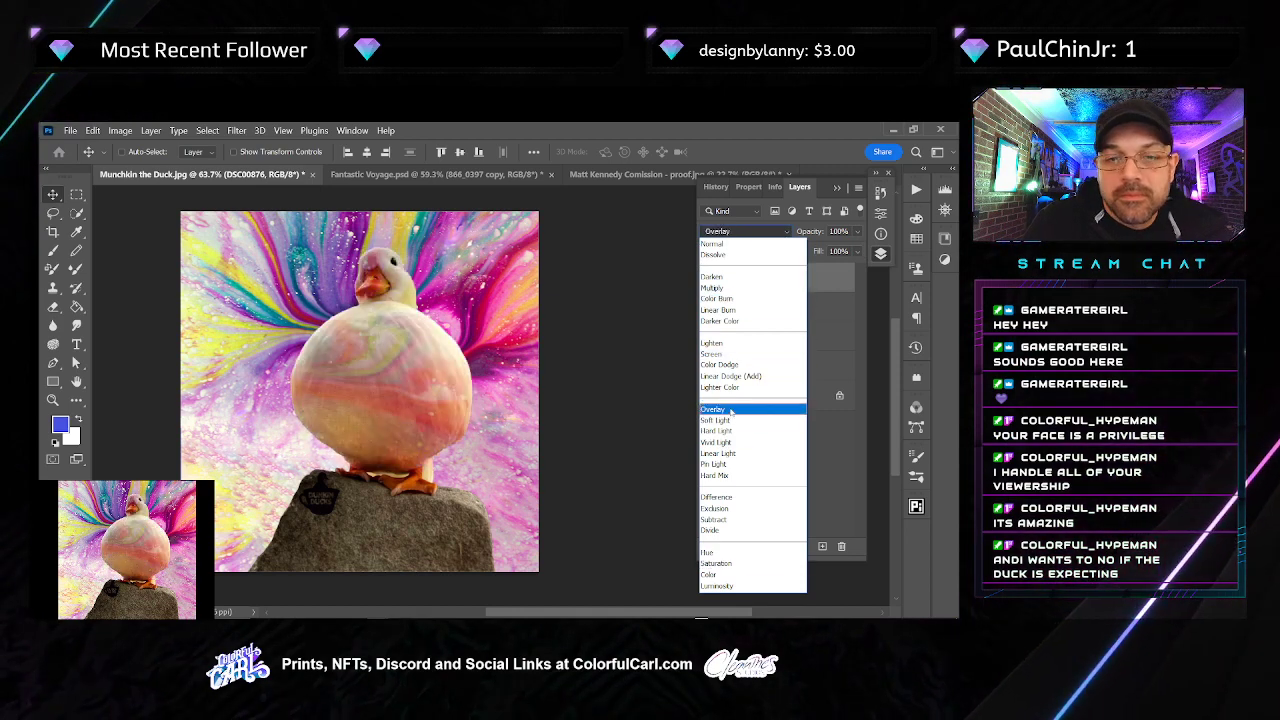
{"action": "left_click", "coordinate": [731, 410]}
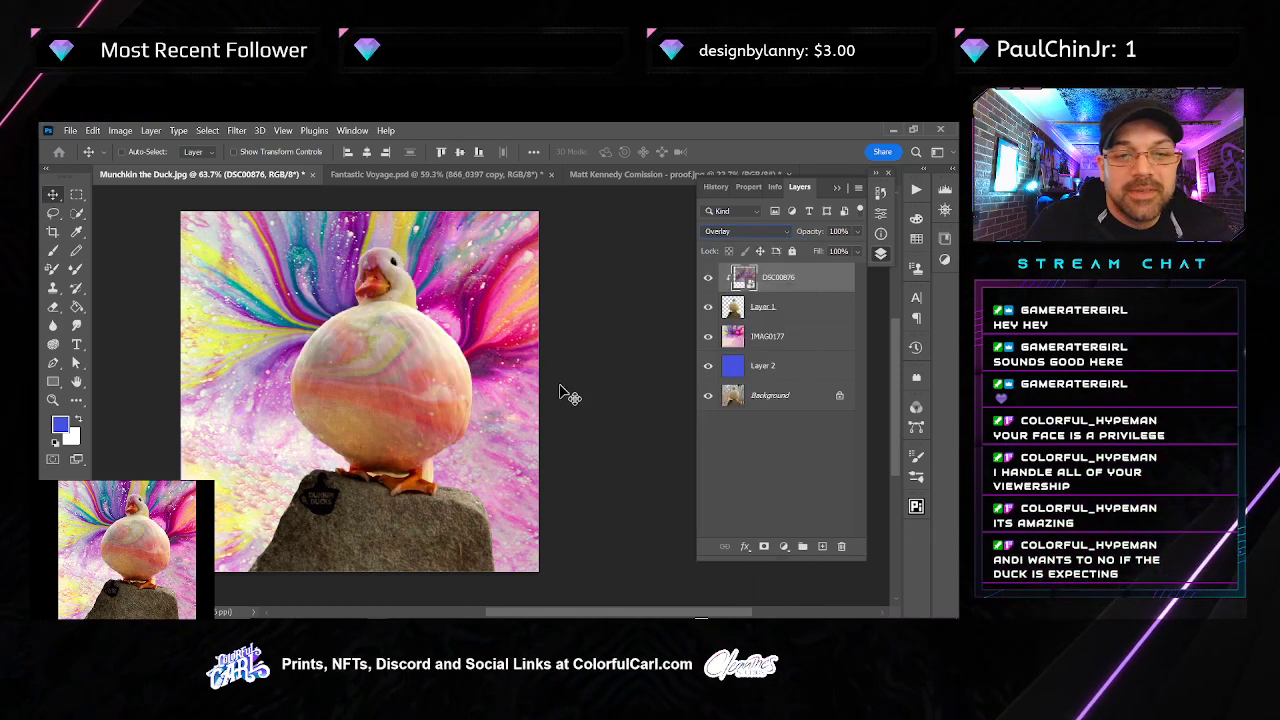
{"action": "left_click", "coordinate": [745, 231]}
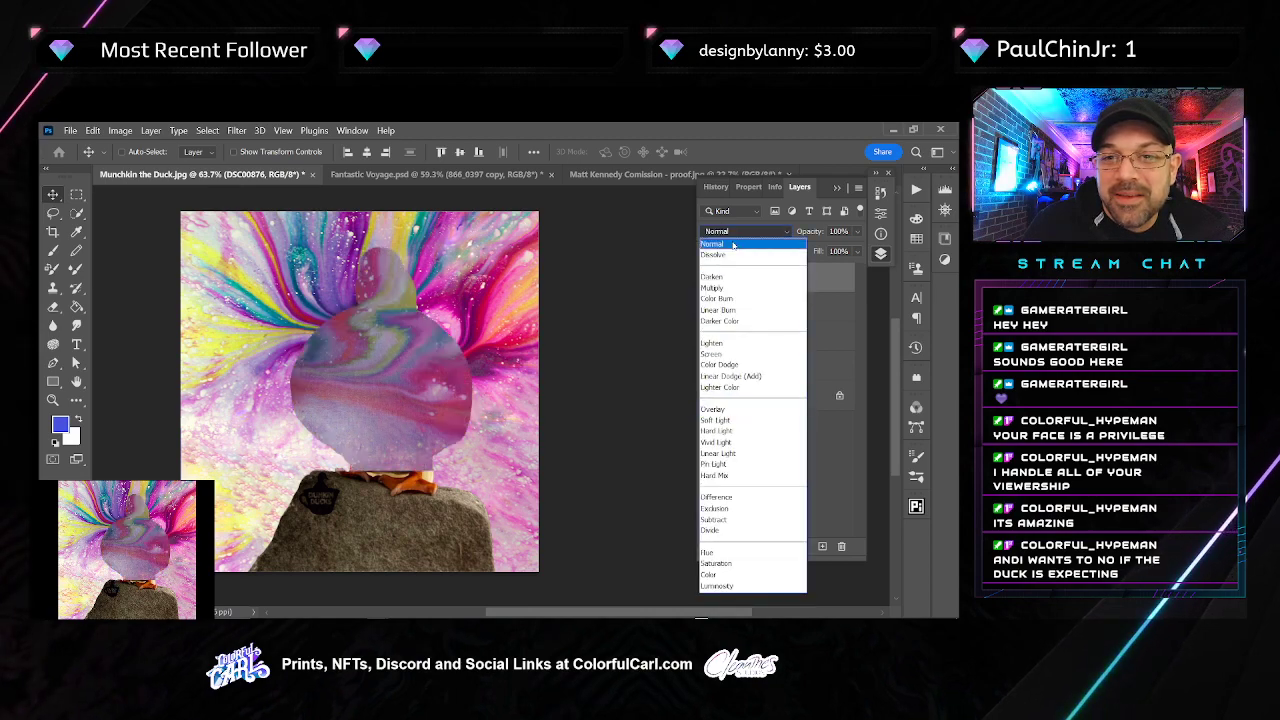
{"action": "left_click", "coordinate": [720, 234]}
Rasterize the DSC00876 paint layer
{"action": "key", "text": "ctrl+u"}
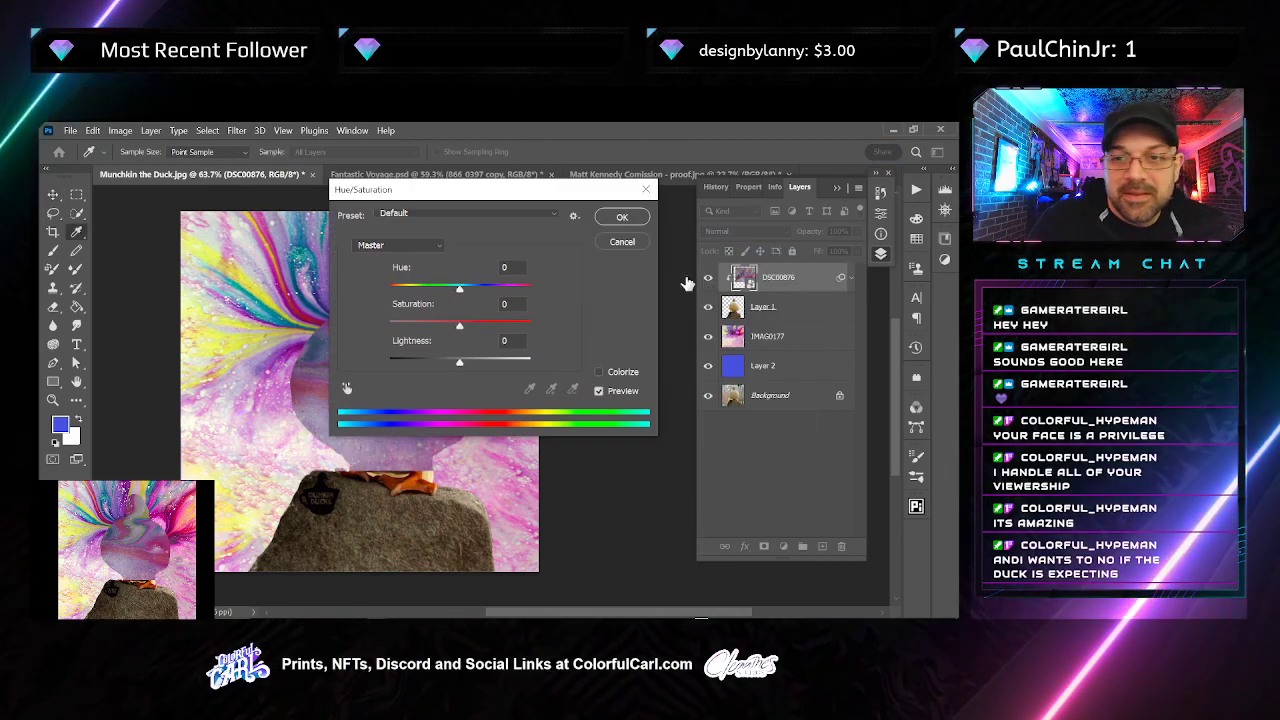
{"action": "key", "text": "Escape"}
{"action": "right_click", "coordinate": [821, 285]}
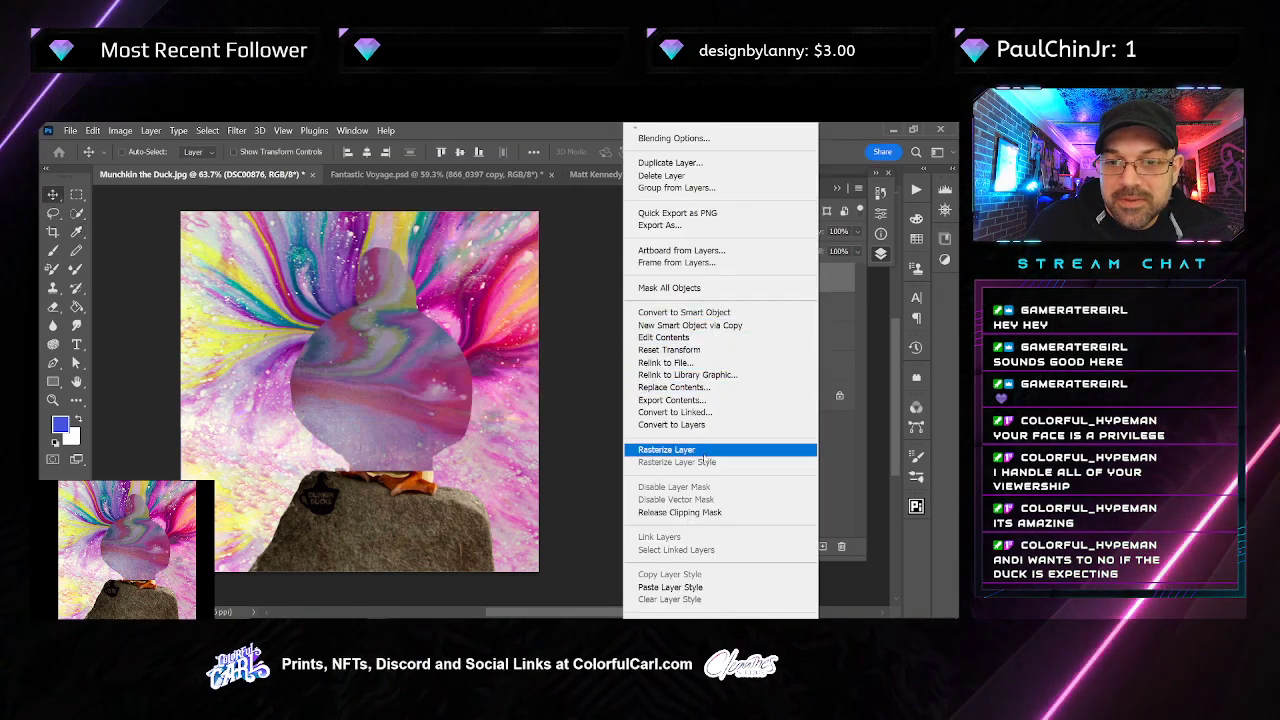
{"action": "left_click", "coordinate": [655, 449]}
Apply Hue/Saturation to the DSC00876 layer with hue +9, saturation +41 and lightness +4, and shift the texture down and right over the duck
{"action": "key", "text": "ctrl+u"}
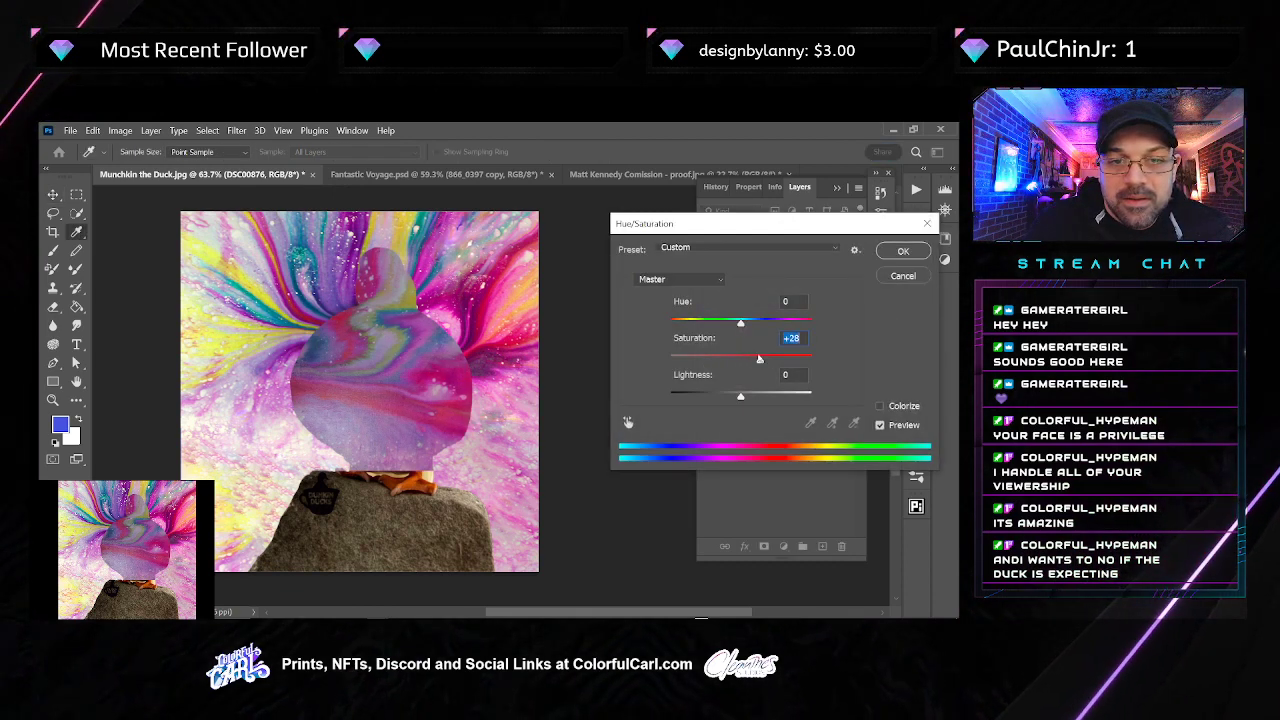
{"action": "left_click_drag", "start_coordinate": [743, 325], "coordinate": [746, 325]}
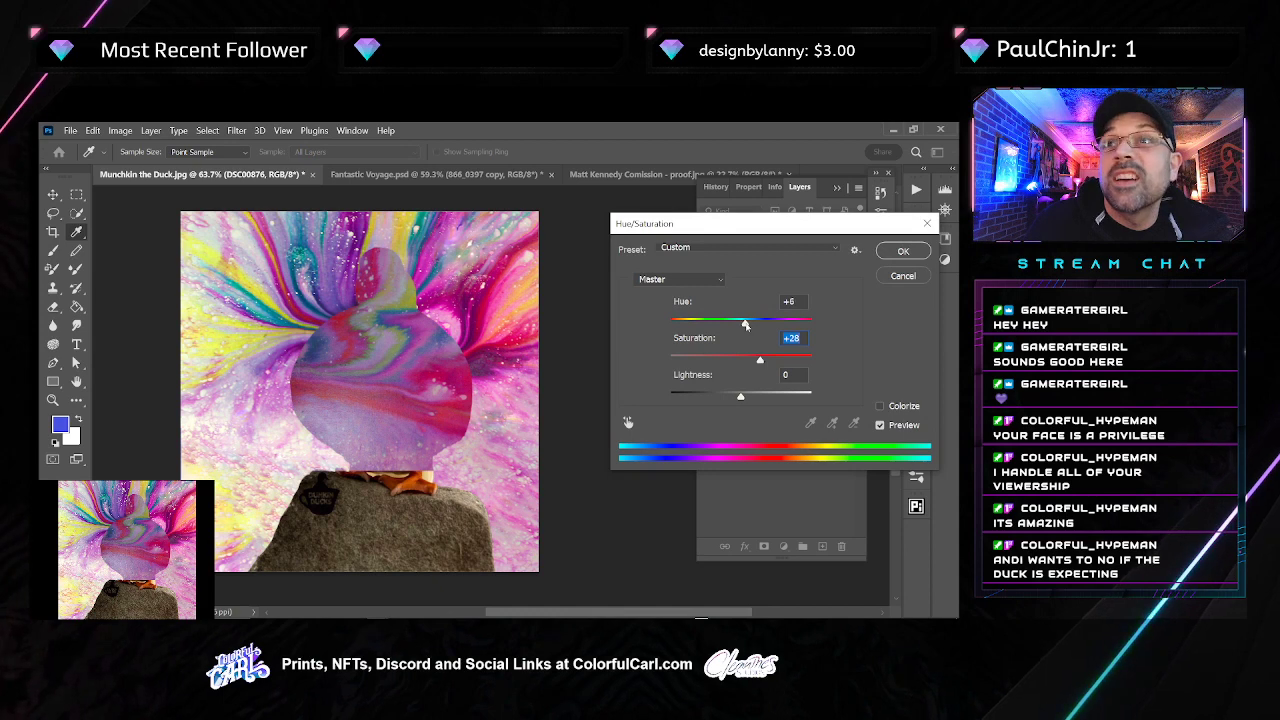
{"action": "left_click", "coordinate": [745, 325]}
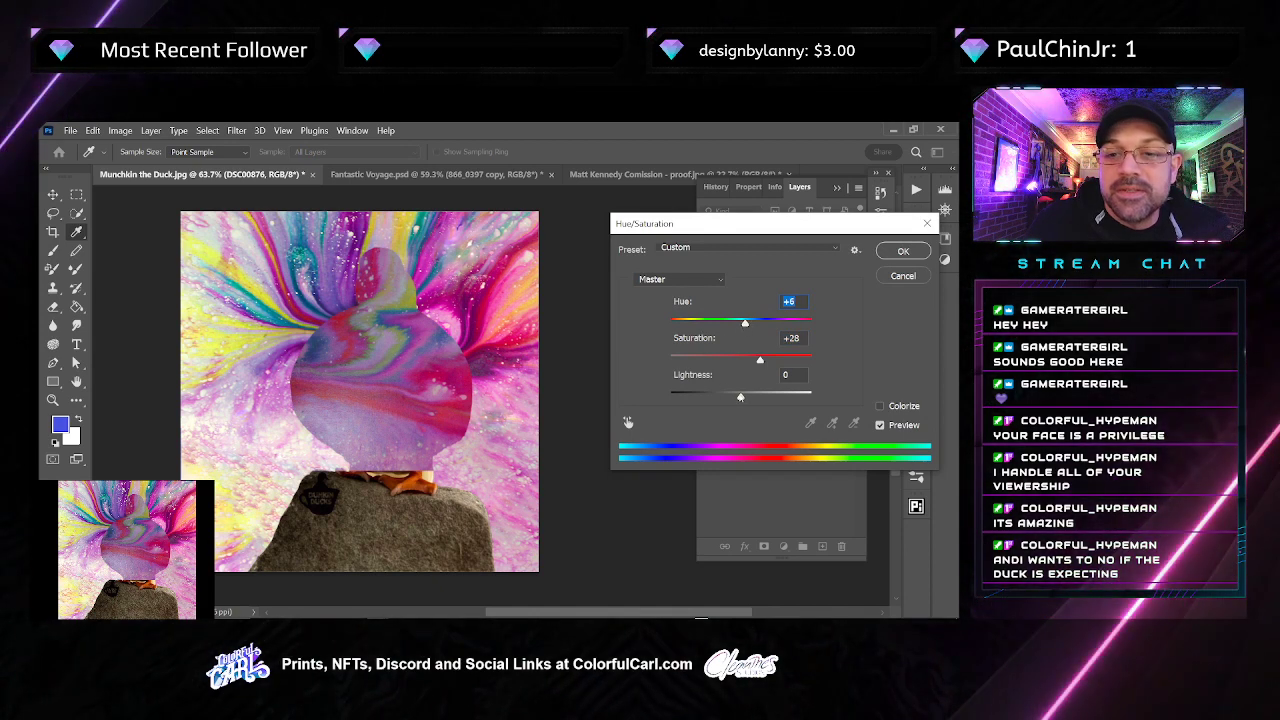
{"action": "left_click_drag", "start_coordinate": [740, 396], "coordinate": [745, 390]}
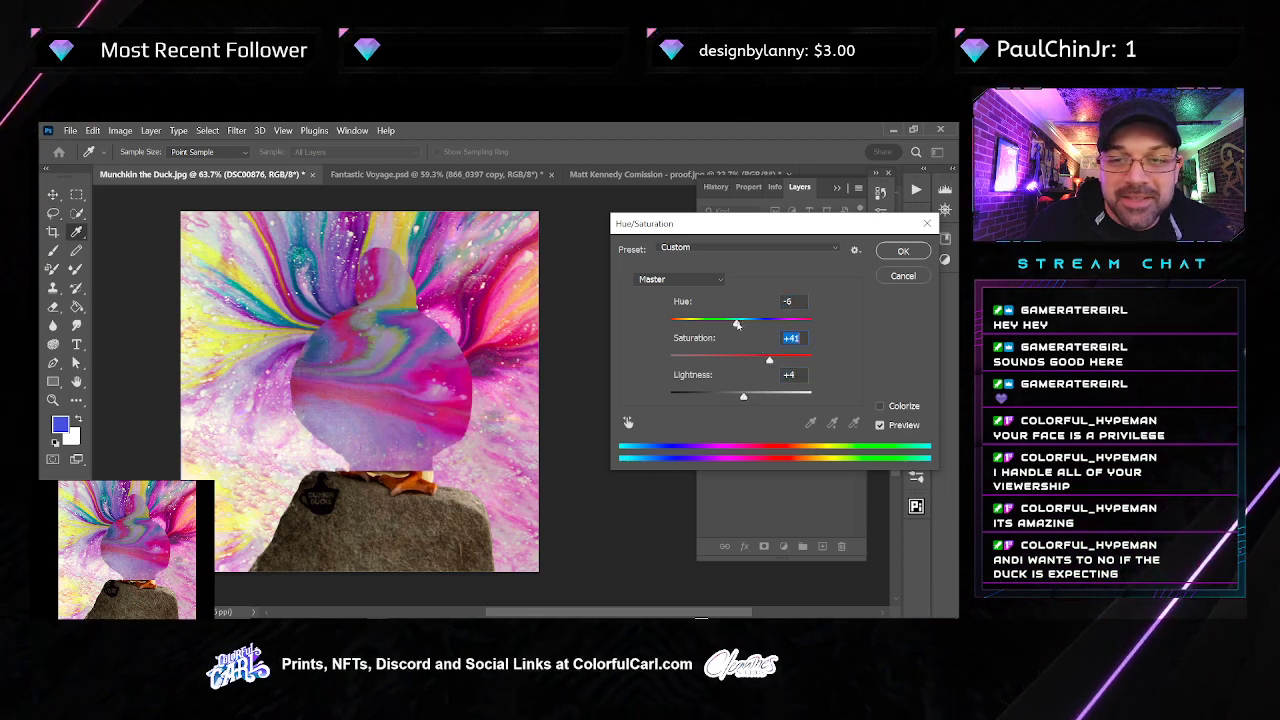
{"action": "left_click_drag", "start_coordinate": [737, 325], "coordinate": [740, 325]}
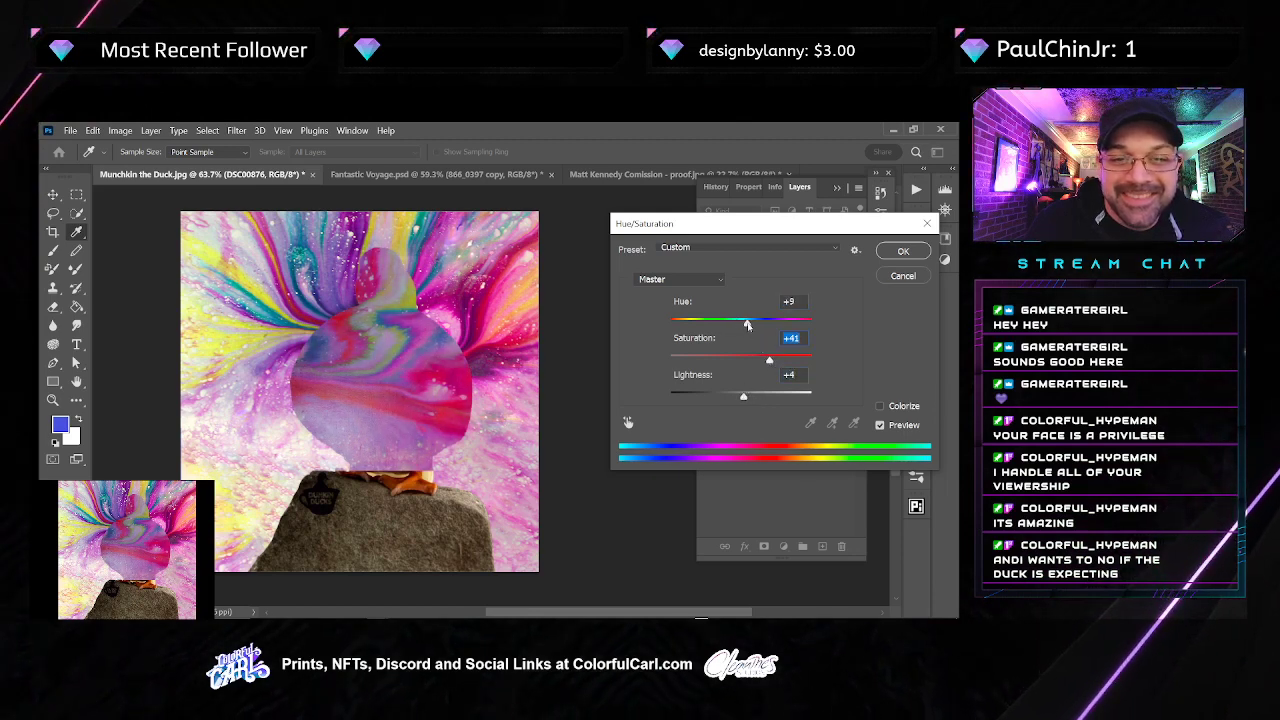
{"action": "left_click", "coordinate": [890, 255]}
{"action": "left_click_drag", "start_coordinate": [383, 408], "coordinate": [436, 434]}
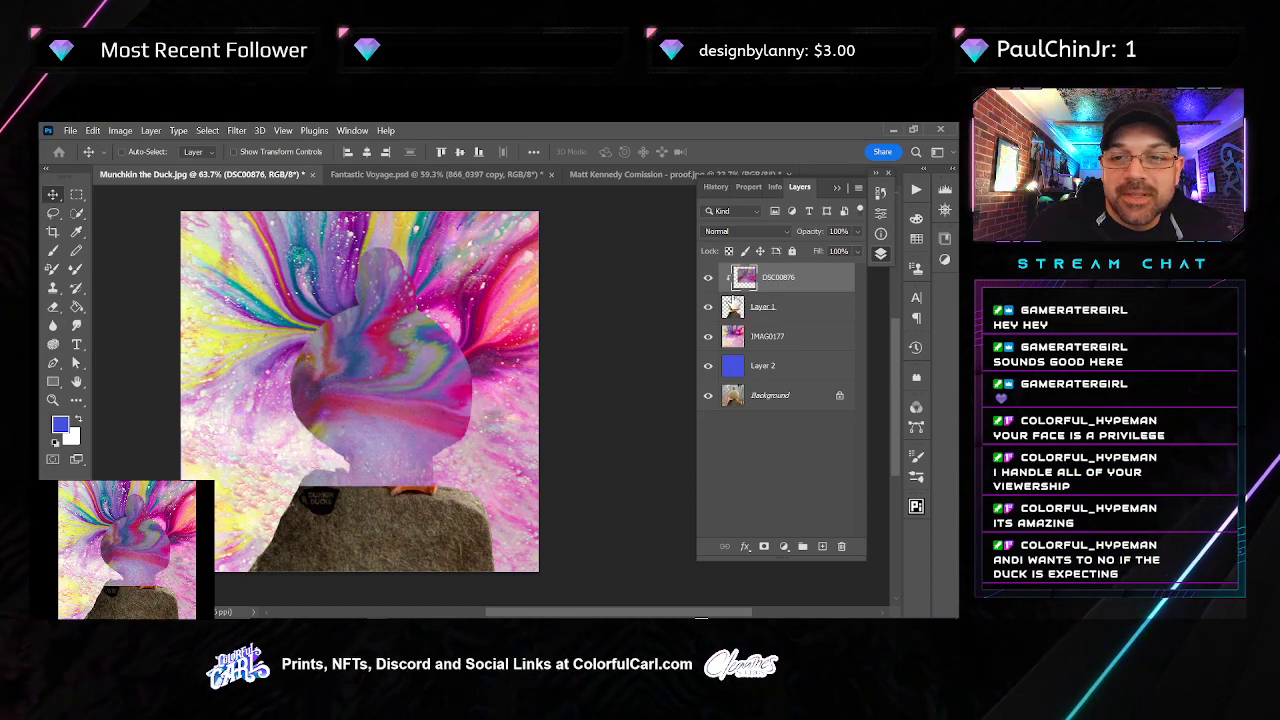
Hide the DSC00876 layer and make a Quick Selection of the duck's head and body on Layer 1
{"action": "left_click", "coordinate": [722, 300]}
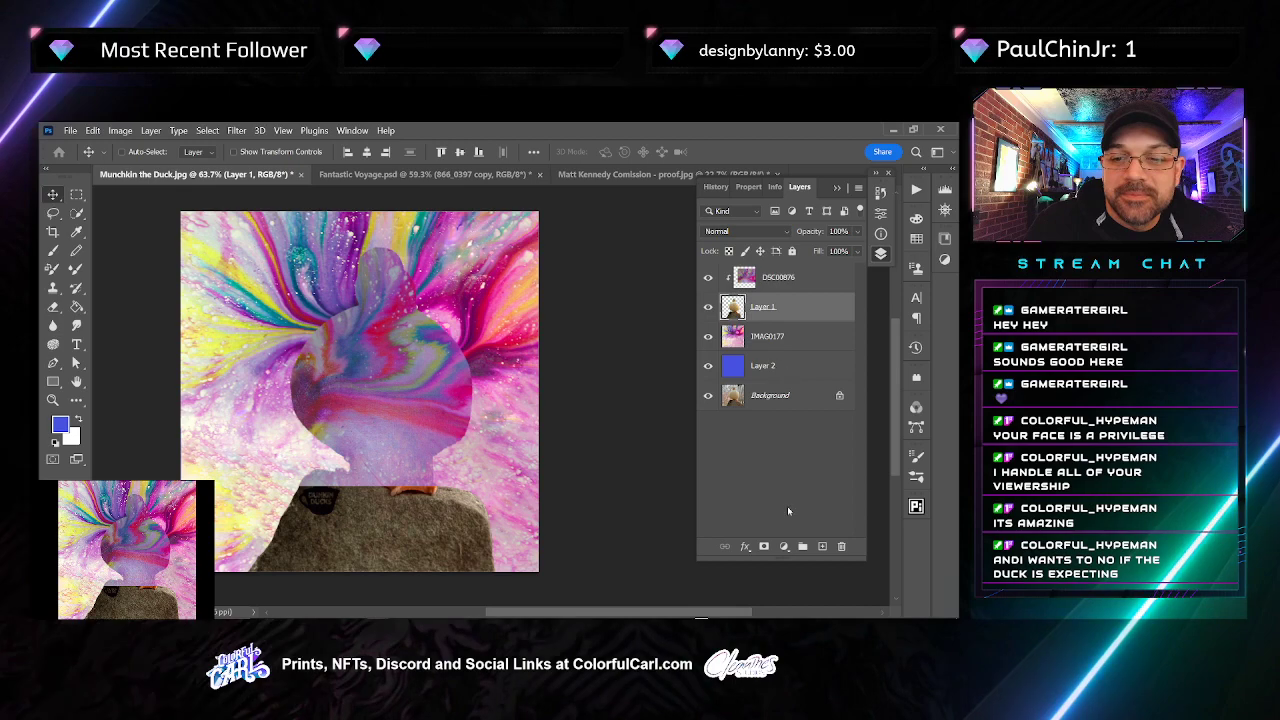
{"action": "left_click", "coordinate": [708, 278]}
{"action": "key", "text": "w"}
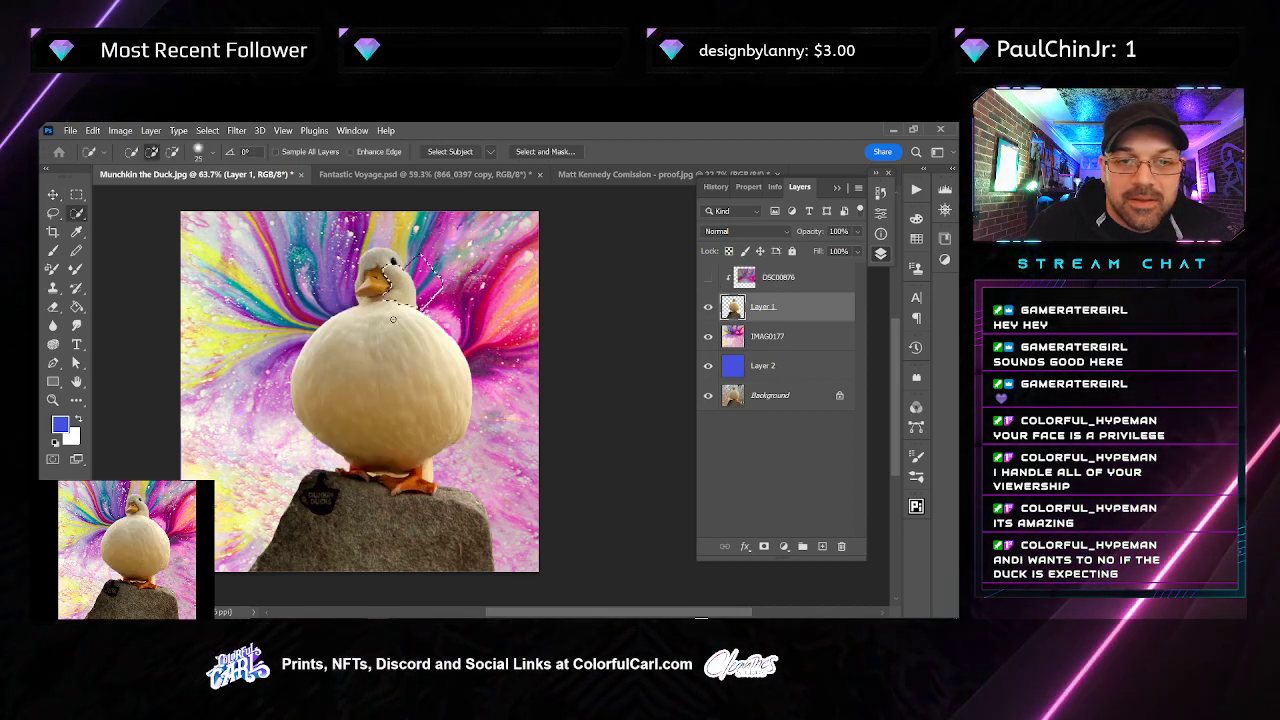
{"action": "left_click", "coordinate": [365, 386]}
Refine the selection edge around the duck's bill with a smaller Quick Selection brush, leaving the bill out of the selection
{"action": "scroll", "coordinate": [380, 278], "scroll_direction": "up", "scroll_amount": 5}
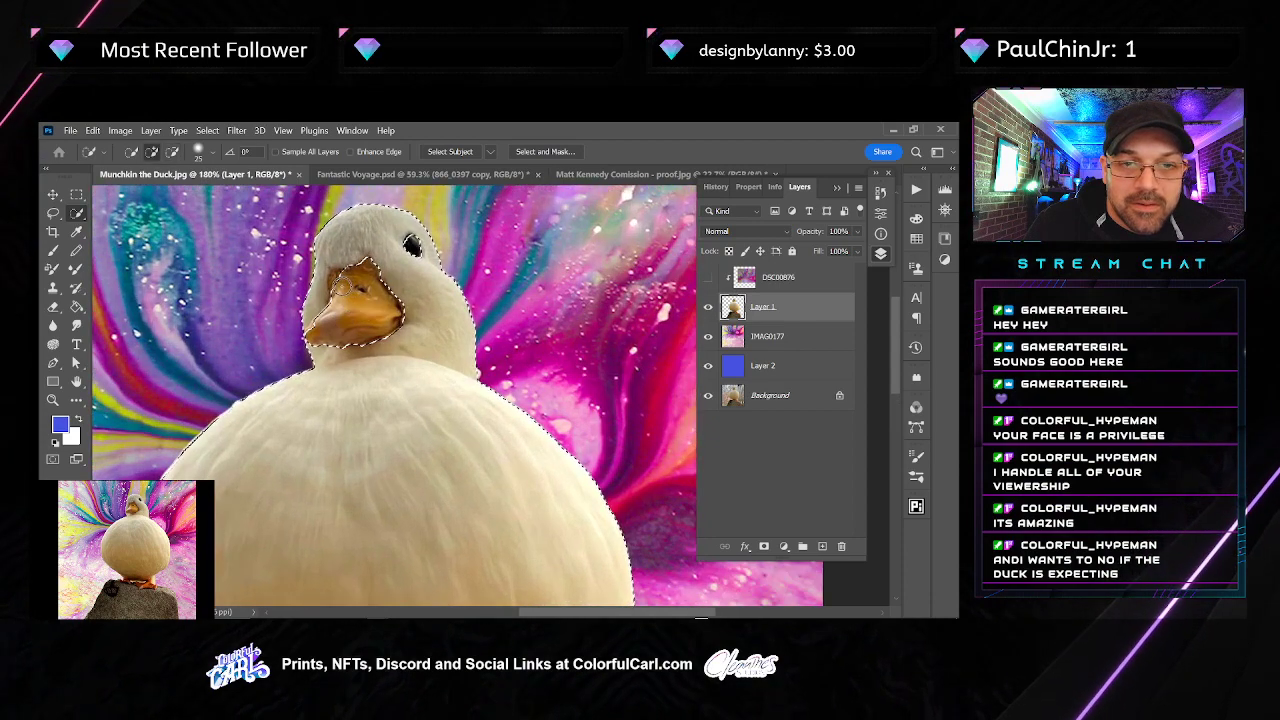
{"action": "scroll", "coordinate": [355, 300], "scroll_direction": "up", "scroll_amount": 5}
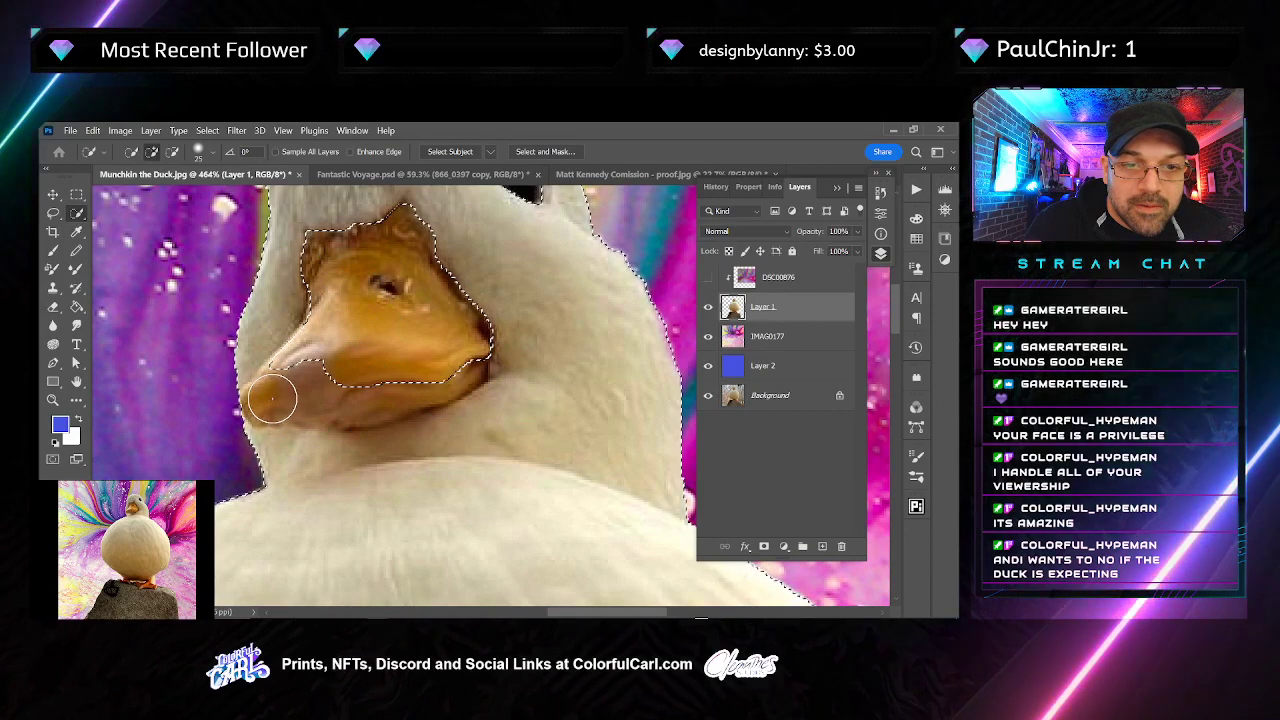
{"action": "key", "text": "bracketleft"}
{"action": "key", "text": "bracketleft"}
{"action": "key", "text": "bracketleft"}
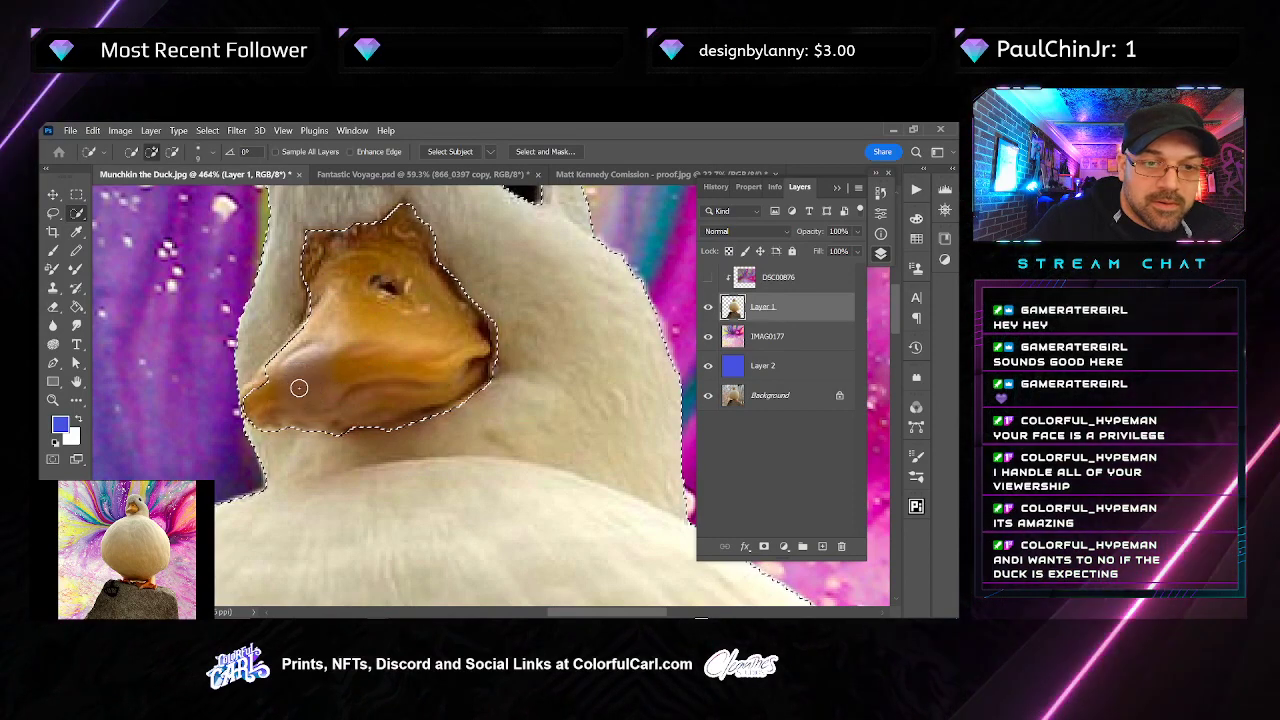
{"action": "left_click", "coordinate": [259, 388]}
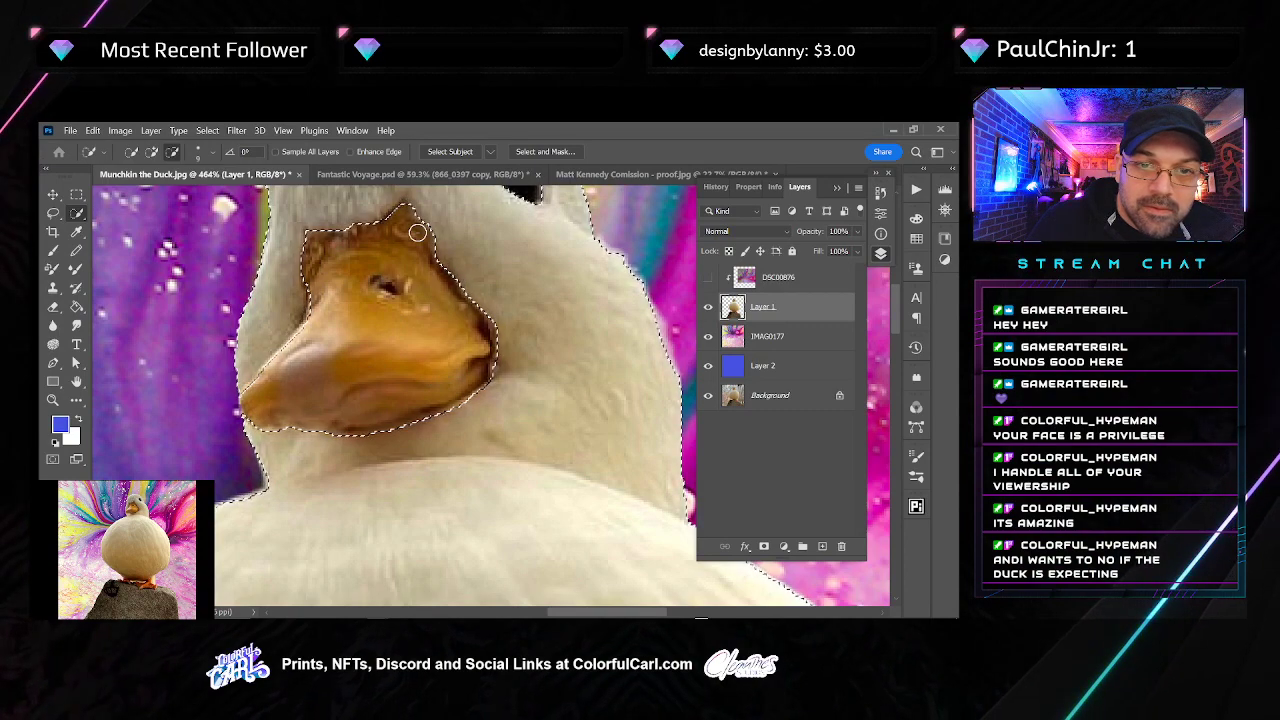
{"action": "left_click_drag", "start_coordinate": [388, 312], "coordinate": [380, 421]}
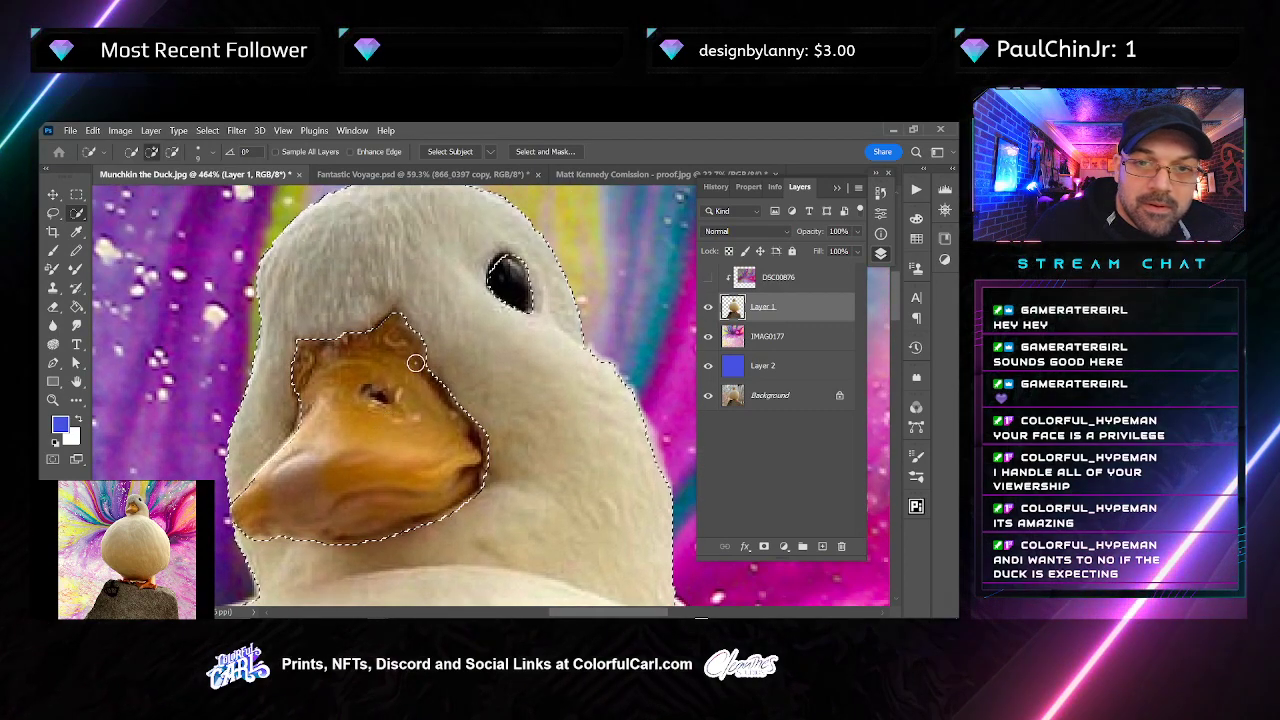
Refine the selection along the duck's underside, leaving the orange feet and the rock out of it
{"action": "scroll", "coordinate": [513, 396], "scroll_direction": "down", "scroll_amount": 2}
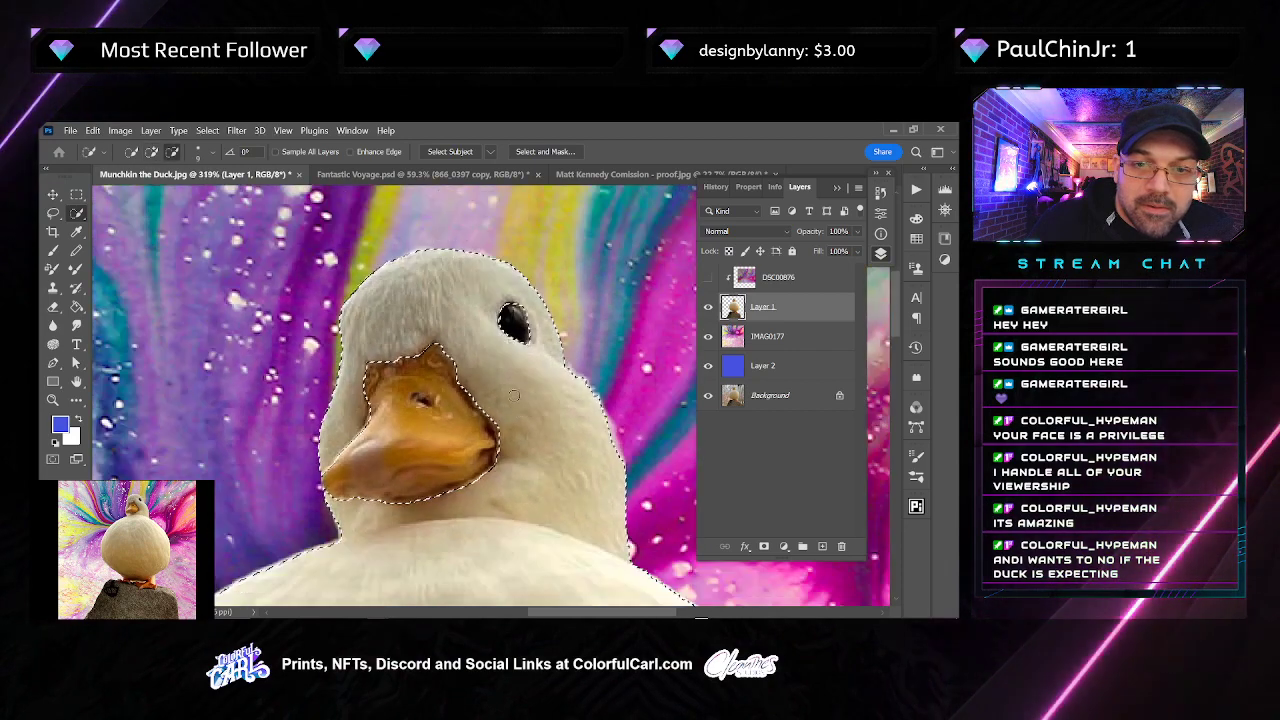
{"action": "scroll", "coordinate": [514, 396], "scroll_direction": "down", "scroll_amount": 3}
{"action": "left_click_drag", "start_coordinate": [509, 494], "coordinate": [369, 192]}
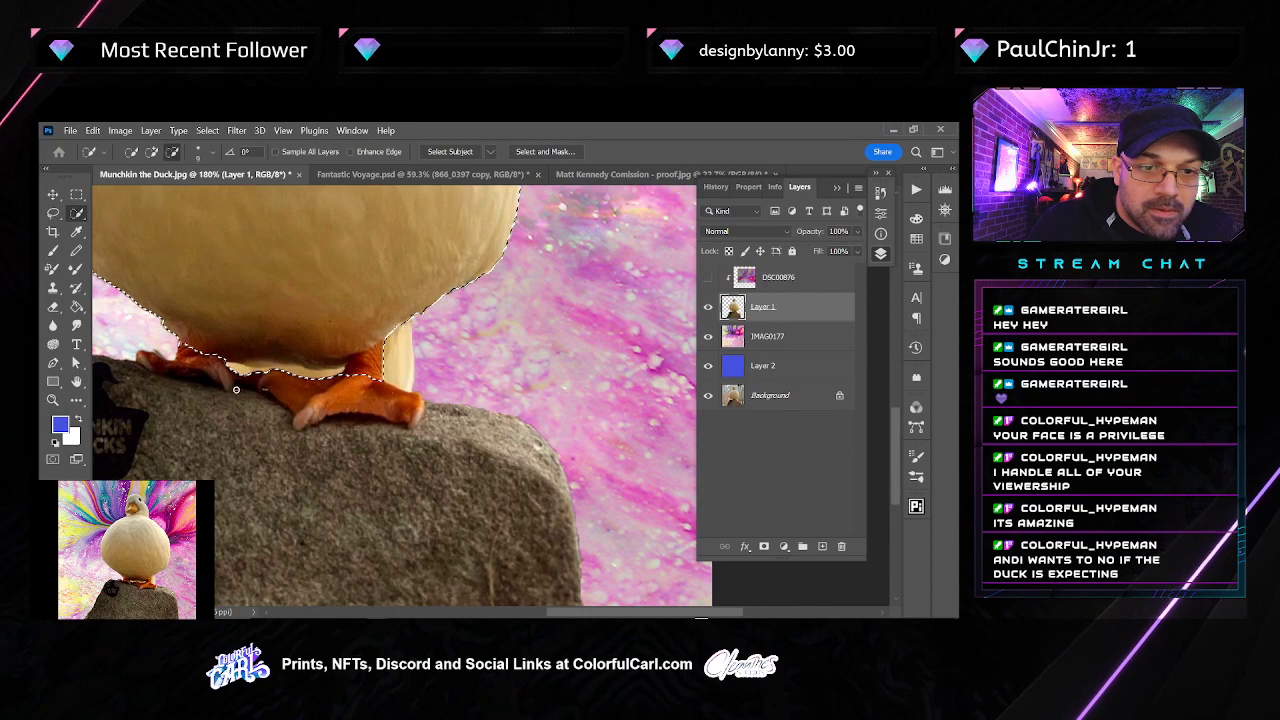
{"action": "left_click_drag", "start_coordinate": [362, 374], "coordinate": [370, 352]}
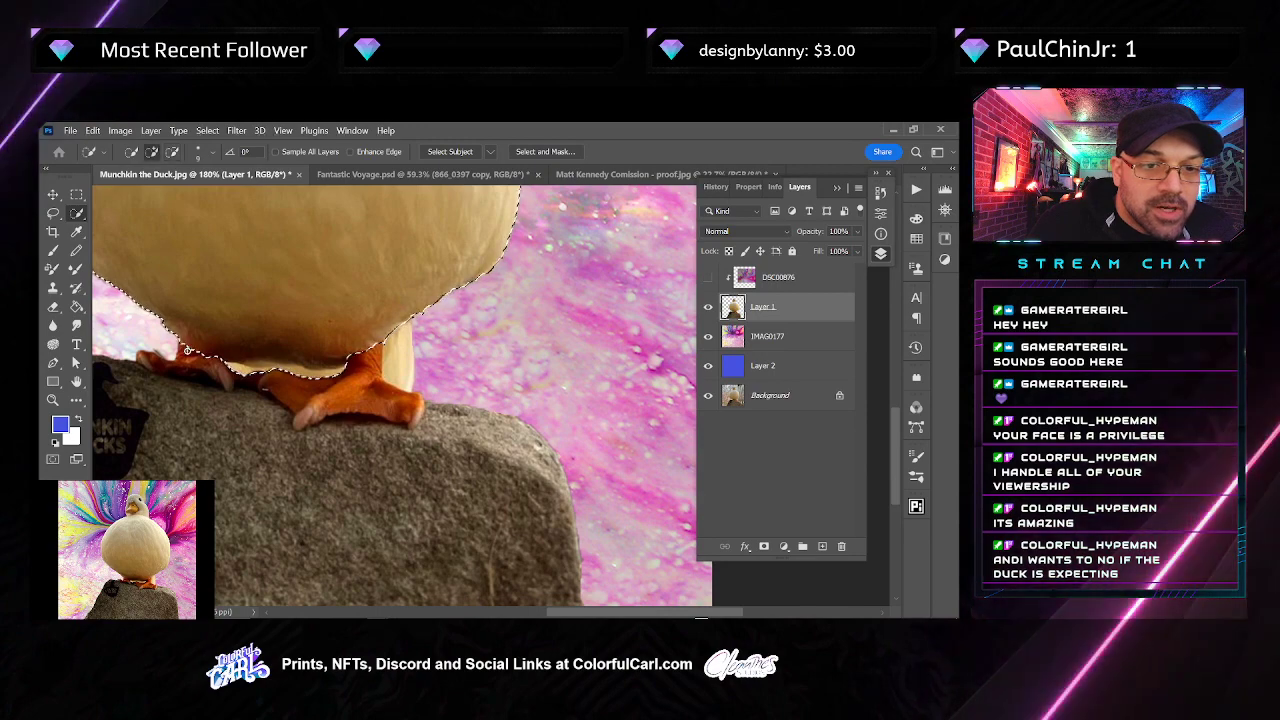
{"action": "scroll", "coordinate": [187, 350], "scroll_direction": "down", "scroll_amount": 10}
{"action": "left_click_drag", "start_coordinate": [283, 328], "coordinate": [425, 464]}
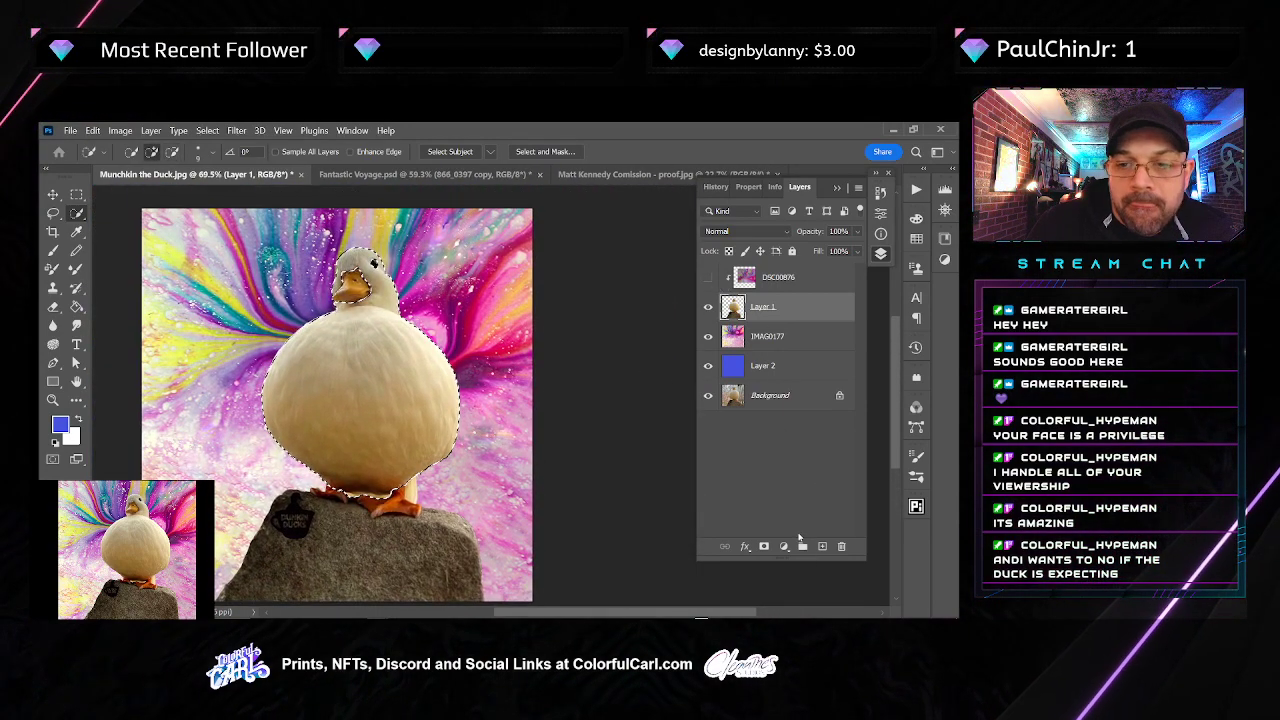
Add a layer mask to the DSC00876 layer from the duck selection and show the layer again
{"action": "left_click", "coordinate": [805, 279]}
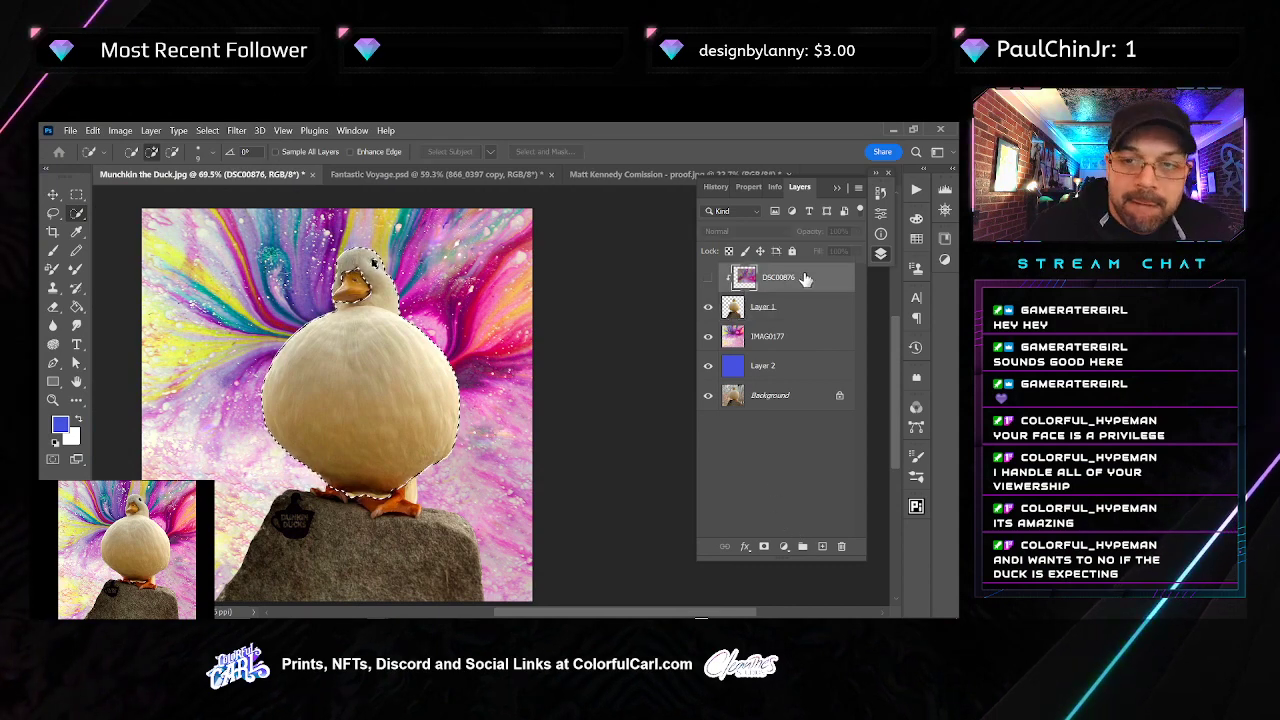
{"action": "left_click", "coordinate": [764, 547]}
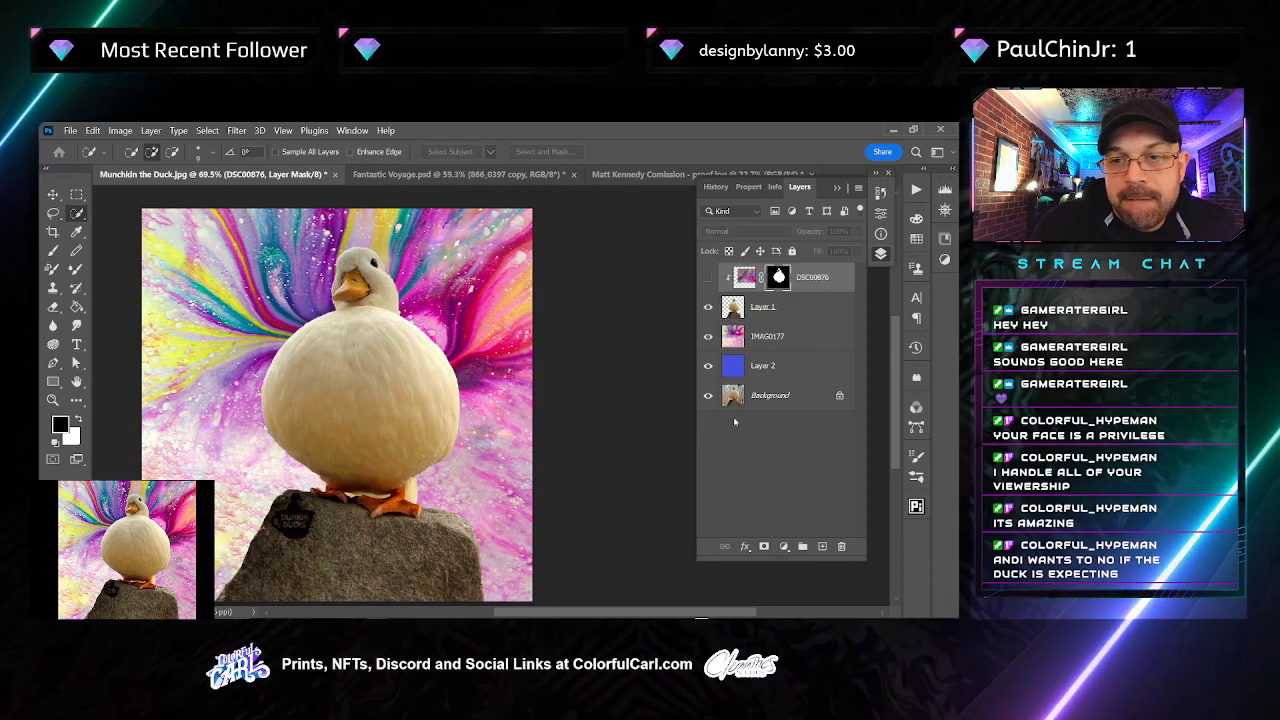
{"action": "left_click", "coordinate": [706, 277]}
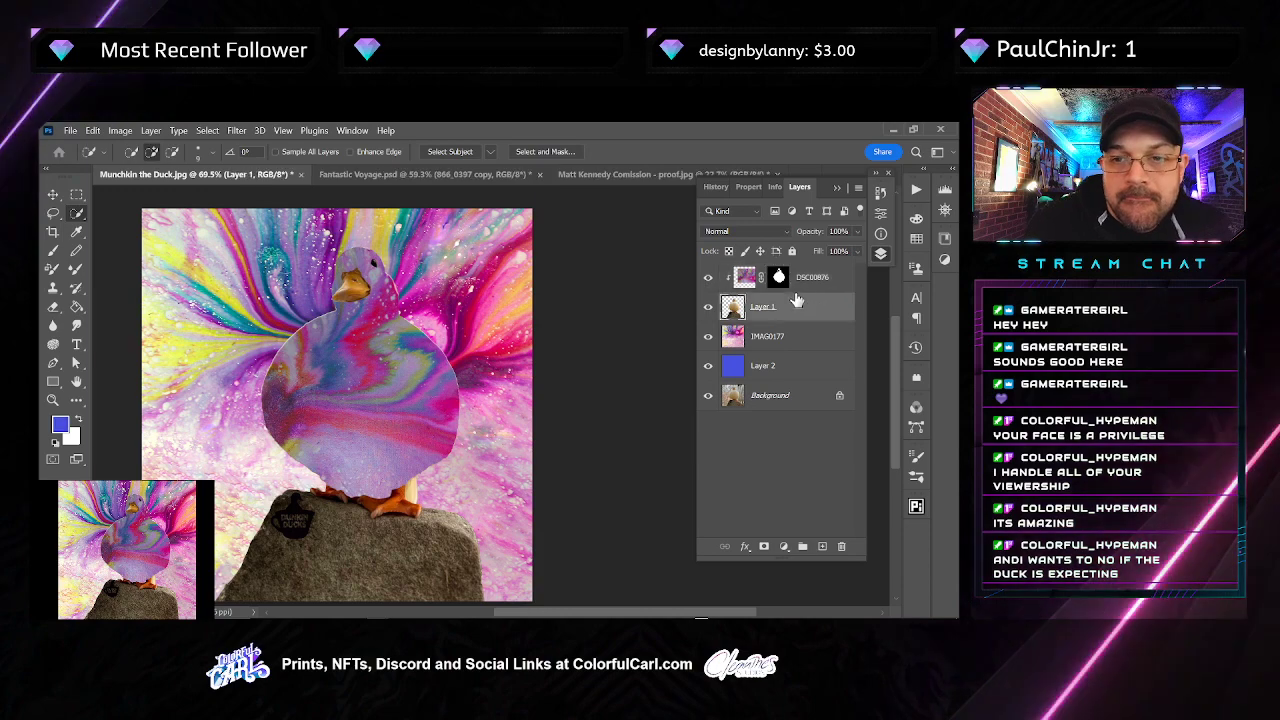
Release the DSC00876 layer's clipping mask so only its own layer mask confines the texture
{"action": "left_click", "coordinate": [745, 278]}
{"action": "right_click", "coordinate": [745, 278]}
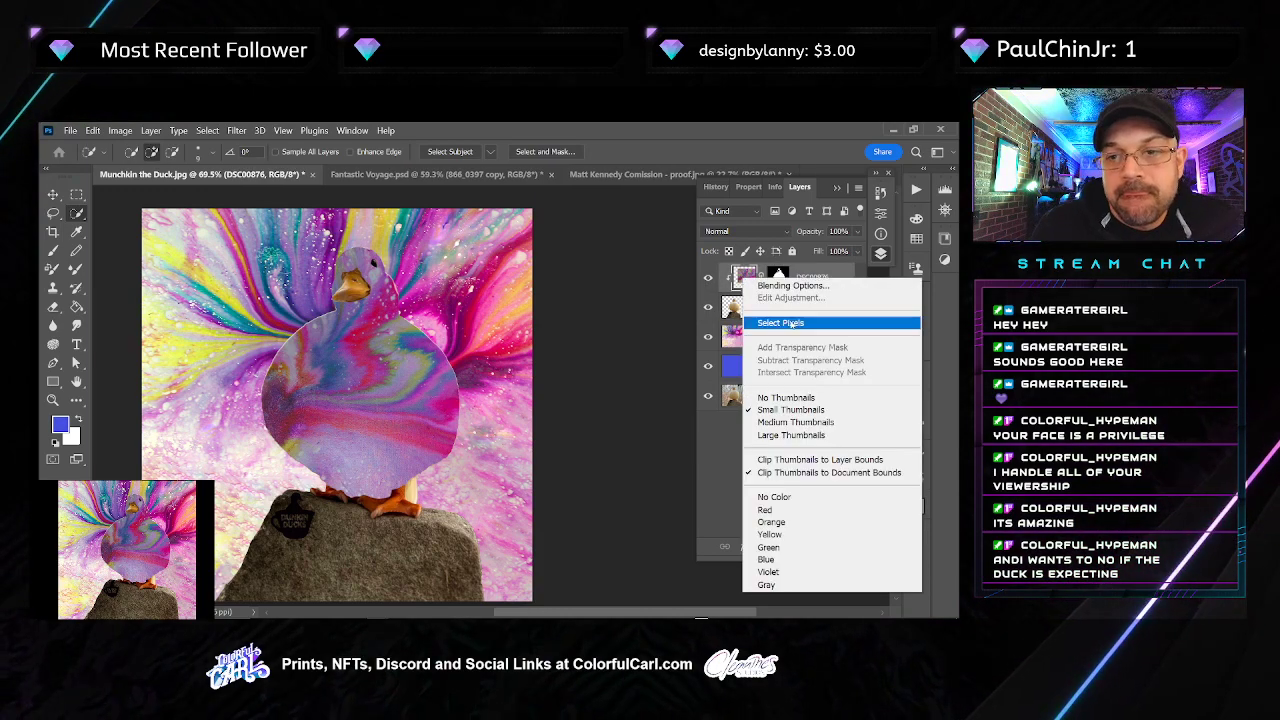
{"action": "left_click", "coordinate": [731, 306]}
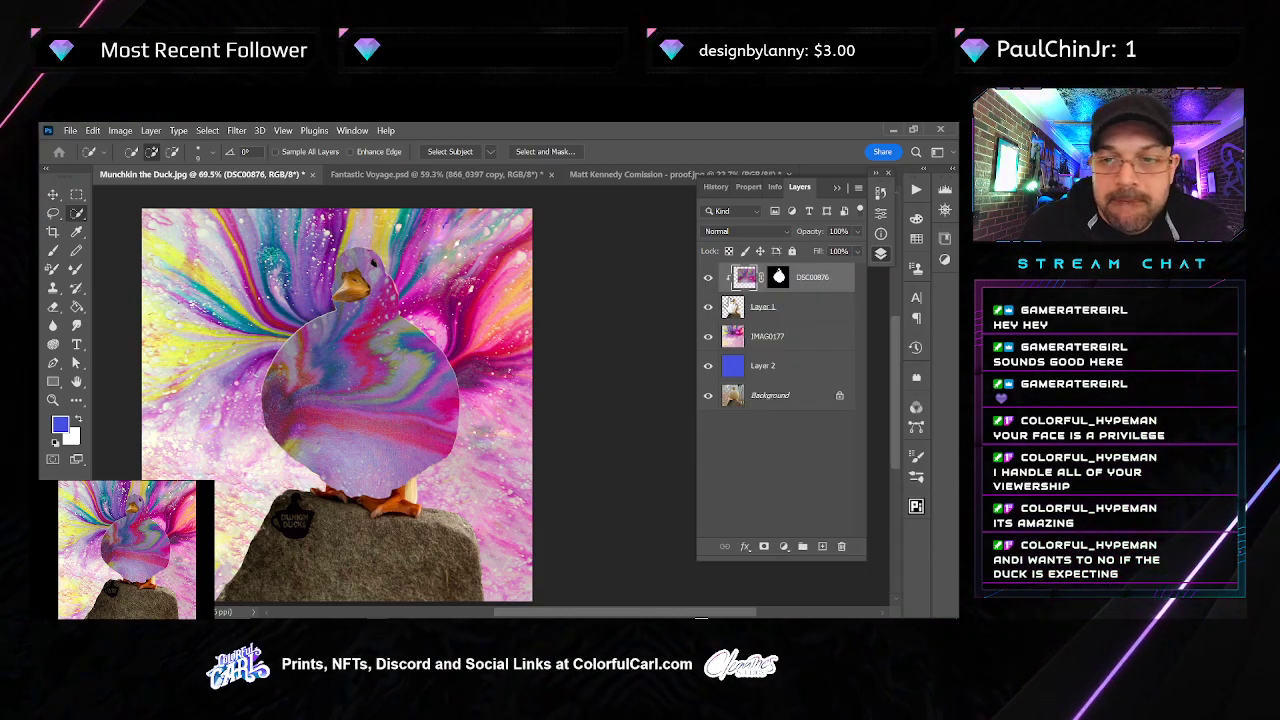
{"action": "right_click", "coordinate": [818, 288]}
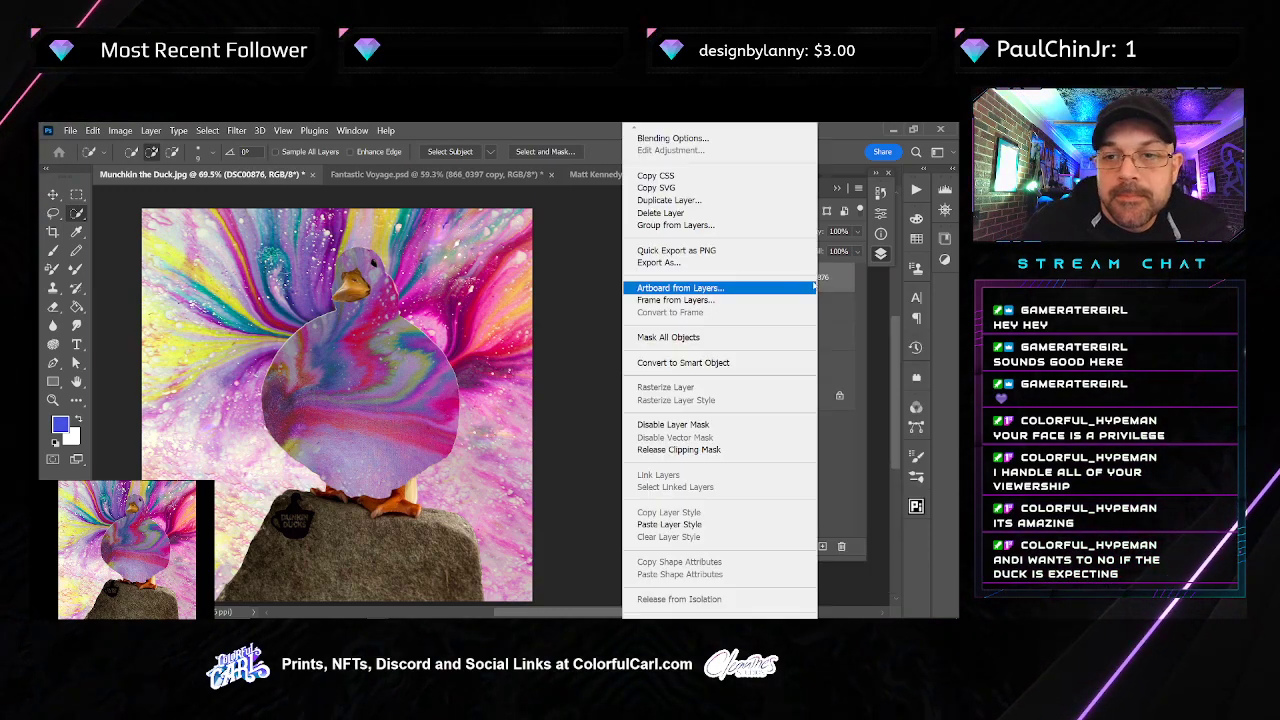
{"action": "left_click", "coordinate": [766, 448]}
{"action": "left_click", "coordinate": [766, 279]}
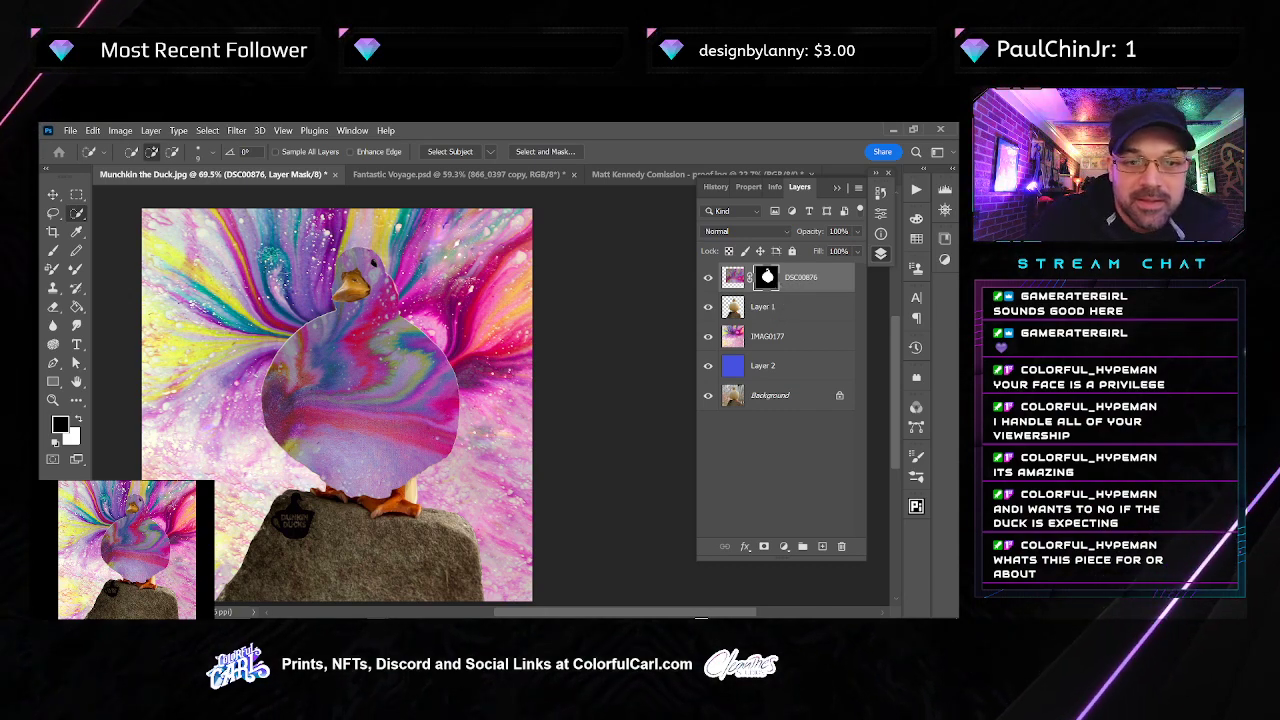
{"action": "left_click", "coordinate": [738, 277]}
{"action": "right_click", "coordinate": [736, 278]}
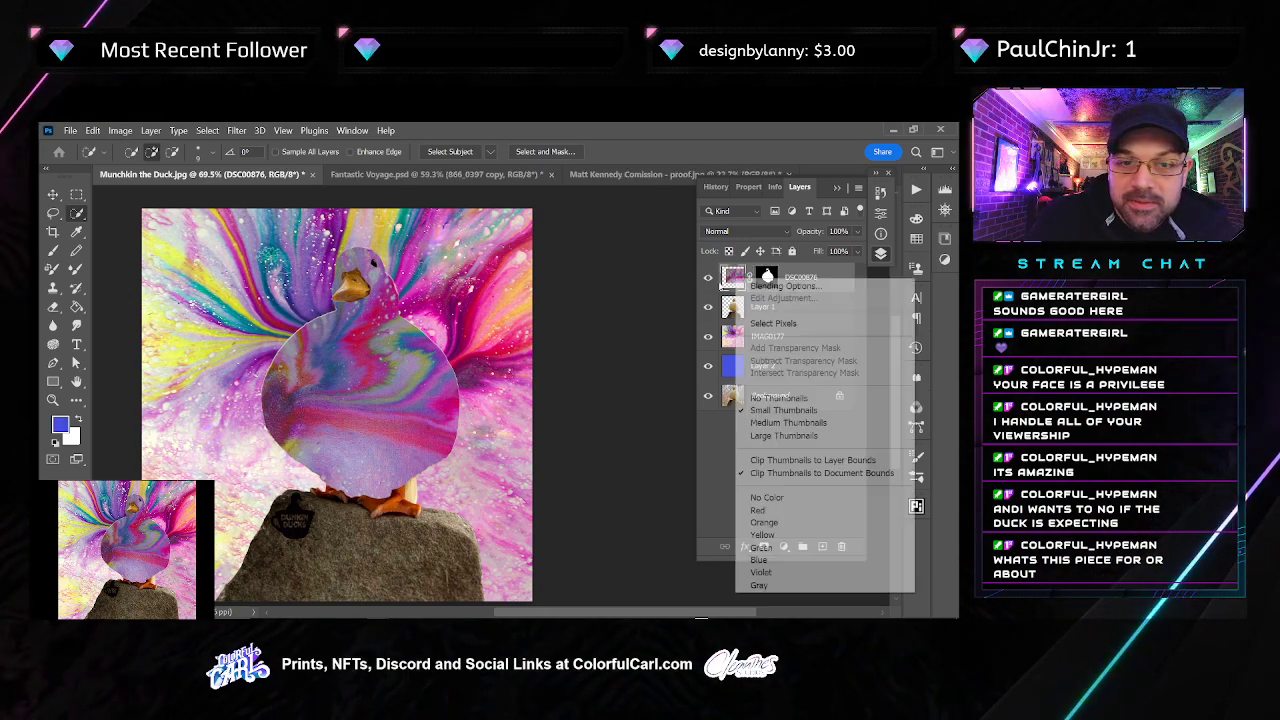
{"action": "key", "text": "Escape"}
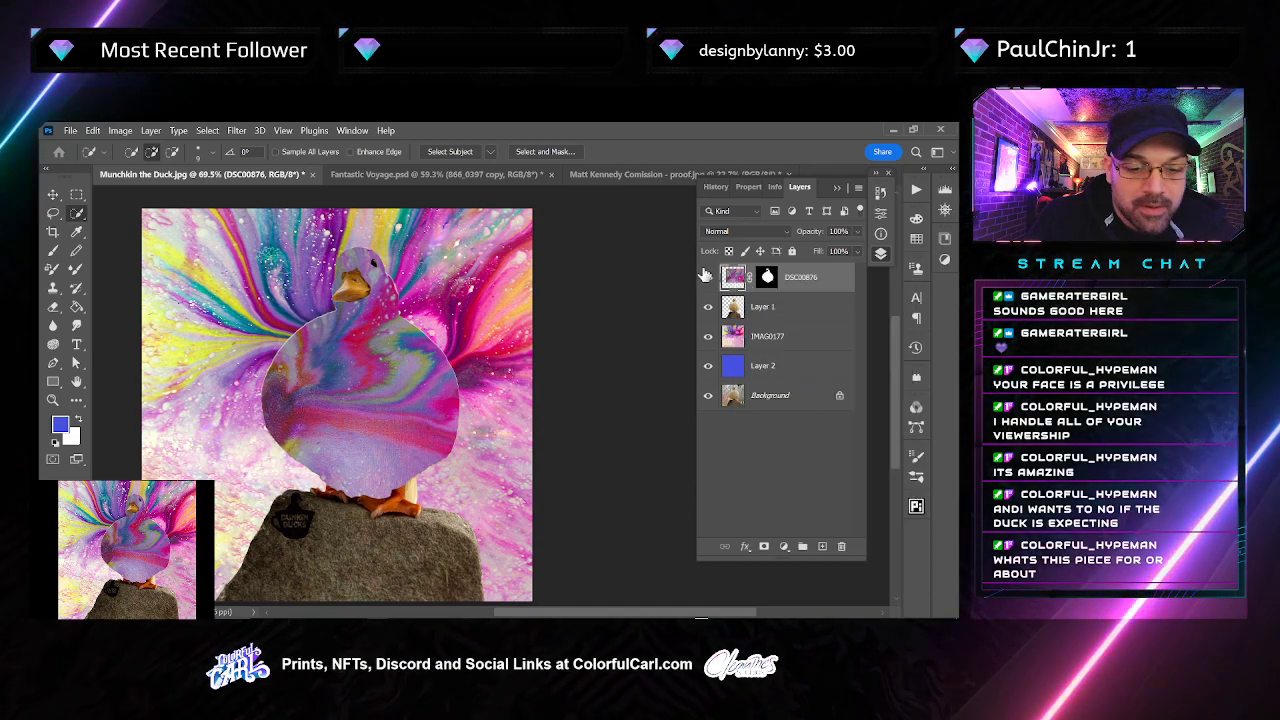
{"action": "key", "text": "ctrl+t"}
{"action": "right_click", "coordinate": [406, 398]}
{"action": "left_click", "coordinate": [412, 386]}
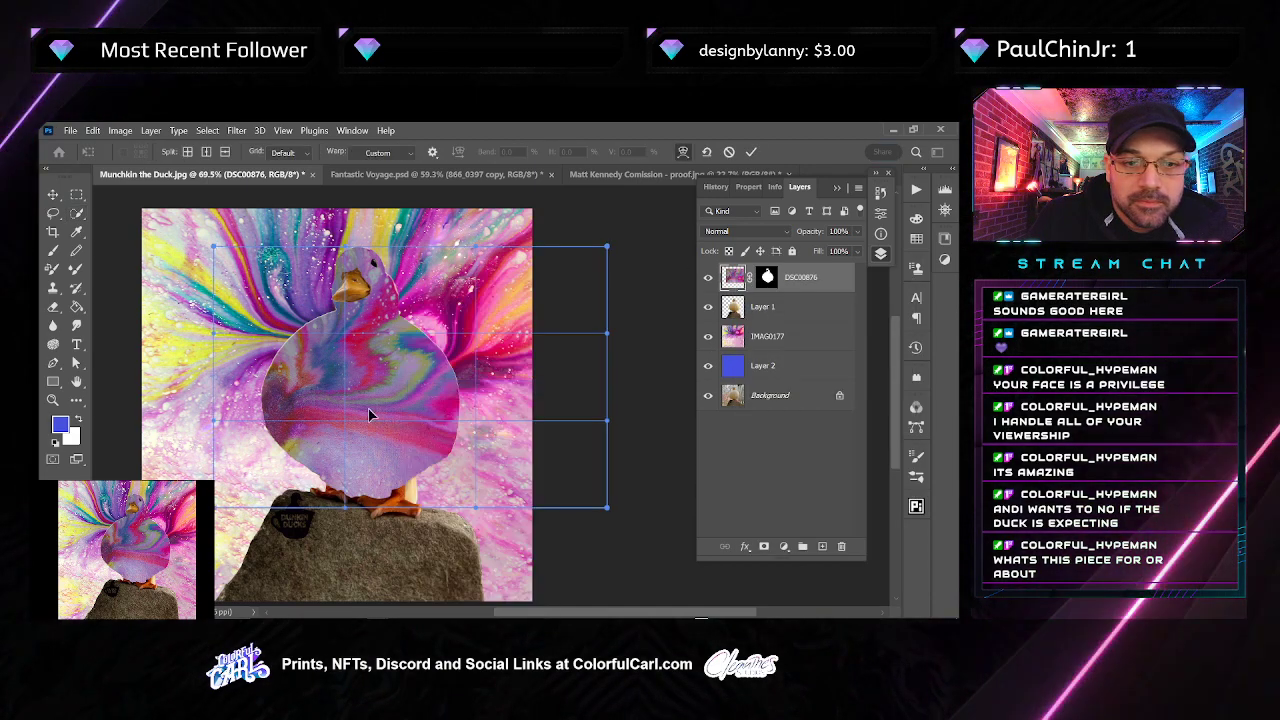
{"action": "left_click_drag", "start_coordinate": [368, 407], "coordinate": [368, 387]}
{"action": "key", "text": "Escape"}
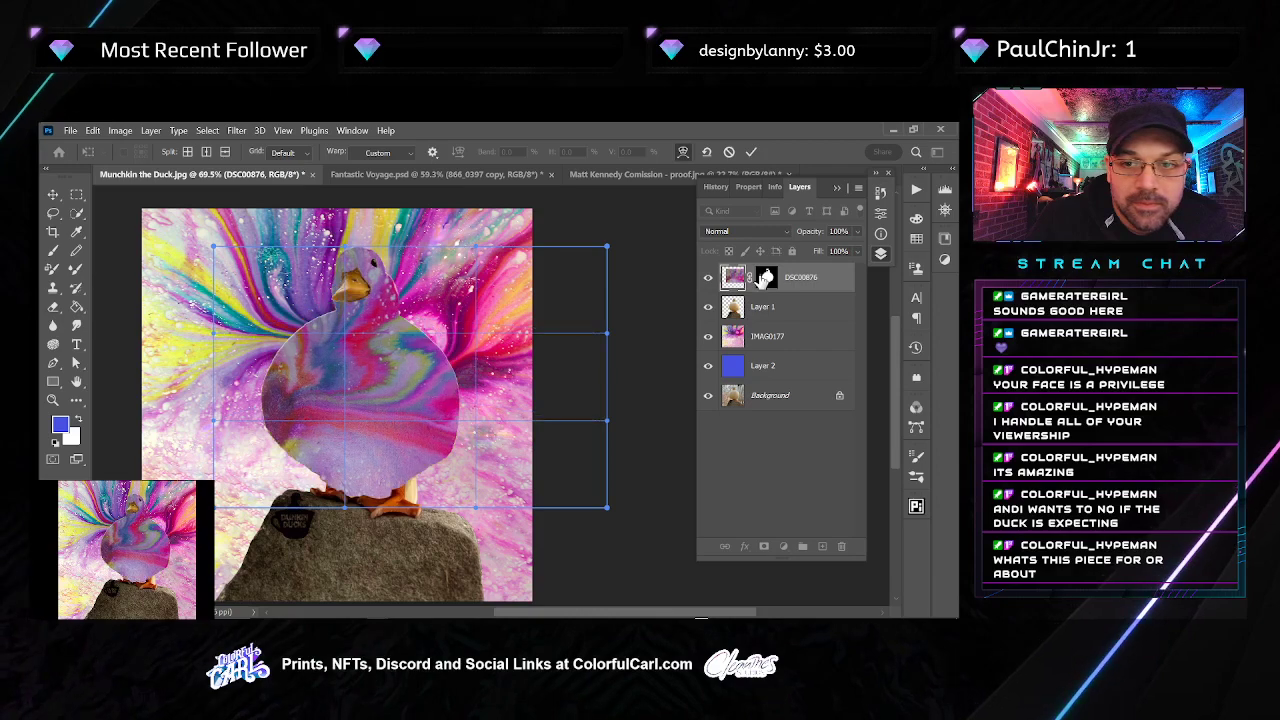
Try to warp the paint texture upward across the duck's body within its mask
{"action": "key", "text": "ctrl+t"}
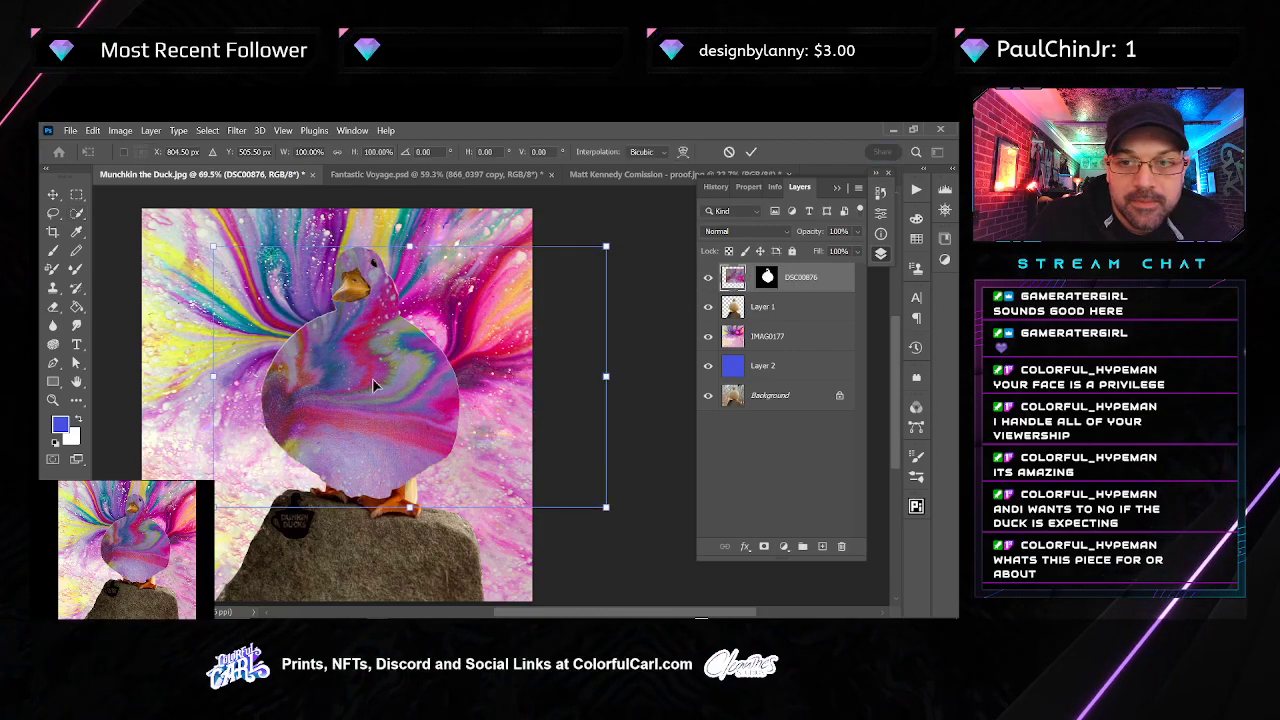
{"action": "right_click", "coordinate": [352, 398]}
{"action": "left_click", "coordinate": [390, 386]}
{"action": "left_click_drag", "start_coordinate": [365, 416], "coordinate": [351, 393]}
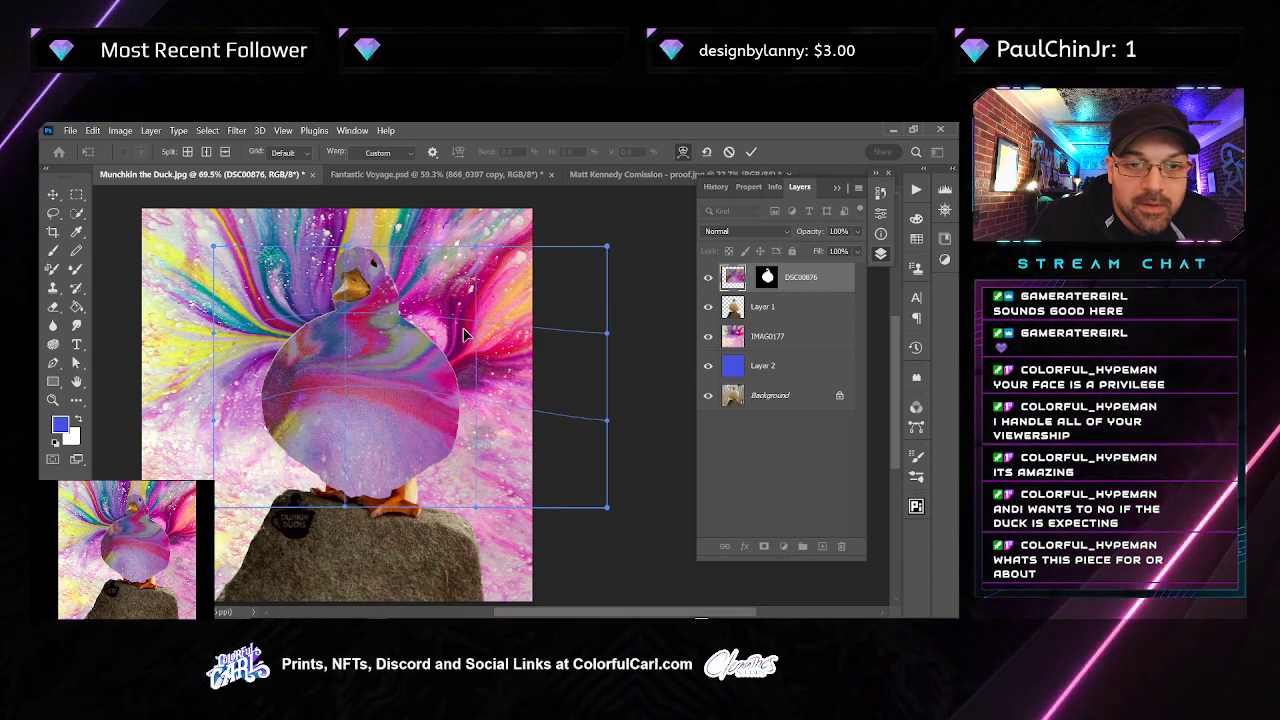
{"action": "key", "text": "Return"}
{"action": "key", "text": "w"}
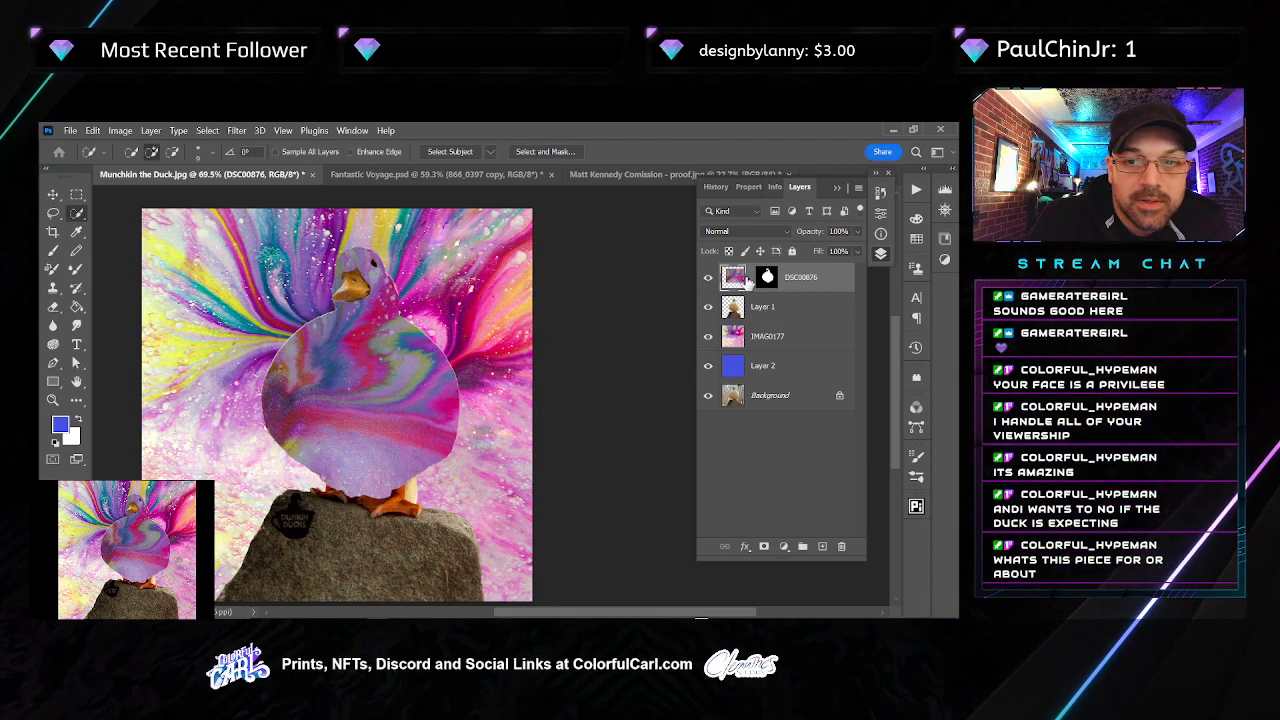
Paste the copied layer style with Overlay blending onto the DSC00876 layer
{"action": "right_click", "coordinate": [829, 282]}
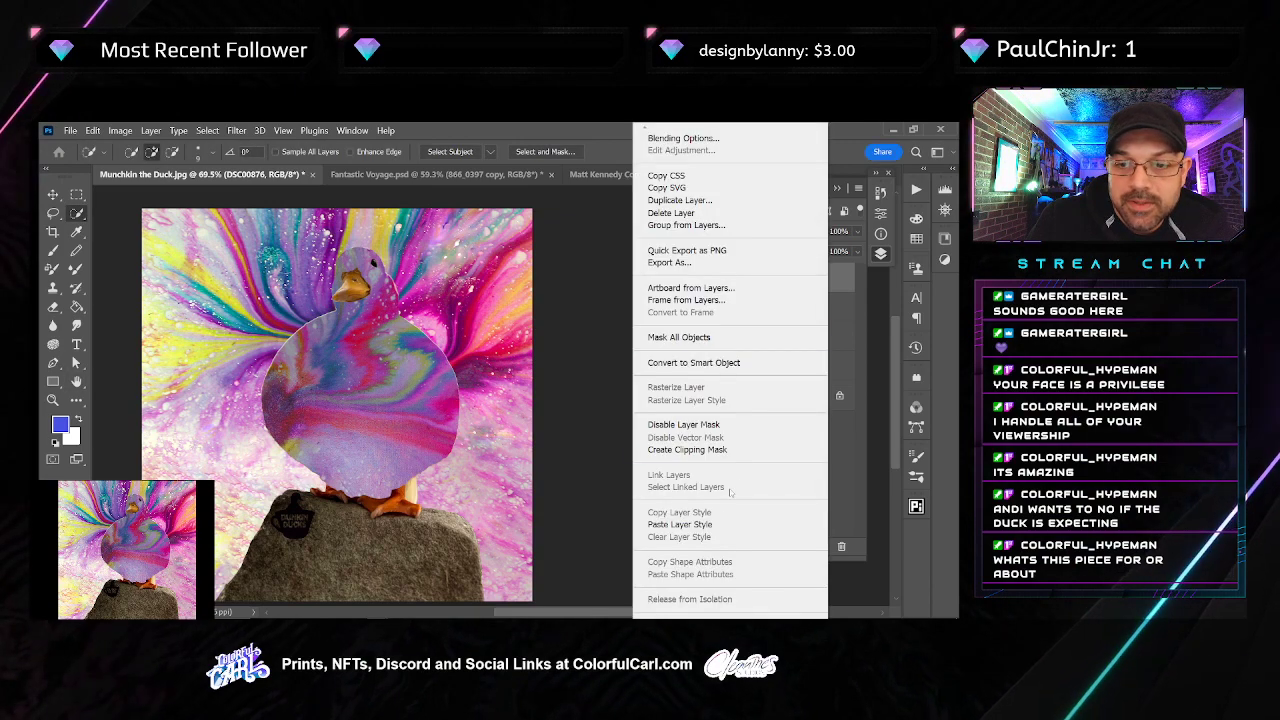
{"action": "left_click", "coordinate": [680, 524]}
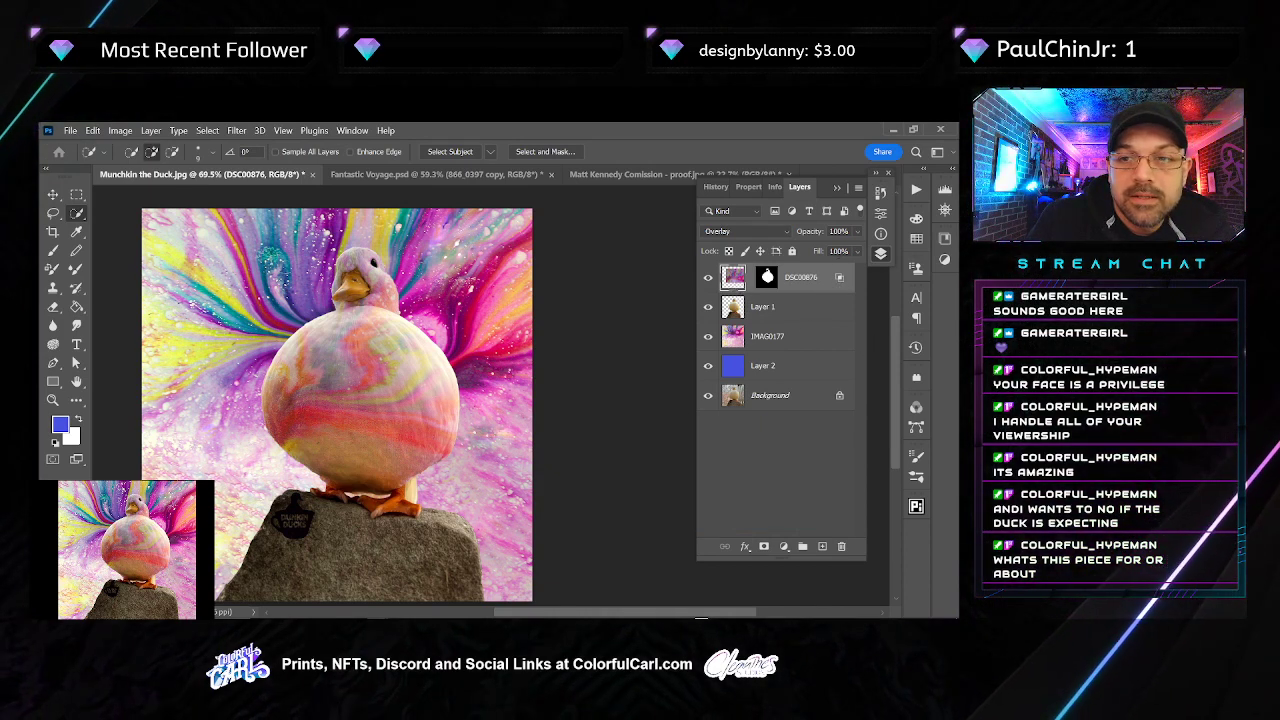
Try Hard Light blending at reduced opacity on the DSC00876 paint texture layer
{"action": "left_click", "coordinate": [745, 231]}
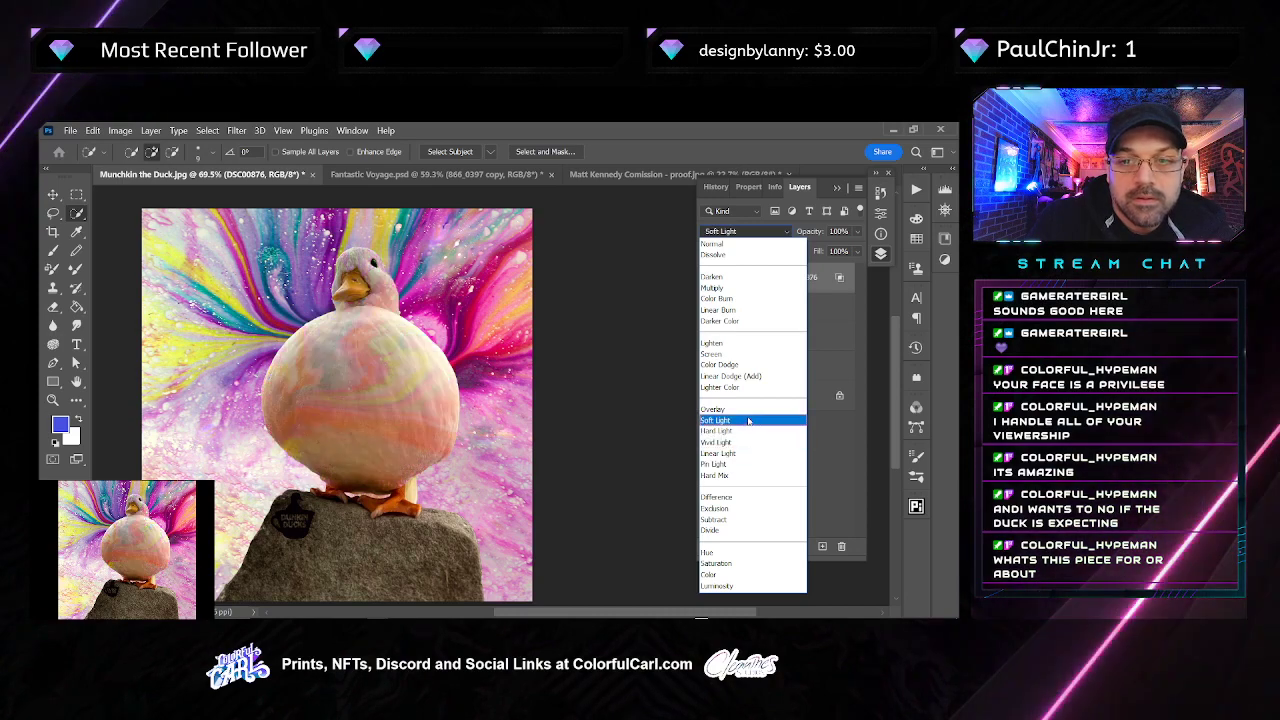
{"action": "left_click", "coordinate": [754, 432]}
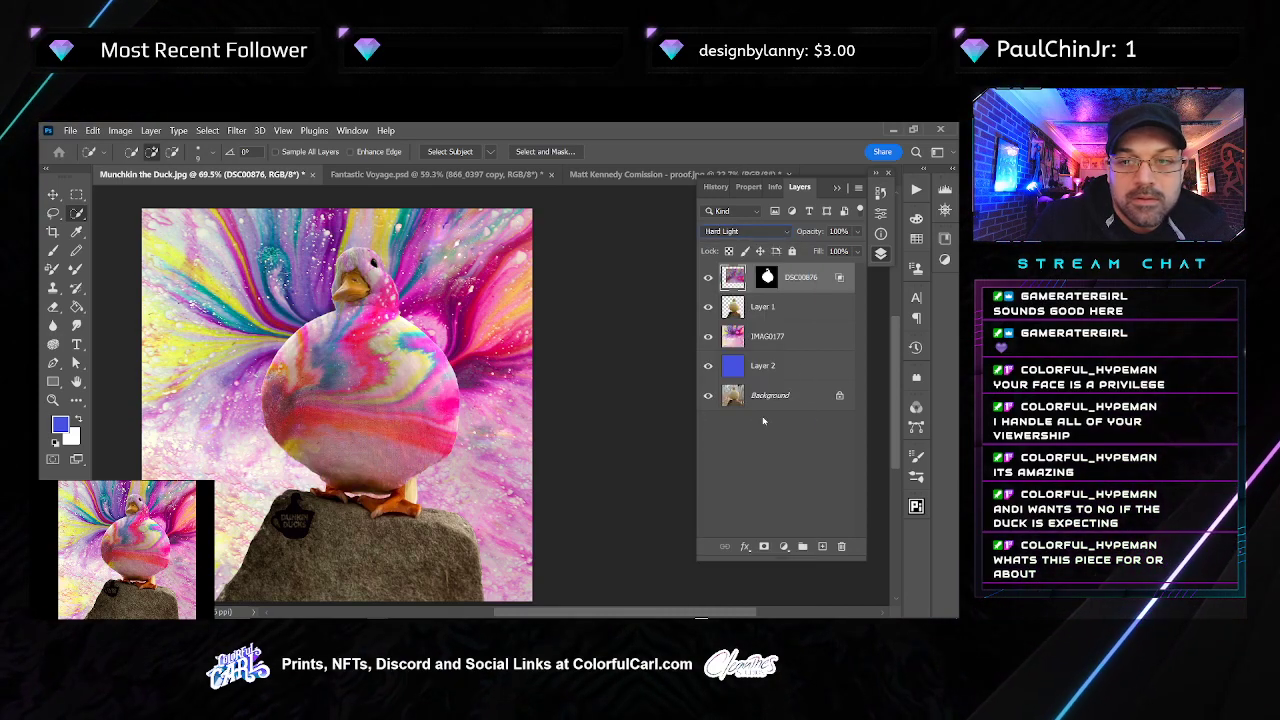
{"action": "left_click_drag", "start_coordinate": [855, 248], "coordinate": [830, 250]}
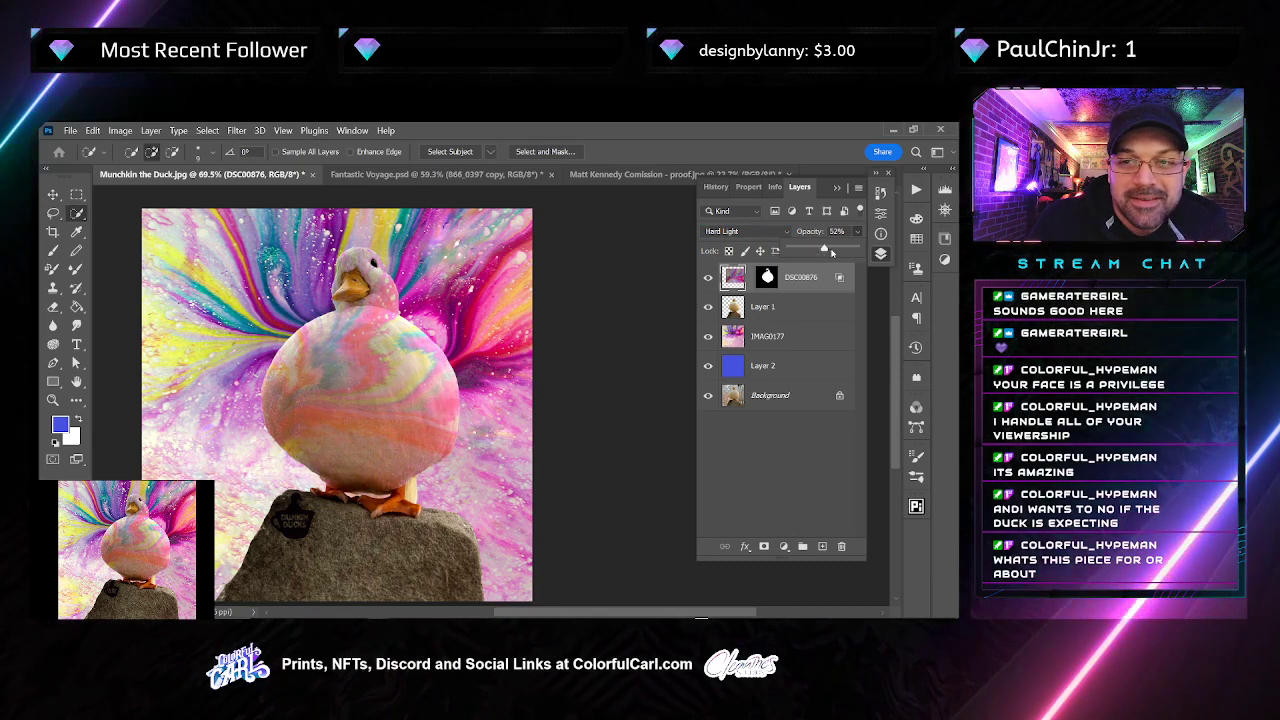
Set the DSC00876 layer's blend mode to Color at 100% opacity
{"action": "left_click", "coordinate": [740, 231]}
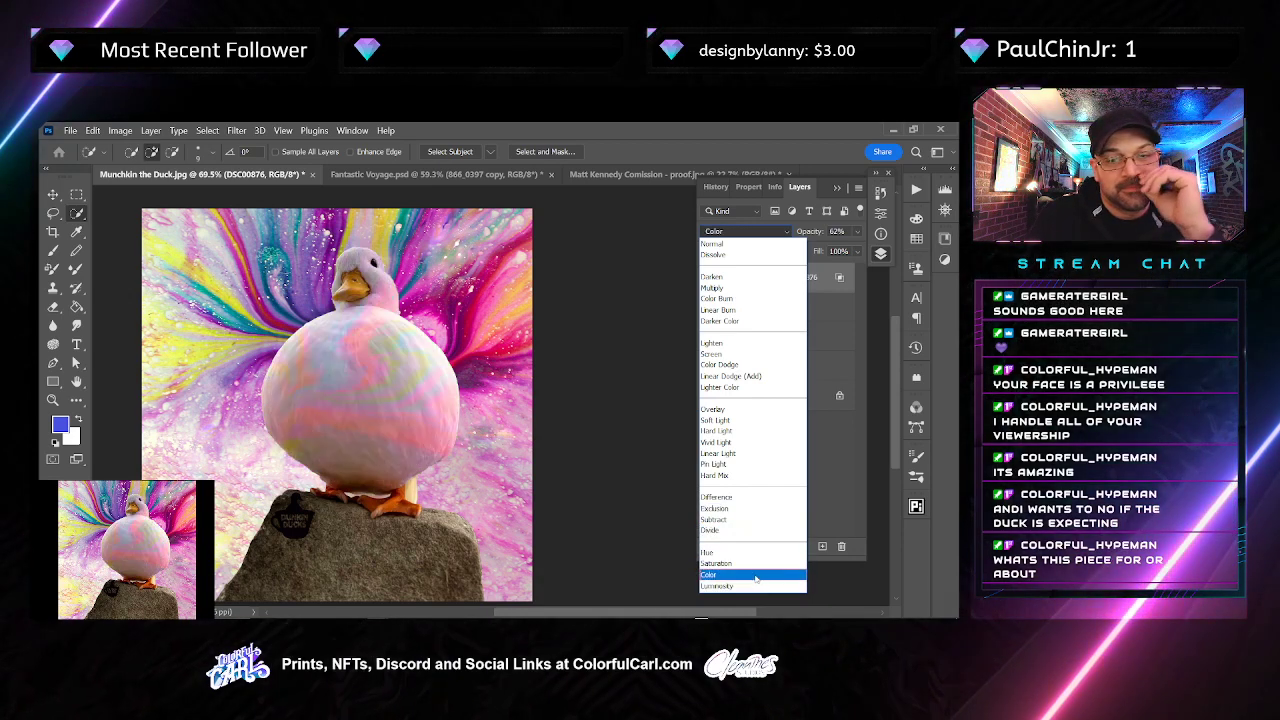
{"action": "left_click", "coordinate": [757, 576]}
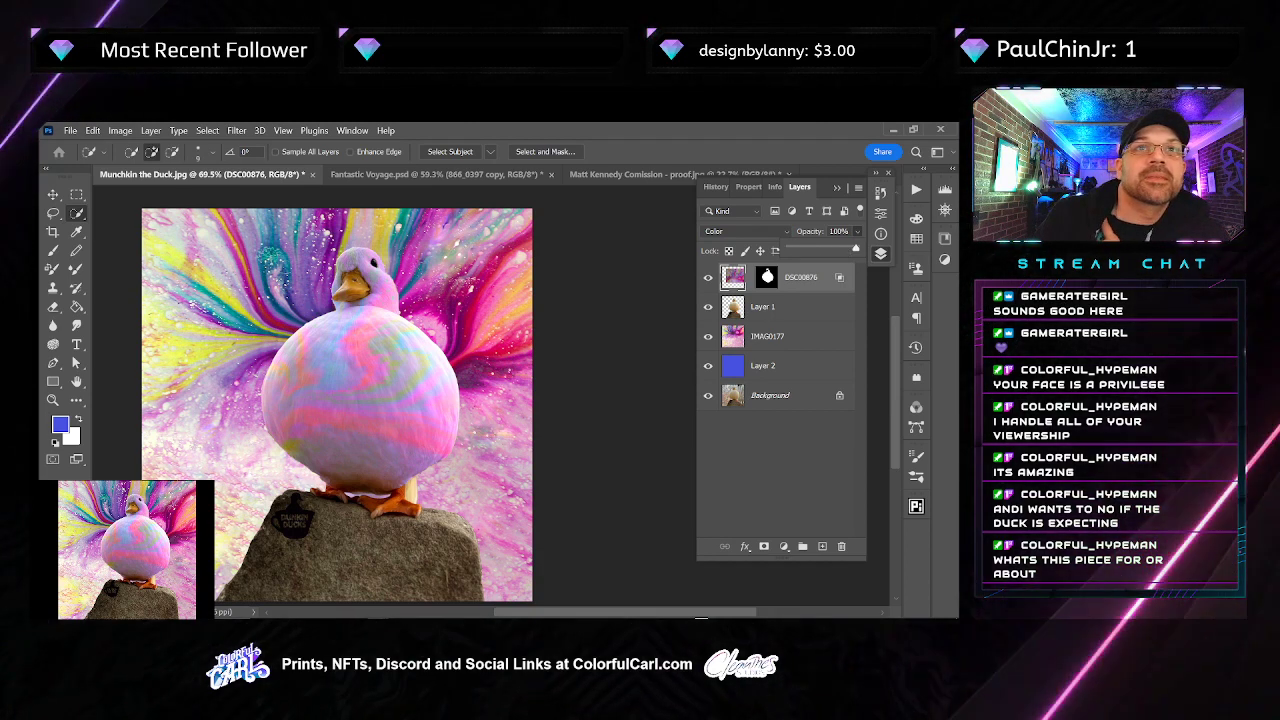
{"action": "key", "text": "Return"}
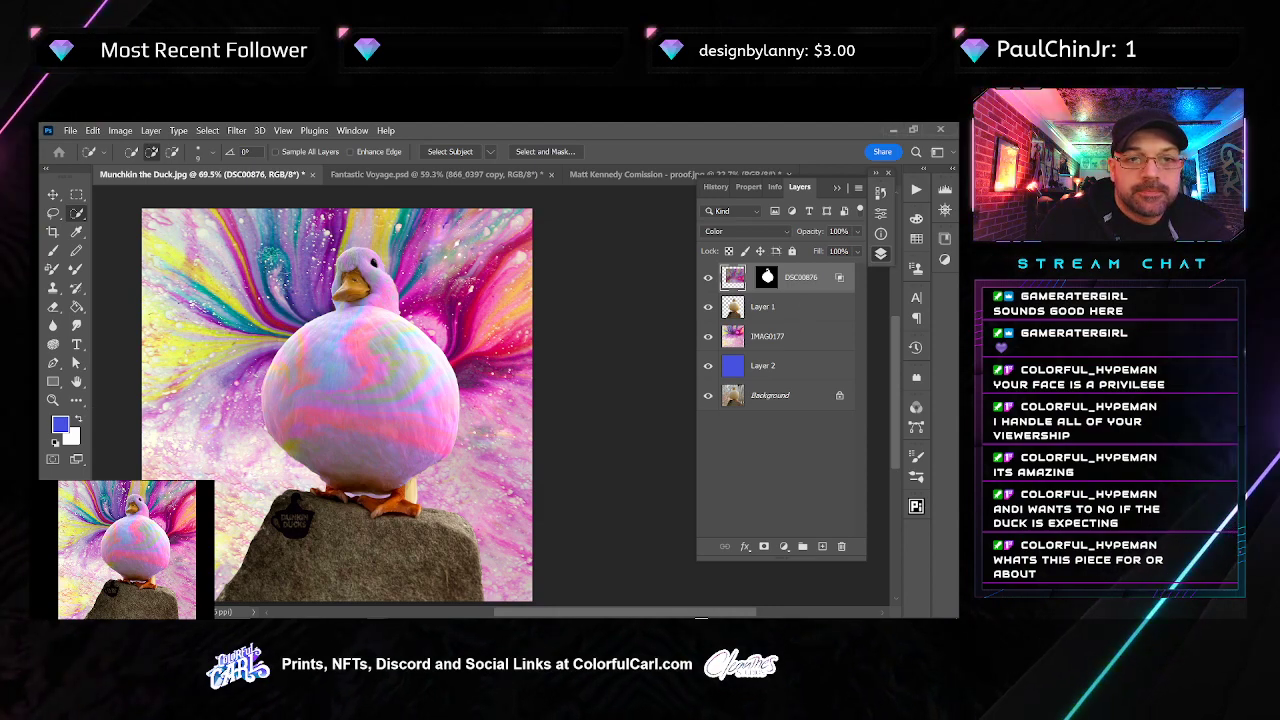
Add a new layer directly above Layer 1 and sample yellow from the painted background as the brush color
{"action": "scroll", "coordinate": [414, 260], "scroll_direction": "up", "scroll_amount": 5}
{"action": "left_click", "coordinate": [795, 310]}
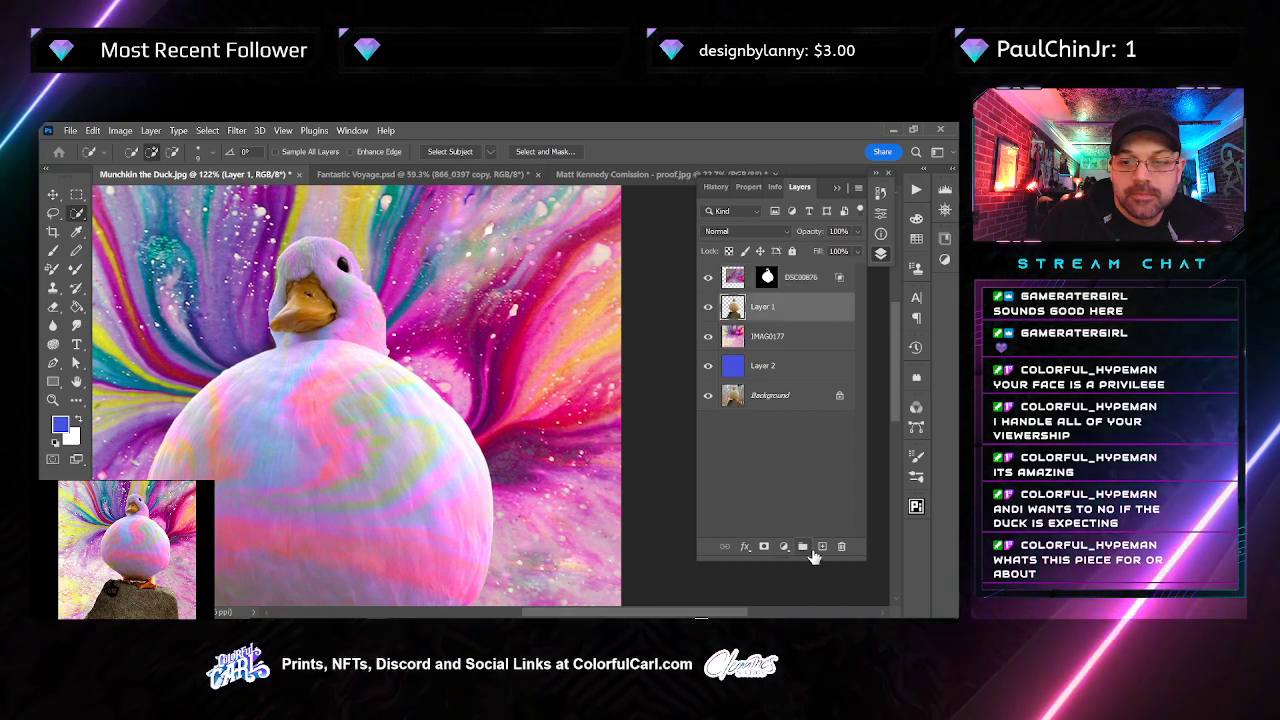
{"action": "left_click", "coordinate": [822, 546]}
{"action": "key", "text": "b"}
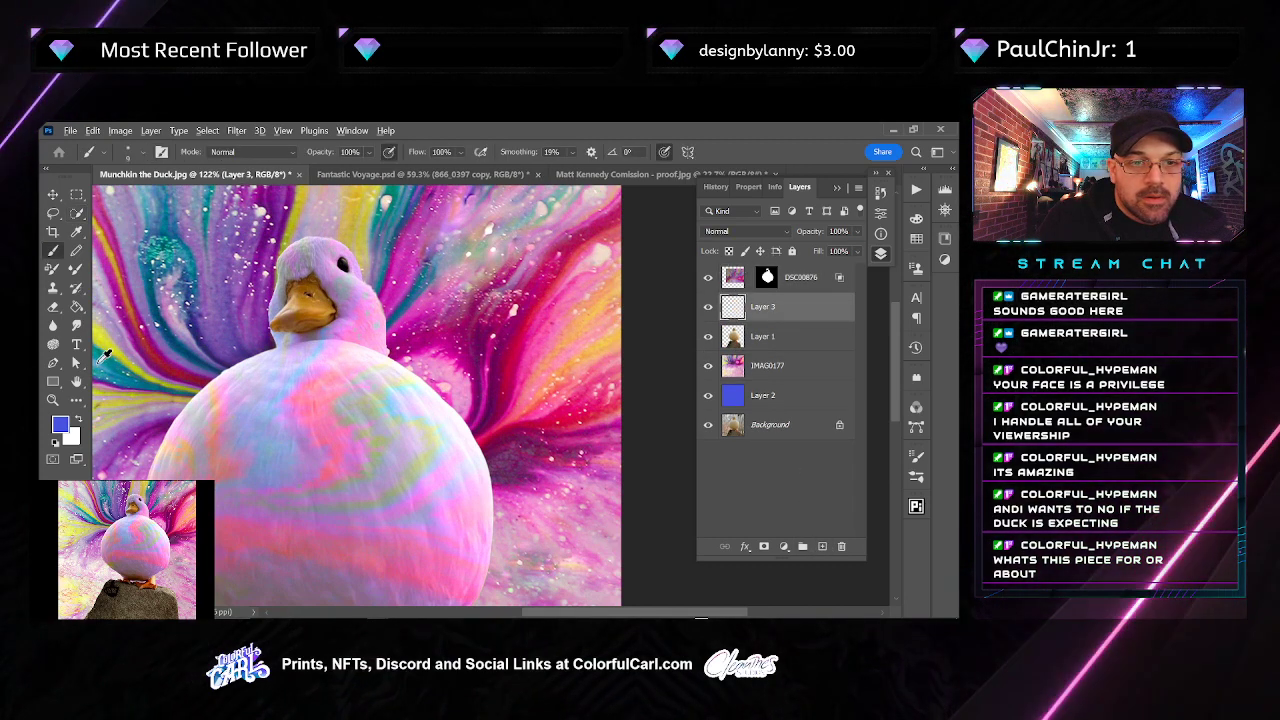
{"action": "left_click", "coordinate": [100, 330], "text": "alt"}
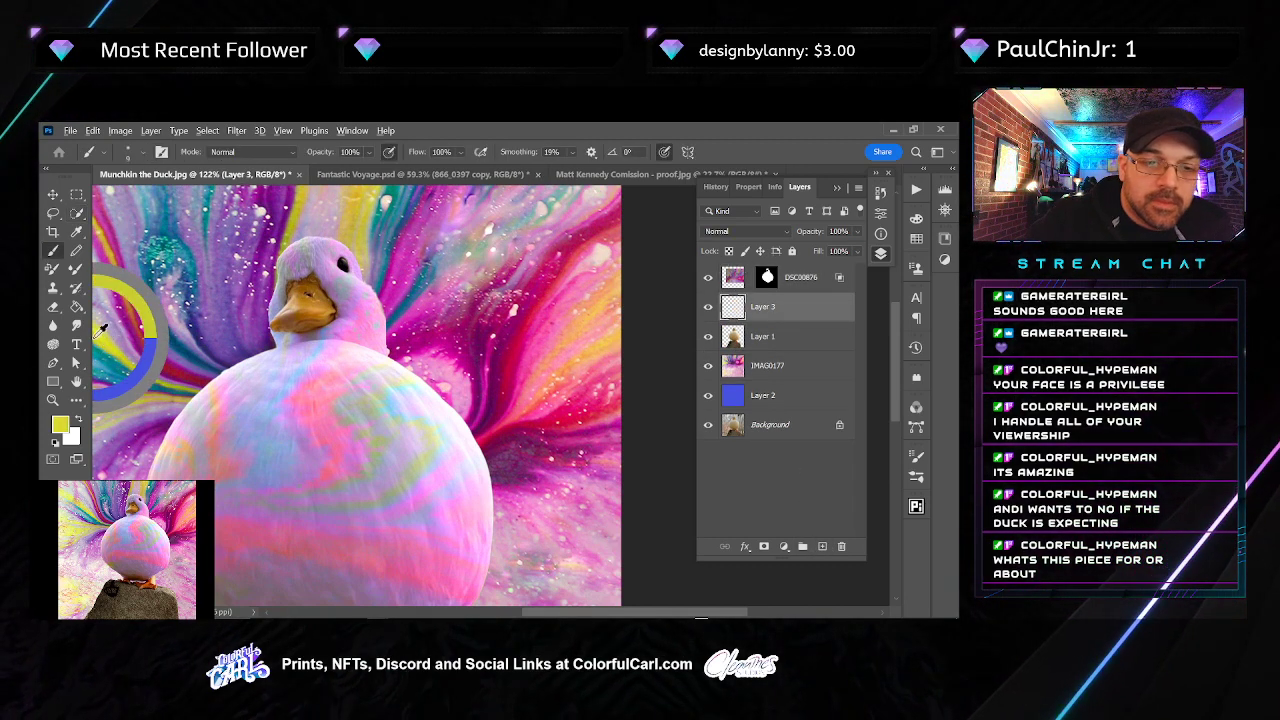
Paint the duck's beak yellow on the new layer, using a selection to protect the feathers, and deselect
{"action": "left_click_drag", "start_coordinate": [100, 330], "coordinate": [792, 310]}
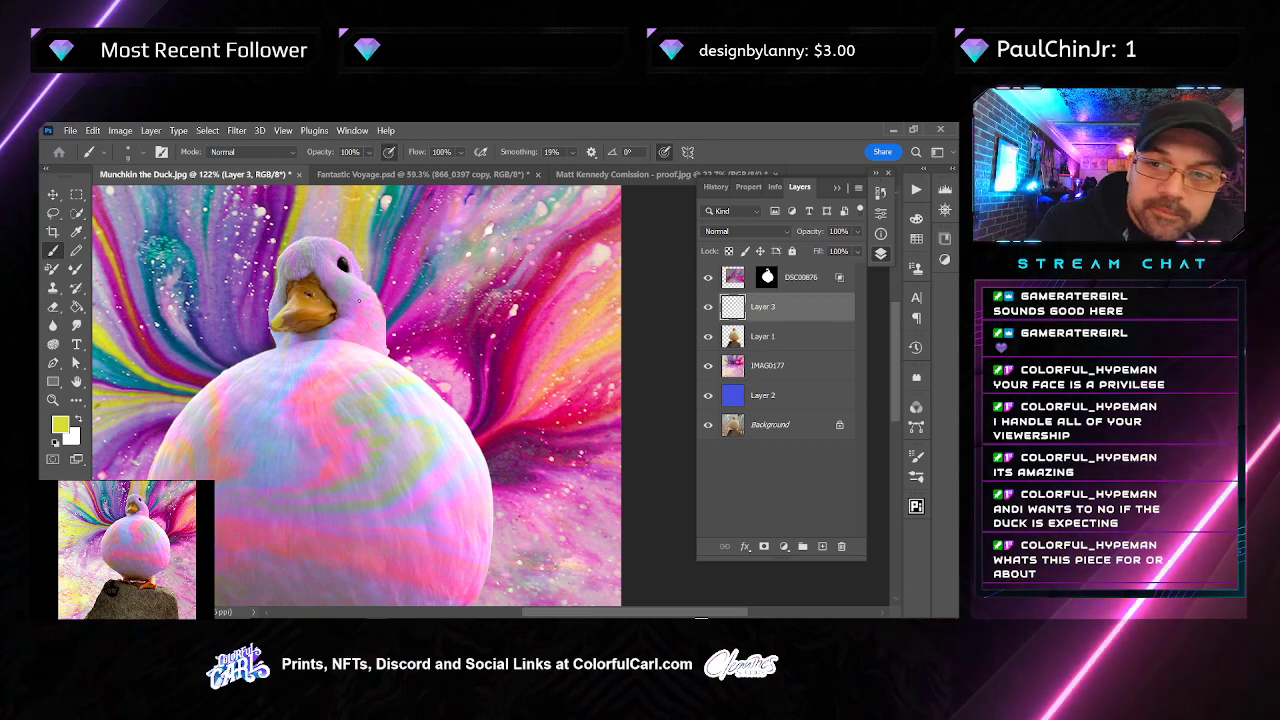
{"action": "left_click", "coordinate": [734, 277], "text": "ctrl"}
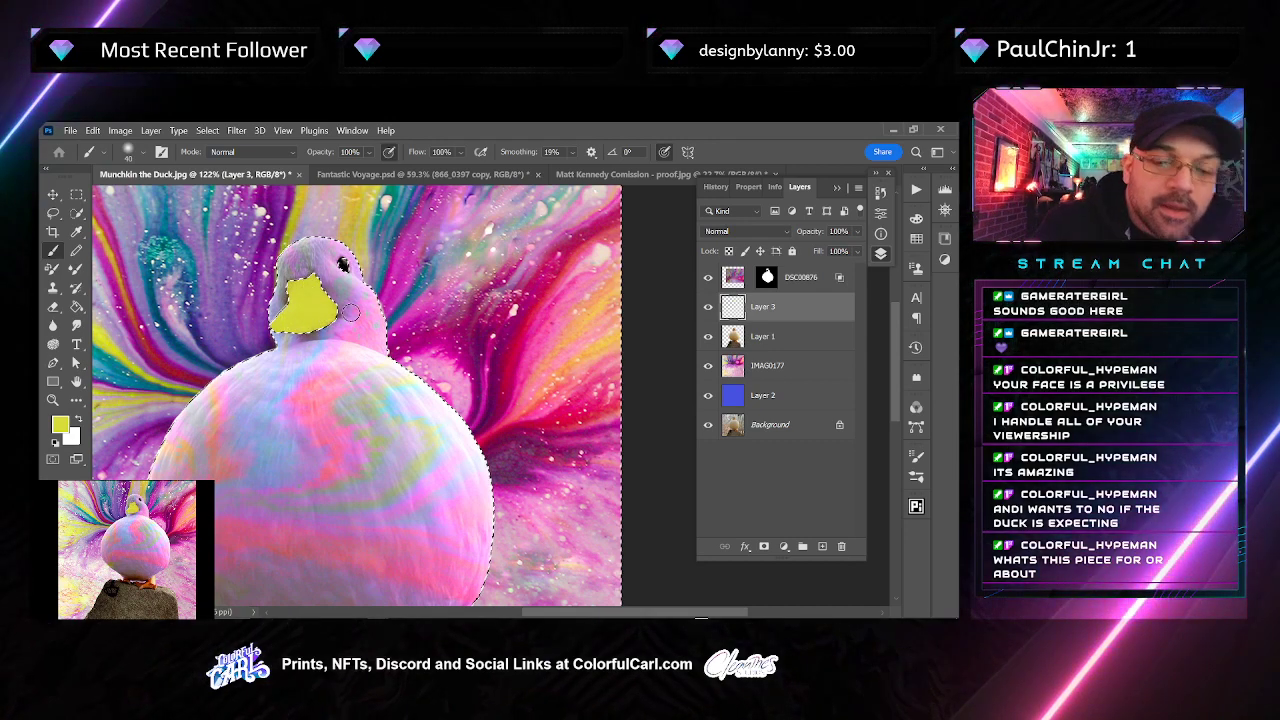
{"action": "key", "text": "ctrl+d"}
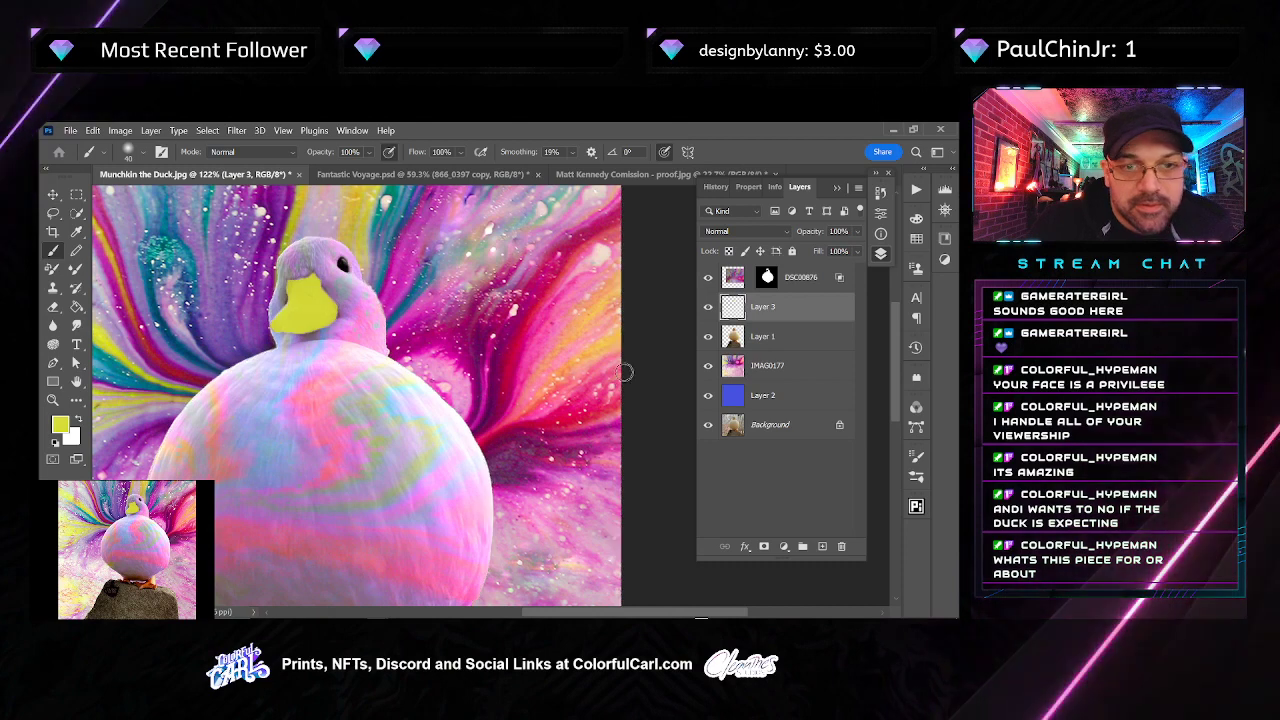
Set the beak paint layer's blend mode to Overlay, compare it on and off, and rename the layer "beak yellow"
{"action": "left_click", "coordinate": [741, 233]}
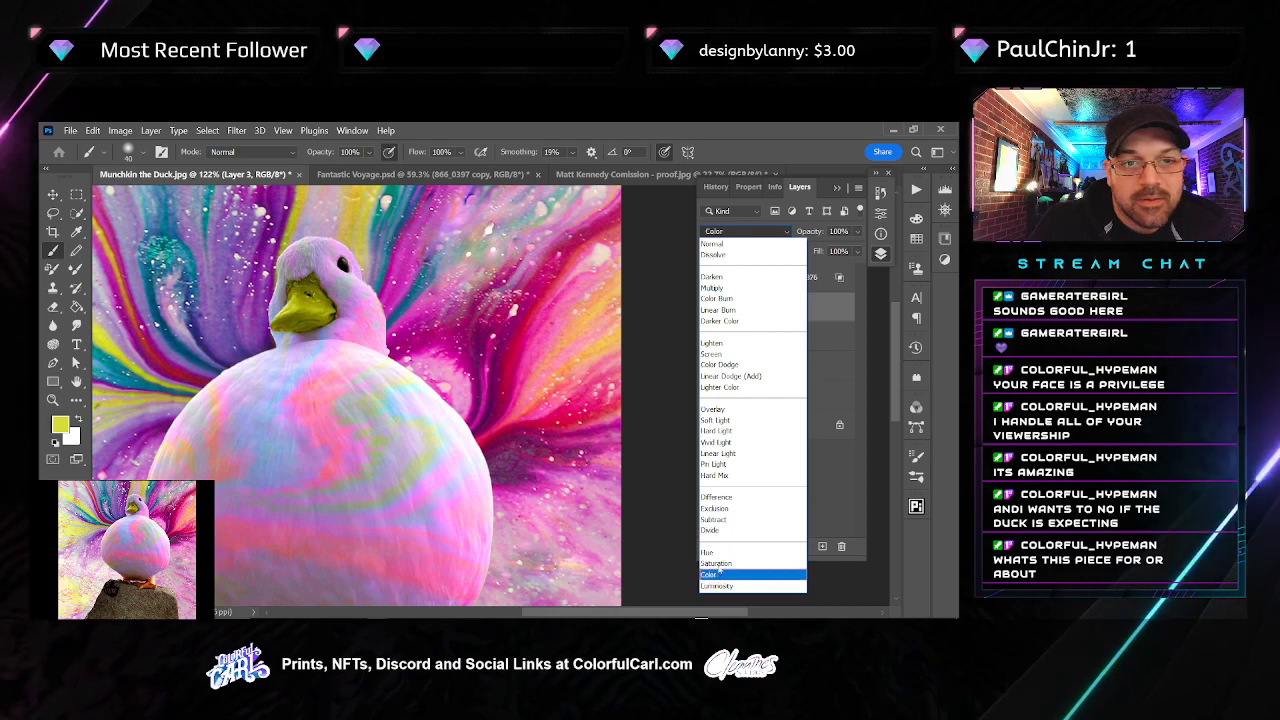
{"action": "left_click", "coordinate": [713, 409]}
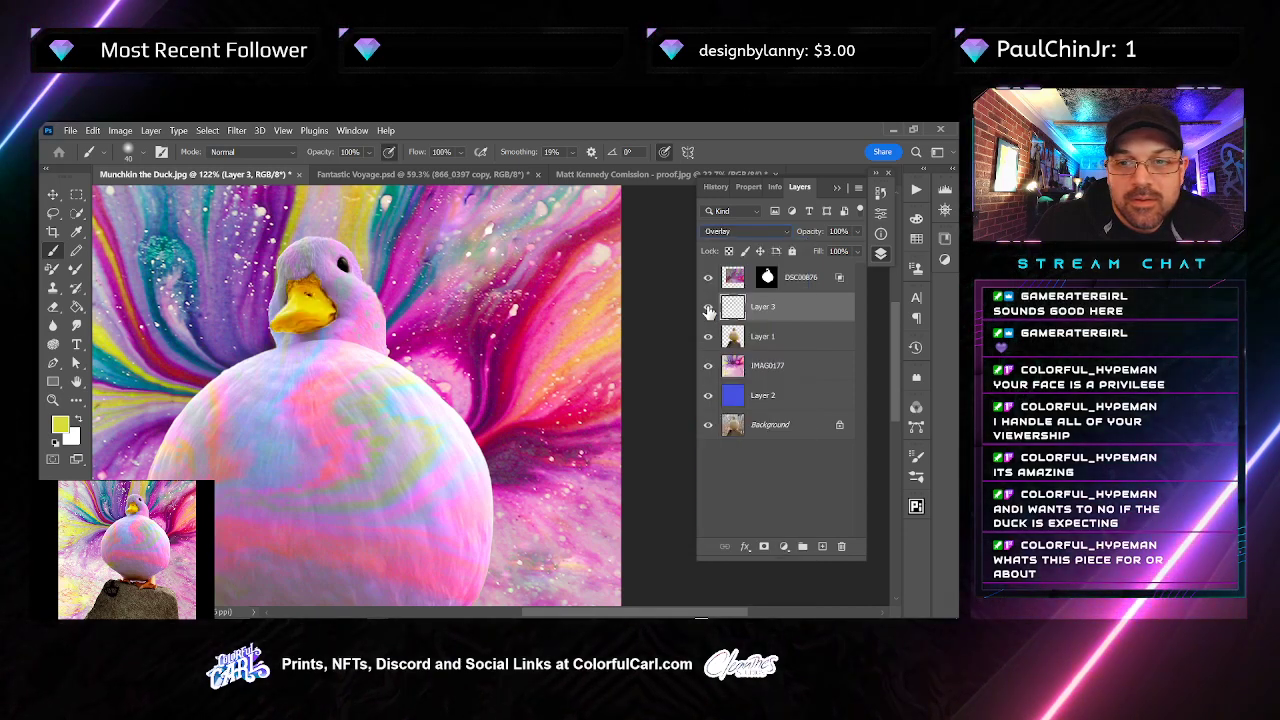
{"action": "left_click", "coordinate": [708, 307]}
{"action": "left_click", "coordinate": [708, 307]}
{"action": "double_click", "coordinate": [776, 310]}
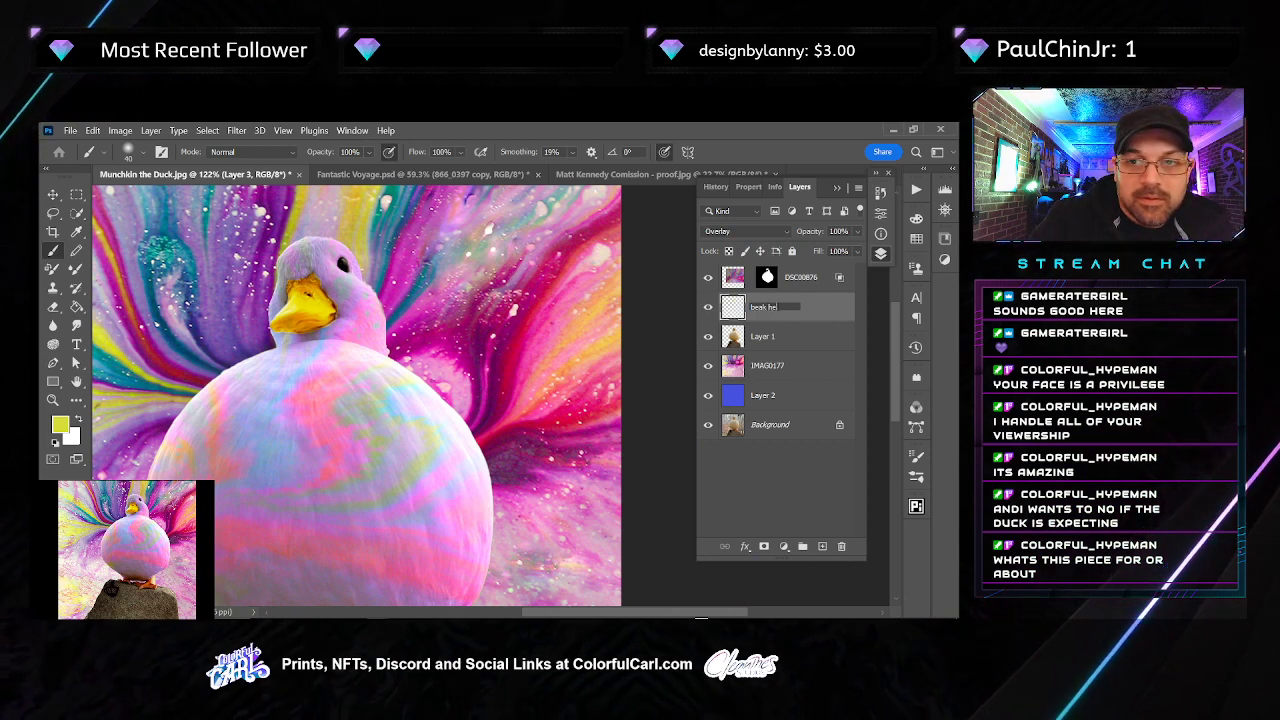
{"action": "type", "text": "beak yellow"}
{"action": "key", "text": "Return"}
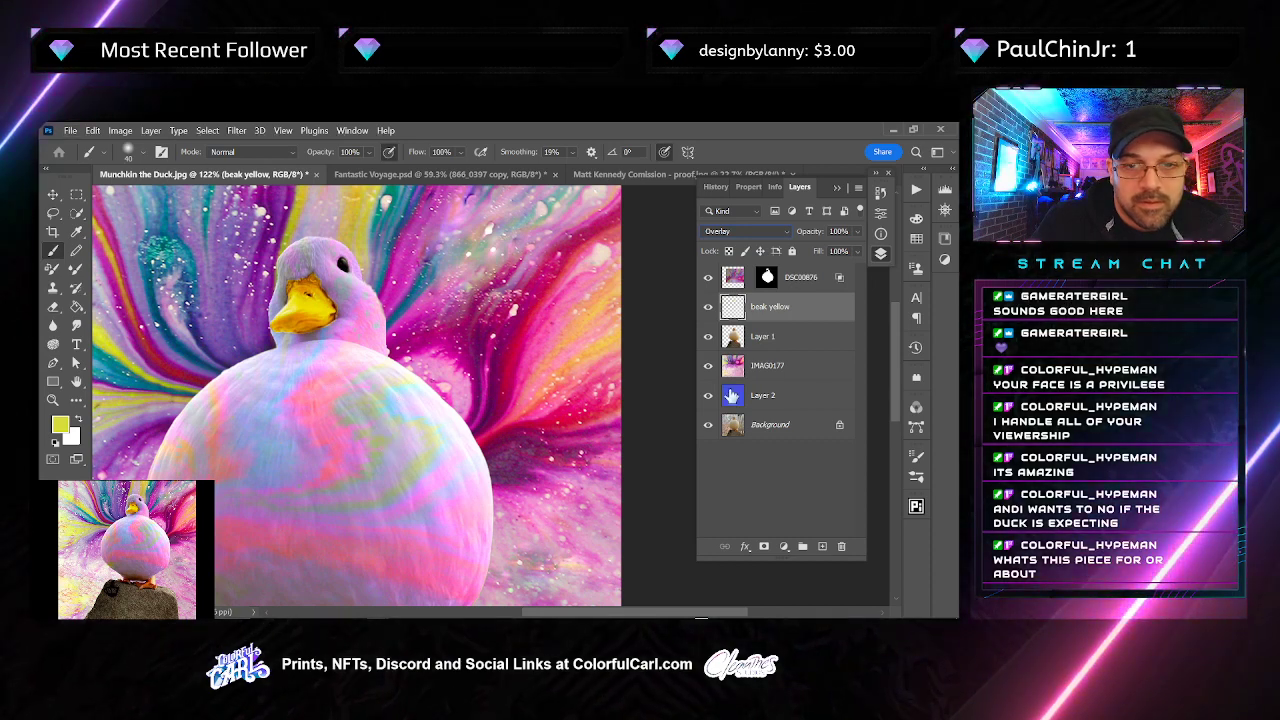
Add a new empty layer between the Layer 1 duck-and-rock cutout and the IMAG0177 background artwork
{"action": "left_click", "coordinate": [778, 340]}
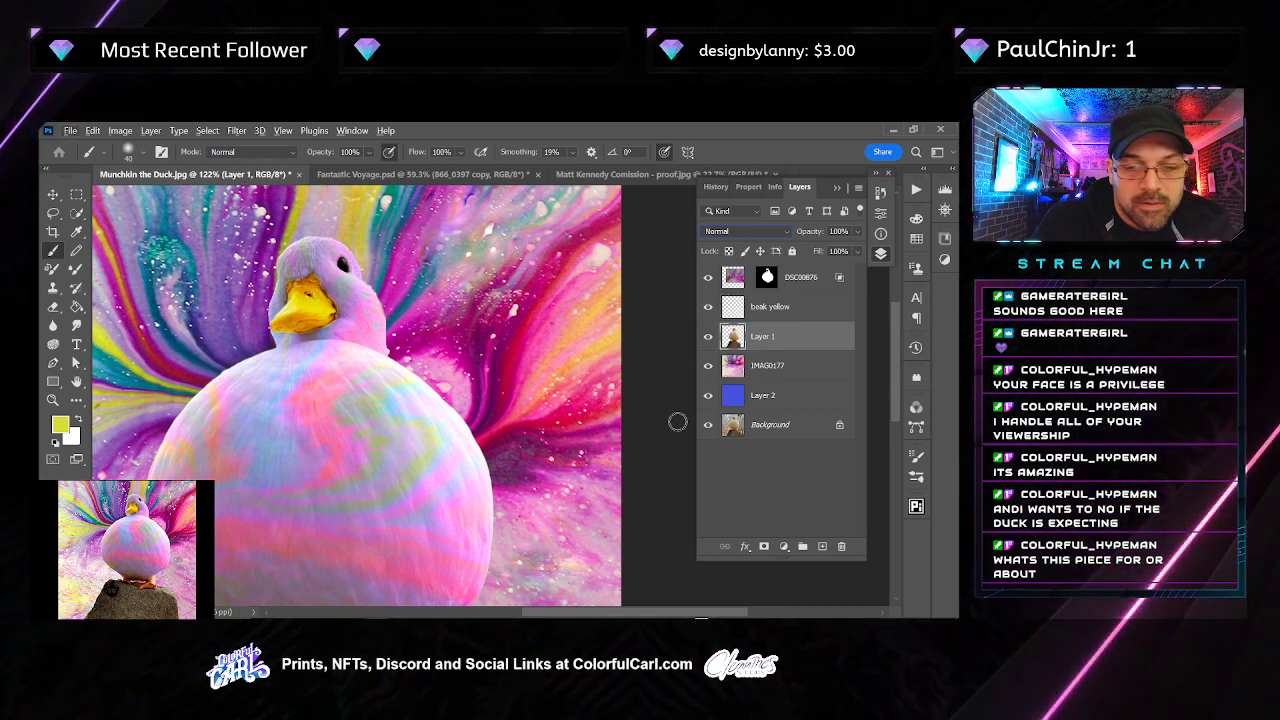
{"action": "left_click", "coordinate": [790, 390]}
{"action": "left_click", "coordinate": [792, 365]}
{"action": "left_click", "coordinate": [788, 338]}
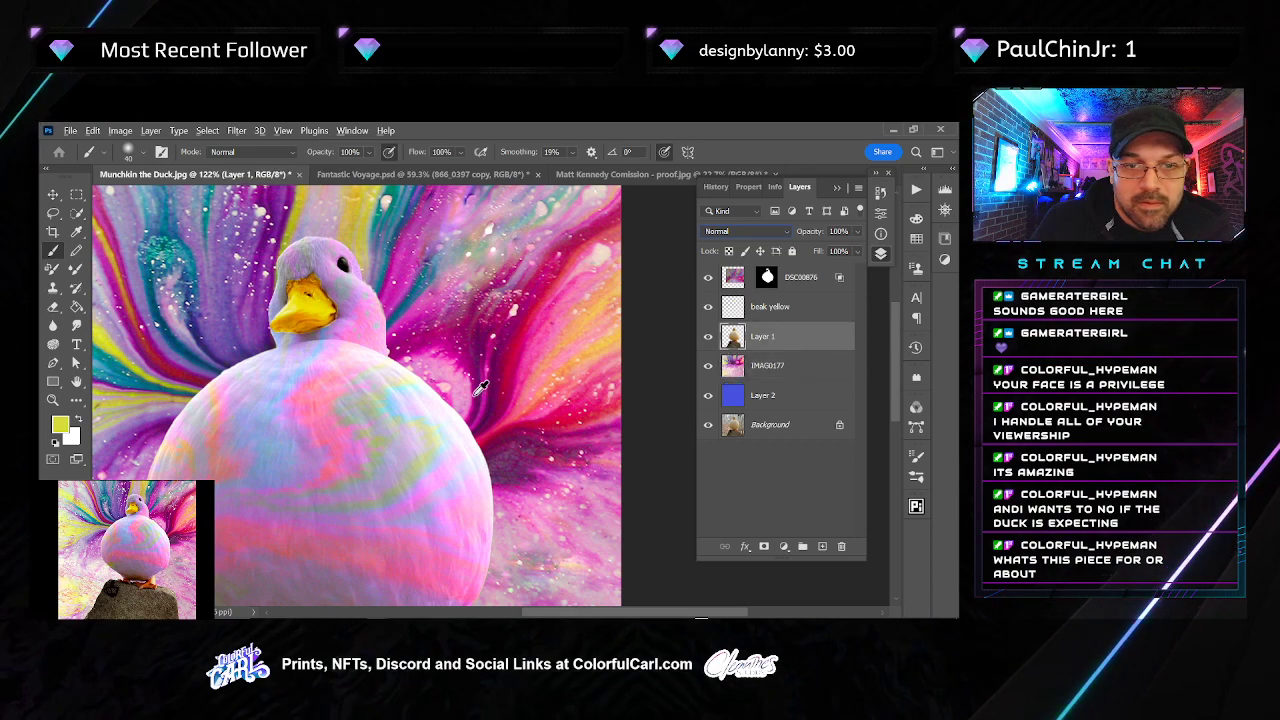
{"action": "key", "text": "alt+v"}
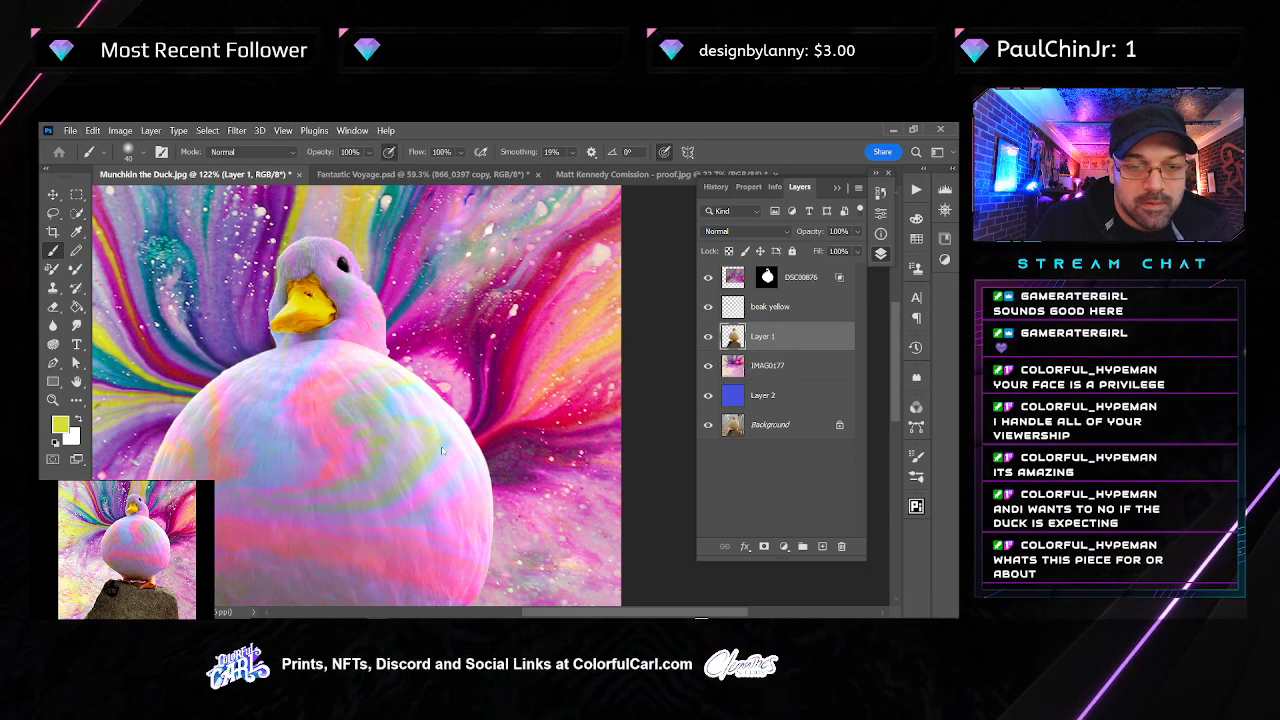
{"action": "key", "text": "v"}
{"action": "scroll", "coordinate": [442, 443], "scroll_direction": "down", "scroll_amount": 5}
{"action": "left_click_drag", "start_coordinate": [418, 465], "coordinate": [429, 373]}
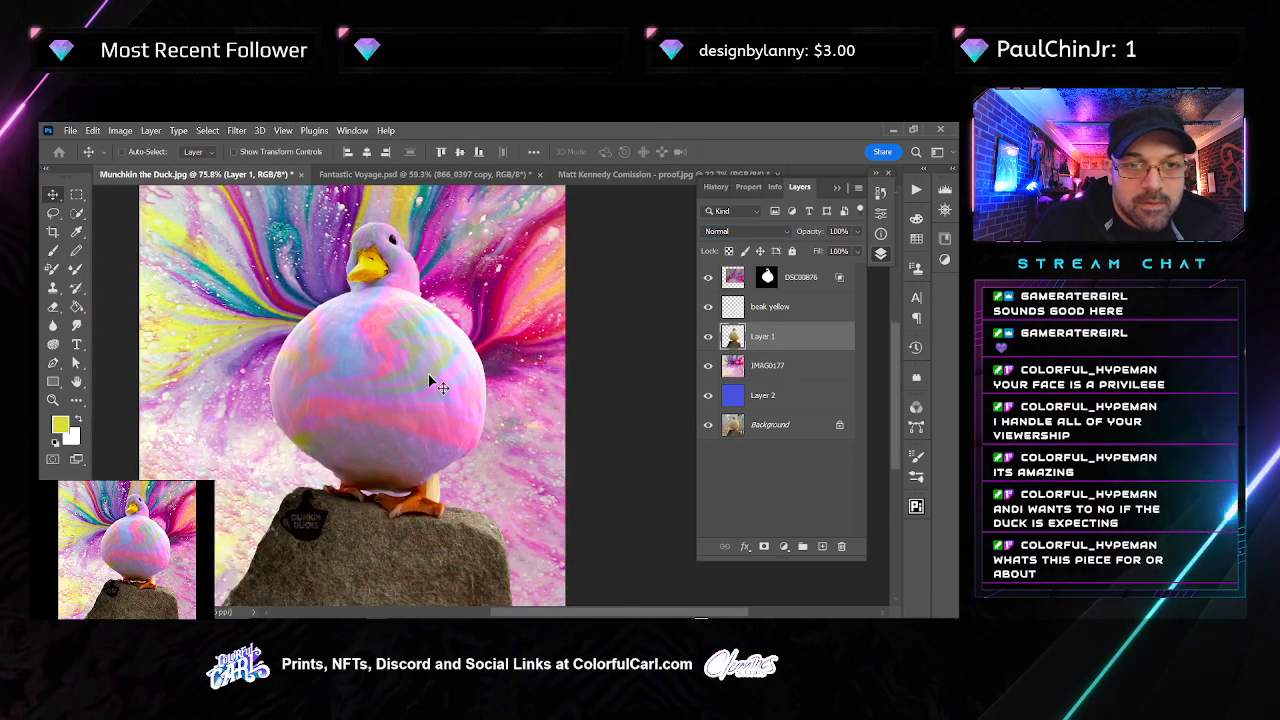
{"action": "scroll", "coordinate": [428, 377], "scroll_direction": "down", "scroll_amount": 1}
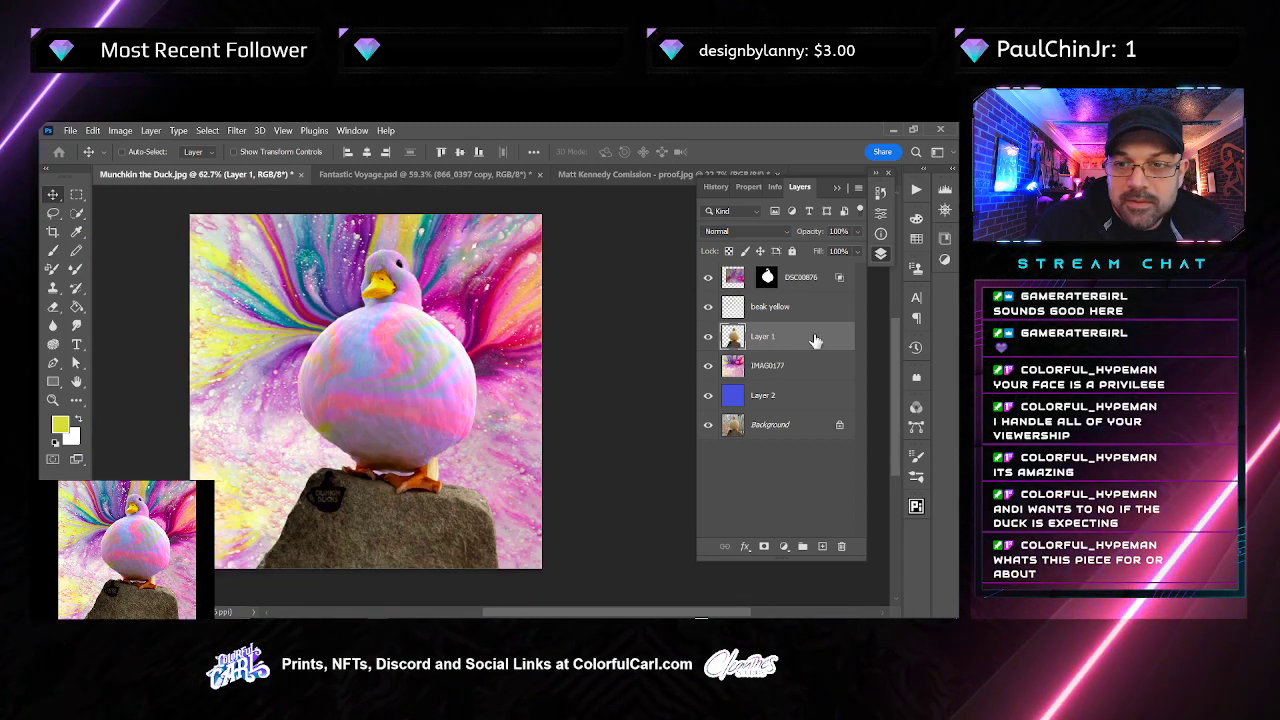
{"action": "left_click", "coordinate": [820, 546]}
{"action": "left_click_drag", "start_coordinate": [790, 338], "coordinate": [772, 385]}
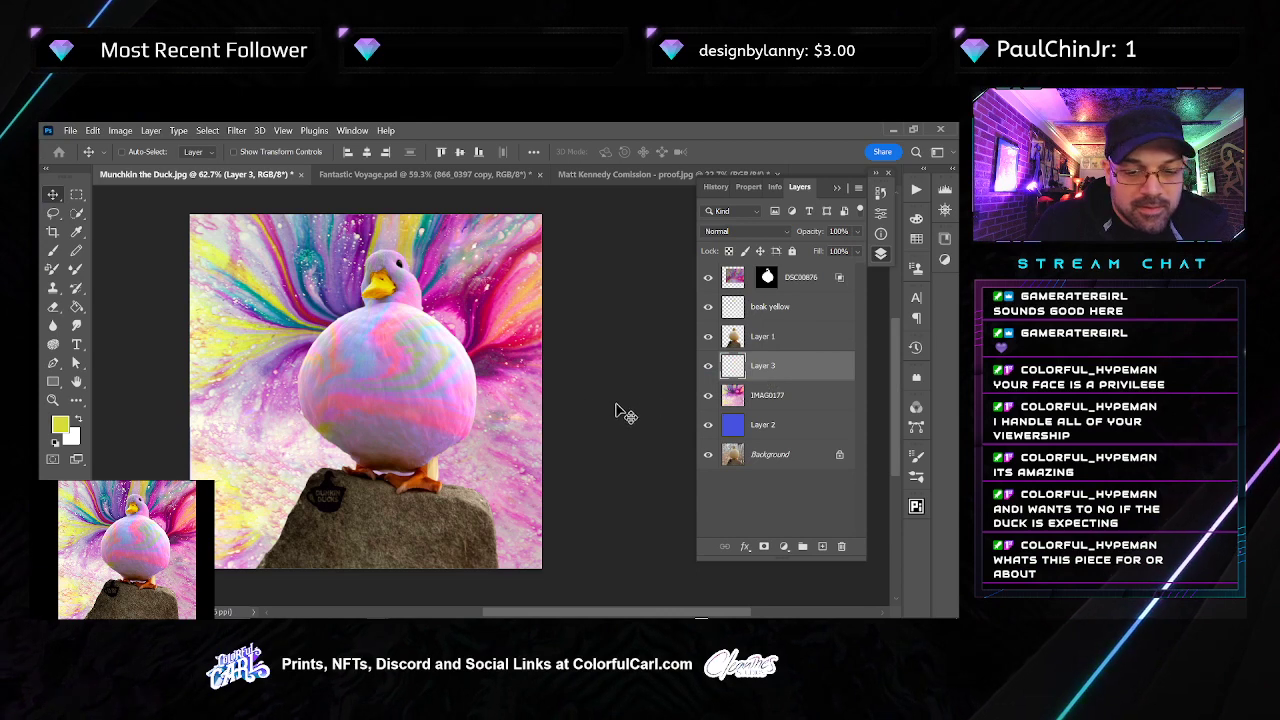
Paint a soft black shadow around the duck and rock on the new layer behind them
{"action": "key", "text": "b"}
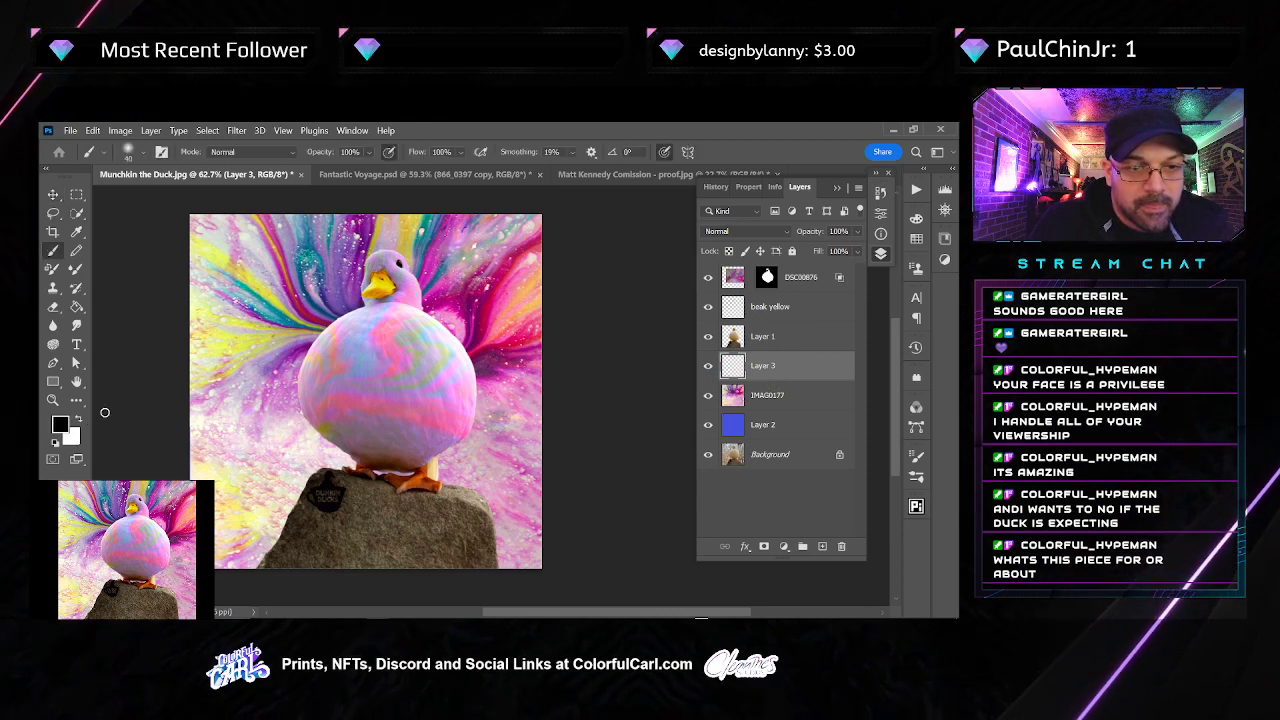
{"action": "key", "text": "bracketright"}
{"action": "key", "text": "bracketright"}
{"action": "mouse_move", "coordinate": [306, 420]}
{"action": "left_mouse_down"}
{"action": "mouse_move", "coordinate": [387, 335]}
{"action": "mouse_move", "coordinate": [411, 353]}
{"action": "mouse_move", "coordinate": [370, 404]}
{"action": "mouse_move", "coordinate": [385, 462]}
{"action": "left_mouse_up"}
{"action": "mouse_move", "coordinate": [447, 395]}
{"action": "left_mouse_down"}
{"action": "mouse_move", "coordinate": [381, 307]}
{"action": "mouse_move", "coordinate": [324, 349]}
{"action": "mouse_move", "coordinate": [371, 319]}
{"action": "mouse_move", "coordinate": [381, 272]}
{"action": "mouse_move", "coordinate": [457, 385]}
{"action": "mouse_move", "coordinate": [435, 501]}
{"action": "mouse_move", "coordinate": [311, 482]}
{"action": "mouse_move", "coordinate": [240, 590]}
{"action": "mouse_move", "coordinate": [311, 526]}
{"action": "mouse_move", "coordinate": [348, 454]}
{"action": "mouse_move", "coordinate": [256, 601]}
{"action": "mouse_move", "coordinate": [443, 510]}
{"action": "mouse_move", "coordinate": [490, 550]}
{"action": "mouse_move", "coordinate": [496, 600]}
{"action": "mouse_move", "coordinate": [449, 513]}
{"action": "mouse_move", "coordinate": [342, 468]}
{"action": "mouse_move", "coordinate": [312, 394]}
{"action": "mouse_move", "coordinate": [350, 273]}
{"action": "mouse_move", "coordinate": [425, 297]}
{"action": "mouse_move", "coordinate": [455, 476]}
{"action": "mouse_move", "coordinate": [414, 480]}
{"action": "left_mouse_up"}
Erase the outer edges of the black shadow with a soft 200-pixel eraser at 59% opacity to thin it around the duck
{"action": "key", "text": "e"}
{"action": "key", "text": "bracketright"}
{"action": "key", "text": "bracketright"}
{"action": "key", "text": "bracketright"}
{"action": "key", "text": "bracketright"}
{"action": "key", "text": "bracketright"}
{"action": "key", "text": "bracketright"}
{"action": "key", "text": "bracketright"}
{"action": "key", "text": "bracketright"}
{"action": "key", "text": "bracketright"}
{"action": "key", "text": "bracketright"}
{"action": "key", "text": "bracketright"}
{"action": "key", "text": "bracketright"}
{"action": "key", "text": "bracketright"}
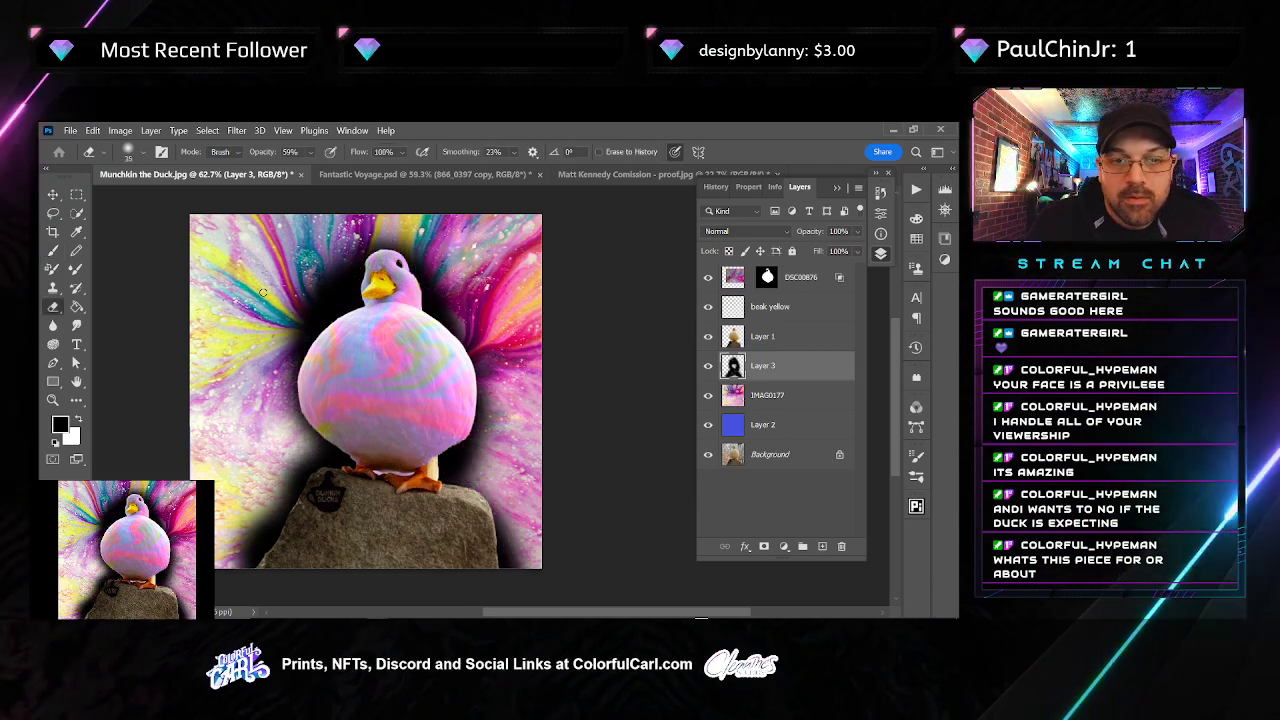
{"action": "mouse_move", "coordinate": [270, 330]}
{"action": "left_mouse_down"}
{"action": "mouse_move", "coordinate": [421, 228]}
{"action": "mouse_move", "coordinate": [504, 341]}
{"action": "mouse_move", "coordinate": [481, 480]}
{"action": "mouse_move", "coordinate": [530, 500]}
{"action": "mouse_move", "coordinate": [548, 583]}
{"action": "left_mouse_up"}
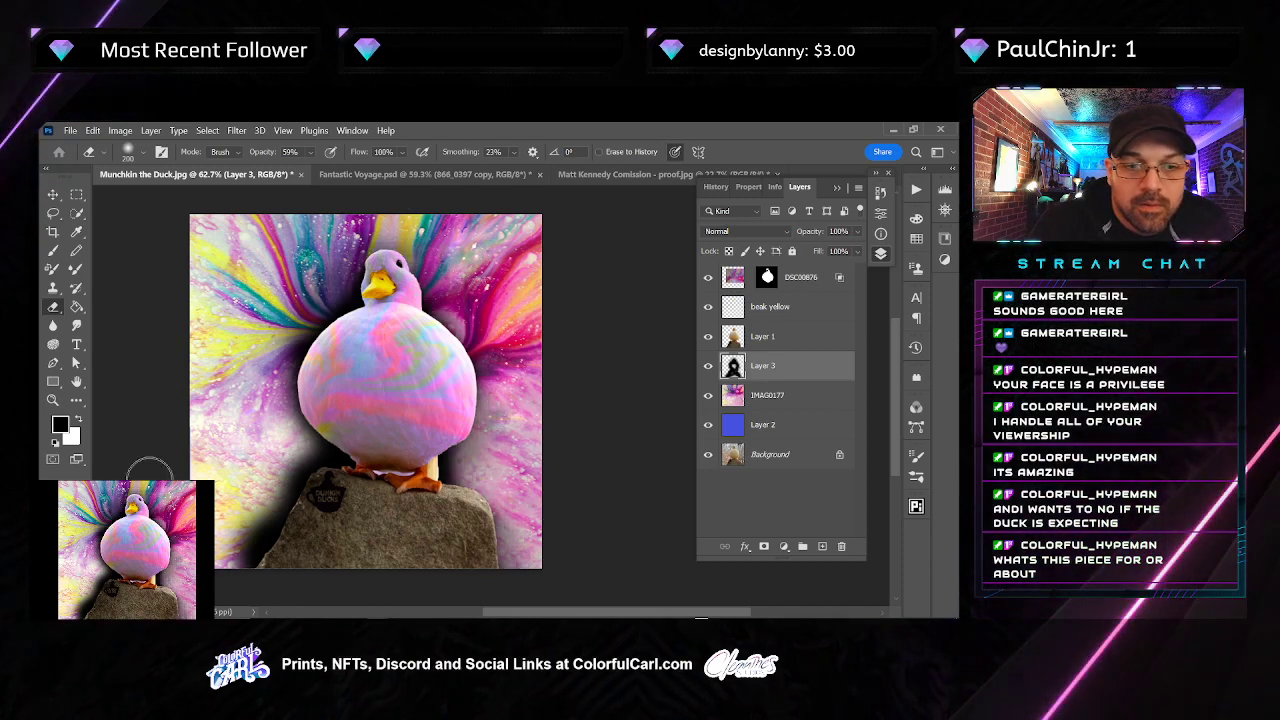
{"action": "mouse_move", "coordinate": [226, 468]}
{"action": "left_mouse_down"}
{"action": "mouse_move", "coordinate": [266, 462]}
{"action": "mouse_move", "coordinate": [236, 545]}
{"action": "mouse_move", "coordinate": [210, 572]}
{"action": "mouse_move", "coordinate": [290, 445]}
{"action": "mouse_move", "coordinate": [302, 446]}
{"action": "mouse_move", "coordinate": [266, 400]}
{"action": "mouse_move", "coordinate": [338, 240]}
{"action": "mouse_move", "coordinate": [324, 276]}
{"action": "mouse_move", "coordinate": [309, 217]}
{"action": "left_mouse_up"}
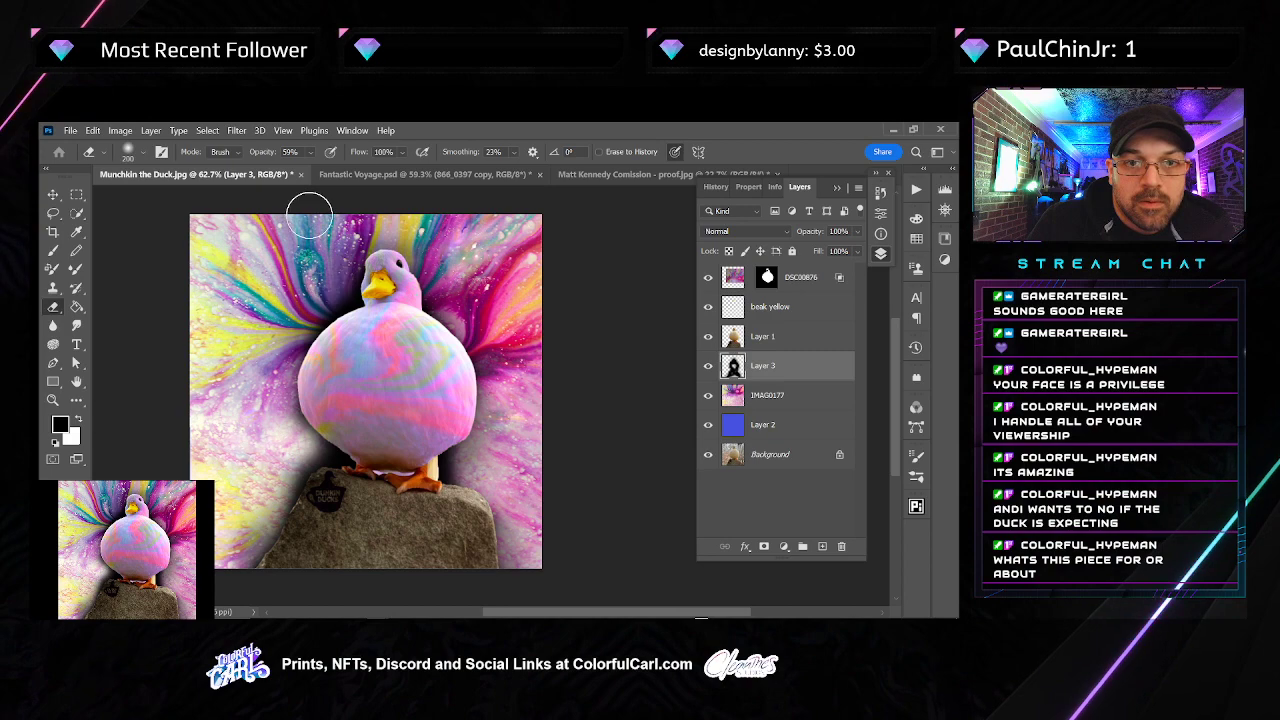
Apply a Gaussian Blur to the black shadow layer to diffuse it behind the duck and rock
{"action": "left_click", "coordinate": [240, 130]}
{"action": "left_click", "coordinate": [238, 131]}
{"action": "left_click", "coordinate": [237, 131]}
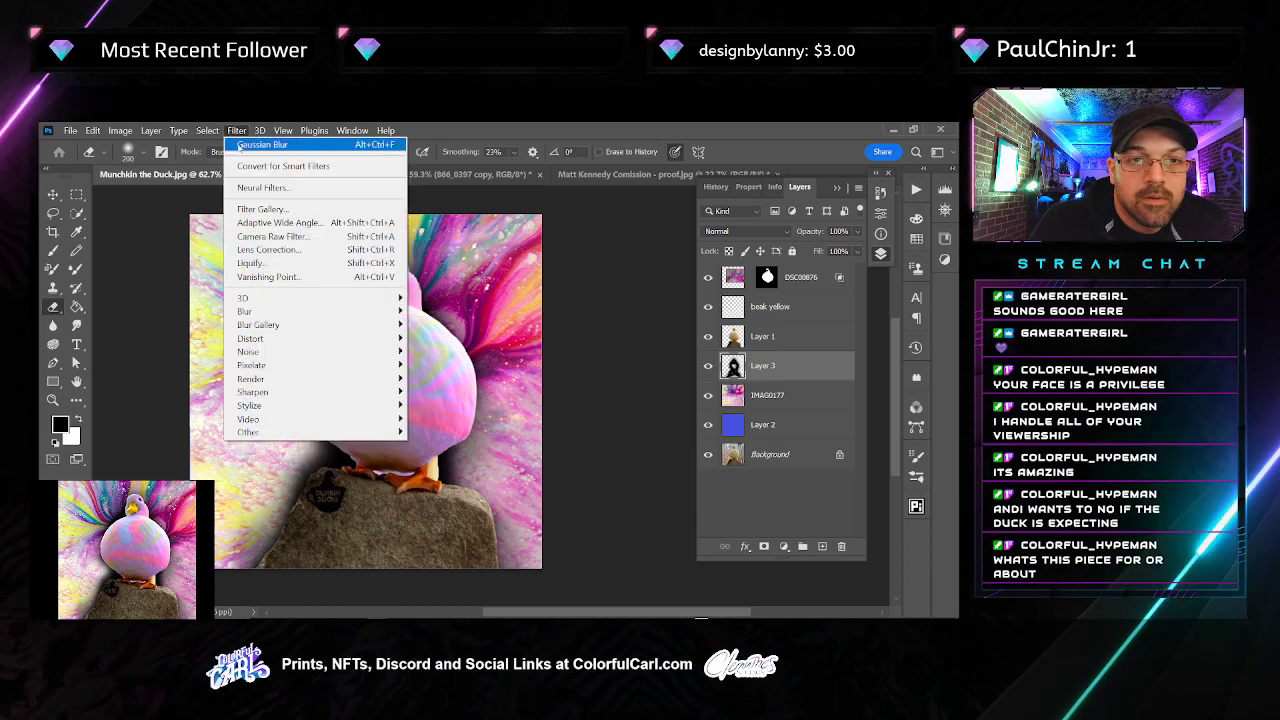
{"action": "mouse_move", "coordinate": [250, 311]}
{"action": "left_click", "coordinate": [445, 366]}
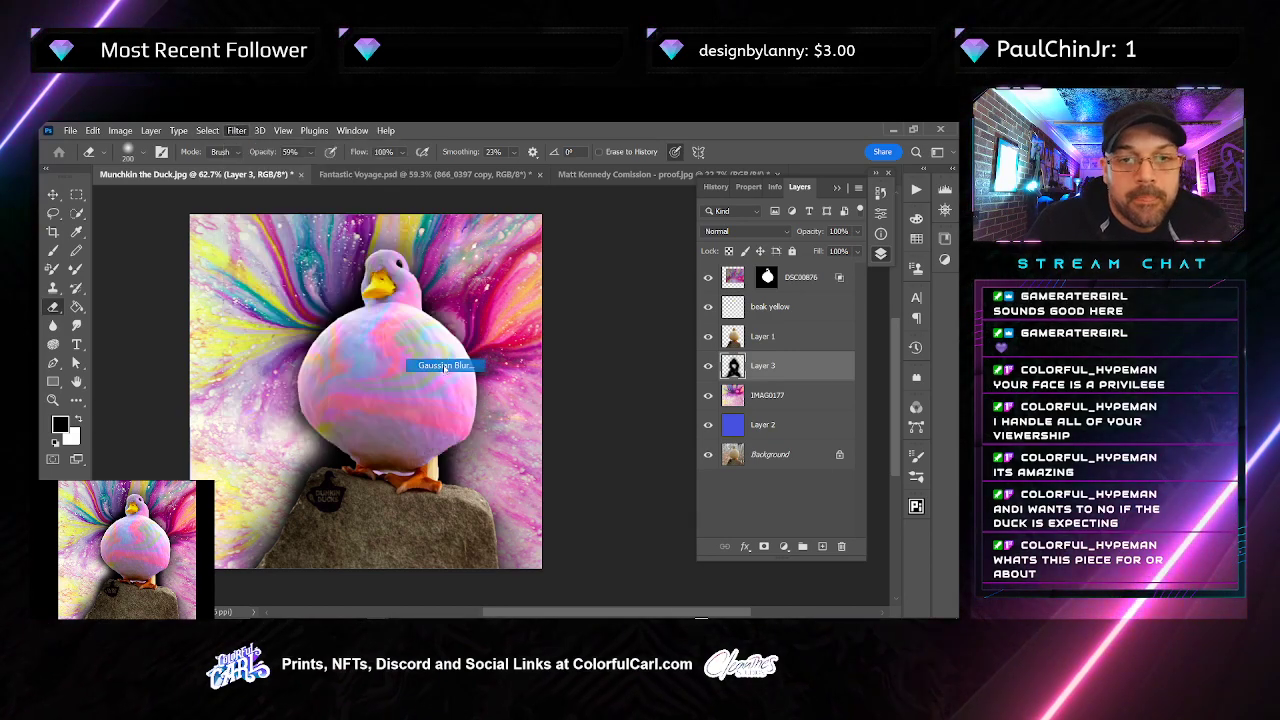
{"action": "left_click_drag", "start_coordinate": [655, 489], "coordinate": [686, 489]}
{"action": "left_click", "coordinate": [794, 296]}
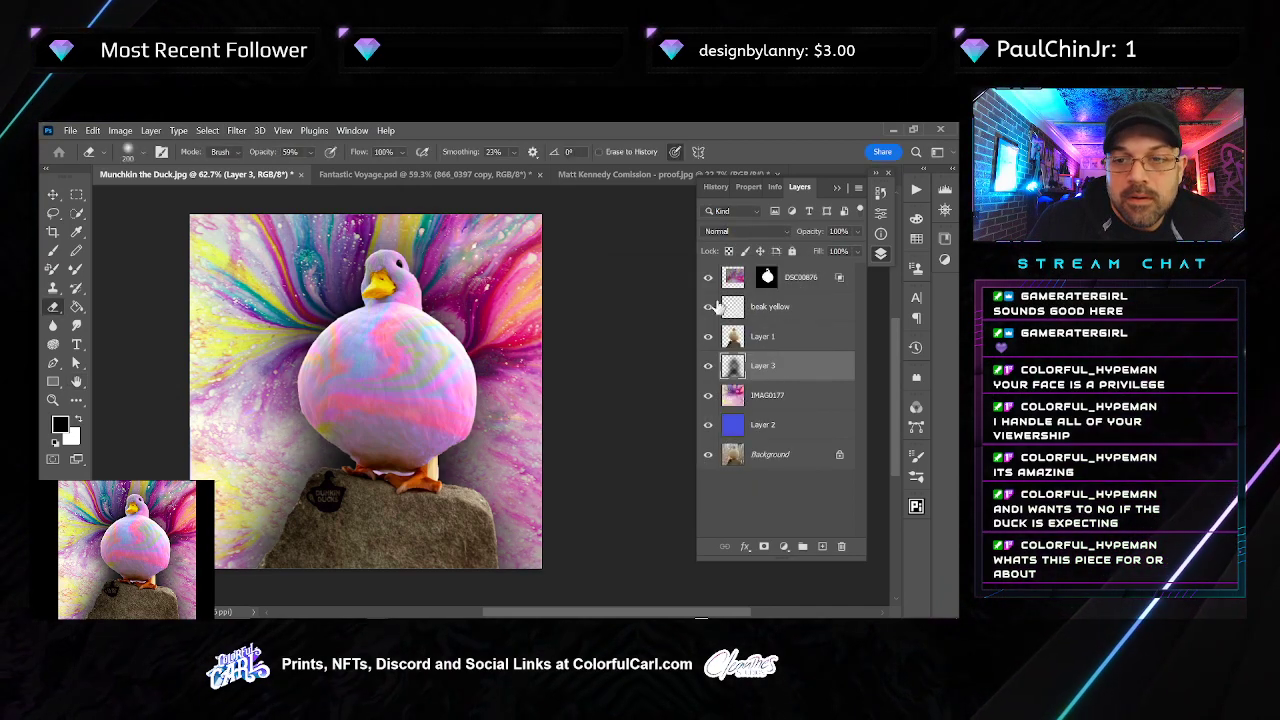
Scale the shadow layer to about 85% width and 97% height, extending it slightly below the canvas's lower edge
{"action": "key", "text": "ctrl+t"}
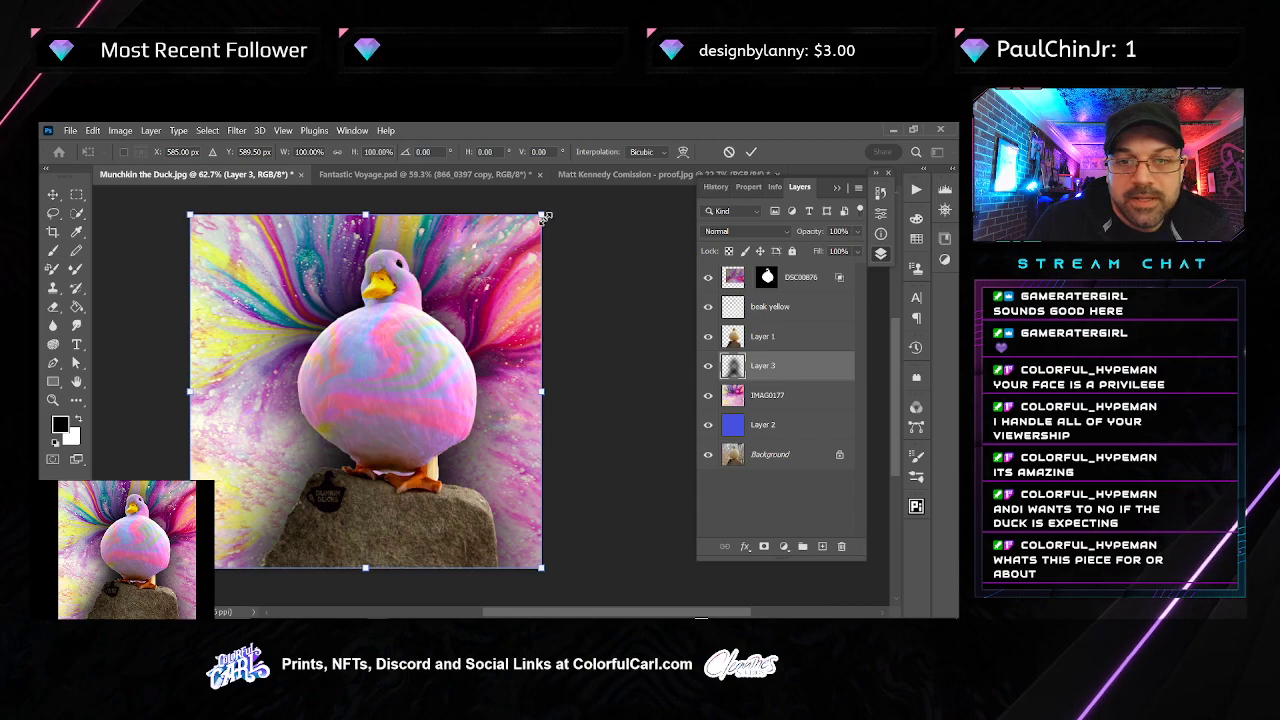
{"action": "left_click_drag", "start_coordinate": [541, 216], "coordinate": [526, 230]}
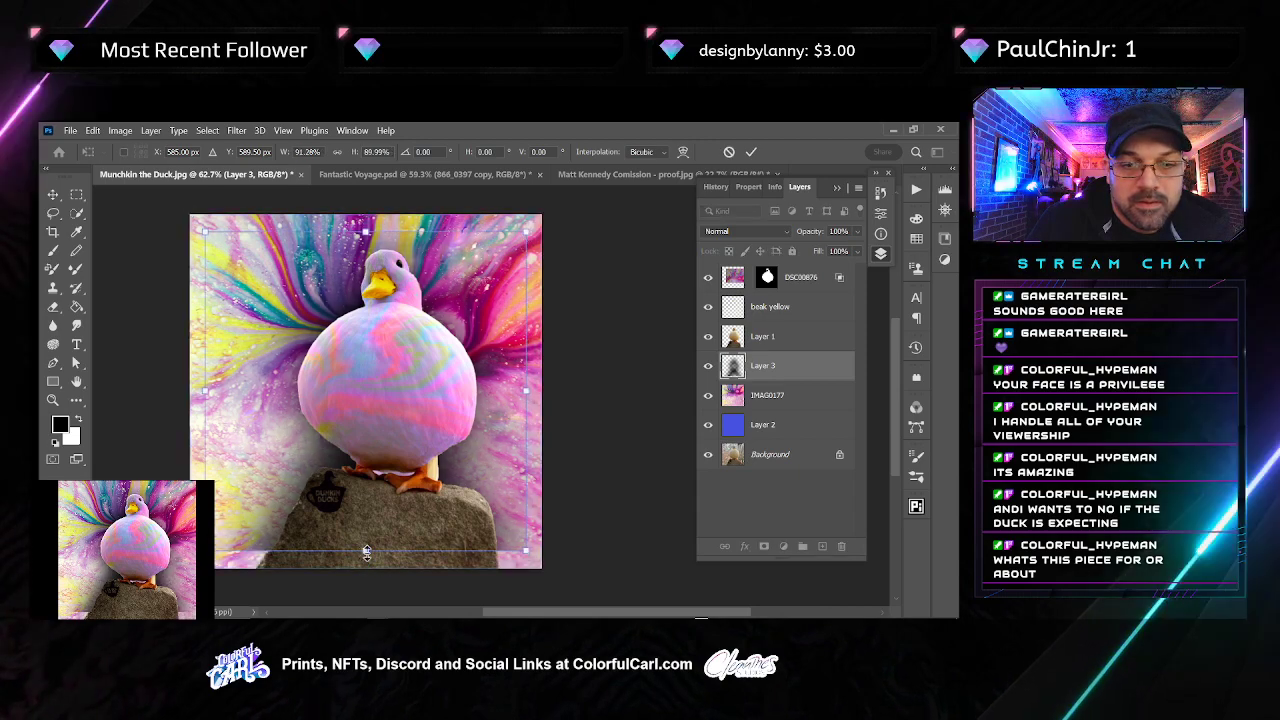
{"action": "left_click_drag", "start_coordinate": [366, 553], "coordinate": [406, 577]}
{"action": "left_click_drag", "start_coordinate": [530, 389], "coordinate": [522, 390]}
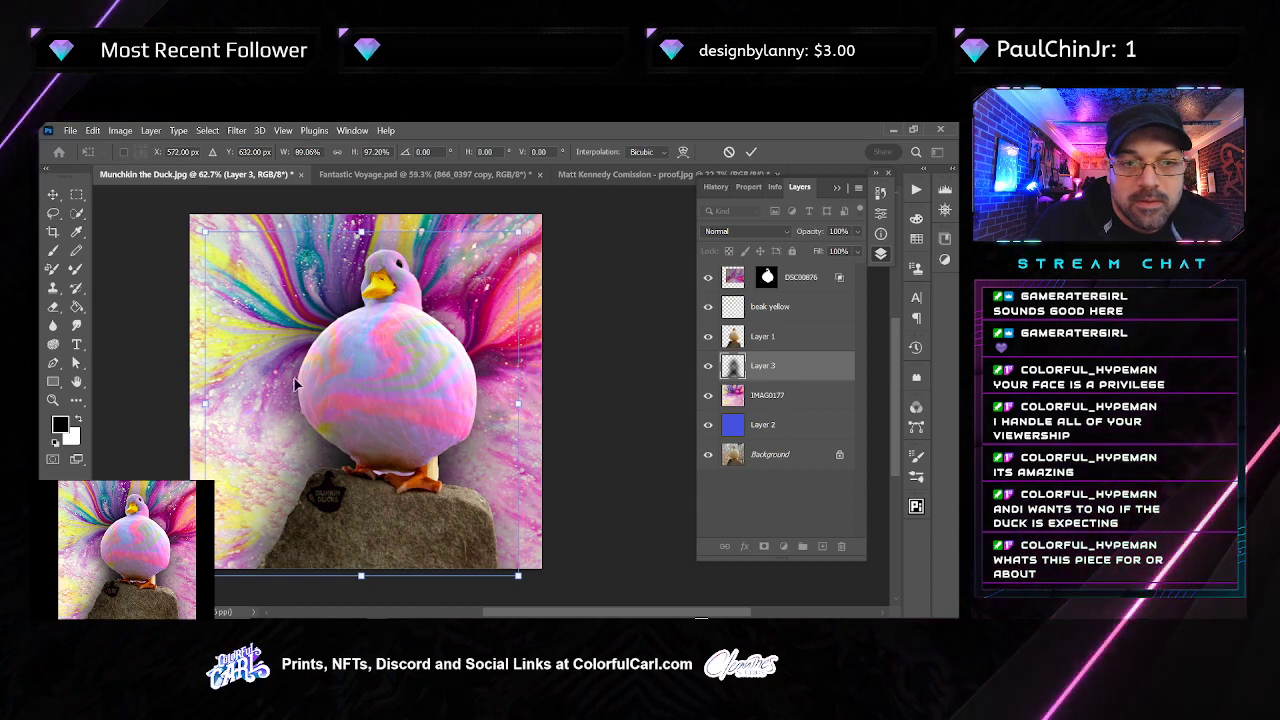
{"action": "left_click_drag", "start_coordinate": [210, 405], "coordinate": [219, 404]}
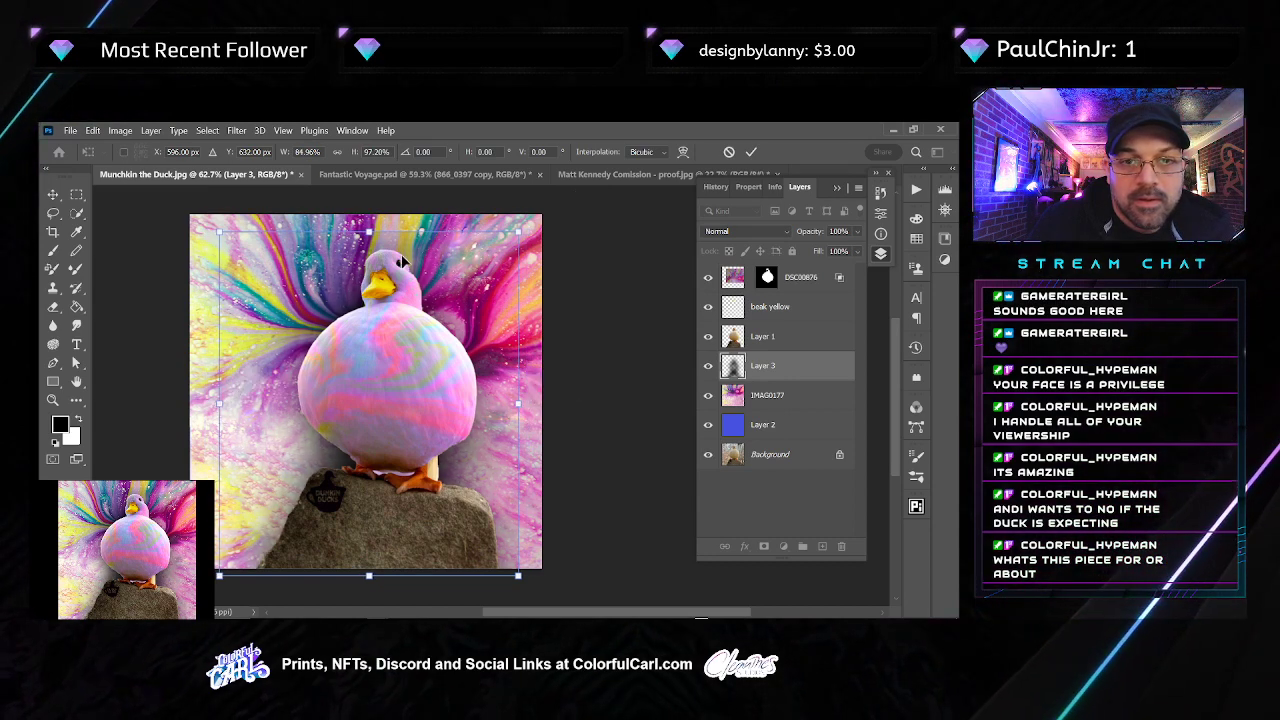
{"action": "key", "text": "Return"}
{"action": "key", "text": "e"}
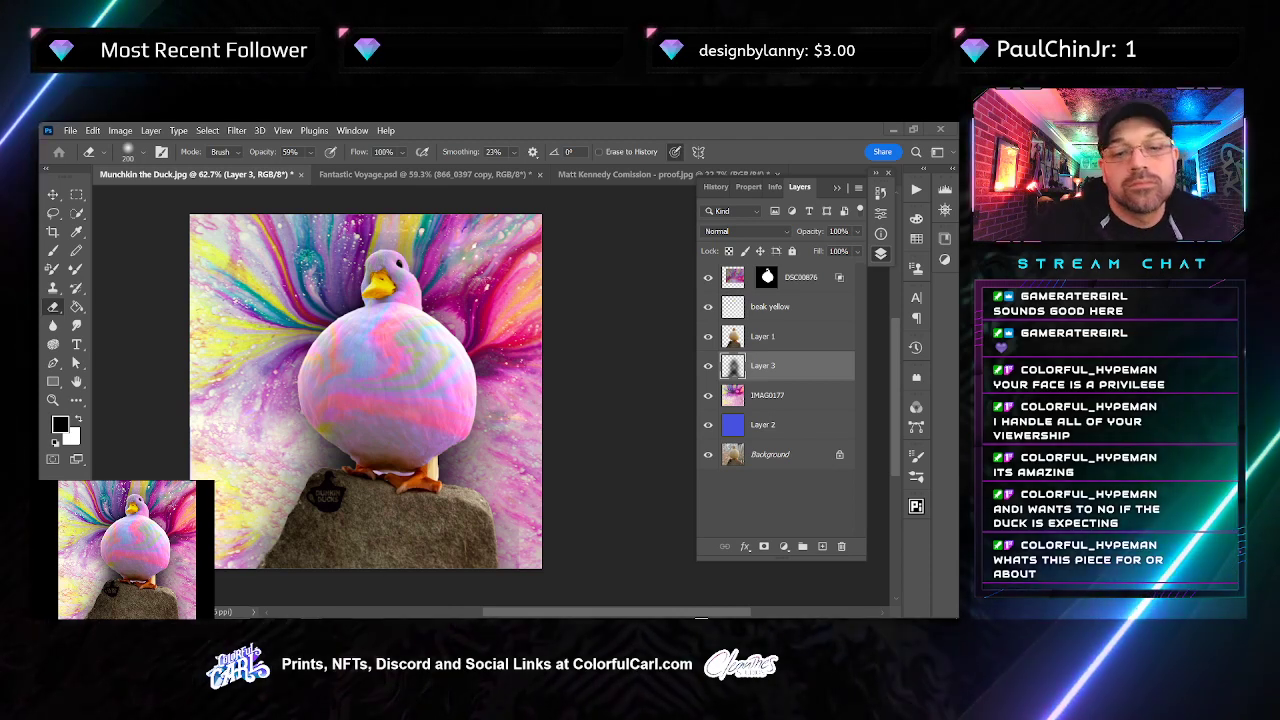
Place the "intergalactic face high res" artwork from File Explorer into the duck document, filling the canvas just above Layer 3
{"action": "mouse_move", "coordinate": [398, 616]}
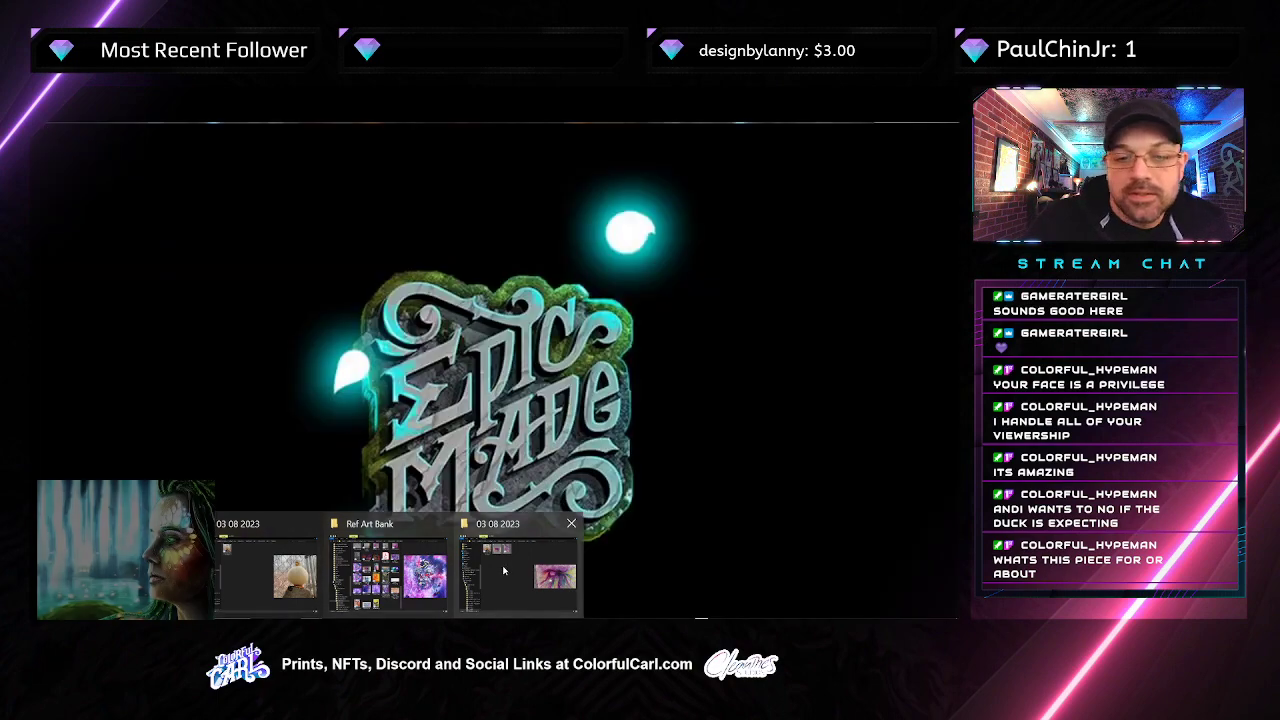
{"action": "left_click", "coordinate": [503, 571]}
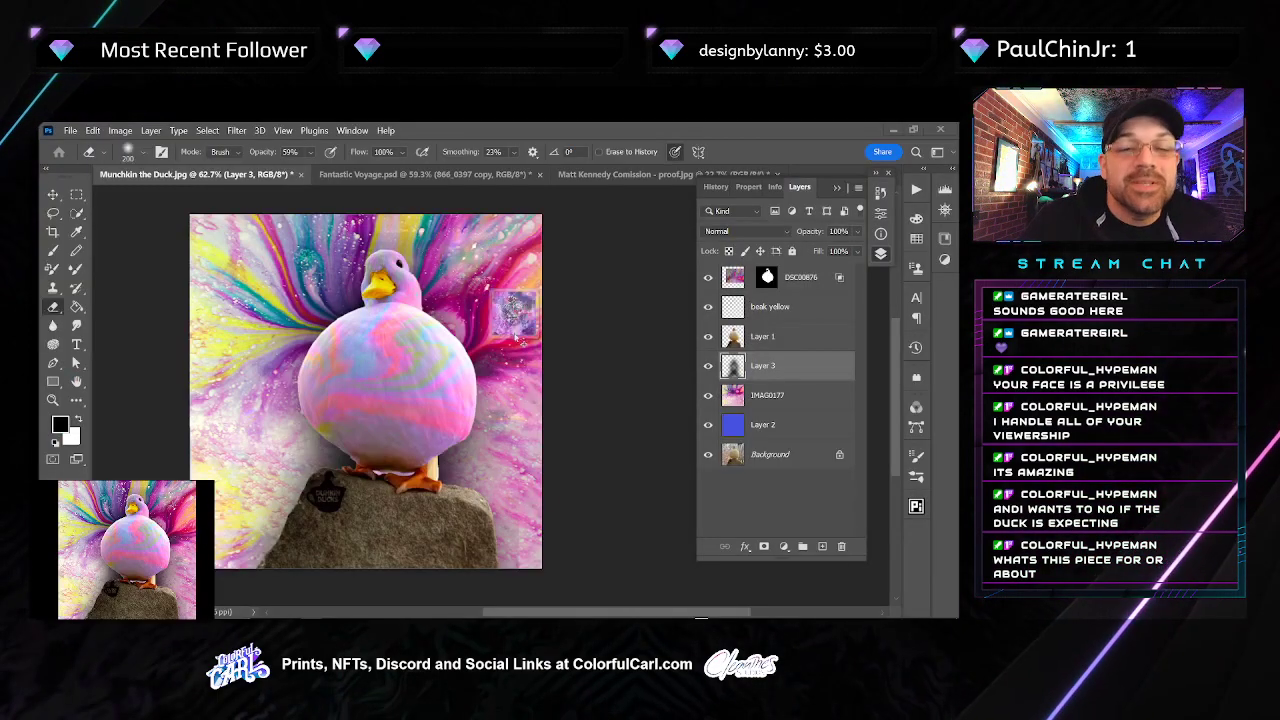
{"action": "left_click_drag", "start_coordinate": [514, 318], "coordinate": [418, 525]}
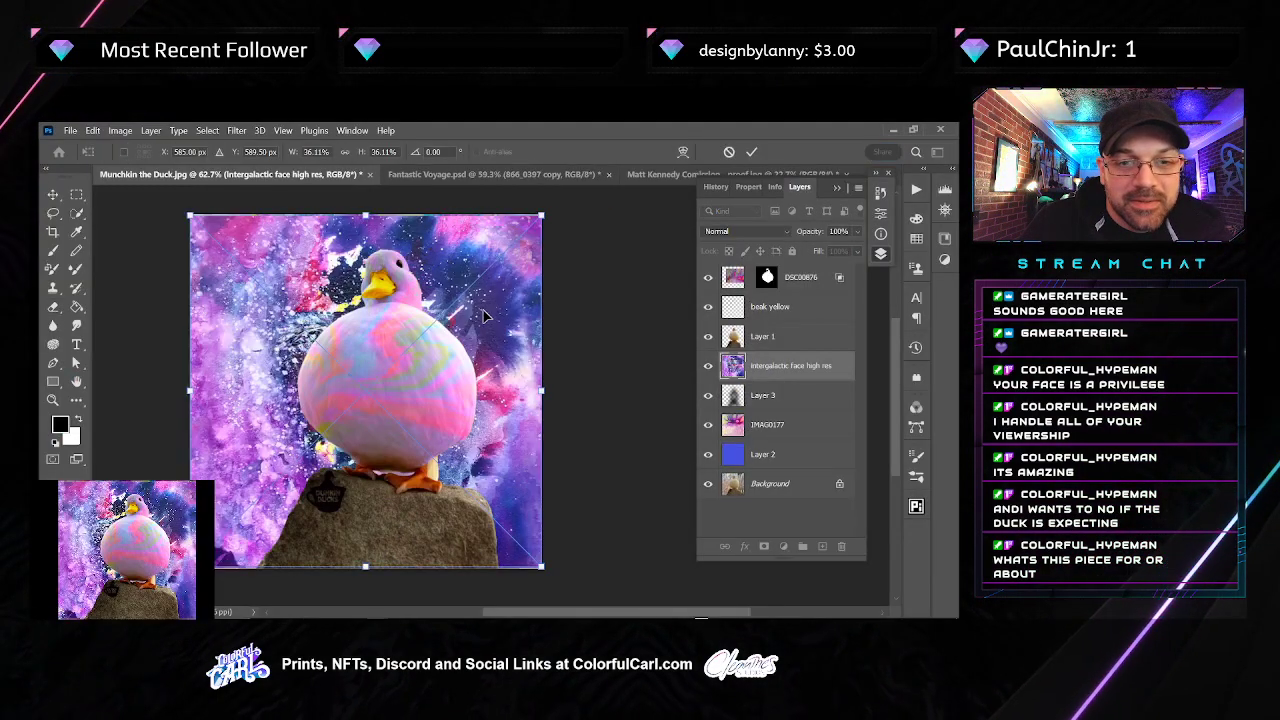
{"action": "key", "text": "Return"}
Make a quick selection of the whole rock from Layer 1, following its edge around the duck's feet
{"action": "key", "text": "w"}
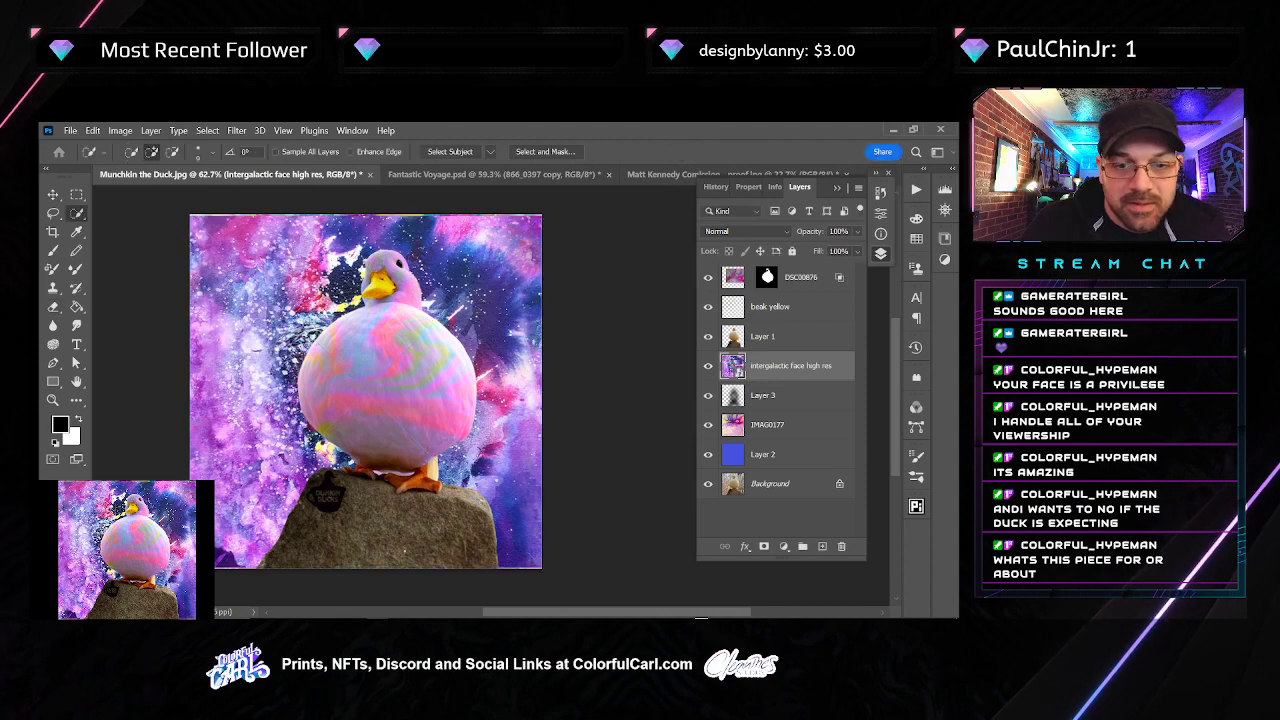
{"action": "mouse_move", "coordinate": [383, 521]}
{"action": "left_mouse_down"}
{"action": "mouse_move", "coordinate": [320, 555]}
{"action": "mouse_move", "coordinate": [420, 550]}
{"action": "left_mouse_up"}
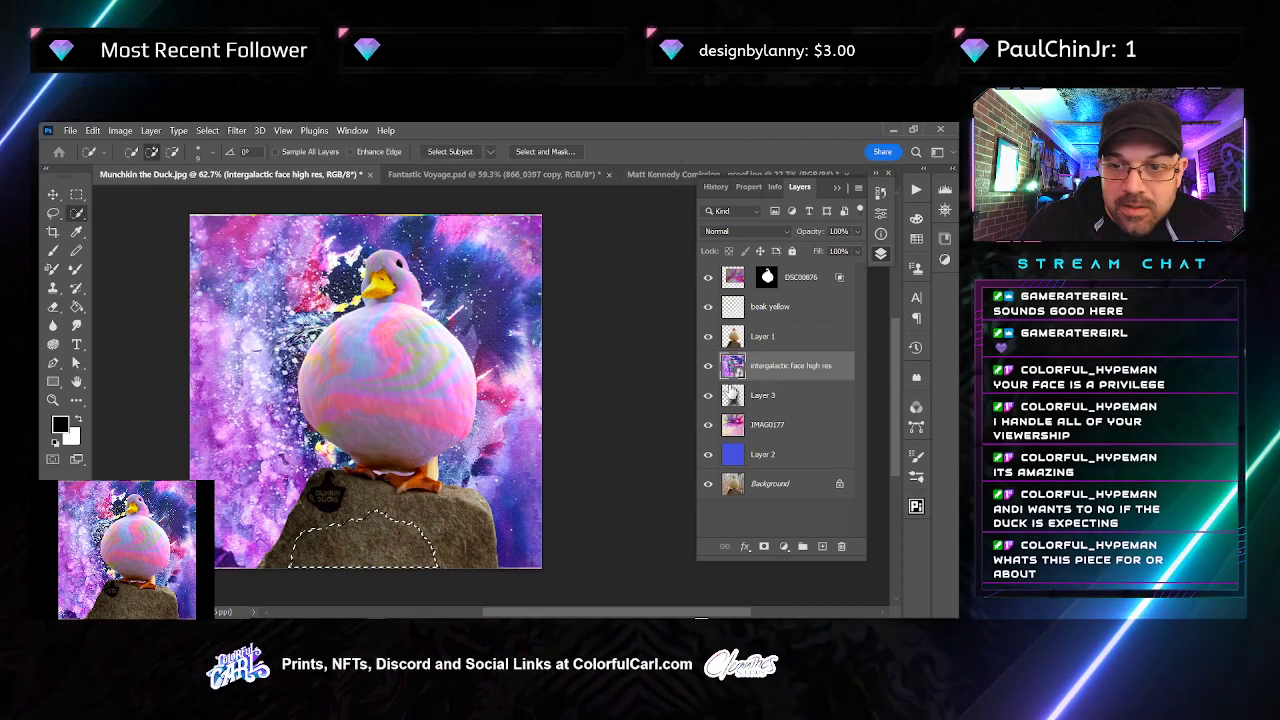
{"action": "left_click", "coordinate": [733, 341]}
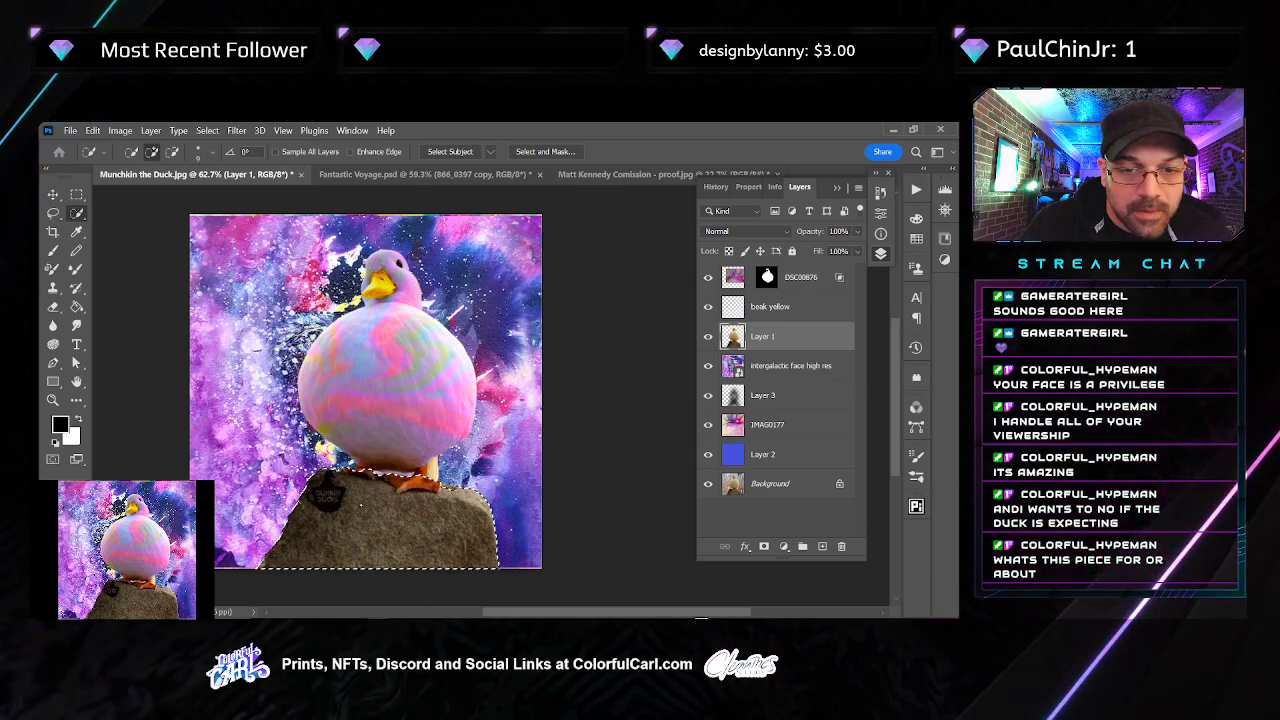
{"action": "scroll", "coordinate": [361, 506], "scroll_direction": "up", "scroll_amount": 4}
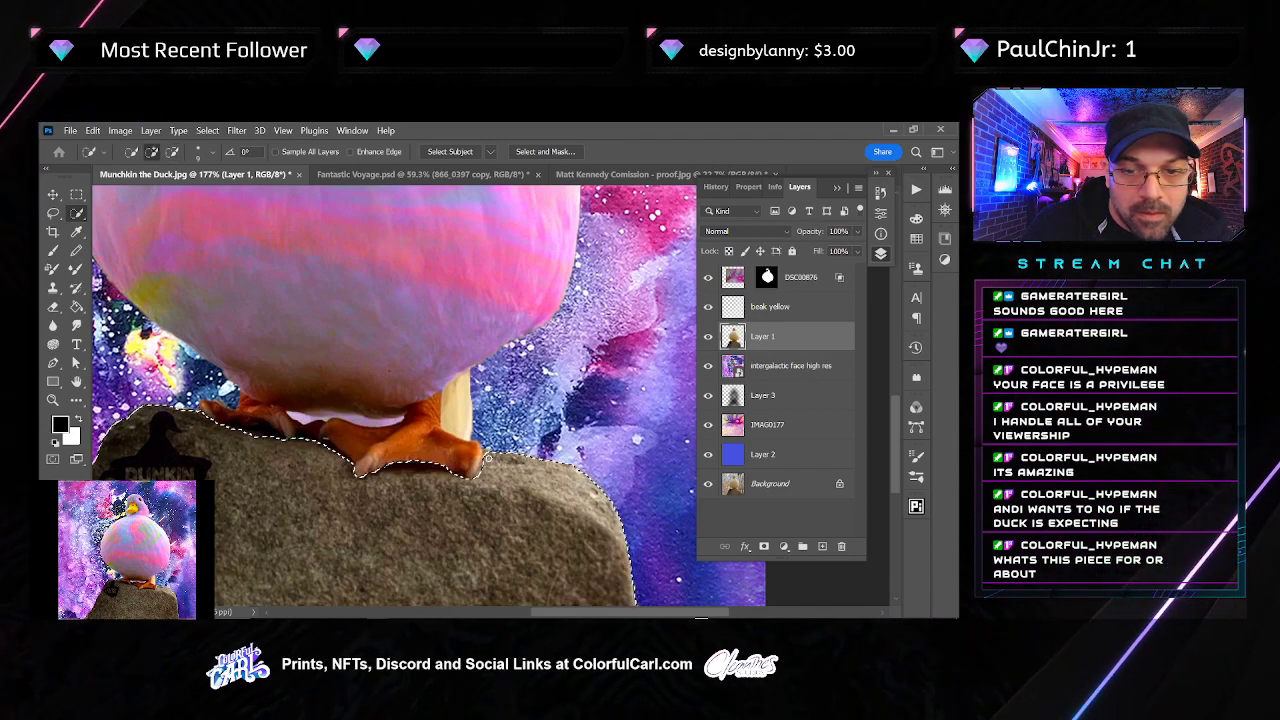
{"action": "scroll", "coordinate": [280, 492], "scroll_direction": "down", "scroll_amount": 6}
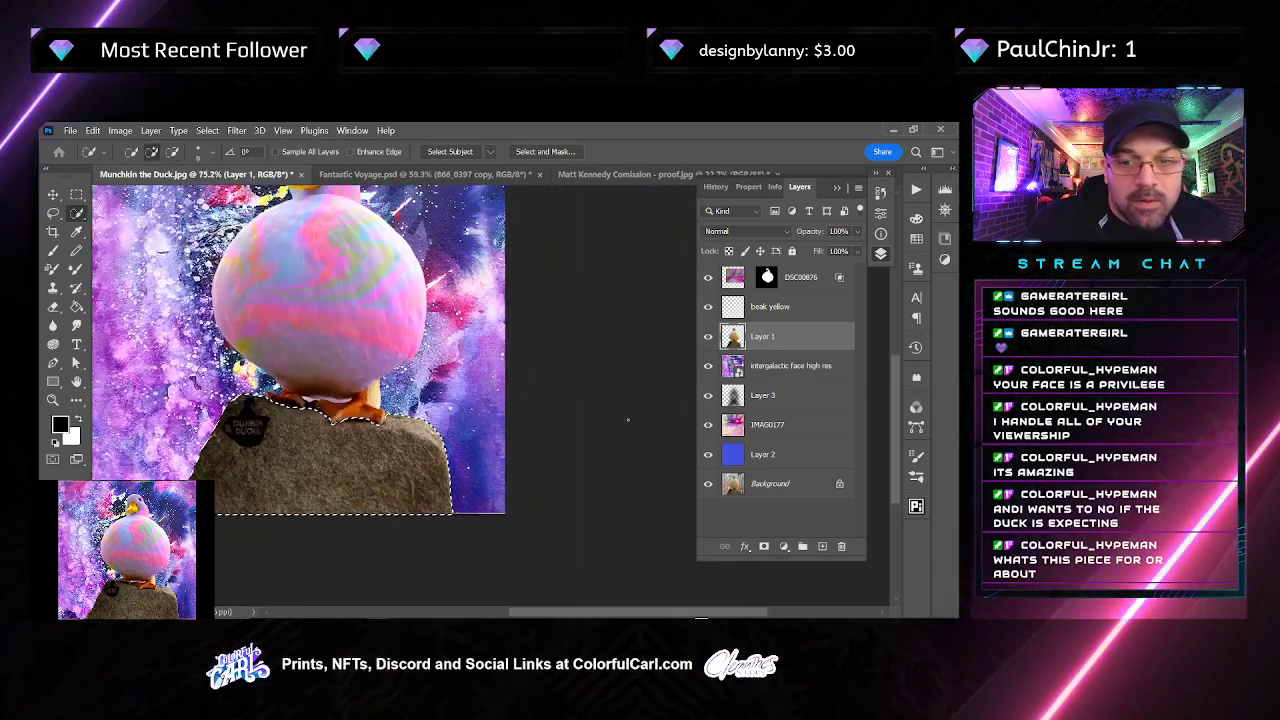
Mask the intergalactic artwork layer to the rock selection, shift the artwork inside the mask, and raise the layer above beak yellow
{"action": "left_click", "coordinate": [789, 366]}
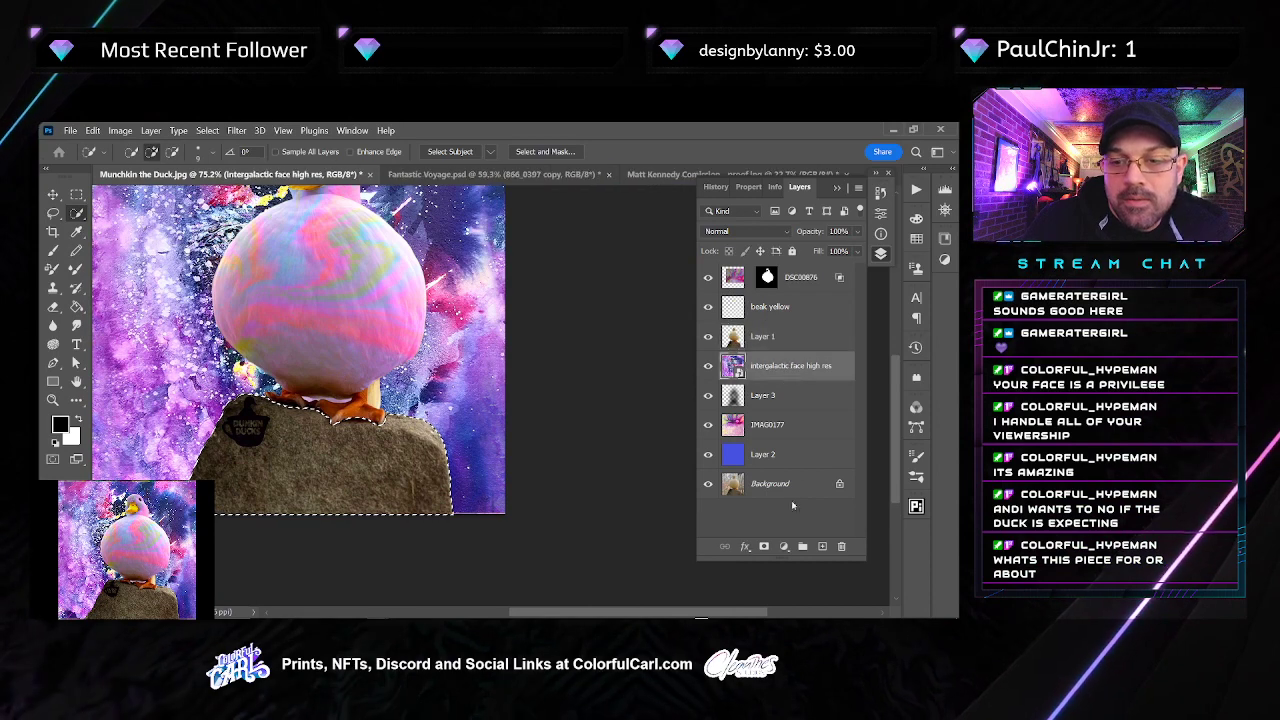
{"action": "left_click", "coordinate": [764, 546]}
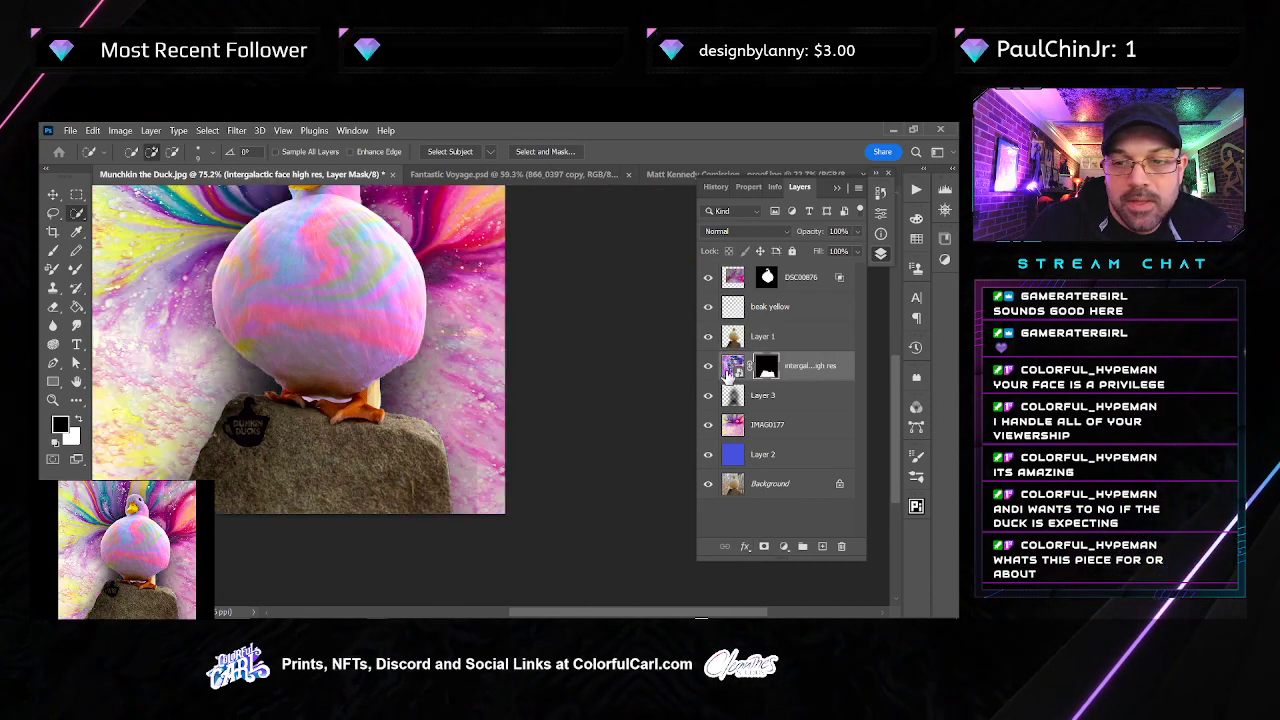
{"action": "left_click", "coordinate": [735, 368]}
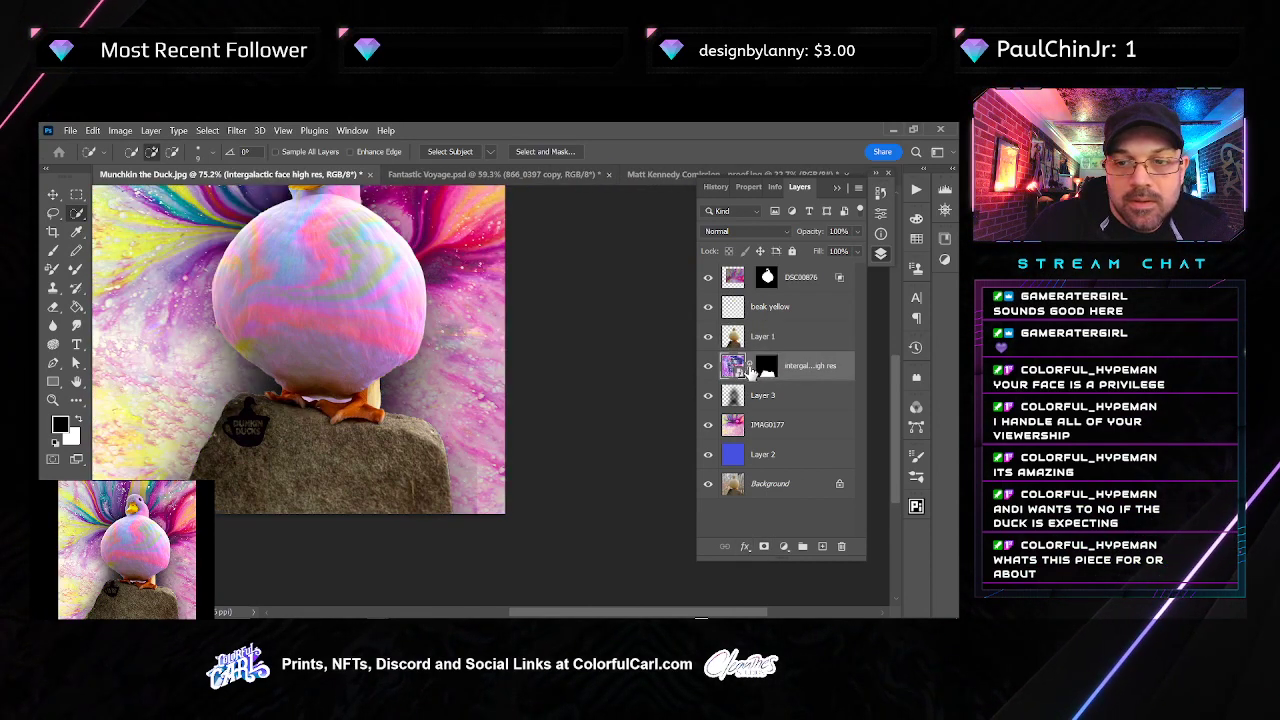
{"action": "key", "text": "v"}
{"action": "left_click_drag", "start_coordinate": [447, 264], "coordinate": [462, 388]}
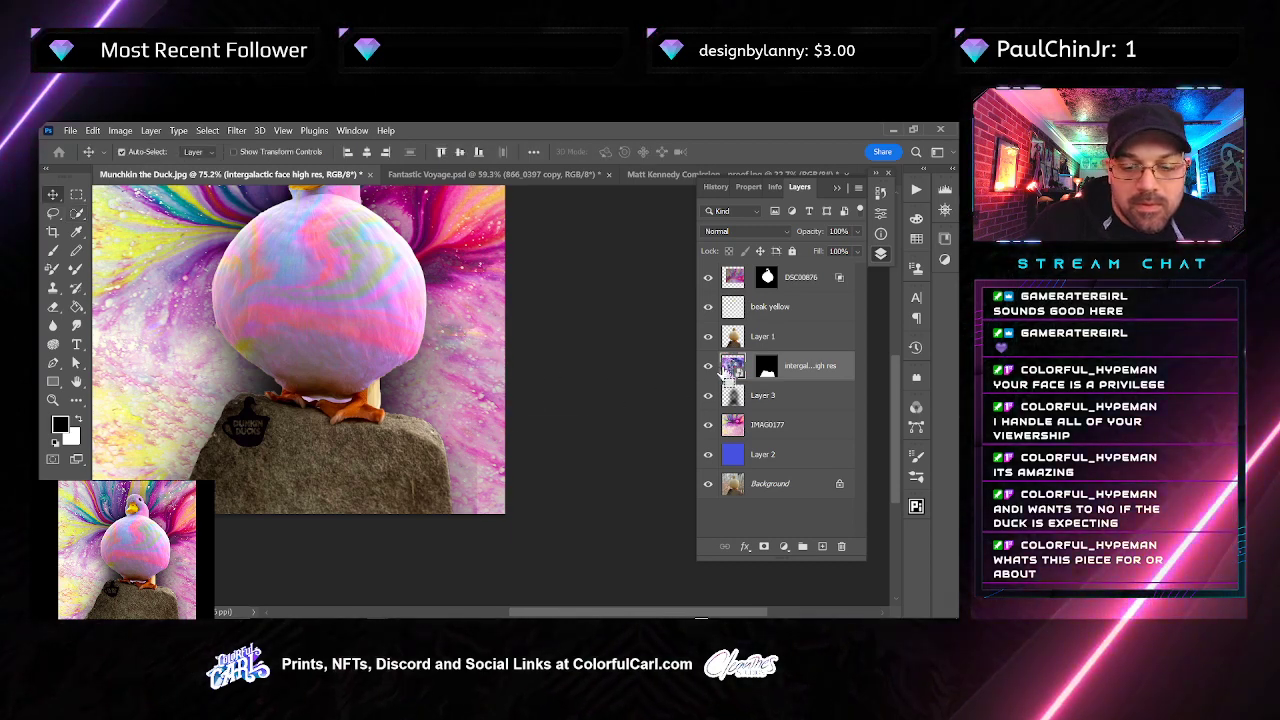
{"action": "key", "text": "ctrl+bracketright"}
{"action": "key", "text": "ctrl+bracketright"}
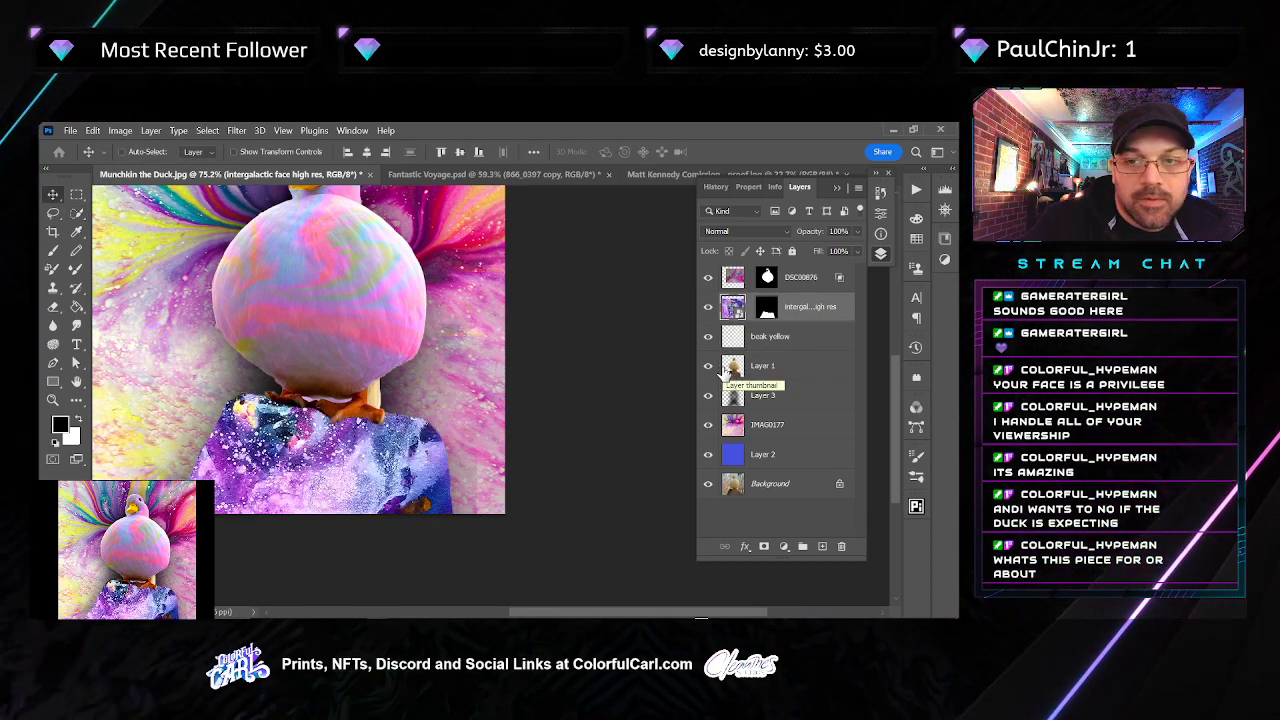
Paste the copied layer style onto the masked intergalactic layer and reposition its artwork within the rock mask
{"action": "right_click", "coordinate": [808, 312]}
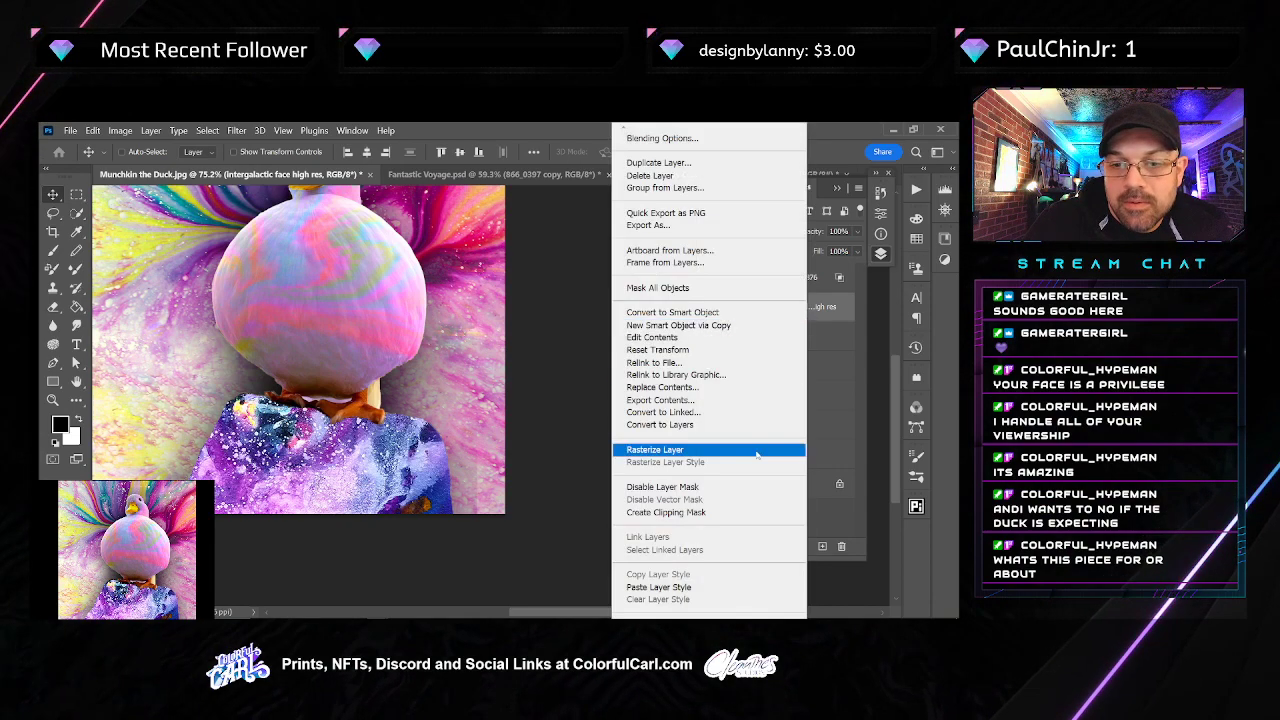
{"action": "left_click", "coordinate": [690, 587]}
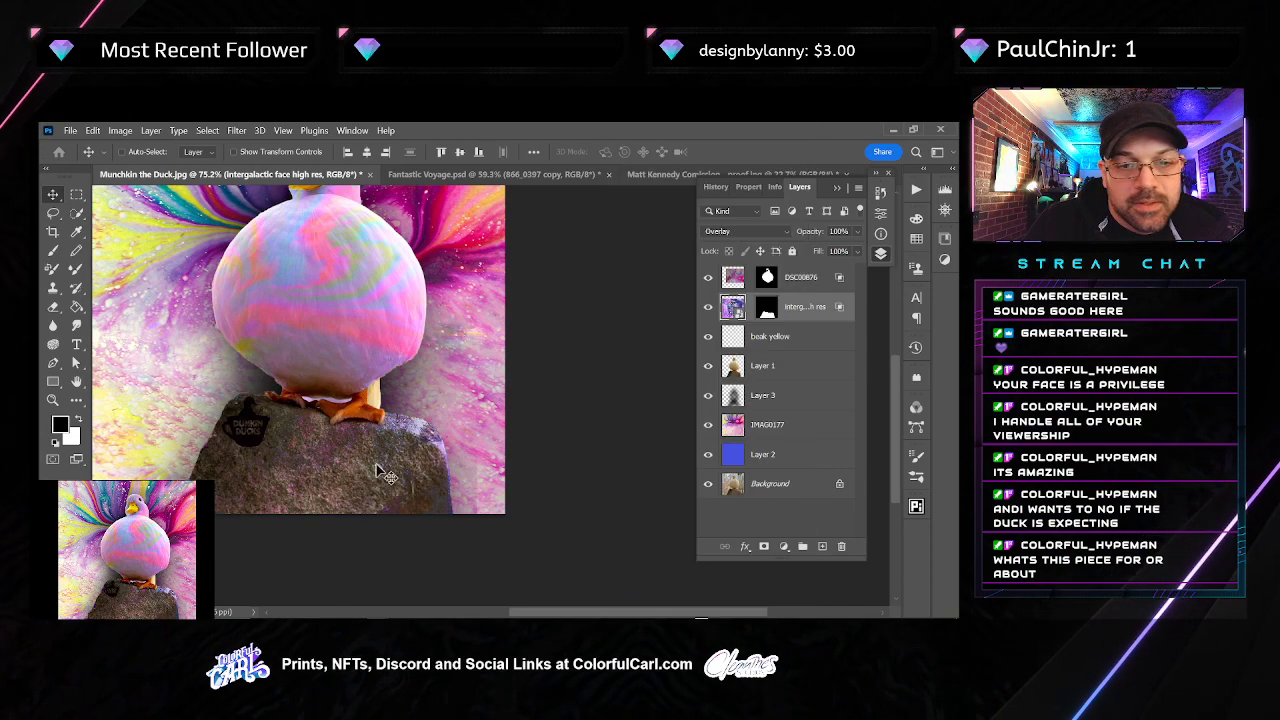
{"action": "left_click_drag", "start_coordinate": [351, 470], "coordinate": [395, 478]}
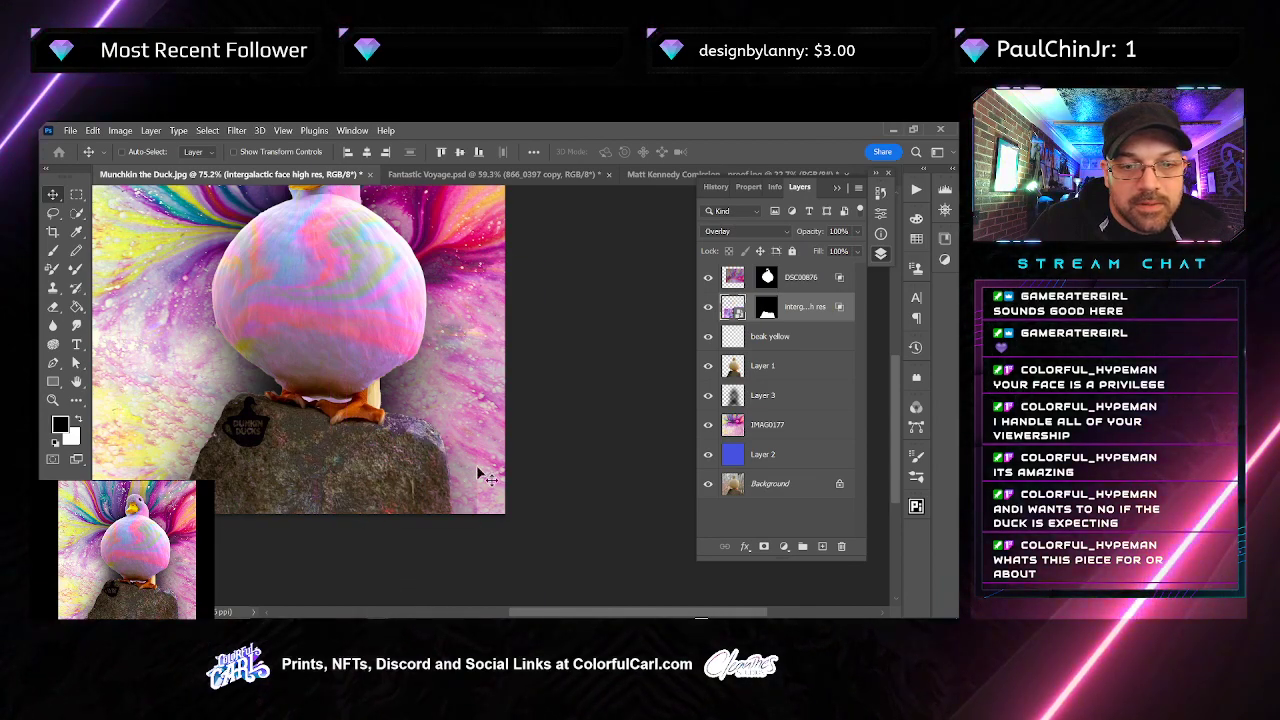
Try the intergalactic layer on the rock with Normal blending at 75% opacity
{"action": "left_click", "coordinate": [745, 231]}
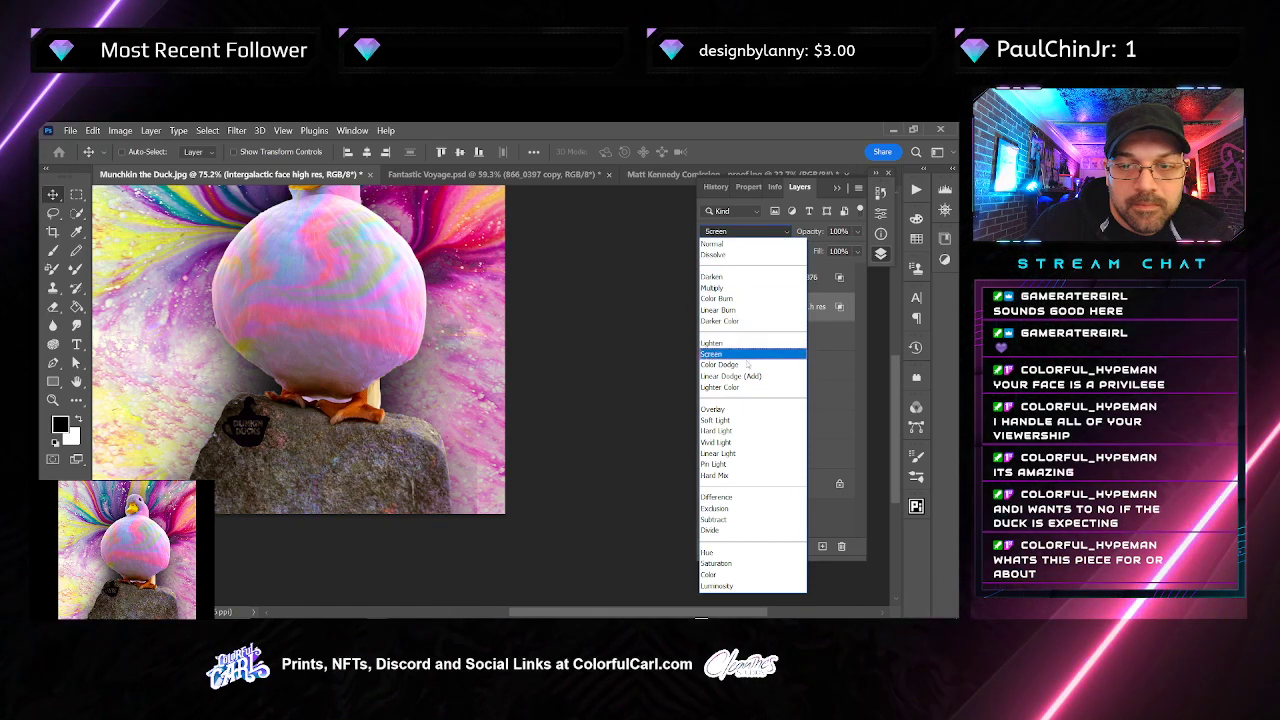
{"action": "left_click", "coordinate": [741, 245]}
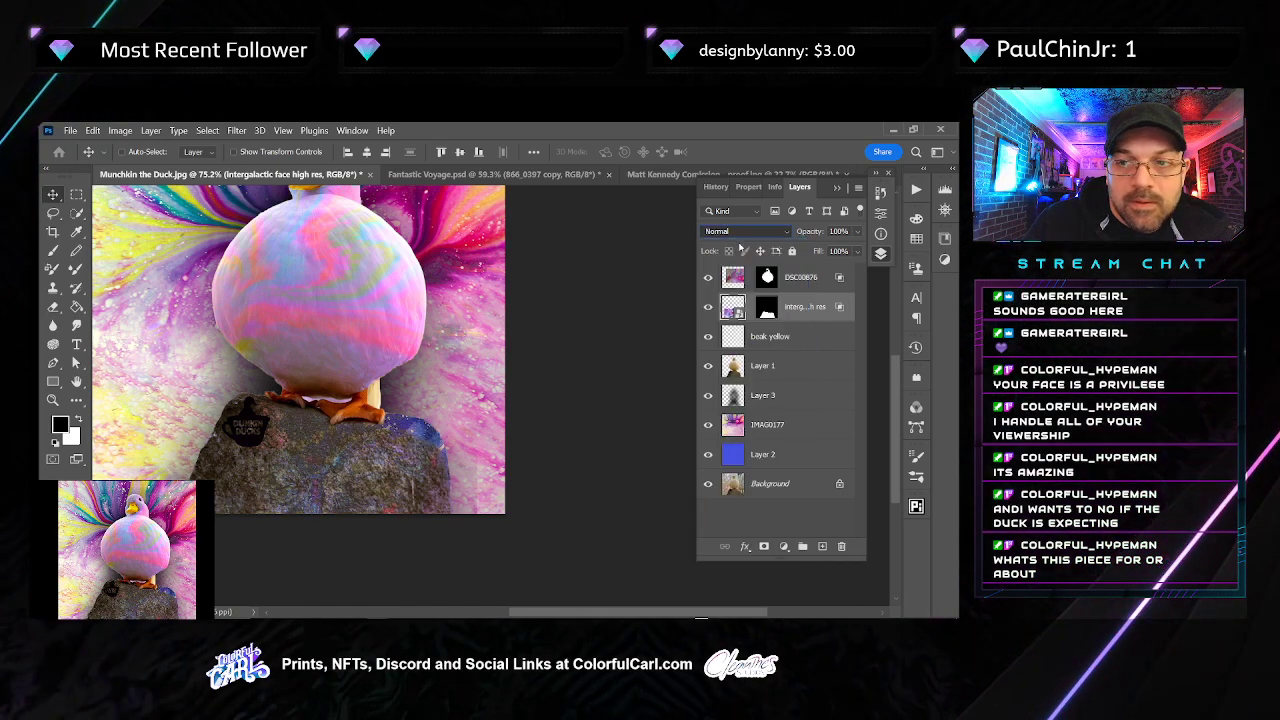
{"action": "key", "text": "7"}
{"action": "key", "text": "5"}
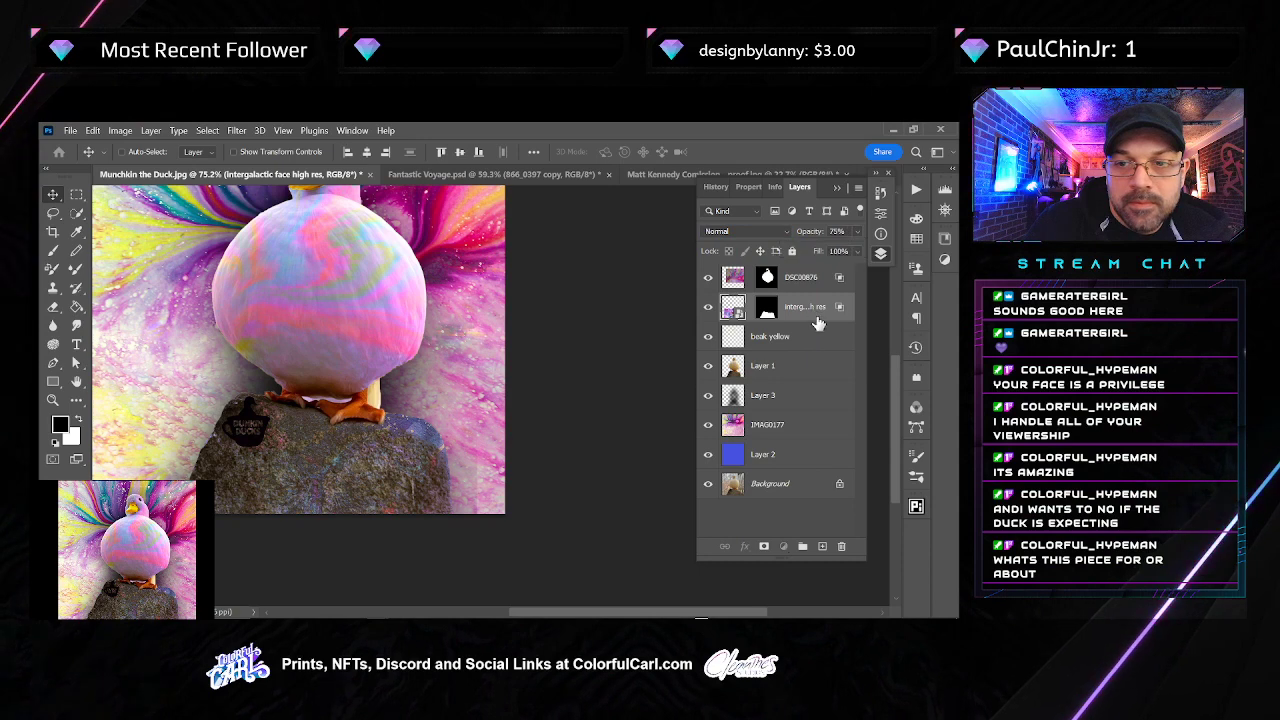
Cycle the intergalactic layer through the blending modes and settle on Hard Light for the rock texture
{"action": "key", "text": "space"}
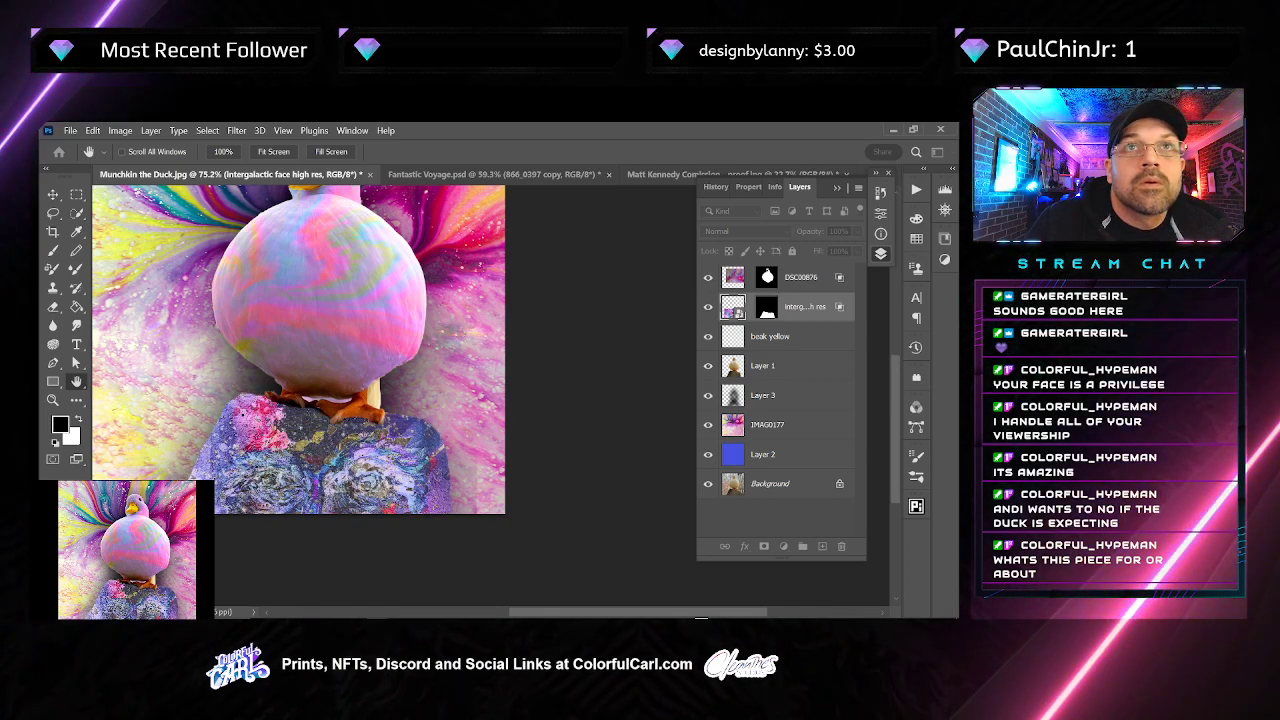
{"action": "key", "text": "shift+plus"}
{"action": "key", "text": "shift+plus"}
{"action": "key", "text": "shift+plus"}
{"action": "key", "text": "shift+plus"}
{"action": "key", "text": "shift+plus"}
{"action": "key", "text": "shift+plus"}
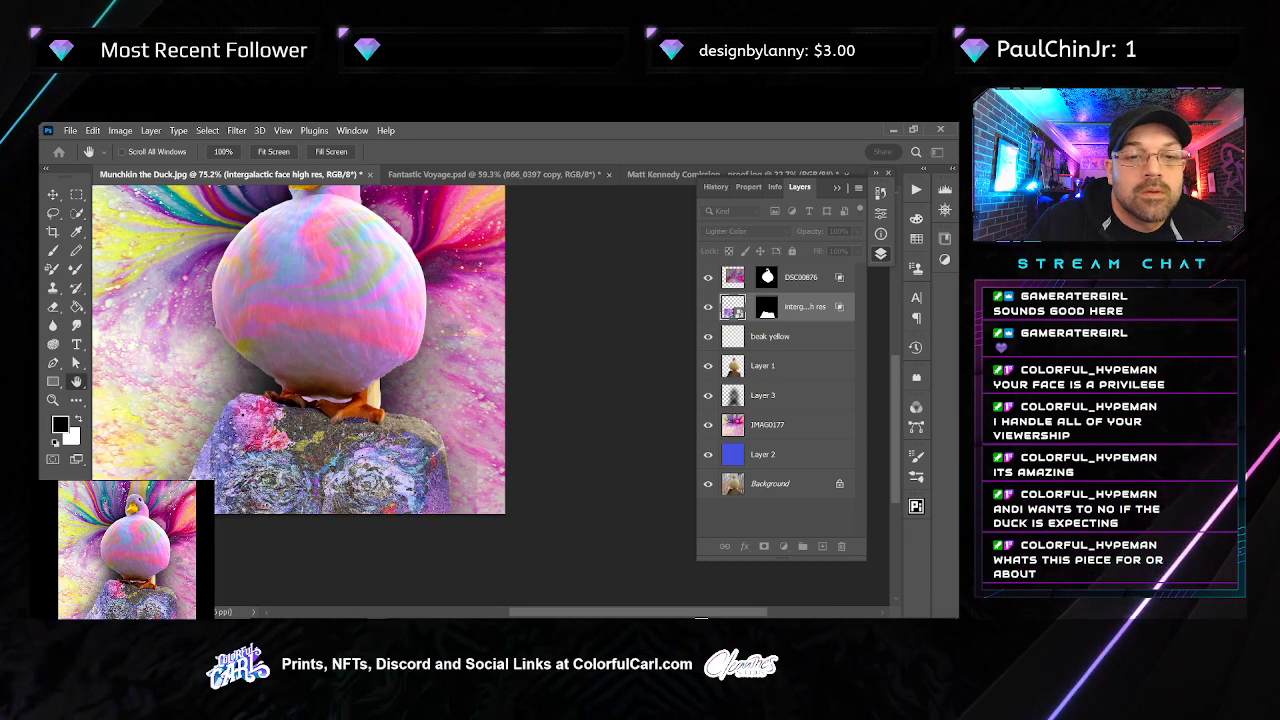
{"action": "key", "text": "shift+plus"}
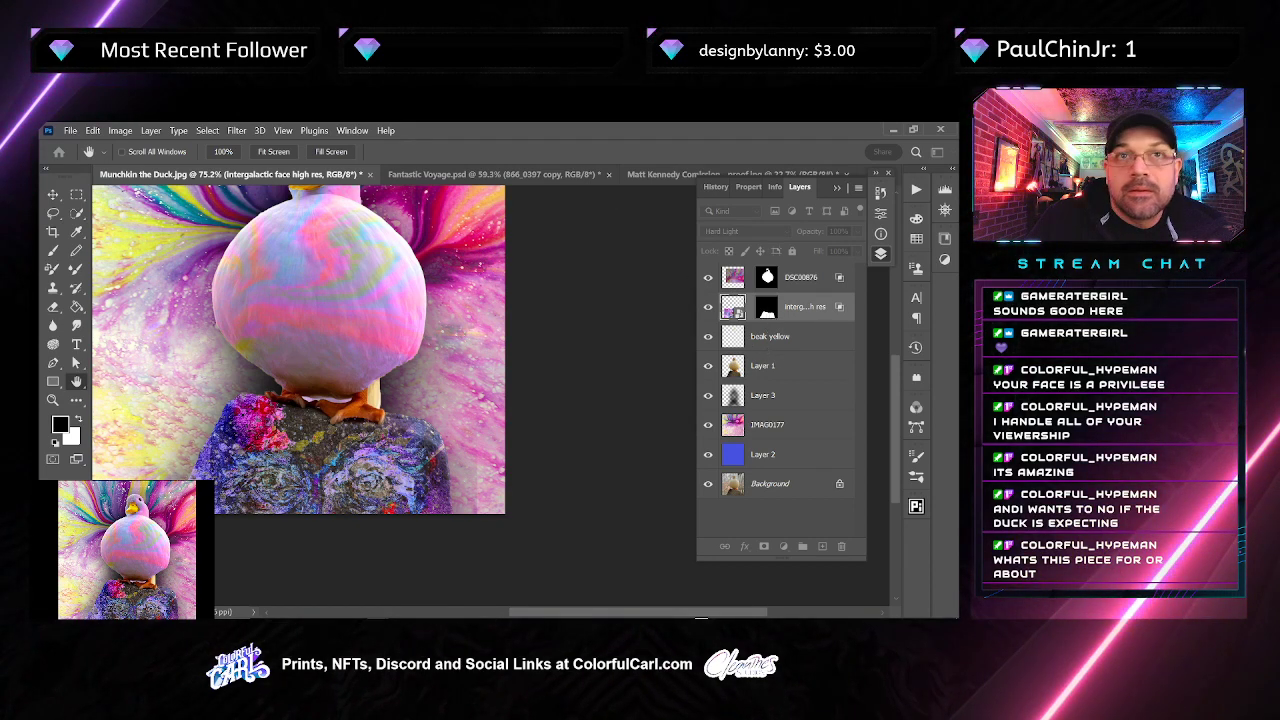
{"action": "key", "text": "Return"}
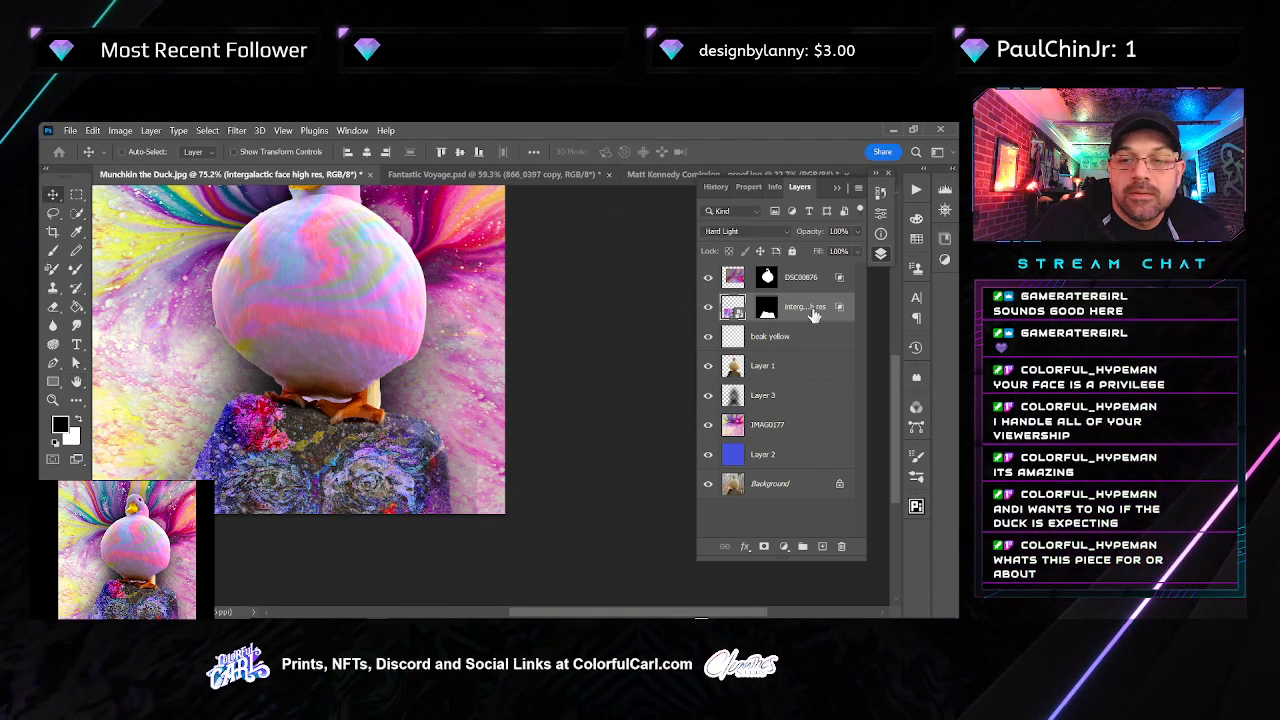
Clip the DSC00876, intergalactic artwork and beak yellow layers together to Layer 1
{"action": "left_click_drag", "start_coordinate": [796, 342], "coordinate": [800, 337]}
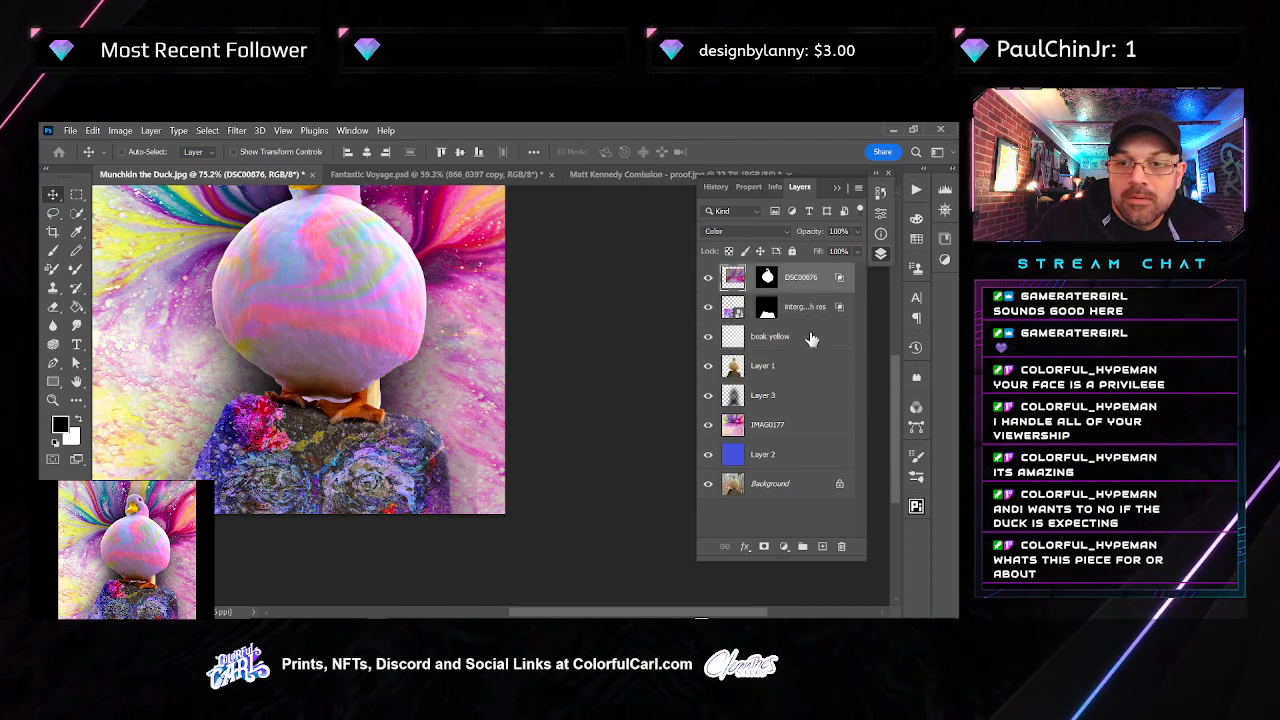
{"action": "right_click", "coordinate": [815, 336]}
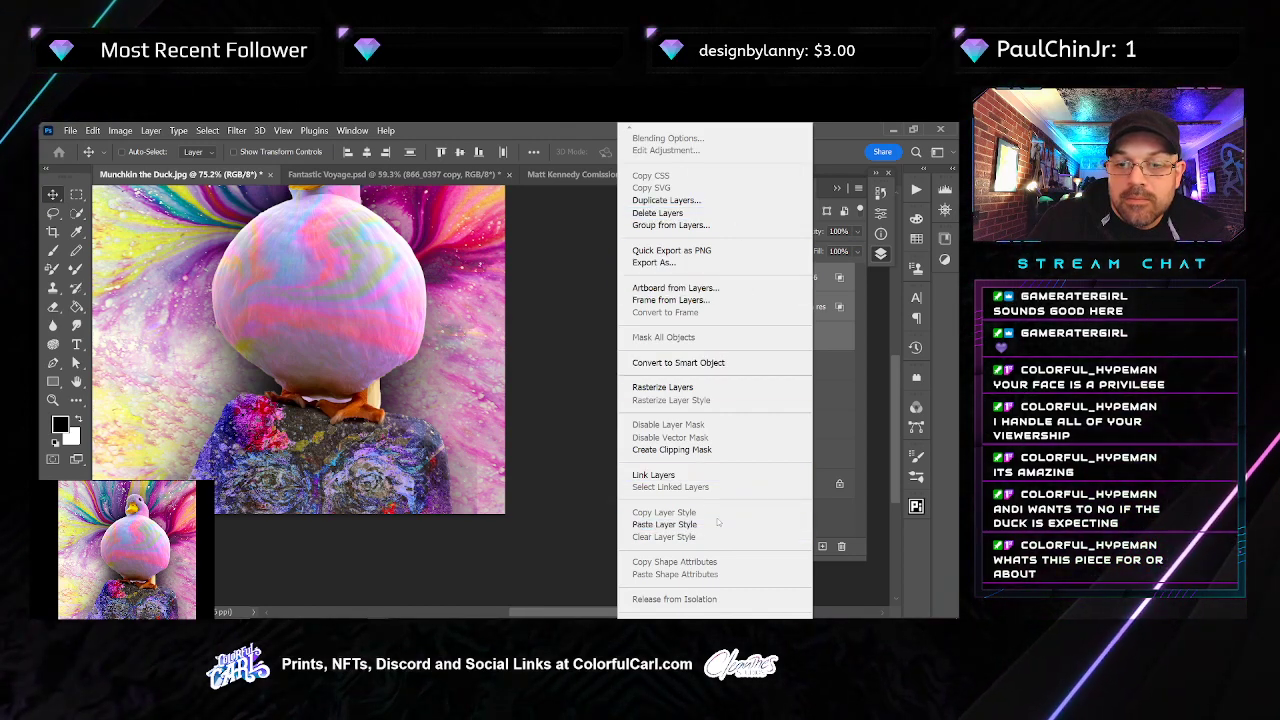
{"action": "left_click", "coordinate": [690, 450]}
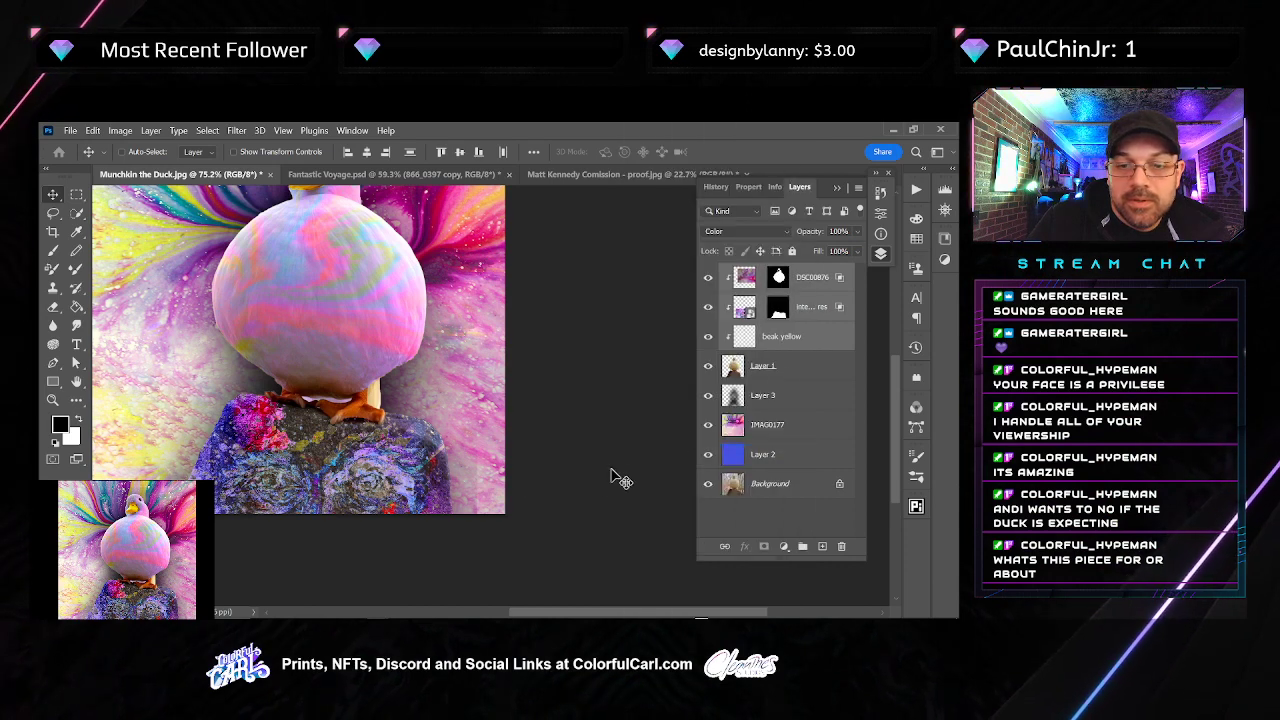
Smudge the shadow on Layer 3 around the duck and rock using a 500 px brush at 31% strength
{"action": "left_click", "coordinate": [720, 395]}
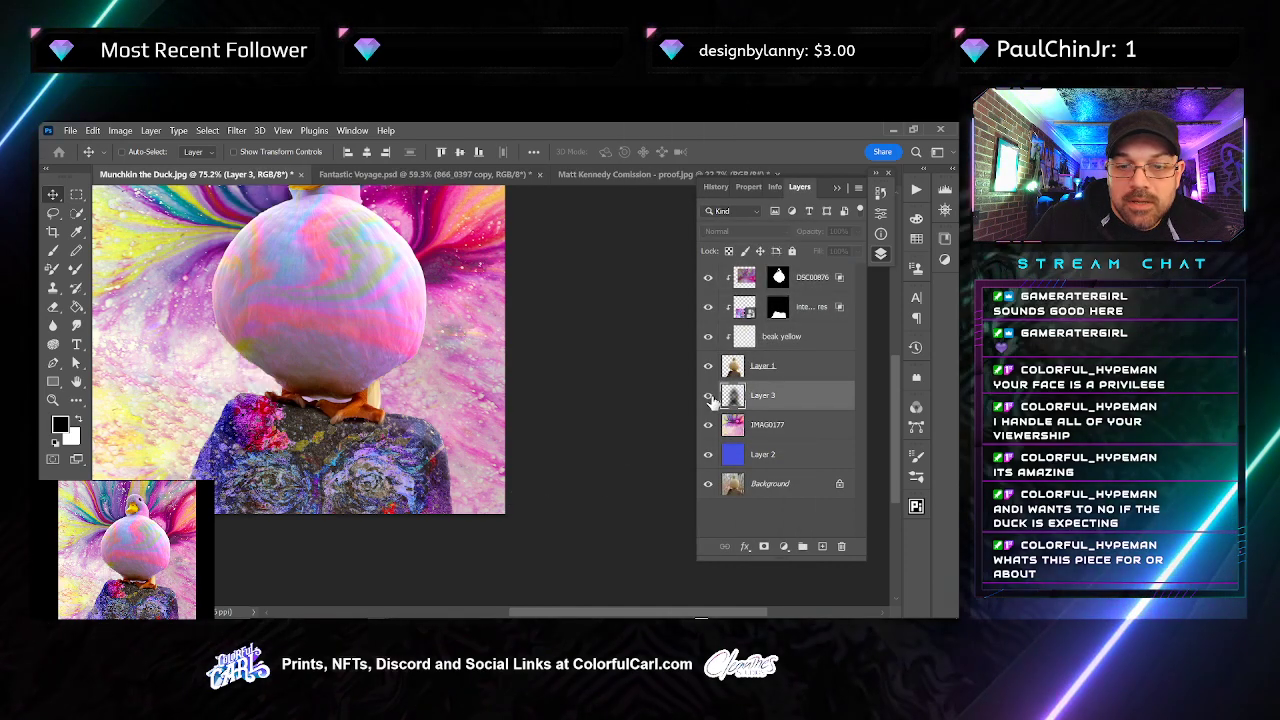
{"action": "key", "text": "e"}
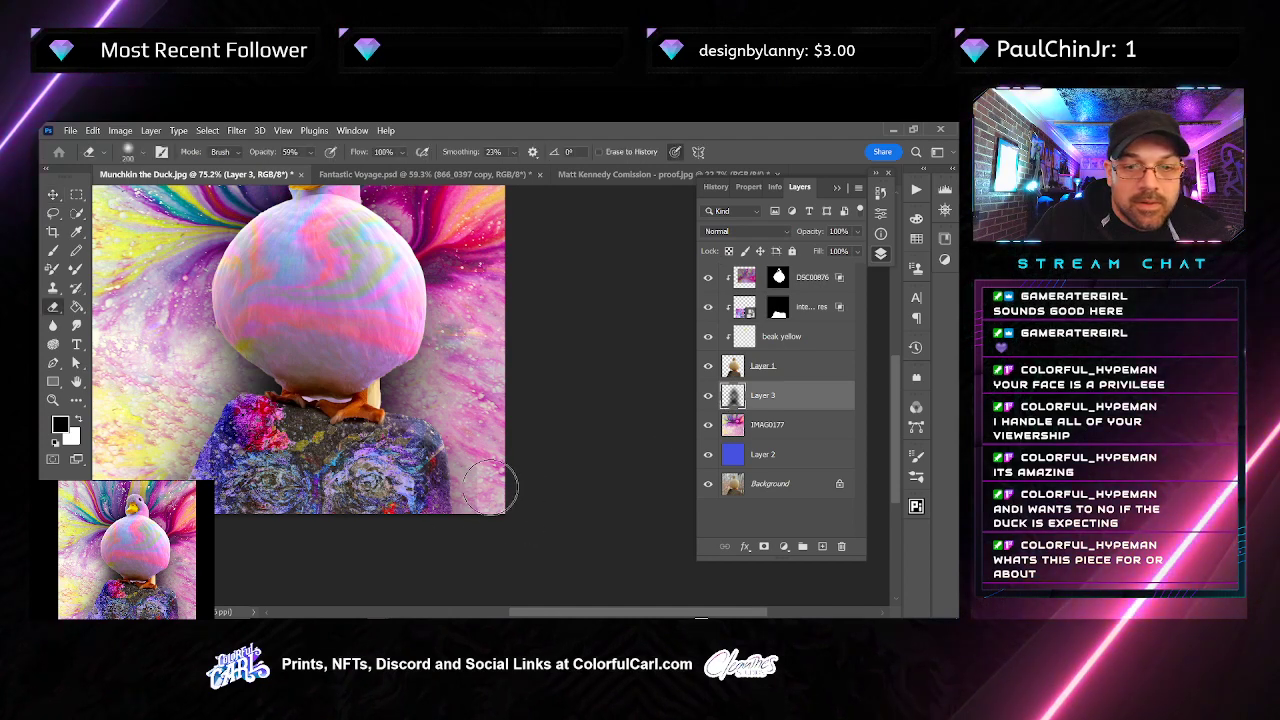
{"action": "left_click", "coordinate": [76, 325]}
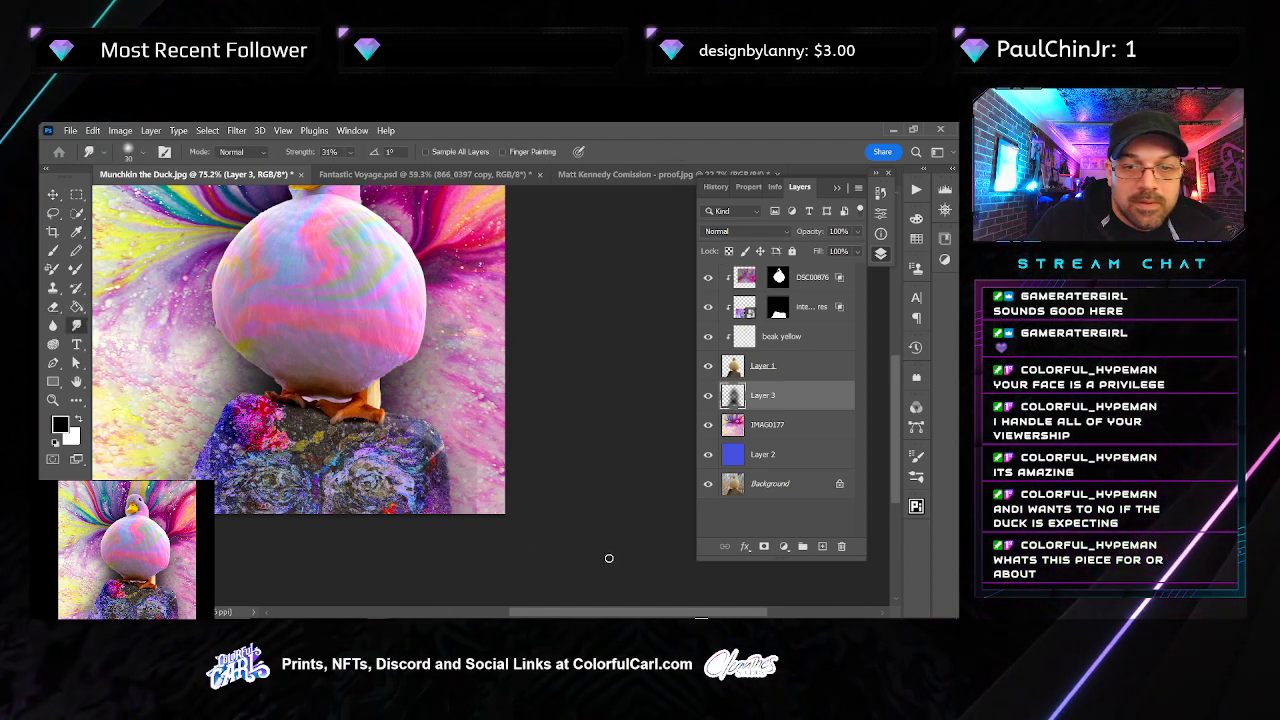
{"action": "key", "text": "bracketright"}
{"action": "key", "text": "bracketright"}
{"action": "key", "text": "bracketright"}
{"action": "key", "text": "bracketright"}
{"action": "key", "text": "bracketright"}
{"action": "key", "text": "bracketright"}
{"action": "key", "text": "bracketright"}
{"action": "key", "text": "bracketright"}
{"action": "key", "text": "bracketright"}
{"action": "key", "text": "bracketright"}
{"action": "key", "text": "bracketright"}
{"action": "key", "text": "bracketright"}
{"action": "key", "text": "bracketright"}
{"action": "key", "text": "bracketright"}
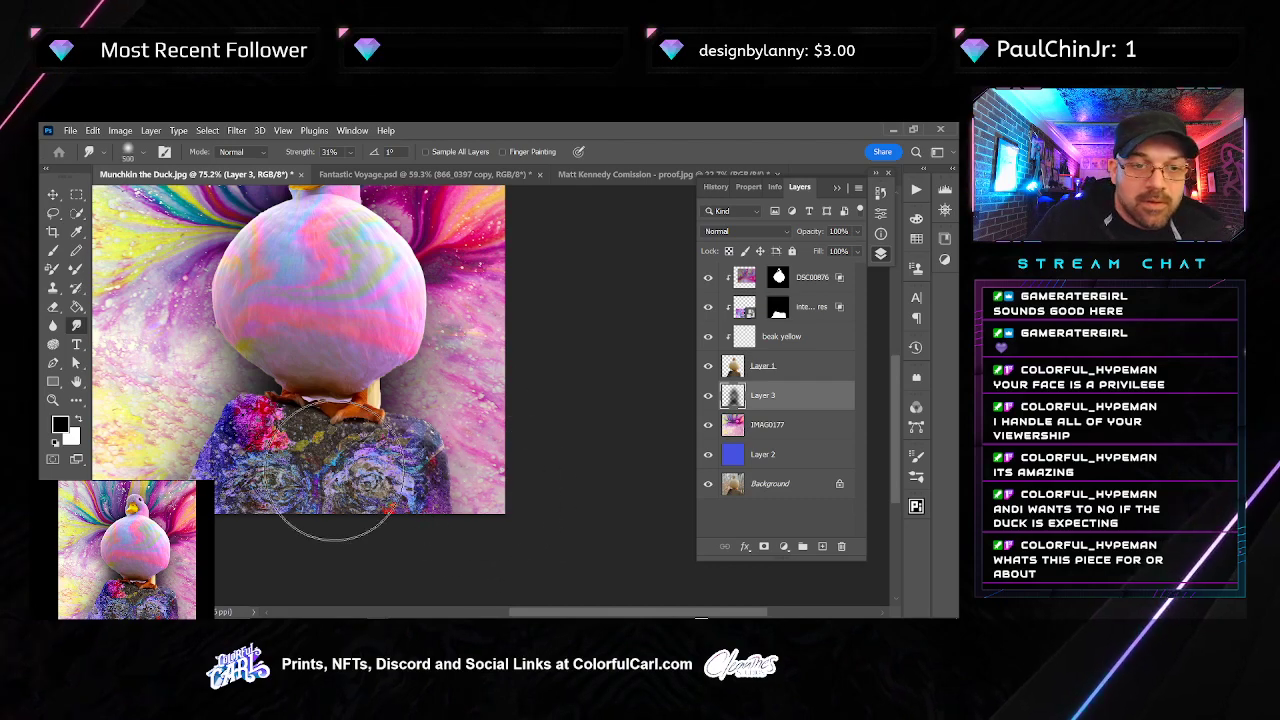
{"action": "left_click_drag", "start_coordinate": [329, 328], "coordinate": [352, 404]}
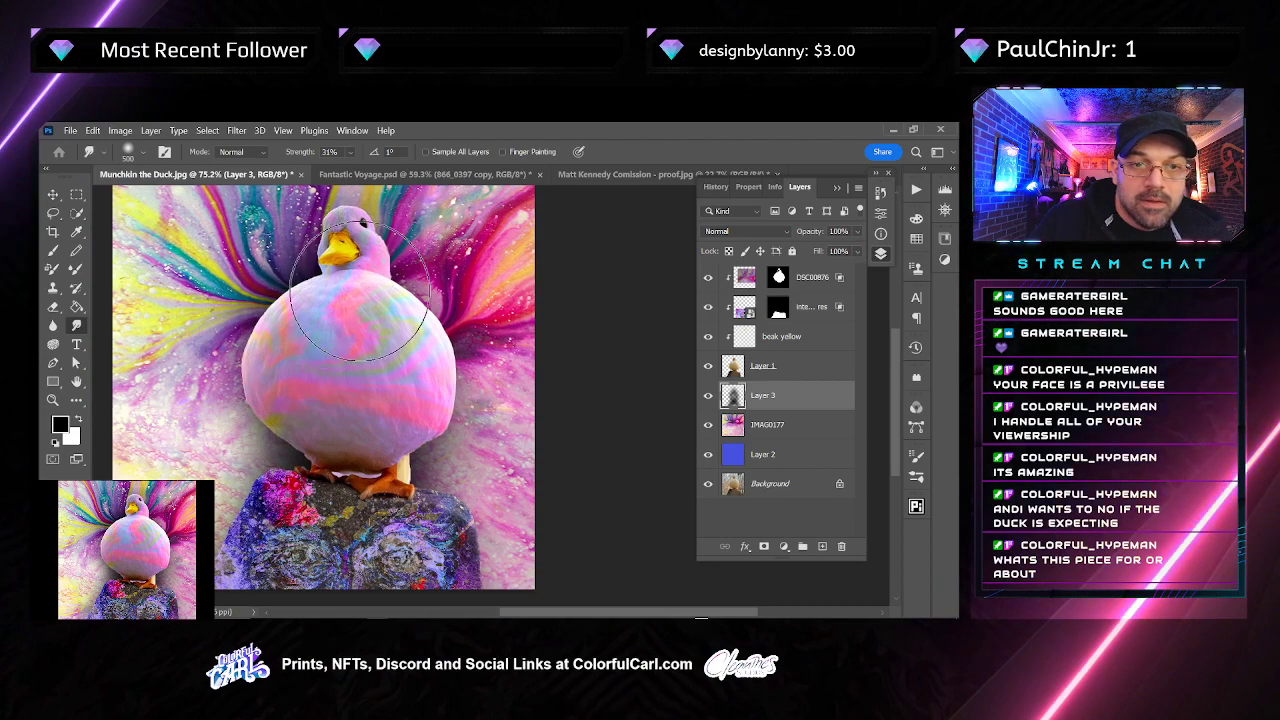
{"action": "left_click_drag", "start_coordinate": [343, 314], "coordinate": [341, 375]}
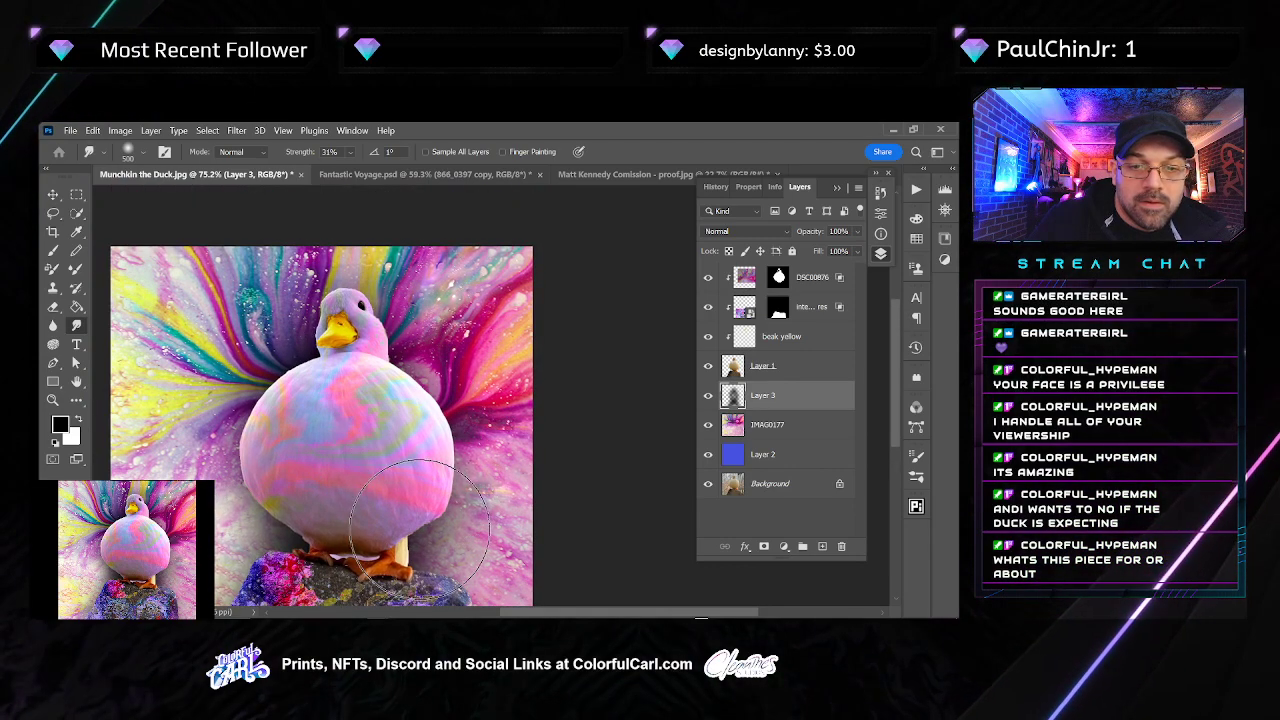
{"action": "left_click_drag", "start_coordinate": [422, 514], "coordinate": [392, 414]}
{"action": "left_click_drag", "start_coordinate": [343, 529], "coordinate": [353, 488]}
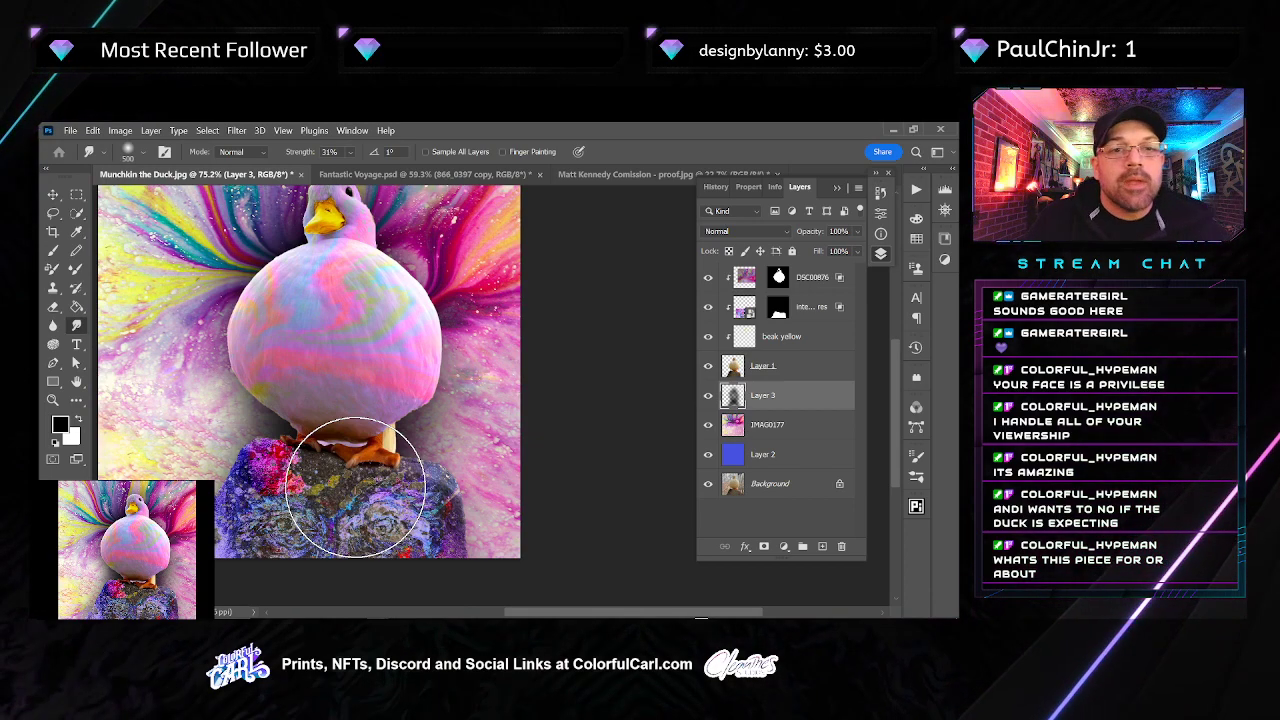
{"action": "scroll", "coordinate": [450, 375], "scroll_direction": "down", "scroll_amount": 3}
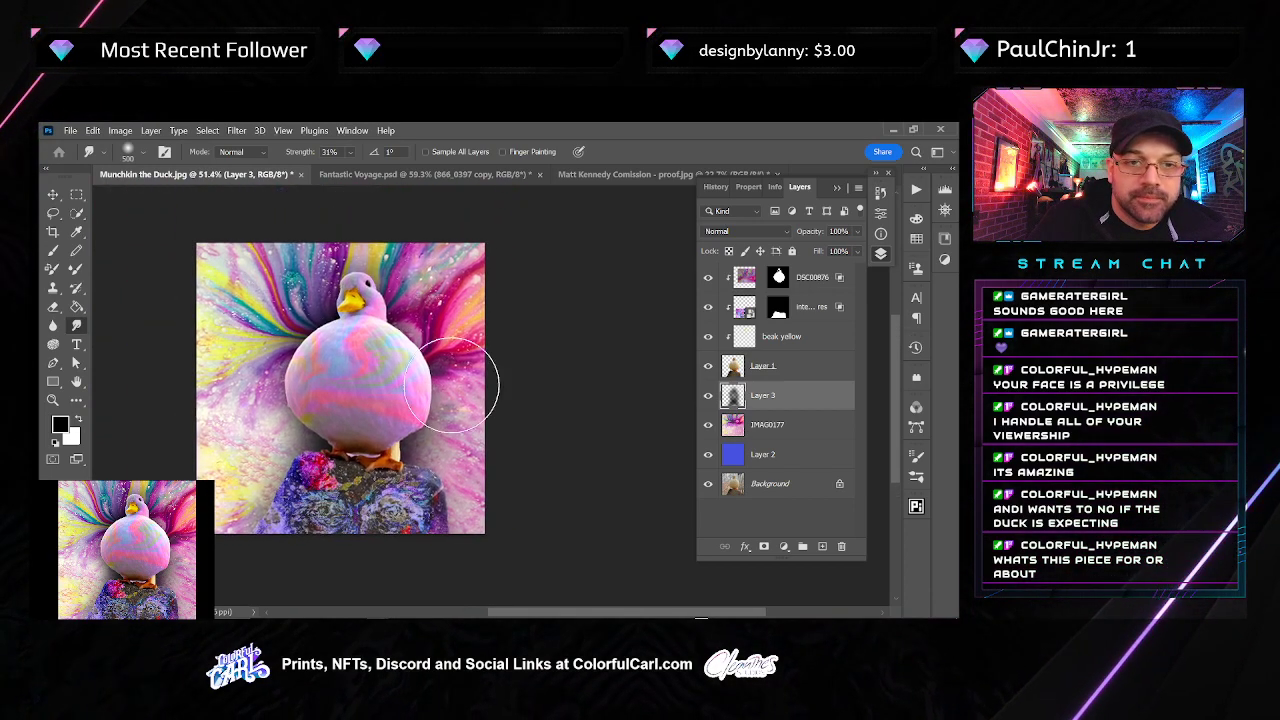
{"action": "scroll", "coordinate": [265, 505], "scroll_direction": "up", "scroll_amount": 3}
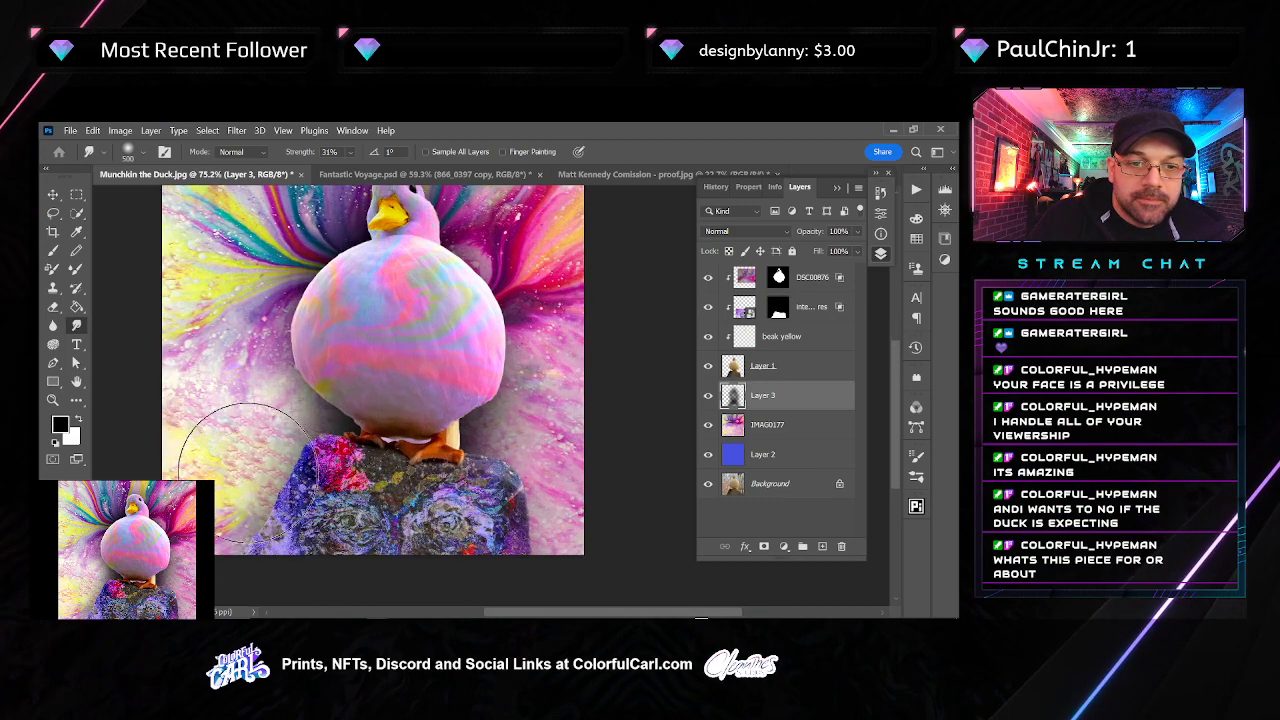
{"action": "scroll", "coordinate": [581, 370], "scroll_direction": "down", "scroll_amount": 1}
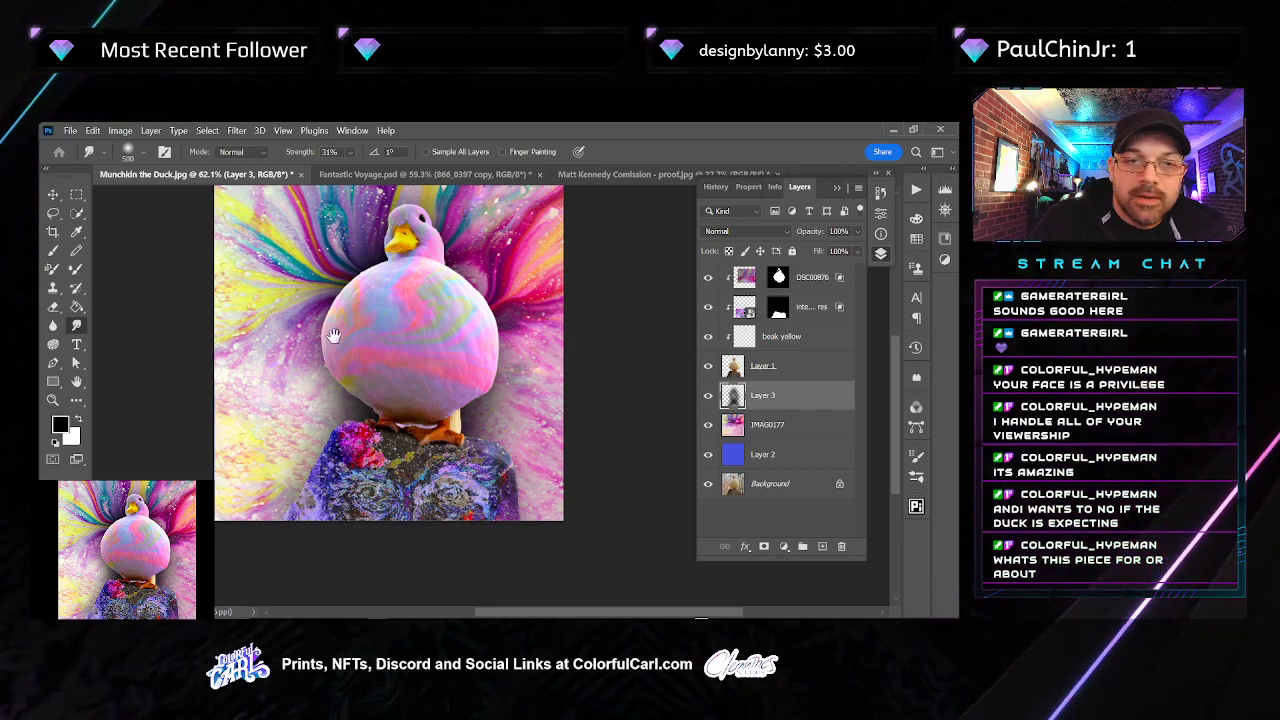
{"action": "mouse_move", "coordinate": [334, 337]}
{"action": "left_mouse_down"}
{"action": "mouse_move", "coordinate": [286, 394]}
{"action": "mouse_move", "coordinate": [289, 383]}
{"action": "left_mouse_up"}
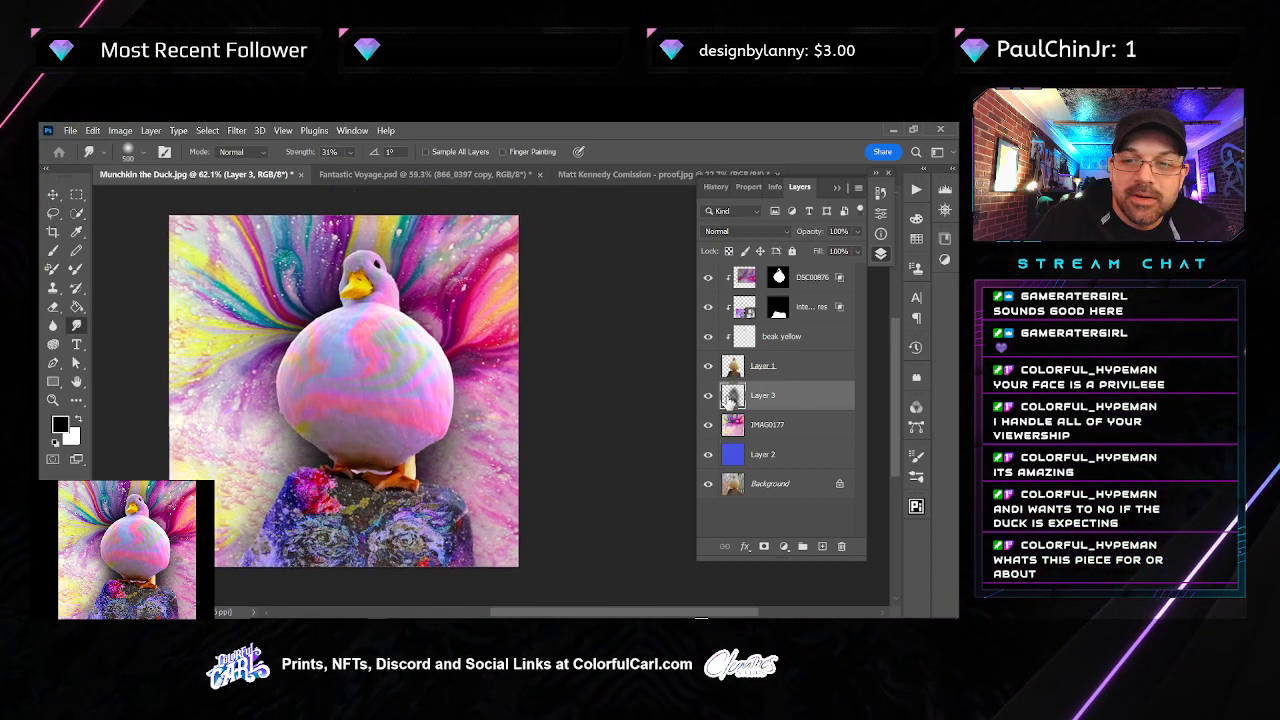
Toggle the visibility of Layer 1, the intergalactic layer and DSC00876 to compare their effect on the image
{"action": "left_click", "coordinate": [708, 367]}
{"action": "left_click", "coordinate": [707, 367]}
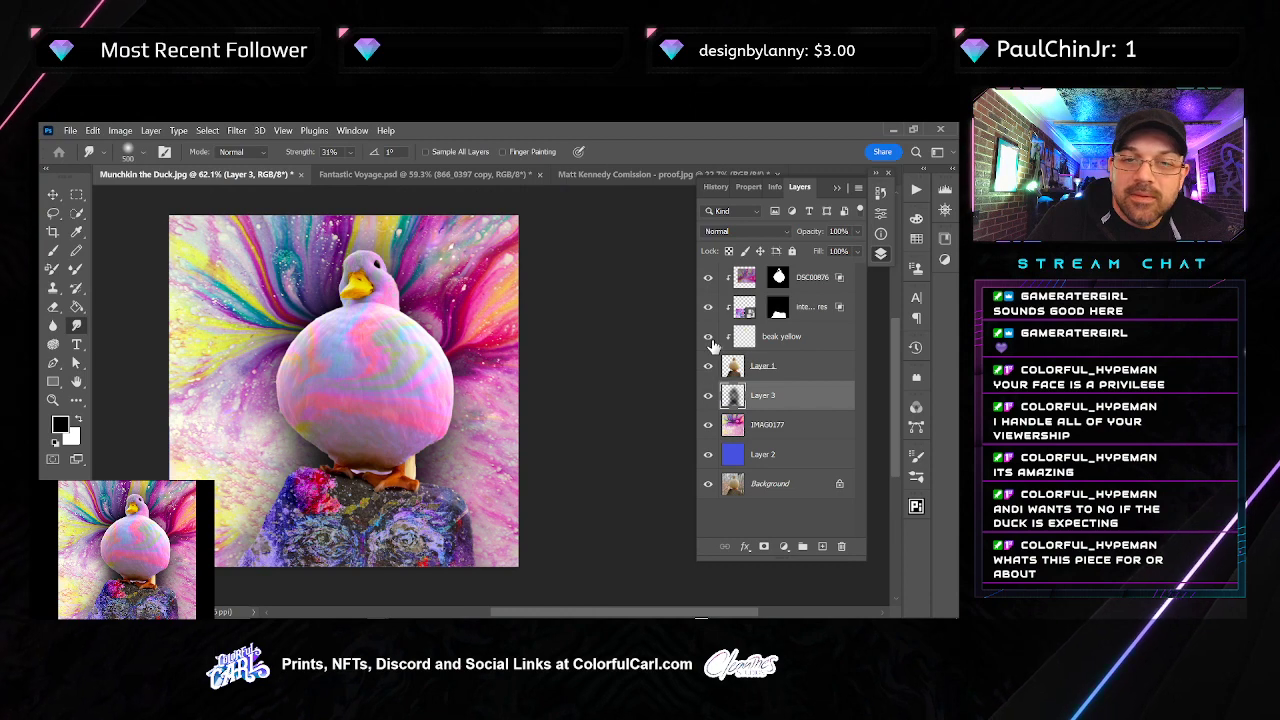
{"action": "left_click", "coordinate": [708, 306]}
{"action": "left_click", "coordinate": [708, 306]}
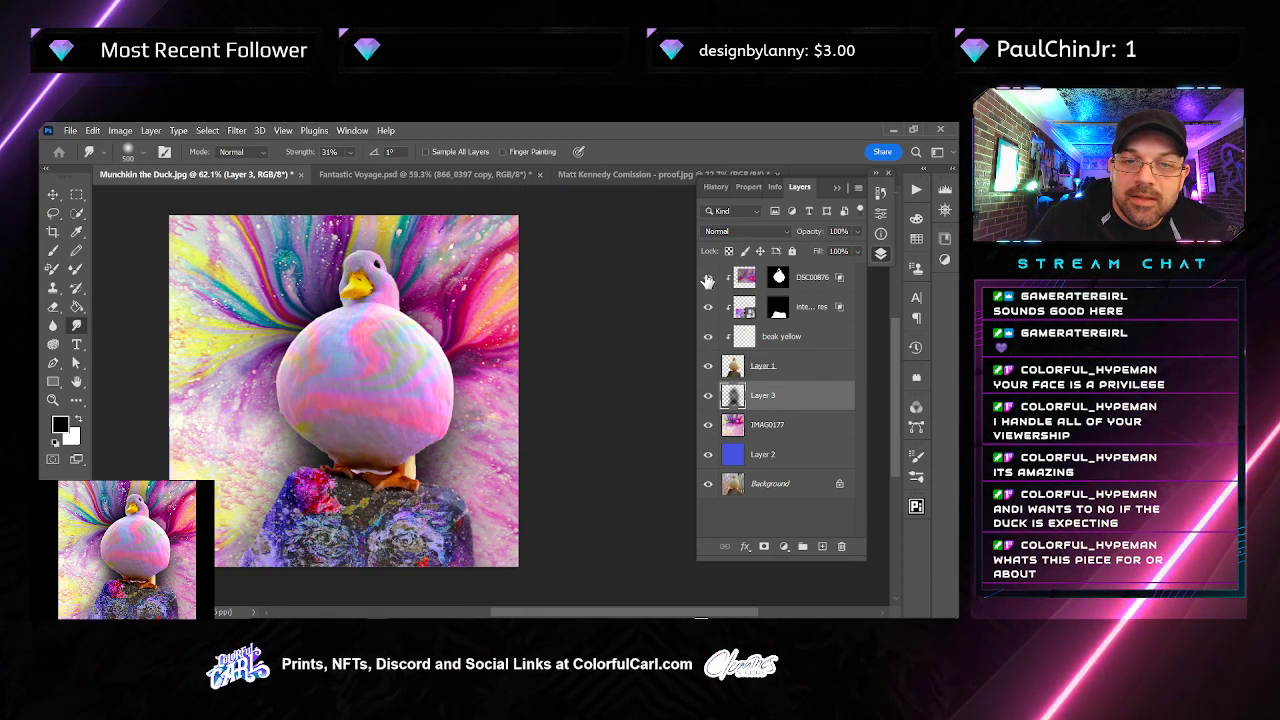
{"action": "left_click", "coordinate": [707, 280]}
{"action": "left_click", "coordinate": [707, 280]}
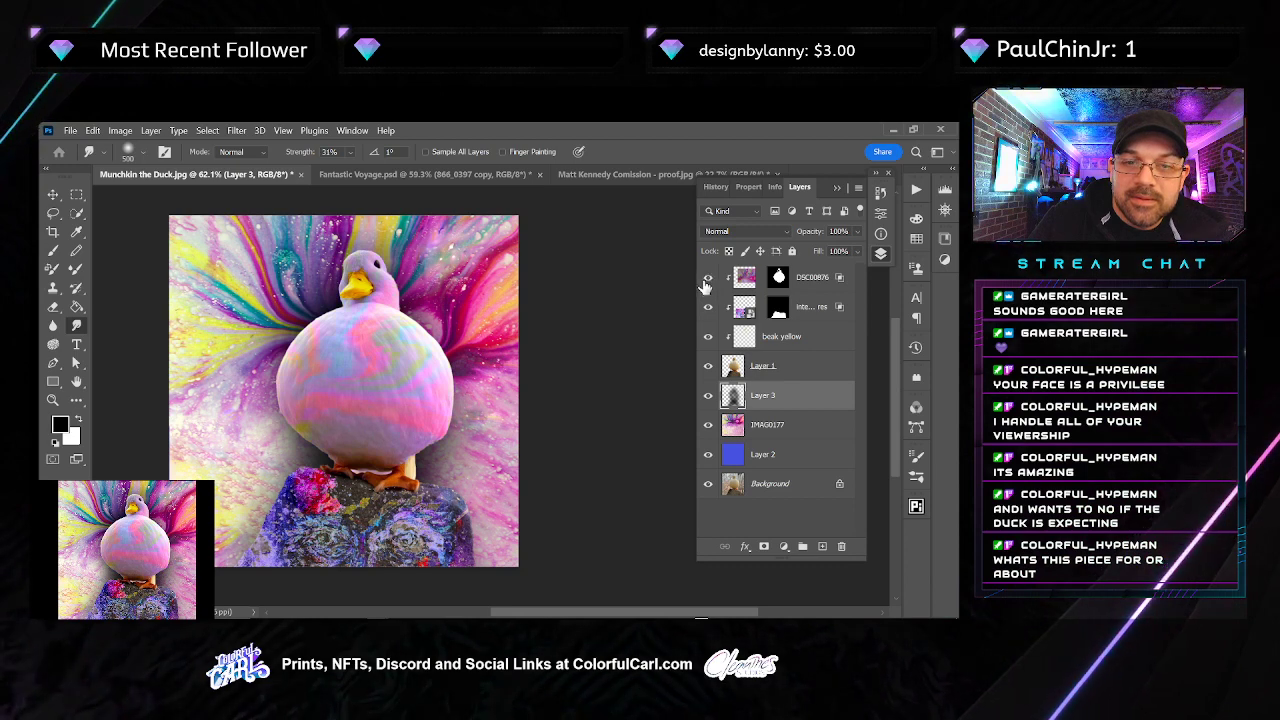
Preview other blending modes such as Color Dodge on the DSC00876 layer and keep Color
{"action": "left_click", "coordinate": [806, 287]}
{"action": "left_click", "coordinate": [745, 231]}
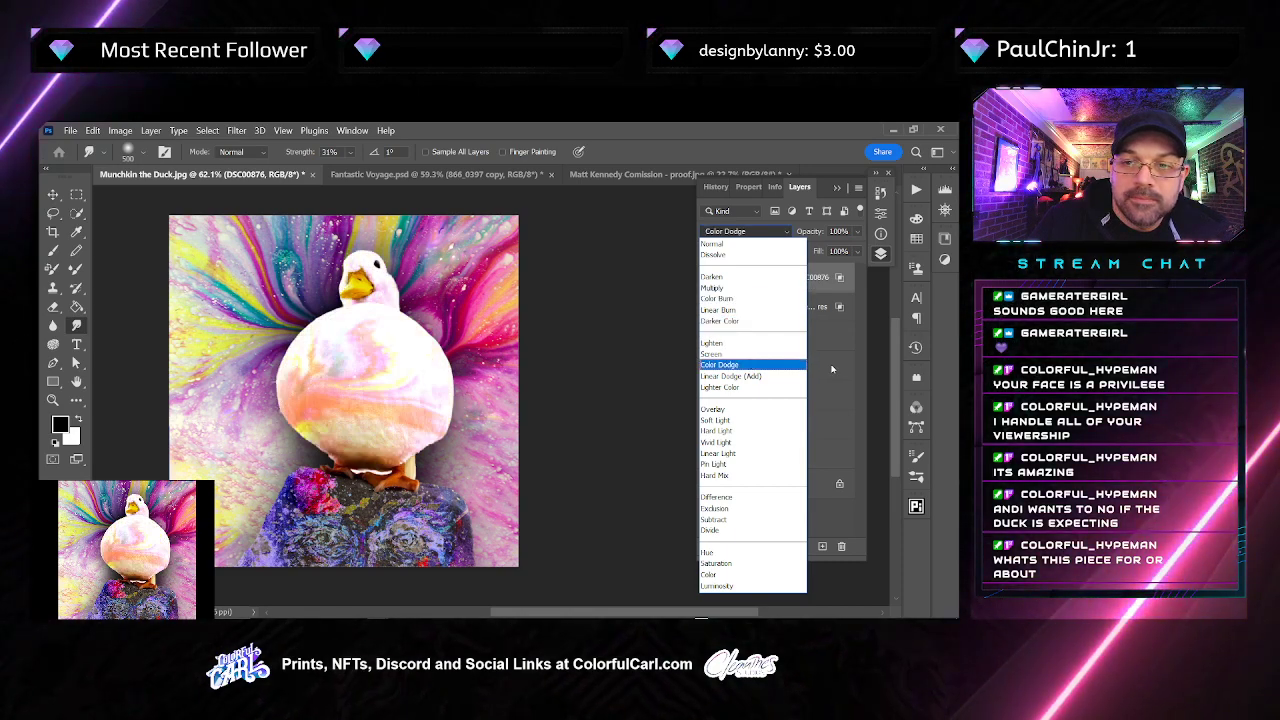
{"action": "left_click", "coordinate": [708, 574]}
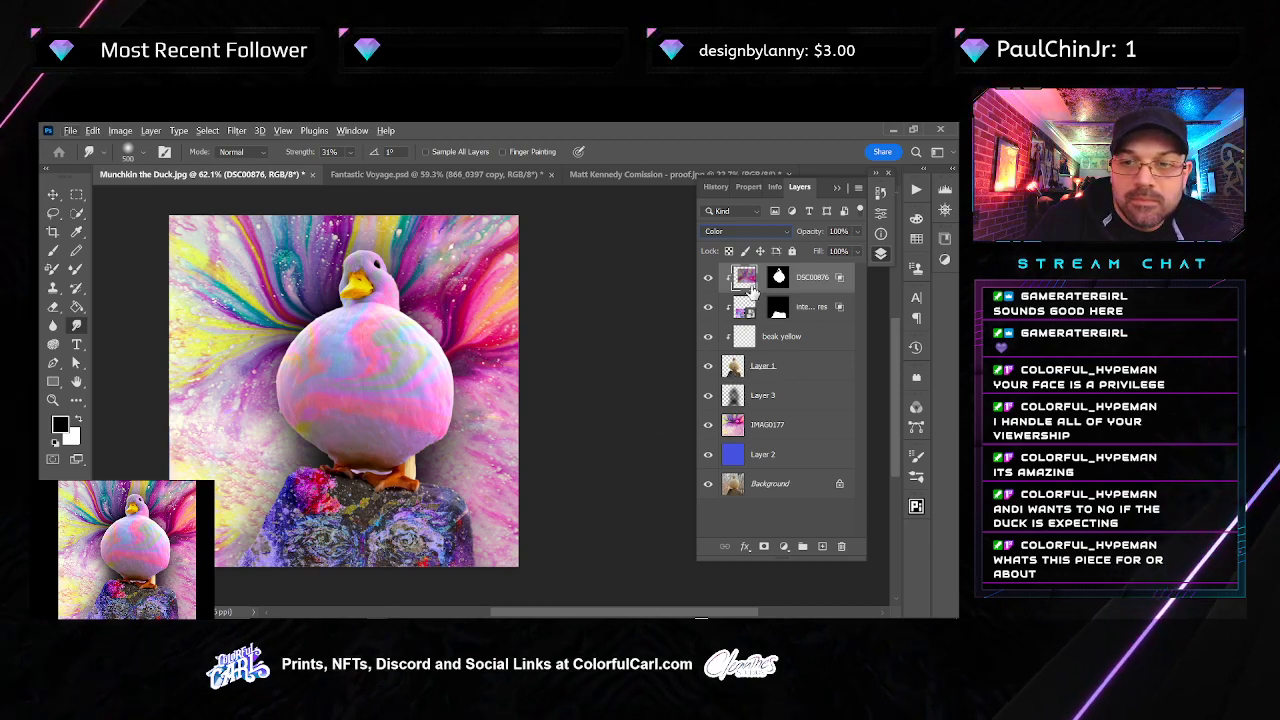
Load the DSC00876 mask as a selection, copy the duck's body from Layer 1 to a new layer and place it above all layers
{"action": "left_click", "coordinate": [780, 283], "text": "ctrl"}
{"action": "left_click", "coordinate": [732, 370]}
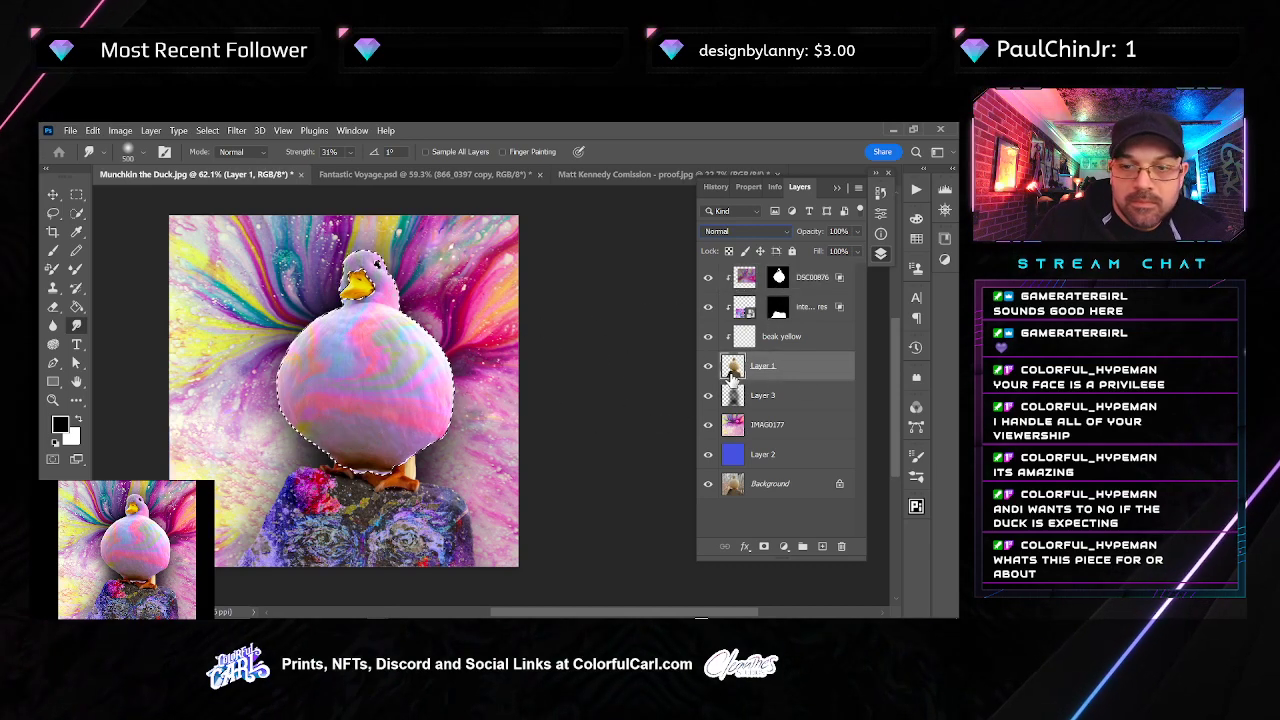
{"action": "key", "text": "ctrl+j"}
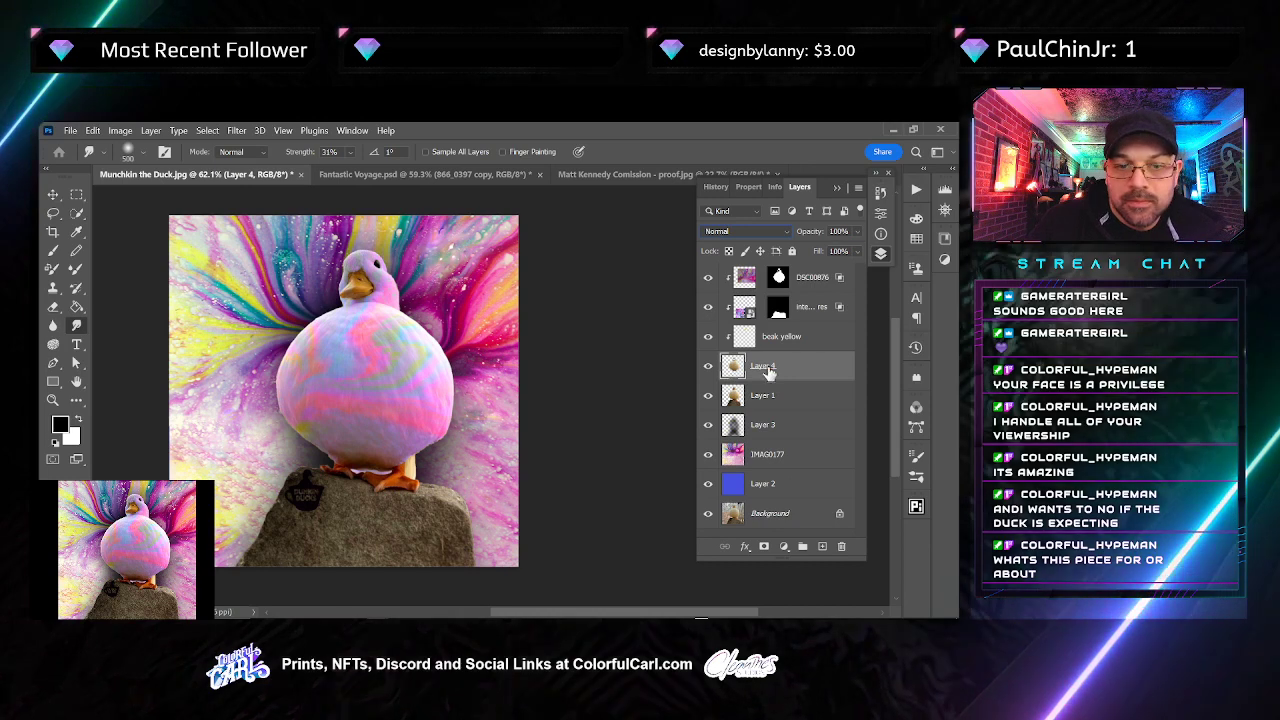
{"action": "left_click_drag", "start_coordinate": [768, 369], "coordinate": [789, 274]}
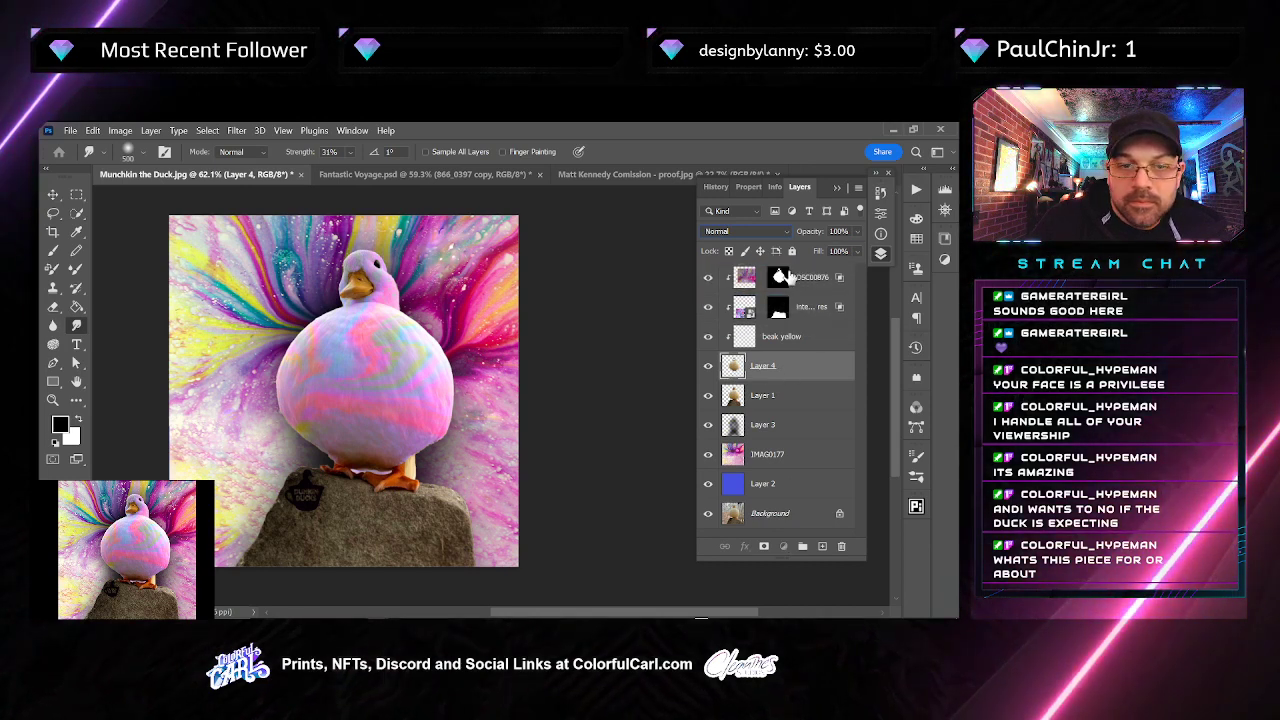
{"action": "left_click_drag", "start_coordinate": [803, 364], "coordinate": [800, 282]}
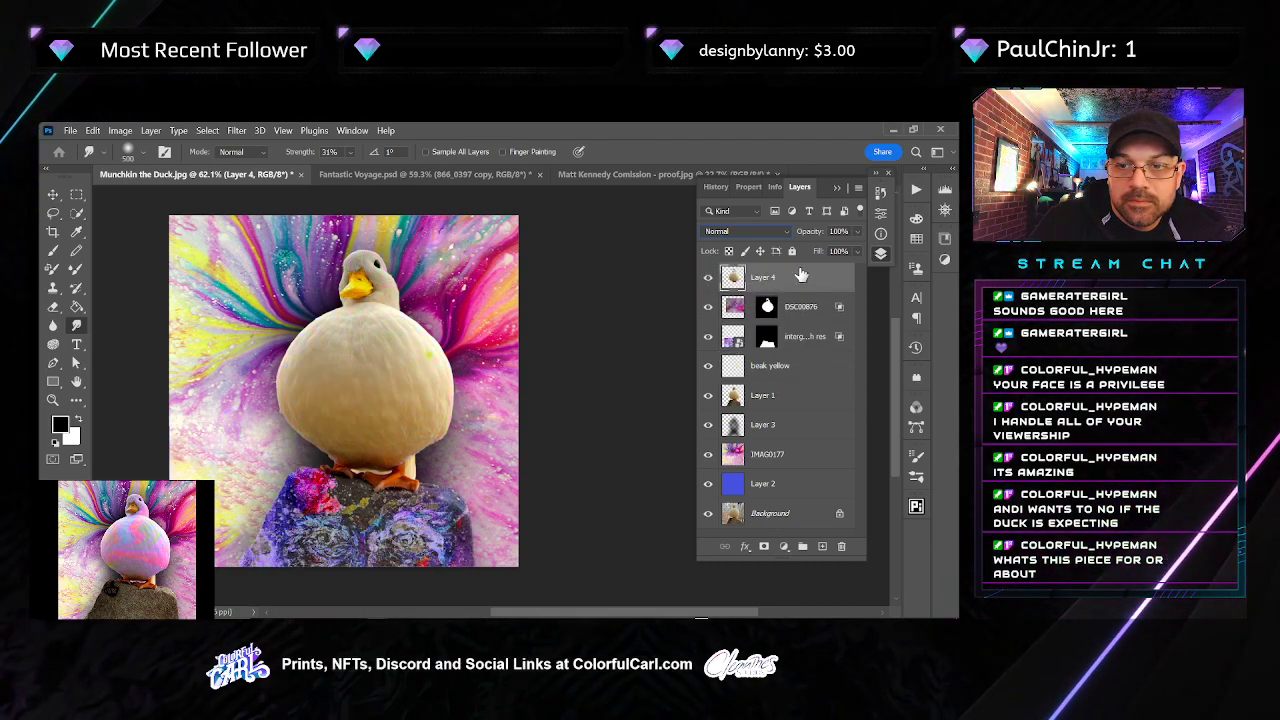
Clip the DSC00876, intergalactic and beak yellow layers back onto Layer 1
{"action": "left_click", "coordinate": [805, 318]}
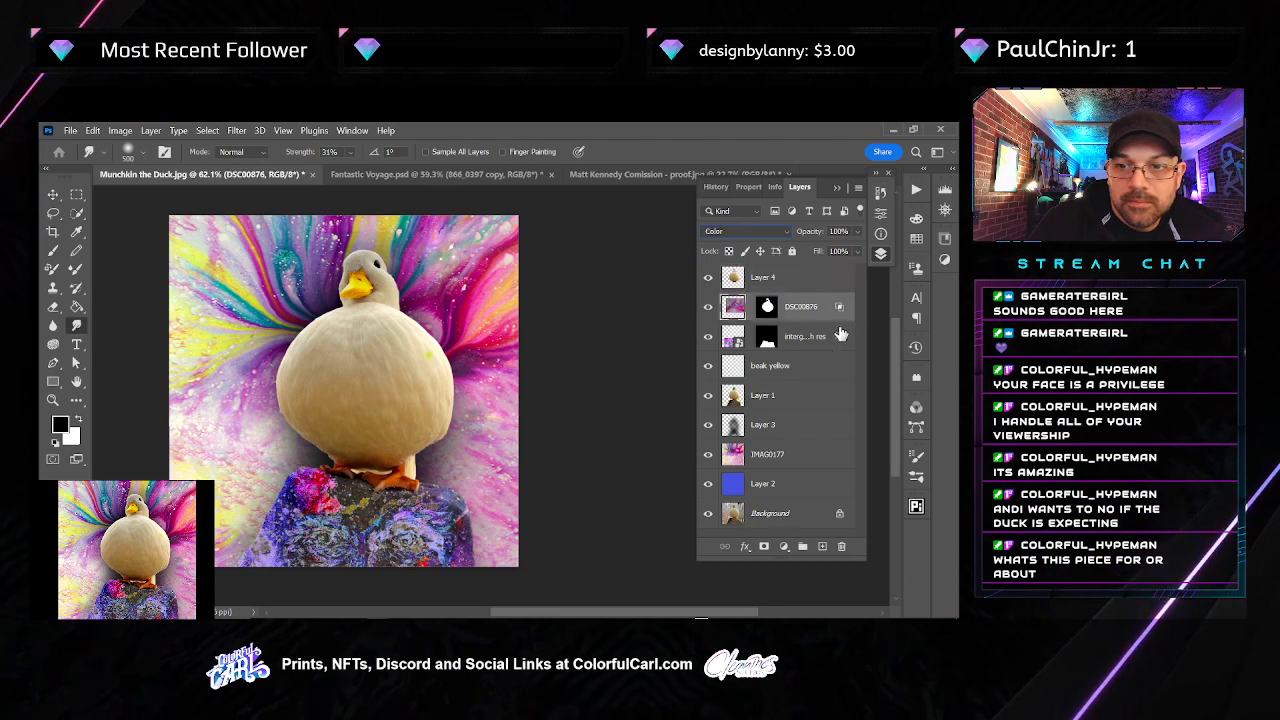
{"action": "left_click", "coordinate": [800, 368], "text": "shift"}
{"action": "right_click", "coordinate": [800, 368]}
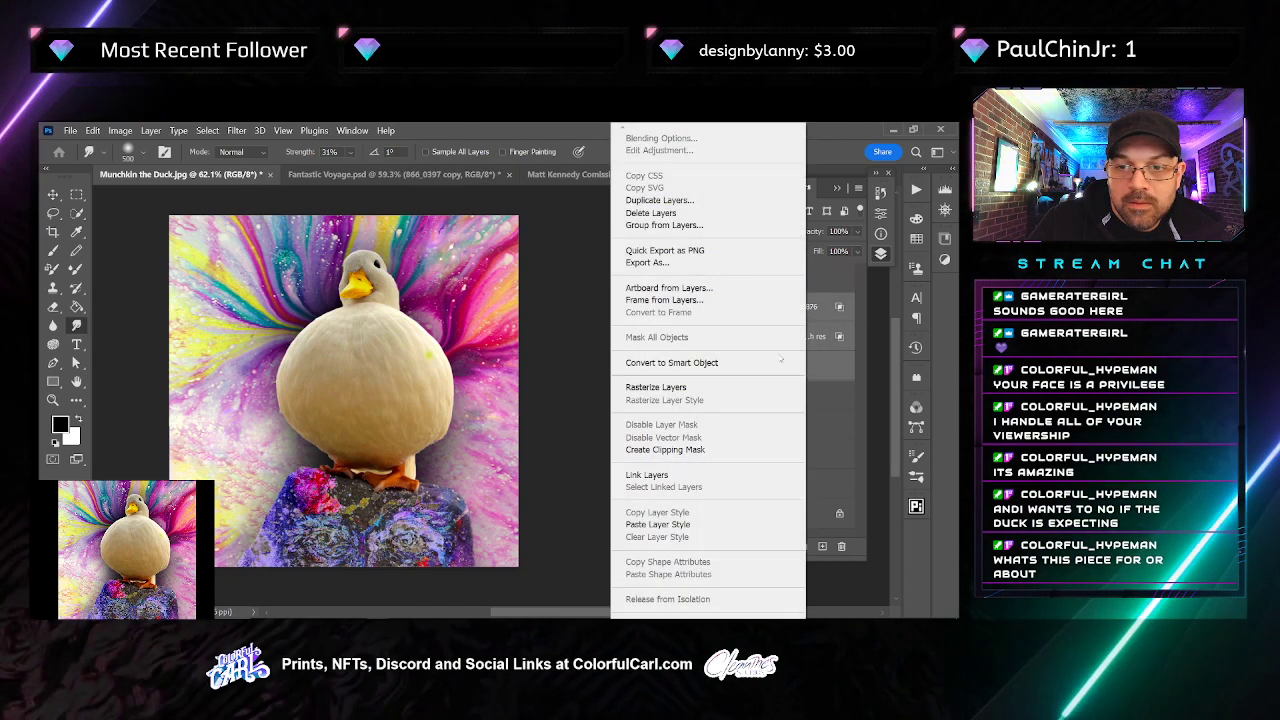
{"action": "left_click", "coordinate": [700, 449]}
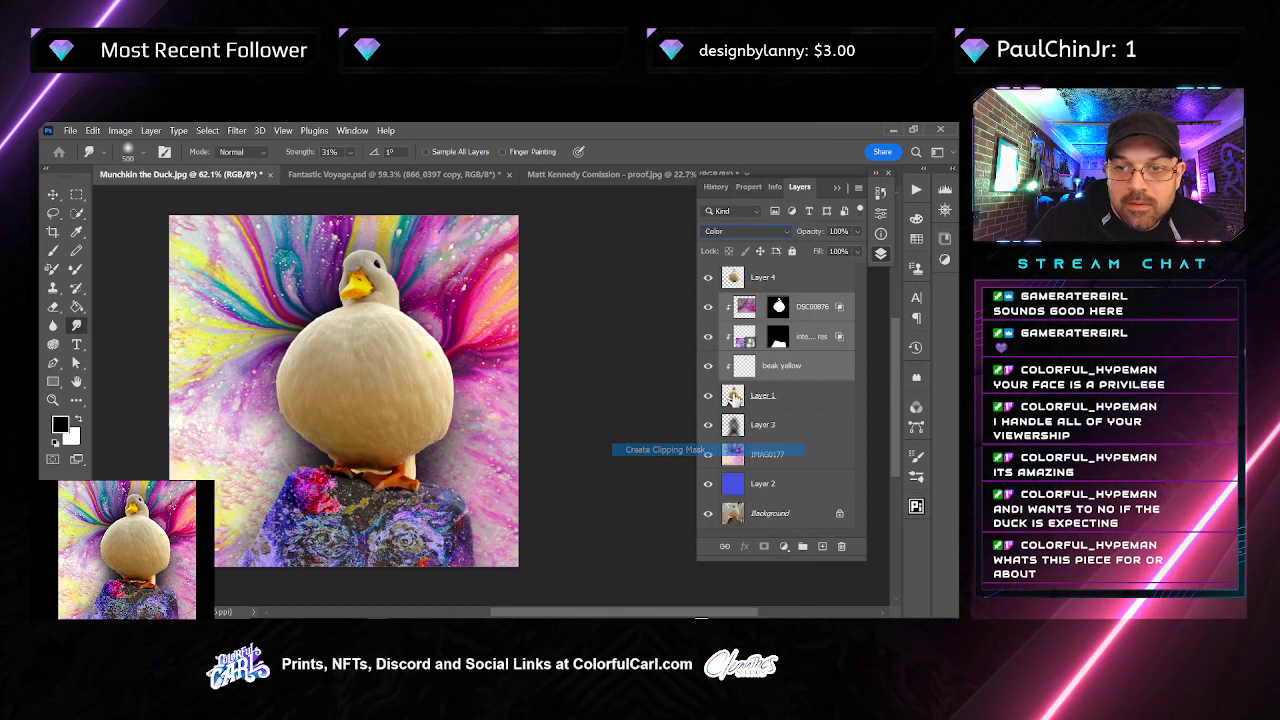
Desaturate the duck copy on the topmost layer and remove the small dark spot on its body with the Spot Healing Brush
{"action": "left_click", "coordinate": [815, 283]}
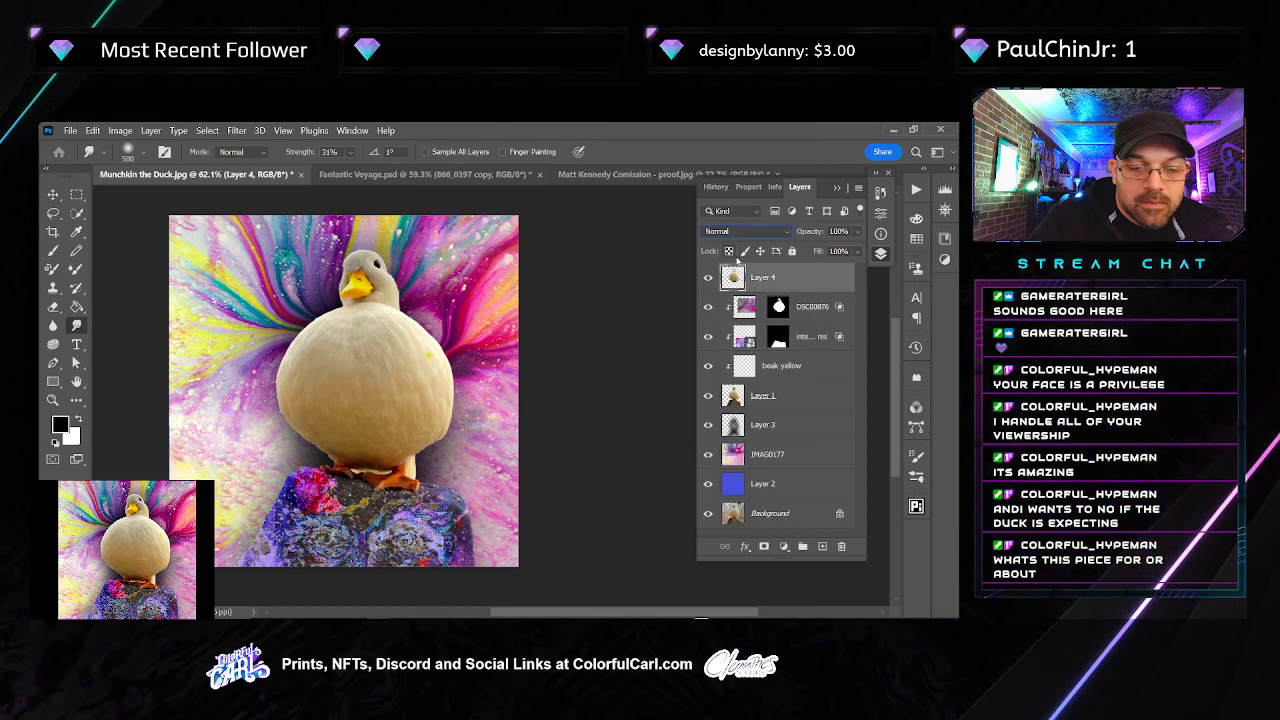
{"action": "key", "text": "ctrl+shift+u"}
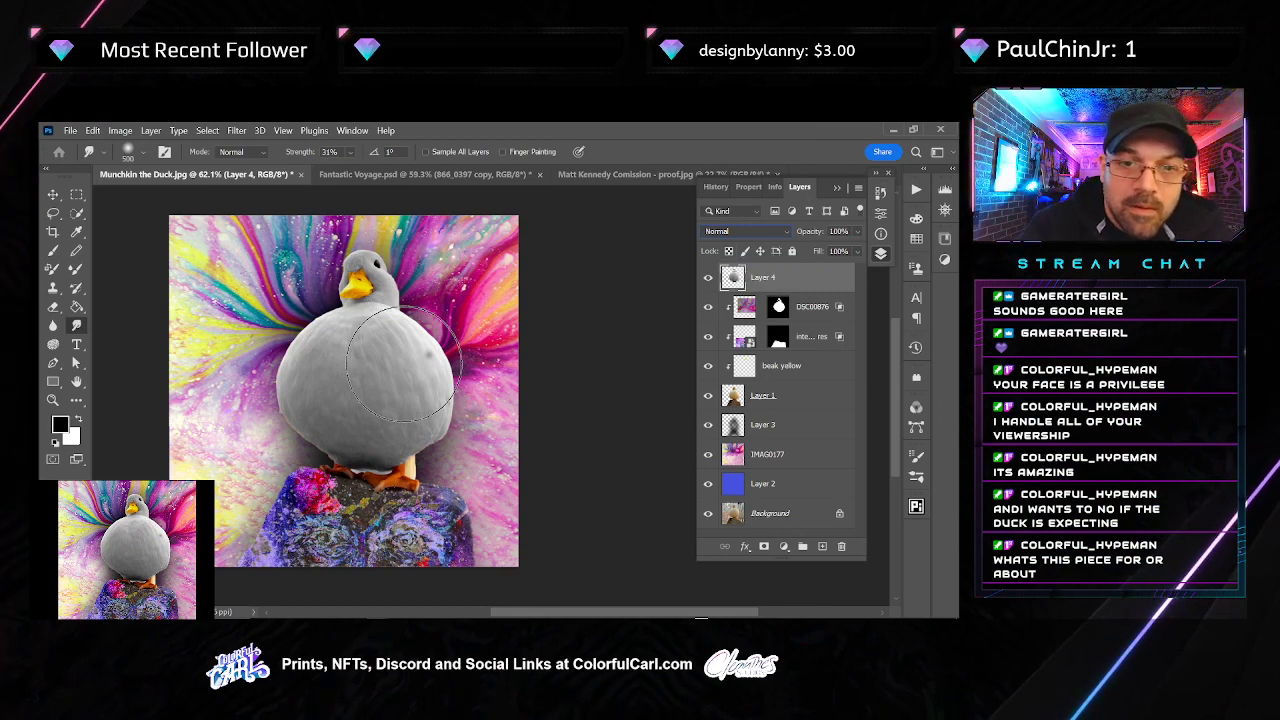
{"action": "key", "text": "bracketleft"}
{"action": "key", "text": "bracketleft"}
{"action": "key", "text": "bracketleft"}
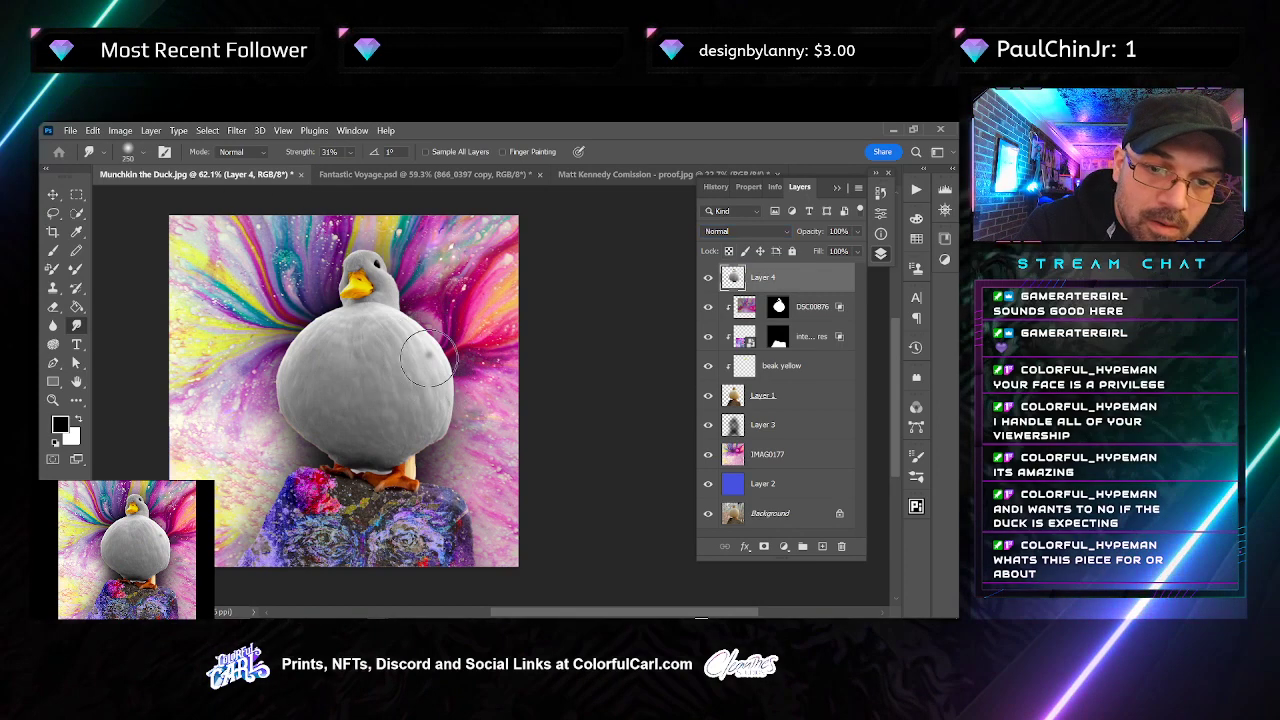
{"action": "key", "text": "bracketleft"}
{"action": "key", "text": "bracketleft"}
{"action": "key", "text": "bracketleft"}
{"action": "key", "text": "bracketleft"}
{"action": "key", "text": "bracketleft"}
{"action": "key", "text": "bracketleft"}
{"action": "key", "text": "bracketleft"}
{"action": "key", "text": "bracketleft"}
{"action": "key", "text": "bracketleft"}
{"action": "key", "text": "bracketleft"}
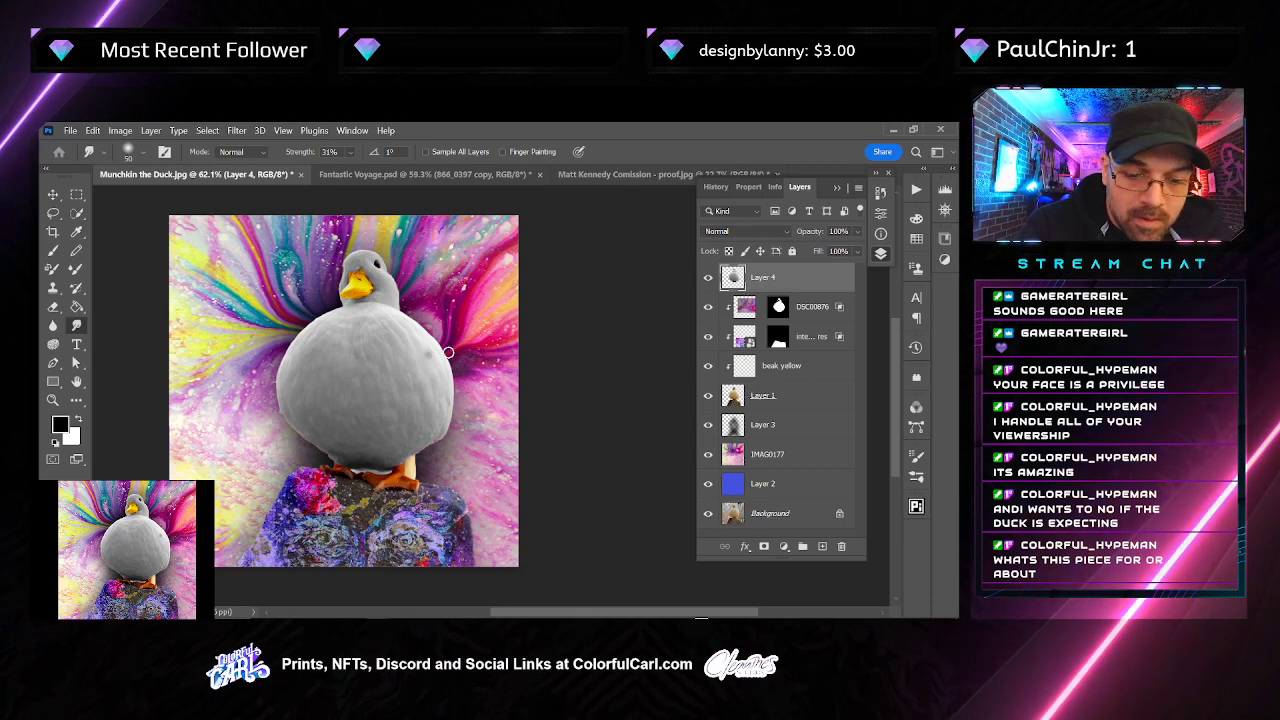
{"action": "key", "text": "j"}
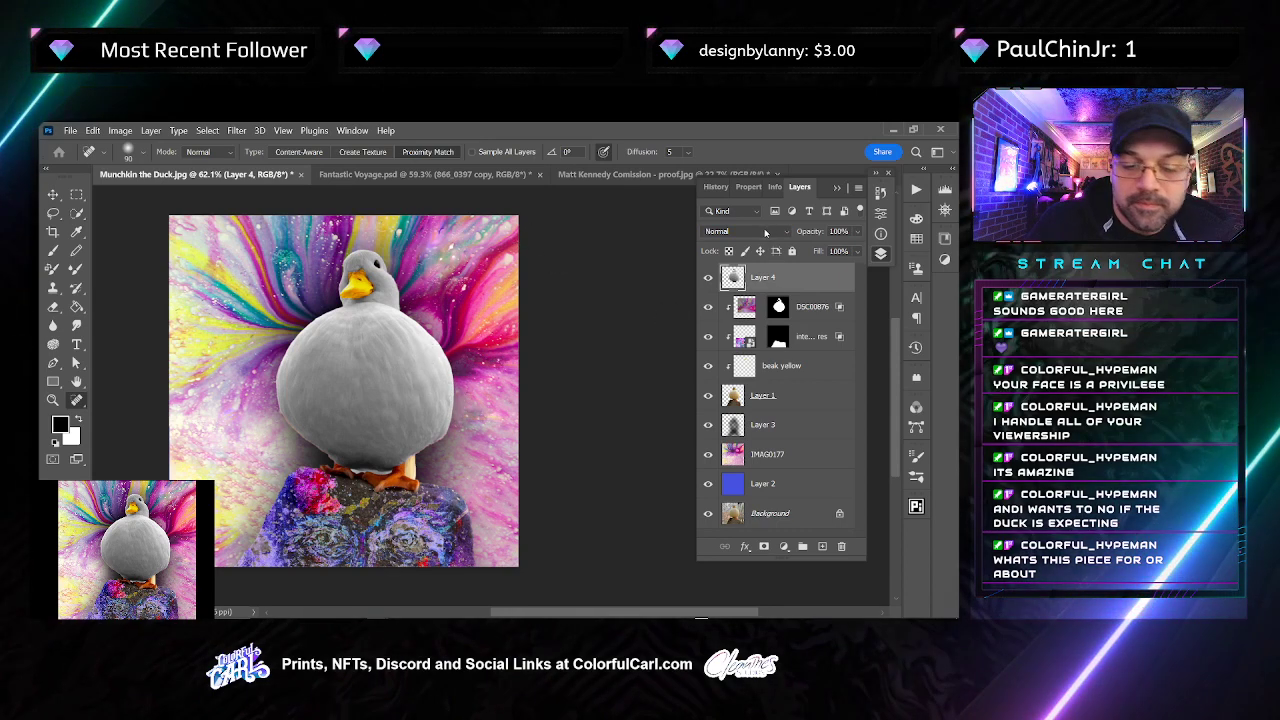
Increase the contrast of the gray duck copy and blend it over the colored feathers with Multiply at 32% opacity
{"action": "key", "text": "i"}
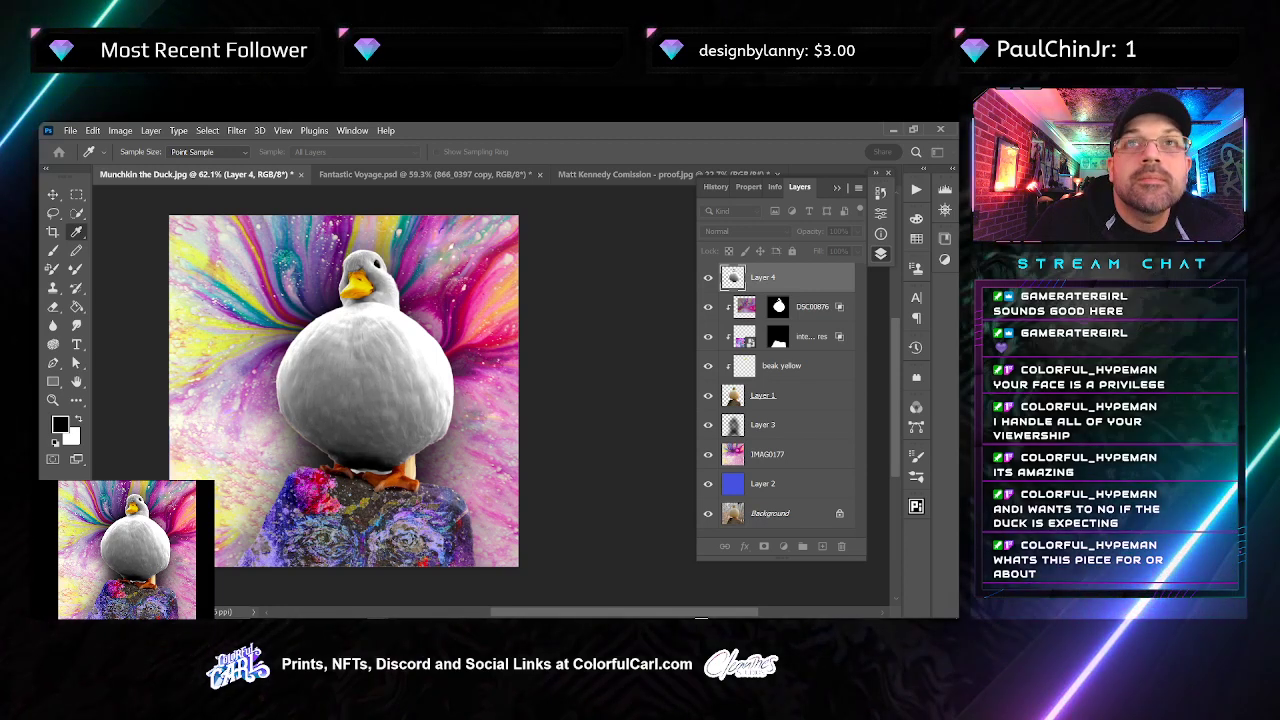
{"action": "key", "text": "Return"}
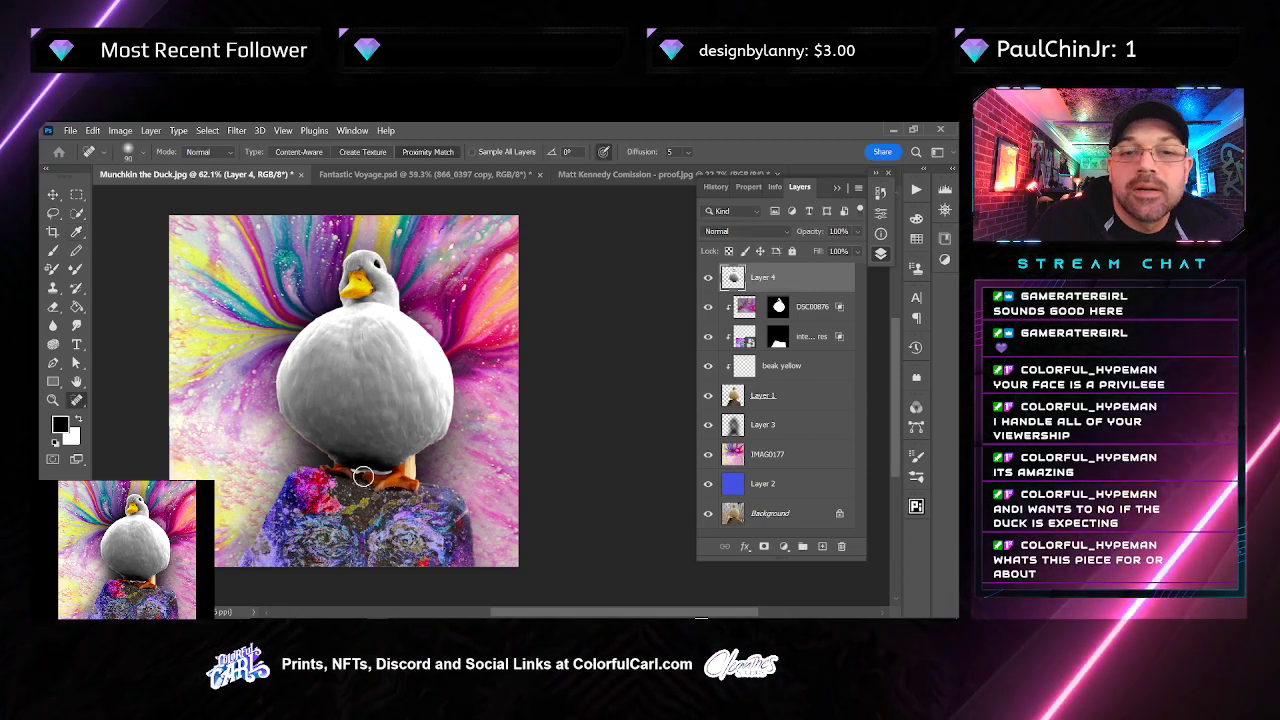
{"action": "left_click", "coordinate": [760, 231]}
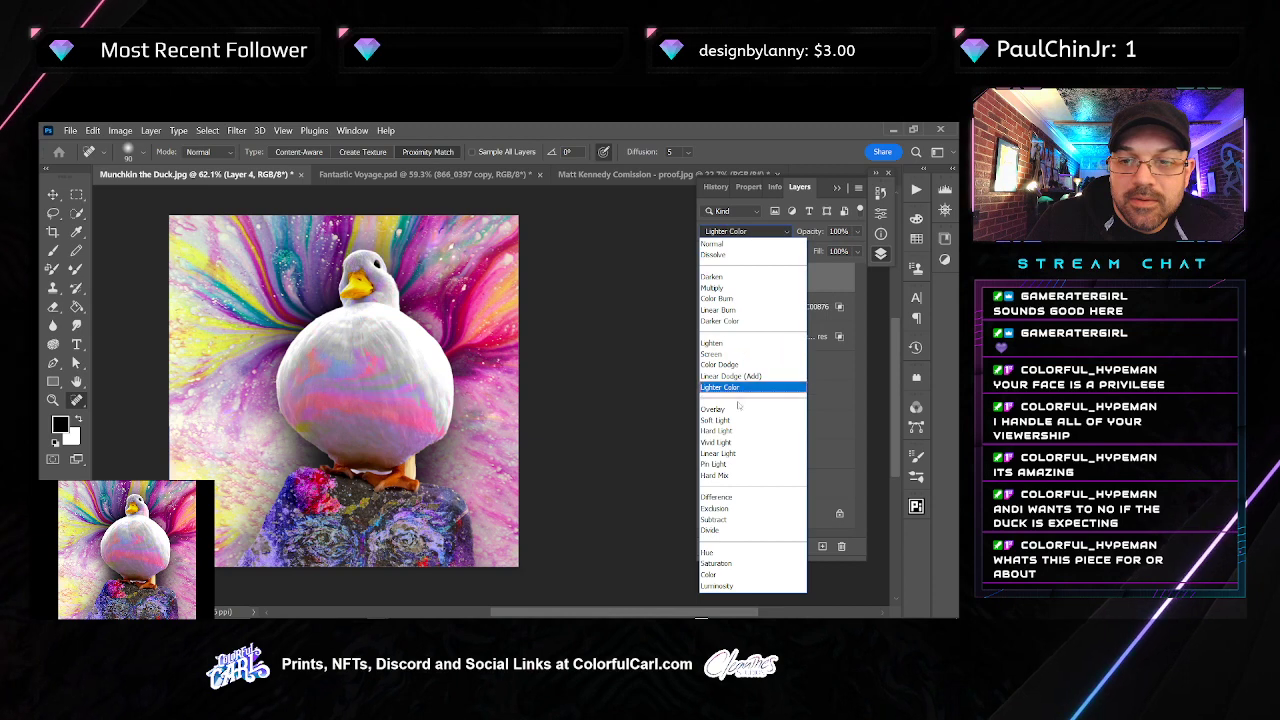
{"action": "left_click", "coordinate": [741, 288]}
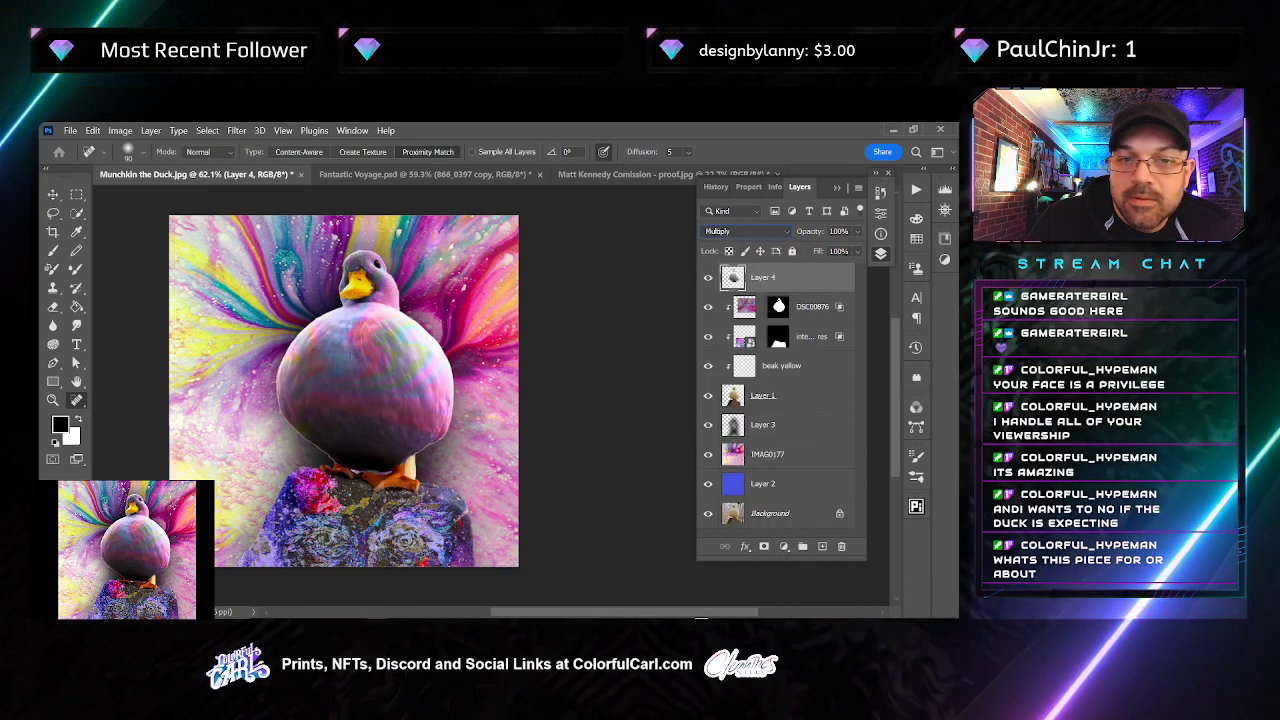
{"action": "left_click_drag", "start_coordinate": [852, 251], "coordinate": [817, 250]}
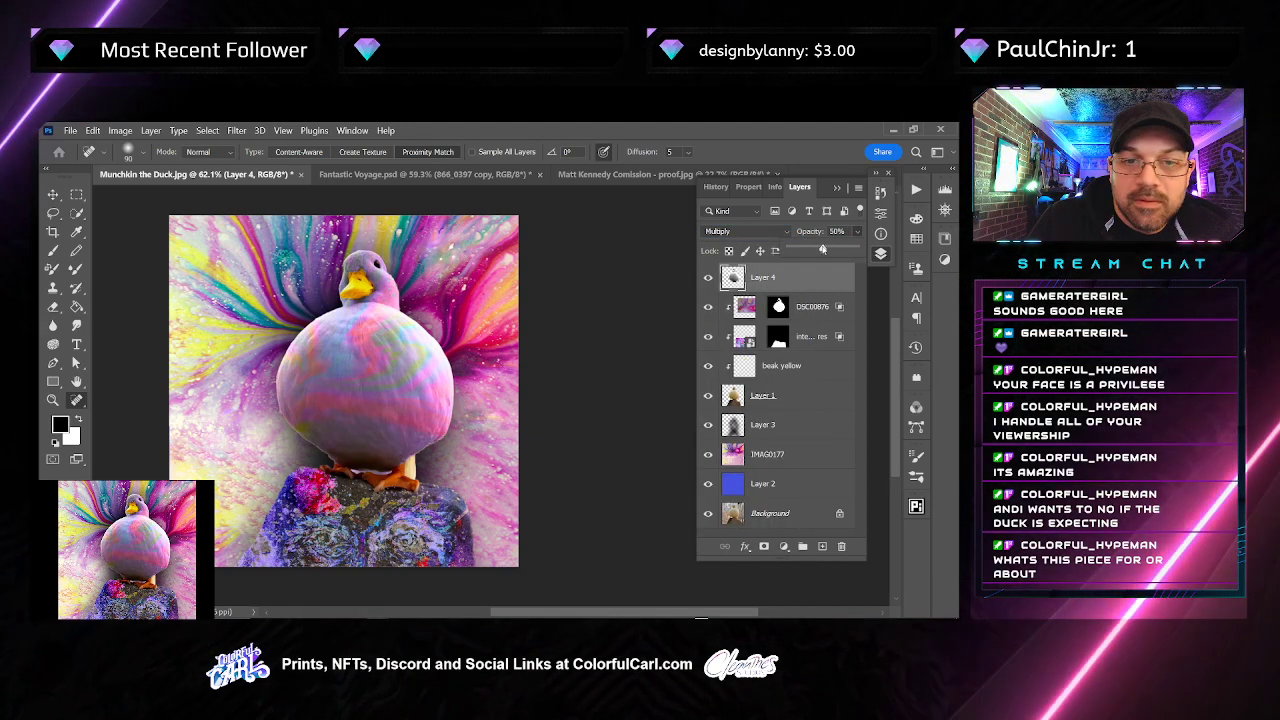
{"action": "left_click", "coordinate": [709, 278]}
{"action": "left_click", "coordinate": [709, 278]}
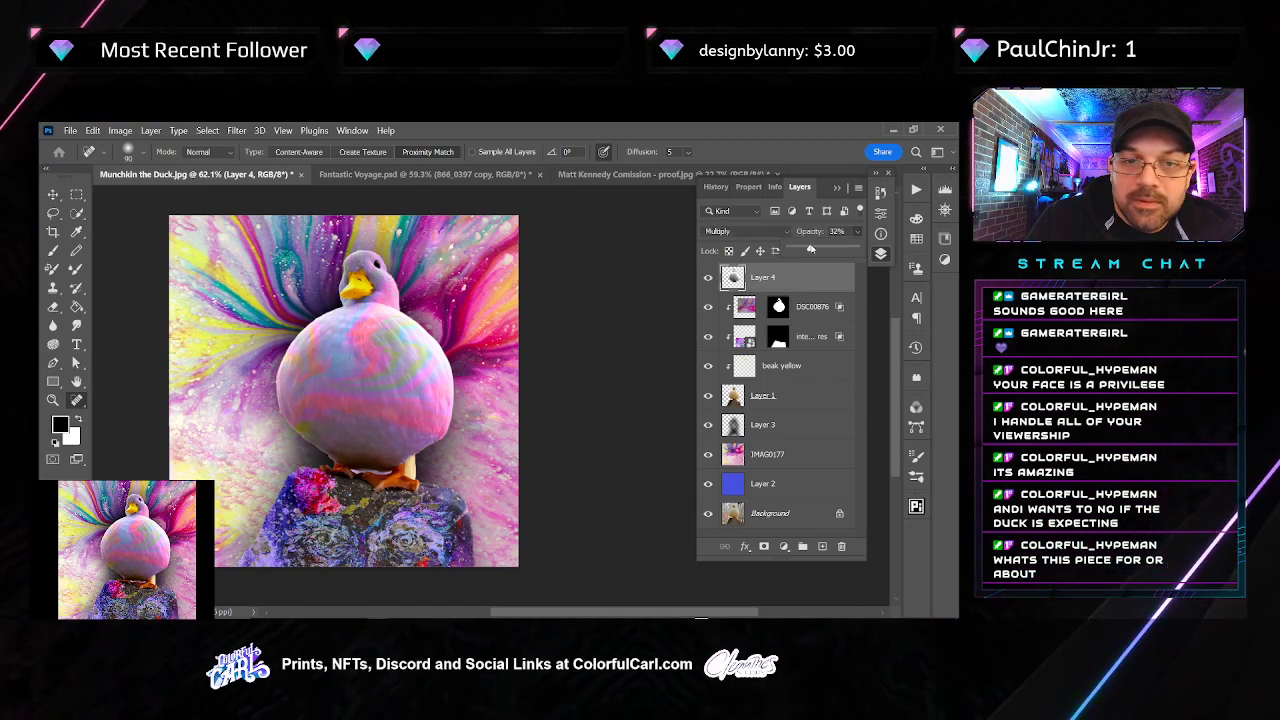
{"action": "left_click", "coordinate": [825, 285]}
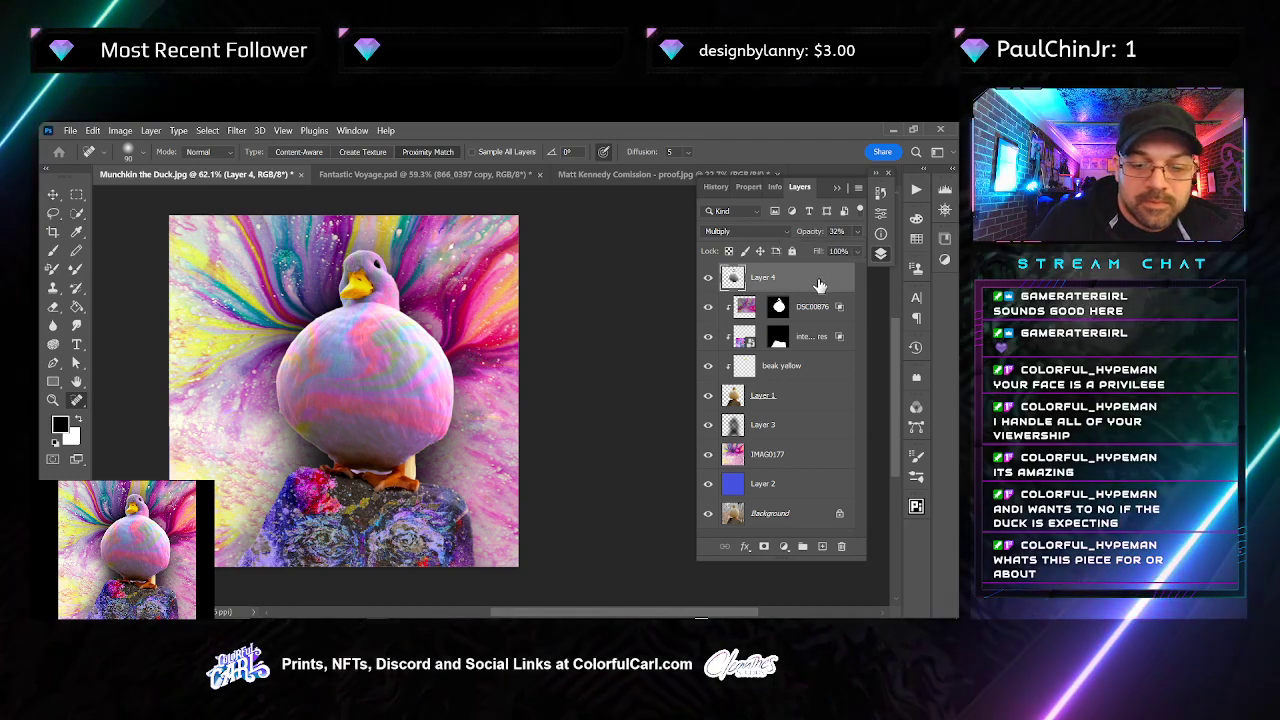
Try the gray duck copy at 85% opacity with other blend modes, including Vivid Light, Hard Light and Normal
{"action": "key", "text": "space"}
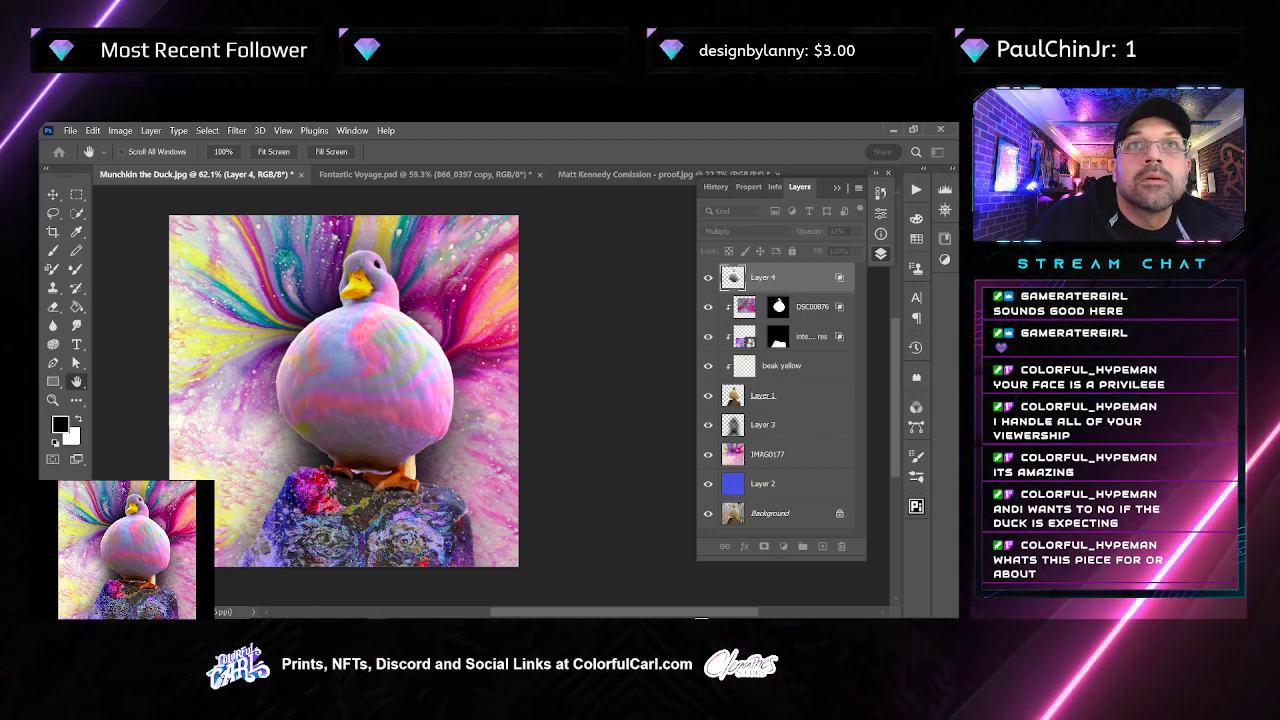
{"action": "key", "text": "0"}
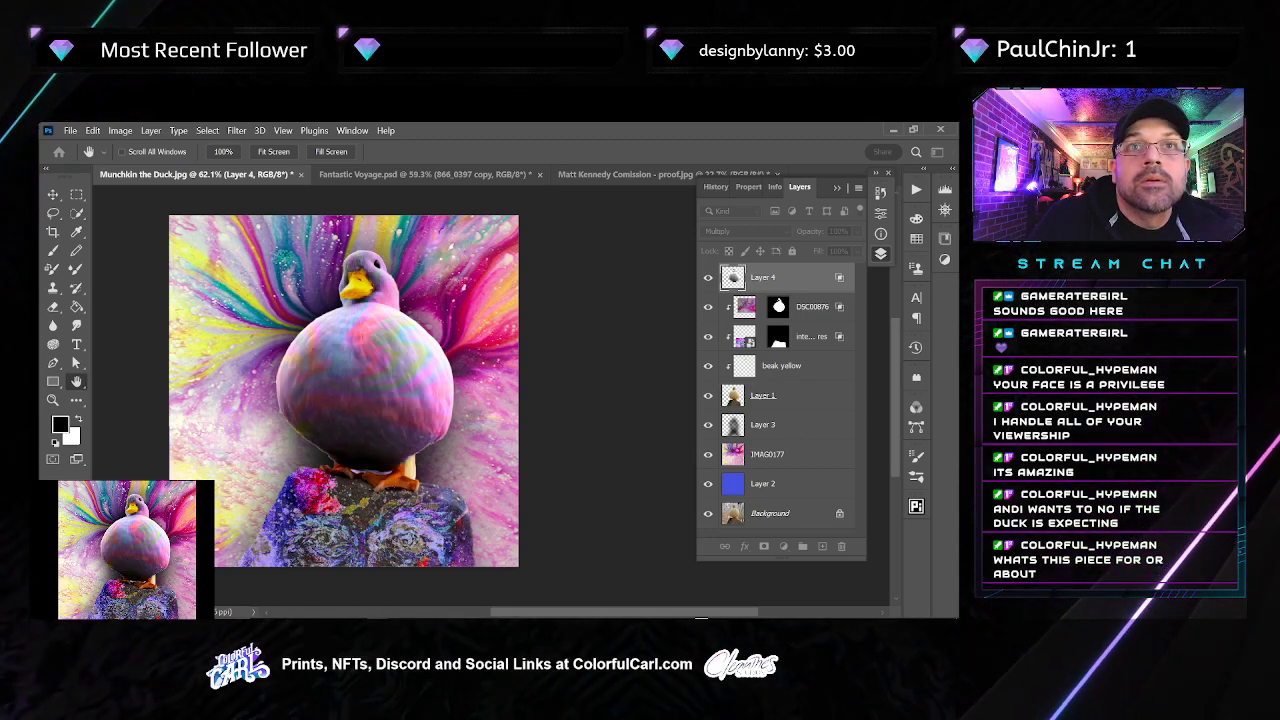
{"action": "key", "text": "5"}
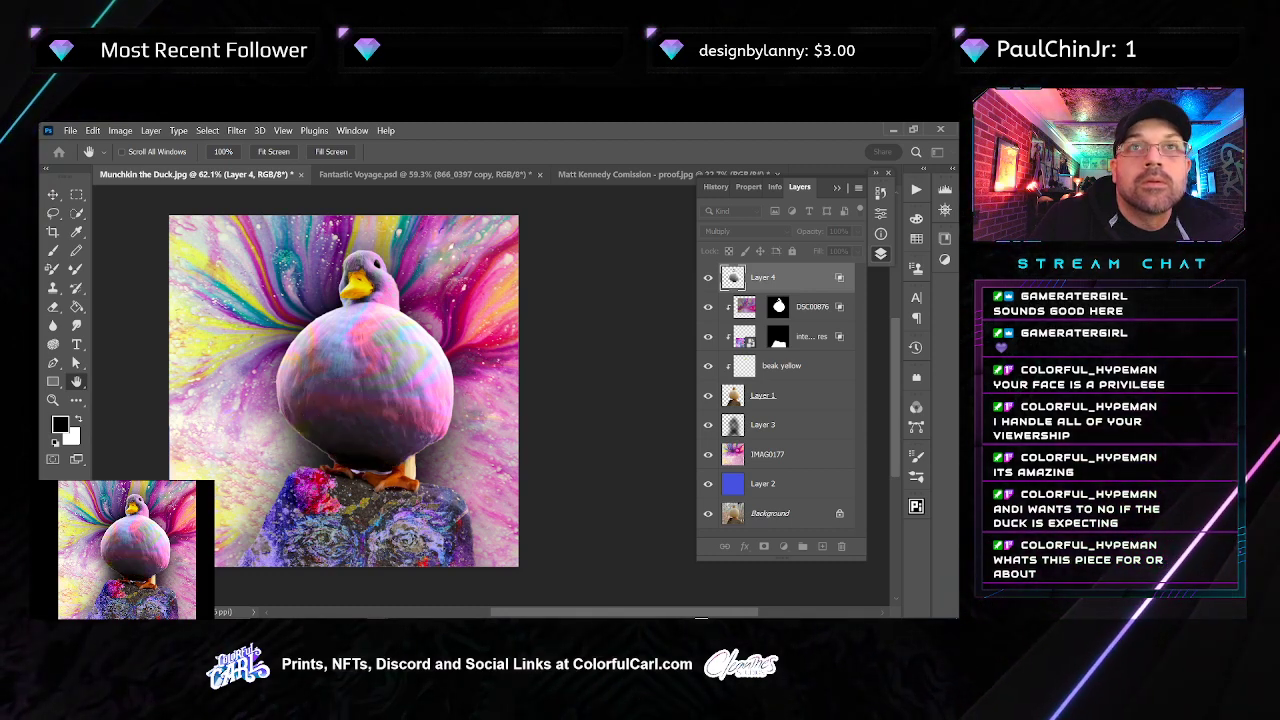
{"action": "key", "text": "shift+plus"}
{"action": "key", "text": "shift+plus"}
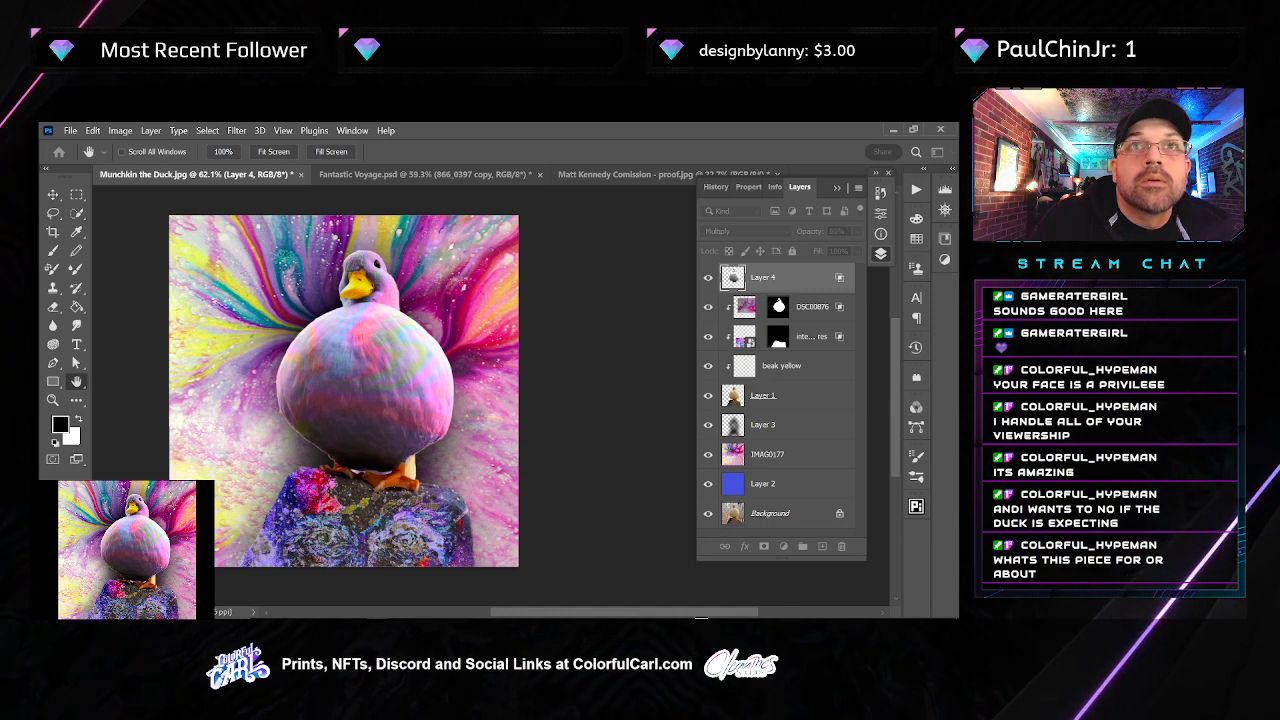
{"action": "key", "text": "shift+minus"}
{"action": "key", "text": "shift+minus"}
{"action": "key", "text": "shift+minus"}
{"action": "key", "text": "shift+minus"}
{"action": "key", "text": "shift+plus"}
{"action": "key", "text": "shift+plus"}
{"action": "key", "text": "shift+plus"}
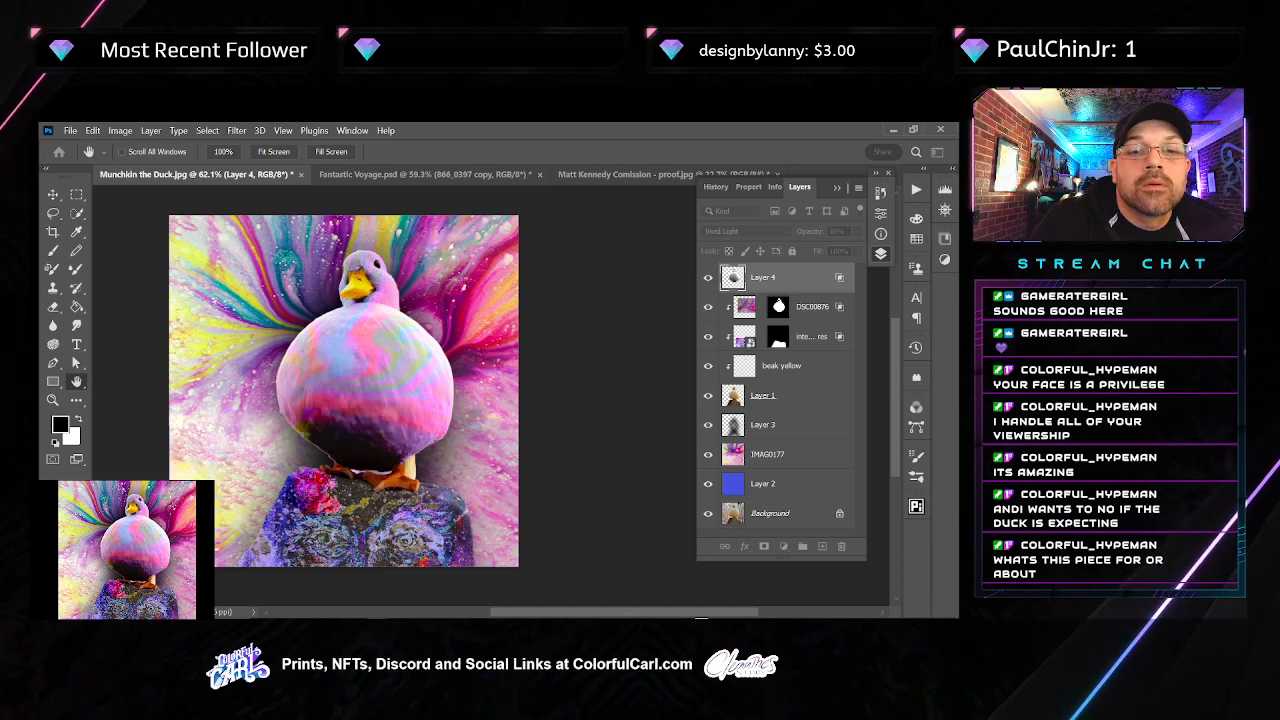
{"action": "key", "text": "shift+minus"}
{"action": "key", "text": "shift+minus"}
{"action": "key", "text": "shift+minus"}
{"action": "key", "text": "shift+minus"}
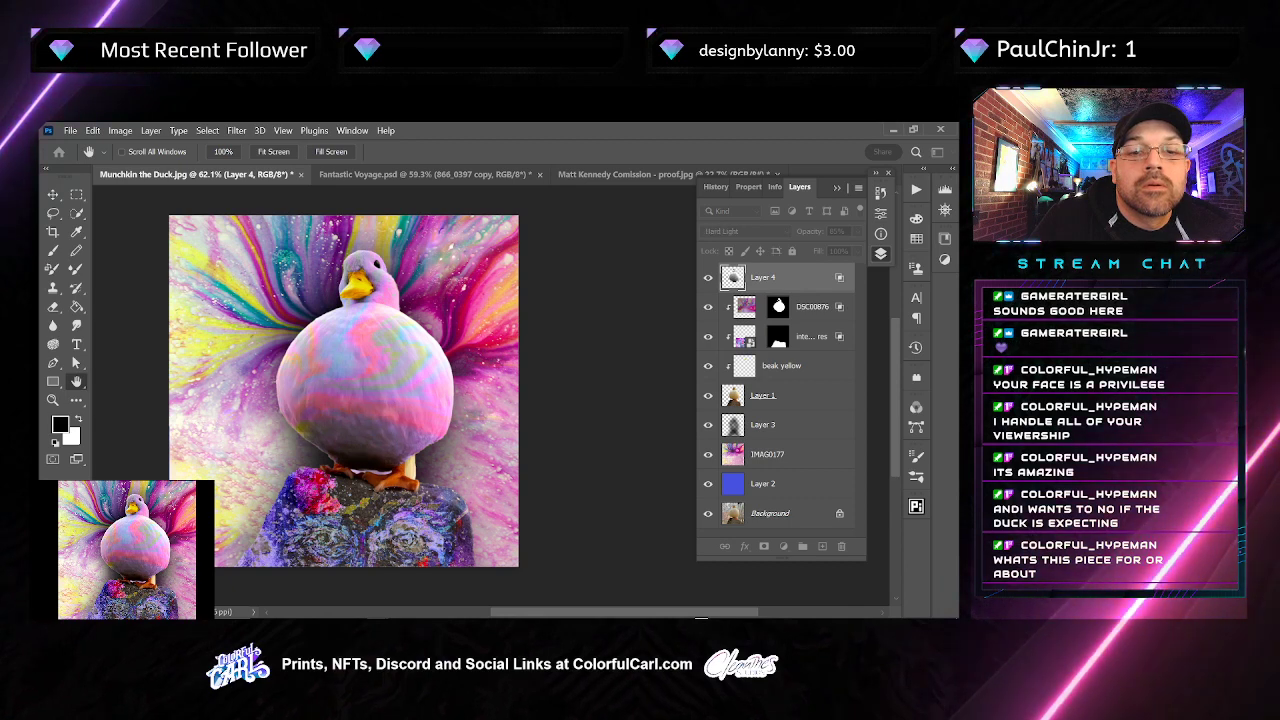
{"action": "key", "text": "shift+minus"}
{"action": "key", "text": "shift+minus"}
{"action": "key", "text": "shift+minus"}
{"action": "key", "text": "shift+minus"}
{"action": "key", "text": "shift+minus"}
{"action": "key", "text": "shift+minus"}
{"action": "key", "text": "shift+minus"}
{"action": "key", "text": "shift+minus"}
{"action": "key", "text": "shift+minus"}
{"action": "key", "text": "shift+minus"}
{"action": "key", "text": "shift+minus"}
{"action": "key", "text": "shift+minus"}
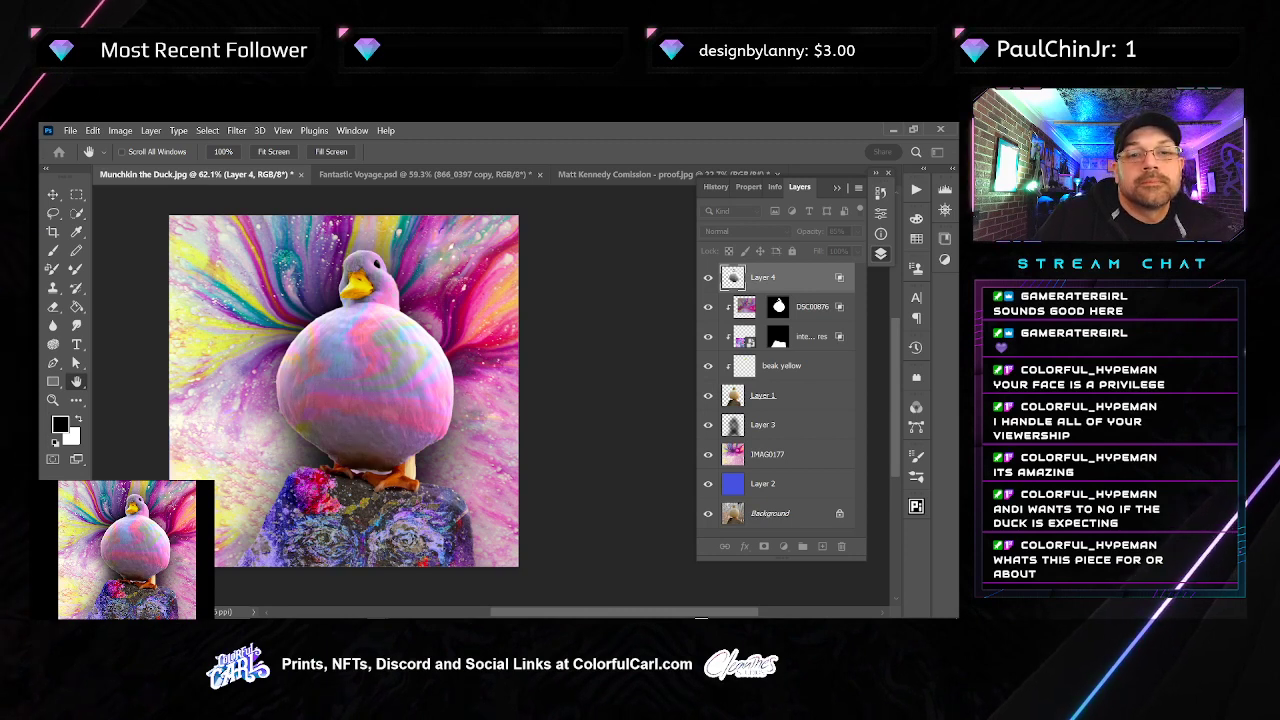
{"action": "key", "text": "Return"}
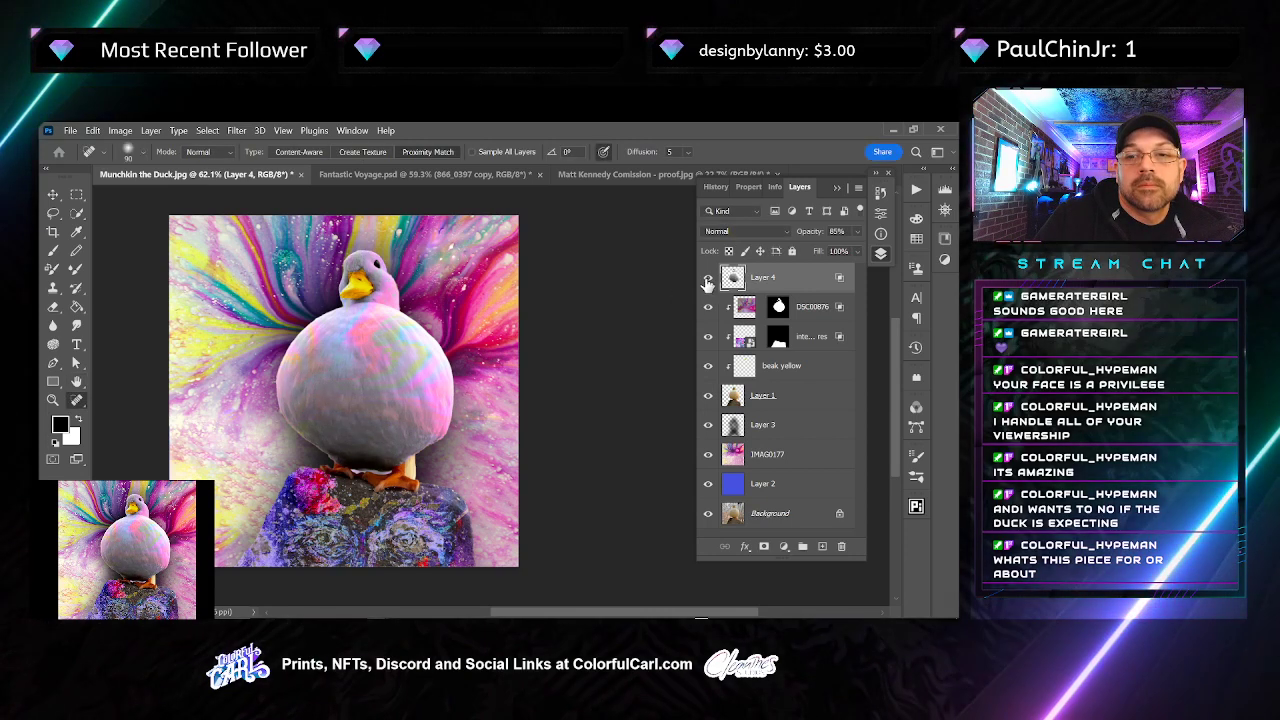
Blend the gray duck copy with Multiply at 68% opacity and compare the duck with and without it
{"action": "left_click", "coordinate": [708, 278]}
{"action": "left_click", "coordinate": [708, 278]}
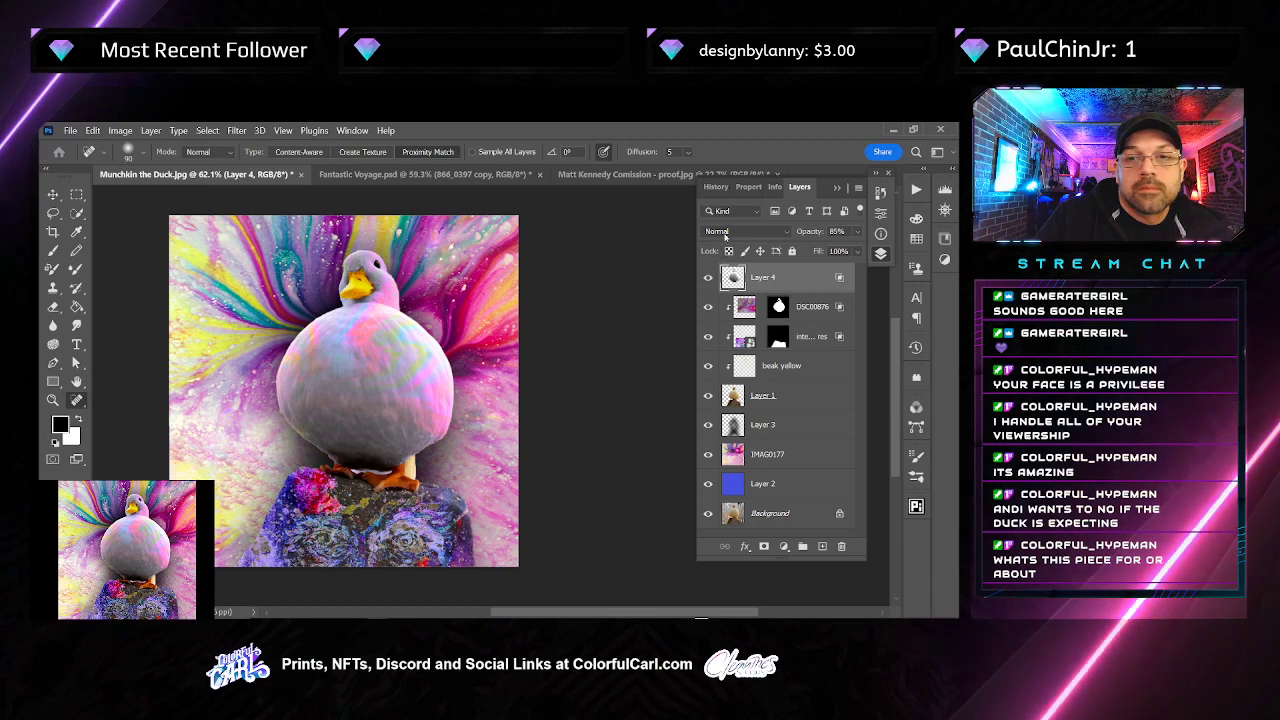
{"action": "left_click", "coordinate": [726, 236]}
{"action": "left_click", "coordinate": [731, 289]}
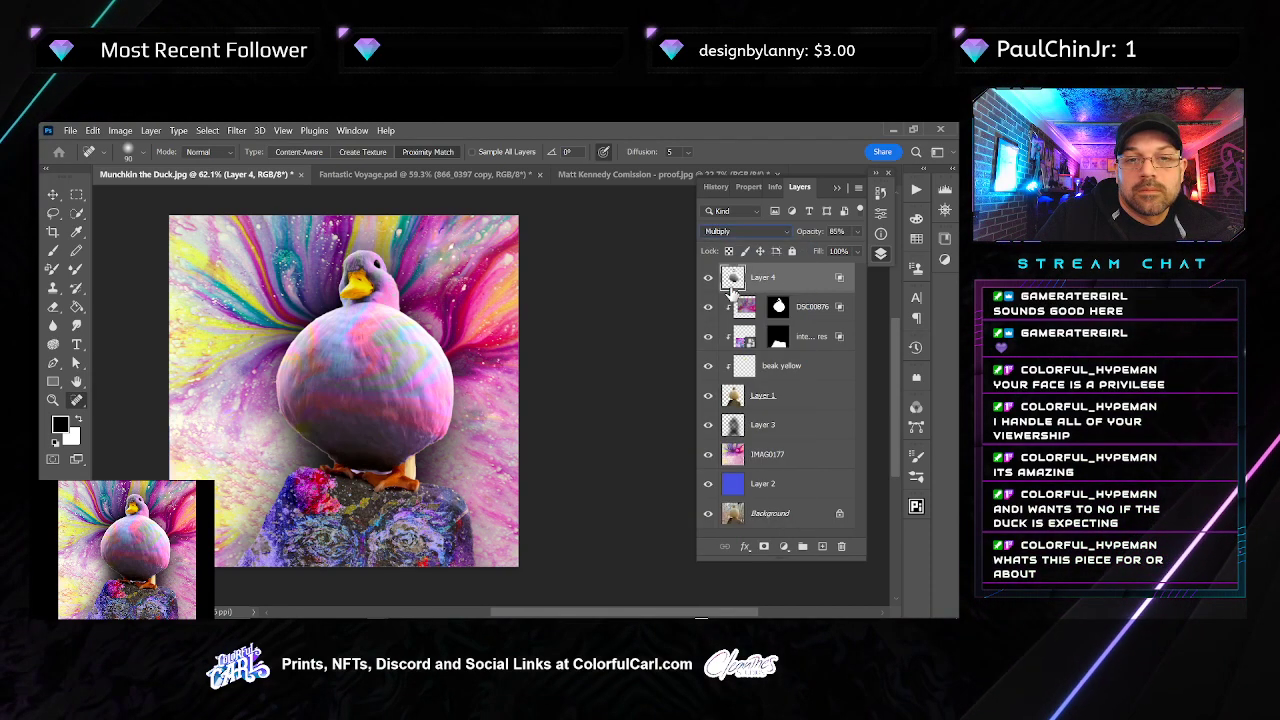
{"action": "left_click_drag", "start_coordinate": [840, 249], "coordinate": [832, 249]}
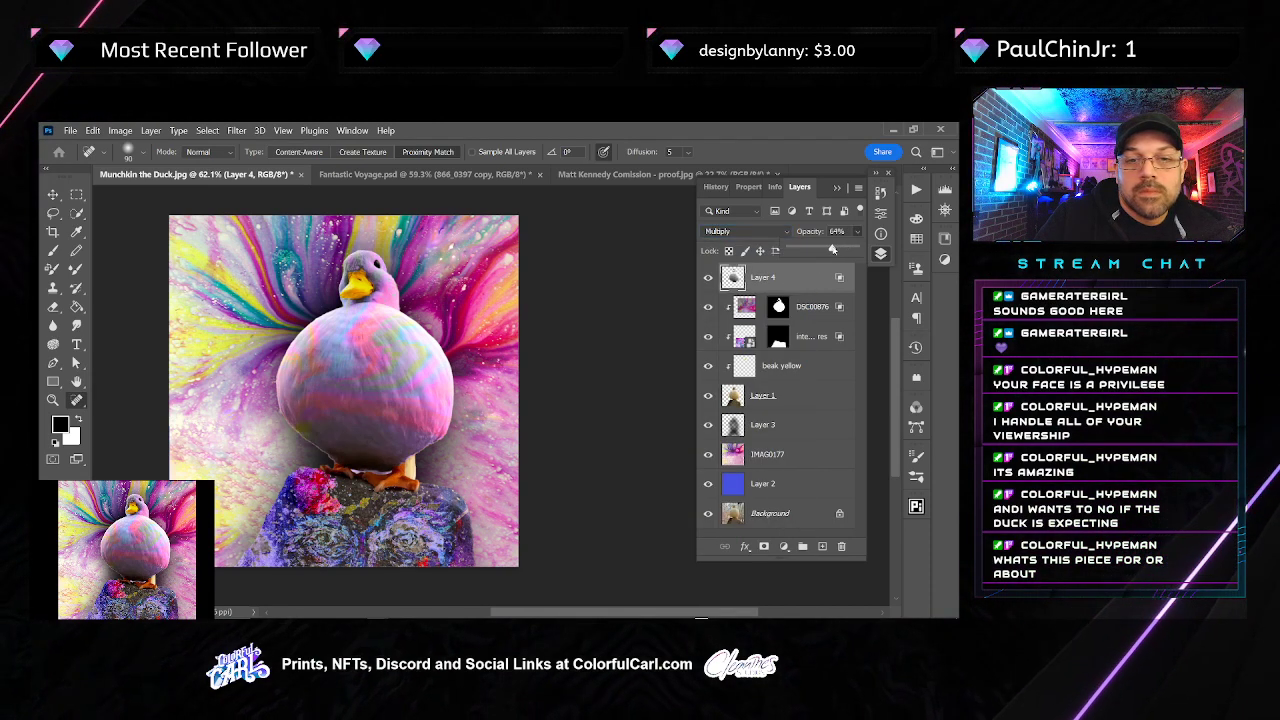
{"action": "left_click", "coordinate": [708, 278]}
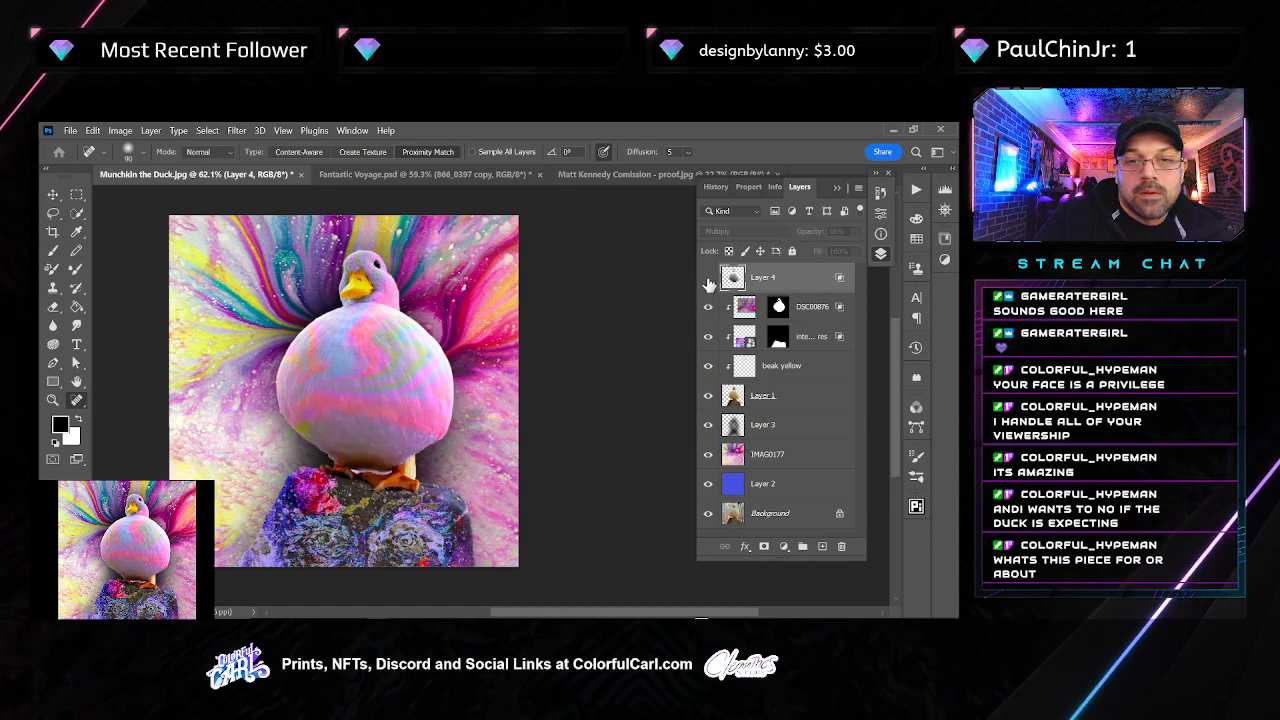
{"action": "left_click", "coordinate": [708, 278]}
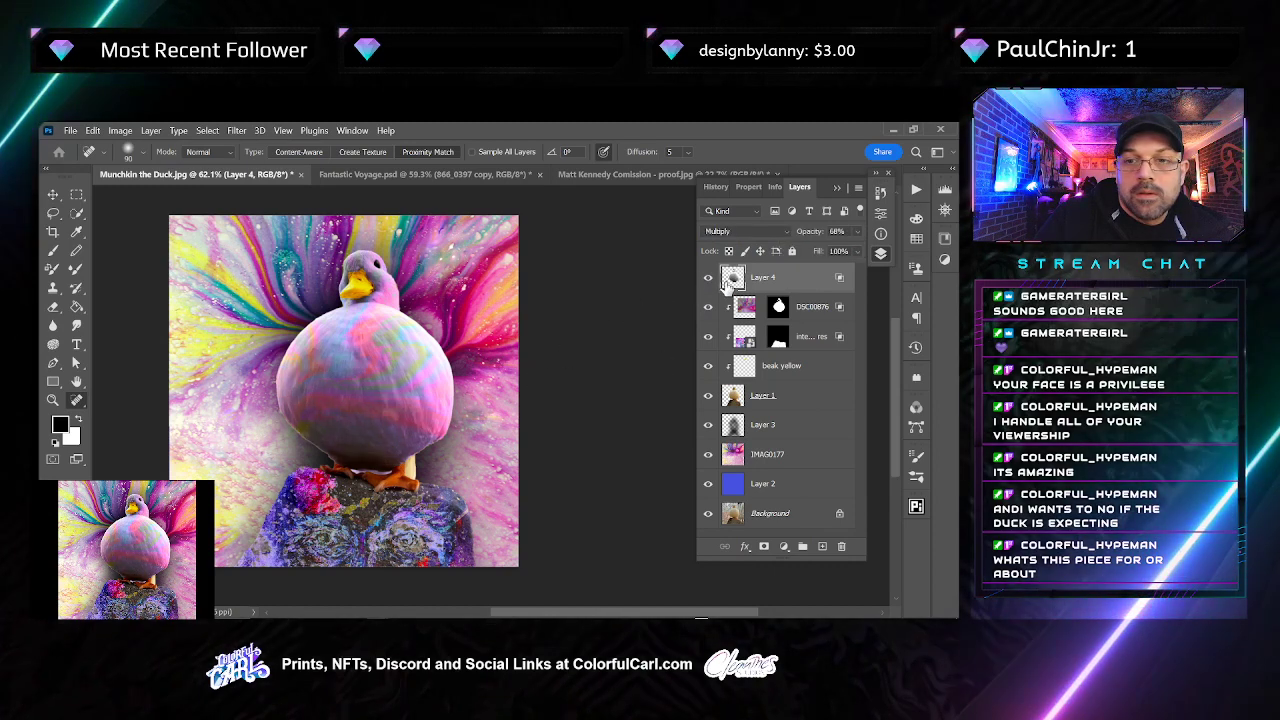
Check the effect of the intergalactic texture layer on the rock and rename that layer "face on the rock"
{"action": "left_click", "coordinate": [707, 337]}
{"action": "left_click", "coordinate": [707, 337]}
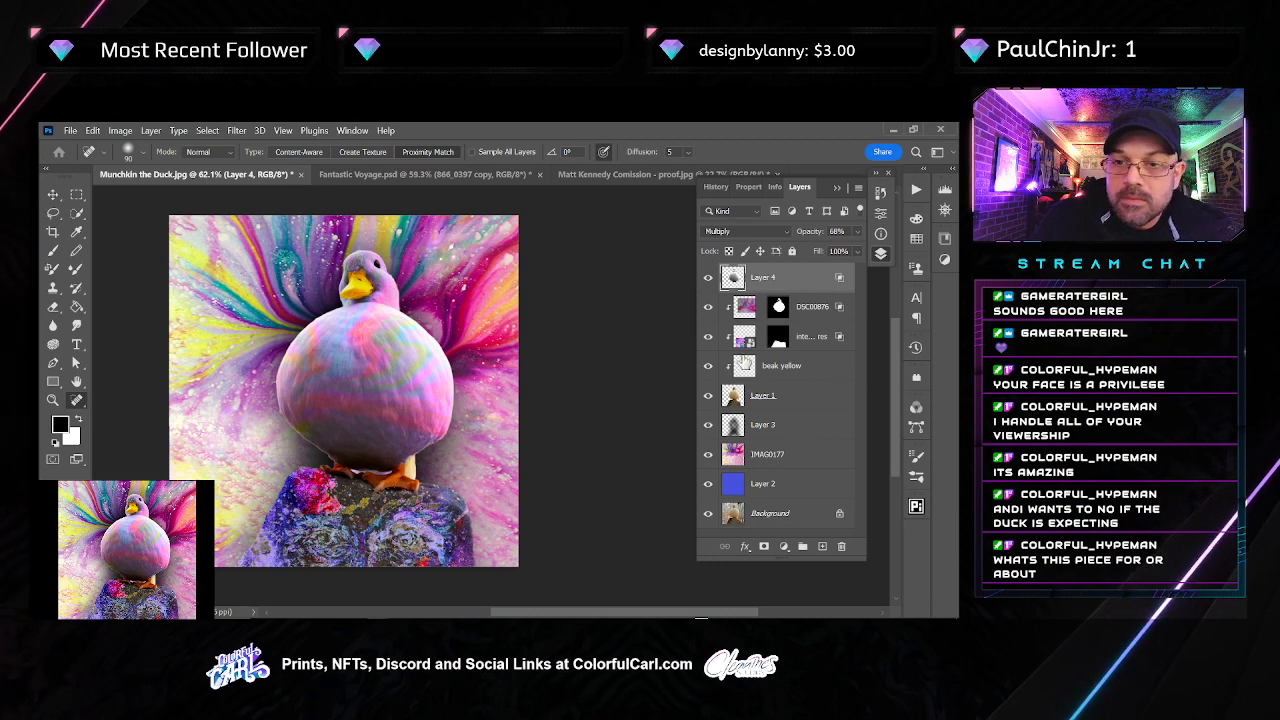
{"action": "left_click", "coordinate": [708, 337]}
{"action": "left_click", "coordinate": [708, 337]}
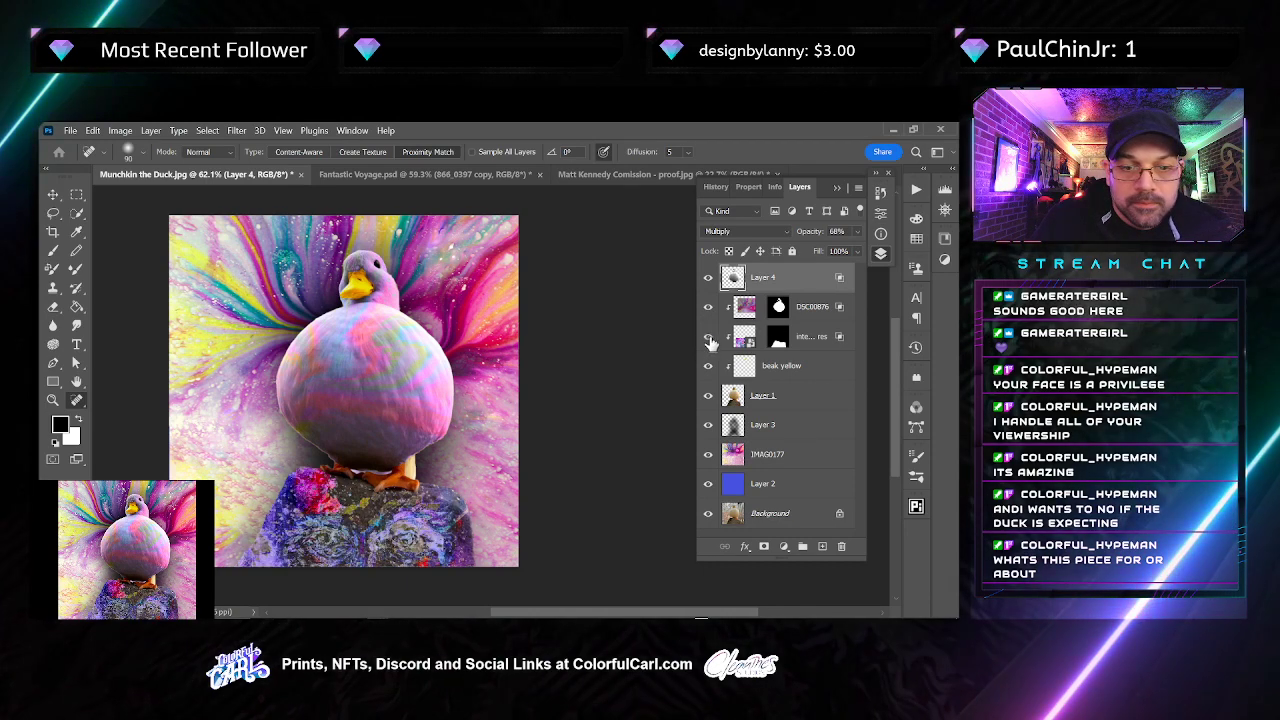
{"action": "double_click", "coordinate": [814, 338]}
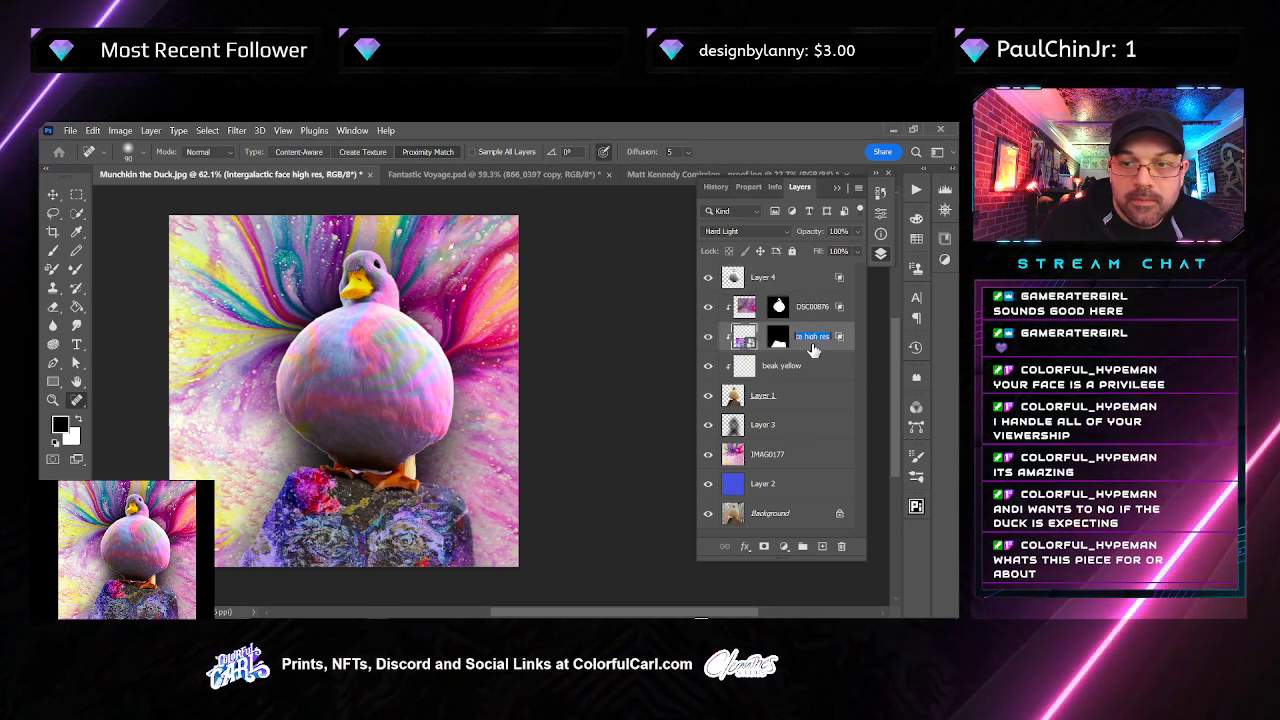
{"action": "type", "text": "fac"}
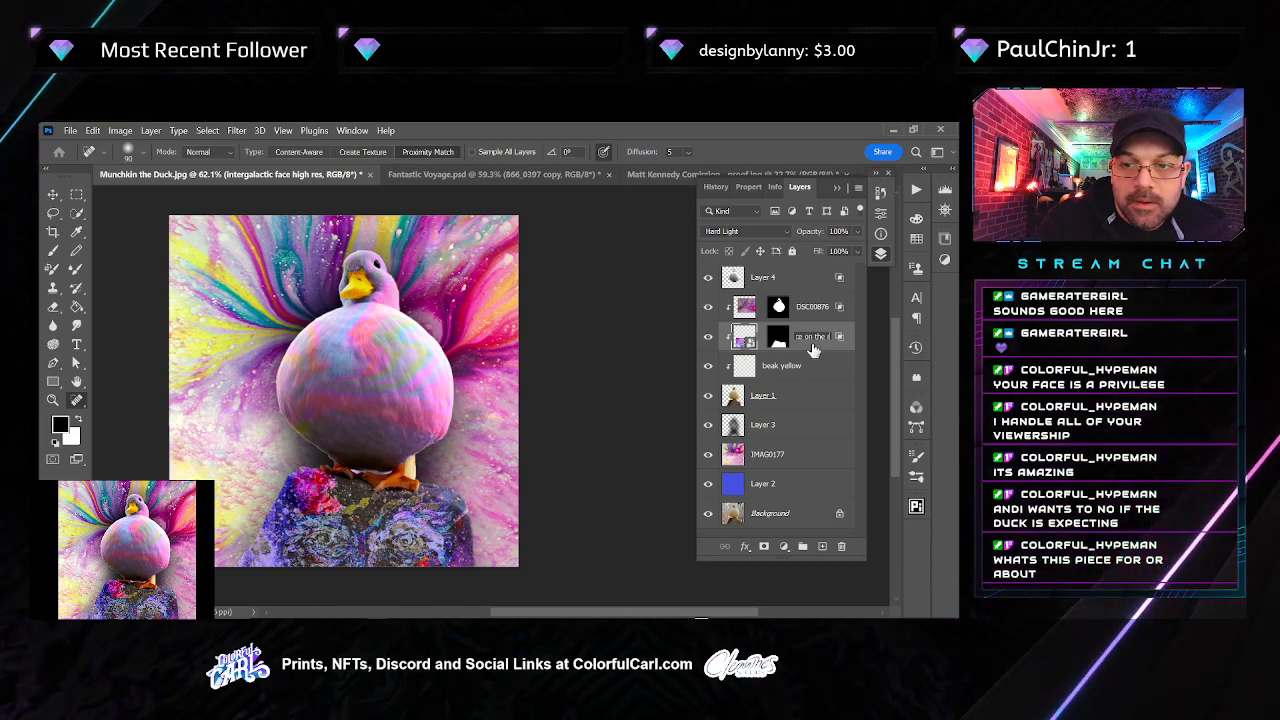
{"action": "type", "text": "e on the rock"}
{"action": "key", "text": "Return"}
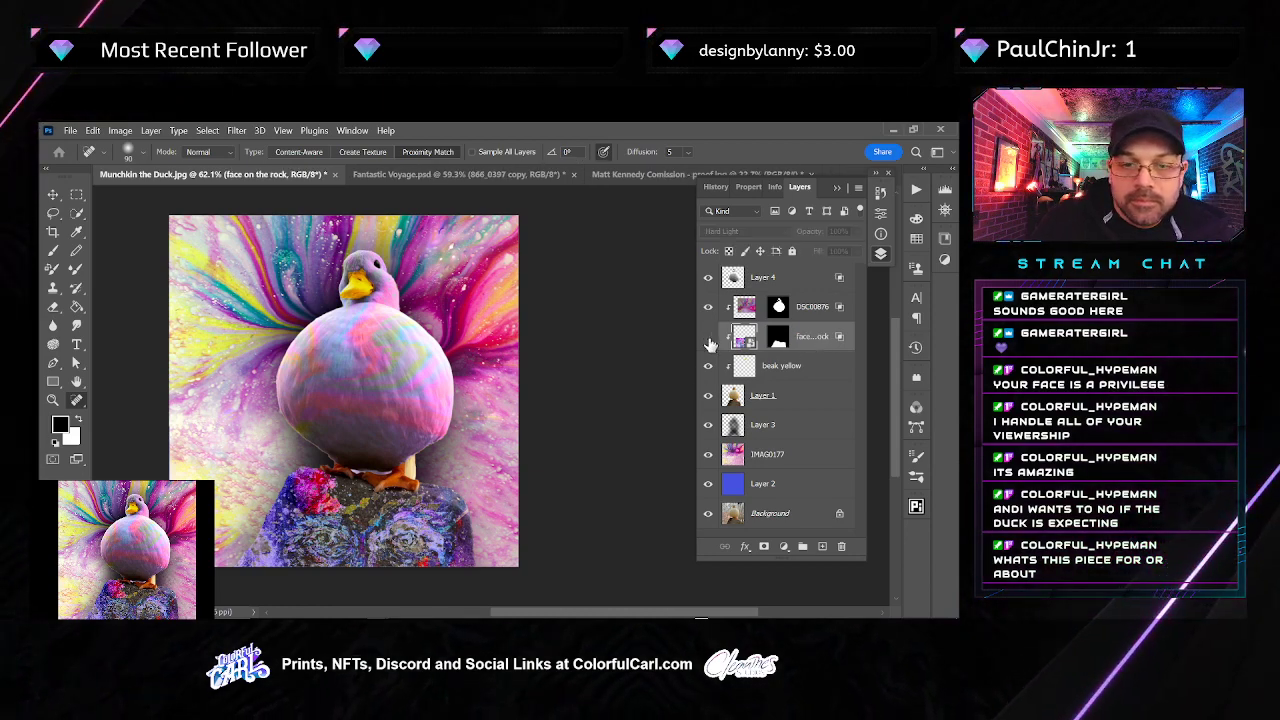
Hide the face on the rock layer and select the Dunkin Ducks logo area on the Background layer with Quick Selection
{"action": "left_click", "coordinate": [709, 338]}
{"action": "scroll", "coordinate": [300, 490], "scroll_direction": "up", "scroll_amount": 10}
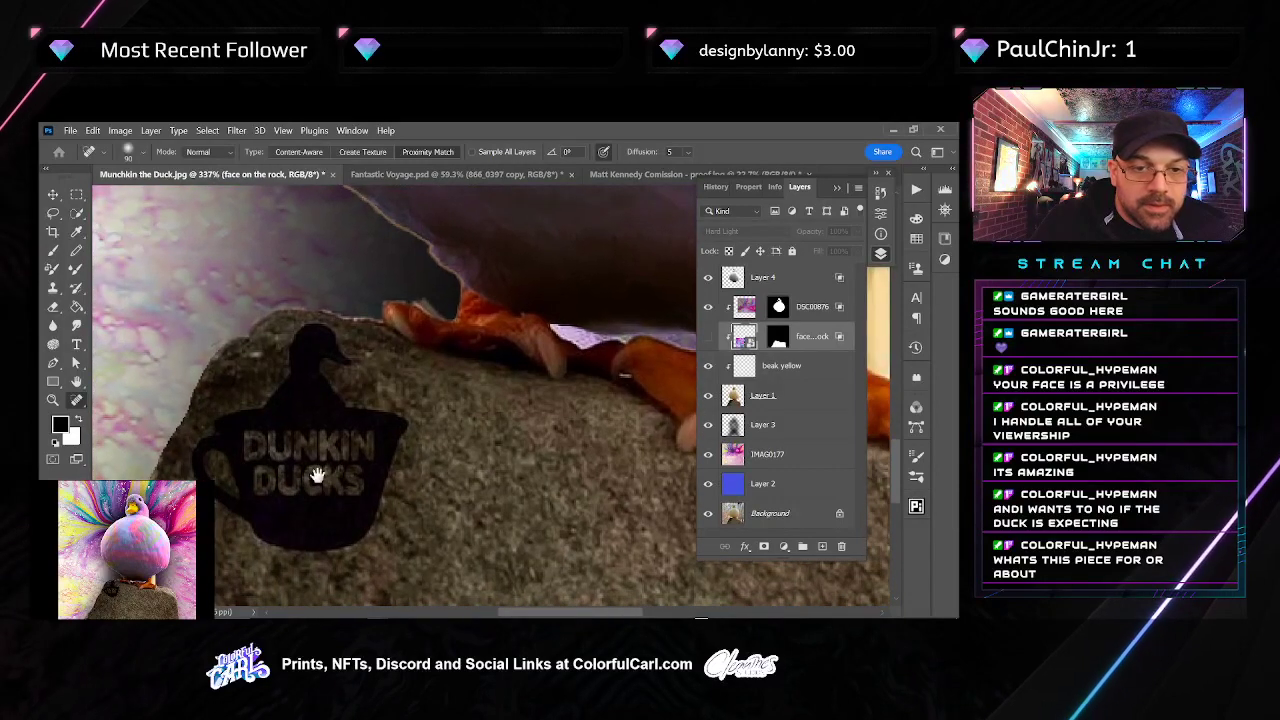
{"action": "key", "text": "w"}
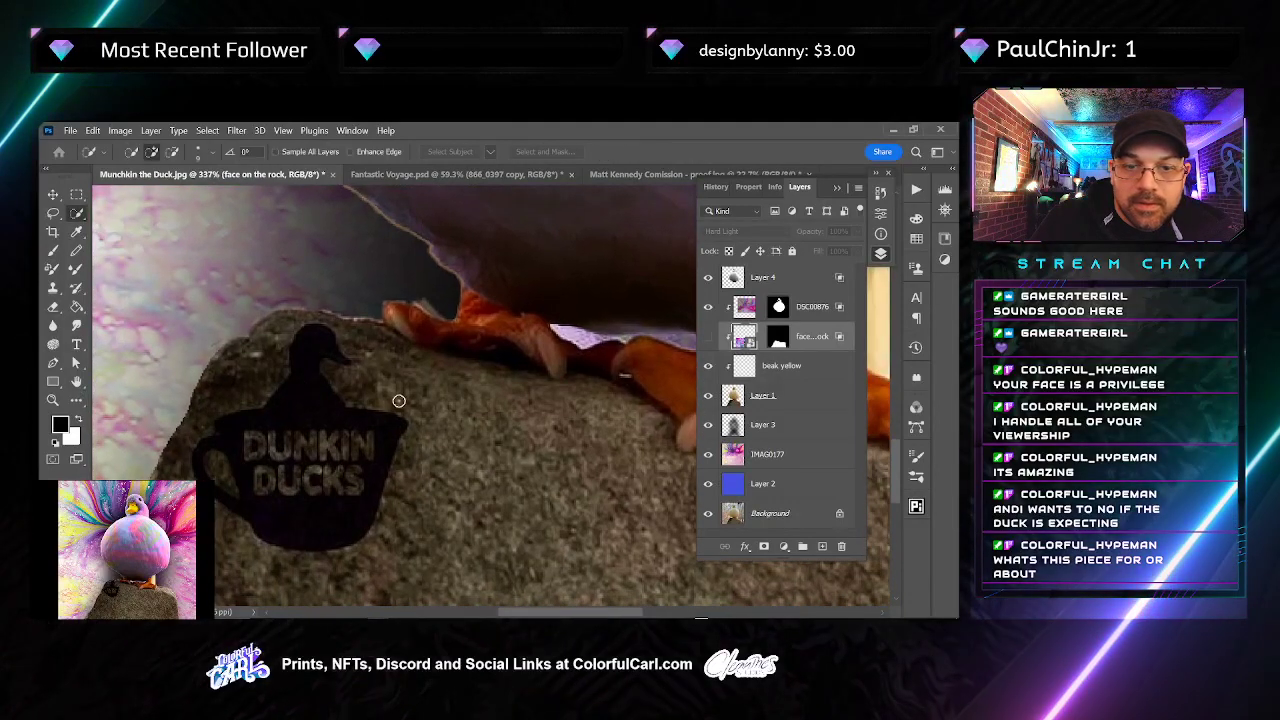
{"action": "key", "text": "ctrl+d"}
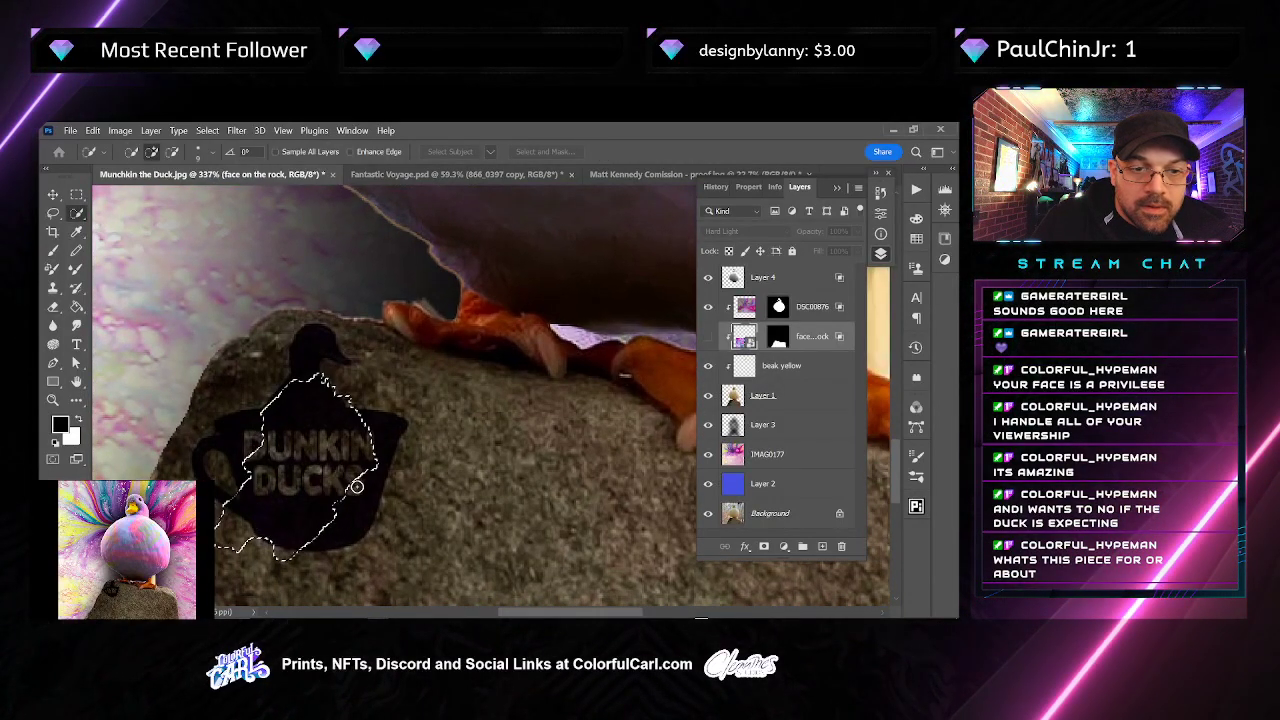
{"action": "left_click", "coordinate": [792, 517]}
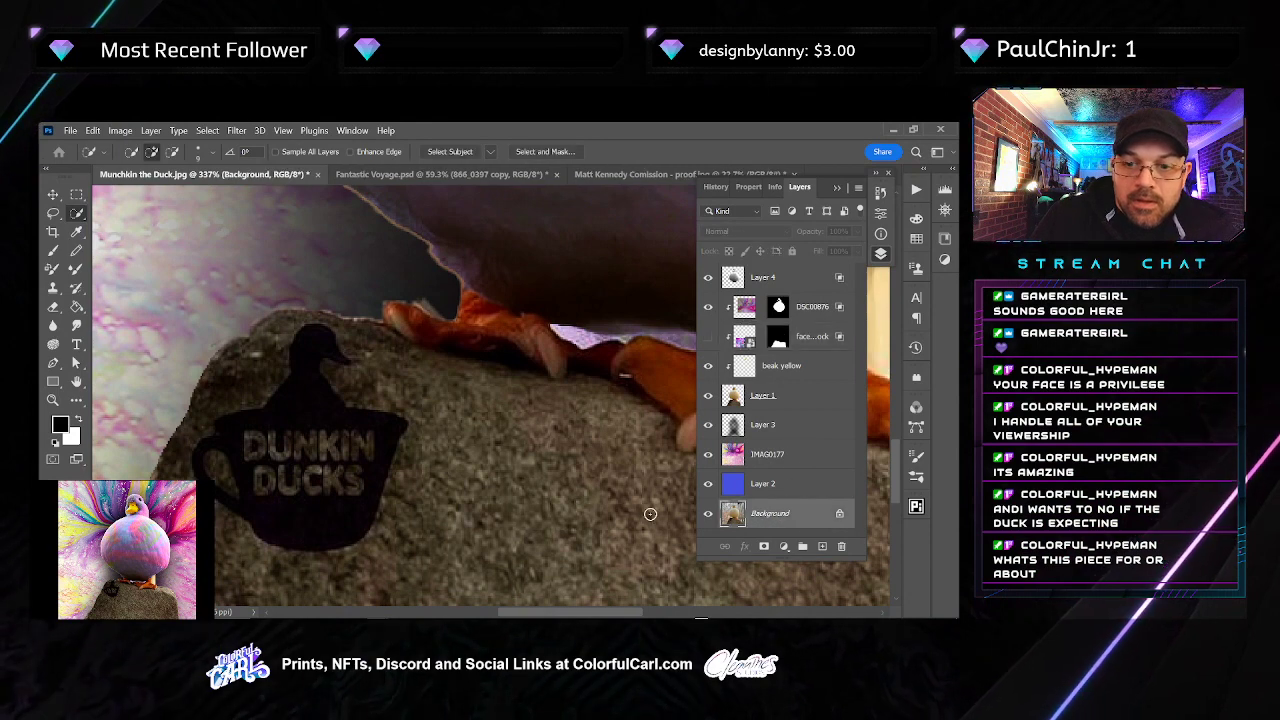
{"action": "left_click", "coordinate": [313, 403]}
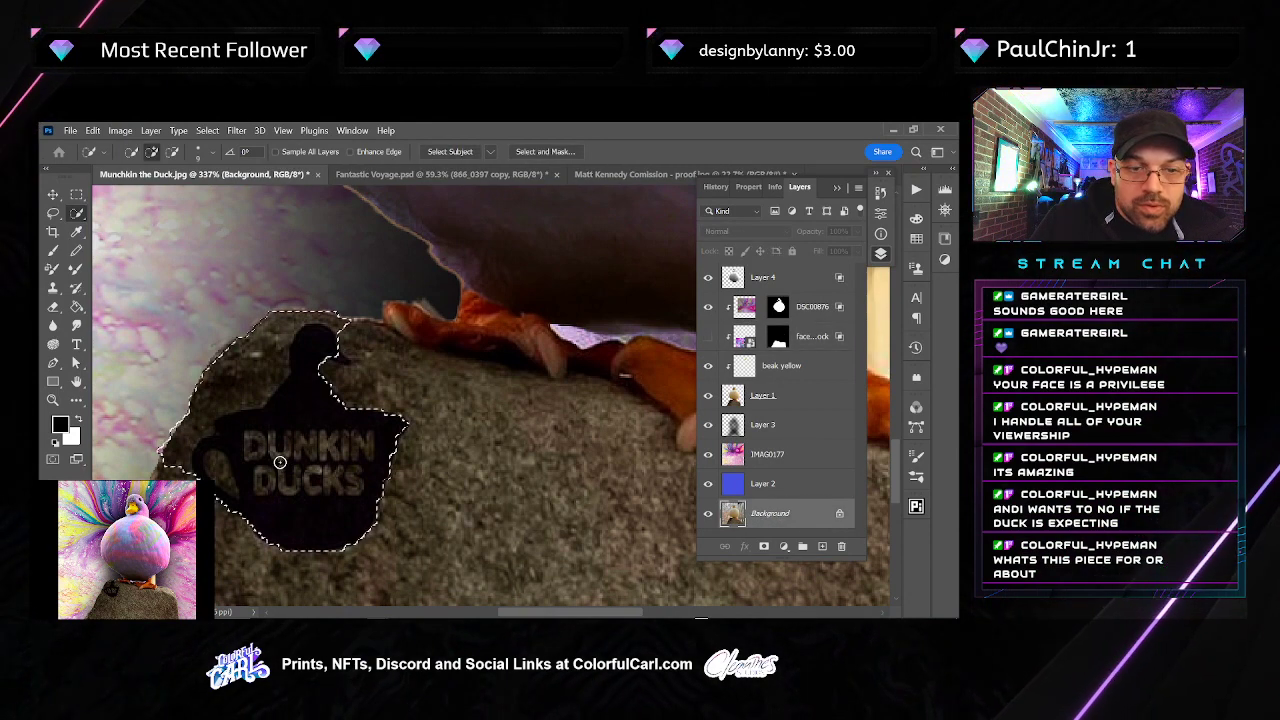
{"action": "left_click_drag", "start_coordinate": [332, 352], "coordinate": [349, 374]}
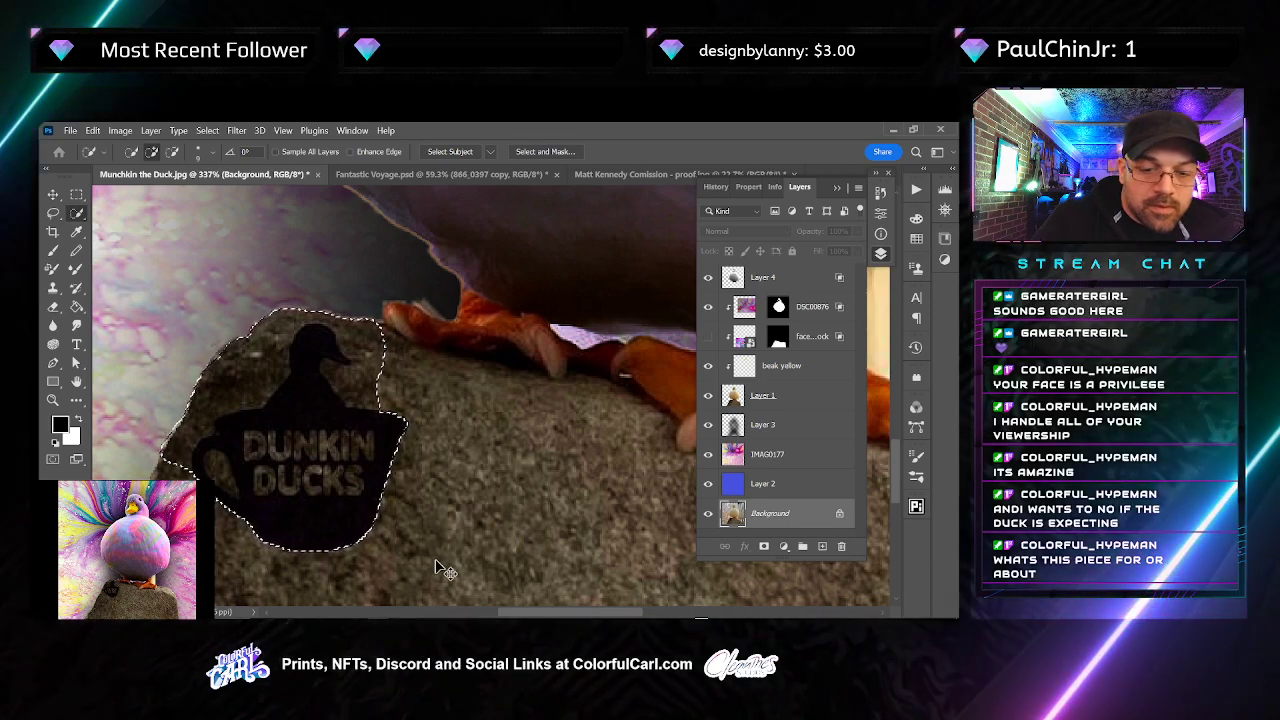
Copy the selected logo to a new layer named "ducks logo" above all layers and show the face on the rock layer again
{"action": "key", "text": "ctrl+j"}
{"action": "type", "text": "v"}
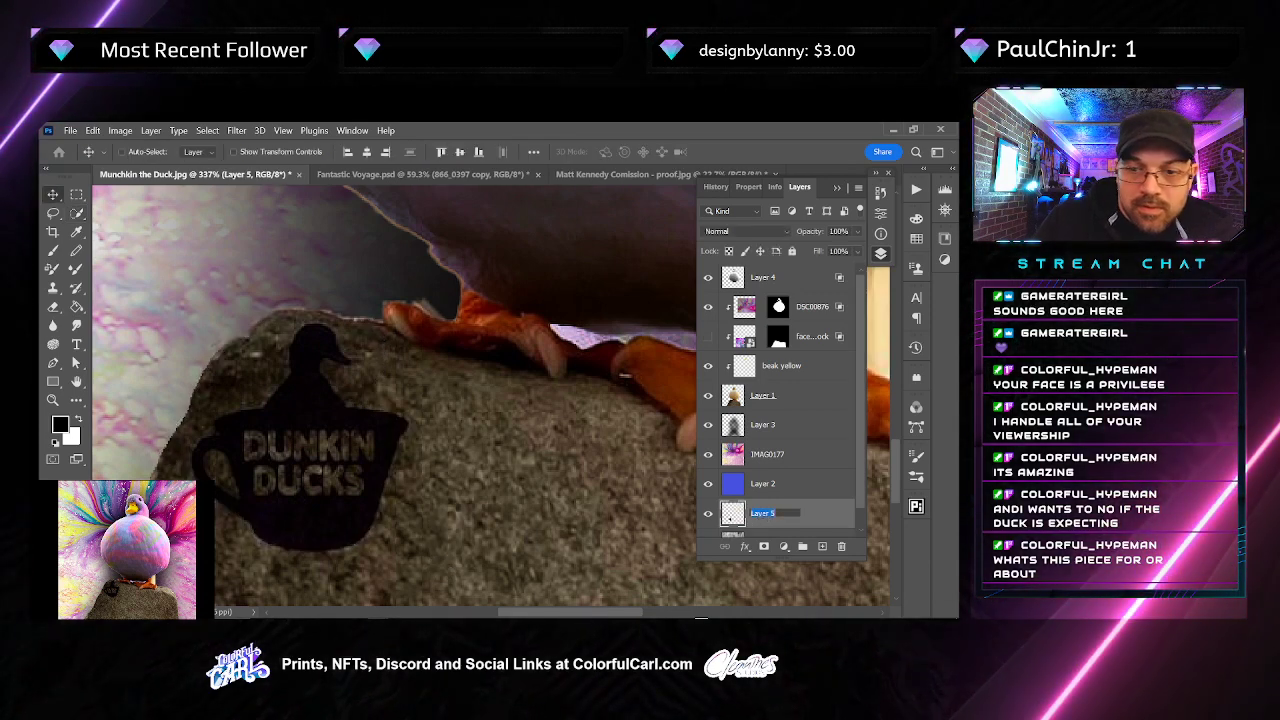
{"action": "type", "text": "ducks logo"}
{"action": "key", "text": "Return"}
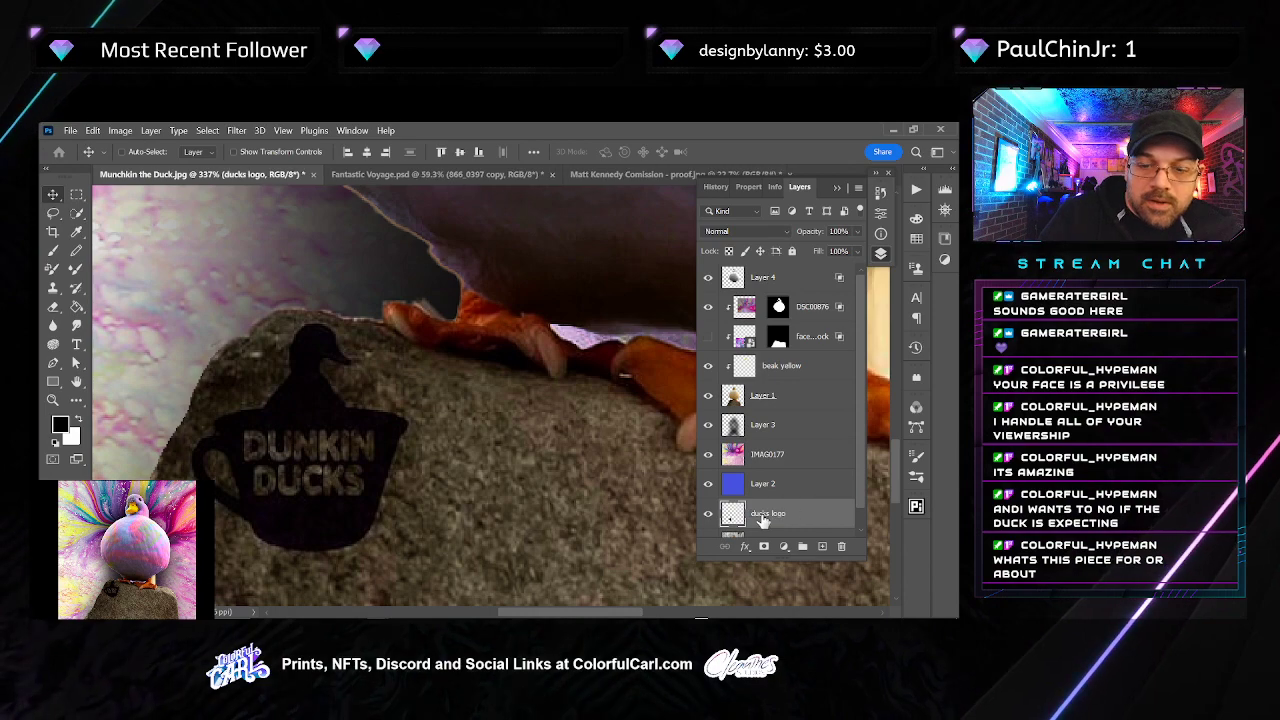
{"action": "key", "text": "ctrl+shift+bracketright"}
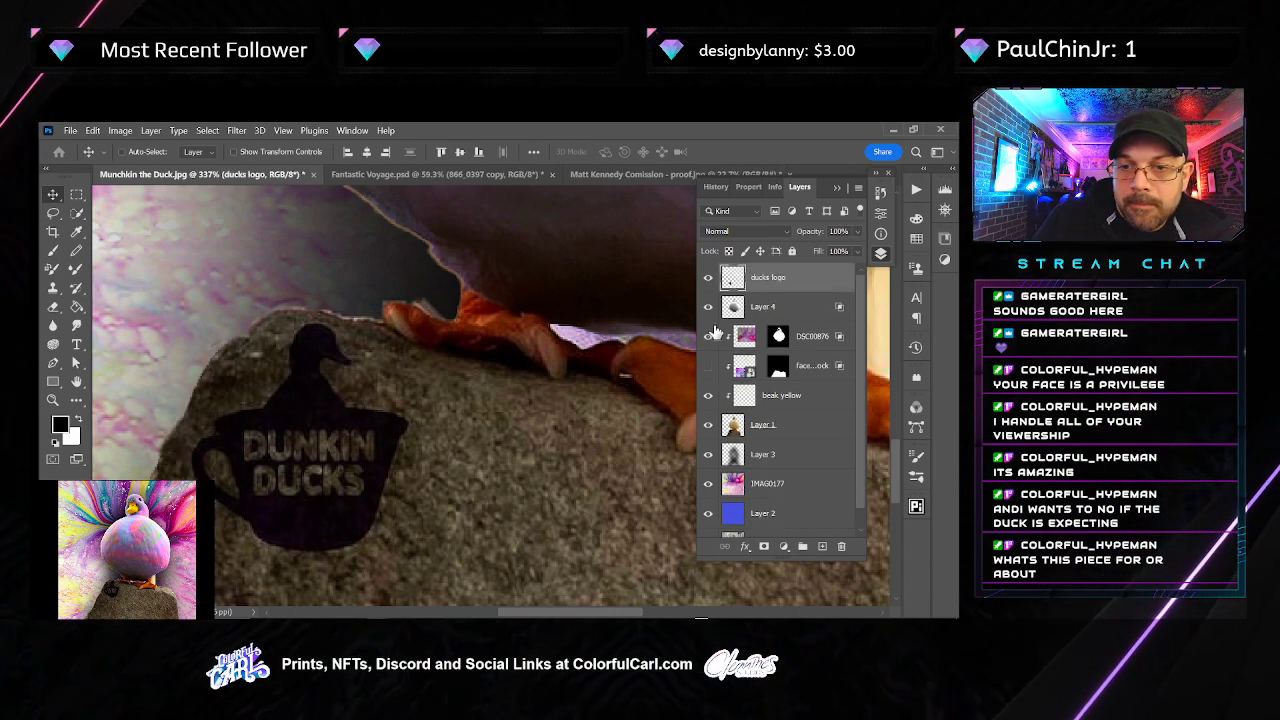
{"action": "left_click", "coordinate": [707, 367]}
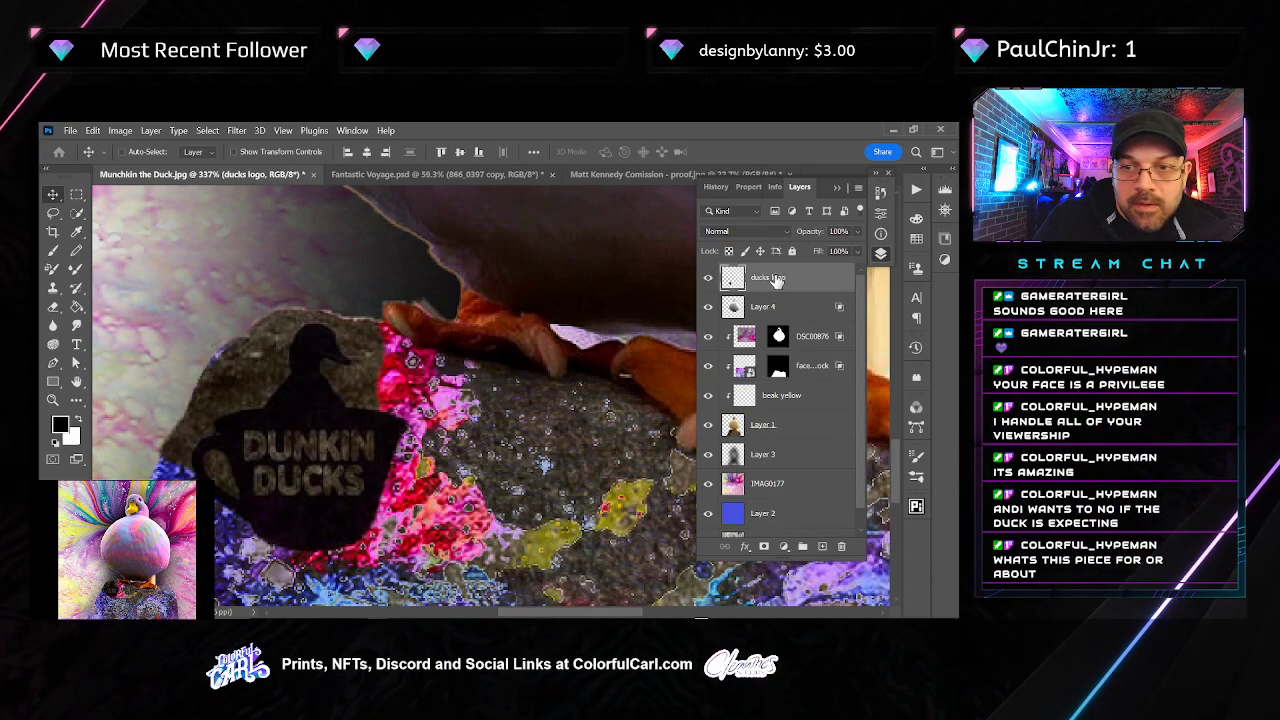
Lighten the ducks logo layer so the cup and lettering stand apart from the surrounding stone
{"action": "key", "text": "w"}
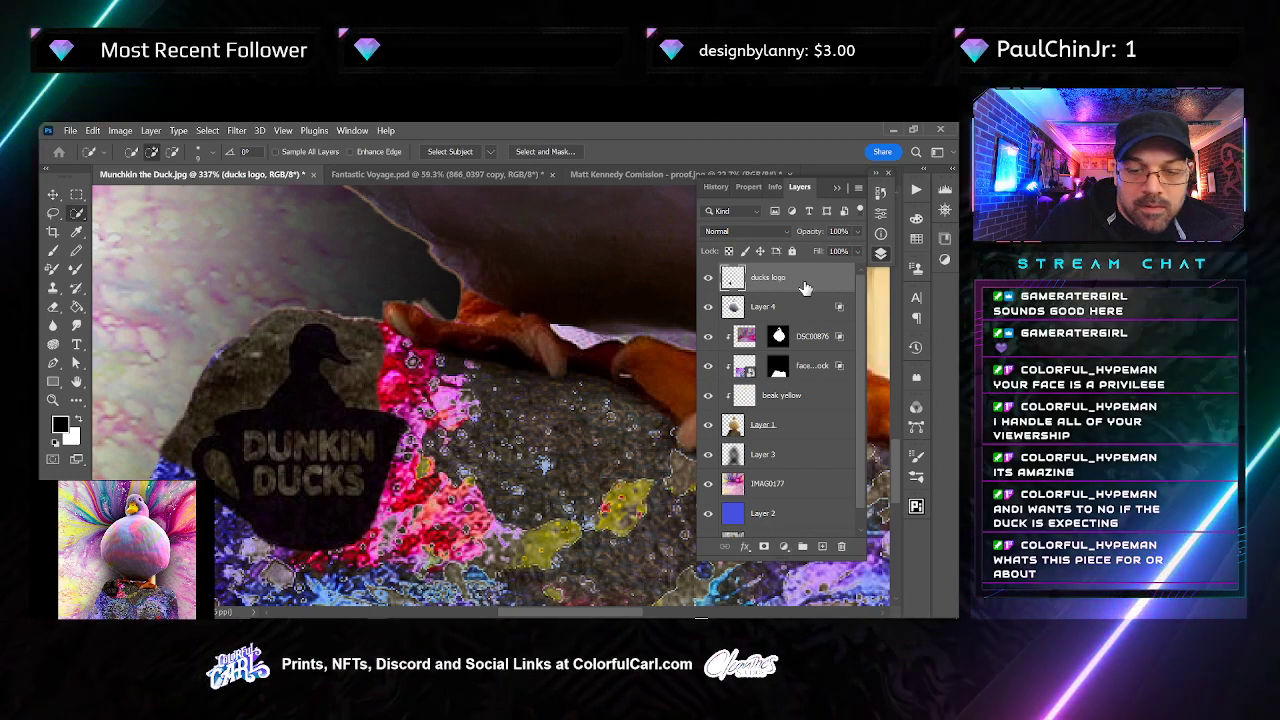
{"action": "key", "text": "i"}
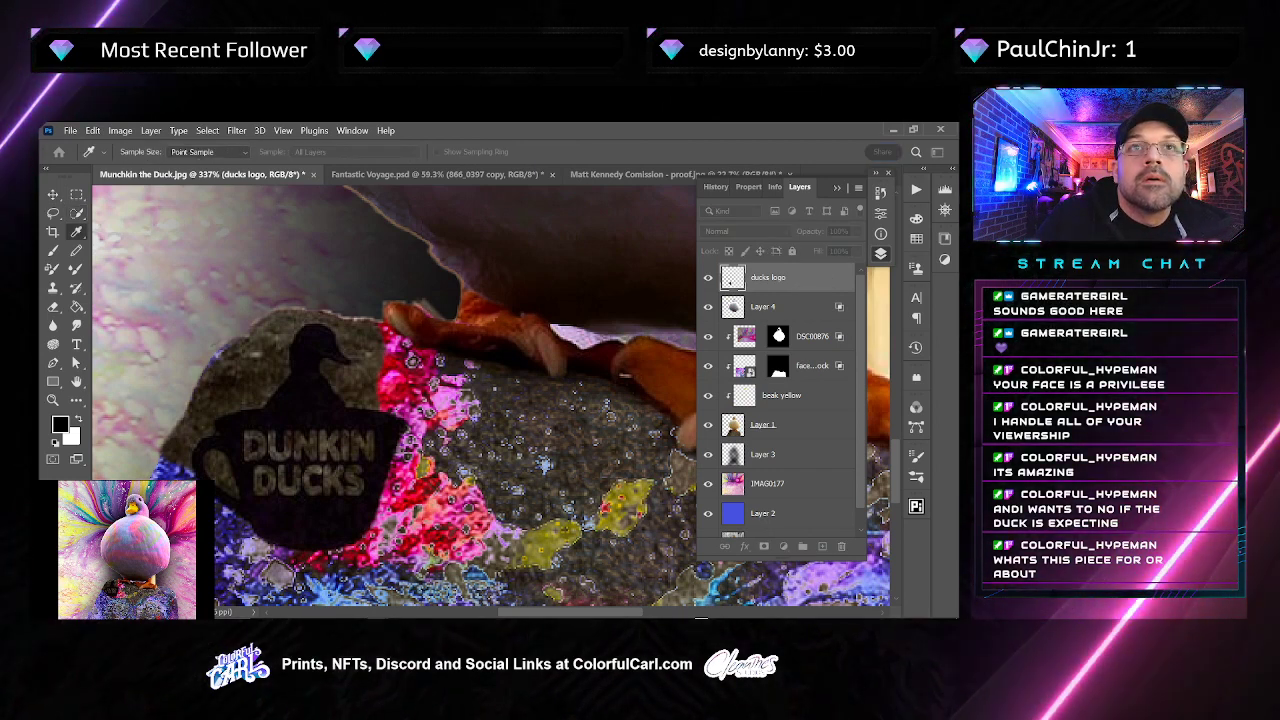
{"action": "key", "text": "7"}
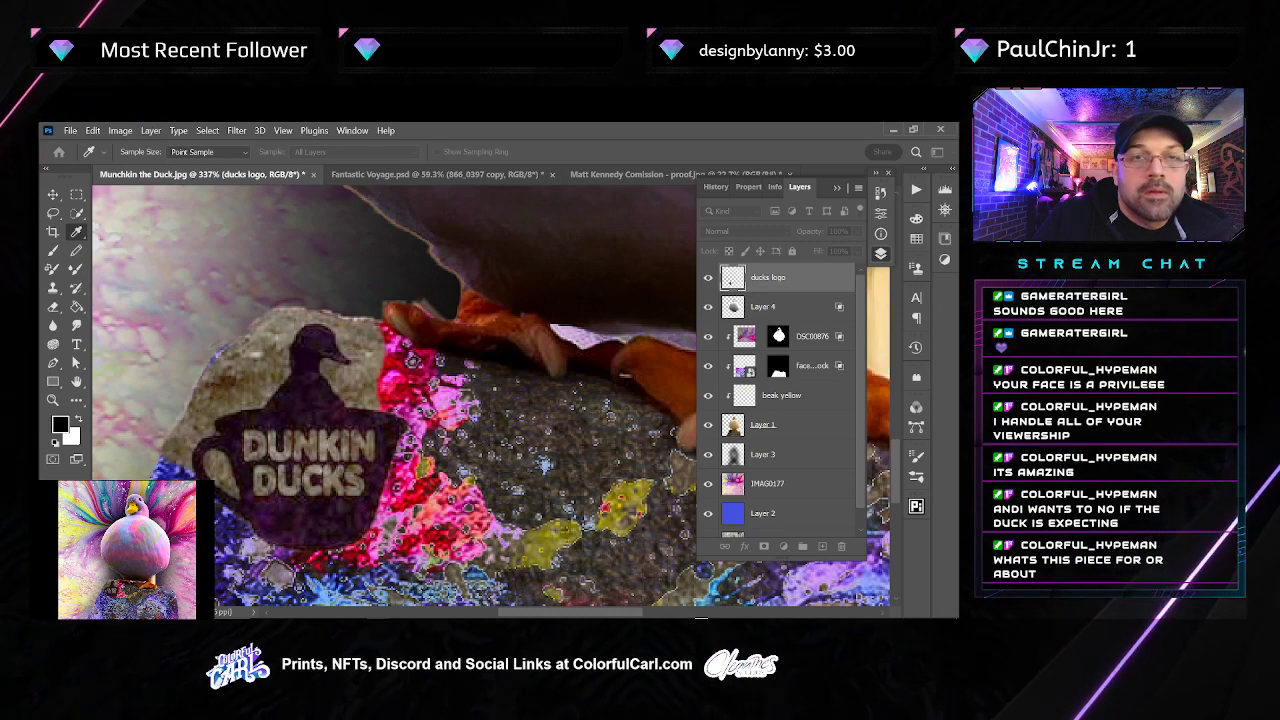
Quick-select the stone around the cup and duck on the ducks logo layer, excluding the logo itself, delete it and deselect
{"action": "key", "text": "w"}
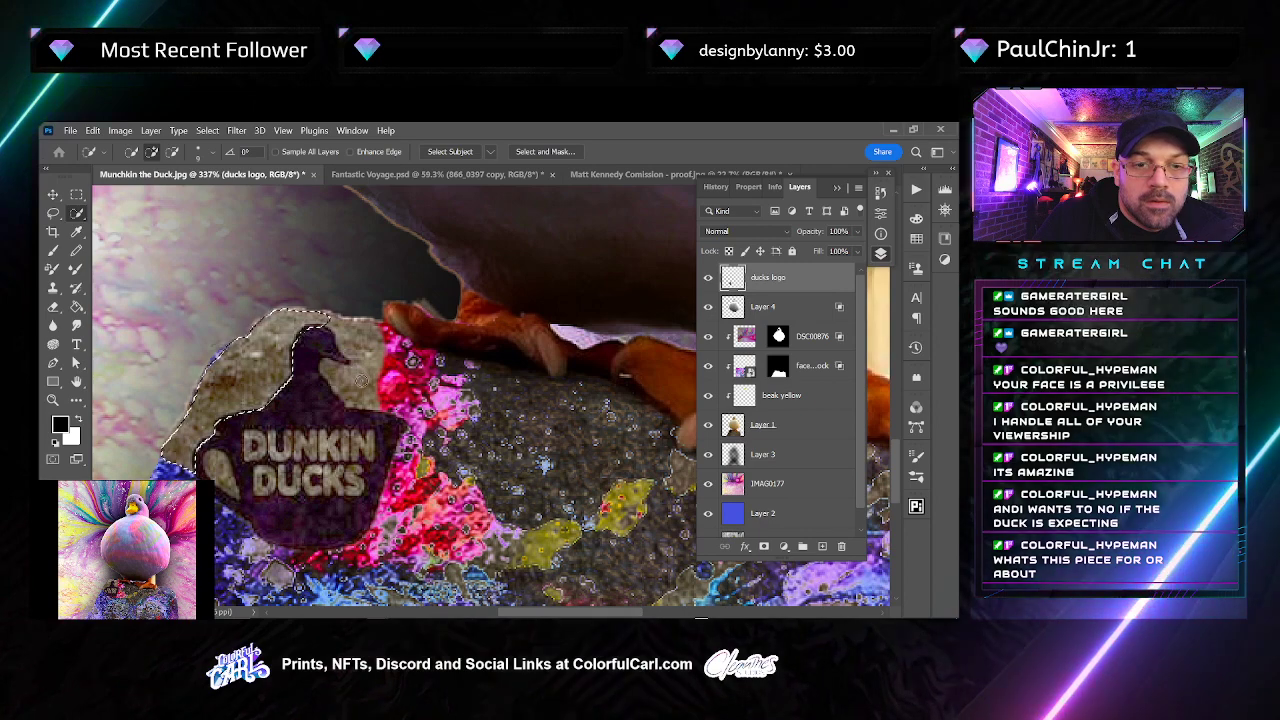
{"action": "left_click_drag", "start_coordinate": [245, 355], "coordinate": [275, 455]}
{"action": "left_click", "coordinate": [225, 472]}
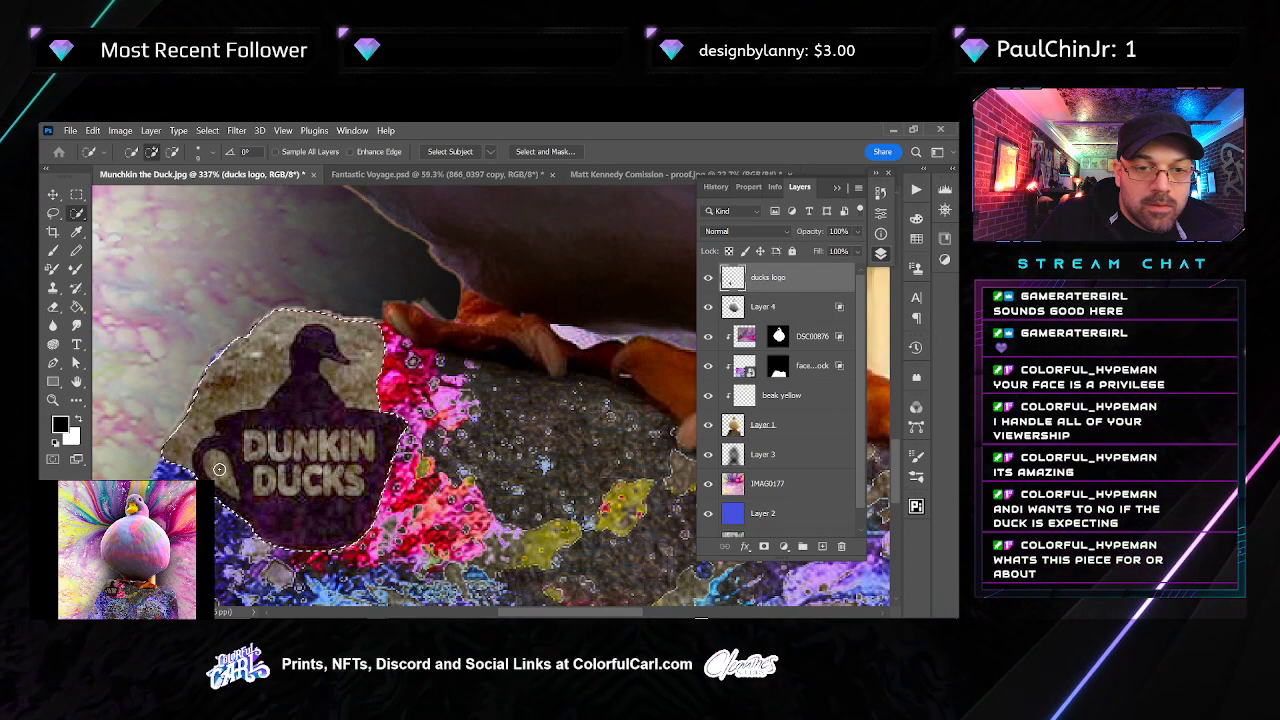
{"action": "left_click", "coordinate": [325, 429], "text": "alt"}
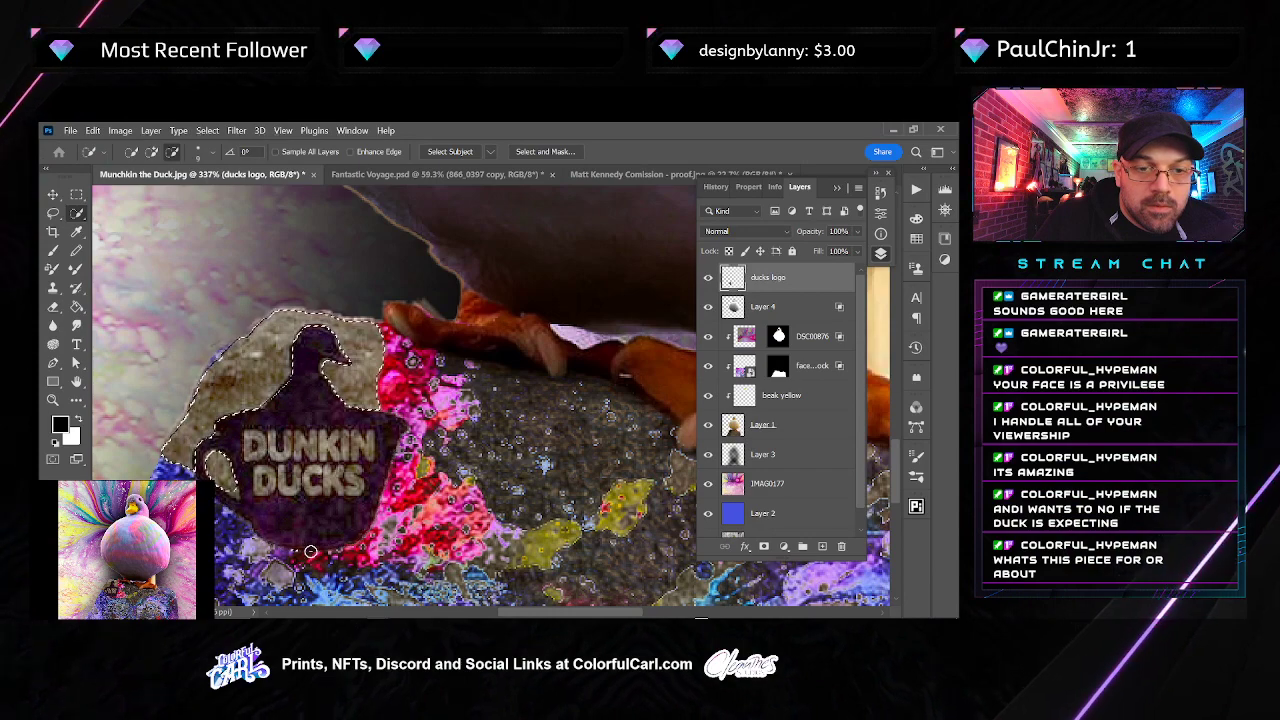
{"action": "scroll", "coordinate": [242, 475], "scroll_direction": "up", "scroll_amount": 4}
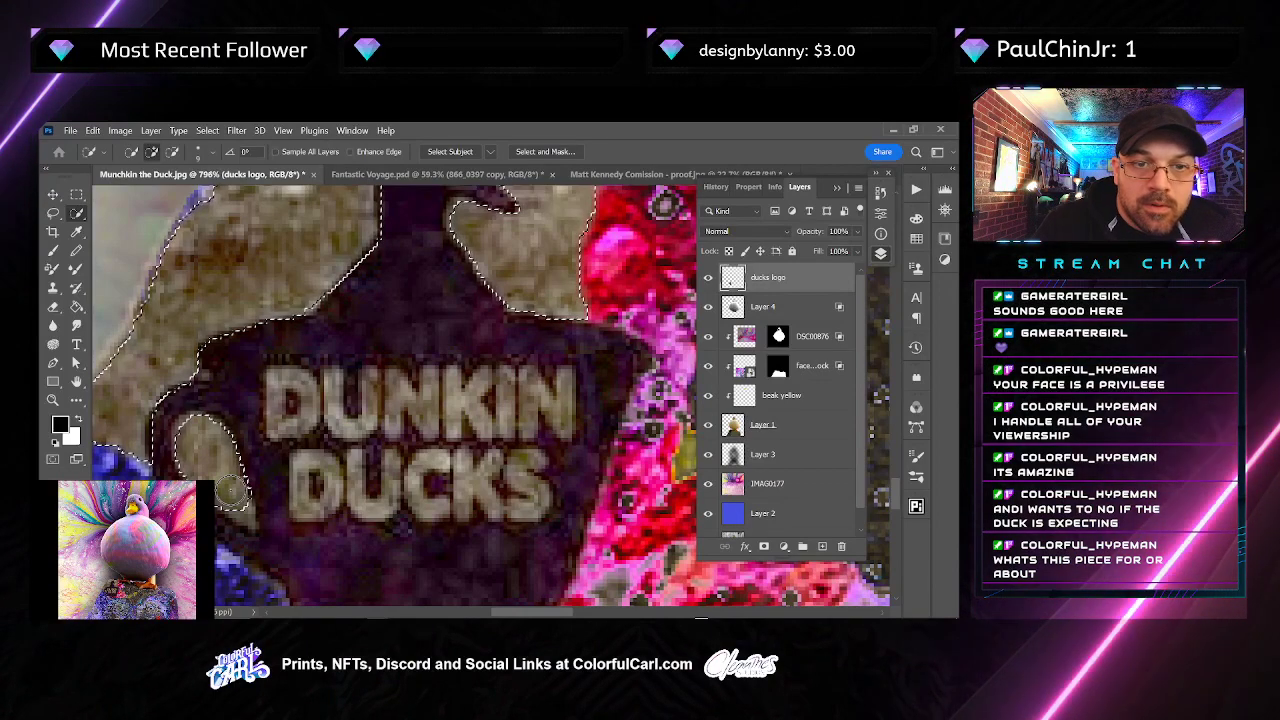
{"action": "left_click_drag", "start_coordinate": [395, 421], "coordinate": [280, 541]}
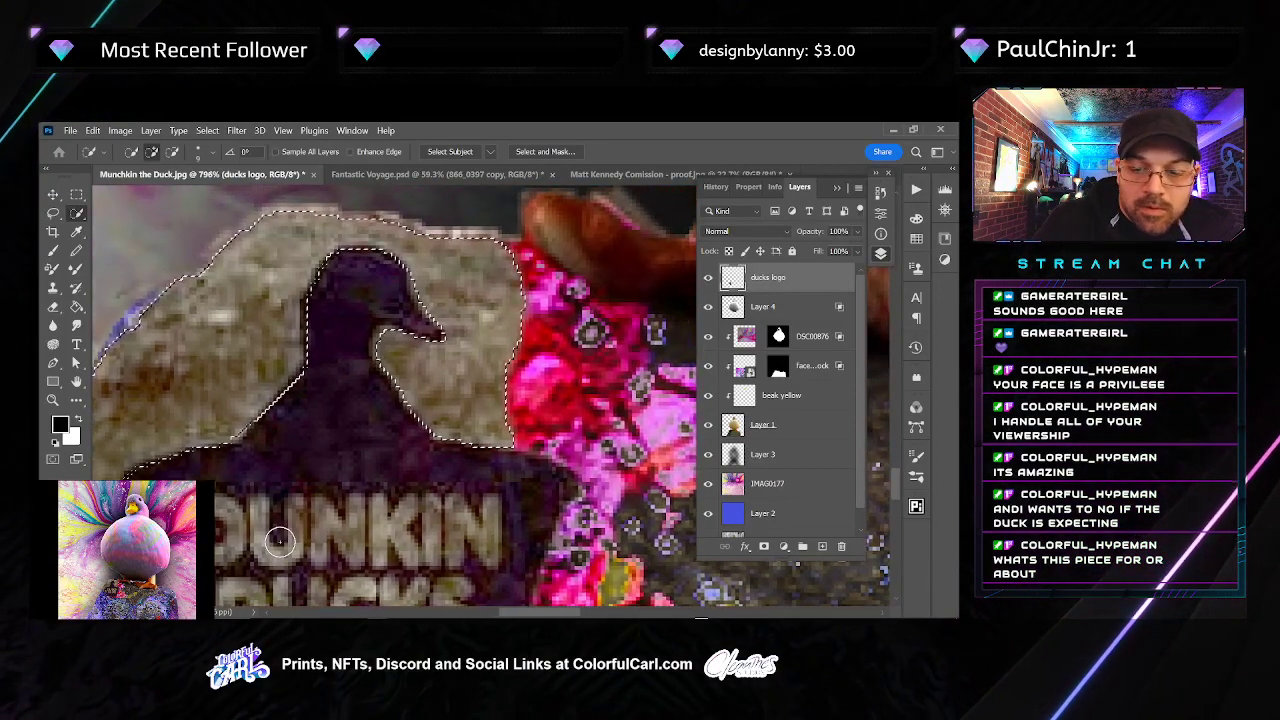
{"action": "key", "text": "Delete"}
{"action": "key", "text": "ctrl+d"}
{"action": "scroll", "coordinate": [279, 540], "scroll_direction": "down", "scroll_amount": 4}
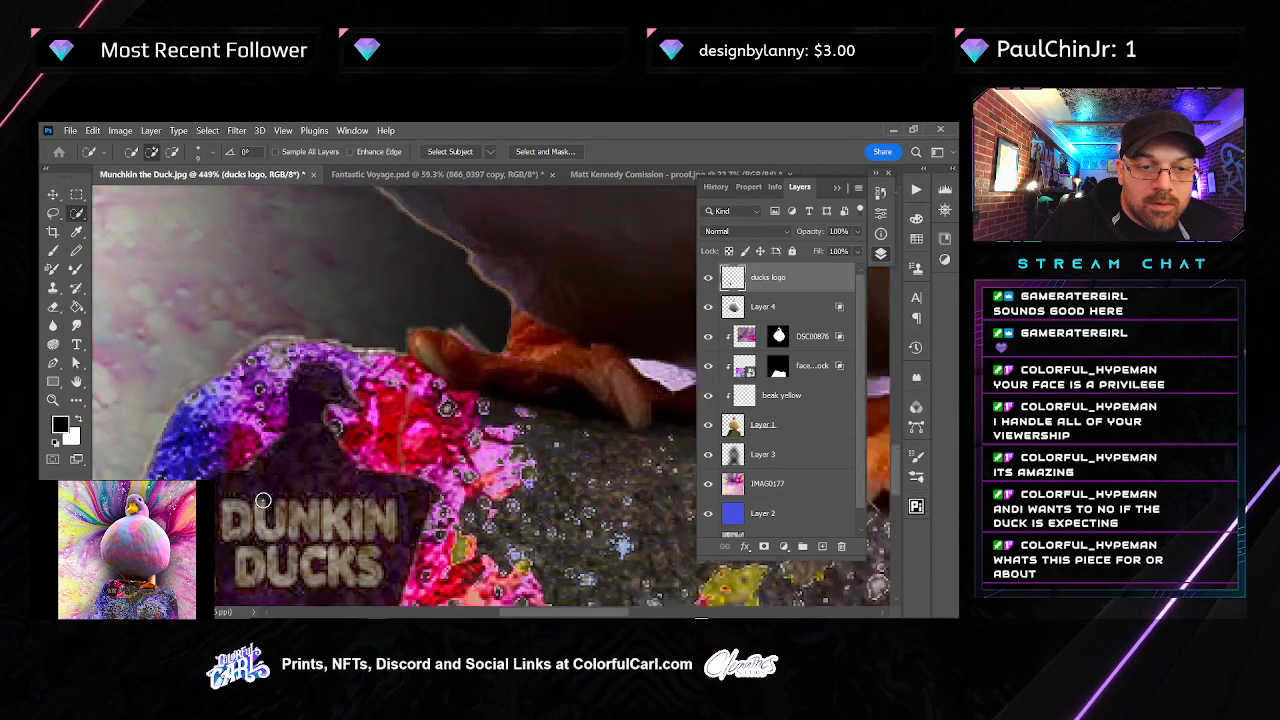
{"action": "scroll", "coordinate": [235, 470], "scroll_direction": "up", "scroll_amount": 4}
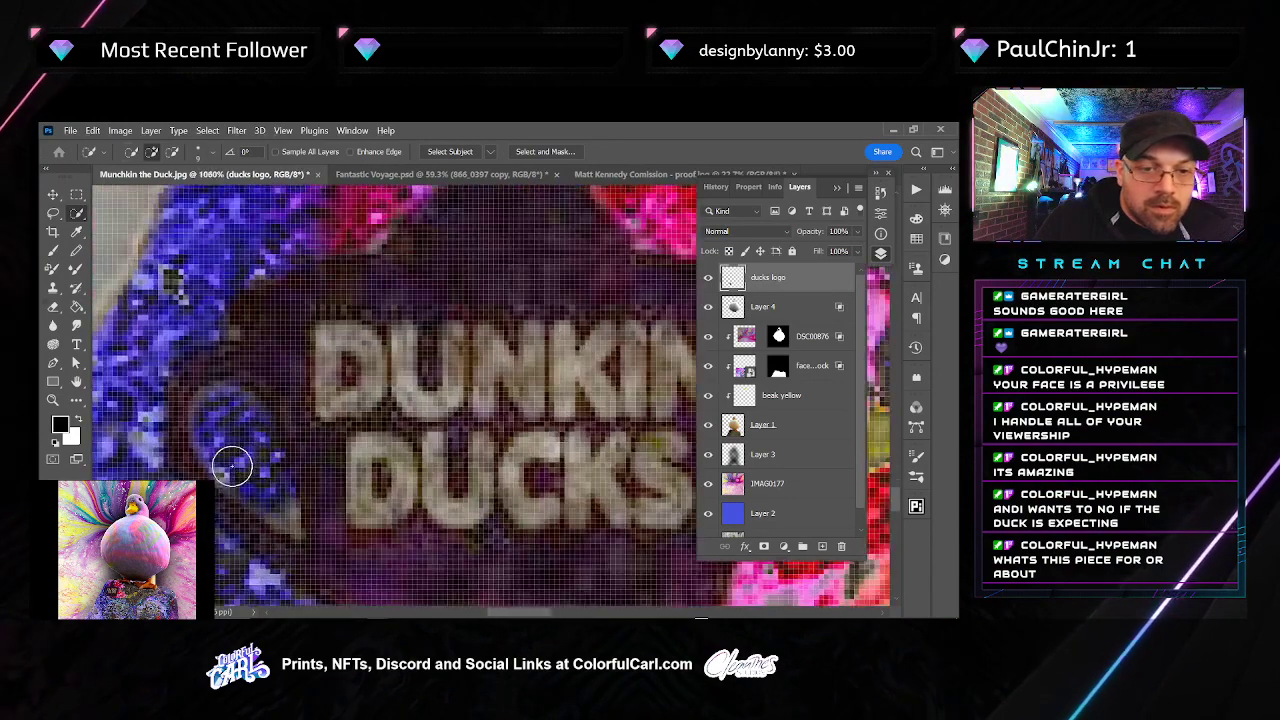
{"action": "key", "text": "e"}
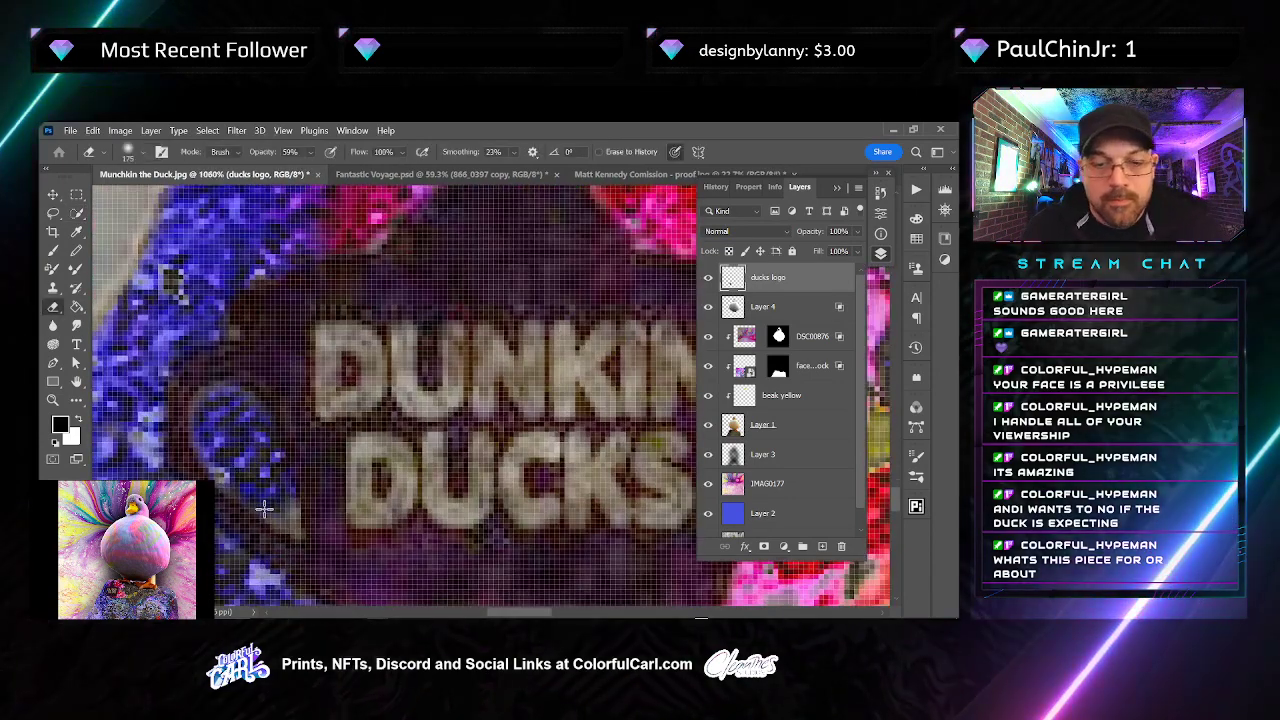
{"action": "key", "text": "bracketleft"}
{"action": "key", "text": "bracketleft"}
{"action": "key", "text": "bracketleft"}
{"action": "key", "text": "bracketleft"}
{"action": "key", "text": "bracketleft"}
{"action": "key", "text": "bracketleft"}
{"action": "key", "text": "bracketleft"}
{"action": "key", "text": "bracketleft"}
{"action": "key", "text": "bracketleft"}
{"action": "key", "text": "bracketleft"}
{"action": "key", "text": "bracketleft"}
{"action": "key", "text": "bracketleft"}
{"action": "key", "text": "bracketleft"}
{"action": "key", "text": "bracketleft"}
{"action": "key", "text": "bracketleft"}
{"action": "key", "text": "bracketleft"}
{"action": "key", "text": "bracketleft"}
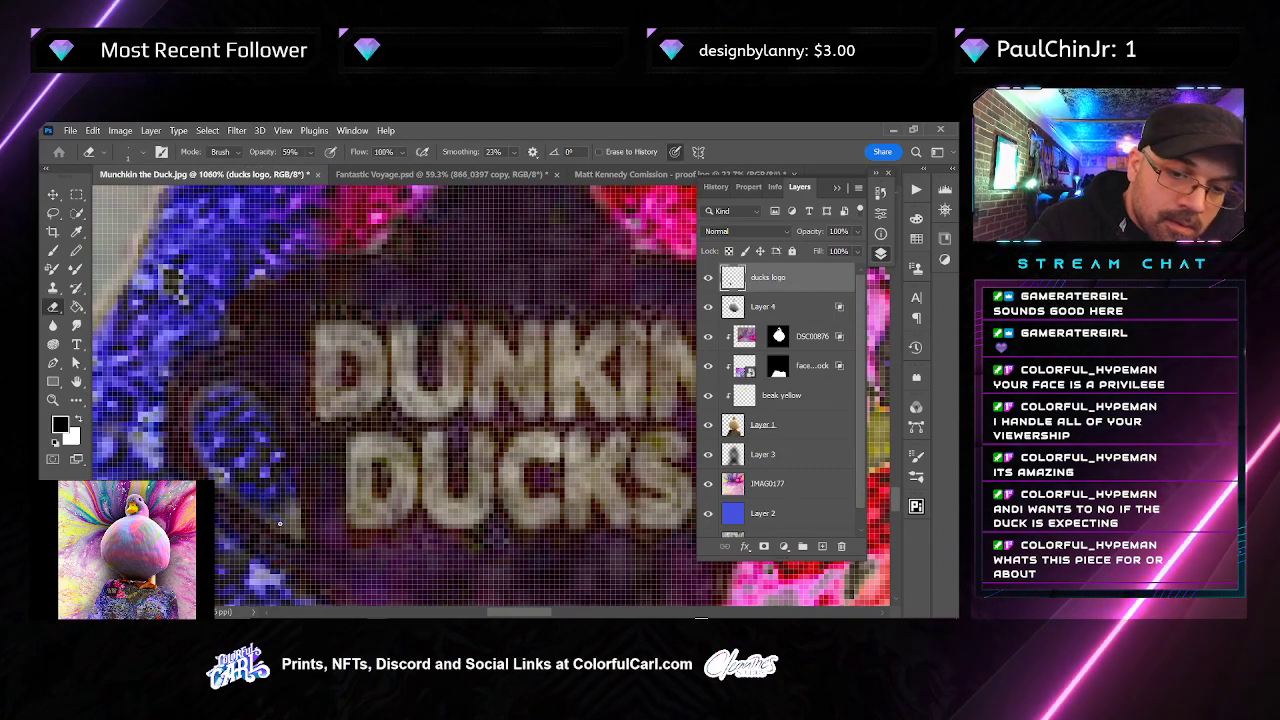
Lasso the leftover stone inside the cup handle on the ducks logo layer and delete it
{"action": "key", "text": "l"}
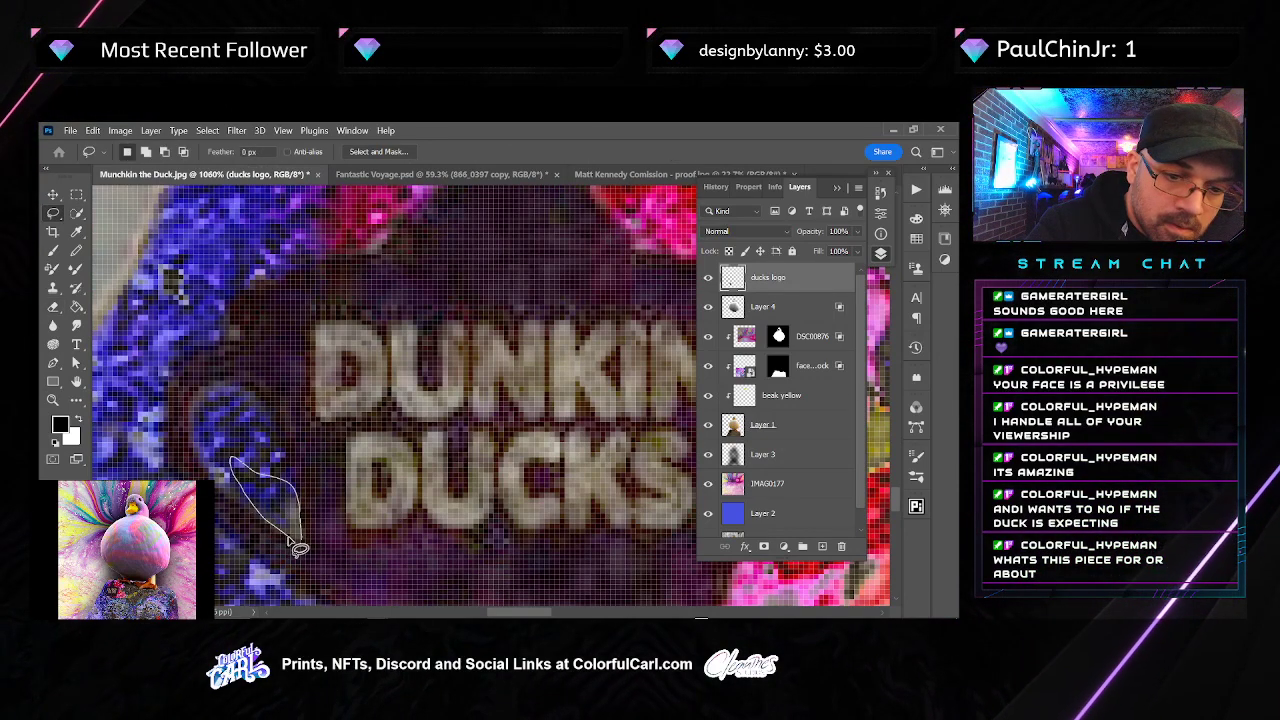
{"action": "left_click_drag", "start_coordinate": [296, 546], "coordinate": [302, 540]}
{"action": "key", "text": "Delete"}
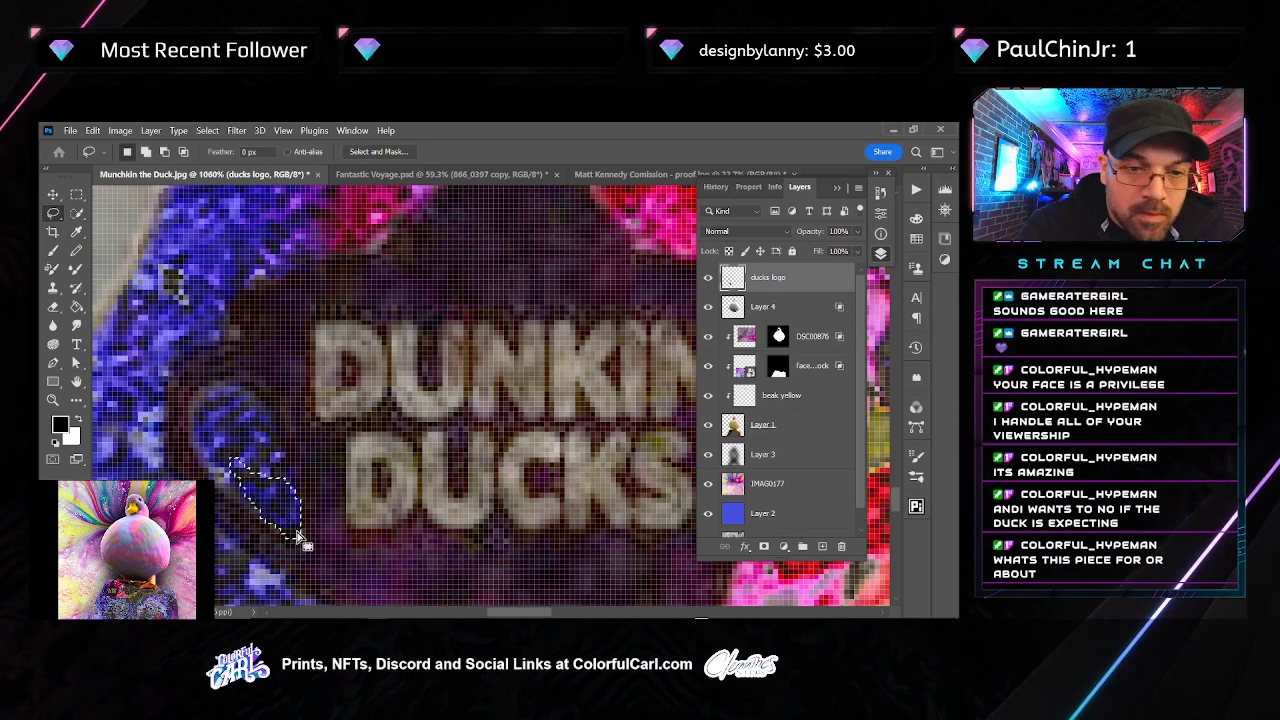
{"action": "mouse_move", "coordinate": [242, 494]}
{"action": "left_mouse_down"}
{"action": "mouse_move", "coordinate": [190, 429]}
{"action": "mouse_move", "coordinate": [217, 392]}
{"action": "mouse_move", "coordinate": [262, 428]}
{"action": "left_mouse_up"}
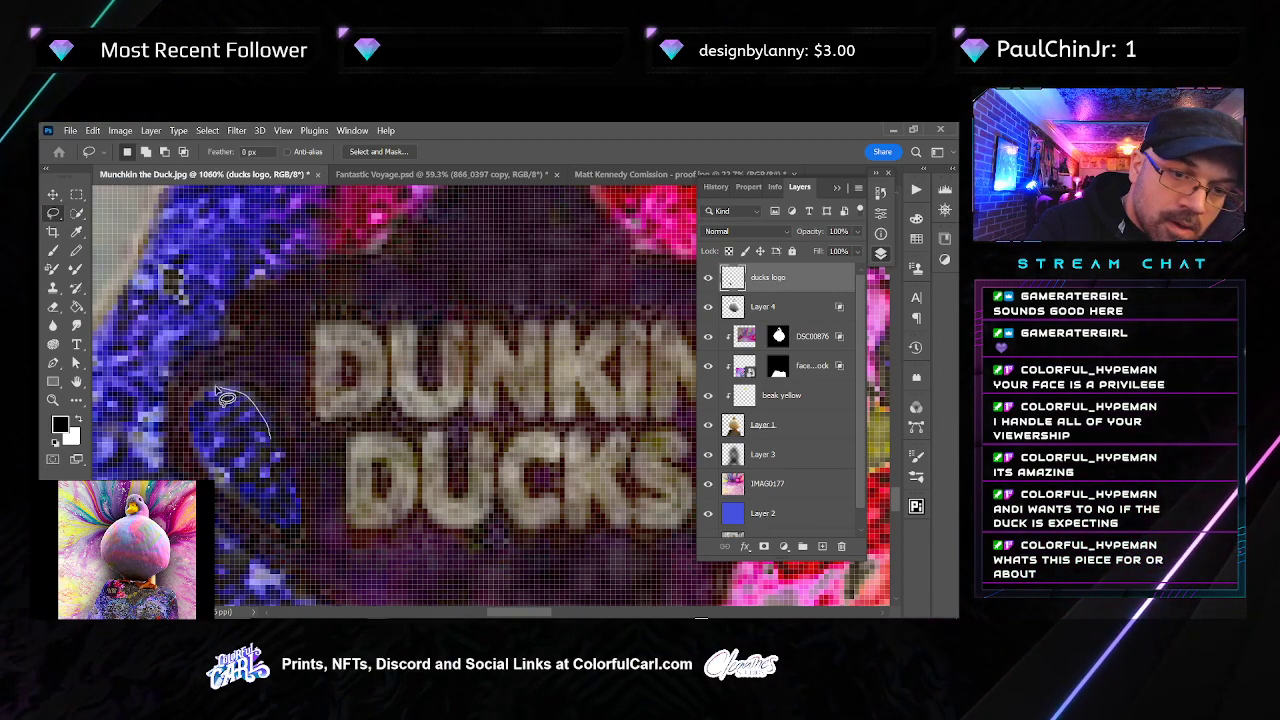
{"action": "left_click_drag", "start_coordinate": [250, 500], "coordinate": [254, 503]}
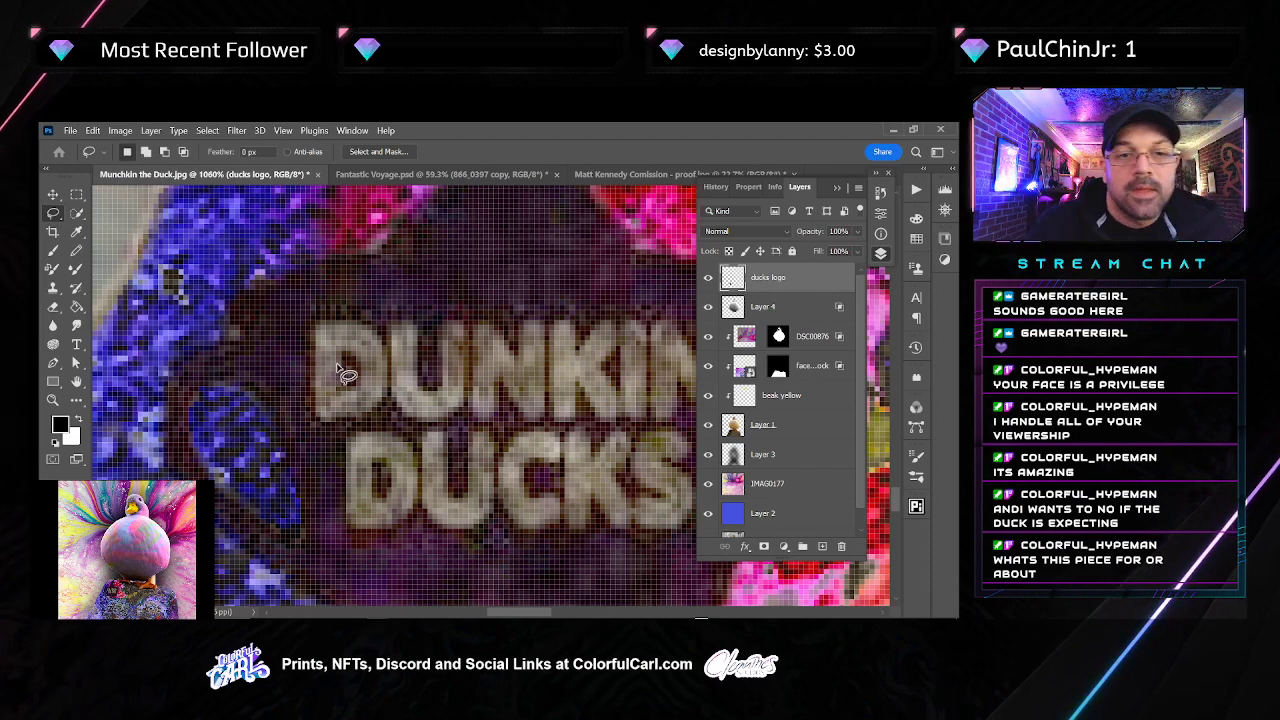
Check the cleaned-up logo against the textured rock and the whole composition
{"action": "scroll", "coordinate": [343, 370], "scroll_direction": "down", "scroll_amount": 5}
{"action": "left_click_drag", "start_coordinate": [525, 286], "coordinate": [457, 358]}
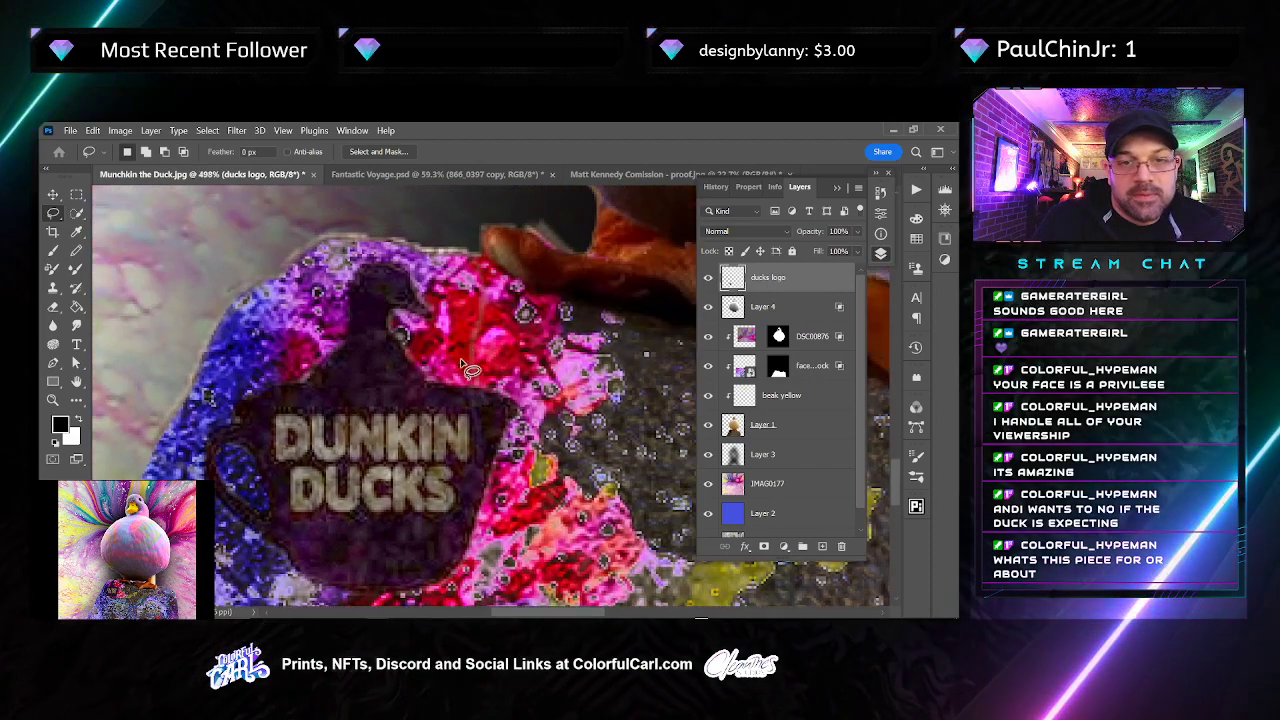
{"action": "key", "text": "v"}
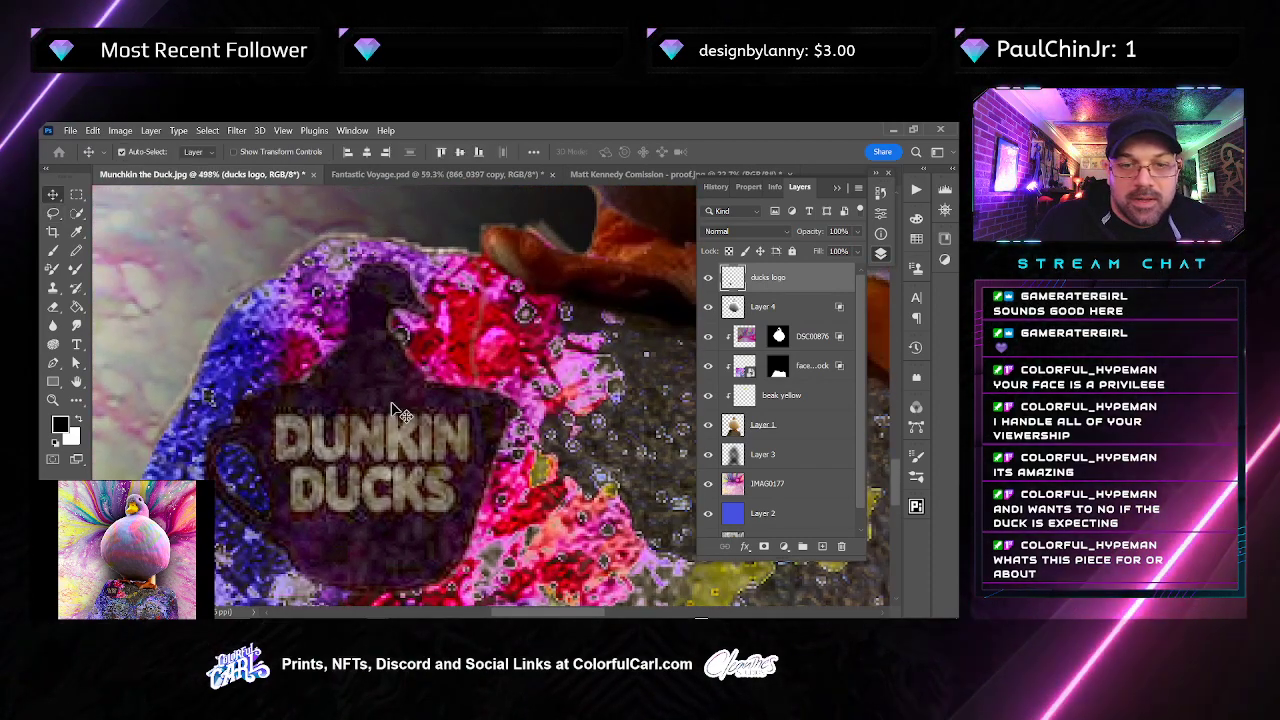
{"action": "scroll", "coordinate": [490, 440], "scroll_direction": "down", "scroll_amount": 5}
{"action": "scroll", "coordinate": [467, 435], "scroll_direction": "down", "scroll_amount": 3}
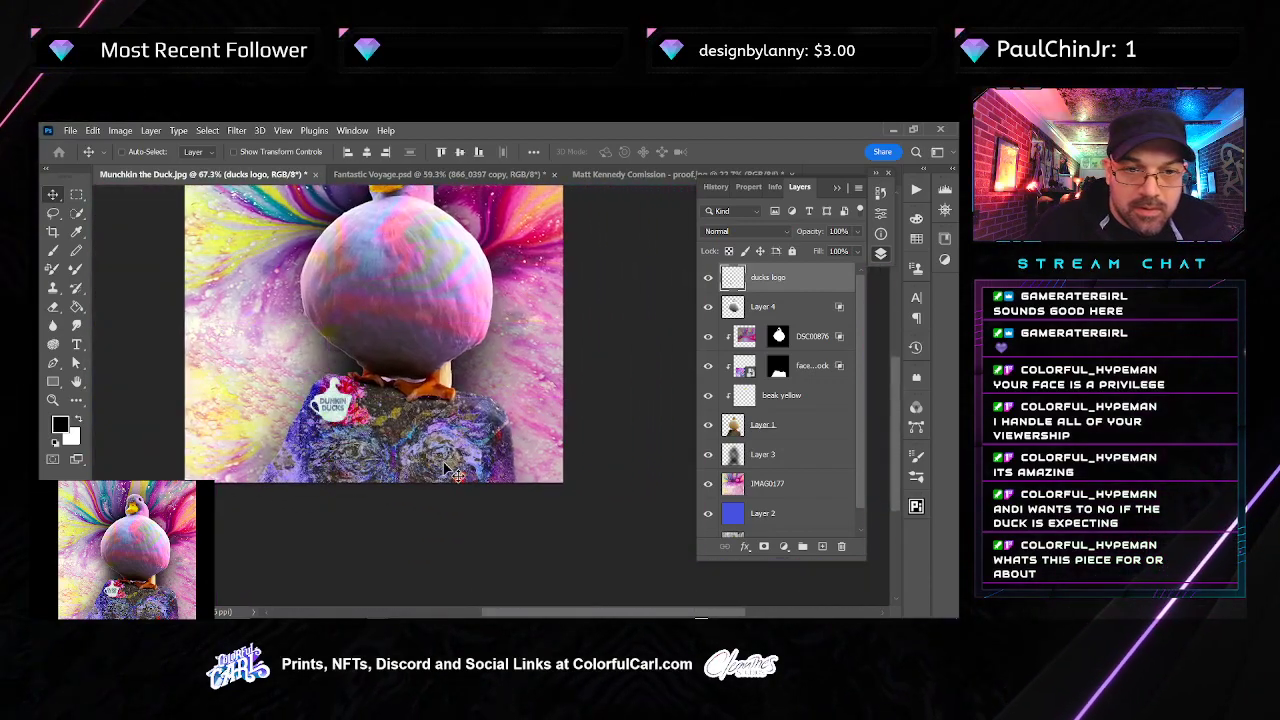
{"action": "scroll", "coordinate": [410, 425], "scroll_direction": "up", "scroll_amount": 4}
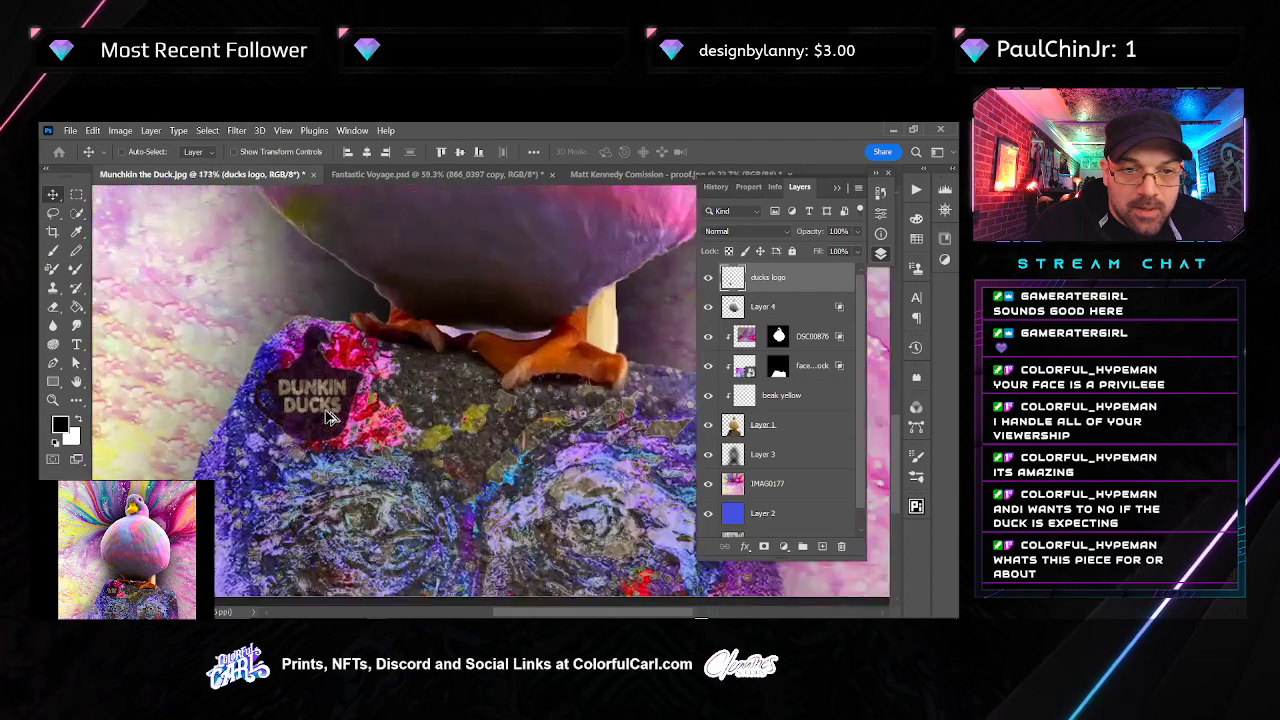
{"action": "scroll", "coordinate": [341, 412], "scroll_direction": "down", "scroll_amount": 4}
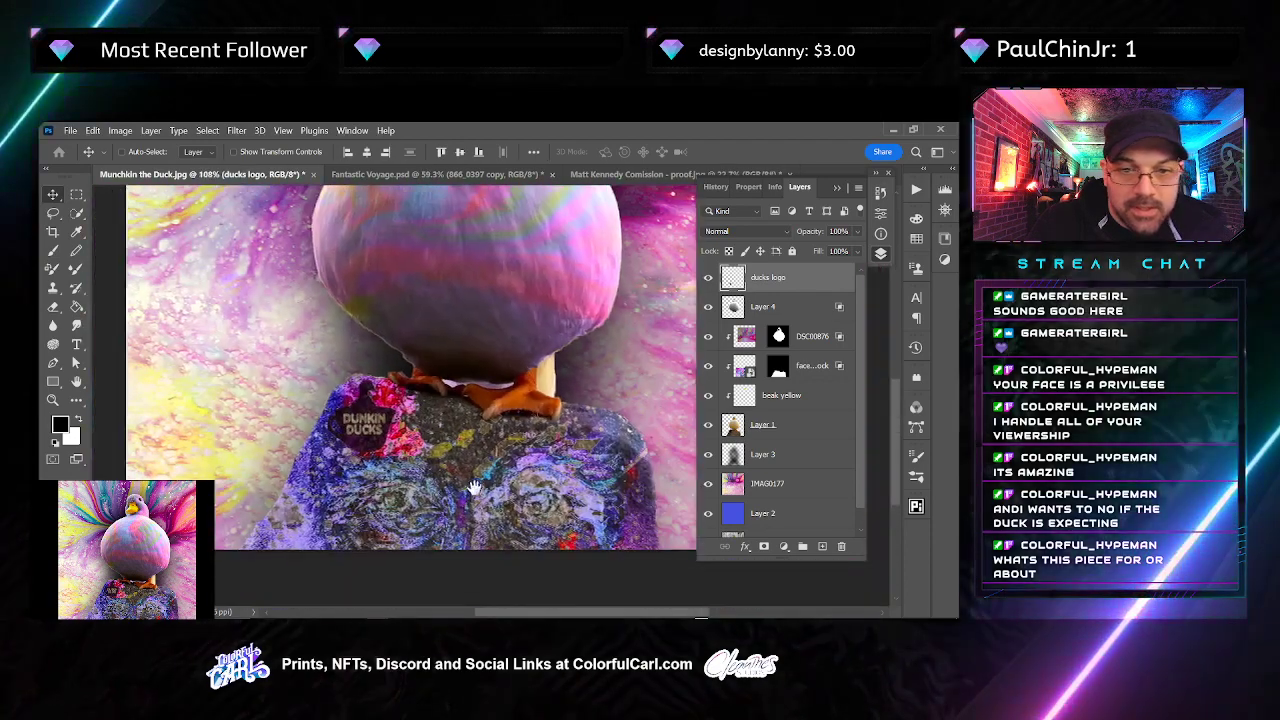
Compare the rock and logo with and without the face on the rock layer
{"action": "left_click", "coordinate": [708, 366]}
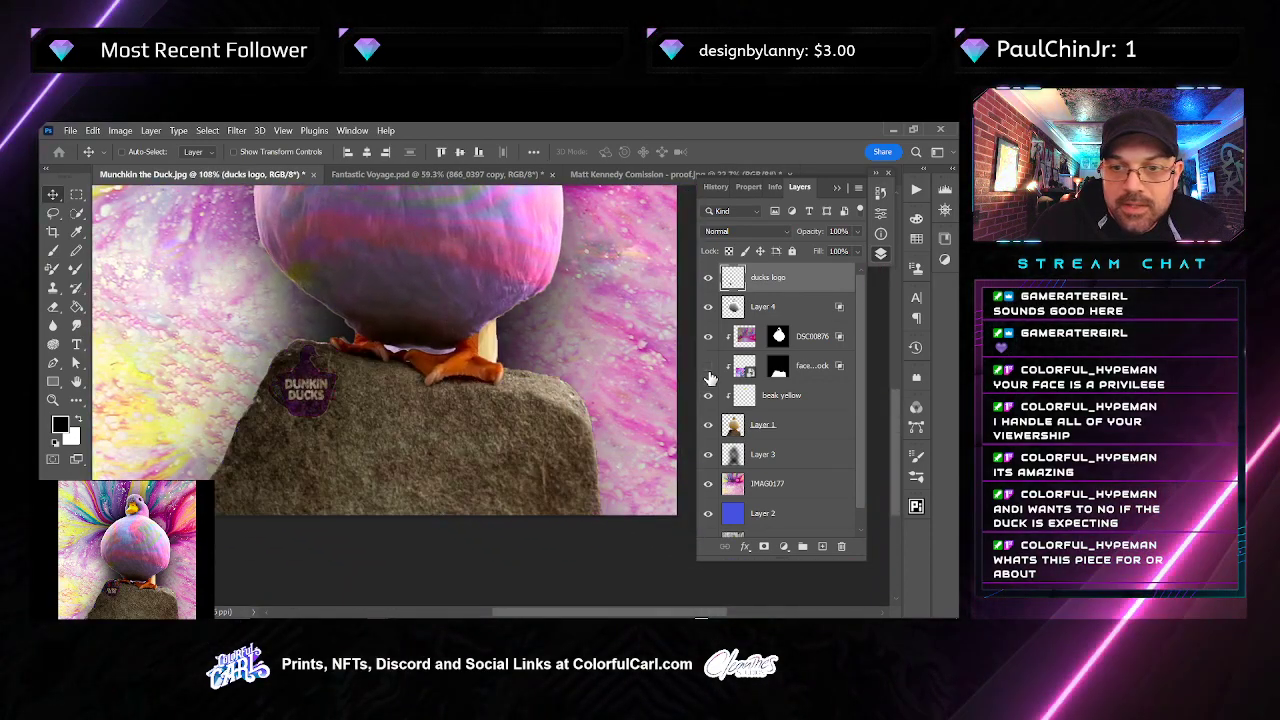
{"action": "left_click", "coordinate": [708, 366]}
{"action": "left_click", "coordinate": [708, 366]}
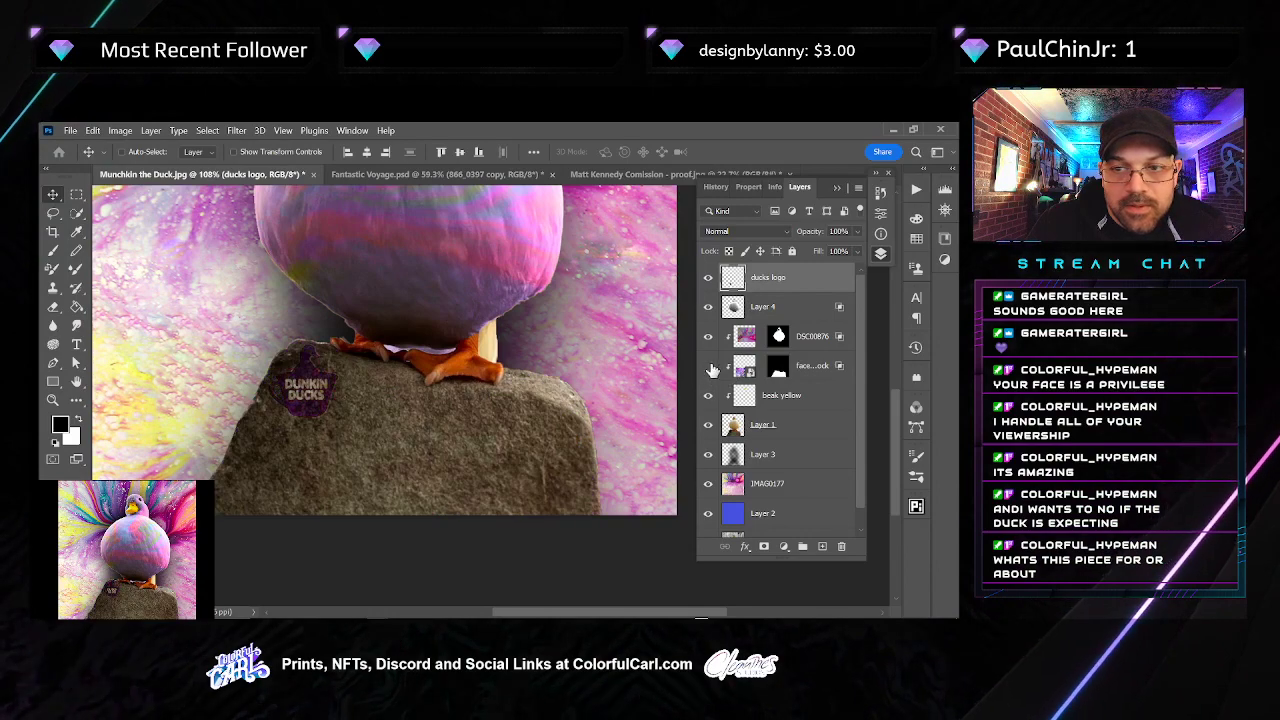
{"action": "left_click", "coordinate": [709, 367]}
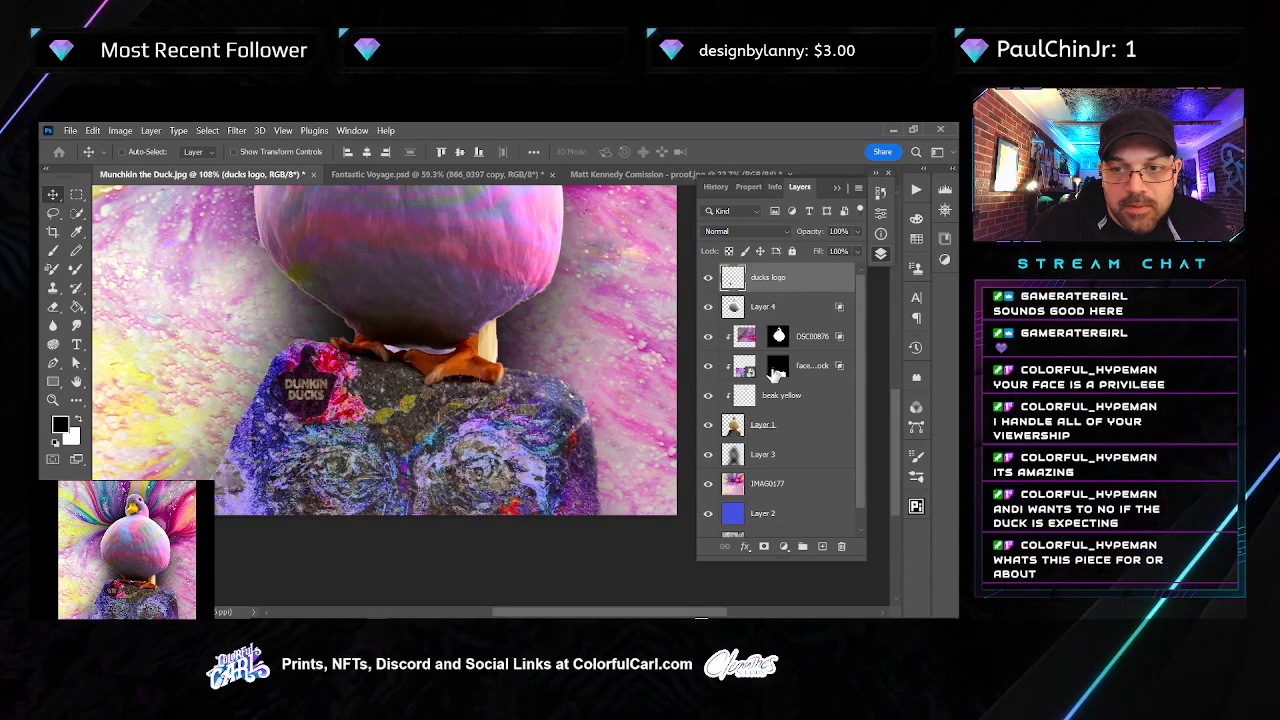
With the rock area selected on Layer 1, hide the face on the rock layer, apply a color adjustment to the stone and deselect
{"action": "left_click", "coordinate": [813, 428]}
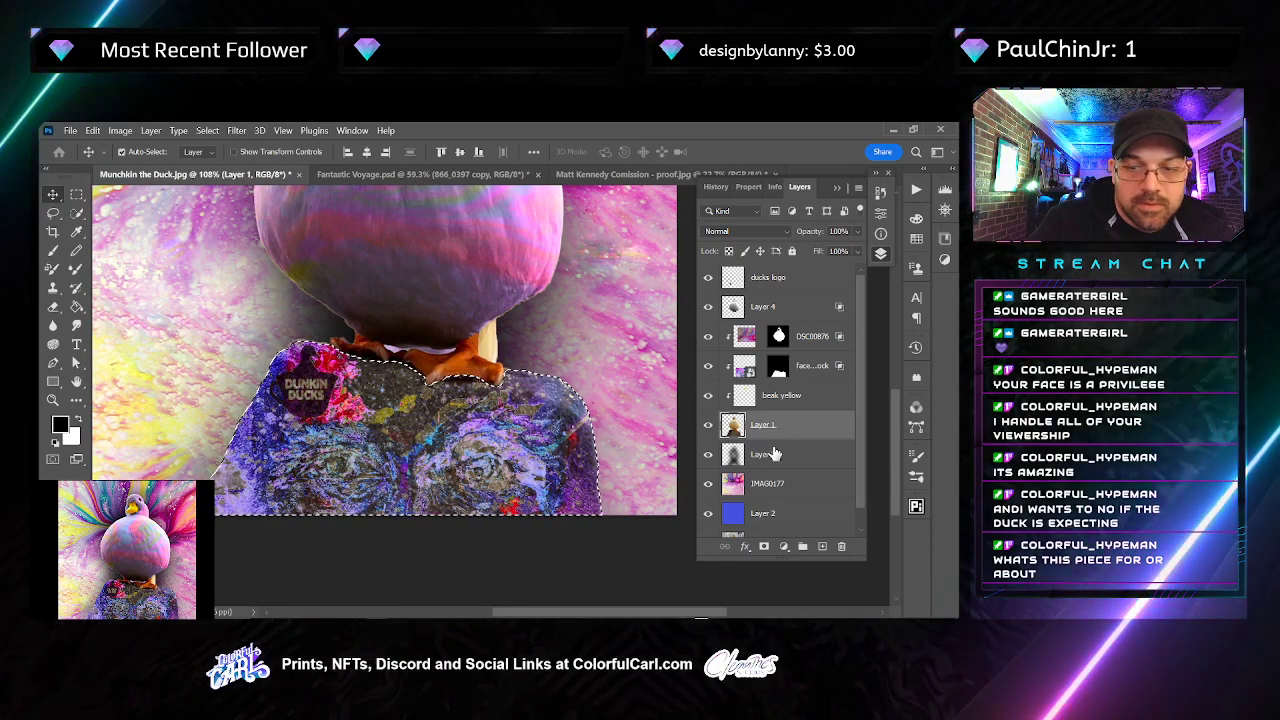
{"action": "key", "text": "i"}
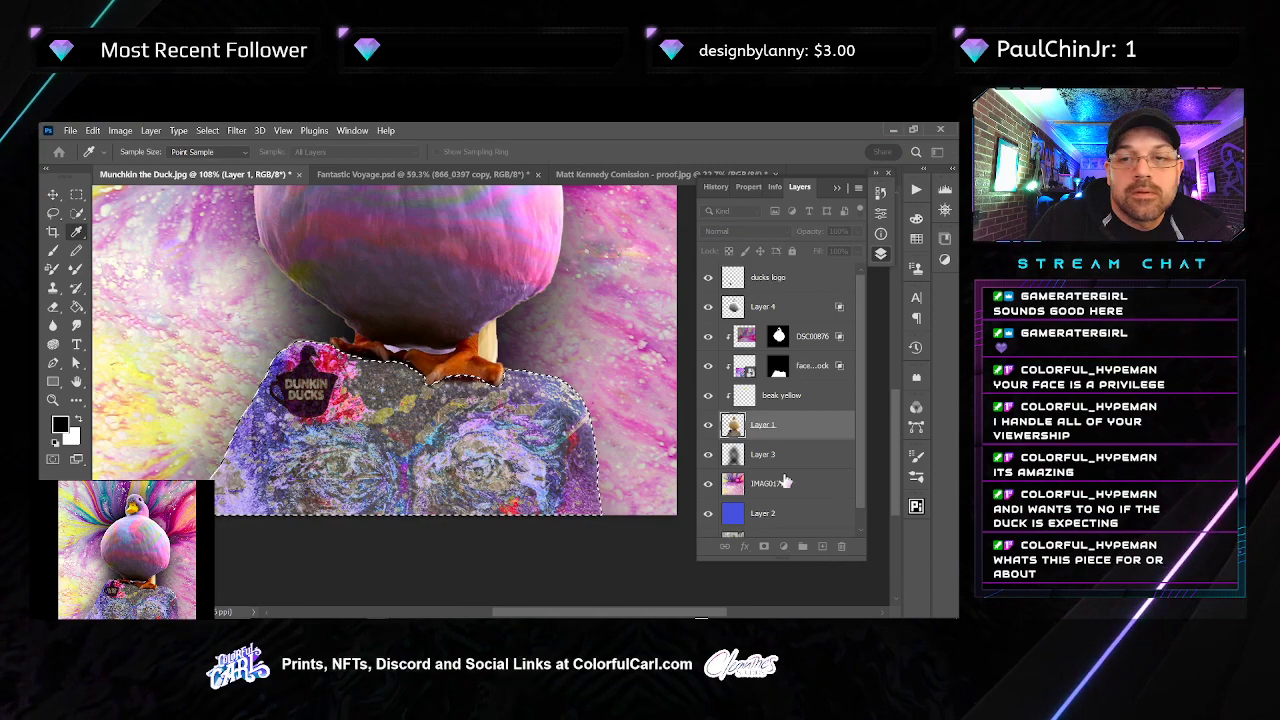
{"action": "key", "text": "Return"}
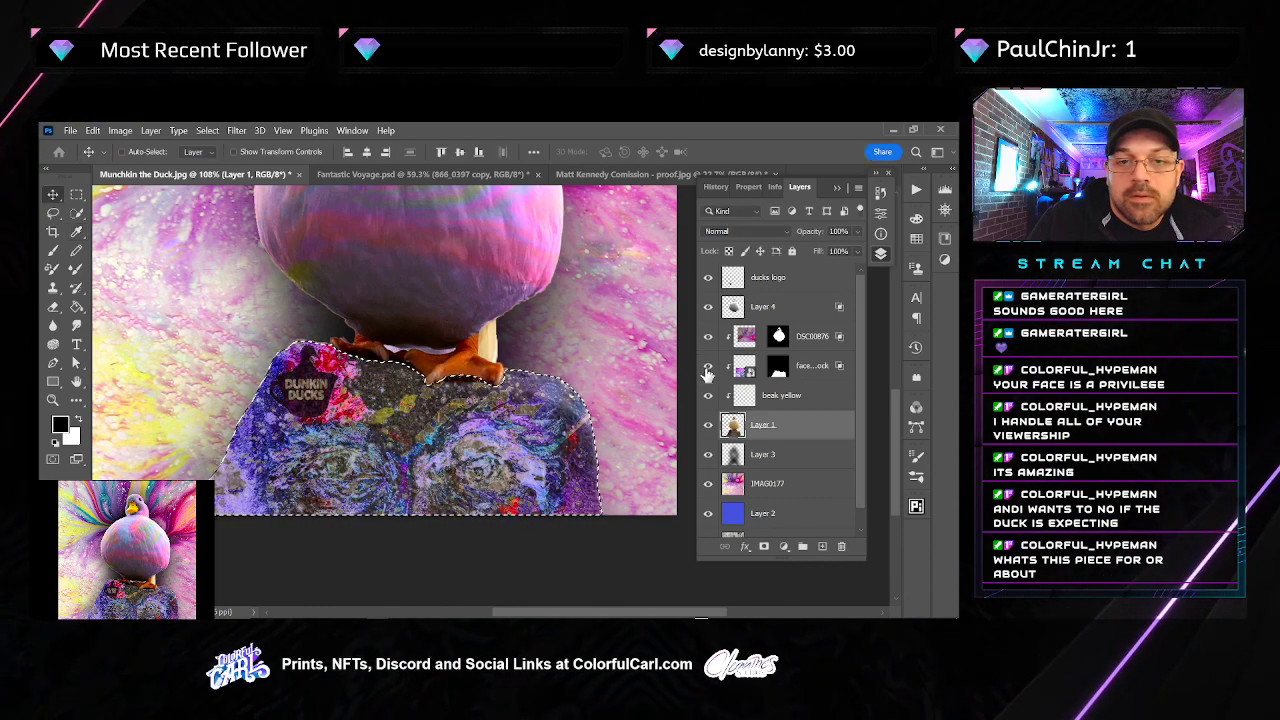
{"action": "left_click", "coordinate": [708, 366]}
{"action": "key", "text": "i"}
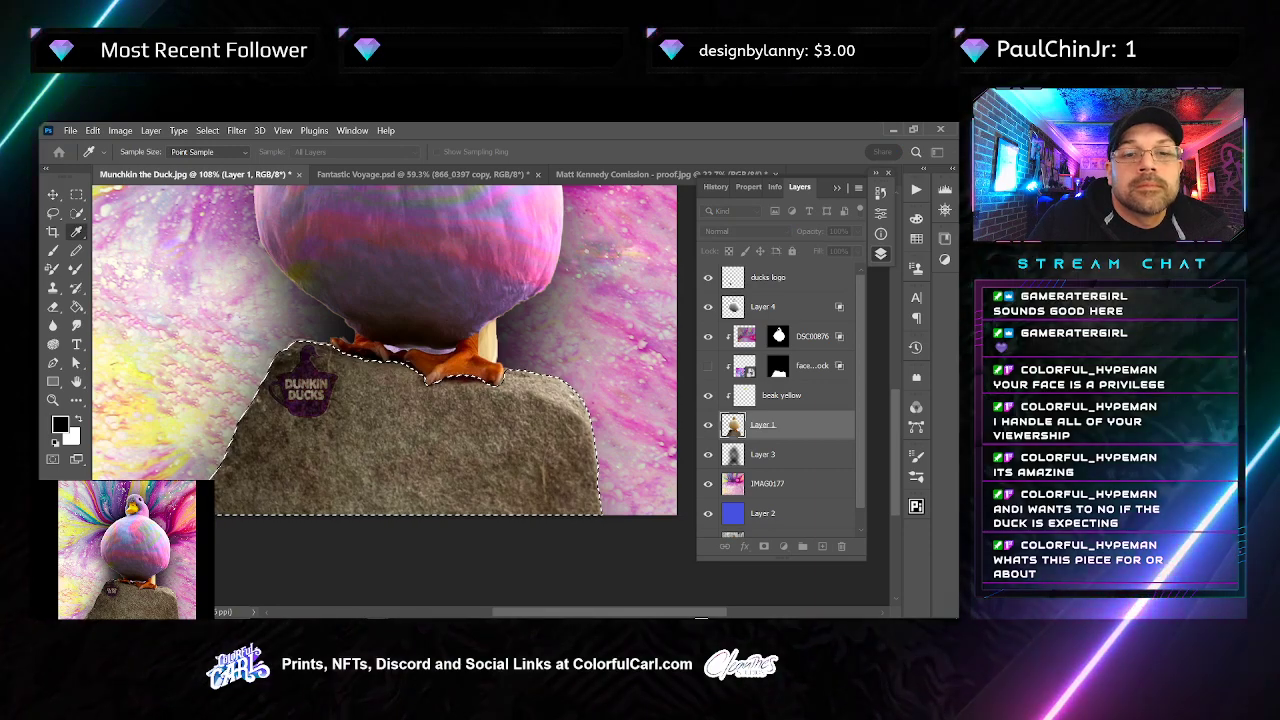
{"action": "key", "text": "Return"}
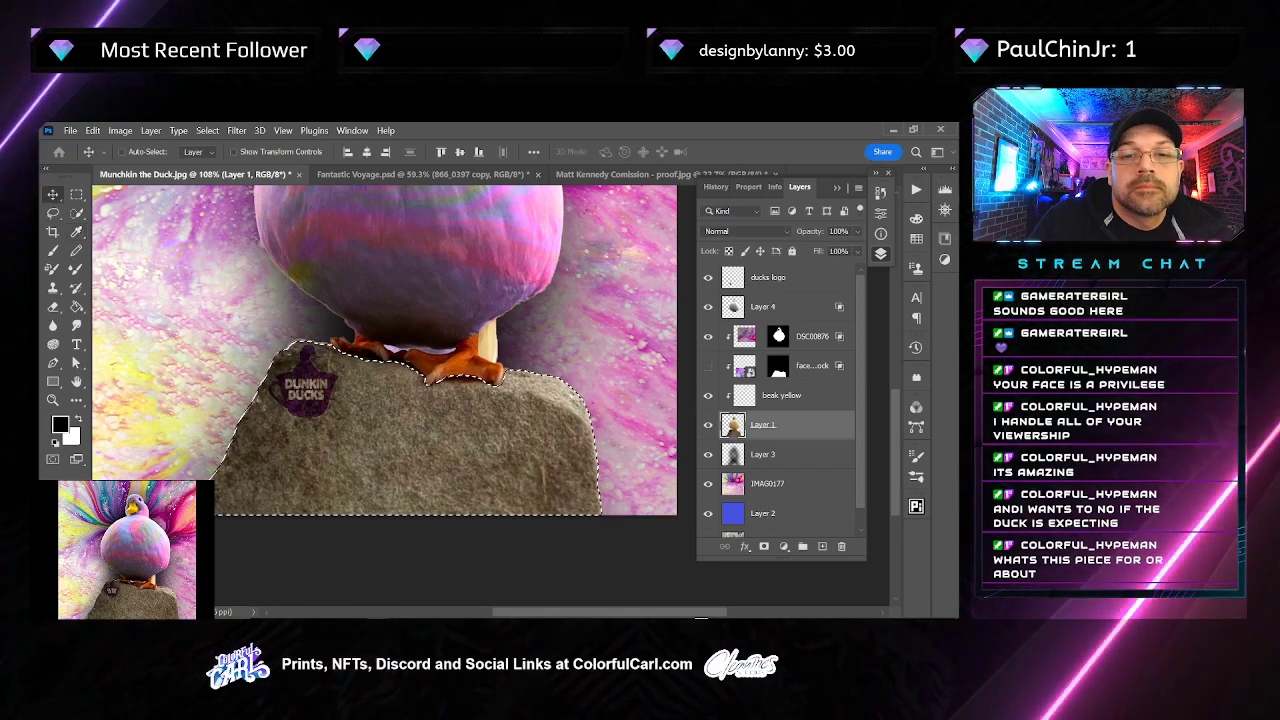
{"action": "key", "text": "ctrl+d"}
{"action": "scroll", "coordinate": [566, 386], "scroll_direction": "down", "scroll_amount": 4}
{"action": "left_click_drag", "start_coordinate": [575, 444], "coordinate": [440, 519]}
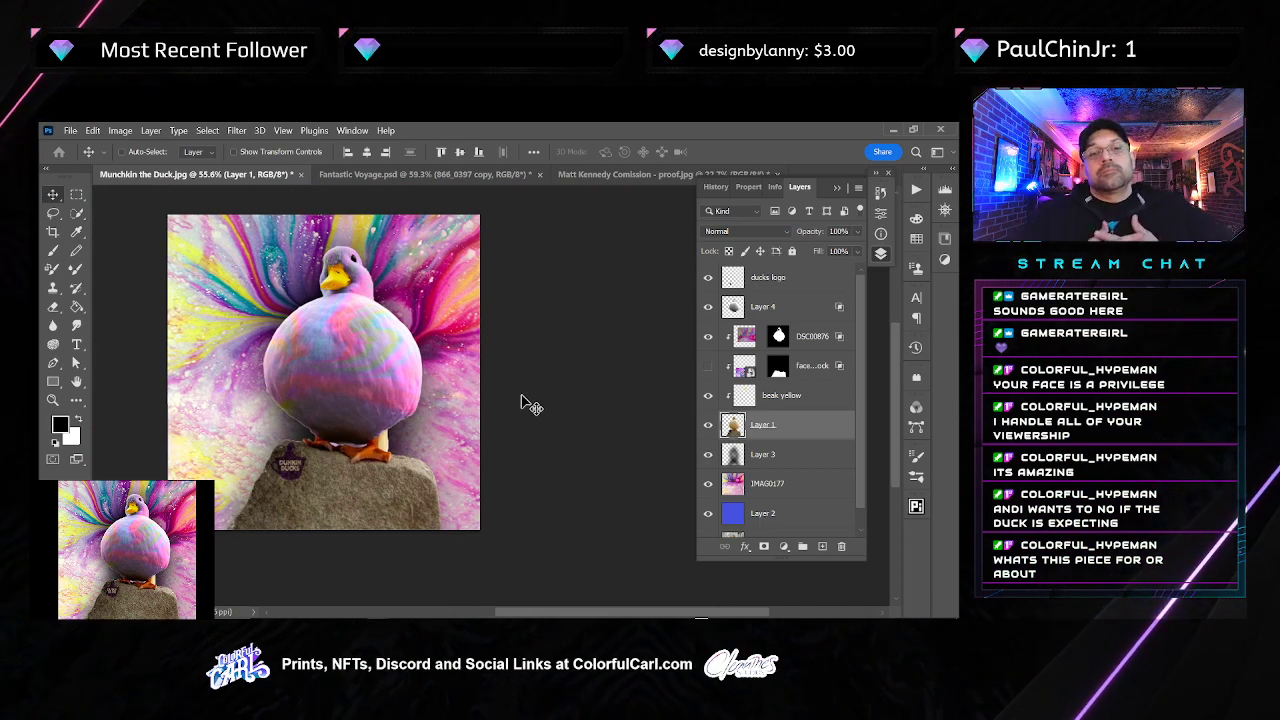
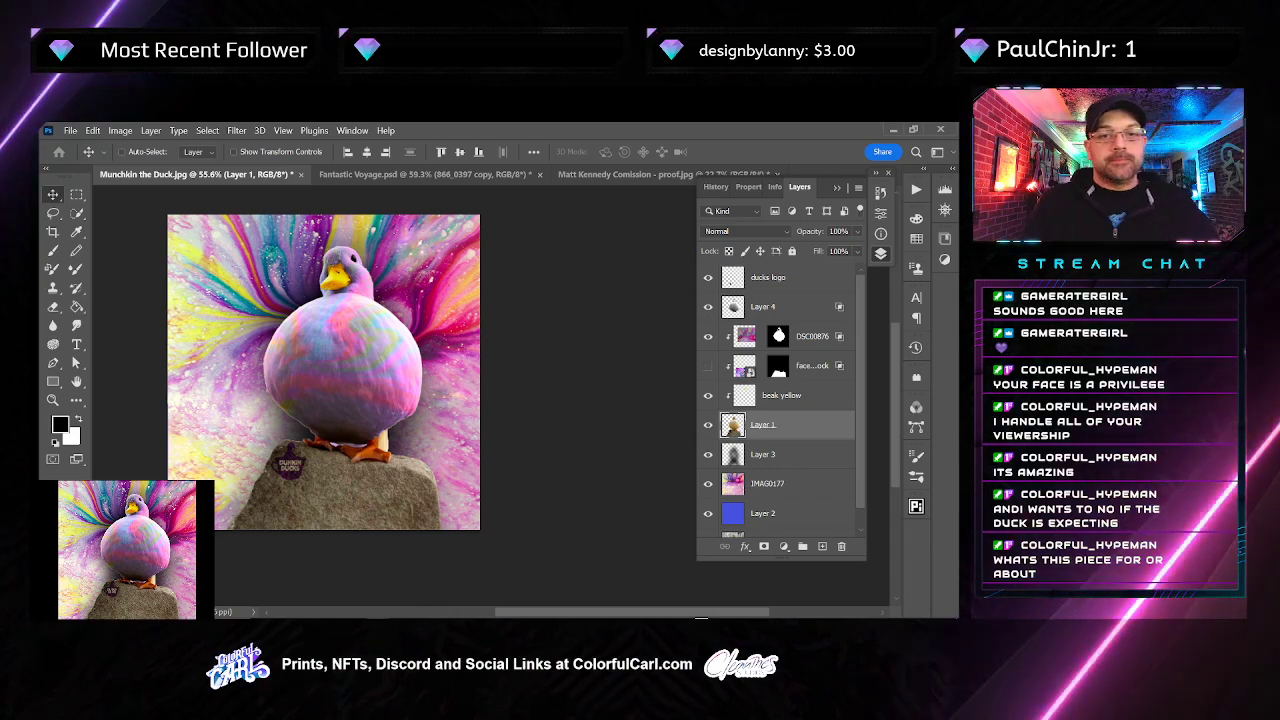
Select Layer 4 and compare the duck's body with and without Layer 4 and Layer 1
{"action": "scroll", "coordinate": [325, 406], "scroll_direction": "up", "scroll_amount": 7}
{"action": "left_click_drag", "start_coordinate": [327, 408], "coordinate": [374, 404]}
{"action": "left_click", "coordinate": [382, 409], "text": "ctrl"}
{"action": "left_click", "coordinate": [707, 307]}
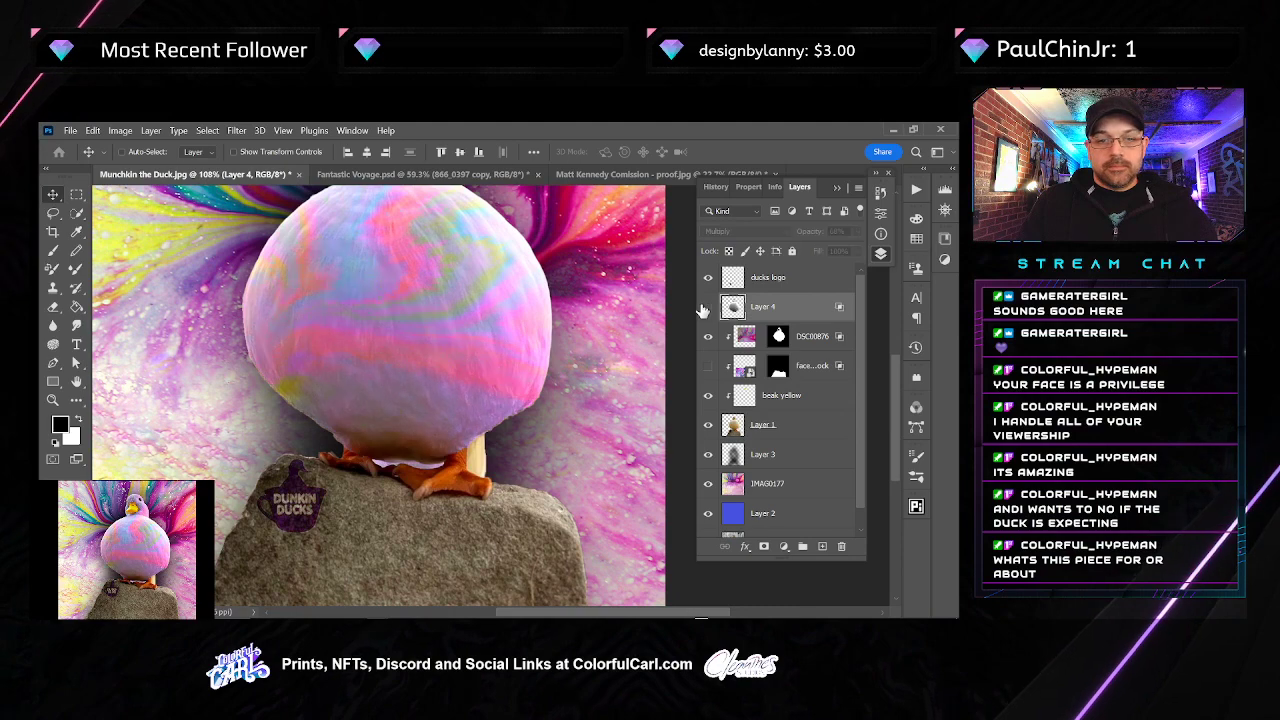
{"action": "left_click", "coordinate": [707, 307]}
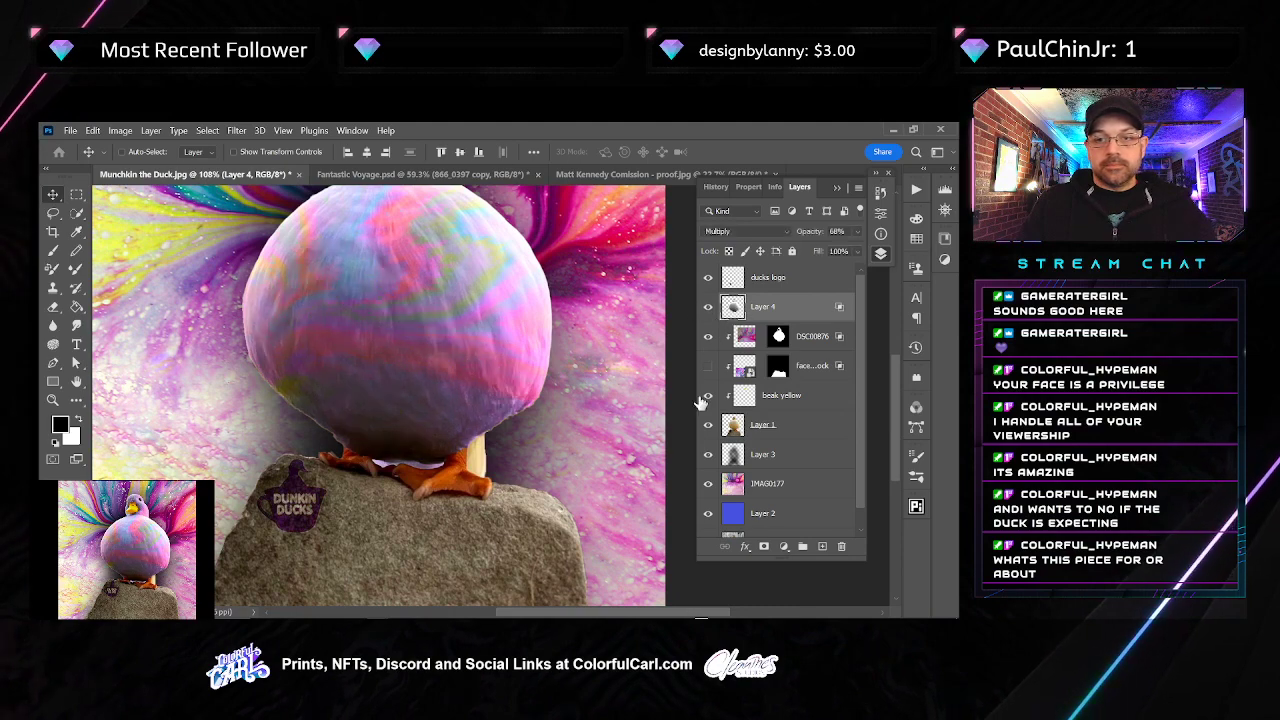
{"action": "left_click", "coordinate": [708, 424]}
{"action": "left_click", "coordinate": [708, 424]}
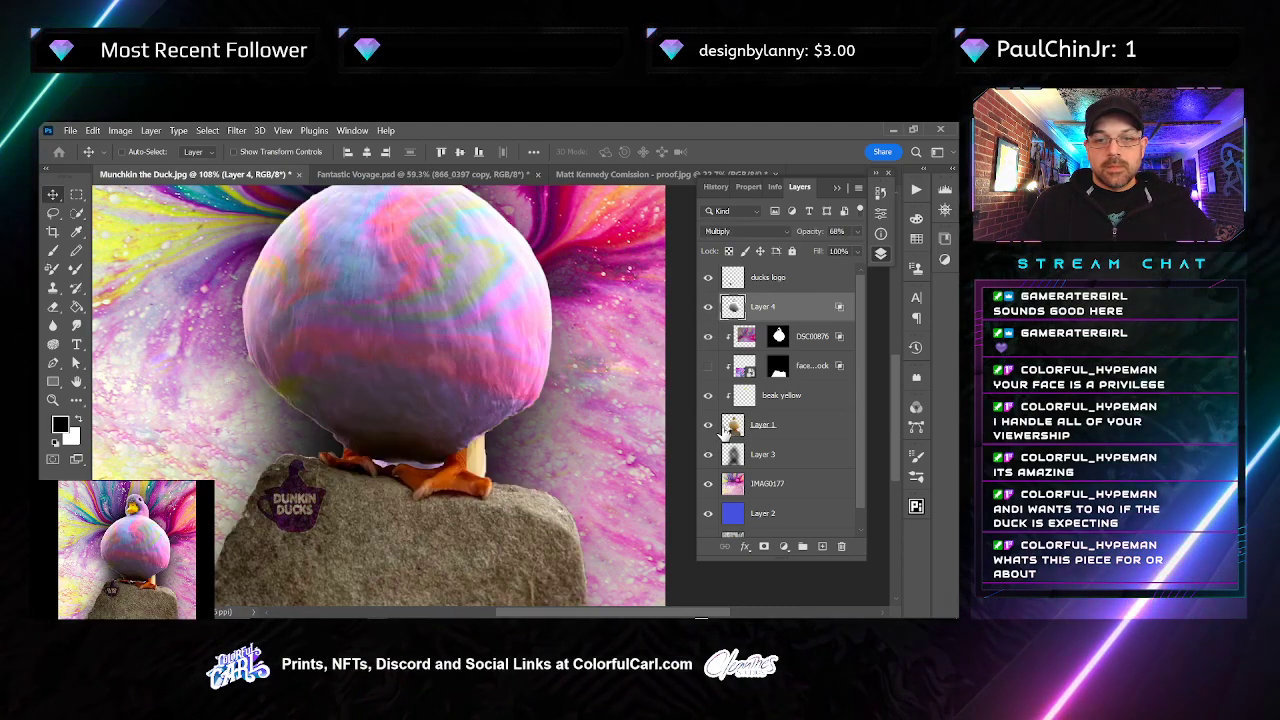
Load the outline of Layer 1 as a selection and contract it
{"action": "left_click", "coordinate": [736, 428]}
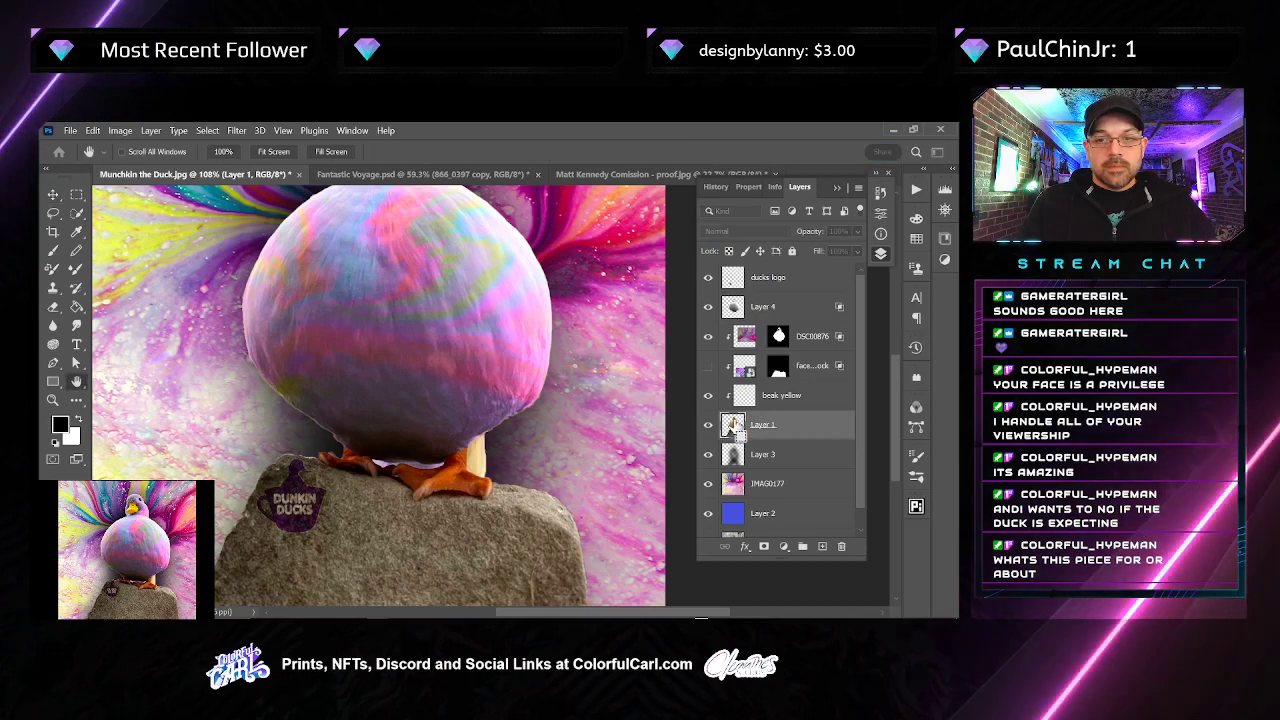
{"action": "left_click", "coordinate": [734, 426], "text": "ctrl"}
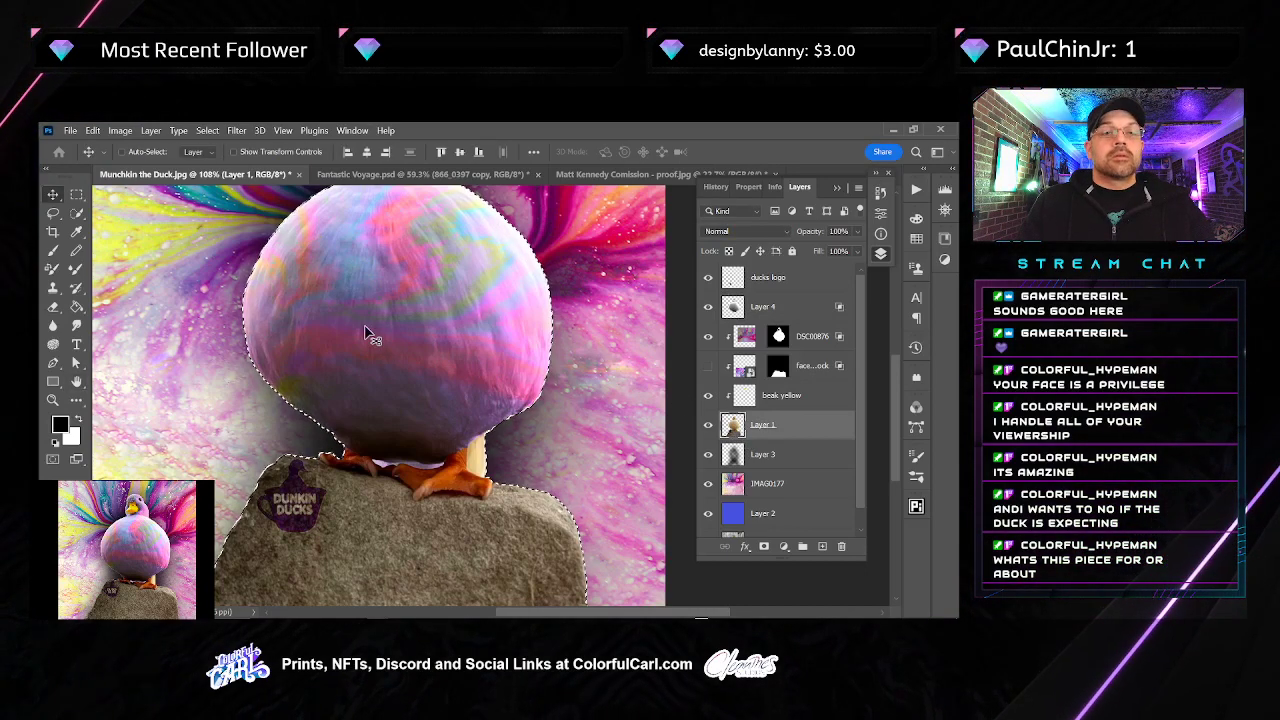
{"action": "key", "text": "alt+s"}
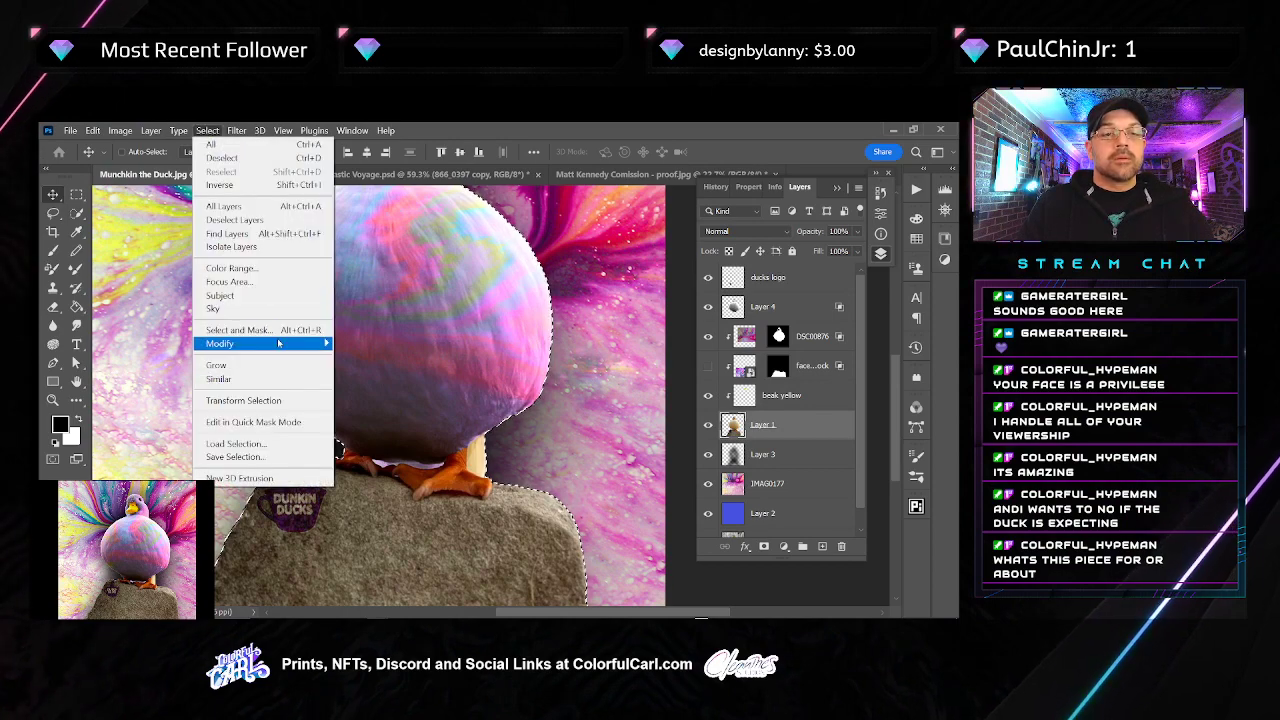
{"action": "mouse_move", "coordinate": [222, 343]}
{"action": "left_click", "coordinate": [362, 386]}
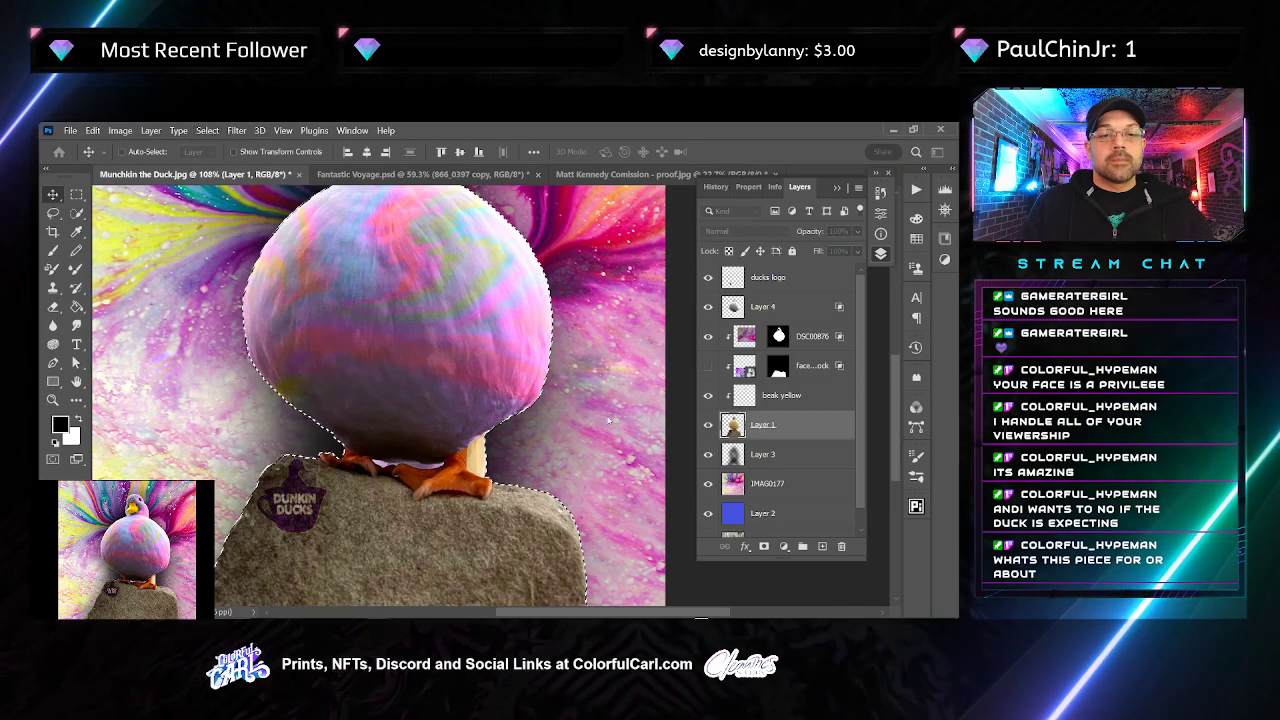
{"action": "left_click", "coordinate": [717, 364]}
{"action": "left_click", "coordinate": [709, 365]}
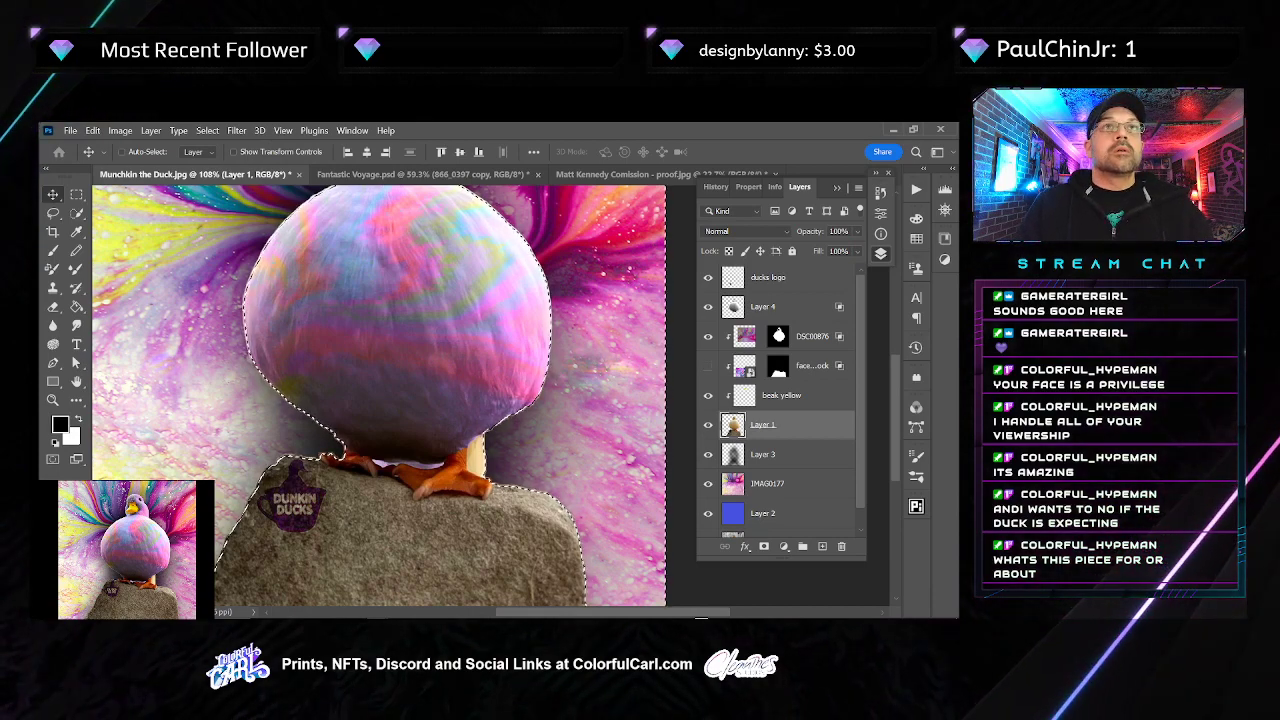
Feather the inverted Layer 1 selection by 1 pixel, trim the layer's edge with it and deselect
{"action": "left_click", "coordinate": [208, 131]}
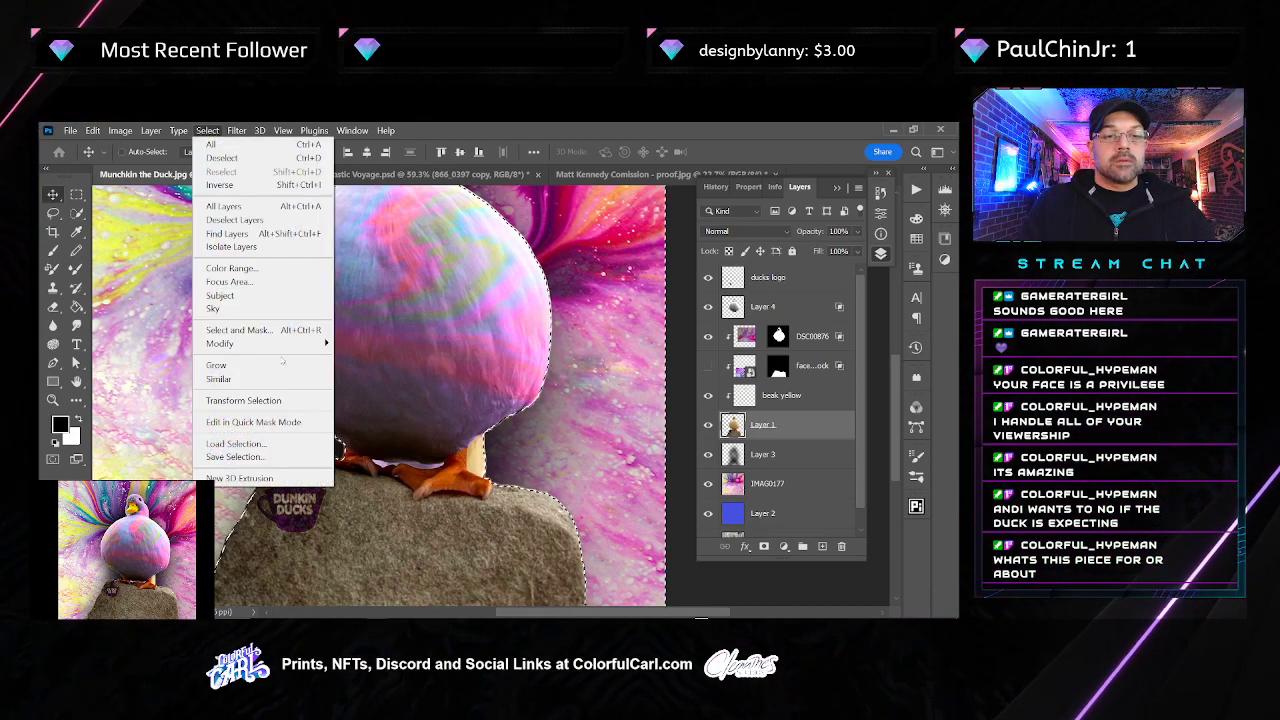
{"action": "mouse_move", "coordinate": [305, 343]}
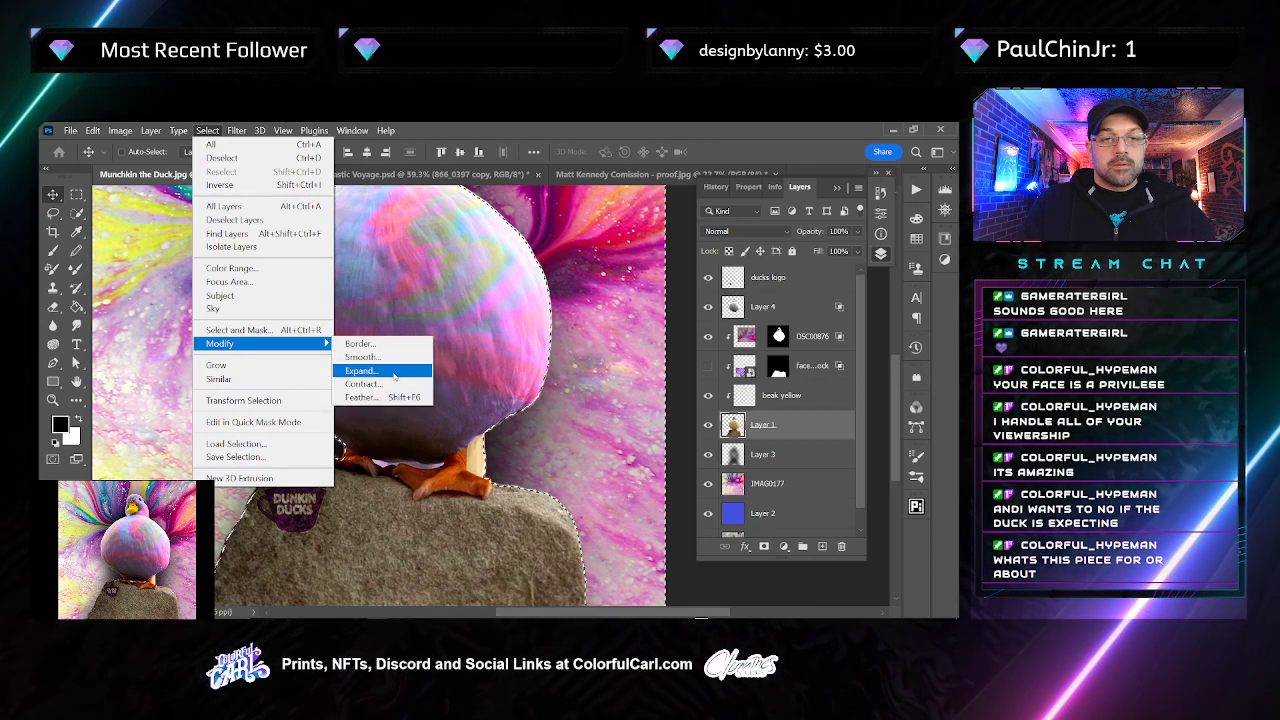
{"action": "left_click", "coordinate": [396, 398]}
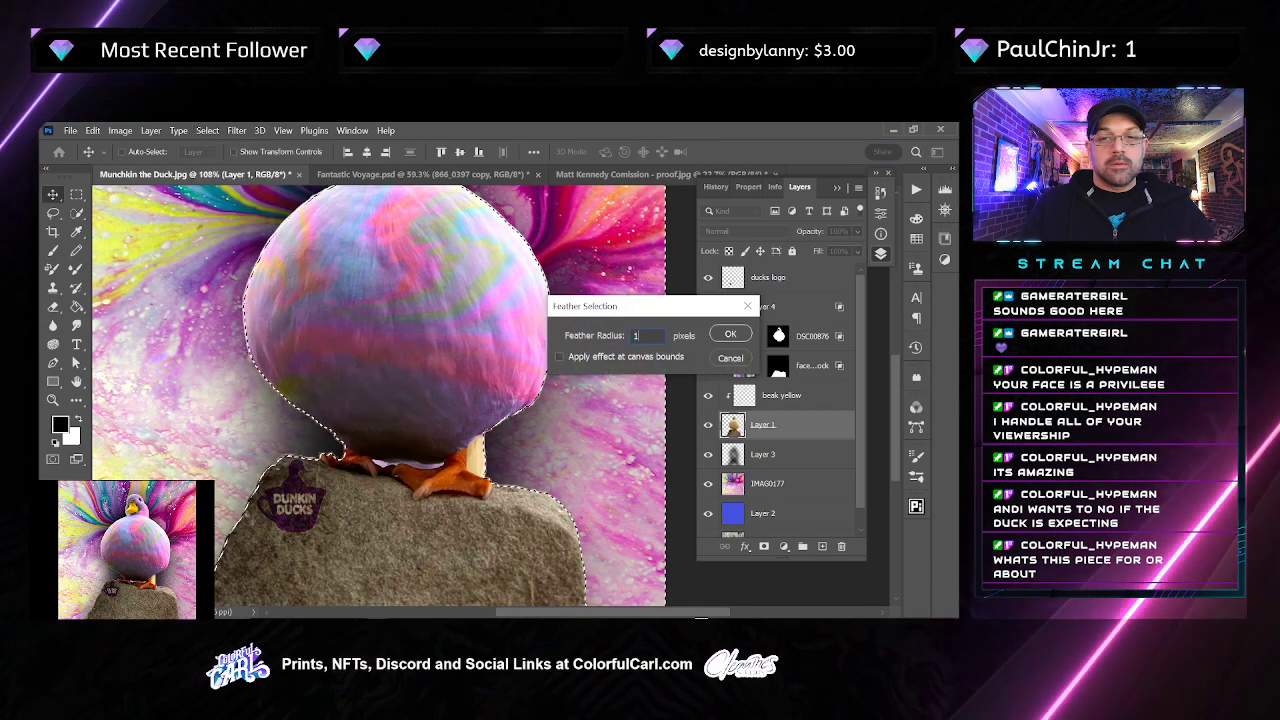
{"action": "key", "text": "Return"}
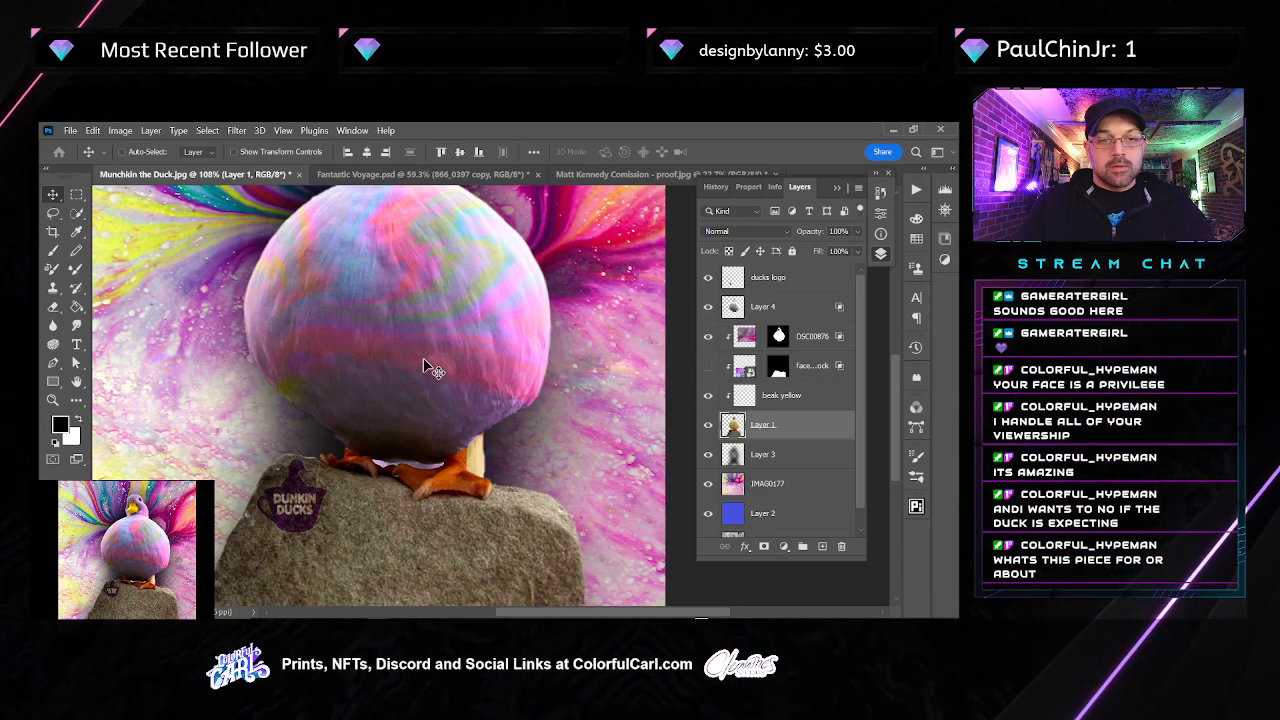
{"action": "key", "text": "e"}
{"action": "scroll", "coordinate": [308, 458], "scroll_direction": "up", "scroll_amount": 5}
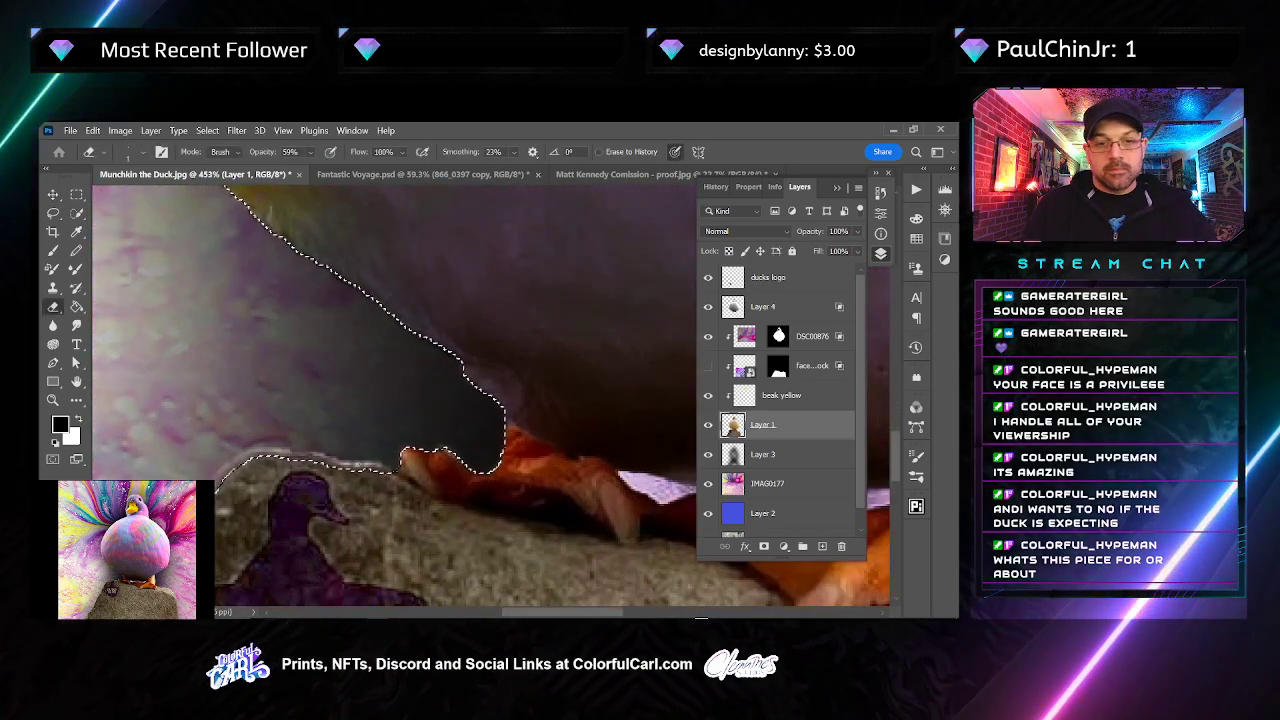
{"action": "key", "text": "ctrl+d"}
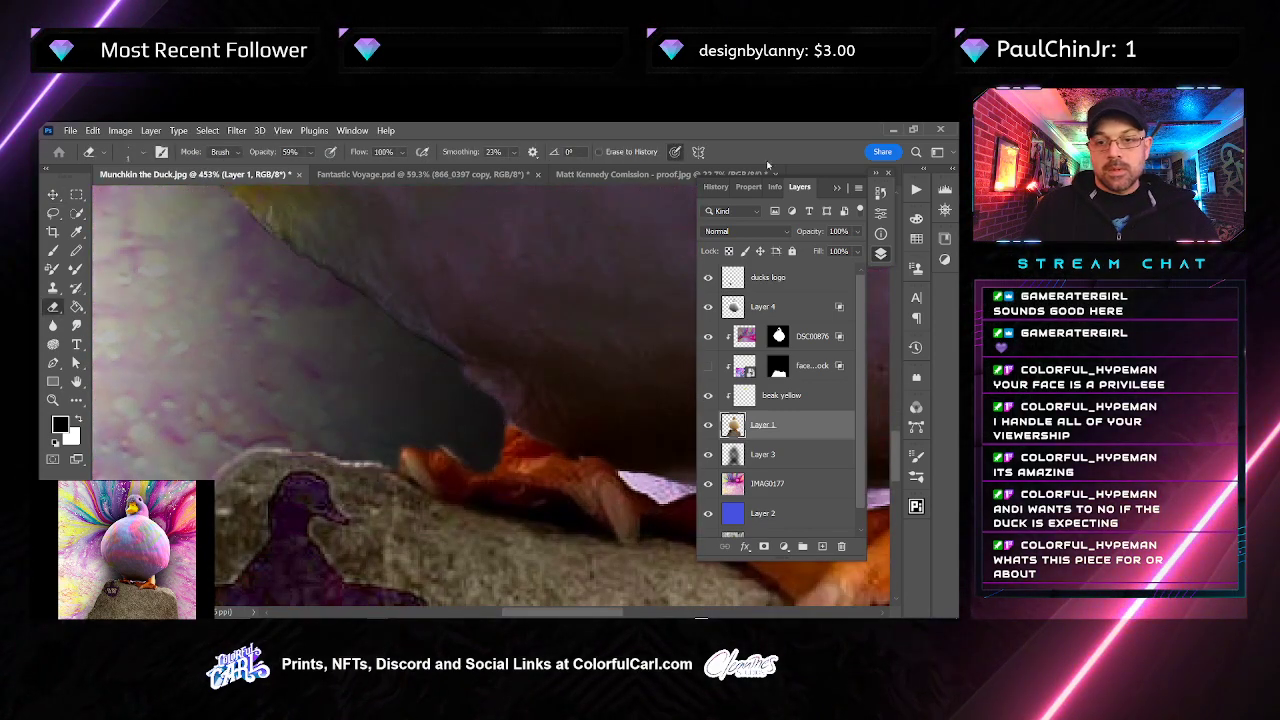
Look for the source of the pale fringe along the rock's upper edge on Layers 3, 1 and 4 and the ducks logo layer
{"action": "left_click", "coordinate": [806, 456]}
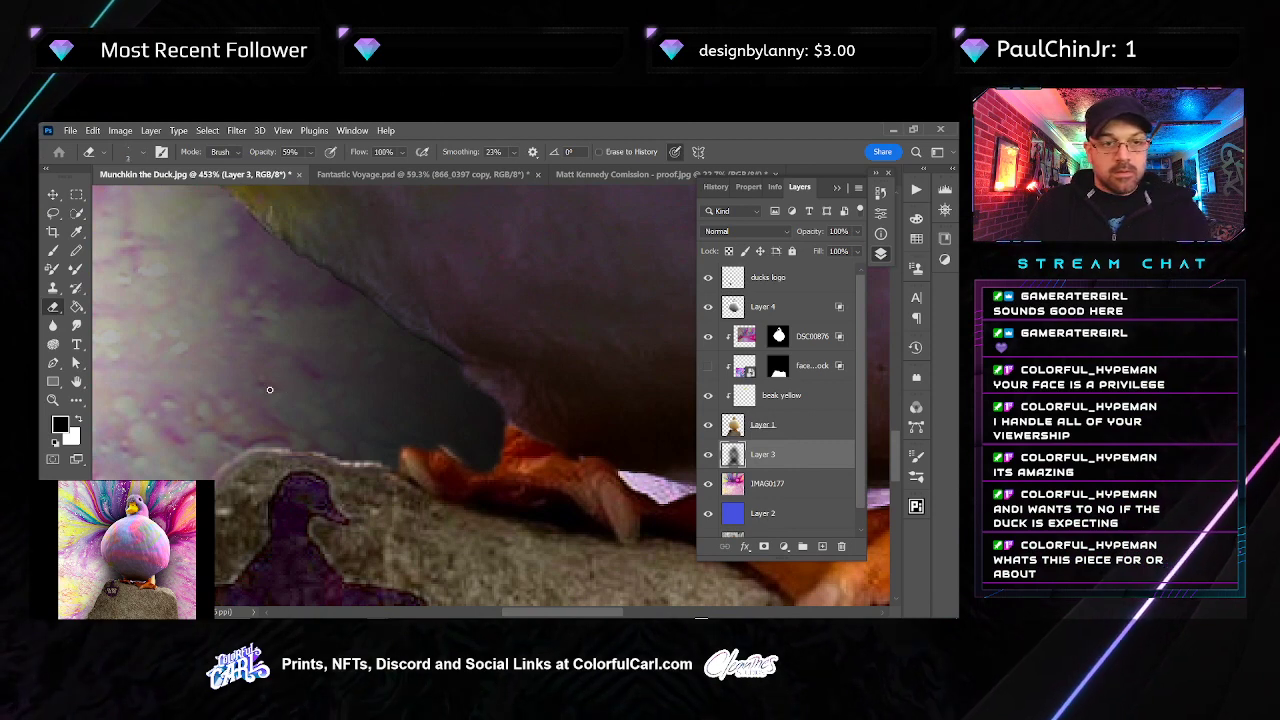
{"action": "left_click", "coordinate": [76, 326]}
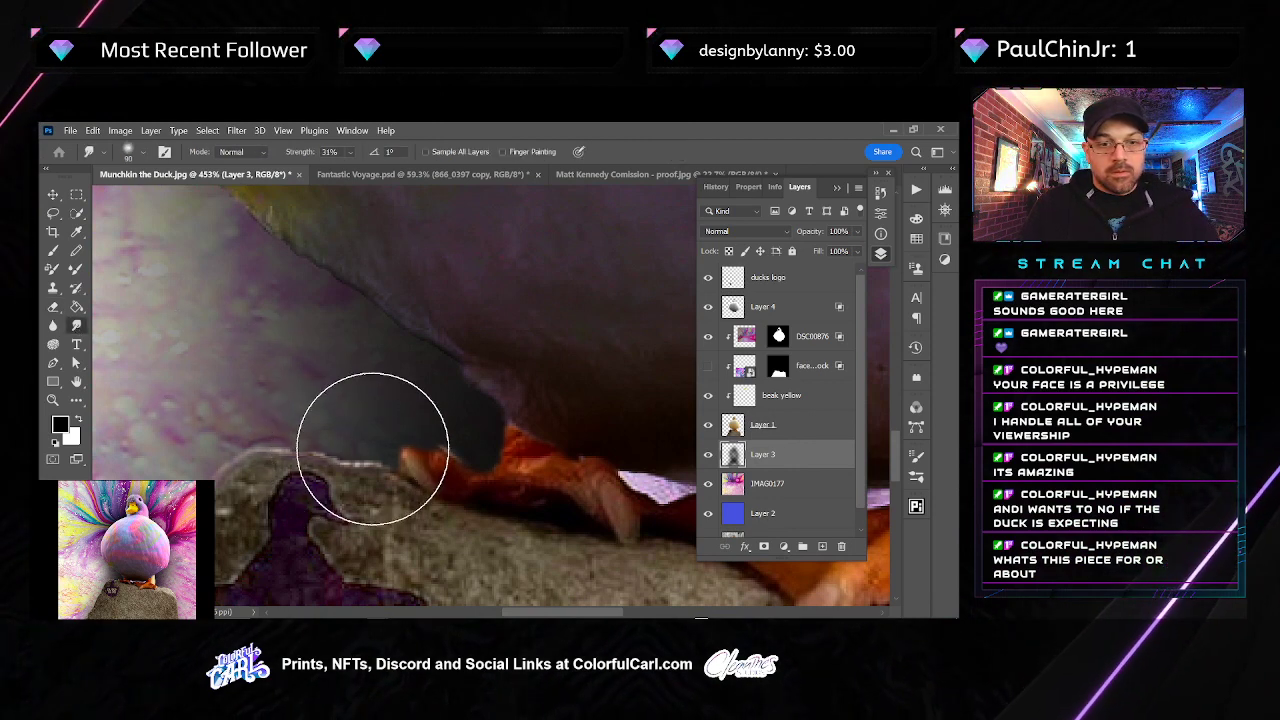
{"action": "left_click", "coordinate": [755, 436]}
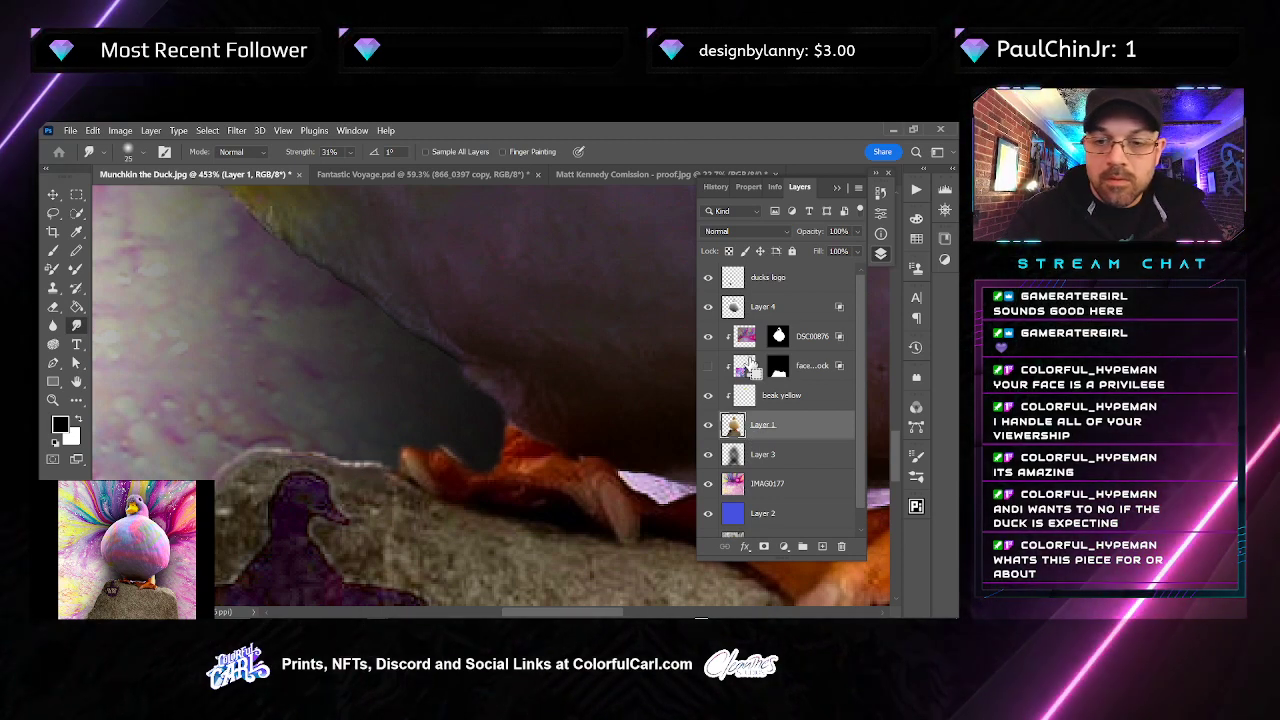
{"action": "left_click", "coordinate": [740, 307]}
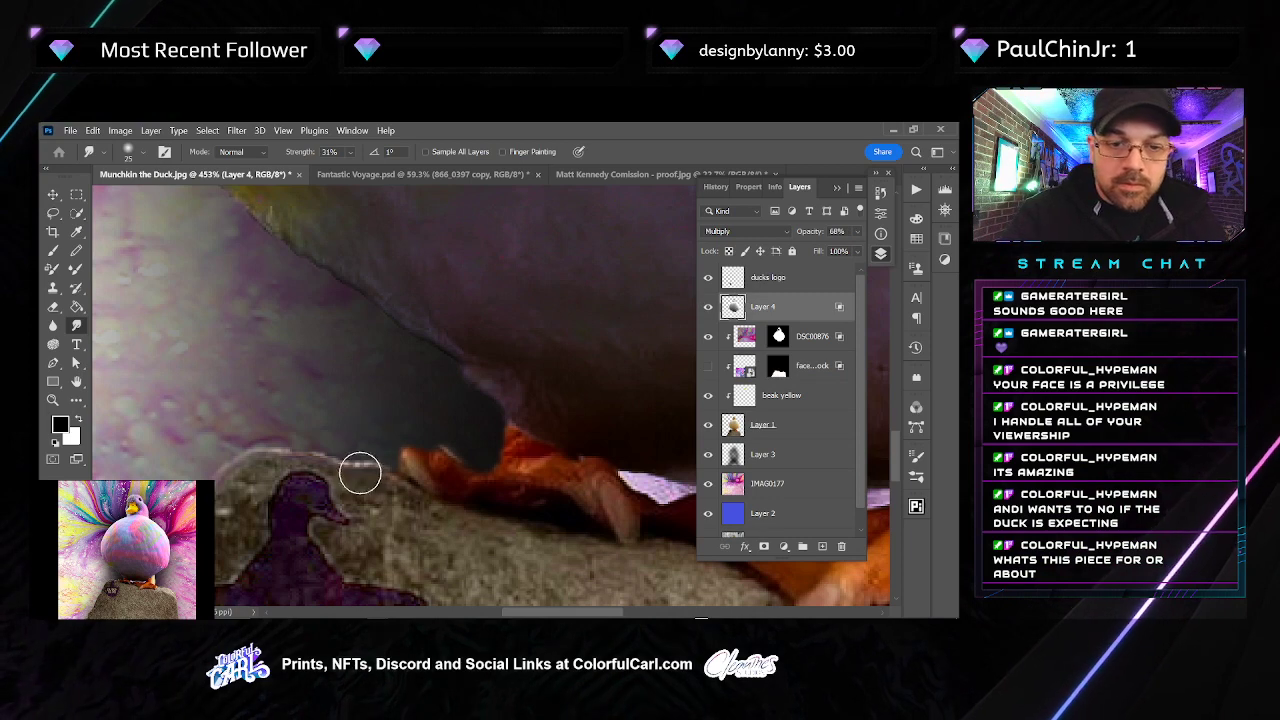
{"action": "left_click", "coordinate": [708, 278]}
{"action": "left_click", "coordinate": [708, 278]}
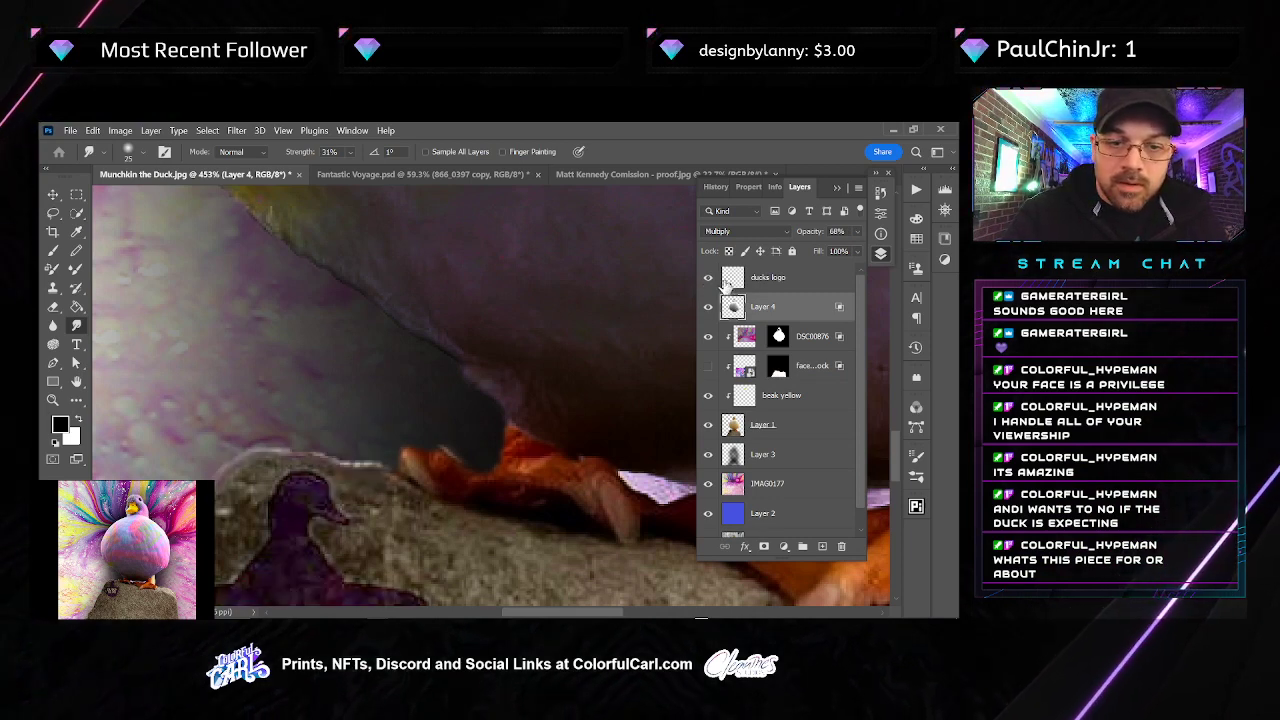
On the ducks logo layer, erase the pale fringe along the rock's upper edge with a small eraser at 59% opacity and check the composition
{"action": "left_click", "coordinate": [757, 280]}
{"action": "key", "text": "e"}
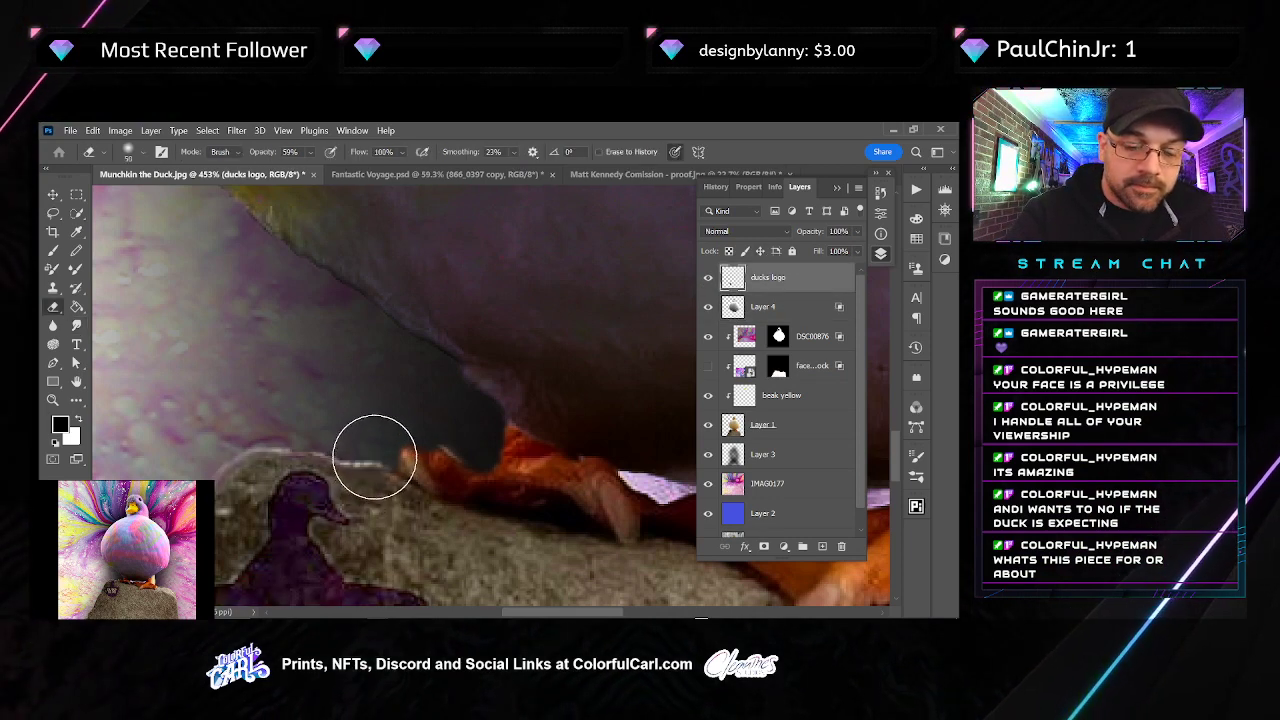
{"action": "key", "text": "bracketleft"}
{"action": "key", "text": "bracketleft"}
{"action": "key", "text": "bracketleft"}
{"action": "key", "text": "bracketleft"}
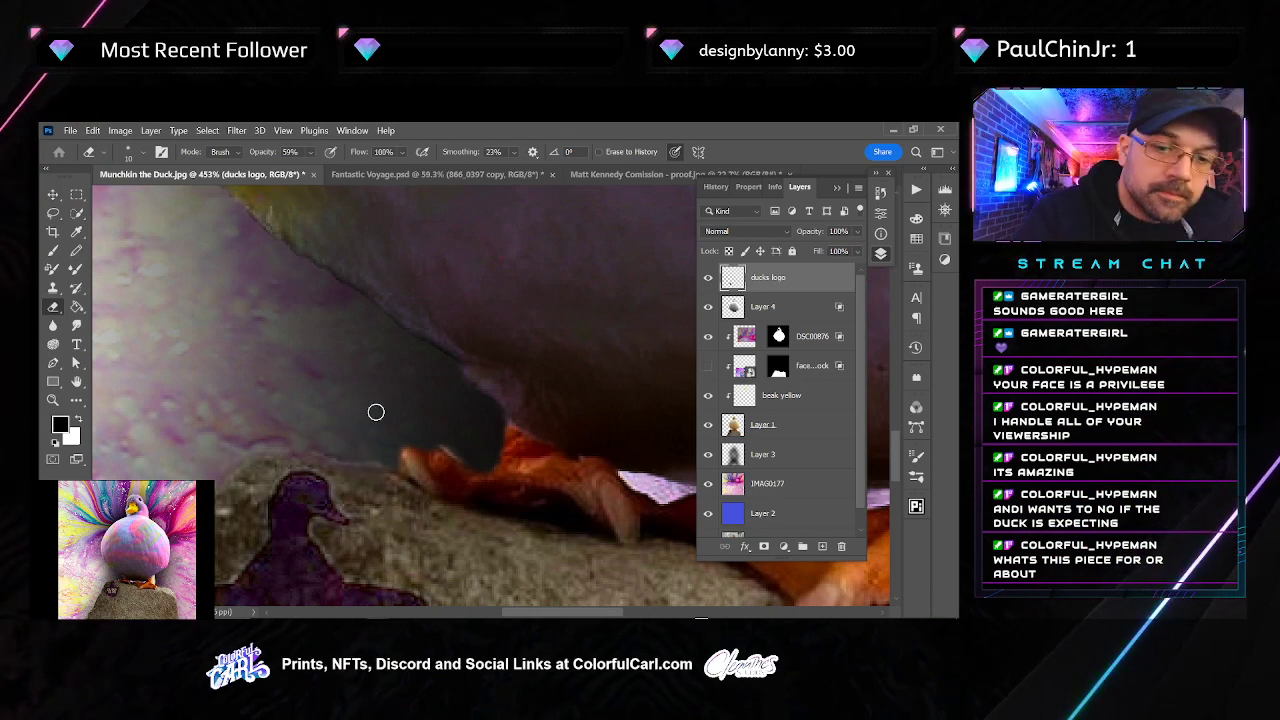
{"action": "left_click_drag", "start_coordinate": [305, 503], "coordinate": [402, 343]}
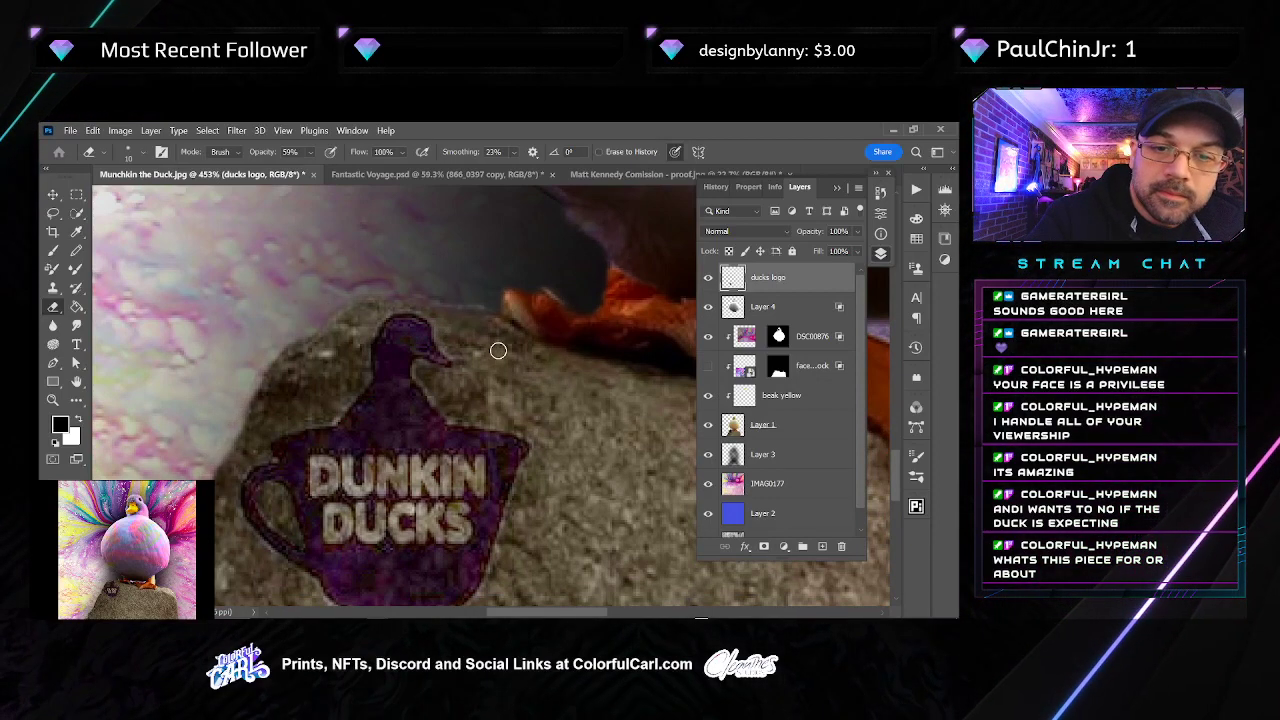
{"action": "scroll", "coordinate": [498, 350], "scroll_direction": "down", "scroll_amount": 2}
{"action": "scroll", "coordinate": [534, 360], "scroll_direction": "right", "scroll_amount": 1}
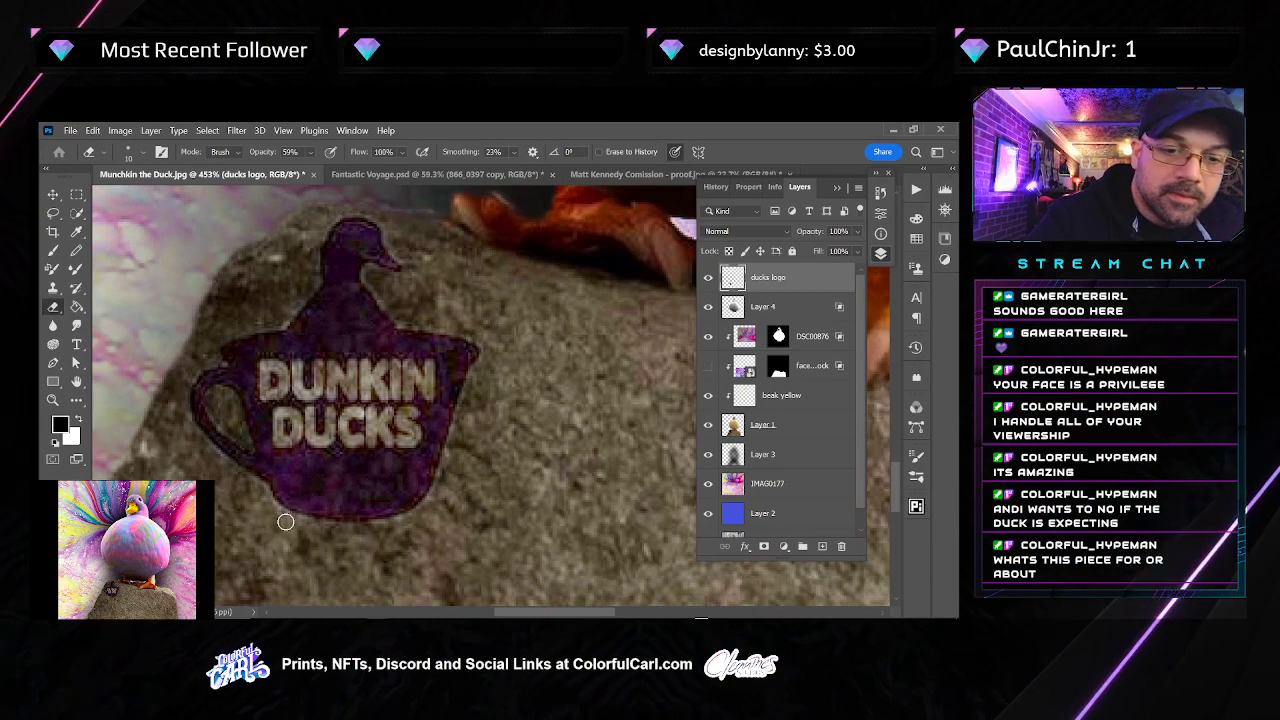
{"action": "key", "text": "ctrl+0"}
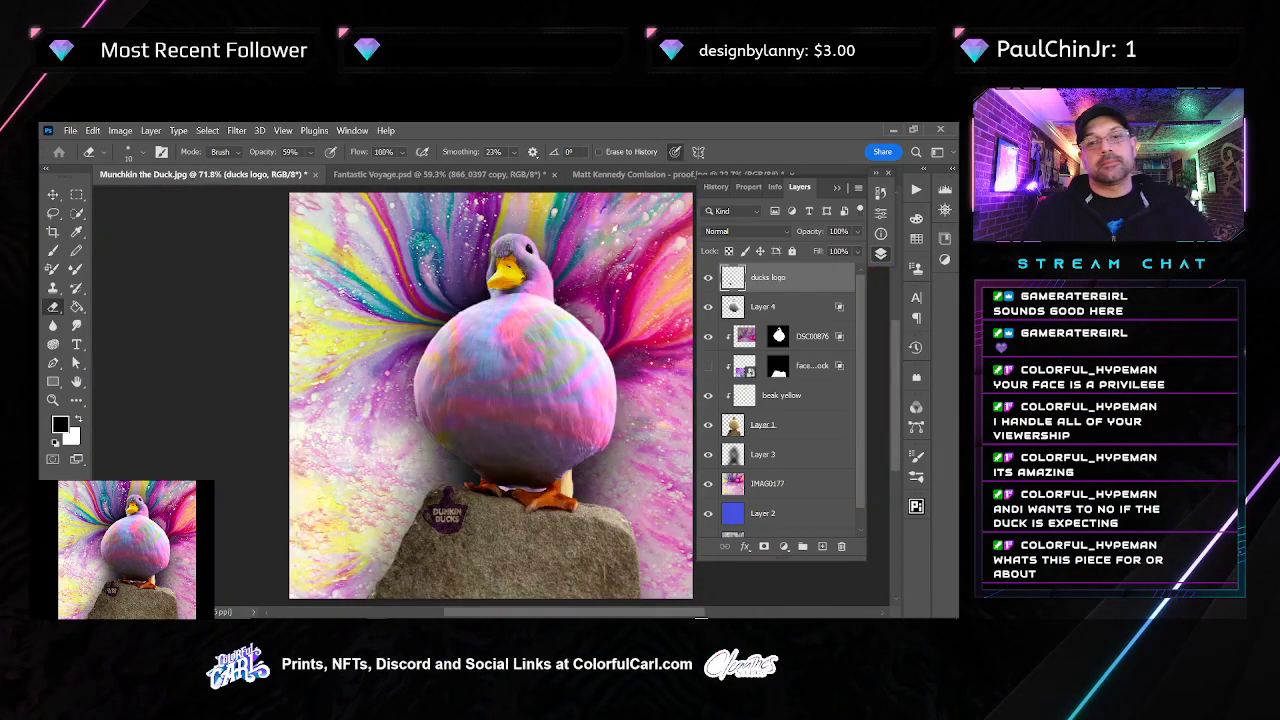
{"action": "left_click_drag", "start_coordinate": [626, 420], "coordinate": [527, 475]}
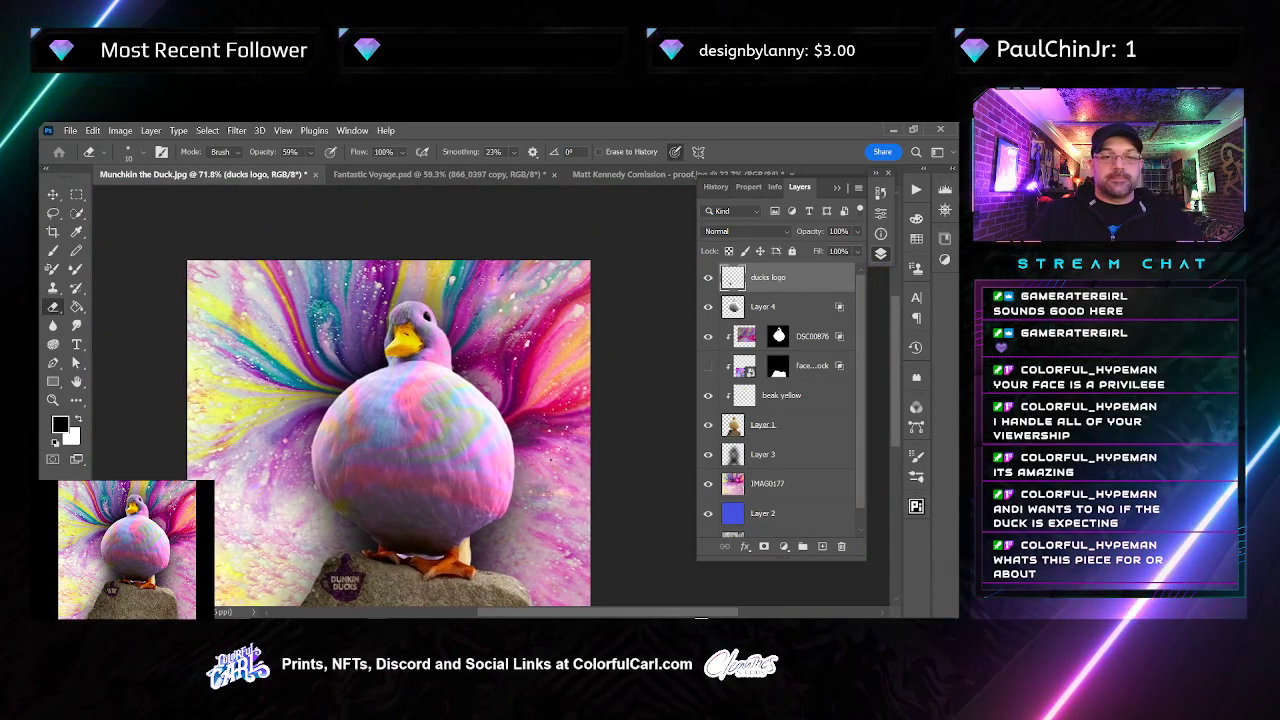
{"action": "left_click", "coordinate": [785, 484]}
{"action": "key", "text": "v"}
{"action": "scroll", "coordinate": [530, 396], "scroll_direction": "down", "scroll_amount": 2}
{"action": "left_click_drag", "start_coordinate": [553, 425], "coordinate": [517, 420]}
{"action": "key", "text": "ctrl+z"}
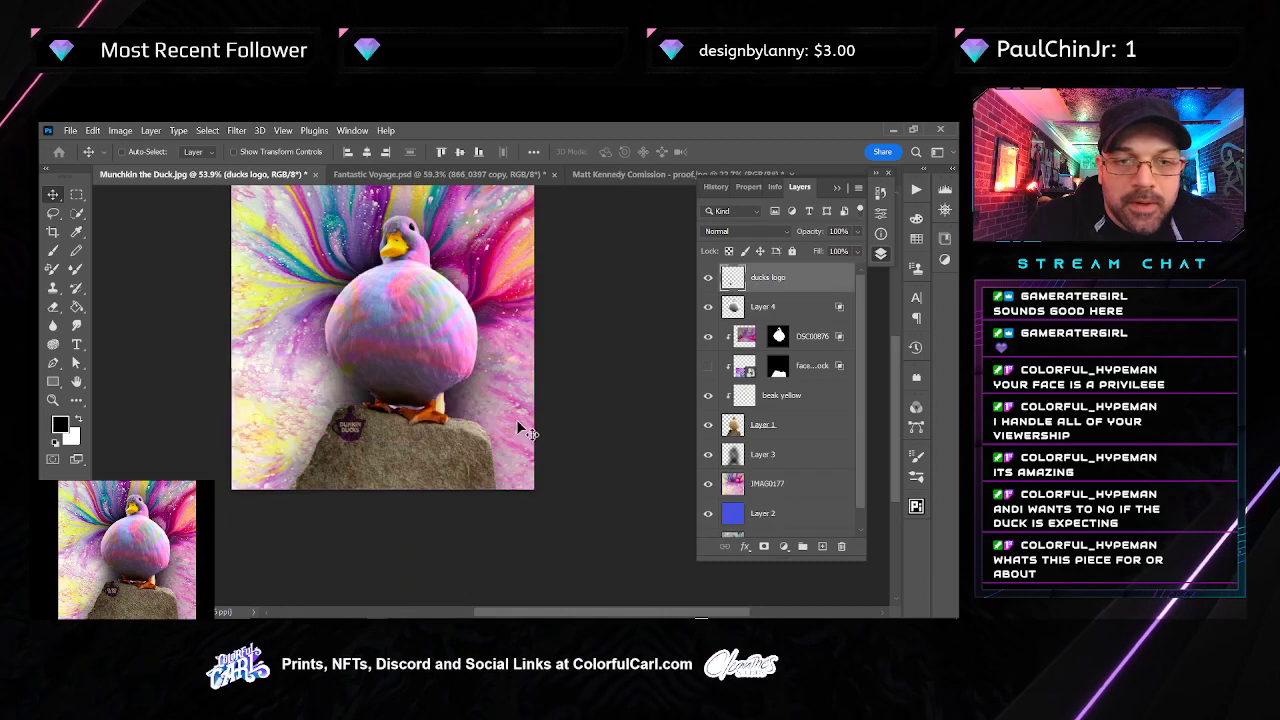
{"action": "left_click_drag", "start_coordinate": [496, 322], "coordinate": [530, 403]}
{"action": "key", "text": "ctrl+z"}
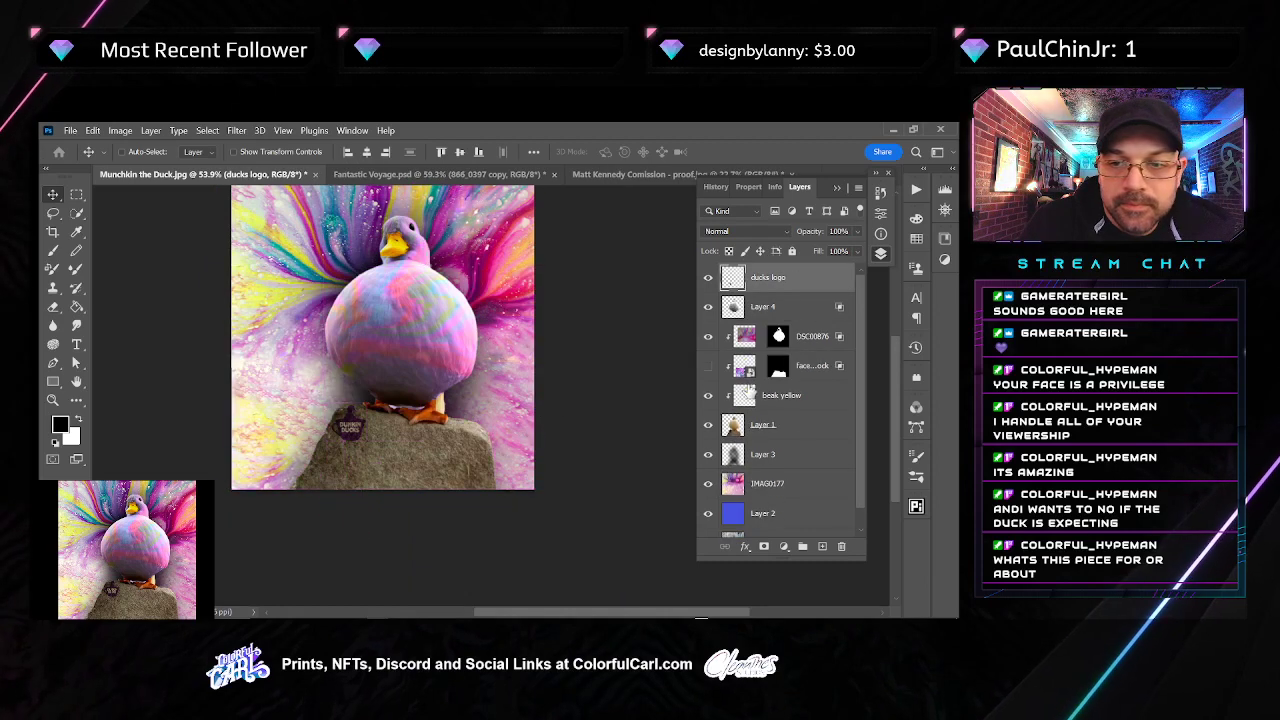
Duplicate the IMAG0177 paint background, turn the copy upside down at -100% width and height, and position it behind the duck
{"action": "left_click", "coordinate": [770, 485]}
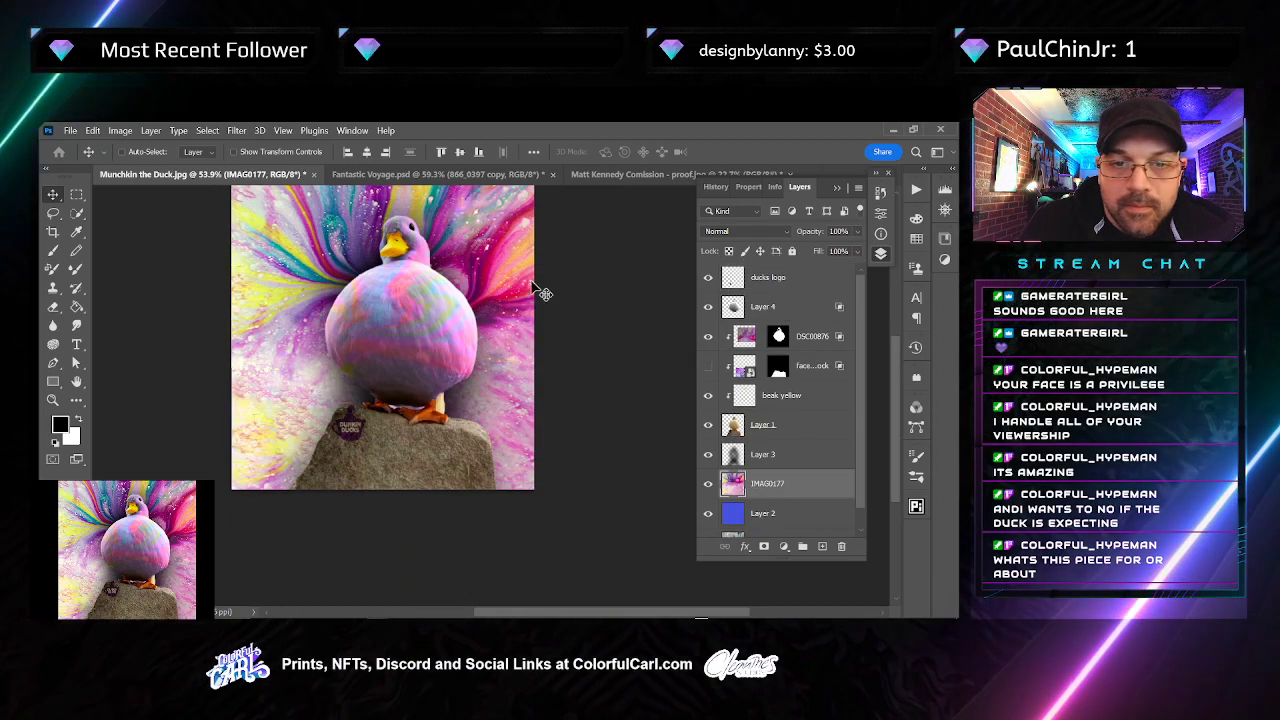
{"action": "left_click_drag", "start_coordinate": [502, 254], "coordinate": [494, 418]}
{"action": "key", "text": "ctrl+t"}
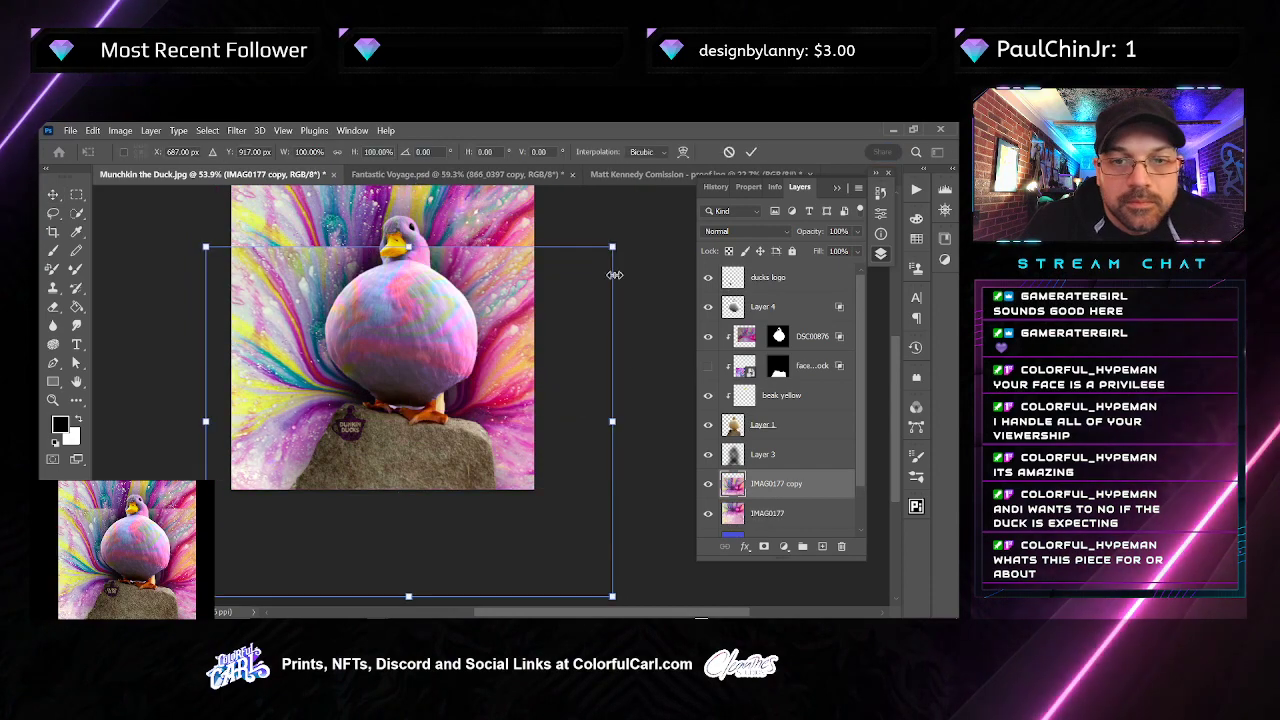
{"action": "left_click_drag", "start_coordinate": [614, 240], "coordinate": [212, 576]}
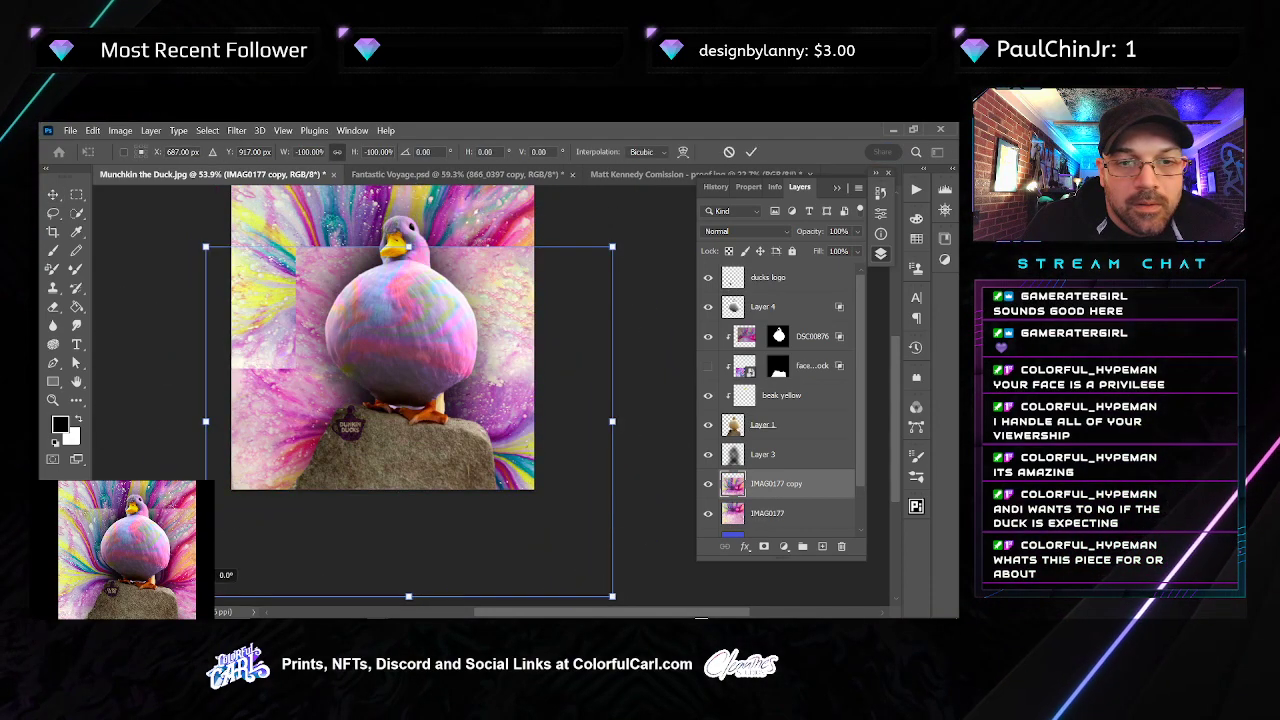
{"action": "left_click_drag", "start_coordinate": [456, 470], "coordinate": [430, 362]}
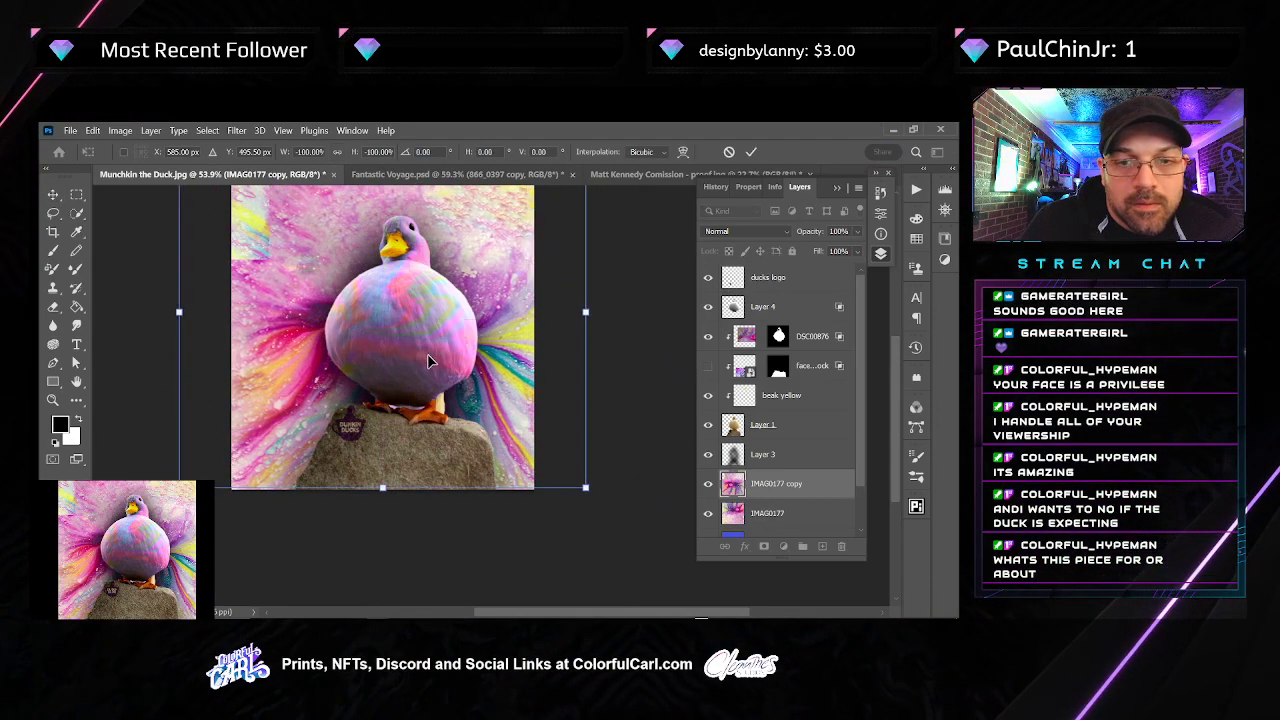
{"action": "key", "text": "Return"}
Delete the upper part of the IMAG0177 copy down to the middle of the duck's body and deselect
{"action": "scroll", "coordinate": [545, 369], "scroll_direction": "down", "scroll_amount": 2}
{"action": "left_click_drag", "start_coordinate": [545, 369], "coordinate": [537, 389]}
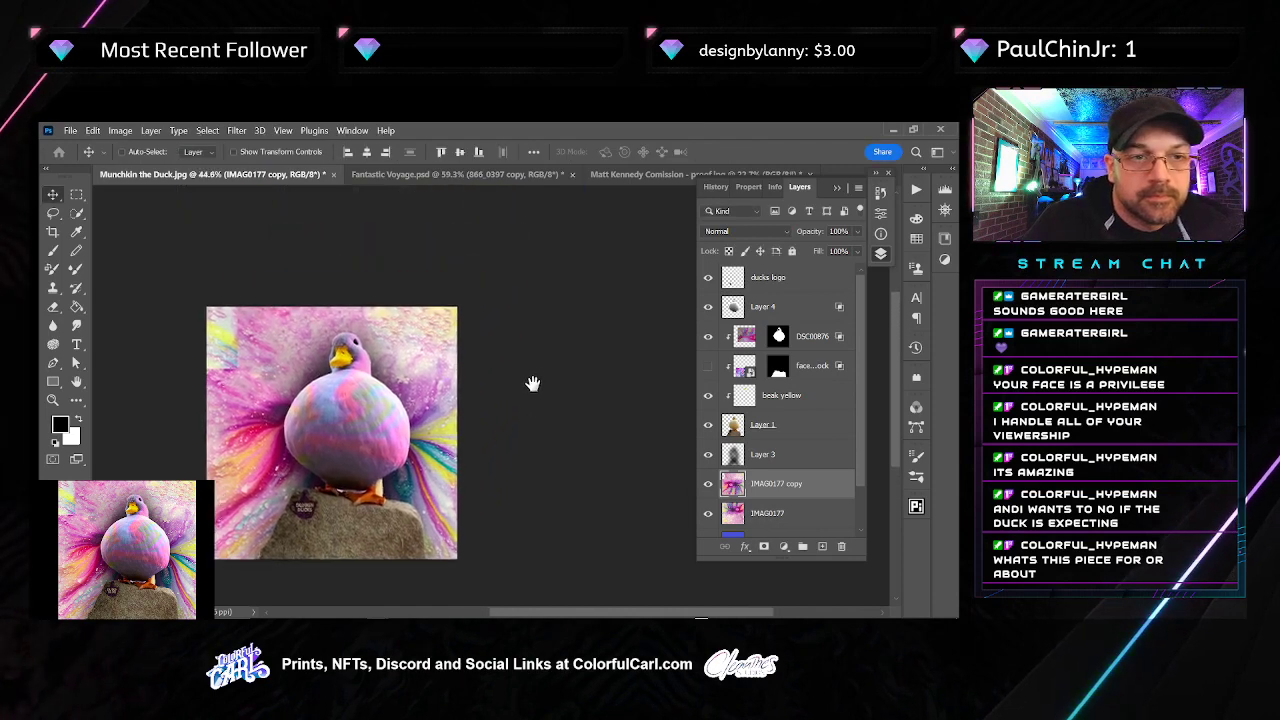
{"action": "key", "text": "m"}
{"action": "left_click_drag", "start_coordinate": [201, 313], "coordinate": [503, 419]}
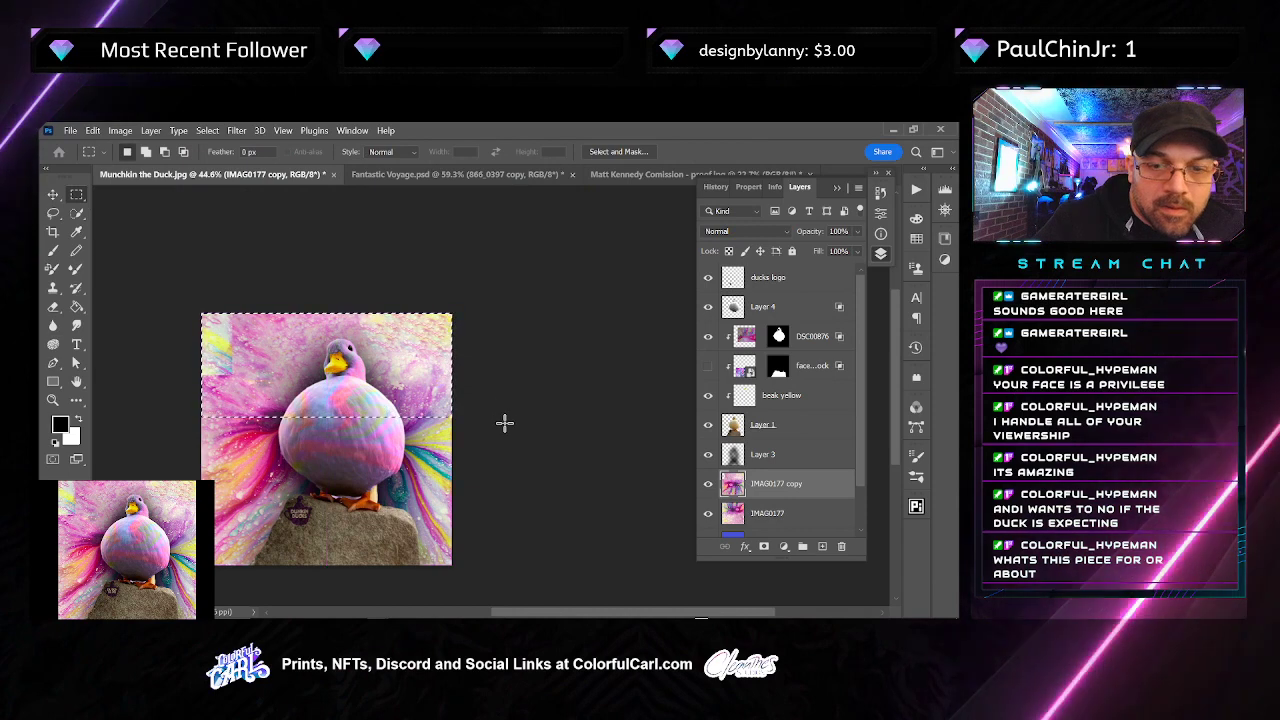
{"action": "key", "text": "Delete"}
{"action": "key", "text": "ctrl+d"}
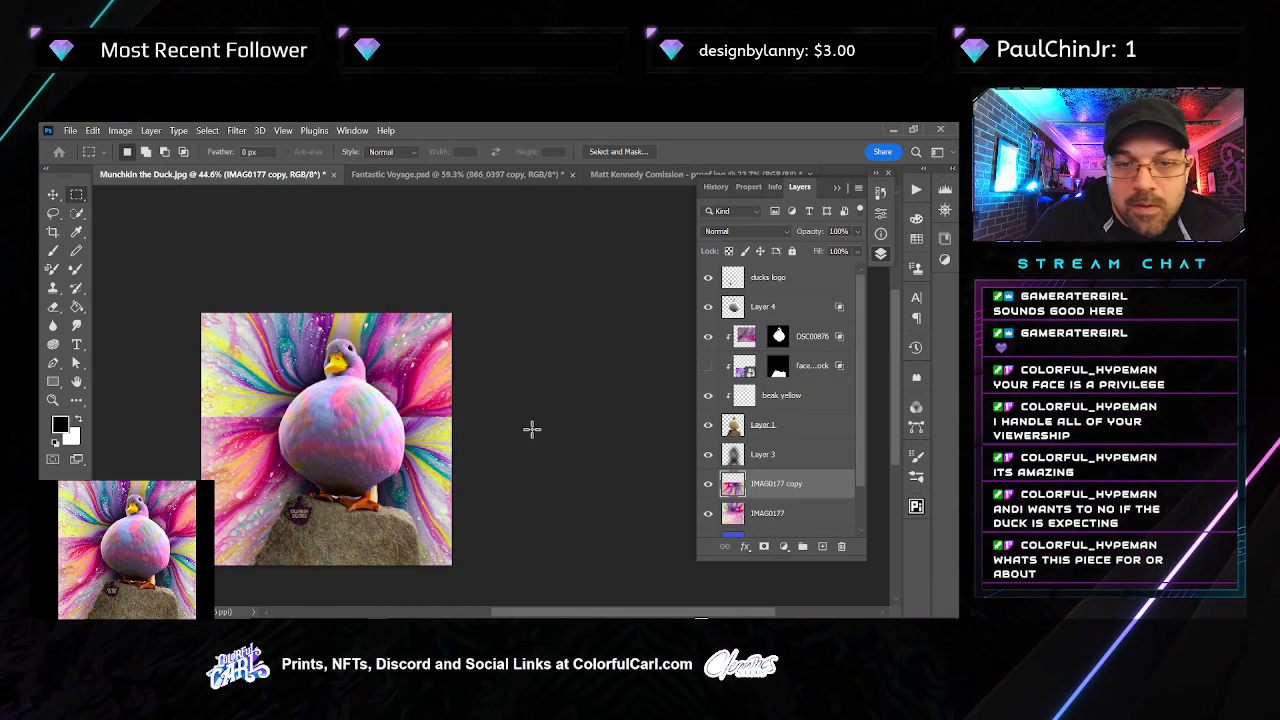
Flip the IMAG0177 copy horizontally so its paint streaks mirror the original background
{"action": "key", "text": "ctrl+t"}
{"action": "right_click", "coordinate": [437, 485]}
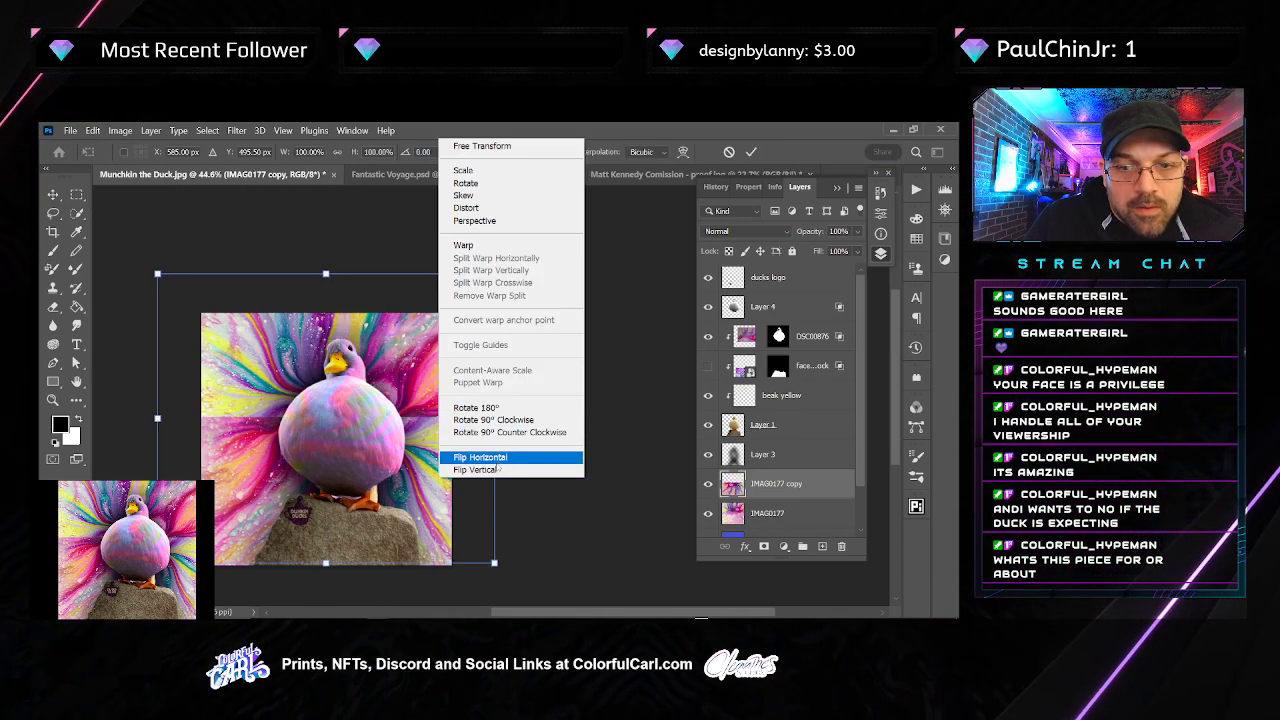
{"action": "left_click", "coordinate": [462, 458]}
{"action": "key", "text": "Return"}
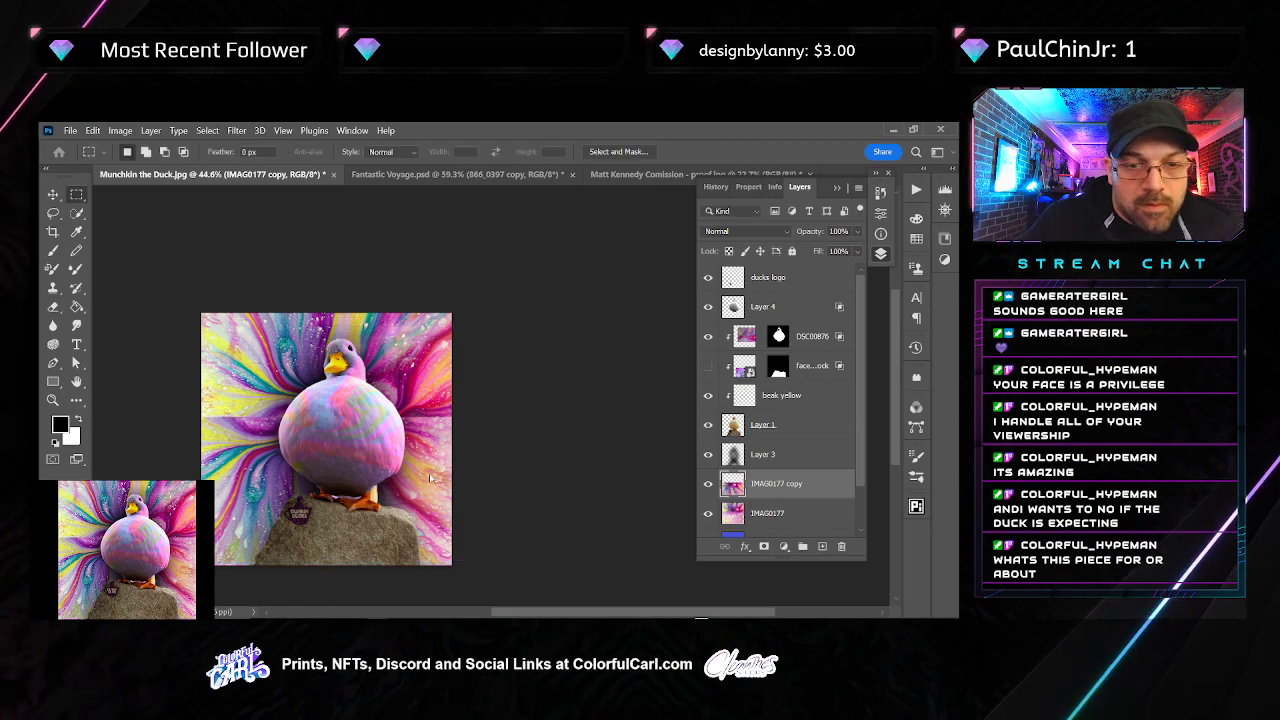
Shift the IMAG0177 copy down behind the rock, delete its part covering the upper background, and deselect
{"action": "key", "text": "v"}
{"action": "left_click_drag", "start_coordinate": [430, 478], "coordinate": [398, 503]}
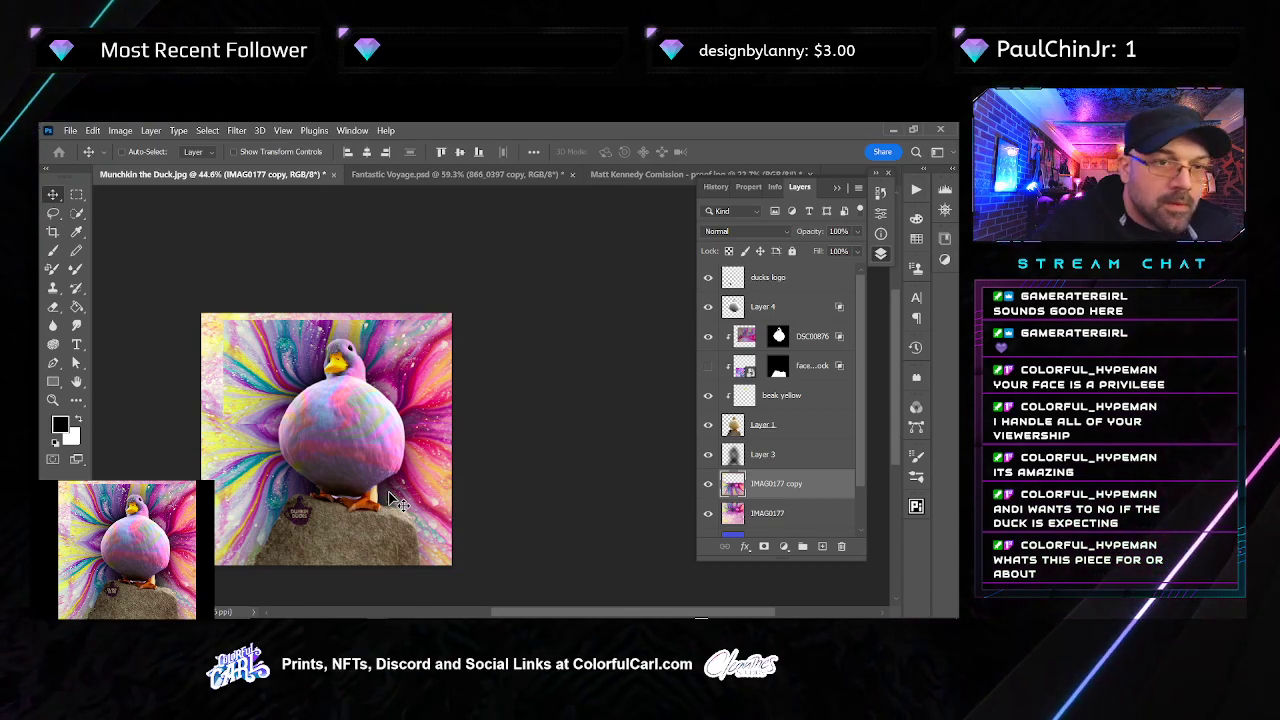
{"action": "key", "text": "m"}
{"action": "left_click_drag", "start_coordinate": [220, 308], "coordinate": [483, 421]}
{"action": "key", "text": "Delete"}
{"action": "key", "text": "ctrl+d"}
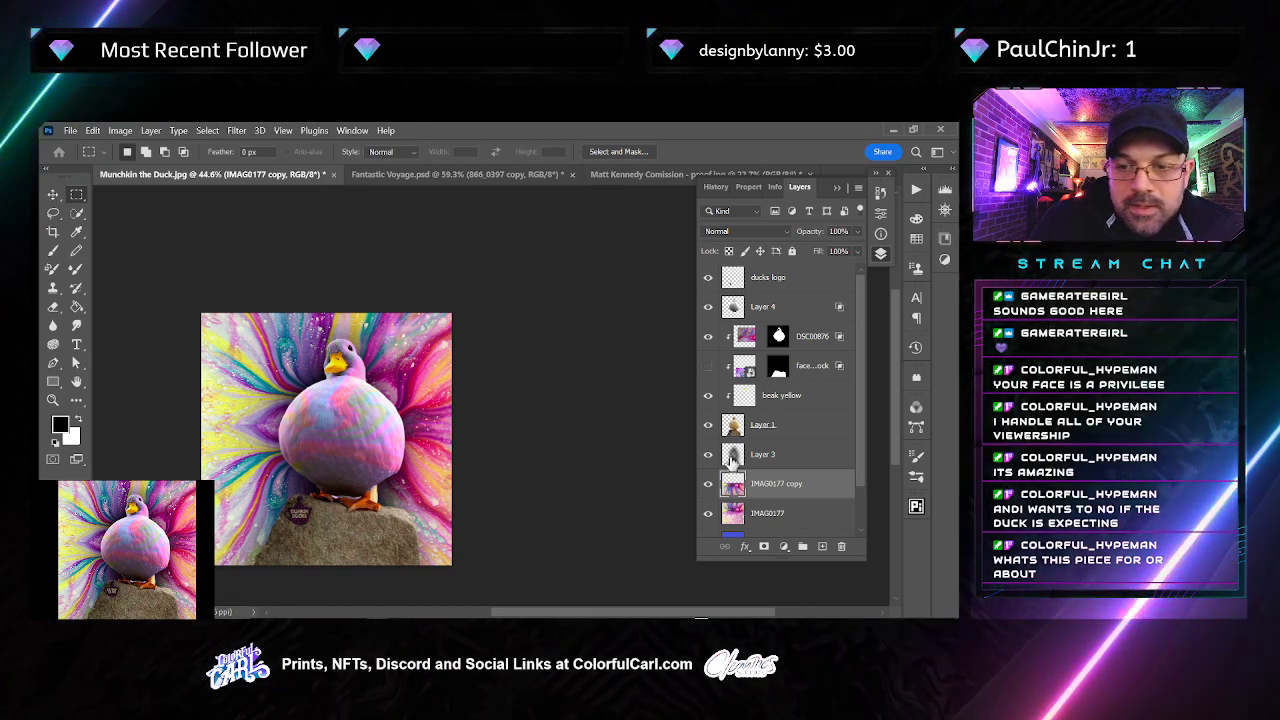
Compare the background with and without the IMAG0177 copy, and merge the copy down into the IMAG0177 layer
{"action": "left_click", "coordinate": [707, 485]}
{"action": "left_click", "coordinate": [707, 485]}
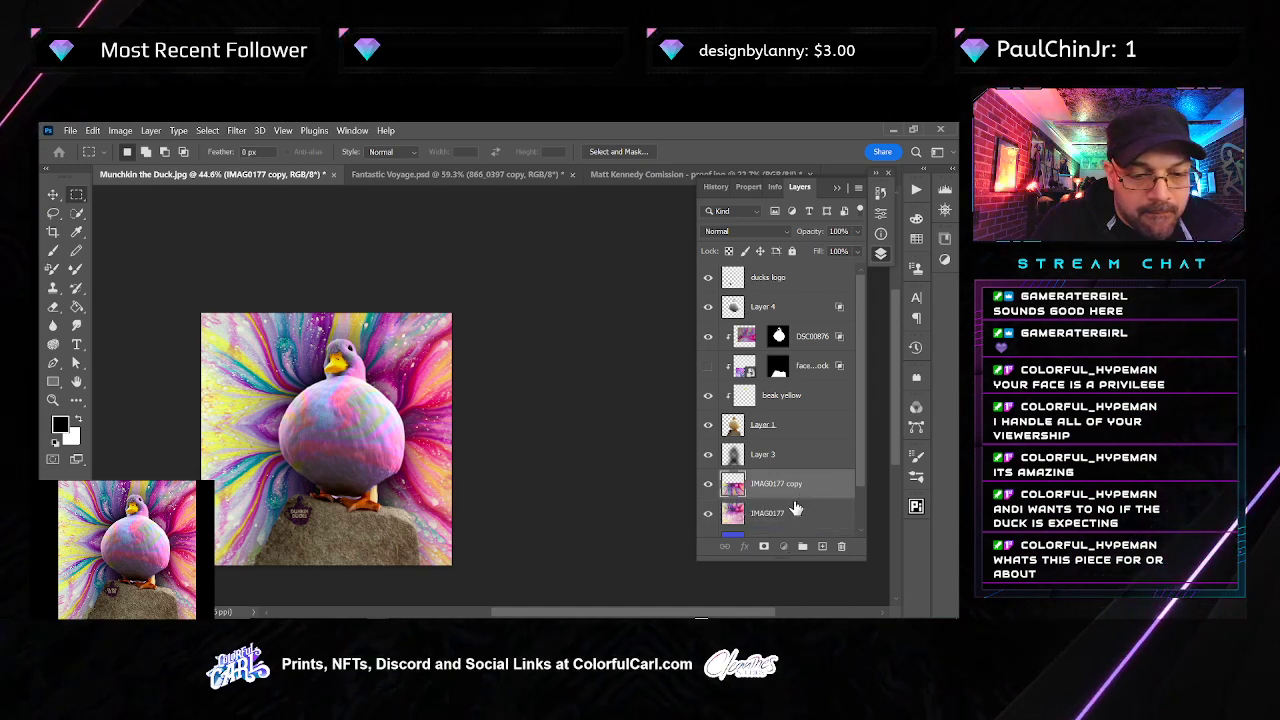
{"action": "key", "text": "Delete"}
Smudge the horizontal mirror seam beside the duck's body on IMAG0177, using 75% strength and a 90 px brush
{"action": "scroll", "coordinate": [297, 429], "scroll_direction": "up", "scroll_amount": 4}
{"action": "left_click_drag", "start_coordinate": [272, 460], "coordinate": [309, 468]}
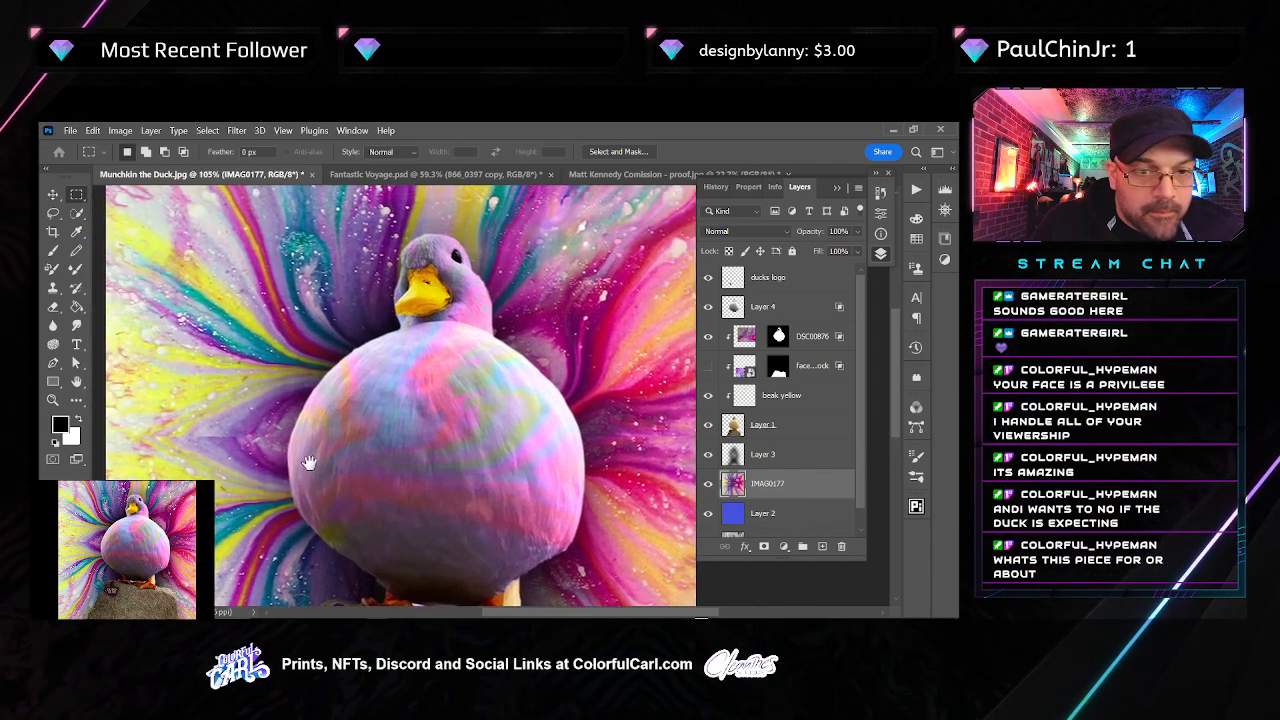
{"action": "left_click", "coordinate": [76, 326]}
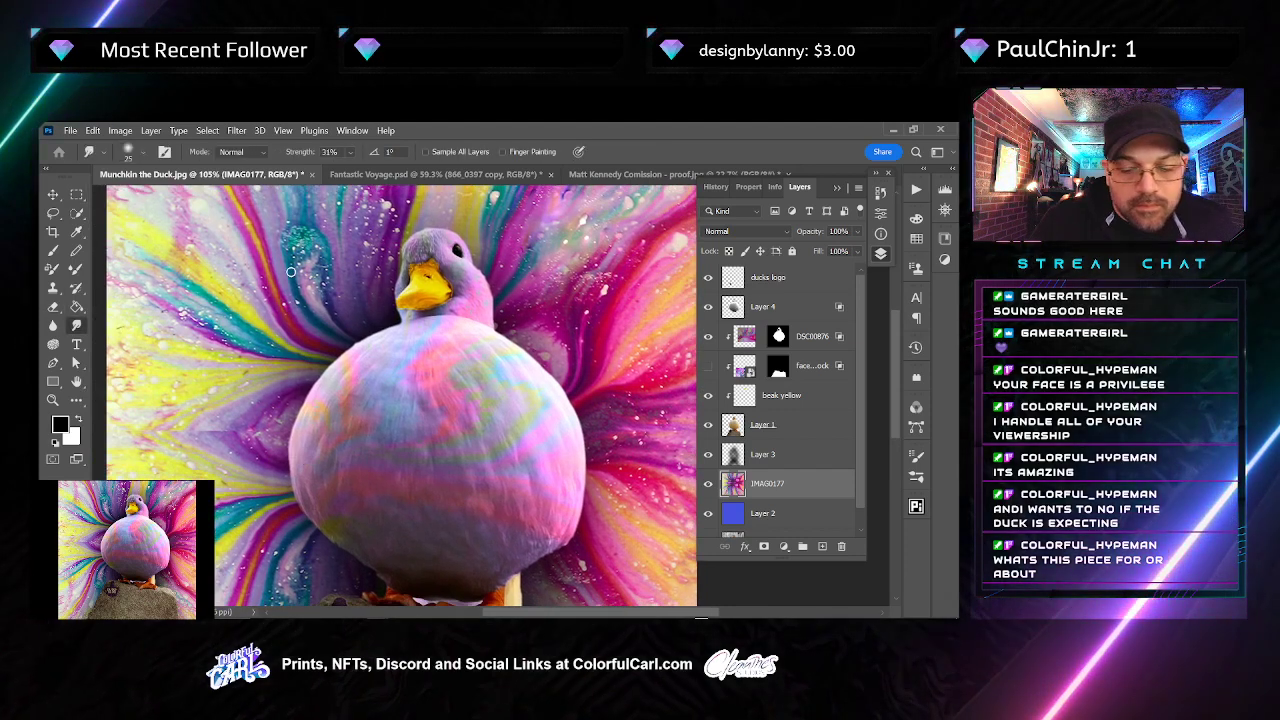
{"action": "left_click", "coordinate": [349, 151]}
{"action": "left_click_drag", "start_coordinate": [357, 168], "coordinate": [379, 170]}
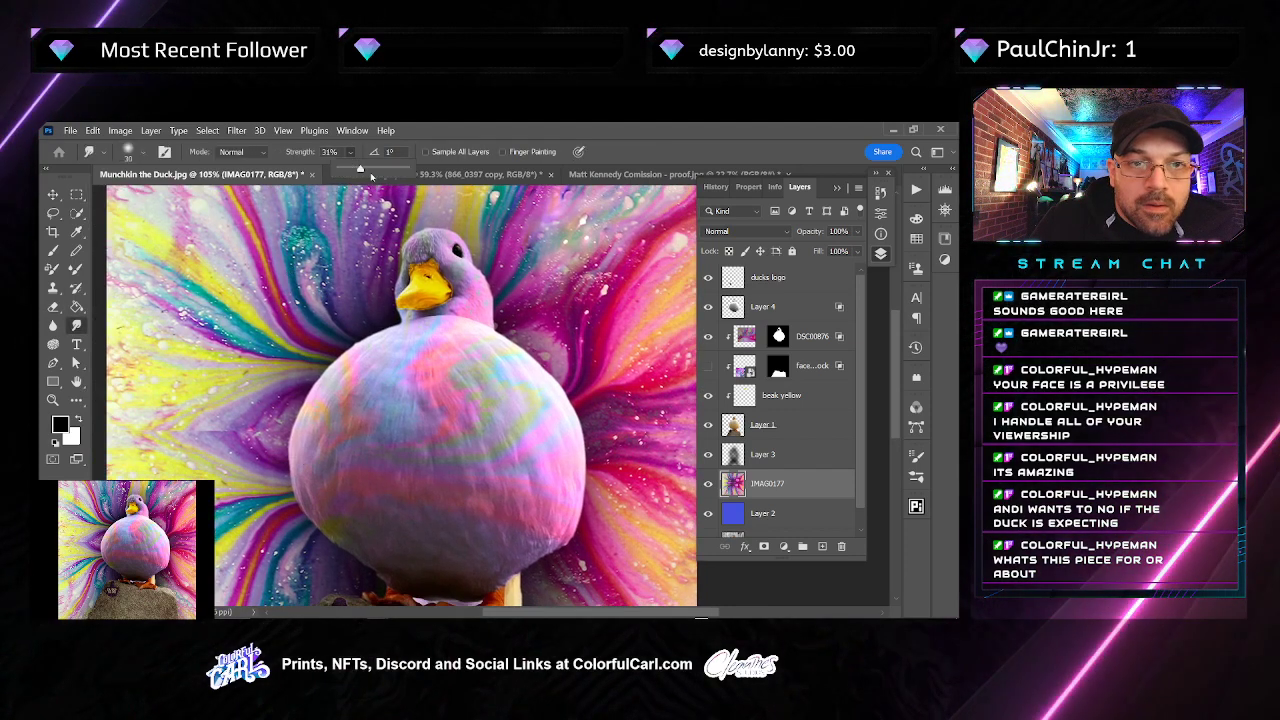
{"action": "key", "text": "]"}
{"action": "key", "text": "]"}
{"action": "key", "text": "]"}
{"action": "key", "text": "]"}
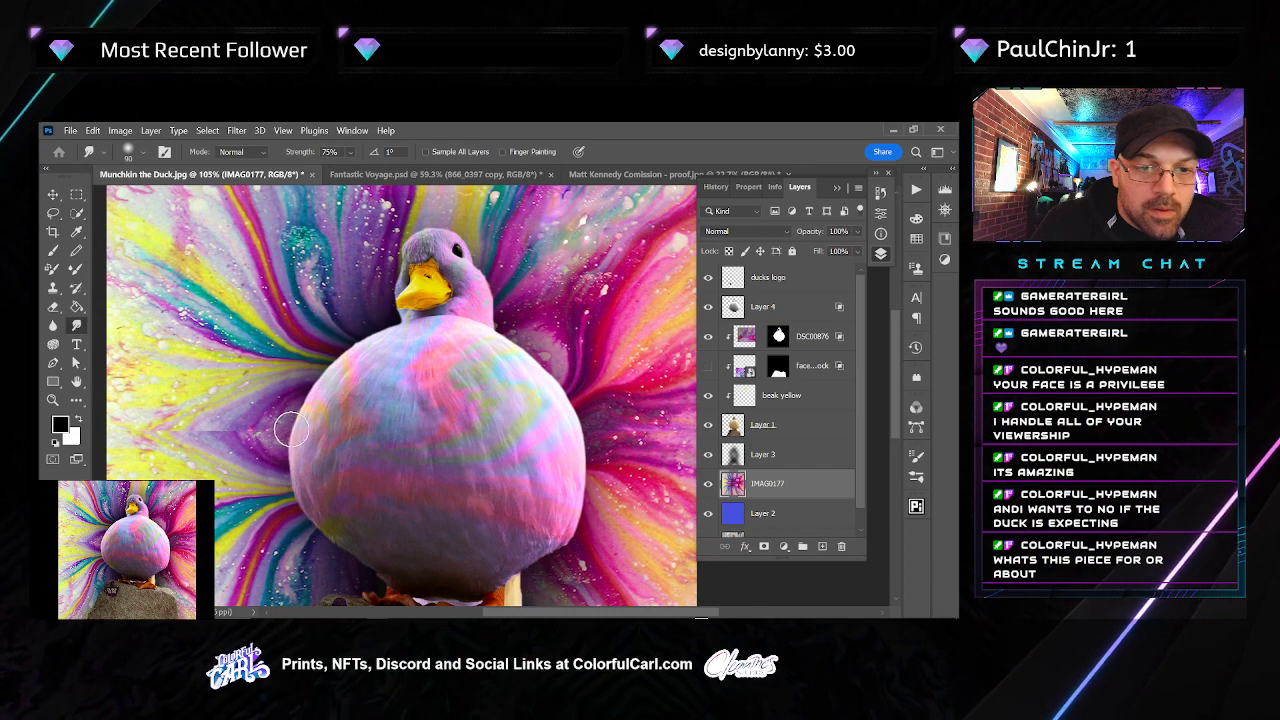
{"action": "left_click_drag", "start_coordinate": [290, 428], "coordinate": [55, 440]}
{"action": "mouse_move", "coordinate": [258, 457]}
{"action": "left_mouse_down"}
{"action": "mouse_move", "coordinate": [371, 443]}
{"action": "mouse_move", "coordinate": [378, 455]}
{"action": "left_mouse_up"}
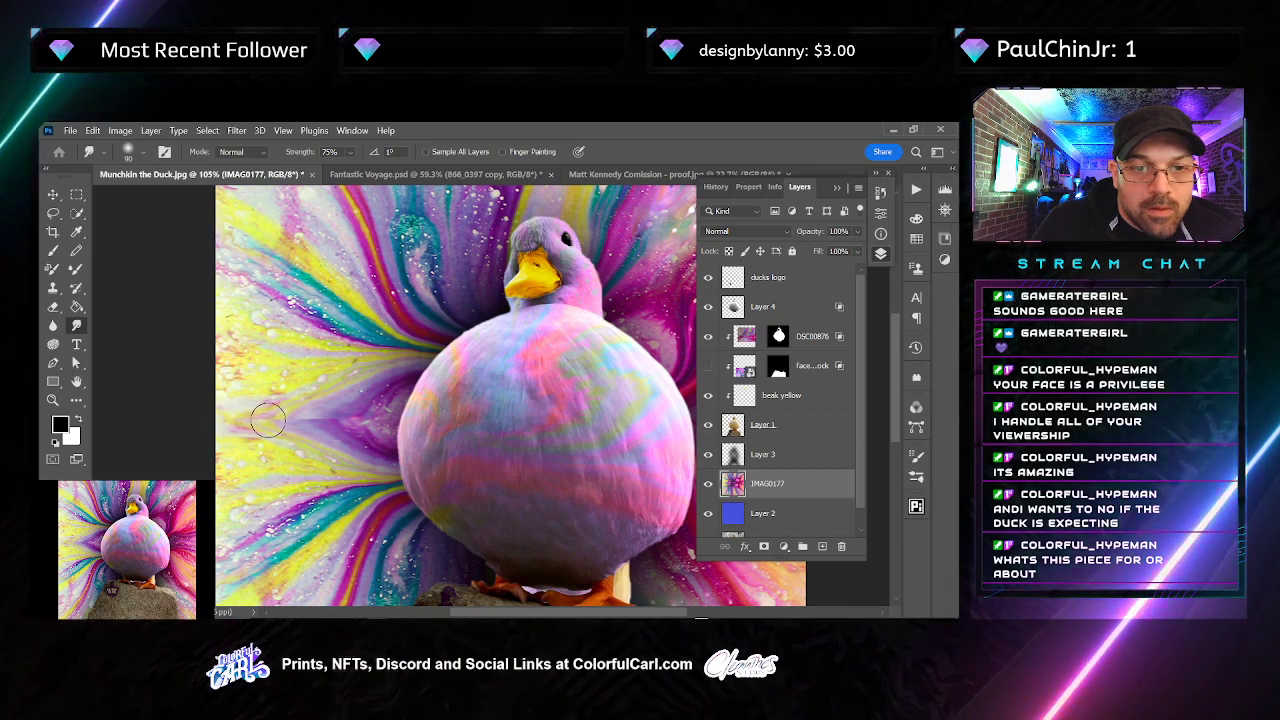
Heal the remaining mirror seam beside the duck on IMAG0177 with the Spot Healing Brush, reducing the brush to 50 px
{"action": "key", "text": "j"}
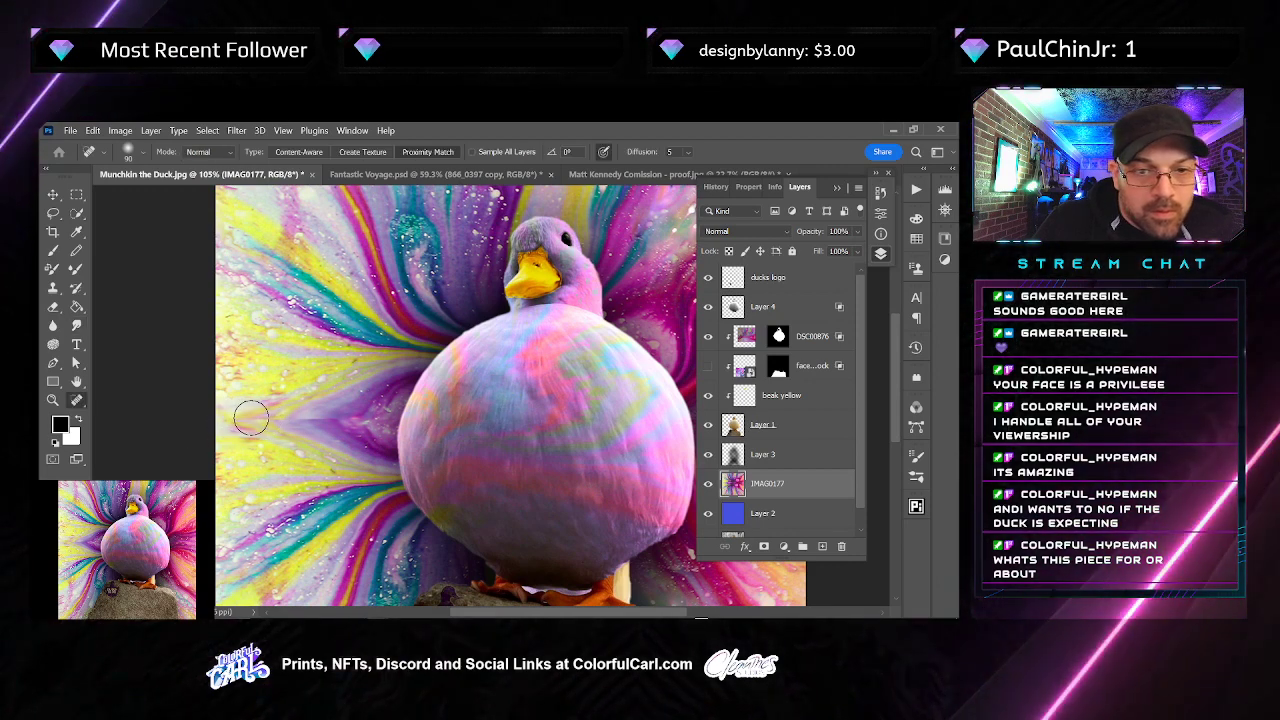
{"action": "left_click_drag", "start_coordinate": [244, 420], "coordinate": [419, 421]}
{"action": "left_click_drag", "start_coordinate": [291, 423], "coordinate": [252, 421]}
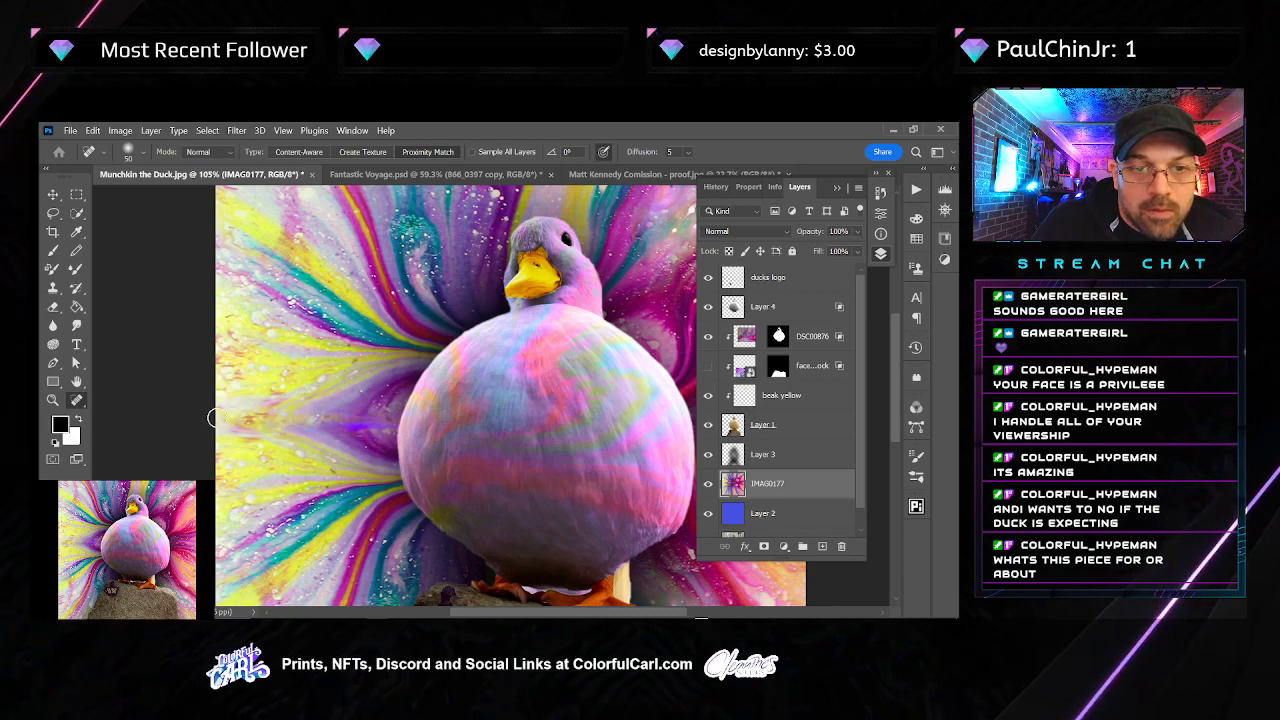
{"action": "left_click_drag", "start_coordinate": [404, 392], "coordinate": [282, 396]}
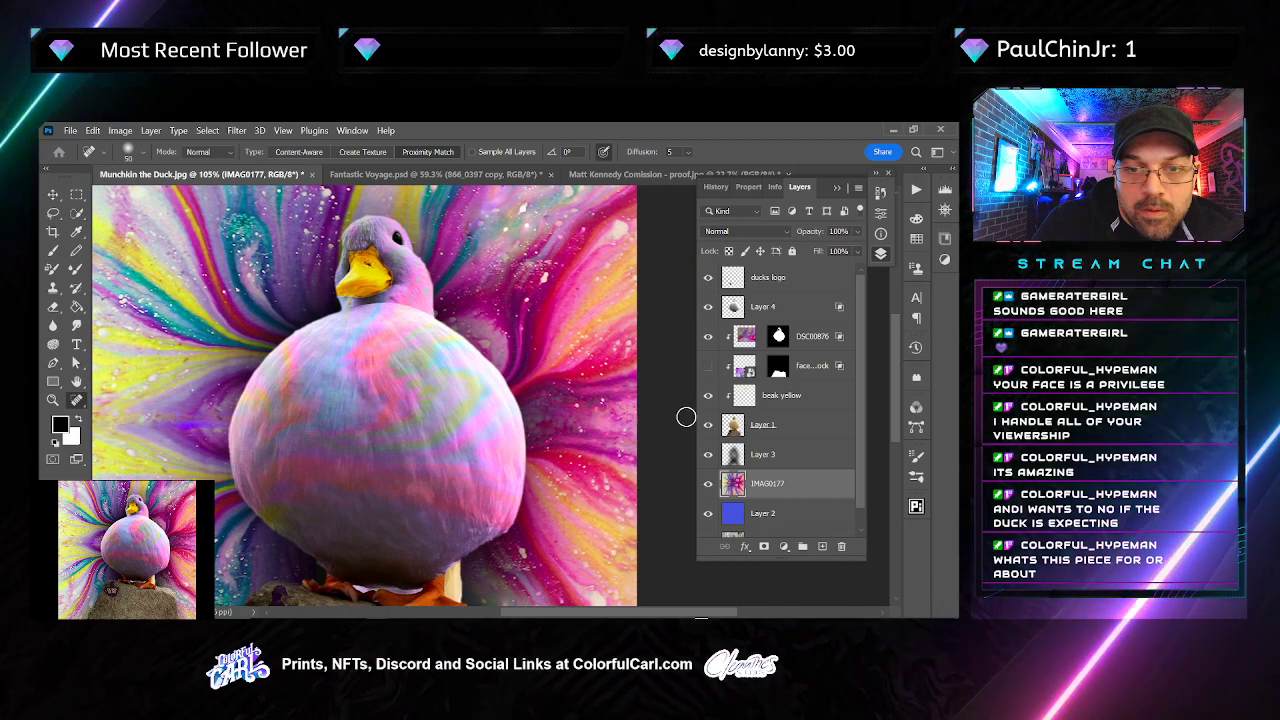
{"action": "scroll", "coordinate": [585, 415], "scroll_direction": "down", "scroll_amount": 1}
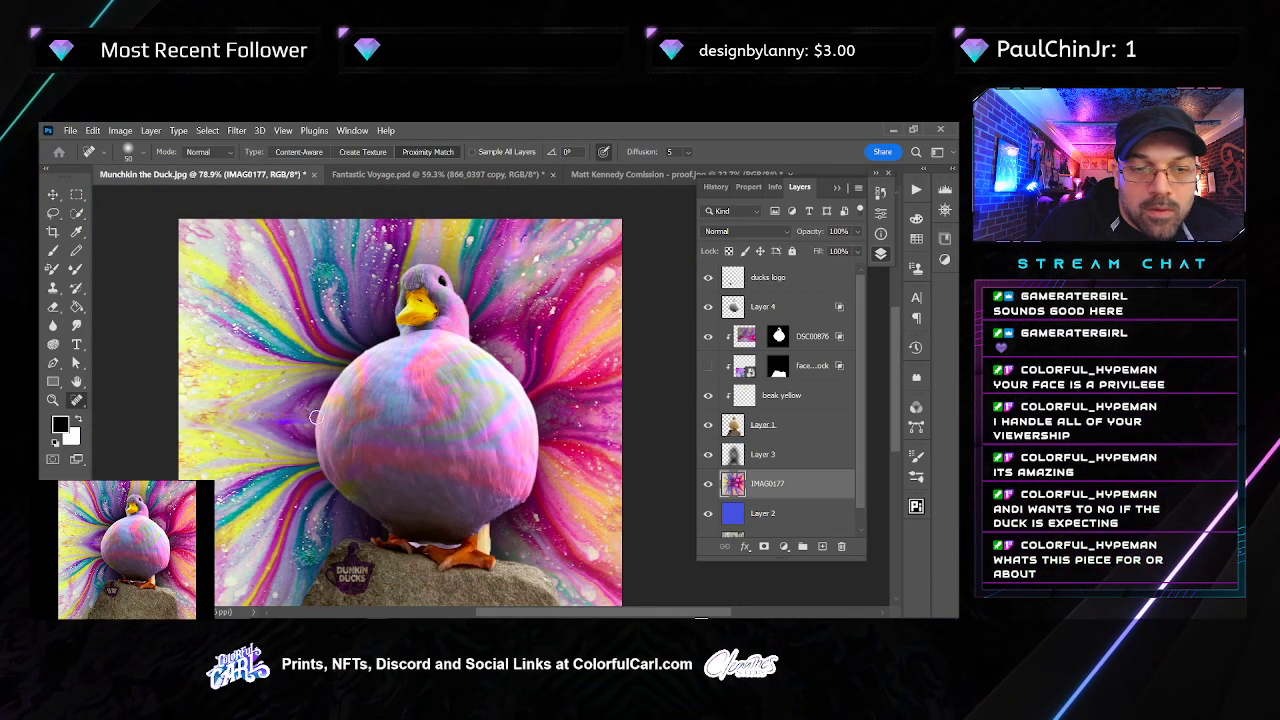
{"action": "scroll", "coordinate": [240, 419], "scroll_direction": "down", "scroll_amount": 2}
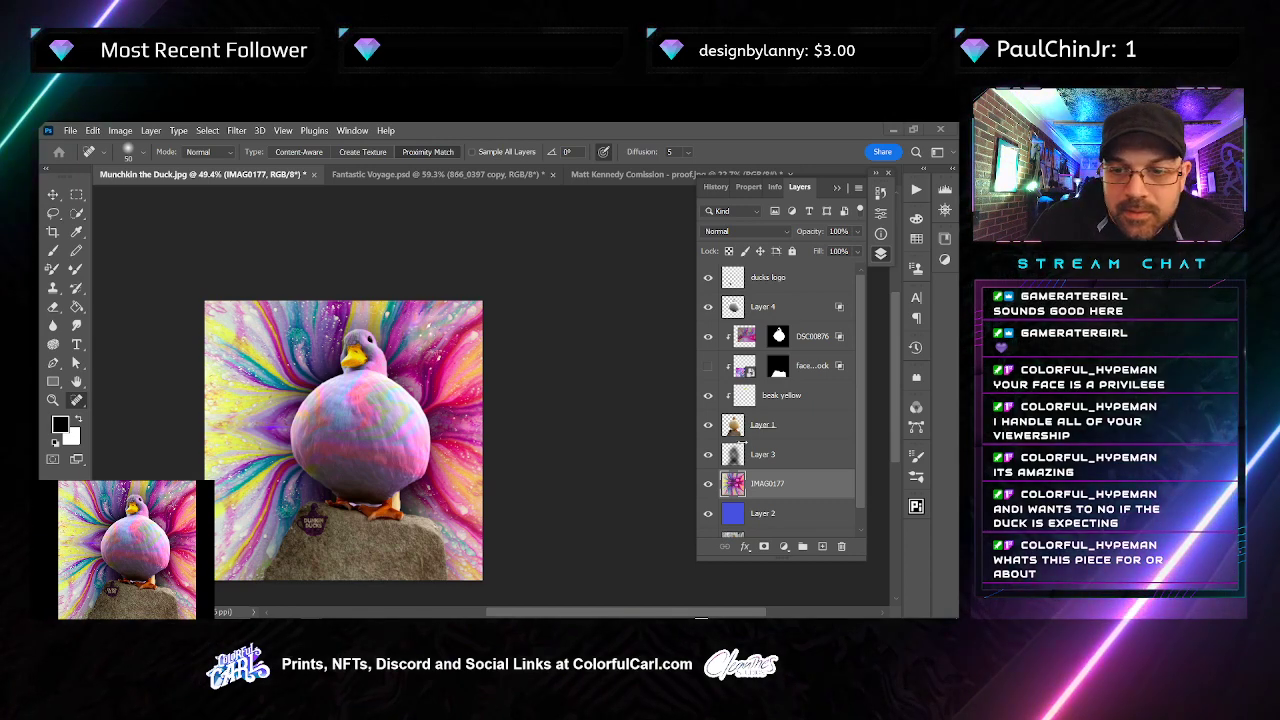
Show the face on the rock layer and compare the rock with and without its texture
{"action": "left_click", "coordinate": [796, 432]}
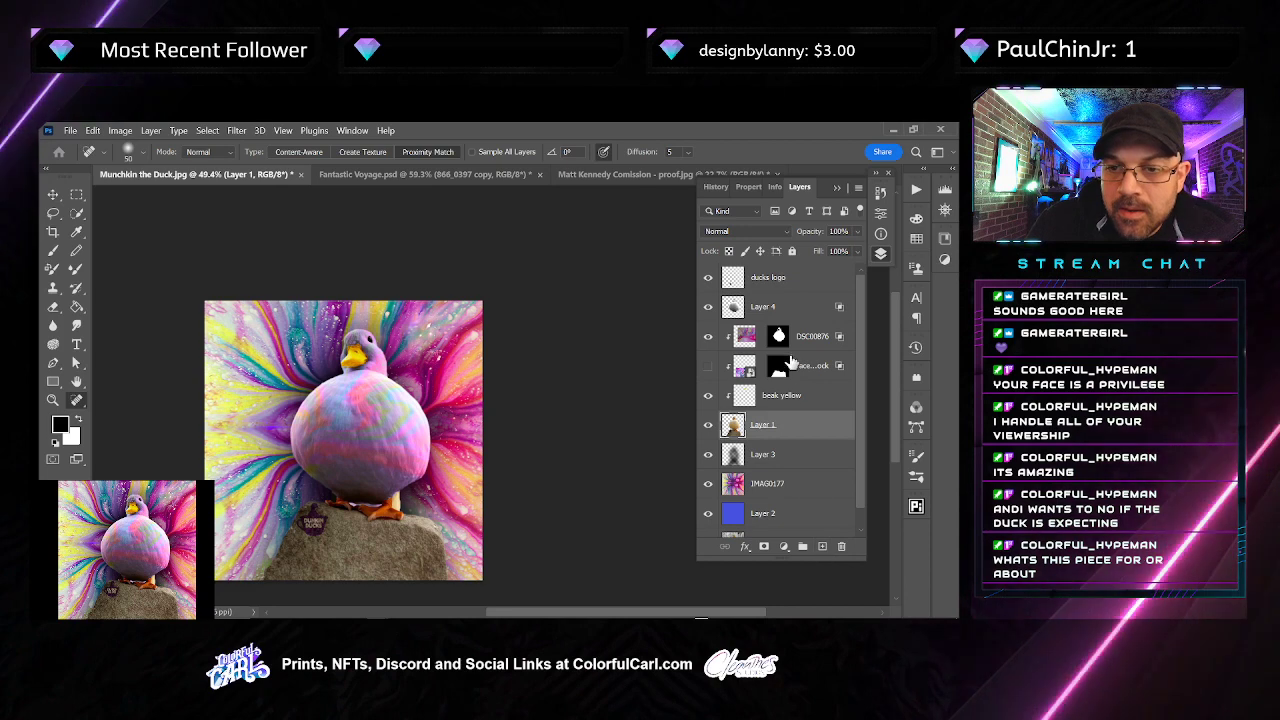
{"action": "left_click", "coordinate": [708, 367]}
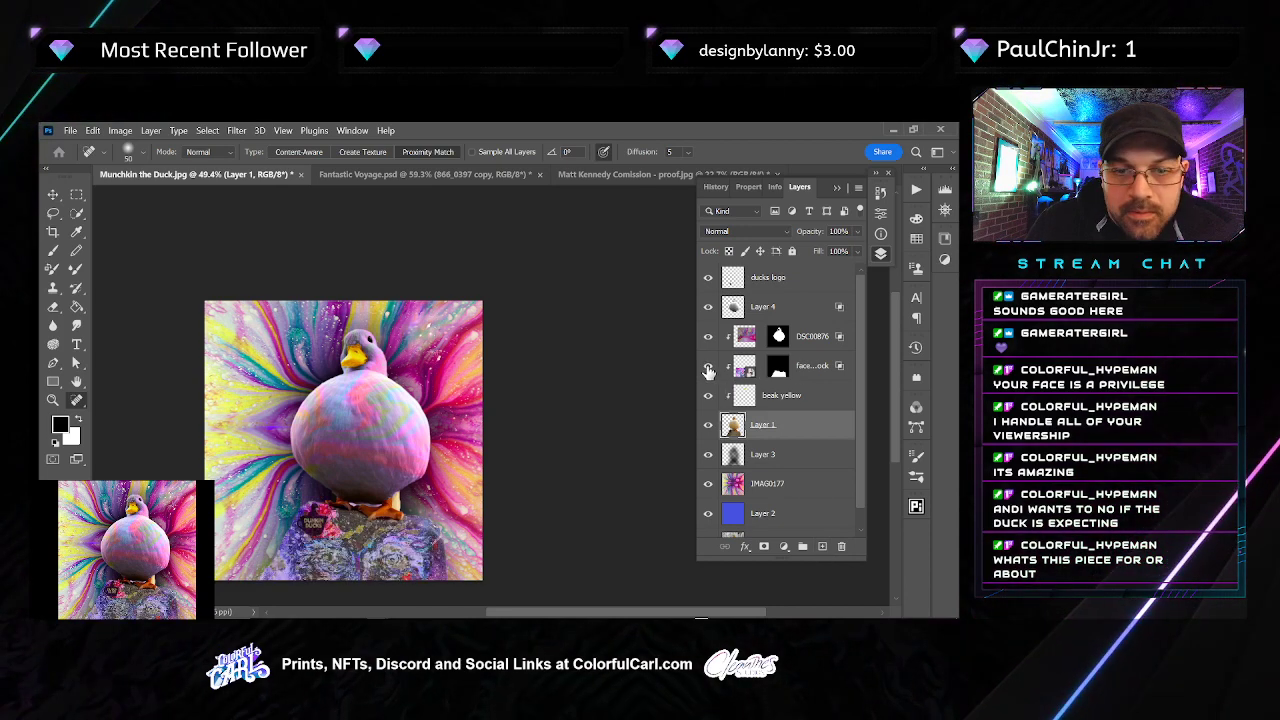
{"action": "left_click", "coordinate": [740, 371]}
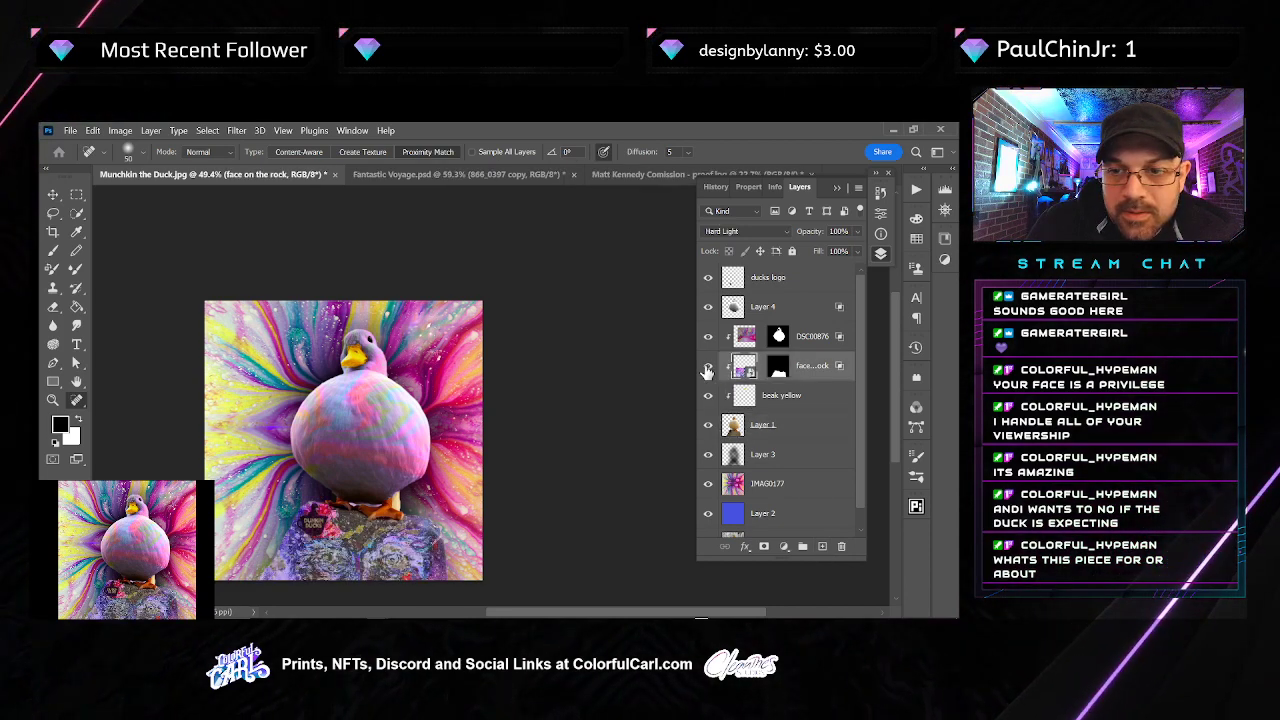
{"action": "left_click", "coordinate": [708, 366]}
{"action": "left_click", "coordinate": [708, 366]}
Set the ducks logo layer's blend mode to Multiply and inspect the logo on the rock up close
{"action": "left_click", "coordinate": [760, 281]}
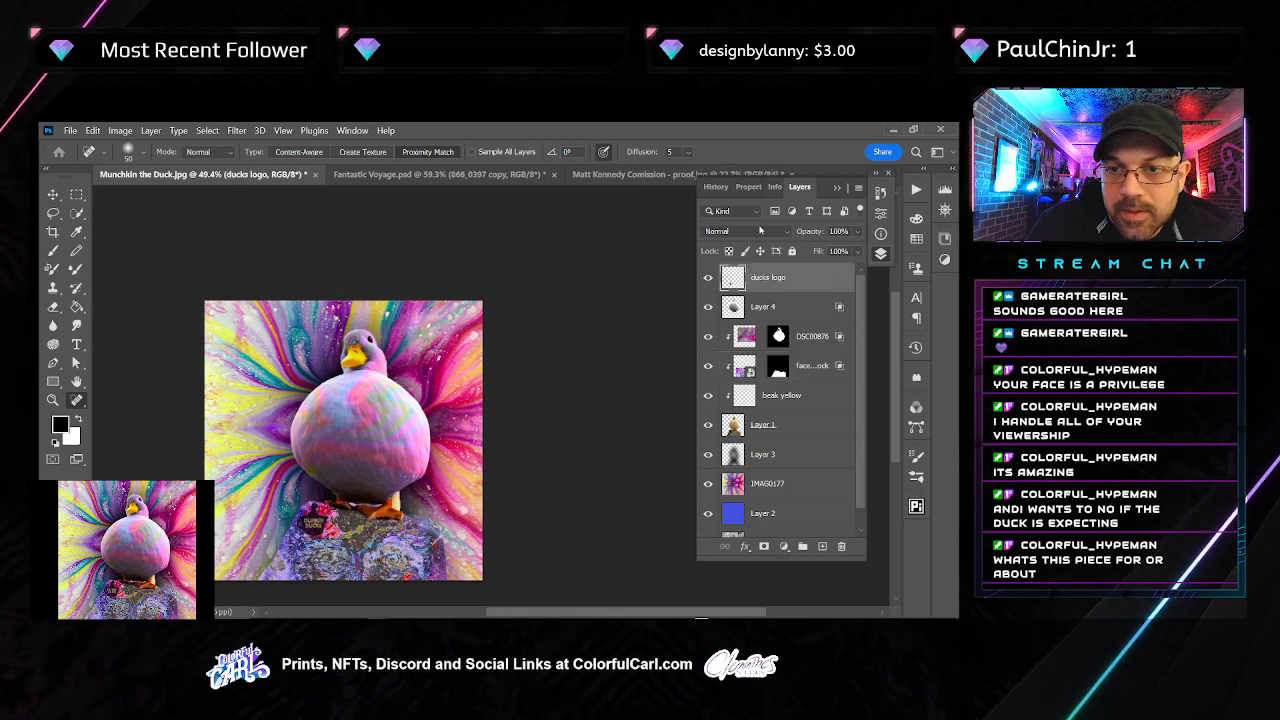
{"action": "left_click", "coordinate": [745, 231]}
{"action": "left_click", "coordinate": [735, 285]}
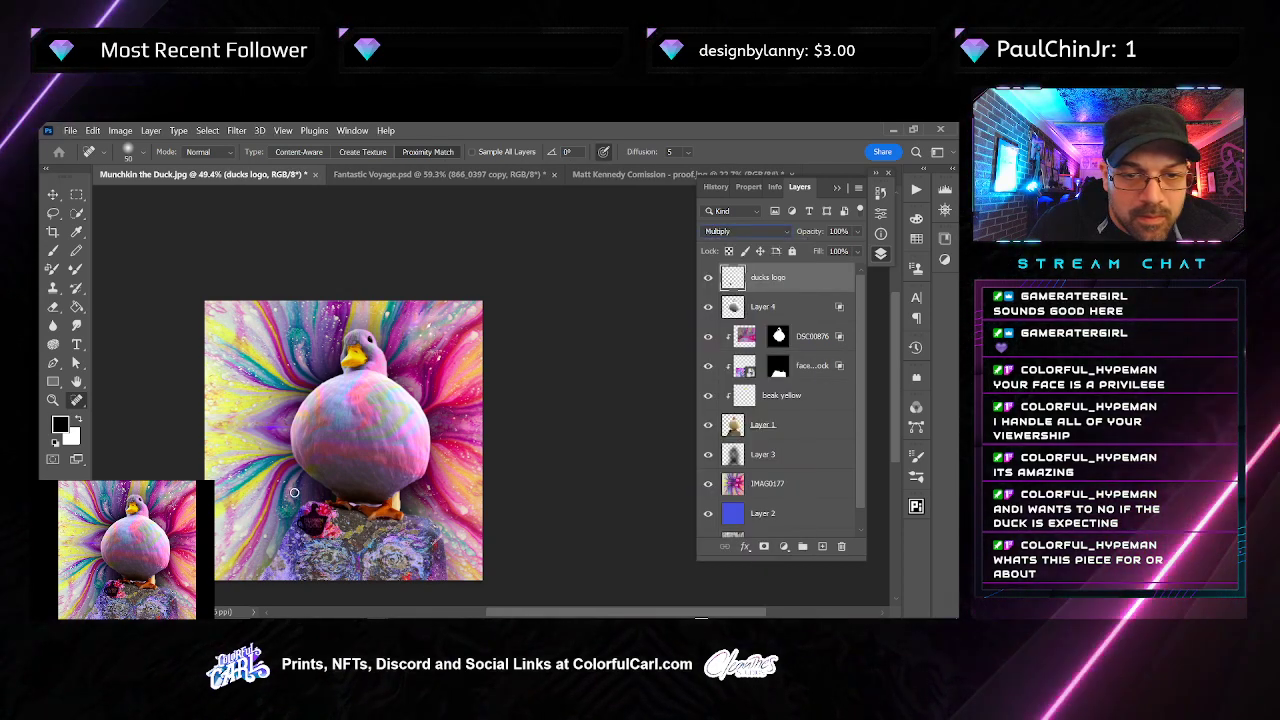
{"action": "key", "text": "z"}
{"action": "left_click", "coordinate": [318, 514]}
{"action": "left_click_drag", "start_coordinate": [329, 519], "coordinate": [335, 400]}
Toggle the visibility of Layer 4, Layer 1 and Layer 3 to check what each contributes around the duck's feet
{"action": "left_click", "coordinate": [780, 308]}
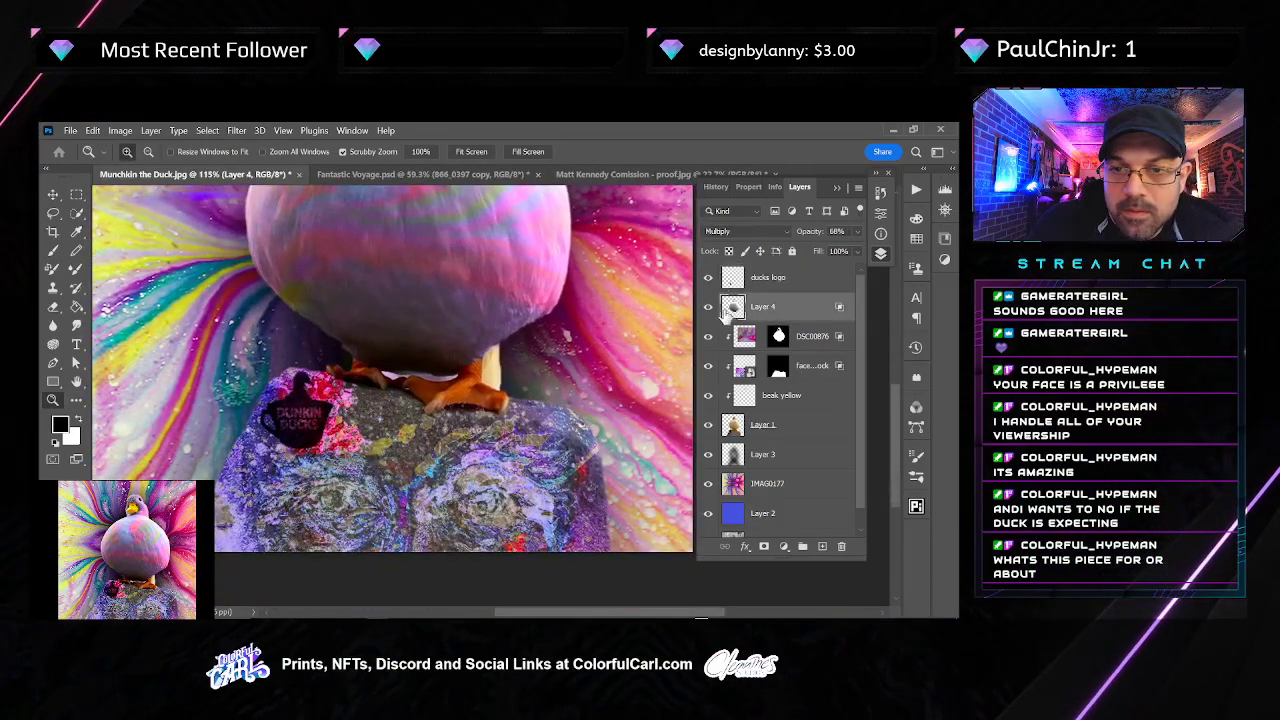
{"action": "left_click", "coordinate": [708, 306]}
{"action": "left_click", "coordinate": [708, 306]}
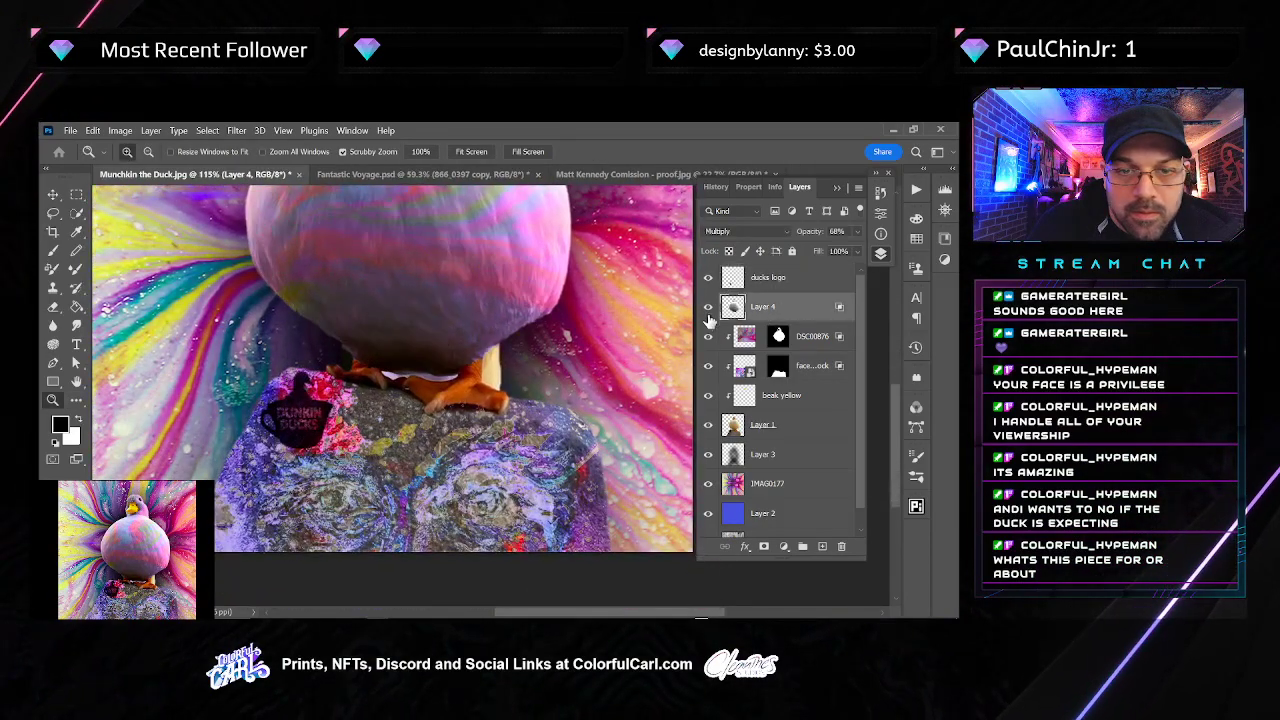
{"action": "left_click", "coordinate": [708, 425]}
{"action": "left_click", "coordinate": [708, 425]}
{"action": "left_click", "coordinate": [708, 455]}
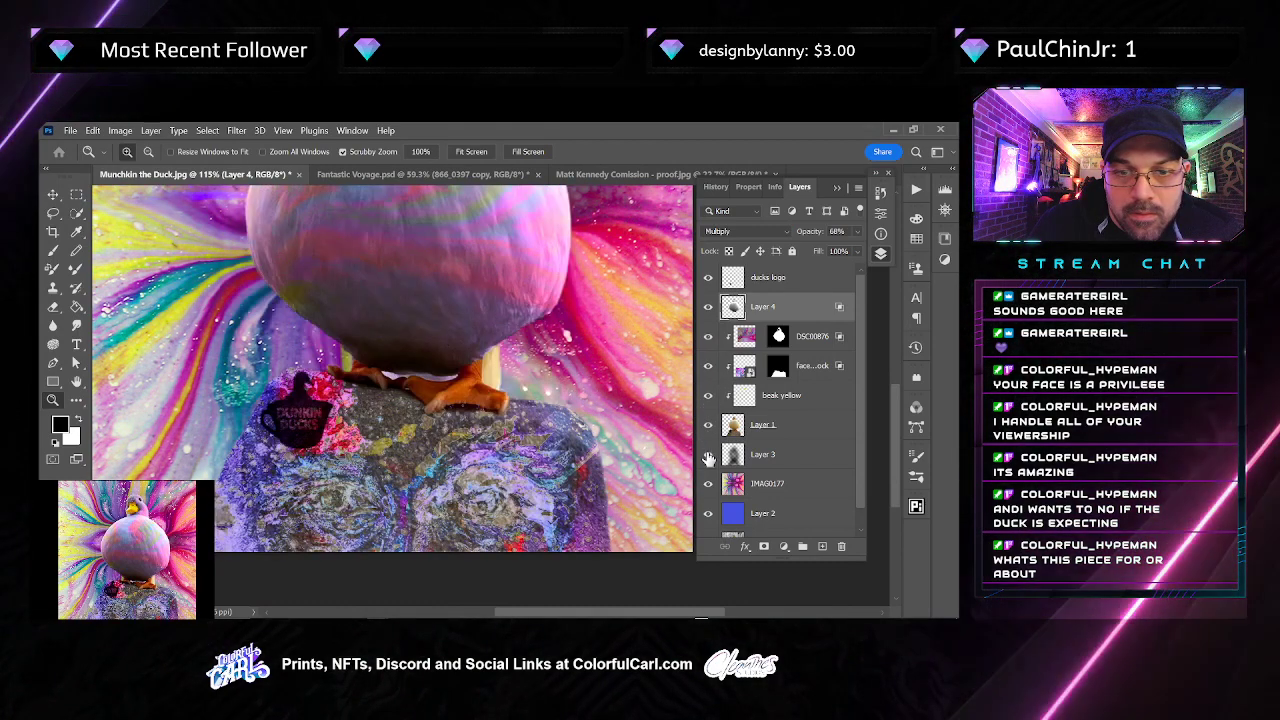
{"action": "left_click", "coordinate": [708, 455]}
{"action": "left_click", "coordinate": [708, 455]}
{"action": "left_click", "coordinate": [708, 455]}
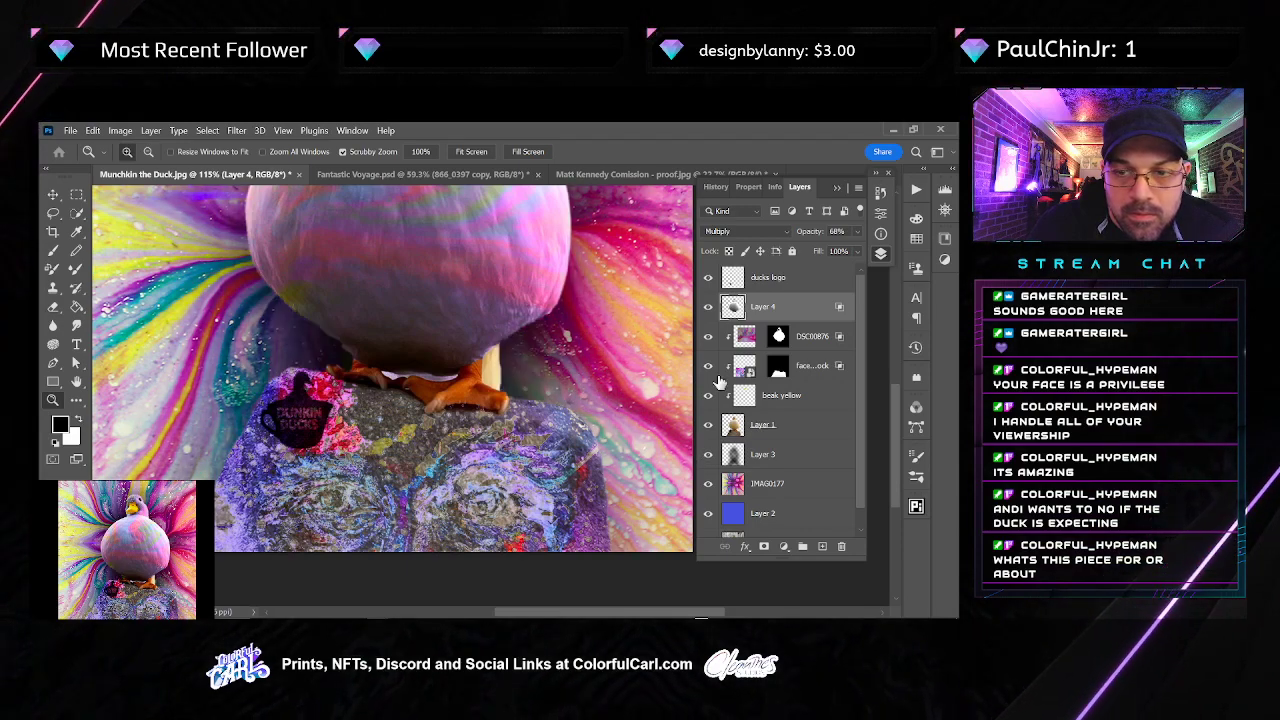
Load the Layer 1 outline as a selection on the DSC00876 mask and try to quick-select the orange foot
{"action": "left_click", "coordinate": [779, 337]}
{"action": "key", "text": "b"}
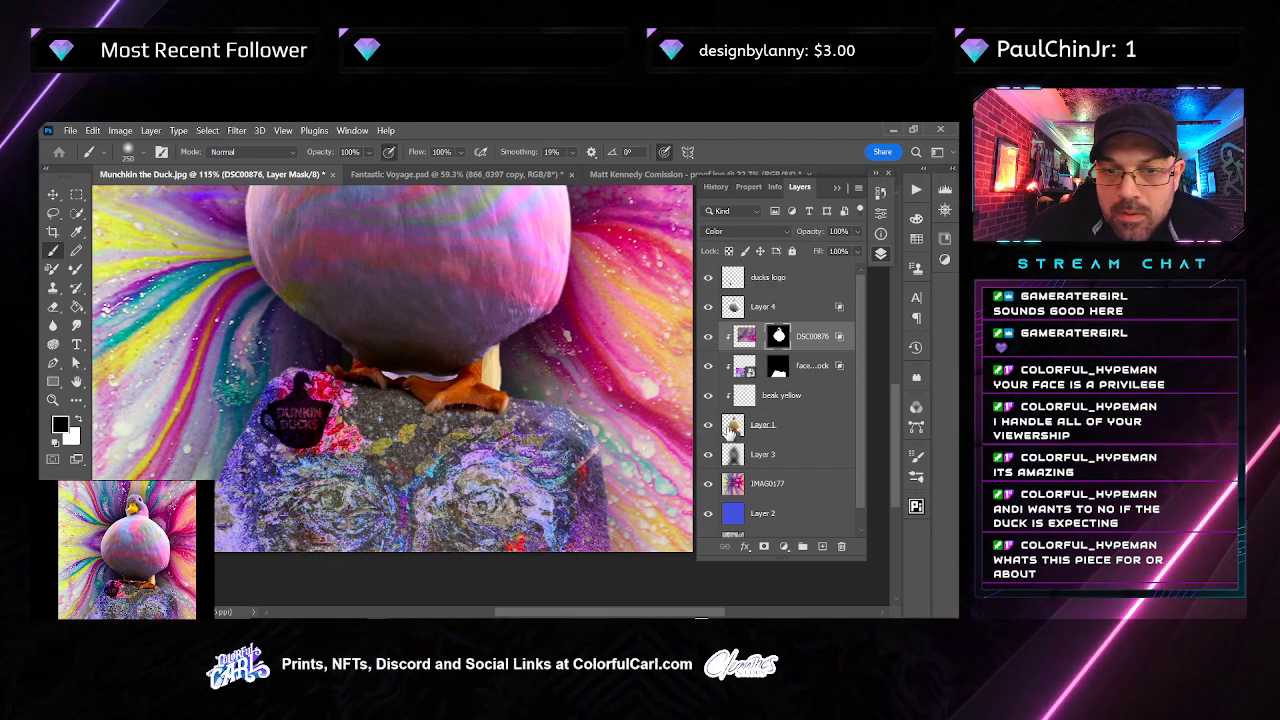
{"action": "scroll", "coordinate": [471, 414], "scroll_direction": "up", "scroll_amount": 5}
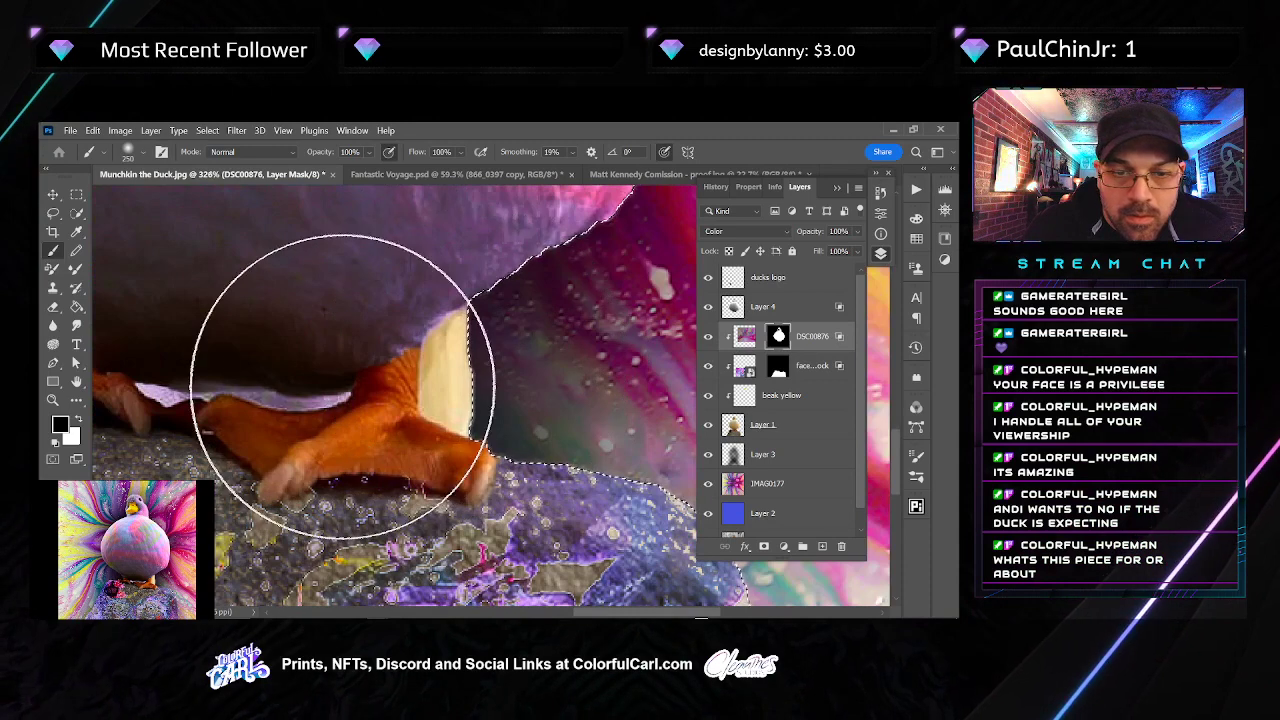
{"action": "key", "text": "w"}
{"action": "left_click_drag", "start_coordinate": [371, 371], "coordinate": [394, 443]}
{"action": "key", "text": "ctrl+z"}
{"action": "left_click_drag", "start_coordinate": [400, 398], "coordinate": [421, 448]}
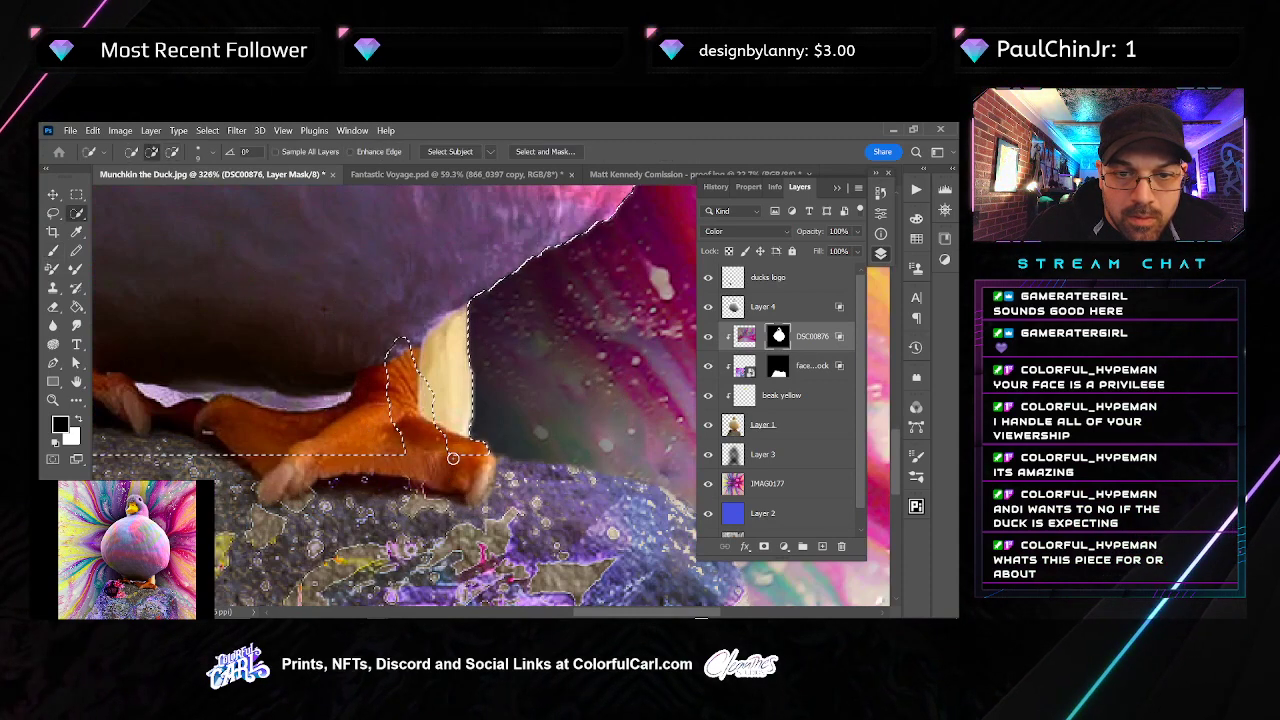
Reload the Layer 1 outline and try subtracting the face on the rock mask and the foot with Quick Selection
{"action": "left_click", "coordinate": [733, 425], "text": "ctrl"}
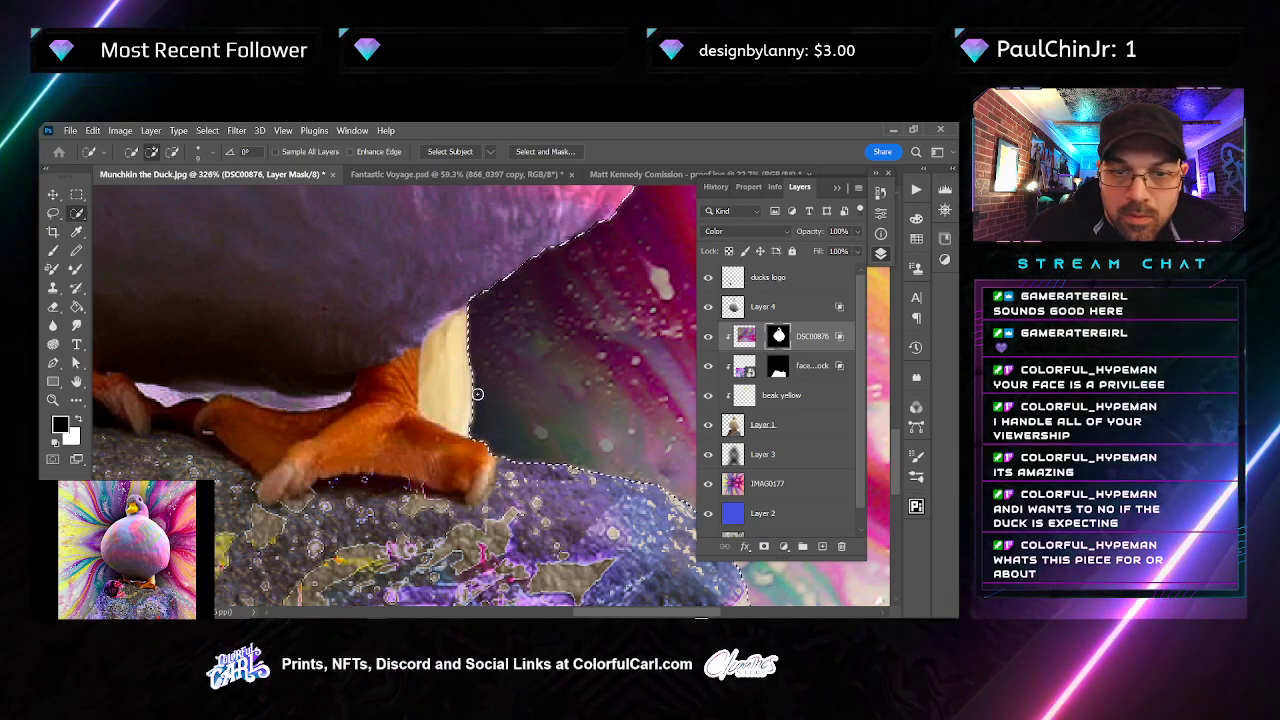
{"action": "mouse_move", "coordinate": [477, 394]}
{"action": "left_mouse_down"}
{"action": "mouse_move", "coordinate": [443, 466]}
{"action": "mouse_move", "coordinate": [677, 416]}
{"action": "left_mouse_up"}
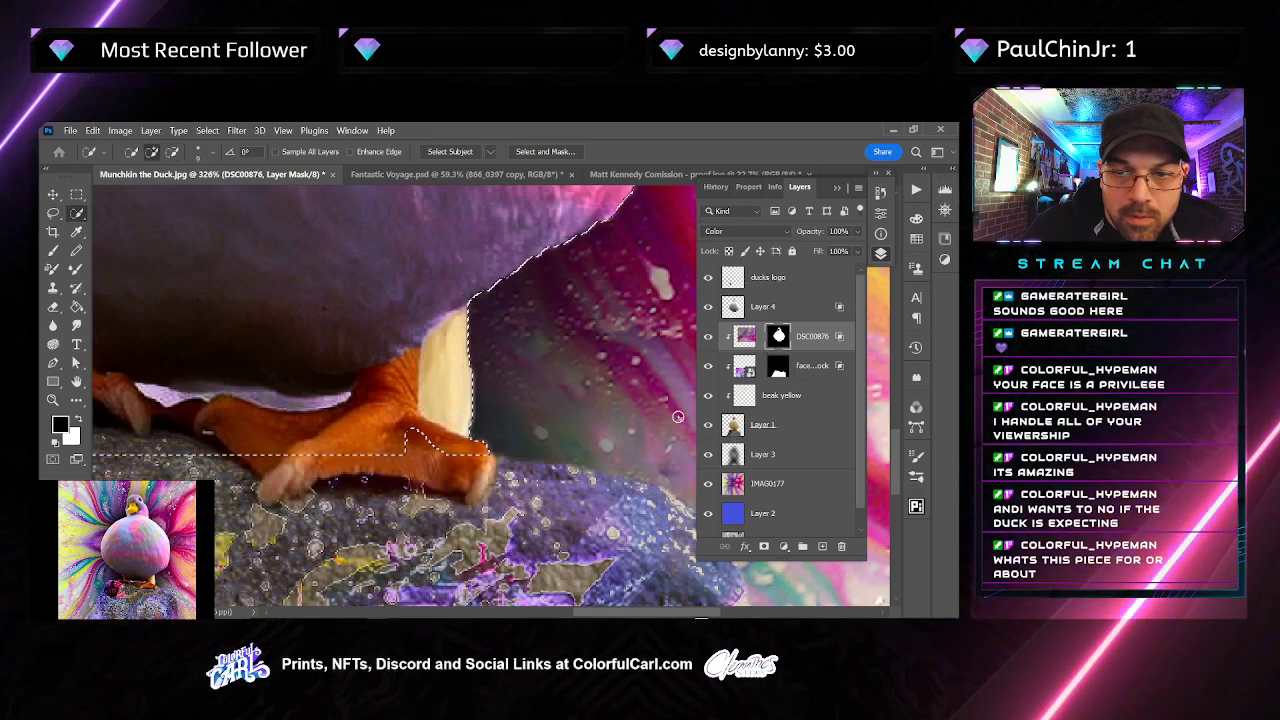
{"action": "left_click", "coordinate": [778, 372], "text": "ctrl+alt"}
{"action": "mouse_move", "coordinate": [417, 428]}
{"action": "left_mouse_down"}
{"action": "mouse_move", "coordinate": [411, 449]}
{"action": "mouse_move", "coordinate": [447, 464]}
{"action": "left_mouse_up"}
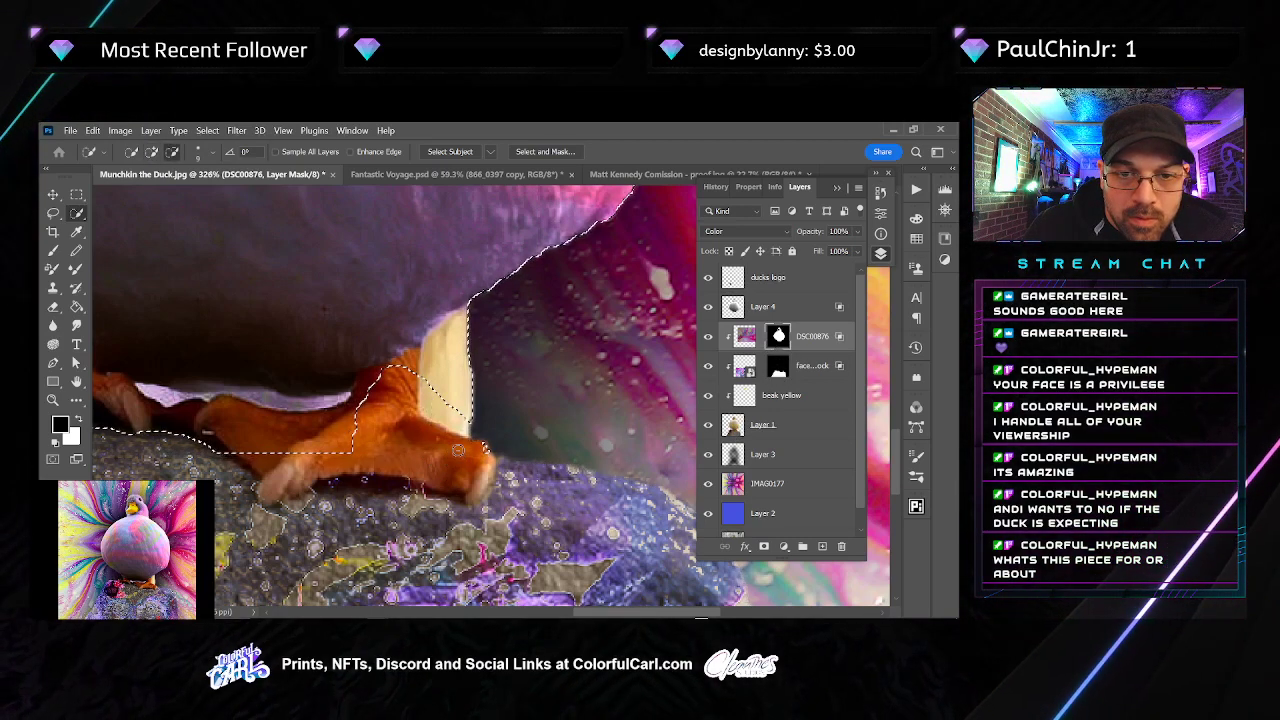
On Layer 1, subtract the face on the rock mask and the orange foot from the duck outline selection
{"action": "left_click", "coordinate": [733, 435]}
{"action": "key", "text": "ctrl+z"}
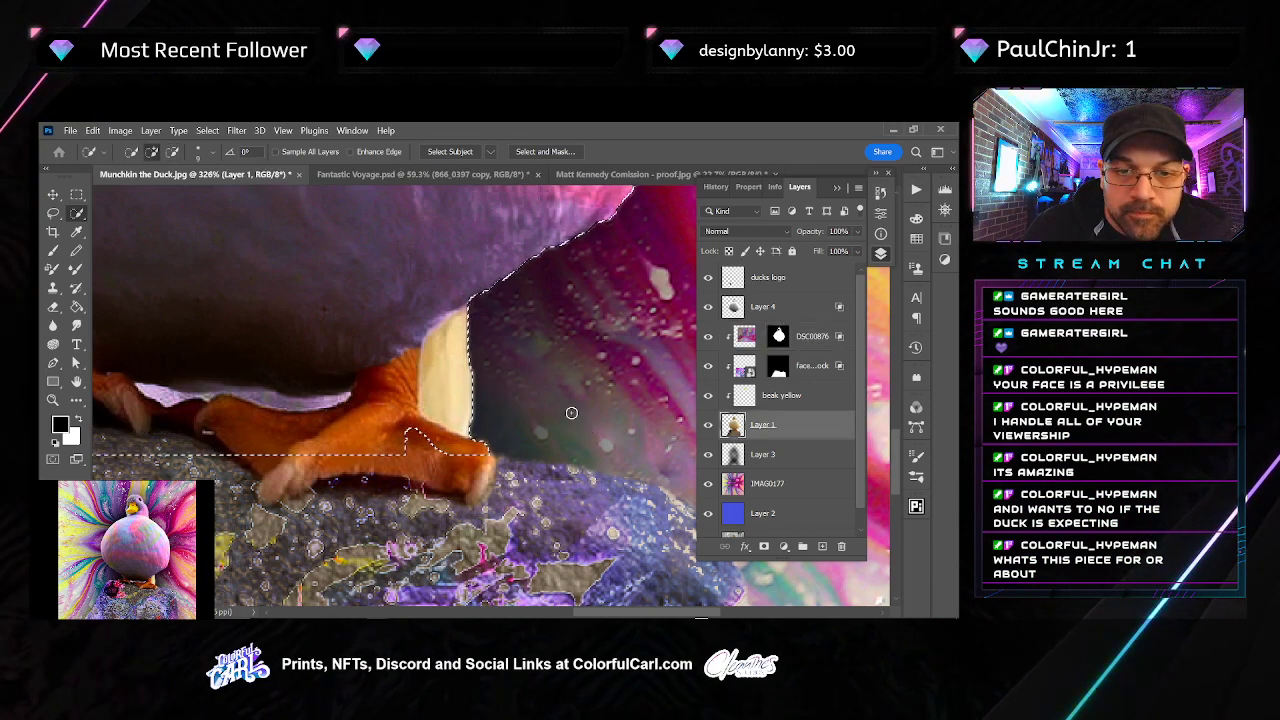
{"action": "left_click", "coordinate": [778, 339], "text": "ctrl"}
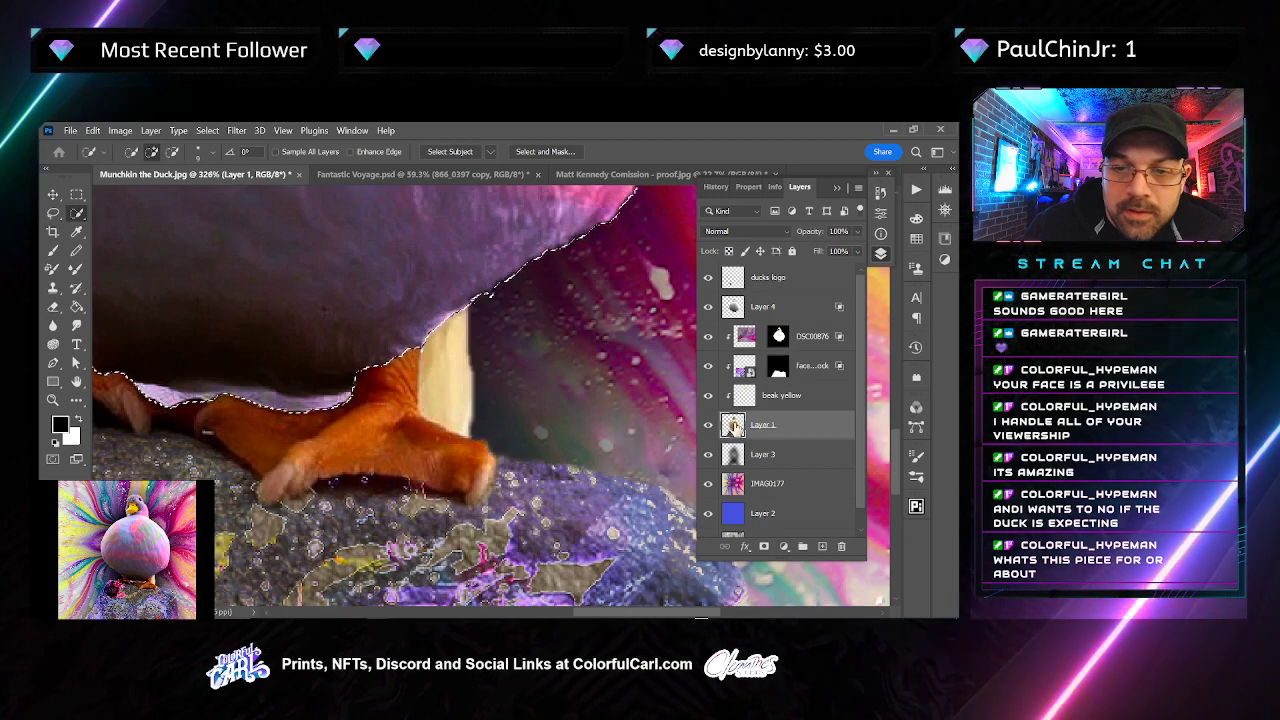
{"action": "key", "text": "ctrl+z"}
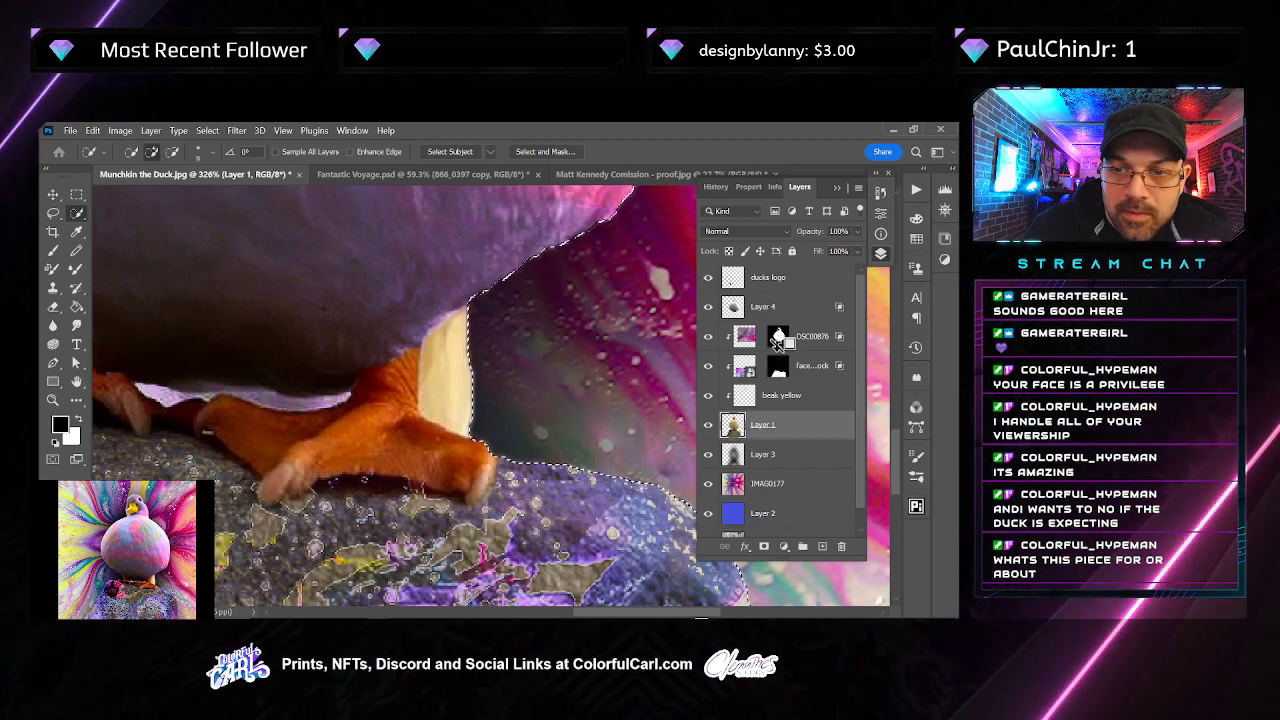
{"action": "left_click", "coordinate": [776, 370], "text": "ctrl+alt"}
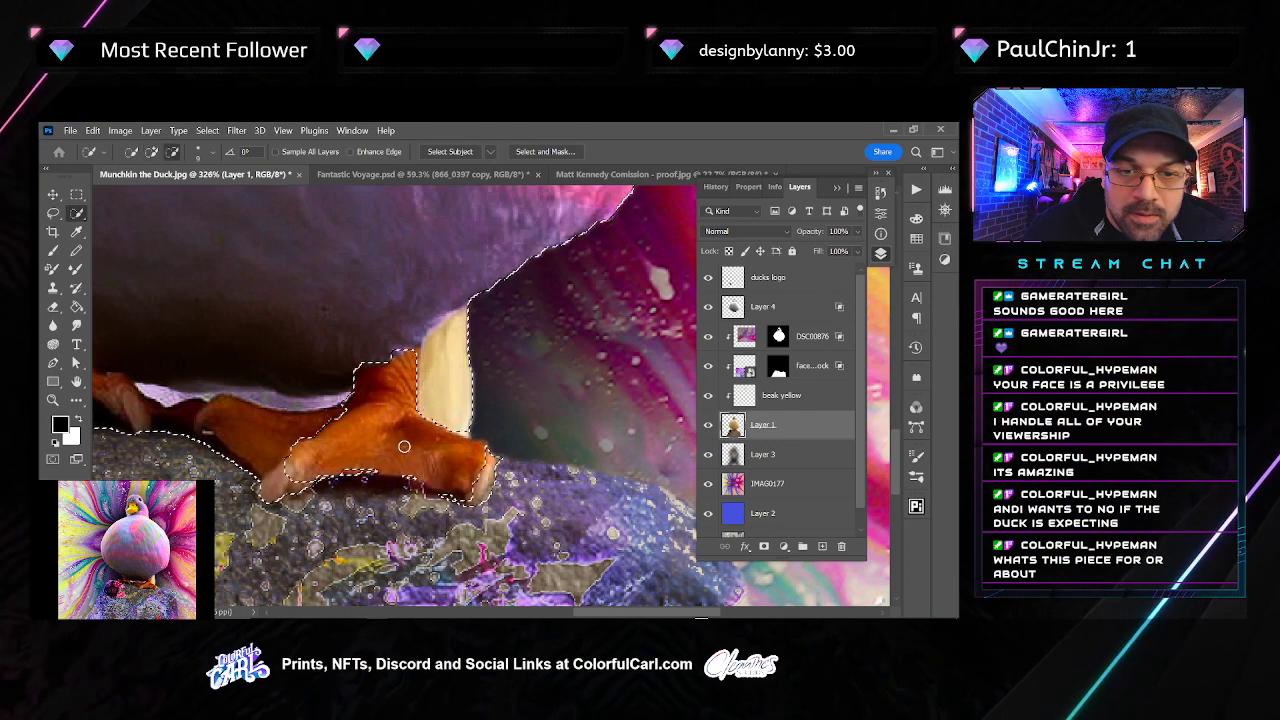
{"action": "left_click_drag", "start_coordinate": [404, 447], "coordinate": [446, 469]}
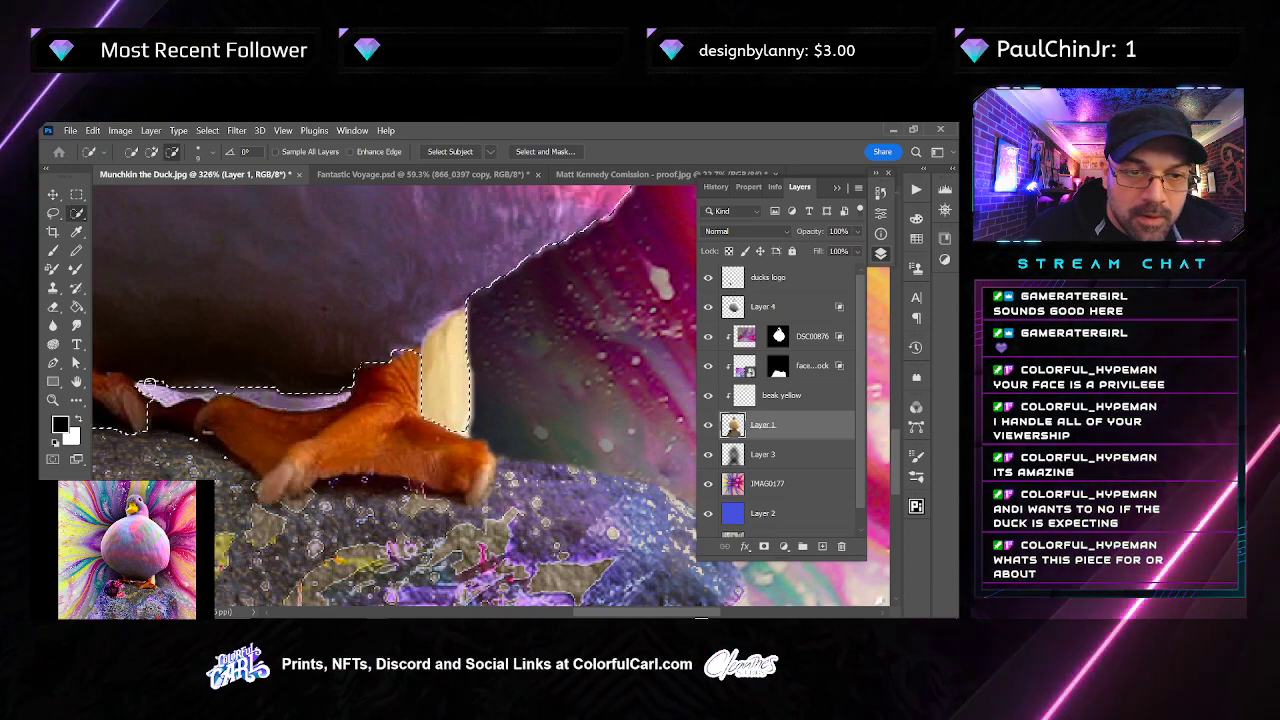
Refine the quick selection along the underside of the duck's body, just above its feet
{"action": "scroll", "coordinate": [330, 410], "scroll_direction": "left", "scroll_amount": 3}
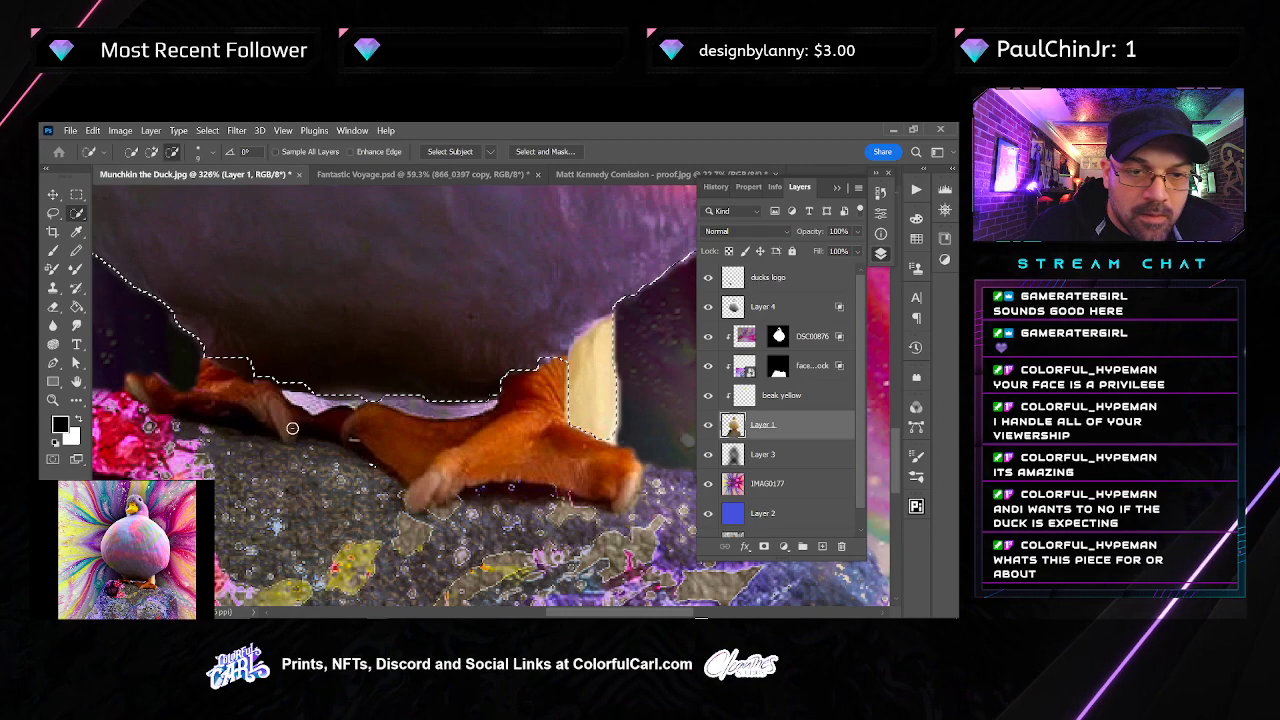
{"action": "left_click_drag", "start_coordinate": [292, 390], "coordinate": [256, 410]}
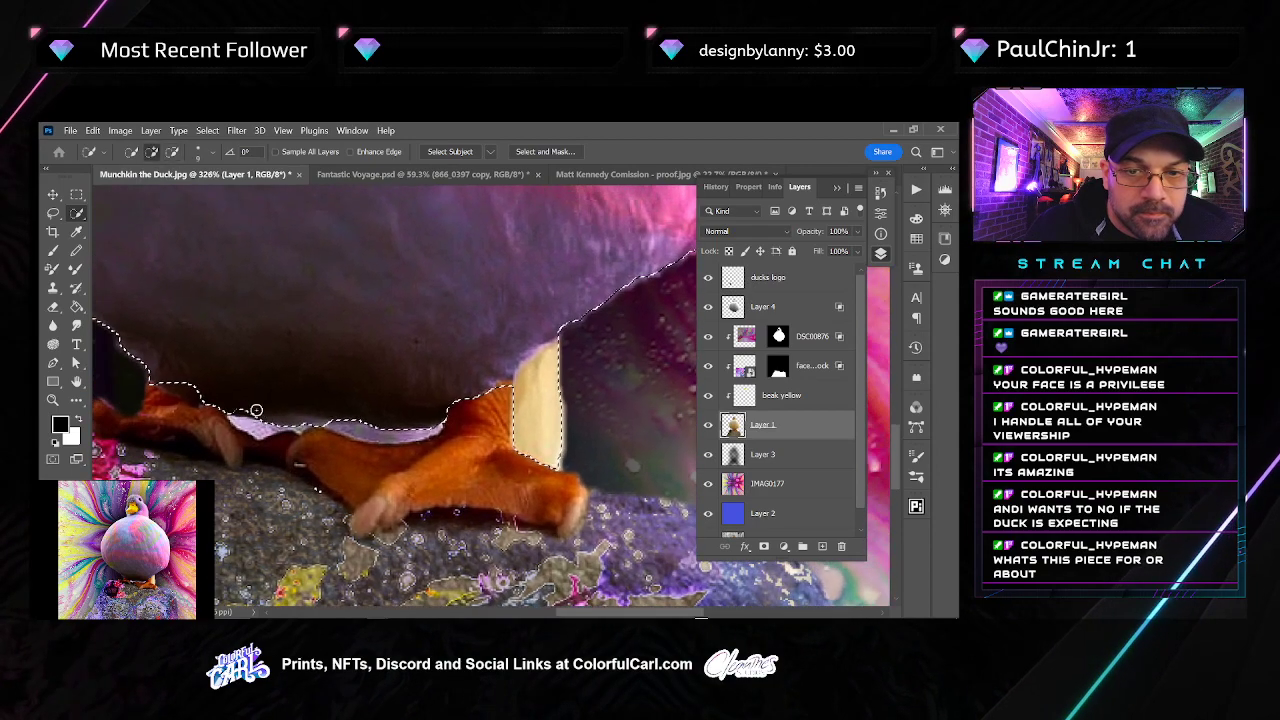
{"action": "left_click_drag", "start_coordinate": [386, 386], "coordinate": [250, 388]}
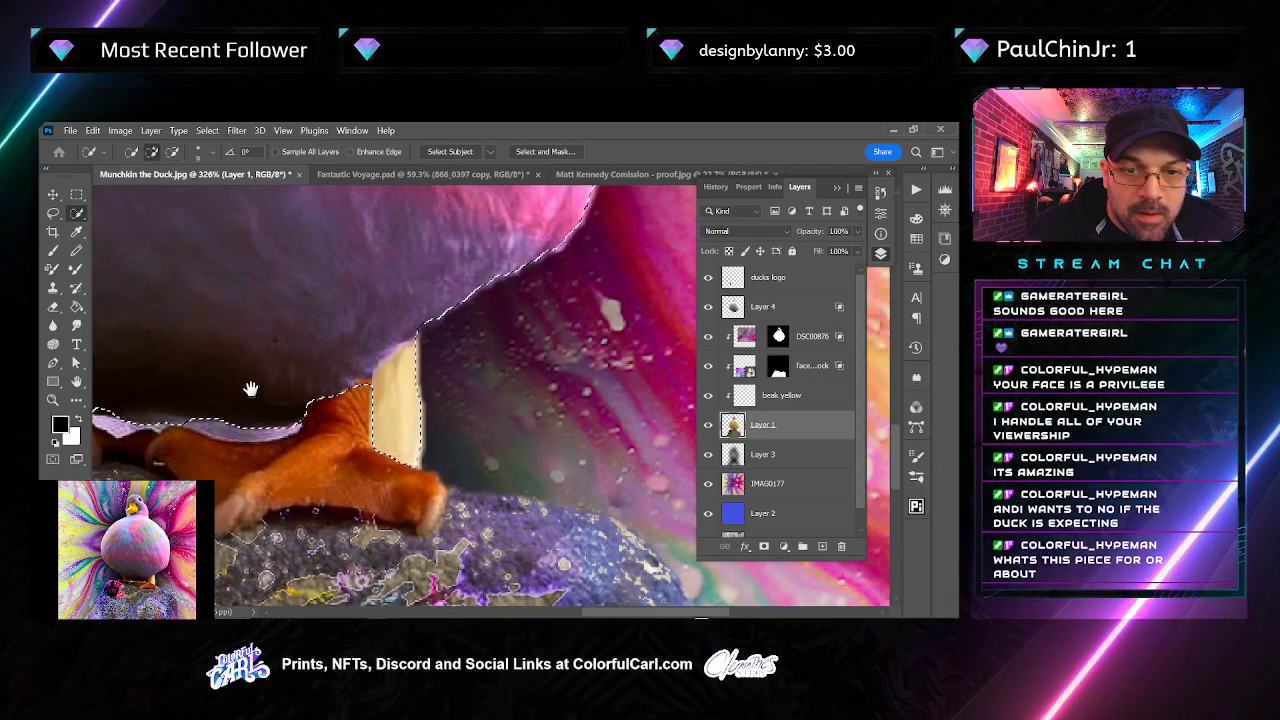
Paint white on the DSC00876 layer mask with a 45 px brush over the cream patch beside the foot, and clear the selection
{"action": "key", "text": "b"}
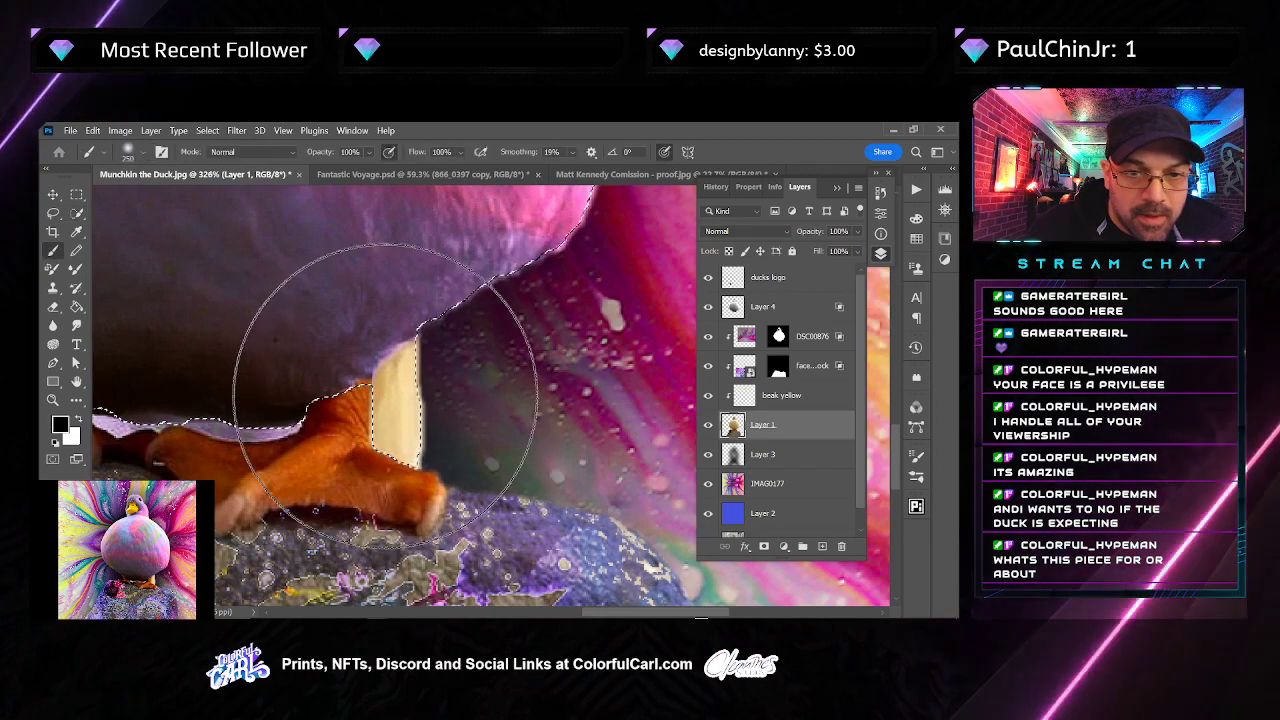
{"action": "key", "text": "bracketleft"}
{"action": "key", "text": "bracketleft"}
{"action": "key", "text": "bracketleft"}
{"action": "key", "text": "bracketleft"}
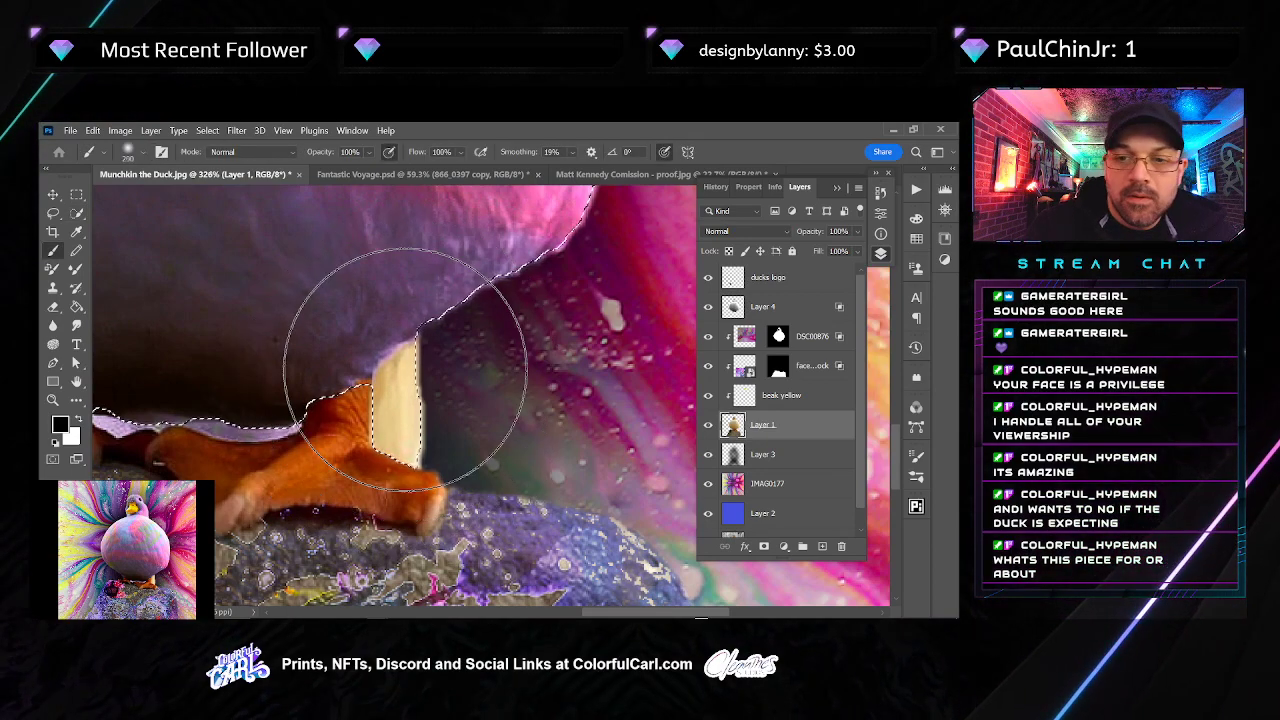
{"action": "left_click", "coordinate": [778, 340]}
{"action": "key", "text": "bracketleft"}
{"action": "key", "text": "bracketleft"}
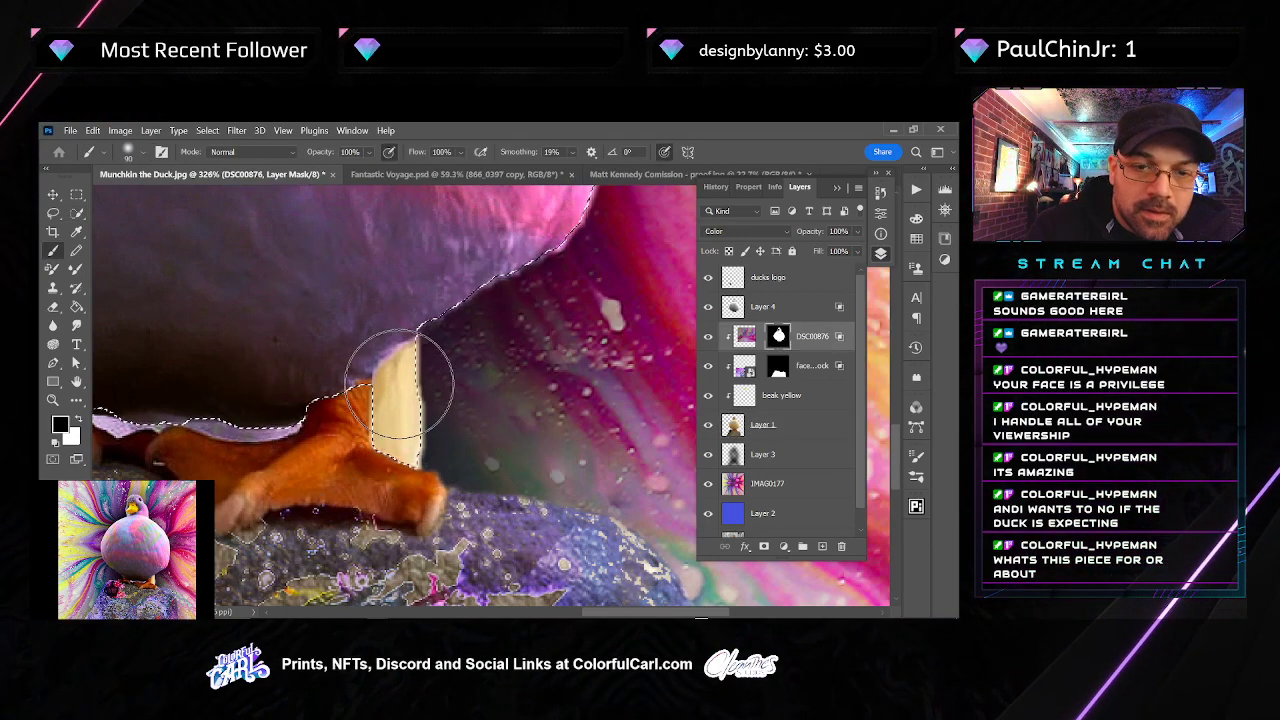
{"action": "key", "text": "bracketleft"}
{"action": "key", "text": "bracketleft"}
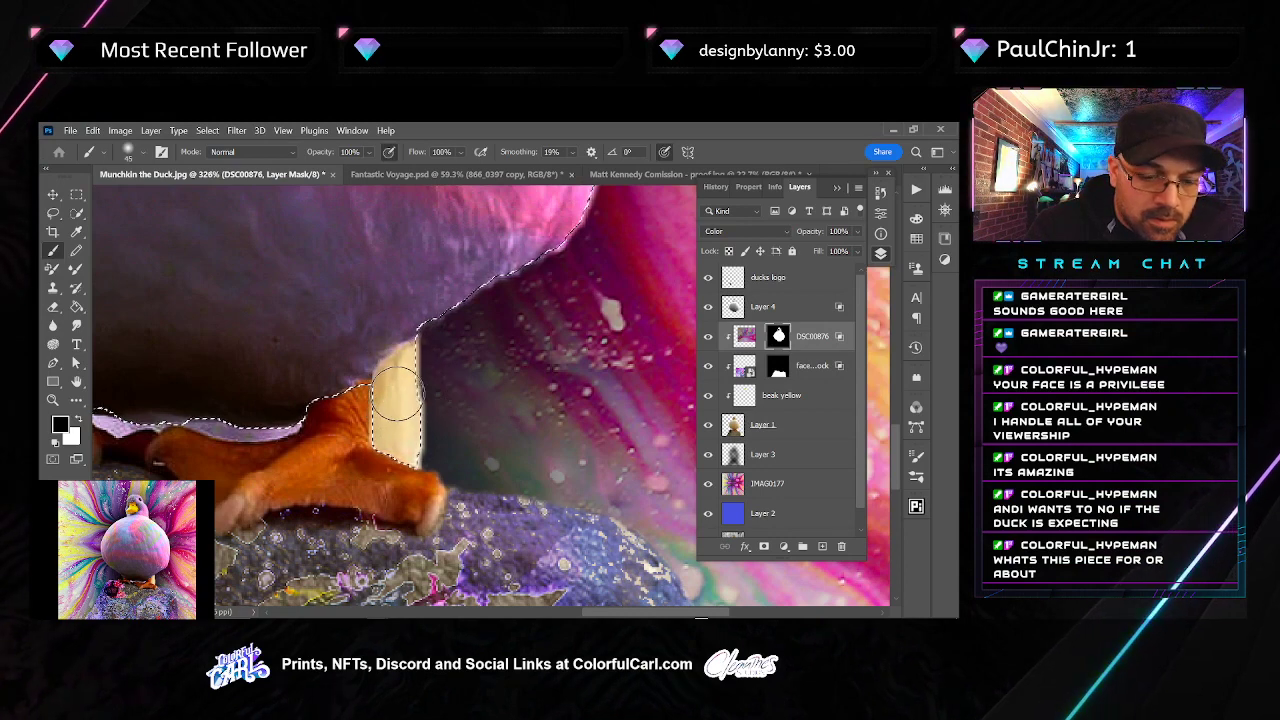
{"action": "key", "text": "x"}
{"action": "left_click_drag", "start_coordinate": [391, 394], "coordinate": [411, 341]}
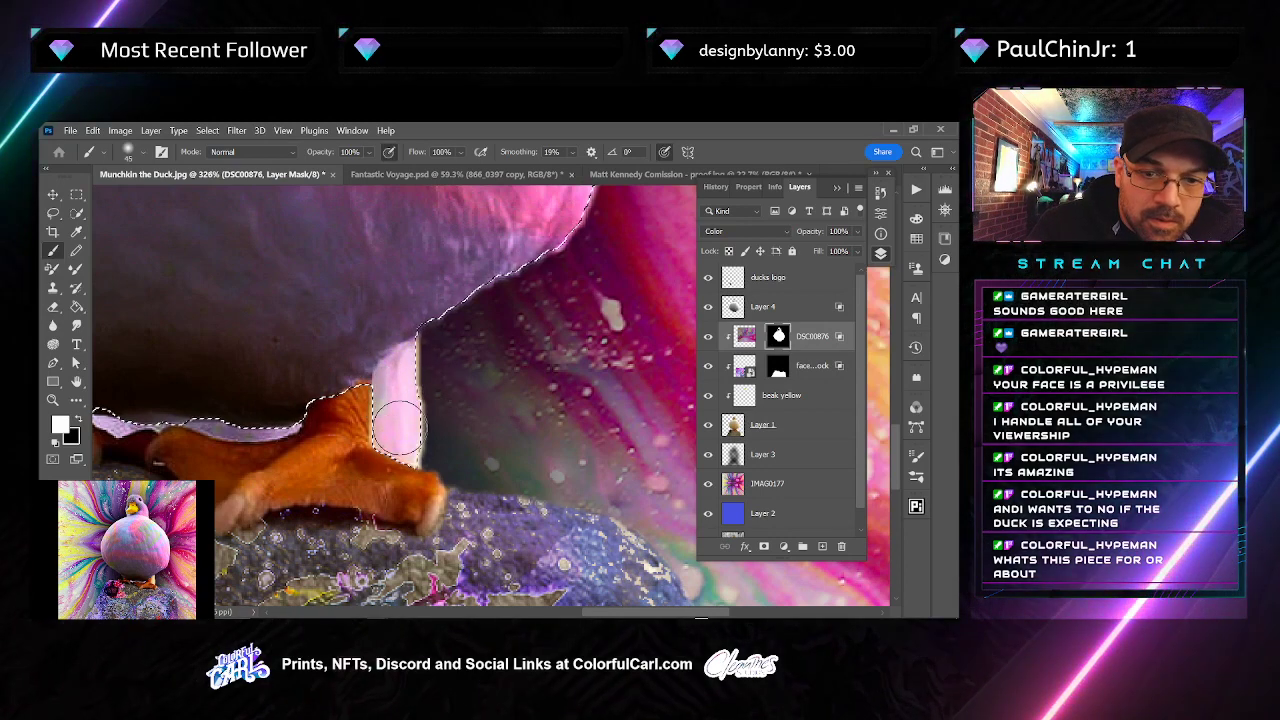
{"action": "key", "text": "ctrl+d"}
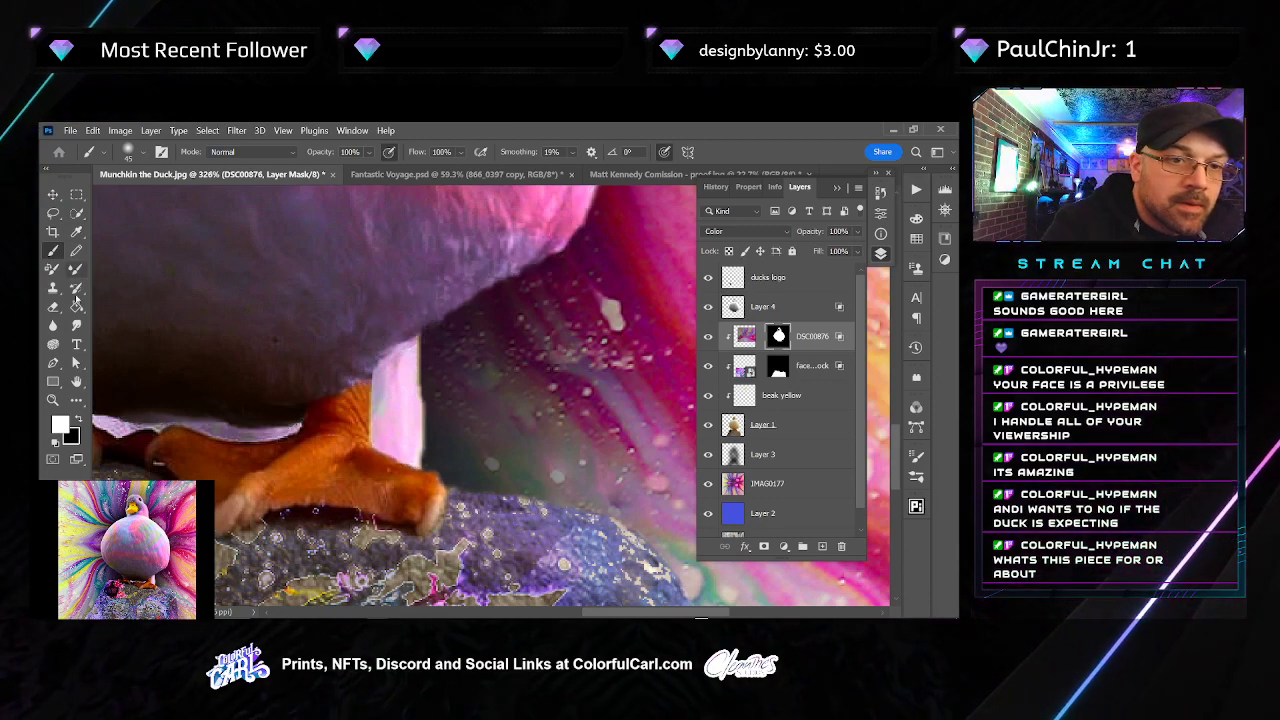
Choose the Smudge tool with a 15 px brush and review the whole duck composition
{"action": "left_click", "coordinate": [76, 325]}
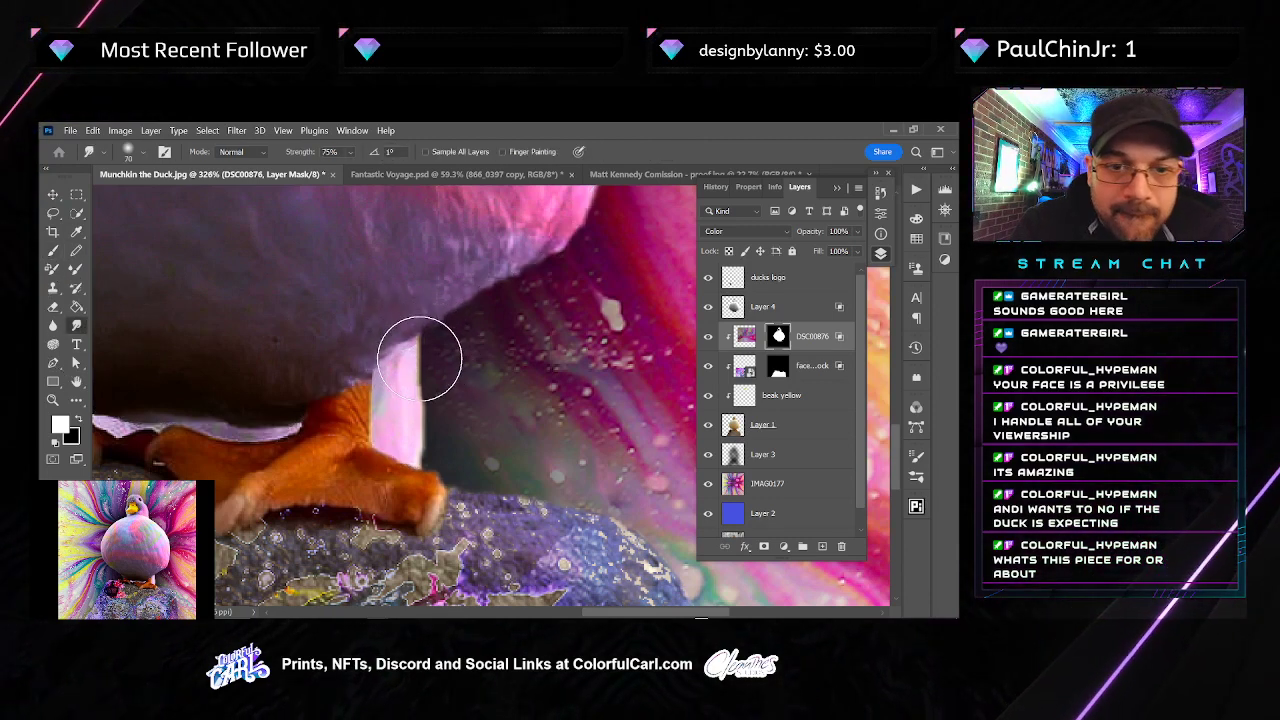
{"action": "key", "text": "bracketleft"}
{"action": "key", "text": "bracketleft"}
{"action": "key", "text": "bracketleft"}
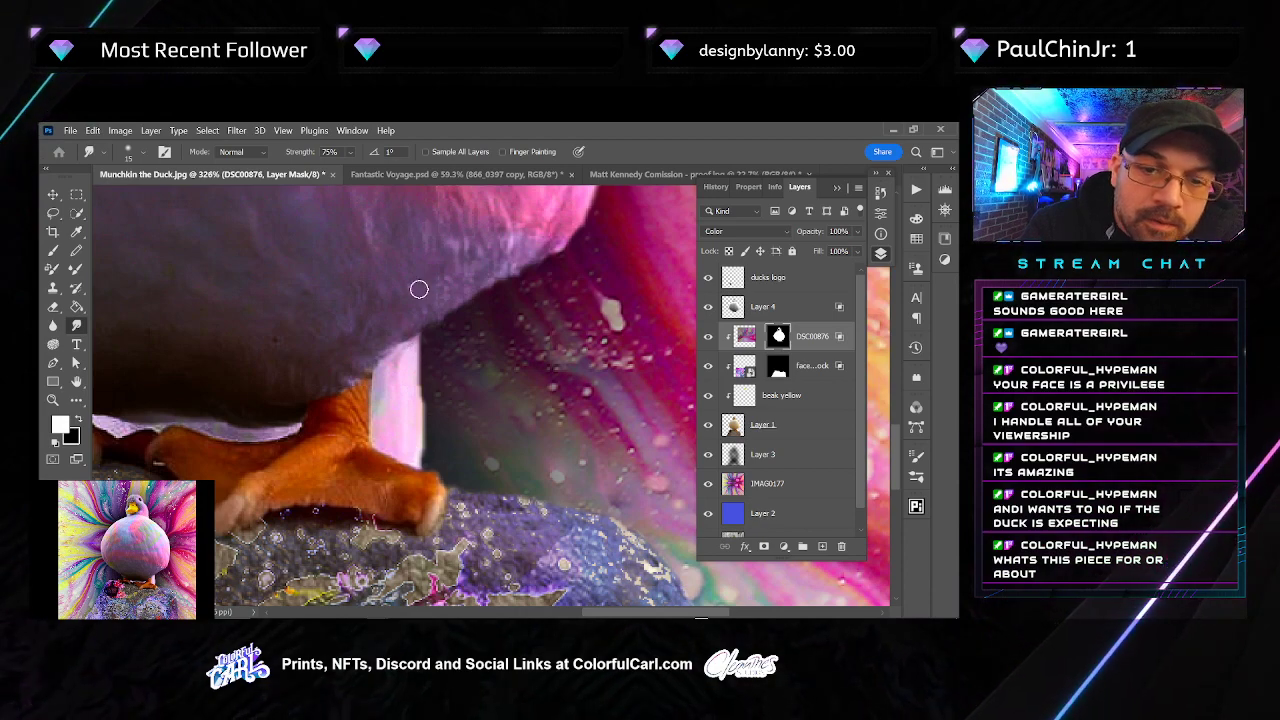
{"action": "key", "text": "ctrl+0"}
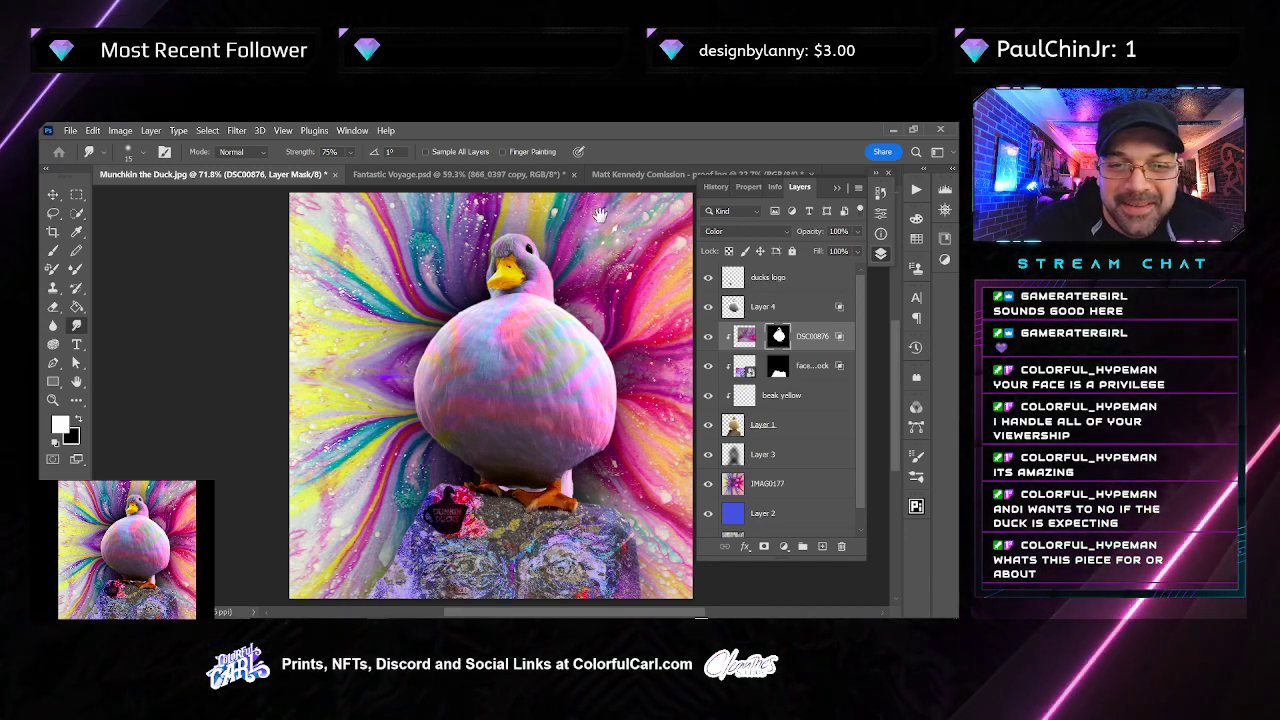
{"action": "left_click_drag", "start_coordinate": [564, 414], "coordinate": [484, 429]}
{"action": "scroll", "coordinate": [520, 394], "scroll_direction": "down", "scroll_amount": 1}
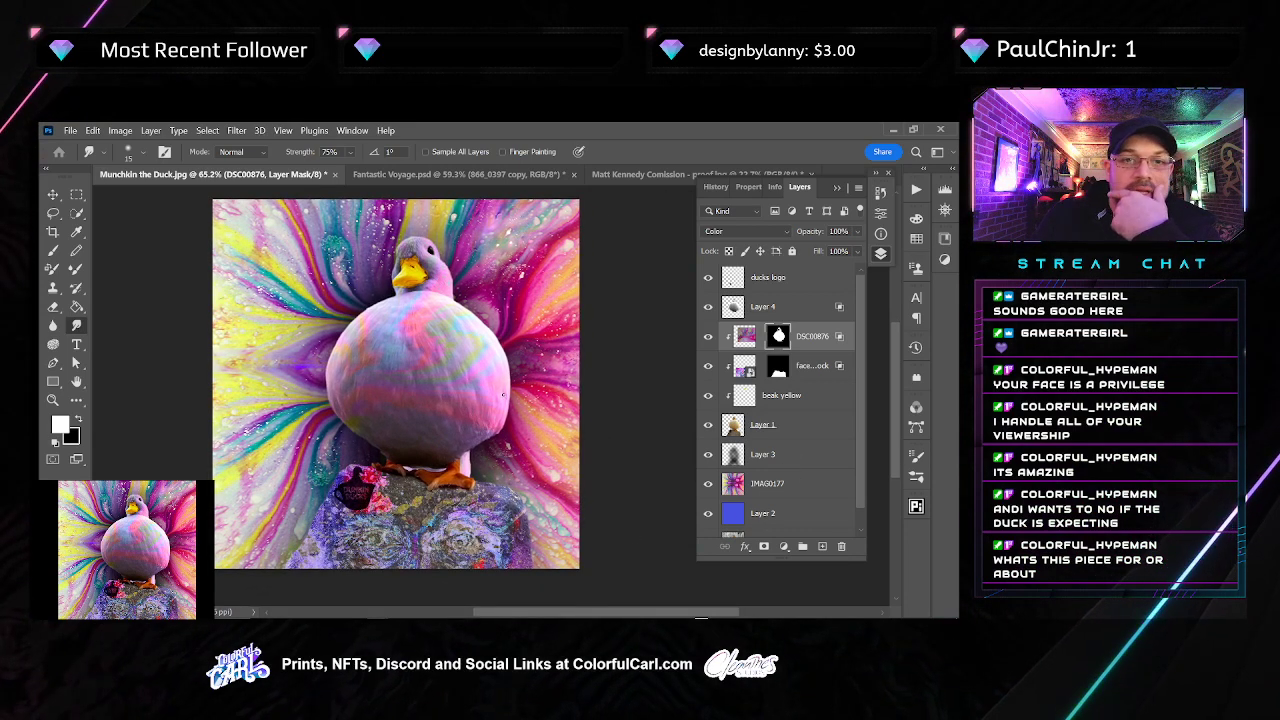
Start a Warp transform on the DSC00876 texture itself, not its mask, using a 4 x 4 grid
{"action": "left_click", "coordinate": [746, 338]}
{"action": "right_click", "coordinate": [746, 340]}
{"action": "key", "text": "Escape"}
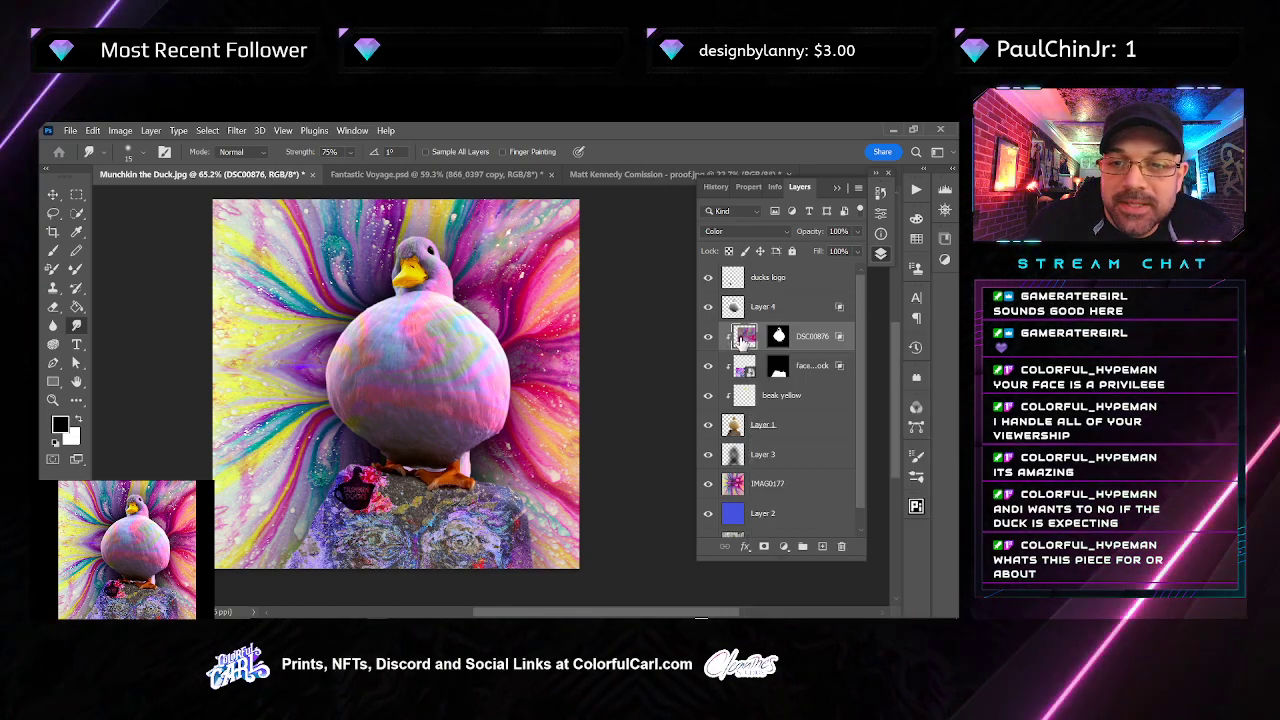
{"action": "key", "text": "ctrl+t"}
{"action": "right_click", "coordinate": [427, 404]}
{"action": "left_click", "coordinate": [445, 384]}
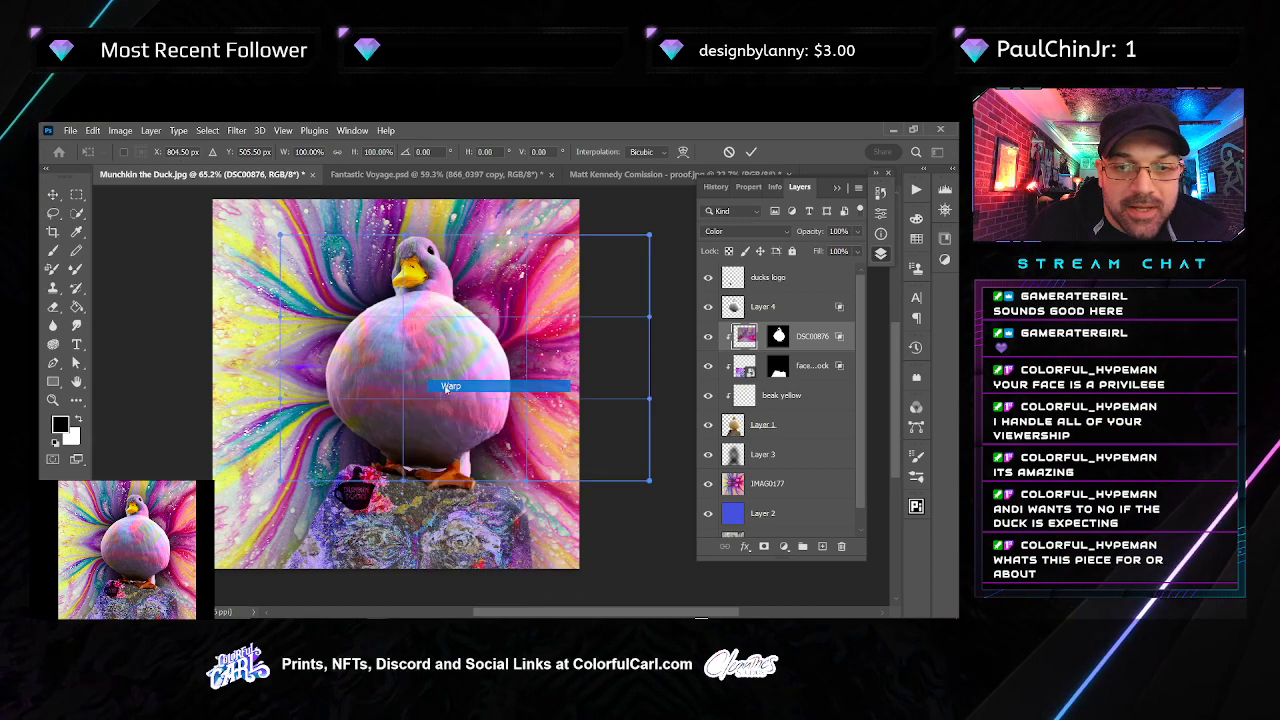
{"action": "left_click", "coordinate": [380, 153]}
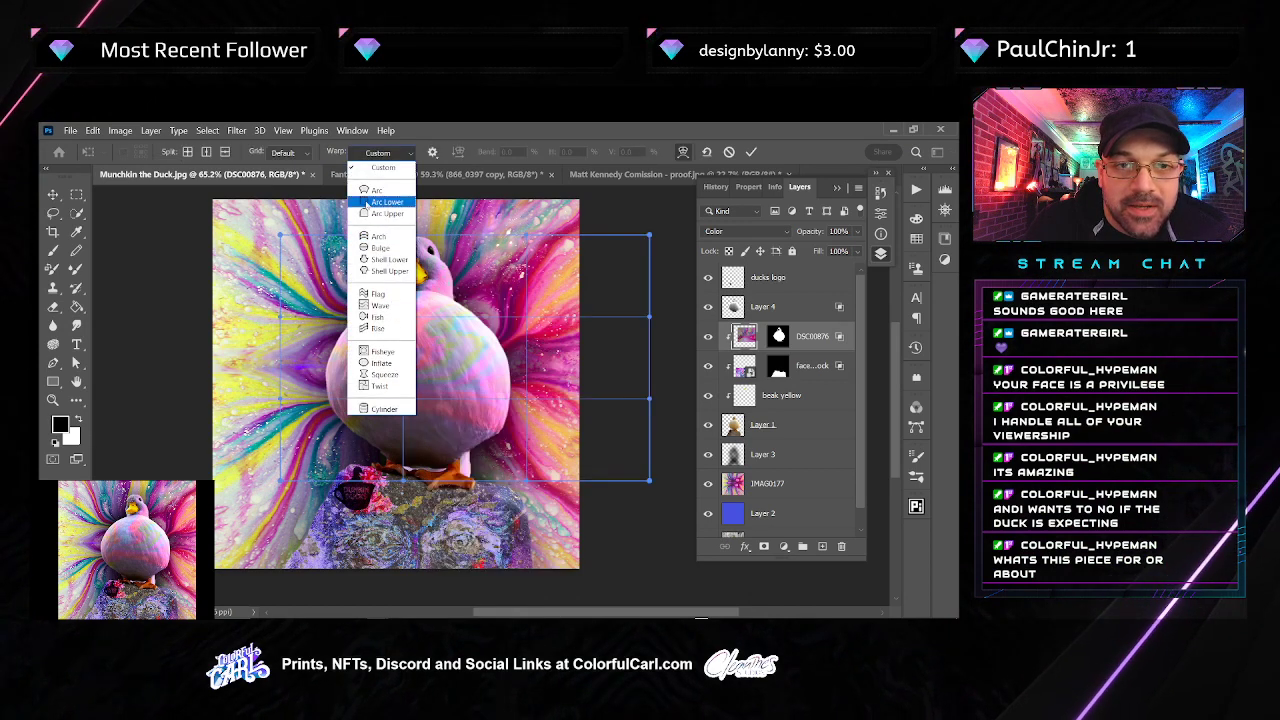
{"action": "left_click", "coordinate": [298, 154]}
{"action": "left_click", "coordinate": [298, 154]}
{"action": "left_click", "coordinate": [285, 213]}
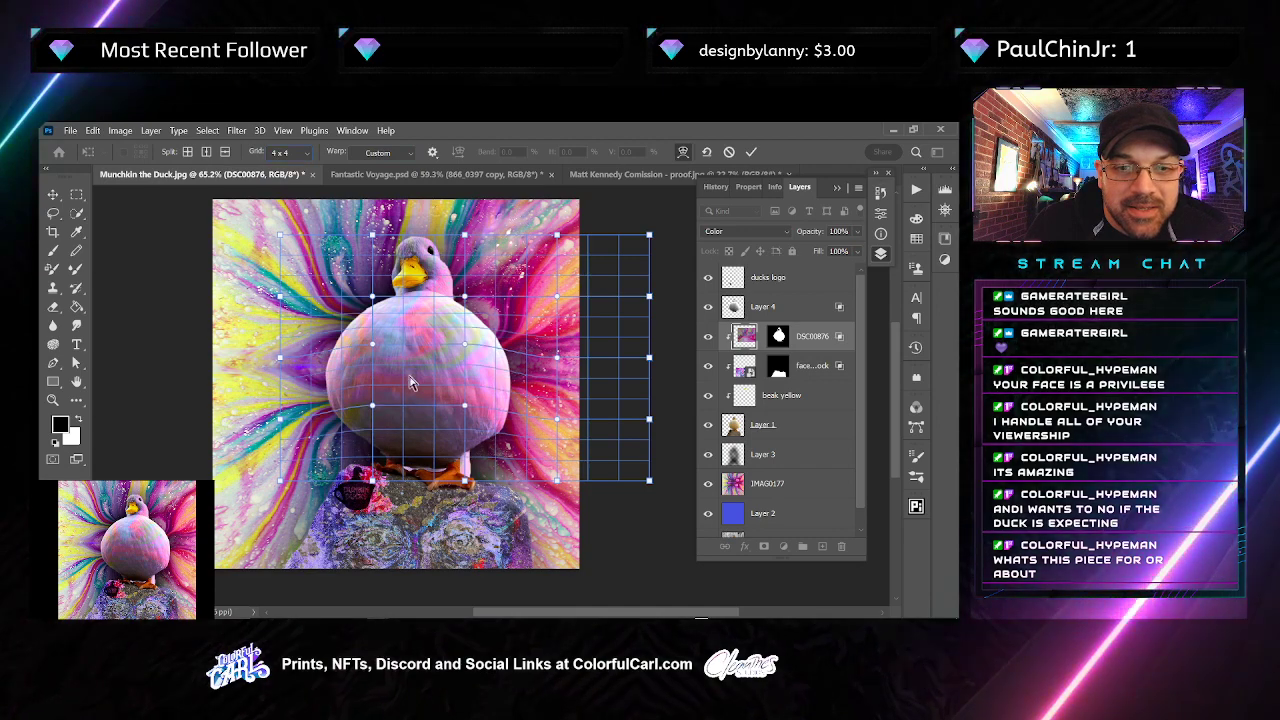
Warp the texture's inner grid points so the pattern curves around the duck's round body, and apply the transform
{"action": "left_click_drag", "start_coordinate": [409, 379], "coordinate": [412, 388]}
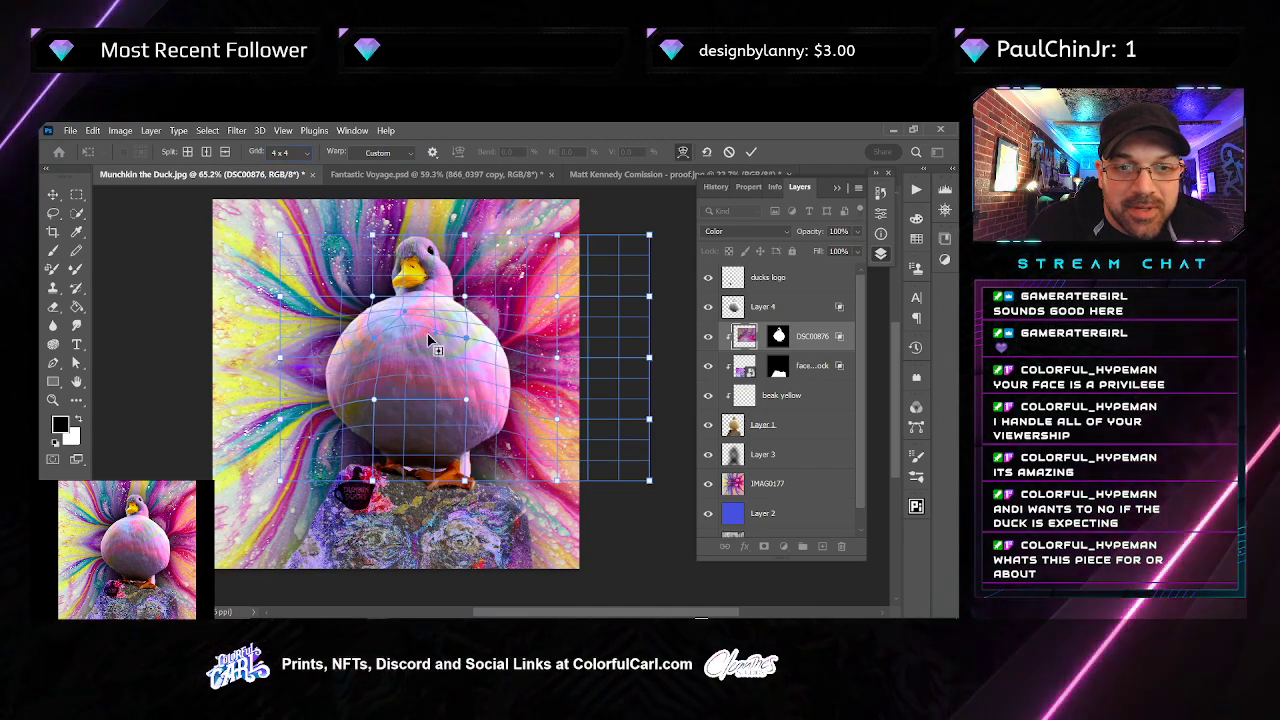
{"action": "left_click_drag", "start_coordinate": [378, 344], "coordinate": [378, 337]}
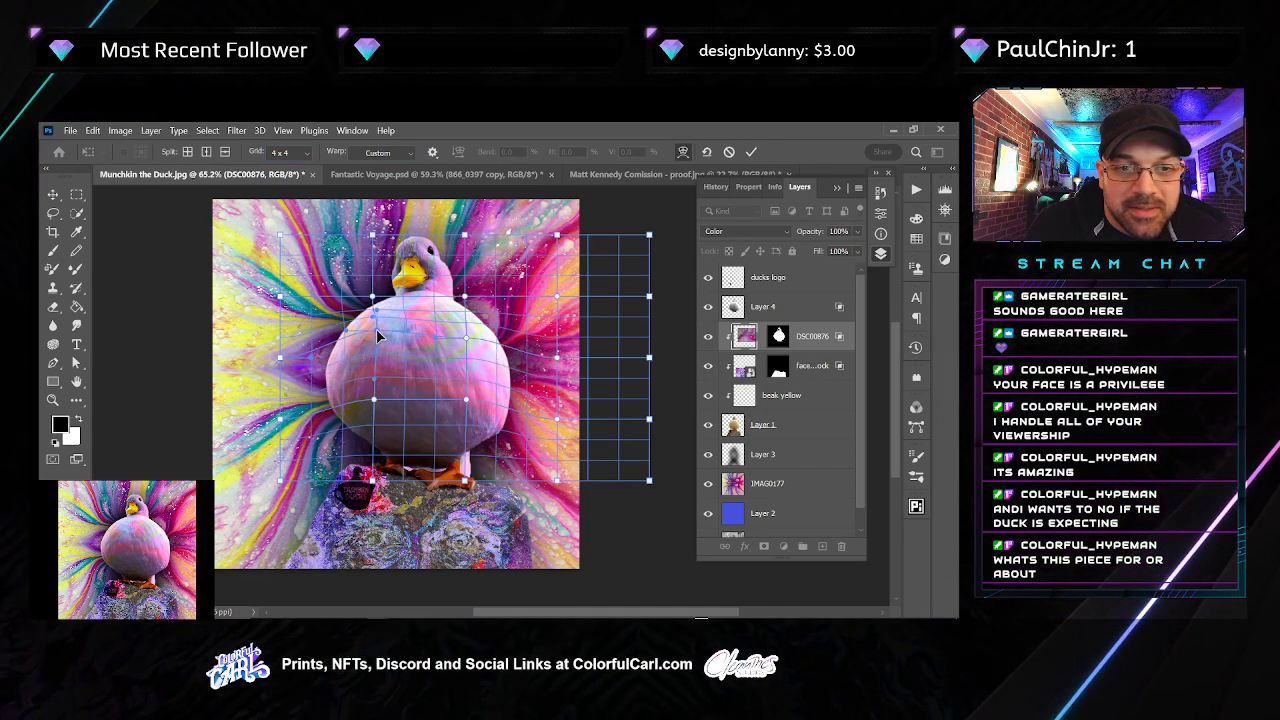
{"action": "left_click_drag", "start_coordinate": [474, 344], "coordinate": [466, 336]}
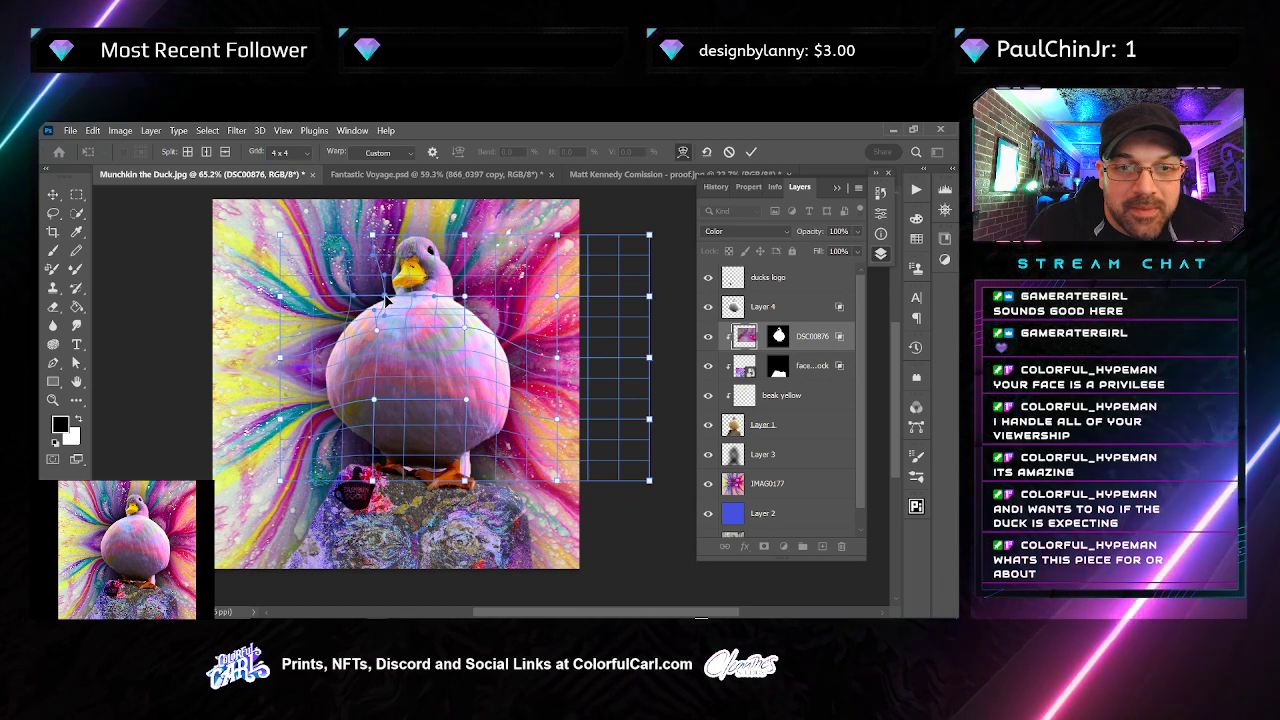
{"action": "left_click_drag", "start_coordinate": [463, 297], "coordinate": [454, 297]}
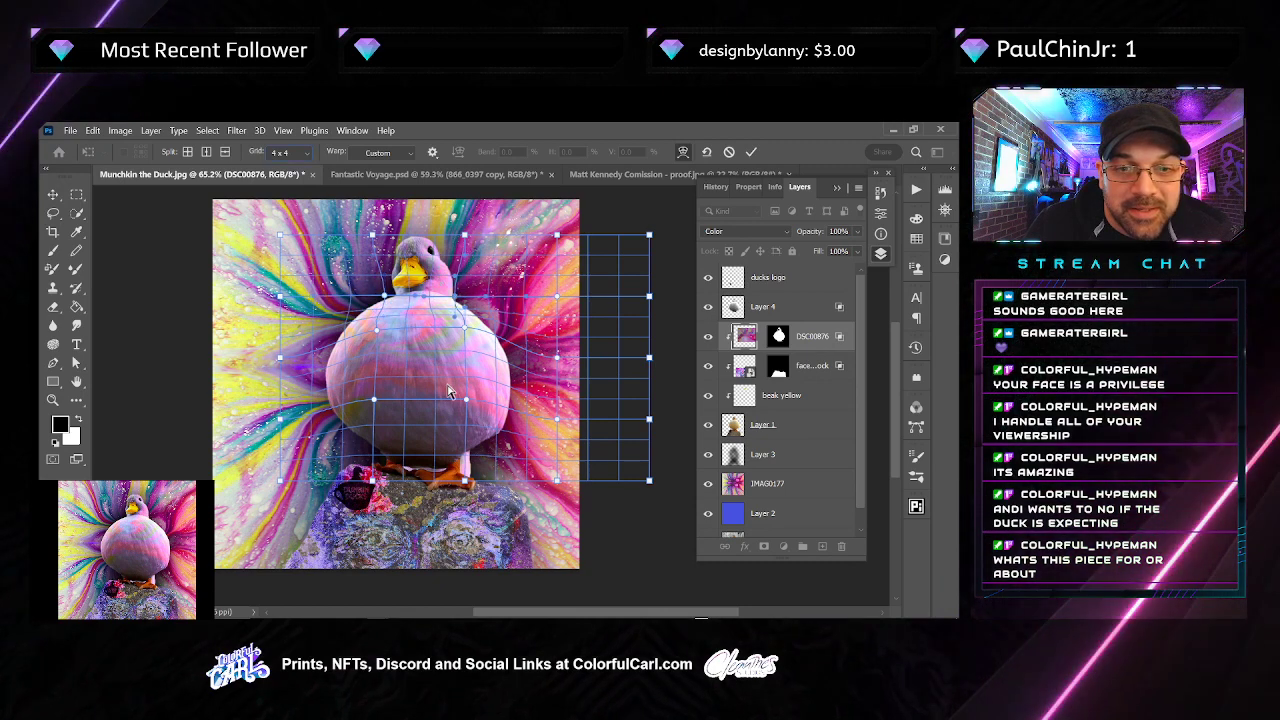
{"action": "left_click_drag", "start_coordinate": [405, 397], "coordinate": [376, 397]}
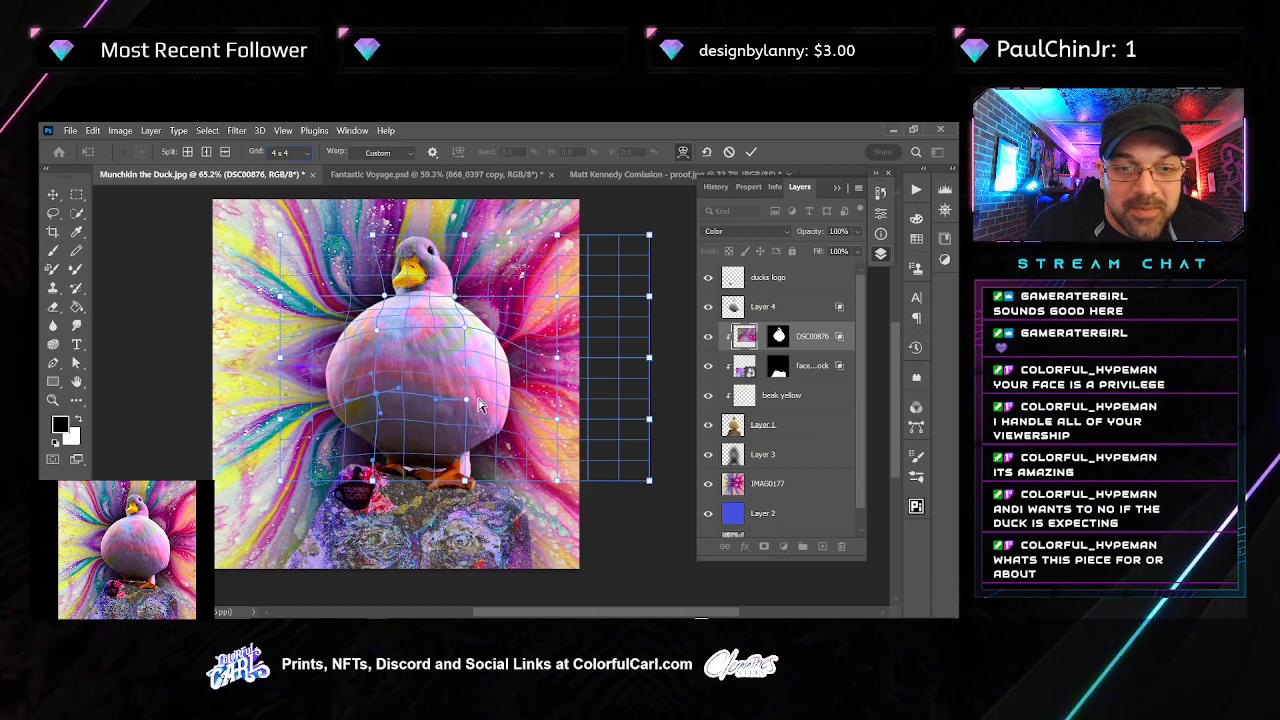
{"action": "left_click_drag", "start_coordinate": [466, 399], "coordinate": [463, 388]}
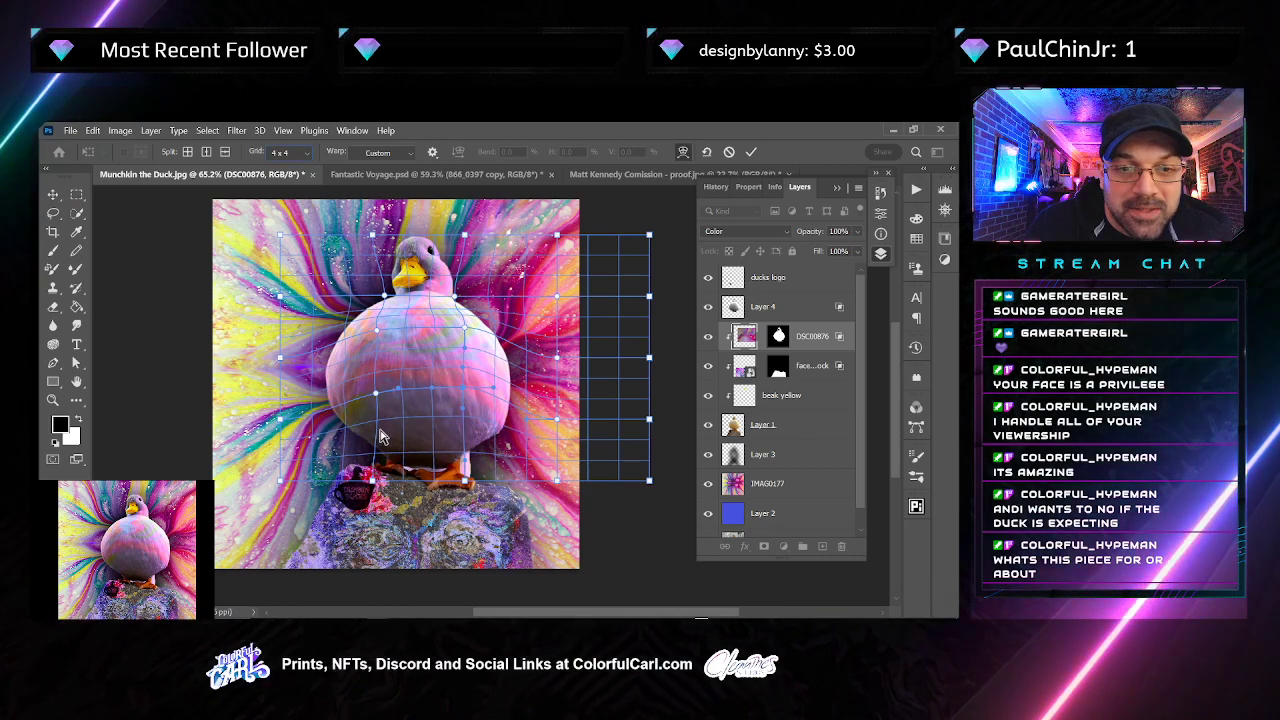
{"action": "left_click_drag", "start_coordinate": [381, 443], "coordinate": [365, 394]}
{"action": "left_click", "coordinate": [360, 373]}
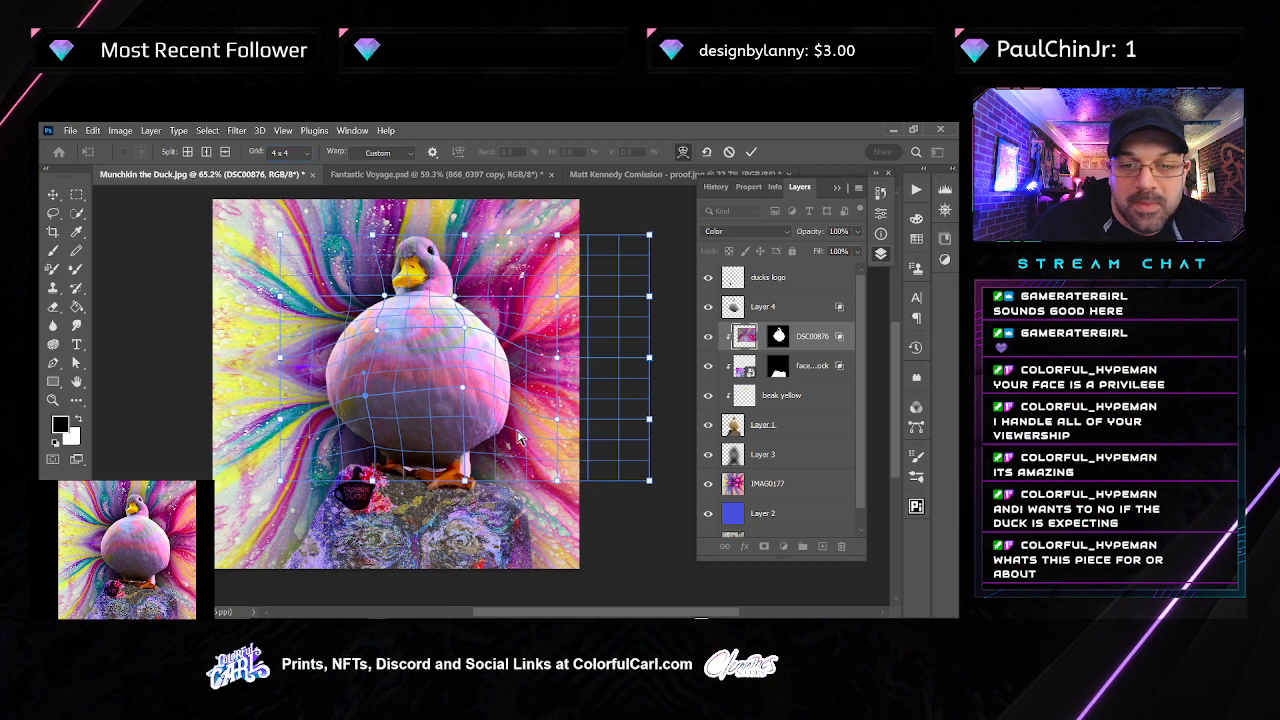
{"action": "key", "text": "Return"}
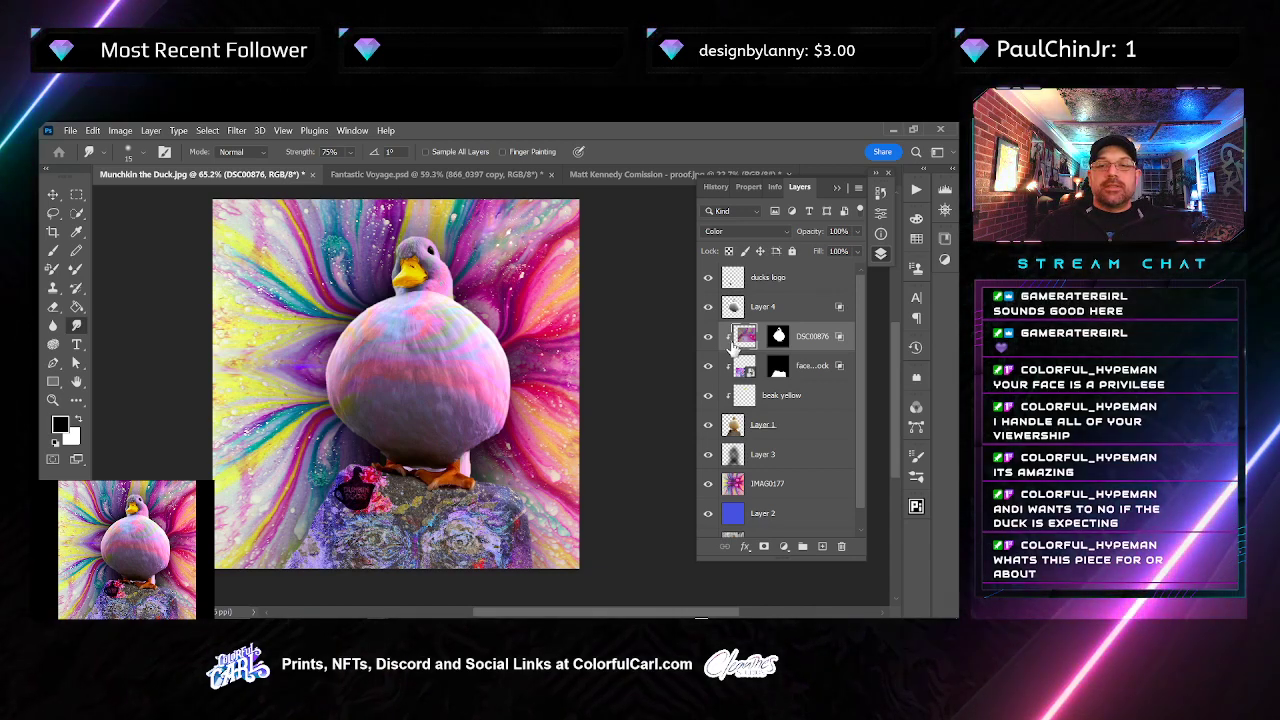
Select the face on the rock layer and compare the image with that layer hidden and shown
{"action": "left_click", "coordinate": [734, 372]}
{"action": "left_click", "coordinate": [707, 368]}
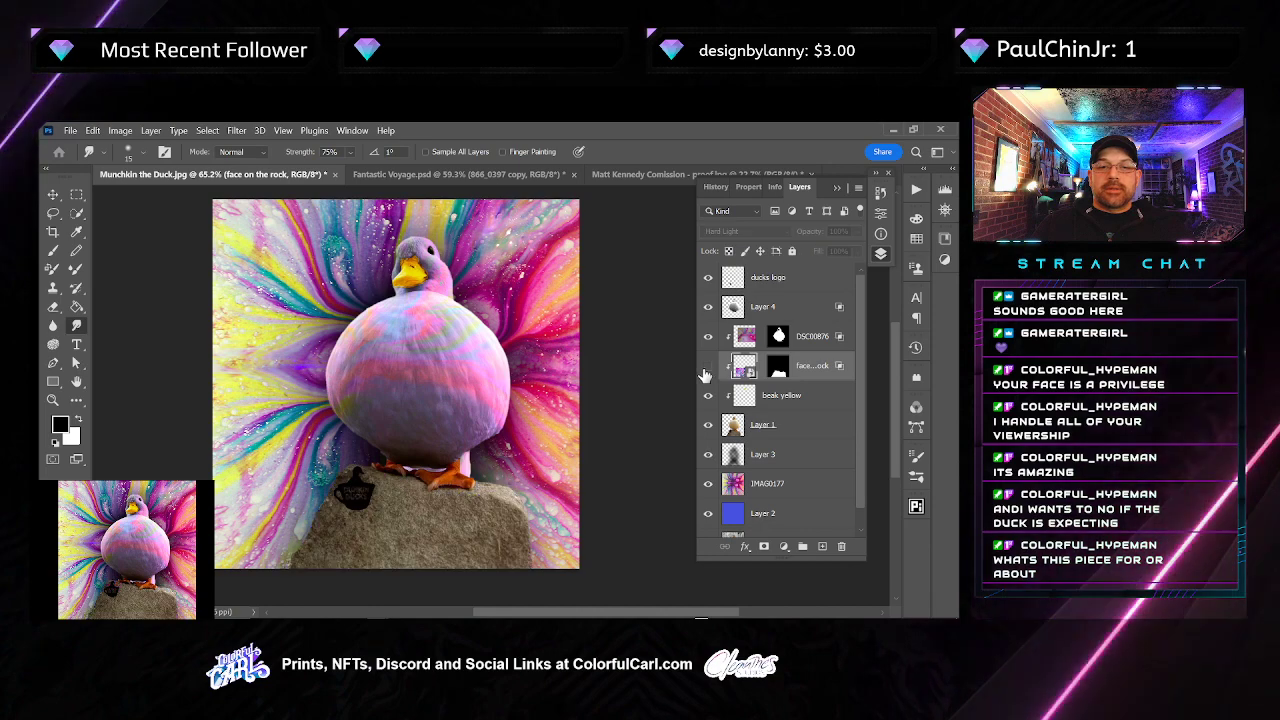
{"action": "left_click", "coordinate": [707, 368]}
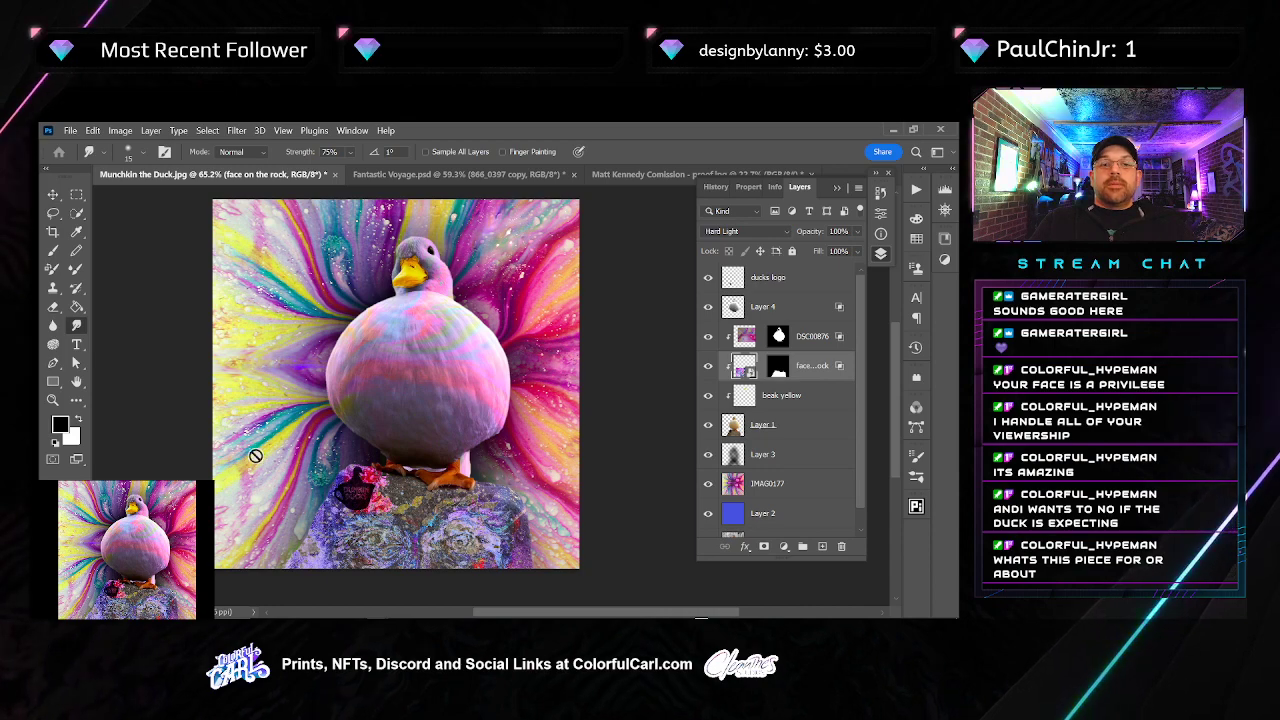
{"action": "mouse_move", "coordinate": [389, 616]}
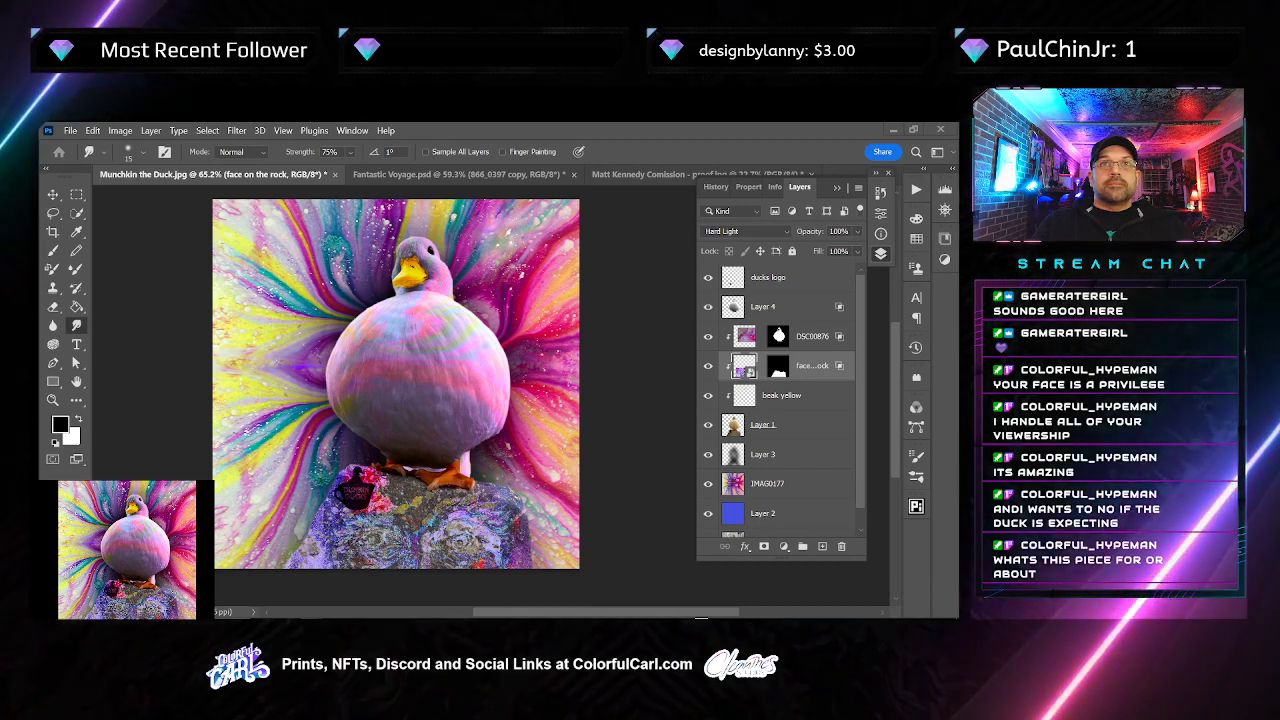
{"action": "left_click_drag", "start_coordinate": [461, 340], "coordinate": [432, 478]}
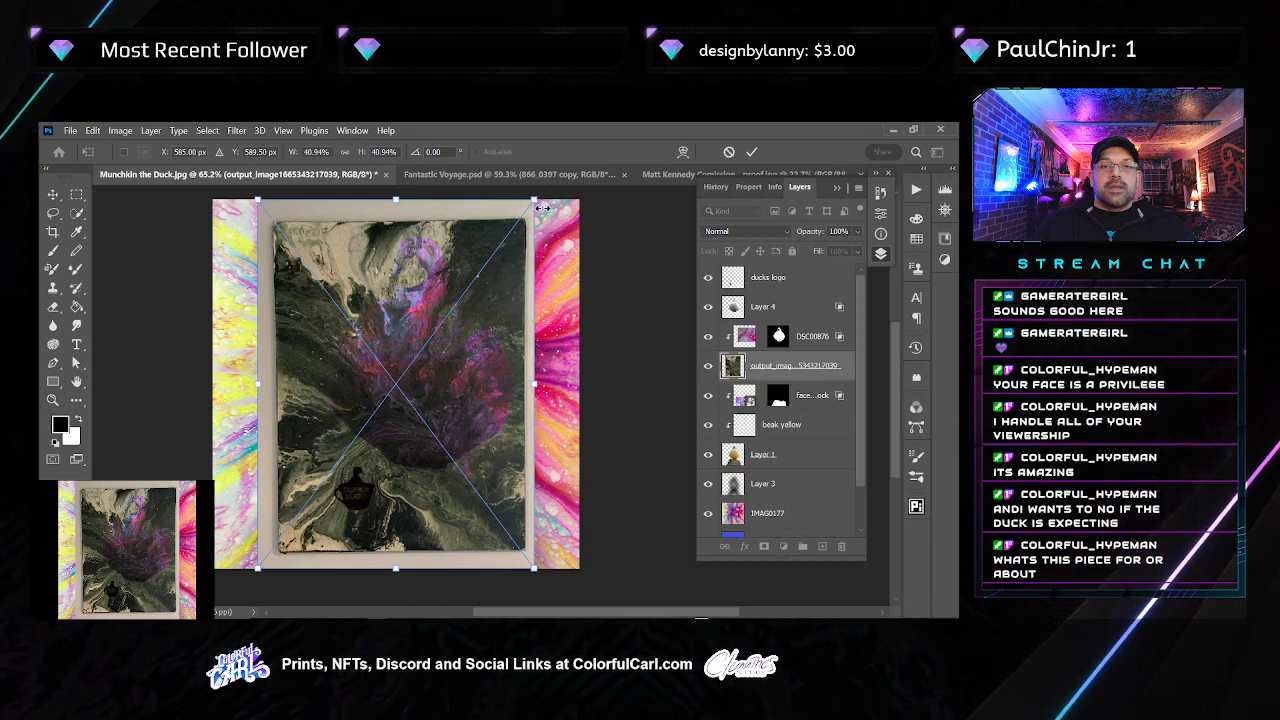
{"action": "key", "text": "Return"}
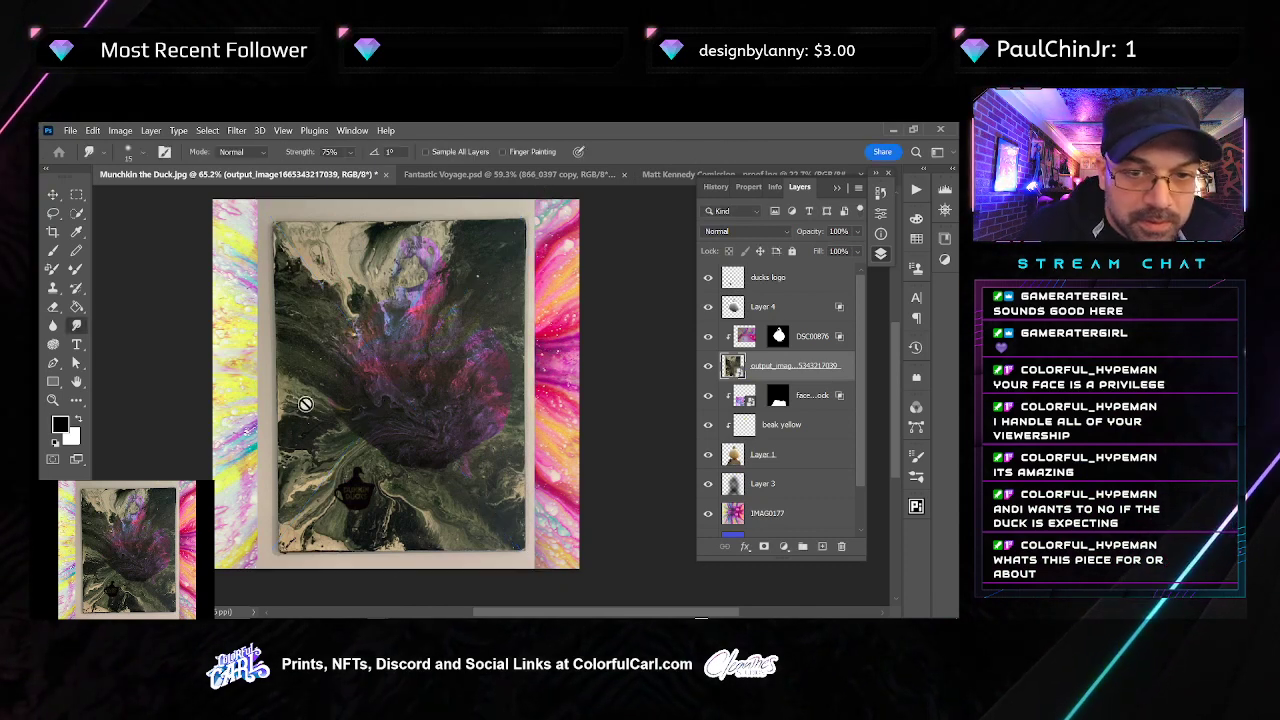
Select a rectangle of about 765 by 1034 px around the painting inside its pale border, and copy it to a new layer
{"action": "left_click_drag", "start_coordinate": [289, 491], "coordinate": [335, 410]}
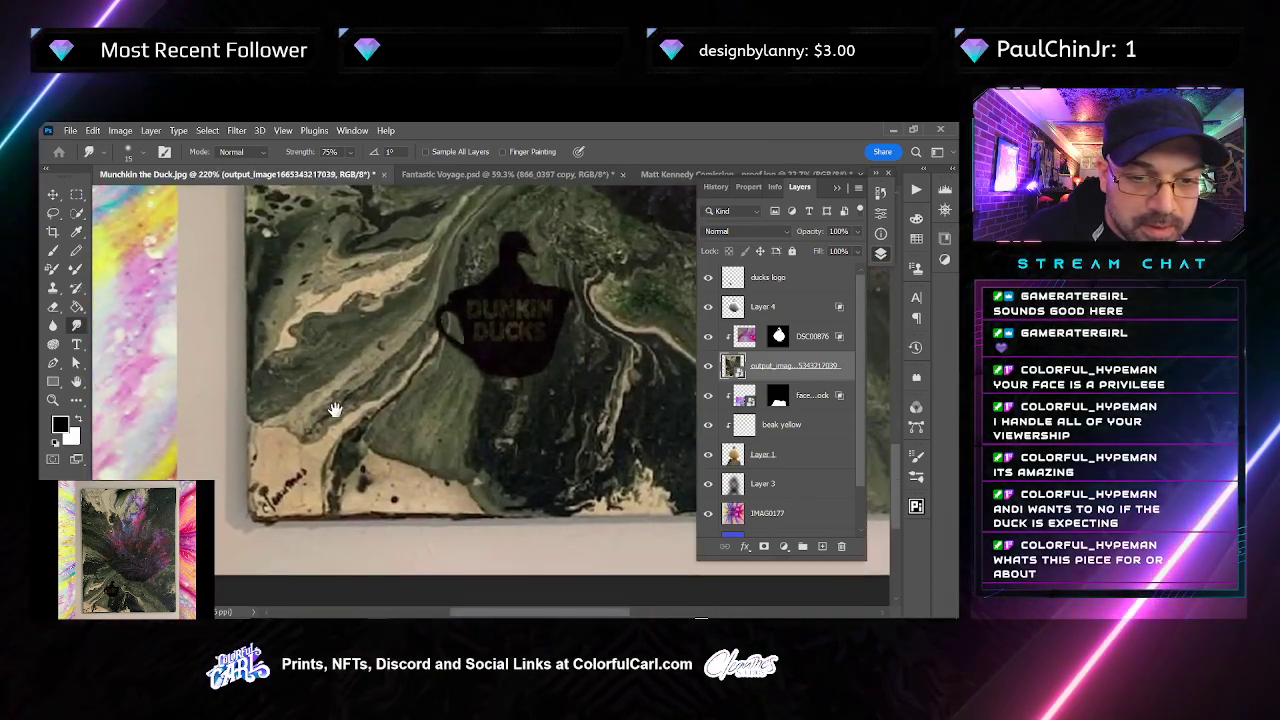
{"action": "scroll", "coordinate": [420, 450], "scroll_direction": "down", "scroll_amount": 5}
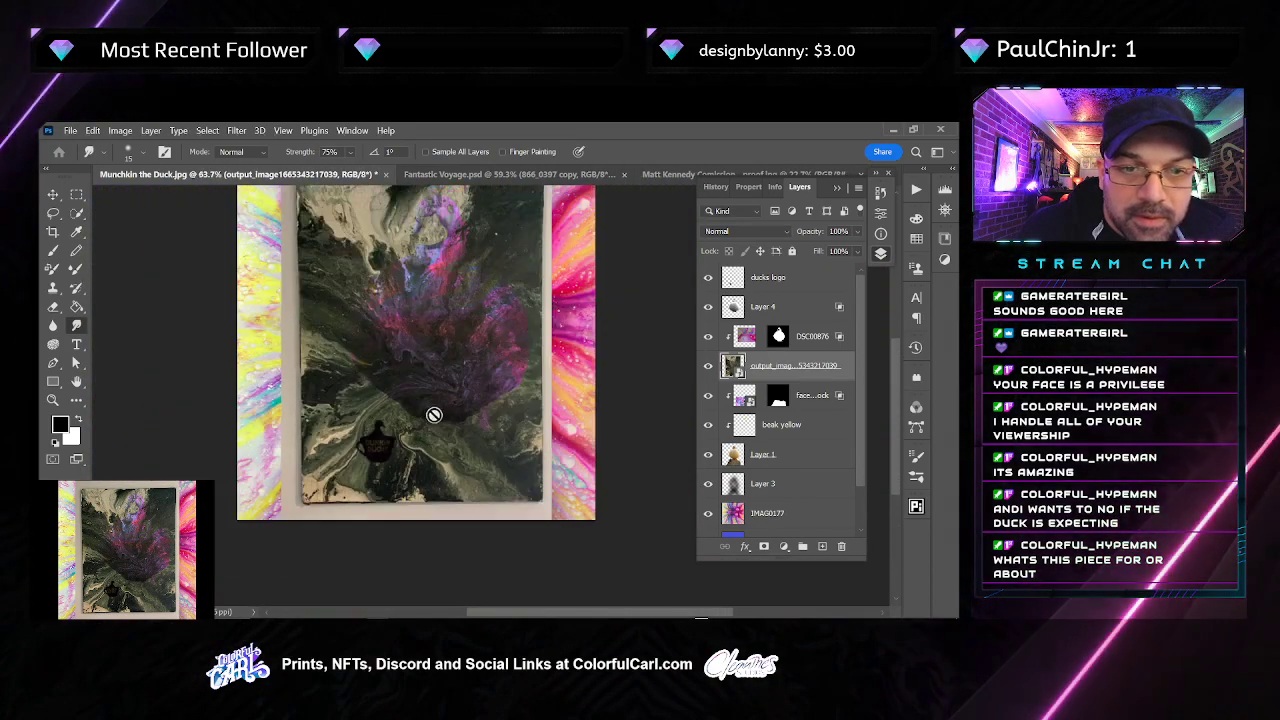
{"action": "left_click_drag", "start_coordinate": [460, 396], "coordinate": [429, 439]}
{"action": "left_click", "coordinate": [77, 195]}
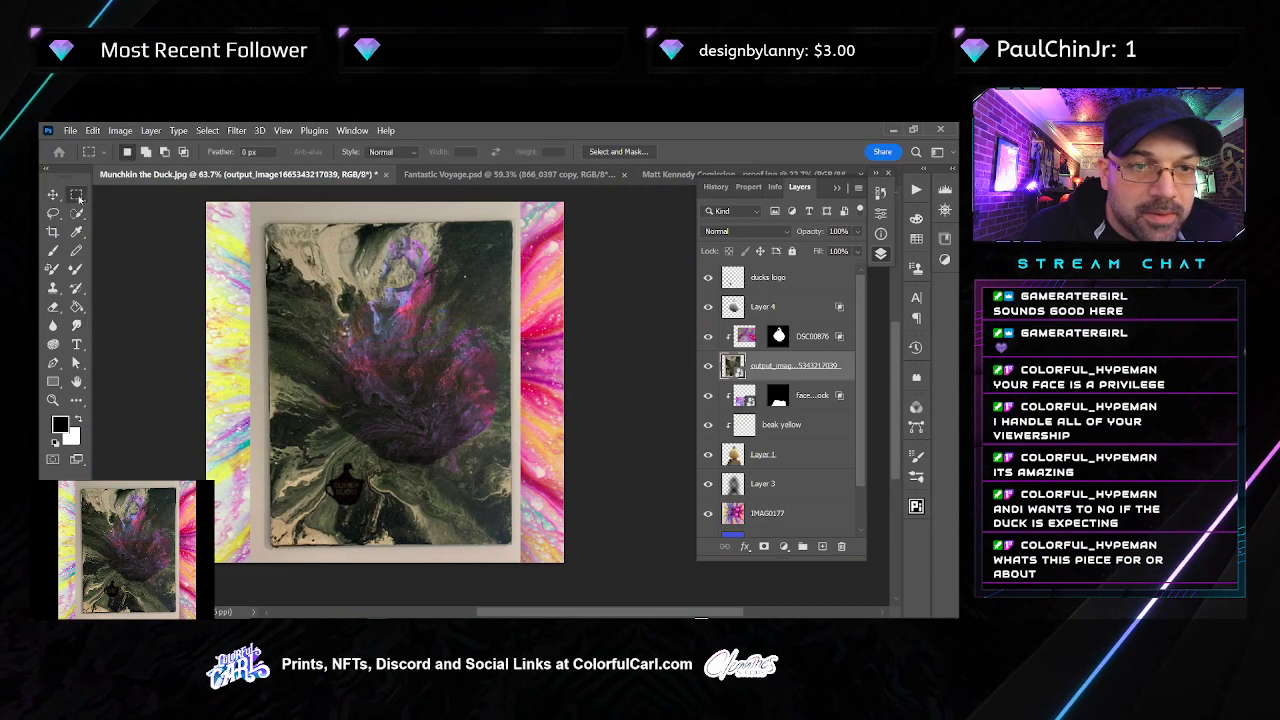
{"action": "mouse_move", "coordinate": [265, 222]}
{"action": "left_mouse_down"}
{"action": "mouse_move", "coordinate": [390, 447]}
{"action": "mouse_move", "coordinate": [530, 528]}
{"action": "mouse_move", "coordinate": [491, 533]}
{"action": "mouse_move", "coordinate": [510, 543]}
{"action": "left_mouse_up"}
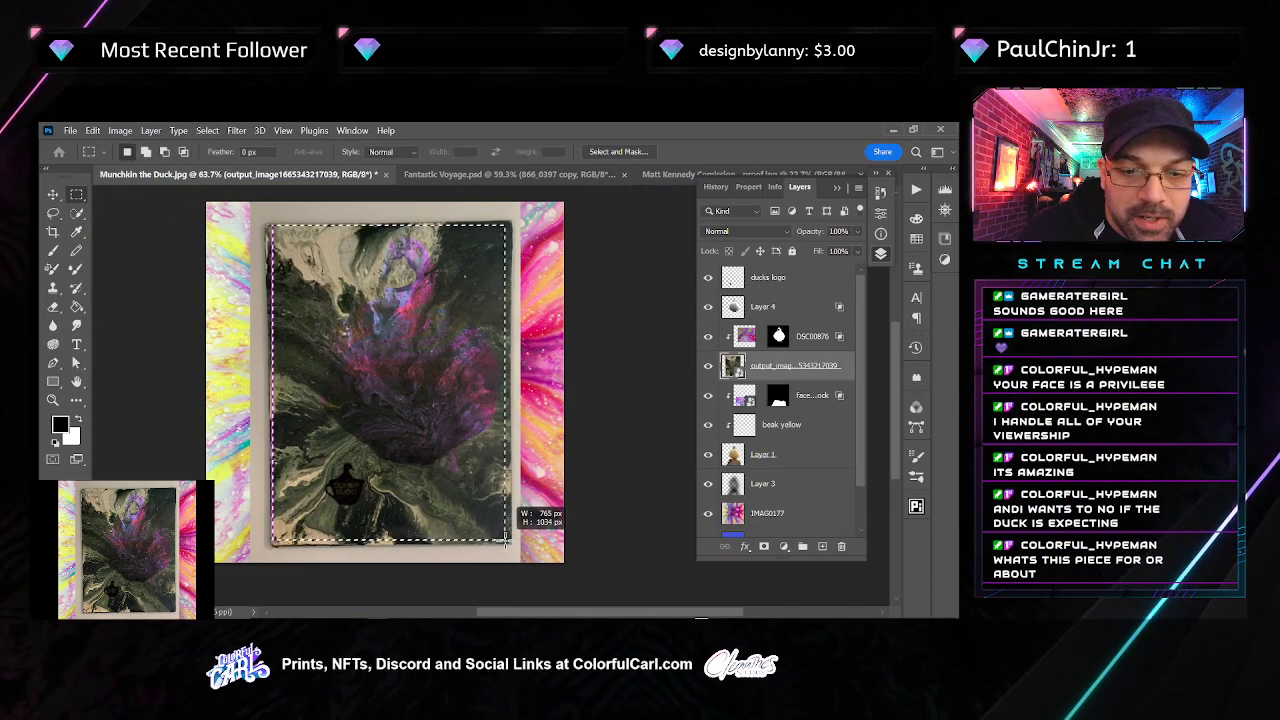
{"action": "key", "text": "ctrl+j"}
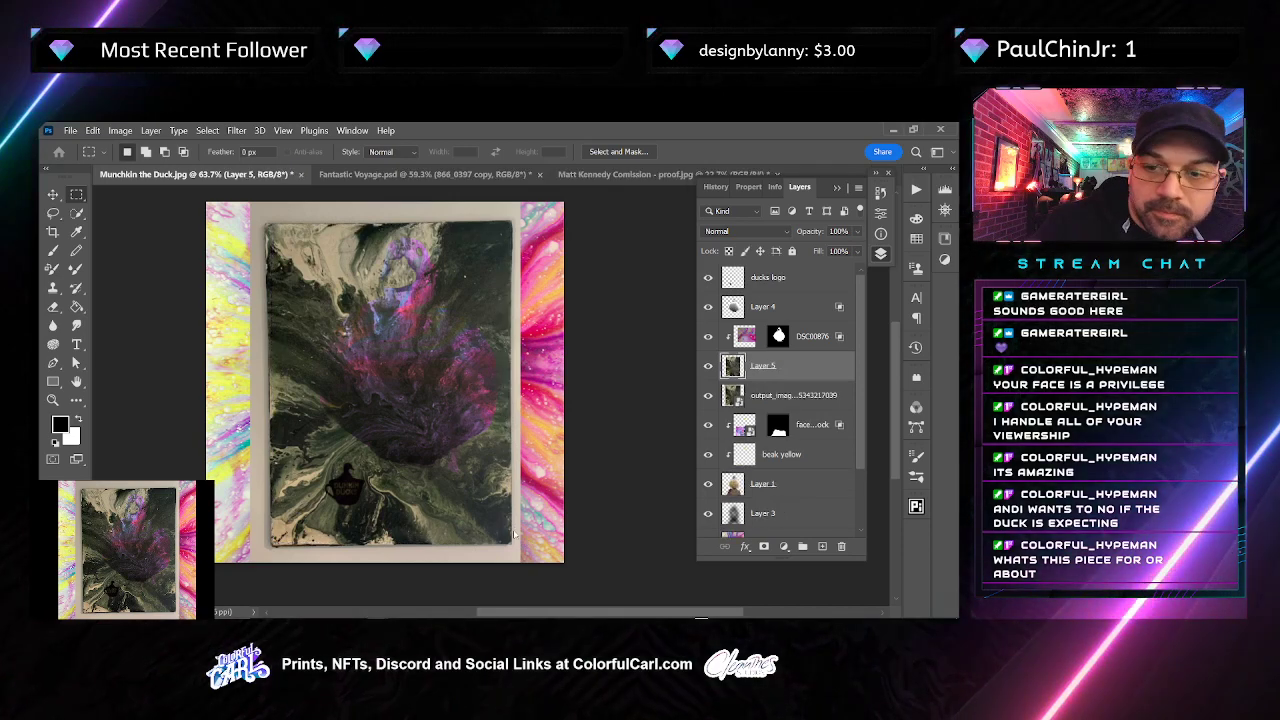
{"action": "left_click", "coordinate": [806, 396]}
{"action": "key", "text": "Delete"}
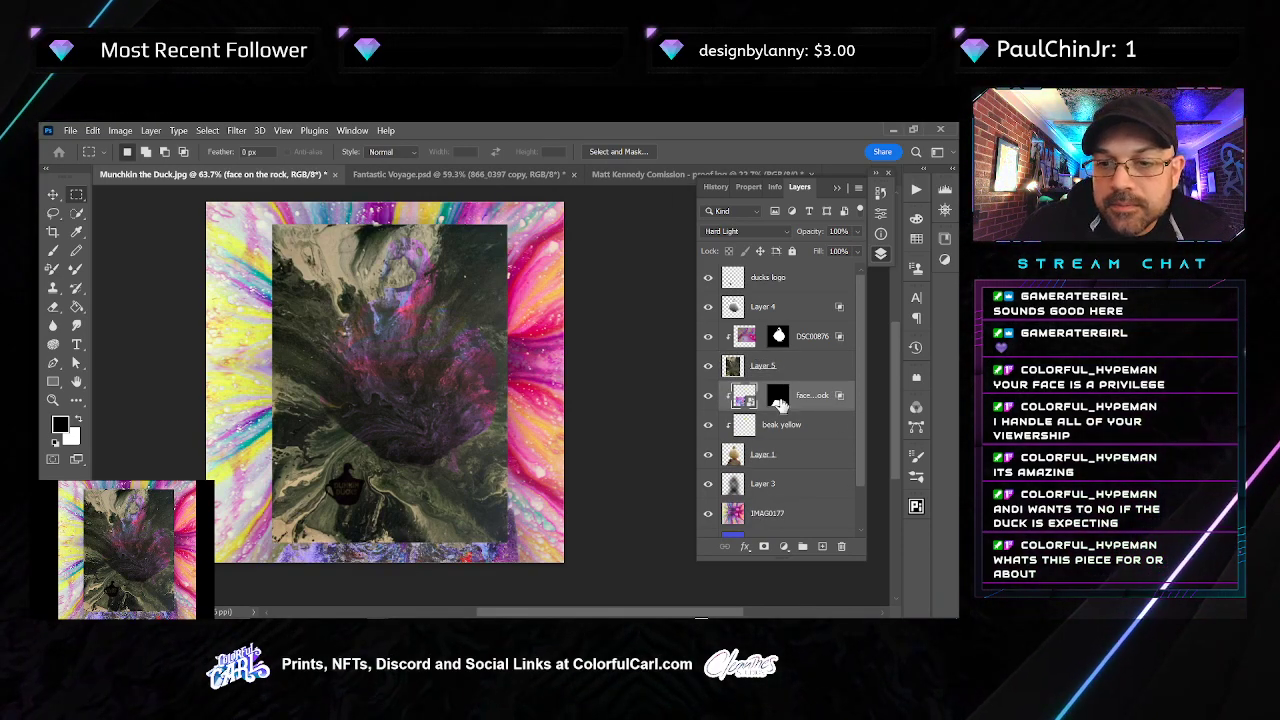
{"action": "left_click_drag", "start_coordinate": [781, 403], "coordinate": [748, 372]}
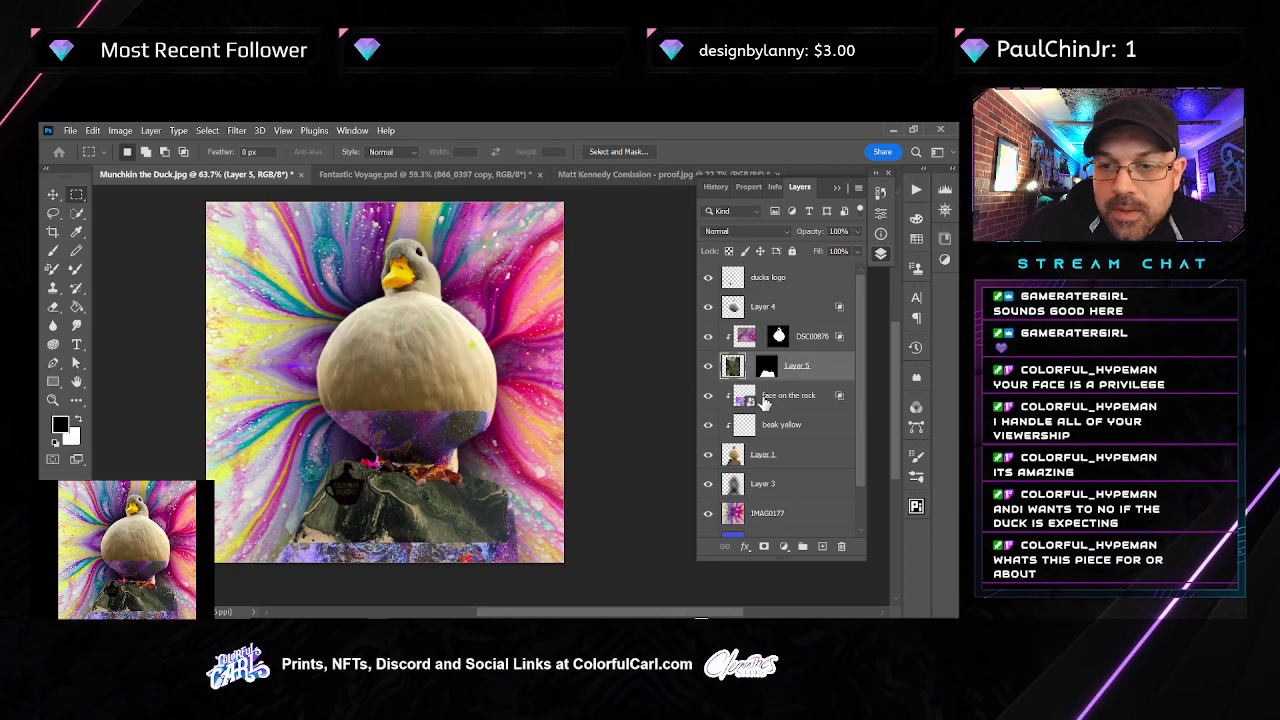
{"action": "key", "text": "Delete"}
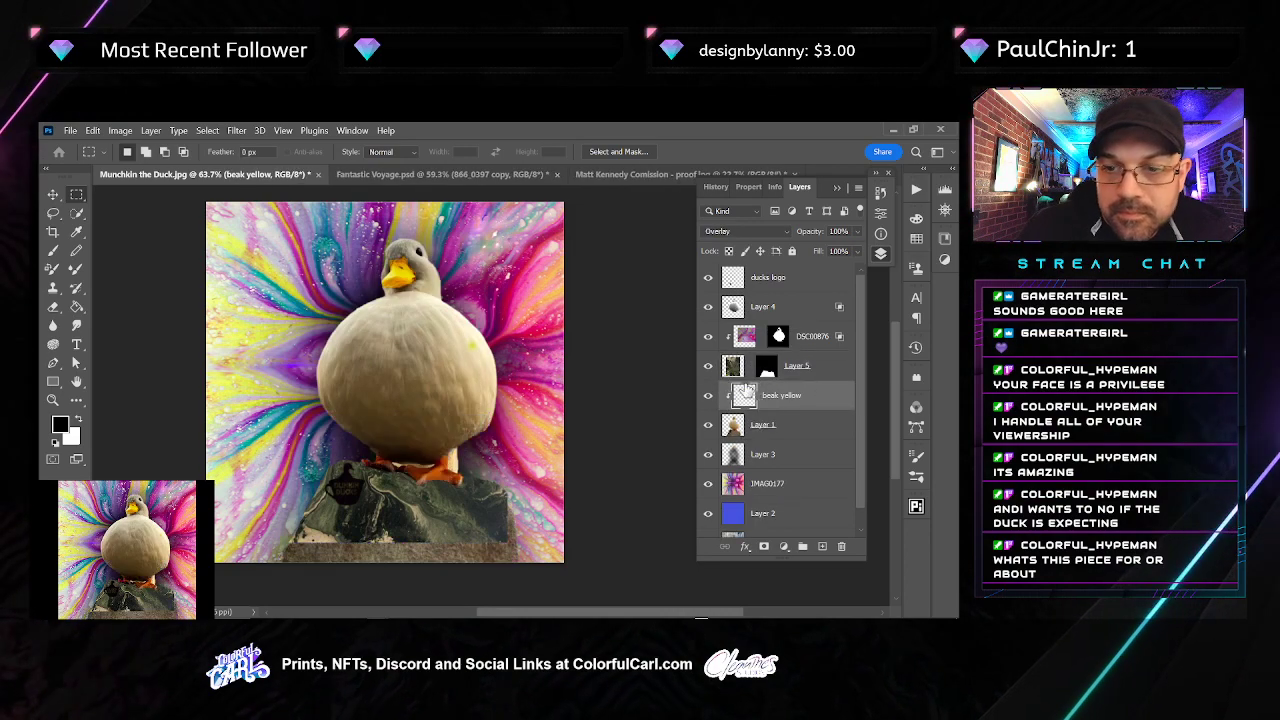
{"action": "left_click", "coordinate": [733, 367]}
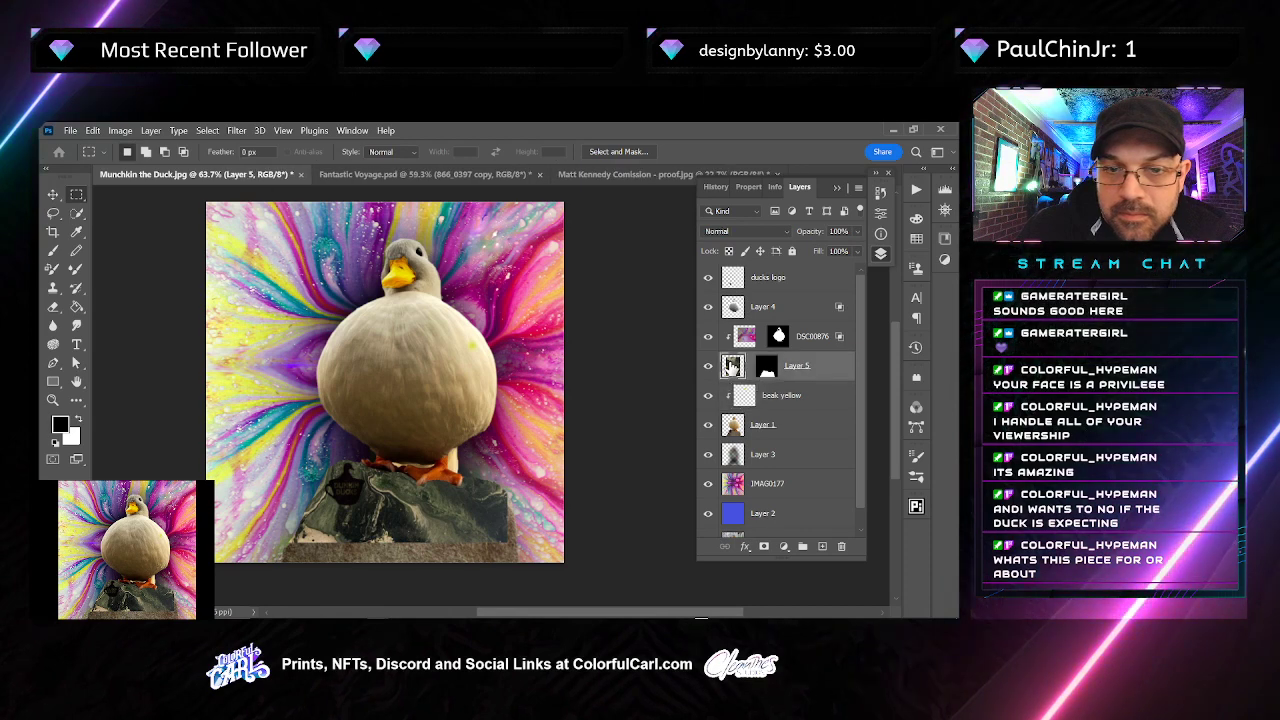
{"action": "key", "text": "ctrl+z"}
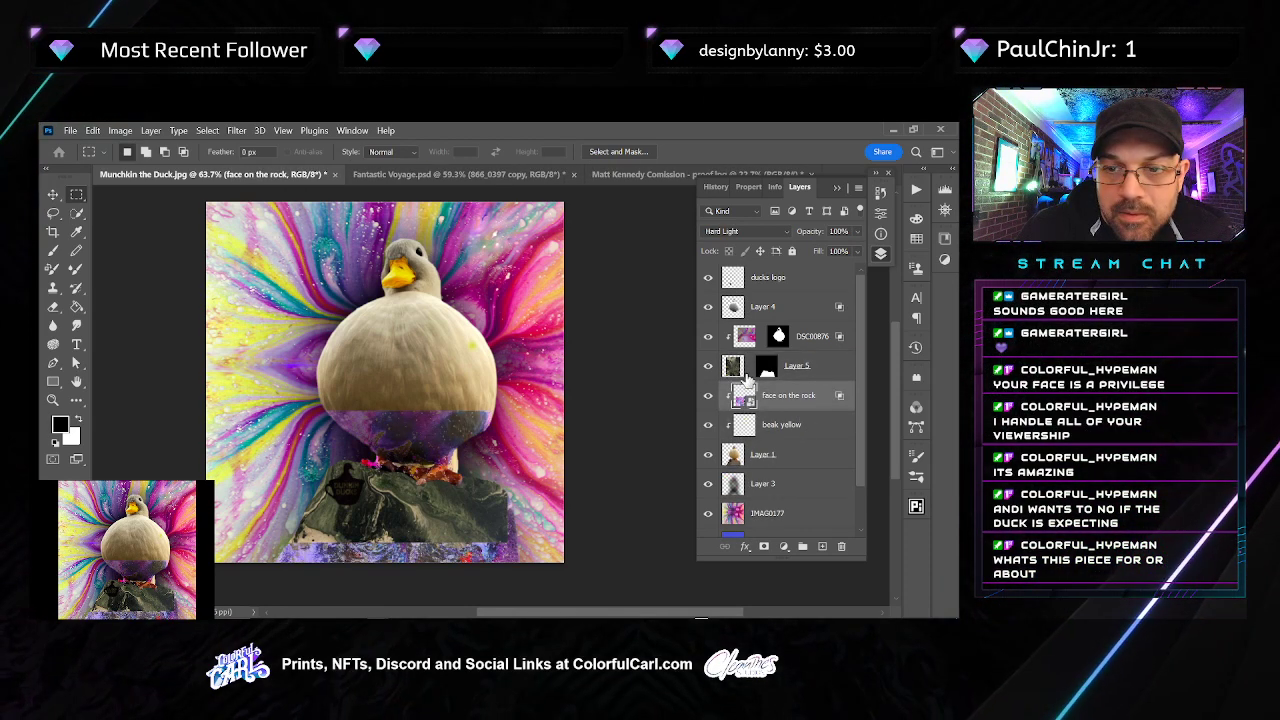
Move Layer 5 below beak yellow so it is clipped to Layer 1, and delete the face on the rock layer
{"action": "left_click", "coordinate": [735, 370]}
{"action": "left_click_drag", "start_coordinate": [735, 370], "coordinate": [751, 440]}
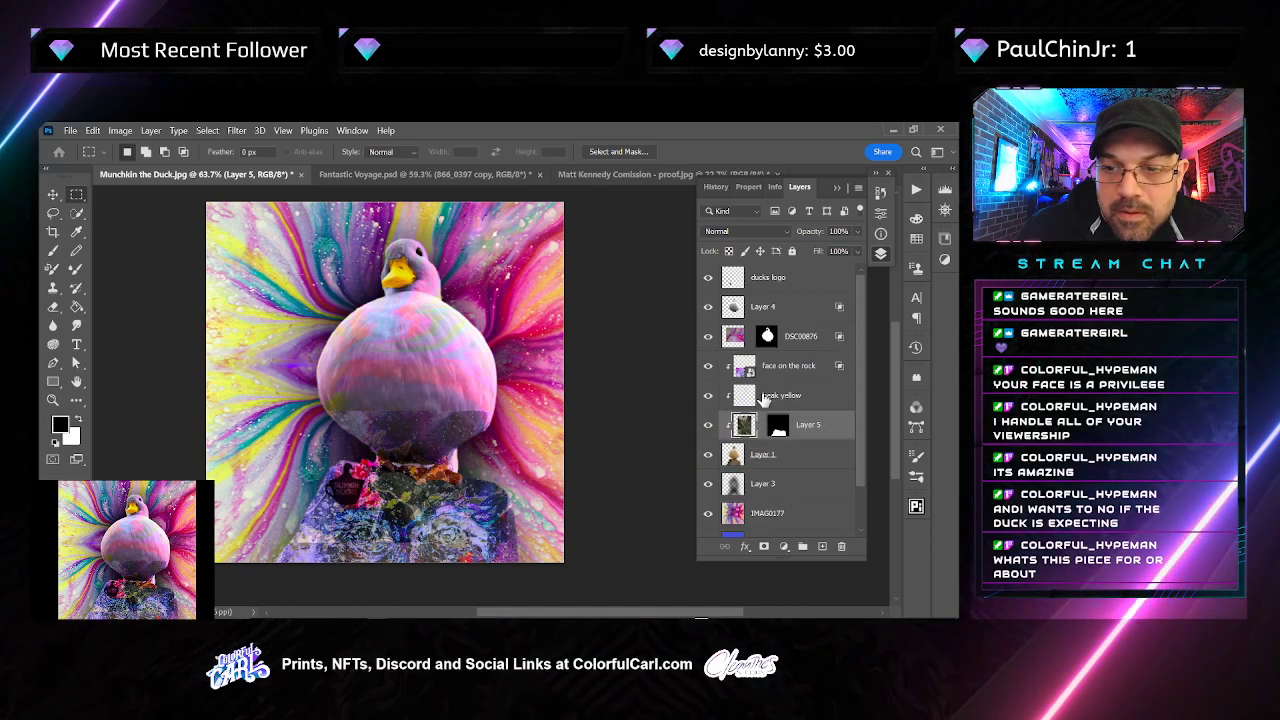
{"action": "left_click", "coordinate": [742, 371]}
{"action": "key", "text": "Delete"}
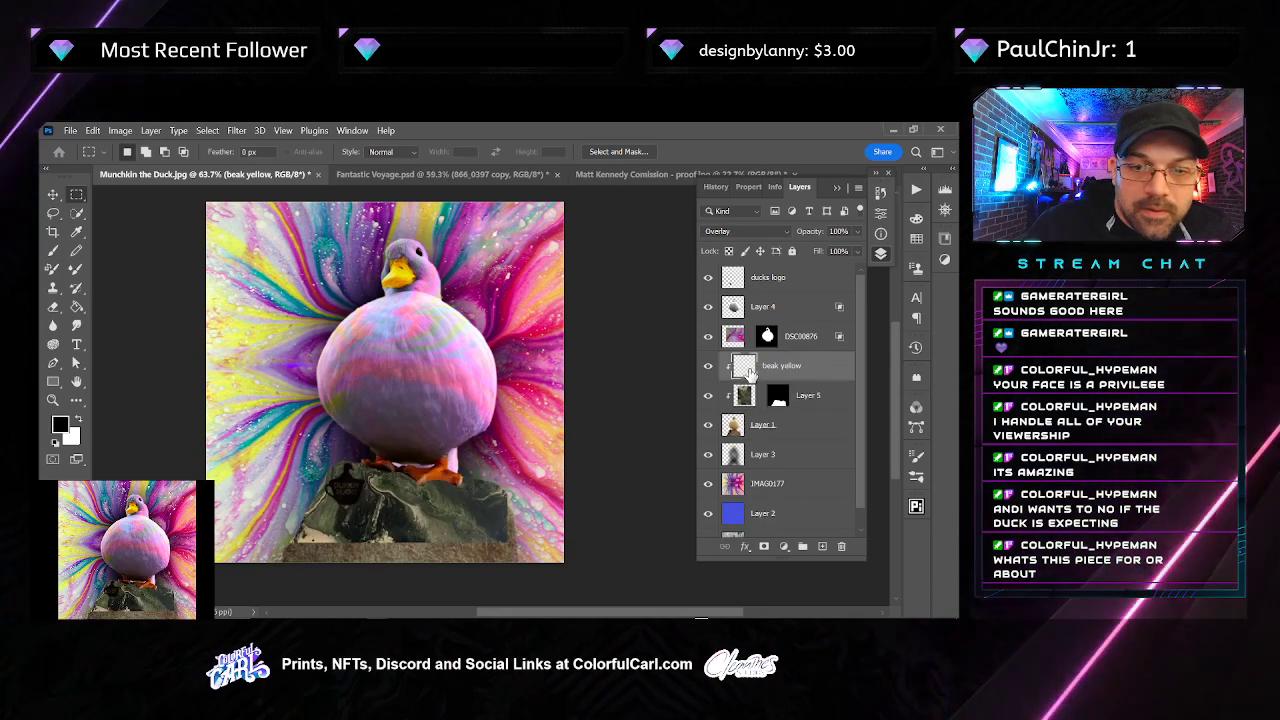
Reposition Layer 5's painting texture within the rock mask and paste the copied layer style onto that layer
{"action": "left_click", "coordinate": [744, 397]}
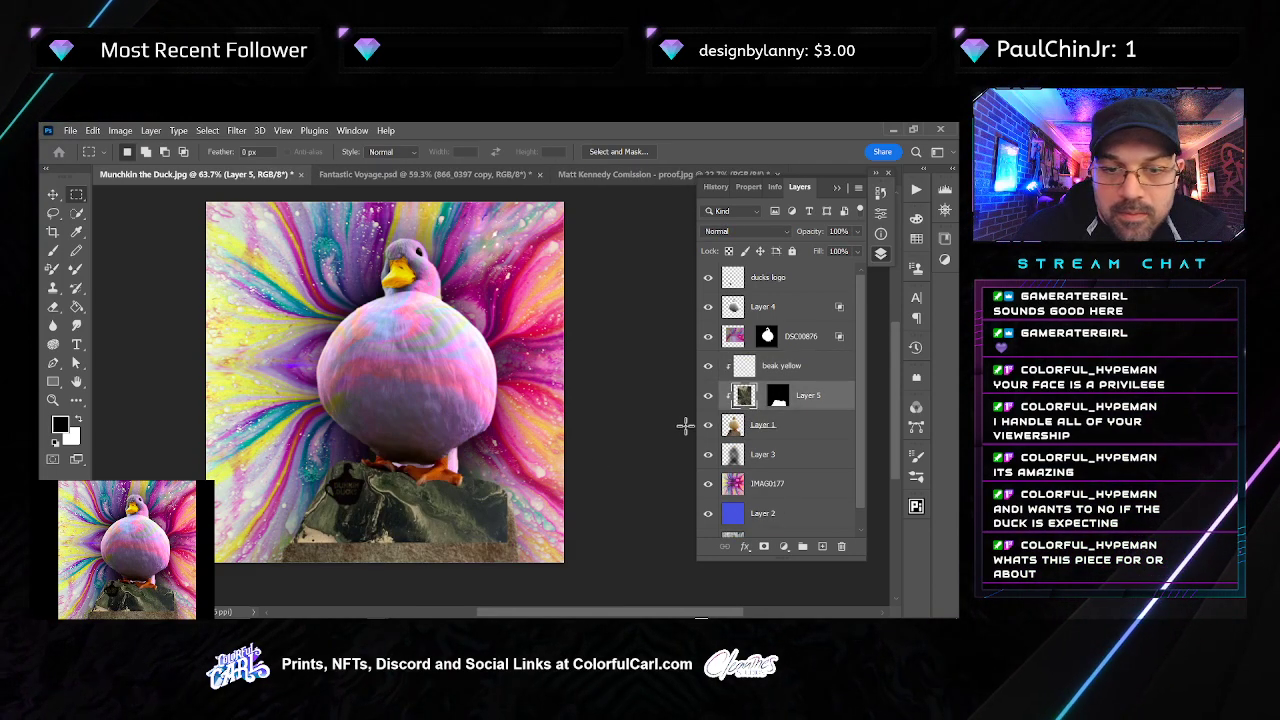
{"action": "key", "text": "v"}
{"action": "mouse_move", "coordinate": [457, 528]}
{"action": "left_mouse_down"}
{"action": "mouse_move", "coordinate": [462, 565]}
{"action": "mouse_move", "coordinate": [457, 541]}
{"action": "mouse_move", "coordinate": [471, 531]}
{"action": "mouse_move", "coordinate": [478, 552]}
{"action": "mouse_move", "coordinate": [482, 530]}
{"action": "mouse_move", "coordinate": [458, 508]}
{"action": "mouse_move", "coordinate": [466, 521]}
{"action": "mouse_move", "coordinate": [440, 516]}
{"action": "left_mouse_up"}
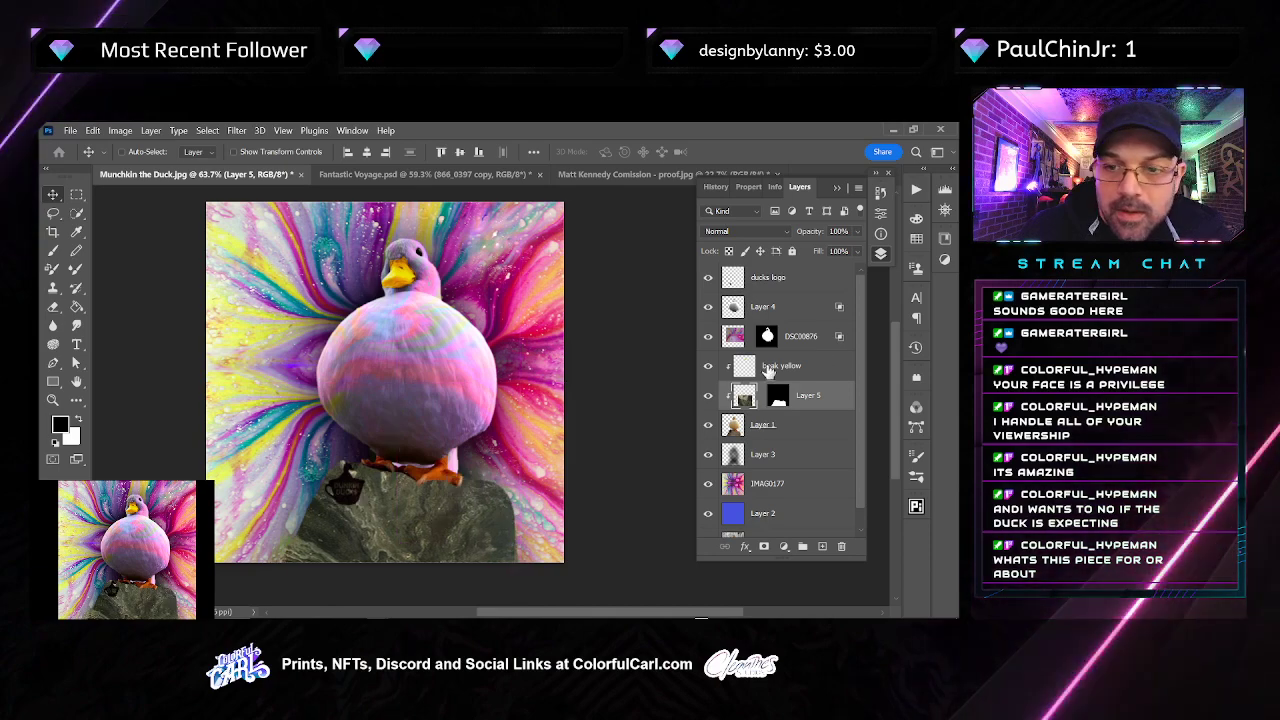
{"action": "right_click", "coordinate": [834, 412]}
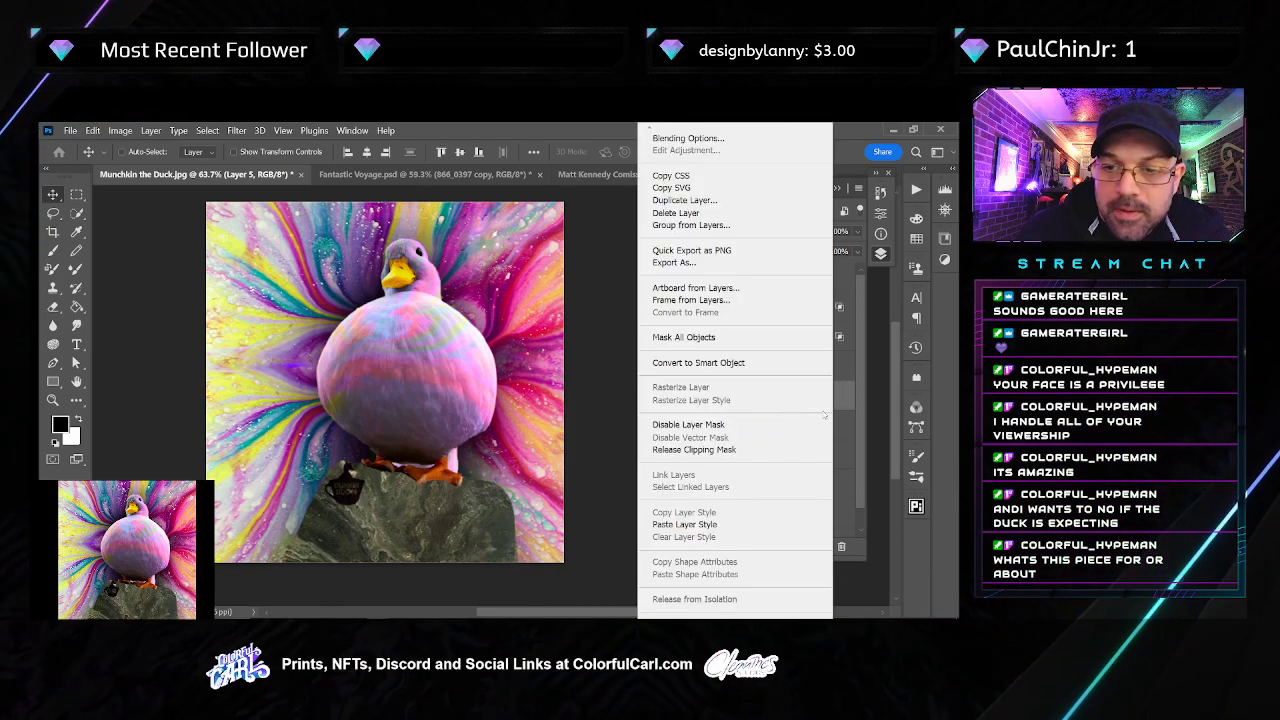
{"action": "left_click", "coordinate": [745, 524]}
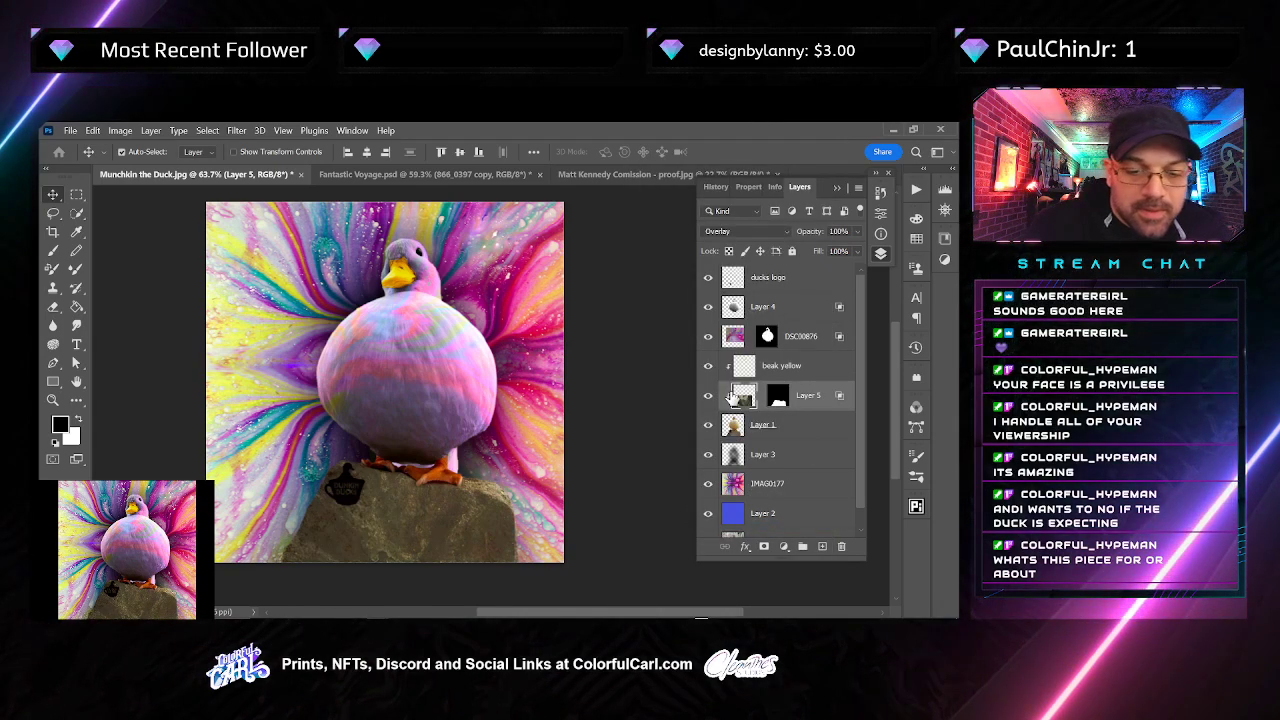
Adjust Layer 5's Hue/Saturation to hue +30, saturation +89 and lightness -8
{"action": "key", "text": "ctrl+u"}
{"action": "left_click_drag", "start_coordinate": [741, 359], "coordinate": [781, 363]}
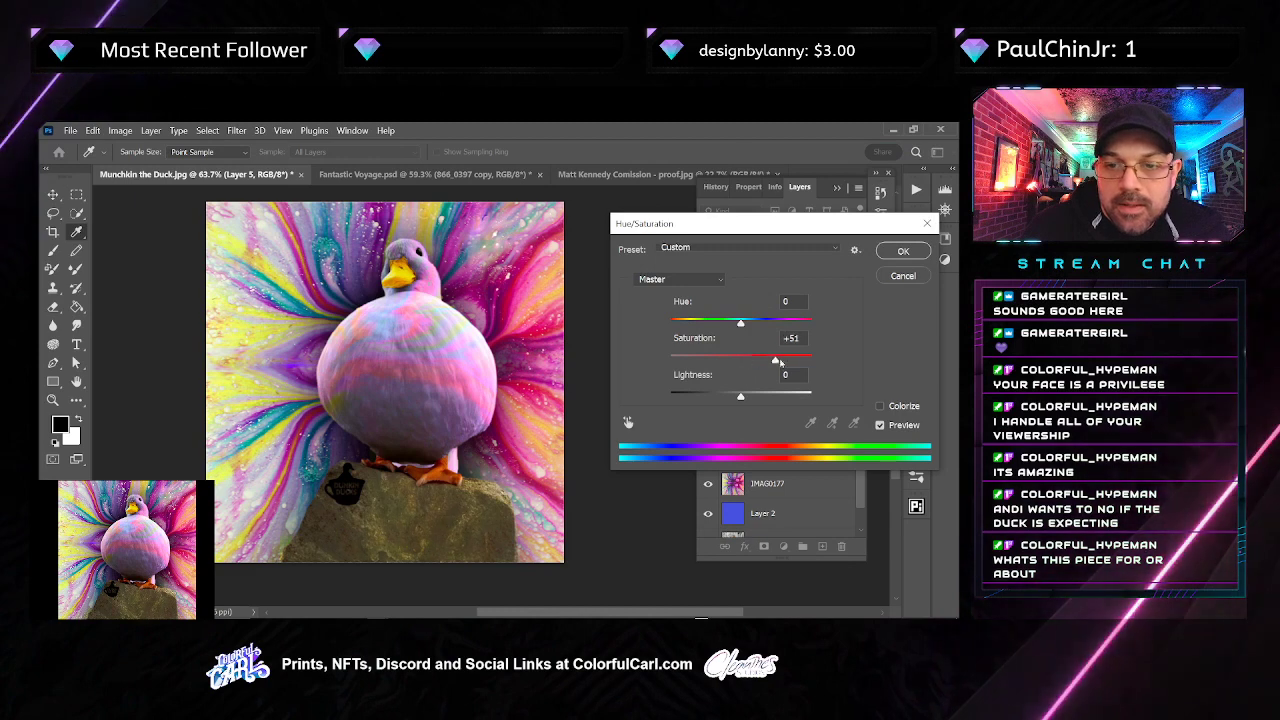
{"action": "left_click_drag", "start_coordinate": [740, 322], "coordinate": [733, 323]}
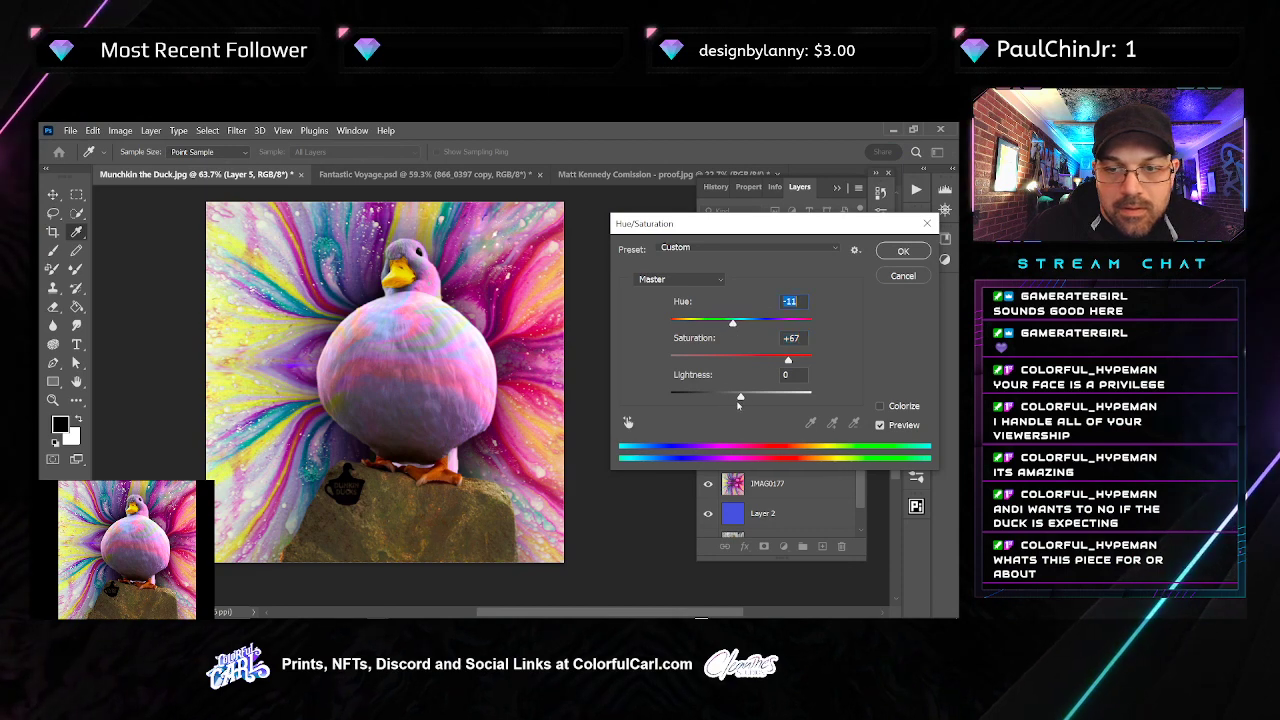
{"action": "left_click_drag", "start_coordinate": [740, 397], "coordinate": [745, 397]}
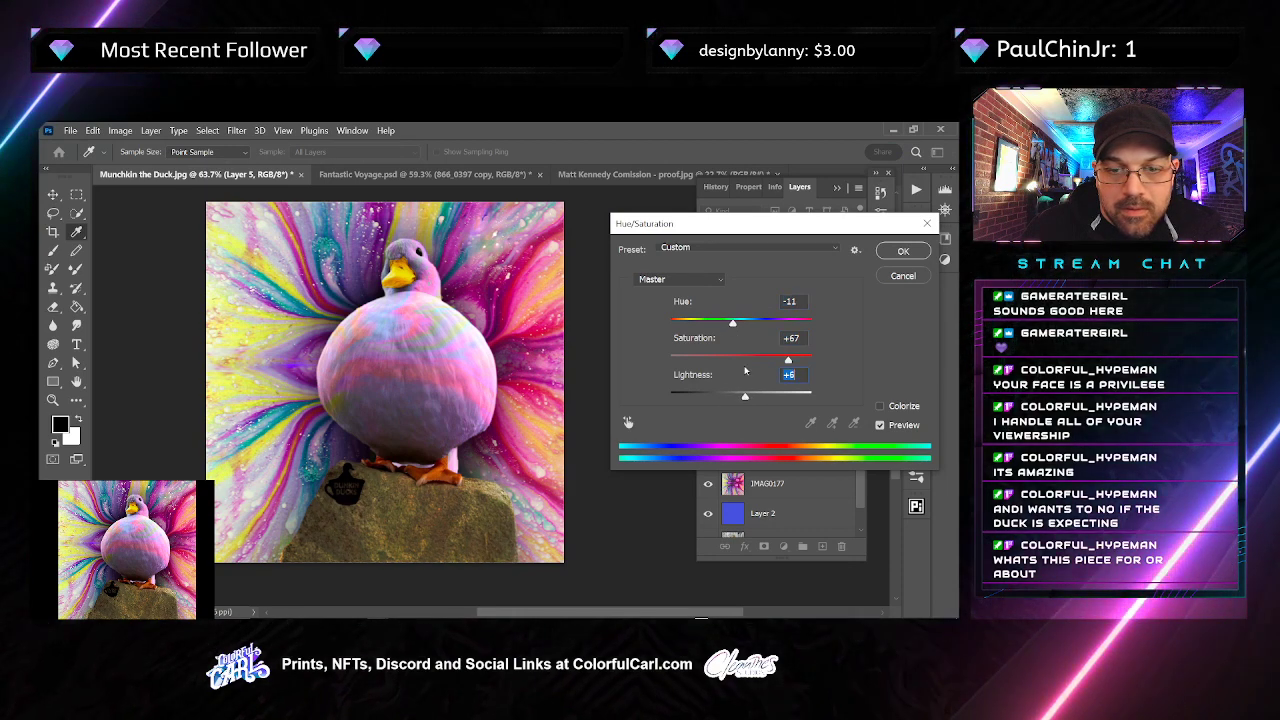
{"action": "left_click_drag", "start_coordinate": [742, 324], "coordinate": [828, 359]}
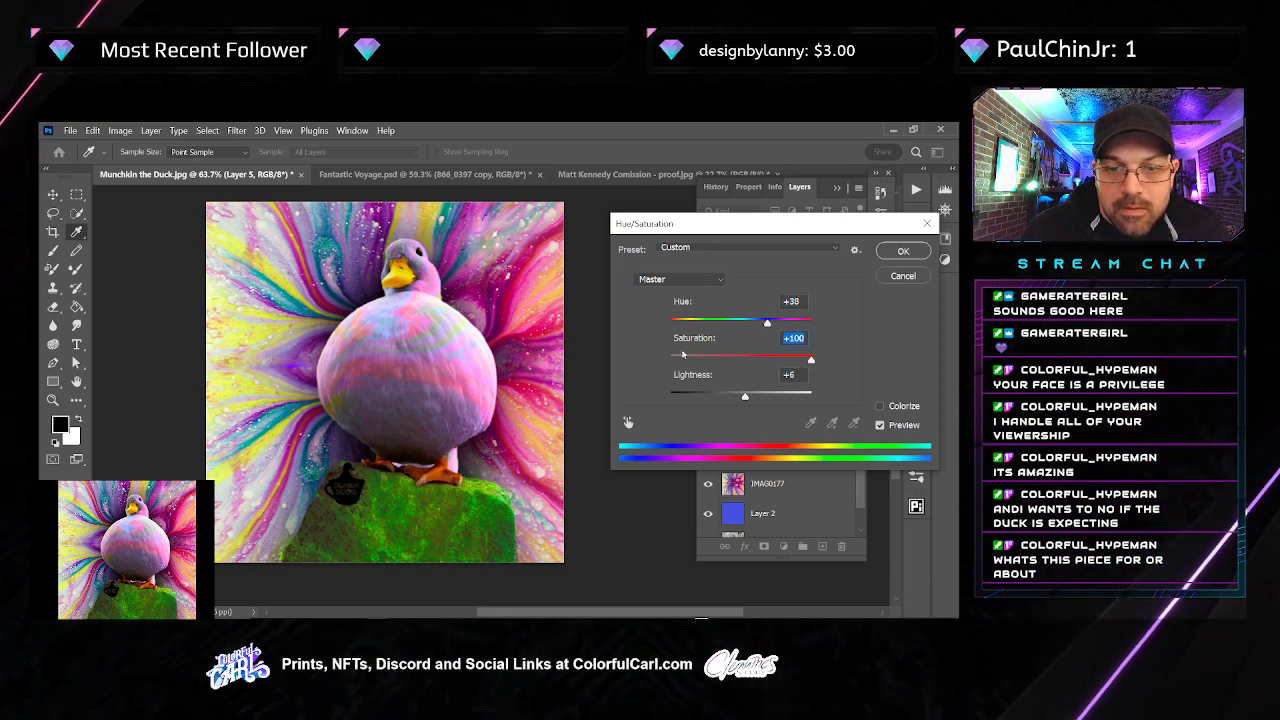
{"action": "left_click_drag", "start_coordinate": [811, 359], "coordinate": [801, 359]}
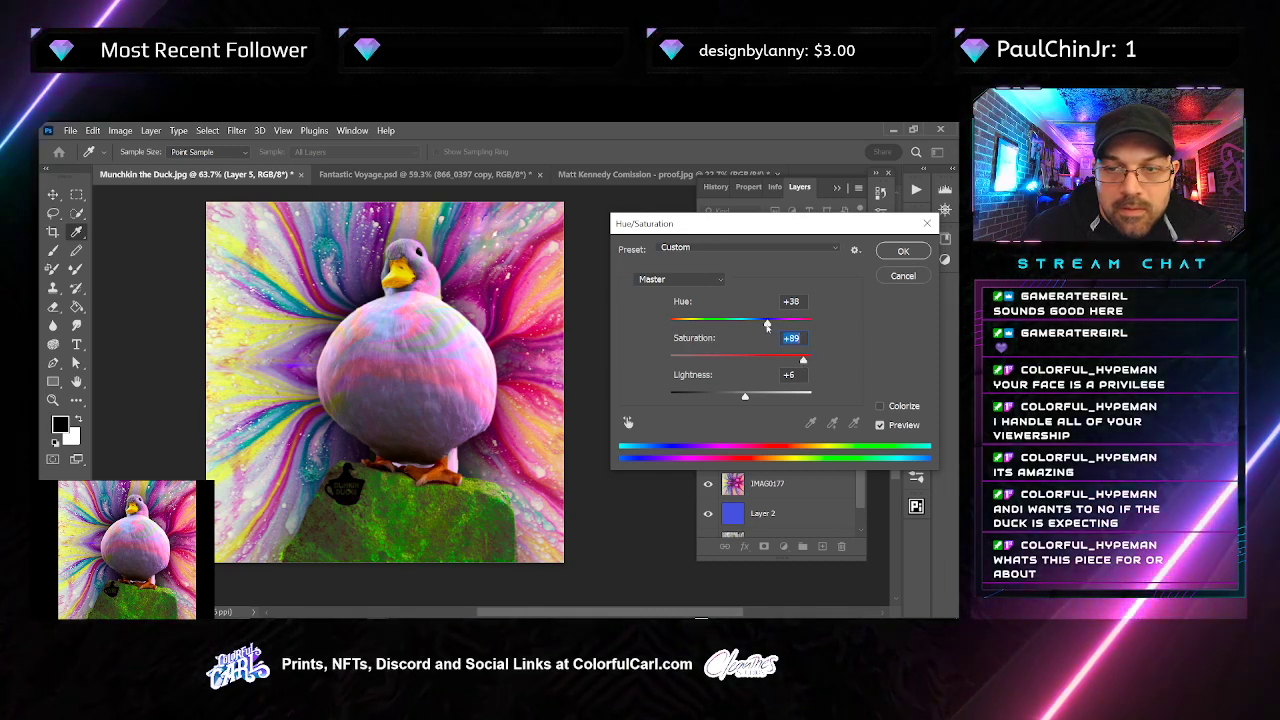
{"action": "left_click_drag", "start_coordinate": [747, 396], "coordinate": [743, 398]}
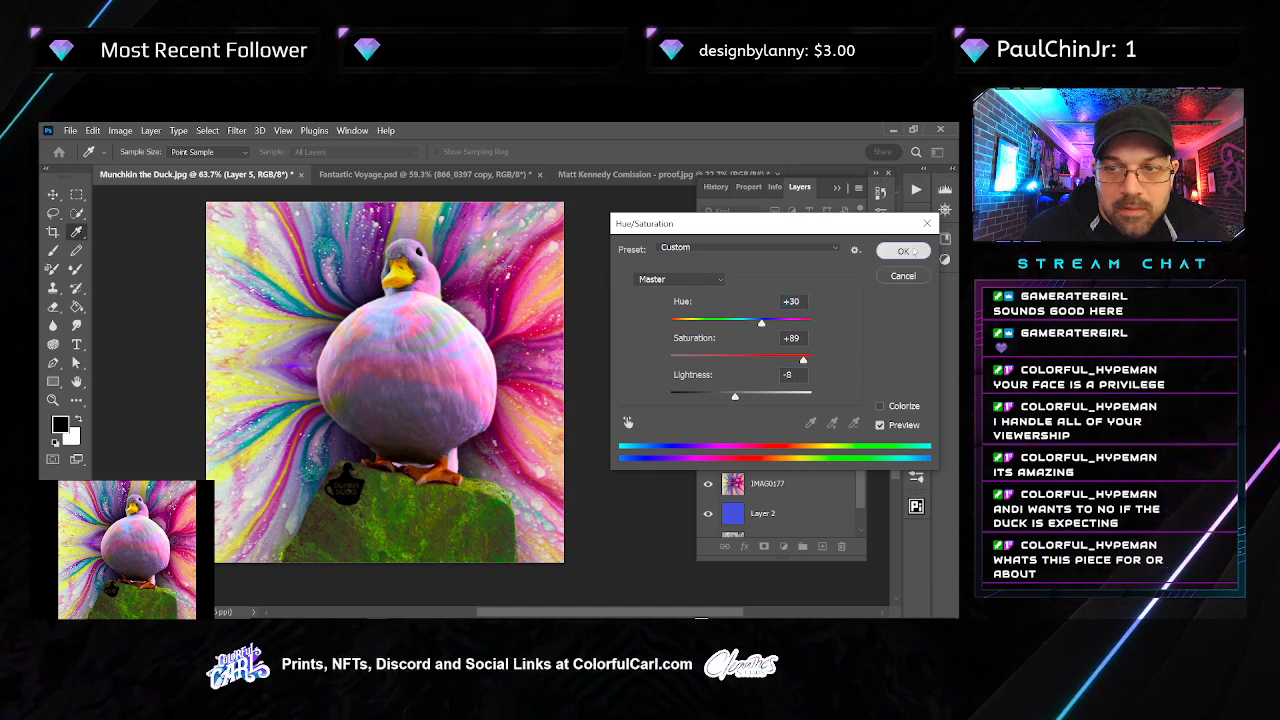
{"action": "key", "text": "Return"}
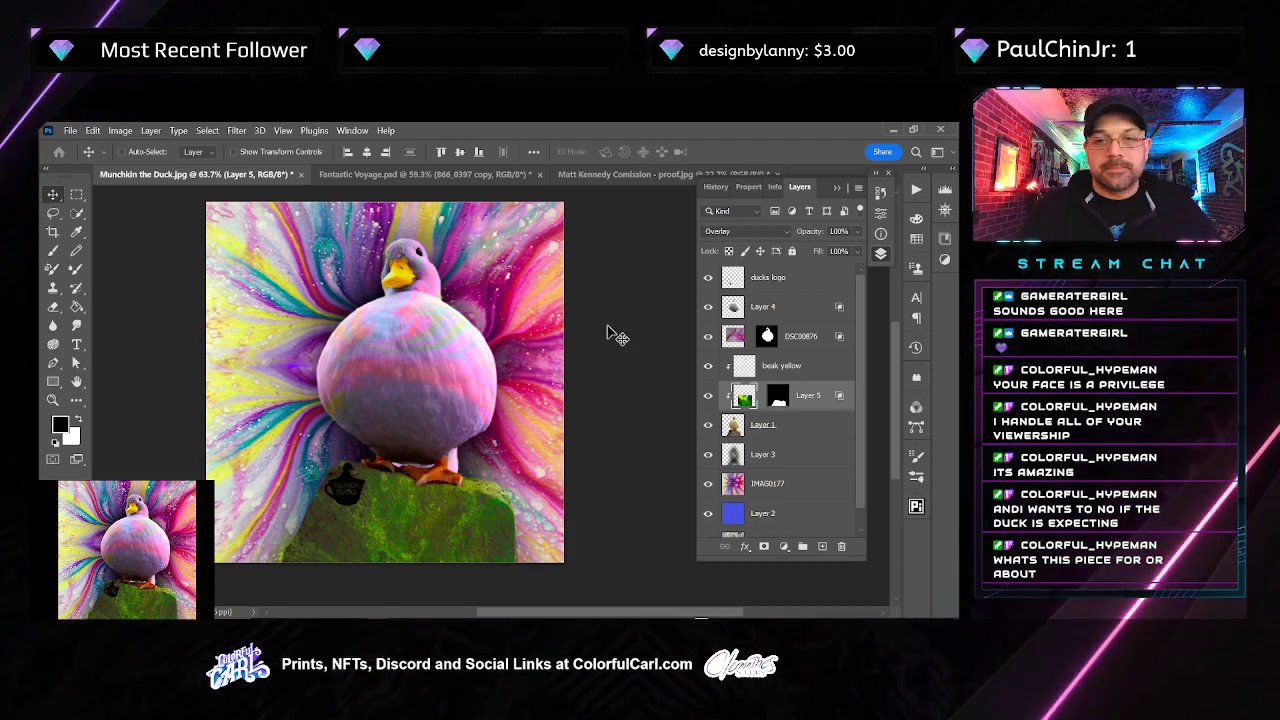
Move the ducks logo layer's Dunkin Ducks mug off the rock into the lower-left corner of the image
{"action": "left_click", "coordinate": [765, 280]}
{"action": "left_click_drag", "start_coordinate": [333, 493], "coordinate": [226, 547]}
{"action": "scroll", "coordinate": [236, 548], "scroll_direction": "up", "scroll_amount": 6}
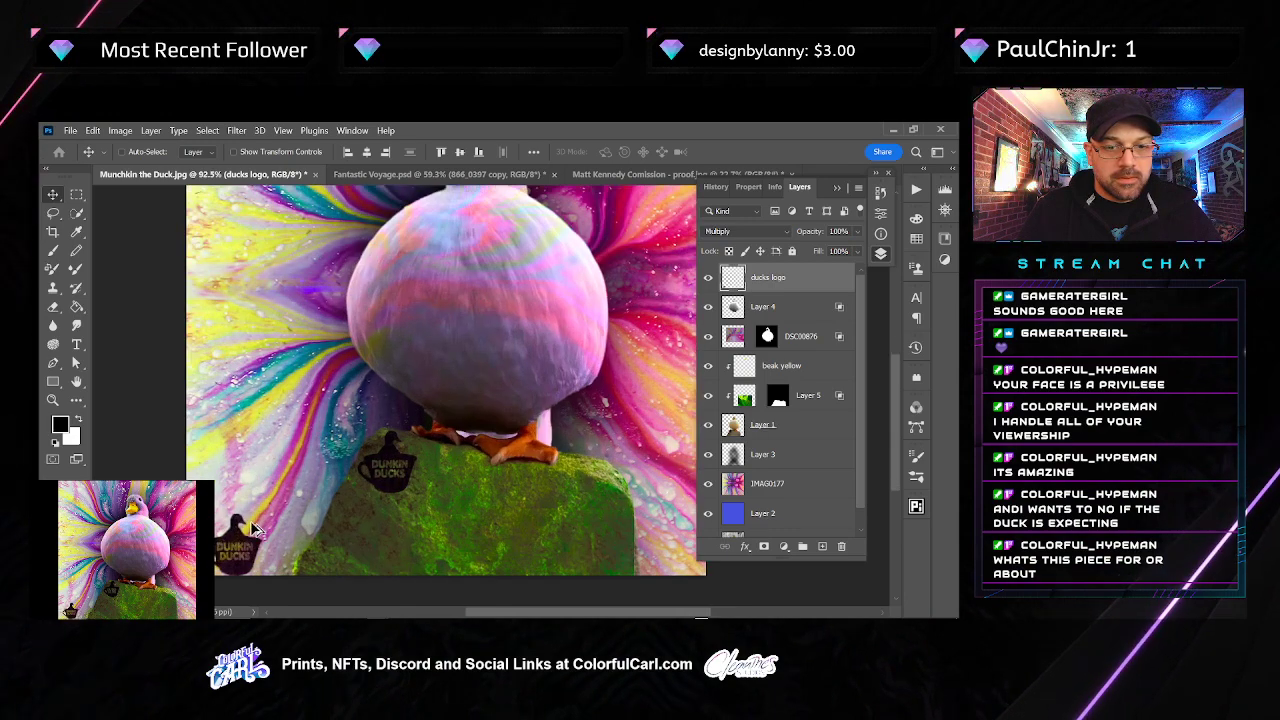
{"action": "left_click_drag", "start_coordinate": [276, 492], "coordinate": [267, 472]}
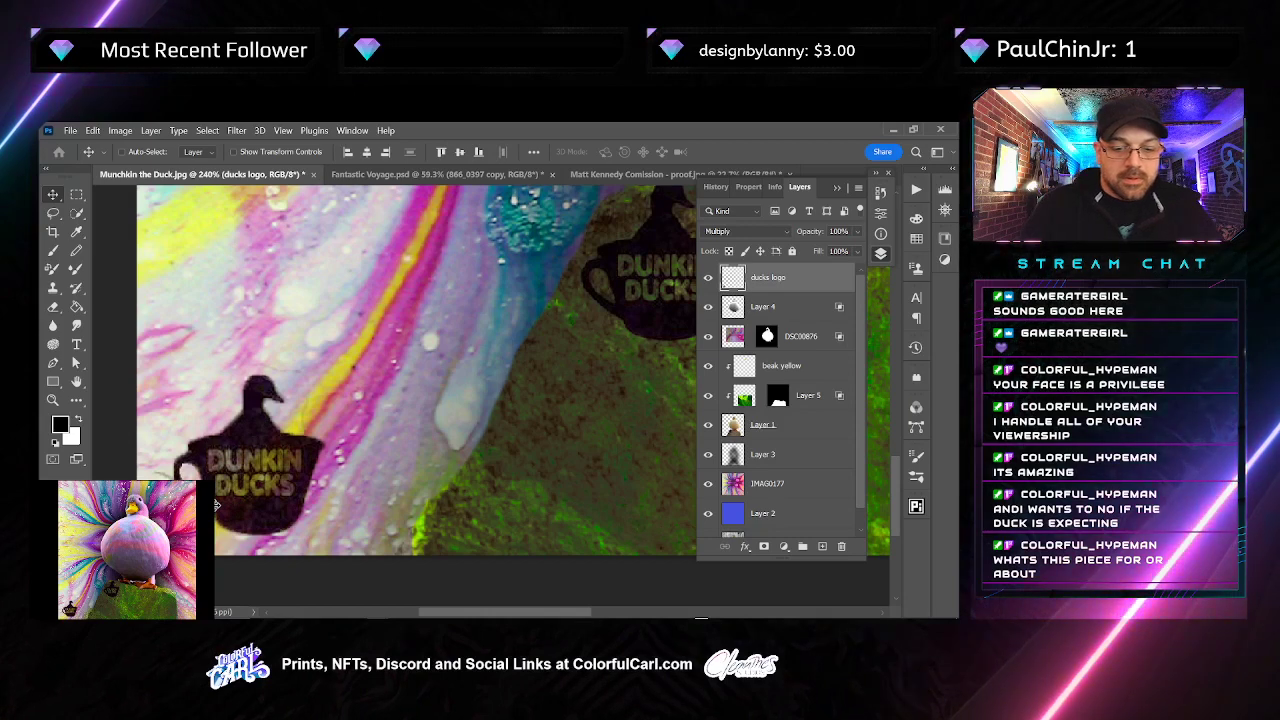
{"action": "key", "text": "l"}
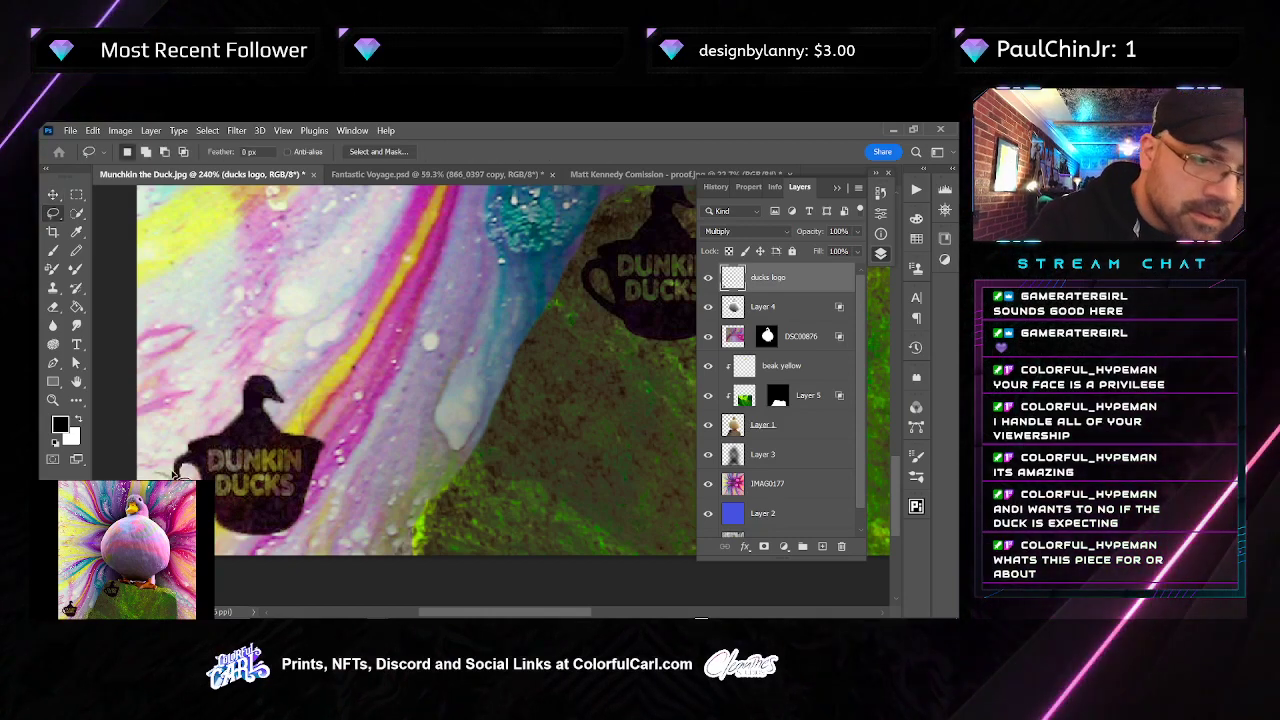
{"action": "mouse_move", "coordinate": [182, 482]}
{"action": "left_mouse_down"}
{"action": "mouse_move", "coordinate": [210, 402]}
{"action": "mouse_move", "coordinate": [268, 378]}
{"action": "left_mouse_up"}
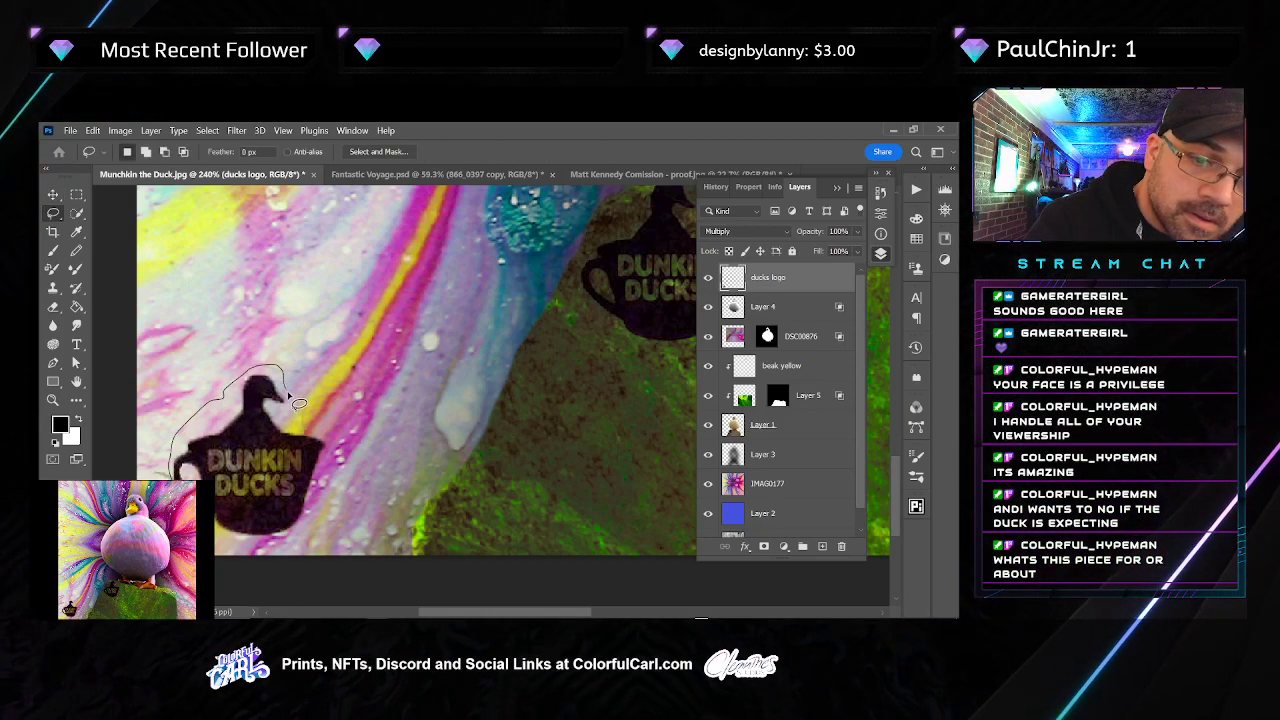
{"action": "mouse_move", "coordinate": [310, 445]}
{"action": "left_mouse_down"}
{"action": "mouse_move", "coordinate": [270, 311]}
{"action": "mouse_move", "coordinate": [172, 388]}
{"action": "mouse_move", "coordinate": [145, 472]}
{"action": "left_mouse_up"}
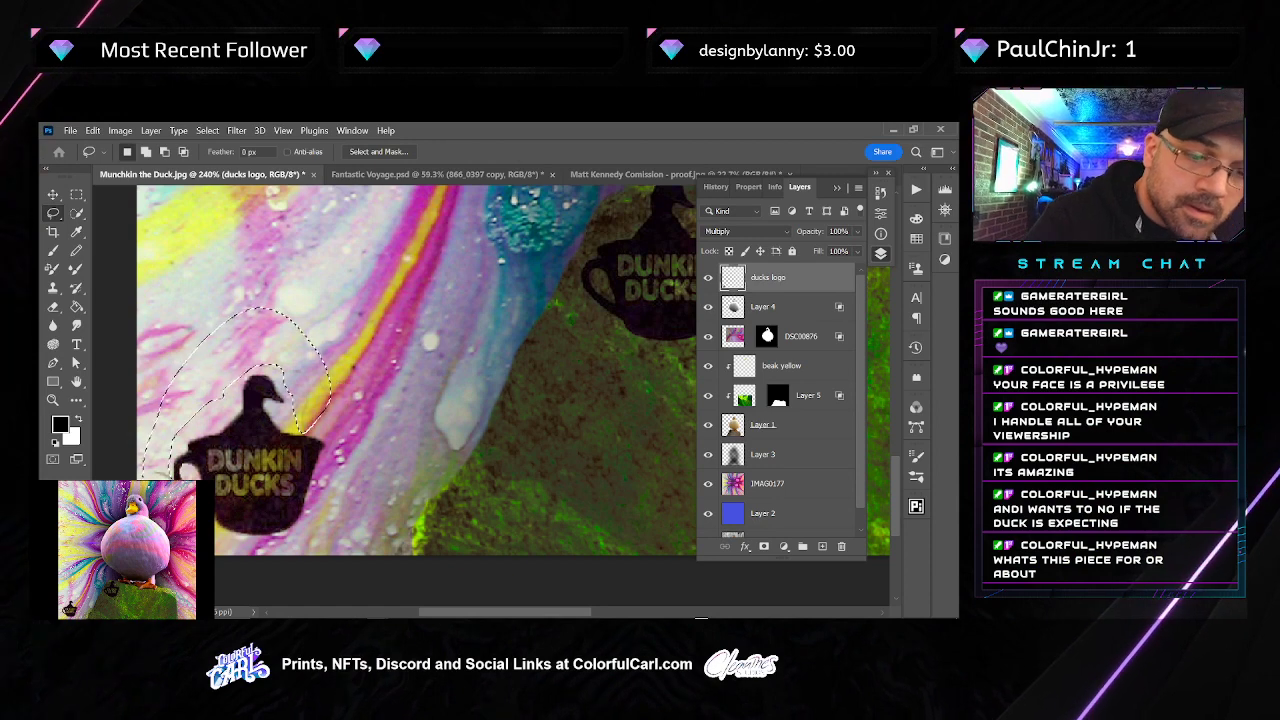
{"action": "key", "text": "ctrl+d"}
{"action": "mouse_move", "coordinate": [339, 455]}
{"action": "left_mouse_down"}
{"action": "mouse_move", "coordinate": [307, 448]}
{"action": "mouse_move", "coordinate": [271, 445]}
{"action": "left_mouse_up"}
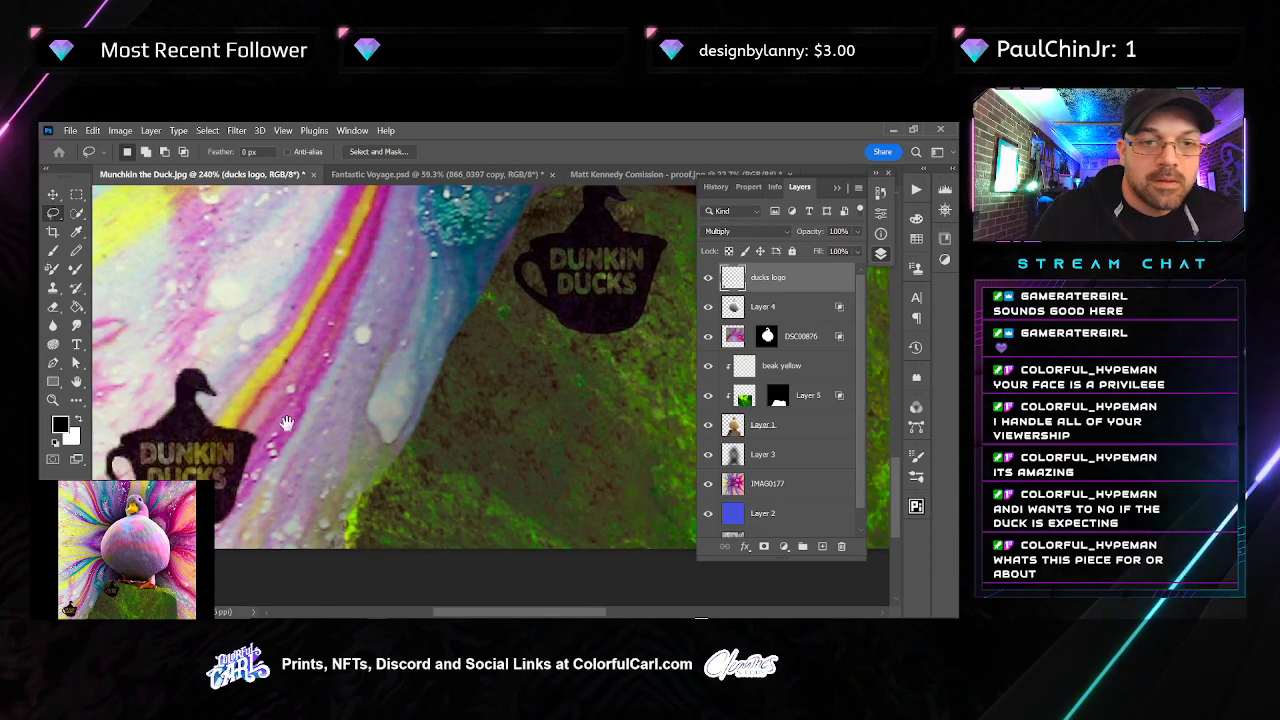
{"action": "mouse_move", "coordinate": [200, 343]}
{"action": "left_mouse_down"}
{"action": "mouse_move", "coordinate": [216, 370]}
{"action": "mouse_move", "coordinate": [180, 368]}
{"action": "left_mouse_up"}
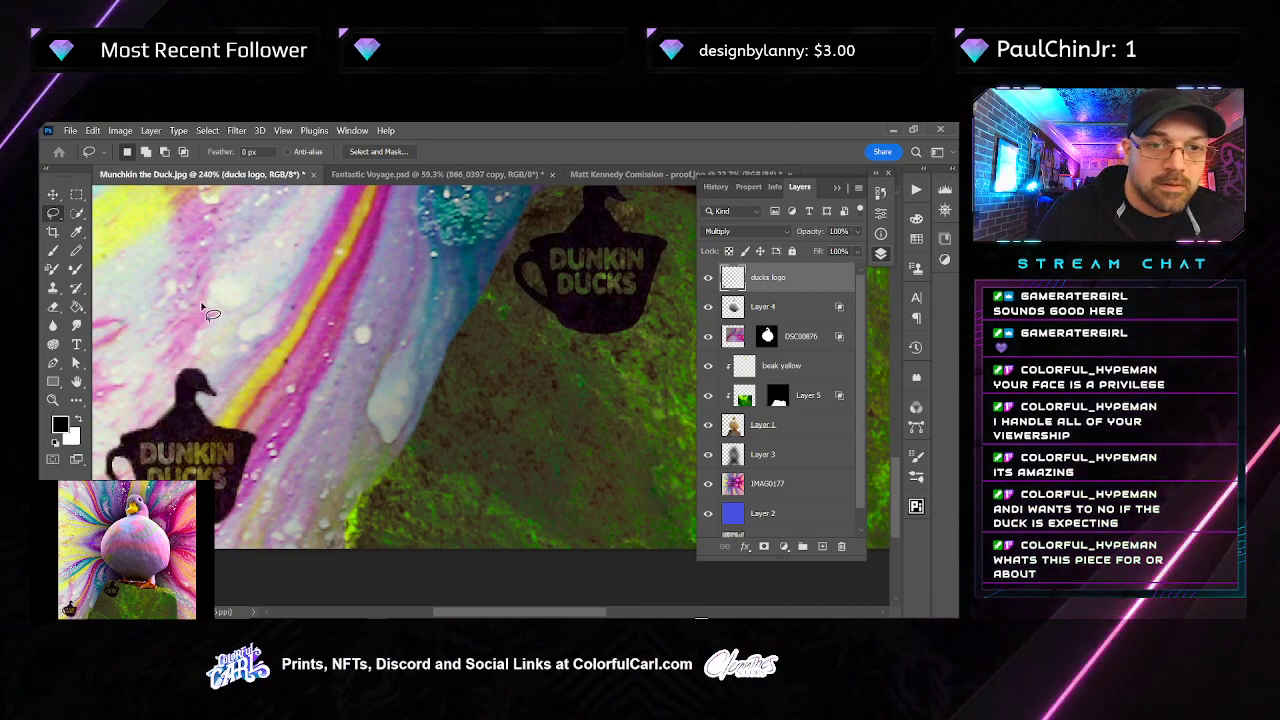
{"action": "key", "text": "e"}
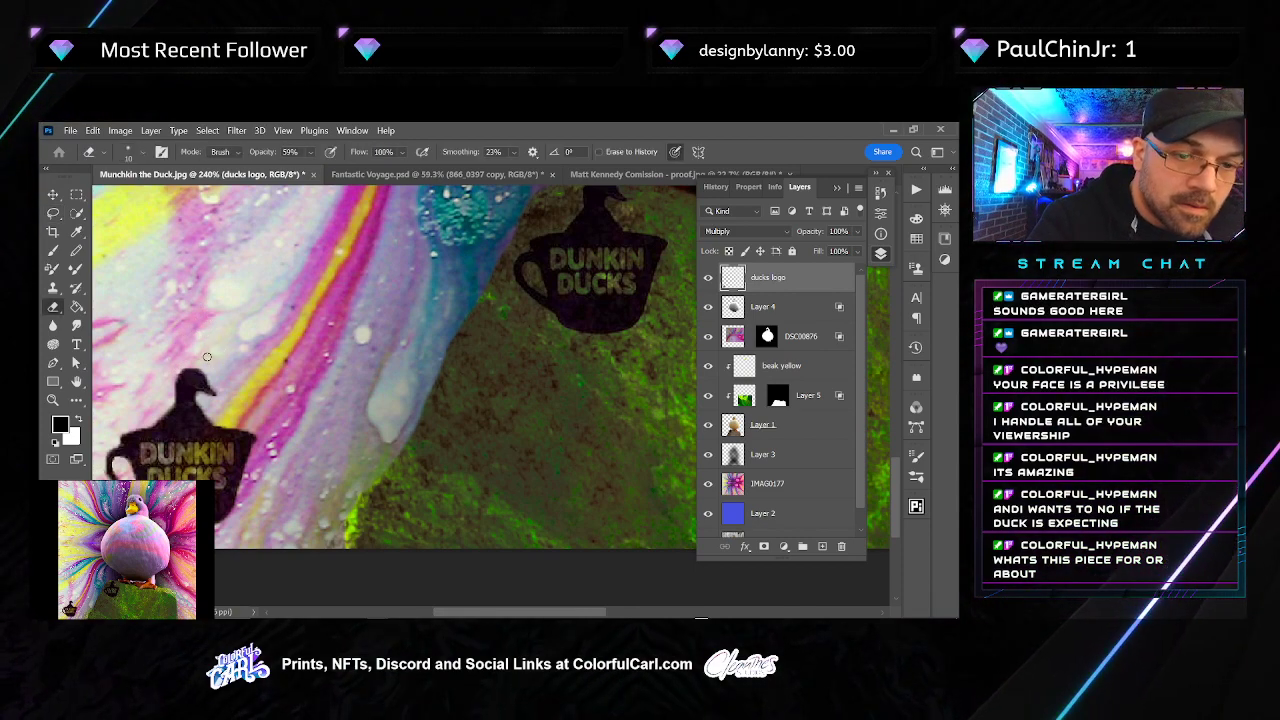
Select the remaining Dunkin Ducks logo on the rock in Layer 1, replace it with content-aware fill, and deselect
{"action": "left_click_drag", "start_coordinate": [443, 403], "coordinate": [300, 496]}
{"action": "key", "text": "v"}
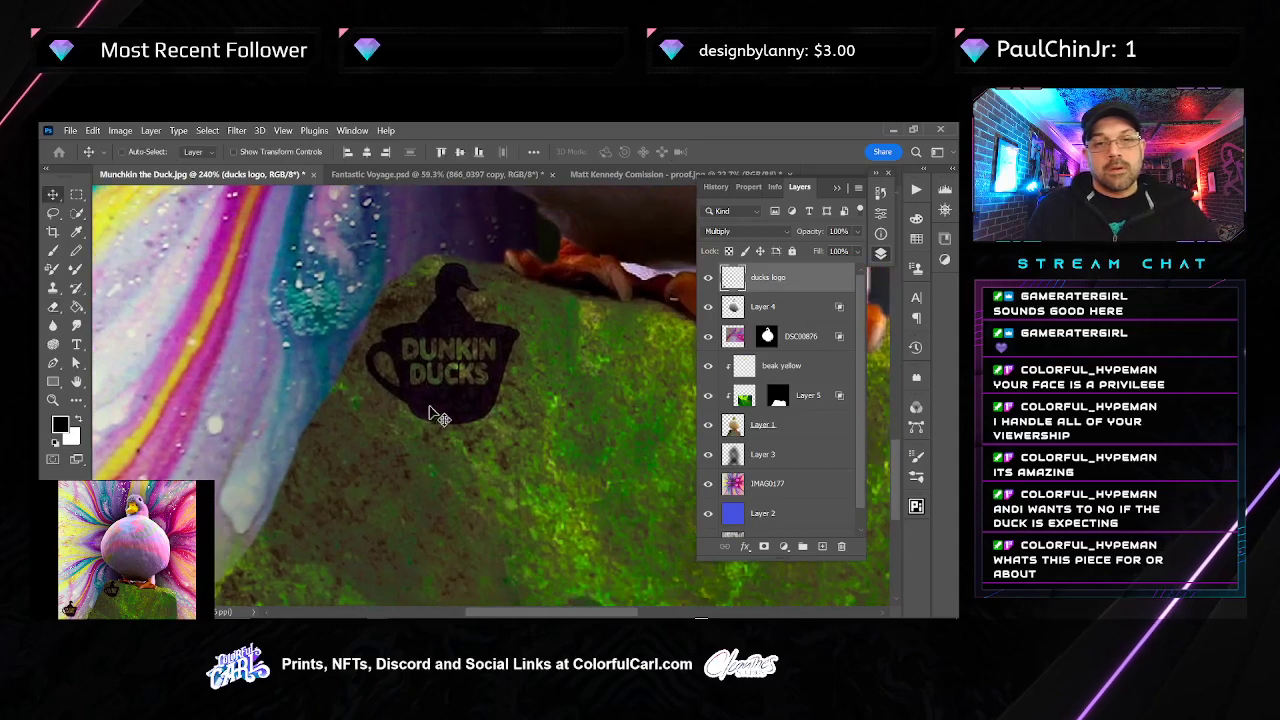
{"action": "left_click", "coordinate": [464, 402], "text": "ctrl"}
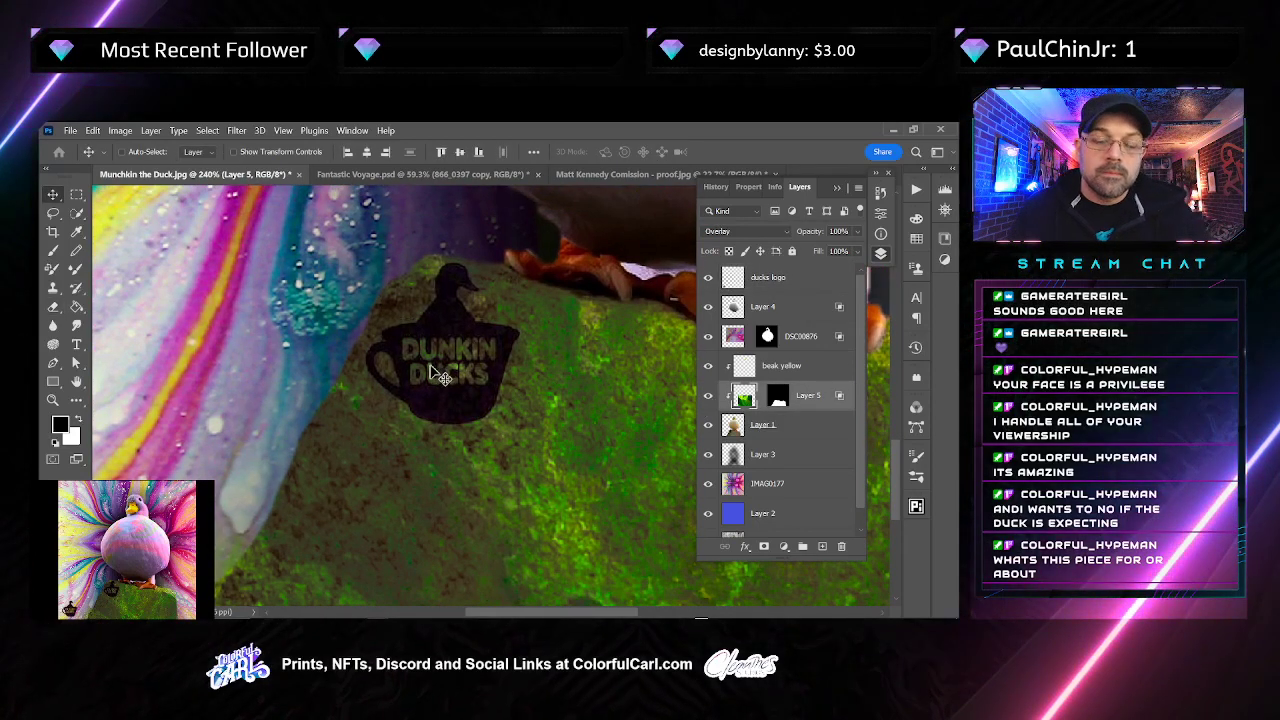
{"action": "left_click", "coordinate": [812, 442]}
{"action": "key", "text": "w"}
{"action": "left_click", "coordinate": [459, 363]}
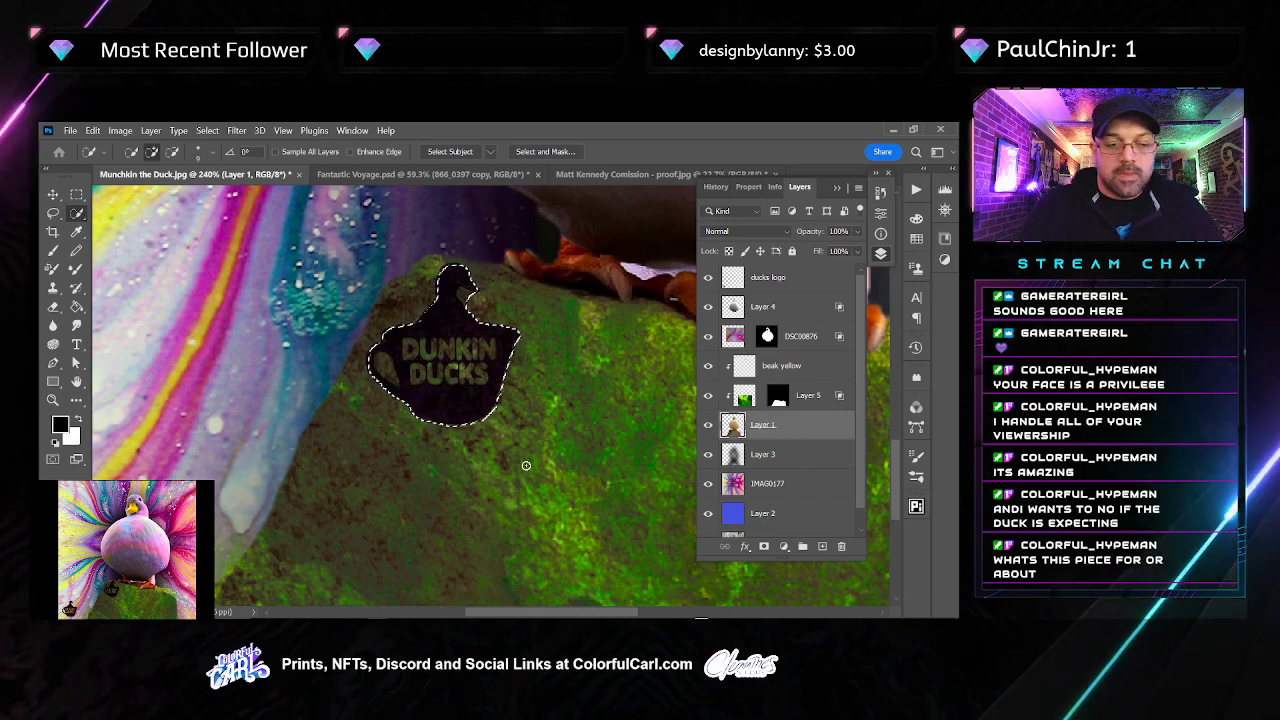
{"action": "key", "text": "shift+BackSpace"}
{"action": "key", "text": "Return"}
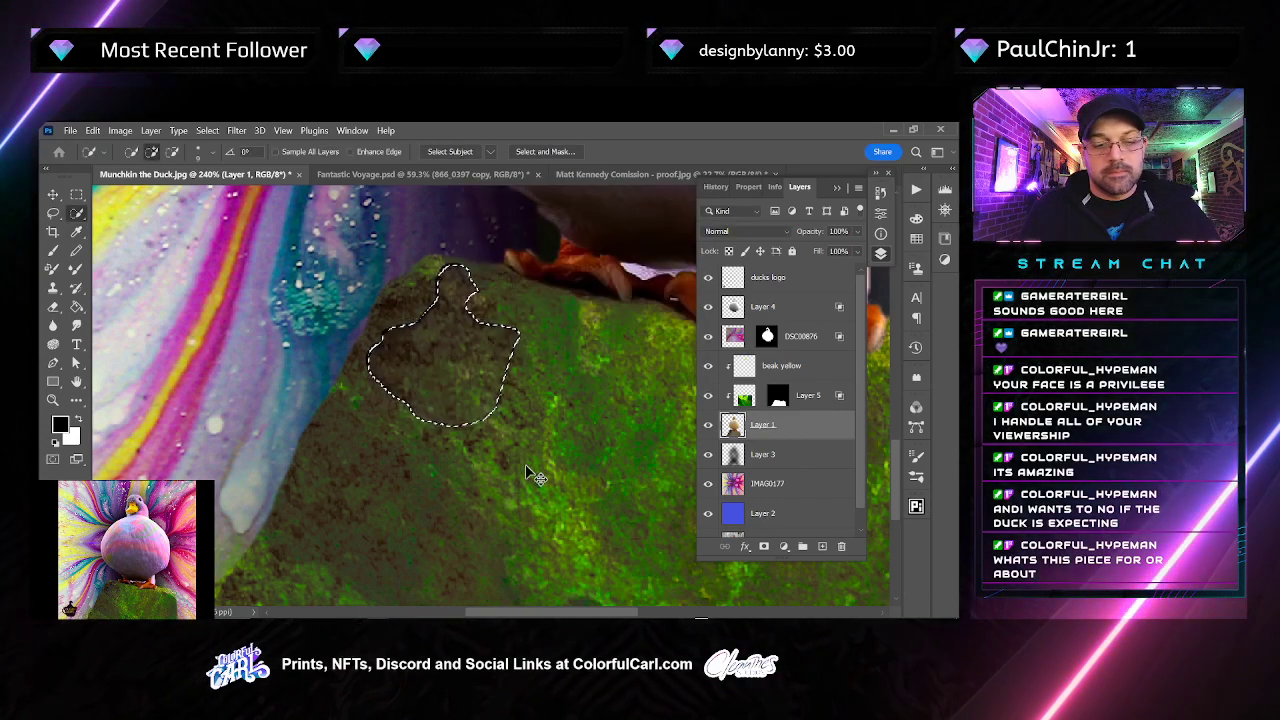
{"action": "key", "text": "ctrl+d"}
Heal the dark logo outline left on the rock in Layer 1 with the Spot Healing Brush, reducing its size to 10
{"action": "left_click_drag", "start_coordinate": [489, 419], "coordinate": [500, 371]}
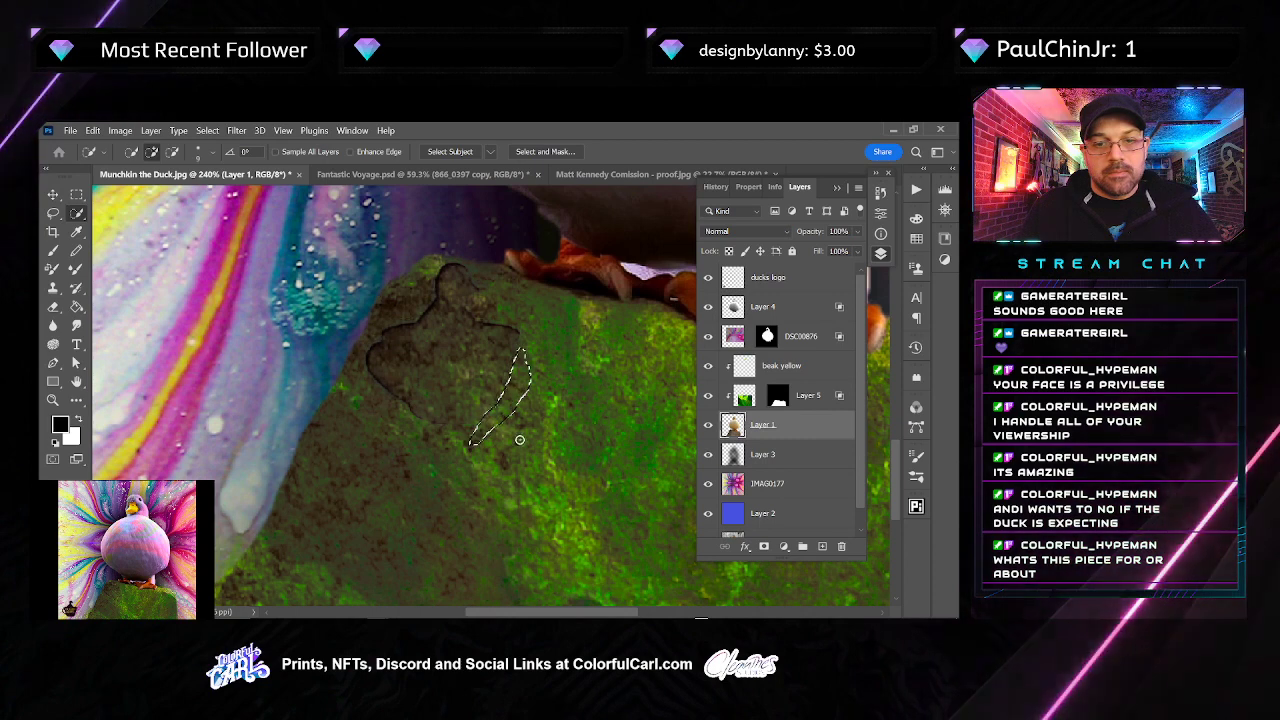
{"action": "key", "text": "b"}
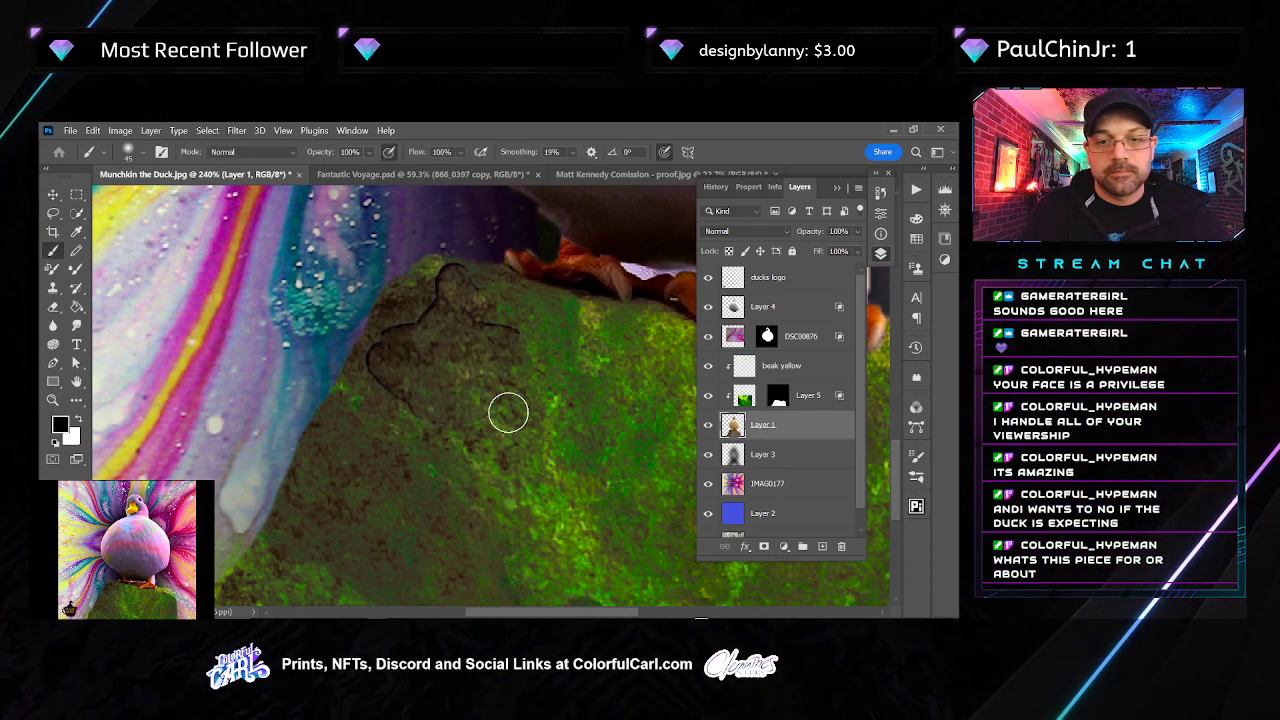
{"action": "key", "text": "j"}
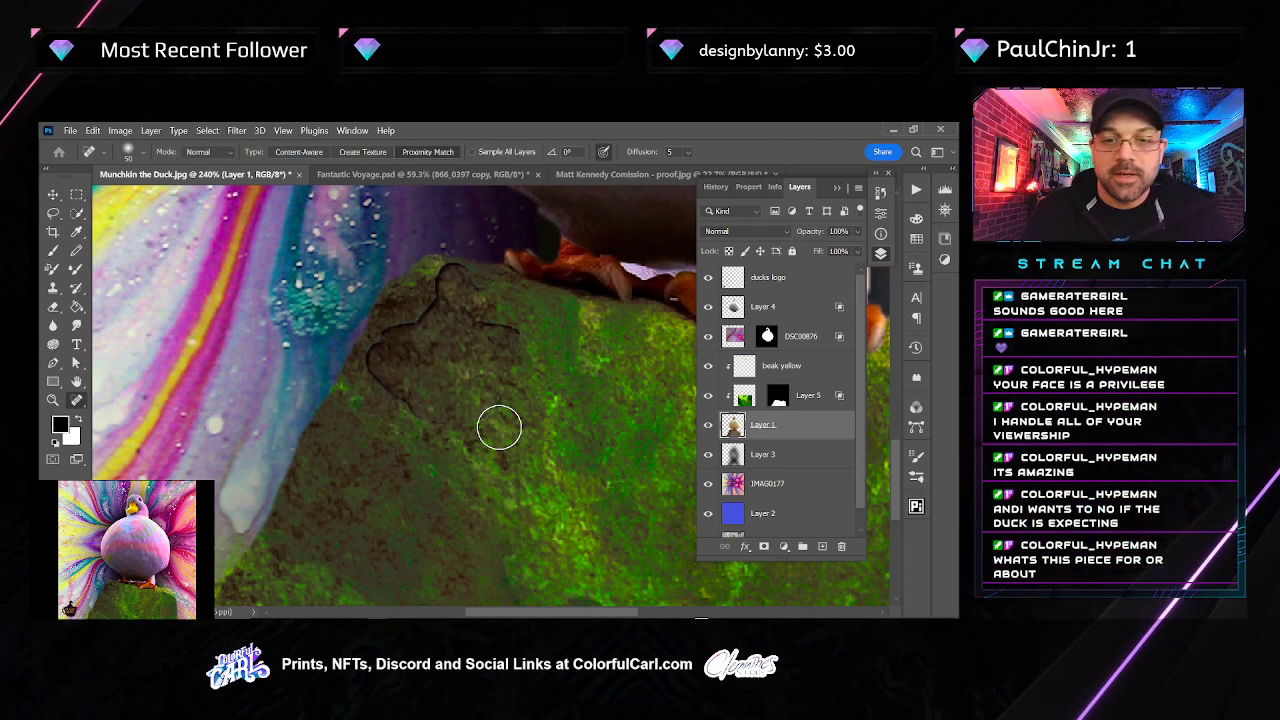
{"action": "mouse_move", "coordinate": [502, 402]}
{"action": "left_mouse_down"}
{"action": "mouse_move", "coordinate": [509, 329]}
{"action": "mouse_move", "coordinate": [467, 316]}
{"action": "left_mouse_up"}
{"action": "key", "text": "["}
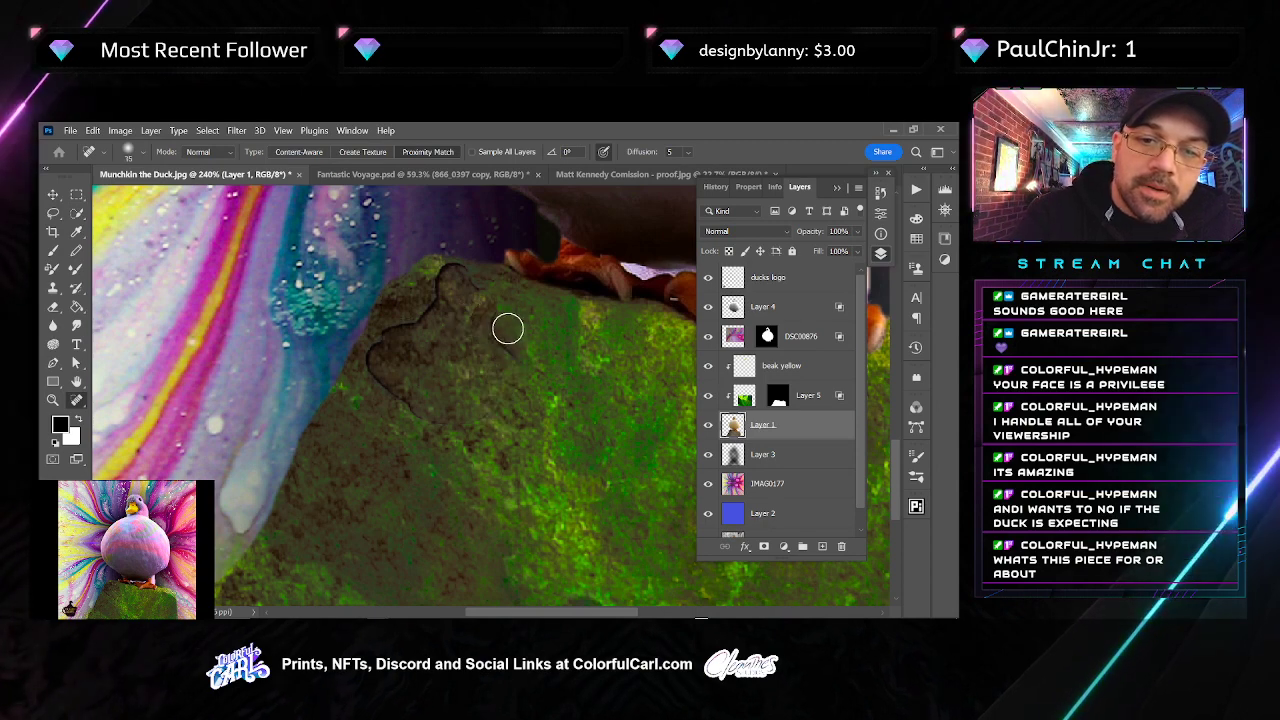
{"action": "key", "text": "["}
{"action": "key", "text": "["}
{"action": "key", "text": "["}
{"action": "key", "text": "["}
{"action": "key", "text": "["}
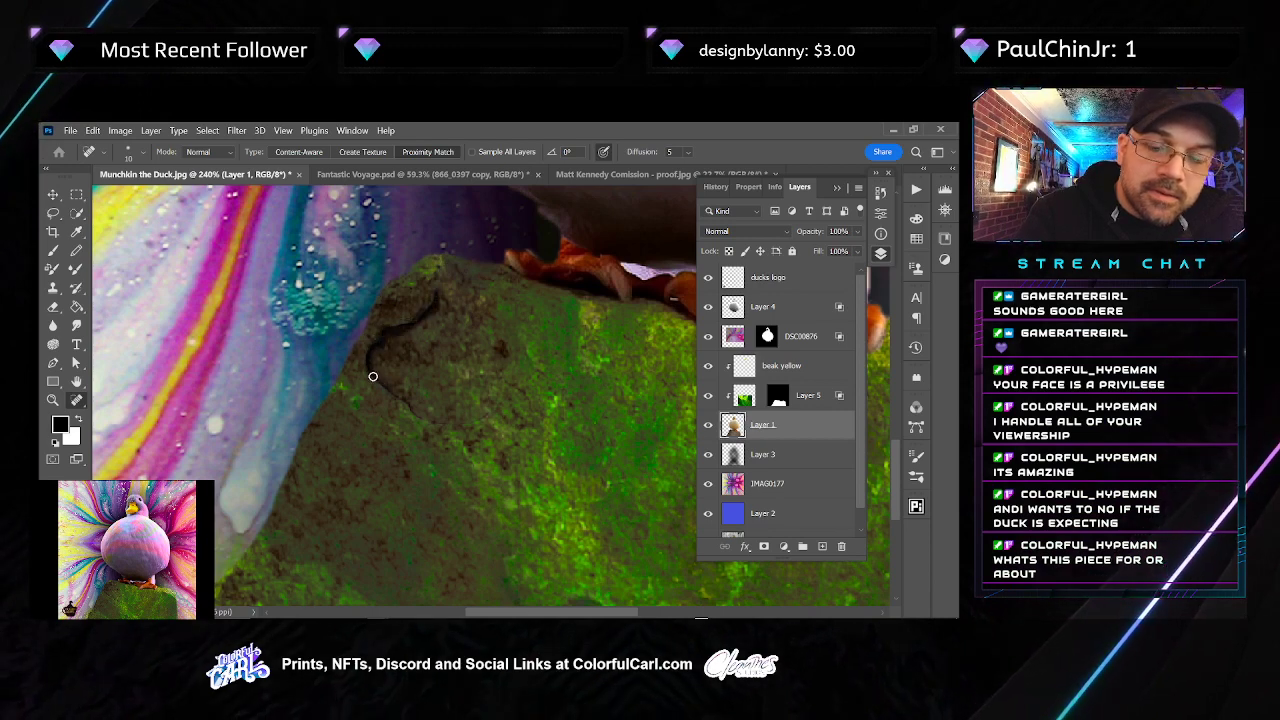
{"action": "left_click_drag", "start_coordinate": [373, 376], "coordinate": [436, 295]}
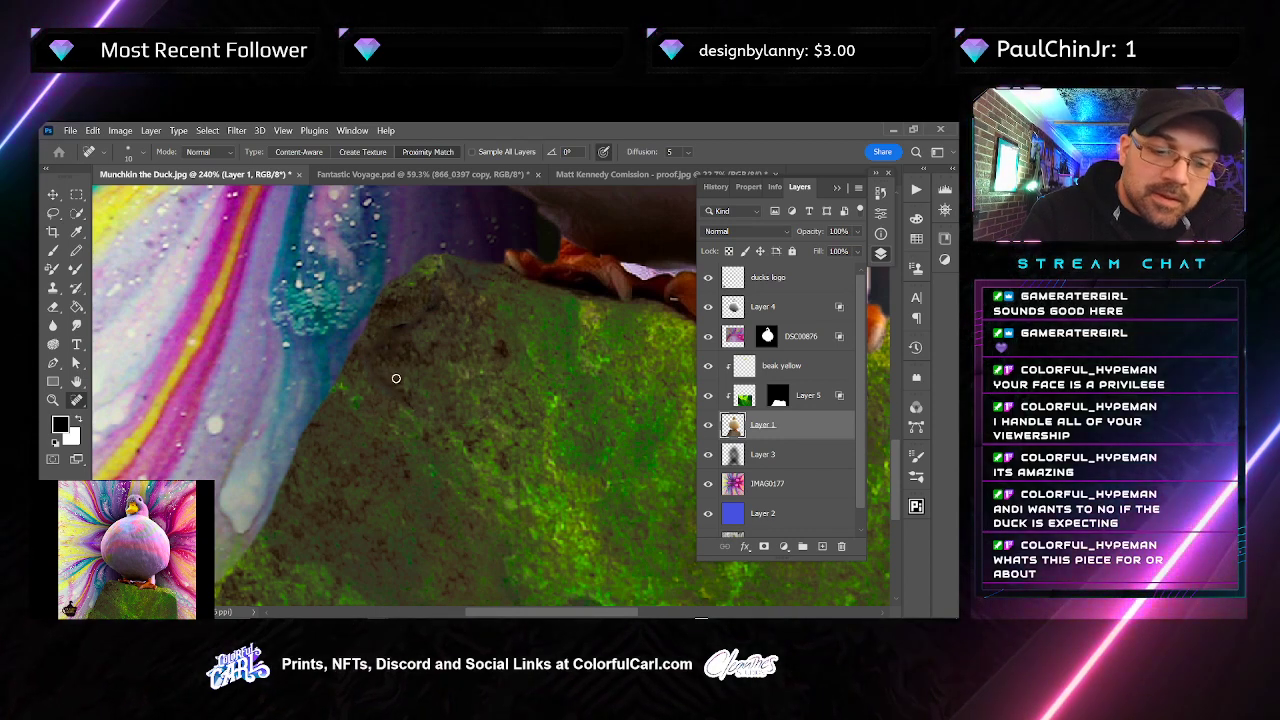
Hide Layer 5 and clone clean rock texture over the greenish patch on Layer 1's rock
{"action": "key", "text": "s"}
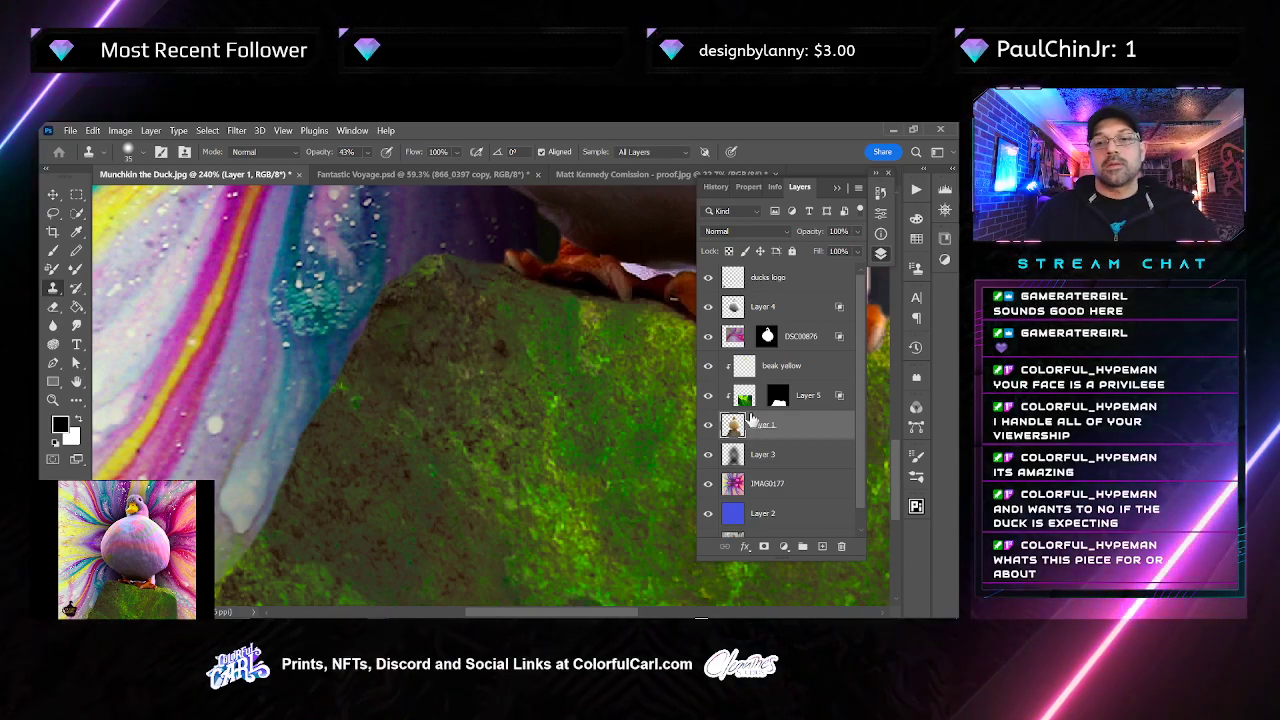
{"action": "left_click", "coordinate": [706, 398]}
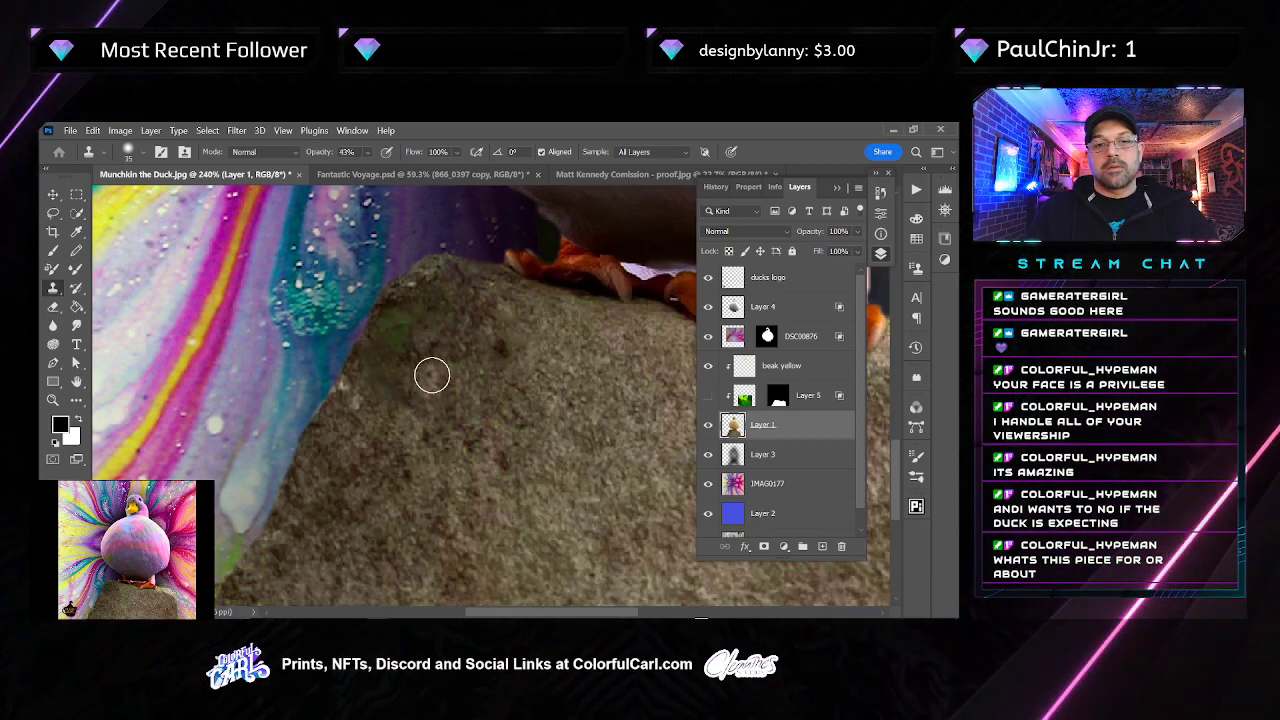
{"action": "mouse_move", "coordinate": [403, 333]}
{"action": "left_mouse_down"}
{"action": "mouse_move", "coordinate": [423, 343]}
{"action": "mouse_move", "coordinate": [397, 406]}
{"action": "left_mouse_up"}
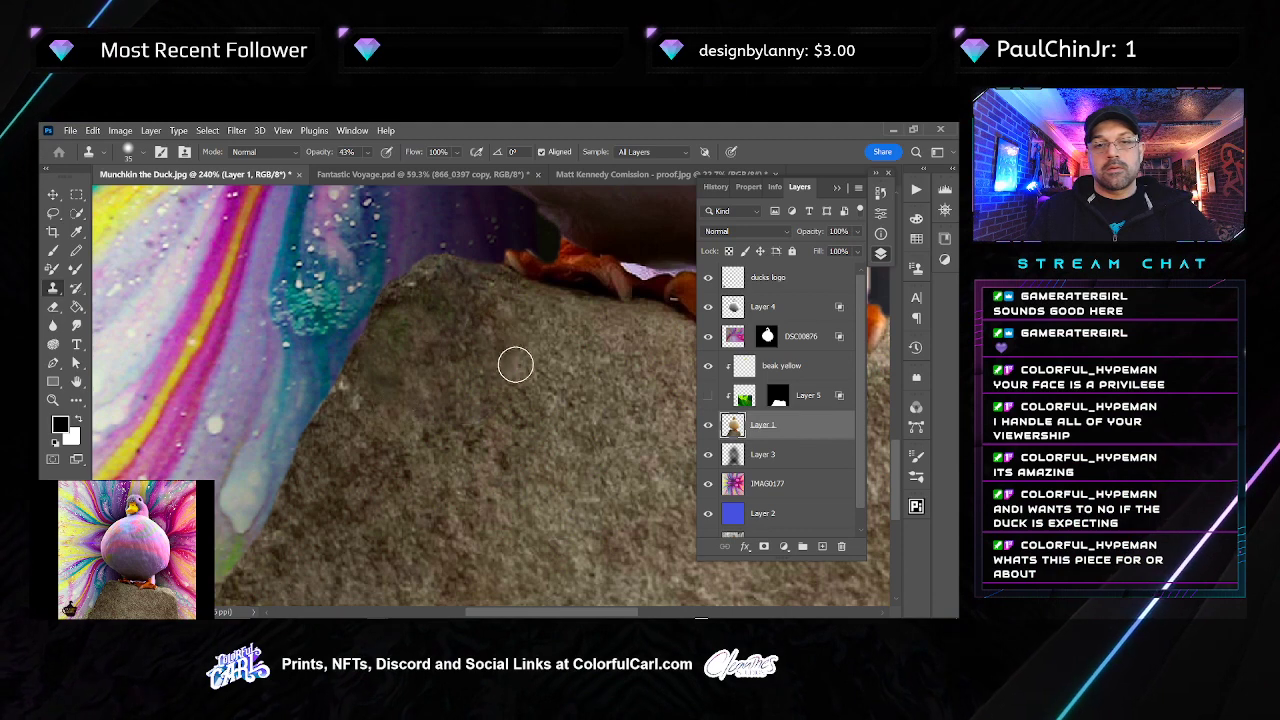
{"action": "left_click_drag", "start_coordinate": [439, 337], "coordinate": [425, 321]}
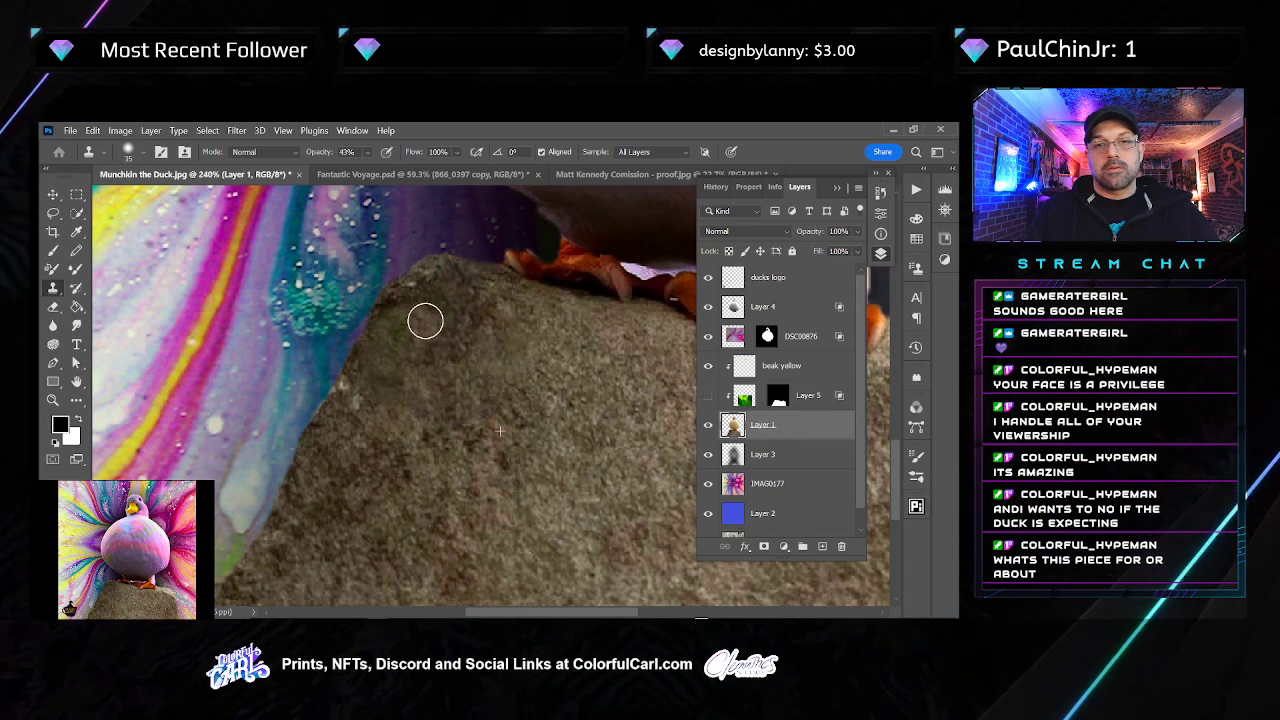
Set the Clone Stamp to sample Current Layer, clone over the remaining patch on the rock, and show Layer 5 again
{"action": "left_click", "coordinate": [647, 151]}
{"action": "left_click", "coordinate": [640, 161]}
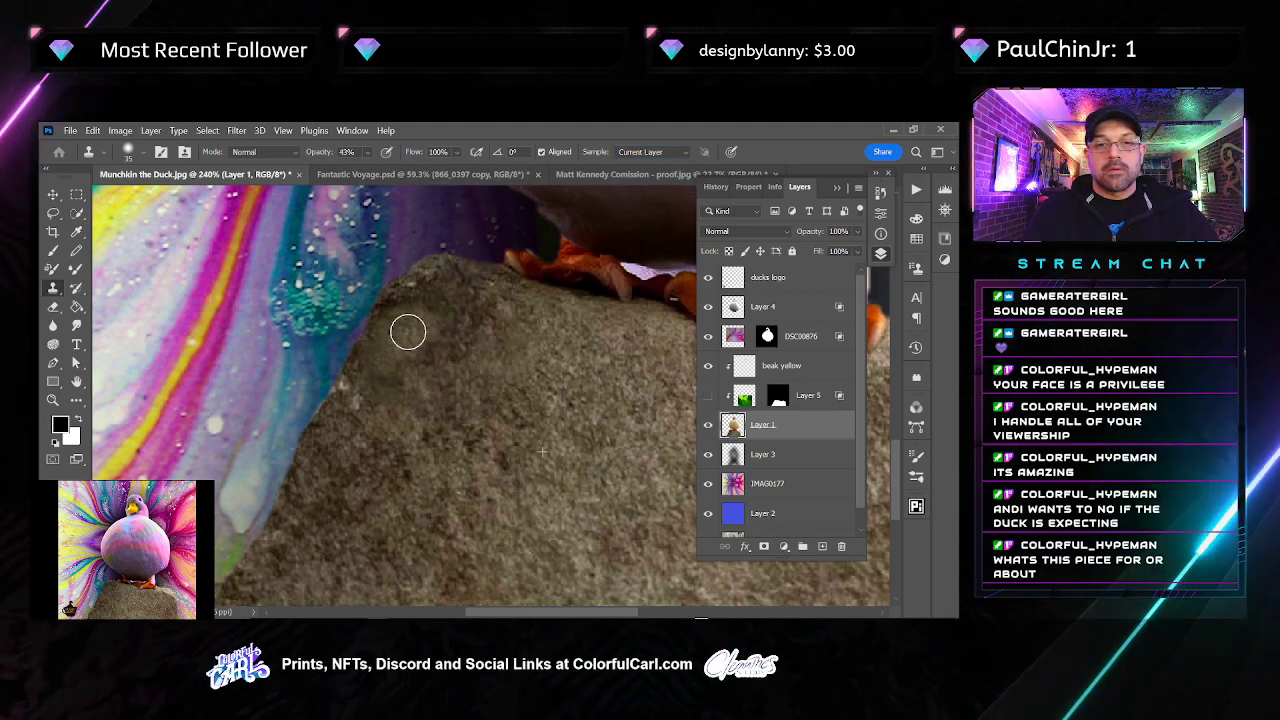
{"action": "mouse_move", "coordinate": [408, 332]}
{"action": "left_mouse_down"}
{"action": "mouse_move", "coordinate": [435, 284]}
{"action": "mouse_move", "coordinate": [400, 331]}
{"action": "mouse_move", "coordinate": [397, 405]}
{"action": "left_mouse_up"}
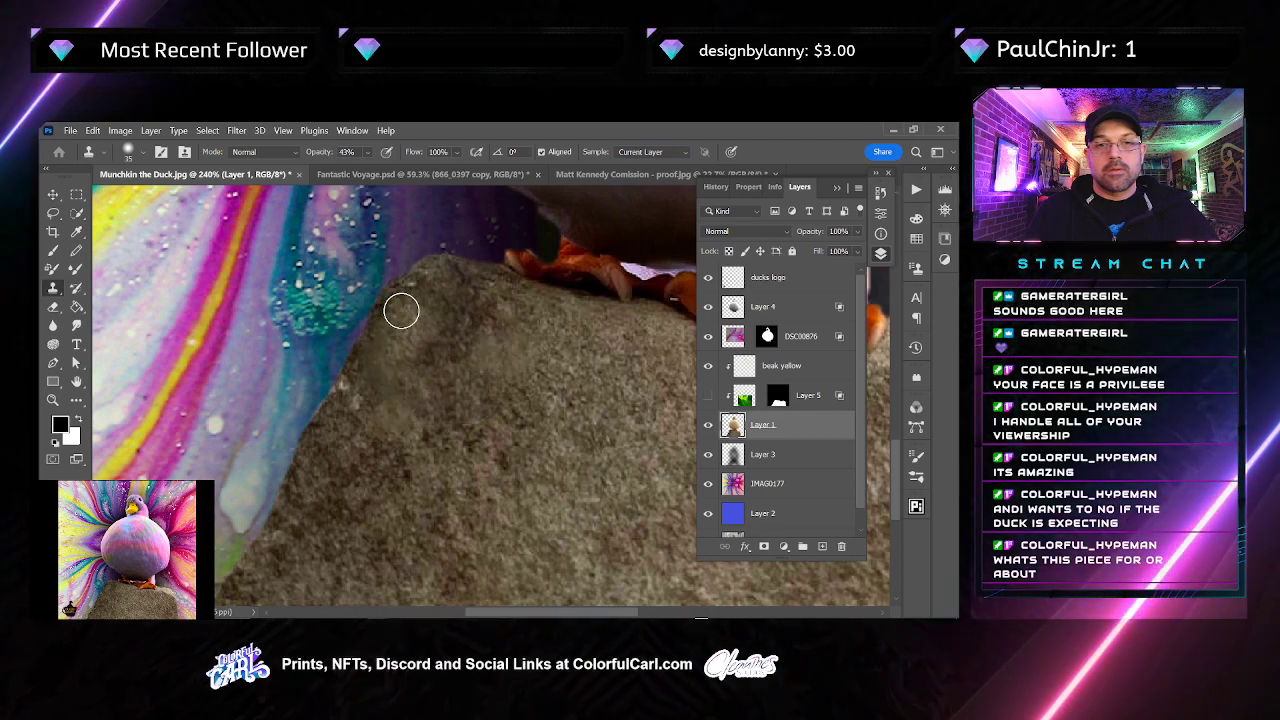
{"action": "left_click", "coordinate": [708, 395]}
Try to warp the IMAG0177 background beside the duck's body using a 4 x 4 grid
{"action": "scroll", "coordinate": [561, 403], "scroll_direction": "down", "scroll_amount": 3}
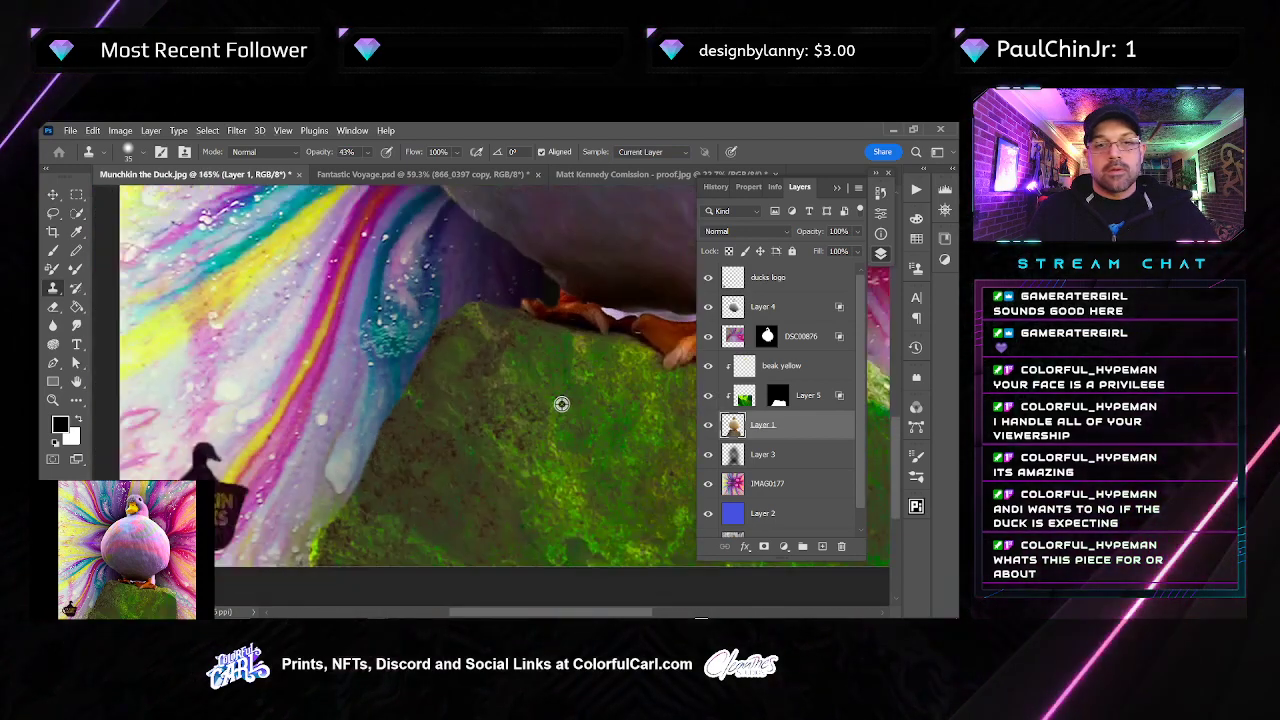
{"action": "scroll", "coordinate": [561, 403], "scroll_direction": "down", "scroll_amount": 5}
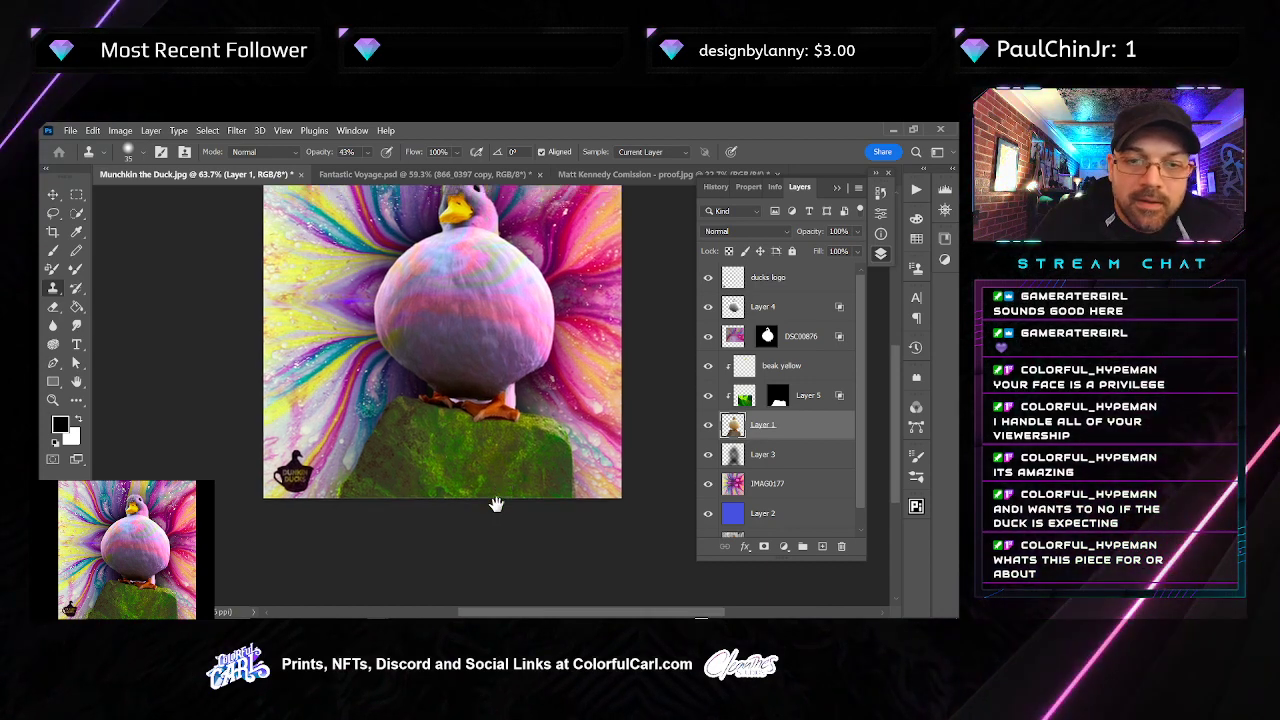
{"action": "left_click_drag", "start_coordinate": [503, 476], "coordinate": [457, 531]}
{"action": "left_click_drag", "start_coordinate": [525, 411], "coordinate": [485, 412]}
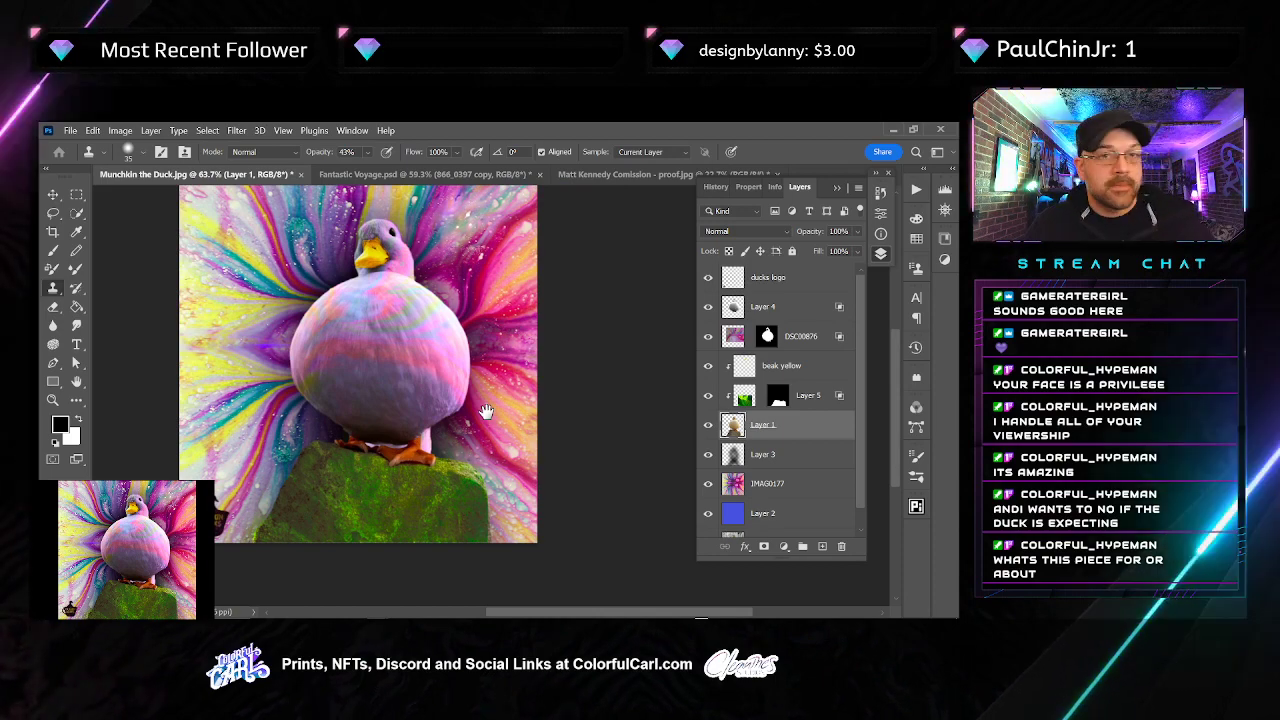
{"action": "left_click_drag", "start_coordinate": [486, 411], "coordinate": [540, 438]}
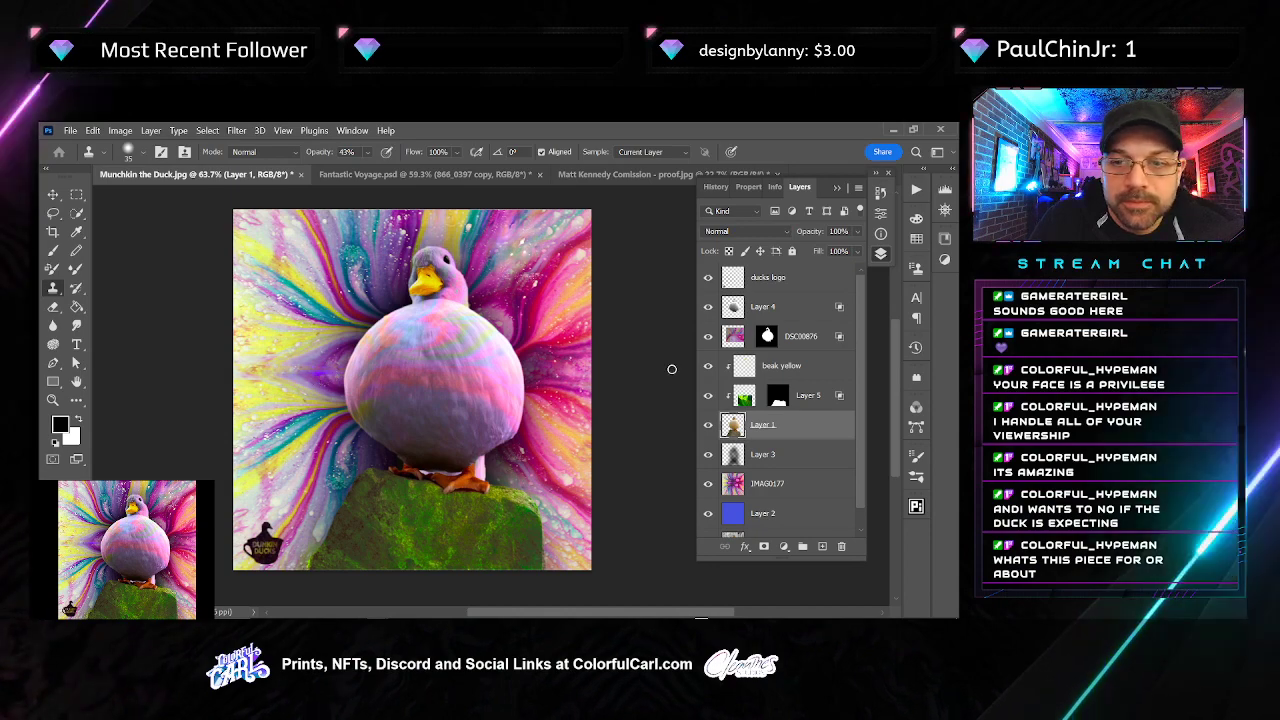
{"action": "left_click", "coordinate": [785, 485]}
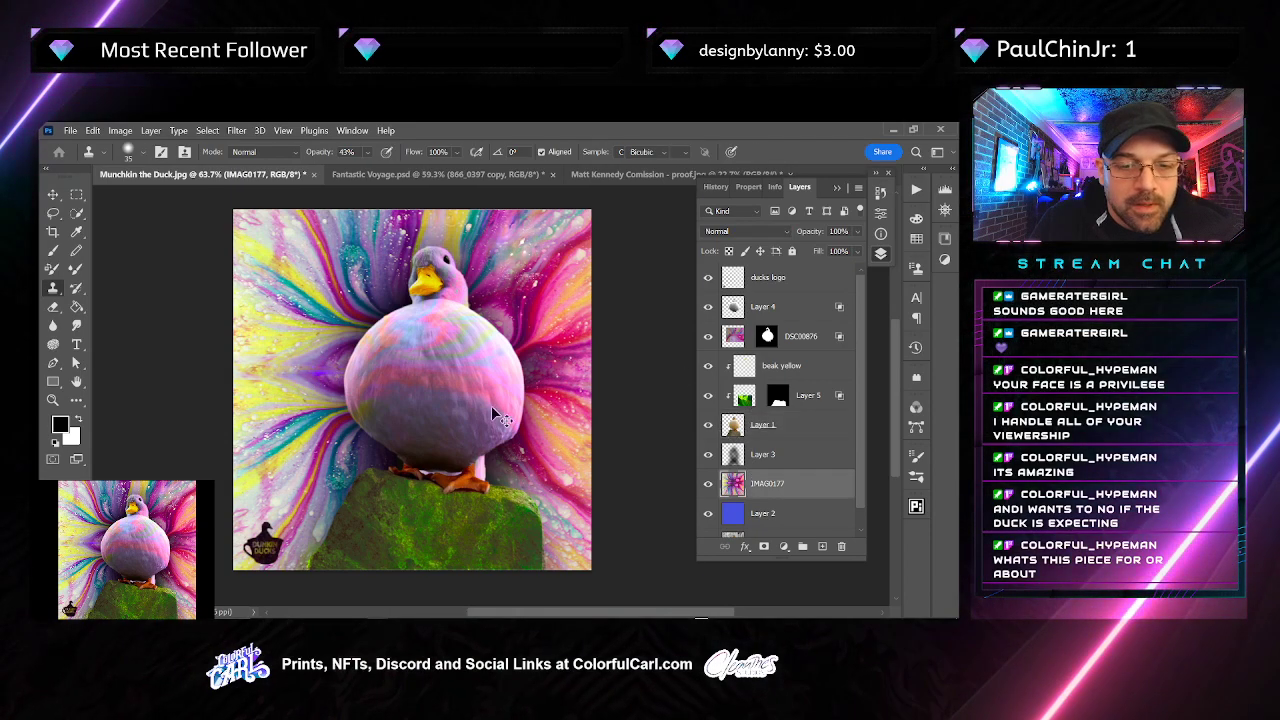
{"action": "key", "text": "ctrl+t"}
{"action": "right_click", "coordinate": [350, 280]}
{"action": "left_click", "coordinate": [372, 381]}
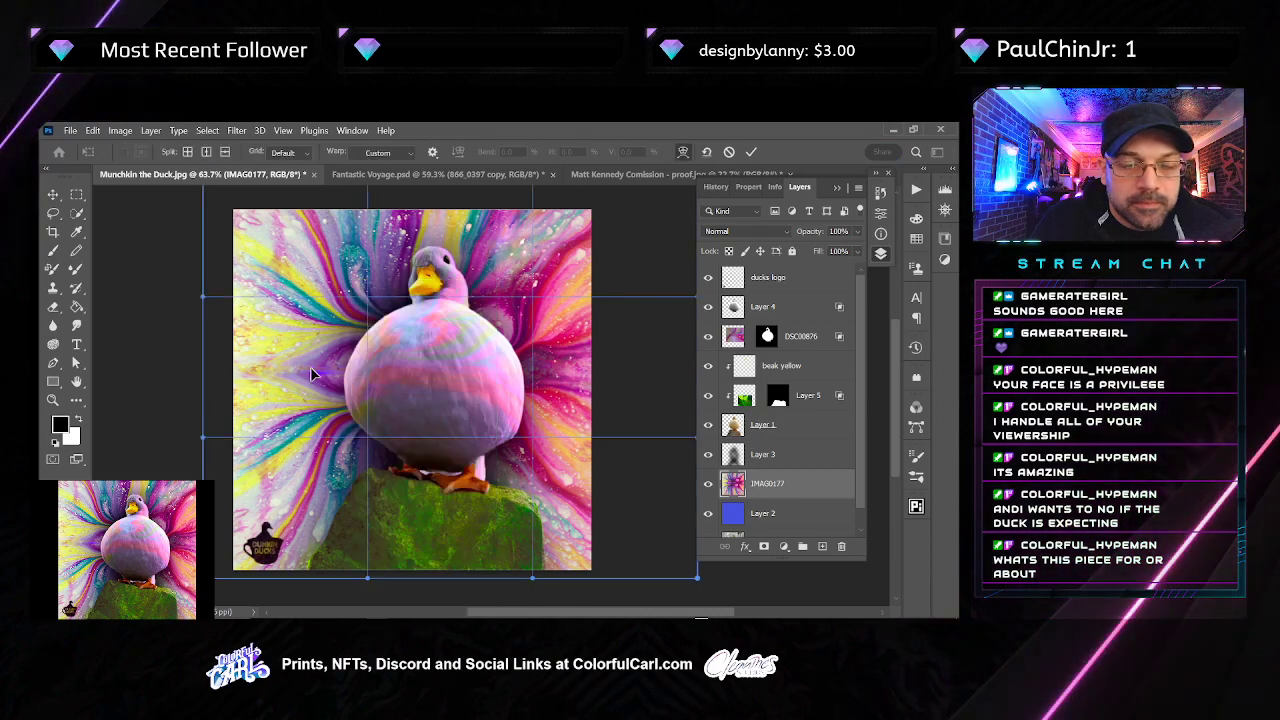
{"action": "left_click", "coordinate": [284, 152]}
{"action": "left_click", "coordinate": [288, 186]}
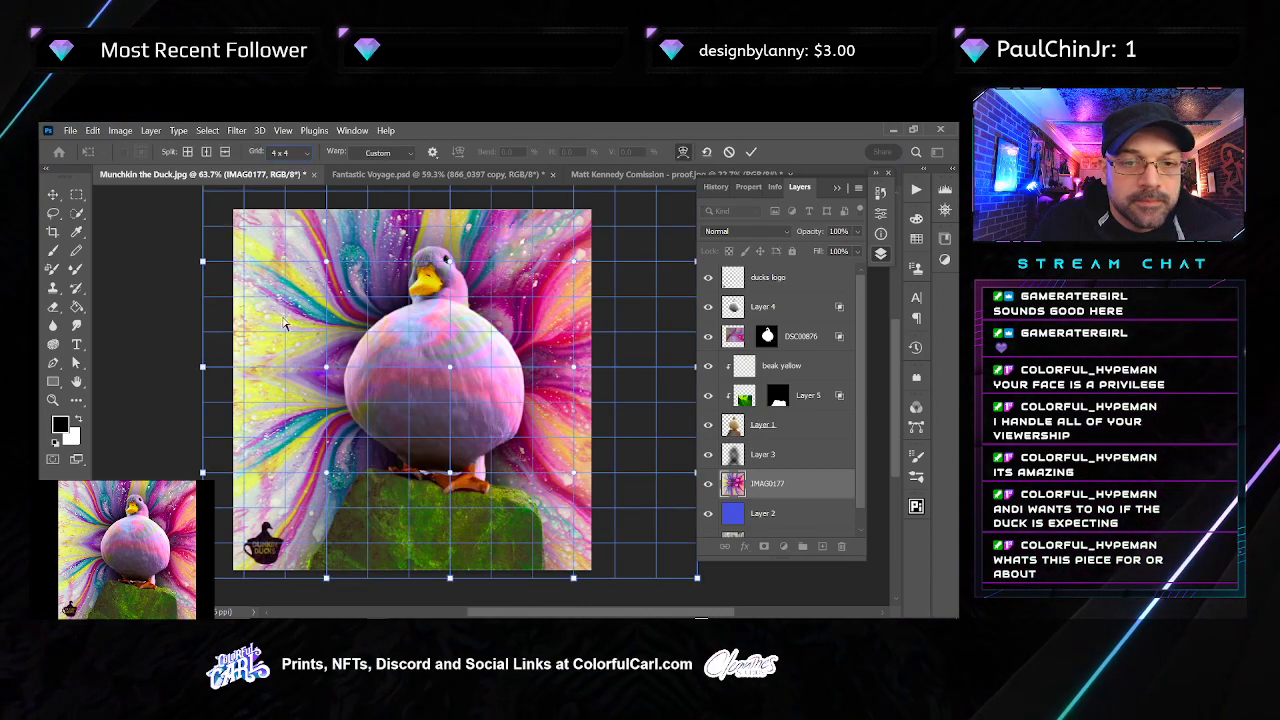
{"action": "left_click_drag", "start_coordinate": [318, 408], "coordinate": [368, 392]}
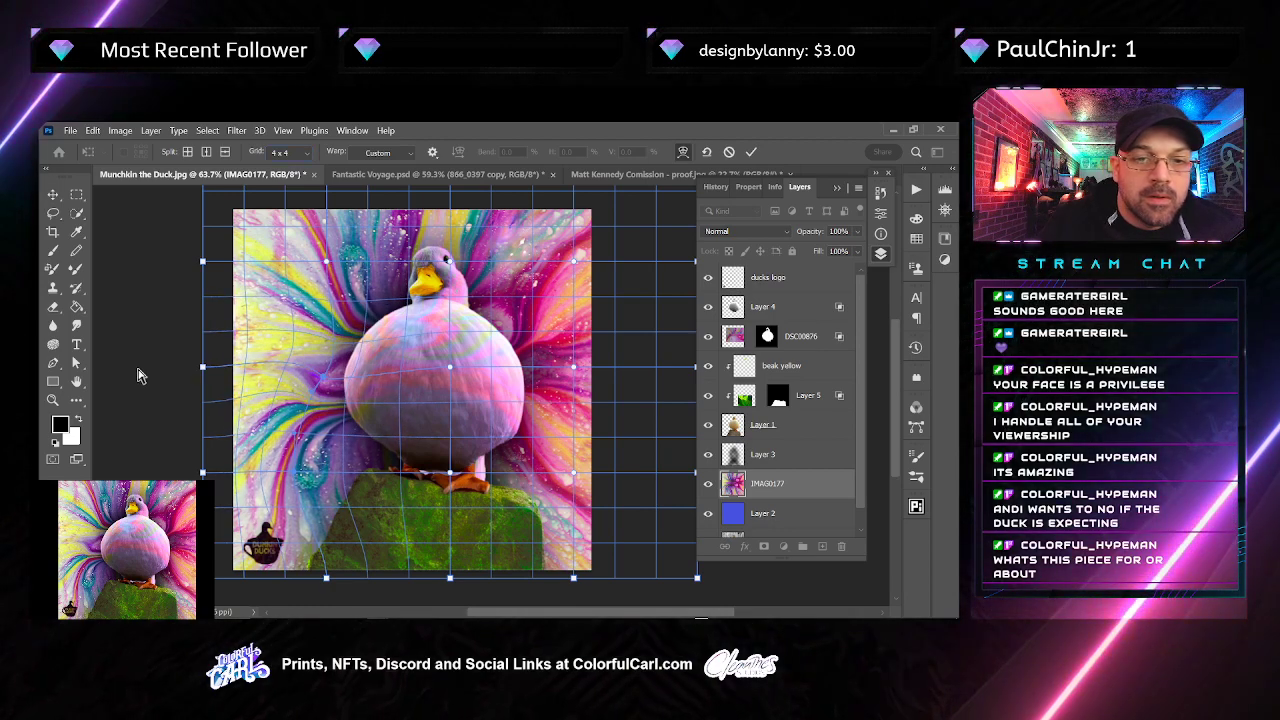
{"action": "key", "text": "Return"}
Try shifting the IMAG0177 background slightly sideways behind the duck and undo the move
{"action": "key", "text": "s"}
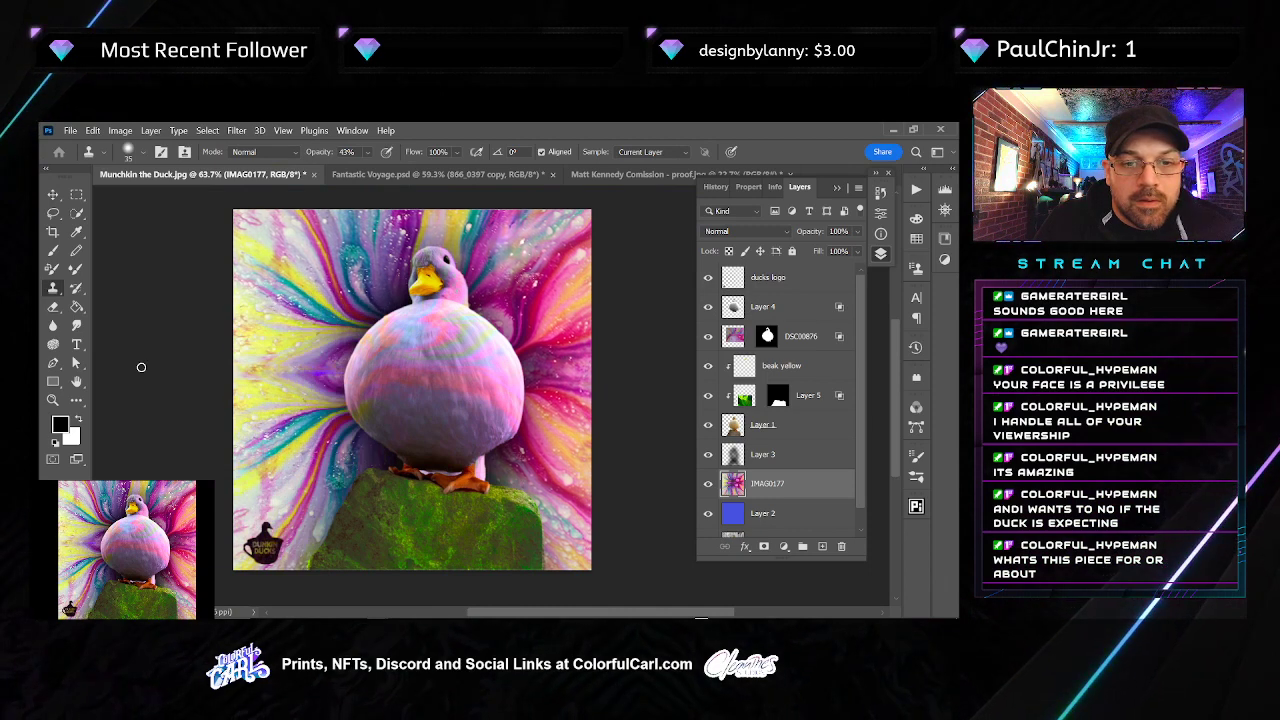
{"action": "key", "text": "v"}
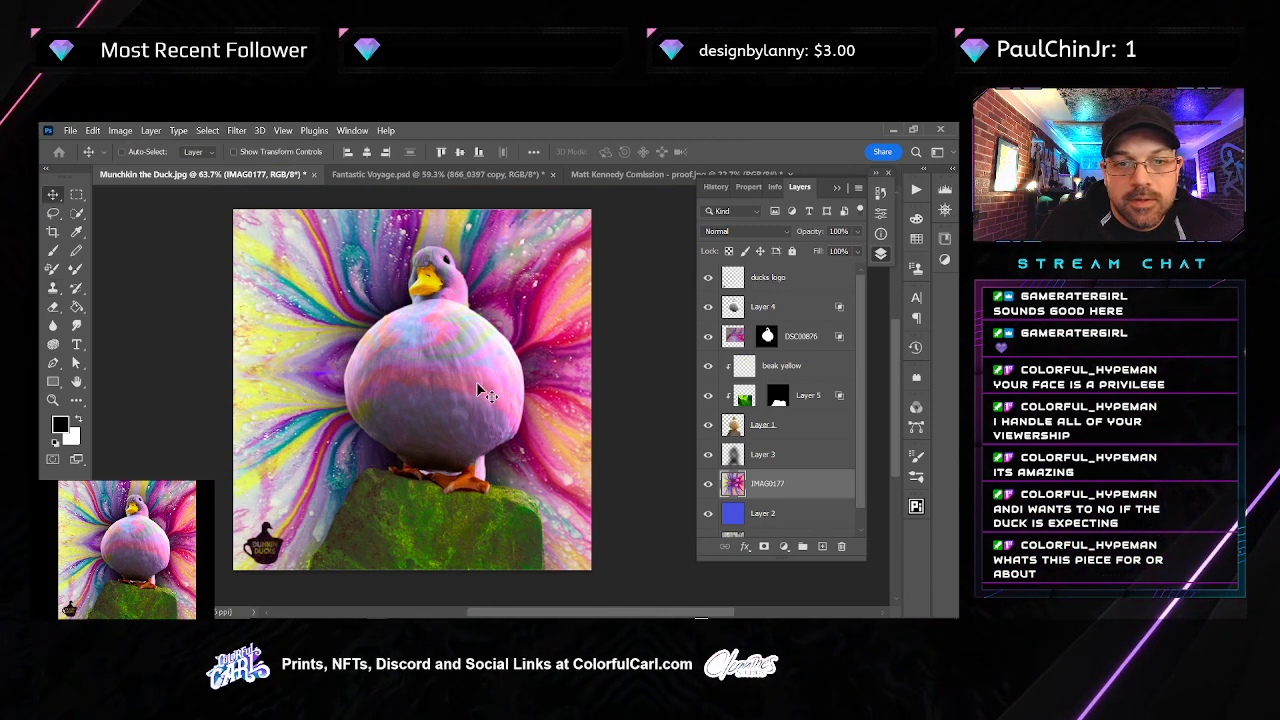
{"action": "left_click_drag", "start_coordinate": [573, 358], "coordinate": [583, 365]}
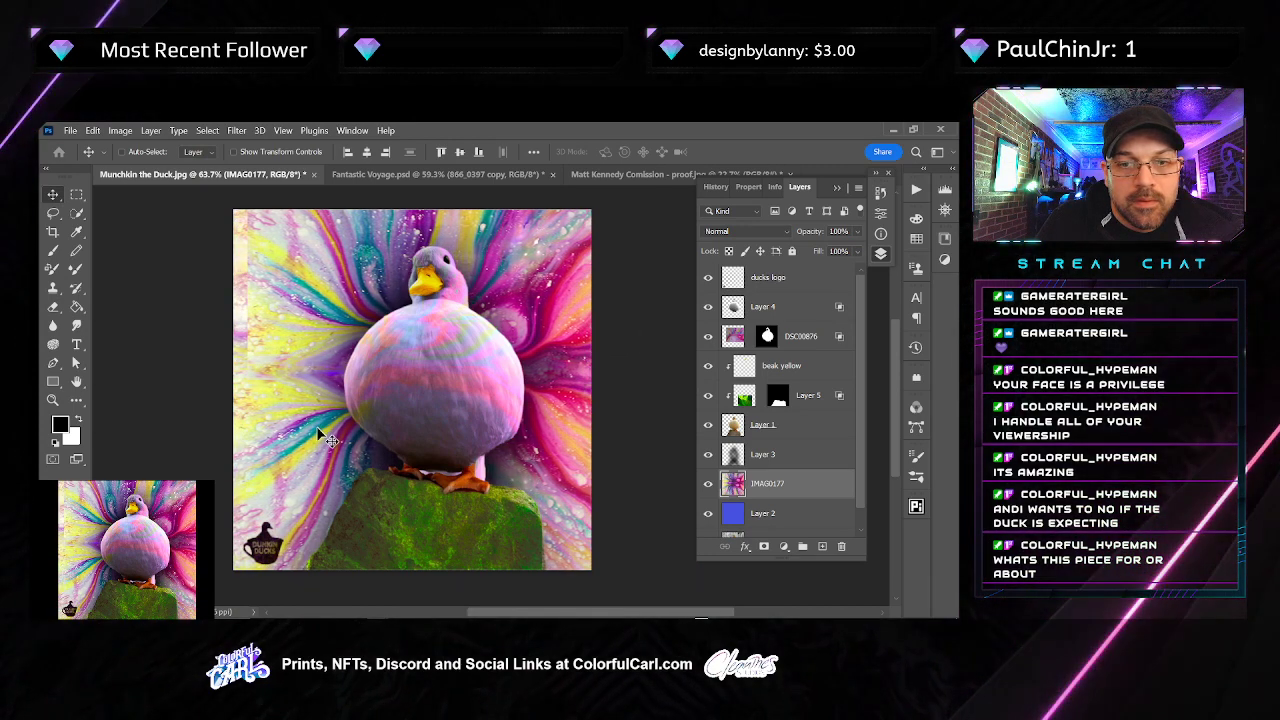
{"action": "key", "text": "ctrl+z"}
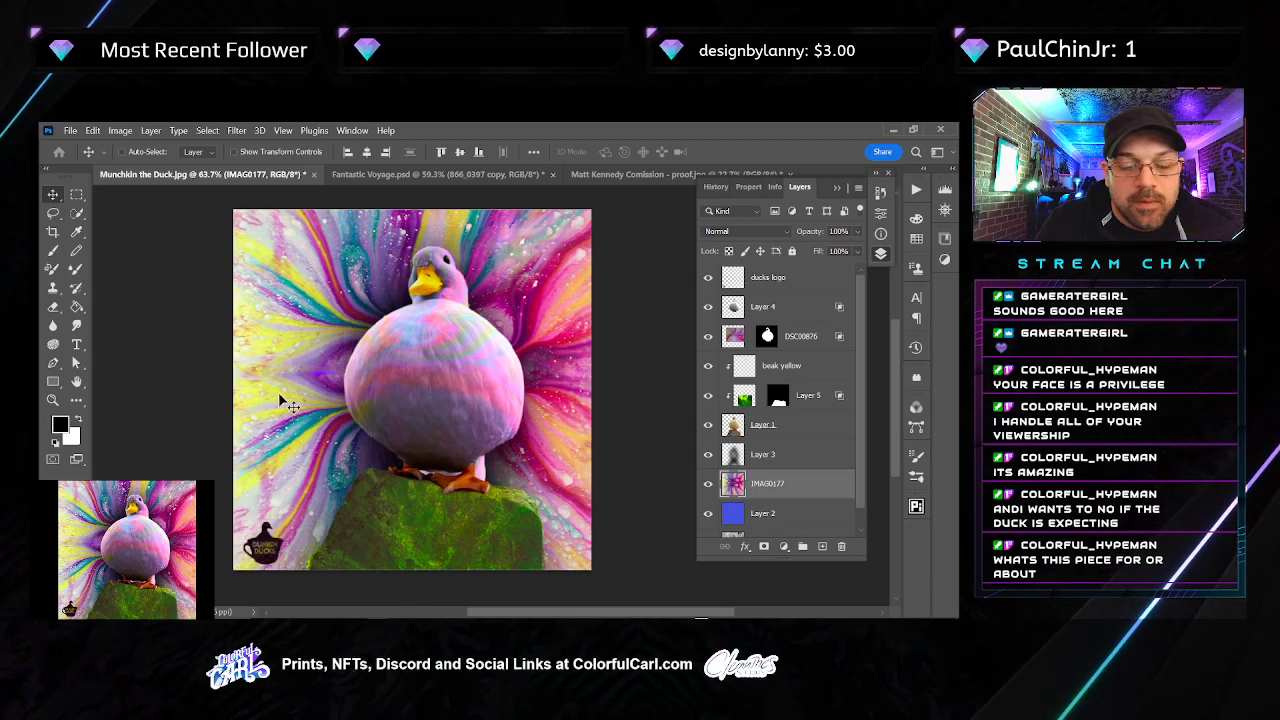
Lasso the purple-centred area of IMAG0177 between the canvas edge and the duck's body, and smooth the selection by 5 pixels
{"action": "key", "text": "l"}
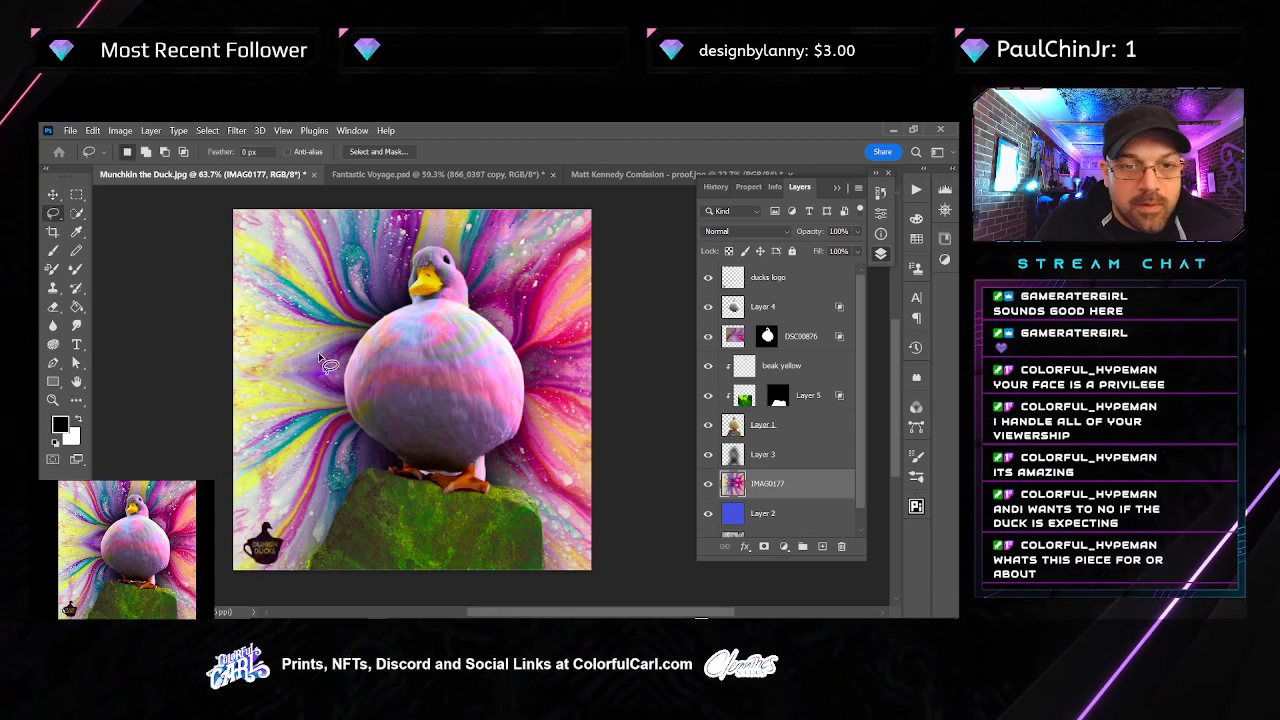
{"action": "mouse_move", "coordinate": [246, 390]}
{"action": "left_mouse_down"}
{"action": "mouse_move", "coordinate": [300, 402]}
{"action": "mouse_move", "coordinate": [333, 362]}
{"action": "left_mouse_up"}
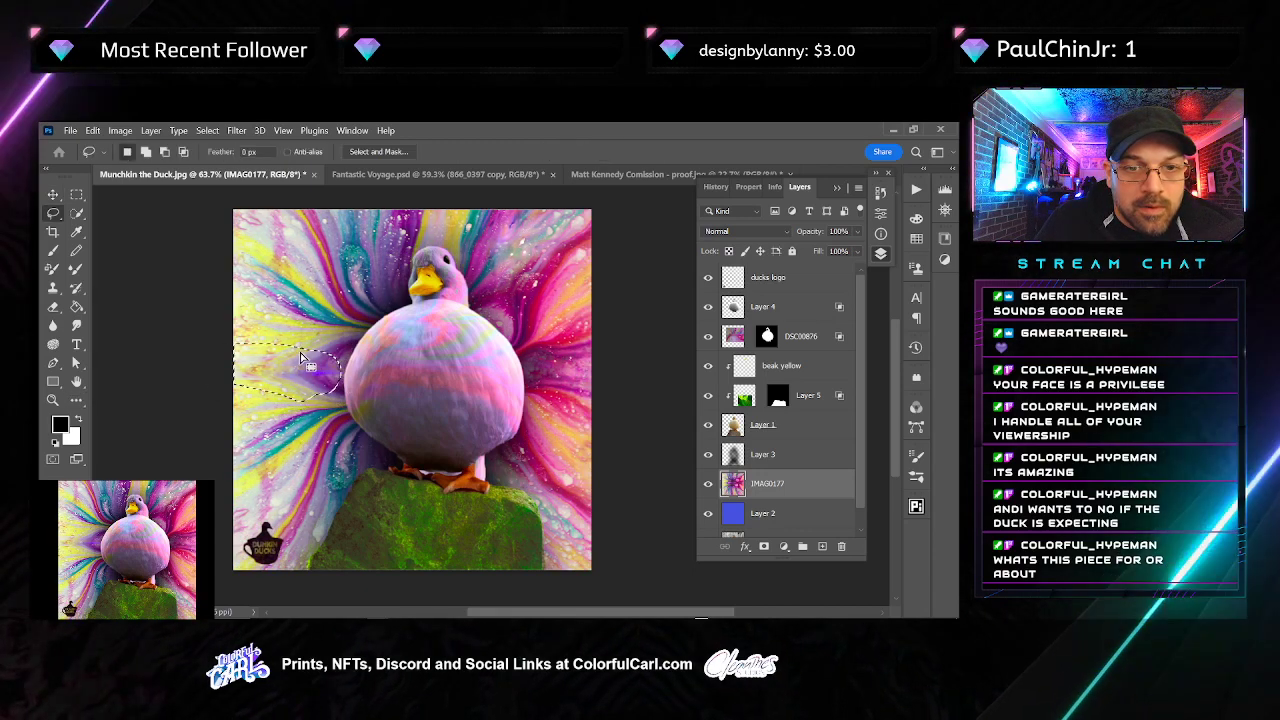
{"action": "left_click", "coordinate": [205, 131]}
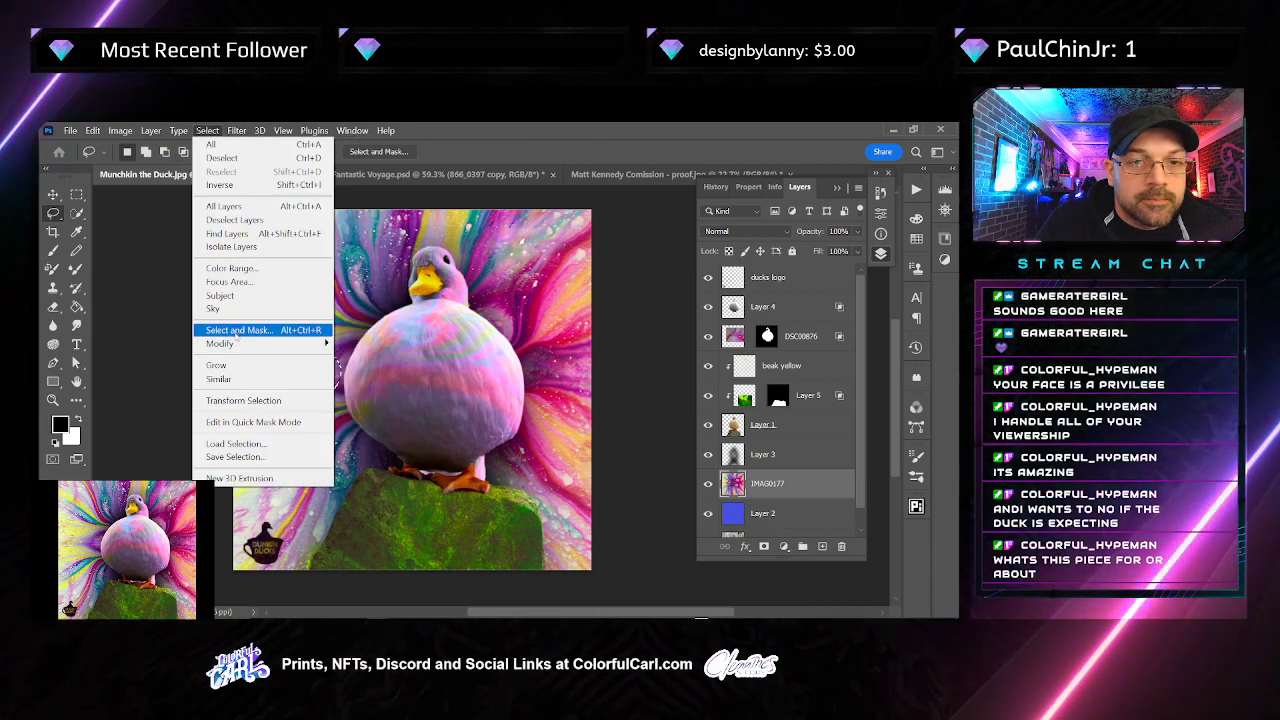
{"action": "mouse_move", "coordinate": [300, 343]}
{"action": "left_click", "coordinate": [371, 358]}
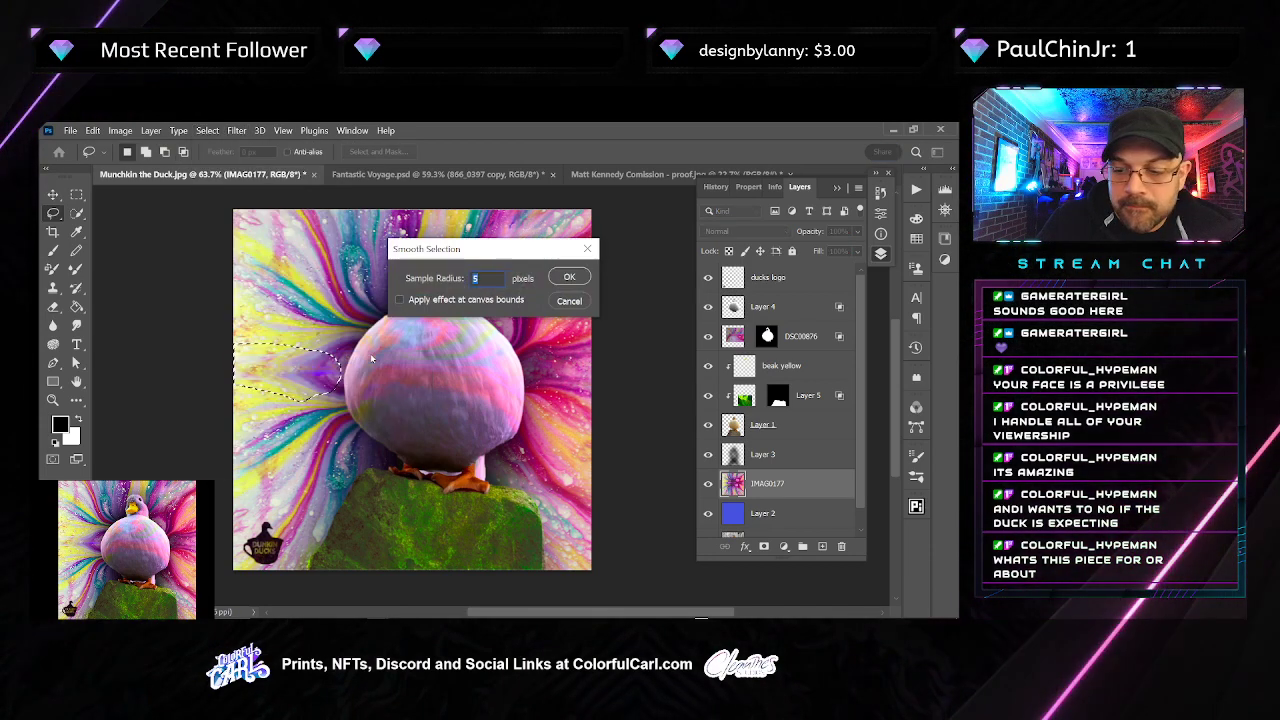
{"action": "key", "text": "Return"}
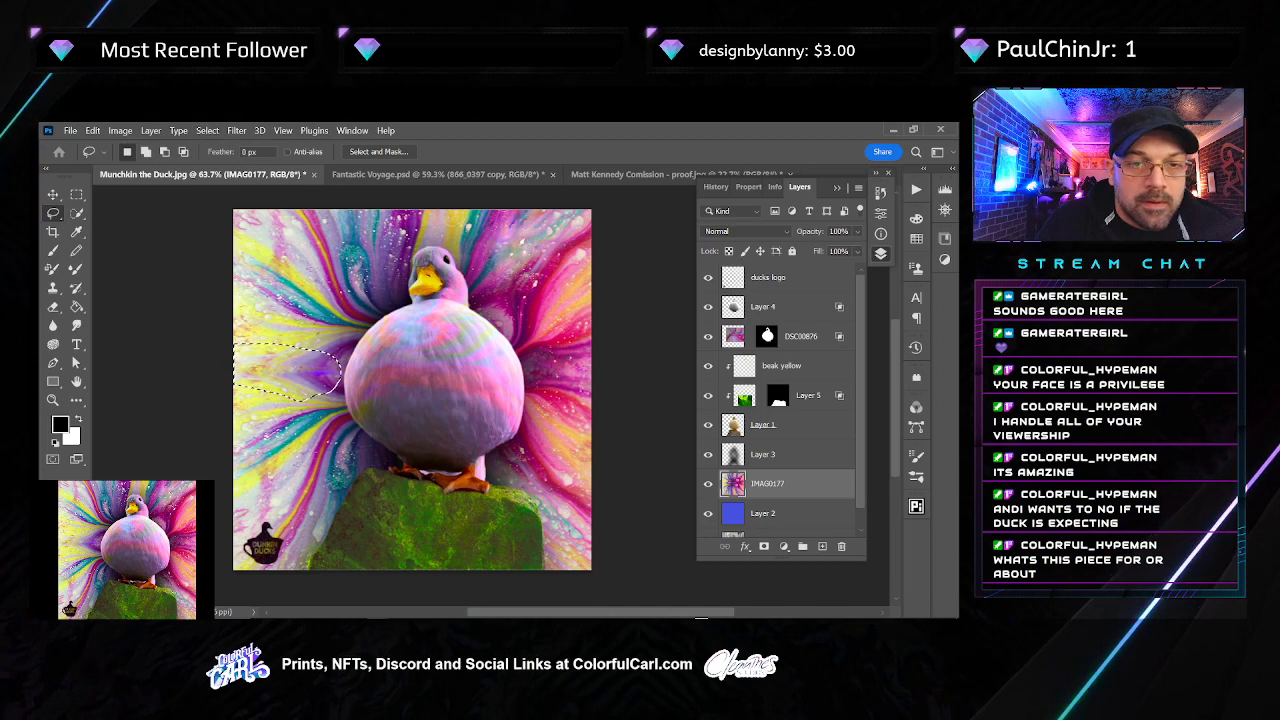
Replace the selected background area of IMAG0177 with content-aware fill and deselect
{"action": "key", "text": "shift+BackSpace"}
{"action": "key", "text": "Return"}
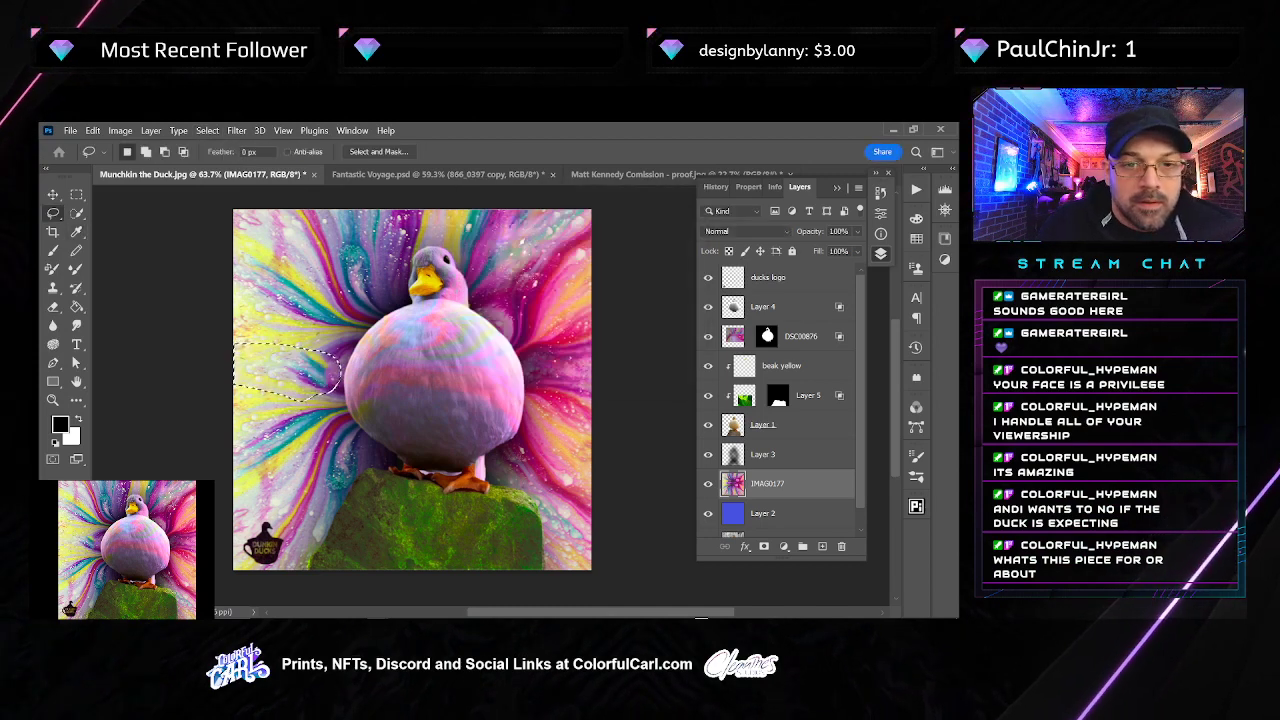
{"action": "key", "text": "ctrl+d"}
Enlarge the Spot Healing Brush to 90 and heal the leftover teal and purple streaks in IMAG0177 beside the duck's body
{"action": "key", "text": "h"}
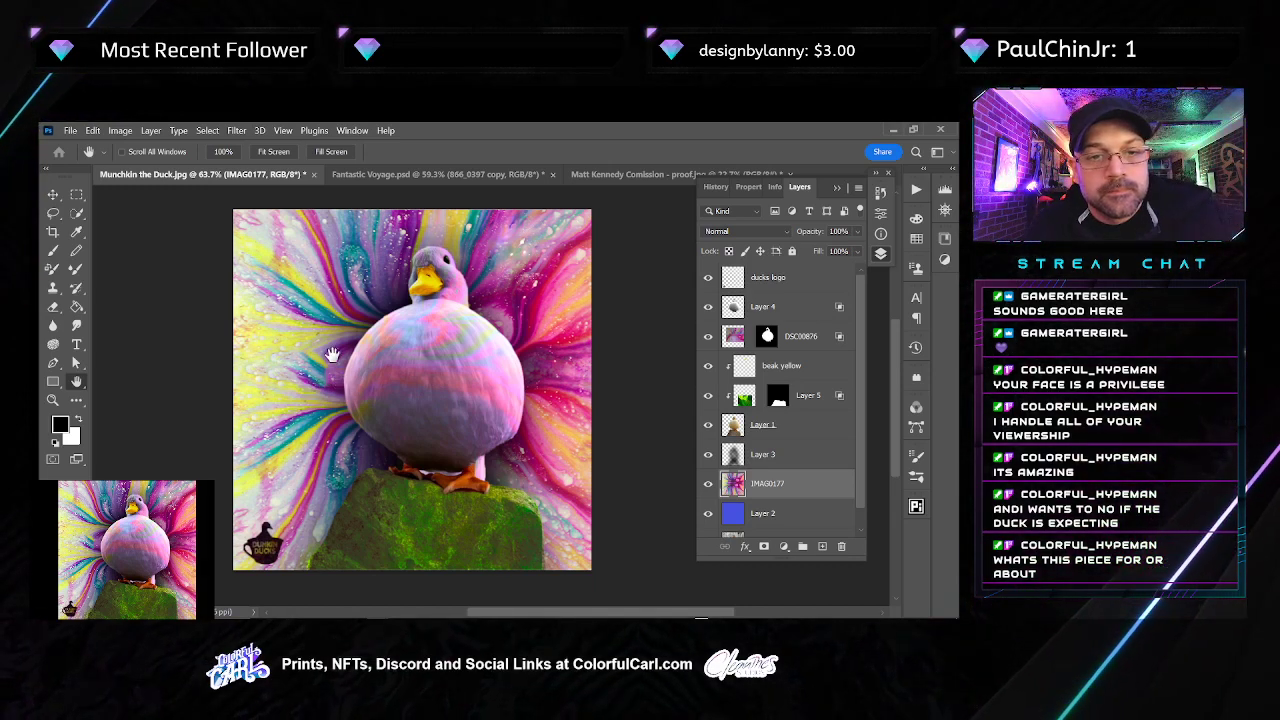
{"action": "scroll", "coordinate": [332, 377], "scroll_direction": "up", "scroll_amount": 3}
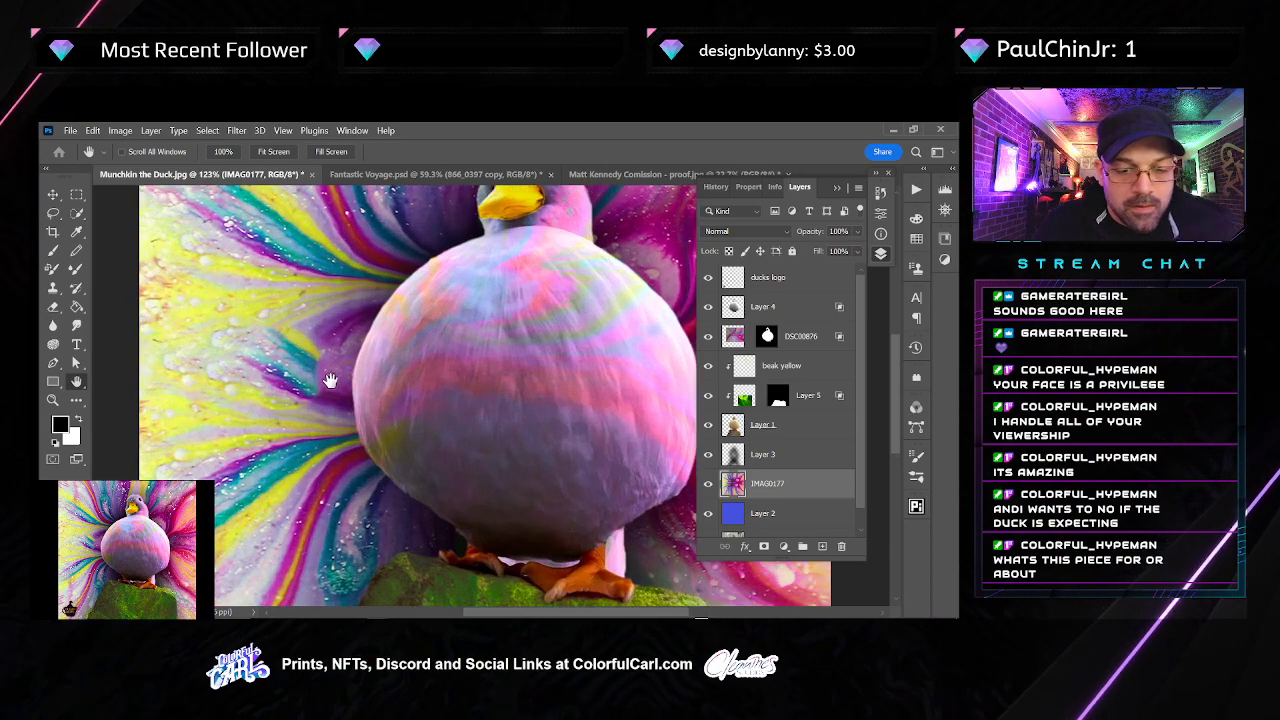
{"action": "key", "text": "j"}
{"action": "key", "text": "bracketright"}
{"action": "key", "text": "bracketright"}
{"action": "key", "text": "bracketright"}
{"action": "key", "text": "bracketright"}
{"action": "key", "text": "bracketright"}
{"action": "key", "text": "bracketright"}
{"action": "key", "text": "bracketright"}
{"action": "key", "text": "bracketright"}
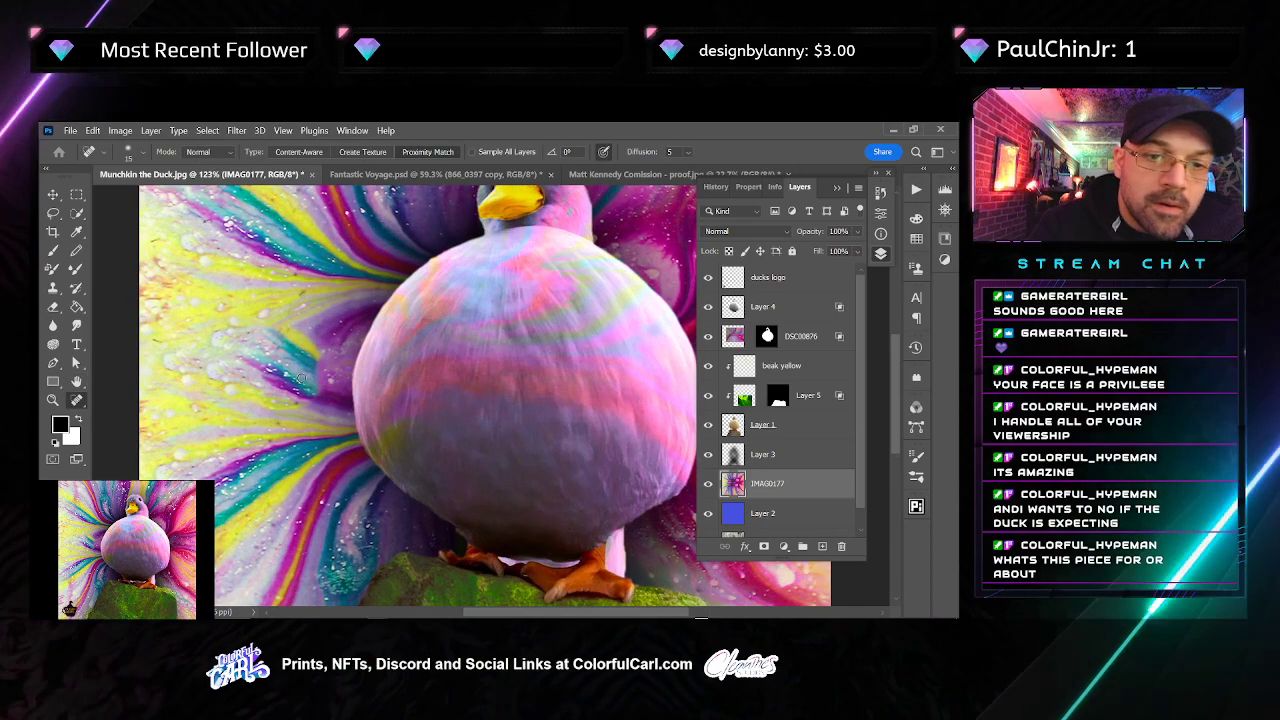
{"action": "left_click_drag", "start_coordinate": [328, 332], "coordinate": [308, 382]}
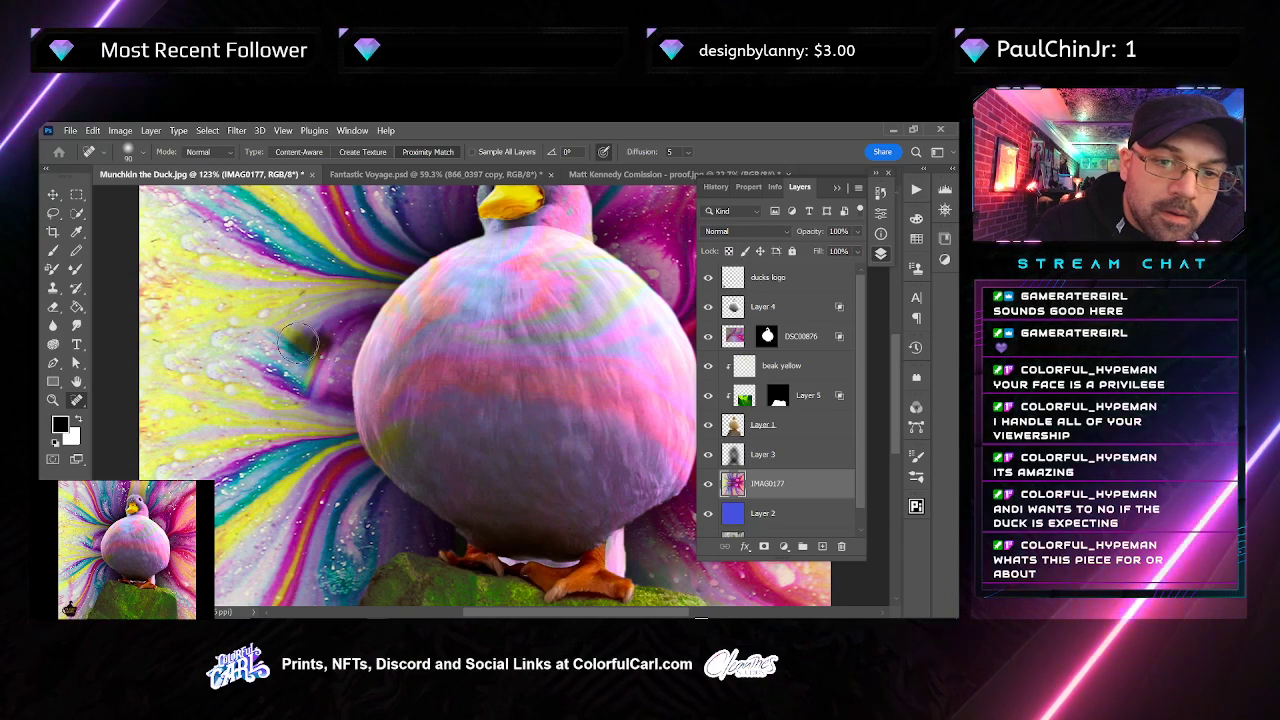
{"action": "mouse_move", "coordinate": [296, 361]}
{"action": "left_mouse_down"}
{"action": "mouse_move", "coordinate": [259, 343]}
{"action": "mouse_move", "coordinate": [197, 340]}
{"action": "left_mouse_up"}
{"action": "left_click_drag", "start_coordinate": [322, 337], "coordinate": [213, 327]}
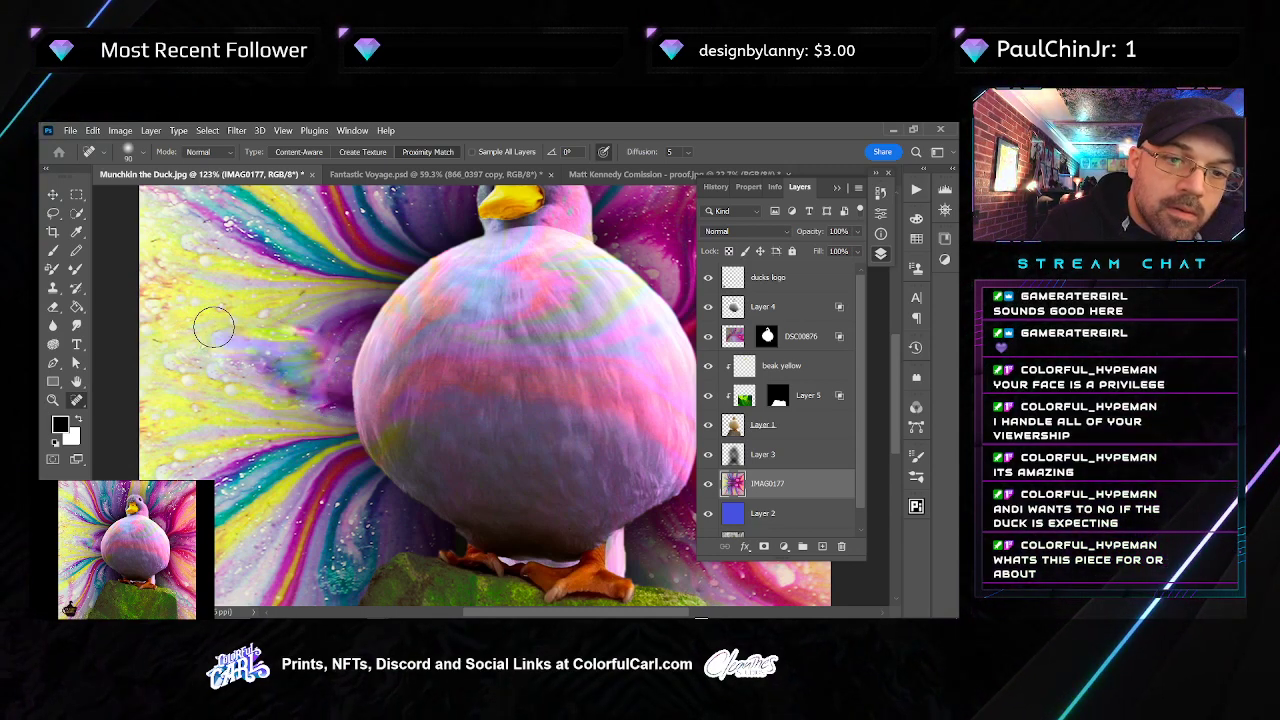
Try healing the teal and purple streaks in IMAG0177 beside the duck's body with the 90-pixel Spot Healing Brush
{"action": "left_click_drag", "start_coordinate": [267, 375], "coordinate": [244, 378]}
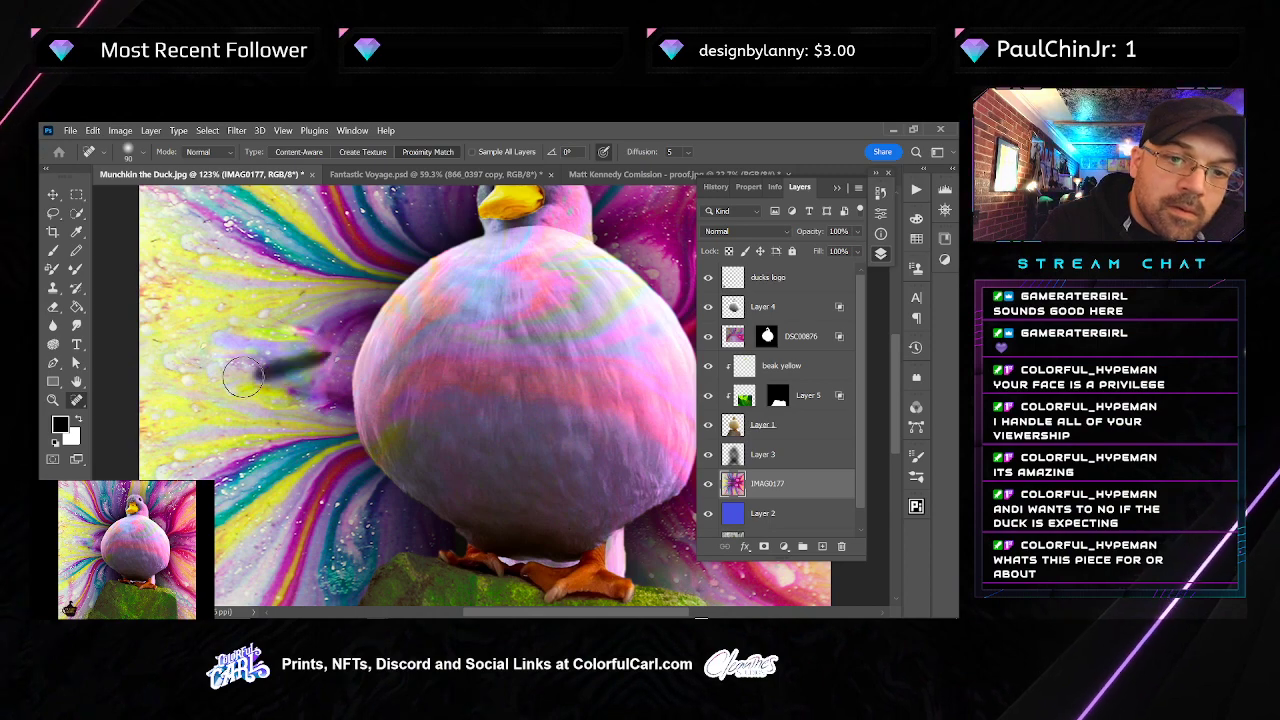
{"action": "left_click_drag", "start_coordinate": [326, 329], "coordinate": [258, 336]}
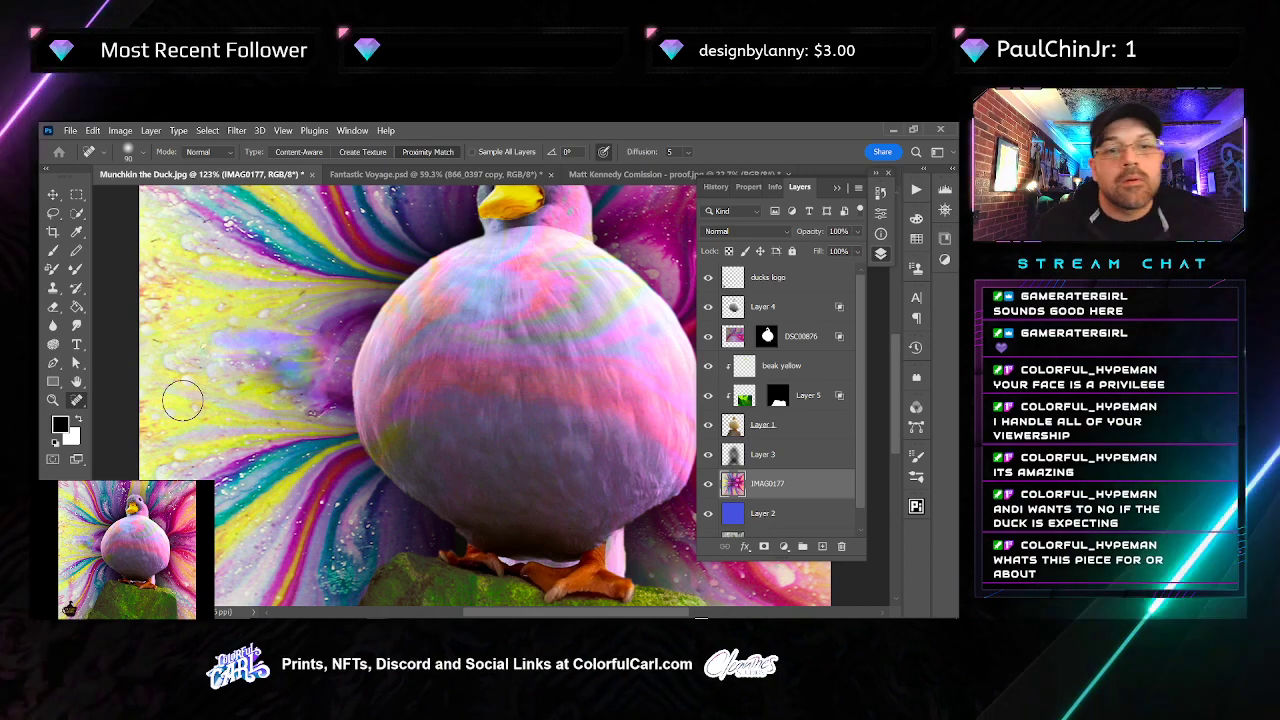
{"action": "scroll", "coordinate": [183, 401], "scroll_direction": "down", "scroll_amount": 5}
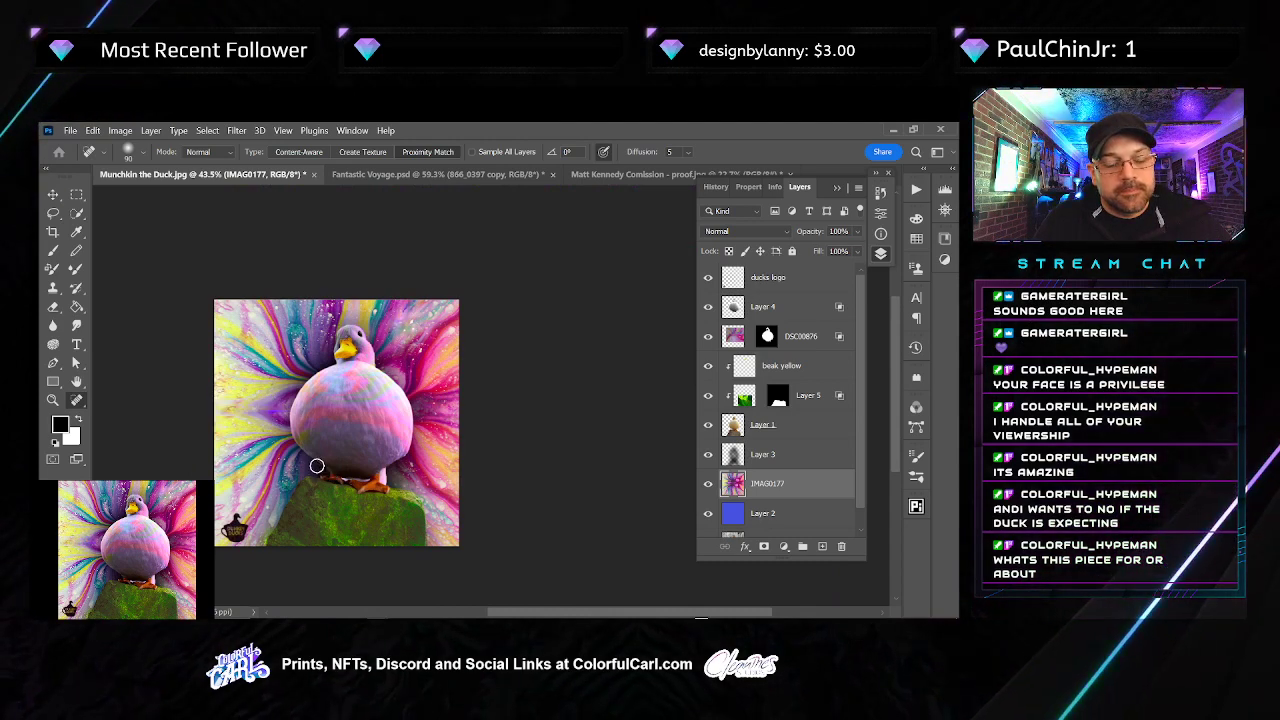
{"action": "scroll", "coordinate": [316, 465], "scroll_direction": "up", "scroll_amount": 8}
{"action": "left_click_drag", "start_coordinate": [369, 490], "coordinate": [592, 576]}
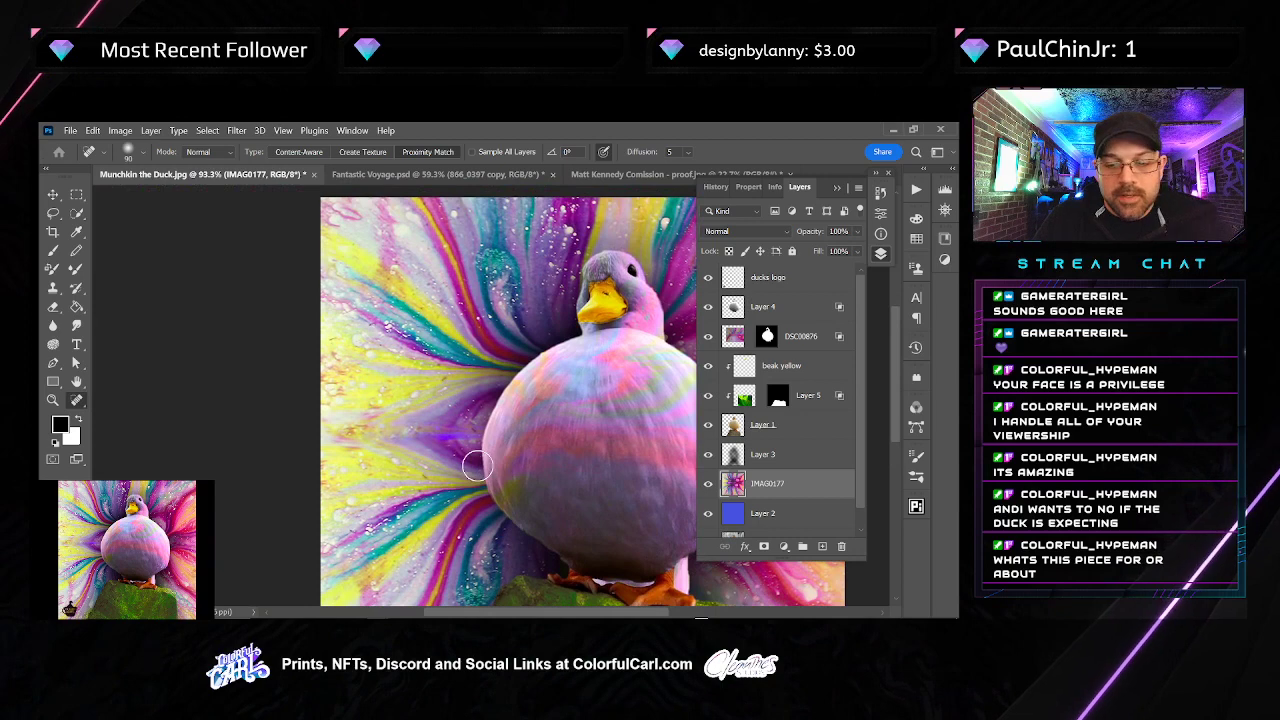
Try healing IMAG0177's purple area from the duck's body to the canvas edge with the Spot Healing Brush at 200, and undo the strokes
{"action": "left_click_drag", "start_coordinate": [477, 433], "coordinate": [180, 444]}
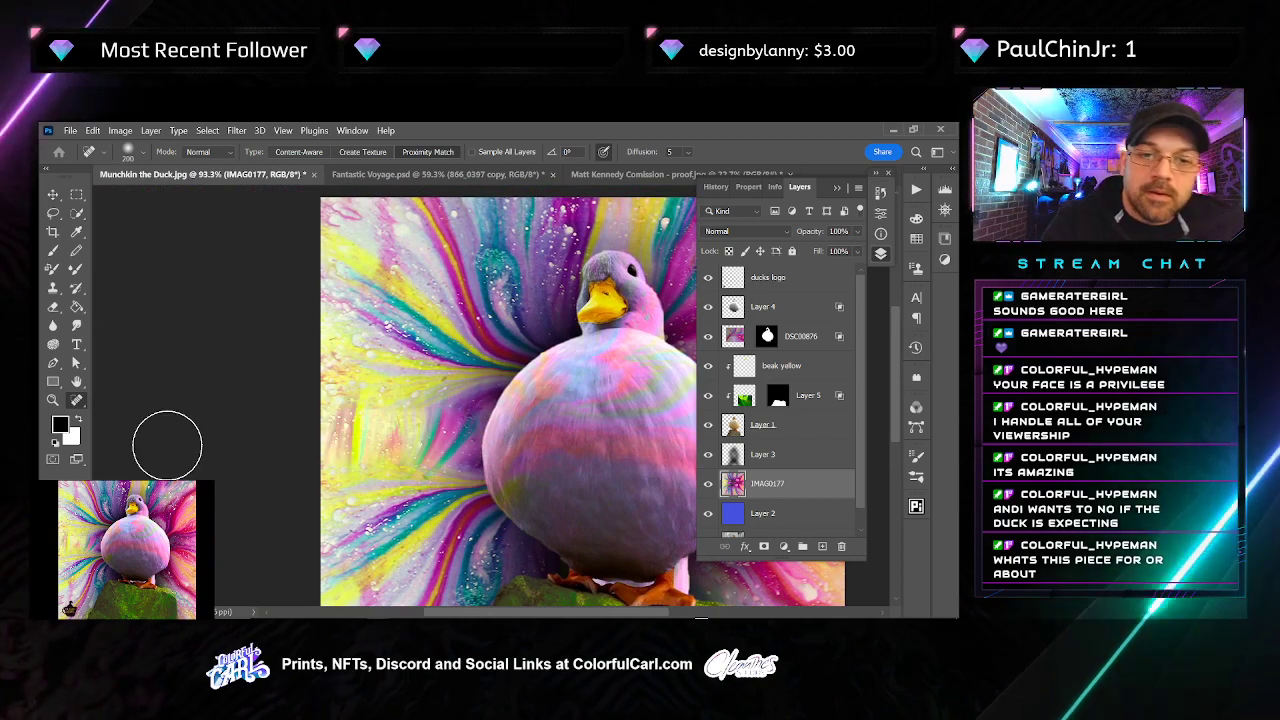
{"action": "scroll", "coordinate": [399, 504], "scroll_direction": "down", "scroll_amount": 4}
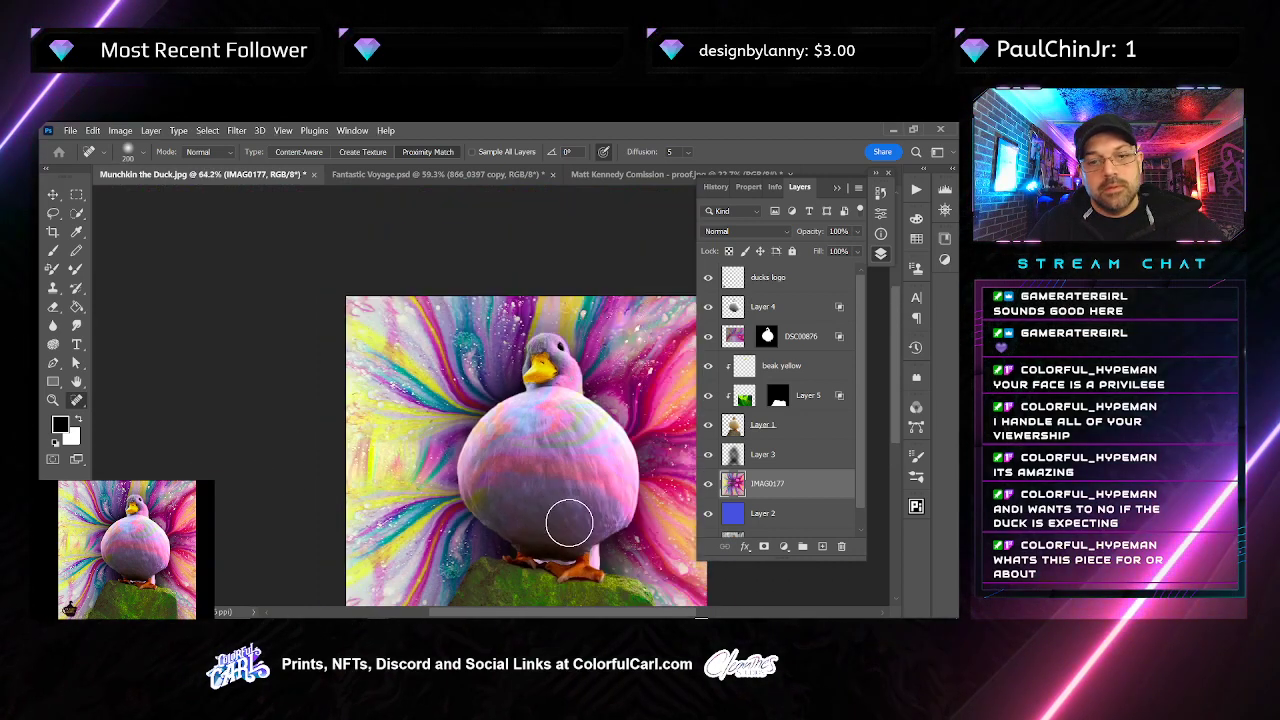
{"action": "left_click_drag", "start_coordinate": [556, 515], "coordinate": [513, 504]}
{"action": "mouse_move", "coordinate": [385, 461]}
{"action": "left_mouse_down"}
{"action": "mouse_move", "coordinate": [372, 428]}
{"action": "mouse_move", "coordinate": [301, 500]}
{"action": "left_mouse_up"}
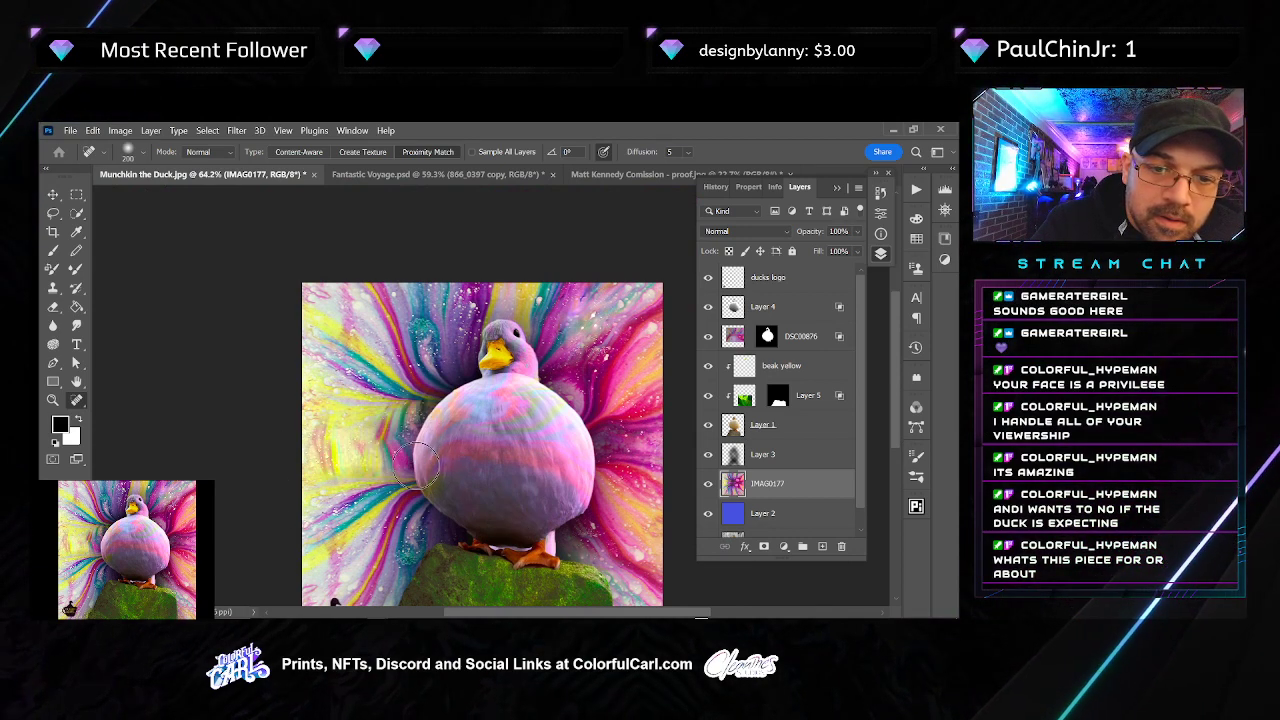
{"action": "mouse_move", "coordinate": [420, 445]}
{"action": "left_mouse_down"}
{"action": "mouse_move", "coordinate": [366, 441]}
{"action": "mouse_move", "coordinate": [295, 465]}
{"action": "left_mouse_up"}
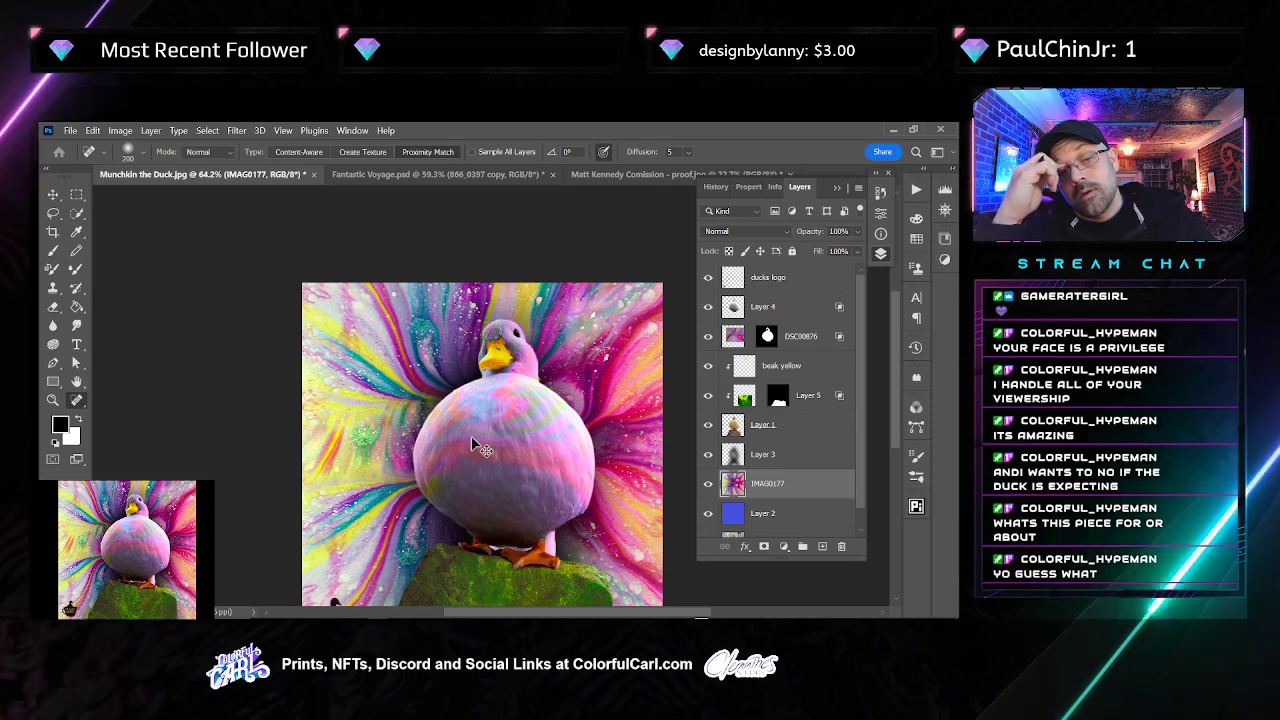
{"action": "key", "text": "ctrl+z"}
{"action": "key", "text": "ctrl+z"}
{"action": "key", "text": "ctrl+z"}
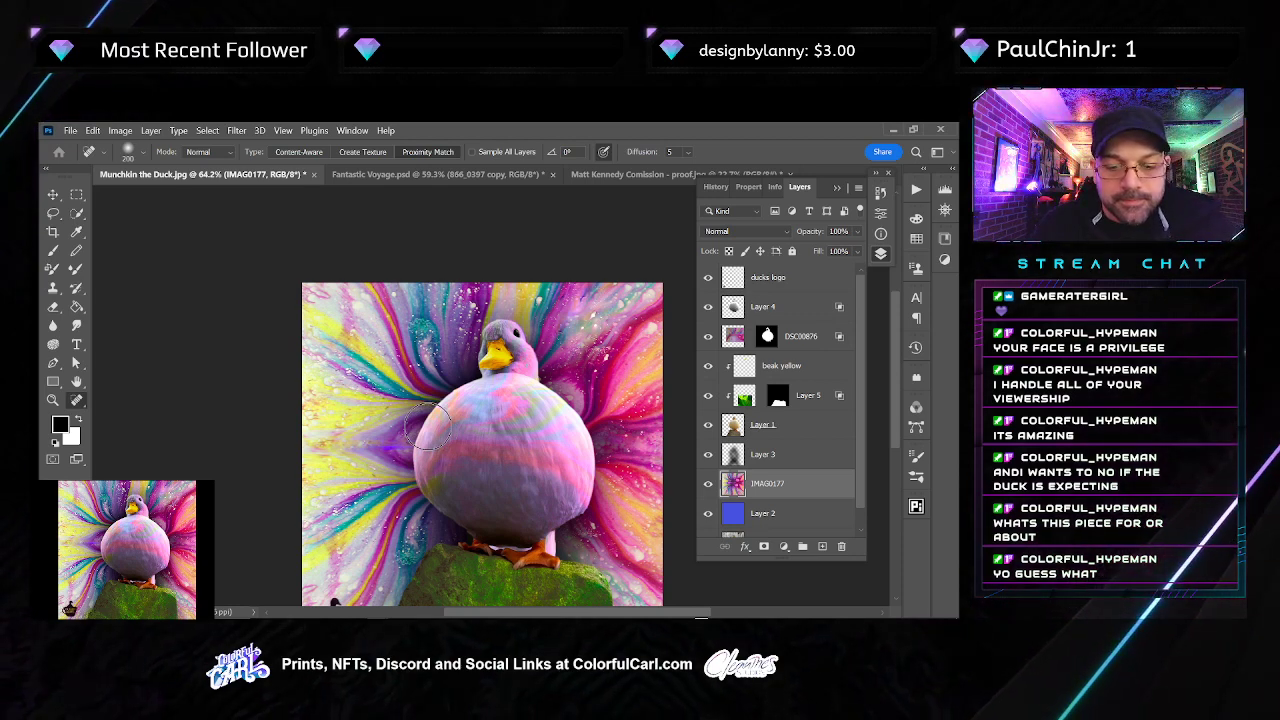
Place a second IMAG0177 image above the background, flip it both ways, scale it to -23.80%, and position it behind the duck
{"action": "key", "text": "l"}
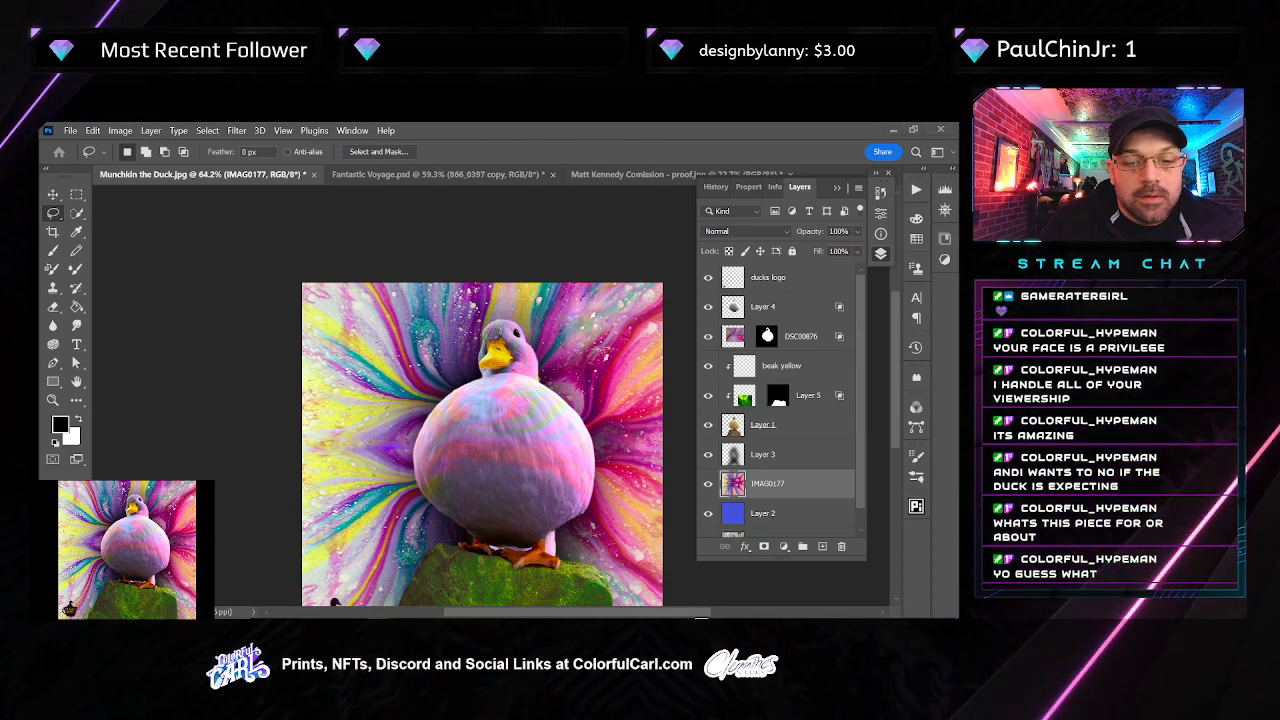
{"action": "mouse_move", "coordinate": [398, 616]}
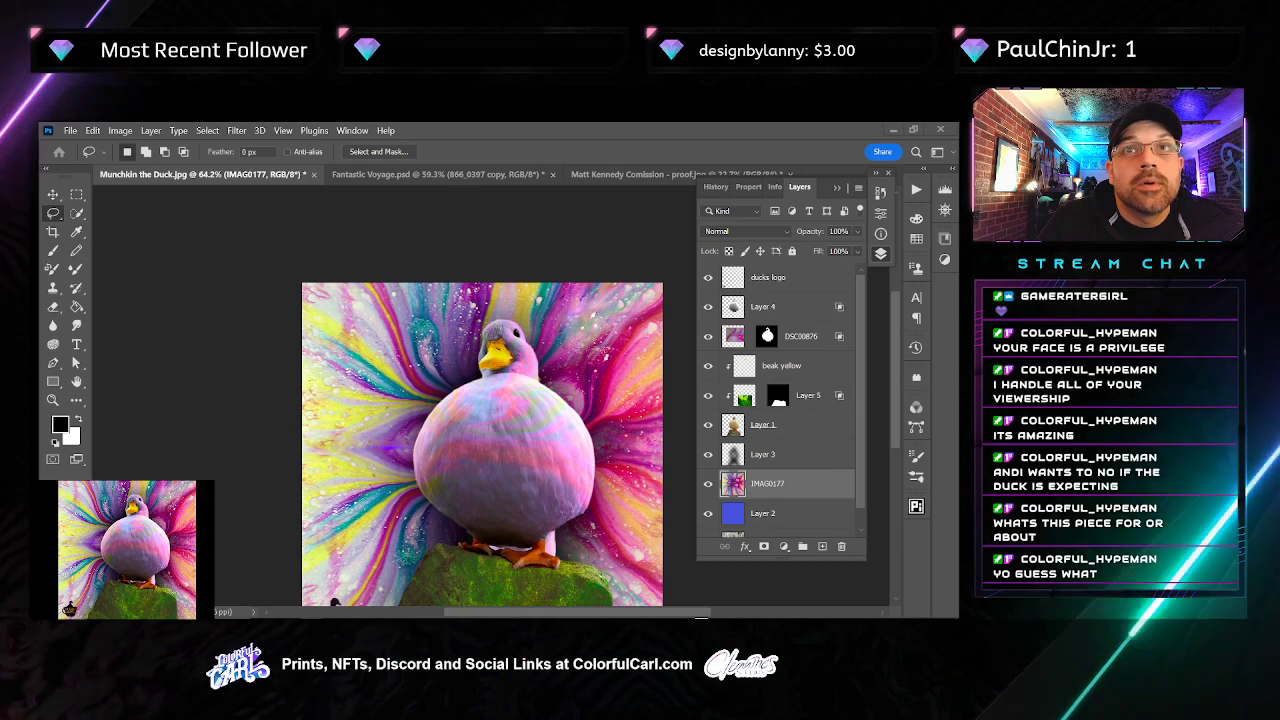
{"action": "left_click_drag", "start_coordinate": [476, 562], "coordinate": [492, 512]}
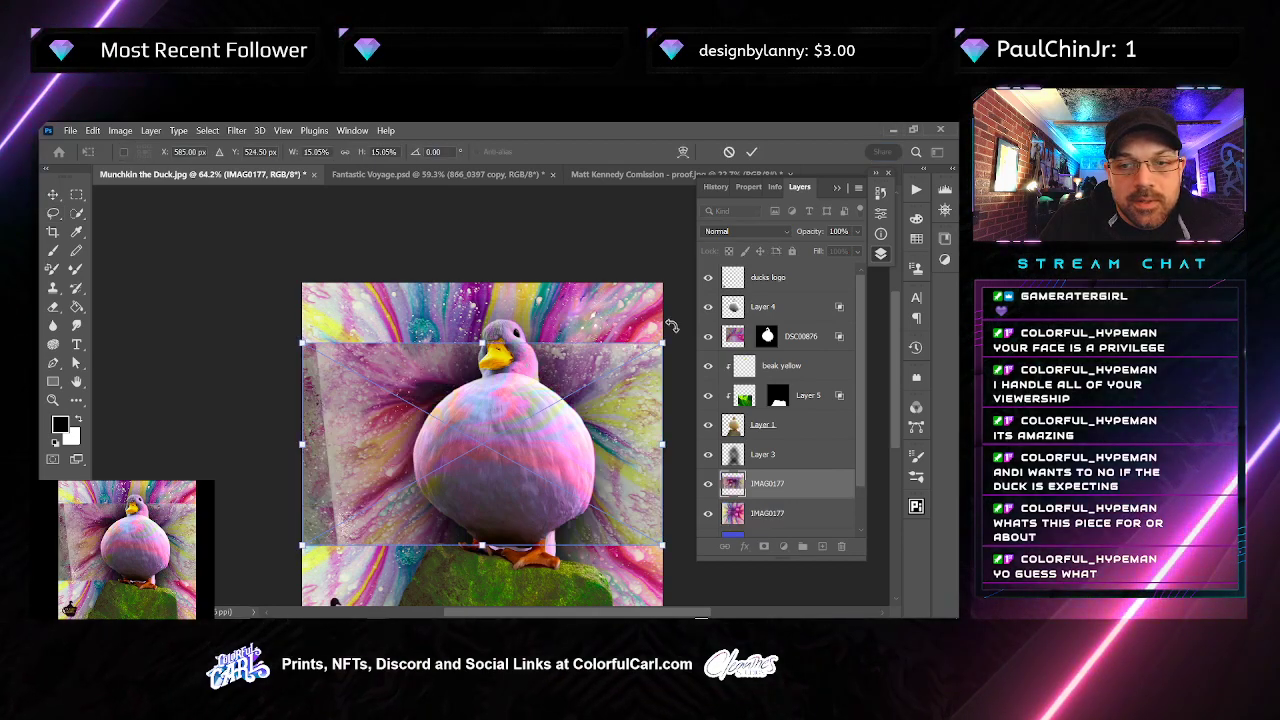
{"action": "left_click_drag", "start_coordinate": [671, 328], "coordinate": [302, 574]}
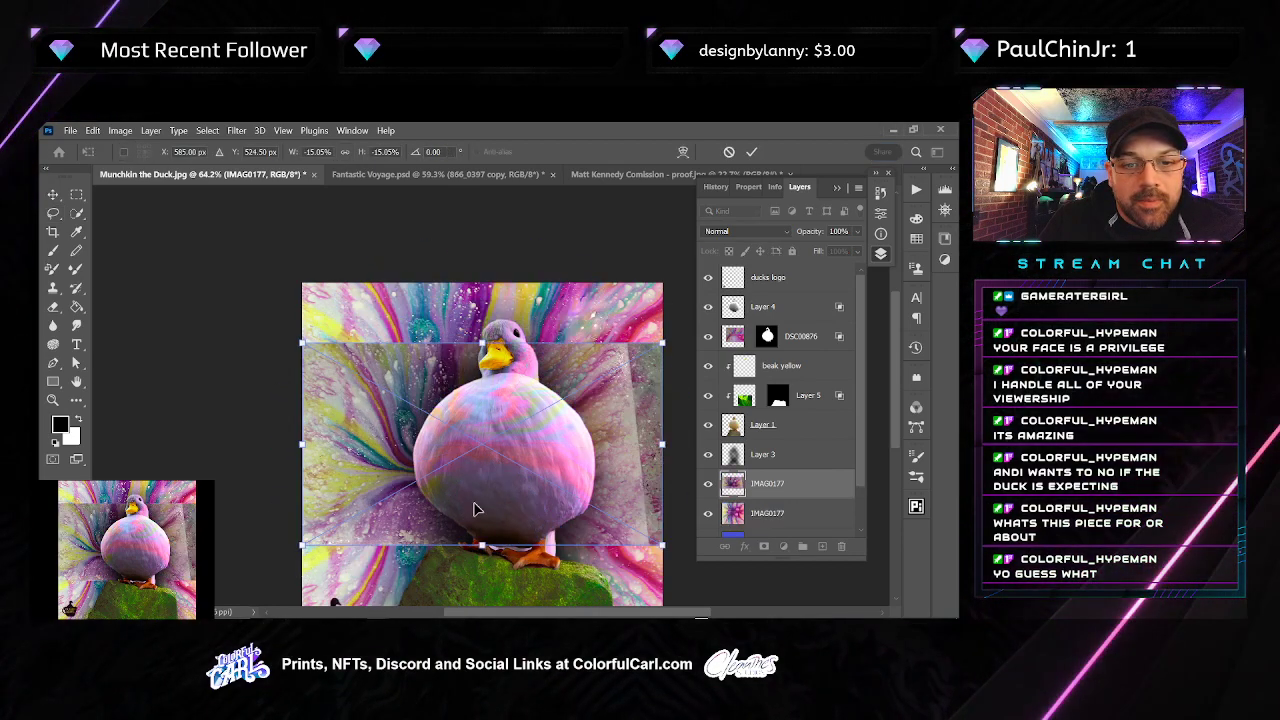
{"action": "mouse_move", "coordinate": [522, 458]}
{"action": "left_mouse_down"}
{"action": "mouse_move", "coordinate": [508, 462]}
{"action": "mouse_move", "coordinate": [517, 447]}
{"action": "left_mouse_up"}
{"action": "left_click_drag", "start_coordinate": [659, 331], "coordinate": [765, 271]}
{"action": "left_click_drag", "start_coordinate": [535, 460], "coordinate": [611, 449]}
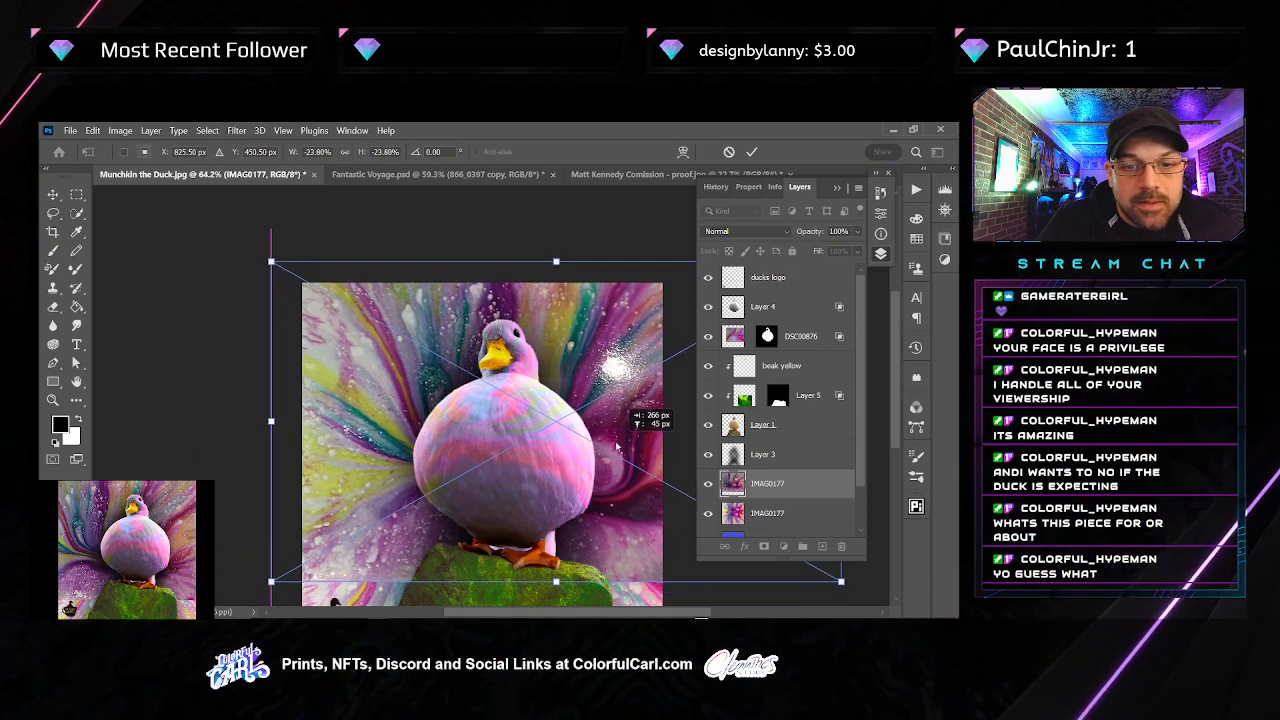
{"action": "key", "text": "Return"}
Lasso the streaks beside the duck in the placed IMAG0177, copy them to a new layer, and delete the placed image
{"action": "key", "text": "l"}
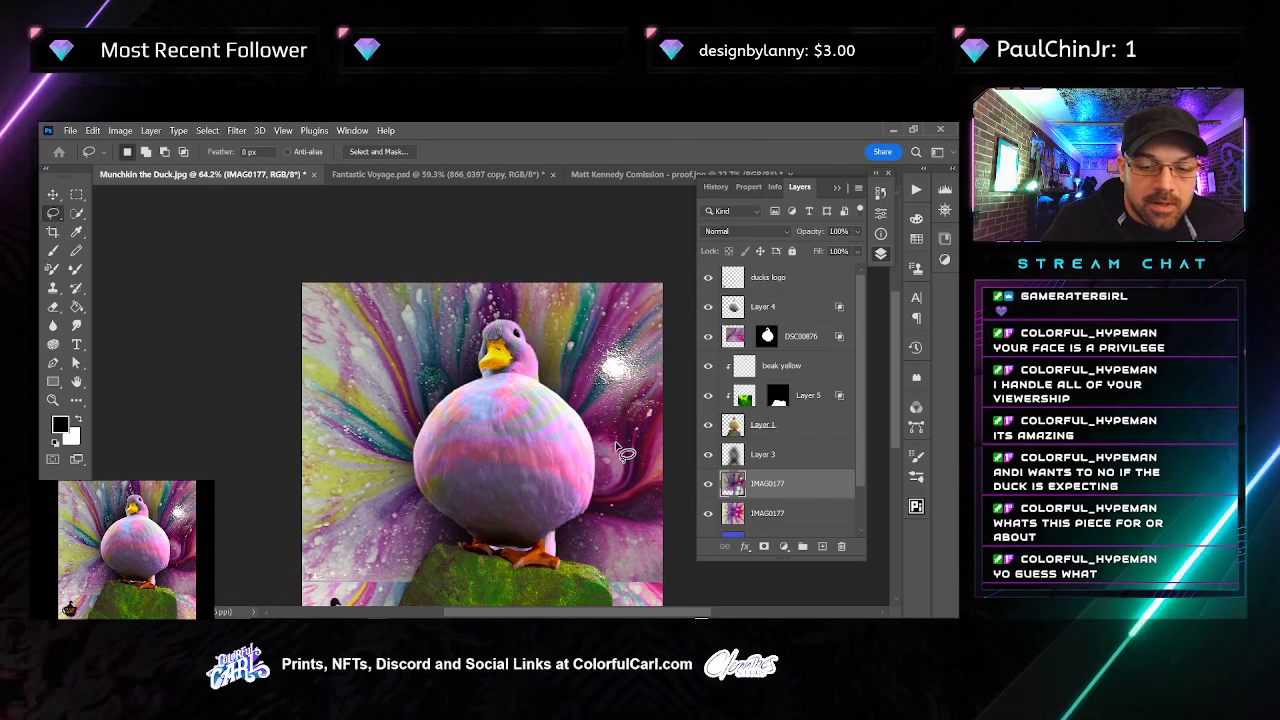
{"action": "mouse_move", "coordinate": [310, 567]}
{"action": "left_mouse_down"}
{"action": "mouse_move", "coordinate": [470, 470]}
{"action": "mouse_move", "coordinate": [220, 383]}
{"action": "mouse_move", "coordinate": [420, 600]}
{"action": "left_mouse_up"}
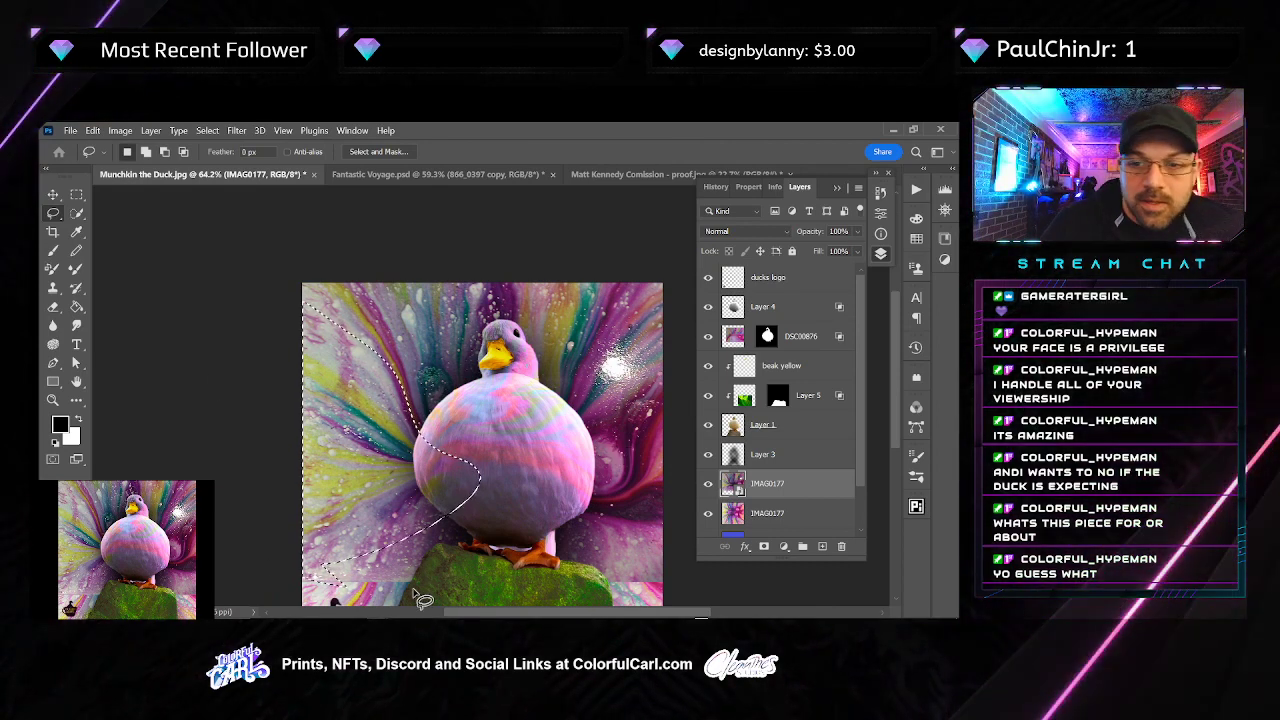
{"action": "key", "text": "ctrl+j"}
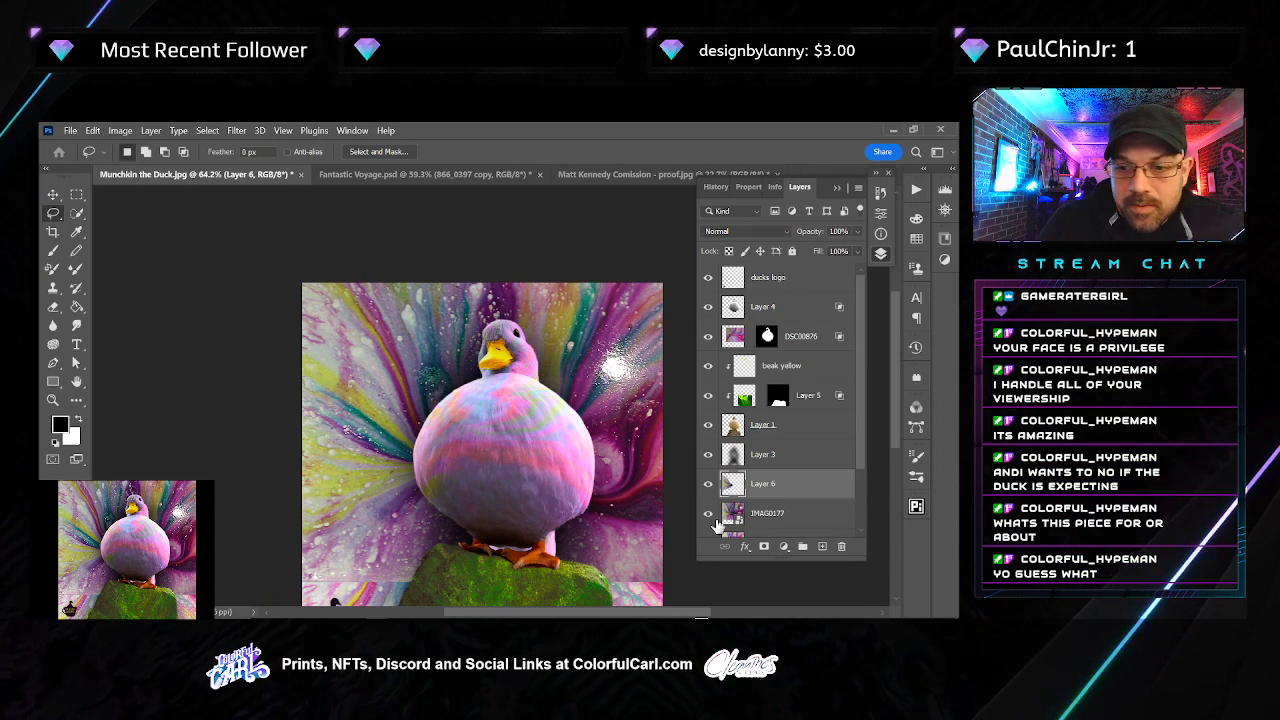
{"action": "left_click", "coordinate": [769, 513]}
{"action": "key", "text": "Delete"}
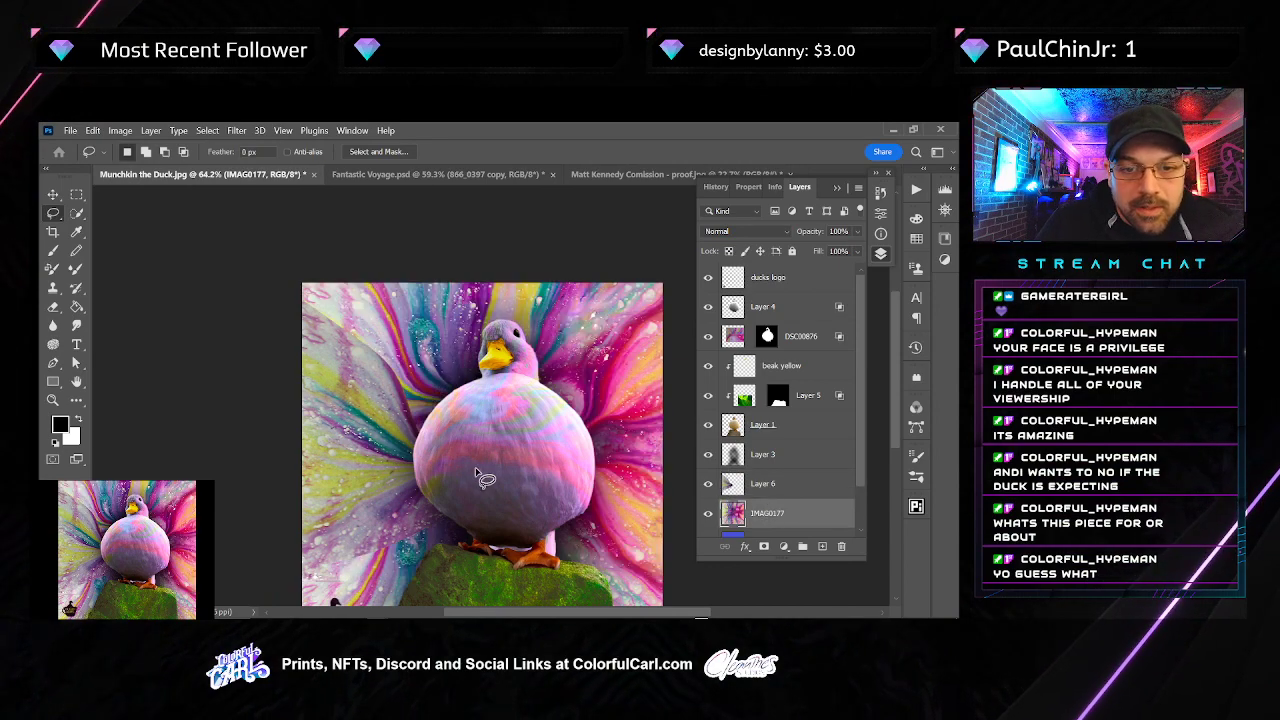
Position the Layer 6 streaks beside the duck's body, rotating them about -14° and slightly distorting the patch
{"action": "key", "text": "v"}
{"action": "left_click_drag", "start_coordinate": [437, 483], "coordinate": [376, 432]}
{"action": "key", "text": "ctrl+z"}
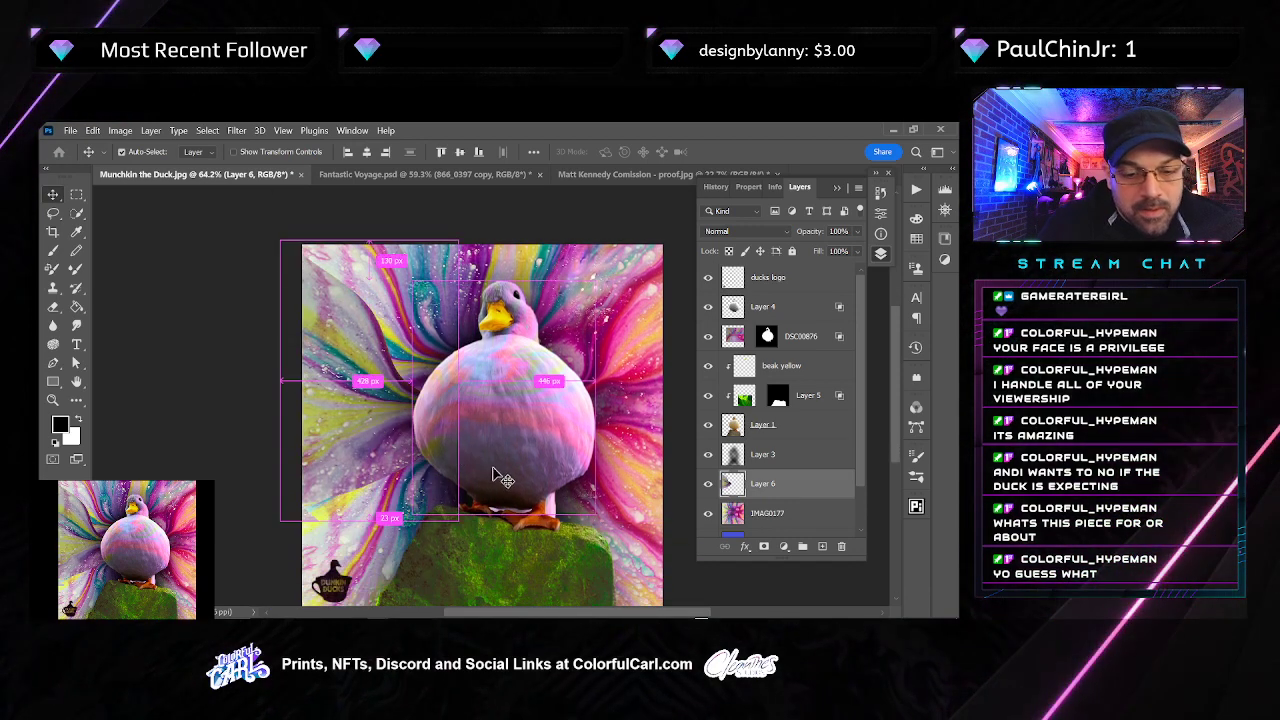
{"action": "key", "text": "ctrl+t"}
{"action": "left_click_drag", "start_coordinate": [491, 526], "coordinate": [525, 490]}
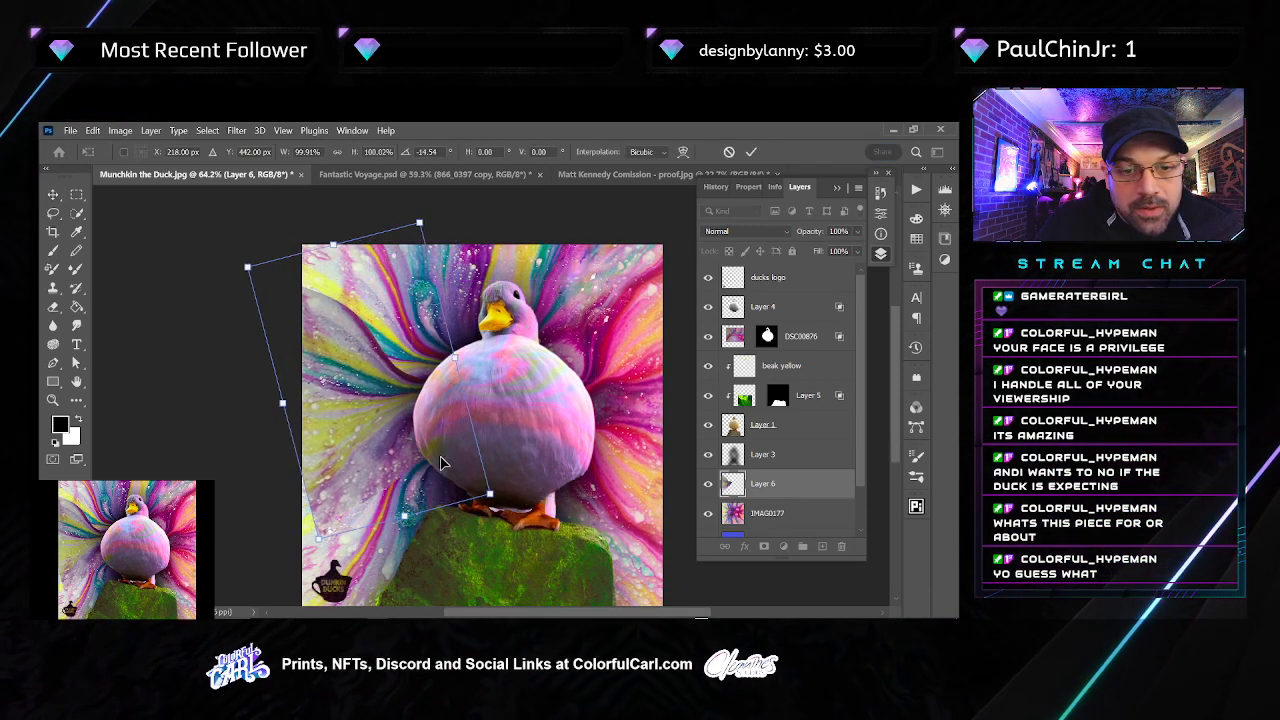
{"action": "left_click_drag", "start_coordinate": [443, 462], "coordinate": [443, 475]}
{"action": "left_click_drag", "start_coordinate": [318, 555], "coordinate": [302, 552]}
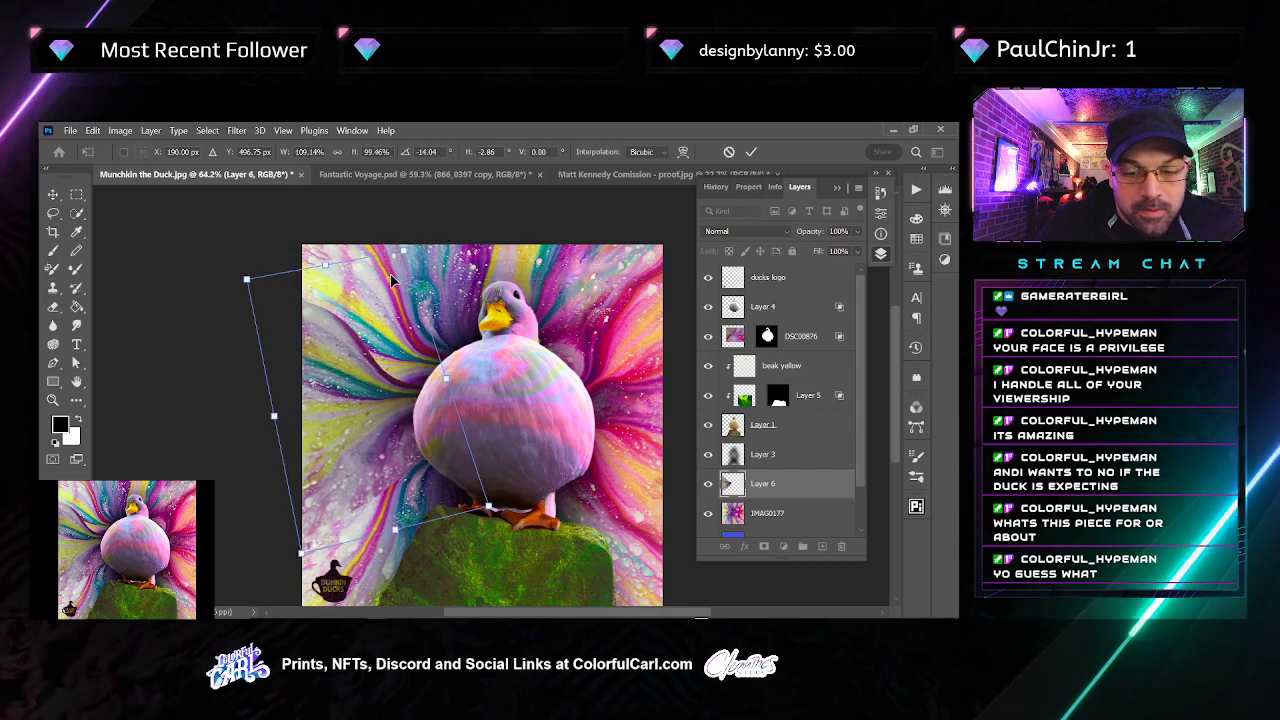
{"action": "key", "text": "Return"}
Raise the saturation of Layer 6 to +58 with Hue/Saturation
{"action": "key", "text": "ctrl+u"}
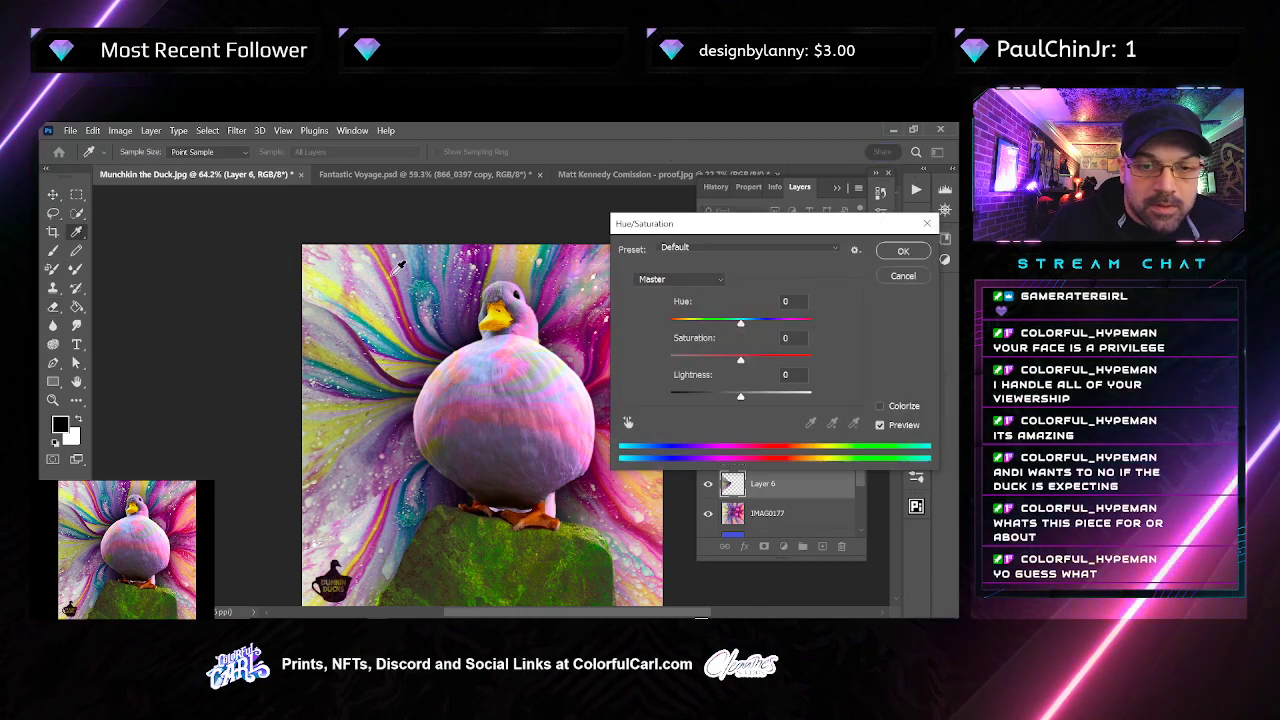
{"action": "left_click_drag", "start_coordinate": [741, 359], "coordinate": [820, 358]}
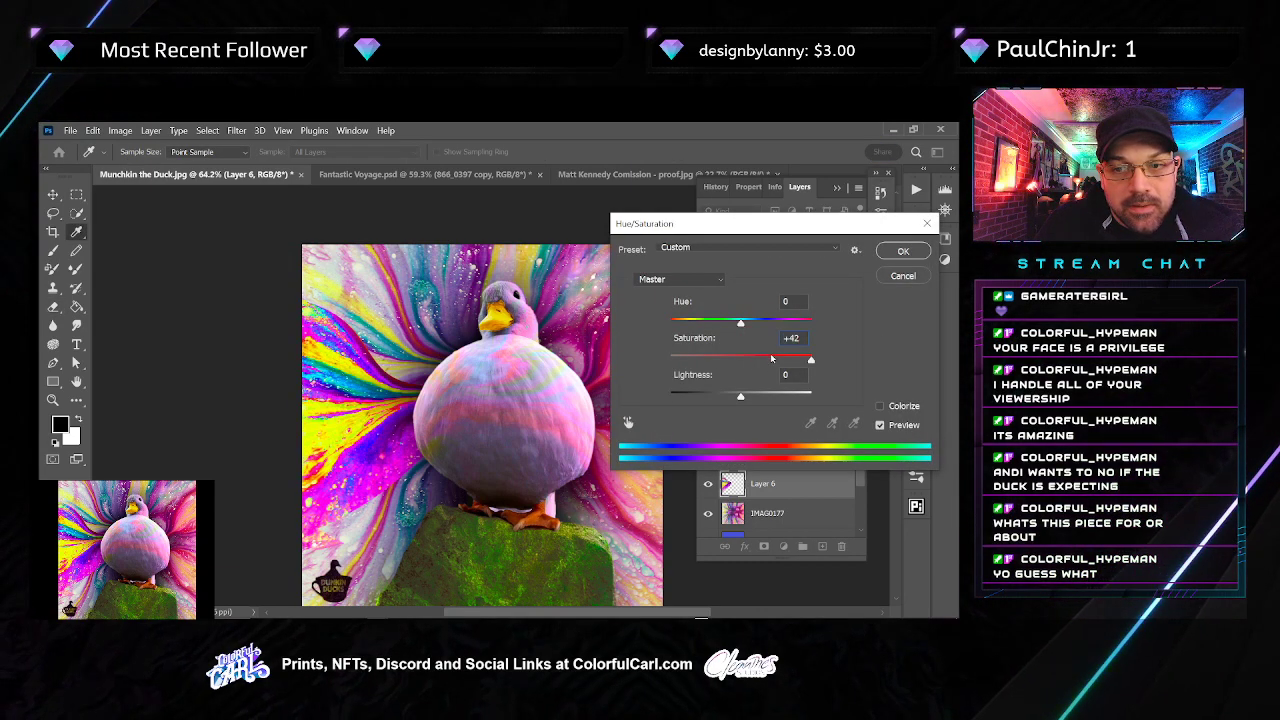
{"action": "left_click_drag", "start_coordinate": [771, 357], "coordinate": [781, 360]}
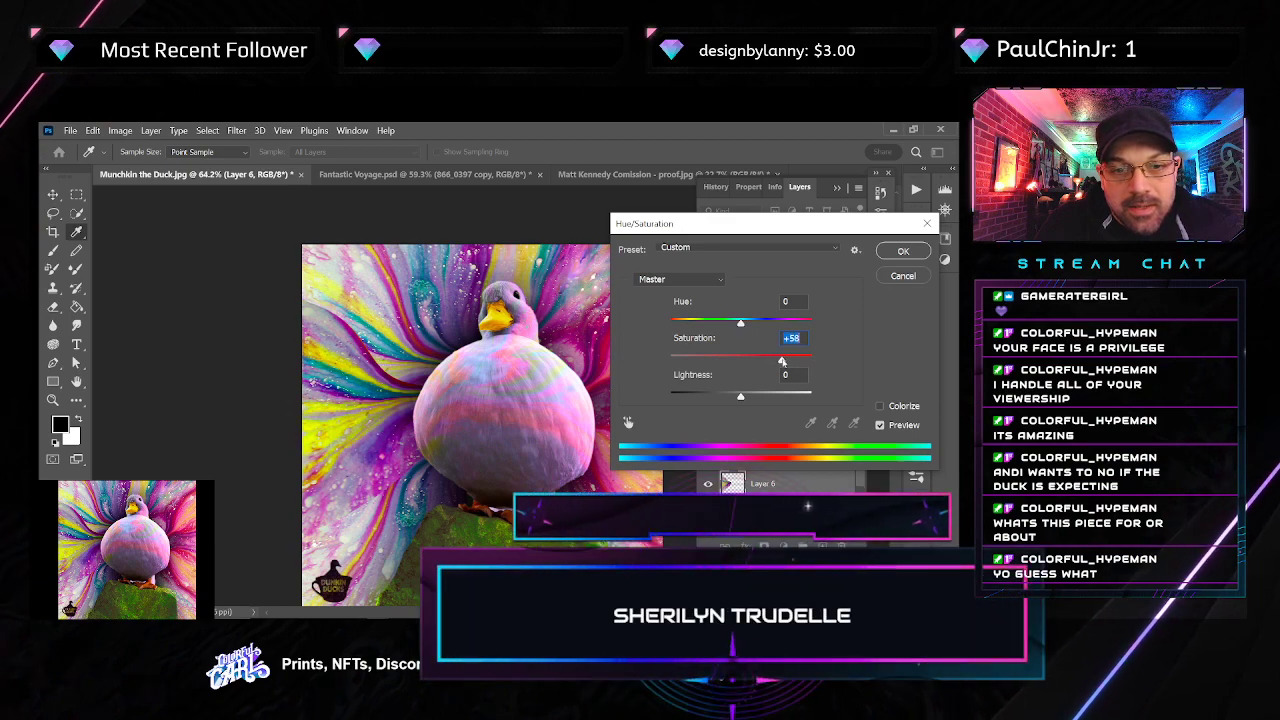
{"action": "left_click", "coordinate": [899, 254]}
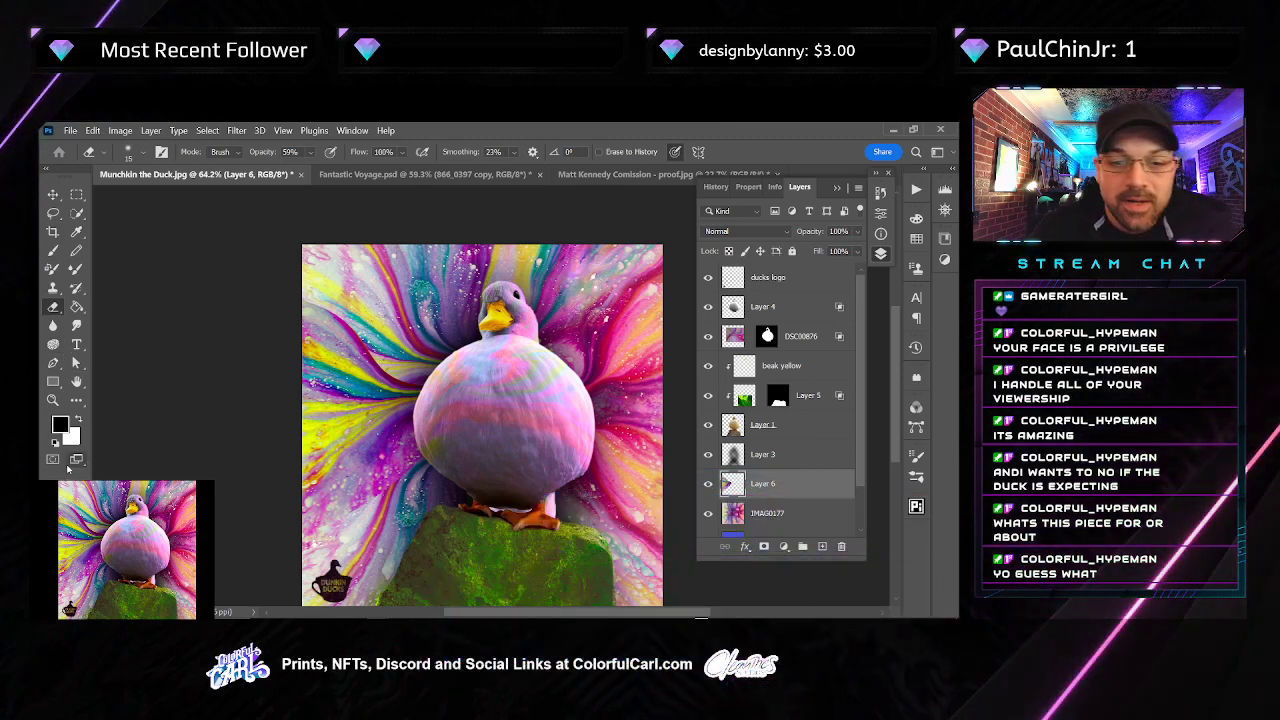
Enlarge the Eraser to 200 at 59% opacity, blend Layer 6's edges into the background, and nudge the layer down
{"action": "key", "text": "]"}
{"action": "key", "text": "bracketright"}
{"action": "key", "text": "bracketright"}
{"action": "key", "text": "bracketright"}
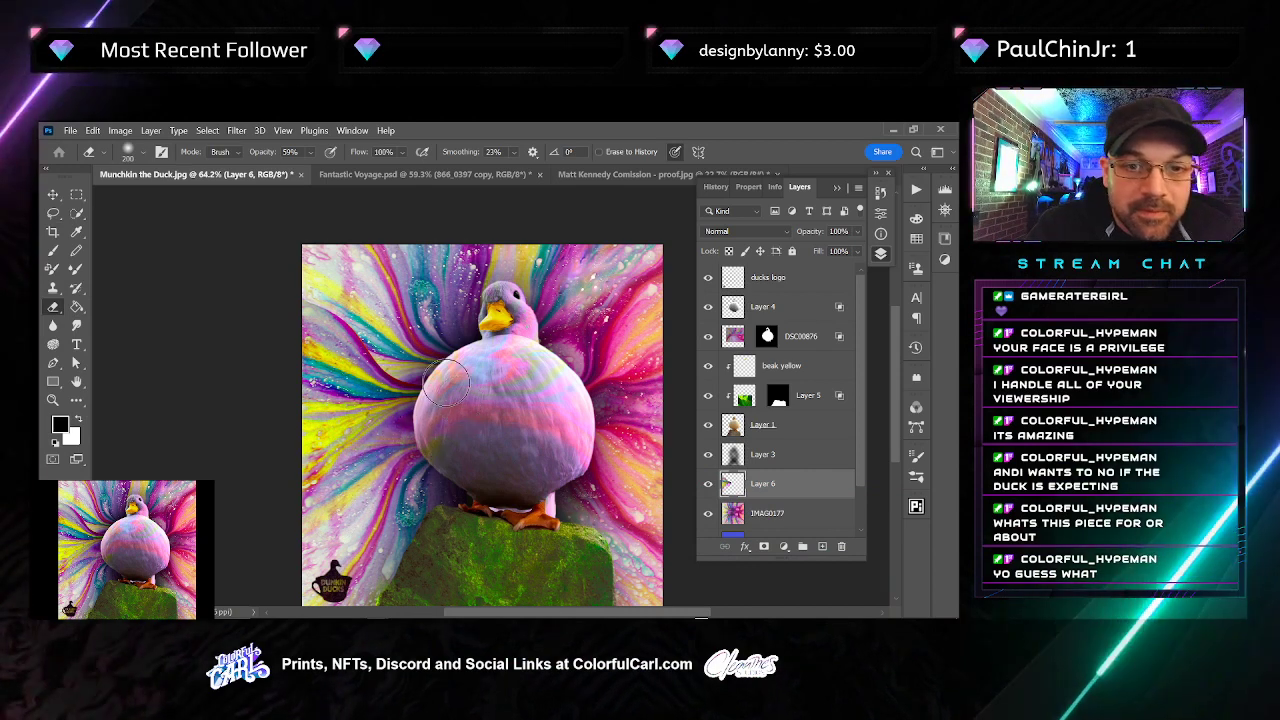
{"action": "key", "text": "v"}
{"action": "key", "text": "e"}
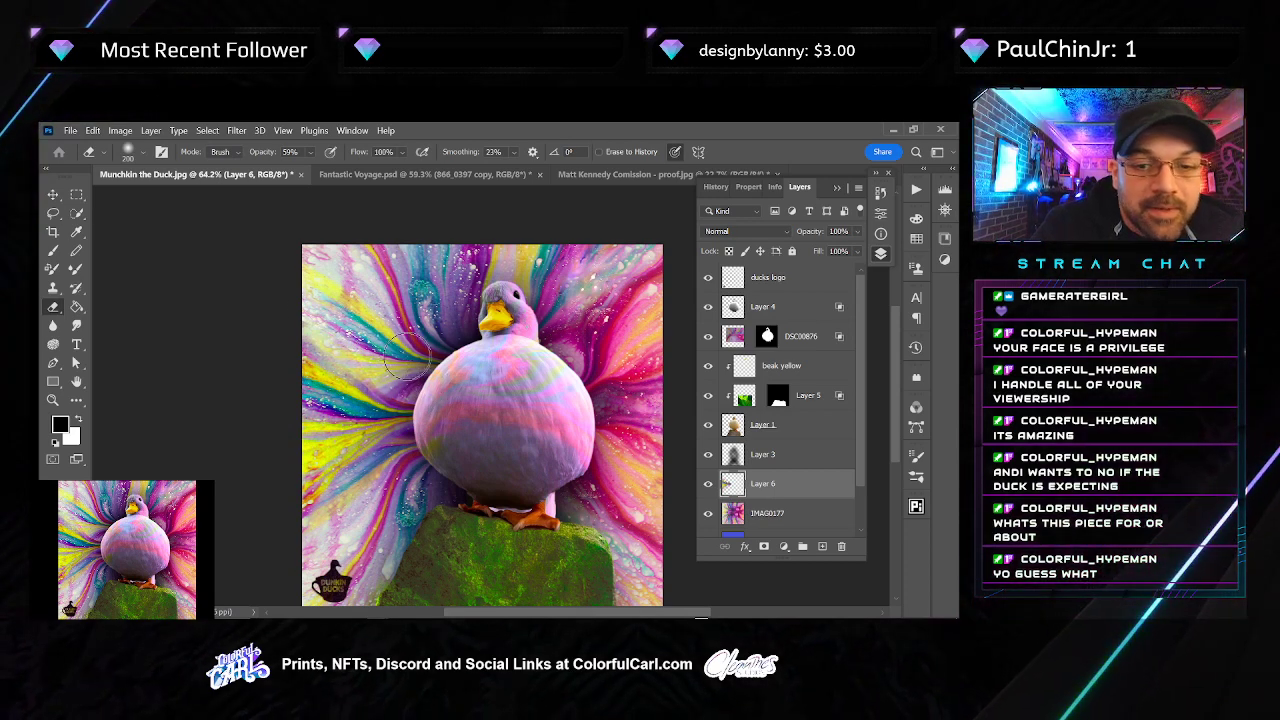
Distort Layer 6 by its corners and side, widening the streaks to about 144% so they extend behind the duck
{"action": "key", "text": "ctrl+t"}
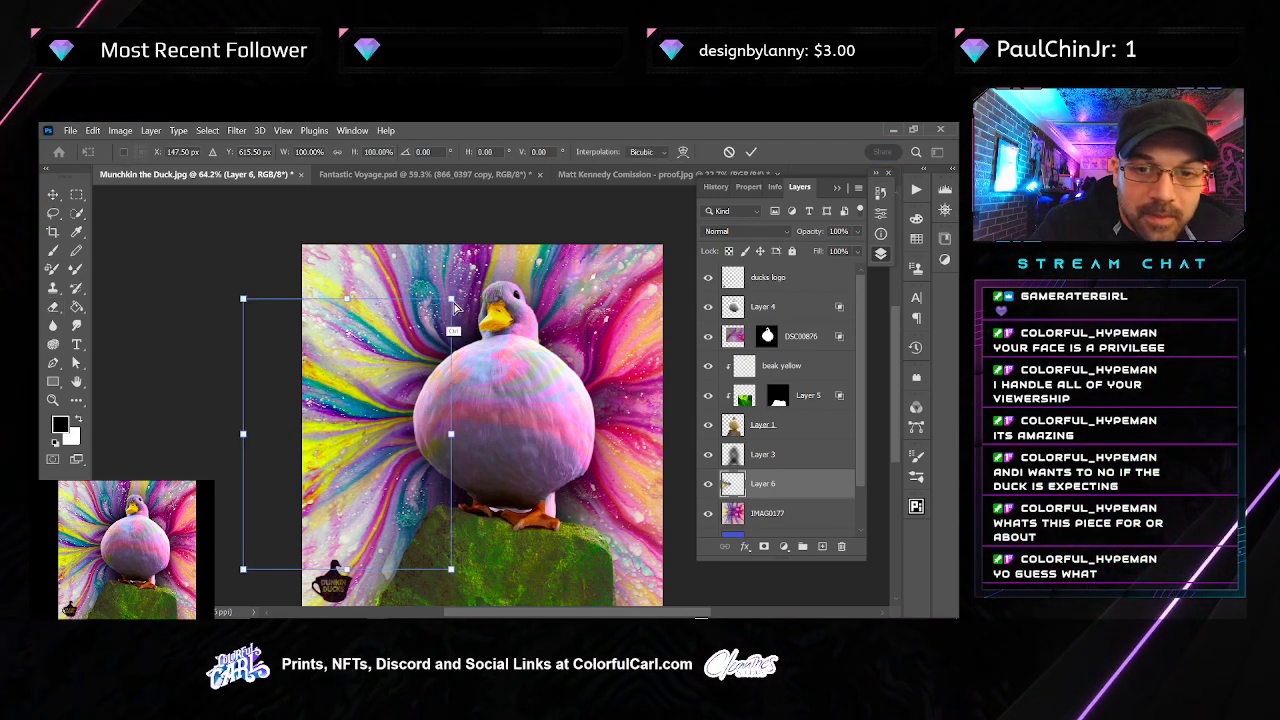
{"action": "left_click_drag", "start_coordinate": [453, 307], "coordinate": [454, 283]}
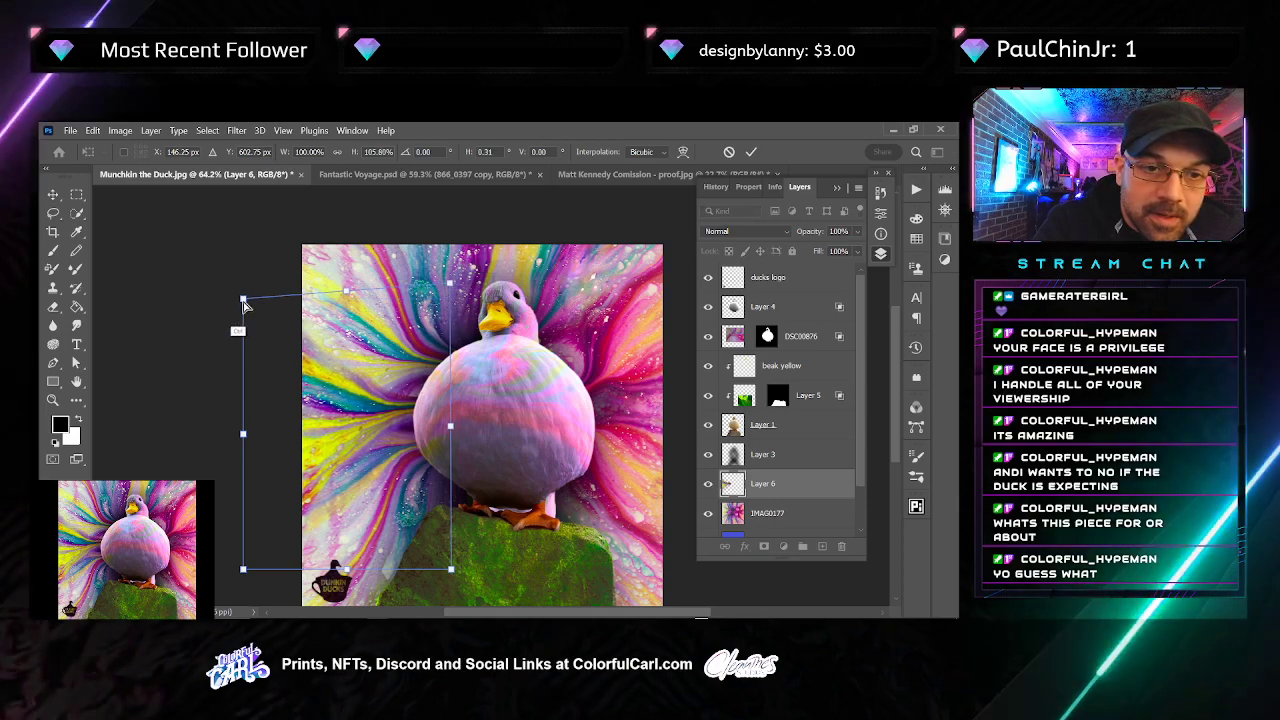
{"action": "left_click_drag", "start_coordinate": [243, 297], "coordinate": [222, 337]}
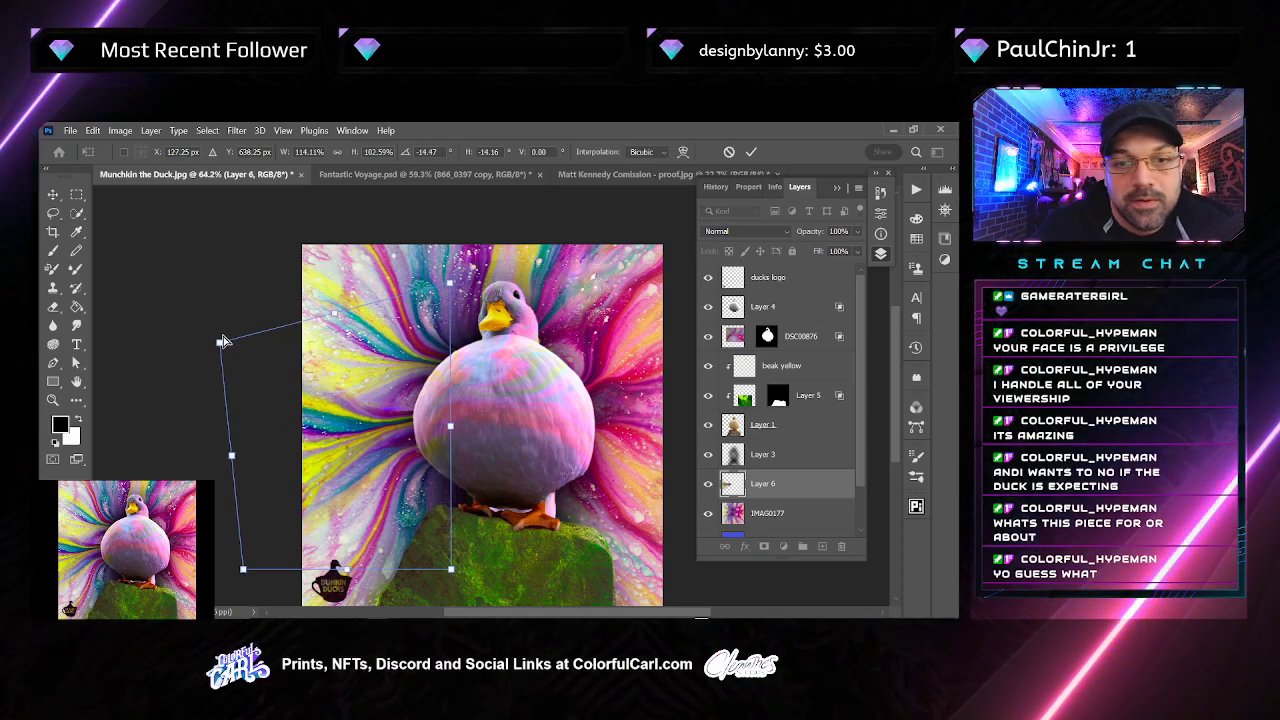
{"action": "left_click_drag", "start_coordinate": [452, 430], "coordinate": [496, 408]}
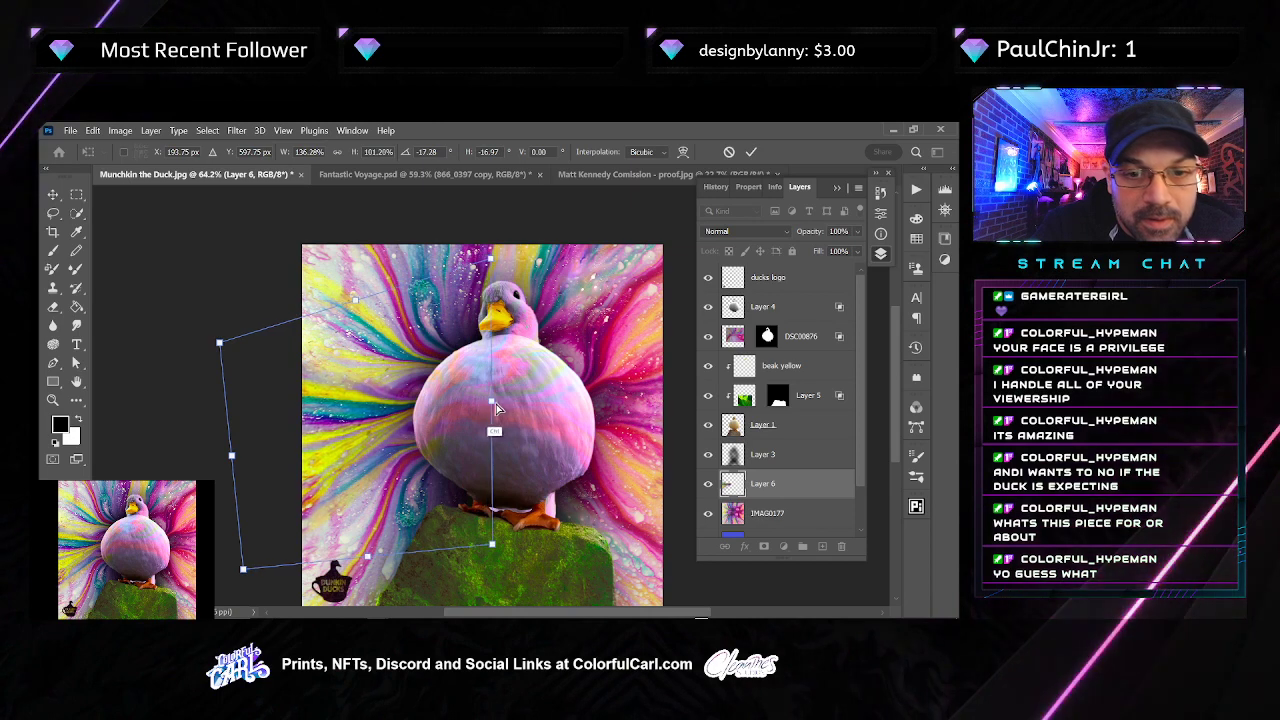
{"action": "left_click_drag", "start_coordinate": [492, 545], "coordinate": [541, 550]}
{"action": "key", "text": "Return"}
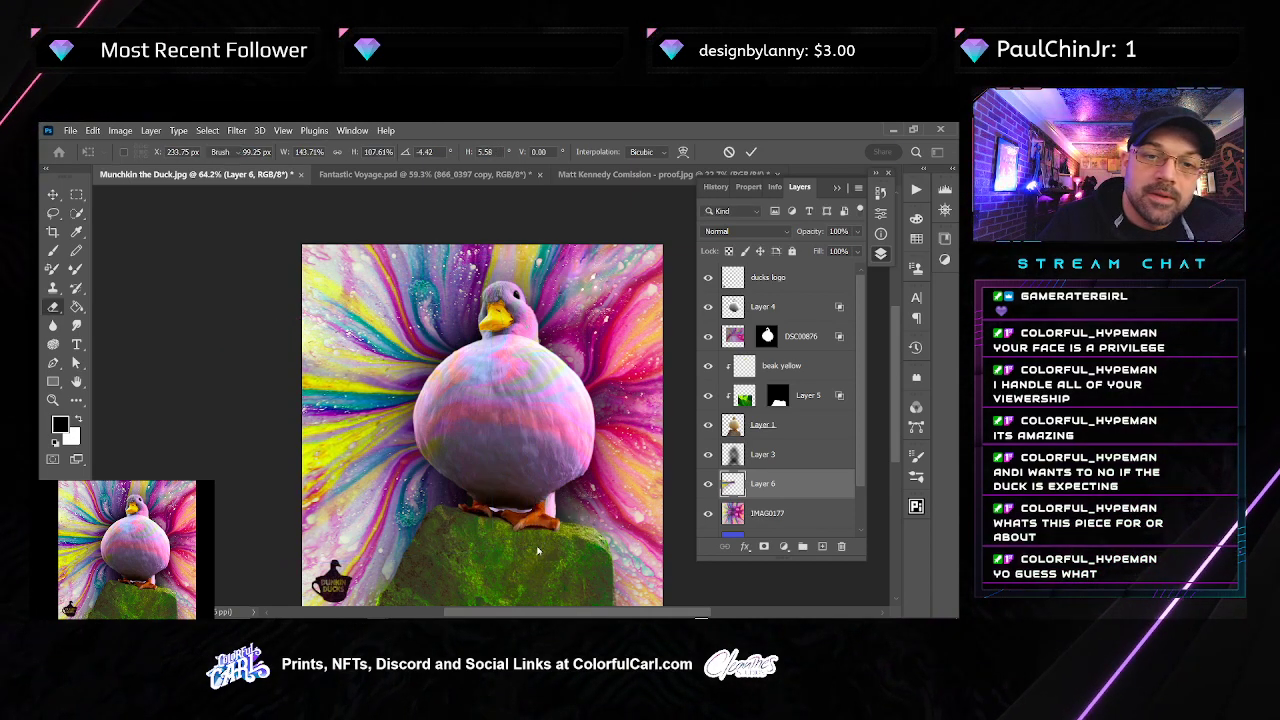
Warp Layer 6, pulling its lower-left edge up toward the duck and adjusting the streaks near its upper edge
{"action": "key", "text": "e"}
{"action": "key", "text": "v"}
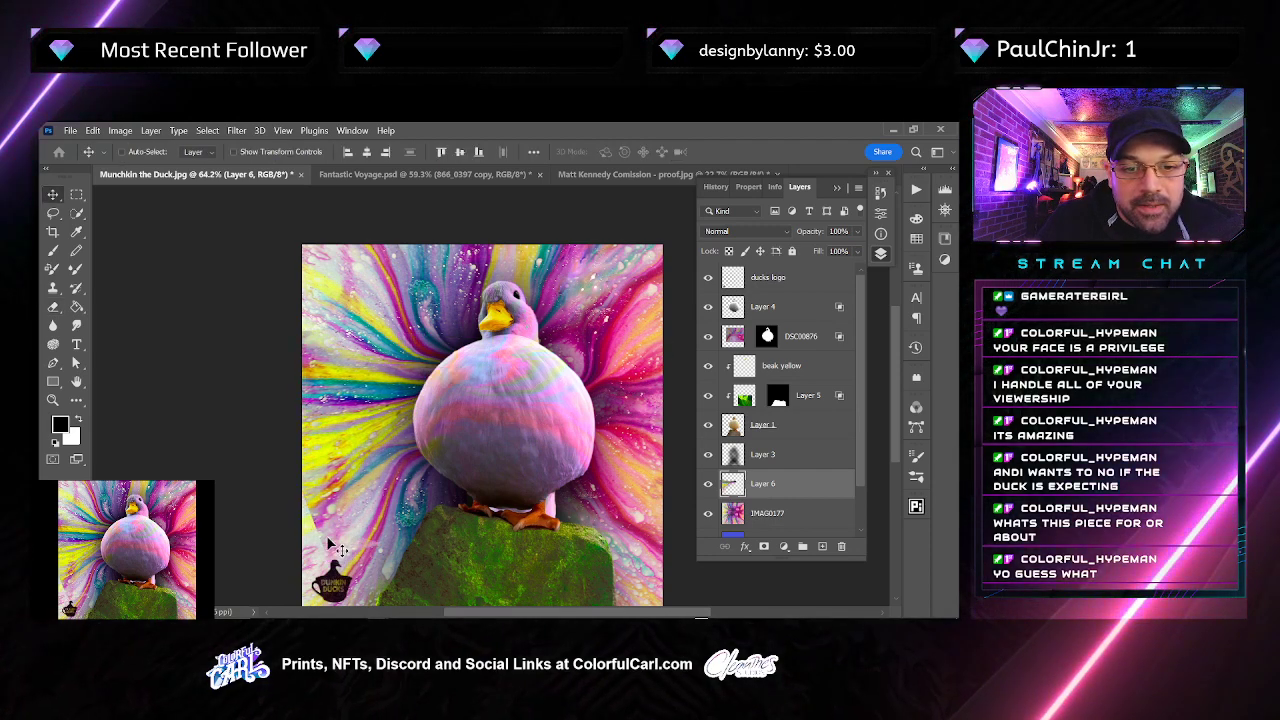
{"action": "key", "text": "ctrl+t"}
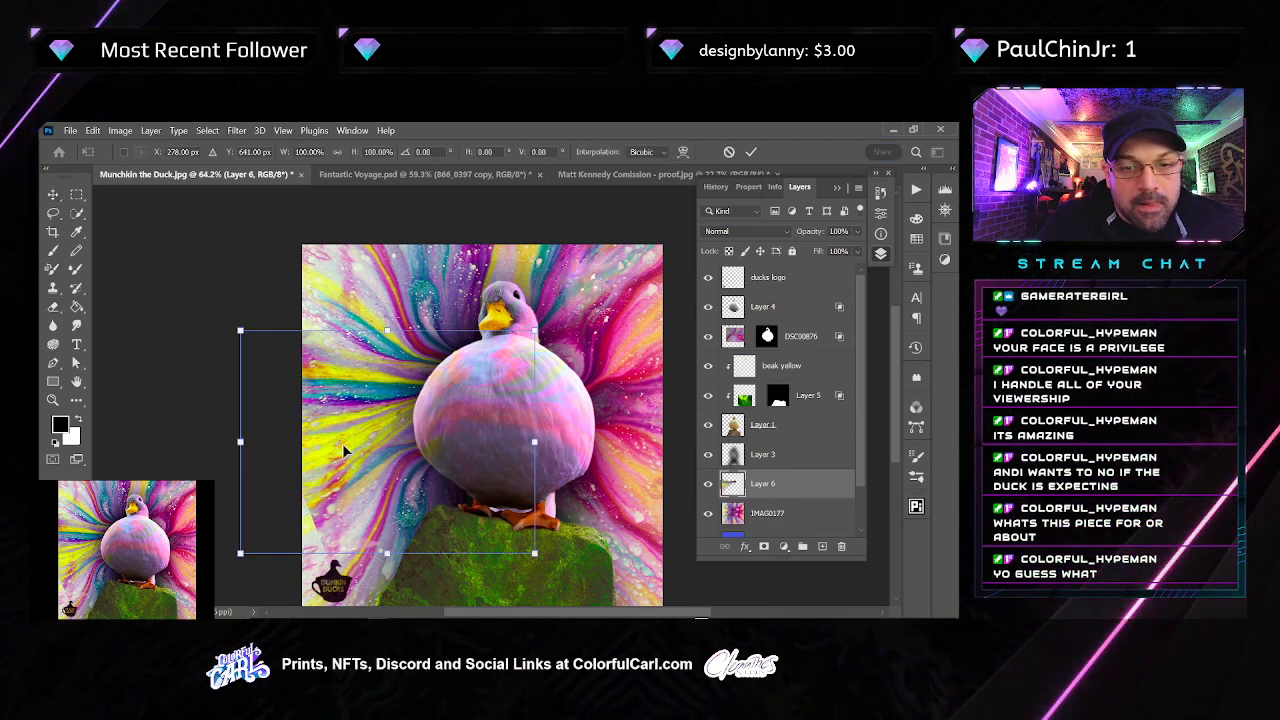
{"action": "right_click", "coordinate": [345, 446]}
{"action": "left_click", "coordinate": [384, 386]}
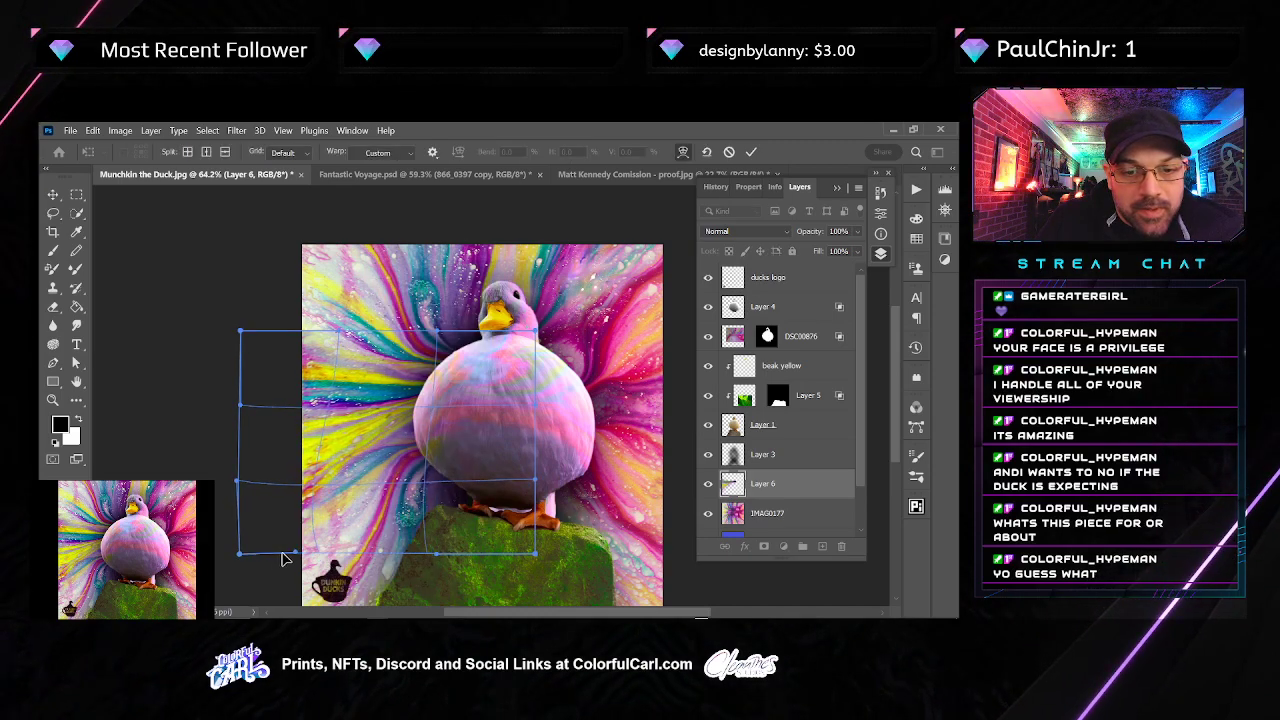
{"action": "left_click_drag", "start_coordinate": [266, 558], "coordinate": [439, 418]}
{"action": "left_click_drag", "start_coordinate": [364, 347], "coordinate": [308, 336]}
{"action": "left_click_drag", "start_coordinate": [443, 421], "coordinate": [453, 414]}
{"action": "key", "text": "Return"}
{"action": "key", "text": "e"}
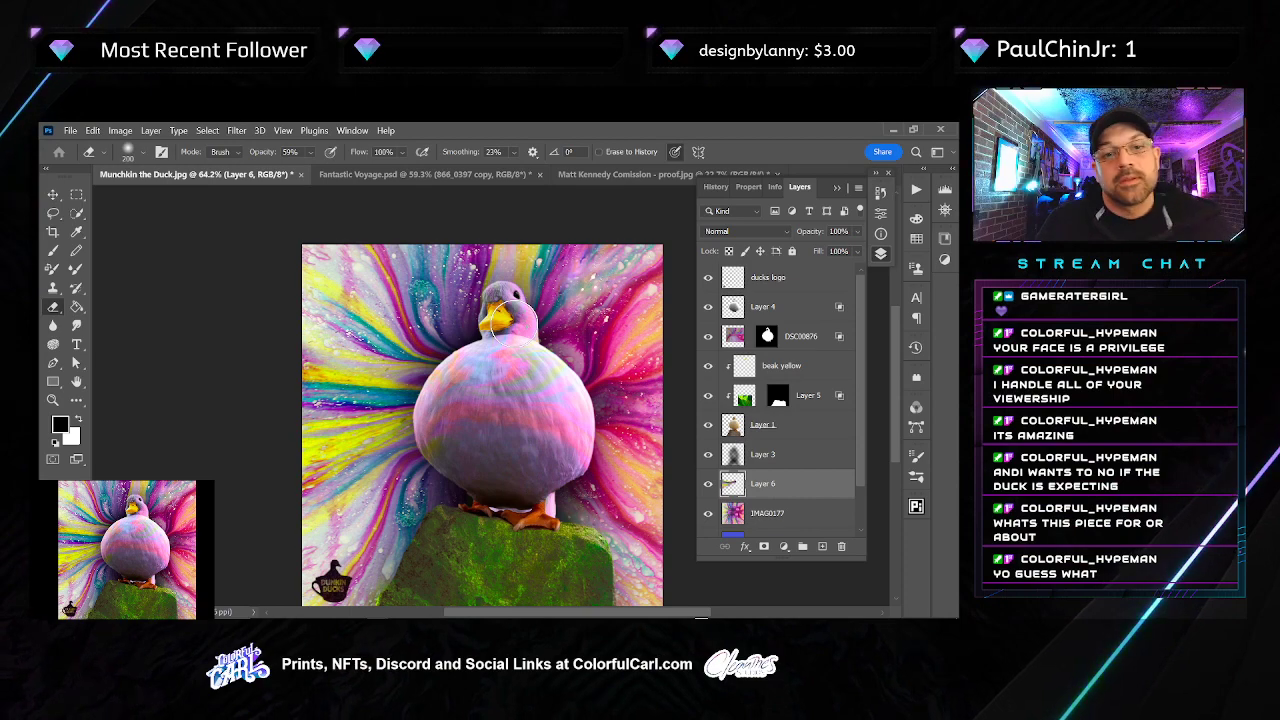
Warp Layer 6 again, bending its middle streaks slightly downward and shifting the part behind the duck's body toward the left
{"action": "key", "text": "ctrl+t"}
{"action": "right_click", "coordinate": [491, 368]}
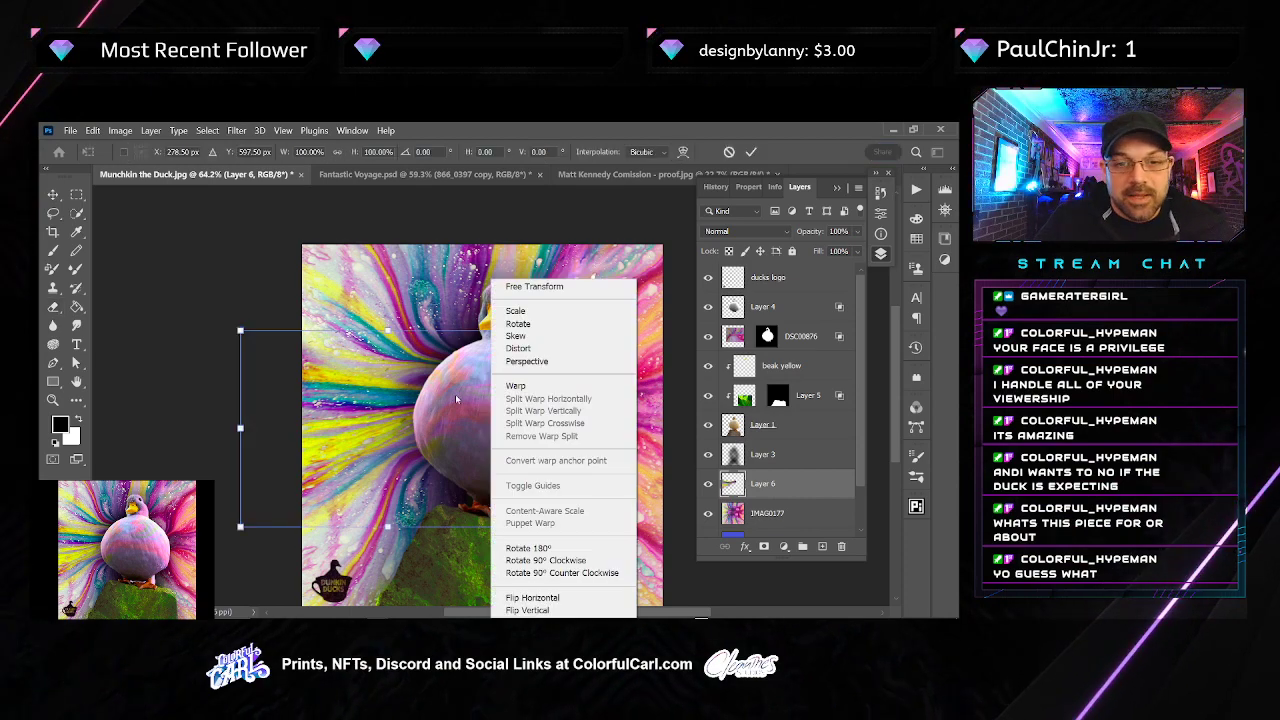
{"action": "left_click", "coordinate": [523, 385]}
{"action": "left_click_drag", "start_coordinate": [368, 398], "coordinate": [377, 420]}
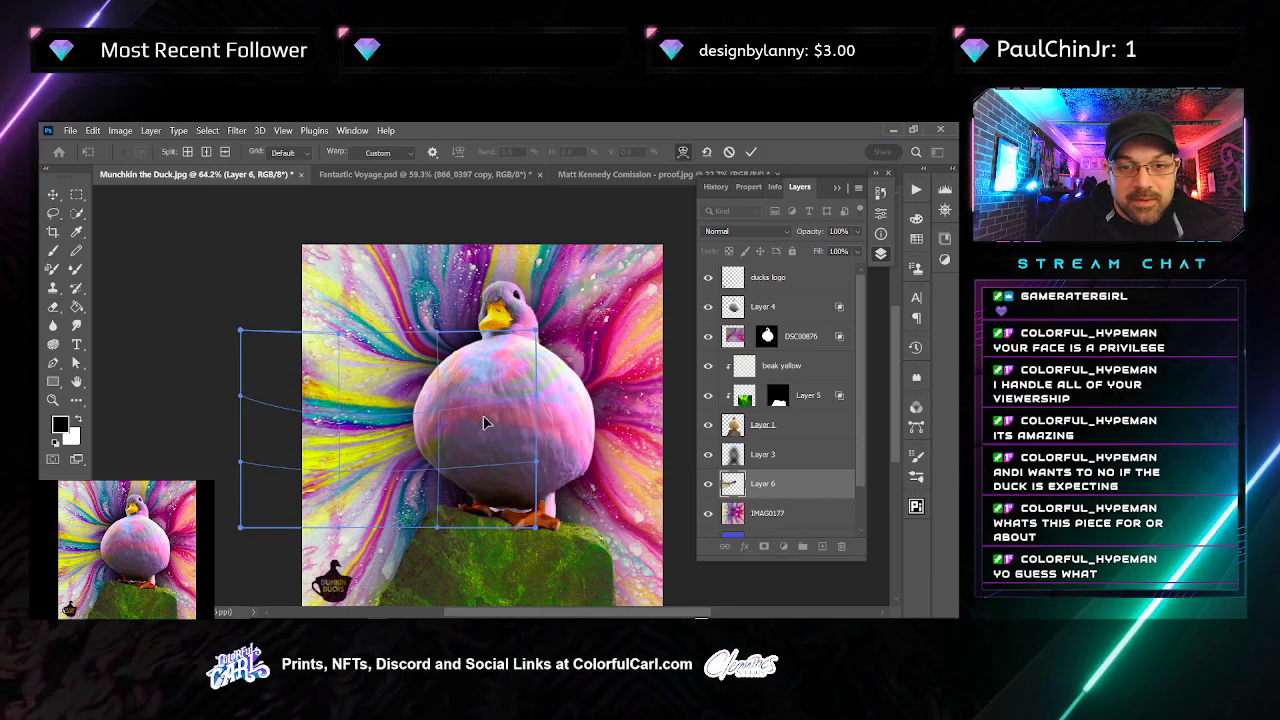
{"action": "left_click_drag", "start_coordinate": [484, 422], "coordinate": [443, 430]}
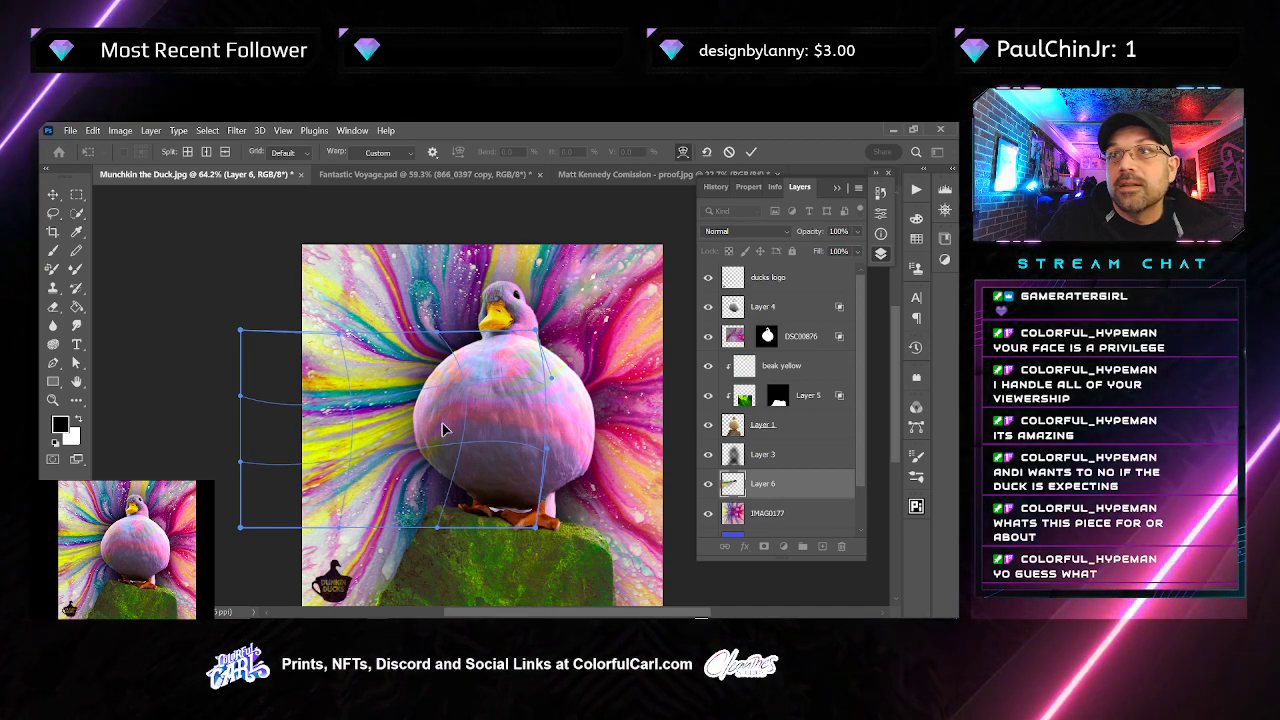
{"action": "key", "text": "Return"}
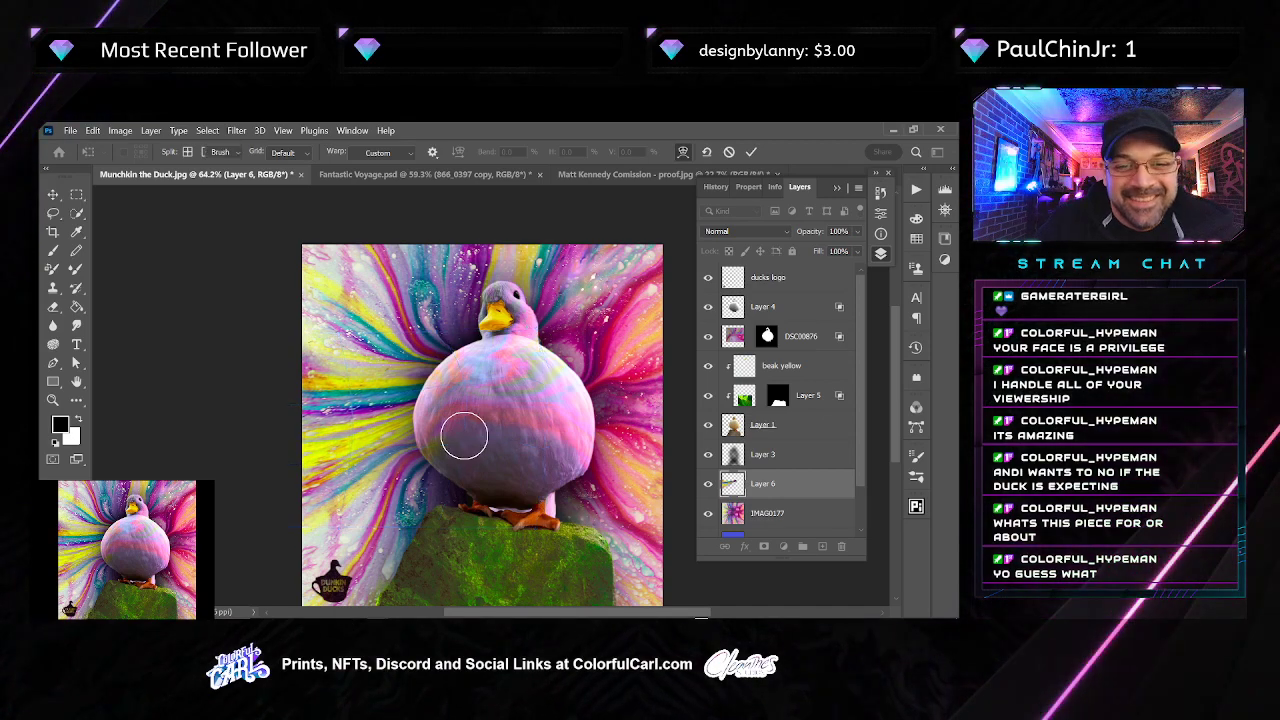
Warp Layer 6 to fan its streaks outward, raising the upper-left corner and upper edge beyond the canvas's left side
{"action": "scroll", "coordinate": [495, 405], "scroll_direction": "down", "scroll_amount": 3}
{"action": "scroll", "coordinate": [500, 430], "scroll_direction": "up", "scroll_amount": 5}
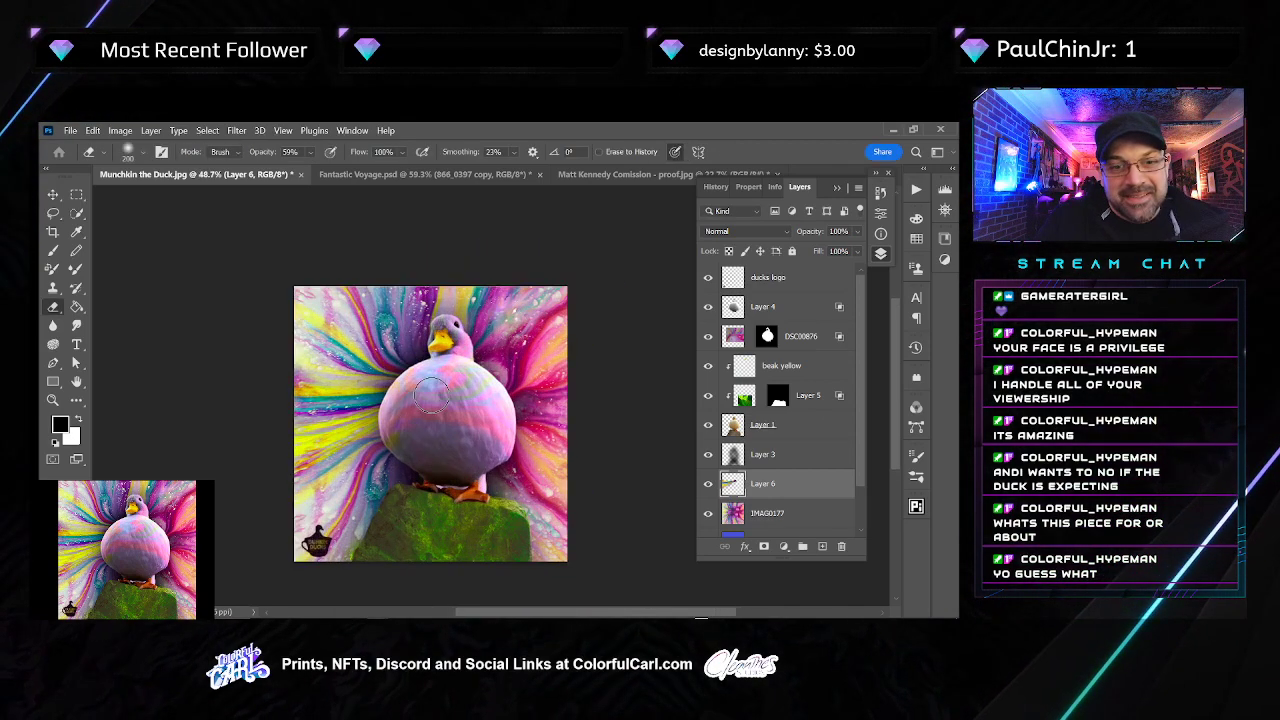
{"action": "key", "text": "ctrl+t"}
{"action": "right_click", "coordinate": [352, 393]}
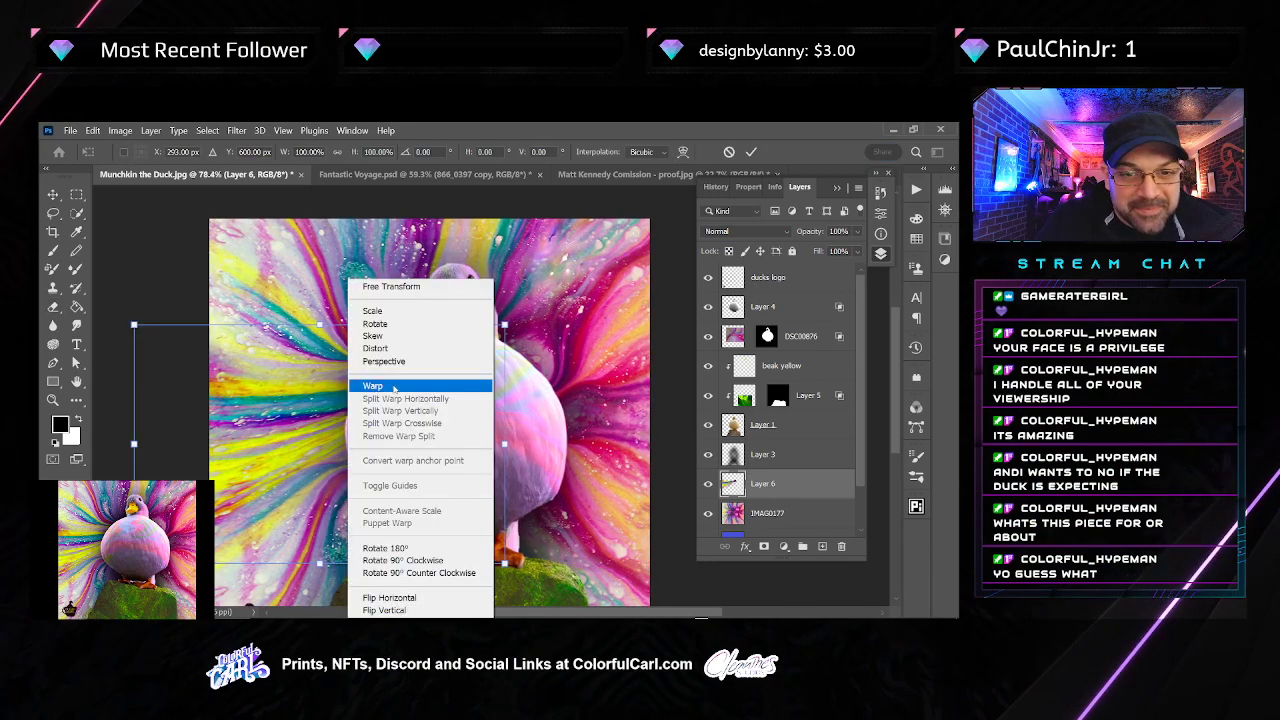
{"action": "left_click", "coordinate": [394, 388]}
{"action": "mouse_move", "coordinate": [405, 386]}
{"action": "left_mouse_down"}
{"action": "mouse_move", "coordinate": [354, 398]}
{"action": "mouse_move", "coordinate": [286, 363]}
{"action": "mouse_move", "coordinate": [428, 418]}
{"action": "mouse_move", "coordinate": [422, 385]}
{"action": "left_mouse_up"}
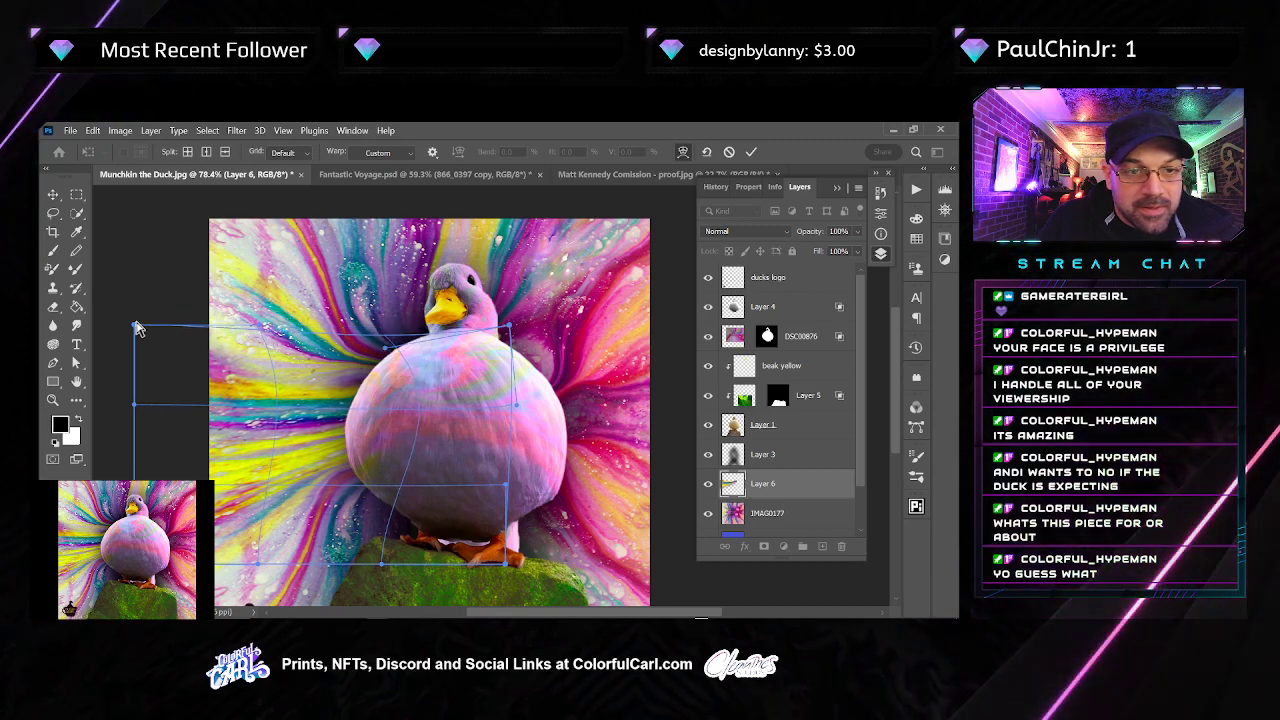
{"action": "left_click_drag", "start_coordinate": [134, 324], "coordinate": [124, 254]}
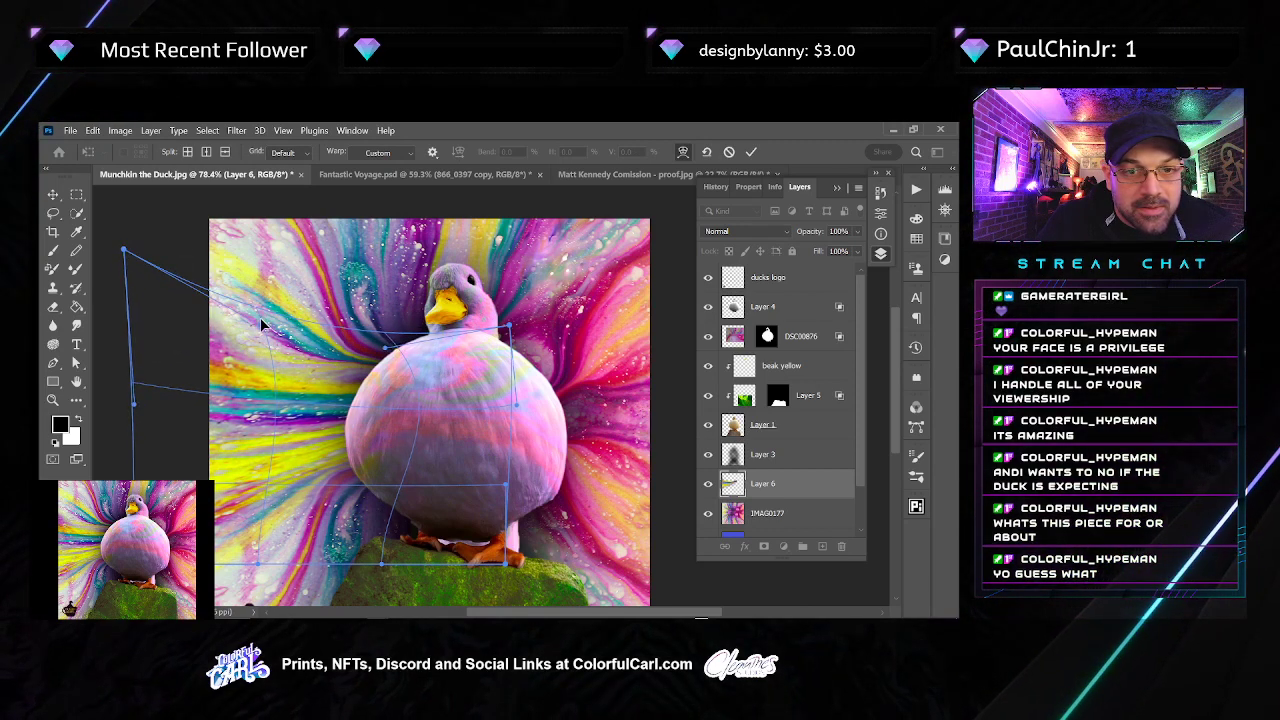
{"action": "left_click_drag", "start_coordinate": [260, 323], "coordinate": [256, 287]}
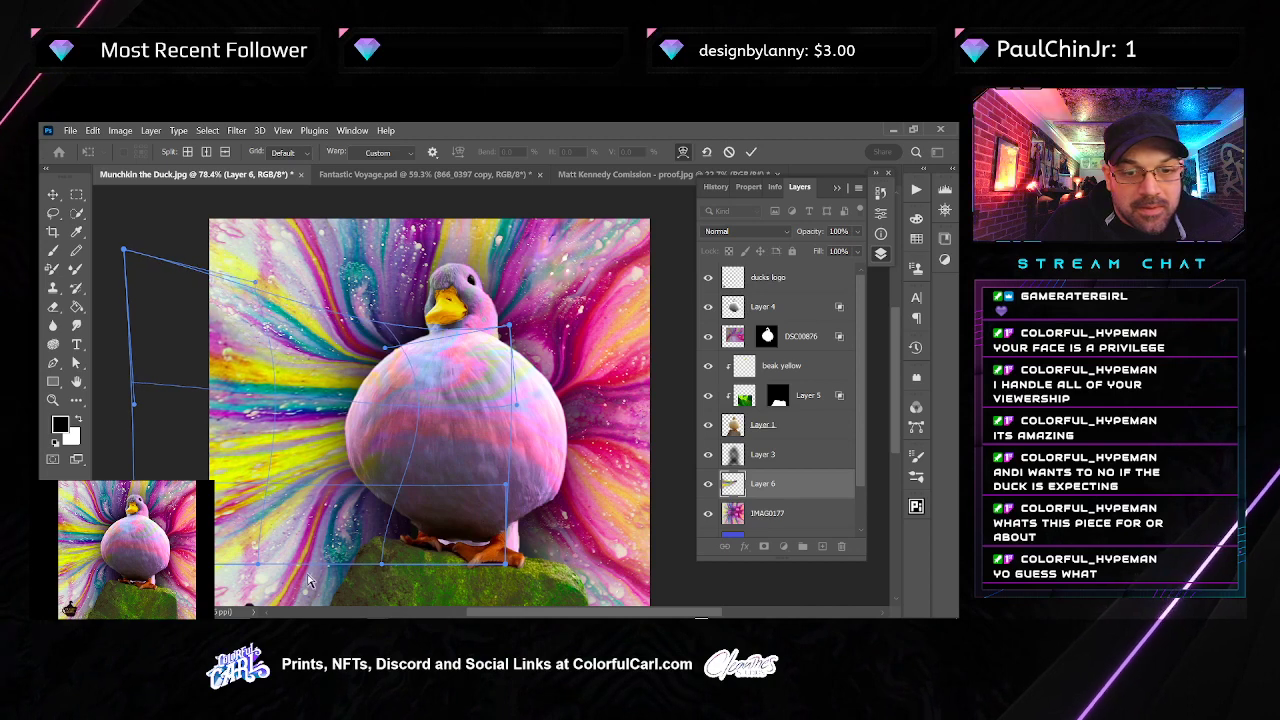
{"action": "left_click_drag", "start_coordinate": [258, 566], "coordinate": [265, 528]}
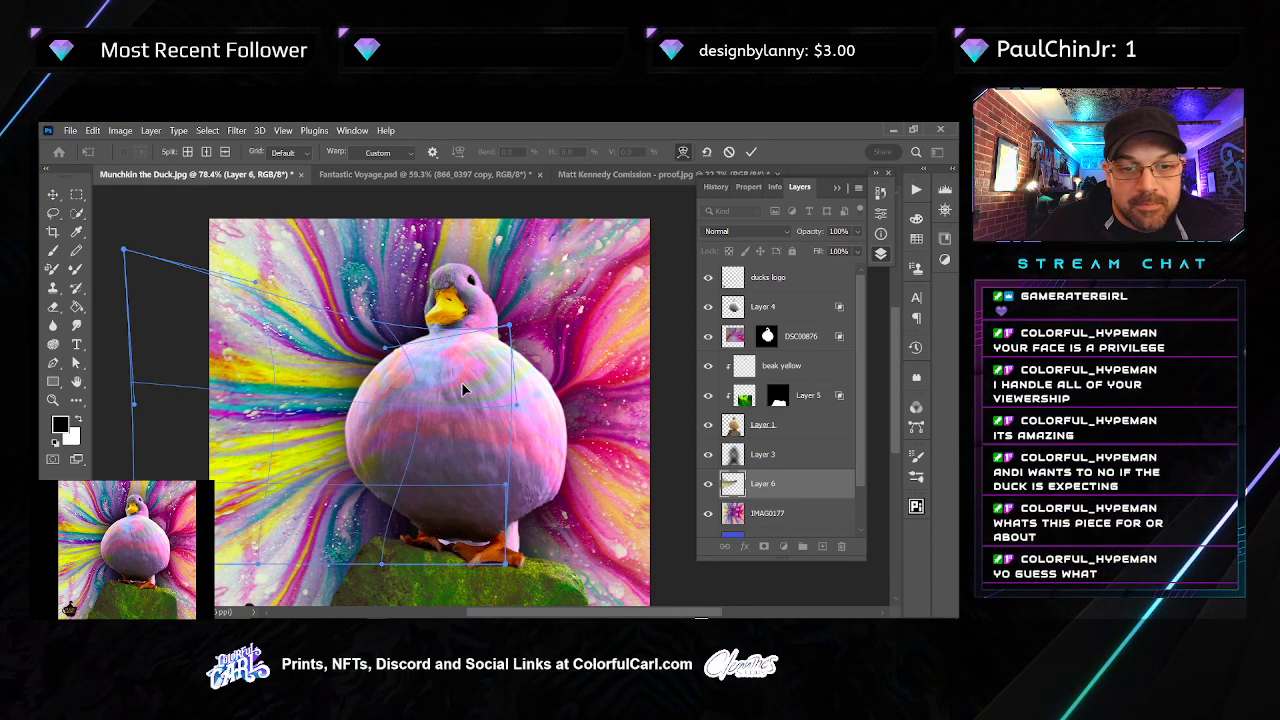
{"action": "key", "text": "Return"}
{"action": "key", "text": "e"}
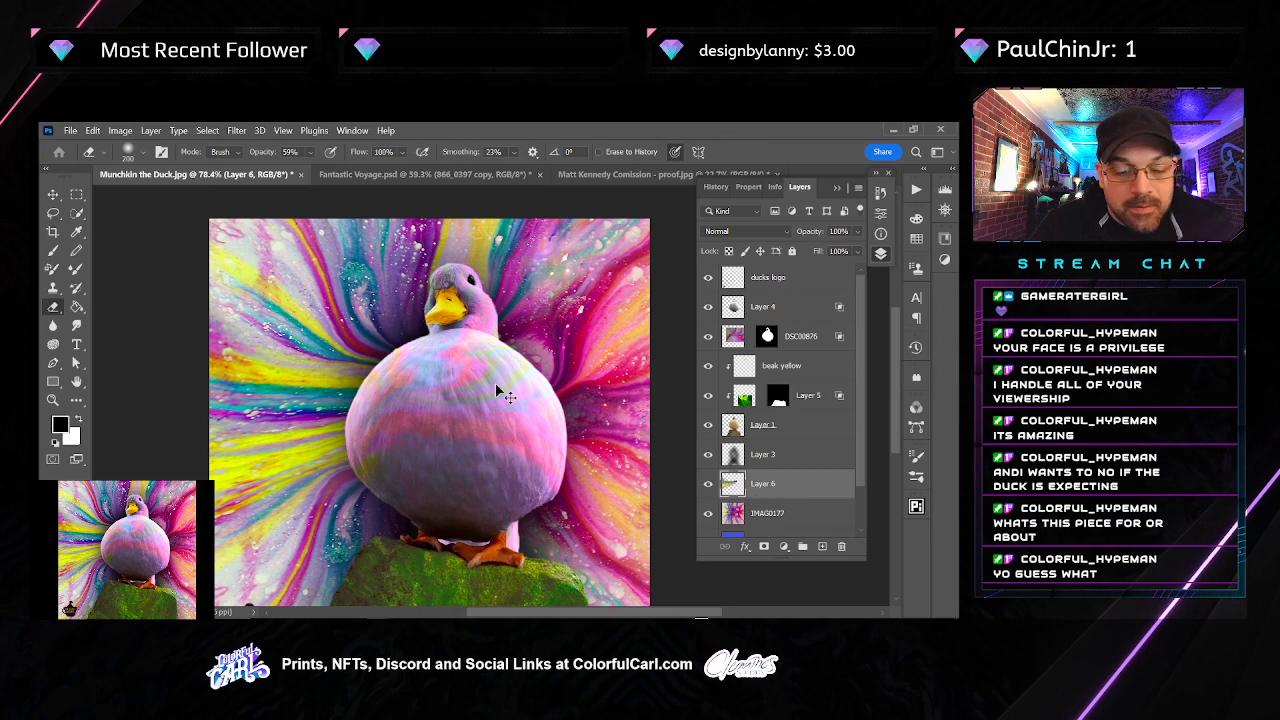
Squash Layer 6 vertically to about 71% of its height while keeping its width
{"action": "key", "text": "ctrl+t"}
{"action": "left_click_drag", "start_coordinate": [318, 251], "coordinate": [309, 292]}
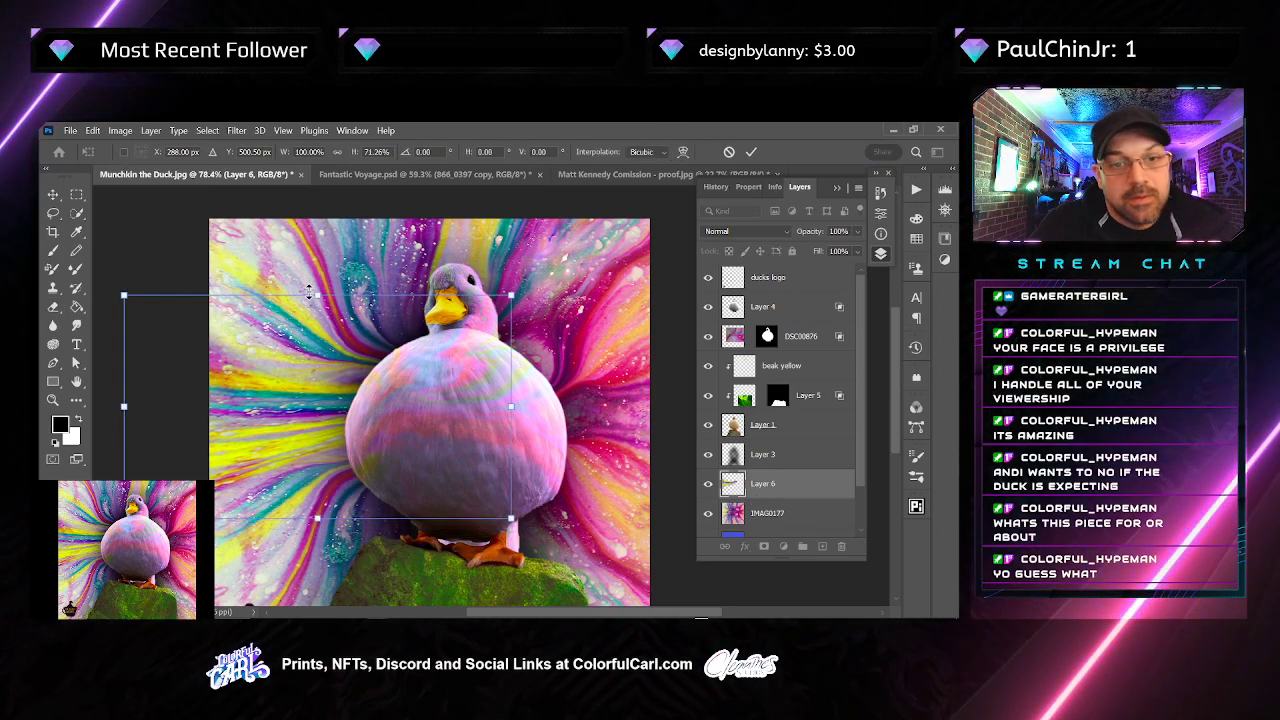
{"action": "key", "text": "Return"}
{"action": "scroll", "coordinate": [316, 328], "scroll_direction": "down", "scroll_amount": 6}
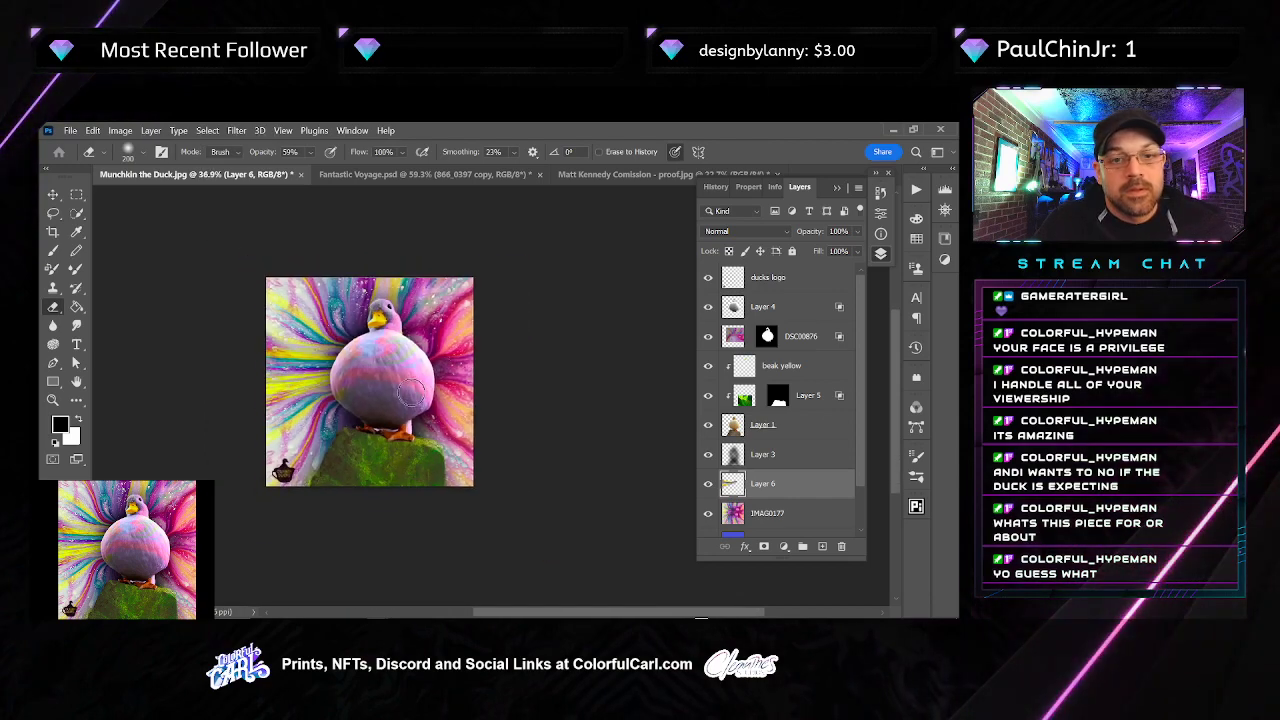
{"action": "scroll", "coordinate": [397, 386], "scroll_direction": "up", "scroll_amount": 4}
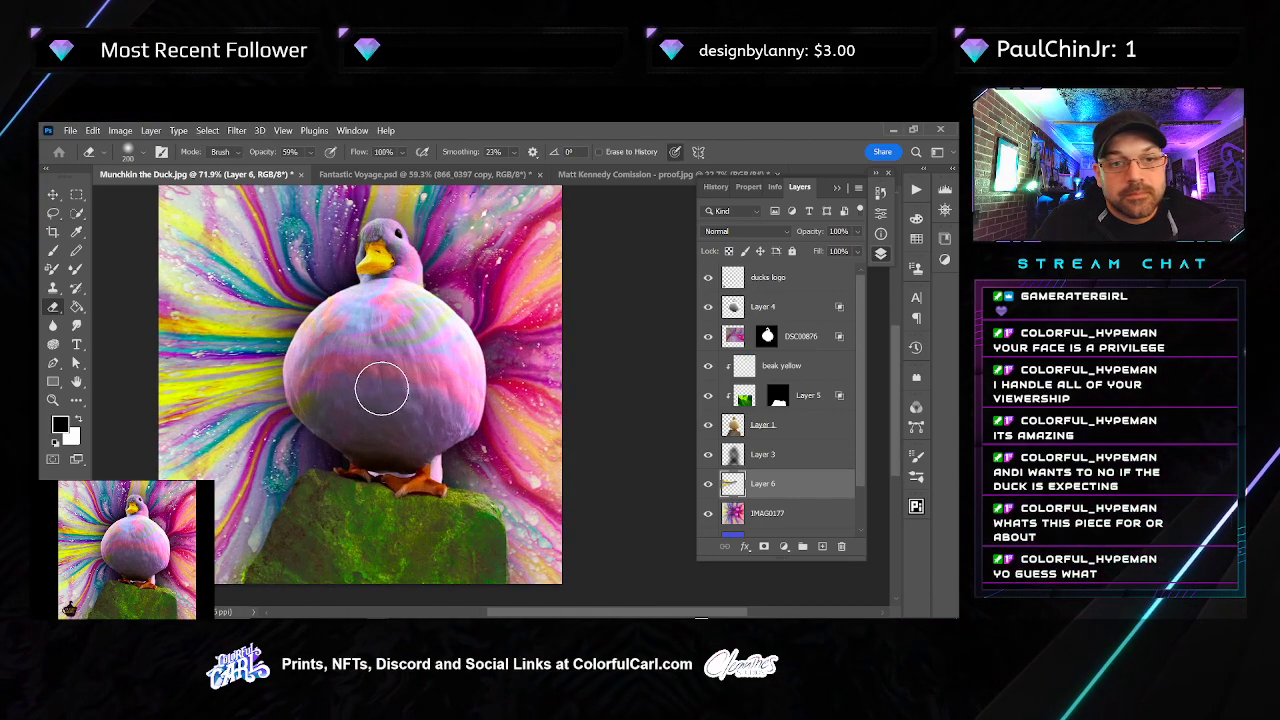
Select the painted background layer IMAG0177 and reduce the Spot Healing Brush size to 100
{"action": "key", "text": "v"}
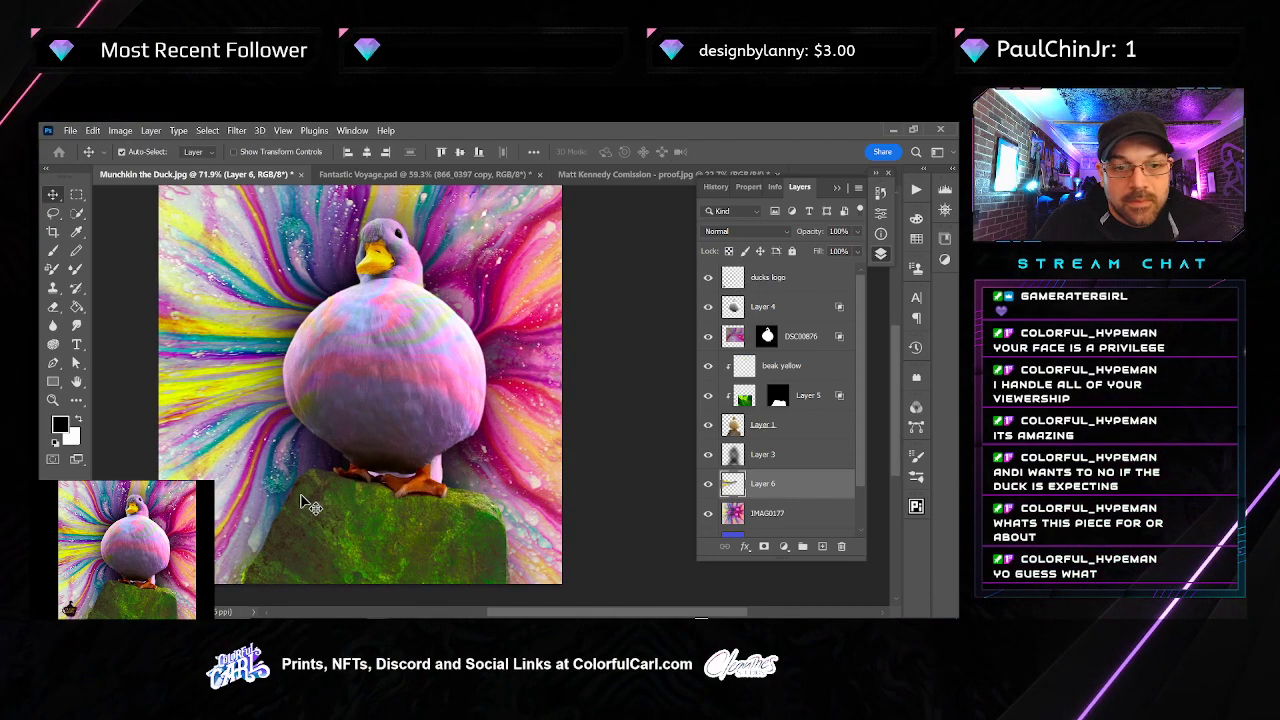
{"action": "left_click", "coordinate": [217, 515], "text": "ctrl"}
{"action": "key", "text": "j"}
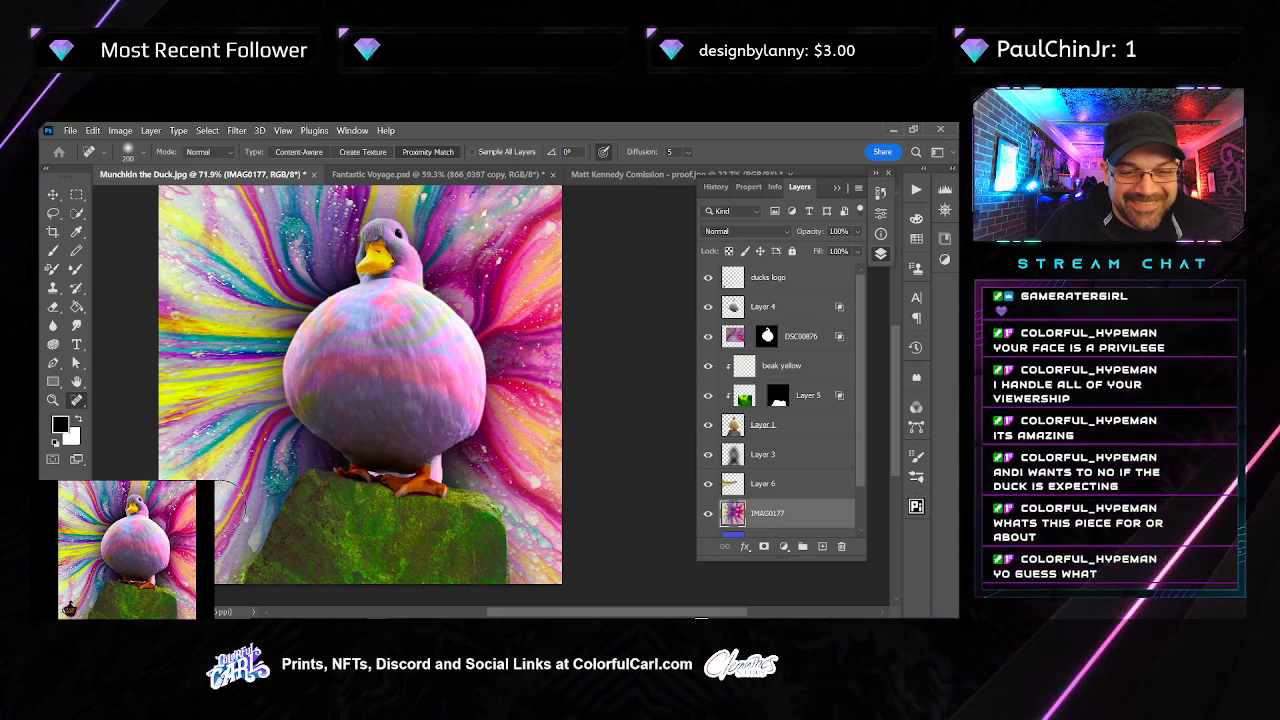
{"action": "key", "text": "bracketleft"}
{"action": "key", "text": "bracketleft"}
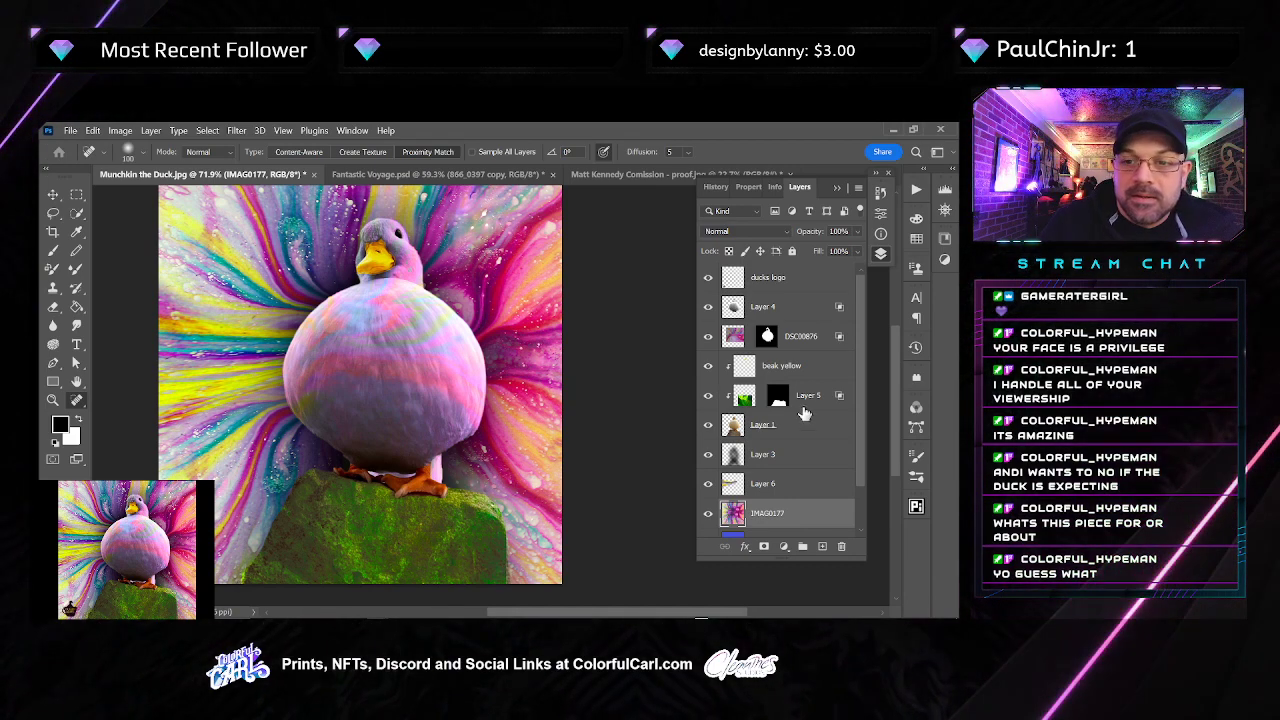
Distort Layer 6, narrowing its edge behind the duck and stretching its lower-left corner outward and down
{"action": "left_click", "coordinate": [734, 486]}
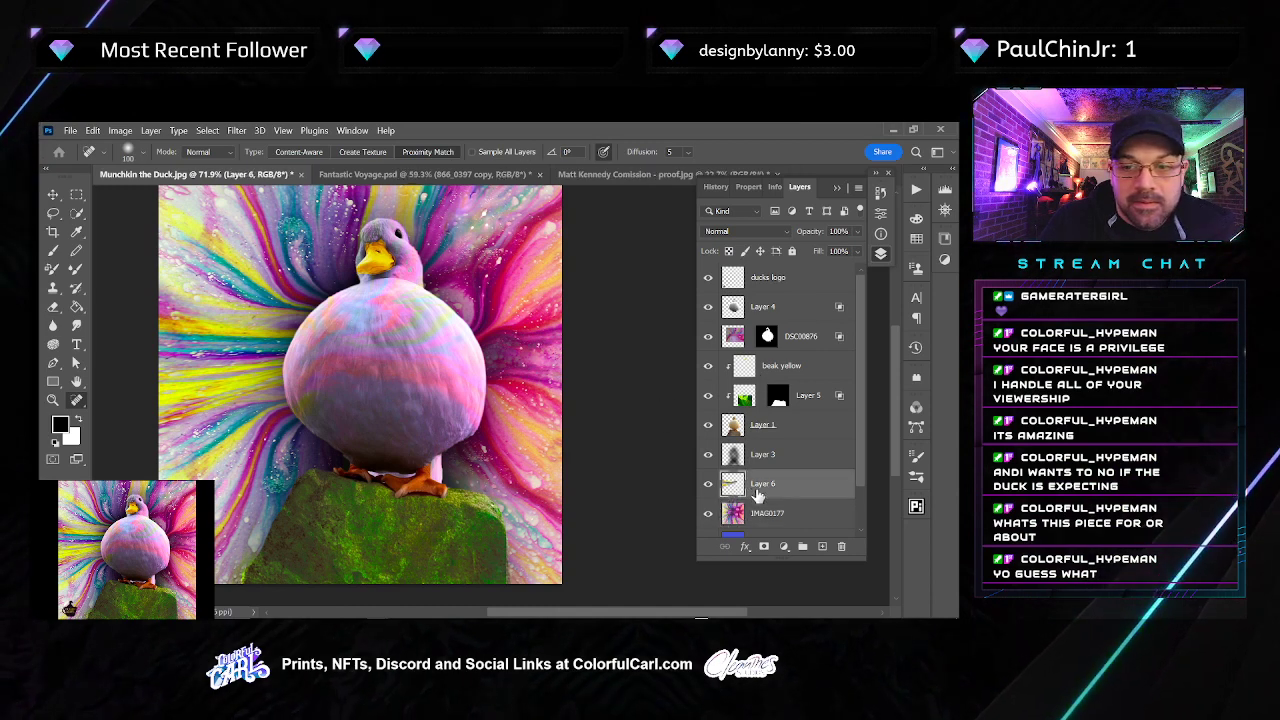
{"action": "key", "text": "ctrl+t"}
{"action": "left_click_drag", "start_coordinate": [433, 250], "coordinate": [426, 289]}
{"action": "left_click_drag", "start_coordinate": [435, 455], "coordinate": [428, 410]}
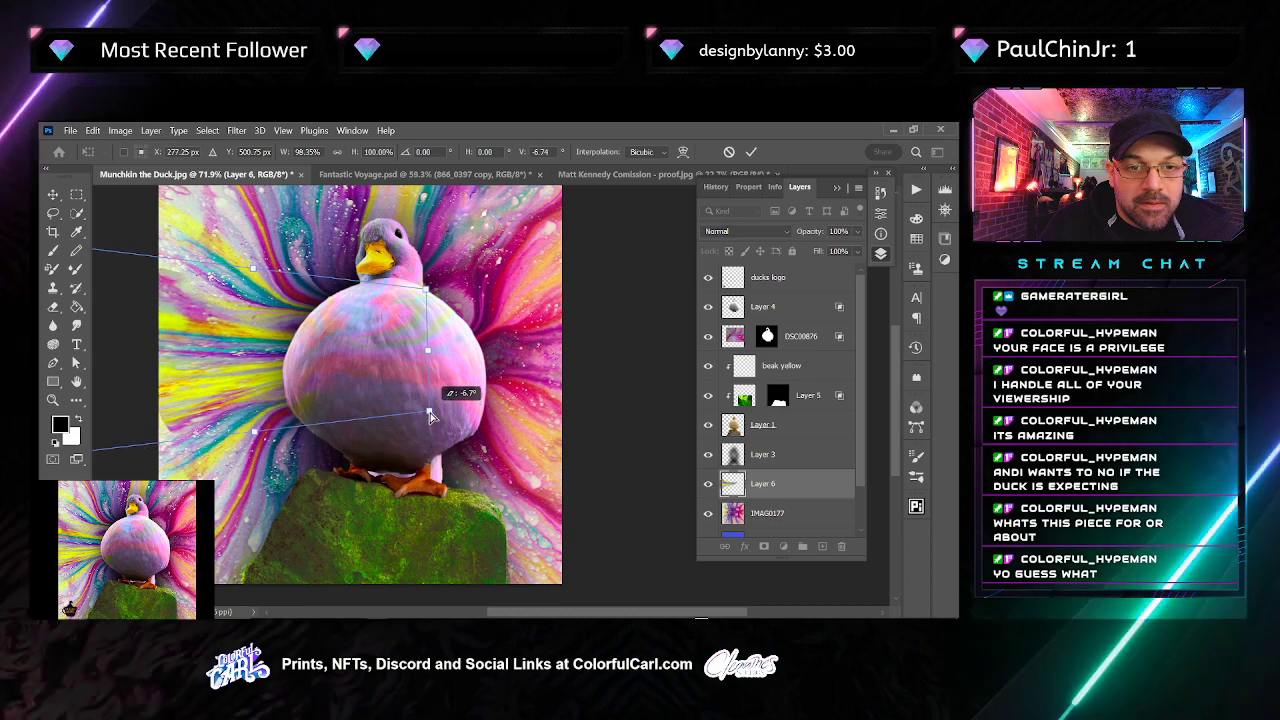
{"action": "left_click_drag", "start_coordinate": [220, 476], "coordinate": [310, 474]}
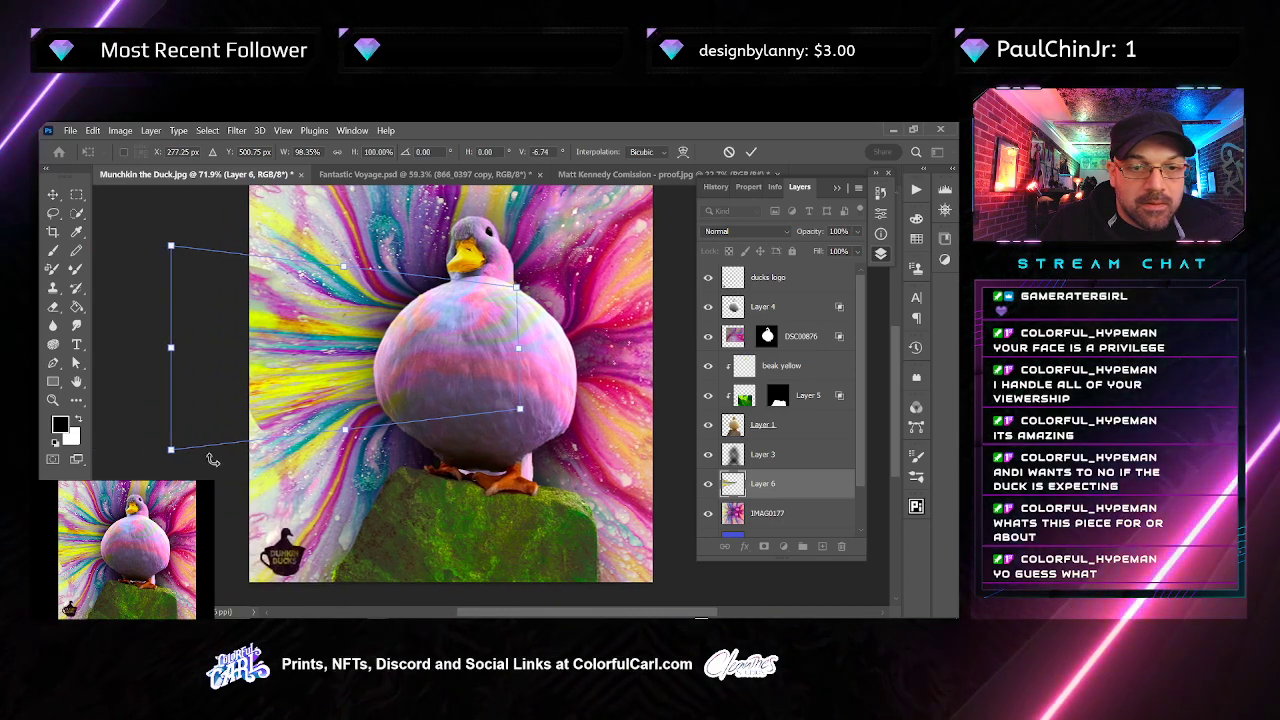
{"action": "left_click_drag", "start_coordinate": [170, 452], "coordinate": [131, 465]}
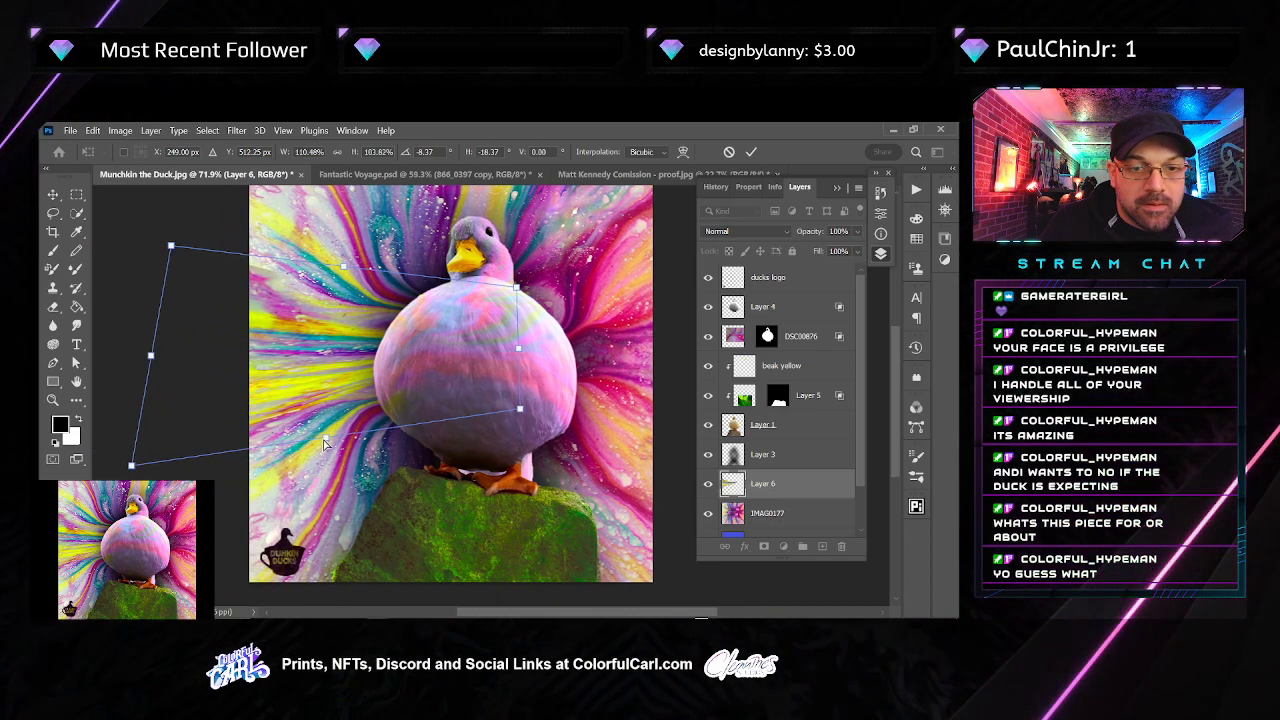
{"action": "key", "text": "Return"}
{"action": "key", "text": "Return"}
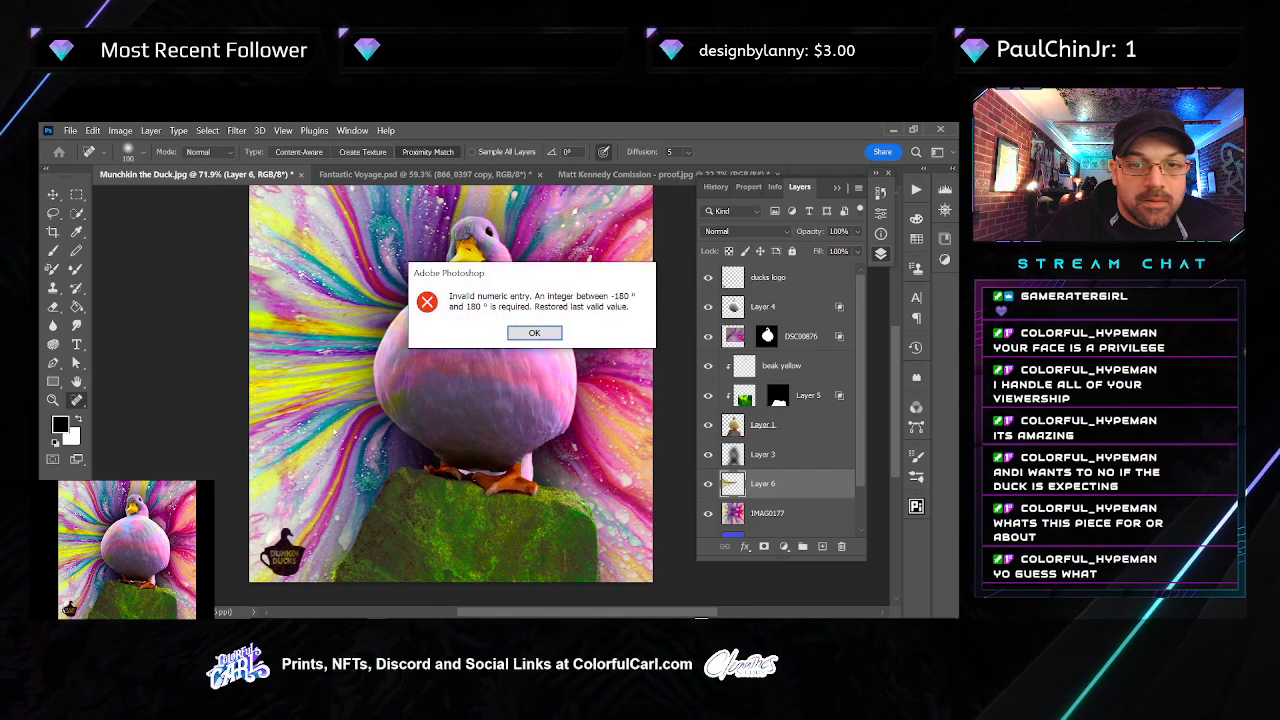
{"action": "key", "text": "Return"}
Try repeating the last Gaussian Blur on the IMAG0177 background layer, and undo it
{"action": "key", "text": "v"}
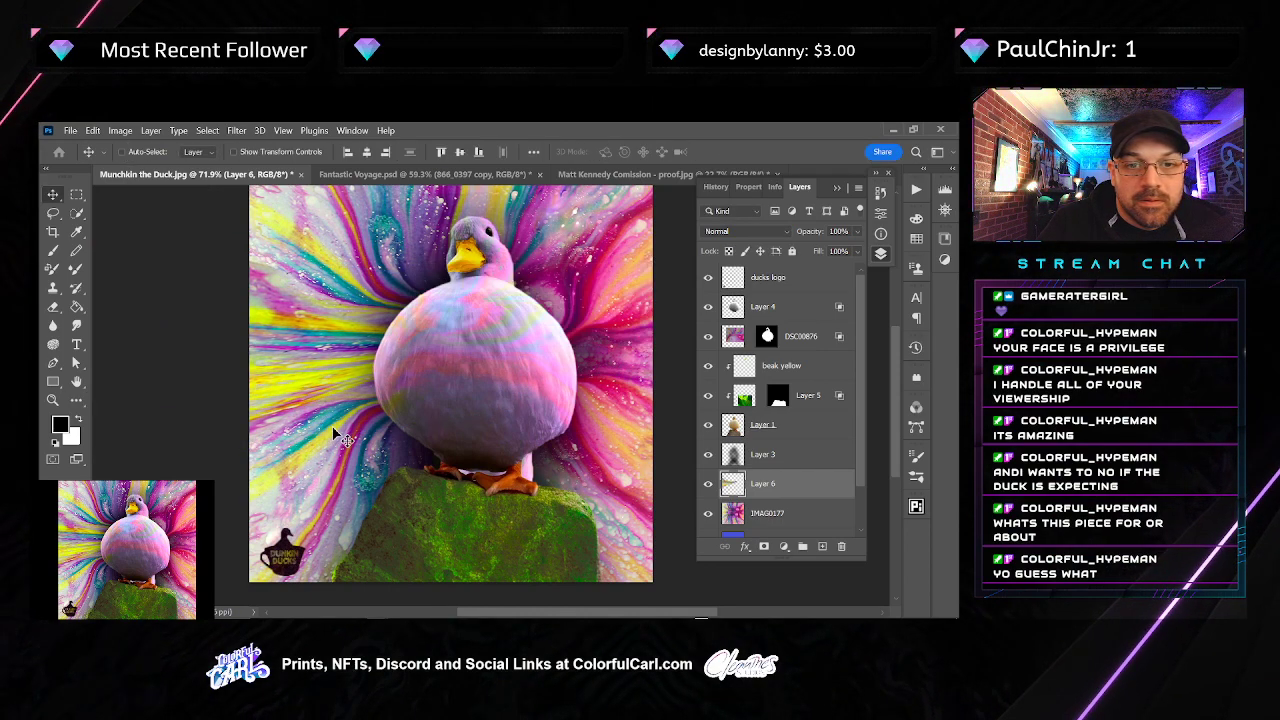
{"action": "left_click", "coordinate": [813, 514]}
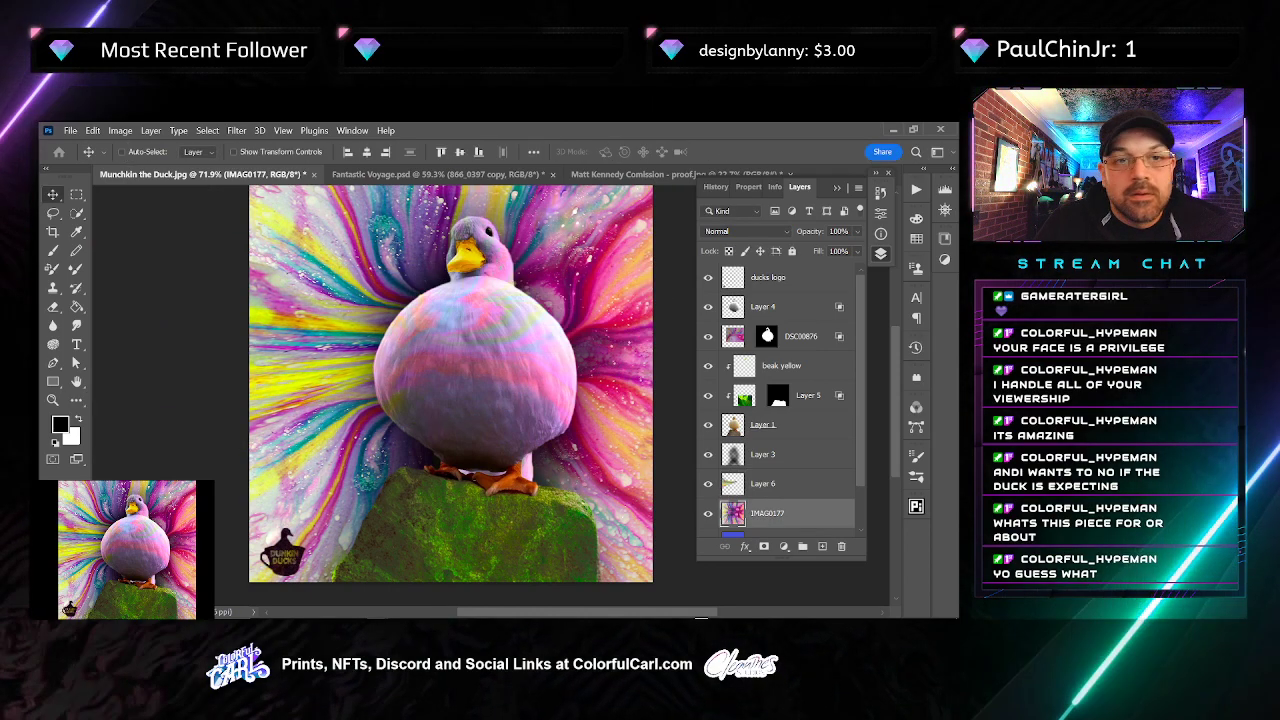
{"action": "left_click", "coordinate": [237, 130]}
{"action": "left_click", "coordinate": [242, 146]}
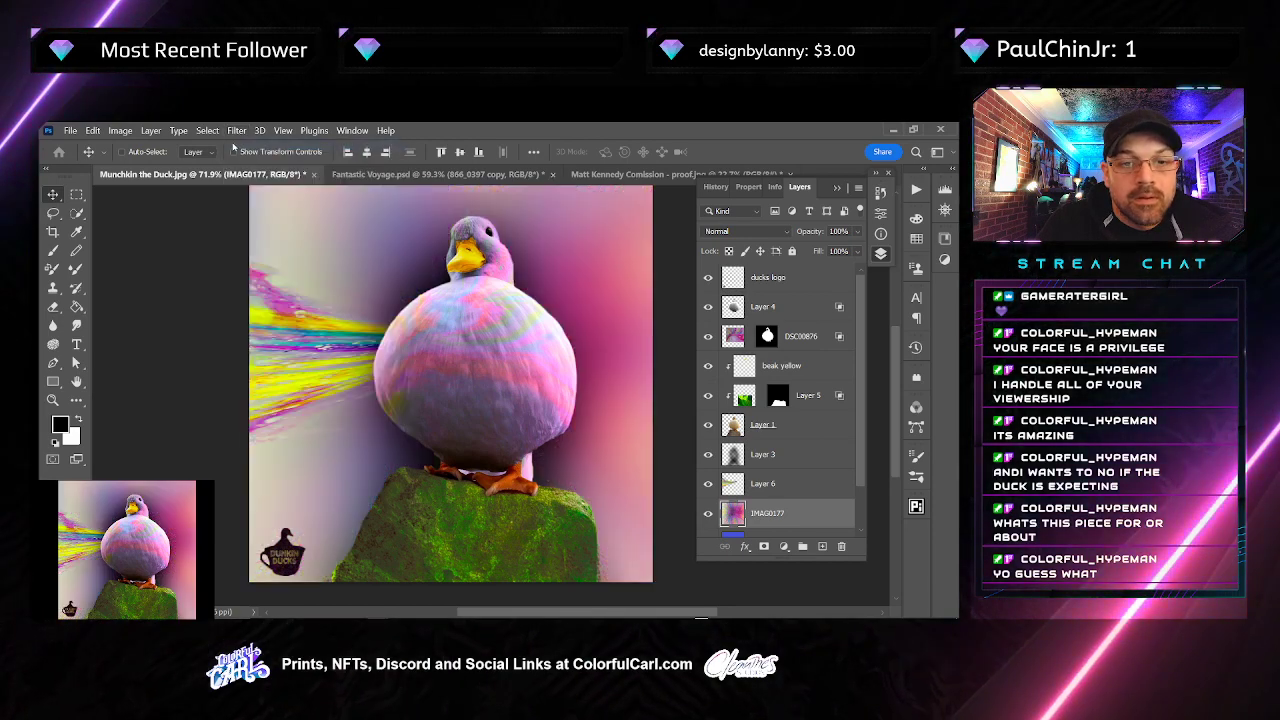
{"action": "key", "text": "ctrl+z"}
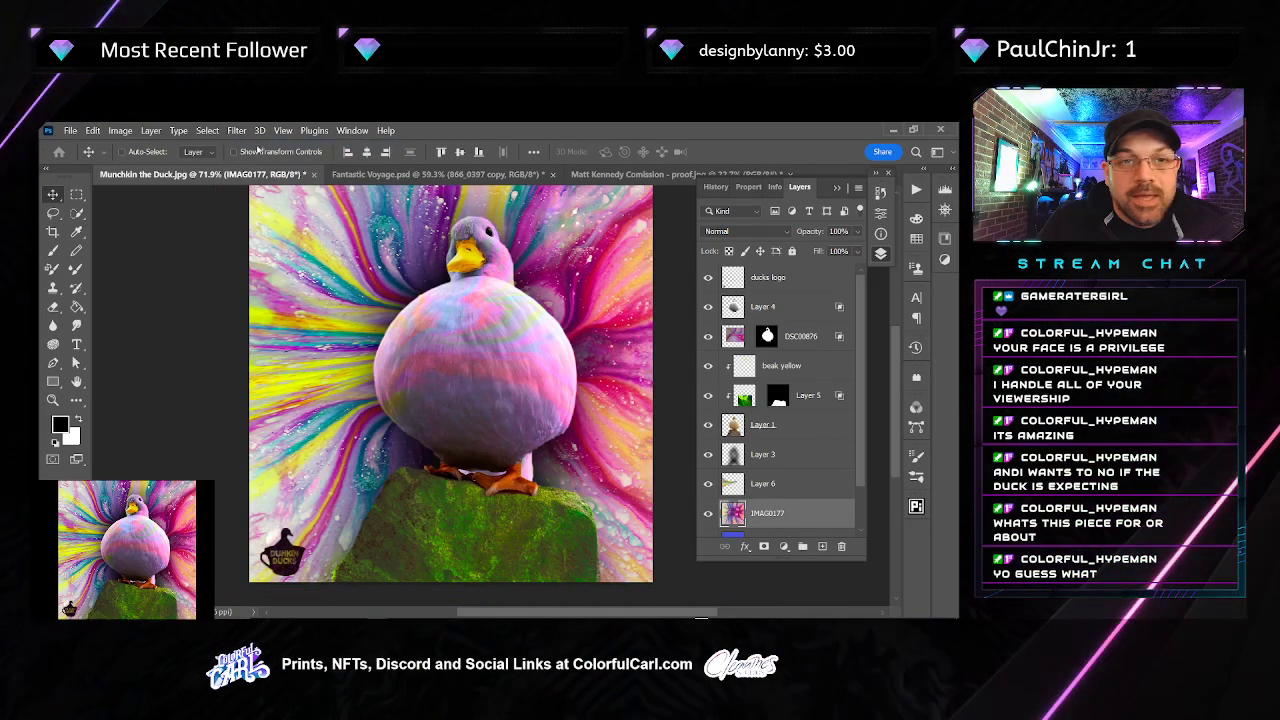
Apply a Gaussian Blur with a 2.1-pixel radius to IMAG0177 and merge Layer 6 down into it
{"action": "left_click", "coordinate": [237, 130]}
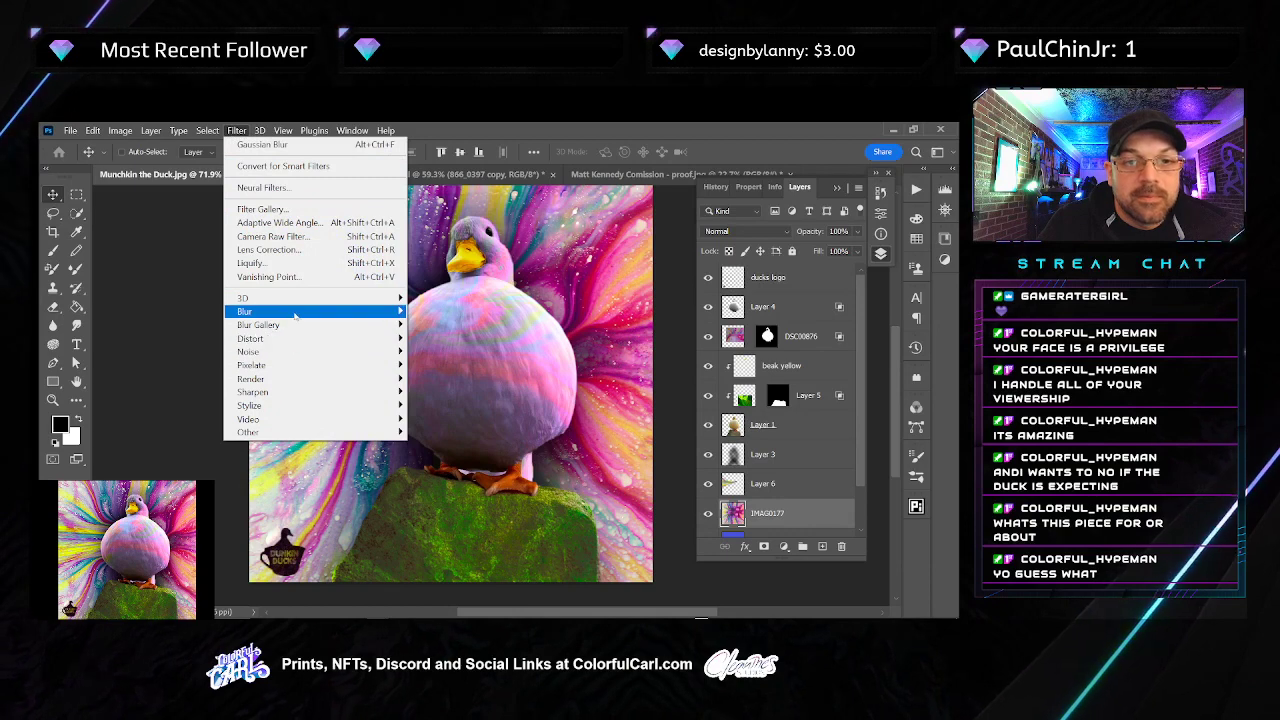
{"action": "mouse_move", "coordinate": [295, 316]}
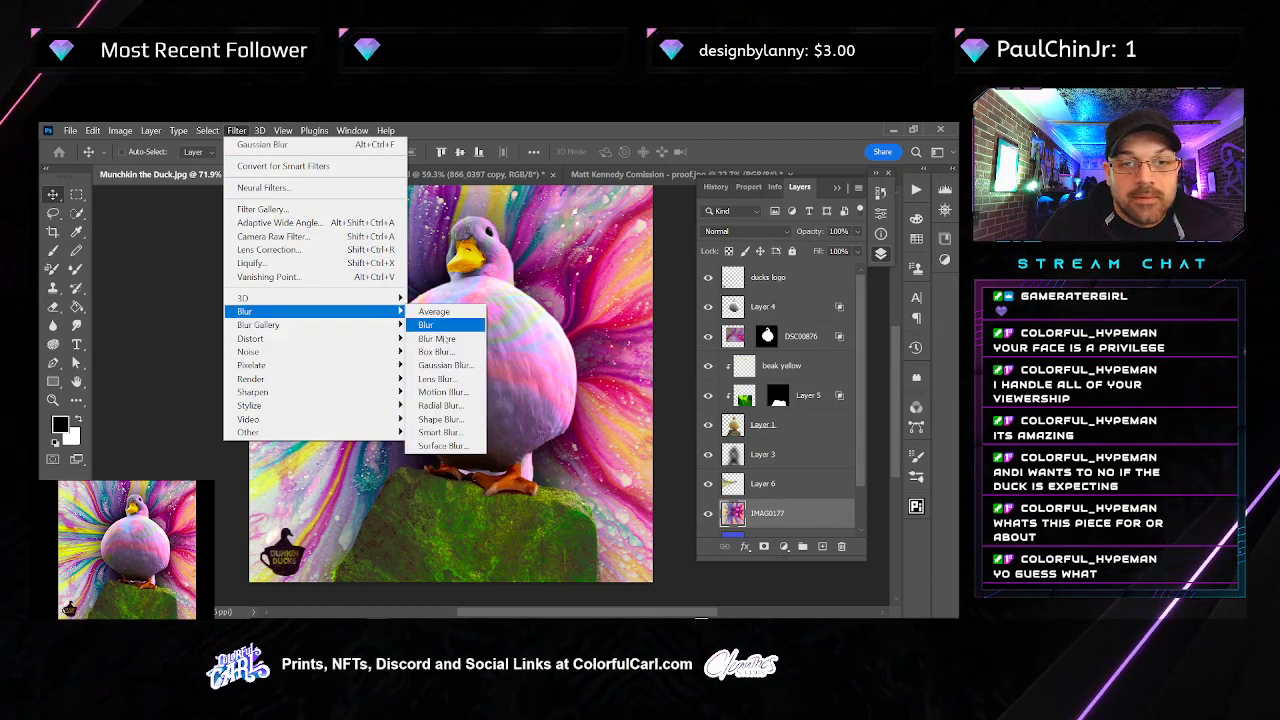
{"action": "left_click", "coordinate": [445, 365]}
{"action": "left_click", "coordinate": [618, 490]}
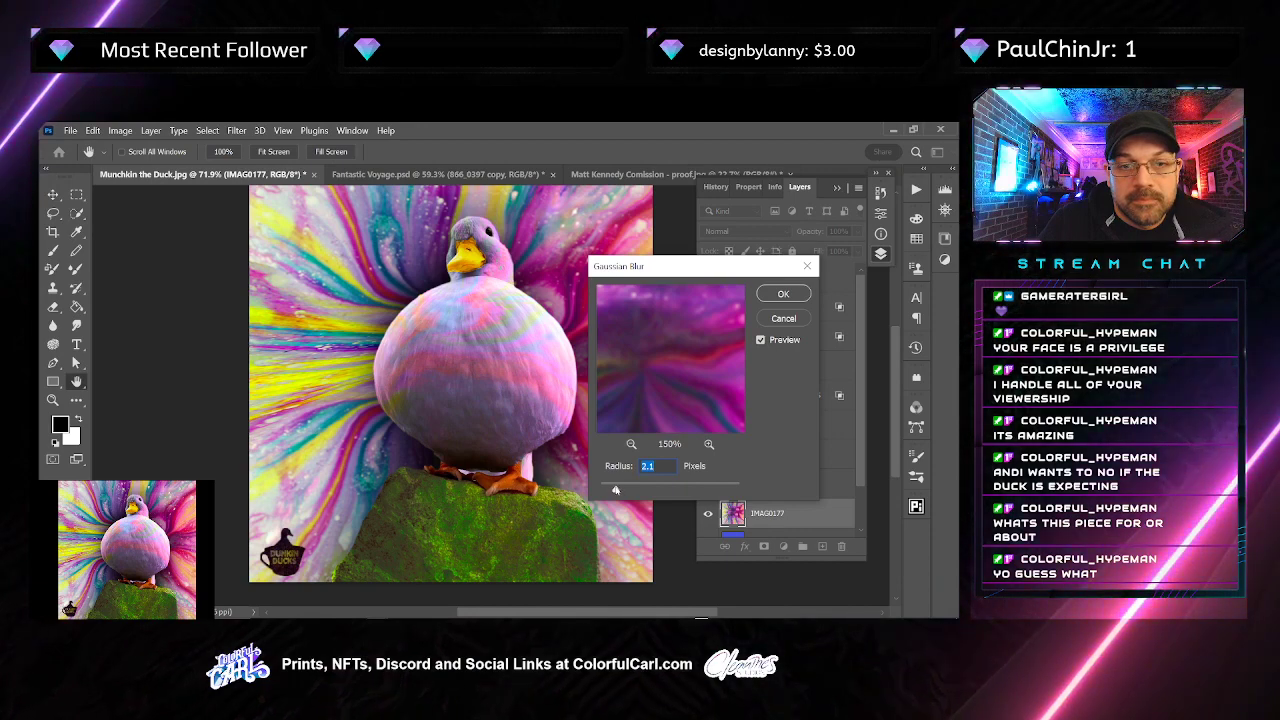
{"action": "left_click", "coordinate": [783, 294]}
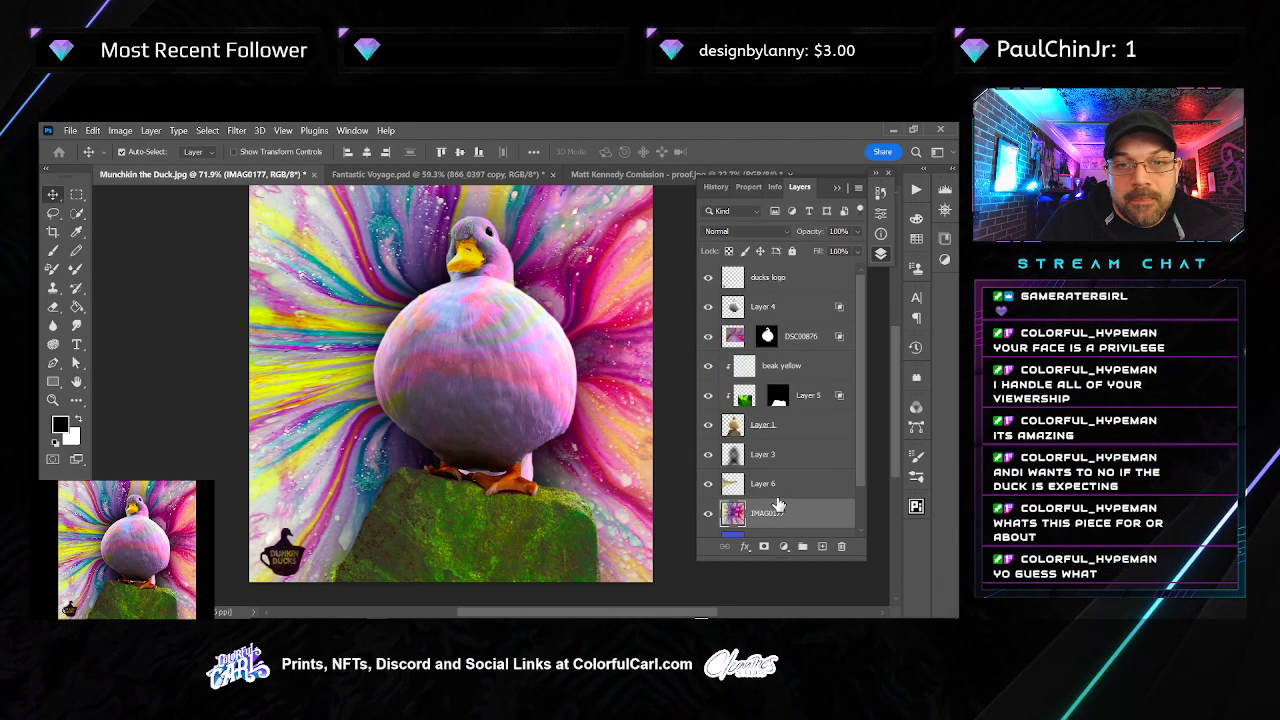
{"action": "left_click", "coordinate": [790, 492]}
{"action": "key", "text": "ctrl+e"}
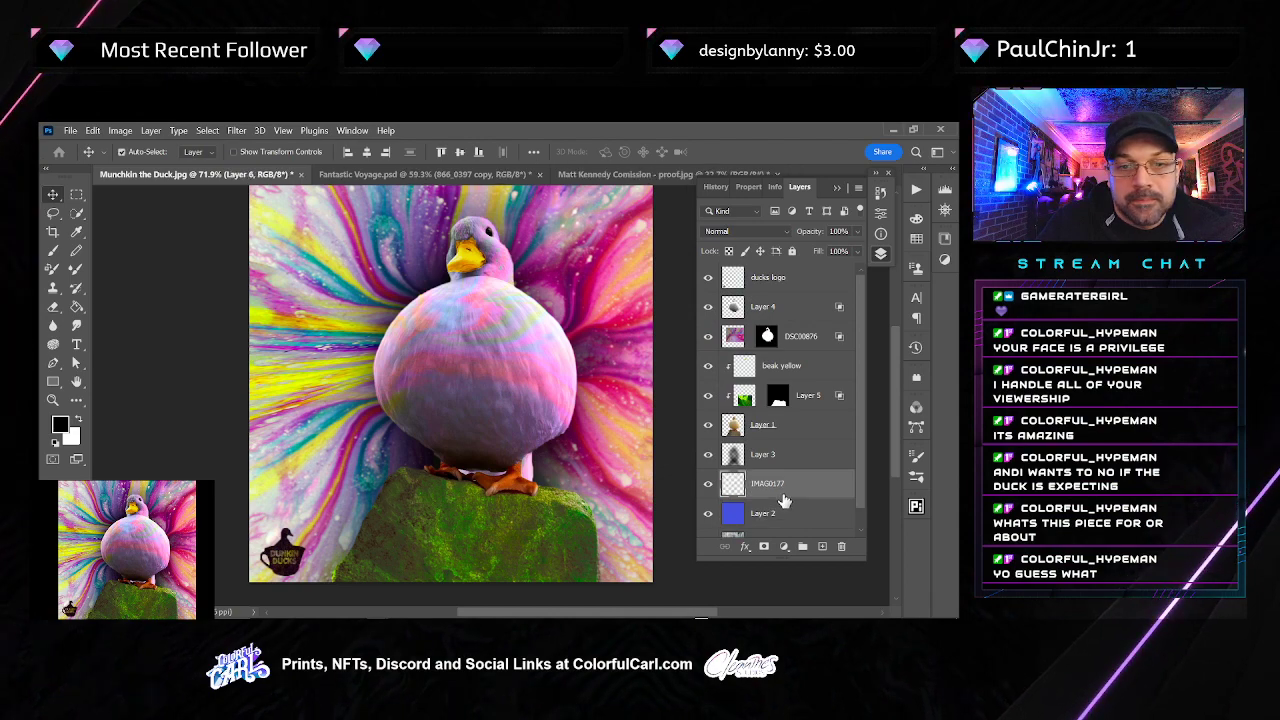
Duplicate Layer 1, hide the original, and select the copy
{"action": "scroll", "coordinate": [458, 405], "scroll_direction": "down", "scroll_amount": 3}
{"action": "left_click_drag", "start_coordinate": [576, 425], "coordinate": [544, 423]}
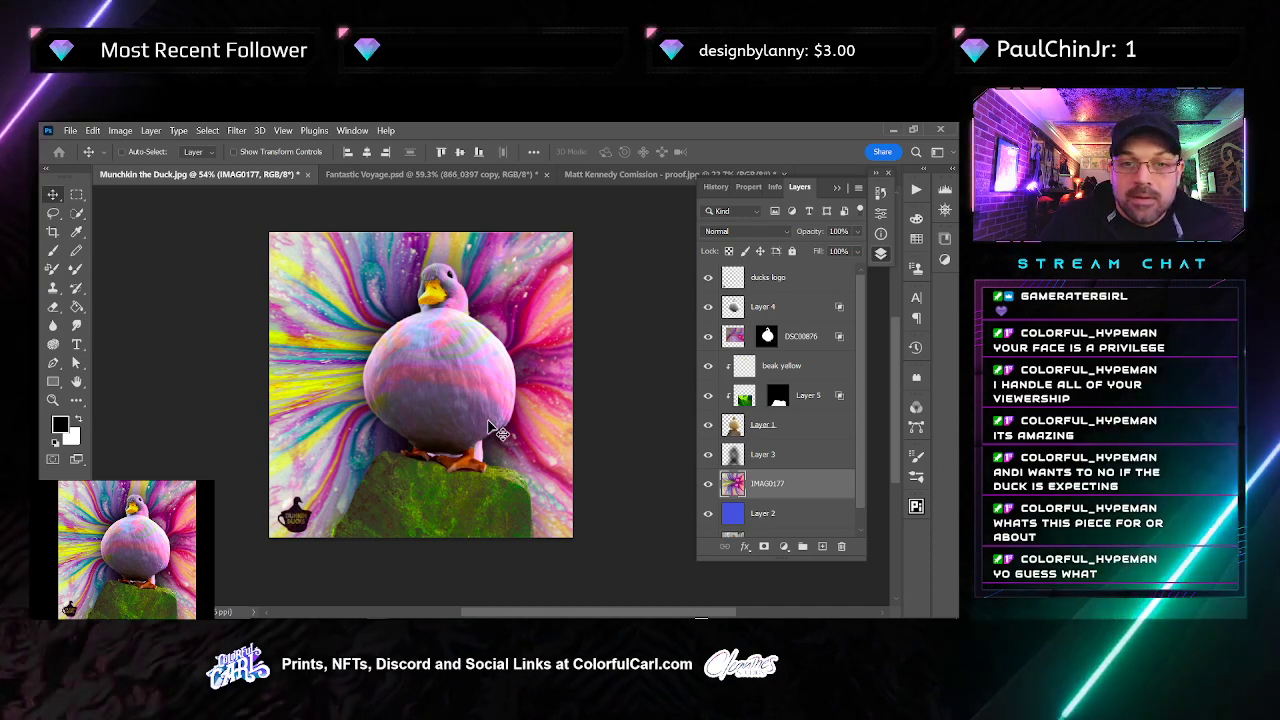
{"action": "left_click", "coordinate": [790, 429]}
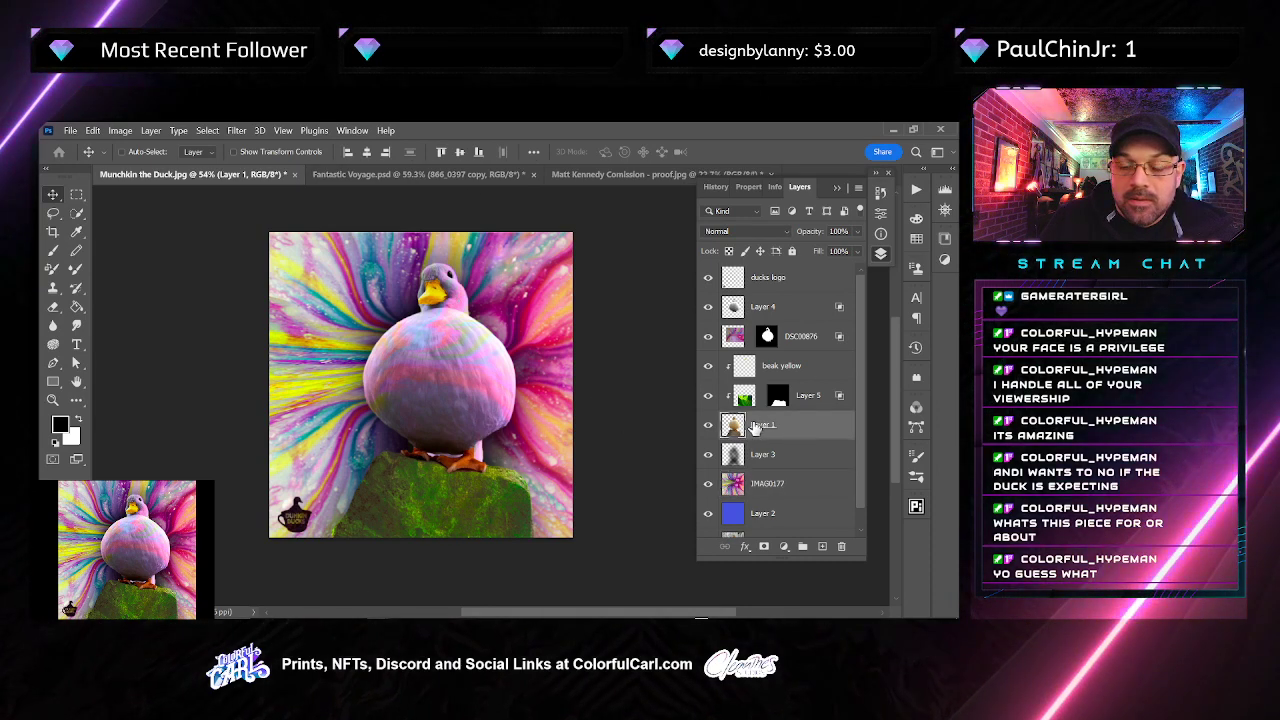
{"action": "left_click_drag", "start_coordinate": [815, 438], "coordinate": [822, 546]}
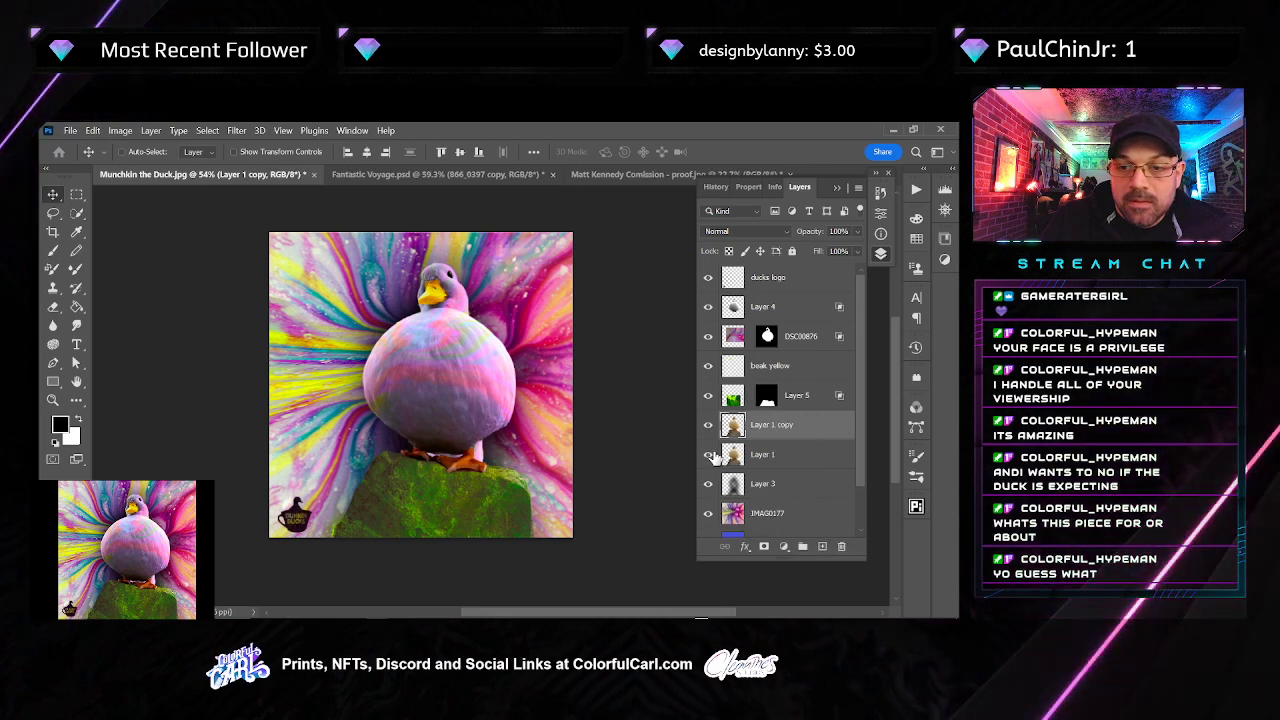
{"action": "left_click", "coordinate": [709, 455]}
{"action": "left_click", "coordinate": [805, 397]}
{"action": "left_click", "coordinate": [811, 424]}
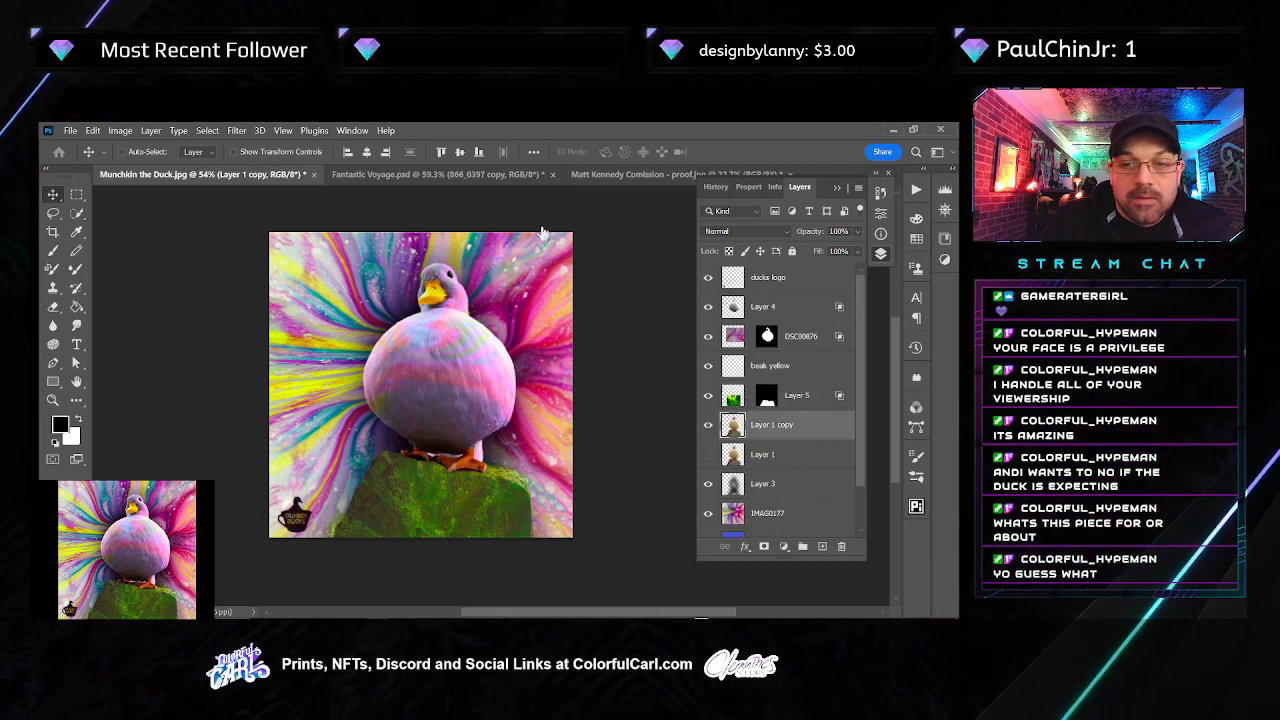
Try the Style Transfer neural filter on Layer 1 copy with the wheat-field artist style at strength 20
{"action": "left_click", "coordinate": [236, 131]}
{"action": "left_click", "coordinate": [314, 130]}
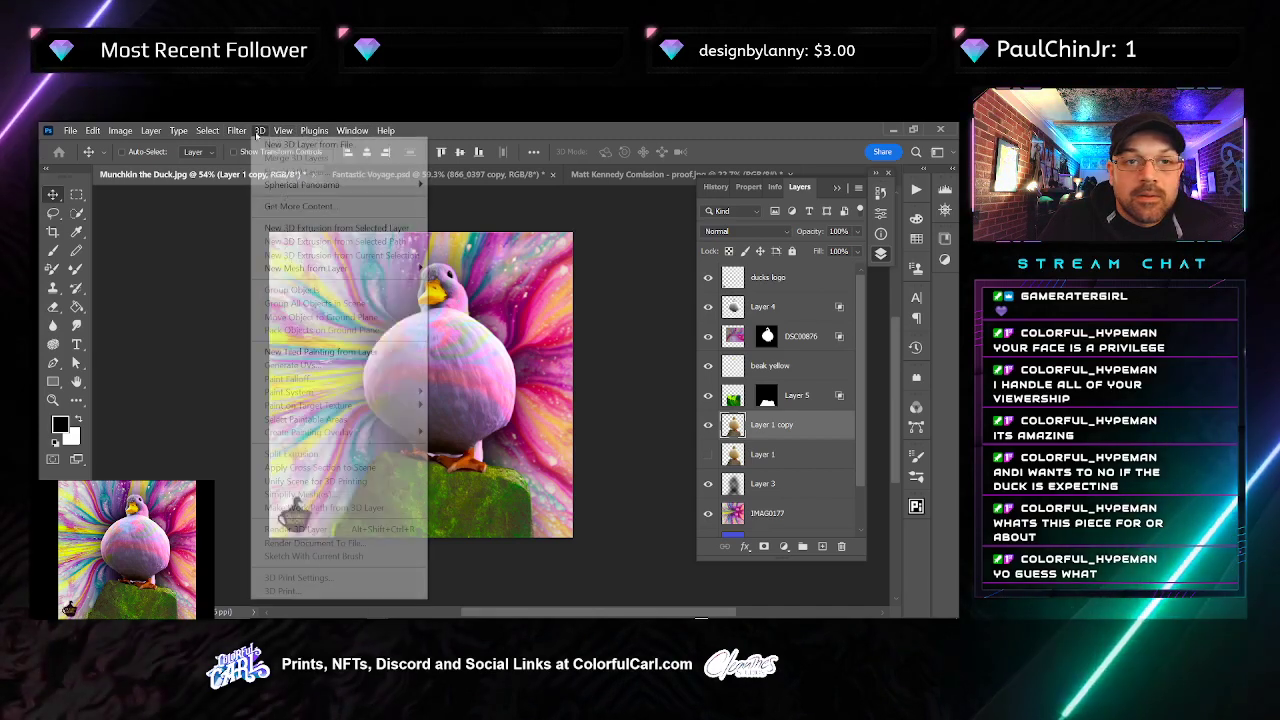
{"action": "mouse_move", "coordinate": [236, 140]}
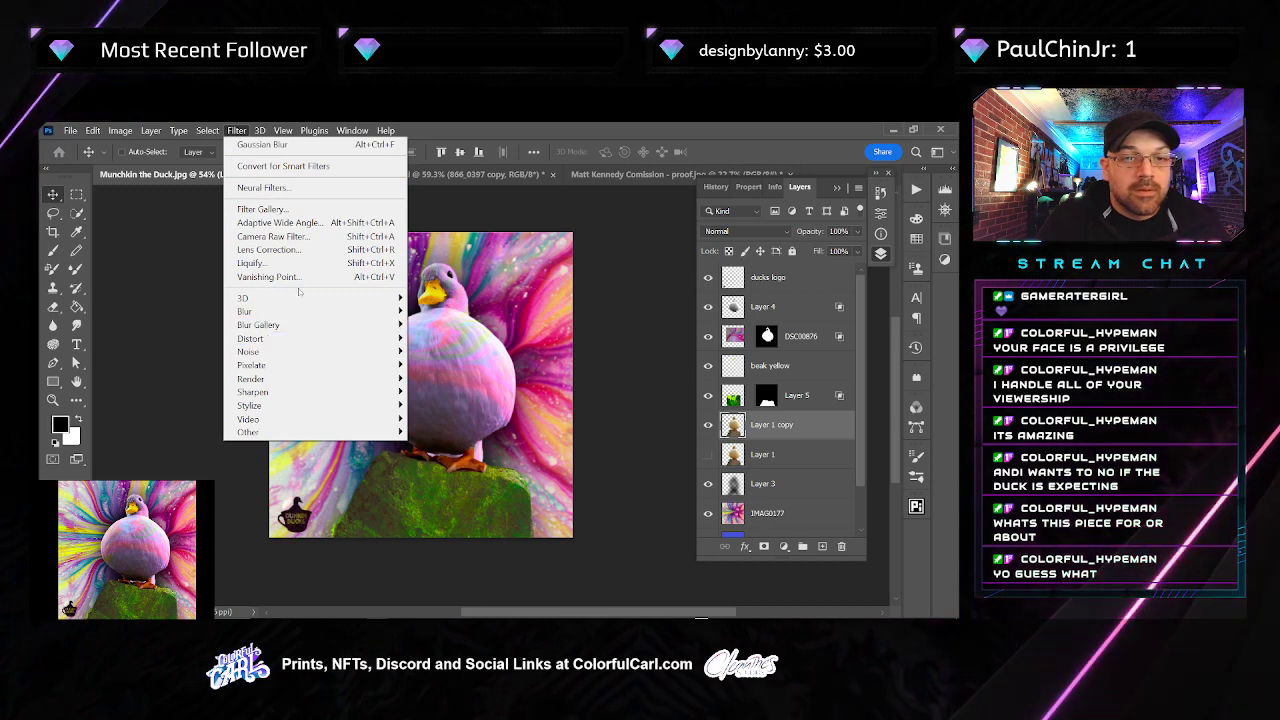
{"action": "left_click", "coordinate": [265, 187]}
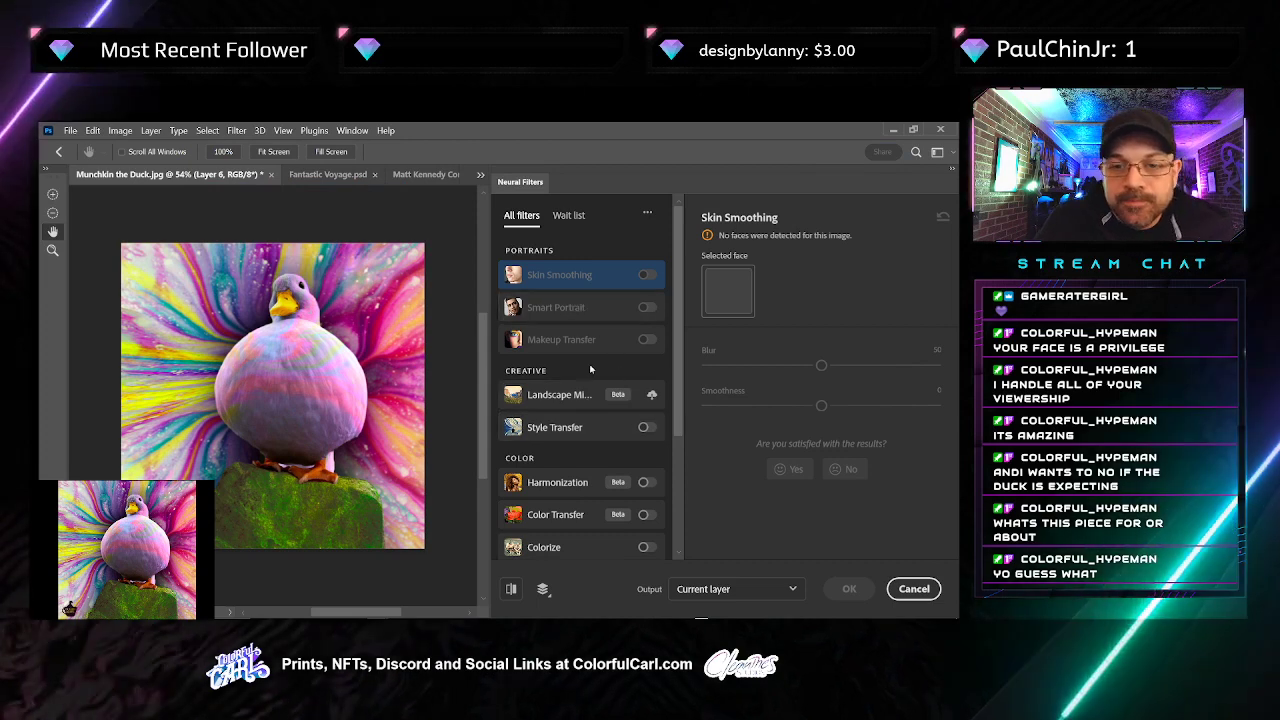
{"action": "left_click", "coordinate": [580, 428]}
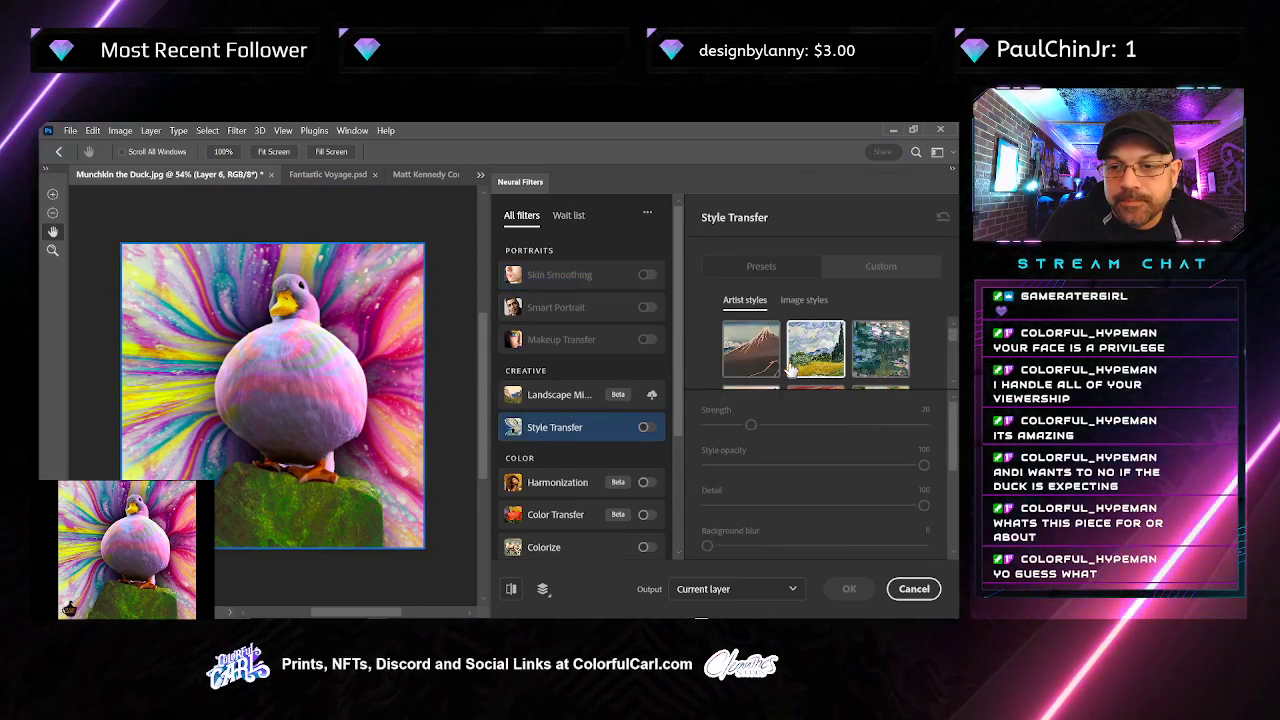
{"action": "left_click", "coordinate": [649, 428]}
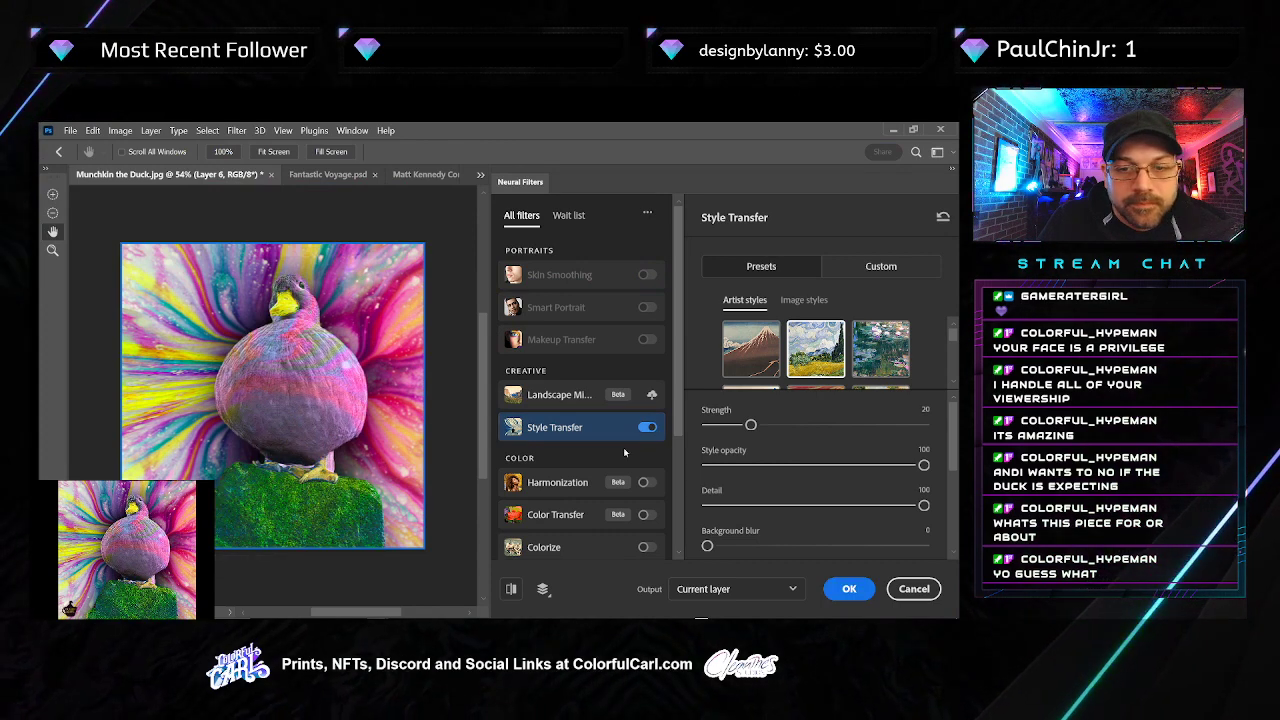
Try the JPEG Artifacts Removal neural filter at Medium strength, and discard all neural filter changes
{"action": "scroll", "coordinate": [583, 497], "scroll_direction": "down", "scroll_amount": 3}
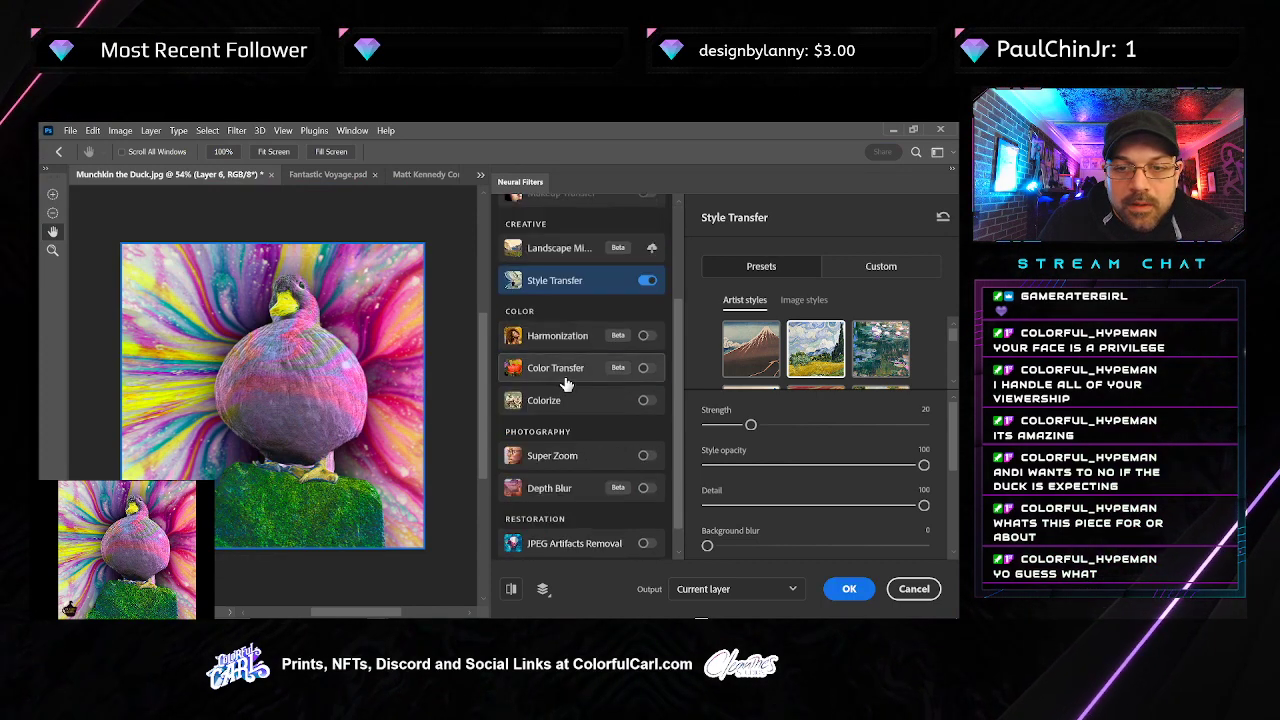
{"action": "left_click", "coordinate": [576, 408]}
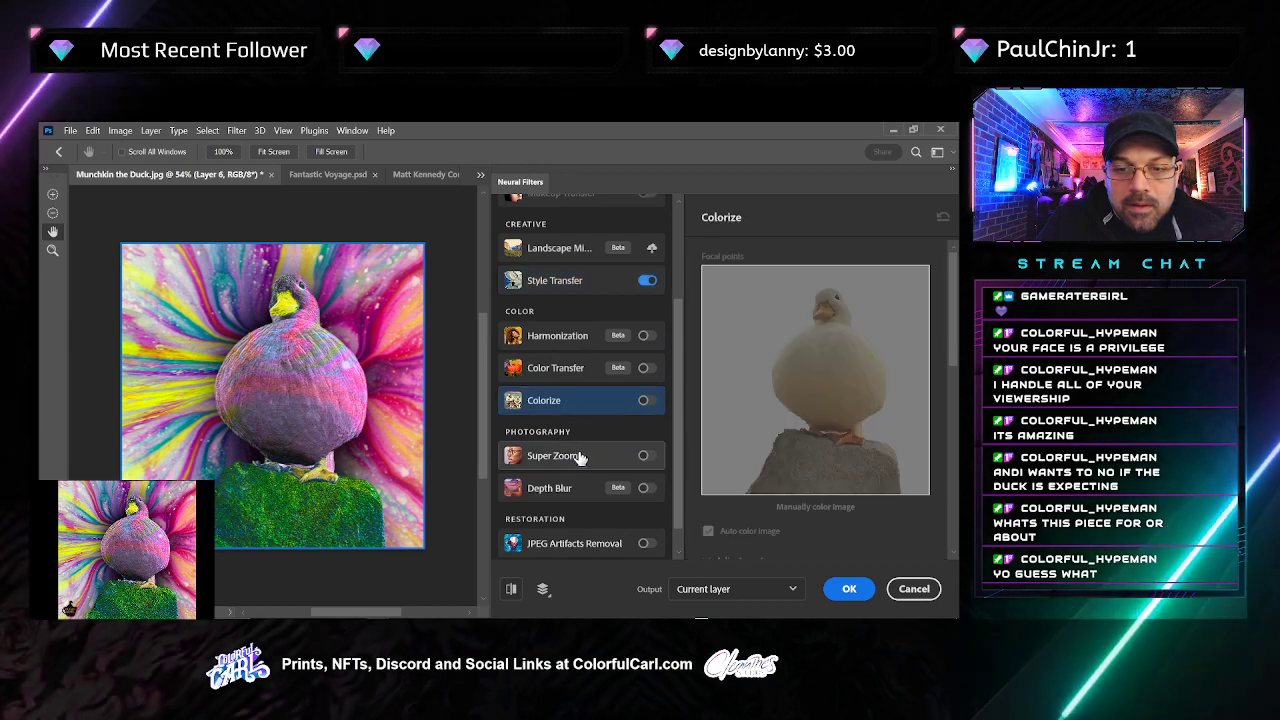
{"action": "left_click", "coordinate": [576, 456]}
{"action": "scroll", "coordinate": [576, 470], "scroll_direction": "down", "scroll_amount": 1}
{"action": "left_click", "coordinate": [647, 512]}
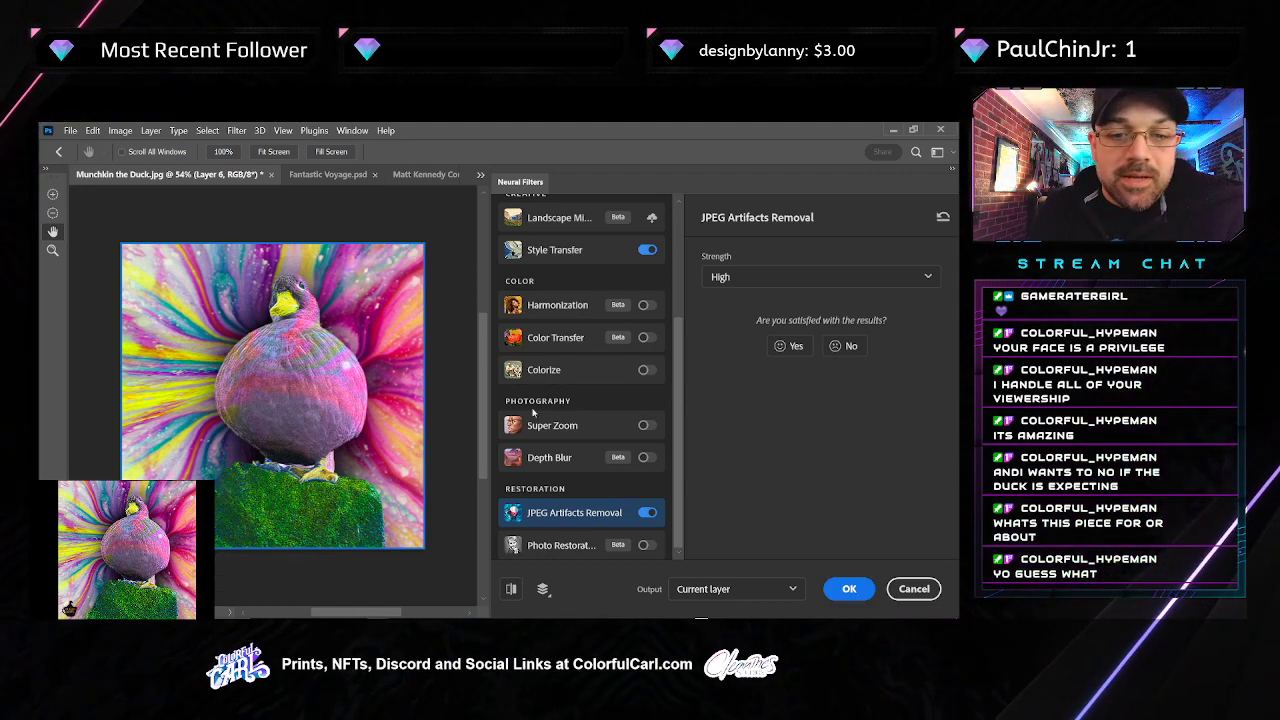
{"action": "left_click", "coordinate": [757, 277]}
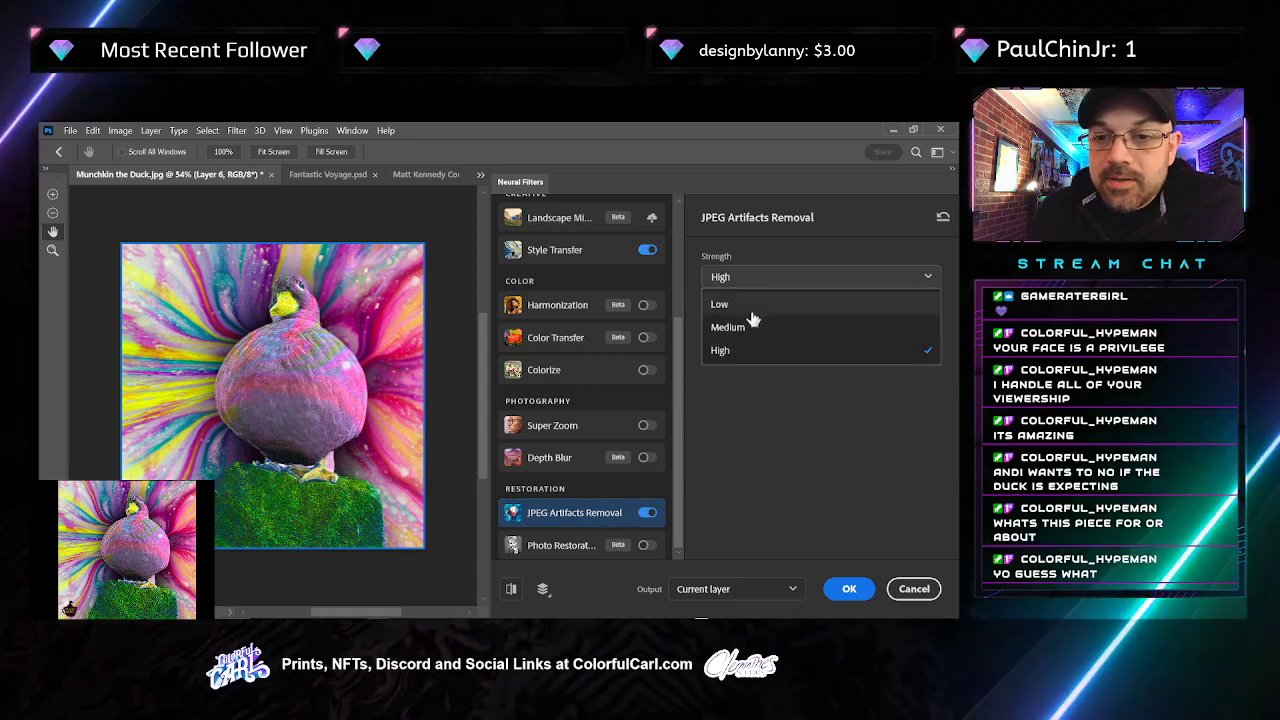
{"action": "left_click", "coordinate": [740, 329]}
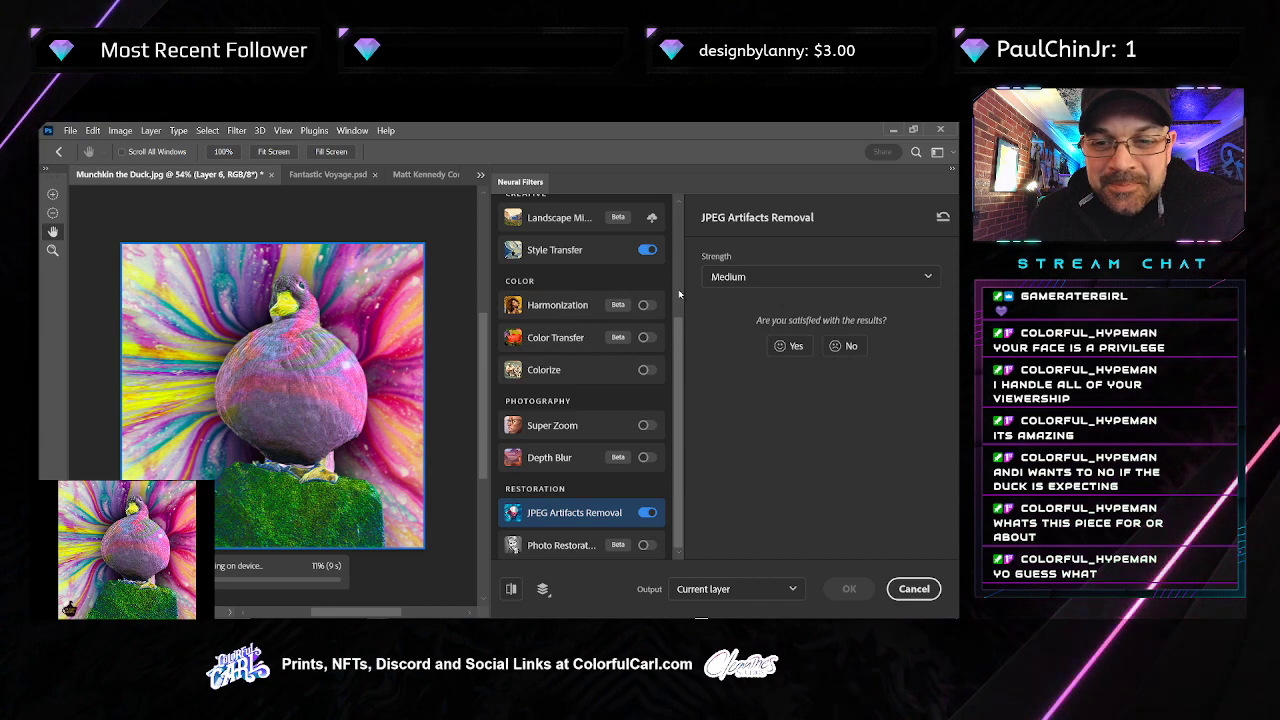
{"action": "scroll", "coordinate": [673, 308], "scroll_direction": "up", "scroll_amount": 3}
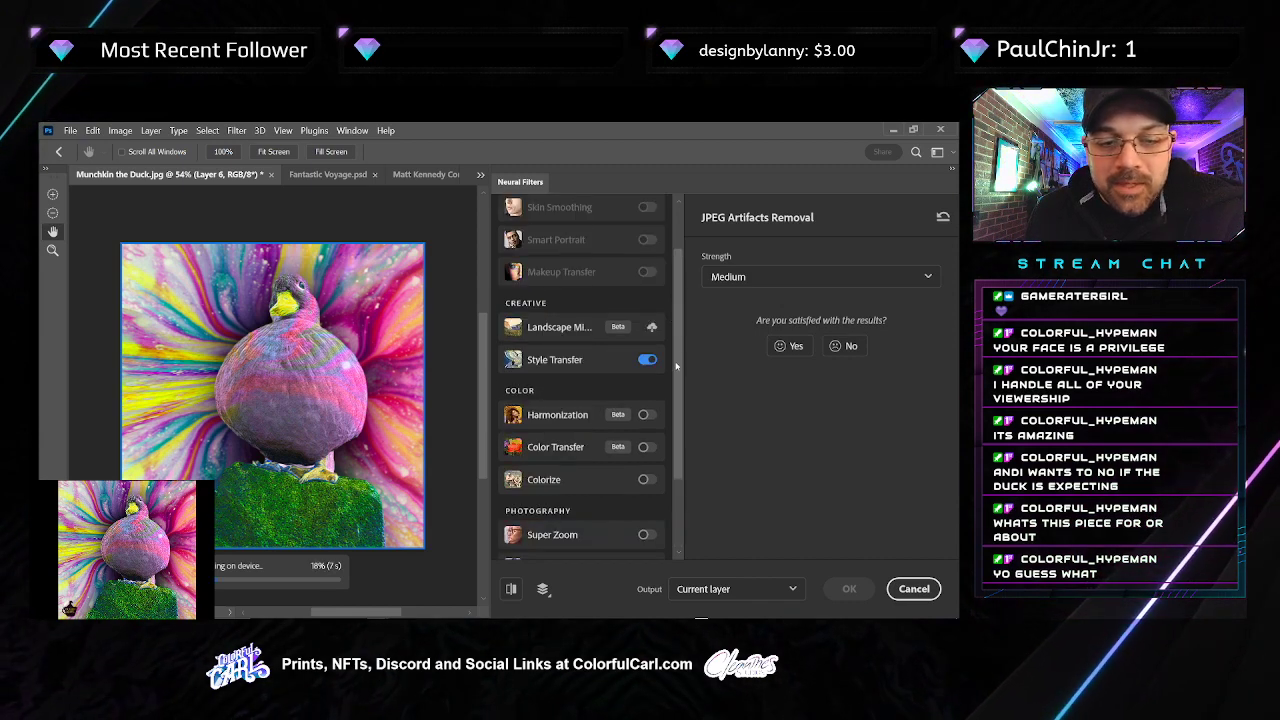
{"action": "scroll", "coordinate": [679, 240], "scroll_direction": "up", "scroll_amount": 2}
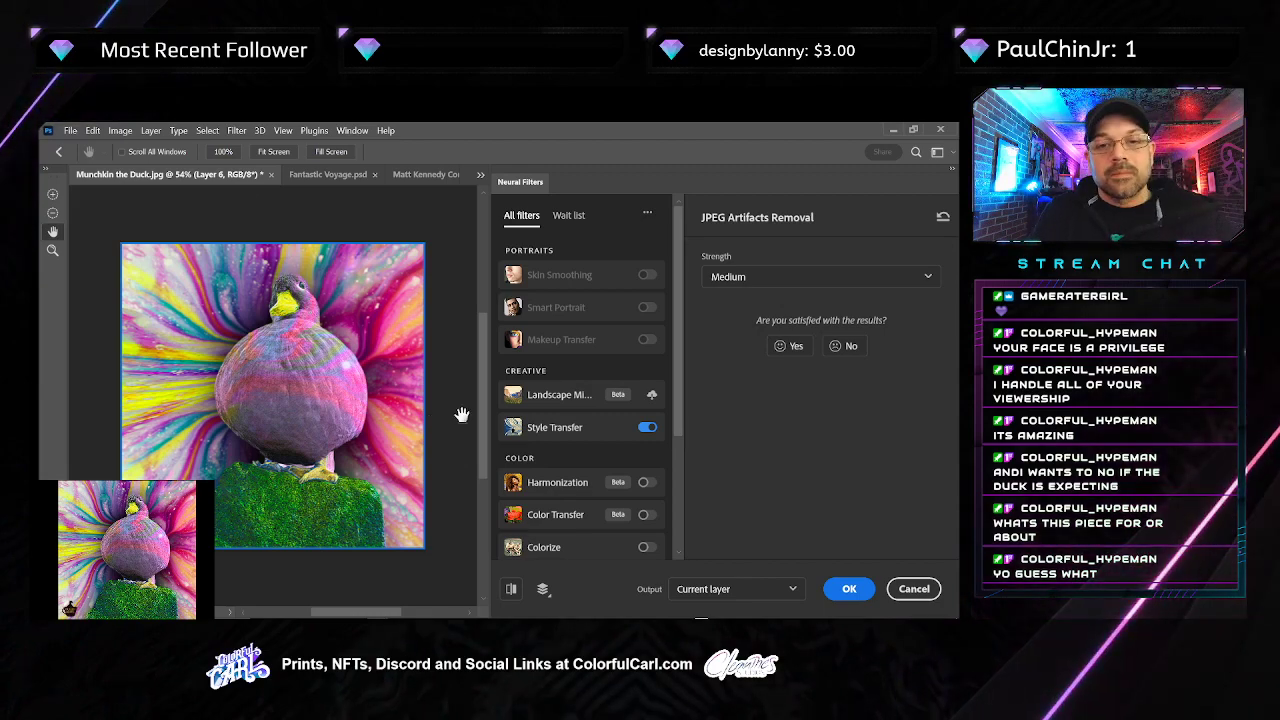
{"action": "left_click", "coordinate": [912, 590]}
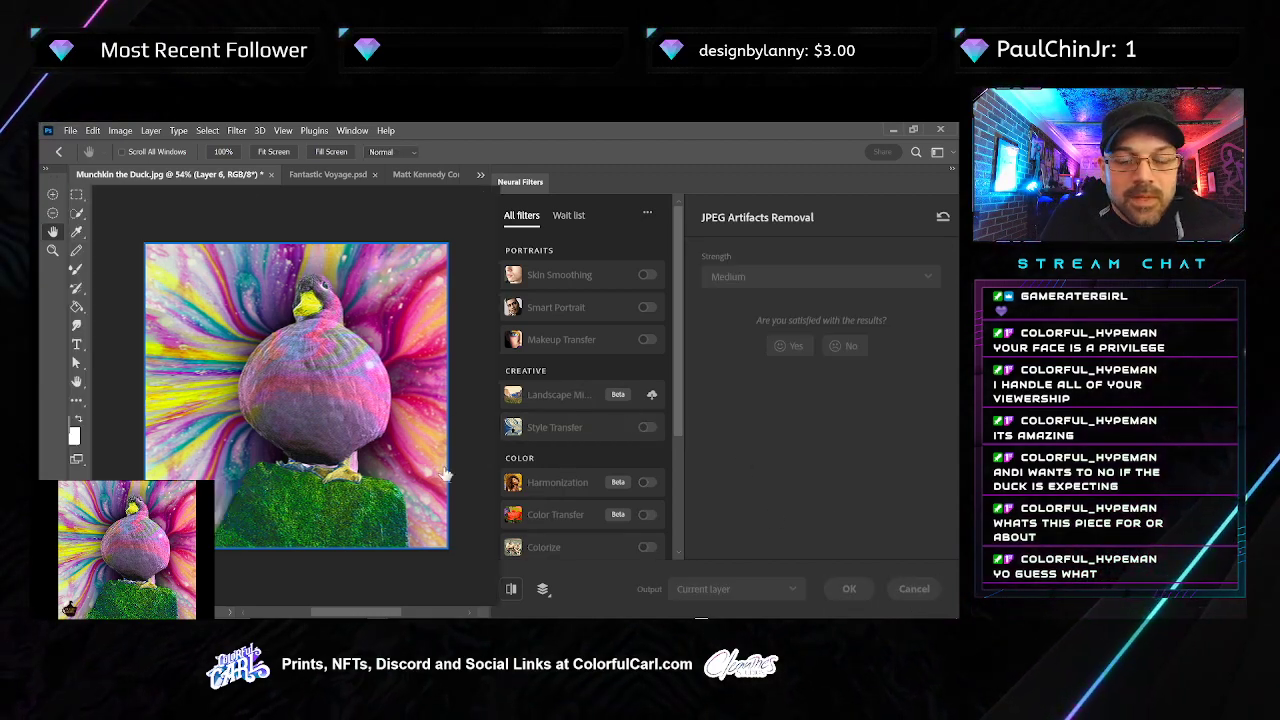
{"action": "scroll", "coordinate": [592, 470], "scroll_direction": "right", "scroll_amount": 3}
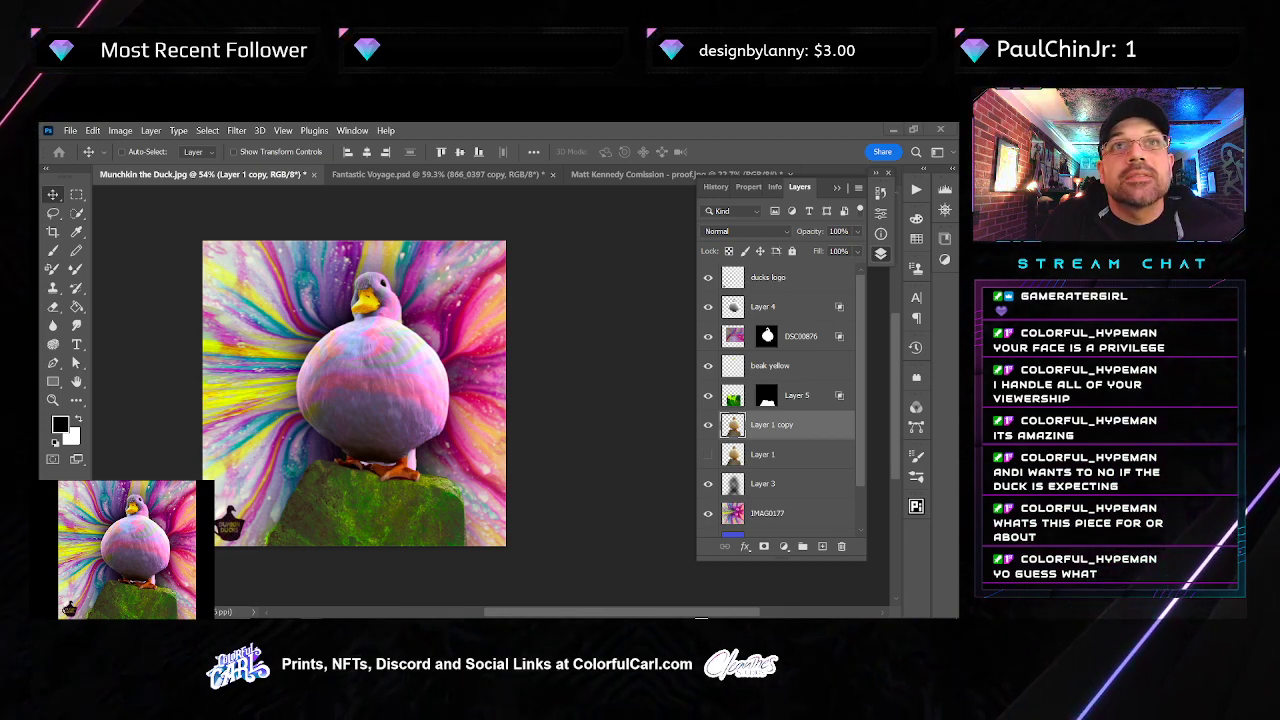
Place the AdobeStock_440838388 galaxy image in the composite and scale it to 56.72% so it covers the canvas
{"action": "key", "text": "ctrl+t"}
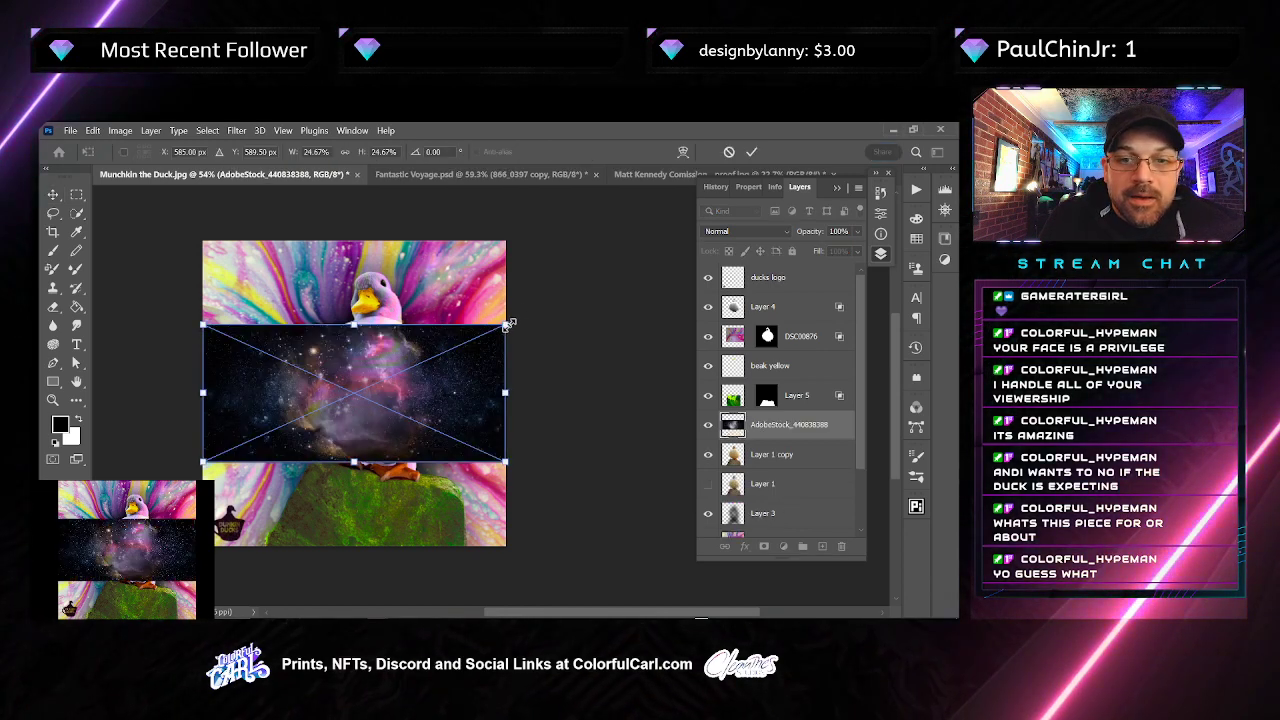
{"action": "left_click_drag", "start_coordinate": [507, 324], "coordinate": [608, 262]}
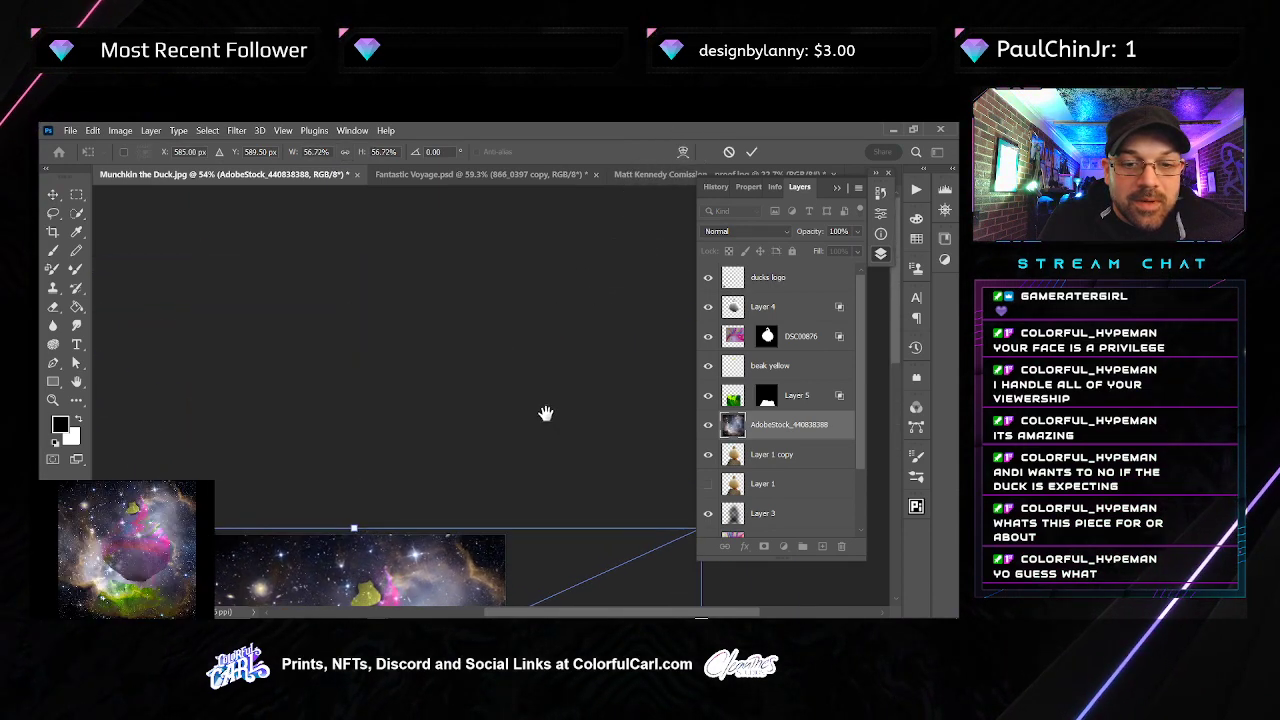
{"action": "left_click_drag", "start_coordinate": [546, 413], "coordinate": [503, 300]}
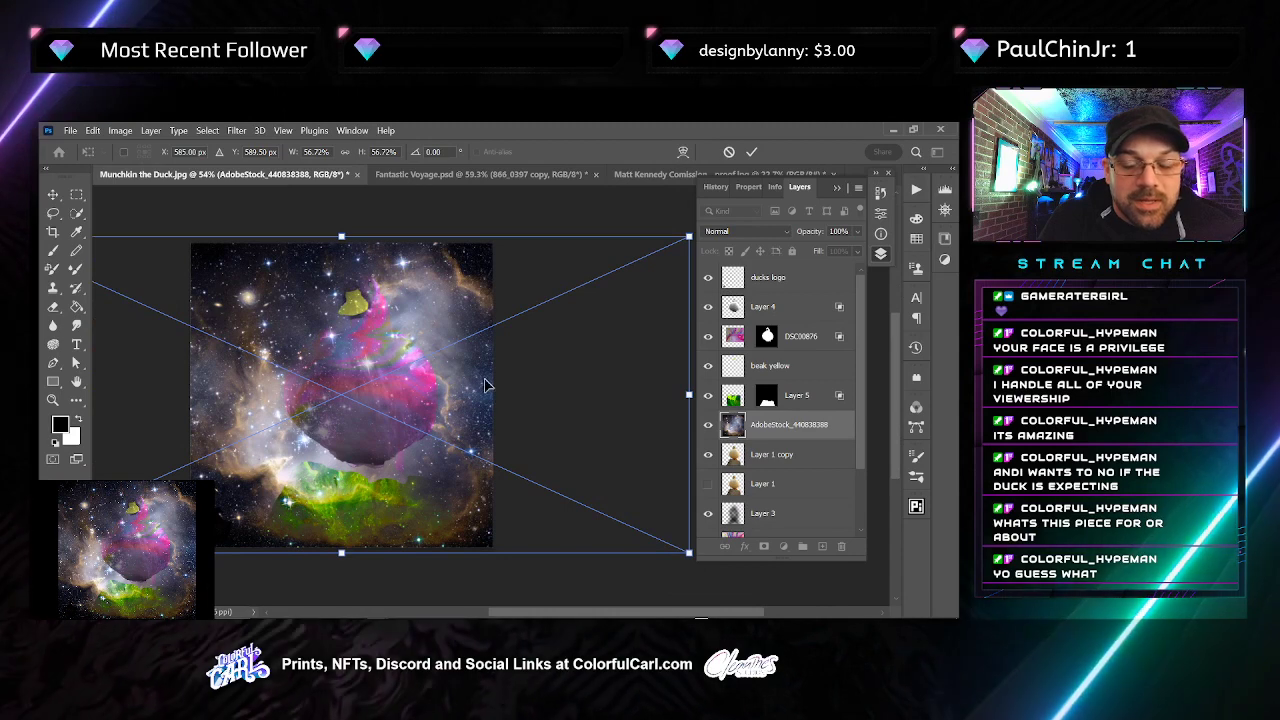
{"action": "key", "text": "Return"}
Move the AdobeStock_440838388 layer down the stack, between Layer 3 and IMAG0177
{"action": "left_click_drag", "start_coordinate": [838, 430], "coordinate": [835, 503]}
{"action": "scroll", "coordinate": [829, 500], "scroll_direction": "down", "scroll_amount": 3}
{"action": "left_click_drag", "start_coordinate": [826, 415], "coordinate": [793, 462]}
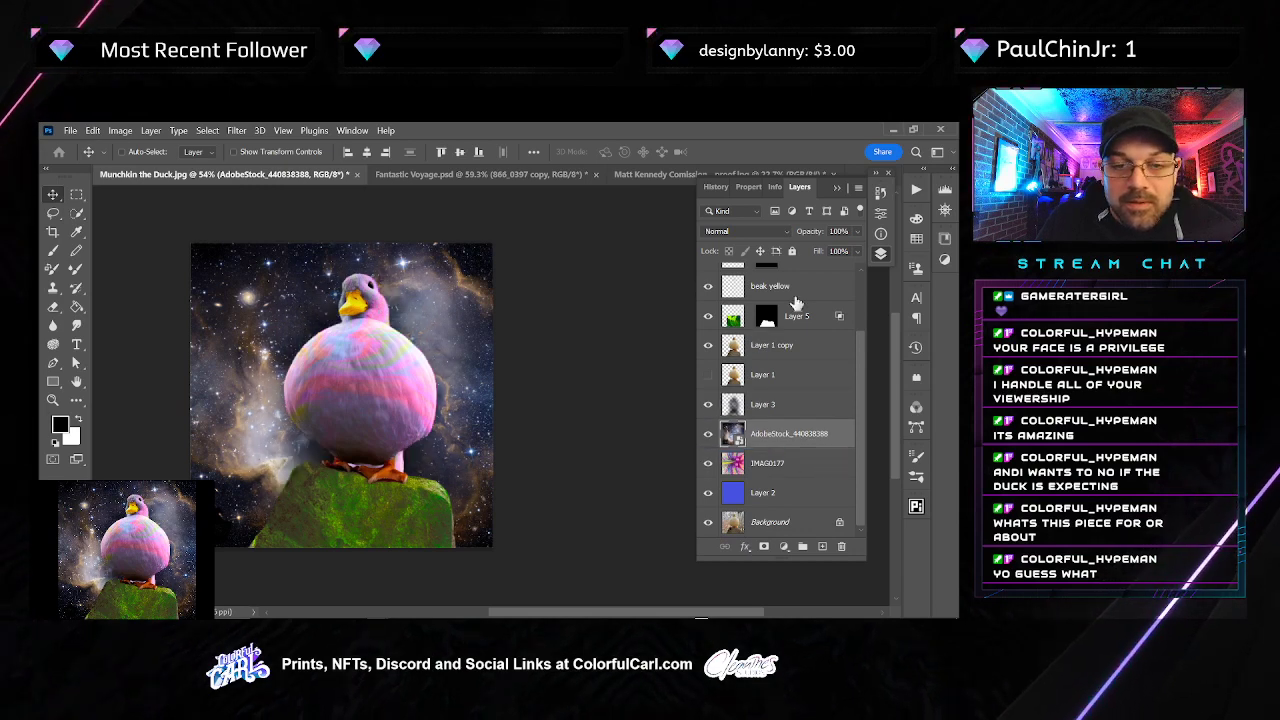
Try the galaxy layer at 62% opacity and preview blend modes such as Hard Mix
{"action": "left_click", "coordinate": [857, 231]}
{"action": "left_click_drag", "start_coordinate": [855, 249], "coordinate": [831, 249]}
{"action": "left_click", "coordinate": [743, 231]}
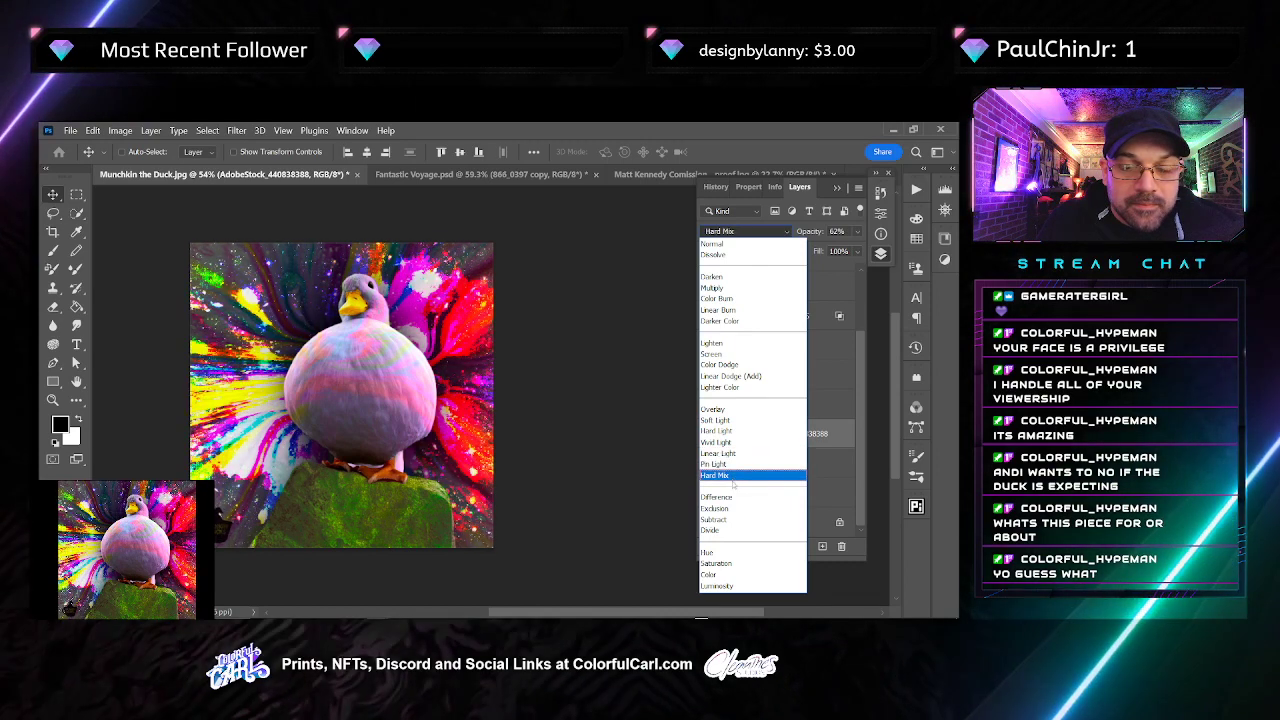
{"action": "left_click", "coordinate": [846, 442]}
Paste the copied layer style onto the AdobeStock_440838388 layer, applying Overlay at 100% opacity, and check its effect on the background
{"action": "right_click", "coordinate": [838, 434]}
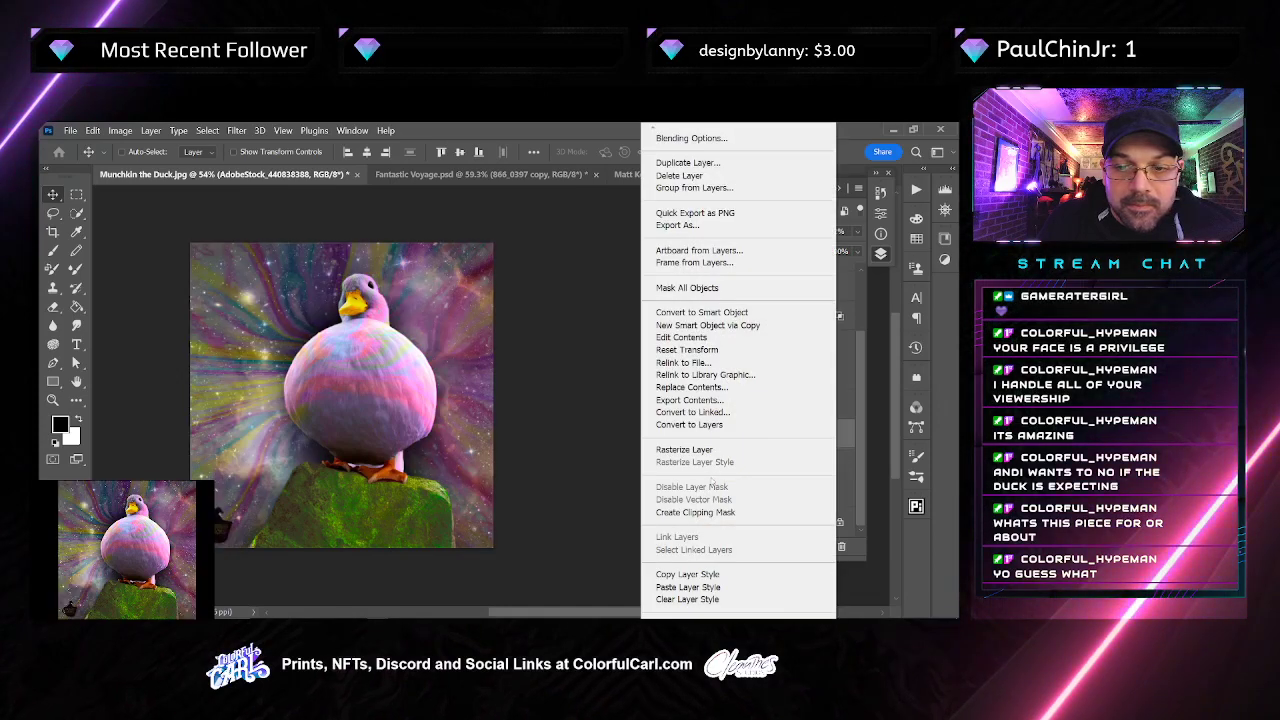
{"action": "left_click", "coordinate": [712, 587]}
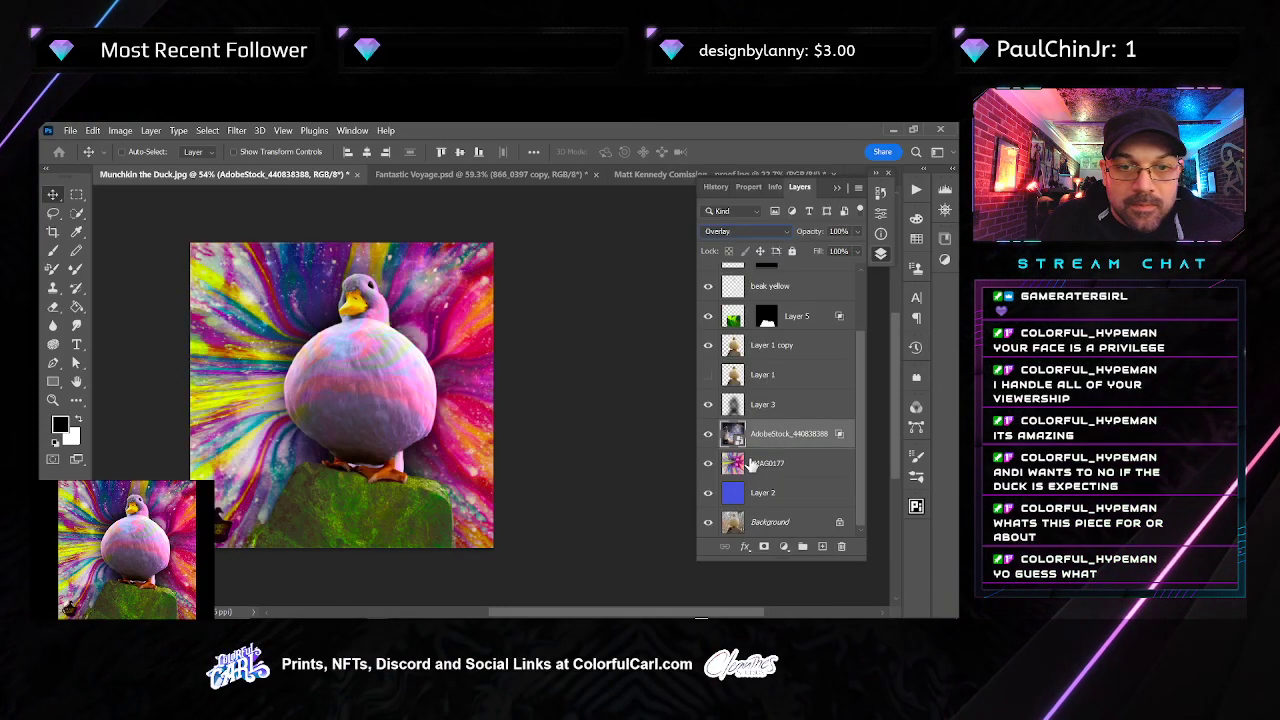
{"action": "left_click", "coordinate": [709, 441]}
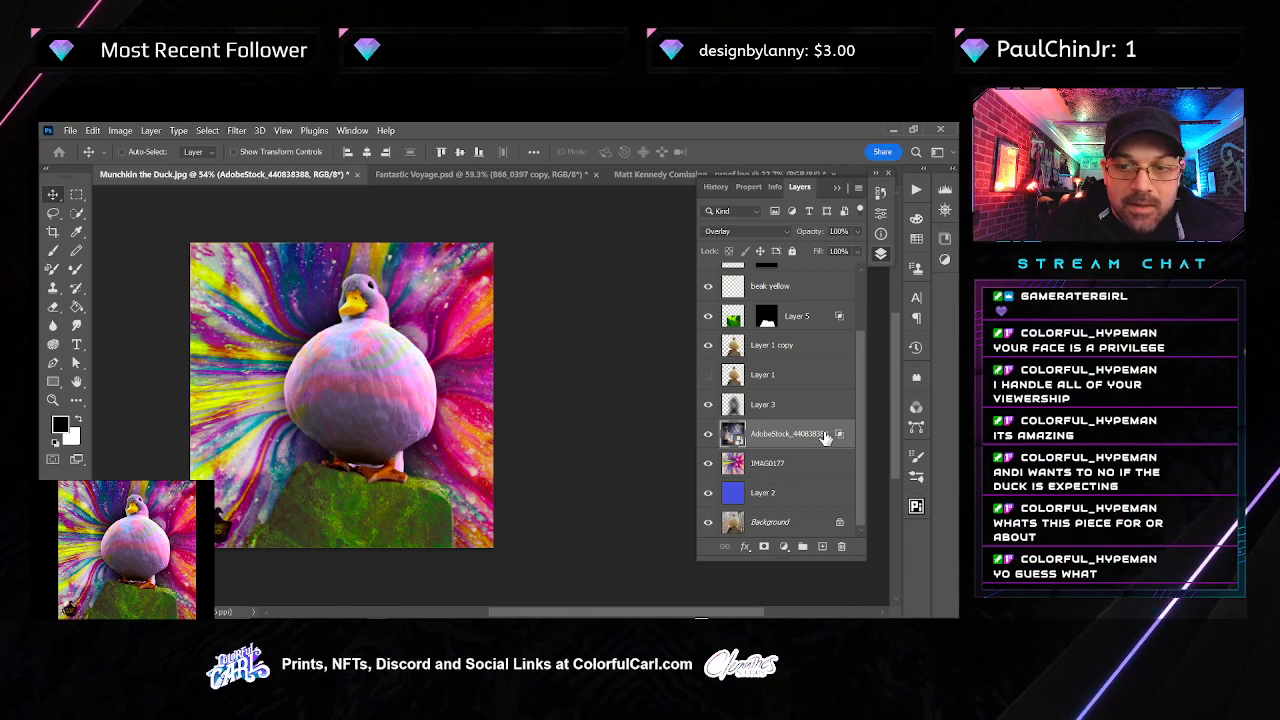
Try the Linear Light blend mode on the AdobeStock_440838388 layer and settle on Hard Light
{"action": "left_click", "coordinate": [745, 231]}
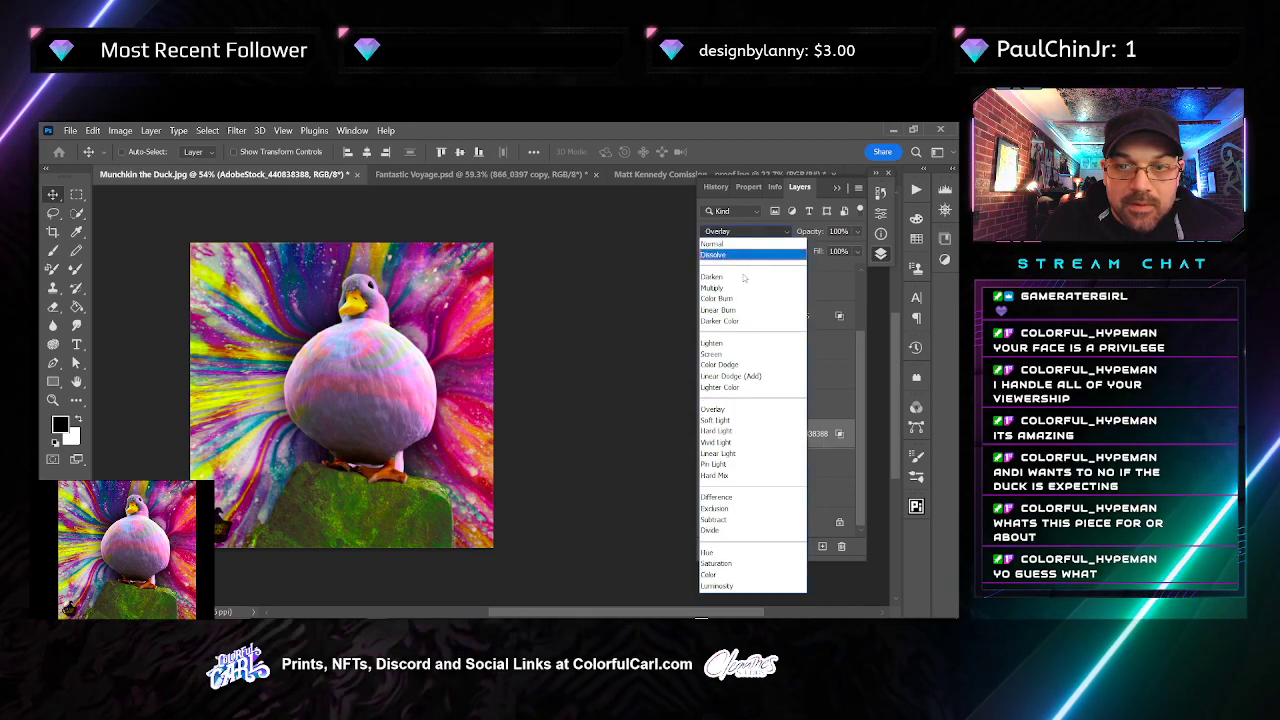
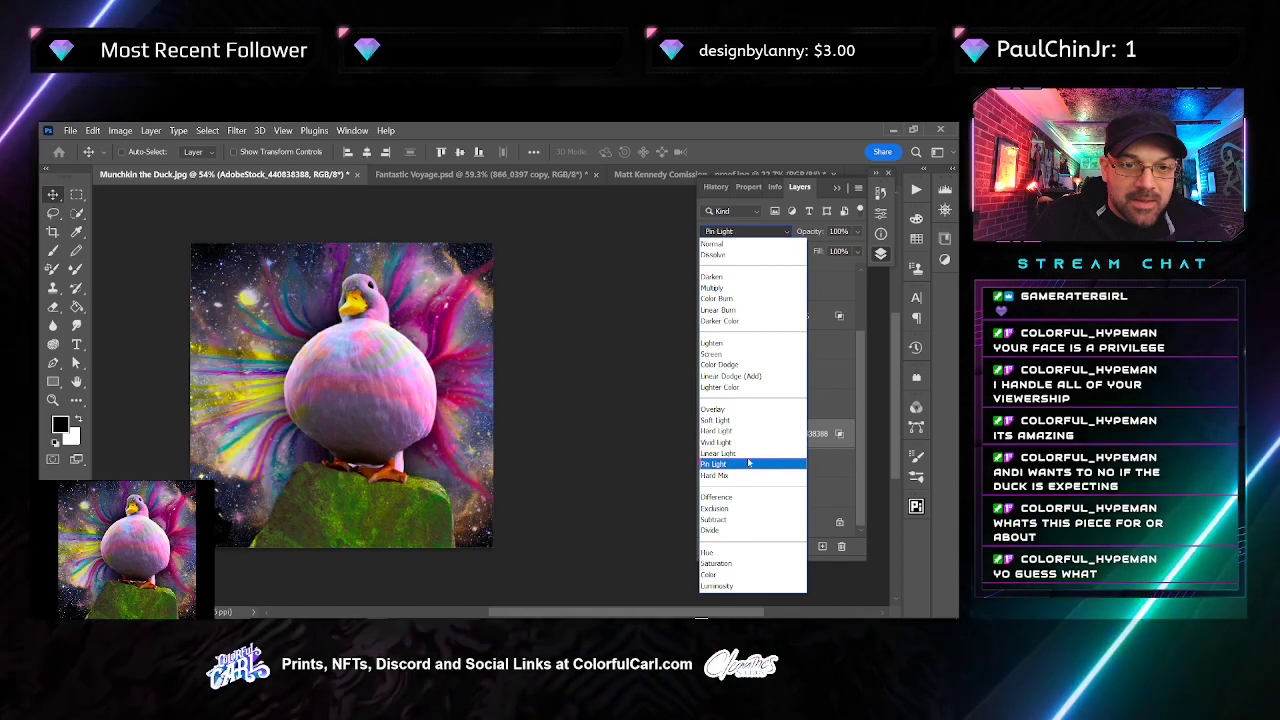
{"action": "left_click", "coordinate": [750, 454]}
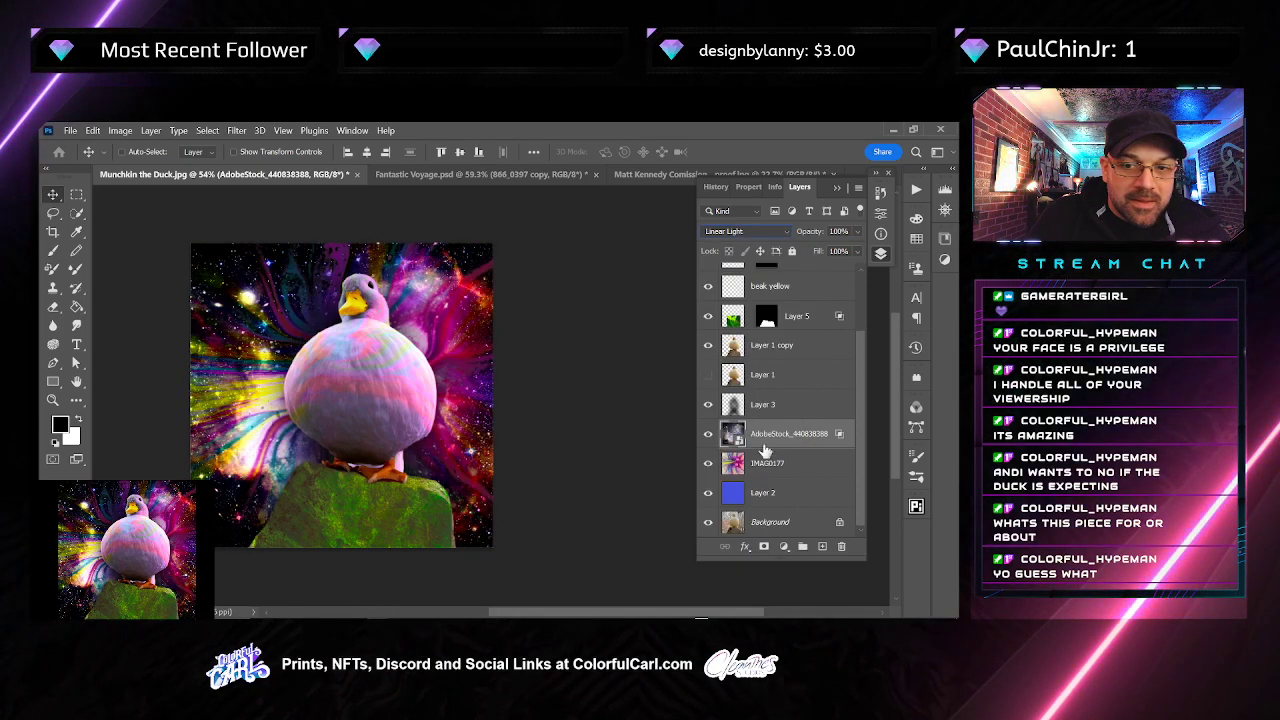
{"action": "key", "text": "space"}
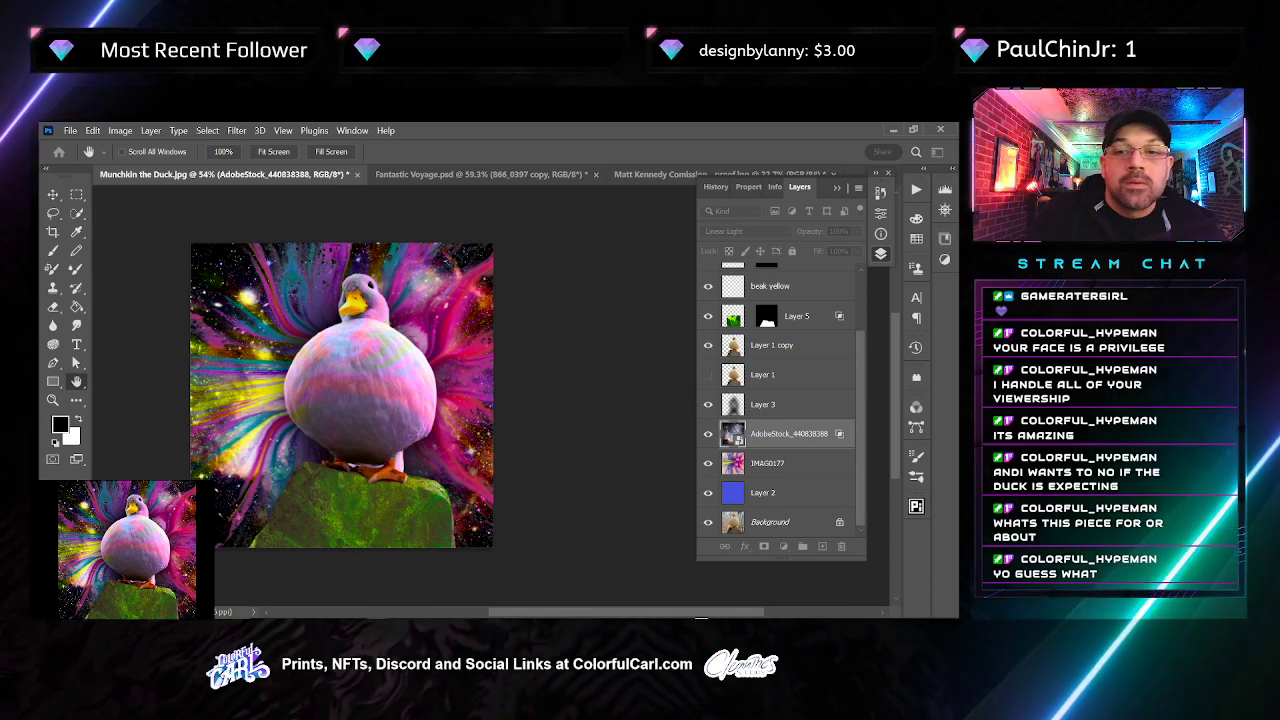
{"action": "key", "text": "Return"}
{"action": "left_click", "coordinate": [750, 231]}
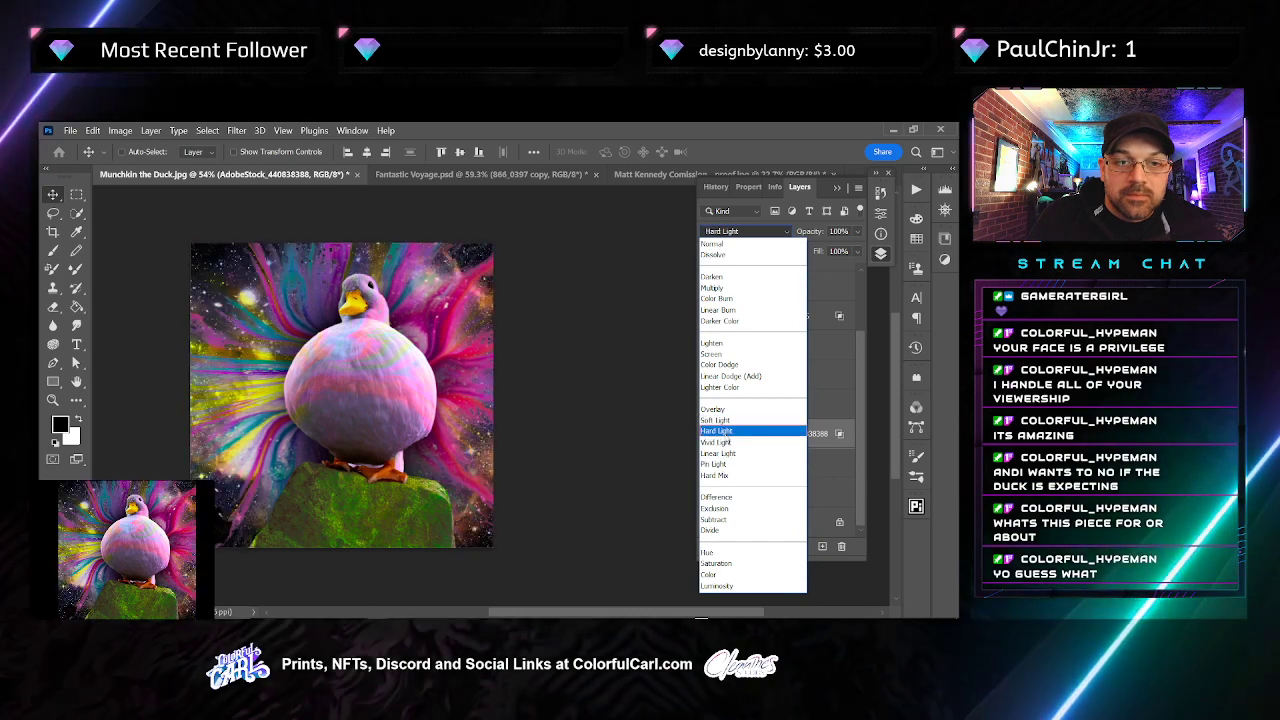
{"action": "left_click", "coordinate": [716, 431]}
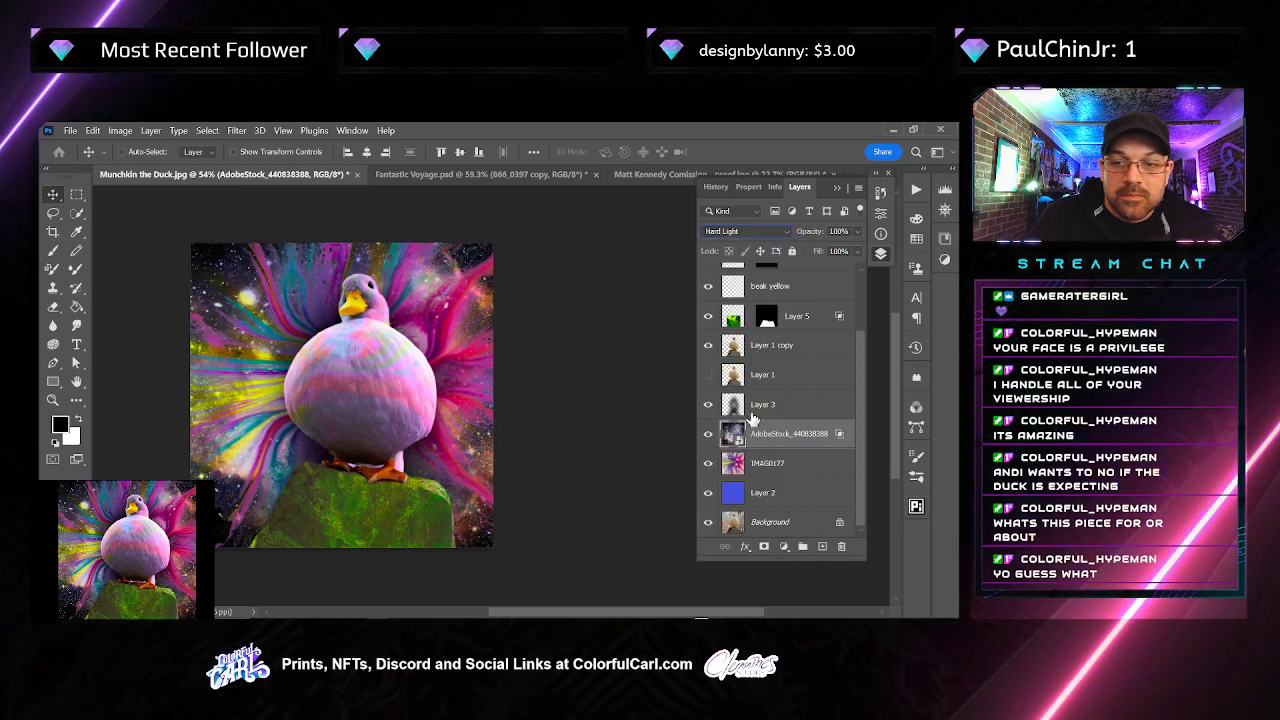
Duplicate the IMAG0177 layer, then rotate the original by about -45° and enlarge it to about 121%
{"action": "left_click_drag", "start_coordinate": [812, 471], "coordinate": [822, 546]}
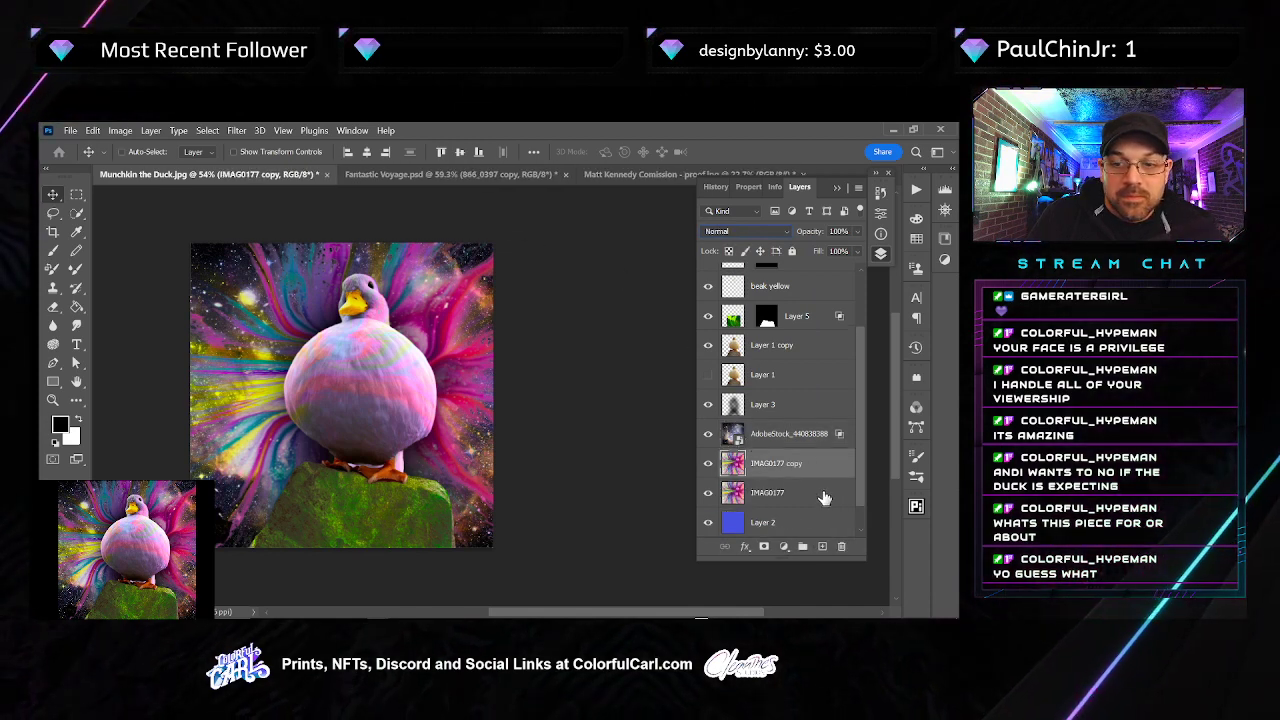
{"action": "left_click", "coordinate": [822, 494]}
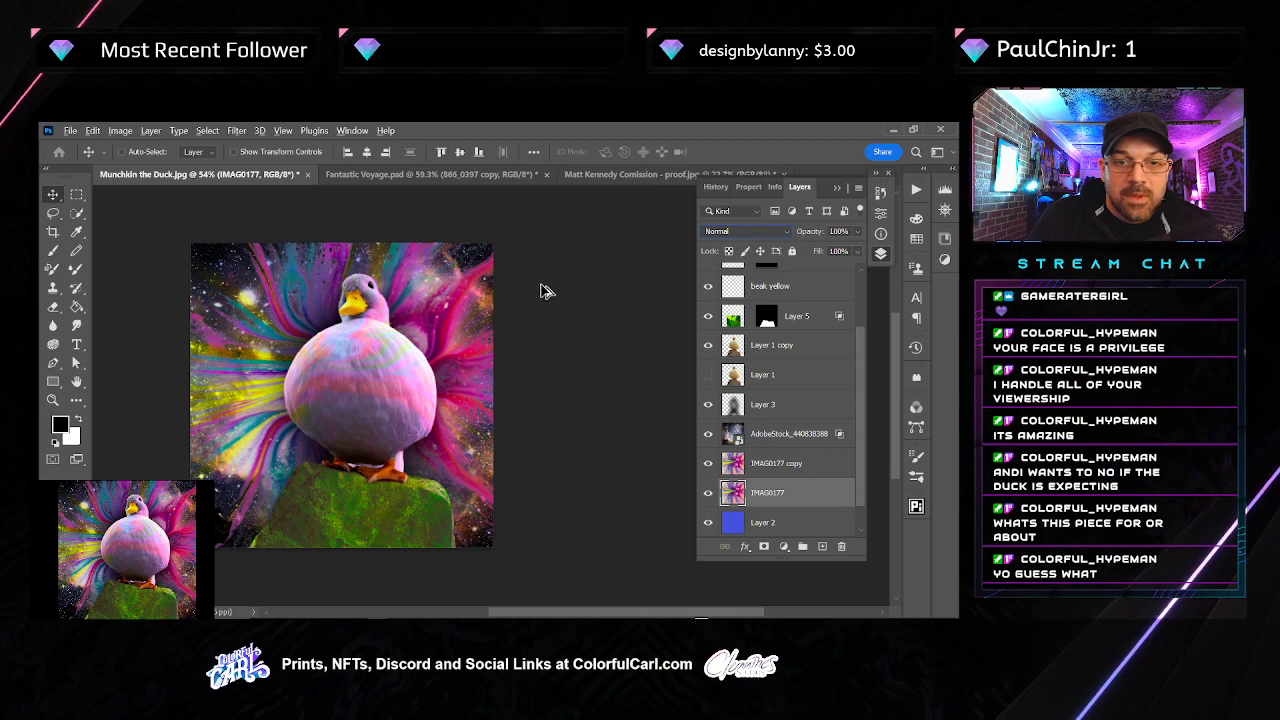
{"action": "scroll", "coordinate": [565, 332], "scroll_direction": "down", "scroll_amount": 5}
{"action": "key", "text": "ctrl+t"}
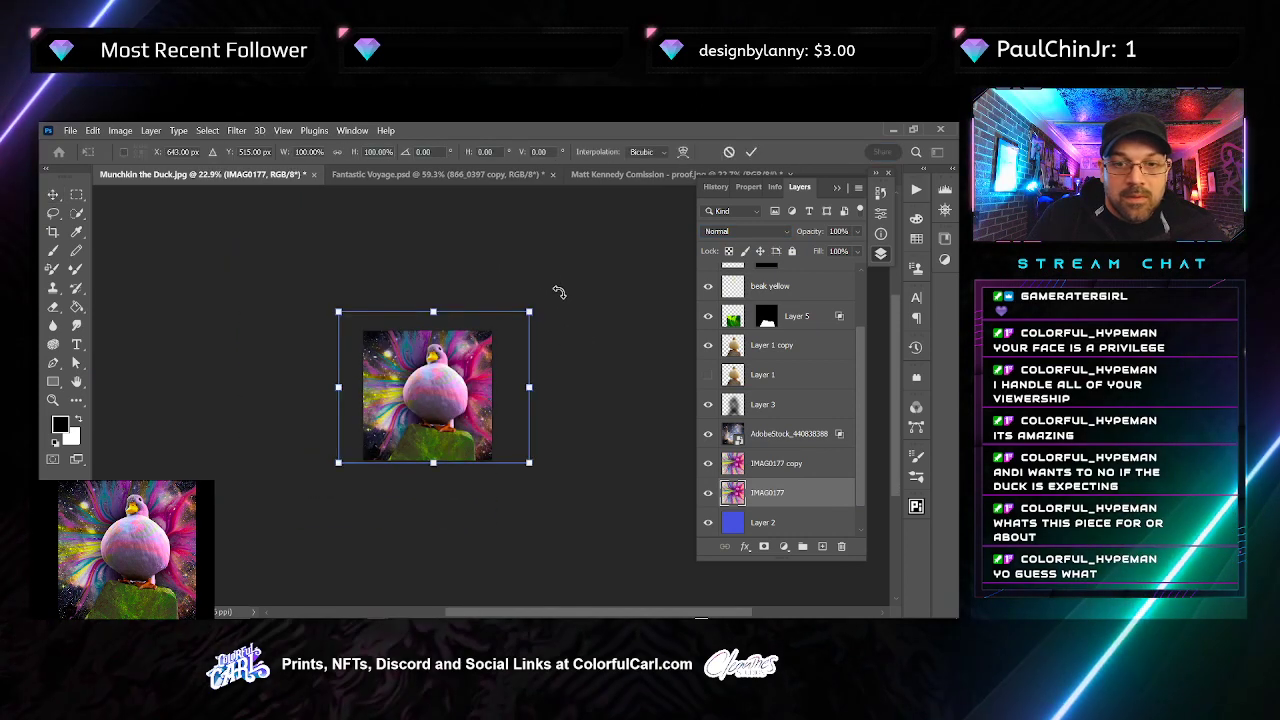
{"action": "left_click_drag", "start_coordinate": [533, 281], "coordinate": [527, 281]}
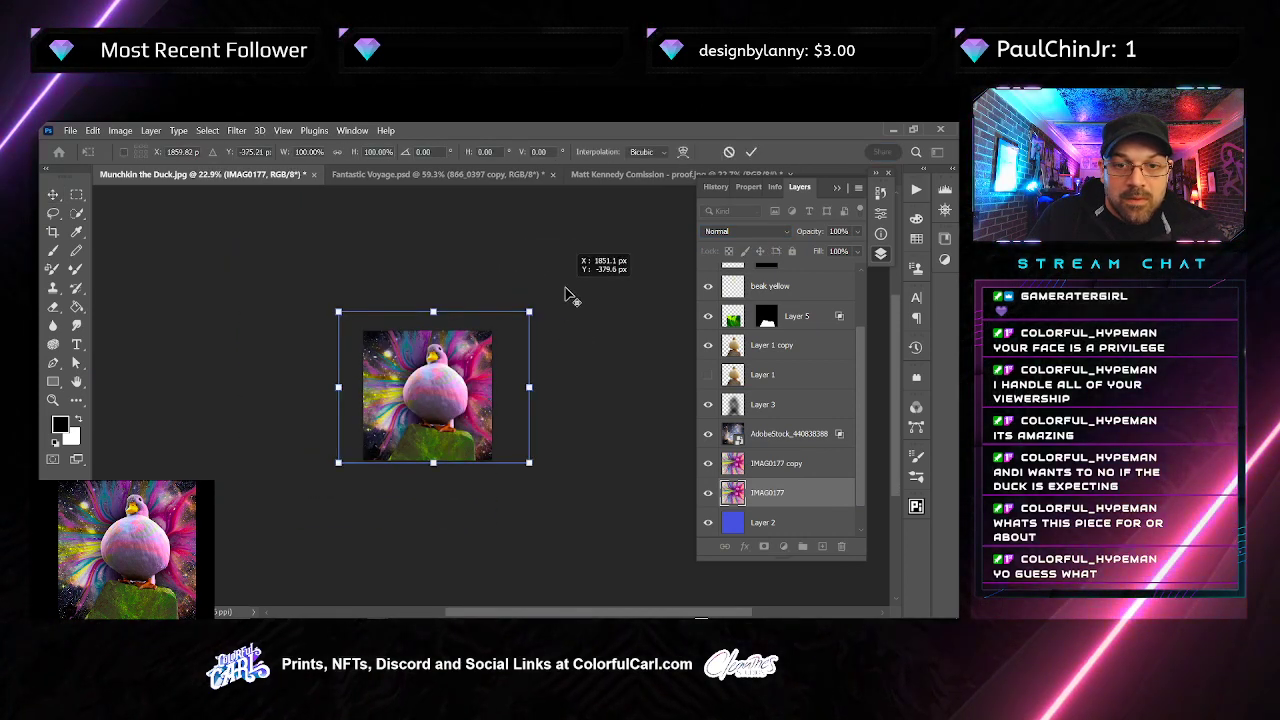
{"action": "left_click_drag", "start_coordinate": [551, 306], "coordinate": [451, 240]}
{"action": "key", "text": "Escape"}
{"action": "key", "text": "ctrl+t"}
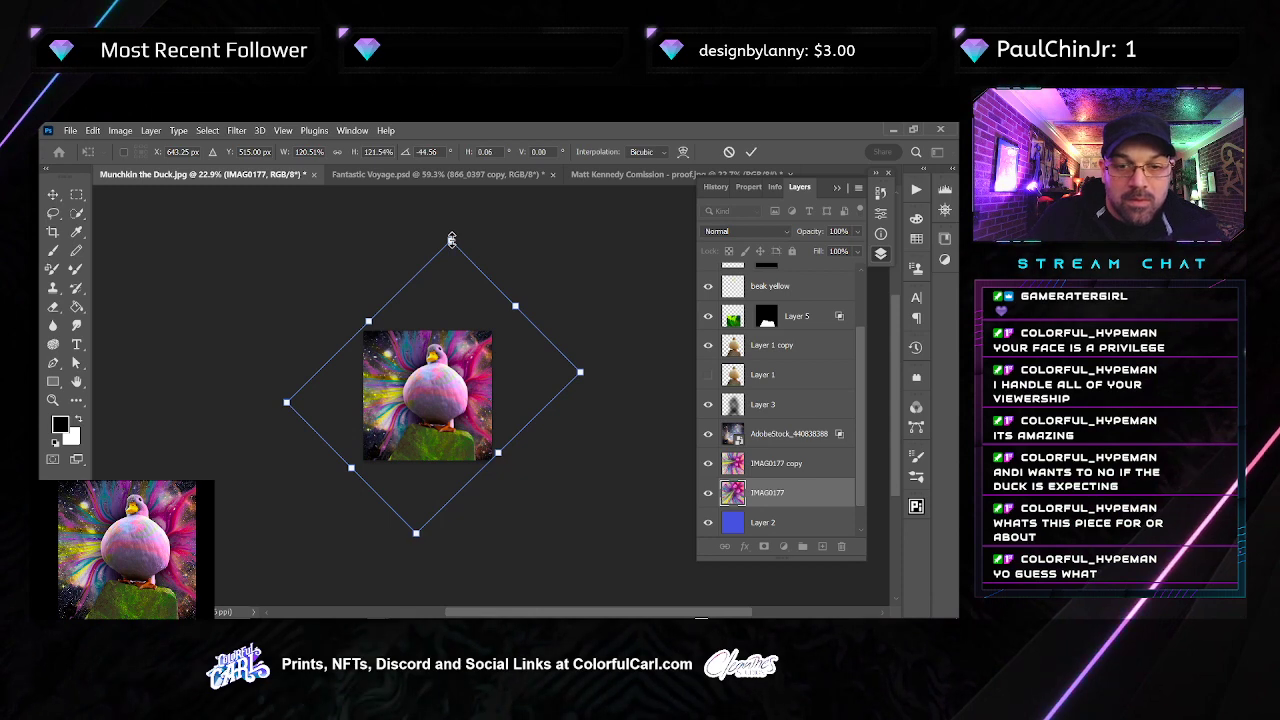
{"action": "key", "text": "Return"}
{"action": "scroll", "coordinate": [490, 375], "scroll_direction": "up", "scroll_amount": 3}
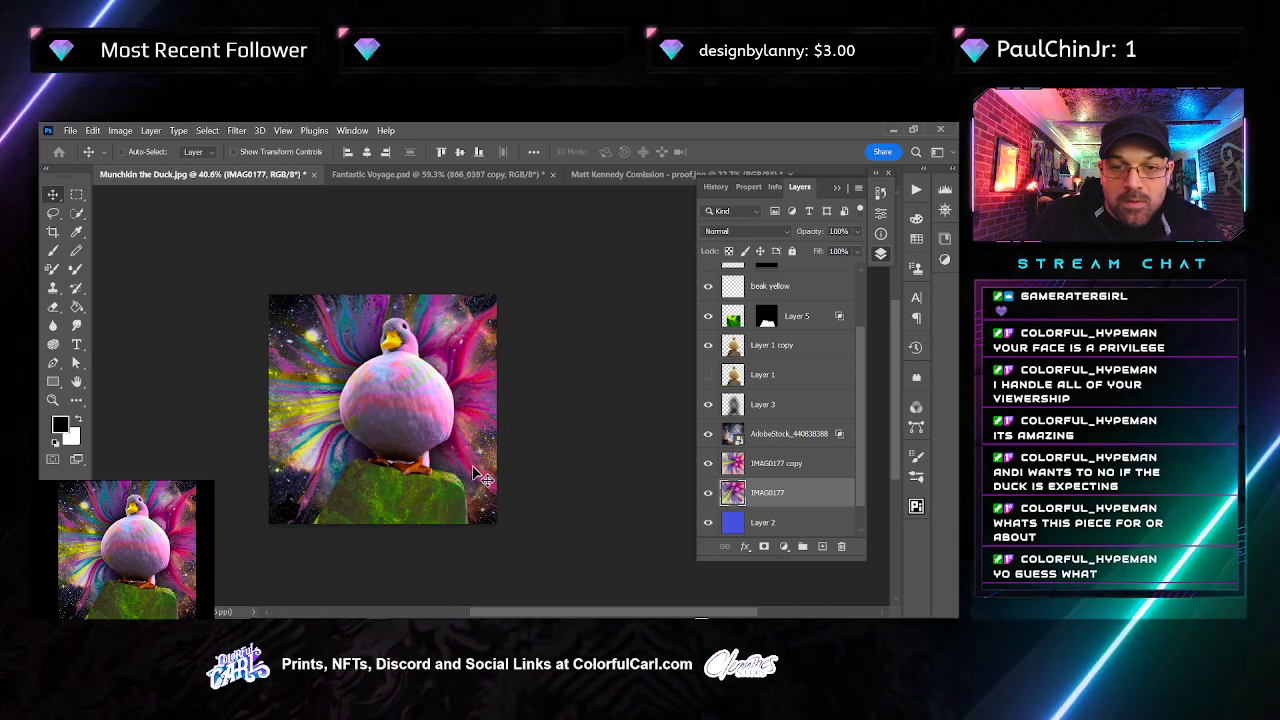
With the IMAG0177 copy temporarily hidden, reposition the rotated IMAG0177 artwork behind the duck and move its layer above the copy
{"action": "left_click", "coordinate": [708, 466]}
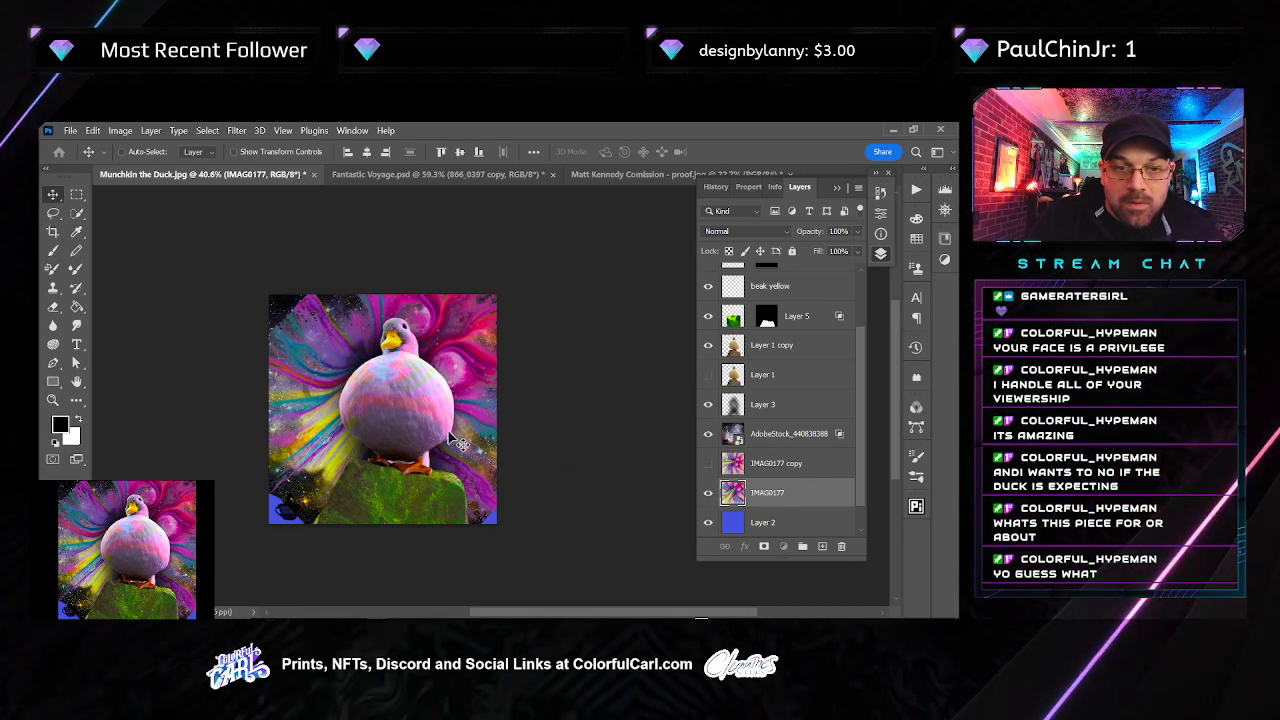
{"action": "left_click_drag", "start_coordinate": [460, 443], "coordinate": [426, 468]}
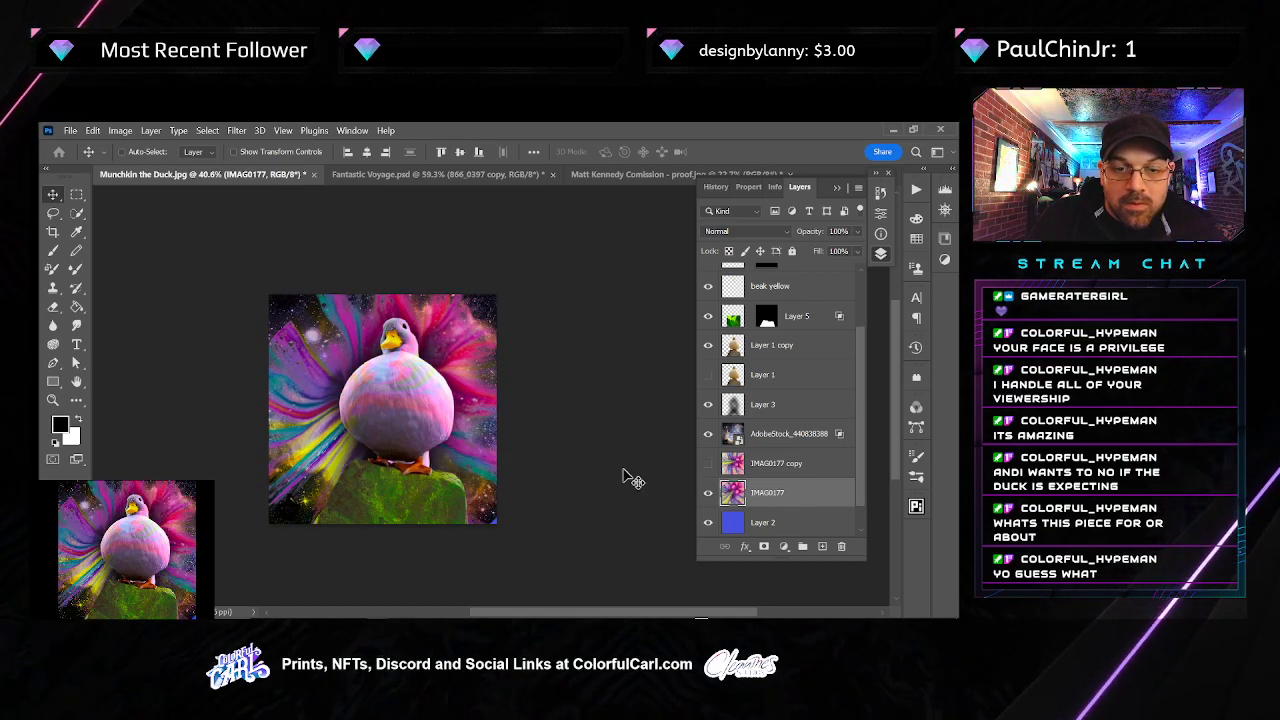
{"action": "left_click", "coordinate": [708, 464]}
{"action": "left_click_drag", "start_coordinate": [788, 497], "coordinate": [791, 463]}
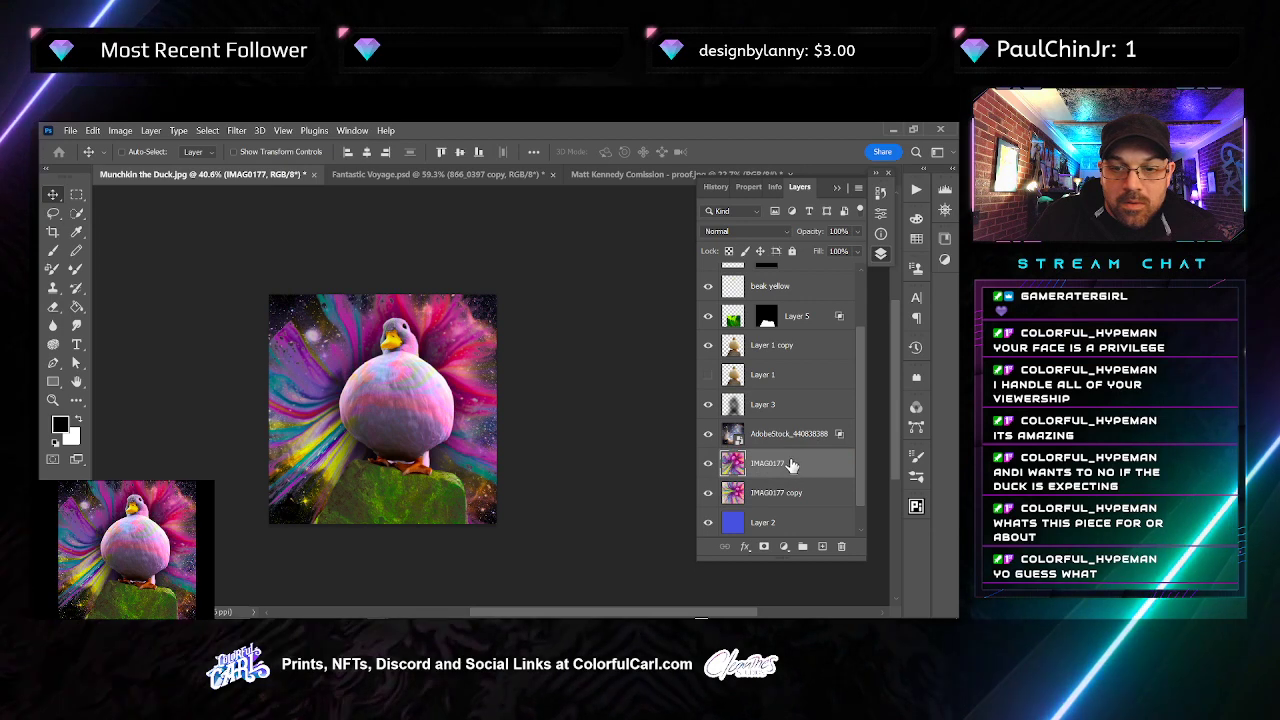
Set the rotated IMAG0177 layer to the Color blend mode and reposition it behind the duck
{"action": "left_click", "coordinate": [732, 234]}
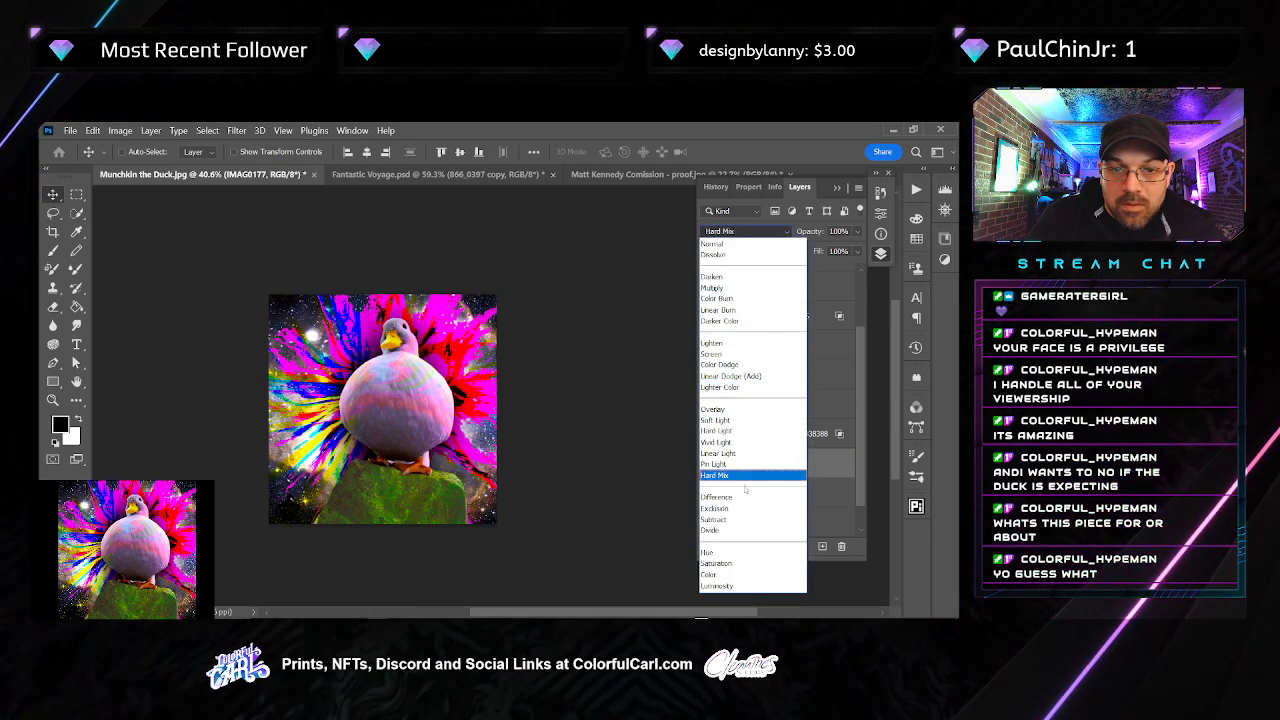
{"action": "left_click", "coordinate": [735, 576]}
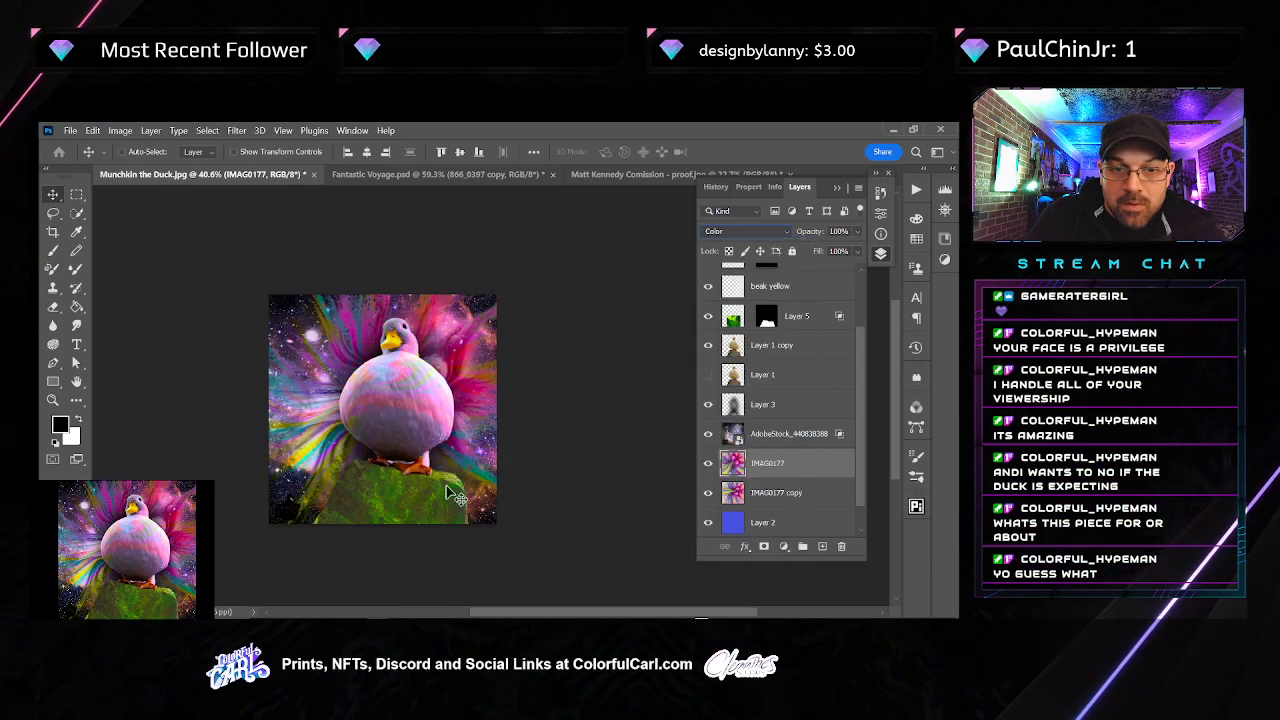
{"action": "left_click_drag", "start_coordinate": [378, 503], "coordinate": [490, 483]}
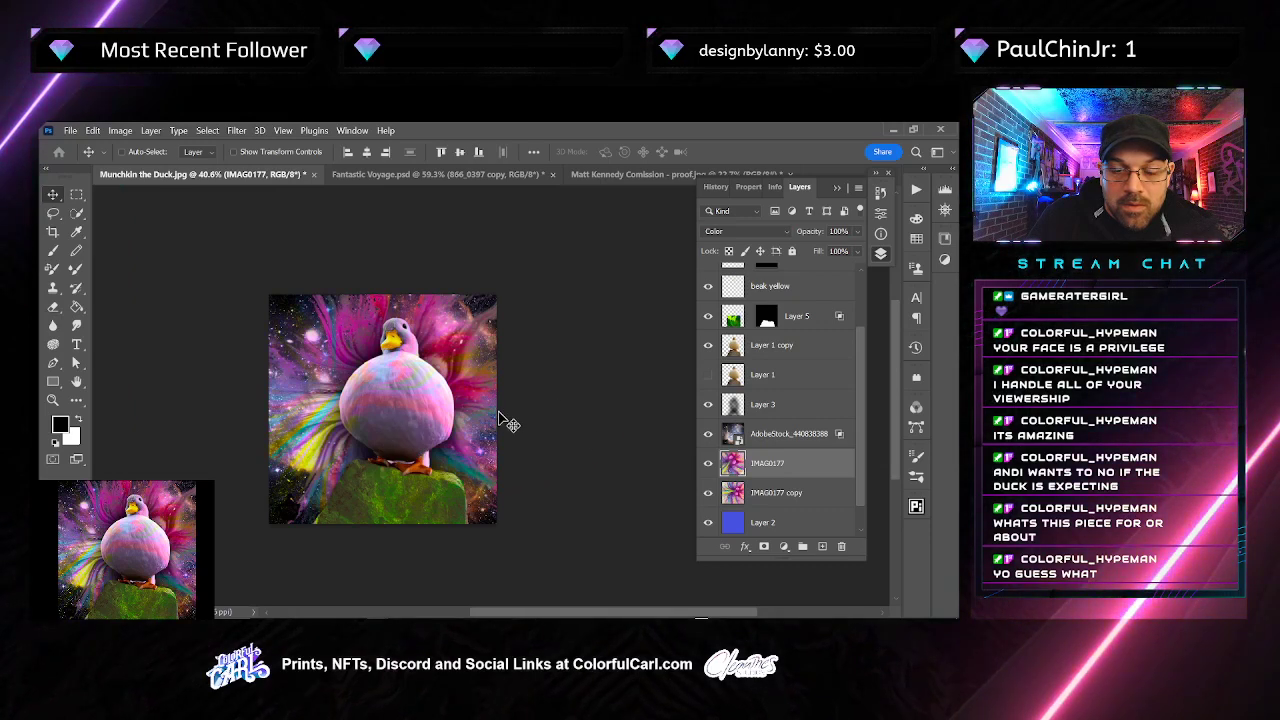
{"action": "left_click_drag", "start_coordinate": [508, 386], "coordinate": [480, 350]}
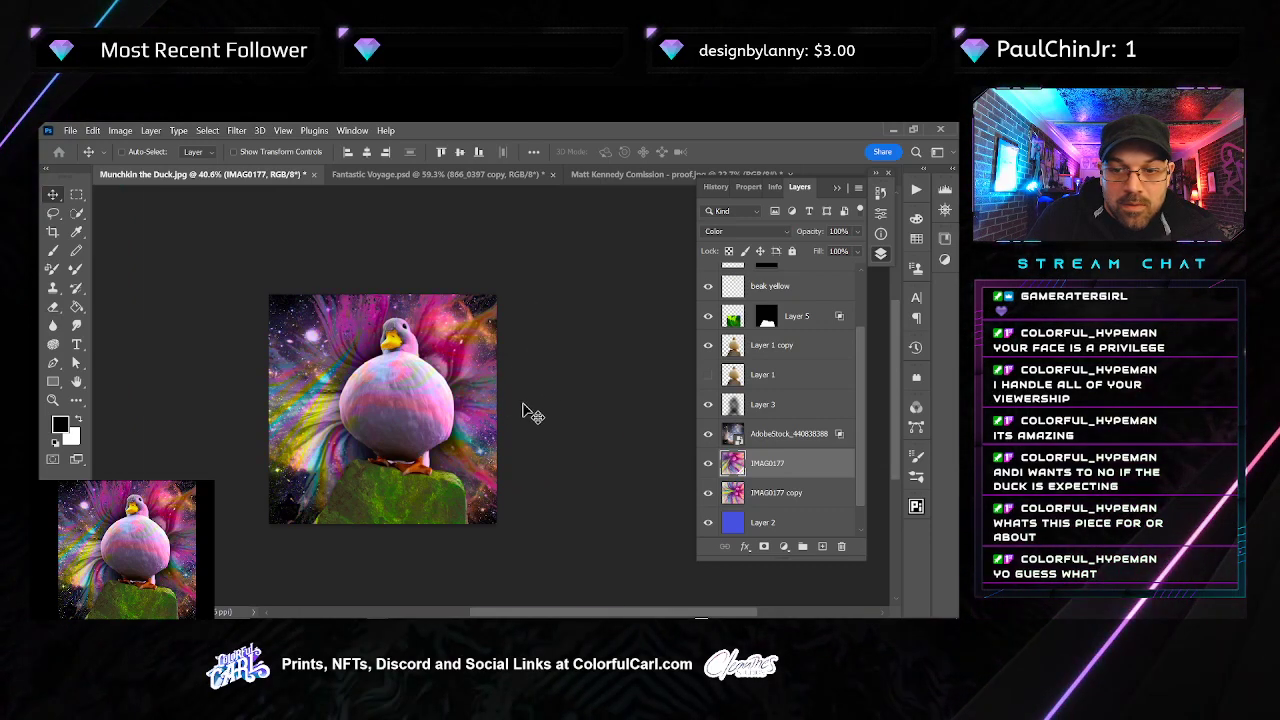
Undo the IMAG0177 duplication, rotation, reordering and Color blending
{"action": "key", "text": "ctrl+z"}
{"action": "key", "text": "ctrl+z"}
{"action": "key", "text": "ctrl+z"}
{"action": "key", "text": "ctrl+z"}
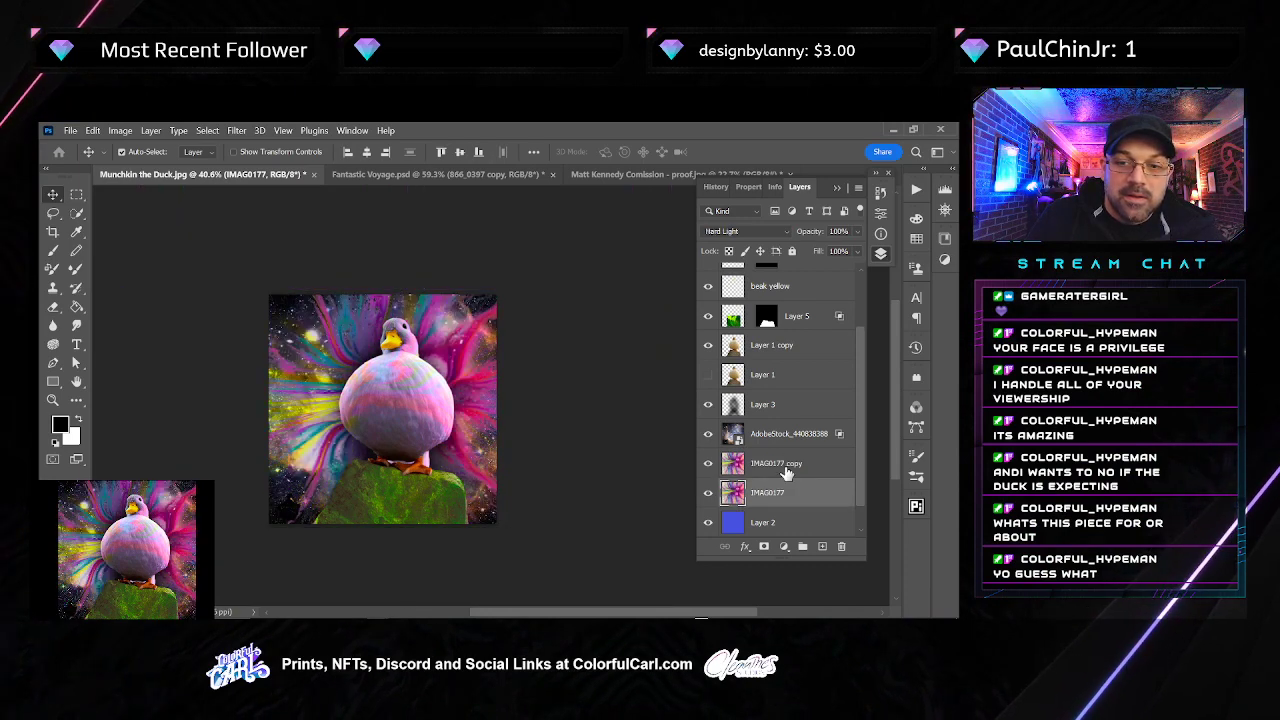
{"action": "key", "text": "ctrl+z"}
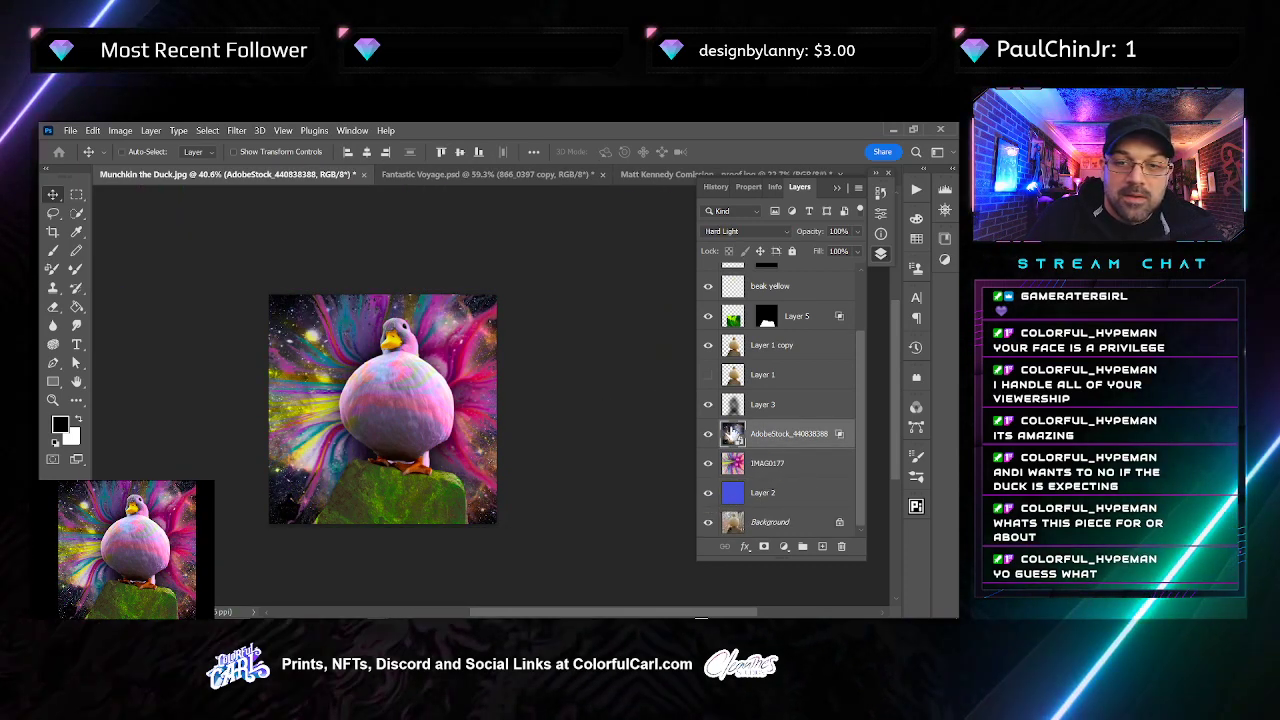
Try the Multiply blend mode on the AdobeStock_440838388 layer, then switch the layer to Screen
{"action": "left_click", "coordinate": [751, 232]}
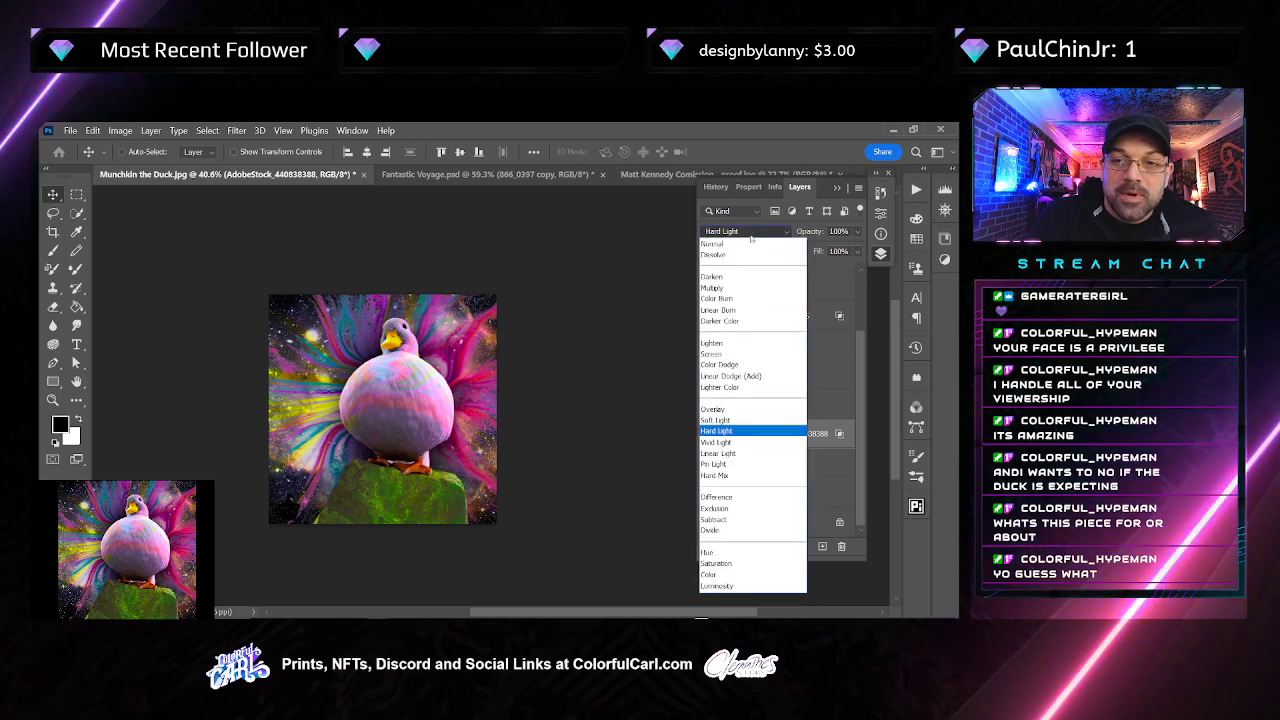
{"action": "left_click", "coordinate": [745, 272]}
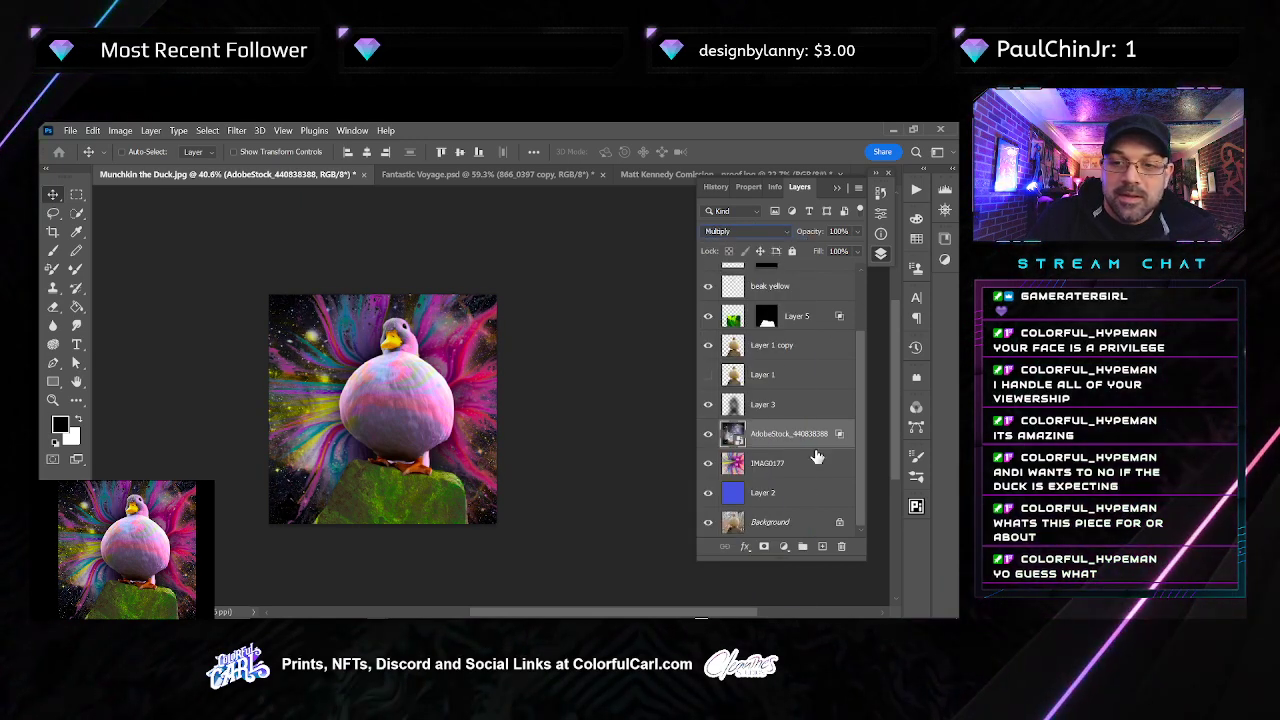
{"action": "key", "text": "space"}
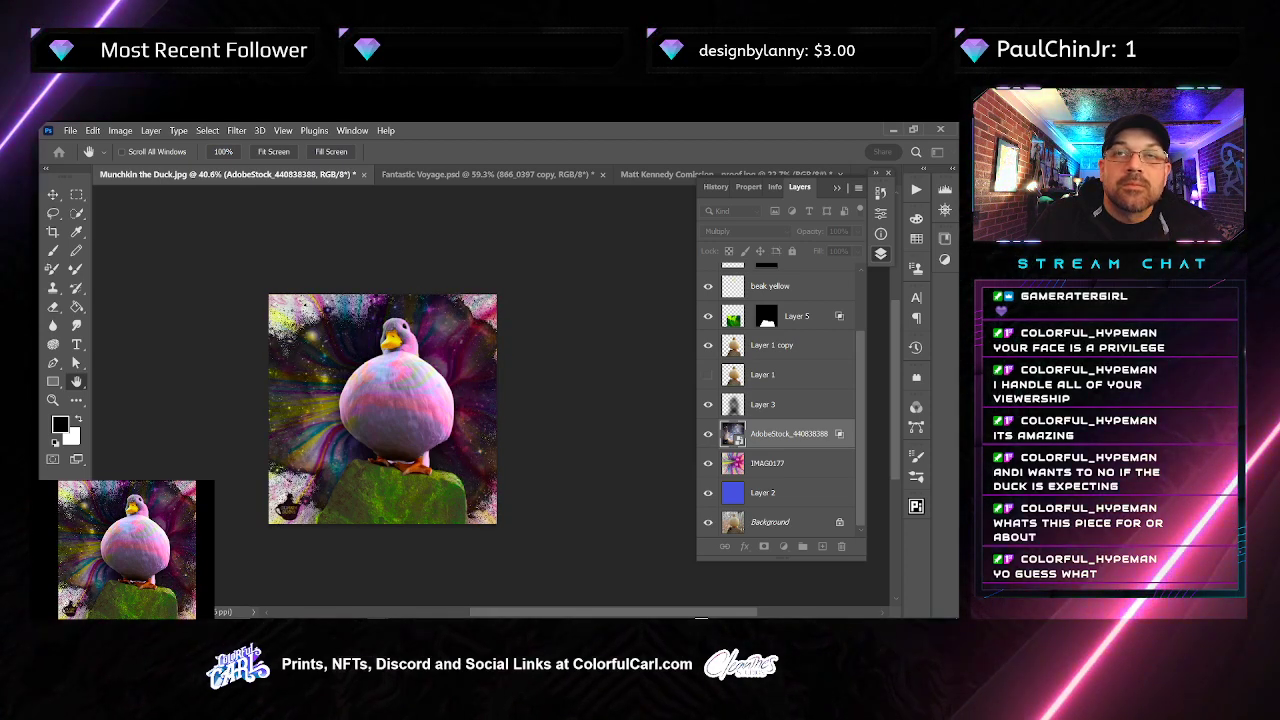
{"action": "key", "text": "Escape"}
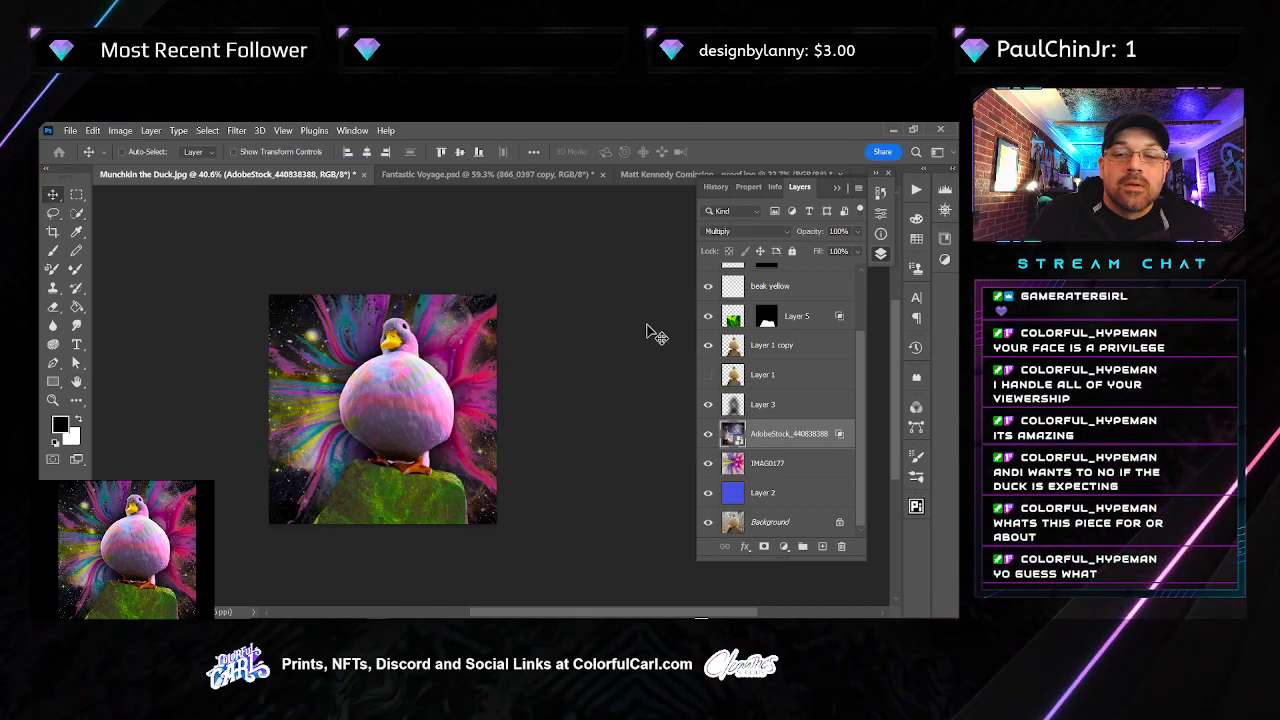
{"action": "left_click", "coordinate": [751, 232]}
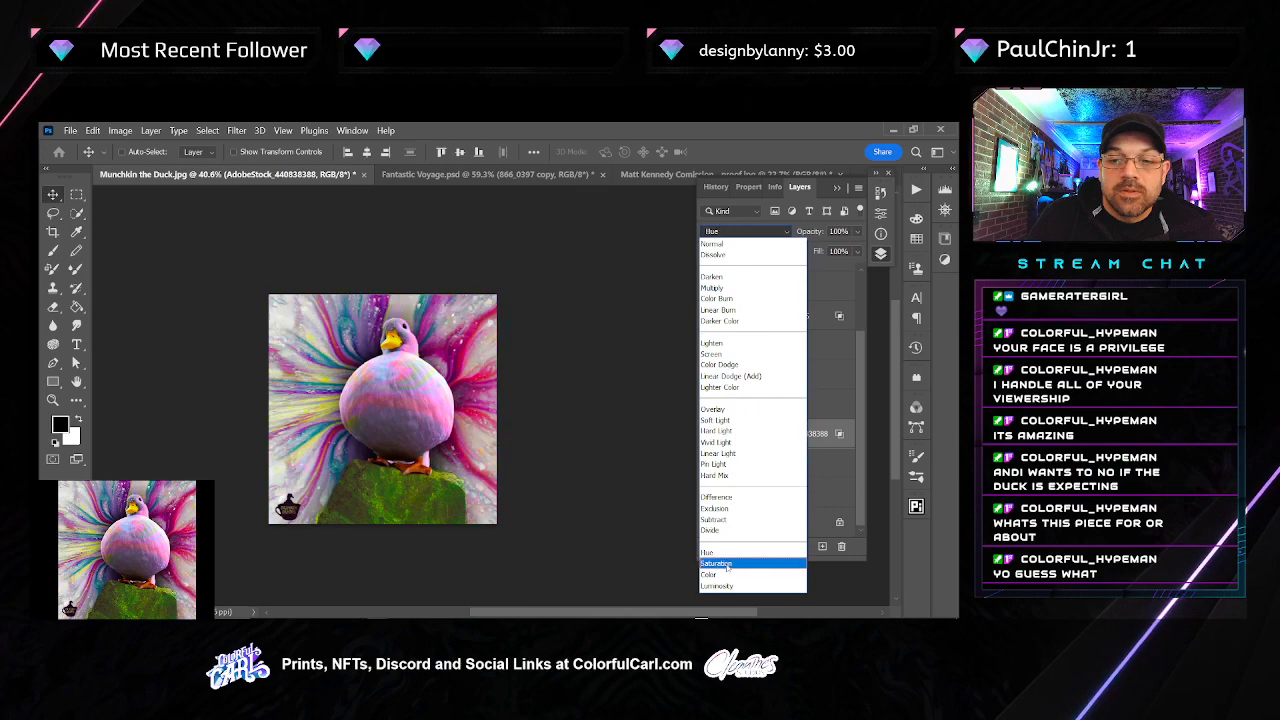
{"action": "left_click", "coordinate": [722, 354]}
Duplicate the AdobeStock_440838388 layer, hide the original, and clear the advanced blending settings on the copy
{"action": "left_click_drag", "start_coordinate": [816, 445], "coordinate": [822, 546]}
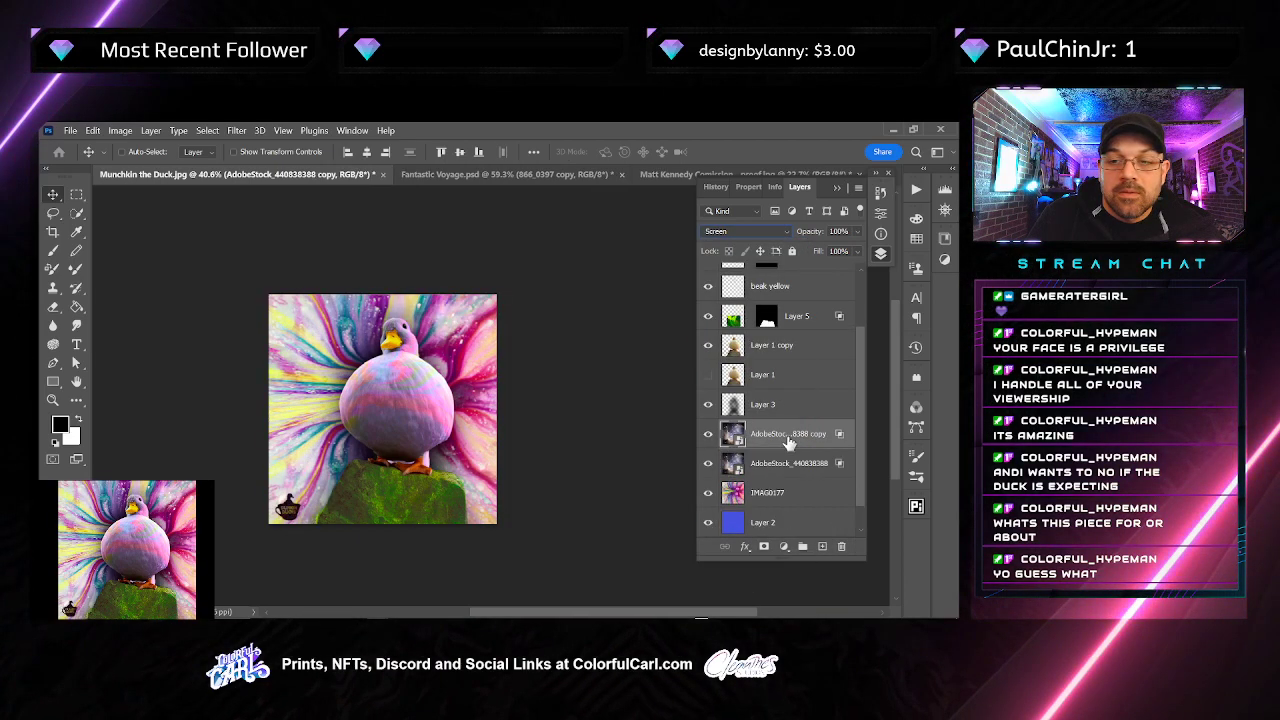
{"action": "left_click", "coordinate": [708, 463]}
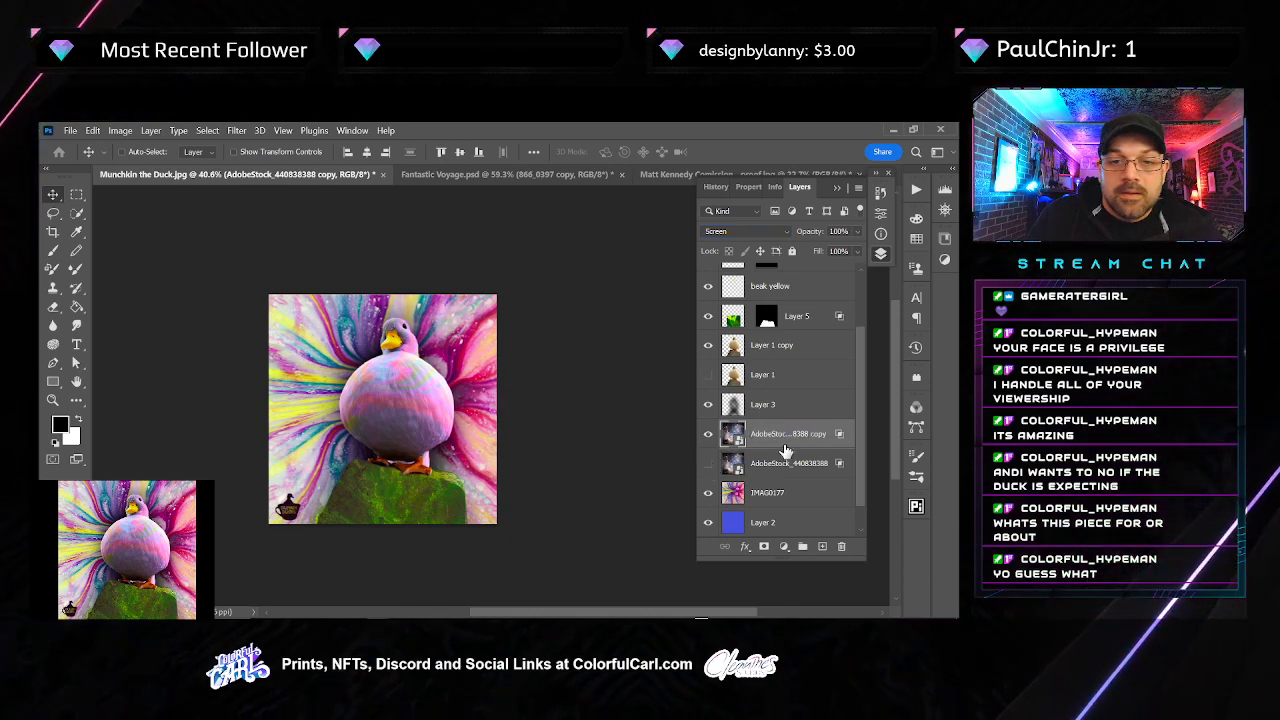
{"action": "key", "text": "space"}
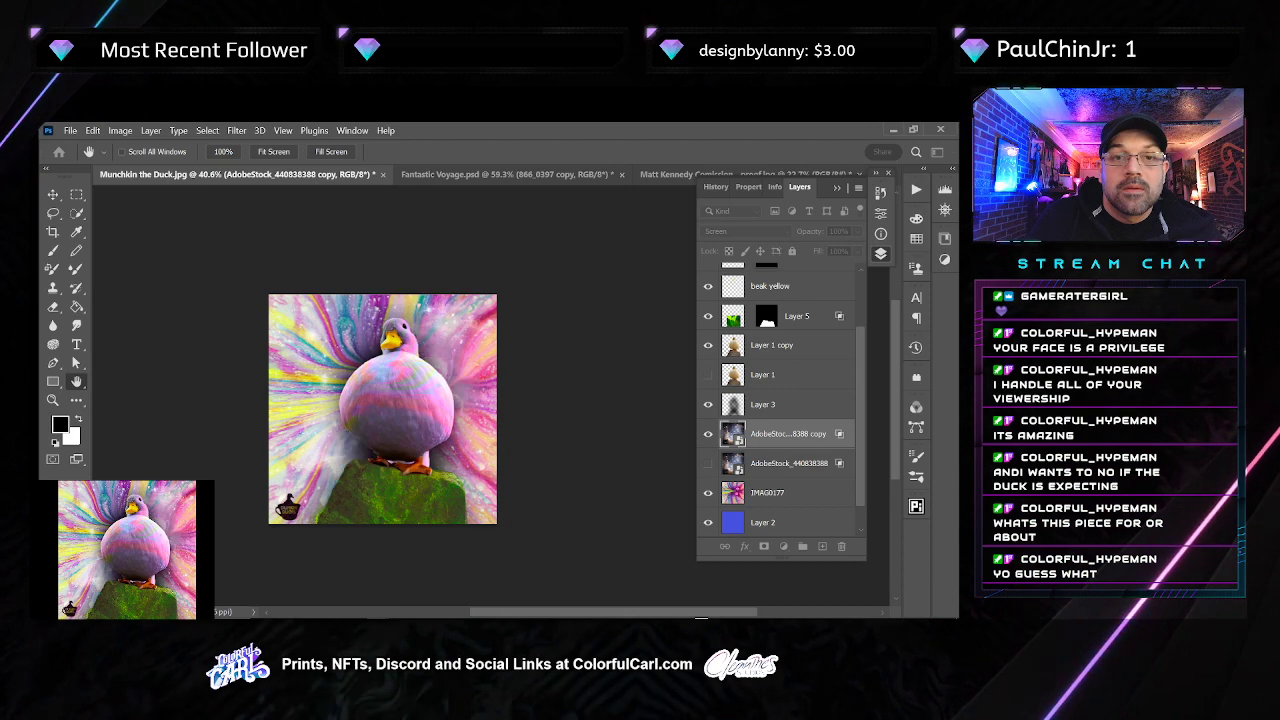
{"action": "key", "text": "Return"}
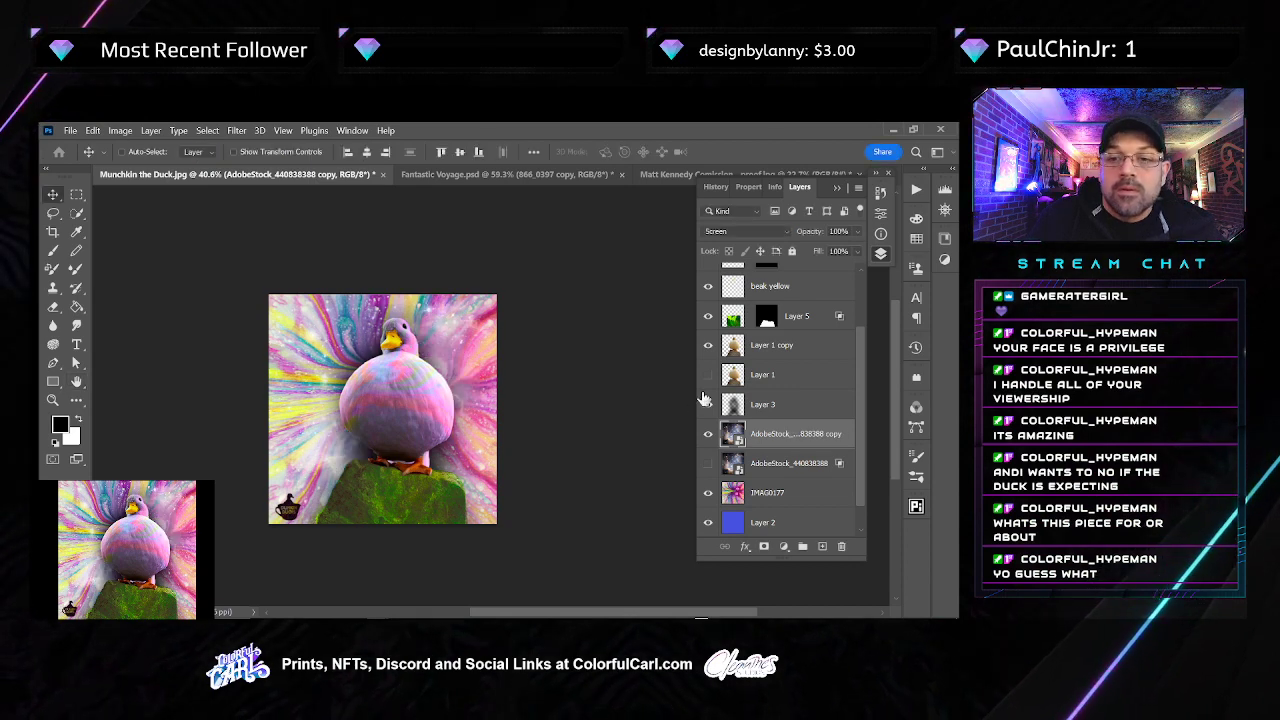
Show the original AdobeStock_440838388 layer and try the Multiply and Dissolve blend modes on it beneath the copy
{"action": "left_click", "coordinate": [776, 474]}
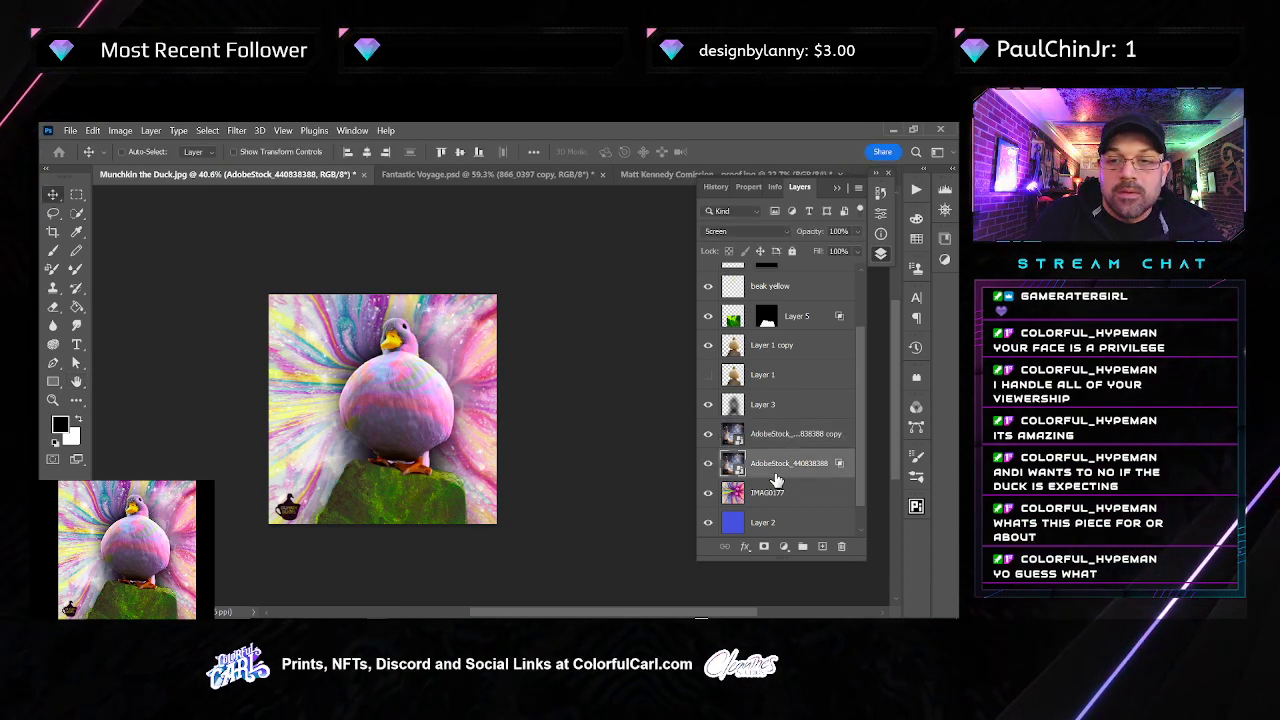
{"action": "double_click", "coordinate": [782, 473]}
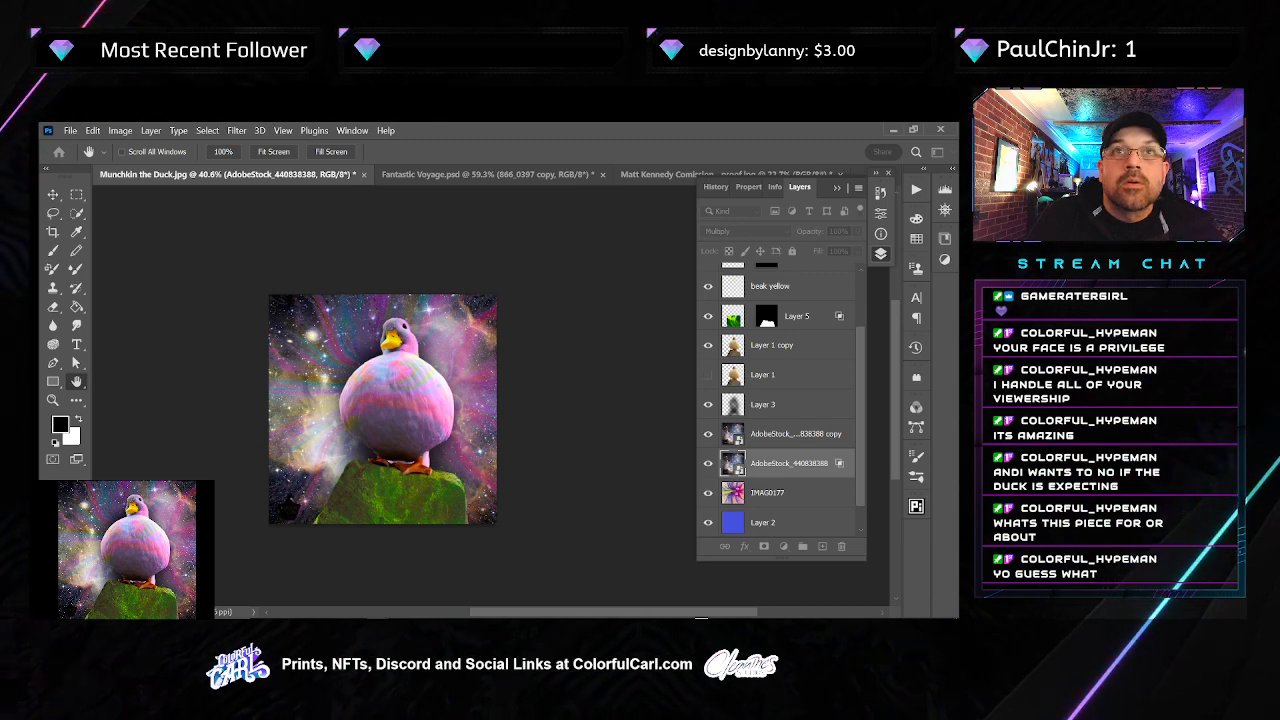
{"action": "key", "text": "v"}
{"action": "left_click", "coordinate": [744, 232]}
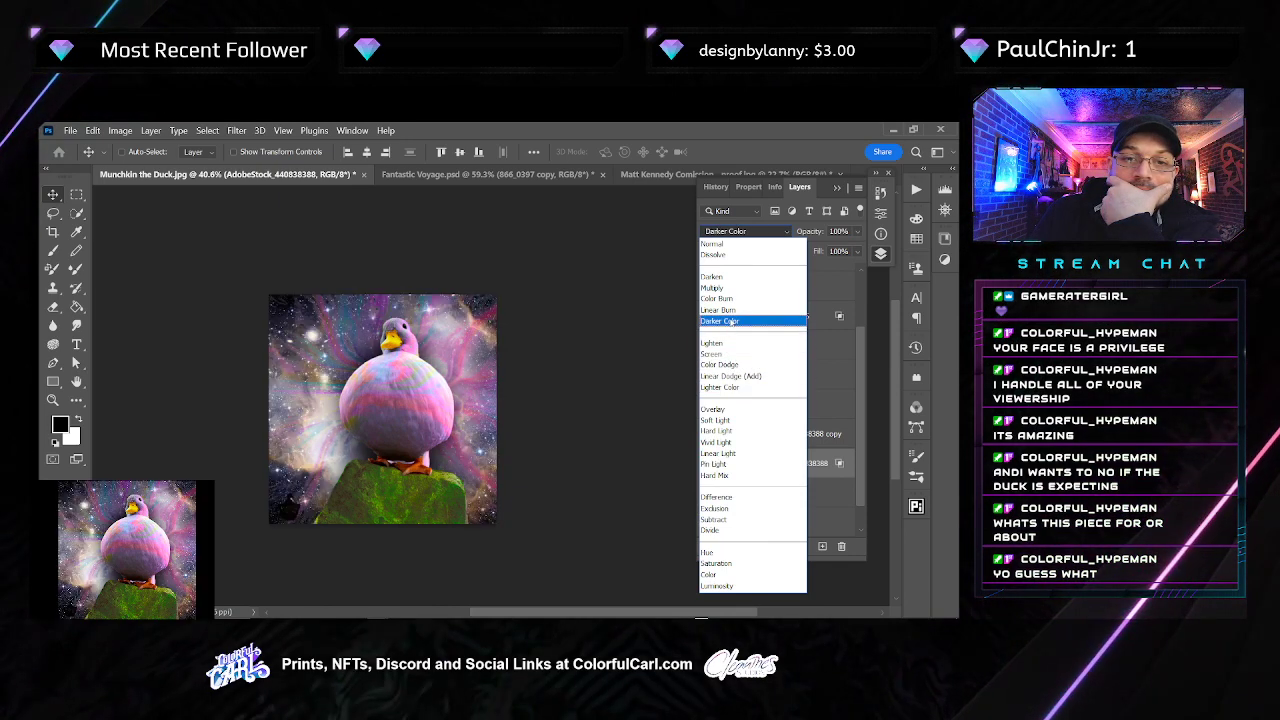
{"action": "left_click", "coordinate": [724, 254]}
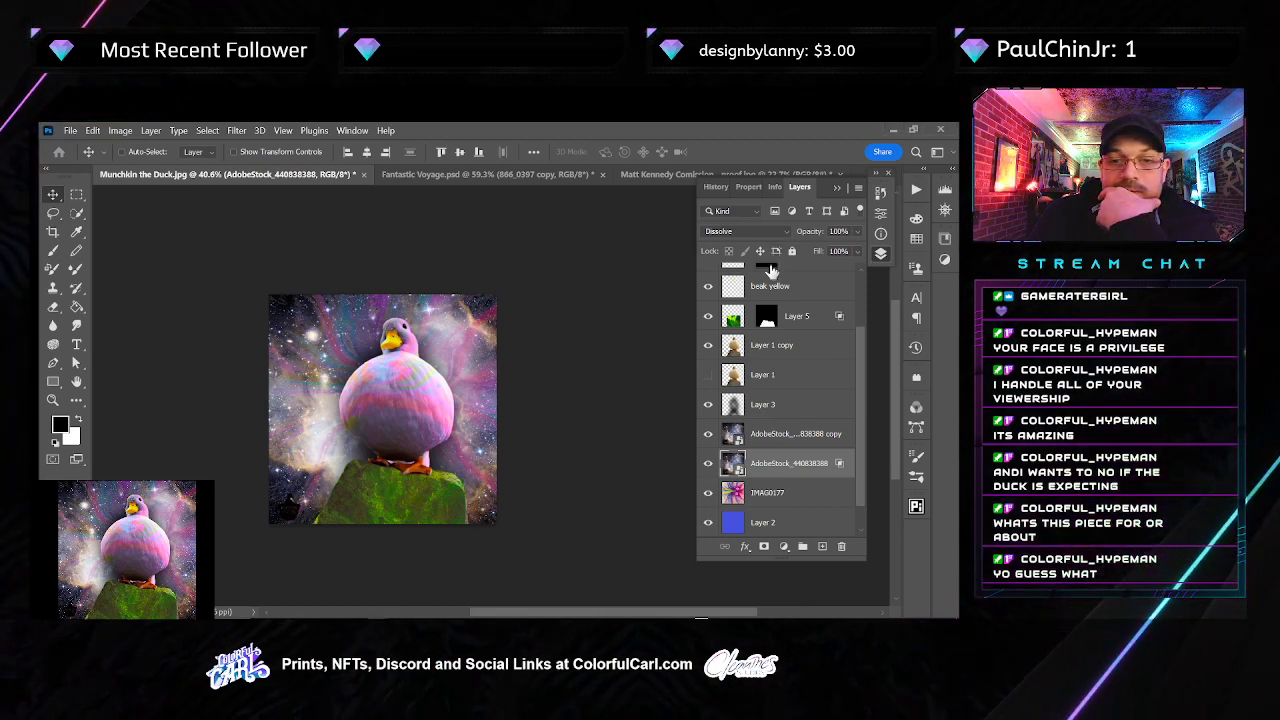
Compare the two galaxy layers, hide the AdobeStock_440838388 copy, and set the original galaxy layer to Multiply
{"action": "left_click", "coordinate": [708, 463]}
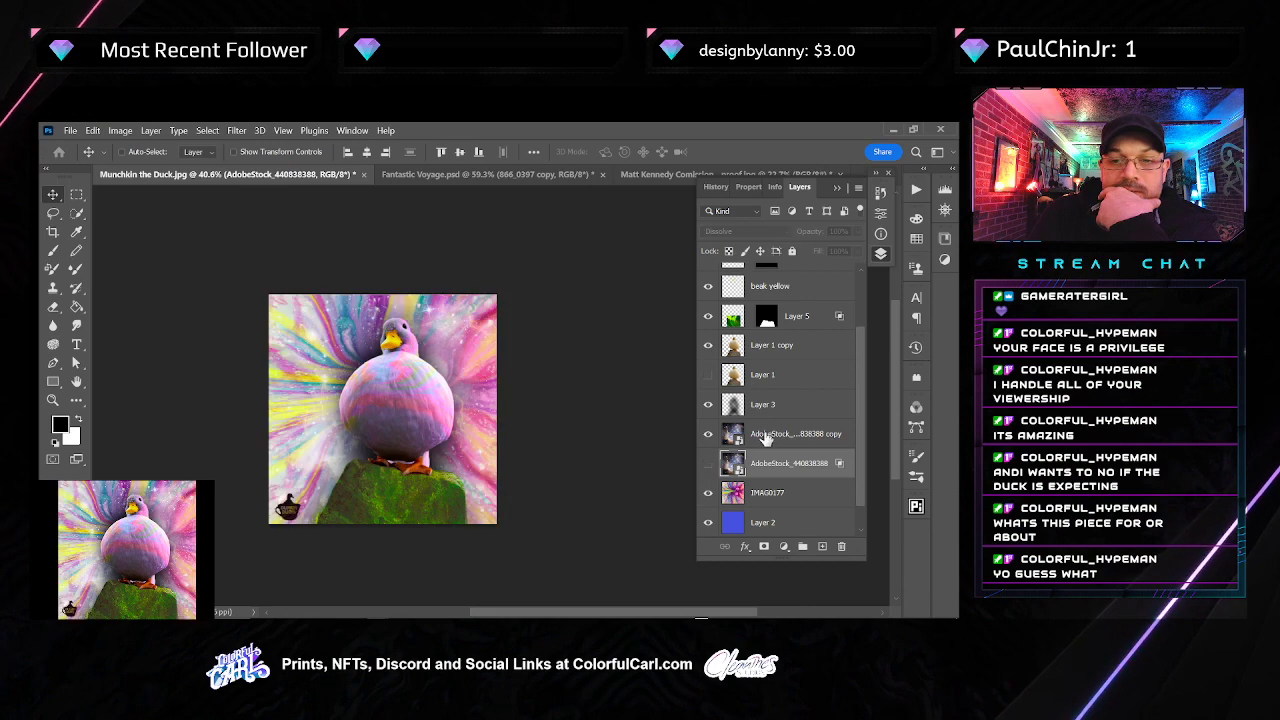
{"action": "left_click", "coordinate": [752, 433]}
{"action": "left_click", "coordinate": [708, 463]}
{"action": "left_click", "coordinate": [708, 433]}
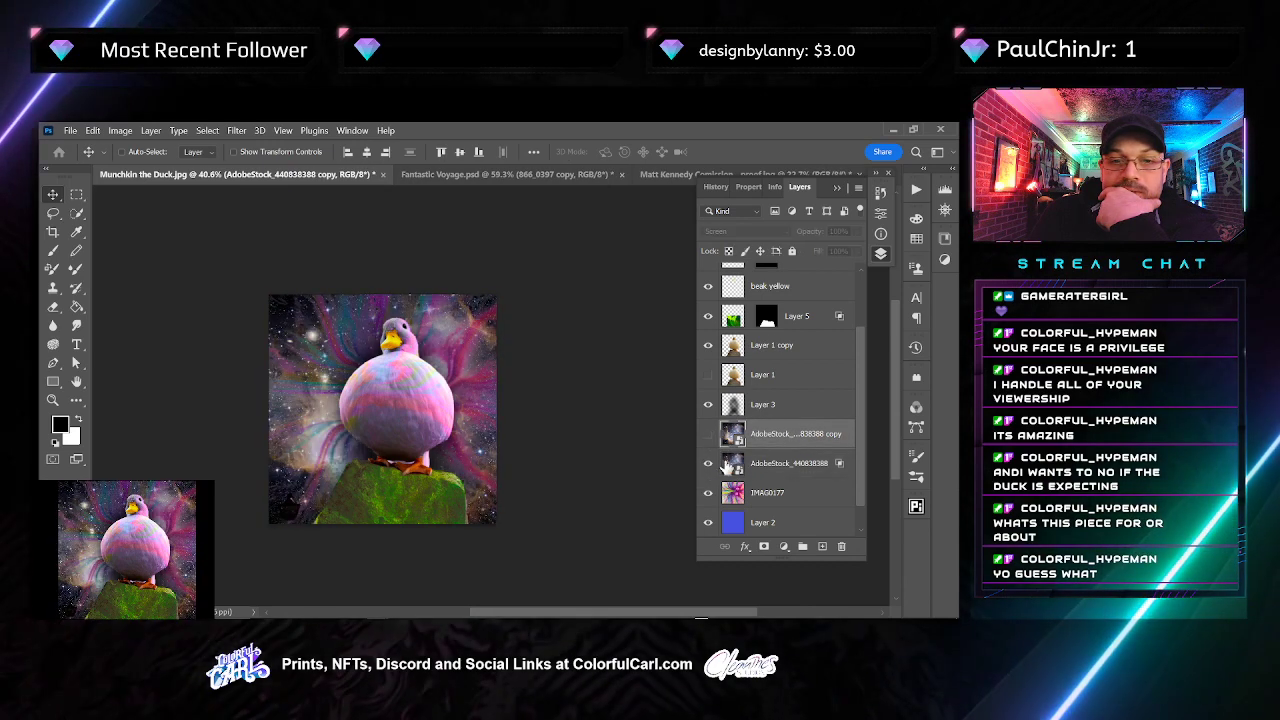
{"action": "left_click", "coordinate": [790, 463]}
{"action": "left_click", "coordinate": [745, 231]}
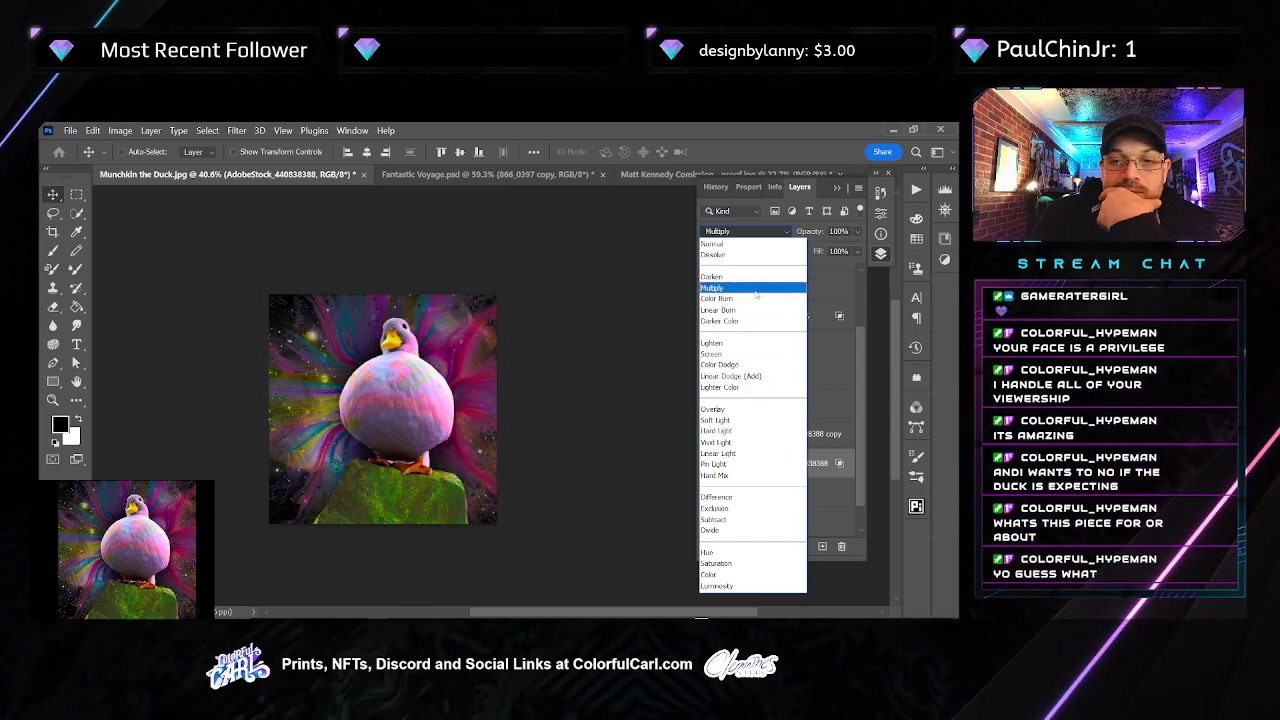
{"action": "left_click", "coordinate": [756, 290]}
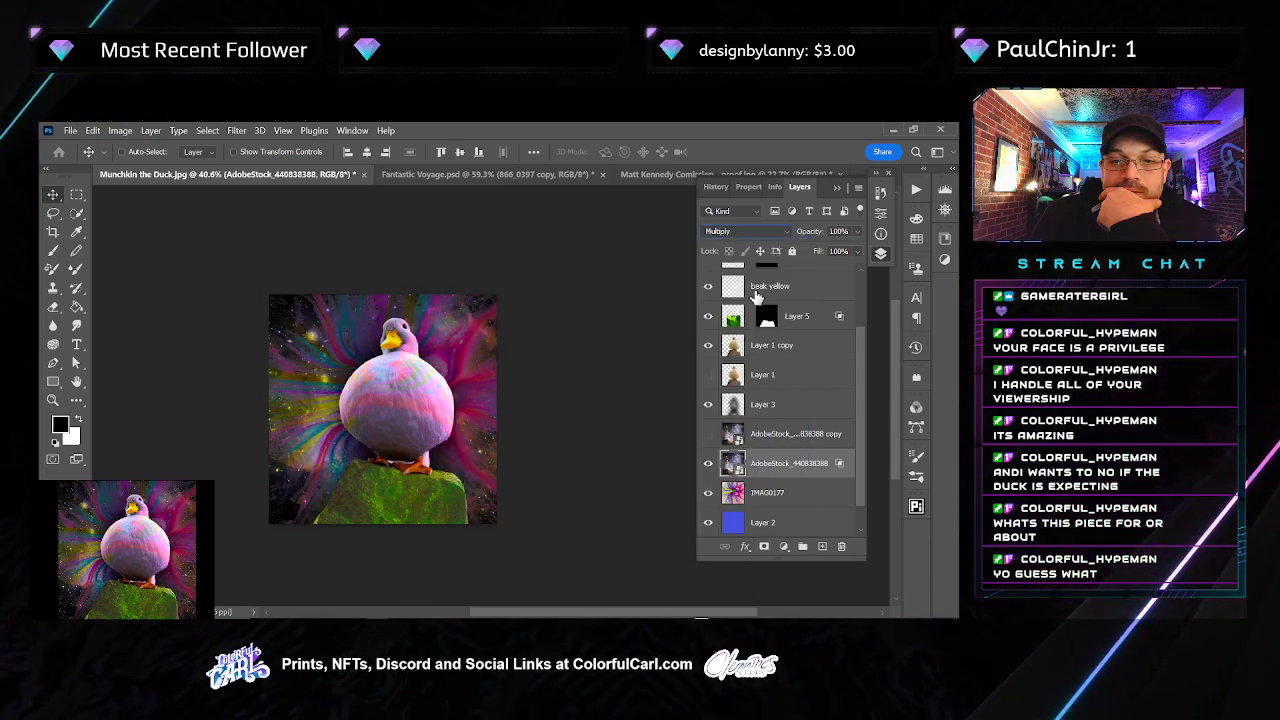
Hide the original AdobeStock_440838388 layer, delete its copy, and fit the image to the window
{"action": "left_click", "coordinate": [710, 465]}
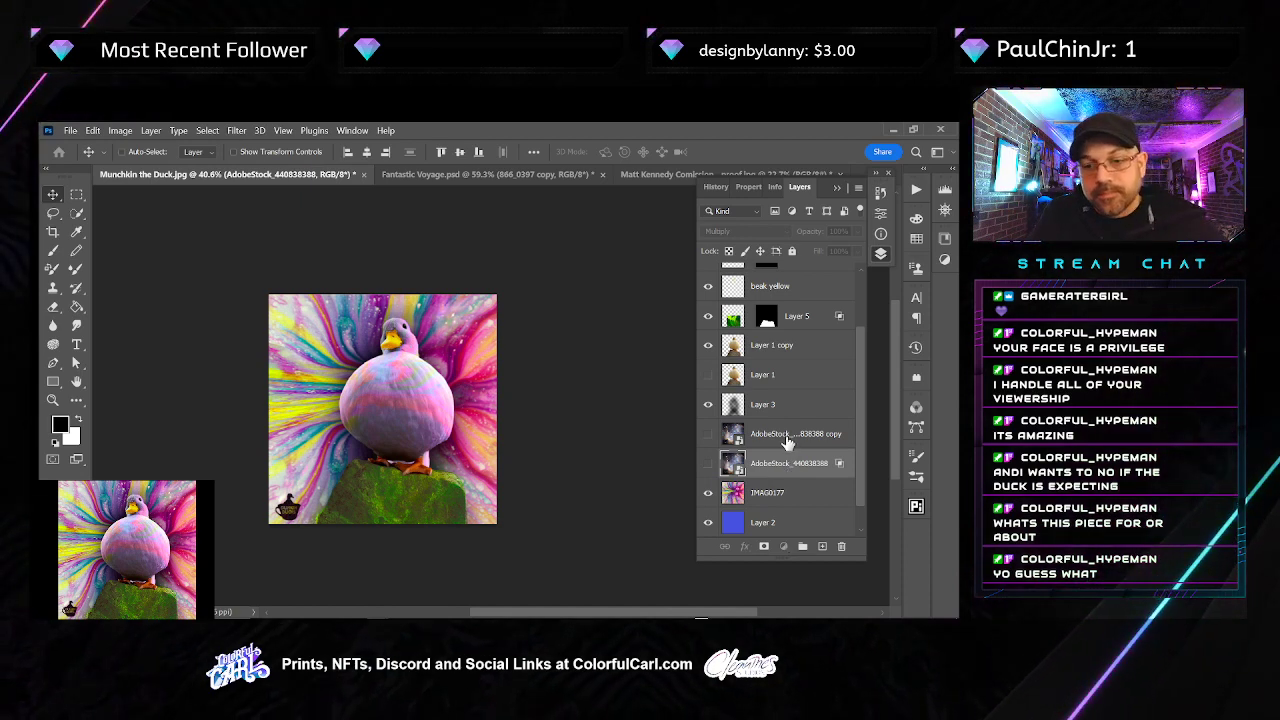
{"action": "left_click", "coordinate": [786, 438]}
{"action": "key", "text": "Delete"}
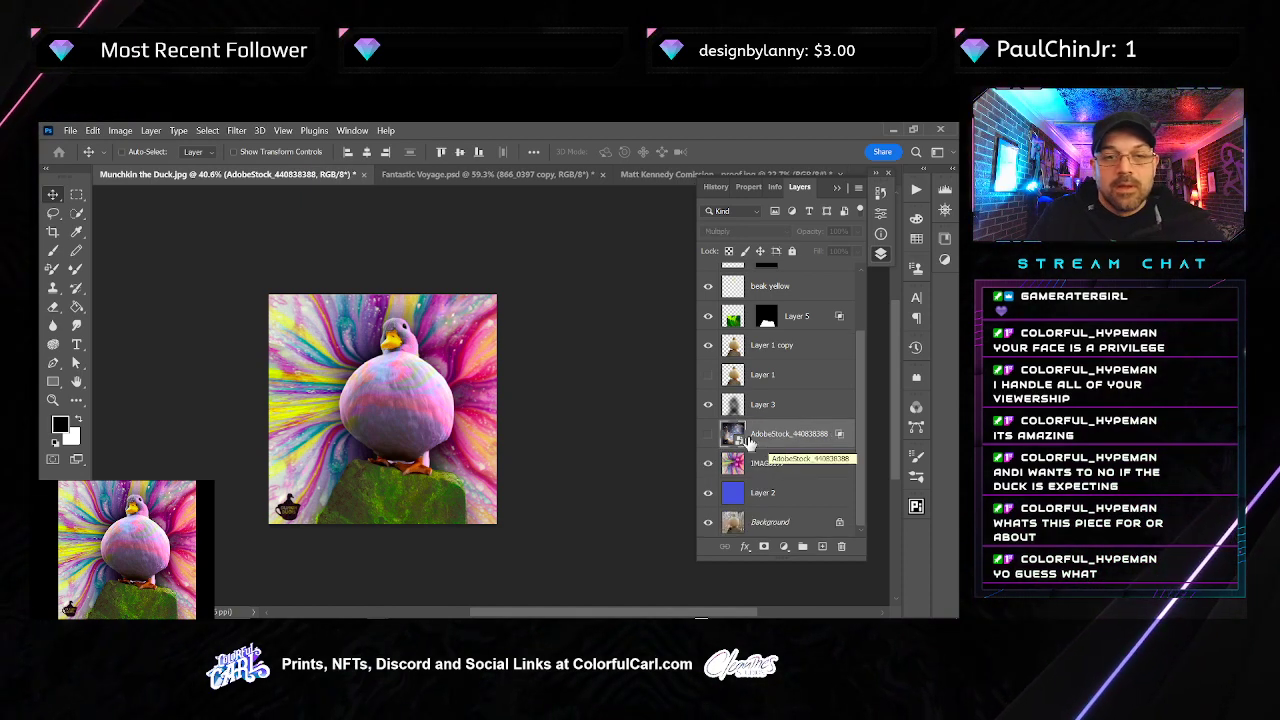
{"action": "key", "text": "ctrl+0"}
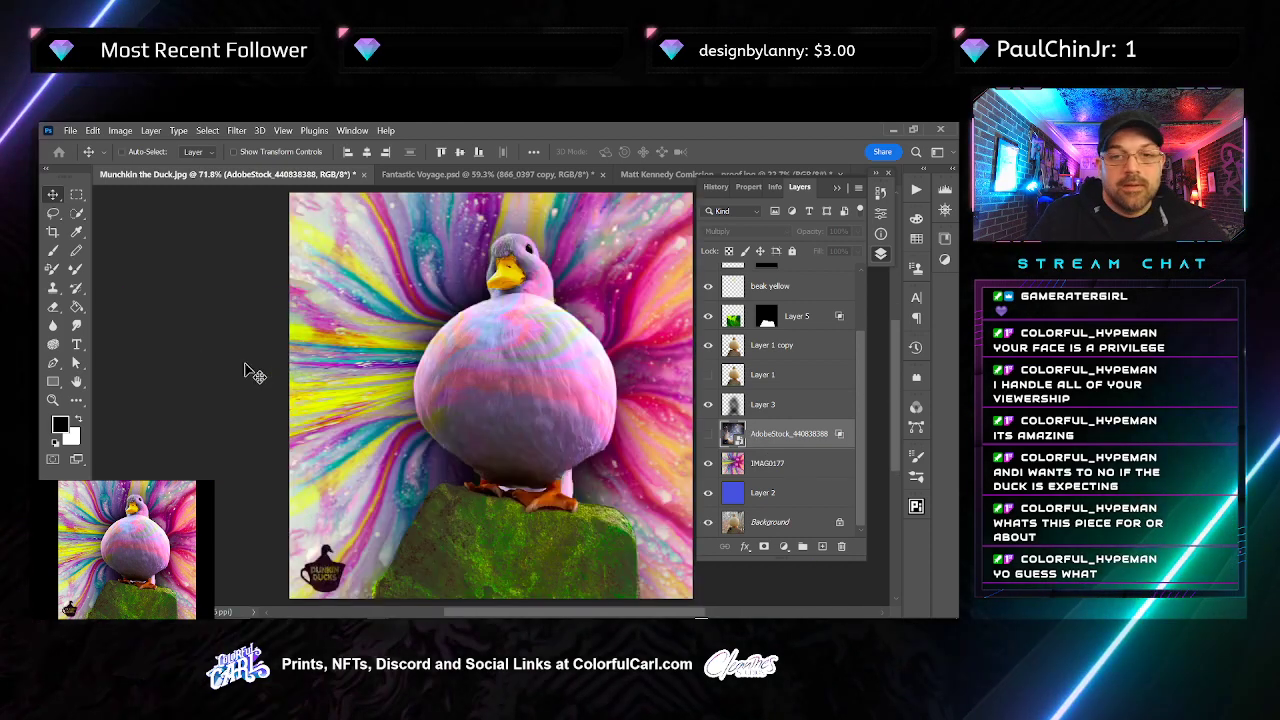
Toggle the AdobeStock_440838388 and Layer 1 copy layers to check what each contributes to the duck composite
{"action": "left_click_drag", "start_coordinate": [494, 370], "coordinate": [413, 361]}
{"action": "scroll", "coordinate": [530, 366], "scroll_direction": "down", "scroll_amount": 2}
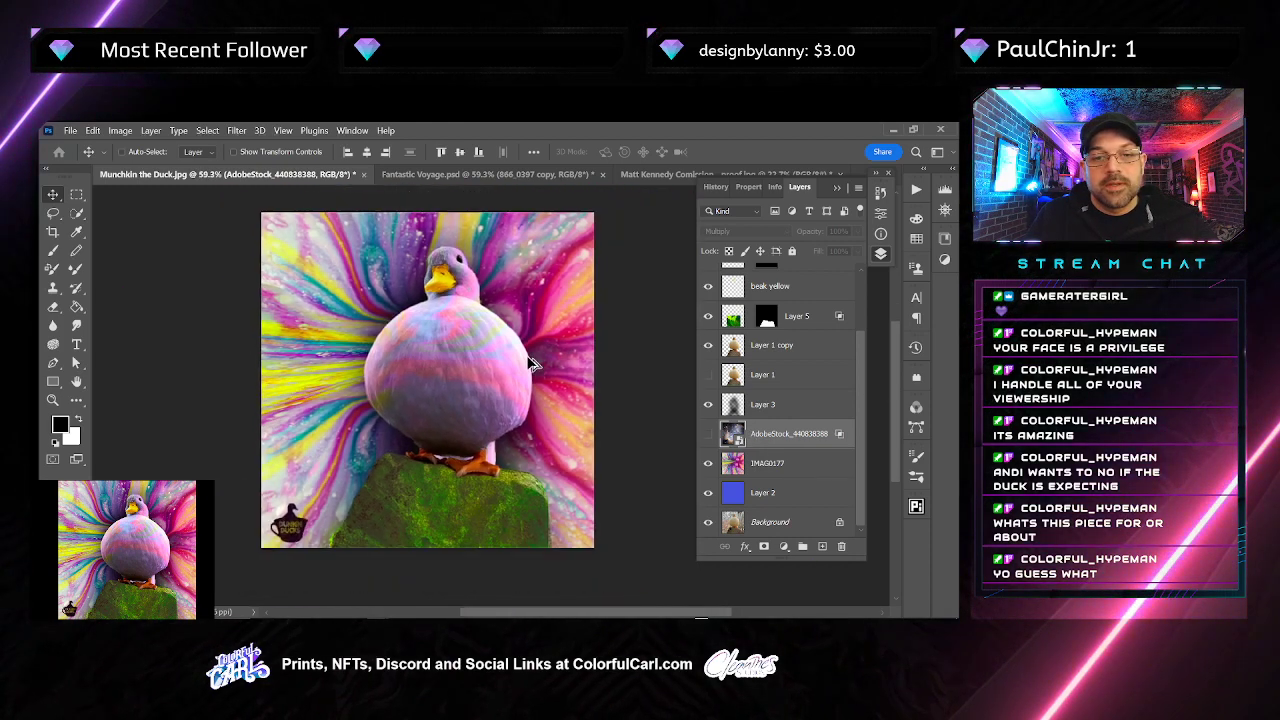
{"action": "left_click_drag", "start_coordinate": [558, 343], "coordinate": [555, 349]}
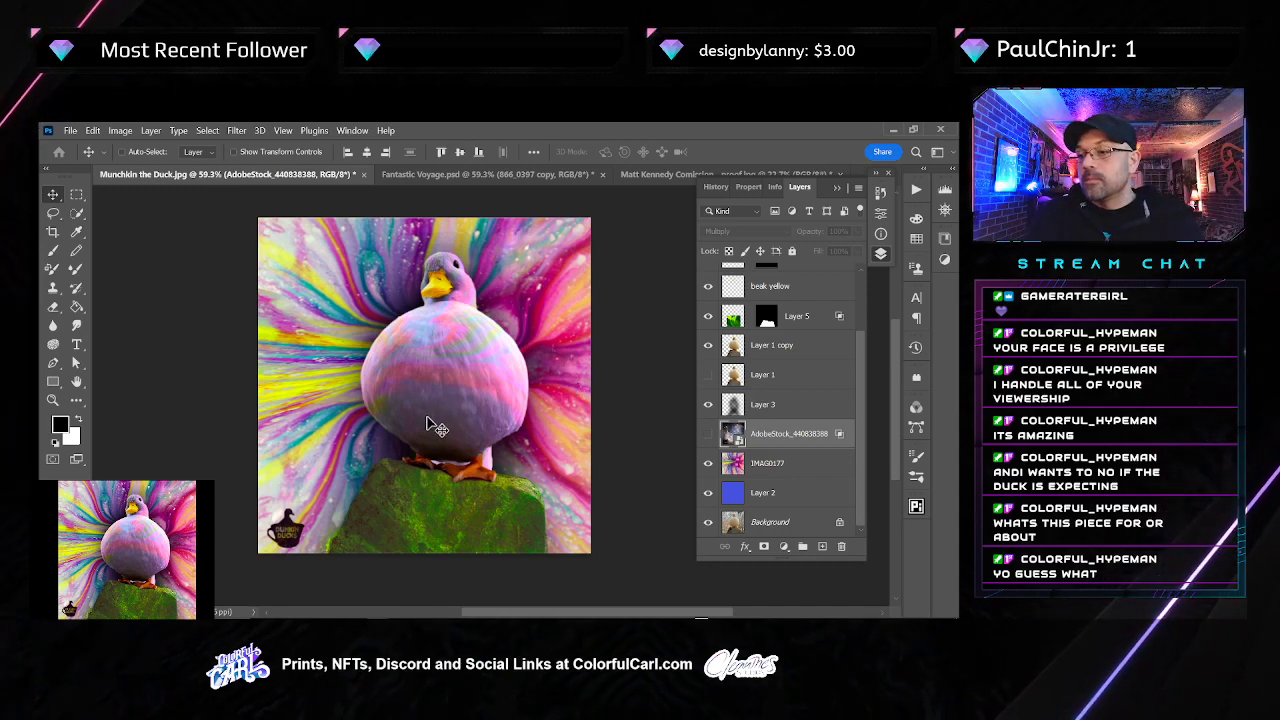
{"action": "left_click", "coordinate": [710, 437]}
{"action": "left_click", "coordinate": [714, 436]}
{"action": "left_click", "coordinate": [712, 347]}
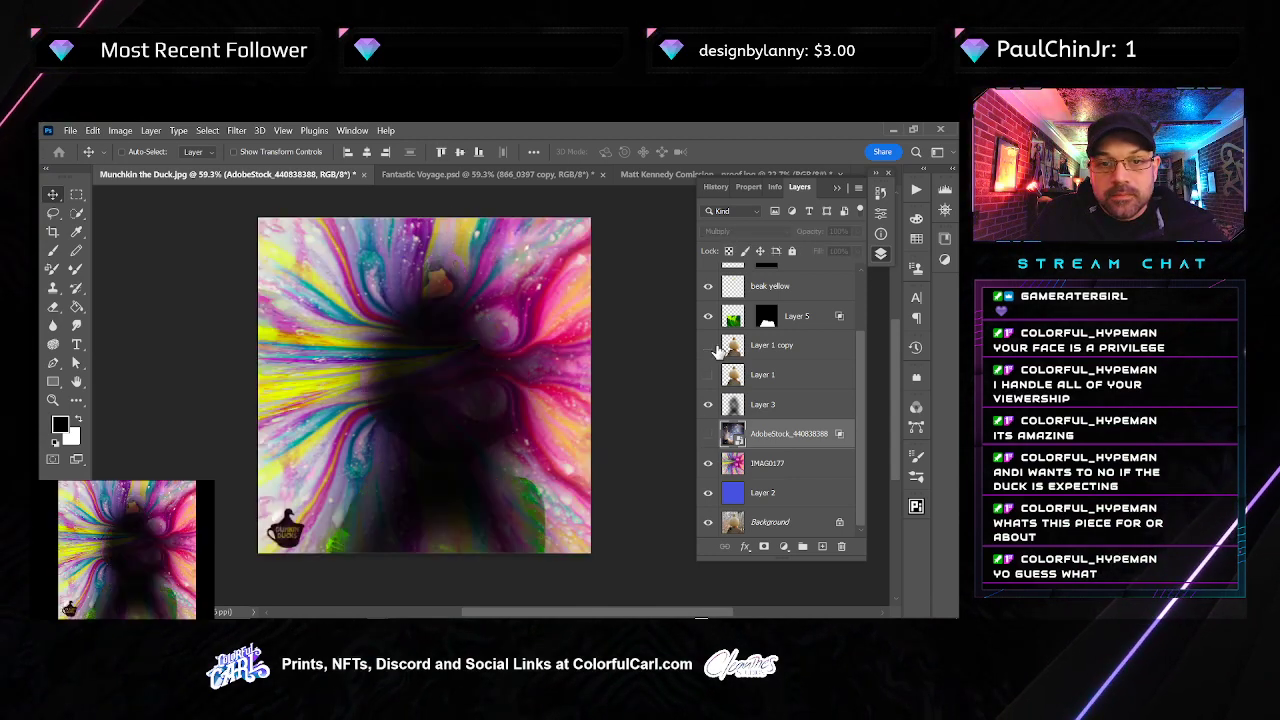
{"action": "left_click", "coordinate": [716, 352]}
Check the effect of the beak yellow and DSC00876 layers on the duck by toggling their visibility
{"action": "scroll", "coordinate": [546, 384], "scroll_direction": "up", "scroll_amount": 1}
{"action": "scroll", "coordinate": [556, 382], "scroll_direction": "down", "scroll_amount": 1}
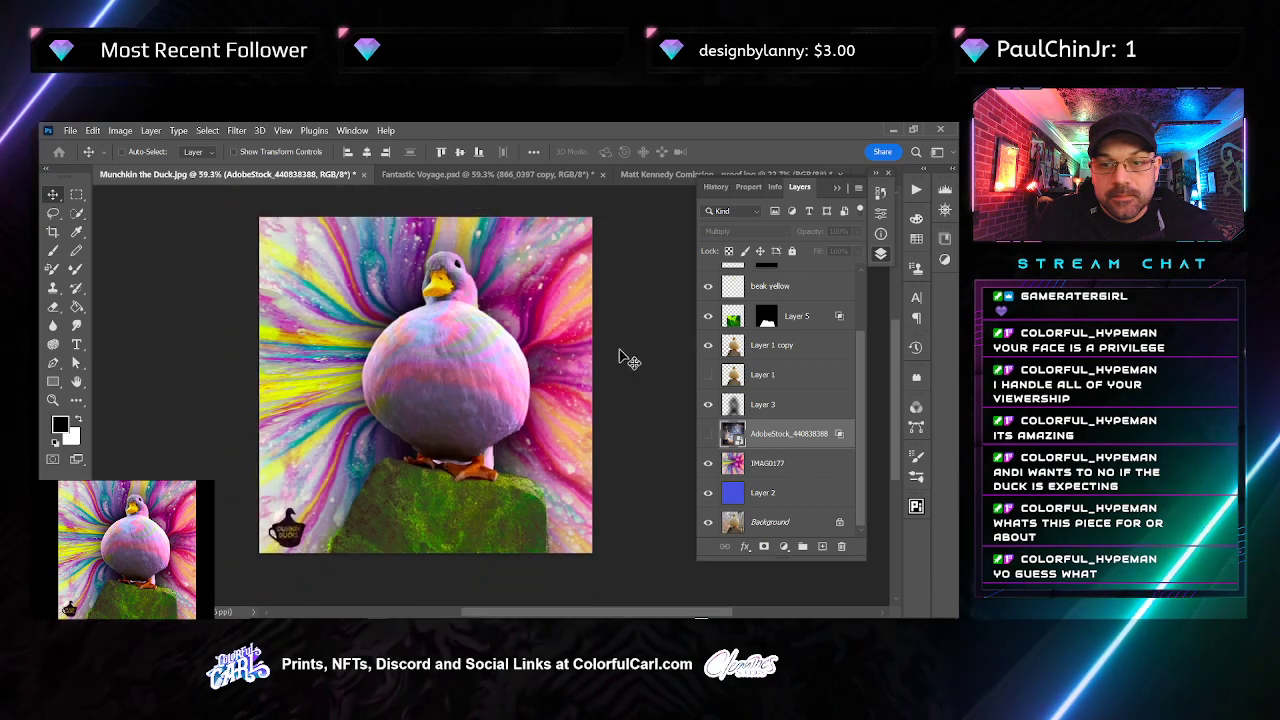
{"action": "scroll", "coordinate": [626, 355], "scroll_direction": "up", "scroll_amount": 1}
{"action": "left_click", "coordinate": [710, 288]}
{"action": "left_click", "coordinate": [712, 292]}
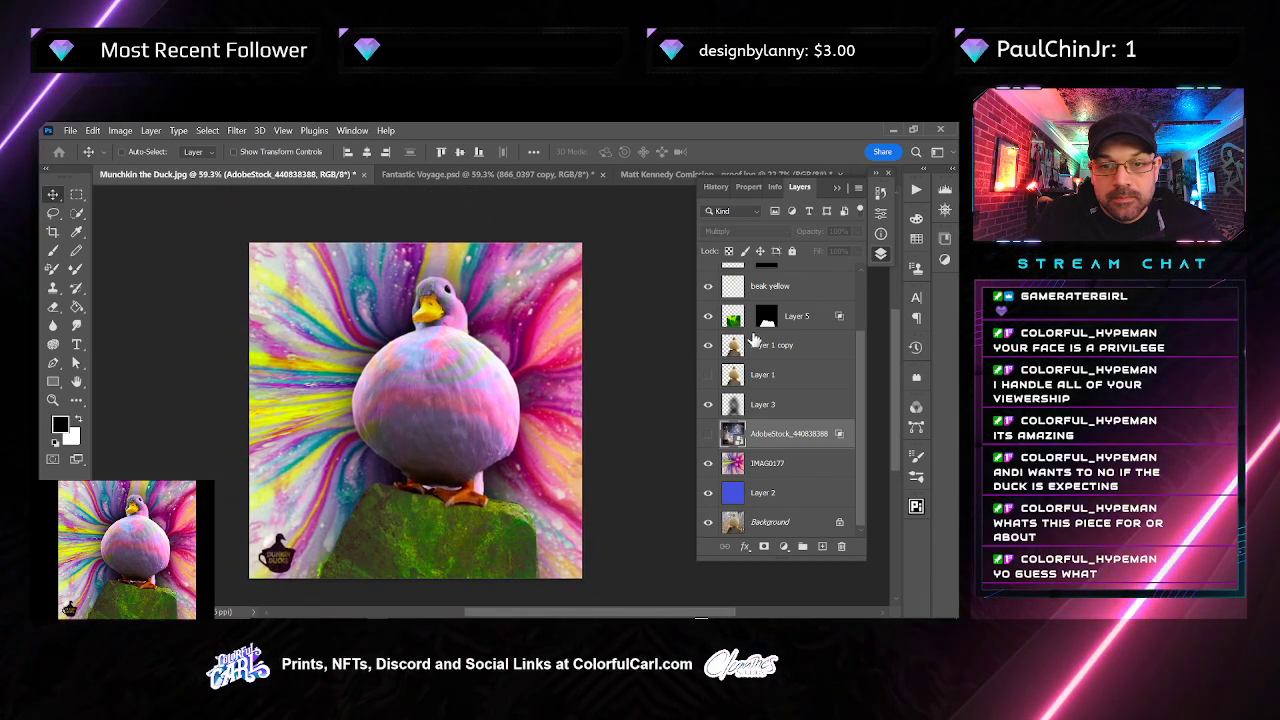
{"action": "scroll", "coordinate": [711, 330], "scroll_direction": "up", "scroll_amount": 2}
{"action": "left_click", "coordinate": [710, 365]}
{"action": "left_click", "coordinate": [712, 339]}
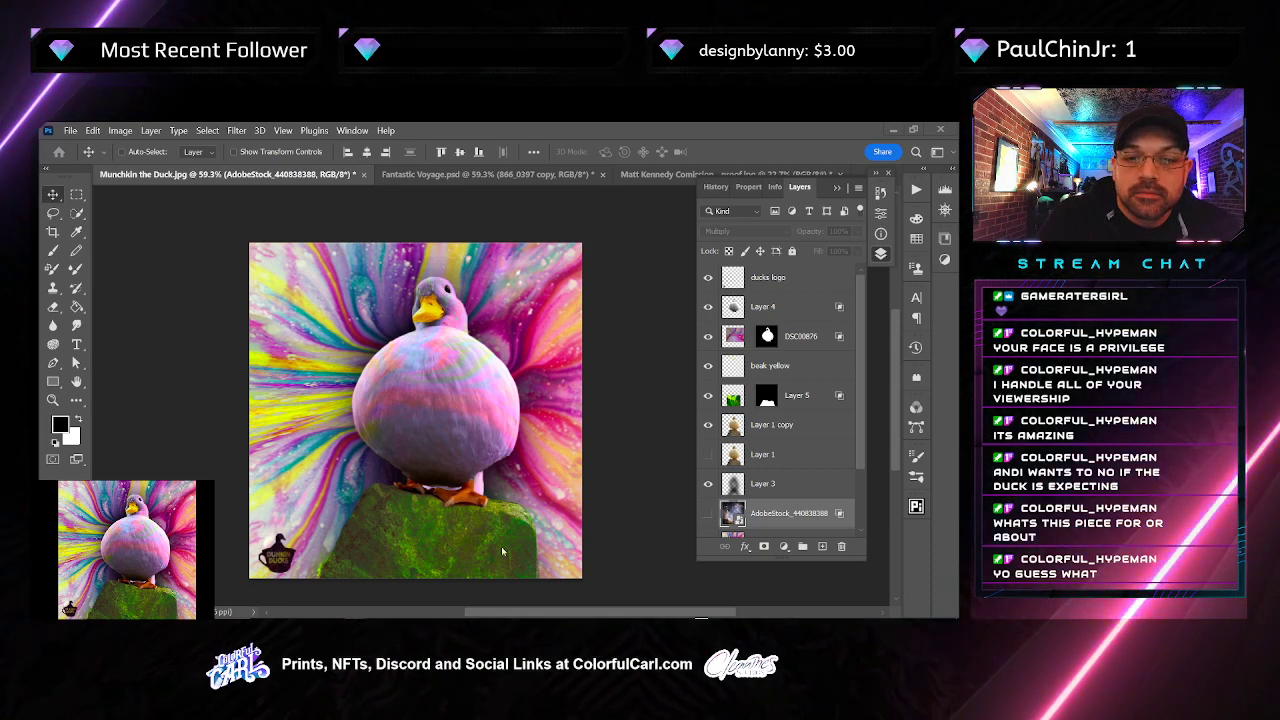
Place the AdobeStock_404659248 galaxy image beneath Layer 3 at 32.50% scale, aligned with the canvas's top edge
{"action": "mouse_move", "coordinate": [400, 618]}
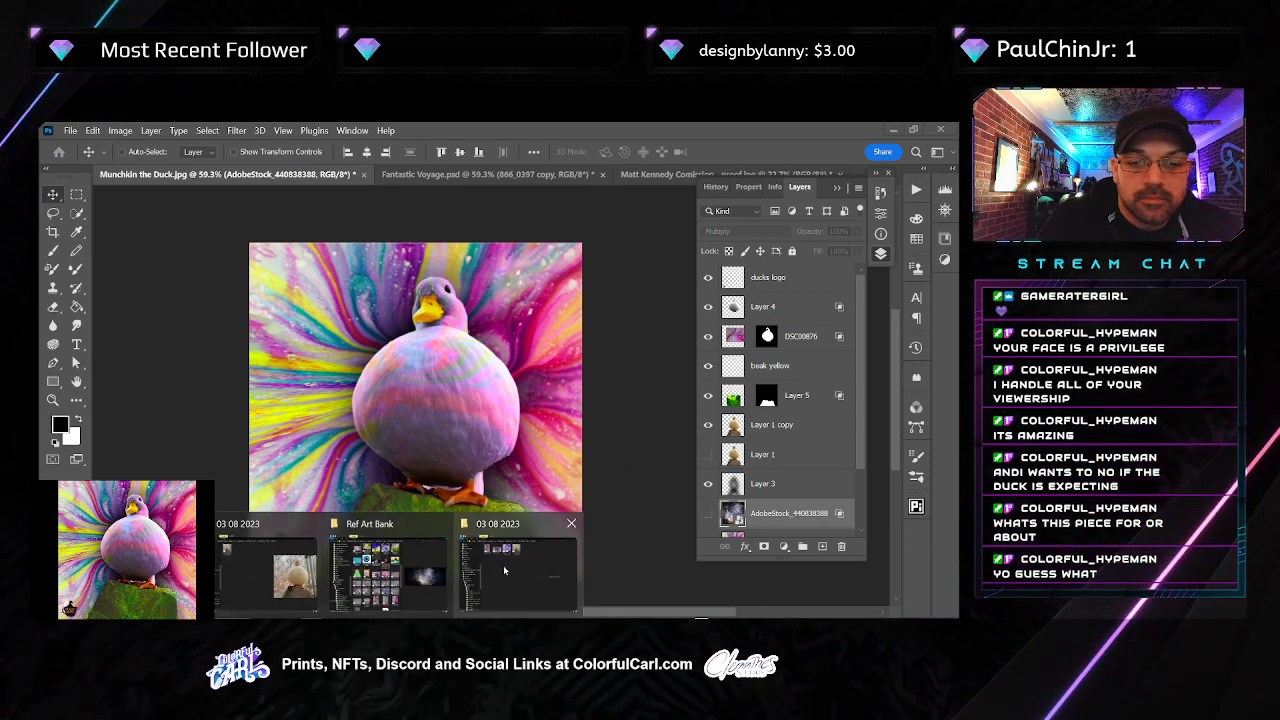
{"action": "mouse_move", "coordinate": [403, 572]}
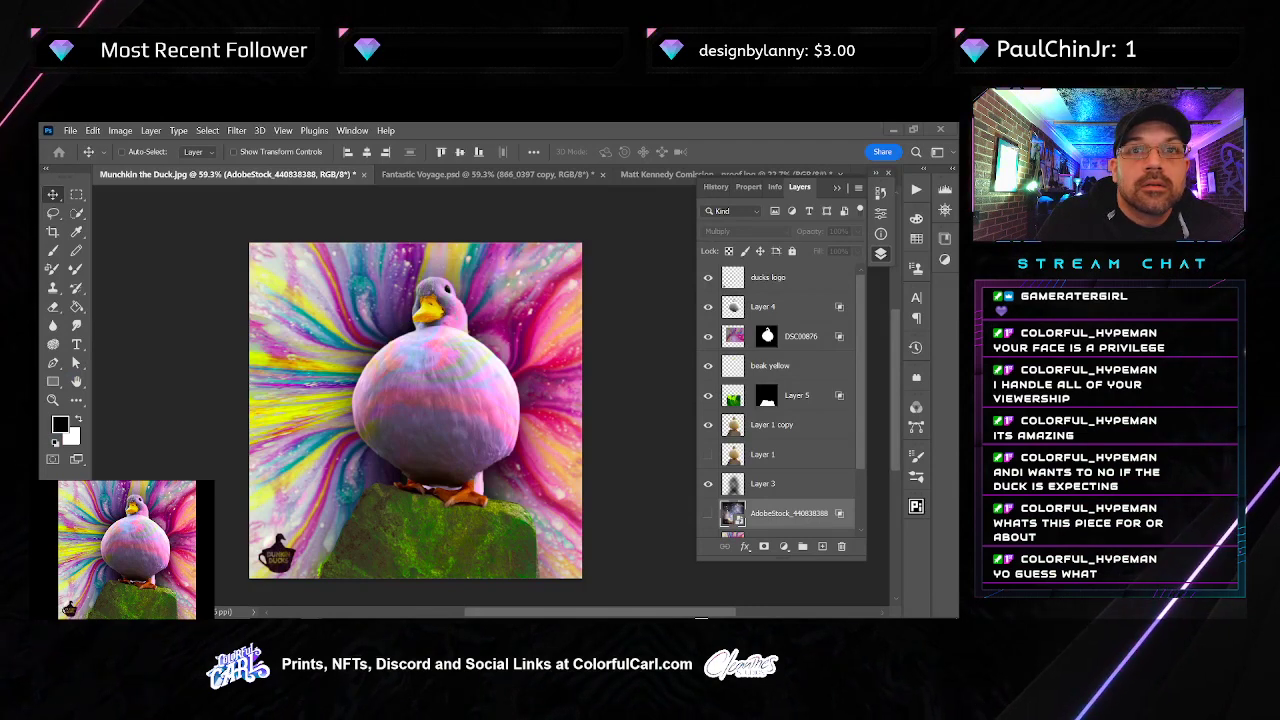
{"action": "left_click_drag", "start_coordinate": [701, 617], "coordinate": [472, 386]}
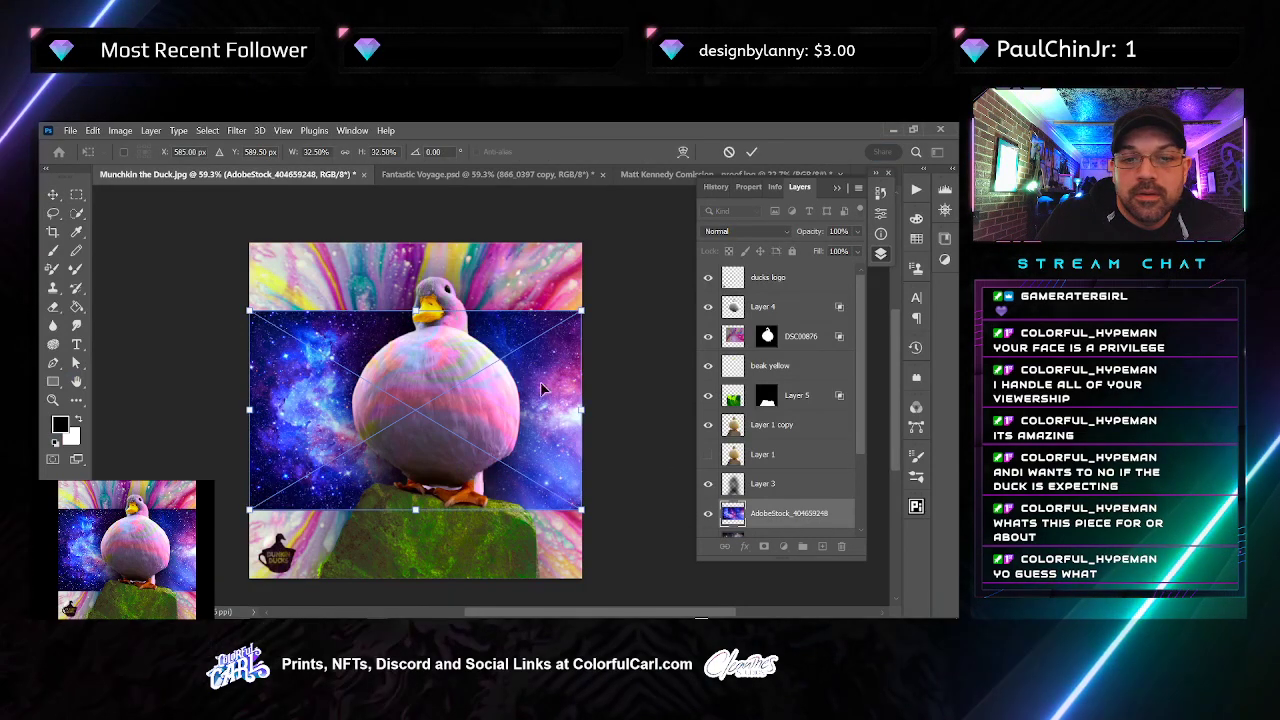
{"action": "left_click_drag", "start_coordinate": [581, 311], "coordinate": [541, 348]}
{"action": "key", "text": "ctrl+z"}
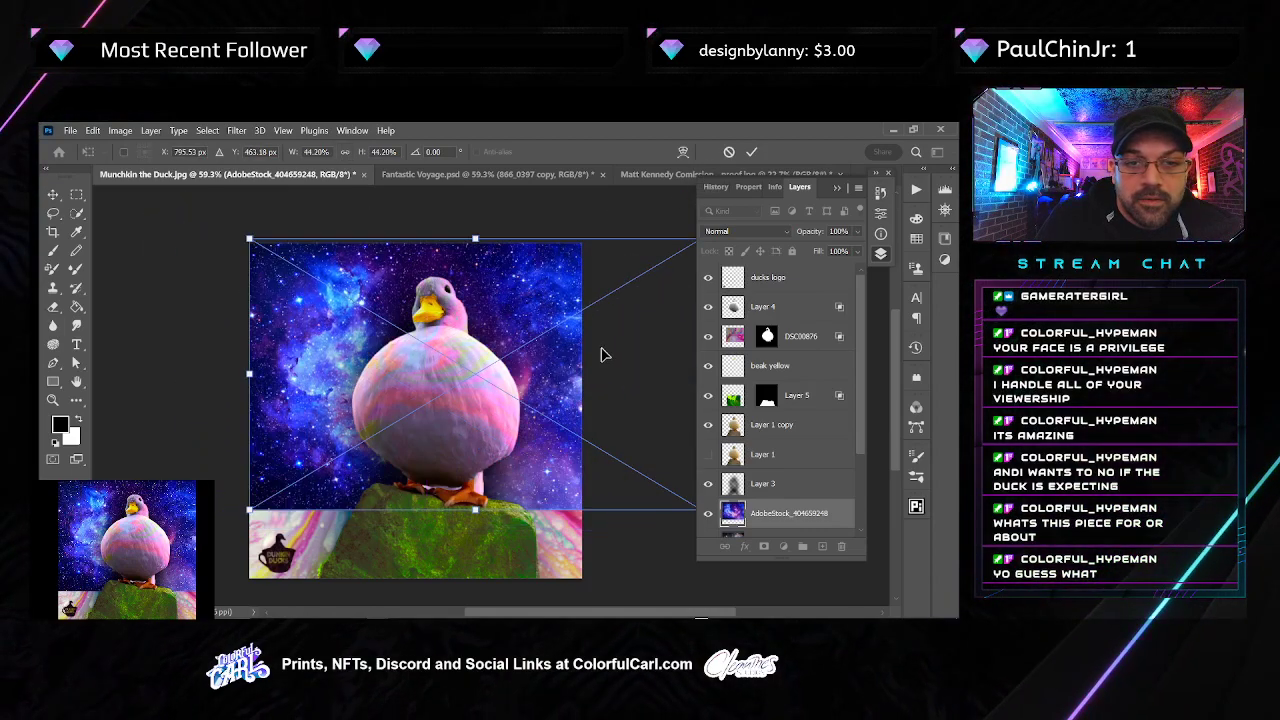
{"action": "key", "text": "ctrl+z"}
{"action": "left_click_drag", "start_coordinate": [567, 377], "coordinate": [558, 308]}
{"action": "key", "text": "Return"}
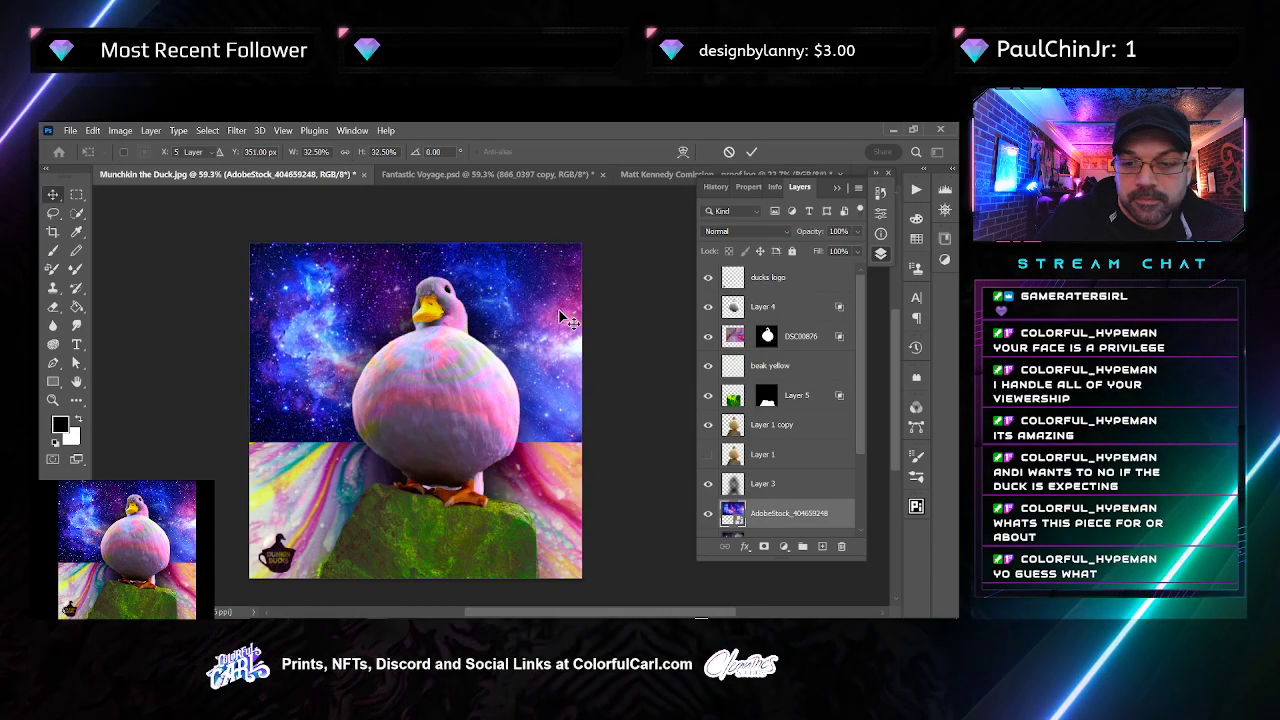
Rasterize the placed AdobeStock_404659248 layer
{"action": "right_click", "coordinate": [731, 521]}
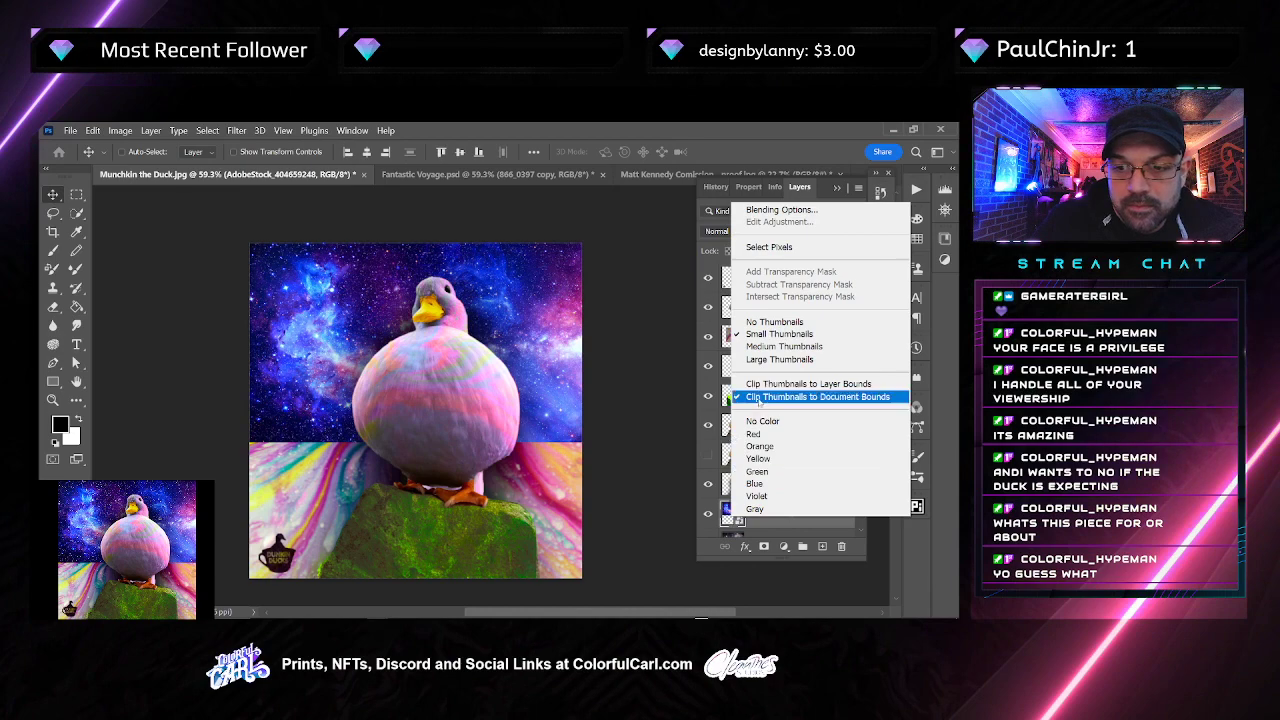
{"action": "left_click", "coordinate": [762, 526]}
{"action": "right_click", "coordinate": [768, 525]}
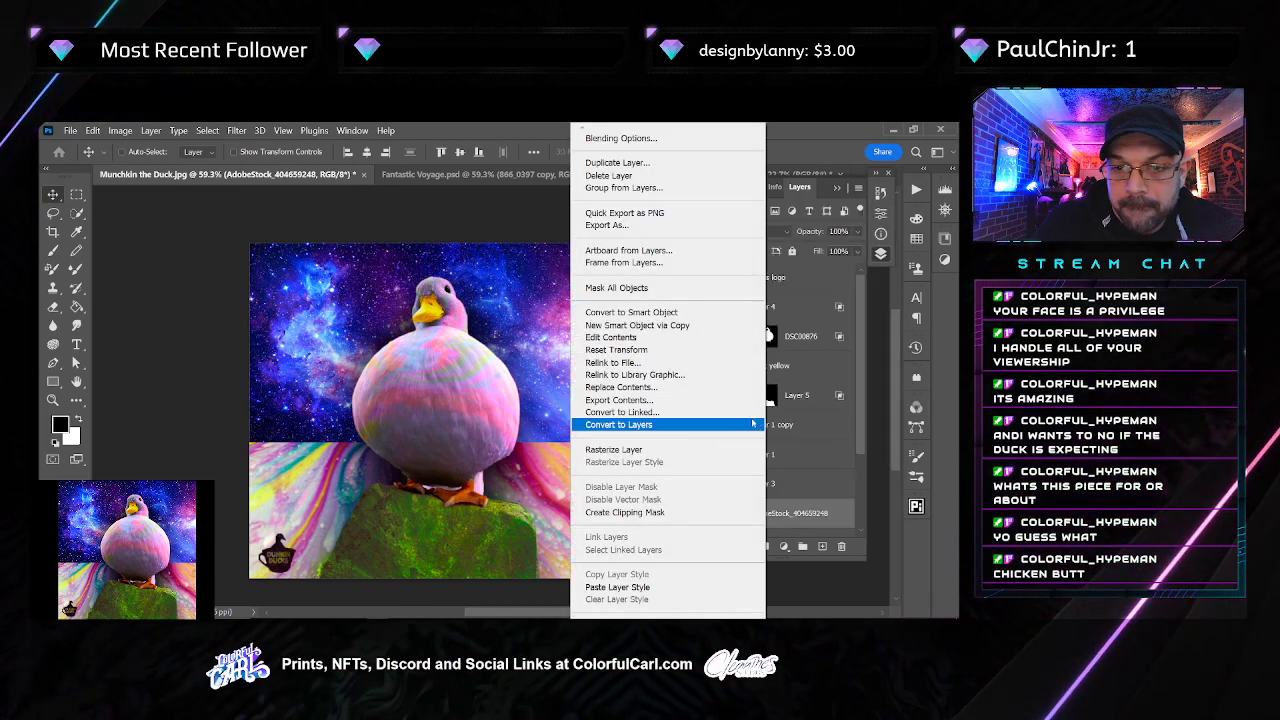
{"action": "left_click", "coordinate": [697, 450]}
Fill the empty area below the AdobeStock_404659248 galaxy image with matching starry texture and clear the selection
{"action": "left_click", "coordinate": [731, 515], "text": "ctrl"}
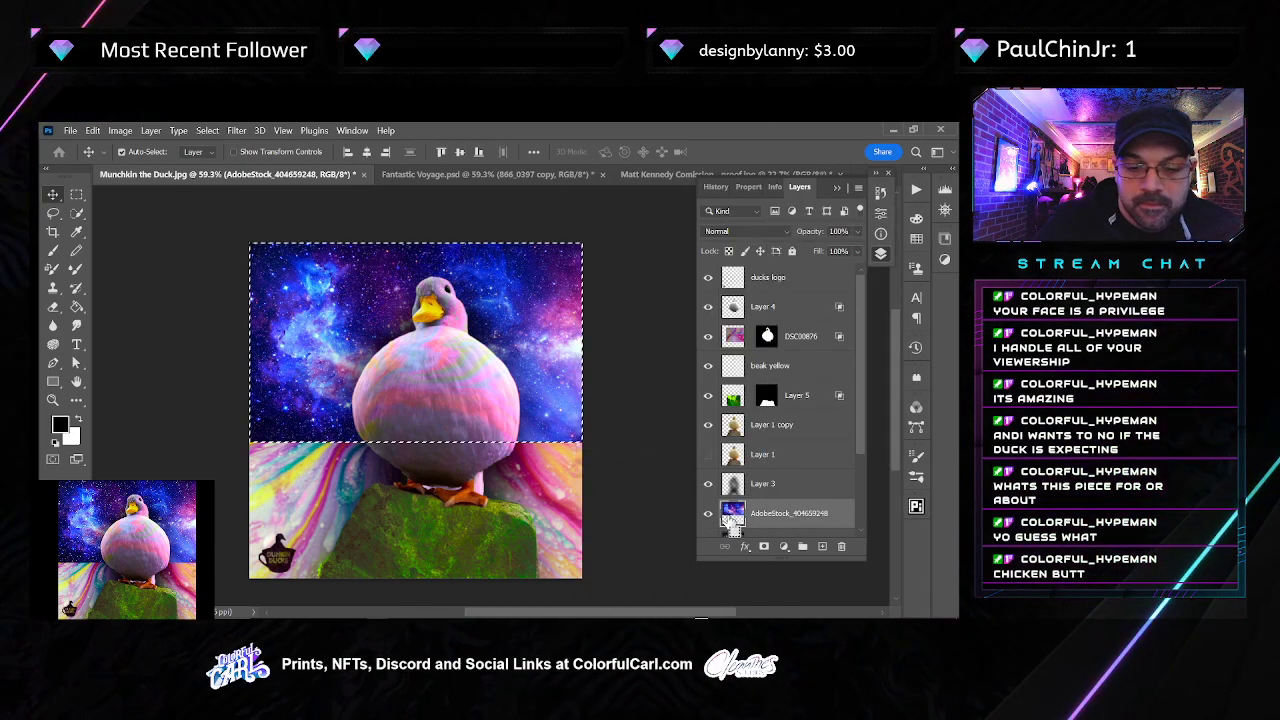
{"action": "key", "text": "shift+F5"}
{"action": "key", "text": "Return"}
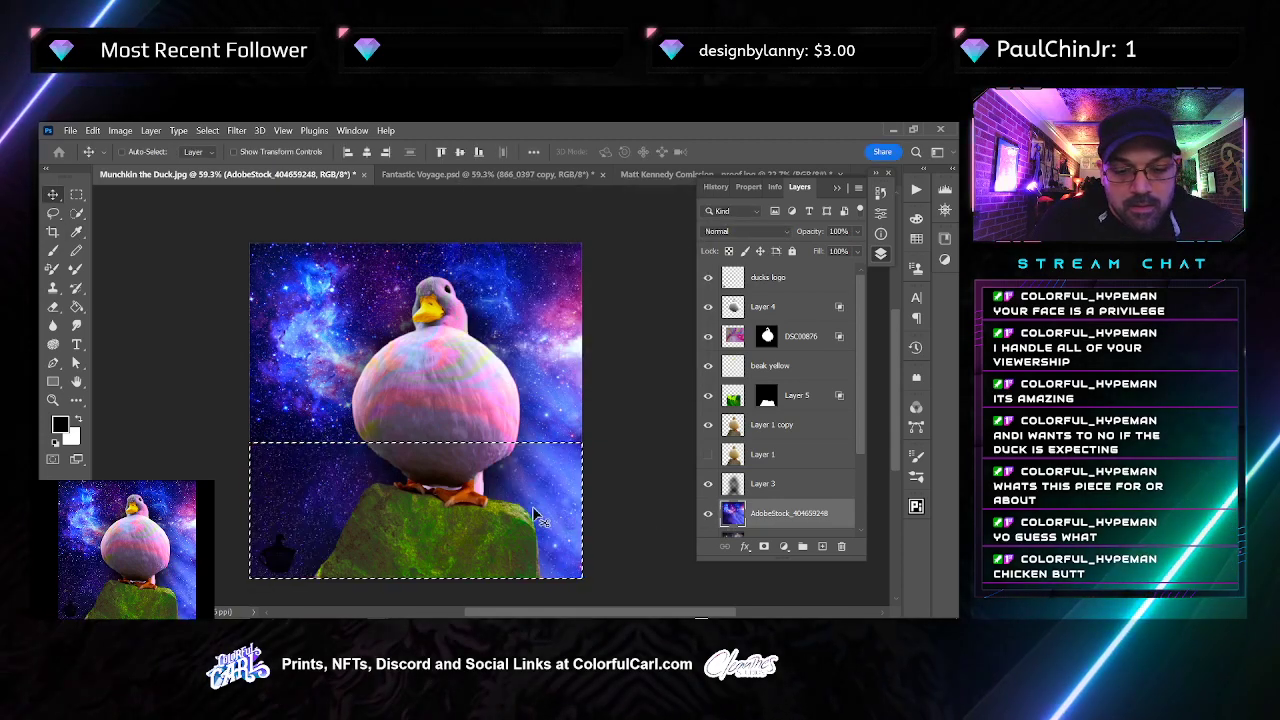
{"action": "key", "text": "ctrl+d"}
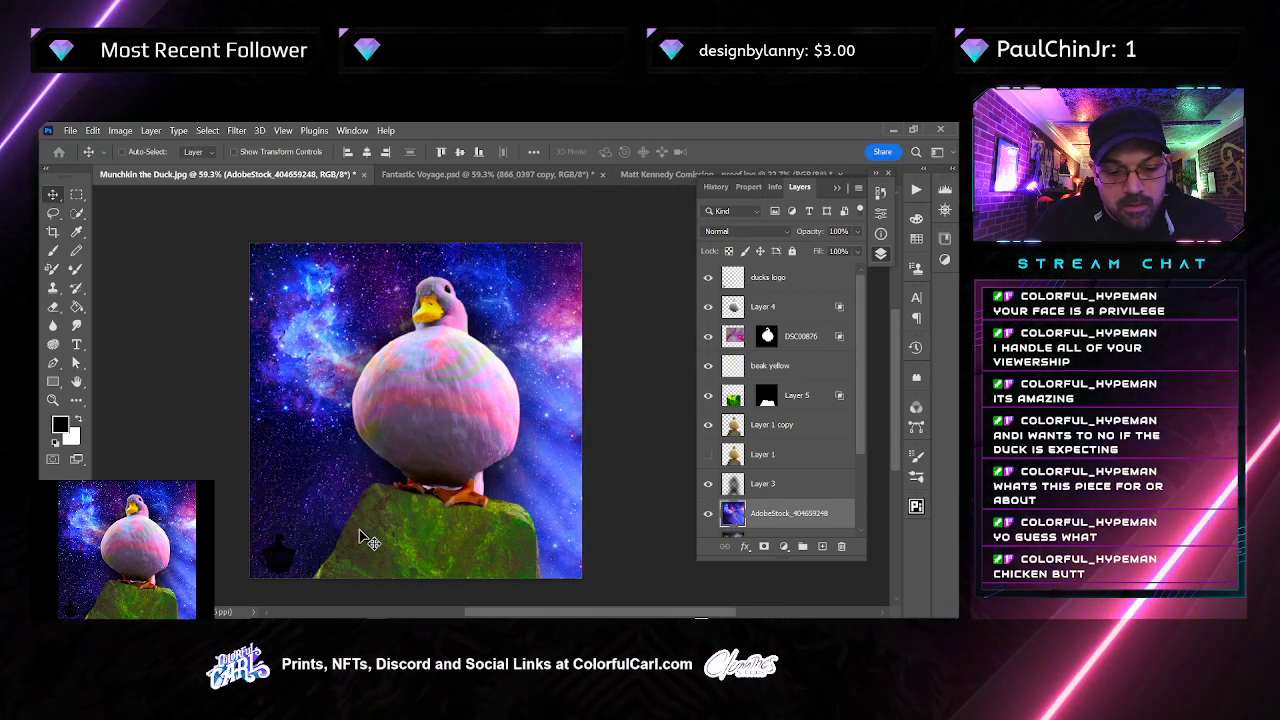
{"action": "key", "text": "j"}
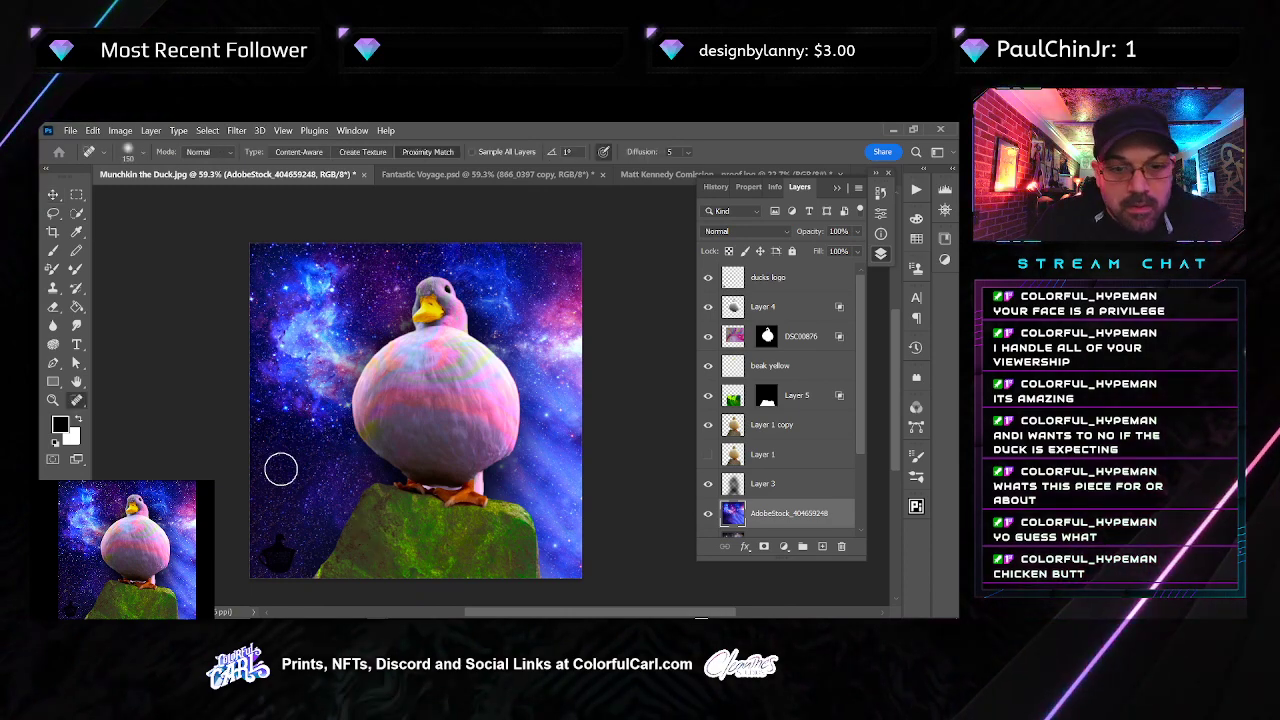
{"action": "scroll", "coordinate": [575, 470], "scroll_direction": "up", "scroll_amount": 5}
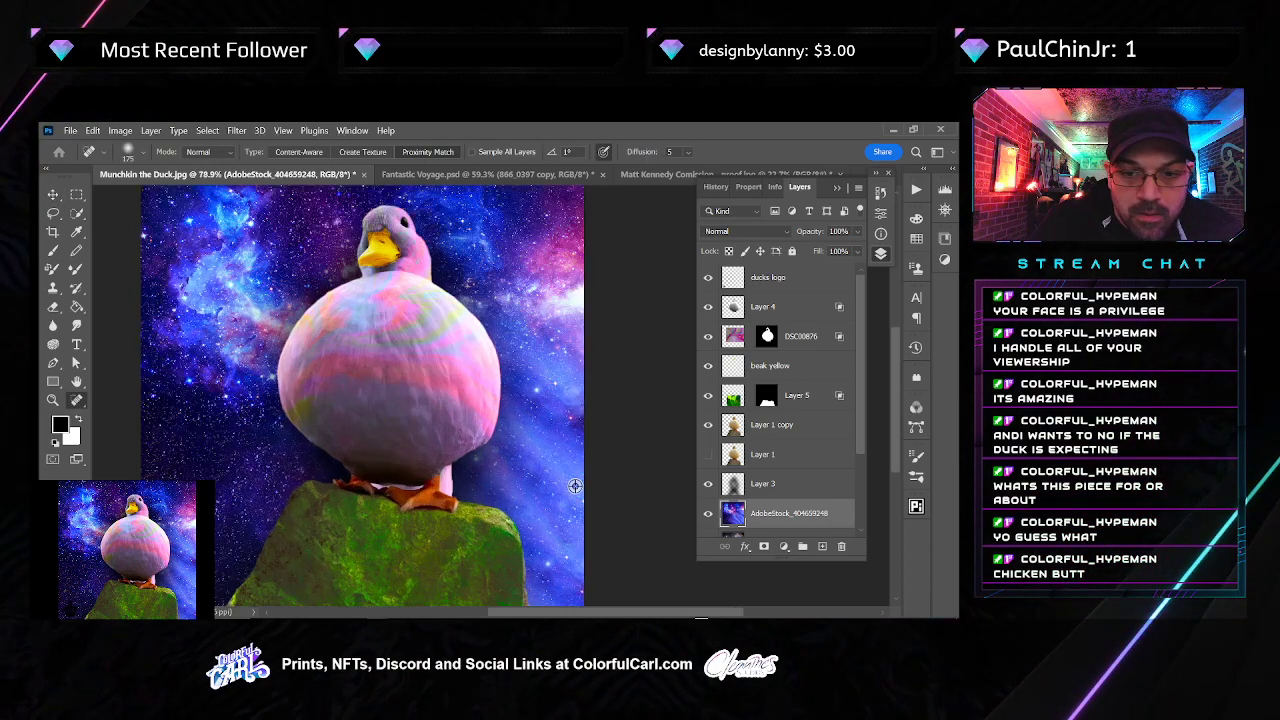
{"action": "scroll", "coordinate": [573, 470], "scroll_direction": "down", "scroll_amount": 5}
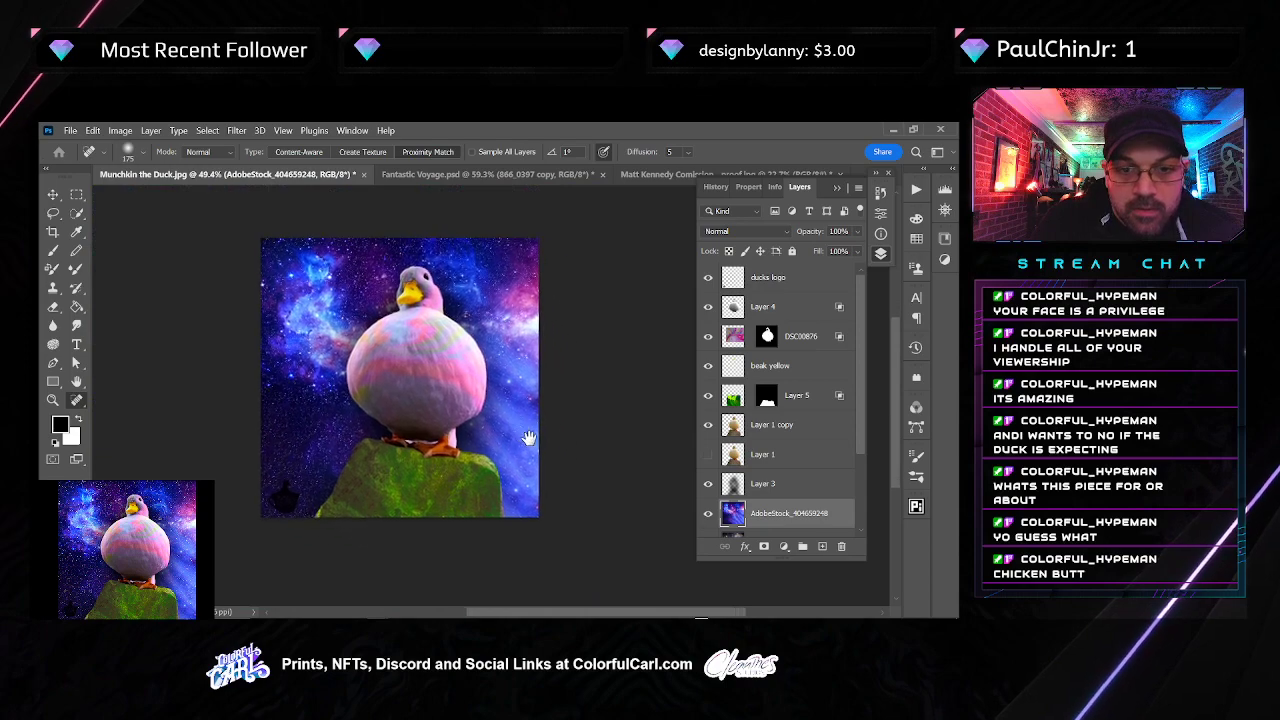
Set the AdobeStock_404659248 layer to Overlay at 82% opacity, comparing the image with and without it
{"action": "left_click", "coordinate": [745, 231]}
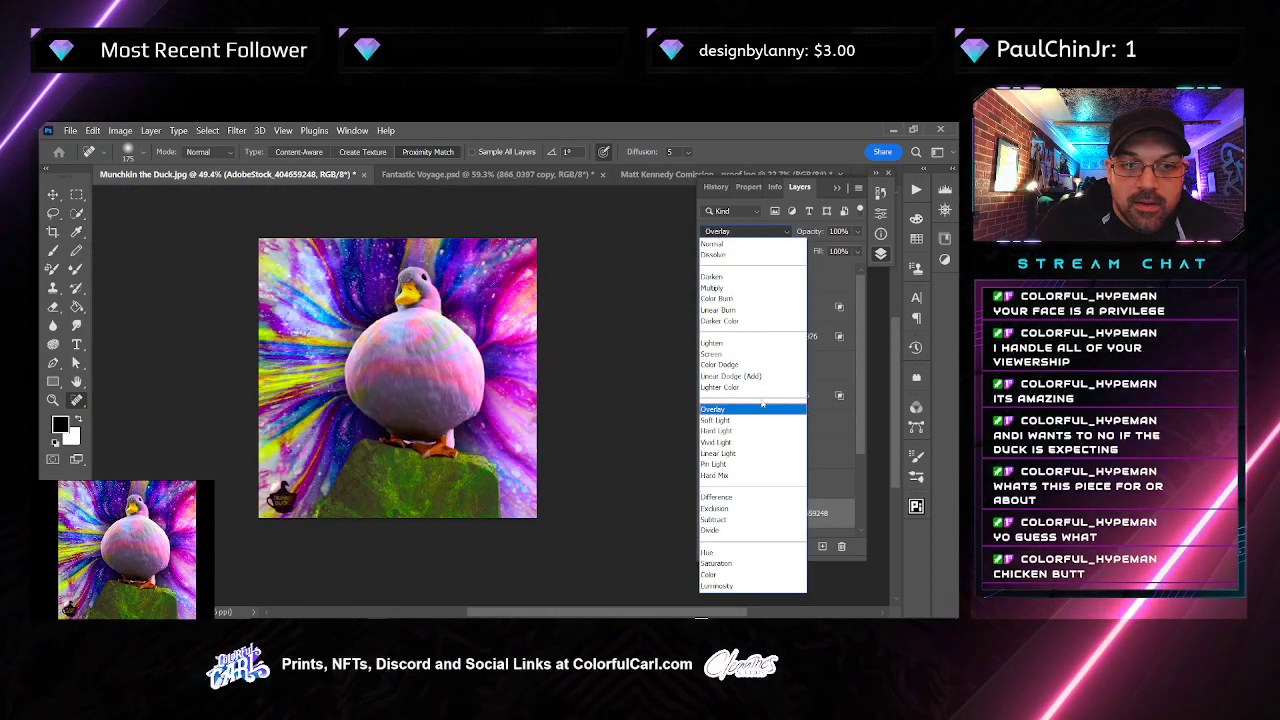
{"action": "left_click", "coordinate": [760, 408]}
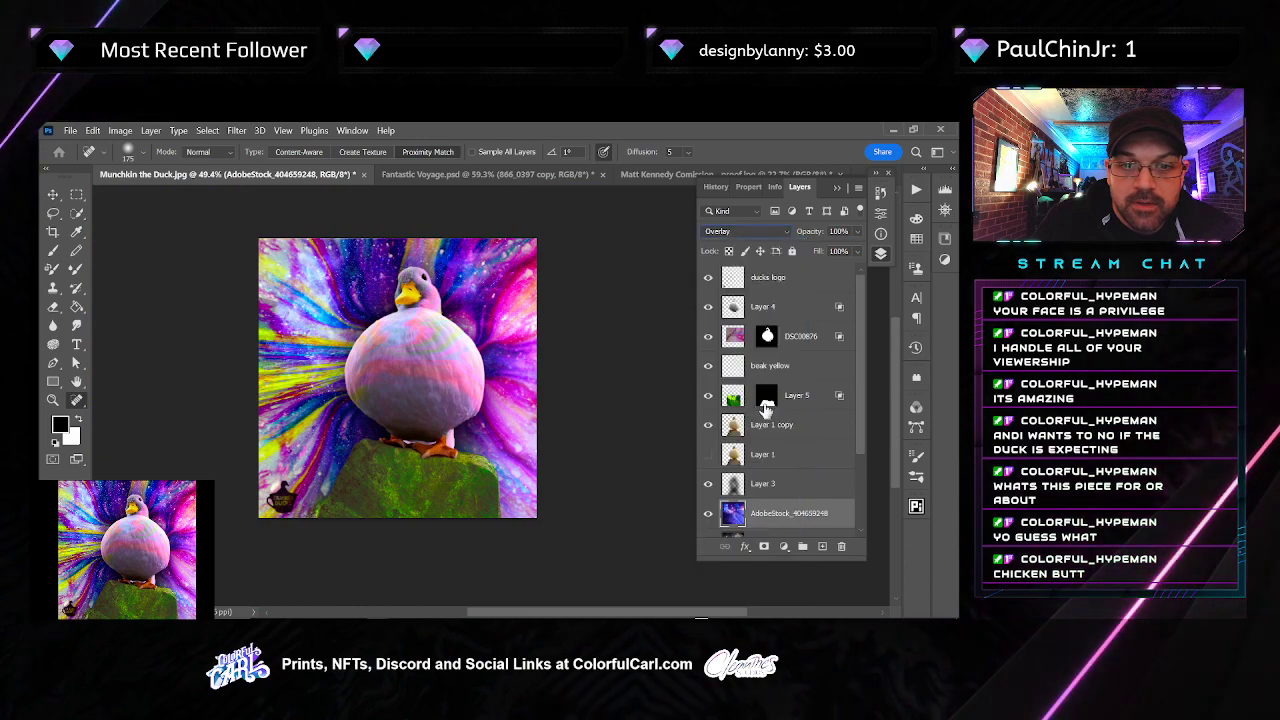
{"action": "left_click", "coordinate": [709, 516]}
{"action": "left_click", "coordinate": [709, 515]}
{"action": "scroll", "coordinate": [590, 432], "scroll_direction": "up", "scroll_amount": 3}
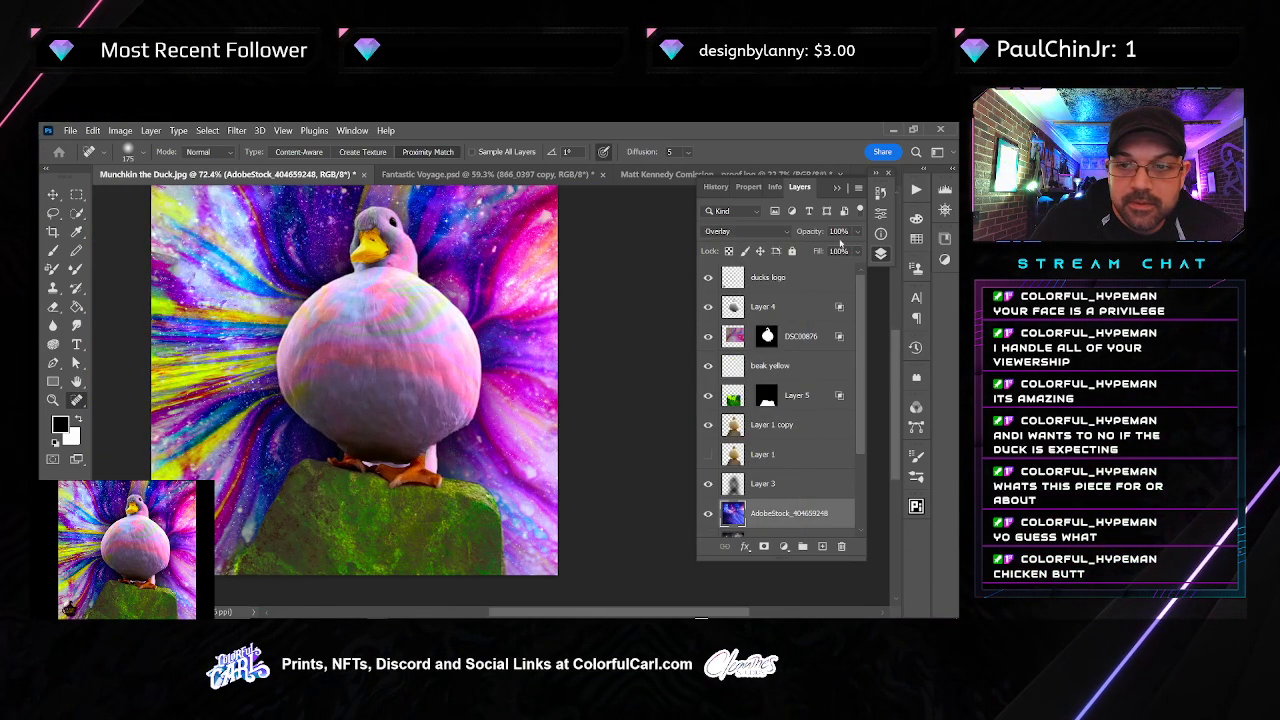
{"action": "left_click_drag", "start_coordinate": [840, 247], "coordinate": [844, 250]}
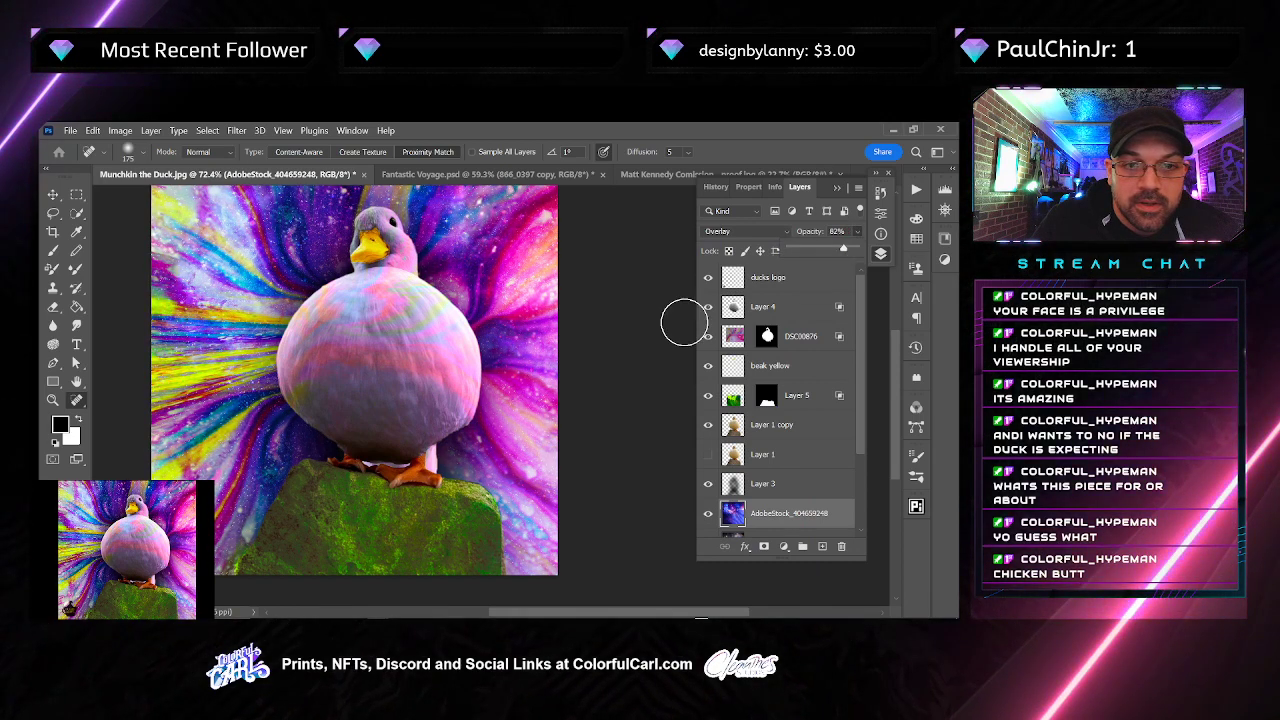
{"action": "key", "text": "v"}
{"action": "scroll", "coordinate": [750, 410], "scroll_direction": "down", "scroll_amount": 4}
{"action": "scroll", "coordinate": [741, 397], "scroll_direction": "up", "scroll_amount": 4}
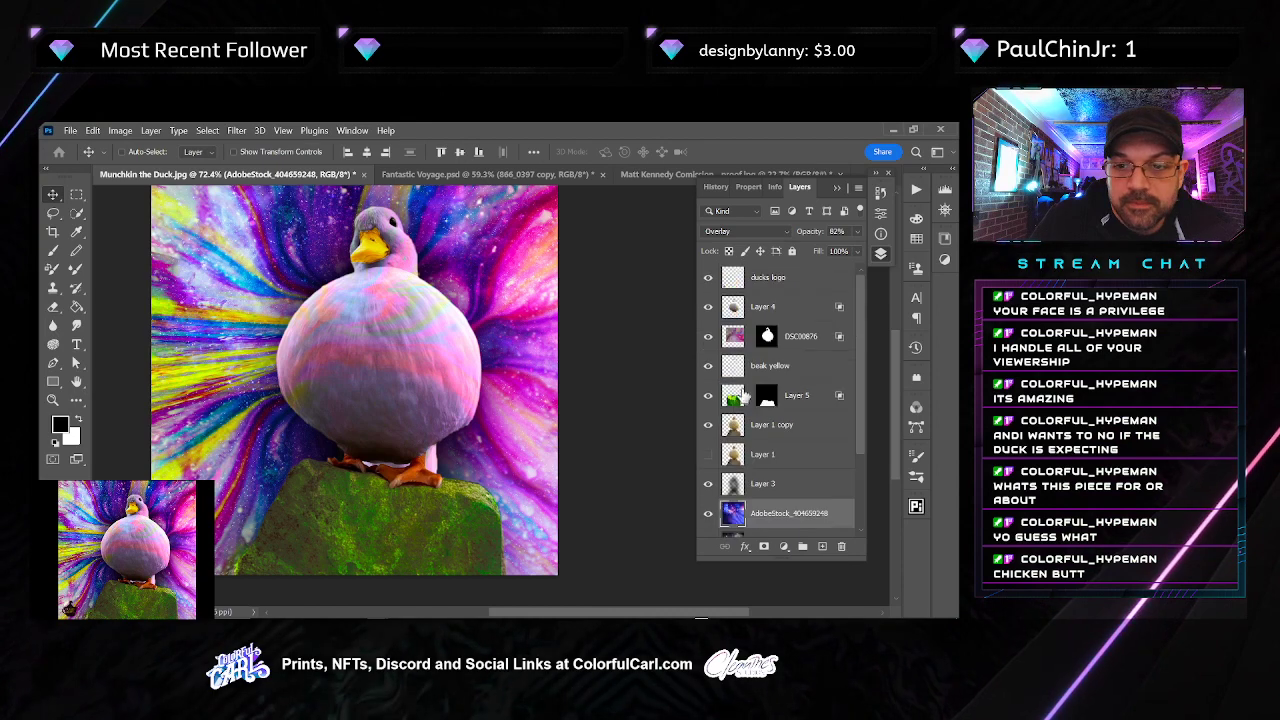
Add a new layer above the ducks logo layer and fill it with black
{"action": "left_click", "coordinate": [800, 280]}
{"action": "left_click", "coordinate": [822, 548]}
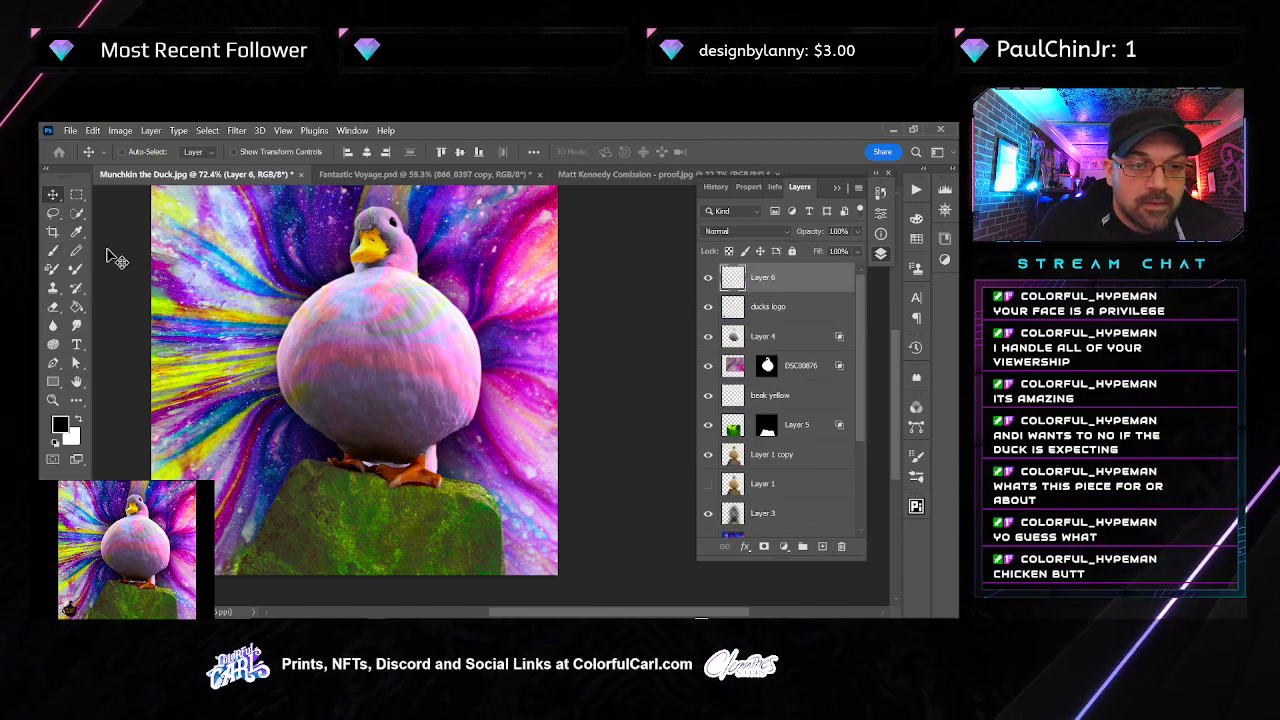
{"action": "key", "text": "g"}
{"action": "left_click", "coordinate": [337, 323]}
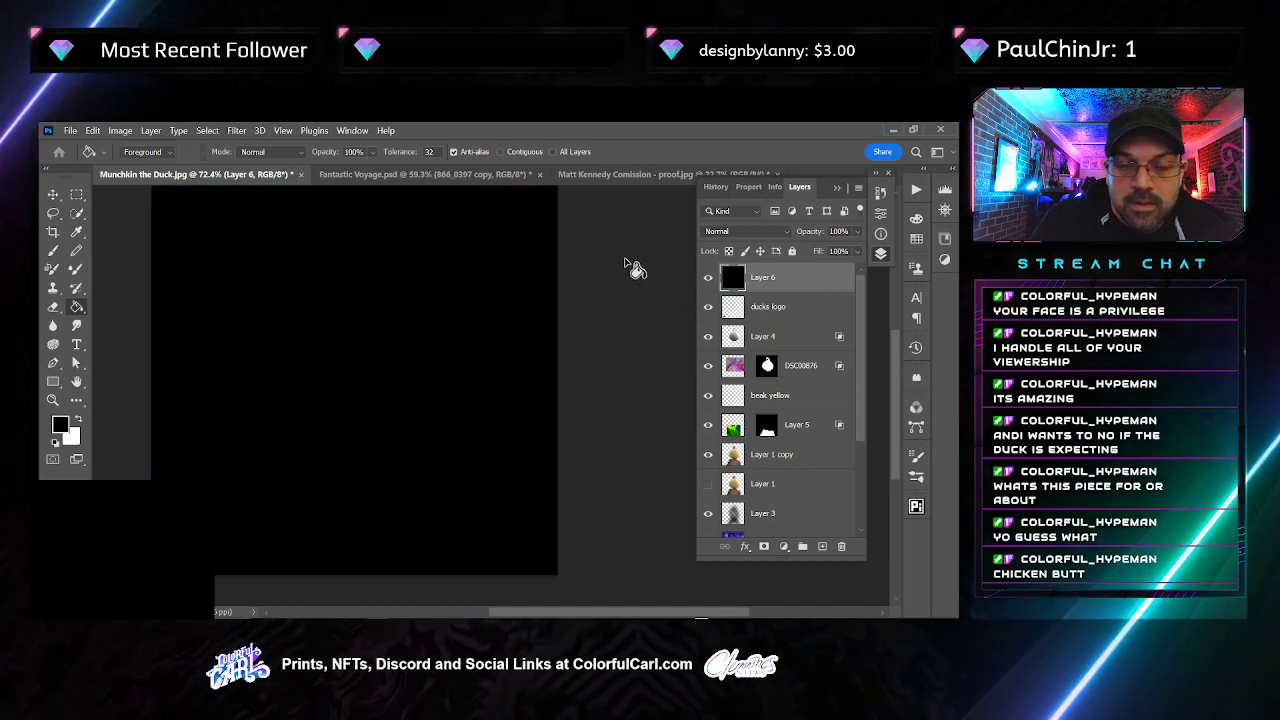
{"action": "scroll", "coordinate": [560, 267], "scroll_direction": "down", "scroll_amount": 3}
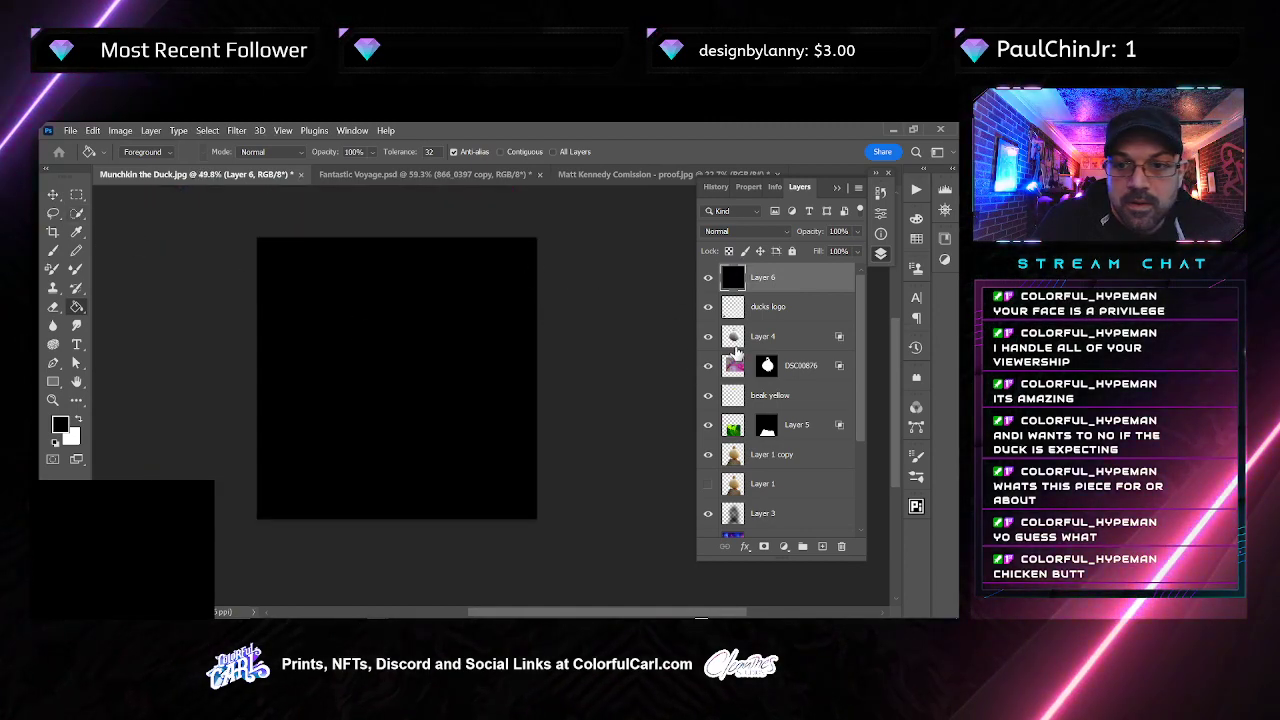
Cut the outline of Layer 1 copy, expanded by 200 pixels, out of the black Layer 6 and deselect
{"action": "left_click", "coordinate": [735, 456], "text": "ctrl"}
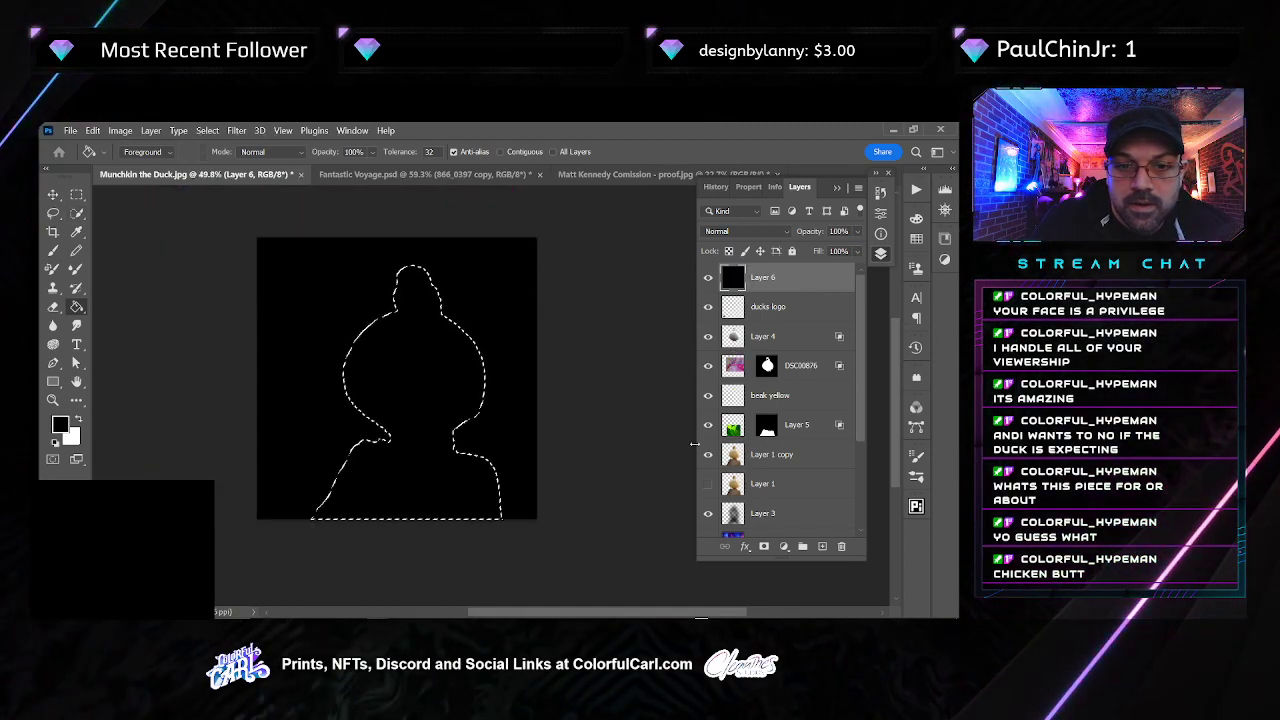
{"action": "left_click", "coordinate": [207, 130]}
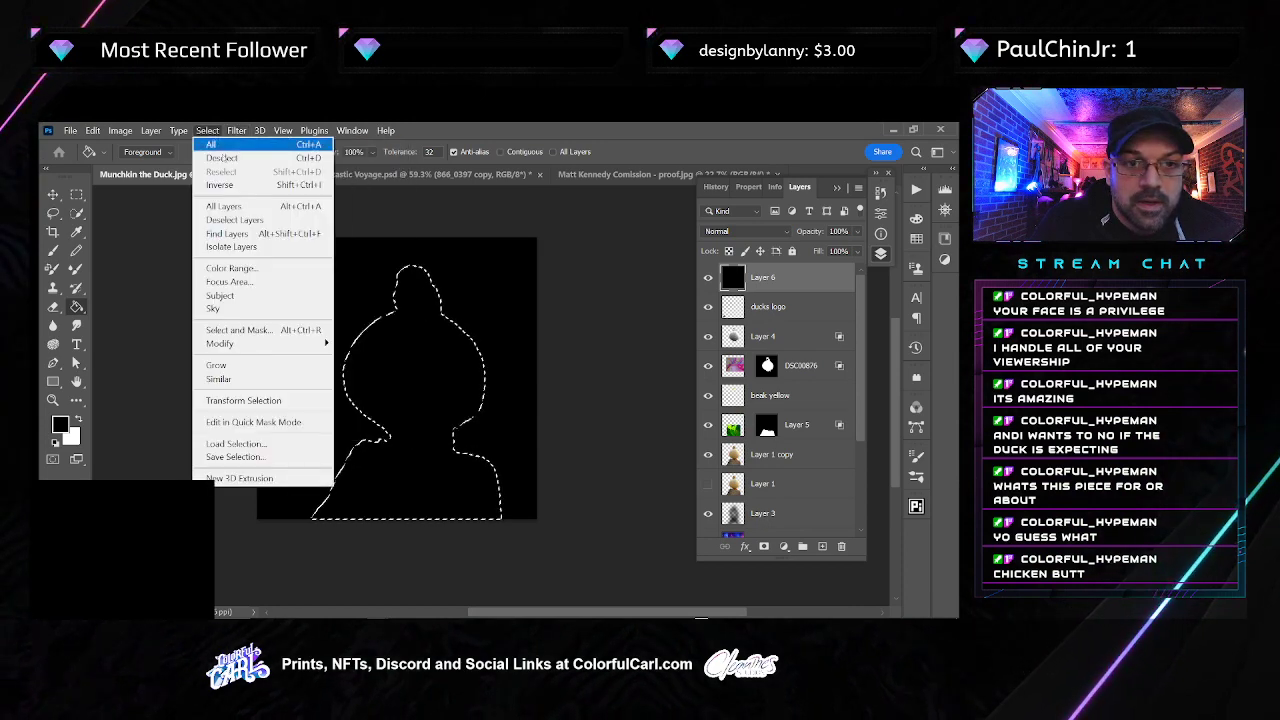
{"action": "mouse_move", "coordinate": [300, 343]}
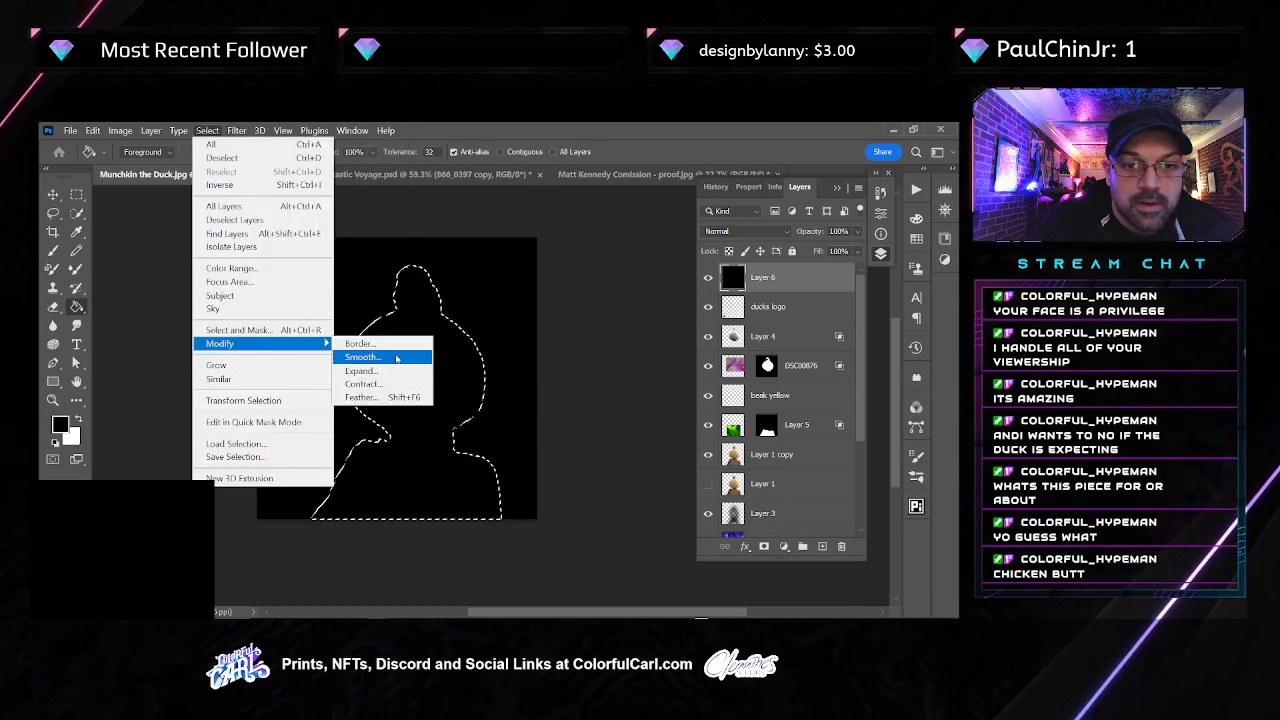
{"action": "left_click", "coordinate": [399, 370]}
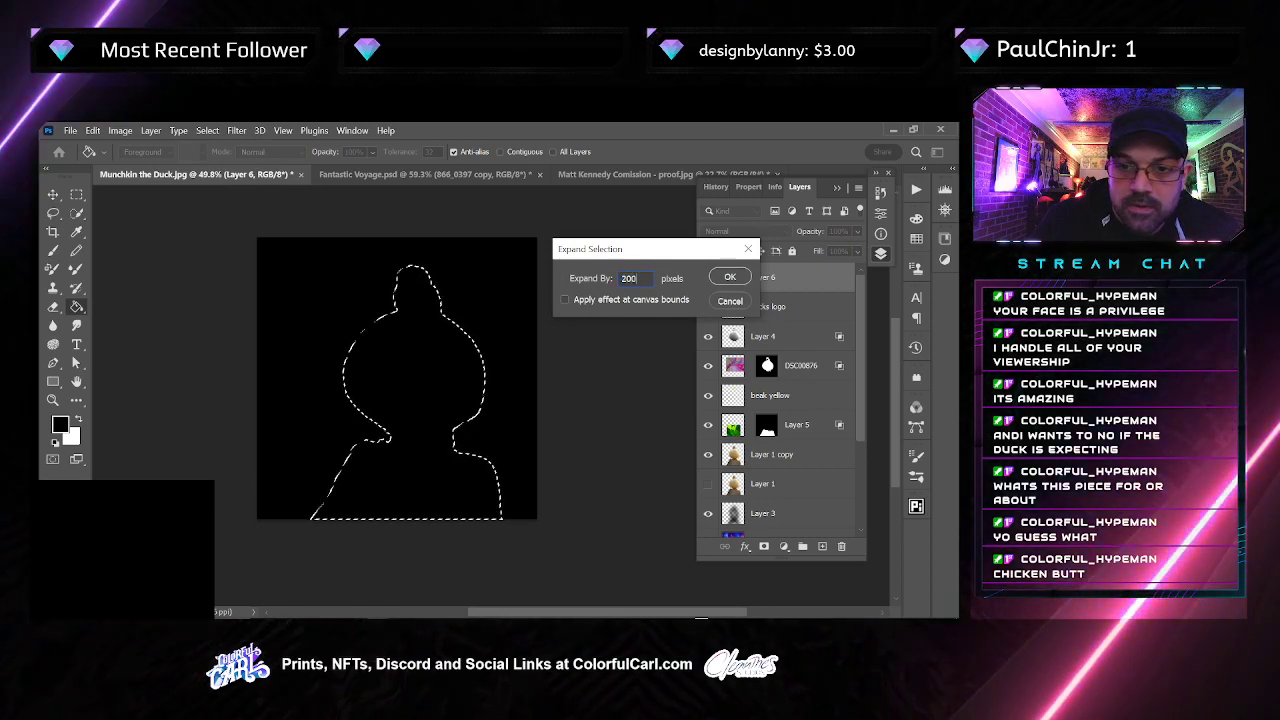
{"action": "key", "text": "Return"}
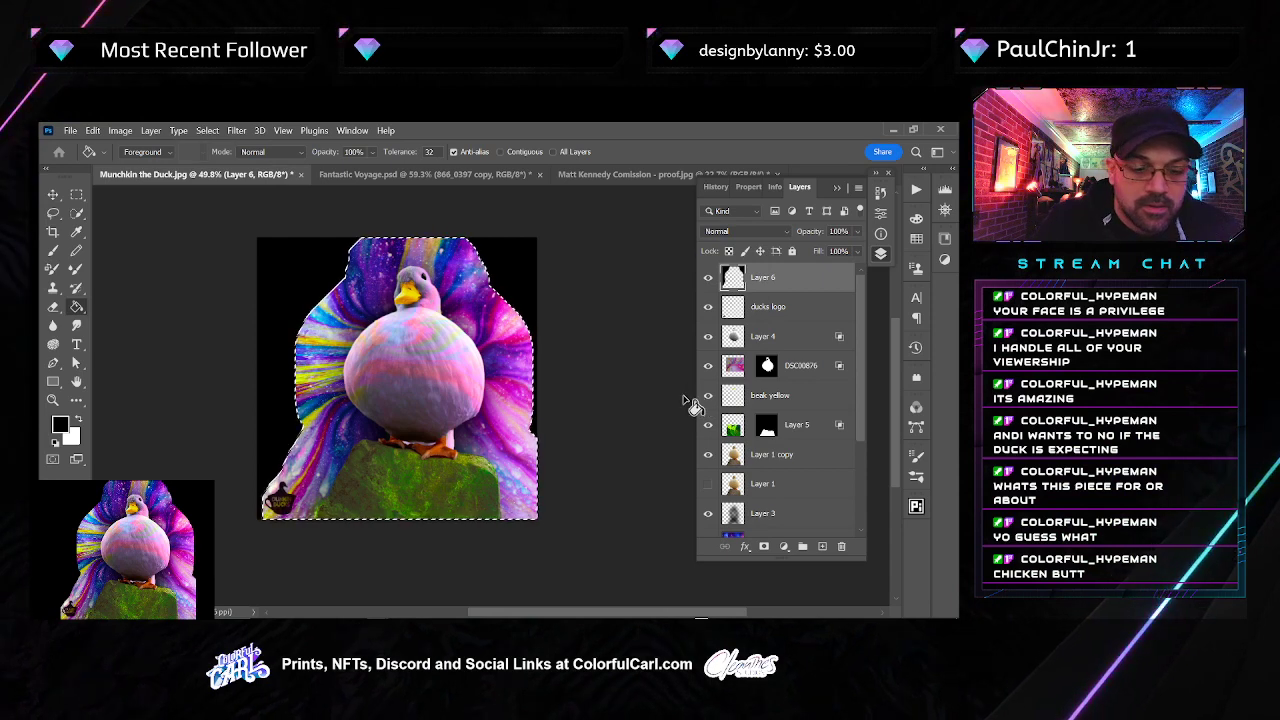
{"action": "key", "text": "ctrl+d"}
Soften the black vignette on Layer 6 with a Gaussian Blur of 202.1 pixels
{"action": "left_click", "coordinate": [238, 130]}
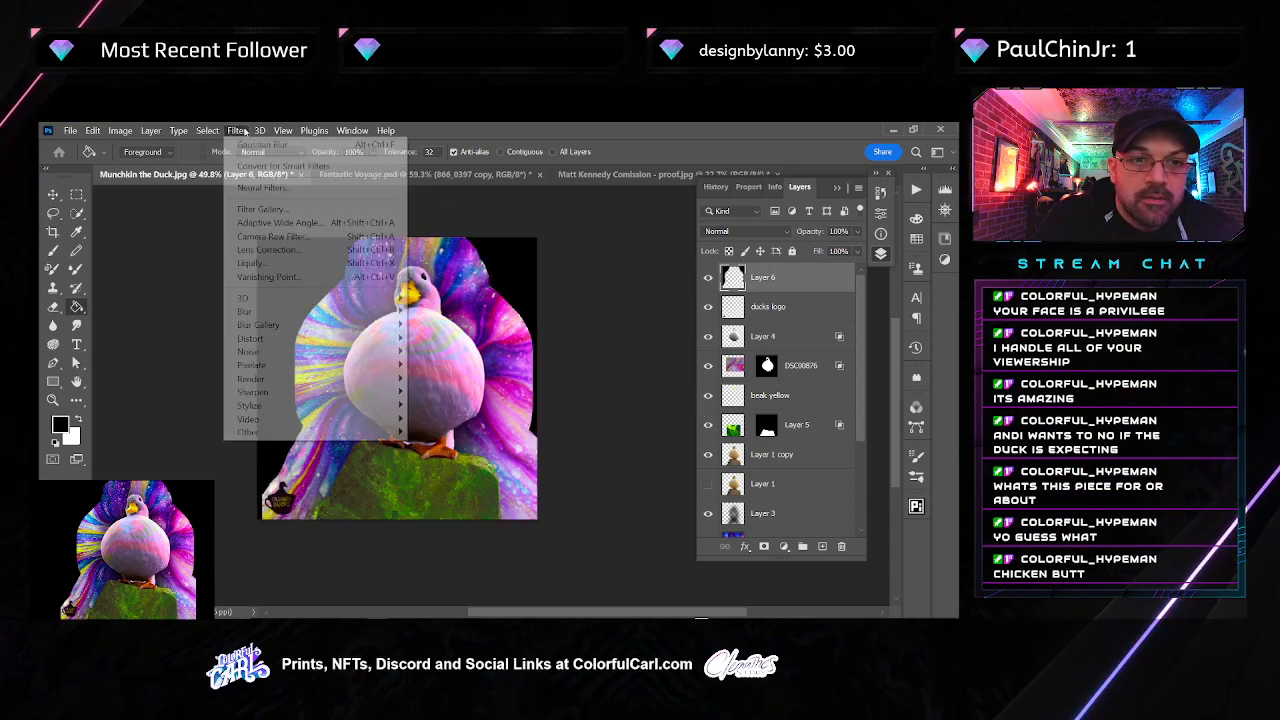
{"action": "left_click", "coordinate": [287, 145]}
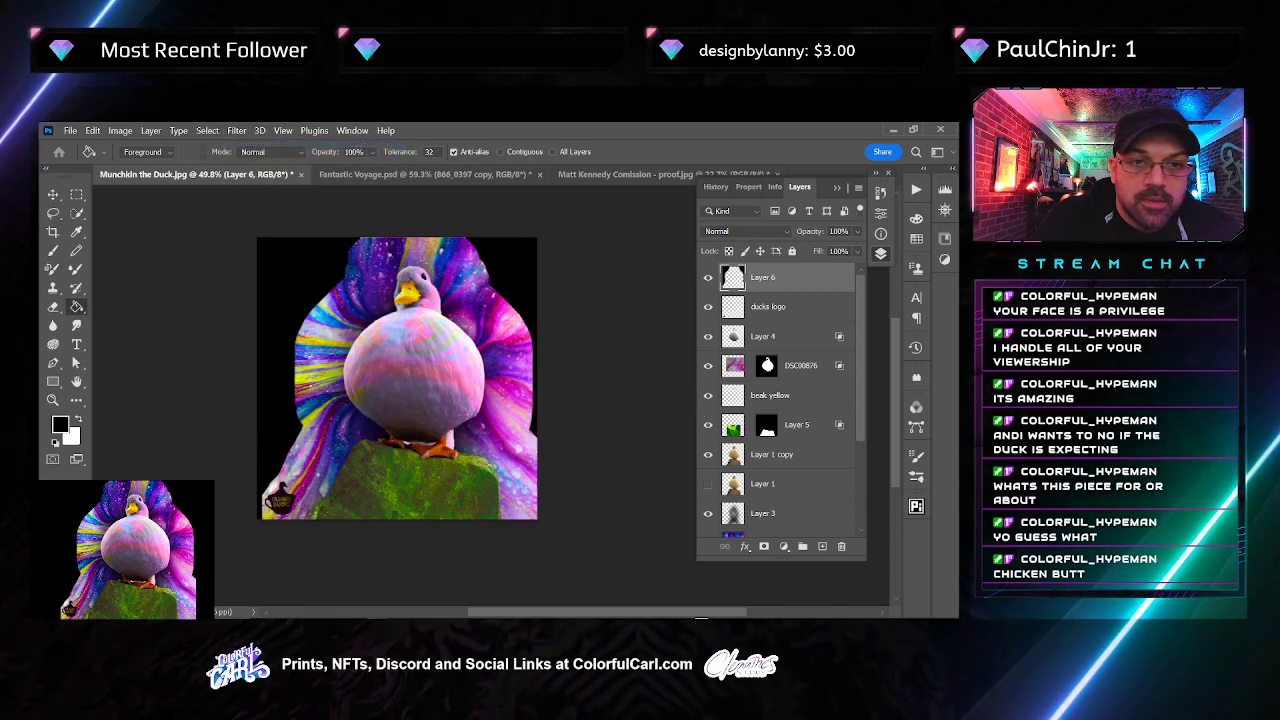
{"action": "left_click", "coordinate": [237, 130]}
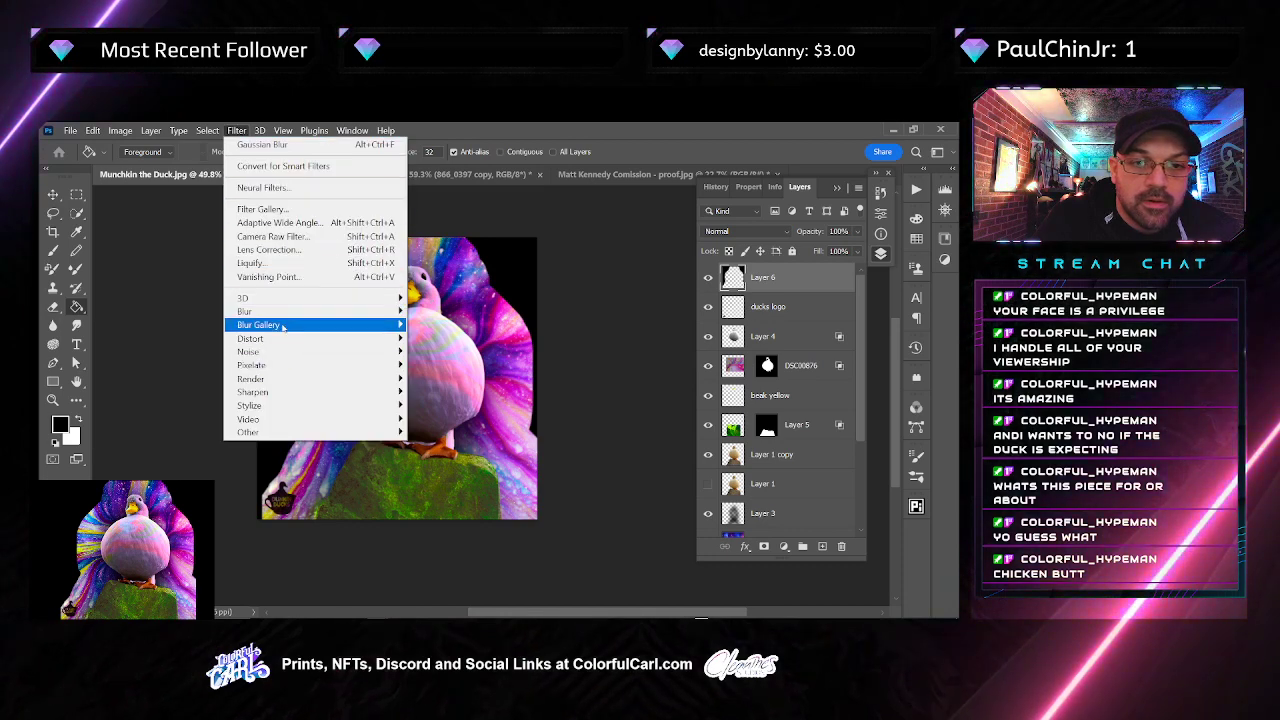
{"action": "mouse_move", "coordinate": [300, 311]}
{"action": "left_click", "coordinate": [458, 366]}
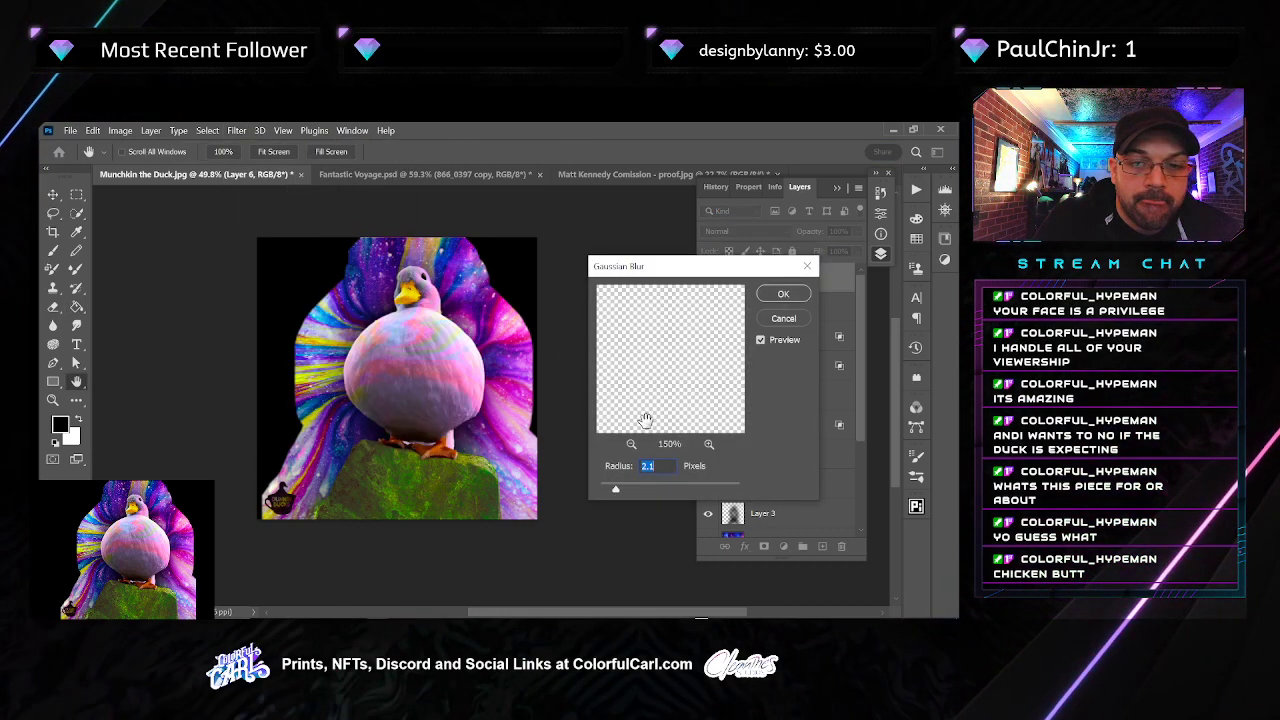
{"action": "left_click_drag", "start_coordinate": [667, 488], "coordinate": [715, 489]}
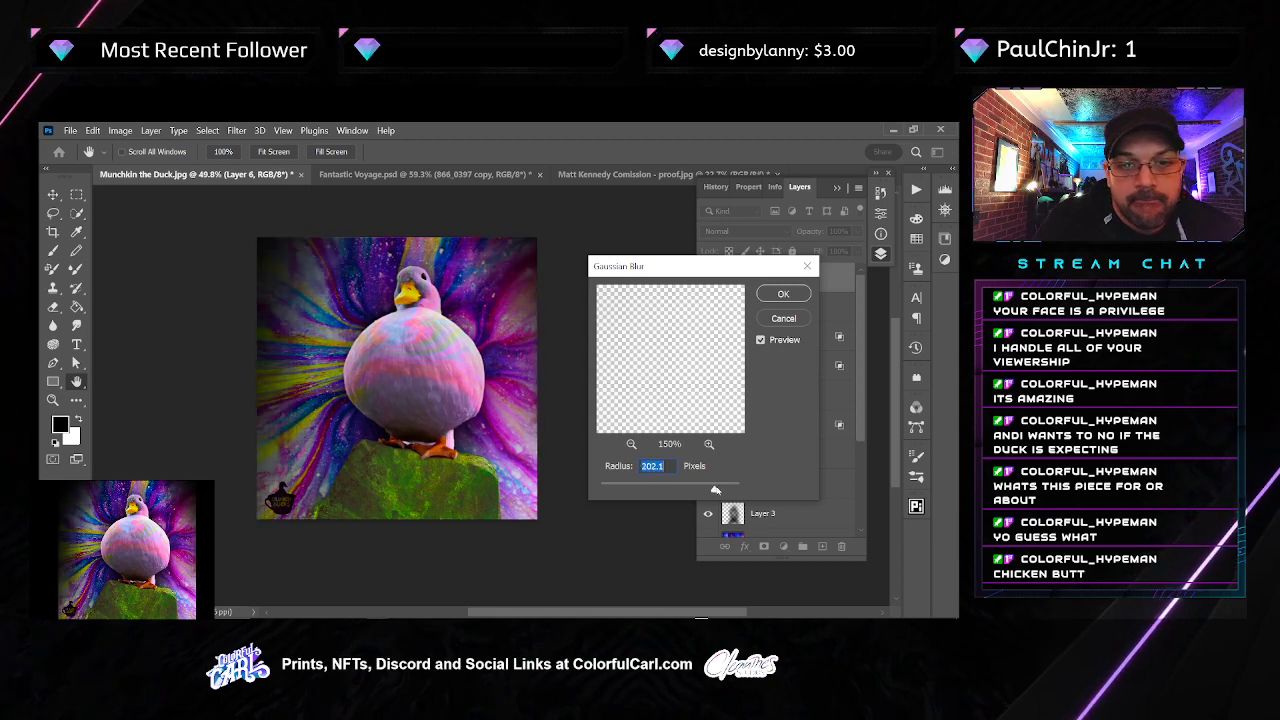
{"action": "left_click", "coordinate": [783, 294]}
{"action": "key", "text": "g"}
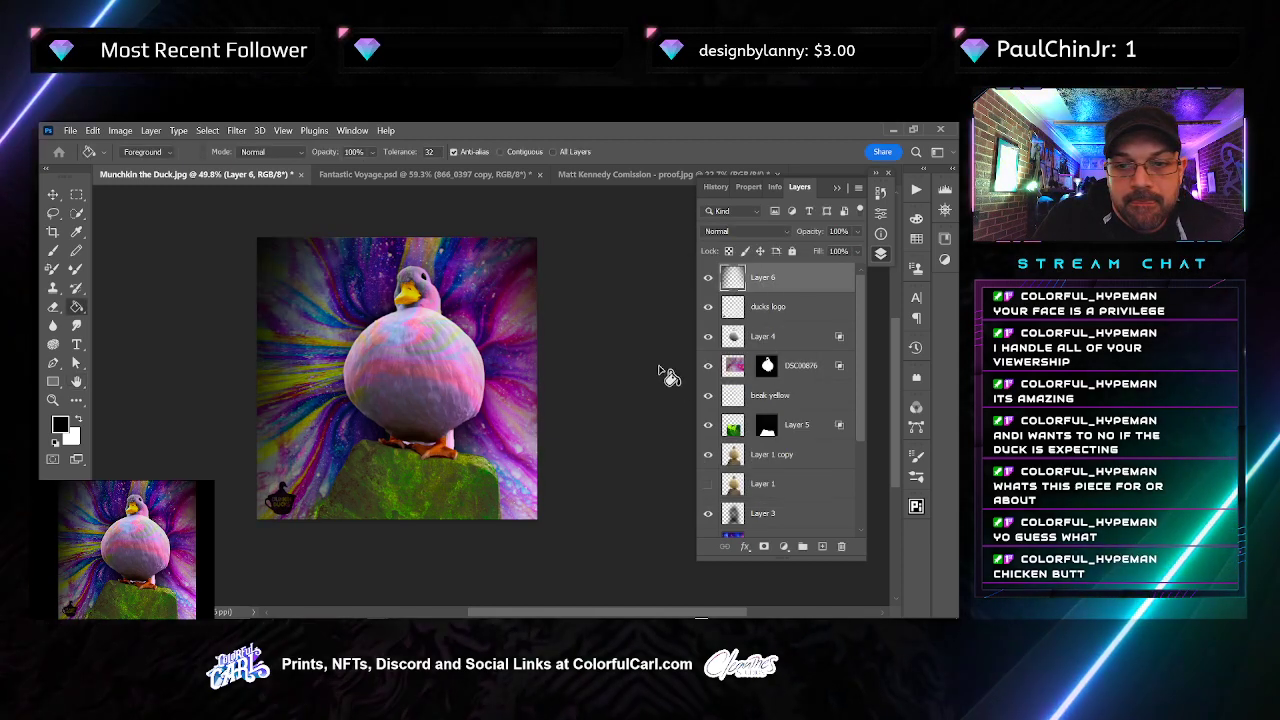
Scale the blurred Layer 6 up proportionally to 125.81% from its center
{"action": "scroll", "coordinate": [586, 329], "scroll_direction": "down", "scroll_amount": 2}
{"action": "key", "text": "ctrl+t"}
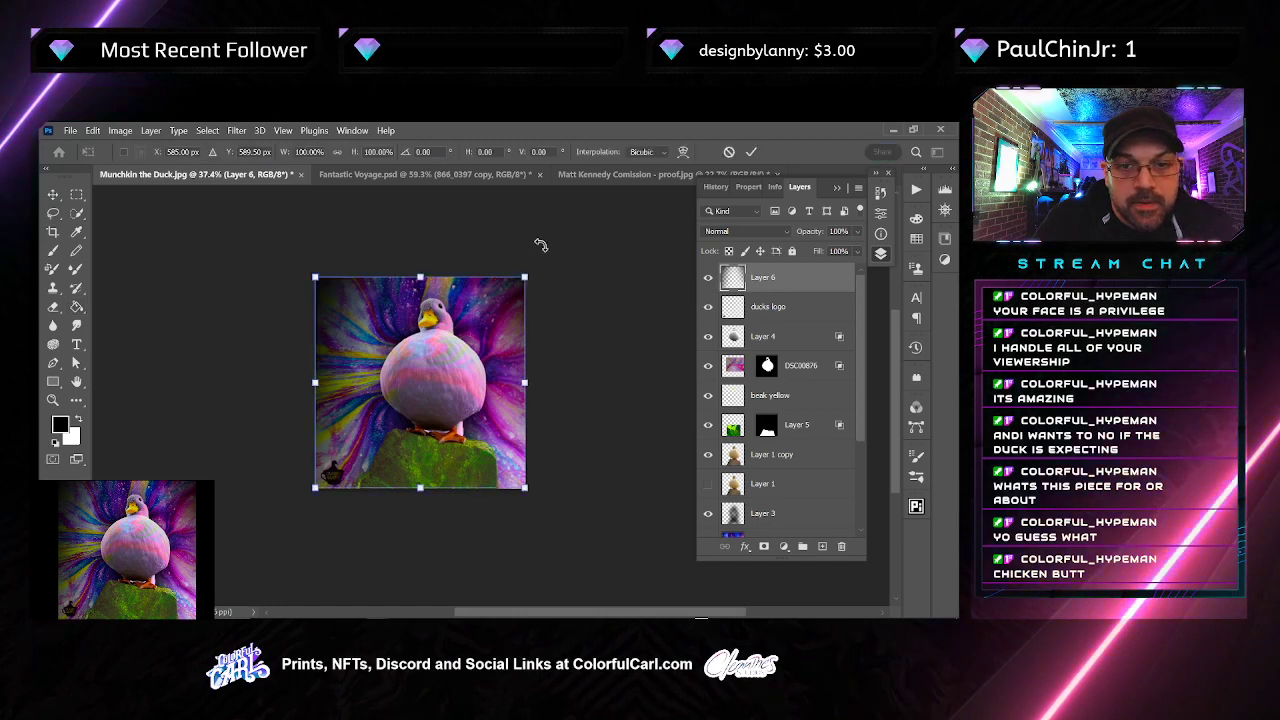
{"action": "left_click_drag", "start_coordinate": [532, 275], "coordinate": [557, 249]}
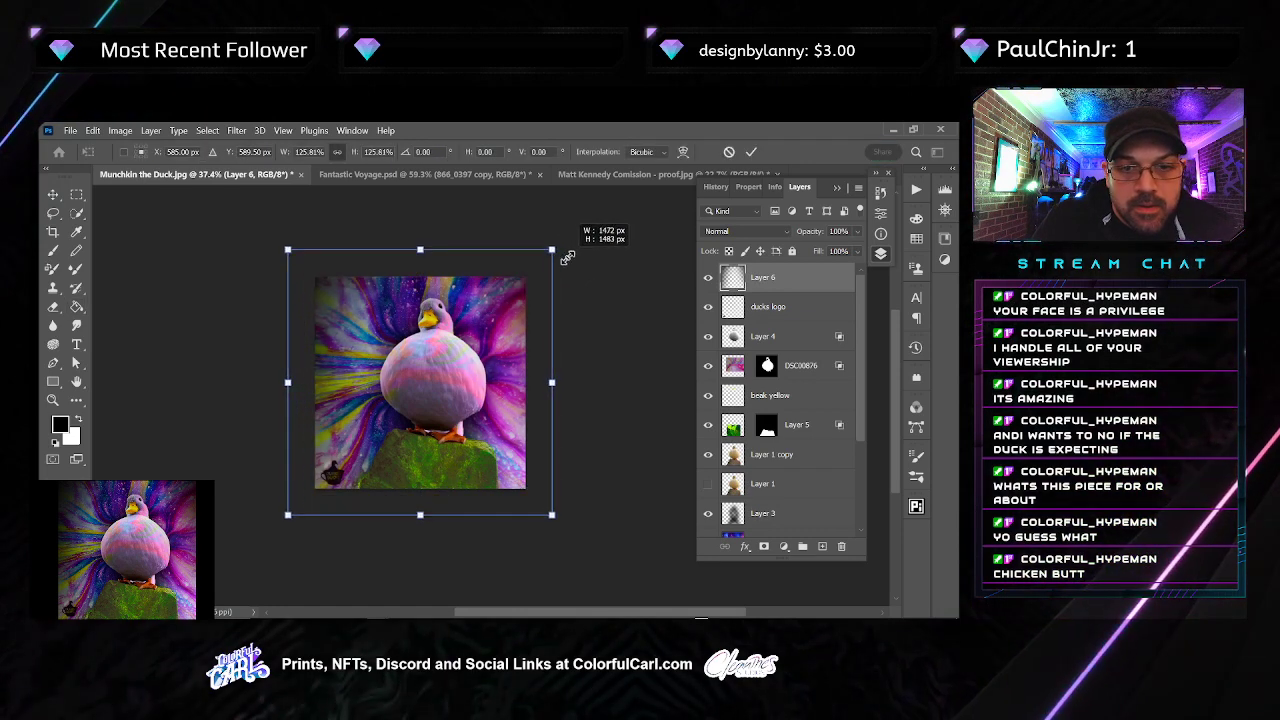
{"action": "key", "text": "Return"}
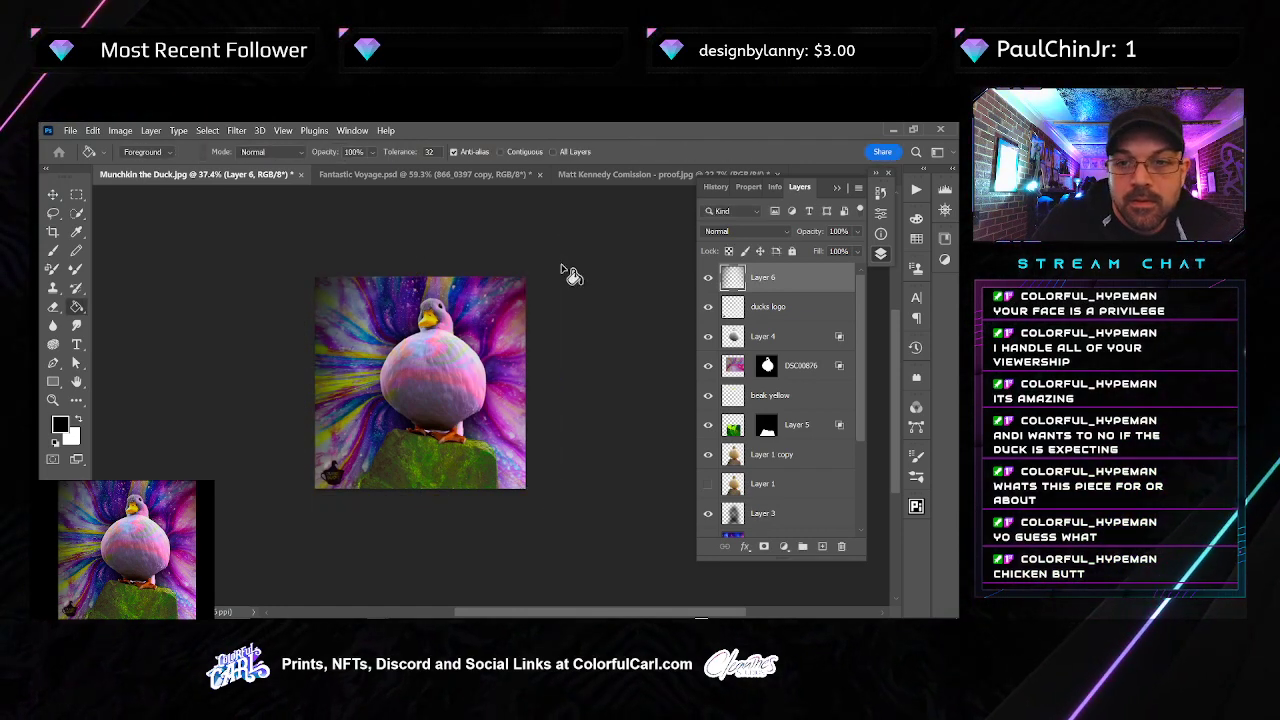
Compare the image with and without Layer 6, and set the layer's blending mode to Multiply
{"action": "left_click", "coordinate": [709, 281]}
{"action": "left_click", "coordinate": [709, 281]}
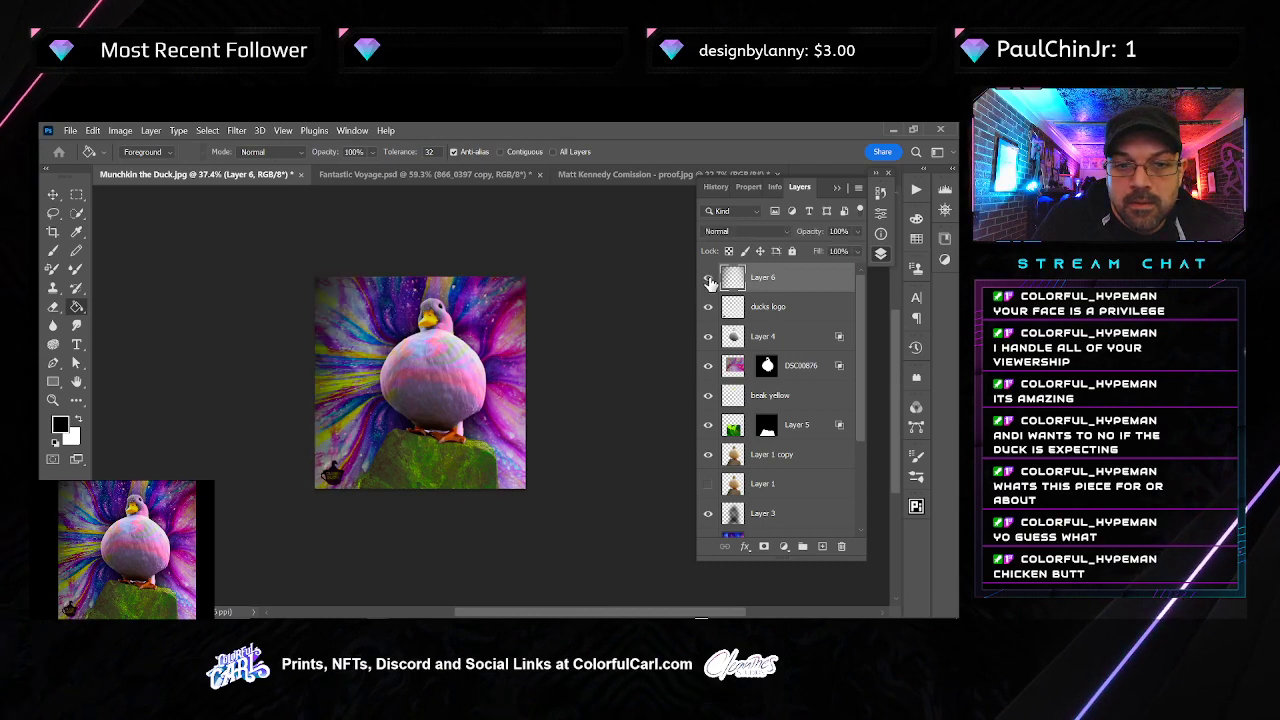
{"action": "left_click", "coordinate": [709, 281]}
{"action": "left_click", "coordinate": [709, 281]}
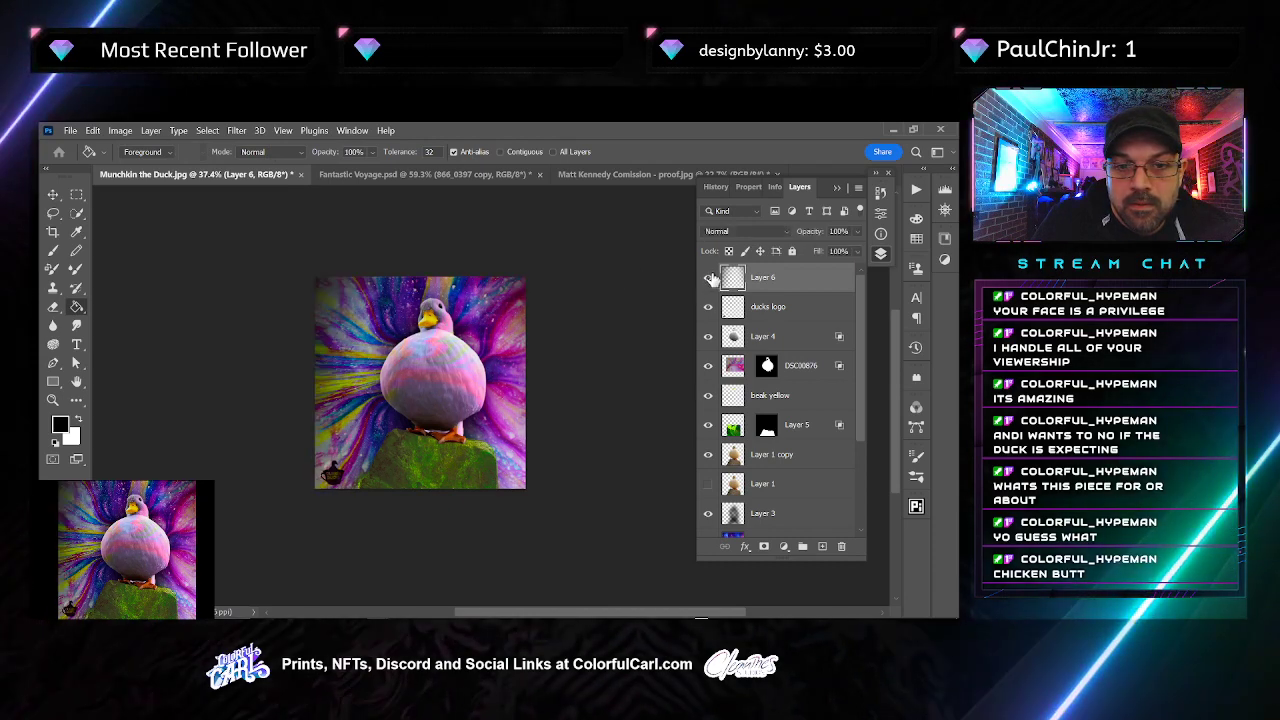
{"action": "left_click", "coordinate": [728, 231]}
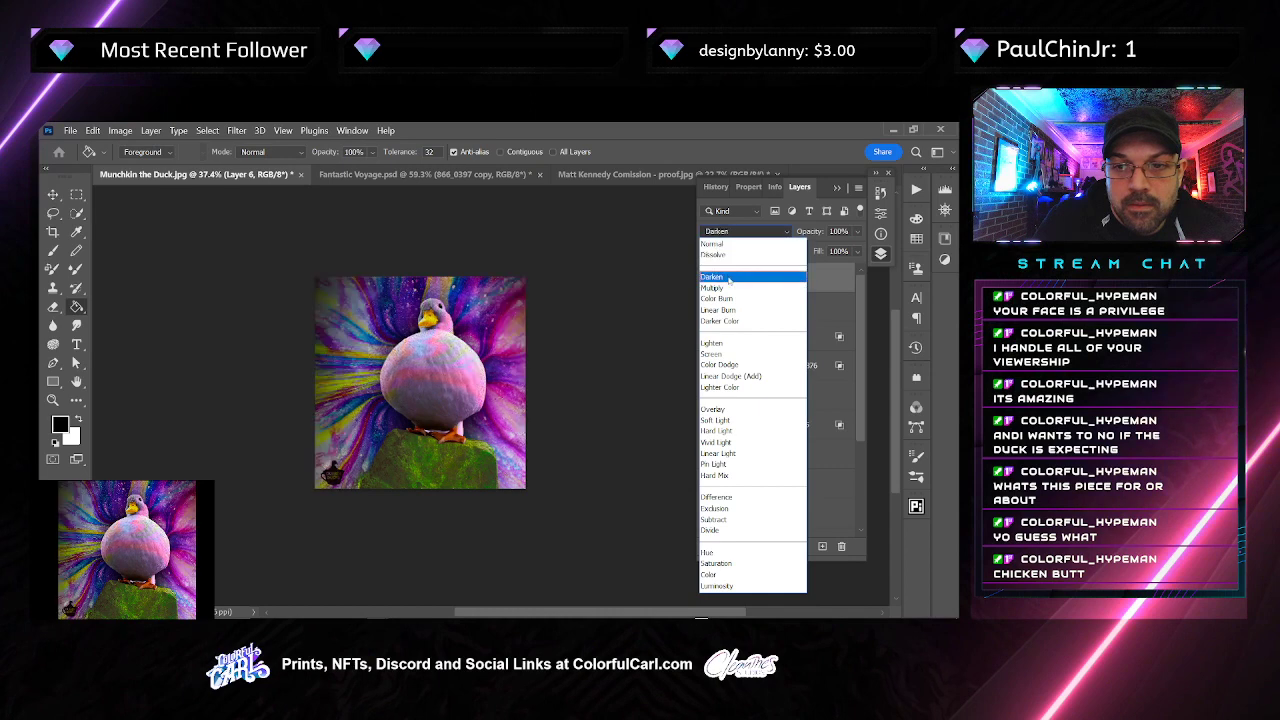
{"action": "left_click", "coordinate": [732, 287]}
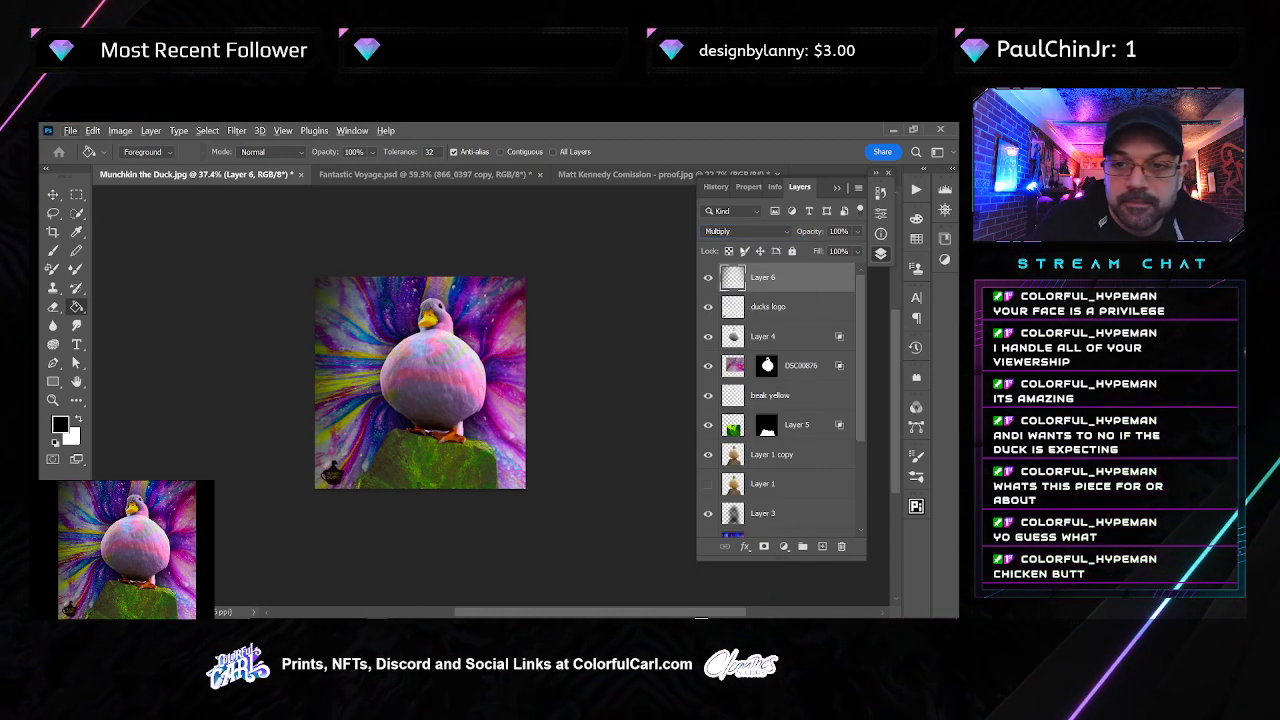
Delete the blurred vignette layer and add a new empty layer above the ducks logo layer
{"action": "key", "text": "Delete"}
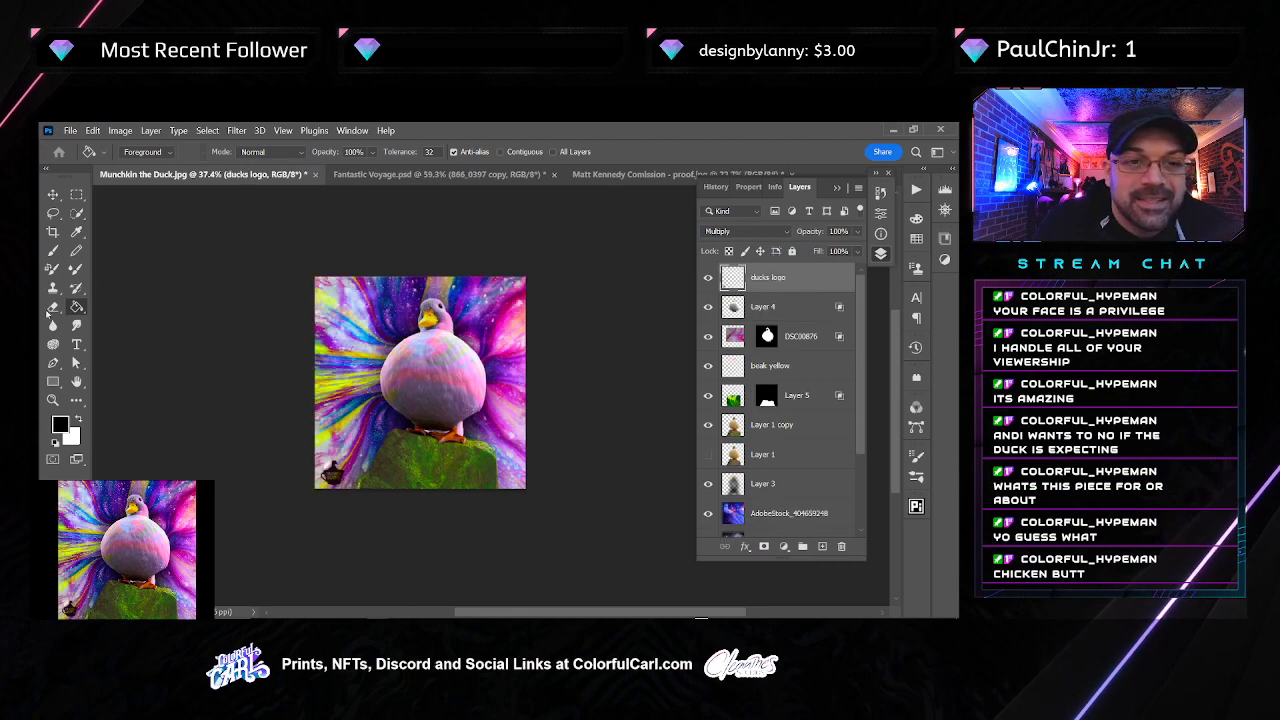
{"action": "key", "text": "ctrl+z"}
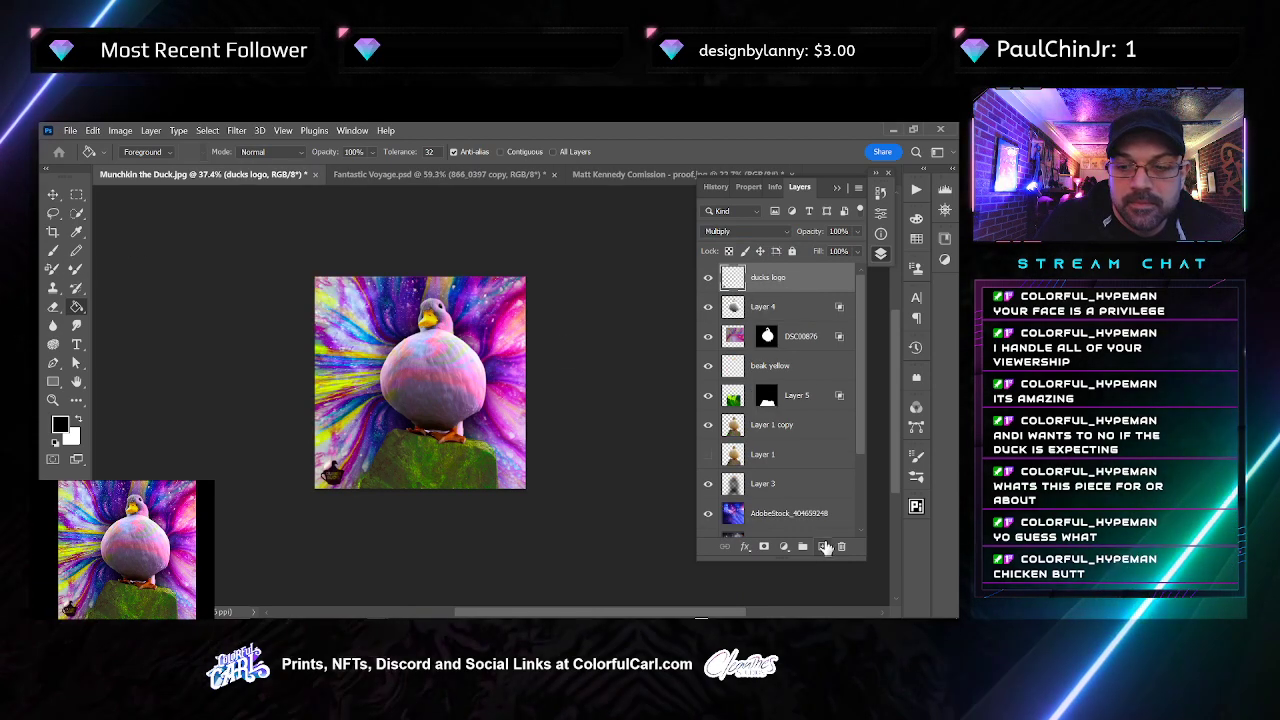
{"action": "left_click", "coordinate": [737, 280], "text": "ctrl"}
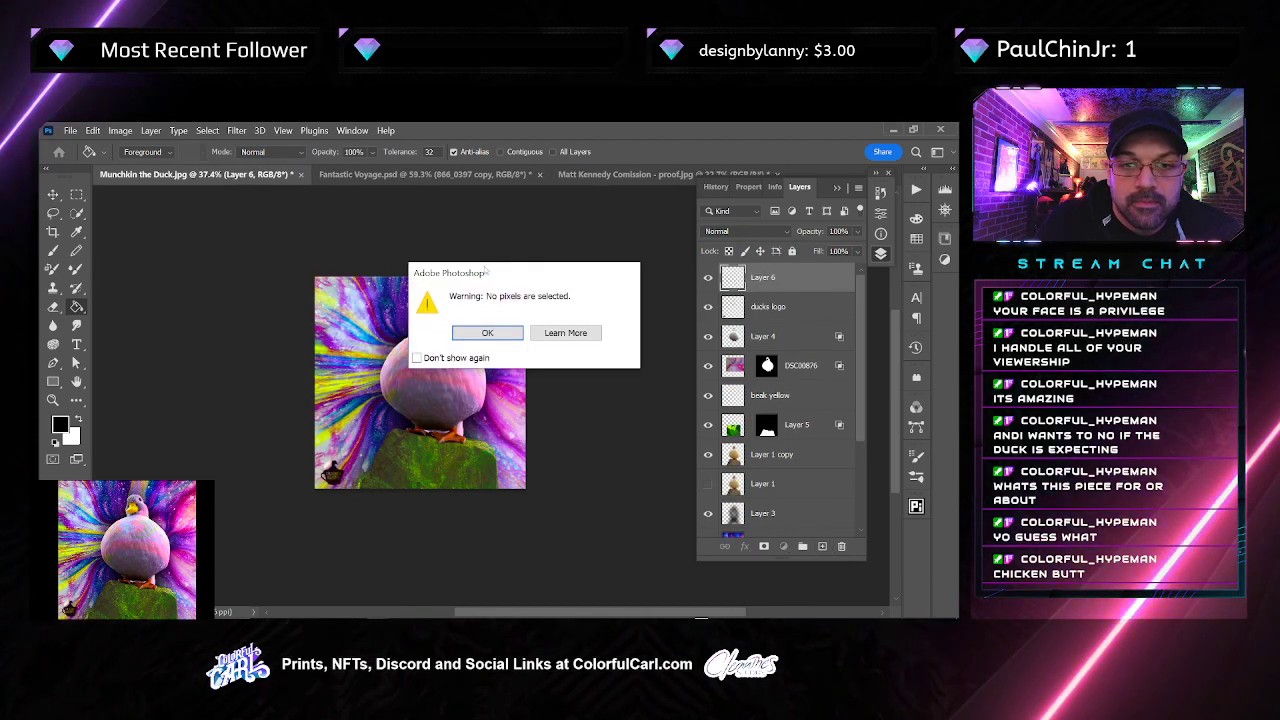
{"action": "left_click", "coordinate": [506, 336]}
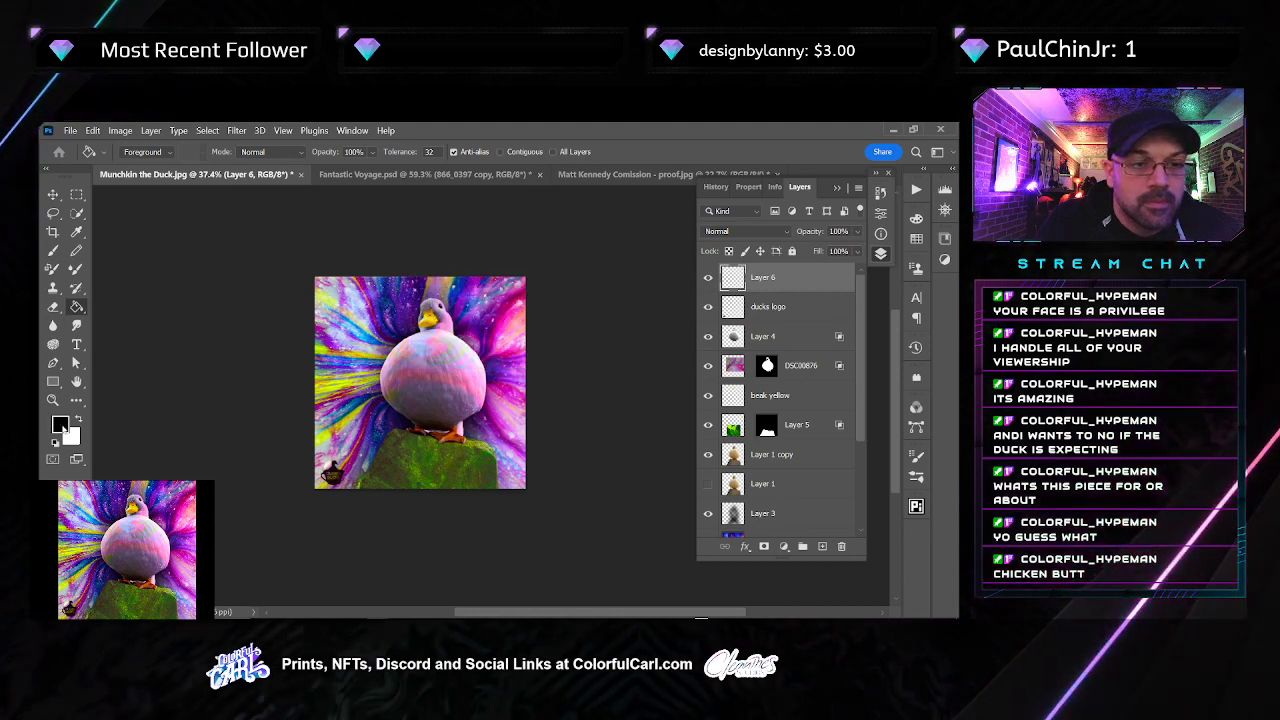
Fill Layer 6 with black and cut out a large central rectangle, leaving a narrow black border around the canvas edges
{"action": "left_click", "coordinate": [60, 424]}
{"action": "key", "text": "Escape"}
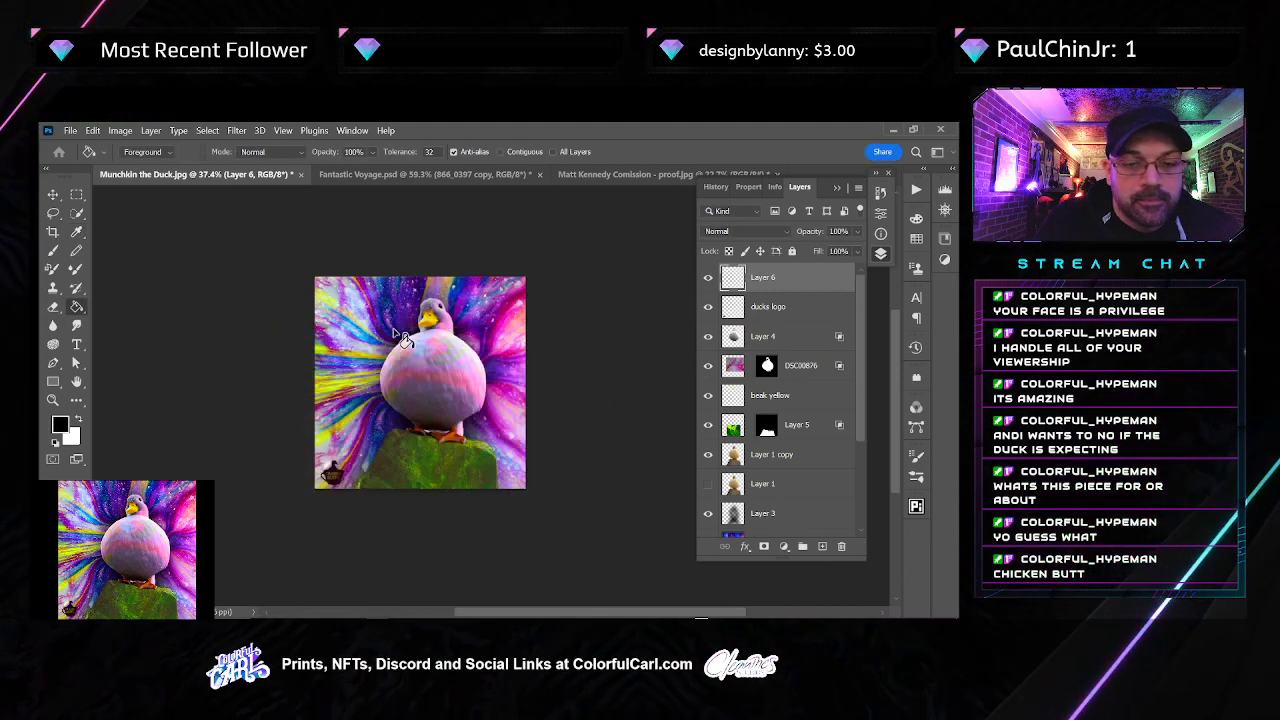
{"action": "left_click", "coordinate": [330, 333]}
{"action": "left_click", "coordinate": [77, 195]}
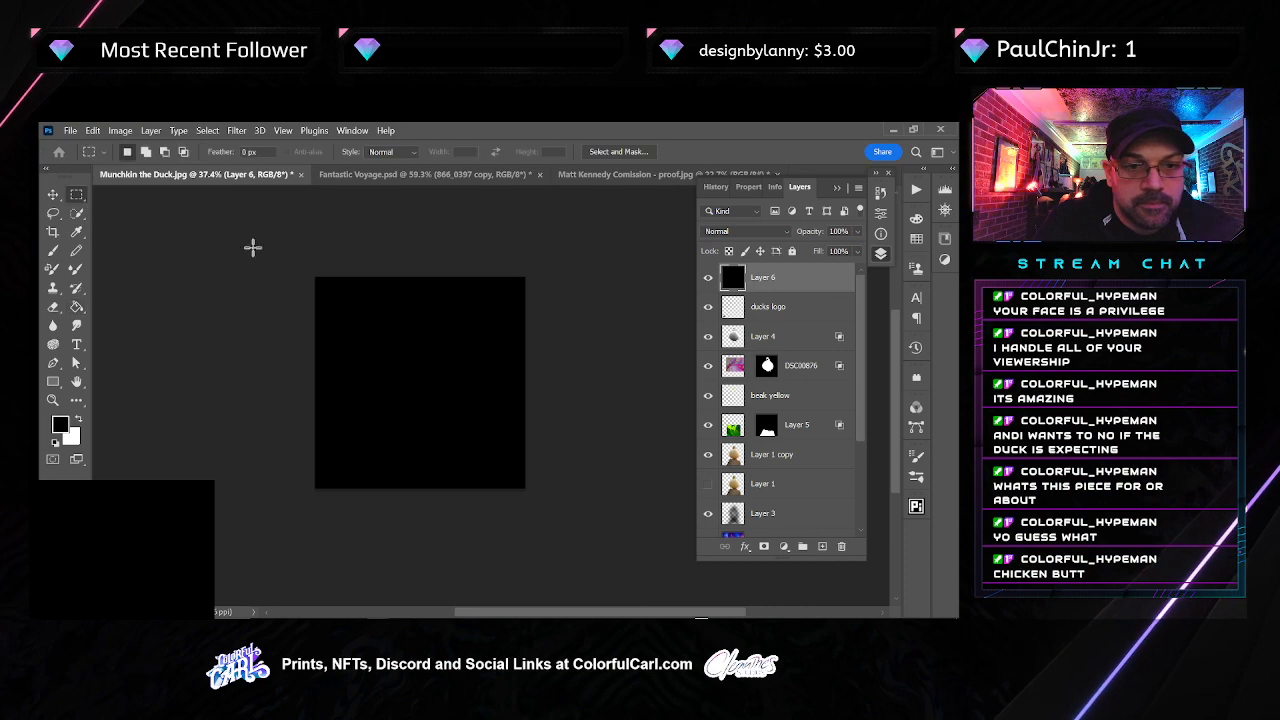
{"action": "left_click_drag", "start_coordinate": [326, 290], "coordinate": [510, 477]}
{"action": "key", "text": "Delete"}
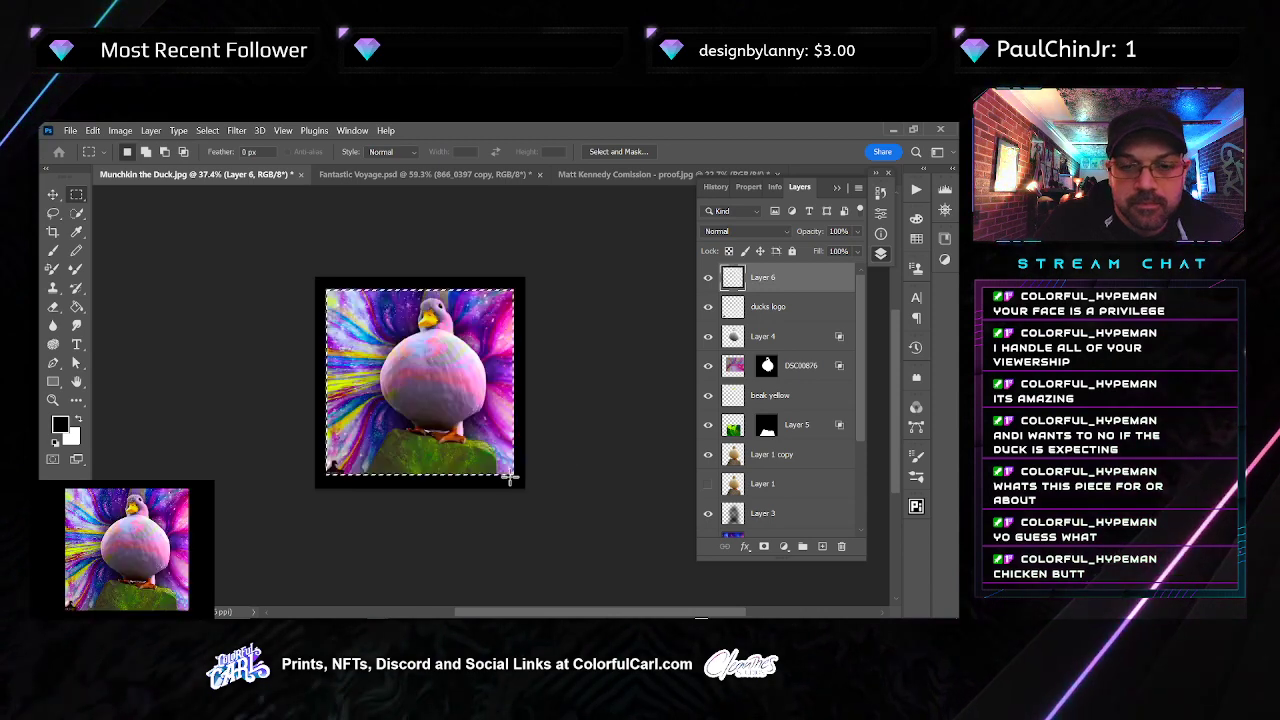
Clear the selection and soften the black border on Layer 6 with a Gaussian Blur of 25 pixels
{"action": "left_click", "coordinate": [236, 131]}
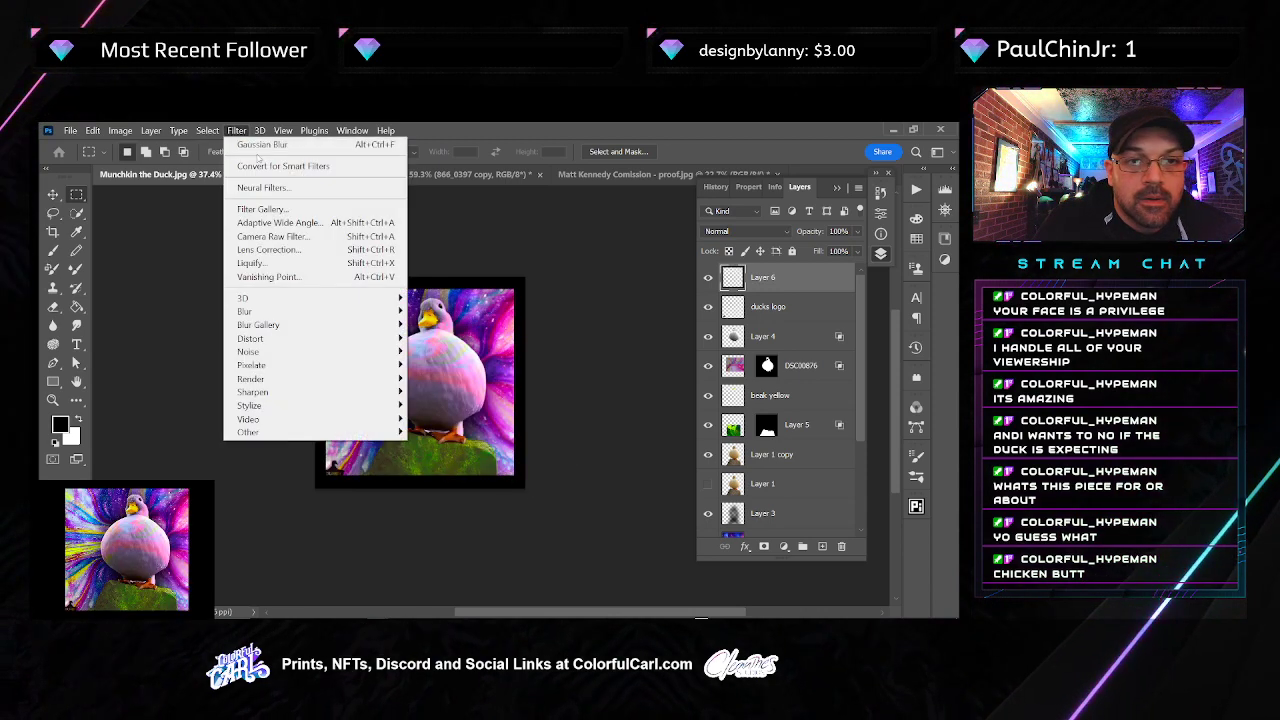
{"action": "left_click", "coordinate": [258, 146]}
{"action": "key", "text": "ctrl+z"}
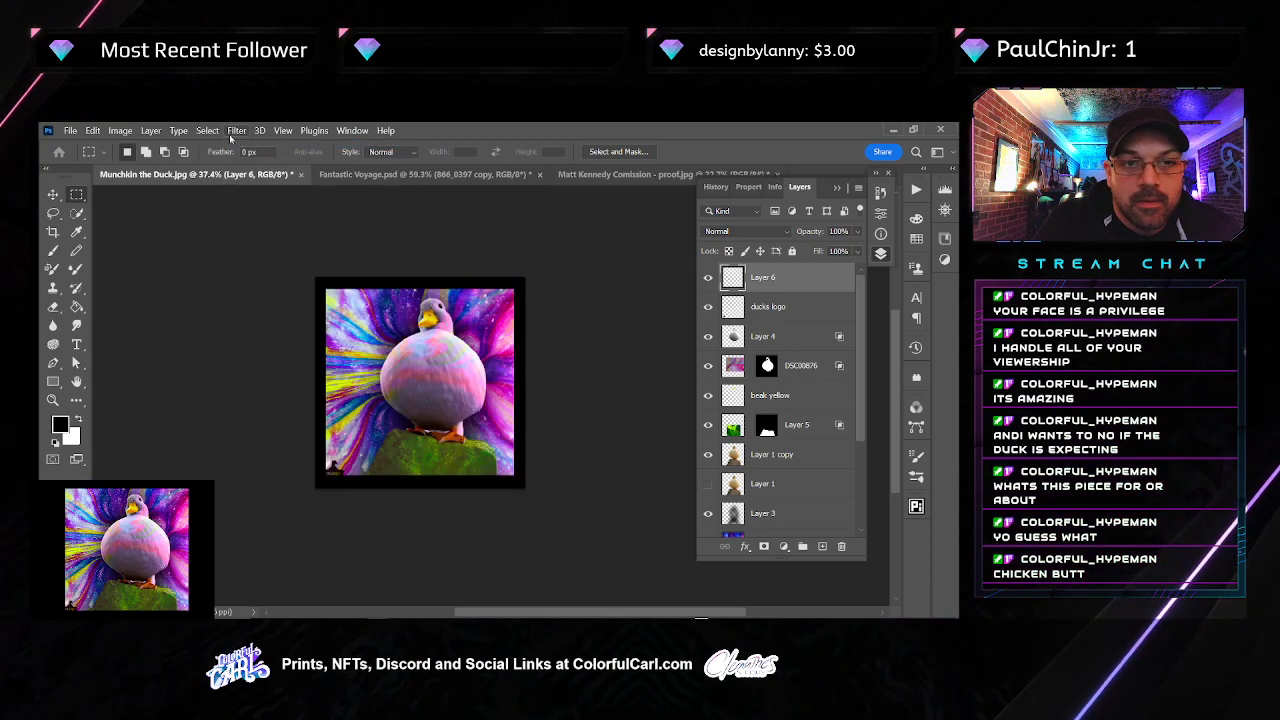
{"action": "left_click", "coordinate": [237, 131]}
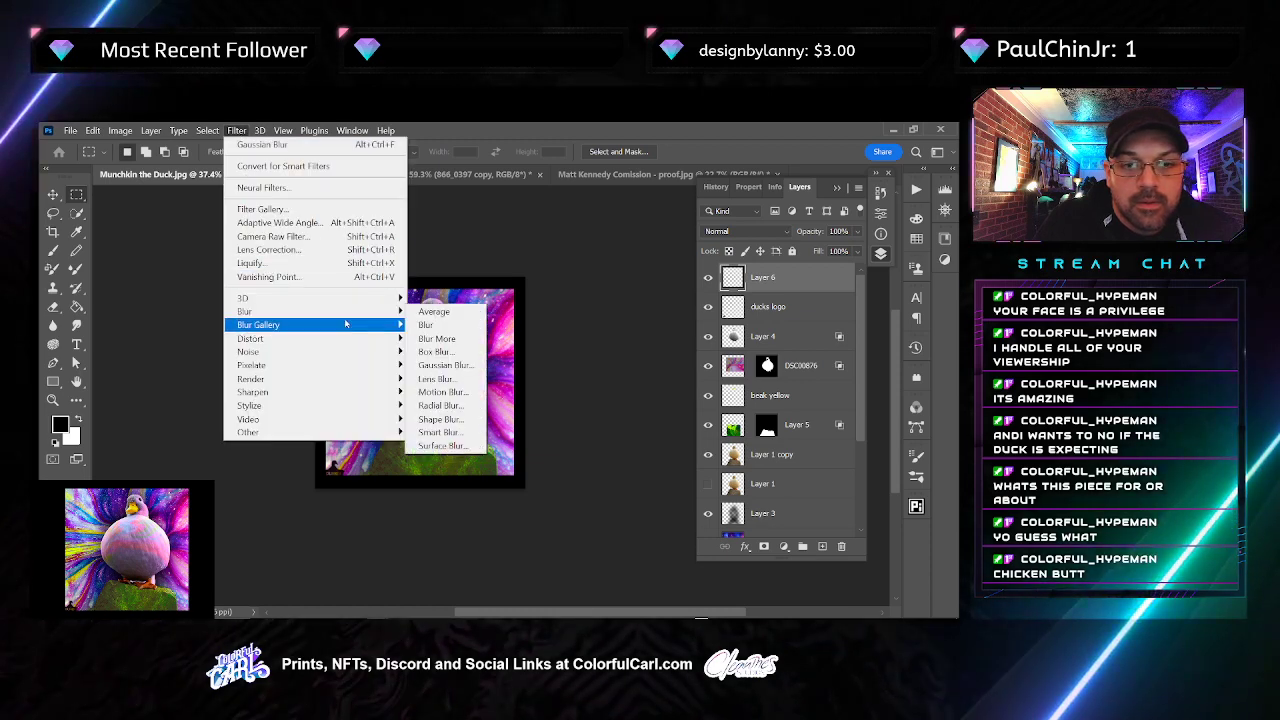
{"action": "mouse_move", "coordinate": [380, 312]}
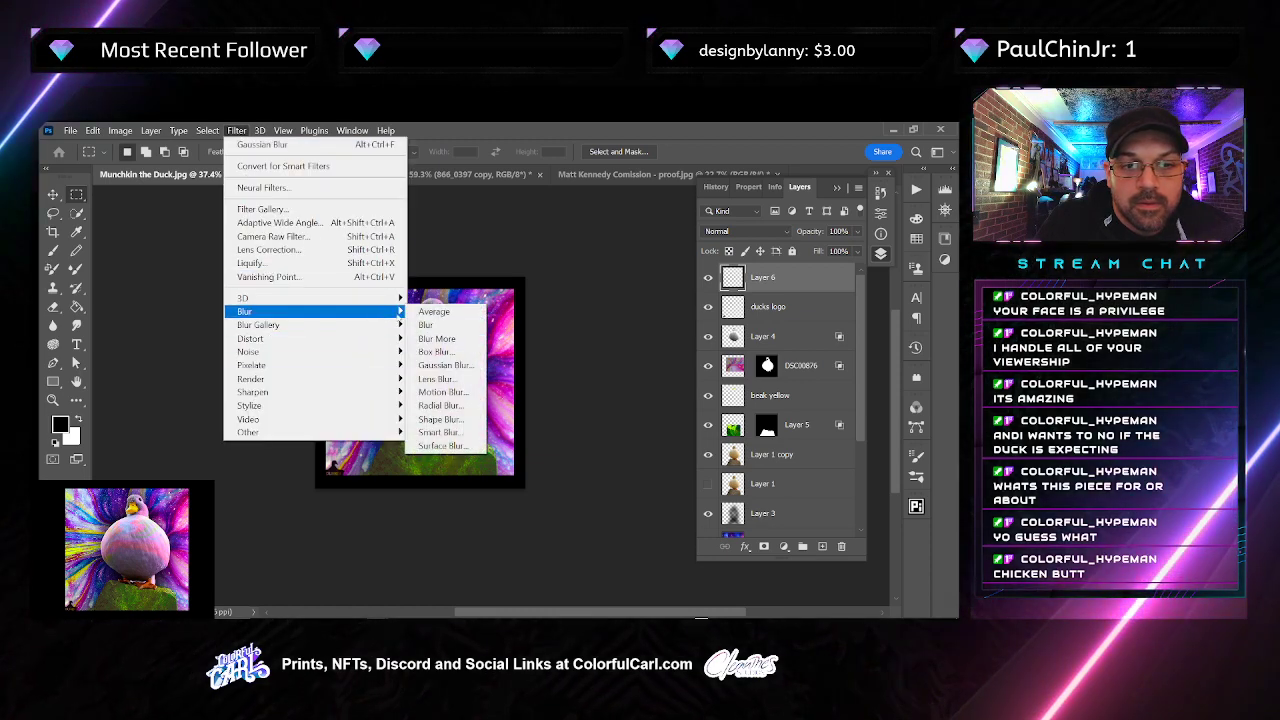
{"action": "left_click", "coordinate": [445, 365]}
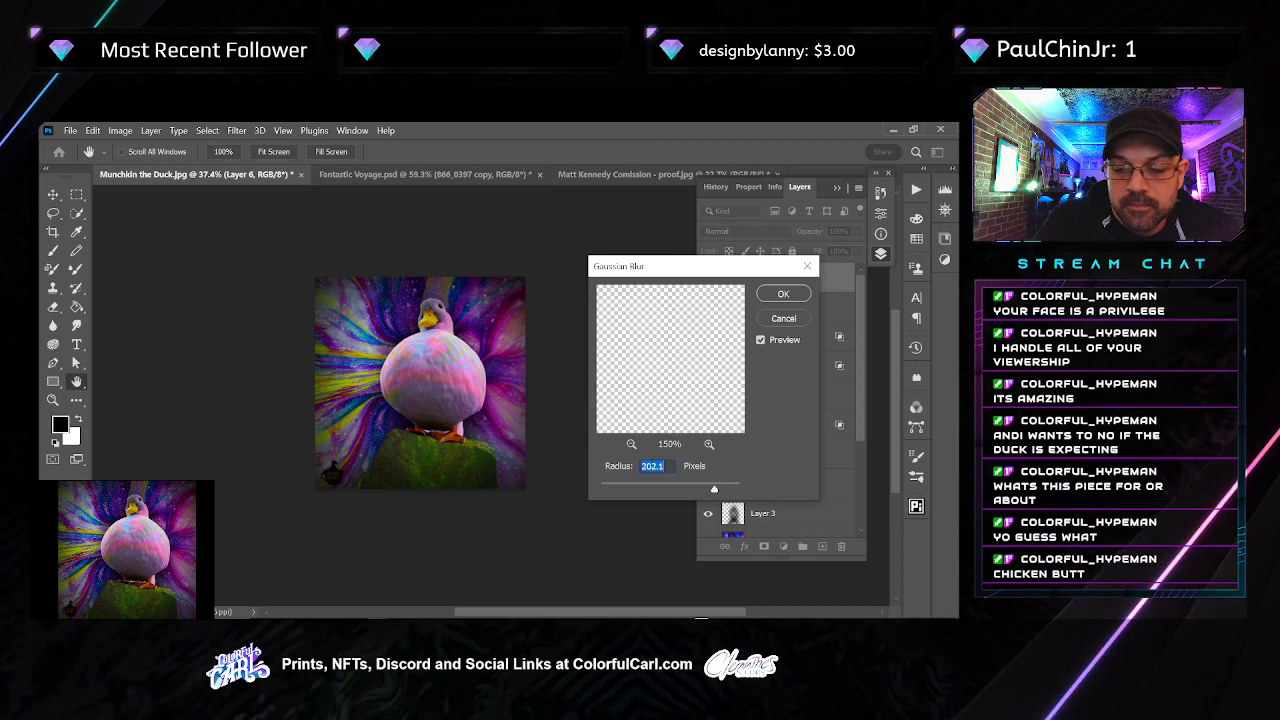
{"action": "type", "text": "25"}
{"action": "key", "text": "Return"}
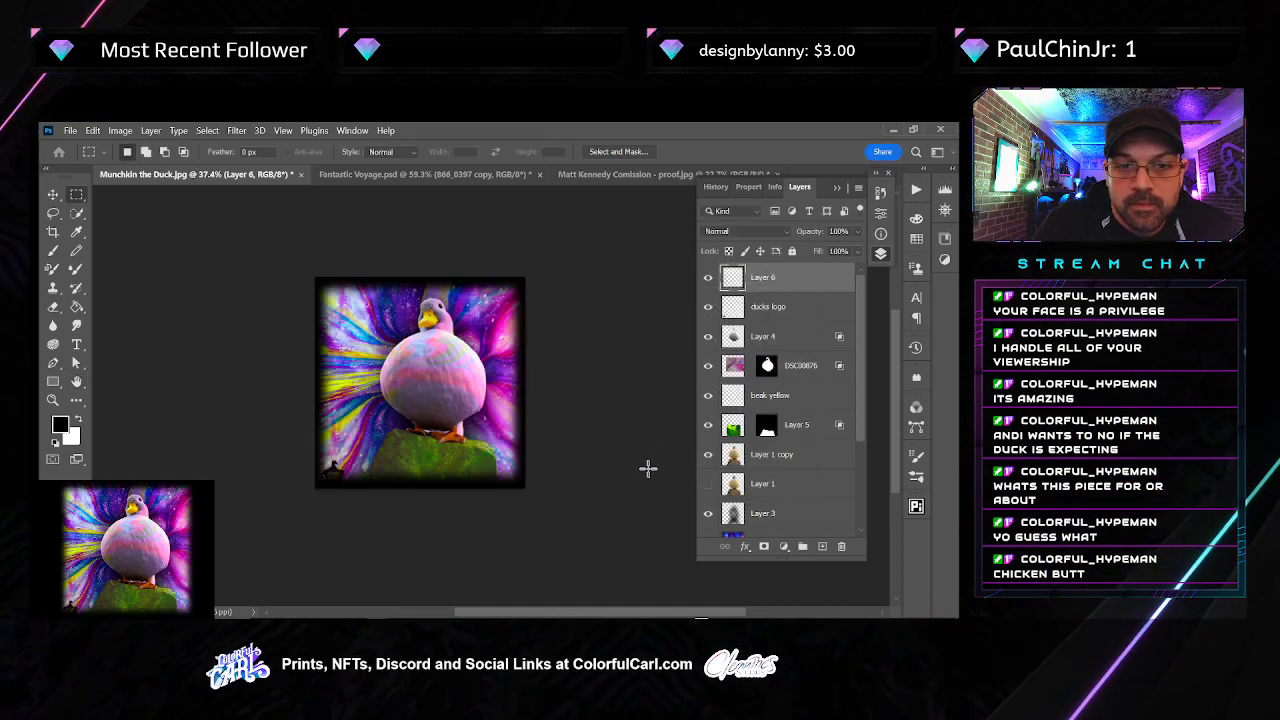
Scale the blurred border on Layer 6 up proportionally to 104.10% from its center
{"action": "key", "text": "ctrl+t"}
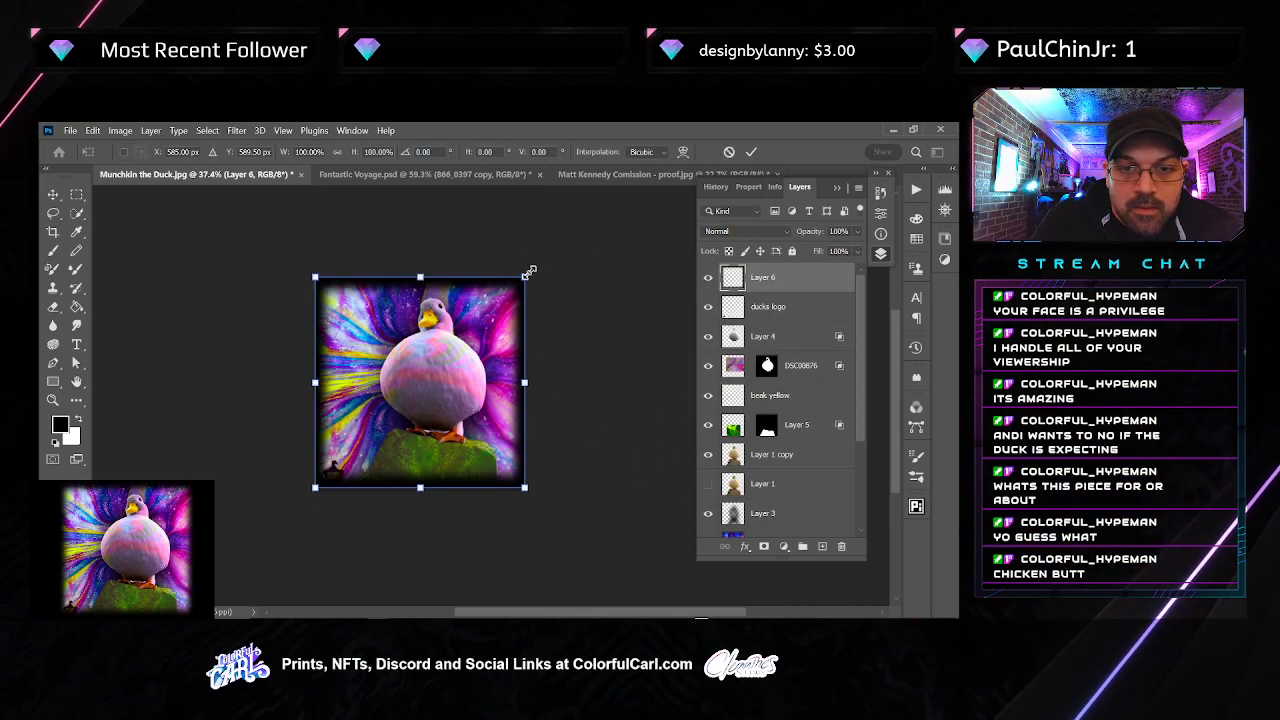
{"action": "left_click_drag", "start_coordinate": [530, 271], "coordinate": [534, 267]}
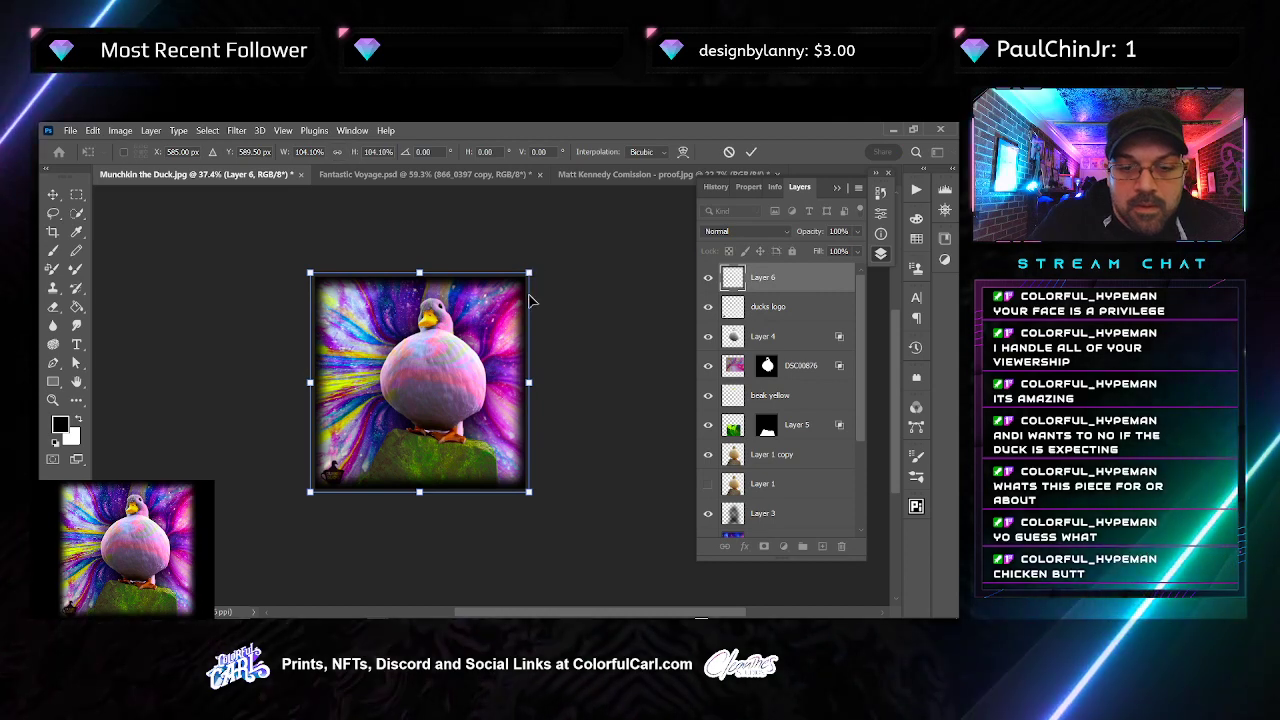
{"action": "key", "text": "Return"}
Move the ducks logo slightly up from the dark lower edge and set its layer's blending mode to Normal
{"action": "scroll", "coordinate": [481, 398], "scroll_direction": "up", "scroll_amount": 6}
{"action": "key", "text": "v"}
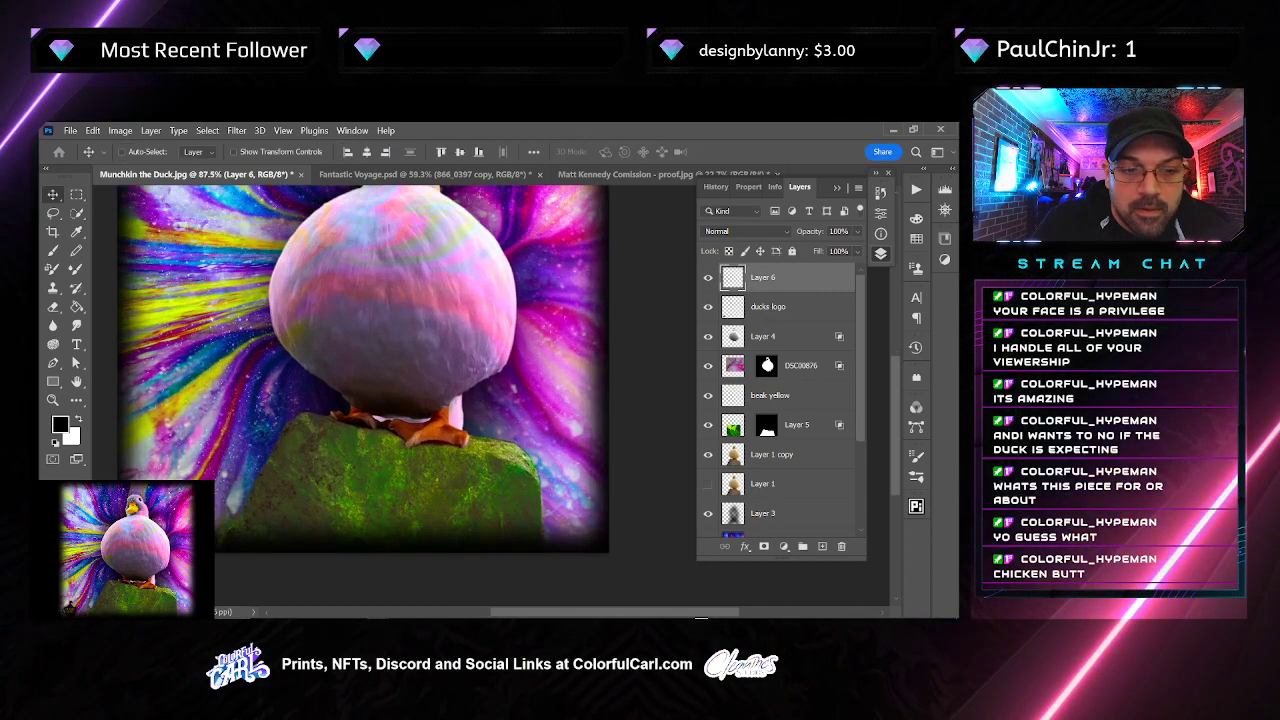
{"action": "left_click_drag", "start_coordinate": [162, 500], "coordinate": [162, 478]}
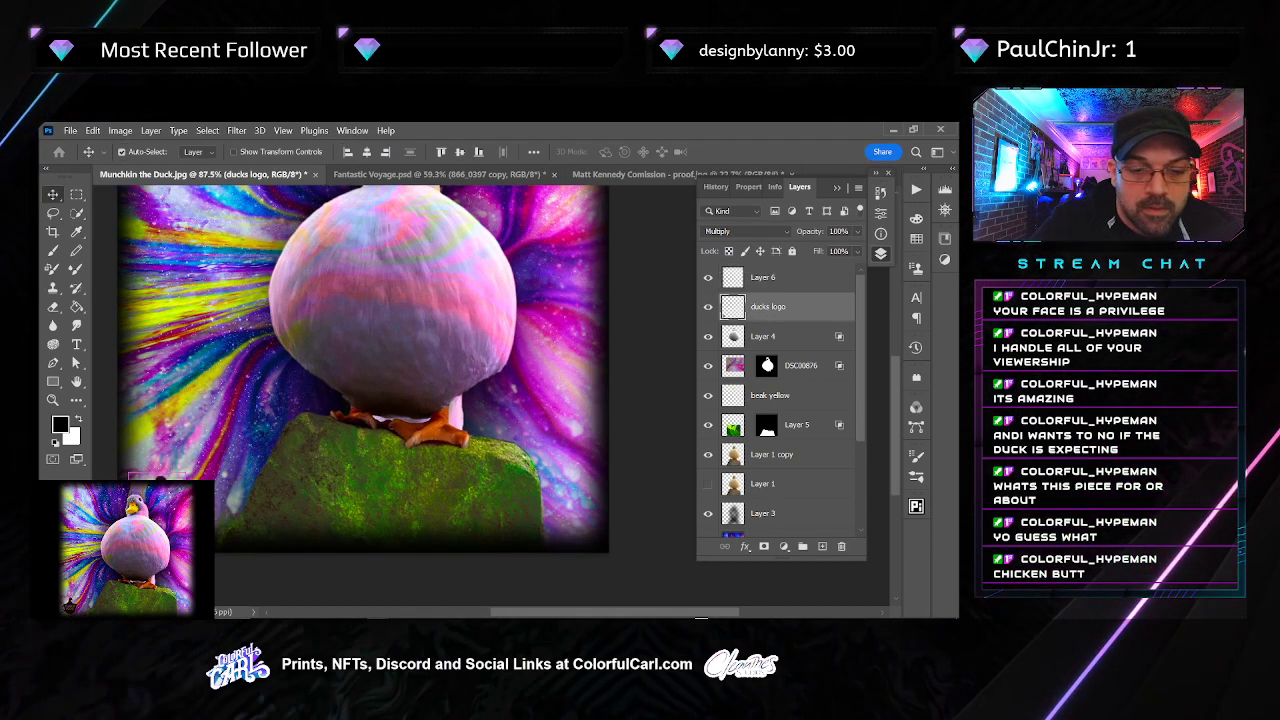
{"action": "left_click", "coordinate": [745, 231]}
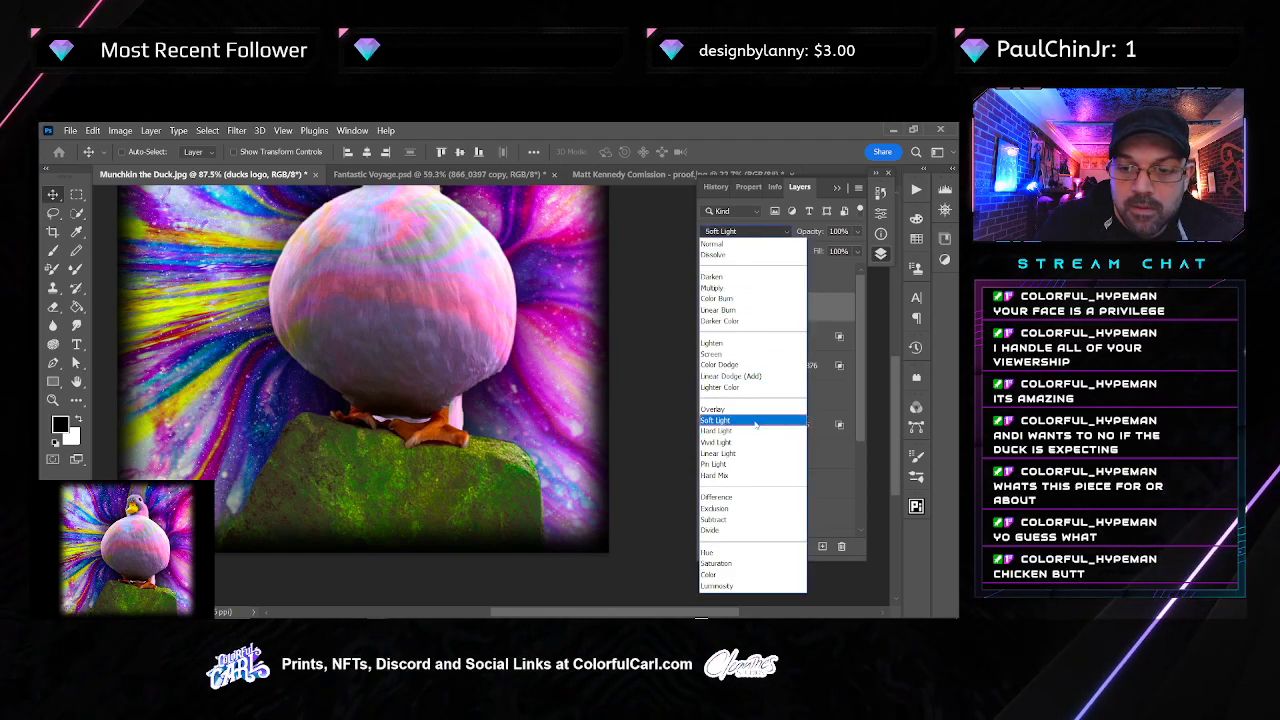
{"action": "left_click", "coordinate": [738, 240]}
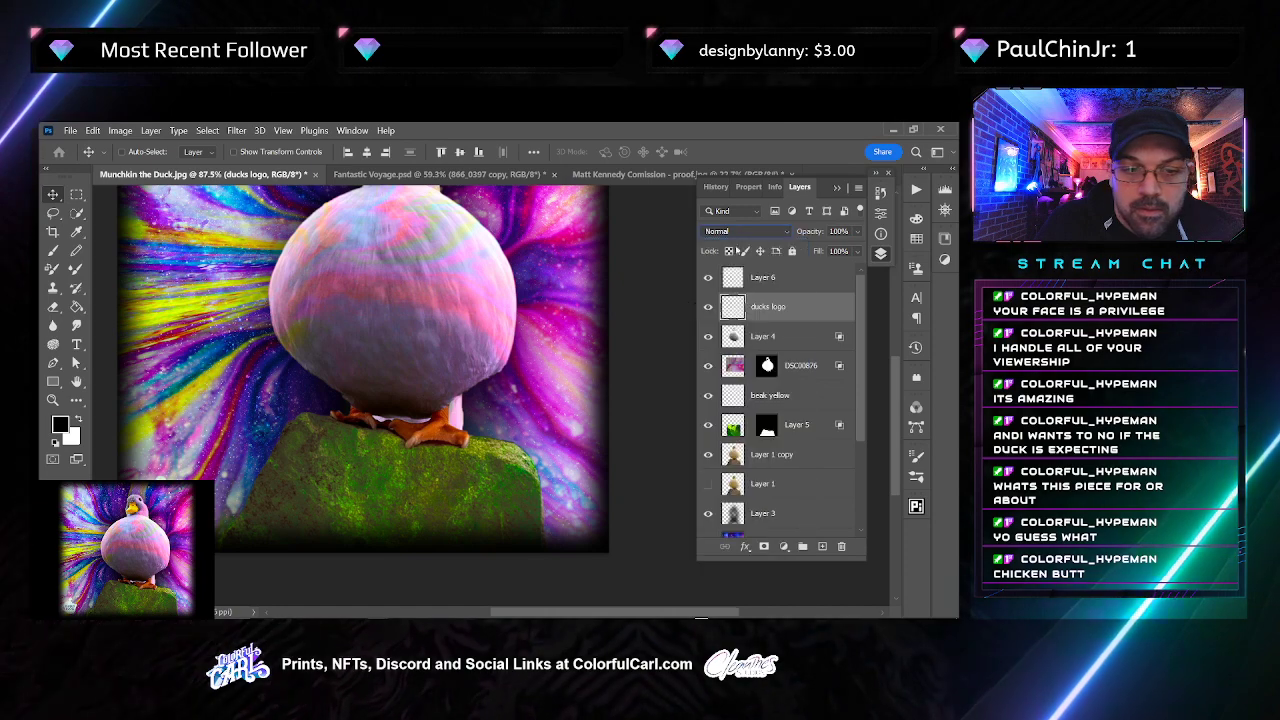
{"action": "scroll", "coordinate": [290, 475], "scroll_direction": "up", "scroll_amount": 5}
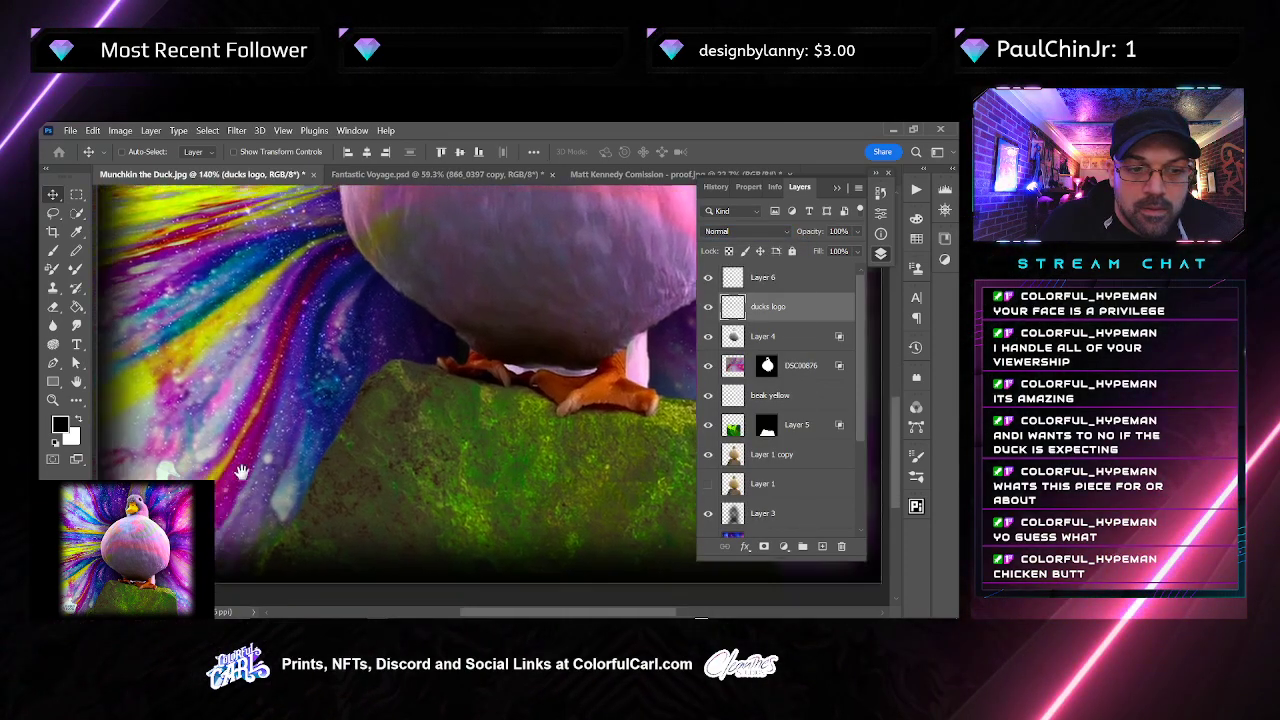
{"action": "mouse_move", "coordinate": [279, 476]}
{"action": "left_mouse_down"}
{"action": "mouse_move", "coordinate": [305, 455]}
{"action": "mouse_move", "coordinate": [300, 476]}
{"action": "left_mouse_up"}
{"action": "key", "text": "i"}
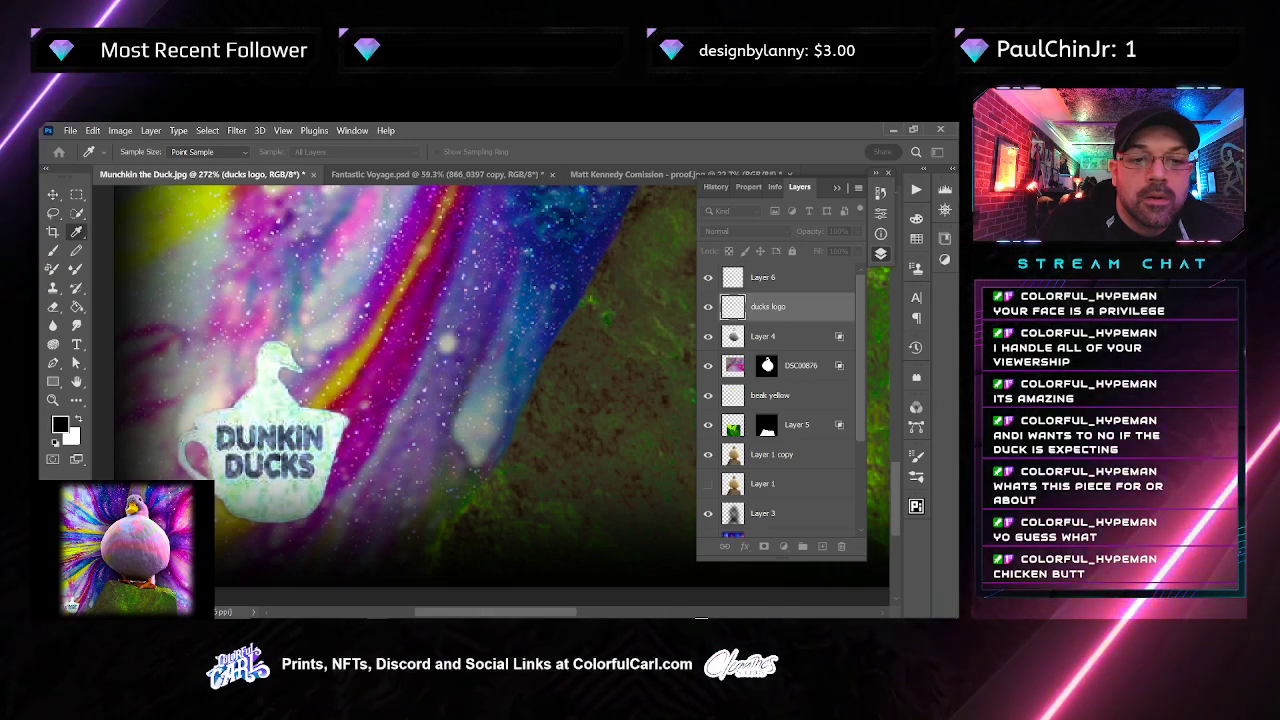
{"action": "key", "text": "v"}
{"action": "scroll", "coordinate": [480, 378], "scroll_direction": "down", "scroll_amount": 5}
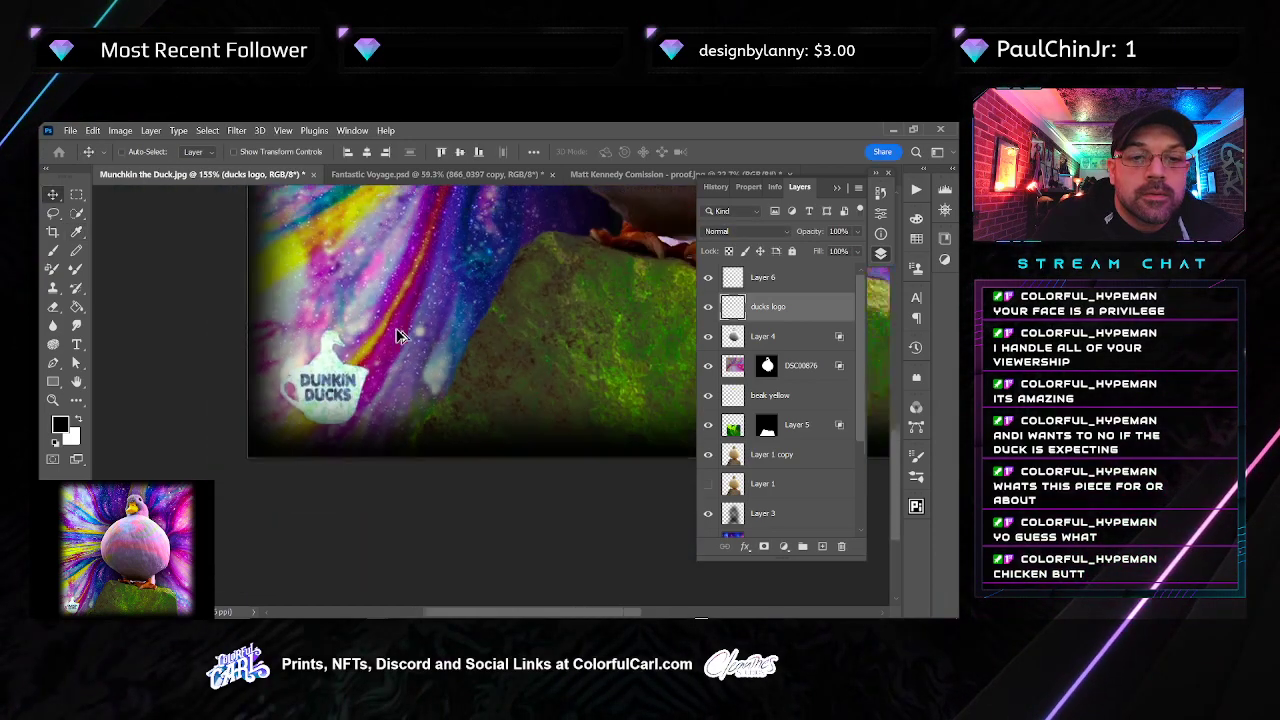
Inspect the composite's border, logo and rock at several zoom levels, and check Layer 4's shading on the duck
{"action": "left_click_drag", "start_coordinate": [480, 378], "coordinate": [357, 409]}
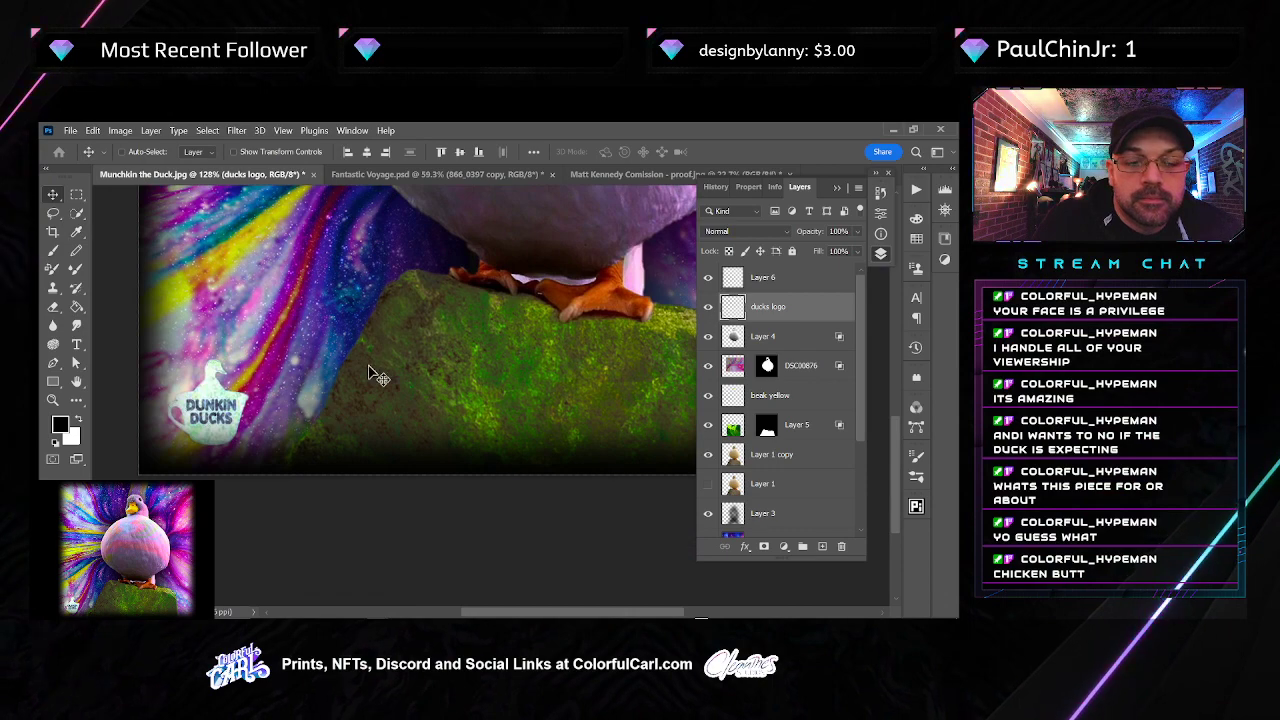
{"action": "scroll", "coordinate": [480, 378], "scroll_direction": "down", "scroll_amount": 4}
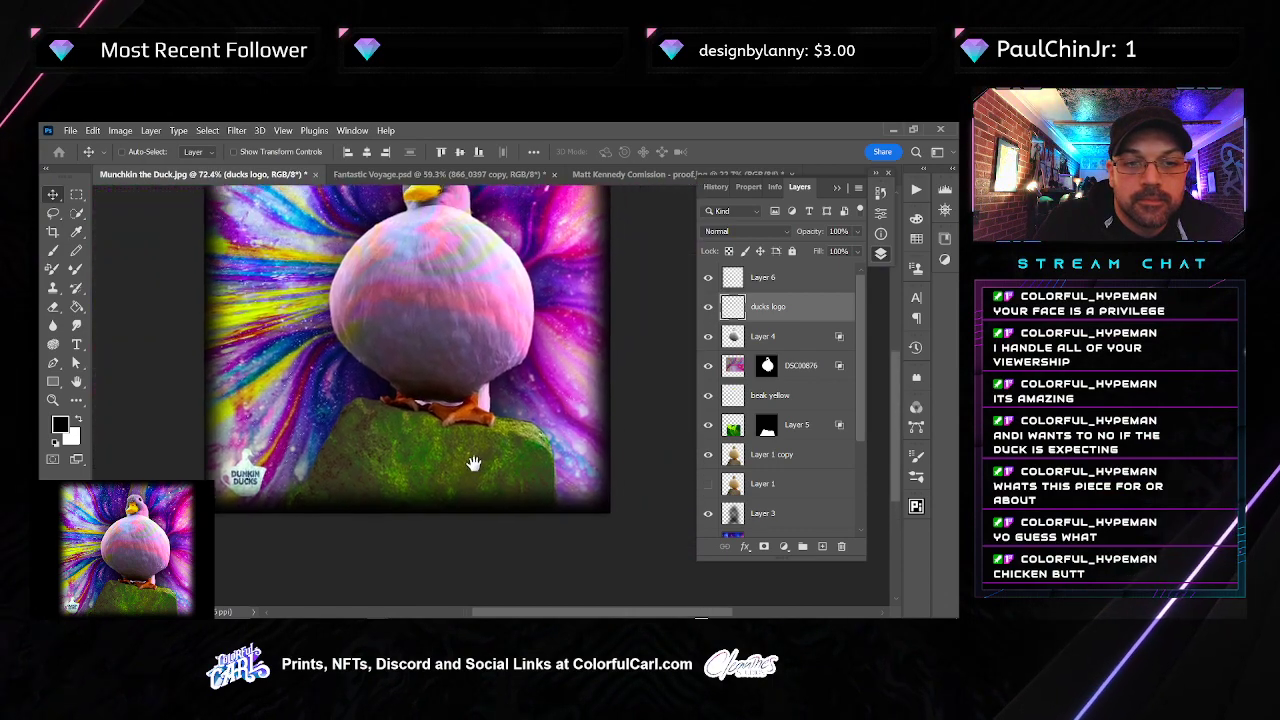
{"action": "scroll", "coordinate": [474, 463], "scroll_direction": "down", "scroll_amount": 2}
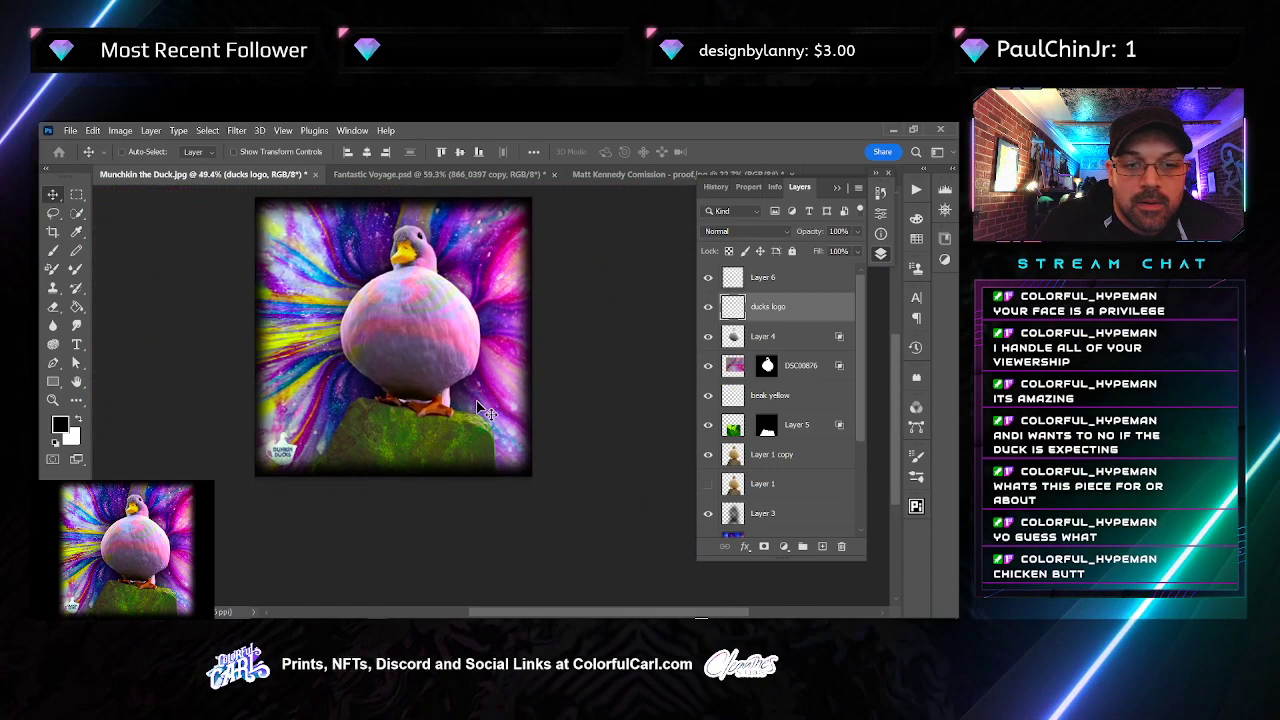
{"action": "scroll", "coordinate": [490, 445], "scroll_direction": "up", "scroll_amount": 3}
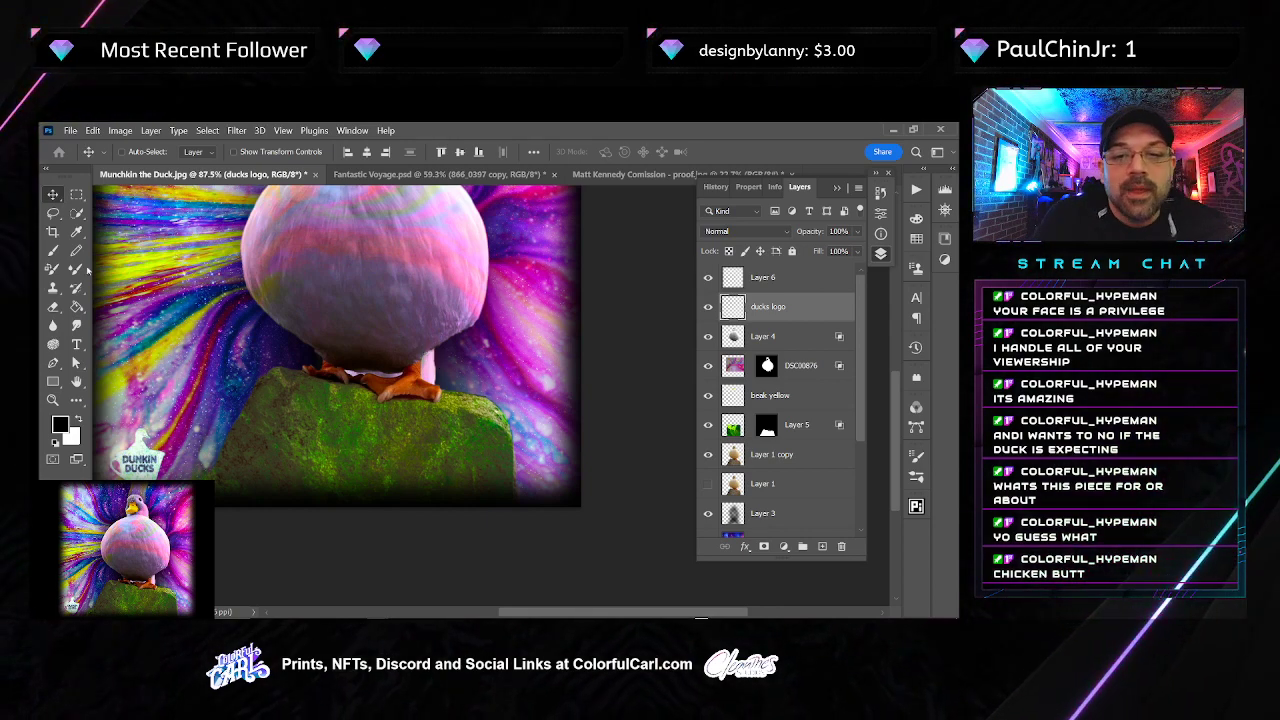
{"action": "scroll", "coordinate": [368, 333], "scroll_direction": "down", "scroll_amount": 4}
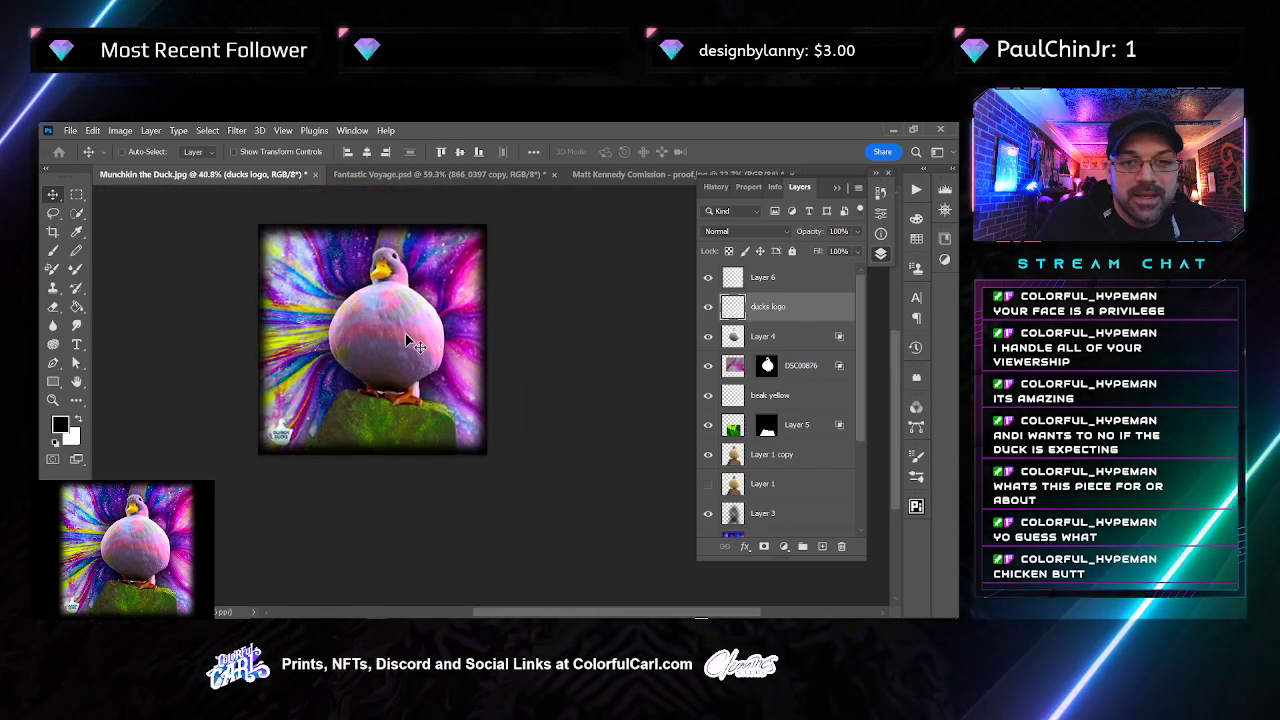
{"action": "scroll", "coordinate": [395, 342], "scroll_direction": "up", "scroll_amount": 2}
{"action": "scroll", "coordinate": [395, 342], "scroll_direction": "up", "scroll_amount": 1}
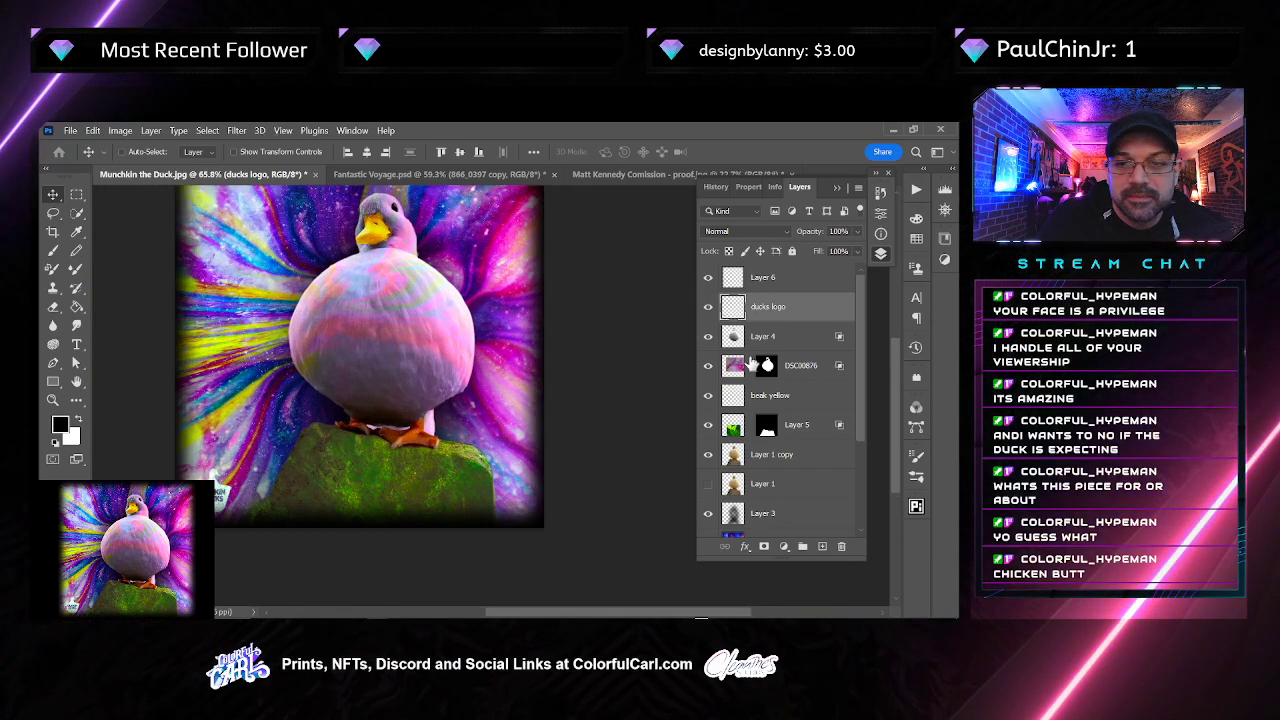
{"action": "left_click", "coordinate": [724, 337]}
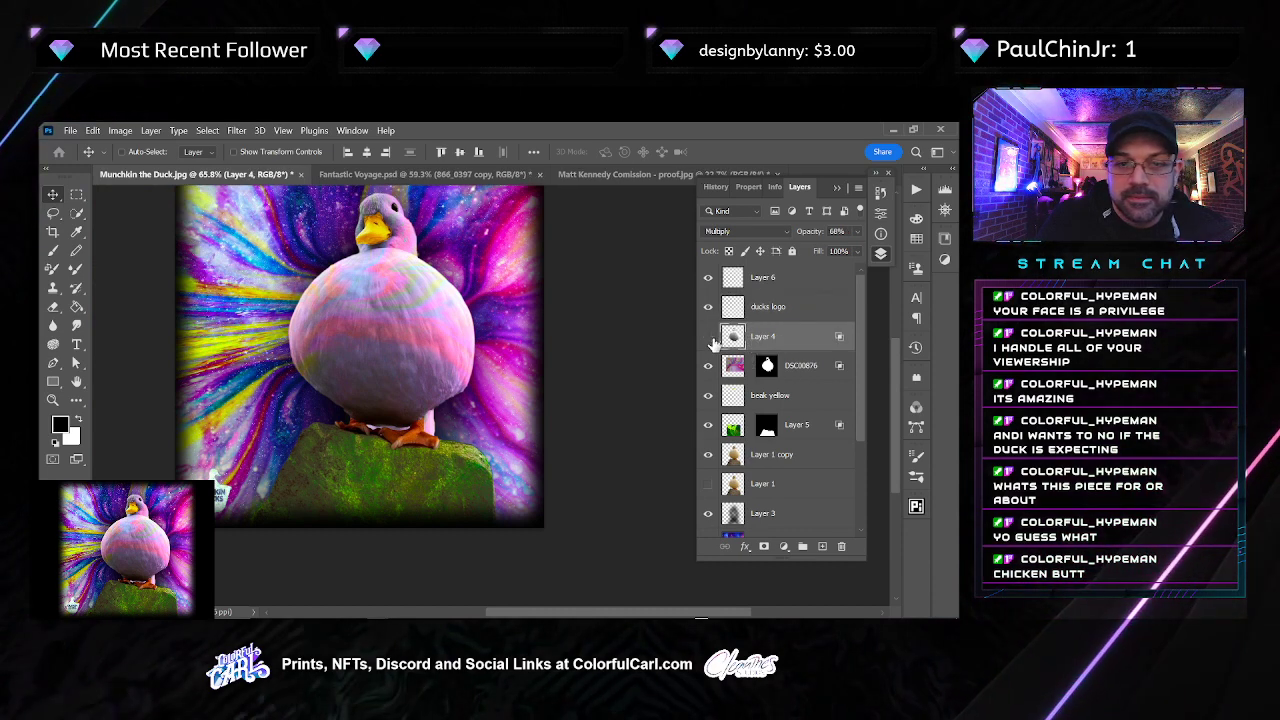
{"action": "left_click", "coordinate": [709, 338]}
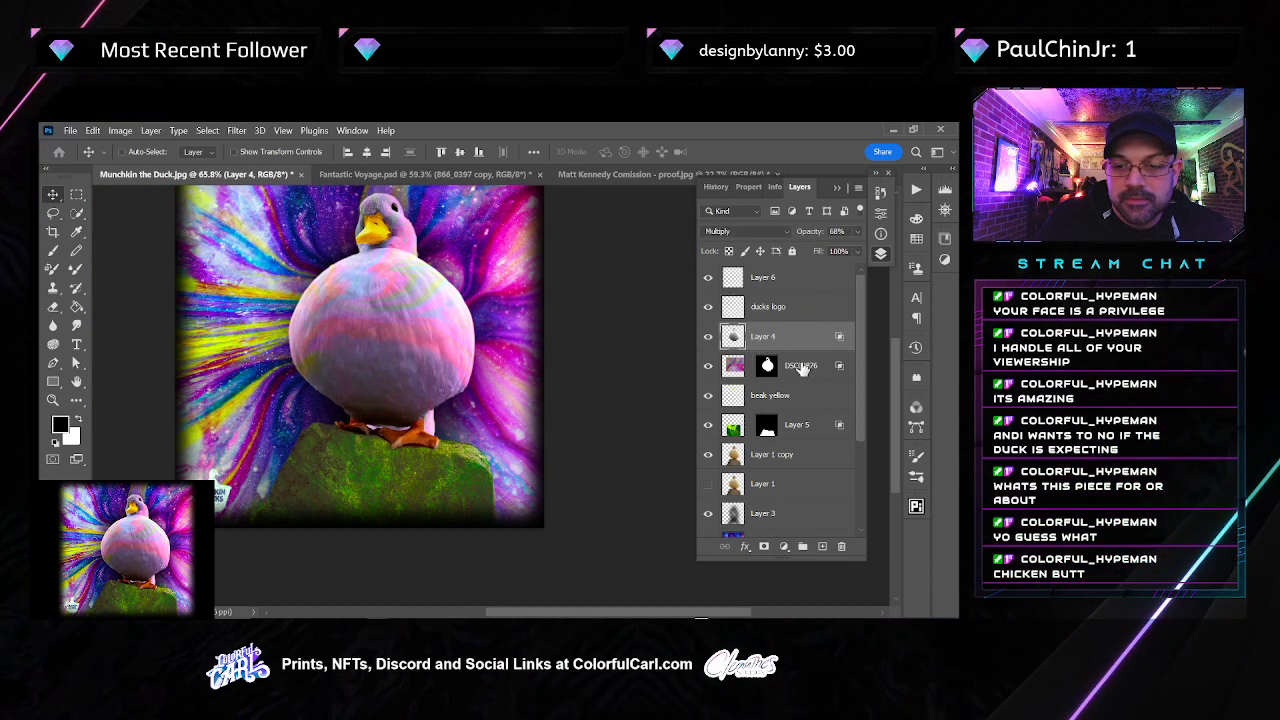
Load Layer 4's outline of the duck's body as a selection and make Layer 1 copy active
{"action": "left_click", "coordinate": [733, 337], "text": "ctrl"}
{"action": "left_click", "coordinate": [814, 456]}
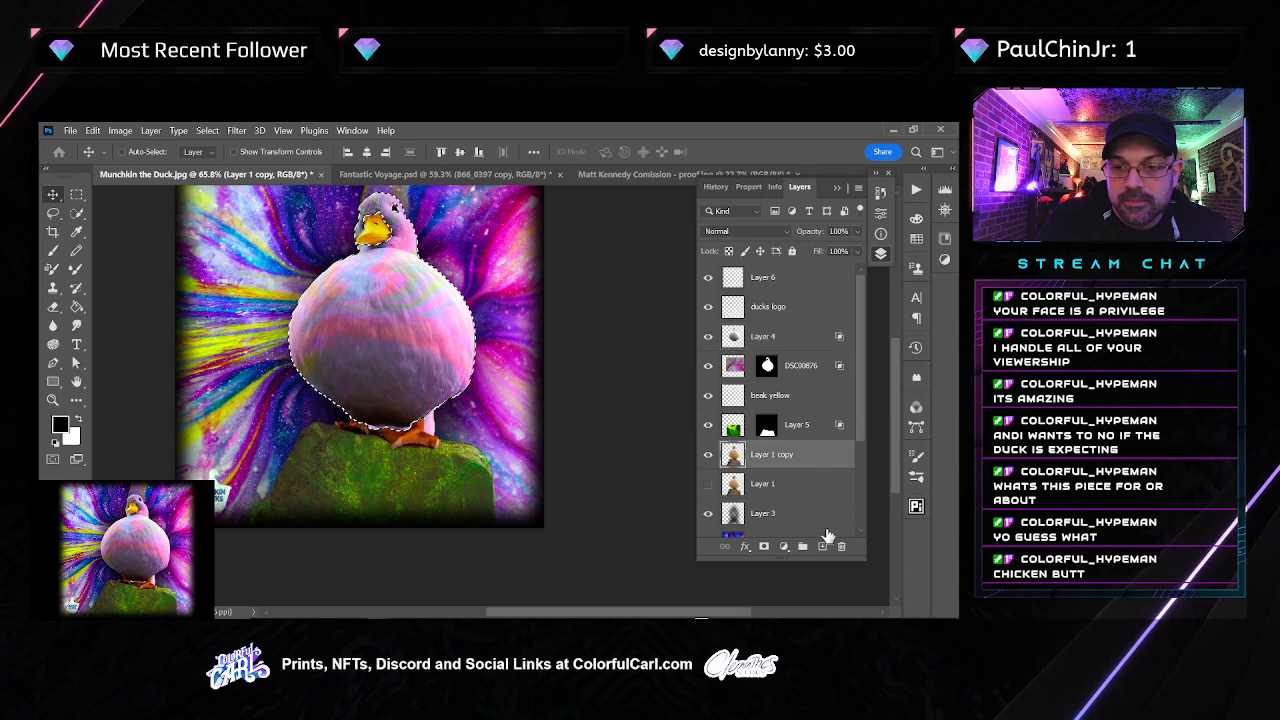
{"action": "left_click", "coordinate": [822, 546]}
{"action": "left_click_drag", "start_coordinate": [790, 455], "coordinate": [780, 342]}
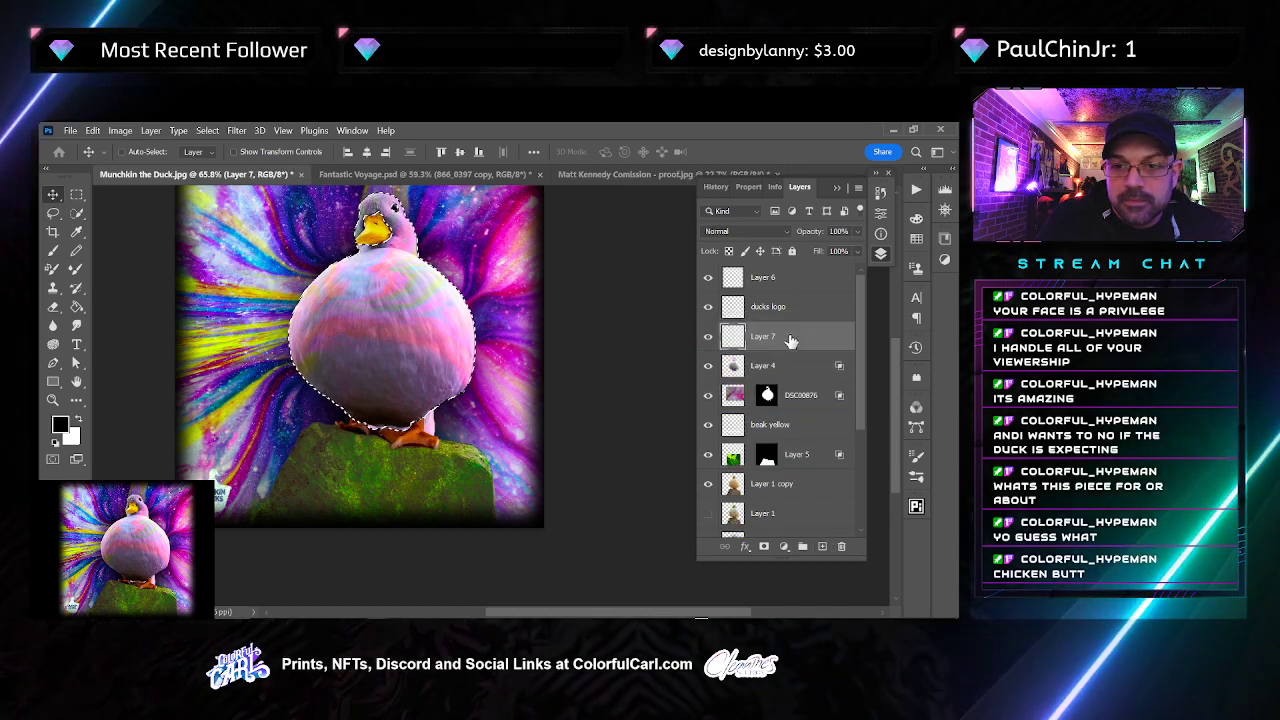
{"action": "key", "text": "ctrl+d"}
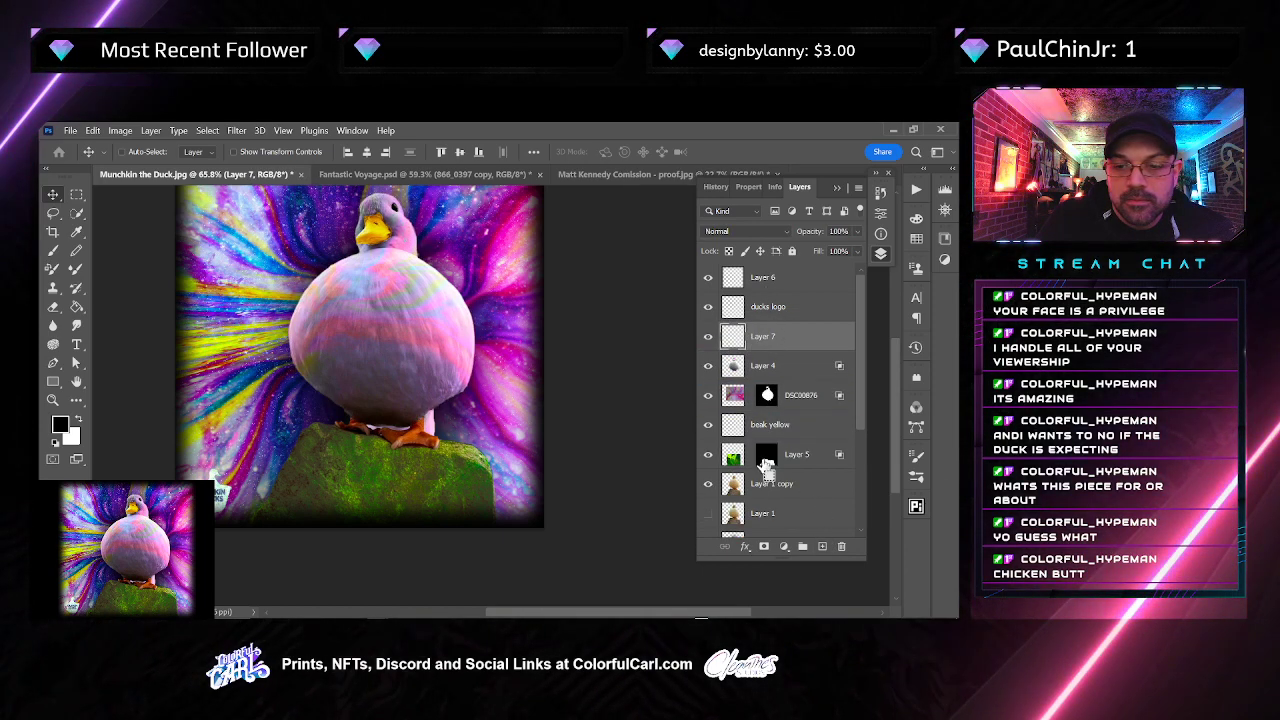
{"action": "mouse_move", "coordinate": [765, 468]}
{"action": "left_mouse_down"}
{"action": "mouse_move", "coordinate": [750, 490]}
{"action": "mouse_move", "coordinate": [745, 475]}
{"action": "left_mouse_up"}
{"action": "key", "text": "ctrl+shift+d"}
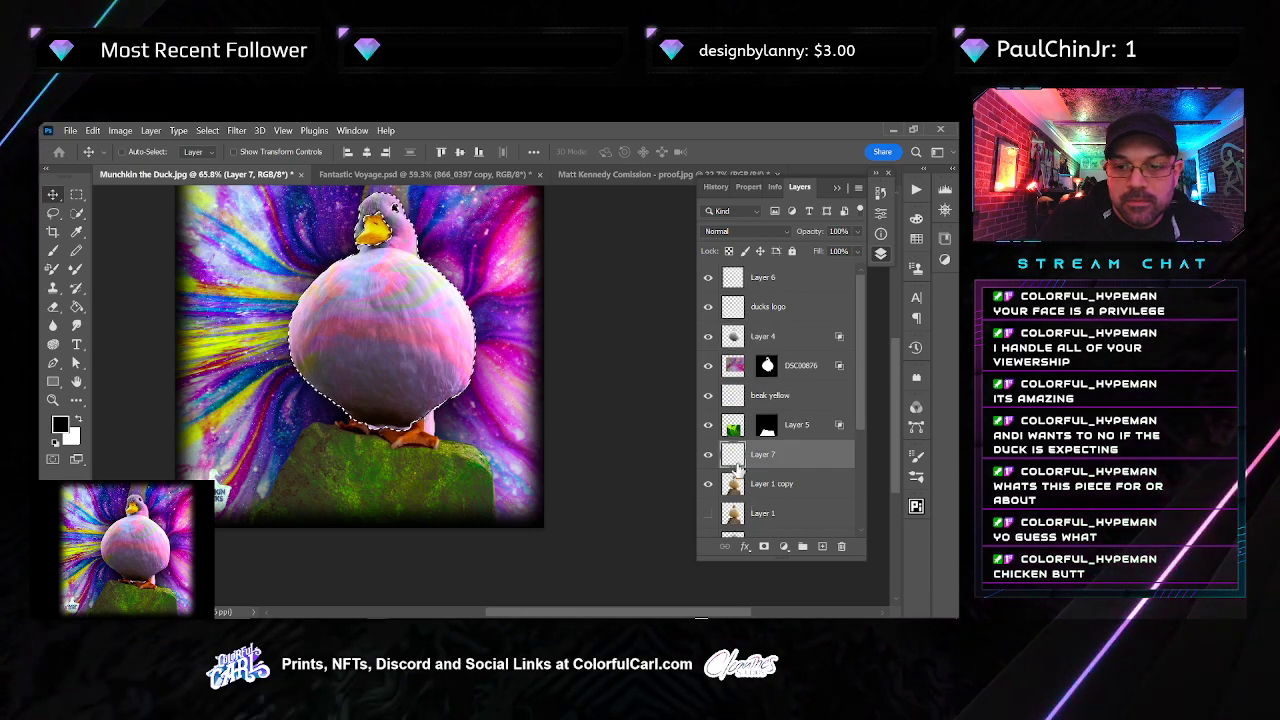
{"action": "key", "text": "ctrl+z"}
Copy the selected duck body from Layer 1 copy onto a new layer and move that layer directly above Layer 4
{"action": "left_click", "coordinate": [732, 462]}
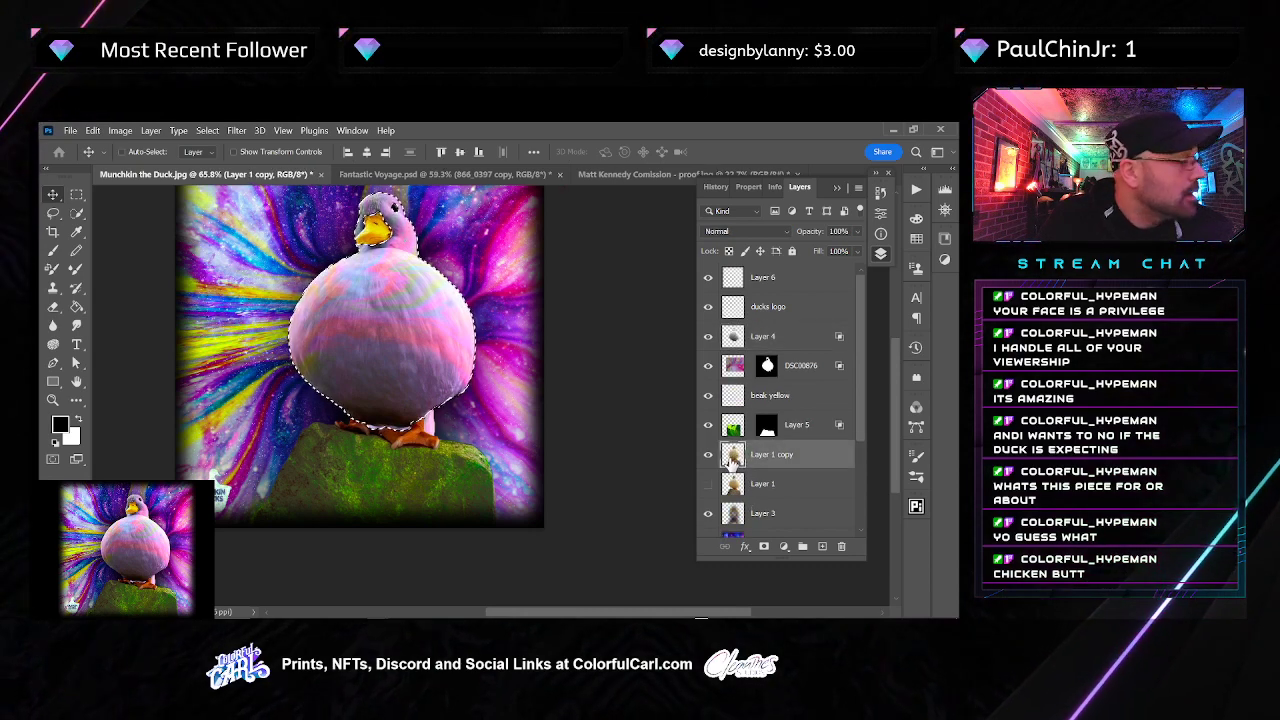
{"action": "key", "text": "ctrl+j"}
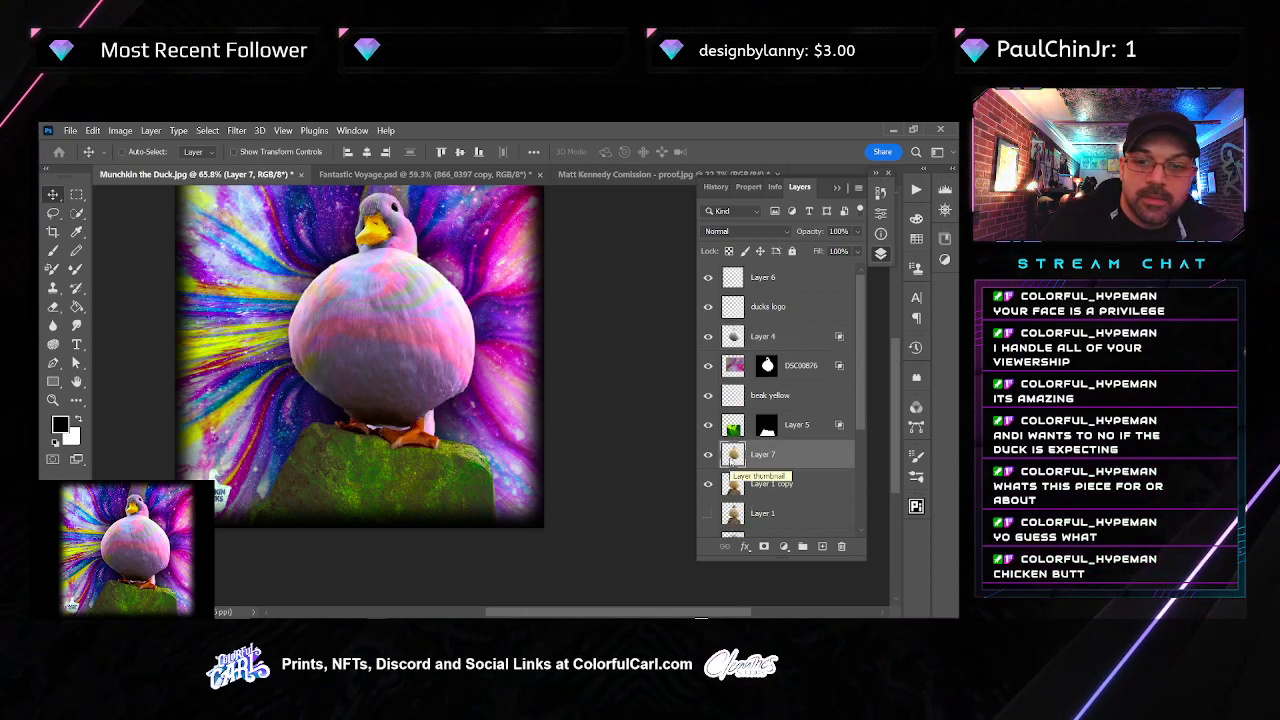
{"action": "left_click_drag", "start_coordinate": [760, 465], "coordinate": [745, 340]}
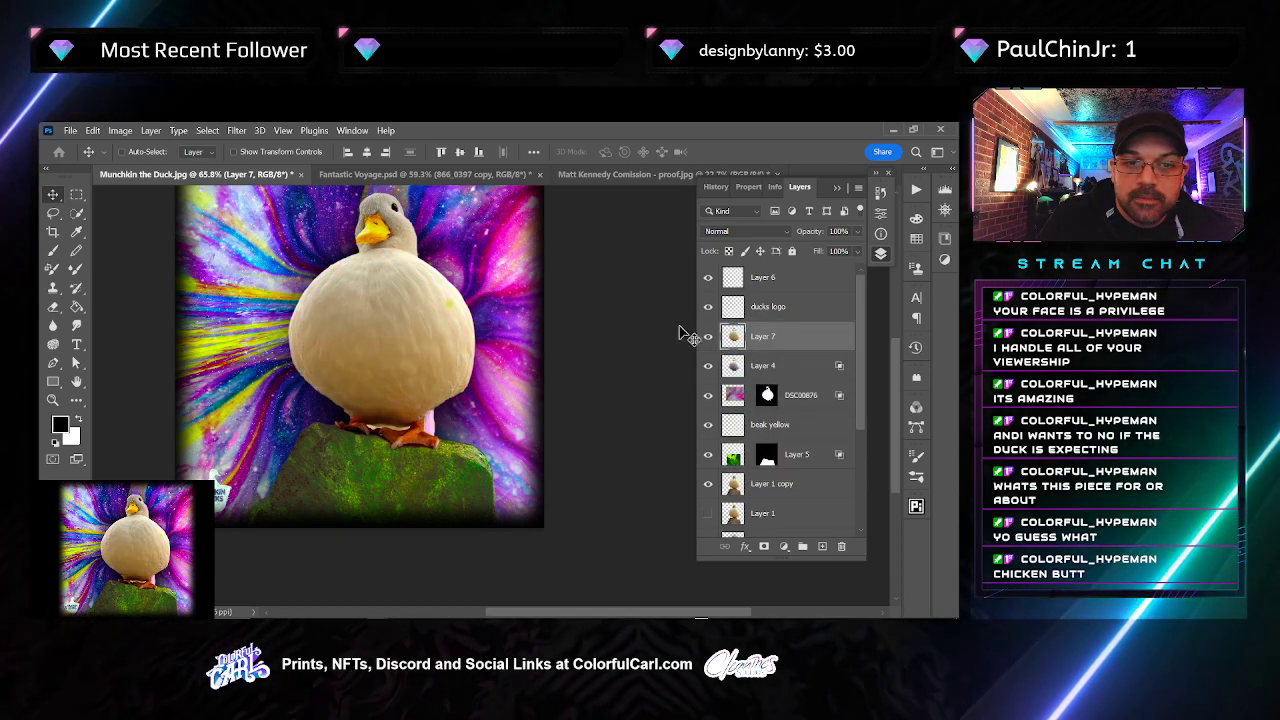
{"action": "mouse_move", "coordinate": [546, 368]}
{"action": "left_mouse_down"}
{"action": "mouse_move", "coordinate": [524, 418]}
{"action": "mouse_move", "coordinate": [551, 391]}
{"action": "left_mouse_up"}
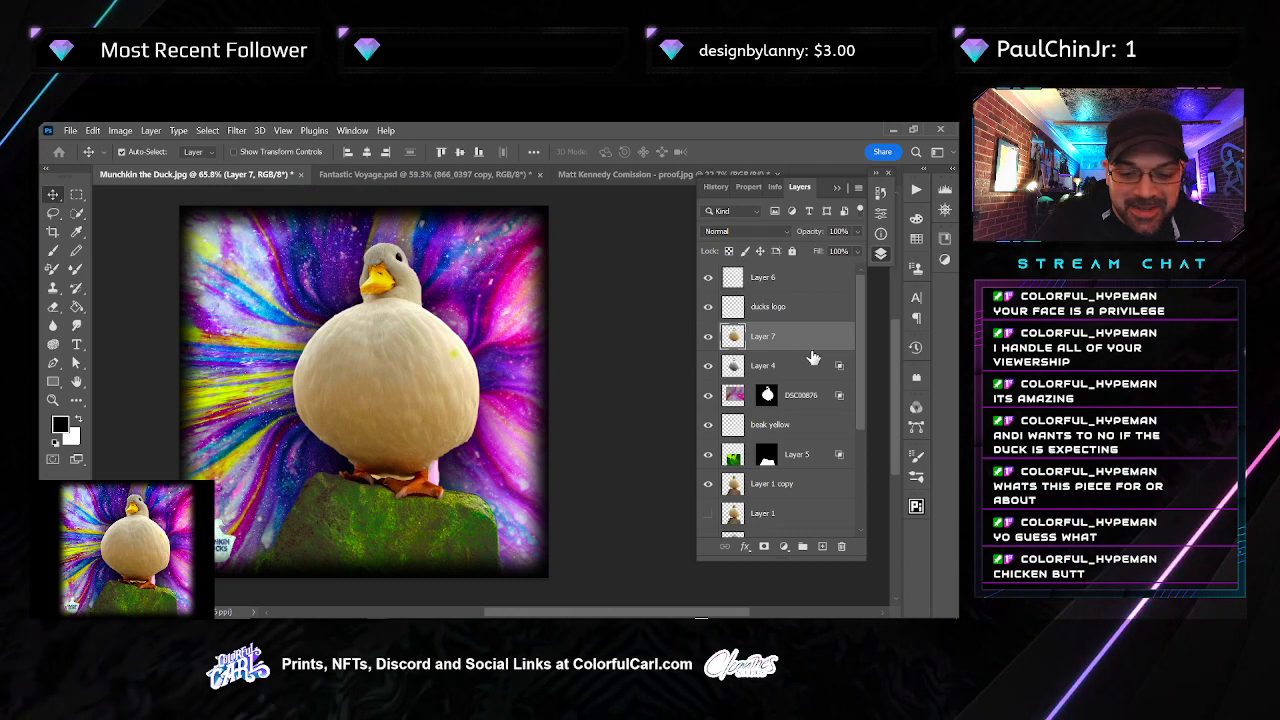
Desaturate the duck body on Layer 7 and set its blending mode to Screen
{"action": "key", "text": "i"}
{"action": "key", "text": "v"}
{"action": "key", "text": "ctrl+shift+u"}
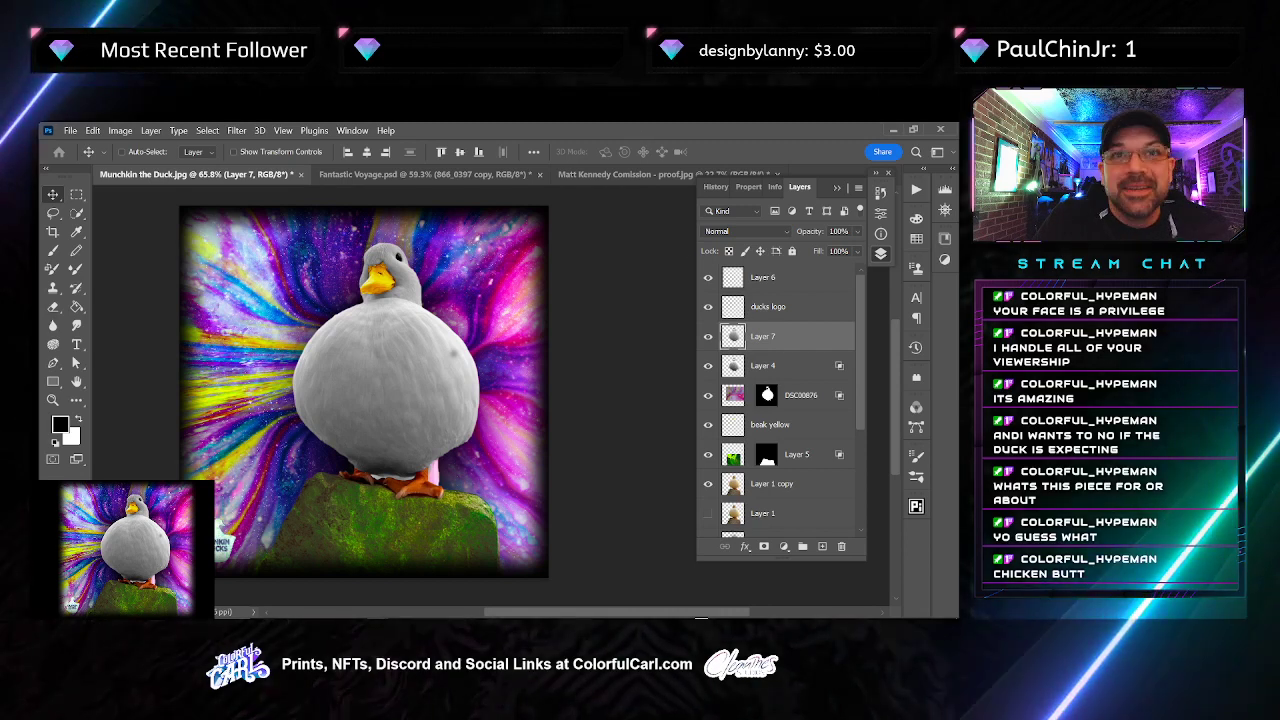
{"action": "key", "text": "i"}
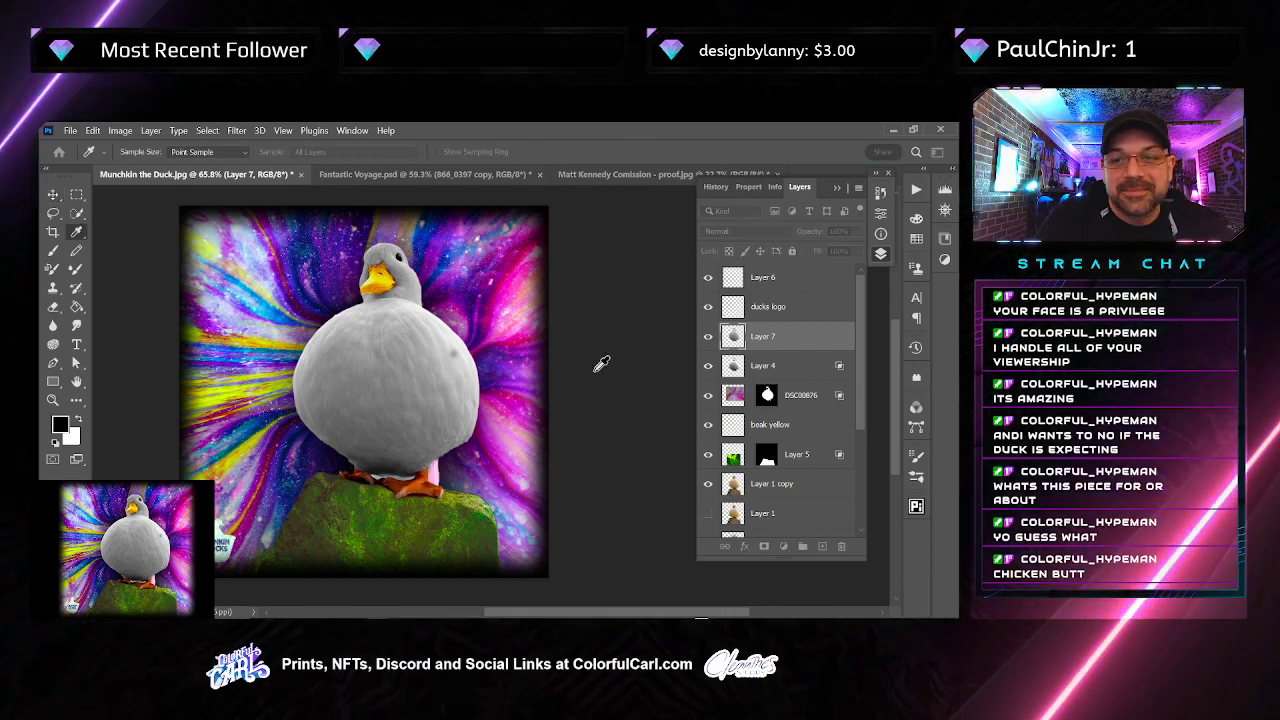
{"action": "key", "text": "v"}
{"action": "left_click", "coordinate": [745, 231]}
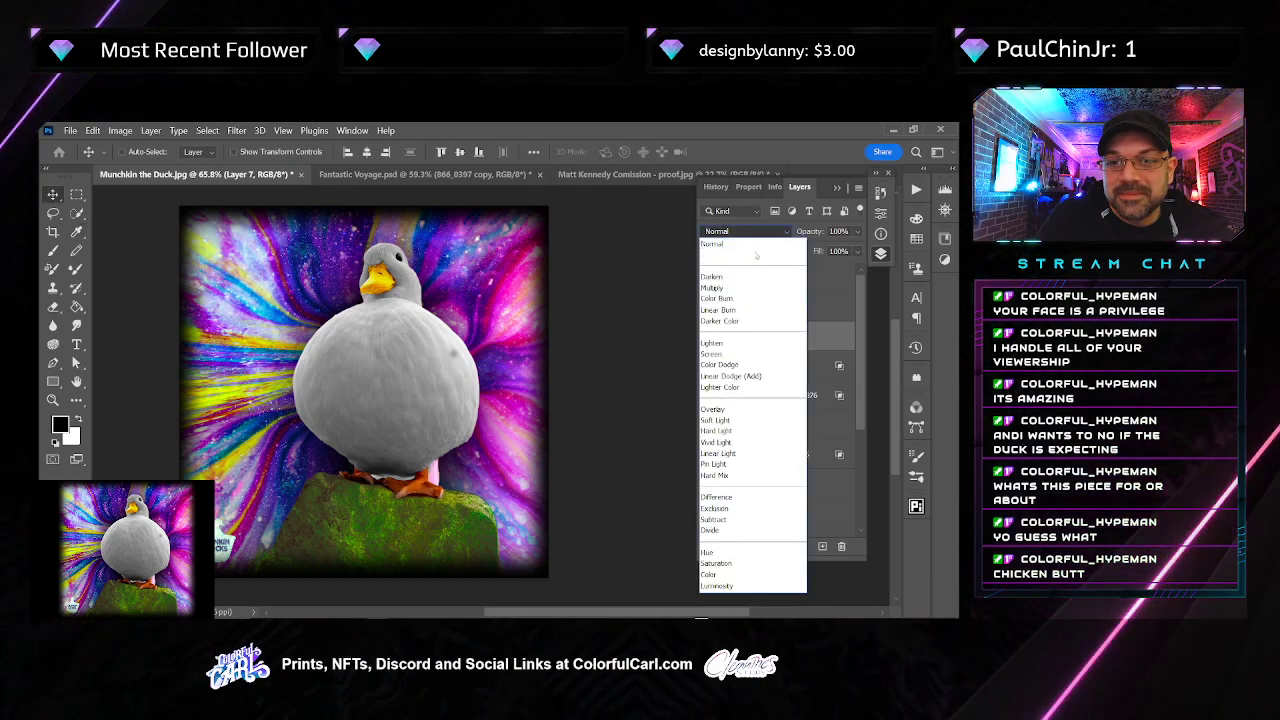
{"action": "left_click", "coordinate": [751, 355]}
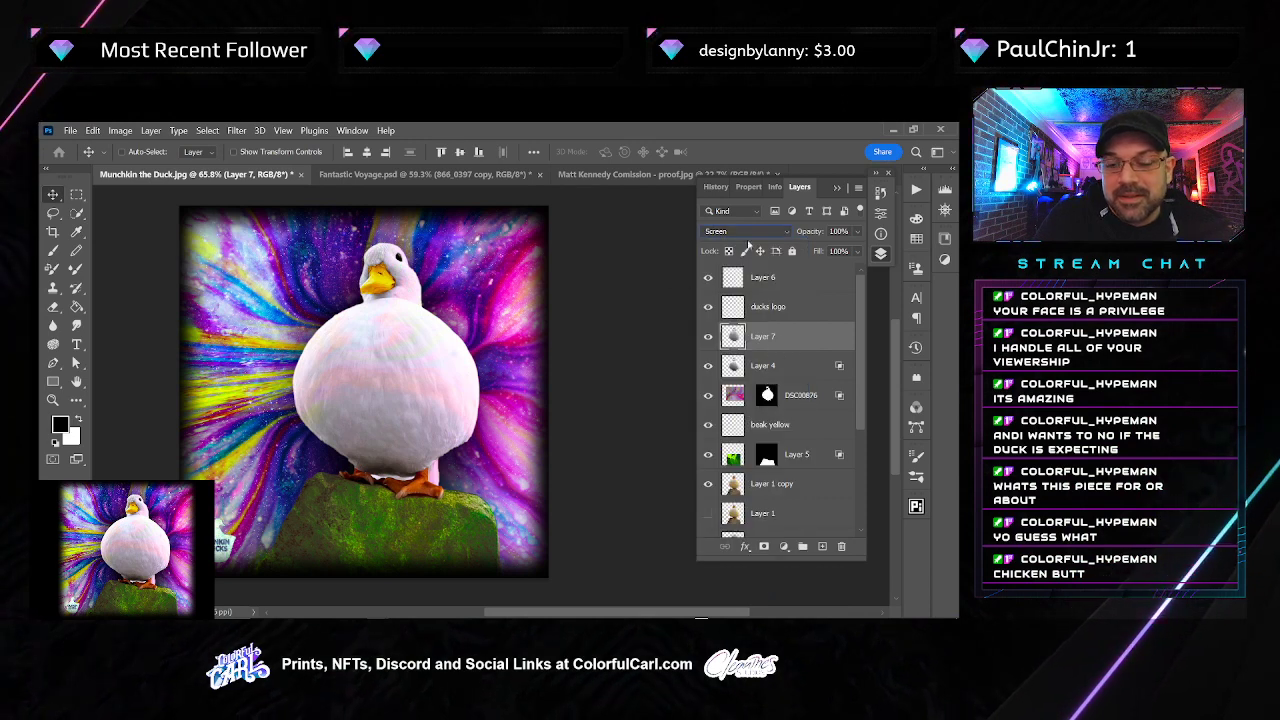
Darken Layer 7's tones so only its highlights brighten the duck, and compare the image with the layer hidden and shown
{"action": "key", "text": "i"}
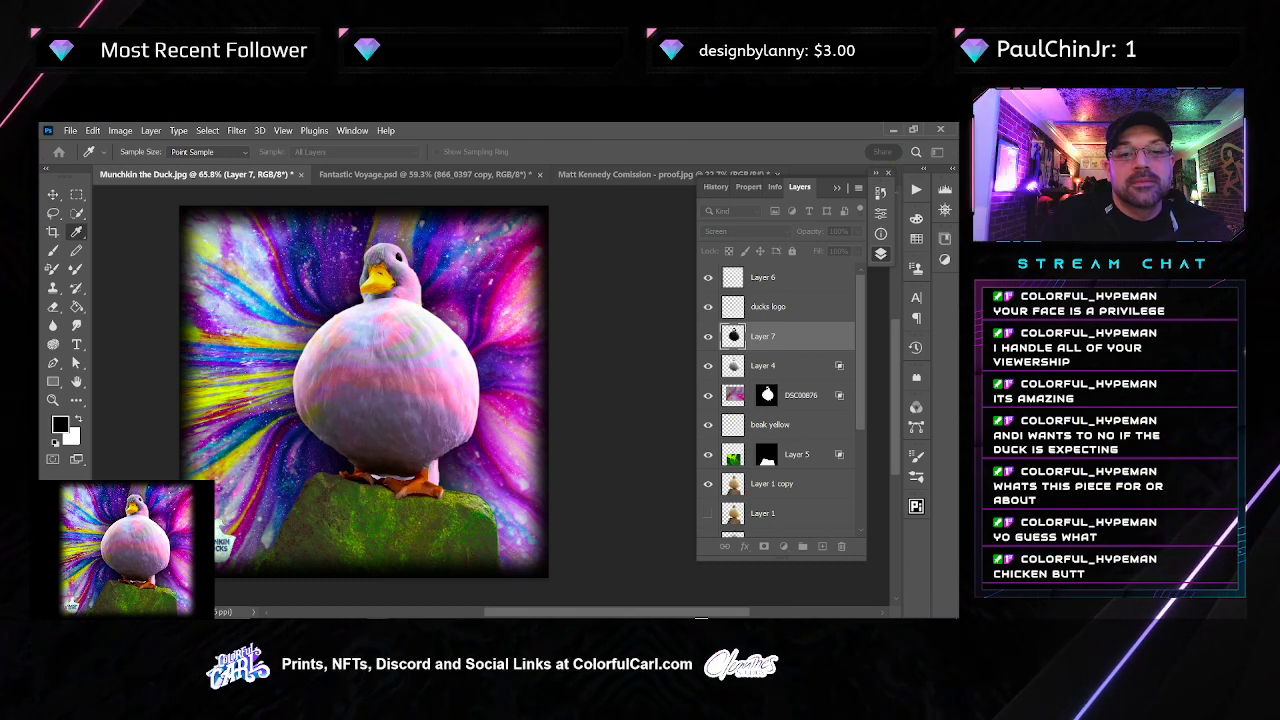
{"action": "key", "text": "Return"}
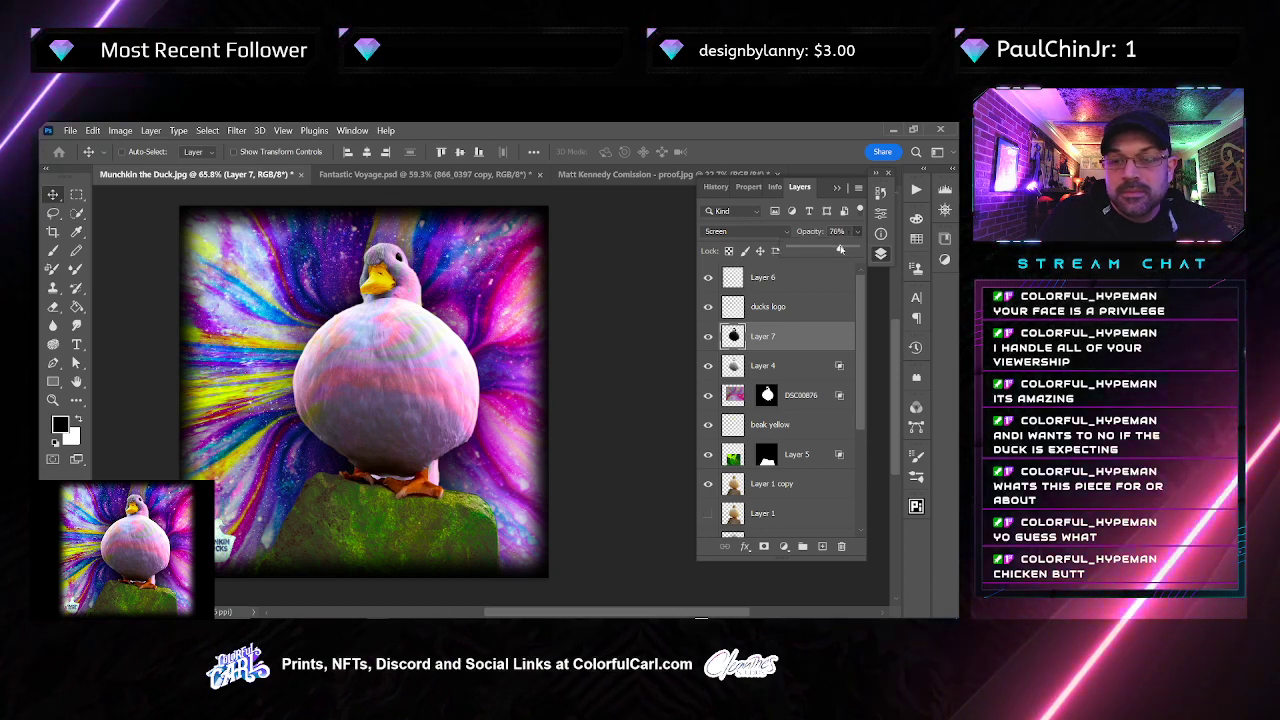
{"action": "left_click_drag", "start_coordinate": [840, 249], "coordinate": [834, 249]}
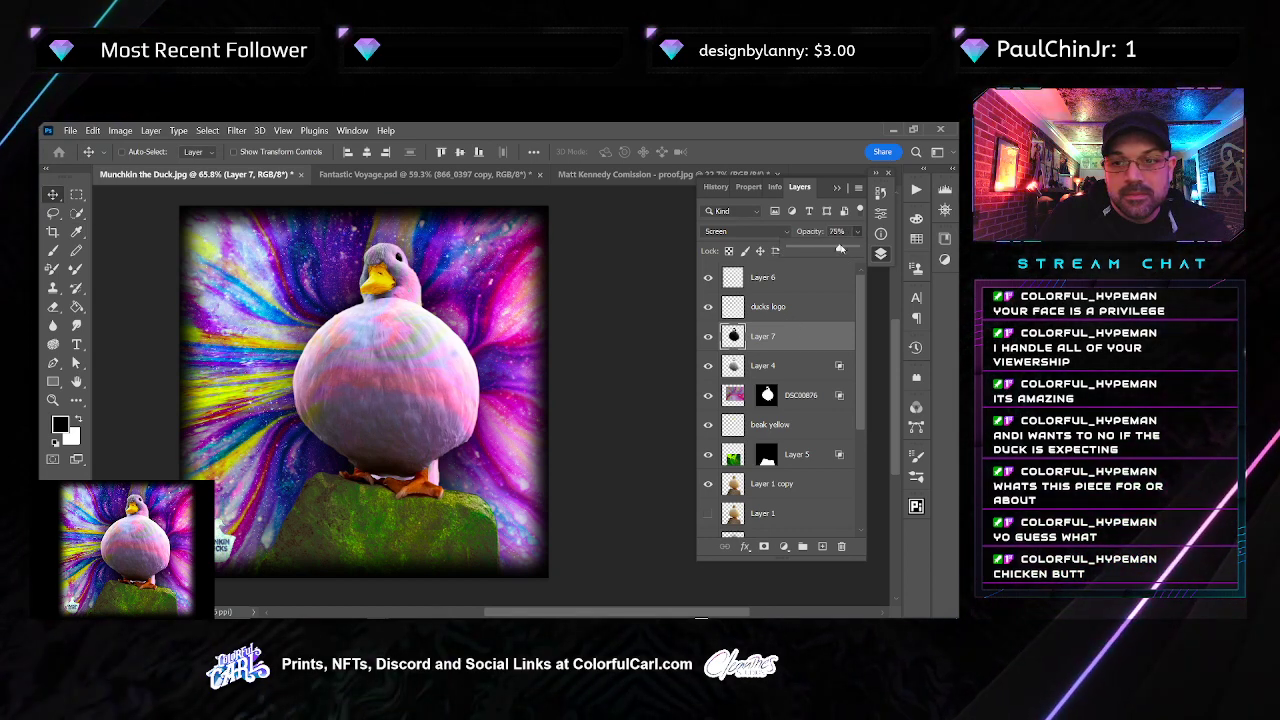
{"action": "key", "text": "i"}
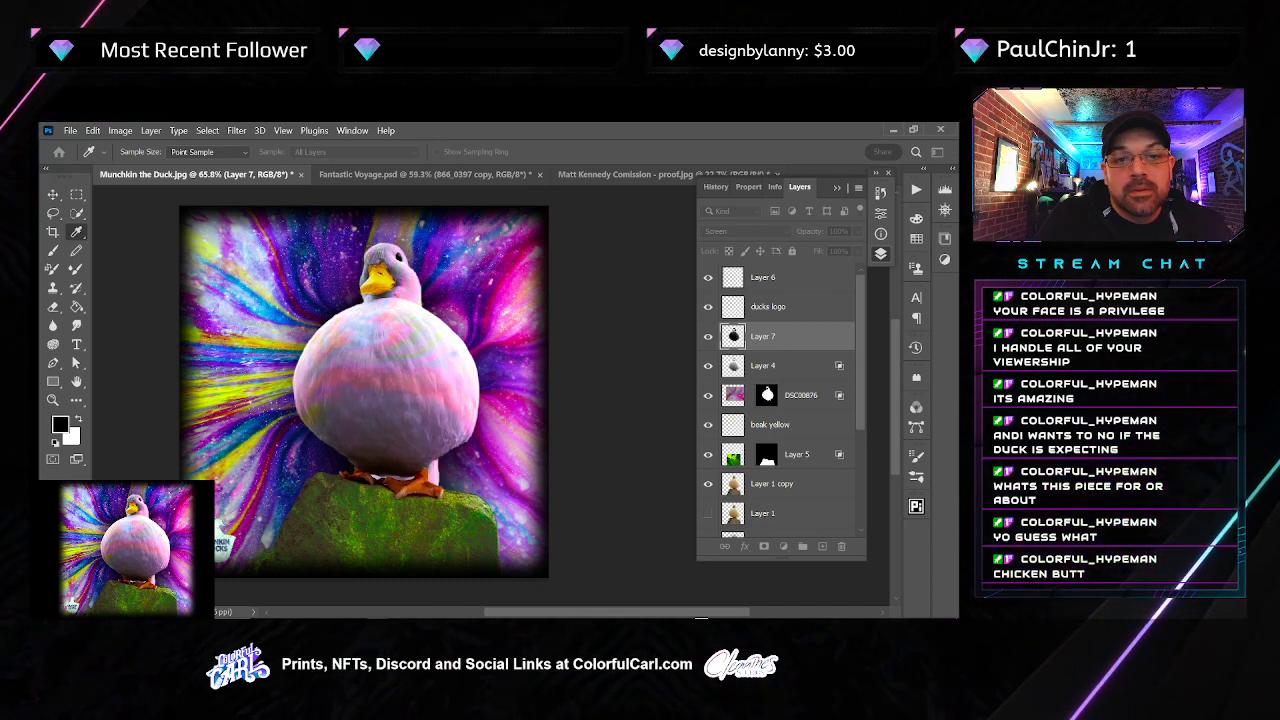
{"action": "key", "text": "v"}
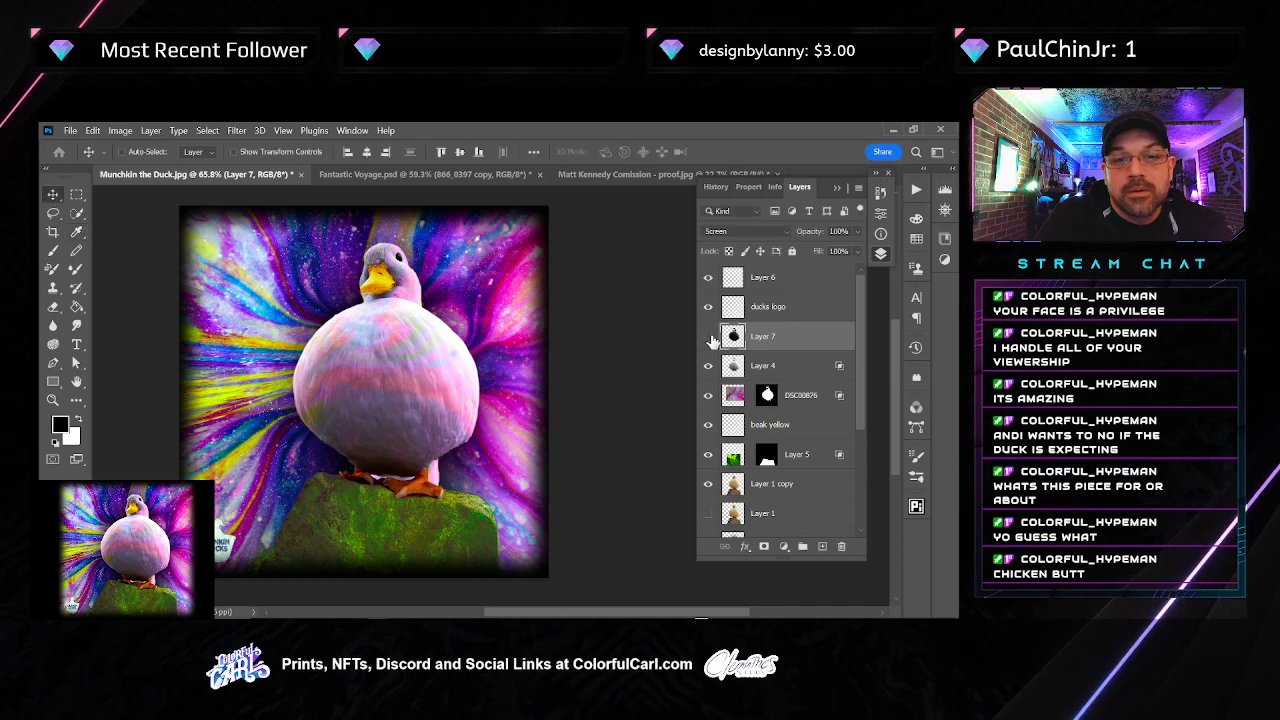
{"action": "left_click", "coordinate": [708, 337]}
{"action": "left_click", "coordinate": [708, 337]}
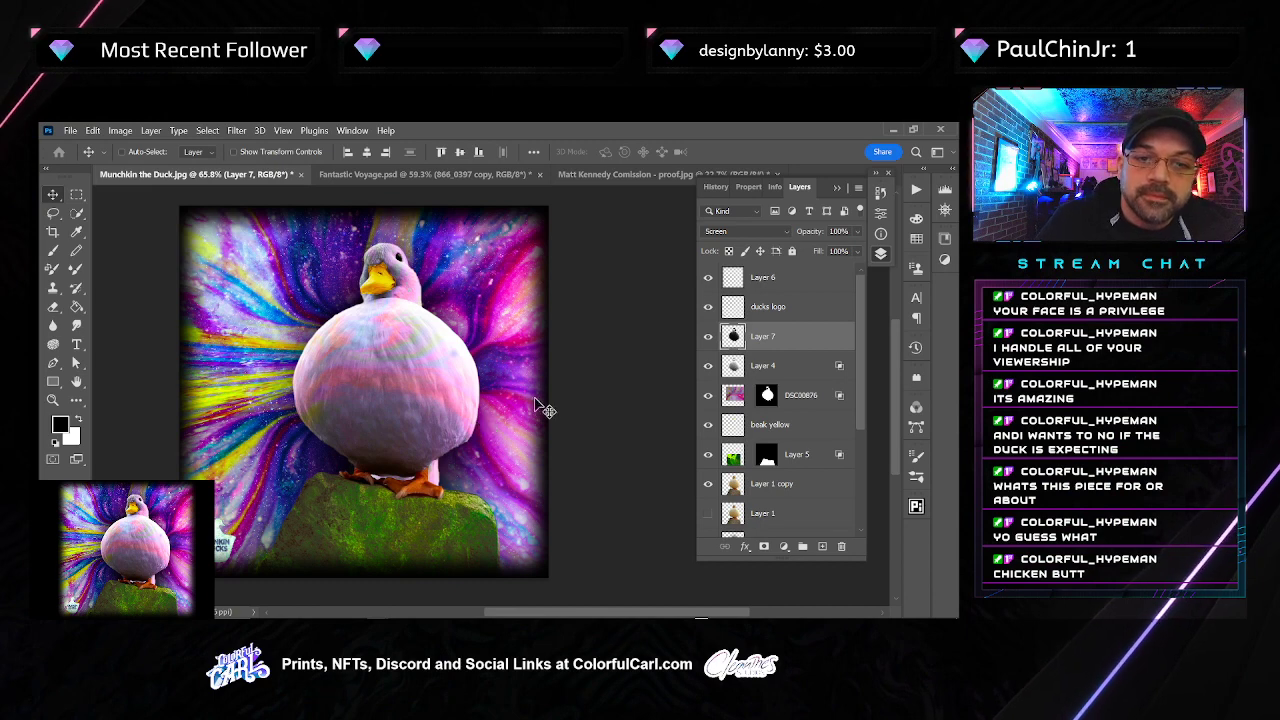
Examine the duck's feet and the mossy rock up close, comparing the rock with Layer 5 hidden and shown
{"action": "left_click", "coordinate": [766, 370]}
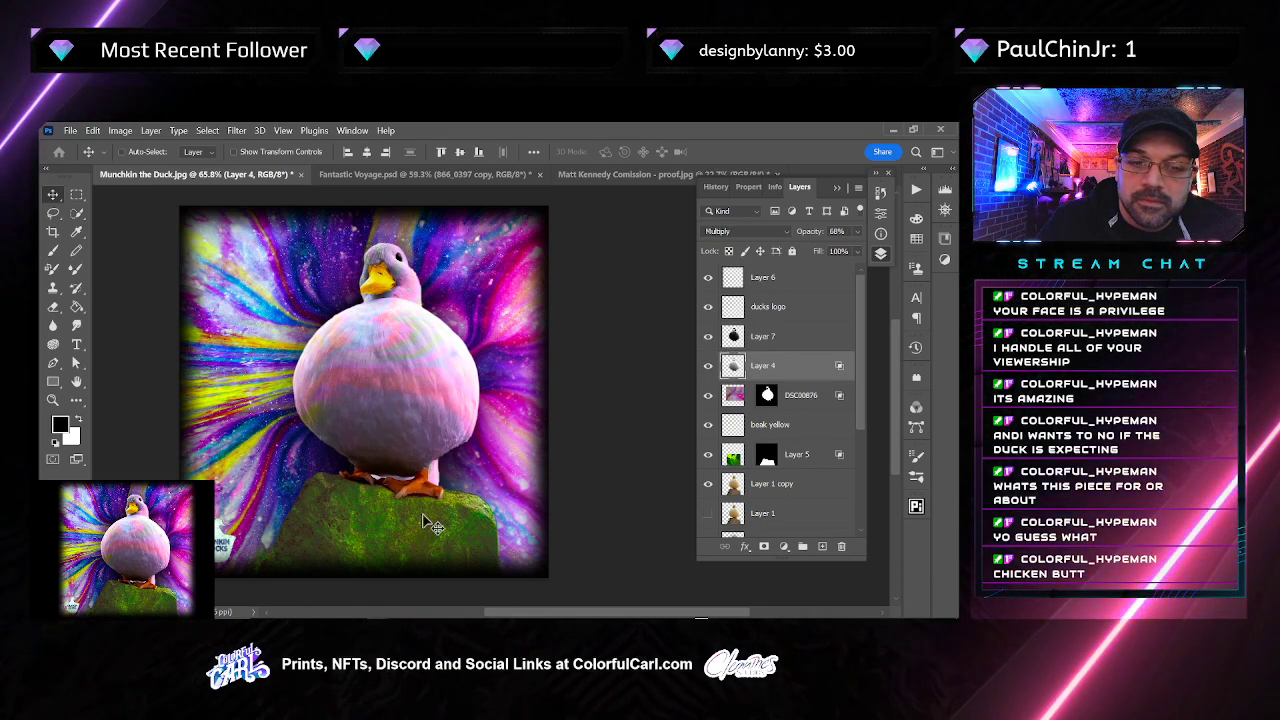
{"action": "scroll", "coordinate": [390, 503], "scroll_direction": "up", "scroll_amount": 2}
{"action": "scroll", "coordinate": [390, 503], "scroll_direction": "up", "scroll_amount": 1}
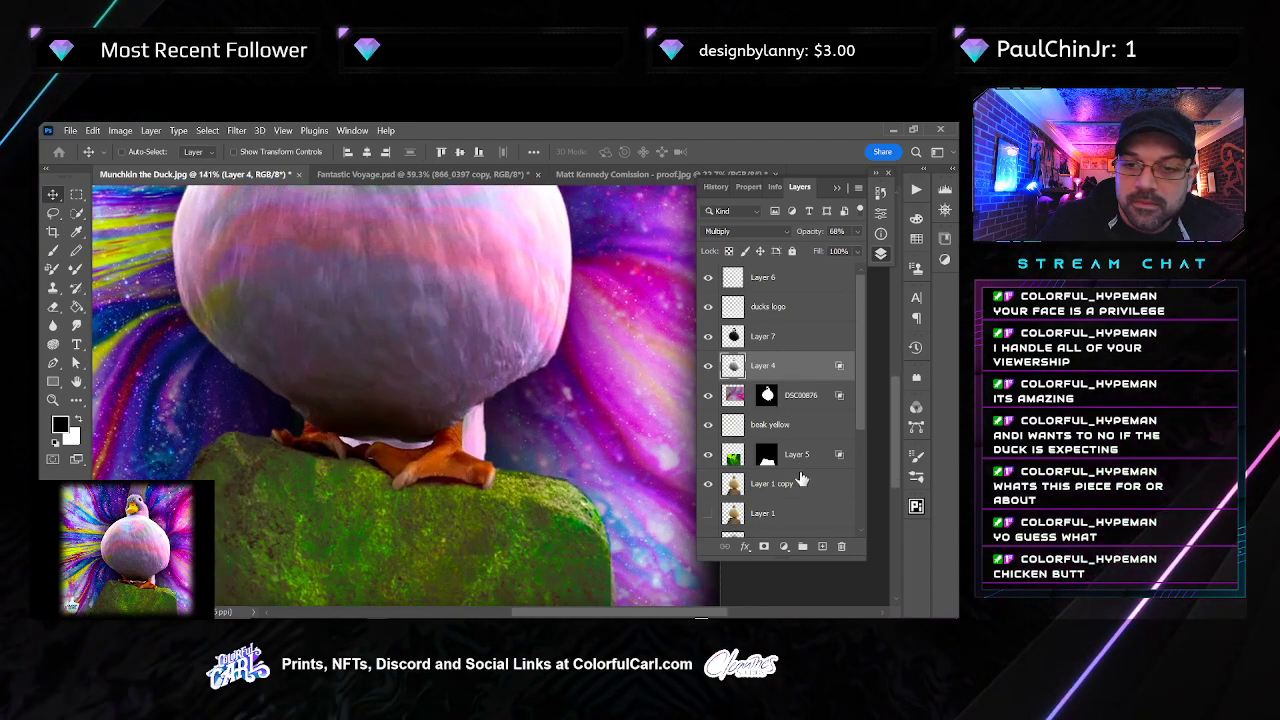
{"action": "left_click", "coordinate": [733, 462]}
{"action": "left_click", "coordinate": [708, 454]}
{"action": "left_click", "coordinate": [708, 454]}
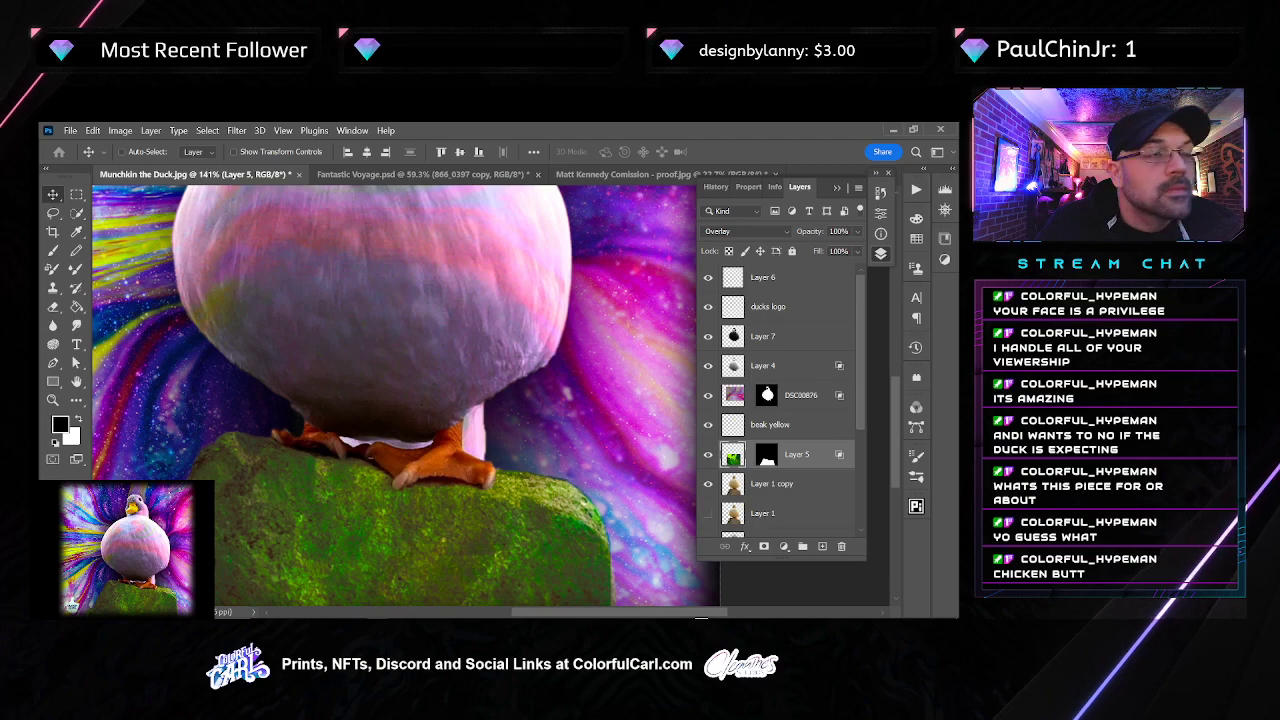
{"action": "scroll", "coordinate": [355, 256], "scroll_direction": "down", "scroll_amount": 3}
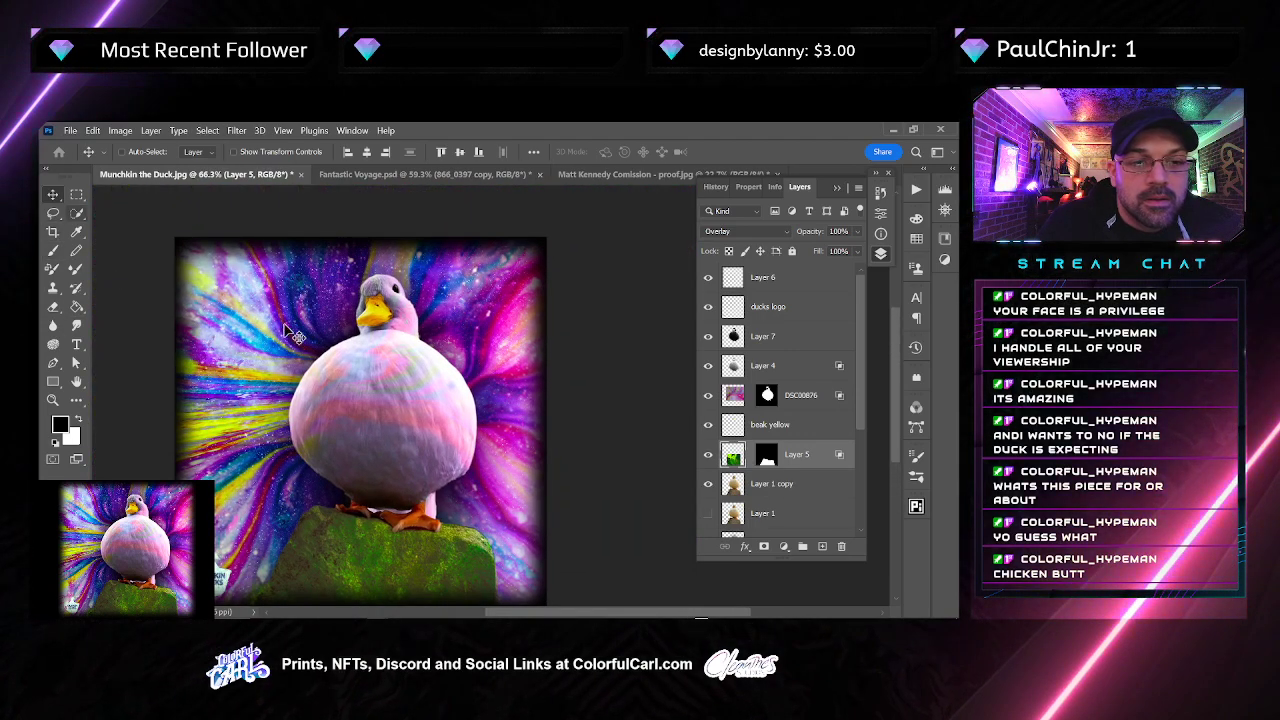
Add a new layer above Layer 1 copy and fill a wide horizontal strip across the duck's neck with black
{"action": "left_click", "coordinate": [804, 485]}
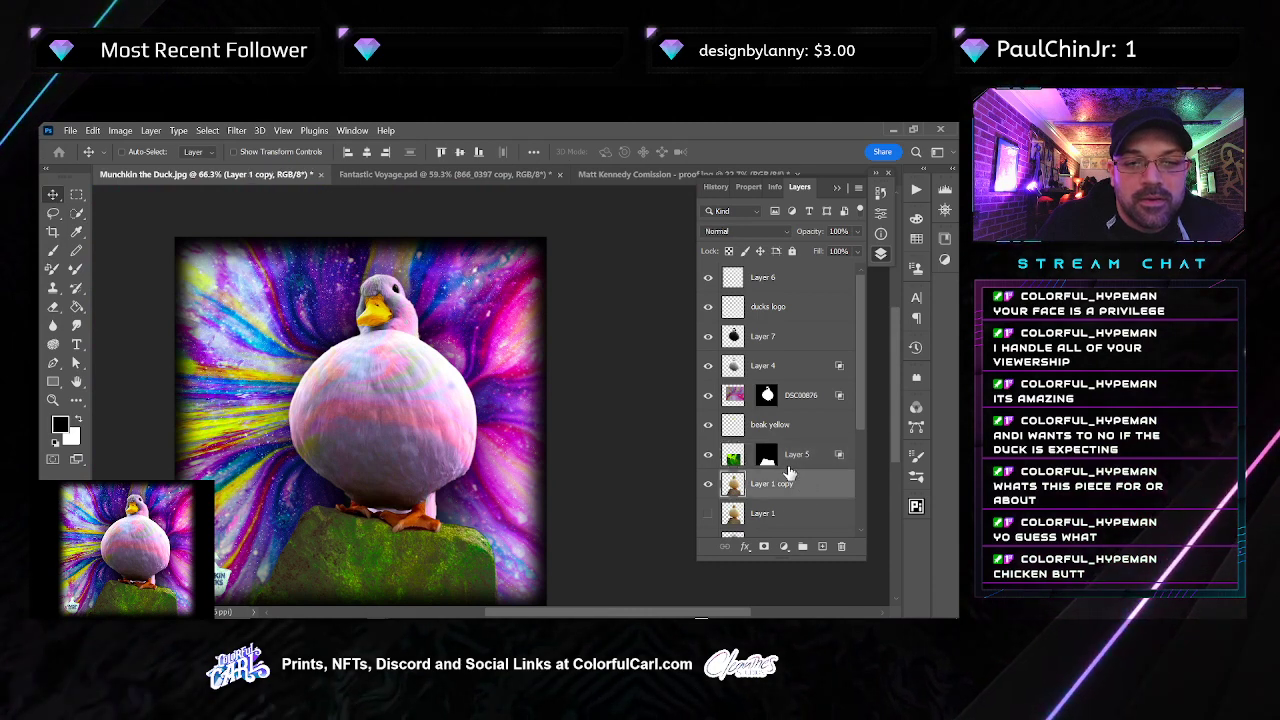
{"action": "left_click", "coordinate": [822, 547]}
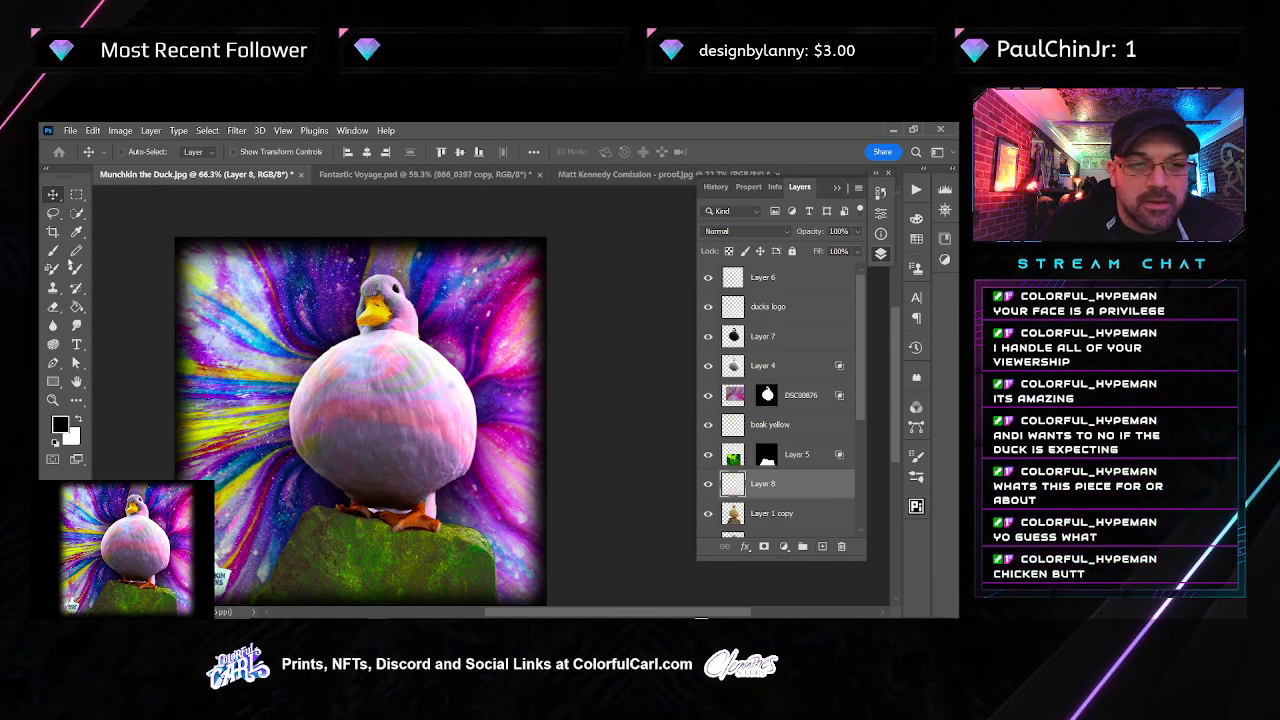
{"action": "key", "text": "m"}
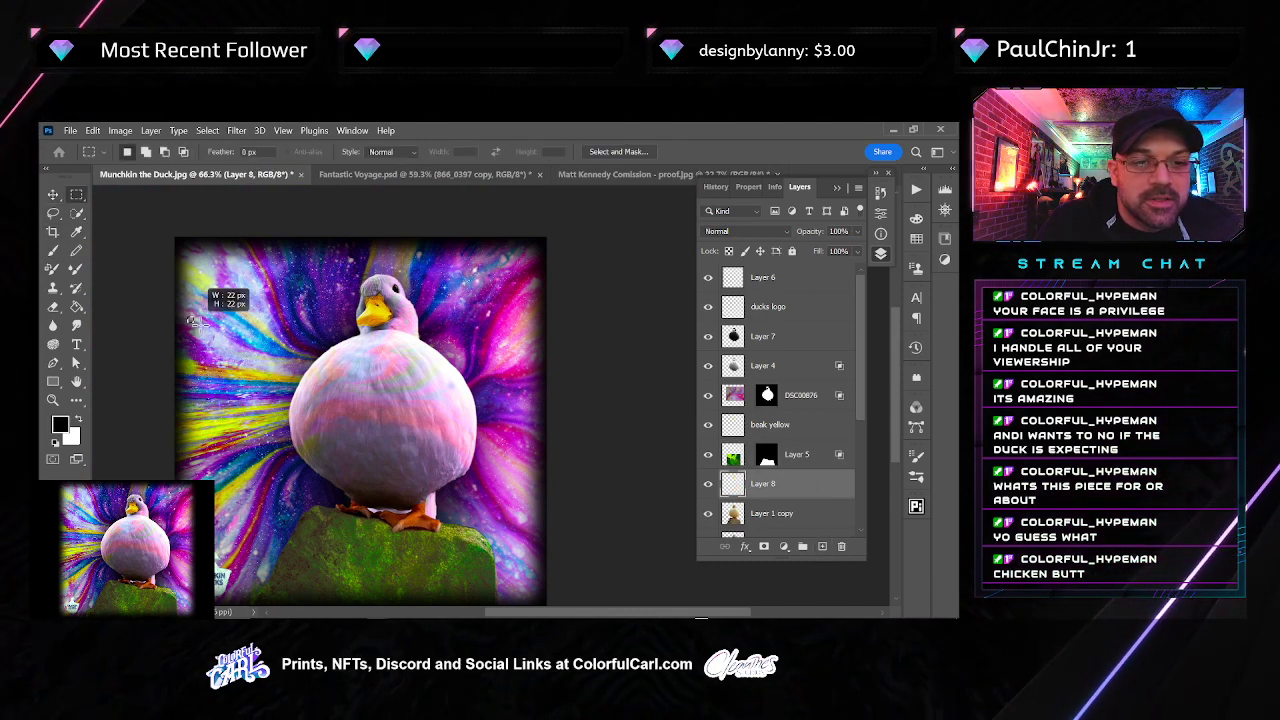
{"action": "mouse_move", "coordinate": [194, 321]}
{"action": "left_mouse_down"}
{"action": "mouse_move", "coordinate": [534, 371]}
{"action": "mouse_move", "coordinate": [554, 346]}
{"action": "mouse_move", "coordinate": [568, 357]}
{"action": "mouse_move", "coordinate": [546, 340]}
{"action": "left_mouse_up"}
{"action": "key", "text": "g"}
{"action": "left_click", "coordinate": [465, 345]}
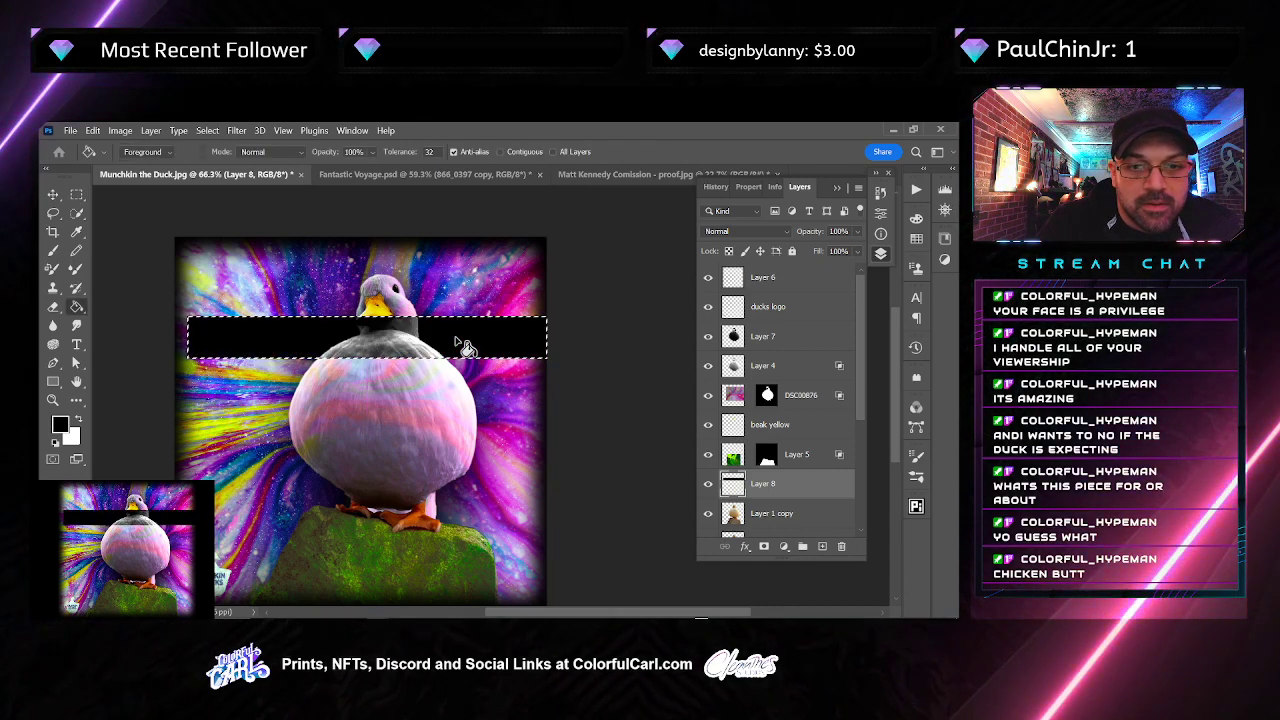
{"action": "key", "text": "v"}
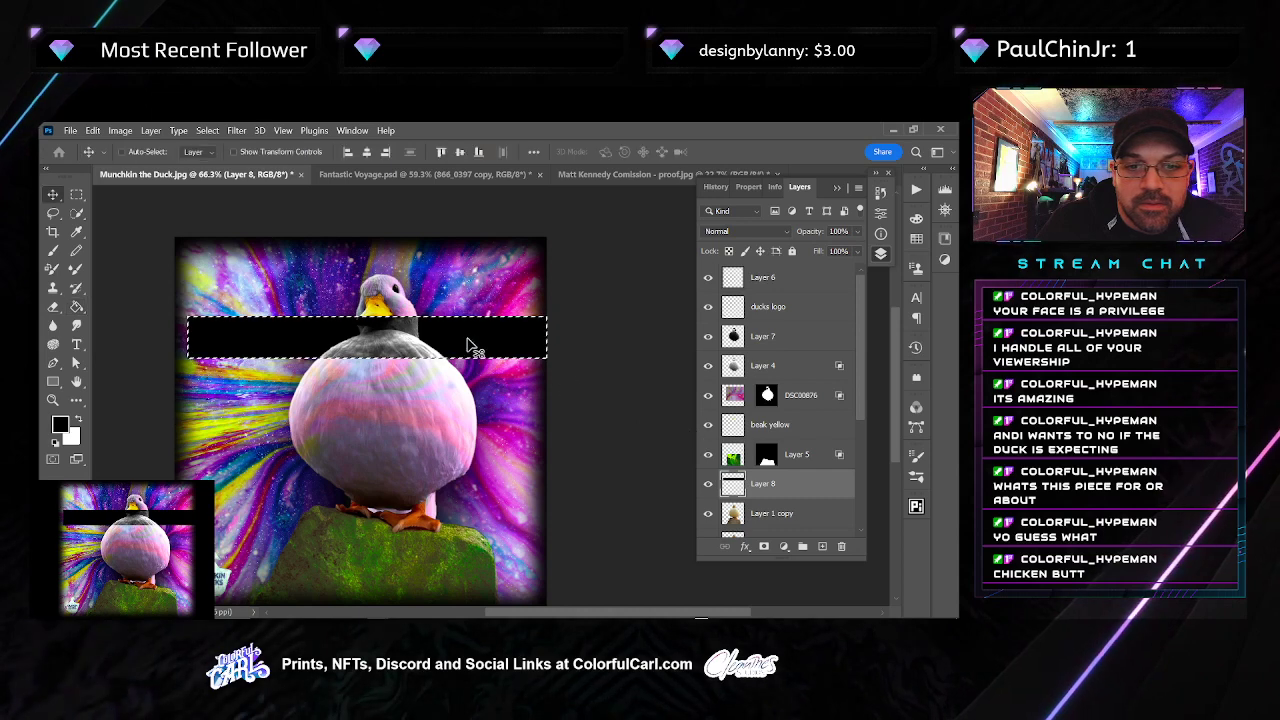
Duplicate the black strip directly below, invert the copy to white, and repeat the pair downward to make six alternating stripes
{"action": "left_click_drag", "start_coordinate": [478, 345], "coordinate": [491, 390]}
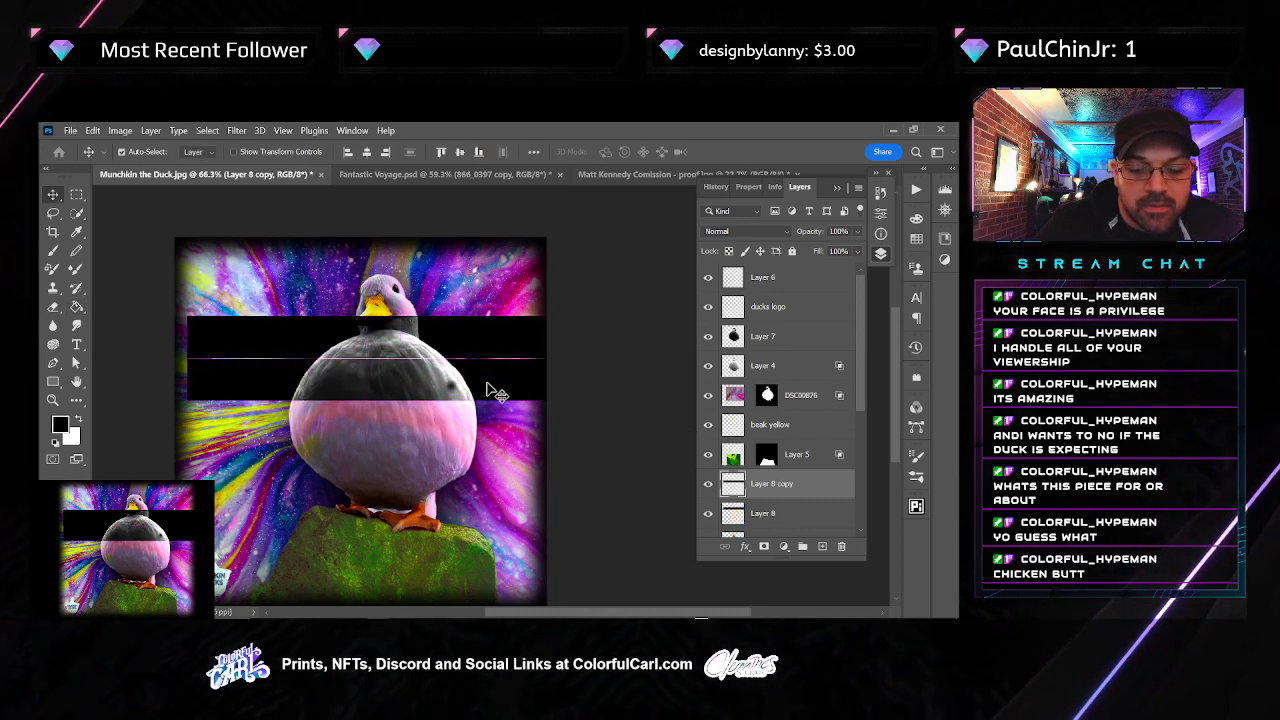
{"action": "key", "text": "ctrl+i"}
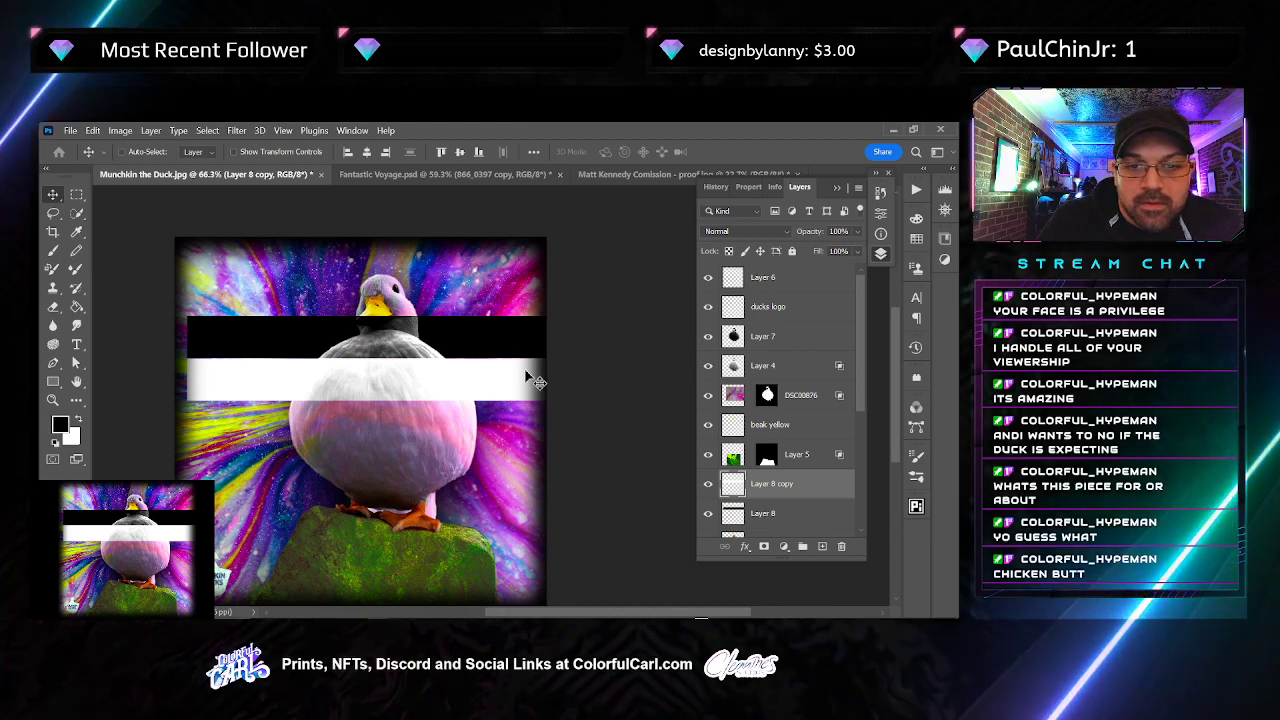
{"action": "left_click_drag", "start_coordinate": [530, 380], "coordinate": [530, 517]}
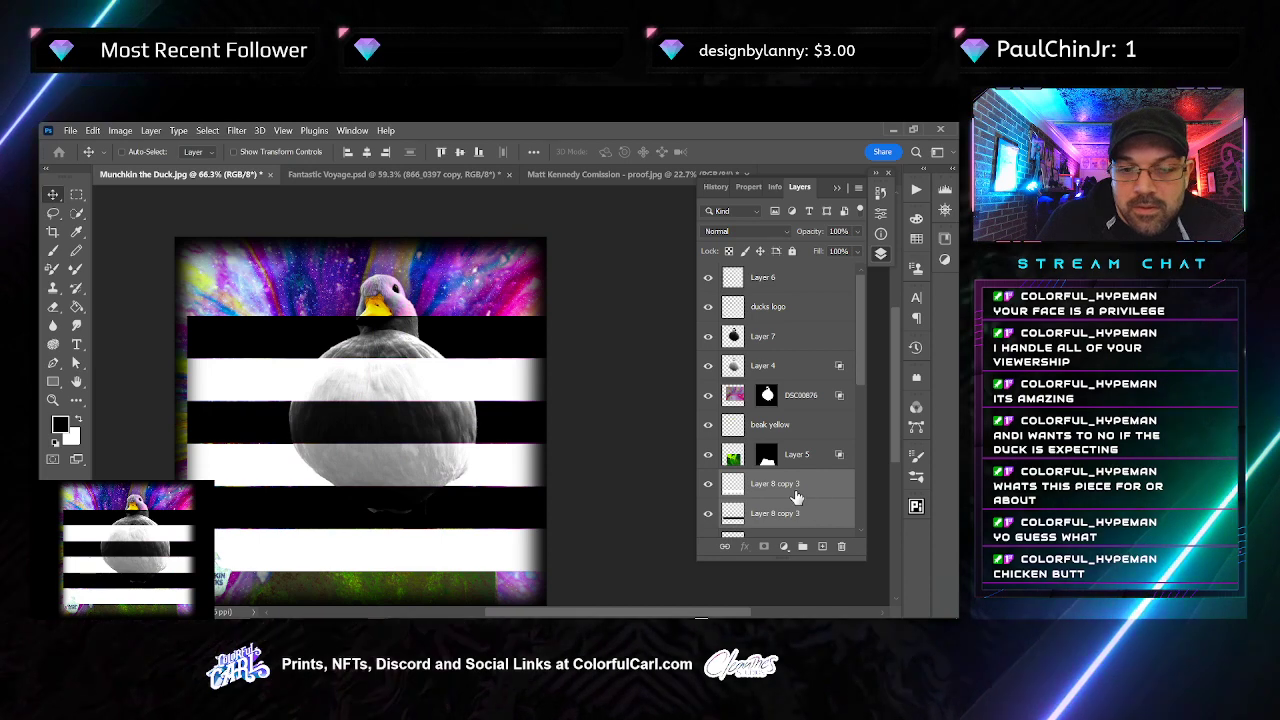
Move the lowest white stripe up until it meets the black stripe above it
{"action": "scroll", "coordinate": [446, 495], "scroll_direction": "up", "scroll_amount": 5}
{"action": "left_click_drag", "start_coordinate": [524, 531], "coordinate": [323, 434]}
{"action": "left_click_drag", "start_coordinate": [463, 410], "coordinate": [499, 477]}
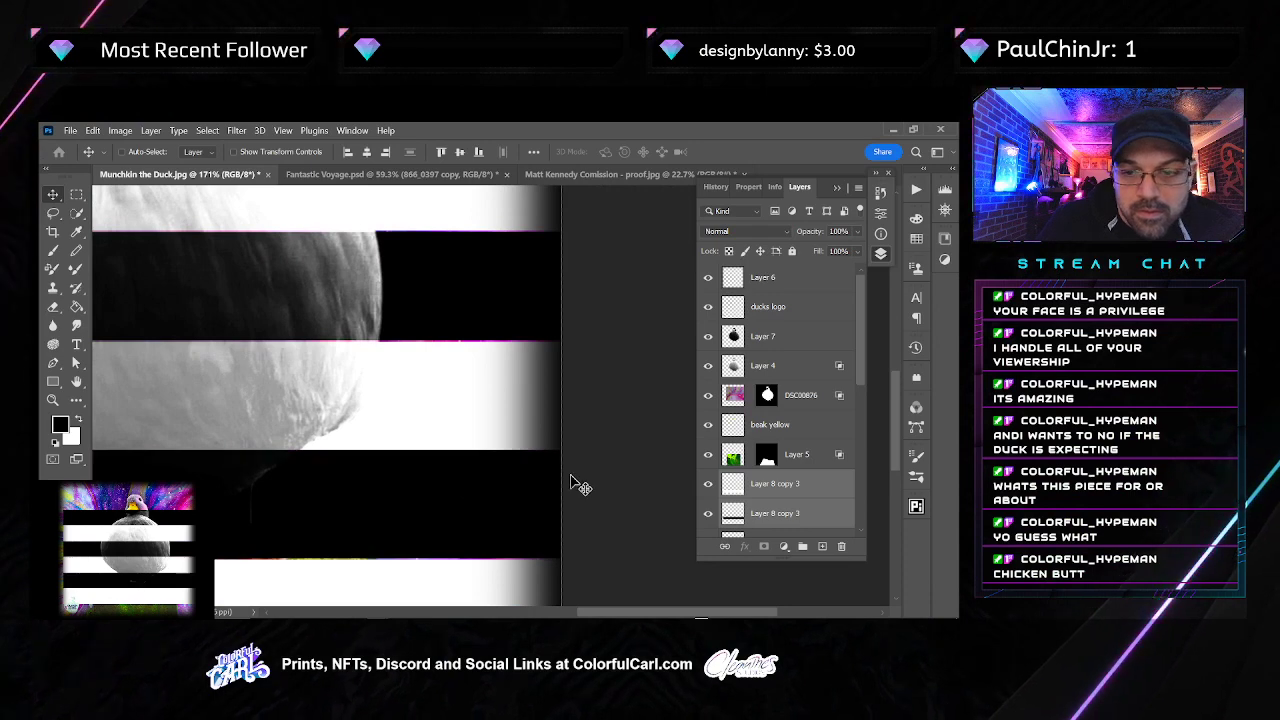
{"action": "left_click", "coordinate": [766, 455]}
{"action": "left_click", "coordinate": [780, 488]}
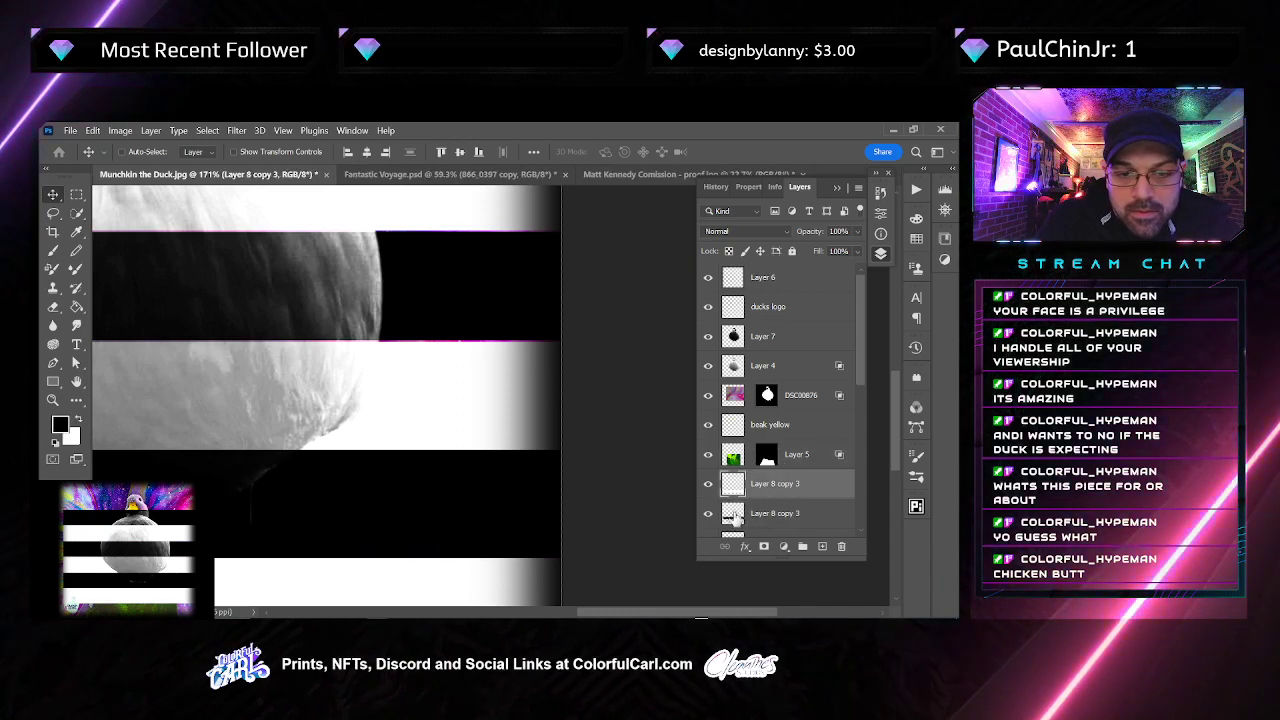
{"action": "scroll", "coordinate": [580, 394], "scroll_direction": "up", "scroll_amount": 3}
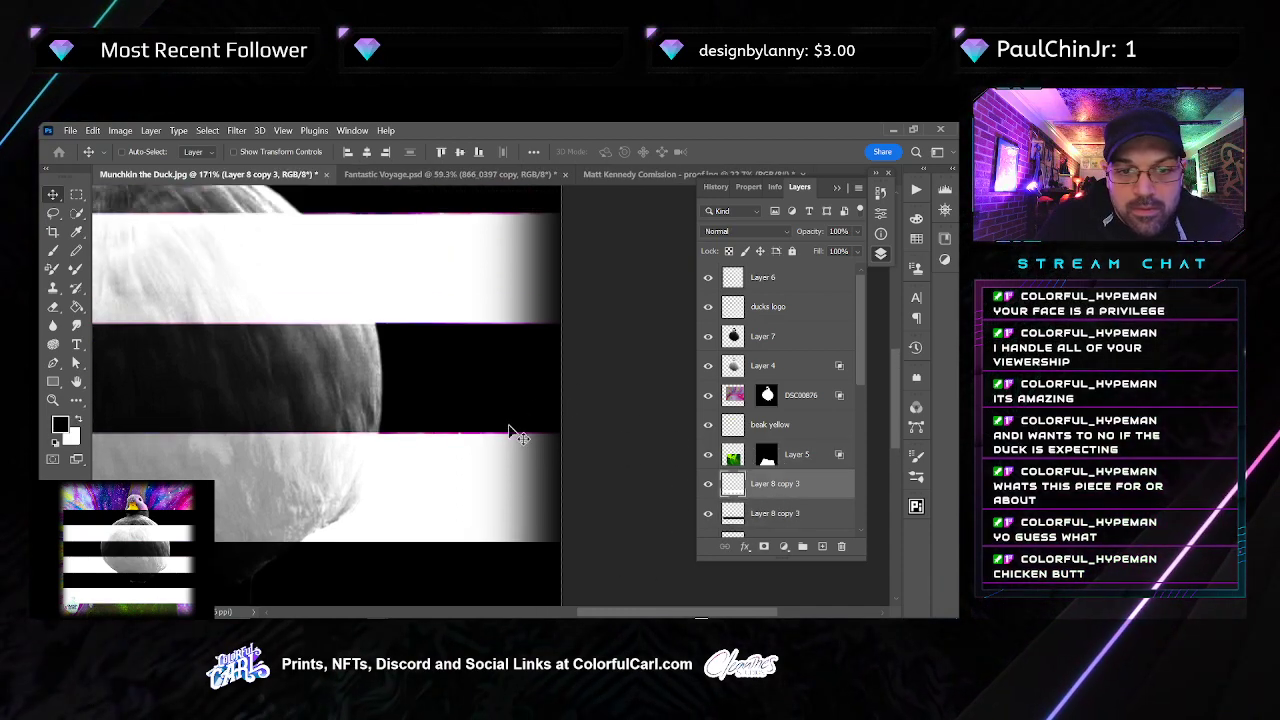
Select the lowest black stripe and nudge it up against the white stripe above it
{"action": "scroll", "coordinate": [516, 532], "scroll_direction": "down", "scroll_amount": 4}
{"action": "left_click", "coordinate": [505, 566], "text": "ctrl"}
{"action": "left_click", "coordinate": [437, 474], "text": "ctrl+shift"}
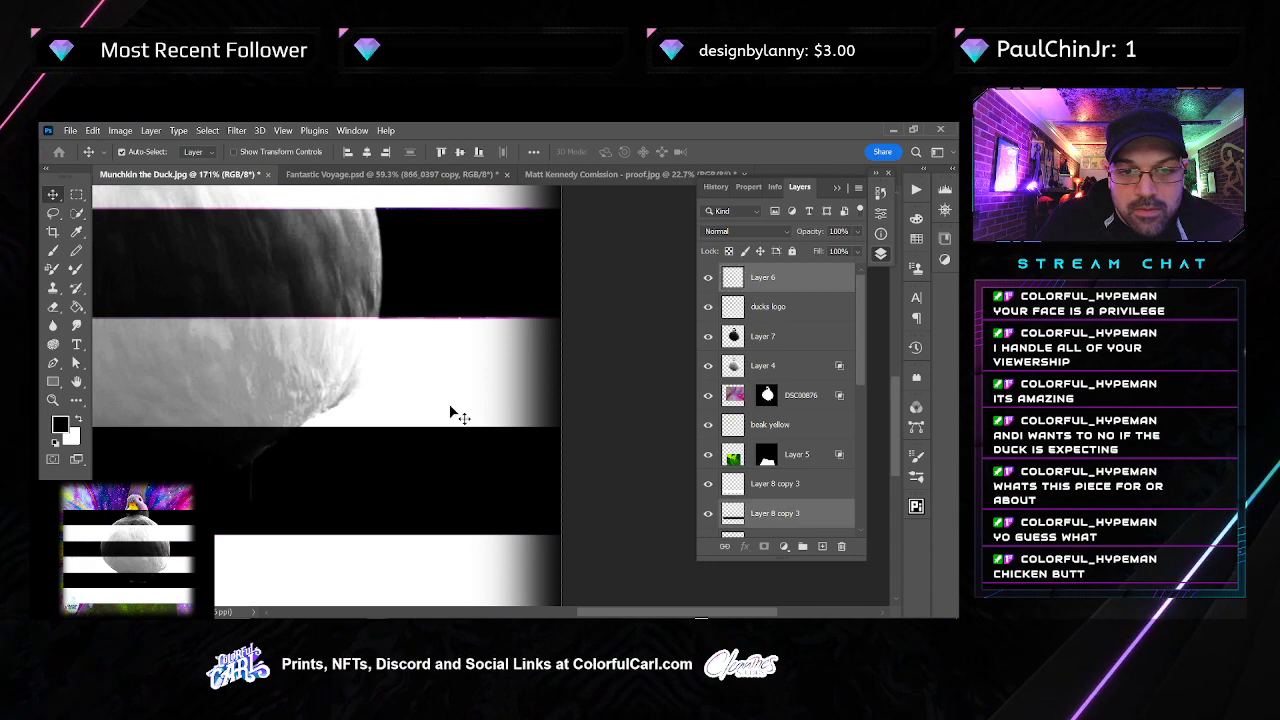
{"action": "scroll", "coordinate": [450, 410], "scroll_direction": "up", "scroll_amount": 2}
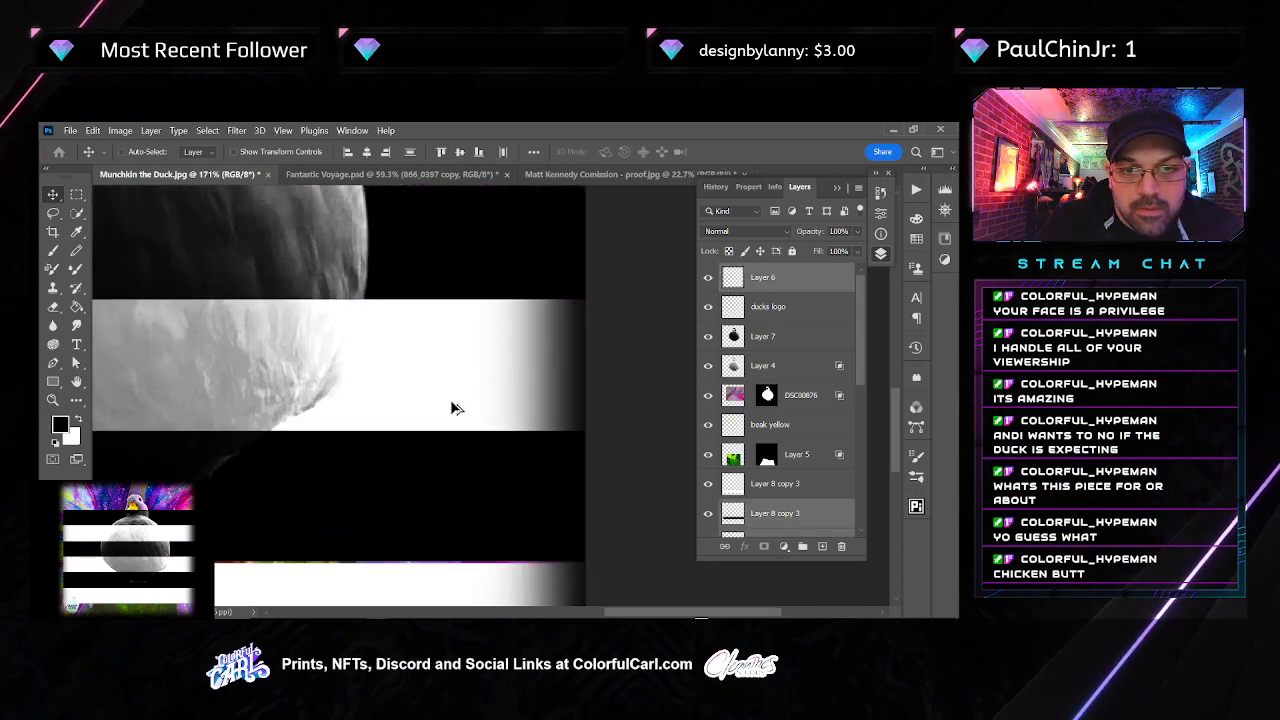
Select Layer 8, Layer 8 copy and the black Layer 8 copy 2, and nudge them down to close the gap below
{"action": "scroll", "coordinate": [440, 260], "scroll_direction": "left", "scroll_amount": 5}
{"action": "left_click", "coordinate": [432, 261], "text": "ctrl"}
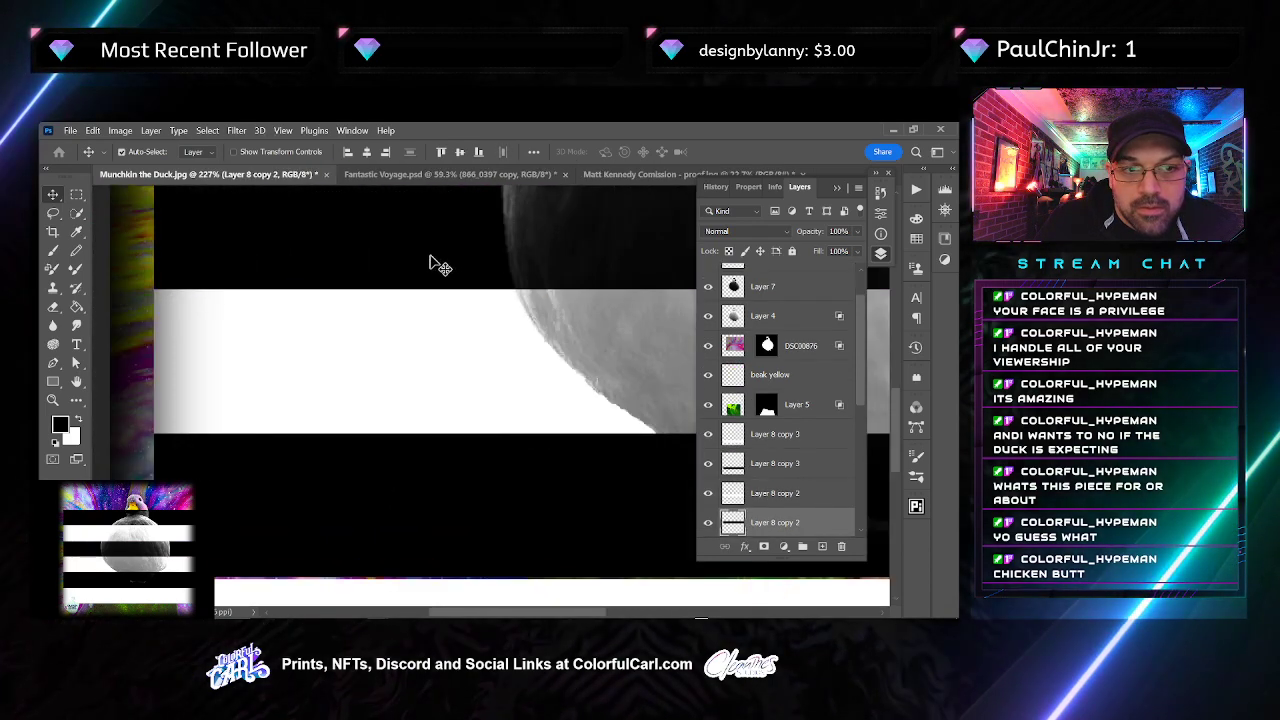
{"action": "left_click_drag", "start_coordinate": [428, 261], "coordinate": [399, 490]}
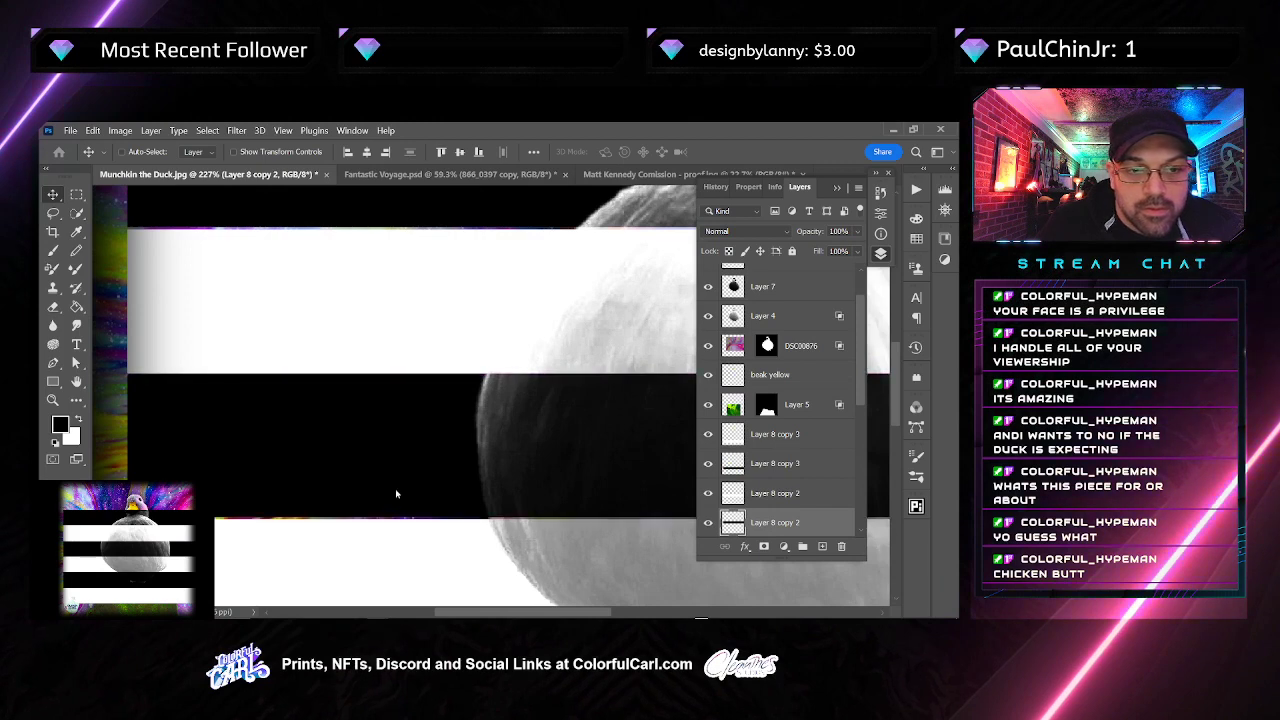
{"action": "scroll", "coordinate": [773, 486], "scroll_direction": "down", "scroll_amount": 3}
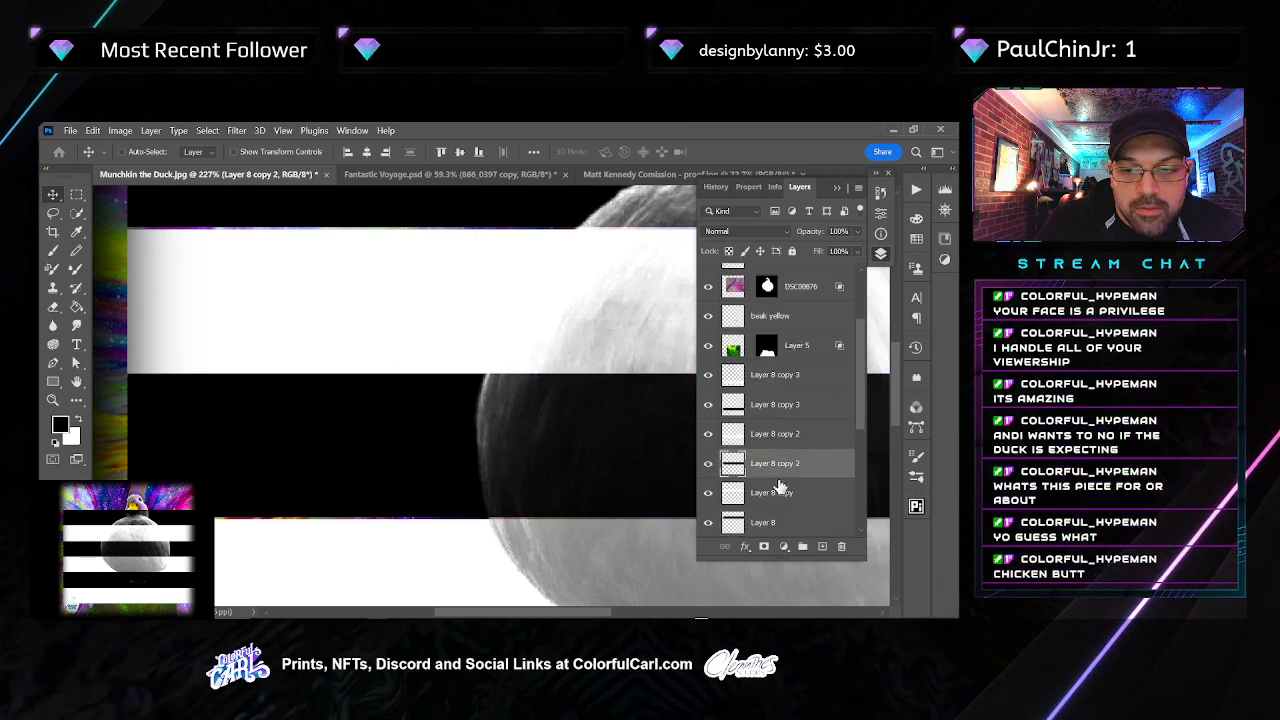
{"action": "left_click", "coordinate": [774, 440]}
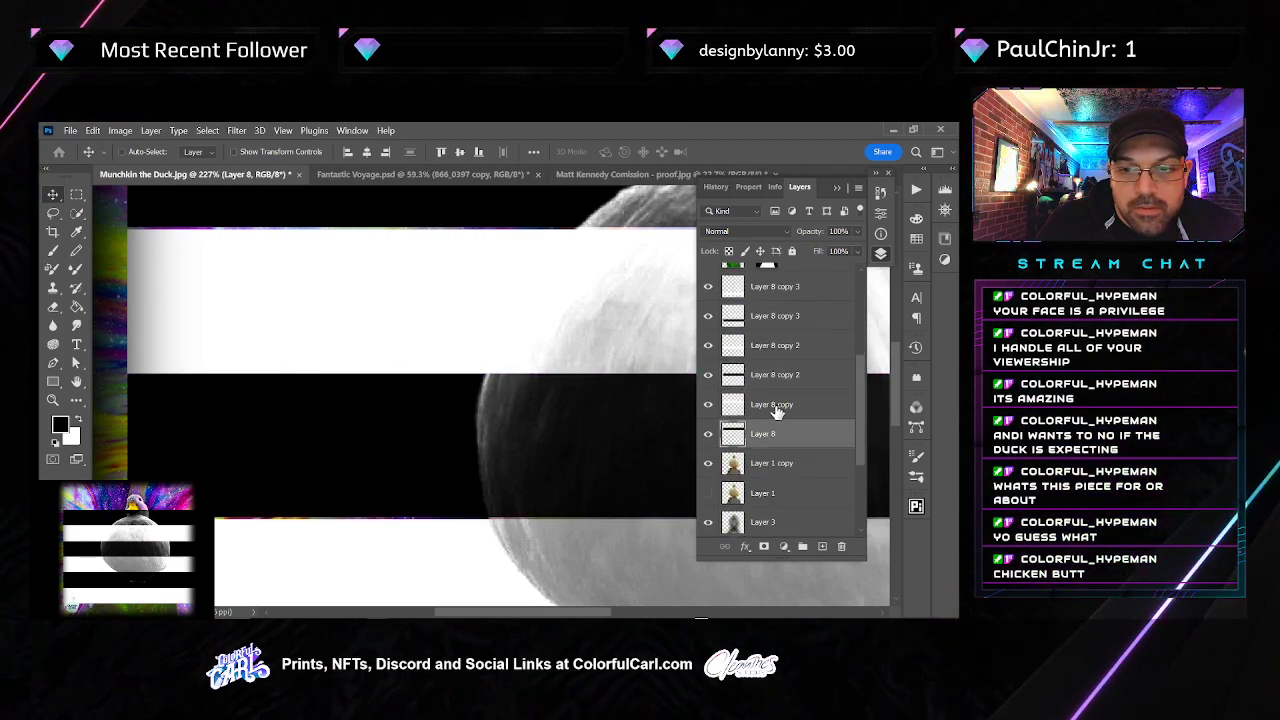
{"action": "left_click", "coordinate": [777, 408], "text": "shift"}
{"action": "left_click", "coordinate": [771, 386], "text": "shift"}
{"action": "key", "text": "Up"}
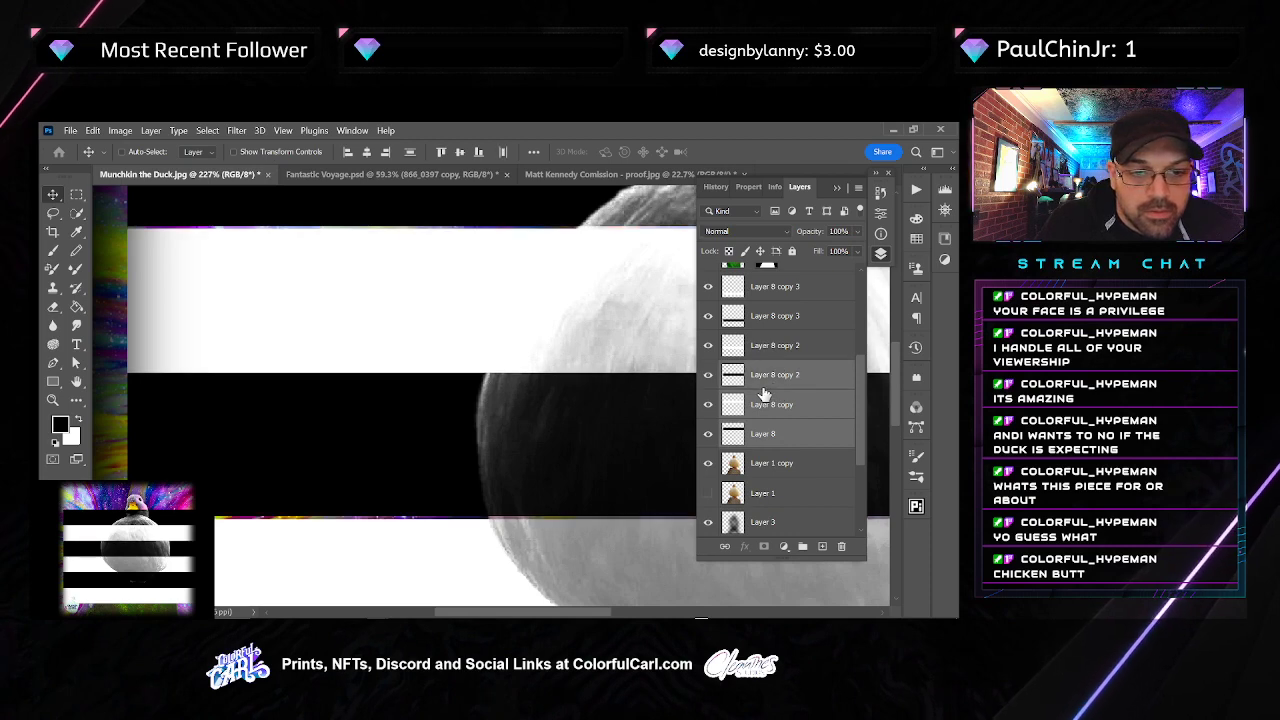
{"action": "key", "text": "Down"}
{"action": "key", "text": "Down"}
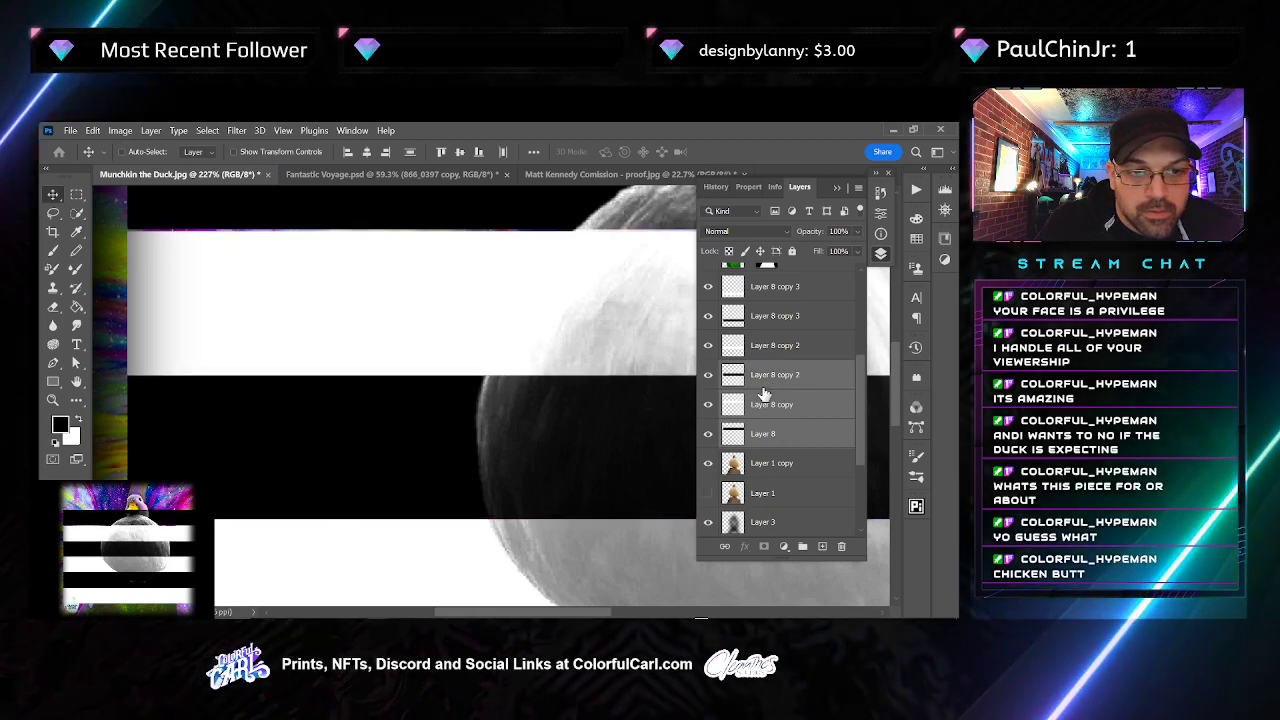
Select the lower stripes and nudge them up to close the remaining gaps between the black and white bands
{"action": "scroll", "coordinate": [795, 414], "scroll_direction": "down", "scroll_amount": 2}
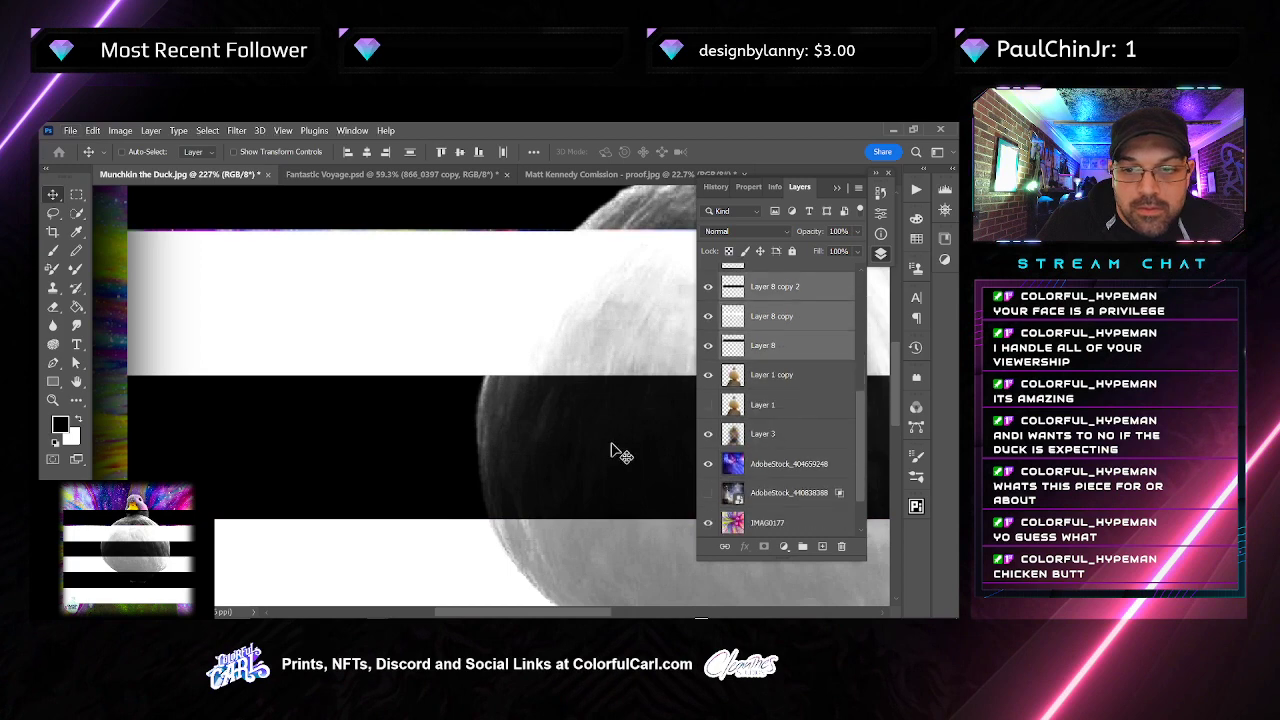
{"action": "scroll", "coordinate": [477, 494], "scroll_direction": "down", "scroll_amount": 4}
{"action": "scroll", "coordinate": [306, 477], "scroll_direction": "up", "scroll_amount": 4}
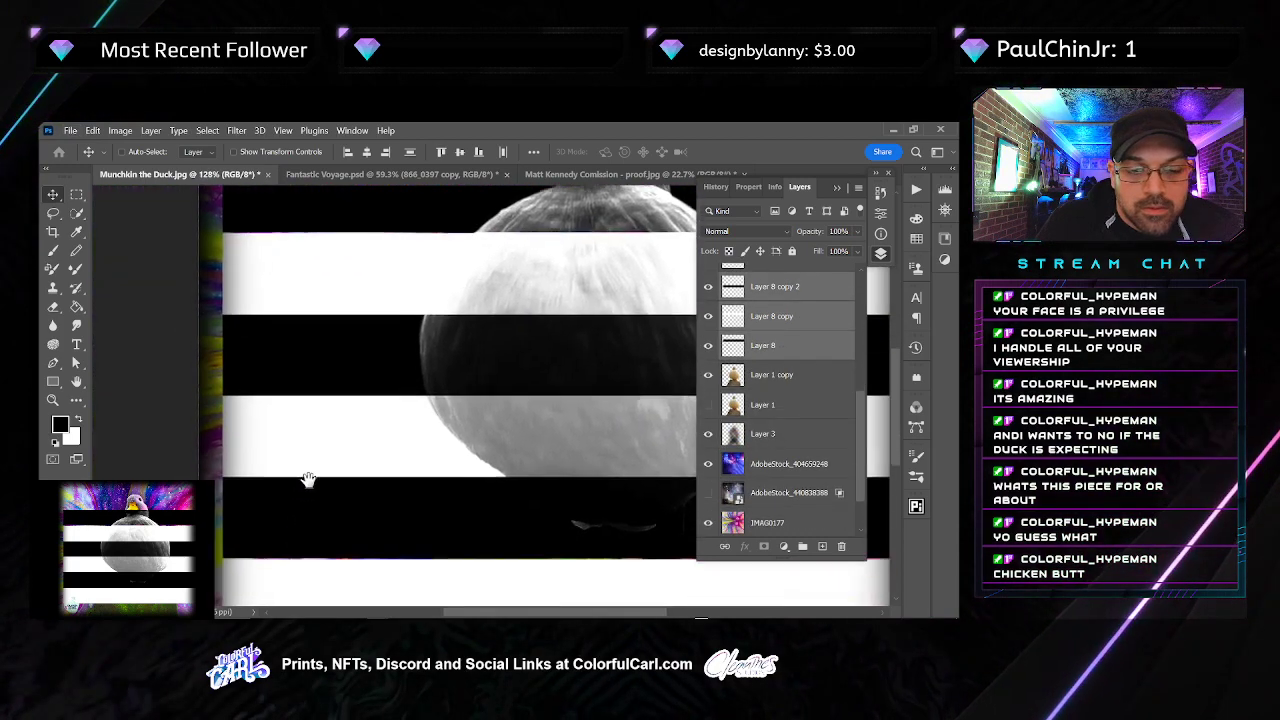
{"action": "key", "text": "alt+Down"}
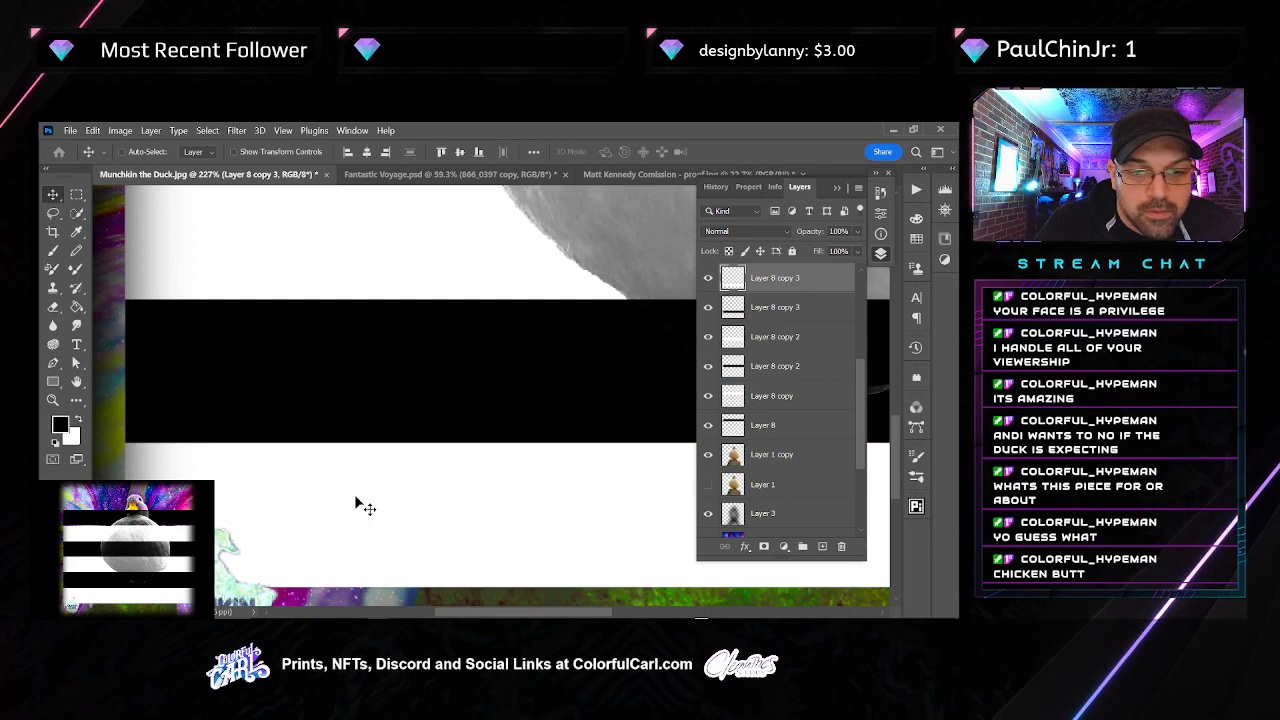
{"action": "left_click", "coordinate": [120, 428], "text": "ctrl"}
{"action": "left_click", "coordinate": [190, 468], "text": "ctrl"}
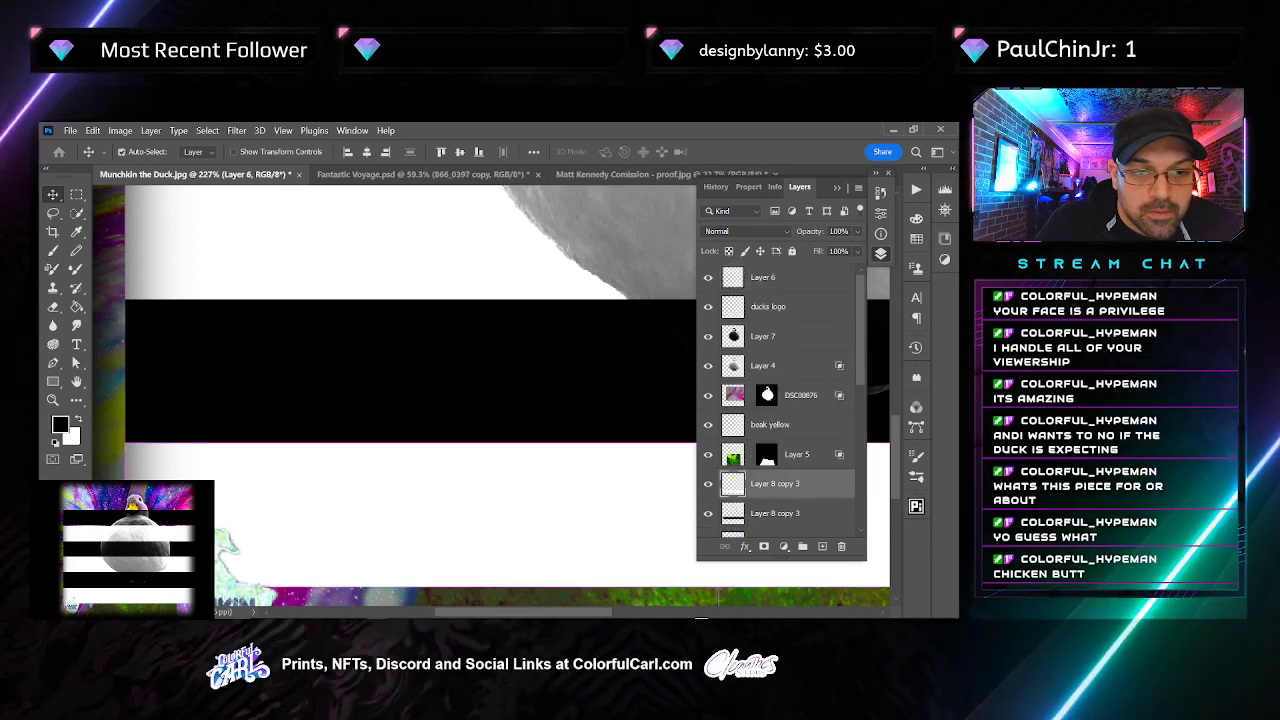
{"action": "left_click", "coordinate": [306, 391], "text": "ctrl+shift"}
{"action": "left_click_drag", "start_coordinate": [368, 284], "coordinate": [389, 510]}
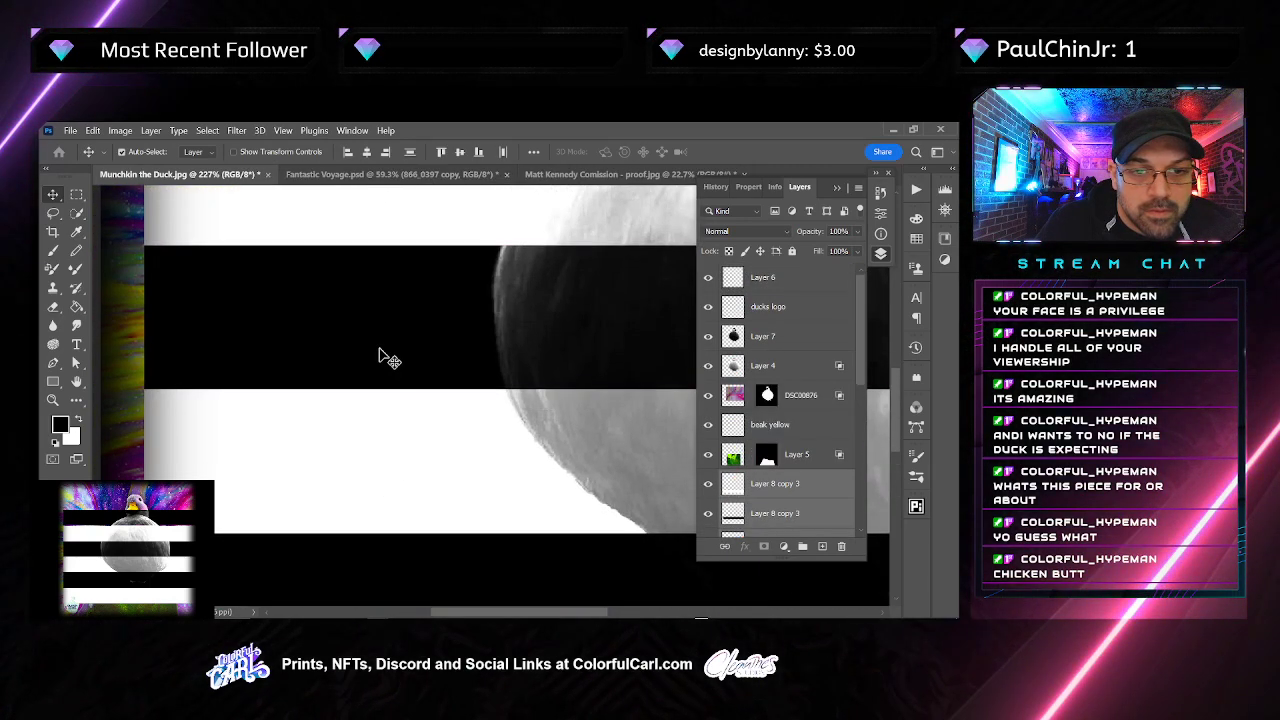
{"action": "left_click_drag", "start_coordinate": [408, 346], "coordinate": [399, 310]}
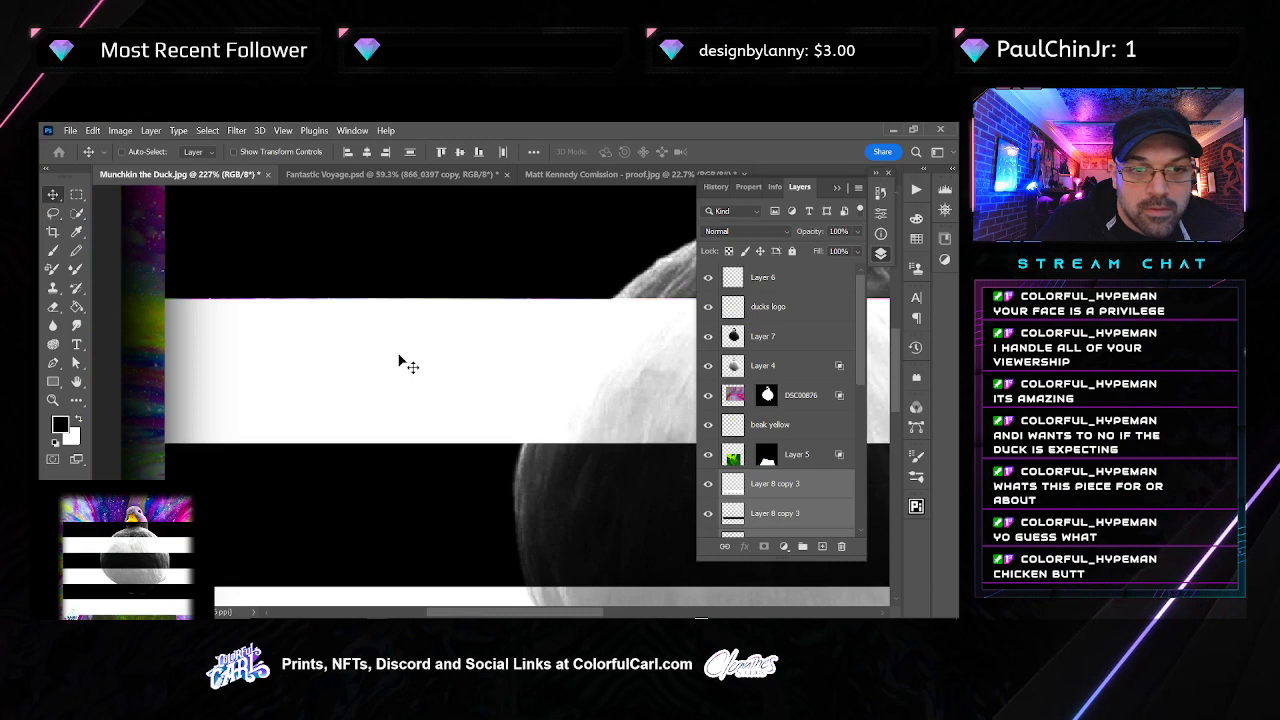
{"action": "left_click_drag", "start_coordinate": [408, 363], "coordinate": [360, 466]}
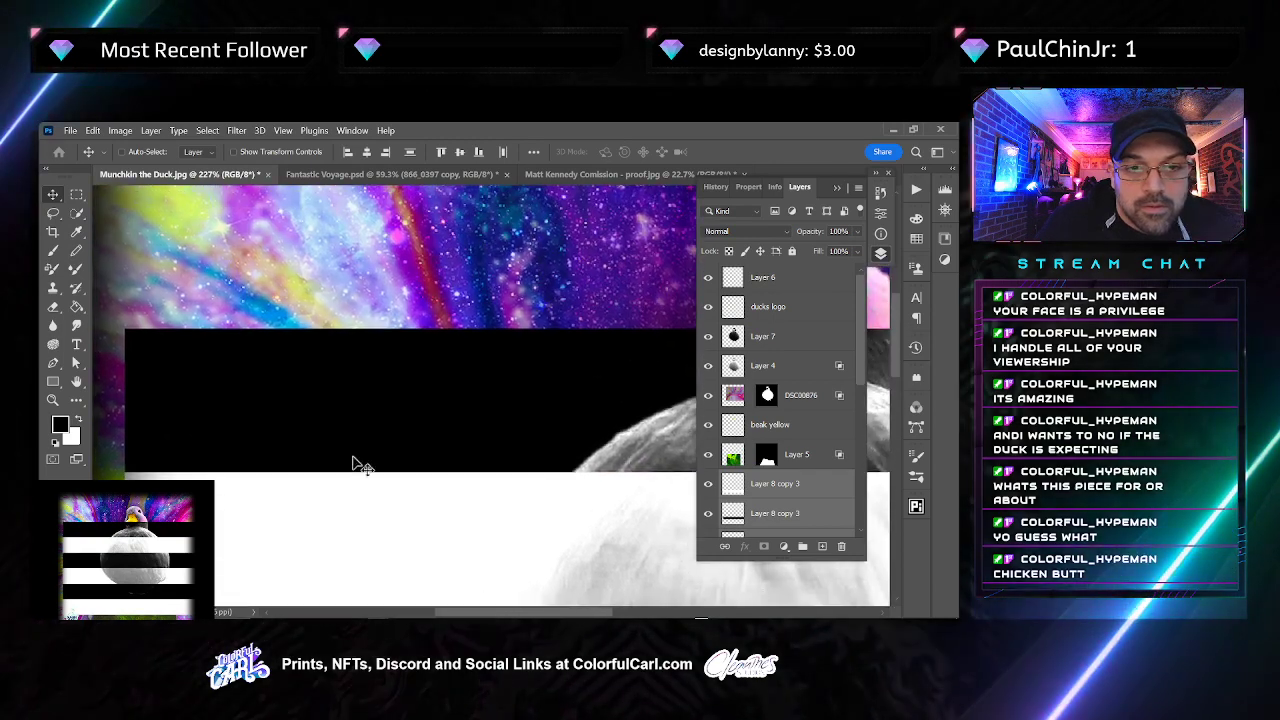
Merge all six black and white stripe layers into a single Layer 8
{"action": "scroll", "coordinate": [408, 412], "scroll_direction": "down", "scroll_amount": 3}
{"action": "left_click_drag", "start_coordinate": [425, 431], "coordinate": [258, 289]}
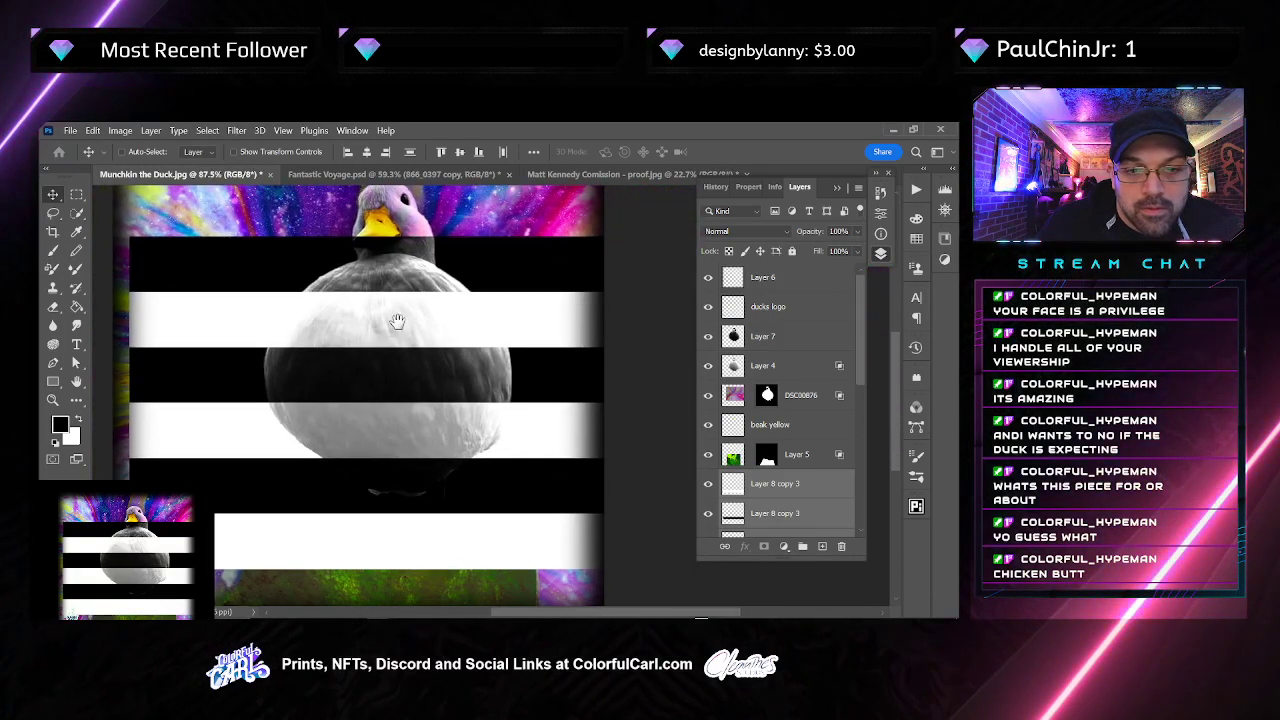
{"action": "left_click", "coordinate": [812, 492]}
{"action": "key", "text": "Delete"}
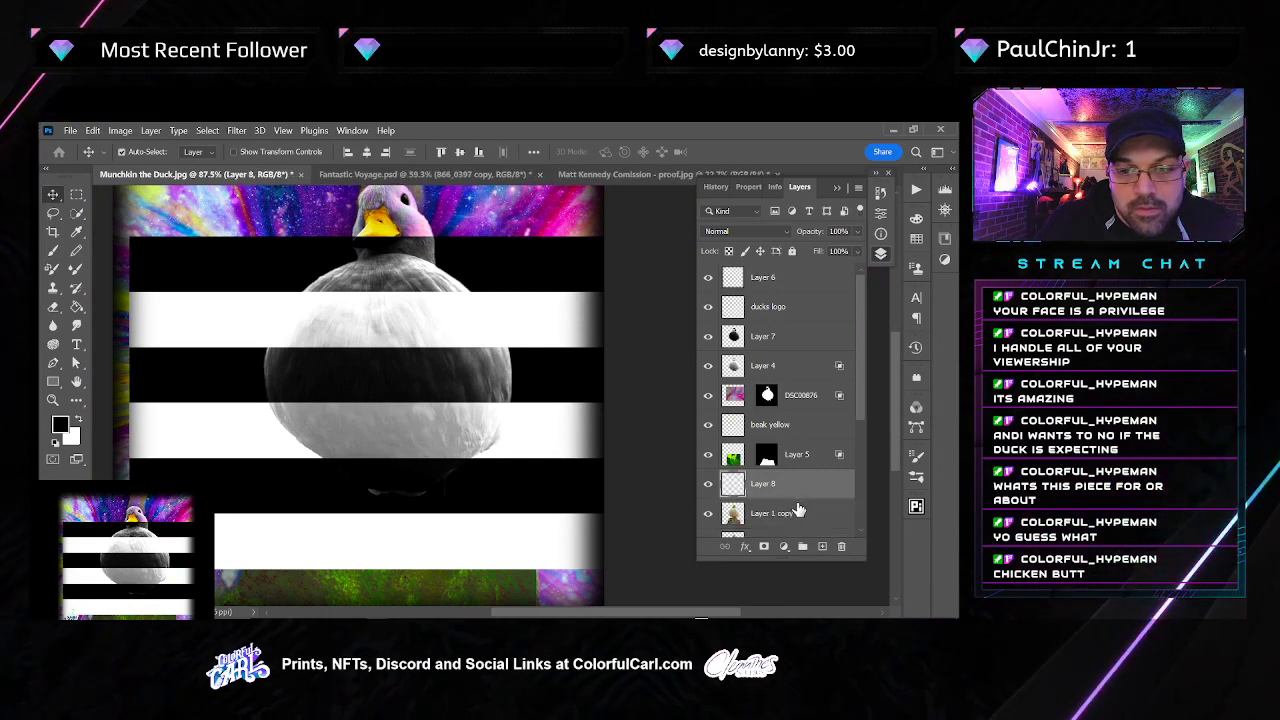
{"action": "scroll", "coordinate": [458, 350], "scroll_direction": "down", "scroll_amount": 1}
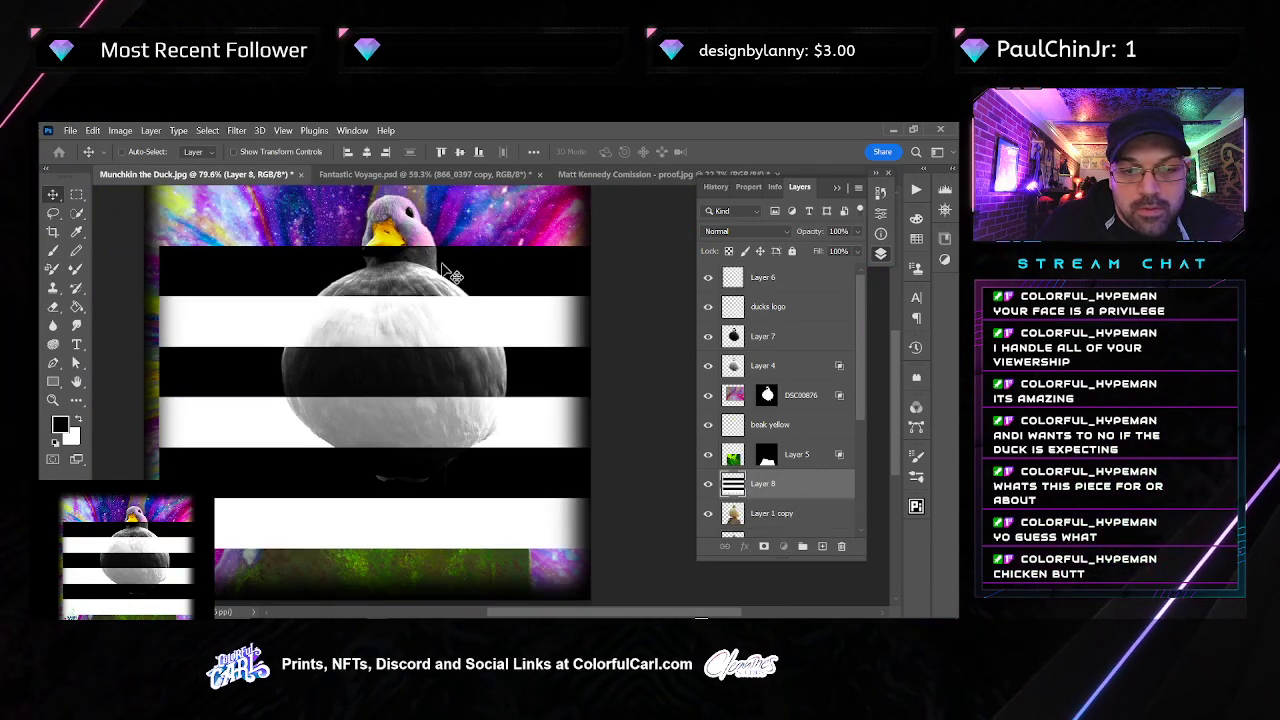
Transform the merged stripes to 50% height so they cover the duck's body between chest and feet
{"action": "key", "text": "ctrl+t"}
{"action": "left_click_drag", "start_coordinate": [375, 245], "coordinate": [373, 322]}
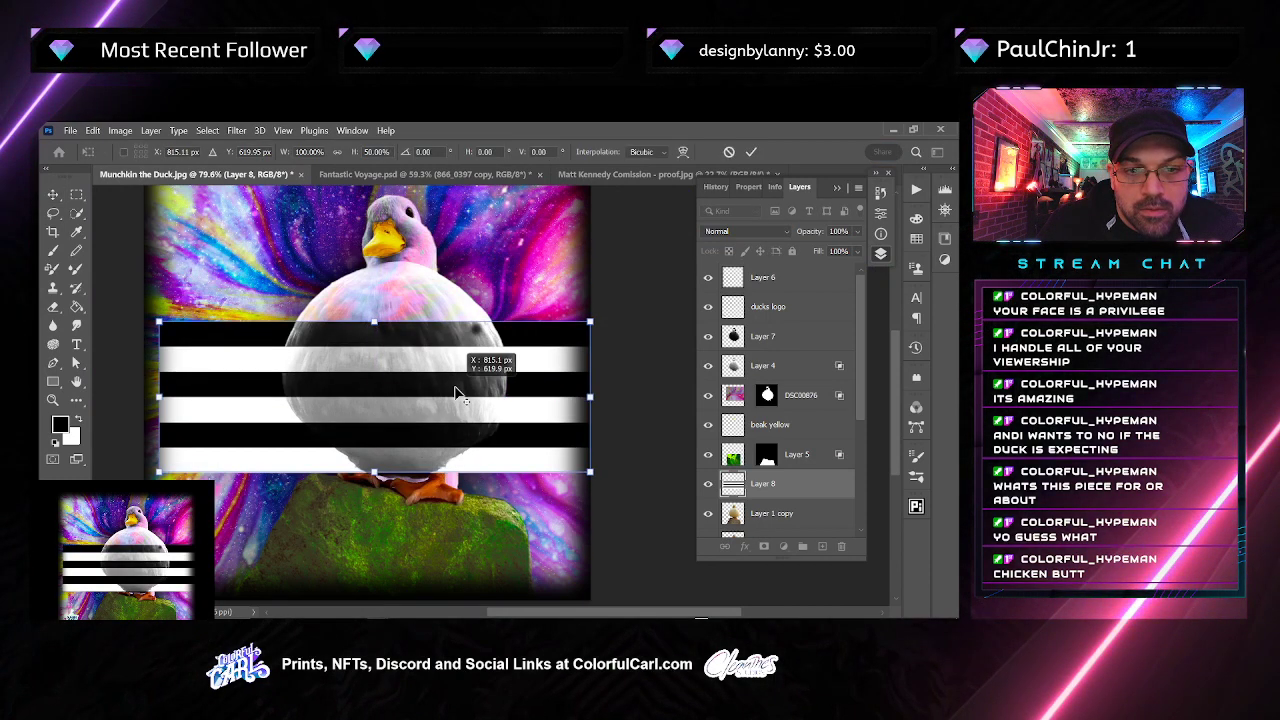
Apply the 50% height scaling, duplicate the stripes directly below the originals, and merge the copy into Layer 8
{"action": "key", "text": "Return"}
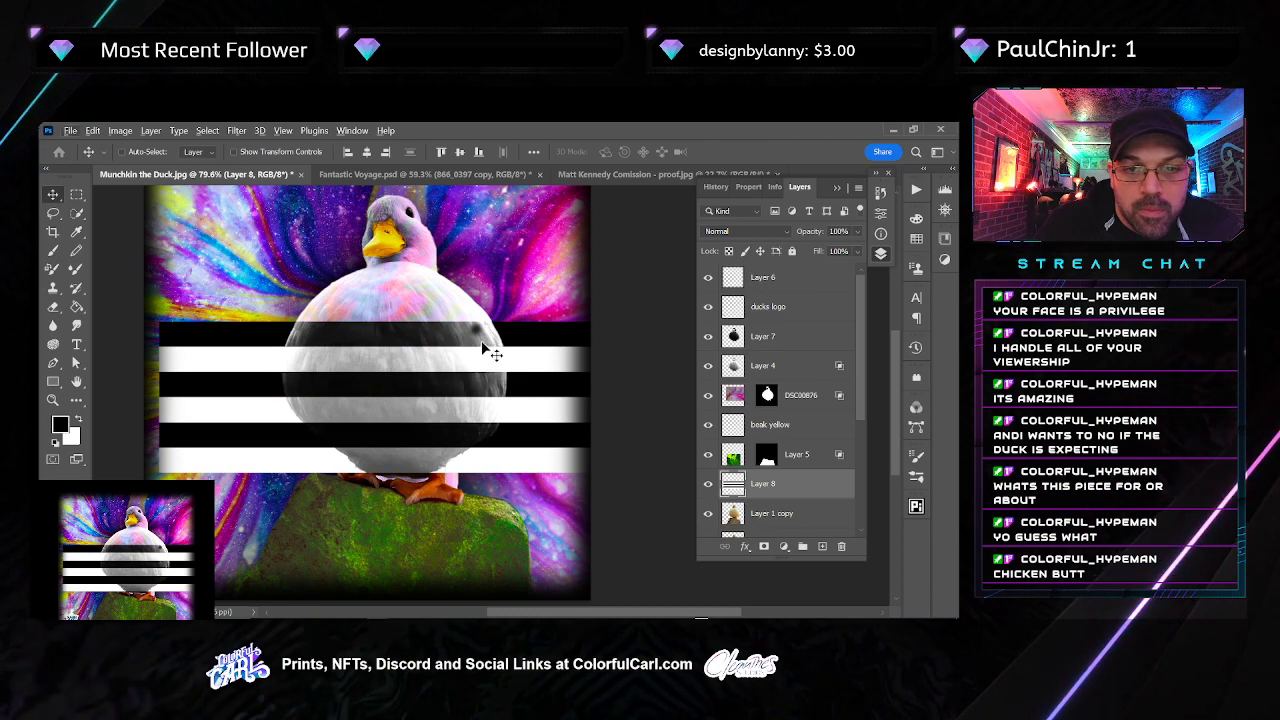
{"action": "left_click_drag", "start_coordinate": [492, 352], "coordinate": [512, 489]}
{"action": "scroll", "coordinate": [512, 489], "scroll_direction": "up", "scroll_amount": 5}
{"action": "scroll", "coordinate": [551, 403], "scroll_direction": "down", "scroll_amount": 5}
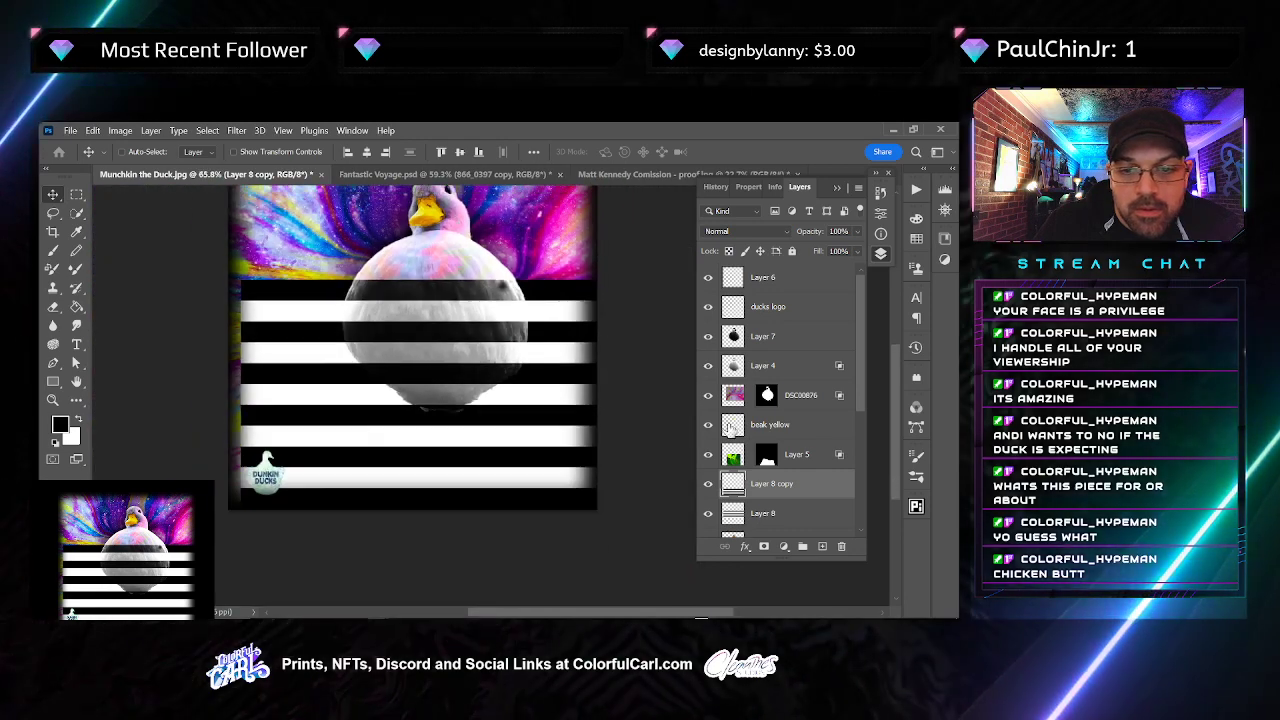
{"action": "key", "text": "ctrl+e"}
Move the merged stripes up over the duck and compress their height to 59.60%
{"action": "left_click_drag", "start_coordinate": [674, 477], "coordinate": [547, 378]}
{"action": "scroll", "coordinate": [540, 390], "scroll_direction": "up", "scroll_amount": 2}
{"action": "key", "text": "ctrl+t"}
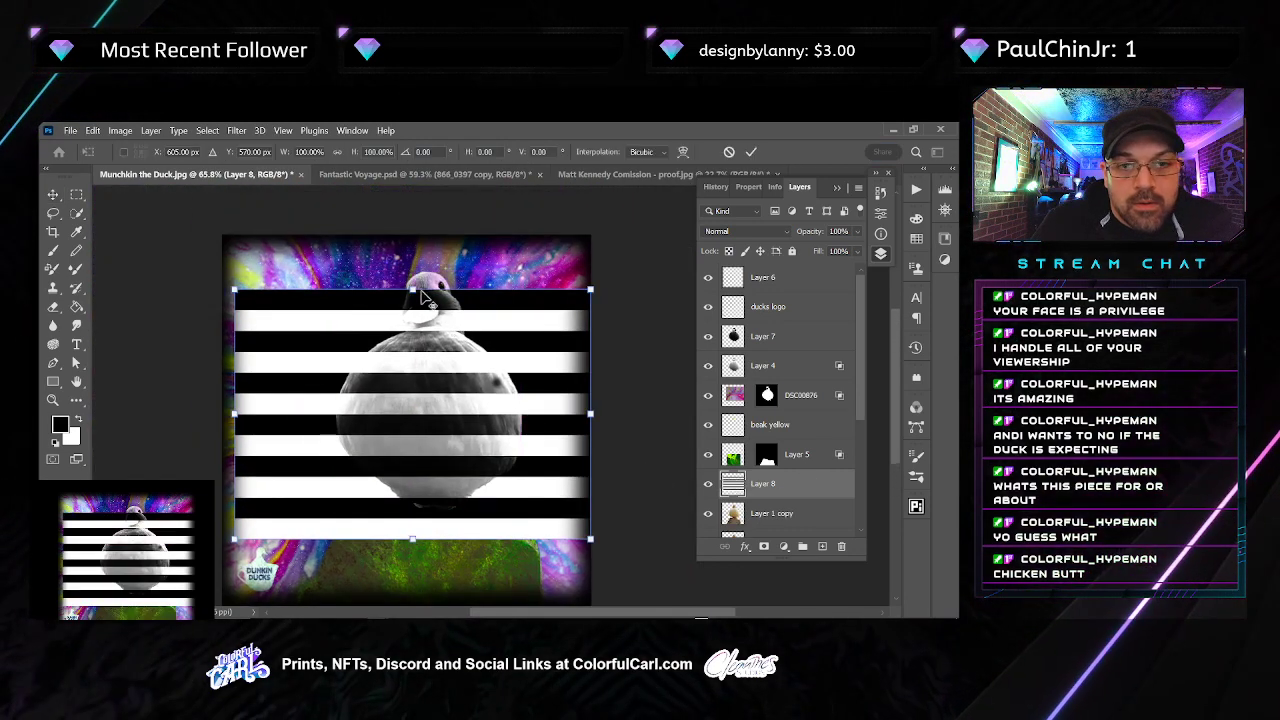
{"action": "left_click_drag", "start_coordinate": [421, 291], "coordinate": [421, 330]}
{"action": "left_click_drag", "start_coordinate": [471, 432], "coordinate": [470, 391]}
{"action": "left_click_drag", "start_coordinate": [414, 289], "coordinate": [419, 300]}
{"action": "key", "text": "Return"}
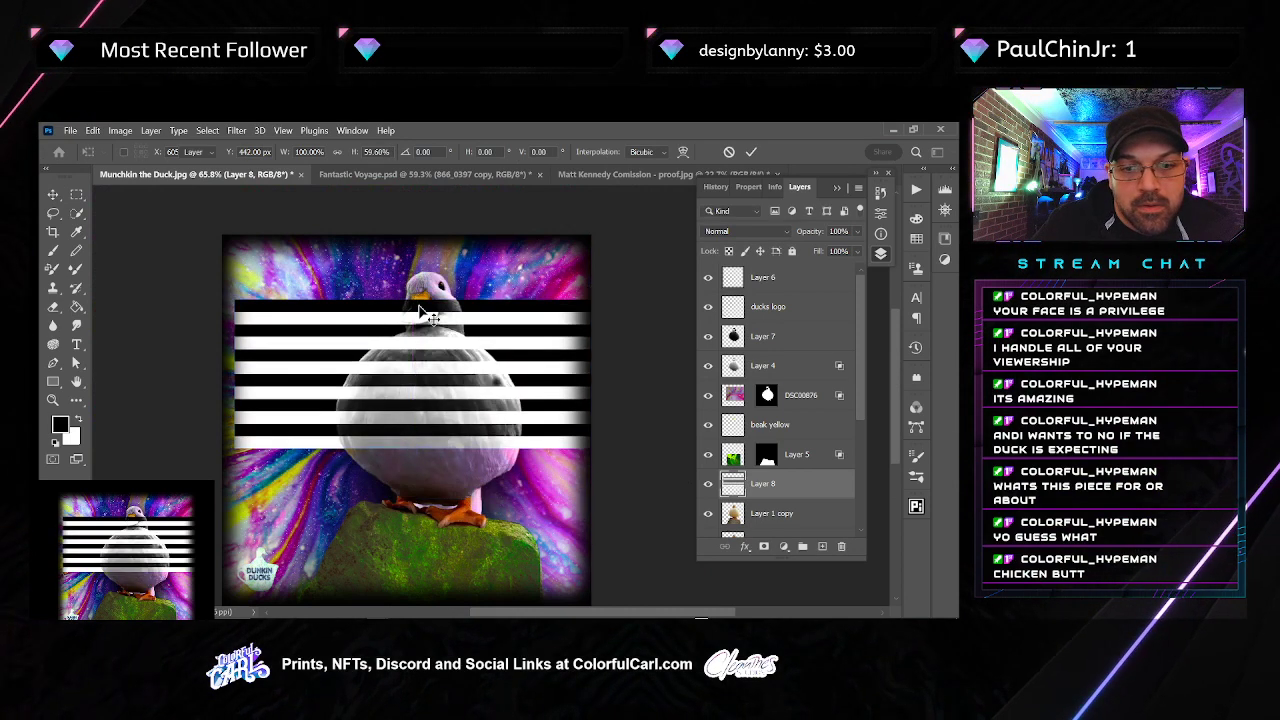
Duplicate the compressed stripes below the originals, align the pattern, and merge the copy into Layer 8
{"action": "left_click_drag", "start_coordinate": [467, 363], "coordinate": [478, 495]}
{"action": "scroll", "coordinate": [478, 495], "scroll_direction": "up", "scroll_amount": 2}
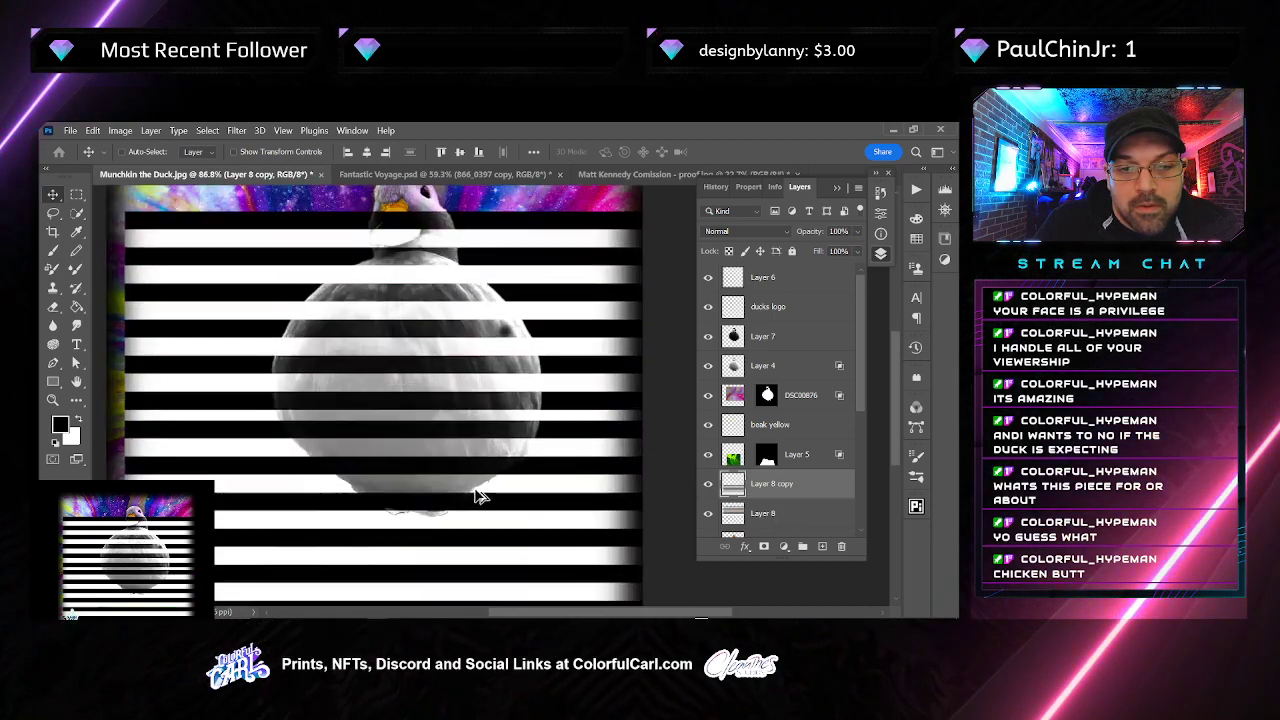
{"action": "scroll", "coordinate": [475, 491], "scroll_direction": "up", "scroll_amount": 4}
{"action": "mouse_move", "coordinate": [411, 394]}
{"action": "left_mouse_down"}
{"action": "mouse_move", "coordinate": [411, 449]}
{"action": "mouse_move", "coordinate": [420, 416]}
{"action": "left_mouse_up"}
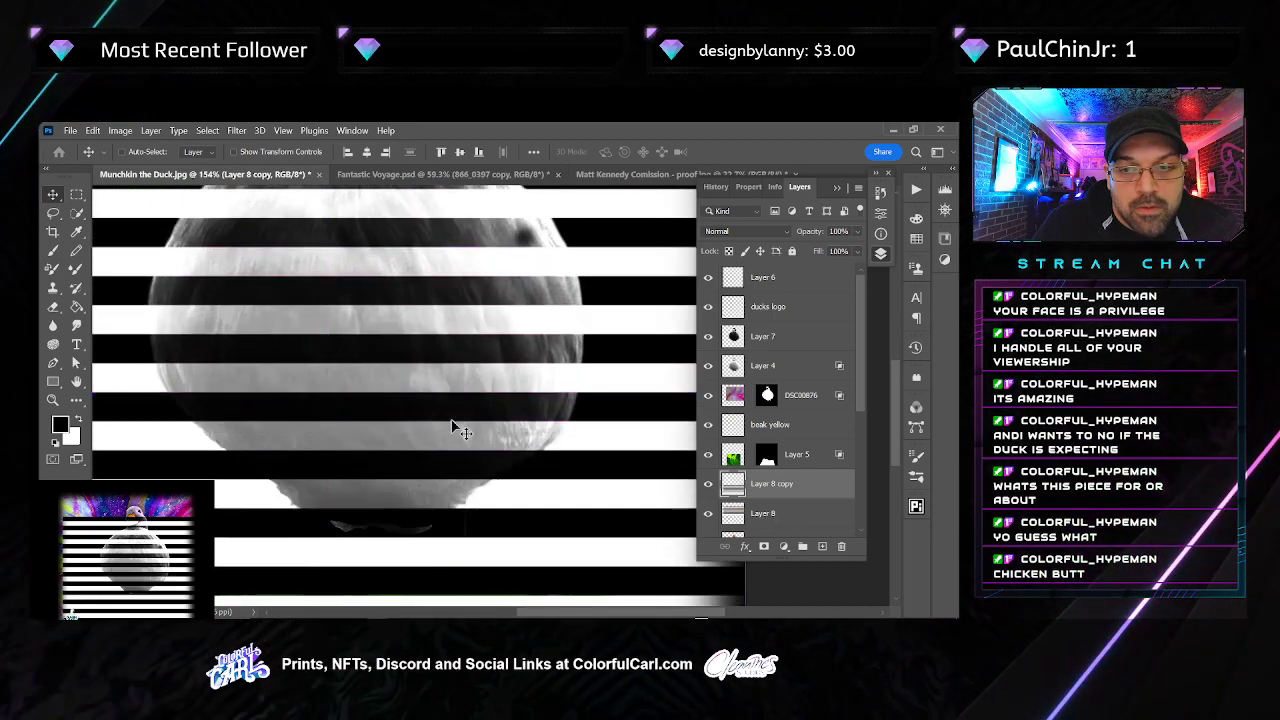
{"action": "key", "text": "ctrl+e"}
{"action": "scroll", "coordinate": [486, 400], "scroll_direction": "down", "scroll_amount": 6}
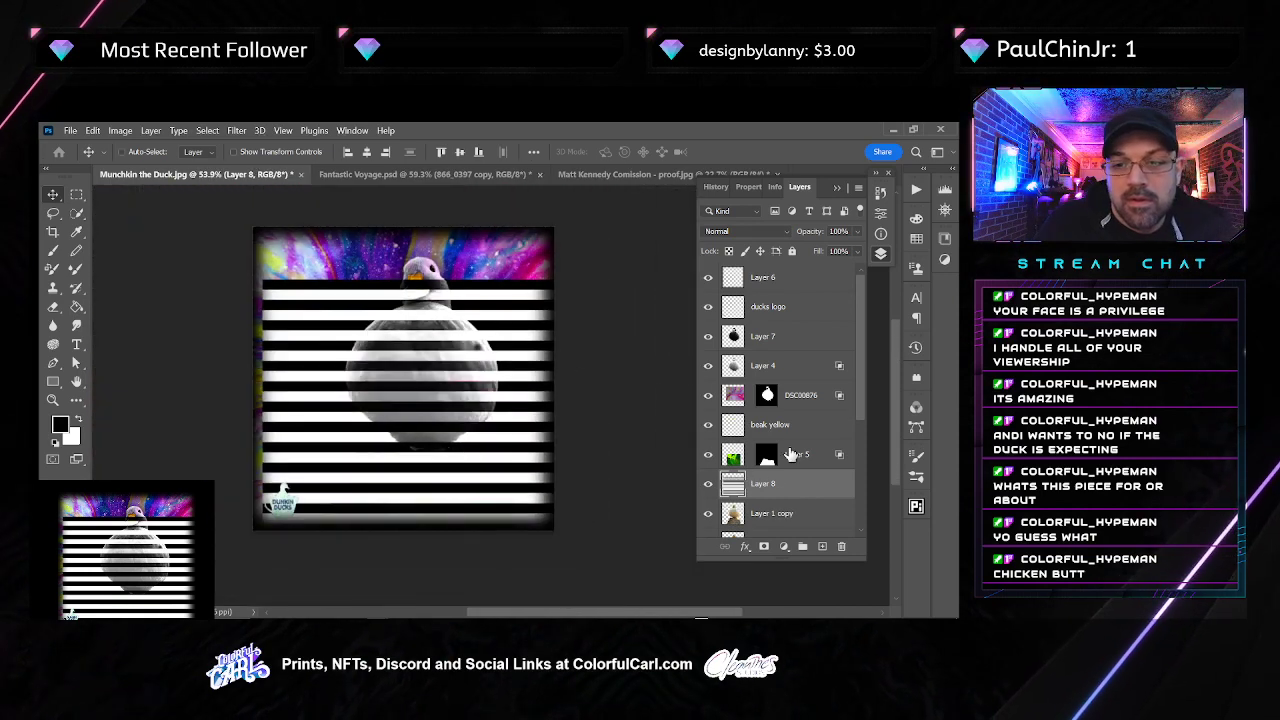
Mask Layer 8 with the duck silhouette from the DSC00876 layer mask, and unlink the mask from the stripes
{"action": "left_click", "coordinate": [767, 395]}
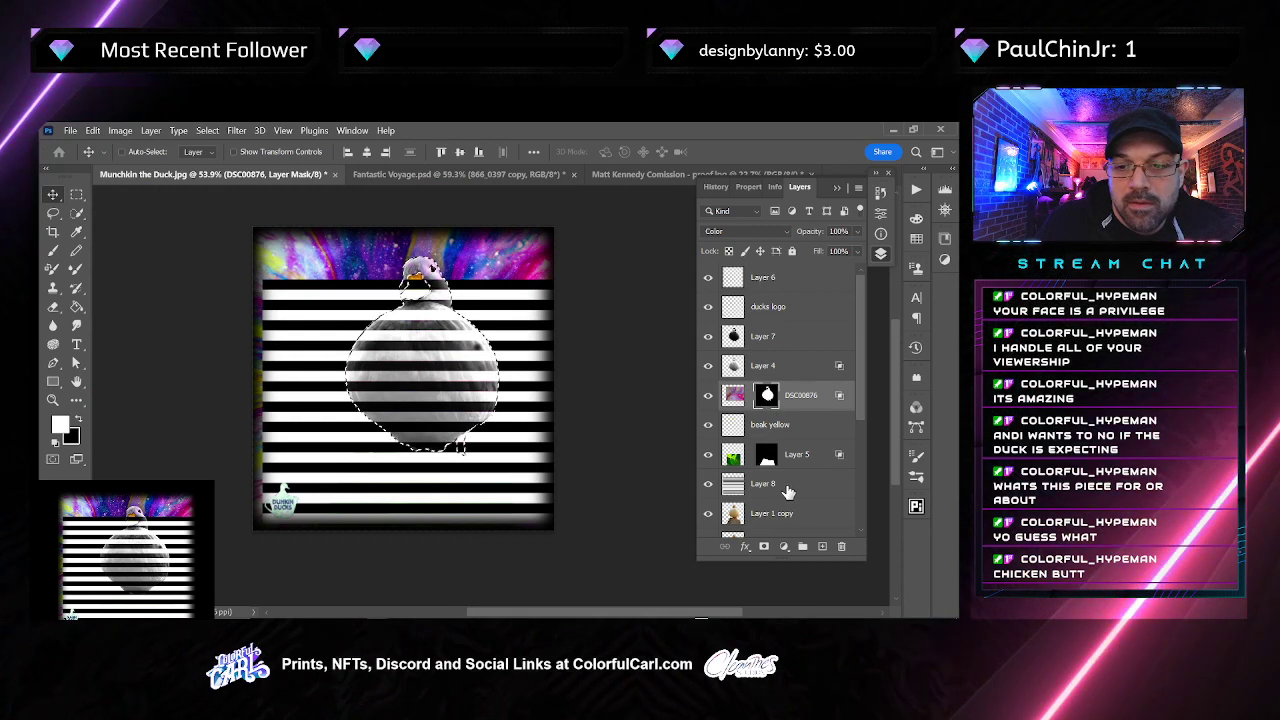
{"action": "left_click", "coordinate": [787, 488]}
{"action": "left_click", "coordinate": [762, 547]}
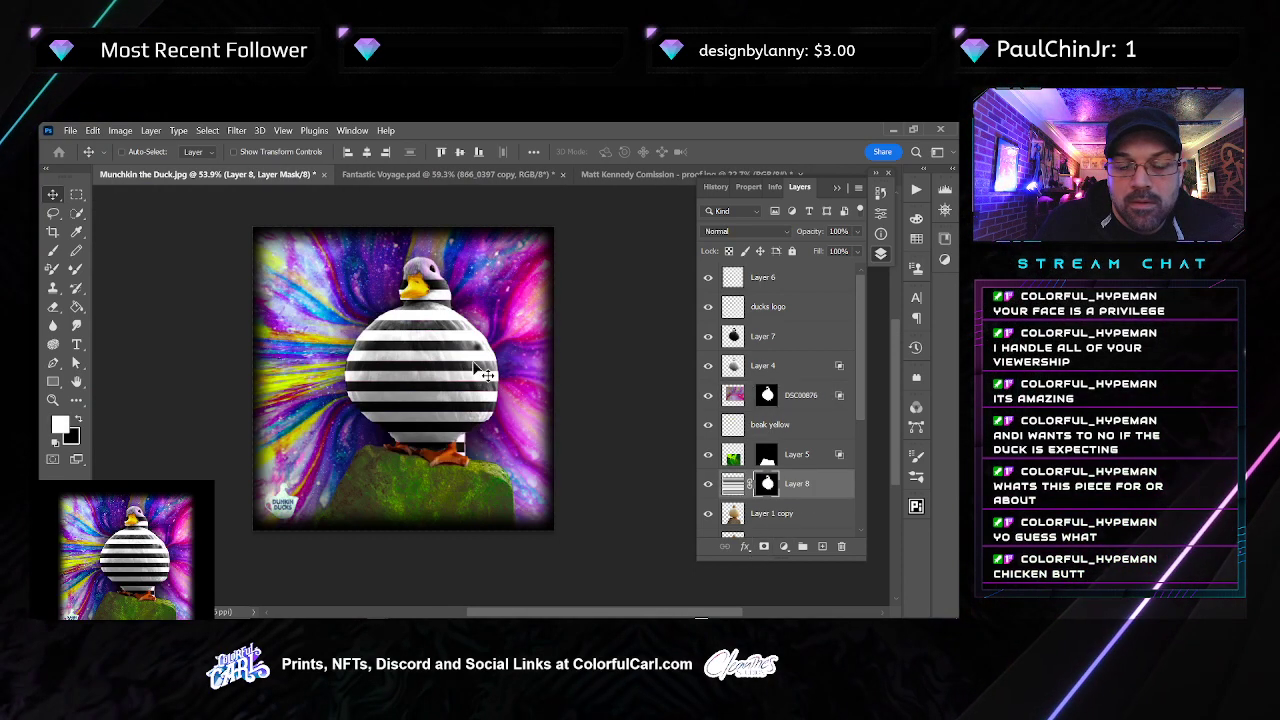
{"action": "left_click", "coordinate": [736, 484]}
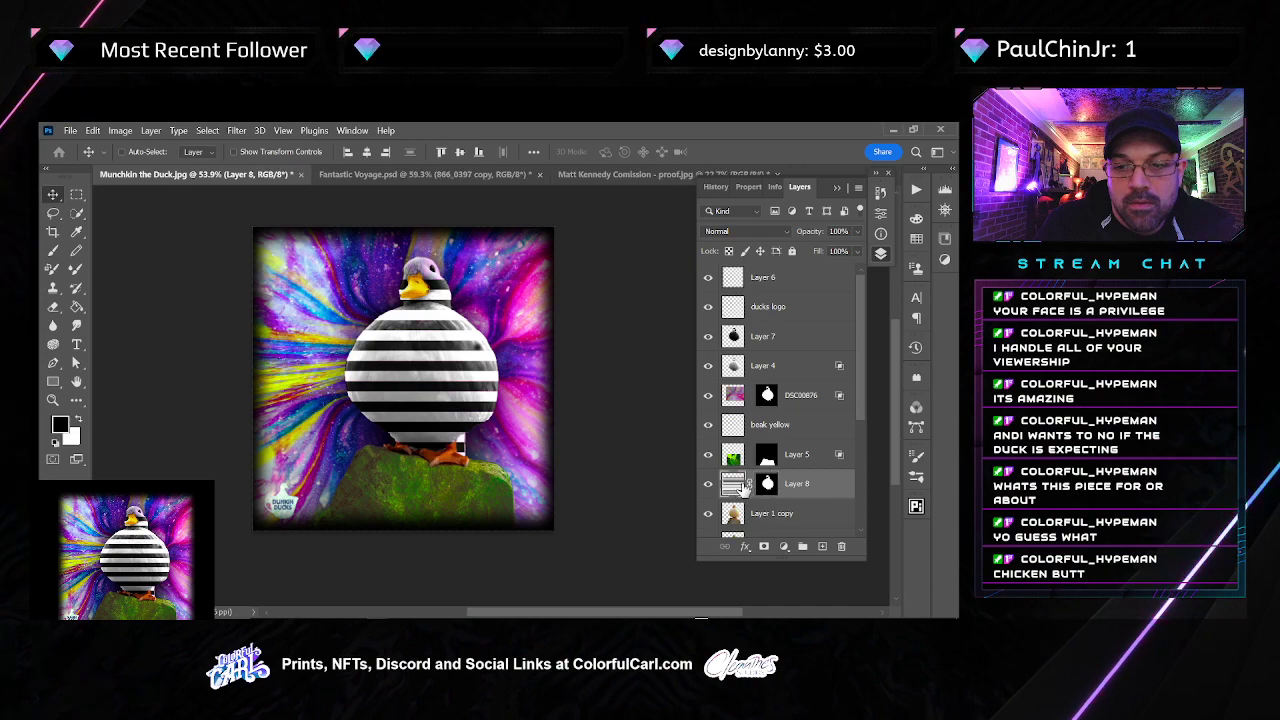
Shift the stripes upward inside the mask so they cover the duck's head as well as its body
{"action": "left_click_drag", "start_coordinate": [532, 452], "coordinate": [465, 367]}
{"action": "scroll", "coordinate": [440, 335], "scroll_direction": "up", "scroll_amount": 5}
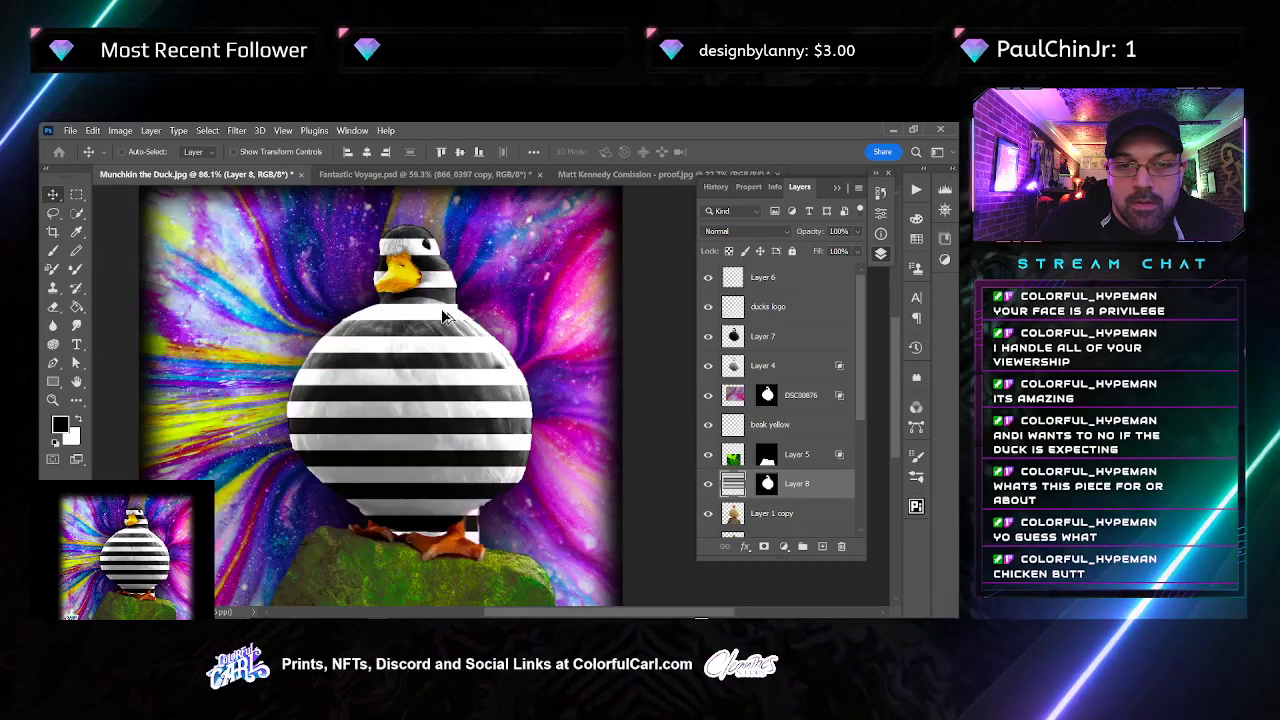
{"action": "scroll", "coordinate": [410, 380], "scroll_direction": "down", "scroll_amount": 4}
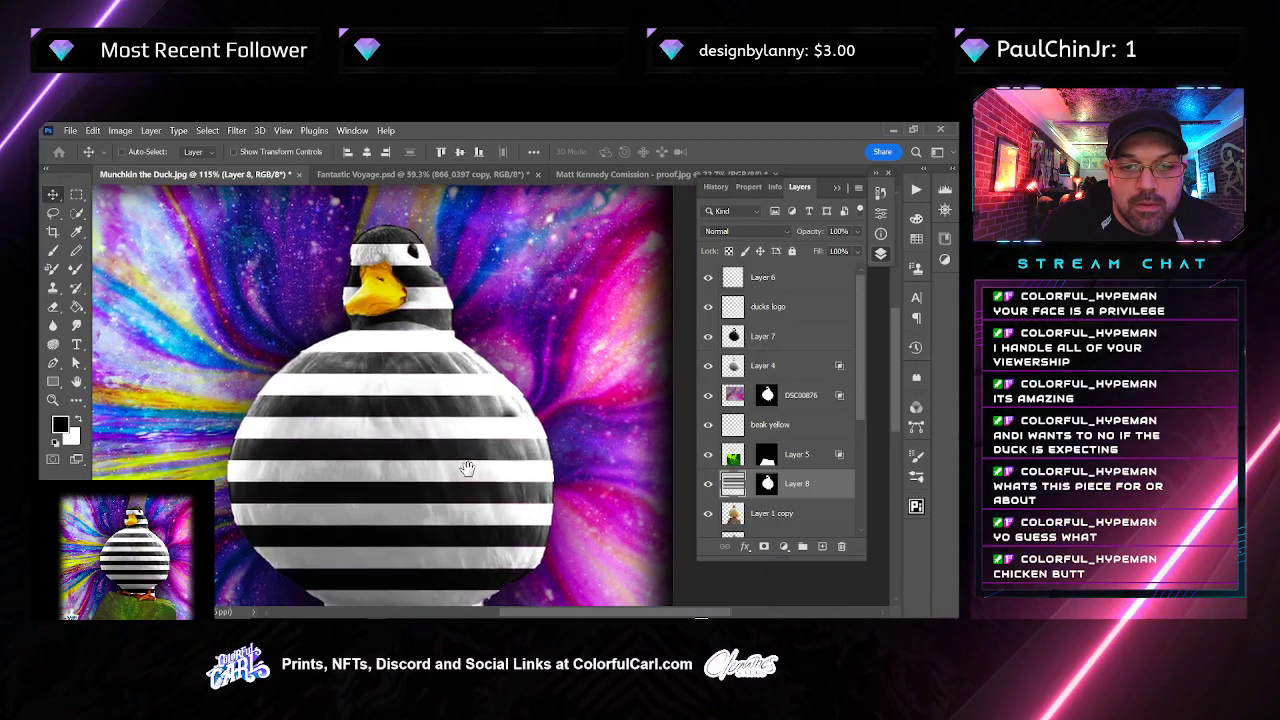
{"action": "left_click_drag", "start_coordinate": [431, 367], "coordinate": [428, 410]}
{"action": "scroll", "coordinate": [350, 395], "scroll_direction": "down", "scroll_amount": 2}
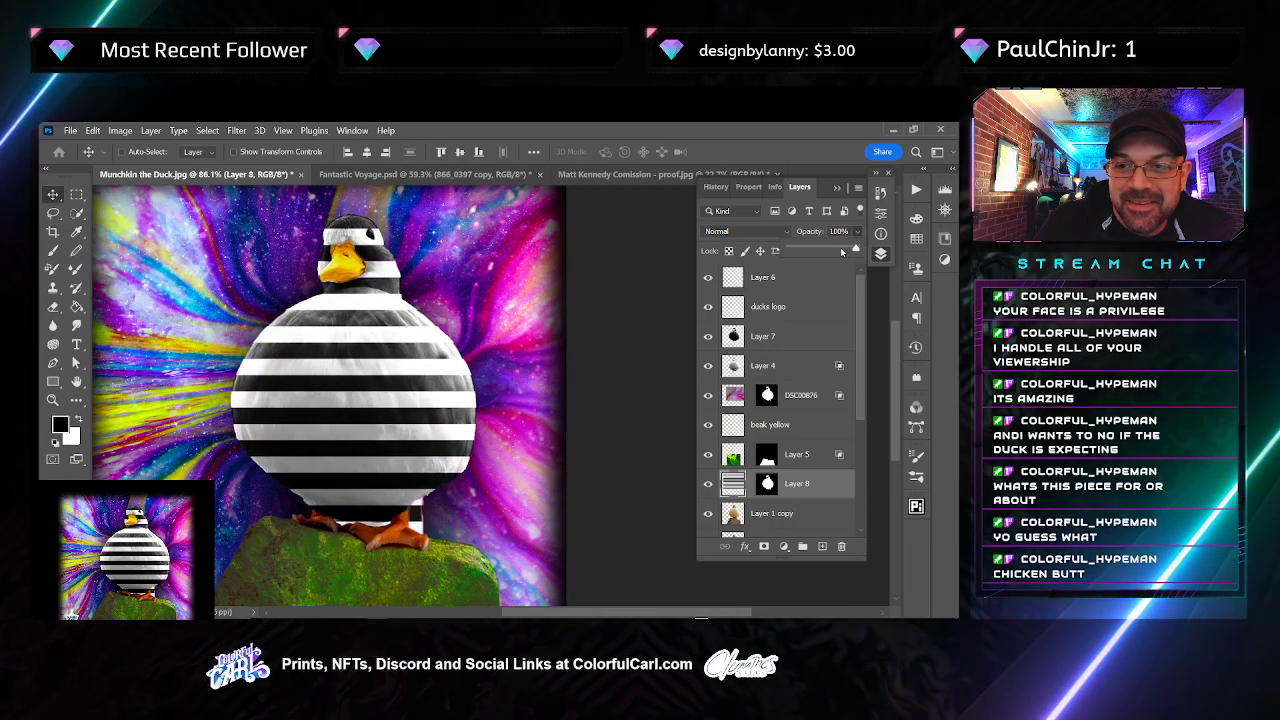
Set the stripe layer's blend mode to Multiply and its opacity to 38%
{"action": "left_click", "coordinate": [770, 232]}
{"action": "left_click", "coordinate": [745, 276]}
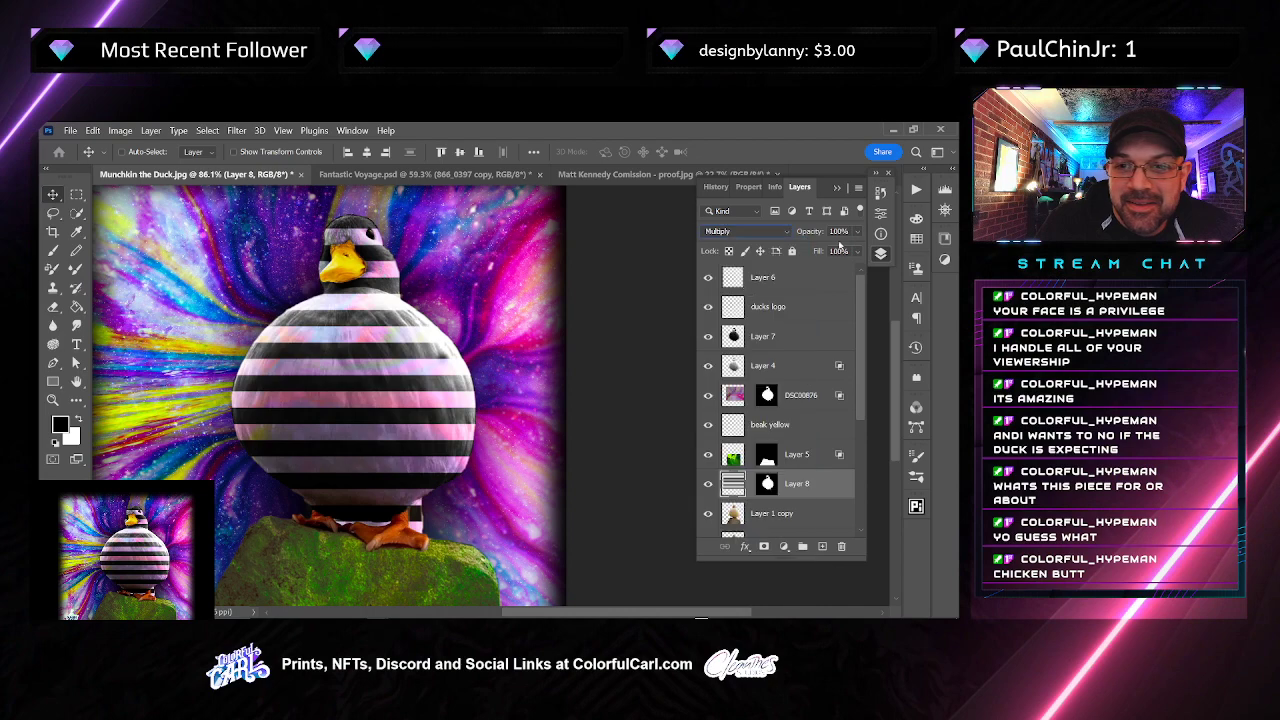
{"action": "left_click", "coordinate": [861, 233]}
{"action": "left_click_drag", "start_coordinate": [855, 250], "coordinate": [814, 250]}
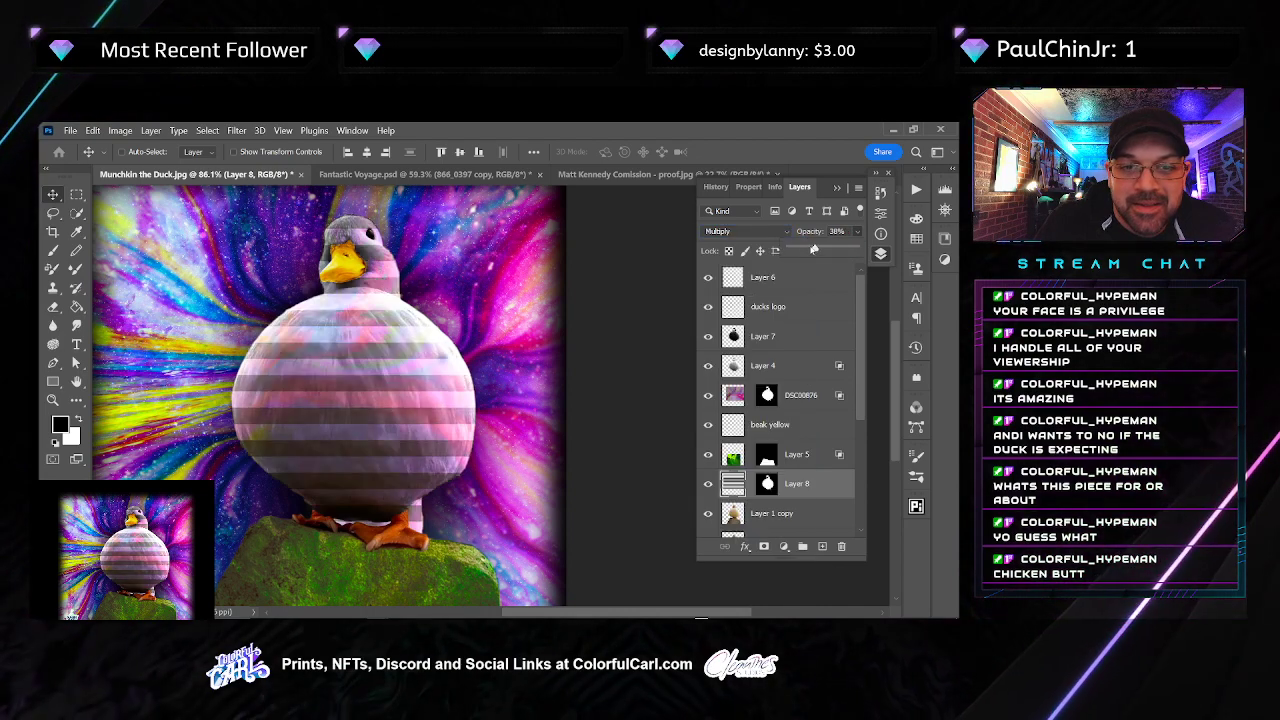
{"action": "key", "text": "ctrl+t"}
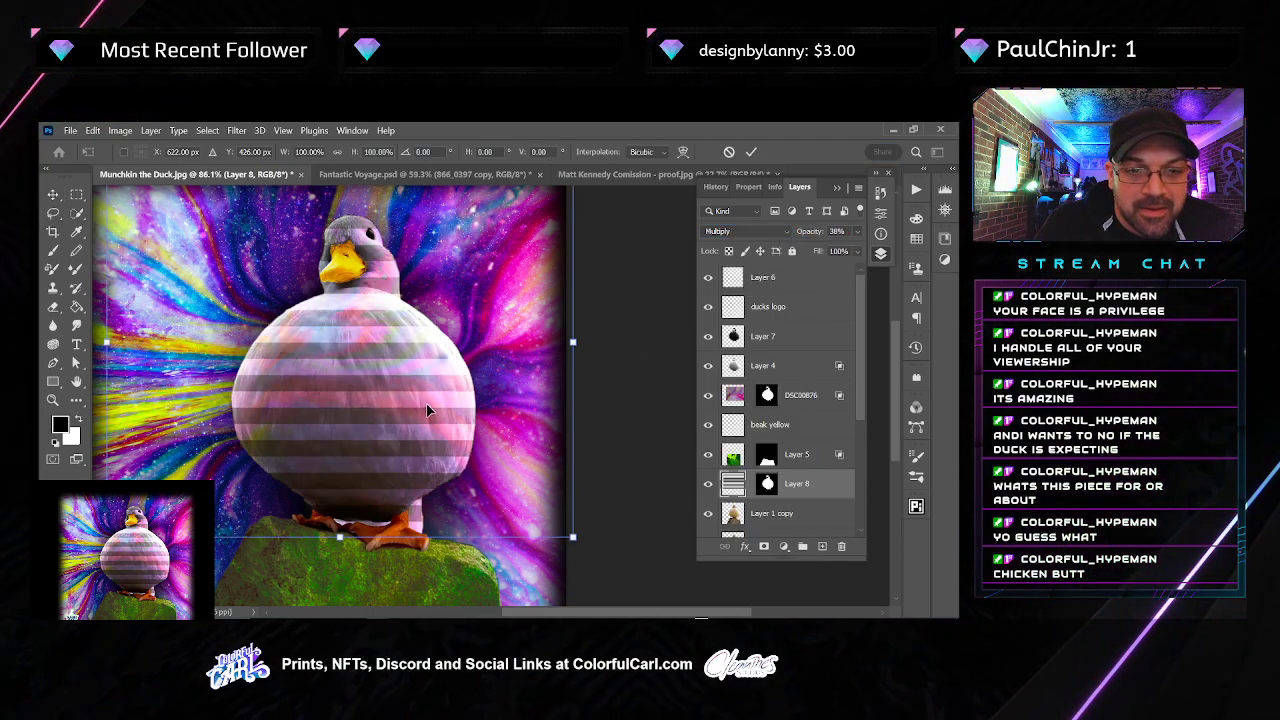
{"action": "key", "text": "Return"}
{"action": "scroll", "coordinate": [459, 392], "scroll_direction": "down", "scroll_amount": 3}
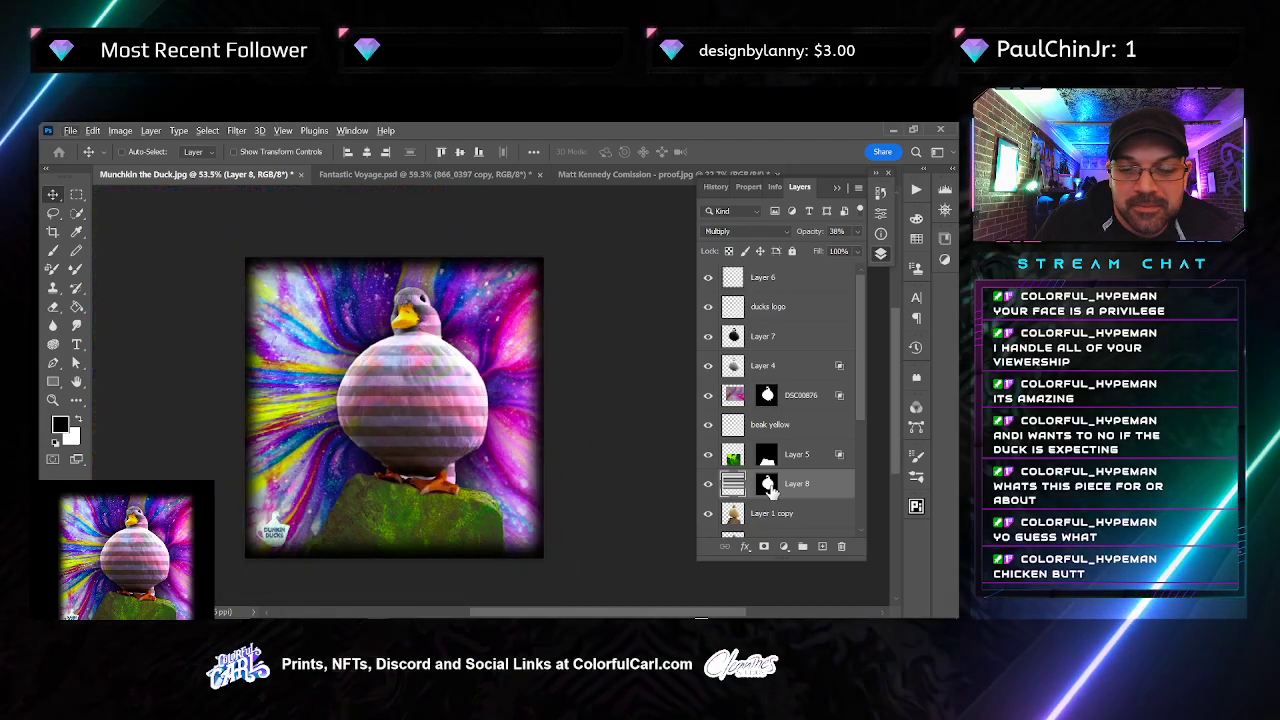
Move the duck mask from Layer 8 to the beak yellow layer and compress the stripes to 54.03% height
{"action": "left_click_drag", "start_coordinate": [800, 485], "coordinate": [783, 442]}
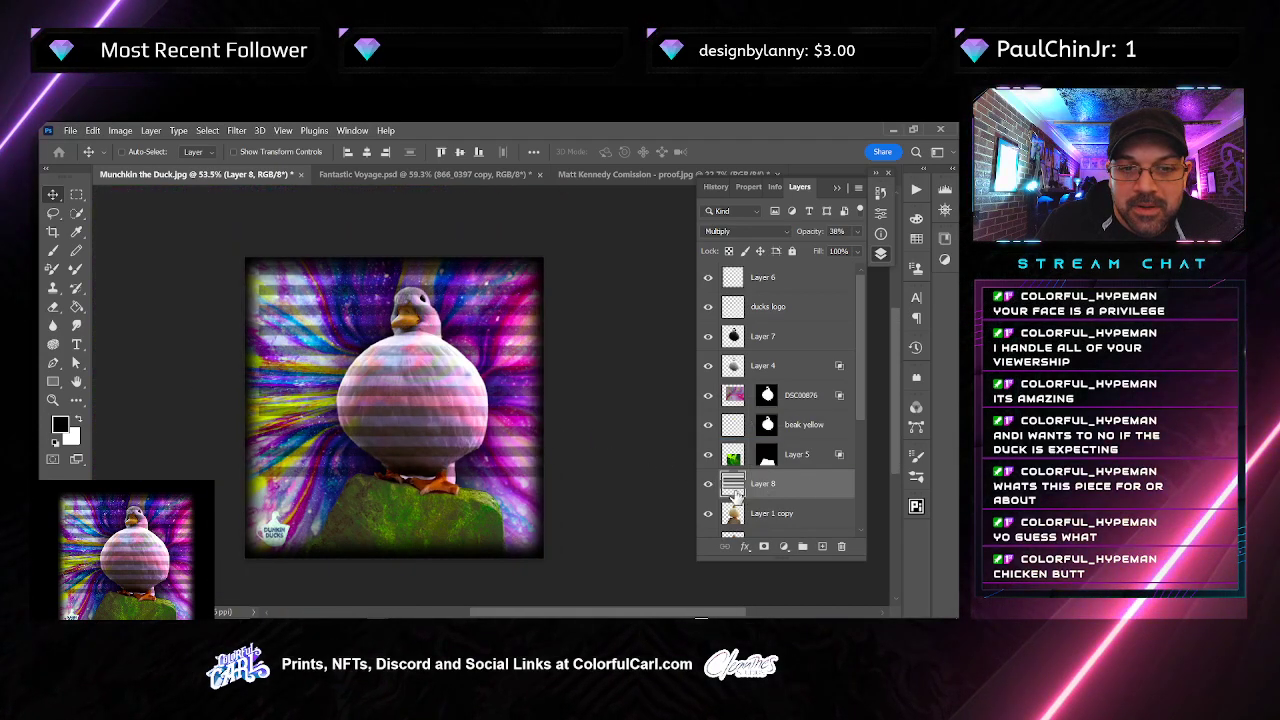
{"action": "left_click_drag", "start_coordinate": [427, 411], "coordinate": [426, 438]}
{"action": "key", "text": "ctrl+t"}
{"action": "left_click_drag", "start_coordinate": [400, 284], "coordinate": [397, 342]}
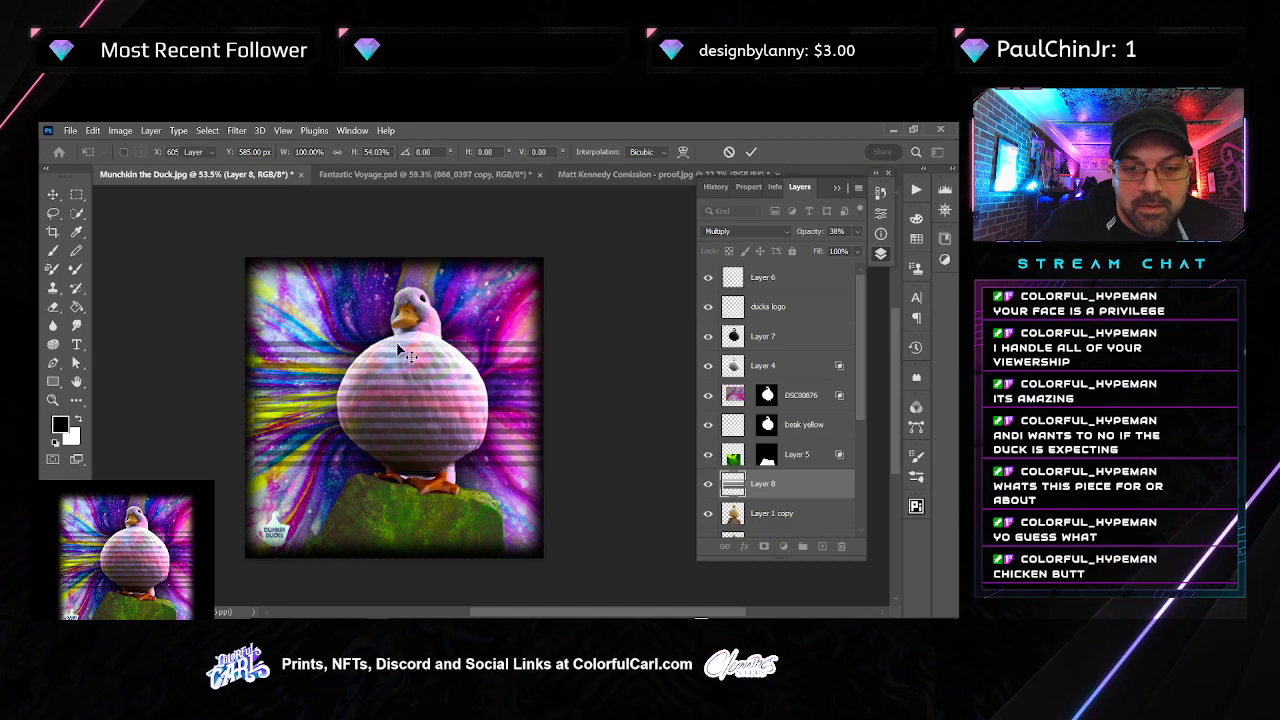
{"action": "key", "text": "Return"}
Duplicate the thinner stripes and place the copy directly below the originals, continuing the pattern across the rock
{"action": "left_click_drag", "start_coordinate": [404, 428], "coordinate": [432, 499]}
{"action": "scroll", "coordinate": [418, 482], "scroll_direction": "up", "scroll_amount": 5}
{"action": "scroll", "coordinate": [416, 480], "scroll_direction": "up", "scroll_amount": 3}
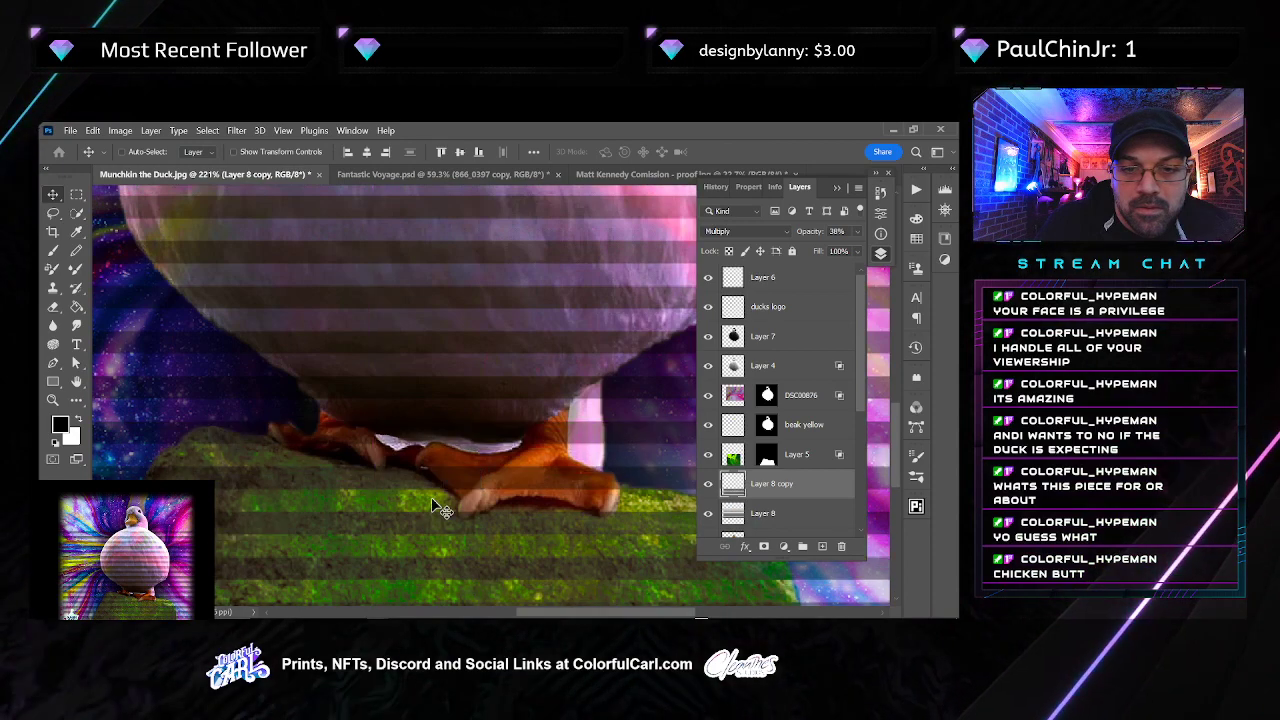
Set both Layer 8 and Layer 8 copy to Normal blend mode at 100% opacity
{"action": "left_click", "coordinate": [759, 235]}
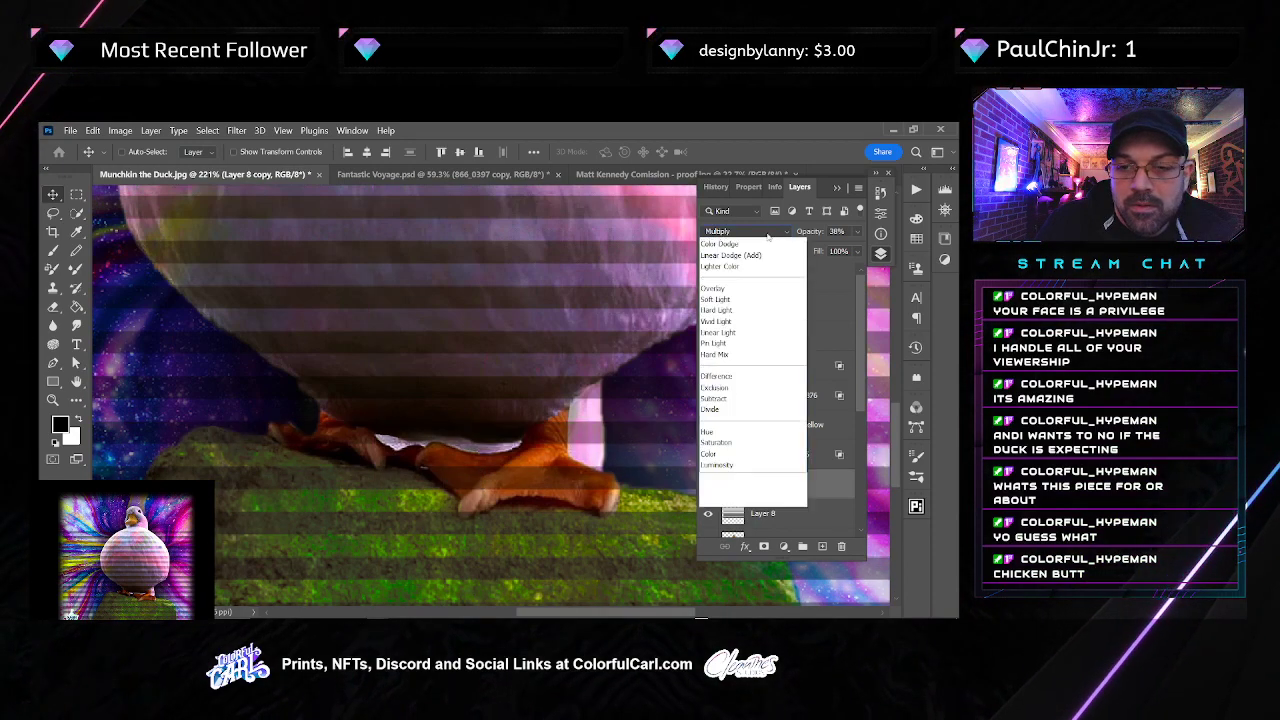
{"action": "left_click", "coordinate": [759, 236]}
{"action": "left_click", "coordinate": [759, 230]}
{"action": "left_click", "coordinate": [740, 233]}
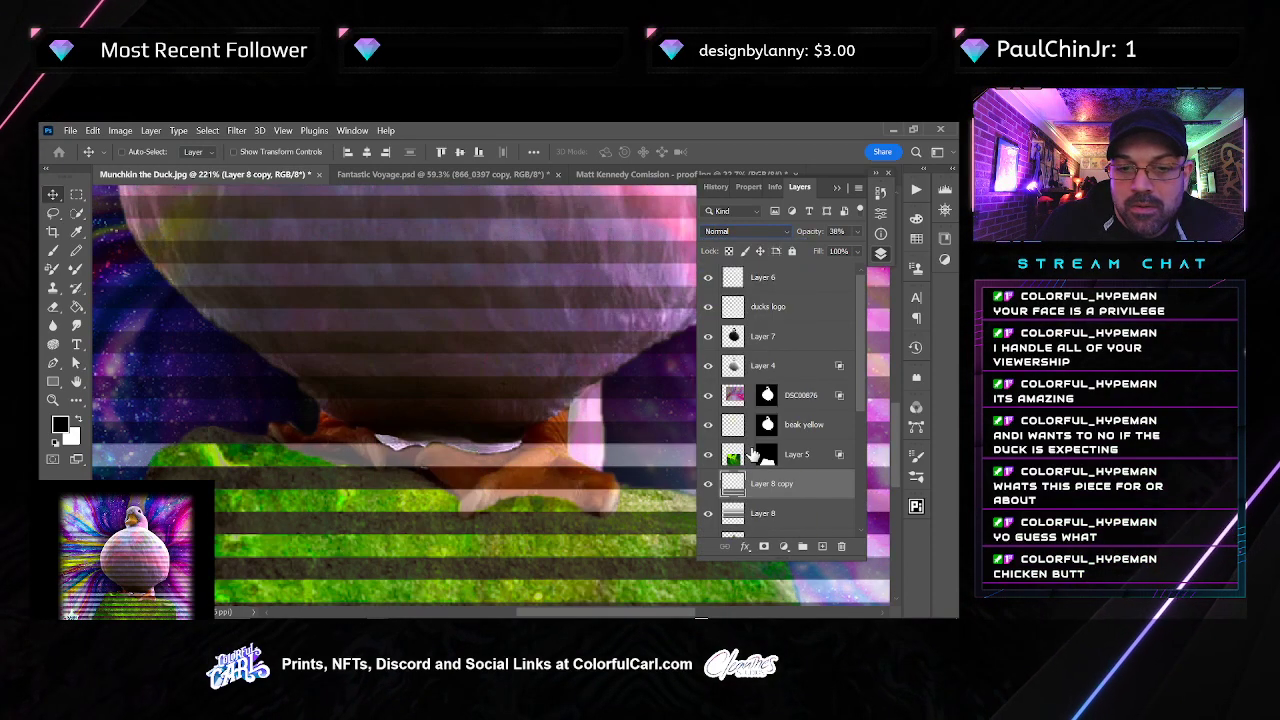
{"action": "left_click", "coordinate": [780, 513]}
{"action": "left_click", "coordinate": [750, 231]}
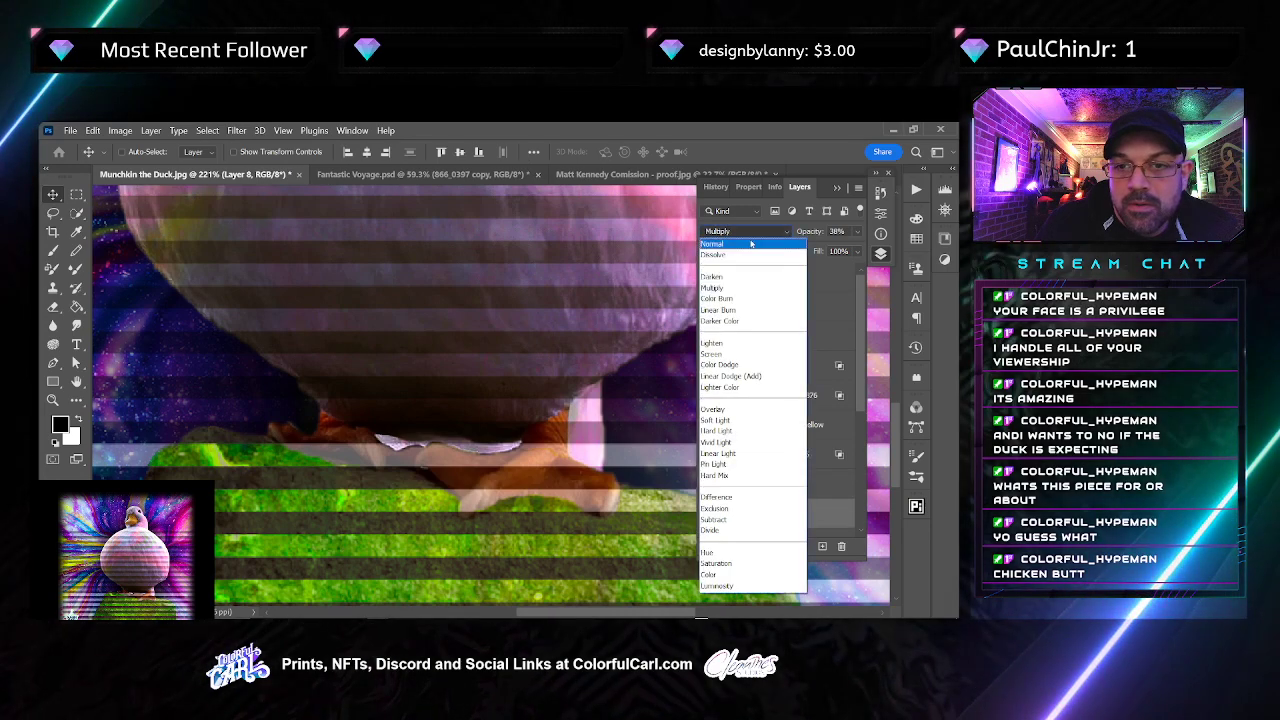
{"action": "left_click", "coordinate": [751, 244]}
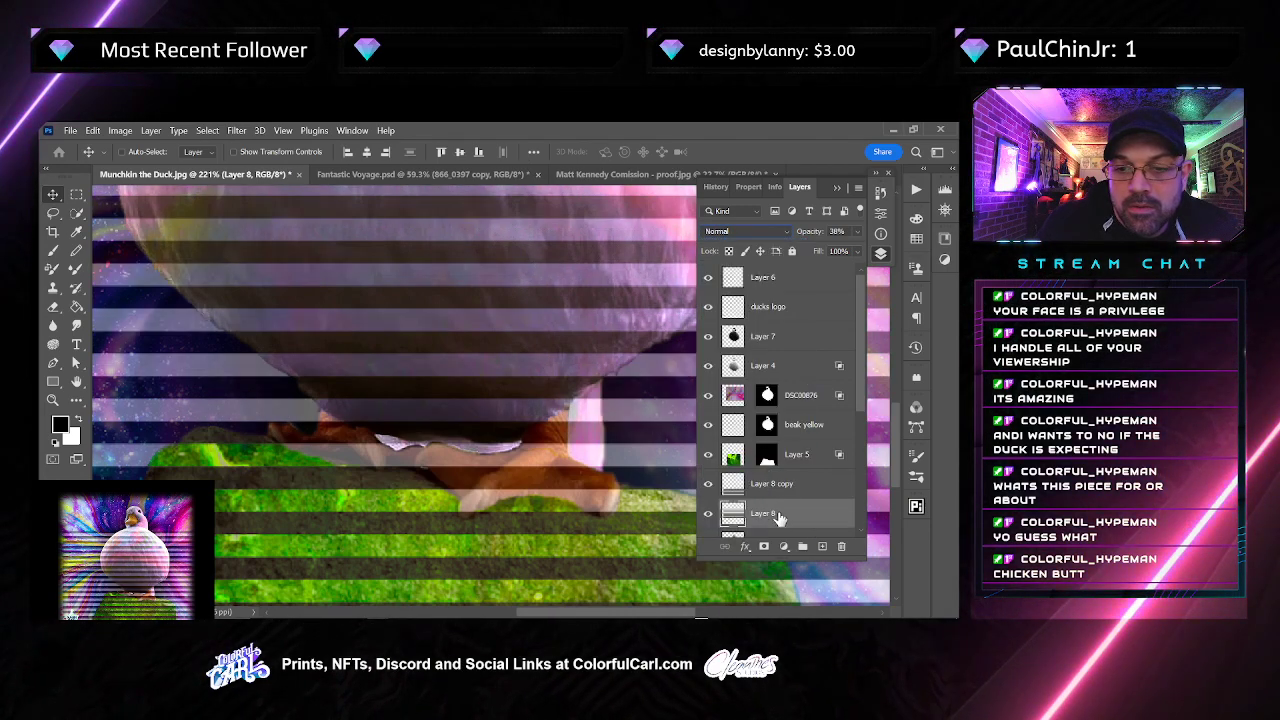
{"action": "scroll", "coordinate": [770, 505], "scroll_direction": "down", "scroll_amount": 2}
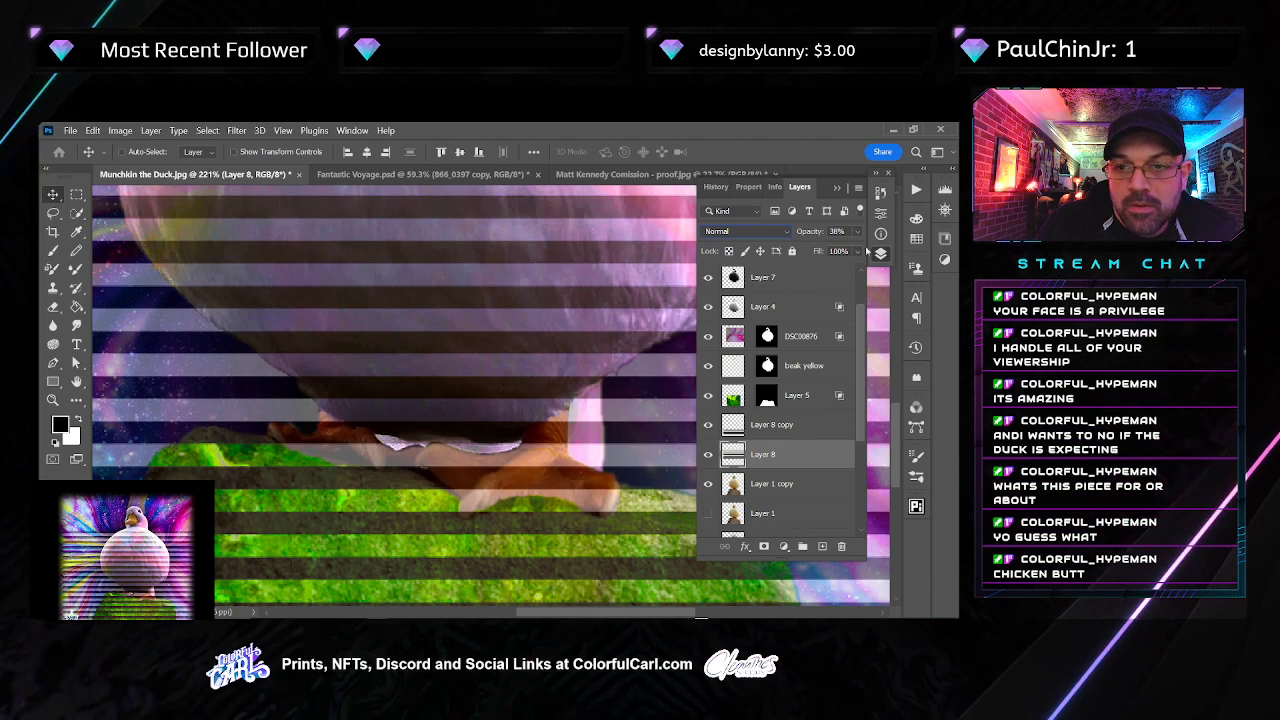
{"action": "left_click_drag", "start_coordinate": [846, 247], "coordinate": [858, 248]}
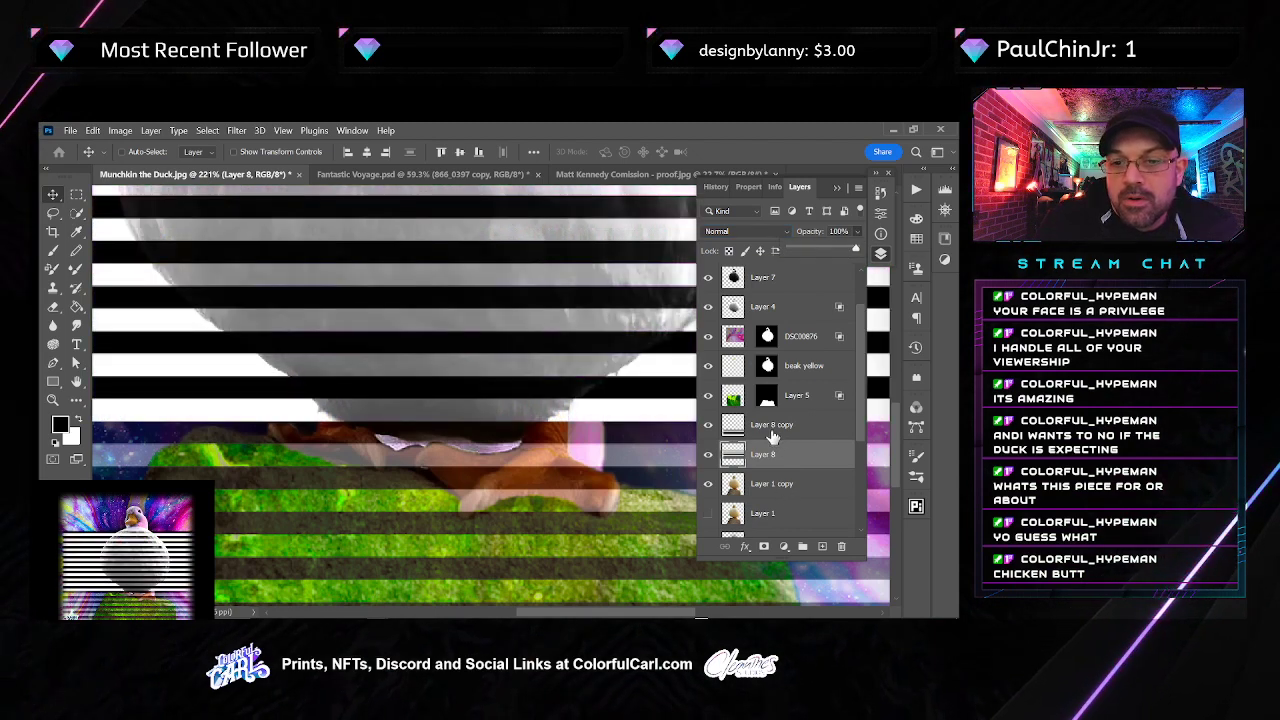
{"action": "left_click", "coordinate": [774, 430]}
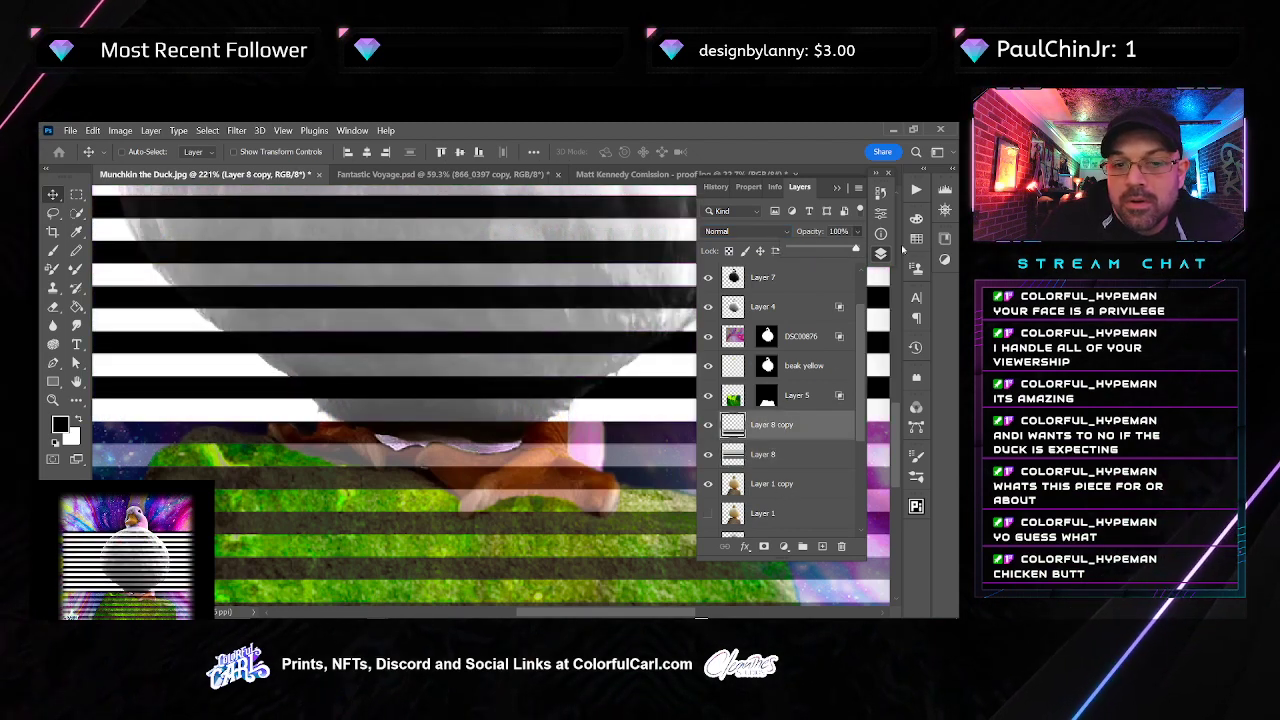
Merge Layer 8 copy into Layer 8 and move the combined stripes up to cover the duck's head
{"action": "key", "text": "ctrl+0"}
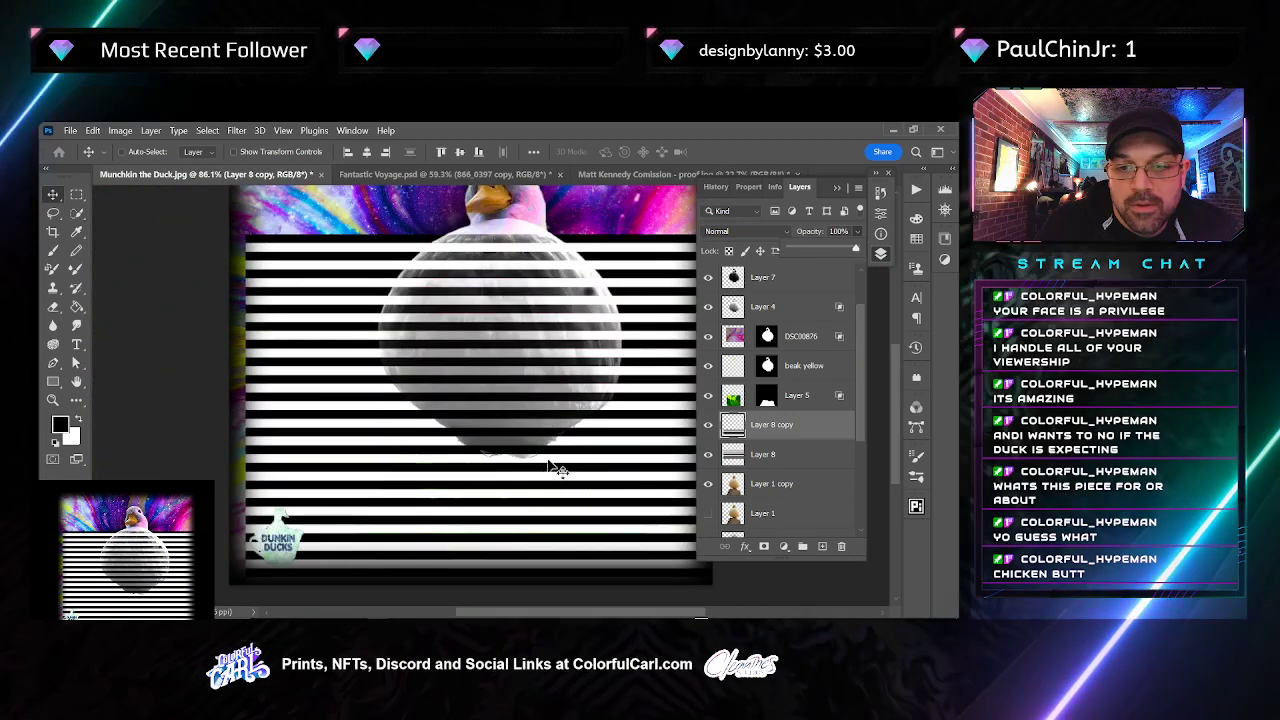
{"action": "key", "text": "ctrl+e"}
{"action": "scroll", "coordinate": [600, 420], "scroll_direction": "down", "scroll_amount": 3}
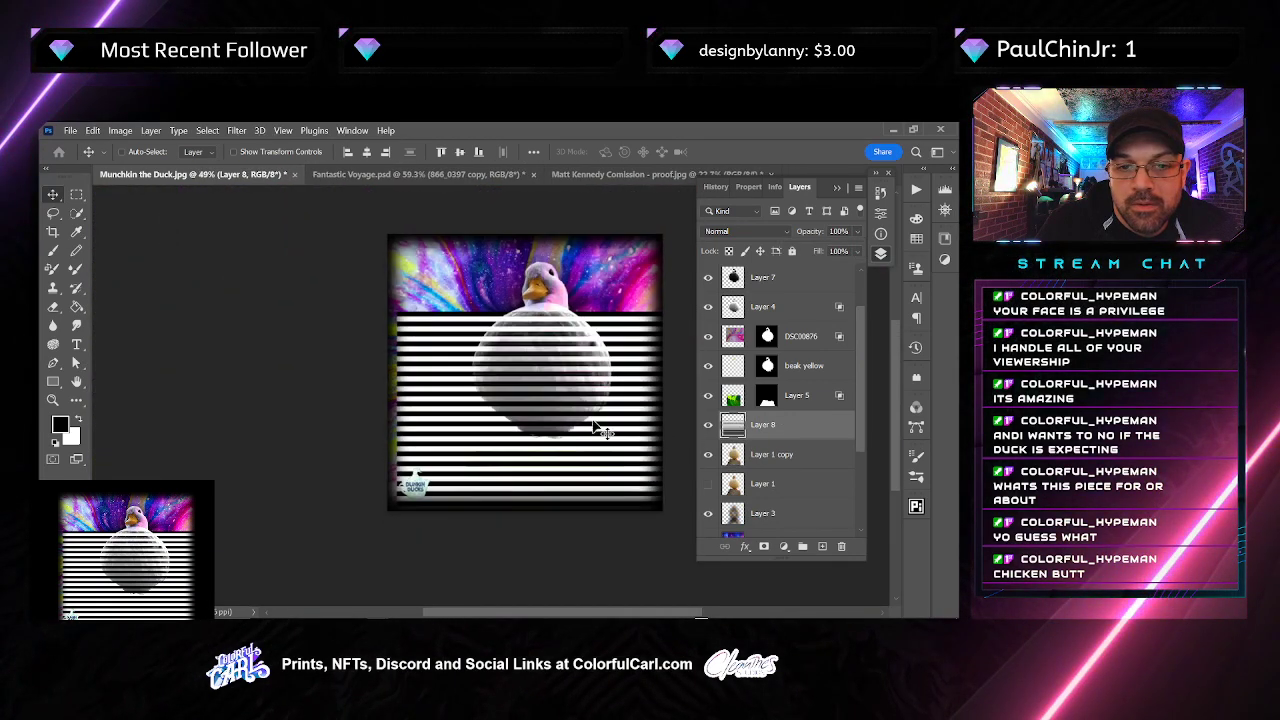
{"action": "left_click_drag", "start_coordinate": [600, 429], "coordinate": [630, 365]}
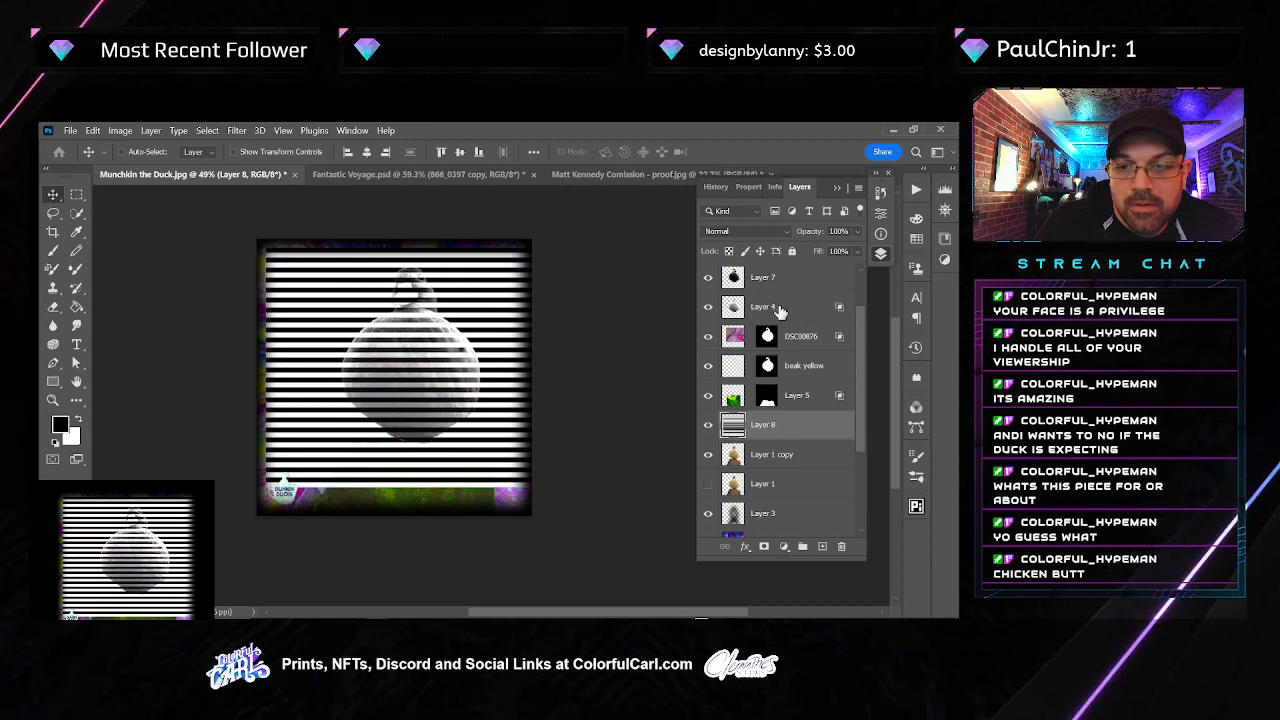
Move the duck mask from the beak yellow layer back to Layer 8
{"action": "left_click_drag", "start_coordinate": [776, 371], "coordinate": [766, 425]}
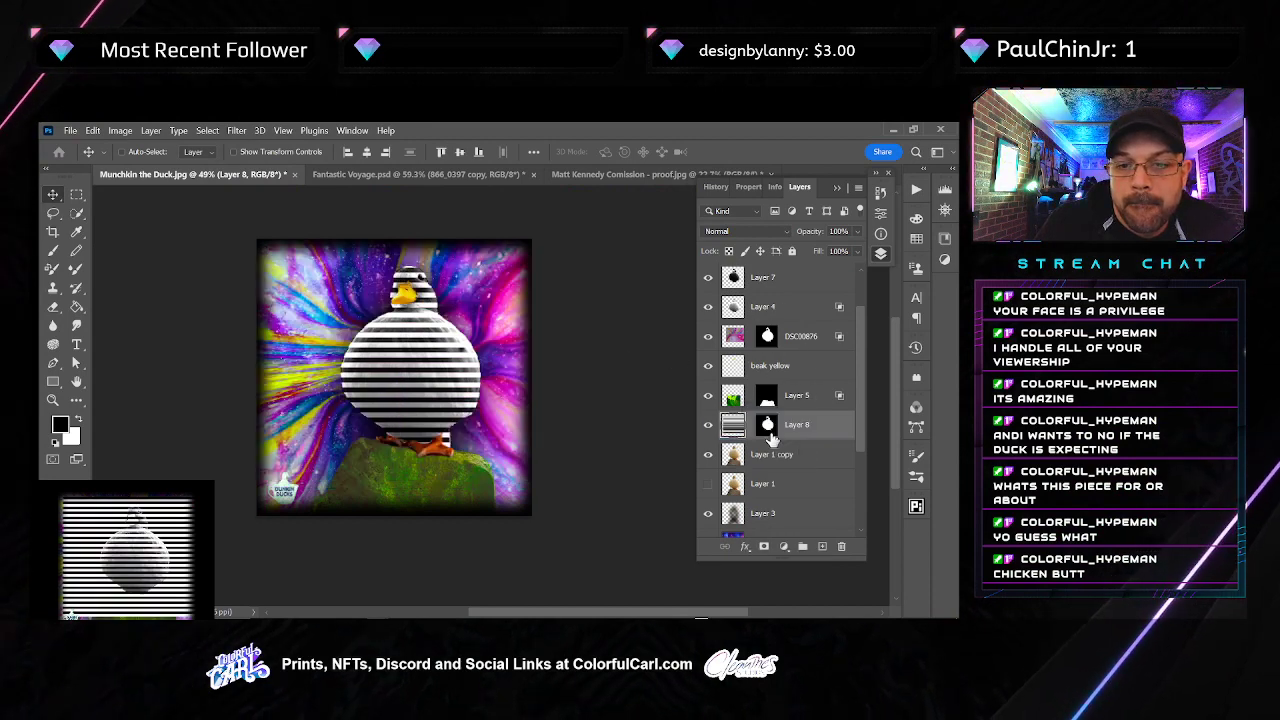
{"action": "scroll", "coordinate": [423, 332], "scroll_direction": "up", "scroll_amount": 2}
{"action": "scroll", "coordinate": [423, 332], "scroll_direction": "up", "scroll_amount": 3}
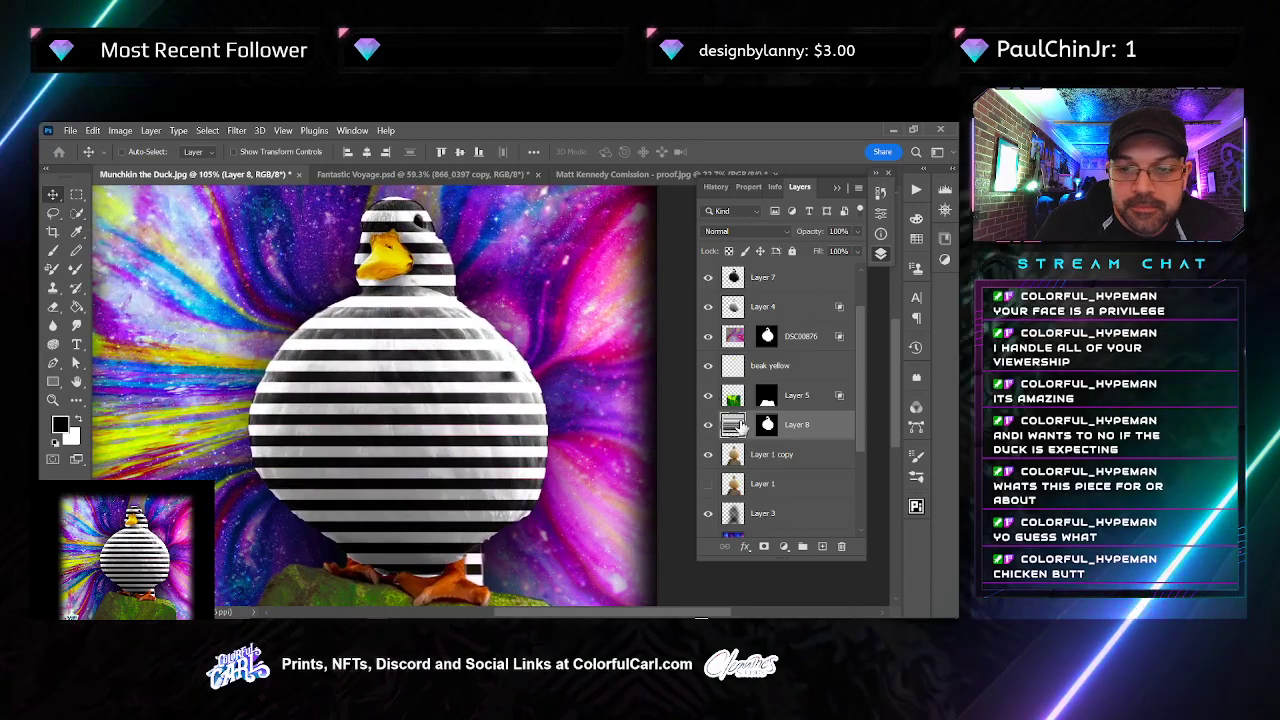
Duplicate the masked Layer 8 stripes, hiding the original, and set up a 3 x 3 warp grid on the copy
{"action": "left_click_drag", "start_coordinate": [735, 428], "coordinate": [803, 546]}
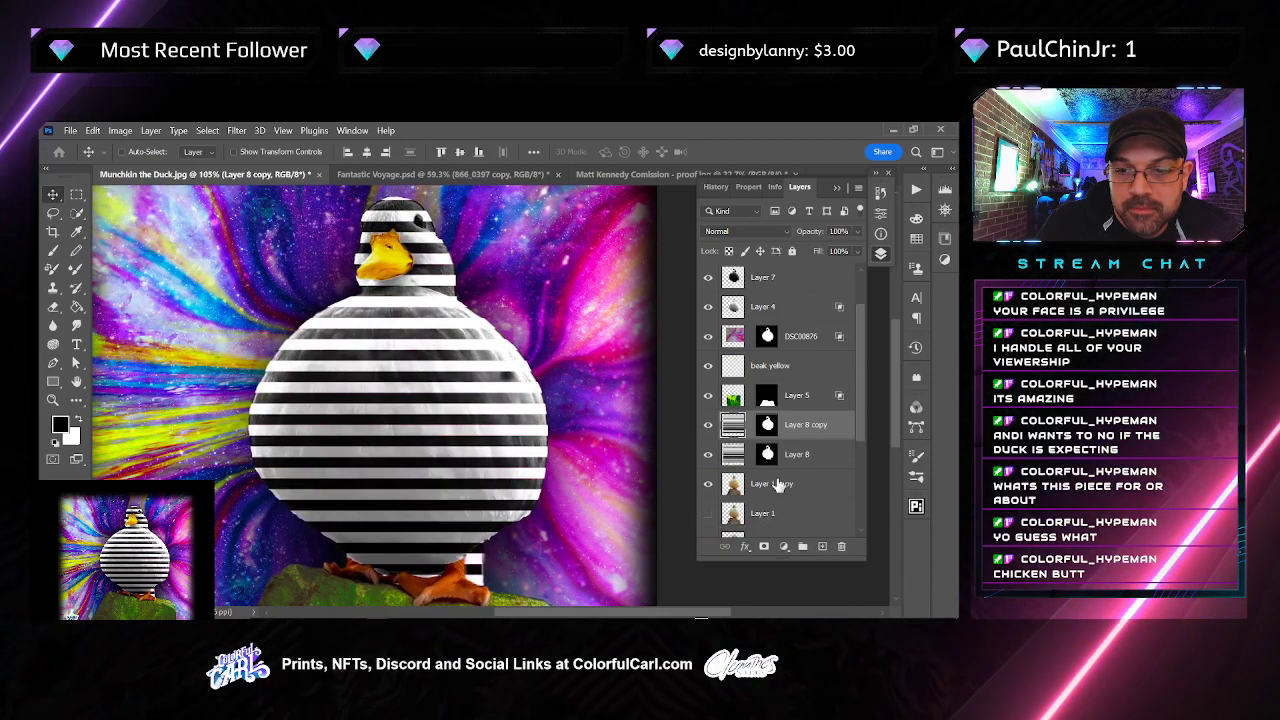
{"action": "key", "text": "ctrl+t"}
{"action": "right_click", "coordinate": [380, 445]}
{"action": "left_click", "coordinate": [400, 386]}
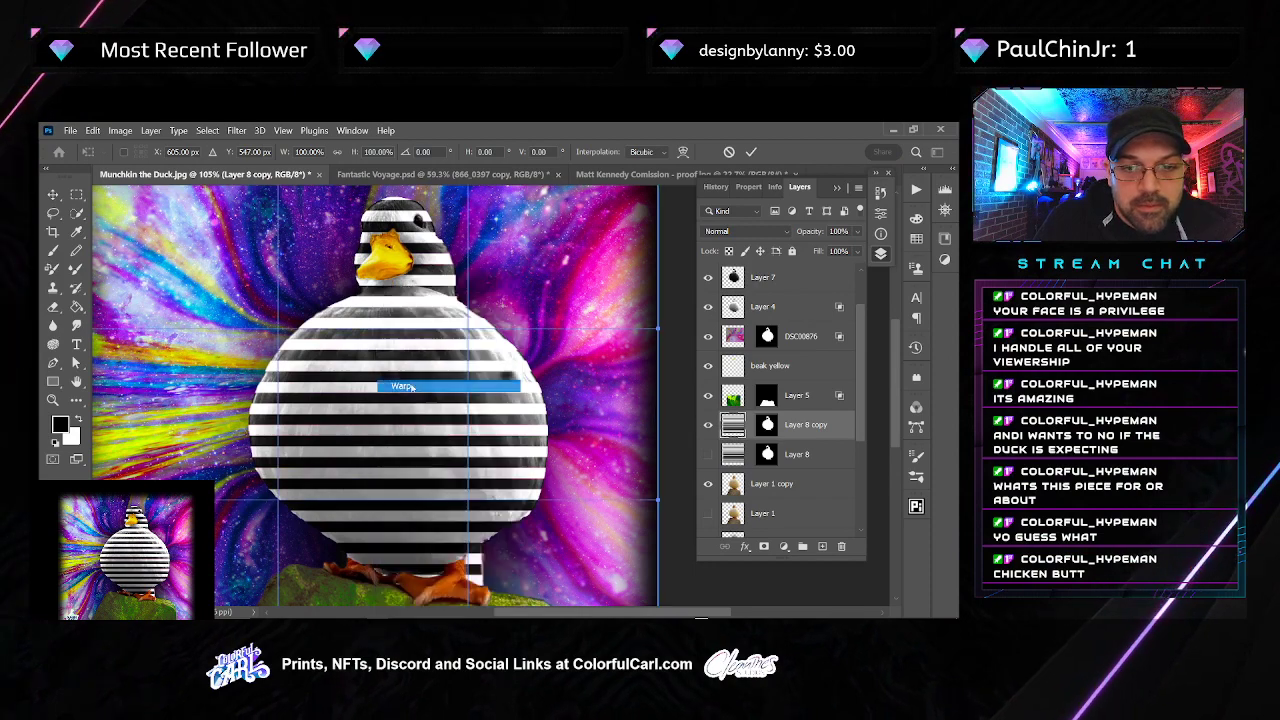
{"action": "right_click", "coordinate": [370, 403]}
{"action": "left_click", "coordinate": [760, 473]}
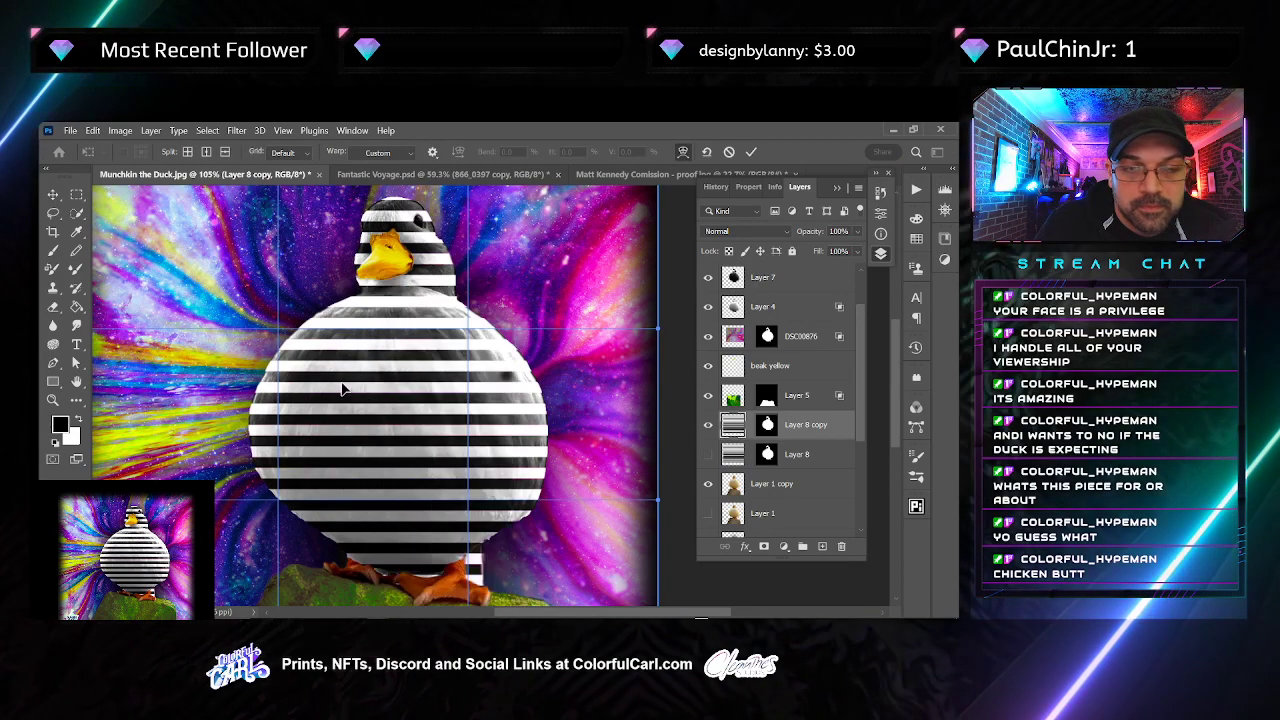
{"action": "left_click", "coordinate": [387, 155]}
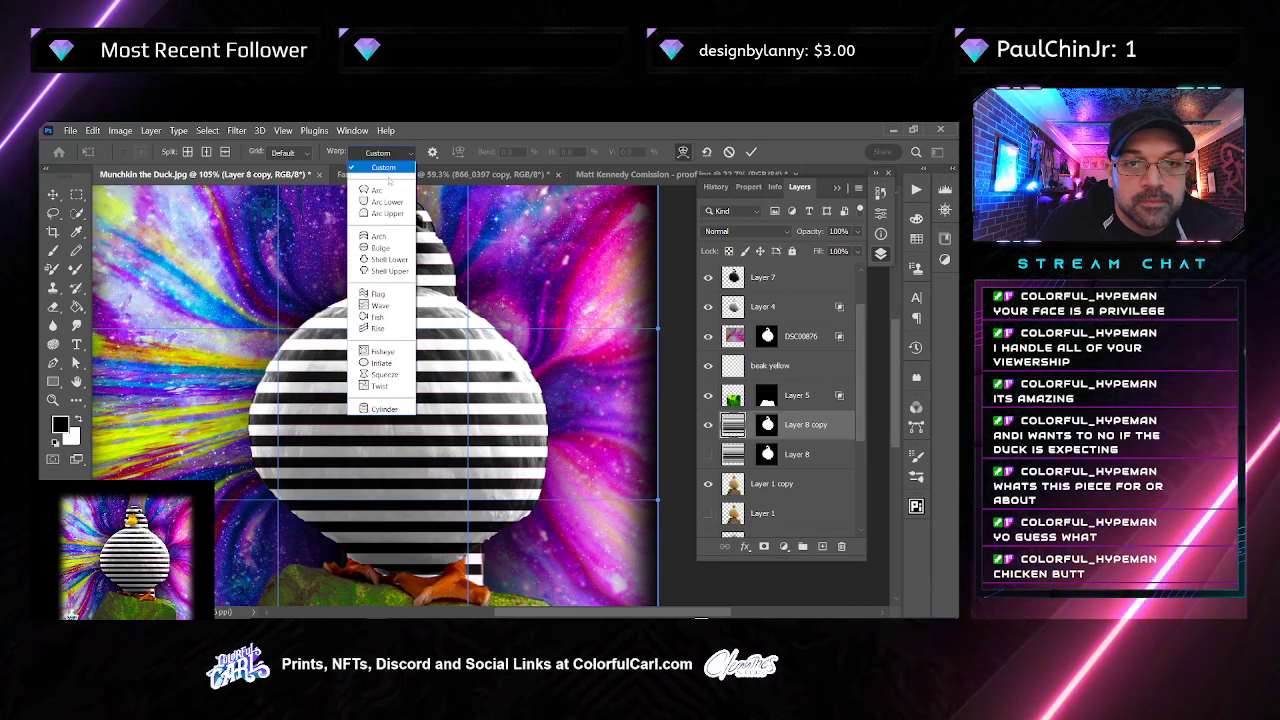
{"action": "left_click", "coordinate": [295, 152]}
{"action": "left_click", "coordinate": [290, 152]}
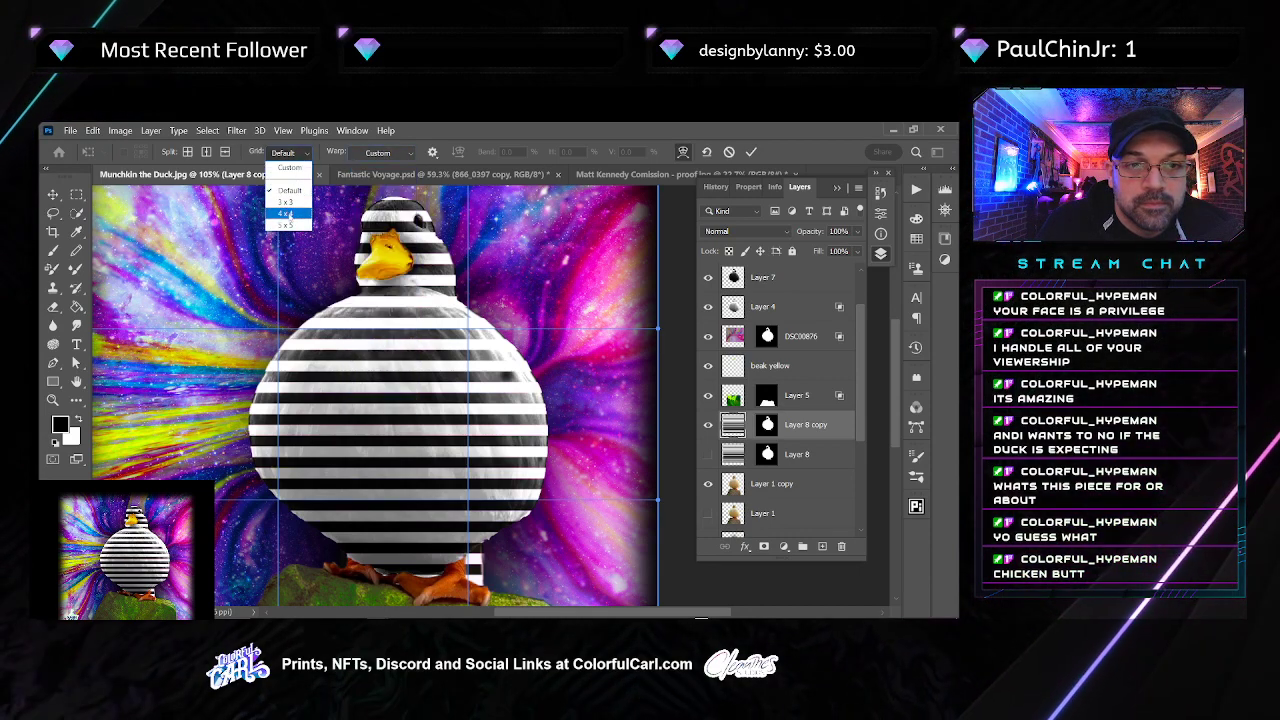
{"action": "left_click", "coordinate": [286, 202]}
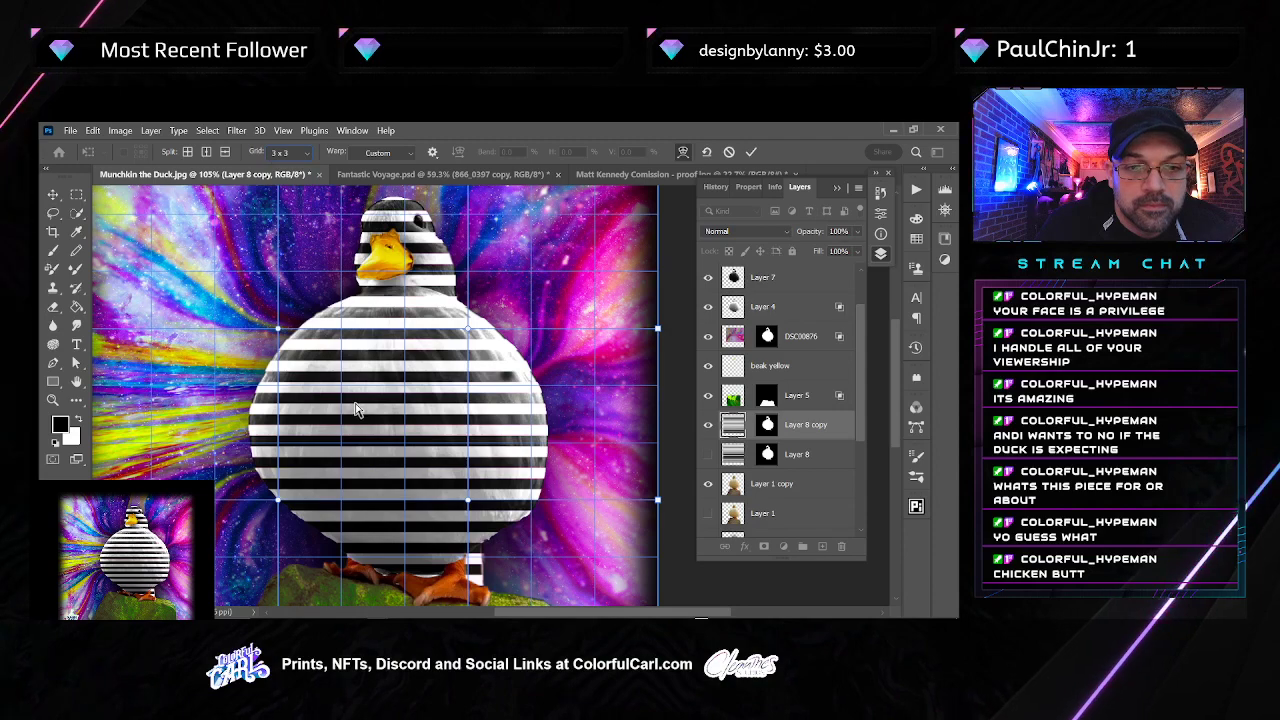
Warp the copied stripes by pulling the mesh up near the neck and down over the belly, following the rounded body
{"action": "left_click_drag", "start_coordinate": [381, 450], "coordinate": [400, 326]}
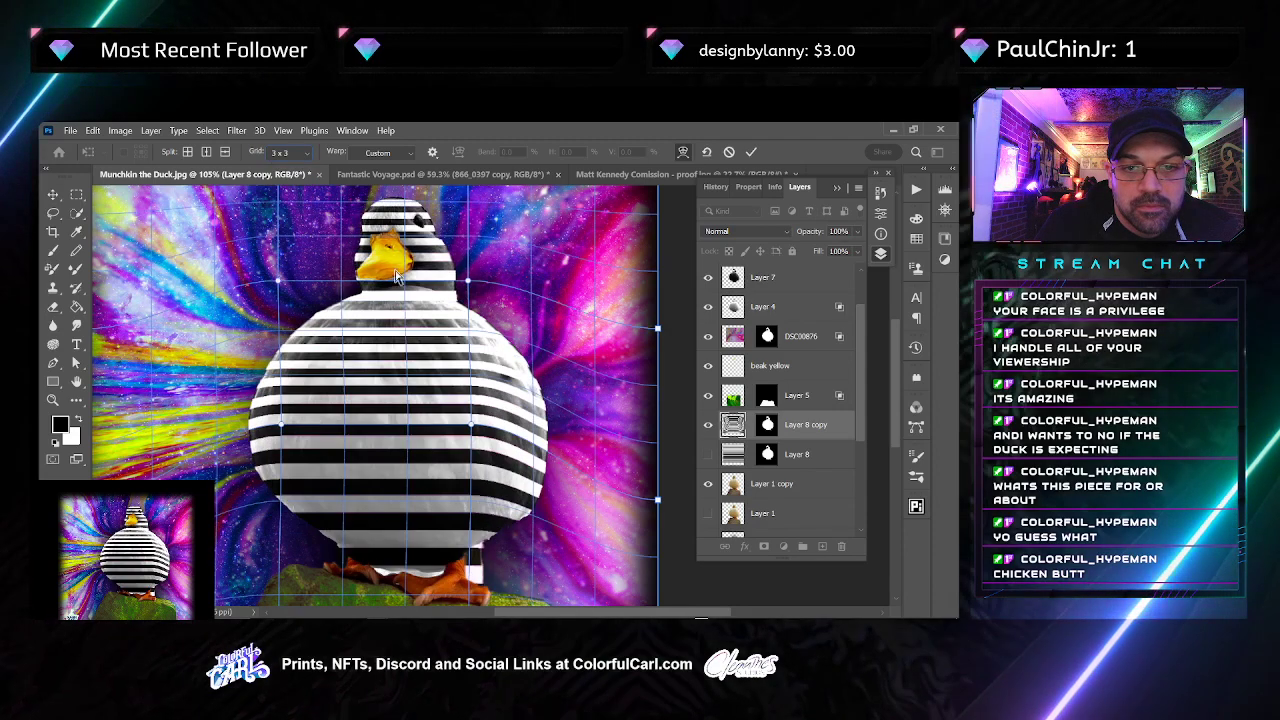
{"action": "left_click_drag", "start_coordinate": [396, 245], "coordinate": [395, 230]}
{"action": "left_click_drag", "start_coordinate": [401, 354], "coordinate": [401, 338]}
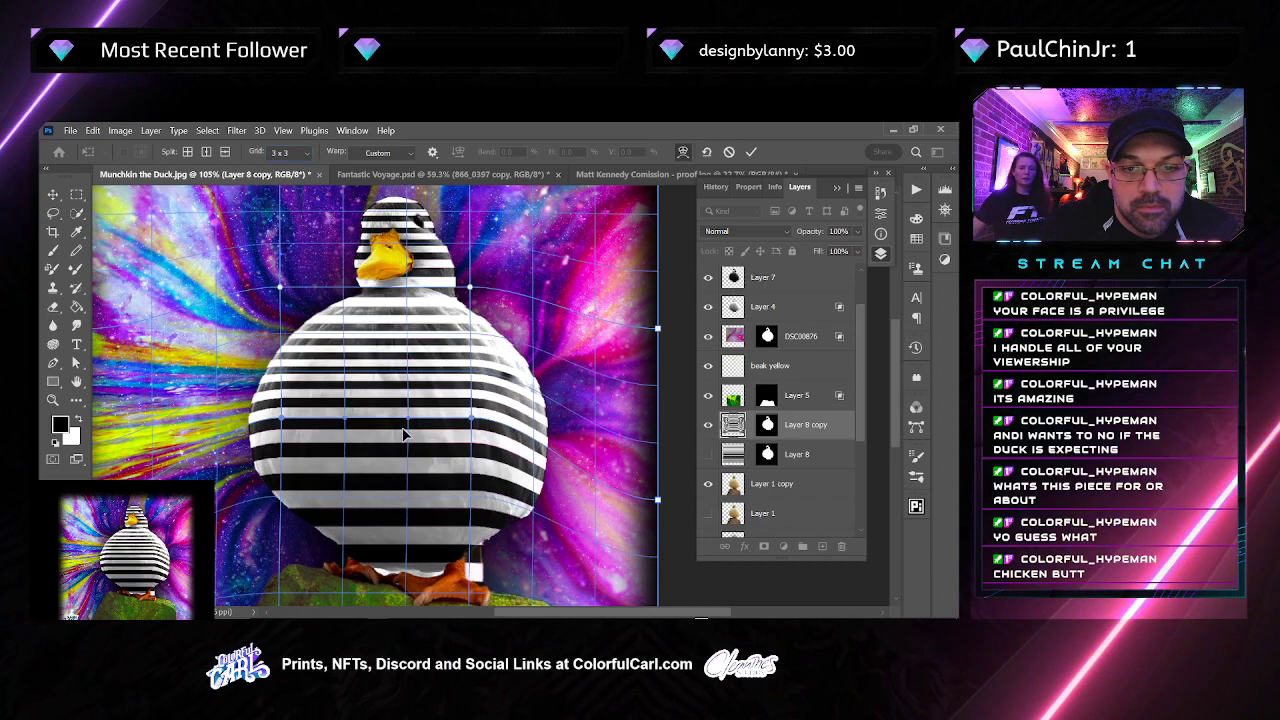
{"action": "left_click_drag", "start_coordinate": [406, 434], "coordinate": [407, 446]}
{"action": "left_click_drag", "start_coordinate": [405, 500], "coordinate": [408, 526]}
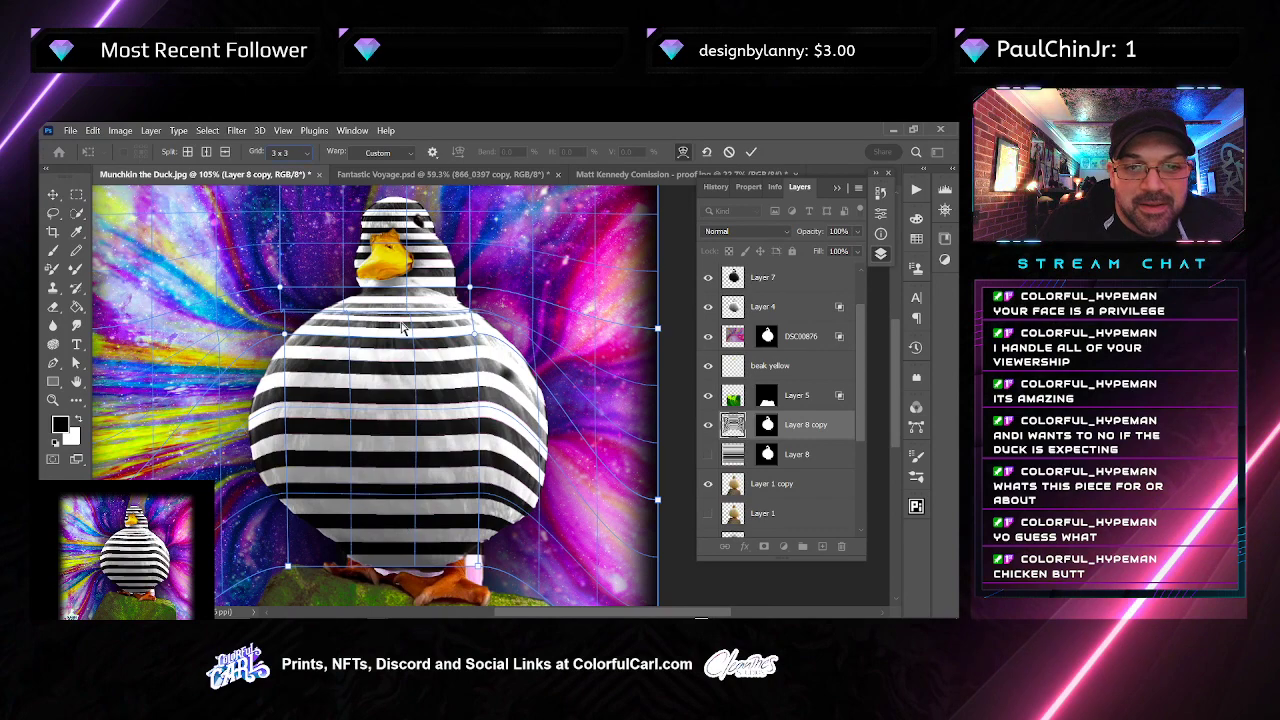
{"action": "left_click_drag", "start_coordinate": [402, 312], "coordinate": [527, 378]}
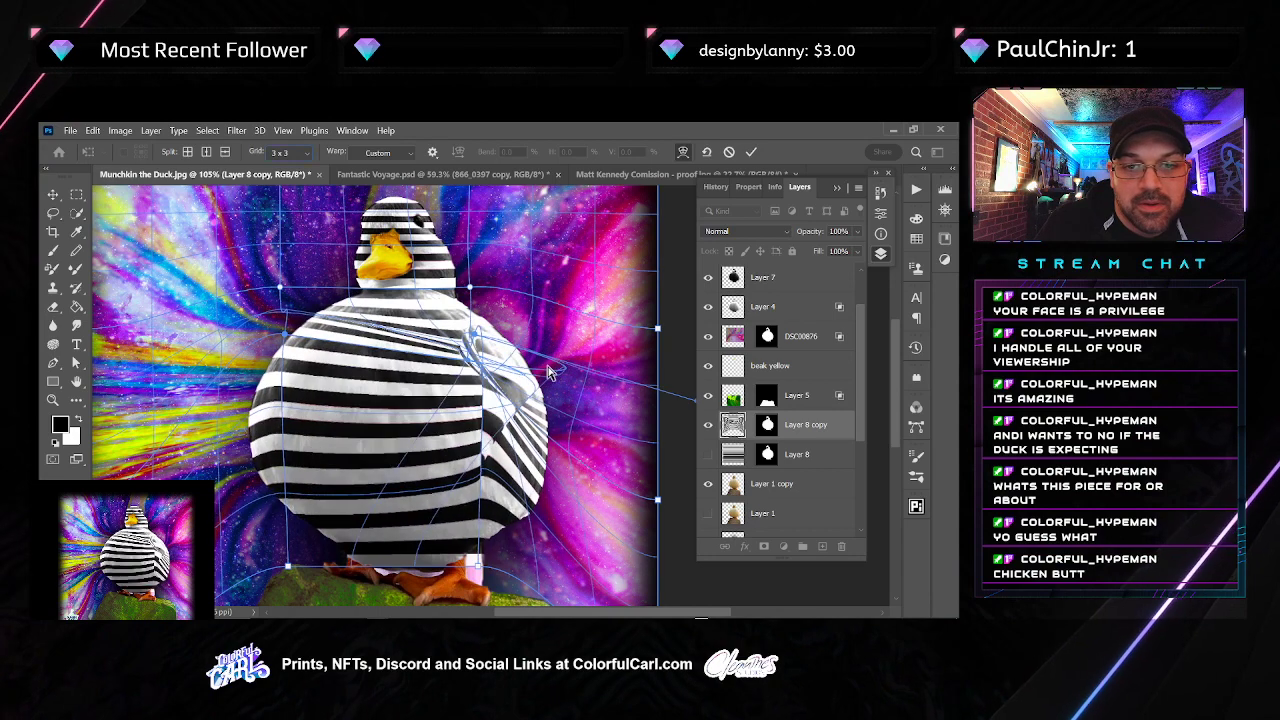
{"action": "key", "text": "ctrl+z"}
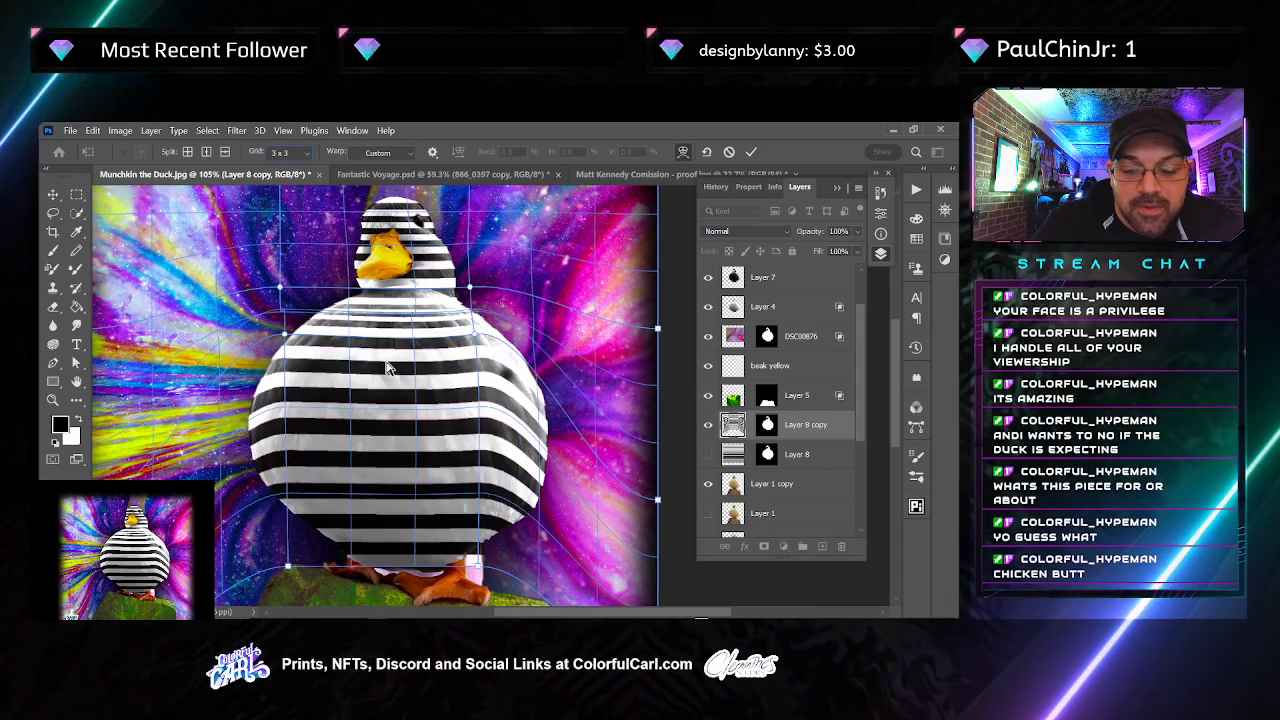
{"action": "key", "text": "Return"}
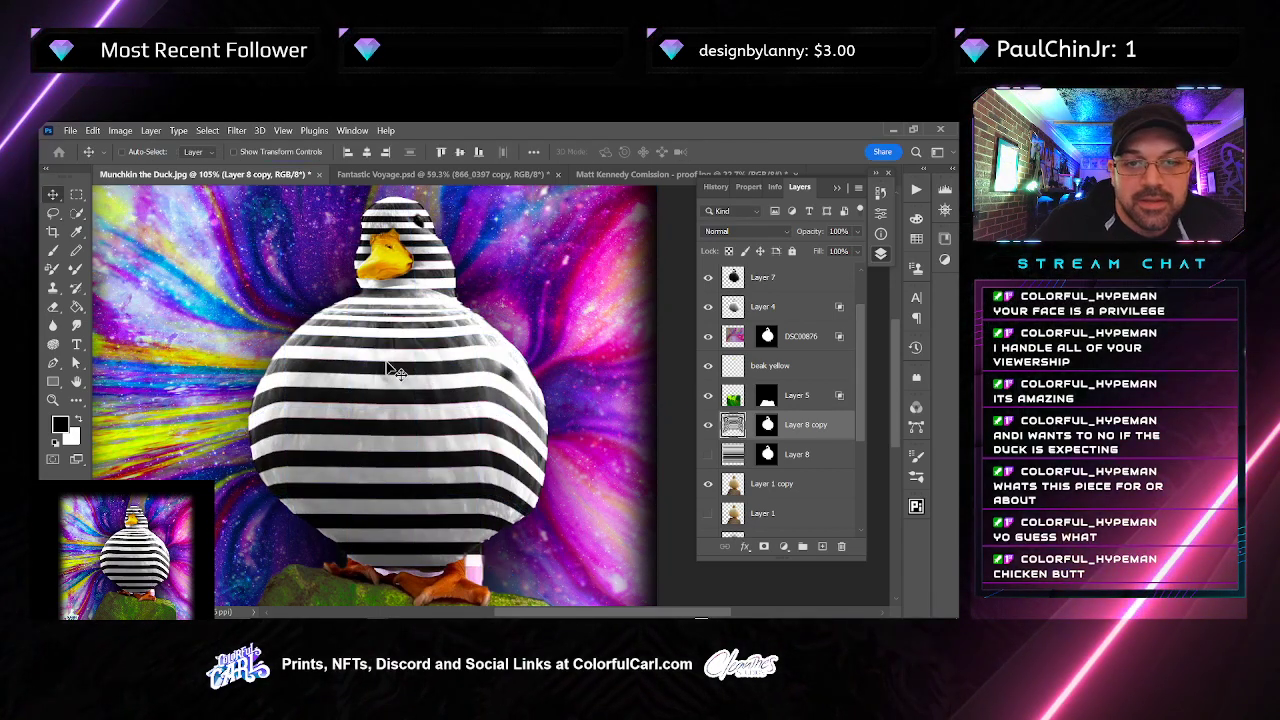
Lower Layer 8 copy to 61% opacity and set its blend mode to Multiply
{"action": "scroll", "coordinate": [605, 372], "scroll_direction": "down", "scroll_amount": 1}
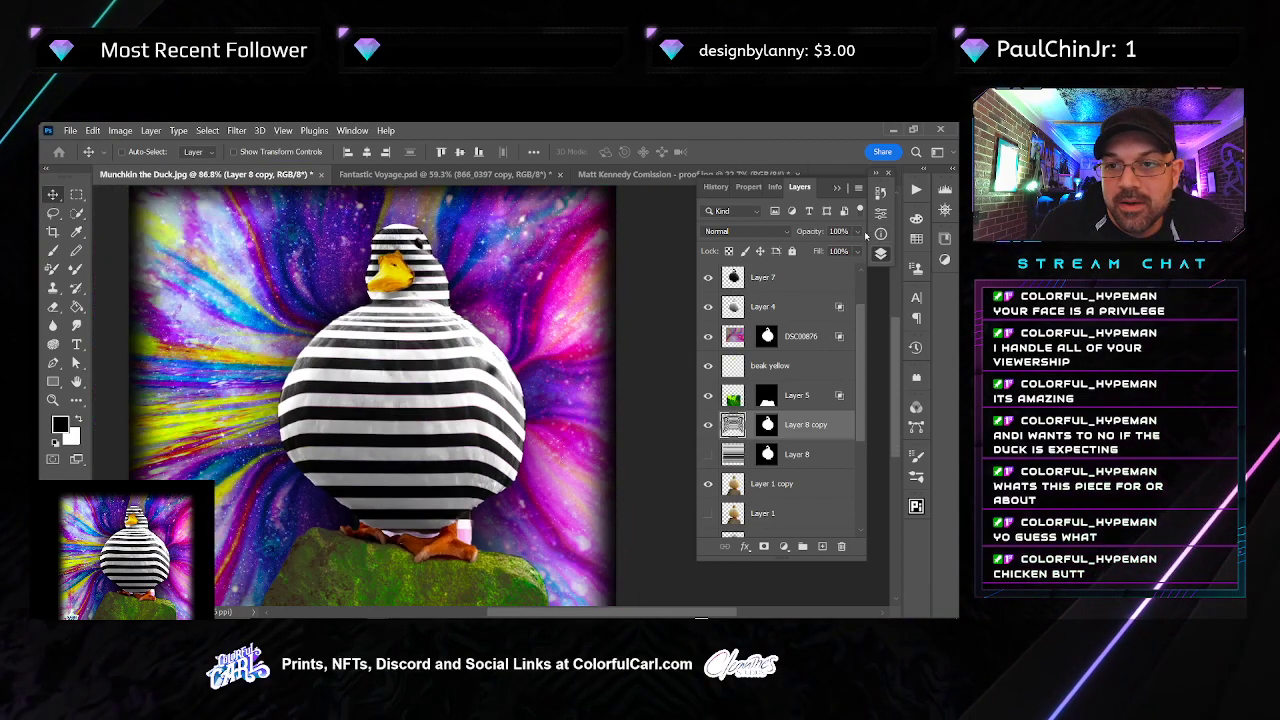
{"action": "left_click", "coordinate": [829, 247]}
{"action": "left_click", "coordinate": [750, 231]}
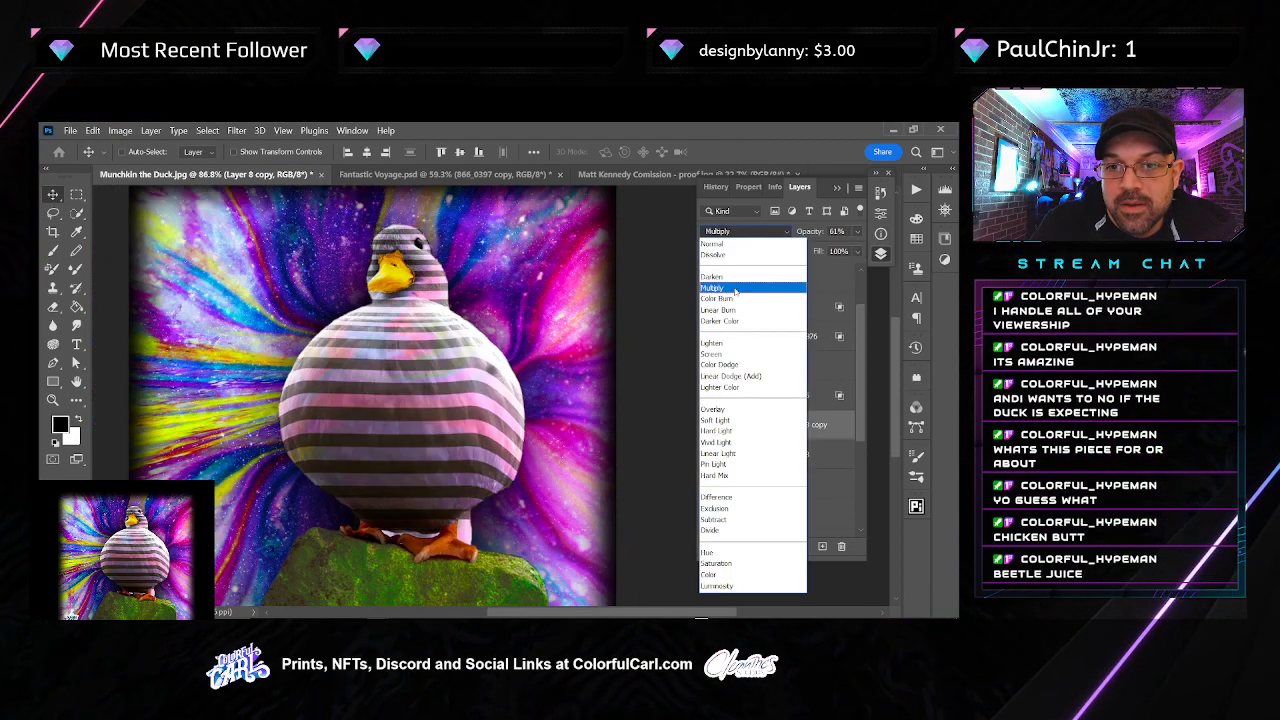
{"action": "left_click", "coordinate": [732, 289]}
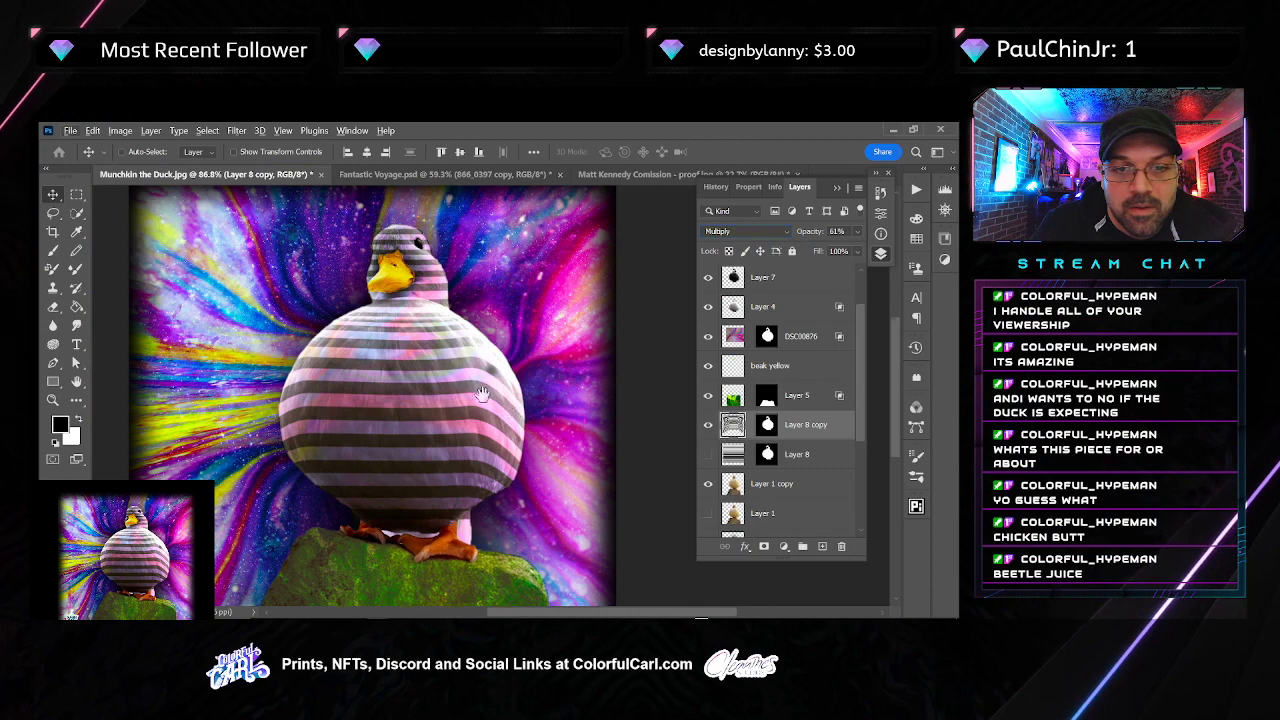
Warp Layer 8 copy again with the default grid, pulling the stripes on the upper chest downward
{"action": "left_click_drag", "start_coordinate": [481, 393], "coordinate": [423, 369]}
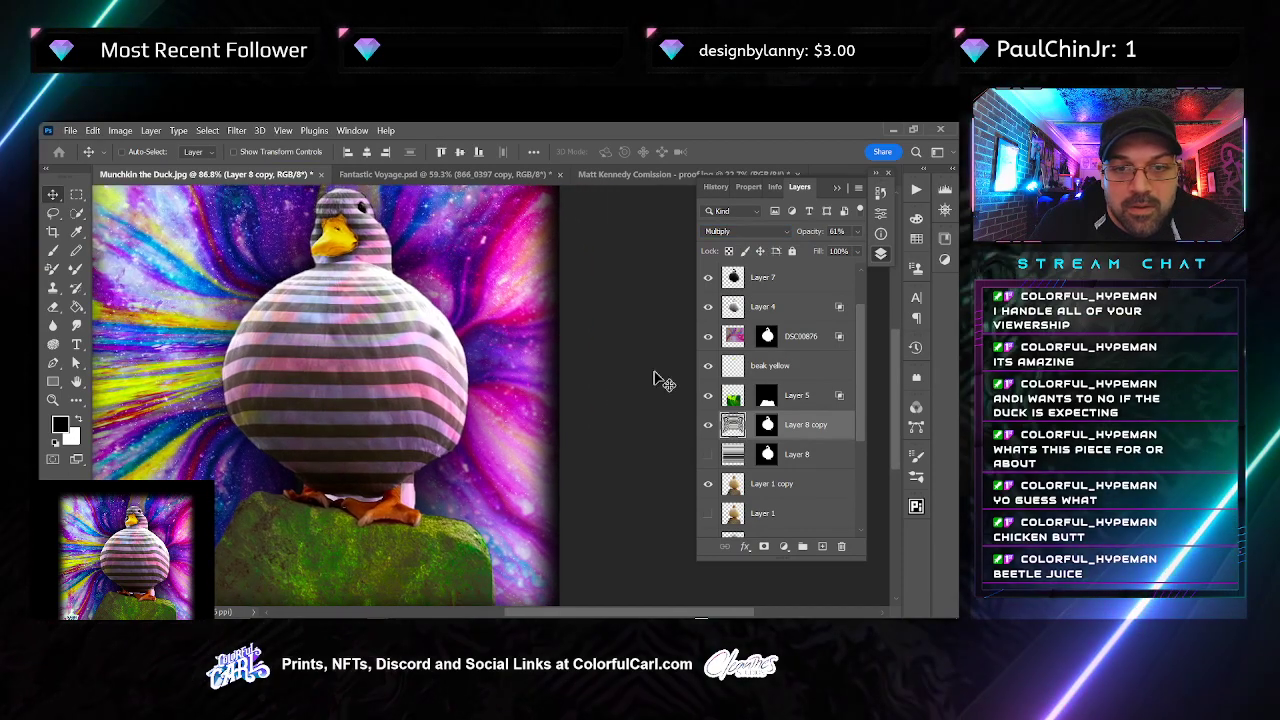
{"action": "key", "text": "ctrl+t"}
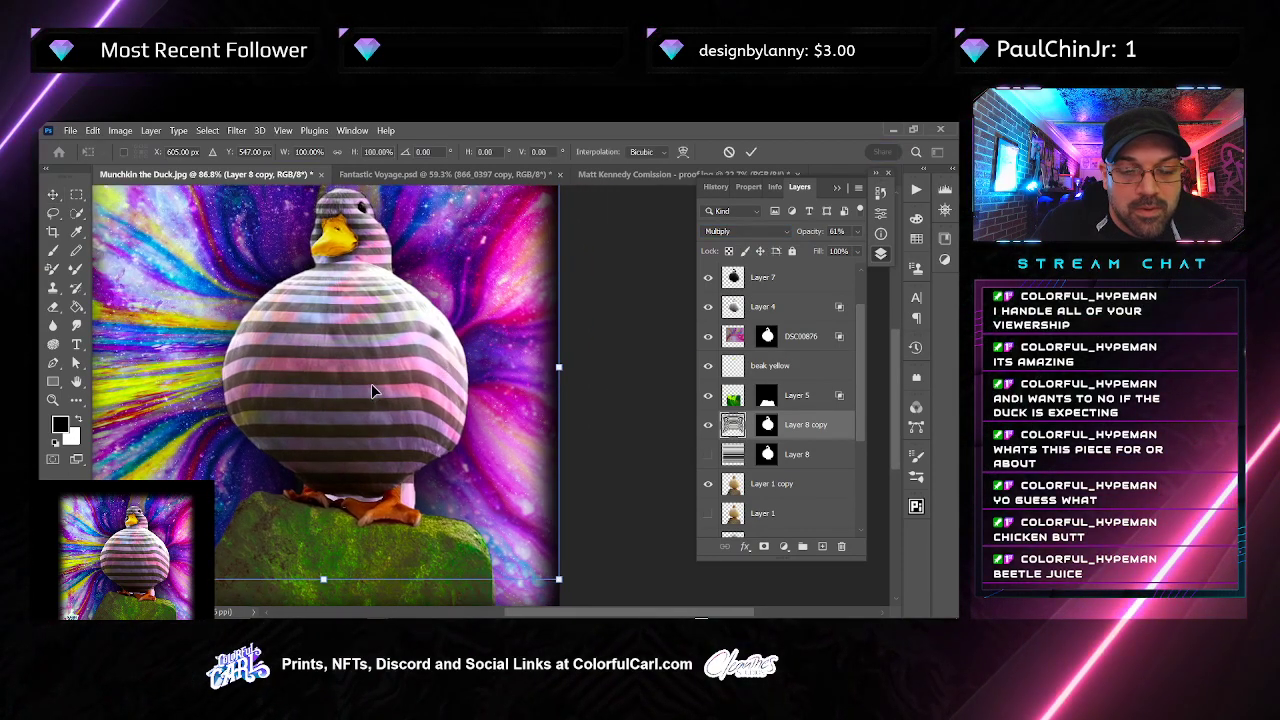
{"action": "key", "text": "Escape"}
{"action": "key", "text": "ctrl+t"}
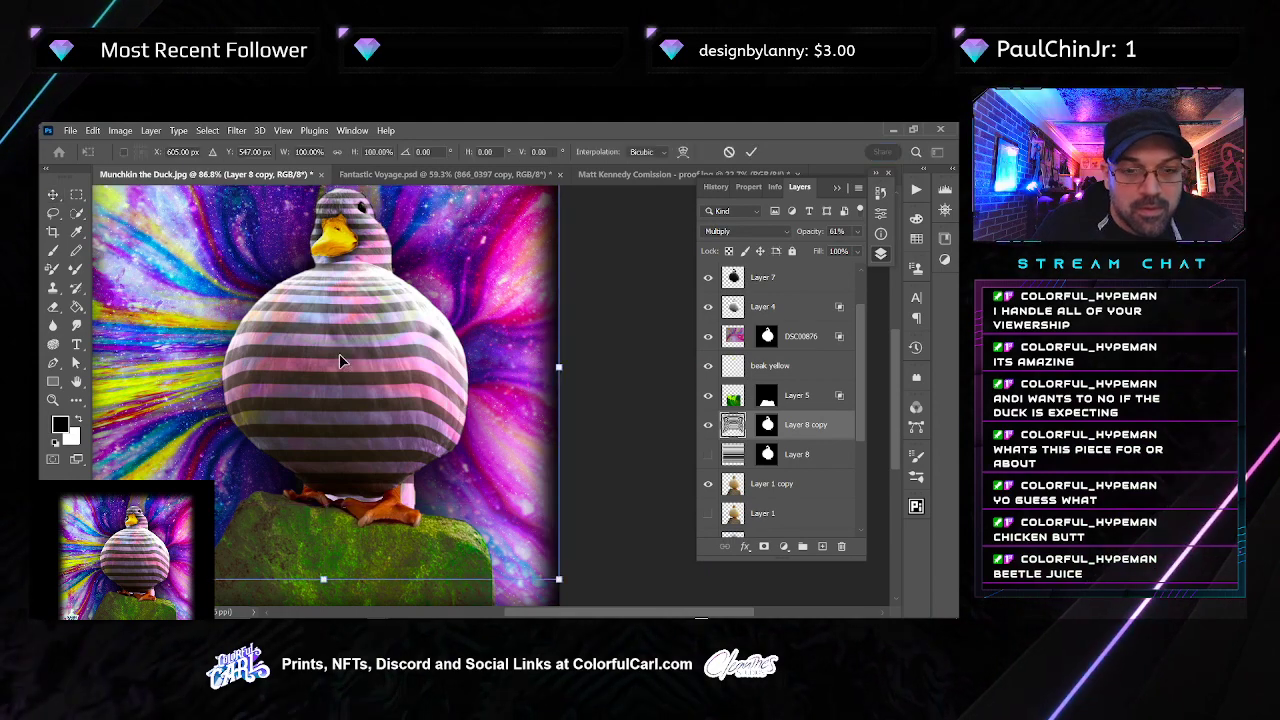
{"action": "right_click", "coordinate": [343, 358]}
{"action": "left_click", "coordinate": [362, 380]}
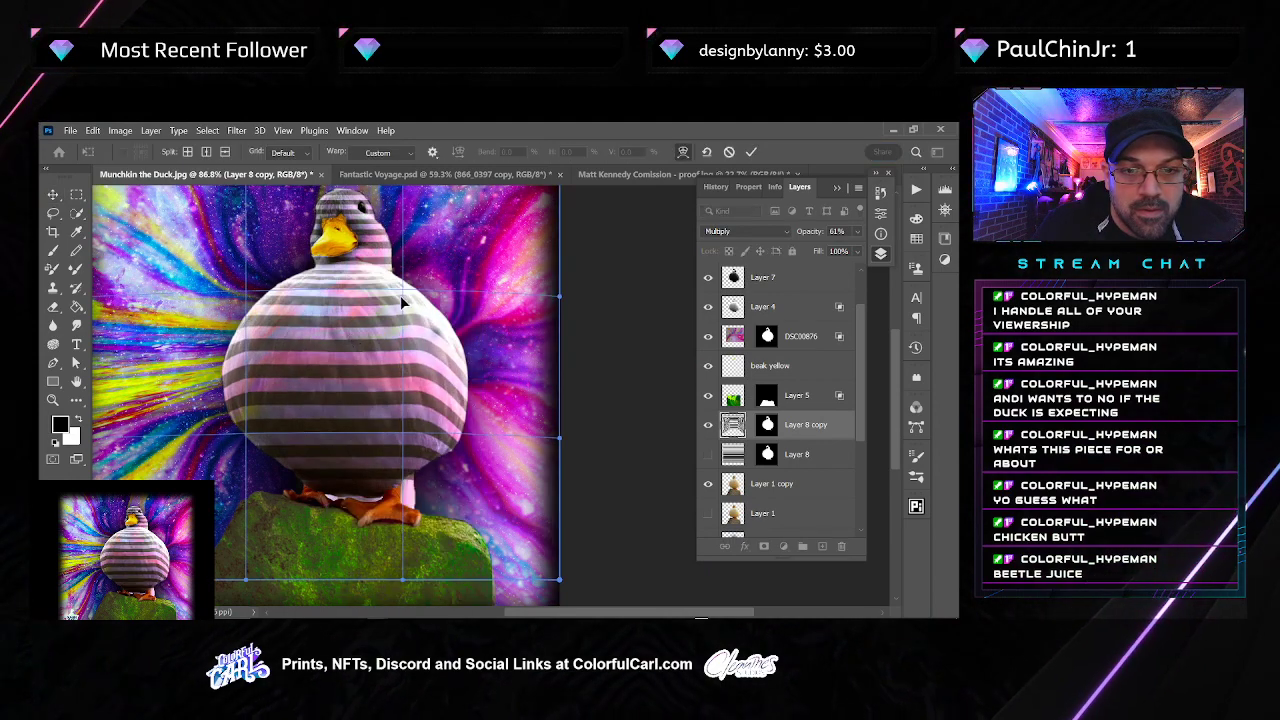
{"action": "left_click_drag", "start_coordinate": [403, 296], "coordinate": [414, 337]}
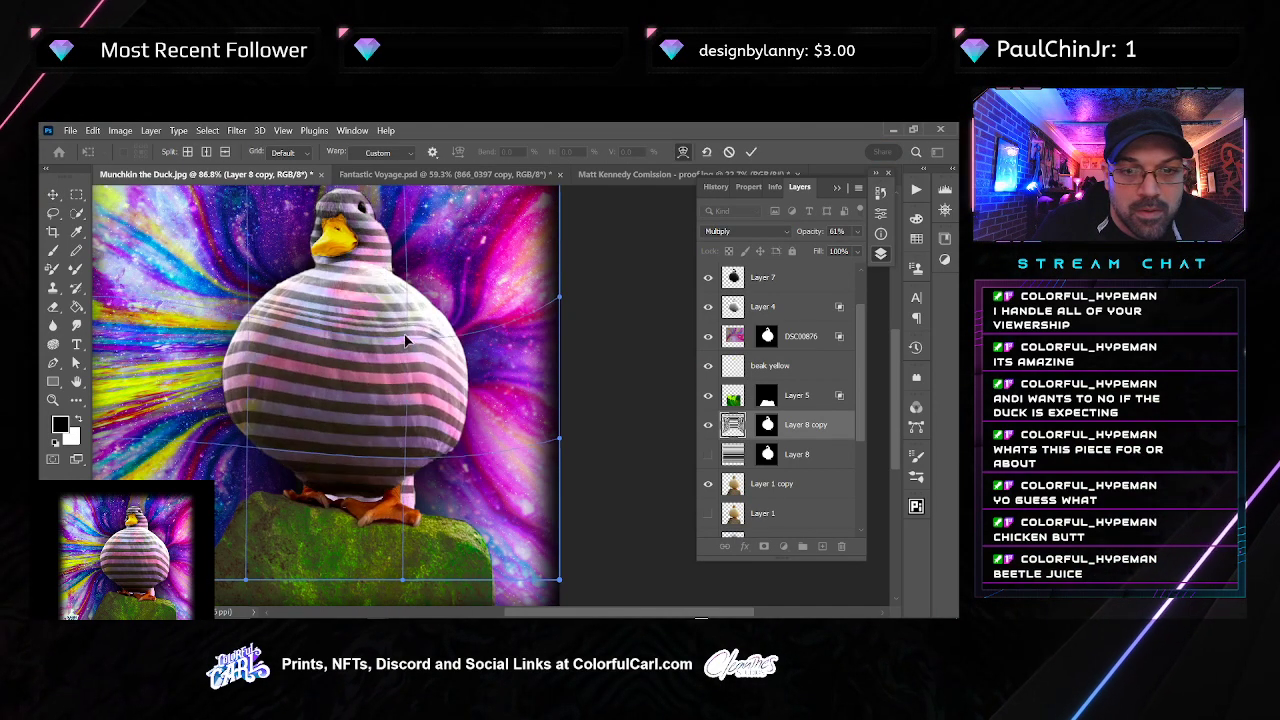
{"action": "key", "text": "Return"}
Delete Layer 8 copy, declining the layer mask replacement
{"action": "left_click_drag", "start_coordinate": [765, 424], "coordinate": [748, 409]}
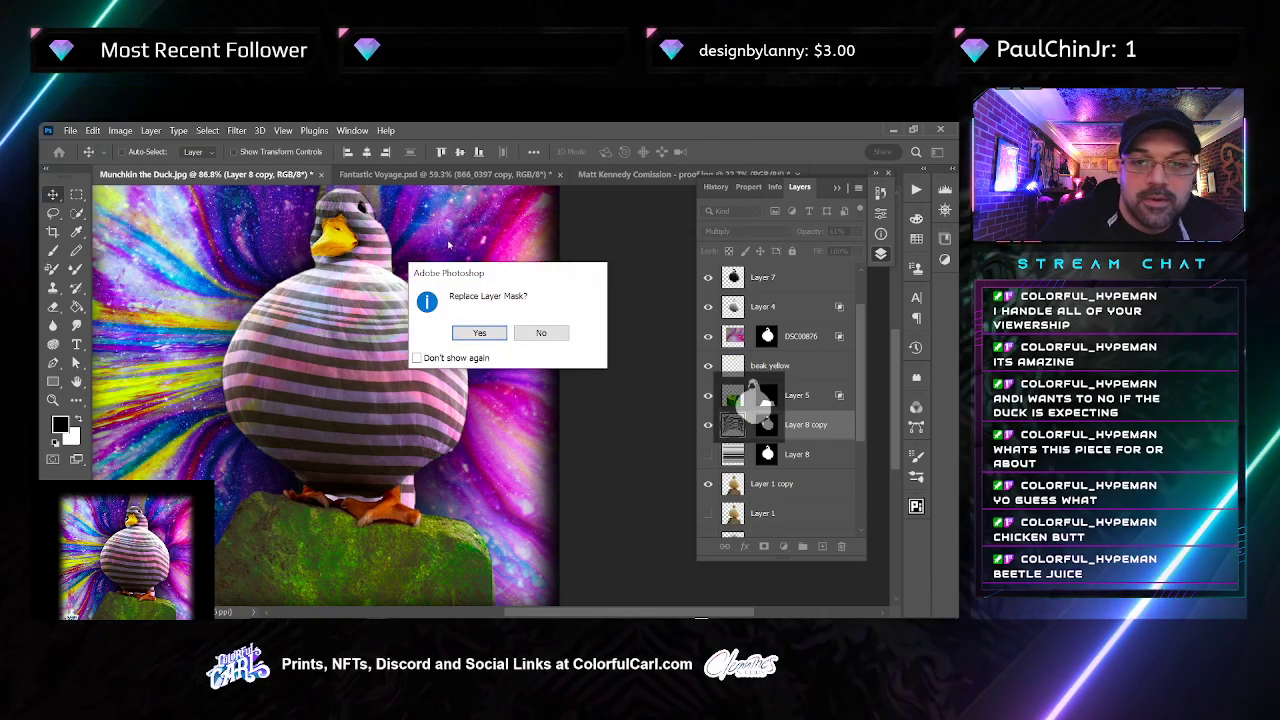
{"action": "left_click", "coordinate": [540, 333]}
{"action": "key", "text": "Delete"}
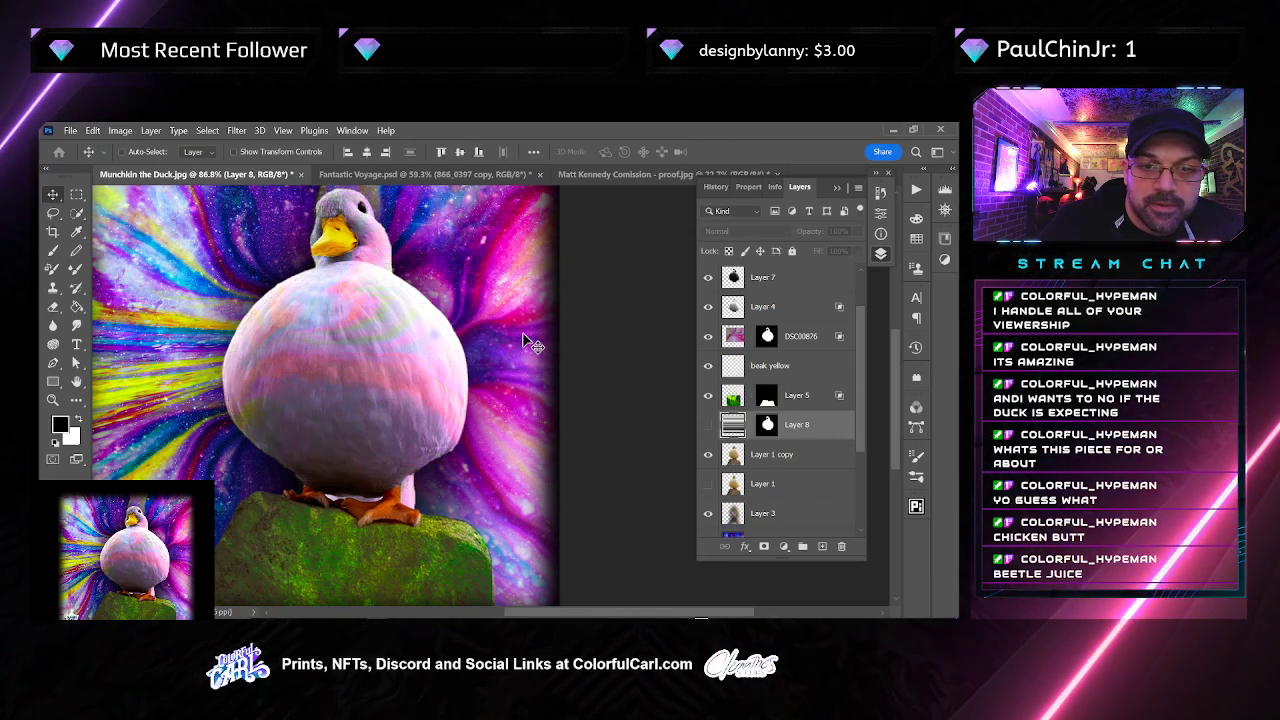
Adjust the DSC00876 colour layer with Hue/Saturation, using Saturation +45 and Lightness +12
{"action": "key", "text": "ctrl+0"}
{"action": "scroll", "coordinate": [490, 334], "scroll_direction": "down", "scroll_amount": 2}
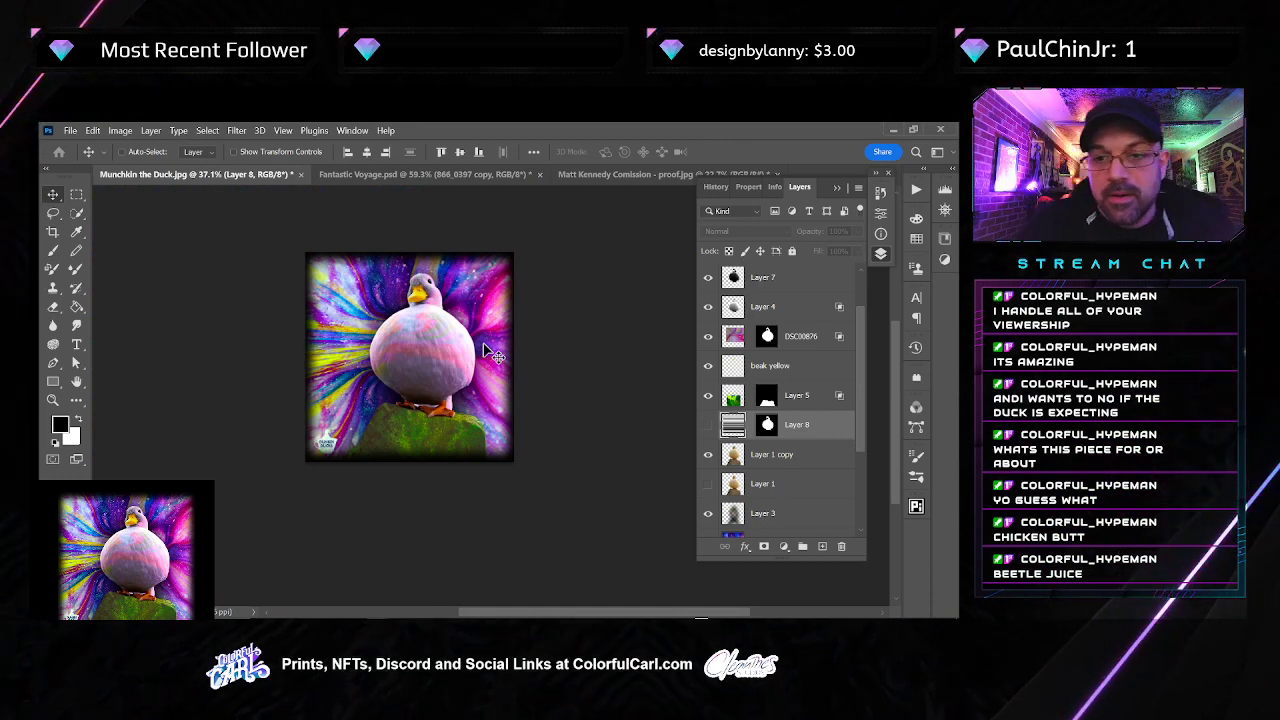
{"action": "left_click", "coordinate": [724, 341]}
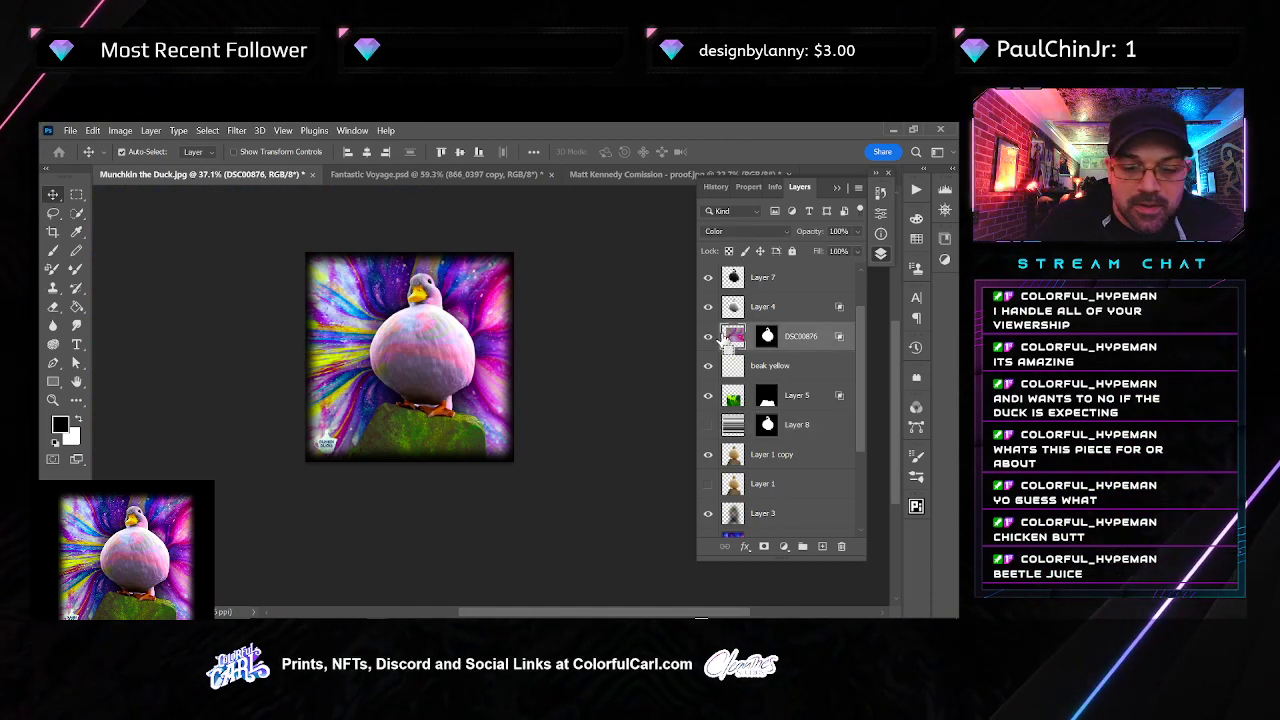
{"action": "key", "text": "ctrl+u"}
{"action": "left_click_drag", "start_coordinate": [743, 359], "coordinate": [772, 360]}
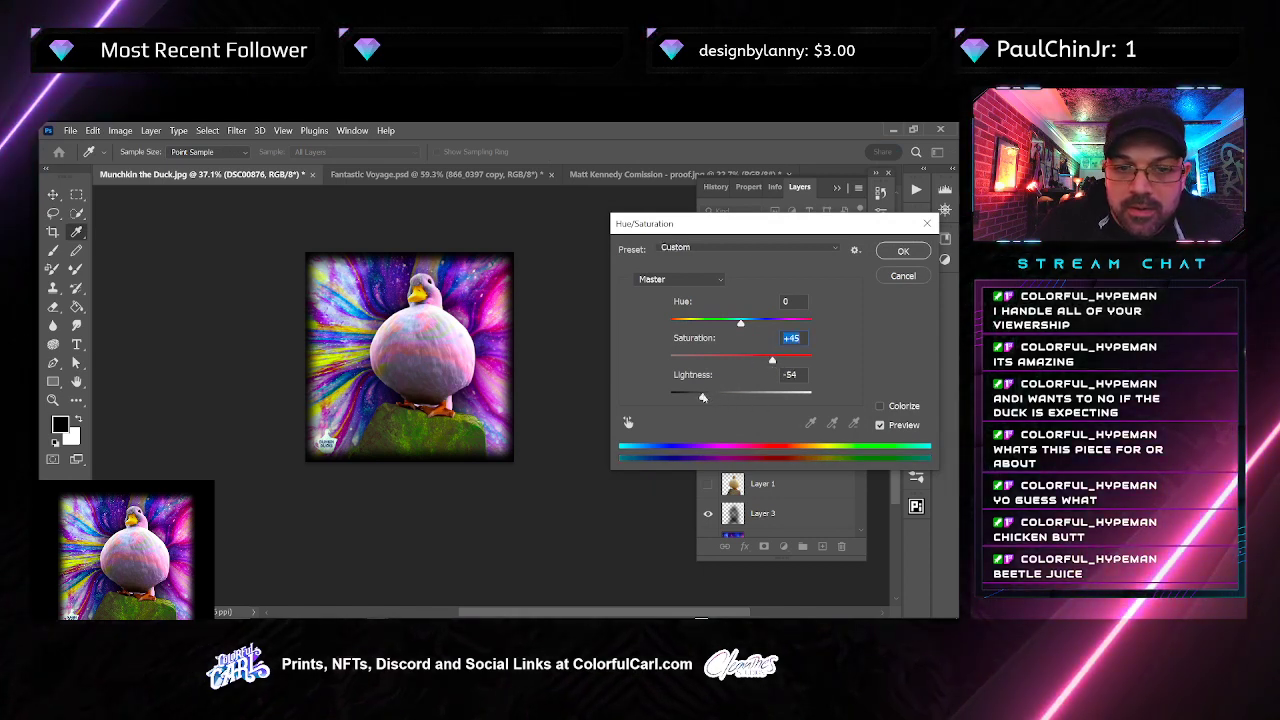
{"action": "left_click_drag", "start_coordinate": [703, 398], "coordinate": [750, 400]}
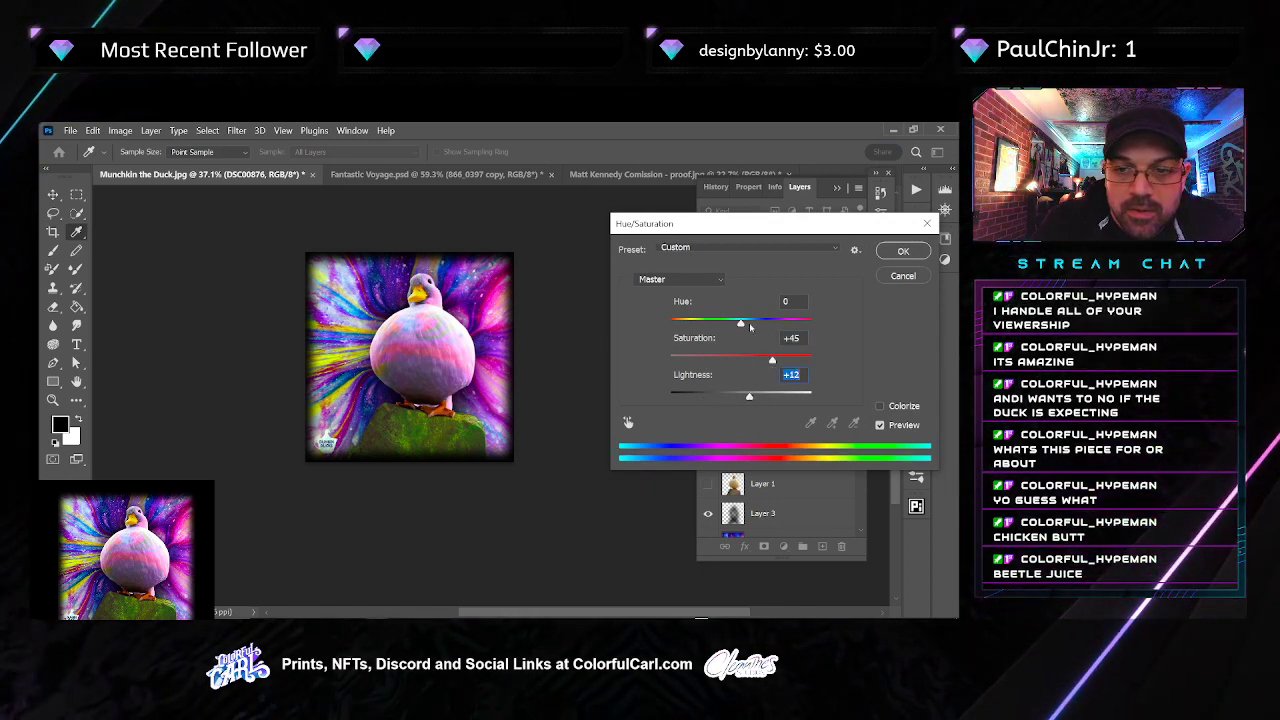
{"action": "left_click", "coordinate": [903, 251]}
Stretch the DSC00876 texture downward over the duck to about 152% of its height
{"action": "key", "text": "v"}
{"action": "scroll", "coordinate": [455, 382], "scroll_direction": "up", "scroll_amount": 3}
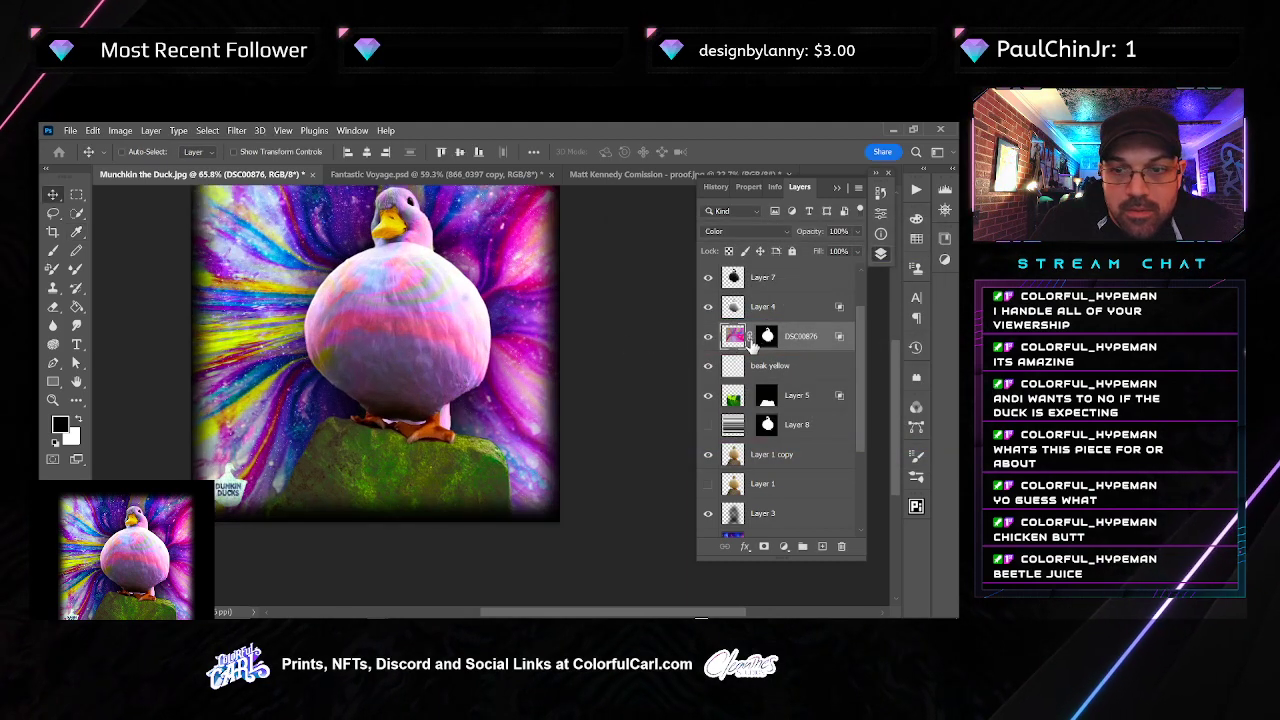
{"action": "key", "text": "ctrl+t"}
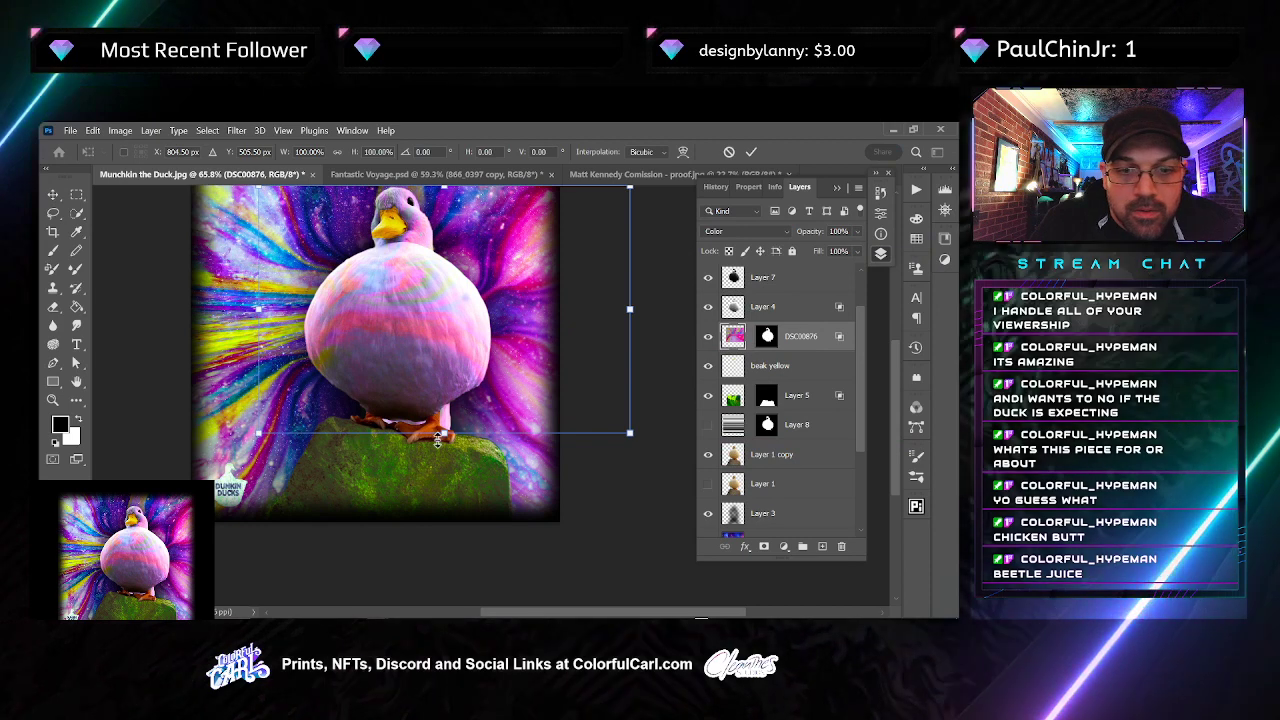
{"action": "left_click_drag", "start_coordinate": [444, 434], "coordinate": [448, 568]}
{"action": "left_click_drag", "start_coordinate": [470, 357], "coordinate": [460, 422]}
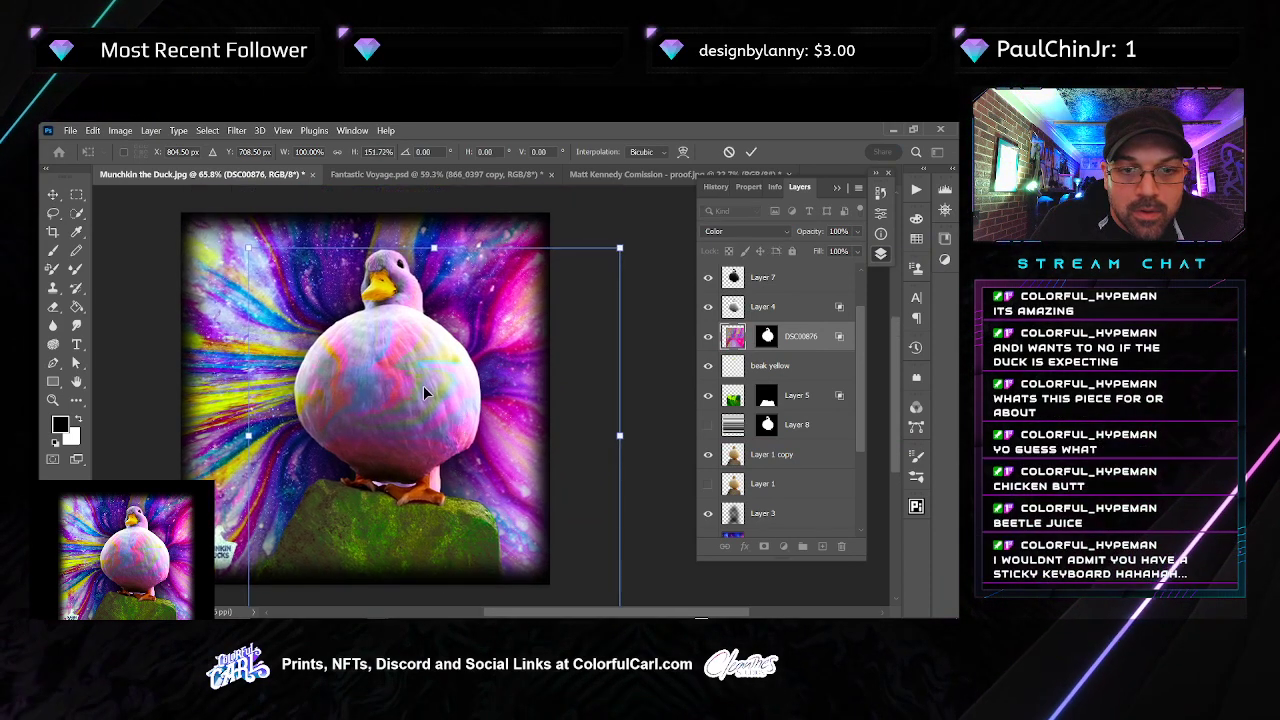
Warp the stretched DSC00876 texture across the duck's rounded body and apply the transform
{"action": "right_click", "coordinate": [424, 393]}
{"action": "left_click", "coordinate": [450, 389]}
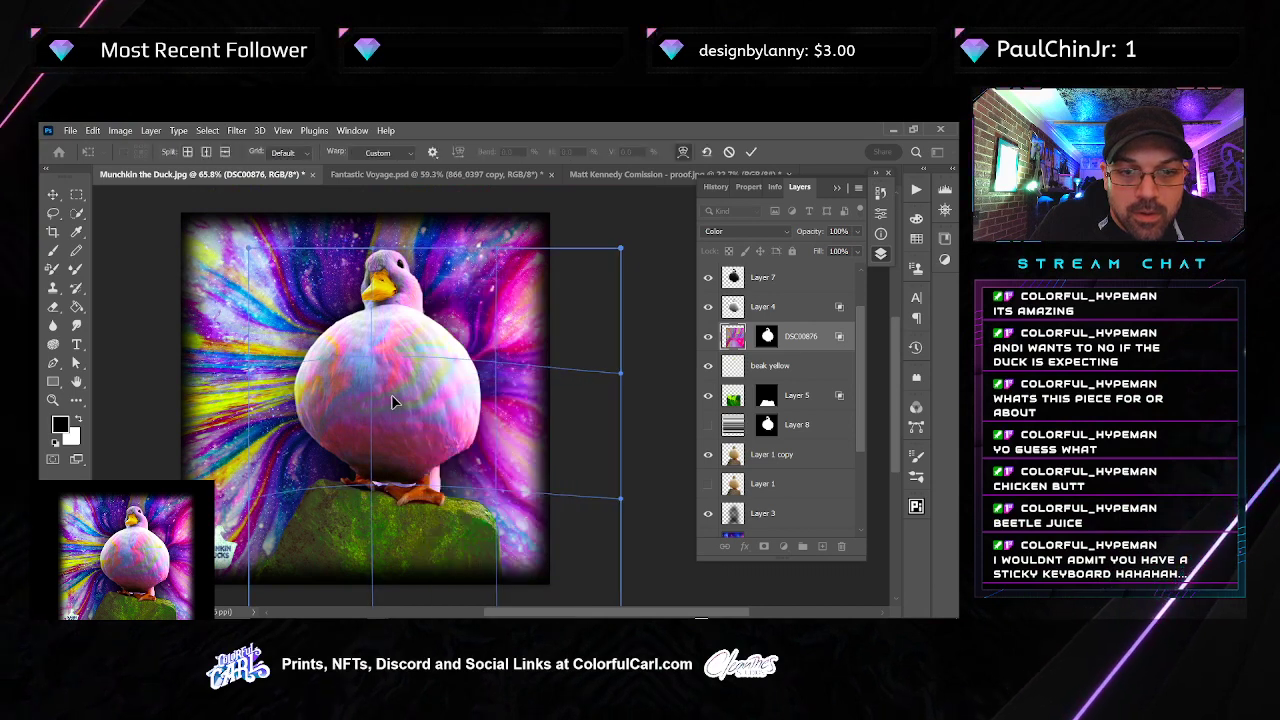
{"action": "key", "text": "Return"}
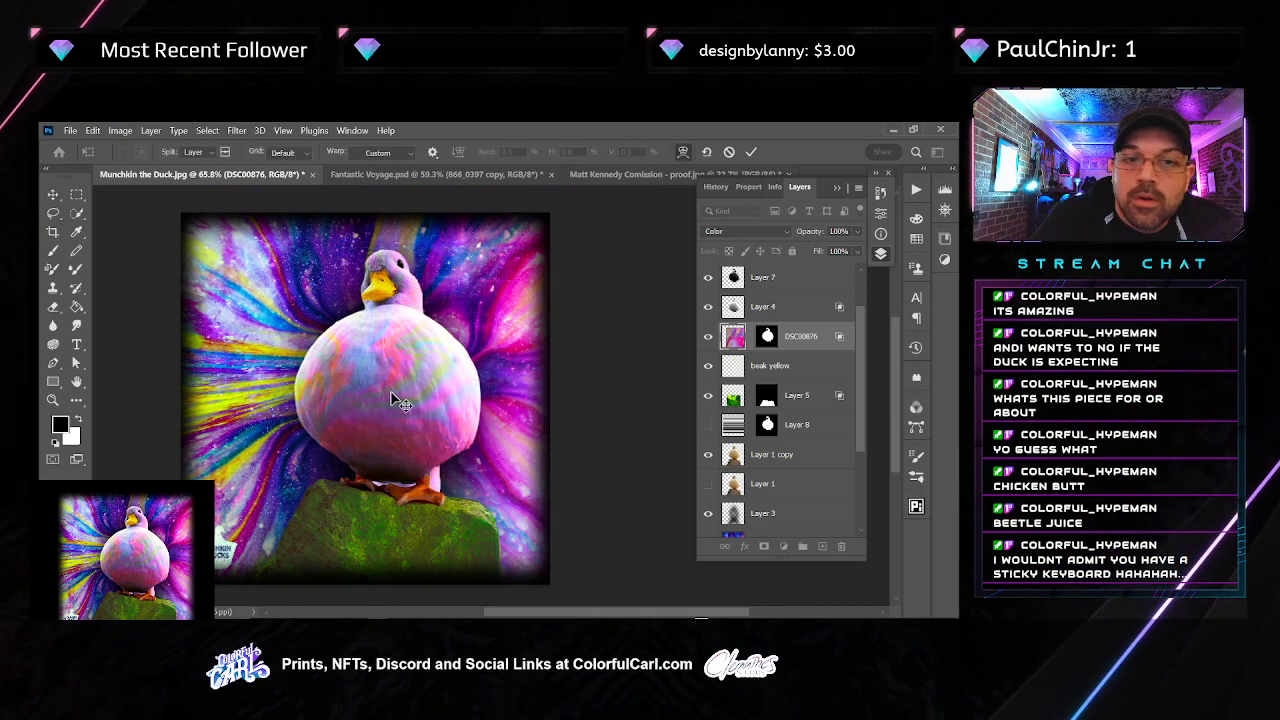
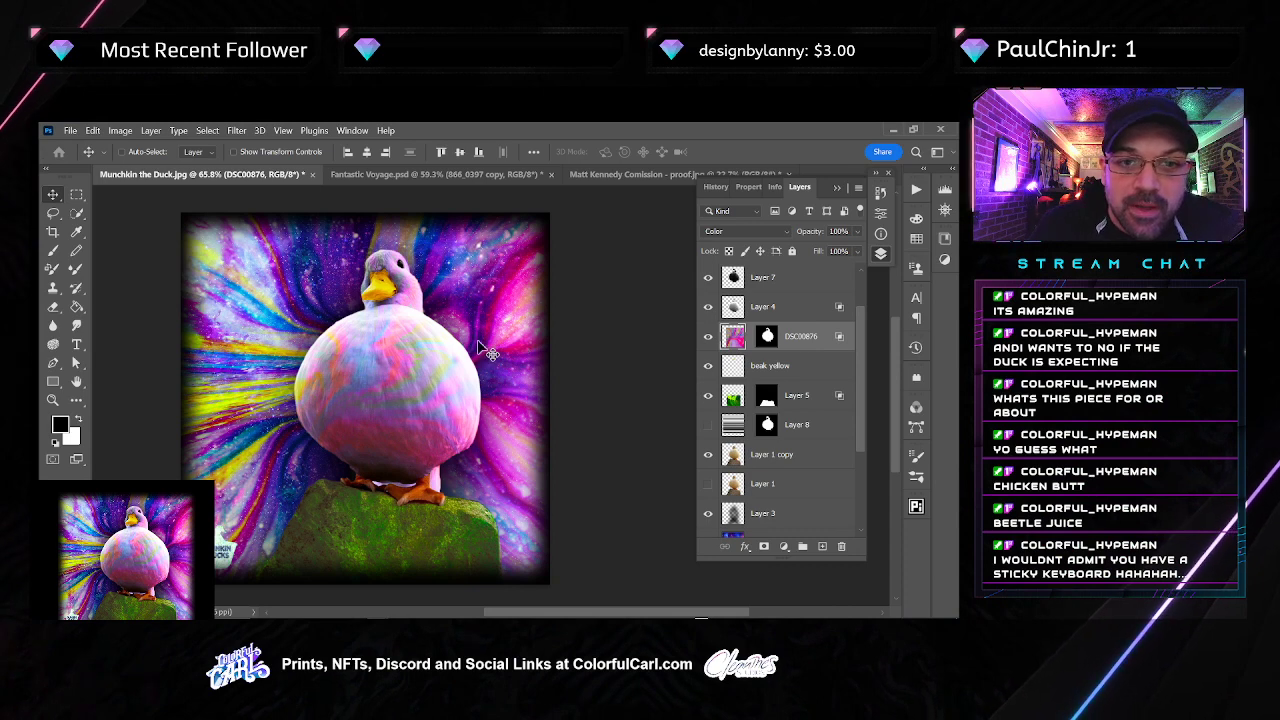
Enlarge the dark border on Layer 6 around its centre to about 103.45% and apply the transform
{"action": "scroll", "coordinate": [780, 300], "scroll_direction": "up", "scroll_amount": 2}
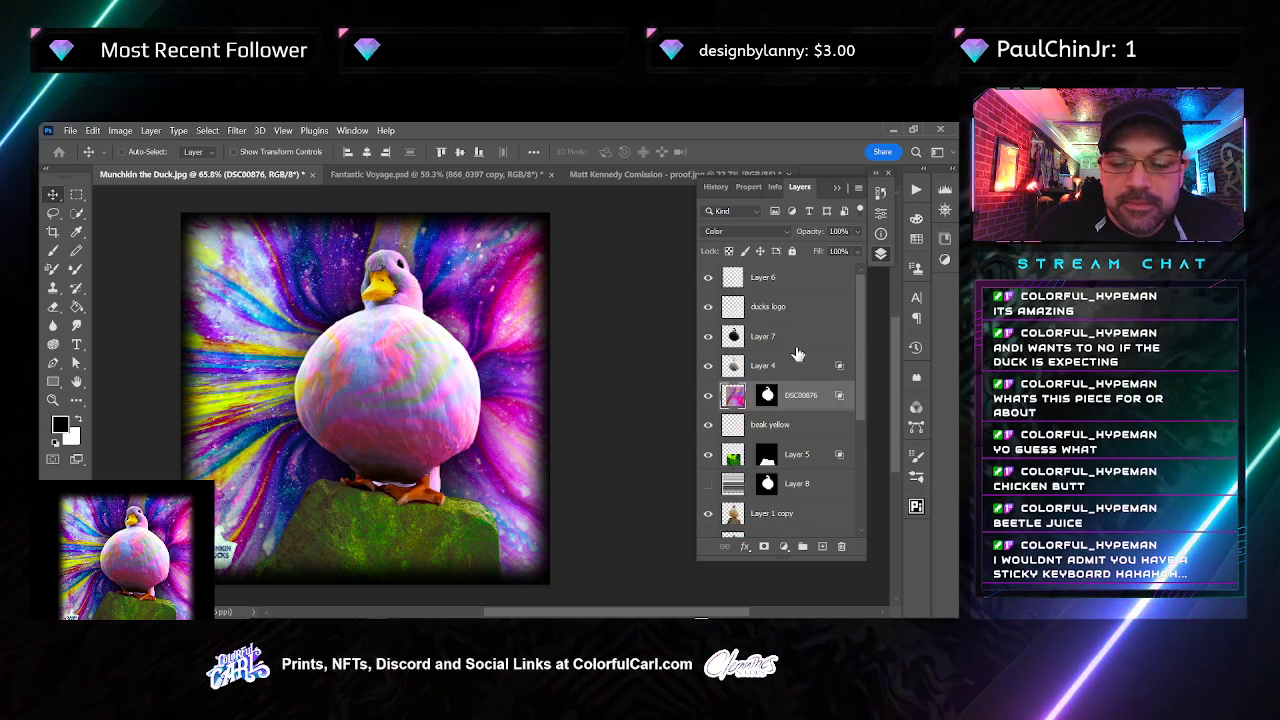
{"action": "left_click", "coordinate": [790, 277]}
{"action": "key", "text": "ctrl+t"}
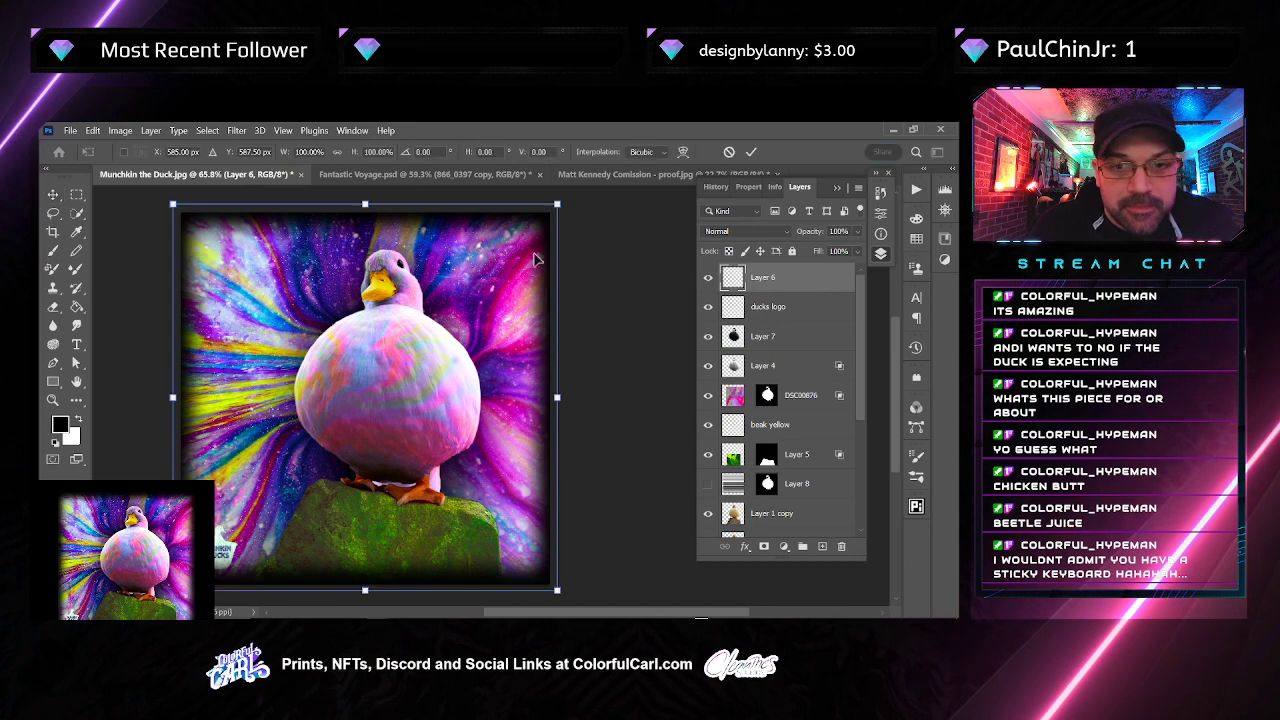
{"action": "left_click_drag", "start_coordinate": [562, 200], "coordinate": [564, 197]}
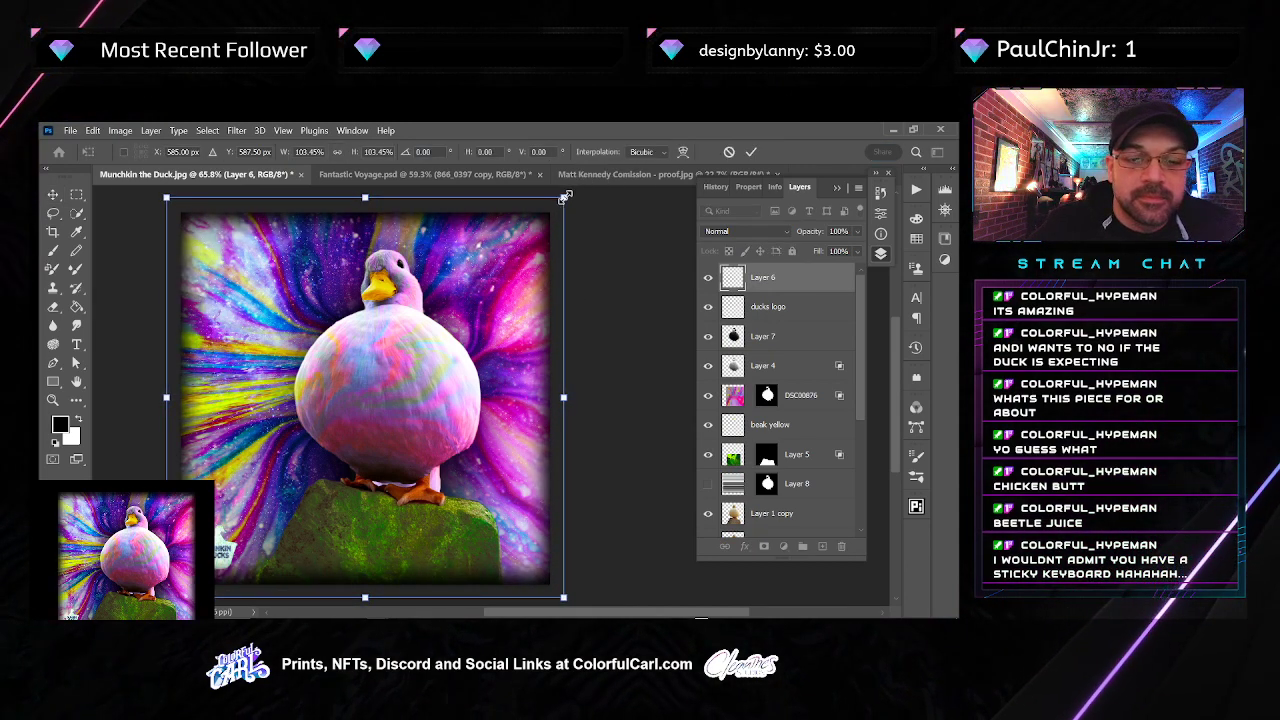
{"action": "key", "text": "Return"}
Toggle Layer 7 and the ducks logo layer off and on to compare their effect on the composite
{"action": "left_click", "coordinate": [773, 335]}
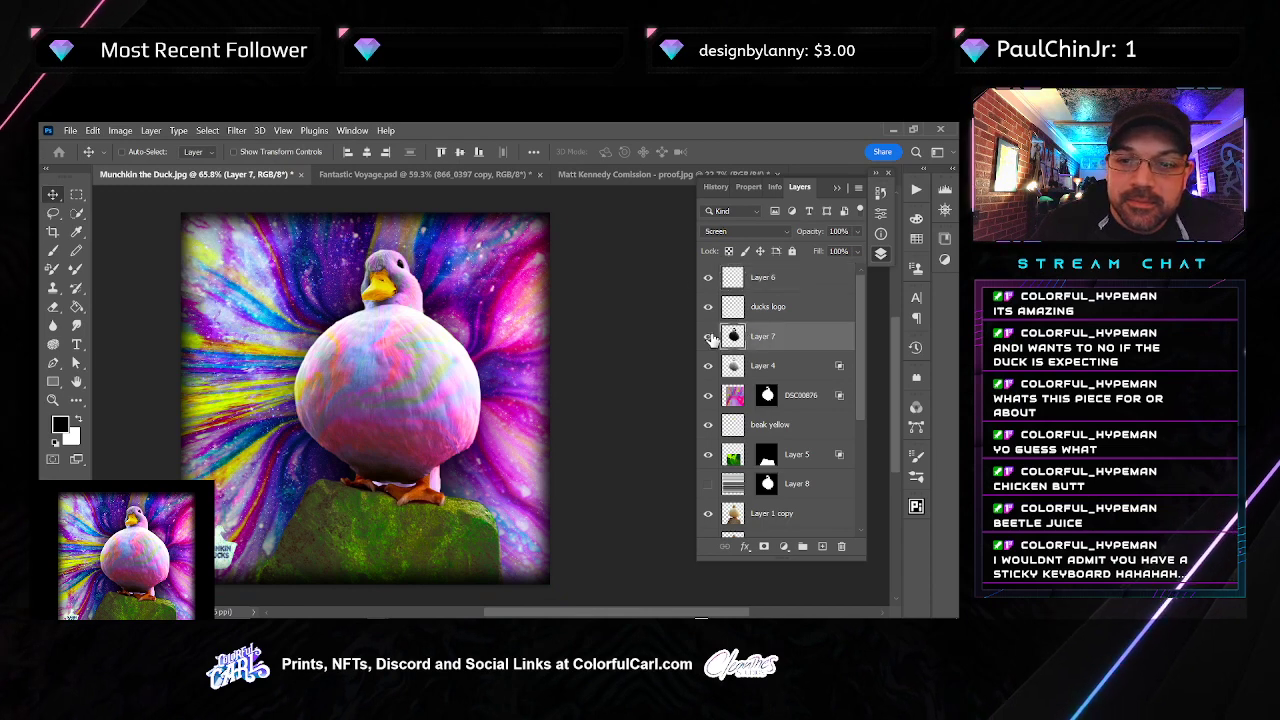
{"action": "left_click", "coordinate": [708, 336]}
{"action": "left_click", "coordinate": [708, 336]}
{"action": "left_click", "coordinate": [708, 306]}
{"action": "left_click", "coordinate": [708, 307]}
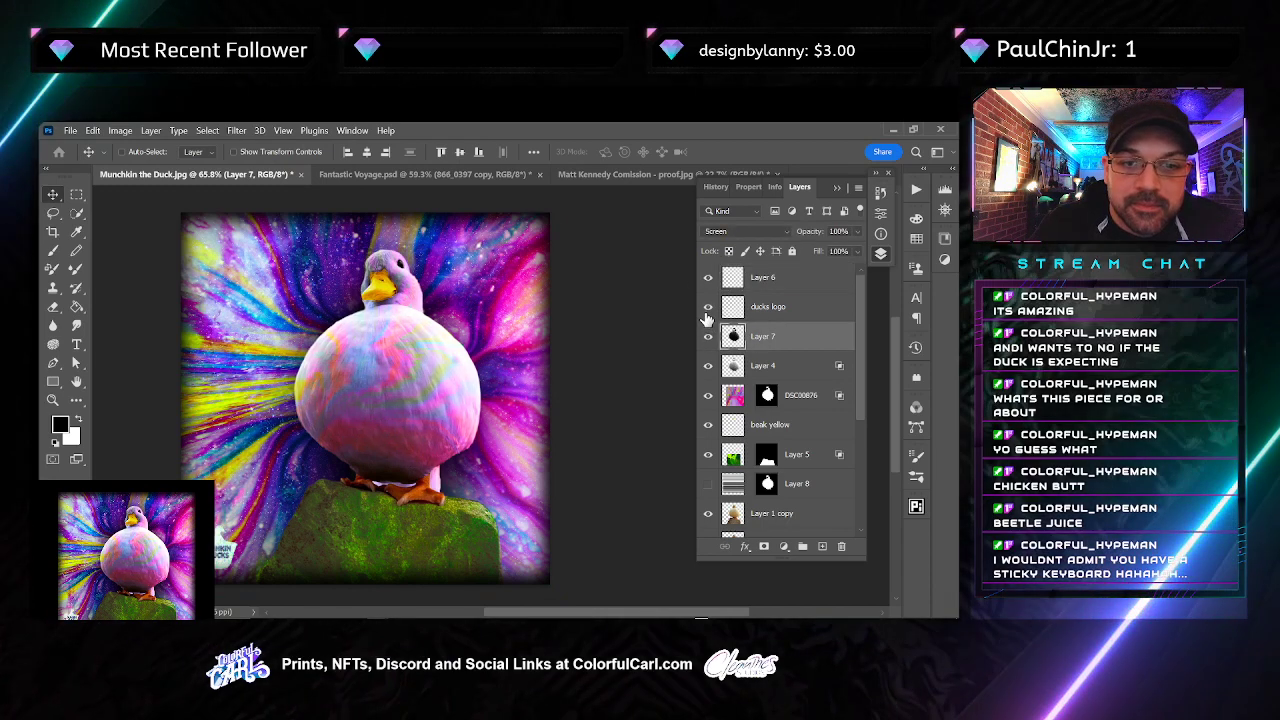
Create a new layer directly above Layer 5 and name it "text"
{"action": "left_click_drag", "start_coordinate": [396, 511], "coordinate": [354, 417]}
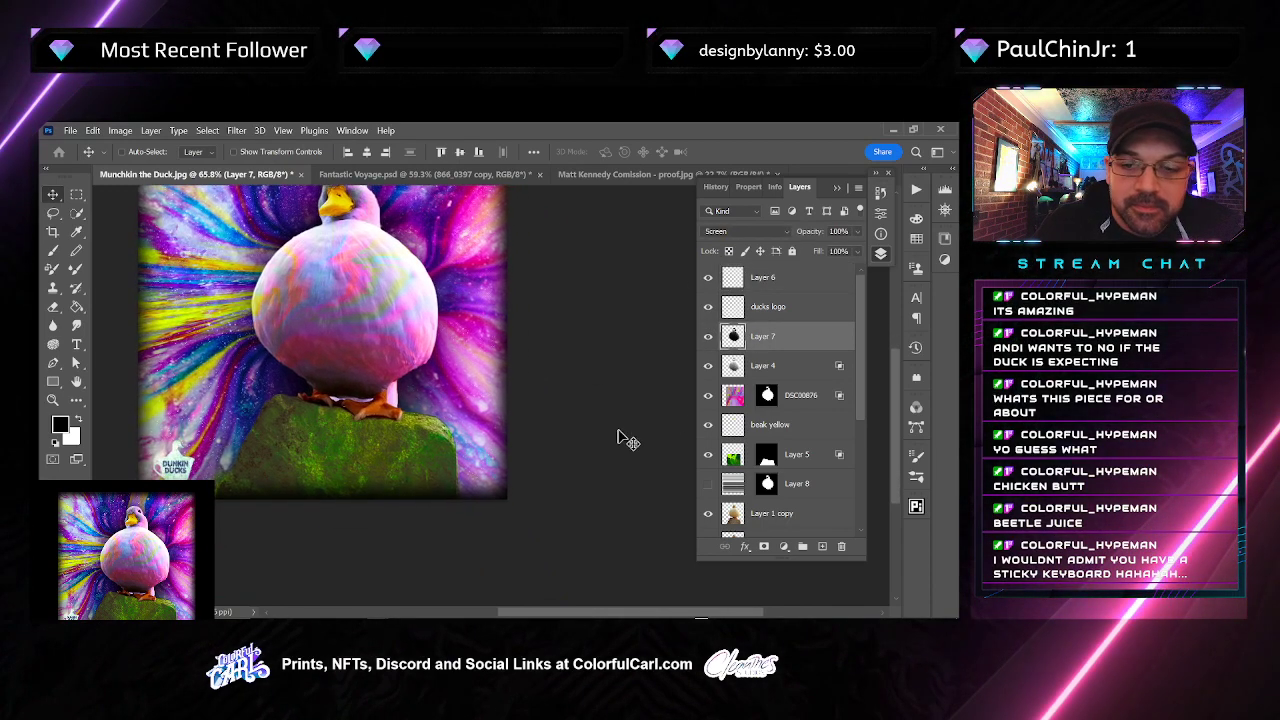
{"action": "scroll", "coordinate": [783, 398], "scroll_direction": "down", "scroll_amount": 3}
{"action": "scroll", "coordinate": [783, 398], "scroll_direction": "up", "scroll_amount": 3}
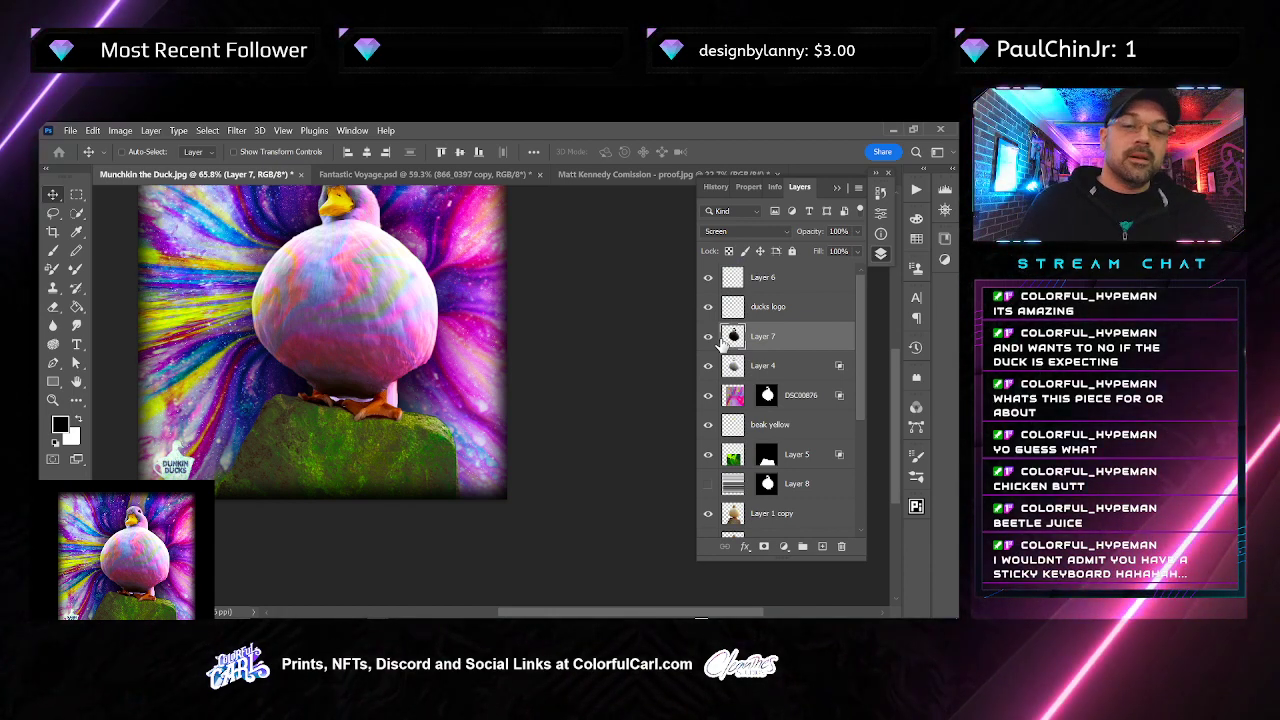
{"action": "scroll", "coordinate": [371, 436], "scroll_direction": "up", "scroll_amount": 4}
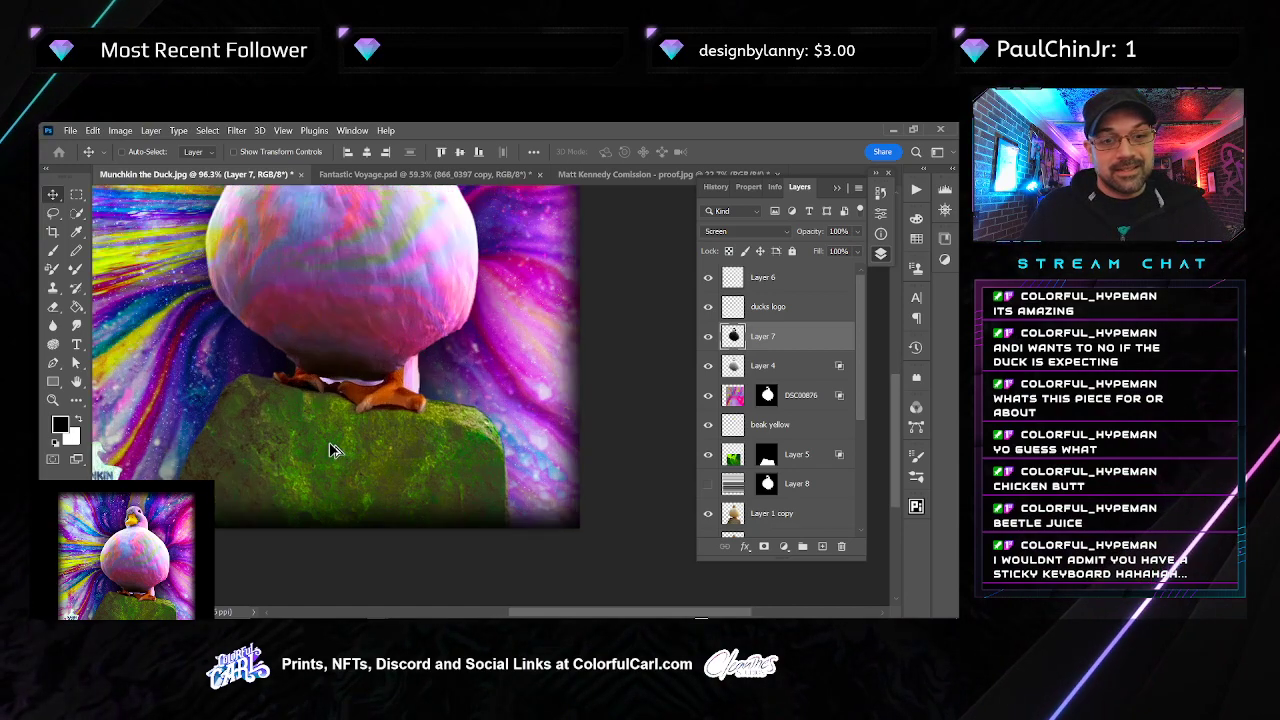
{"action": "left_click_drag", "start_coordinate": [331, 449], "coordinate": [436, 449]}
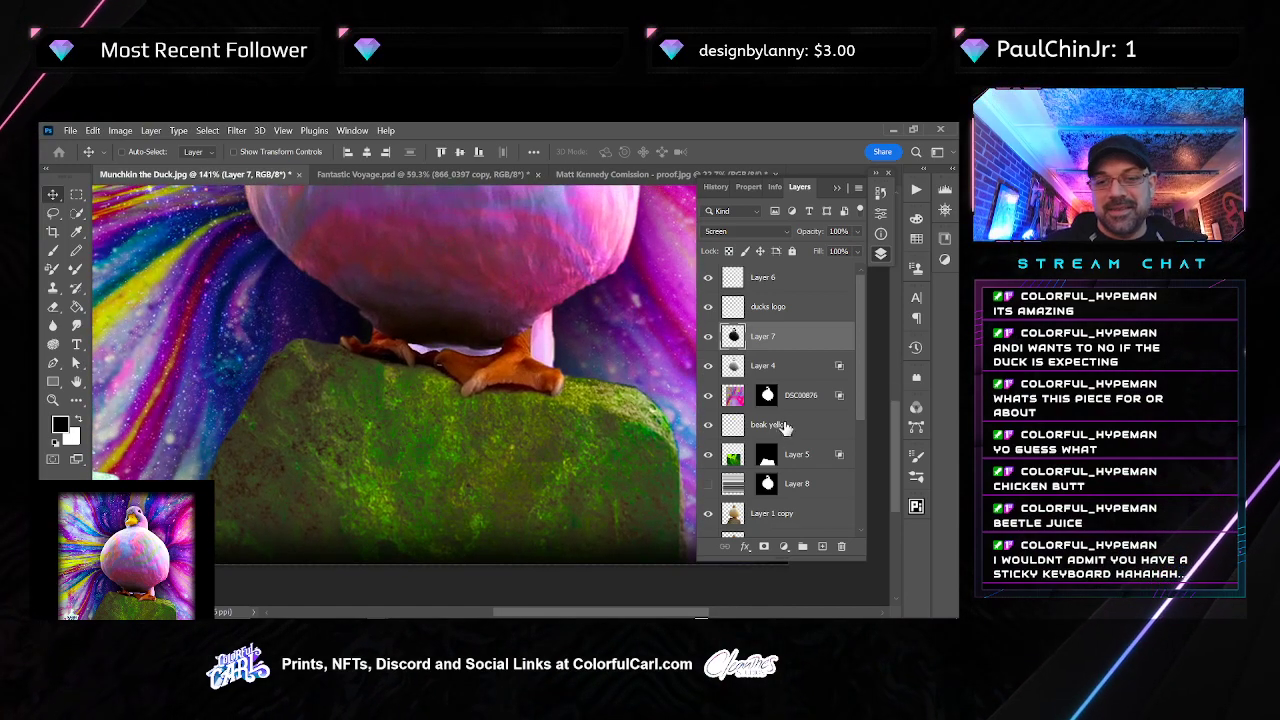
{"action": "left_click", "coordinate": [793, 454]}
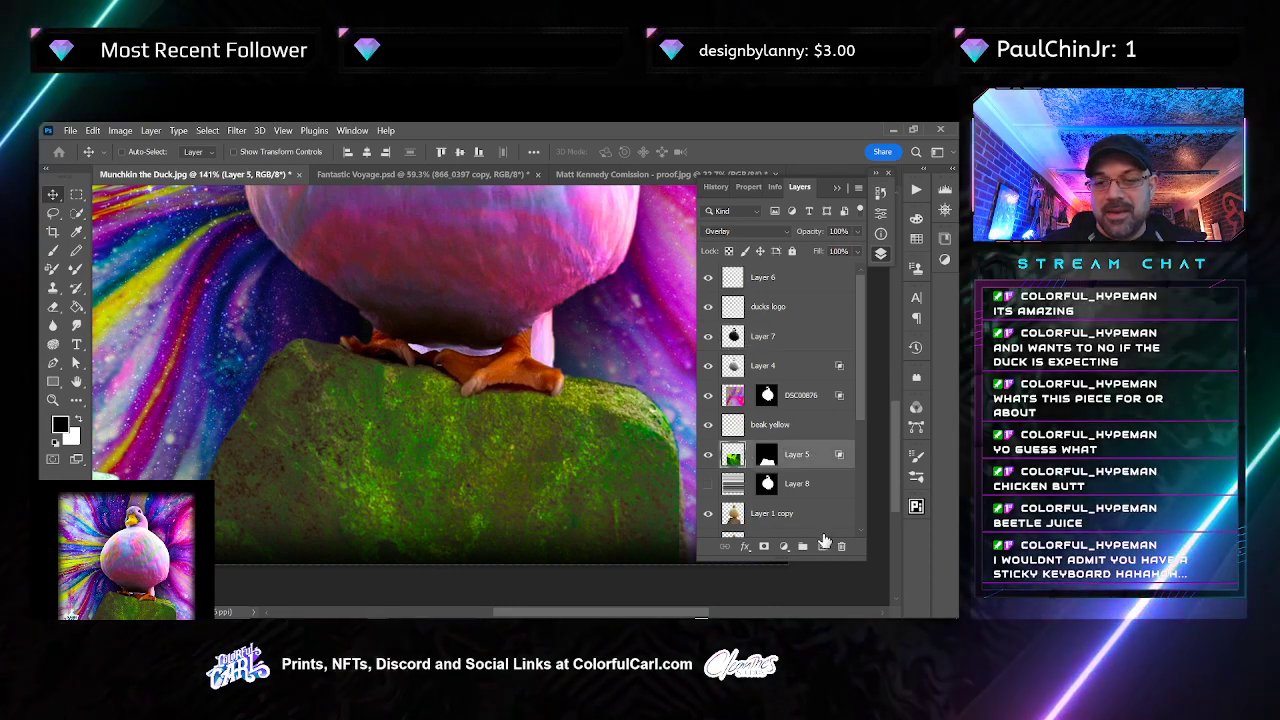
{"action": "left_click", "coordinate": [821, 545]}
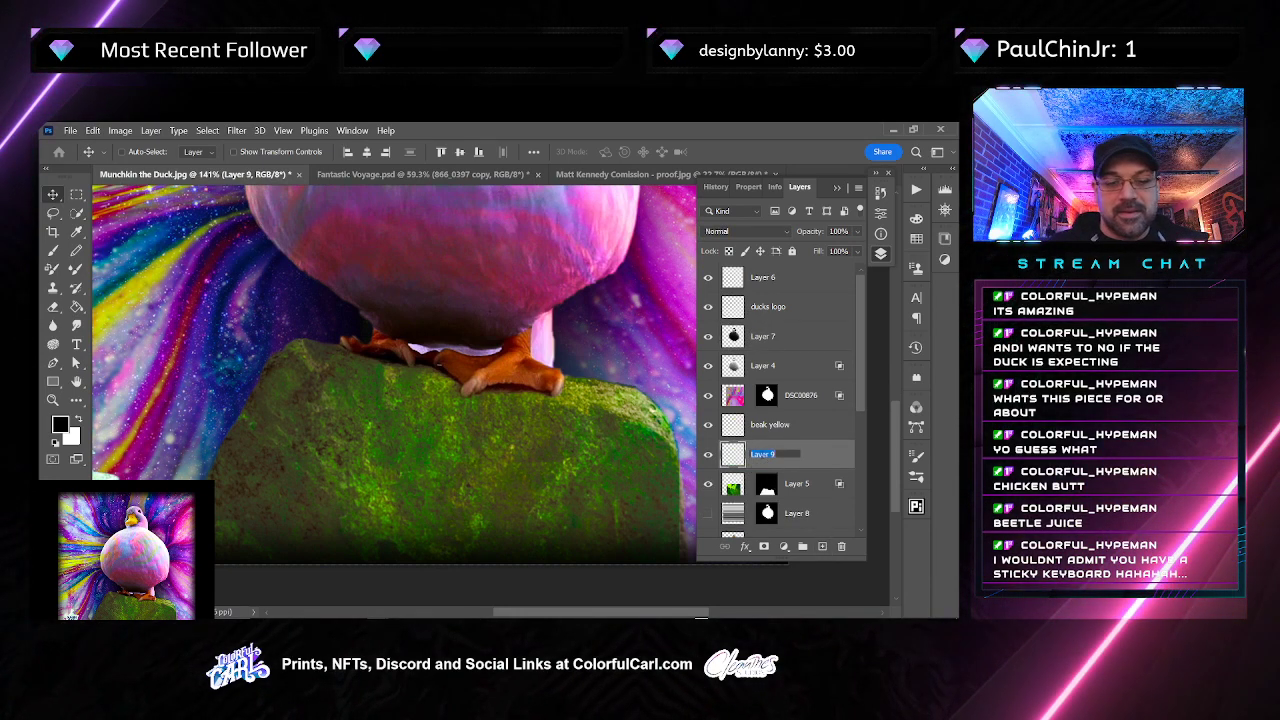
{"action": "type", "text": "text"}
{"action": "key", "text": "Return"}
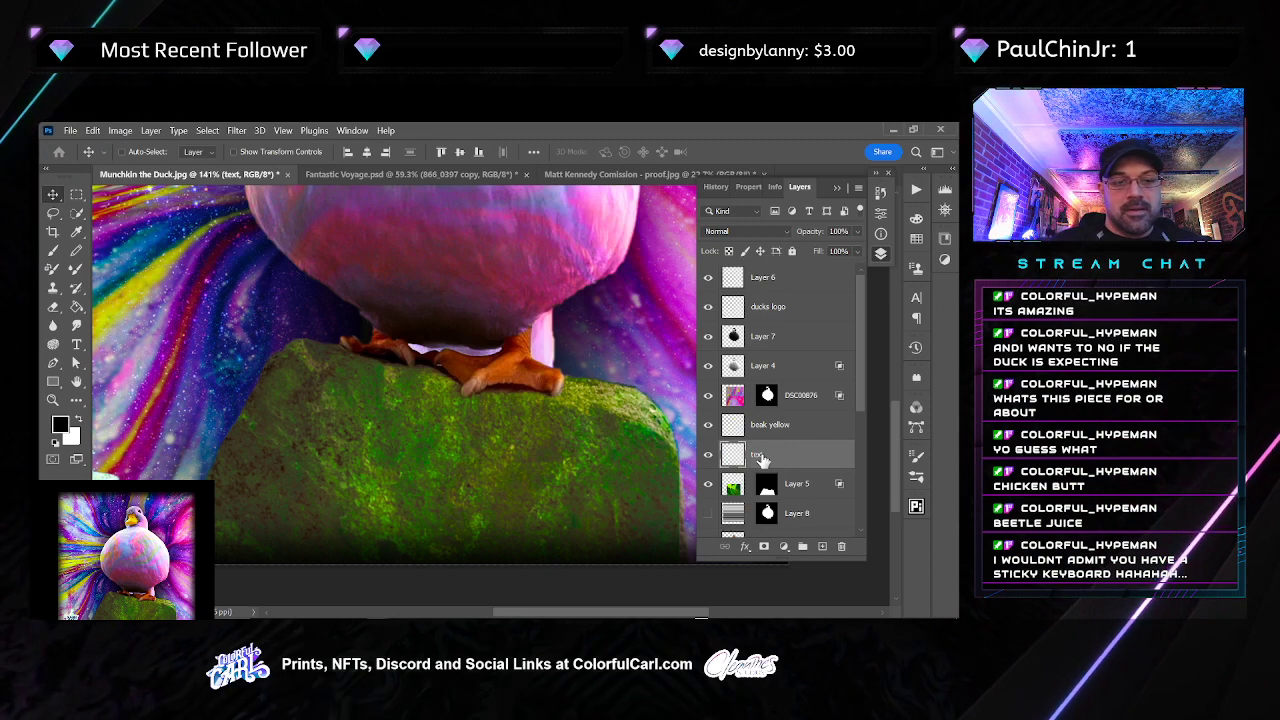
{"action": "key", "text": "b"}
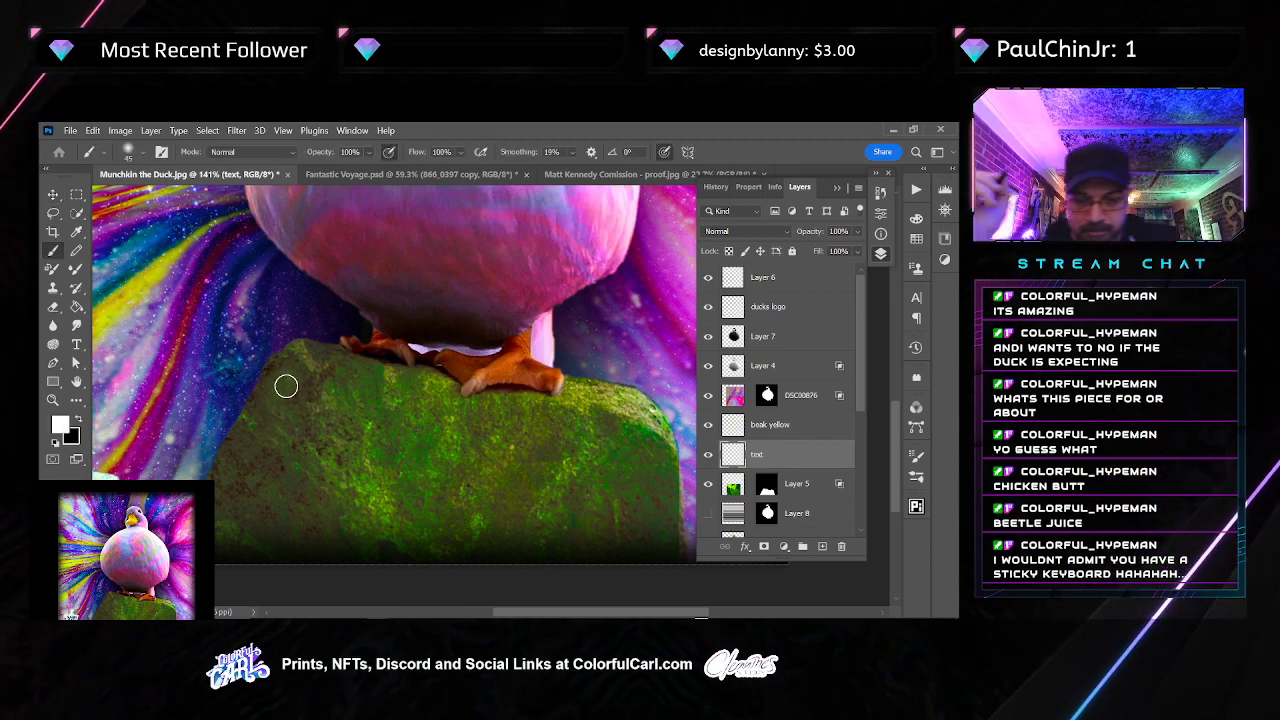
{"action": "key", "text": "bracketleft"}
{"action": "key", "text": "bracketleft"}
{"action": "key", "text": "bracketleft"}
{"action": "key", "text": "bracketleft"}
{"action": "key", "text": "bracketleft"}
{"action": "key", "text": "bracketleft"}
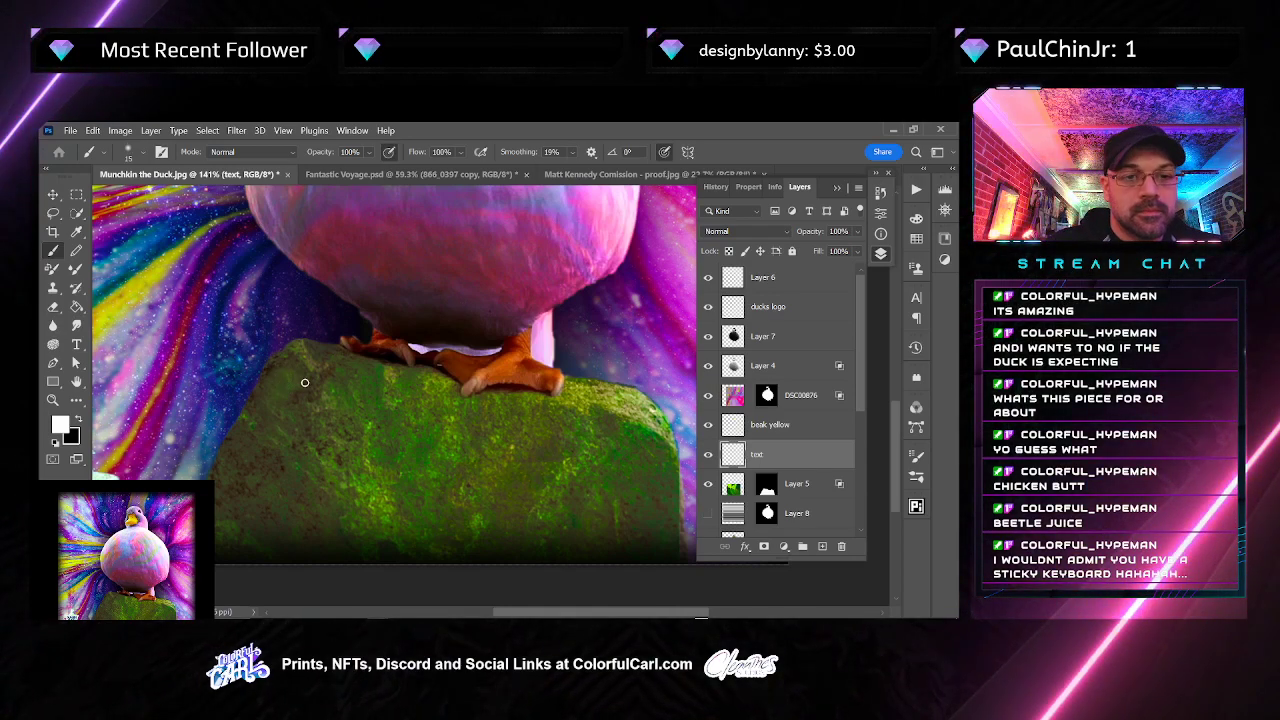
Add the white caption "Do These" on the mossy rock in Avenir Next Medium at 34.55 pt
{"action": "left_click", "coordinate": [77, 345]}
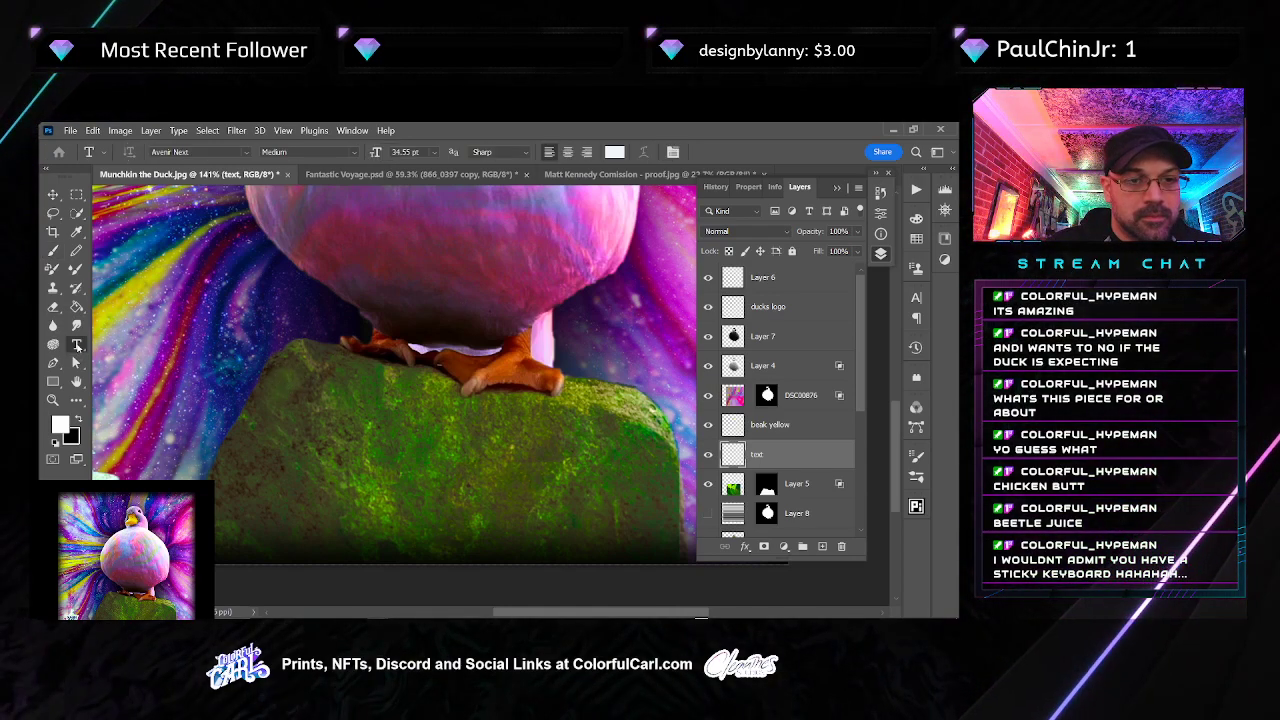
{"action": "left_click", "coordinate": [313, 390]}
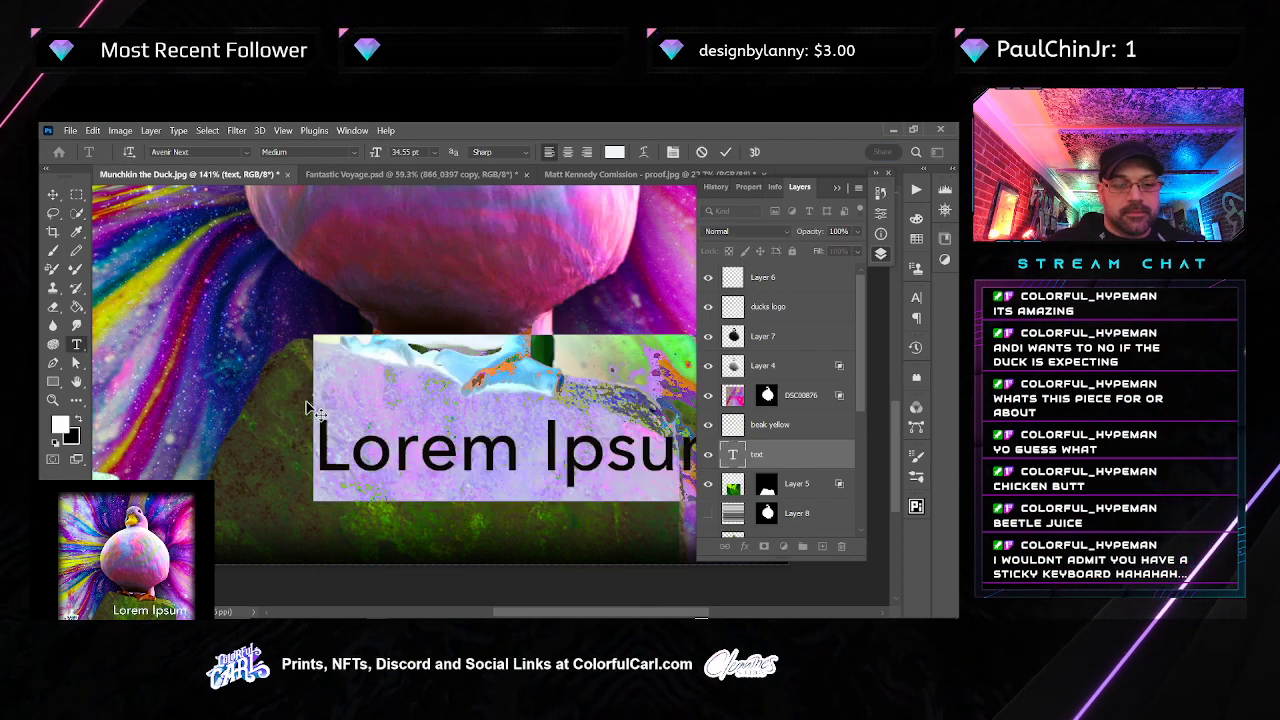
{"action": "type", "text": "Do t"}
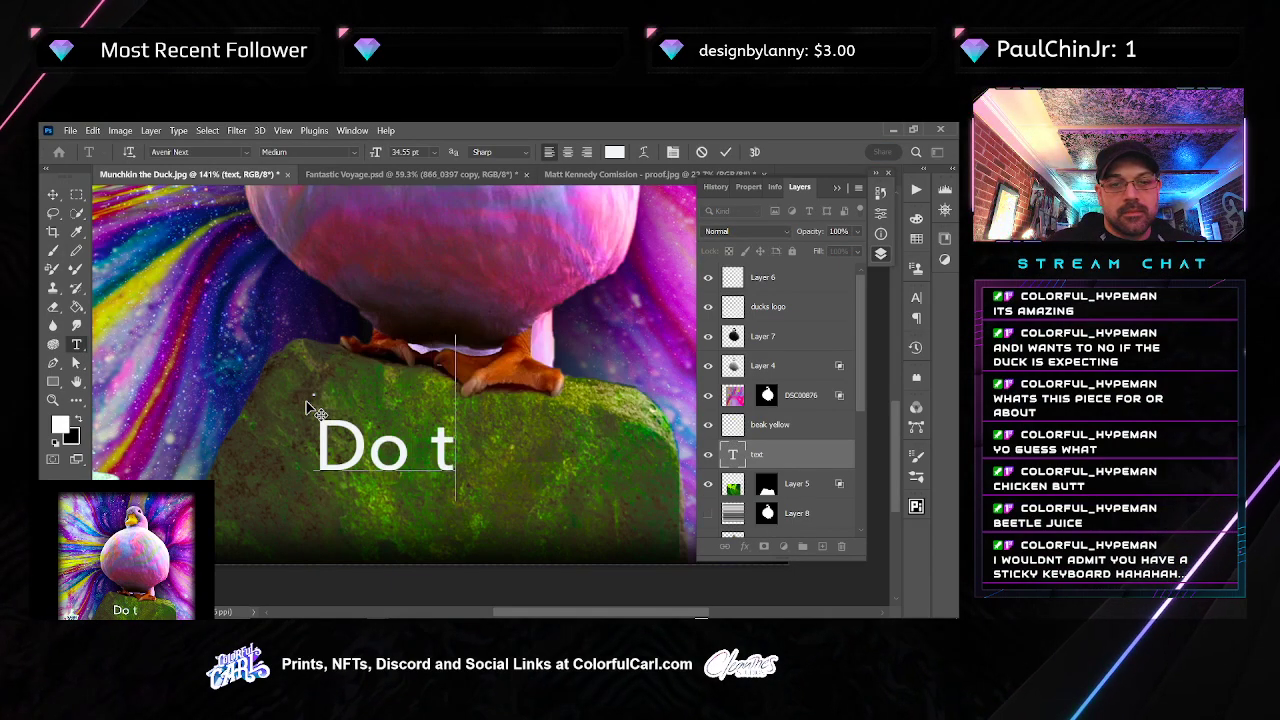
{"action": "type", "text": "hese"}
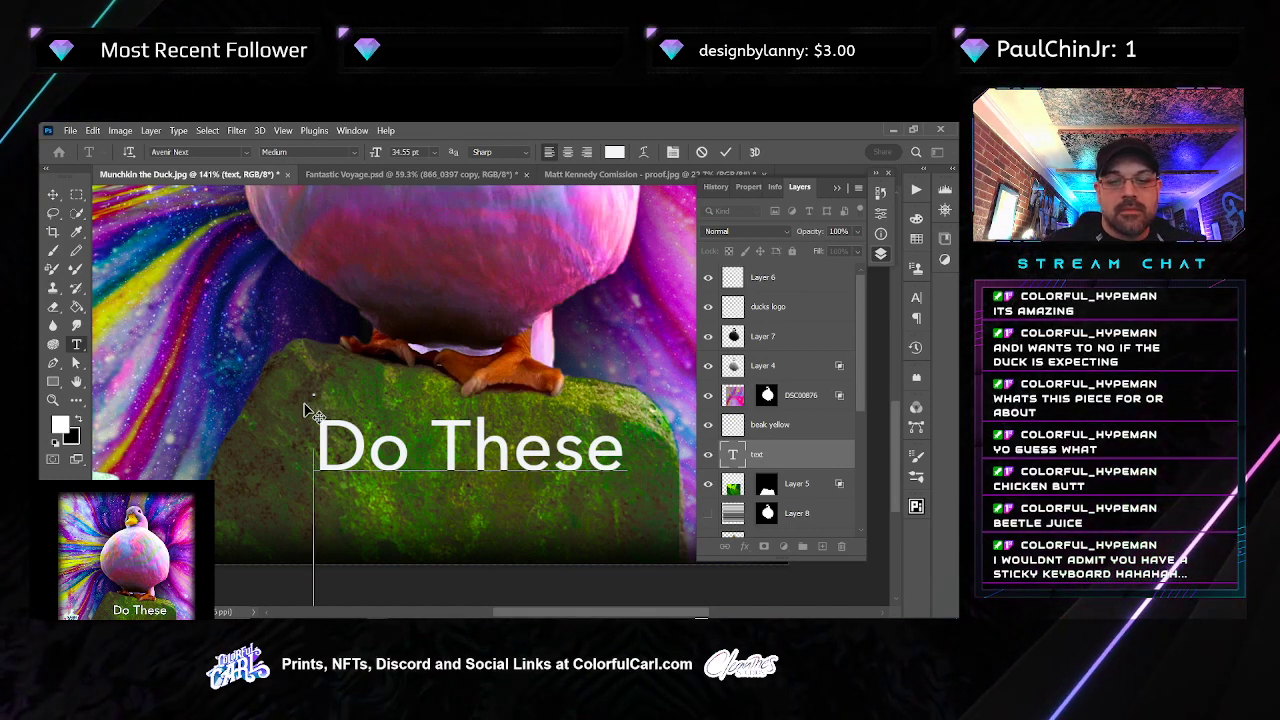
{"action": "key", "text": "ctrl+Return"}
{"action": "key", "text": "v"}
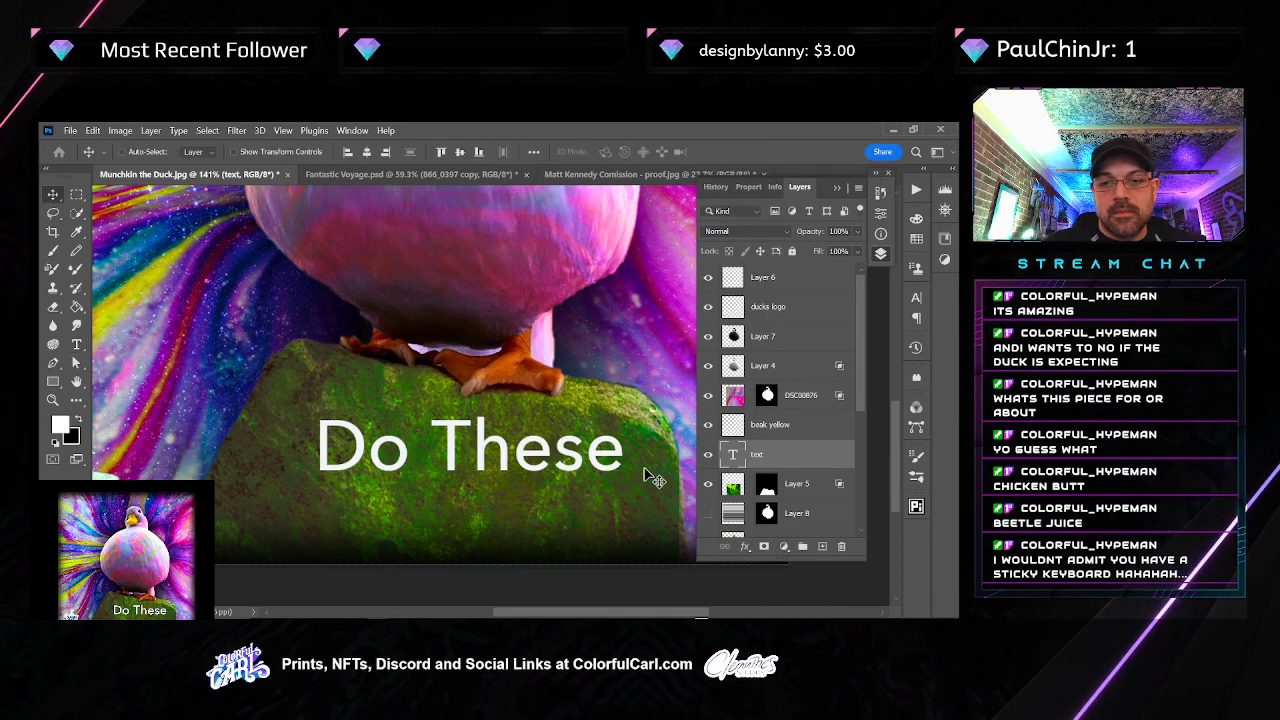
Duplicate the "Do These" caption below the original and replace the copy's text with "FEATHERS"
{"action": "left_click_drag", "start_coordinate": [536, 460], "coordinate": [487, 488]}
{"action": "double_click", "coordinate": [447, 477]}
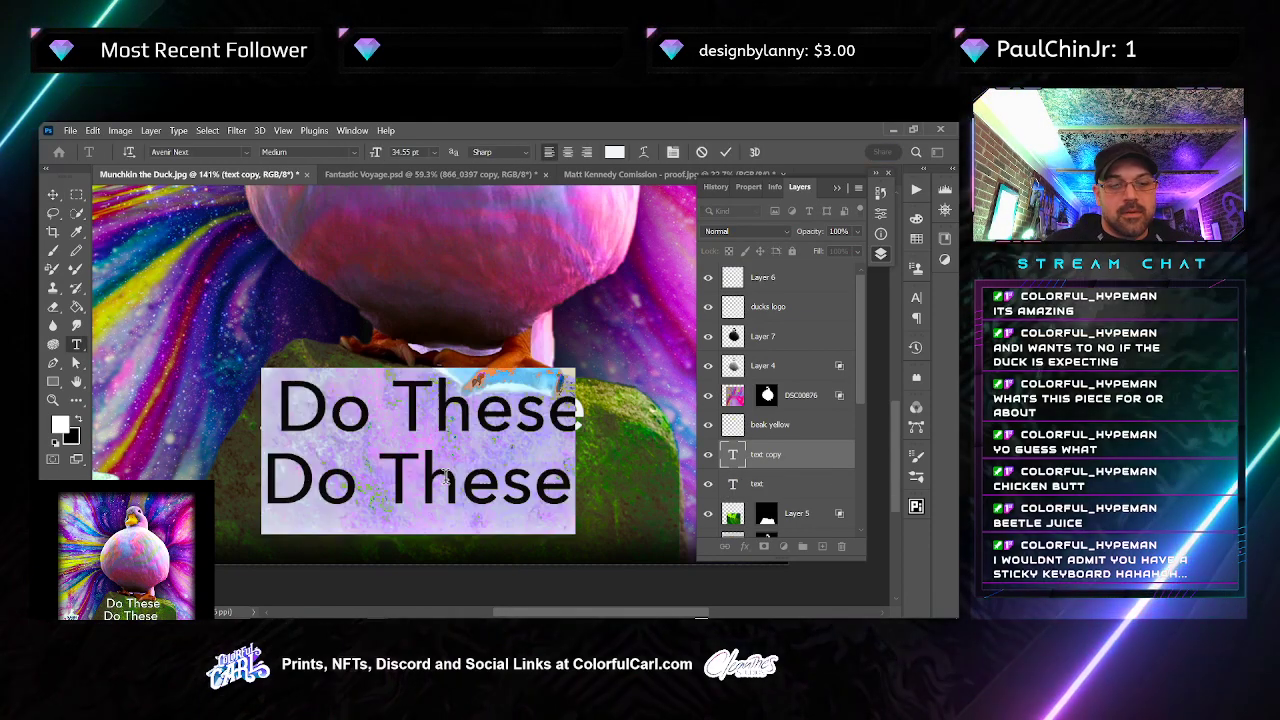
{"action": "type", "text": "FWATHERAS"}
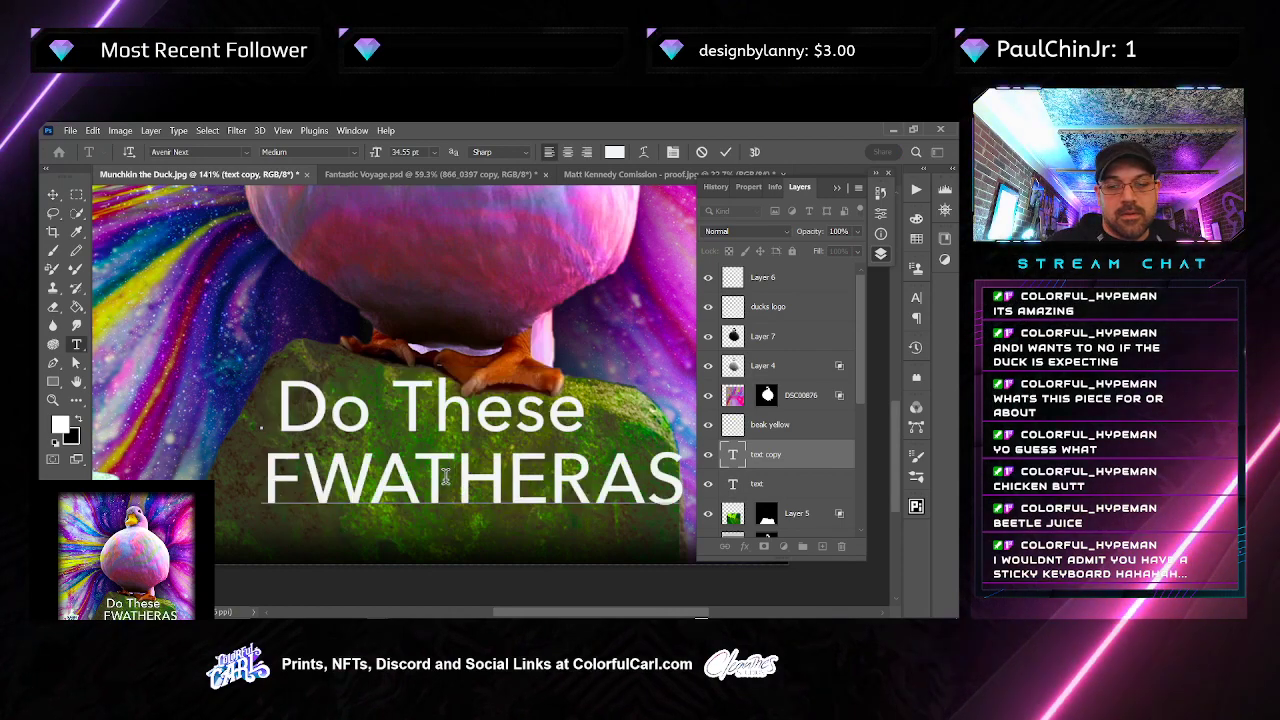
{"action": "key", "text": "ctrl+a"}
{"action": "type", "text": "F"}
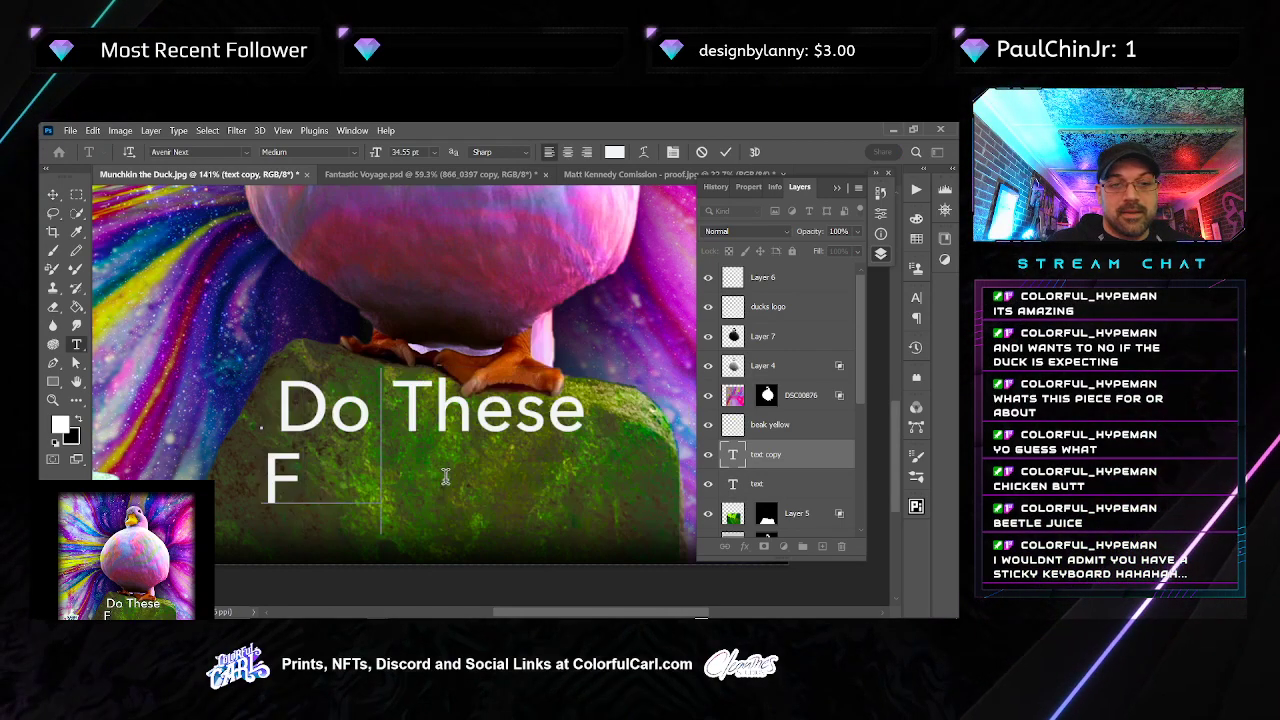
{"action": "type", "text": "eathe"}
{"action": "key", "text": "BackSpace"}
{"action": "key", "text": "BackSpace"}
{"action": "key", "text": "BackSpace"}
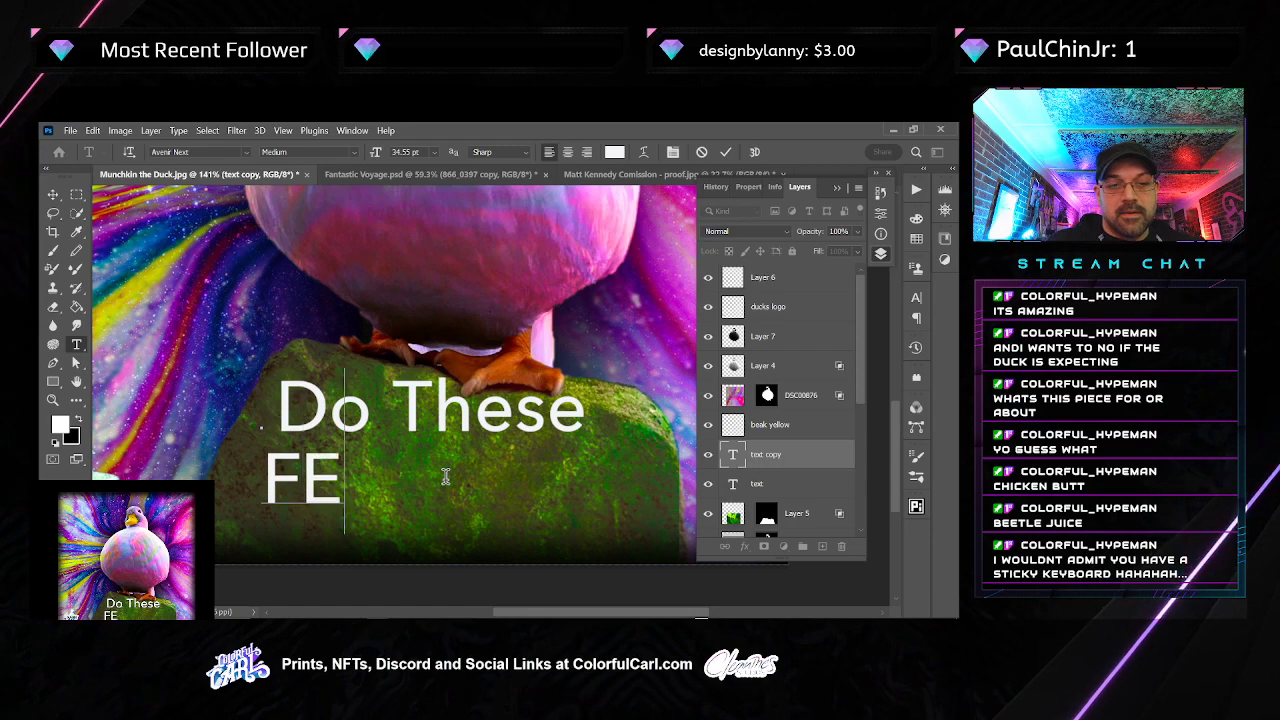
{"action": "type", "text": "ATHERS"}
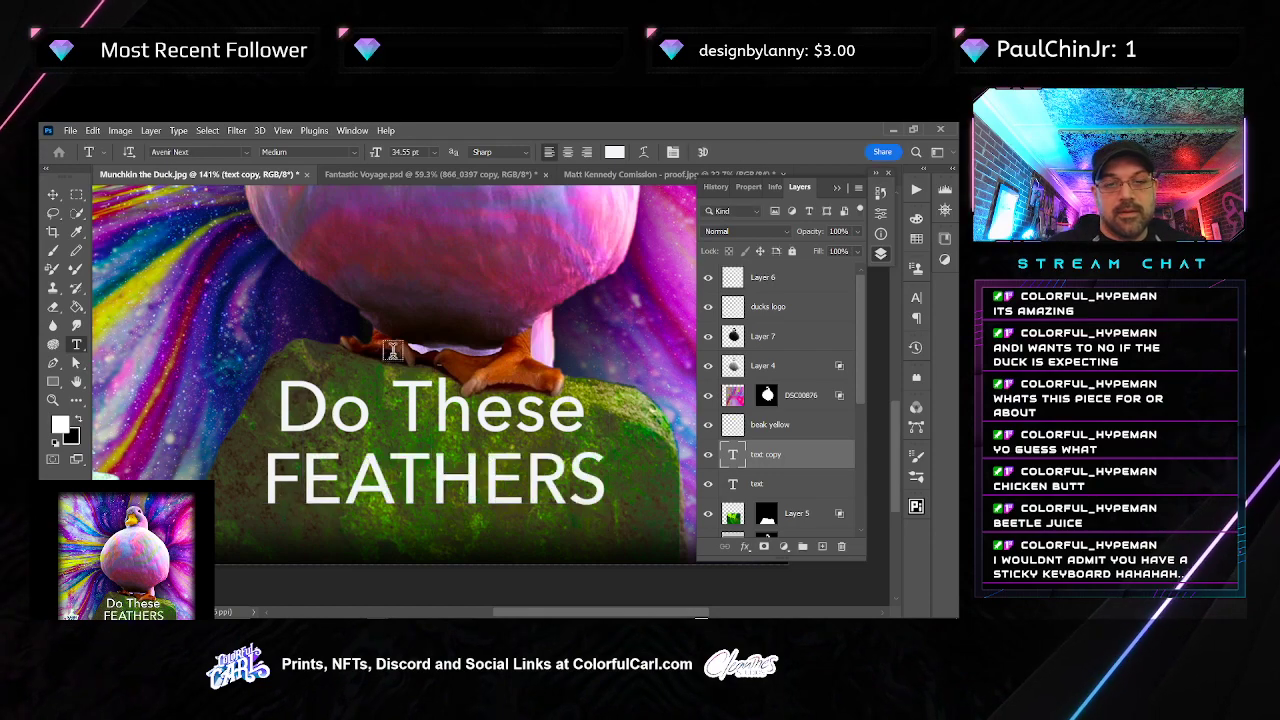
Tighten the spacing between the two captions, then scale "Do These" to about 65% of its height and place it above the start of "FEATHERS"
{"action": "type", "text": "v"}
{"action": "left_click_drag", "start_coordinate": [428, 418], "coordinate": [478, 432]}
{"action": "left_click", "coordinate": [480, 421], "text": "ctrl"}
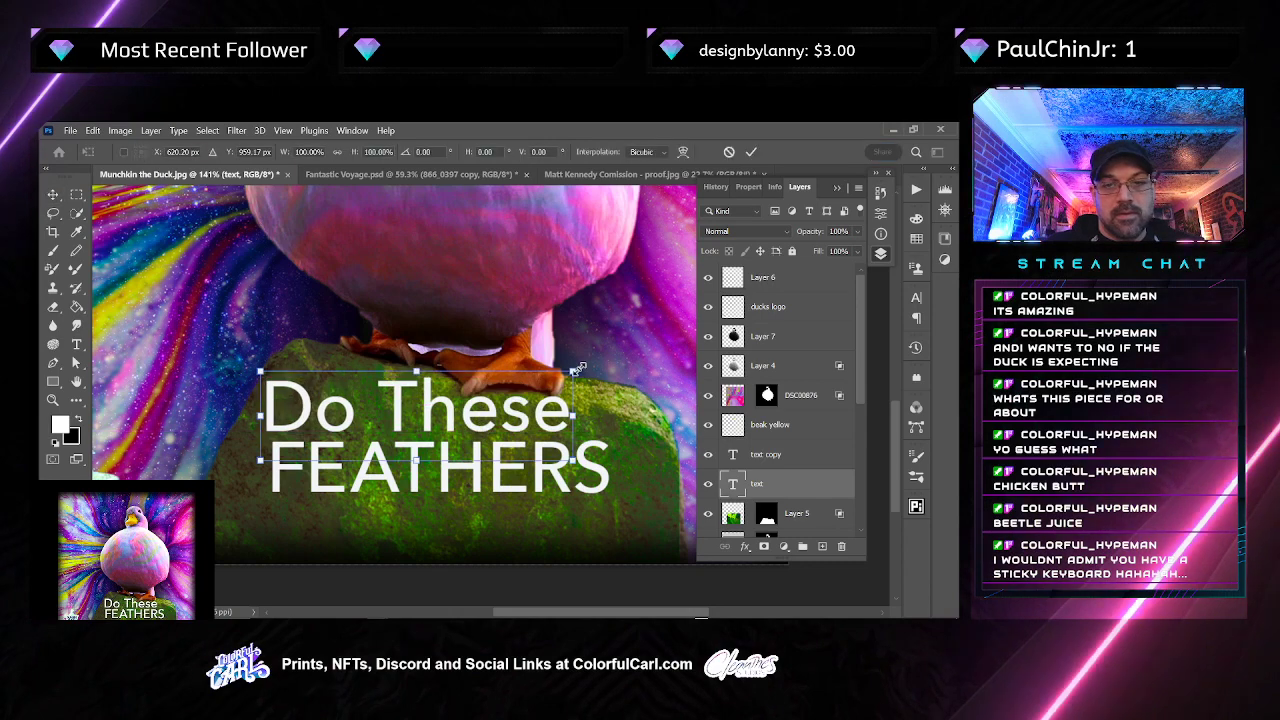
{"action": "left_click_drag", "start_coordinate": [577, 369], "coordinate": [467, 387]}
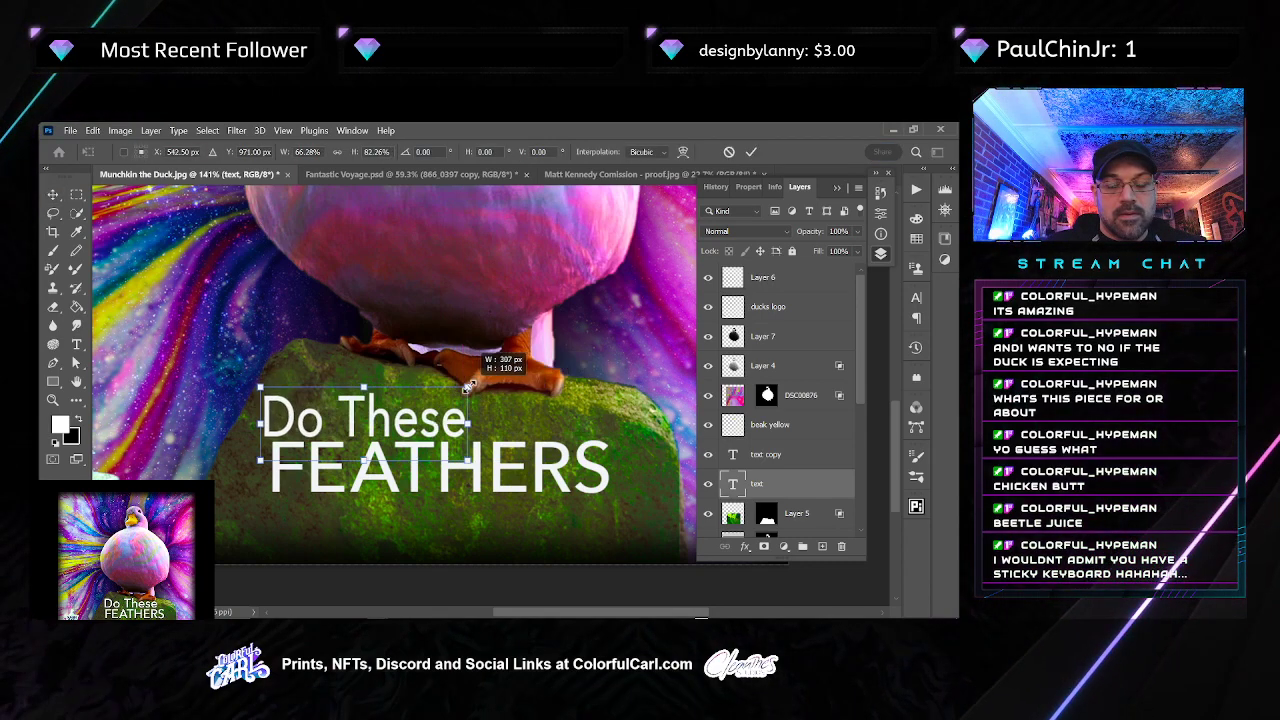
{"action": "left_click_drag", "start_coordinate": [416, 429], "coordinate": [425, 408]}
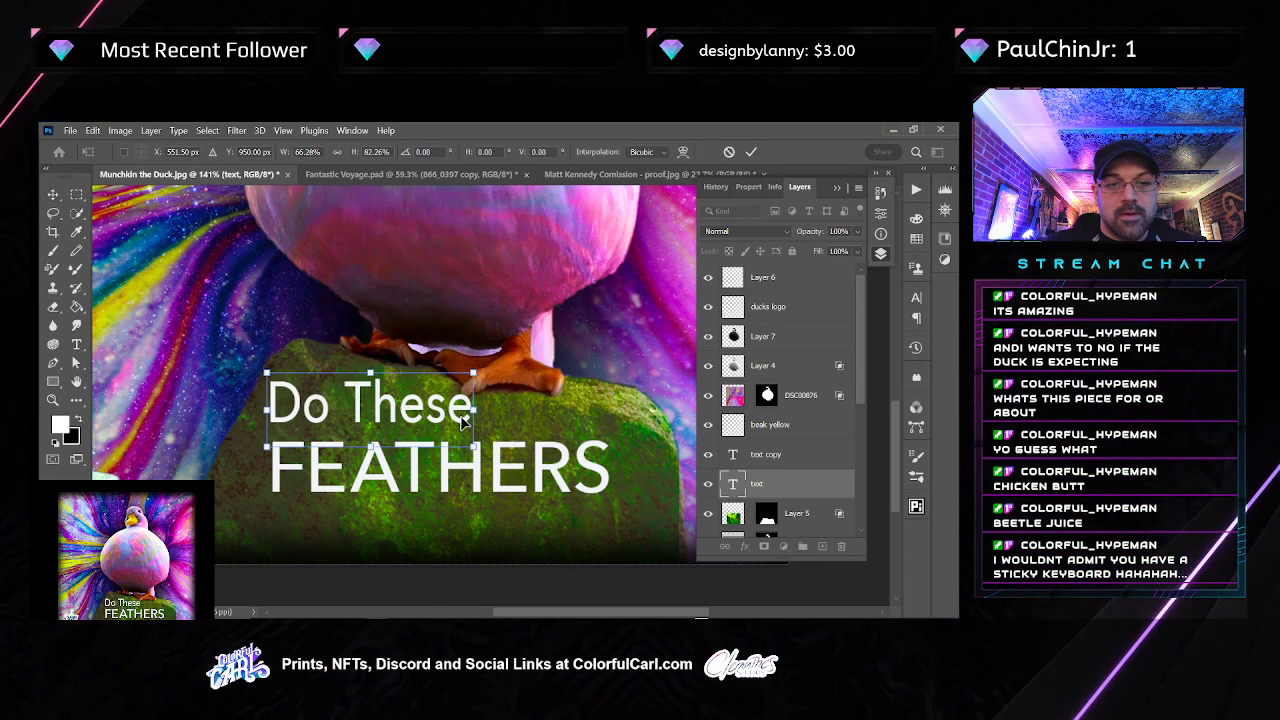
{"action": "left_click_drag", "start_coordinate": [473, 447], "coordinate": [403, 392]}
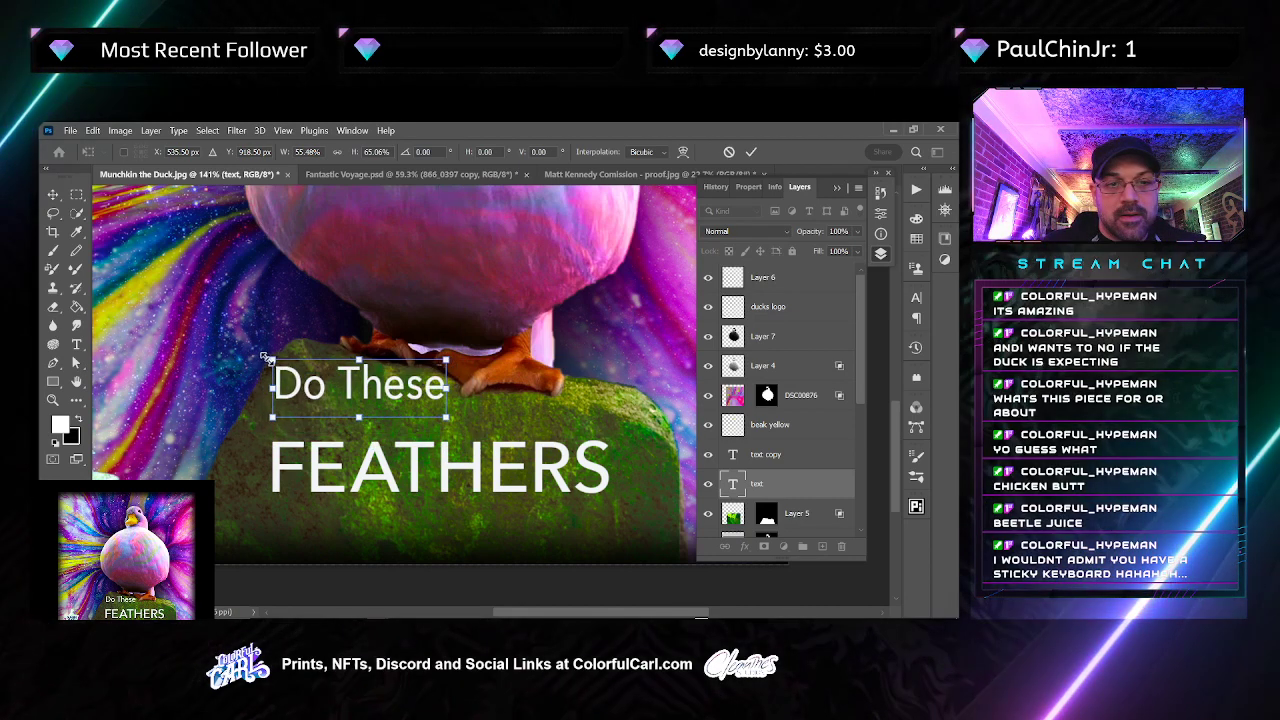
{"action": "left_click_drag", "start_coordinate": [272, 360], "coordinate": [280, 360]}
{"action": "key", "text": "Return"}
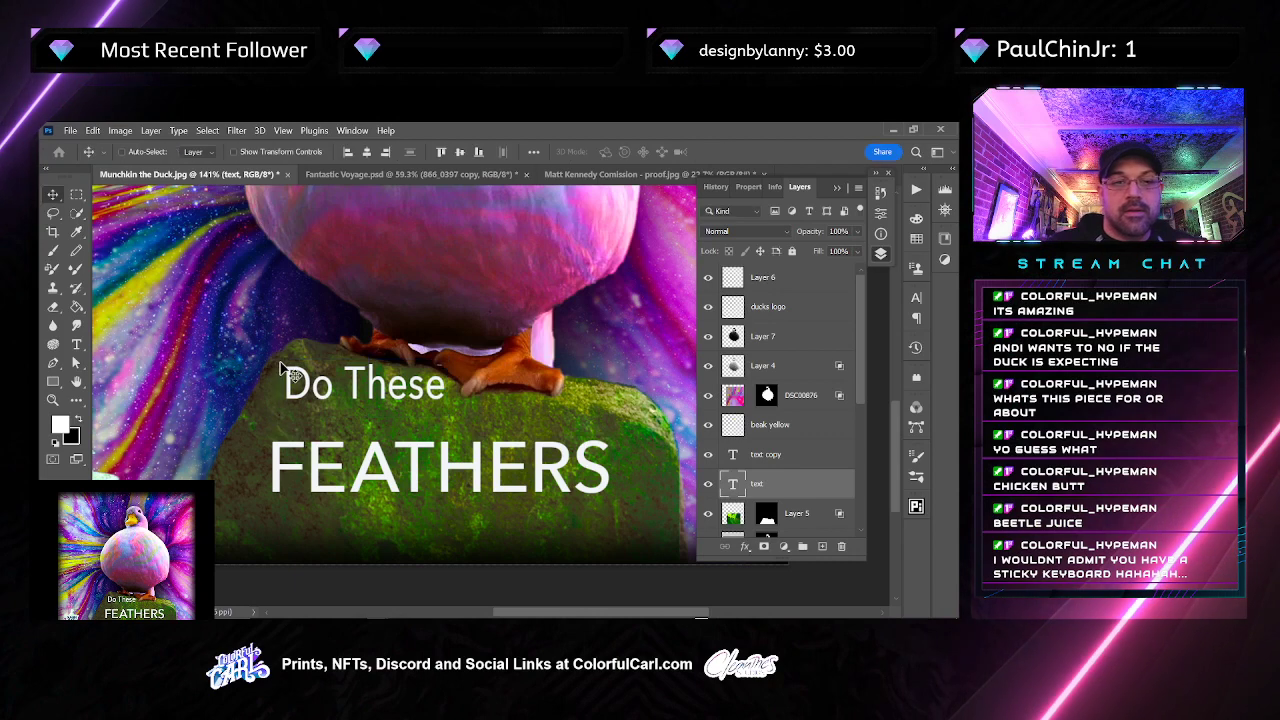
Move the "FEATHERS" caption up so it sits directly beneath "Do These"
{"action": "double_click", "coordinate": [360, 475]}
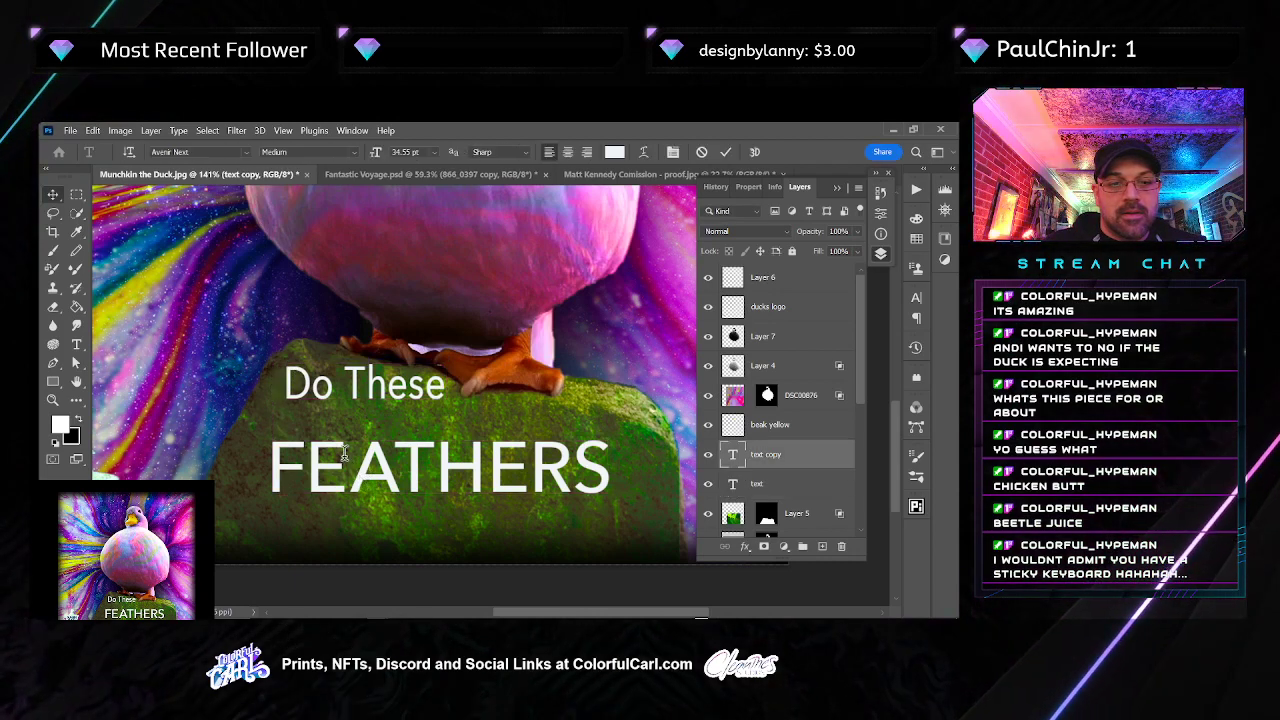
{"action": "key", "text": "Escape"}
{"action": "mouse_move", "coordinate": [555, 487]}
{"action": "left_mouse_down"}
{"action": "mouse_move", "coordinate": [548, 440]}
{"action": "mouse_move", "coordinate": [516, 440]}
{"action": "mouse_move", "coordinate": [568, 452]}
{"action": "mouse_move", "coordinate": [585, 483]}
{"action": "mouse_move", "coordinate": [574, 473]}
{"action": "left_mouse_up"}
{"action": "double_click", "coordinate": [341, 445]}
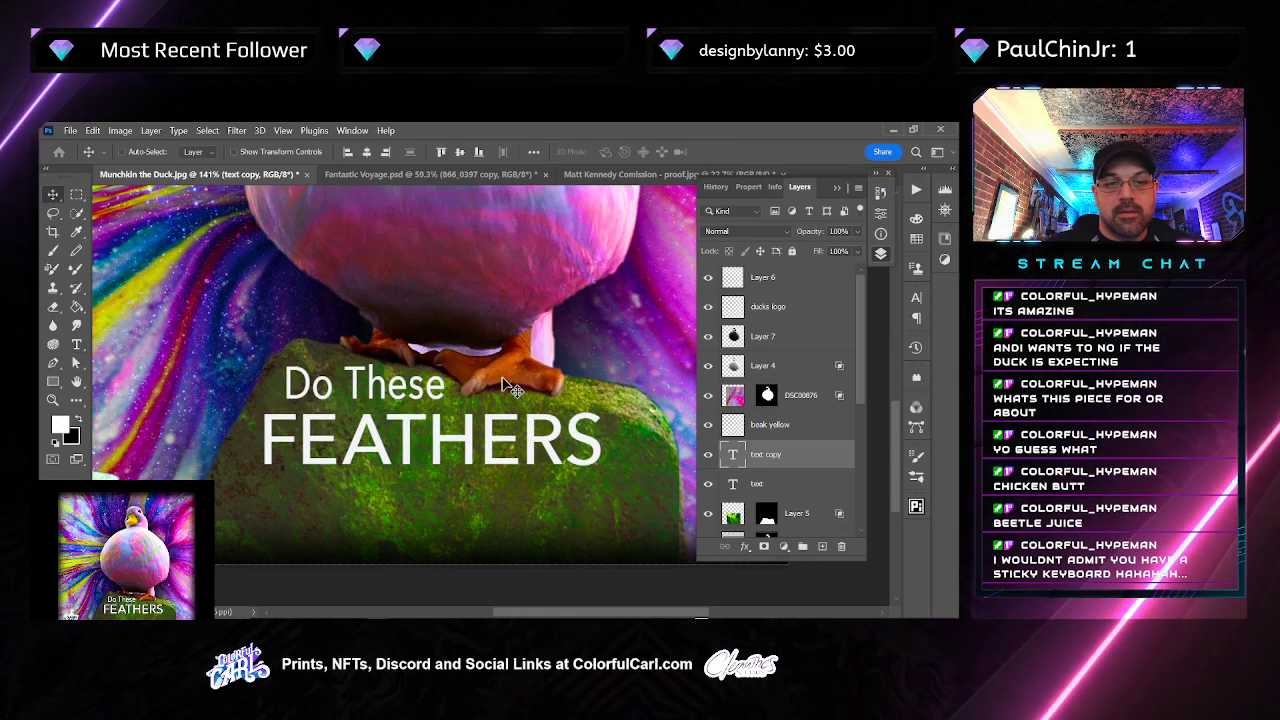
Duplicate the "Do These" caption below "FEATHERS" and replace the copy's text with "MAKE ME LOOK"
{"action": "double_click", "coordinate": [409, 388]}
{"action": "key", "text": "ctrl+Return"}
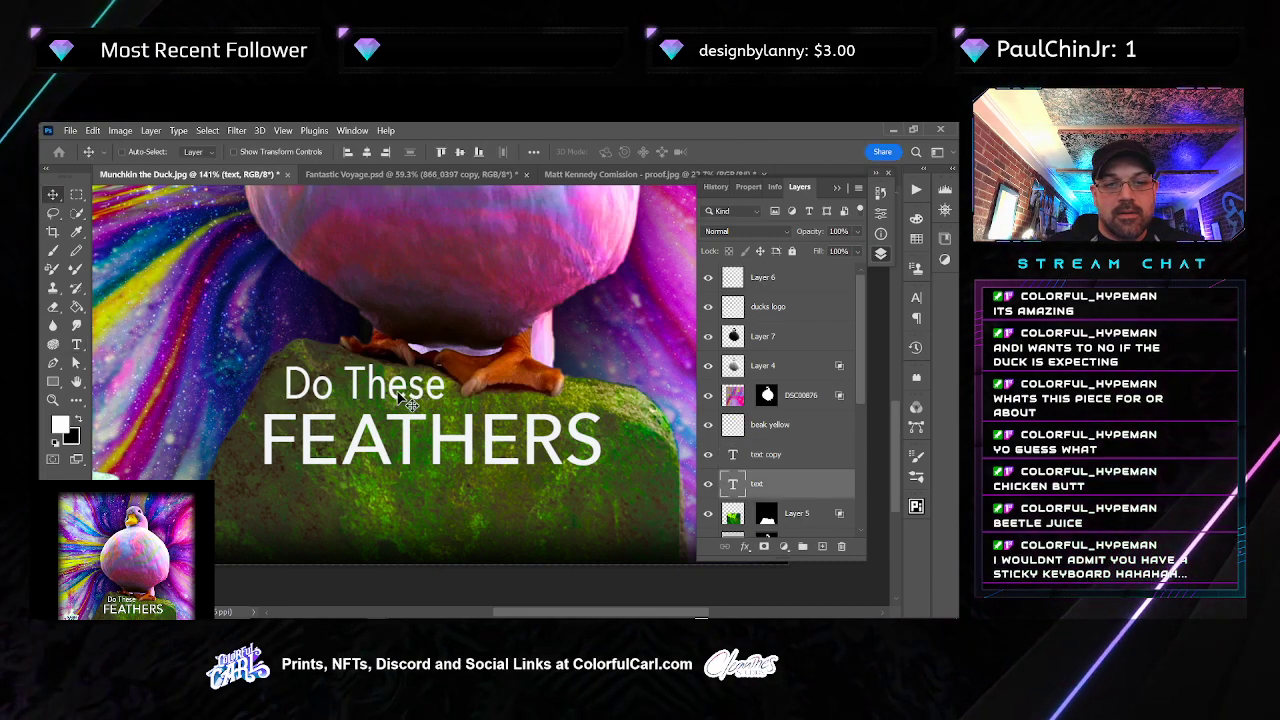
{"action": "left_click_drag", "start_coordinate": [402, 391], "coordinate": [395, 451]}
{"action": "key", "text": "ctrl+z"}
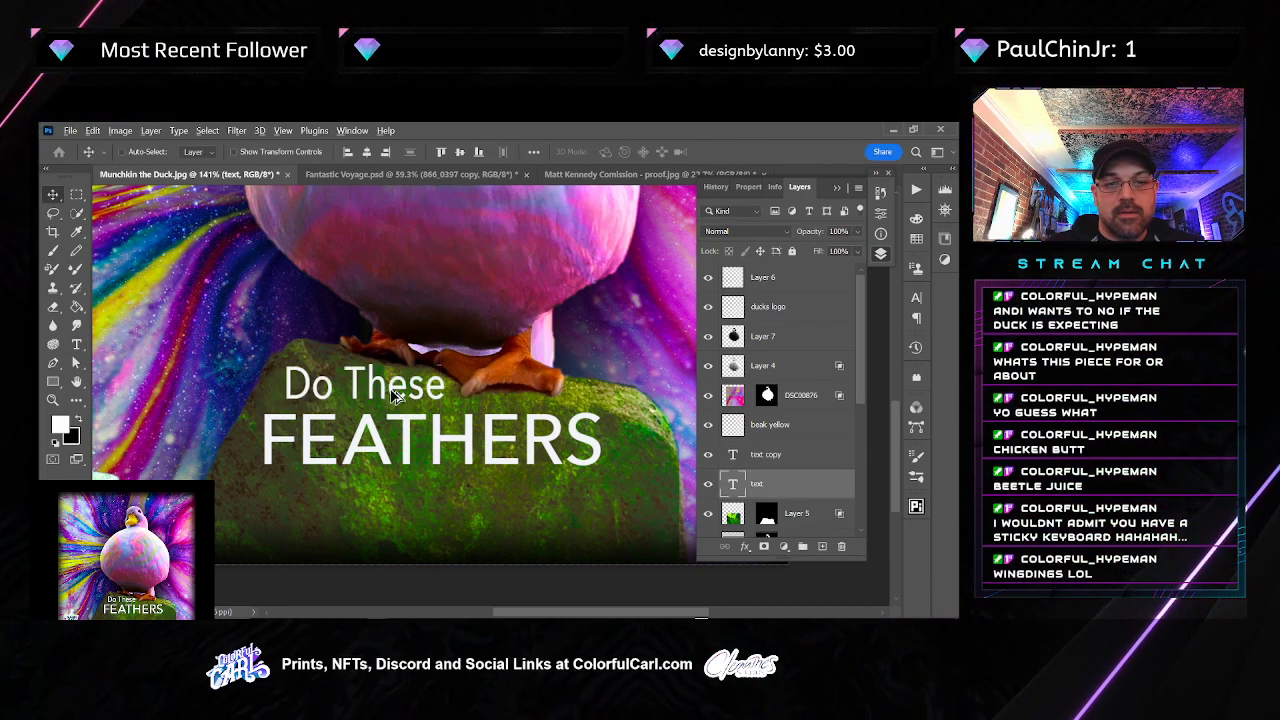
{"action": "left_click_drag", "start_coordinate": [397, 392], "coordinate": [405, 497]}
{"action": "key", "text": "t"}
{"action": "left_click", "coordinate": [395, 497]}
{"action": "key", "text": "ctrl+a"}
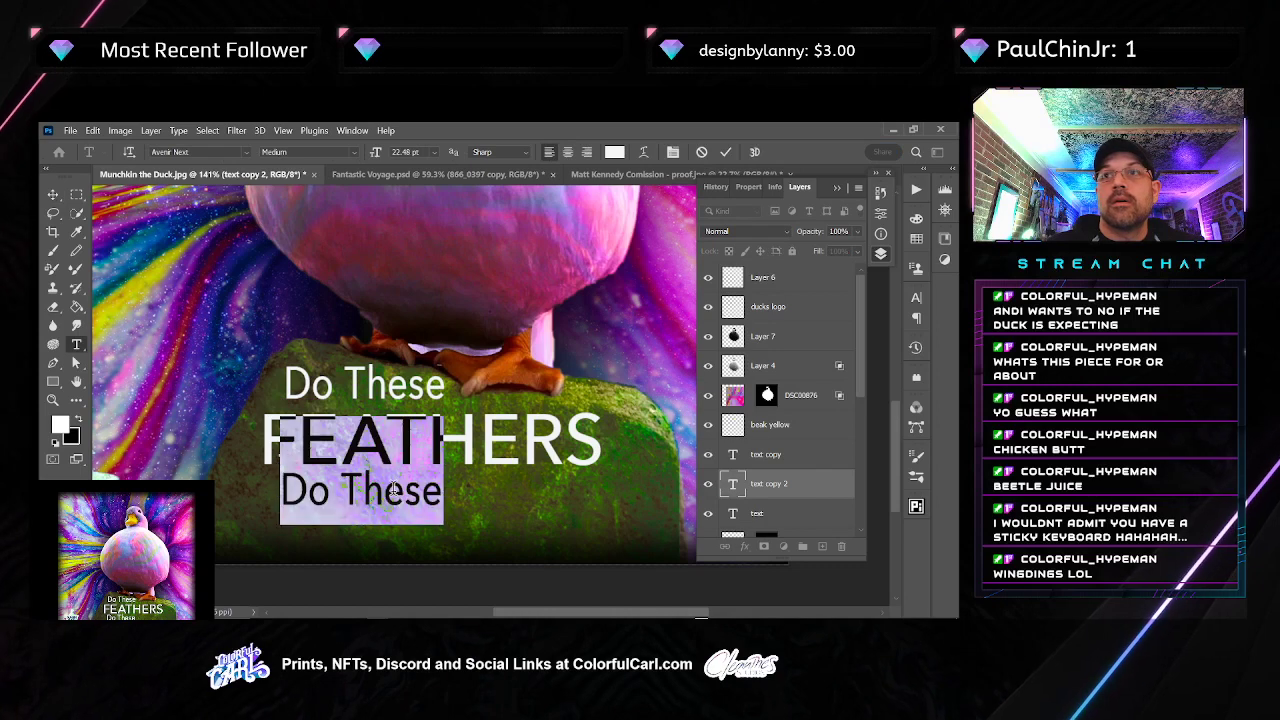
{"action": "type", "text": "mAKE"}
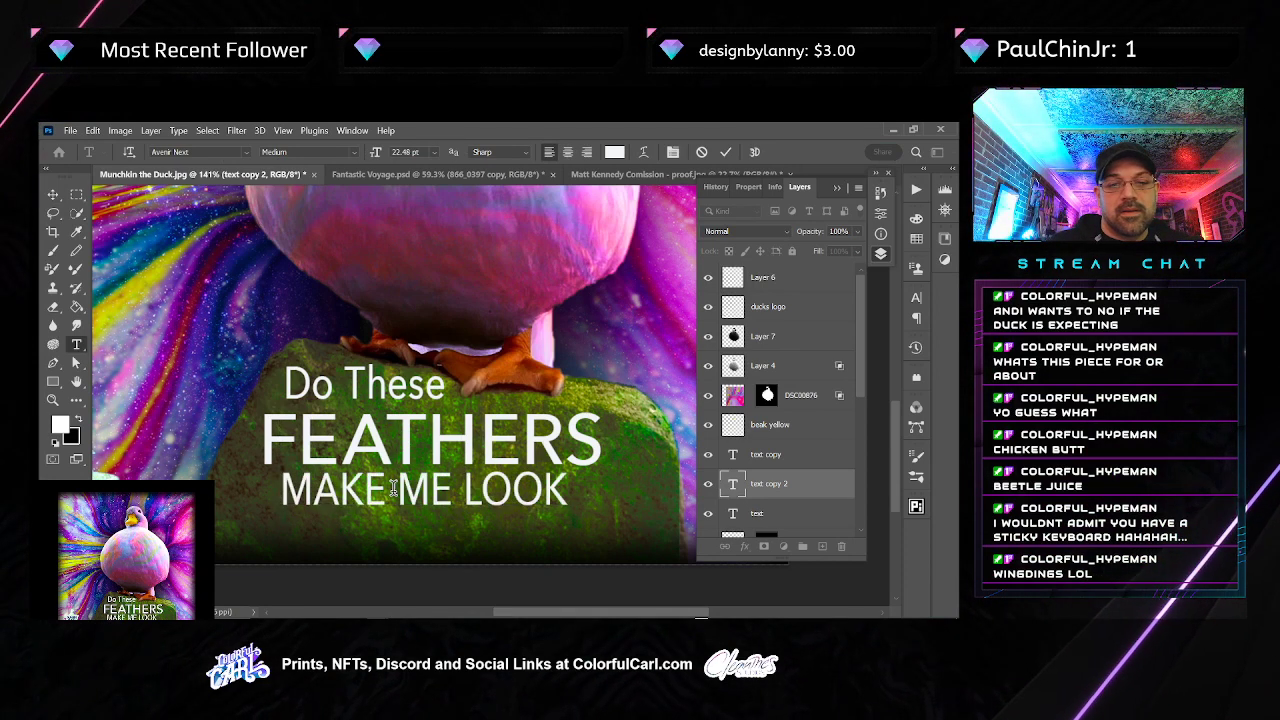
Shorten the "MAKE ME LOOK" caption to "MAKE ME"
{"action": "key", "text": "Escape"}
{"action": "key", "text": "v"}
{"action": "key", "text": "t"}
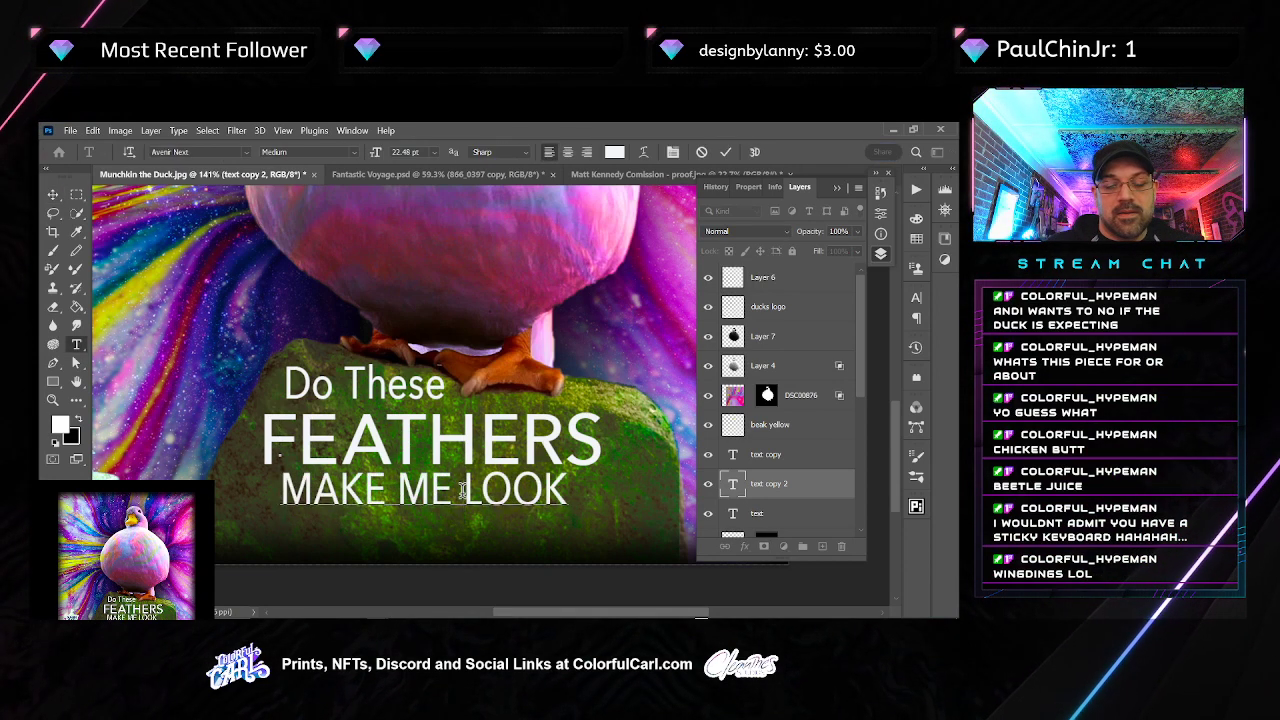
{"action": "key", "text": "BackSpace"}
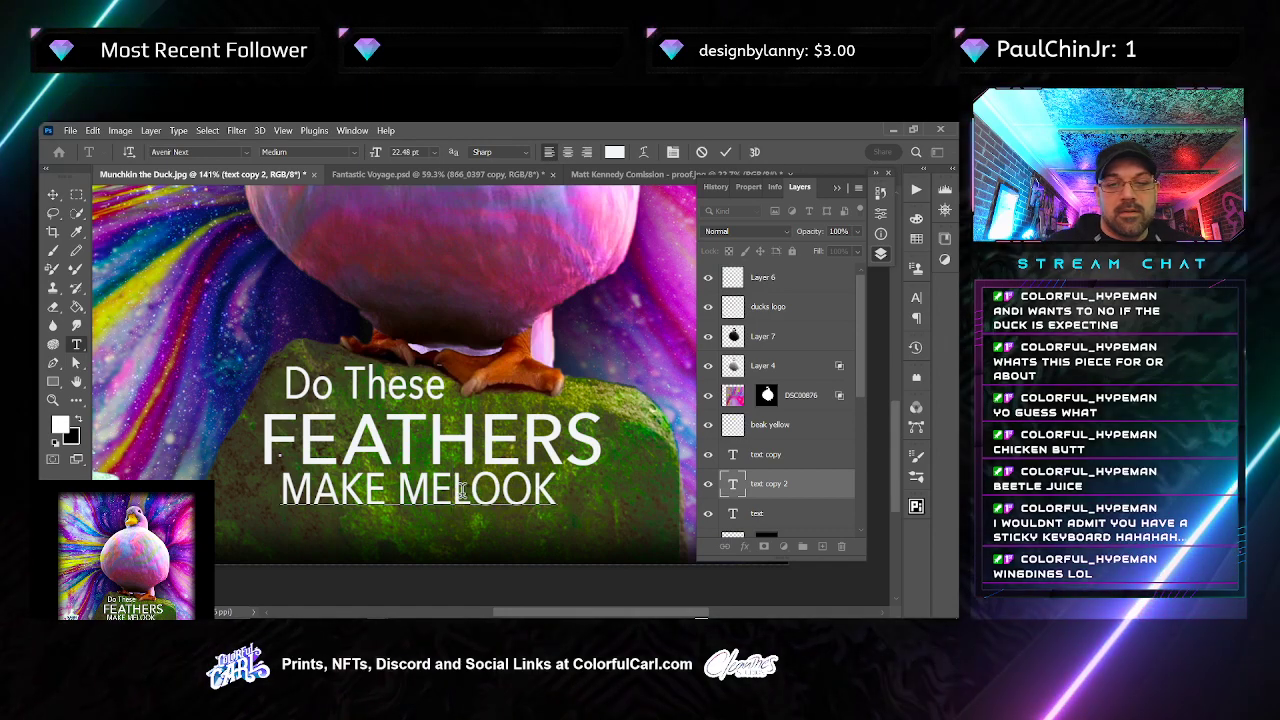
{"action": "key", "text": "v"}
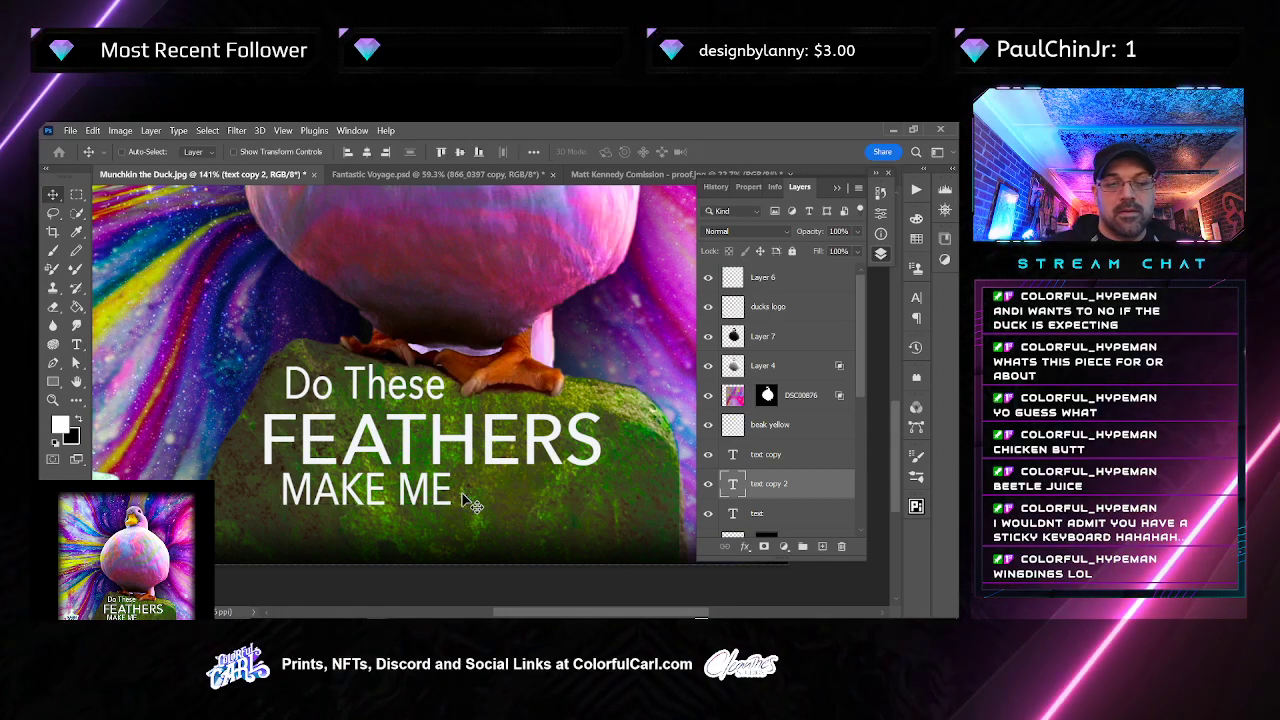
Shift "MAKE ME" left under "FEATHERS", then duplicate it below and change the copy's text to "LOOK"
{"action": "left_click_drag", "start_coordinate": [420, 497], "coordinate": [365, 549]}
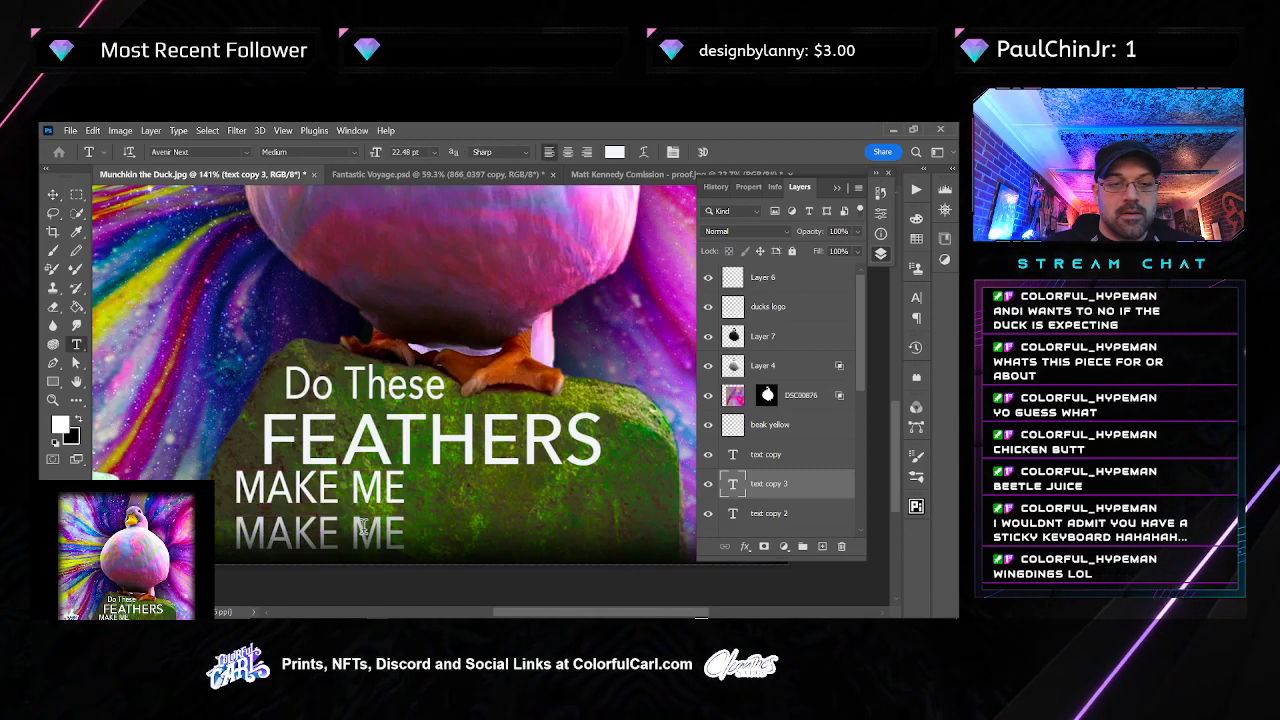
{"action": "double_click", "coordinate": [362, 530]}
{"action": "type", "text": "L"}
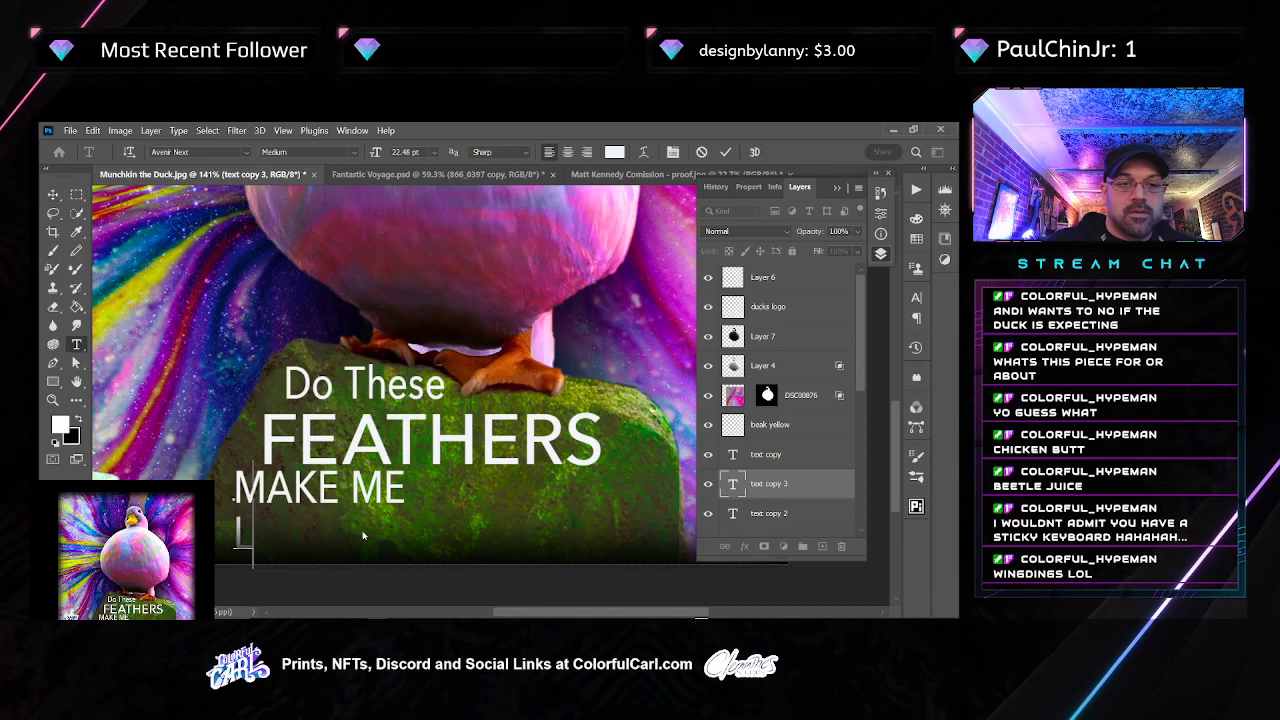
{"action": "type", "text": "OOK"}
{"action": "key", "text": "ctrl+Return"}
Move "LOOK" beneath "MAKE ME" and place a duplicate to its right with the text "FAT"
{"action": "key", "text": "v"}
{"action": "left_click_drag", "start_coordinate": [312, 535], "coordinate": [550, 530]}
{"action": "double_click", "coordinate": [530, 525]}
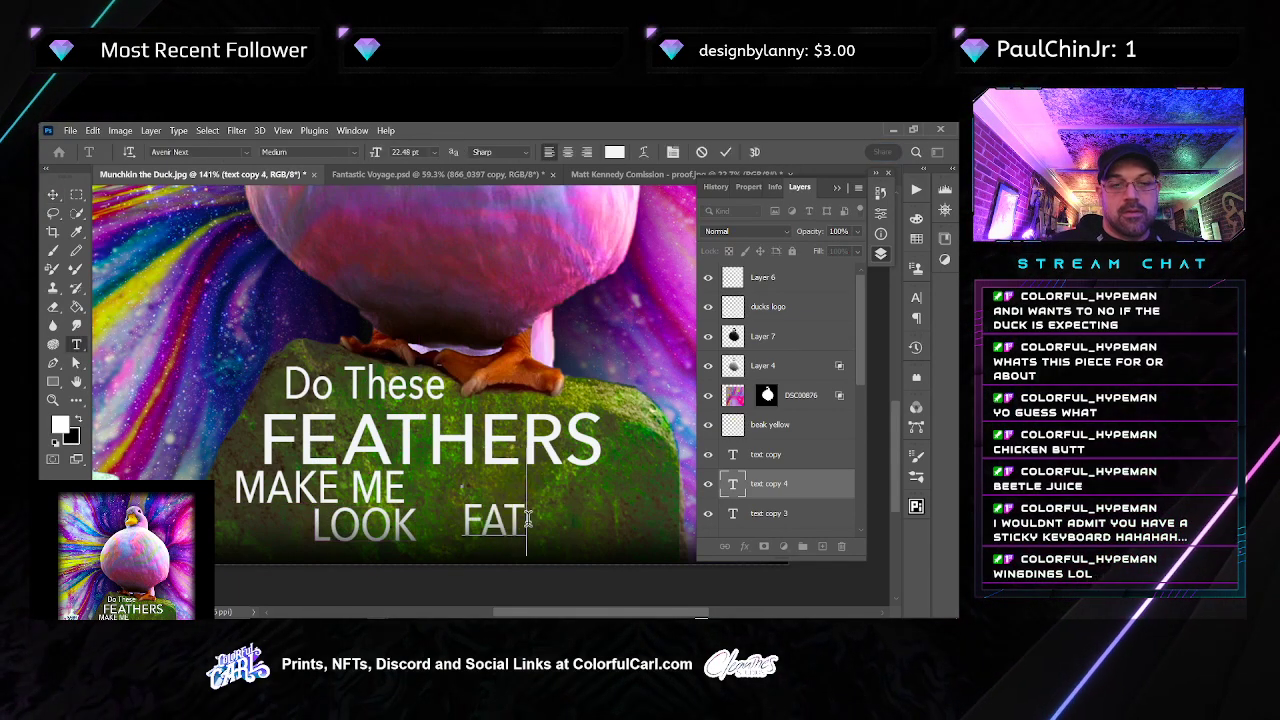
{"action": "key", "text": "ctrl+Return"}
Scale "FAT" to about 183% and shift it right under the end of "FEATHERS", with "LOOK" directly before it
{"action": "key", "text": "ctrl+t"}
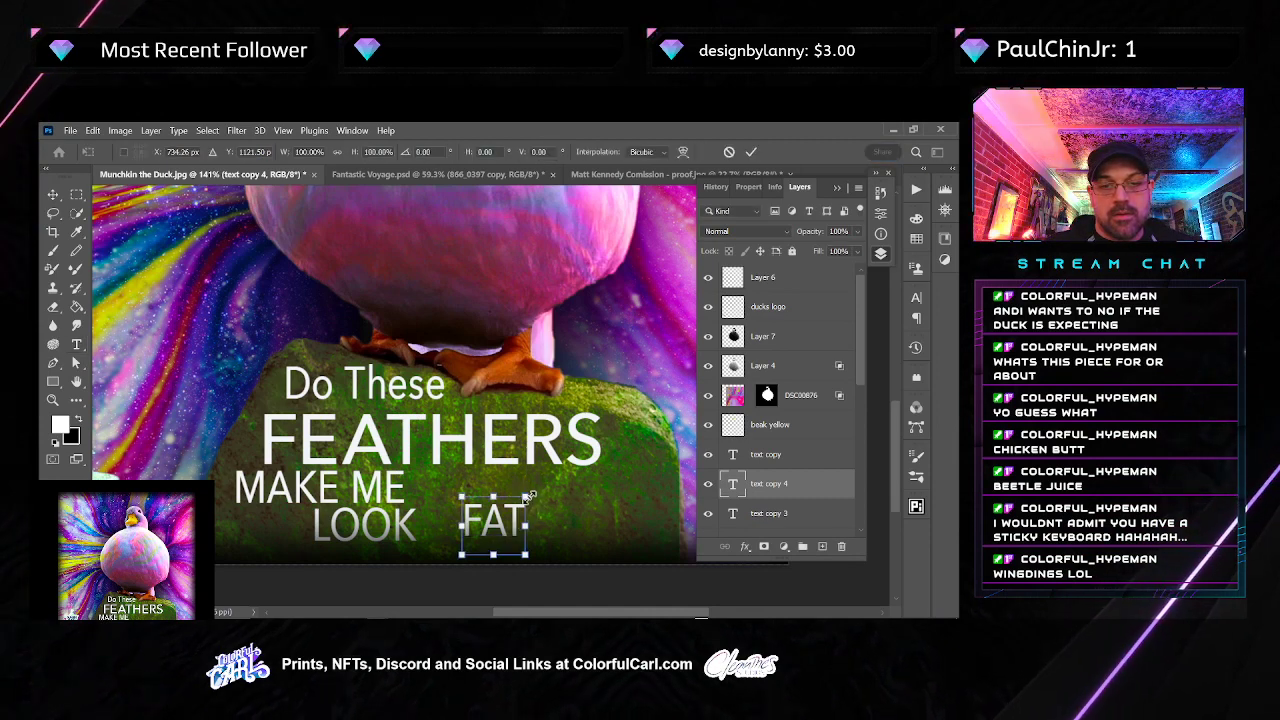
{"action": "mouse_move", "coordinate": [527, 497]}
{"action": "left_mouse_down"}
{"action": "mouse_move", "coordinate": [570, 456]}
{"action": "mouse_move", "coordinate": [511, 502]}
{"action": "left_mouse_up"}
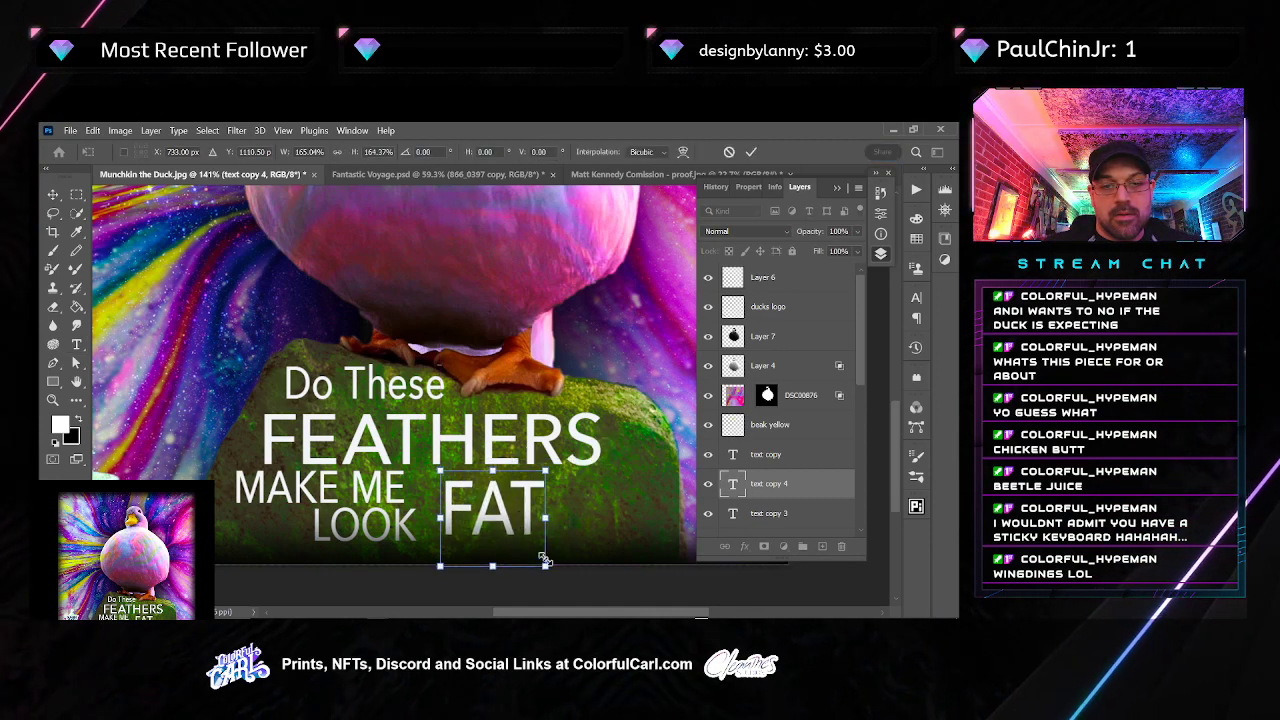
{"action": "left_click_drag", "start_coordinate": [547, 564], "coordinate": [525, 537]}
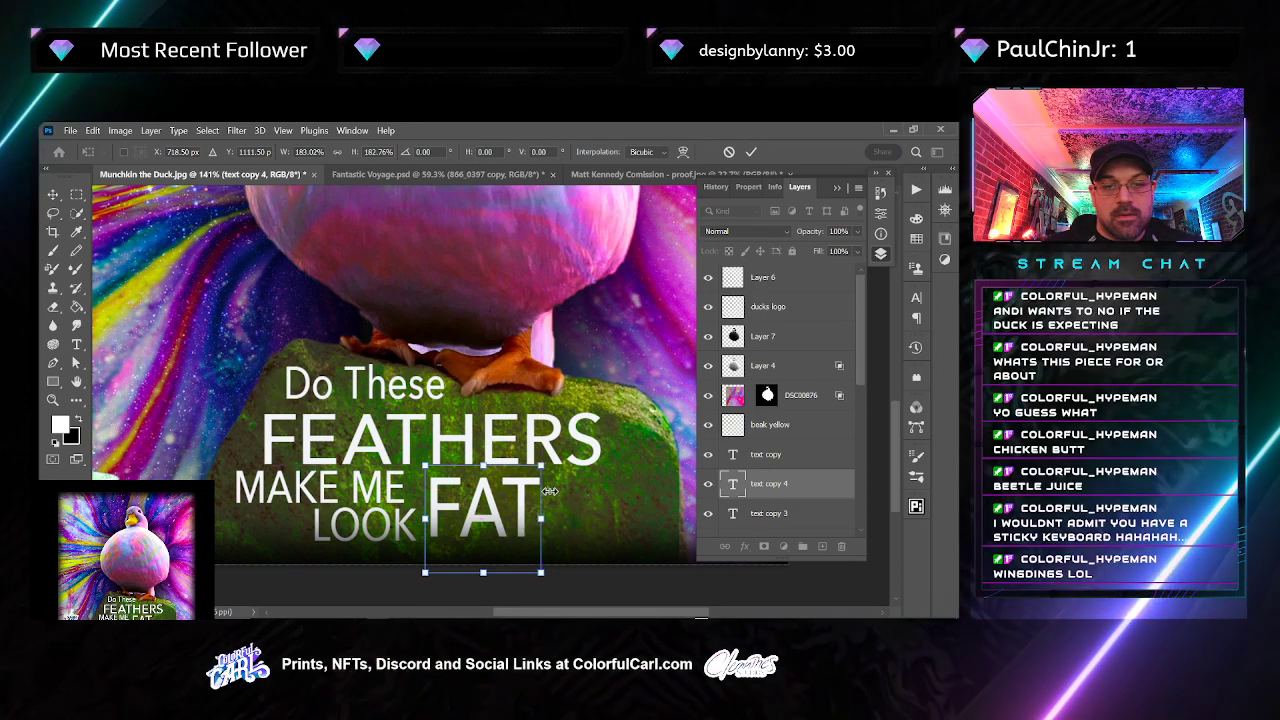
{"action": "key", "text": "Return"}
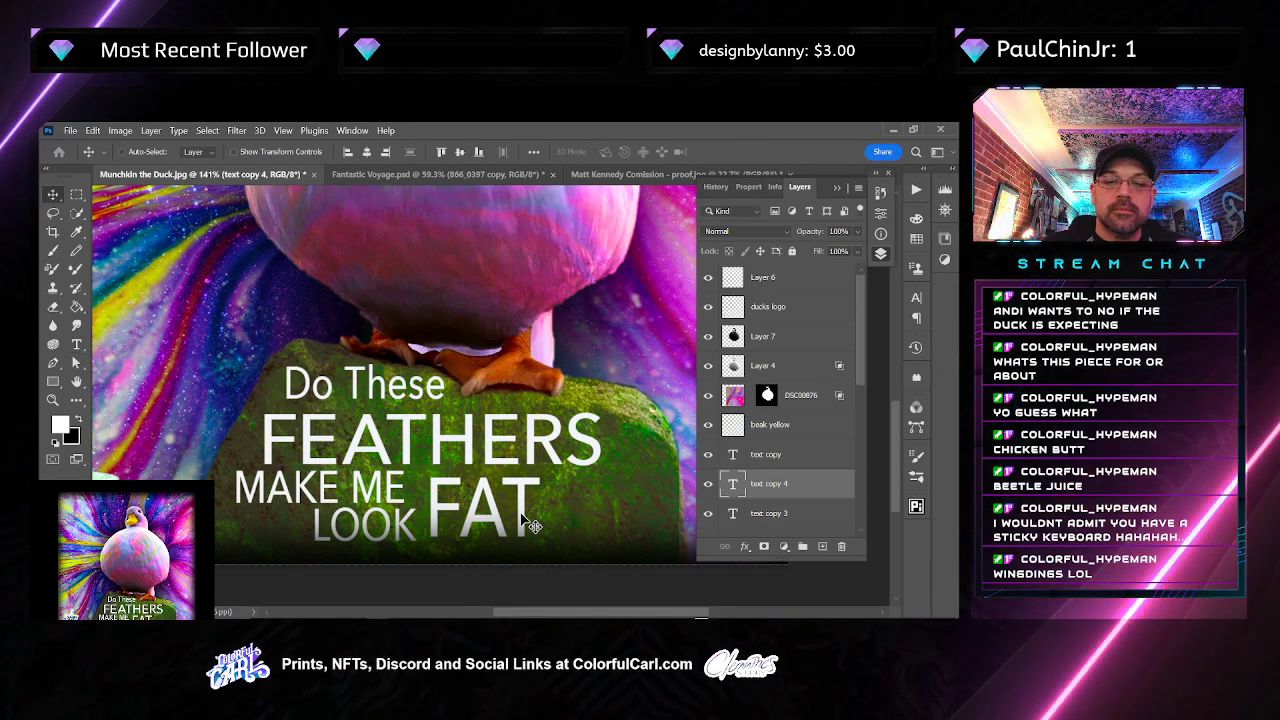
{"action": "left_click_drag", "start_coordinate": [533, 527], "coordinate": [598, 522]}
{"action": "left_click_drag", "start_coordinate": [395, 525], "coordinate": [464, 517]}
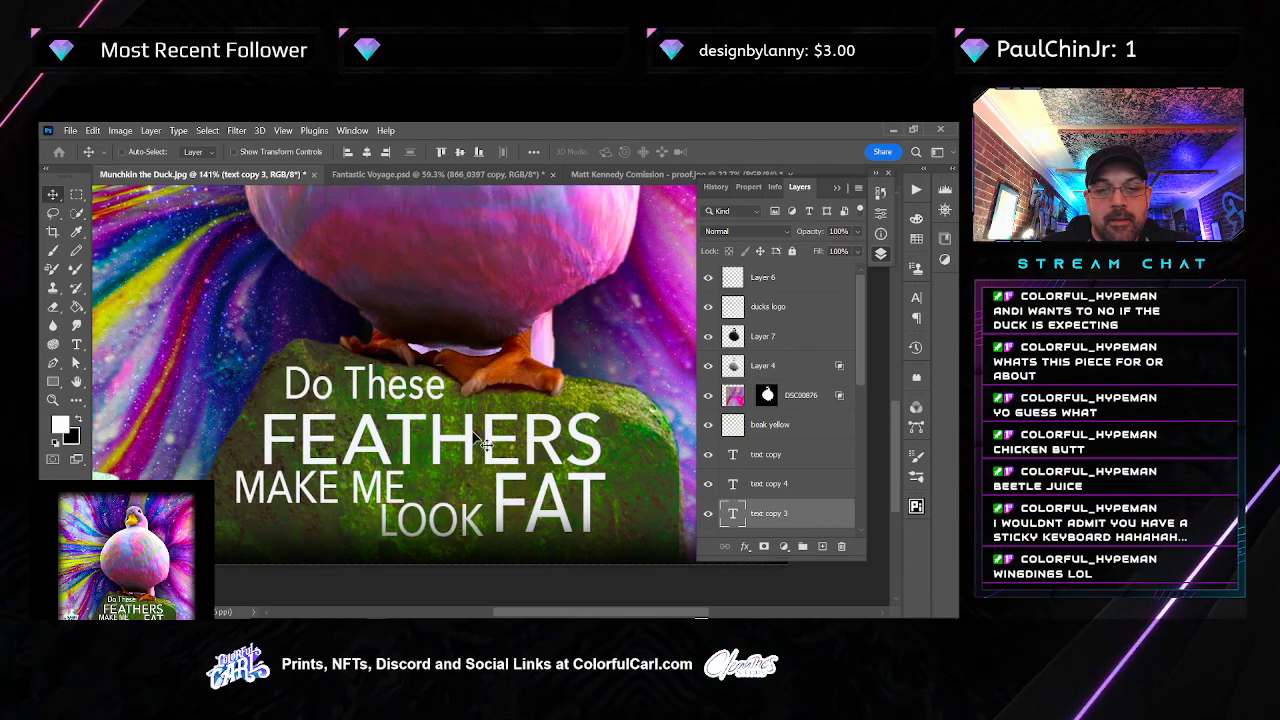
Scale the "FEATHERS" caption down to about 81%
{"action": "left_click", "coordinate": [540, 452]}
{"action": "key", "text": "ctrl+t"}
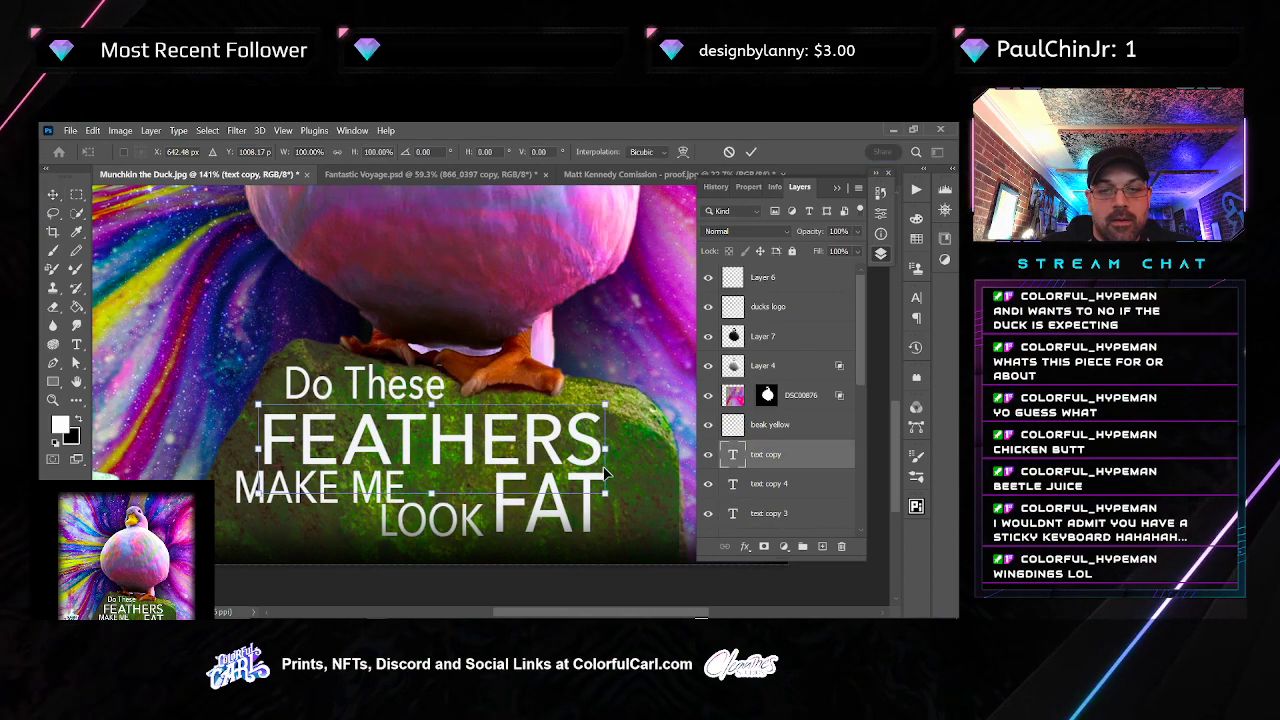
{"action": "left_click_drag", "start_coordinate": [603, 487], "coordinate": [541, 444]}
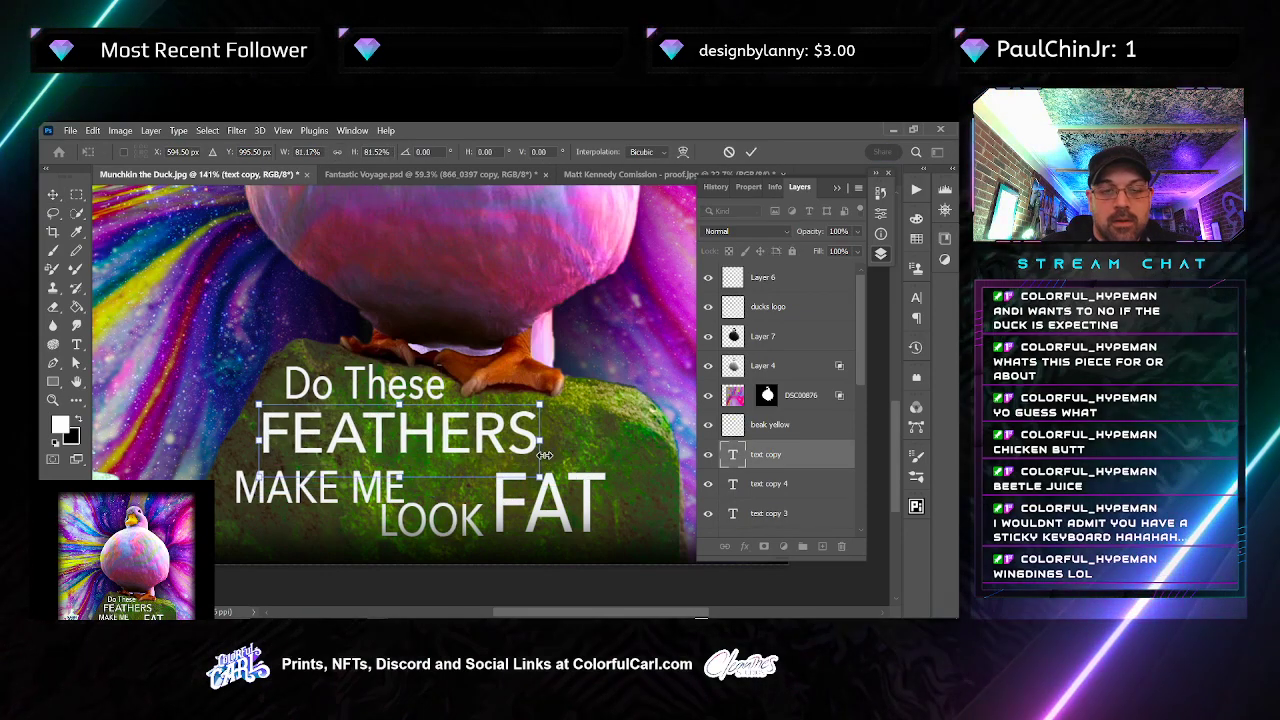
{"action": "key", "text": "Return"}
Change "Do These" to uppercase "DO THESE" and scale it to about 85%, placed above the start of "FEATHERS"
{"action": "key", "text": "t"}
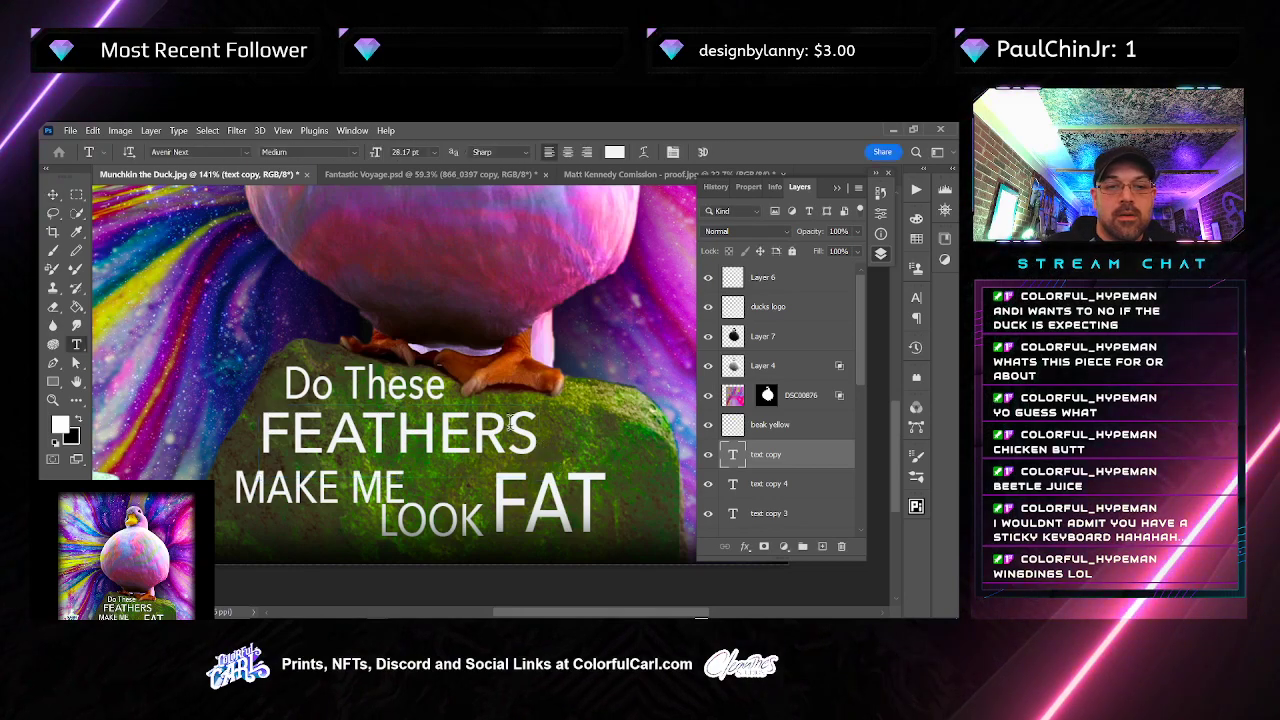
{"action": "left_click", "coordinate": [328, 398]}
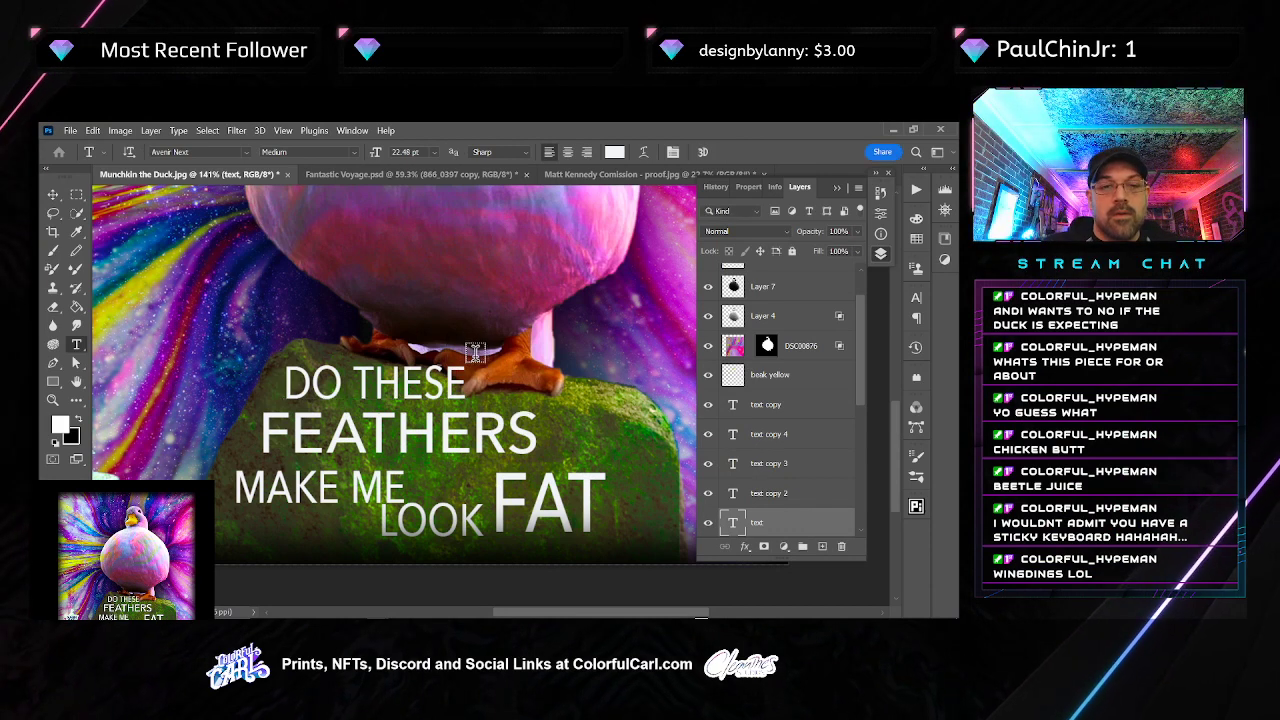
{"action": "left_click_drag", "start_coordinate": [466, 367], "coordinate": [384, 390]}
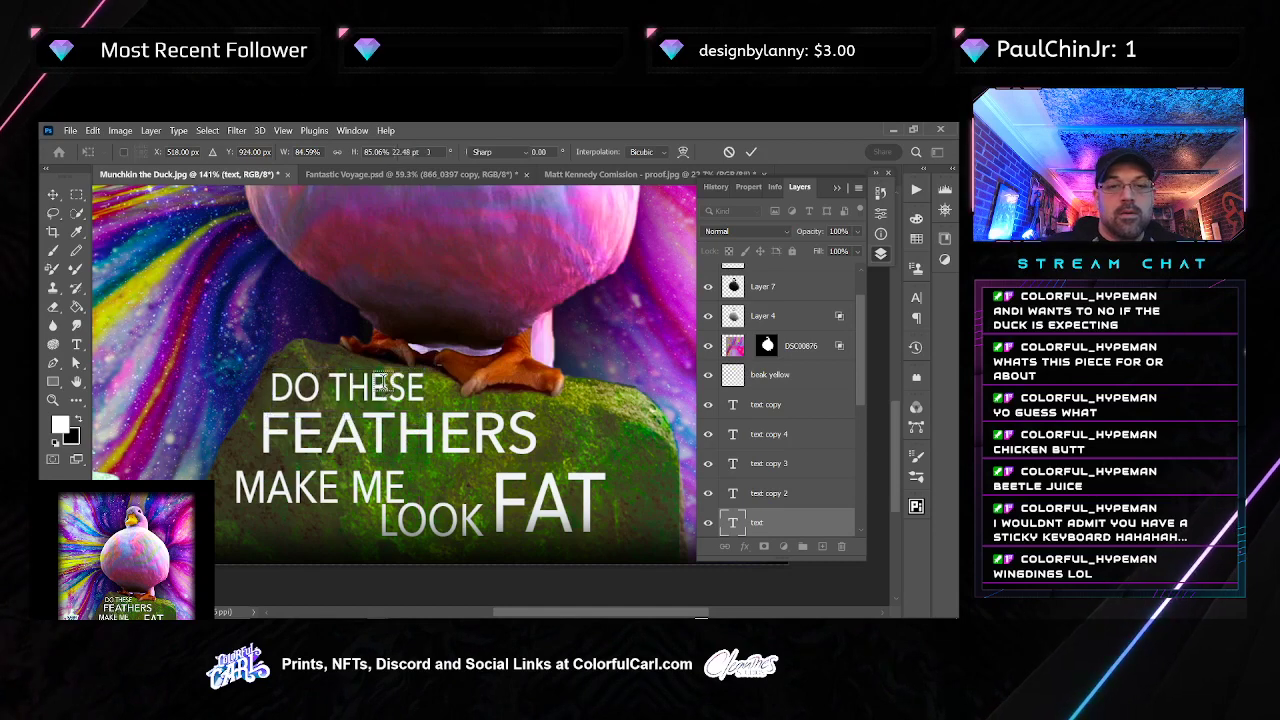
{"action": "key", "text": "Return"}
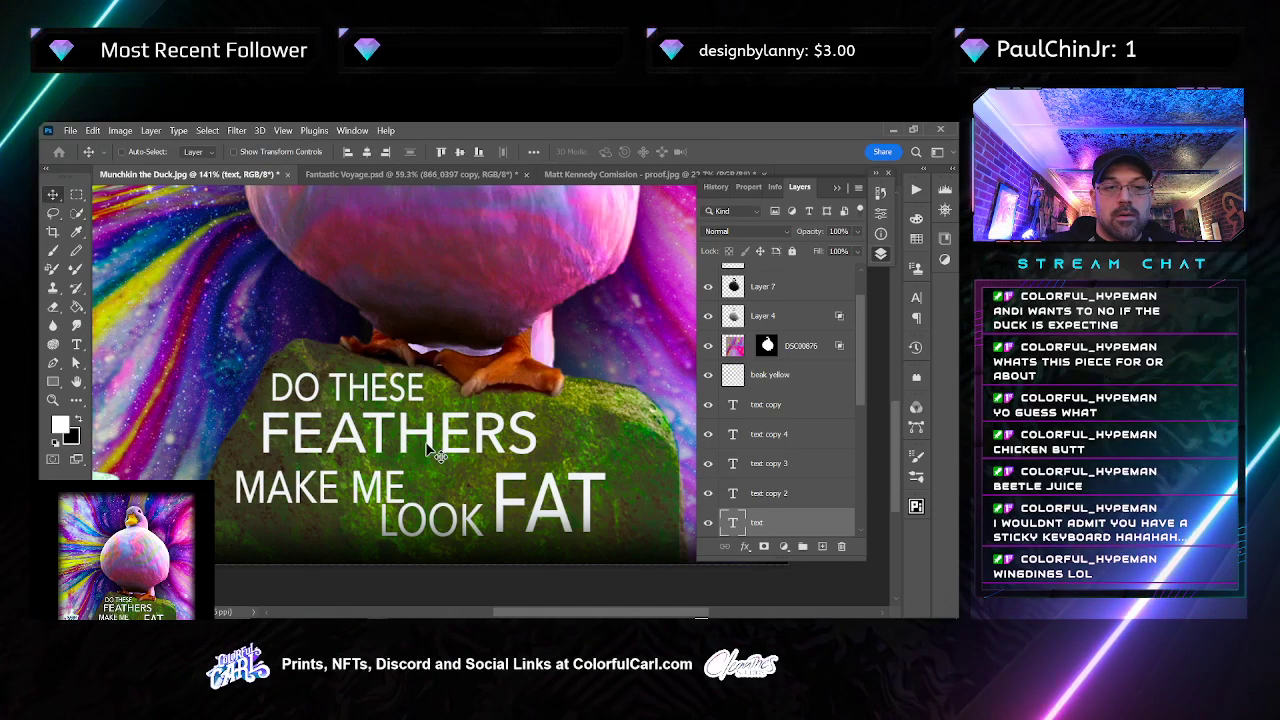
Stagger the caption words by shifting "FEATHERS" and "MAKE ME" slightly right and "FAT" toward the rock's right edge
{"action": "left_click_drag", "start_coordinate": [437, 453], "coordinate": [457, 443]}
{"action": "left_click_drag", "start_coordinate": [390, 490], "coordinate": [436, 486]}
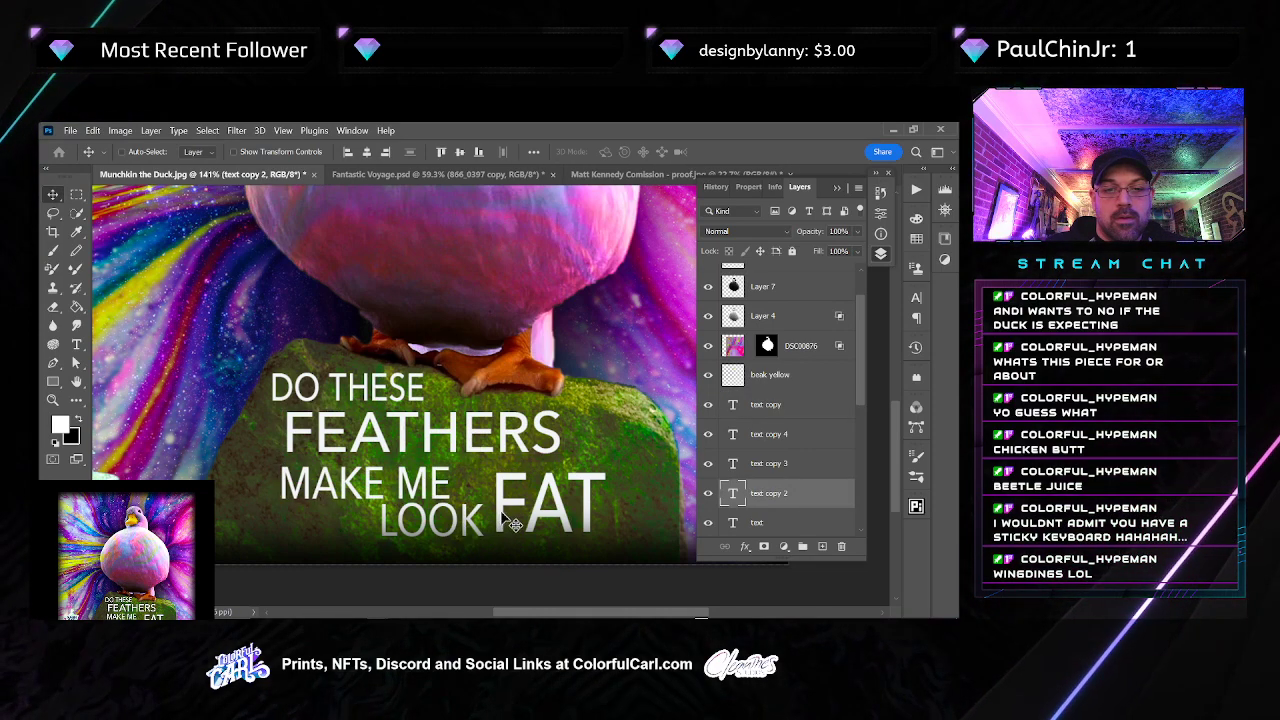
{"action": "key", "text": "ctrl+z"}
{"action": "double_click", "coordinate": [597, 519]}
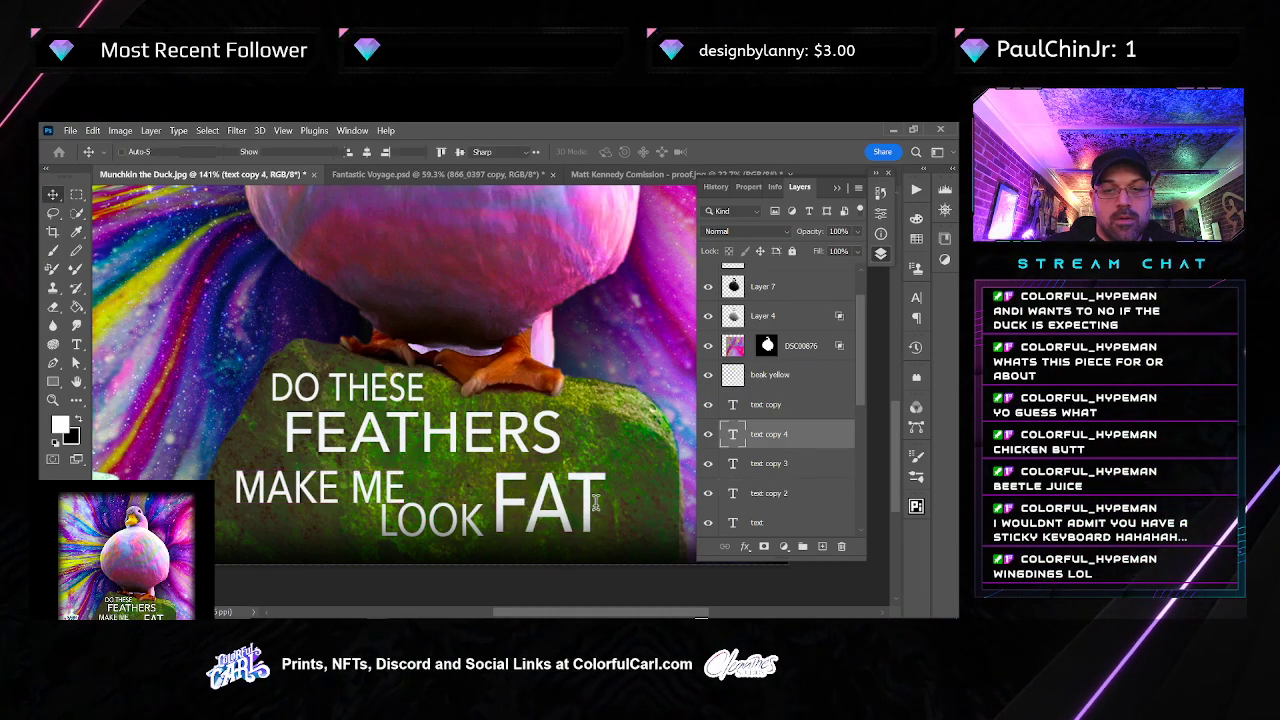
{"action": "left_click", "coordinate": [611, 508]}
{"action": "left_click_drag", "start_coordinate": [586, 506], "coordinate": [638, 511]}
{"action": "left_click", "coordinate": [456, 525], "text": "ctrl"}
{"action": "left_click_drag", "start_coordinate": [391, 491], "coordinate": [421, 487]}
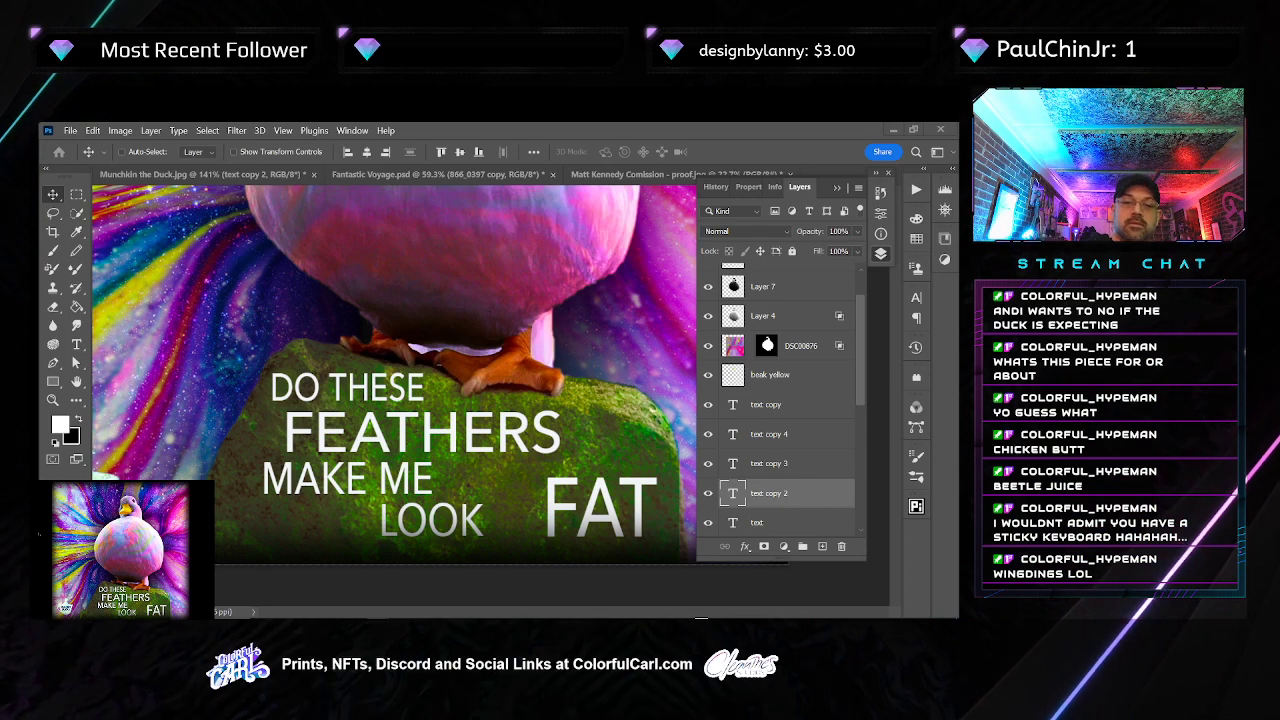
Change the font of all five caption text layers to Bar Booth at Matts
{"action": "key", "text": "ctrl"}
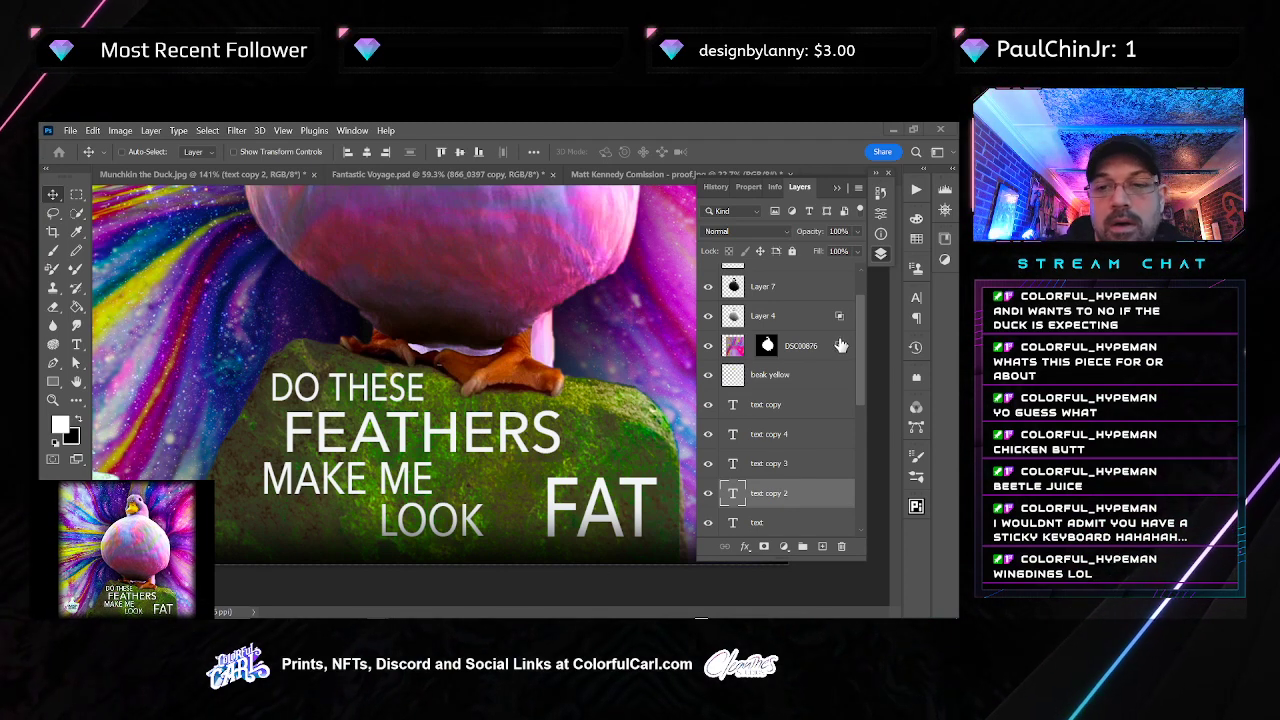
{"action": "left_click", "coordinate": [798, 406]}
{"action": "scroll", "coordinate": [802, 443], "scroll_direction": "down", "scroll_amount": 1}
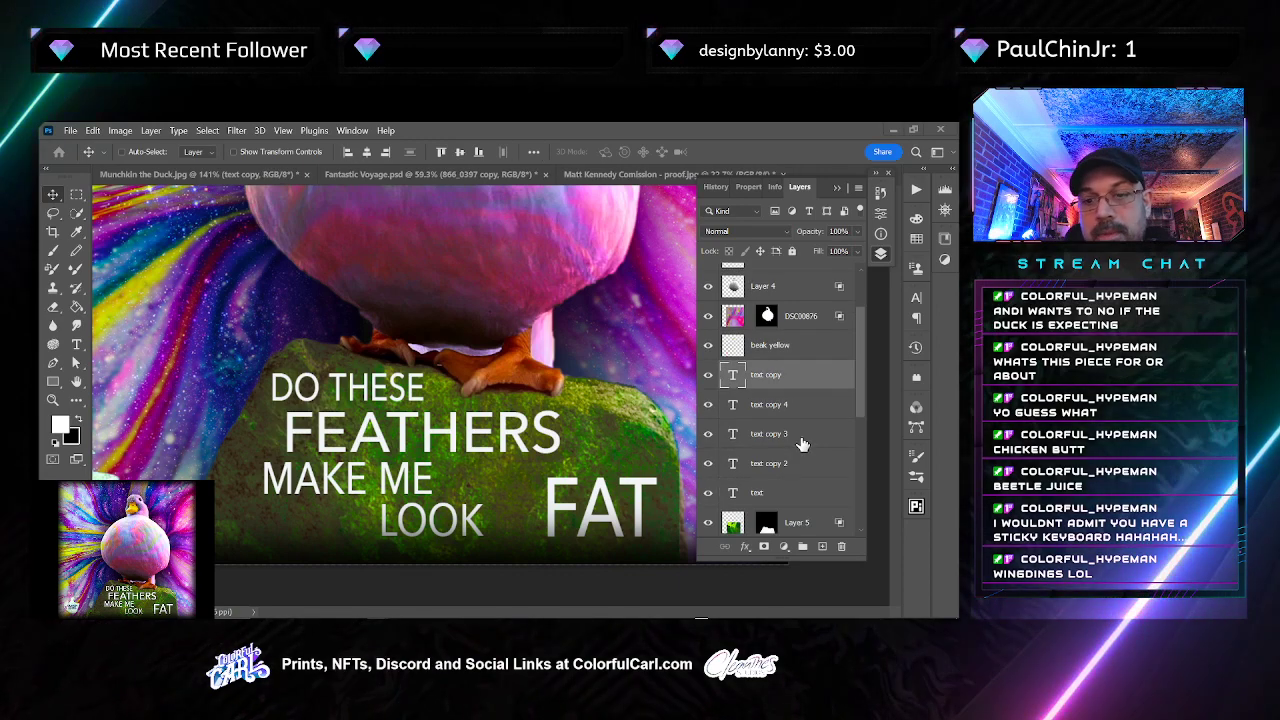
{"action": "left_click", "coordinate": [798, 492], "text": "shift"}
{"action": "key", "text": "t"}
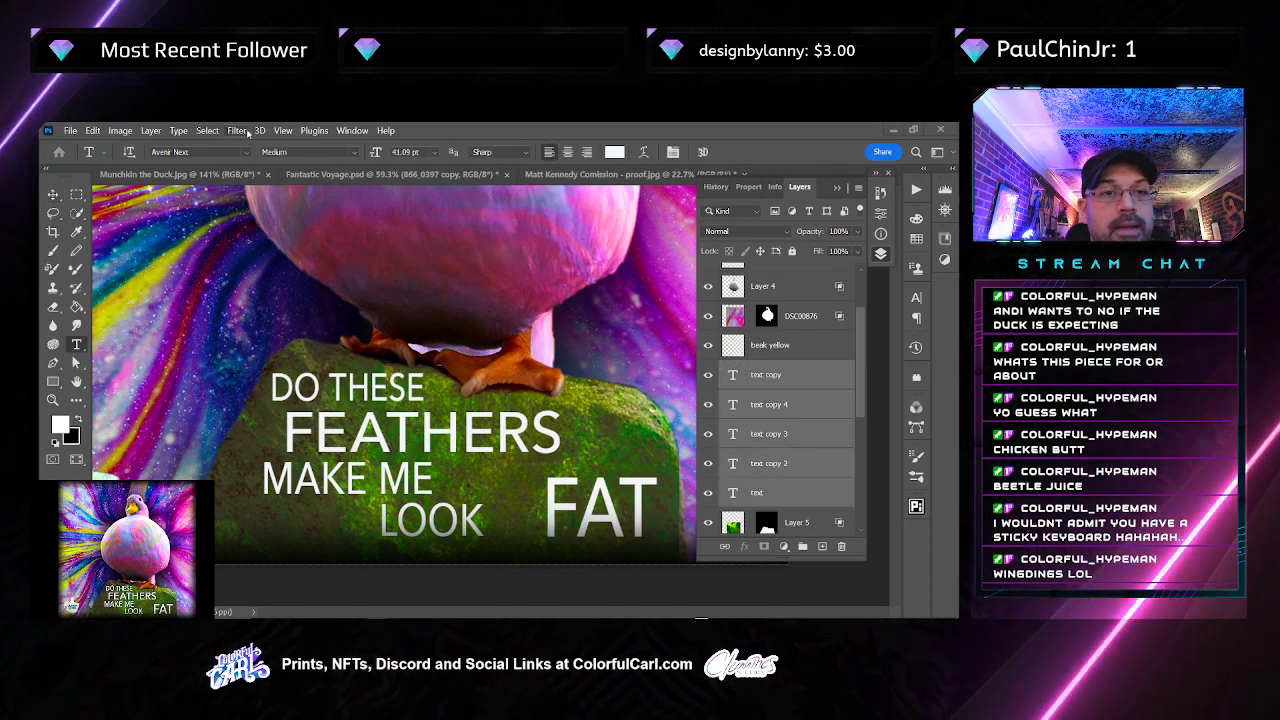
{"action": "left_click", "coordinate": [245, 152]}
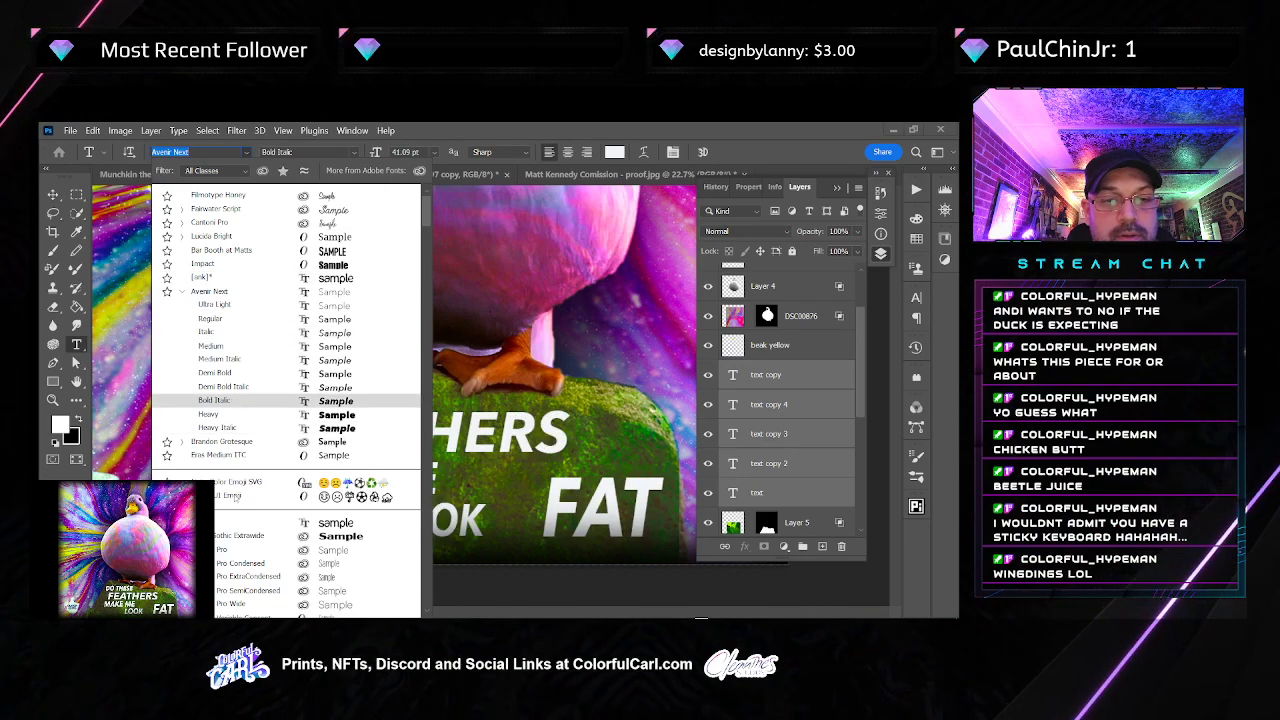
{"action": "scroll", "coordinate": [238, 520], "scroll_direction": "down", "scroll_amount": 5}
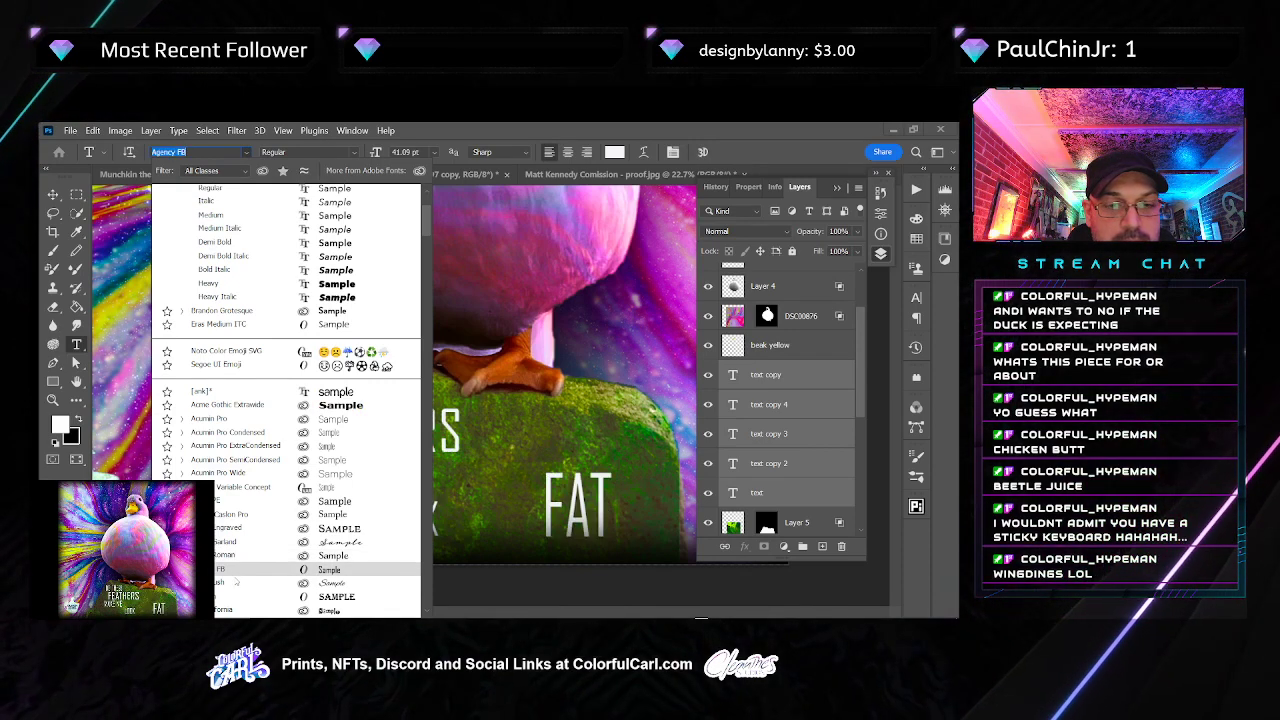
{"action": "scroll", "coordinate": [236, 580], "scroll_direction": "down", "scroll_amount": 3}
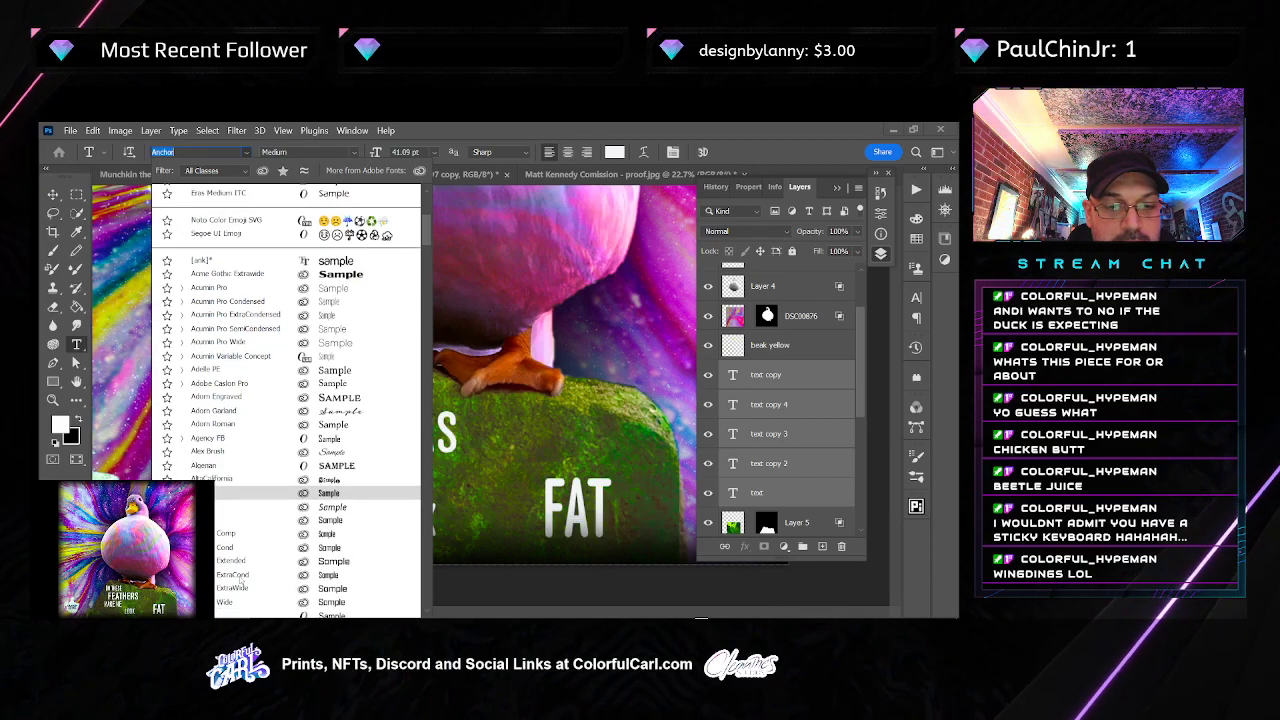
{"action": "scroll", "coordinate": [243, 584], "scroll_direction": "down", "scroll_amount": 3}
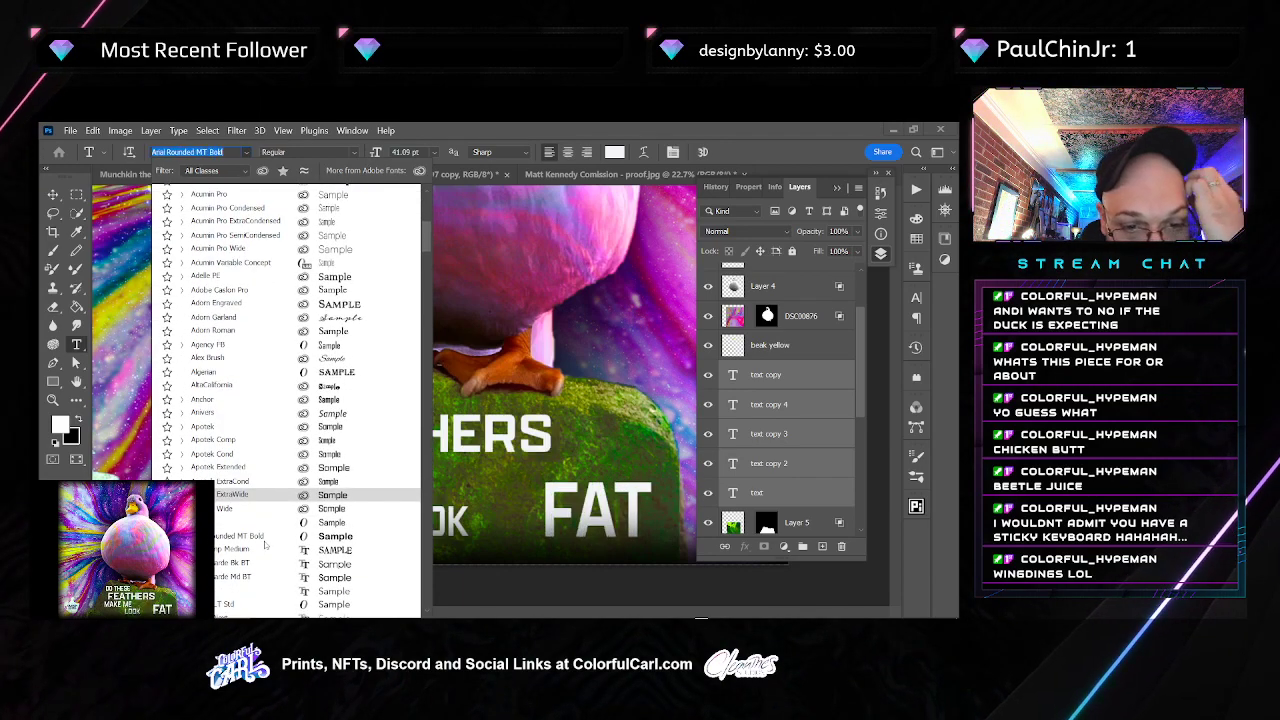
{"action": "scroll", "coordinate": [265, 545], "scroll_direction": "down", "scroll_amount": 2}
{"action": "scroll", "coordinate": [263, 544], "scroll_direction": "down", "scroll_amount": 2}
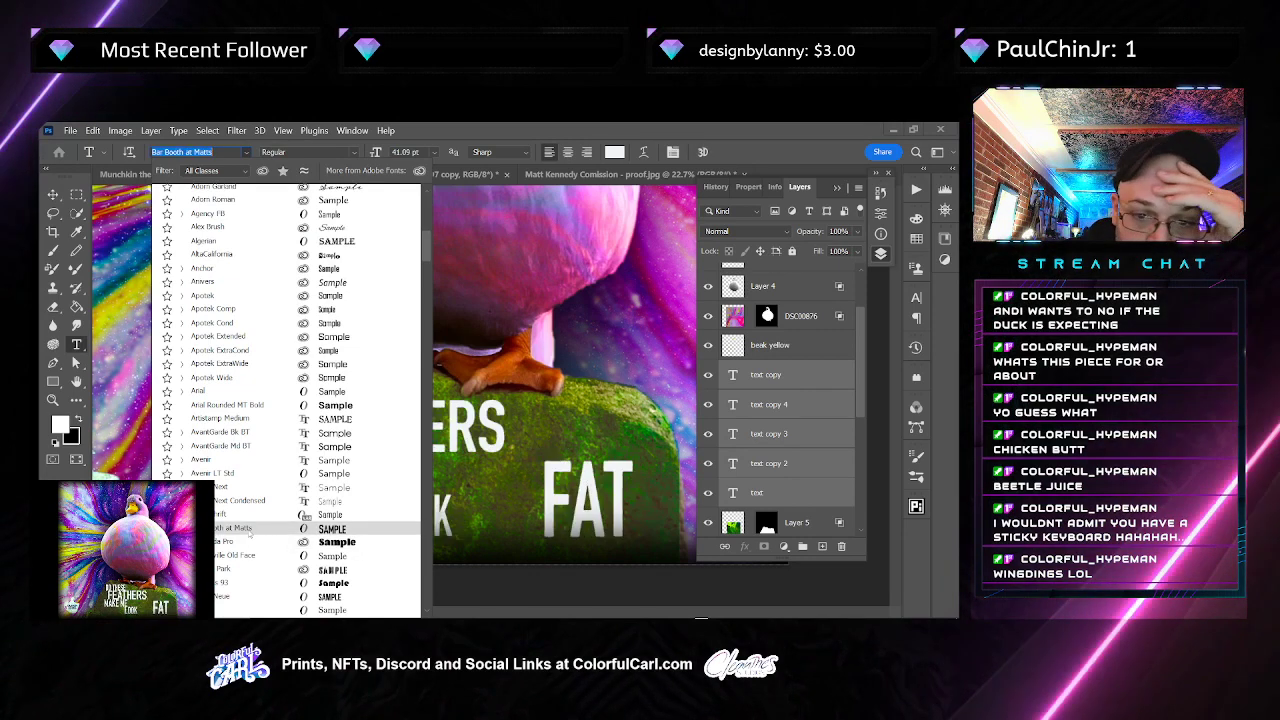
{"action": "left_click", "coordinate": [248, 530]}
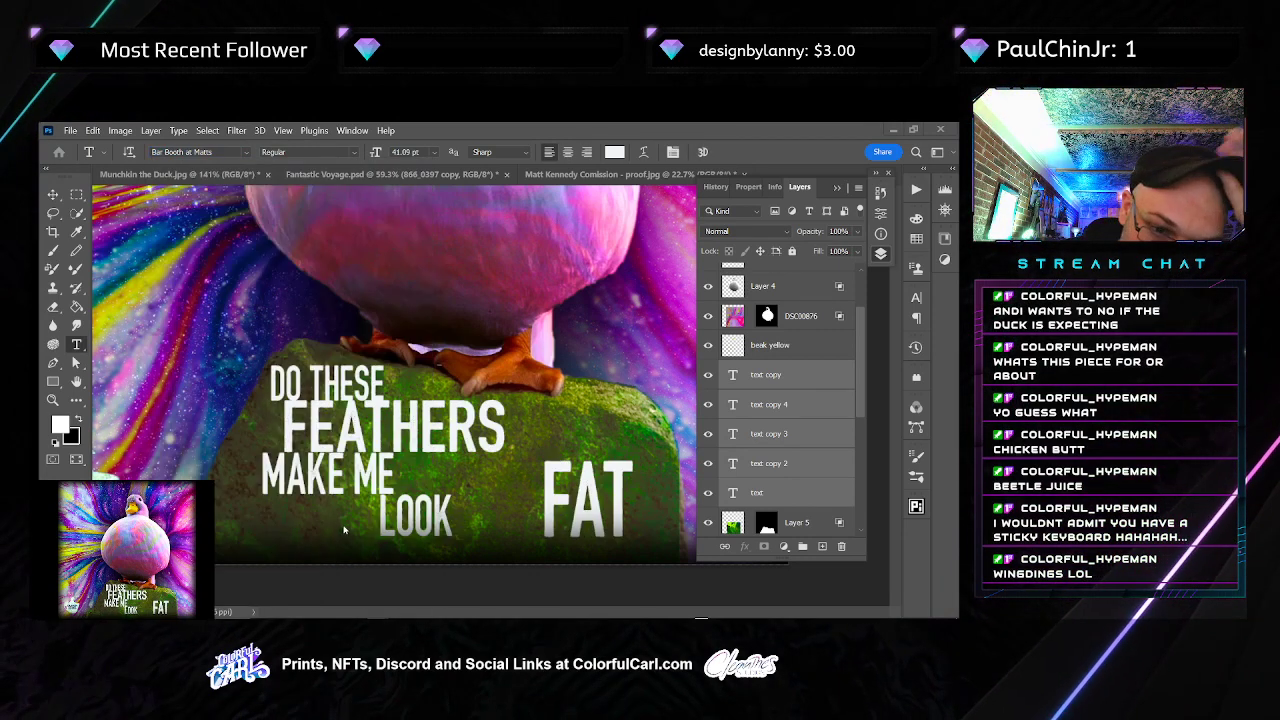
Place "DO THESE" and "FEATHERS" side by side on one line and shift "LOOK" slightly to the right
{"action": "key", "text": "v"}
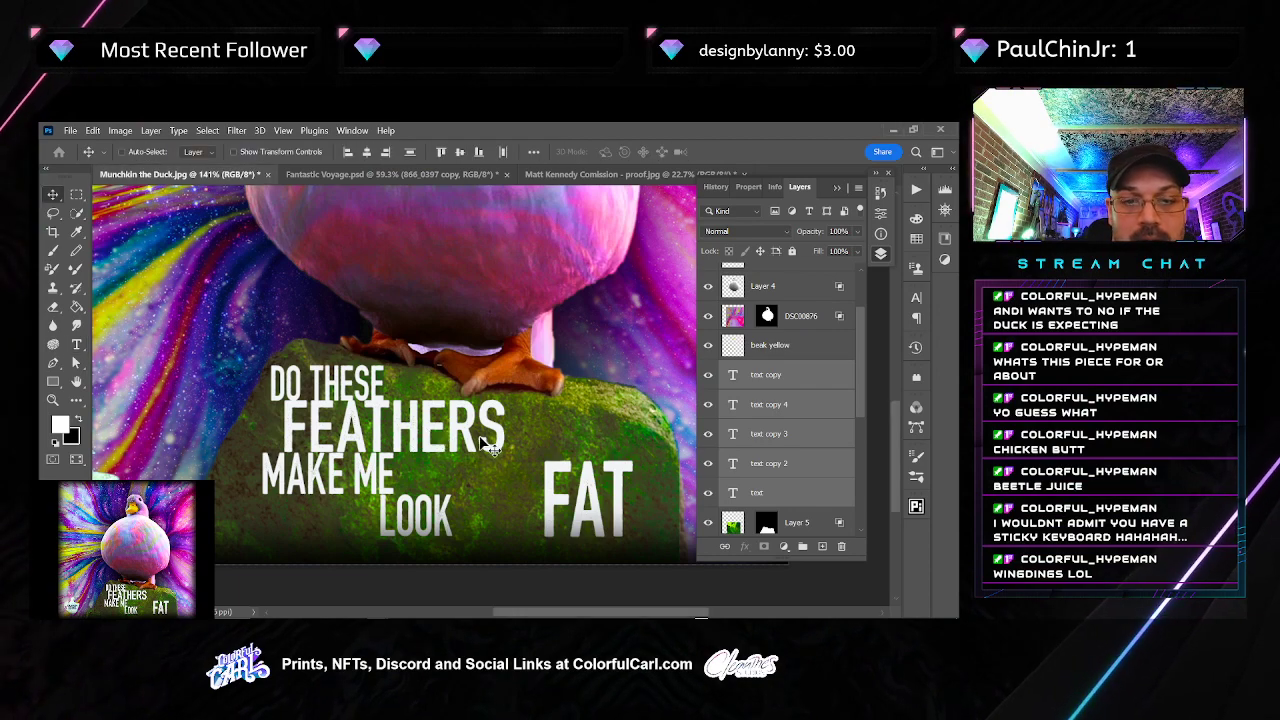
{"action": "left_click", "coordinate": [650, 420], "text": "ctrl"}
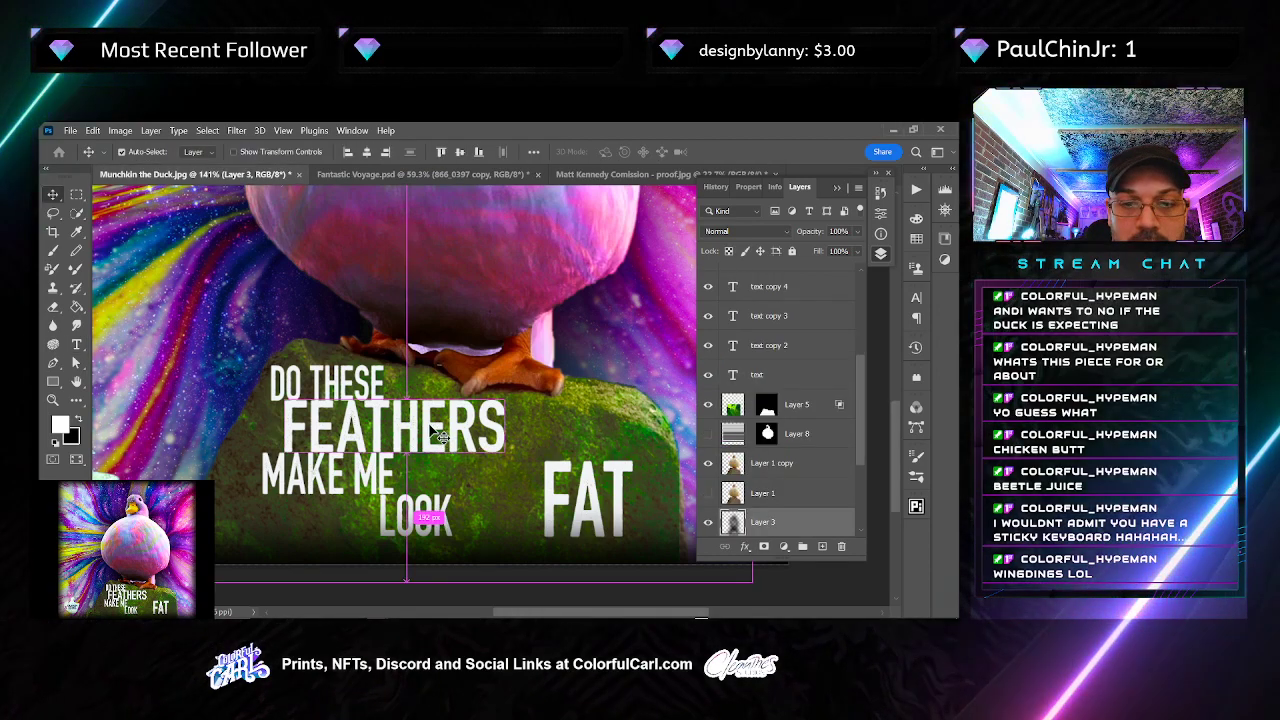
{"action": "left_click_drag", "start_coordinate": [437, 435], "coordinate": [536, 431]}
{"action": "left_click_drag", "start_coordinate": [385, 400], "coordinate": [378, 427]}
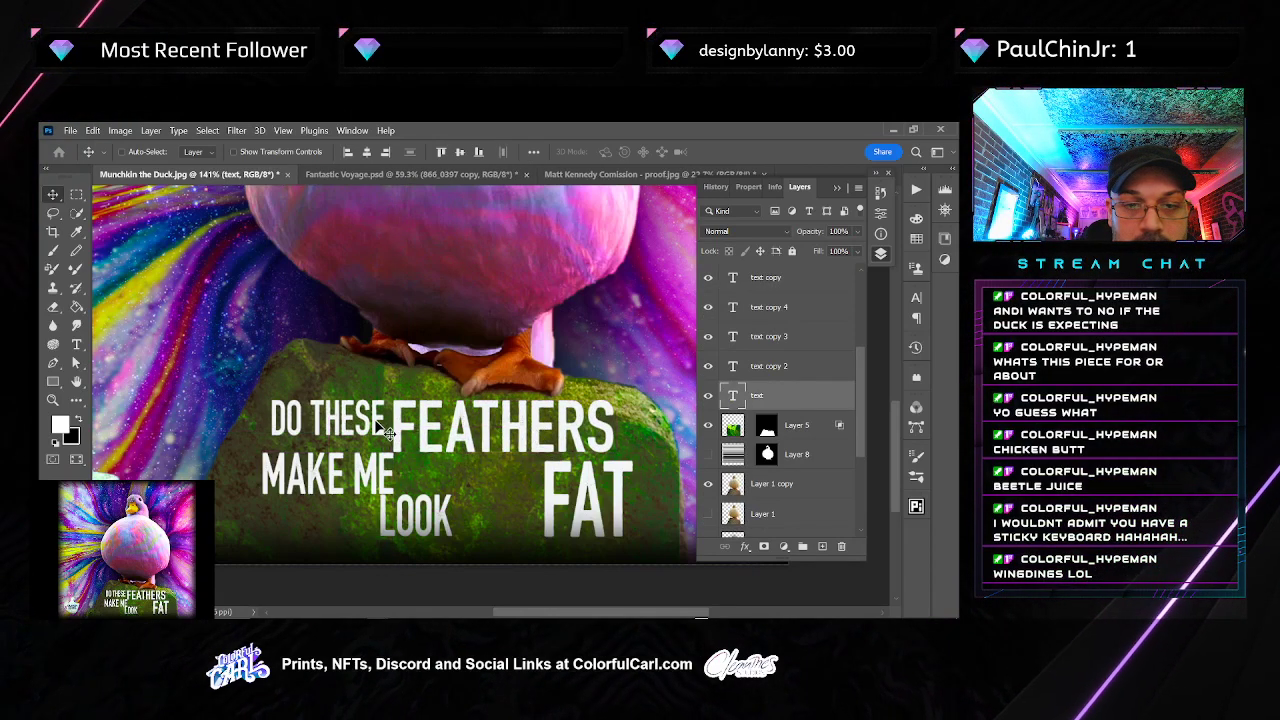
{"action": "left_click_drag", "start_coordinate": [422, 511], "coordinate": [458, 514]}
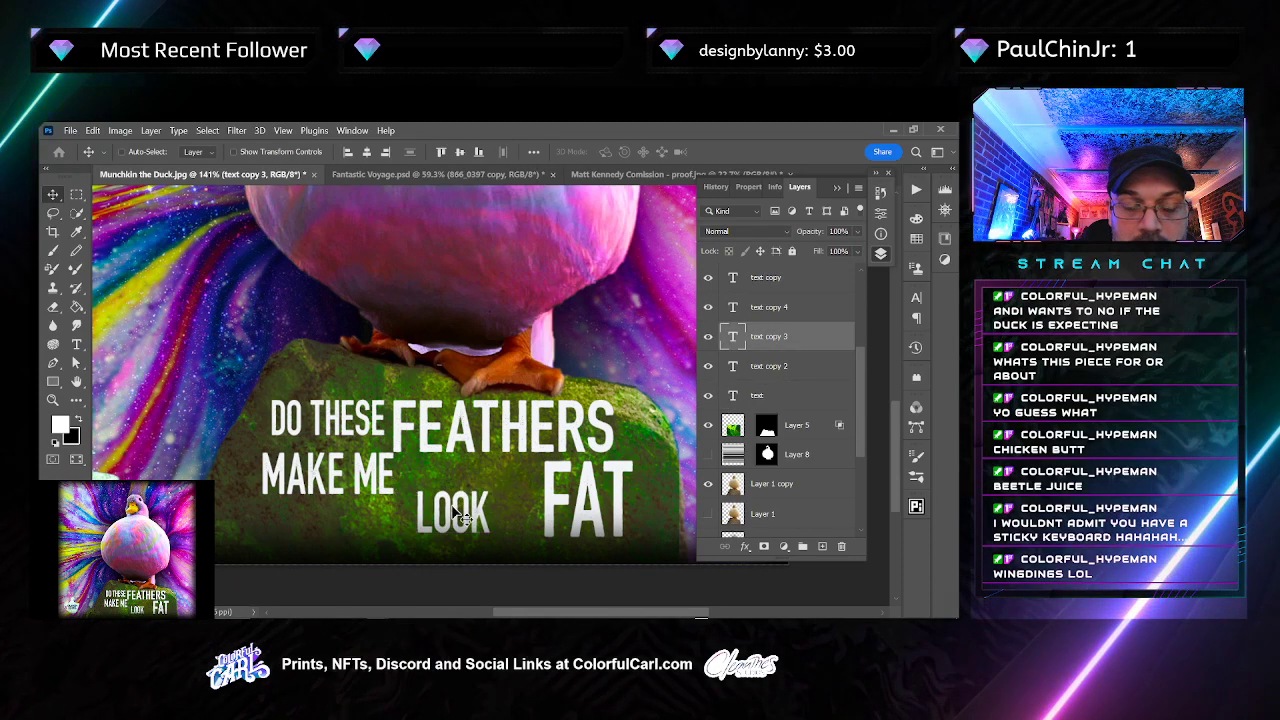
Move "FAT" left until it sits beside "LOOK" and try scaling it to about 86%
{"action": "left_click", "coordinate": [547, 506], "text": "ctrl"}
{"action": "key", "text": "t"}
{"action": "double_click", "coordinate": [540, 499]}
{"action": "key", "text": "Escape"}
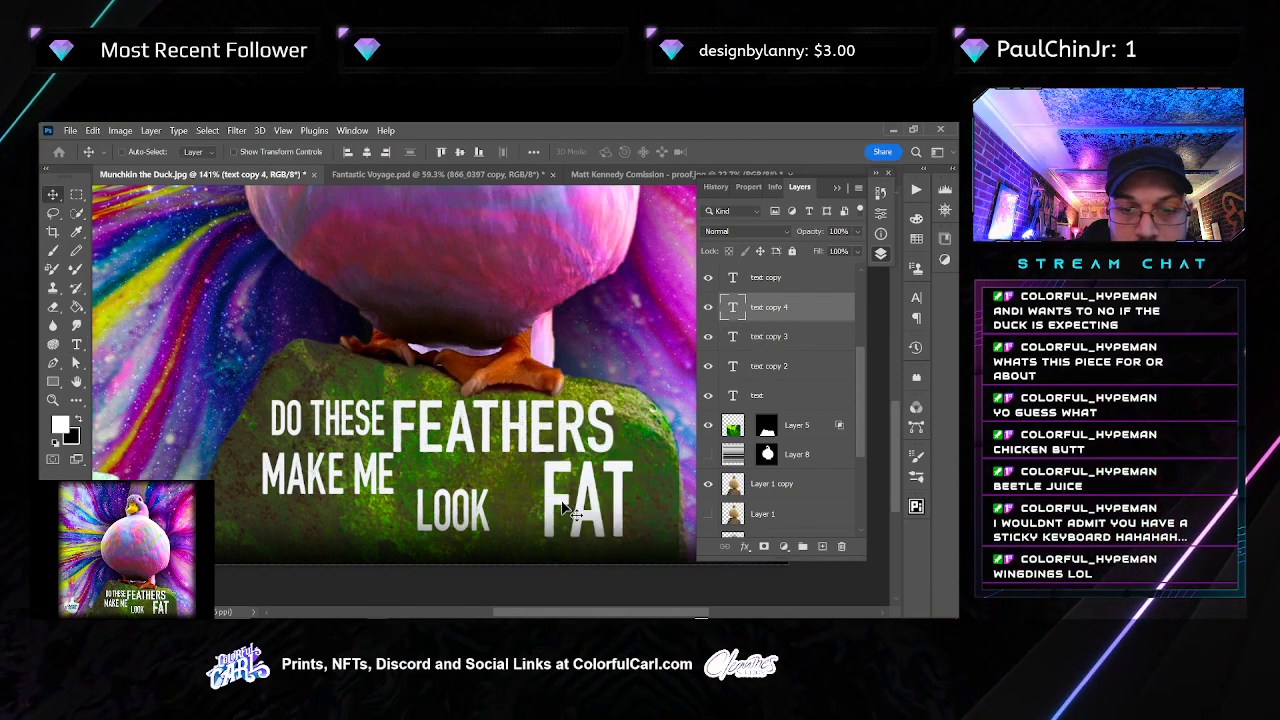
{"action": "left_click_drag", "start_coordinate": [555, 505], "coordinate": [520, 503]}
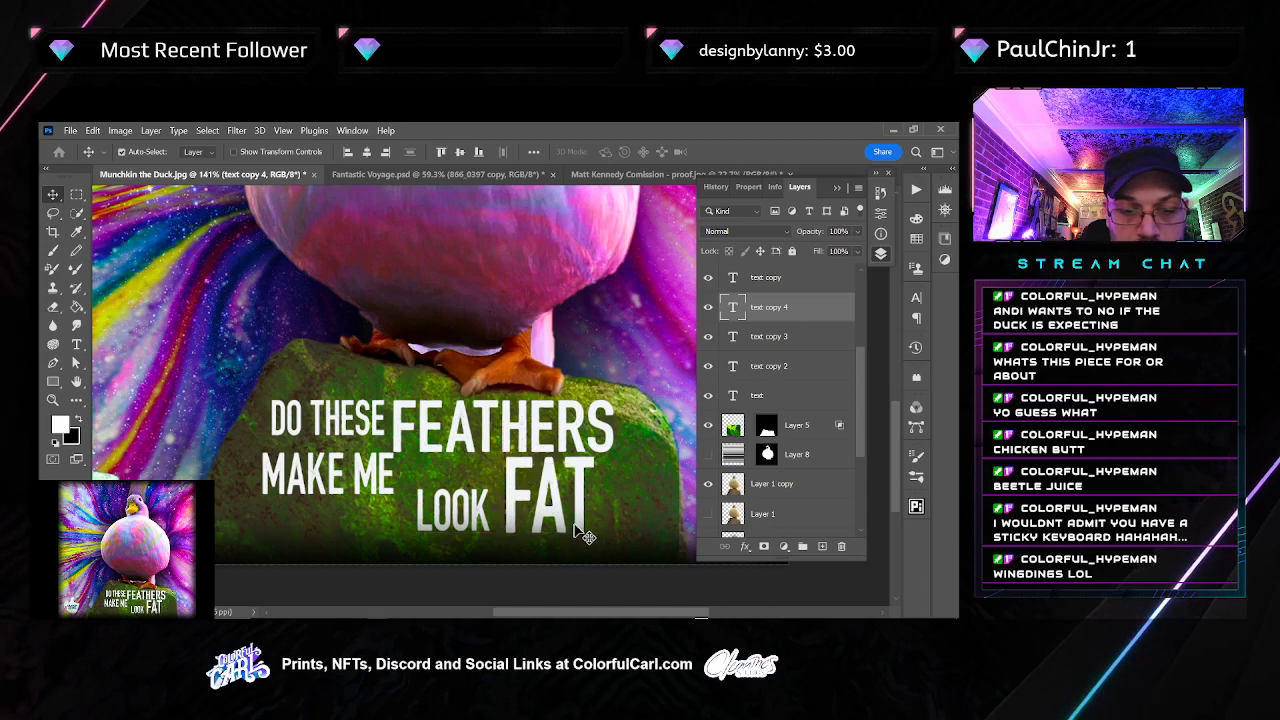
{"action": "key", "text": "ctrl+t"}
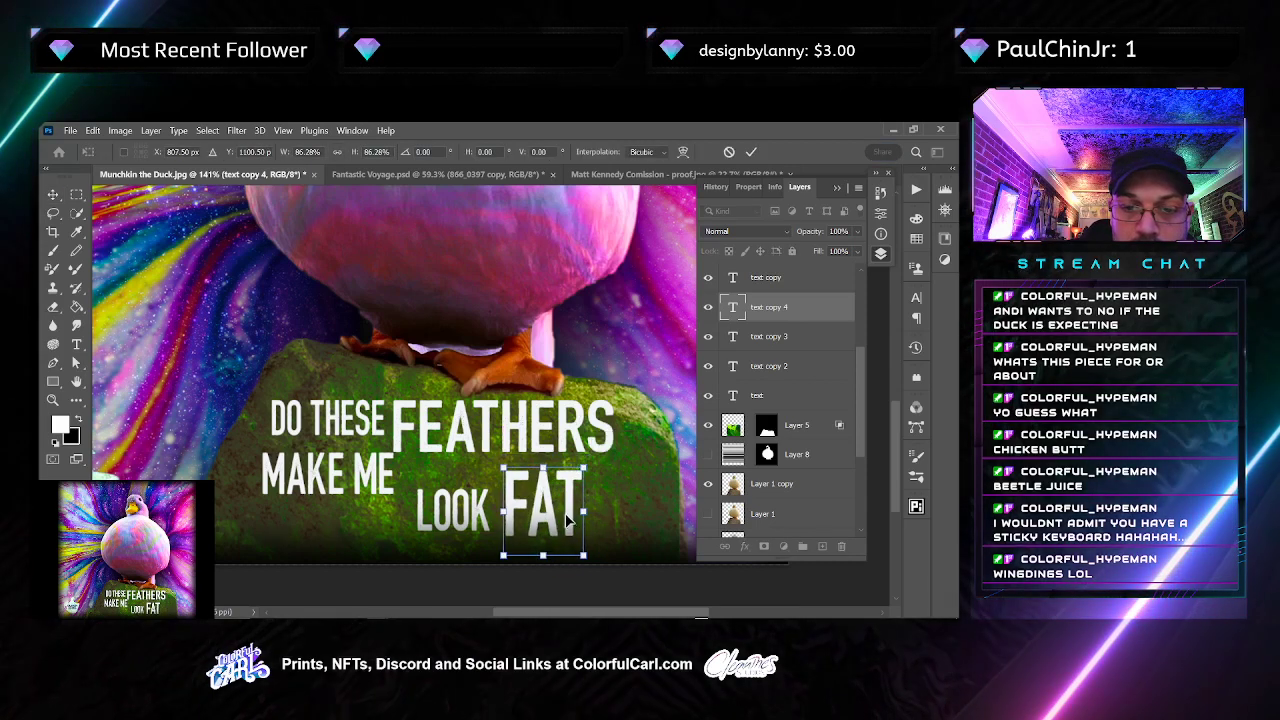
{"action": "left_click_drag", "start_coordinate": [567, 519], "coordinate": [561, 514]}
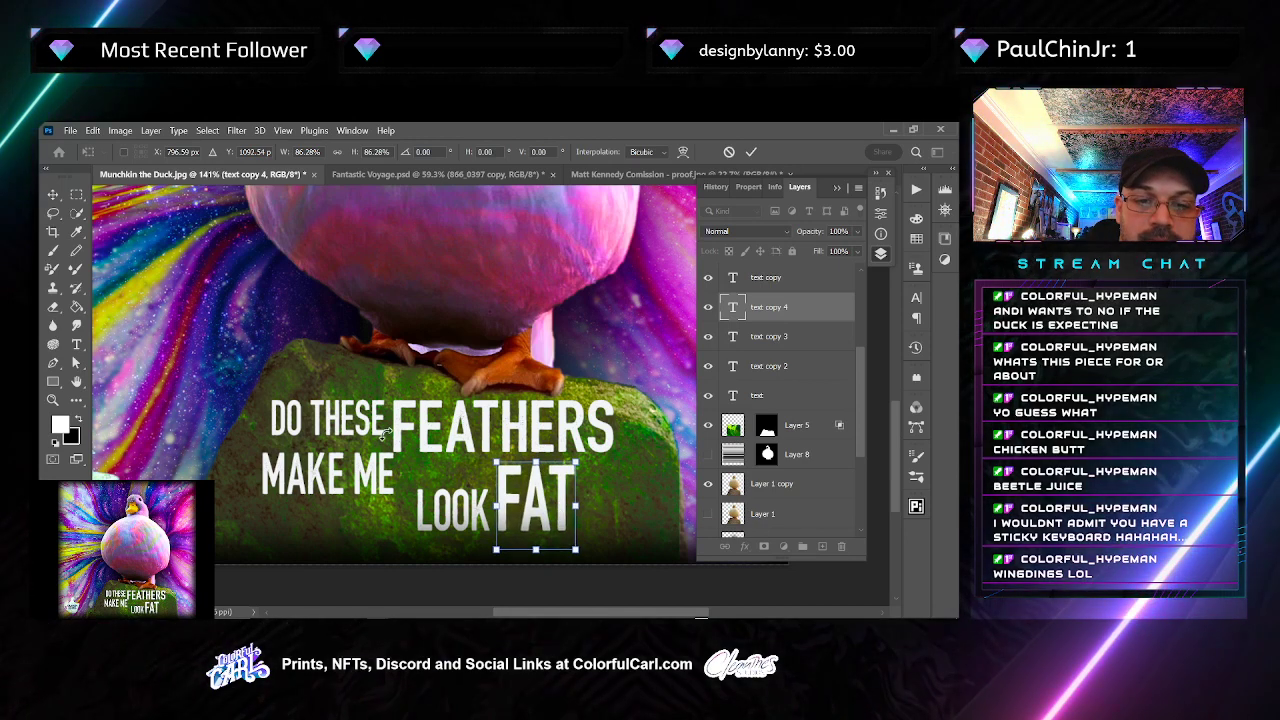
{"action": "key", "text": "Return"}
Lower "MAKE ME" into line with "LOOK" and nudge both words to adjust the gap between them
{"action": "left_click_drag", "start_coordinate": [382, 488], "coordinate": [383, 512]}
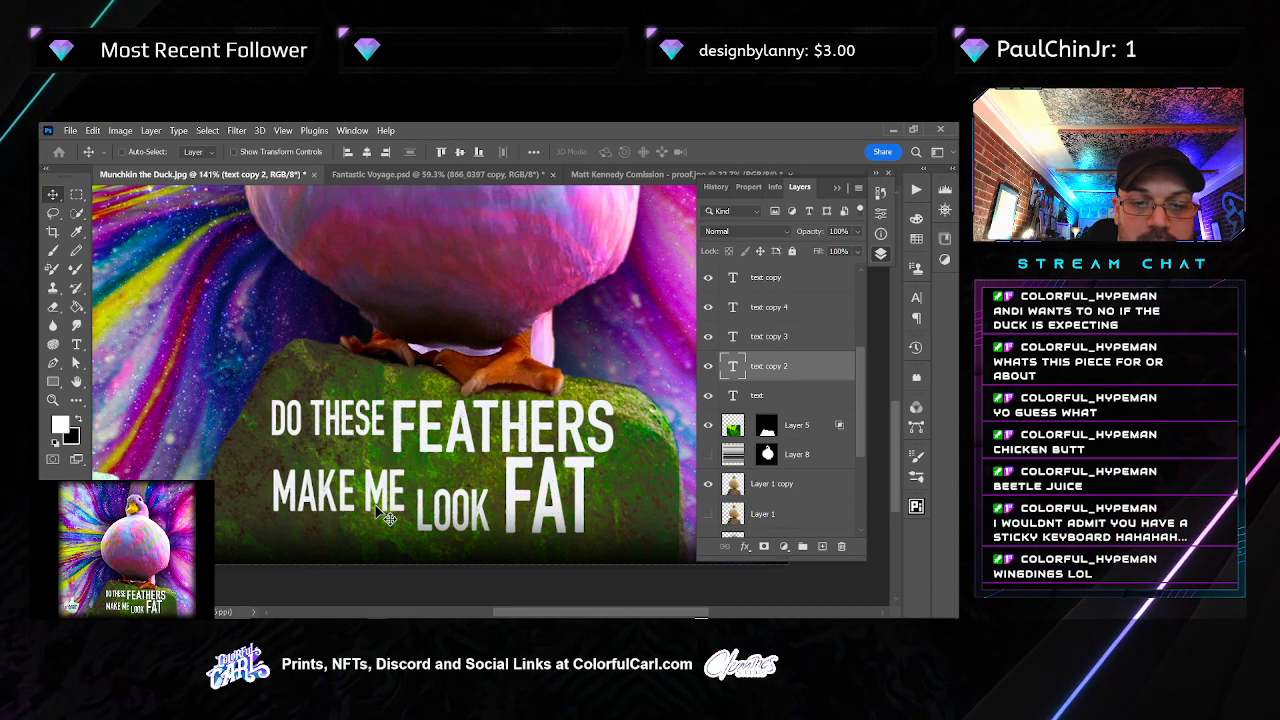
{"action": "key", "text": "Left"}
{"action": "key", "text": "Left"}
{"action": "key", "text": "Left"}
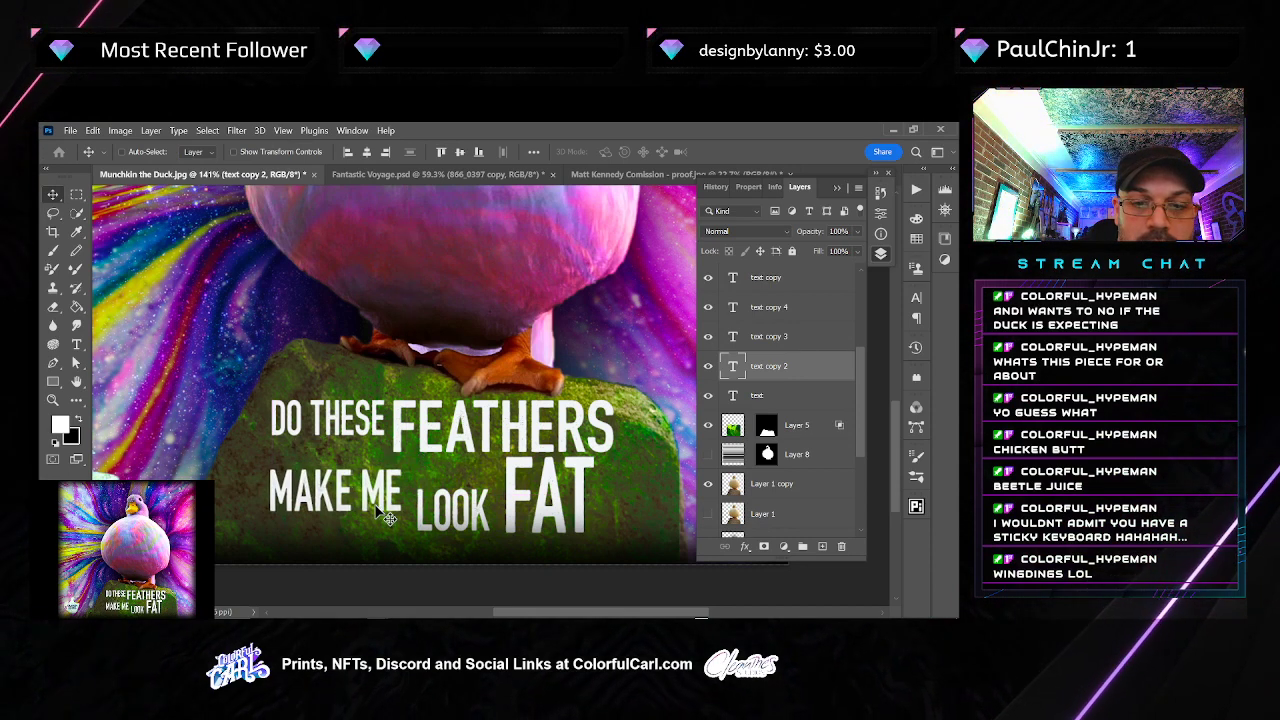
{"action": "left_click", "coordinate": [437, 523], "text": "ctrl"}
{"action": "key", "text": "Right"}
{"action": "key", "text": "Right"}
{"action": "key", "text": "Right"}
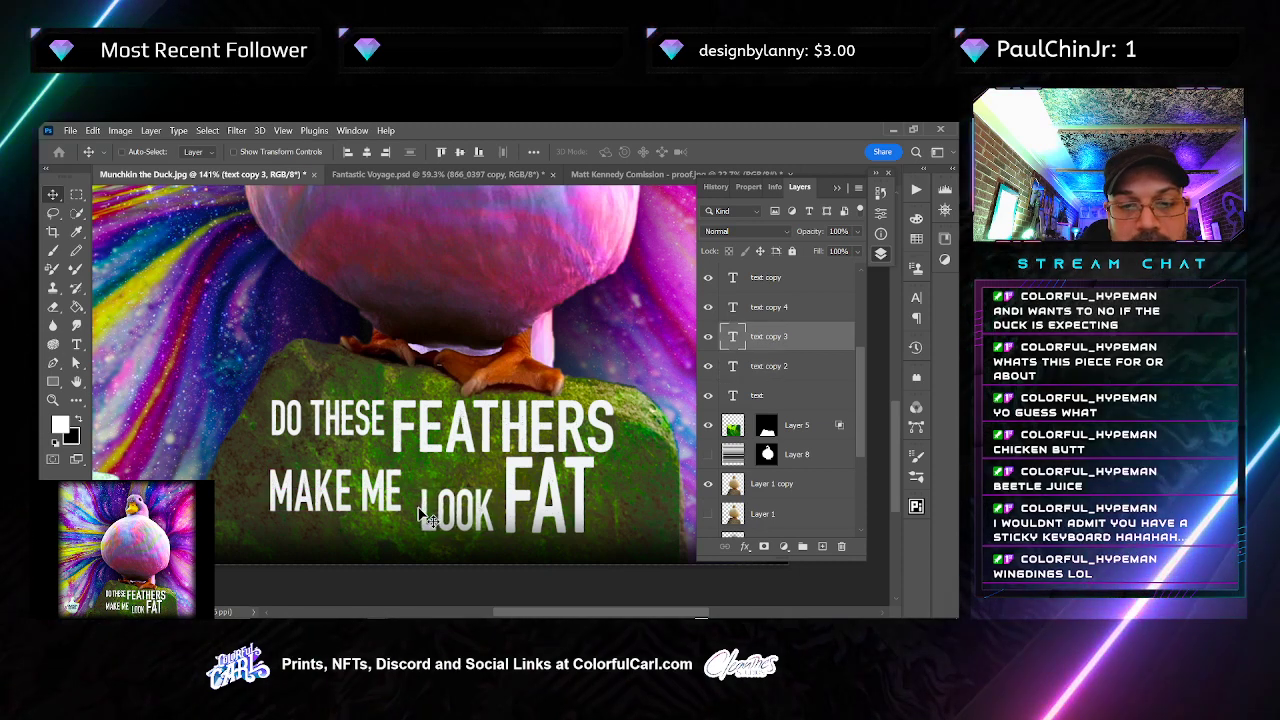
{"action": "key", "text": "Right"}
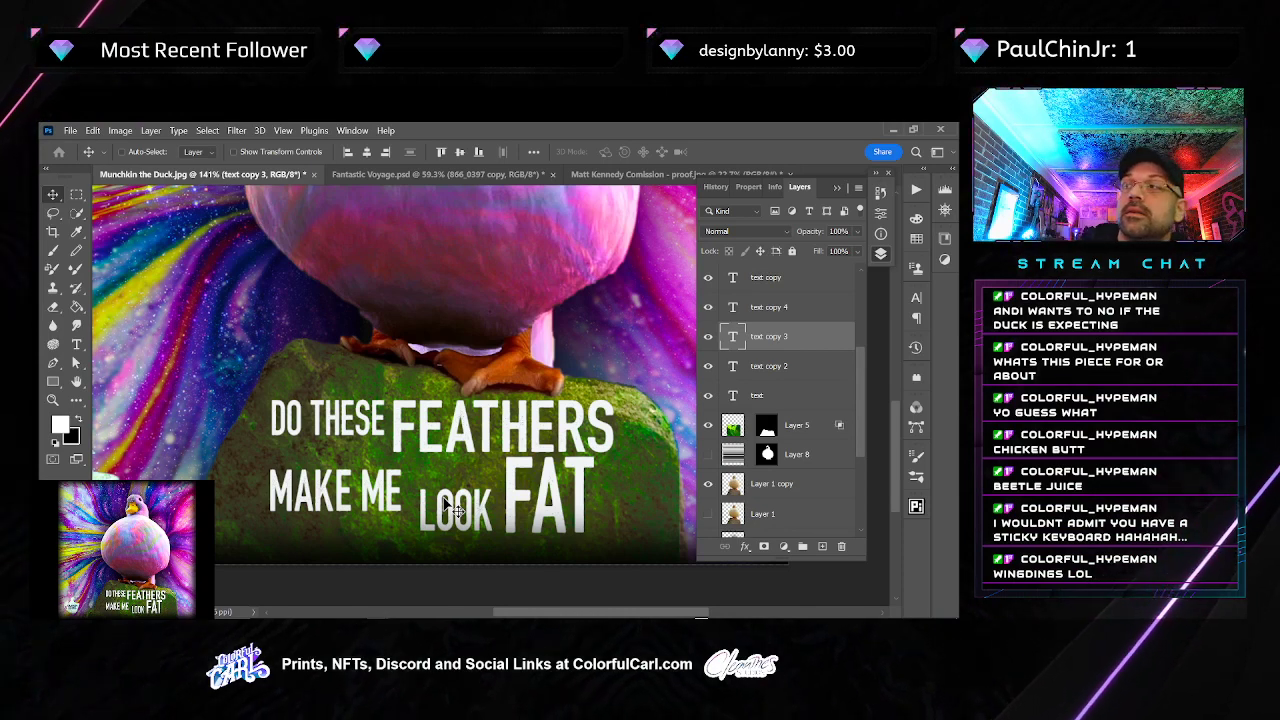
Move "DO THESE" up the rock and scale it down slightly, and shift "FEATHERS" left so it sits beneath it
{"action": "left_click", "coordinate": [360, 428], "text": "ctrl"}
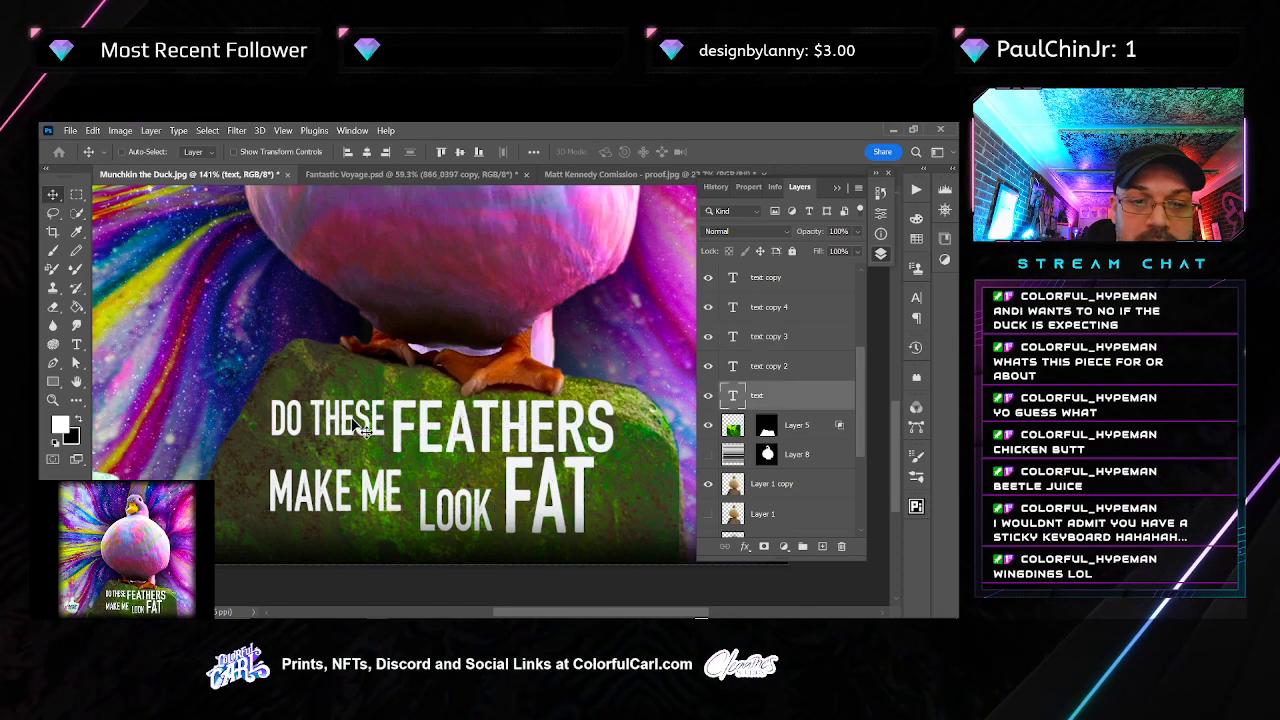
{"action": "left_click_drag", "start_coordinate": [360, 428], "coordinate": [357, 387]}
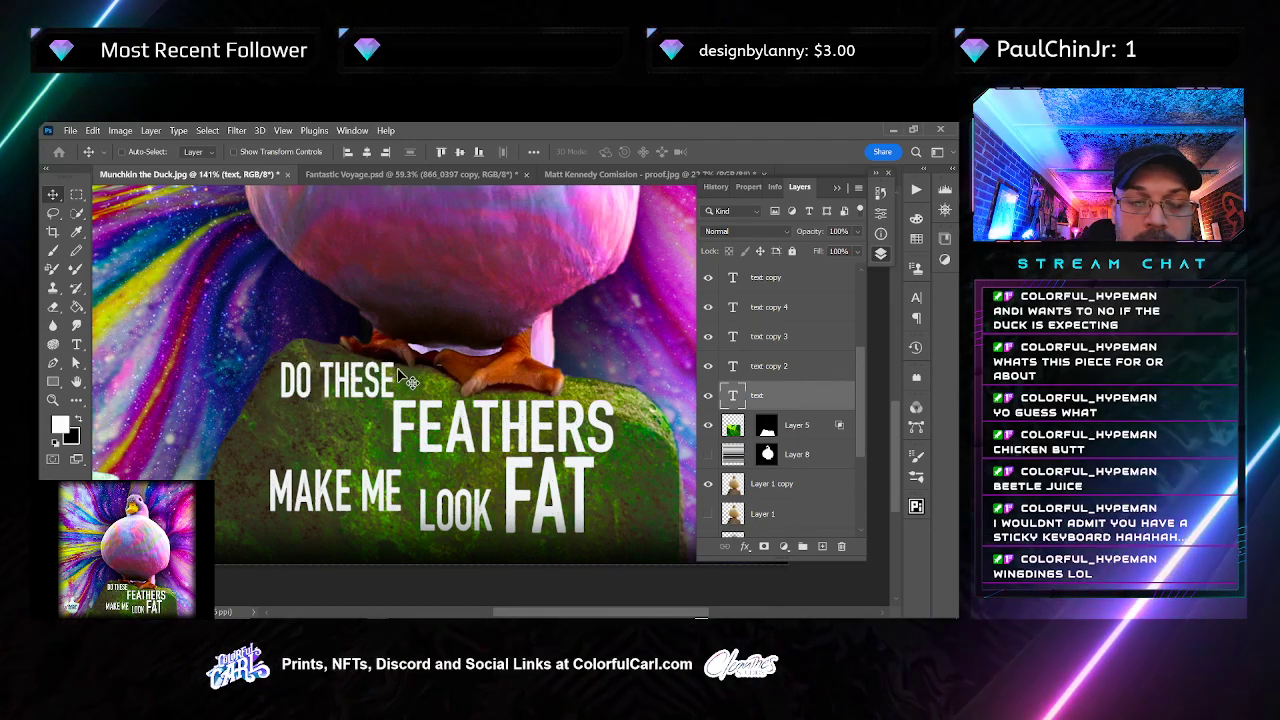
{"action": "key", "text": "ctrl+t"}
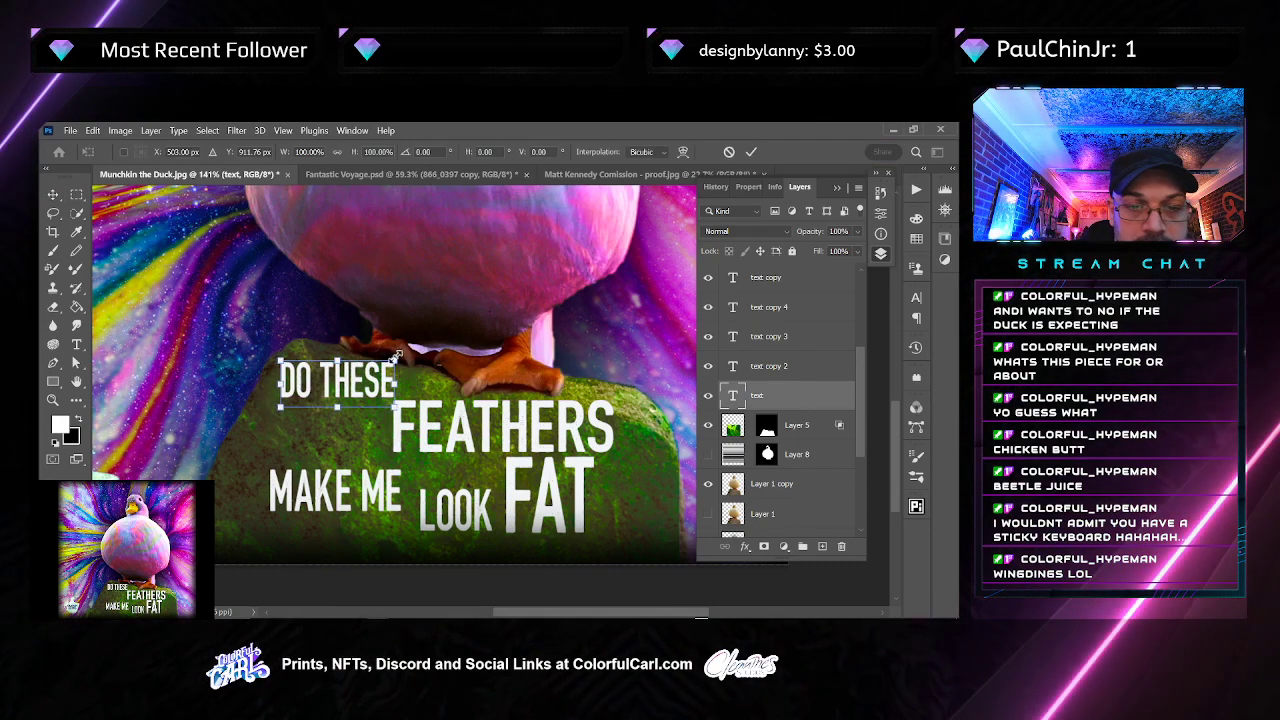
{"action": "left_click_drag", "start_coordinate": [395, 356], "coordinate": [376, 361]}
{"action": "key", "text": "Return"}
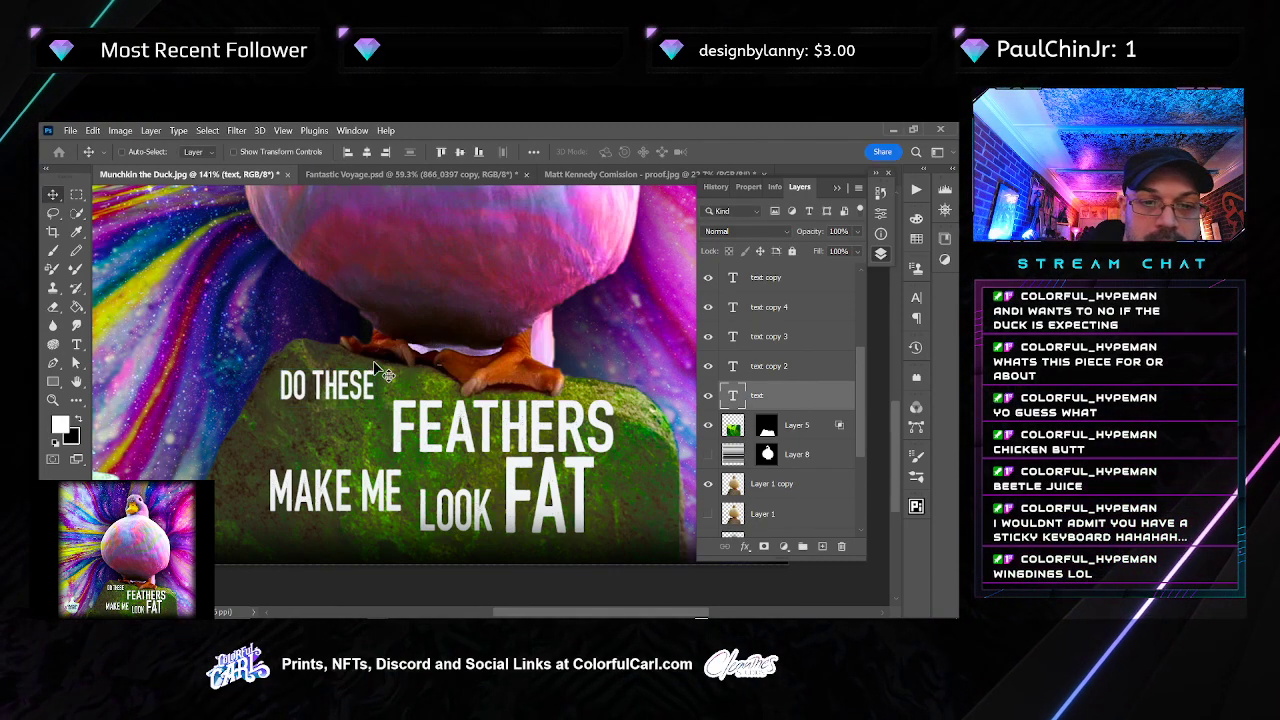
{"action": "left_click", "coordinate": [410, 435], "text": "ctrl"}
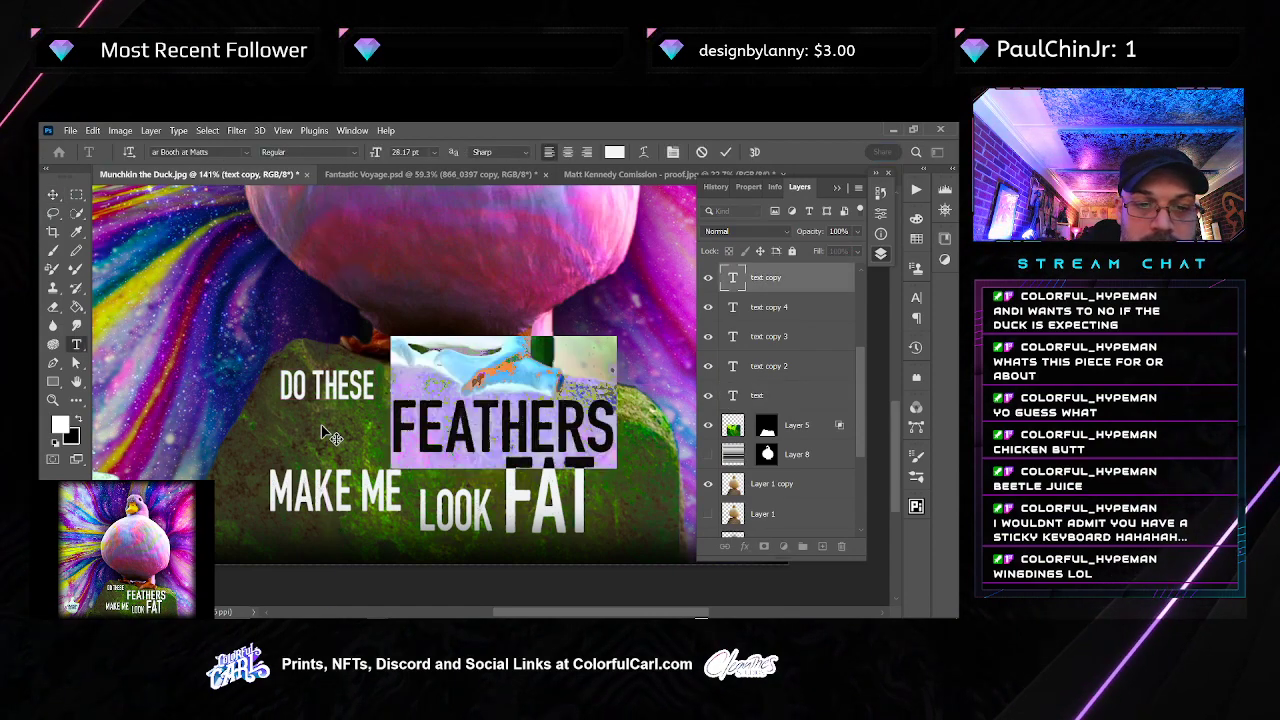
{"action": "left_click_drag", "start_coordinate": [428, 436], "coordinate": [346, 439]}
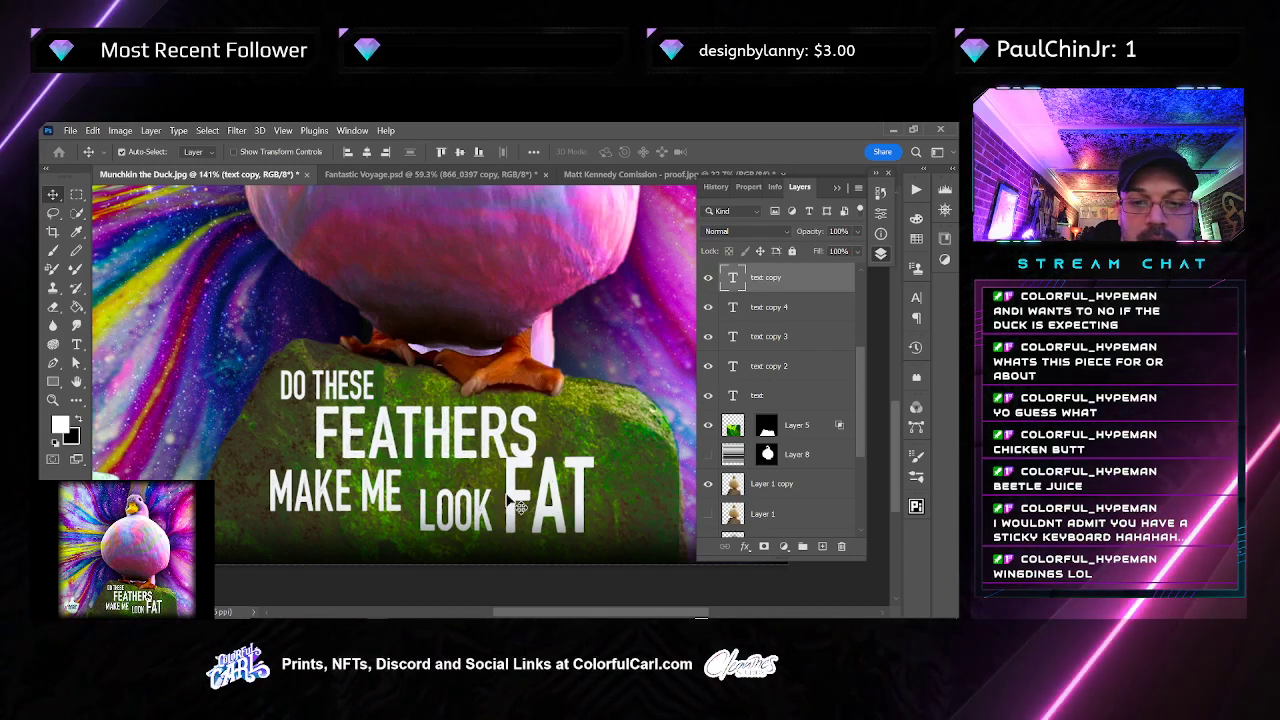
Scale "FAT" down to about 88% width and 82% height and place it just right of "LOOK"
{"action": "left_click_drag", "start_coordinate": [520, 500], "coordinate": [582, 498]}
{"action": "key", "text": "ctrl+t"}
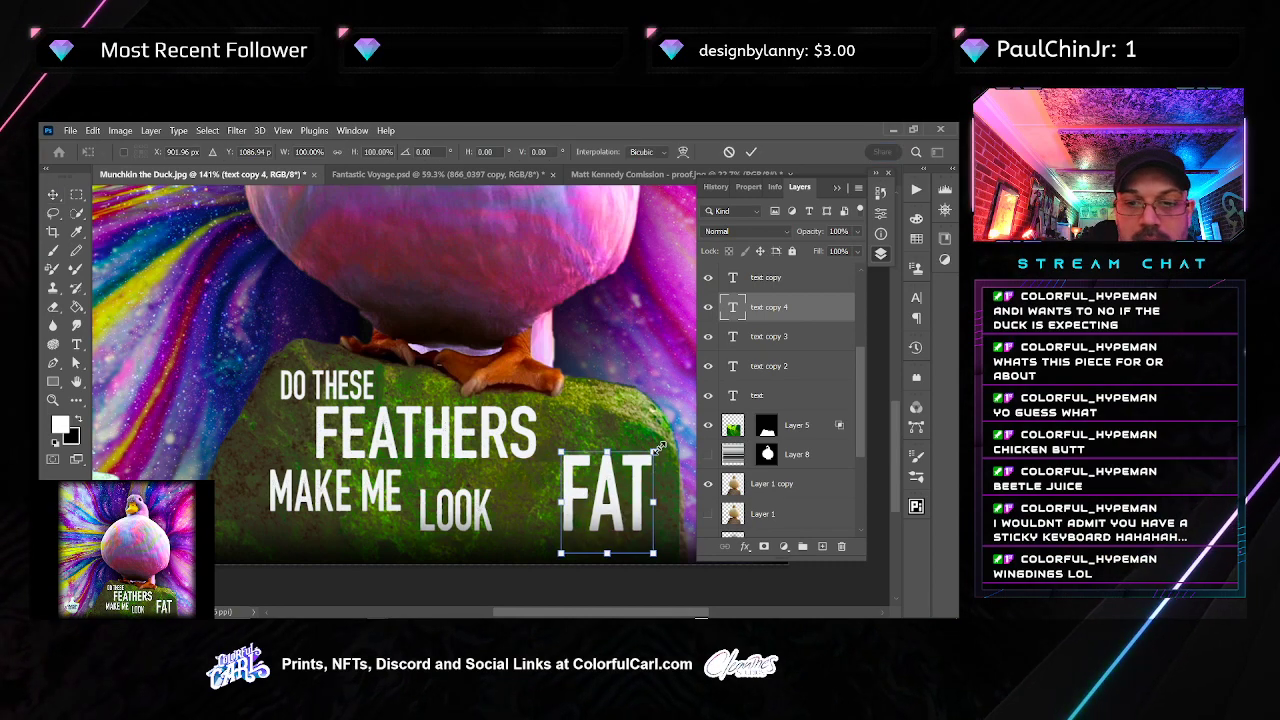
{"action": "left_click_drag", "start_coordinate": [656, 449], "coordinate": [646, 461]}
{"action": "left_click_drag", "start_coordinate": [612, 510], "coordinate": [396, 512]}
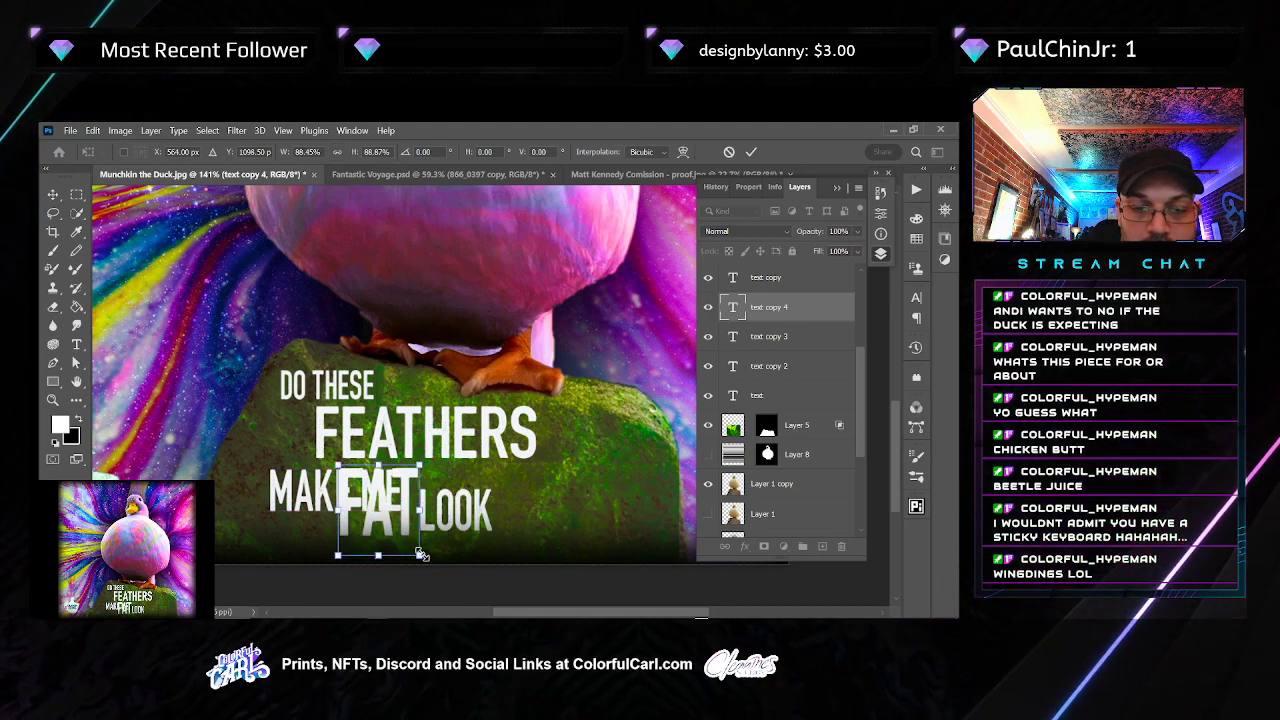
{"action": "left_click_drag", "start_coordinate": [421, 555], "coordinate": [578, 527]}
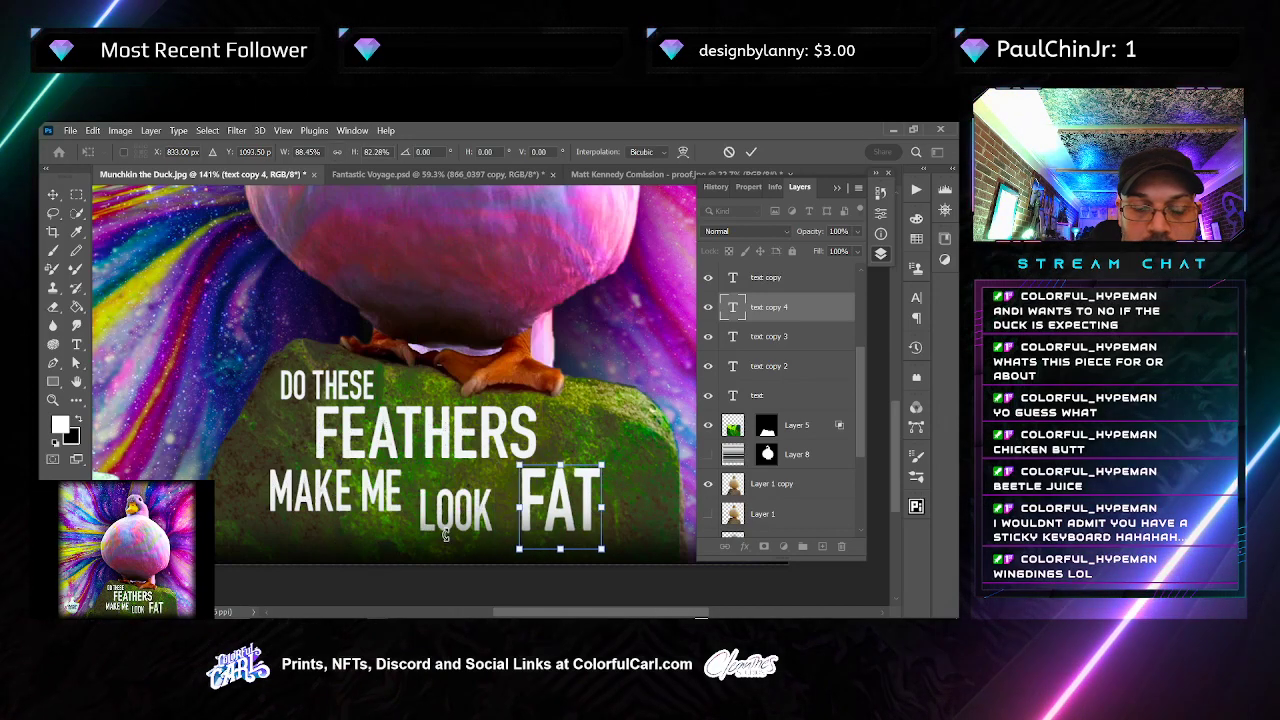
{"action": "key", "text": "Return"}
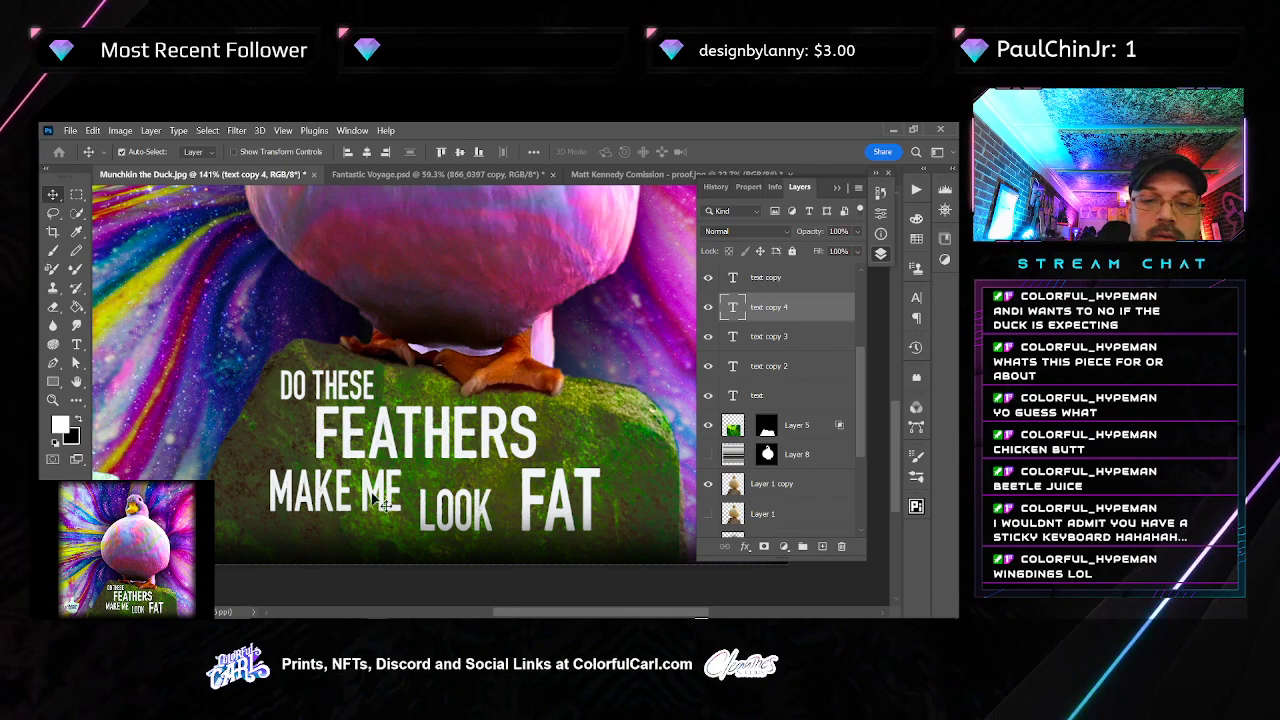
Move "MAKE ME" to the right of "FEATHERS" and align the left edge of "FEATHERS" with "DO THESE"
{"action": "left_click_drag", "start_coordinate": [383, 505], "coordinate": [642, 451]}
{"action": "left_click_drag", "start_coordinate": [352, 447], "coordinate": [315, 439]}
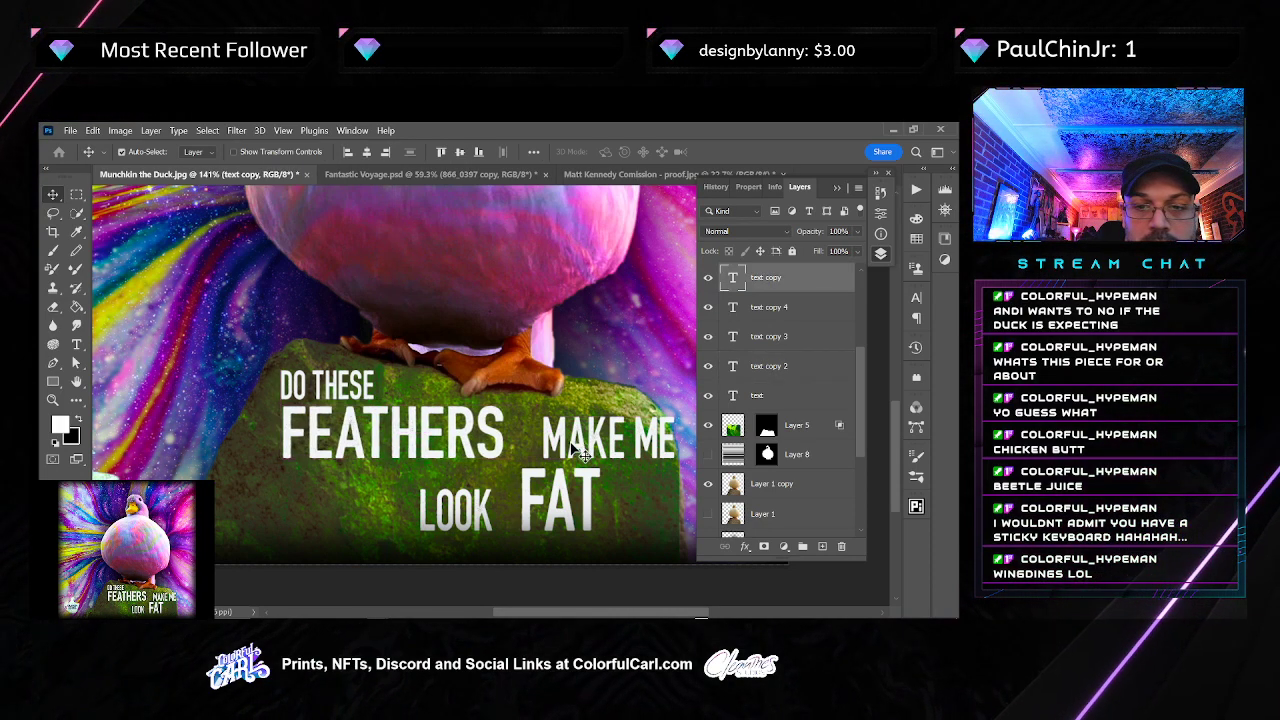
{"action": "left_click_drag", "start_coordinate": [583, 455], "coordinate": [553, 455]}
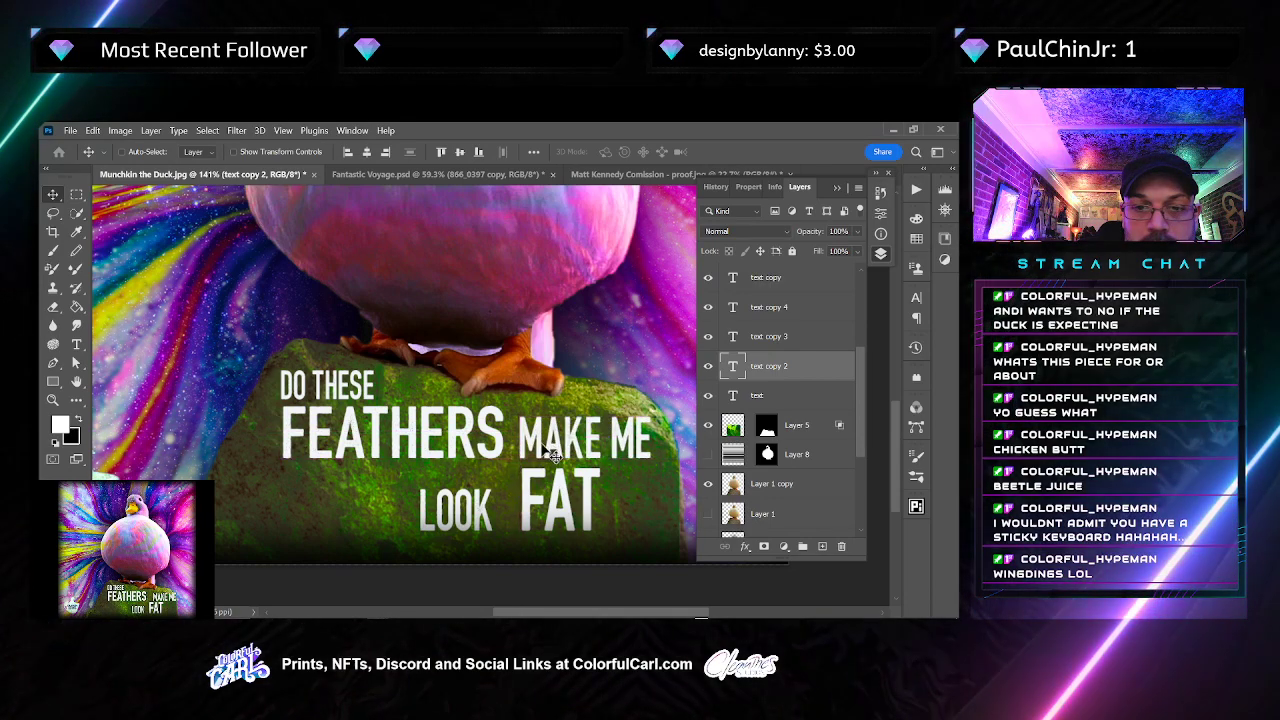
{"action": "key", "text": "Left"}
{"action": "key", "text": "Left"}
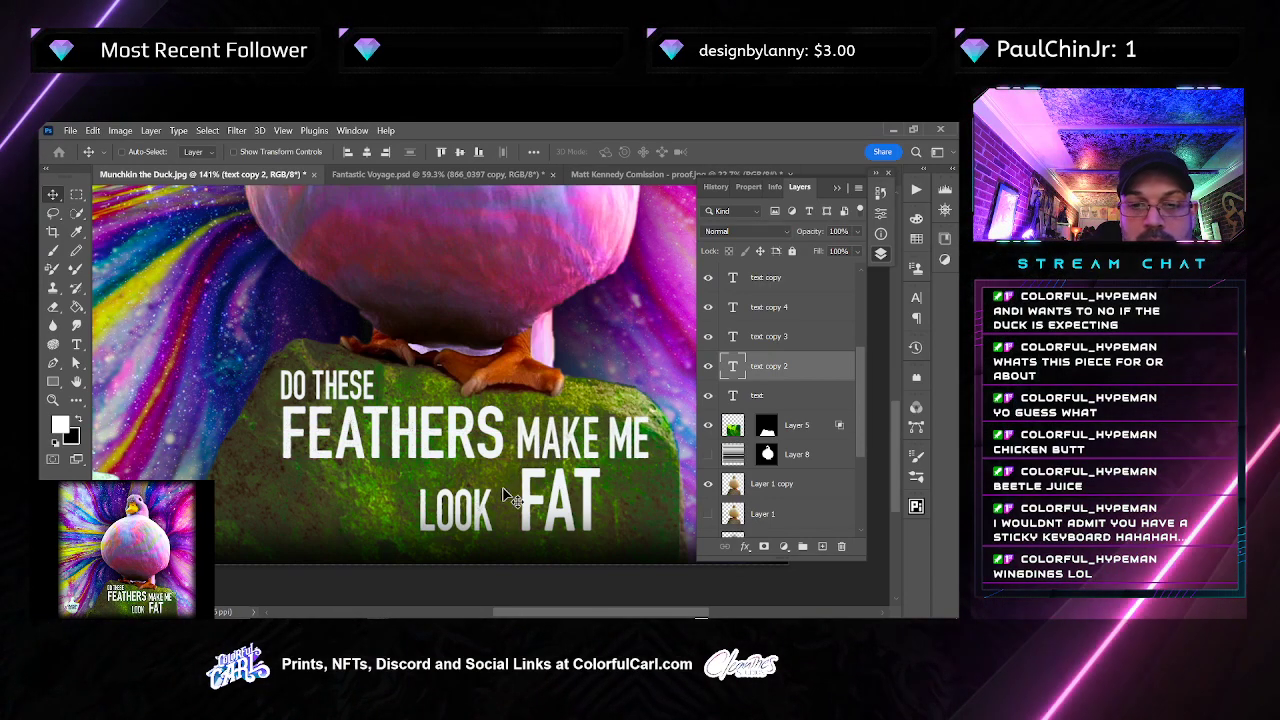
Raise "LOOK" beneath the end of "FEATHERS", closer to "FAT", and nudge "FAT" and "FEATHERS" slightly left
{"action": "left_click_drag", "start_coordinate": [475, 500], "coordinate": [487, 498]}
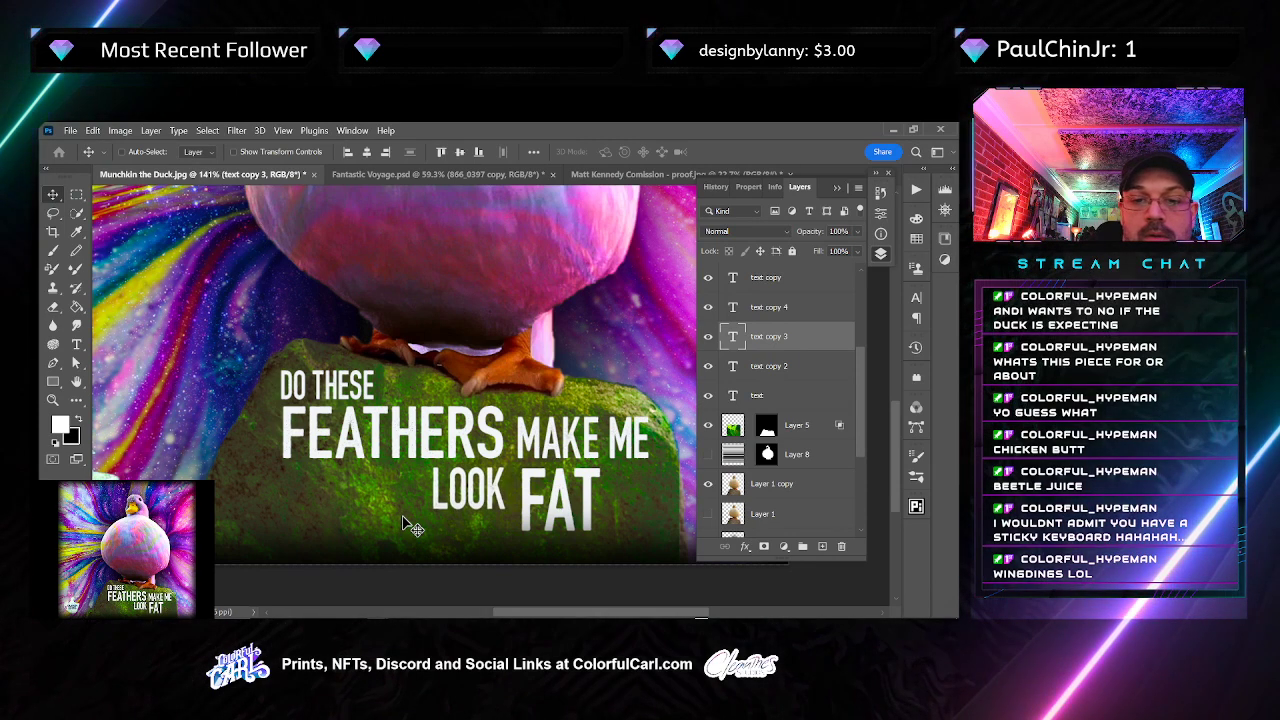
{"action": "left_click", "coordinate": [537, 512]}
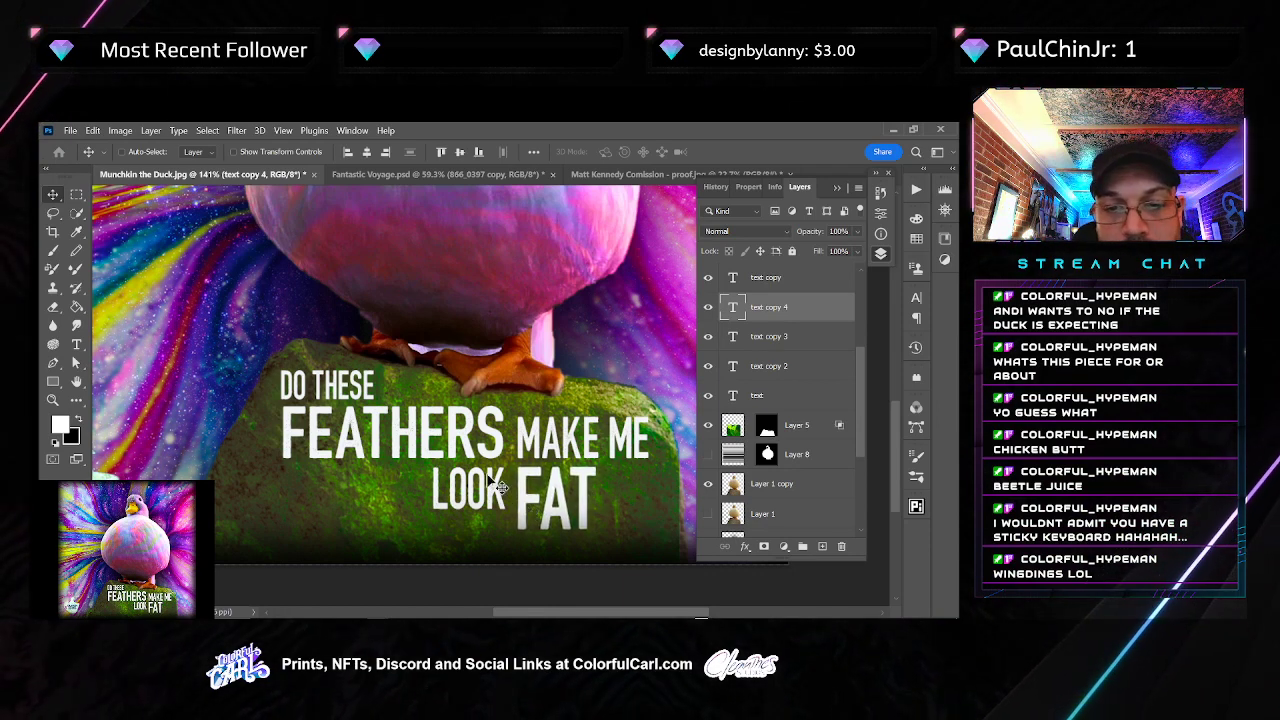
{"action": "left_click", "coordinate": [497, 486], "text": "ctrl"}
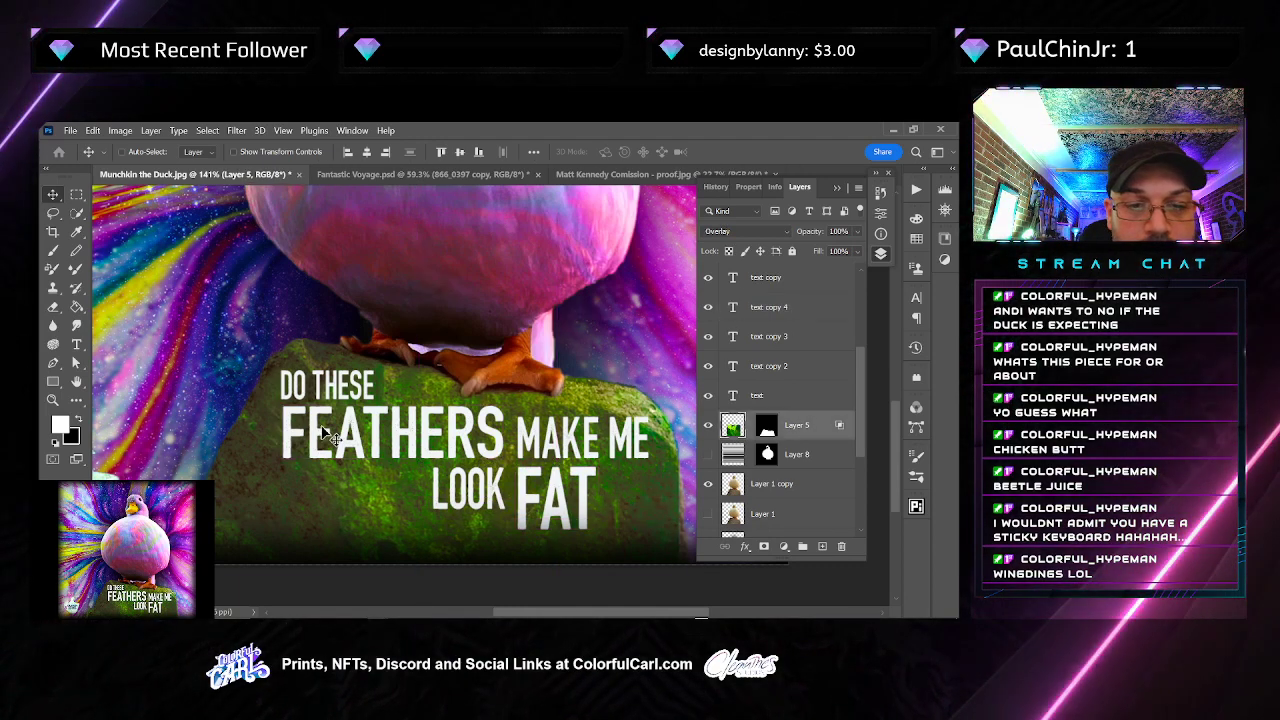
{"action": "left_click", "coordinate": [323, 441], "text": "ctrl"}
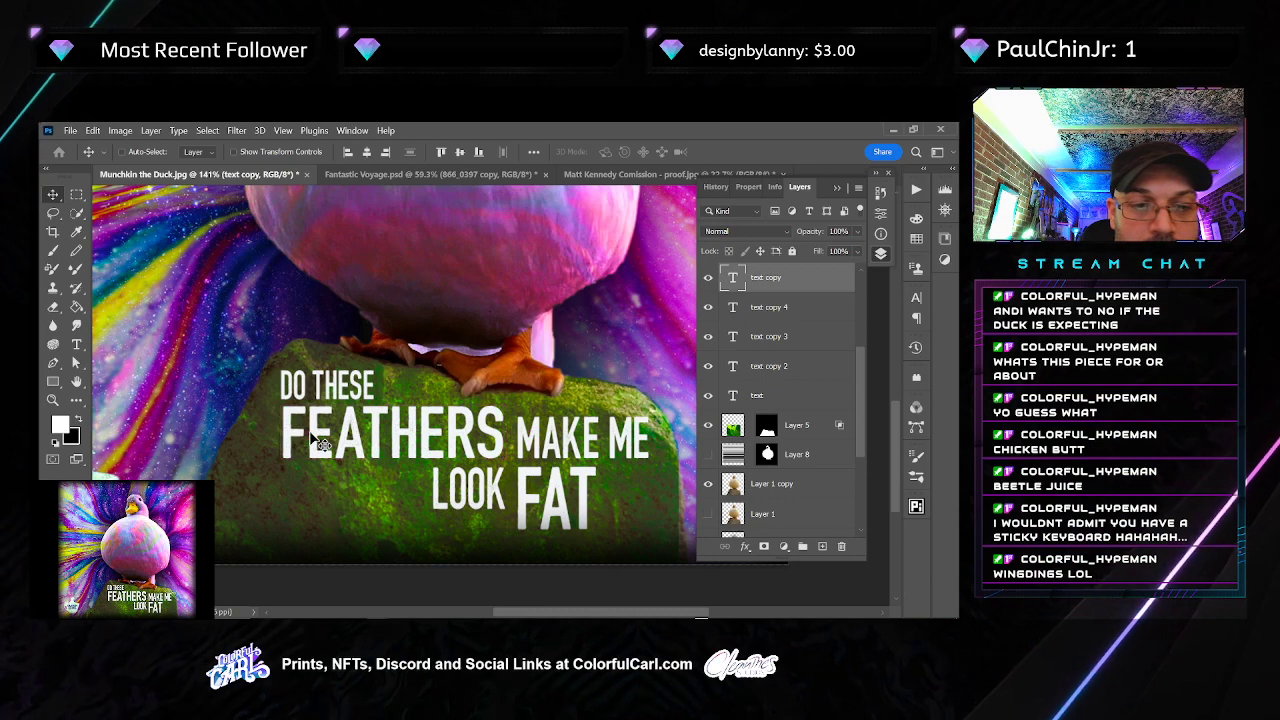
{"action": "key", "text": "Left"}
{"action": "key", "text": "Left"}
{"action": "key", "text": "Left"}
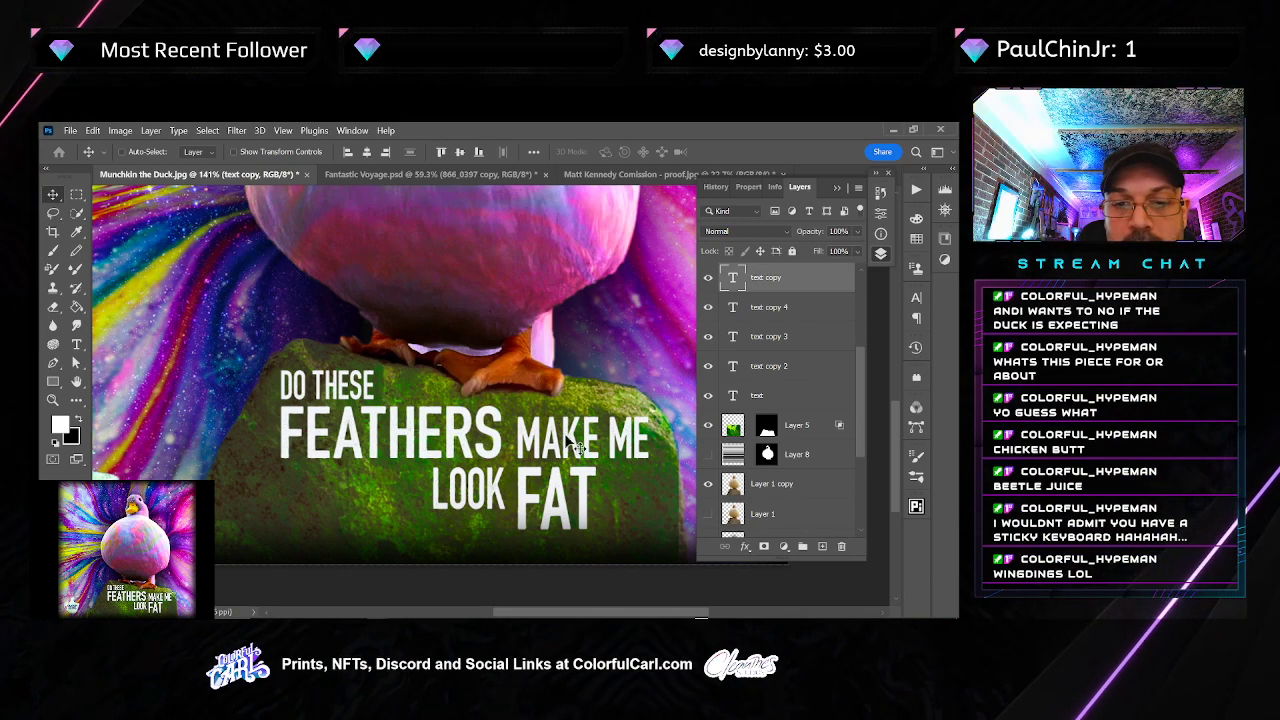
Stretch "FAT" wider so its right edge lines up with the end of "MAKE ME"
{"action": "left_click", "coordinate": [597, 507], "text": "ctrl"}
{"action": "key", "text": "ctrl+t"}
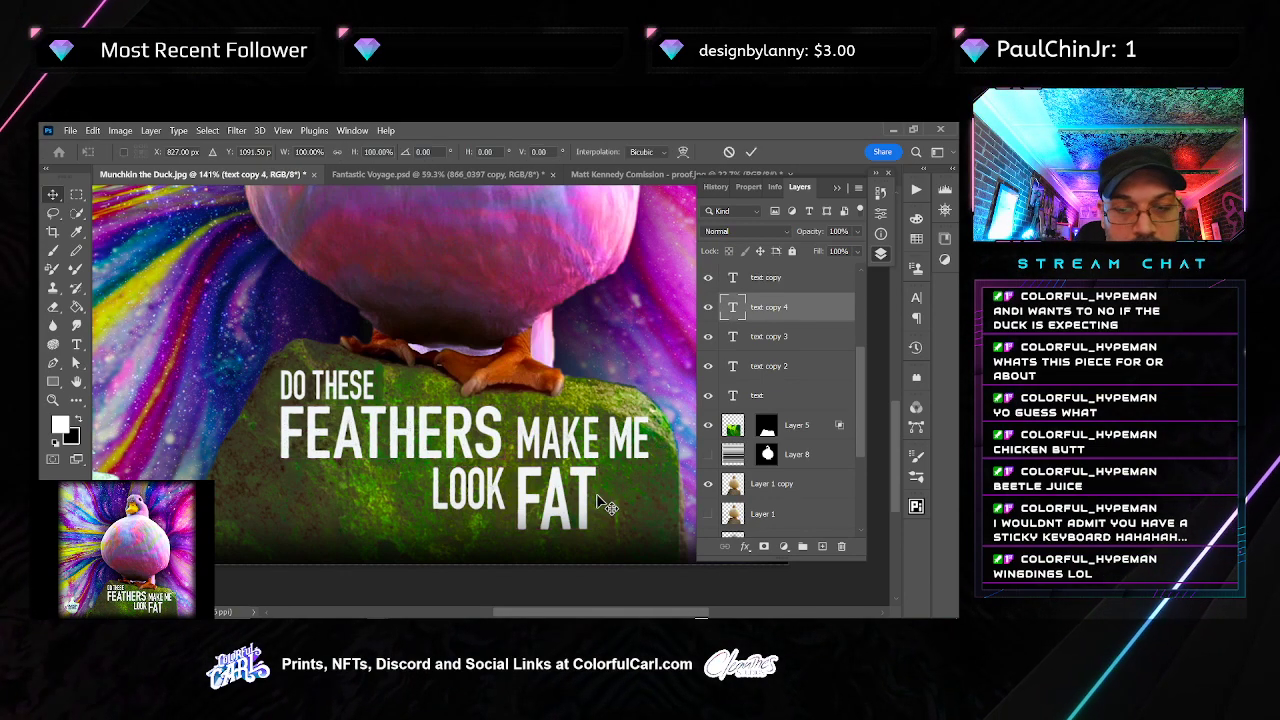
{"action": "left_click_drag", "start_coordinate": [600, 505], "coordinate": [651, 504]}
{"action": "key", "text": "Return"}
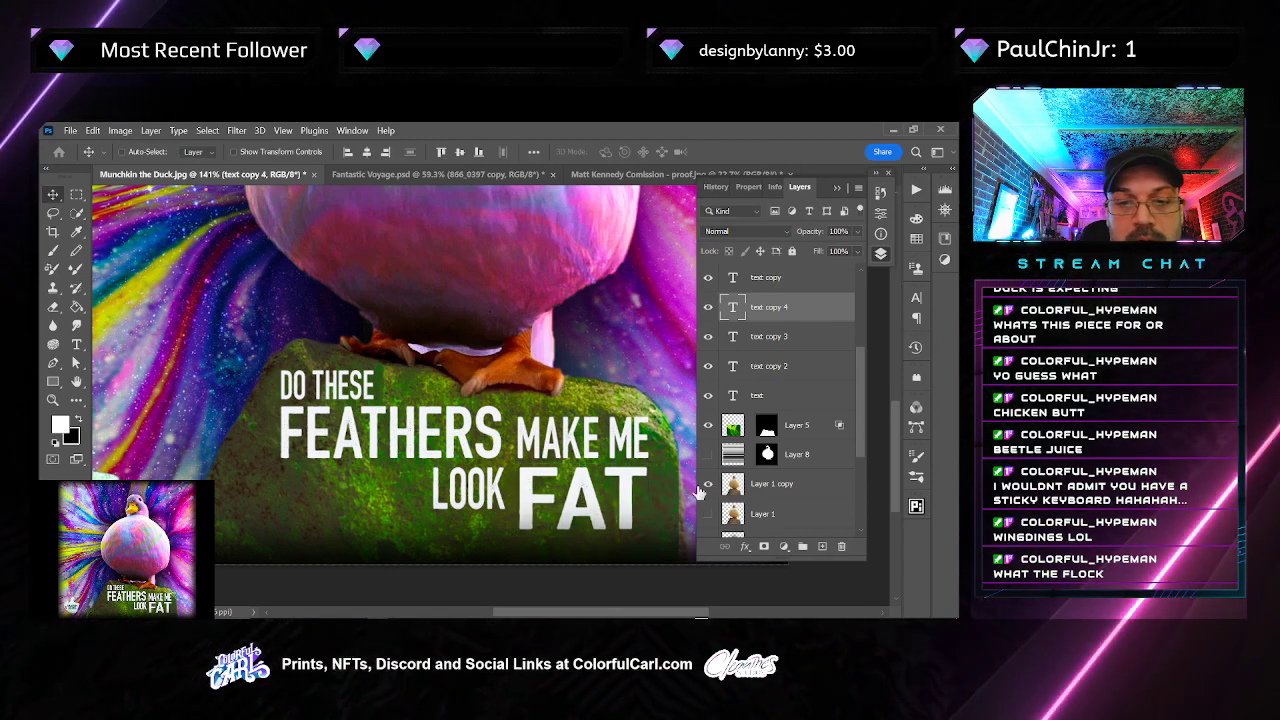
Stretch "LOOK" slightly wider toward the left, keeping its right edge beside "FAT"
{"action": "left_click", "coordinate": [463, 500], "text": "ctrl"}
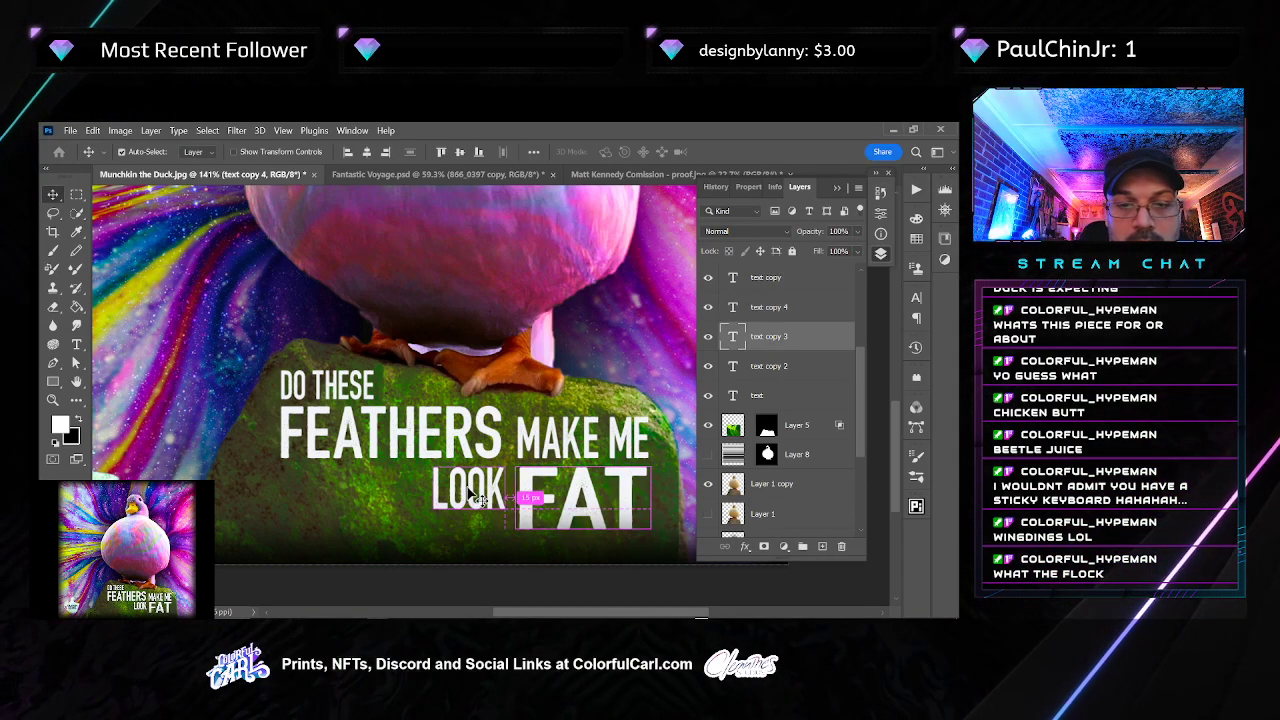
{"action": "key", "text": "ctrl+t"}
{"action": "left_click_drag", "start_coordinate": [430, 490], "coordinate": [420, 489]}
{"action": "key", "text": "Return"}
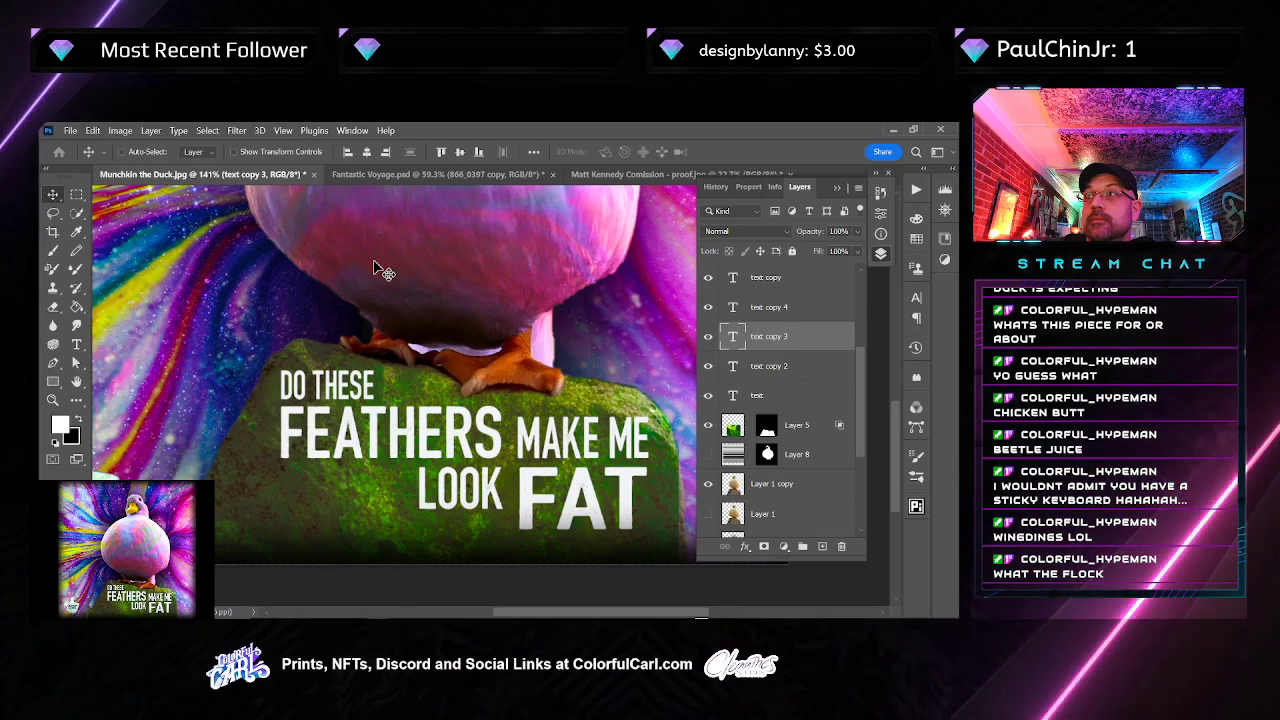
Move the Dunkin Ducks logo from the image's lower-left corner onto the rock, below the start of "FEATHERS"
{"action": "left_click_drag", "start_coordinate": [262, 508], "coordinate": [404, 488]}
{"action": "left_click", "coordinate": [225, 461], "text": "ctrl"}
{"action": "left_click_drag", "start_coordinate": [228, 465], "coordinate": [400, 493]}
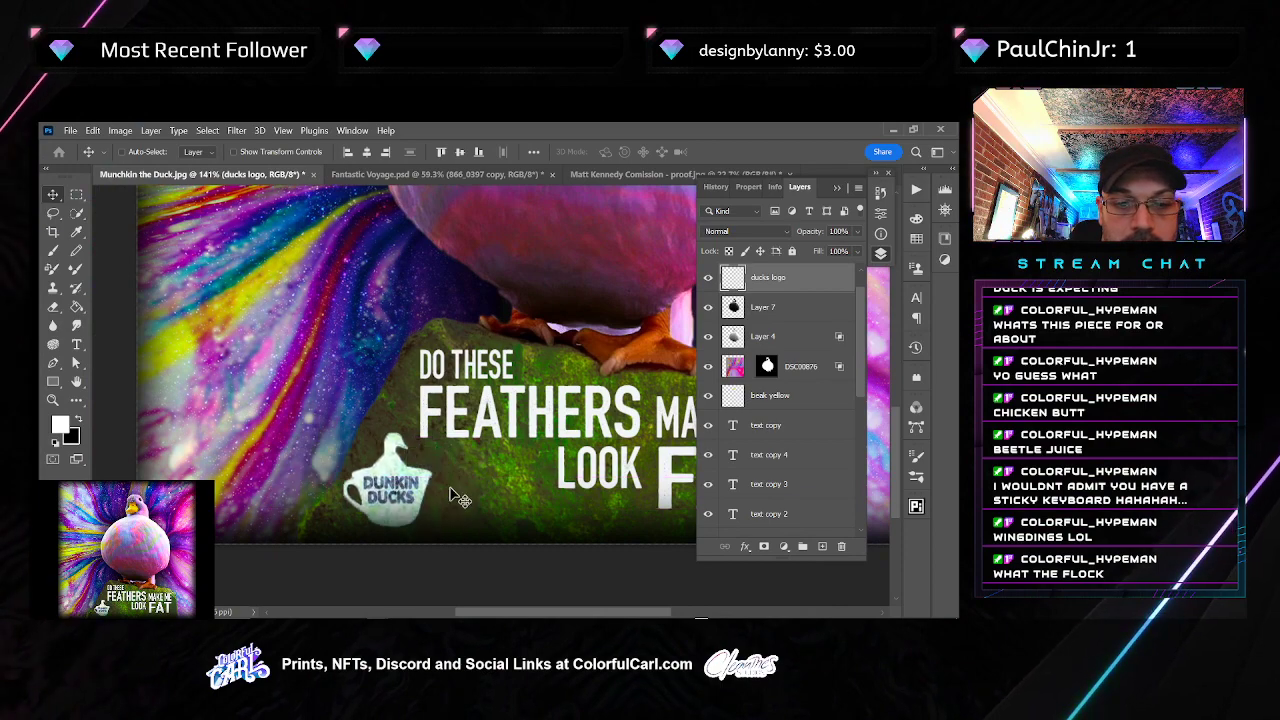
Move the Dunkin Ducks logo off the rock to the image's lower-left corner
{"action": "scroll", "coordinate": [450, 488], "scroll_direction": "down", "scroll_amount": 3}
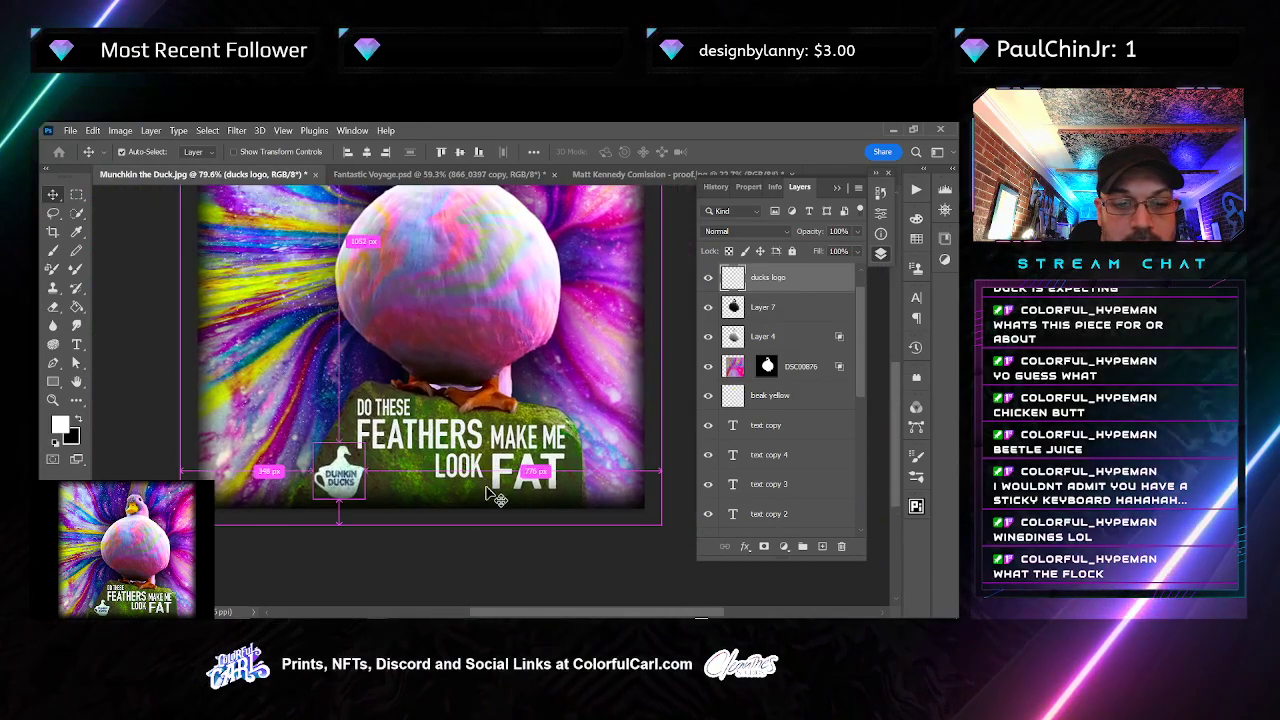
{"action": "left_click_drag", "start_coordinate": [490, 488], "coordinate": [385, 480]}
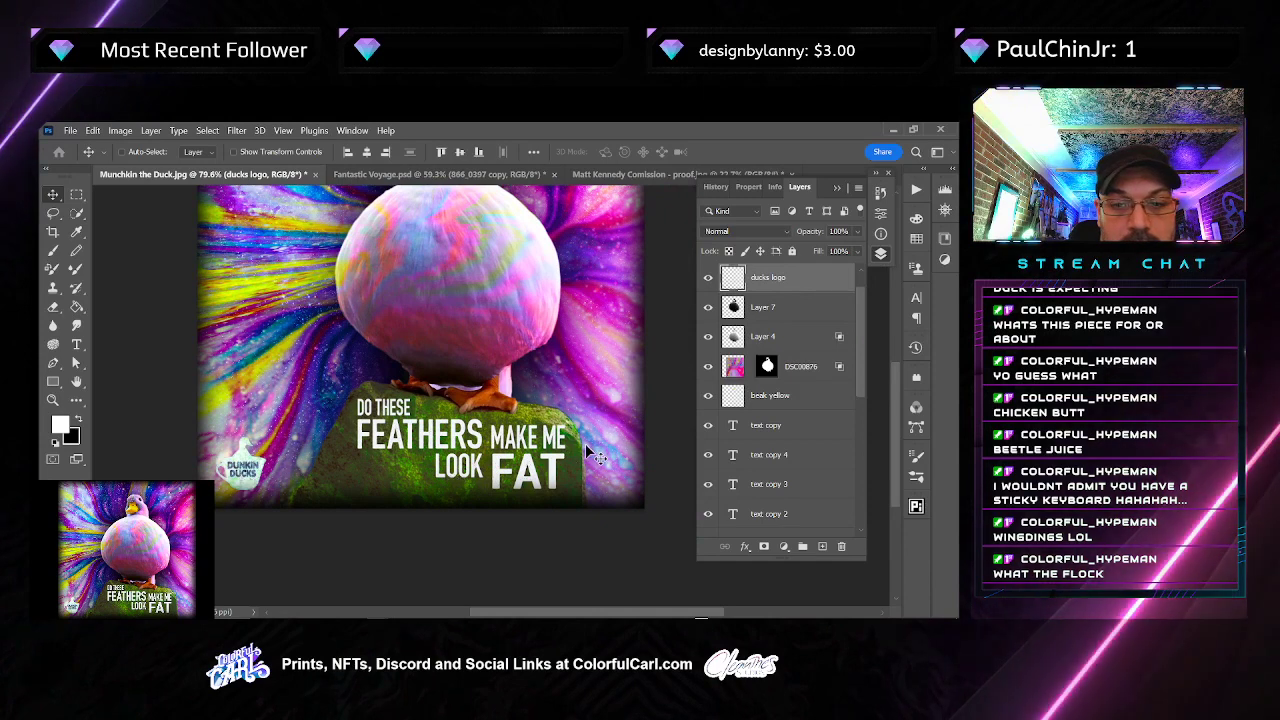
Set the blend mode of all five caption text layers, from "text copy" down to "text", to Screen
{"action": "left_click", "coordinate": [783, 425]}
{"action": "scroll", "coordinate": [795, 415], "scroll_direction": "down", "scroll_amount": 3}
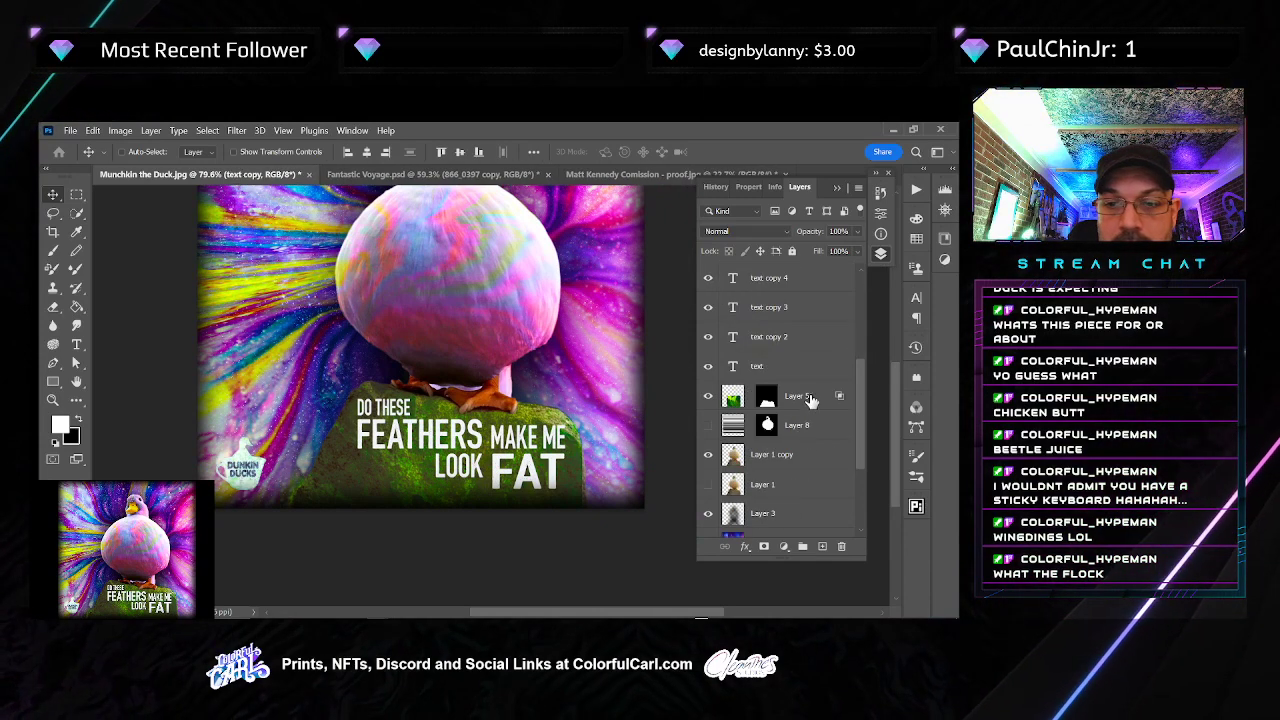
{"action": "left_click", "coordinate": [812, 372], "text": "shift"}
{"action": "left_click", "coordinate": [765, 231]}
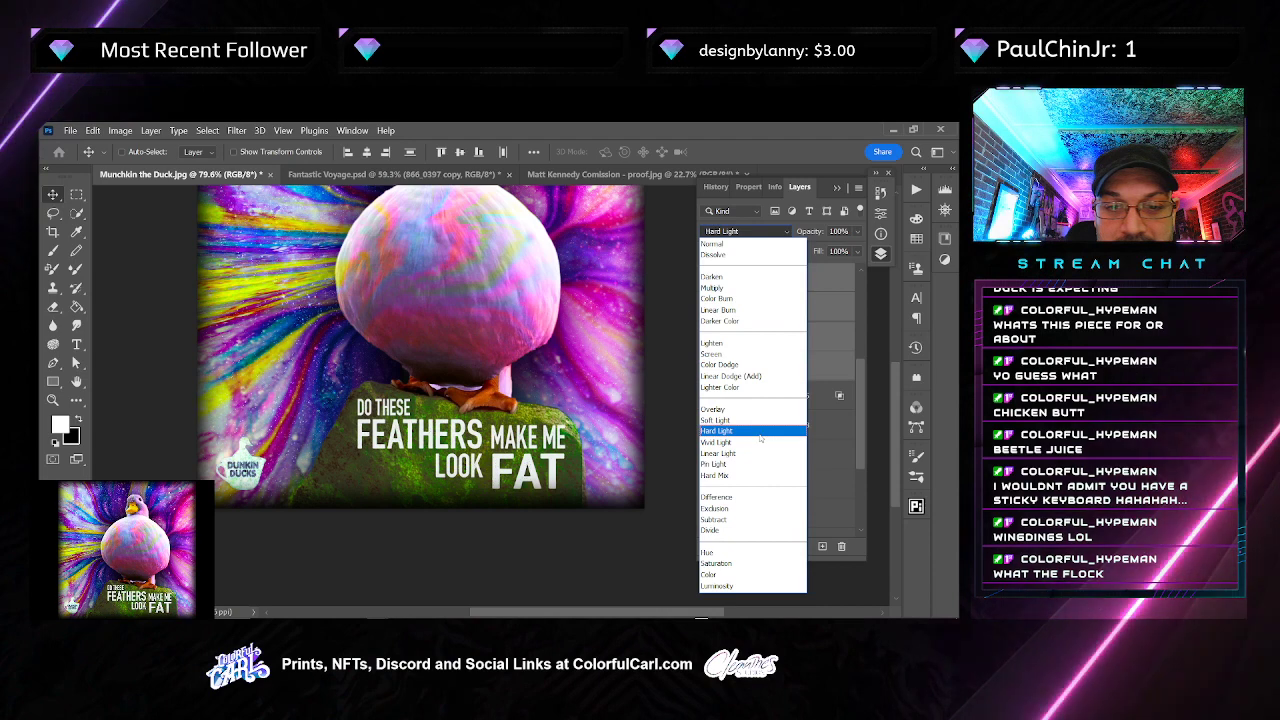
{"action": "left_click", "coordinate": [752, 353]}
{"action": "left_click_drag", "start_coordinate": [838, 251], "coordinate": [827, 251]}
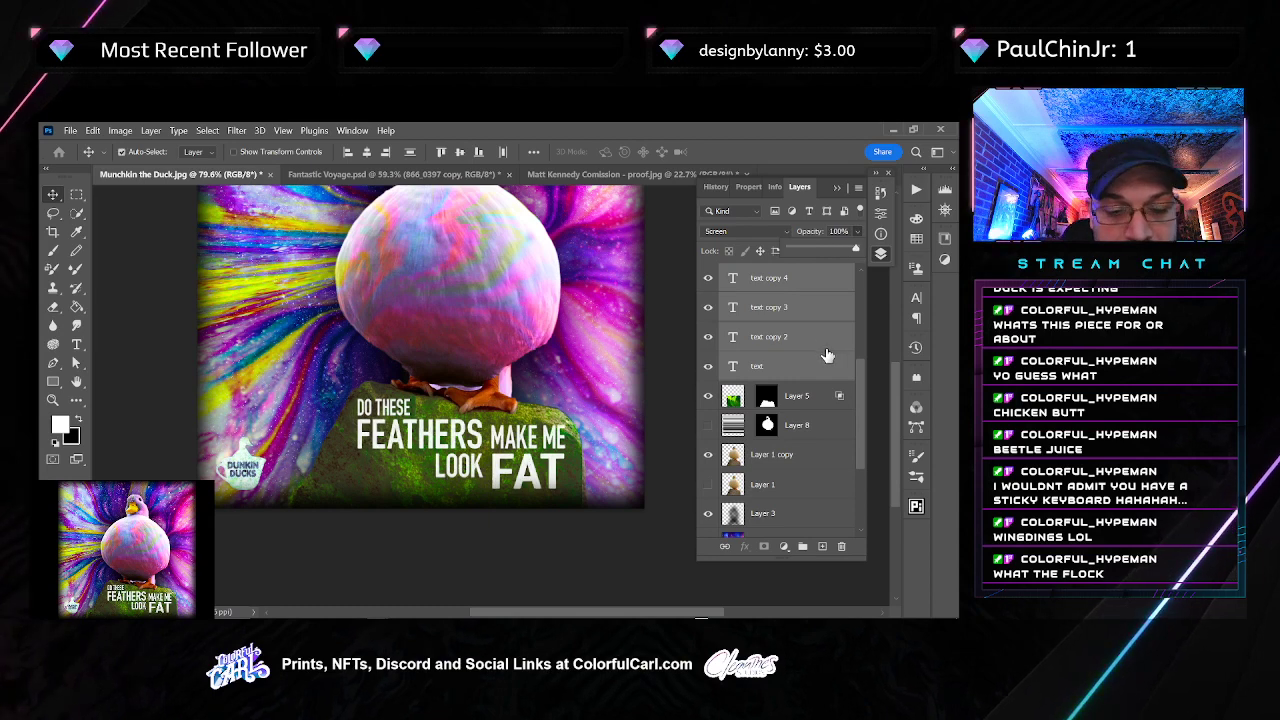
Group the five caption text layers and name the group "text"
{"action": "key", "text": "ctrl+g"}
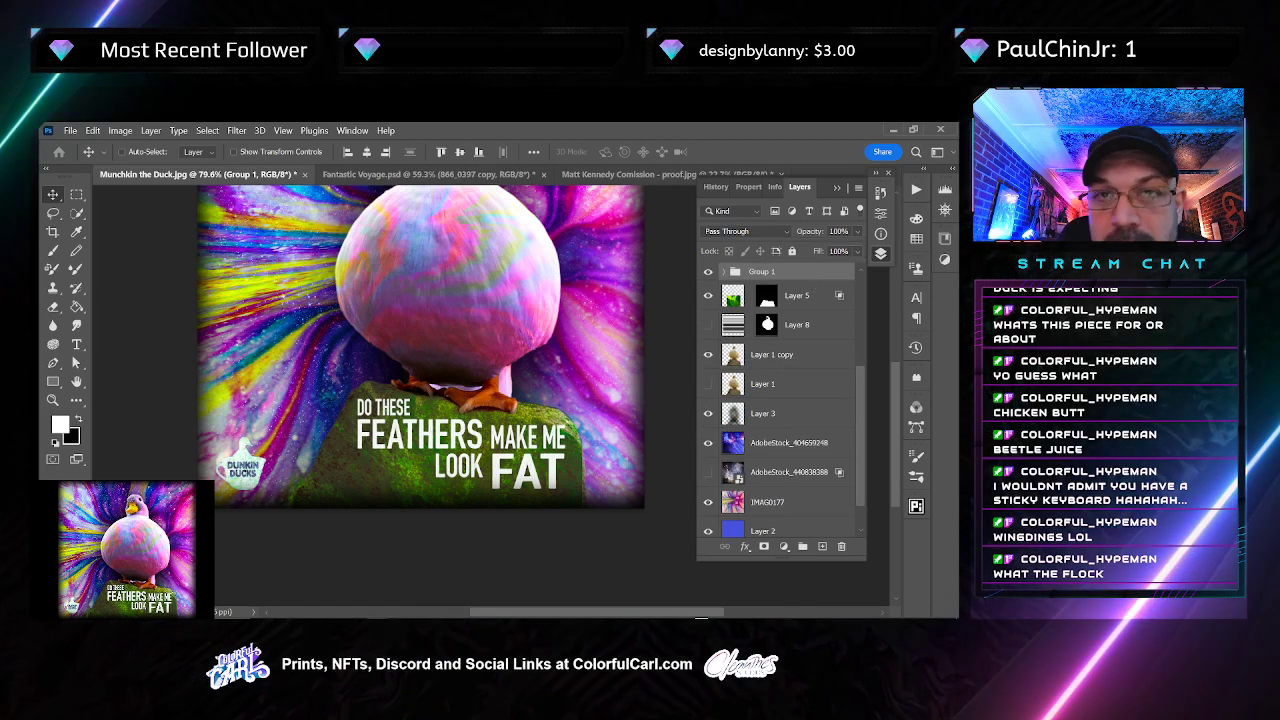
{"action": "key", "text": "space"}
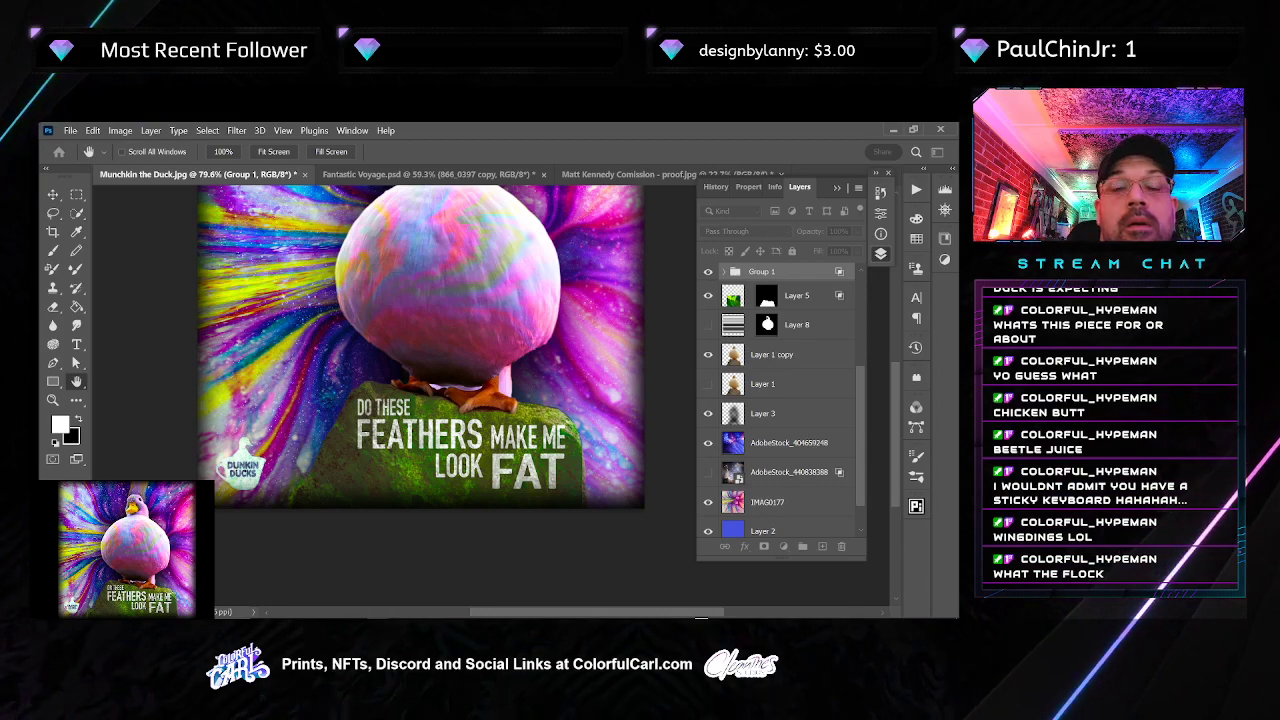
{"action": "key", "text": "v"}
{"action": "scroll", "coordinate": [447, 440], "scroll_direction": "up", "scroll_amount": 5}
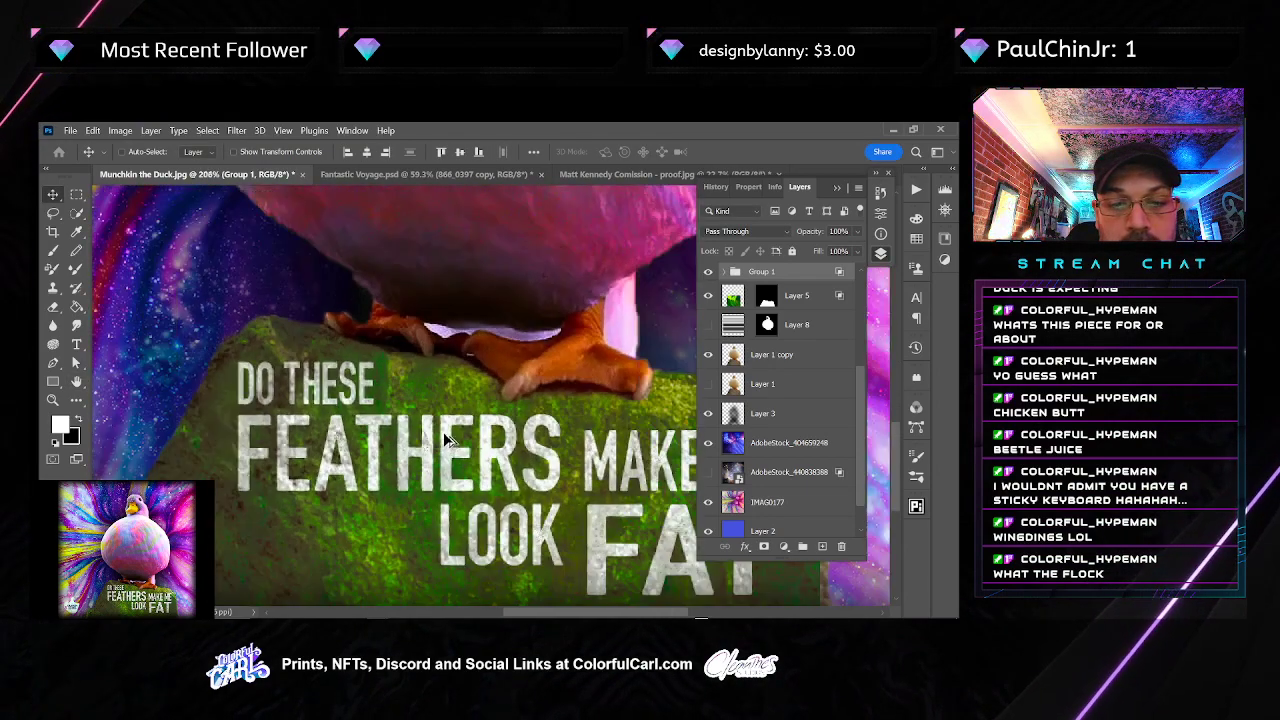
{"action": "scroll", "coordinate": [447, 440], "scroll_direction": "down", "scroll_amount": 3}
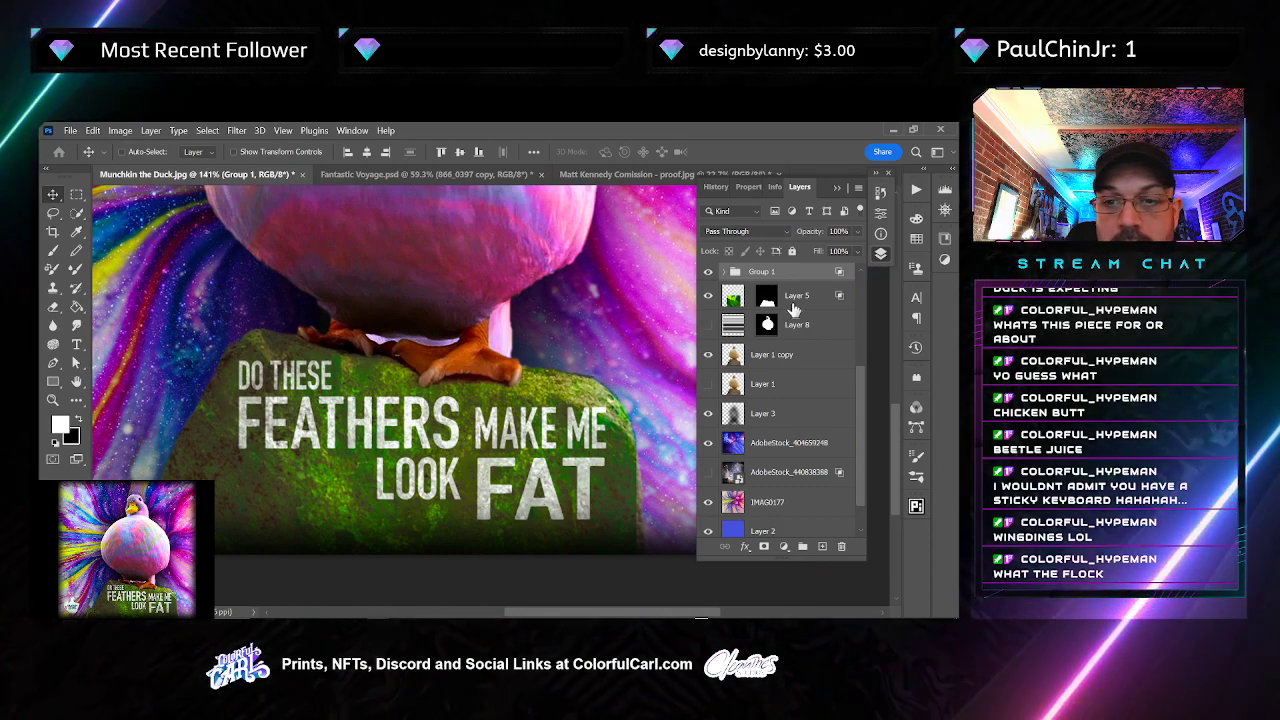
{"action": "type", "text": "text"}
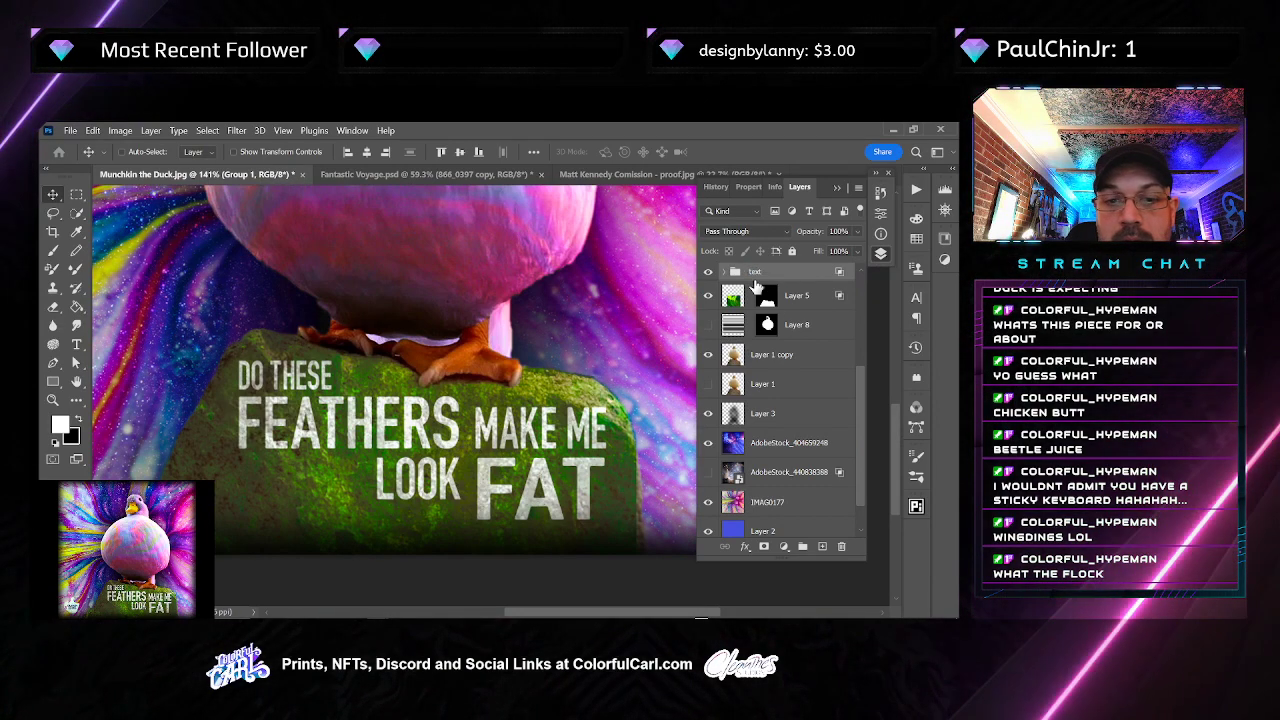
{"action": "key", "text": "Return"}
Nudge the whole "text" caption group slightly left on the rock
{"action": "key", "text": "Left"}
{"action": "key", "text": "Left"}
{"action": "key", "text": "Left"}
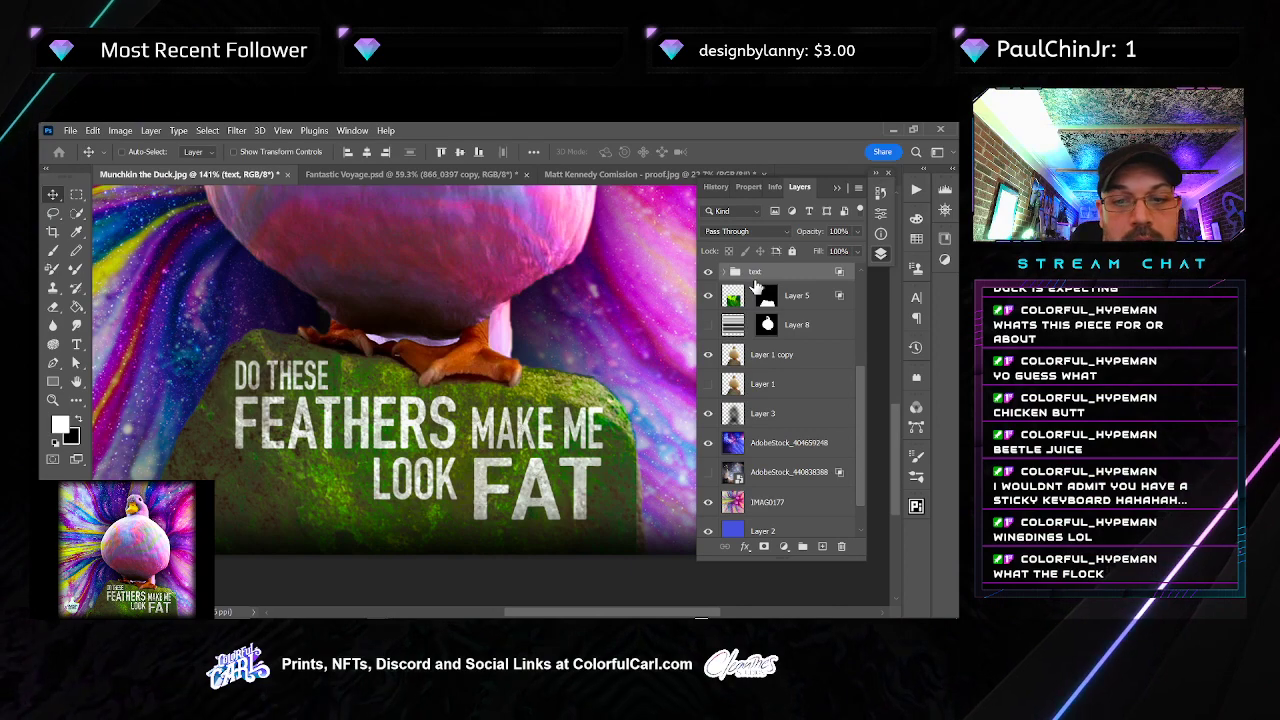
{"action": "scroll", "coordinate": [537, 385], "scroll_direction": "down", "scroll_amount": 6}
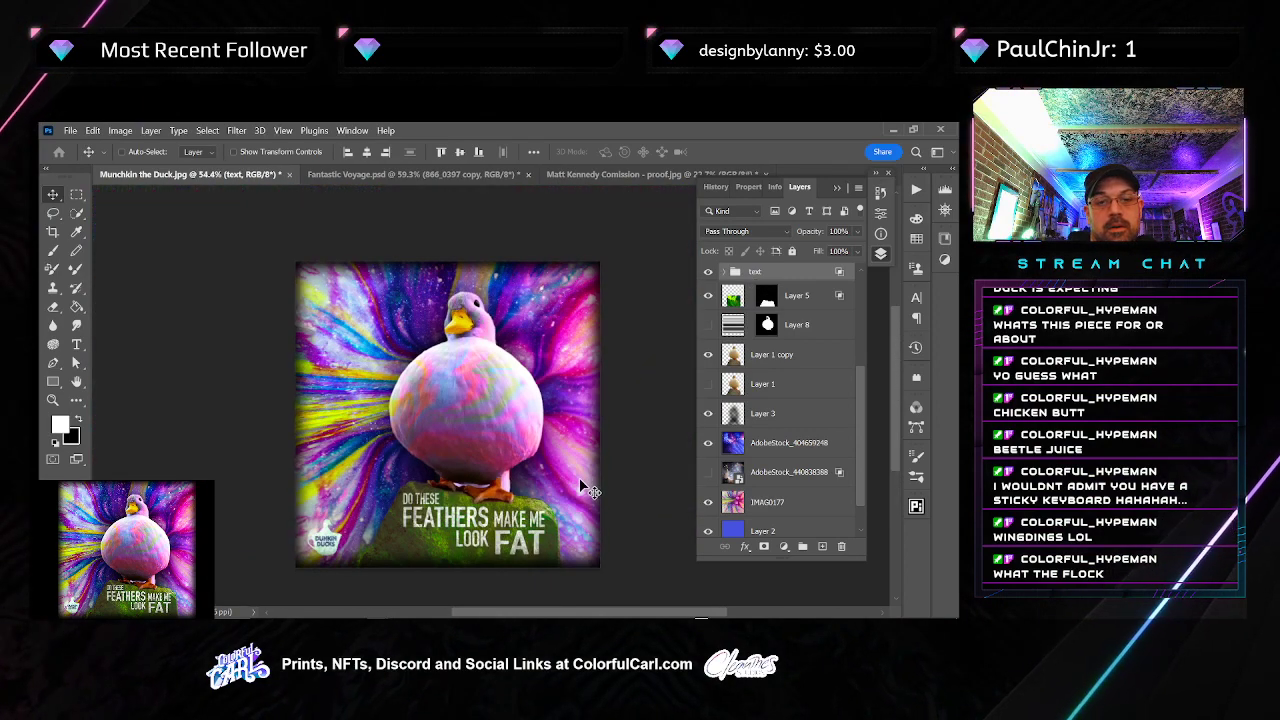
{"action": "left_click_drag", "start_coordinate": [572, 501], "coordinate": [545, 493]}
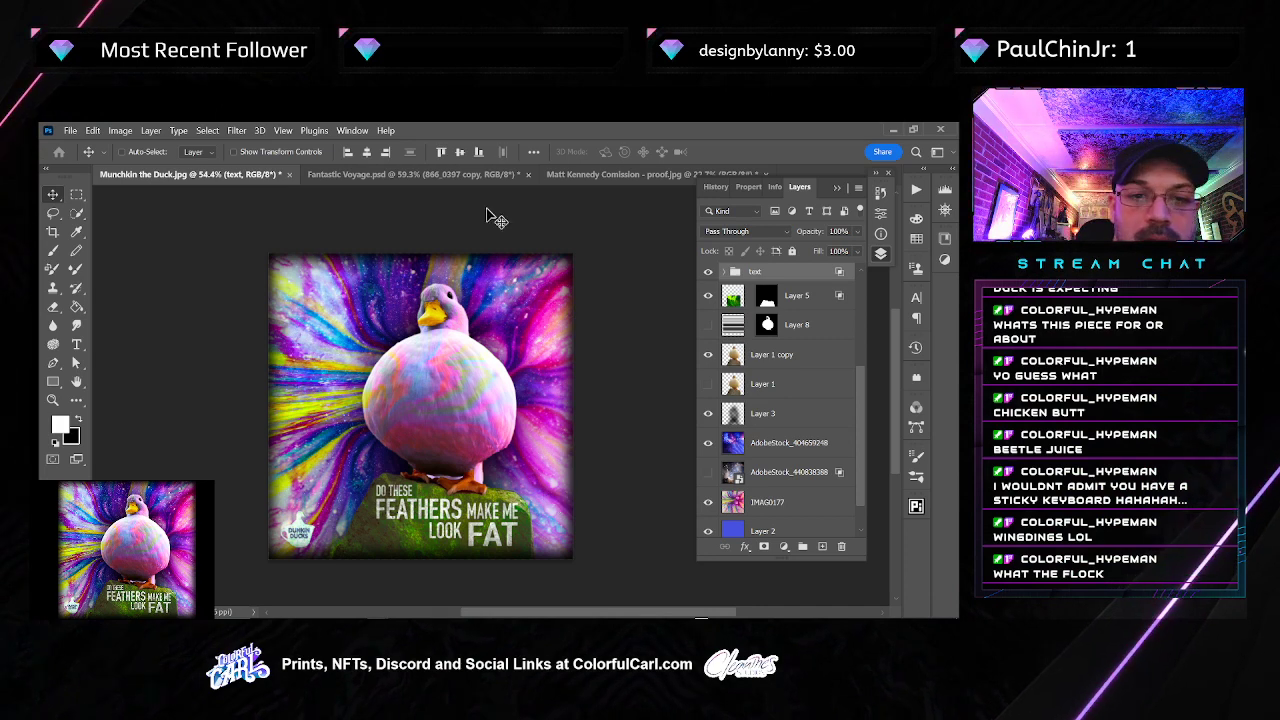
Set Layer 3, the dark duck shape behind the duck, to Multiply and duplicate the layer
{"action": "left_click", "coordinate": [770, 415]}
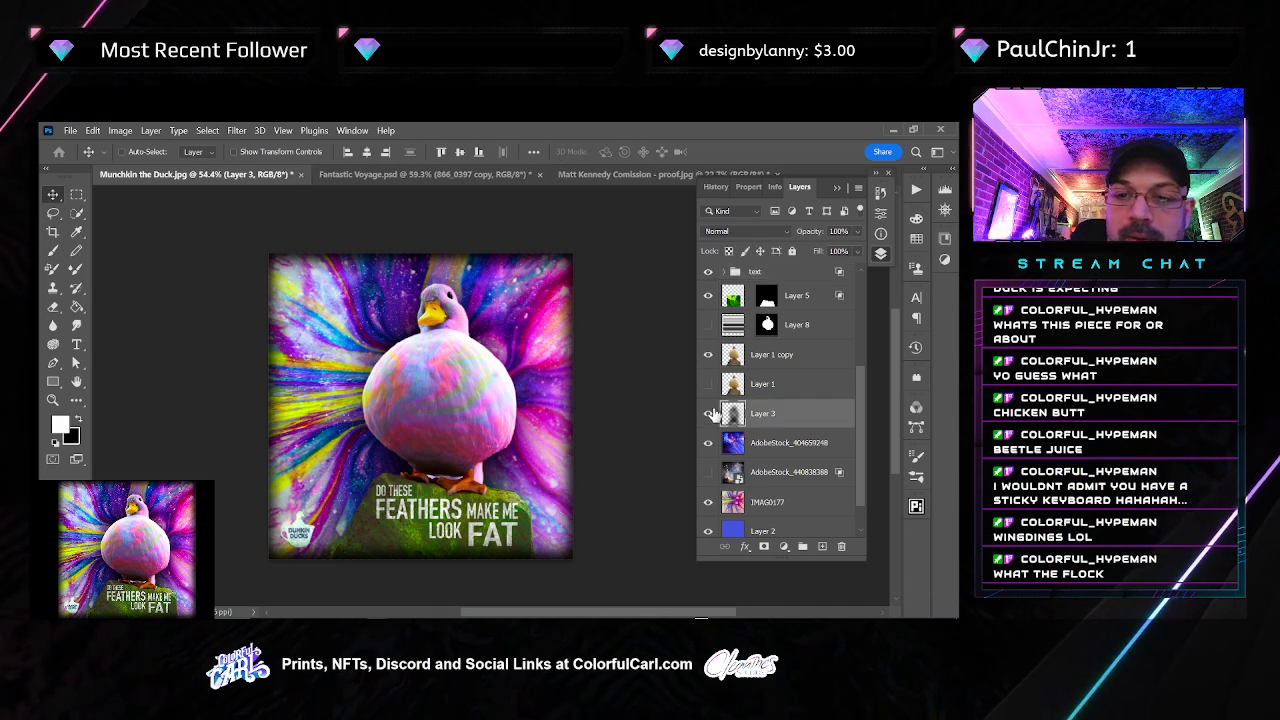
{"action": "left_click", "coordinate": [785, 234]}
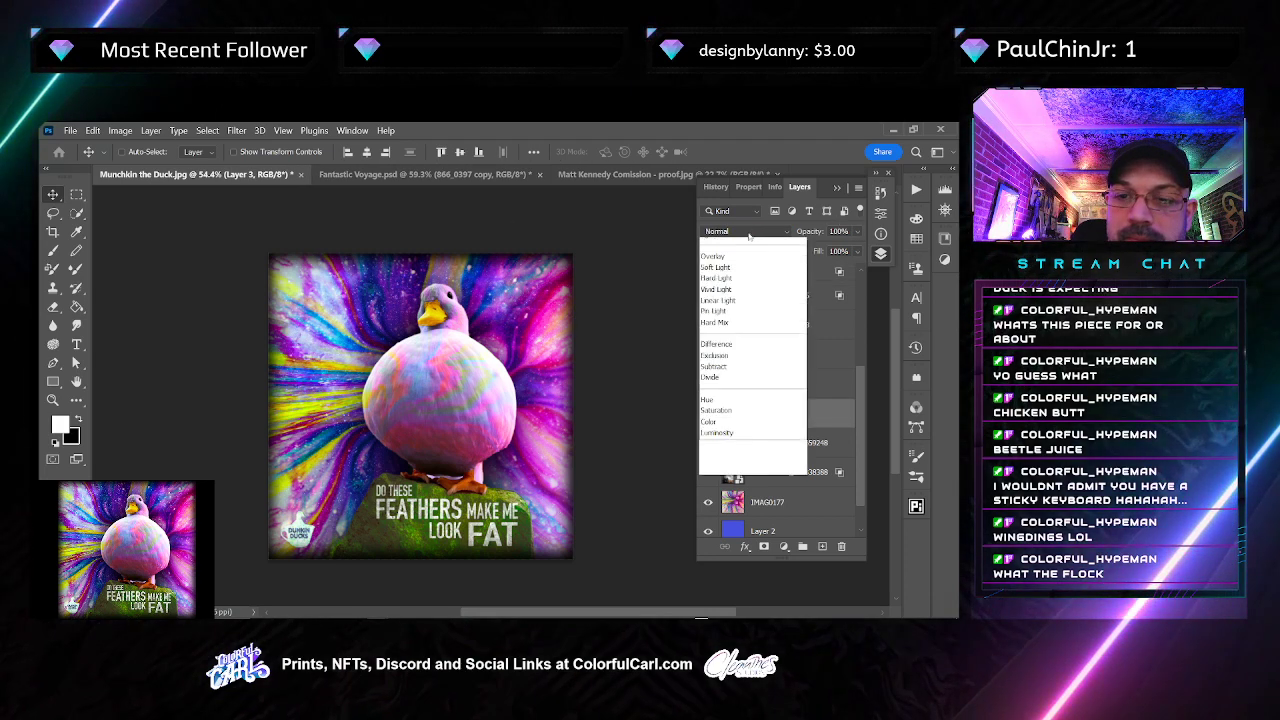
{"action": "left_click", "coordinate": [745, 292]}
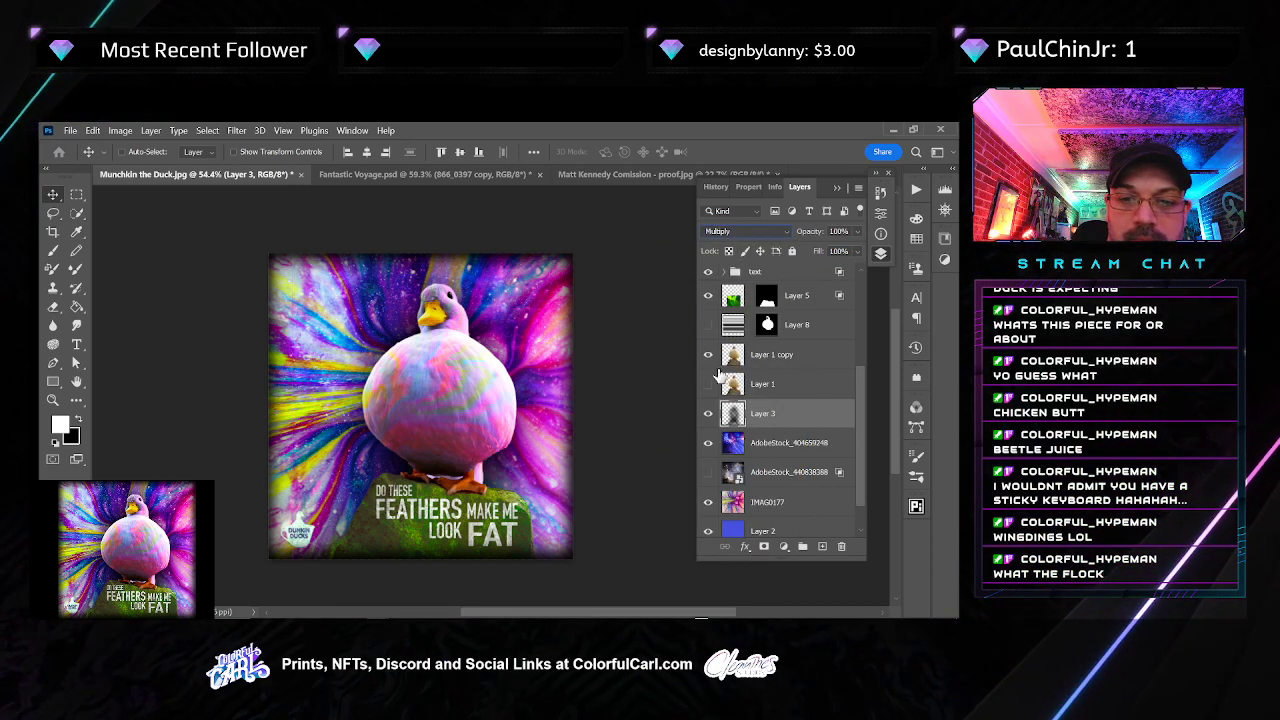
{"action": "left_click_drag", "start_coordinate": [785, 414], "coordinate": [826, 554]}
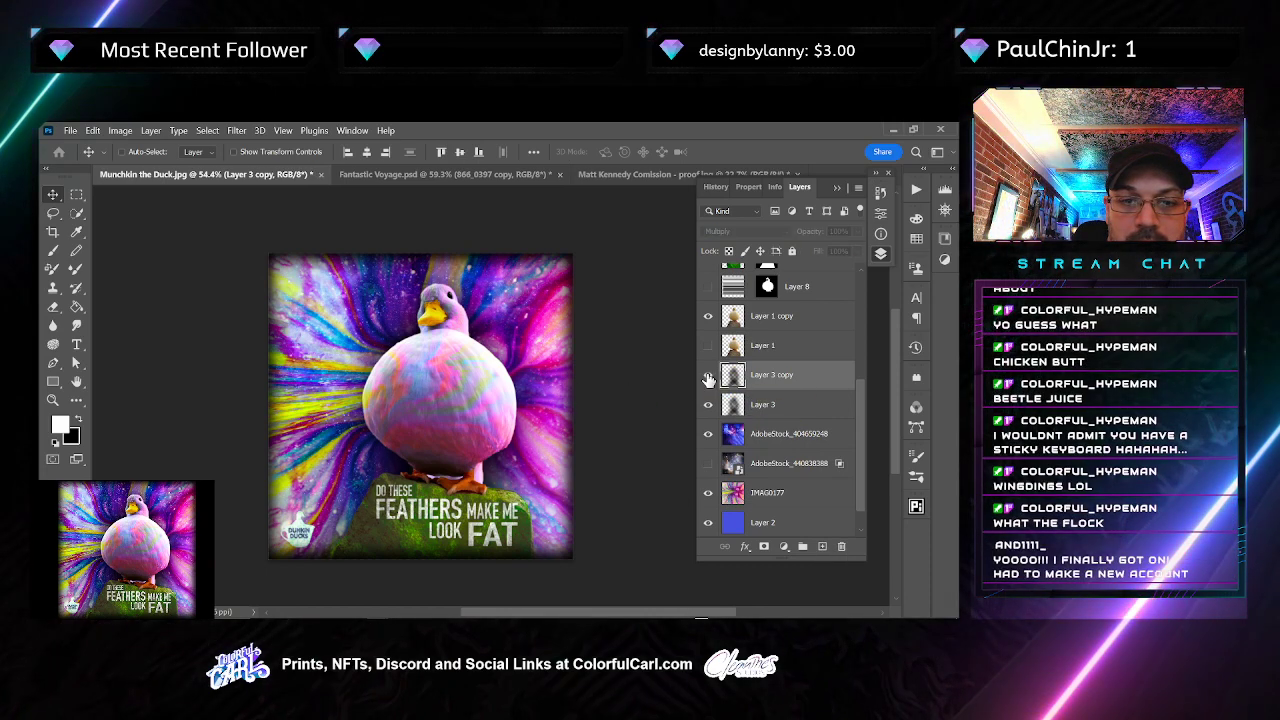
Enlarge the duplicate of Layer 3 to about 123% and reapply the last Gaussian Blur to it
{"action": "key", "text": "ctrl+t"}
{"action": "left_click_drag", "start_coordinate": [557, 259], "coordinate": [591, 223]}
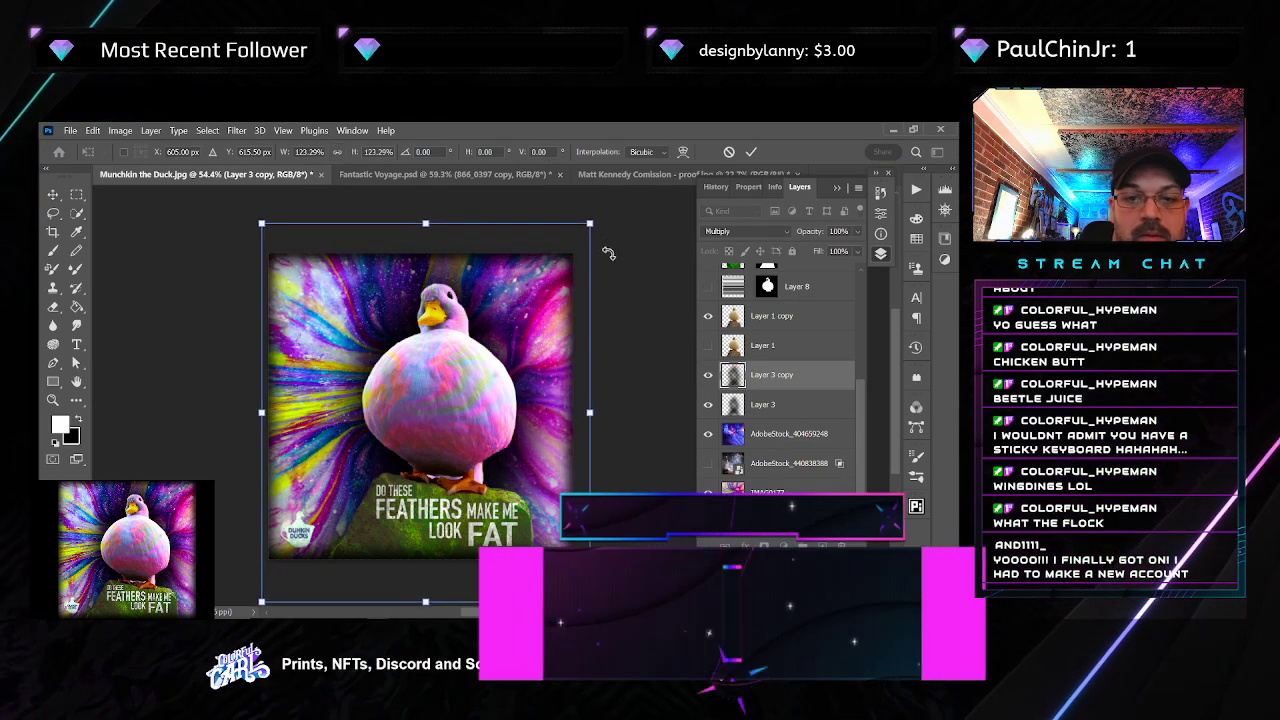
{"action": "key", "text": "Return"}
{"action": "left_click", "coordinate": [236, 130]}
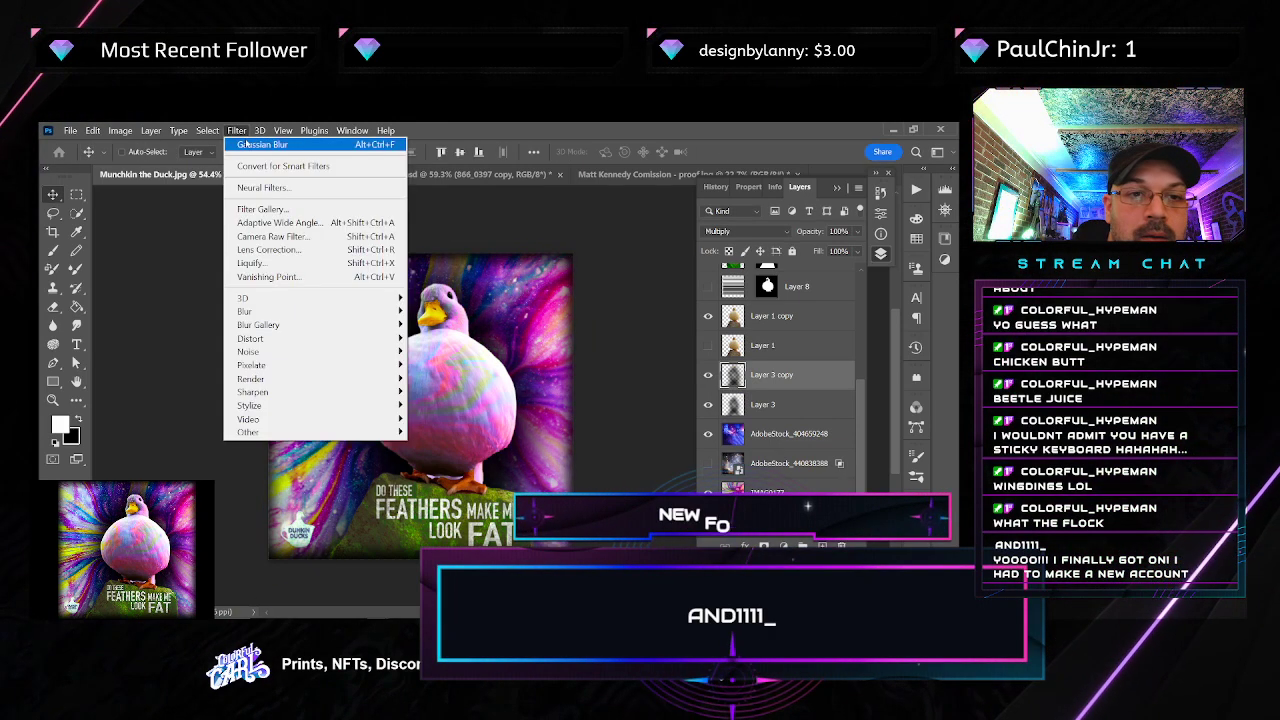
{"action": "left_click", "coordinate": [252, 143]}
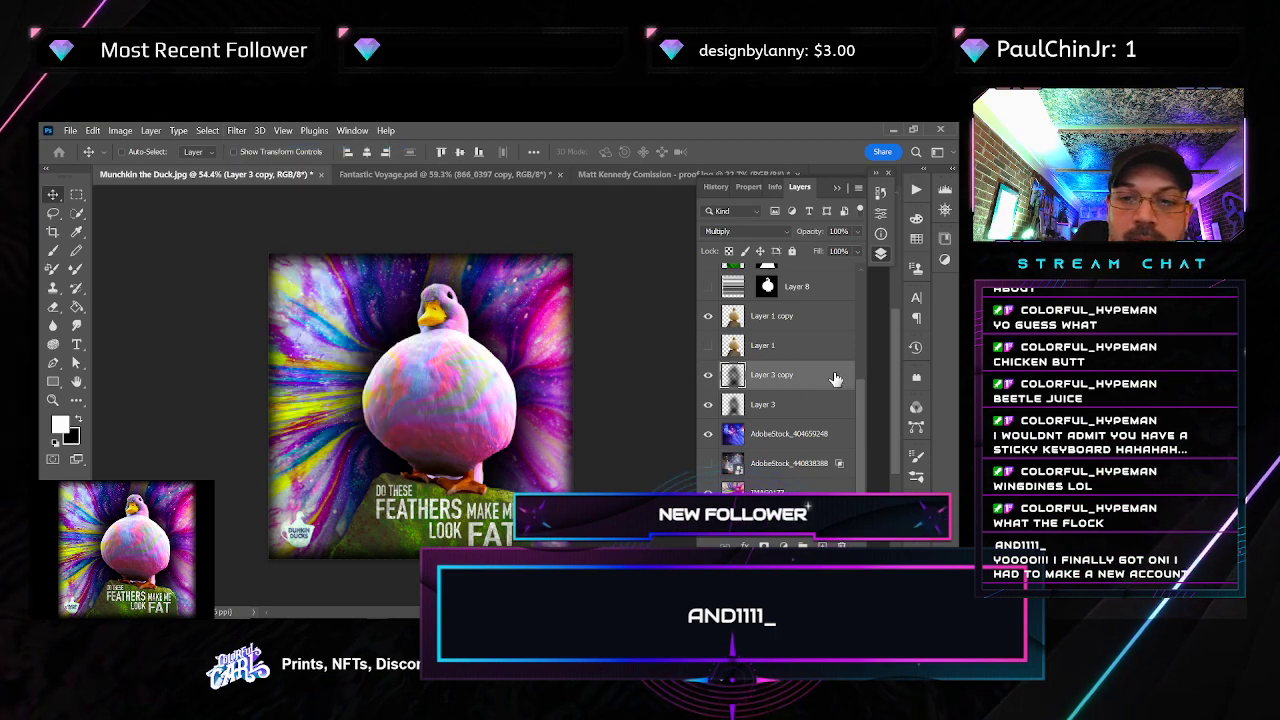
Compare the image with Layer 3 copy and Layer 3 hidden and shown to judge the shadow behind the duck
{"action": "key", "text": "space"}
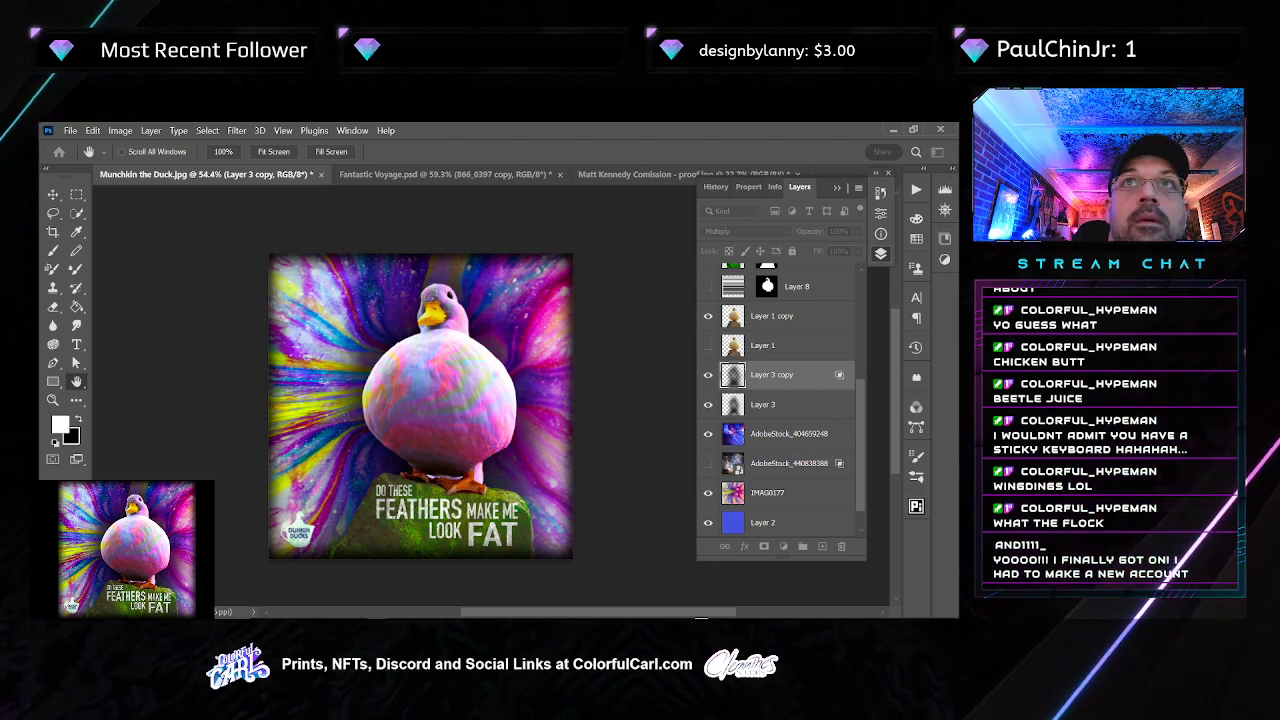
{"action": "key", "text": "space"}
{"action": "left_click", "coordinate": [708, 375]}
{"action": "left_click", "coordinate": [708, 375]}
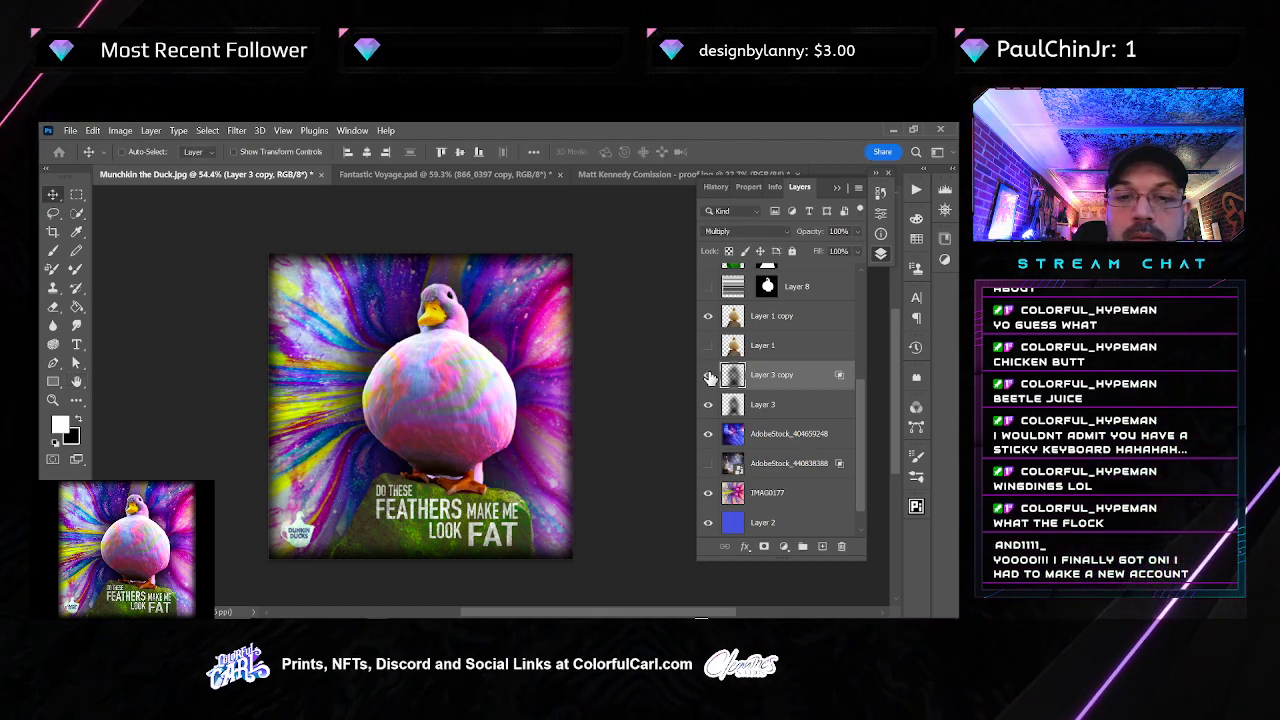
{"action": "left_click", "coordinate": [708, 375]}
{"action": "left_click", "coordinate": [708, 404]}
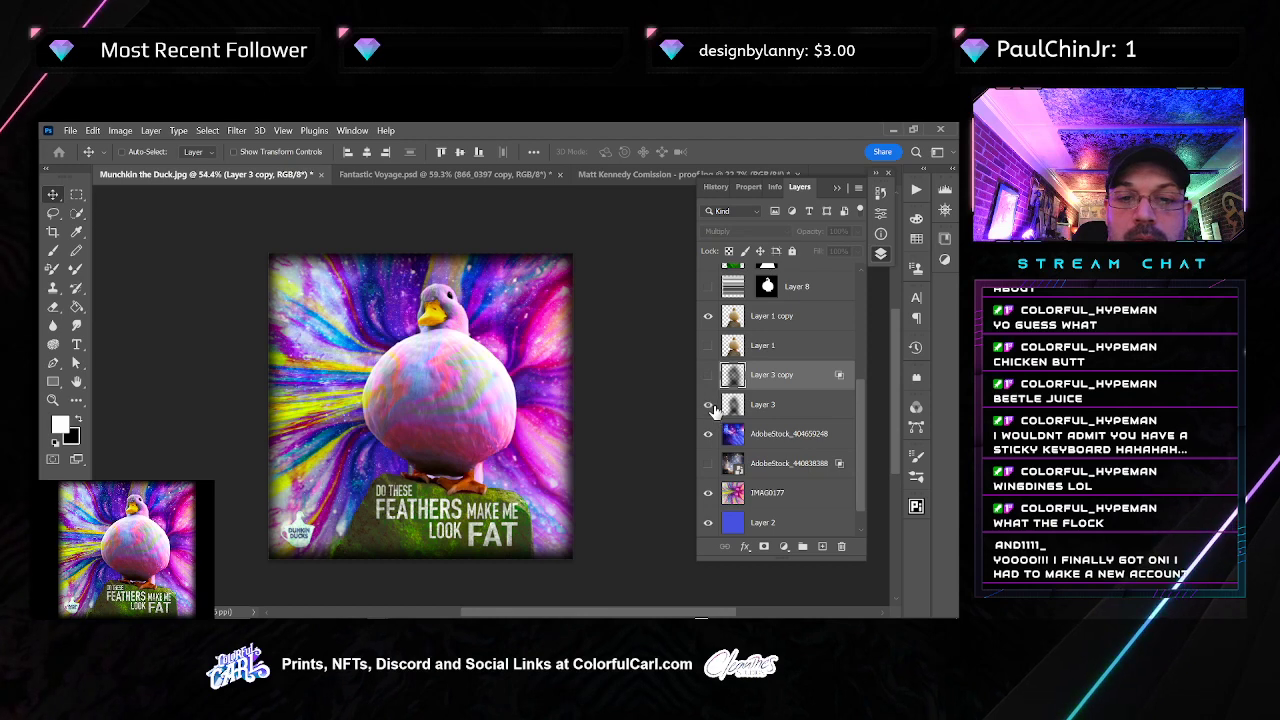
{"action": "left_click", "coordinate": [708, 404]}
{"action": "left_click", "coordinate": [708, 375]}
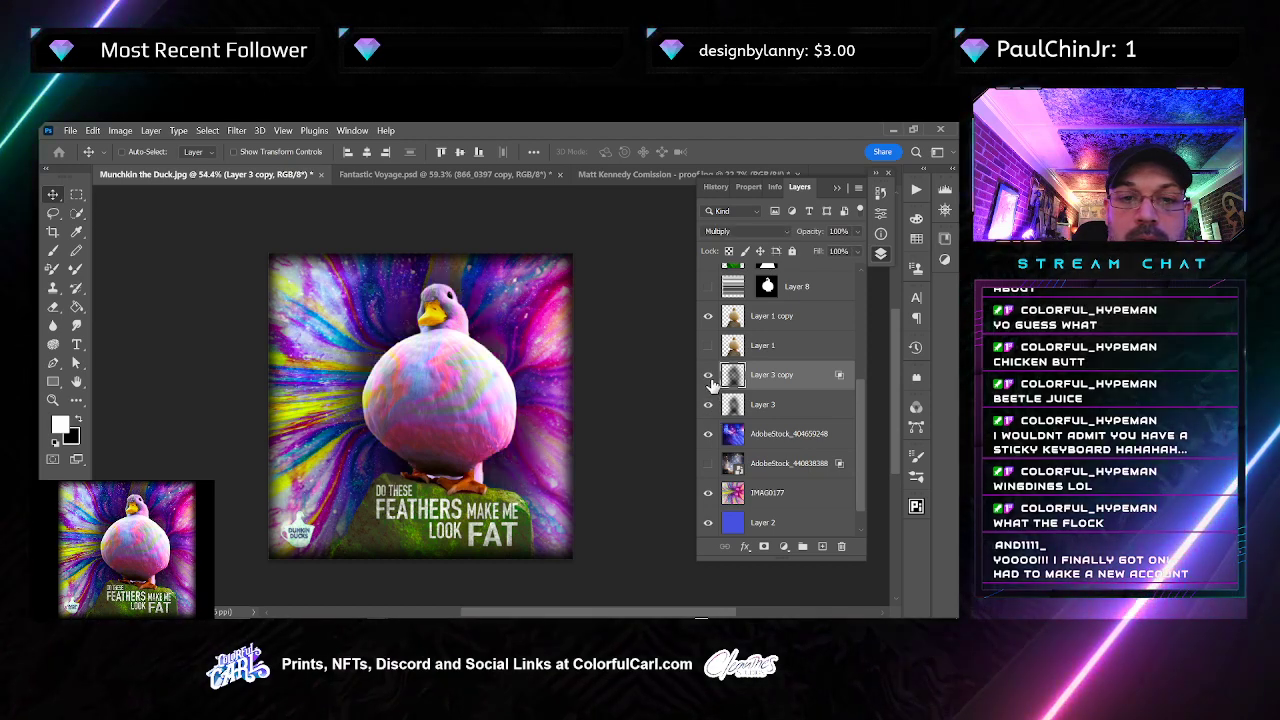
{"action": "key", "text": "e"}
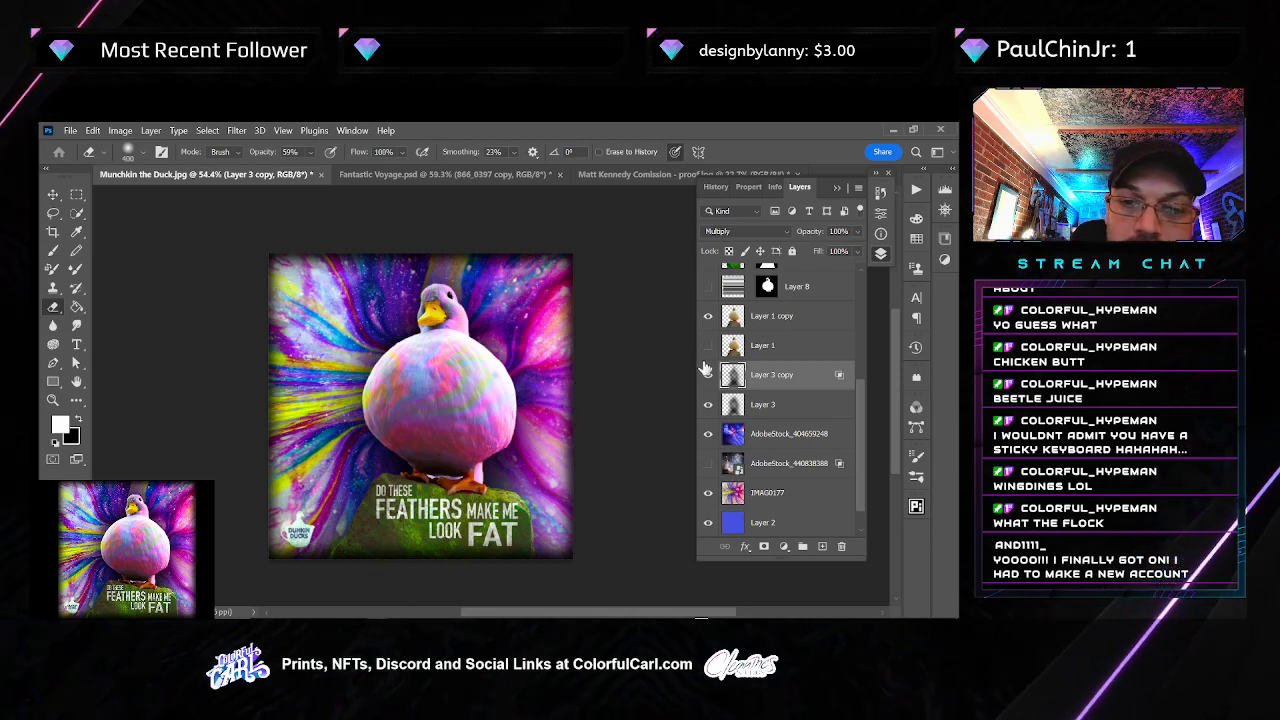
{"action": "scroll", "coordinate": [482, 345], "scroll_direction": "up", "scroll_amount": 2}
{"action": "scroll", "coordinate": [482, 345], "scroll_direction": "up", "scroll_amount": 1}
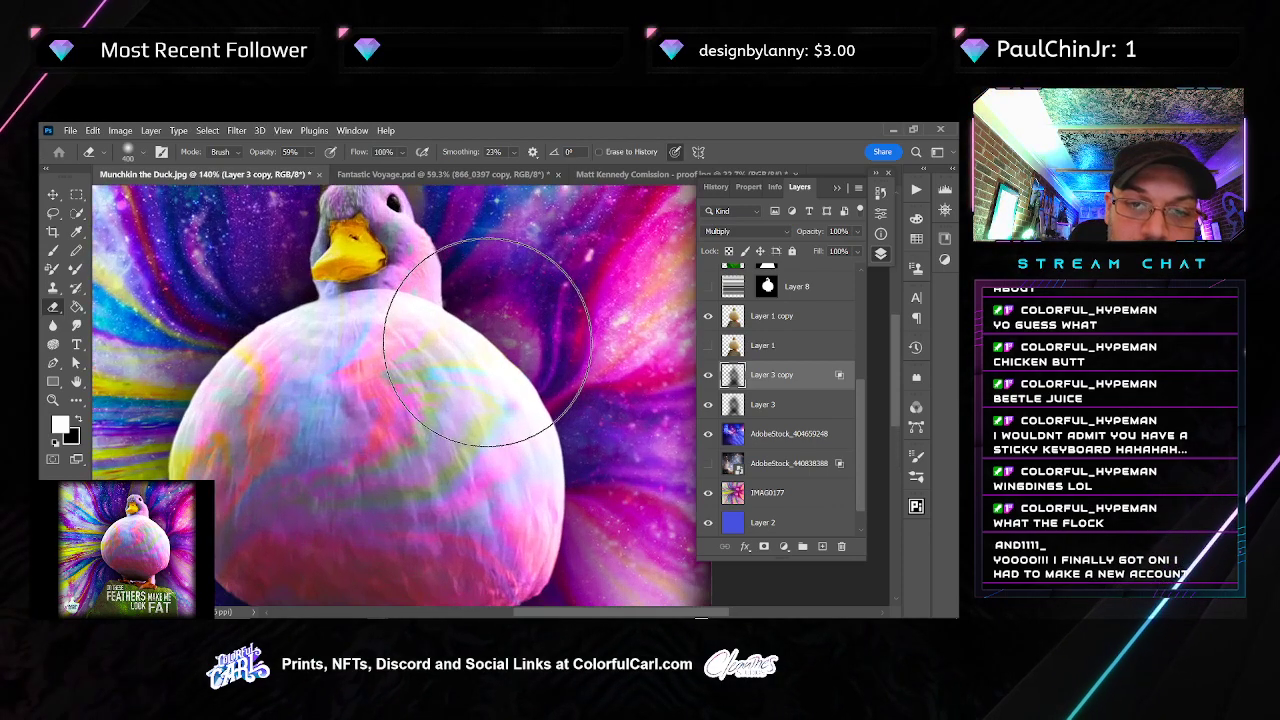
{"action": "scroll", "coordinate": [471, 329], "scroll_direction": "down", "scroll_amount": 3}
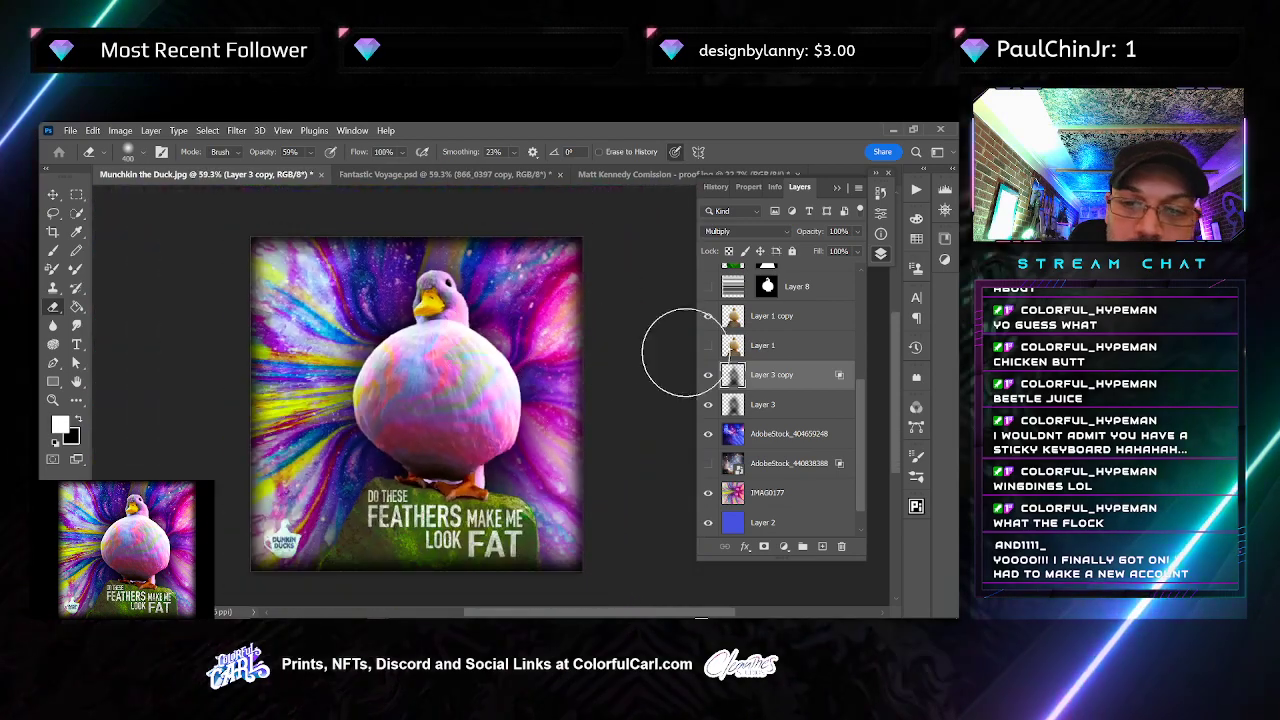
Apply a Gaussian Blur with a 2.5 pixel radius to the DSC00876 colour layer over the duck's body
{"action": "left_click", "coordinate": [778, 498]}
{"action": "scroll", "coordinate": [740, 372], "scroll_direction": "up", "scroll_amount": 4}
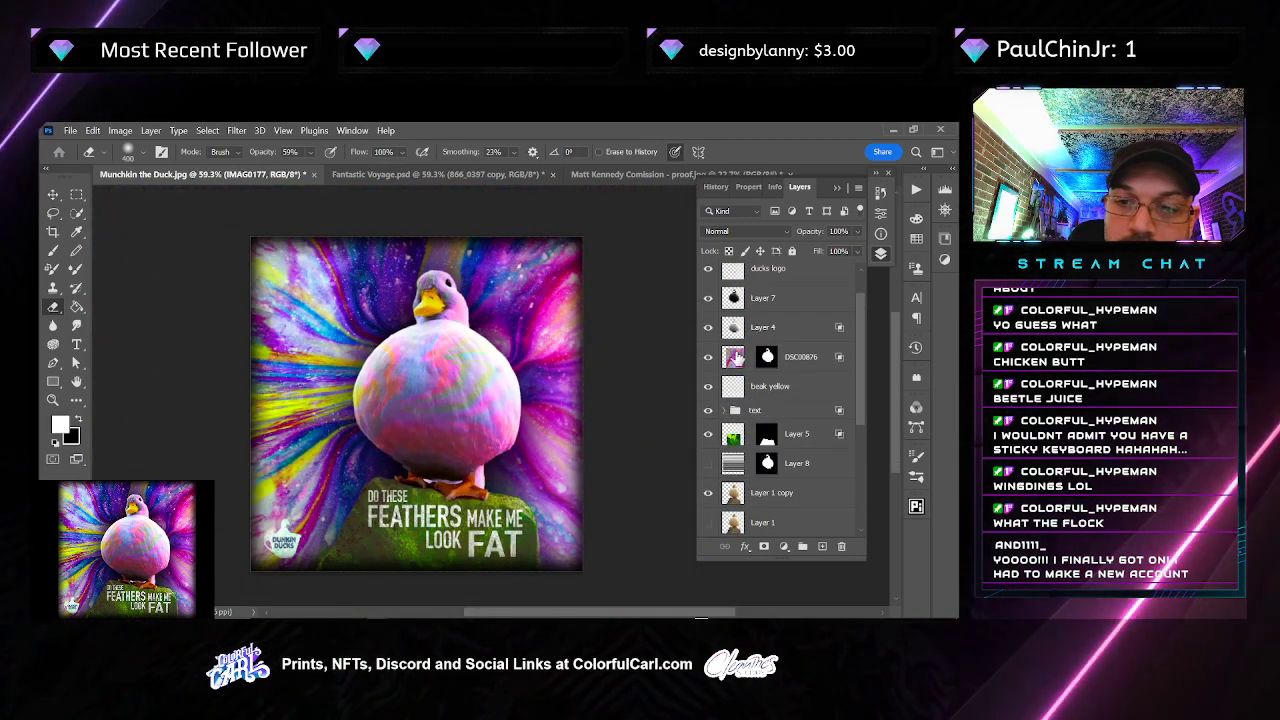
{"action": "left_click", "coordinate": [795, 357]}
{"action": "left_click", "coordinate": [240, 130]}
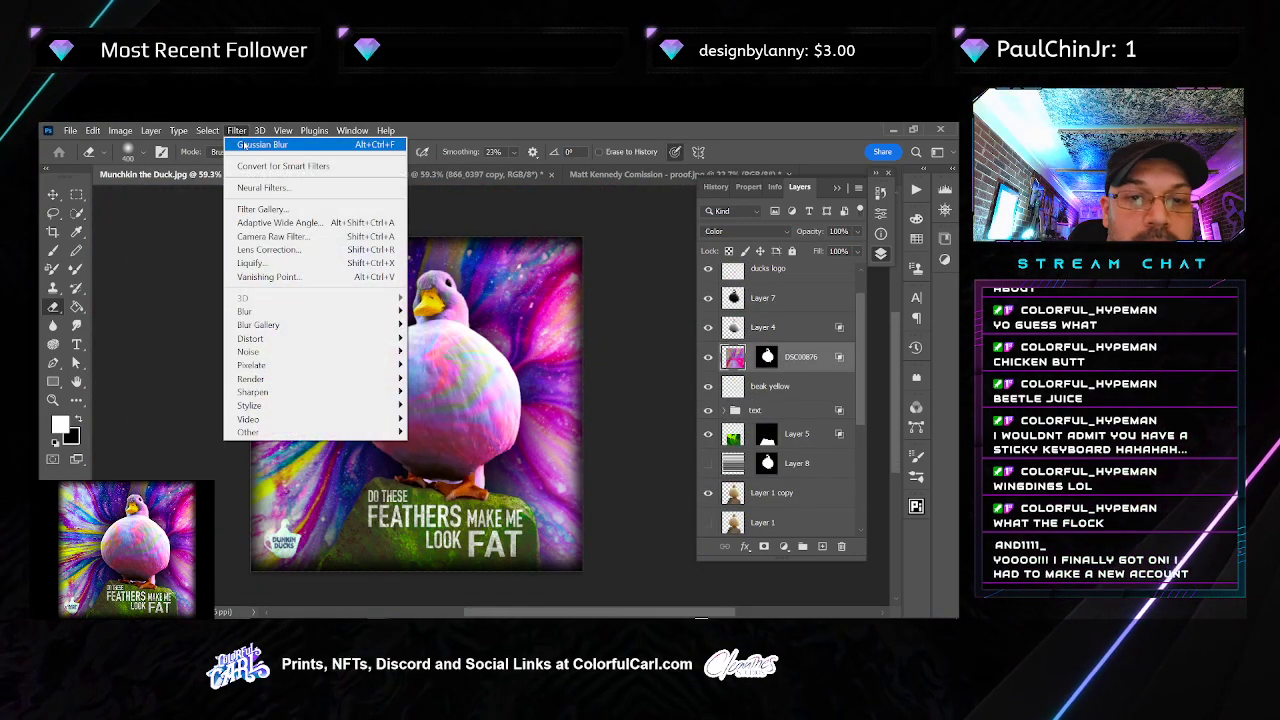
{"action": "left_click", "coordinate": [244, 146]}
{"action": "left_click", "coordinate": [240, 131]}
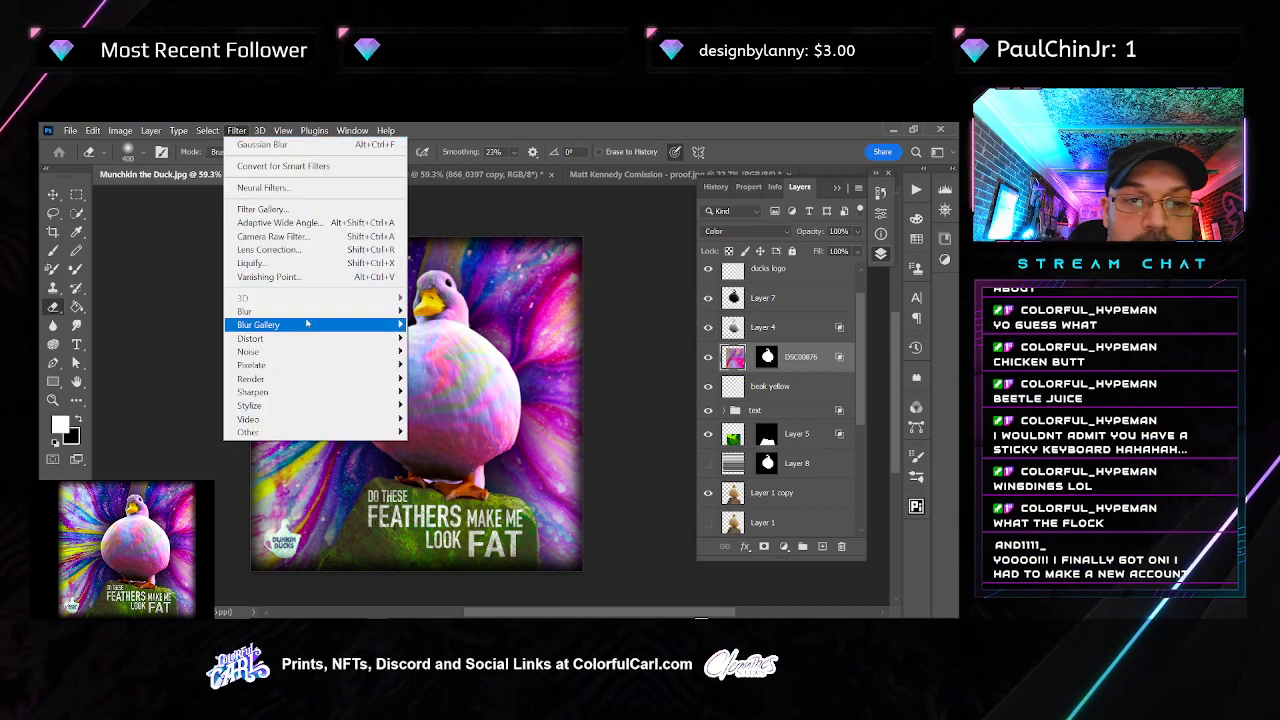
{"action": "mouse_move", "coordinate": [252, 311]}
{"action": "left_click", "coordinate": [500, 366]}
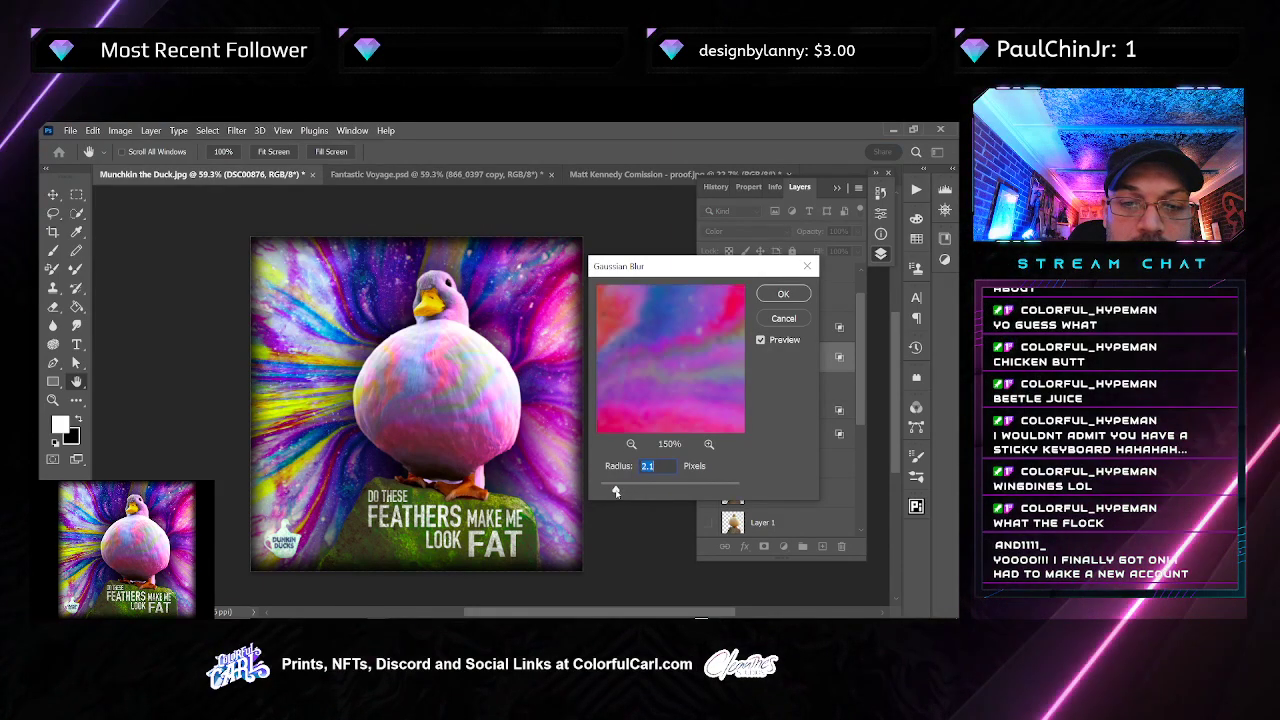
{"action": "left_click_drag", "start_coordinate": [622, 491], "coordinate": [619, 491]}
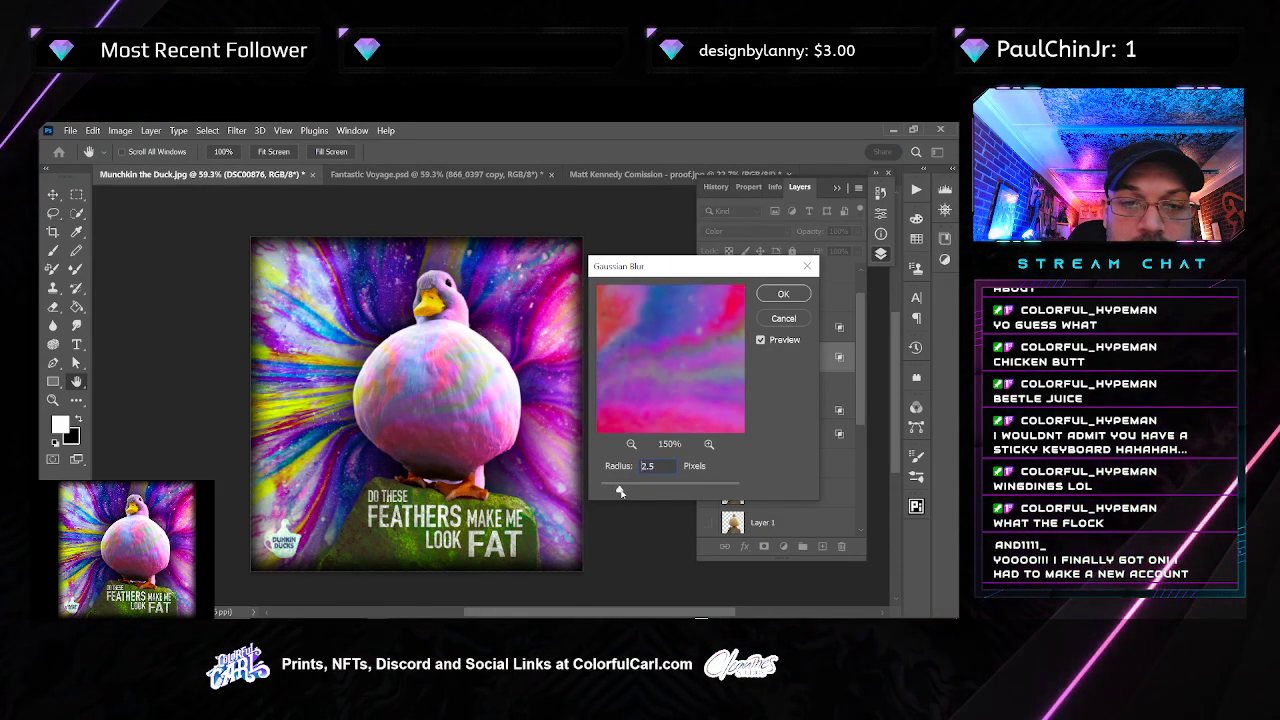
{"action": "left_click", "coordinate": [770, 295]}
{"action": "key", "text": "e"}
{"action": "scroll", "coordinate": [590, 375], "scroll_direction": "up", "scroll_amount": 5}
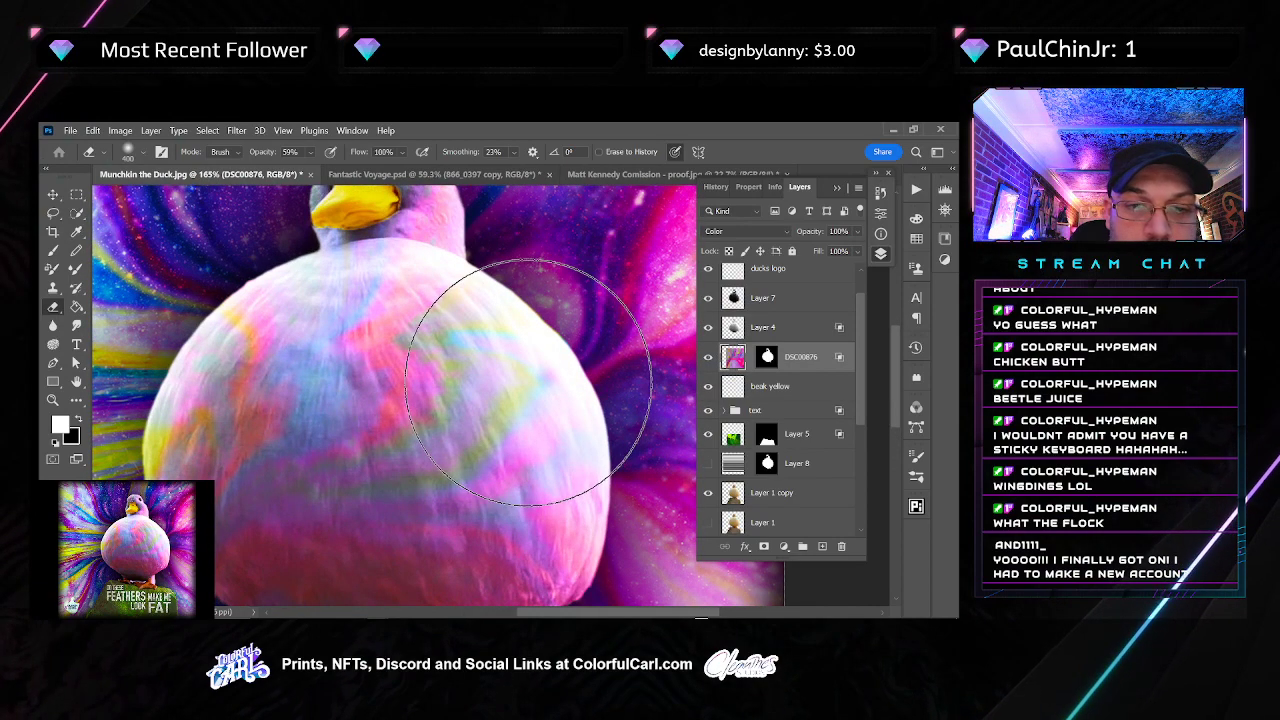
{"action": "scroll", "coordinate": [528, 383], "scroll_direction": "down", "scroll_amount": 5}
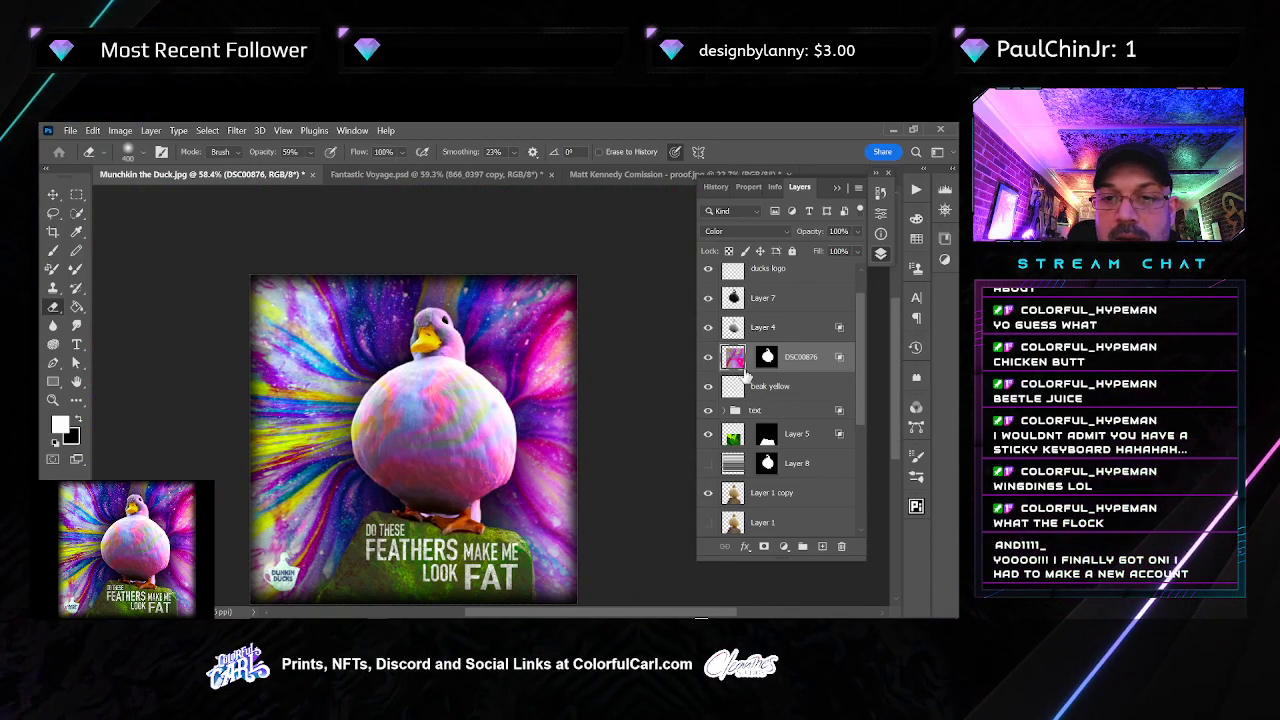
Add a new empty layer above Layer 6 at the top of the layer stack
{"action": "scroll", "coordinate": [750, 372], "scroll_direction": "up", "scroll_amount": 2}
{"action": "left_click", "coordinate": [770, 286]}
{"action": "left_click", "coordinate": [778, 316]}
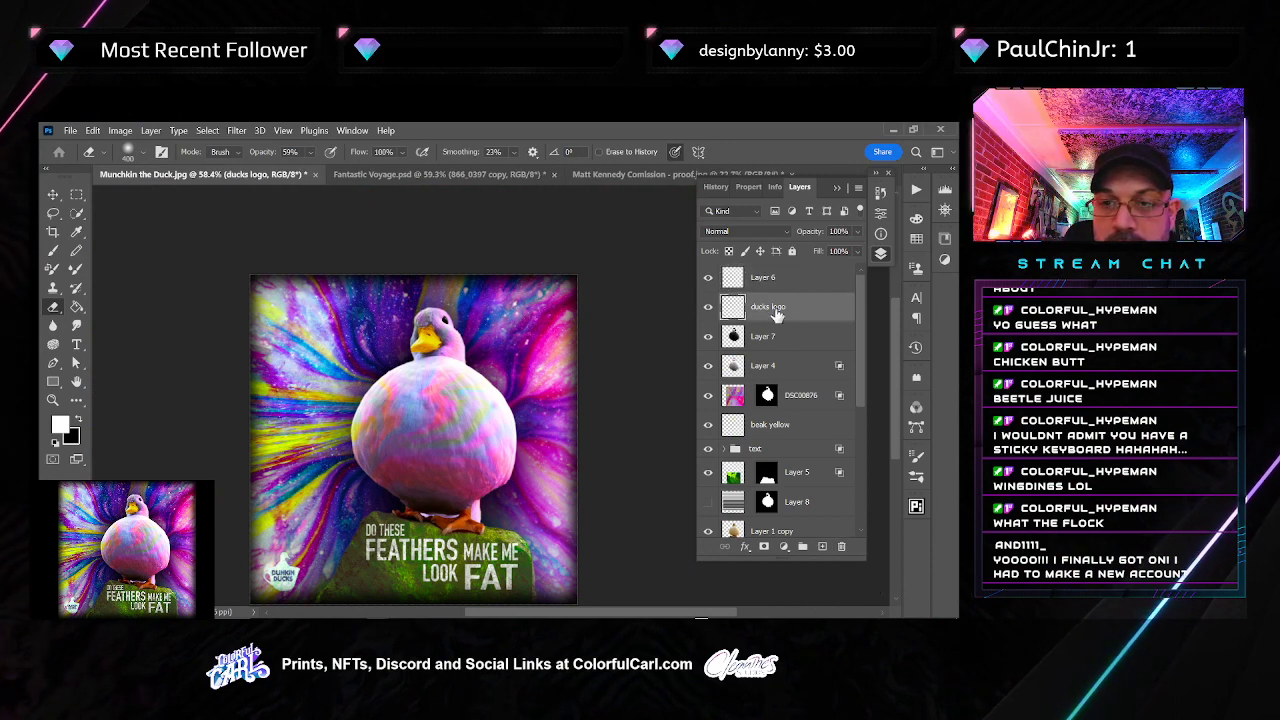
{"action": "left_click", "coordinate": [778, 284]}
{"action": "left_click", "coordinate": [822, 547]}
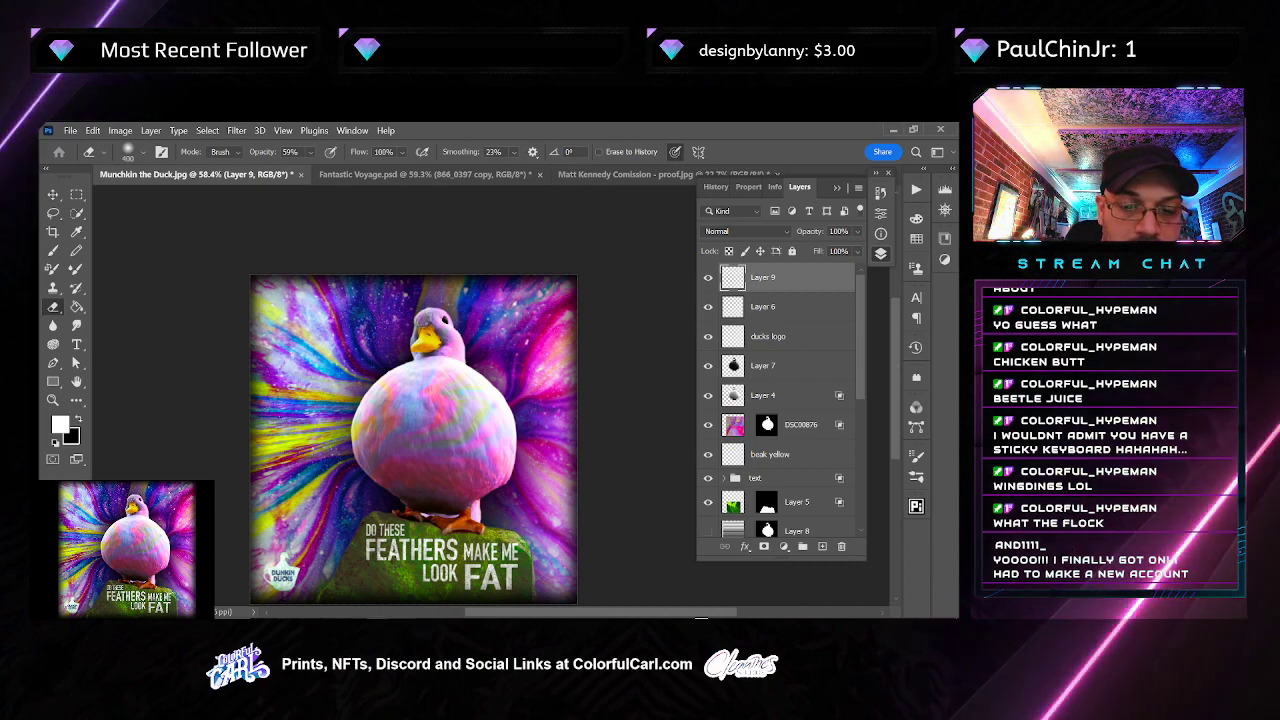
Copy the cleanthes studios1 copy layer from 02 15 2023.psd into the Munchkin the Duck document and close the source file
{"action": "mouse_move", "coordinate": [378, 617]}
{"action": "mouse_move", "coordinate": [460, 572]}
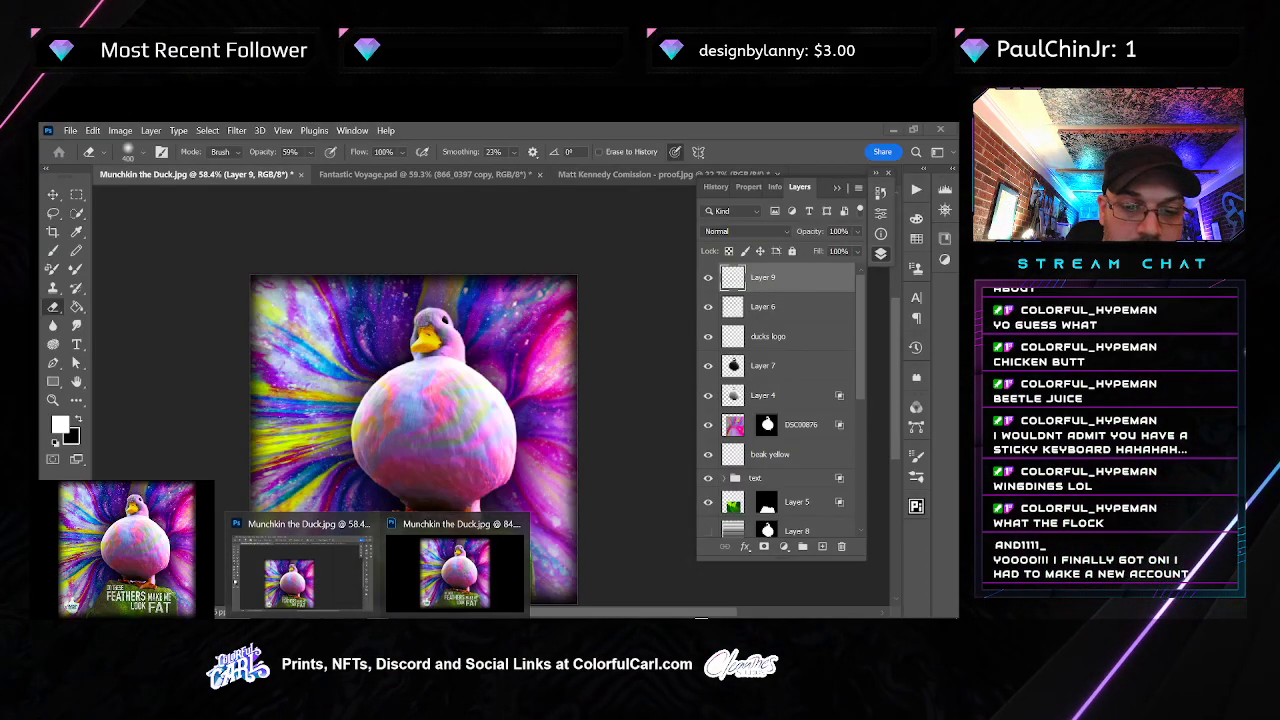
{"action": "mouse_move", "coordinate": [435, 590]}
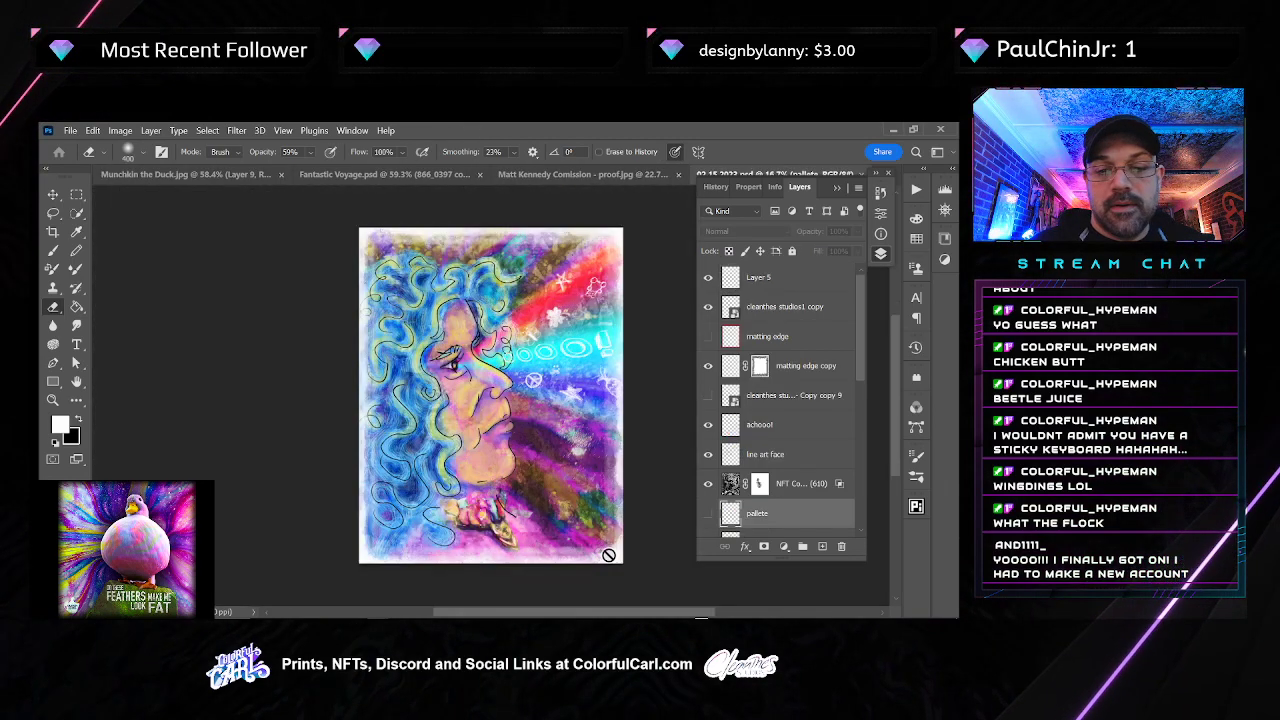
{"action": "mouse_move", "coordinate": [800, 305]}
{"action": "left_mouse_down"}
{"action": "mouse_move", "coordinate": [551, 193]}
{"action": "mouse_move", "coordinate": [210, 176]}
{"action": "mouse_move", "coordinate": [400, 400]}
{"action": "mouse_move", "coordinate": [514, 444]}
{"action": "left_mouse_up"}
{"action": "left_click", "coordinate": [745, 175]}
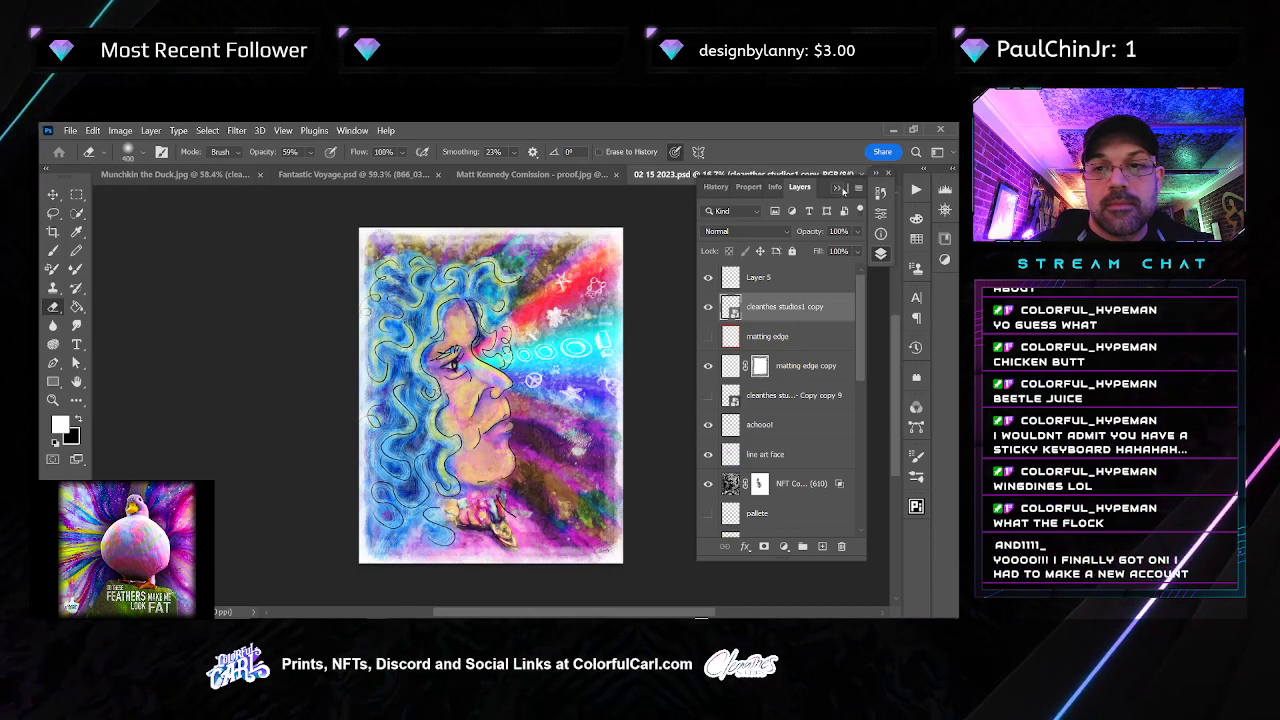
{"action": "left_click", "coordinate": [843, 189]}
{"action": "left_click", "coordinate": [860, 175]}
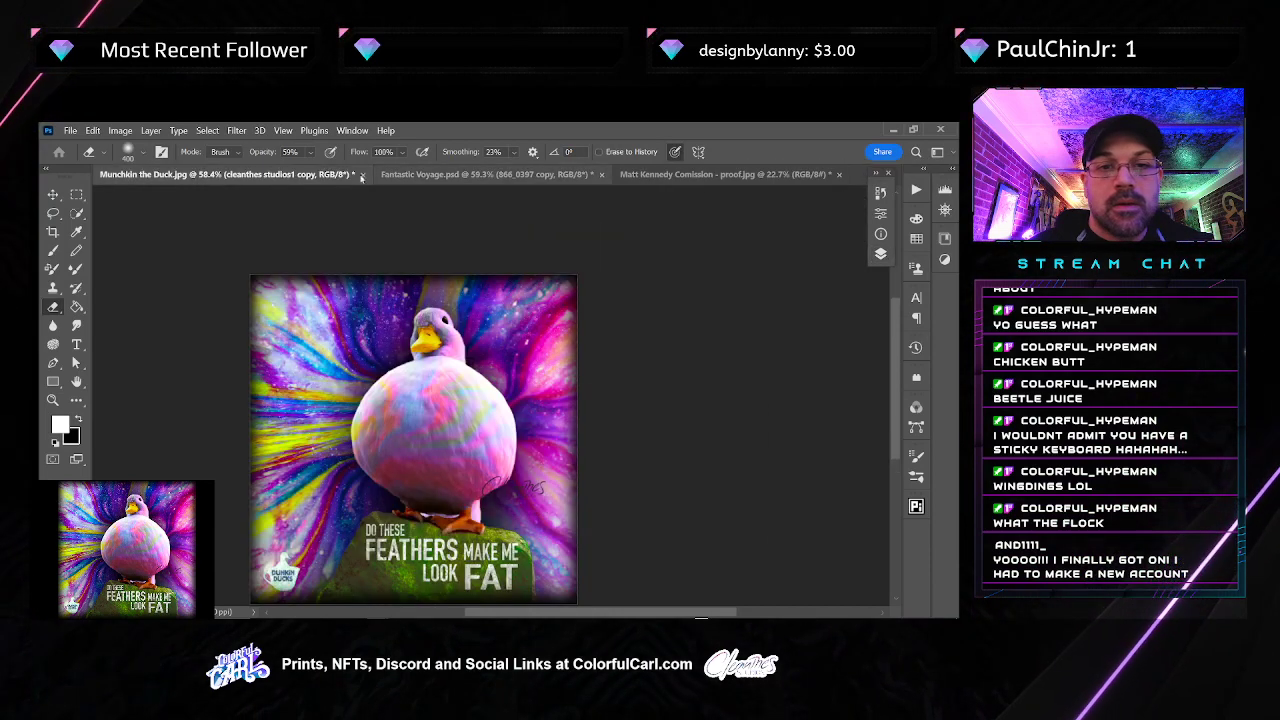
Move the Cleanthes Studios logo down beside the word FAT near the artwork's lower-right corner
{"action": "left_click_drag", "start_coordinate": [499, 554], "coordinate": [445, 412]}
{"action": "key", "text": "v"}
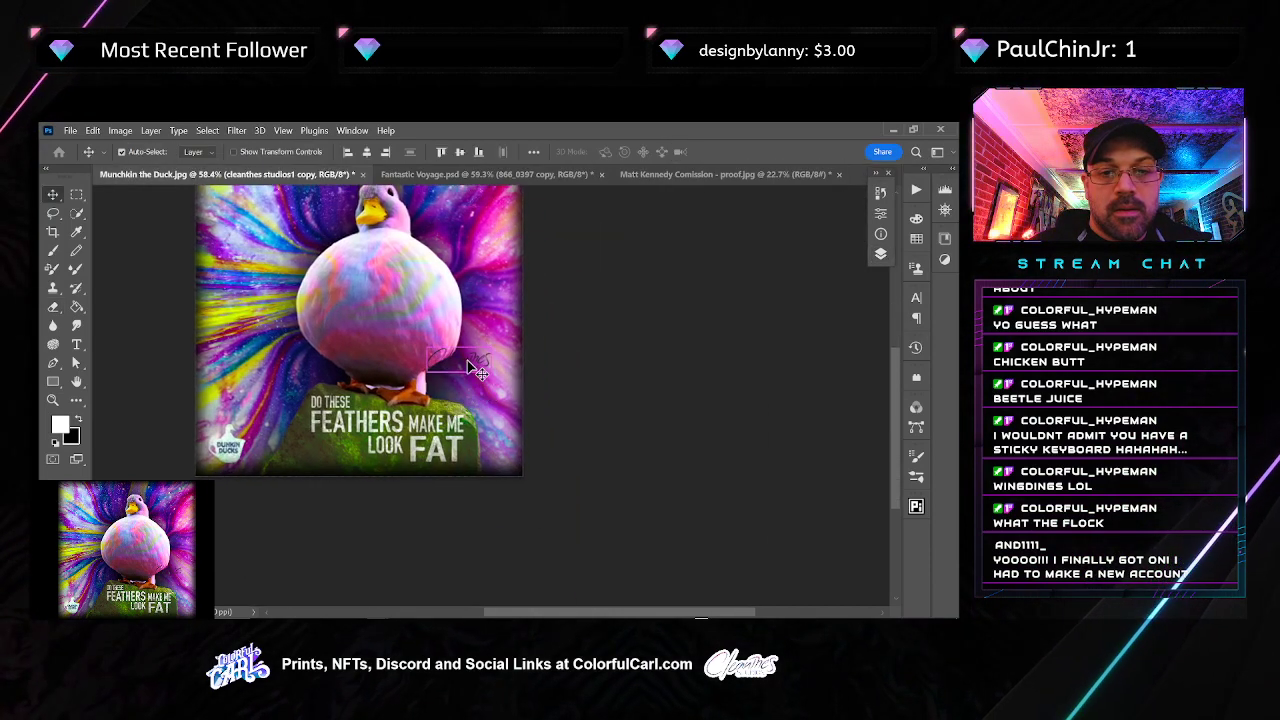
{"action": "mouse_move", "coordinate": [478, 370]}
{"action": "left_mouse_down"}
{"action": "mouse_move", "coordinate": [514, 377]}
{"action": "mouse_move", "coordinate": [503, 452]}
{"action": "mouse_move", "coordinate": [486, 452]}
{"action": "left_mouse_up"}
{"action": "scroll", "coordinate": [489, 465], "scroll_direction": "up", "scroll_amount": 6}
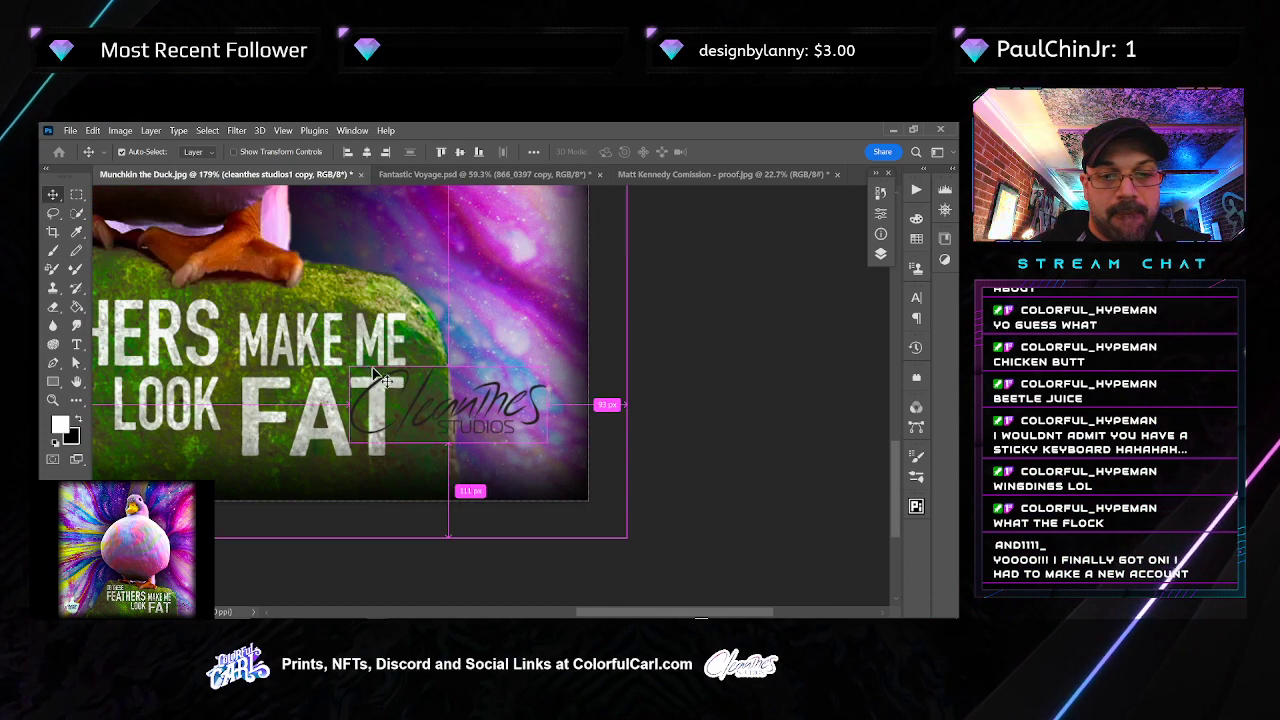
Scale the Cleanthes Studios logo to 4.17% and place it in the artwork's dark lower-right corner
{"action": "key", "text": "ctrl+t"}
{"action": "key", "text": "ctrl+r"}
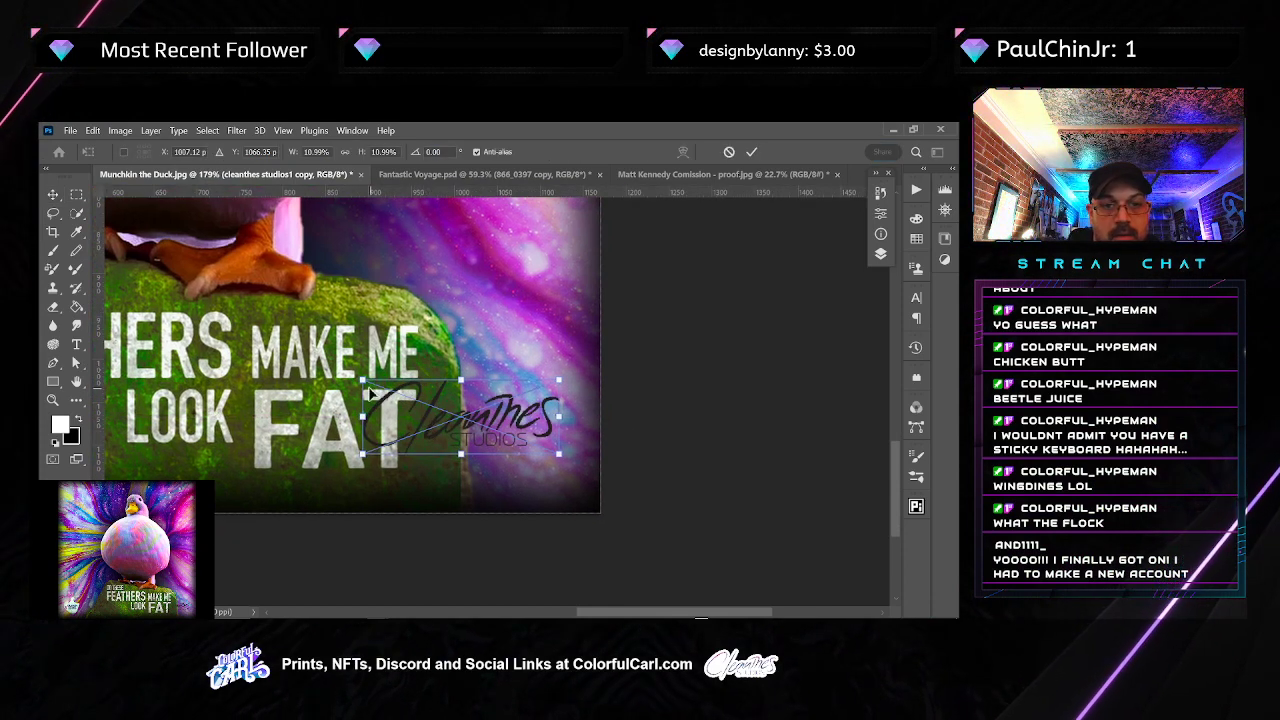
{"action": "mouse_move", "coordinate": [366, 381]}
{"action": "left_mouse_down"}
{"action": "mouse_move", "coordinate": [412, 372]}
{"action": "mouse_move", "coordinate": [466, 407]}
{"action": "mouse_move", "coordinate": [482, 443]}
{"action": "mouse_move", "coordinate": [542, 458]}
{"action": "mouse_move", "coordinate": [545, 483]}
{"action": "mouse_move", "coordinate": [541, 472]}
{"action": "left_mouse_up"}
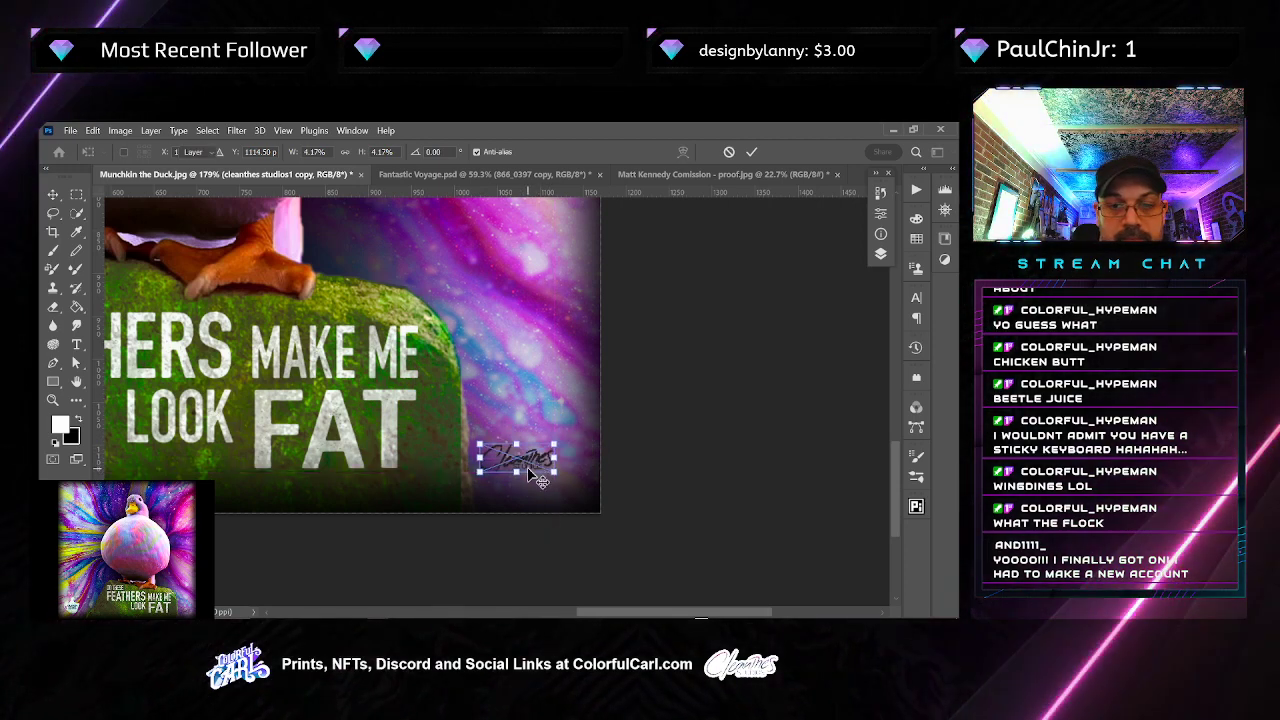
{"action": "left_click_drag", "start_coordinate": [480, 444], "coordinate": [471, 439]}
{"action": "key", "text": "ctrl+z"}
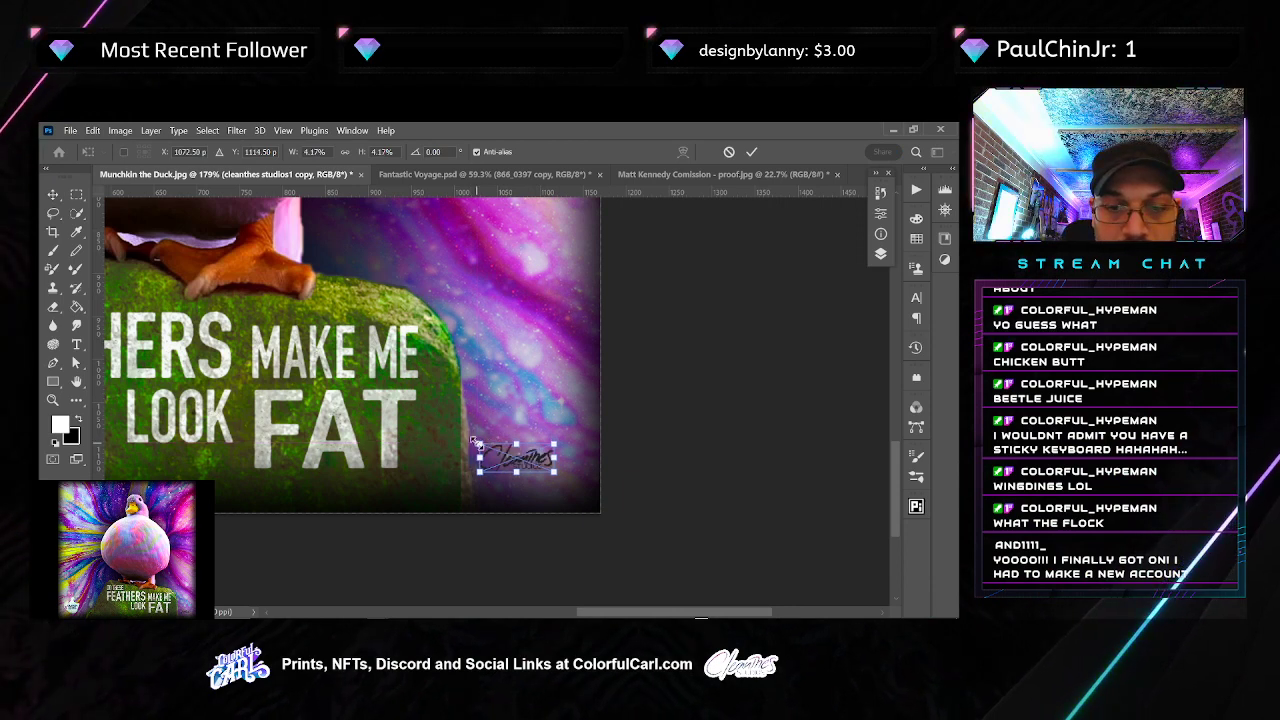
{"action": "key", "text": "Return"}
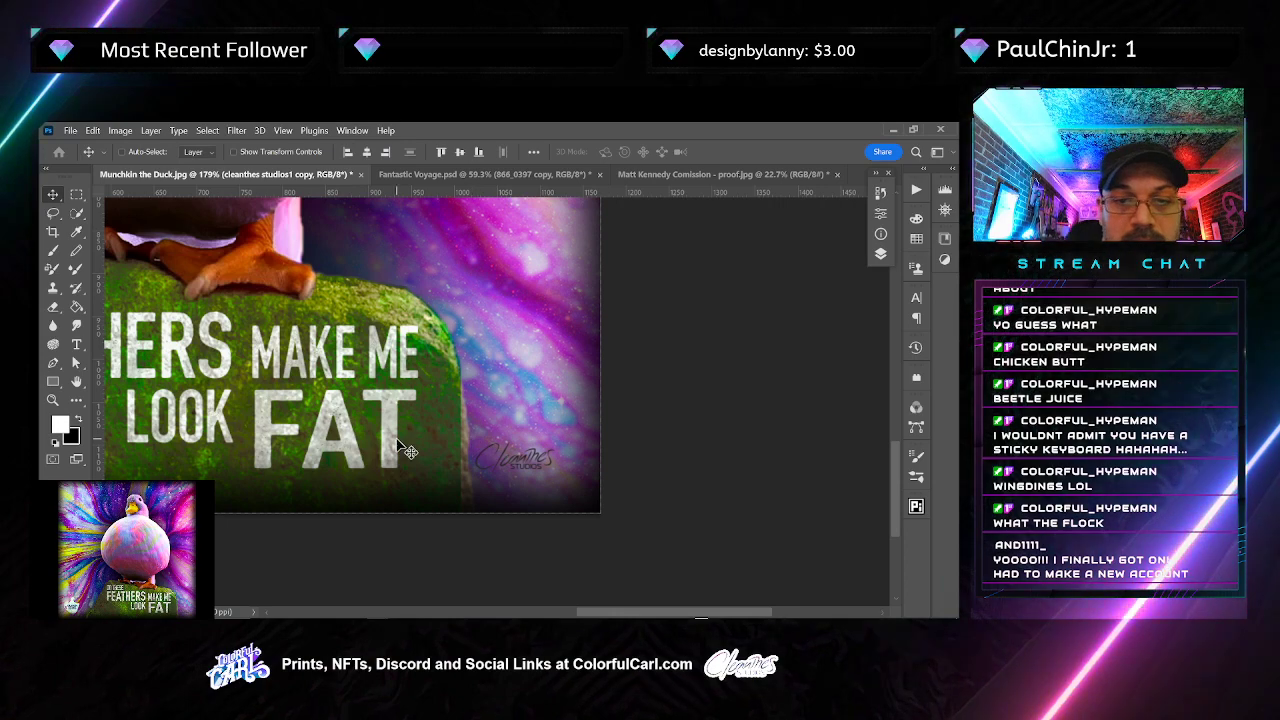
Examine how far the rock on Layer 5 extends by toggling its visibility and mask and loading the mask and layer outlines
{"action": "left_click", "coordinate": [441, 452], "text": "ctrl"}
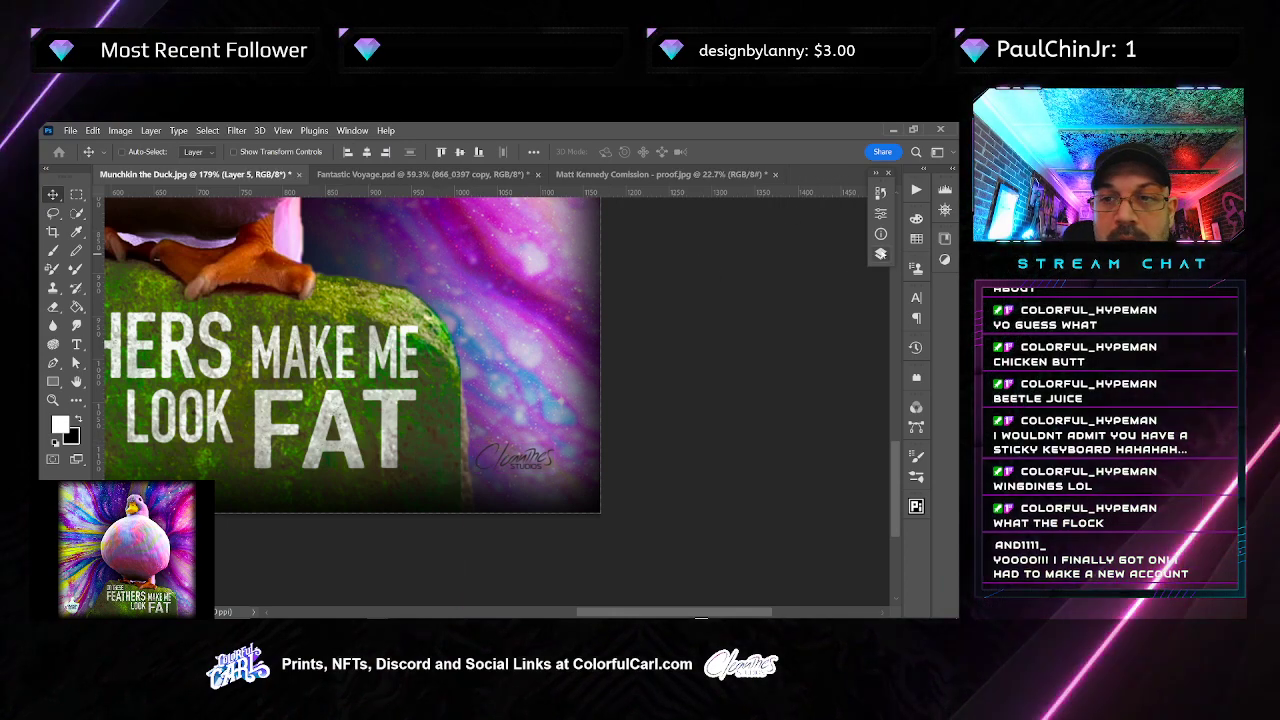
{"action": "key", "text": "F7"}
{"action": "scroll", "coordinate": [765, 390], "scroll_direction": "down", "scroll_amount": 3}
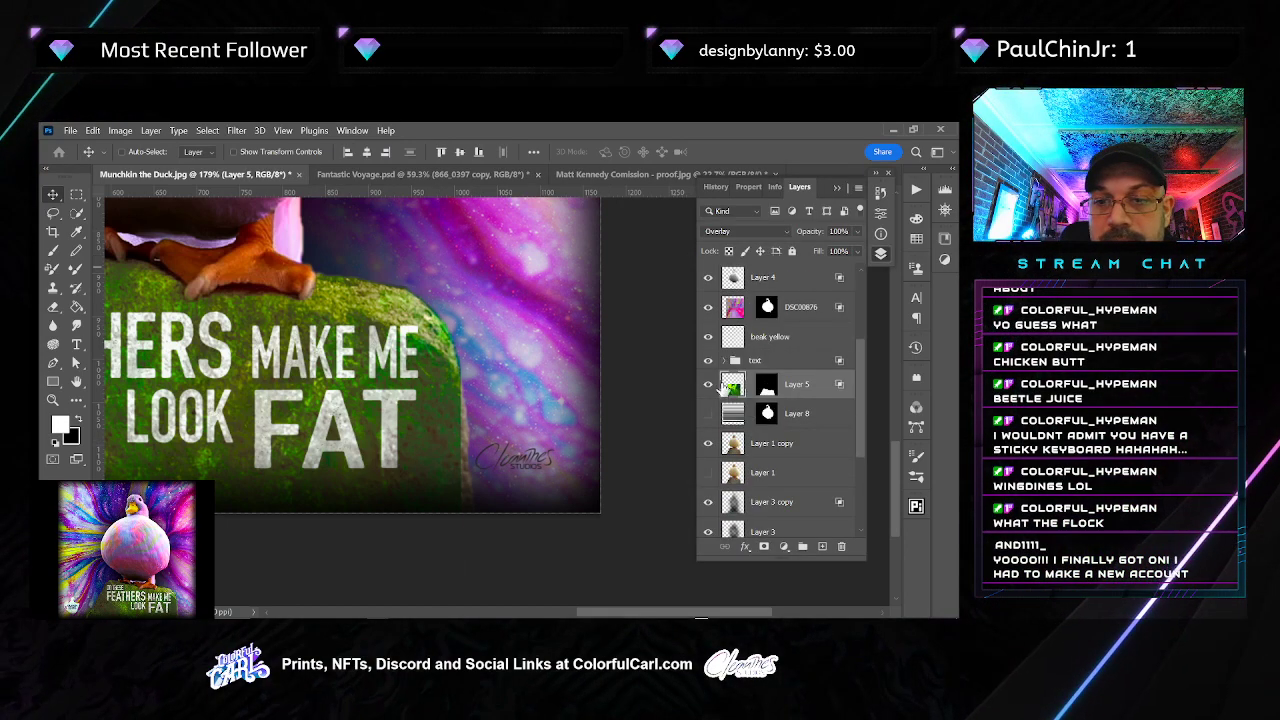
{"action": "left_click", "coordinate": [709, 384]}
{"action": "left_click", "coordinate": [709, 384]}
{"action": "left_click", "coordinate": [767, 389], "text": "shift"}
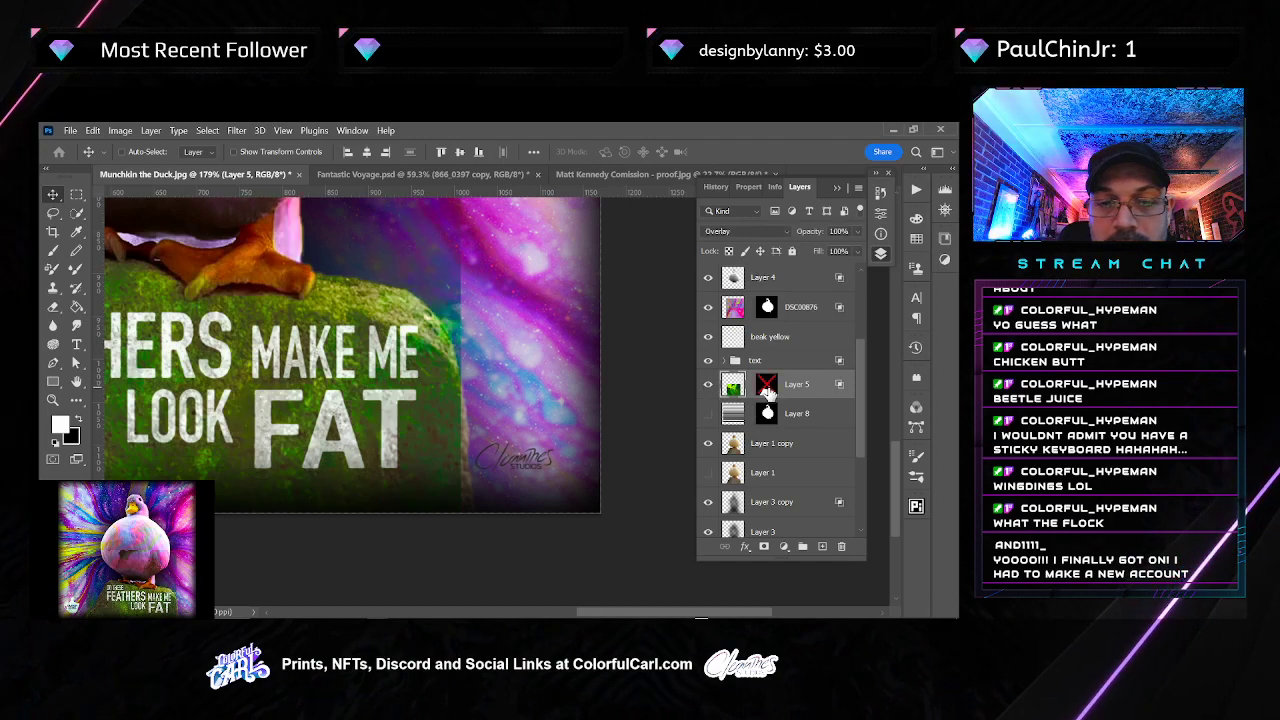
{"action": "left_click", "coordinate": [767, 390], "text": "shift"}
{"action": "left_click", "coordinate": [766, 390], "text": "ctrl"}
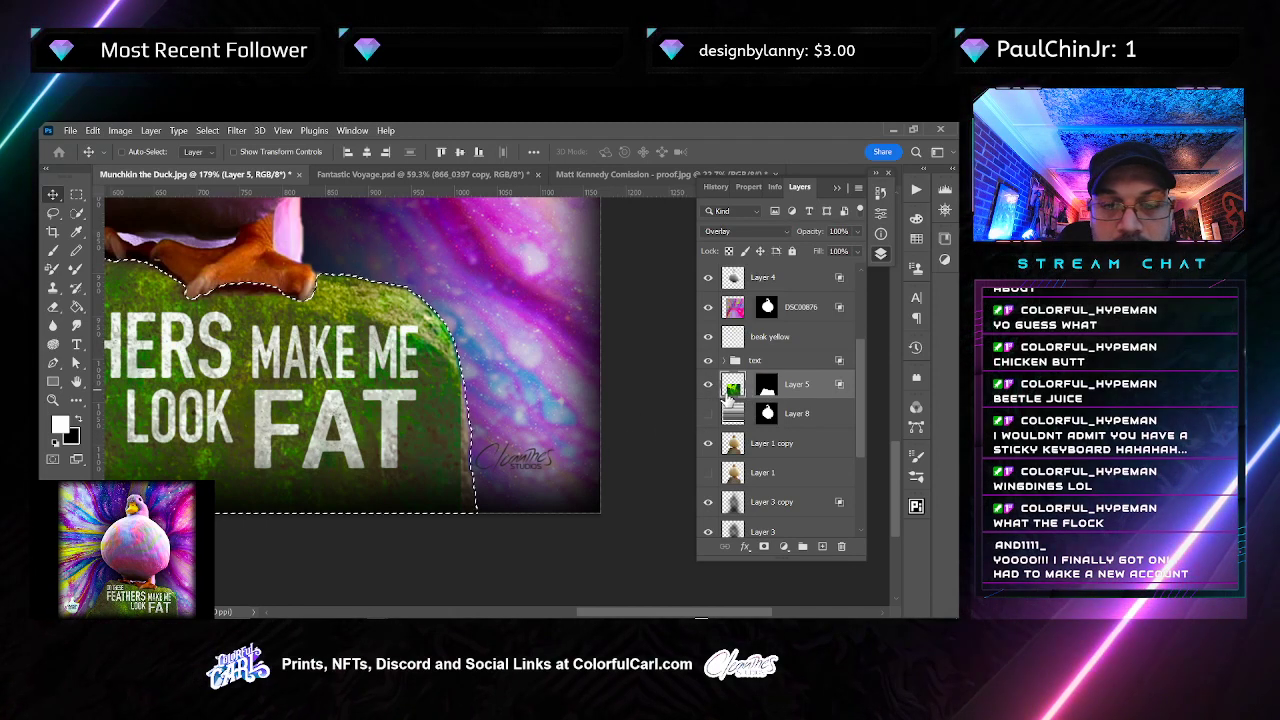
{"action": "key", "text": "ctrl+d"}
{"action": "left_click", "coordinate": [739, 390], "text": "ctrl"}
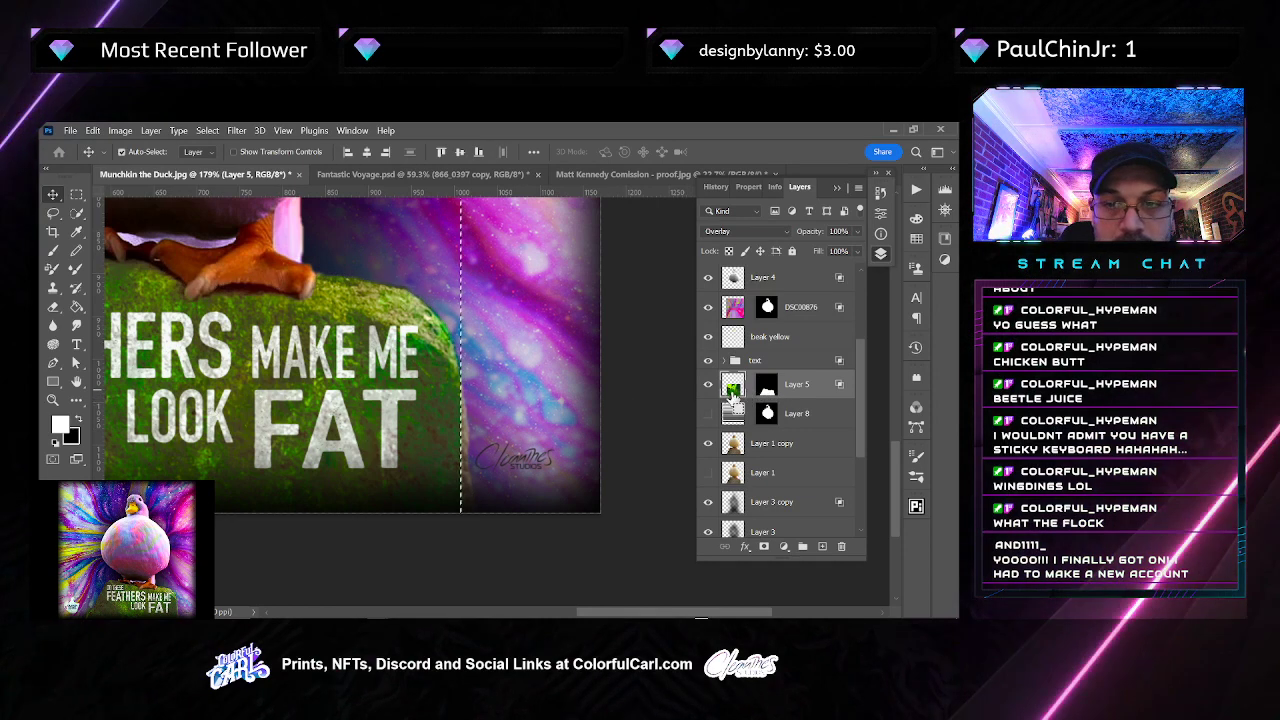
{"action": "left_click_drag", "start_coordinate": [546, 438], "coordinate": [547, 440]}
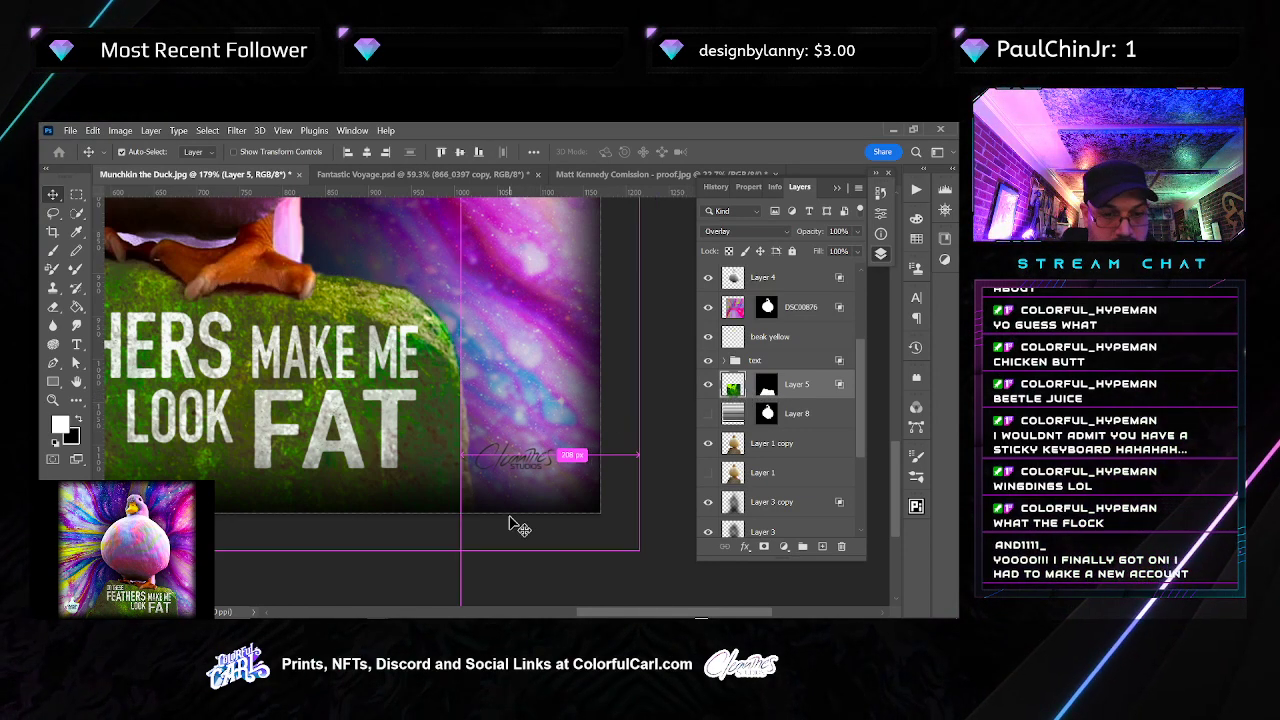
Stretch the rock texture on Layer 5 horizontally on both sides so it fills the masked rock shape
{"action": "key", "text": "ctrl+t"}
{"action": "left_click_drag", "start_coordinate": [458, 458], "coordinate": [345, 487]}
{"action": "scroll", "coordinate": [345, 450], "scroll_direction": "down", "scroll_amount": 2}
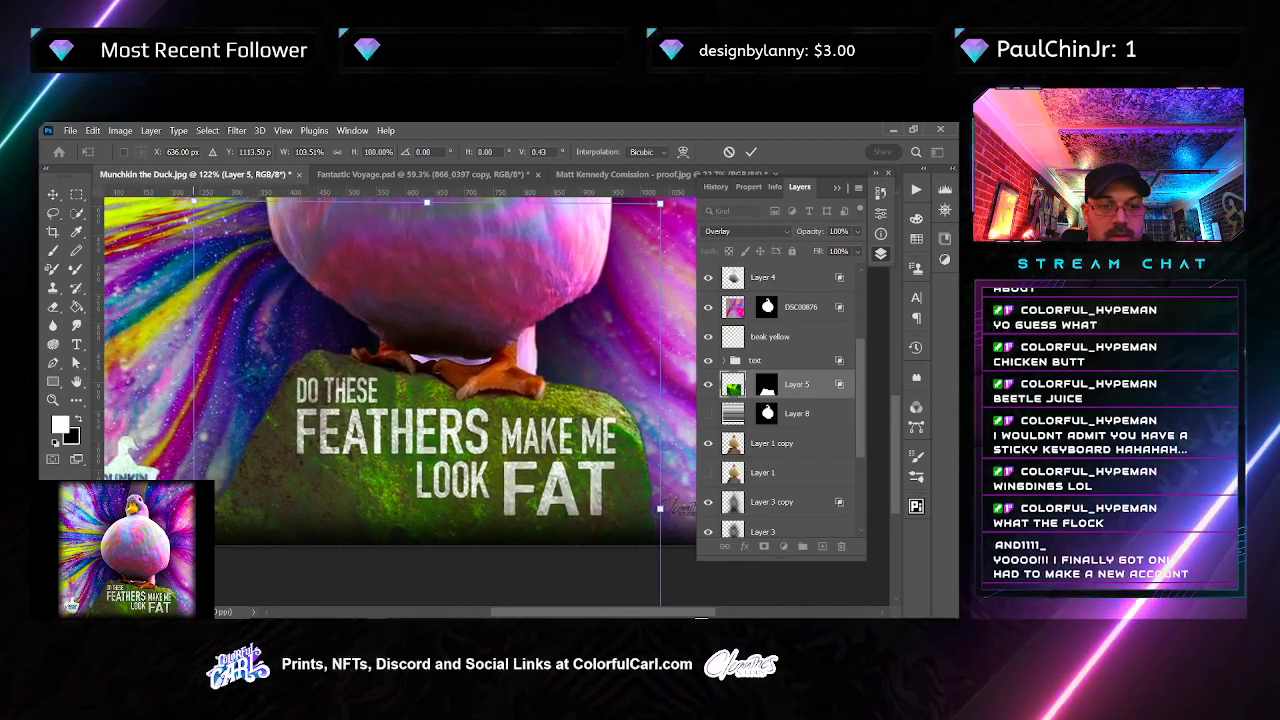
{"action": "left_click_drag", "start_coordinate": [194, 505], "coordinate": [175, 505]}
{"action": "key", "text": "Return"}
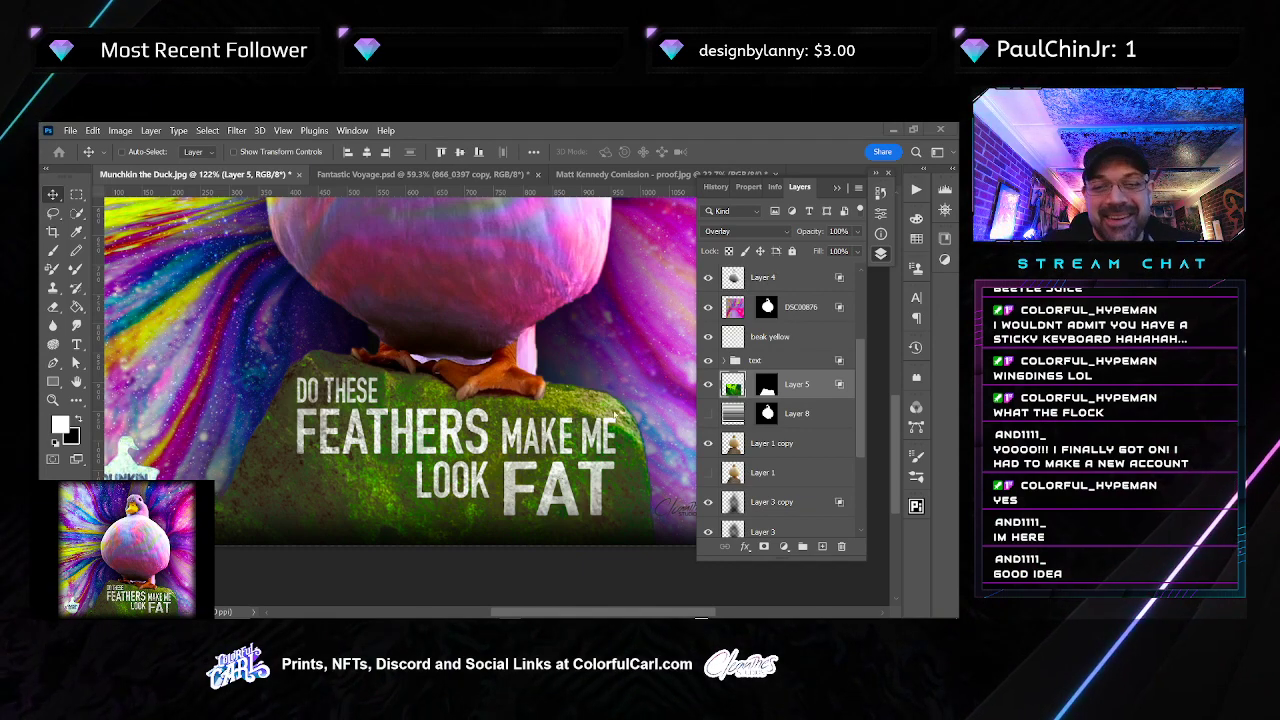
Invert the cleanthes studios1 copy layer to turn the dark logo white
{"action": "scroll", "coordinate": [437, 427], "scroll_direction": "down", "scroll_amount": 4}
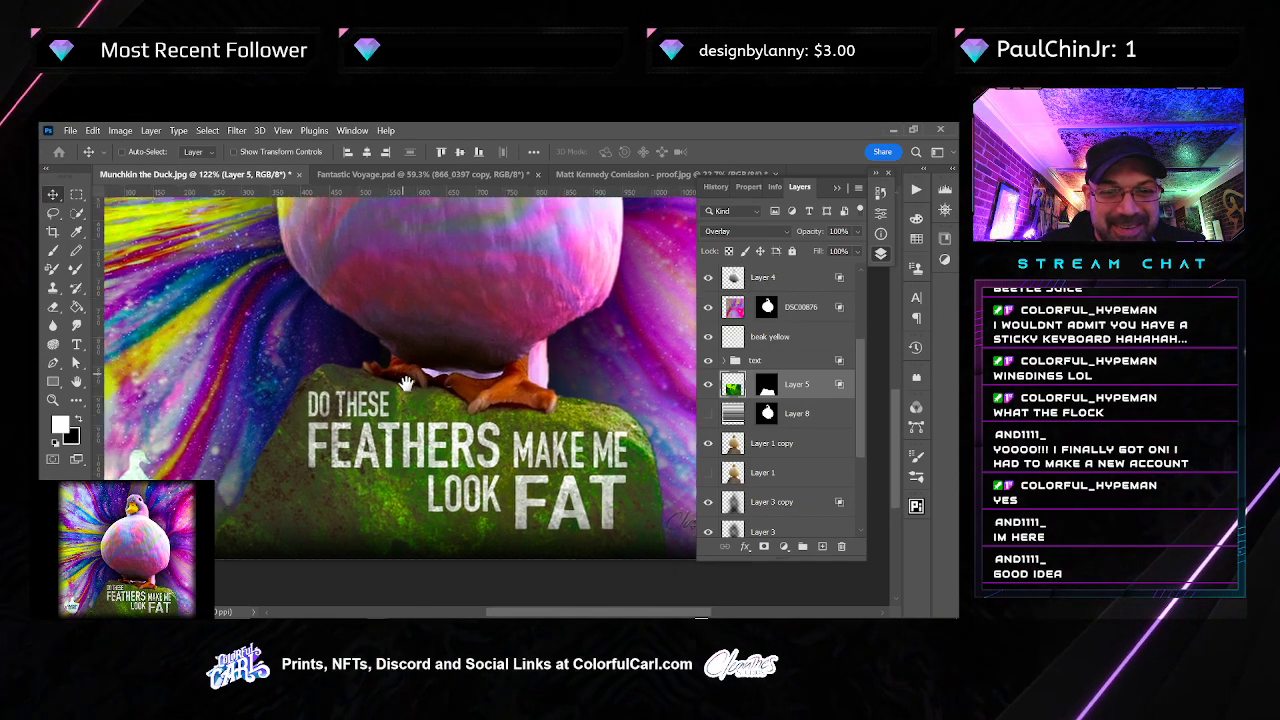
{"action": "scroll", "coordinate": [470, 453], "scroll_direction": "down", "scroll_amount": 2}
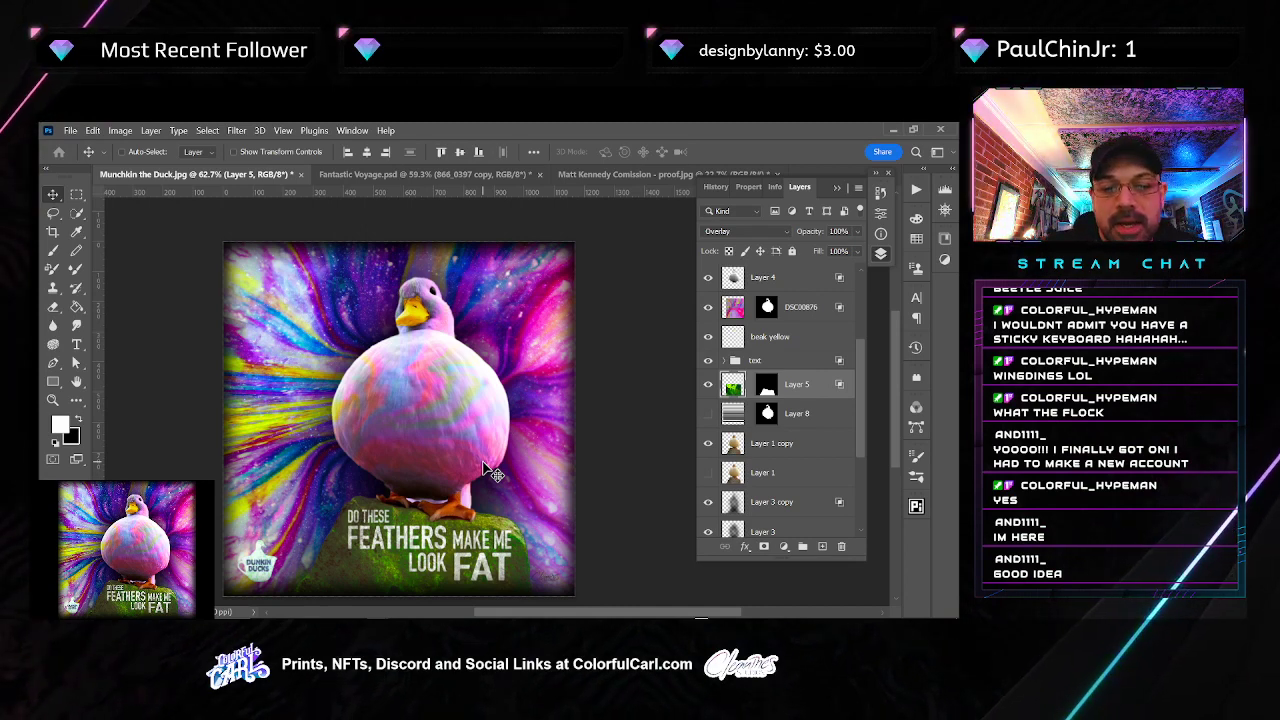
{"action": "scroll", "coordinate": [567, 566], "scroll_direction": "up", "scroll_amount": 5}
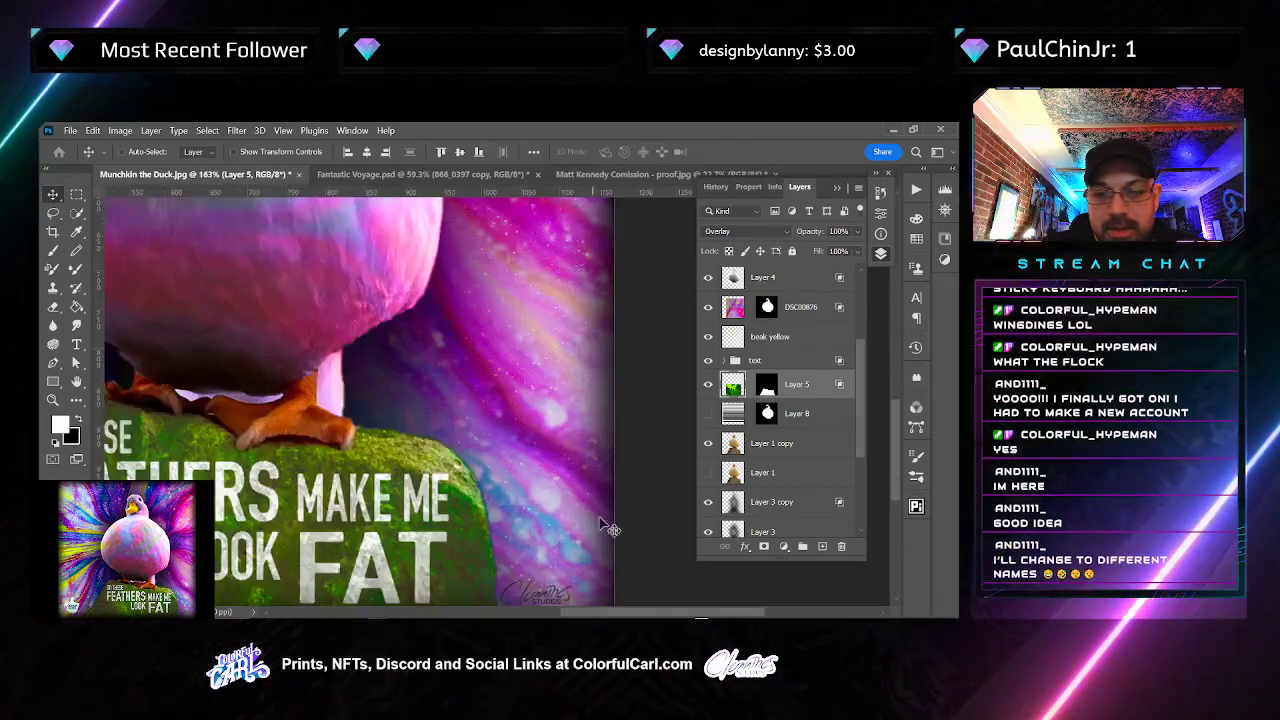
{"action": "scroll", "coordinate": [783, 353], "scroll_direction": "up", "scroll_amount": 3}
{"action": "left_click", "coordinate": [808, 279]}
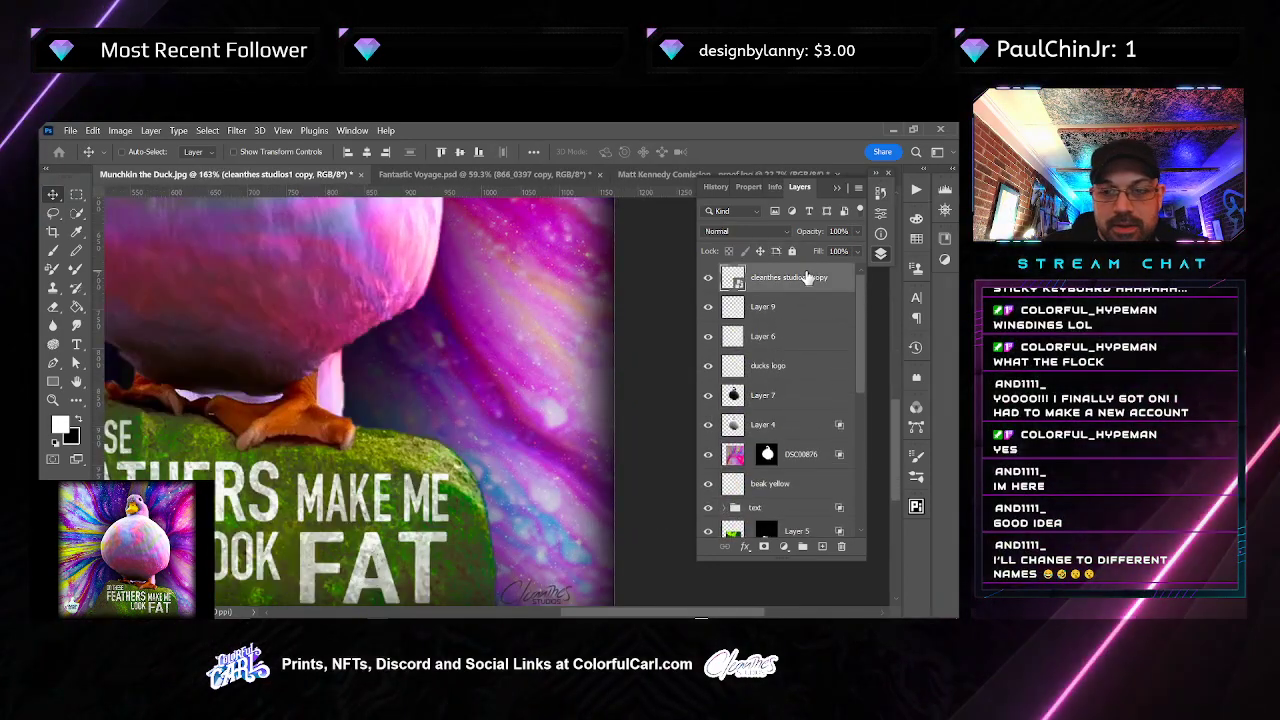
{"action": "key", "text": "ctrl+i"}
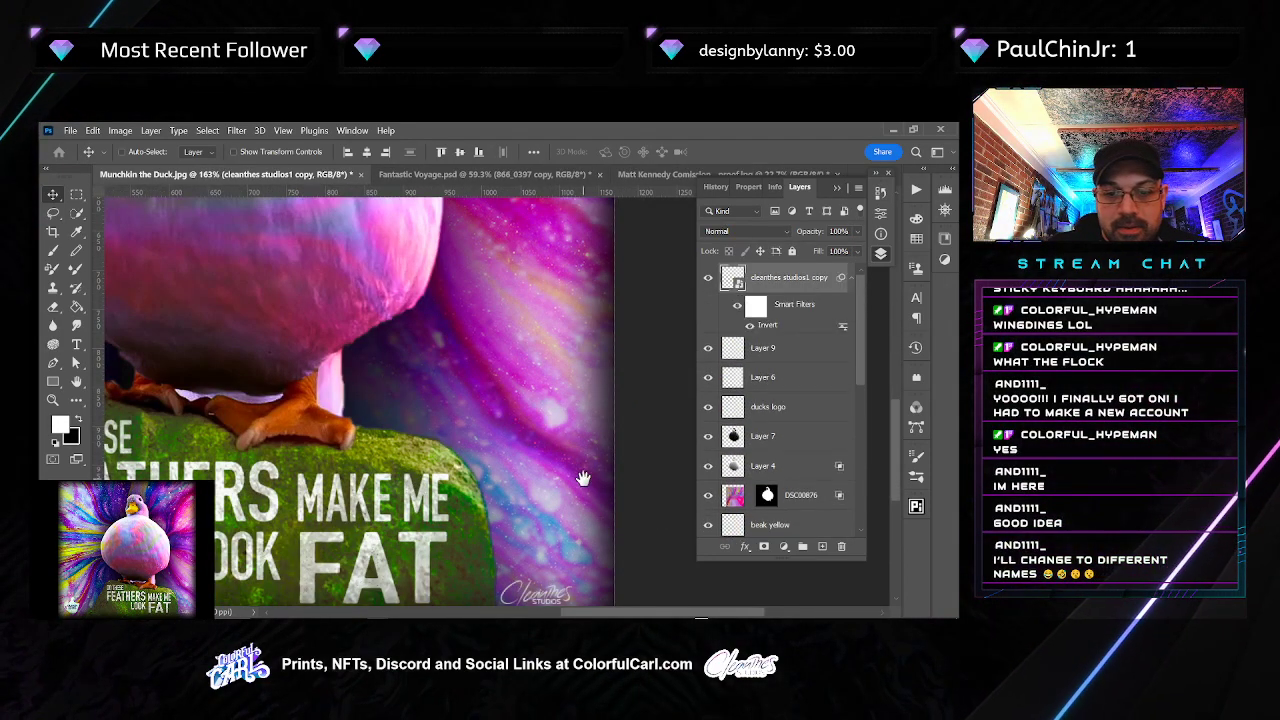
Add a new layer above the Cleanthes Studios logo and ready the Brush for signing with the canvas view rotated to -24°
{"action": "left_click_drag", "start_coordinate": [583, 478], "coordinate": [571, 391]}
{"action": "left_click", "coordinate": [824, 548]}
{"action": "key", "text": "z"}
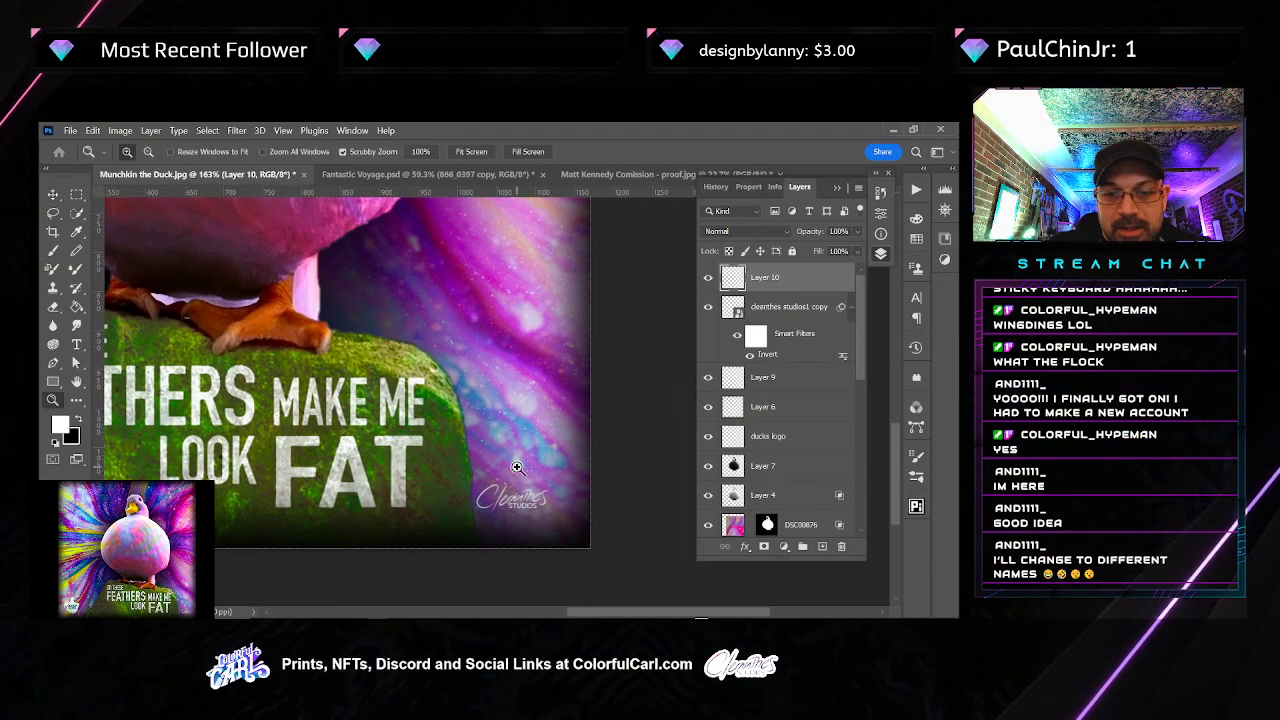
{"action": "left_click_drag", "start_coordinate": [448, 470], "coordinate": [508, 463]}
{"action": "key", "text": "r"}
{"action": "mouse_move", "coordinate": [530, 398]}
{"action": "left_mouse_down"}
{"action": "mouse_move", "coordinate": [470, 418]}
{"action": "mouse_move", "coordinate": [465, 394]}
{"action": "mouse_move", "coordinate": [481, 371]}
{"action": "mouse_move", "coordinate": [529, 381]}
{"action": "mouse_move", "coordinate": [523, 370]}
{"action": "left_mouse_up"}
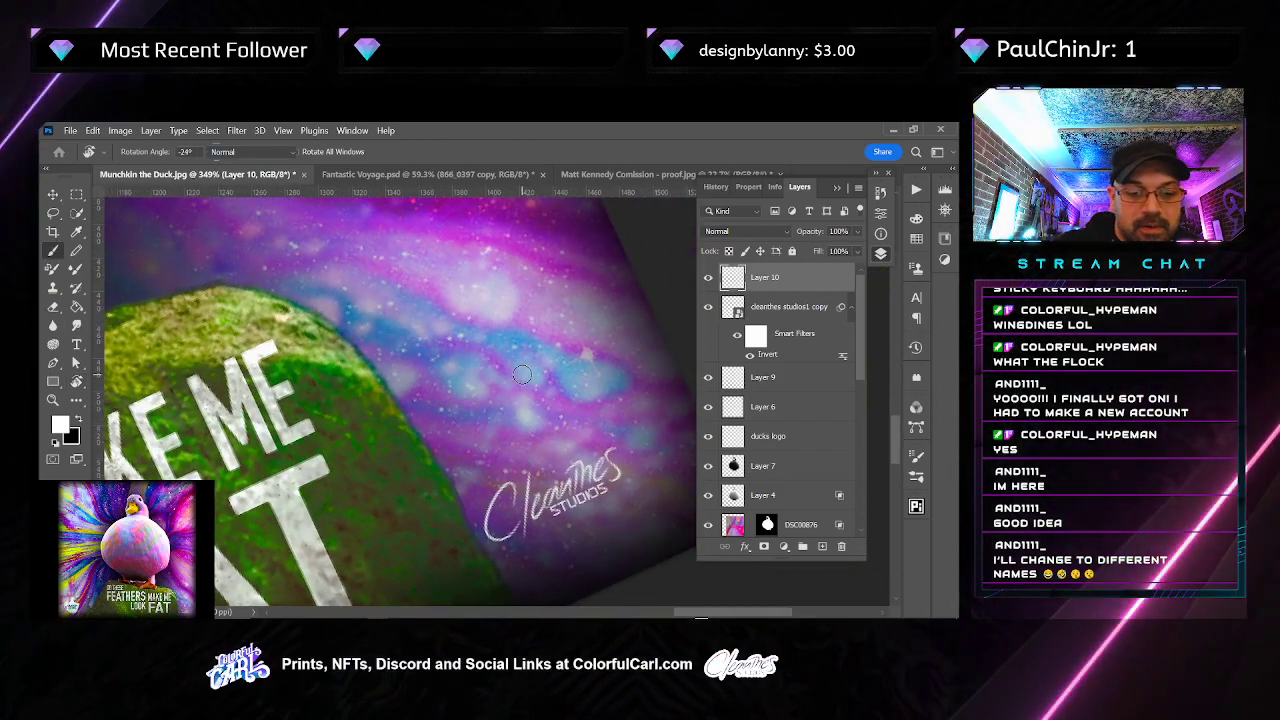
{"action": "key", "text": "b"}
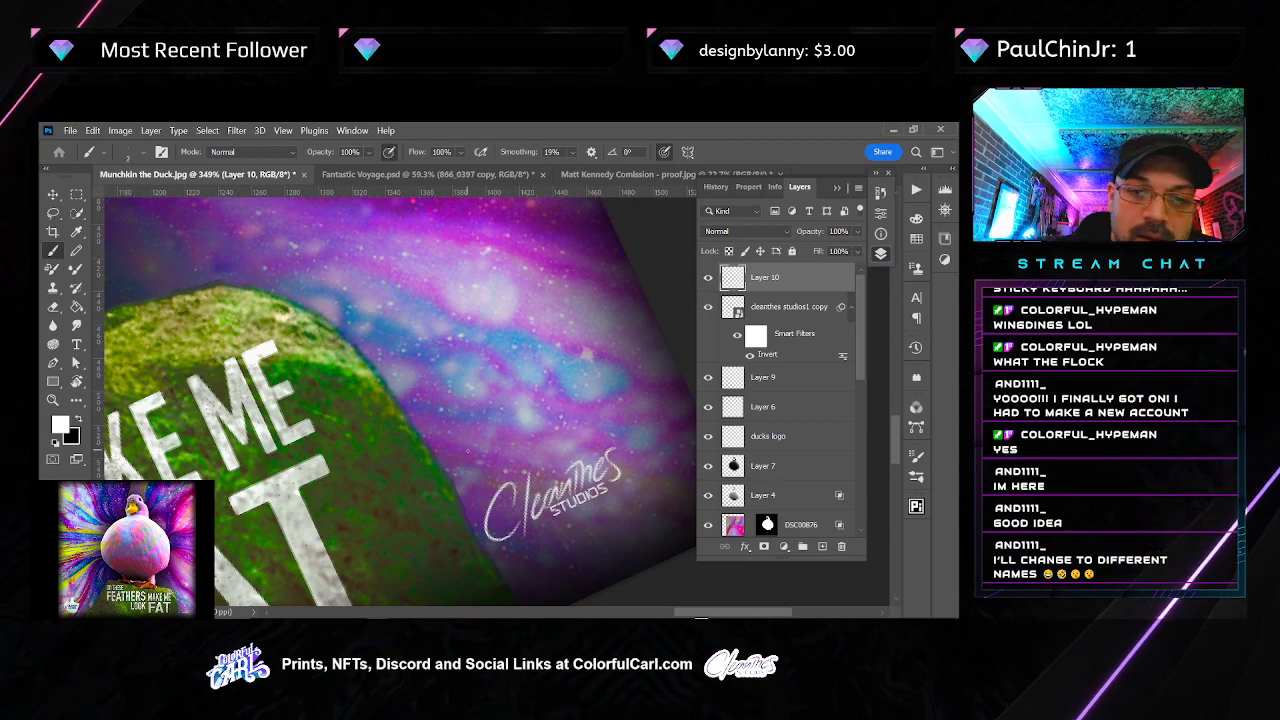
Handwrite the artist's signature and the date 03-08-23 in white above the Cleanthes Studios logo, redoing any poor strokes
{"action": "mouse_move", "coordinate": [487, 422]}
{"action": "left_mouse_down"}
{"action": "mouse_move", "coordinate": [516, 440]}
{"action": "mouse_move", "coordinate": [494, 458]}
{"action": "mouse_move", "coordinate": [490, 435]}
{"action": "mouse_move", "coordinate": [533, 433]}
{"action": "mouse_move", "coordinate": [490, 435]}
{"action": "mouse_move", "coordinate": [534, 443]}
{"action": "left_mouse_up"}
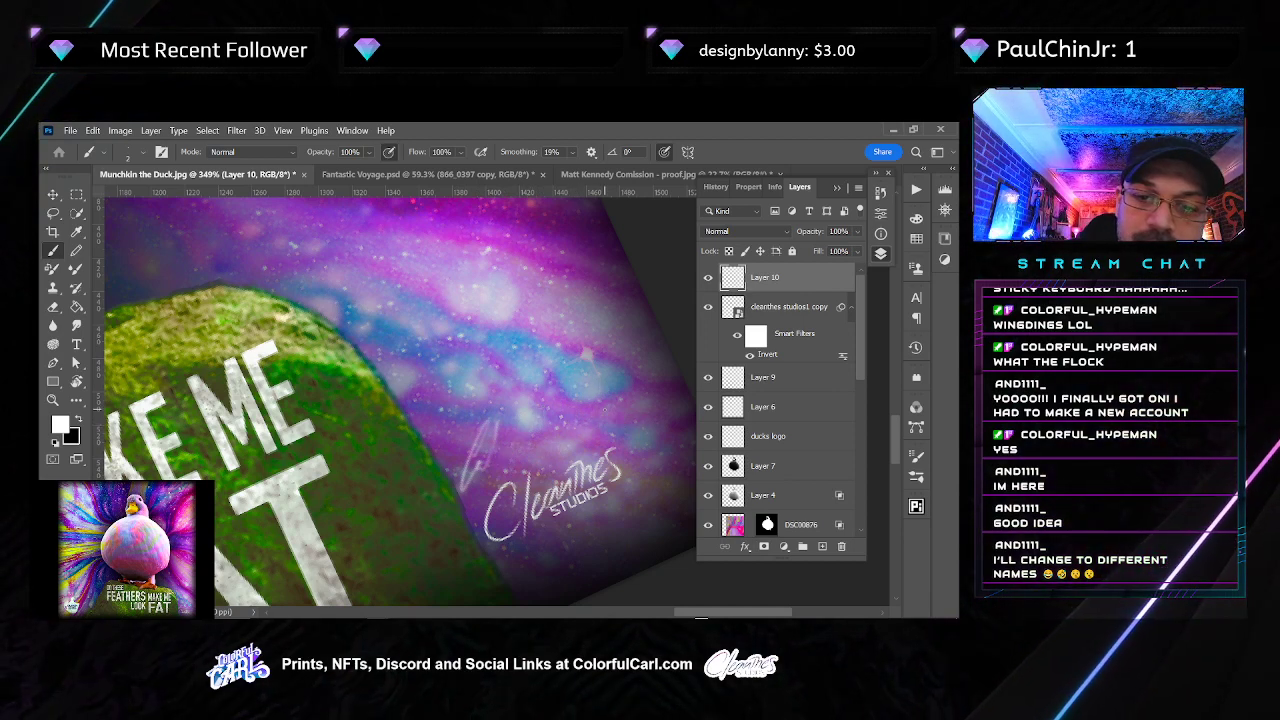
{"action": "key", "text": "ctrl+z"}
{"action": "key", "text": "ctrl+z"}
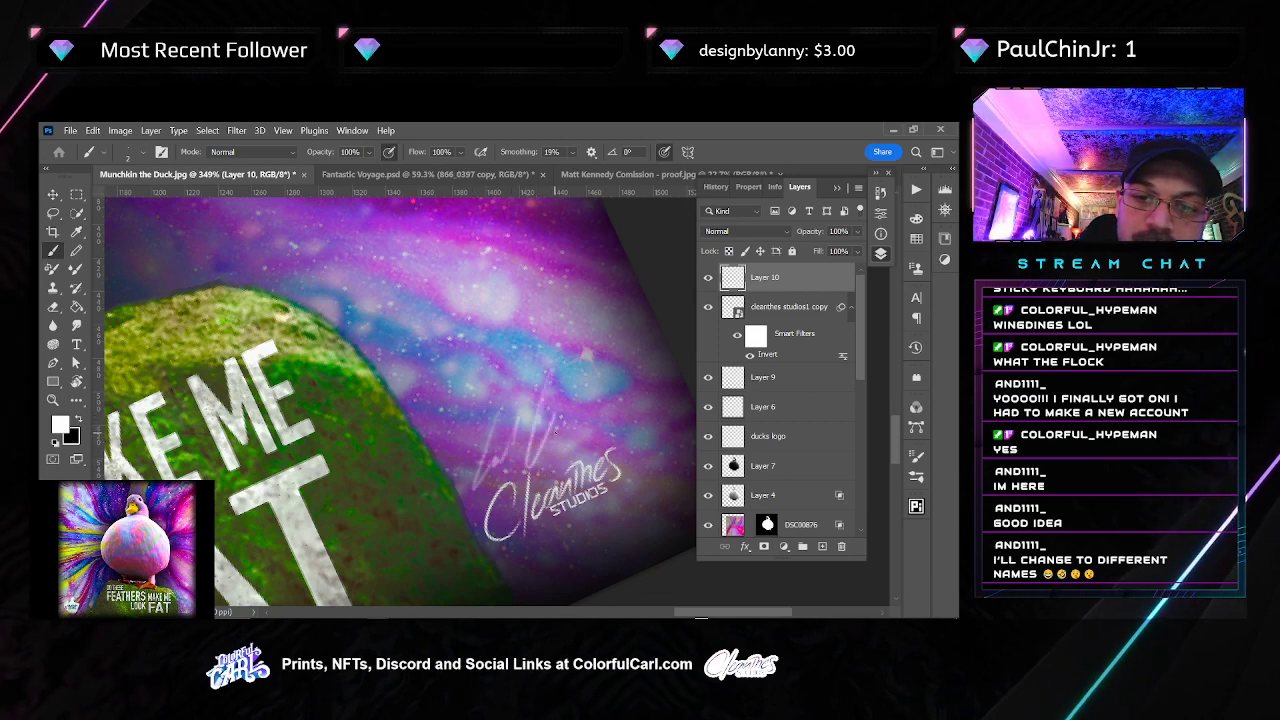
{"action": "key", "text": "ctrl+z"}
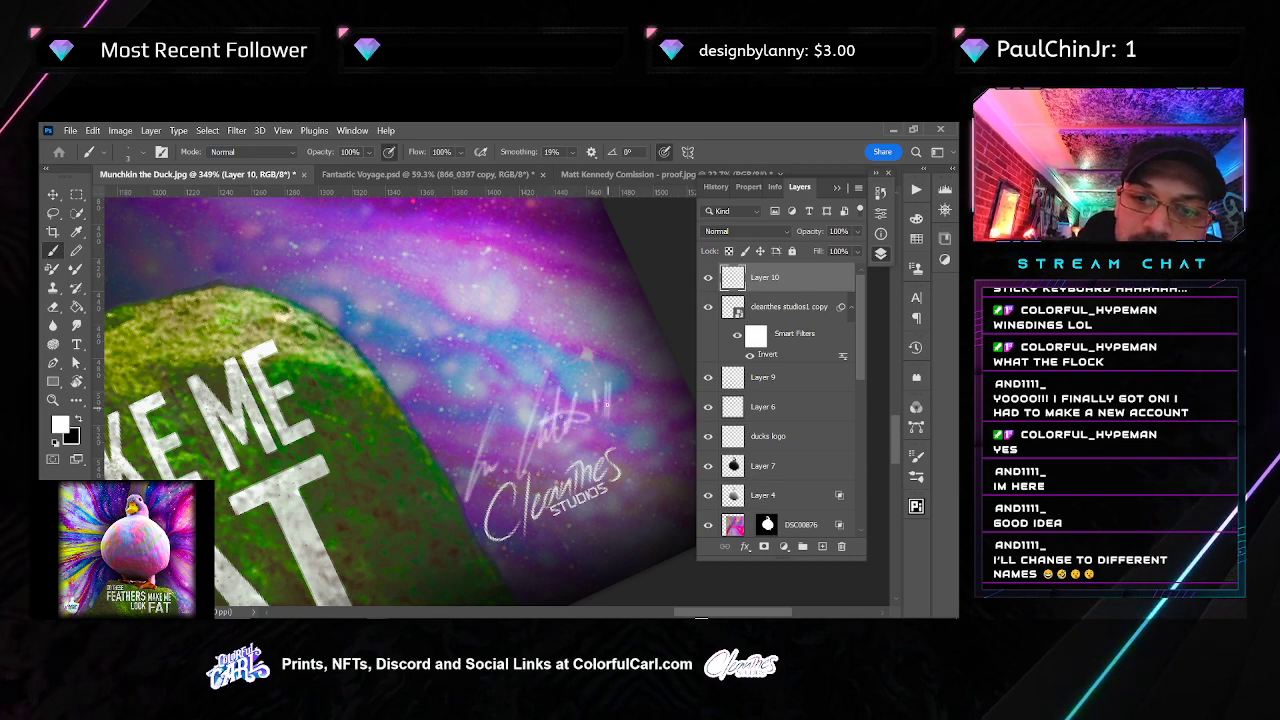
{"action": "left_click_drag", "start_coordinate": [590, 388], "coordinate": [625, 369]}
{"action": "left_click_drag", "start_coordinate": [584, 430], "coordinate": [660, 374]}
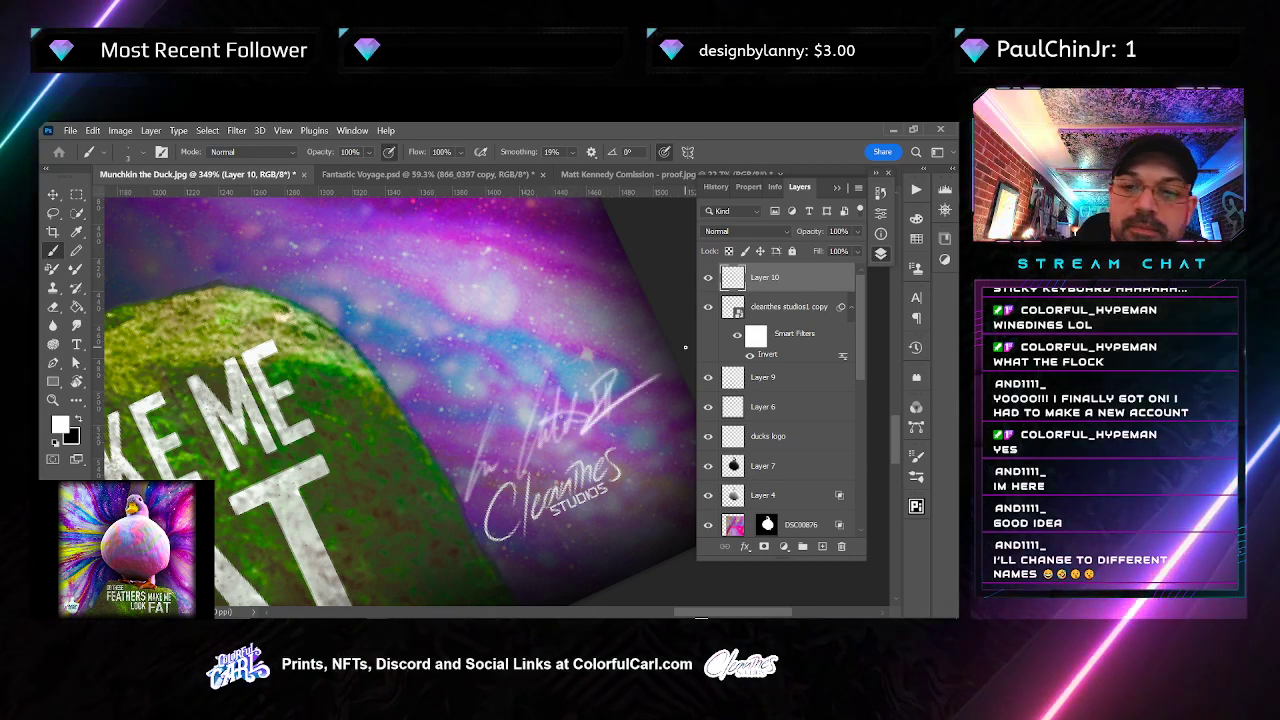
{"action": "left_click_drag", "start_coordinate": [822, 289], "coordinate": [822, 546]}
{"action": "key", "text": "ctrl+z"}
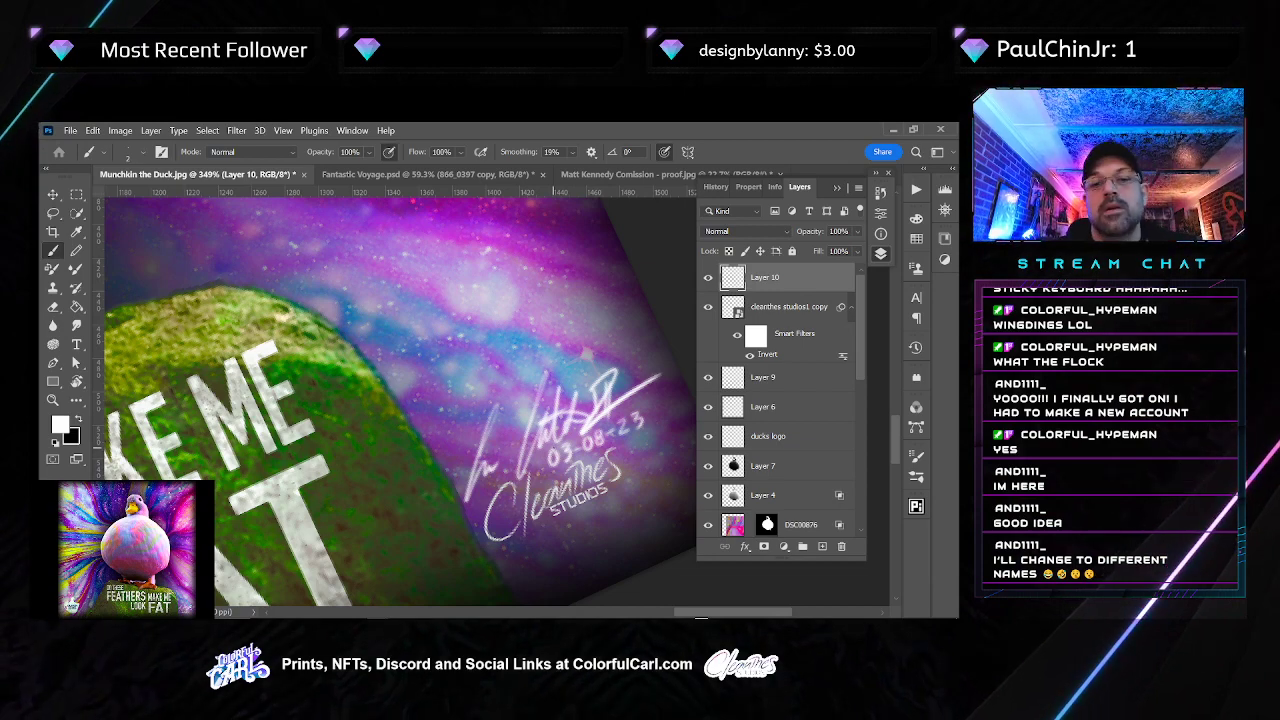
Reset the canvas rotation, then shrink the signature and date on Layer 10 and position them just above the Cleanthes Studios logo
{"action": "scroll", "coordinate": [550, 451], "scroll_direction": "down", "scroll_amount": 5}
{"action": "key", "text": "r"}
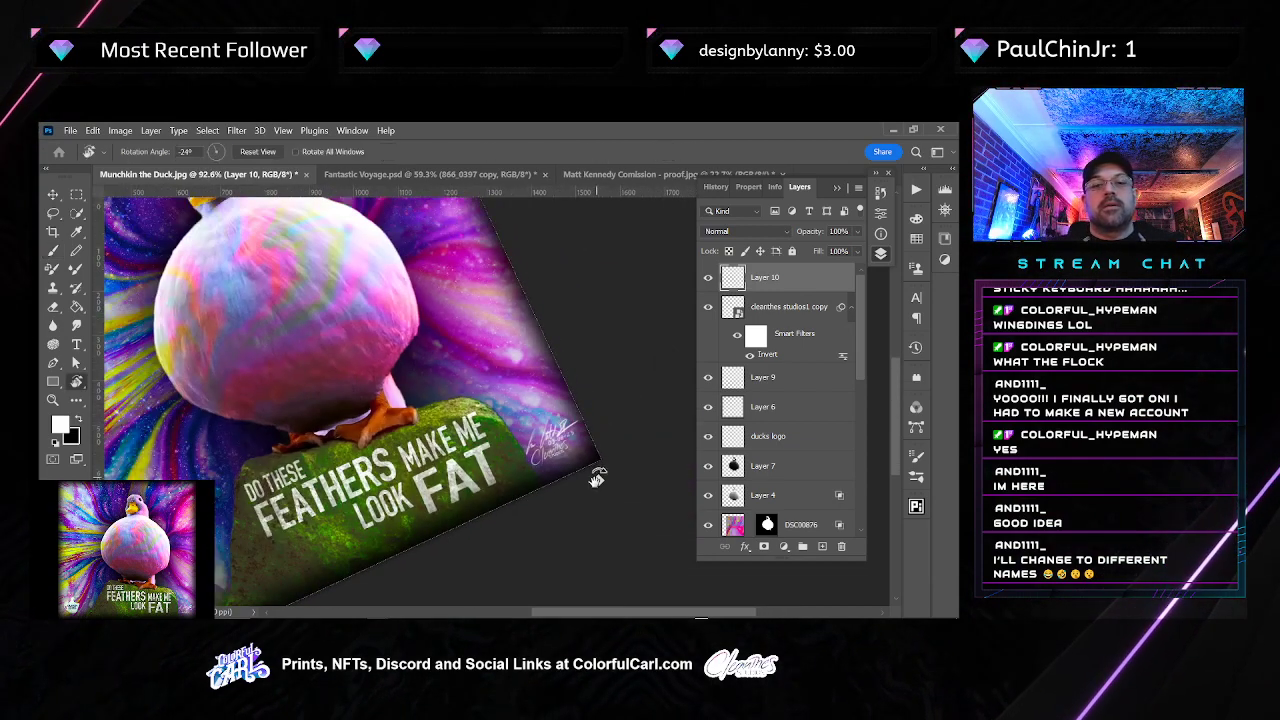
{"action": "key", "text": "Escape"}
{"action": "scroll", "coordinate": [556, 455], "scroll_direction": "up", "scroll_amount": 3}
{"action": "key", "text": "v"}
{"action": "left_click_drag", "start_coordinate": [545, 460], "coordinate": [548, 449]}
{"action": "key", "text": "ctrl+t"}
{"action": "mouse_move", "coordinate": [572, 402]}
{"action": "left_mouse_down"}
{"action": "mouse_move", "coordinate": [543, 418]}
{"action": "mouse_move", "coordinate": [555, 427]}
{"action": "left_mouse_up"}
{"action": "key", "text": "Return"}
{"action": "key", "text": "ctrl+0"}
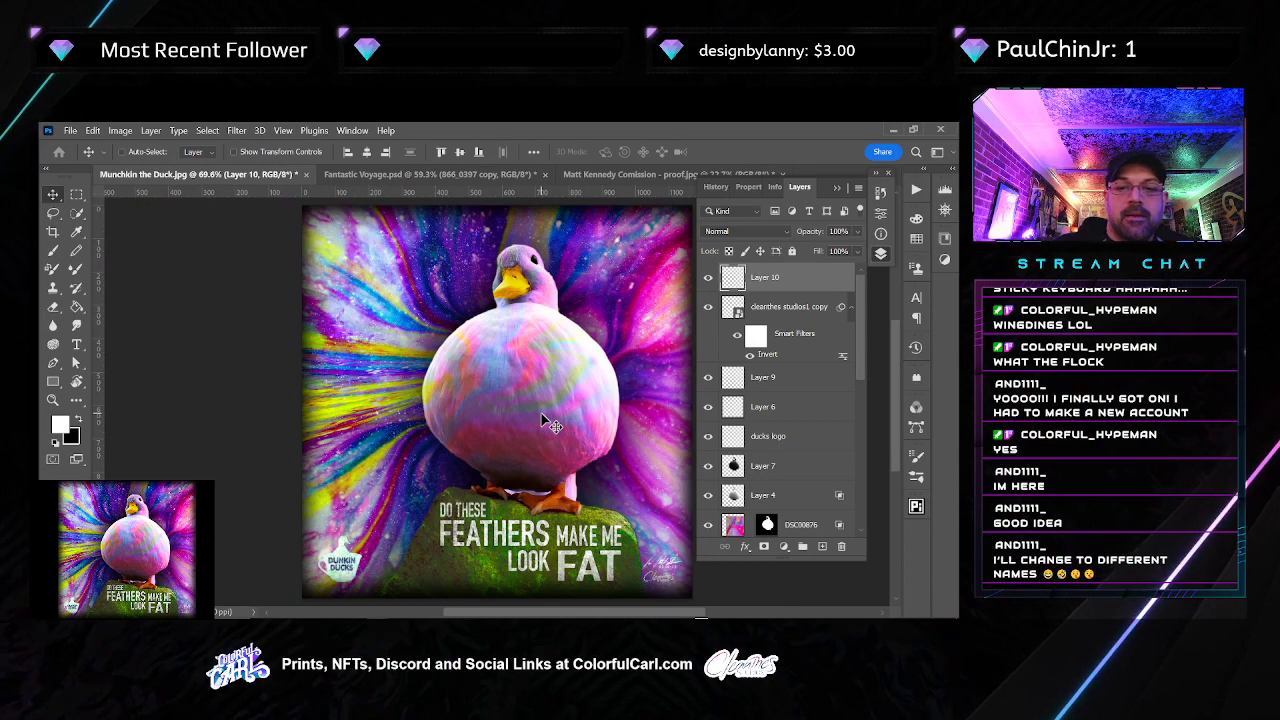
Save the layered composite as the Photoshop file Munchkin the Duck.psd in the 03 08 2023 folder
{"action": "key", "text": "ctrl+1"}
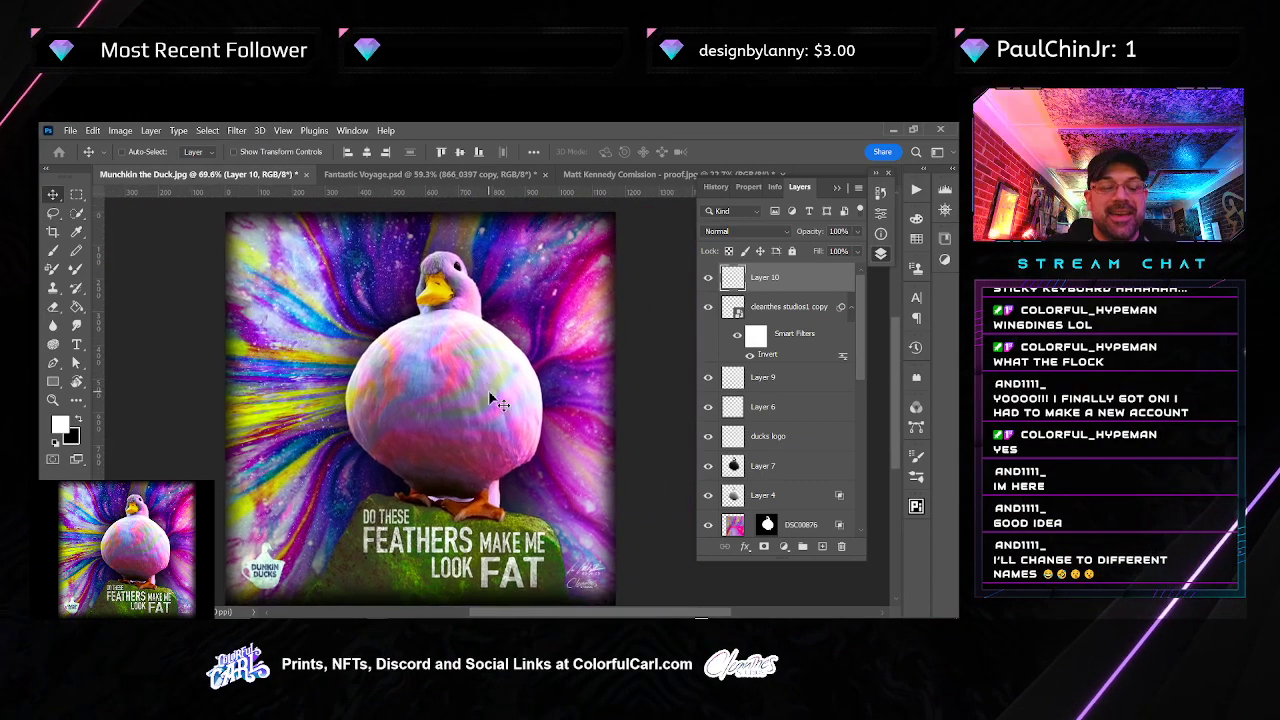
{"action": "key", "text": "ctrl+shift+s"}
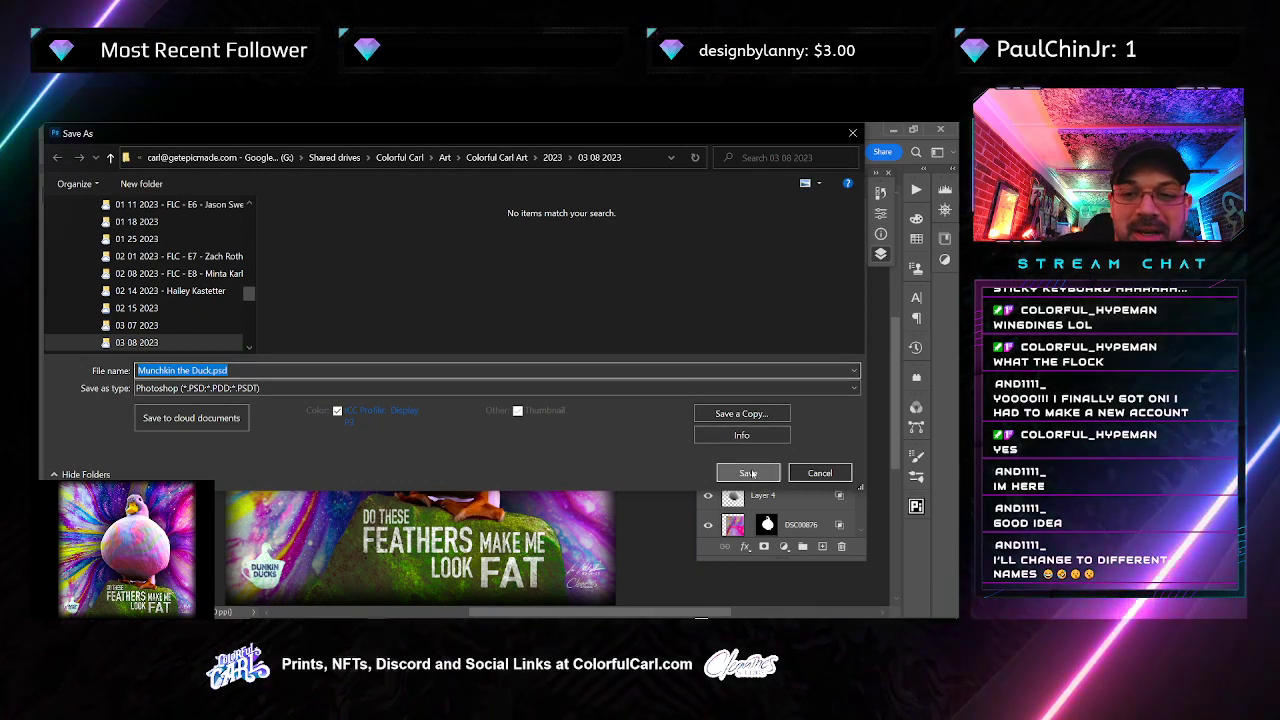
{"action": "key", "text": "Escape"}
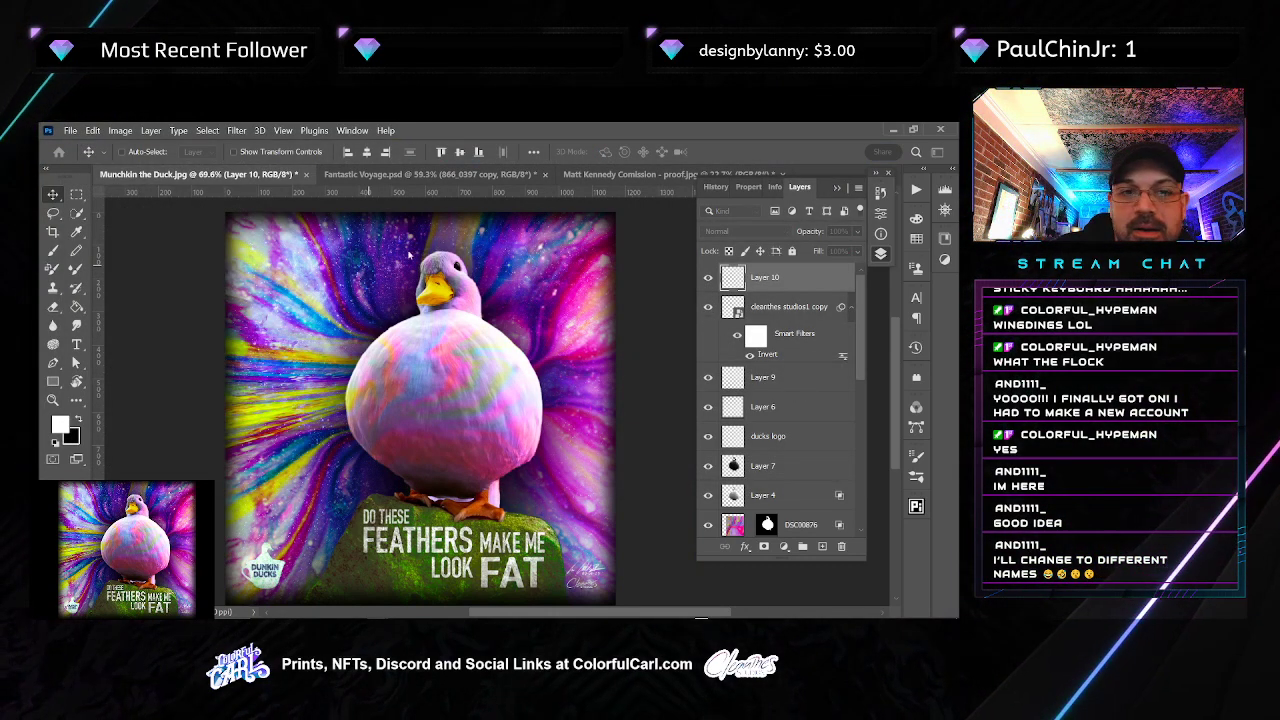
{"action": "left_click", "coordinate": [70, 131]}
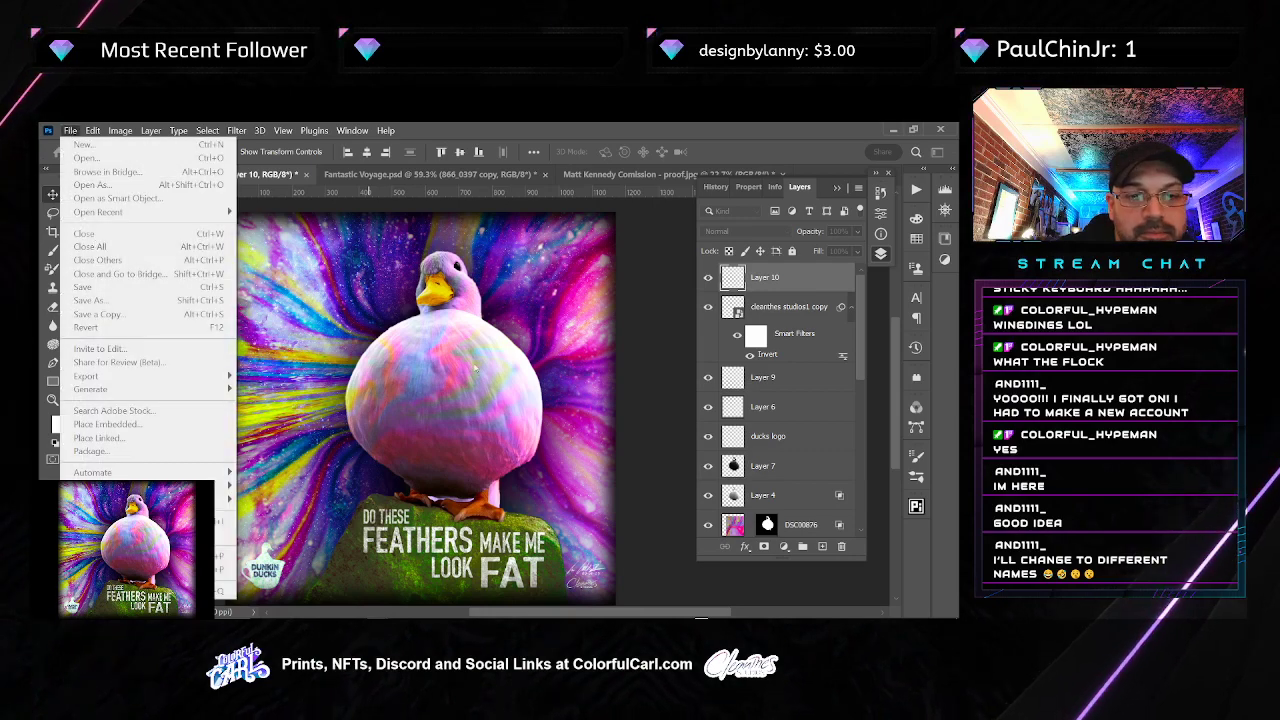
{"action": "key", "text": "Escape"}
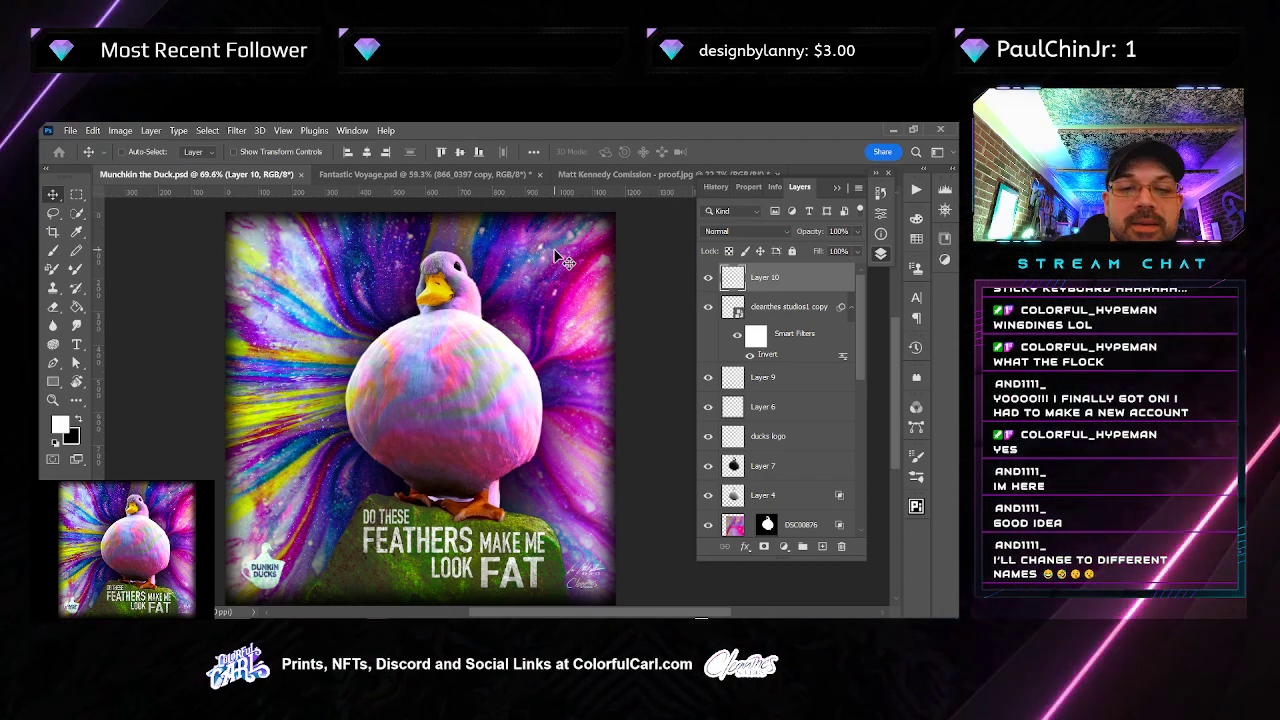
Hide every layer except Background so only the original duck photo shows
{"action": "left_click", "coordinate": [69, 131]}
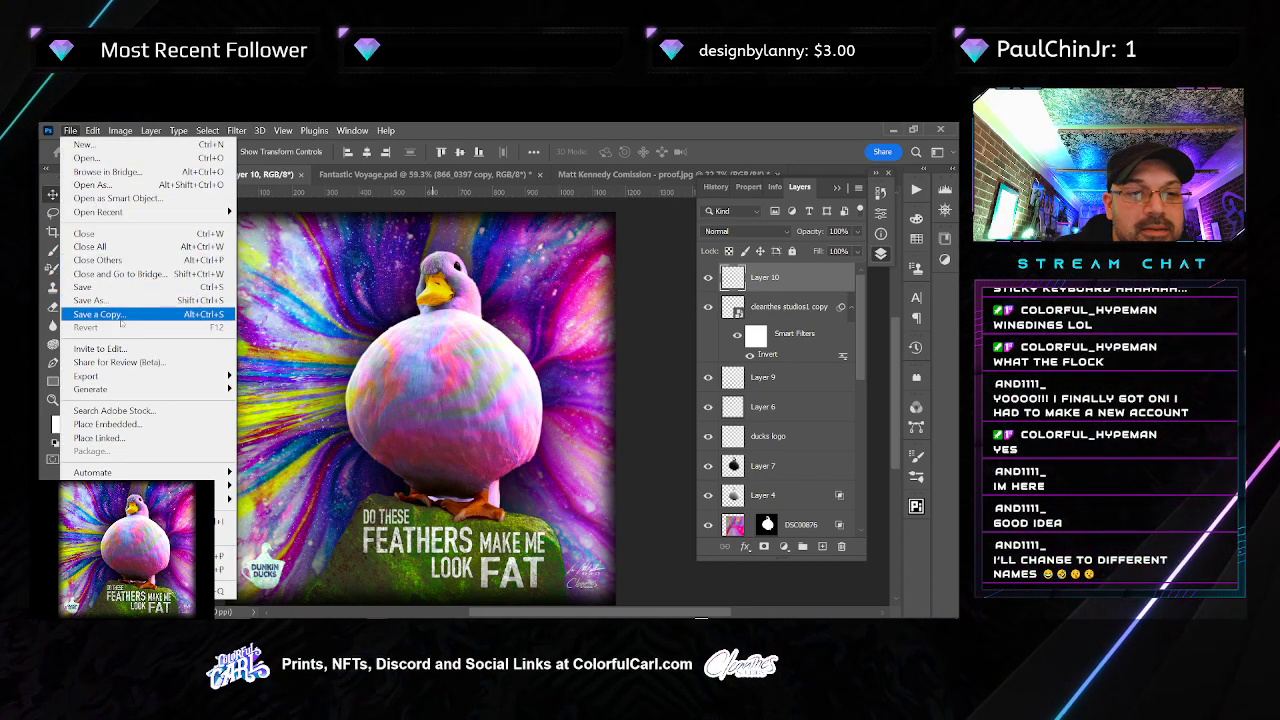
{"action": "left_click", "coordinate": [712, 280]}
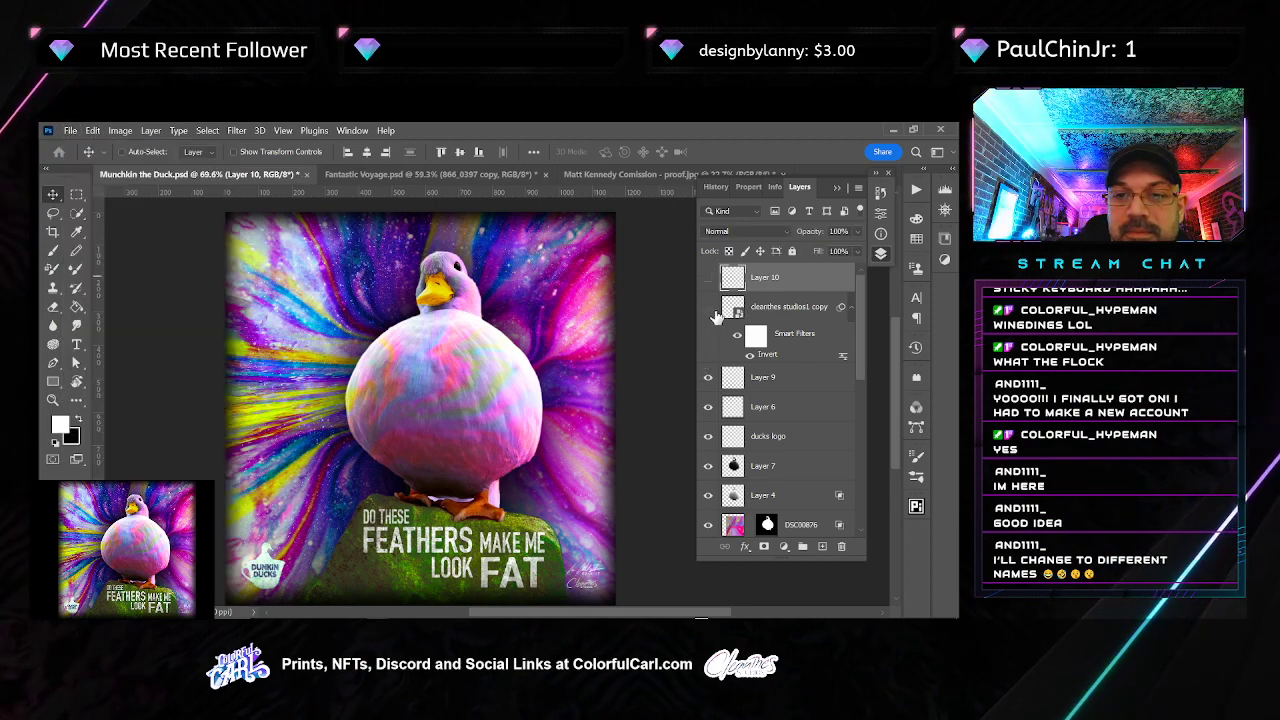
{"action": "left_click_drag", "start_coordinate": [714, 312], "coordinate": [705, 489]}
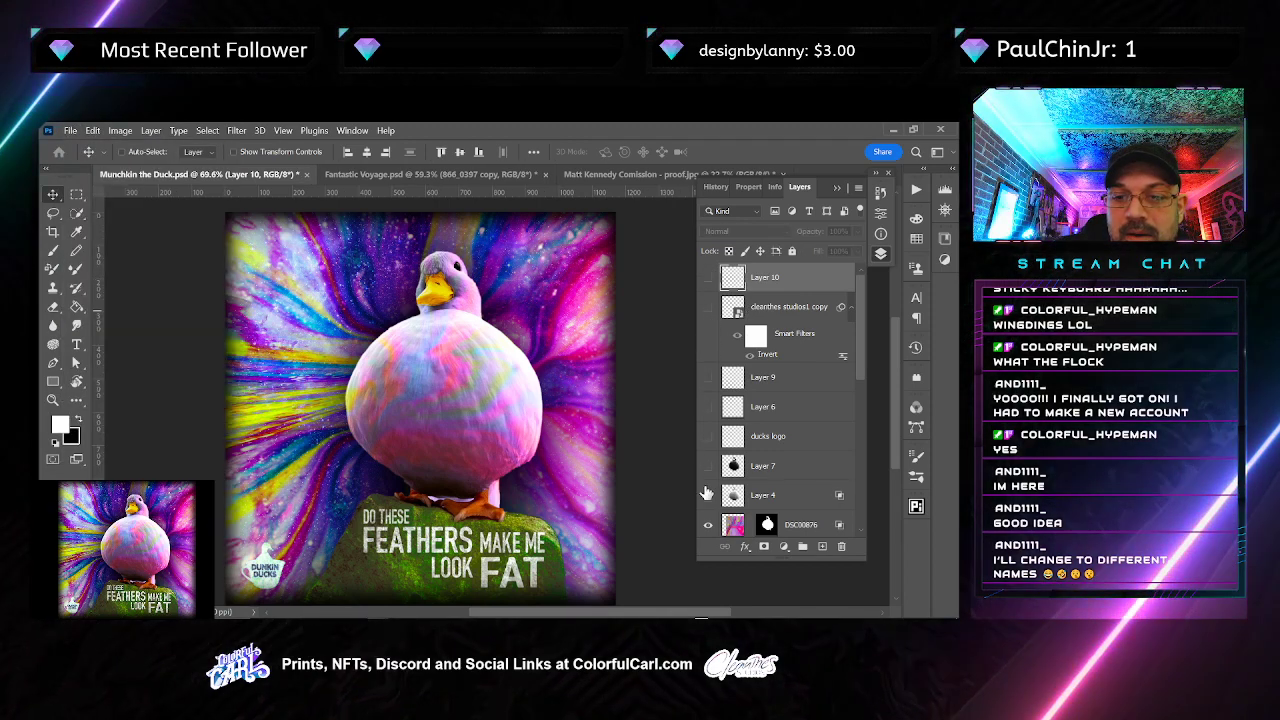
{"action": "scroll", "coordinate": [729, 453], "scroll_direction": "down", "scroll_amount": 3}
{"action": "left_click_drag", "start_coordinate": [707, 415], "coordinate": [710, 488]}
{"action": "scroll", "coordinate": [708, 485], "scroll_direction": "down", "scroll_amount": 5}
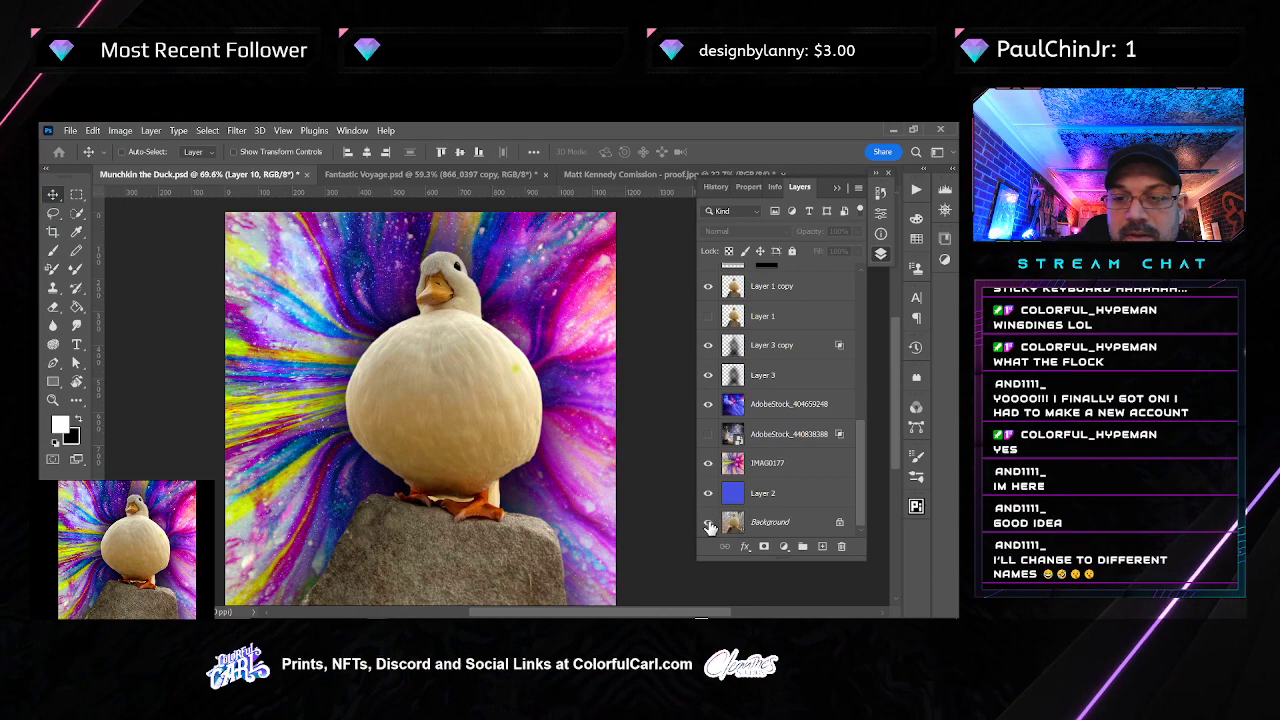
{"action": "left_click", "coordinate": [709, 524], "text": "alt"}
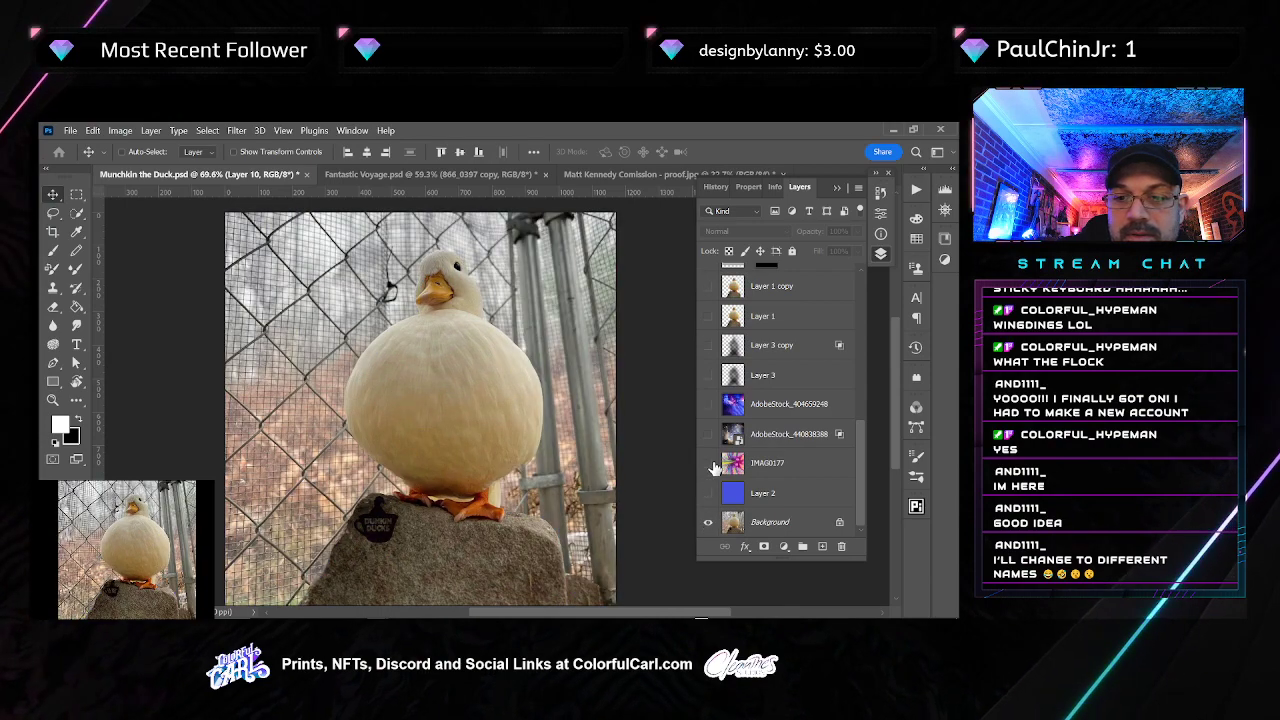
Show Layer 1 with the cut-out duck and rock above the Background photo
{"action": "scroll", "coordinate": [716, 450], "scroll_direction": "up", "scroll_amount": 3}
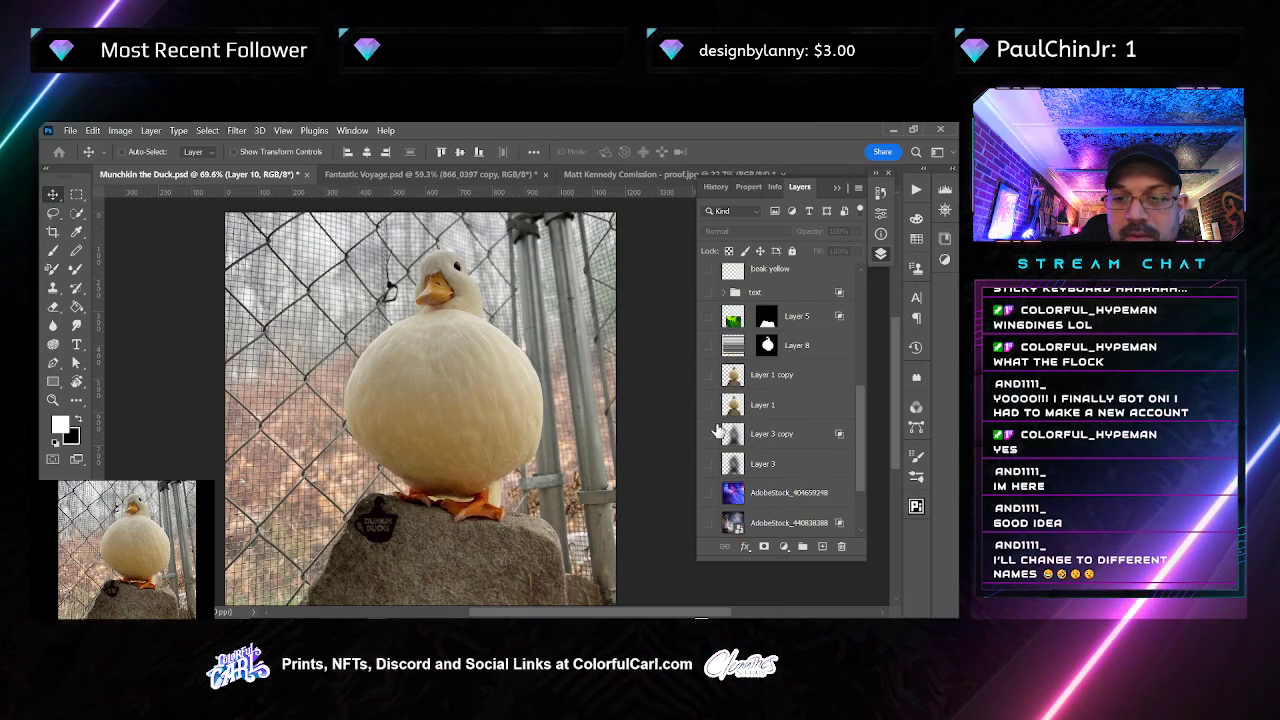
{"action": "left_click", "coordinate": [708, 404]}
{"action": "left_click", "coordinate": [708, 433]}
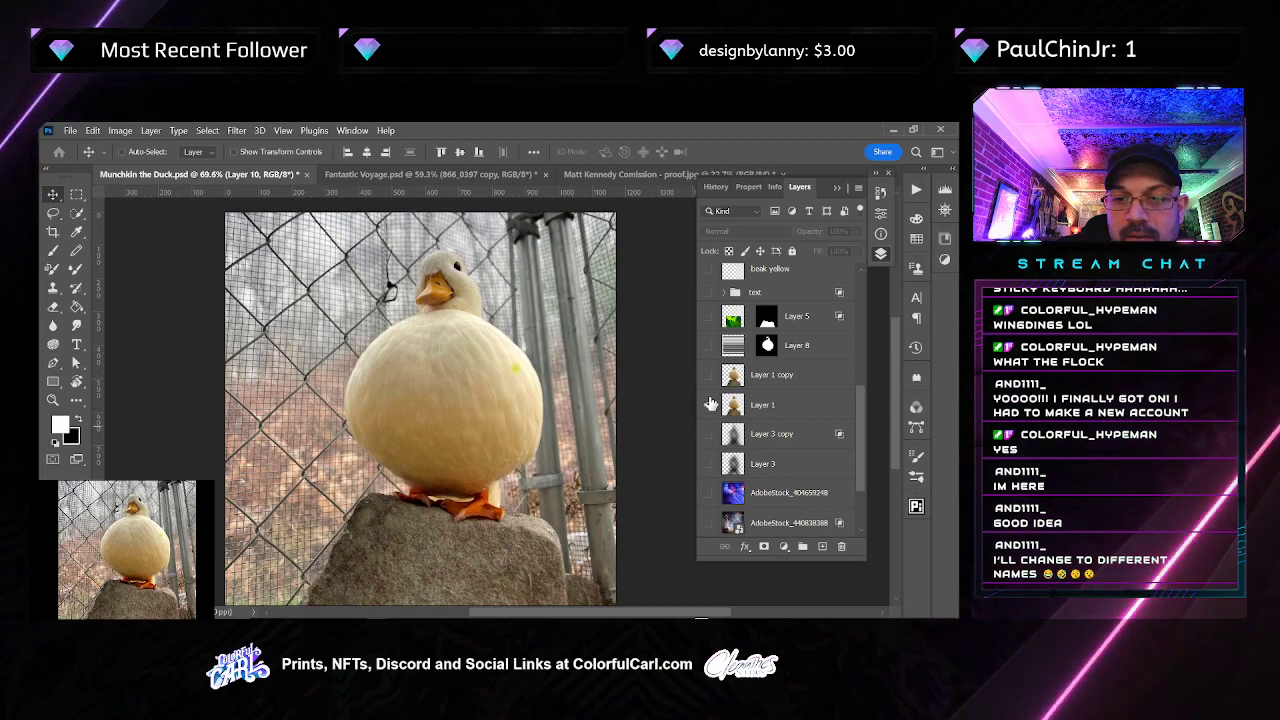
{"action": "scroll", "coordinate": [714, 390], "scroll_direction": "up", "scroll_amount": 3}
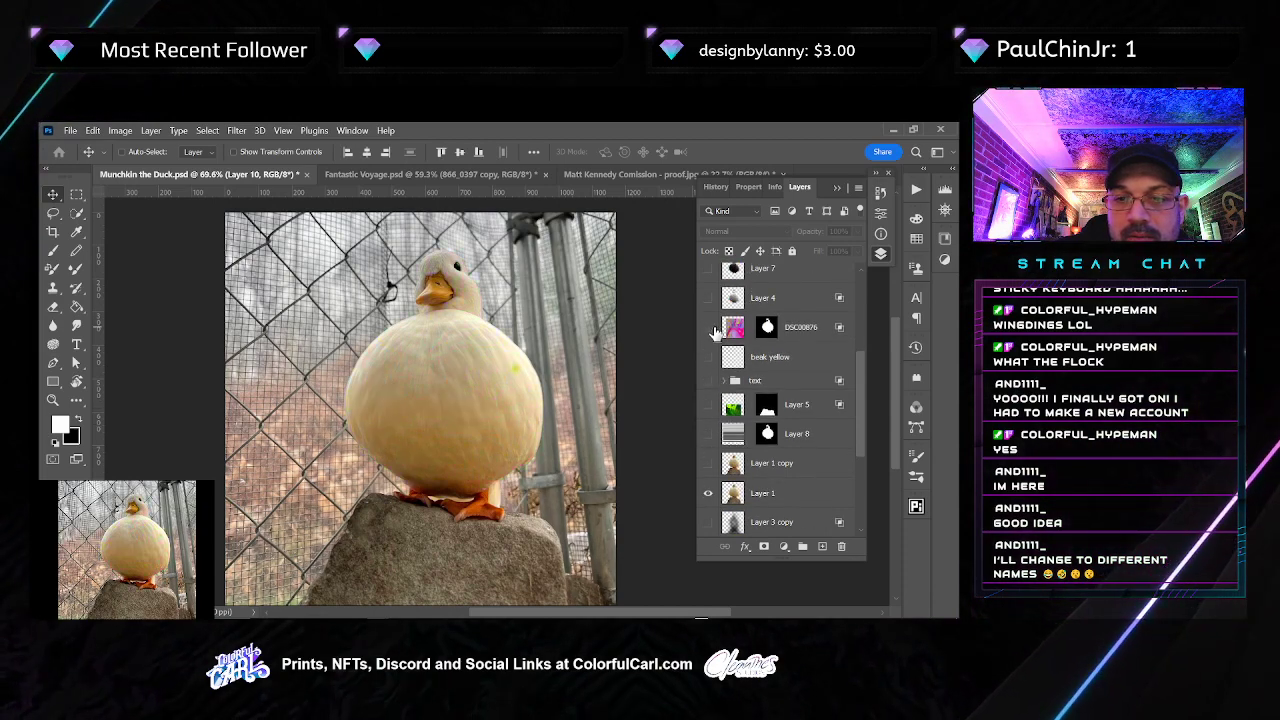
{"action": "scroll", "coordinate": [716, 335], "scroll_direction": "up", "scroll_amount": 4}
Preview AdobeStock_404659248 and hide it again, then show IMAG0177 as the colourful backdrop behind the duck
{"action": "scroll", "coordinate": [718, 360], "scroll_direction": "down", "scroll_amount": 5}
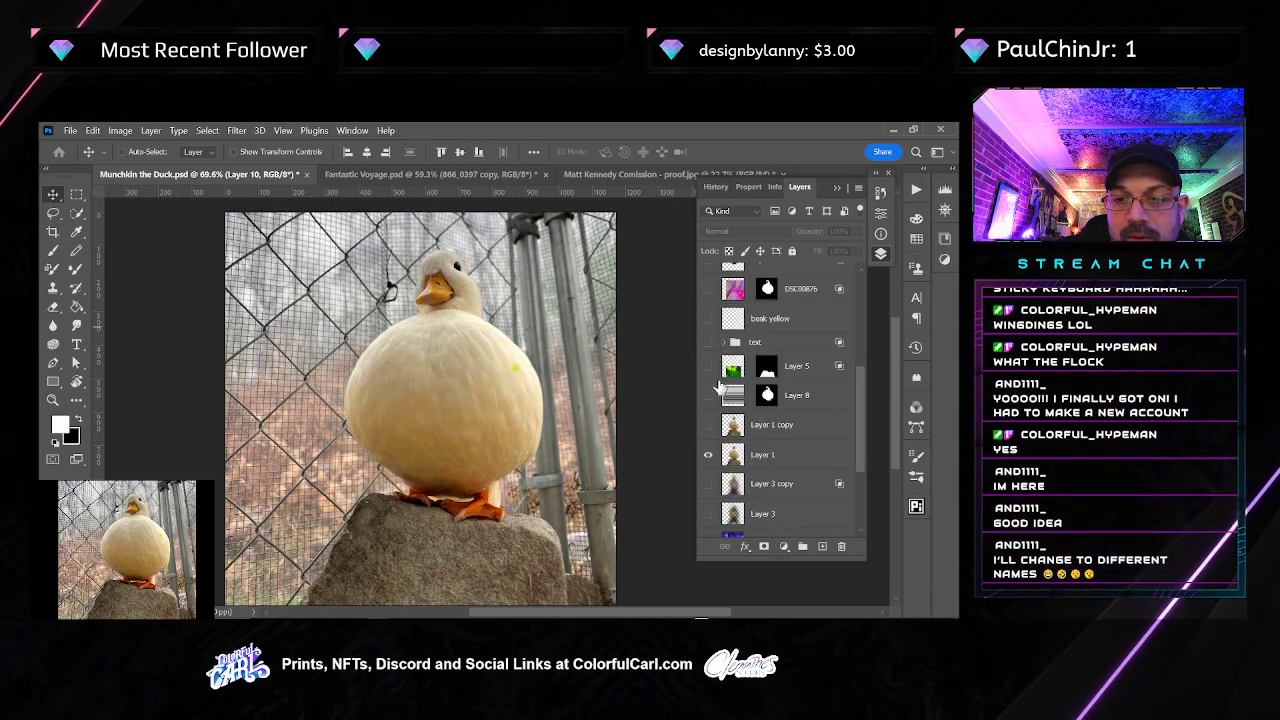
{"action": "scroll", "coordinate": [711, 470], "scroll_direction": "down", "scroll_amount": 2}
{"action": "left_click", "coordinate": [708, 483]}
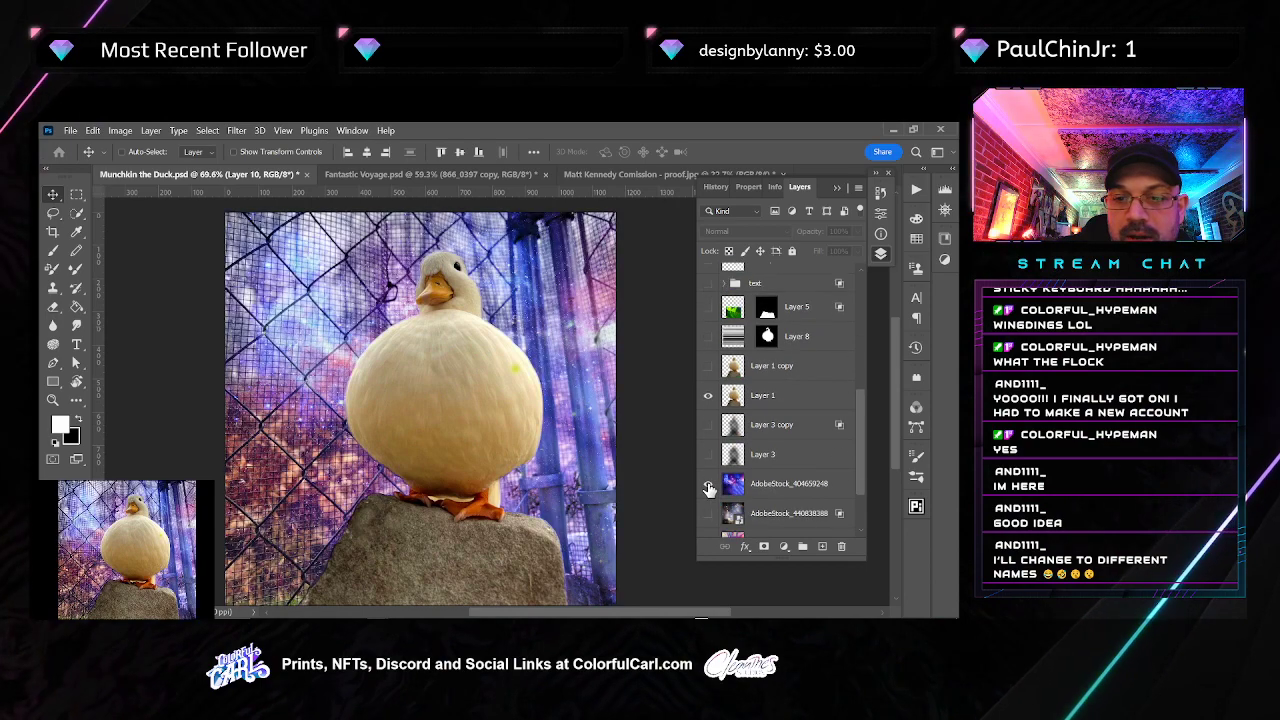
{"action": "left_click", "coordinate": [708, 483]}
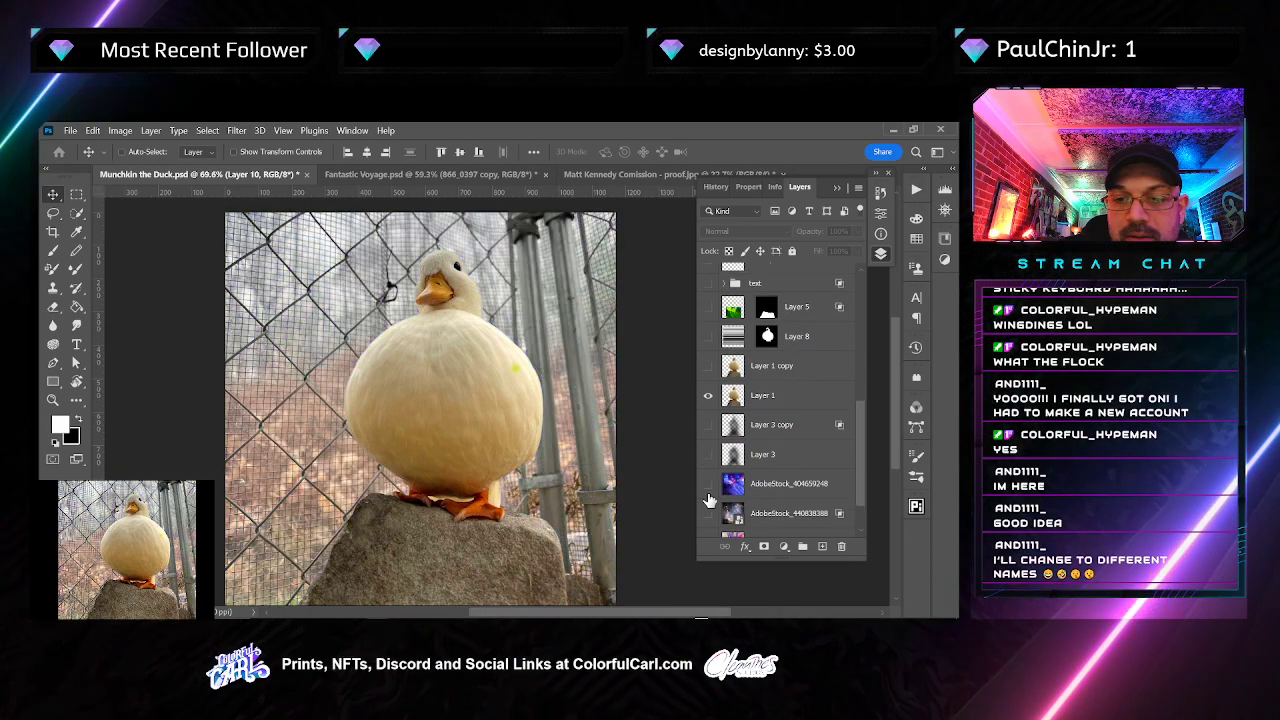
{"action": "scroll", "coordinate": [710, 480], "scroll_direction": "down", "scroll_amount": 2}
{"action": "left_click", "coordinate": [708, 483]}
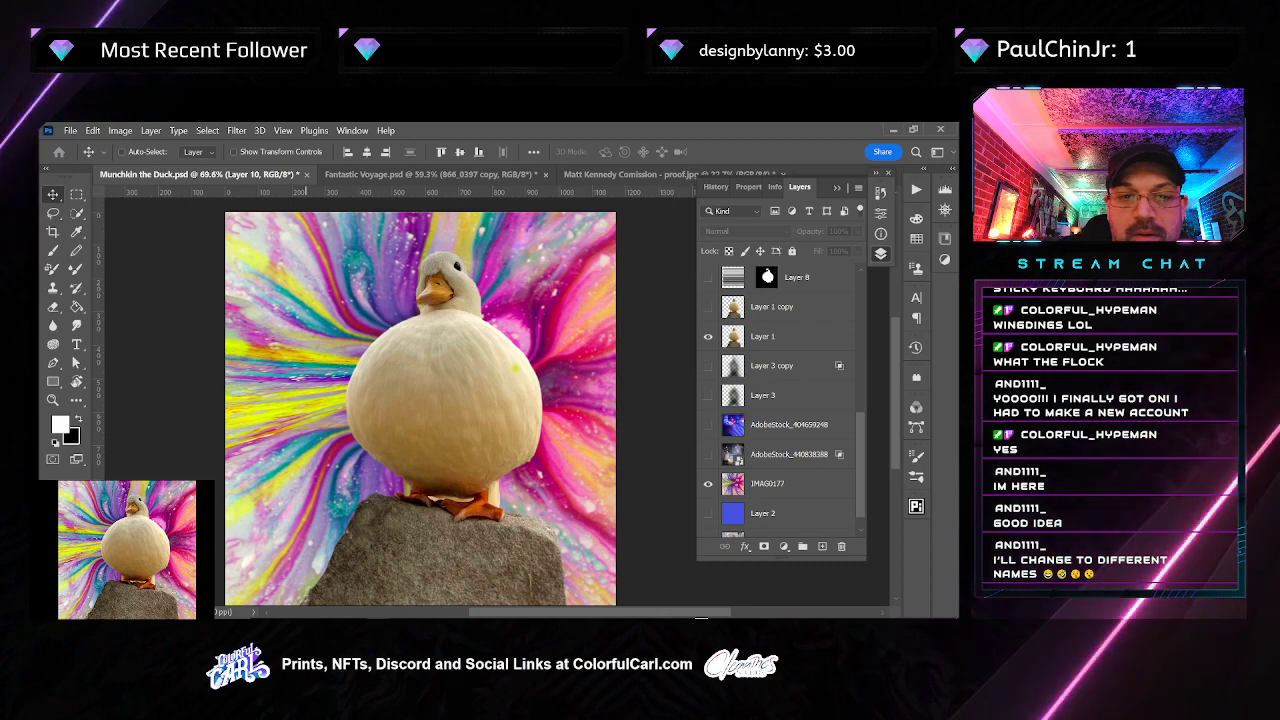
Save this stage as a JPEG copy named 1 - Munchkin the Duck.jpg in the 03 08 2023 folder
{"action": "left_click", "coordinate": [70, 130]}
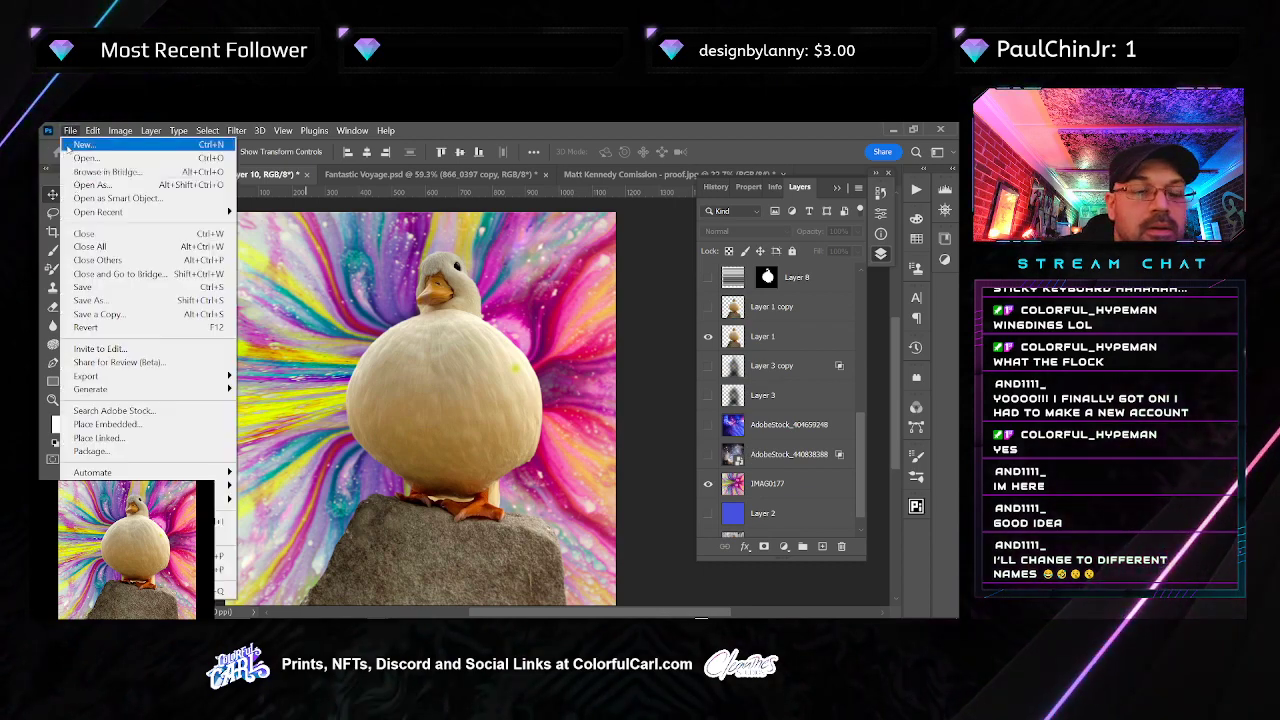
{"action": "left_click", "coordinate": [120, 315]}
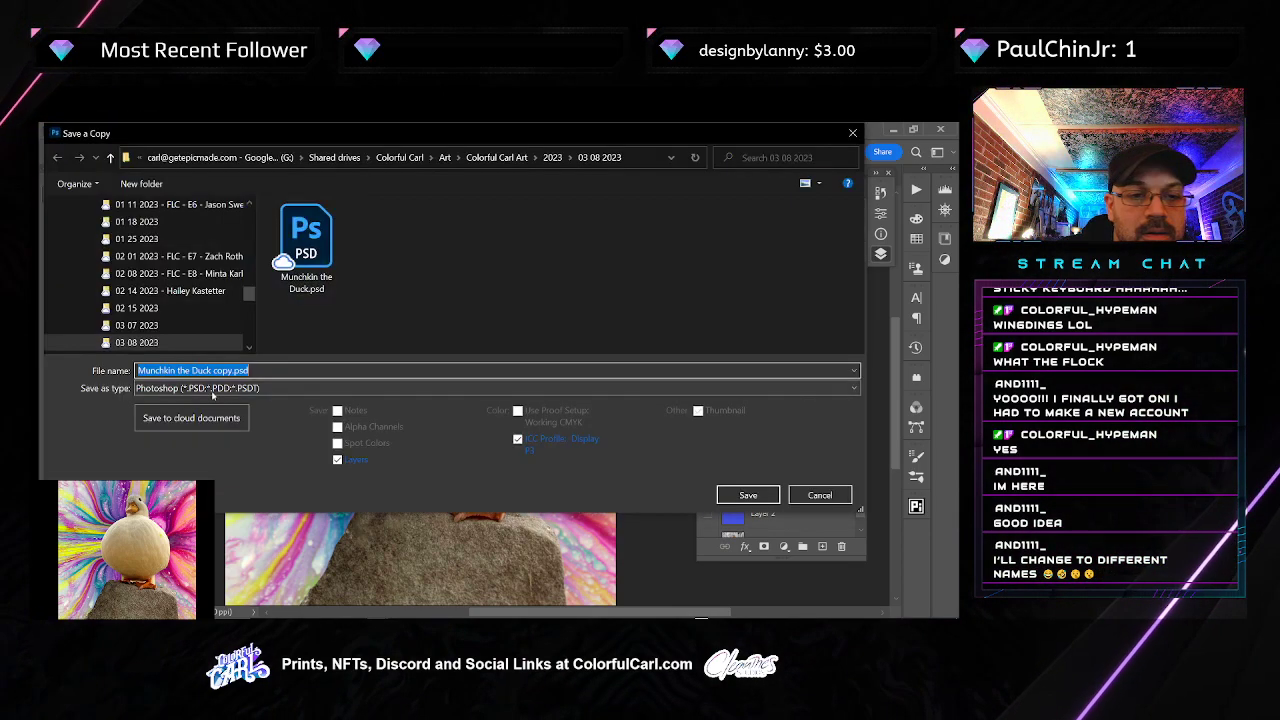
{"action": "left_click", "coordinate": [213, 390]}
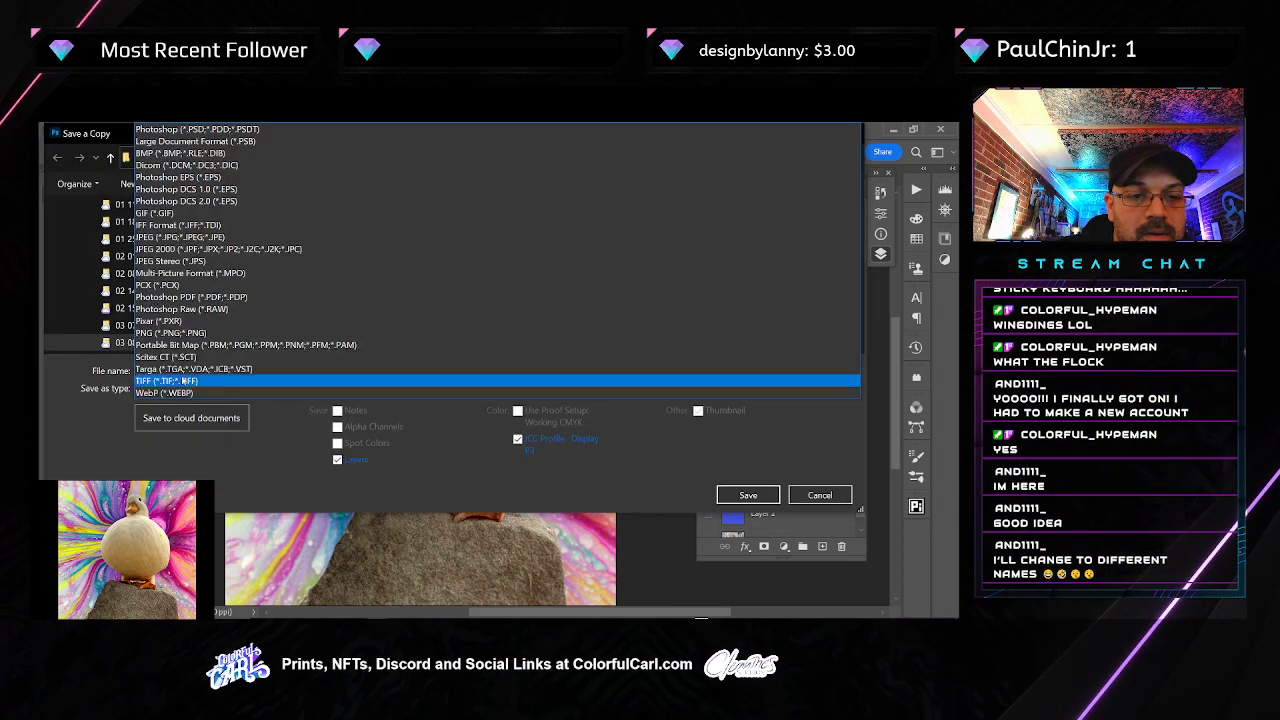
{"action": "left_click", "coordinate": [180, 237]}
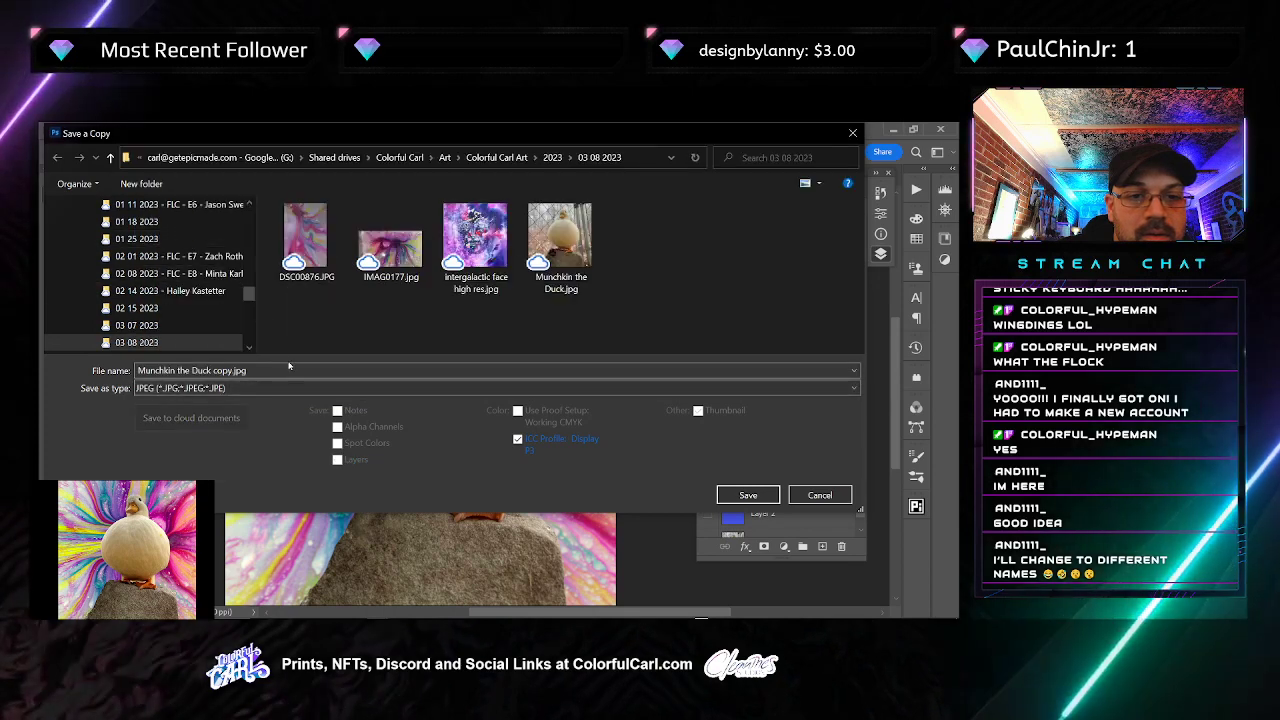
{"action": "left_click", "coordinate": [543, 230]}
{"action": "left_click", "coordinate": [136, 371]}
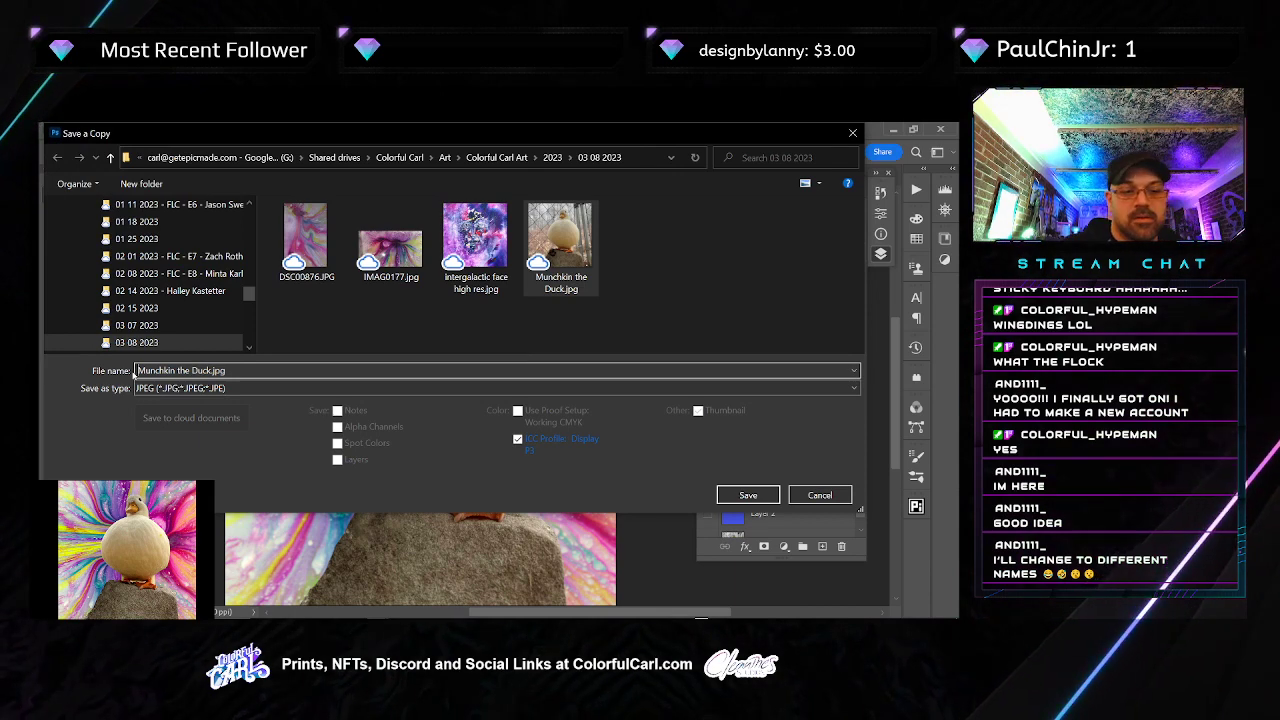
{"action": "type", "text": "1 -"}
{"action": "key", "text": "Return"}
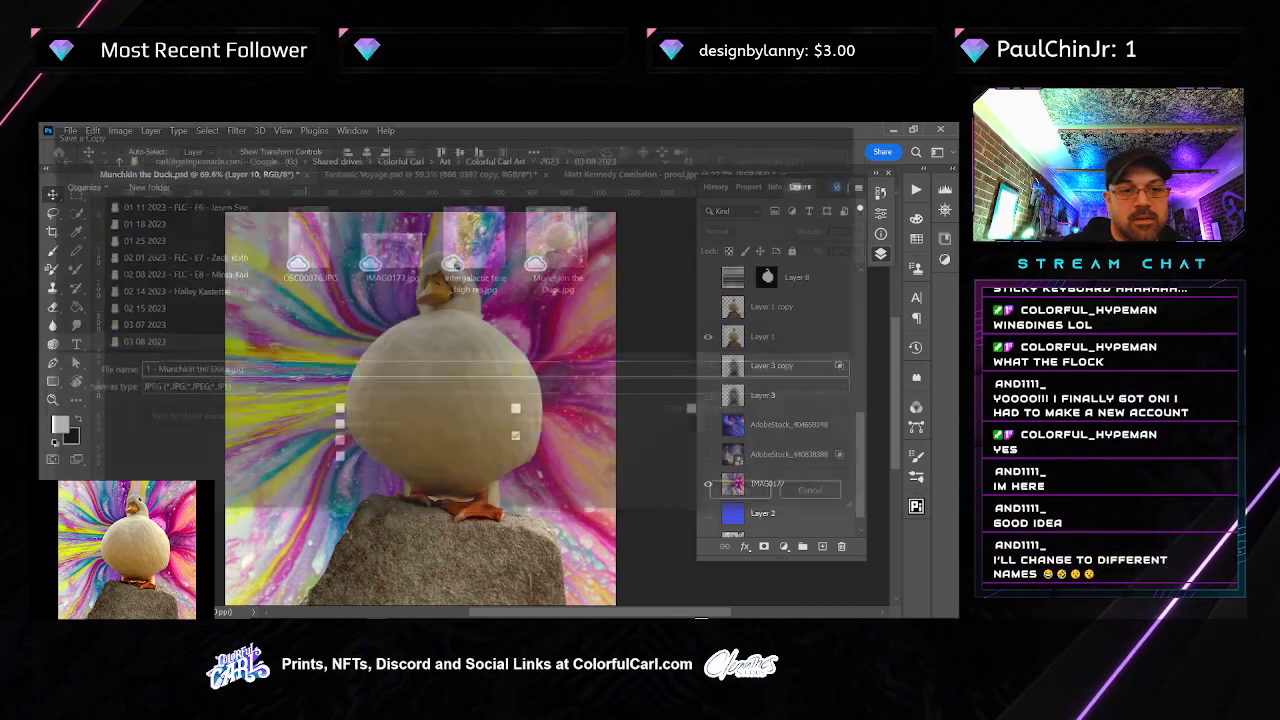
{"action": "left_click", "coordinate": [570, 302]}
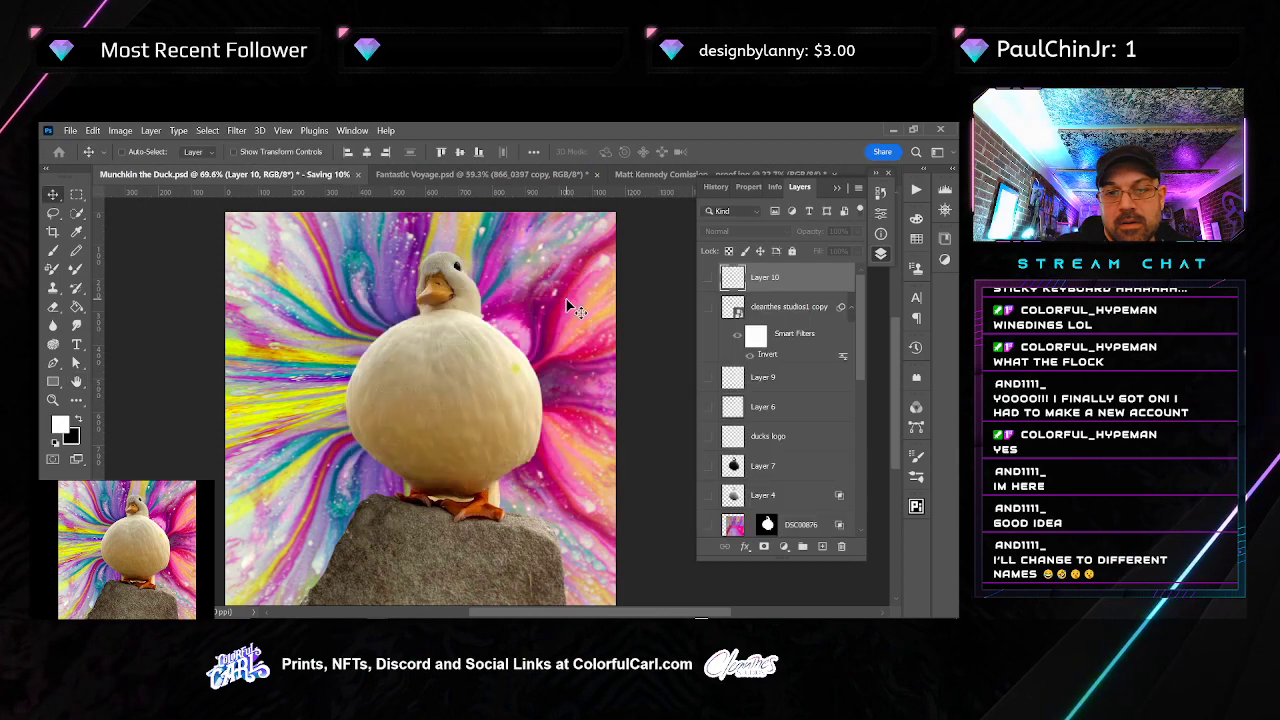
Show AdobeStock_404659248 and AdobeStock_440838388 over the backdrop, comparing the background with and without the latter
{"action": "scroll", "coordinate": [728, 465], "scroll_direction": "down", "scroll_amount": 4}
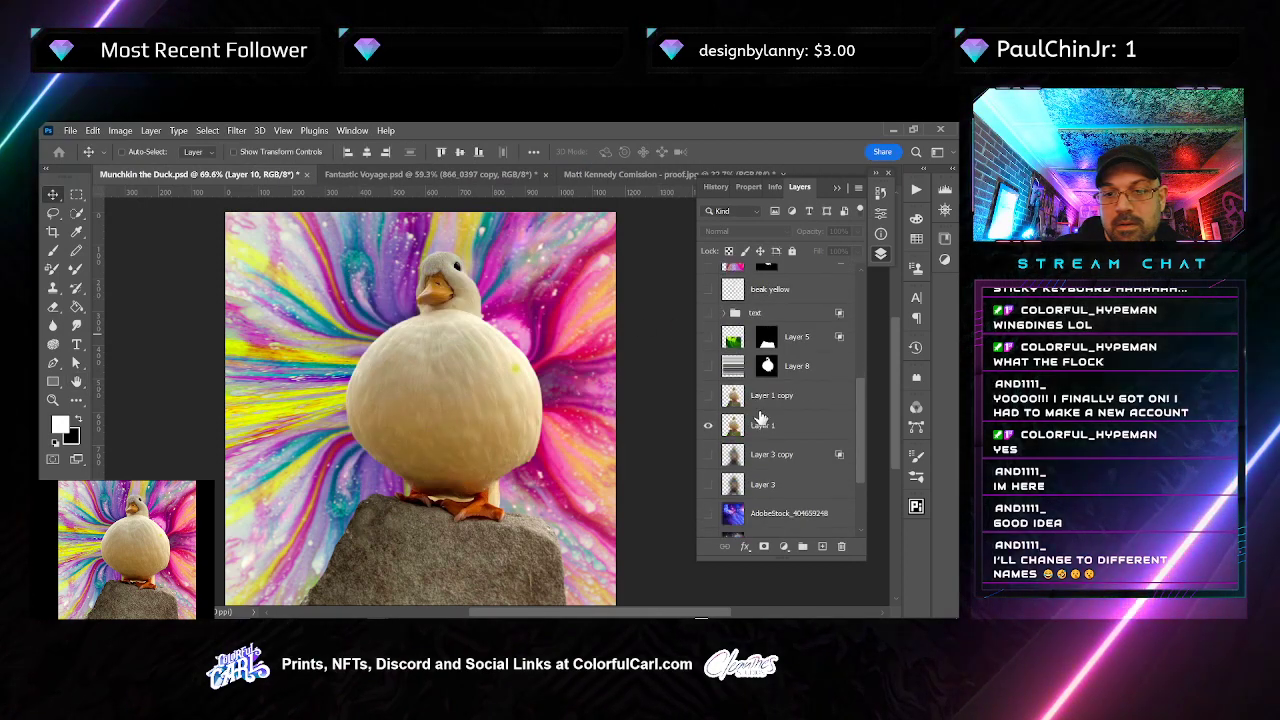
{"action": "left_click", "coordinate": [709, 484]}
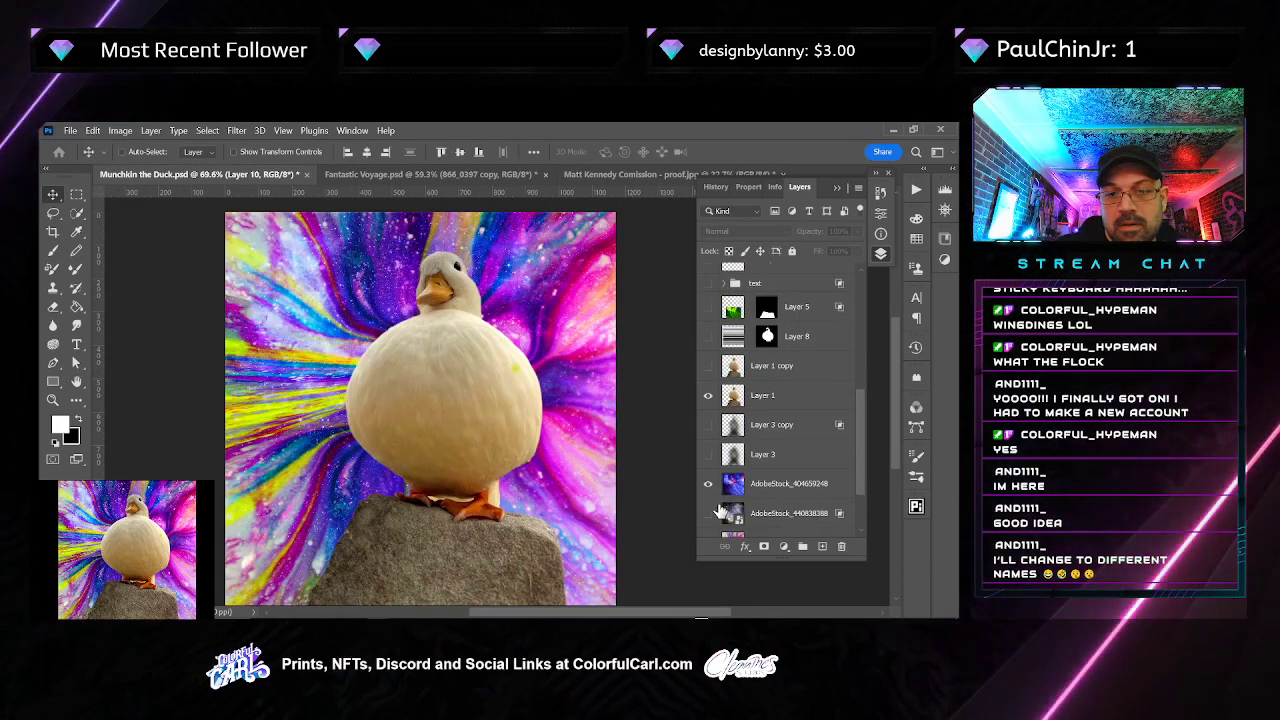
{"action": "left_click", "coordinate": [724, 512]}
{"action": "left_click", "coordinate": [707, 514]}
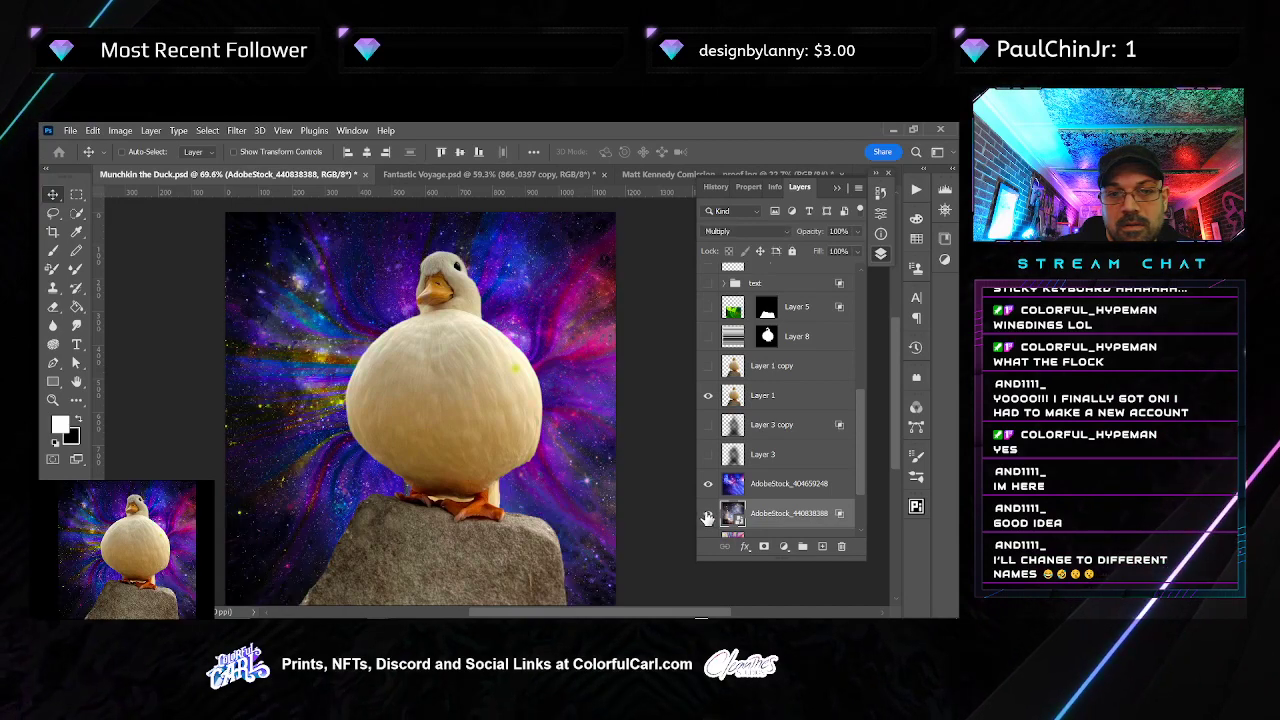
{"action": "scroll", "coordinate": [710, 490], "scroll_direction": "down", "scroll_amount": 3}
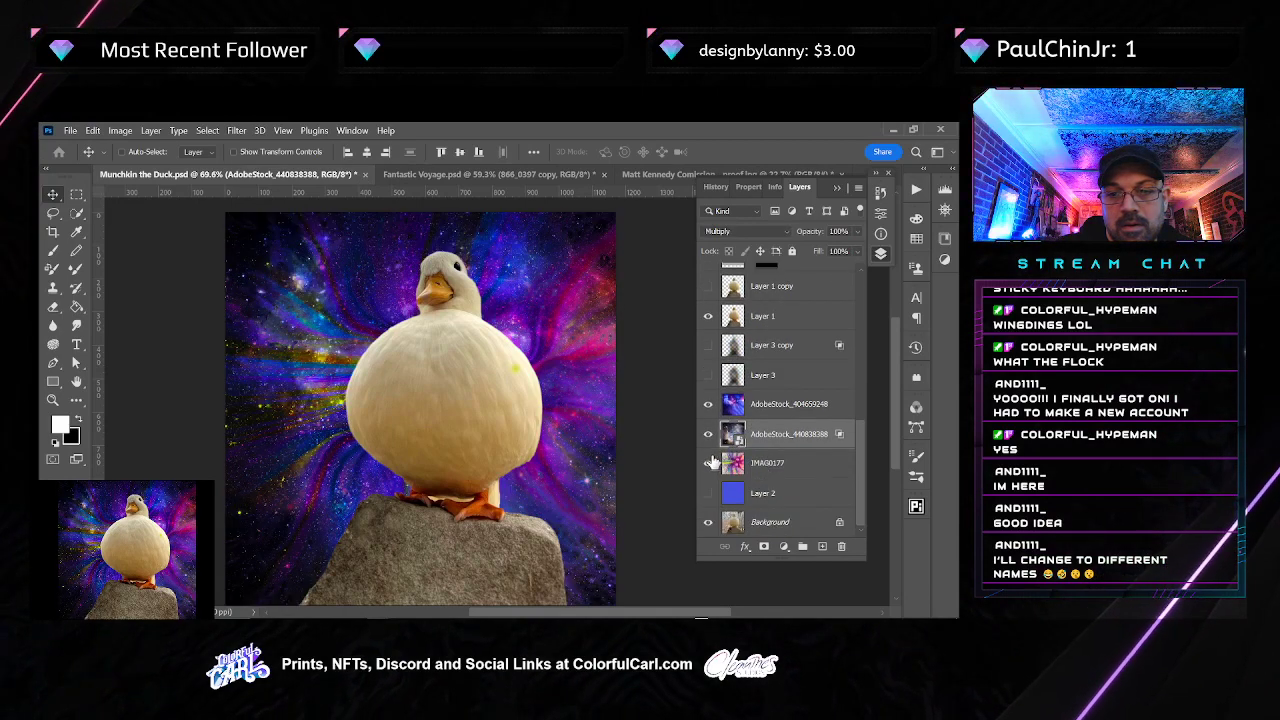
{"action": "left_click", "coordinate": [708, 434]}
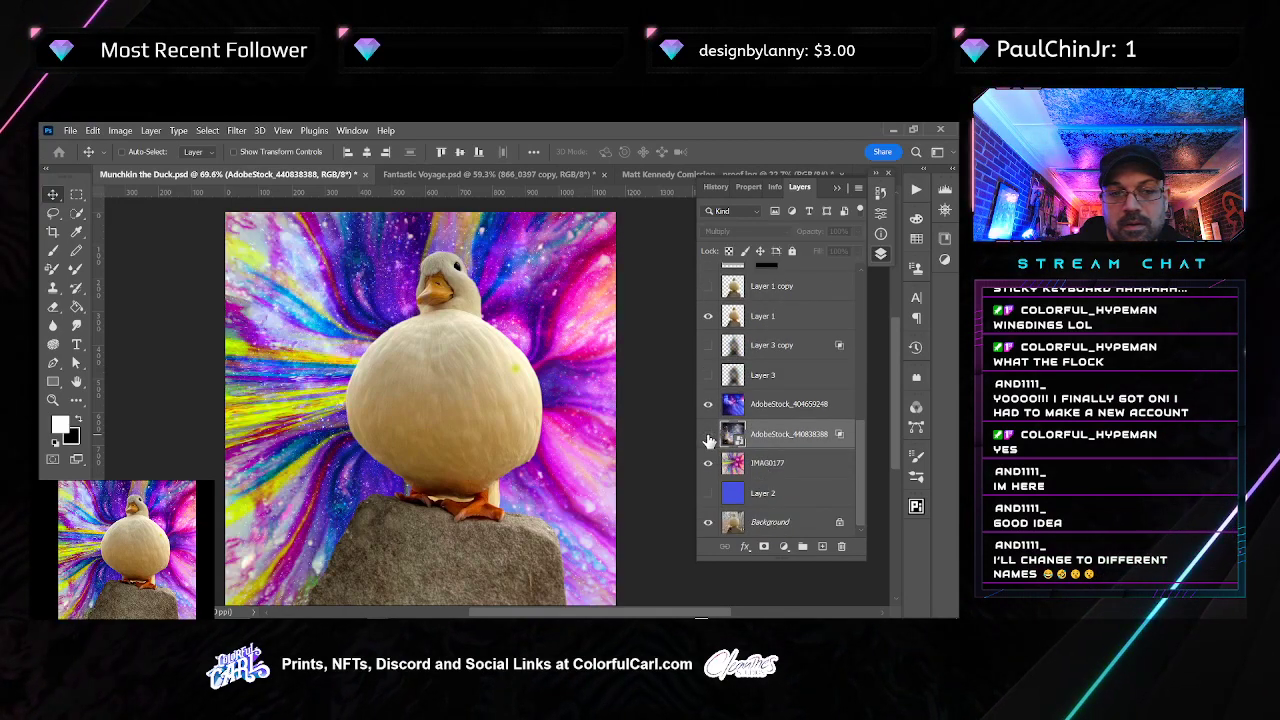
{"action": "left_click", "coordinate": [708, 434]}
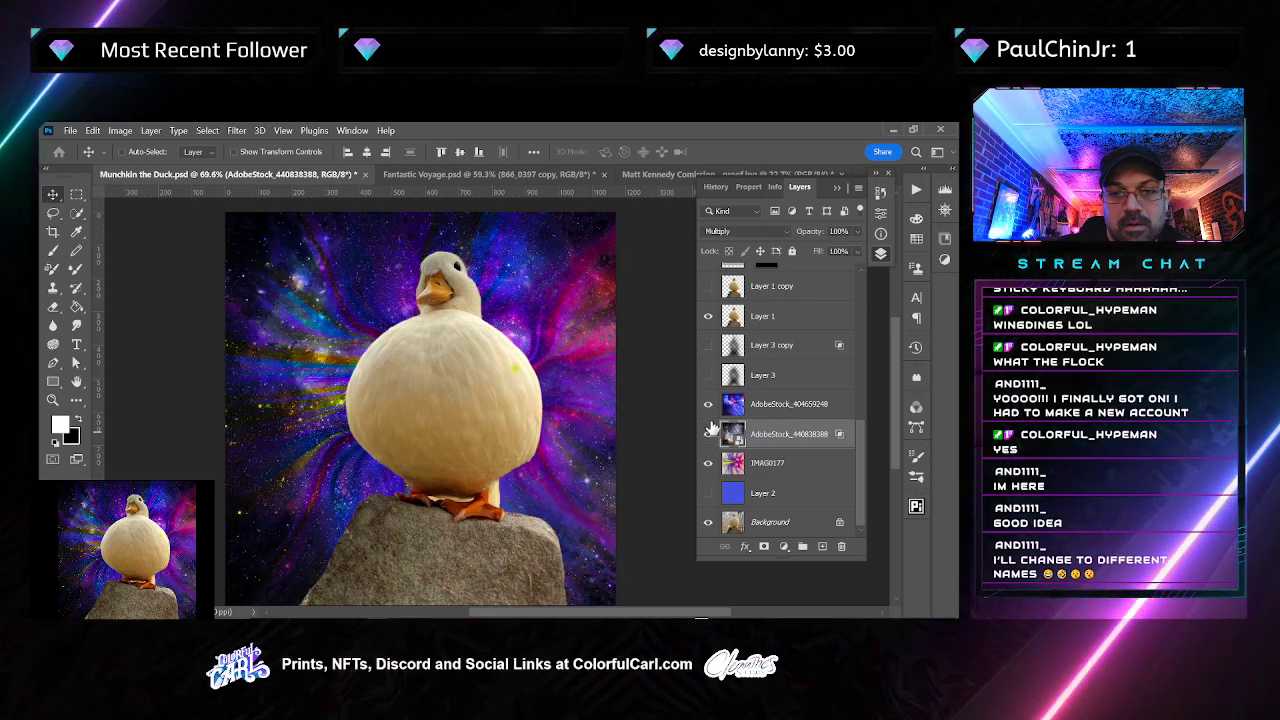
Show all layers from Layer 10 down through DSC00876, plus beak yellow, the text group and Layer 5
{"action": "scroll", "coordinate": [714, 410], "scroll_direction": "up", "scroll_amount": 5}
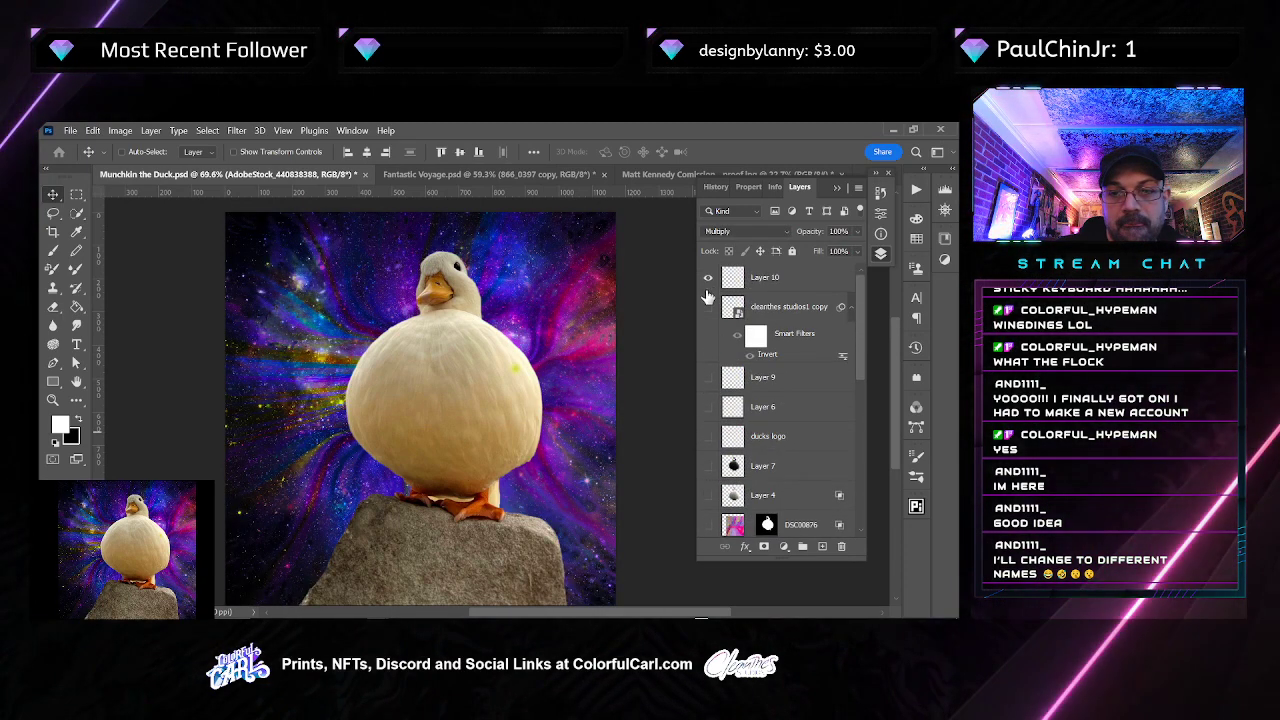
{"action": "left_click", "coordinate": [708, 466]}
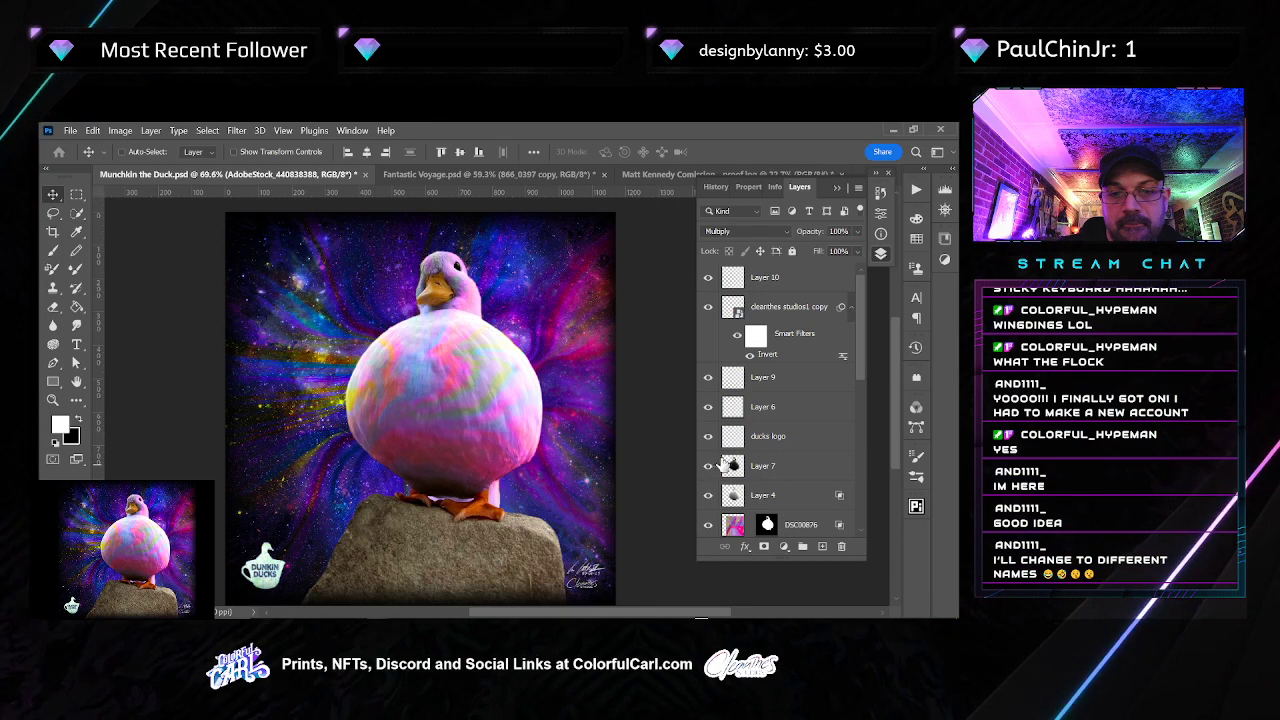
{"action": "scroll", "coordinate": [705, 466], "scroll_direction": "down", "scroll_amount": 2}
{"action": "scroll", "coordinate": [714, 466], "scroll_direction": "down", "scroll_amount": 2}
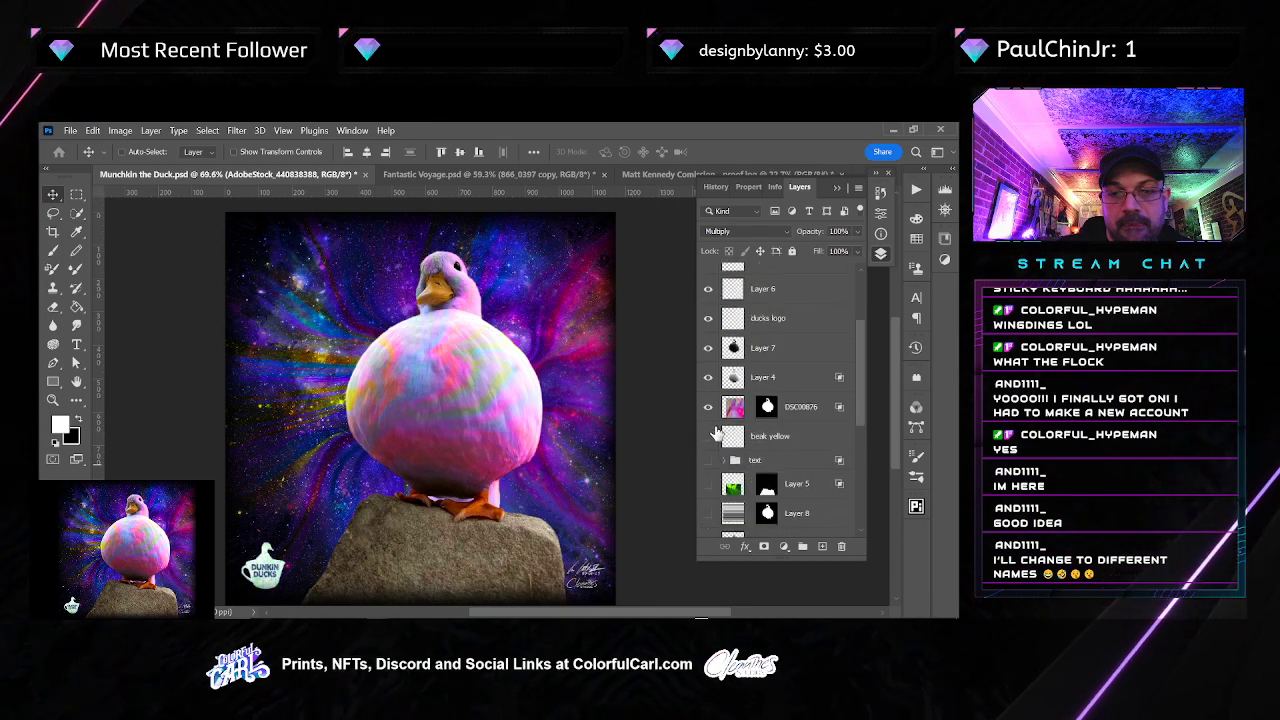
{"action": "left_click", "coordinate": [708, 436]}
{"action": "left_click", "coordinate": [708, 460]}
{"action": "left_click", "coordinate": [708, 484]}
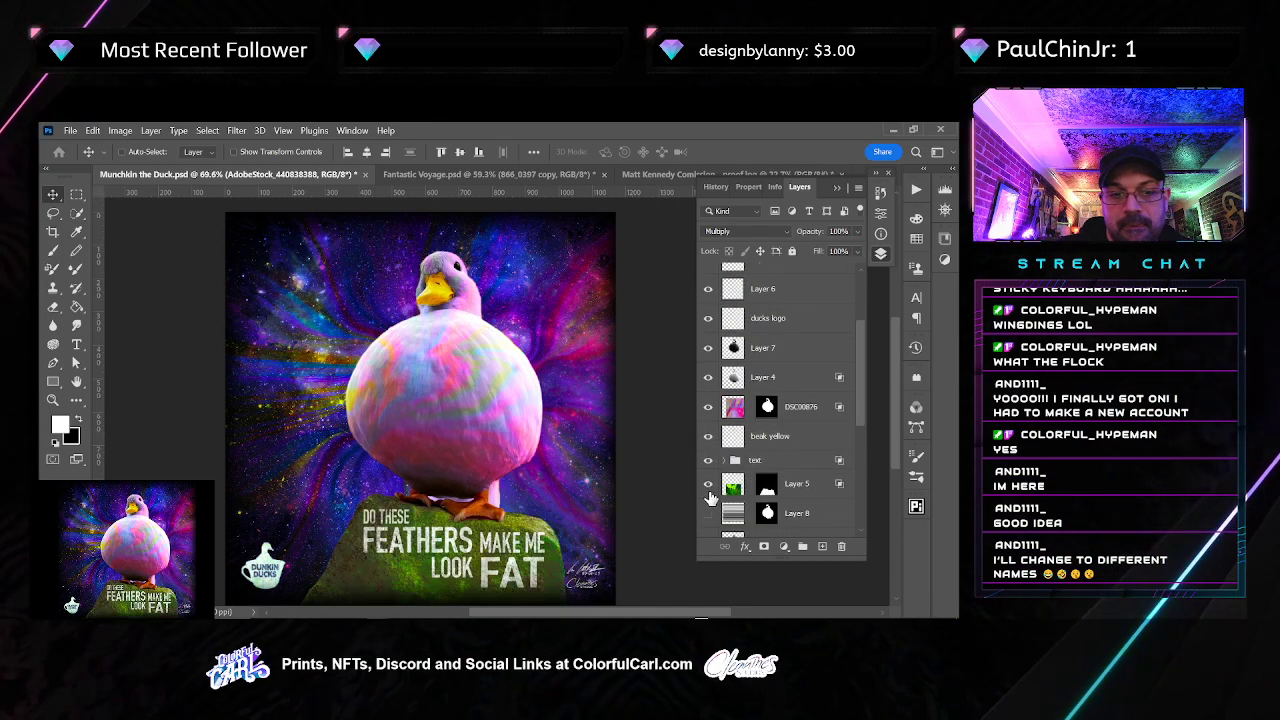
{"action": "scroll", "coordinate": [708, 498], "scroll_direction": "down", "scroll_amount": 2}
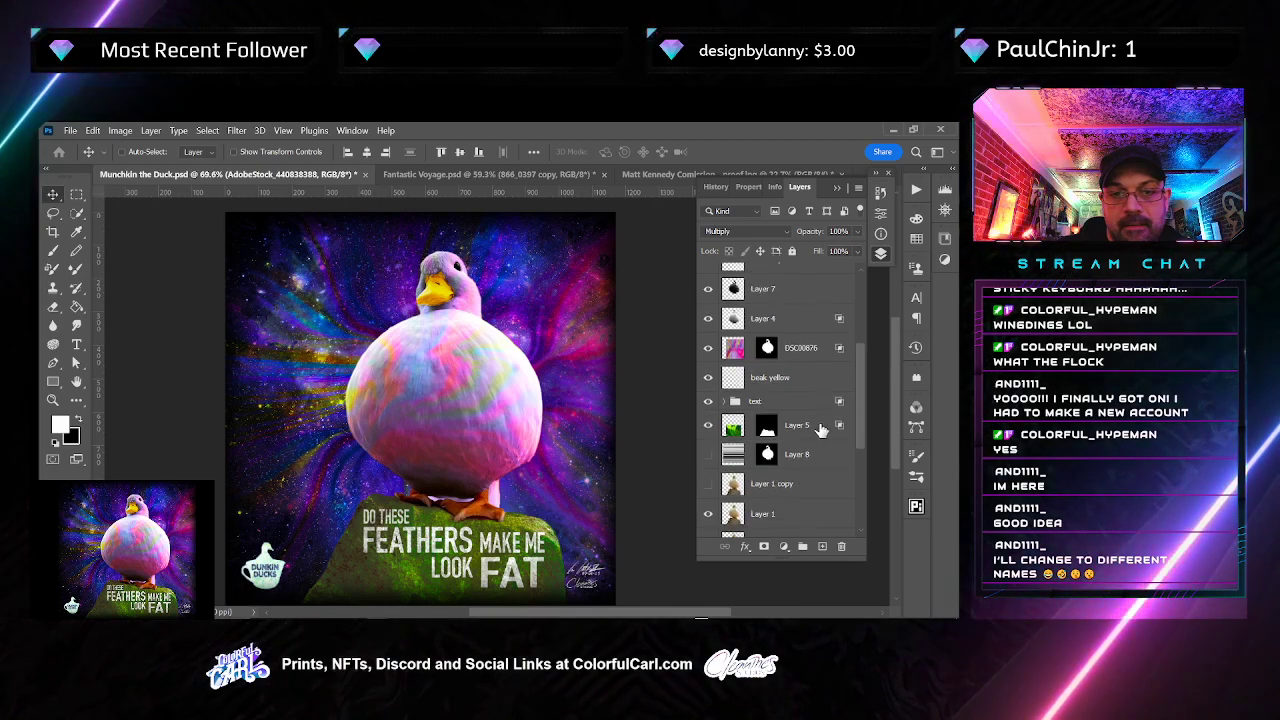
Compare the duck's background with and without AdobeStock_440838388 by switching that layer's visibility several times
{"action": "scroll", "coordinate": [790, 440], "scroll_direction": "down", "scroll_amount": 4}
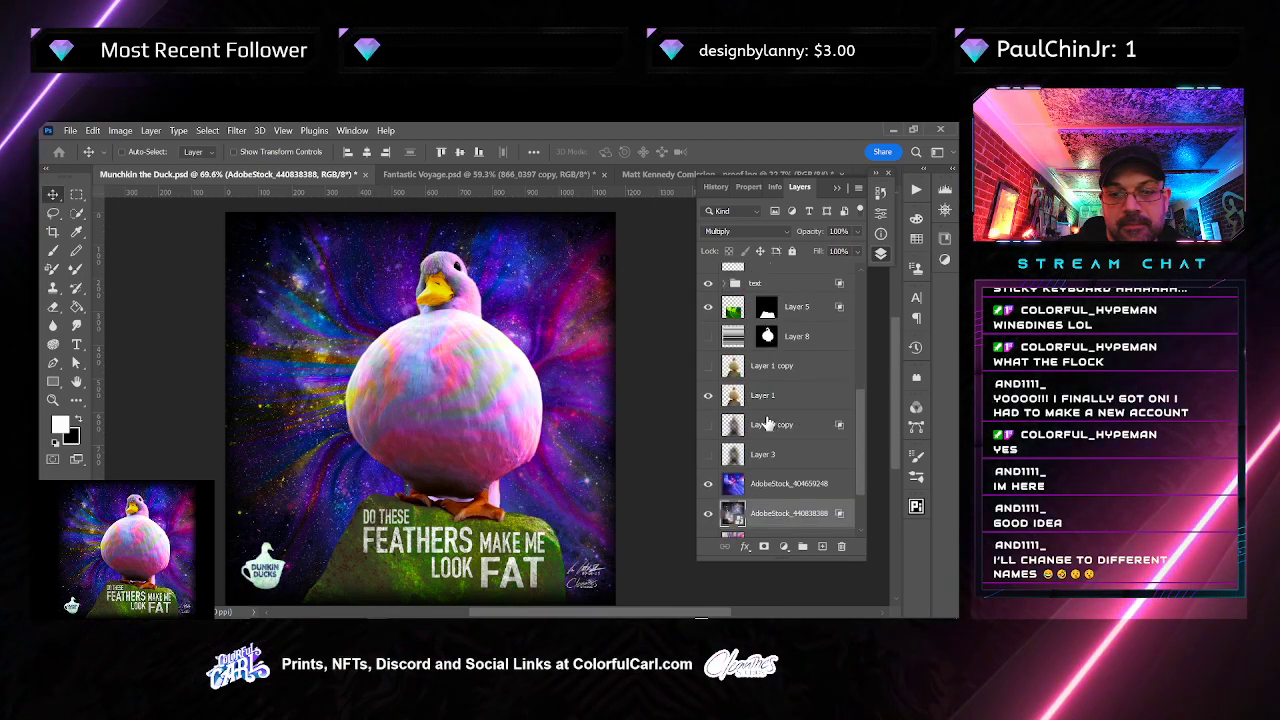
{"action": "left_click", "coordinate": [708, 484]}
{"action": "left_click", "coordinate": [709, 513]}
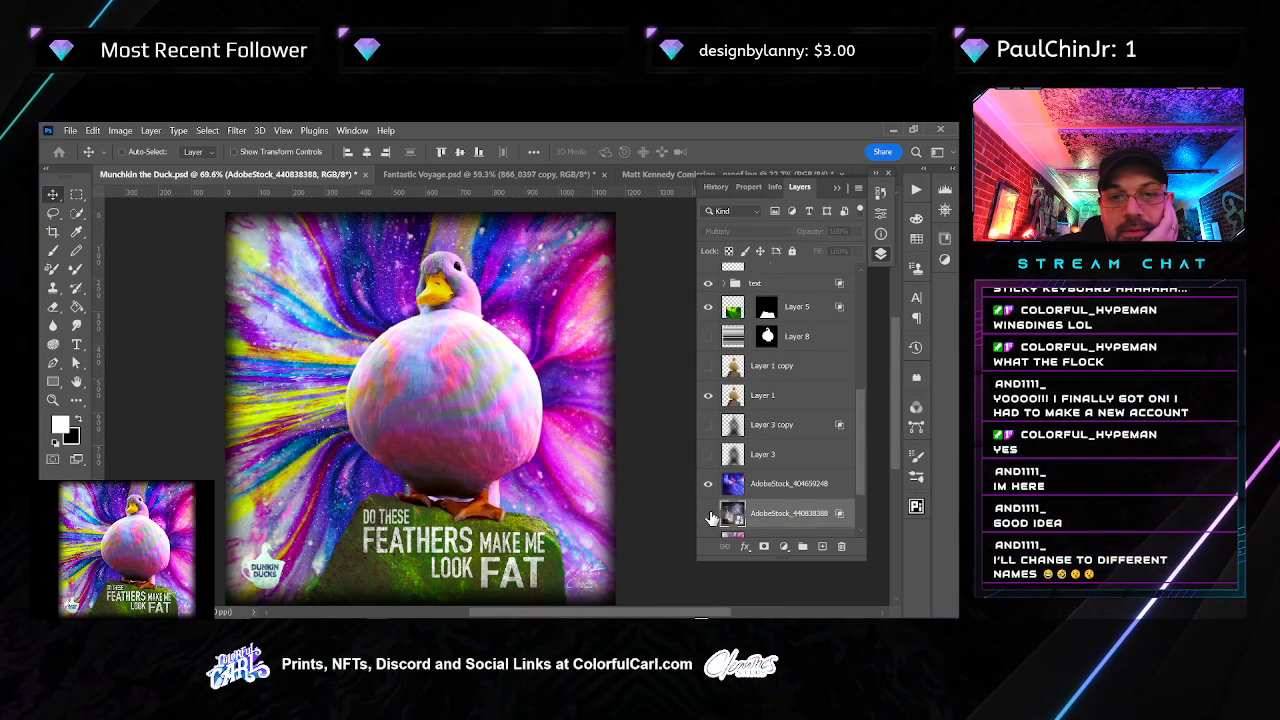
{"action": "left_click", "coordinate": [709, 513]}
{"action": "left_click", "coordinate": [709, 513]}
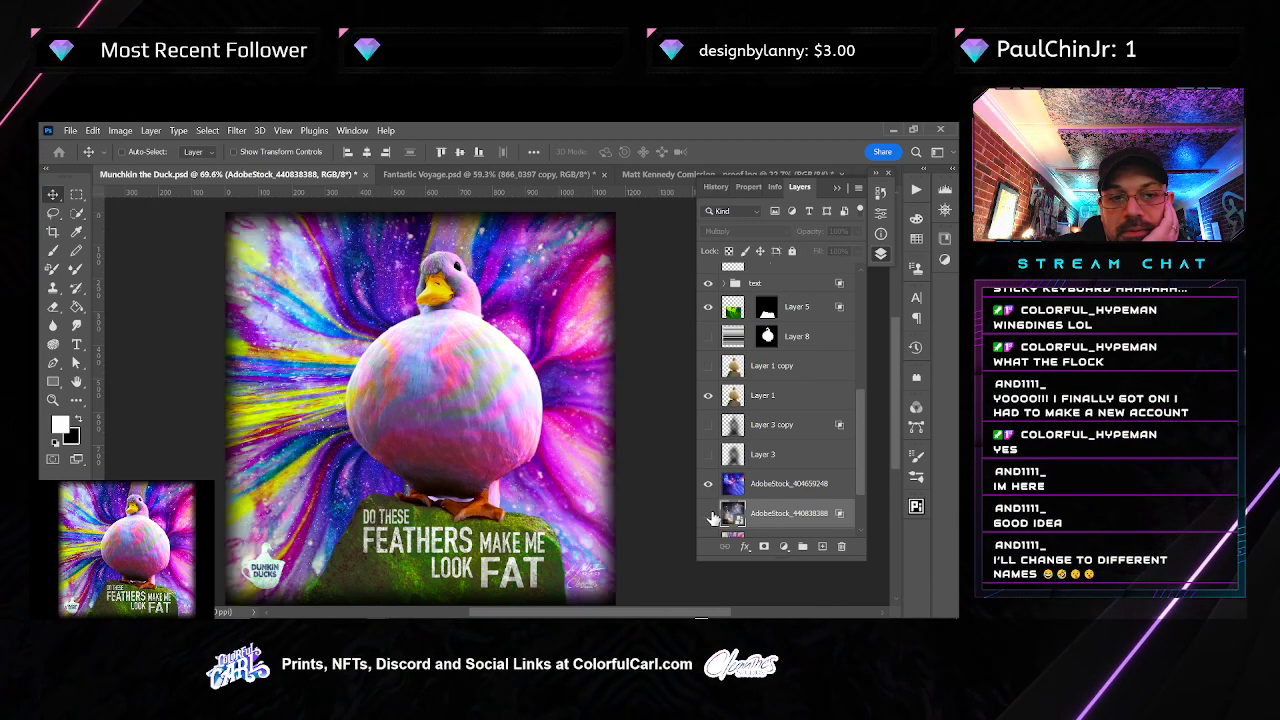
{"action": "left_click", "coordinate": [709, 513]}
{"action": "left_click", "coordinate": [709, 513]}
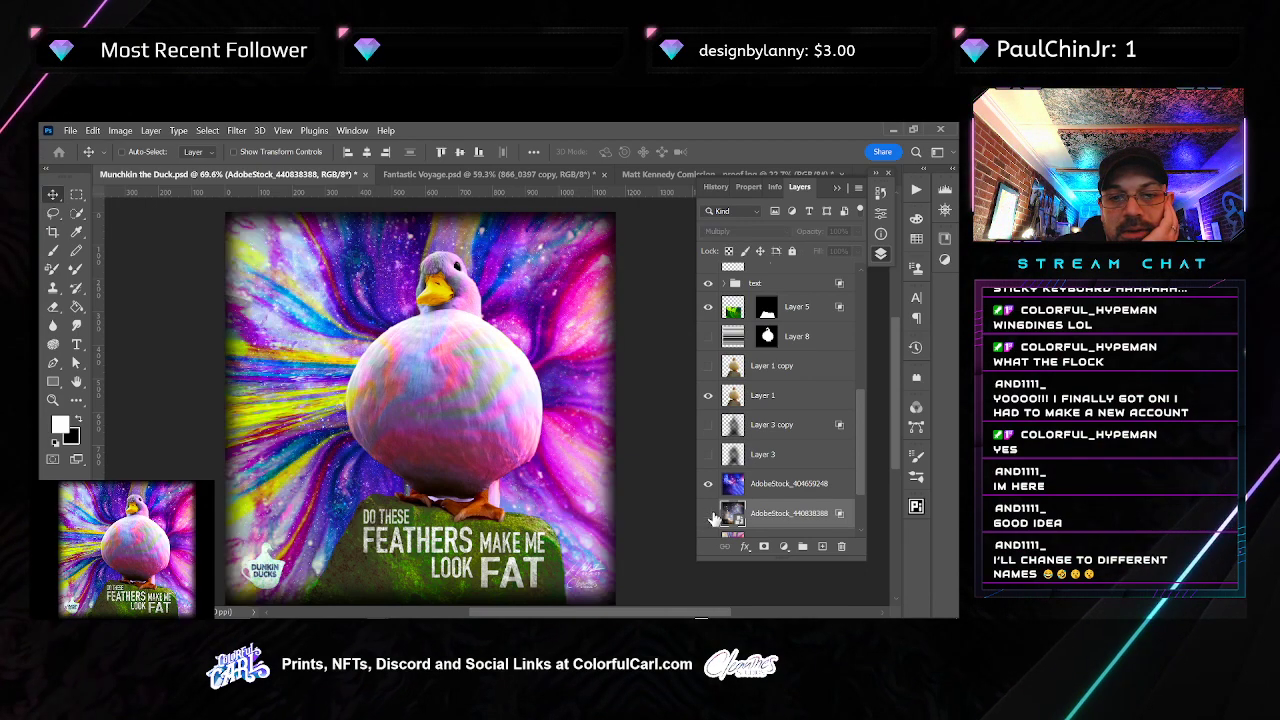
{"action": "left_click", "coordinate": [709, 513]}
{"action": "left_click", "coordinate": [709, 513]}
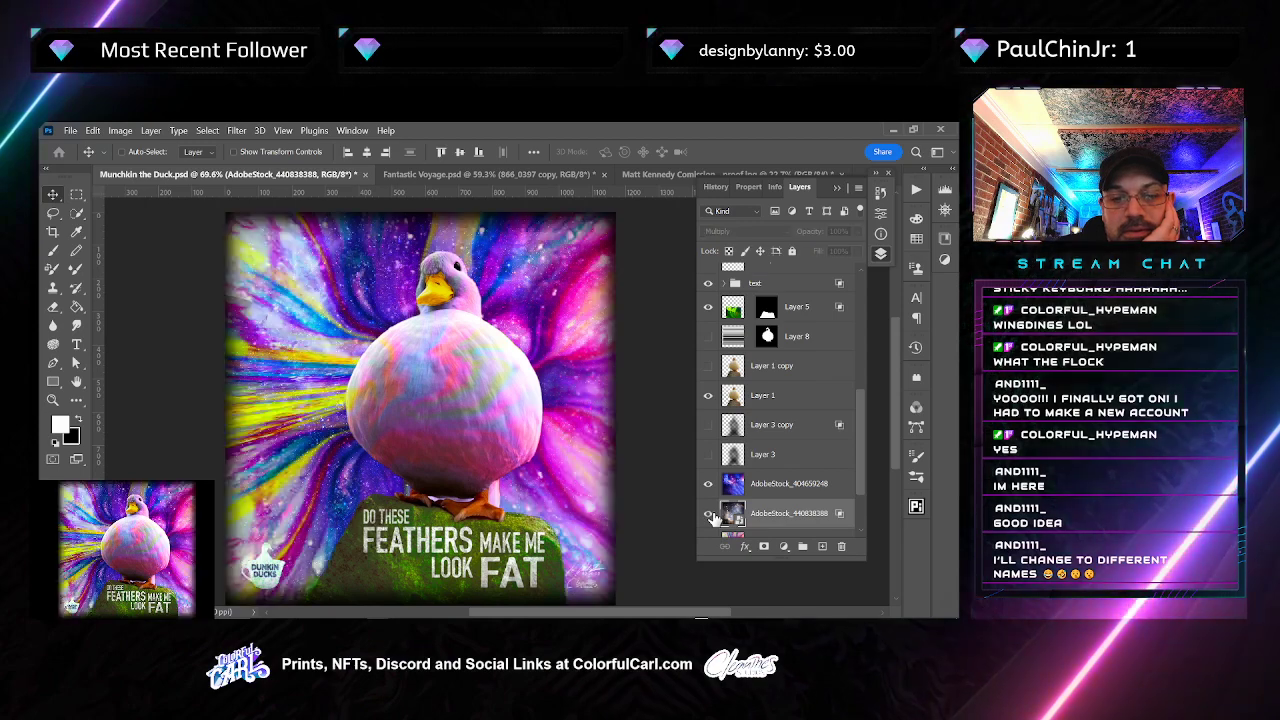
{"action": "left_click", "coordinate": [709, 513]}
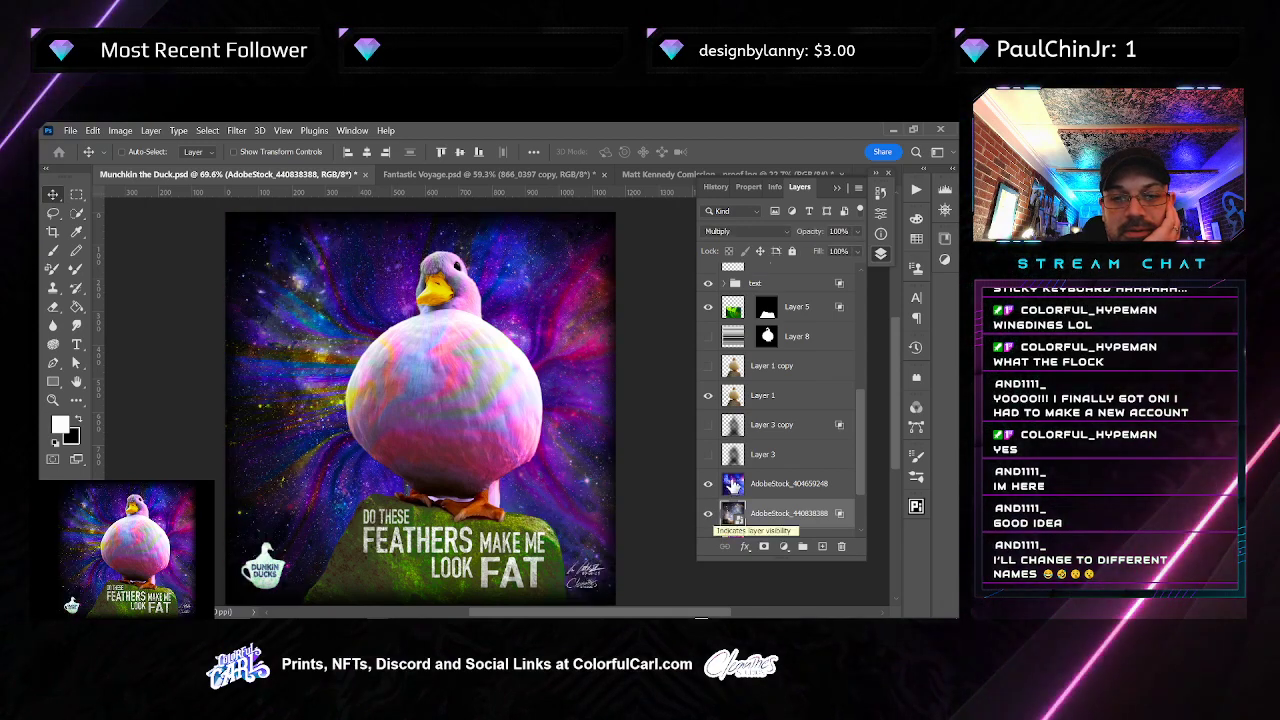
{"action": "scroll", "coordinate": [781, 467], "scroll_direction": "down", "scroll_amount": 3}
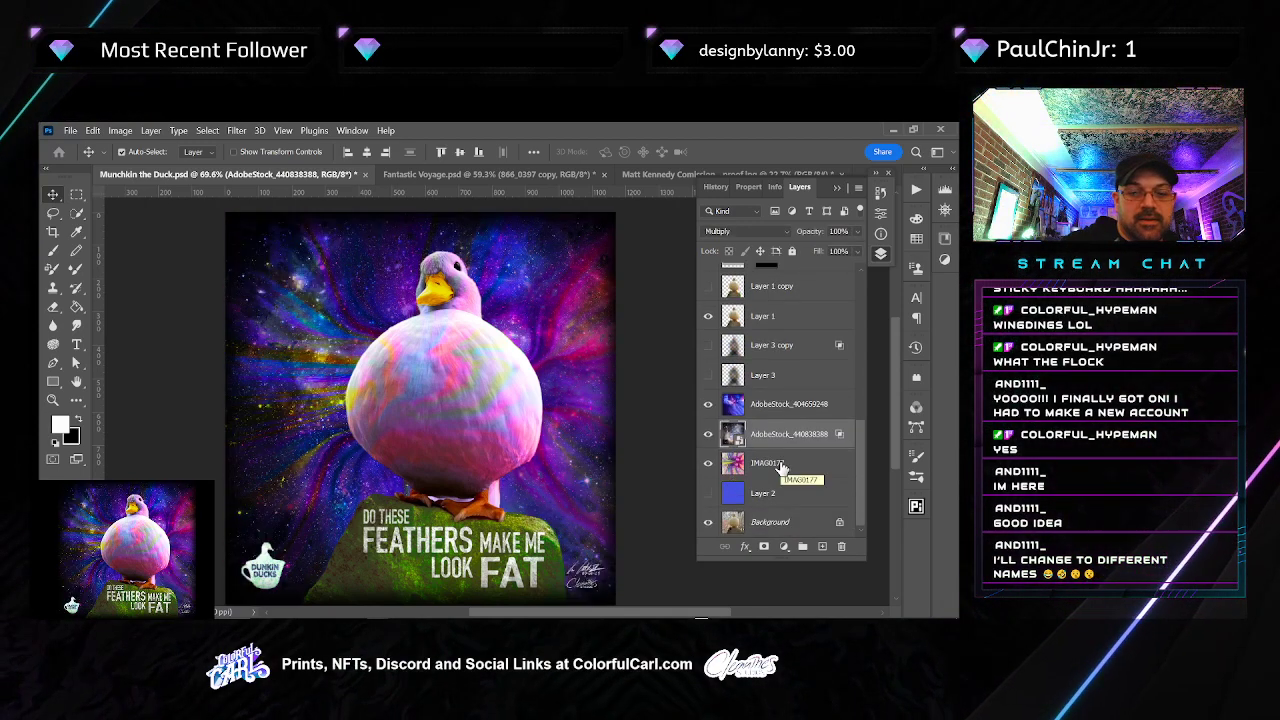
Check the whole composition once more and hide AdobeStock_440838388 so the bright swirl backdrop is used
{"action": "key", "text": "ctrl+0"}
{"action": "scroll", "coordinate": [596, 415], "scroll_direction": "right", "scroll_amount": 3}
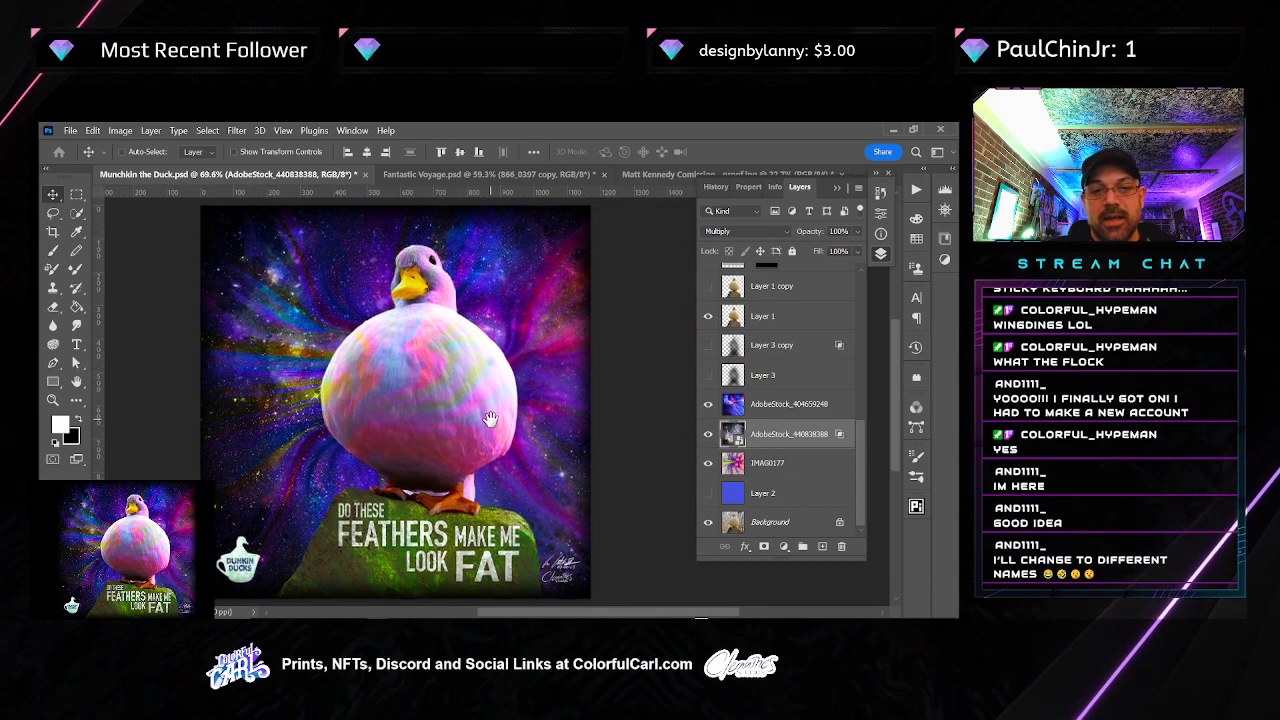
{"action": "left_click", "coordinate": [709, 434]}
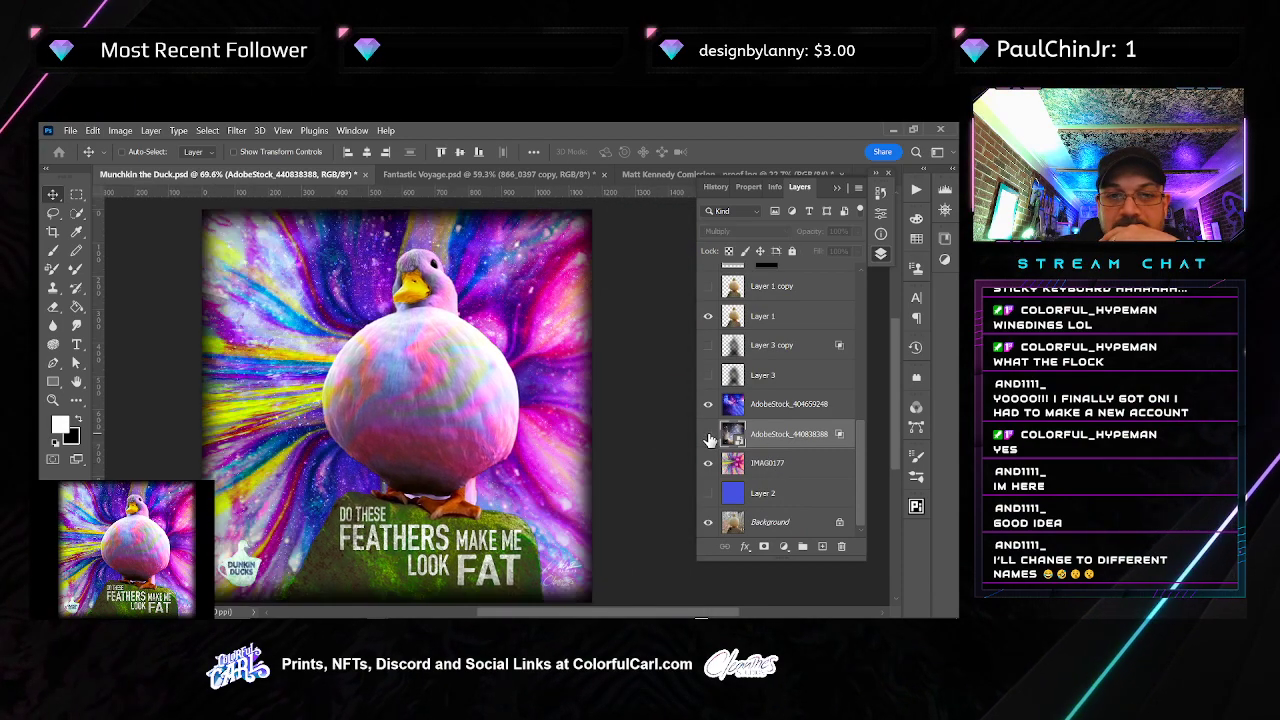
{"action": "left_click", "coordinate": [709, 434]}
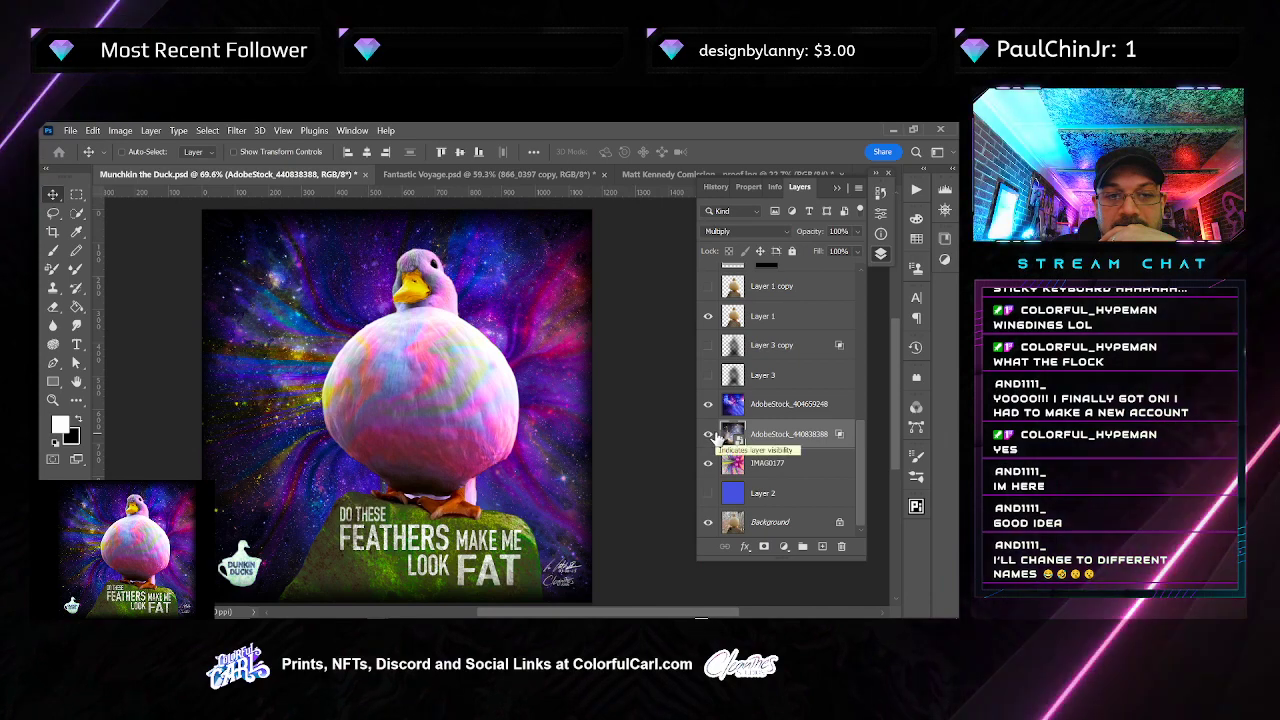
{"action": "left_click", "coordinate": [709, 434]}
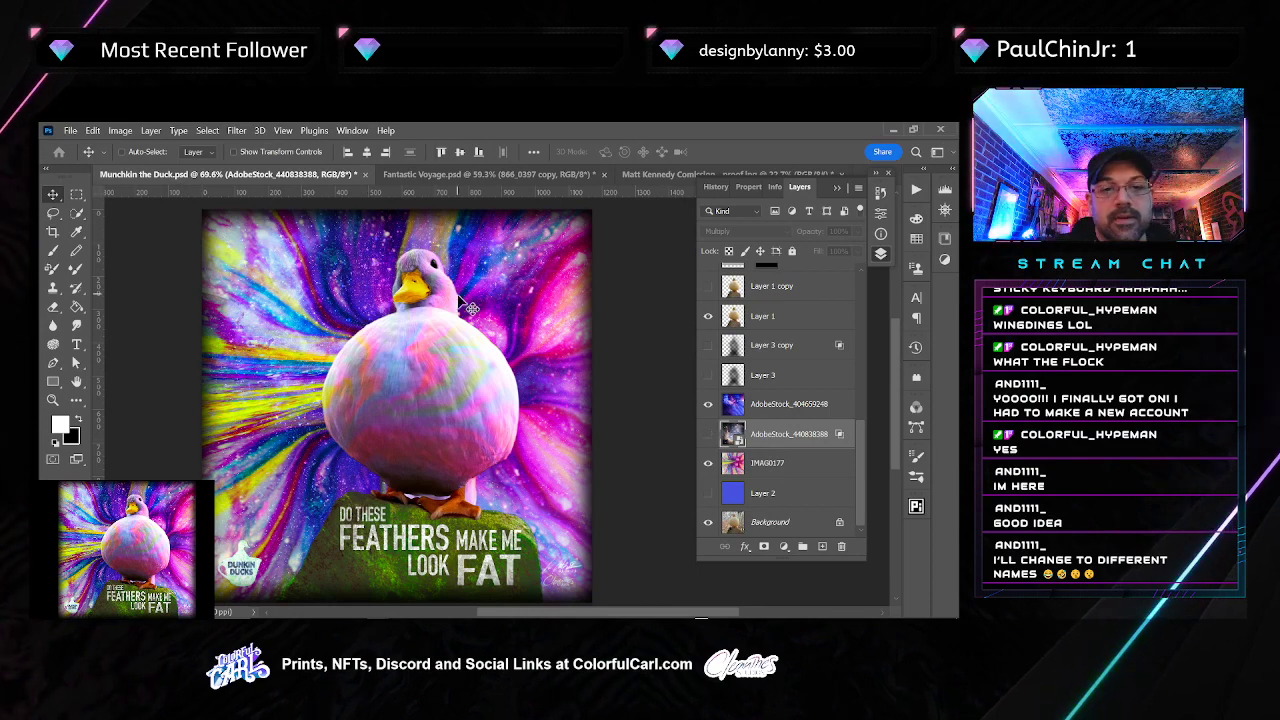
Save Munchkin the Duck.psd and close the document along with its separate preview window
{"action": "key", "text": "ctrl+s"}
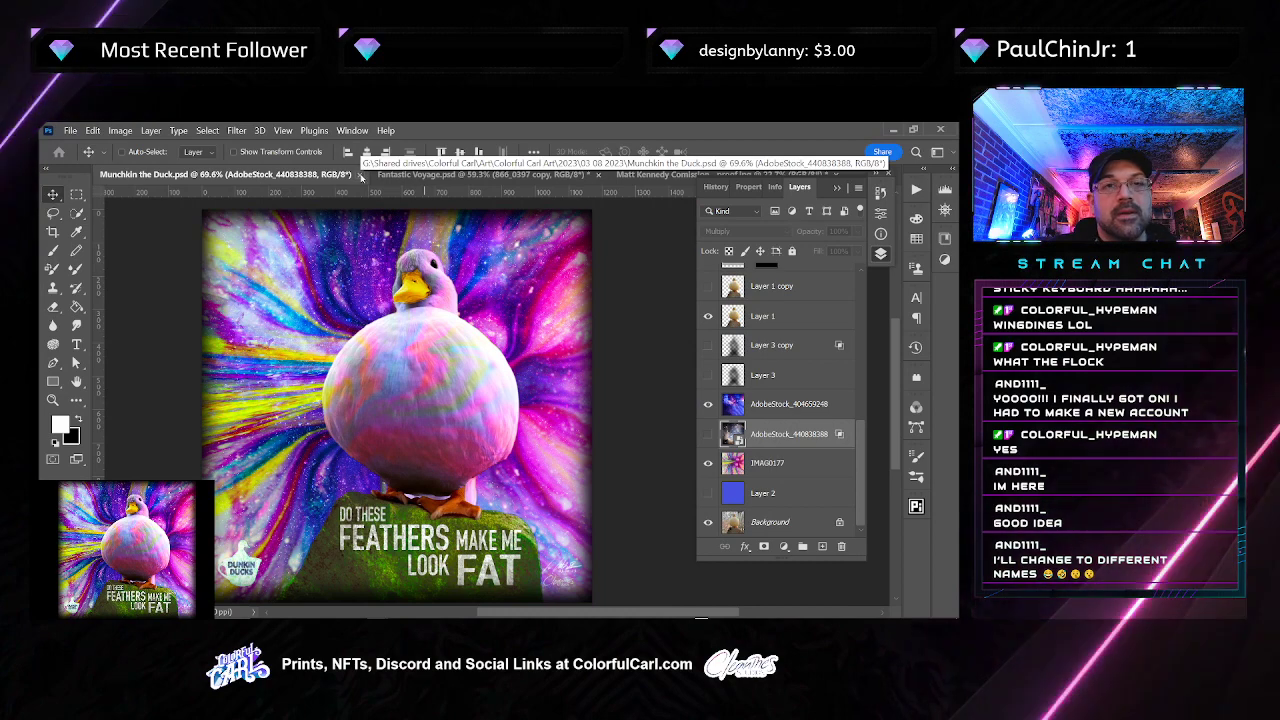
{"action": "left_click", "coordinate": [361, 175]}
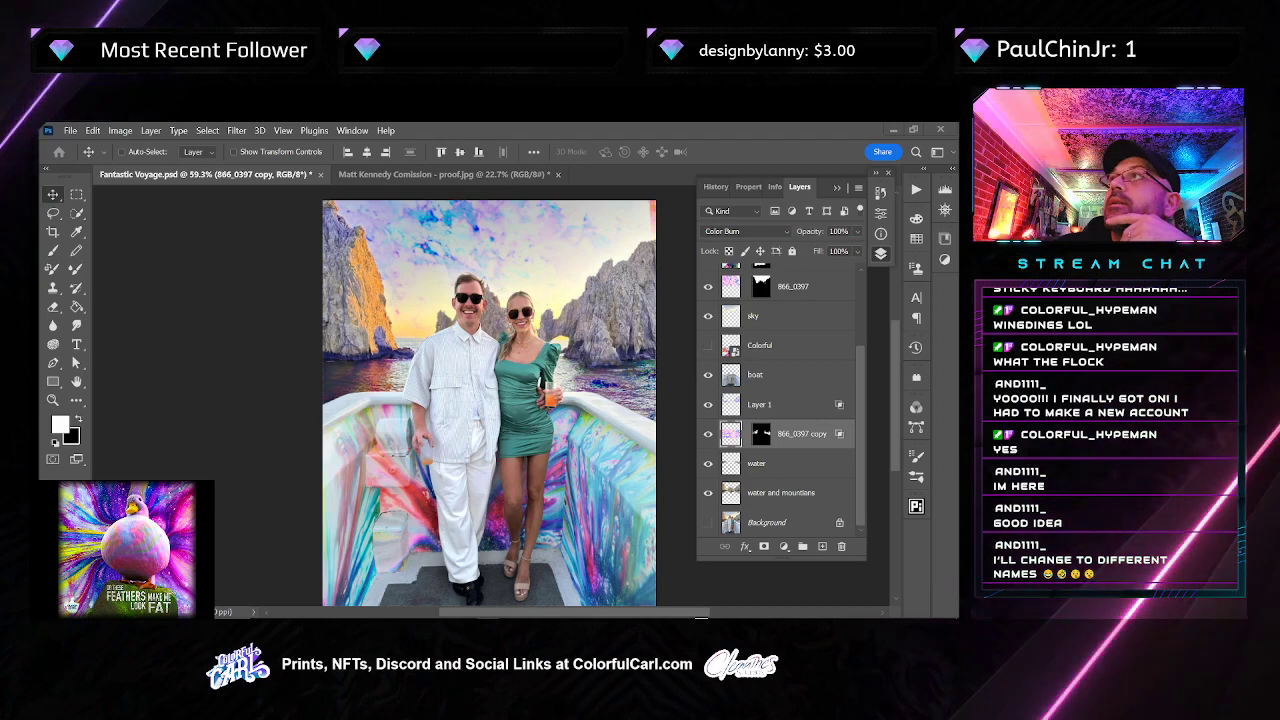
{"action": "key", "text": "ctrl+Tab"}
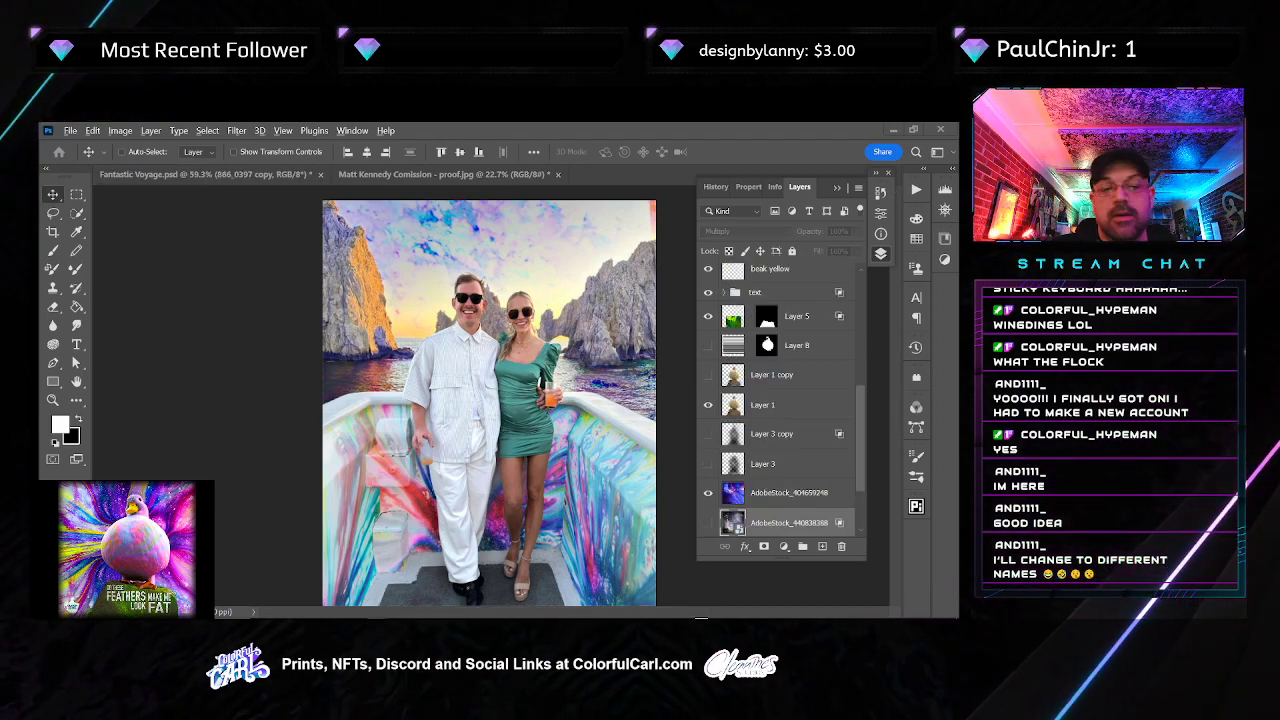
{"action": "key", "text": "ctrl+Tab"}
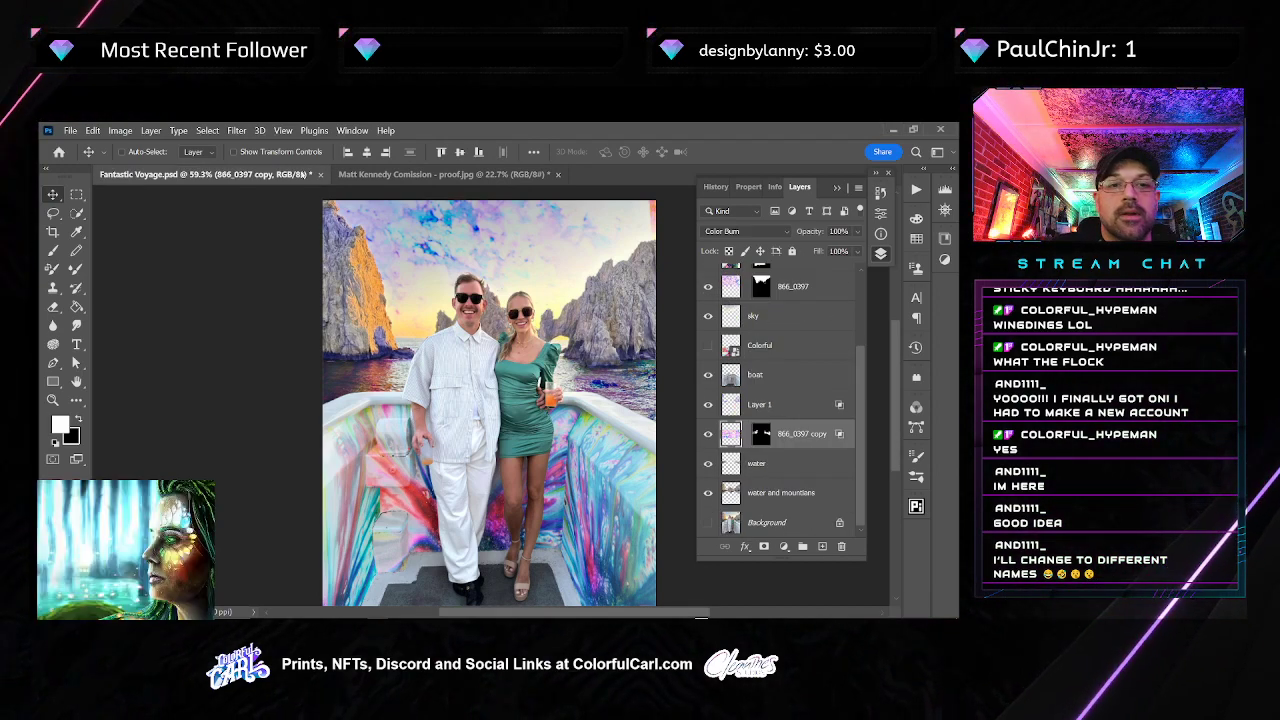
Open a second window for Fantastic Voyage.psd, detach it as a preview, fit the image and set it to full-screen mode
{"action": "left_click", "coordinate": [352, 130]}
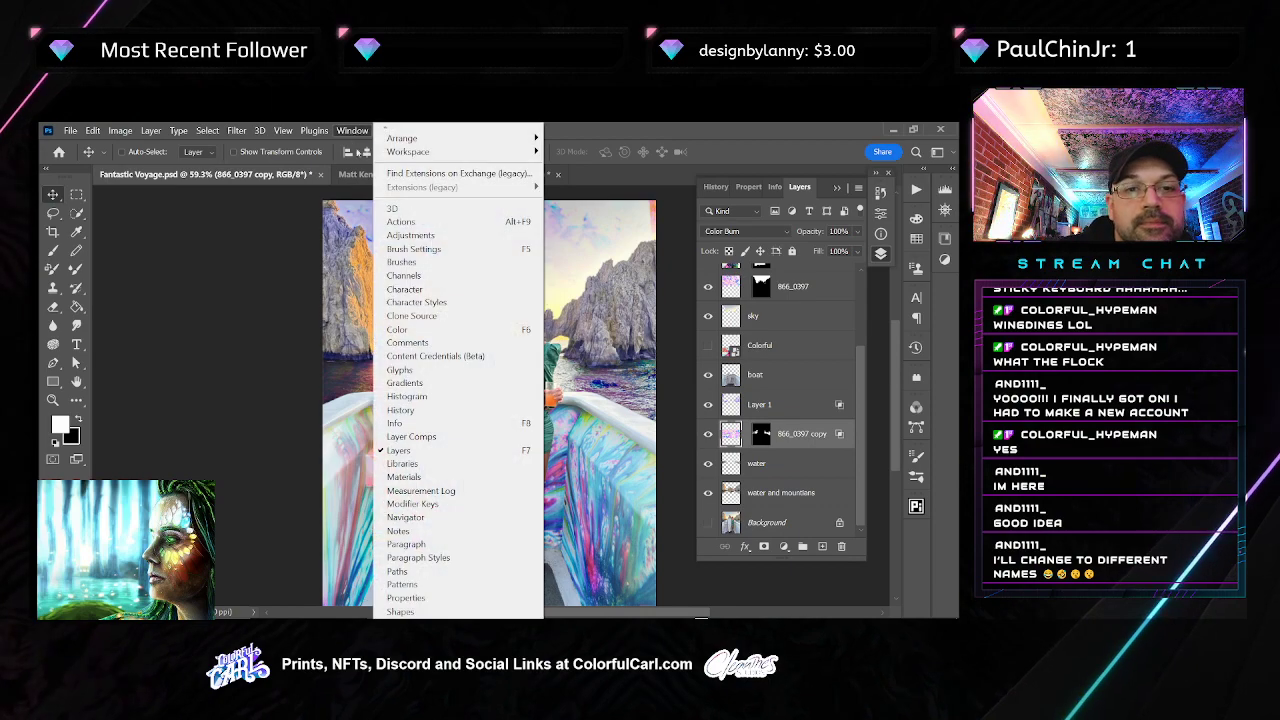
{"action": "mouse_move", "coordinate": [420, 151]}
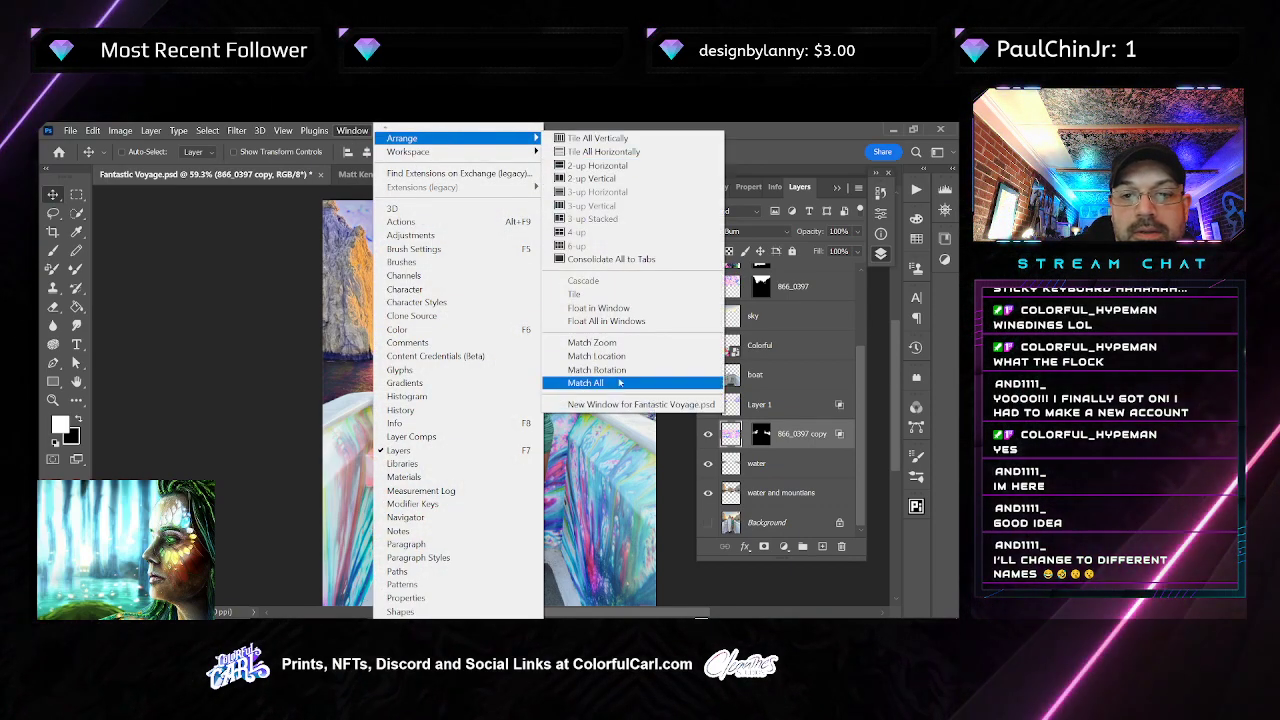
{"action": "left_click", "coordinate": [632, 404]}
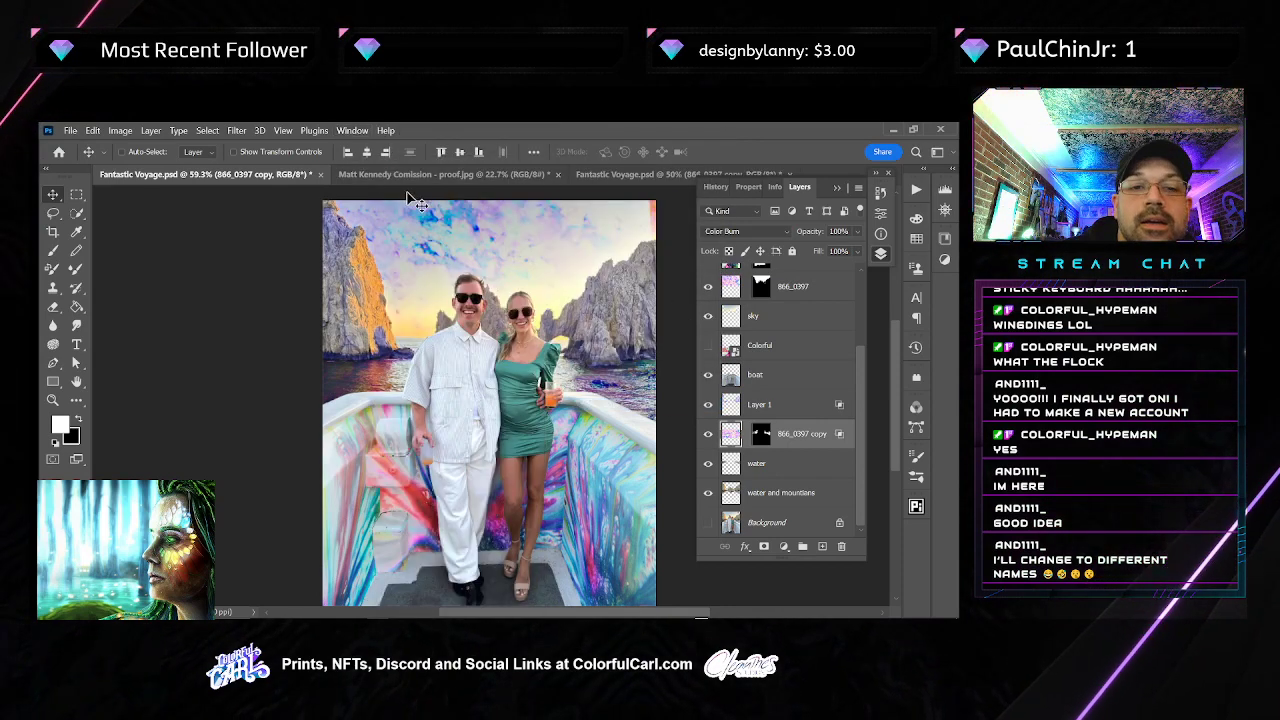
{"action": "left_click", "coordinate": [620, 176]}
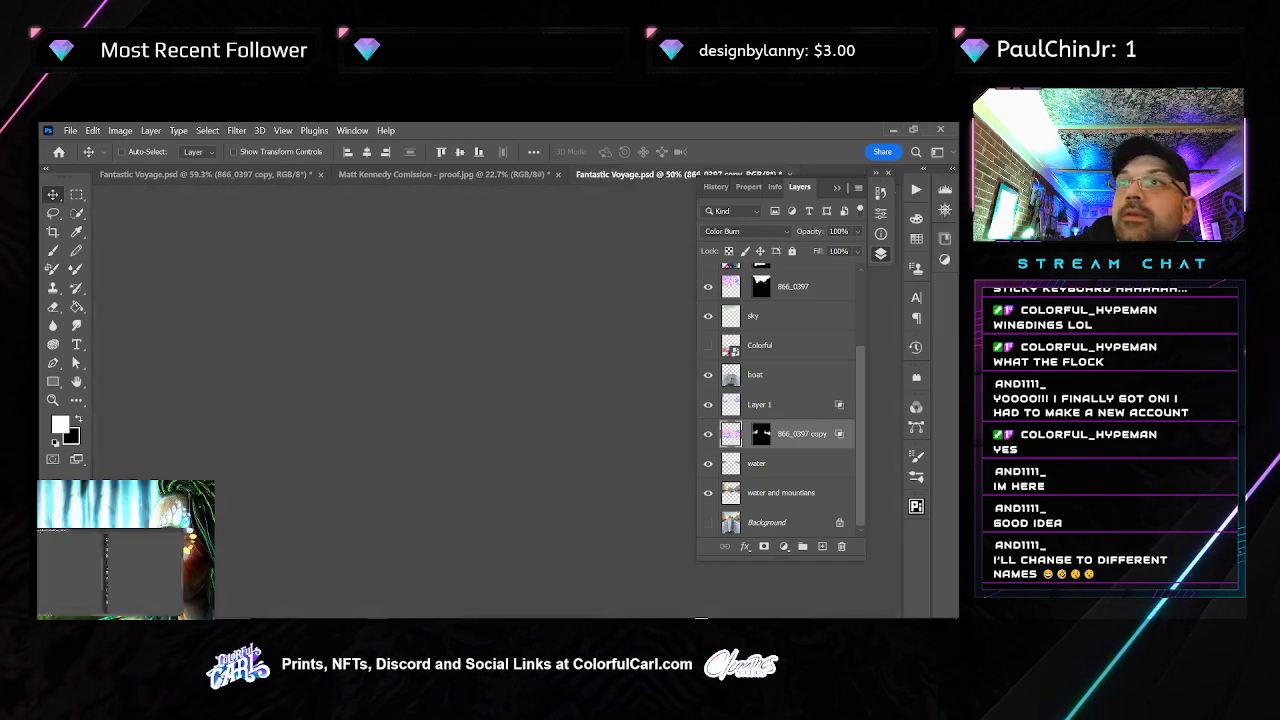
{"action": "key", "text": "ctrl+w"}
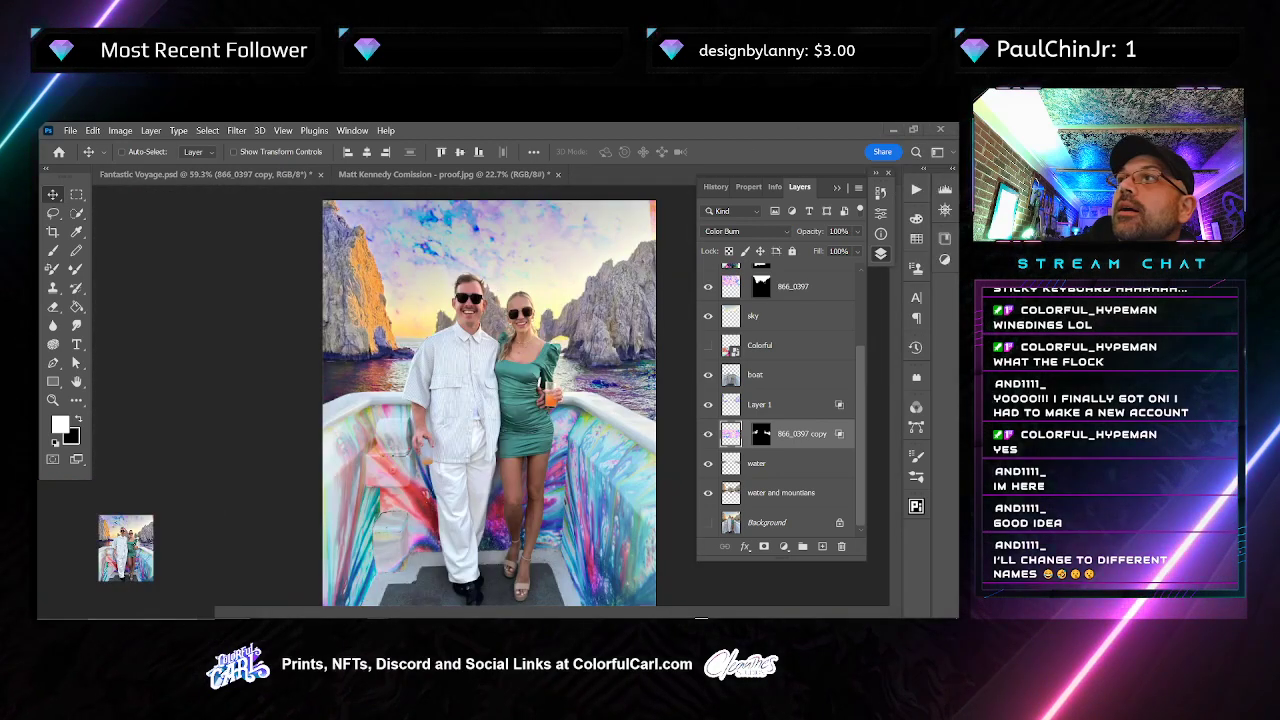
{"action": "key", "text": "ctrl+0"}
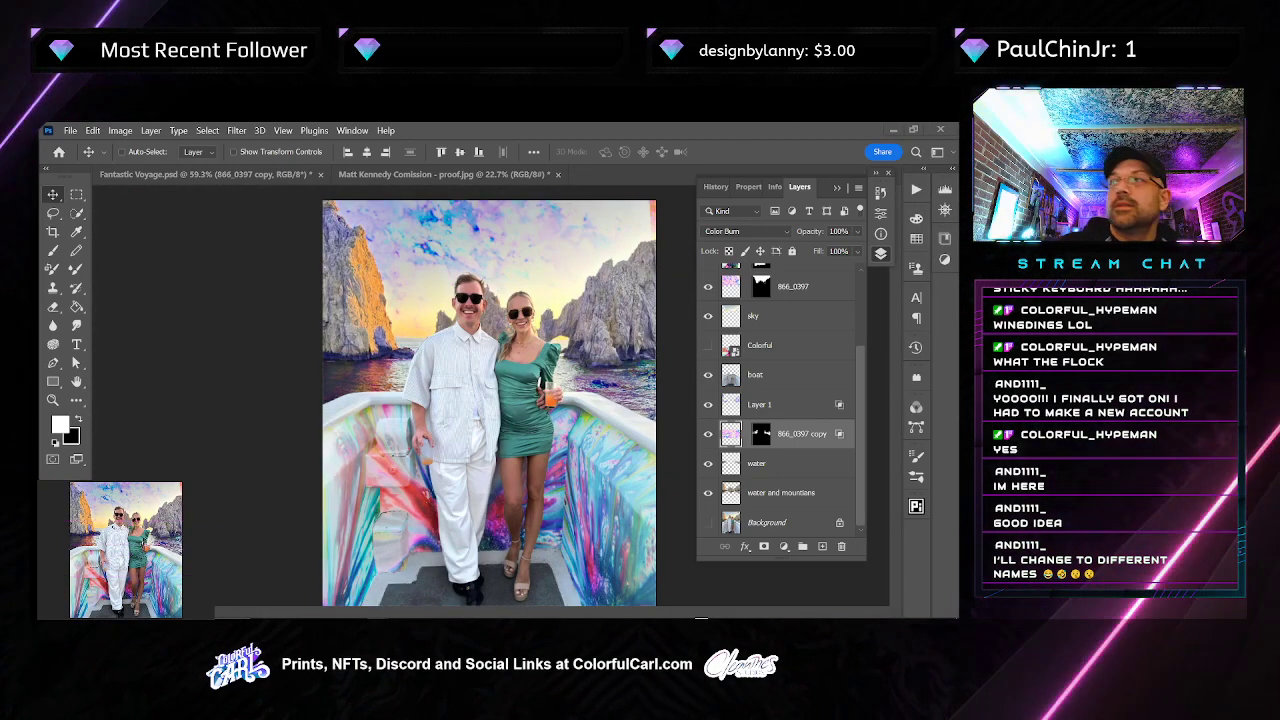
{"action": "key", "text": "f"}
{"action": "key", "text": "f"}
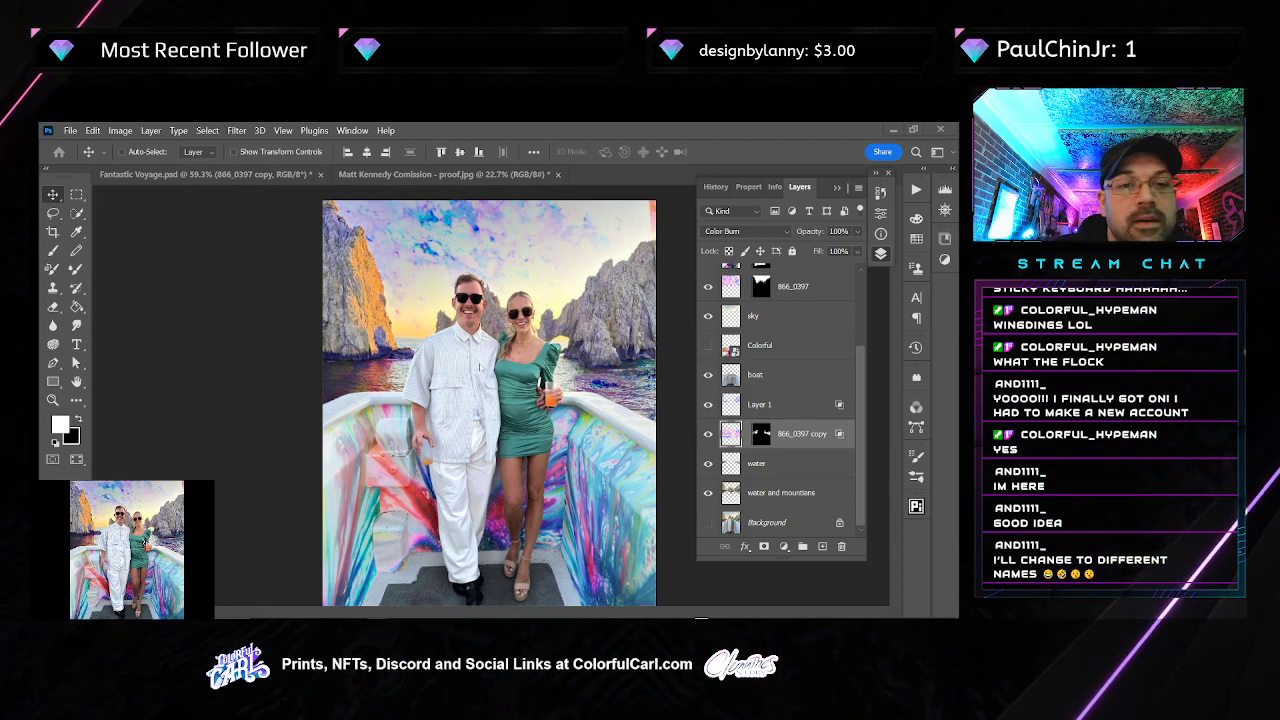
Examine the couple, the painted boat interior and the water in Fantastic Voyage.psd, up close and as a whole
{"action": "left_click", "coordinate": [410, 400]}
{"action": "left_click_drag", "start_coordinate": [420, 405], "coordinate": [360, 410]}
{"action": "scroll", "coordinate": [341, 389], "scroll_direction": "down", "scroll_amount": 1}
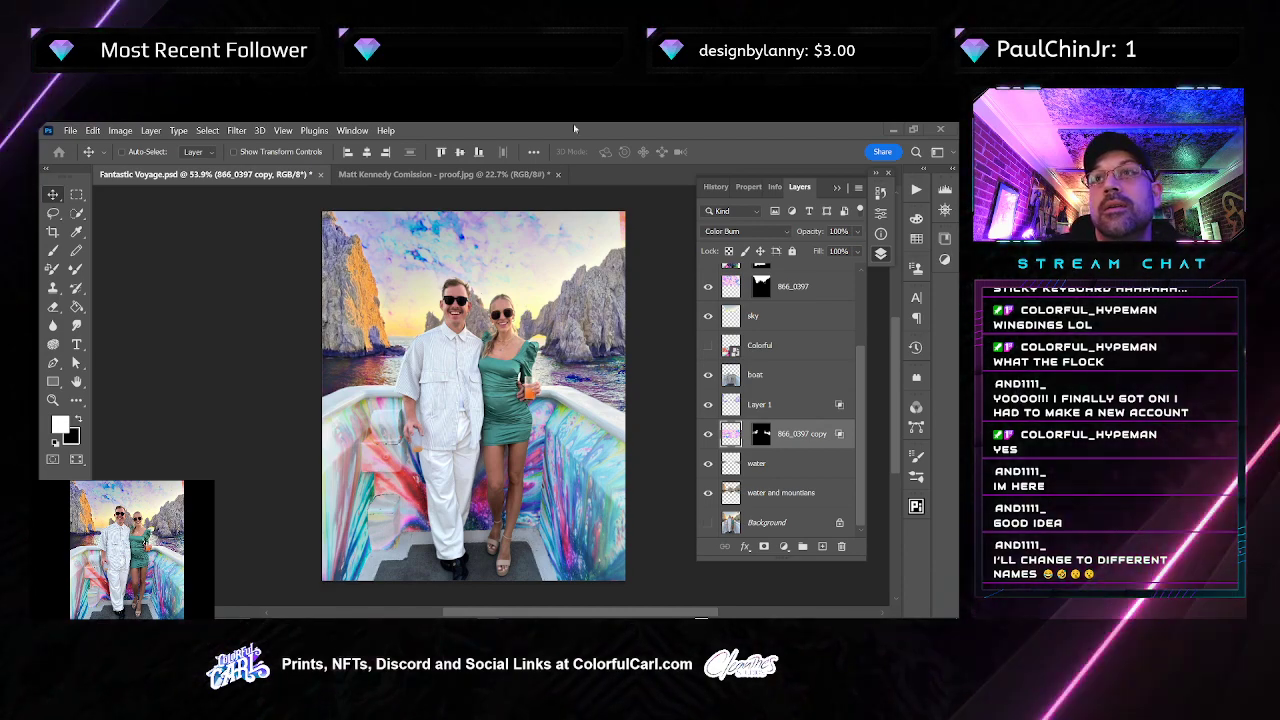
{"action": "scroll", "coordinate": [420, 307], "scroll_direction": "up", "scroll_amount": 7}
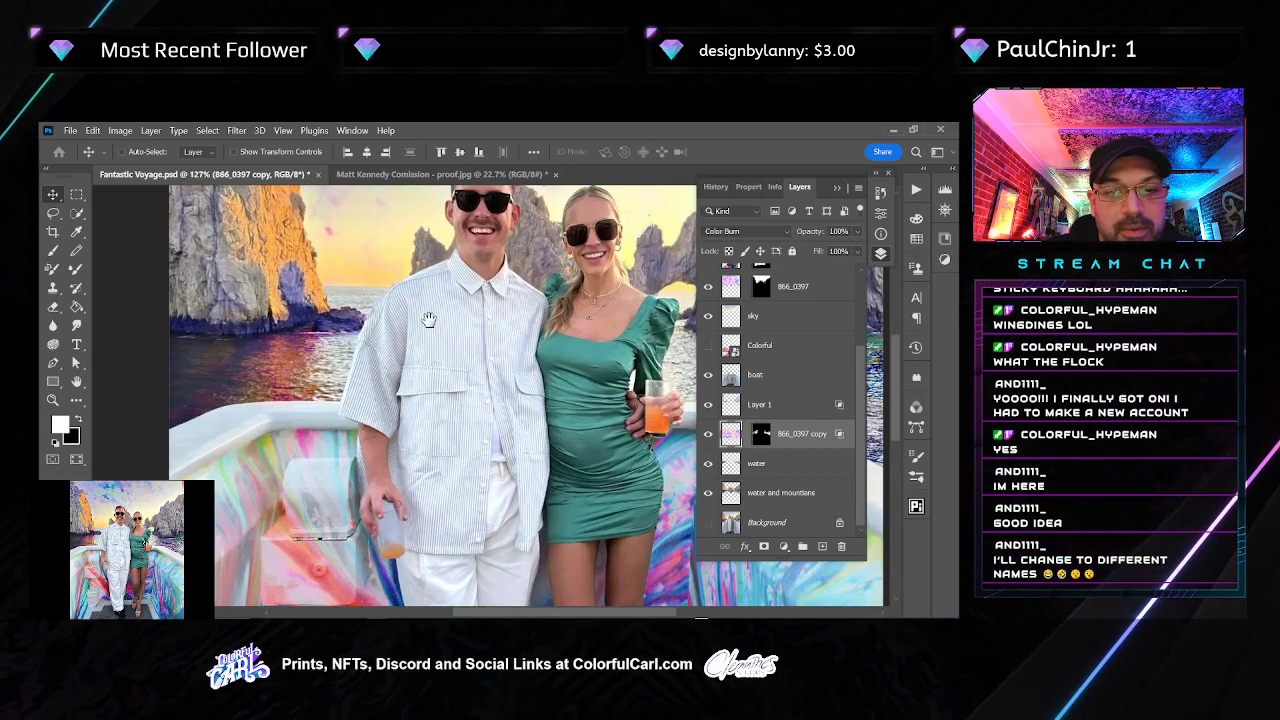
{"action": "left_click_drag", "start_coordinate": [429, 319], "coordinate": [362, 217]}
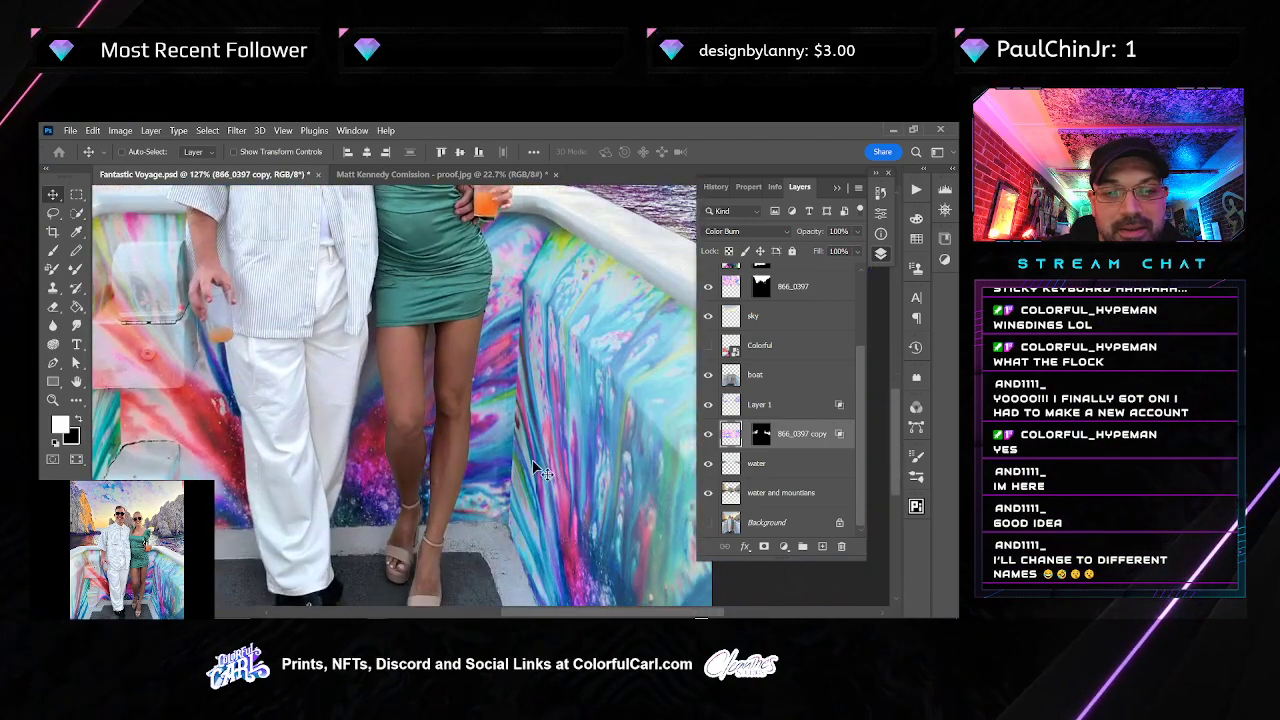
{"action": "scroll", "coordinate": [568, 375], "scroll_direction": "down", "scroll_amount": 4}
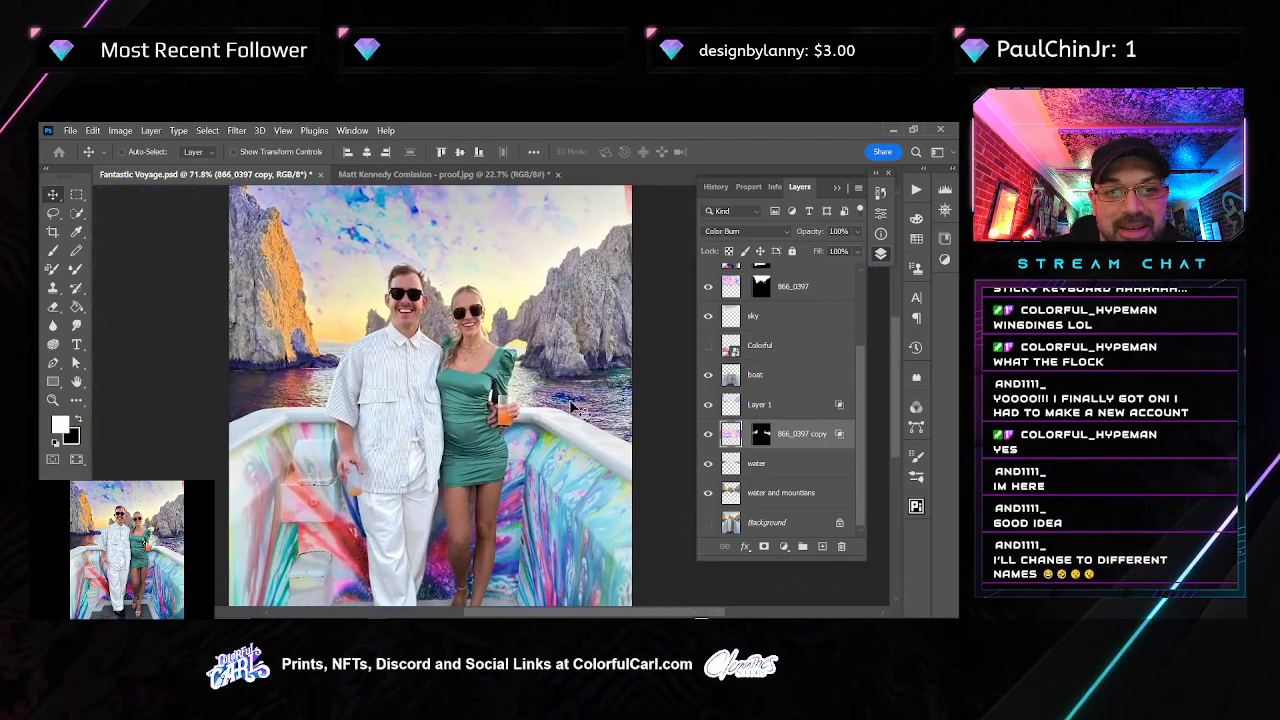
{"action": "left_click_drag", "start_coordinate": [513, 461], "coordinate": [489, 378]}
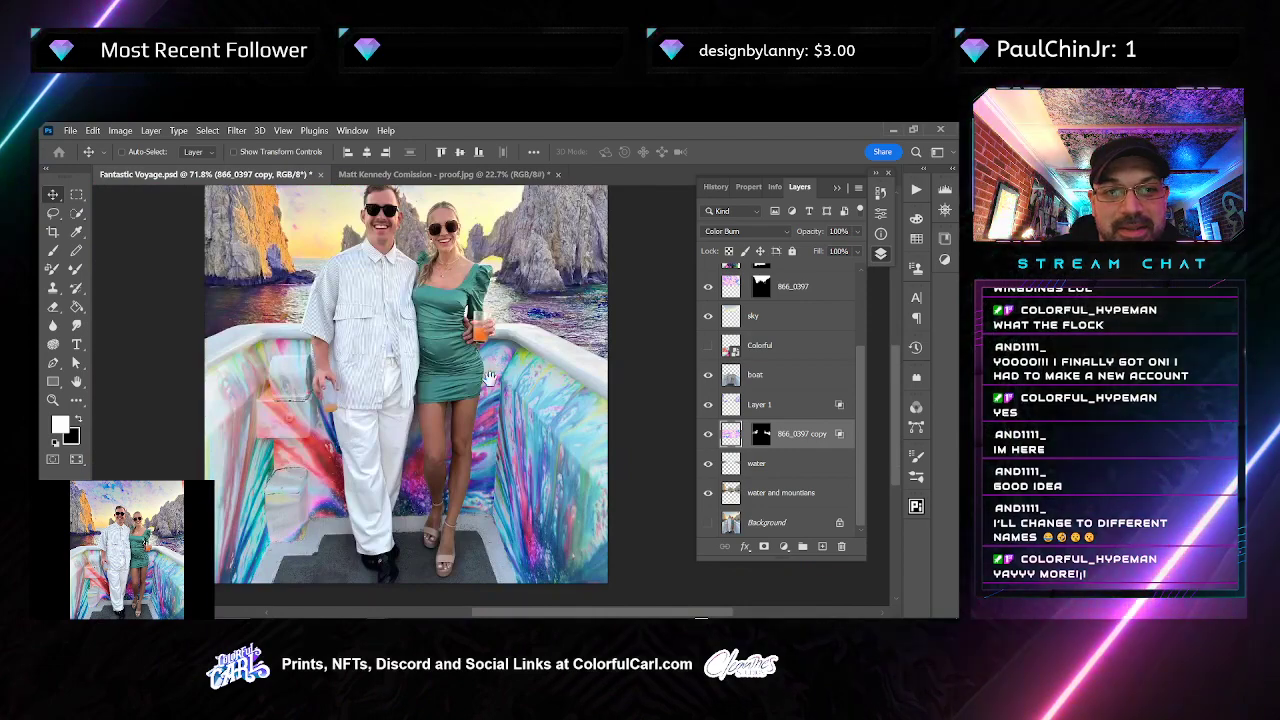
{"action": "scroll", "coordinate": [490, 378], "scroll_direction": "up", "scroll_amount": 3}
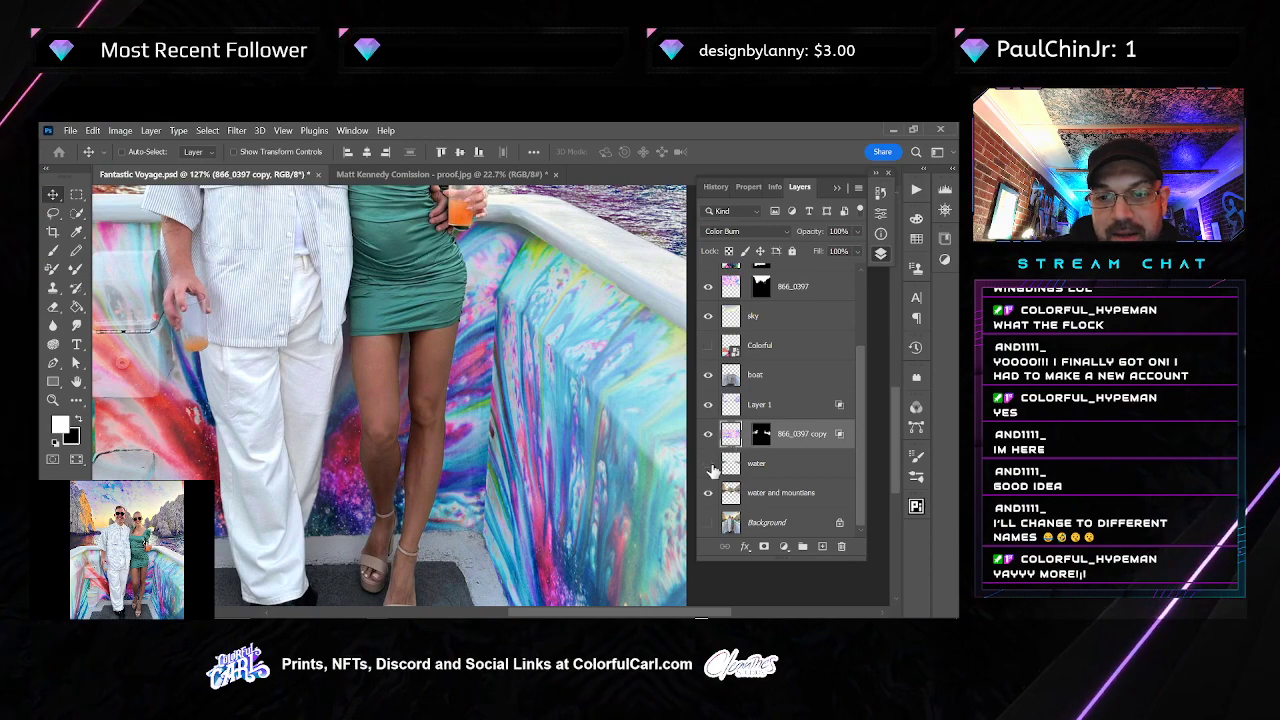
{"action": "scroll", "coordinate": [490, 425], "scroll_direction": "down", "scroll_amount": 3}
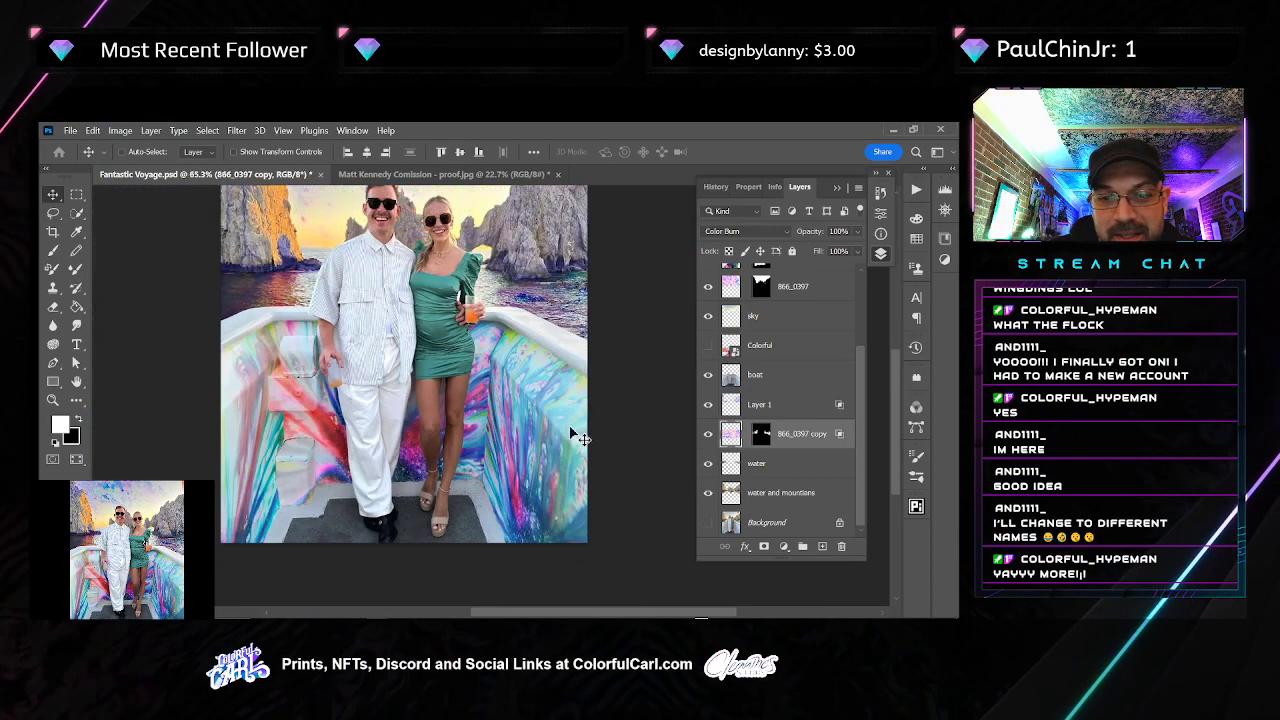
Check what the right boat and middle boat layers contribute by hiding and showing them
{"action": "left_click", "coordinate": [771, 466]}
{"action": "scroll", "coordinate": [710, 430], "scroll_direction": "up", "scroll_amount": 3}
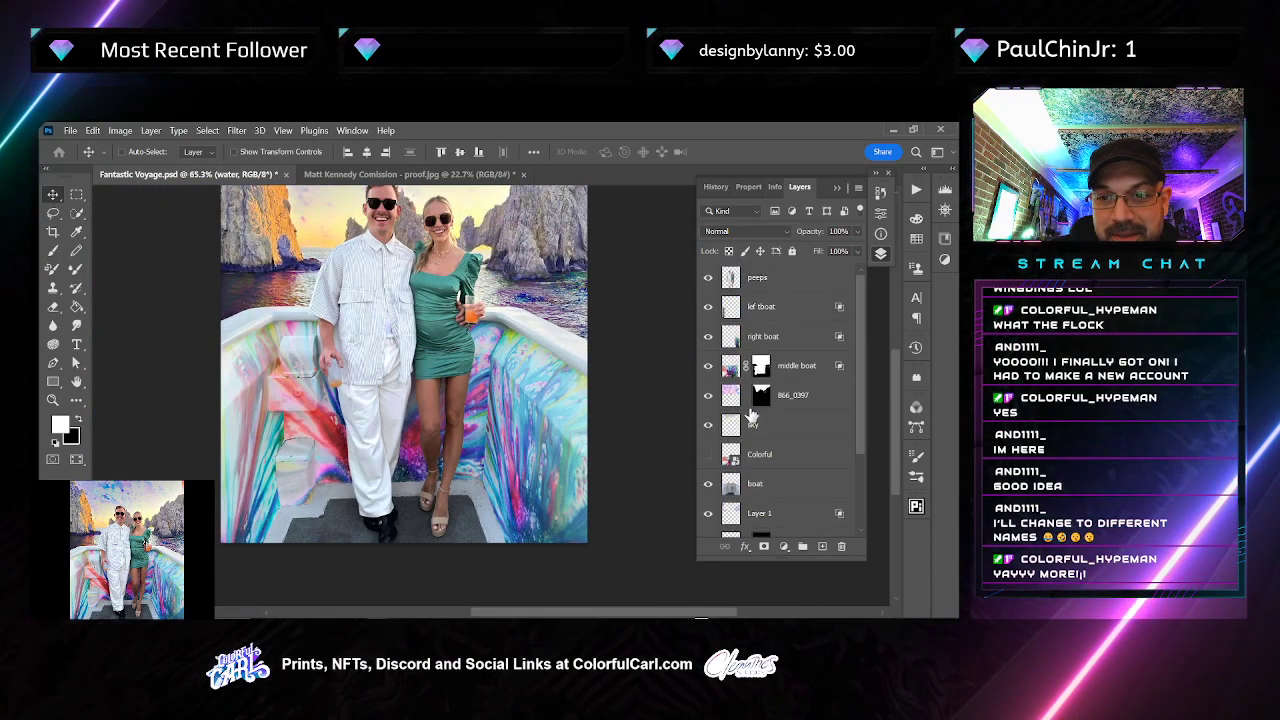
{"action": "left_click", "coordinate": [708, 337]}
{"action": "left_click", "coordinate": [708, 366]}
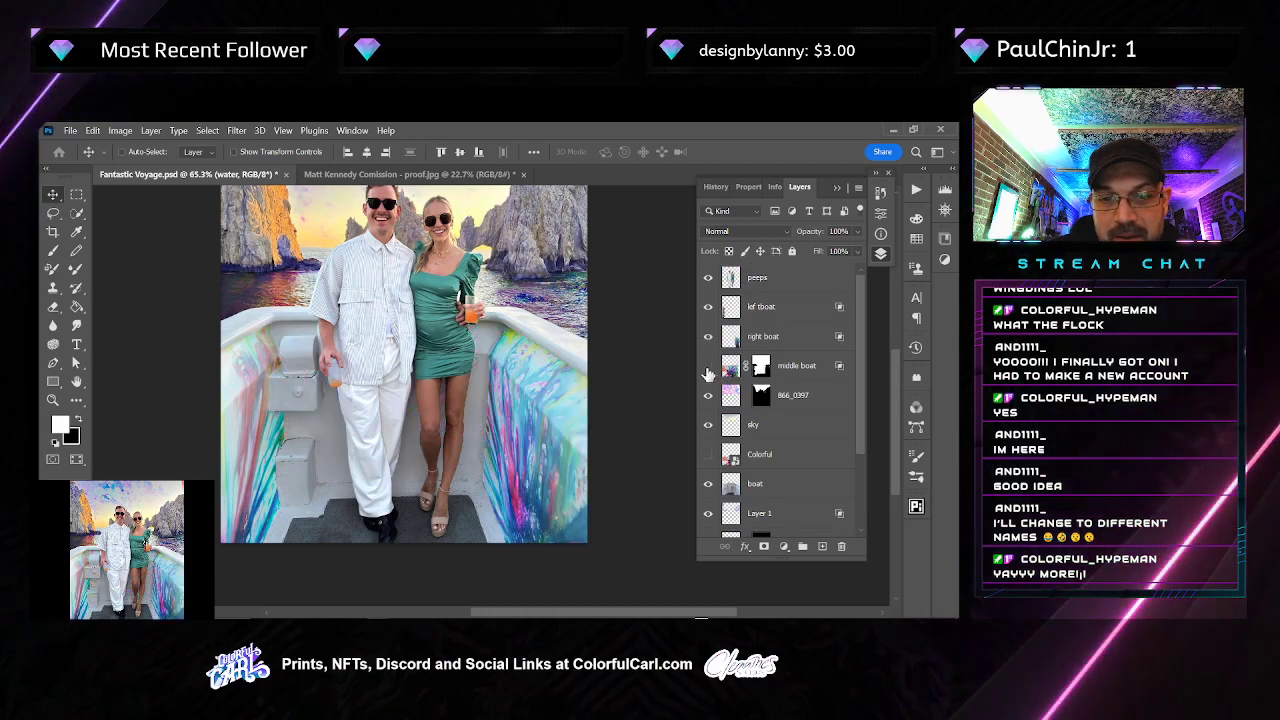
{"action": "left_click", "coordinate": [708, 366]}
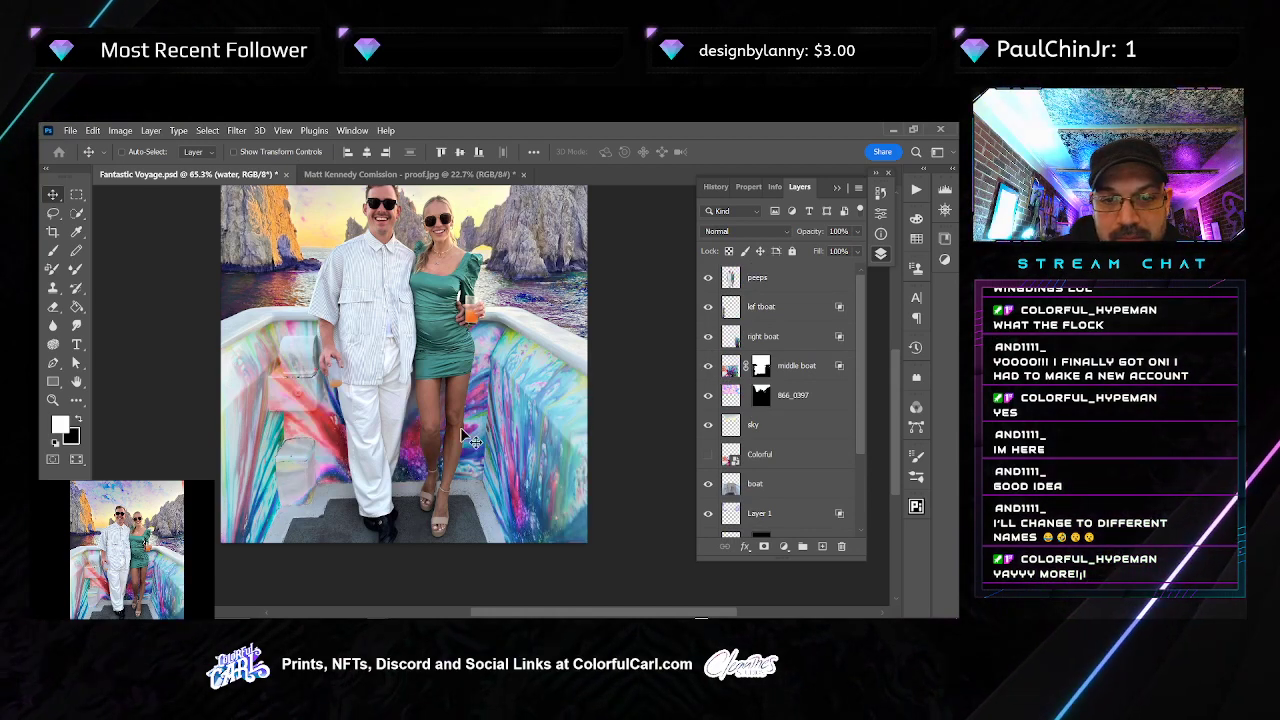
Select the lef tboat, right boat and middle boat layers together and group them
{"action": "left_click", "coordinate": [731, 372]}
{"action": "left_click", "coordinate": [730, 342]}
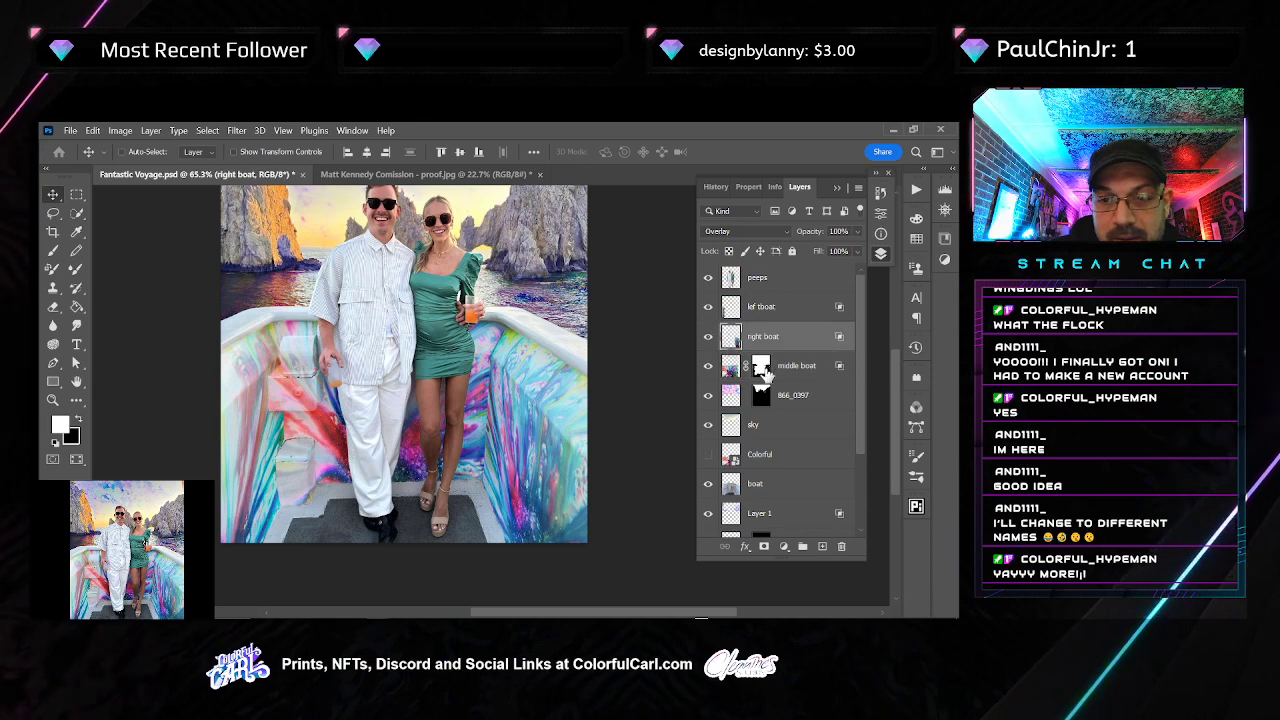
{"action": "left_click", "coordinate": [764, 370]}
{"action": "left_click", "coordinate": [797, 313]}
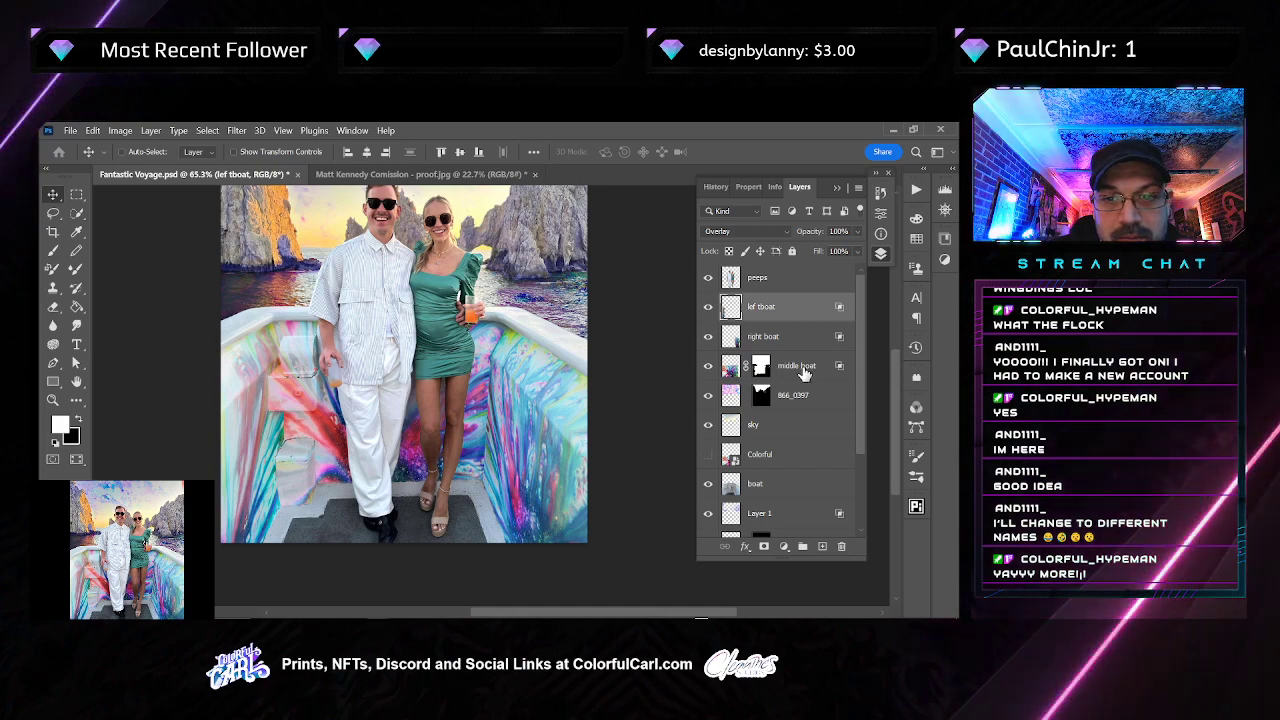
{"action": "left_click", "coordinate": [799, 368], "text": "shift"}
{"action": "right_click", "coordinate": [799, 367]}
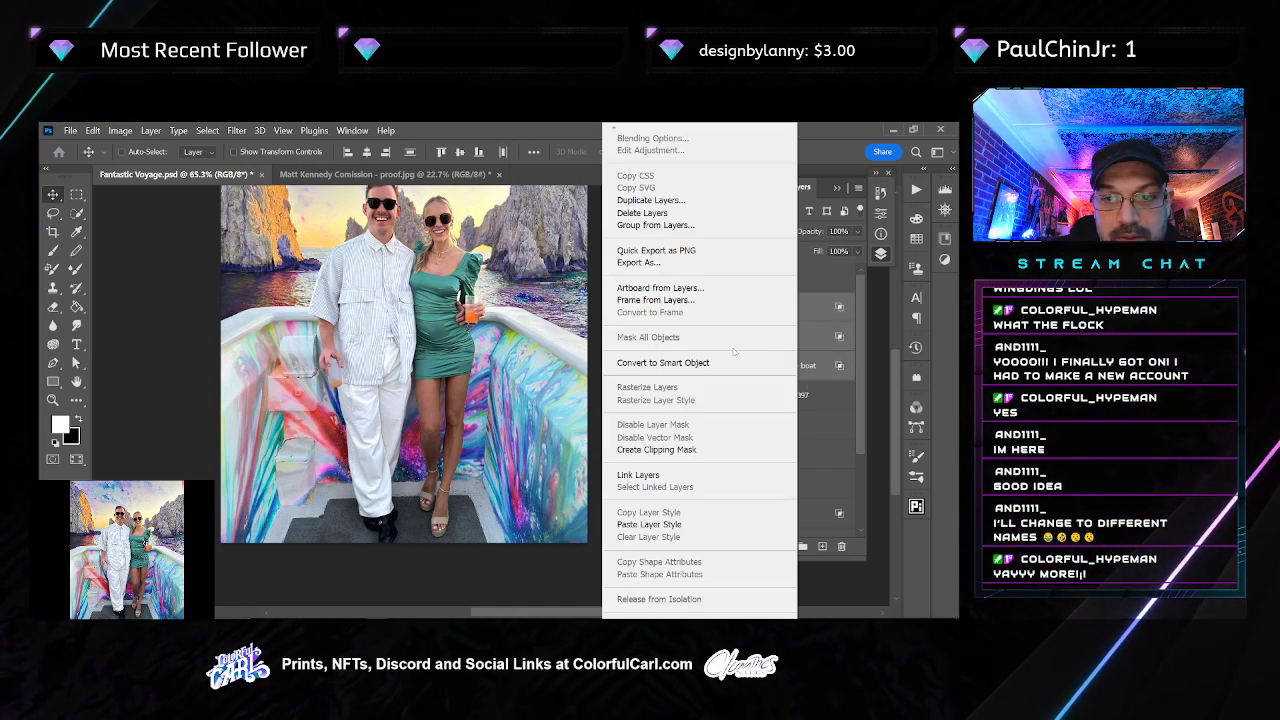
{"action": "key", "text": "Escape"}
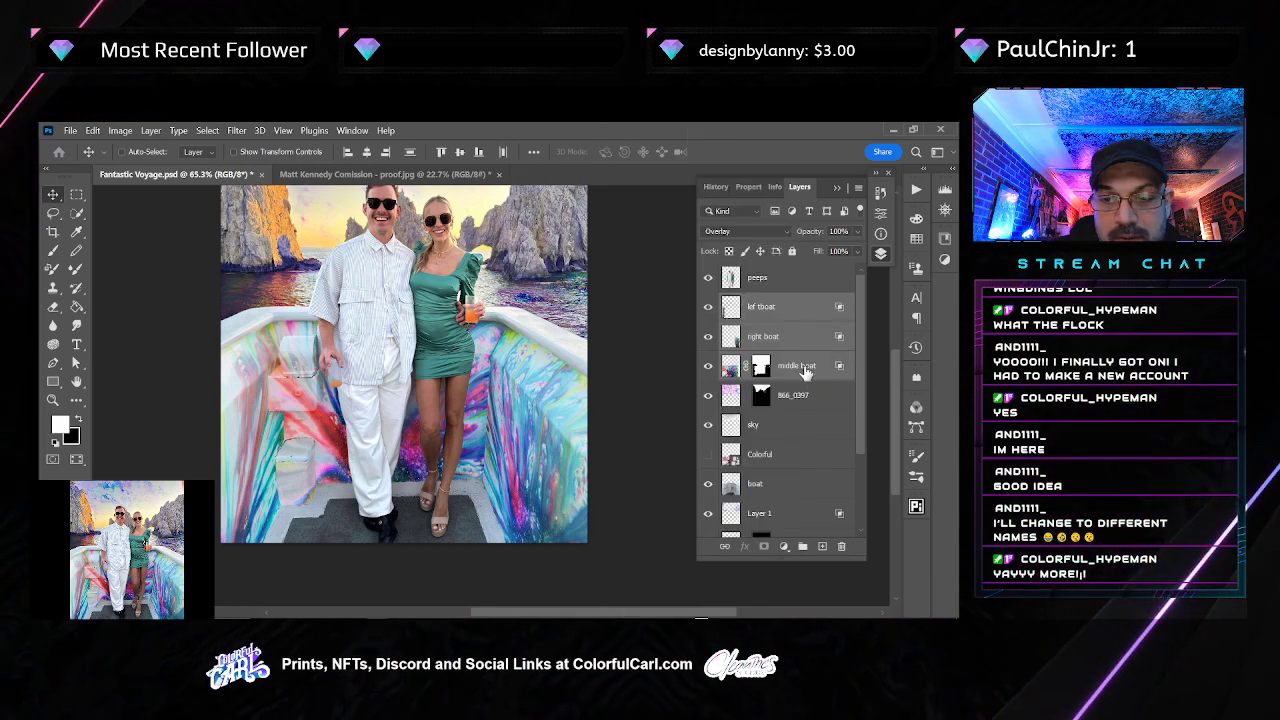
{"action": "right_click", "coordinate": [799, 318]}
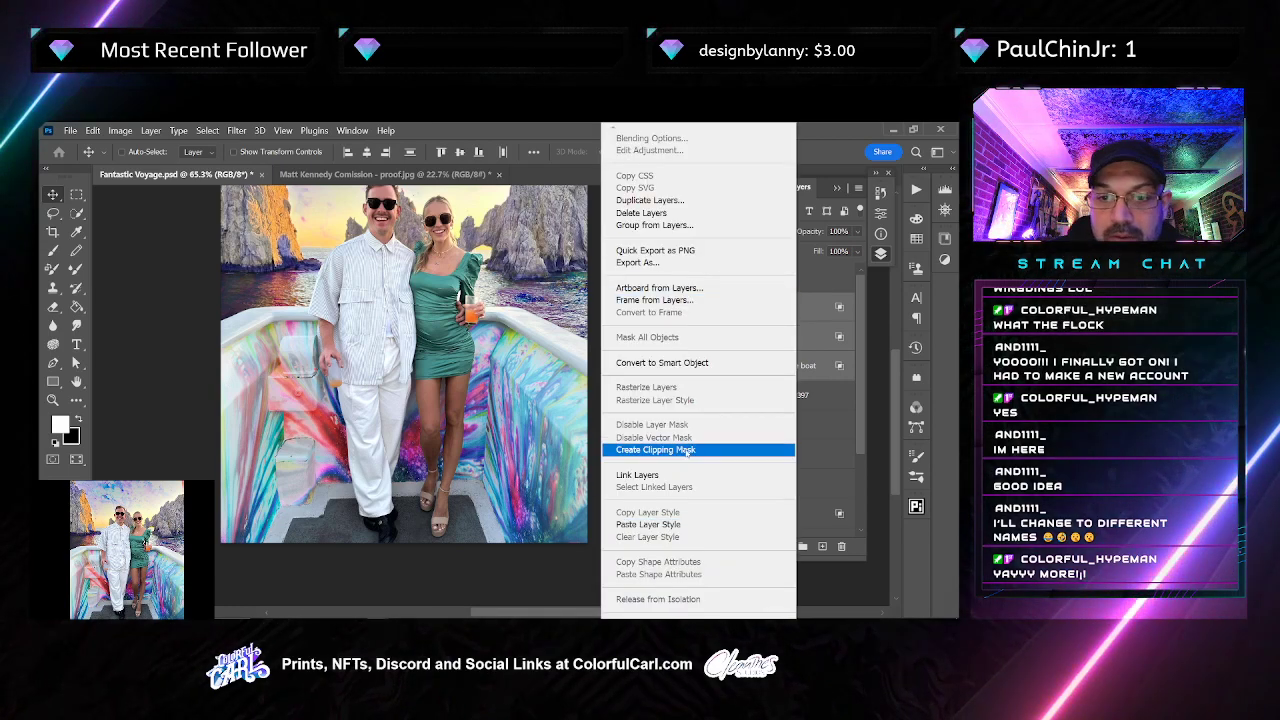
{"action": "left_click", "coordinate": [806, 311]}
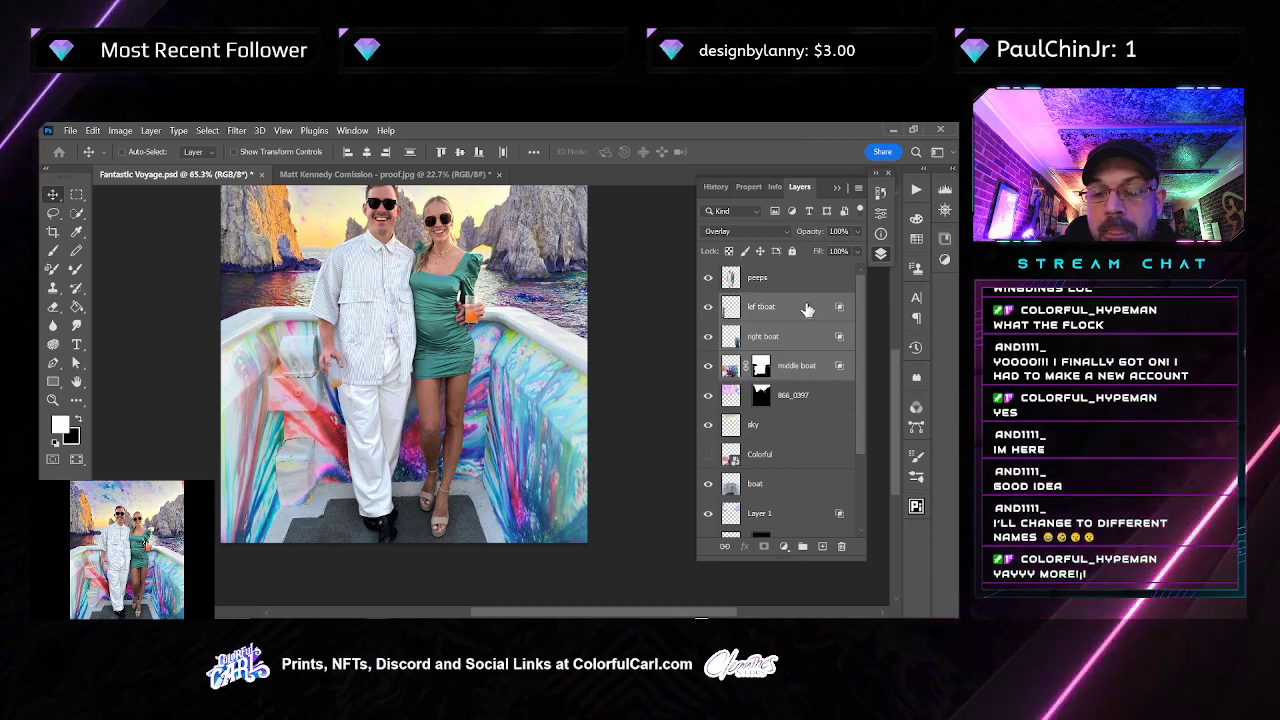
{"action": "right_click", "coordinate": [808, 309]}
{"action": "left_click", "coordinate": [823, 312]}
{"action": "key", "text": "ctrl+g"}
Convert the boat group to a smart object, rasterize it into a single layer, and paste the Overlay layer style onto it
{"action": "right_click", "coordinate": [816, 308]}
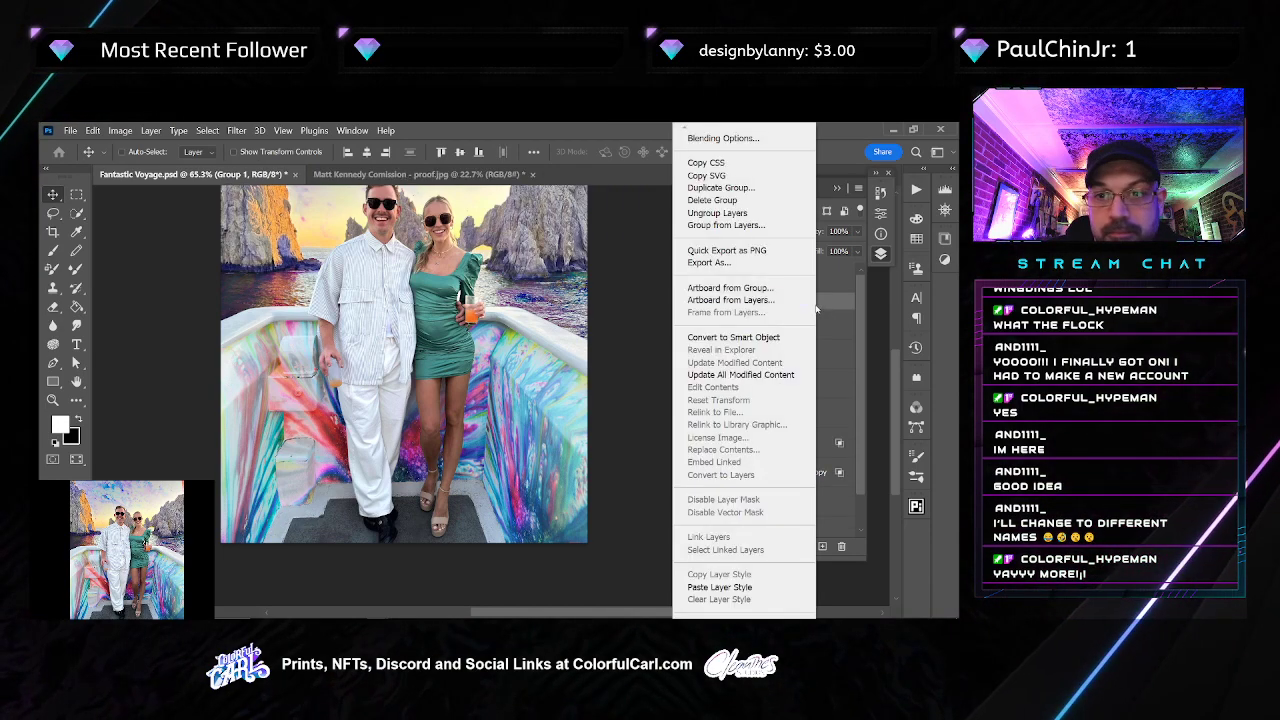
{"action": "left_click", "coordinate": [740, 337]}
{"action": "right_click", "coordinate": [808, 306]}
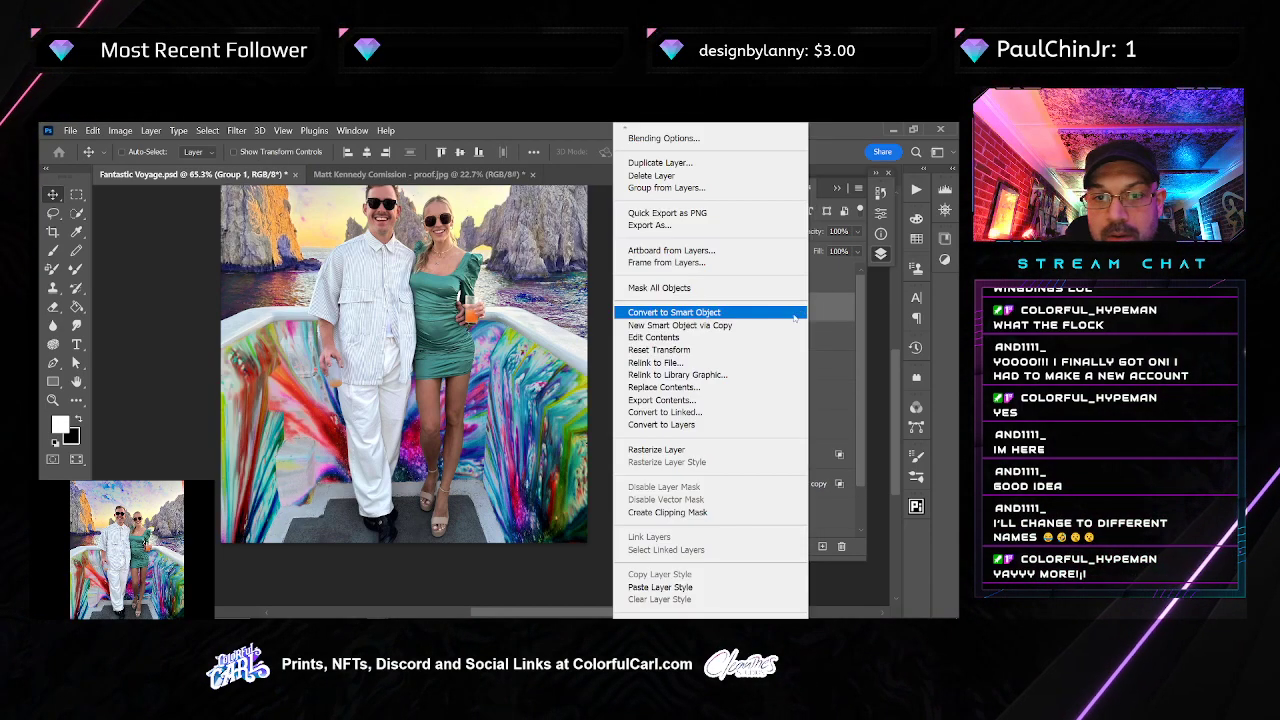
{"action": "left_click", "coordinate": [688, 450]}
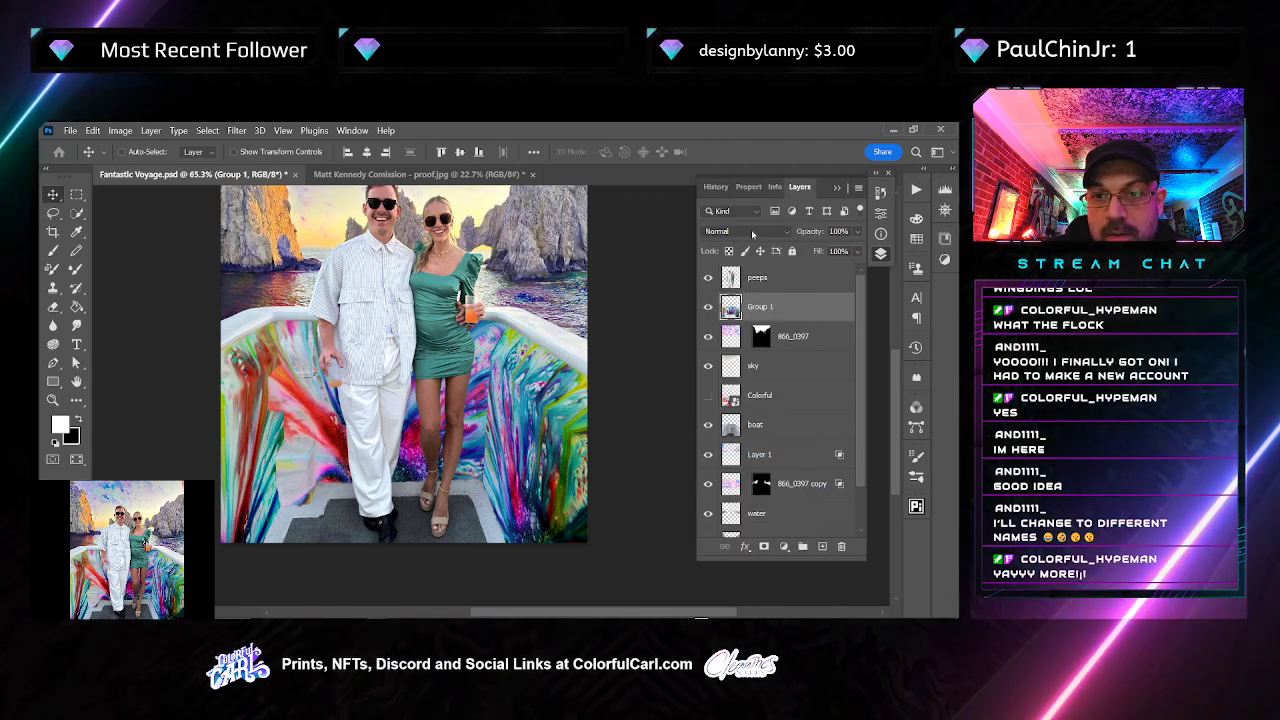
{"action": "right_click", "coordinate": [817, 323]}
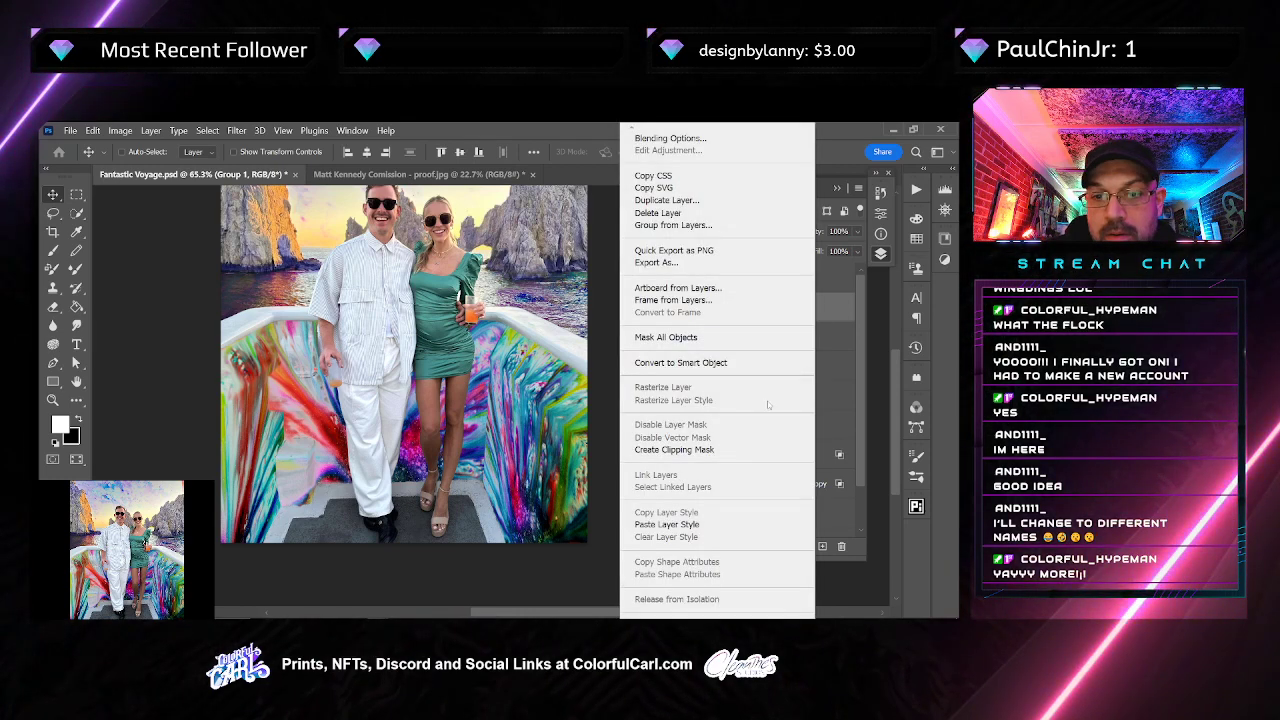
{"action": "left_click", "coordinate": [714, 524]}
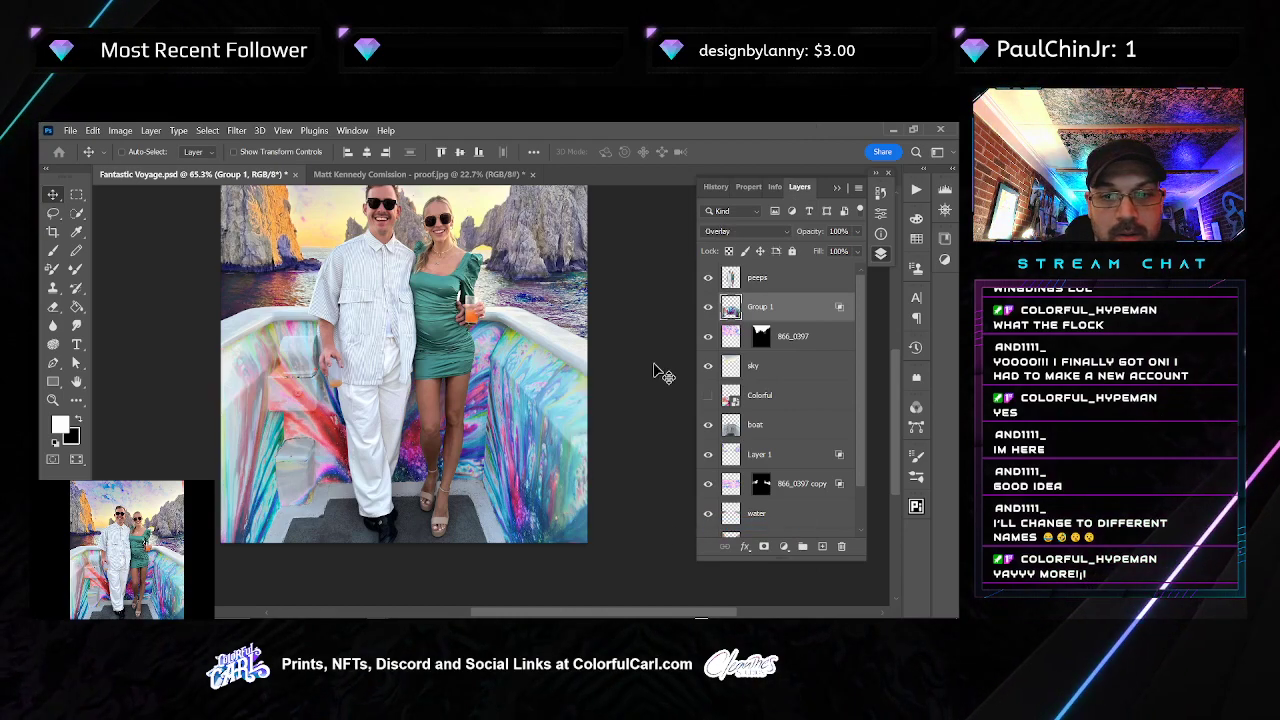
Try to heal the dark inner corner seam of the boat beside the woman's legs with short size-60 Spot Healing Brush strokes, then undo them
{"action": "scroll", "coordinate": [476, 455], "scroll_direction": "up", "scroll_amount": 5}
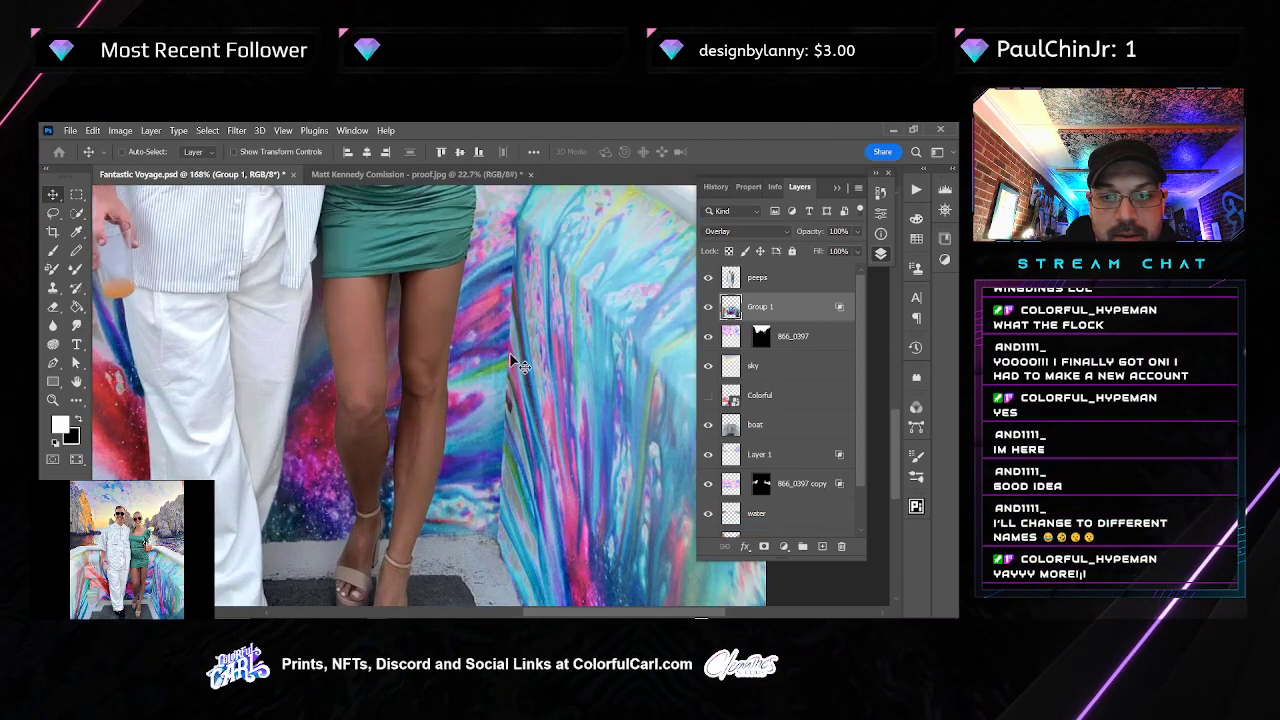
{"action": "key", "text": "j"}
{"action": "left_click_drag", "start_coordinate": [510, 372], "coordinate": [505, 460]}
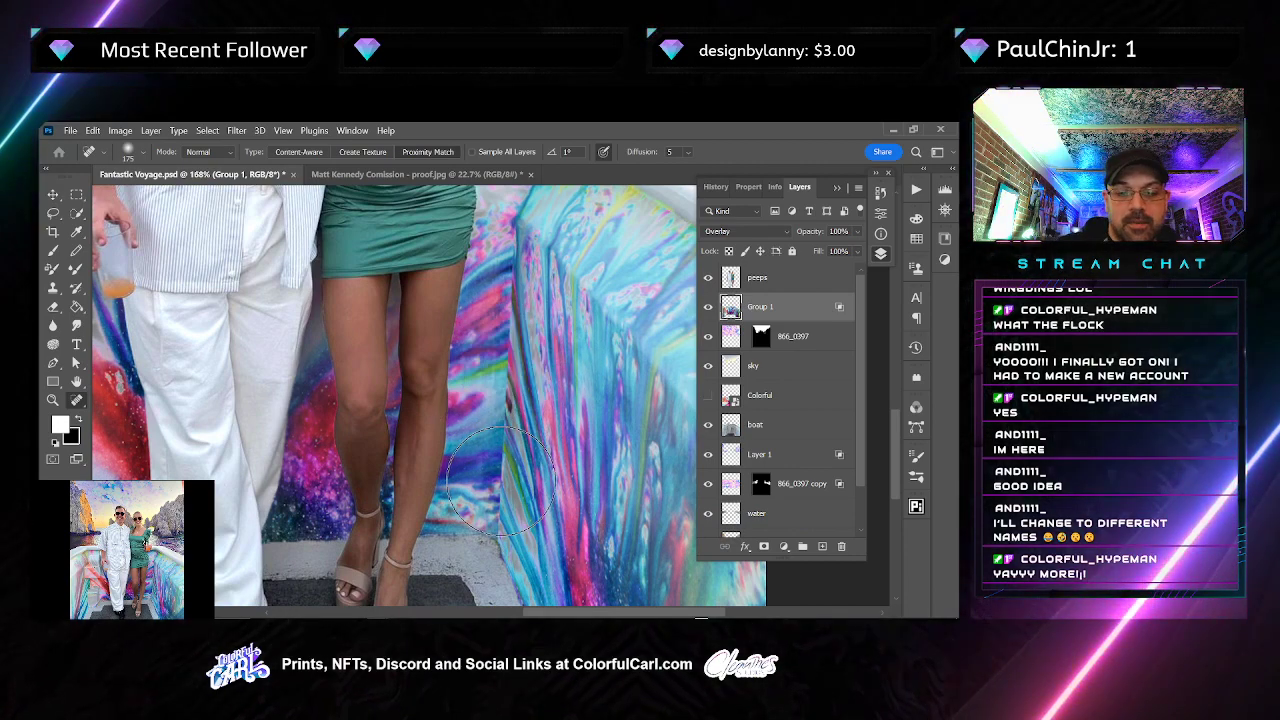
{"action": "key", "text": "bracketleft"}
{"action": "key", "text": "bracketleft"}
{"action": "key", "text": "bracketleft"}
{"action": "key", "text": "bracketleft"}
{"action": "key", "text": "bracketleft"}
{"action": "key", "text": "bracketleft"}
{"action": "left_click_drag", "start_coordinate": [497, 443], "coordinate": [512, 345]}
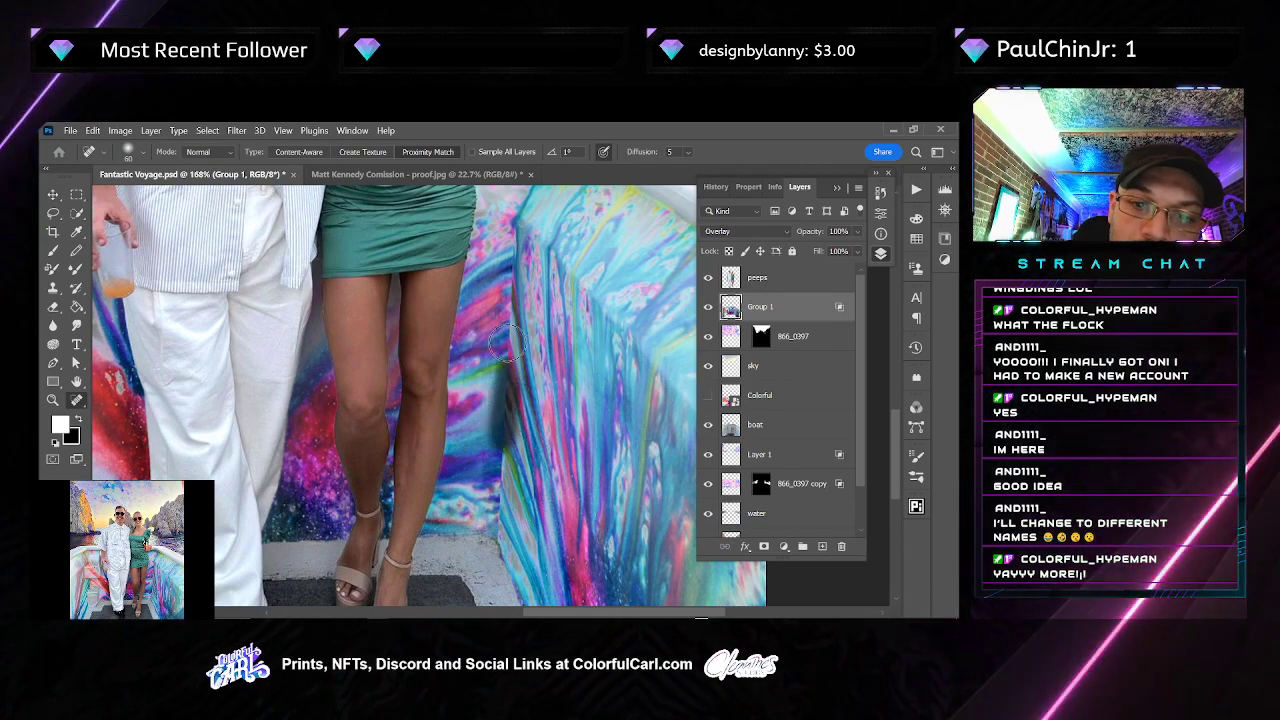
{"action": "left_click_drag", "start_coordinate": [512, 394], "coordinate": [505, 255]}
{"action": "mouse_move", "coordinate": [505, 330]}
{"action": "left_mouse_down"}
{"action": "mouse_move", "coordinate": [501, 540]}
{"action": "mouse_move", "coordinate": [504, 410]}
{"action": "left_mouse_up"}
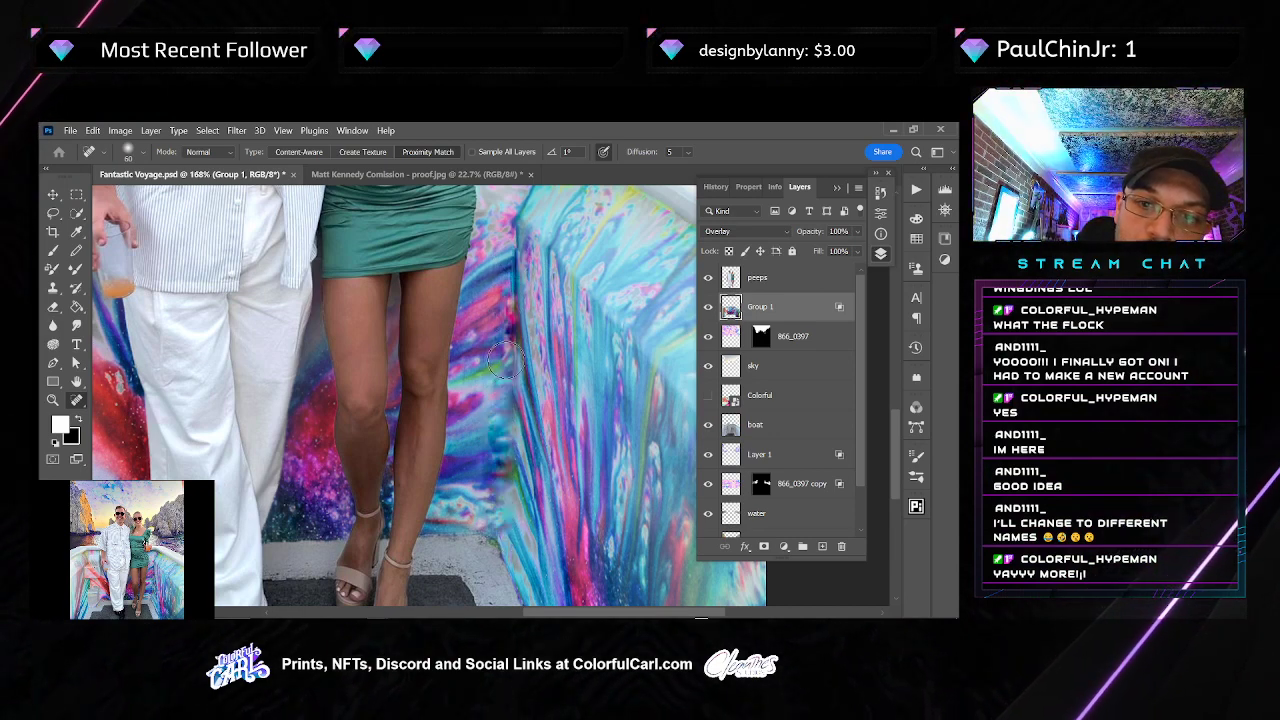
{"action": "left_click_drag", "start_coordinate": [497, 315], "coordinate": [504, 298]}
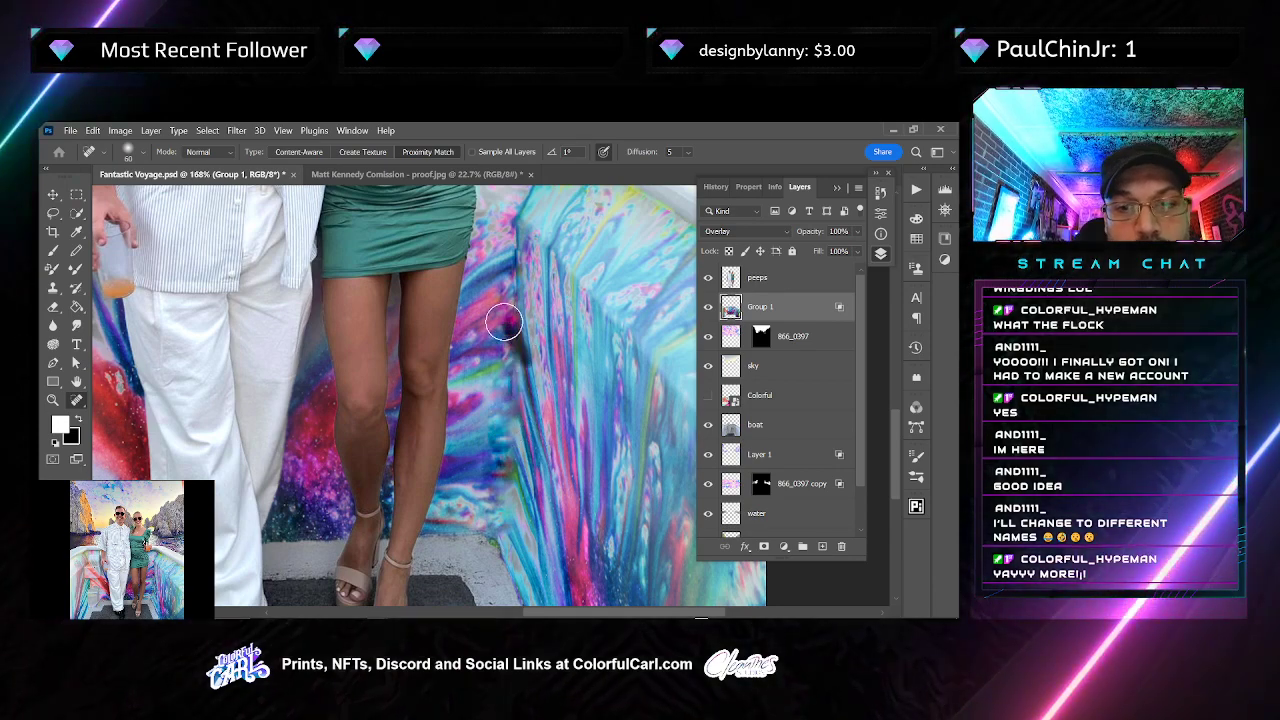
{"action": "mouse_move", "coordinate": [504, 321]}
{"action": "left_mouse_down"}
{"action": "mouse_move", "coordinate": [510, 446]}
{"action": "mouse_move", "coordinate": [478, 399]}
{"action": "mouse_move", "coordinate": [529, 320]}
{"action": "mouse_move", "coordinate": [545, 323]}
{"action": "mouse_move", "coordinate": [545, 365]}
{"action": "mouse_move", "coordinate": [522, 357]}
{"action": "mouse_move", "coordinate": [517, 309]}
{"action": "left_mouse_up"}
{"action": "key", "text": "ctrl+z"}
{"action": "key", "text": "ctrl+z"}
{"action": "key", "text": "ctrl+z"}
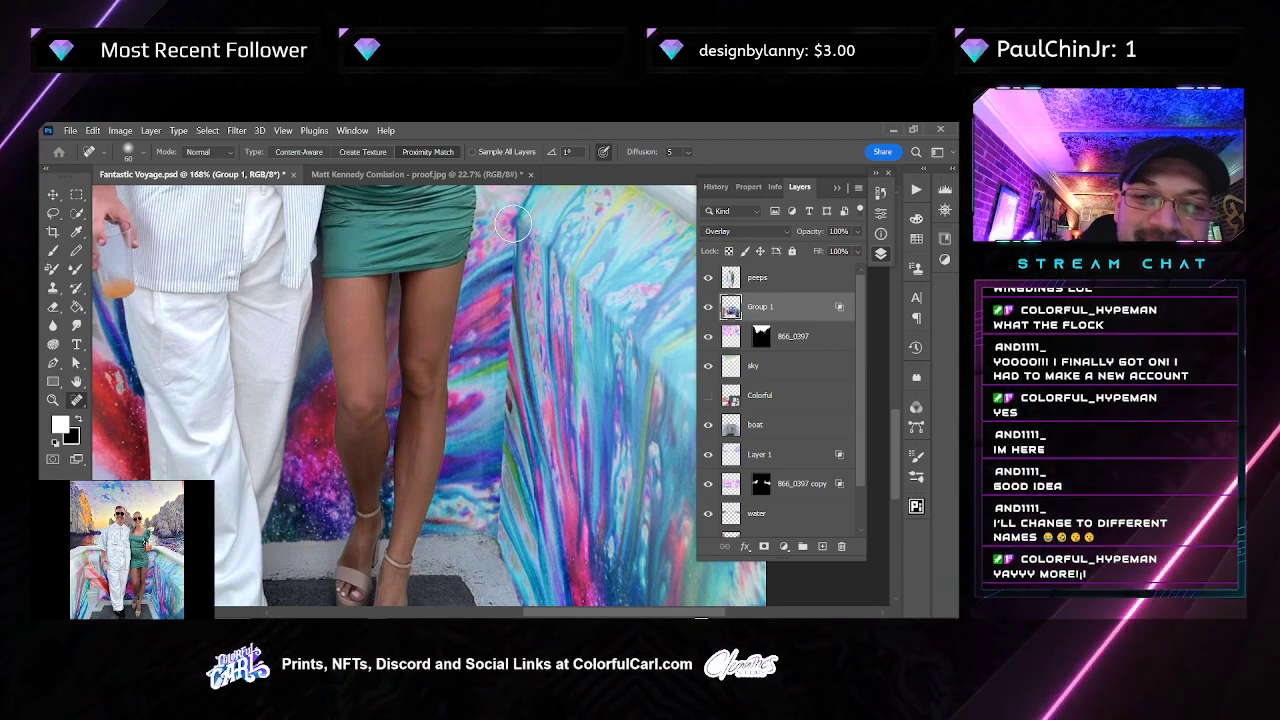
Heal the boat's inner corner seam beside the woman in one long stroke from the rim to the floor
{"action": "left_click_drag", "start_coordinate": [514, 226], "coordinate": [498, 535]}
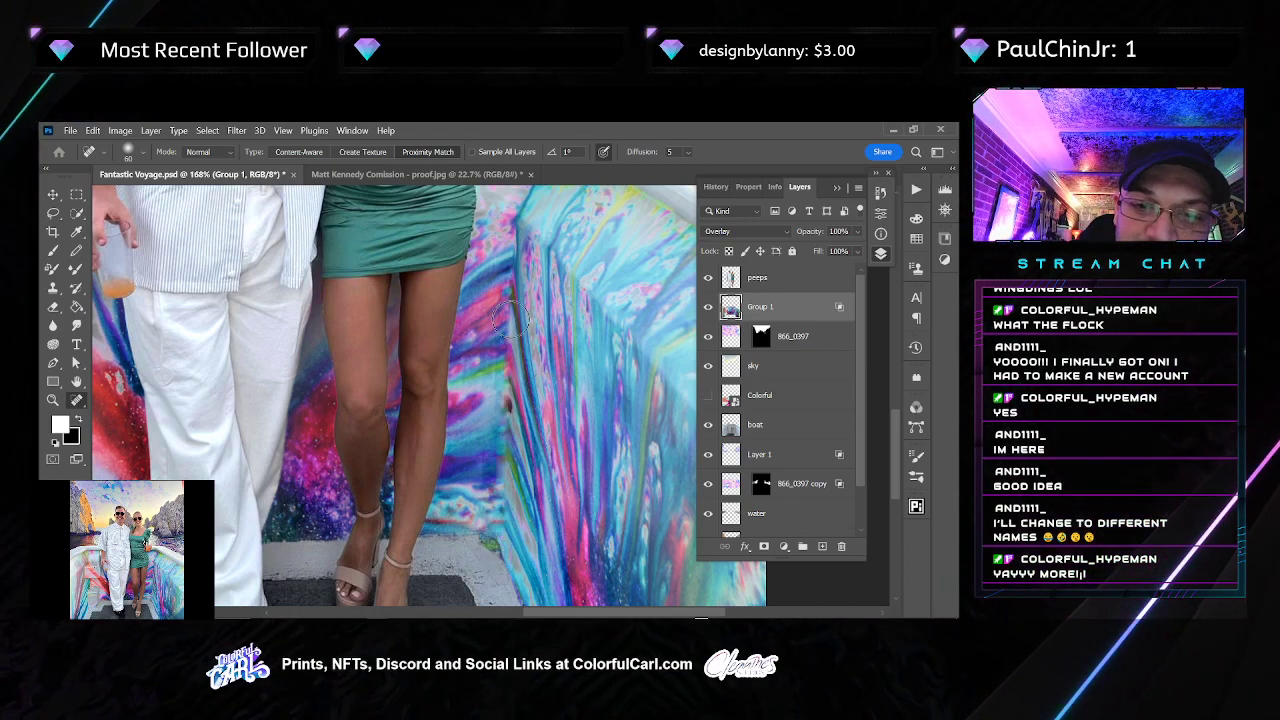
{"action": "scroll", "coordinate": [530, 316], "scroll_direction": "down", "scroll_amount": 3}
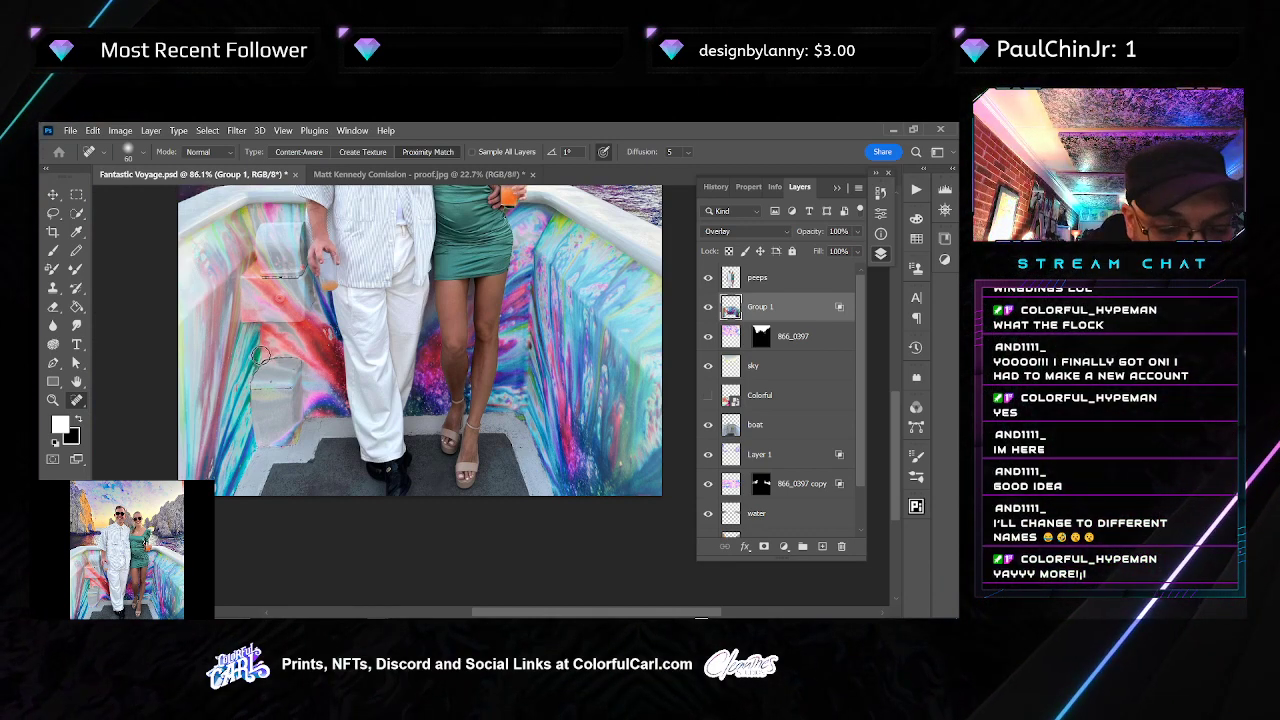
Set the brush to Color mode at size 30 and tint the pale seats beside the man with colours sampled from the surrounding paint
{"action": "key", "text": "b"}
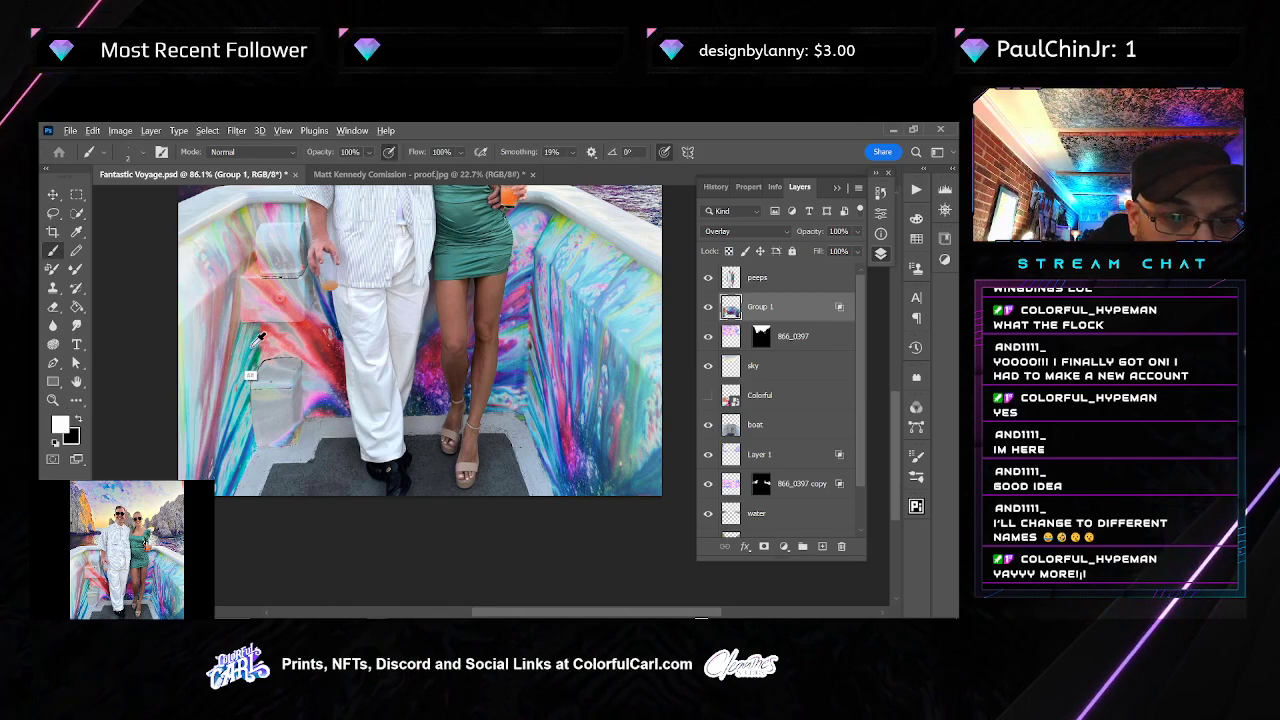
{"action": "left_click", "coordinate": [250, 152]}
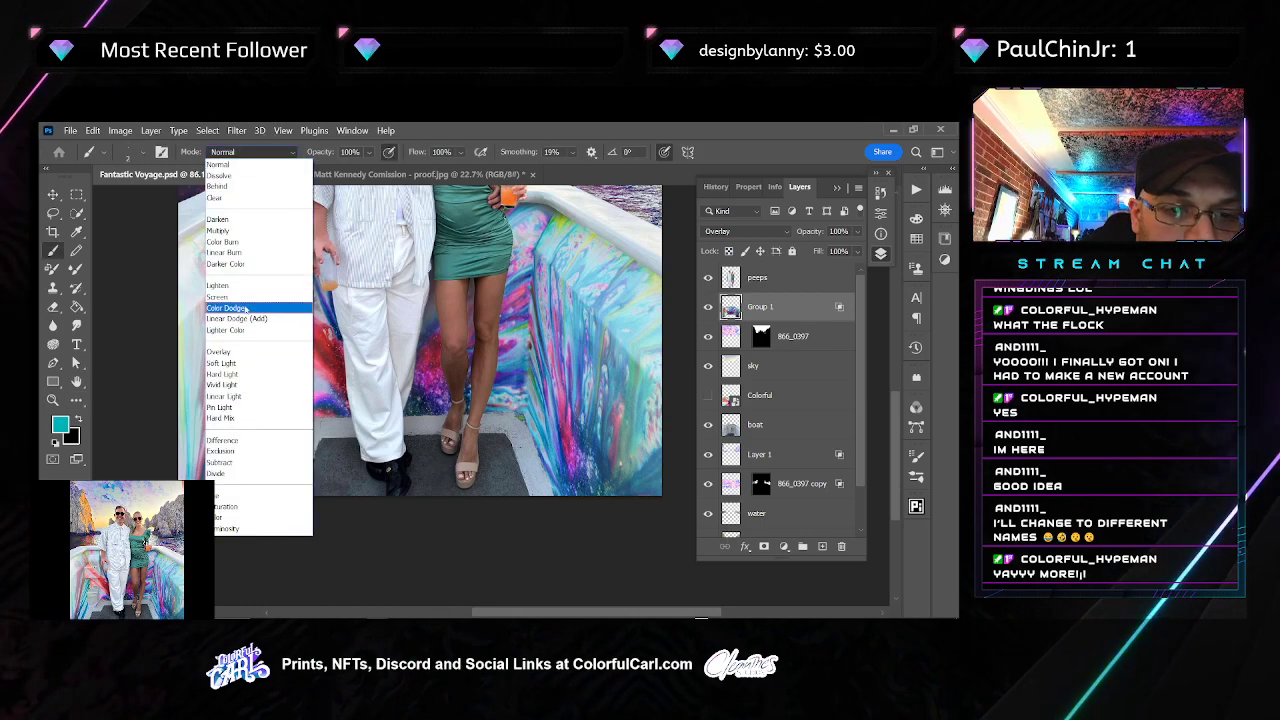
{"action": "left_click", "coordinate": [237, 518]}
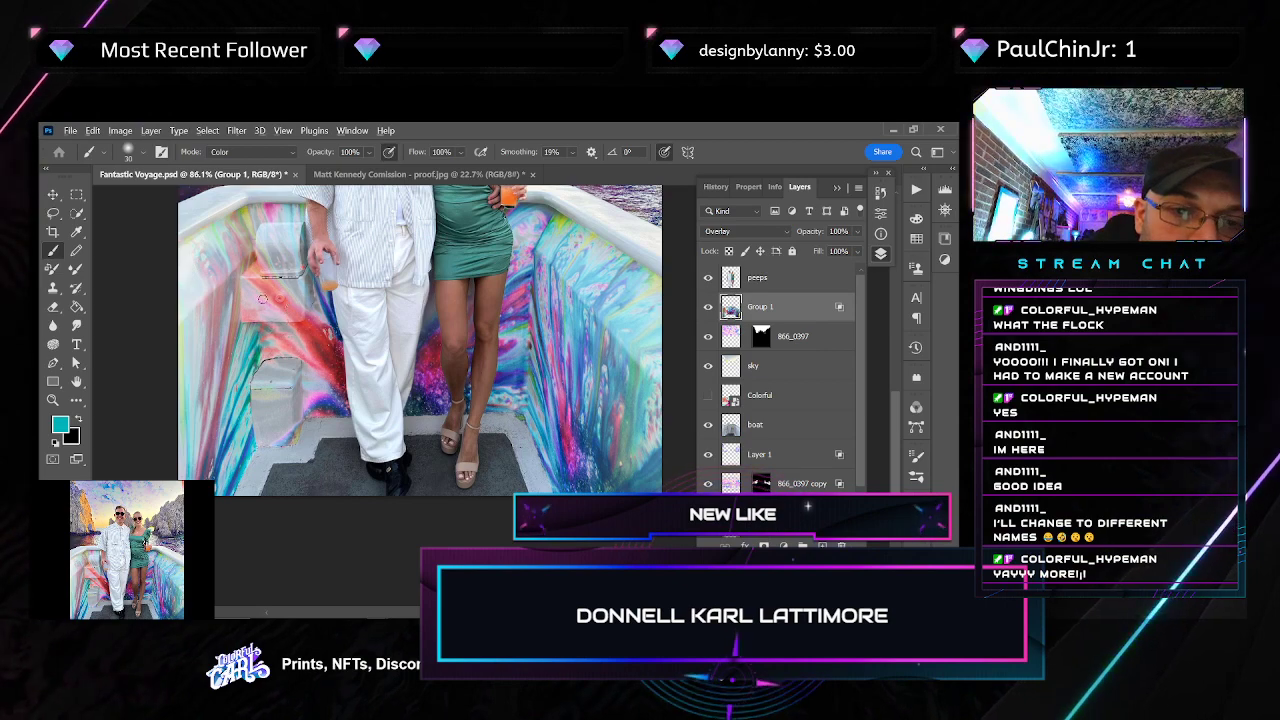
{"action": "left_click", "coordinate": [238, 277], "text": "alt"}
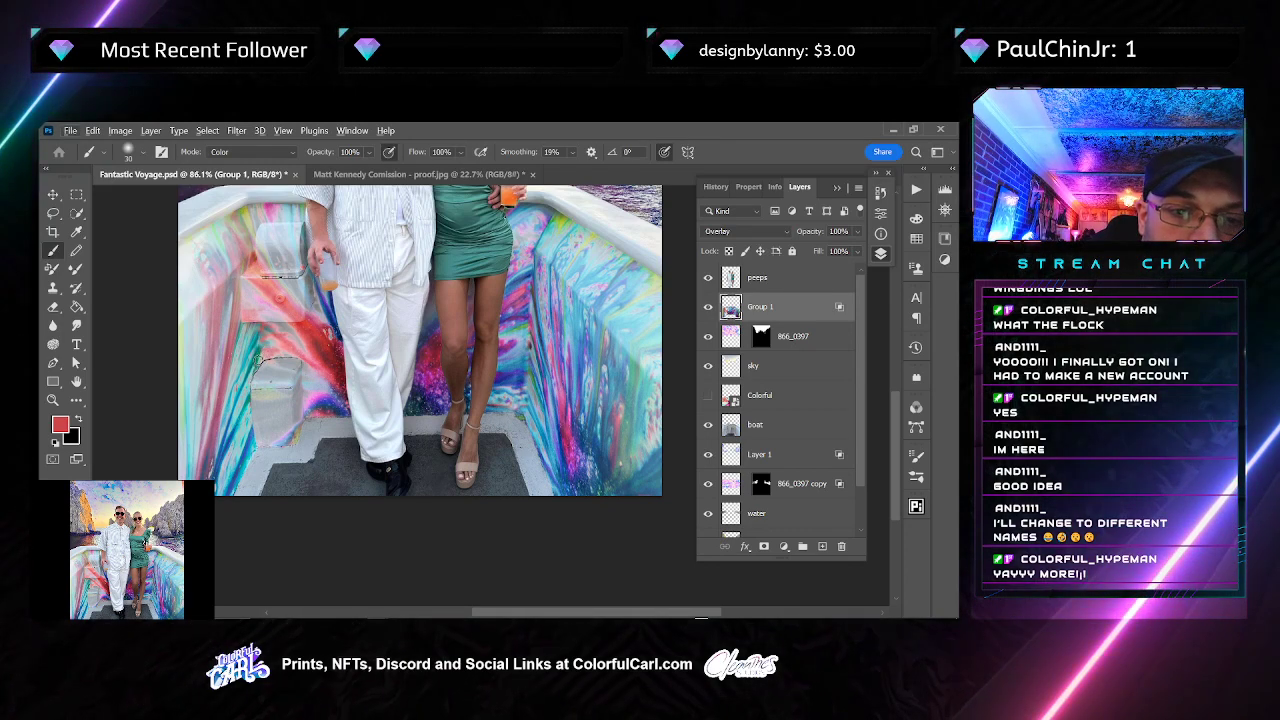
{"action": "left_click", "coordinate": [265, 349], "text": "alt"}
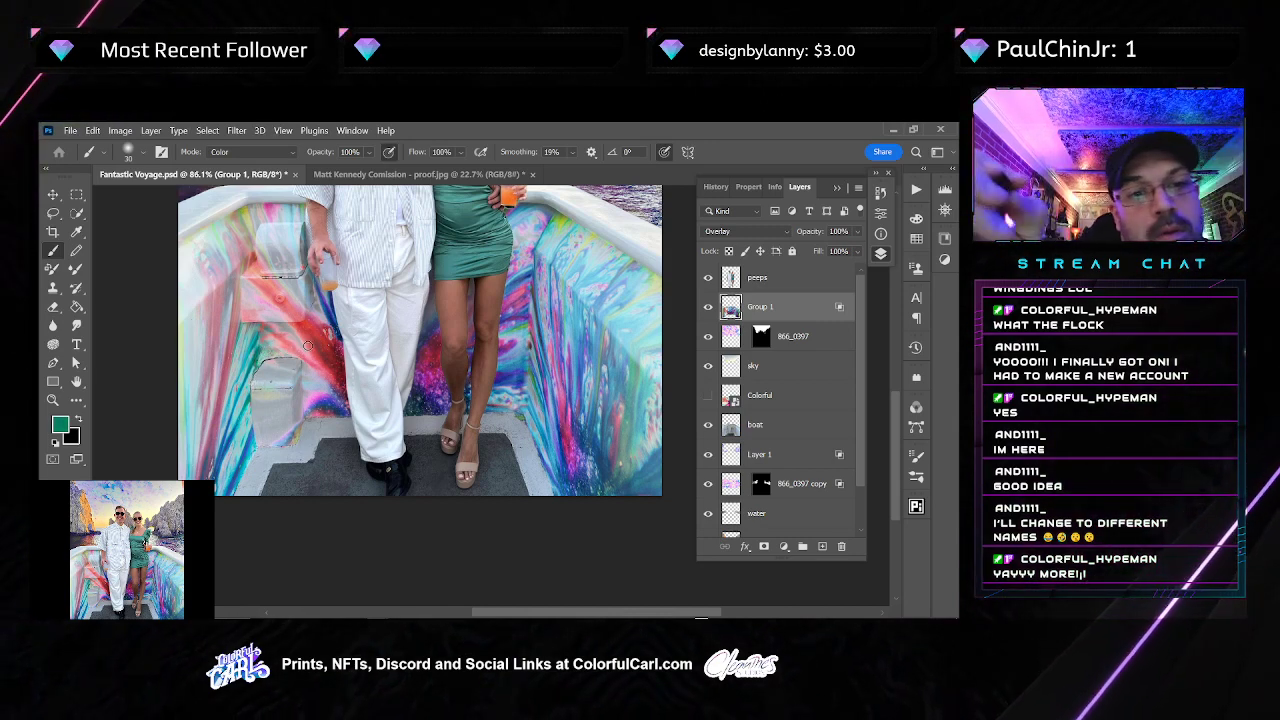
{"action": "left_click_drag", "start_coordinate": [538, 378], "coordinate": [510, 371]}
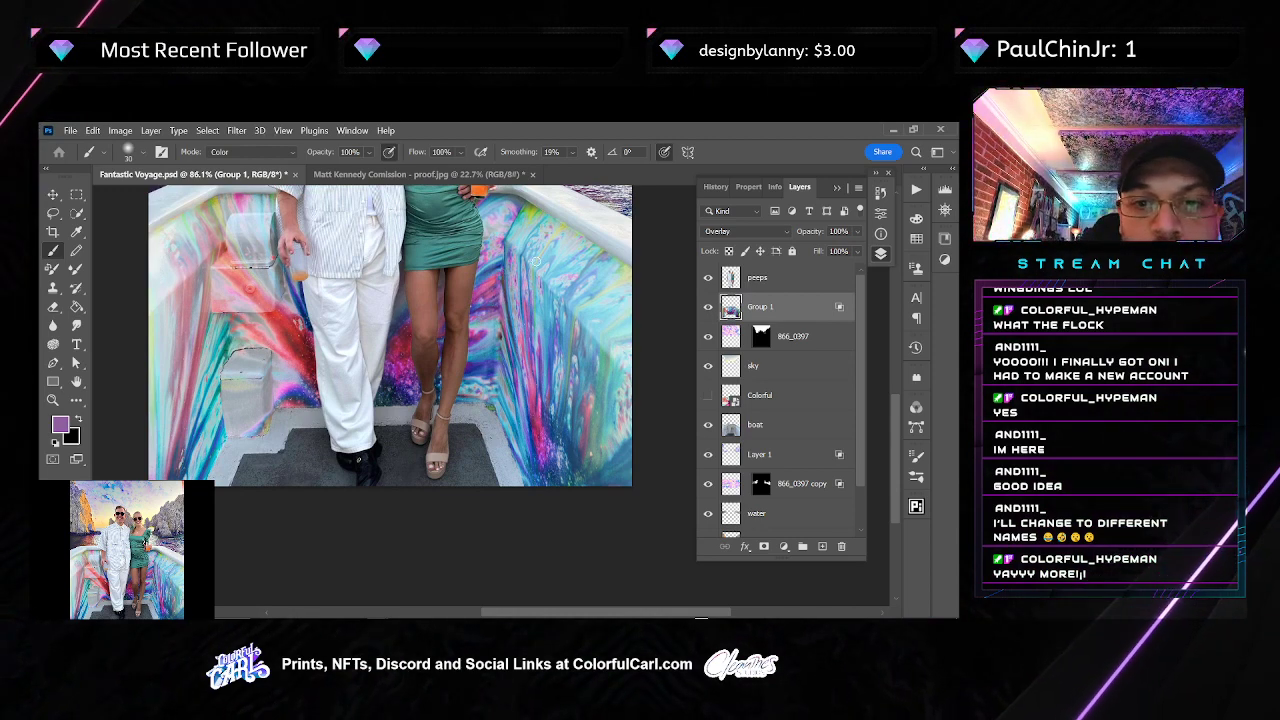
{"action": "left_click", "coordinate": [502, 263], "text": "alt"}
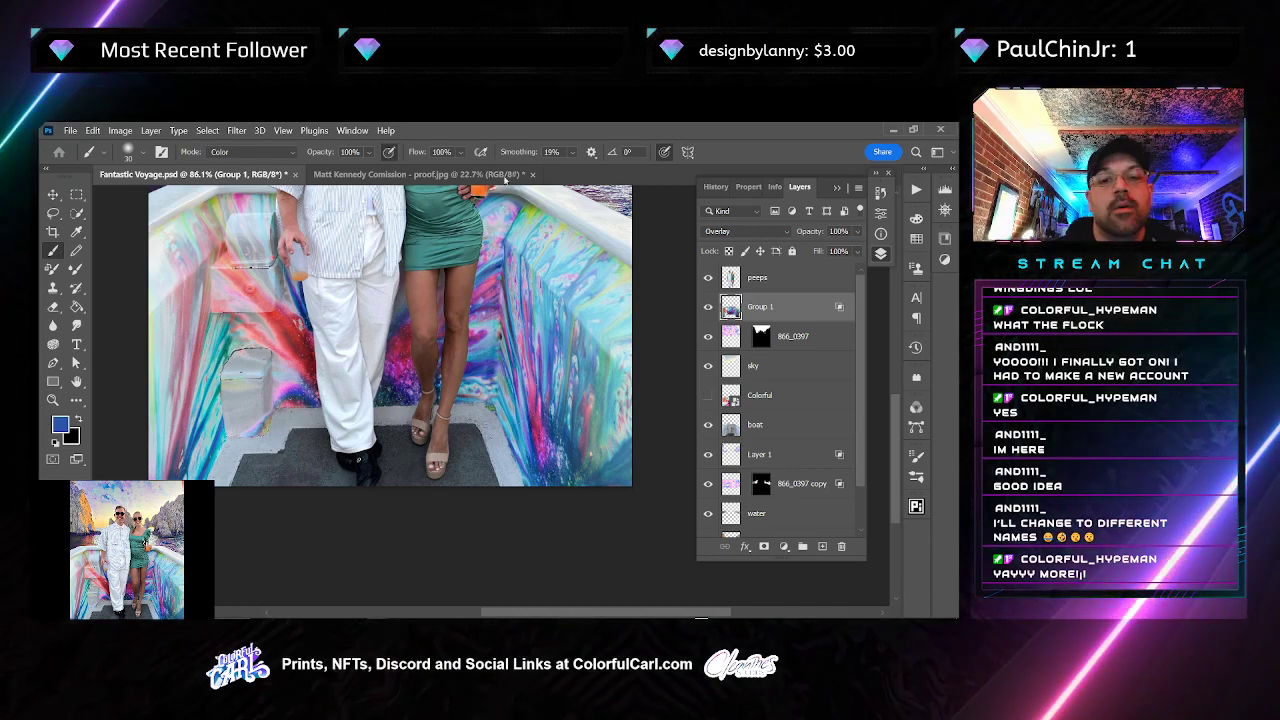
Examine the sky, the couple and the painted boat interior, both as a whole and up close
{"action": "scroll", "coordinate": [347, 287], "scroll_direction": "down", "scroll_amount": 5}
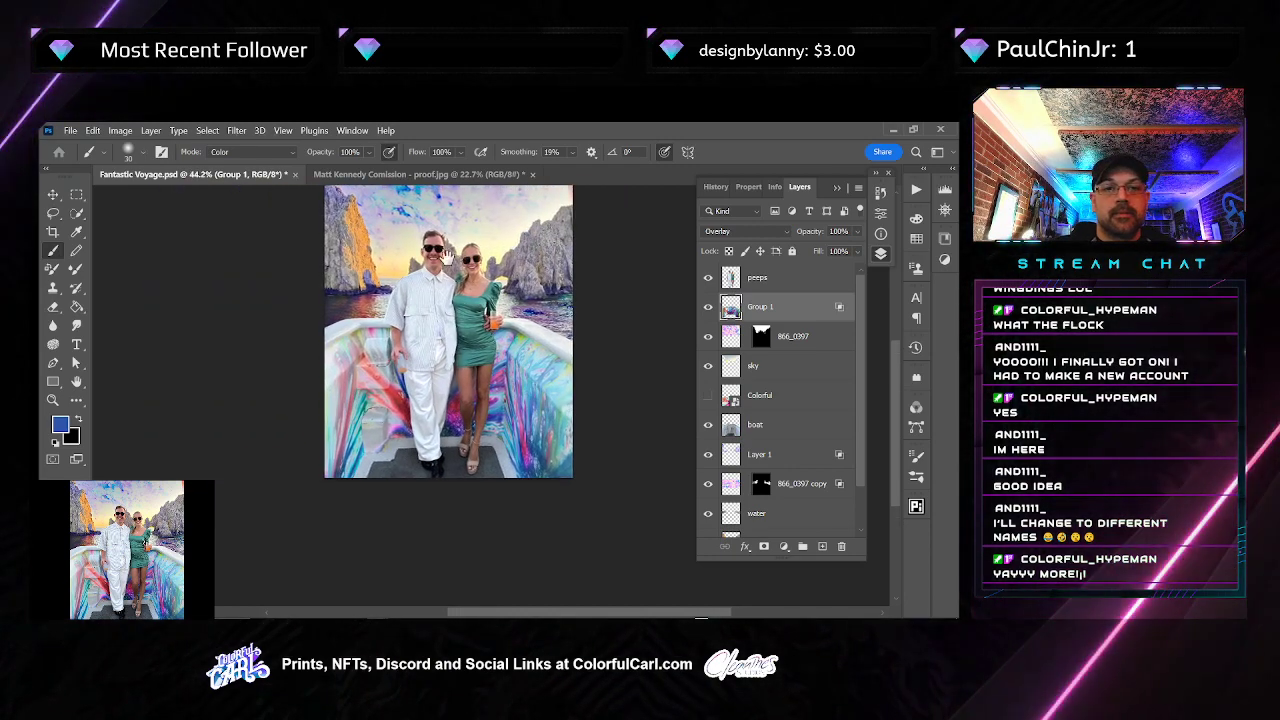
{"action": "scroll", "coordinate": [500, 325], "scroll_direction": "up", "scroll_amount": 3}
{"action": "left_click_drag", "start_coordinate": [551, 422], "coordinate": [566, 332]}
{"action": "left_click_drag", "start_coordinate": [511, 308], "coordinate": [581, 316]}
{"action": "scroll", "coordinate": [577, 428], "scroll_direction": "down", "scroll_amount": 5}
{"action": "left_click_drag", "start_coordinate": [580, 422], "coordinate": [566, 458]}
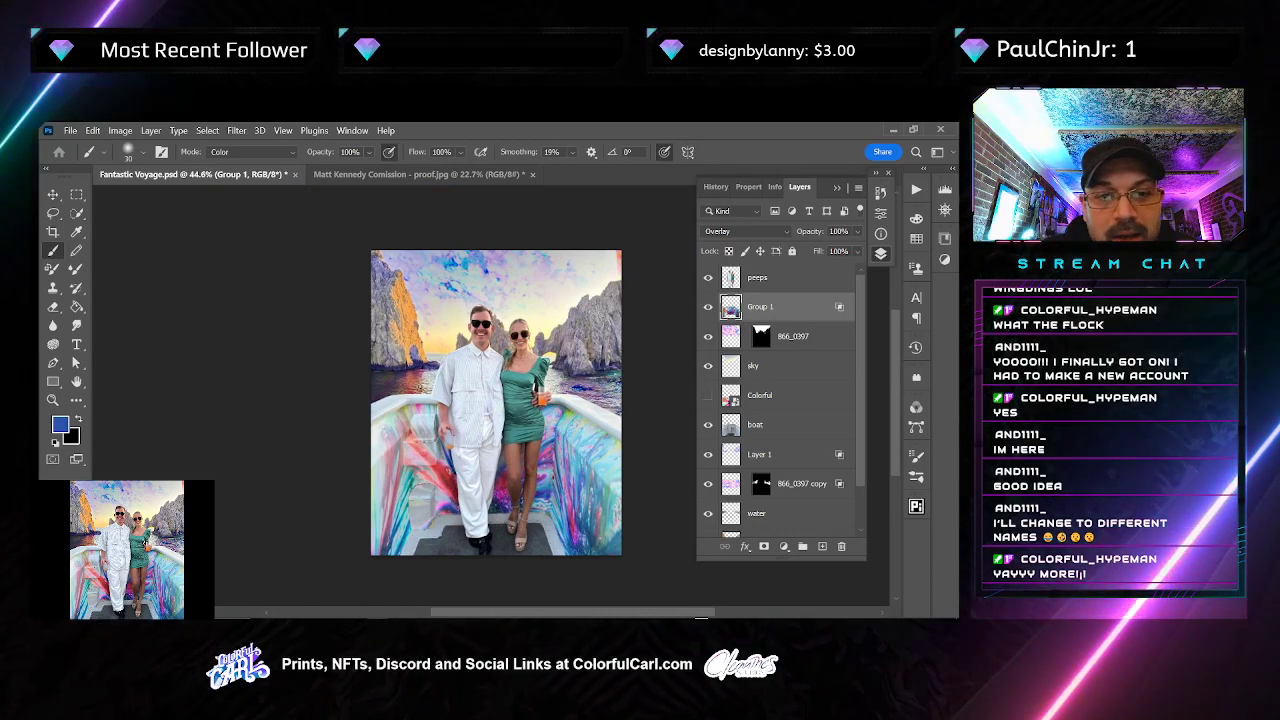
{"action": "scroll", "coordinate": [414, 370], "scroll_direction": "up", "scroll_amount": 3}
{"action": "scroll", "coordinate": [724, 300], "scroll_direction": "down", "scroll_amount": 2}
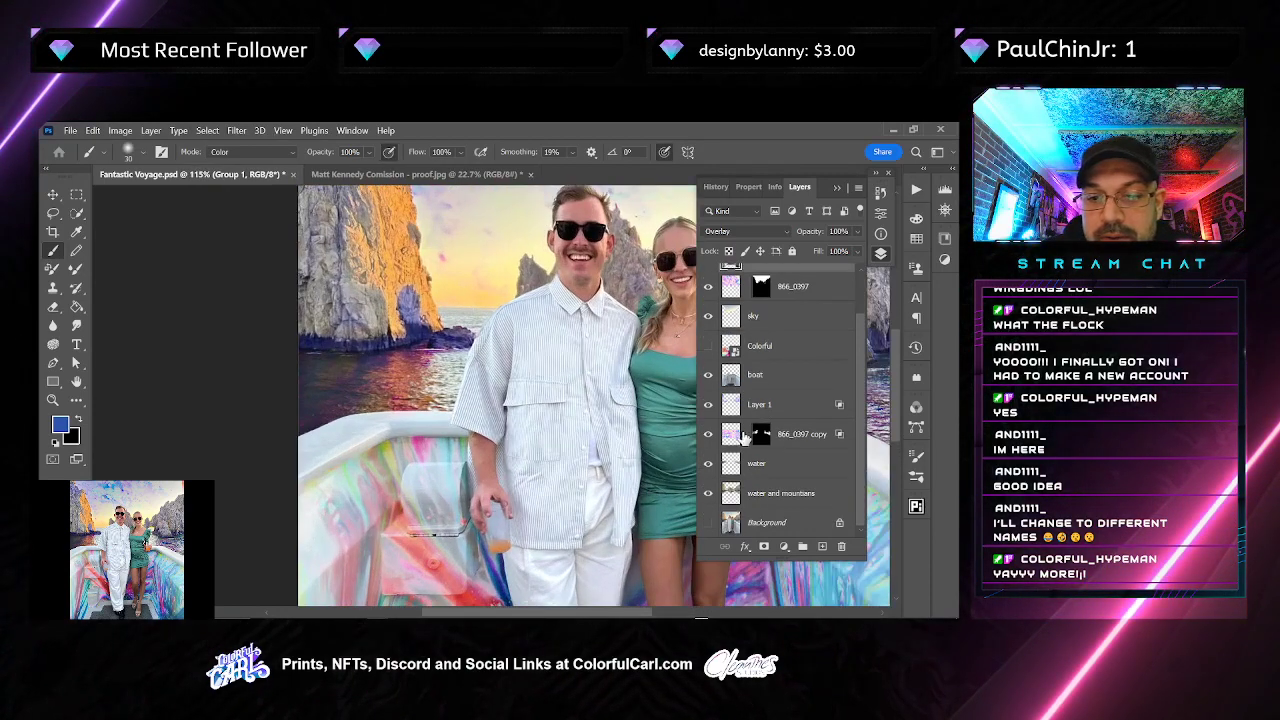
Compare the composite with the original photo by showing only the Background layer, then restore the other layers and keep Background hidden
{"action": "left_click", "coordinate": [708, 522], "text": "alt"}
{"action": "scroll", "coordinate": [520, 428], "scroll_direction": "down", "scroll_amount": 2}
{"action": "scroll", "coordinate": [522, 428], "scroll_direction": "down", "scroll_amount": 1}
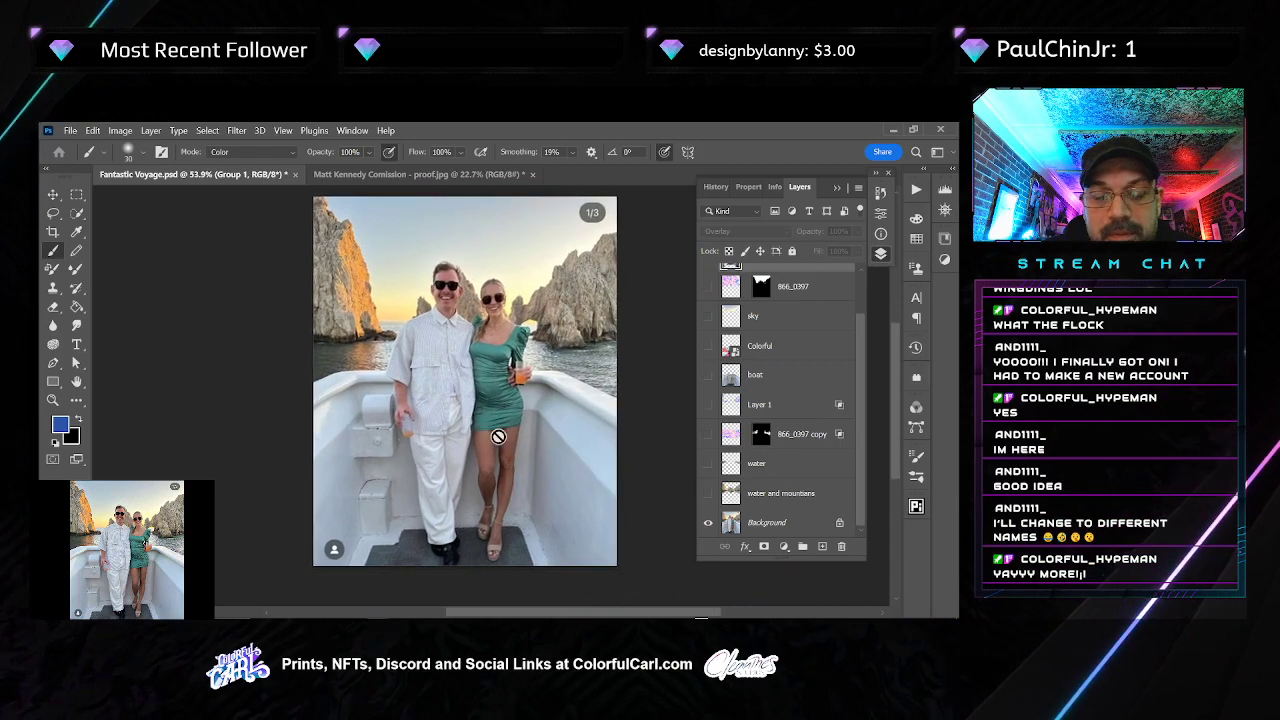
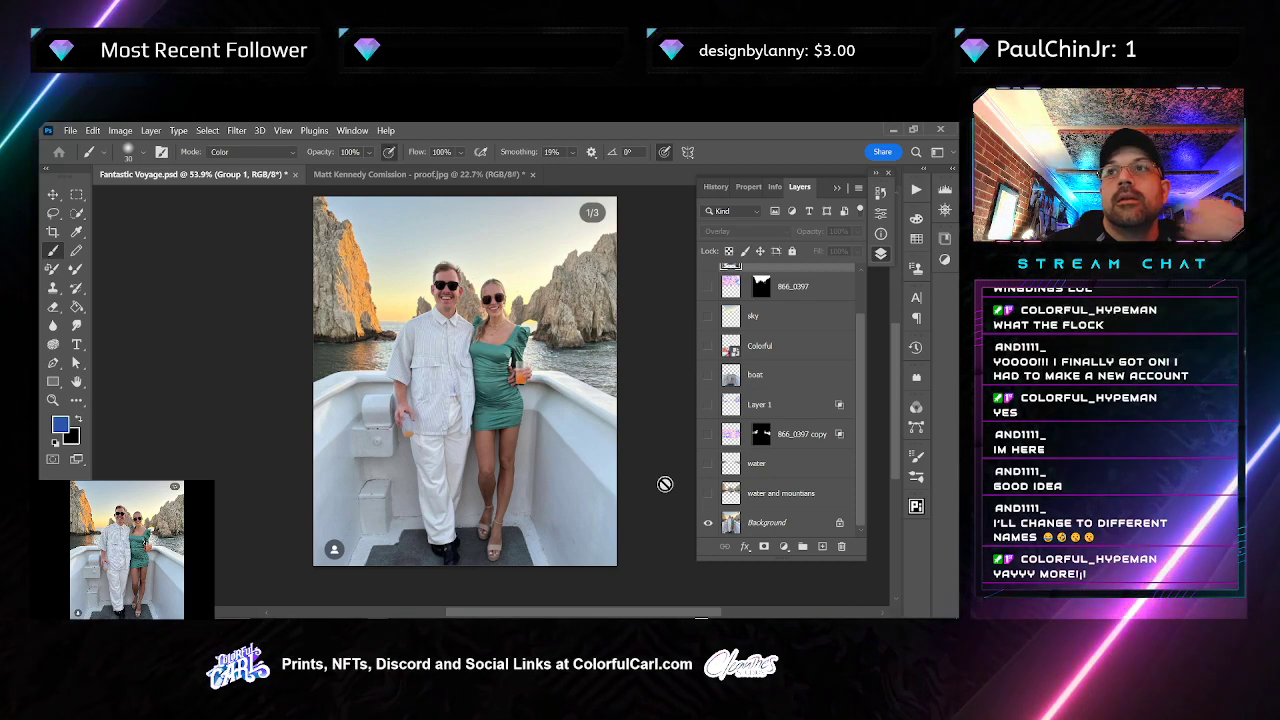
{"action": "left_click", "coordinate": [708, 523], "text": "alt"}
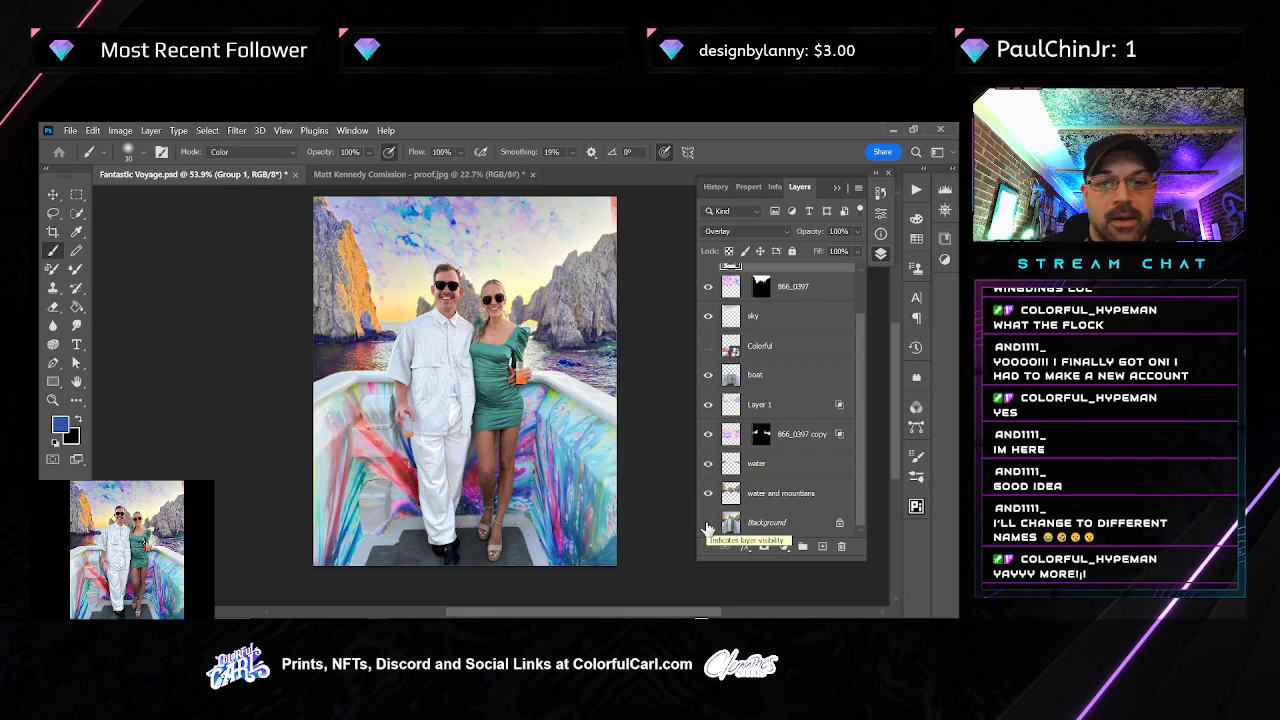
{"action": "left_click", "coordinate": [708, 523]}
Start a Quick Selection on the man's shirt and make the peeps layer the working layer
{"action": "scroll", "coordinate": [380, 316], "scroll_direction": "up", "scroll_amount": 5}
{"action": "key", "text": "w"}
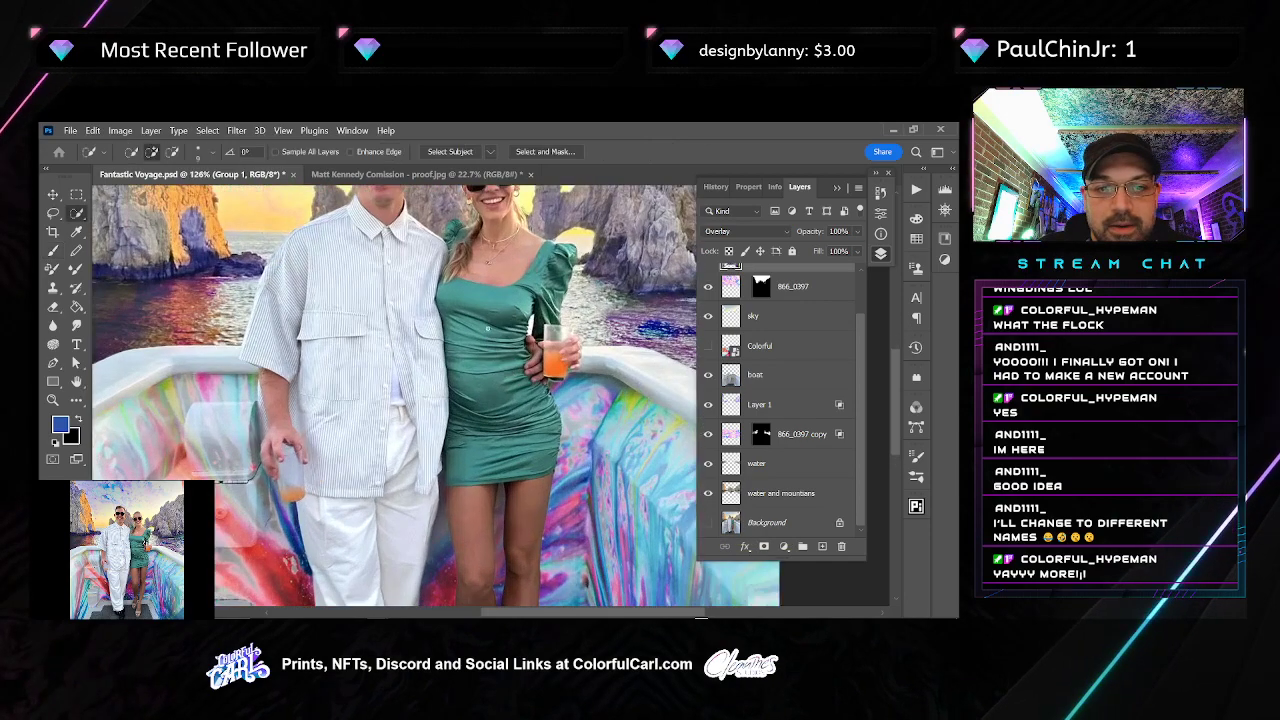
{"action": "scroll", "coordinate": [345, 299], "scroll_direction": "down", "scroll_amount": 2}
{"action": "left_click_drag", "start_coordinate": [346, 300], "coordinate": [346, 400]}
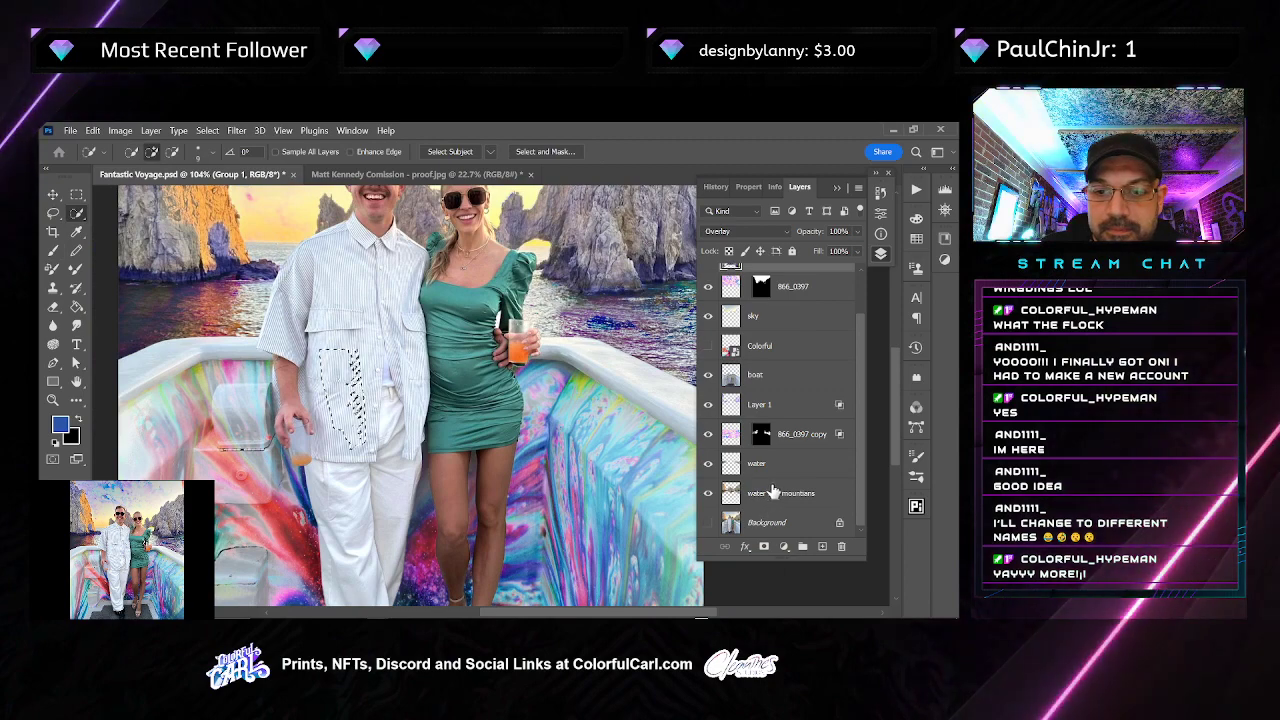
{"action": "scroll", "coordinate": [765, 450], "scroll_direction": "up", "scroll_amount": 2}
{"action": "left_click", "coordinate": [777, 283]}
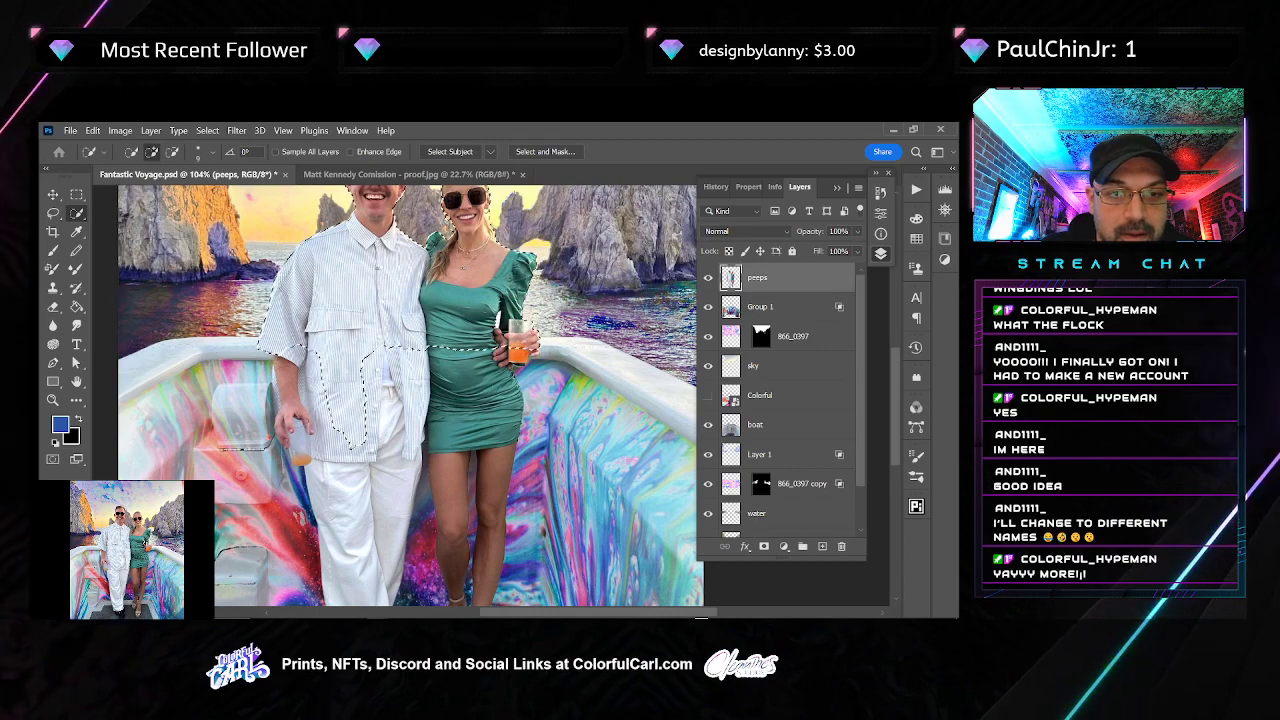
Subtract the man's head from the selection and extend it over his lower shirt, forearm and hand
{"action": "left_click_drag", "start_coordinate": [390, 290], "coordinate": [409, 390]}
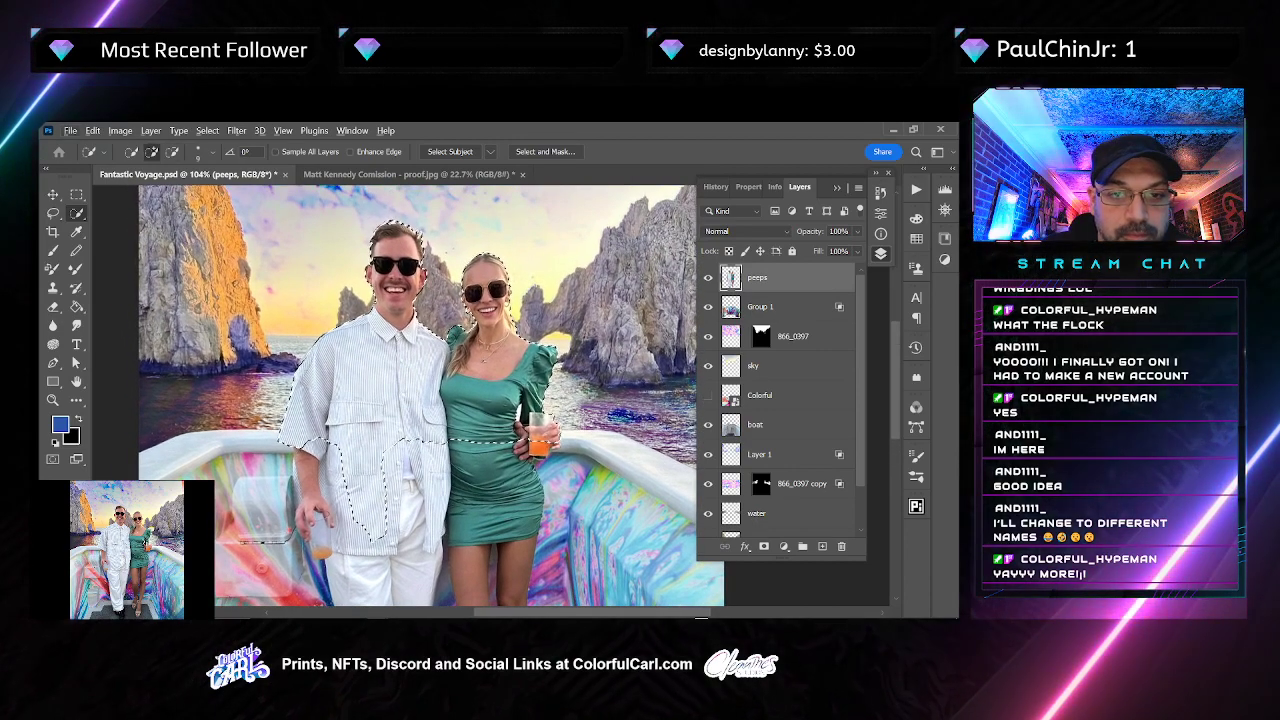
{"action": "left_click", "coordinate": [396, 292], "text": "alt"}
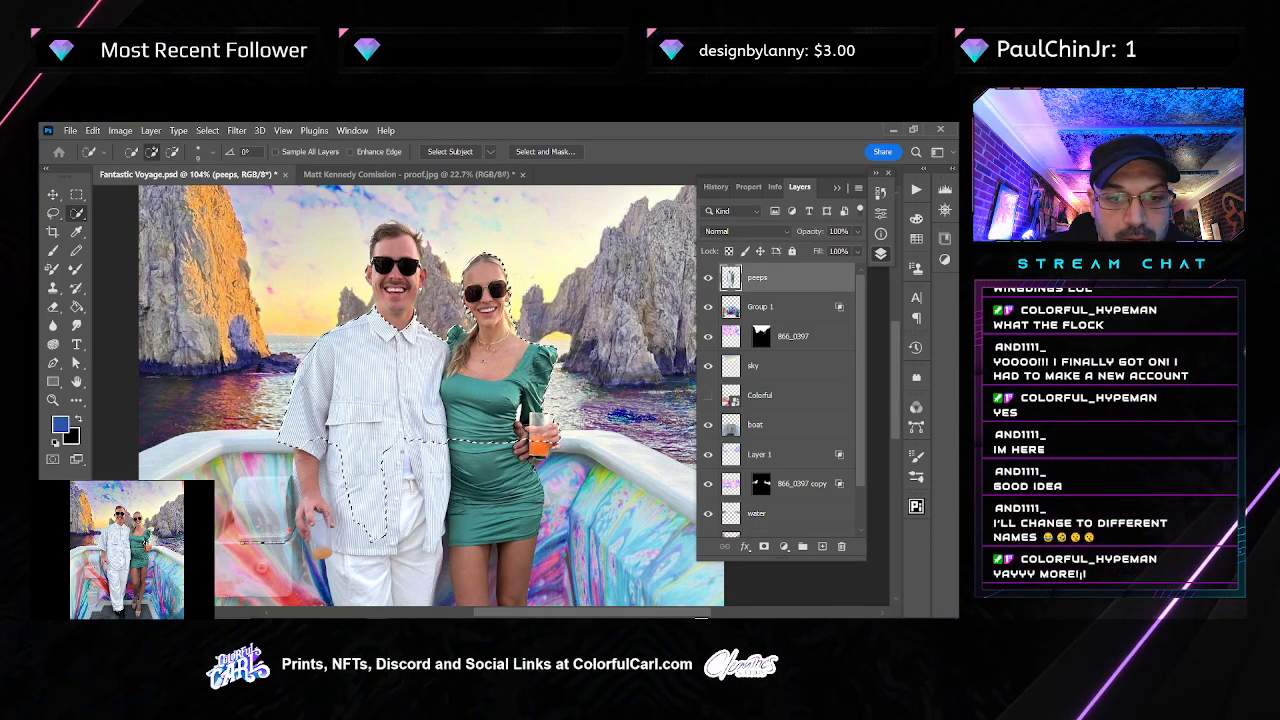
{"action": "left_click", "coordinate": [350, 500]}
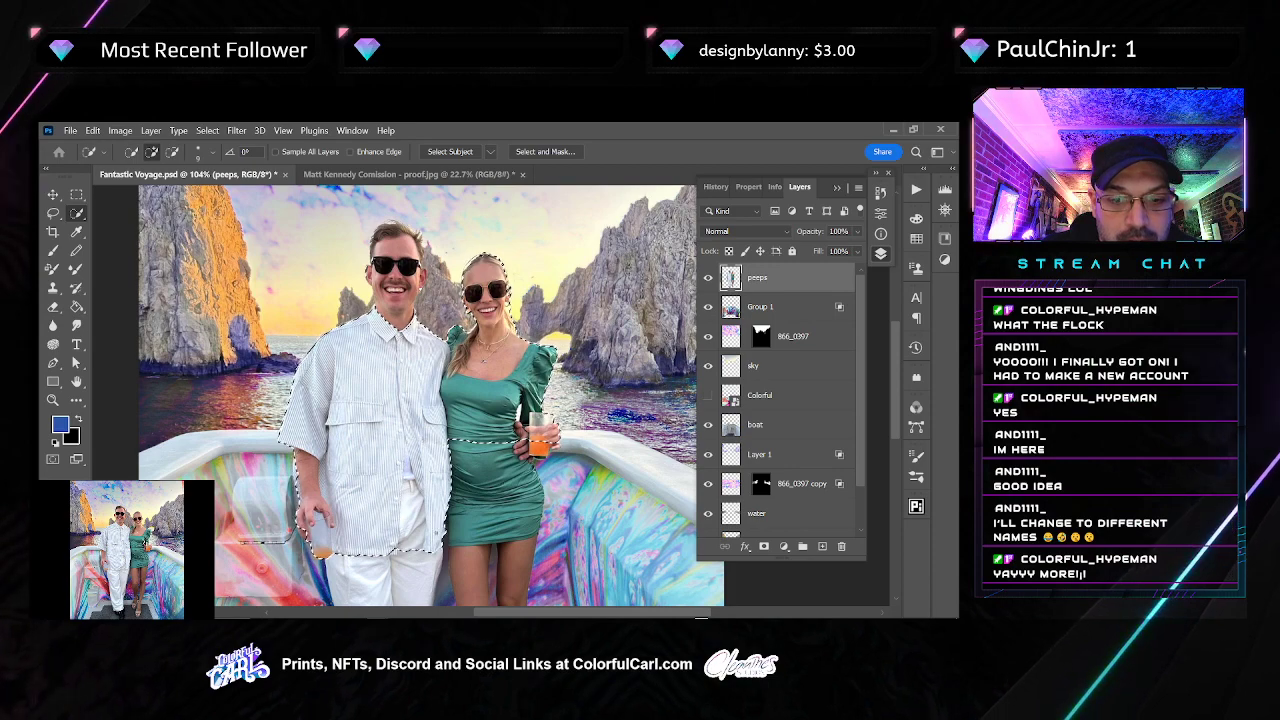
Refine the selection around the man's bare forearm and hand, including the drink glass he holds
{"action": "scroll", "coordinate": [333, 535], "scroll_direction": "up", "scroll_amount": 5}
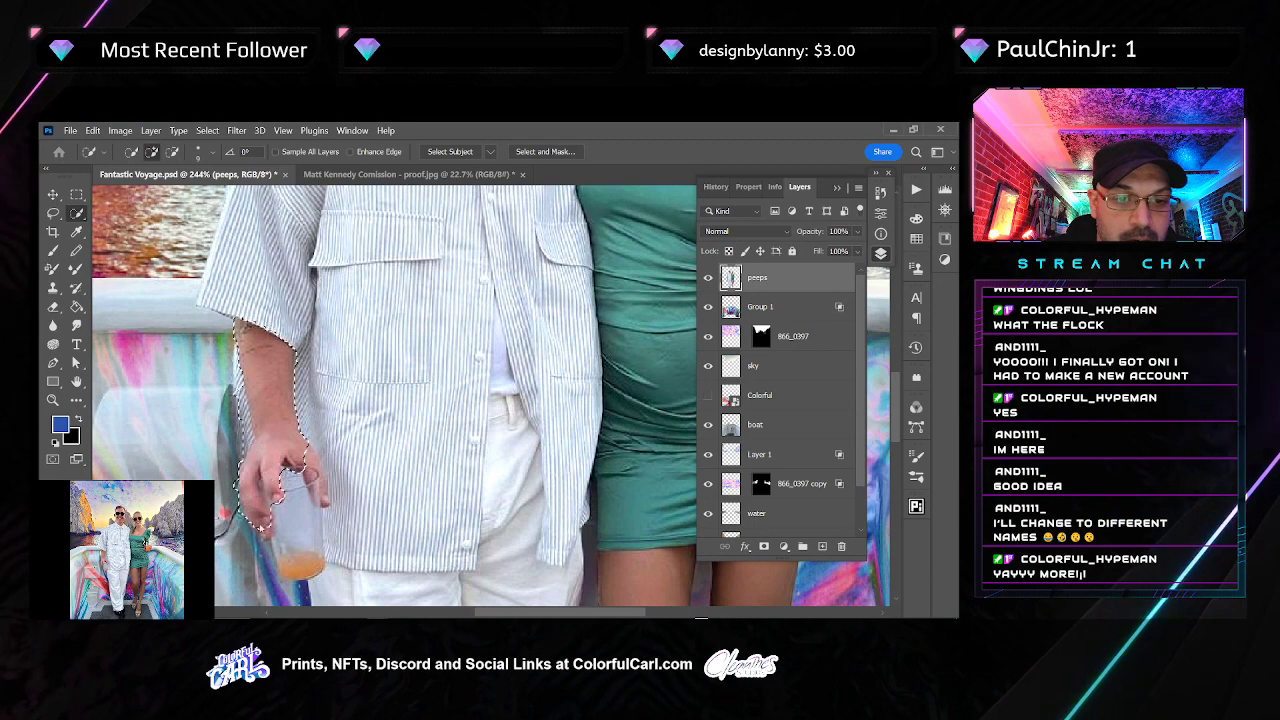
{"action": "mouse_move", "coordinate": [261, 528]}
{"action": "left_mouse_down"}
{"action": "mouse_move", "coordinate": [298, 555]}
{"action": "mouse_move", "coordinate": [316, 463]}
{"action": "left_mouse_up"}
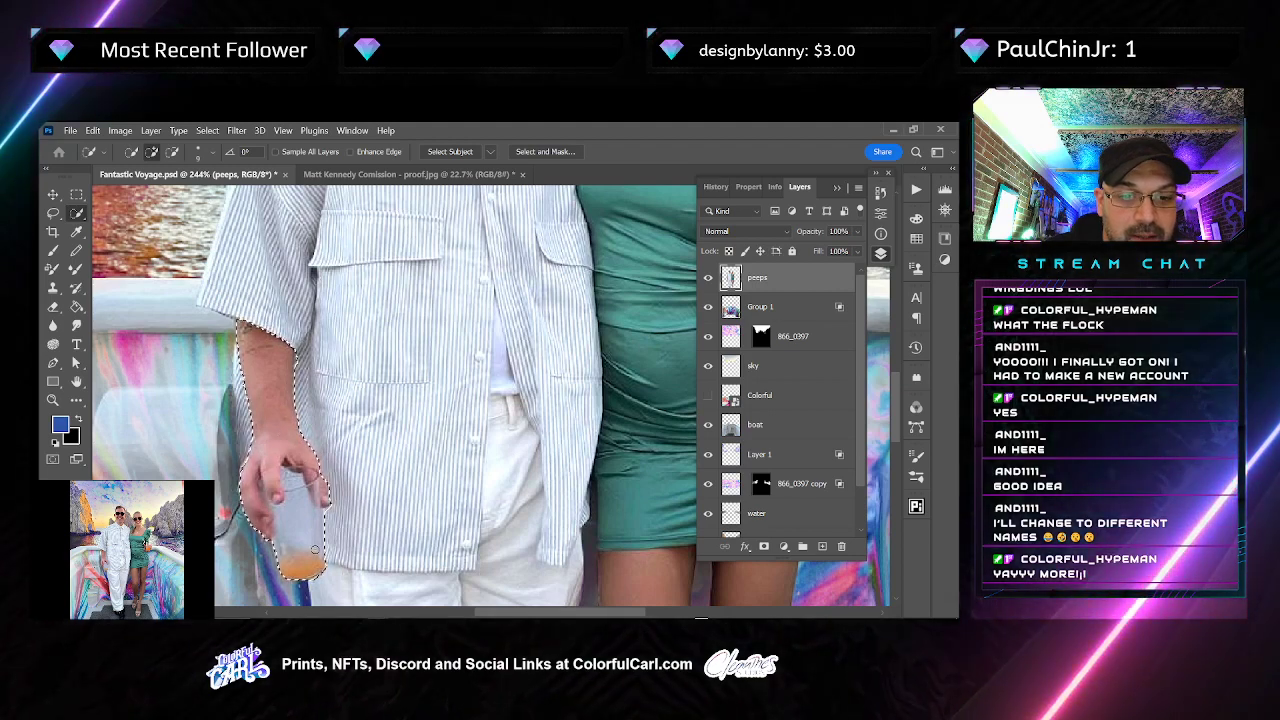
{"action": "left_click_drag", "start_coordinate": [318, 533], "coordinate": [297, 513]}
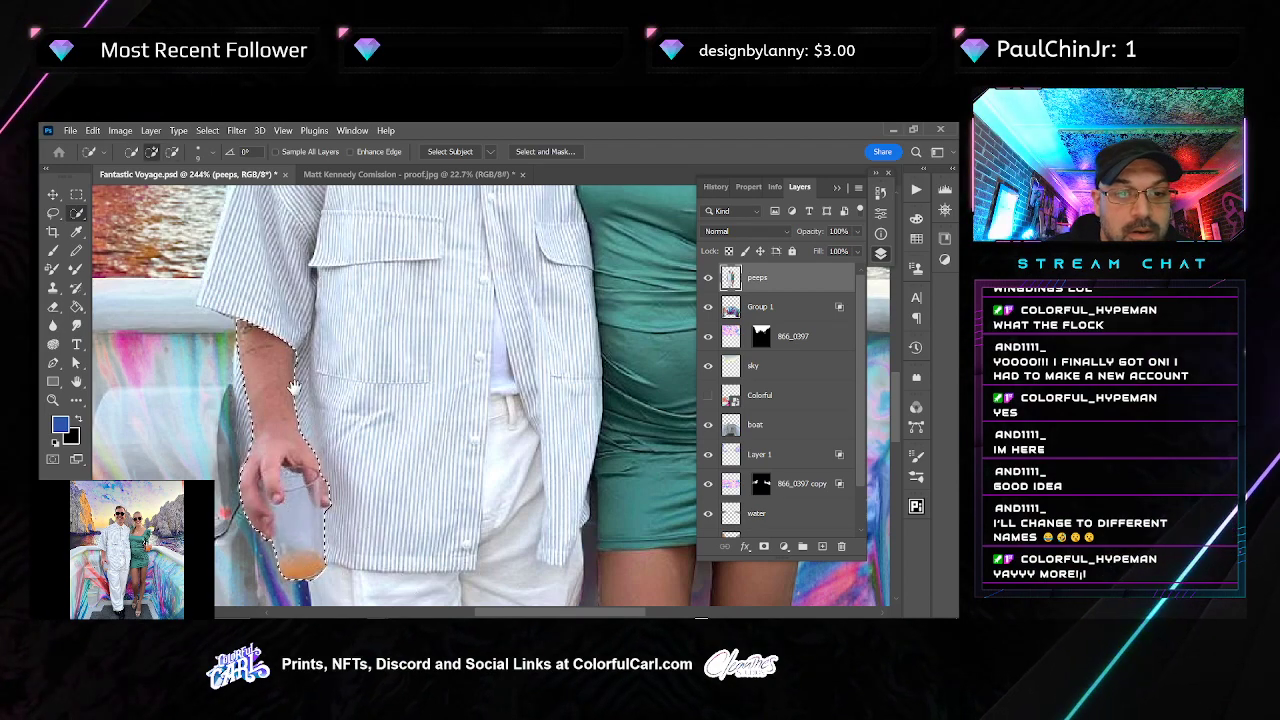
Add a new layer above peeps and fill the selected arm and glass with the blue foreground colour
{"action": "left_click_drag", "start_coordinate": [294, 388], "coordinate": [311, 426]}
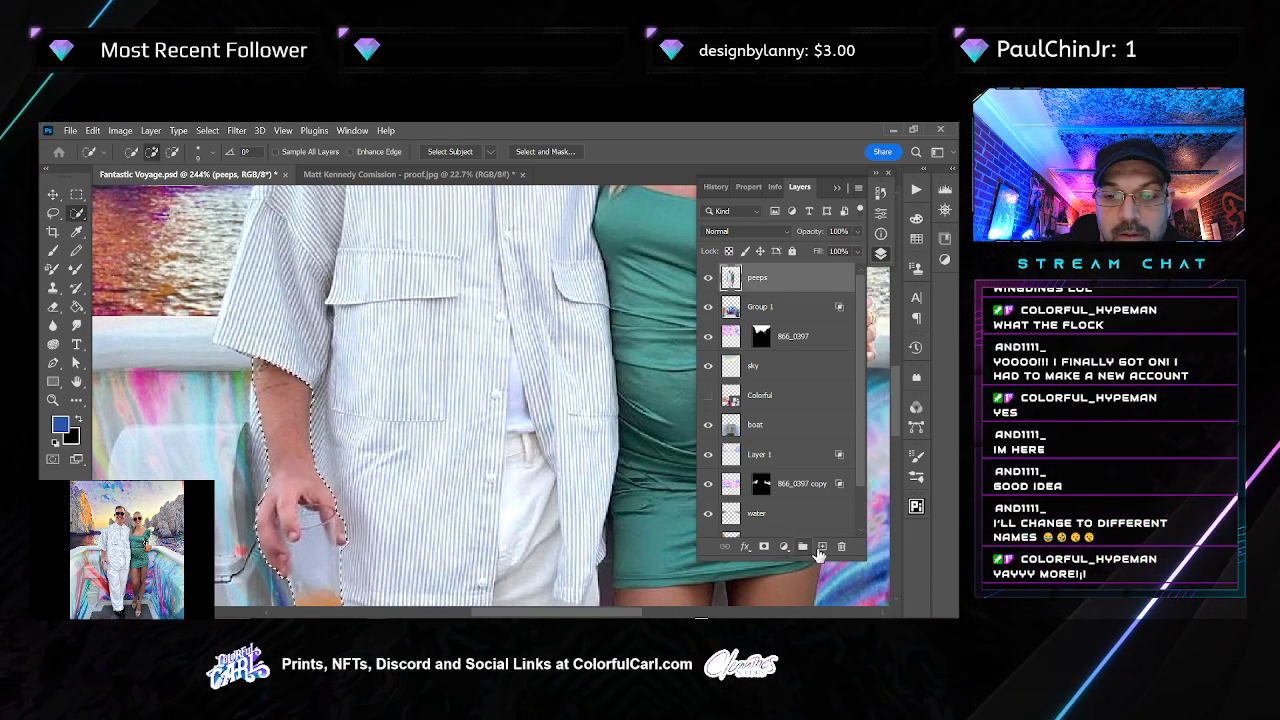
{"action": "left_click", "coordinate": [820, 547]}
{"action": "key", "text": "g"}
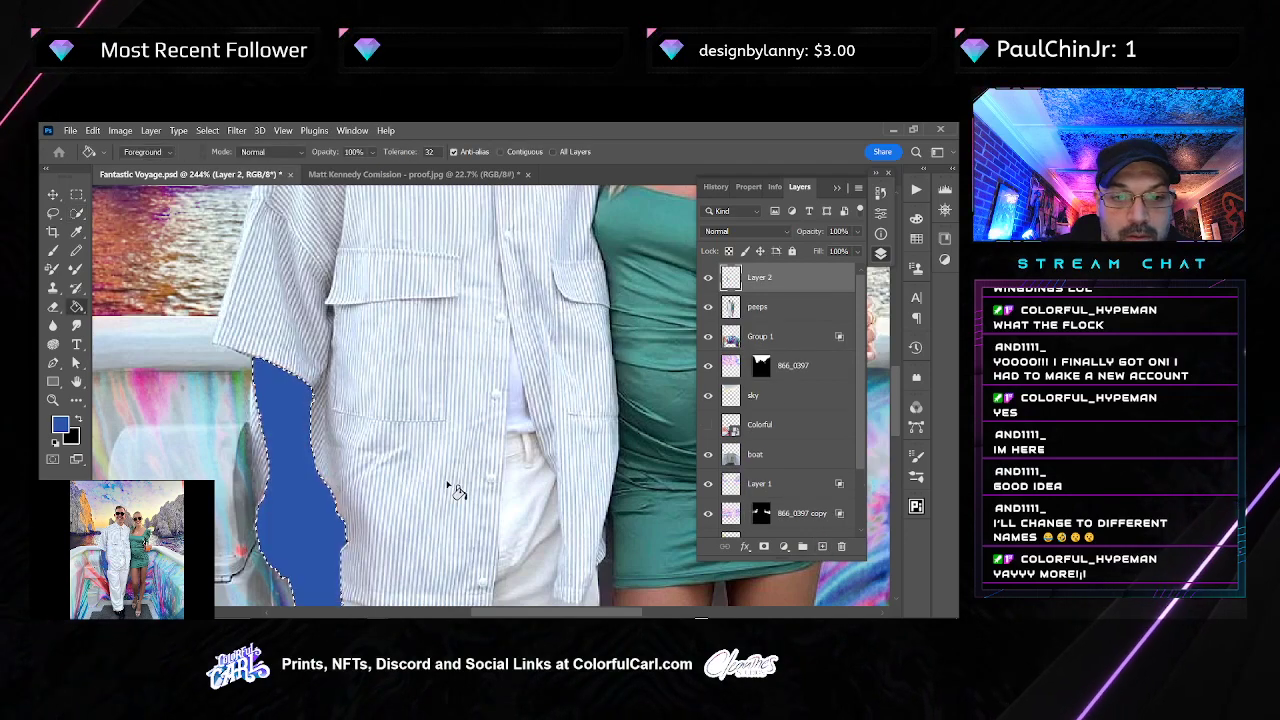
Select the couple apart from the filled arm and check the selection outline from their shoulders to their shoes
{"action": "scroll", "coordinate": [477, 505], "scroll_direction": "down", "scroll_amount": 3}
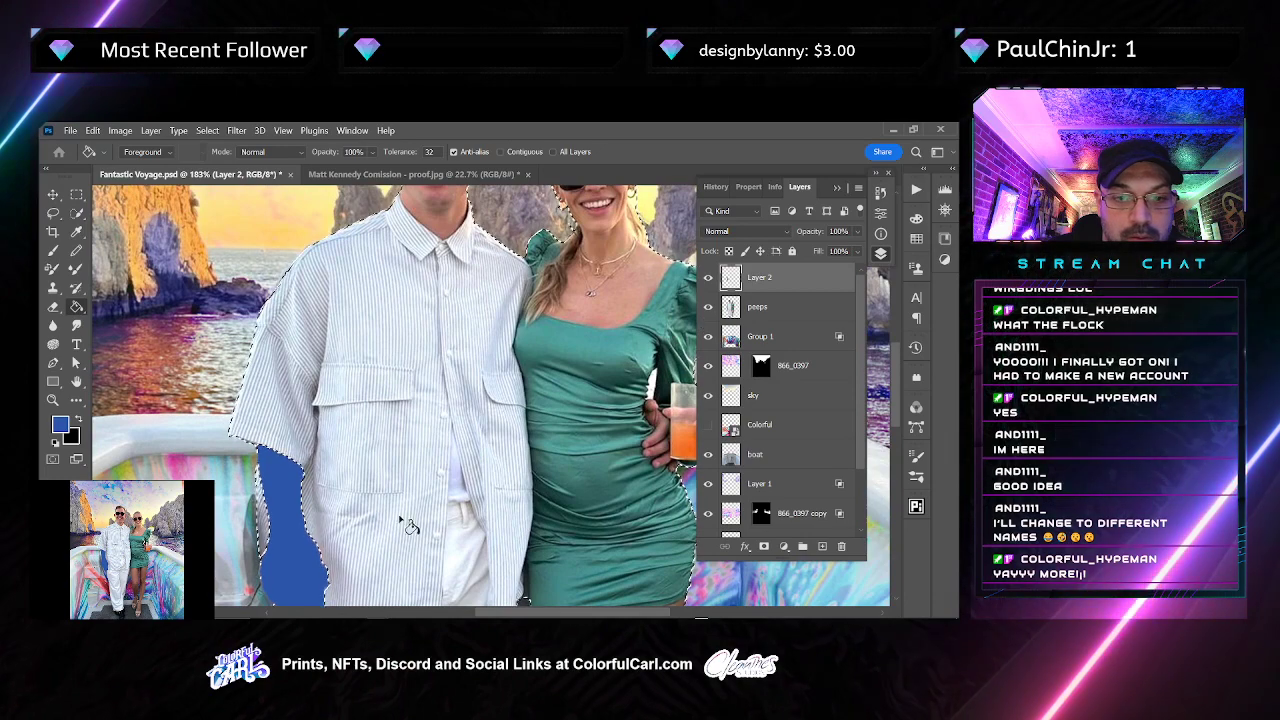
{"action": "scroll", "coordinate": [373, 405], "scroll_direction": "down", "scroll_amount": 2}
{"action": "scroll", "coordinate": [373, 405], "scroll_direction": "down", "scroll_amount": 1}
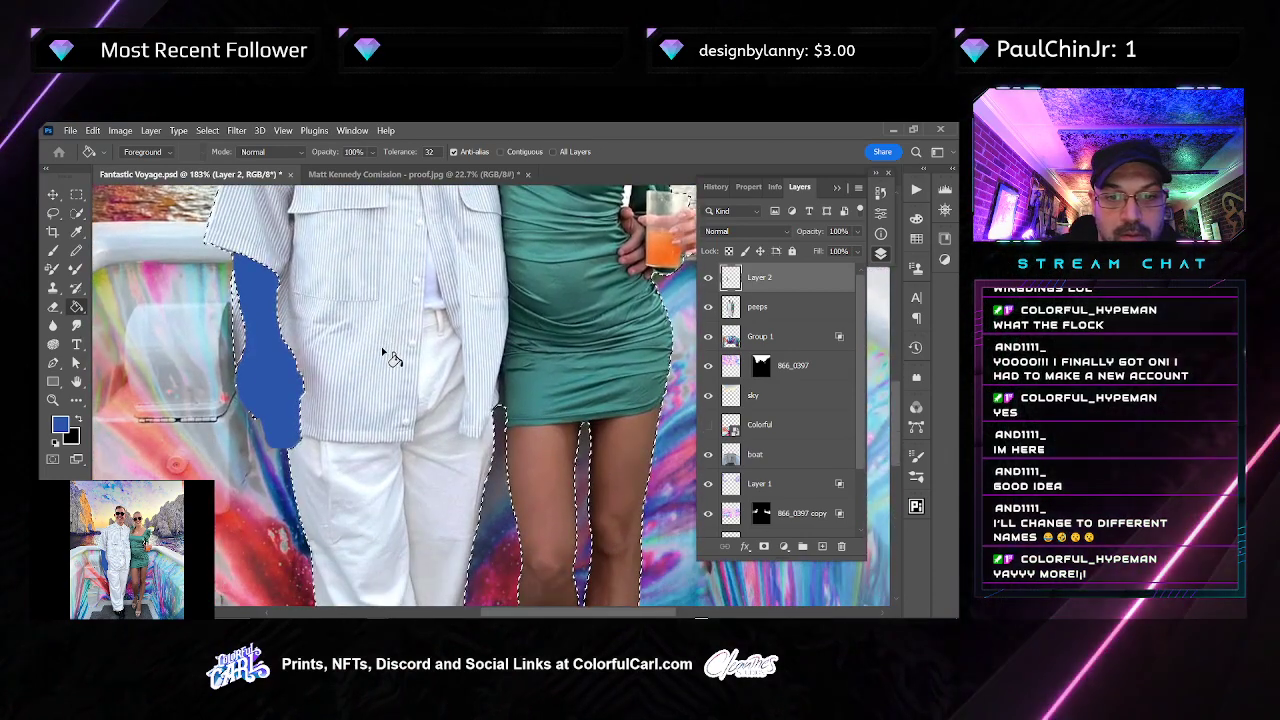
{"action": "scroll", "coordinate": [427, 455], "scroll_direction": "down", "scroll_amount": 1}
{"action": "mouse_move", "coordinate": [427, 455]}
{"action": "left_mouse_down"}
{"action": "mouse_move", "coordinate": [423, 266]}
{"action": "mouse_move", "coordinate": [429, 343]}
{"action": "left_mouse_up"}
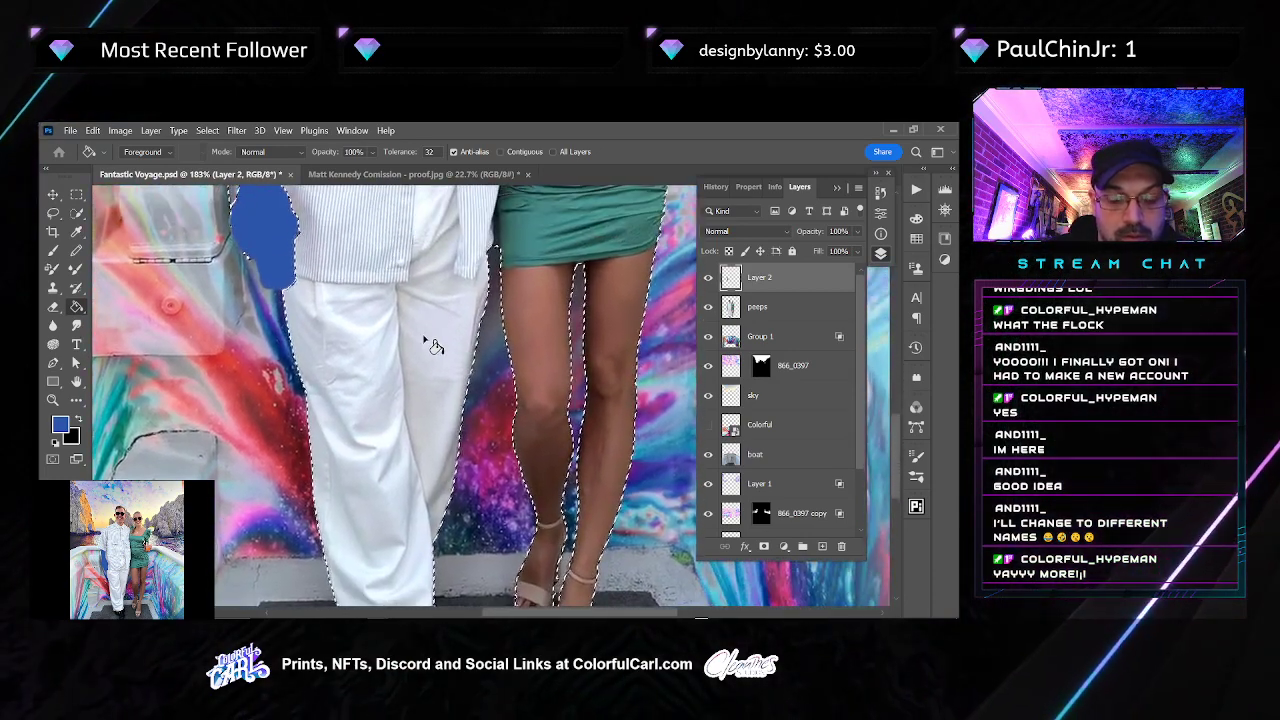
{"action": "scroll", "coordinate": [484, 333], "scroll_direction": "down", "scroll_amount": 5}
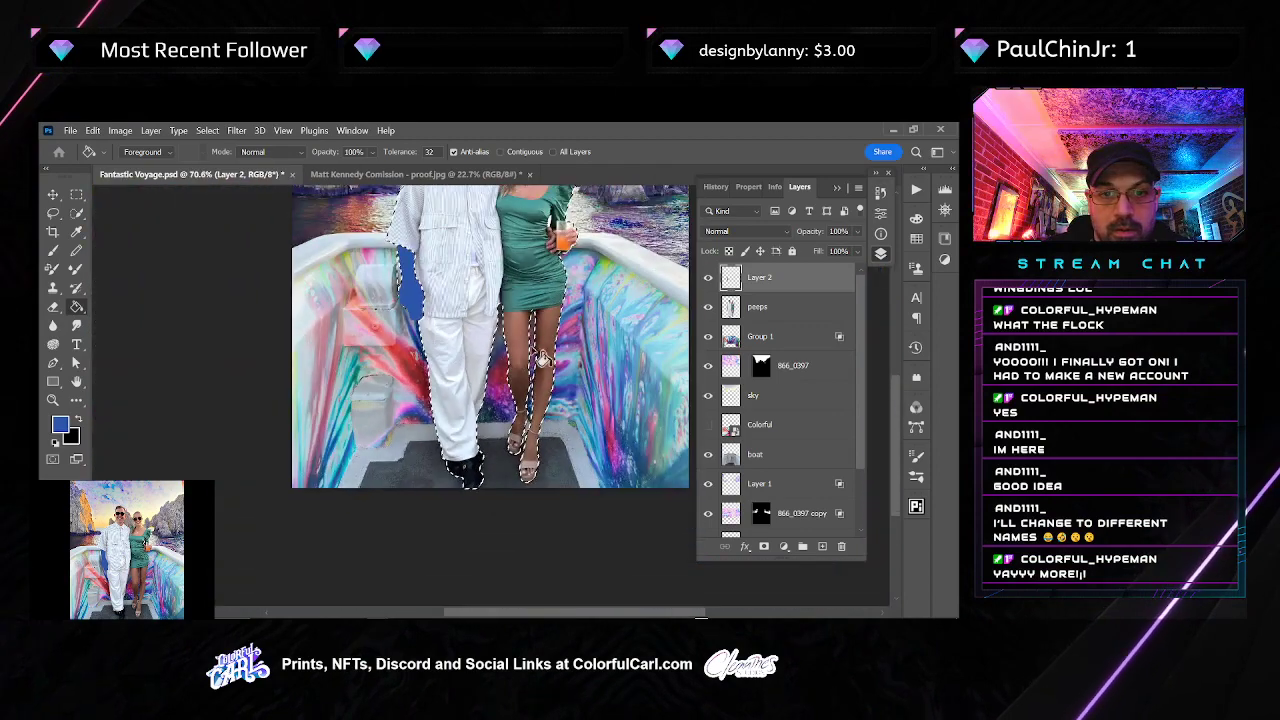
{"action": "key", "text": "ctrl+d"}
{"action": "key", "text": "w"}
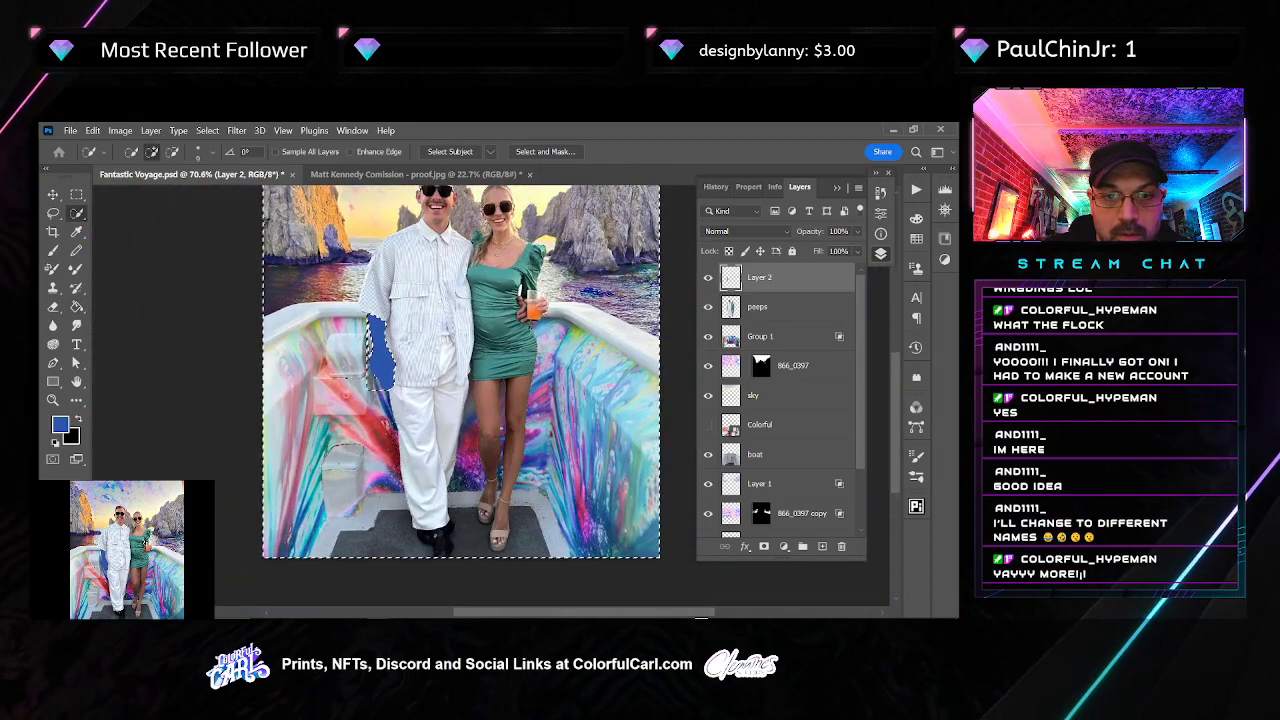
{"action": "key", "text": "ctrl+z"}
Enlarge the Quick Selection brush to 125 and try to subtract the woman's dress from the selection
{"action": "key", "text": "bracketright"}
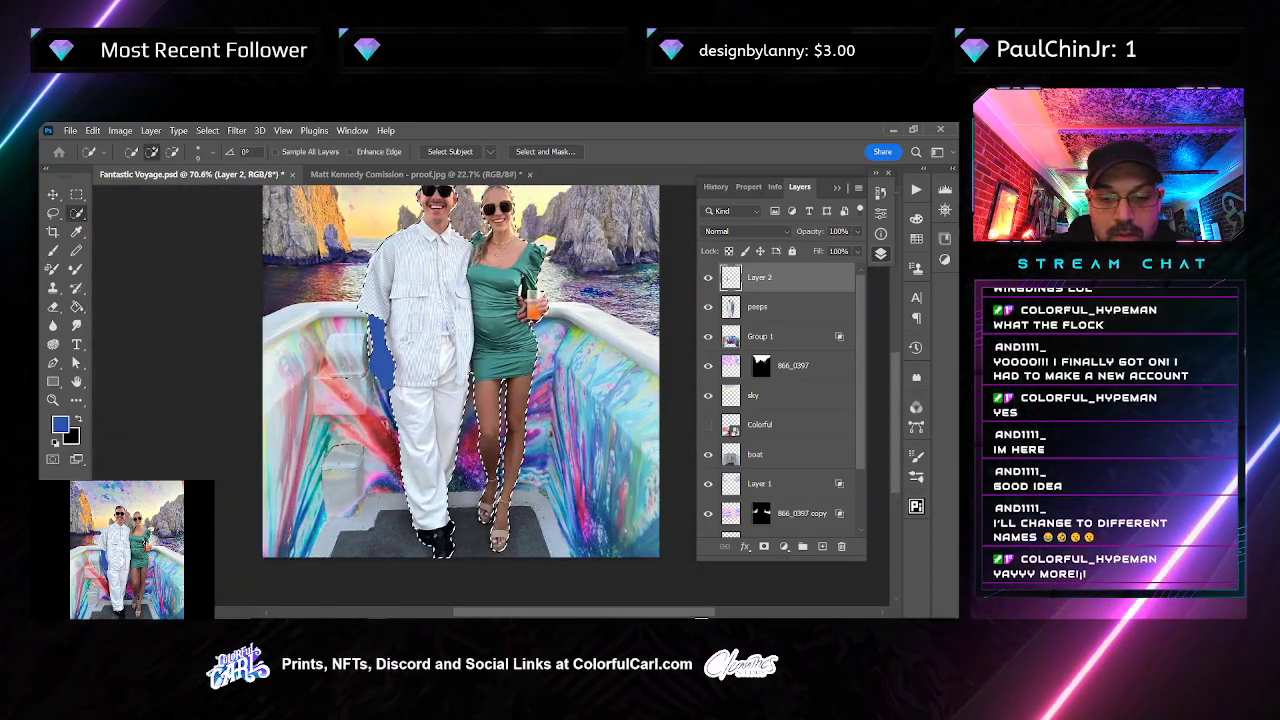
{"action": "key", "text": "bracketright"}
{"action": "key", "text": "bracketright"}
{"action": "key", "text": "bracketright"}
{"action": "key", "text": "bracketright"}
{"action": "key", "text": "bracketright"}
{"action": "key", "text": "bracketright"}
{"action": "key", "text": "bracketright"}
{"action": "key", "text": "bracketright"}
{"action": "key", "text": "bracketright"}
{"action": "key", "text": "bracketright"}
{"action": "key", "text": "bracketright"}
{"action": "key", "text": "bracketright"}
{"action": "key", "text": "bracketright"}
{"action": "key", "text": "bracketright"}
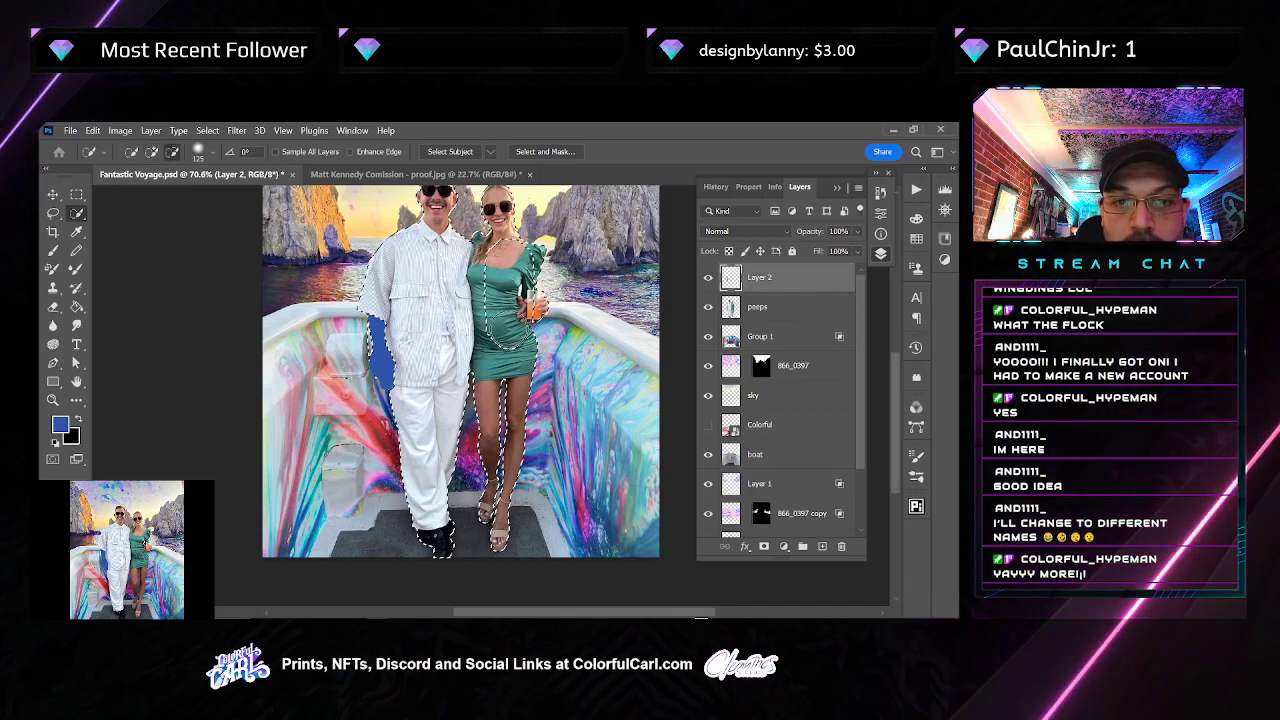
{"action": "left_click", "coordinate": [508, 262], "text": "alt"}
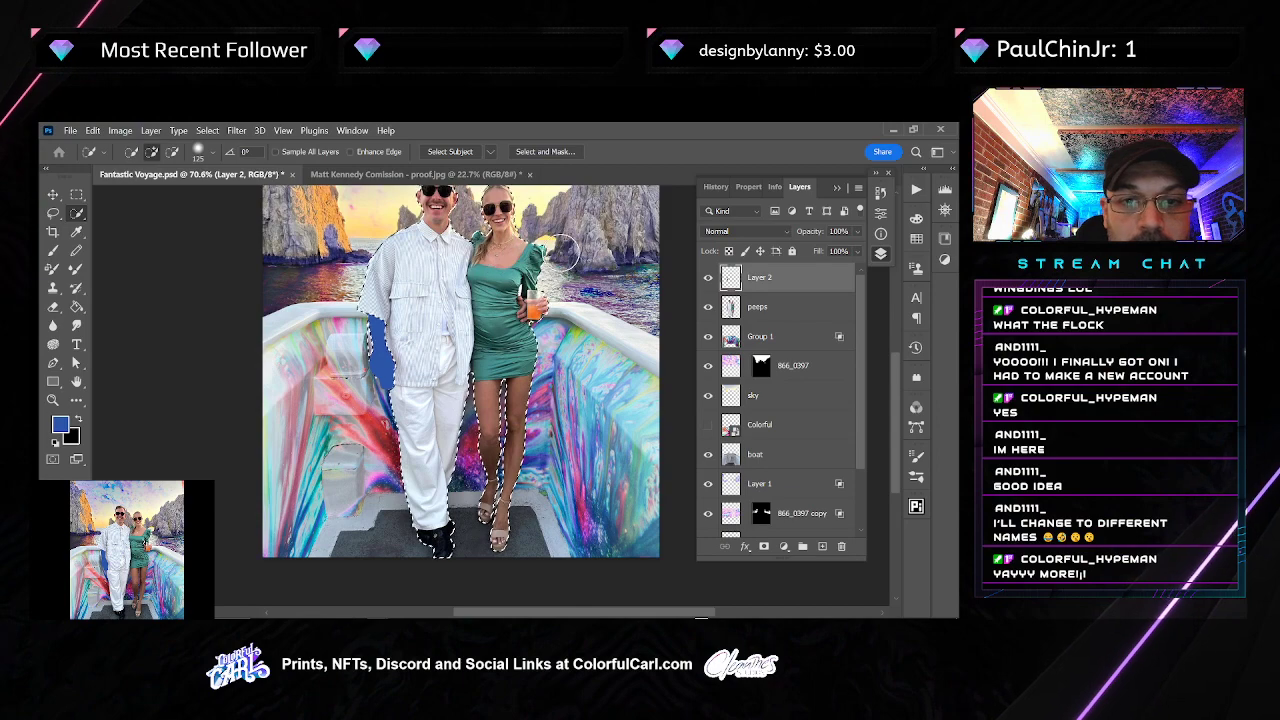
{"action": "left_click_drag", "start_coordinate": [562, 298], "coordinate": [505, 363]}
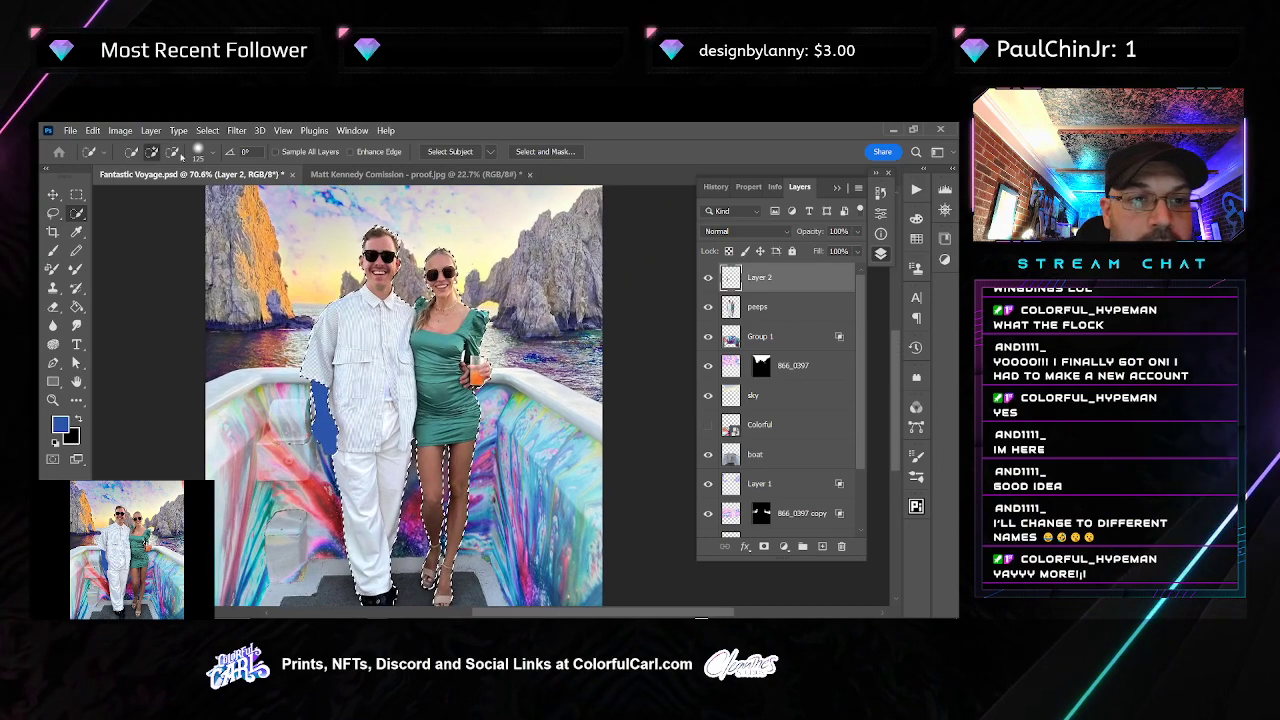
{"action": "left_click", "coordinate": [175, 153]}
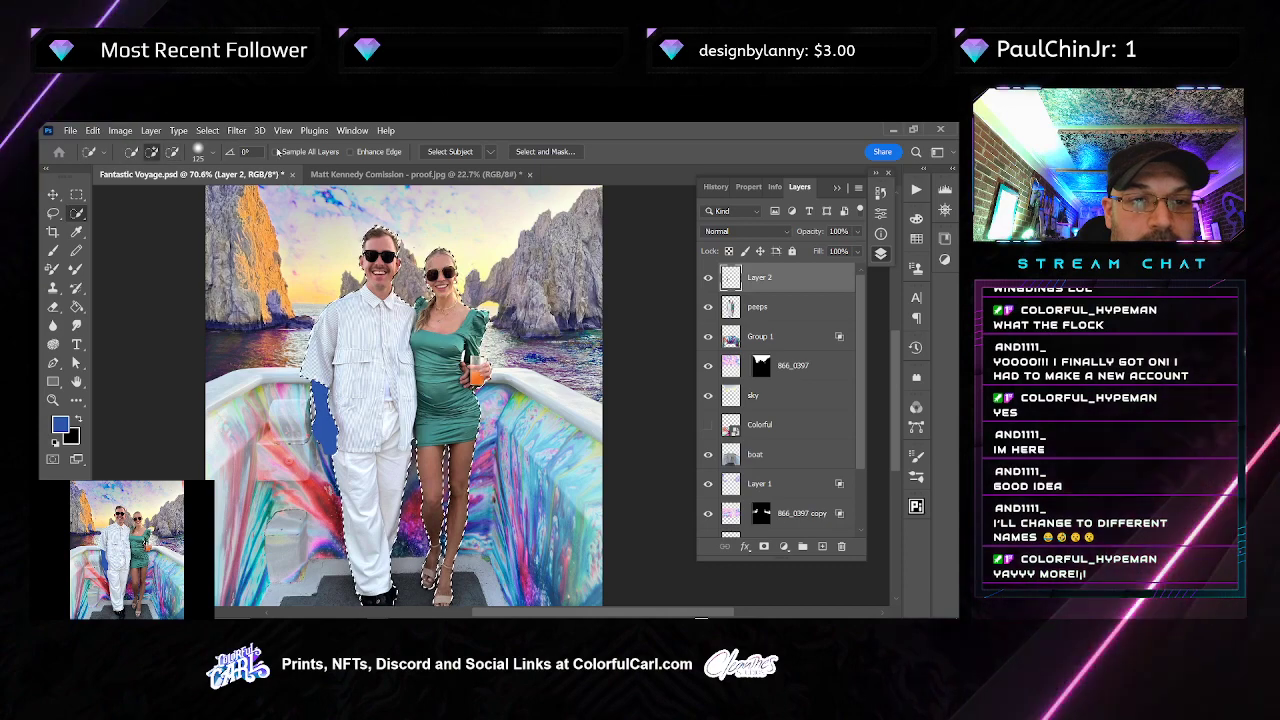
{"action": "left_click", "coordinate": [450, 151]}
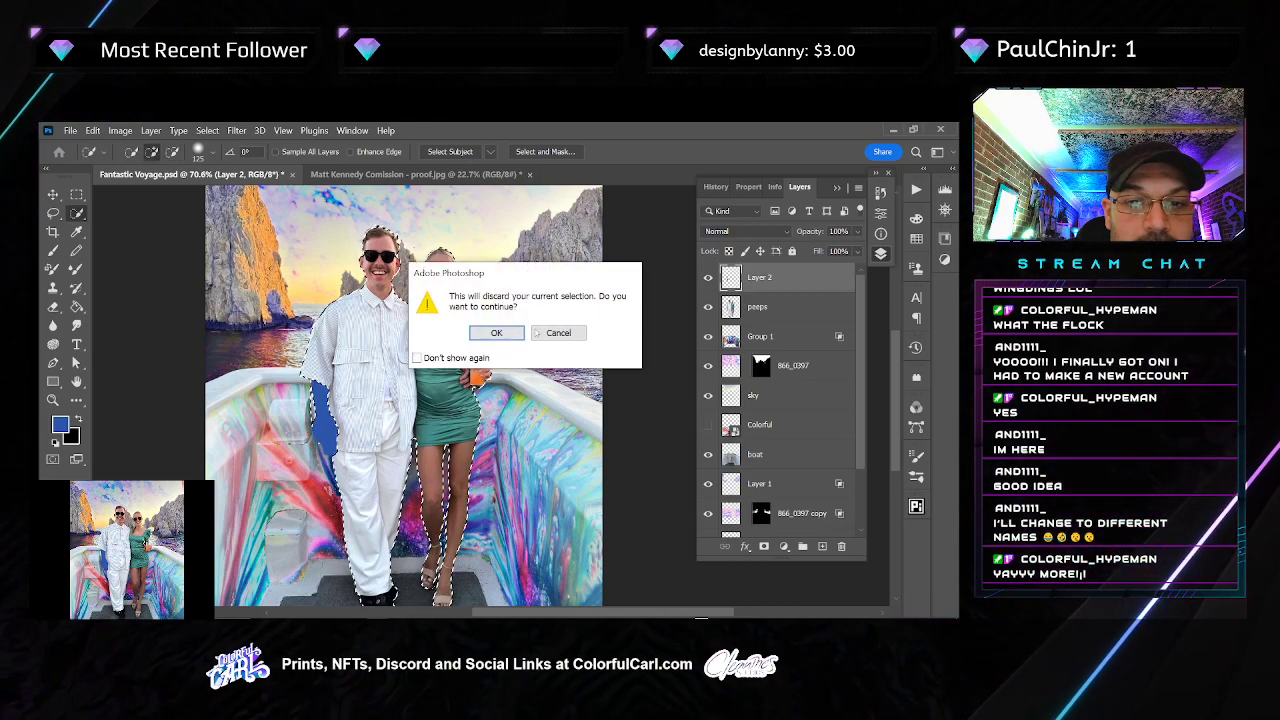
{"action": "left_click", "coordinate": [496, 333]}
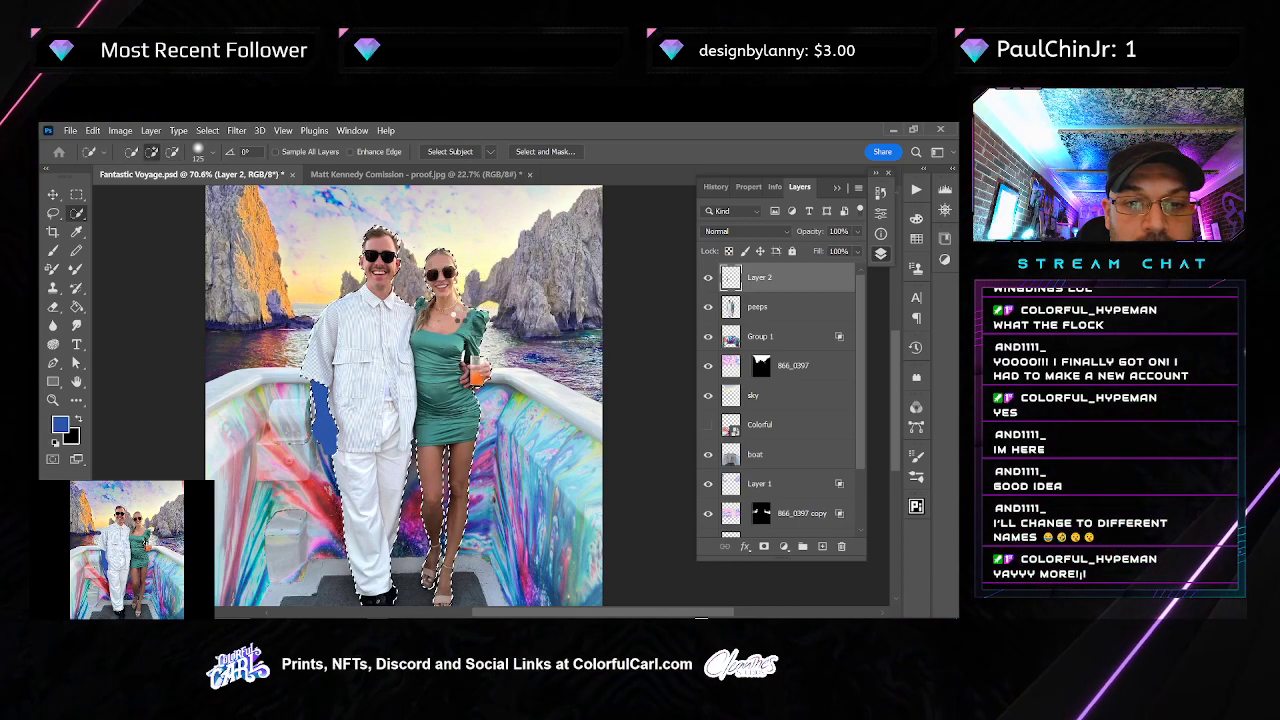
On the peeps layer, subtract the woman and the man's head from the selection, keeping his shirt and trousers selected
{"action": "left_click", "coordinate": [800, 316]}
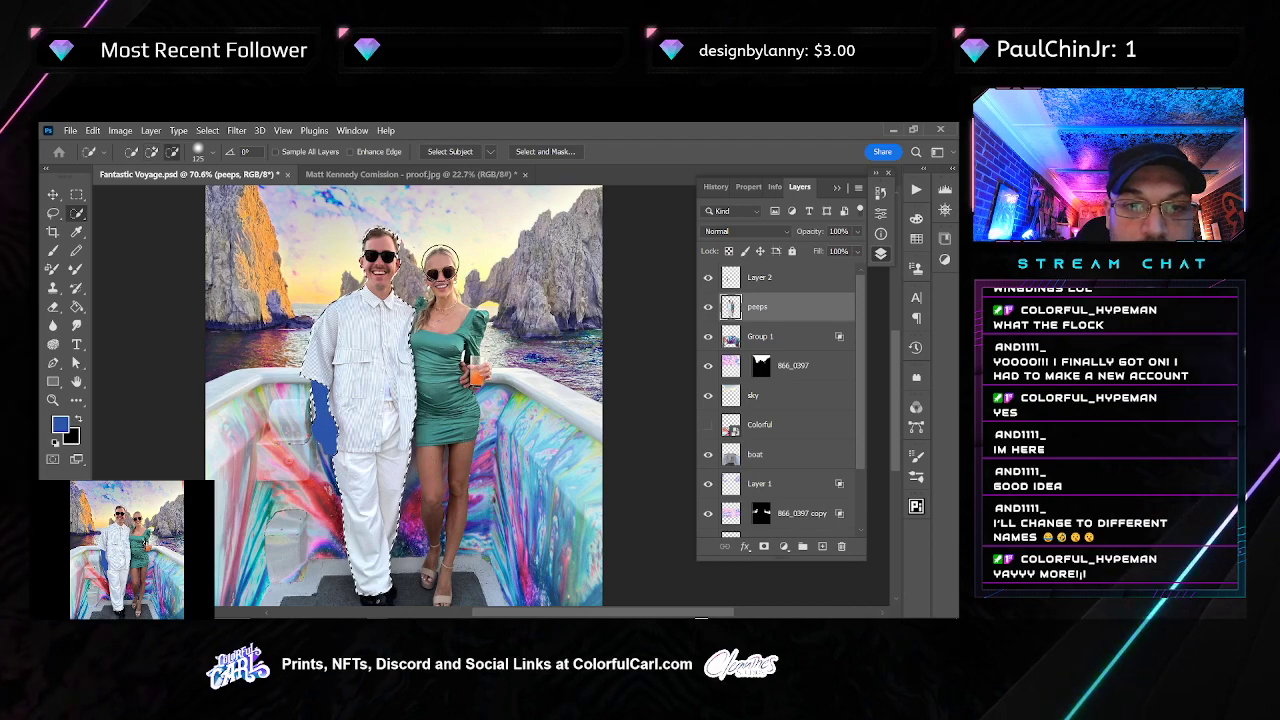
{"action": "scroll", "coordinate": [441, 312], "scroll_direction": "up", "scroll_amount": 7}
{"action": "left_click_drag", "start_coordinate": [441, 312], "coordinate": [473, 392]}
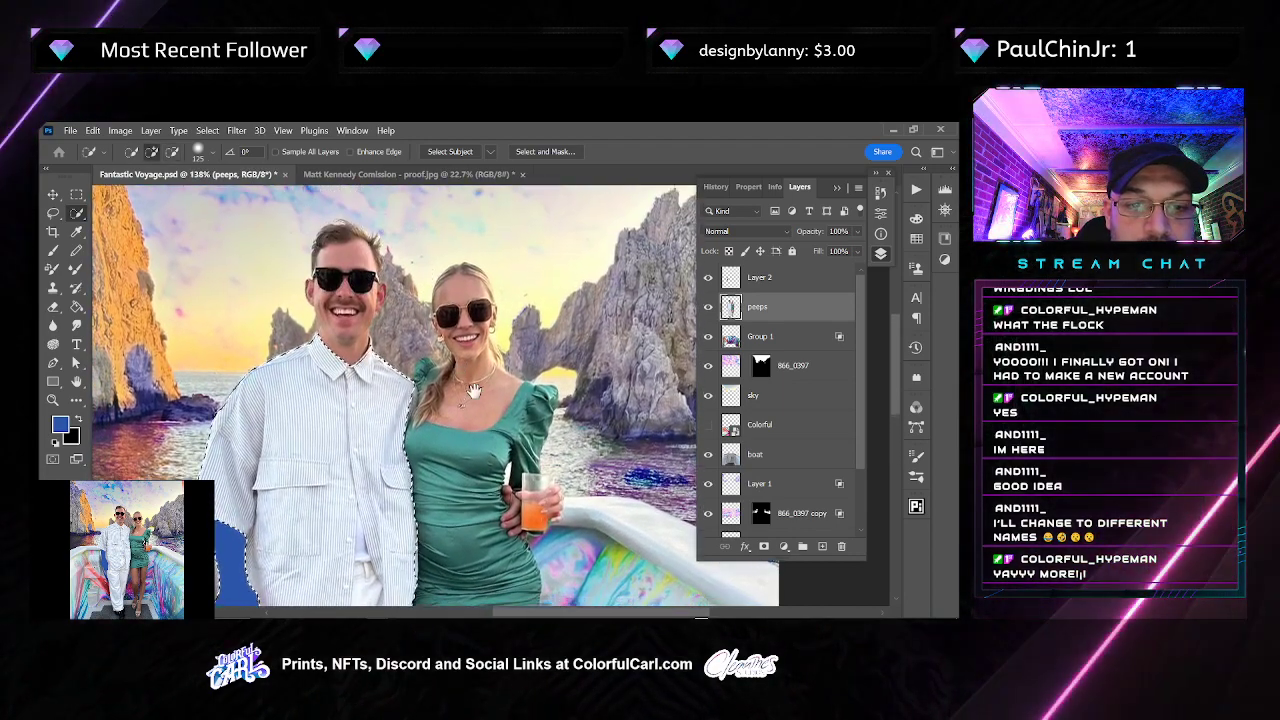
Refine the selection edge between the man's clothes and the woman with the Lasso tool
{"action": "scroll", "coordinate": [473, 392], "scroll_direction": "up", "scroll_amount": 4}
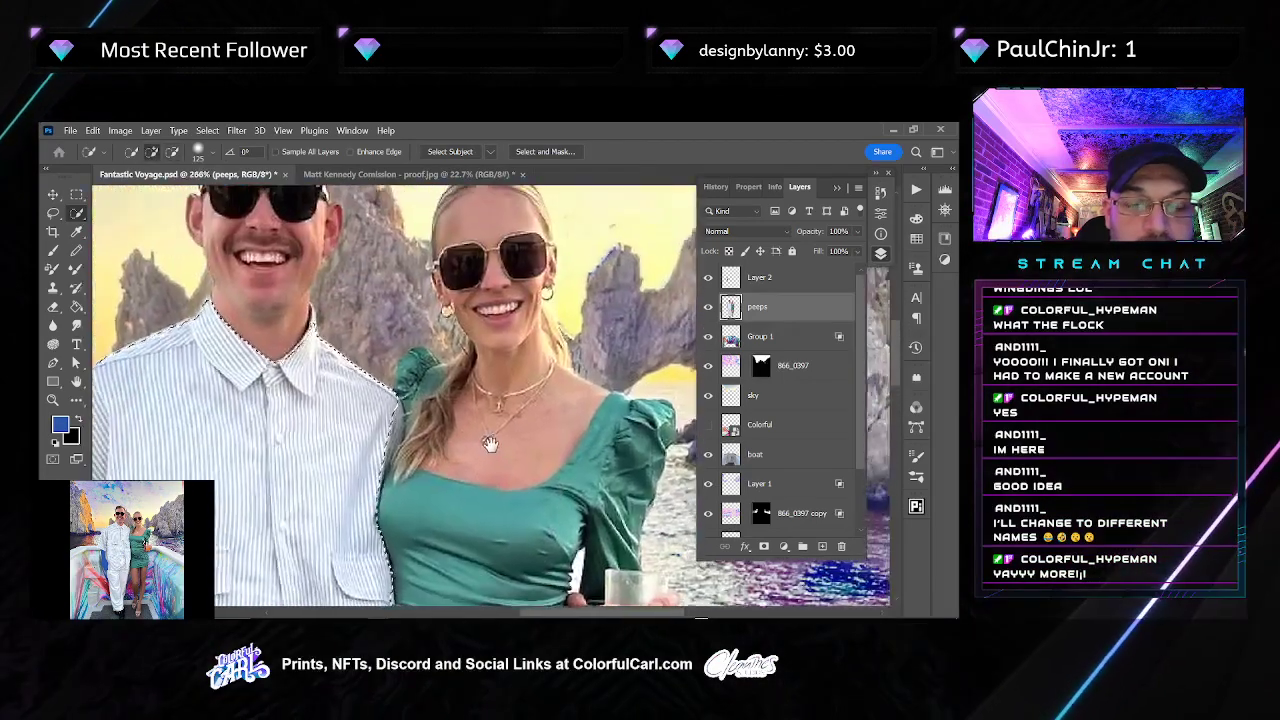
{"action": "mouse_move", "coordinate": [490, 444]}
{"action": "left_mouse_down"}
{"action": "mouse_move", "coordinate": [502, 490]}
{"action": "mouse_move", "coordinate": [494, 445]}
{"action": "left_mouse_up"}
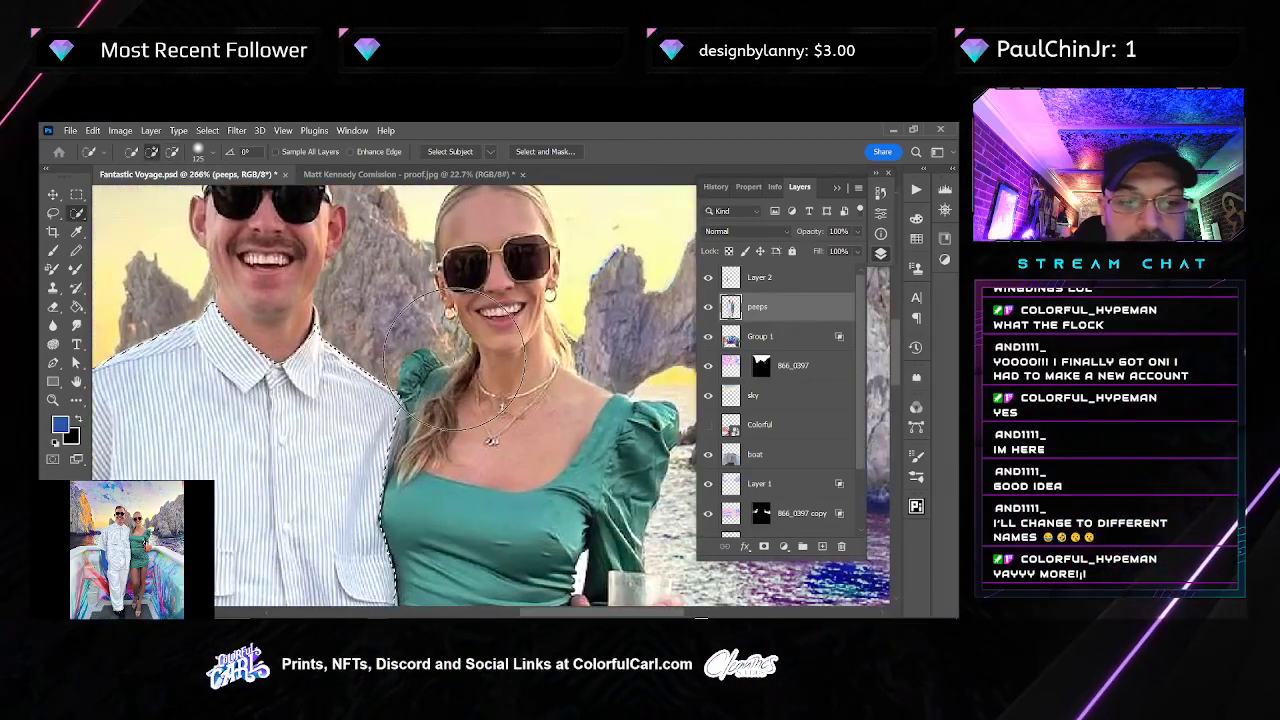
{"action": "key", "text": "l"}
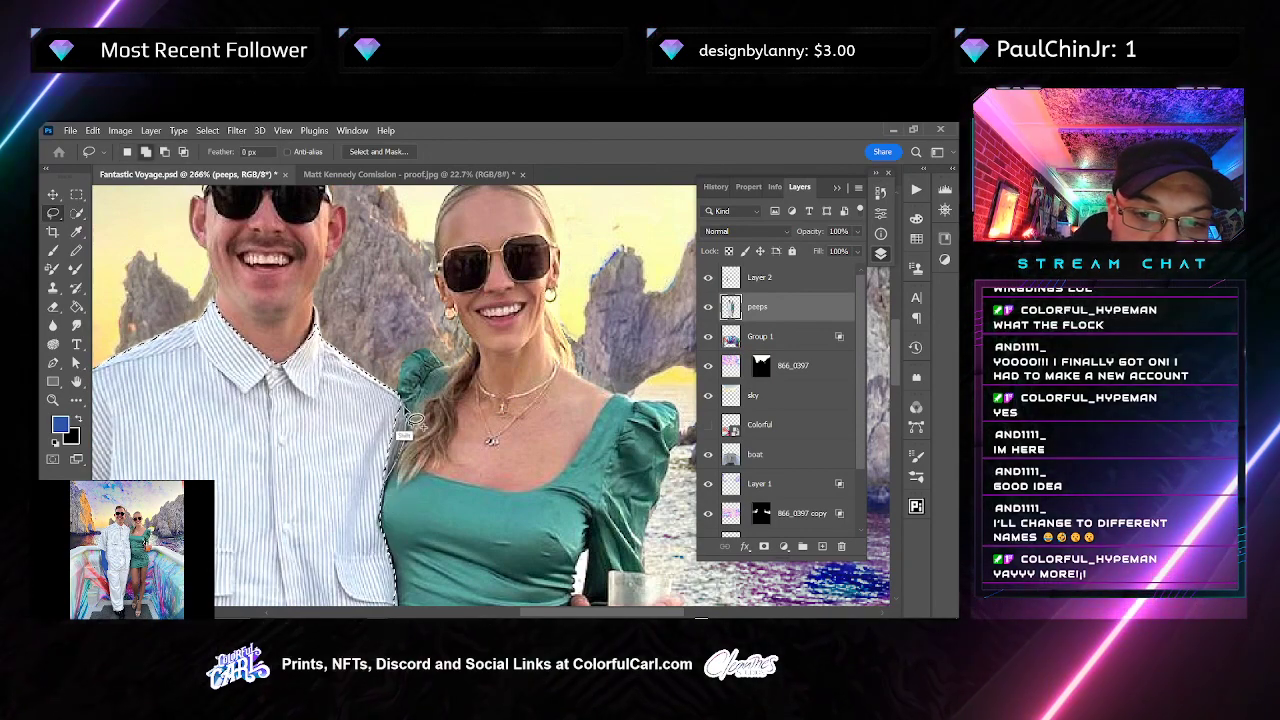
{"action": "left_click_drag", "start_coordinate": [391, 497], "coordinate": [409, 403]}
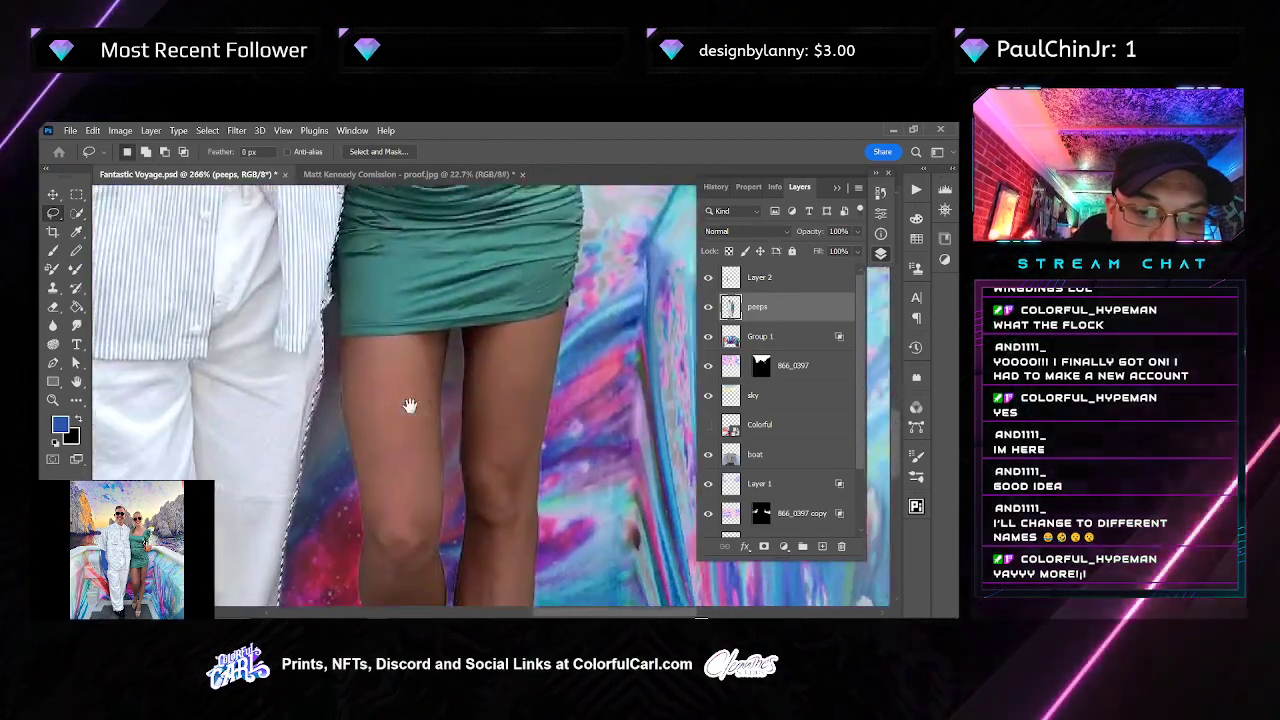
Subtract the shirt's open front gap and the upper trousers just below the hem from the selection with the Lasso tool
{"action": "left_click_drag", "start_coordinate": [394, 457], "coordinate": [443, 571]}
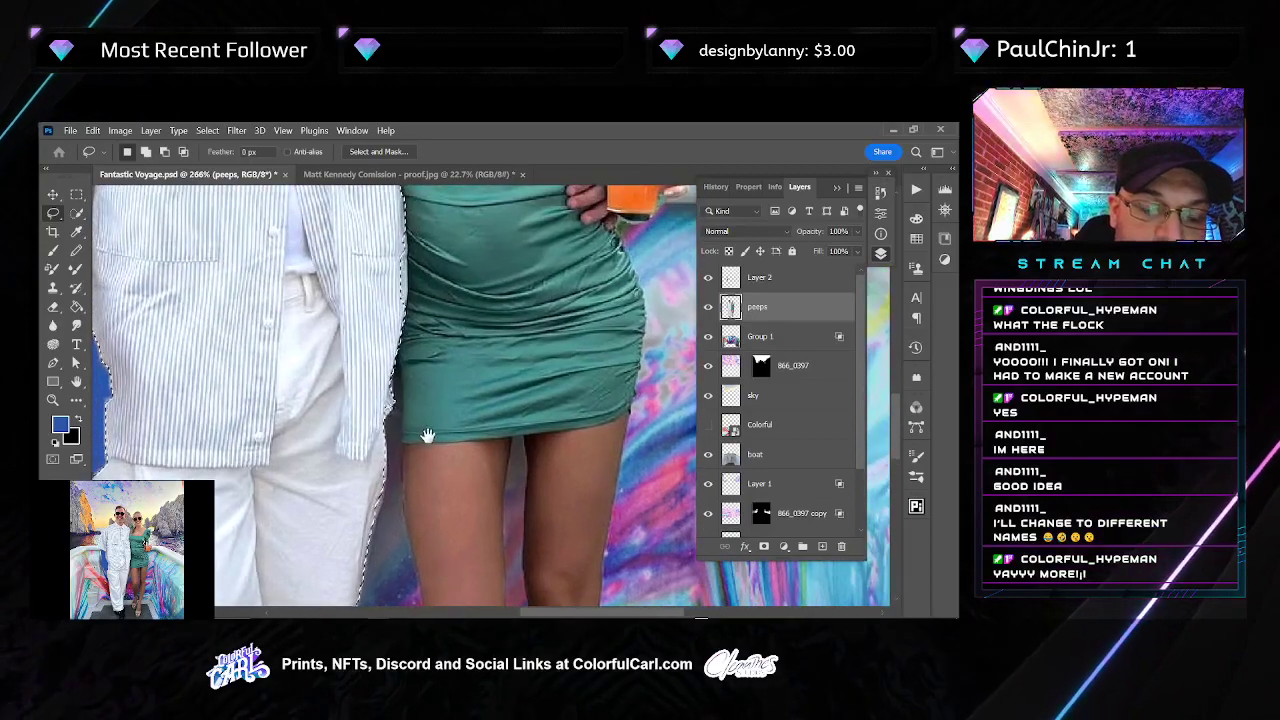
{"action": "left_click_drag", "start_coordinate": [429, 434], "coordinate": [449, 534]}
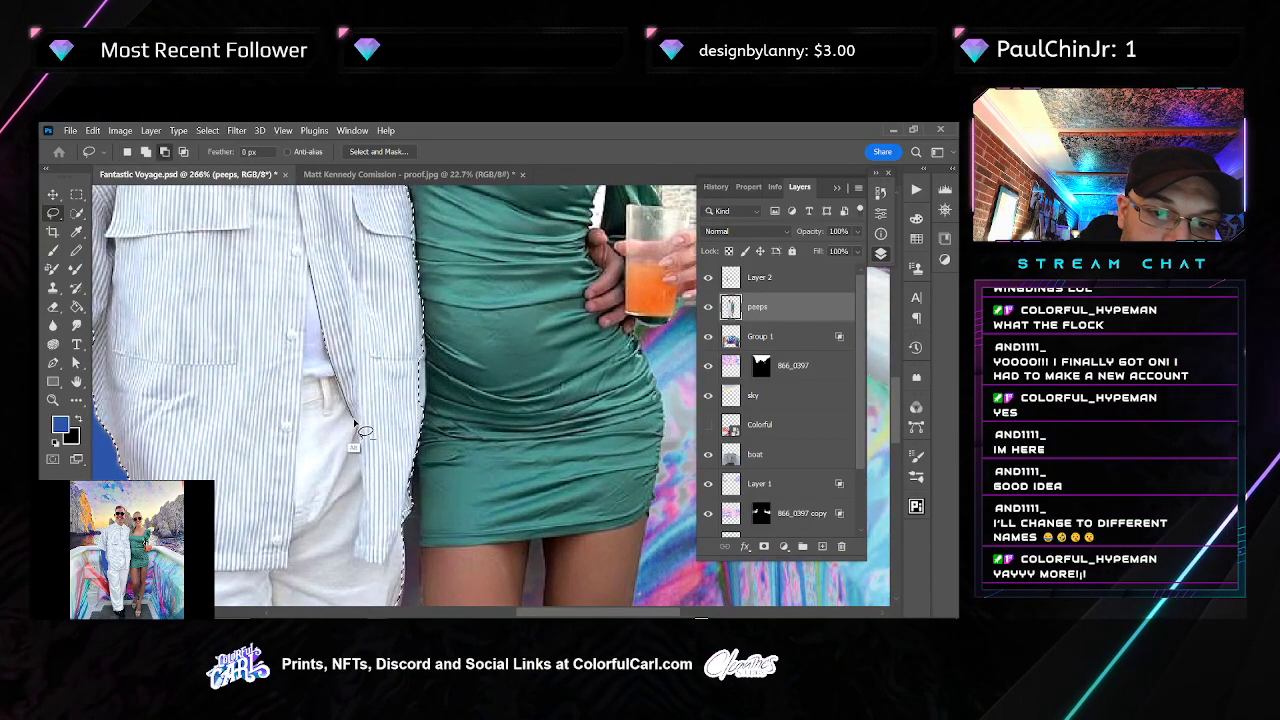
{"action": "mouse_move", "coordinate": [355, 424]}
{"action": "left_mouse_down"}
{"action": "mouse_move", "coordinate": [354, 553]}
{"action": "mouse_move", "coordinate": [424, 566]}
{"action": "left_mouse_up"}
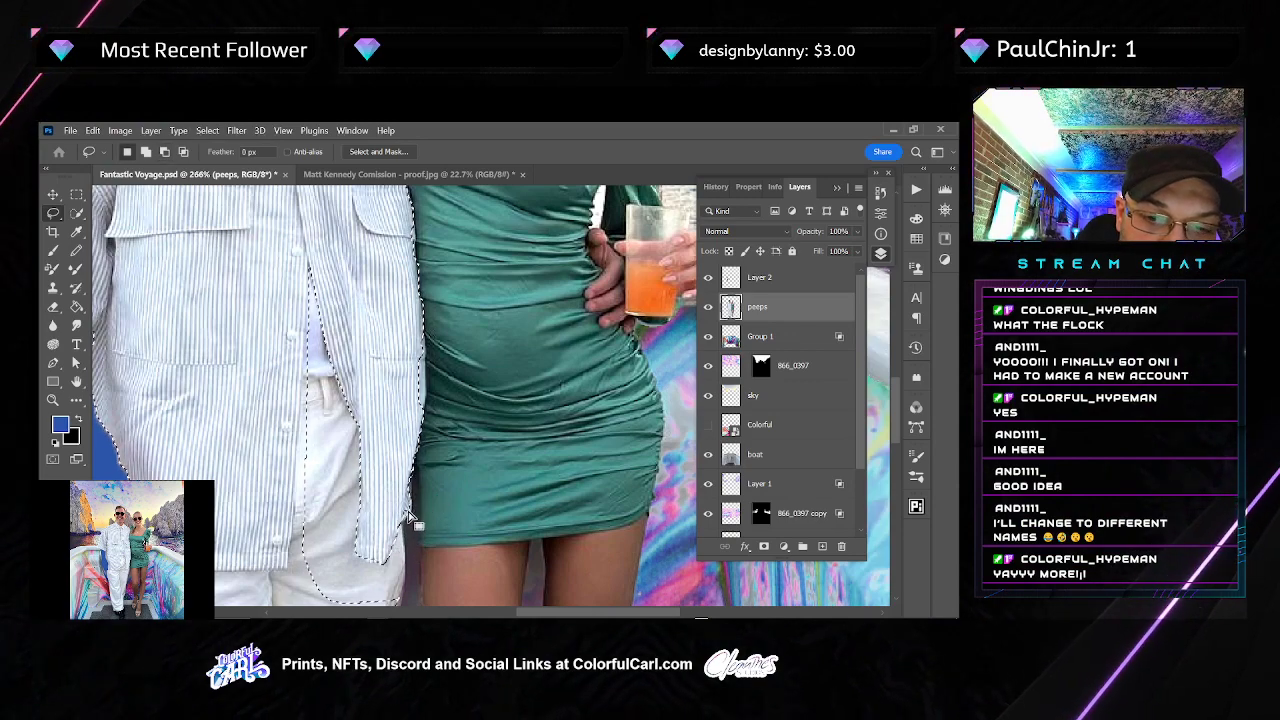
{"action": "left_click_drag", "start_coordinate": [423, 537], "coordinate": [421, 445]}
{"action": "mouse_move", "coordinate": [420, 495]}
{"action": "left_mouse_down"}
{"action": "mouse_move", "coordinate": [420, 543]}
{"action": "mouse_move", "coordinate": [357, 495]}
{"action": "left_mouse_up"}
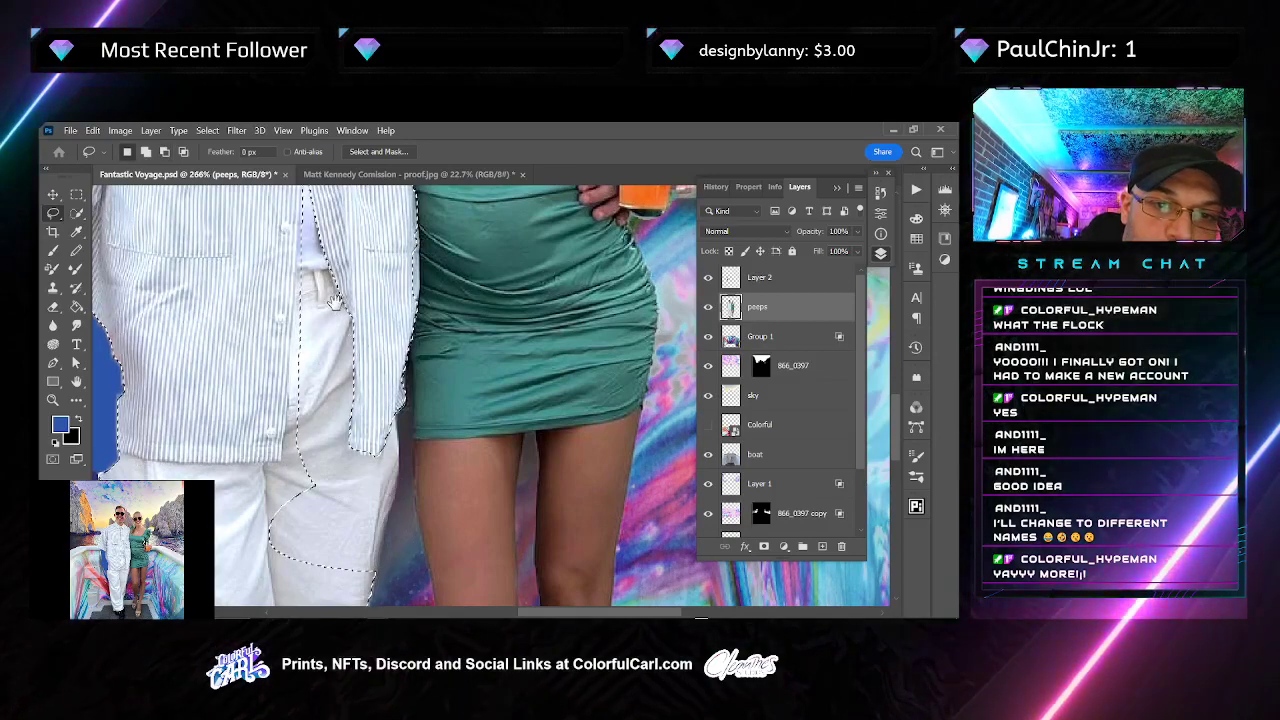
{"action": "left_click_drag", "start_coordinate": [335, 302], "coordinate": [364, 402]}
{"action": "left_click_drag", "start_coordinate": [331, 270], "coordinate": [328, 328]}
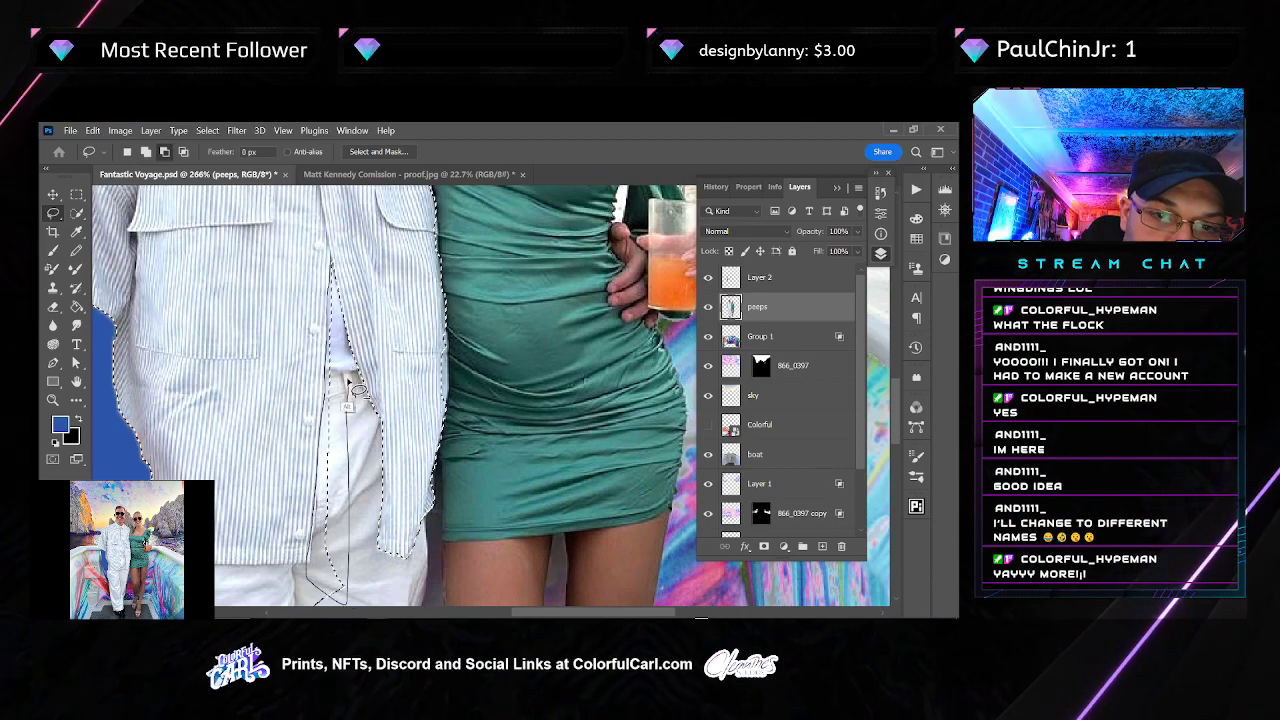
{"action": "left_click_drag", "start_coordinate": [348, 378], "coordinate": [344, 366]}
{"action": "mouse_move", "coordinate": [350, 472]}
{"action": "left_mouse_down"}
{"action": "mouse_move", "coordinate": [376, 359]}
{"action": "mouse_move", "coordinate": [375, 320]}
{"action": "left_mouse_up"}
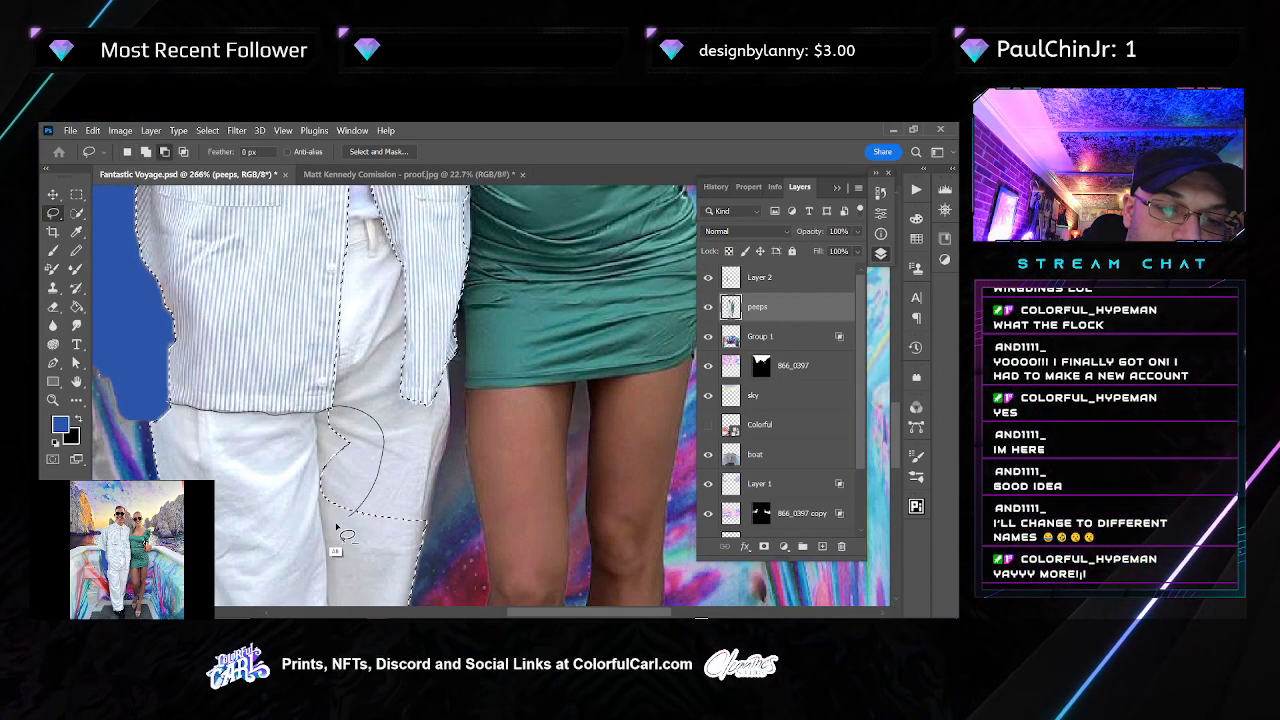
{"action": "left_click_drag", "start_coordinate": [128, 435], "coordinate": [132, 438]}
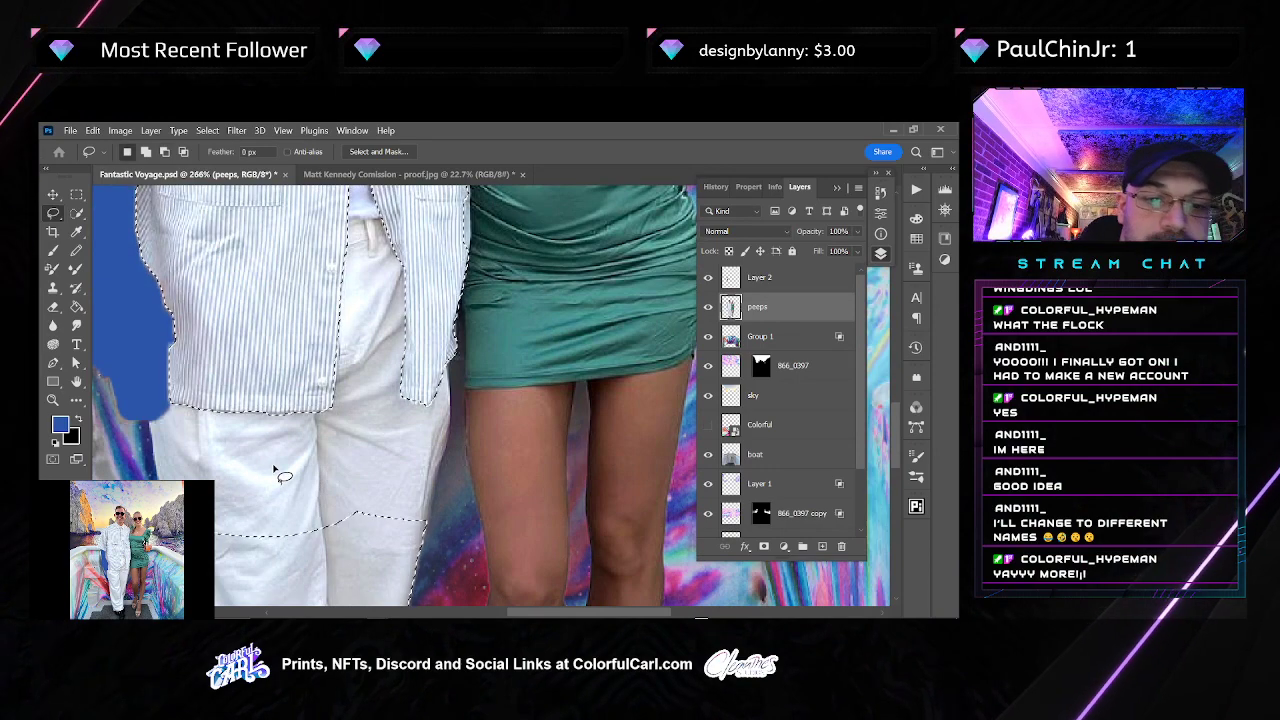
Subtract the trouser legs down to the shoes from the selection with the Lasso tool
{"action": "scroll", "coordinate": [305, 455], "scroll_direction": "up", "scroll_amount": 3}
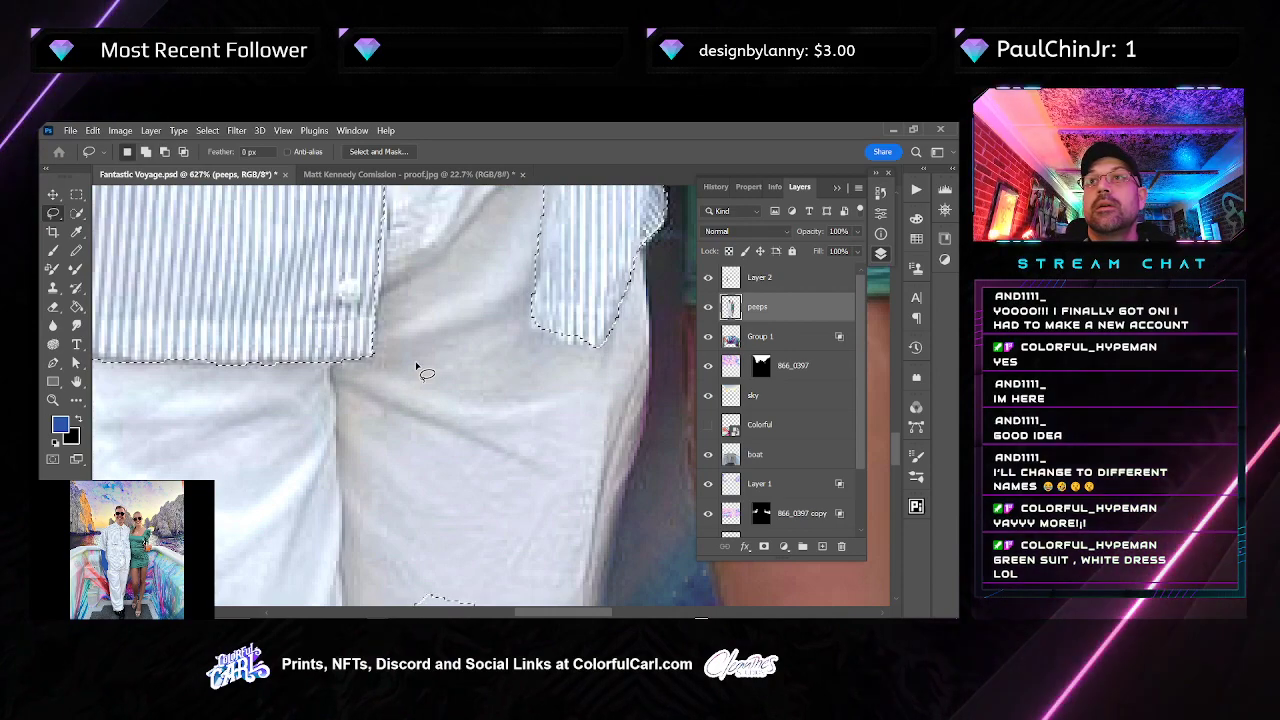
{"action": "scroll", "coordinate": [405, 368], "scroll_direction": "down", "scroll_amount": 5}
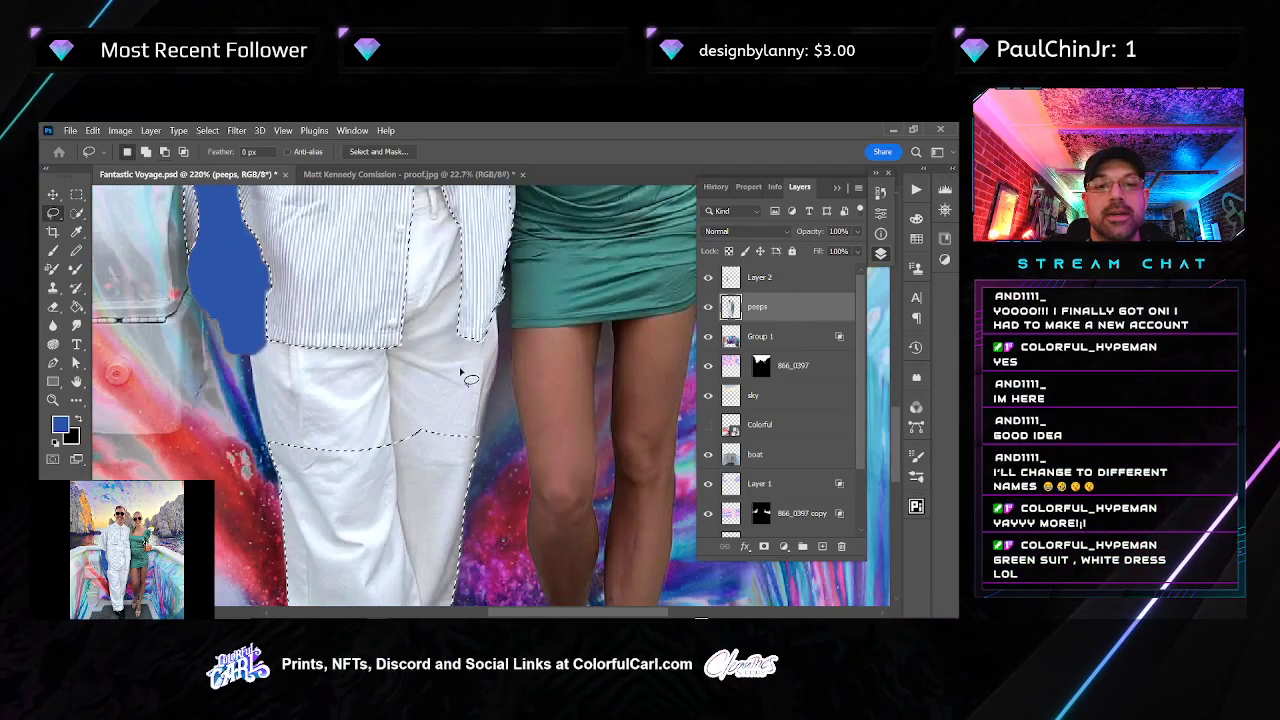
{"action": "scroll", "coordinate": [404, 398], "scroll_direction": "down", "scroll_amount": 2}
{"action": "left_click_drag", "start_coordinate": [405, 393], "coordinate": [420, 438]}
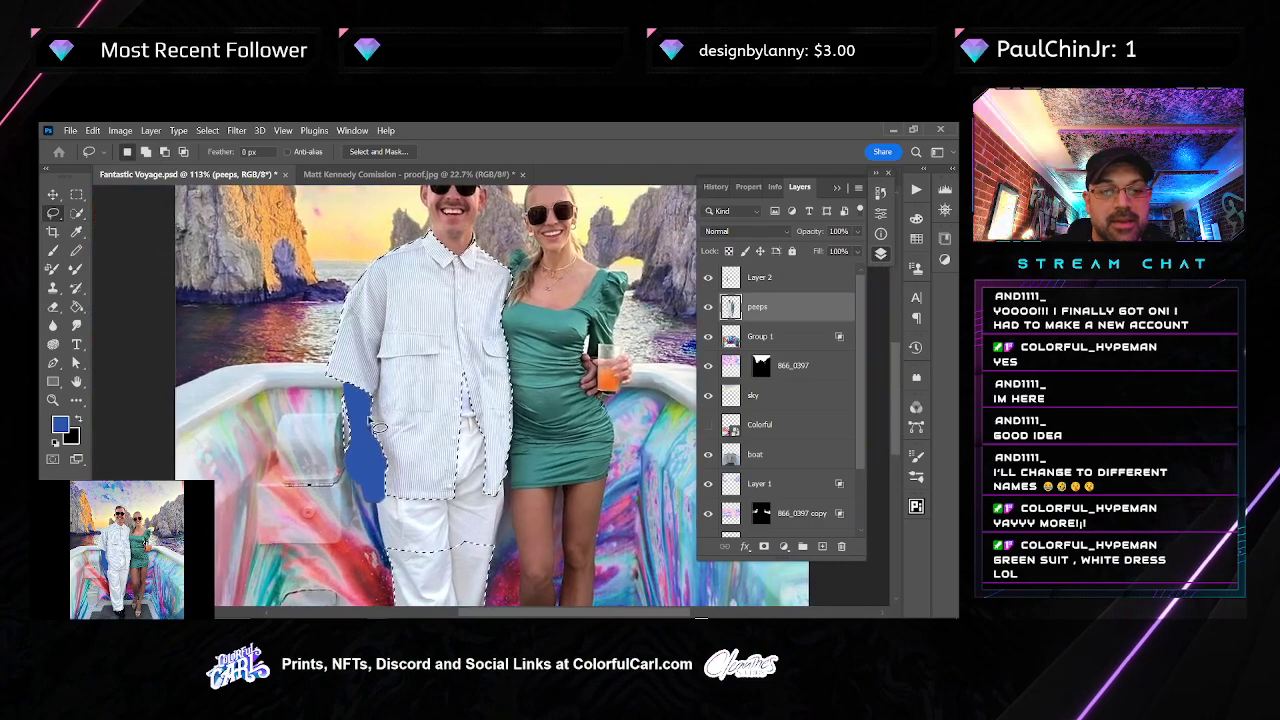
{"action": "scroll", "coordinate": [378, 490], "scroll_direction": "down", "scroll_amount": 5}
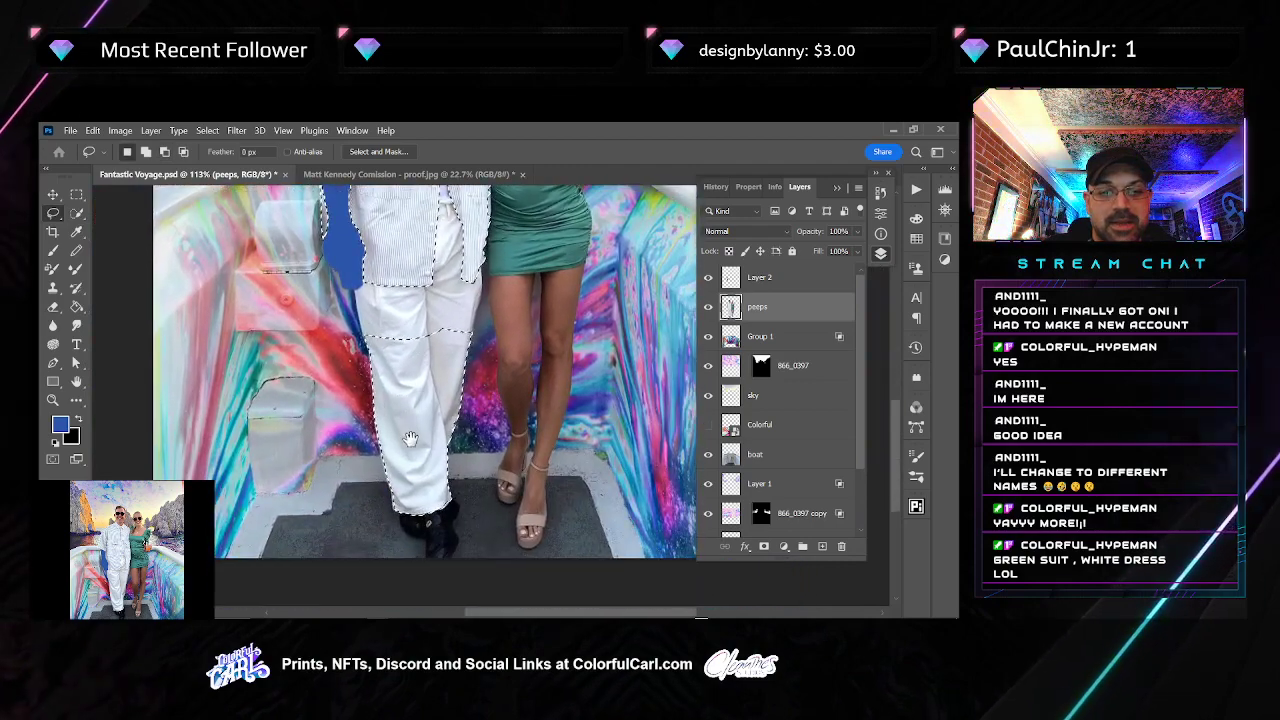
{"action": "mouse_move", "coordinate": [362, 402]}
{"action": "left_mouse_down"}
{"action": "mouse_move", "coordinate": [334, 380]}
{"action": "mouse_move", "coordinate": [492, 341]}
{"action": "mouse_move", "coordinate": [429, 523]}
{"action": "left_mouse_up"}
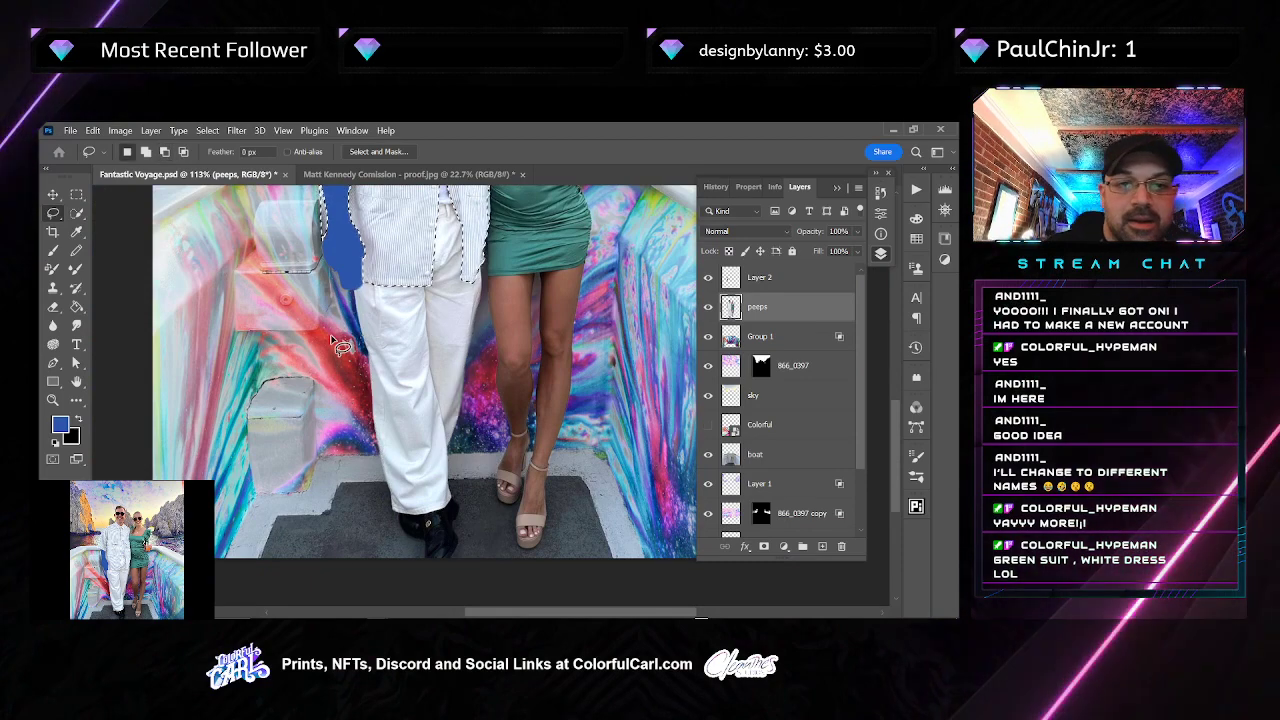
{"action": "scroll", "coordinate": [376, 487], "scroll_direction": "up", "scroll_amount": 4}
{"action": "scroll", "coordinate": [377, 487], "scroll_direction": "up", "scroll_amount": 1}
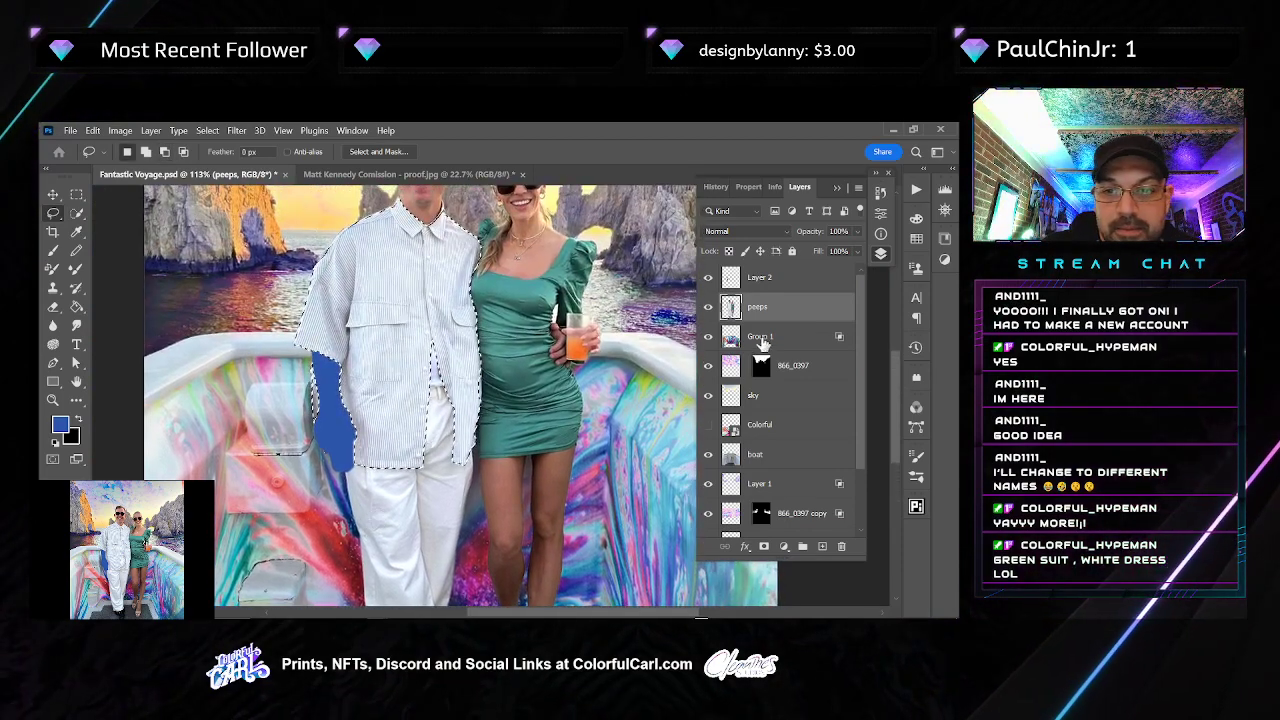
{"action": "left_click", "coordinate": [779, 280]}
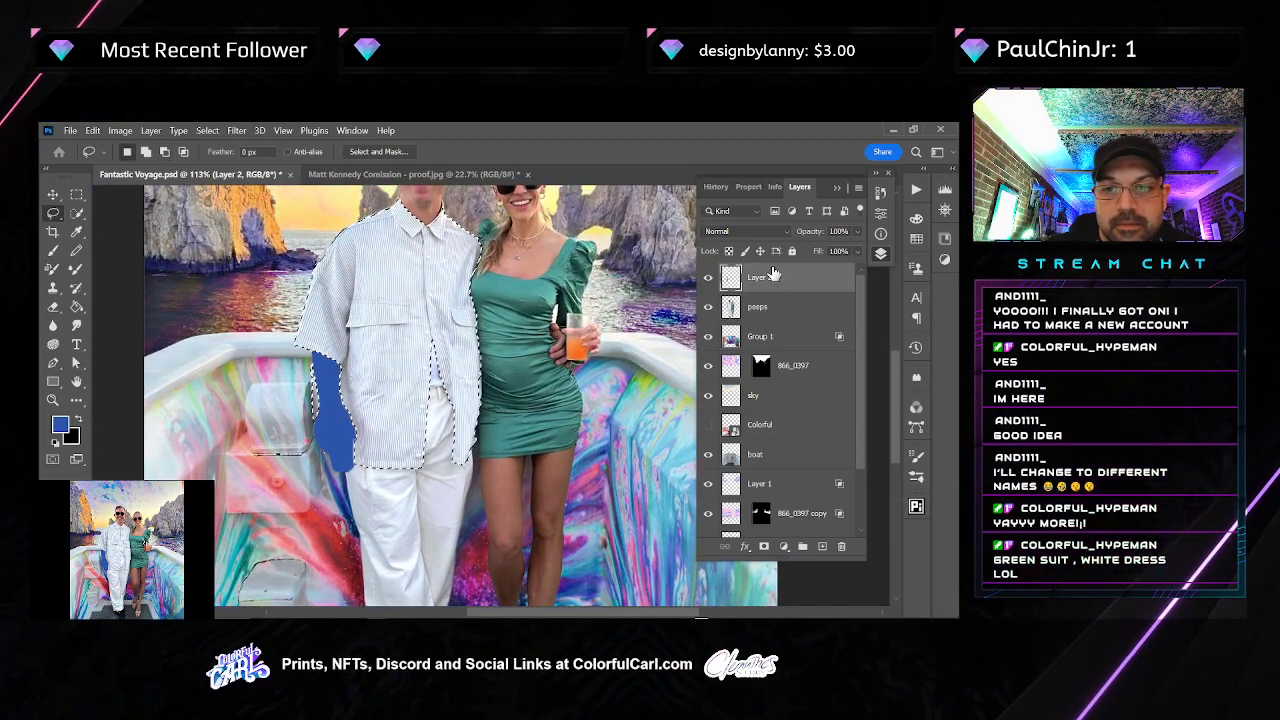
{"action": "left_click", "coordinate": [841, 546]}
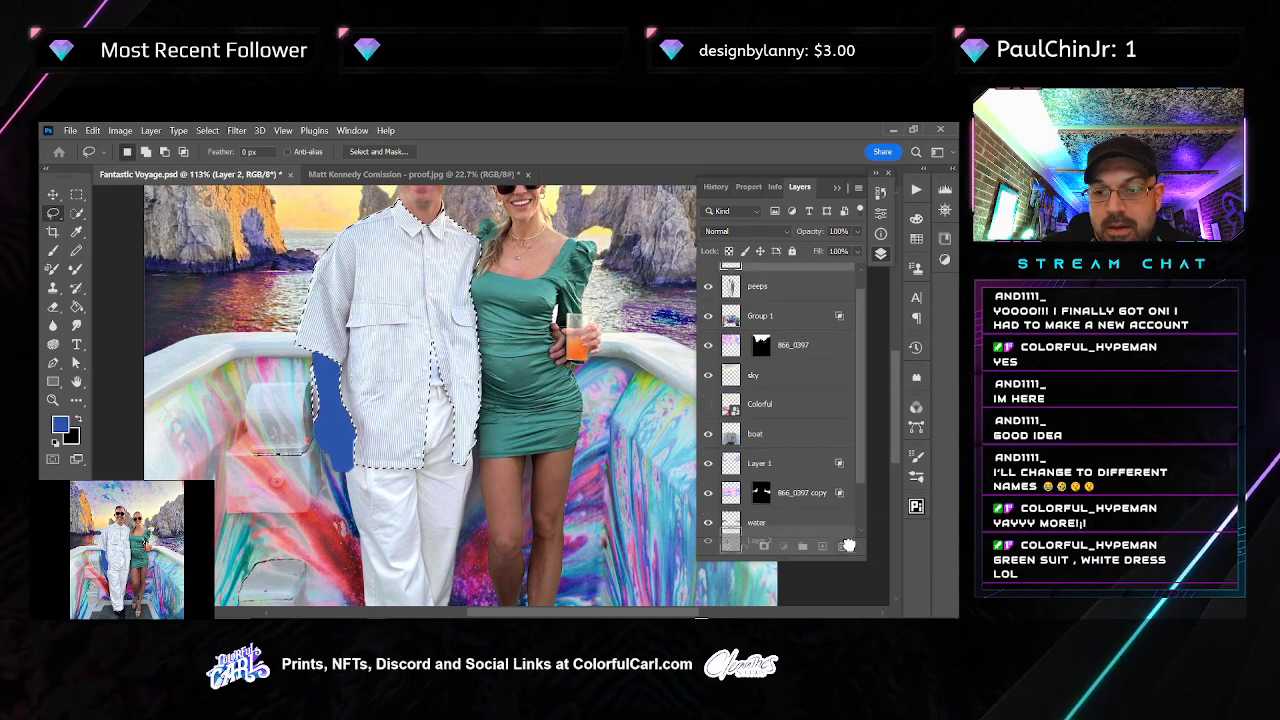
{"action": "key", "text": "ctrl+z"}
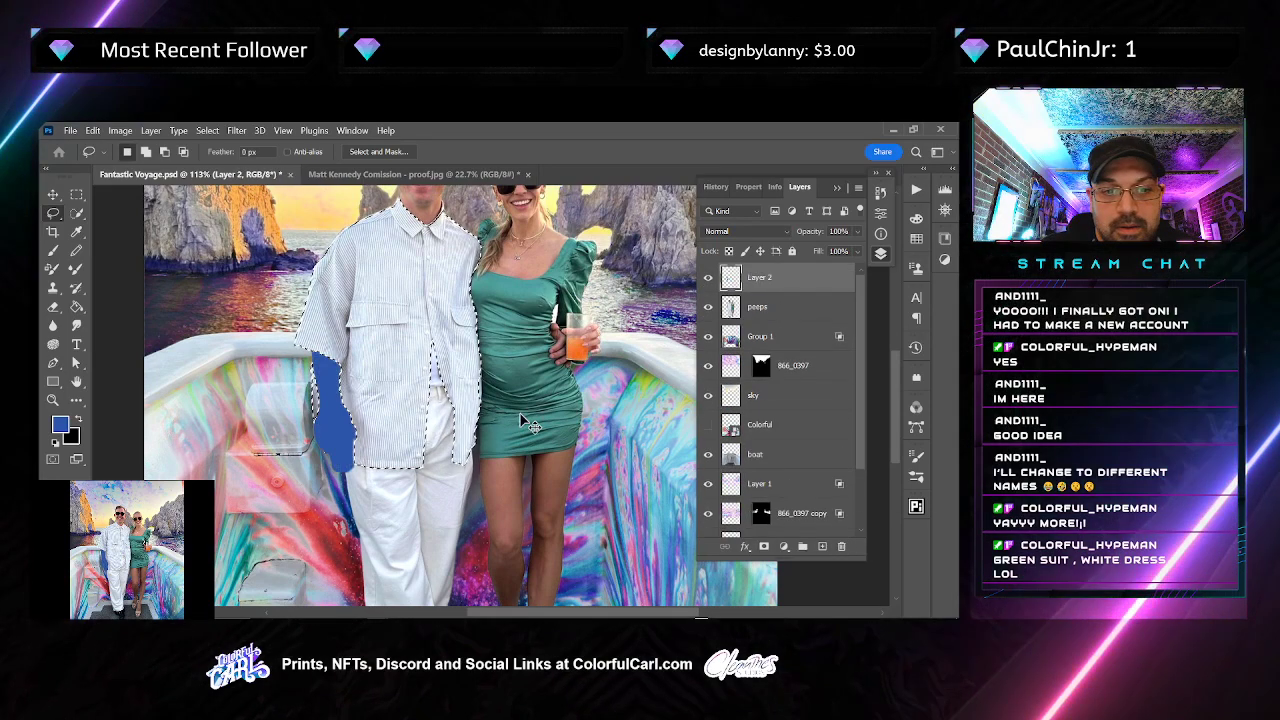
Move Layer 2 beneath the peeps layer and toggle the layers' visibility to check the blue arm patch
{"action": "scroll", "coordinate": [550, 385], "scroll_direction": "up", "scroll_amount": 3}
{"action": "left_click", "coordinate": [709, 279]}
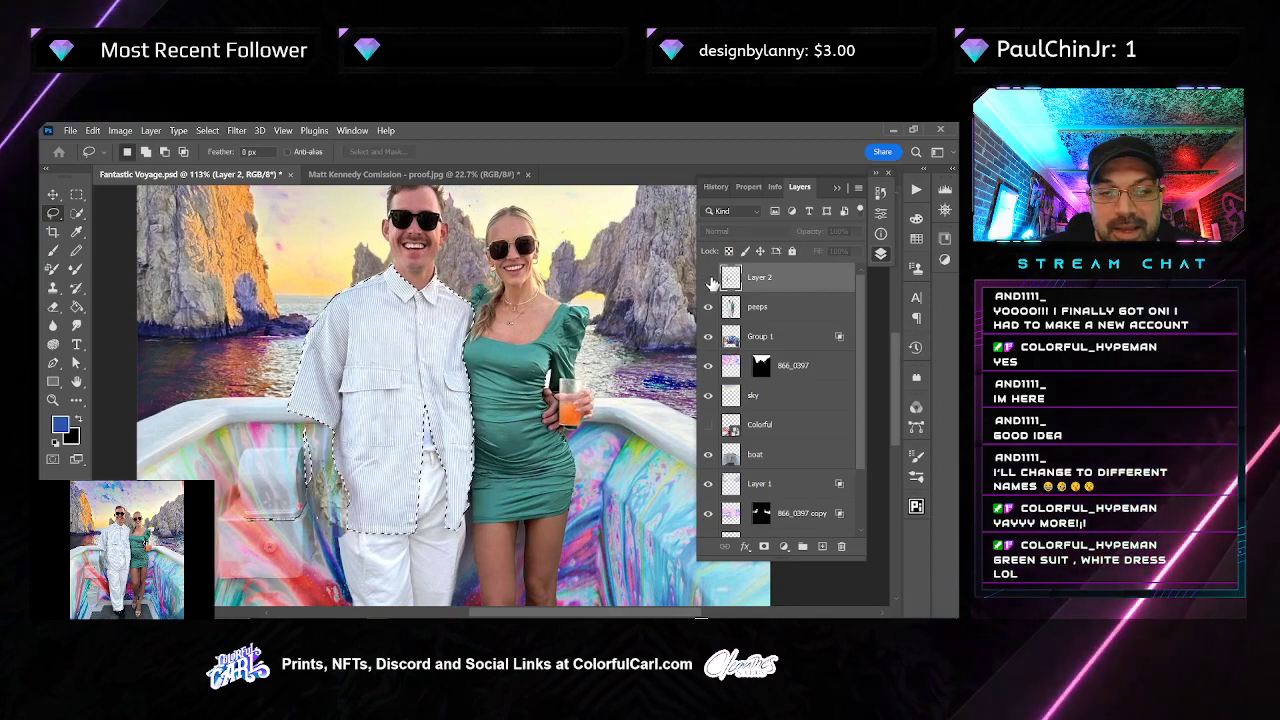
{"action": "key", "text": "ctrl+z"}
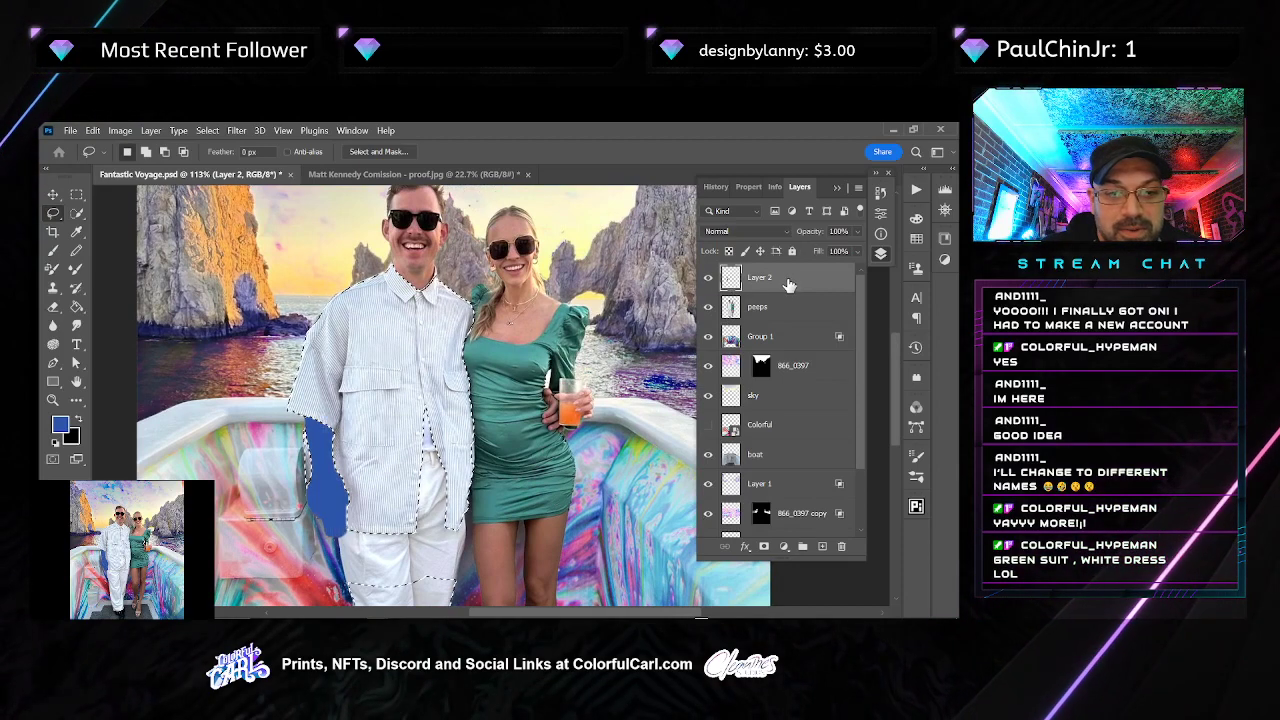
{"action": "left_click", "coordinate": [709, 279]}
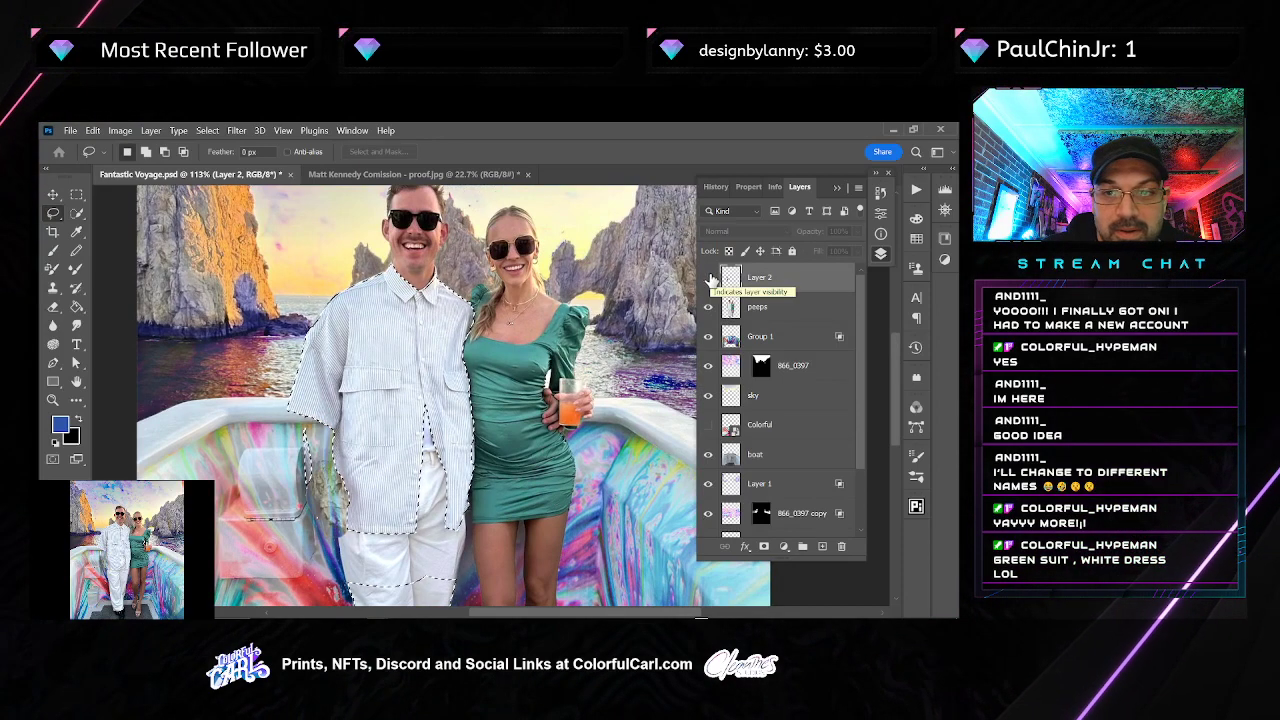
{"action": "left_click", "coordinate": [709, 279]}
{"action": "left_click_drag", "start_coordinate": [787, 284], "coordinate": [790, 322]}
{"action": "left_click", "coordinate": [708, 280]}
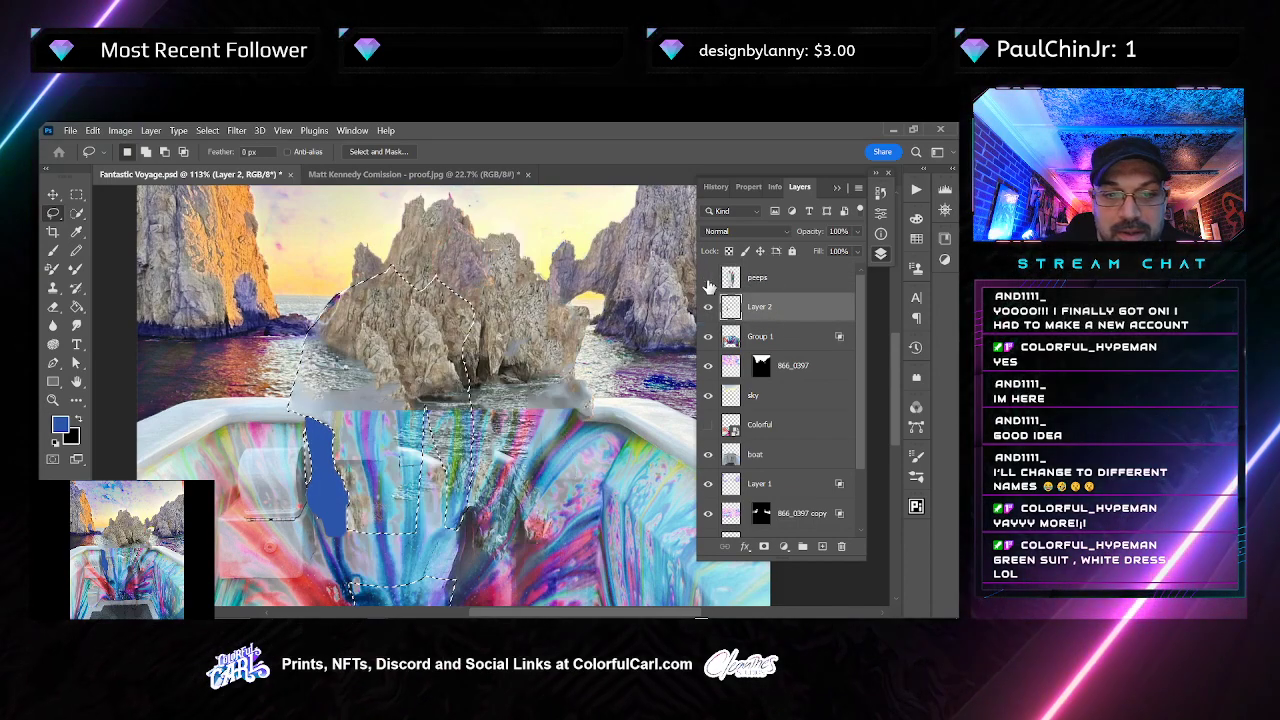
{"action": "left_click", "coordinate": [708, 280]}
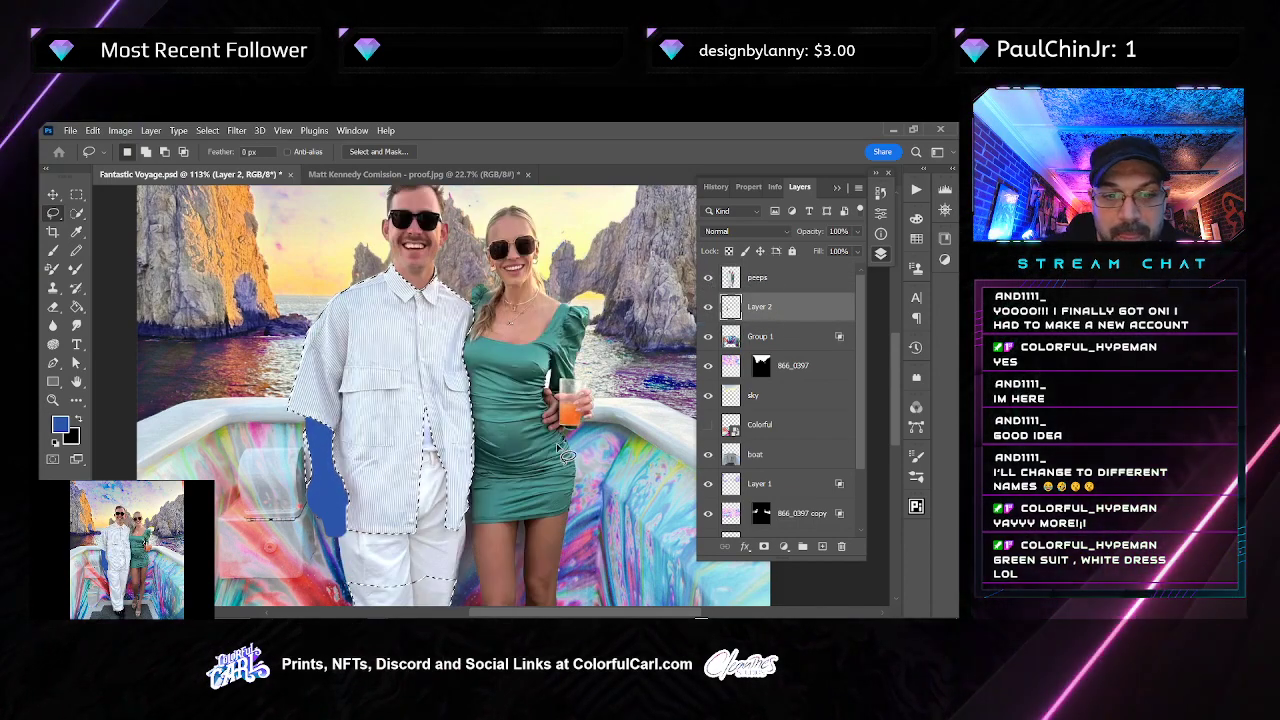
Remove the trouser legs from the selection and fill the shirt selection on a new layer with teal sampled from the dress
{"action": "mouse_move", "coordinate": [428, 560]}
{"action": "left_mouse_down"}
{"action": "mouse_move", "coordinate": [448, 307]}
{"action": "mouse_move", "coordinate": [508, 324]}
{"action": "mouse_move", "coordinate": [420, 595]}
{"action": "left_mouse_up"}
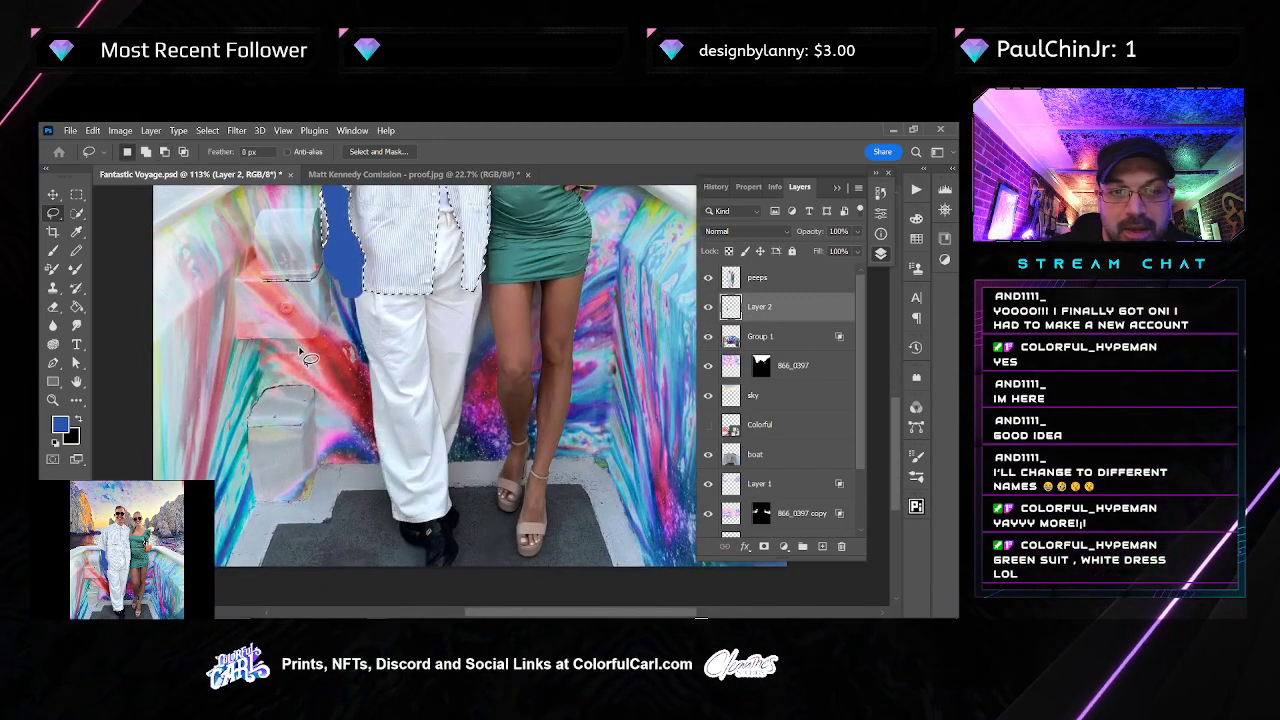
{"action": "scroll", "coordinate": [308, 356], "scroll_direction": "up", "scroll_amount": 5}
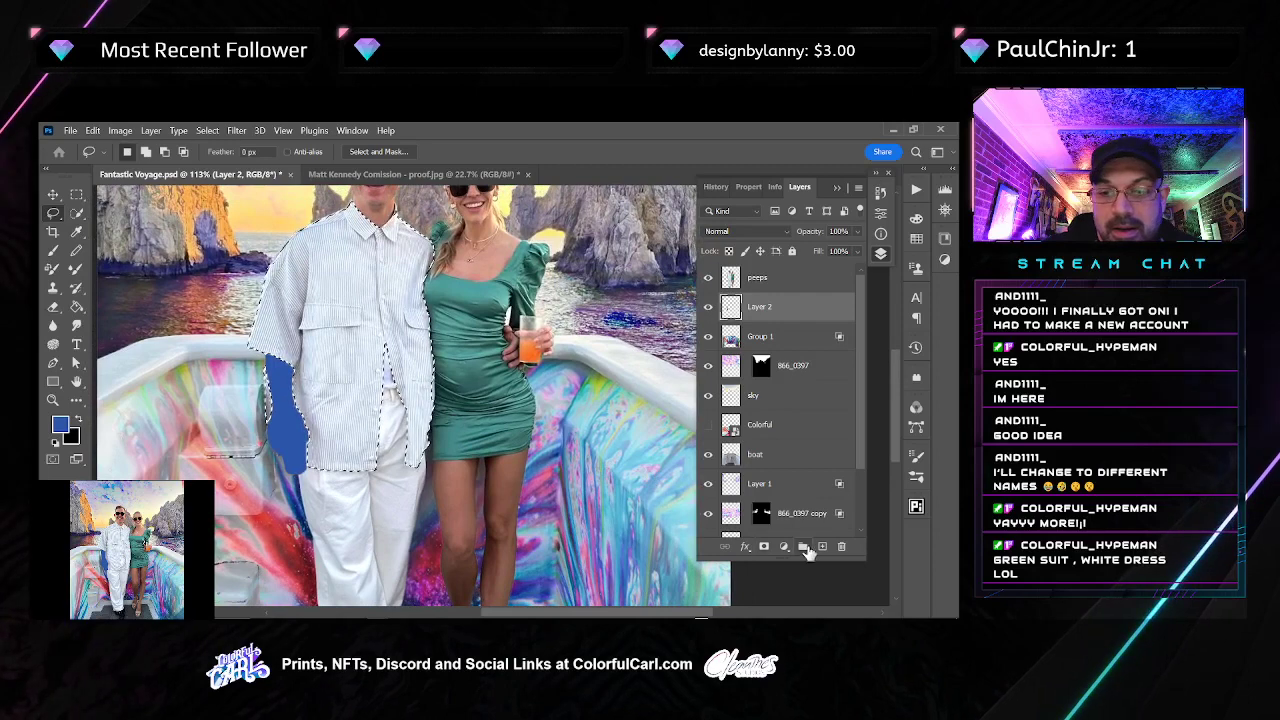
{"action": "left_click", "coordinate": [822, 546]}
{"action": "key", "text": "g"}
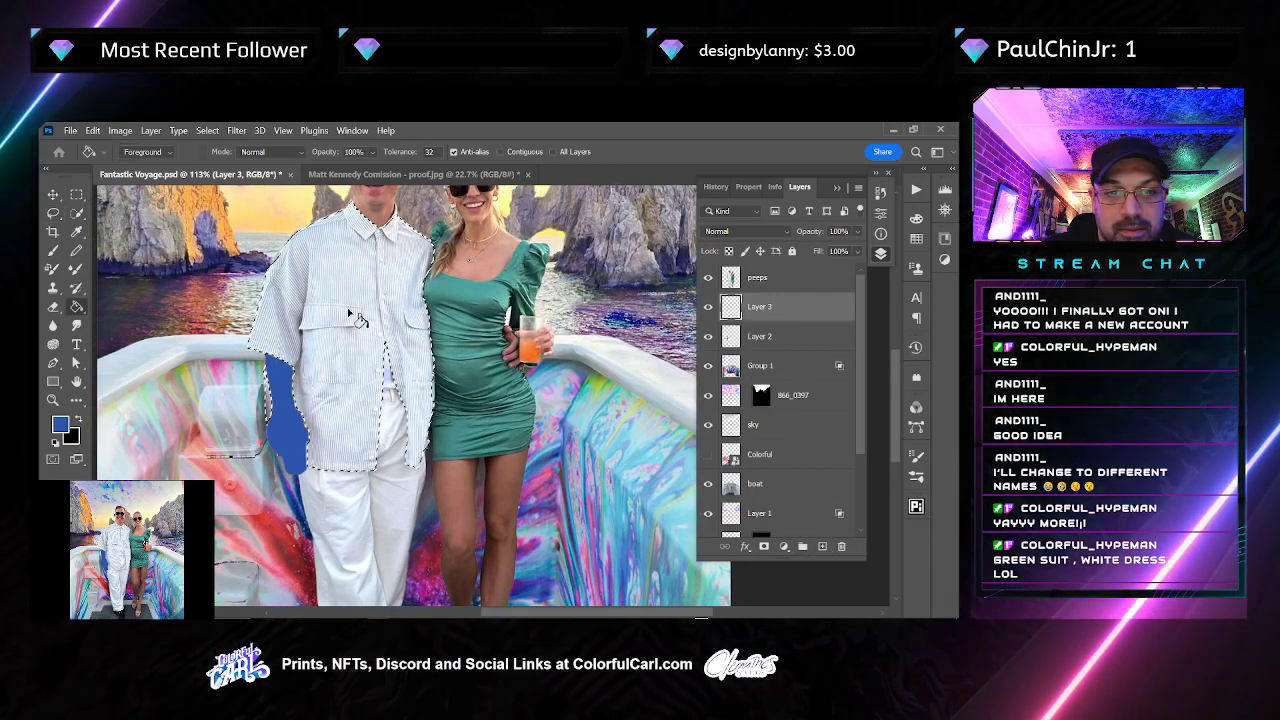
{"action": "left_click_drag", "start_coordinate": [490, 286], "coordinate": [335, 292]}
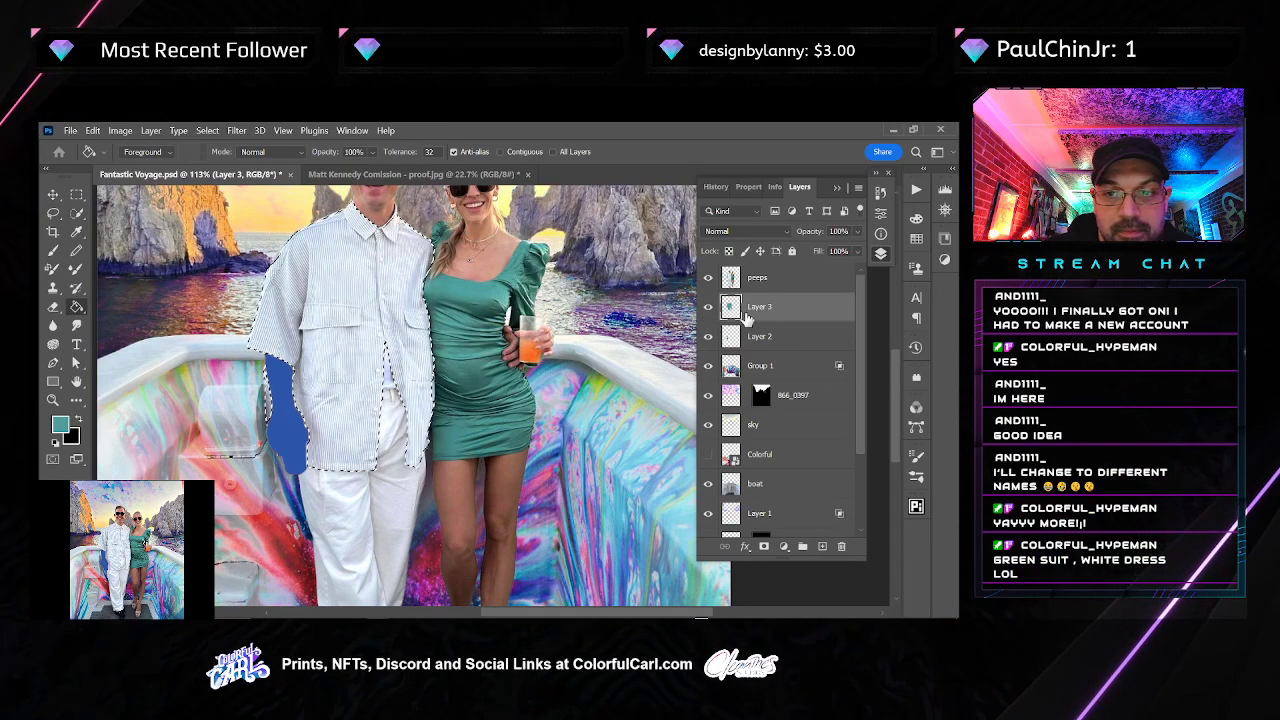
{"action": "key", "text": "ctrl+d"}
Move the teal shirt layer above the peeps layer and set its blend mode to Color
{"action": "left_click_drag", "start_coordinate": [786, 311], "coordinate": [791, 262]}
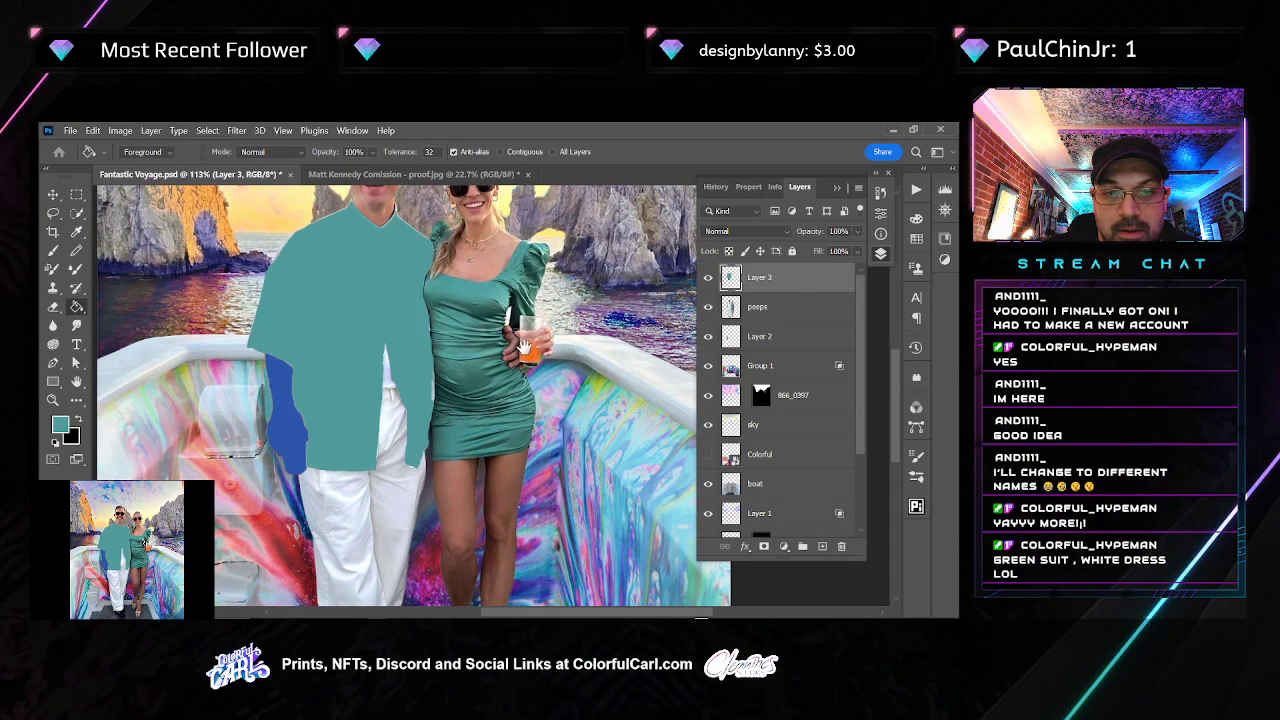
{"action": "left_click_drag", "start_coordinate": [534, 348], "coordinate": [523, 386]}
{"action": "left_click", "coordinate": [740, 231]}
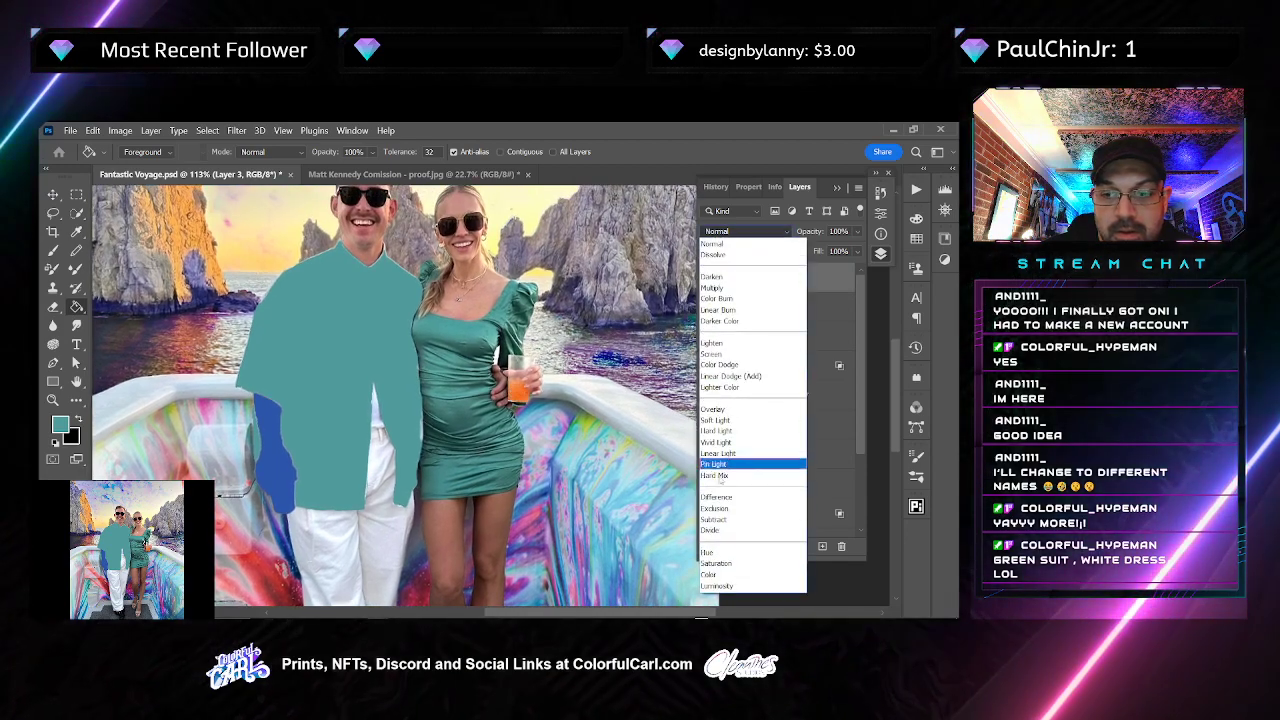
{"action": "left_click", "coordinate": [714, 576]}
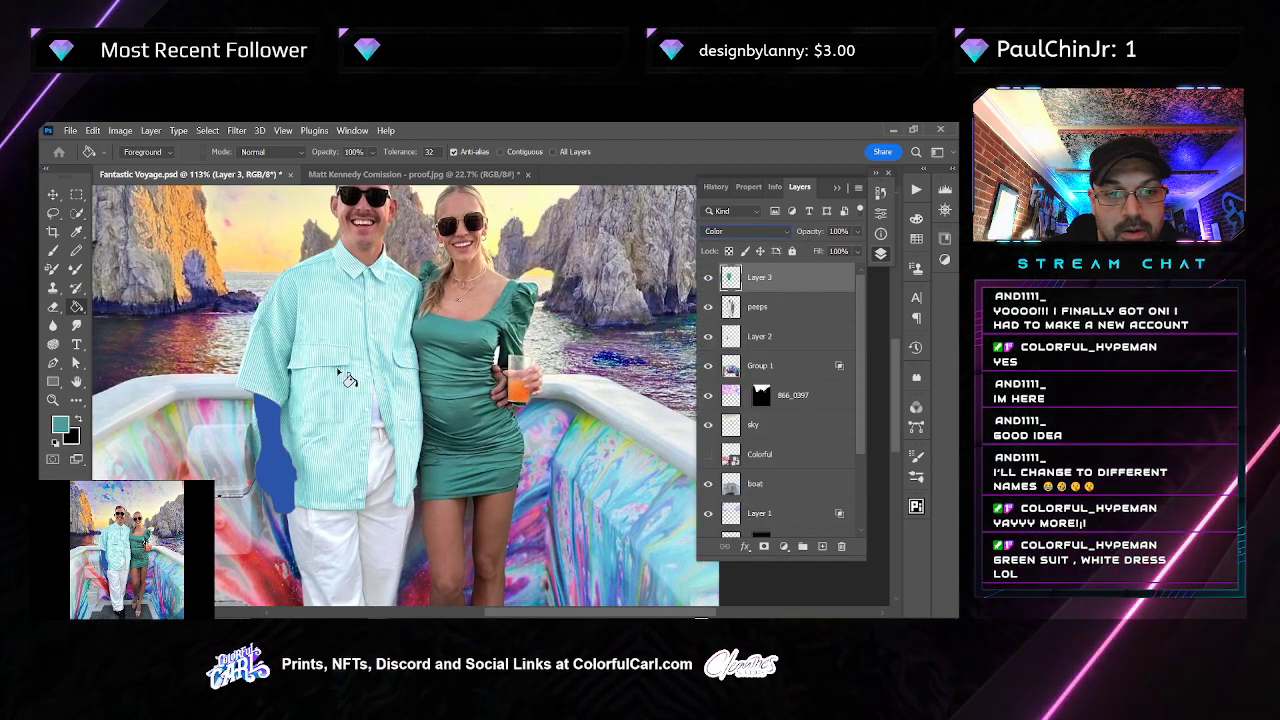
Load Layer 2's blue arm patch as a selection and copy that area of the Background to the top of the layer stack
{"action": "left_click", "coordinate": [757, 340]}
{"action": "left_click", "coordinate": [708, 338]}
{"action": "left_click", "coordinate": [708, 338]}
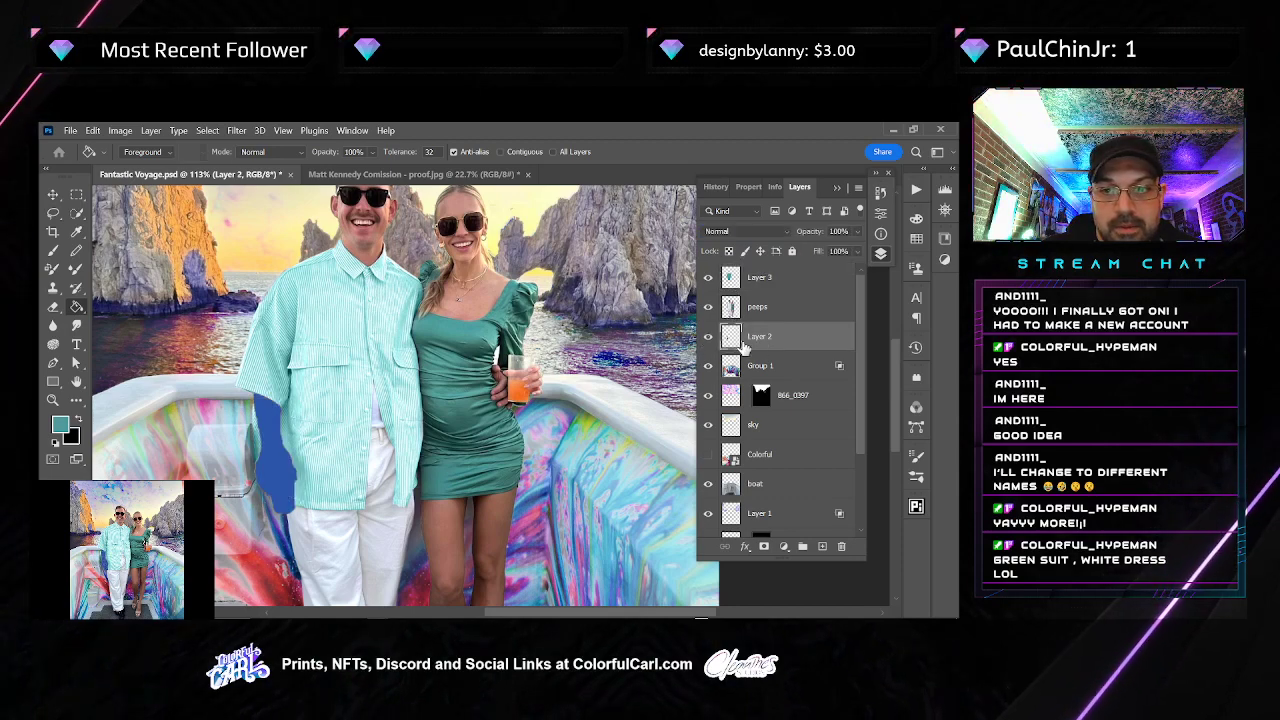
{"action": "scroll", "coordinate": [752, 372], "scroll_direction": "down", "scroll_amount": 3}
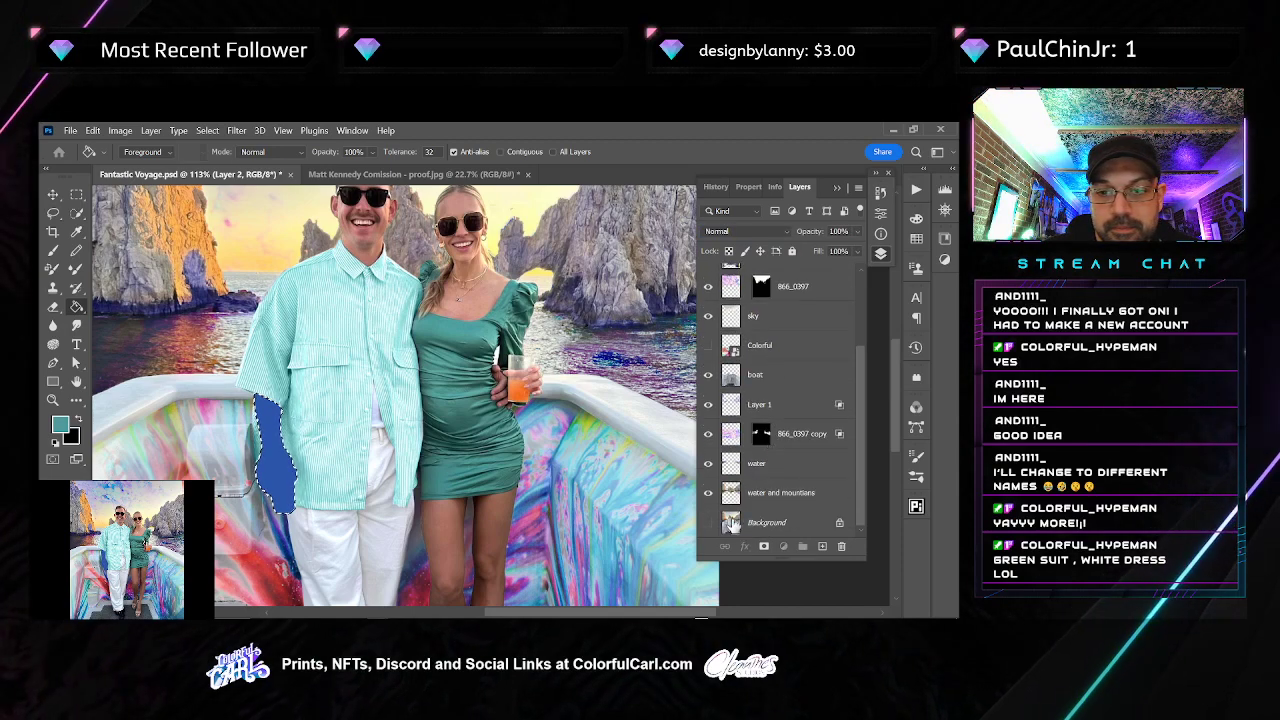
{"action": "left_click", "coordinate": [731, 522]}
{"action": "key", "text": "ctrl+j"}
{"action": "key", "text": "ctrl+shift+]"}
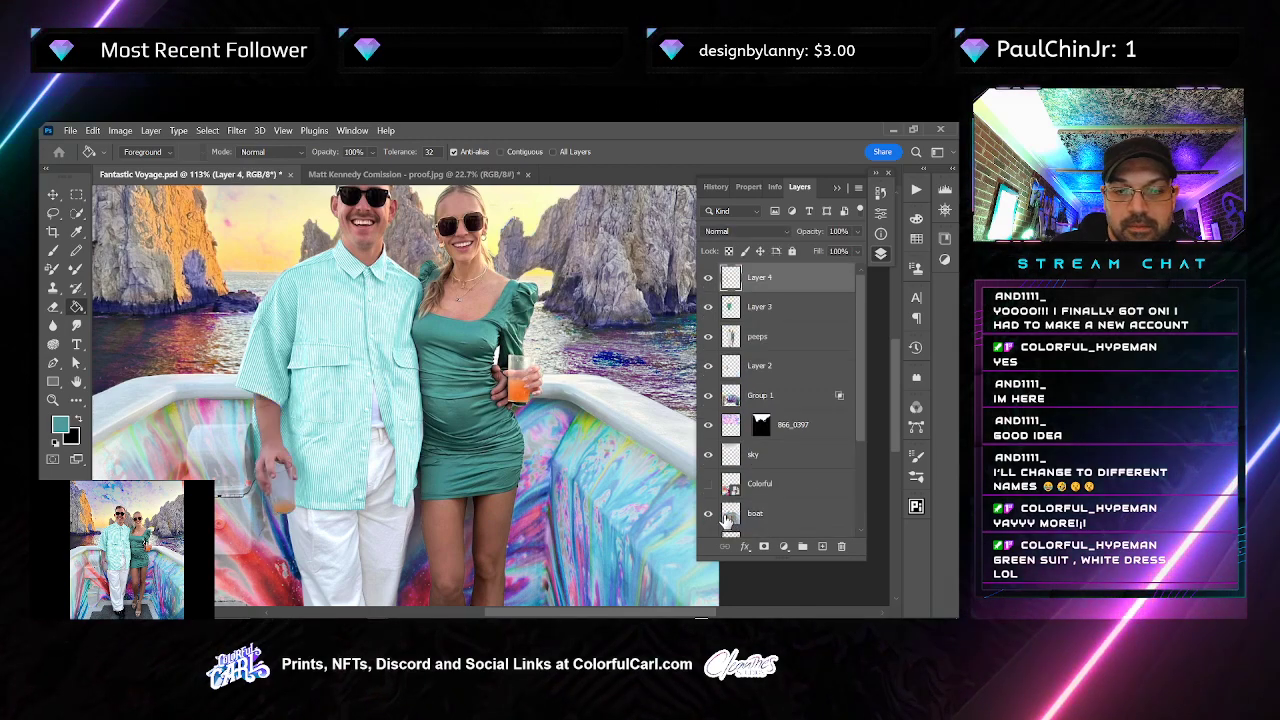
Merge the copied arm layer into the peeps layer and delete Layer 2
{"action": "left_click_drag", "start_coordinate": [811, 289], "coordinate": [812, 330]}
{"action": "key", "text": "ctrl+e"}
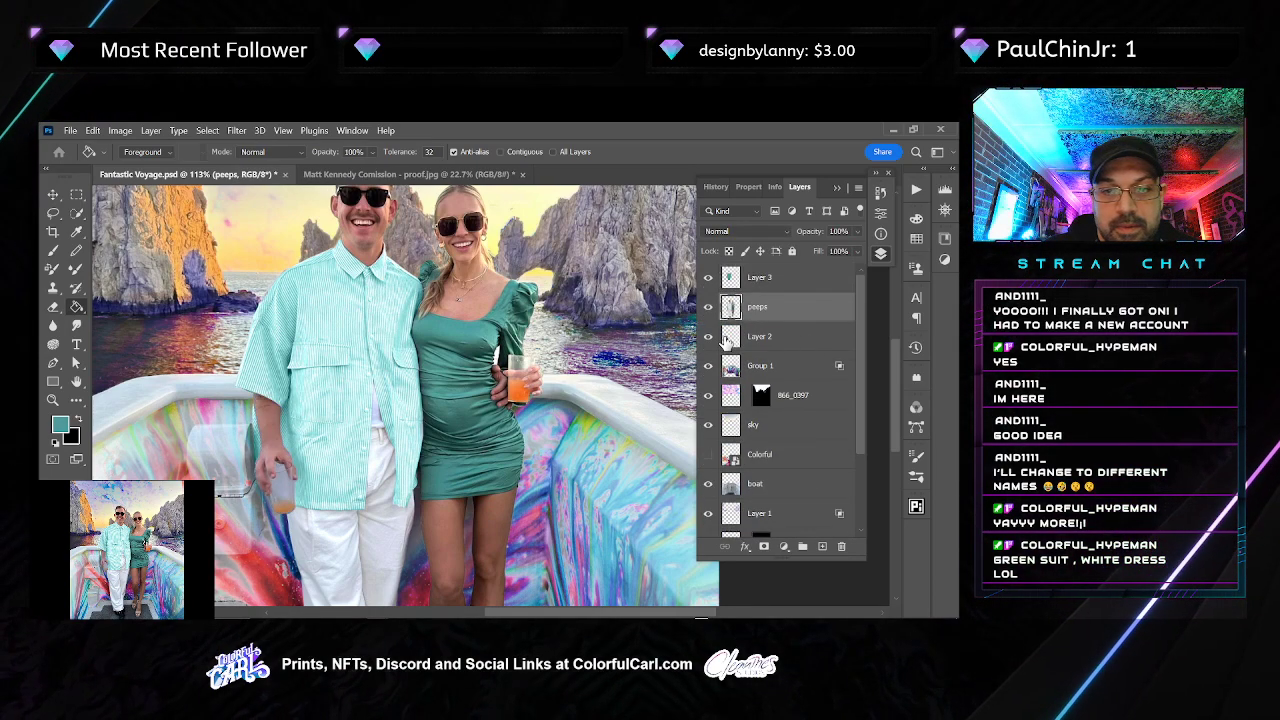
{"action": "left_click", "coordinate": [722, 340]}
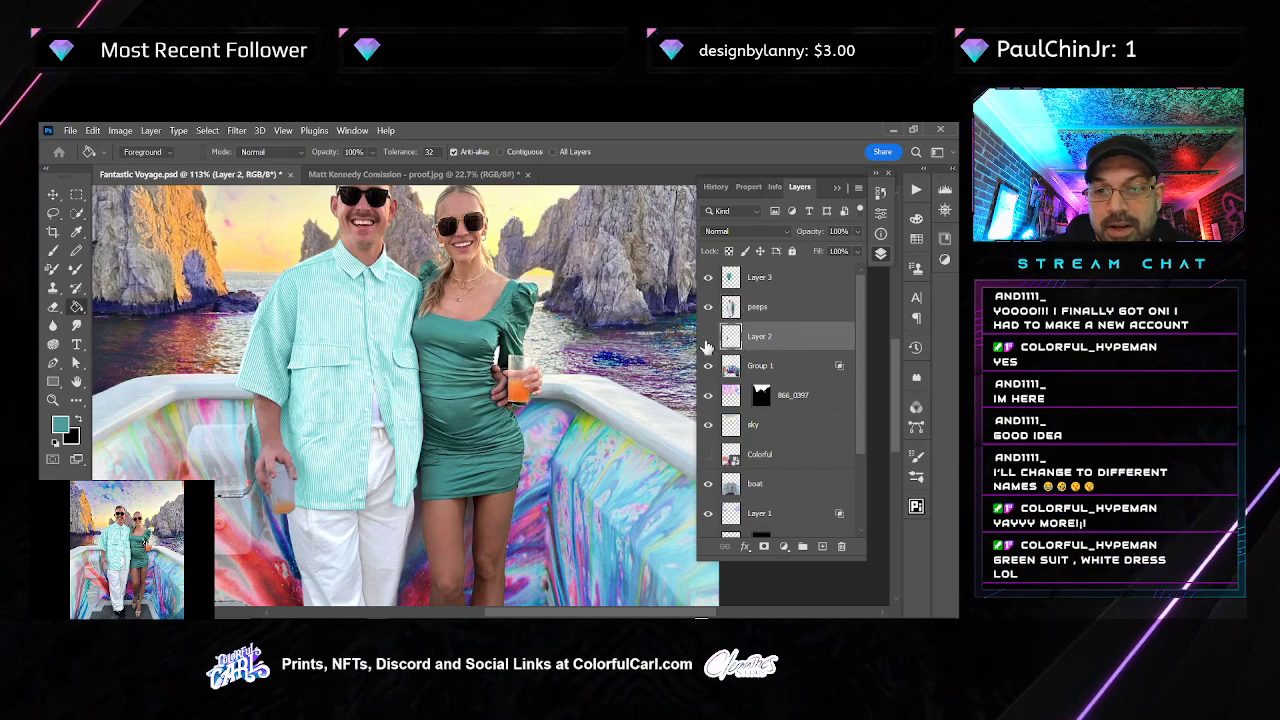
{"action": "key", "text": "Delete"}
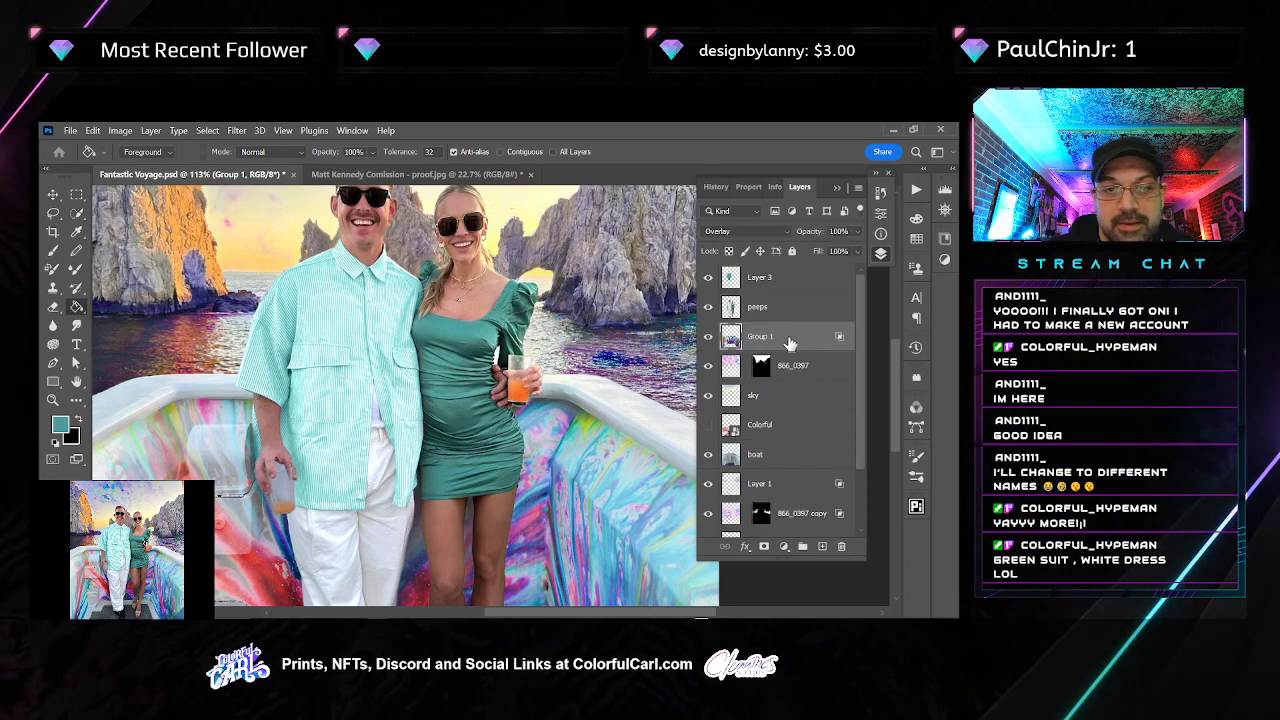
{"action": "scroll", "coordinate": [470, 380], "scroll_direction": "down", "scroll_amount": 3}
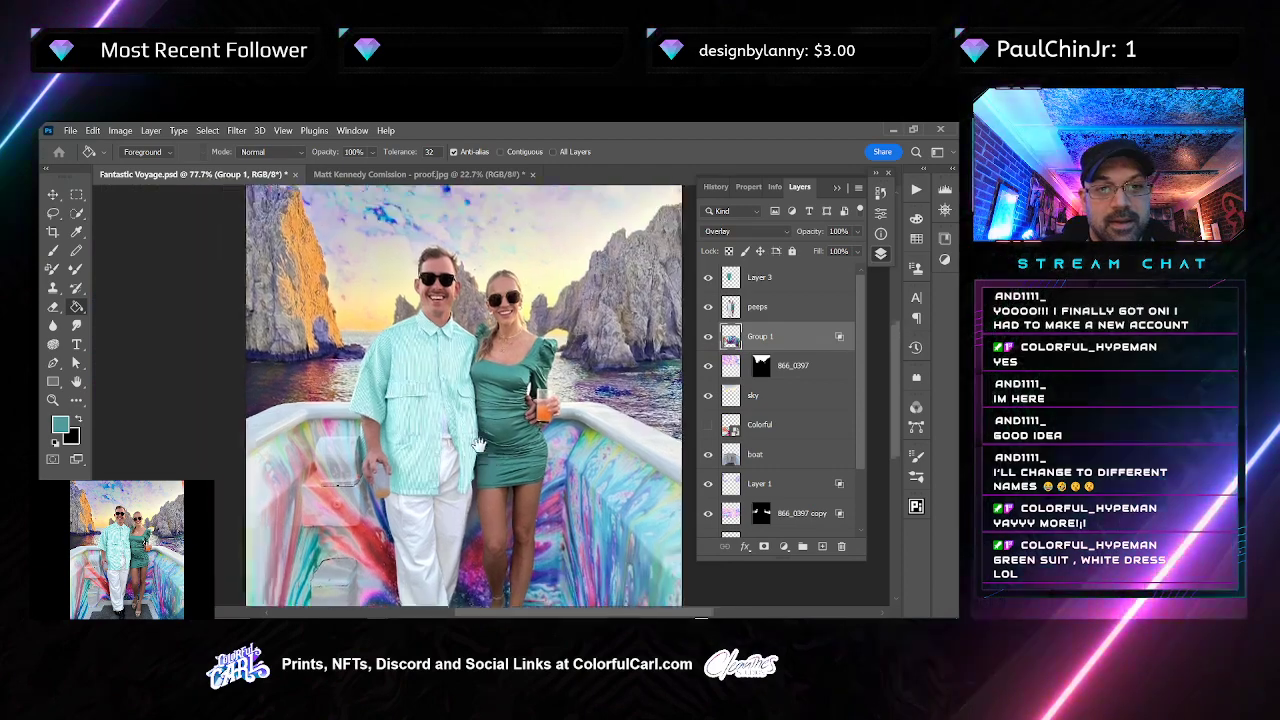
Select Layer 3 and set up a 5 px brush for touching up the lower edge of the teal shirt
{"action": "scroll", "coordinate": [425, 418], "scroll_direction": "up", "scroll_amount": 3}
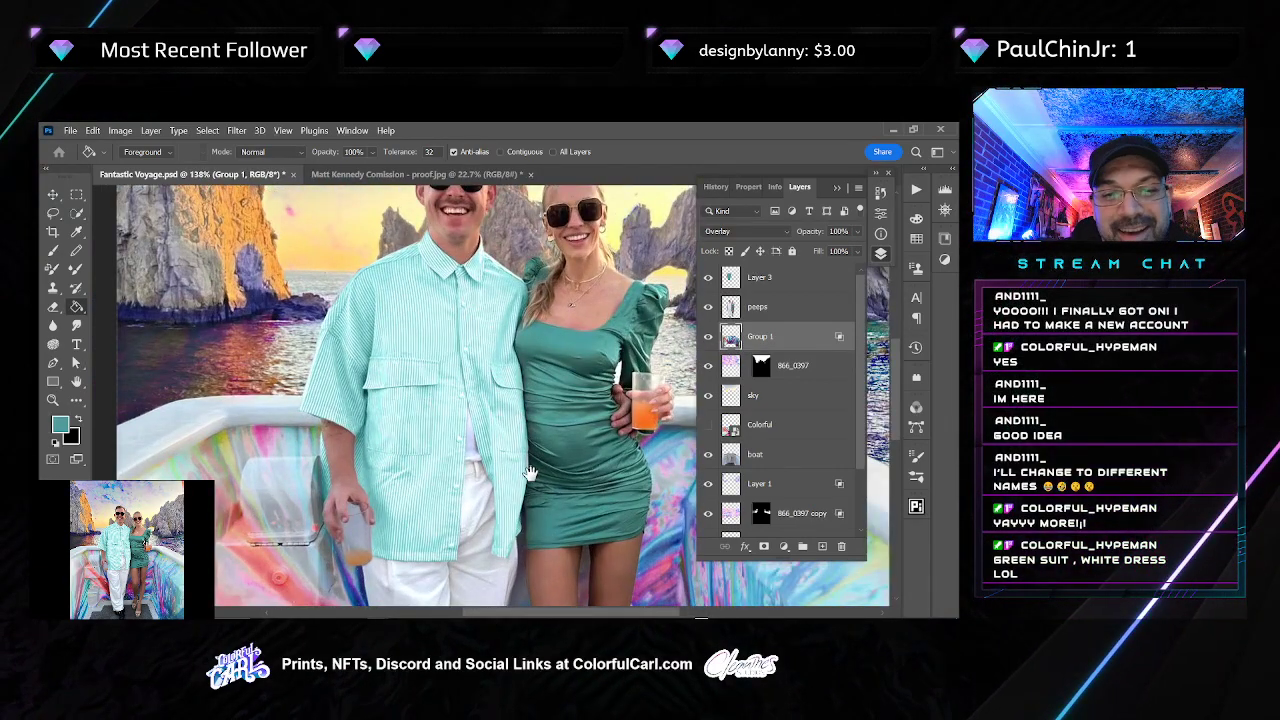
{"action": "left_click_drag", "start_coordinate": [530, 472], "coordinate": [503, 436]}
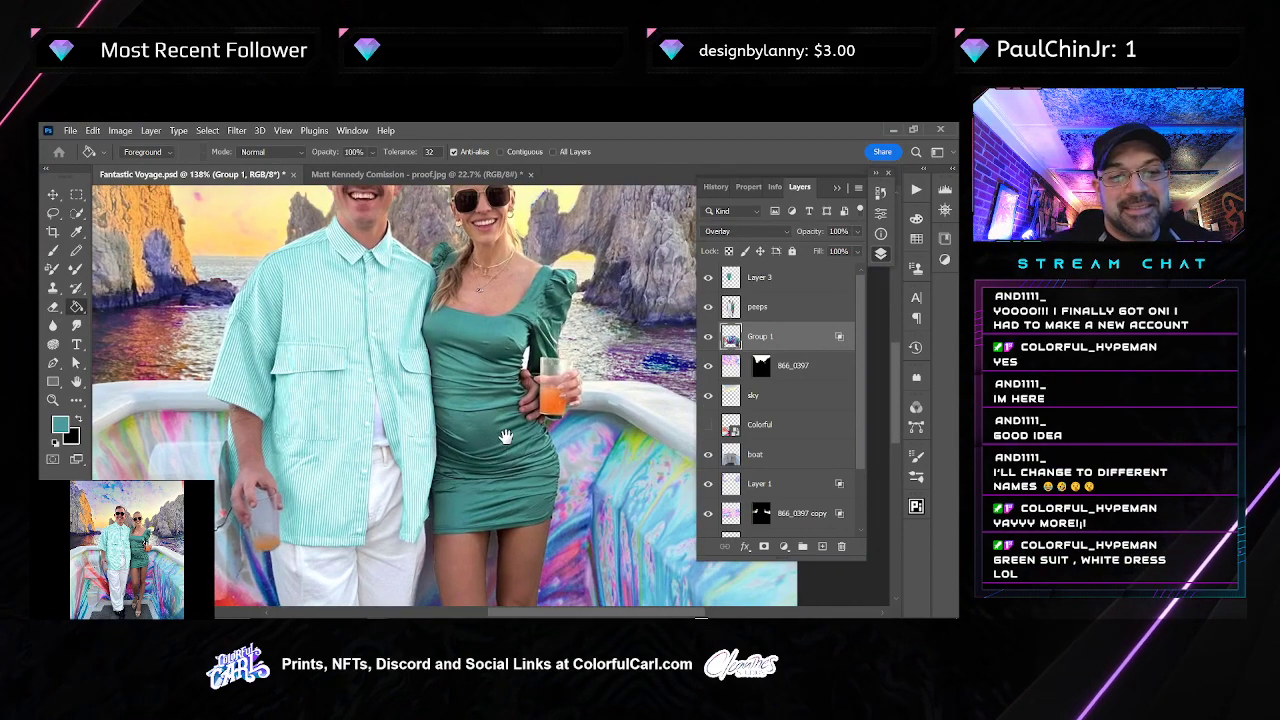
{"action": "left_click_drag", "start_coordinate": [462, 512], "coordinate": [470, 441]}
{"action": "scroll", "coordinate": [469, 441], "scroll_direction": "up", "scroll_amount": 3}
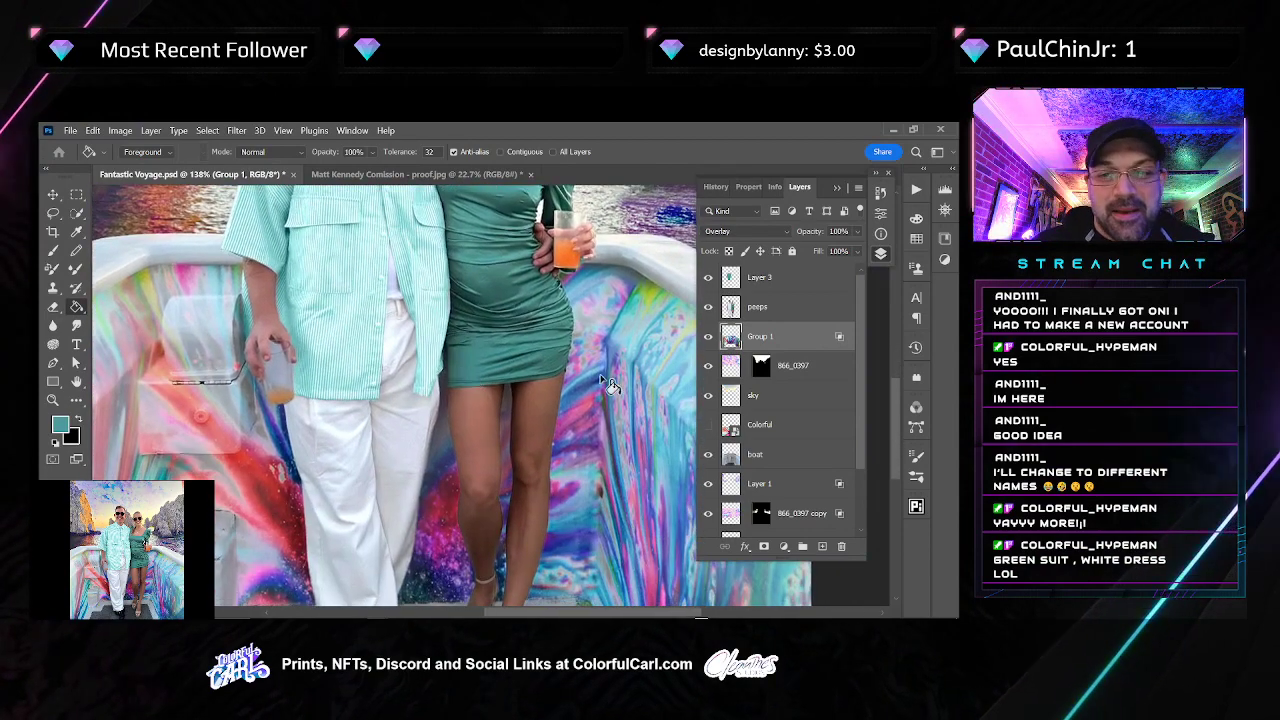
{"action": "scroll", "coordinate": [447, 366], "scroll_direction": "up", "scroll_amount": 4}
{"action": "left_click", "coordinate": [735, 279]}
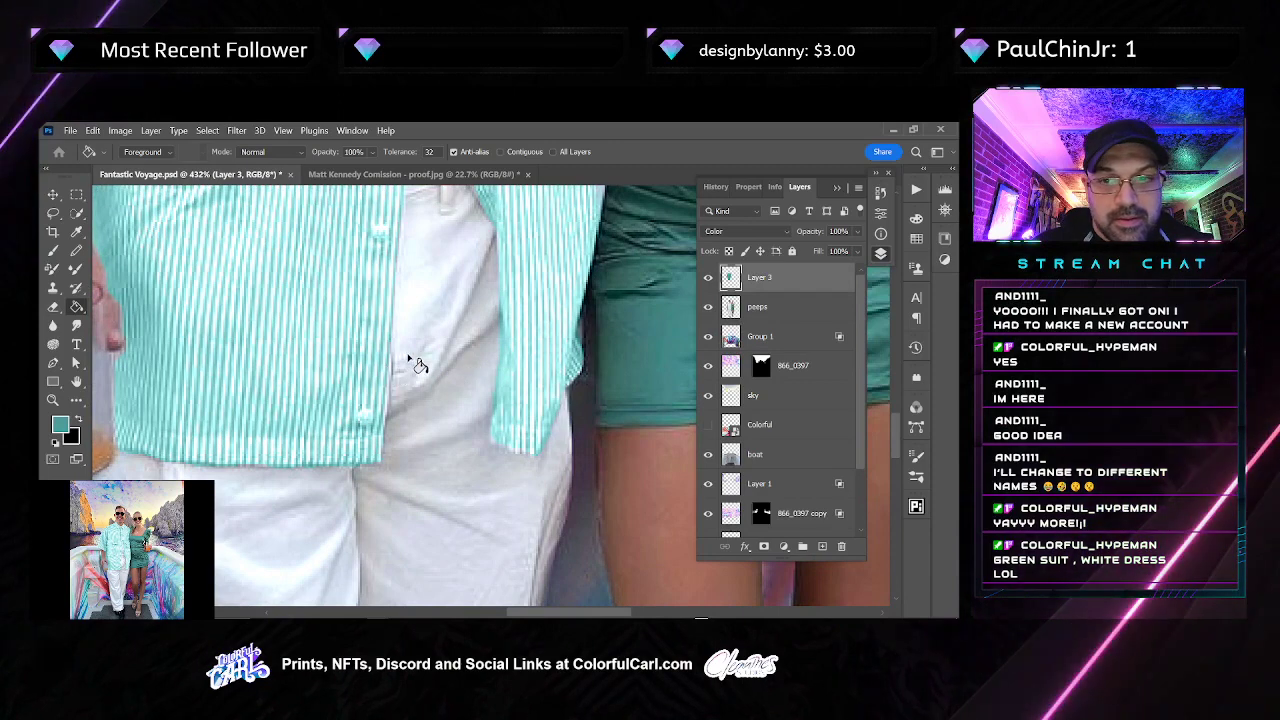
{"action": "key", "text": "b"}
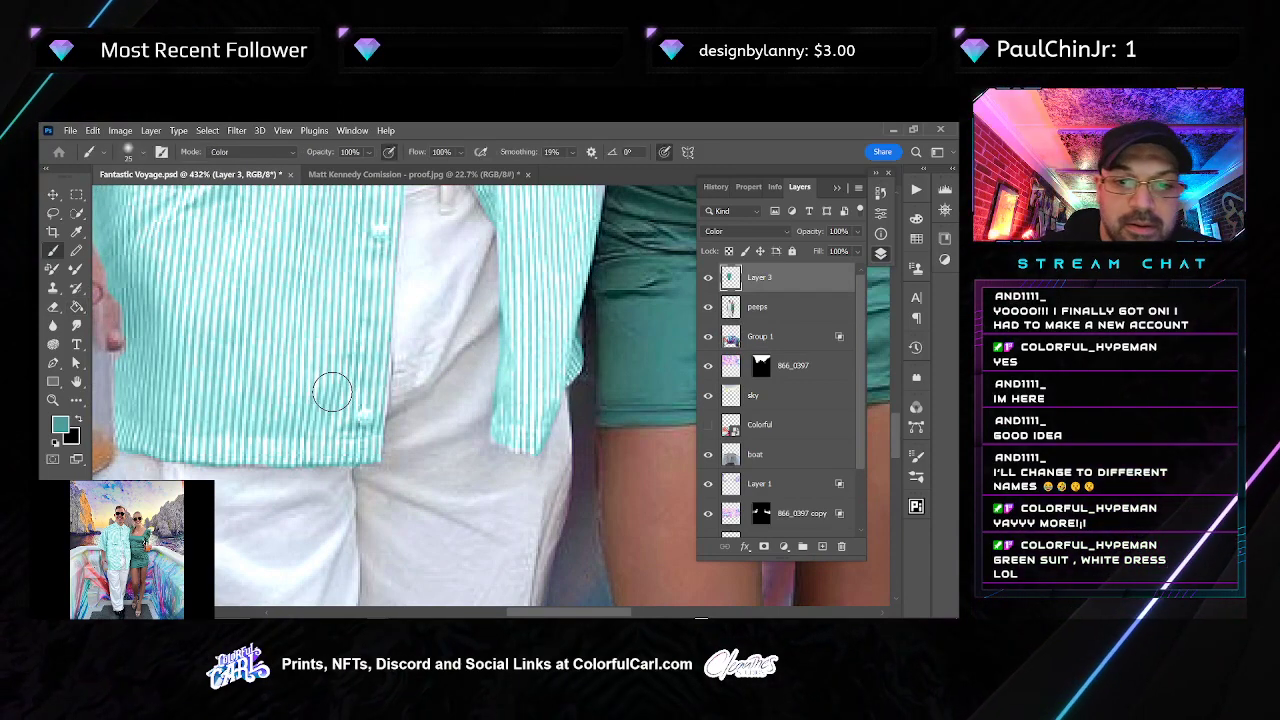
{"action": "key", "text": "["}
{"action": "key", "text": "["}
{"action": "key", "text": "["}
{"action": "key", "text": "["}
{"action": "key", "text": "["}
{"action": "key", "text": "["}
{"action": "key", "text": "["}
{"action": "key", "text": "["}
{"action": "key", "text": "["}
{"action": "key", "text": "["}
{"action": "key", "text": "["}
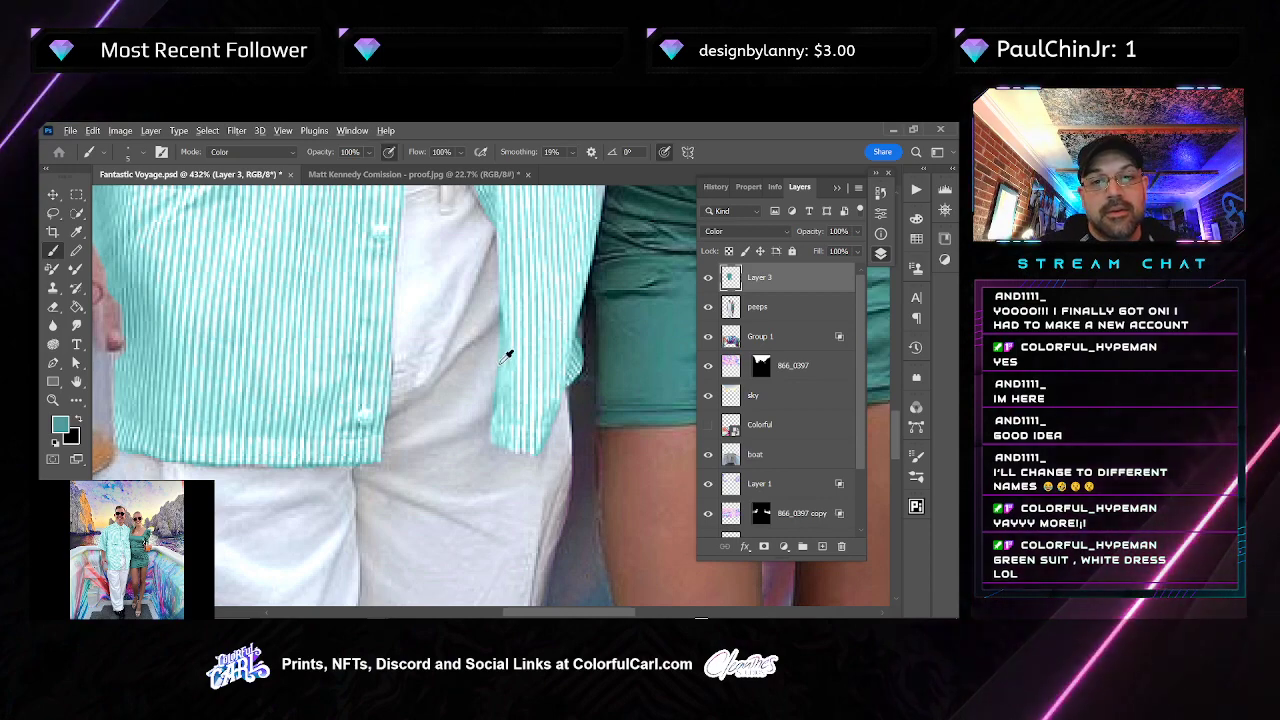
Make the peeps layer active by picking the woman's dress, and switch to the Quick Selection tool
{"action": "scroll", "coordinate": [509, 349], "scroll_direction": "down", "scroll_amount": 8}
{"action": "left_click_drag", "start_coordinate": [456, 429], "coordinate": [432, 441]}
{"action": "scroll", "coordinate": [410, 410], "scroll_direction": "up", "scroll_amount": 5}
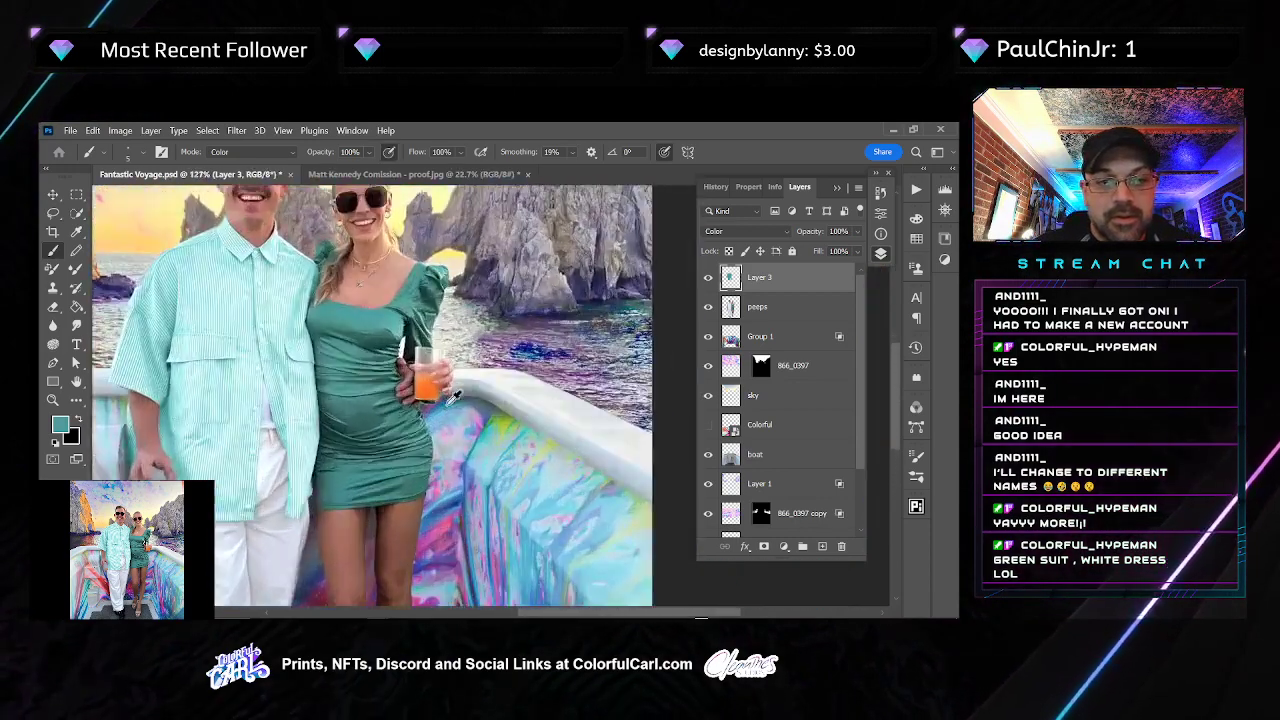
{"action": "key", "text": "v"}
{"action": "left_click_drag", "start_coordinate": [446, 390], "coordinate": [388, 423]}
{"action": "left_click", "coordinate": [355, 388], "text": "ctrl"}
{"action": "key", "text": "w"}
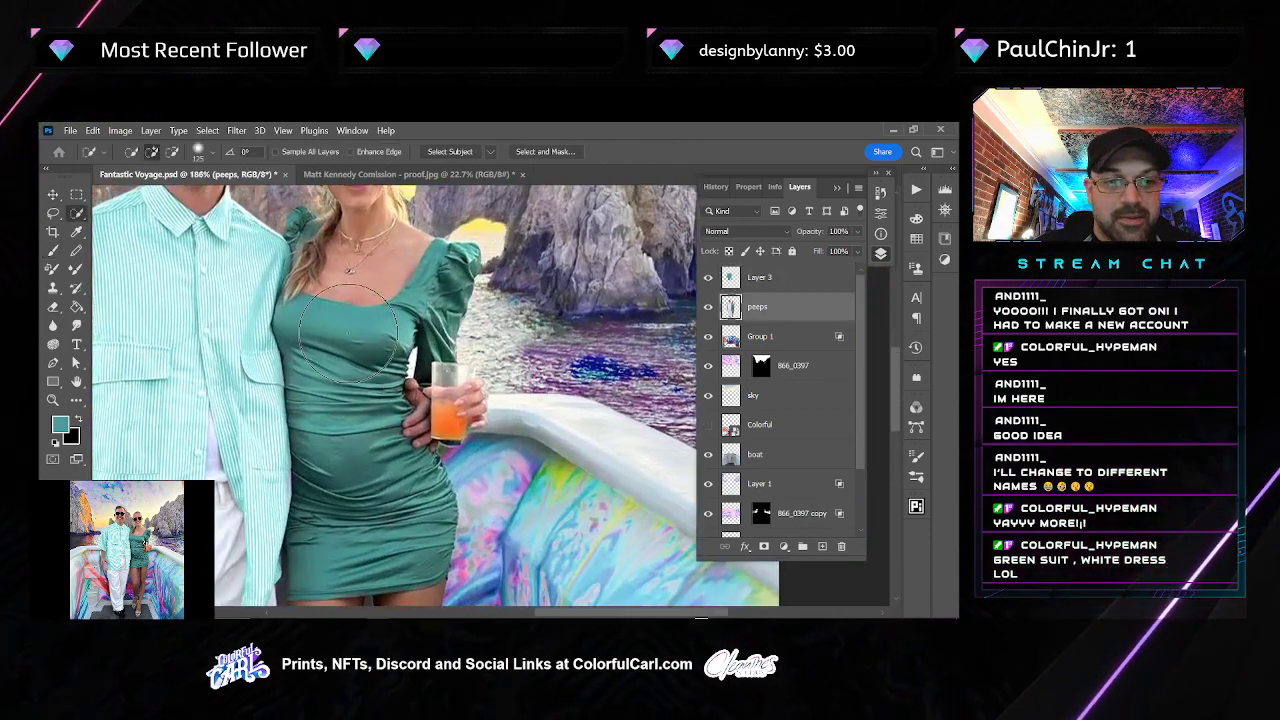
Select the whole green dress with a smaller Quick Selection brush, including both sleeves and the hem, and refine the outline
{"action": "key", "text": "bracketleft"}
{"action": "key", "text": "bracketleft"}
{"action": "key", "text": "bracketleft"}
{"action": "key", "text": "bracketleft"}
{"action": "key", "text": "bracketleft"}
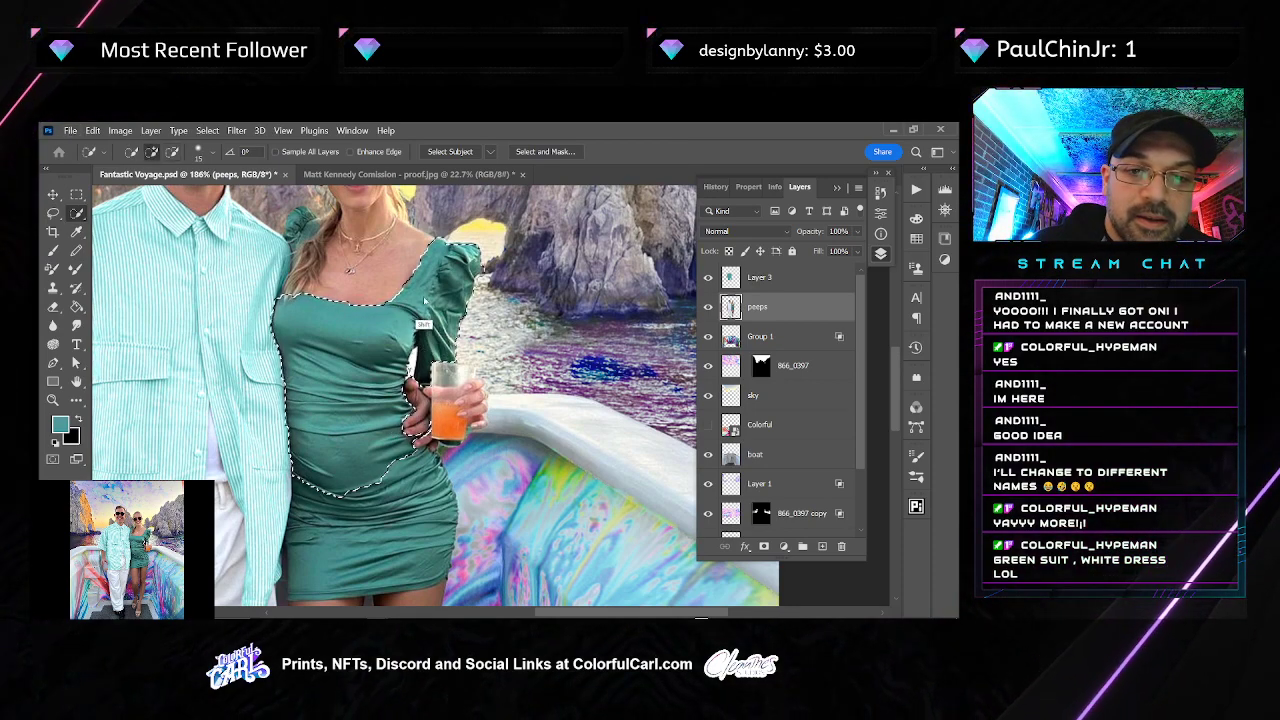
{"action": "left_click_drag", "start_coordinate": [294, 228], "coordinate": [297, 250]}
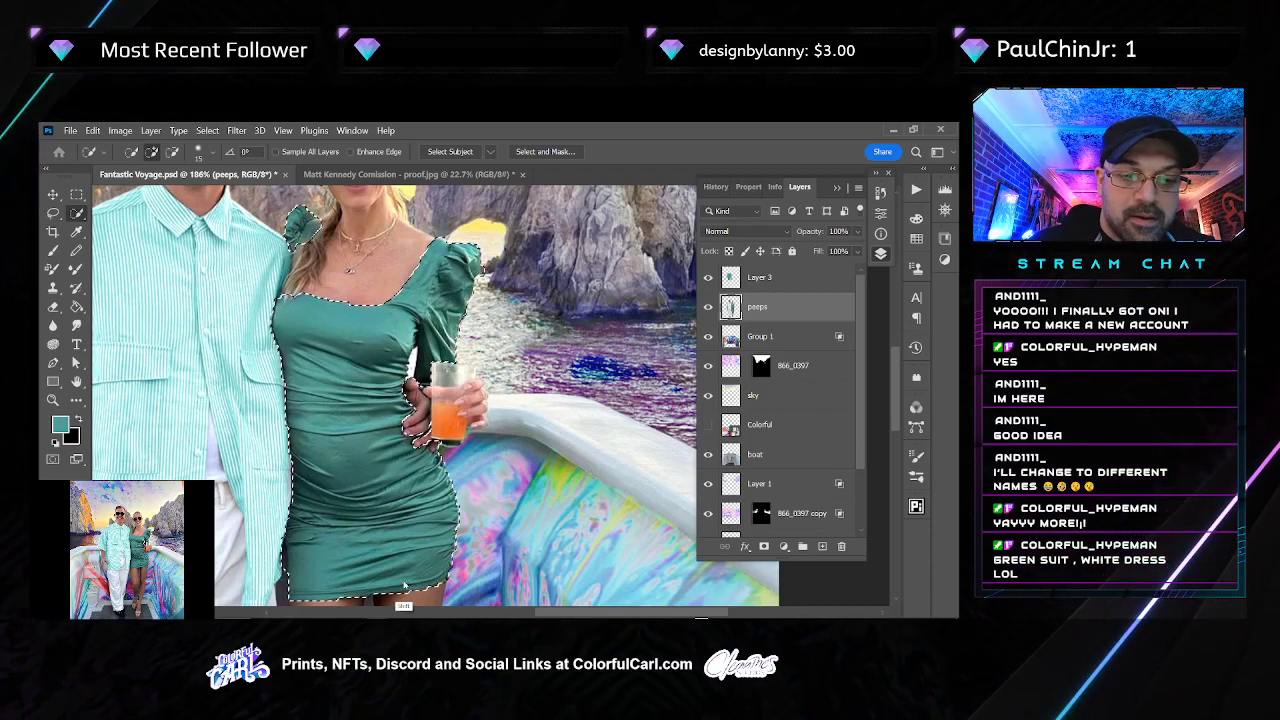
{"action": "left_click_drag", "start_coordinate": [404, 585], "coordinate": [447, 560]}
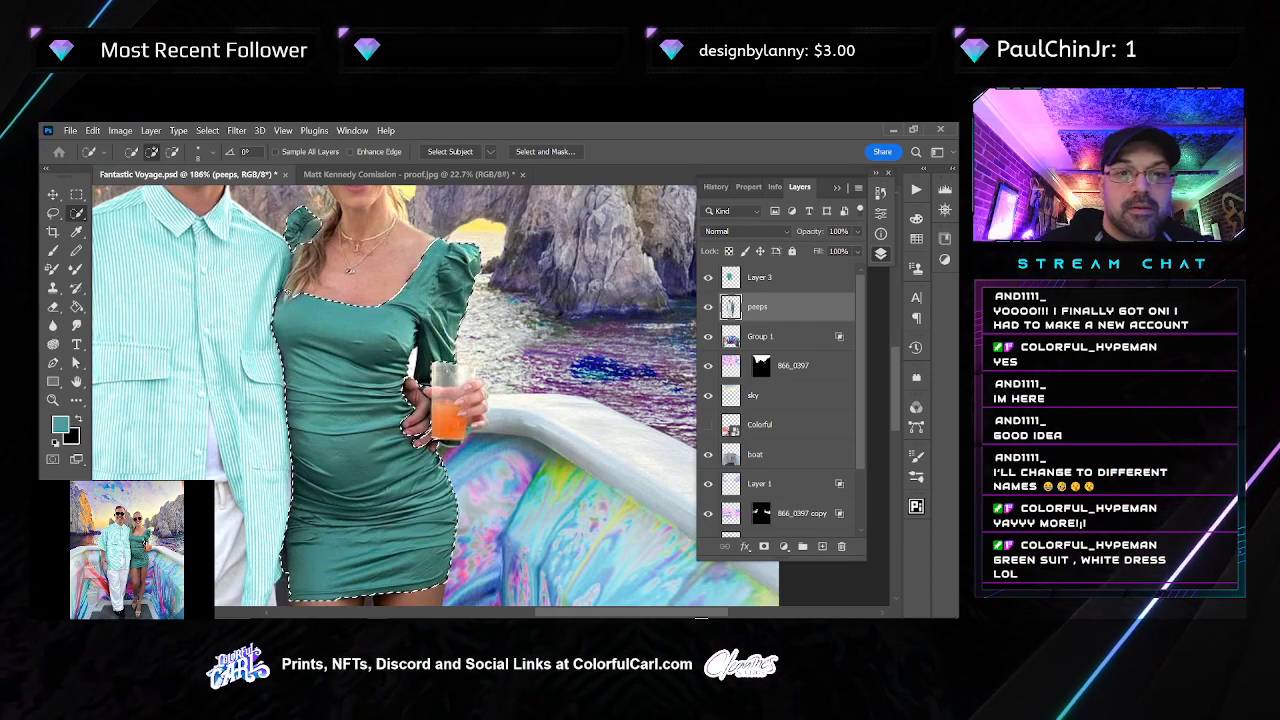
{"action": "left_click_drag", "start_coordinate": [428, 541], "coordinate": [439, 445]}
Subtract the dark gap between the shirt and the lower part of the dress from the selection
{"action": "scroll", "coordinate": [336, 475], "scroll_direction": "up", "scroll_amount": 6}
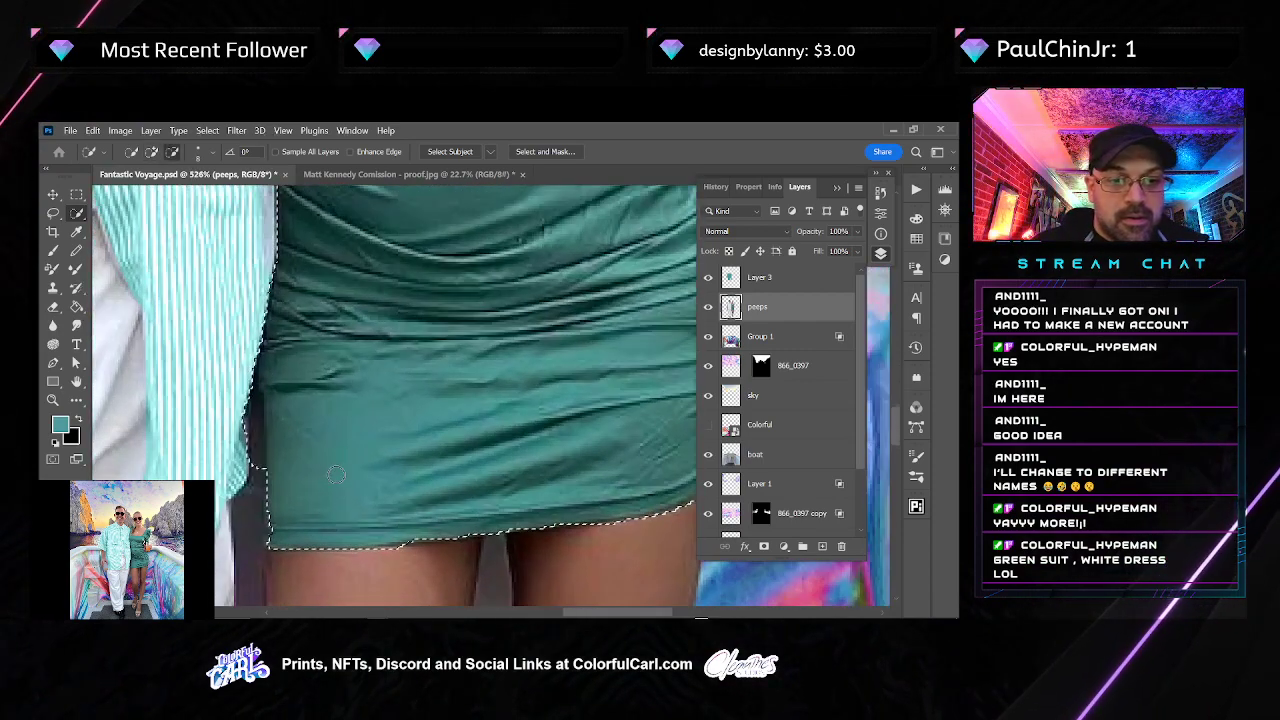
{"action": "left_click_drag", "start_coordinate": [262, 410], "coordinate": [254, 463]}
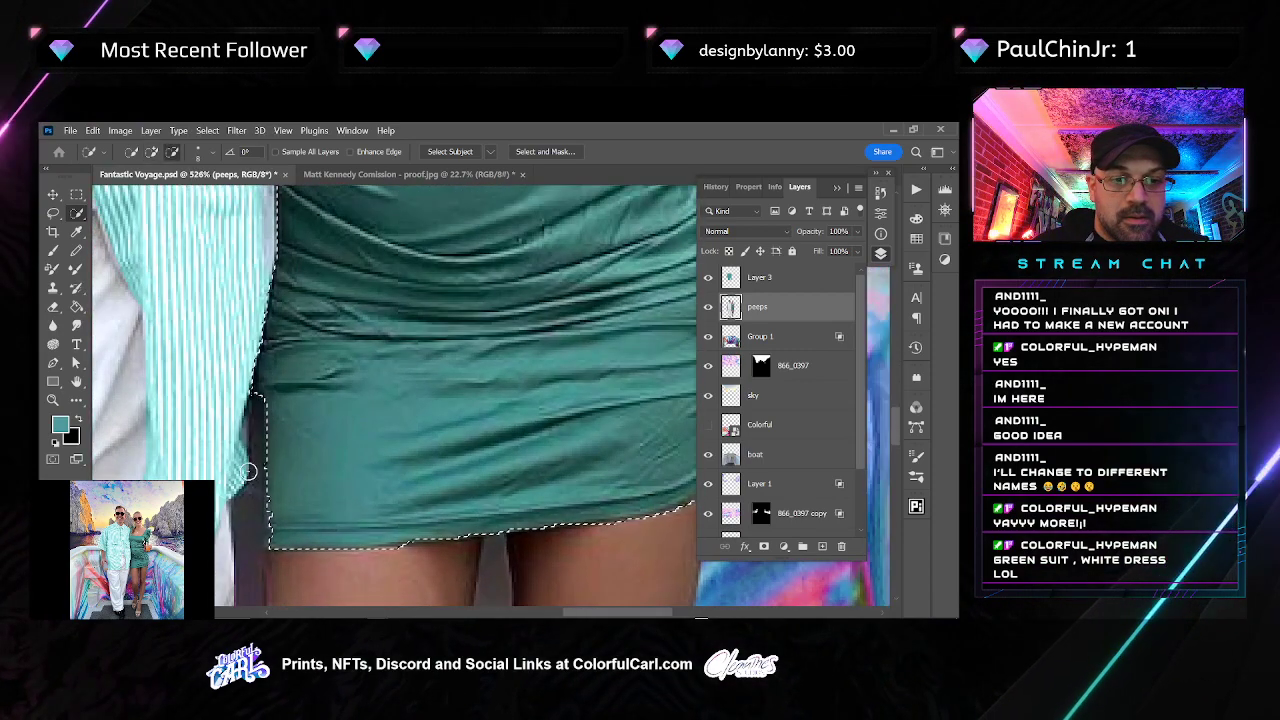
{"action": "scroll", "coordinate": [463, 465], "scroll_direction": "down", "scroll_amount": 5}
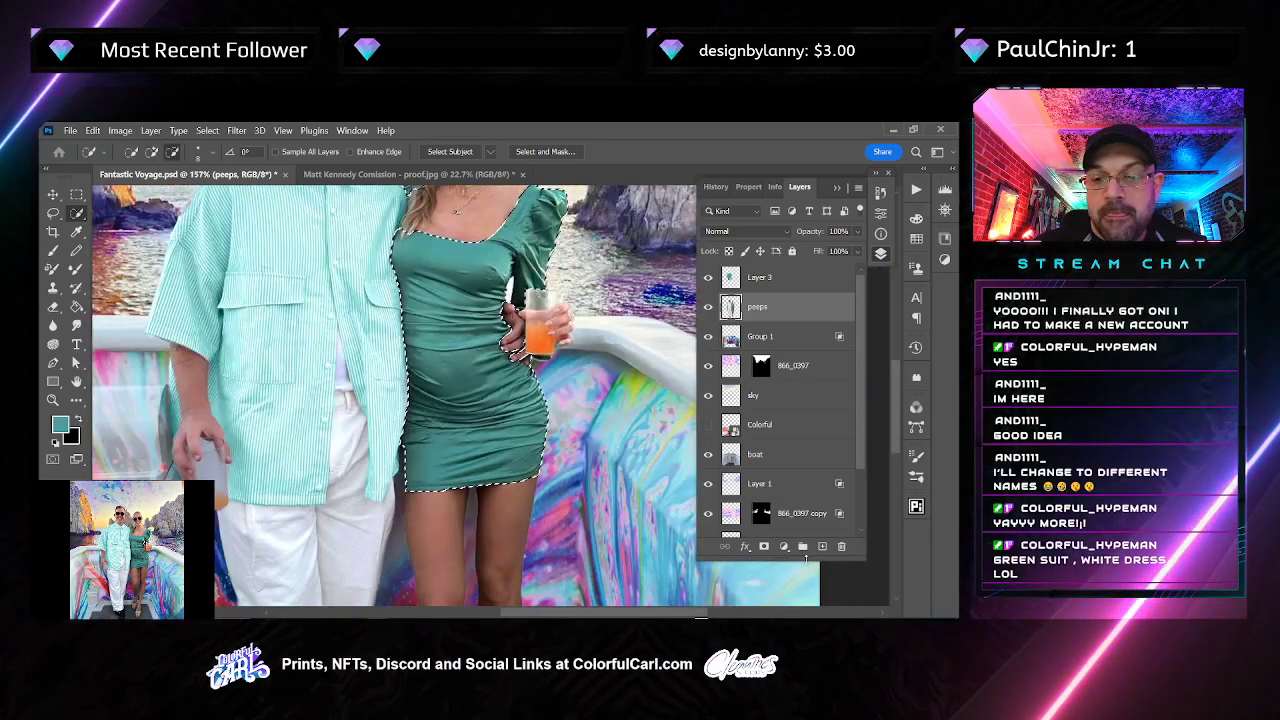
Create a new layer above peeps and fill the dress selection with white
{"action": "left_click", "coordinate": [822, 546]}
{"action": "key", "text": "g"}
{"action": "key", "text": "d"}
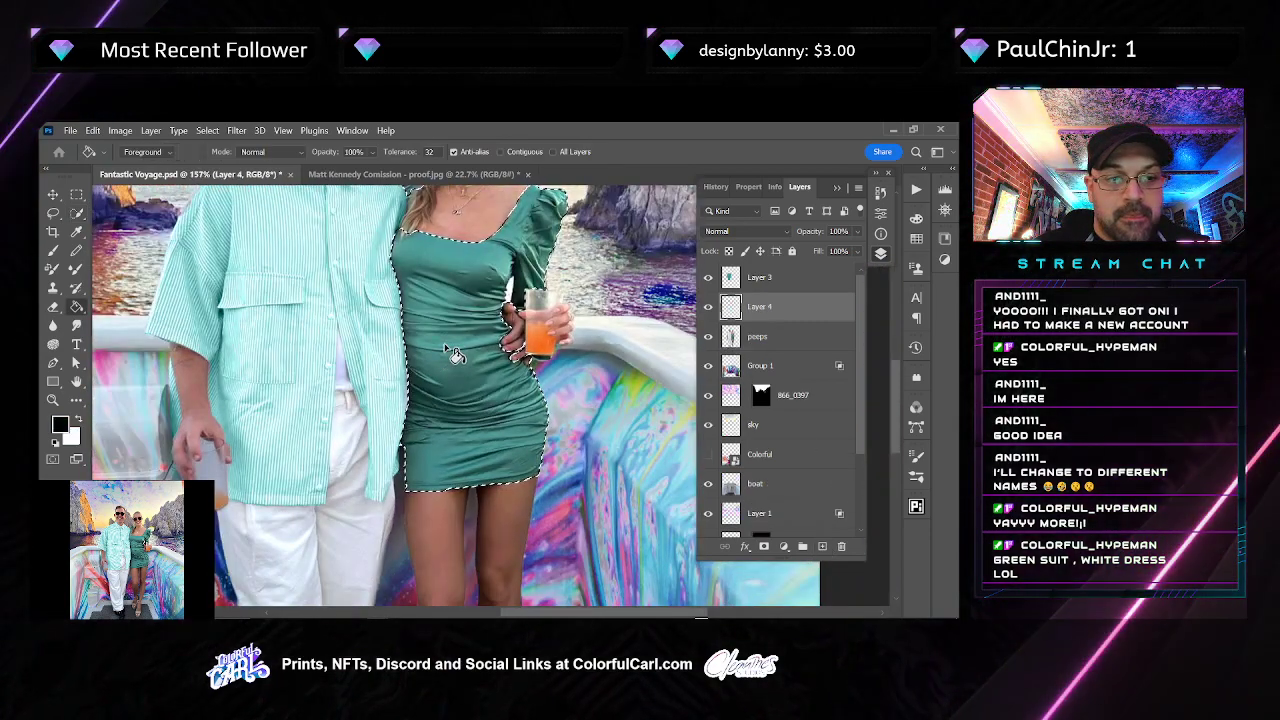
{"action": "key", "text": "x"}
{"action": "left_click", "coordinate": [457, 354]}
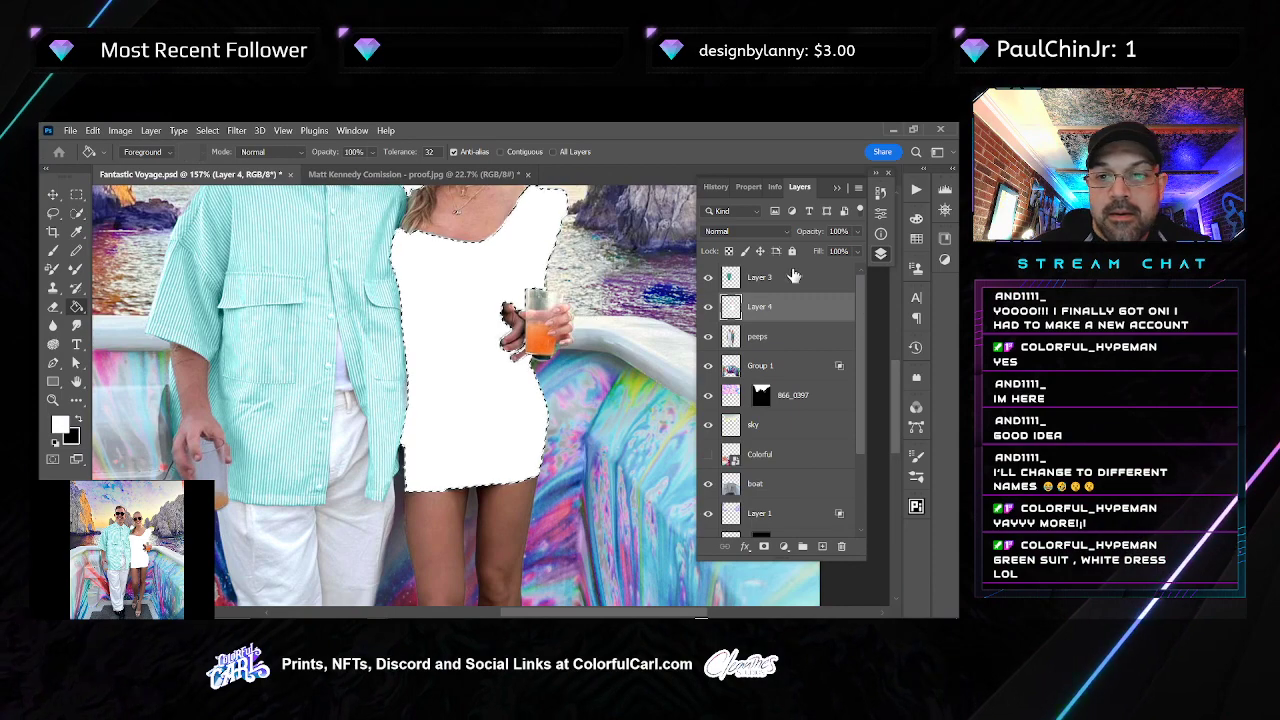
Set the white dress layer's blend mode to Color and clear the selection
{"action": "left_click", "coordinate": [745, 231]}
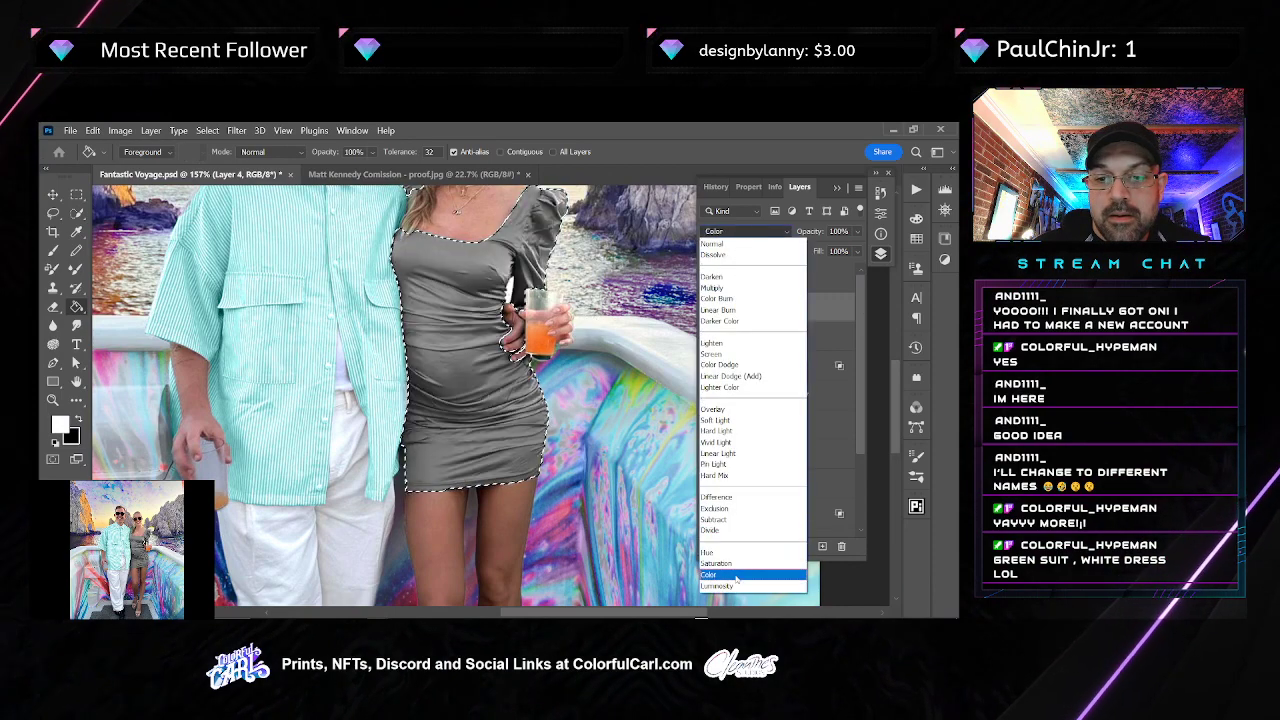
{"action": "left_click", "coordinate": [737, 577]}
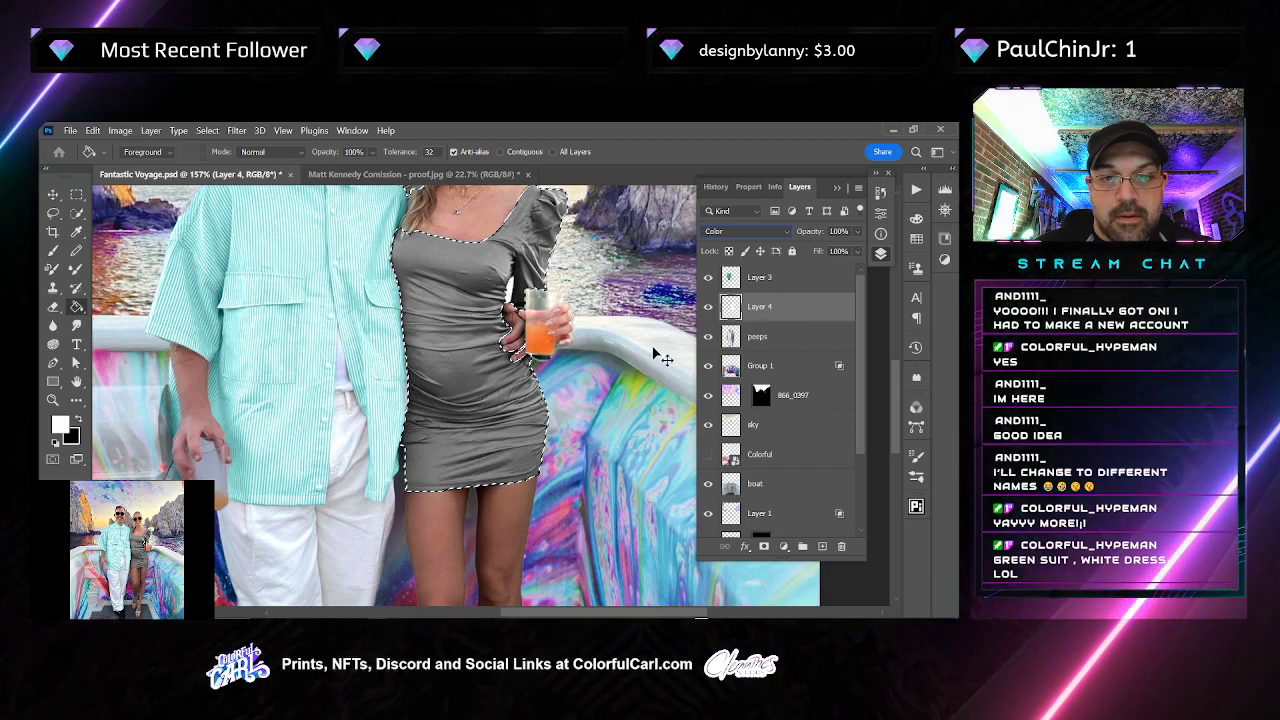
{"action": "key", "text": "ctrl+d"}
Clip Layer 3 and Layer 4 together to the peeps layer with a clipping mask
{"action": "left_click_drag", "start_coordinate": [592, 286], "coordinate": [520, 392]}
{"action": "key", "text": "v"}
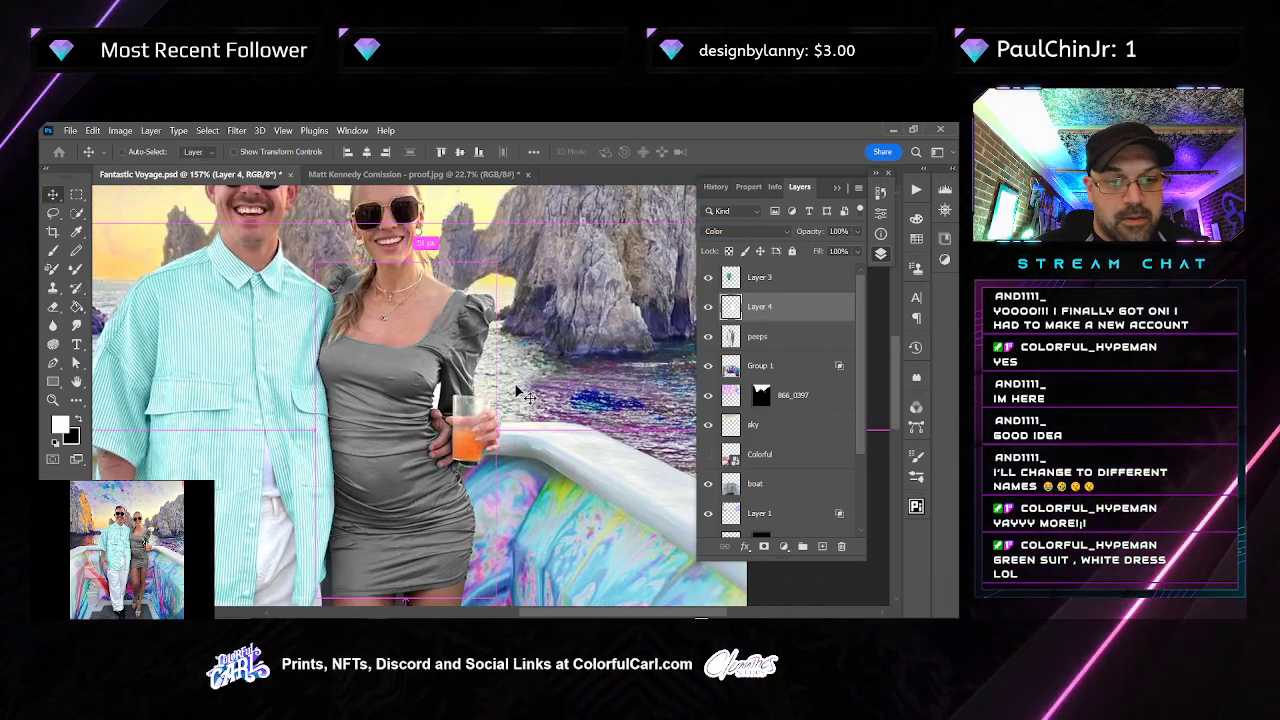
{"action": "scroll", "coordinate": [317, 285], "scroll_direction": "up", "scroll_amount": 4}
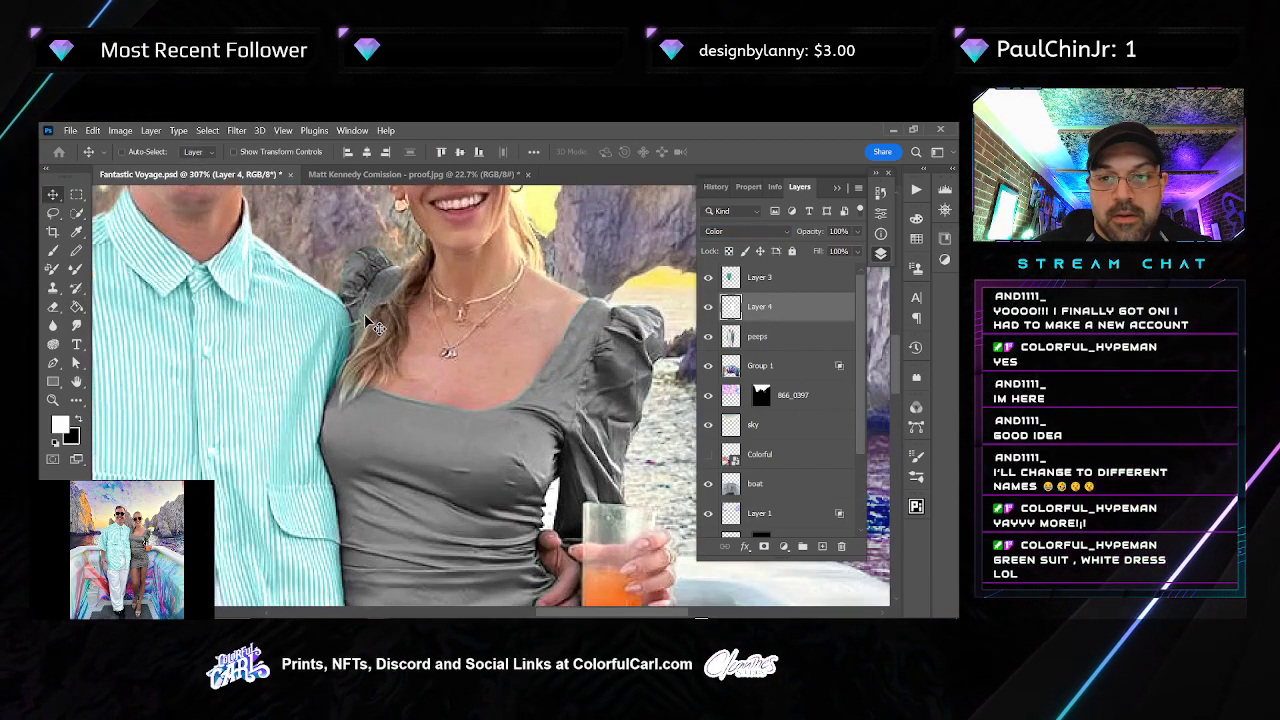
{"action": "left_click", "coordinate": [797, 286], "text": "shift"}
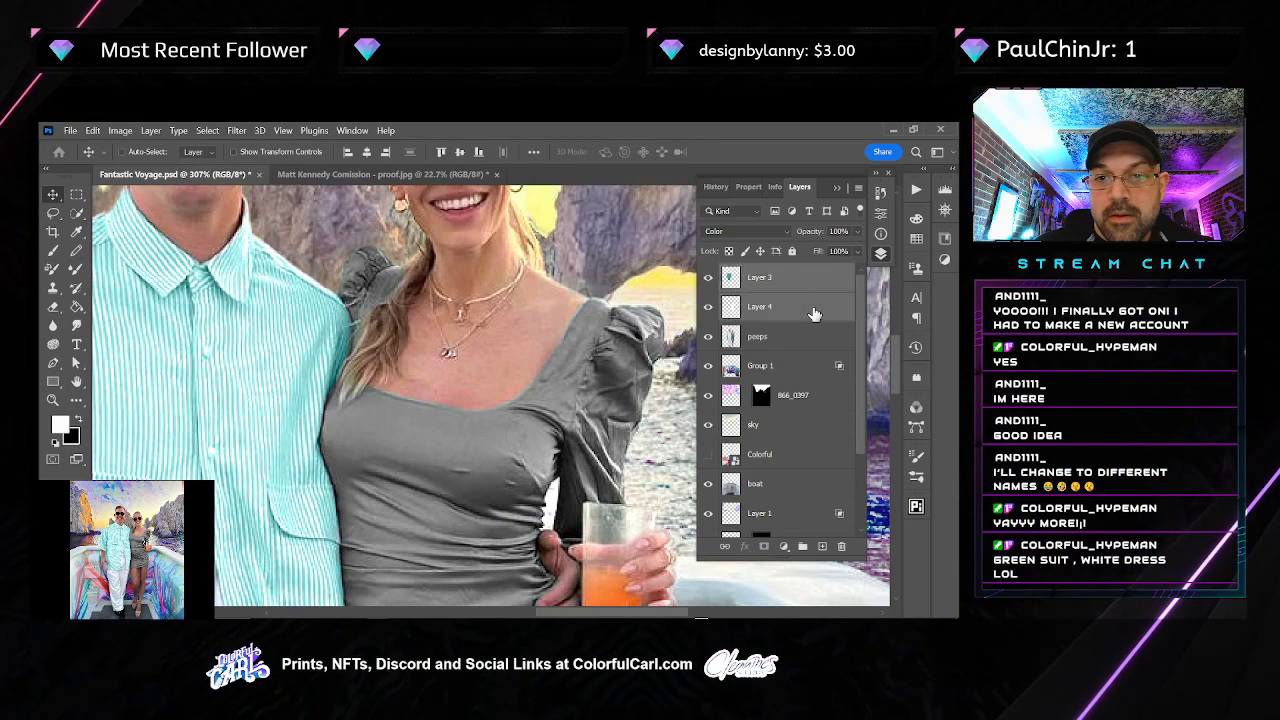
{"action": "right_click", "coordinate": [812, 312]}
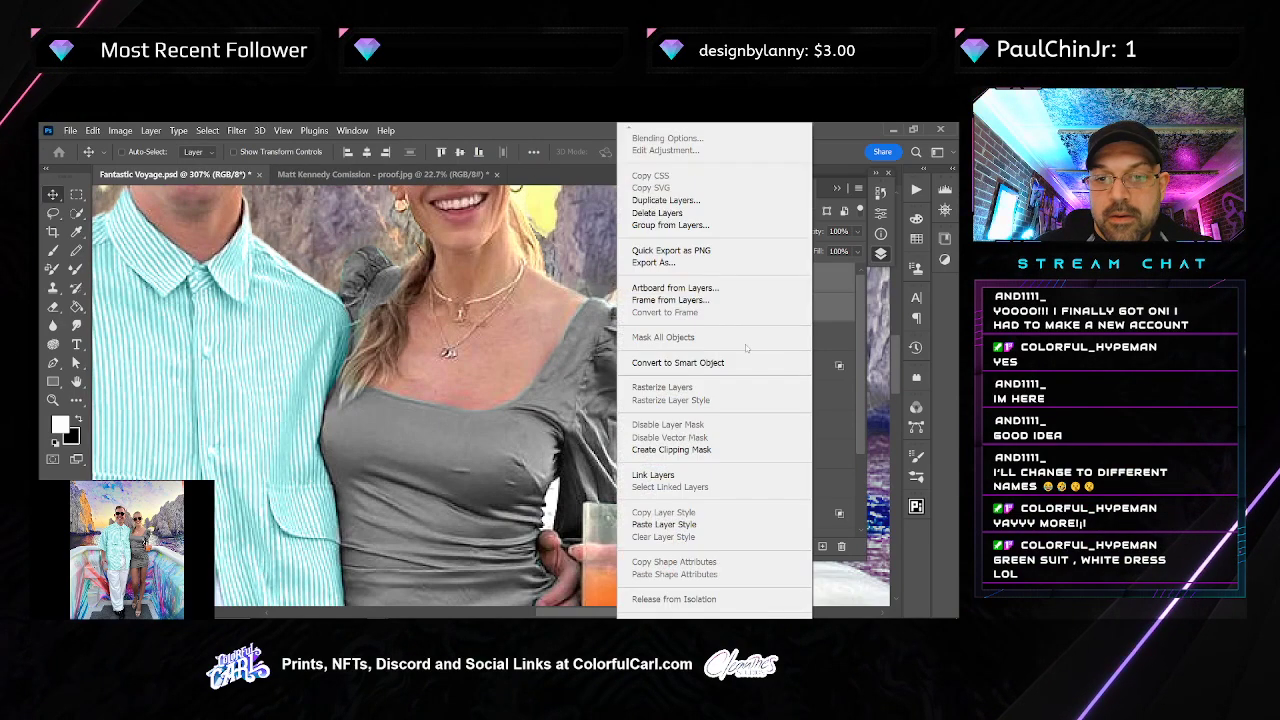
{"action": "left_click", "coordinate": [690, 450]}
Erase the grey spill of Layer 4 from the woman's skin and hair along the neckline using a small eraser
{"action": "key", "text": "b"}
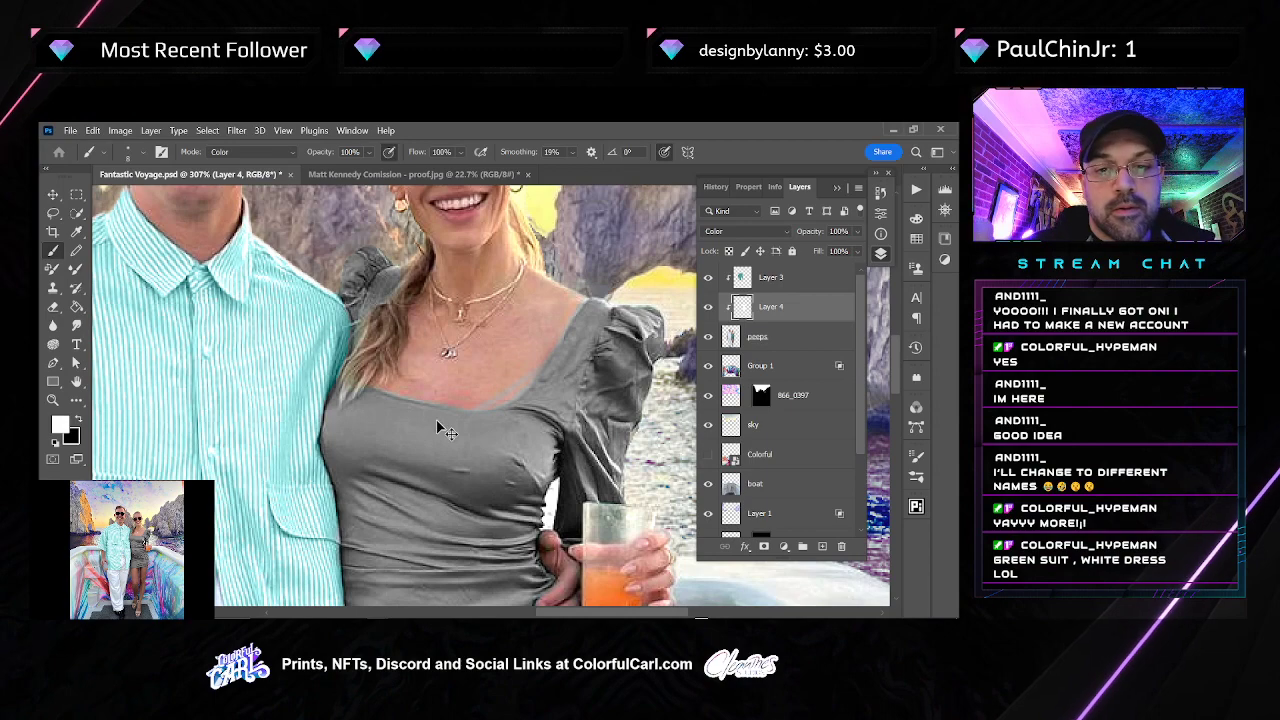
{"action": "key", "text": "x"}
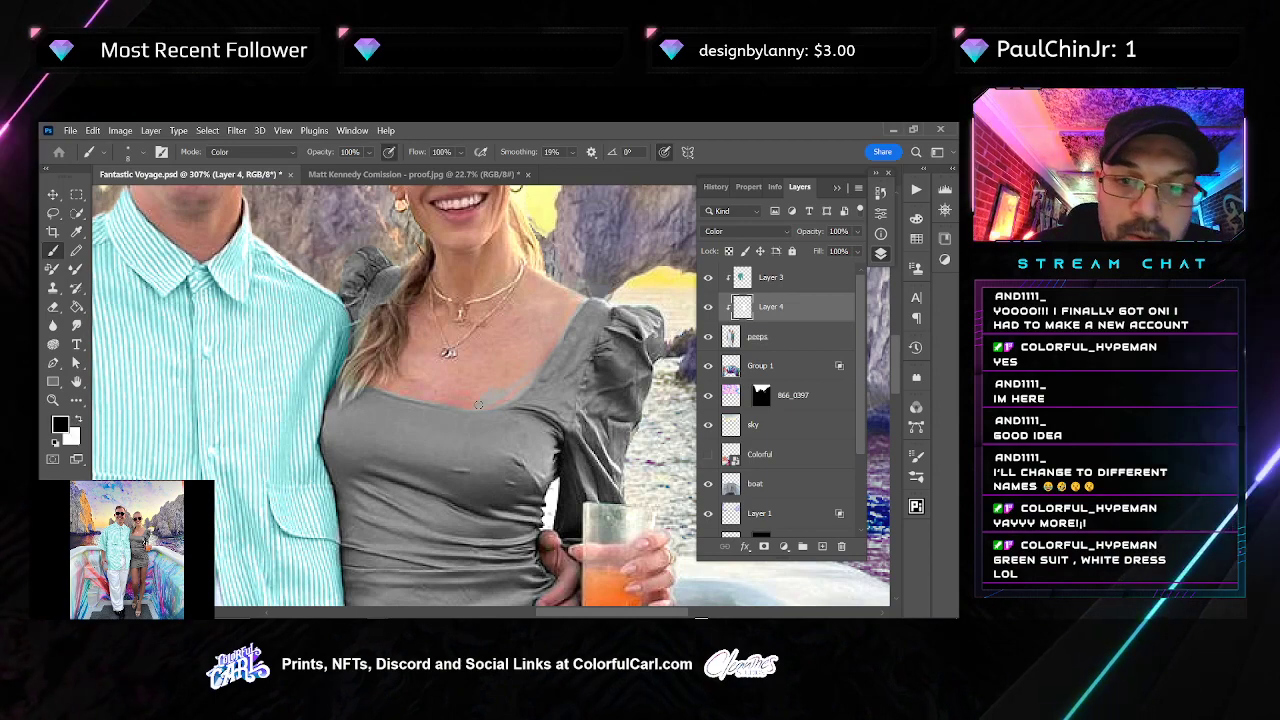
{"action": "key", "text": "e"}
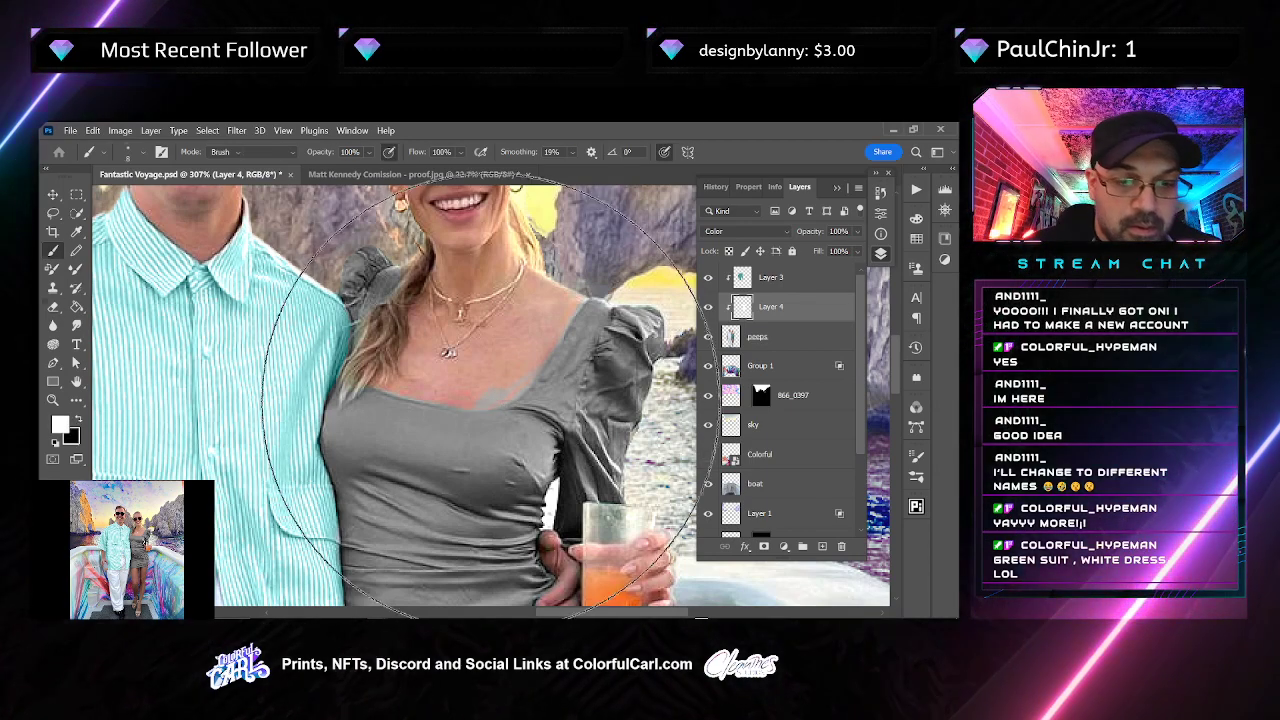
{"action": "key", "text": "bracketleft"}
{"action": "key", "text": "bracketleft"}
{"action": "key", "text": "bracketleft"}
{"action": "key", "text": "bracketleft"}
{"action": "key", "text": "bracketleft"}
{"action": "key", "text": "bracketleft"}
{"action": "key", "text": "bracketleft"}
{"action": "key", "text": "bracketleft"}
{"action": "key", "text": "bracketleft"}
{"action": "key", "text": "bracketleft"}
{"action": "key", "text": "bracketleft"}
{"action": "key", "text": "bracketleft"}
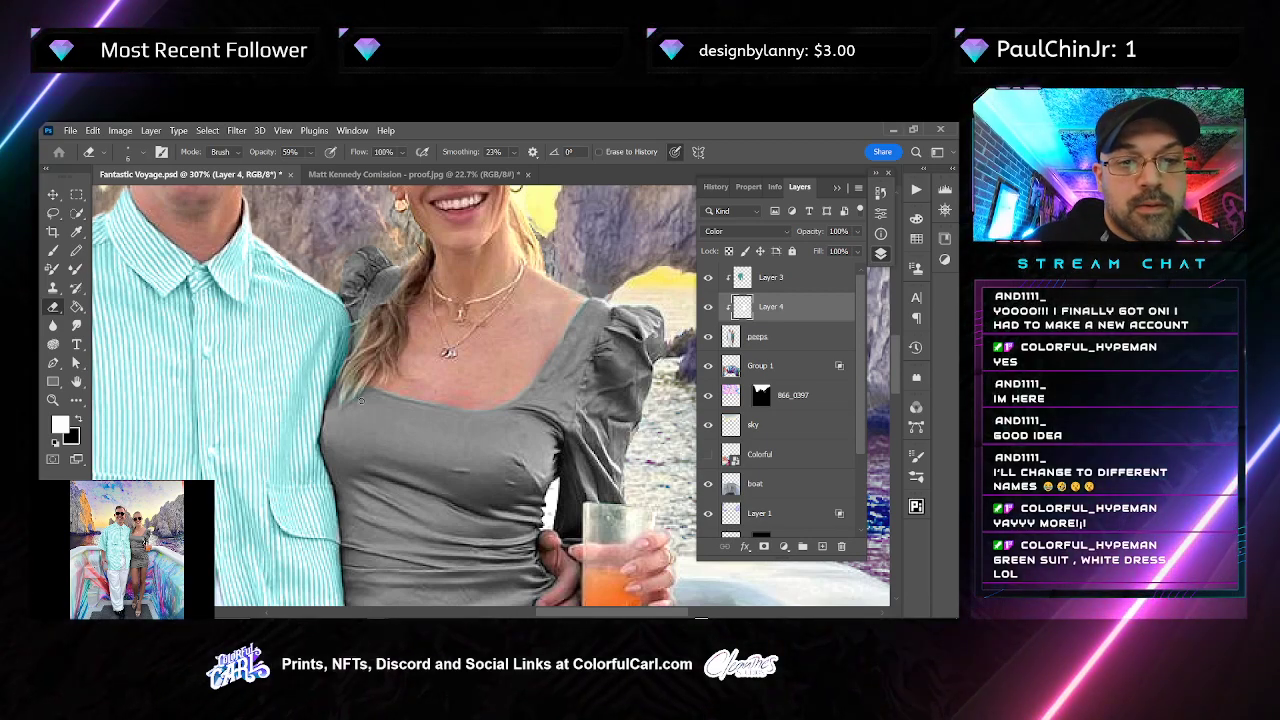
{"action": "key", "text": "x"}
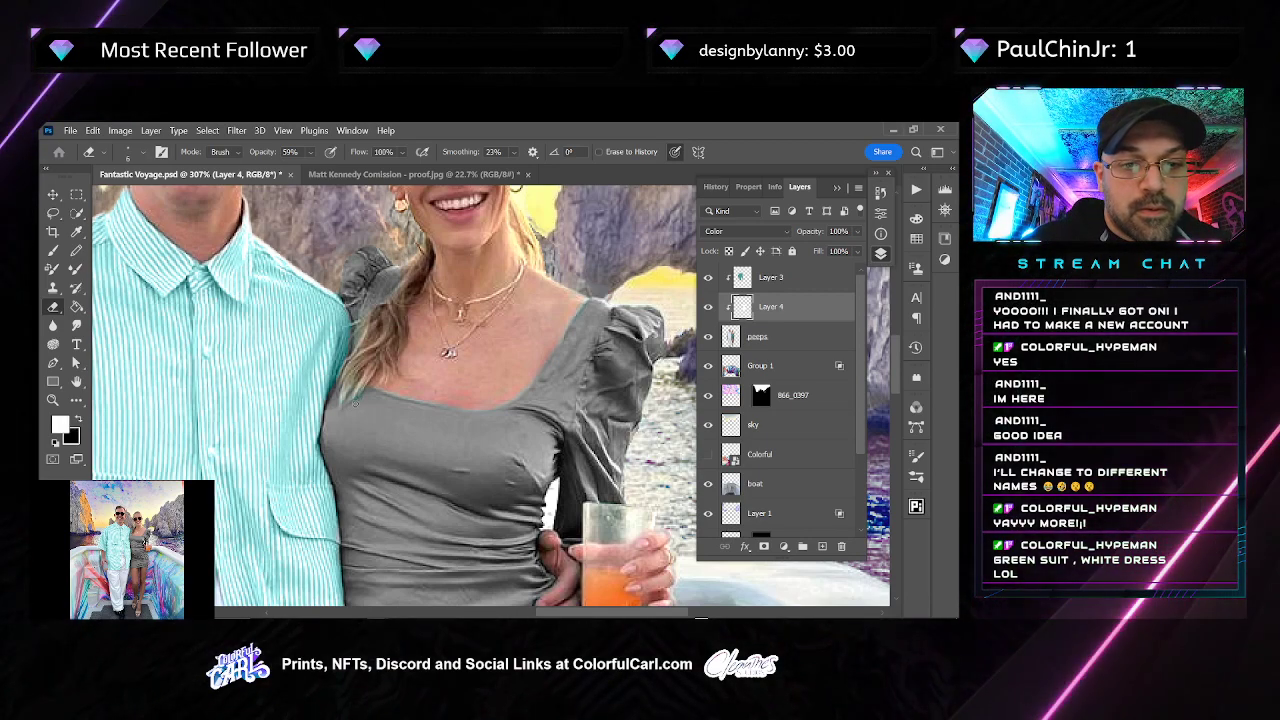
{"action": "key", "text": "b"}
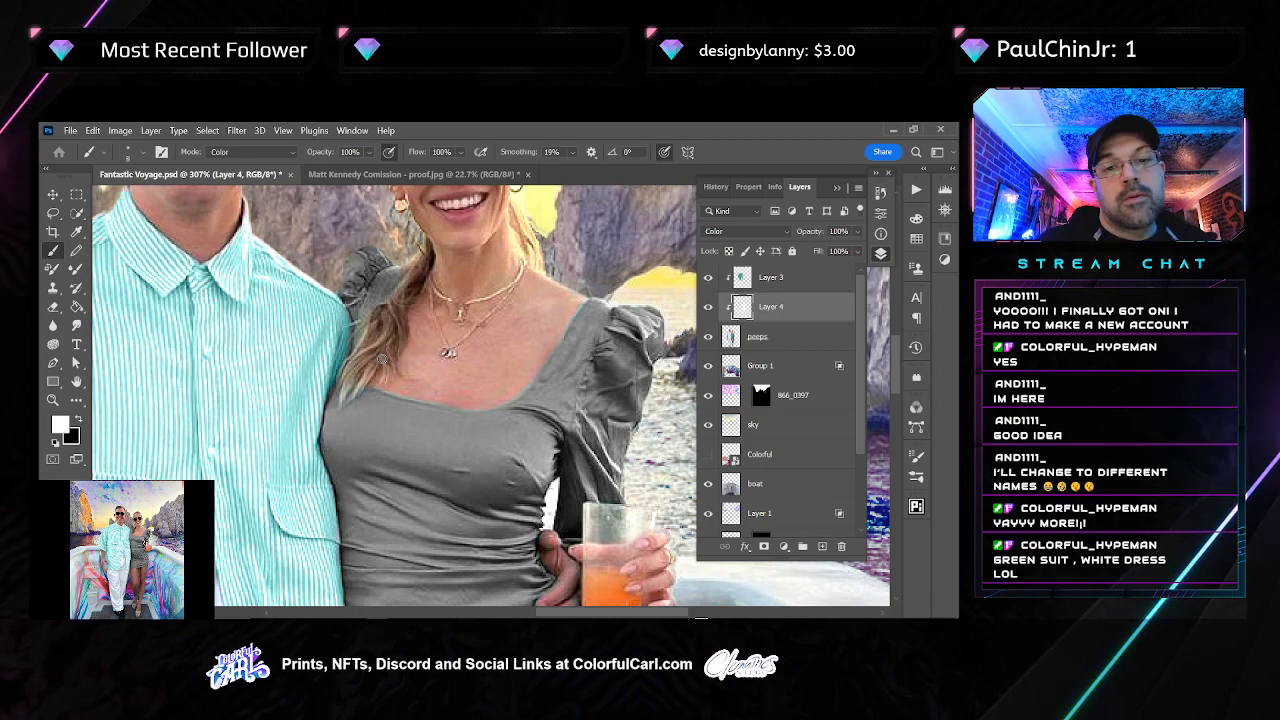
{"action": "key", "text": "ctrl+0"}
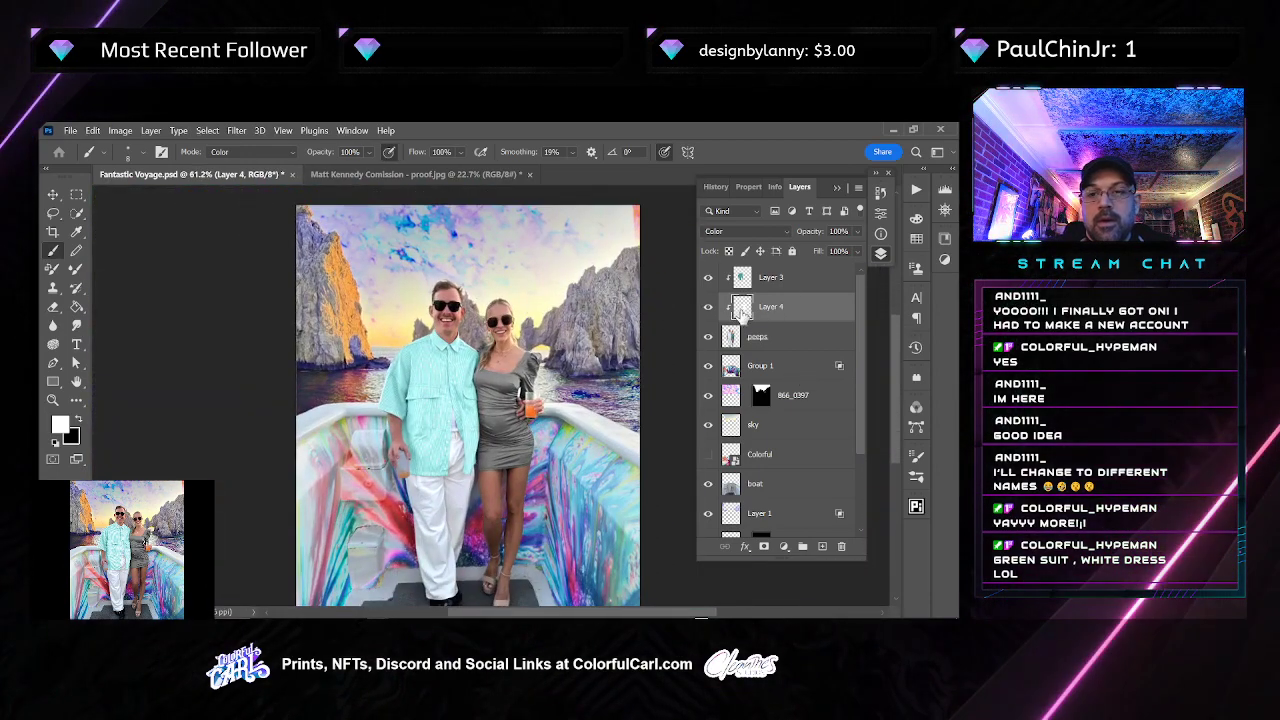
{"action": "left_click", "coordinate": [740, 233]}
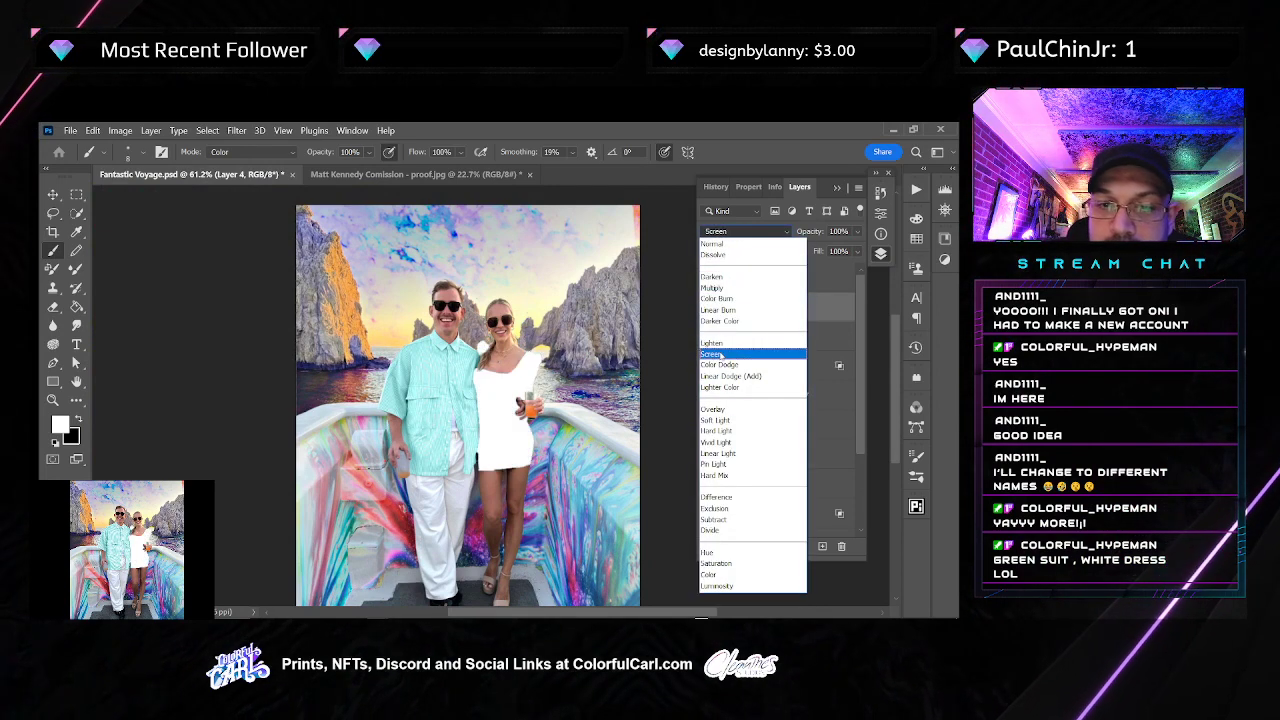
{"action": "left_click", "coordinate": [830, 314]}
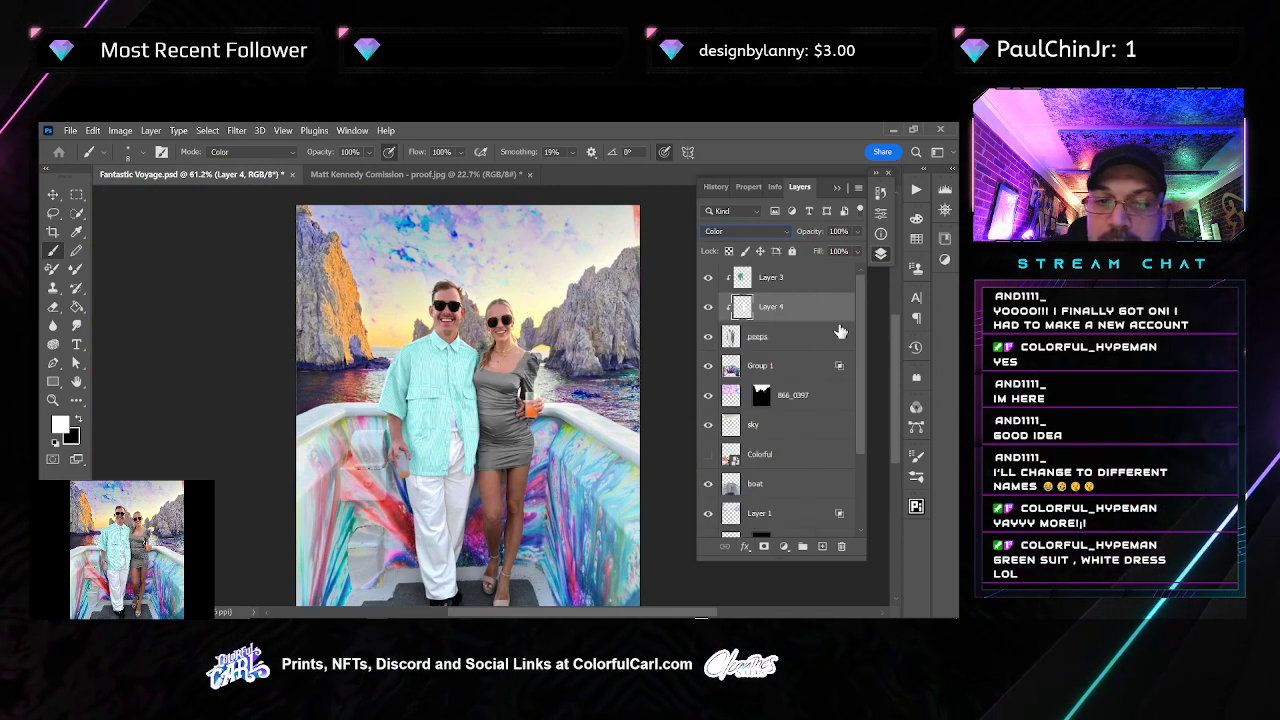
Duplicate Layer 4 and set the copy's blend mode to Screen to whiten the dress
{"action": "left_click_drag", "start_coordinate": [806, 318], "coordinate": [822, 546]}
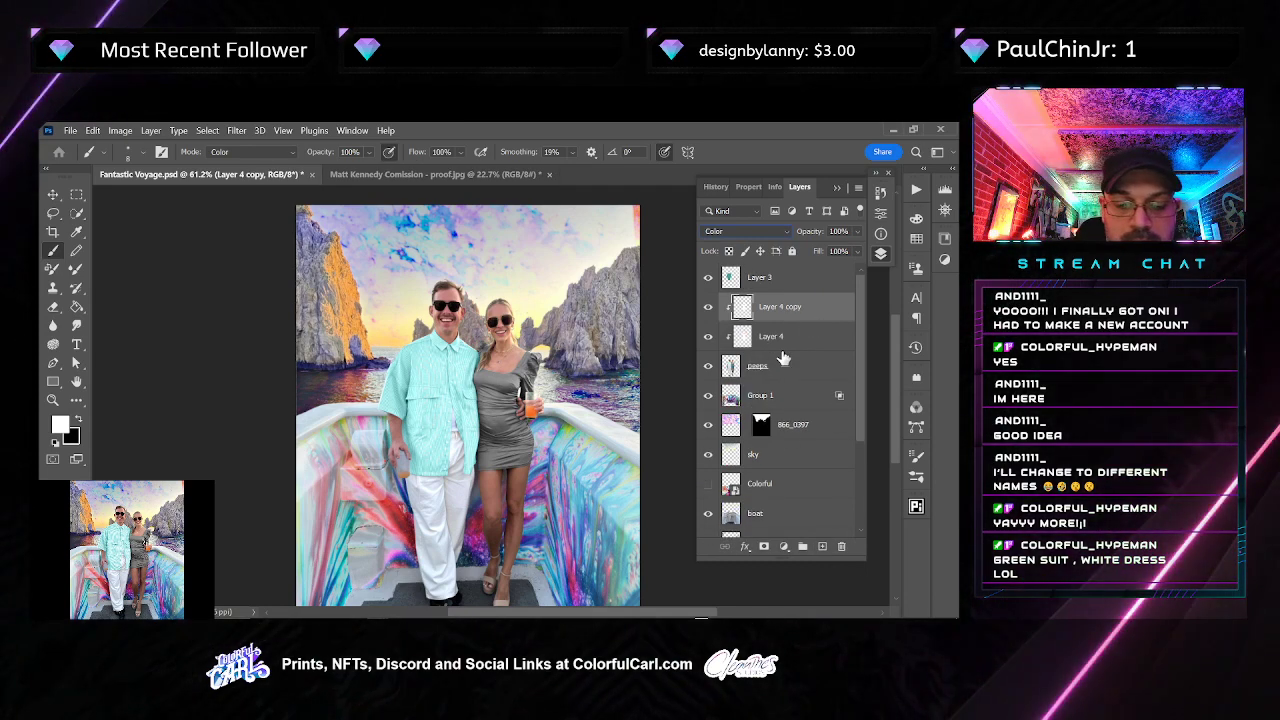
{"action": "left_click", "coordinate": [762, 230]}
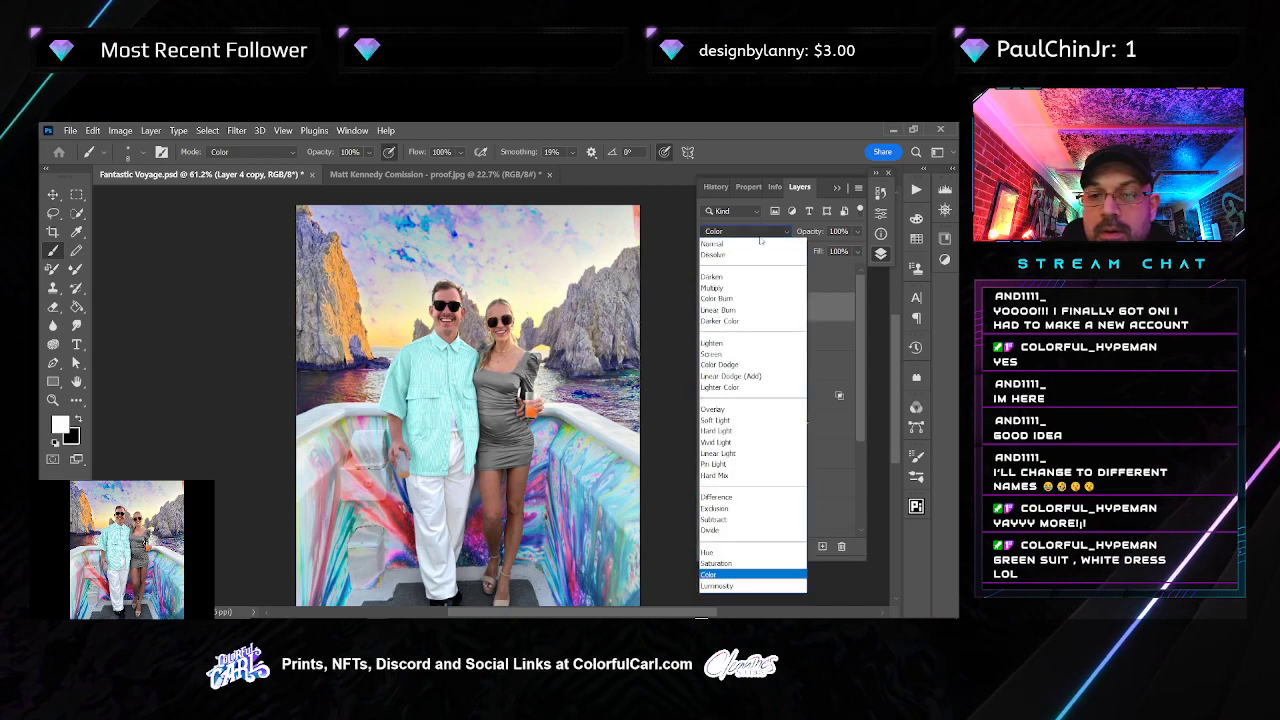
{"action": "left_click", "coordinate": [761, 353]}
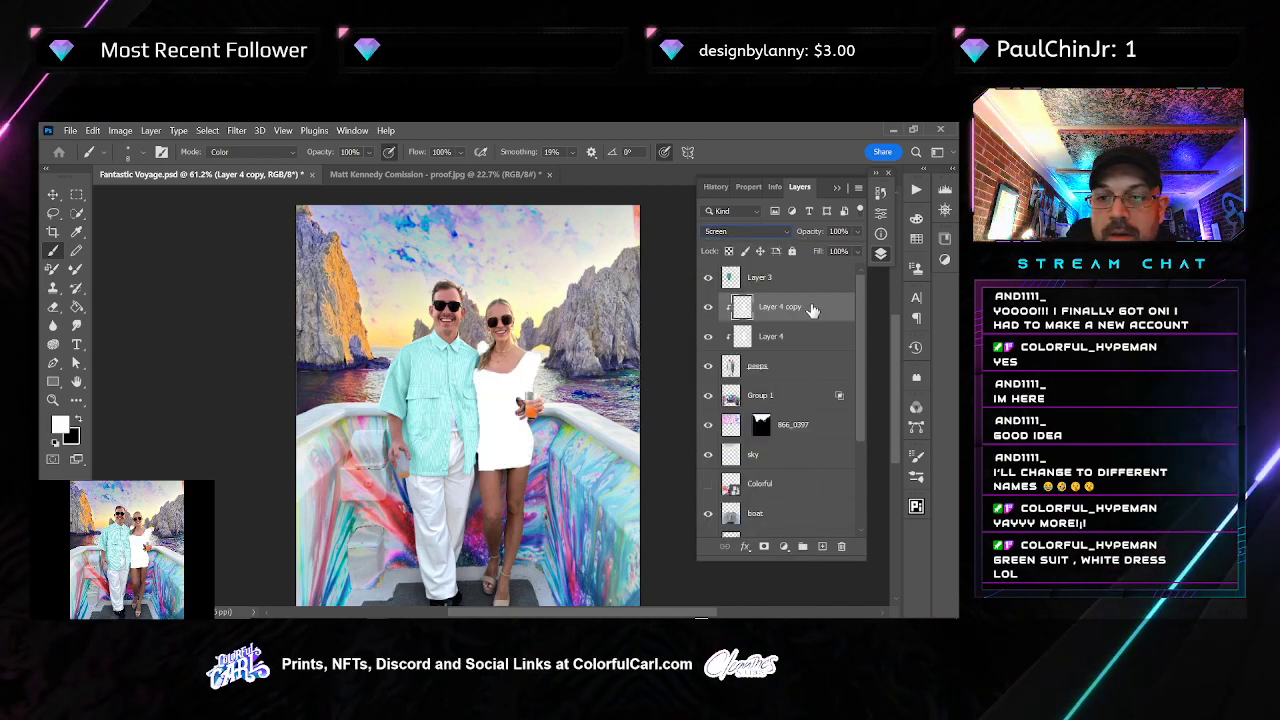
{"action": "key", "text": "space"}
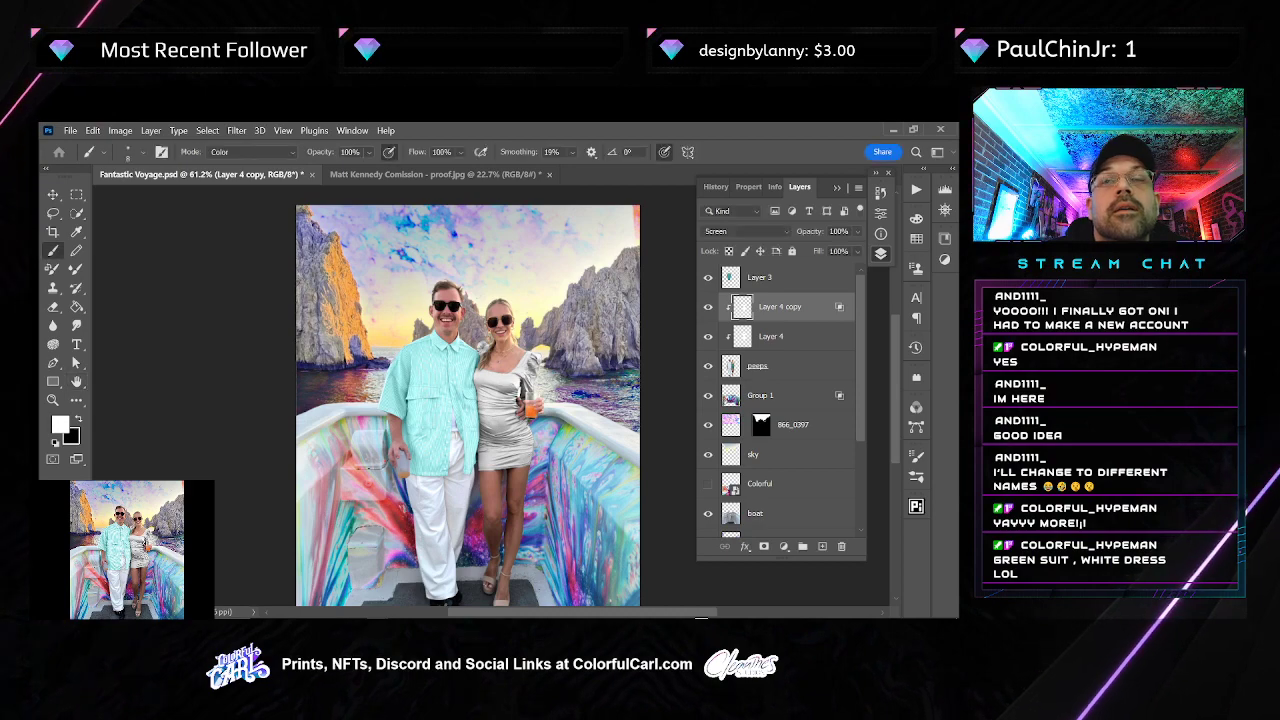
Inspect the dress around the hands and glass, comparing it with the whitening layers hidden and shown
{"action": "scroll", "coordinate": [470, 430], "scroll_direction": "up", "scroll_amount": 10}
{"action": "left_click_drag", "start_coordinate": [576, 338], "coordinate": [490, 407]}
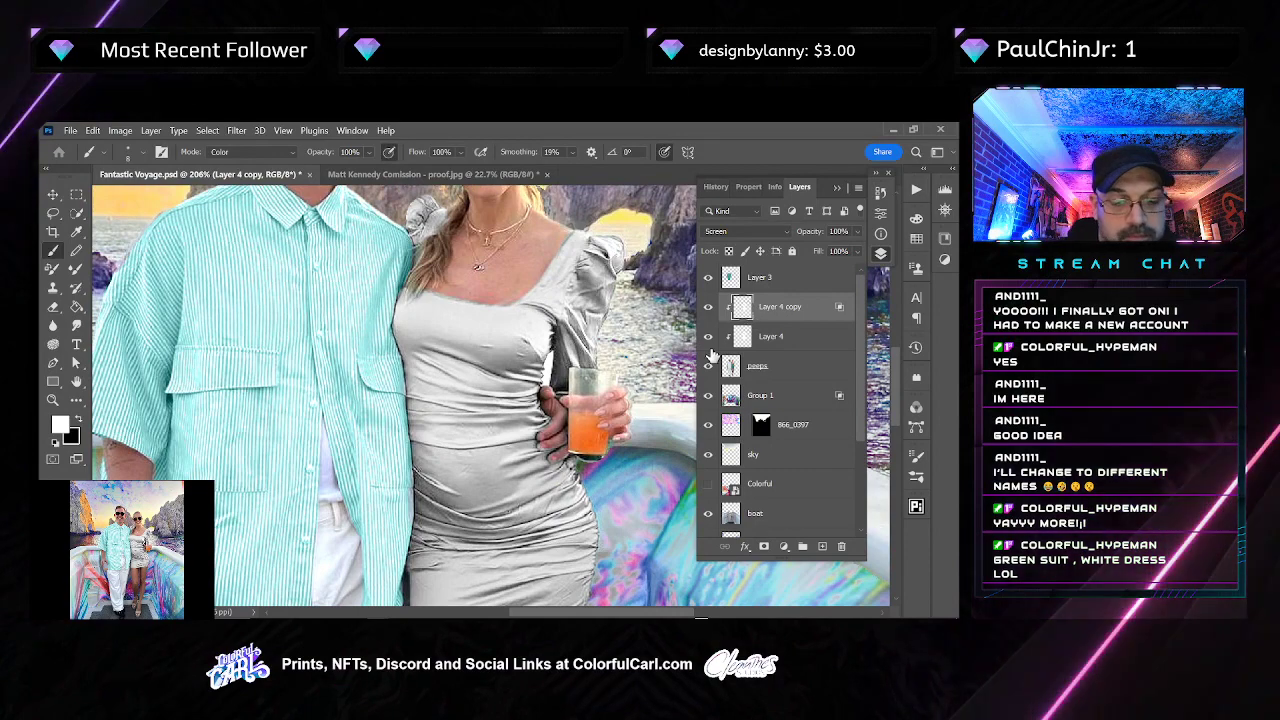
{"action": "scroll", "coordinate": [597, 377], "scroll_direction": "up", "scroll_amount": 3}
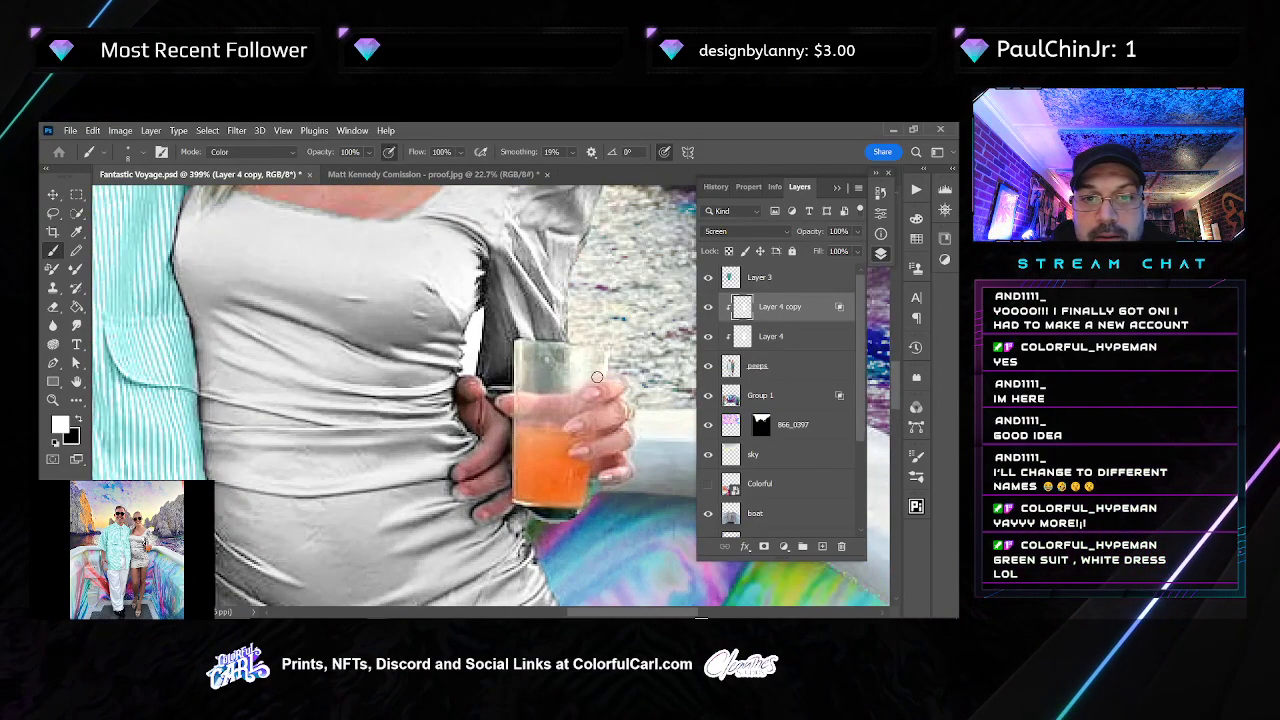
{"action": "left_click", "coordinate": [710, 310]}
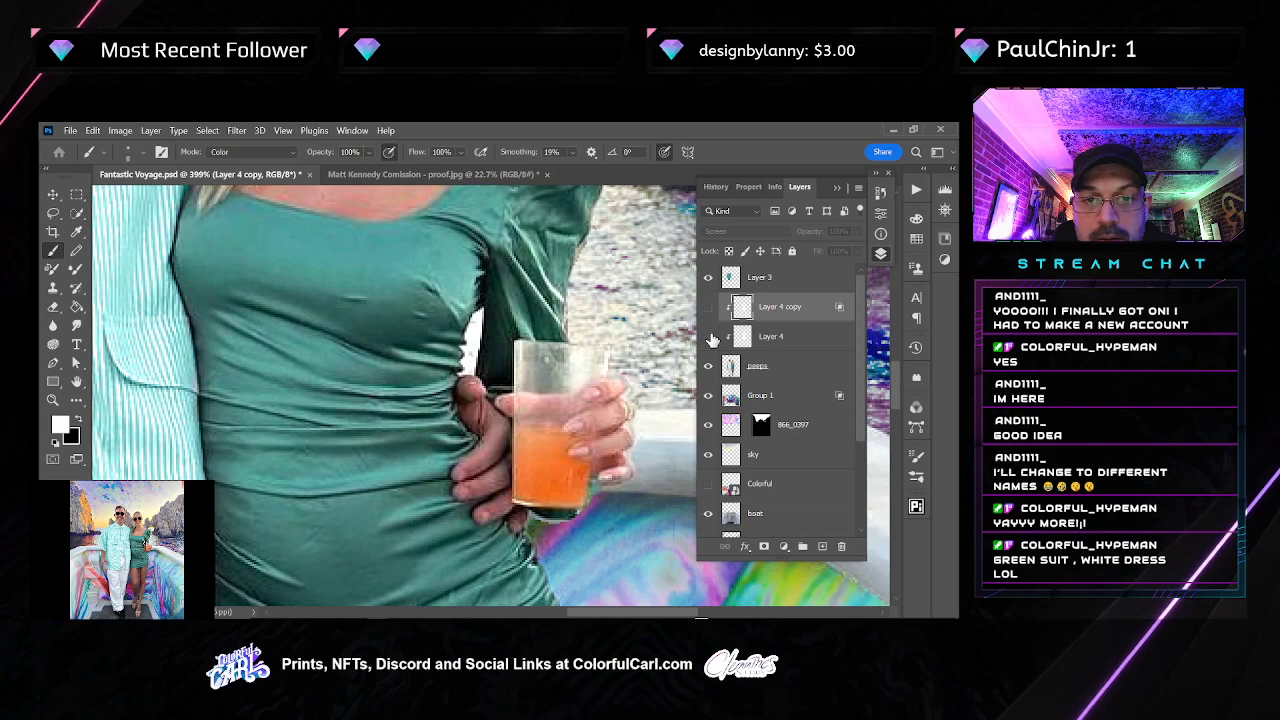
{"action": "left_click", "coordinate": [710, 308]}
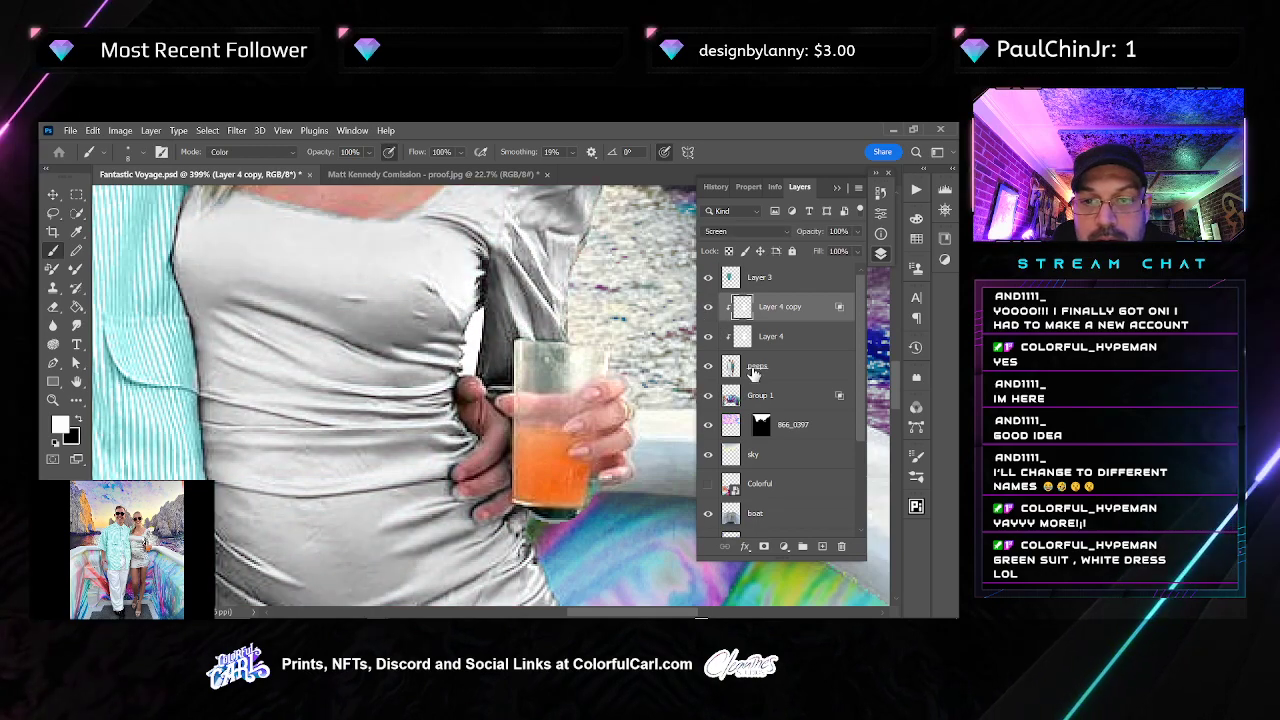
Paint white on Layer 4 over the green-tinted upper part of the woman's drink glass using a larger brush
{"action": "key", "text": "alt+bracketleft"}
{"action": "scroll", "coordinate": [600, 495], "scroll_direction": "up", "scroll_amount": 3}
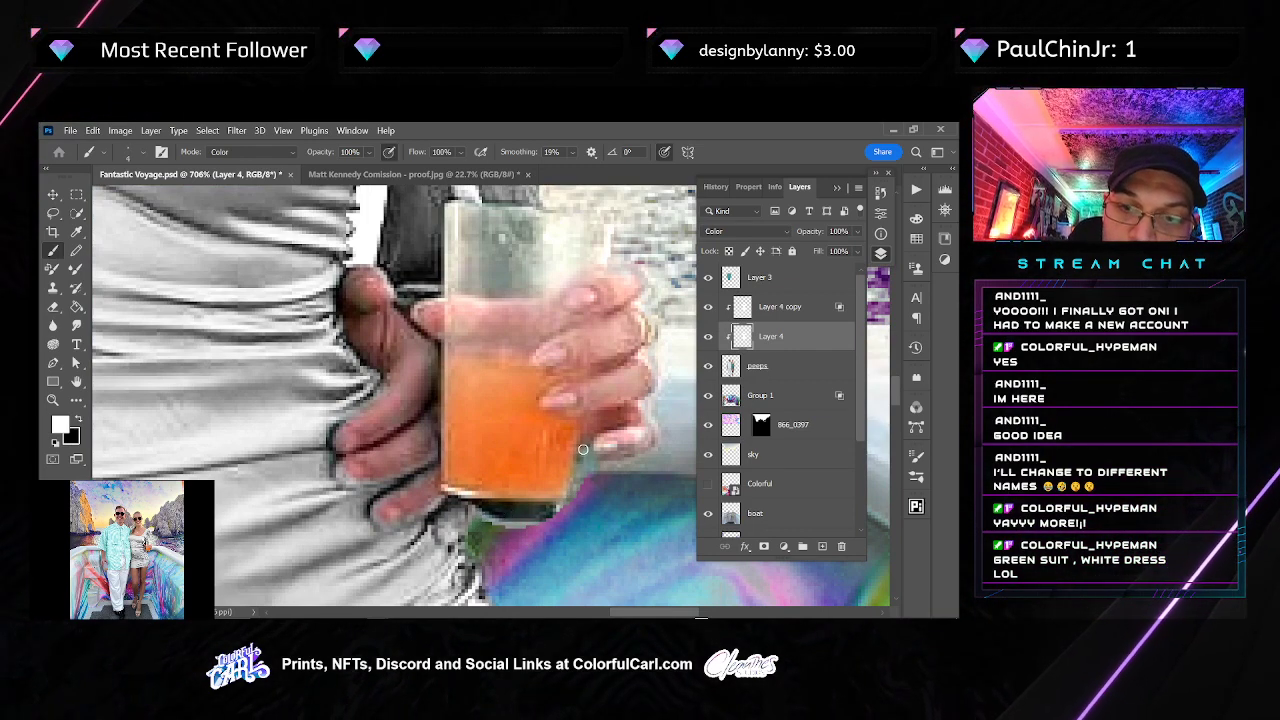
{"action": "left_click", "coordinate": [752, 312]}
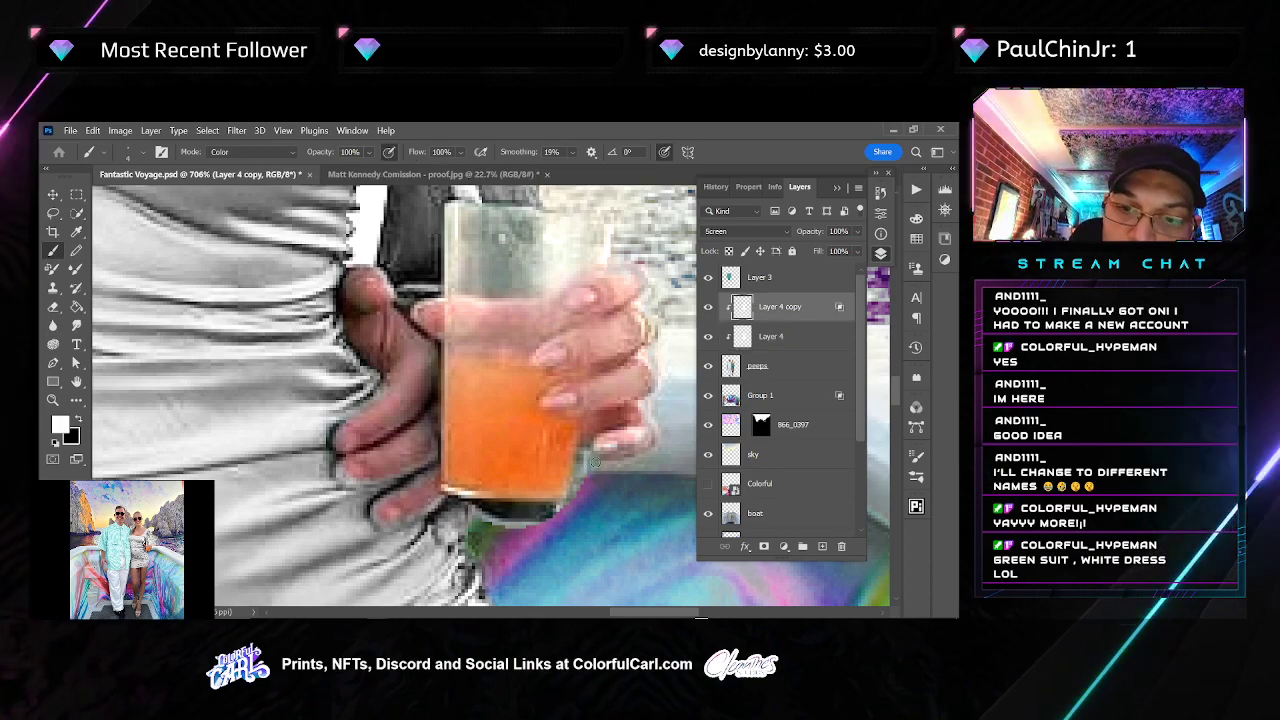
{"action": "scroll", "coordinate": [508, 407], "scroll_direction": "up", "scroll_amount": 5}
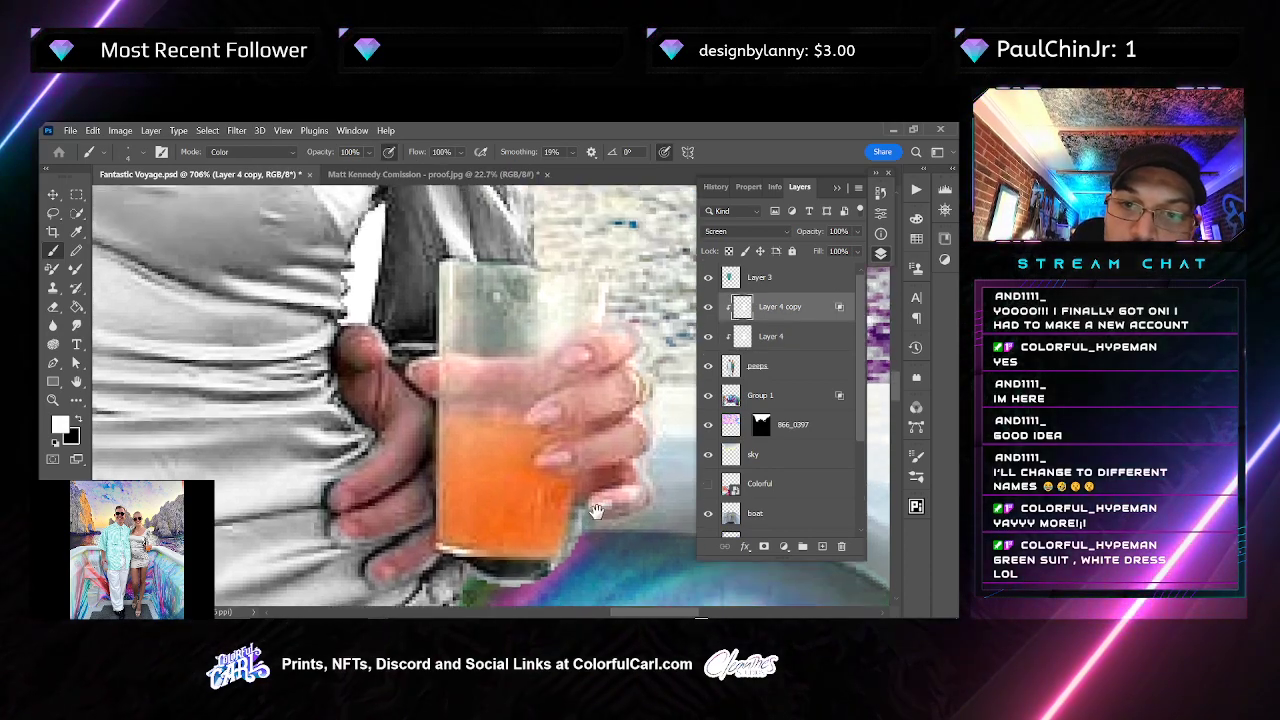
{"action": "key", "text": "]"}
{"action": "mouse_move", "coordinate": [484, 402]}
{"action": "left_mouse_down"}
{"action": "mouse_move", "coordinate": [526, 388]}
{"action": "mouse_move", "coordinate": [454, 419]}
{"action": "mouse_move", "coordinate": [445, 370]}
{"action": "mouse_move", "coordinate": [486, 384]}
{"action": "mouse_move", "coordinate": [514, 326]}
{"action": "left_mouse_up"}
{"action": "left_click", "coordinate": [777, 340]}
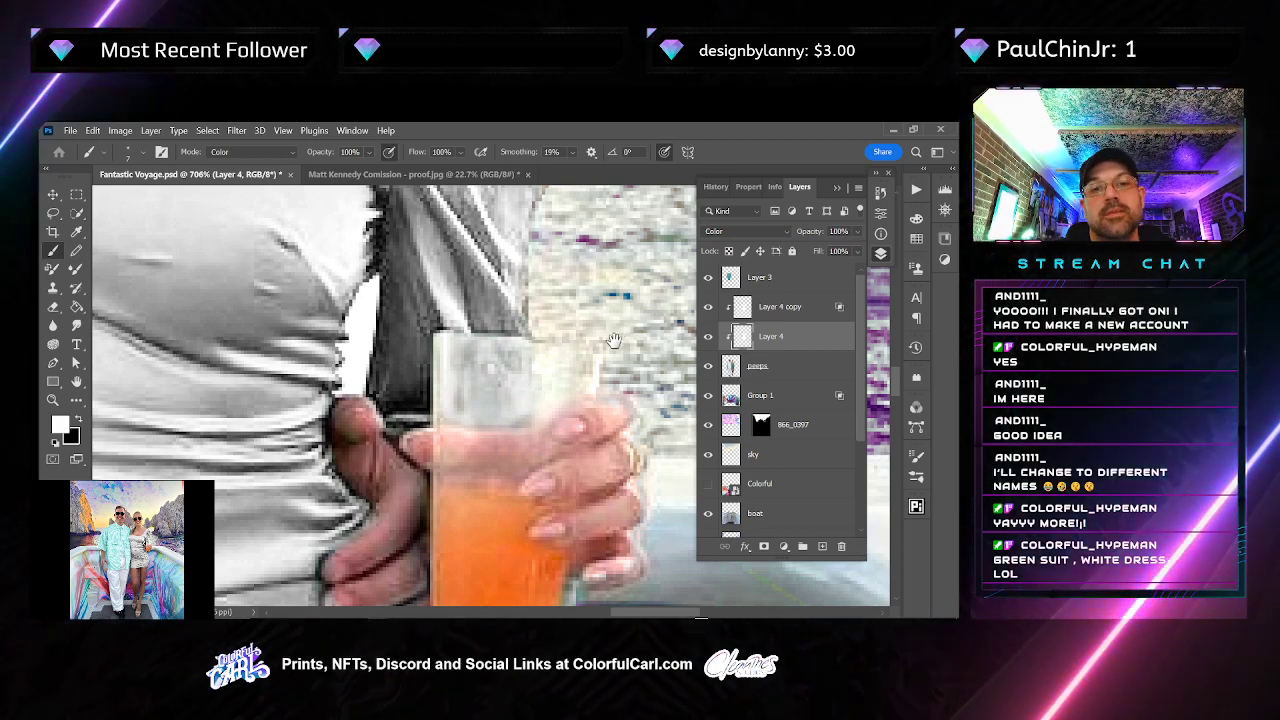
Examine the woman's sleeve, shoulder and neckline up close, and check both recoloured outfits in the wider composite
{"action": "left_click_drag", "start_coordinate": [607, 345], "coordinate": [602, 471]}
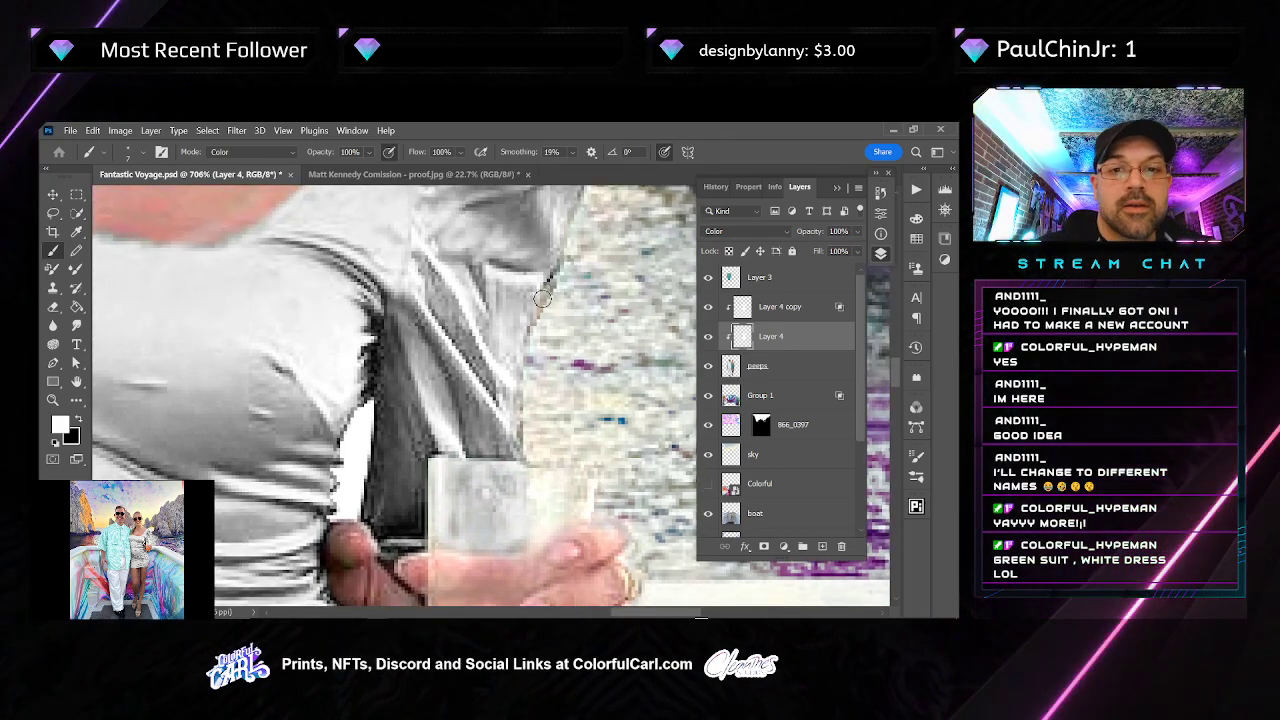
{"action": "mouse_move", "coordinate": [557, 258]}
{"action": "left_mouse_down"}
{"action": "mouse_move", "coordinate": [545, 289]}
{"action": "mouse_move", "coordinate": [493, 307]}
{"action": "left_mouse_up"}
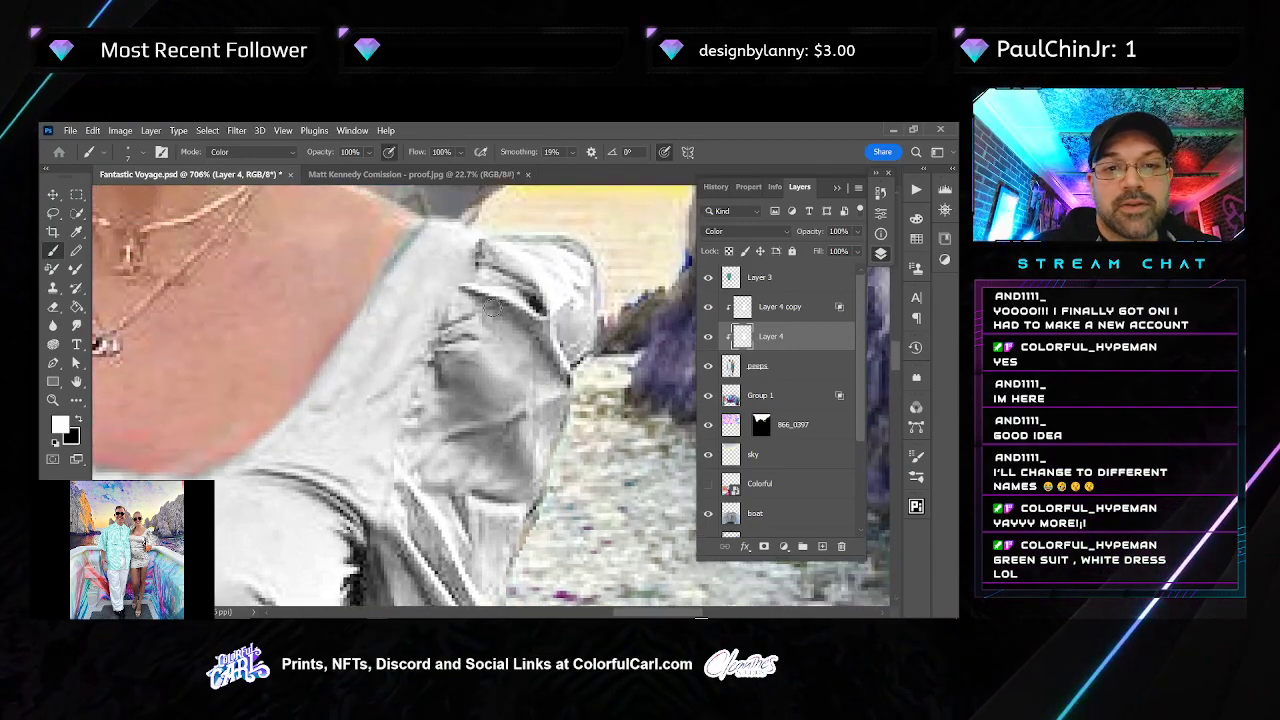
{"action": "left_click", "coordinate": [757, 306]}
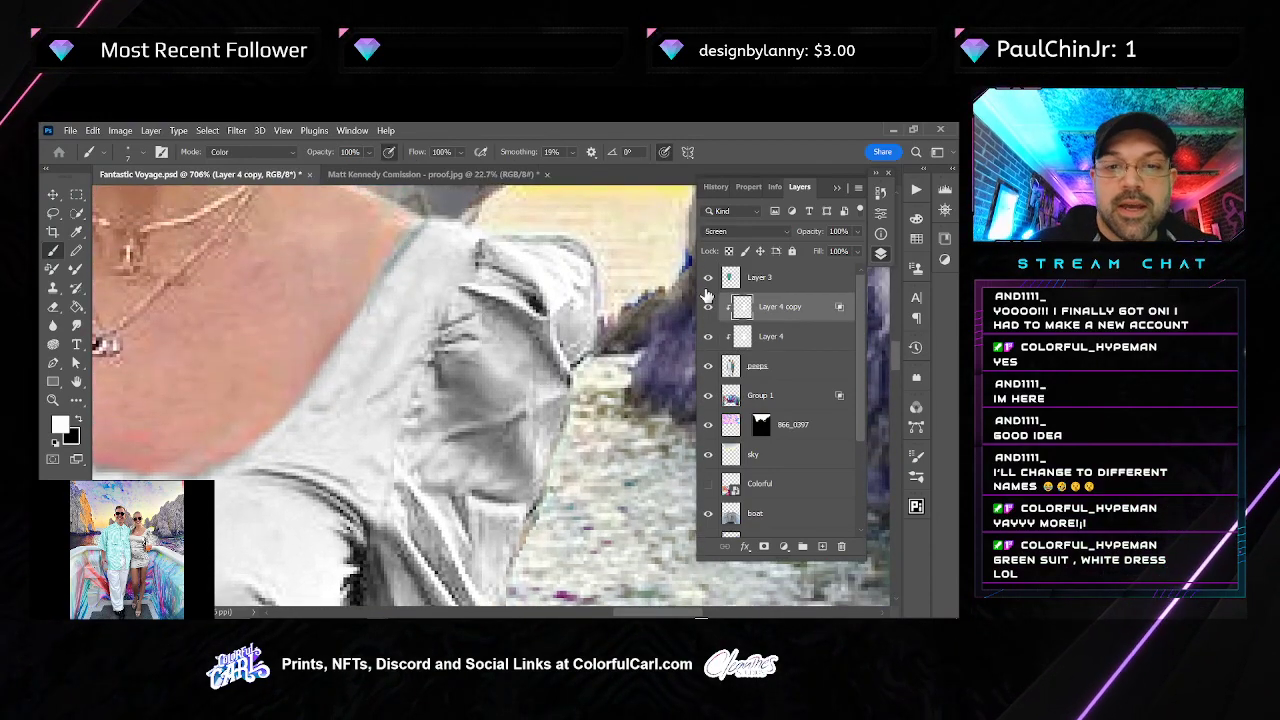
{"action": "scroll", "coordinate": [424, 245], "scroll_direction": "down", "scroll_amount": 2}
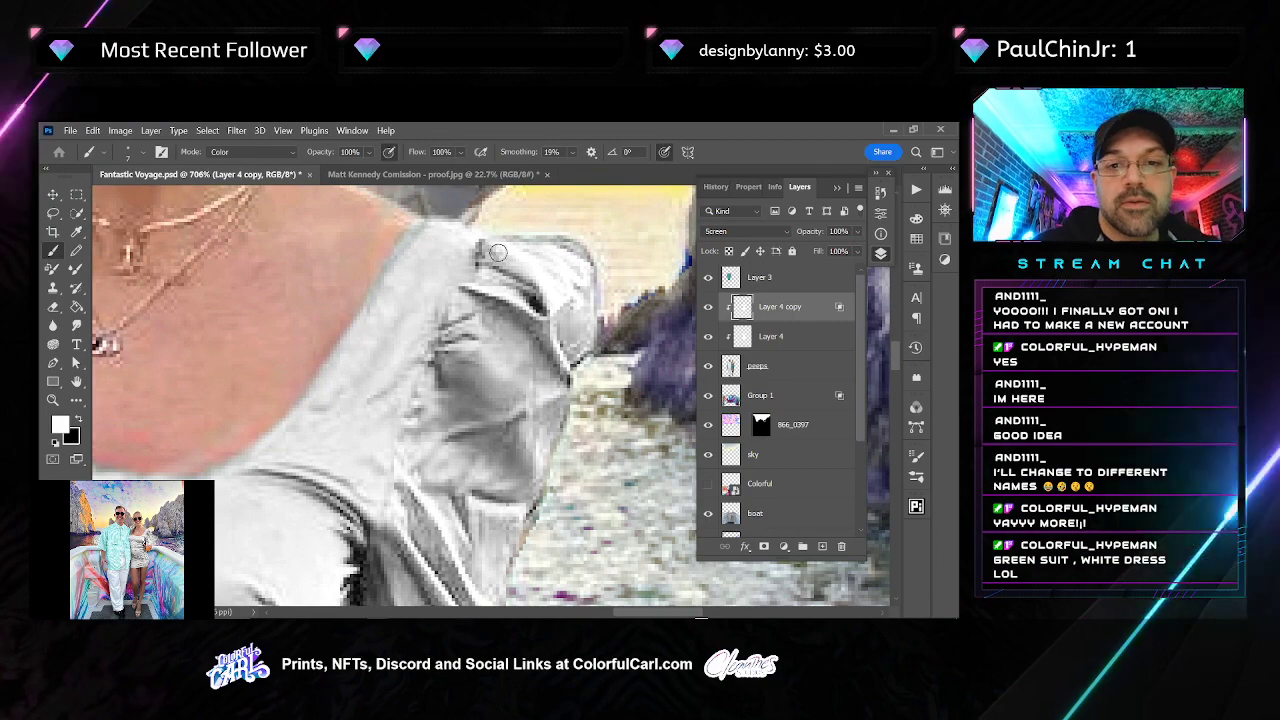
{"action": "scroll", "coordinate": [295, 405], "scroll_direction": "down", "scroll_amount": 2}
{"action": "scroll", "coordinate": [295, 405], "scroll_direction": "down", "scroll_amount": 5}
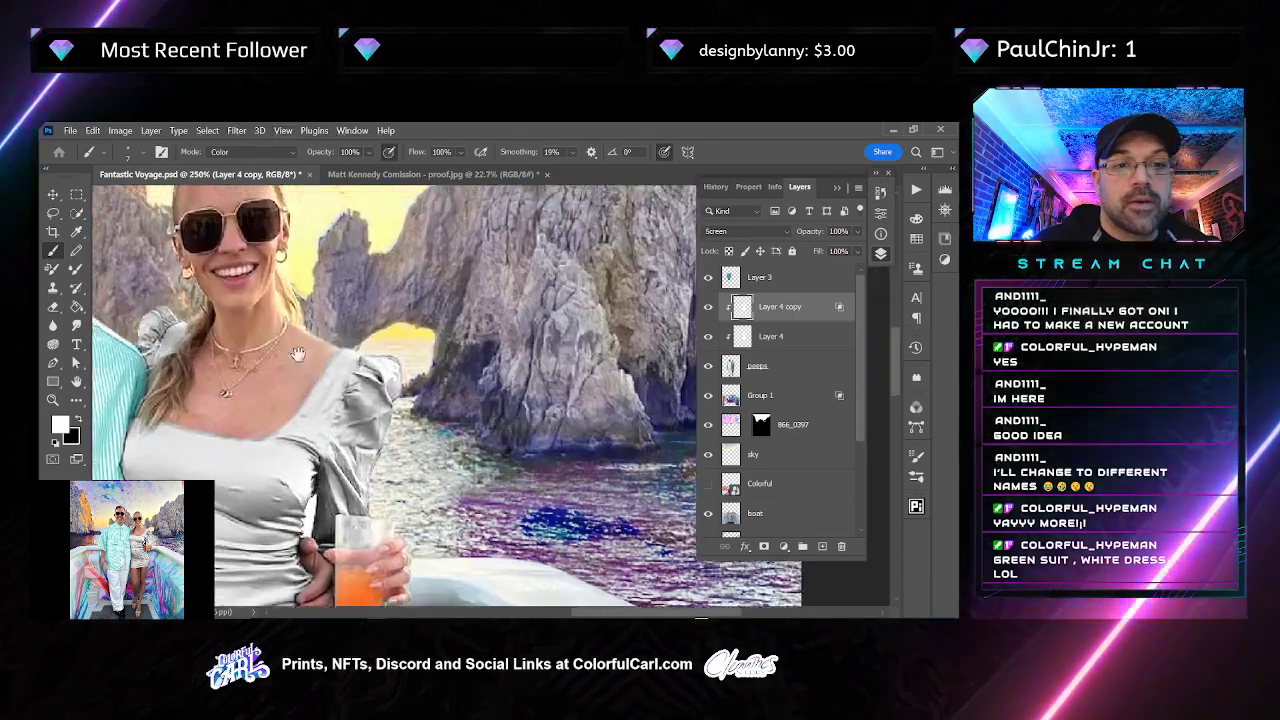
{"action": "left_click_drag", "start_coordinate": [275, 340], "coordinate": [467, 372]}
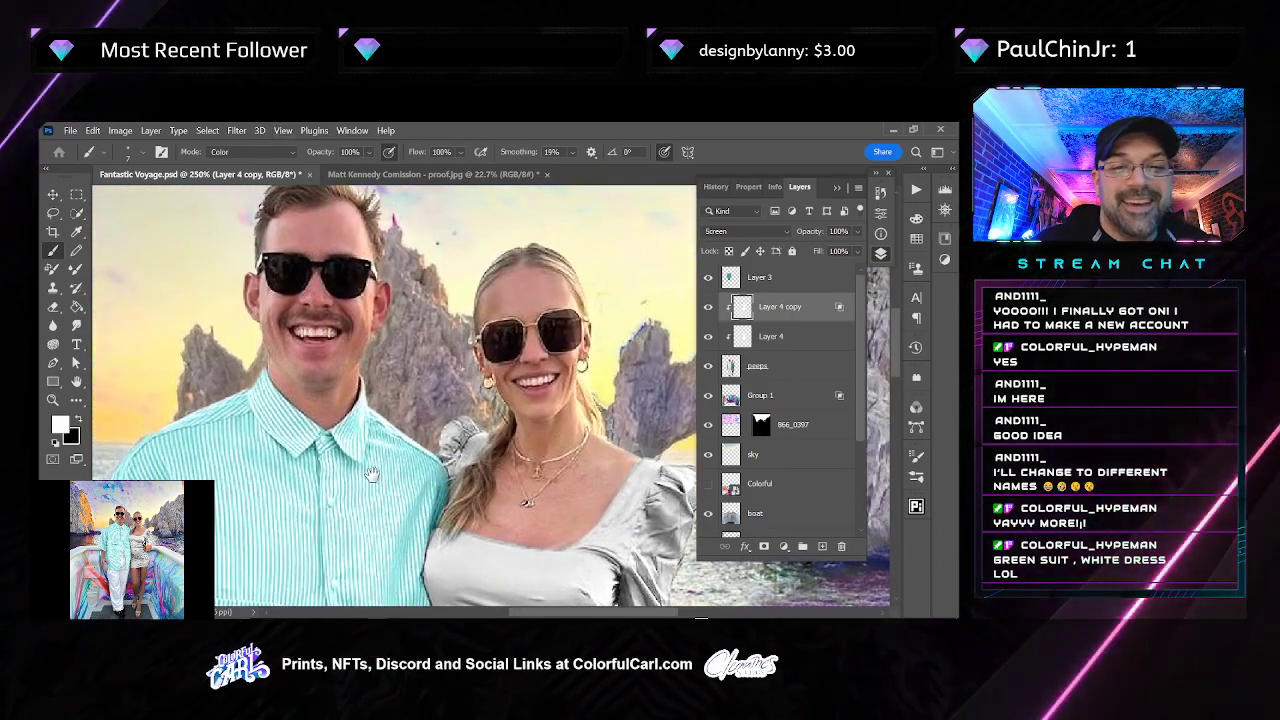
{"action": "left_click_drag", "start_coordinate": [376, 480], "coordinate": [441, 318]}
{"action": "scroll", "coordinate": [319, 432], "scroll_direction": "down", "scroll_amount": 3}
{"action": "scroll", "coordinate": [325, 427], "scroll_direction": "down", "scroll_amount": 3}
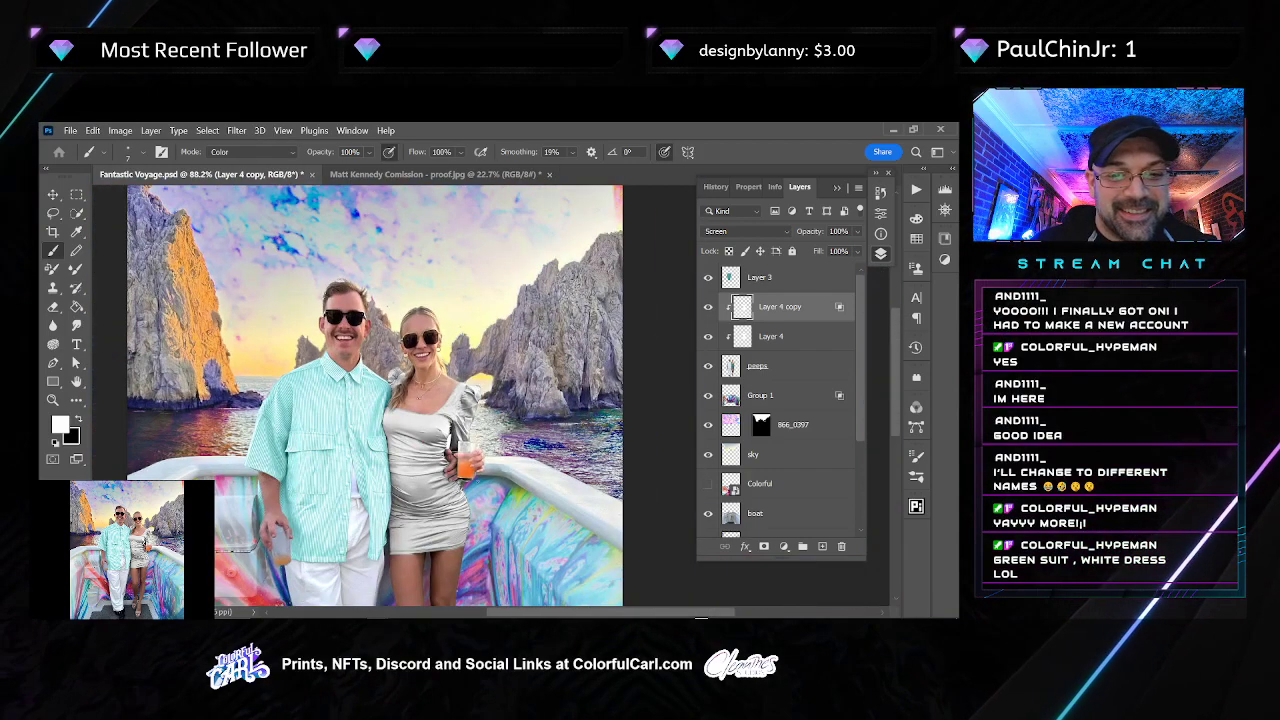
Apply Hue/Saturation to the teal shirt colour on Layer 3 with Saturation +7 and Lightness +1
{"action": "left_click", "coordinate": [731, 279]}
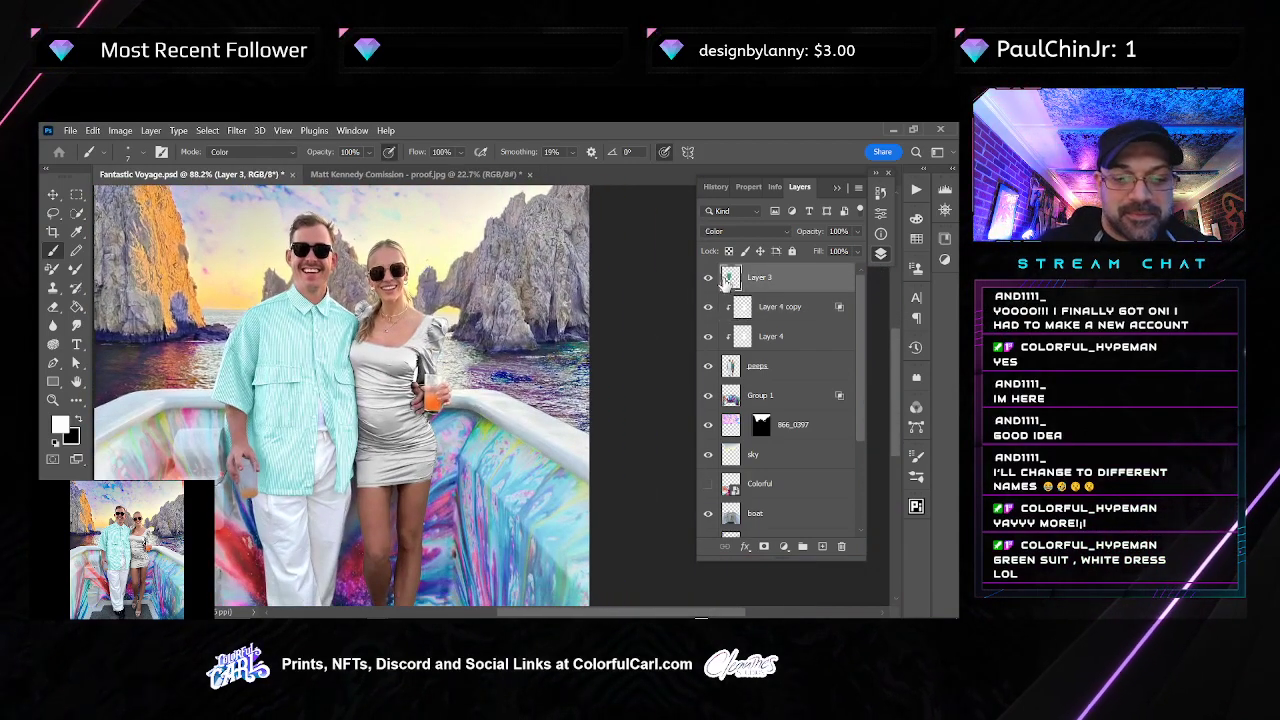
{"action": "key", "text": "ctrl+u"}
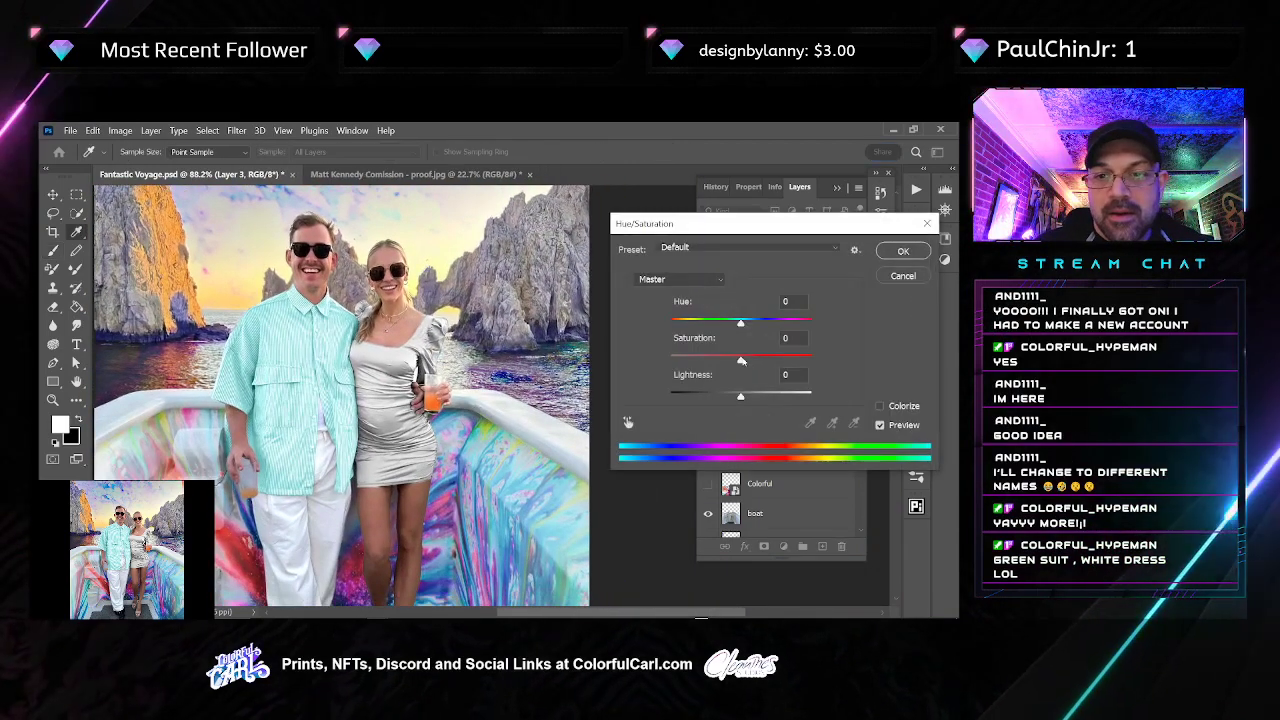
{"action": "left_click_drag", "start_coordinate": [741, 360], "coordinate": [741, 398]}
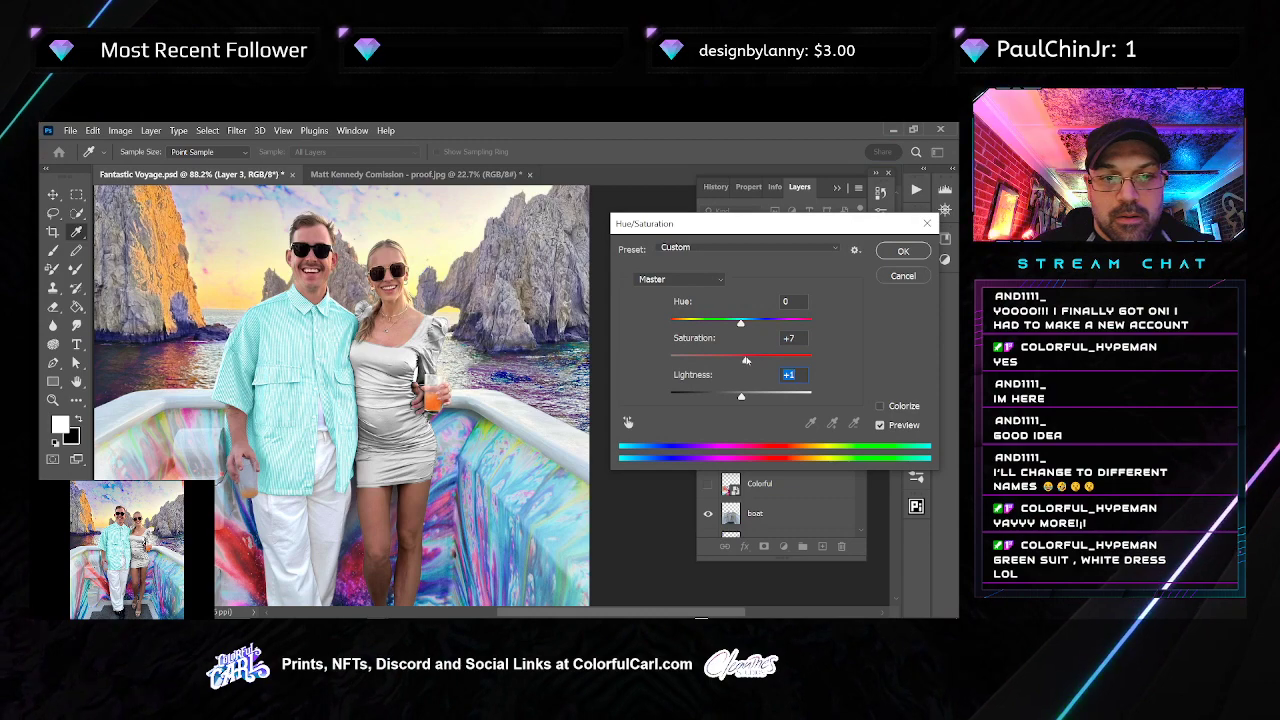
{"action": "left_click", "coordinate": [910, 252]}
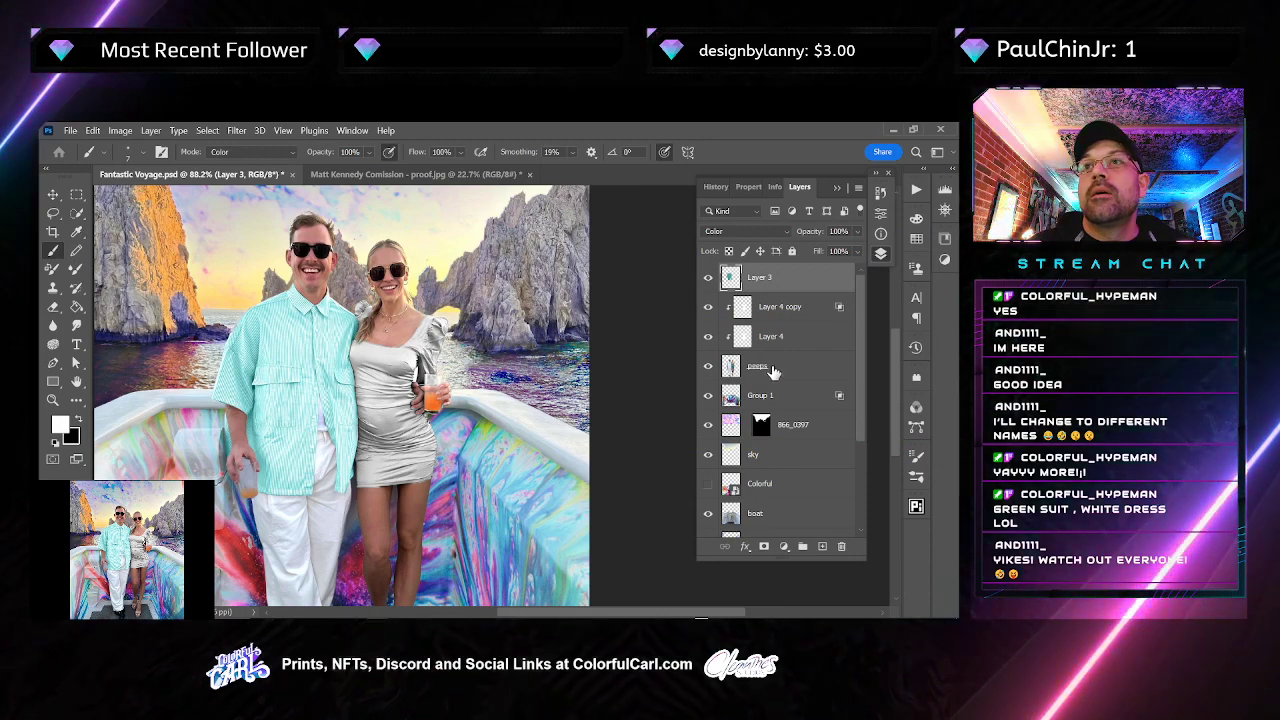
Compare the composite with the original photo by isolating the Background layer and restoring the other layers
{"action": "scroll", "coordinate": [777, 449], "scroll_direction": "down", "scroll_amount": 5}
{"action": "left_click", "coordinate": [708, 523], "text": "alt"}
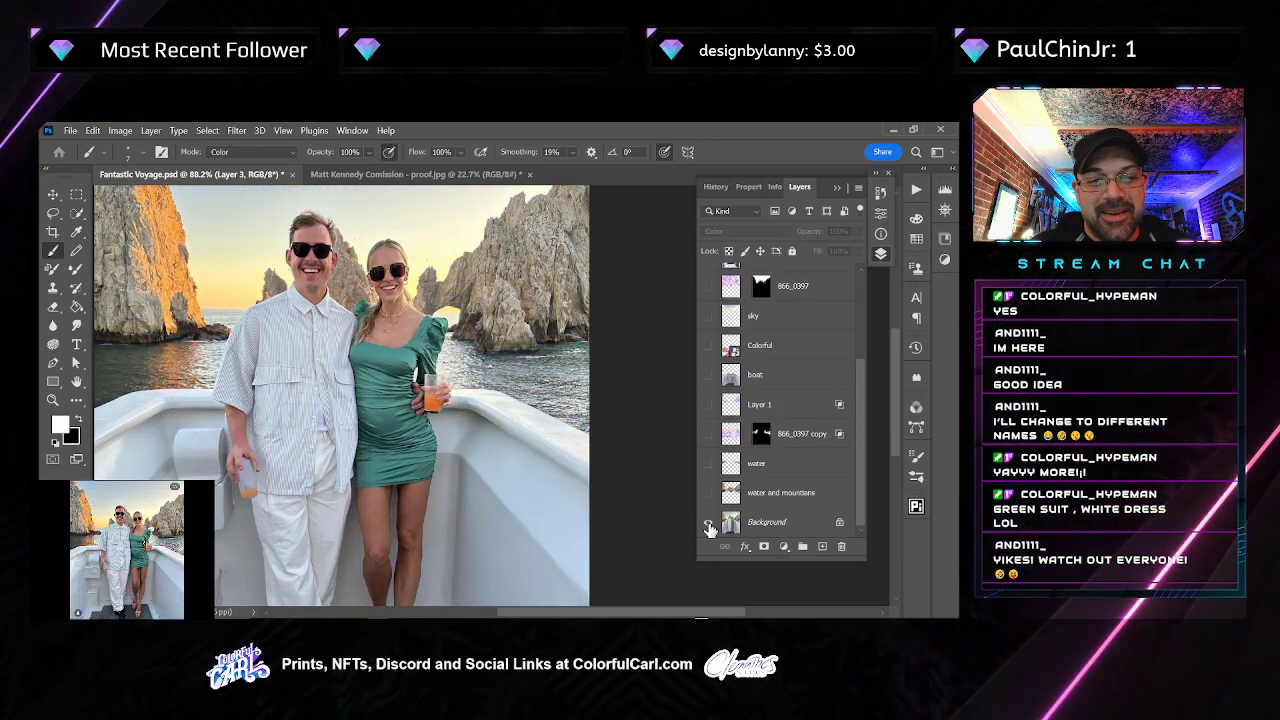
{"action": "left_click", "coordinate": [708, 523], "text": "alt"}
{"action": "scroll", "coordinate": [758, 395], "scroll_direction": "up", "scroll_amount": 5}
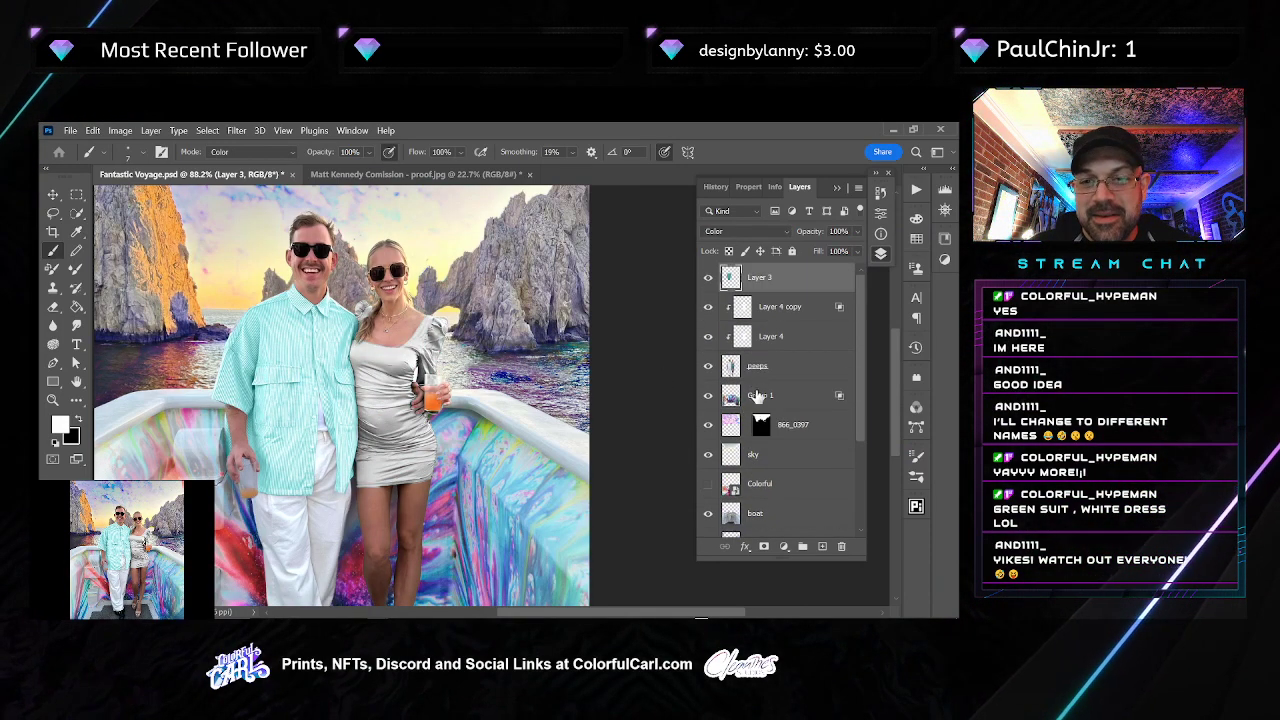
Duplicate Layer 3 as a clipped layer and set the copy's blend mode to Overlay
{"action": "left_click_drag", "start_coordinate": [816, 289], "coordinate": [822, 546]}
{"action": "key", "text": "ctrl+z"}
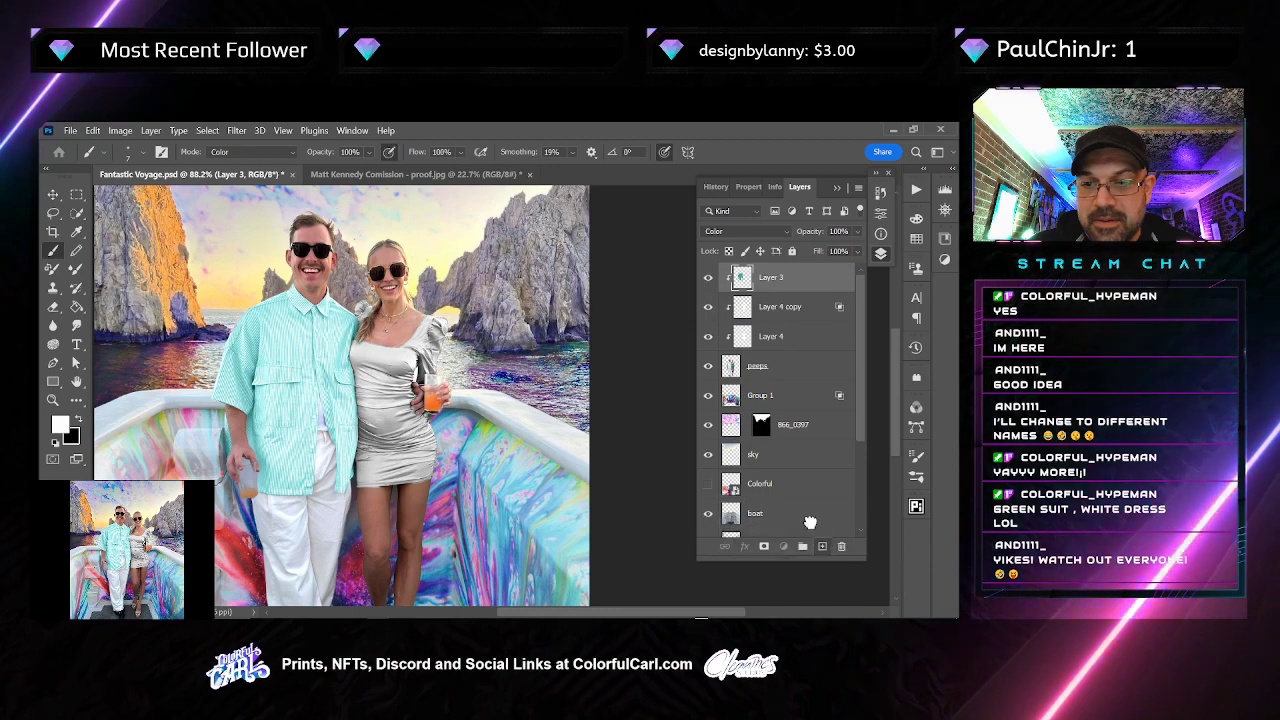
{"action": "left_click", "coordinate": [742, 231]}
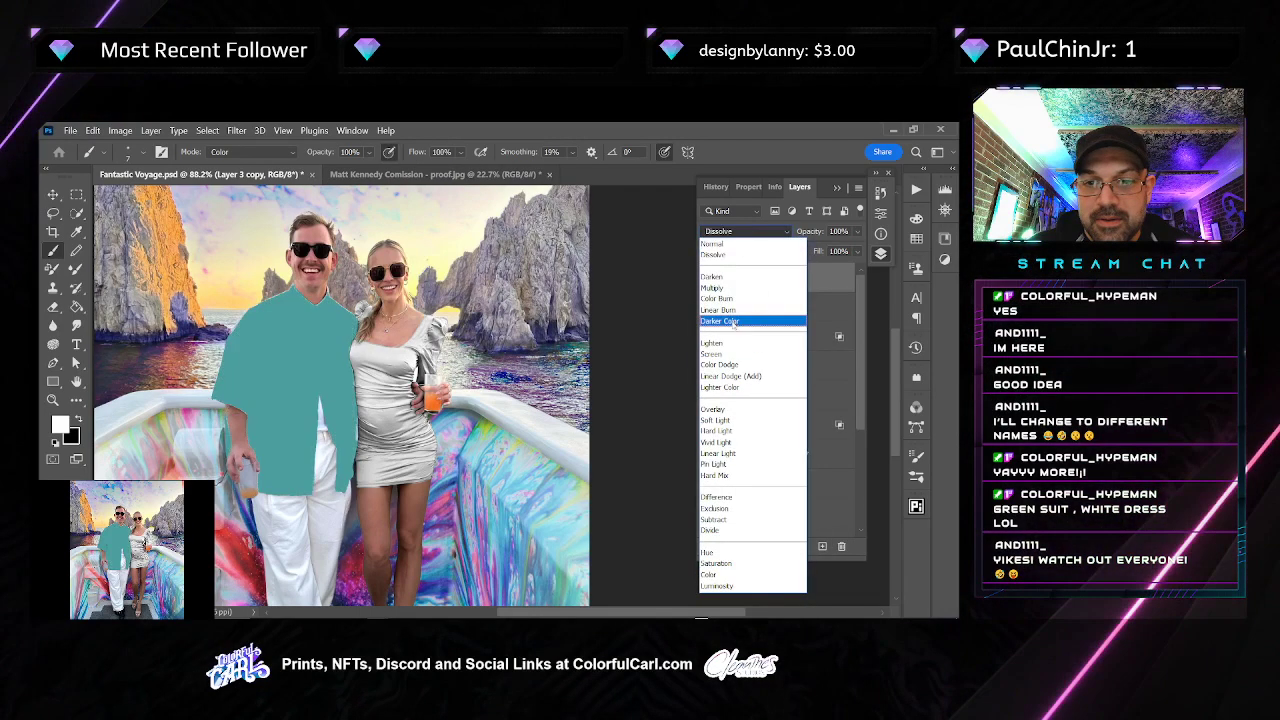
{"action": "left_click", "coordinate": [726, 410]}
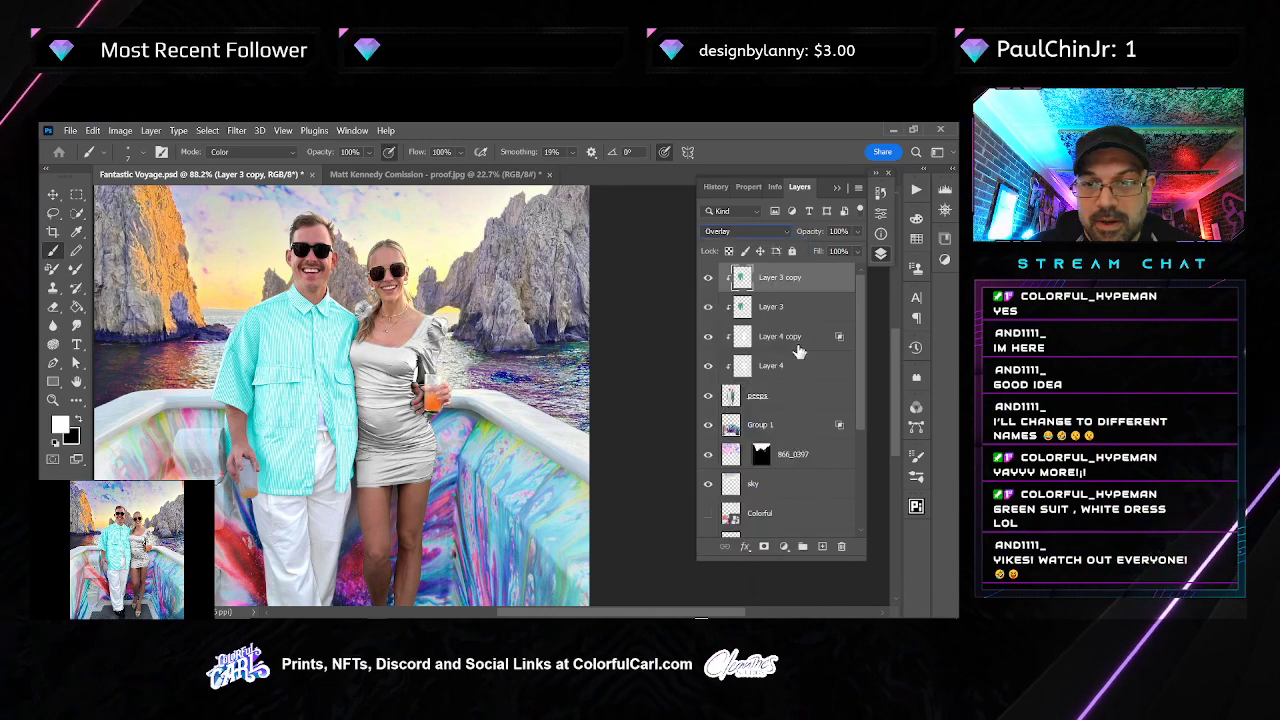
Copy the layer style from Layer 4 copy and paste it onto Layer 3 copy
{"action": "right_click", "coordinate": [798, 350]}
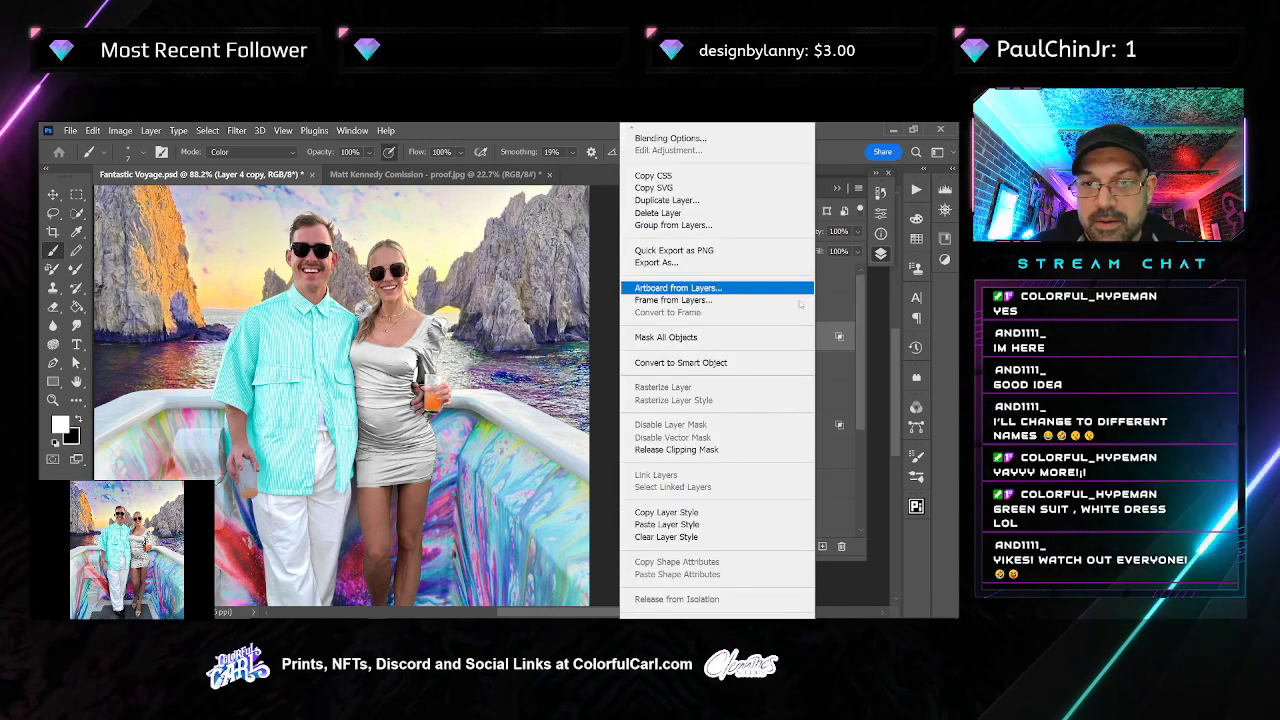
{"action": "left_click", "coordinate": [700, 512]}
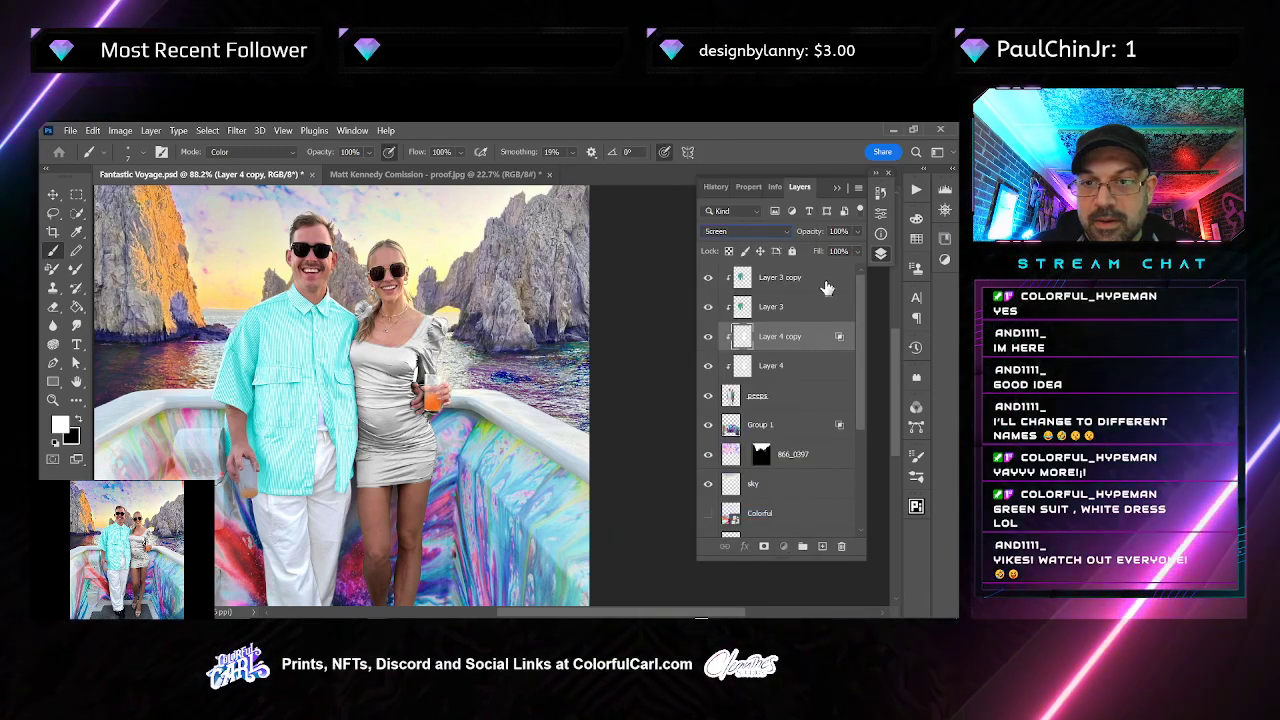
{"action": "right_click", "coordinate": [826, 288]}
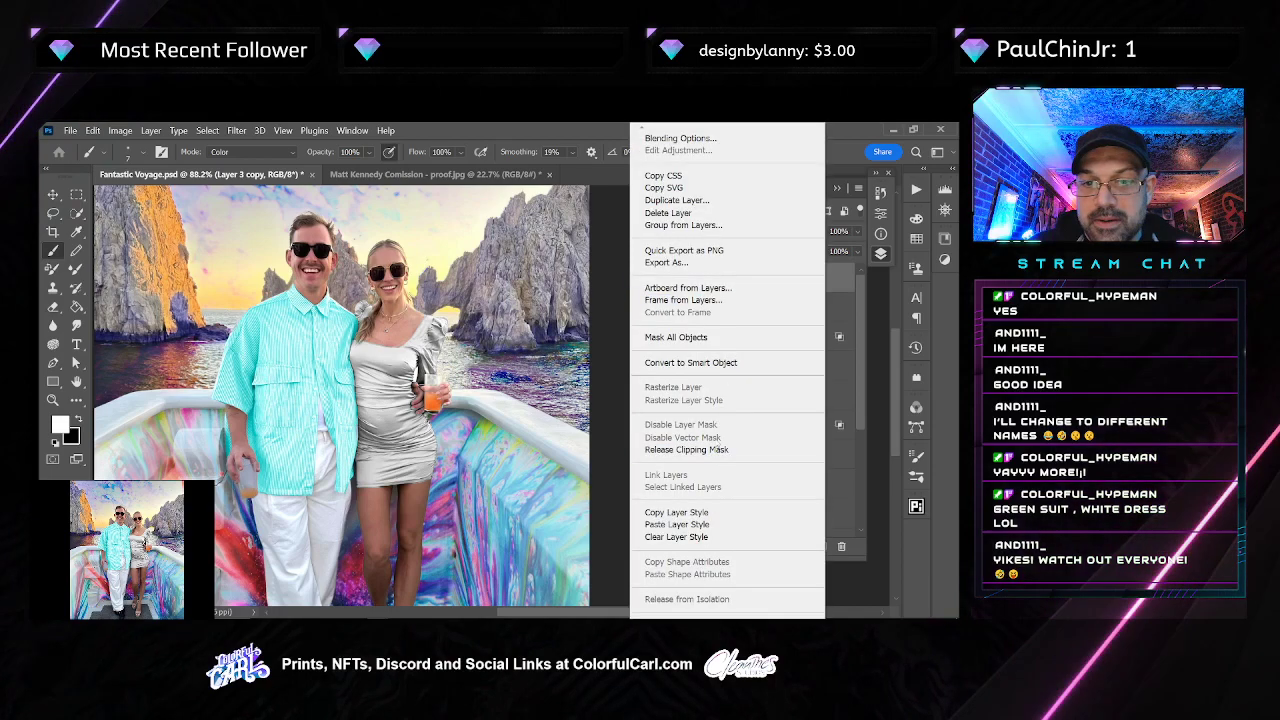
{"action": "left_click", "coordinate": [677, 524]}
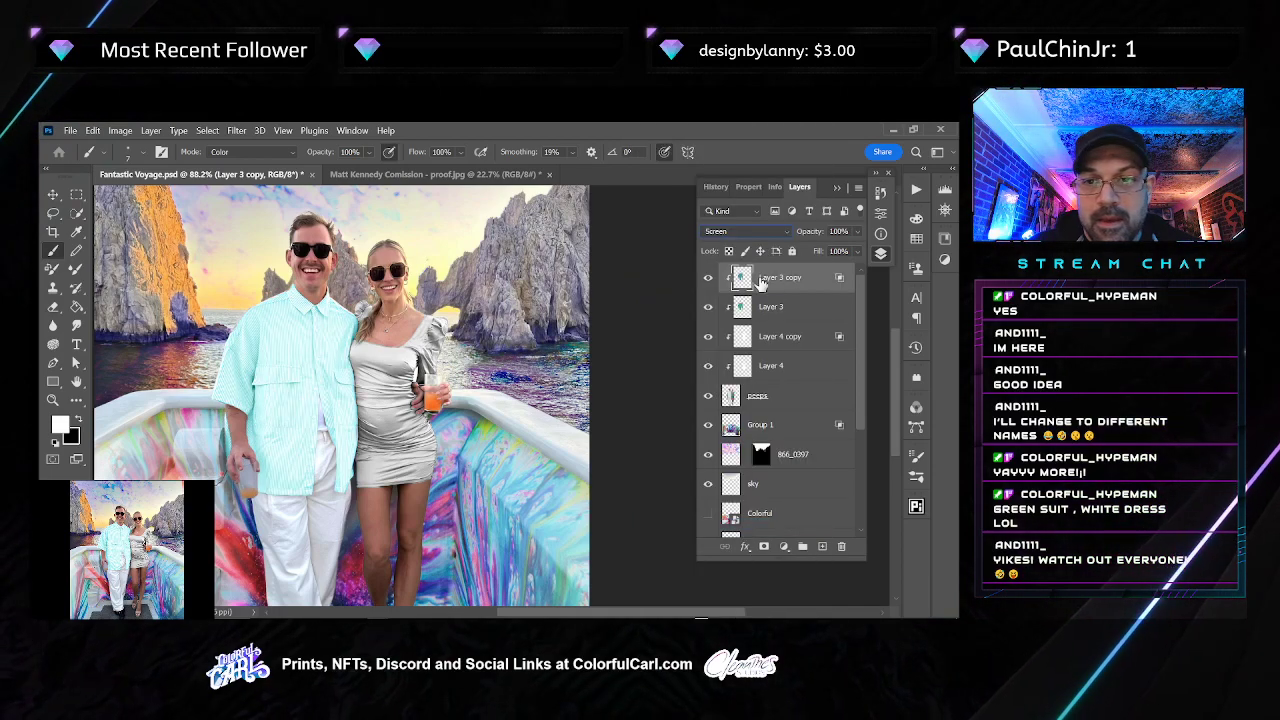
Set Layer 3 copy's blend mode to Darken and its opacity to 50%
{"action": "left_click", "coordinate": [745, 233]}
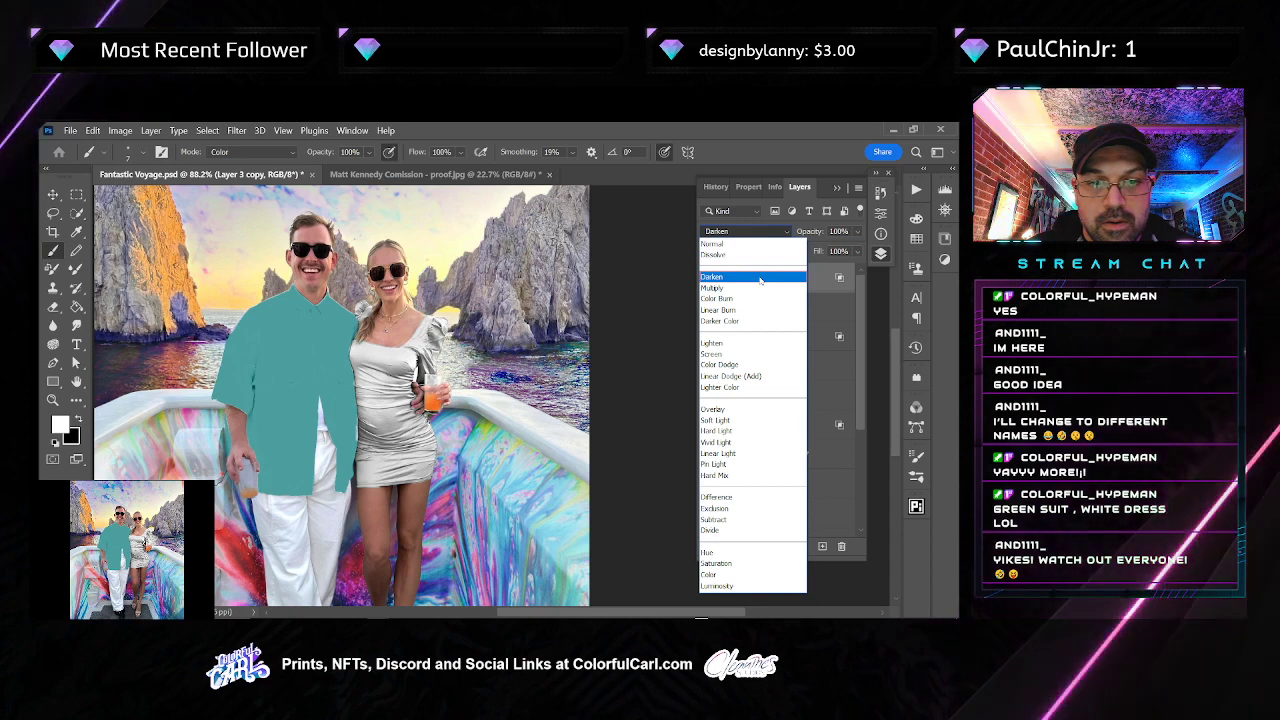
{"action": "left_click", "coordinate": [760, 277]}
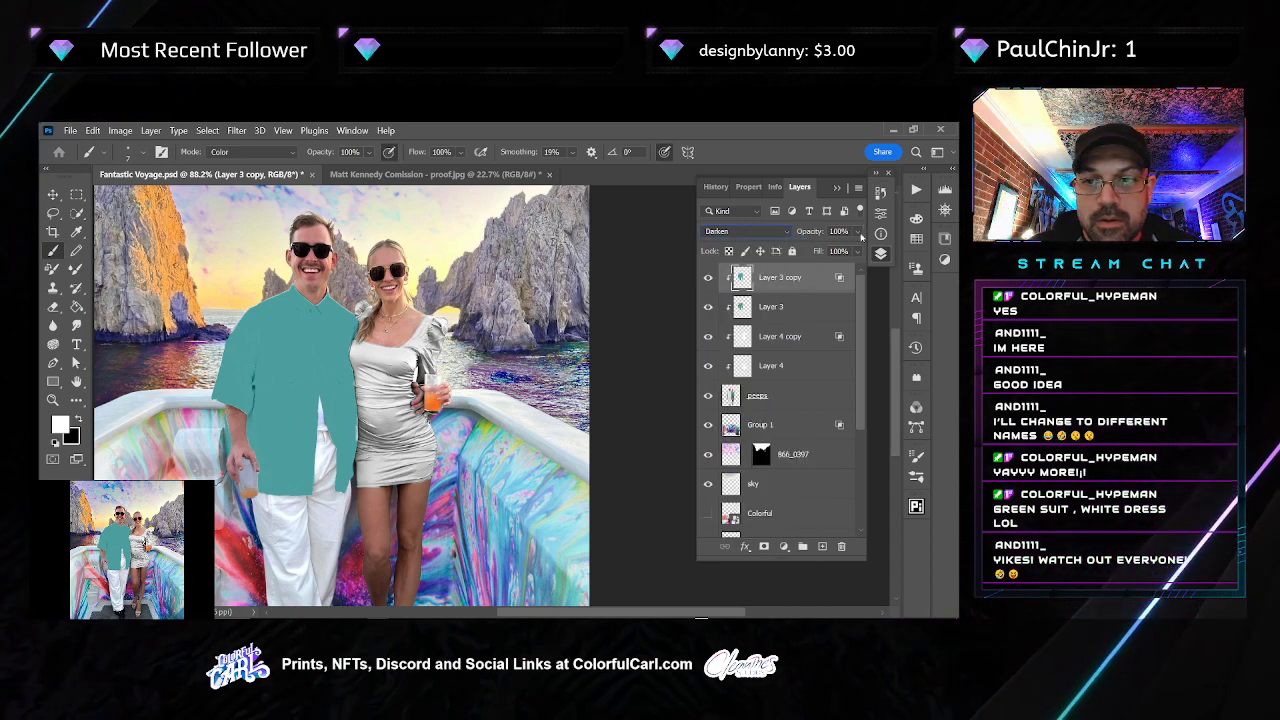
{"action": "left_click", "coordinate": [858, 233]}
{"action": "left_click_drag", "start_coordinate": [825, 248], "coordinate": [821, 250]}
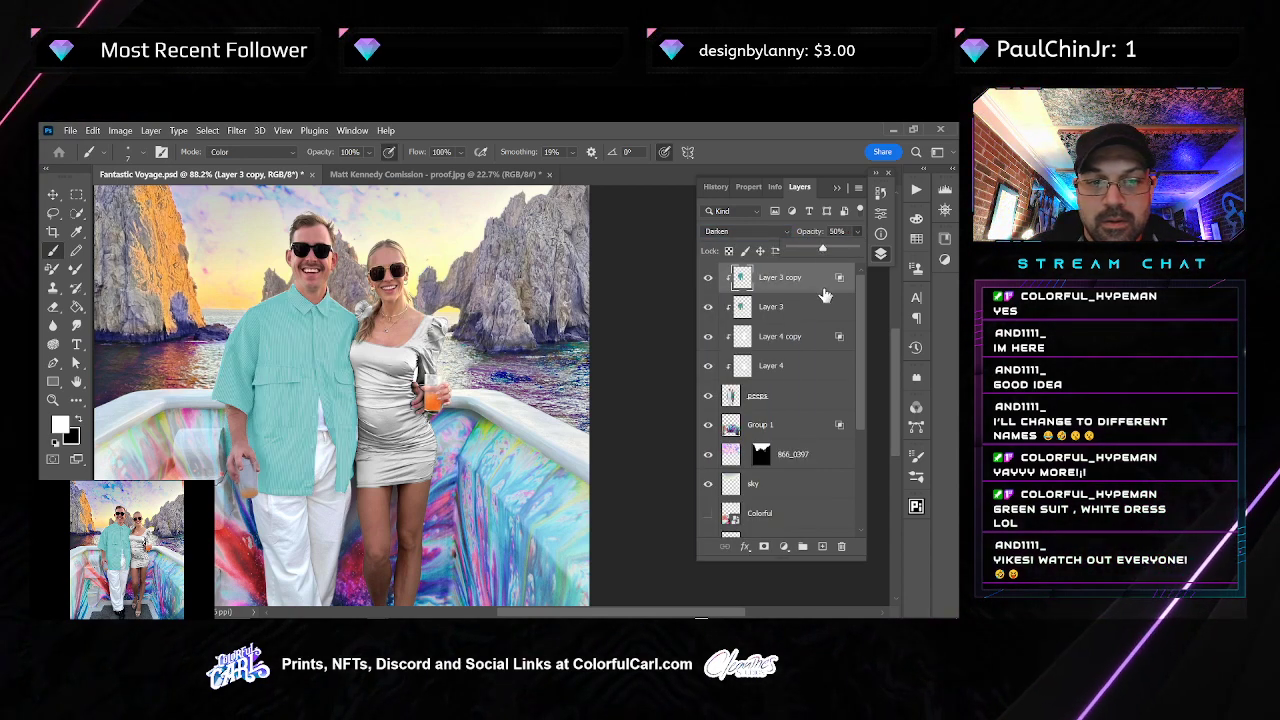
Adjust Layer 3 copy with Hue/Saturation, setting Saturation to +30 and Lightness to -28
{"action": "key", "text": "space"}
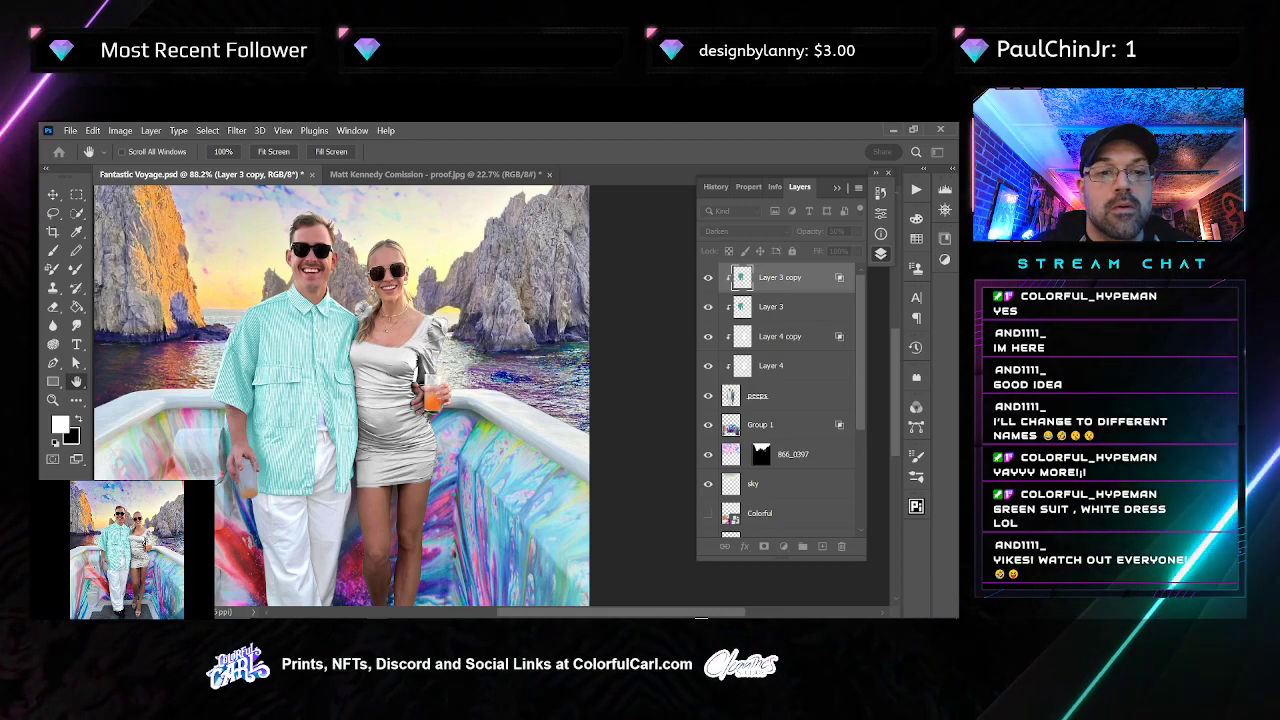
{"action": "key", "text": "b"}
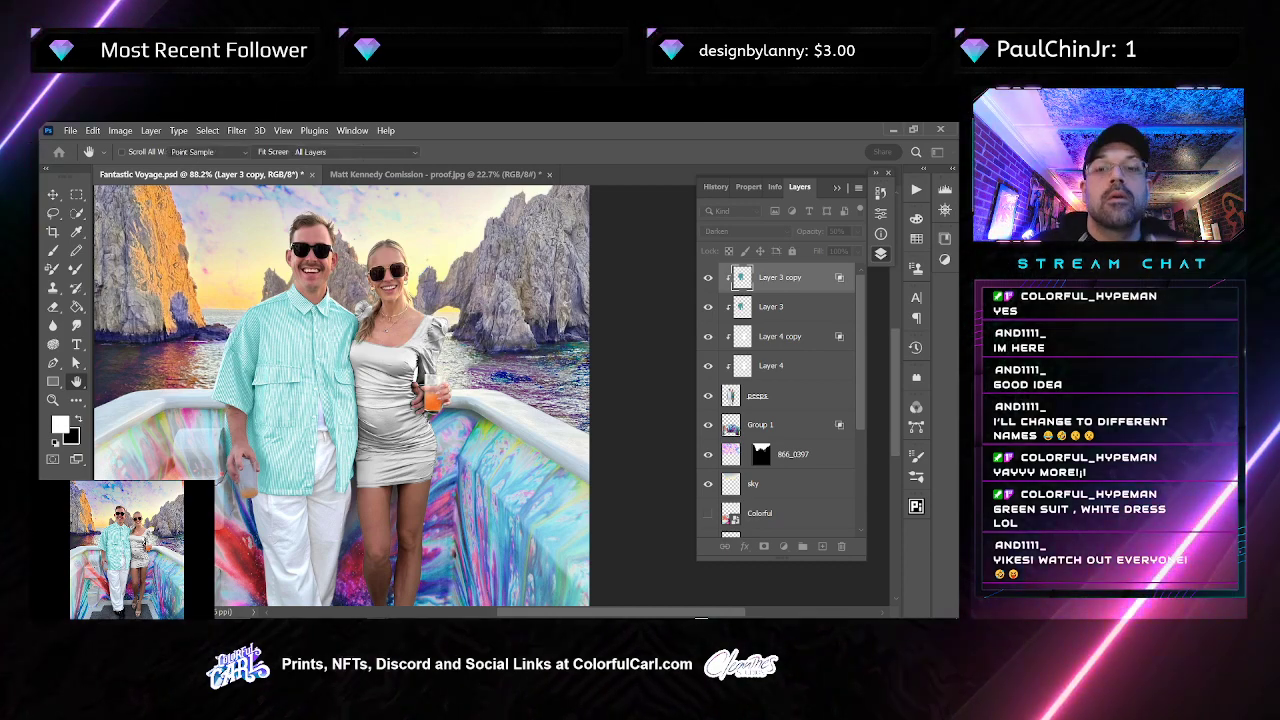
{"action": "key", "text": "ctrl+u"}
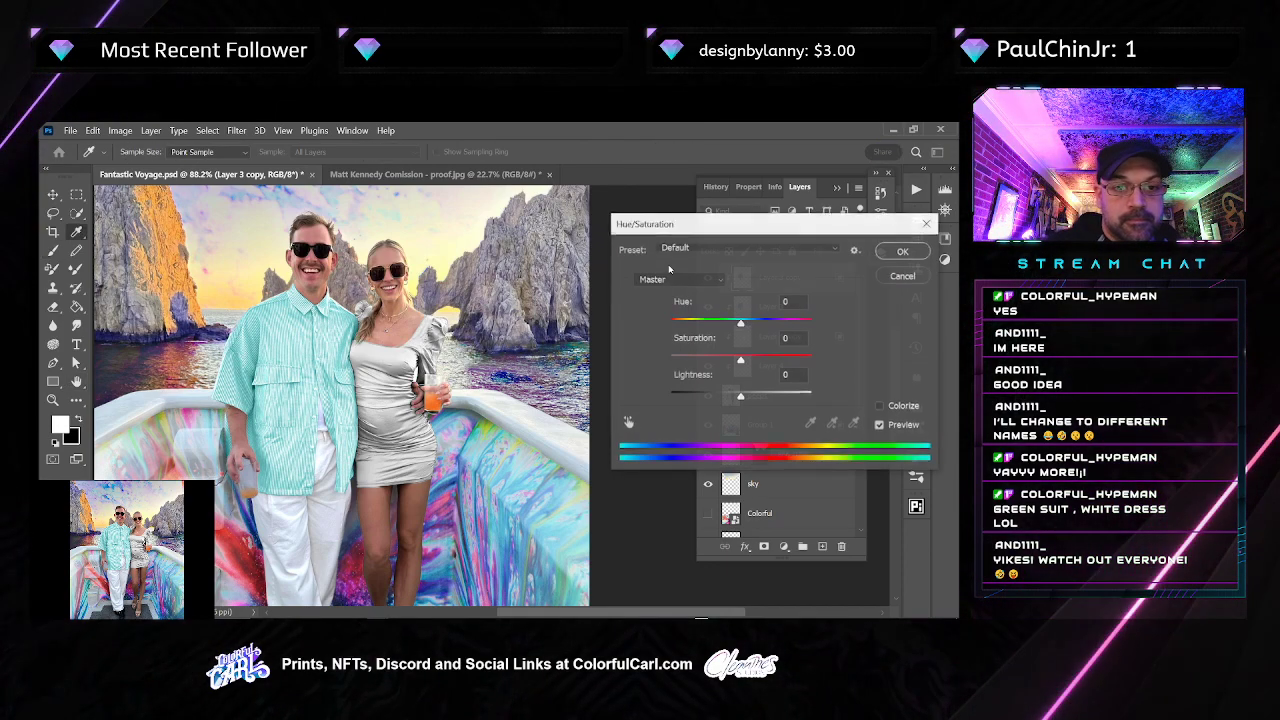
{"action": "mouse_move", "coordinate": [738, 396]}
{"action": "left_mouse_down"}
{"action": "mouse_move", "coordinate": [706, 398]}
{"action": "mouse_move", "coordinate": [728, 398]}
{"action": "mouse_move", "coordinate": [758, 360]}
{"action": "mouse_move", "coordinate": [721, 398]}
{"action": "left_mouse_up"}
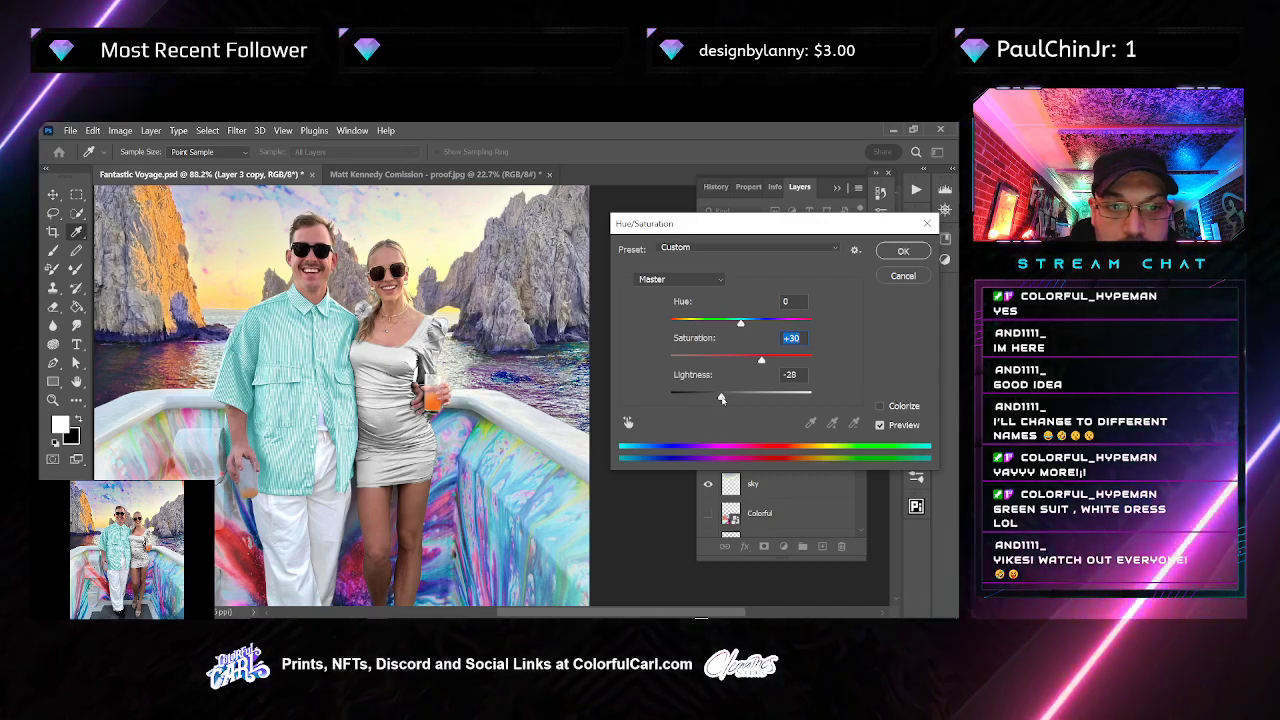
{"action": "left_click", "coordinate": [903, 251]}
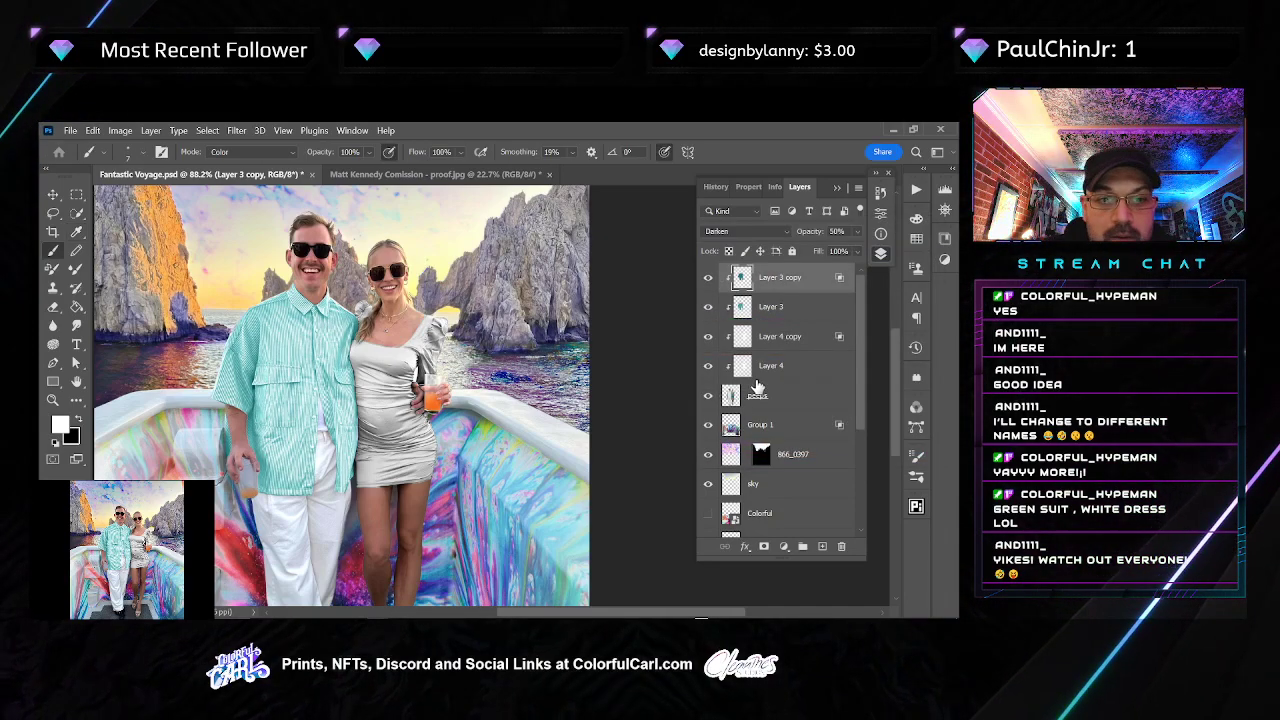
Compare the recoloured composite with the original photo by isolating the Background layer twice, restoring the other layers each time
{"action": "scroll", "coordinate": [752, 470], "scroll_direction": "down", "scroll_amount": 5}
{"action": "left_click", "coordinate": [708, 526], "text": "alt"}
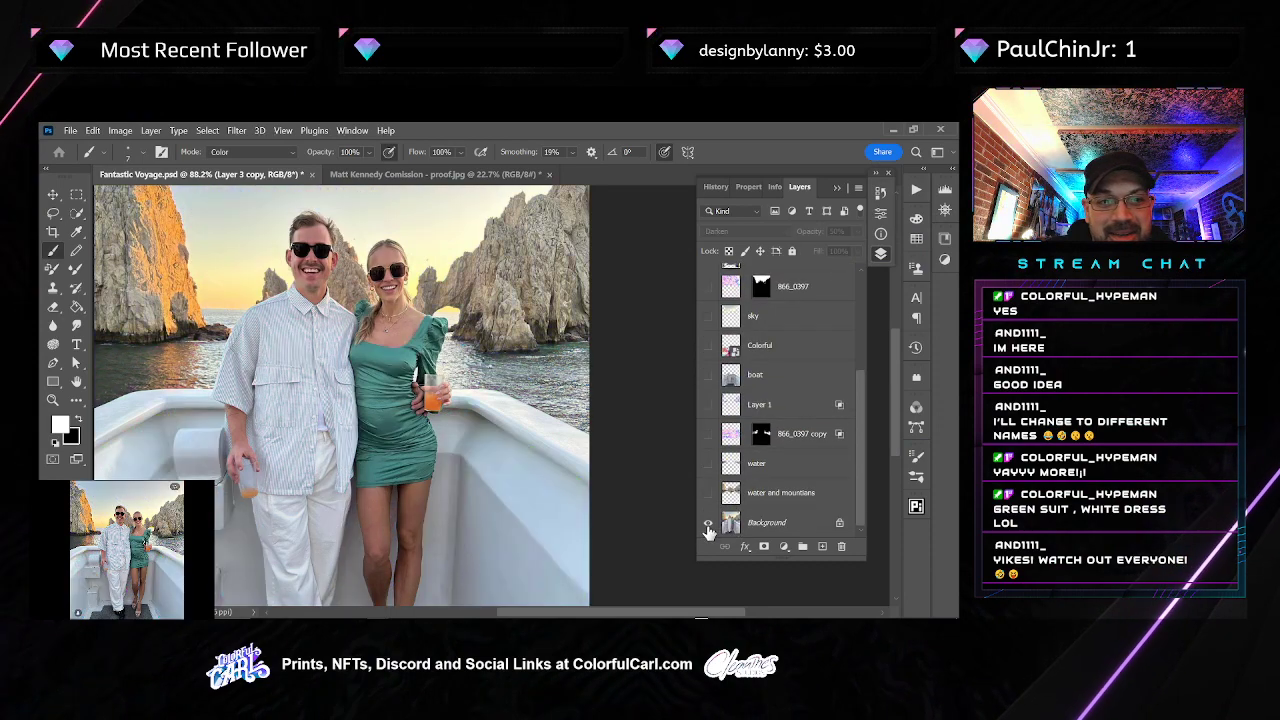
{"action": "left_click", "coordinate": [708, 527], "text": "alt"}
{"action": "left_click", "coordinate": [708, 527], "text": "alt"}
{"action": "left_click", "coordinate": [708, 527], "text": "alt"}
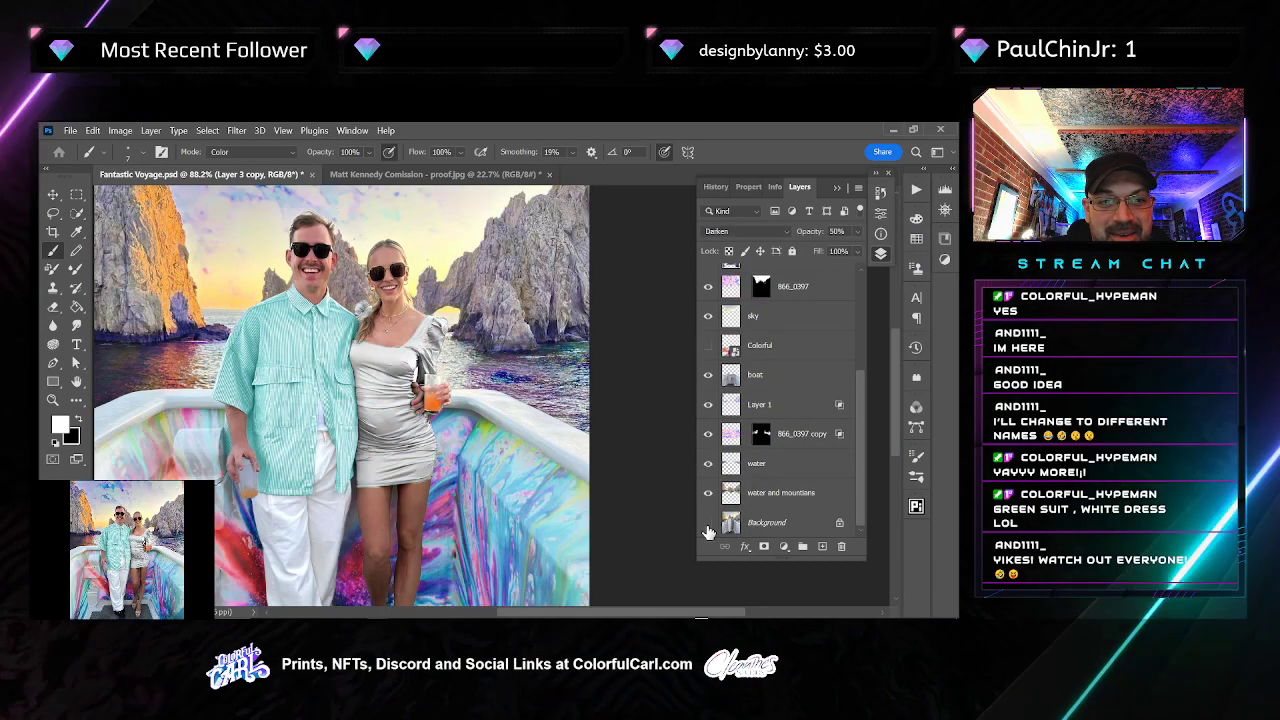
{"action": "scroll", "coordinate": [300, 338], "scroll_direction": "up", "scroll_amount": 8}
{"action": "scroll", "coordinate": [314, 356], "scroll_direction": "down", "scroll_amount": 6}
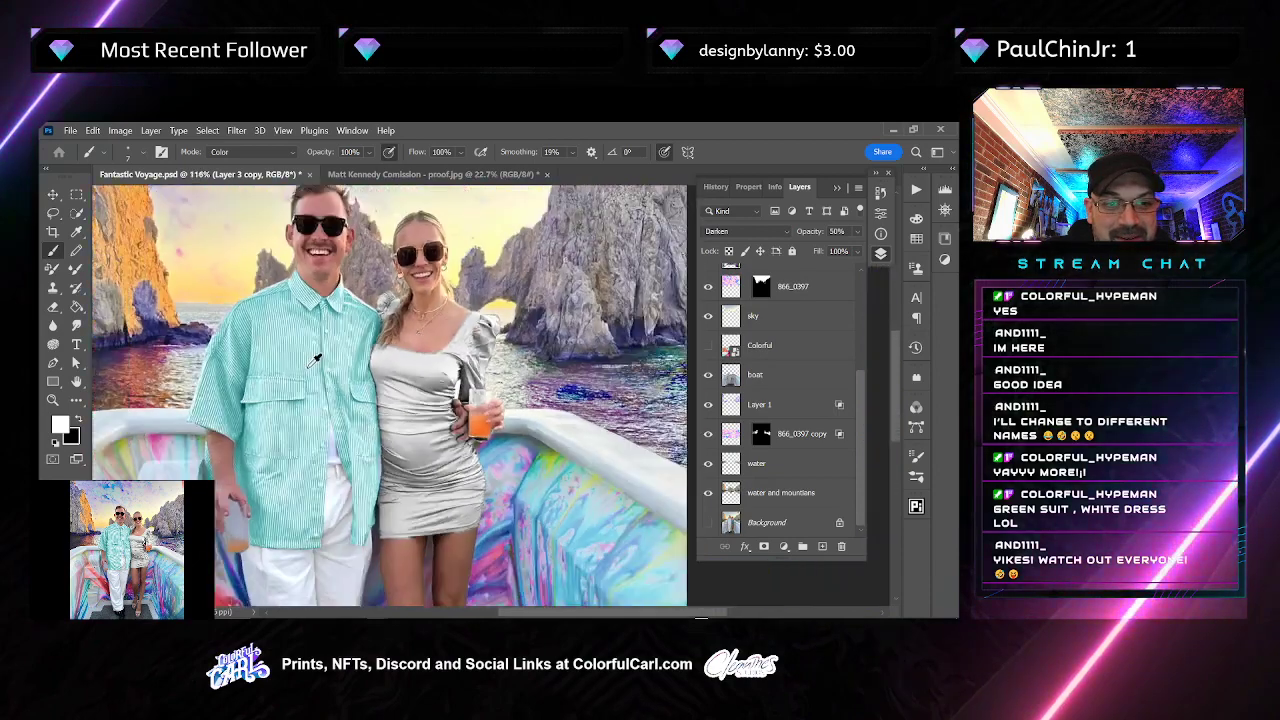
{"action": "scroll", "coordinate": [314, 360], "scroll_direction": "down", "scroll_amount": 1}
Raise Layer 3 copy's opacity to 82%
{"action": "scroll", "coordinate": [752, 380], "scroll_direction": "up", "scroll_amount": 4}
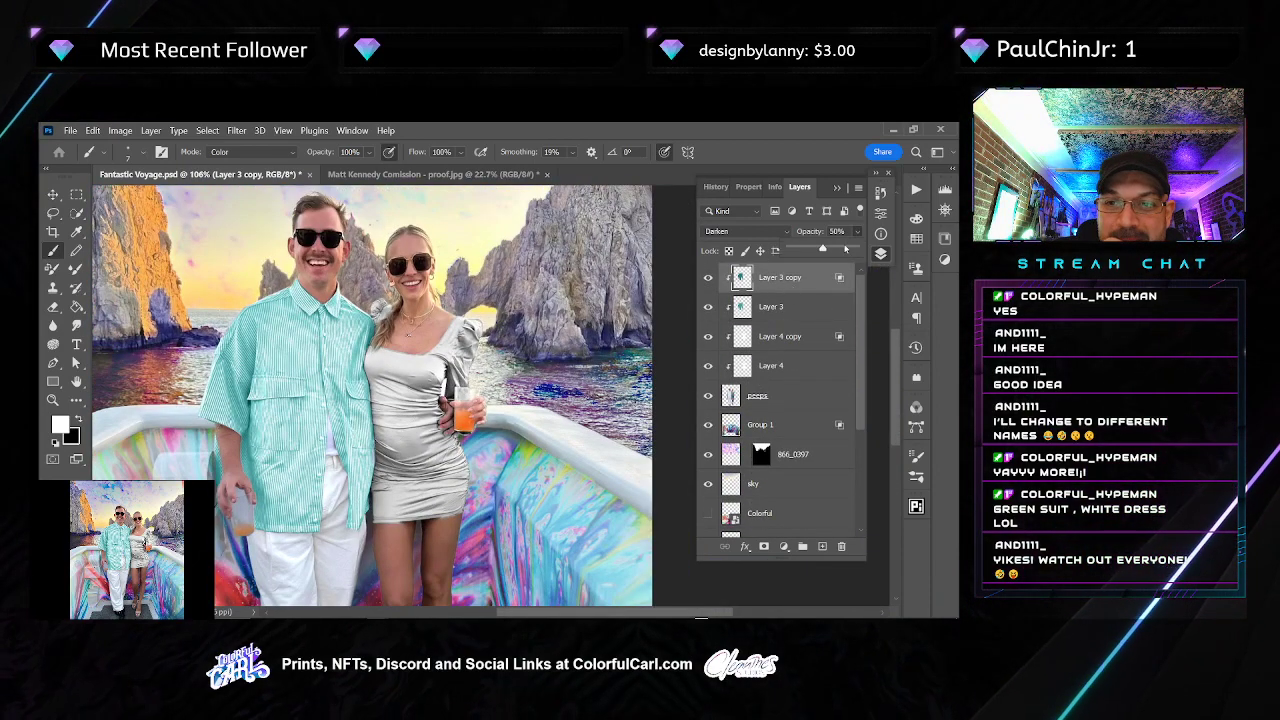
{"action": "left_click", "coordinate": [845, 249]}
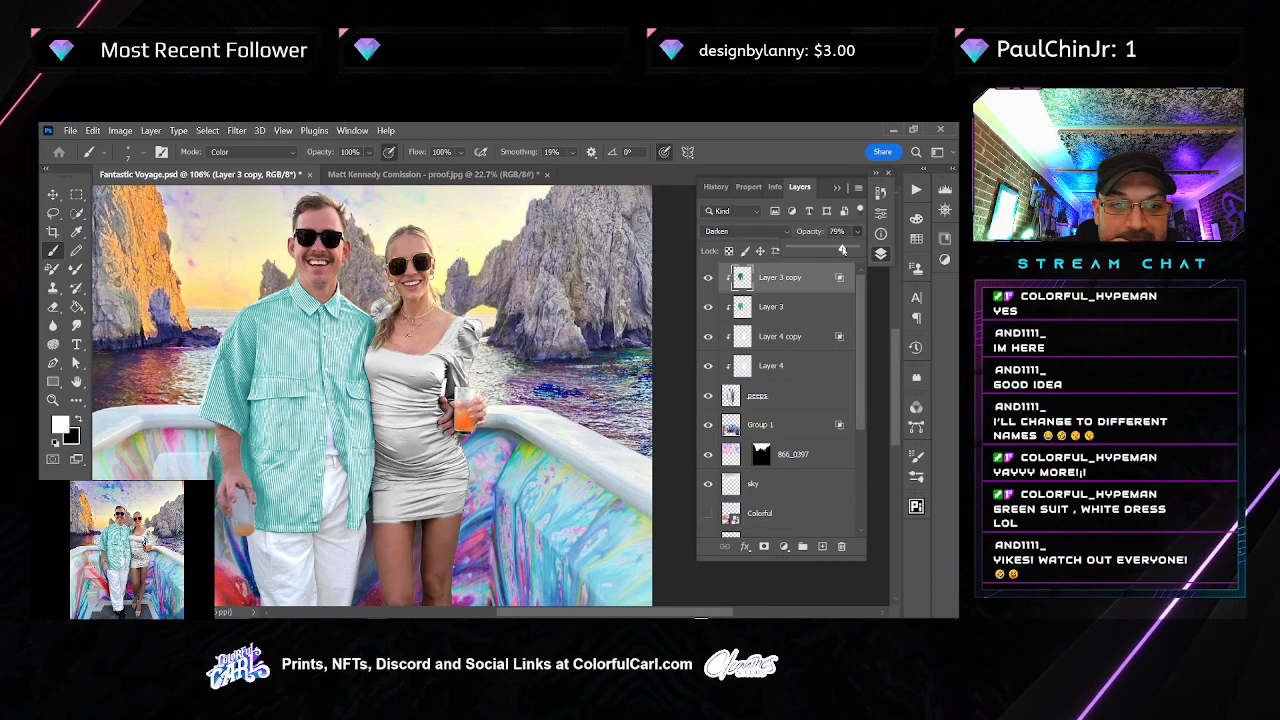
{"action": "left_click_drag", "start_coordinate": [843, 250], "coordinate": [845, 252]}
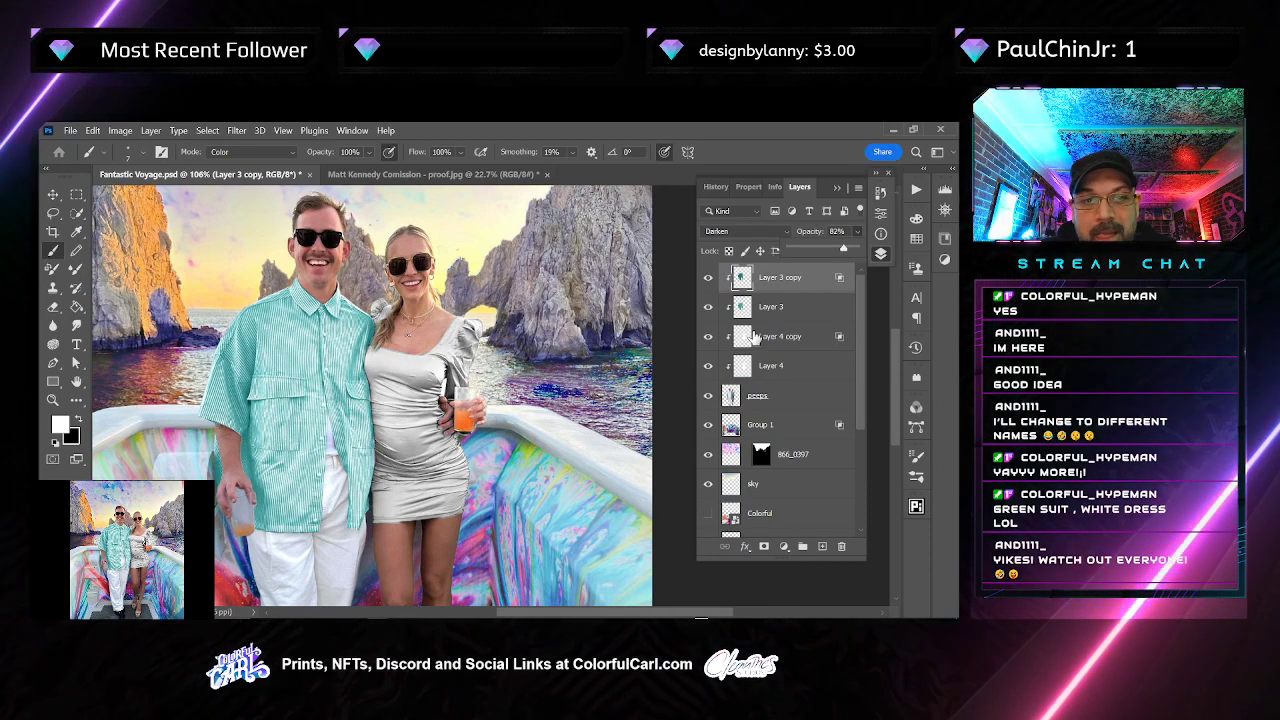
Load Layer 3 copy's shirt outline as a selection, copy that area of the peeps layer to a new layer, and place it above Layer 4 copy
{"action": "left_click", "coordinate": [741, 283], "text": "ctrl"}
{"action": "left_click", "coordinate": [729, 400]}
{"action": "key", "text": "ctrl+j"}
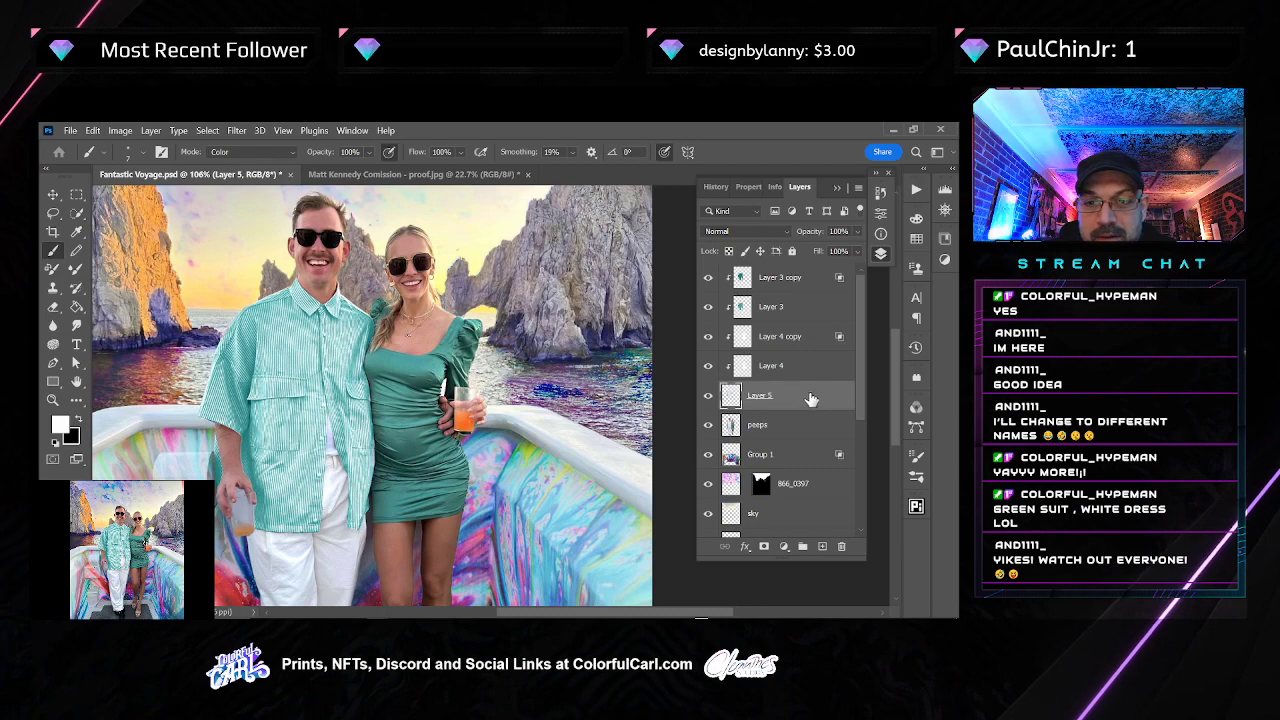
{"action": "left_click_drag", "start_coordinate": [805, 402], "coordinate": [795, 334]}
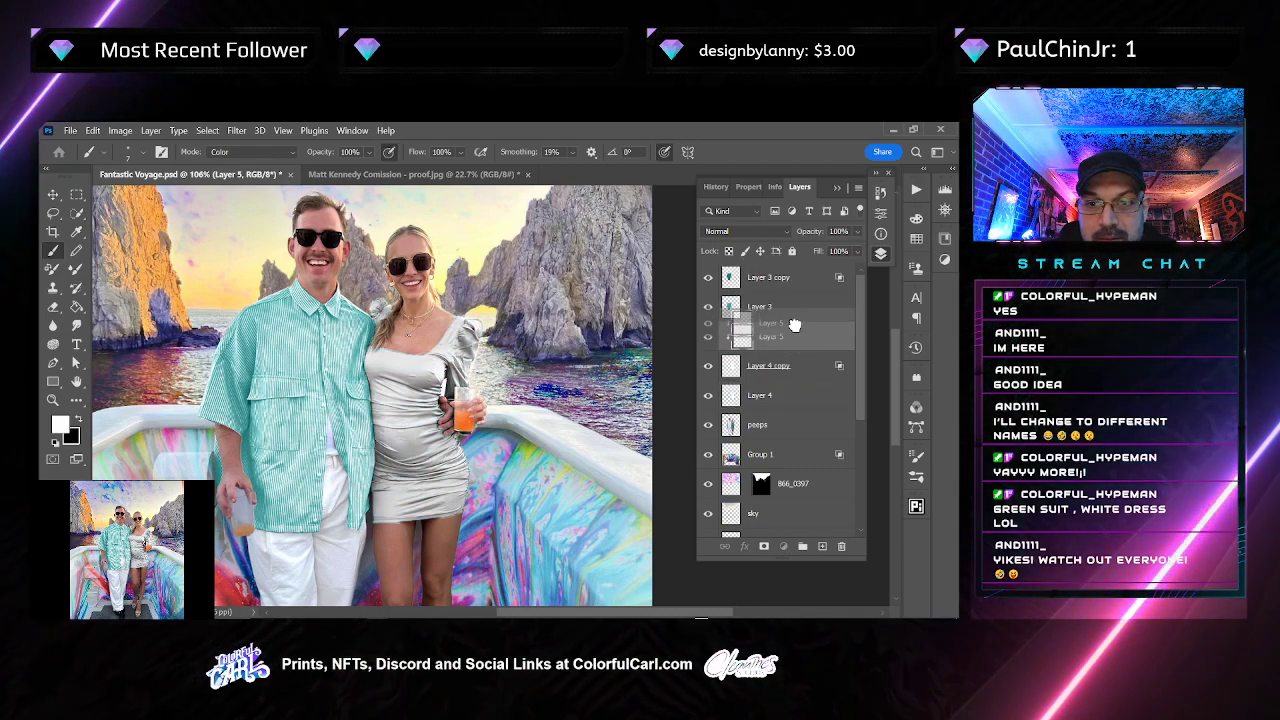
Release Layer 5's clipping mask, then clip Layer 3 copy through Layer 4 to the peeps layer together
{"action": "left_click", "coordinate": [800, 290]}
{"action": "left_click", "coordinate": [806, 337]}
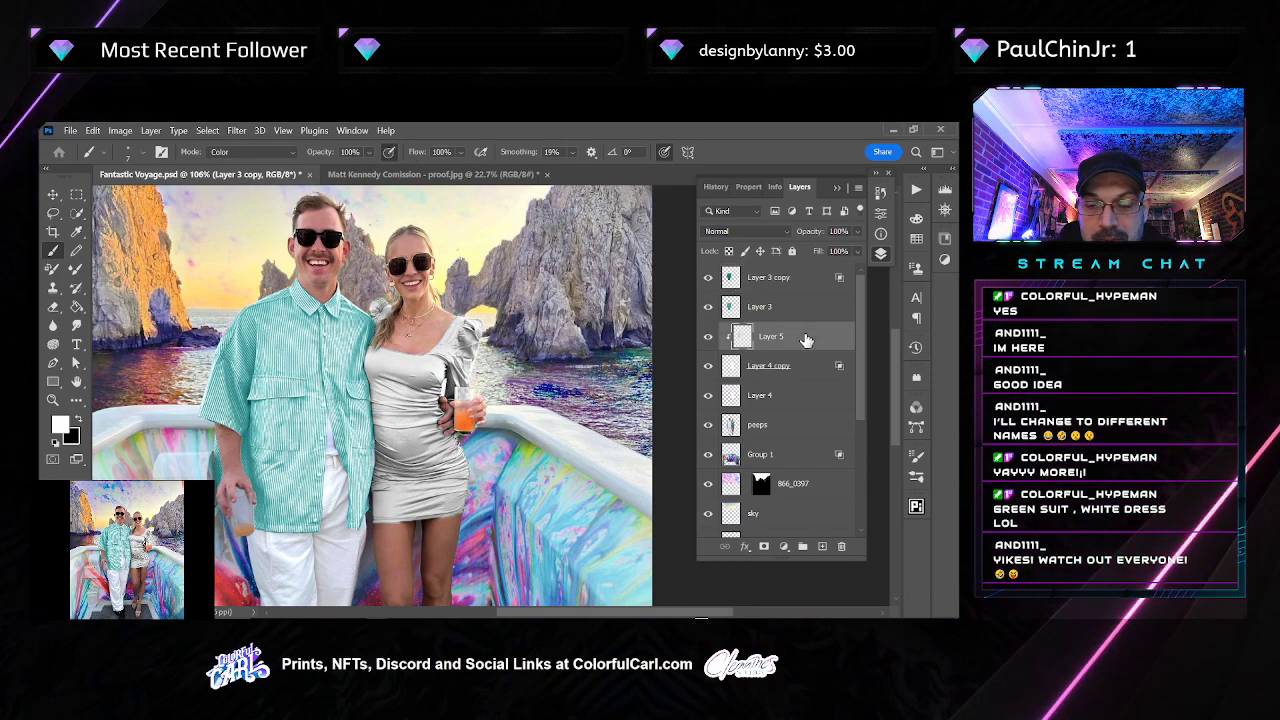
{"action": "right_click", "coordinate": [806, 337]}
{"action": "left_click", "coordinate": [715, 449]}
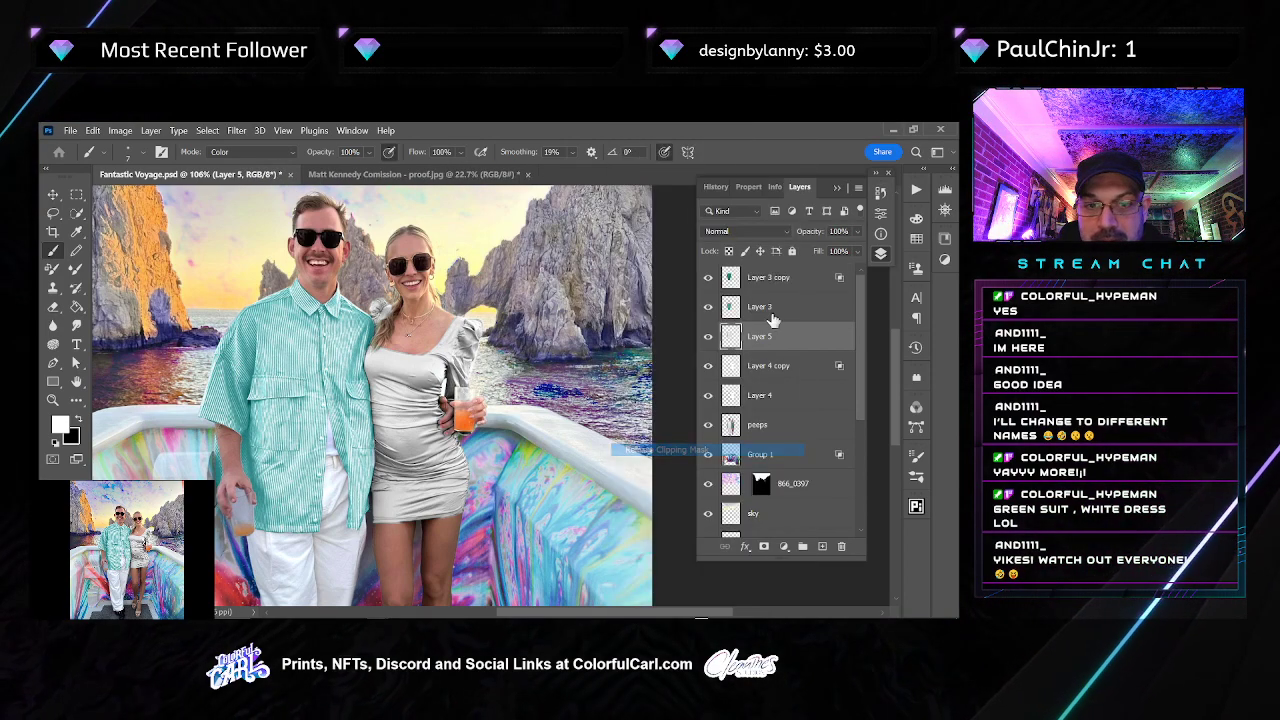
{"action": "left_click", "coordinate": [795, 282]}
{"action": "right_click", "coordinate": [801, 409]}
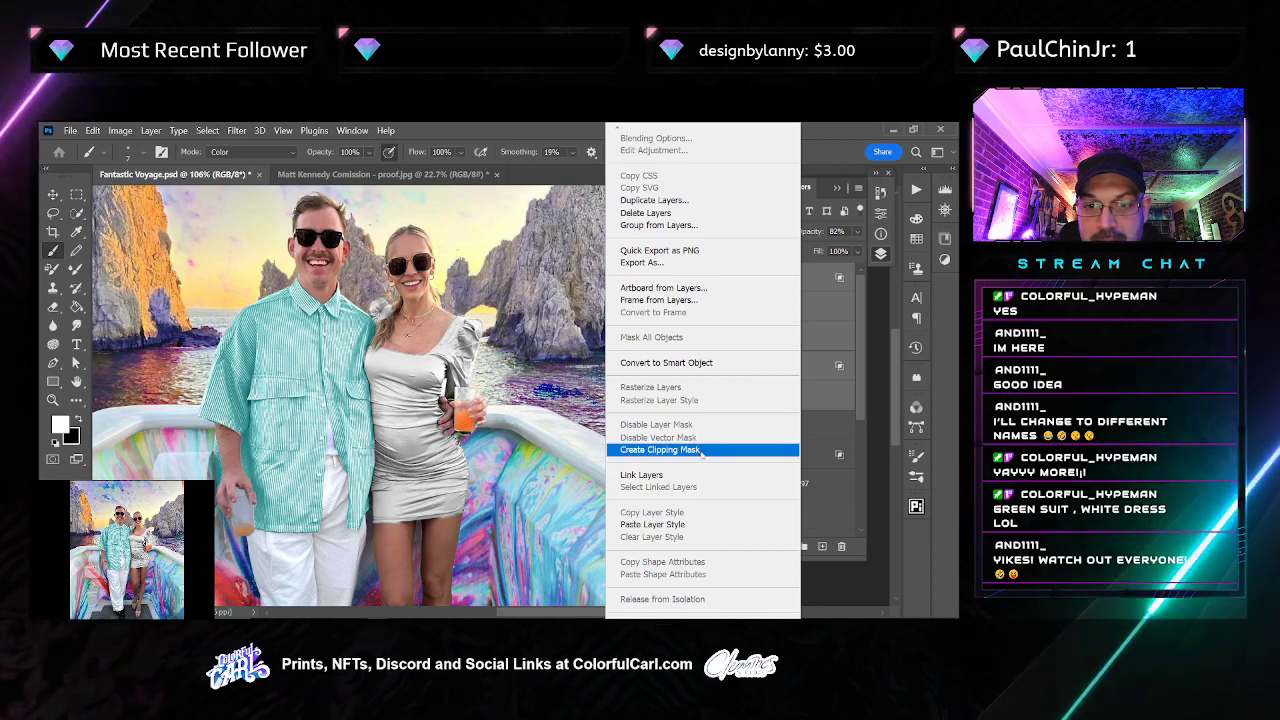
{"action": "left_click", "coordinate": [660, 449]}
Darken and strengthen the contrast of the shirt stripes on Layer 5, checking the effect through the layer's visibility
{"action": "left_click", "coordinate": [806, 340]}
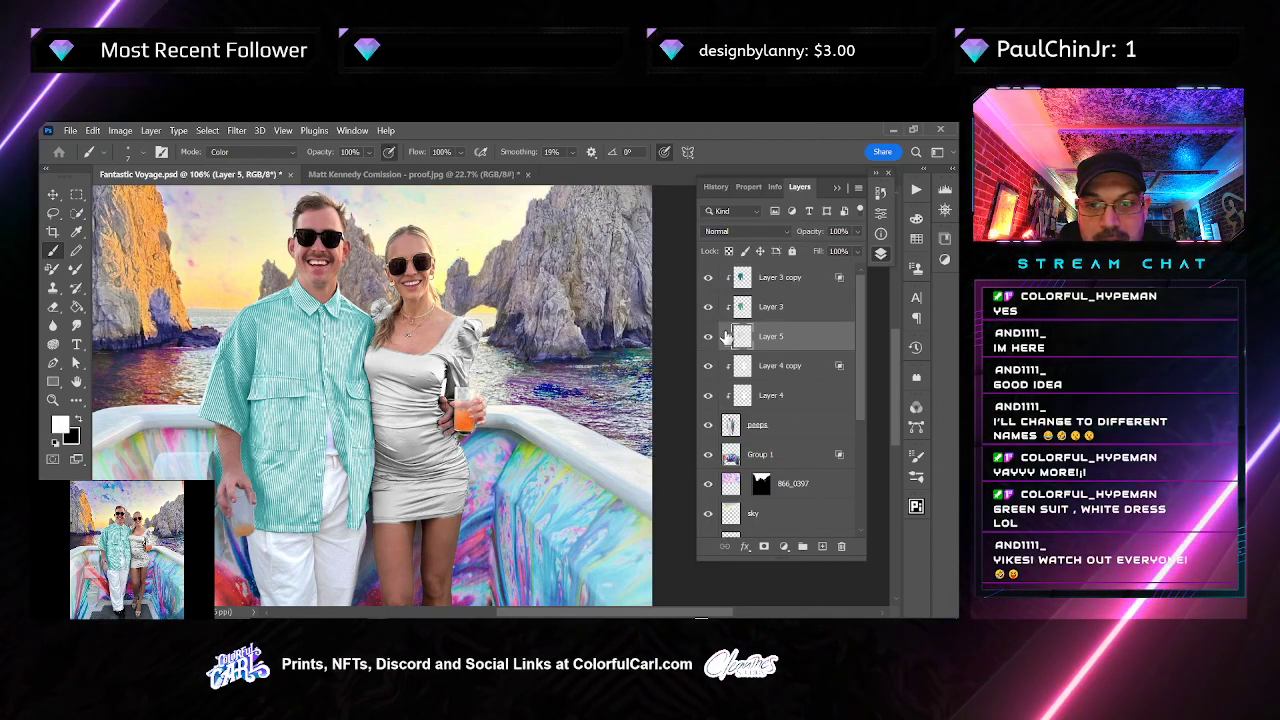
{"action": "double_click", "coordinate": [816, 346]}
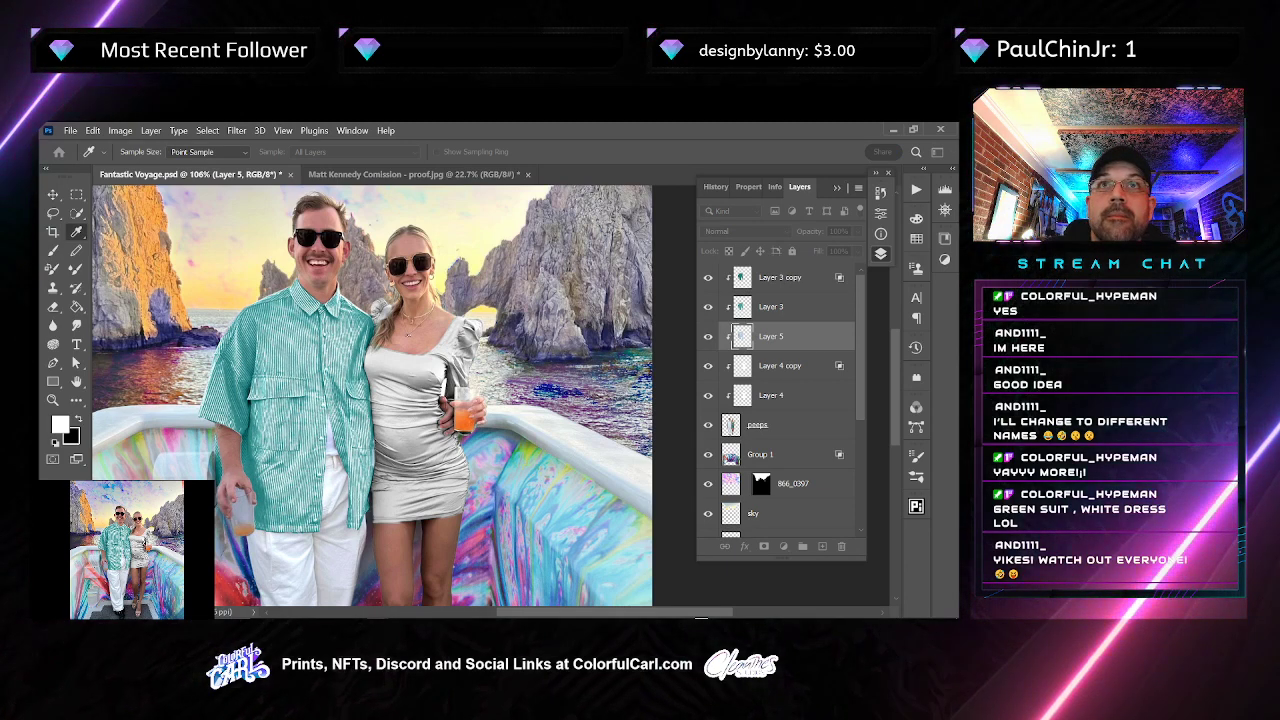
{"action": "key", "text": "b"}
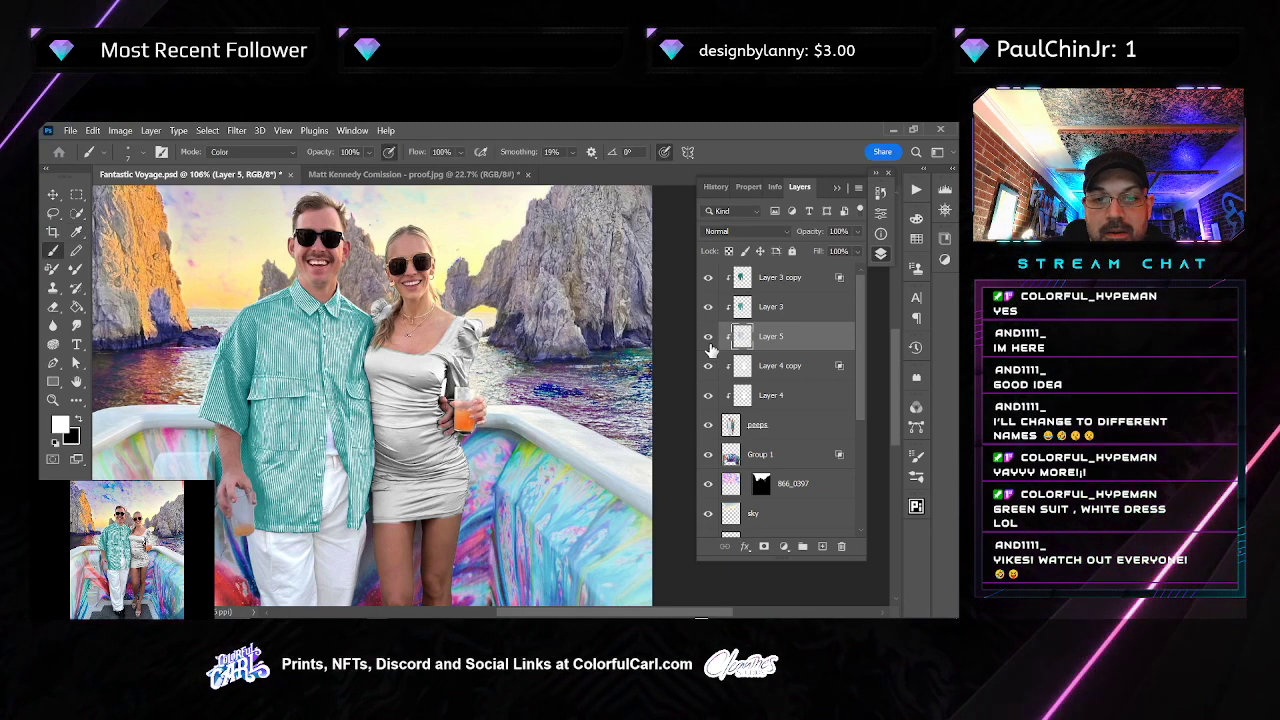
{"action": "left_click", "coordinate": [709, 338]}
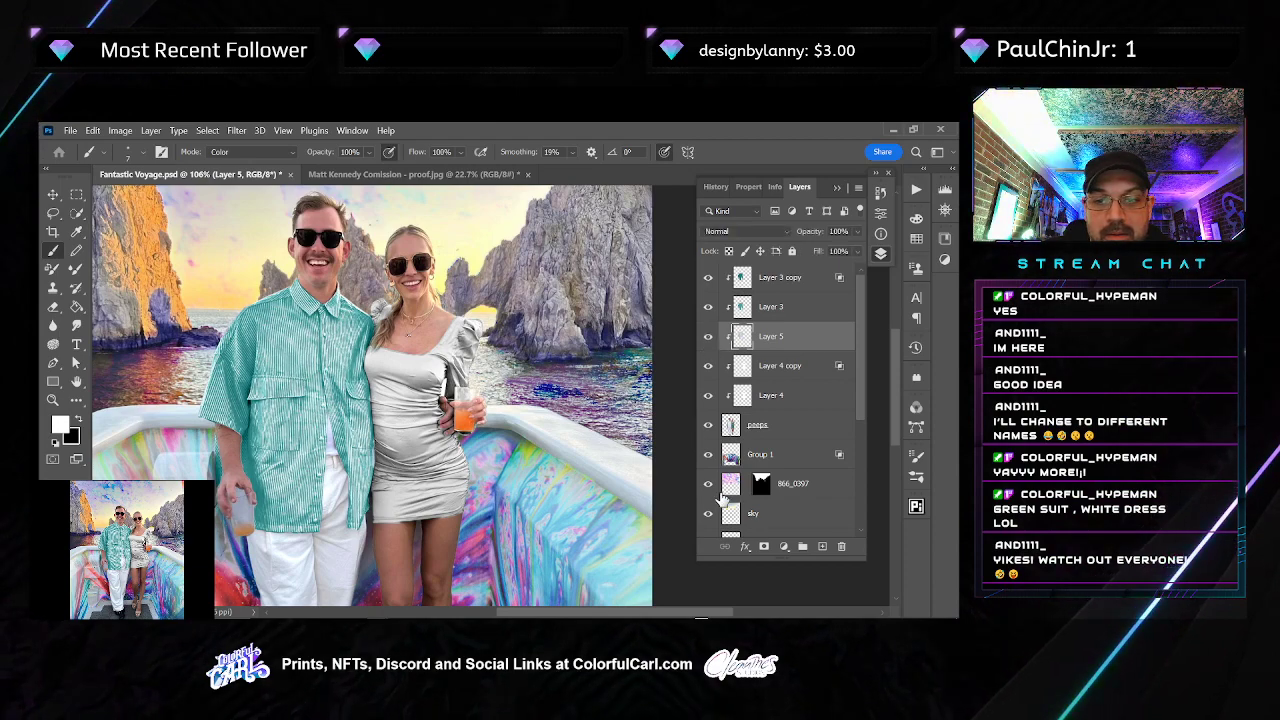
Check the darkened shirt against the original photo by isolating the Background layer and restoring the other layers
{"action": "scroll", "coordinate": [721, 498], "scroll_direction": "down", "scroll_amount": 5}
{"action": "left_click", "coordinate": [711, 527], "text": "alt"}
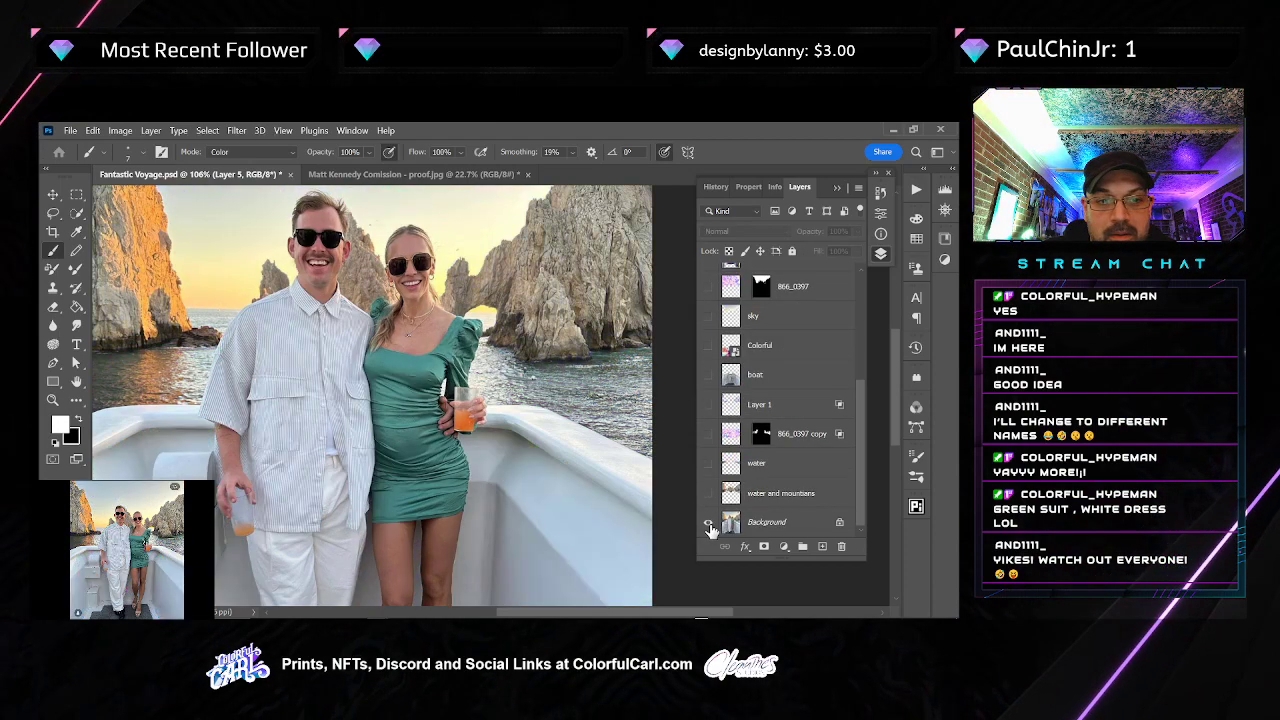
{"action": "left_click", "coordinate": [711, 527], "text": "alt"}
{"action": "left_click", "coordinate": [711, 527], "text": "alt"}
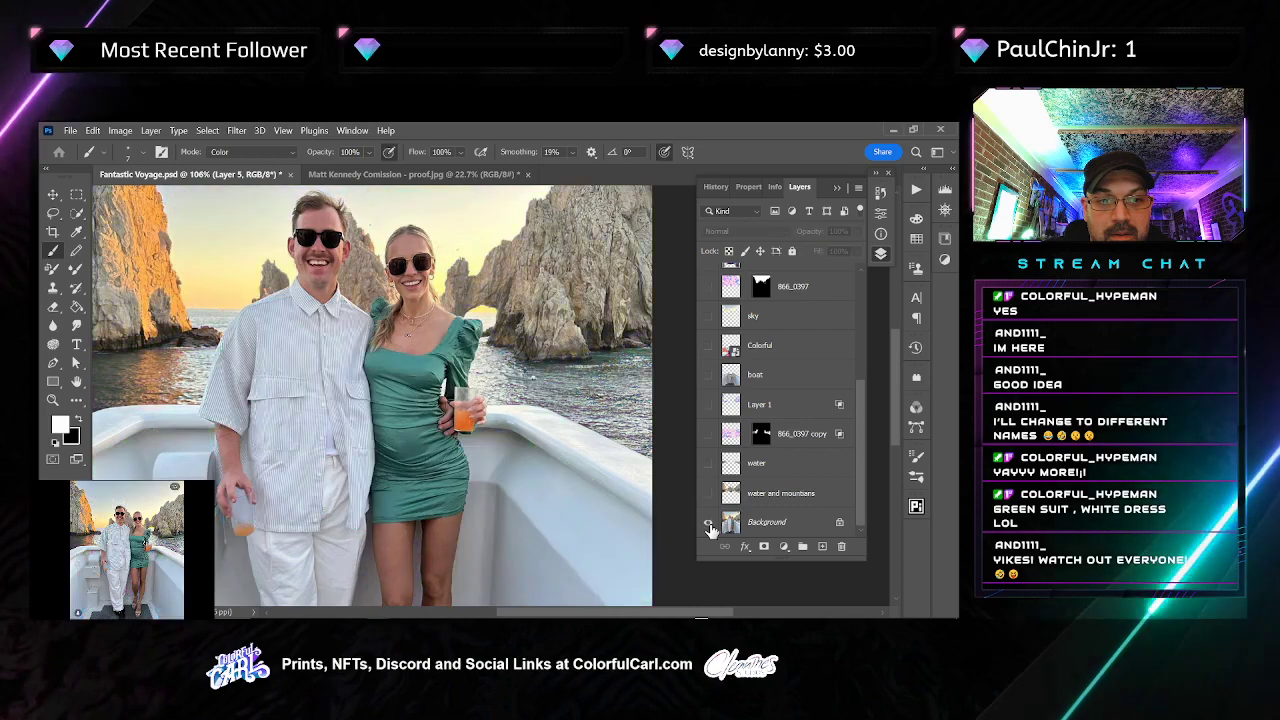
{"action": "left_click", "coordinate": [711, 527], "text": "alt"}
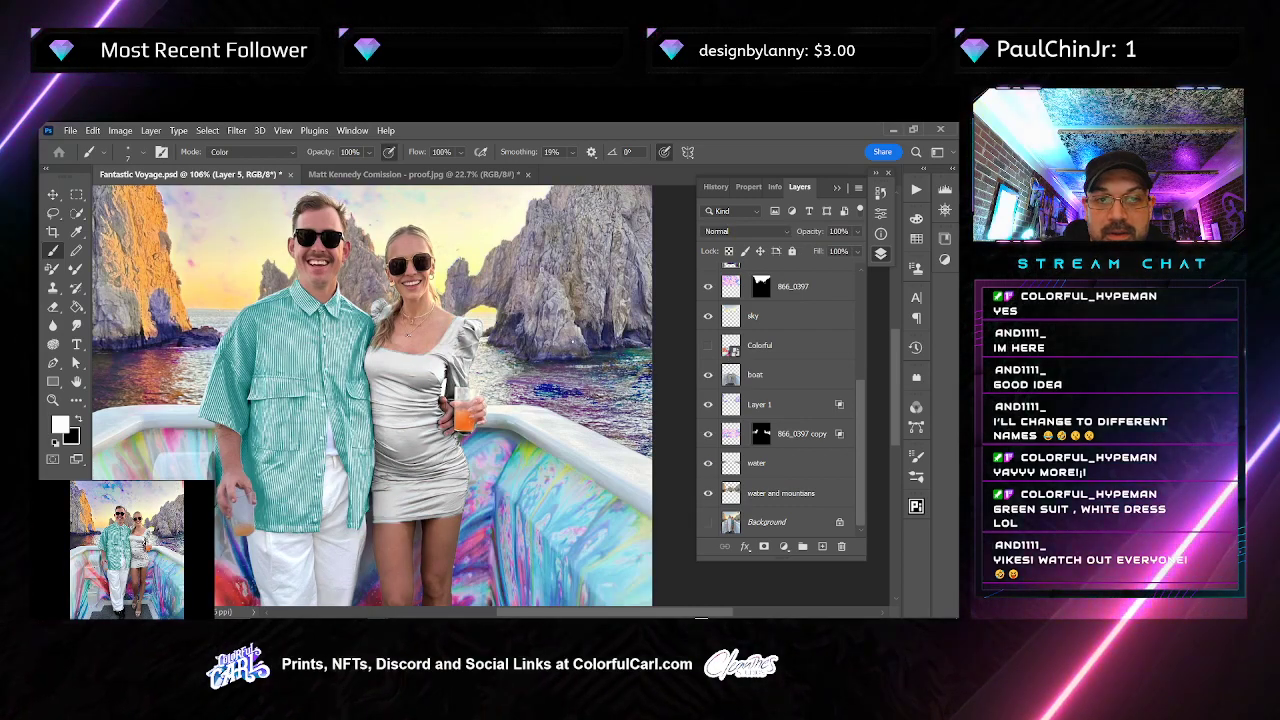
{"action": "scroll", "coordinate": [772, 350], "scroll_direction": "up", "scroll_amount": 5}
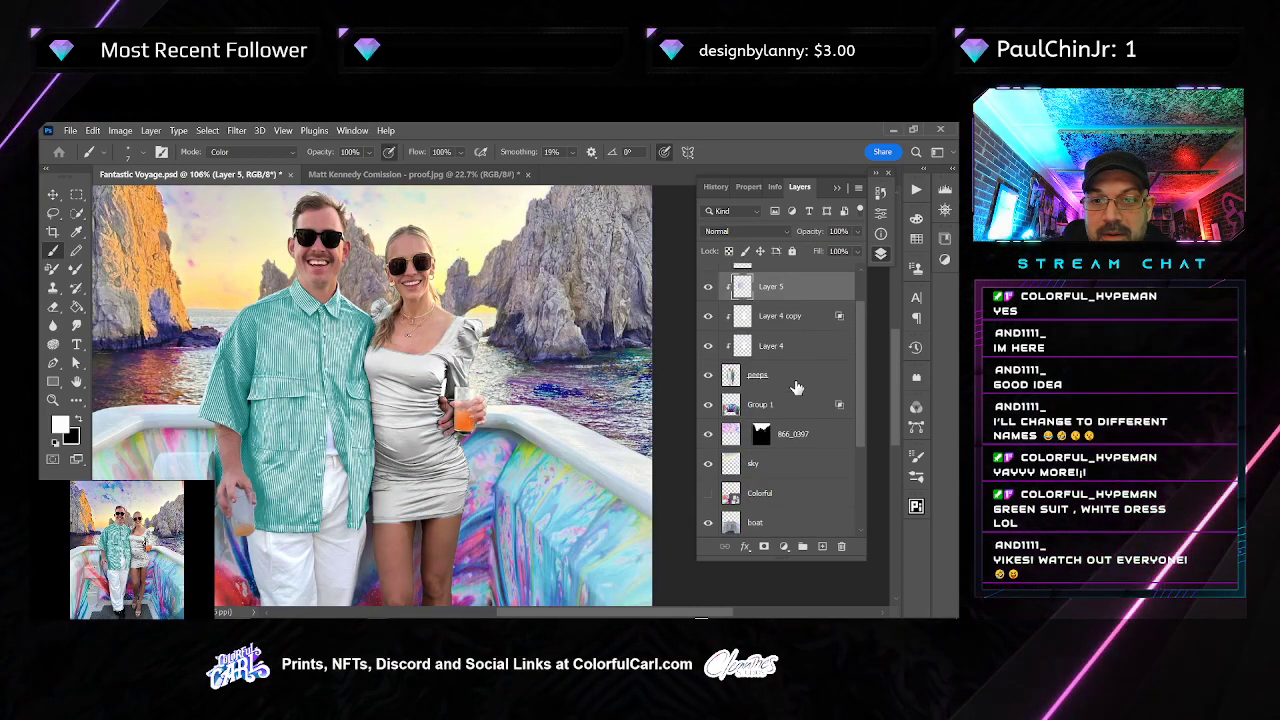
Select Layer 5, the clipped copy of the man's shirt, as the working layer with the Brush tool active
{"action": "left_click", "coordinate": [782, 384]}
{"action": "scroll", "coordinate": [797, 352], "scroll_direction": "up", "scroll_amount": 2}
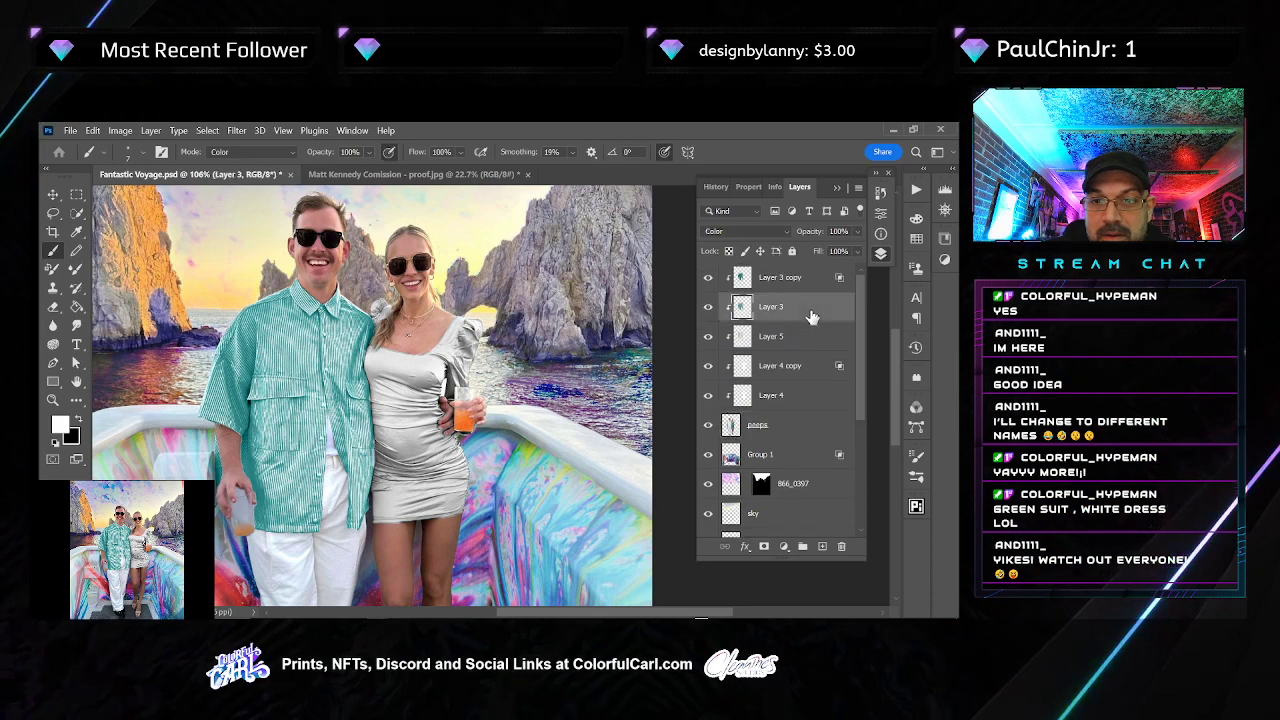
{"action": "left_click", "coordinate": [806, 312]}
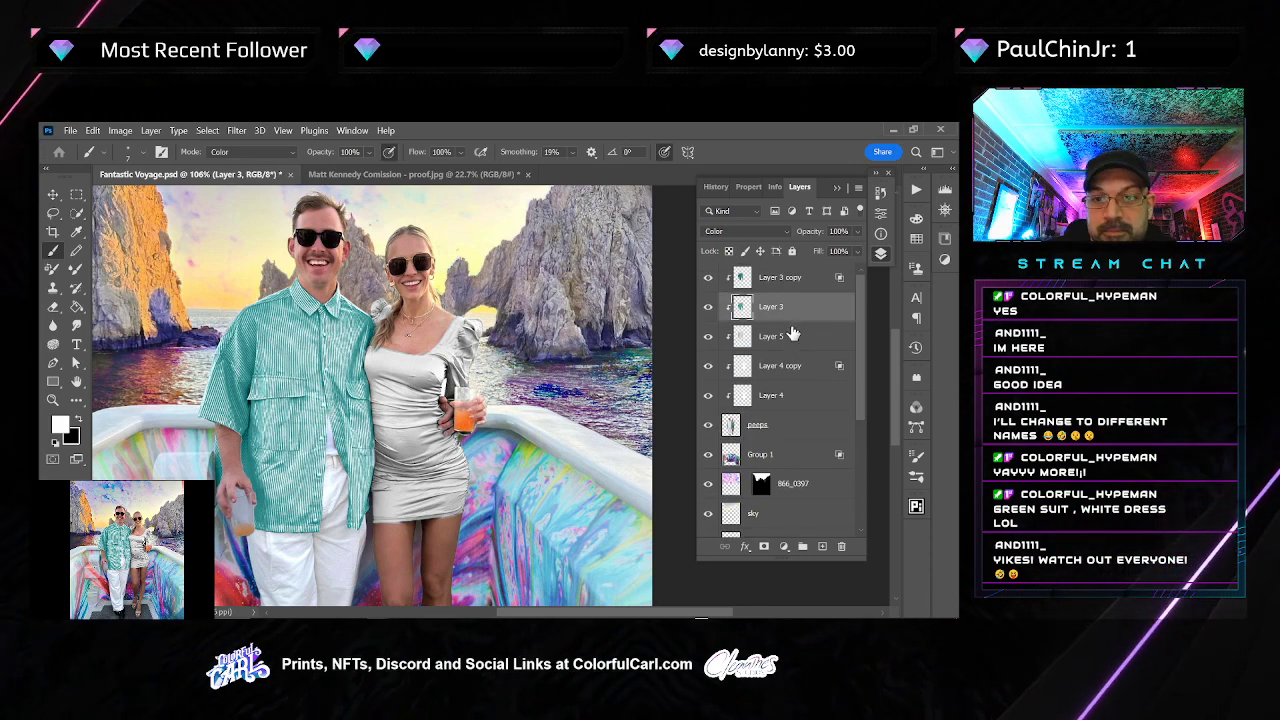
{"action": "left_click", "coordinate": [793, 335]}
{"action": "key", "text": "i"}
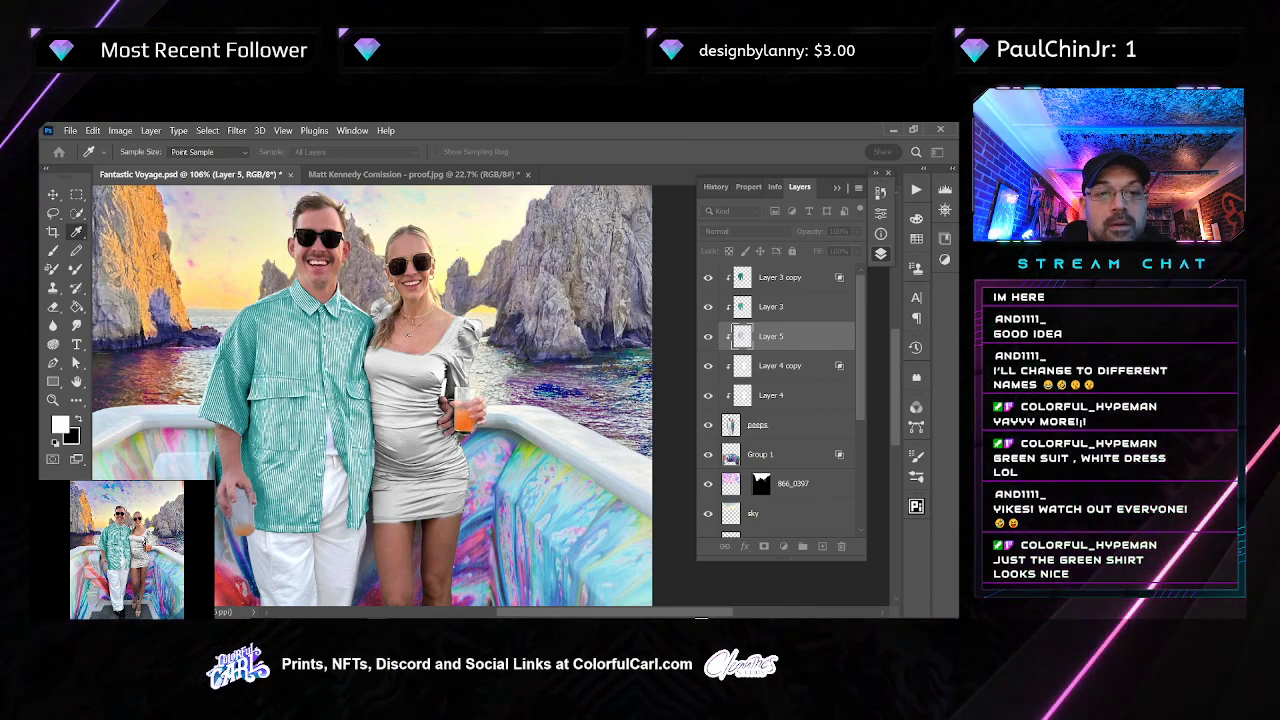
{"action": "key", "text": "b"}
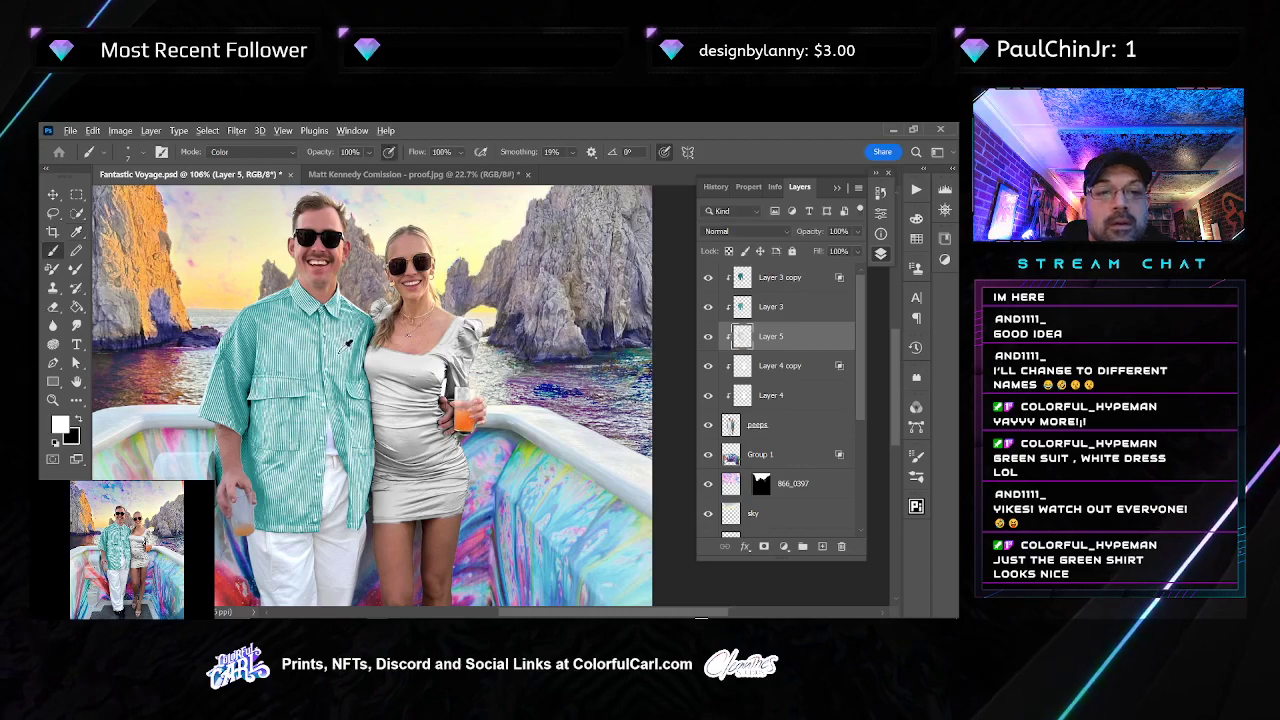
Inspect Layer 5's effect on the shirt up close by hiding the teal layers and toggling Layer 5, then restore the teal layers
{"action": "scroll", "coordinate": [323, 390], "scroll_direction": "up", "scroll_amount": 3}
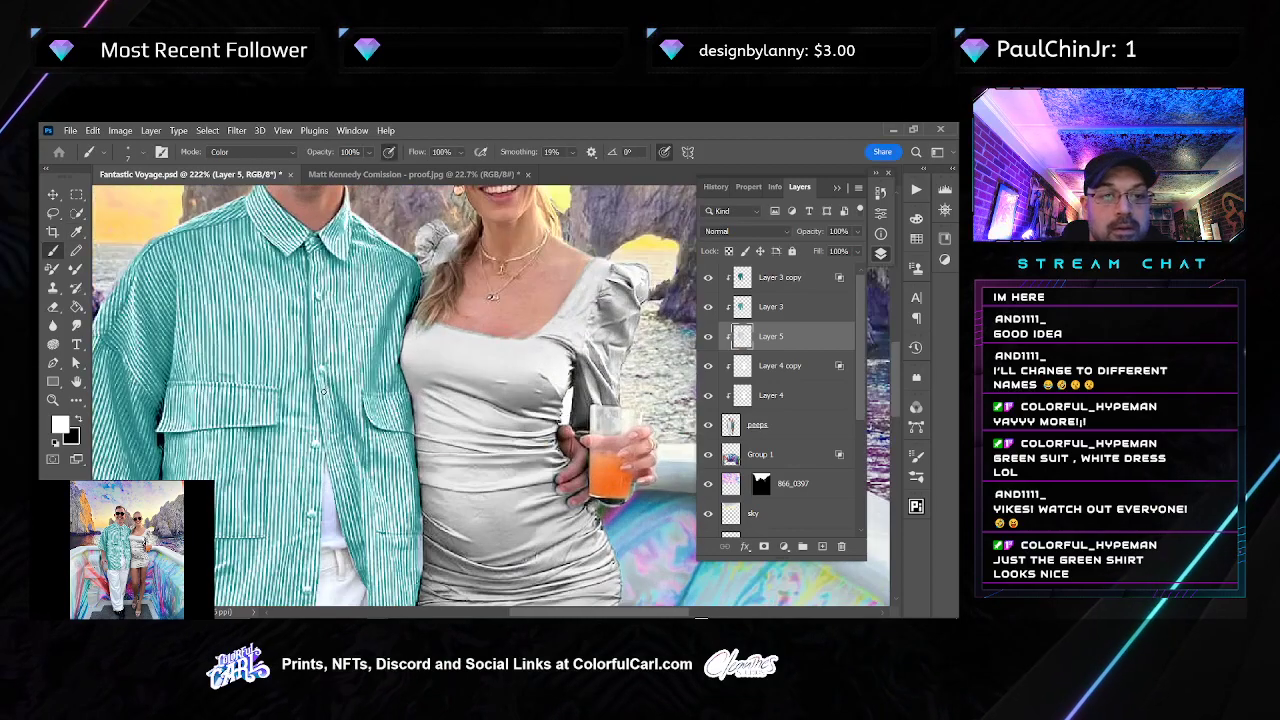
{"action": "left_click", "coordinate": [708, 306]}
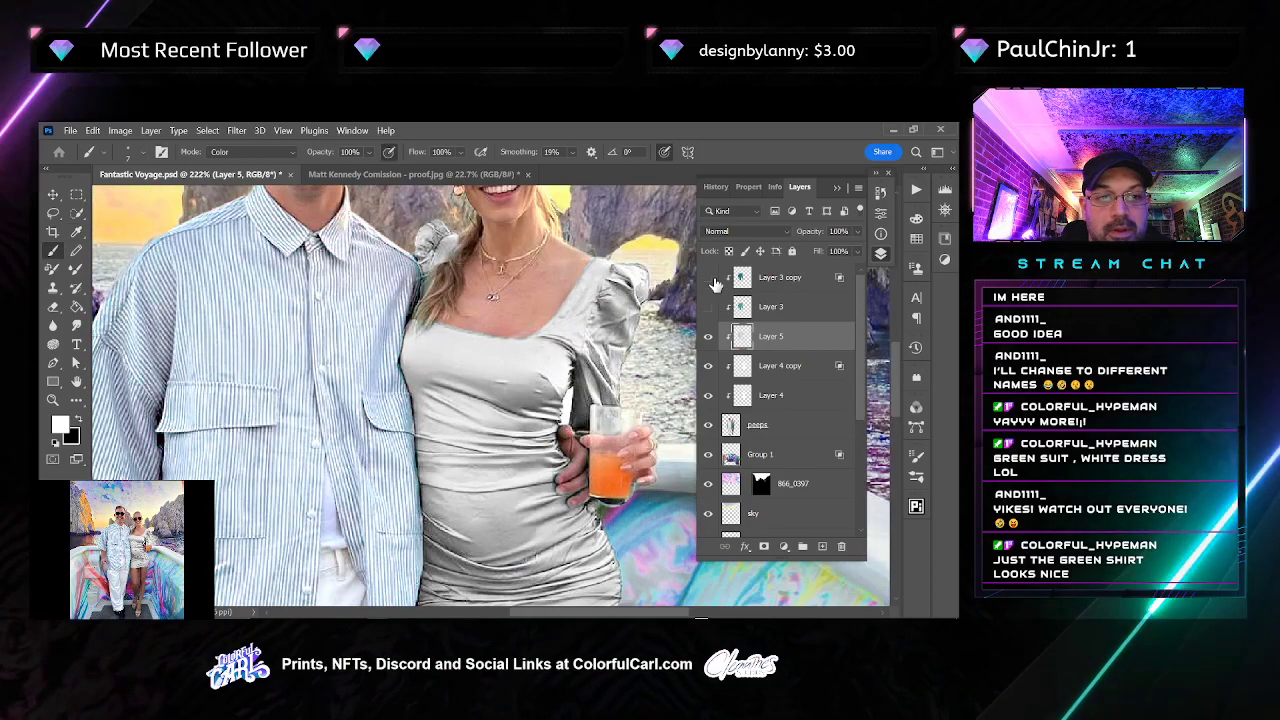
{"action": "key", "text": "ctrl+0"}
{"action": "left_click", "coordinate": [708, 340]}
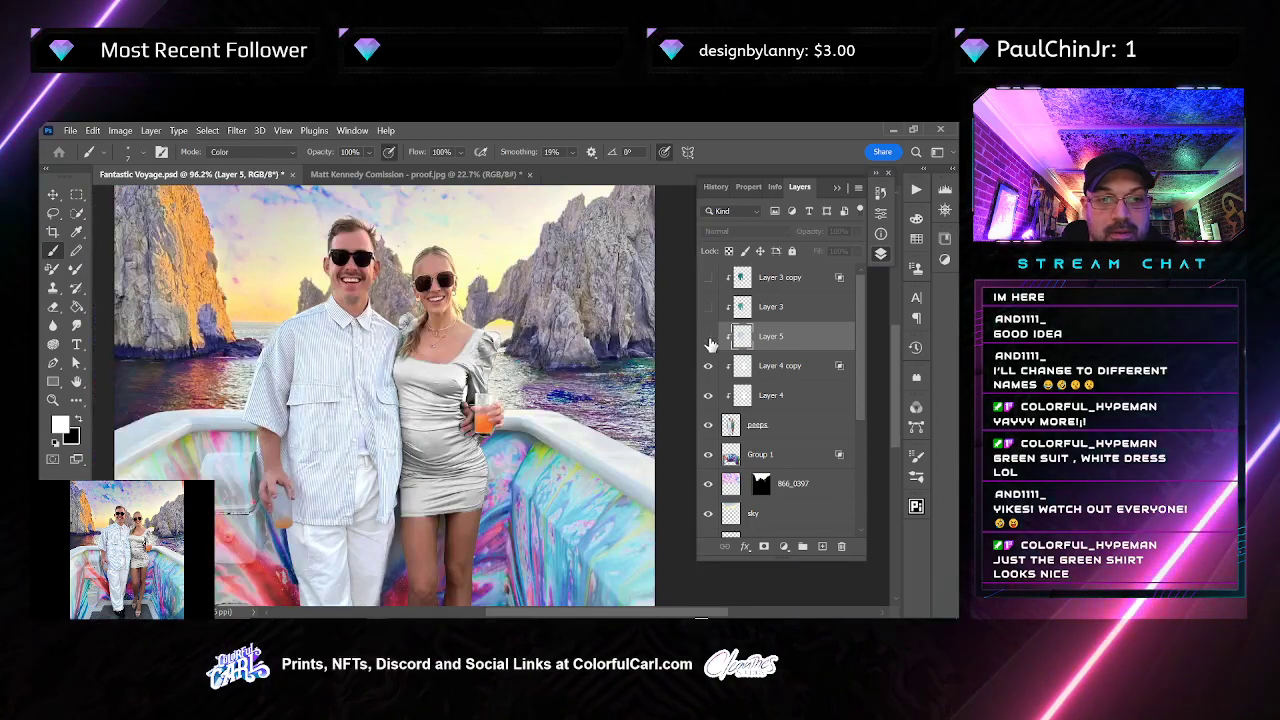
{"action": "left_click_drag", "start_coordinate": [278, 339], "coordinate": [339, 345]}
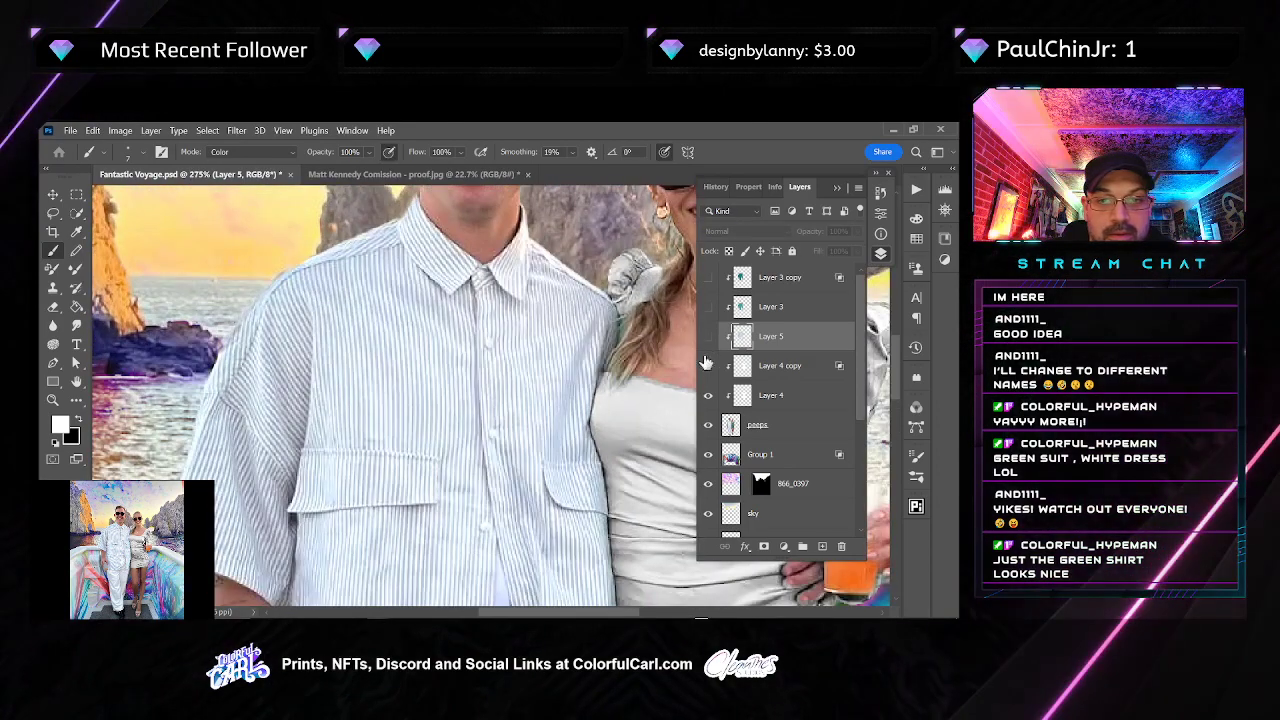
{"action": "left_click", "coordinate": [709, 338]}
{"action": "left_click", "coordinate": [708, 340]}
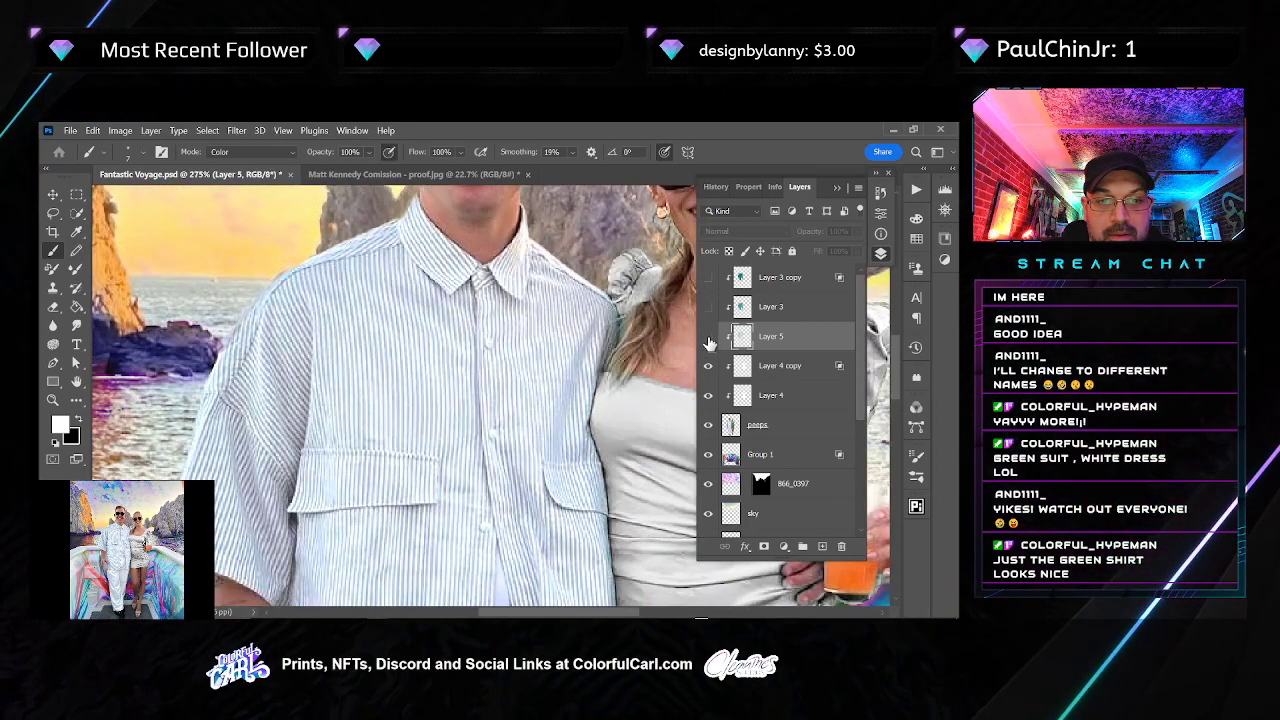
{"action": "left_click", "coordinate": [708, 340]}
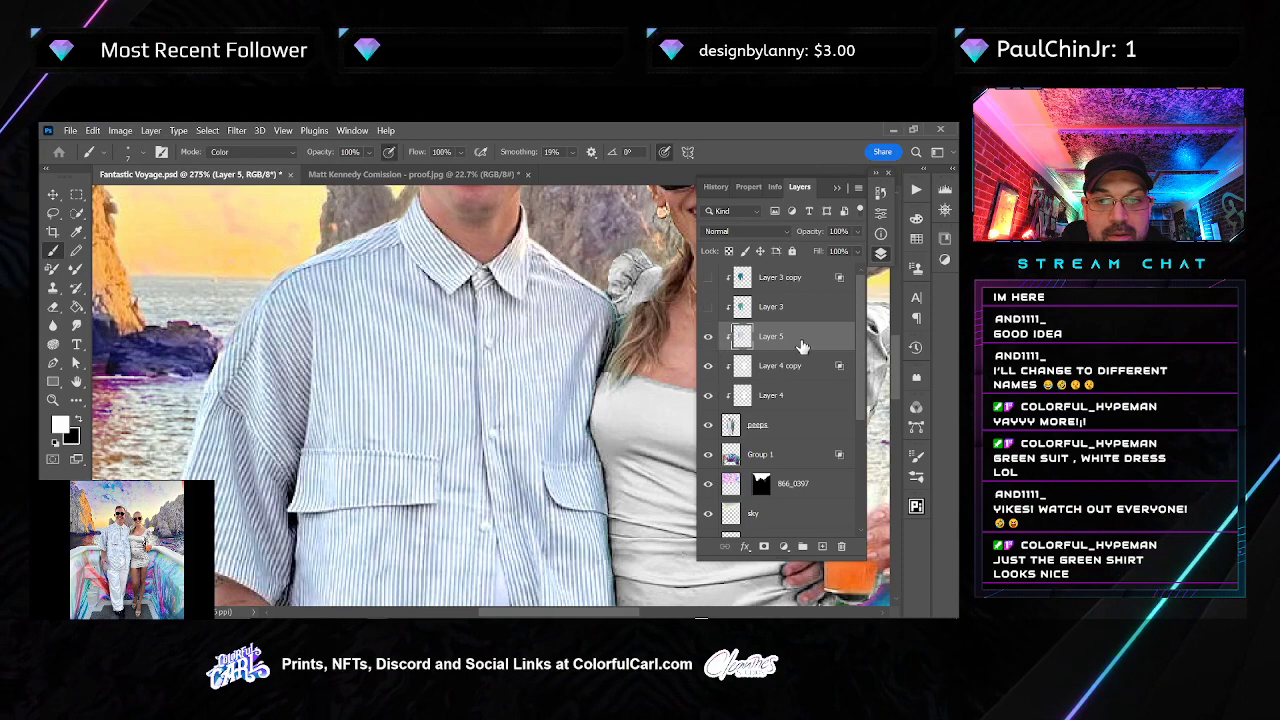
{"action": "left_click", "coordinate": [709, 279]}
Try Layer 5 at 21% opacity, compare the shirt with and without it, and delete the layer
{"action": "left_click", "coordinate": [857, 231]}
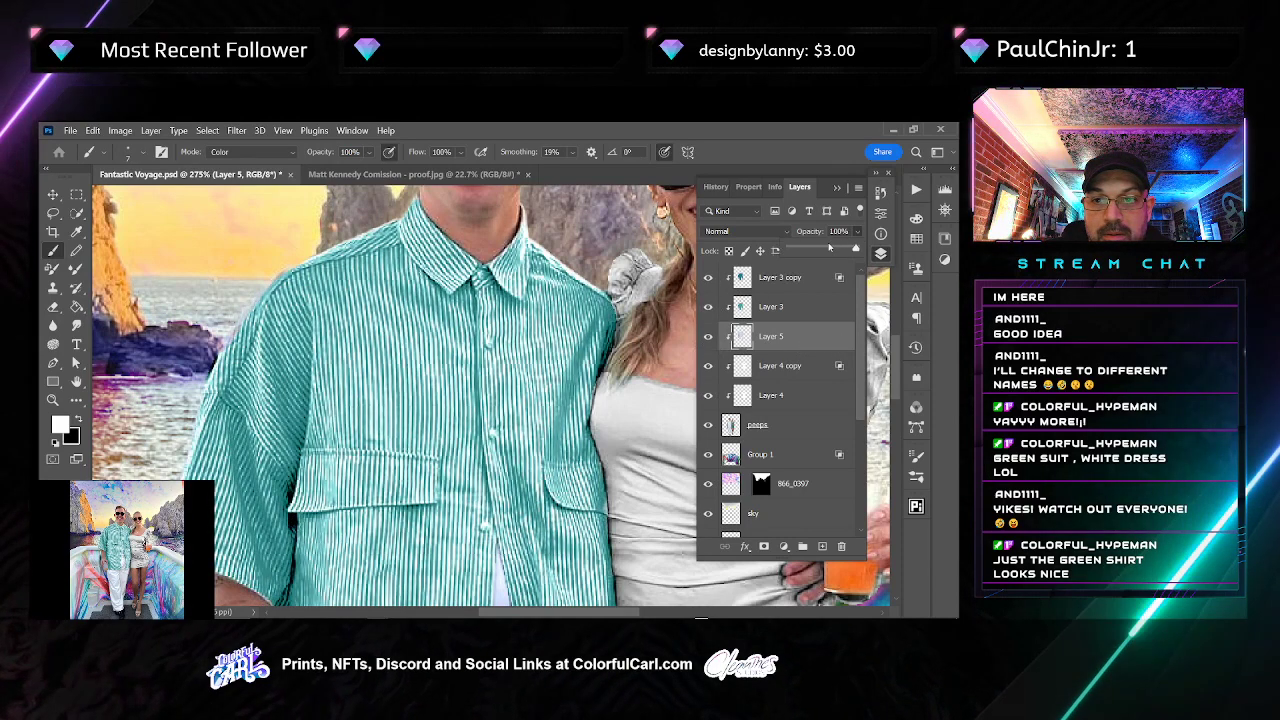
{"action": "left_click_drag", "start_coordinate": [829, 247], "coordinate": [804, 250]}
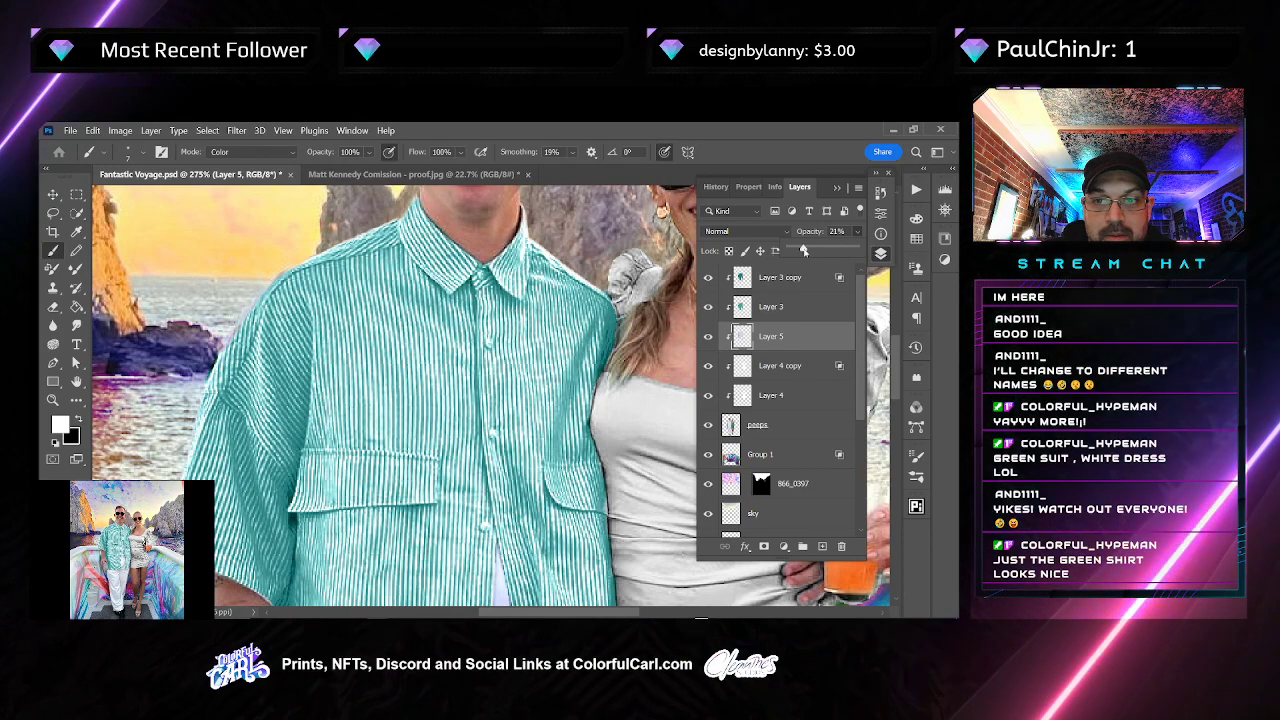
{"action": "left_click", "coordinate": [709, 338]}
{"action": "left_click", "coordinate": [709, 338]}
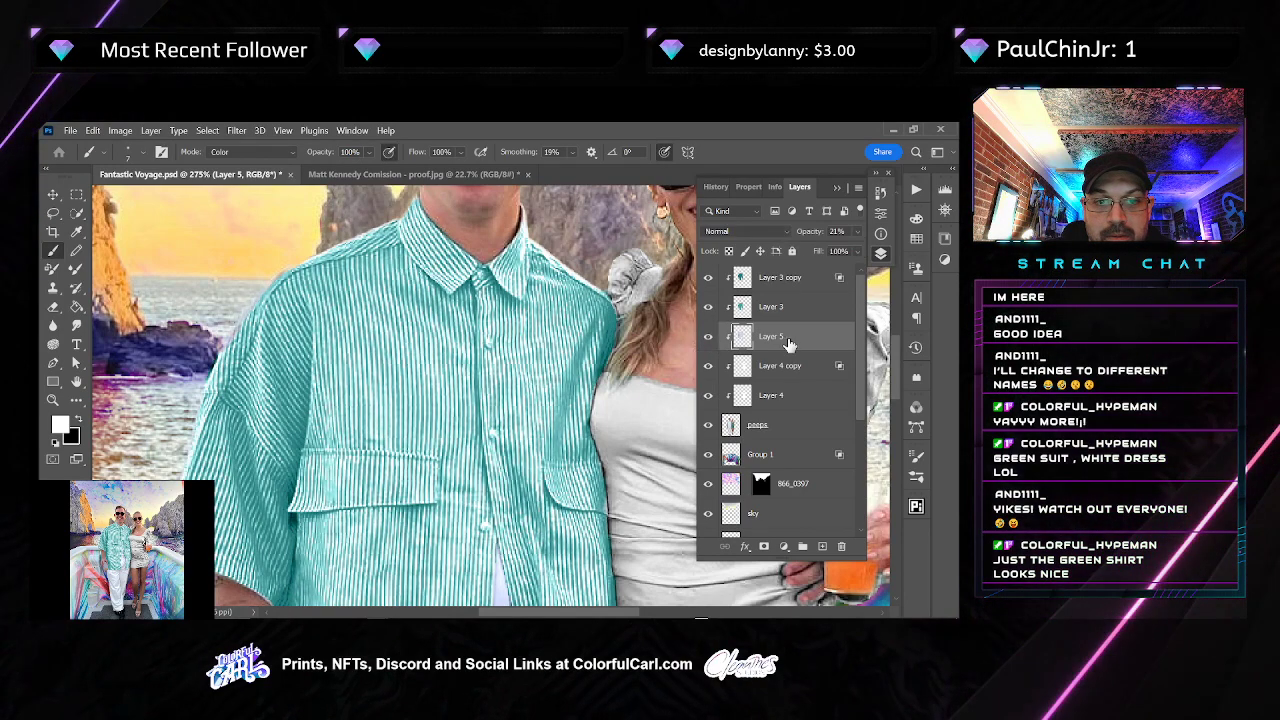
{"action": "key", "text": "Delete"}
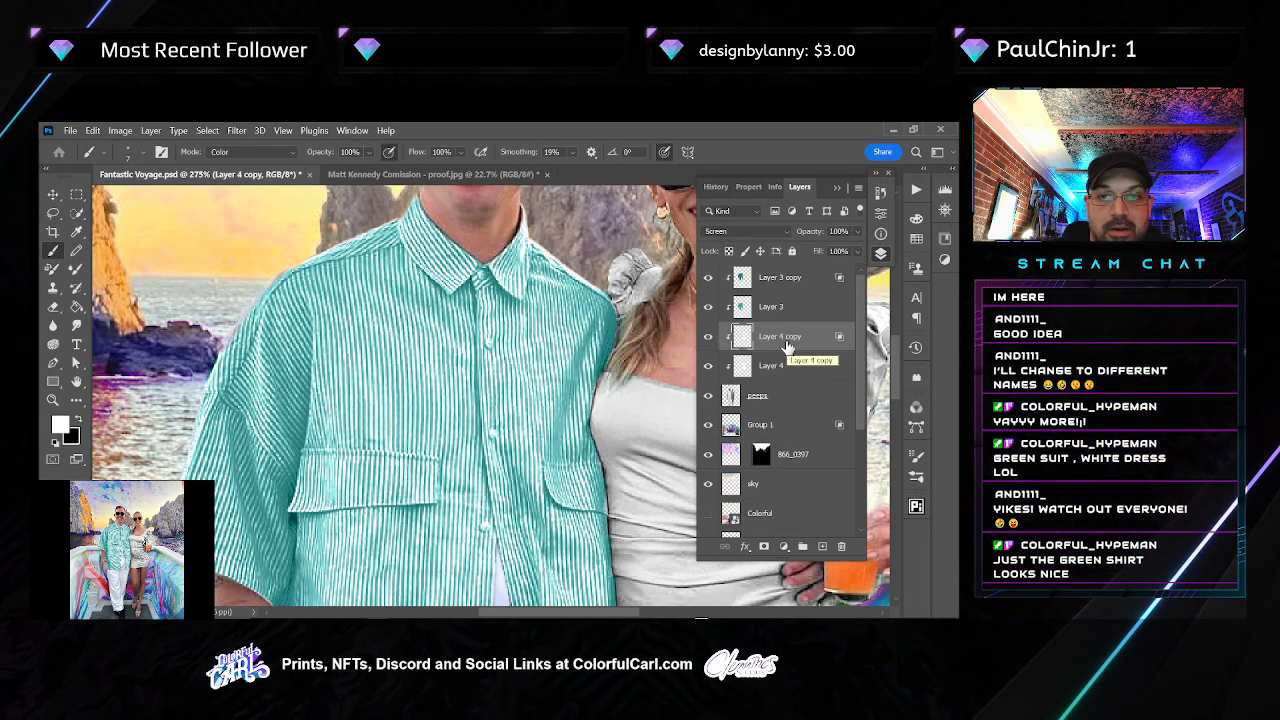
Lasso the white overlay spill below the dress hem on the thigh nearest the man and clear it from Layer 4 copy
{"action": "scroll", "coordinate": [526, 413], "scroll_direction": "down", "scroll_amount": 5}
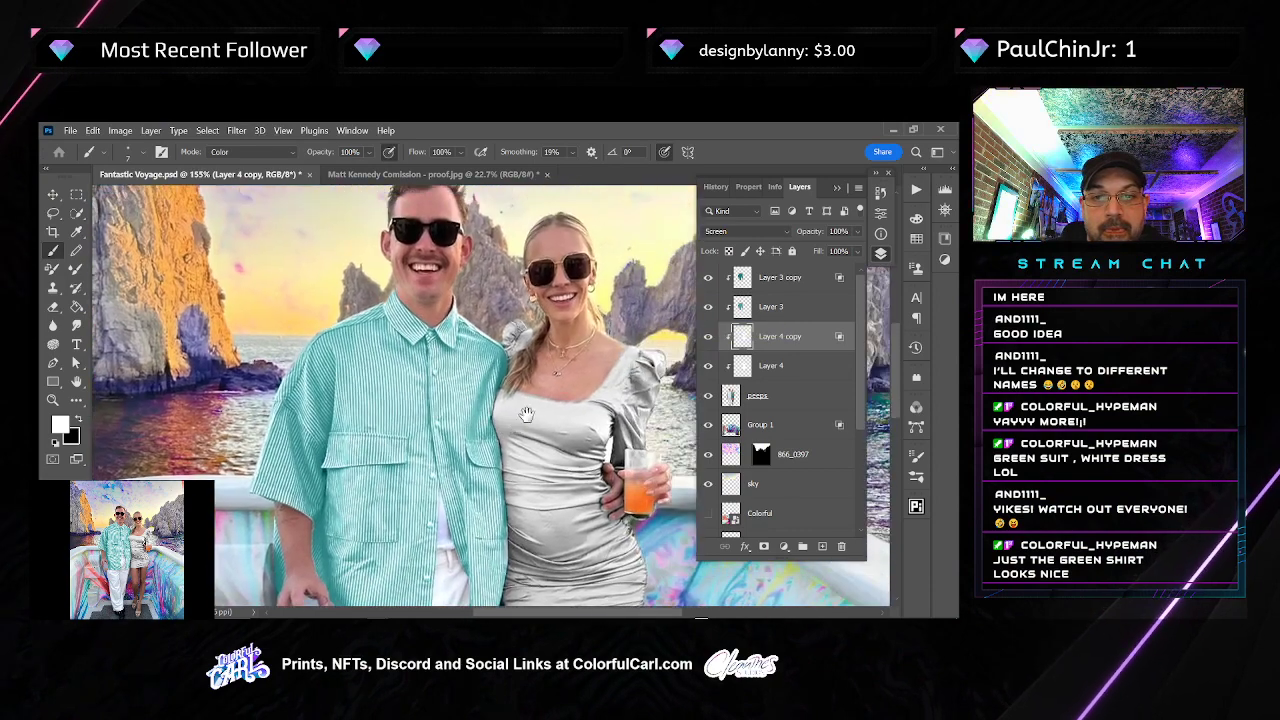
{"action": "scroll", "coordinate": [648, 326], "scroll_direction": "down", "scroll_amount": 3}
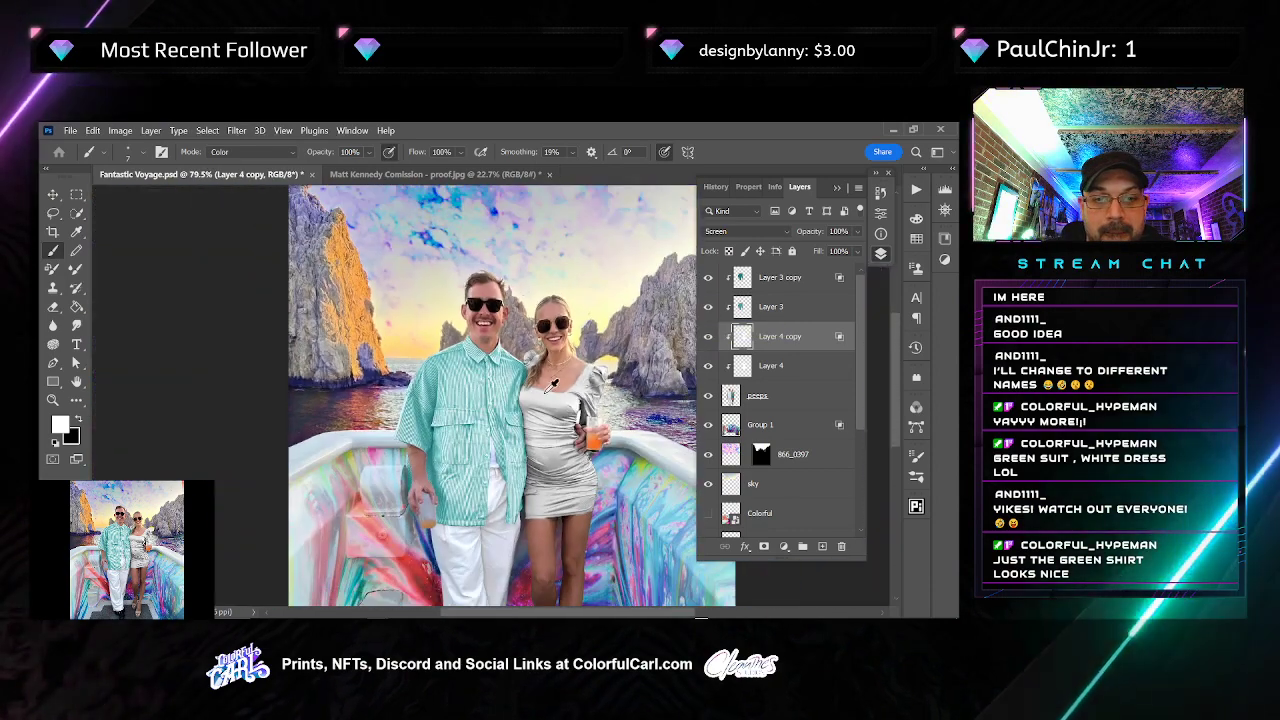
{"action": "scroll", "coordinate": [481, 417], "scroll_direction": "up", "scroll_amount": 4}
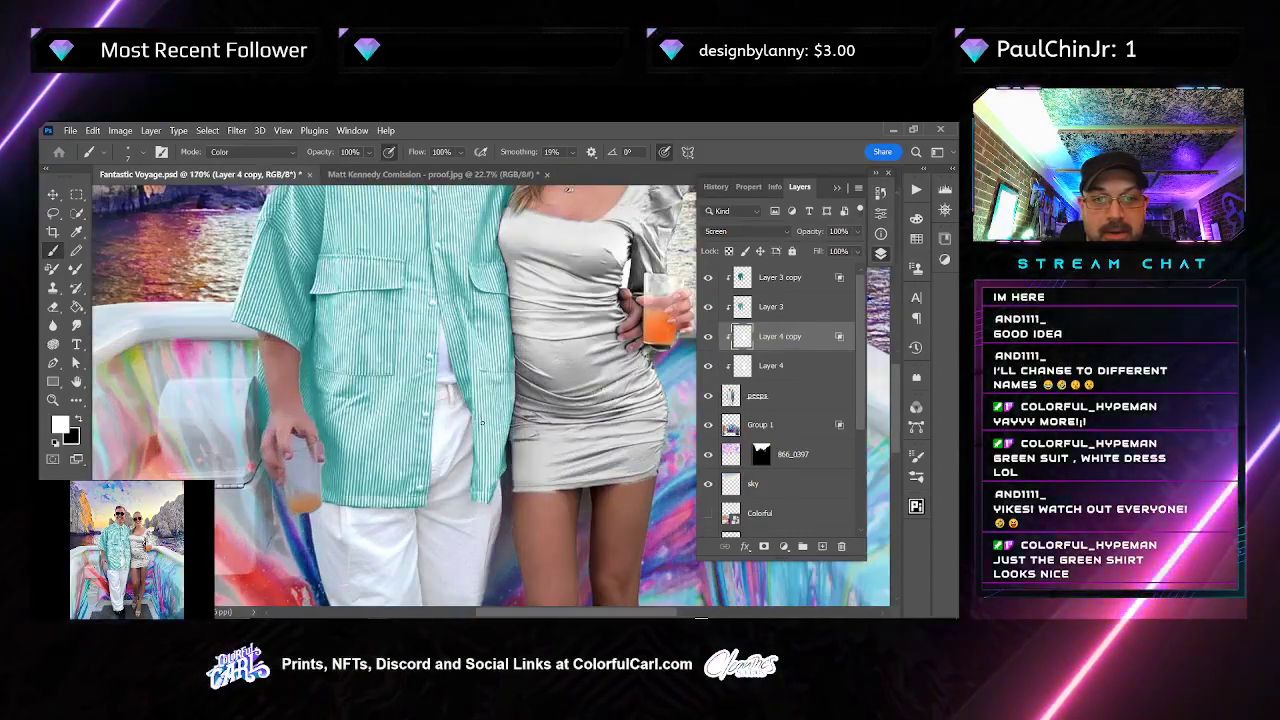
{"action": "scroll", "coordinate": [470, 425], "scroll_direction": "down", "scroll_amount": 3}
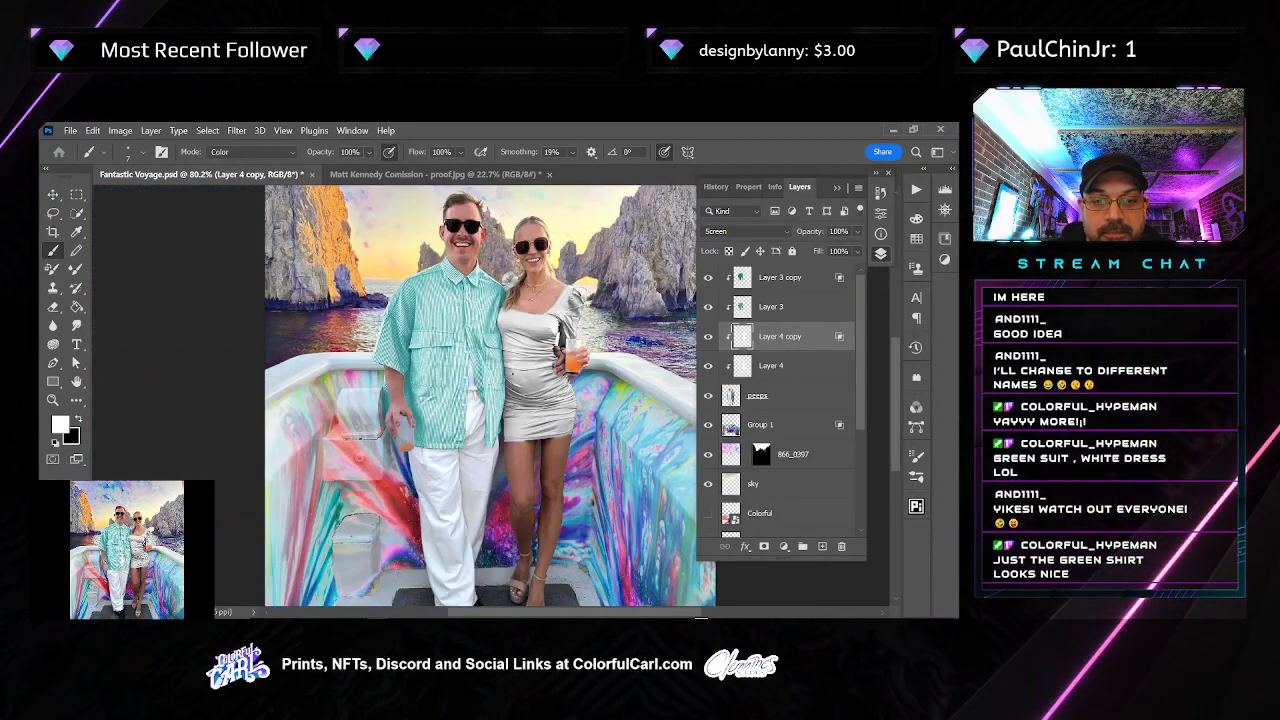
{"action": "scroll", "coordinate": [515, 383], "scroll_direction": "down", "scroll_amount": 1}
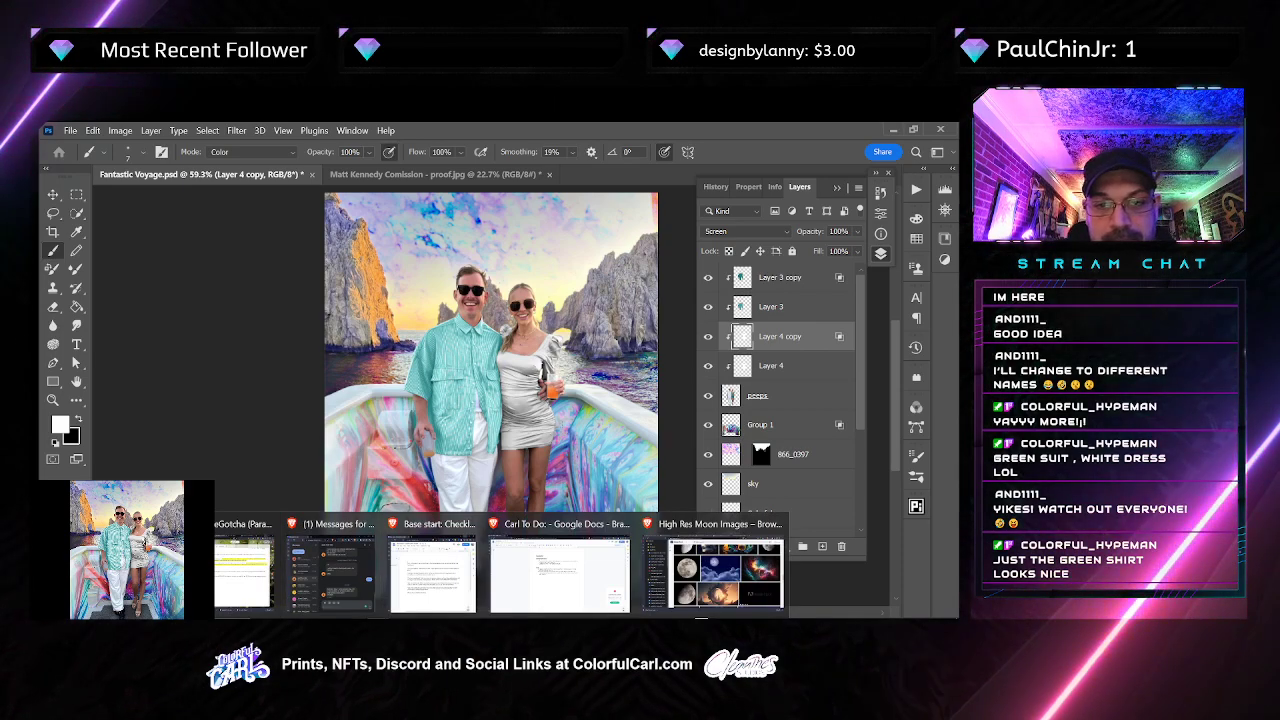
{"action": "scroll", "coordinate": [537, 451], "scroll_direction": "up", "scroll_amount": 15}
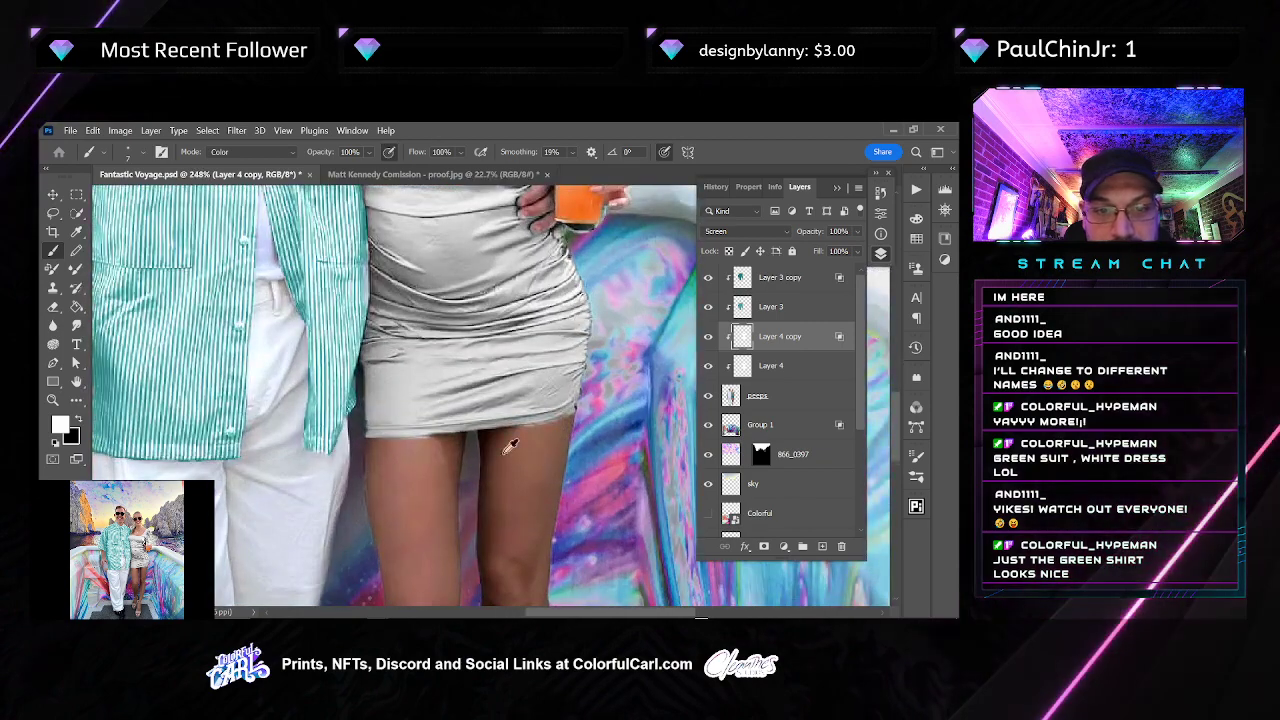
{"action": "key", "text": "v"}
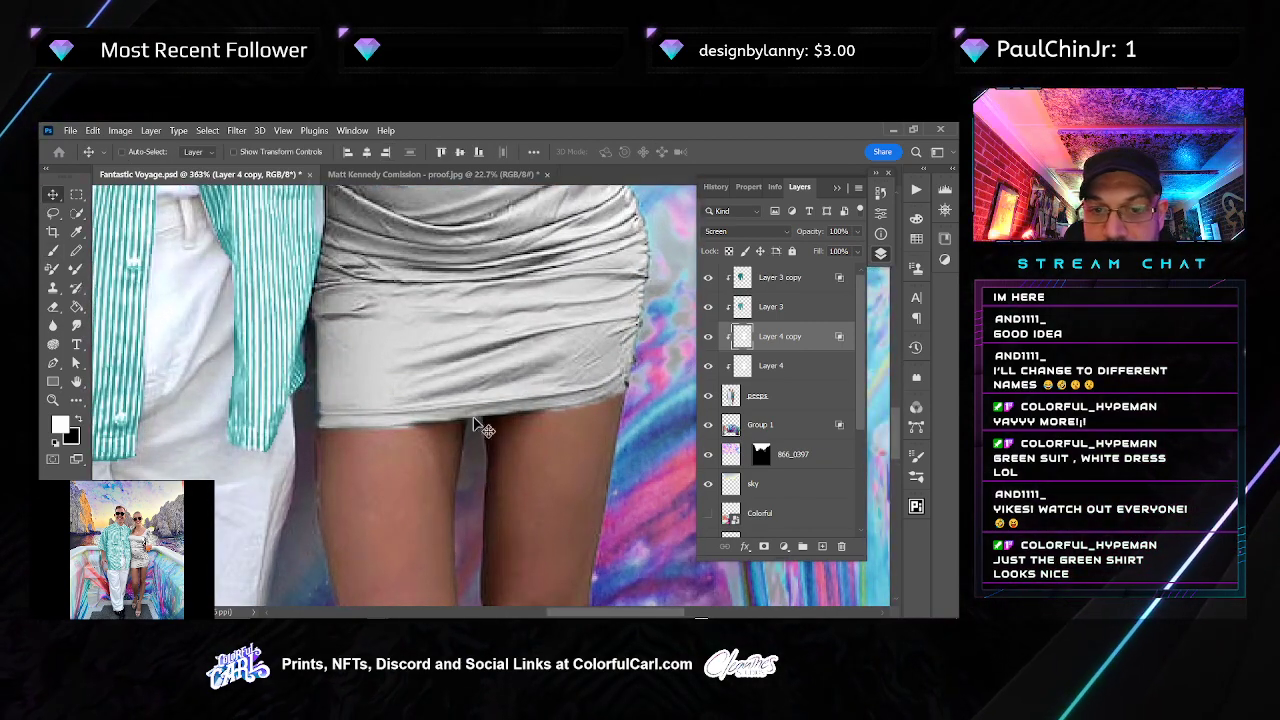
{"action": "key", "text": "e"}
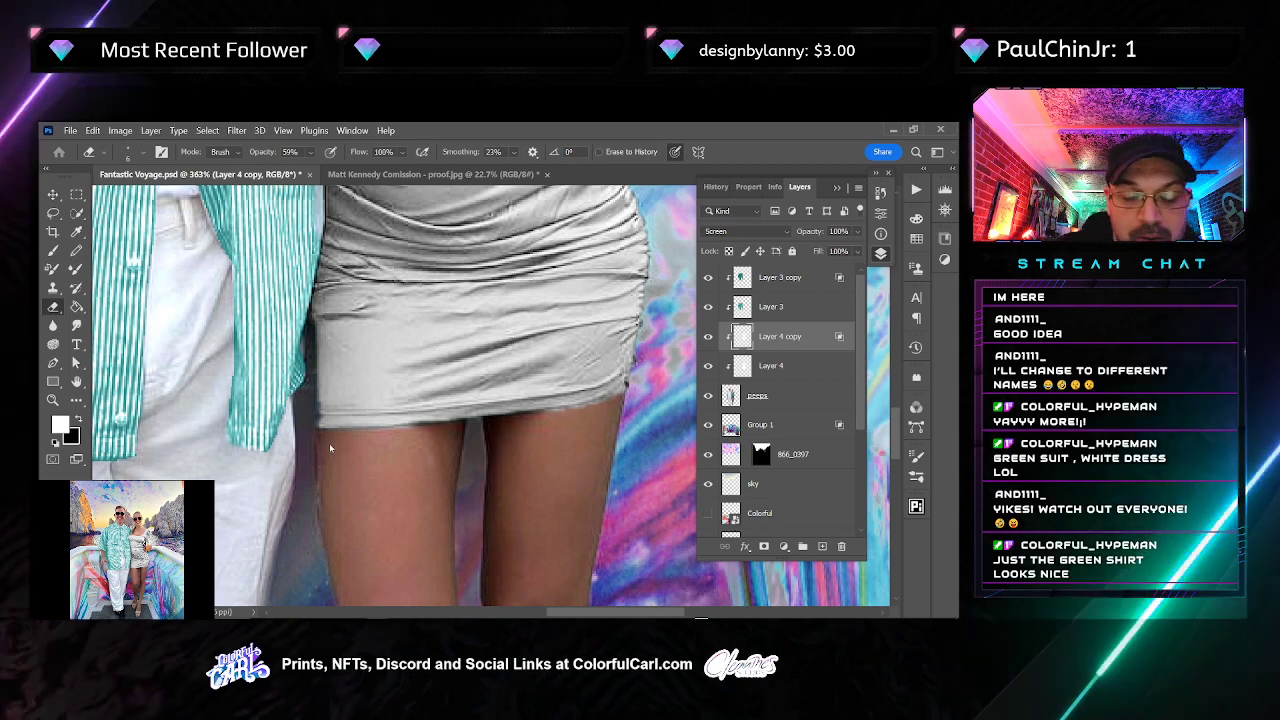
{"action": "key", "text": "l"}
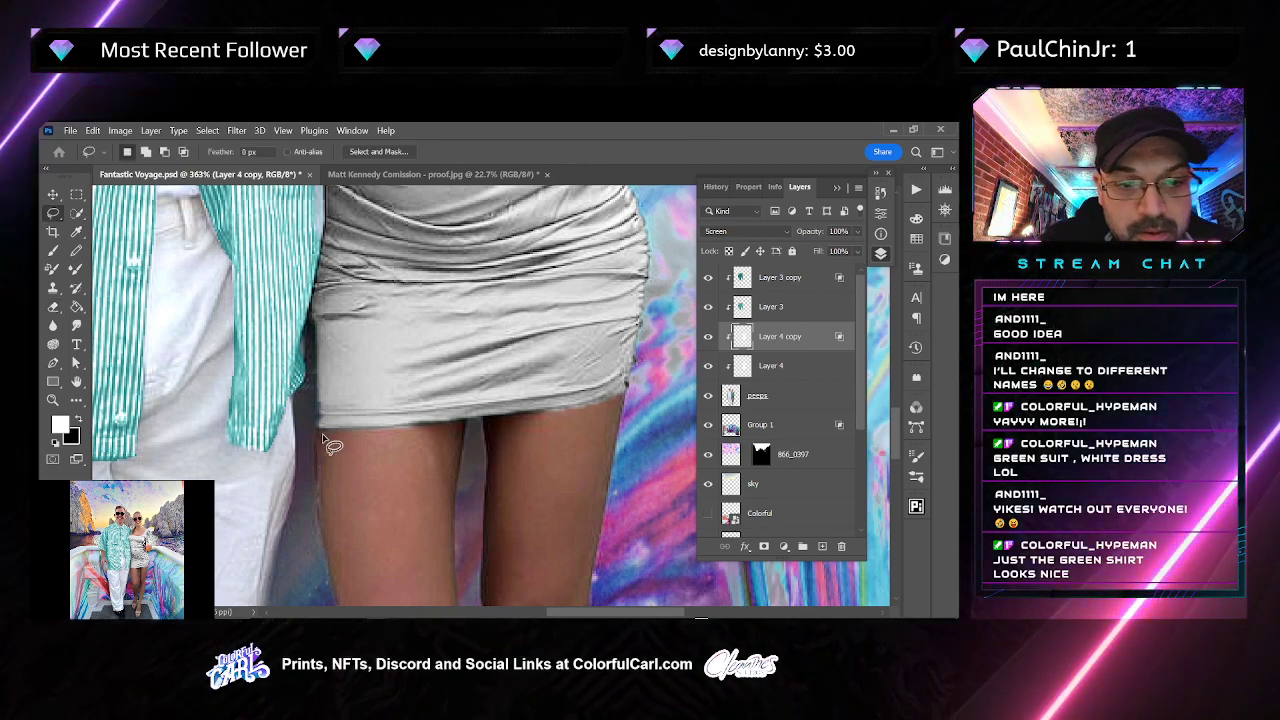
{"action": "mouse_move", "coordinate": [350, 432]}
{"action": "left_mouse_down"}
{"action": "mouse_move", "coordinate": [468, 424]}
{"action": "mouse_move", "coordinate": [447, 448]}
{"action": "left_mouse_up"}
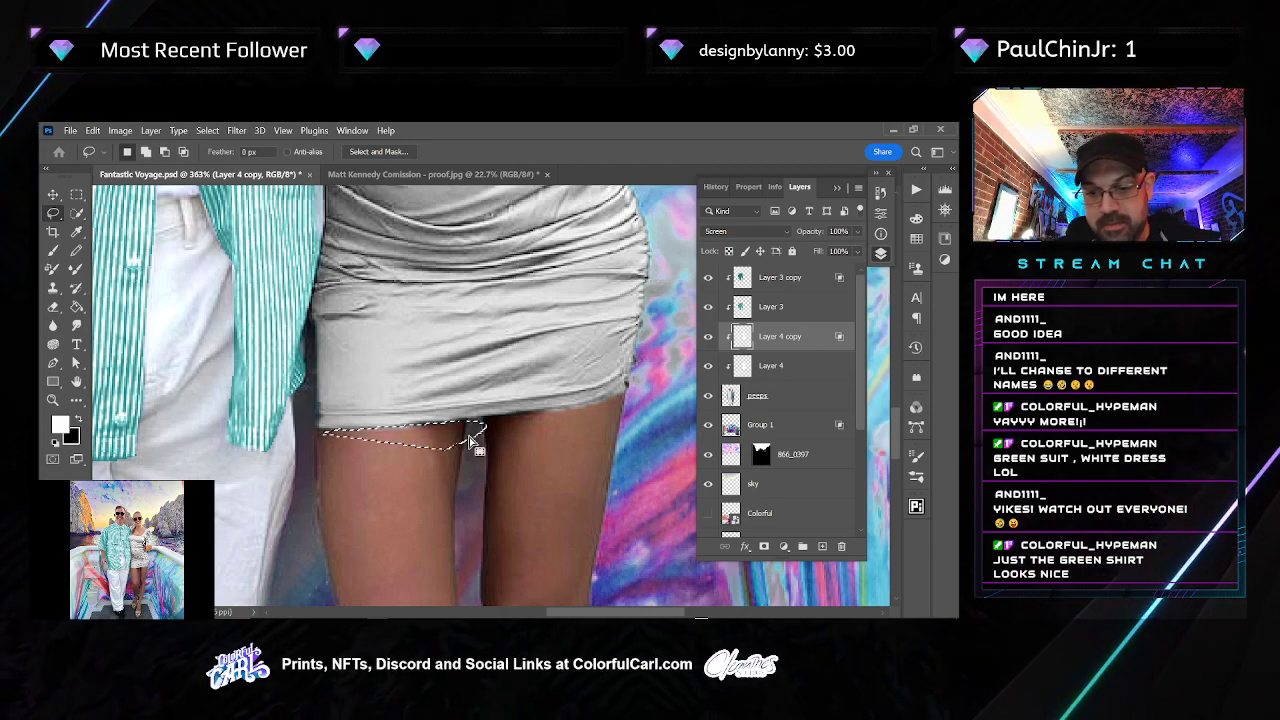
{"action": "key", "text": "ctrl+d"}
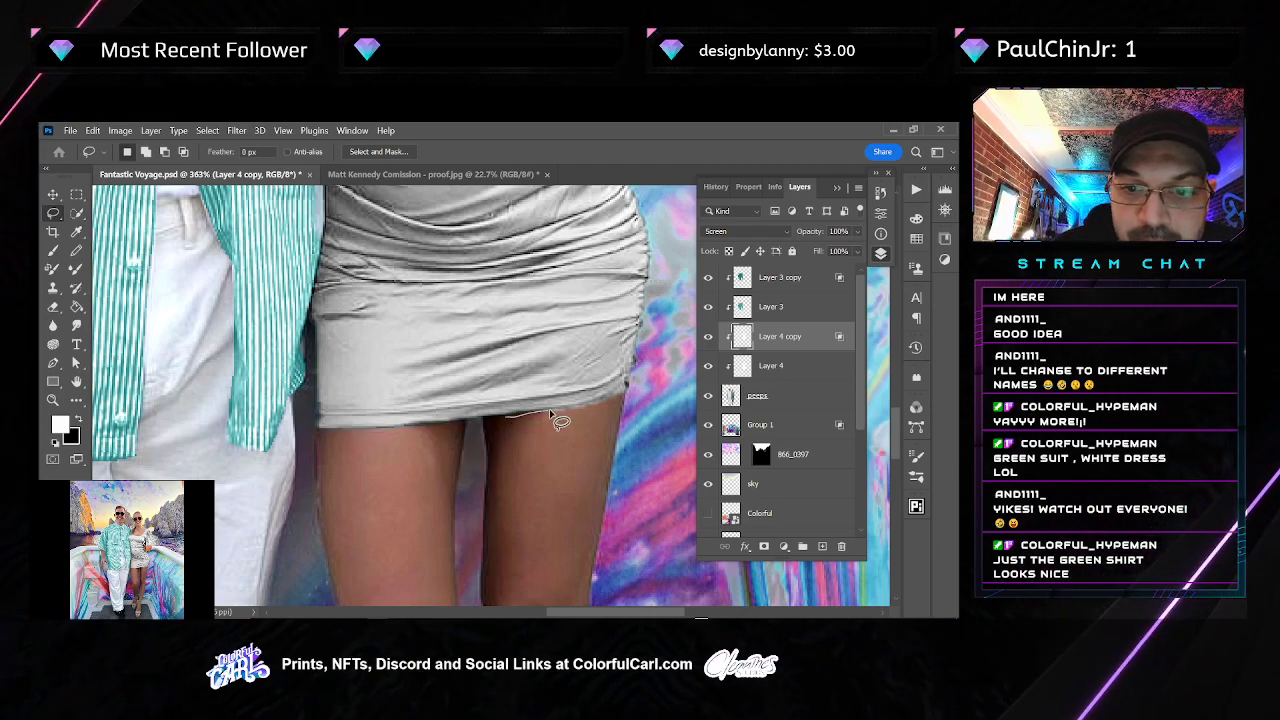
Trim the remaining overlay spill under the hem on both thighs with freehand lasso selections, using Layer 4 and Layer 4 copy
{"action": "mouse_move", "coordinate": [614, 408]}
{"action": "left_mouse_down"}
{"action": "mouse_move", "coordinate": [570, 431]}
{"action": "mouse_move", "coordinate": [508, 428]}
{"action": "left_mouse_up"}
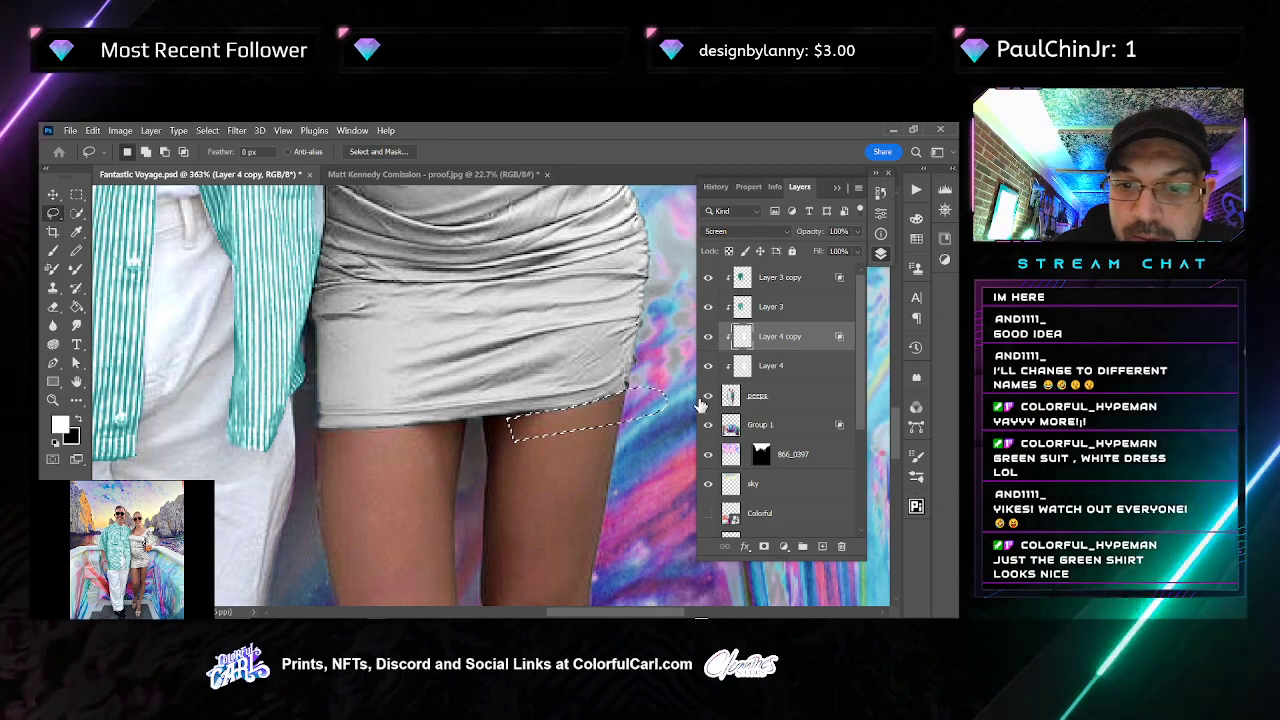
{"action": "left_click", "coordinate": [766, 366]}
{"action": "key", "text": "ctrl+d"}
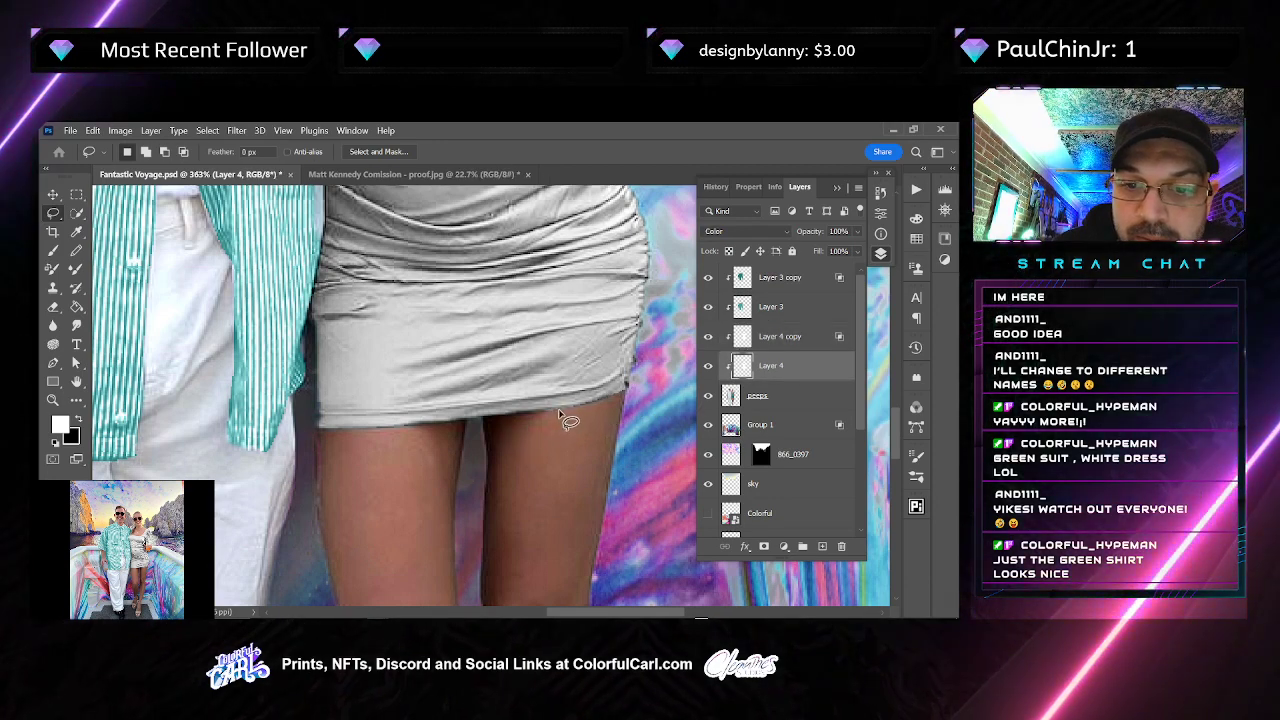
{"action": "key", "text": "ctrl+z"}
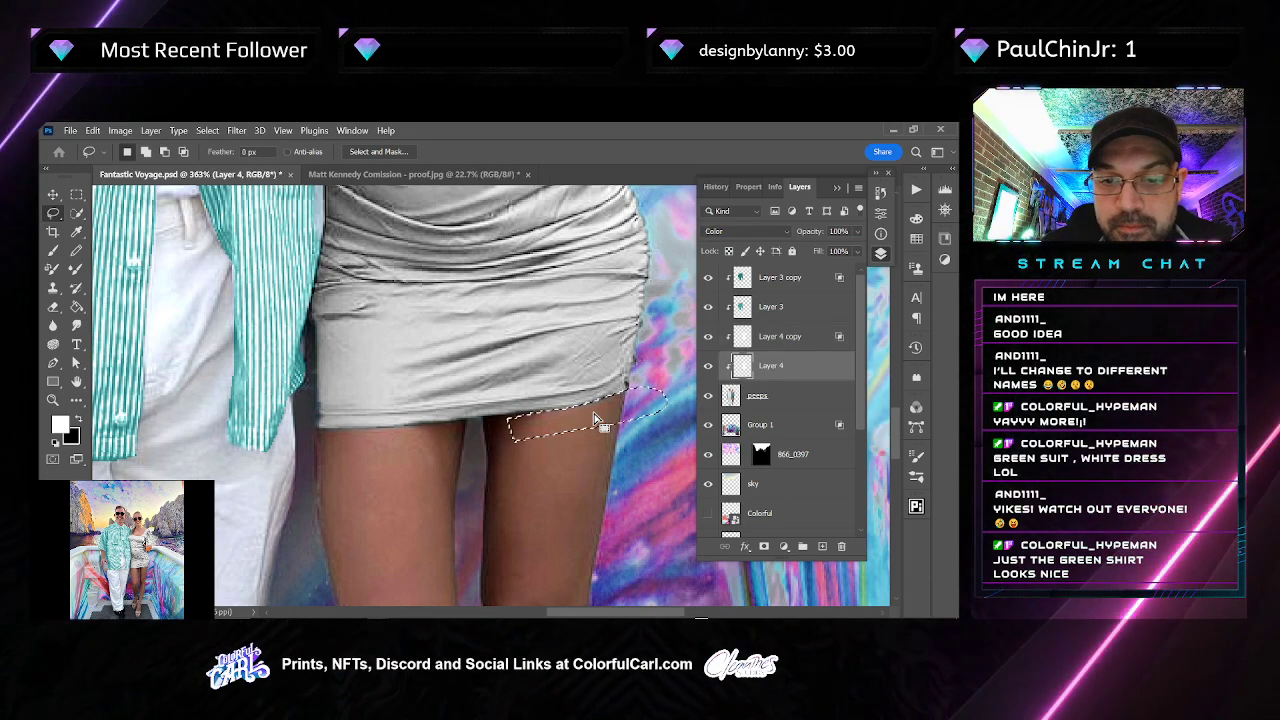
{"action": "left_click", "coordinate": [772, 340]}
{"action": "key", "text": "ctrl+d"}
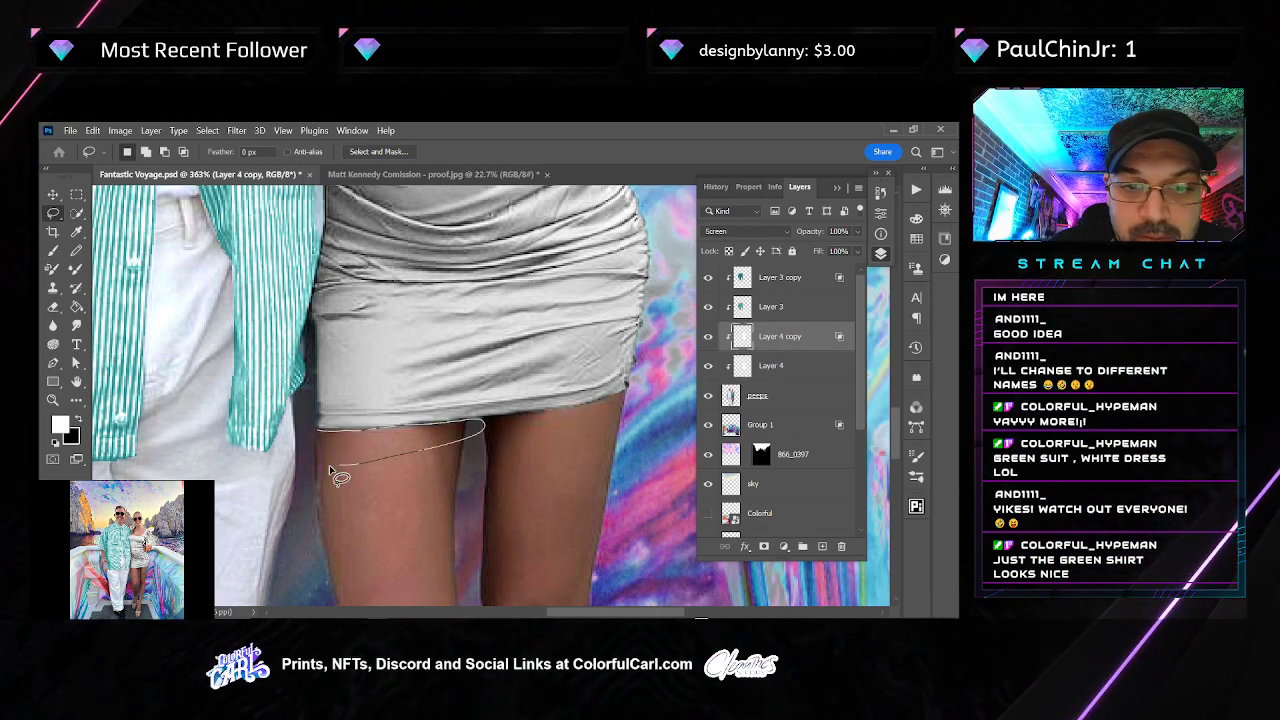
{"action": "left_click_drag", "start_coordinate": [329, 465], "coordinate": [318, 432]}
{"action": "key", "text": "ctrl+d"}
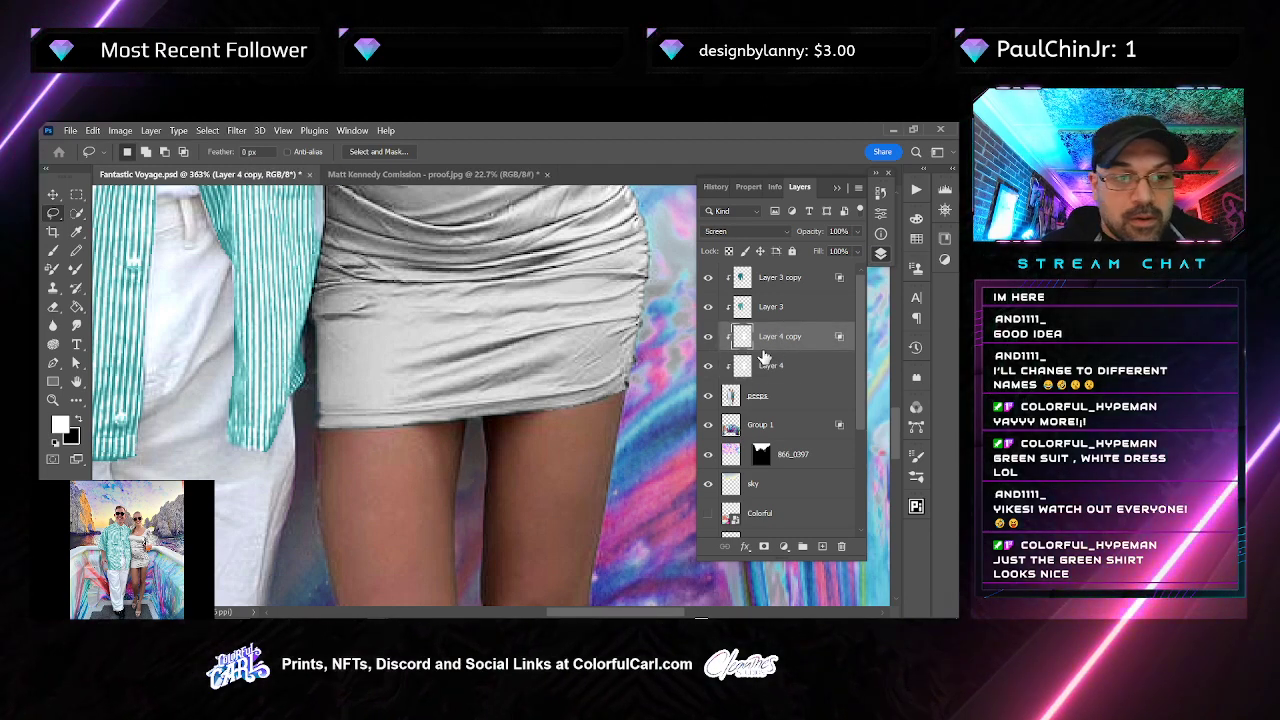
Smooth the dress overlay along the hem with the Smudge tool at 75% strength on Layer 4 copy and Layer 4
{"action": "left_click", "coordinate": [76, 325]}
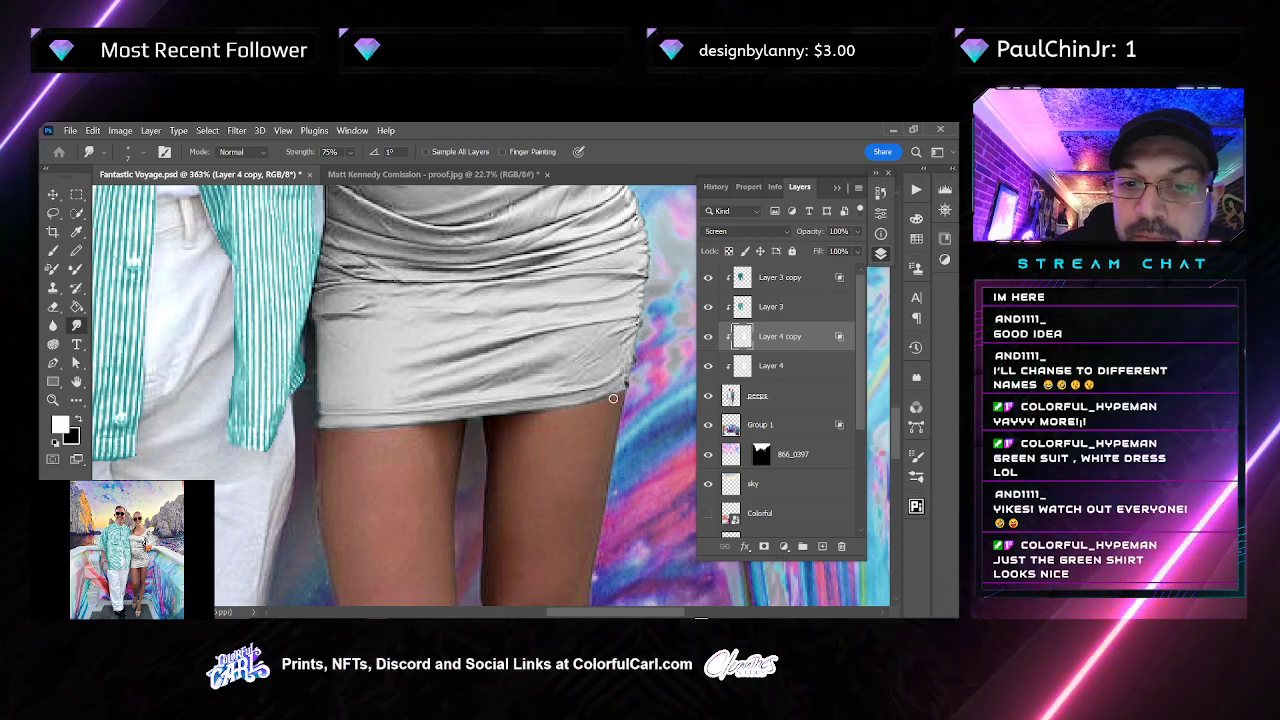
{"action": "left_click", "coordinate": [780, 367]}
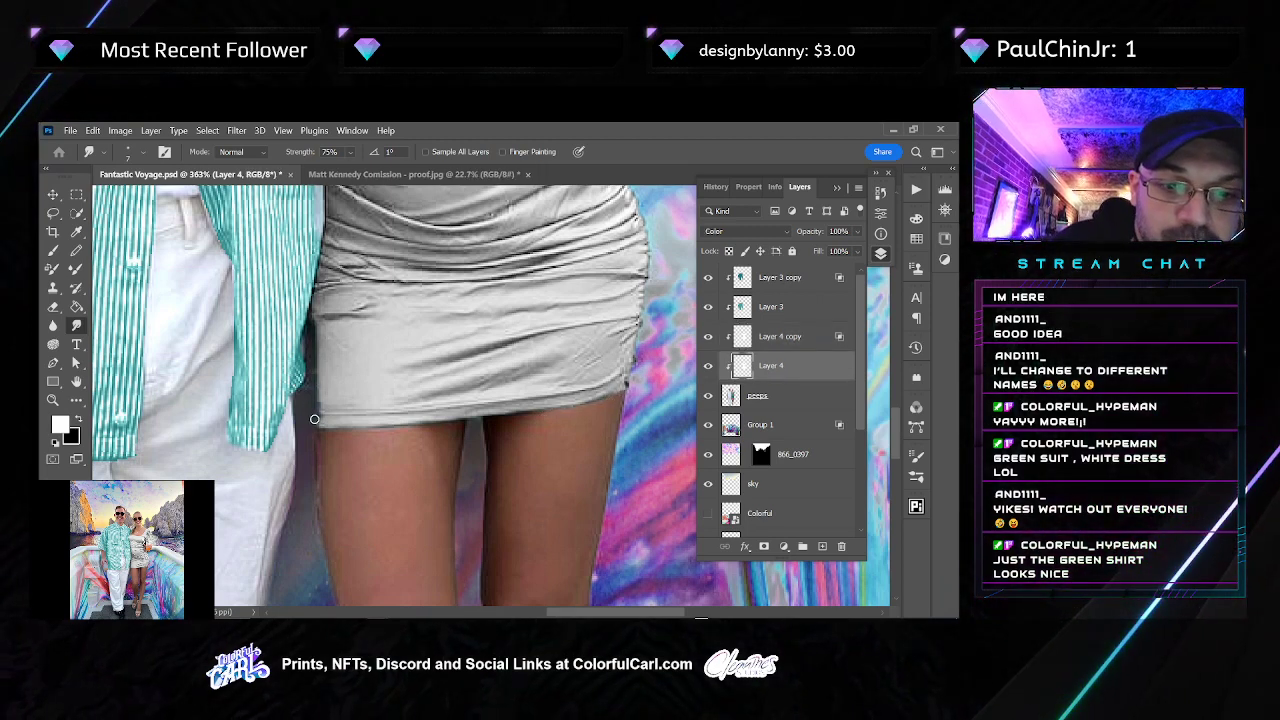
{"action": "left_click", "coordinate": [745, 345]}
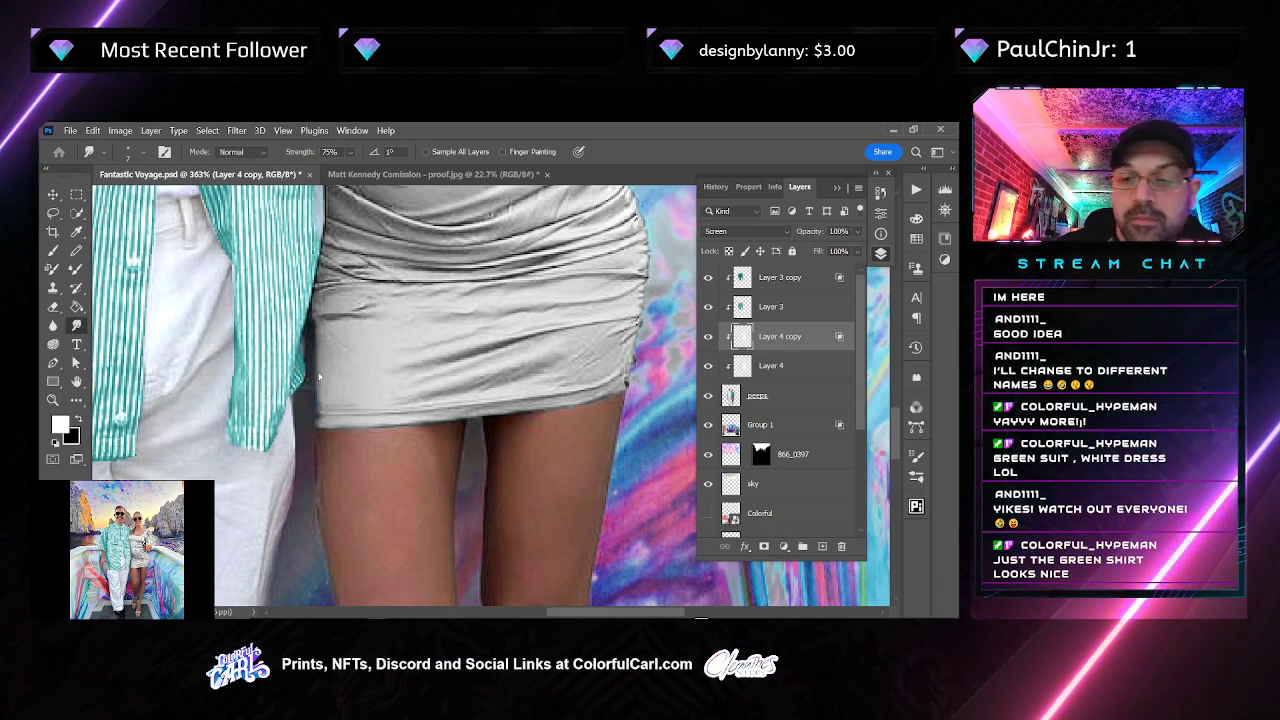
Smudge the outer edge of the woman's dress on the peeps layer, from the hip up to beneath the drink glass
{"action": "left_click", "coordinate": [729, 402]}
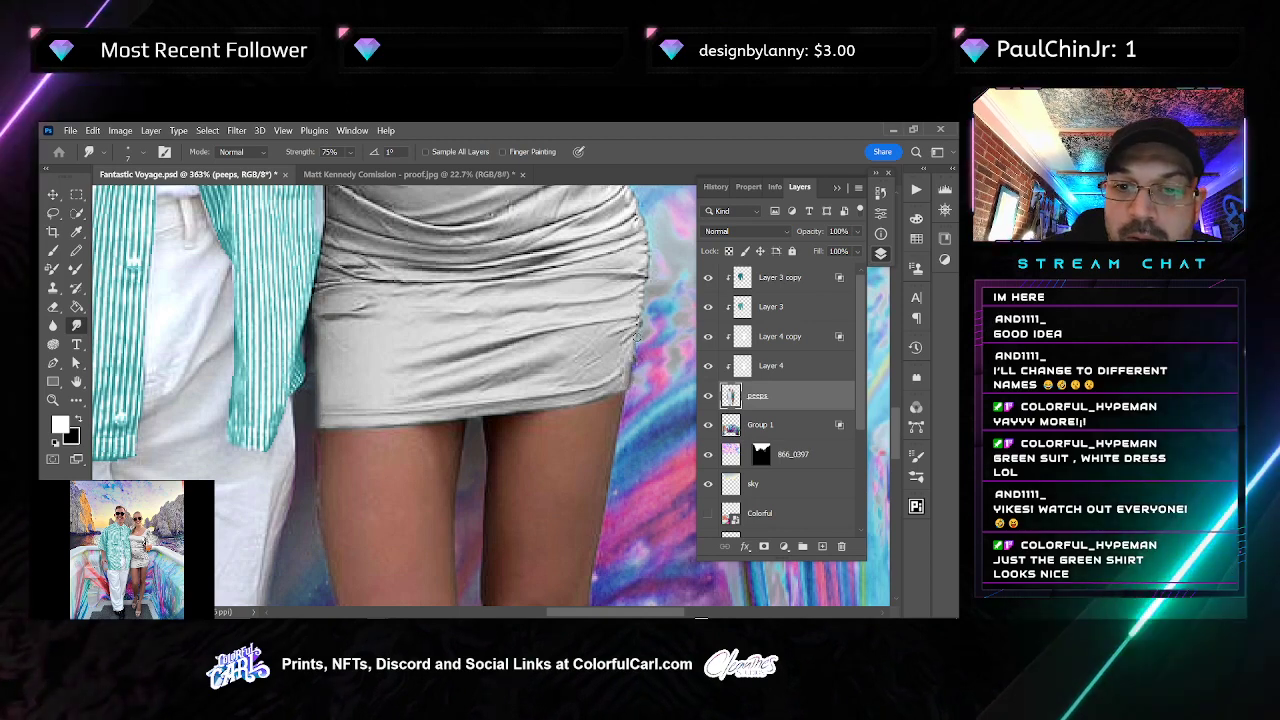
{"action": "left_click_drag", "start_coordinate": [652, 254], "coordinate": [656, 295]}
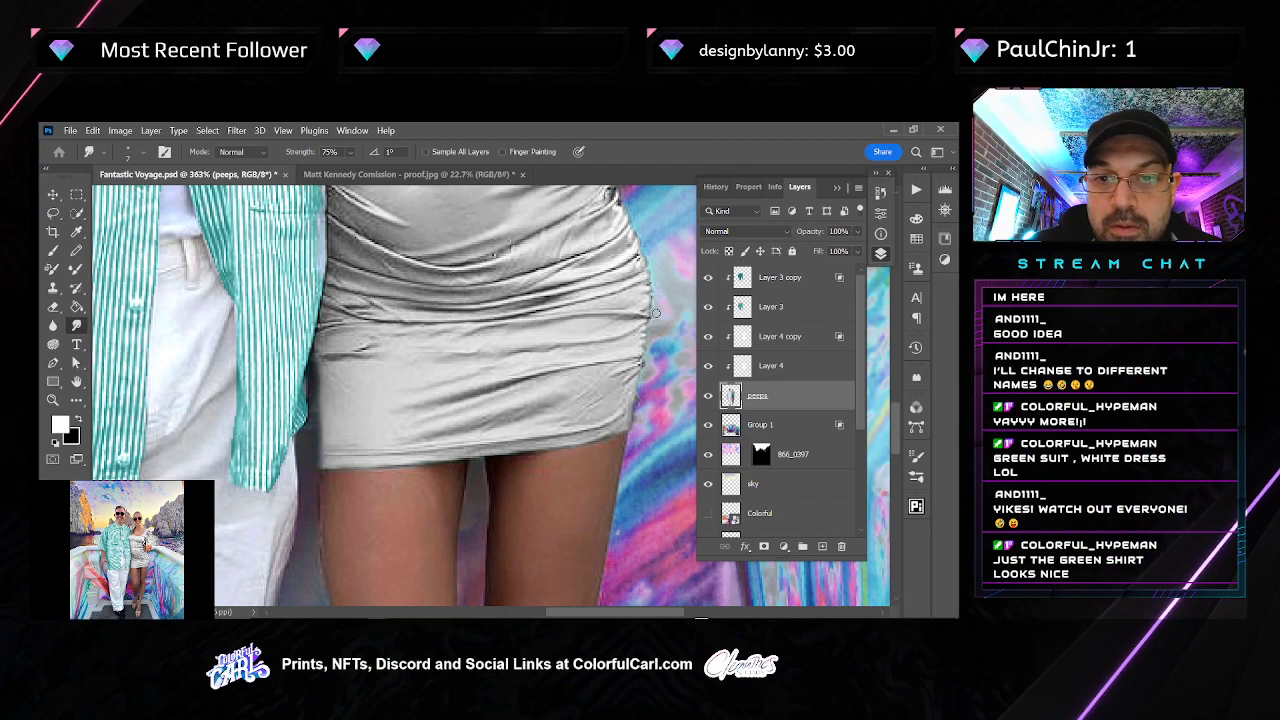
{"action": "scroll", "coordinate": [655, 249], "scroll_direction": "up", "scroll_amount": 2}
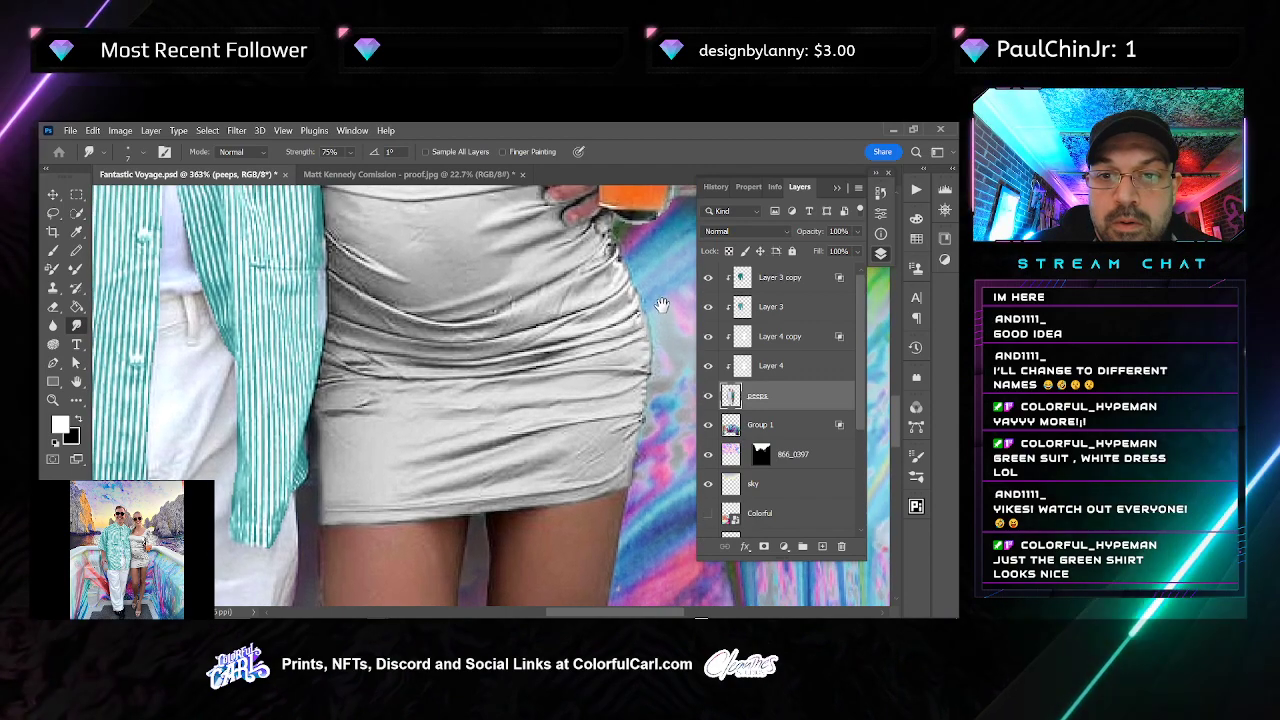
{"action": "left_click_drag", "start_coordinate": [620, 255], "coordinate": [633, 298]}
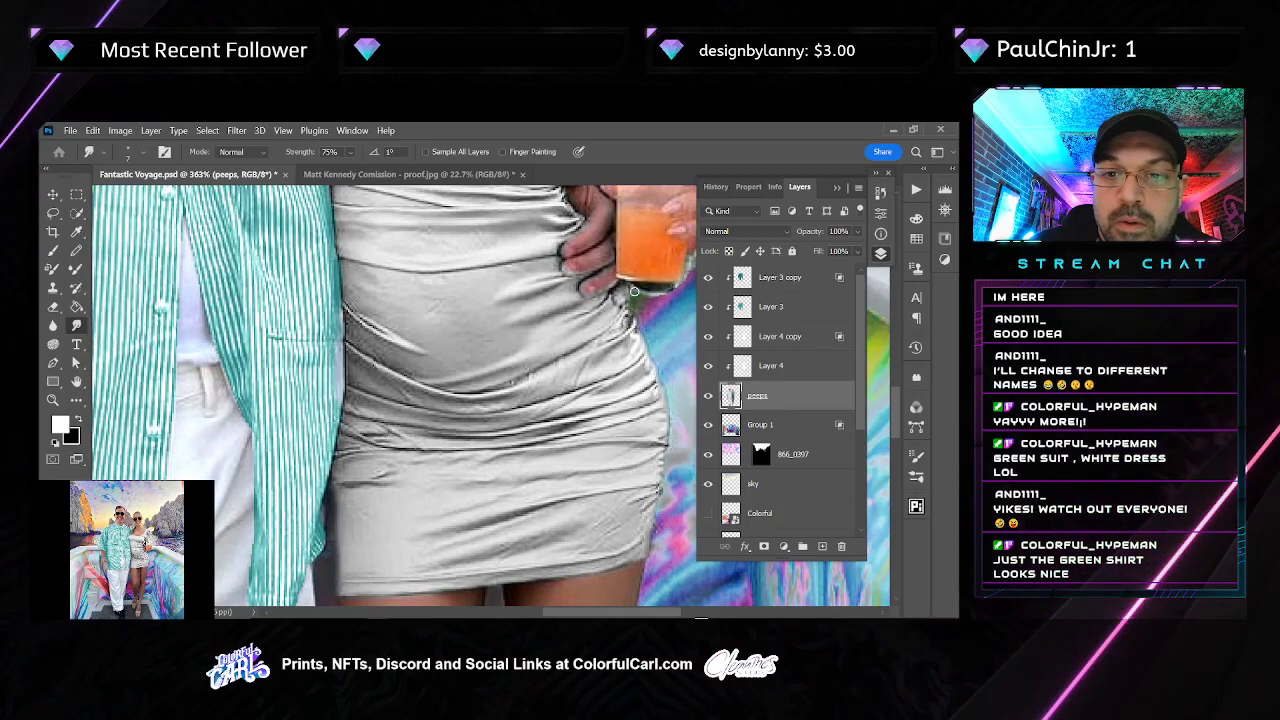
Smudge the dress overlay's edges around the hand at the woman's waist, alternating between Layer 4 and Layer 4 copy
{"action": "scroll", "coordinate": [633, 300], "scroll_direction": "up", "scroll_amount": 3}
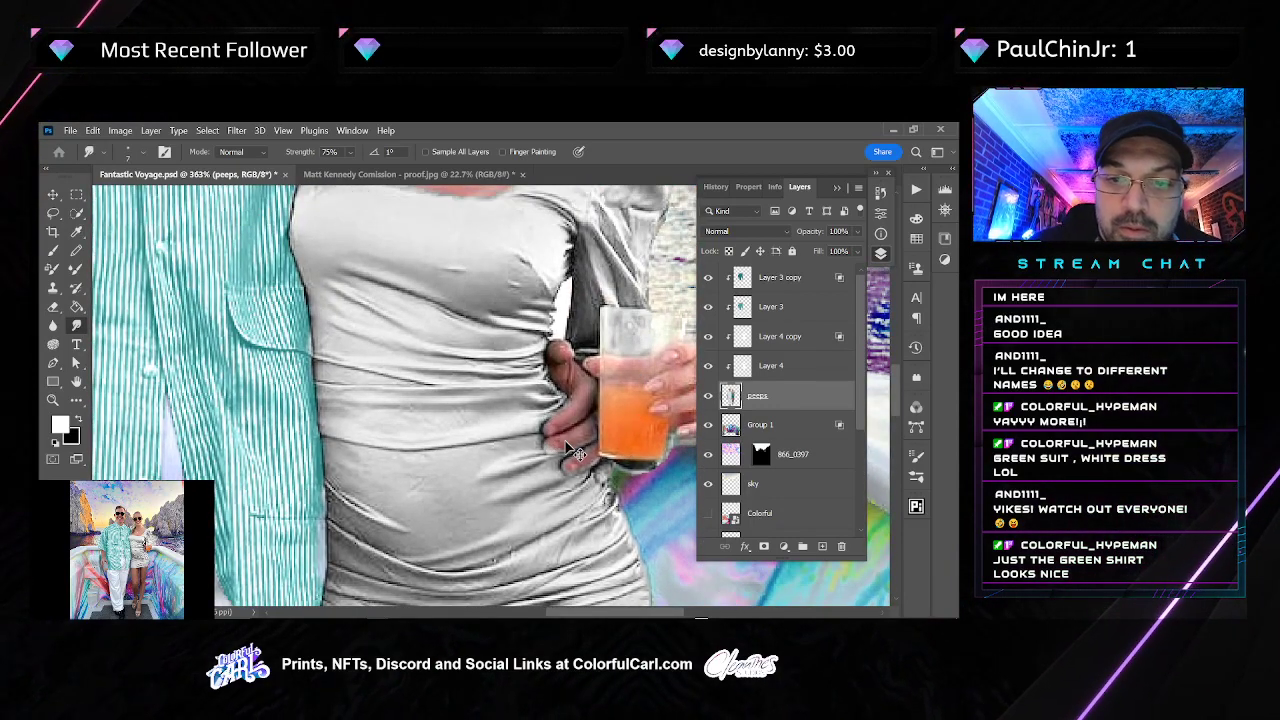
{"action": "left_click", "coordinate": [766, 368]}
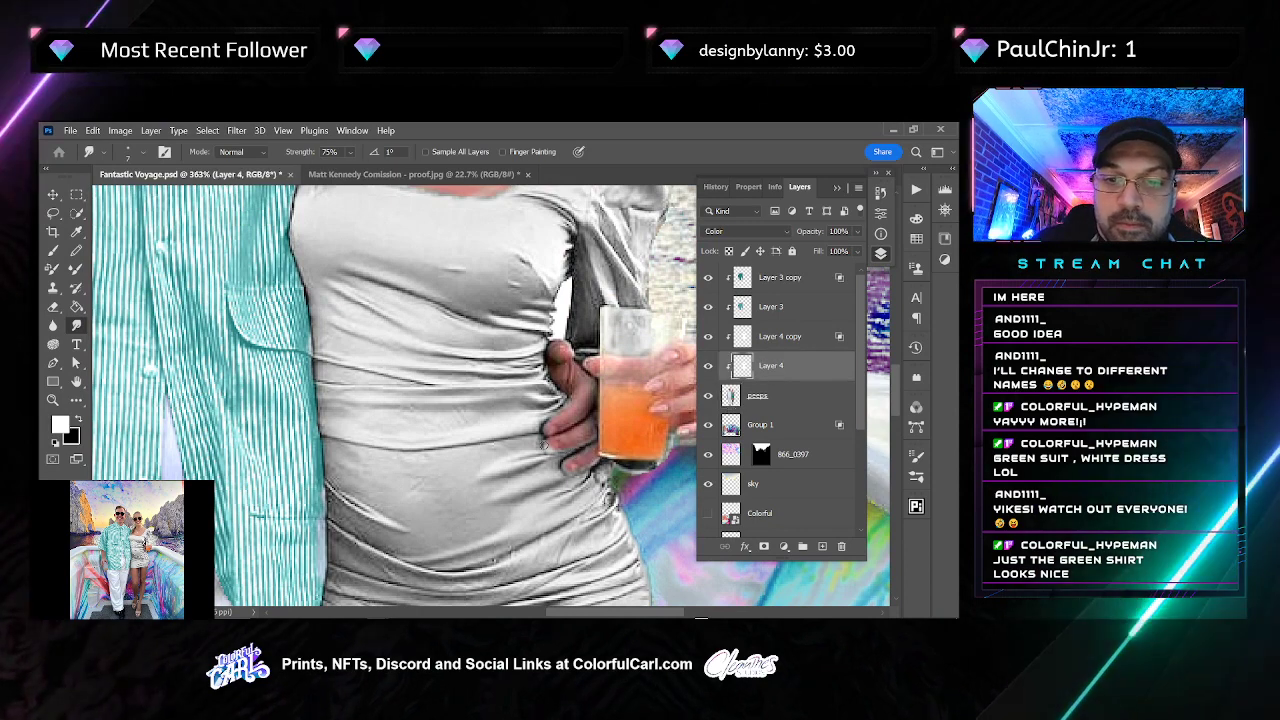
{"action": "left_click", "coordinate": [755, 338]}
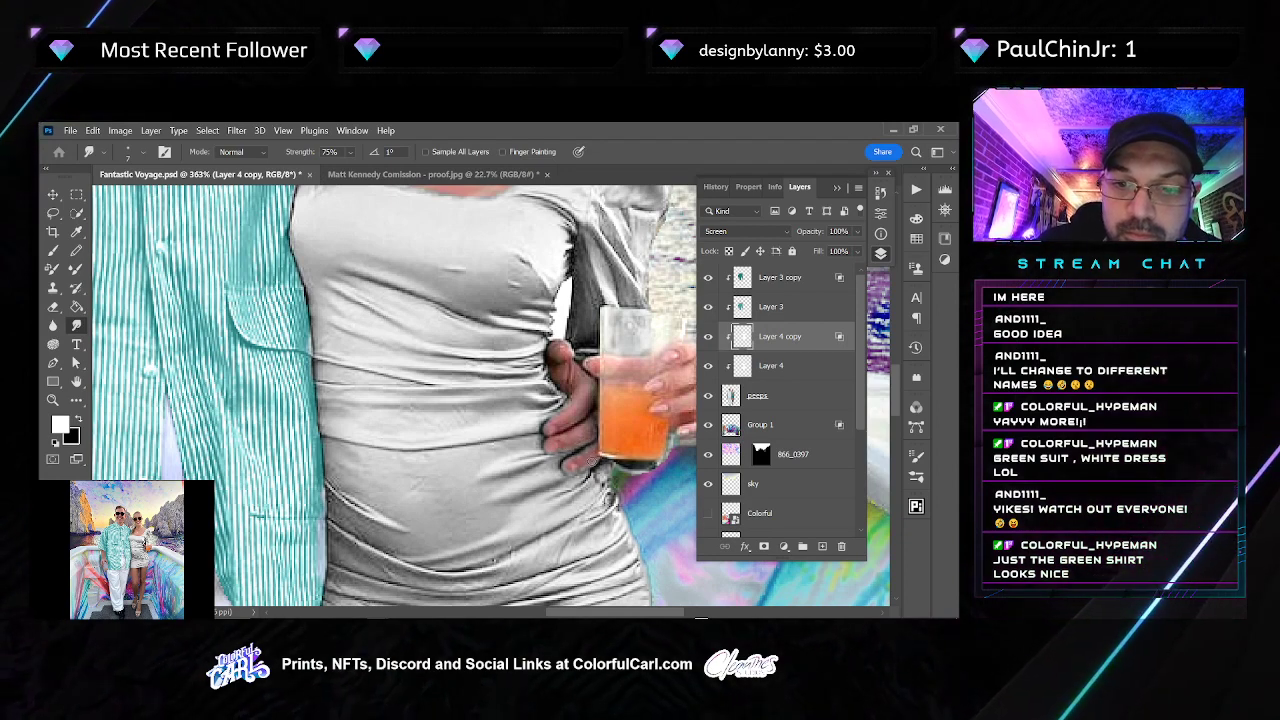
{"action": "left_click", "coordinate": [768, 368]}
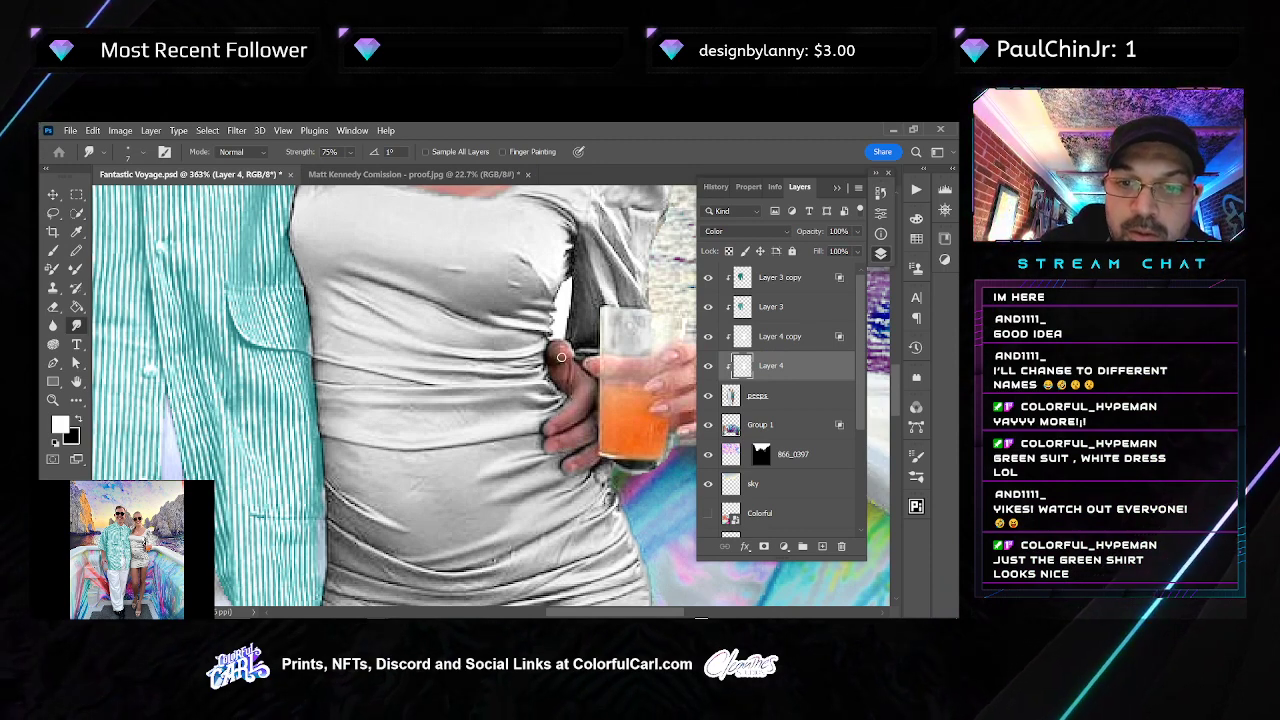
{"action": "left_click", "coordinate": [768, 338]}
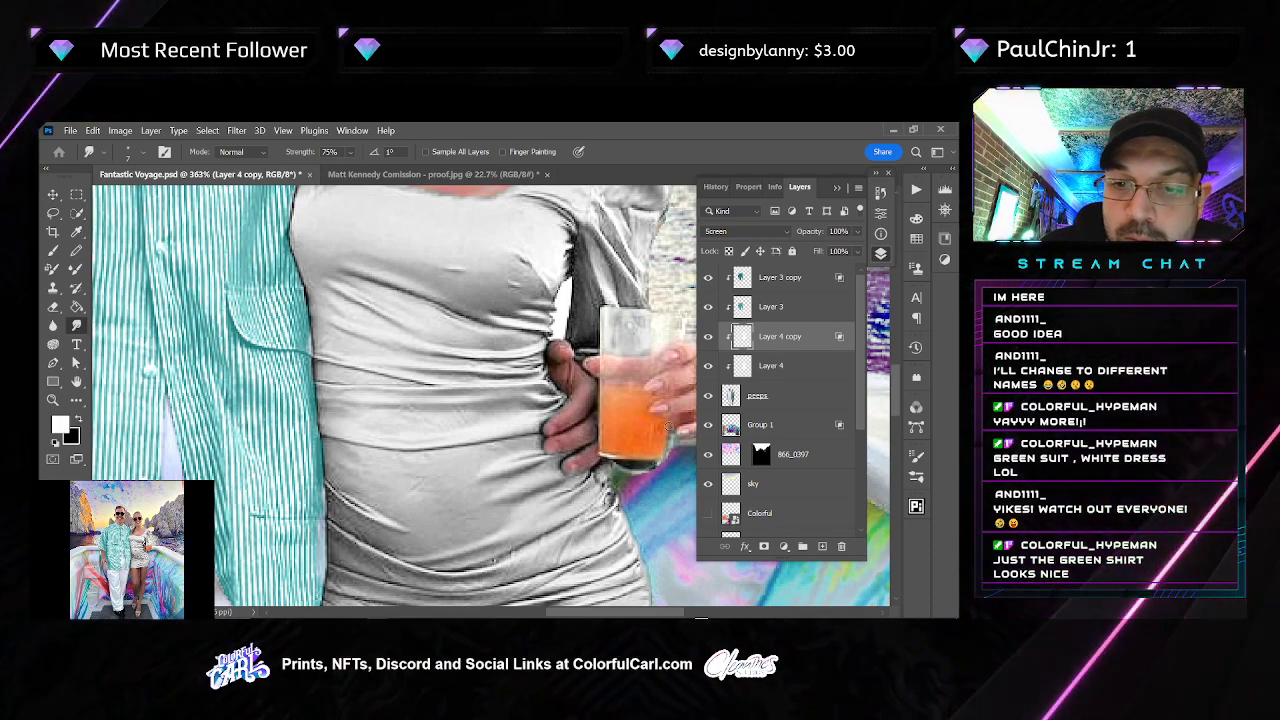
Smudge the dress overlay's edges around the neckline and puff sleeve, alternating between Layer 4 and Layer 4 copy
{"action": "left_click_drag", "start_coordinate": [519, 365], "coordinate": [521, 560]}
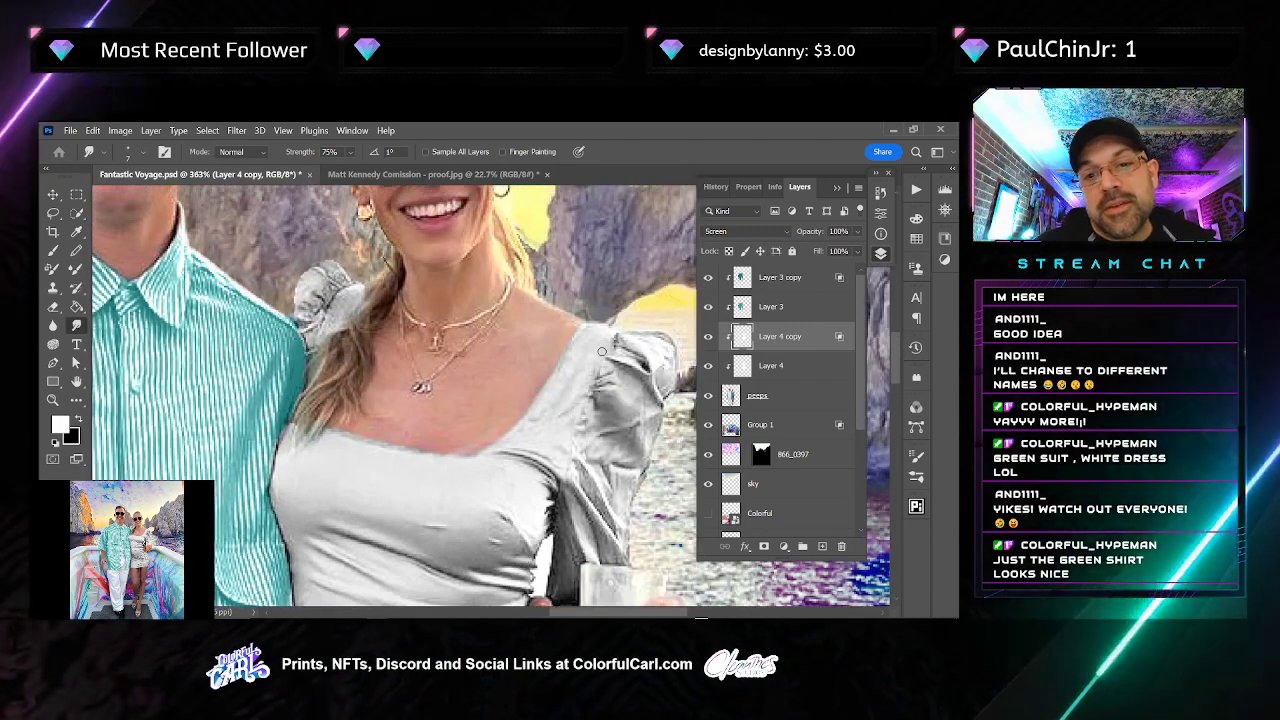
{"action": "left_click", "coordinate": [770, 365]}
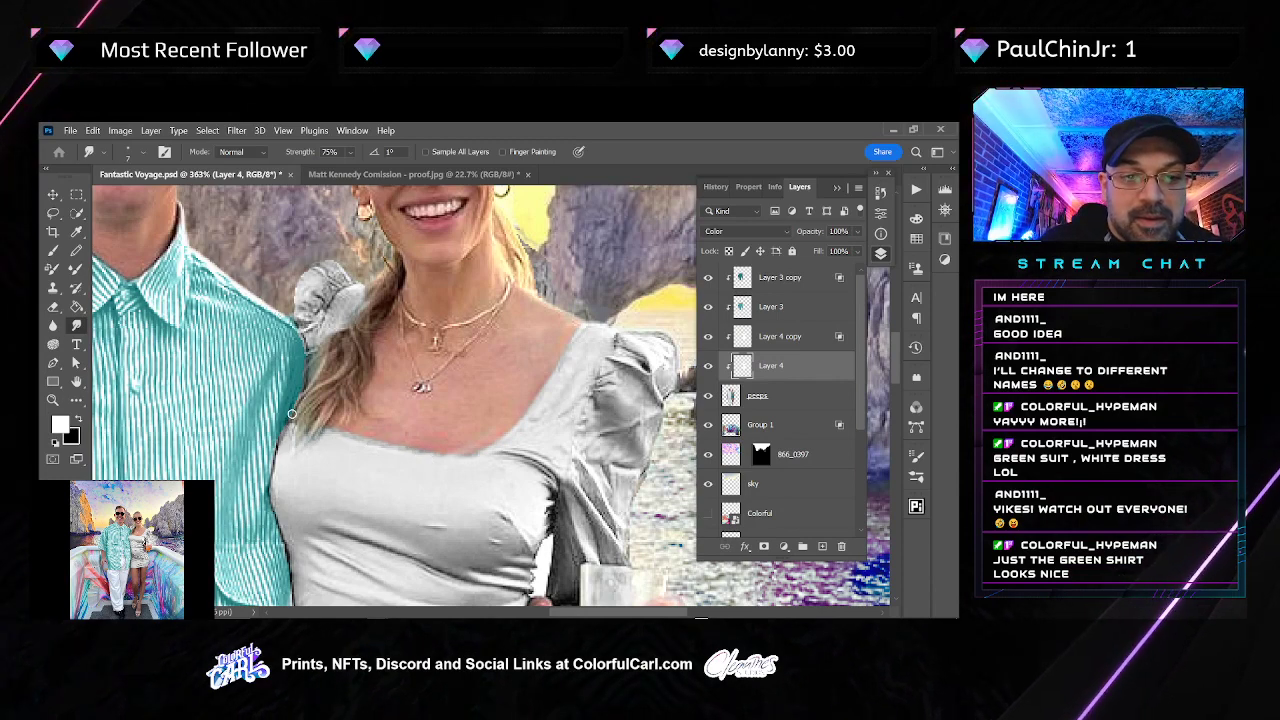
{"action": "key", "text": "alt+bracketright"}
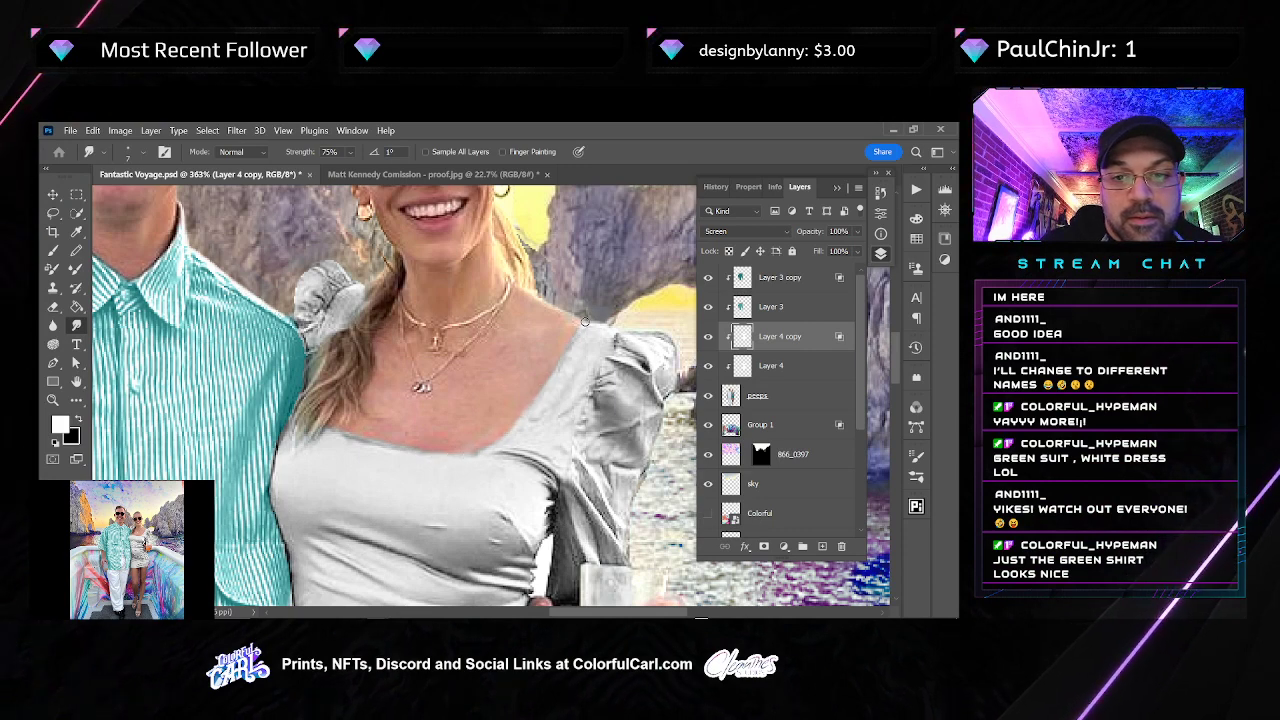
{"action": "left_click", "coordinate": [717, 367]}
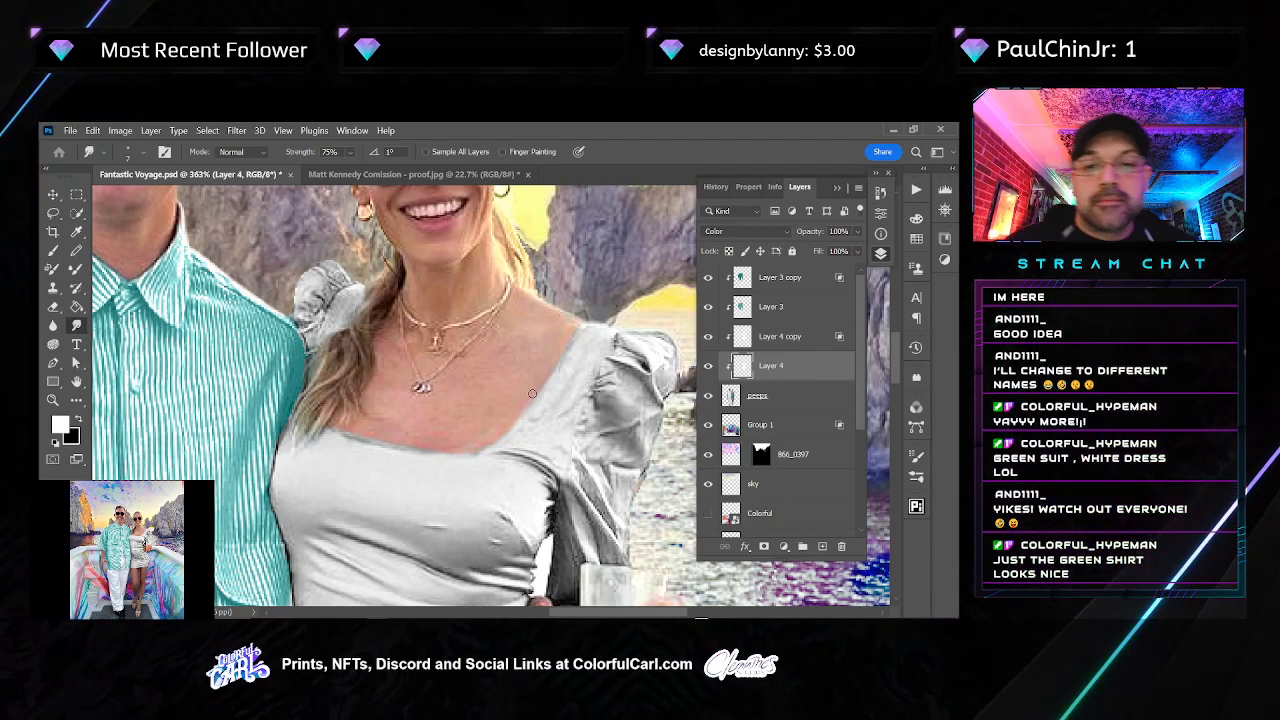
Select the man's white trousers on the peeps layer with the Quick Selection tool, from the waist to the ankles
{"action": "scroll", "coordinate": [532, 394], "scroll_direction": "down", "scroll_amount": 5}
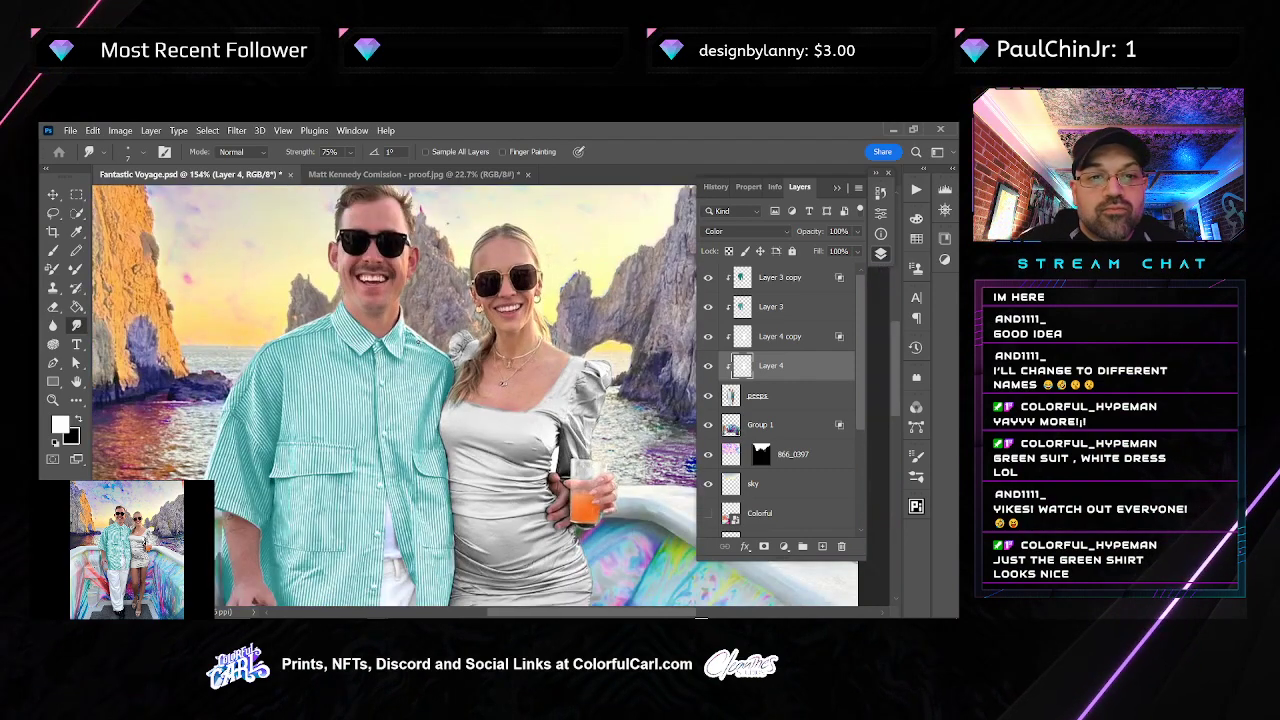
{"action": "scroll", "coordinate": [395, 395], "scroll_direction": "down", "scroll_amount": 4}
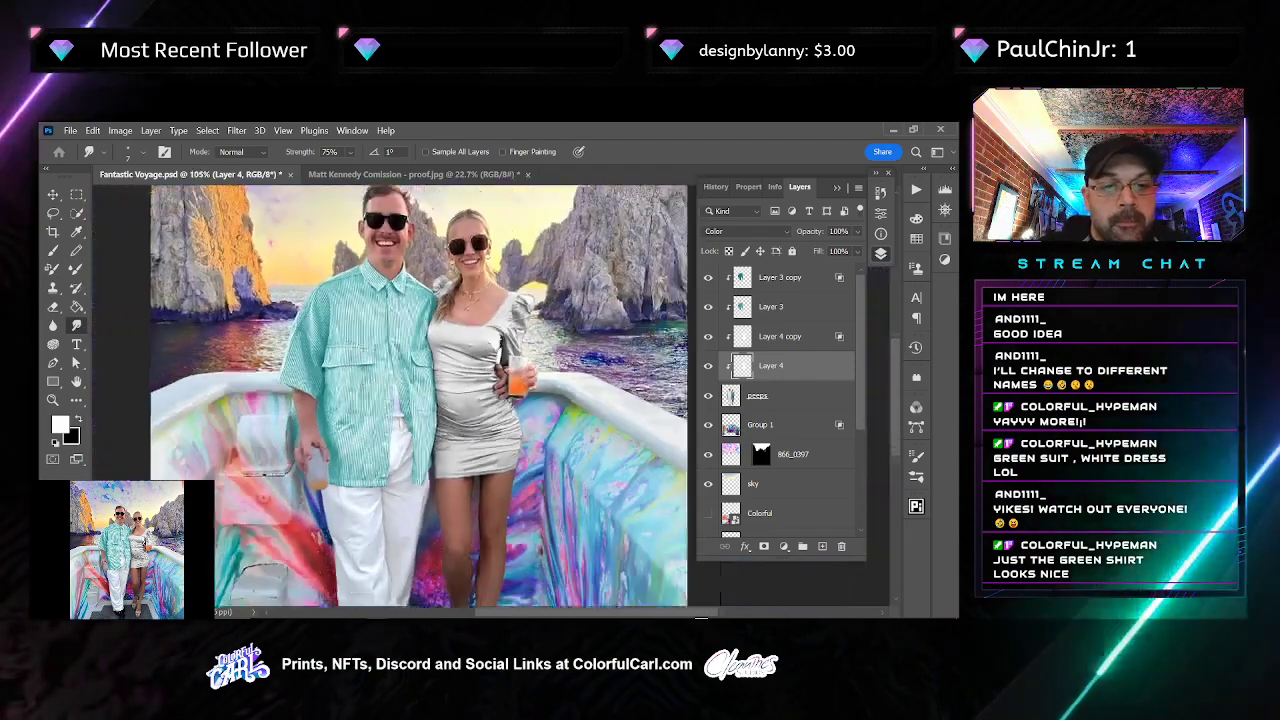
{"action": "scroll", "coordinate": [402, 444], "scroll_direction": "up", "scroll_amount": 4}
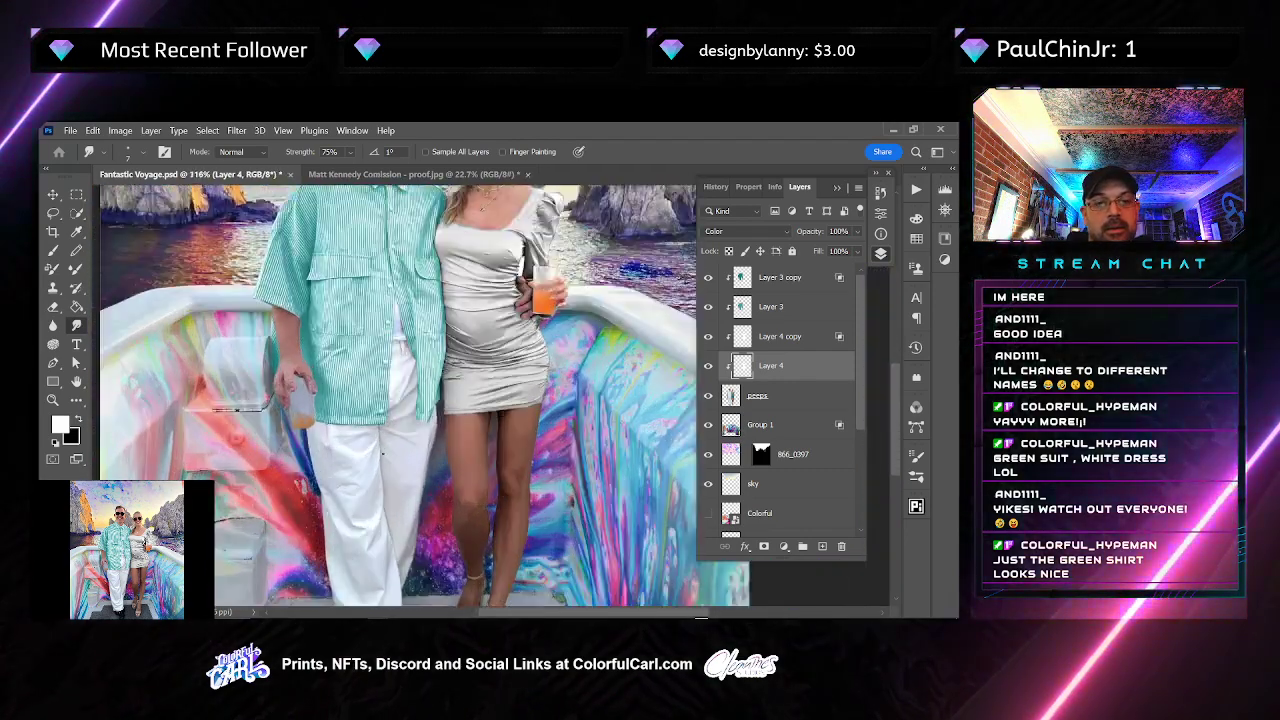
{"action": "key", "text": "w"}
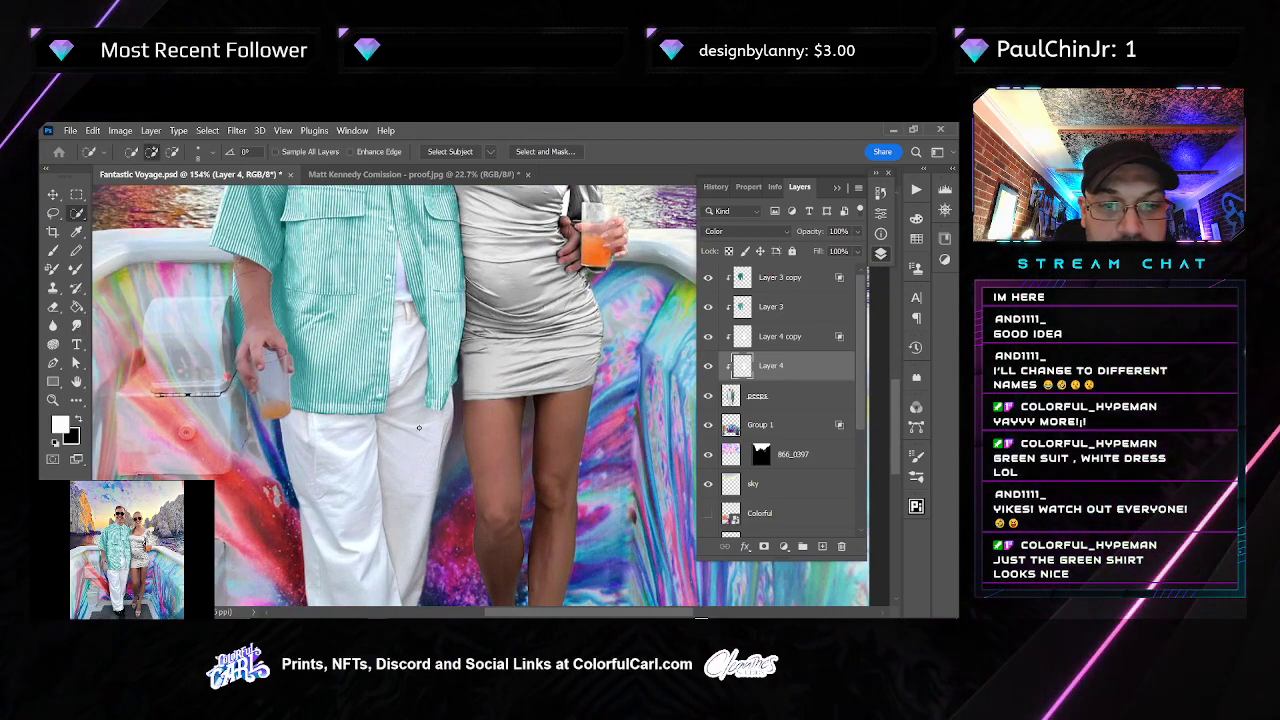
{"action": "left_click", "coordinate": [768, 405]}
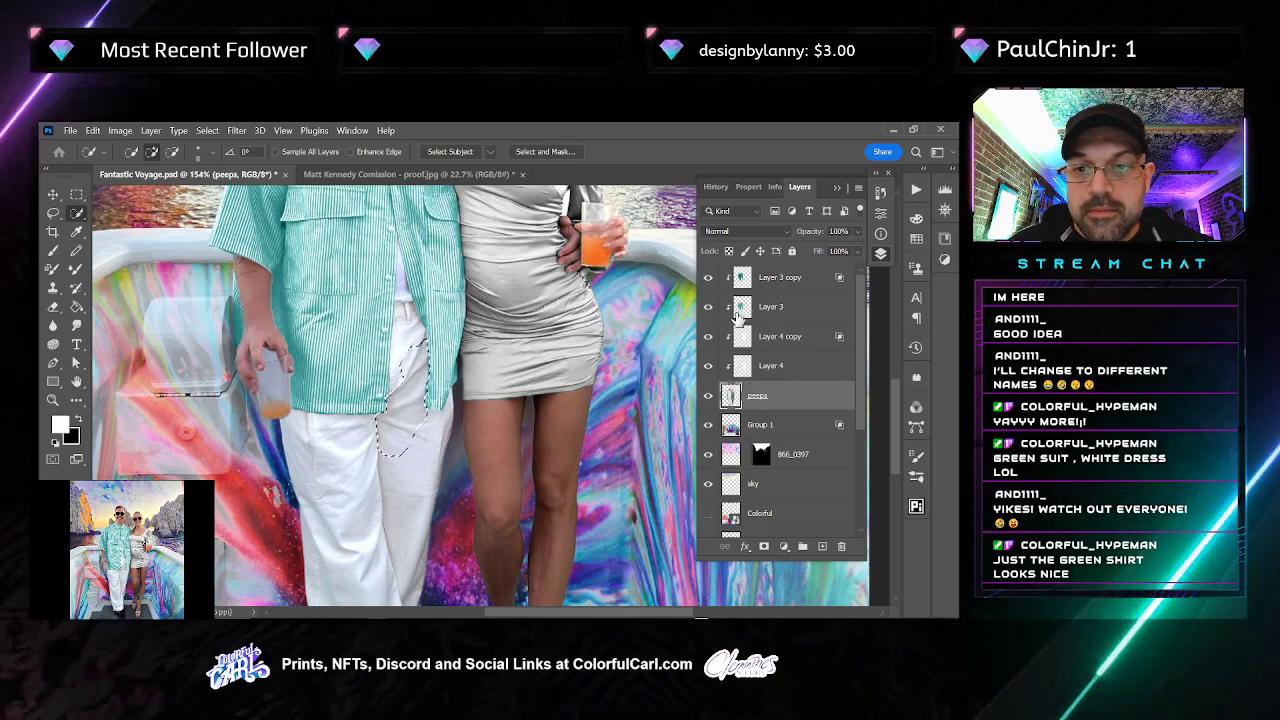
{"action": "mouse_move", "coordinate": [400, 420]}
{"action": "left_mouse_down"}
{"action": "mouse_move", "coordinate": [358, 520]}
{"action": "mouse_move", "coordinate": [417, 503]}
{"action": "mouse_move", "coordinate": [384, 578]}
{"action": "left_mouse_up"}
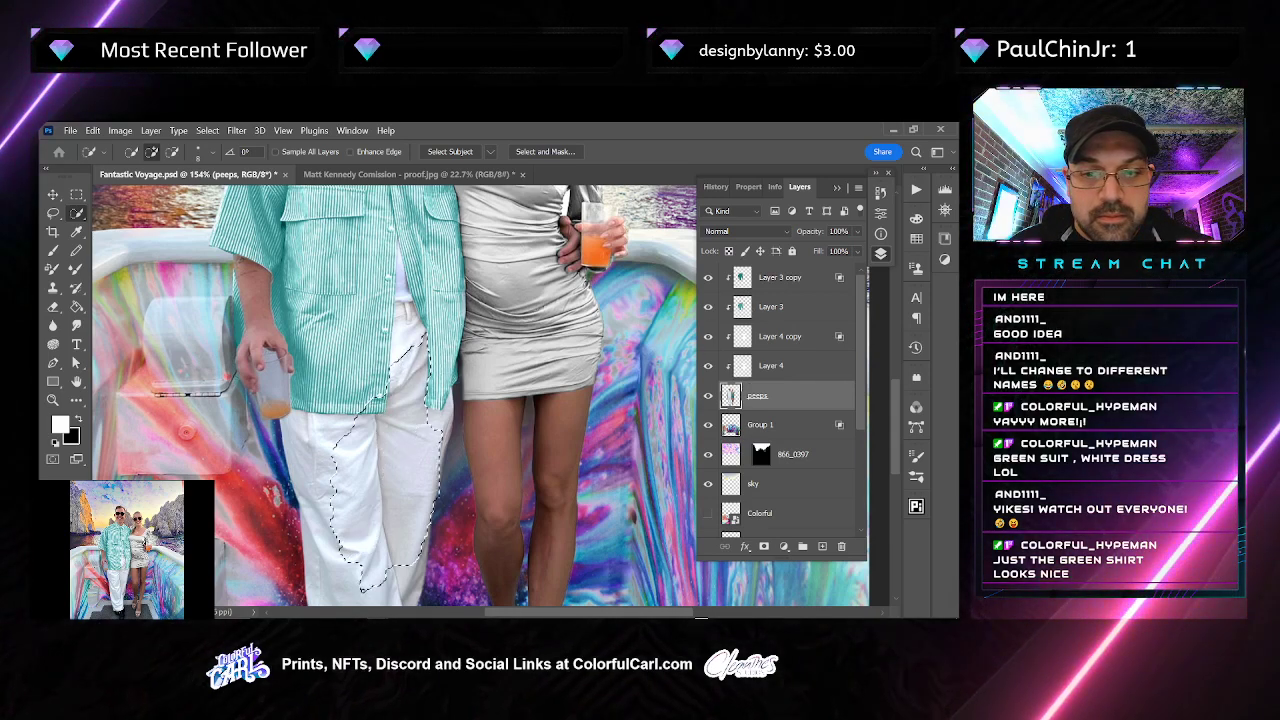
{"action": "left_click_drag", "start_coordinate": [386, 467], "coordinate": [408, 372]}
{"action": "left_click_drag", "start_coordinate": [364, 489], "coordinate": [331, 363]}
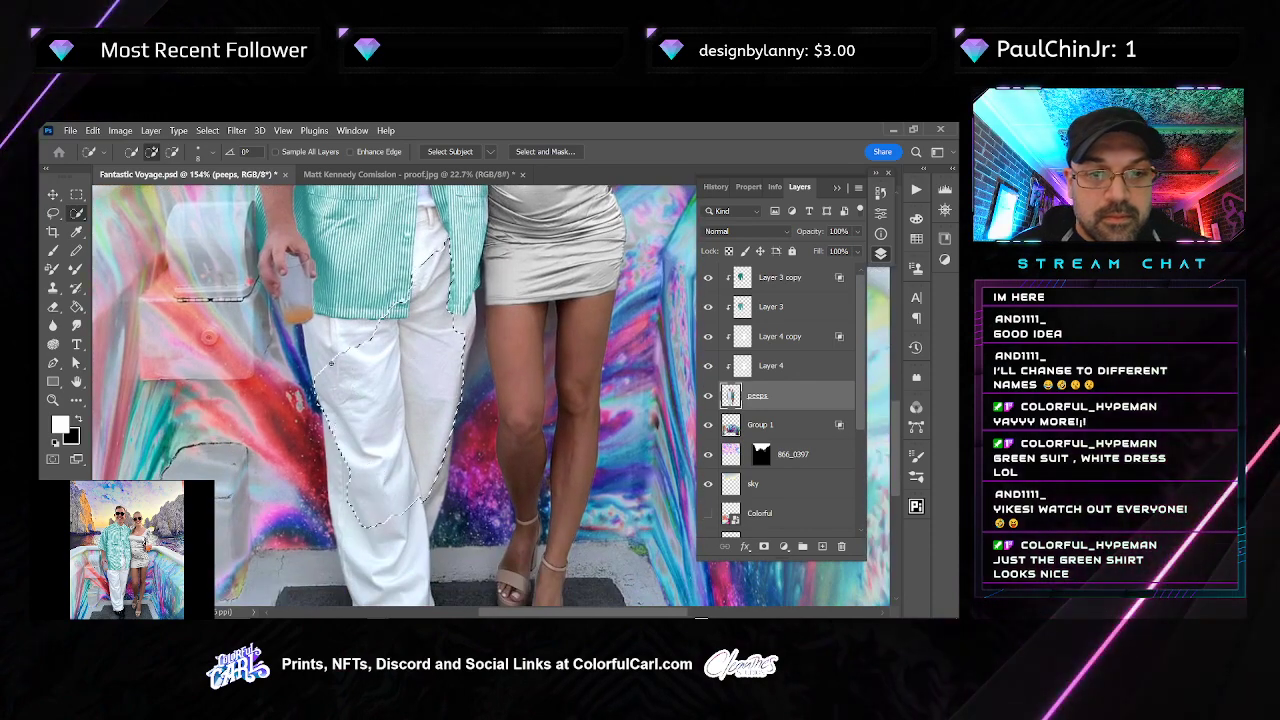
{"action": "scroll", "coordinate": [340, 420], "scroll_direction": "down", "scroll_amount": 3}
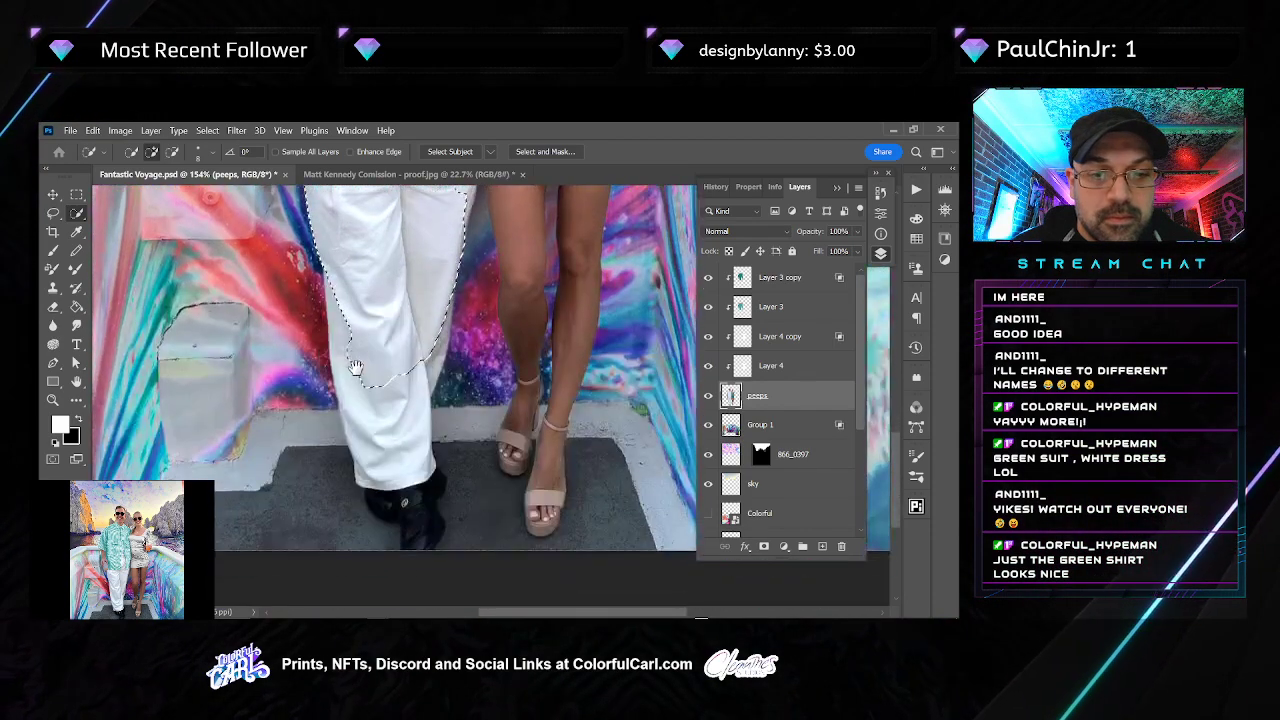
{"action": "key", "text": "ctrl+z"}
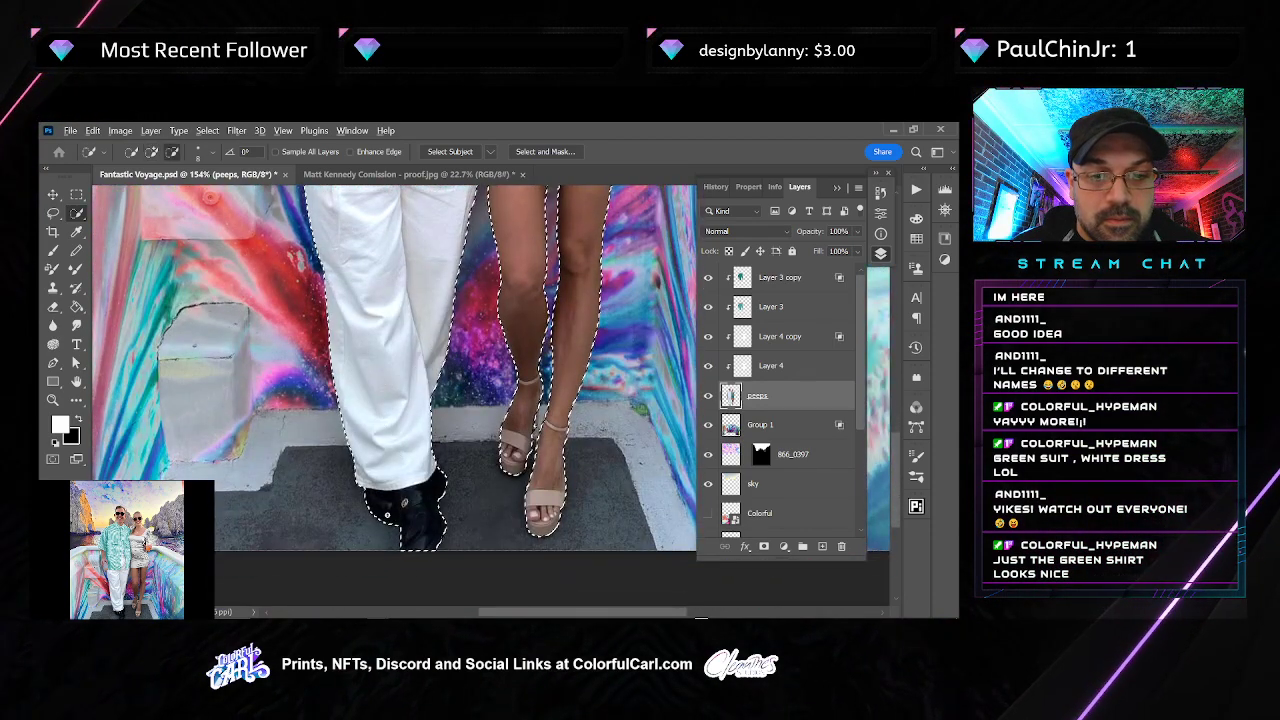
Subtract the man's shoes and the woman's dress, legs and upper body from the selection with a larger Quick Selection brush
{"action": "left_click_drag", "start_coordinate": [361, 495], "coordinate": [437, 532]}
{"action": "scroll", "coordinate": [457, 432], "scroll_direction": "up", "scroll_amount": 8}
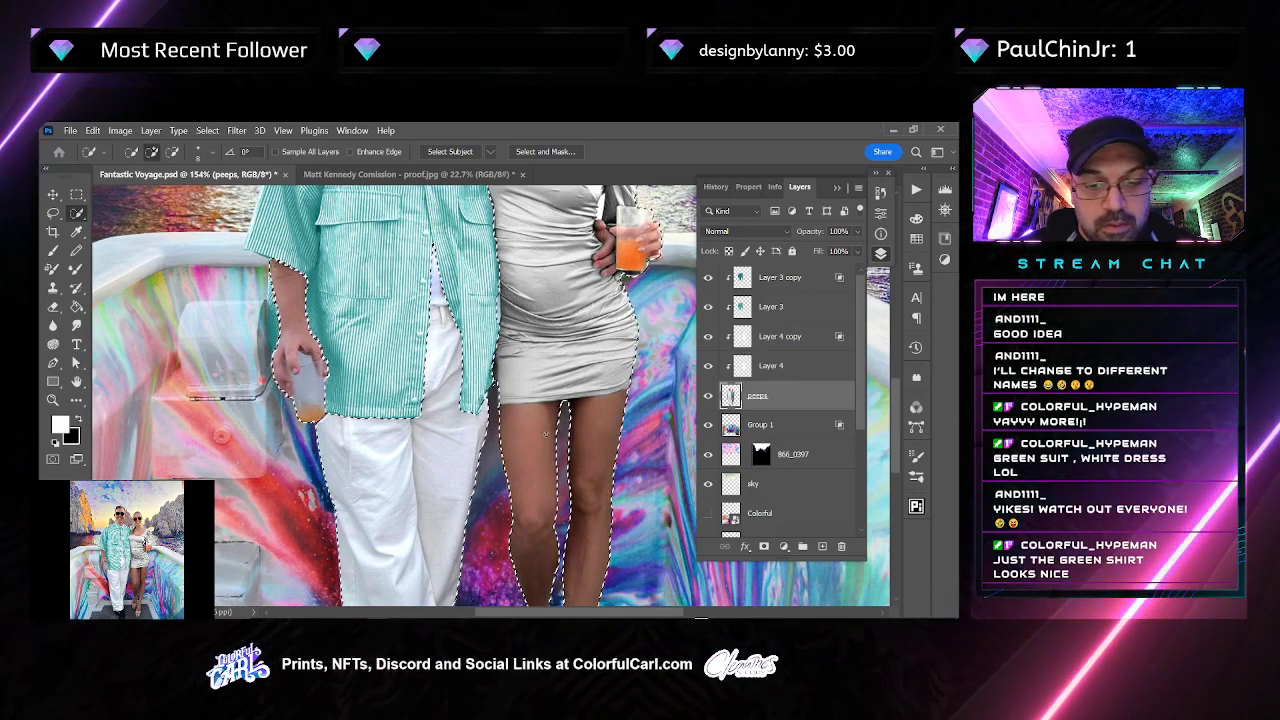
{"action": "key", "text": "bracketright"}
{"action": "key", "text": "bracketright"}
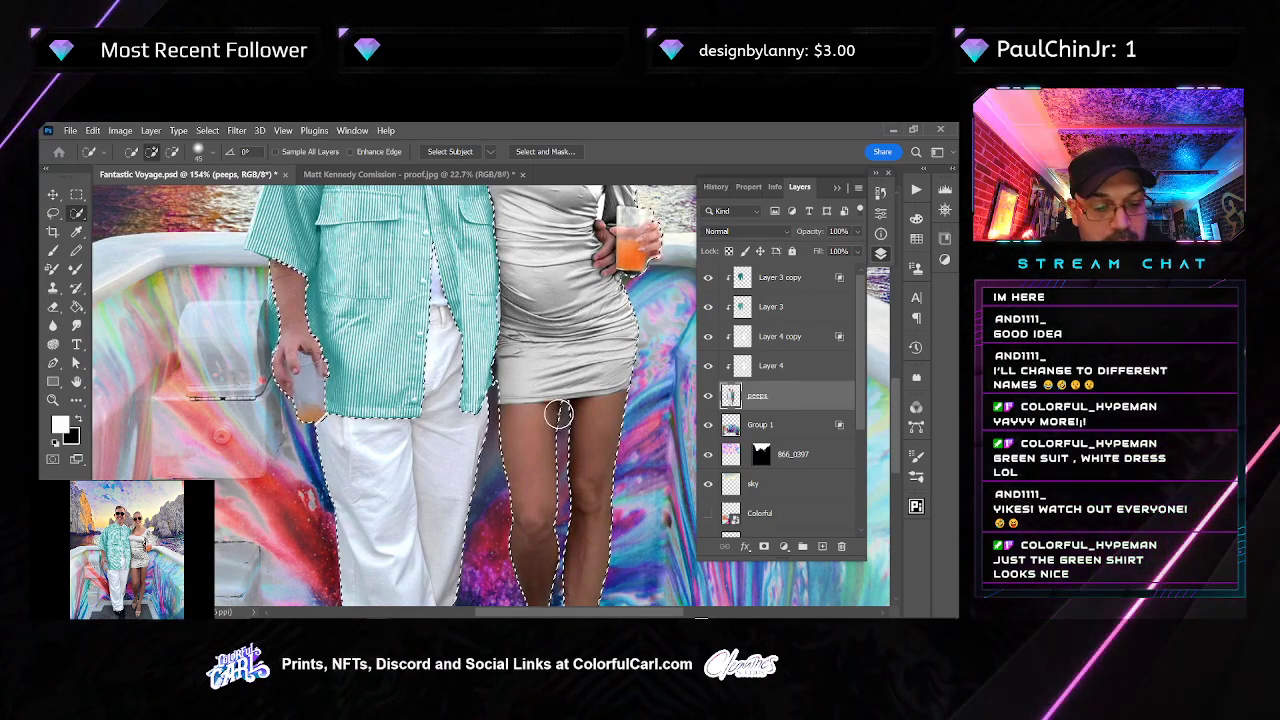
{"action": "mouse_move", "coordinate": [603, 356]}
{"action": "left_mouse_down"}
{"action": "mouse_move", "coordinate": [676, 377]}
{"action": "mouse_move", "coordinate": [667, 405]}
{"action": "mouse_move", "coordinate": [667, 325]}
{"action": "mouse_move", "coordinate": [525, 582]}
{"action": "mouse_move", "coordinate": [510, 518]}
{"action": "left_mouse_up"}
{"action": "left_click", "coordinate": [520, 283]}
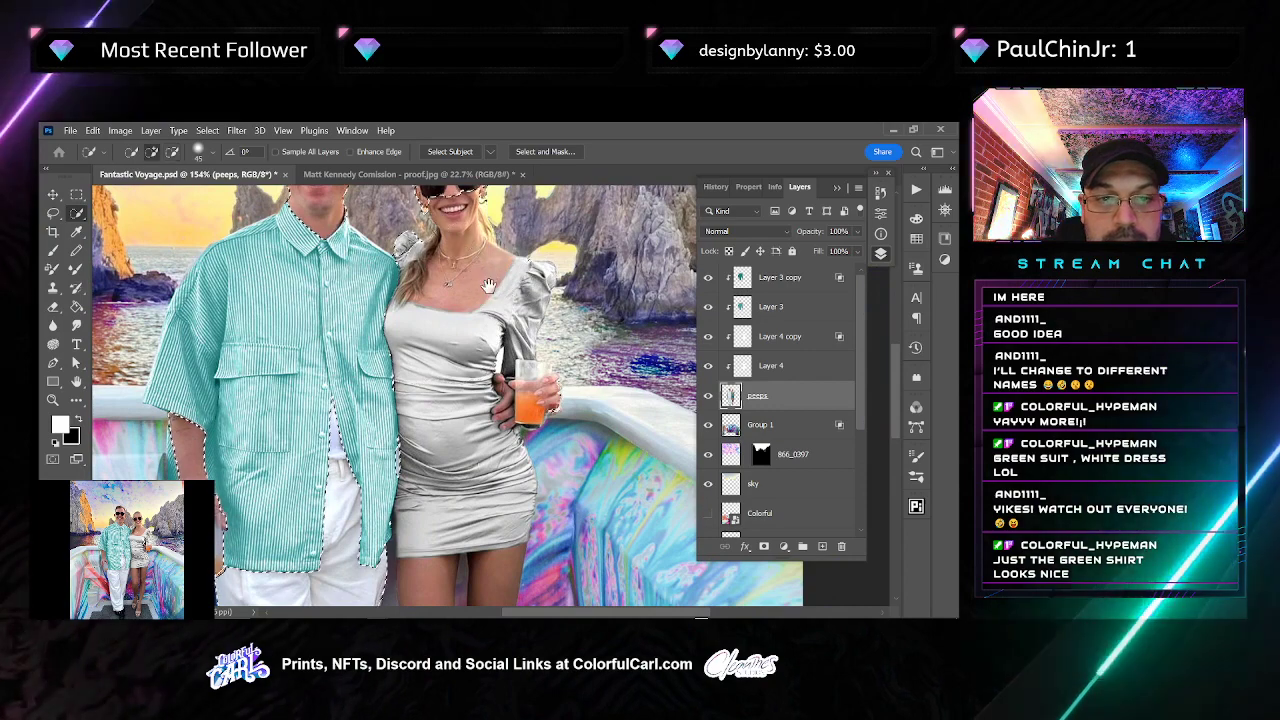
{"action": "left_click_drag", "start_coordinate": [489, 289], "coordinate": [498, 411]}
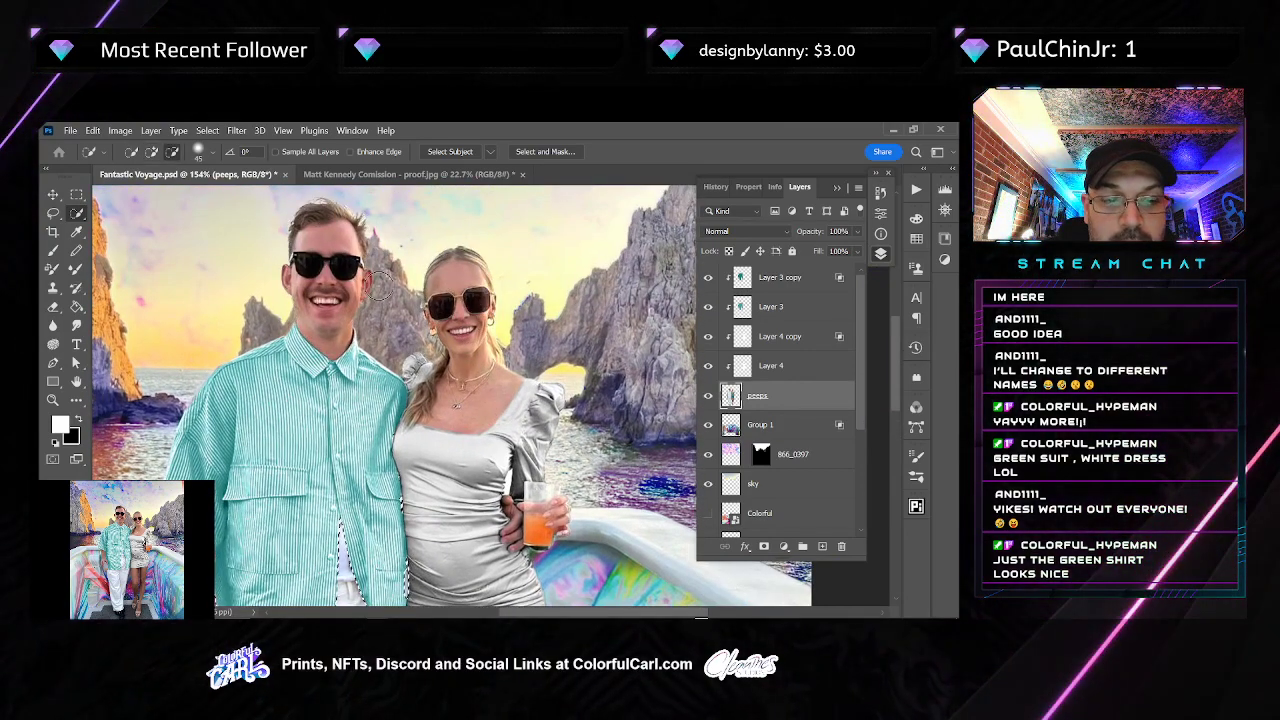
{"action": "left_click_drag", "start_coordinate": [441, 406], "coordinate": [539, 241]}
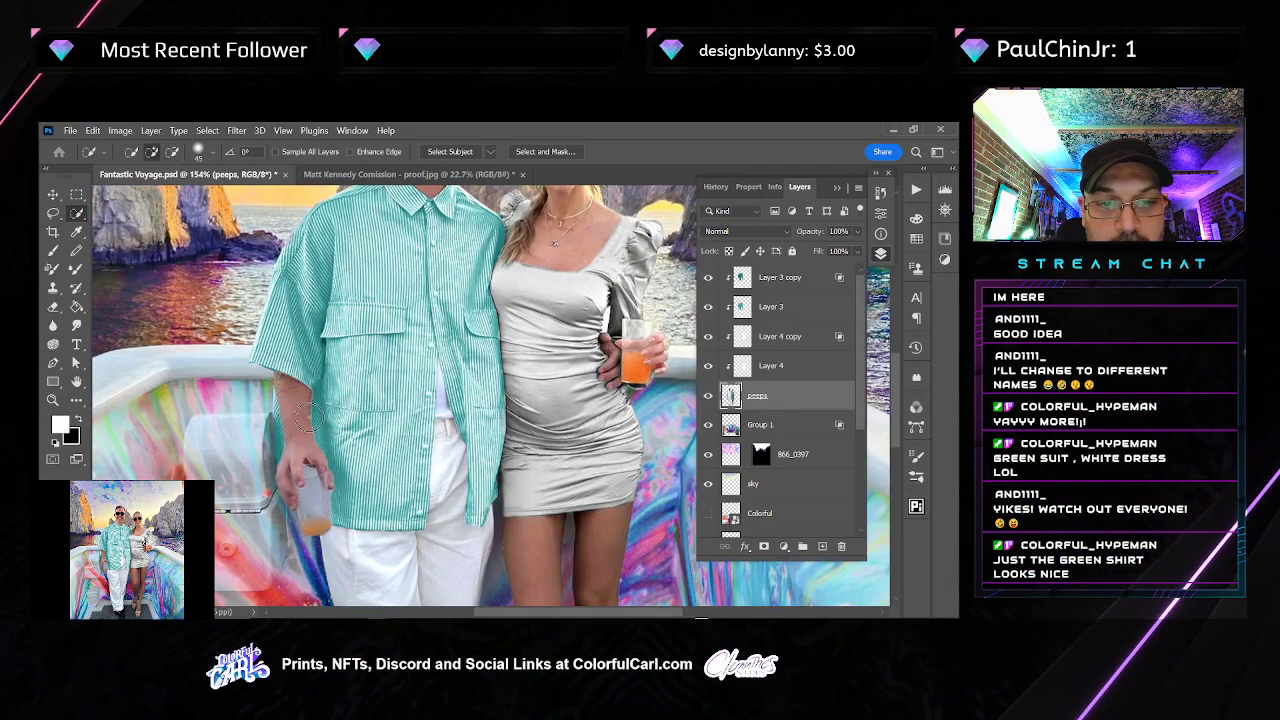
Subtract the striped shirt, the man's hand with the glass and the woman's feet, leaving the trousers selected
{"action": "scroll", "coordinate": [552, 390], "scroll_direction": "down", "scroll_amount": 3}
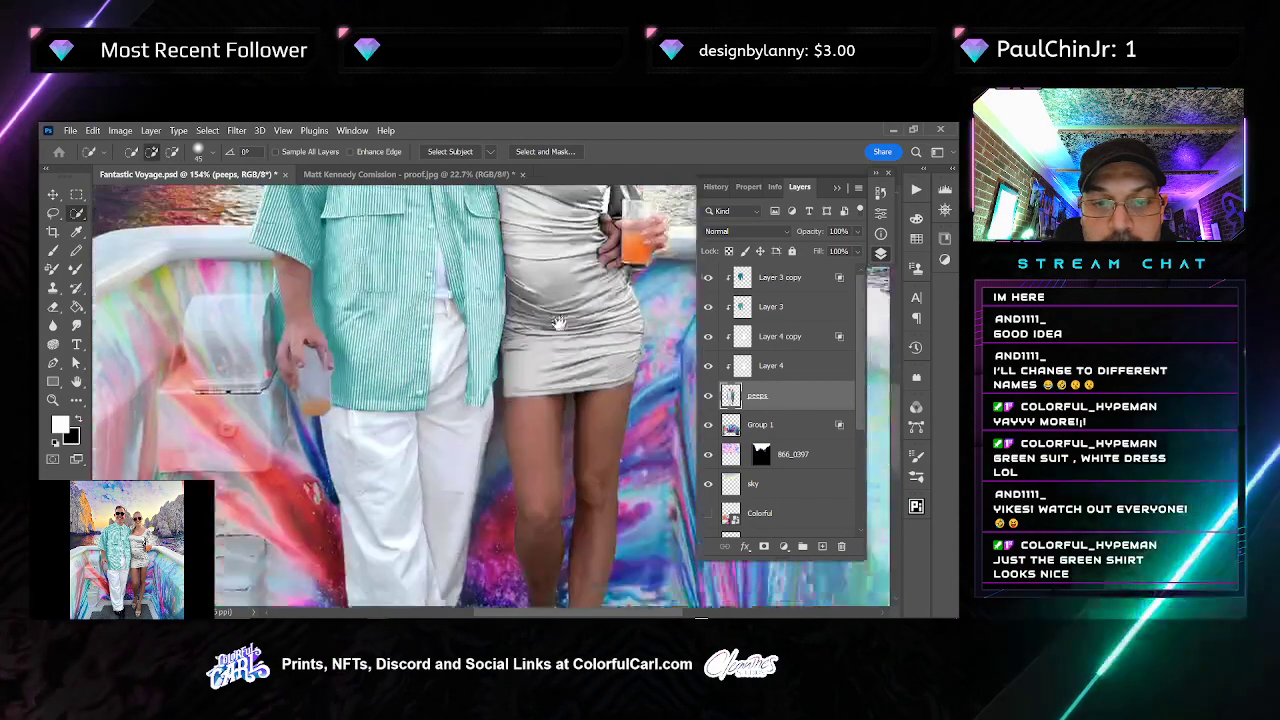
{"action": "left_click", "coordinate": [334, 299]}
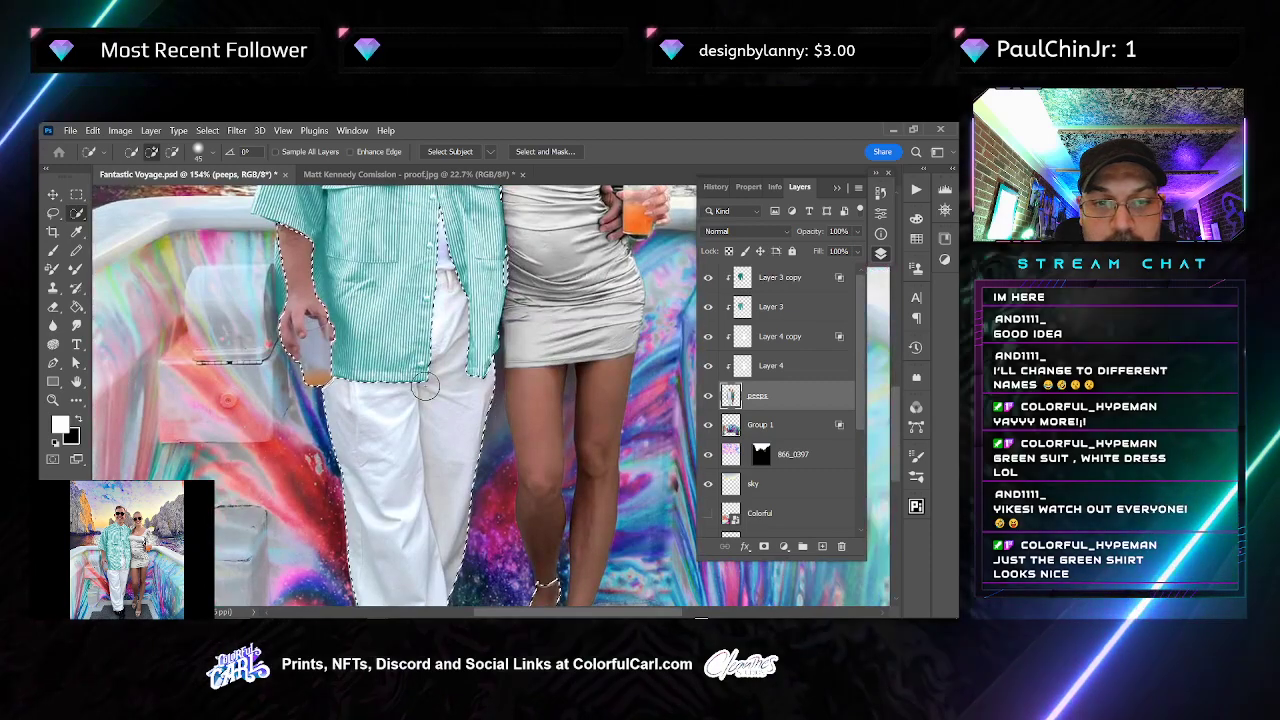
{"action": "key", "text": "ctrl+d"}
{"action": "left_click", "coordinate": [313, 373]}
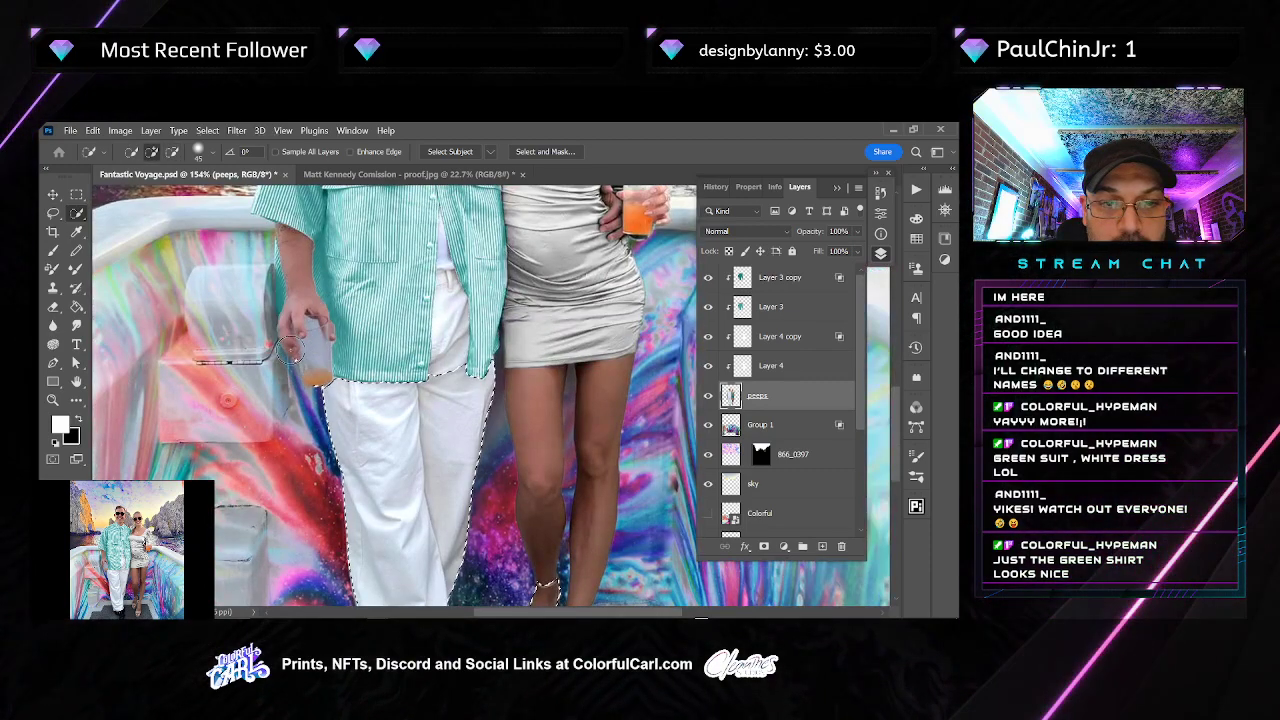
{"action": "scroll", "coordinate": [434, 358], "scroll_direction": "down", "scroll_amount": 5}
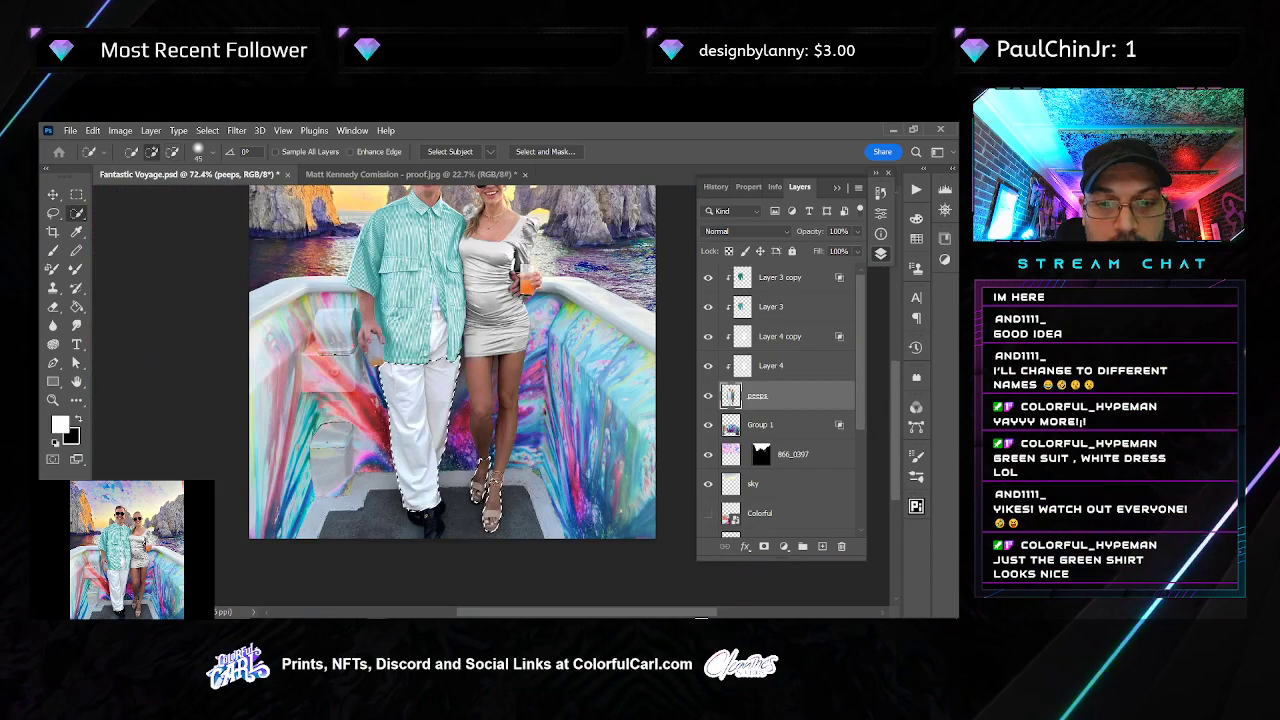
{"action": "left_click_drag", "start_coordinate": [484, 470], "coordinate": [494, 548]}
{"action": "scroll", "coordinate": [362, 344], "scroll_direction": "up", "scroll_amount": 4}
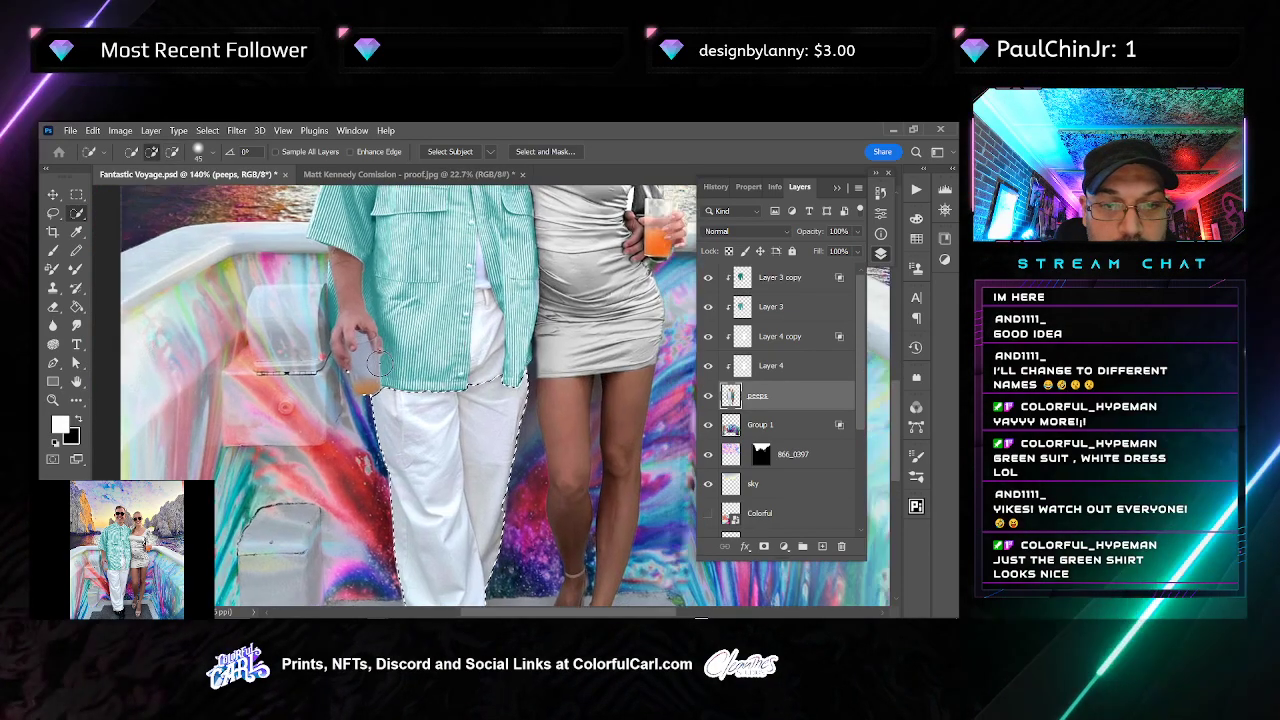
{"action": "scroll", "coordinate": [335, 370], "scroll_direction": "up", "scroll_amount": 3}
Clean the selection beside the glass with the Lasso and add the trouser front between the open shirt flaps up to the waistband
{"action": "key", "text": "l"}
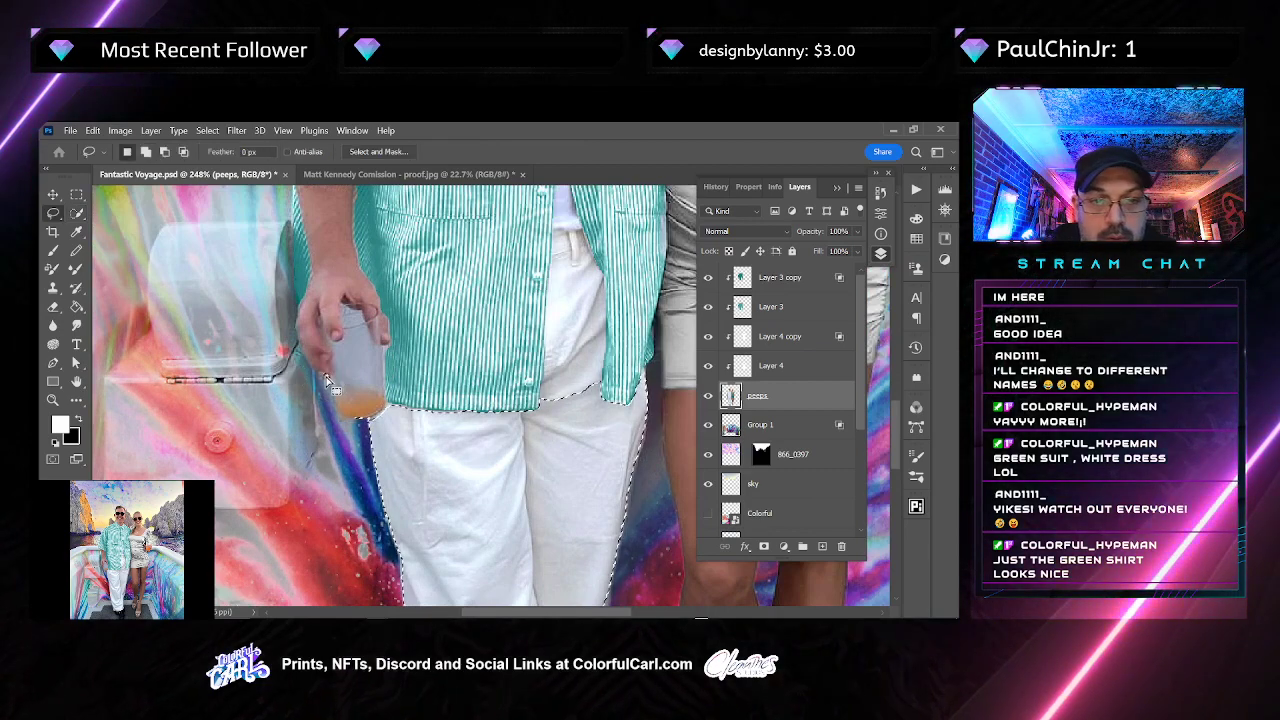
{"action": "left_click_drag", "start_coordinate": [345, 440], "coordinate": [364, 418]}
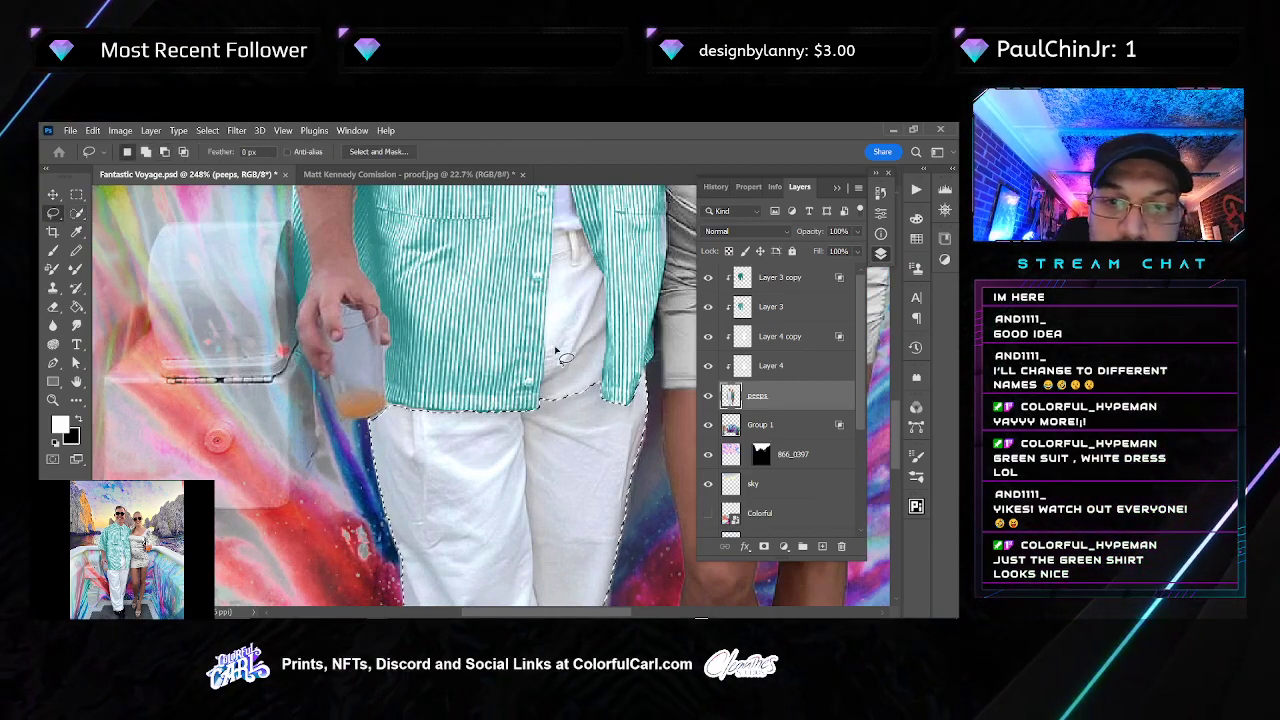
{"action": "left_click_drag", "start_coordinate": [557, 351], "coordinate": [522, 432]}
{"action": "left_click_drag", "start_coordinate": [520, 322], "coordinate": [545, 318]}
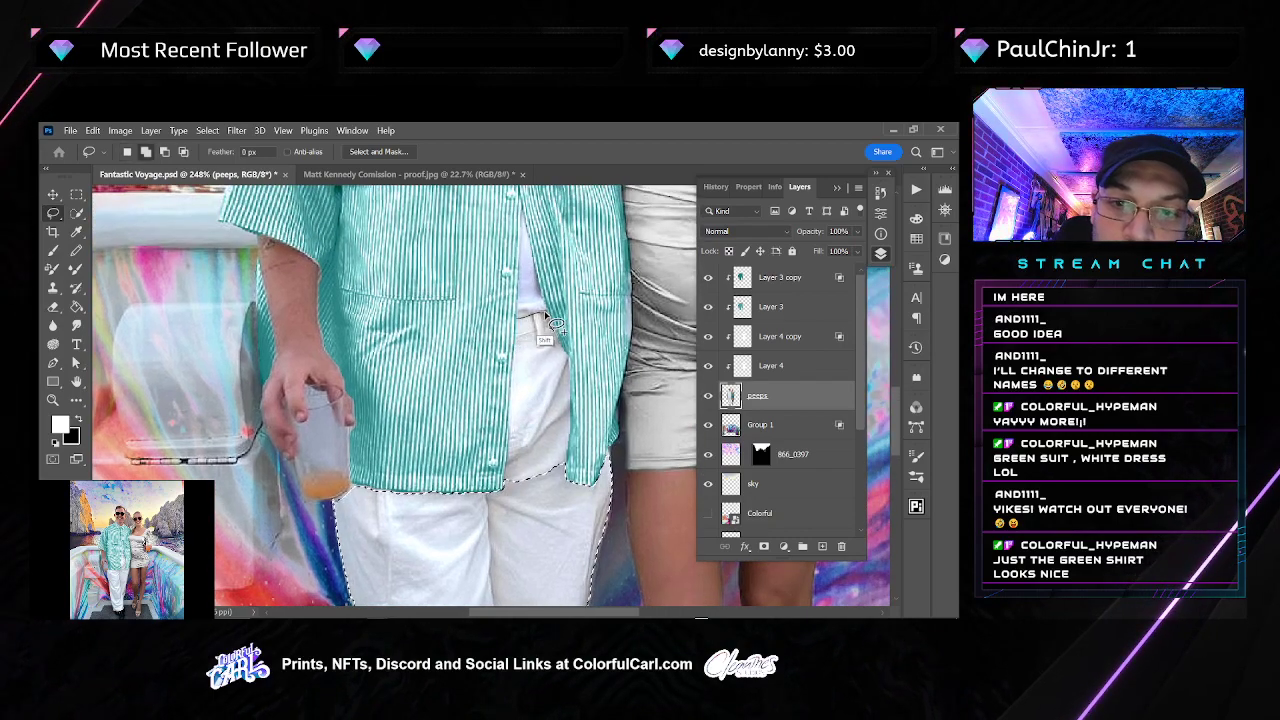
{"action": "mouse_move", "coordinate": [572, 384]}
{"action": "left_mouse_down"}
{"action": "mouse_move", "coordinate": [561, 479]}
{"action": "mouse_move", "coordinate": [522, 499]}
{"action": "left_mouse_up"}
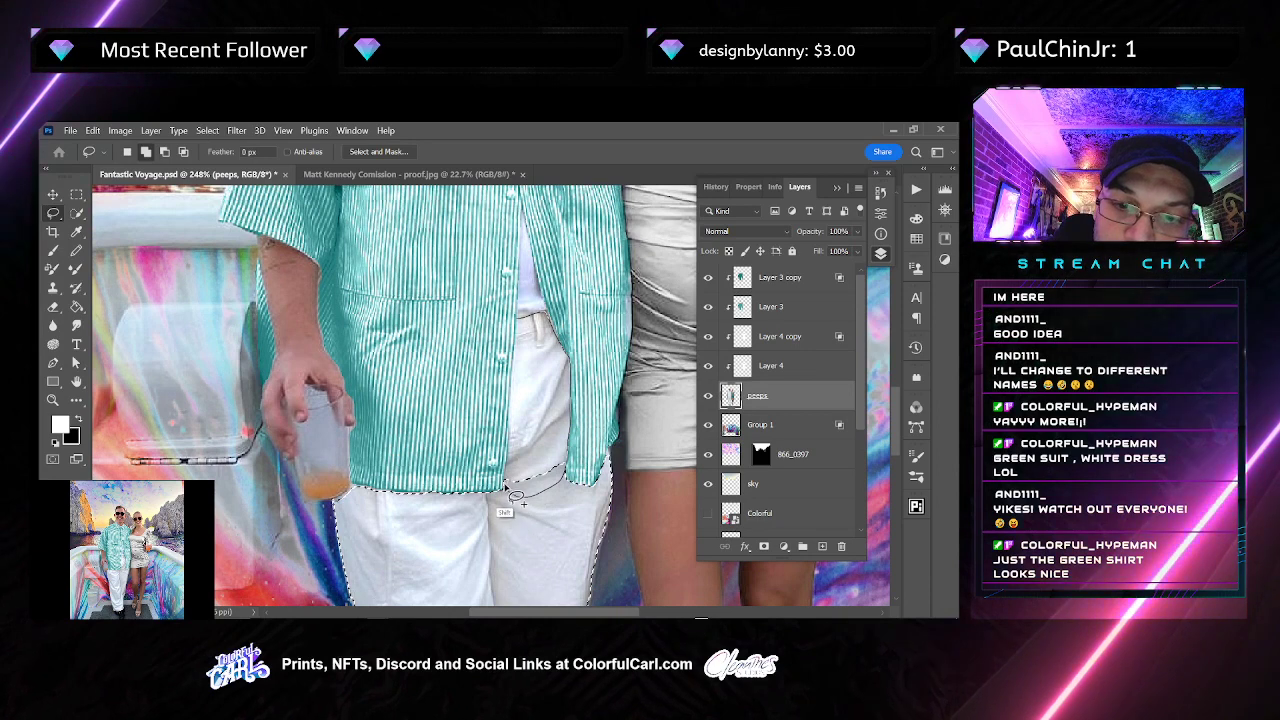
{"action": "left_click_drag", "start_coordinate": [508, 440], "coordinate": [512, 386]}
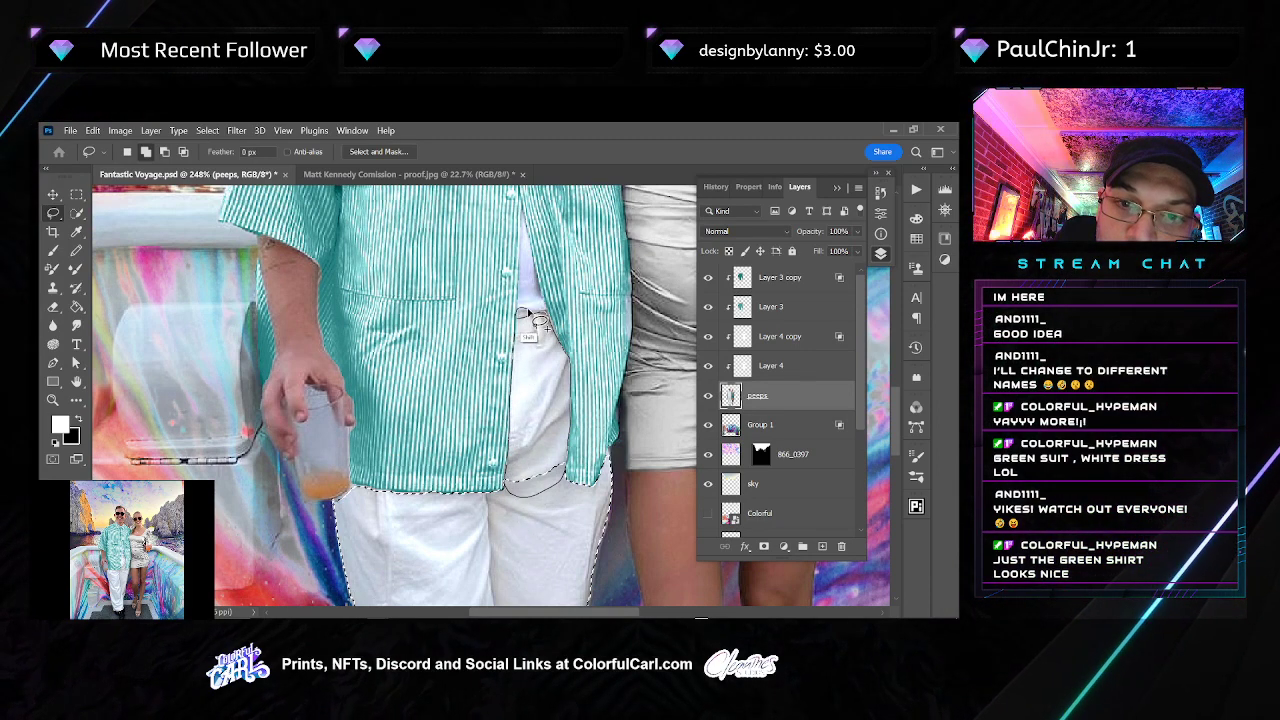
{"action": "left_click_drag", "start_coordinate": [560, 338], "coordinate": [553, 345]}
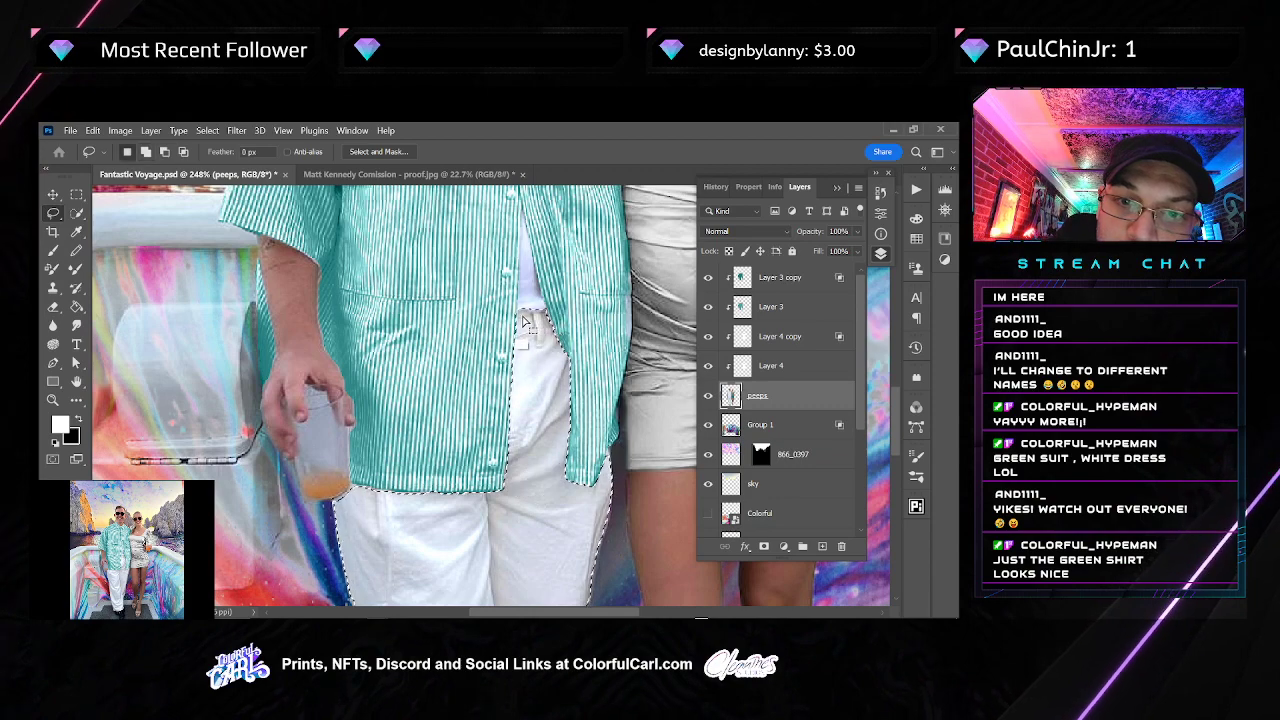
Refine the trouser selection with the Lasso along the waistband, the open shirt flap and the hip beside the shirt hem
{"action": "key", "text": "alt"}
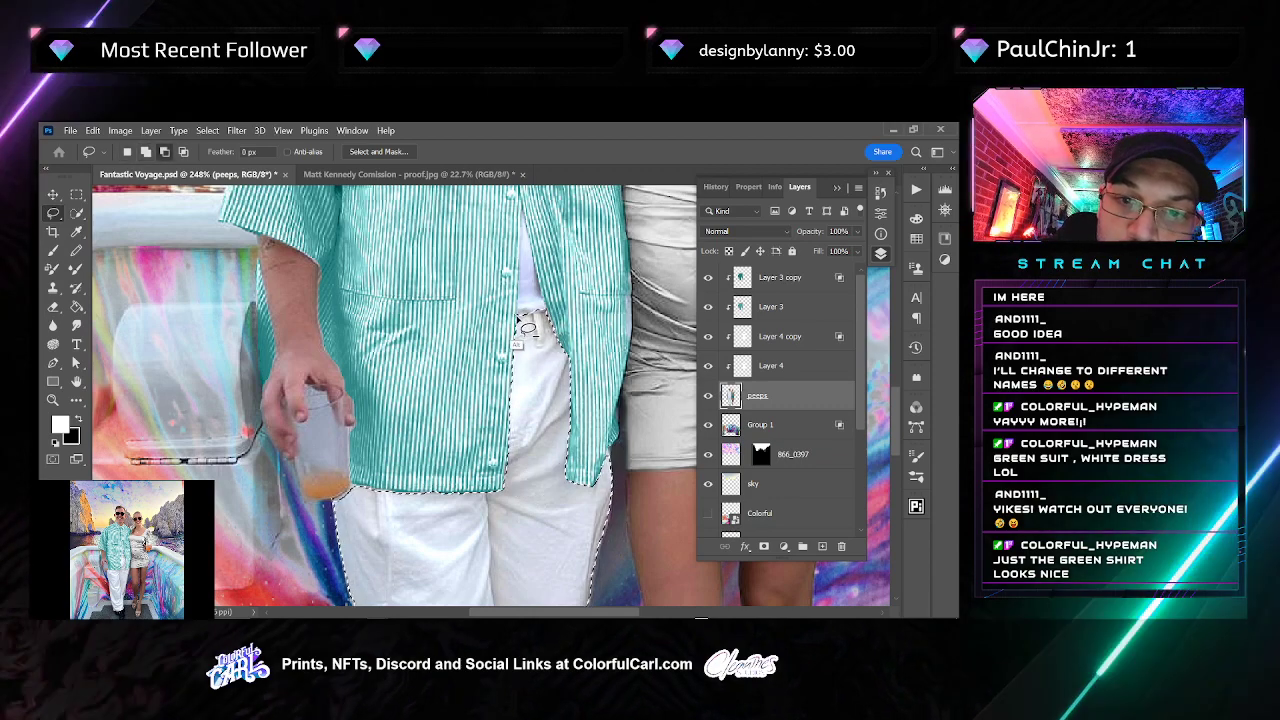
{"action": "key", "text": "shift"}
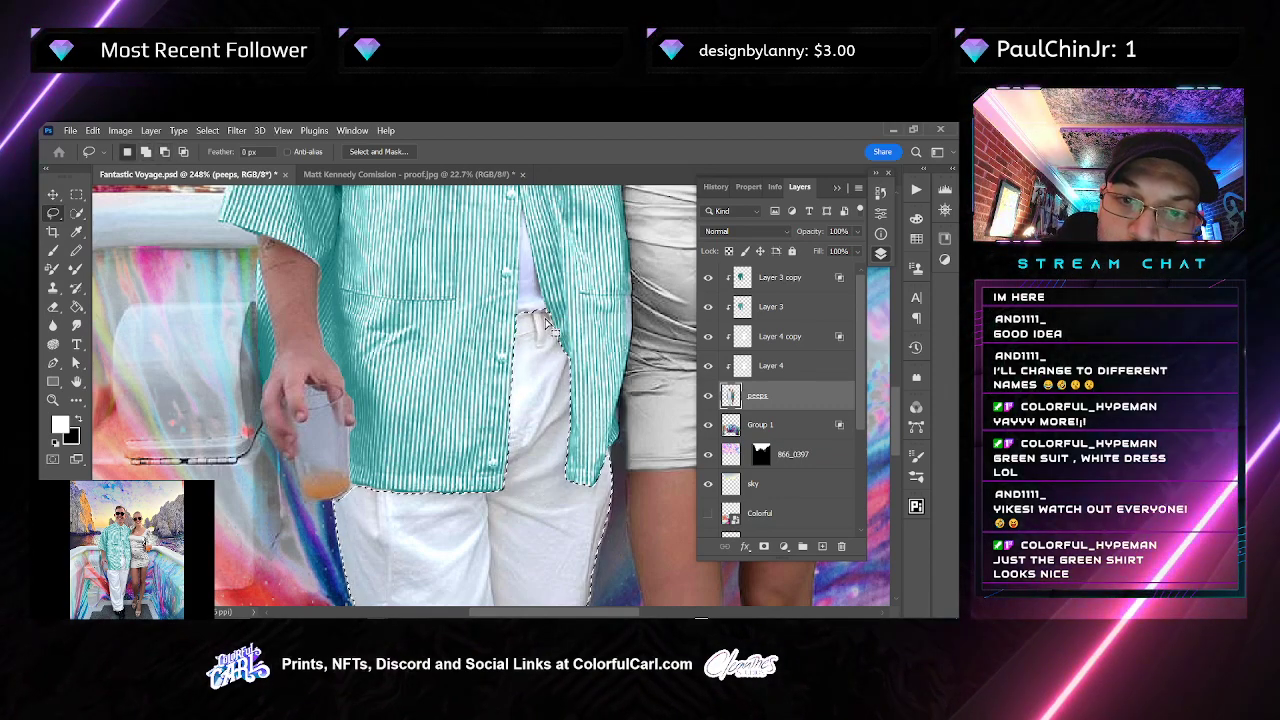
{"action": "key", "text": "shift"}
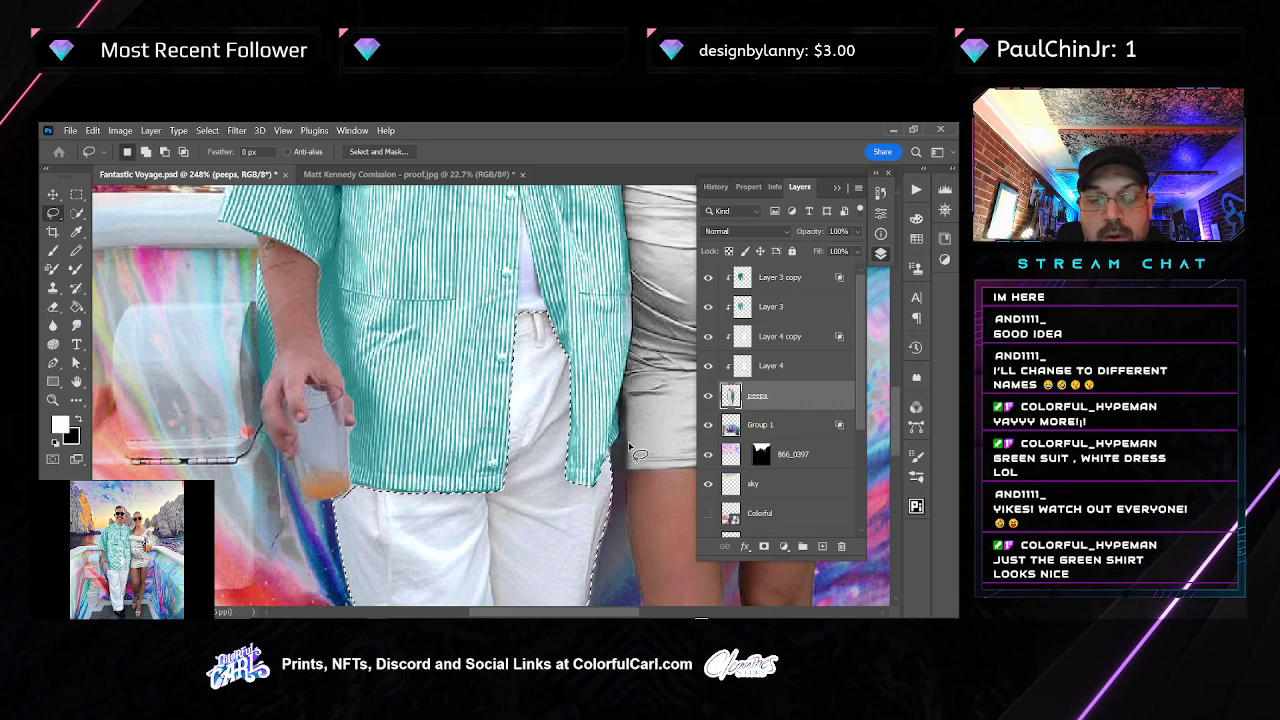
{"action": "key", "text": "shift"}
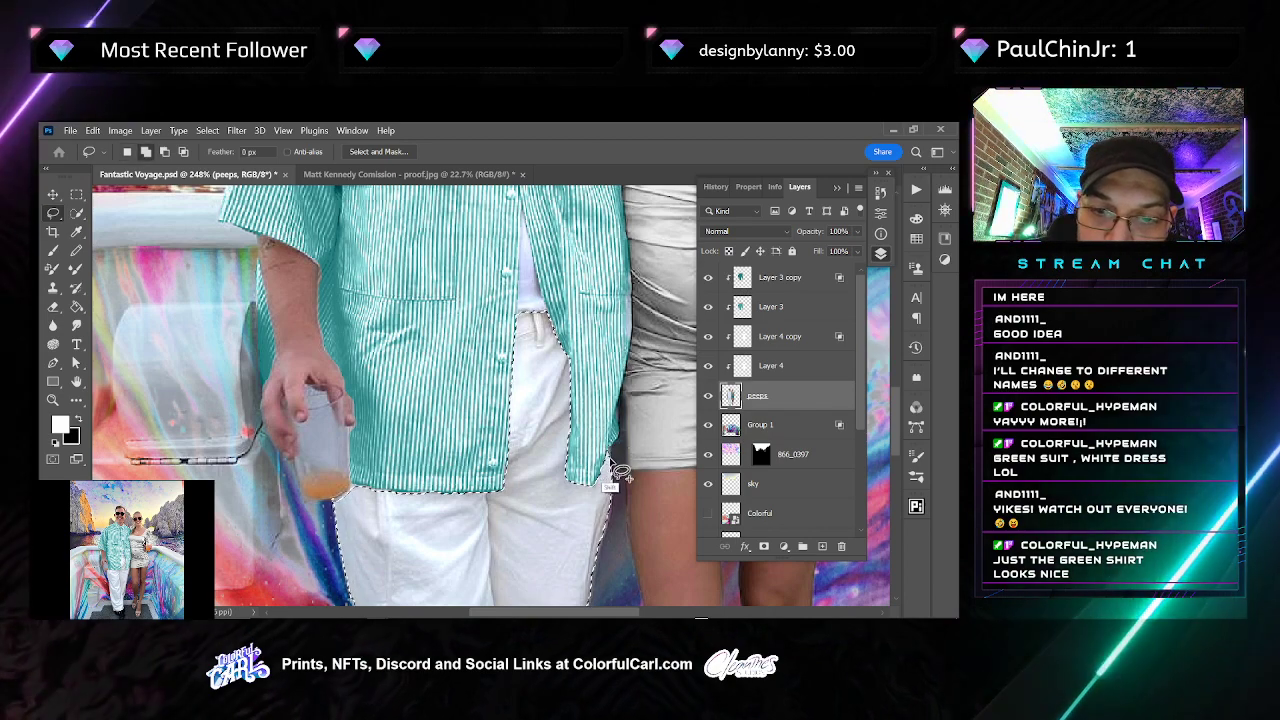
{"action": "key", "text": "shift"}
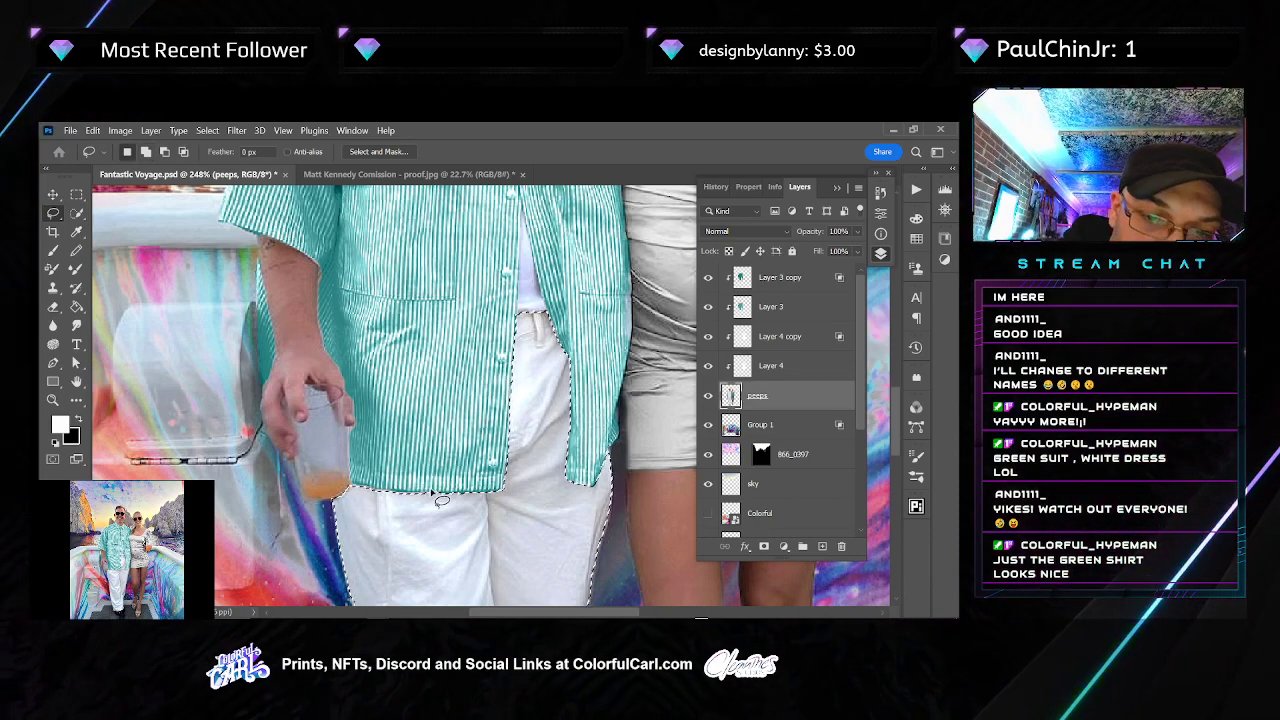
Rotate the canvas about 113° to refine the selection along the trousers' outer leg edge with the Lasso, and restore the upright view
{"action": "key", "text": "r"}
{"action": "mouse_move", "coordinate": [441, 500]}
{"action": "left_mouse_down"}
{"action": "mouse_move", "coordinate": [520, 400]}
{"action": "mouse_move", "coordinate": [437, 290]}
{"action": "left_mouse_up"}
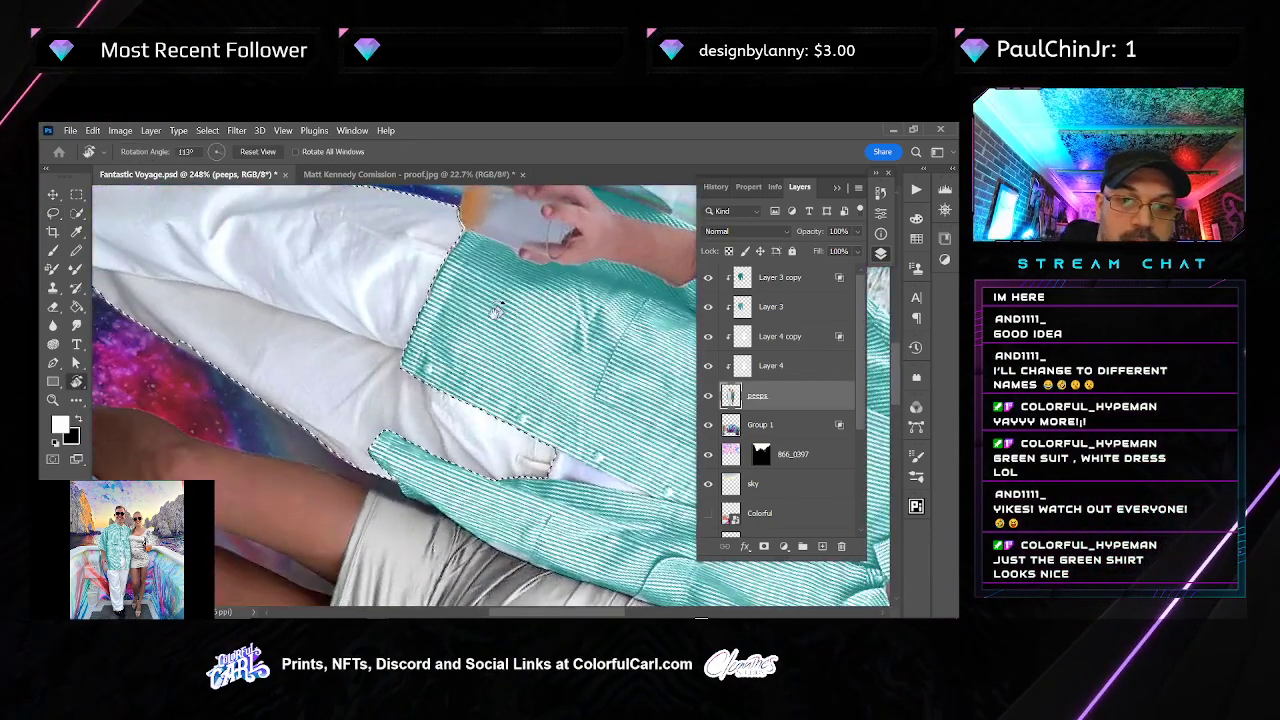
{"action": "key", "text": "l"}
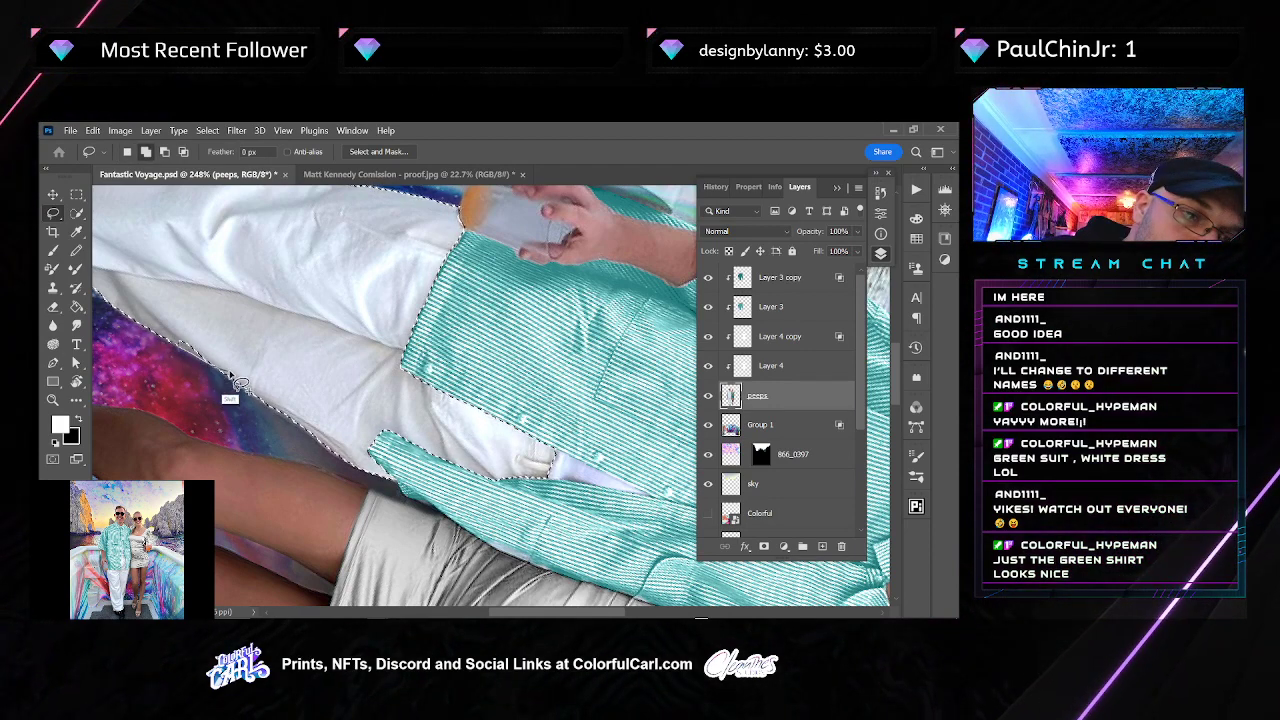
{"action": "key", "text": "r"}
{"action": "key", "text": "Escape"}
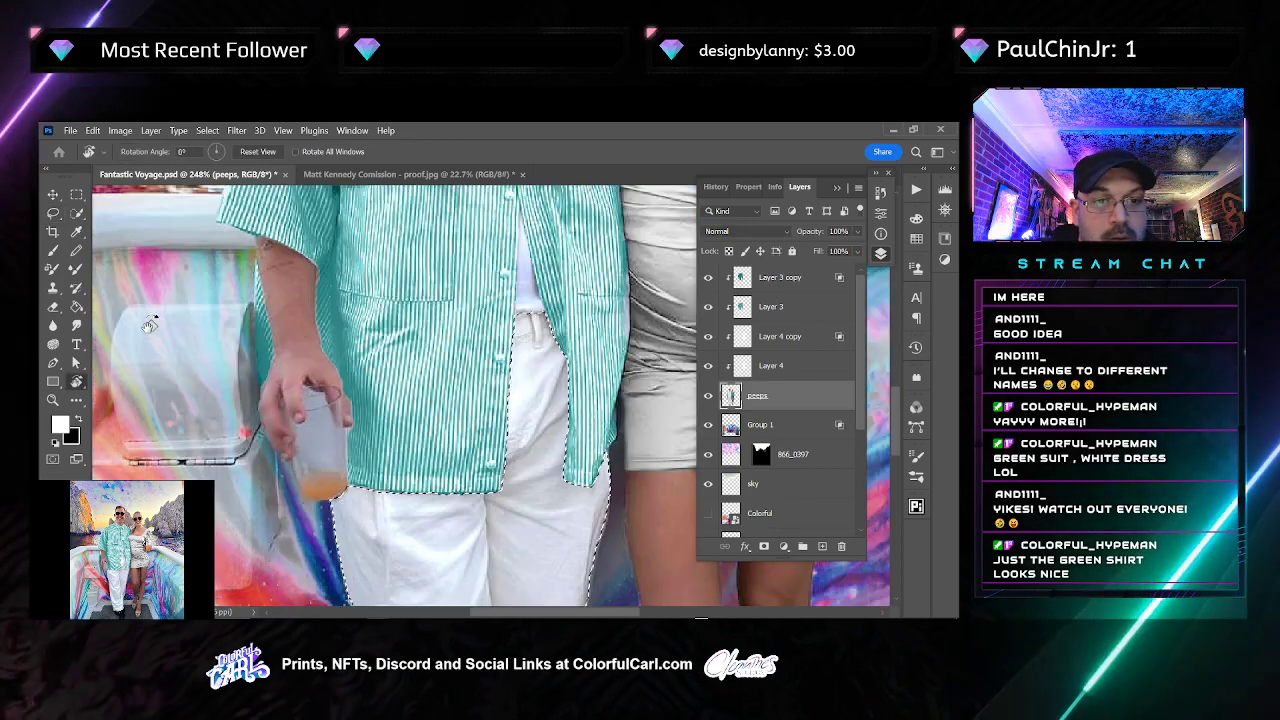
Inspect the trouser selection's outline from the cuffs at the shoes up to the shirt hem and waistband
{"action": "scroll", "coordinate": [394, 510], "scroll_direction": "down", "scroll_amount": 10}
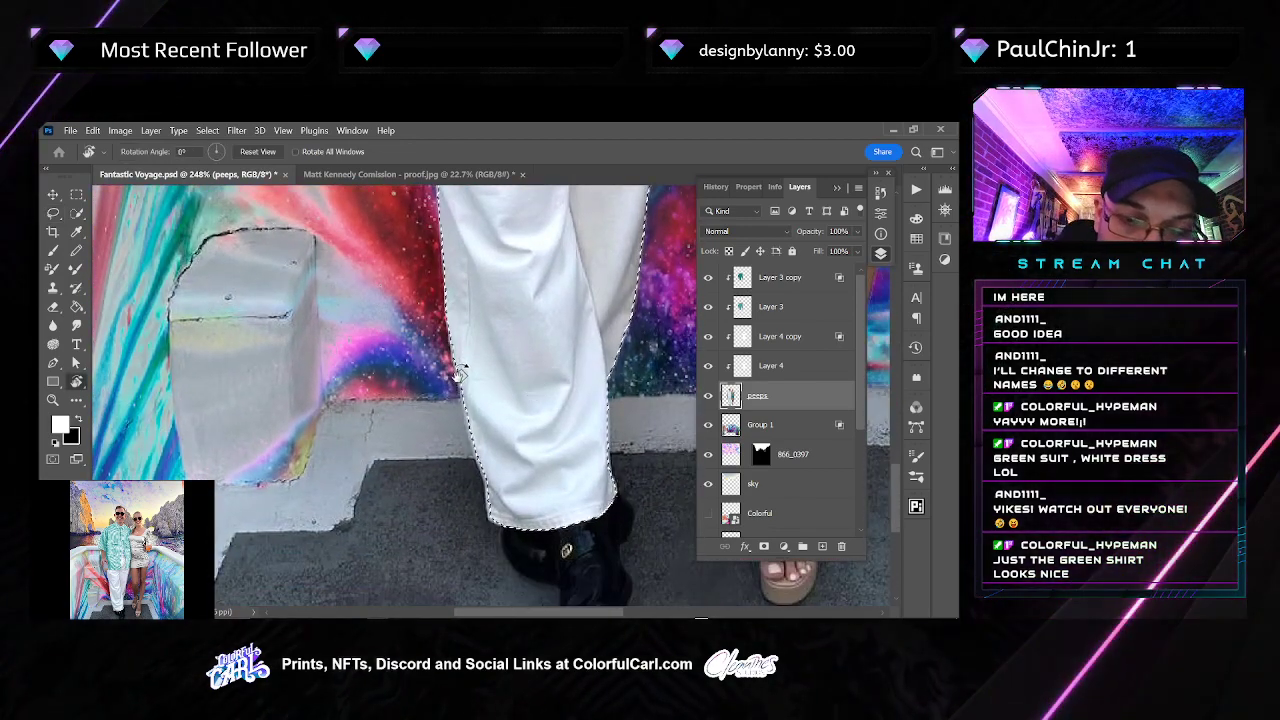
{"action": "key", "text": "l"}
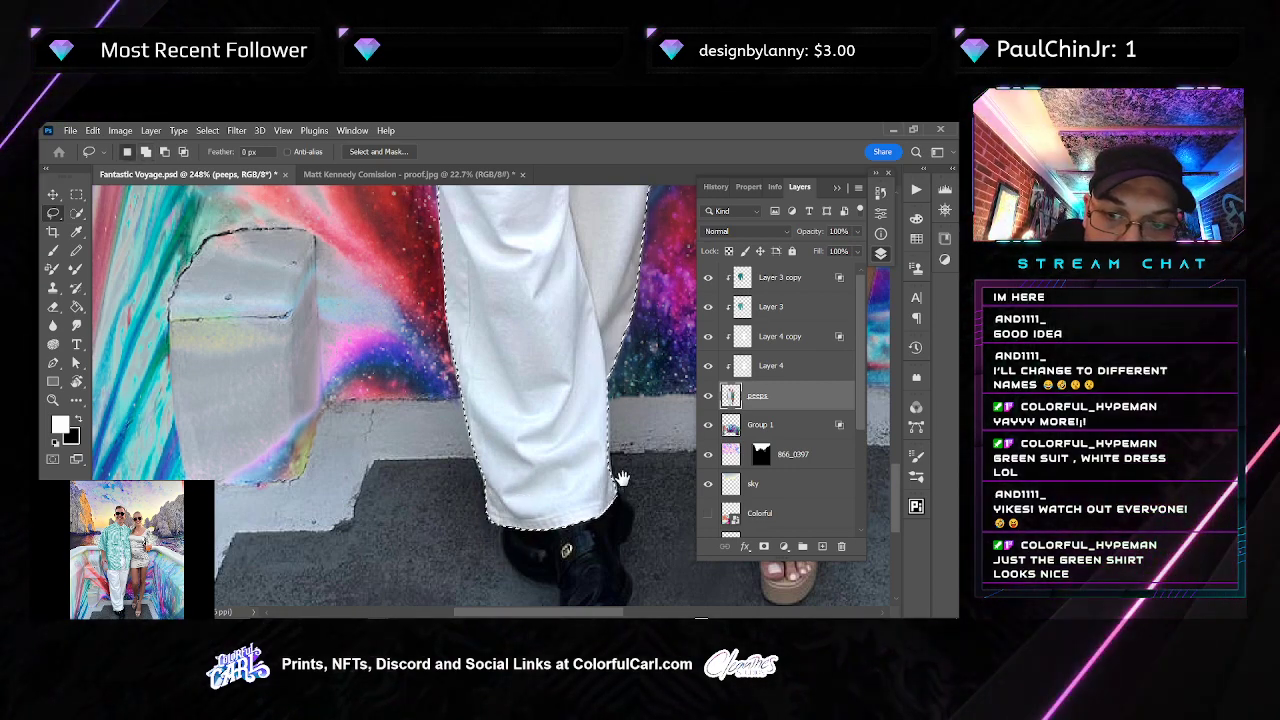
{"action": "left_click_drag", "start_coordinate": [622, 478], "coordinate": [606, 506]}
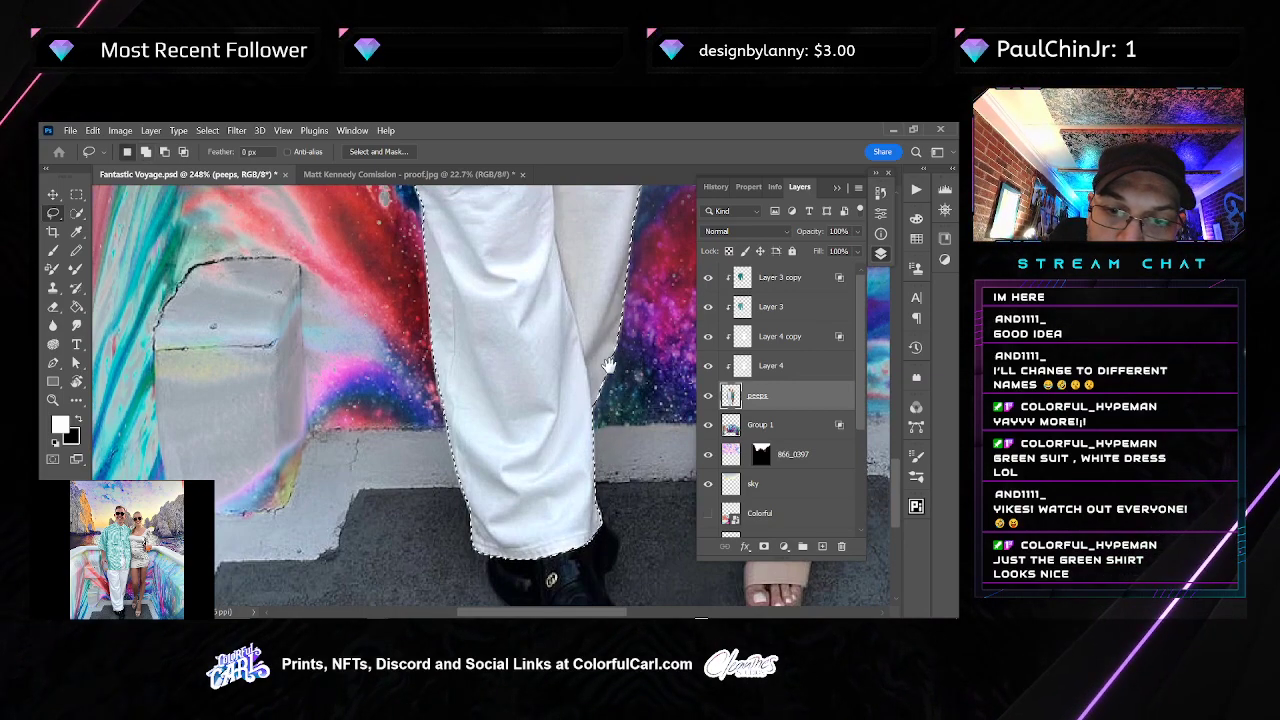
{"action": "scroll", "coordinate": [580, 488], "scroll_direction": "up", "scroll_amount": 6}
{"action": "scroll", "coordinate": [585, 485], "scroll_direction": "up", "scroll_amount": 3}
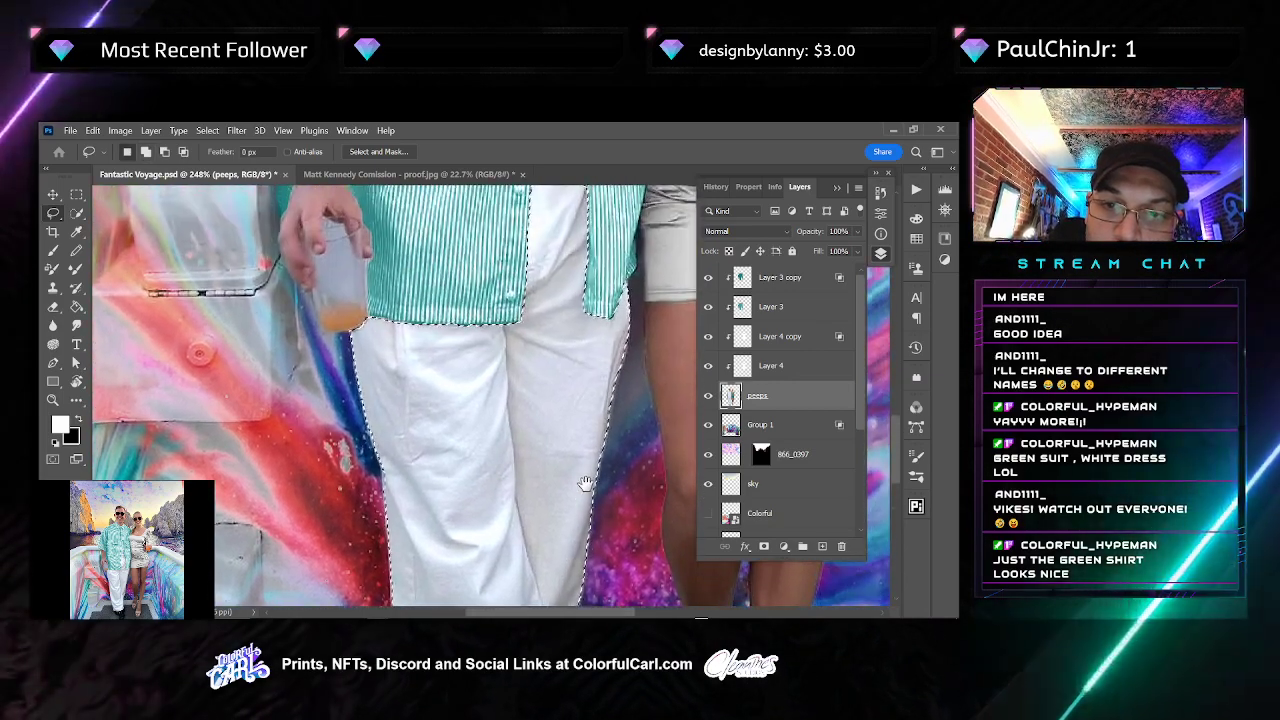
{"action": "left_click_drag", "start_coordinate": [571, 402], "coordinate": [614, 451]}
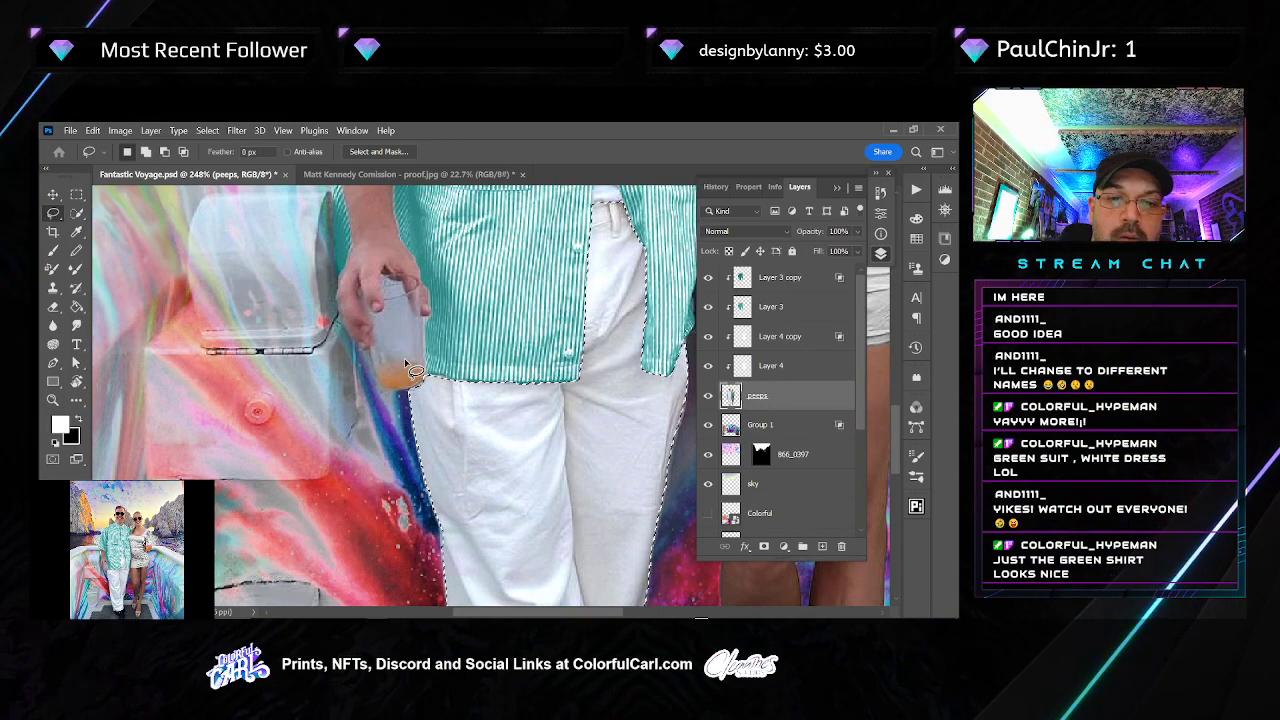
{"action": "left_click_drag", "start_coordinate": [527, 333], "coordinate": [478, 495]}
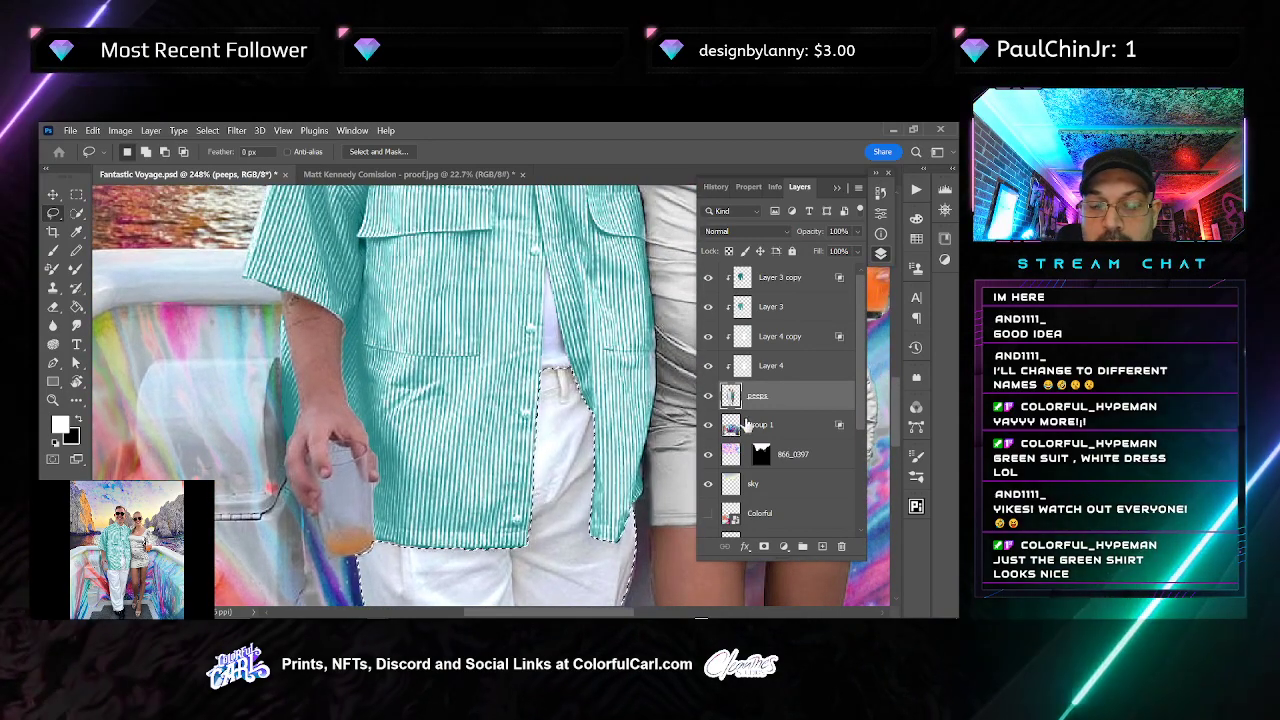
{"action": "left_click_drag", "start_coordinate": [687, 408], "coordinate": [665, 313]}
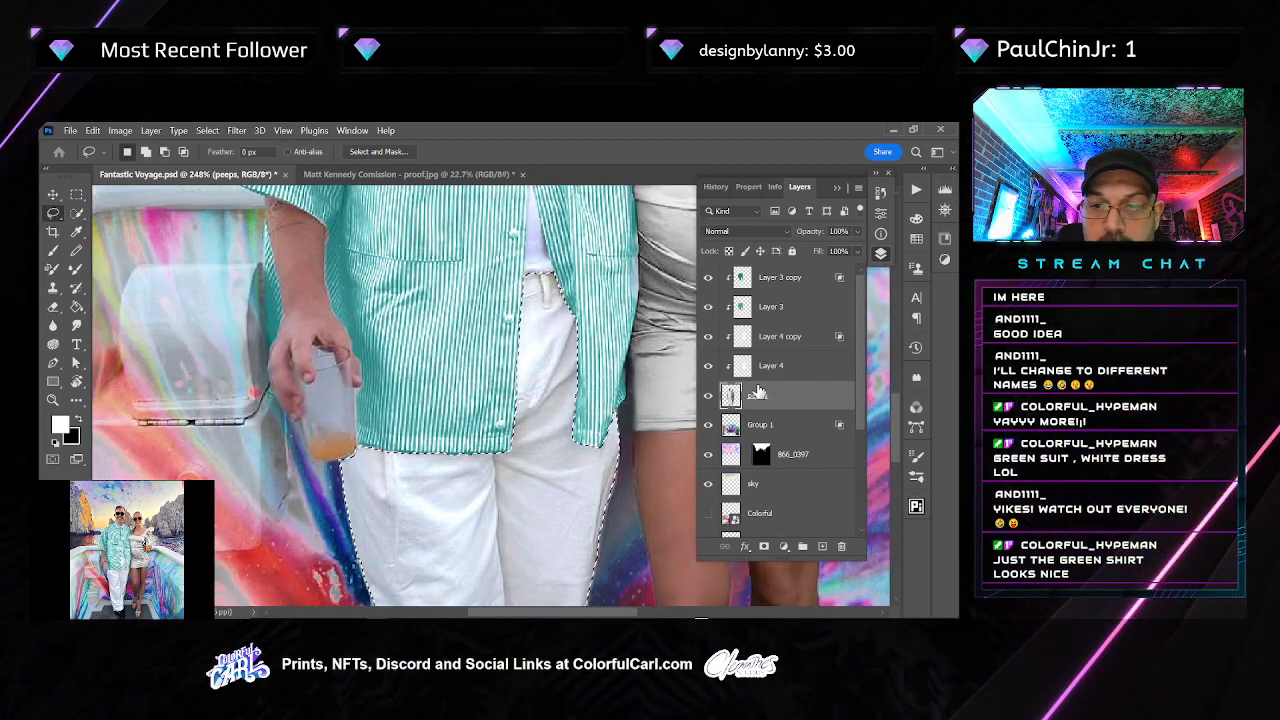
Try filling the selected trousers with purple on a new clipped layer above Layer 4
{"action": "left_click", "coordinate": [814, 366]}
{"action": "left_click", "coordinate": [822, 547]}
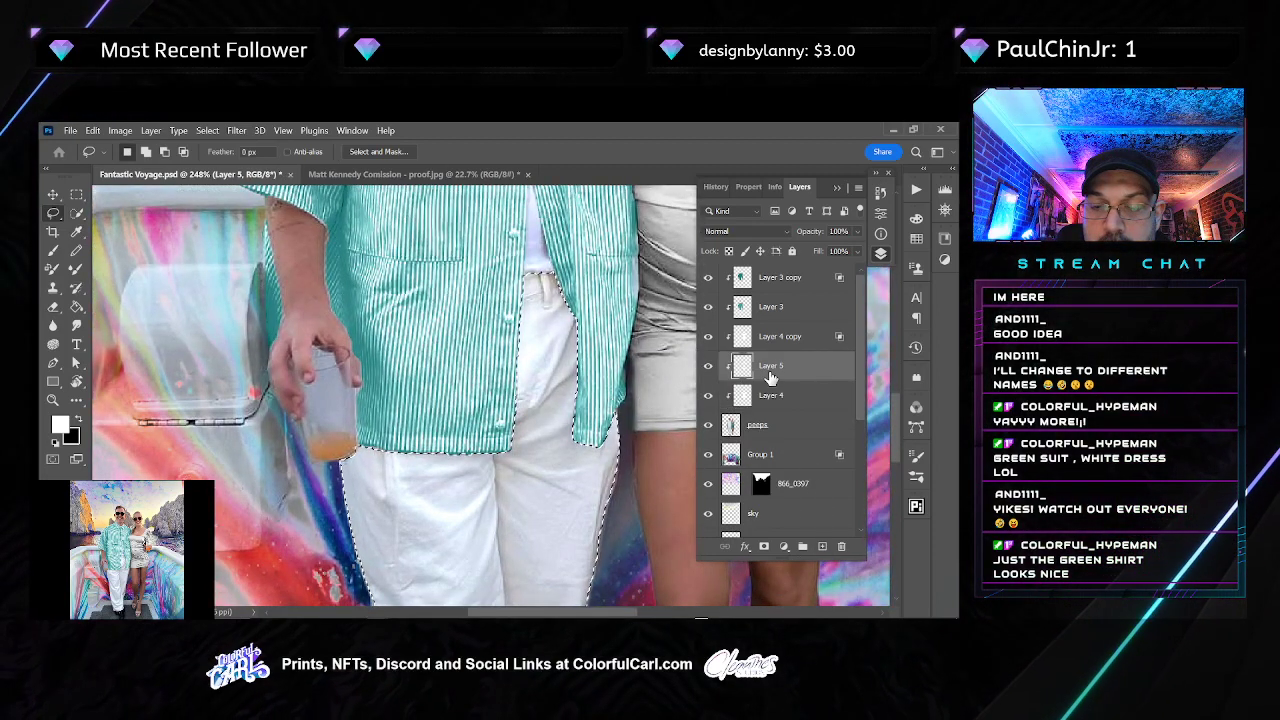
{"action": "key", "text": "g"}
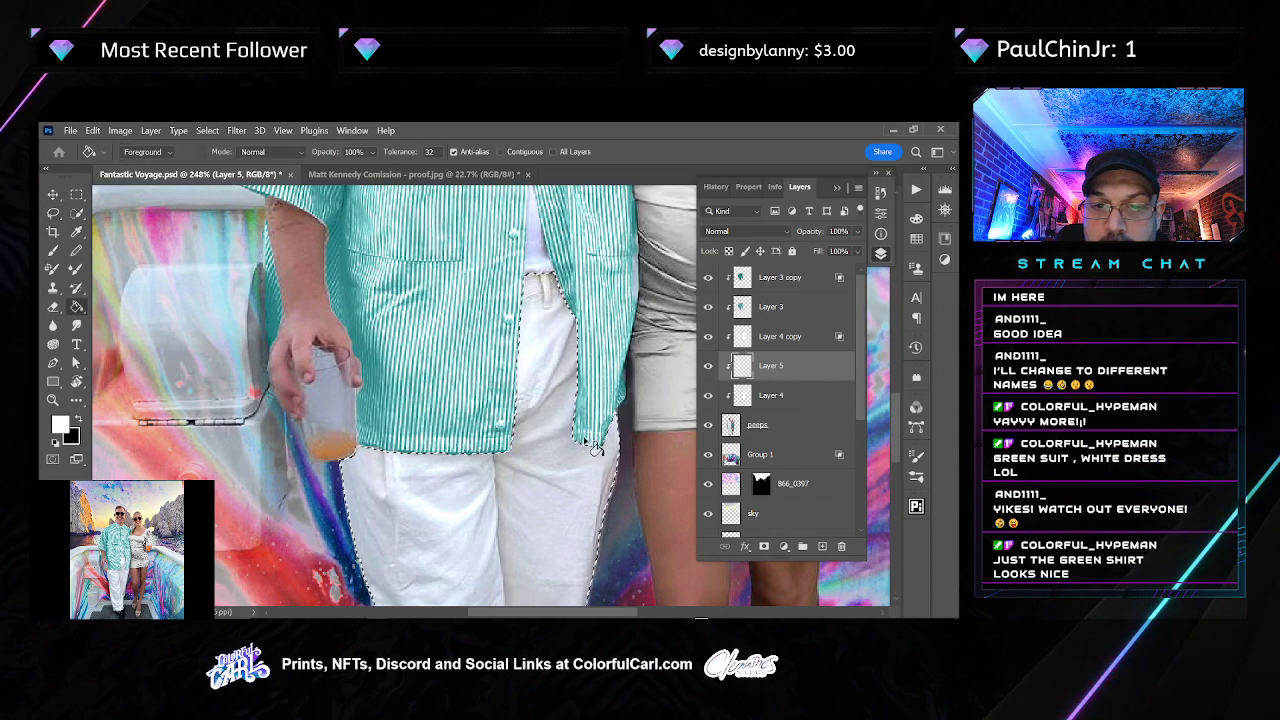
{"action": "right_click", "coordinate": [326, 482], "text": "alt+shift"}
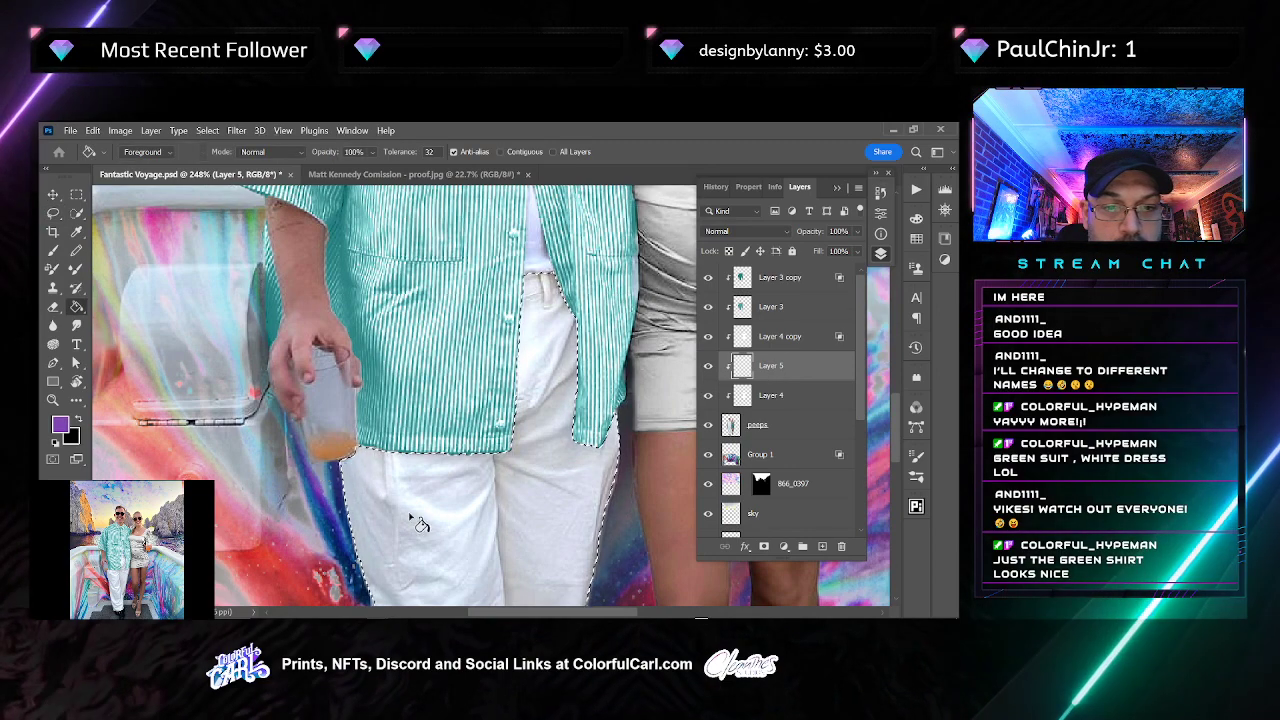
{"action": "left_click", "coordinate": [480, 522]}
Paste the copied layer style onto the purple trouser layer and move that layer below Layer 4
{"action": "right_click", "coordinate": [823, 366]}
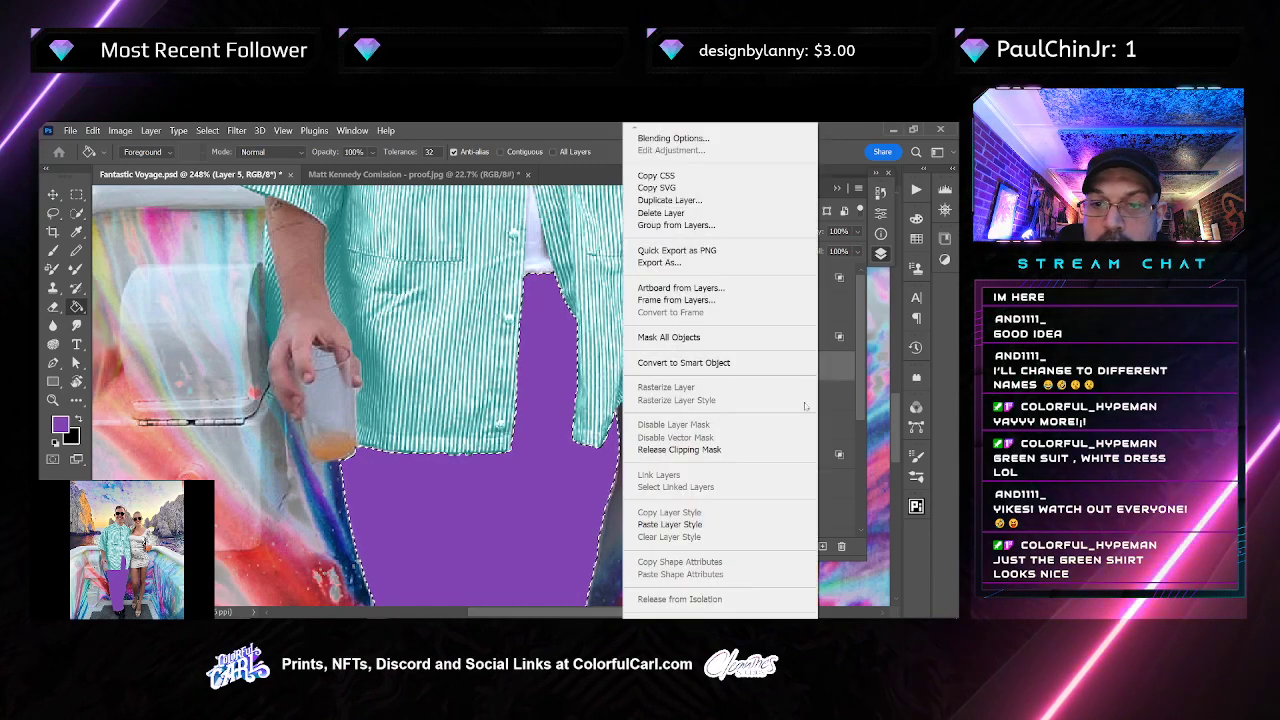
{"action": "left_click", "coordinate": [680, 524]}
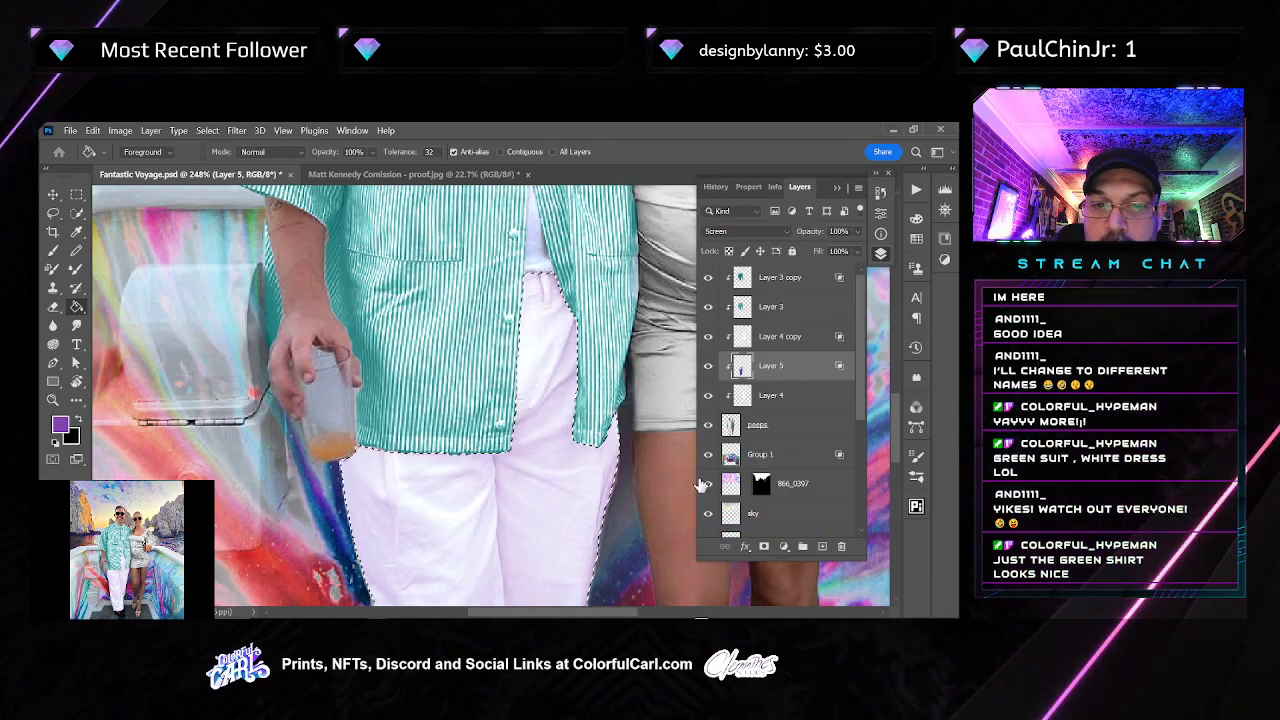
{"action": "left_click_drag", "start_coordinate": [806, 375], "coordinate": [808, 401]}
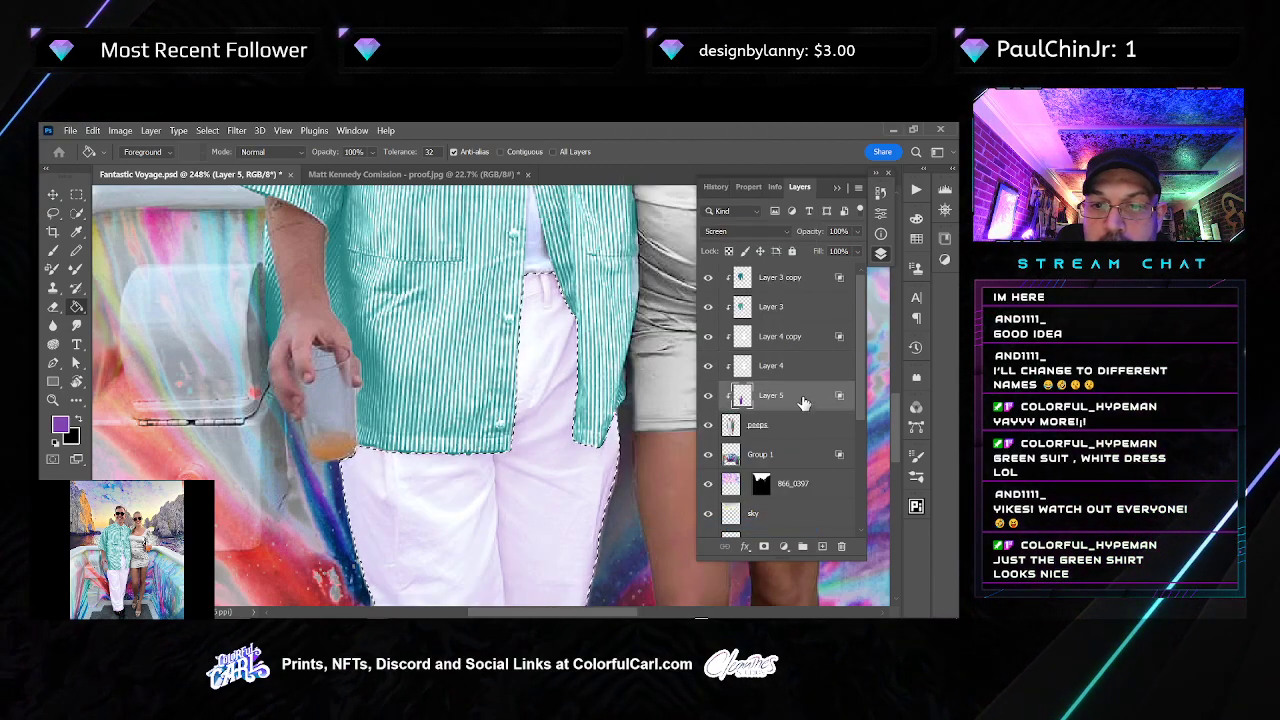
Deselect the trousers and set the purple layer's blend mode to Color
{"action": "scroll", "coordinate": [566, 500], "scroll_direction": "down", "scroll_amount": 3}
{"action": "left_click_drag", "start_coordinate": [566, 500], "coordinate": [556, 382]}
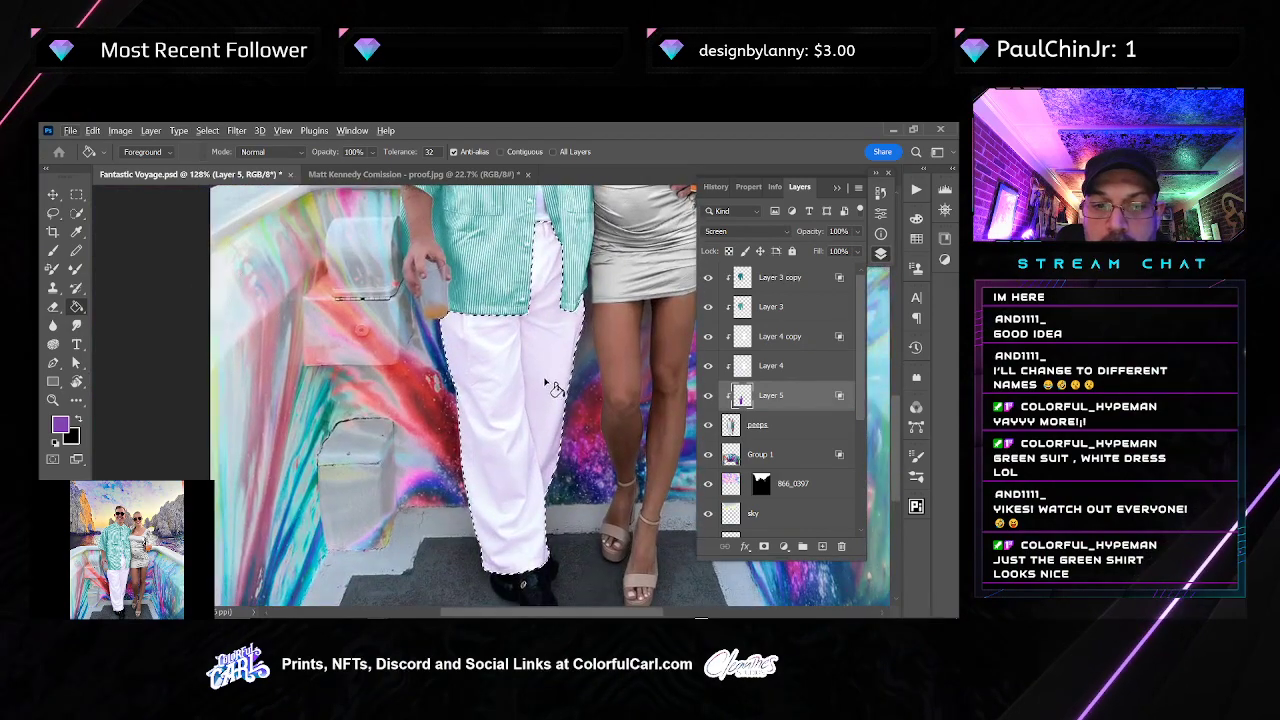
{"action": "scroll", "coordinate": [572, 392], "scroll_direction": "down", "scroll_amount": 3}
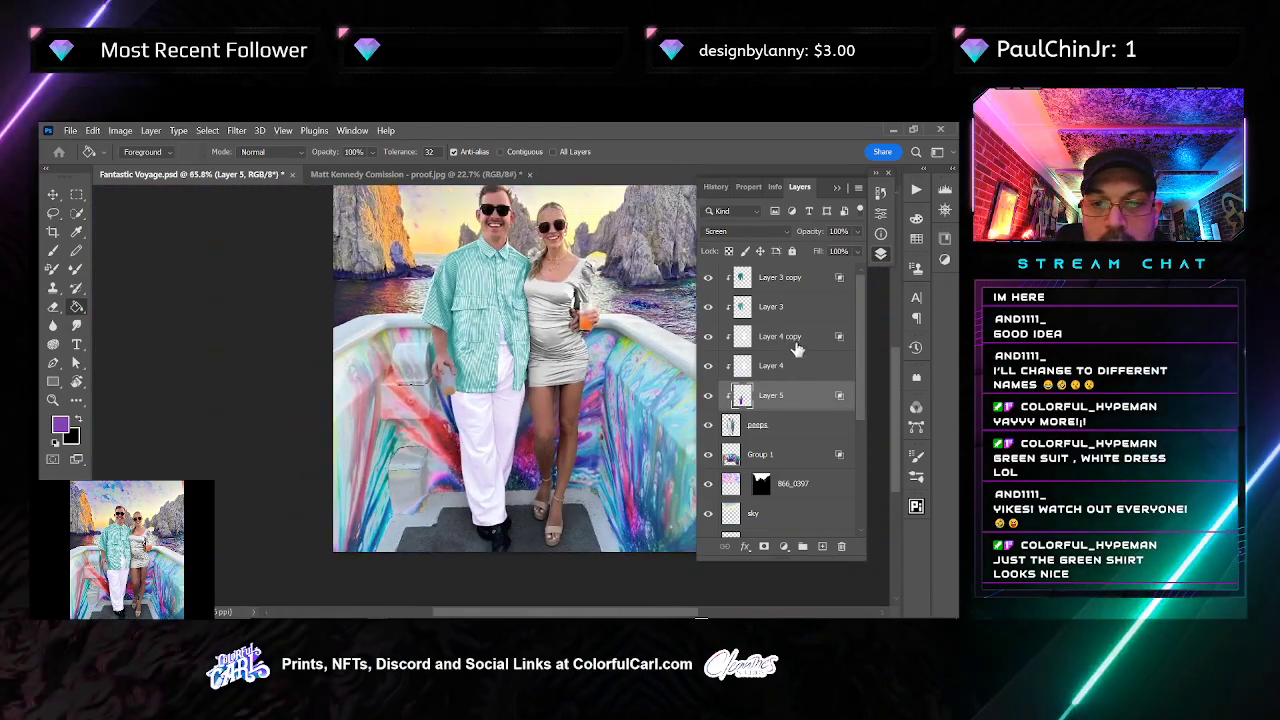
{"action": "left_click", "coordinate": [745, 231]}
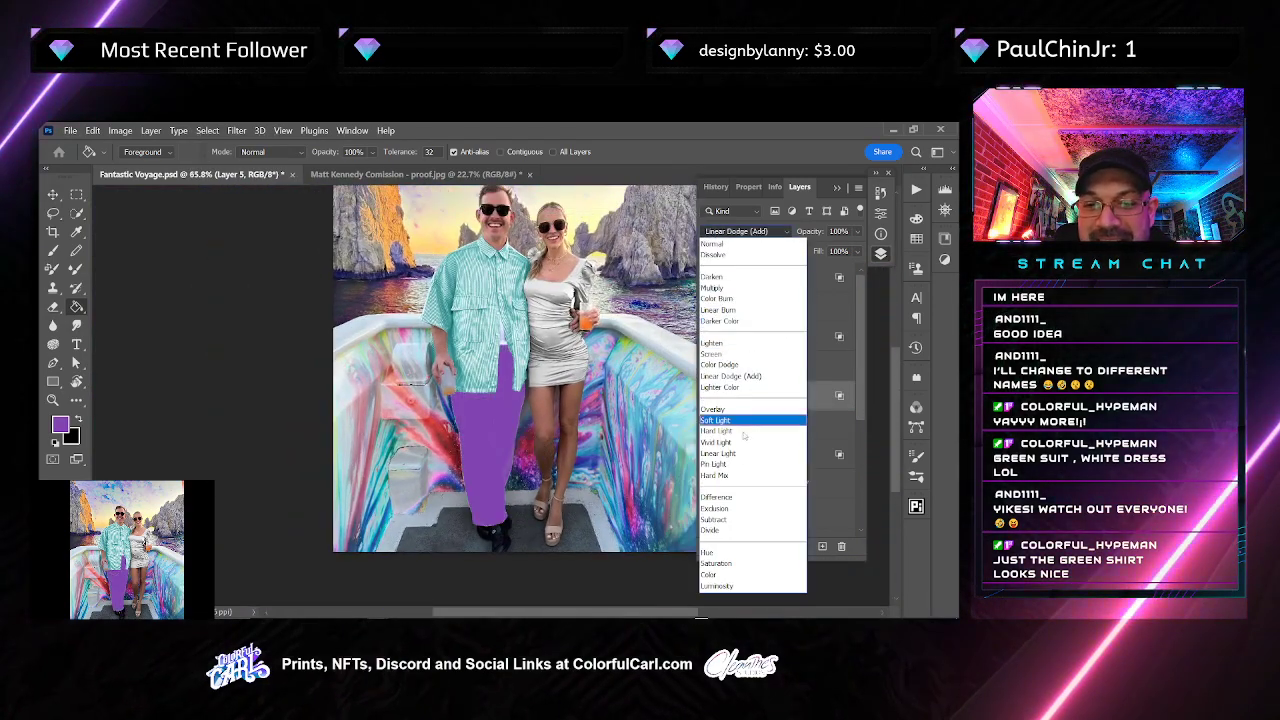
{"action": "left_click", "coordinate": [722, 575]}
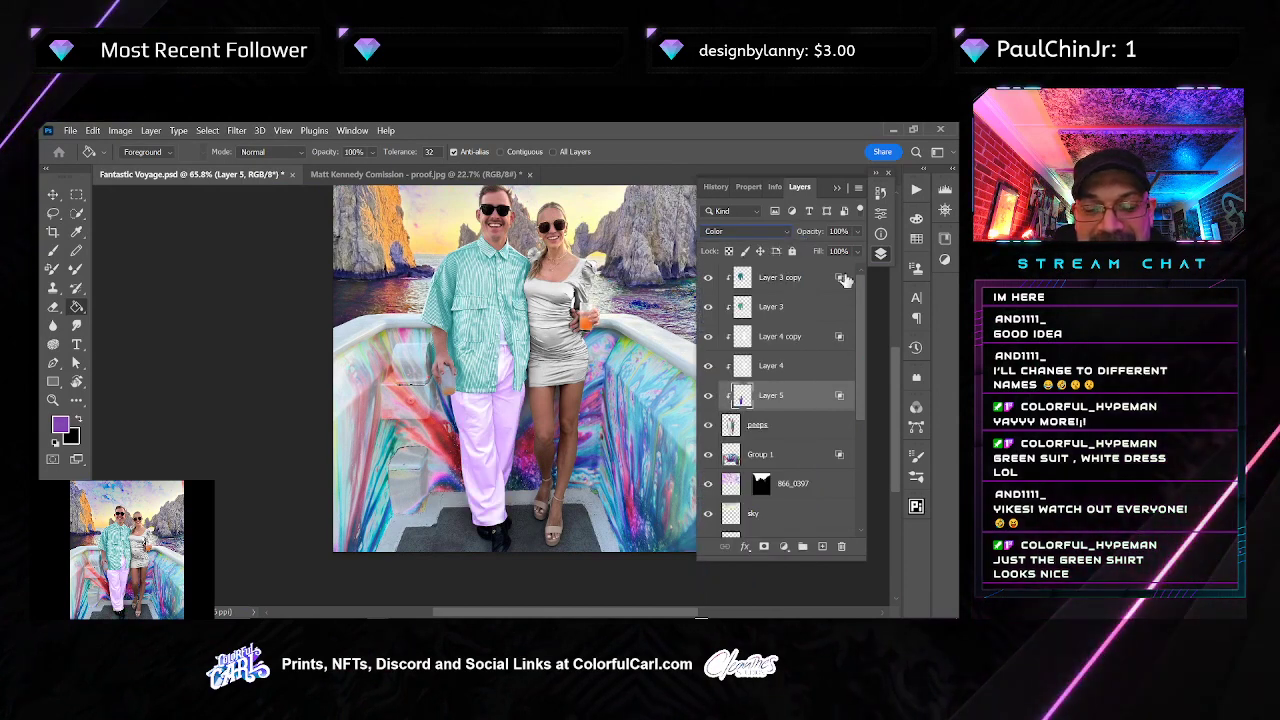
Delete the purple trouser layer
{"action": "key", "text": "space"}
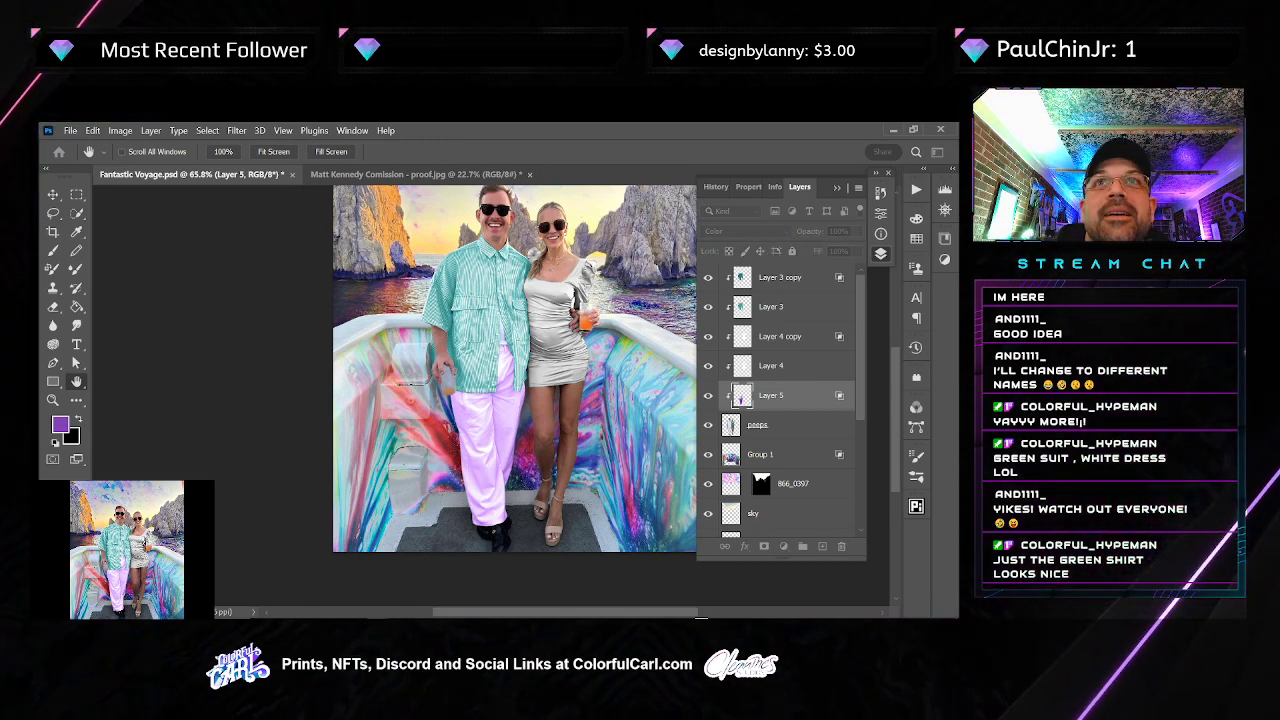
{"action": "key", "text": "space"}
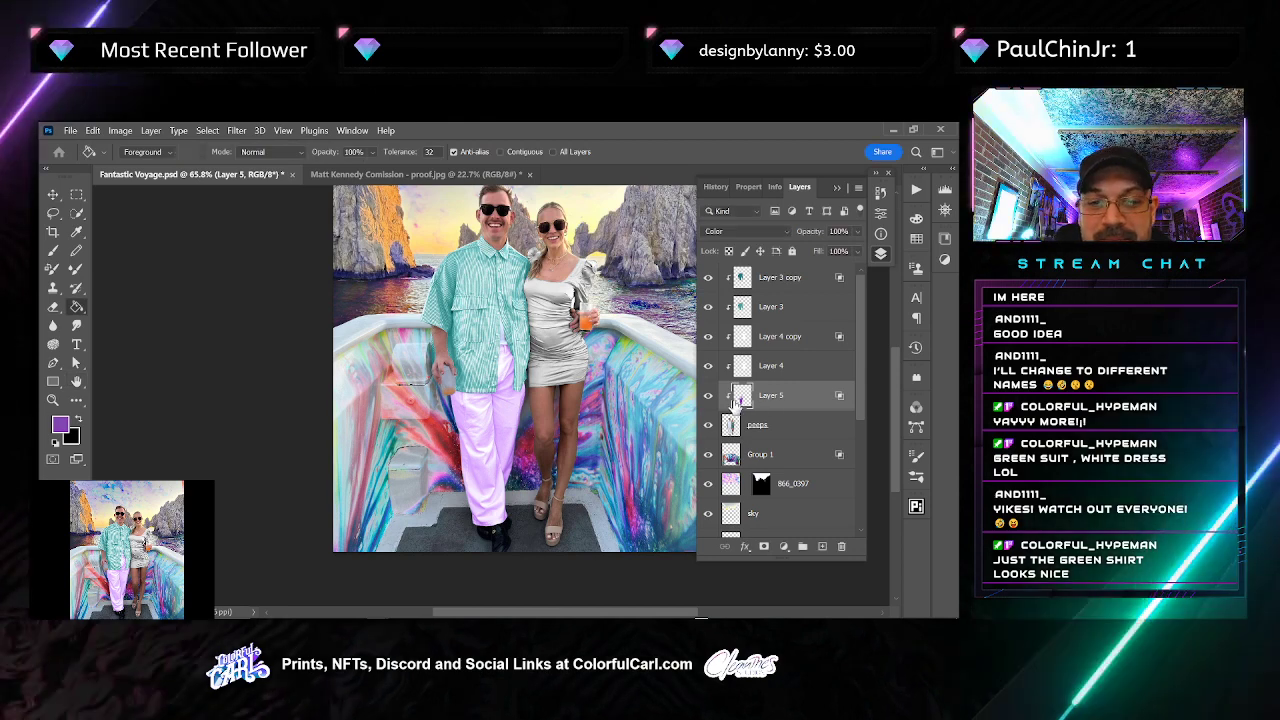
{"action": "key", "text": "Delete"}
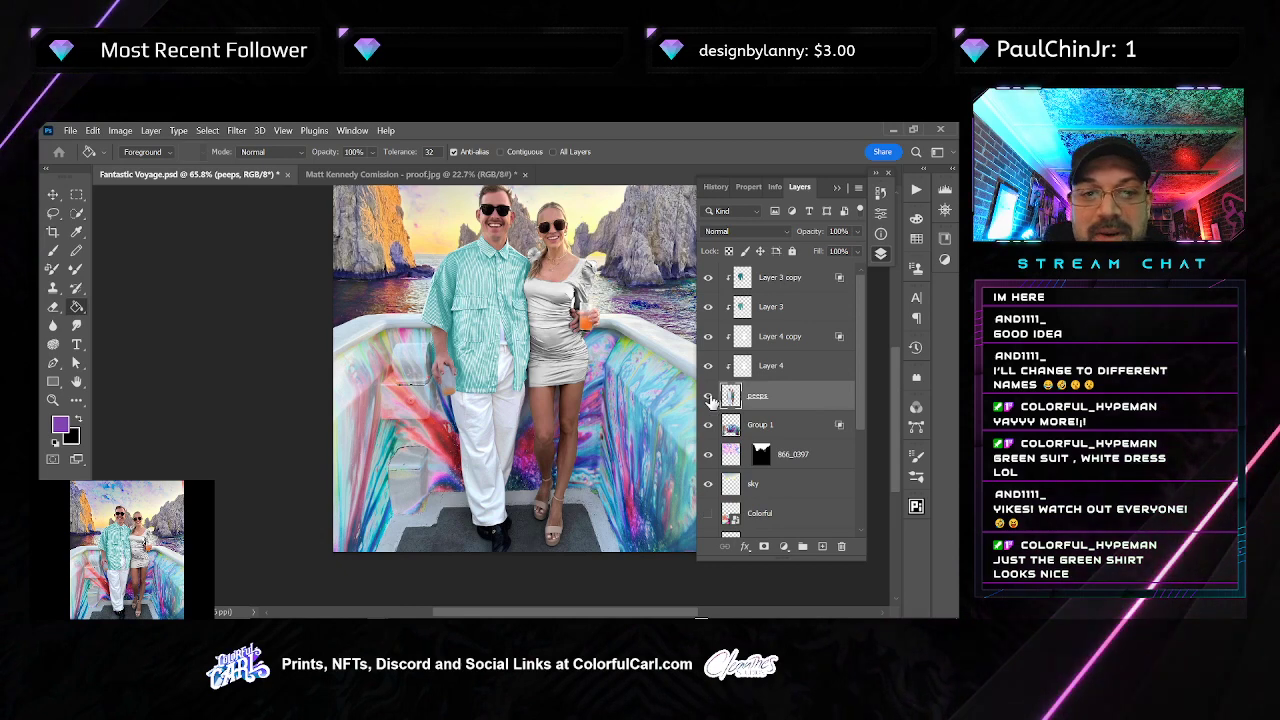
Select the 866_0397 layer from the sky's right edge and compare the composite with that layer hidden and shown
{"action": "scroll", "coordinate": [497, 292], "scroll_direction": "up", "scroll_amount": 3}
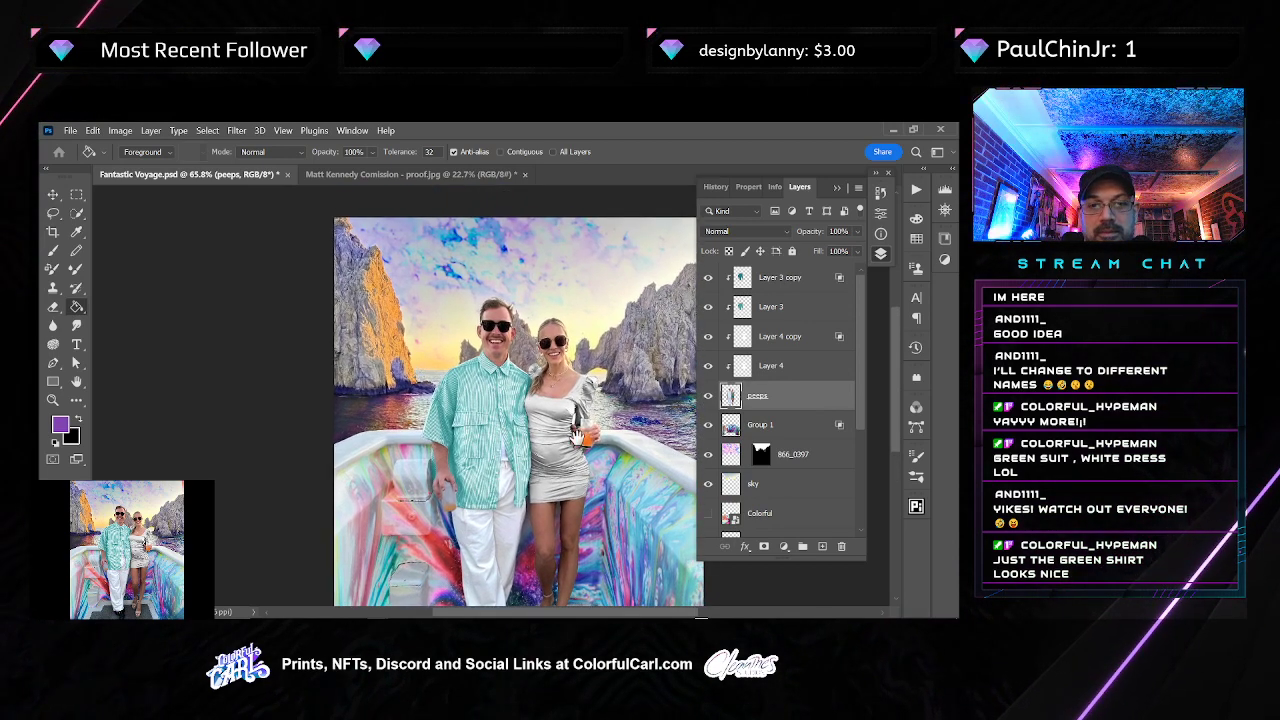
{"action": "left_click_drag", "start_coordinate": [574, 437], "coordinate": [553, 422]}
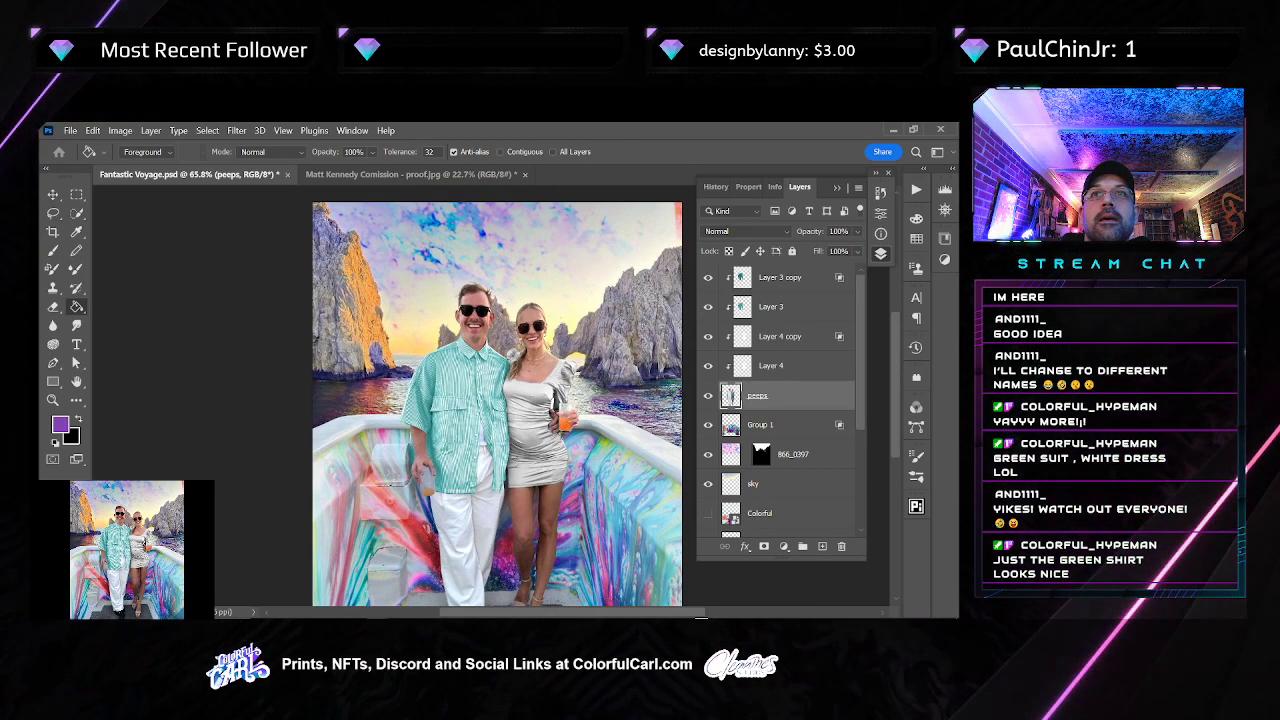
{"action": "scroll", "coordinate": [437, 400], "scroll_direction": "down", "scroll_amount": 1}
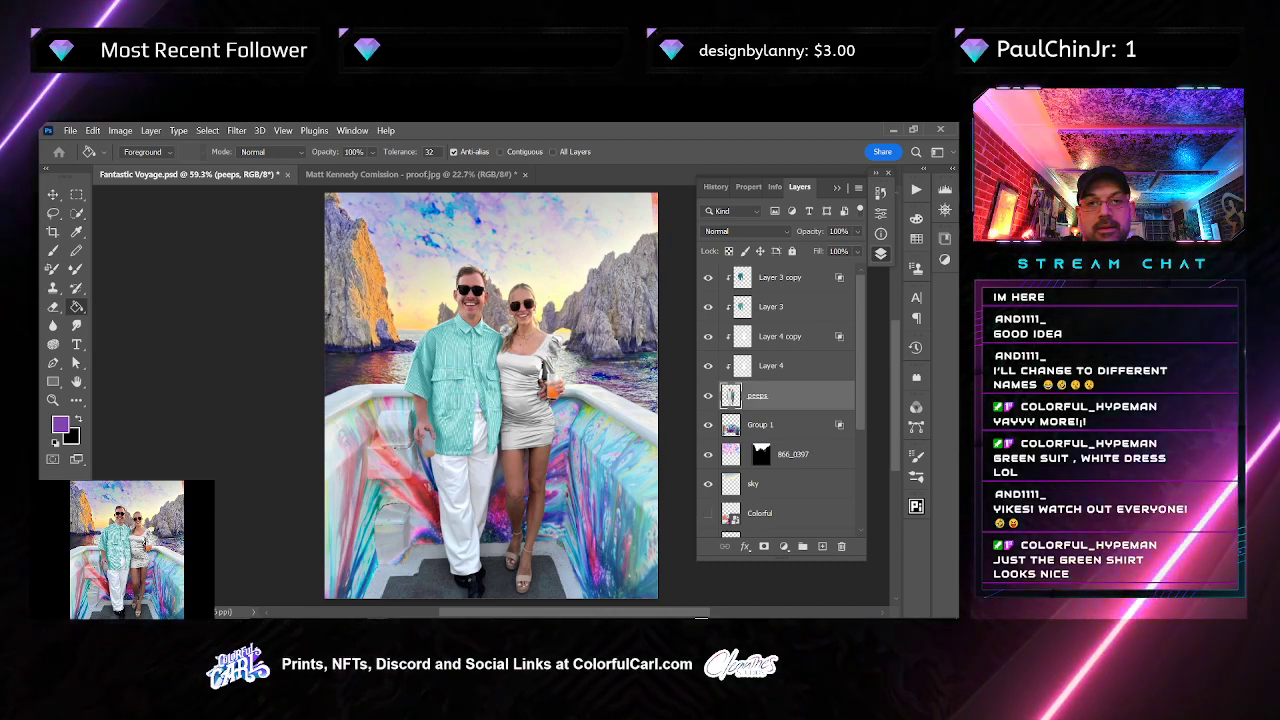
{"action": "key", "text": "v"}
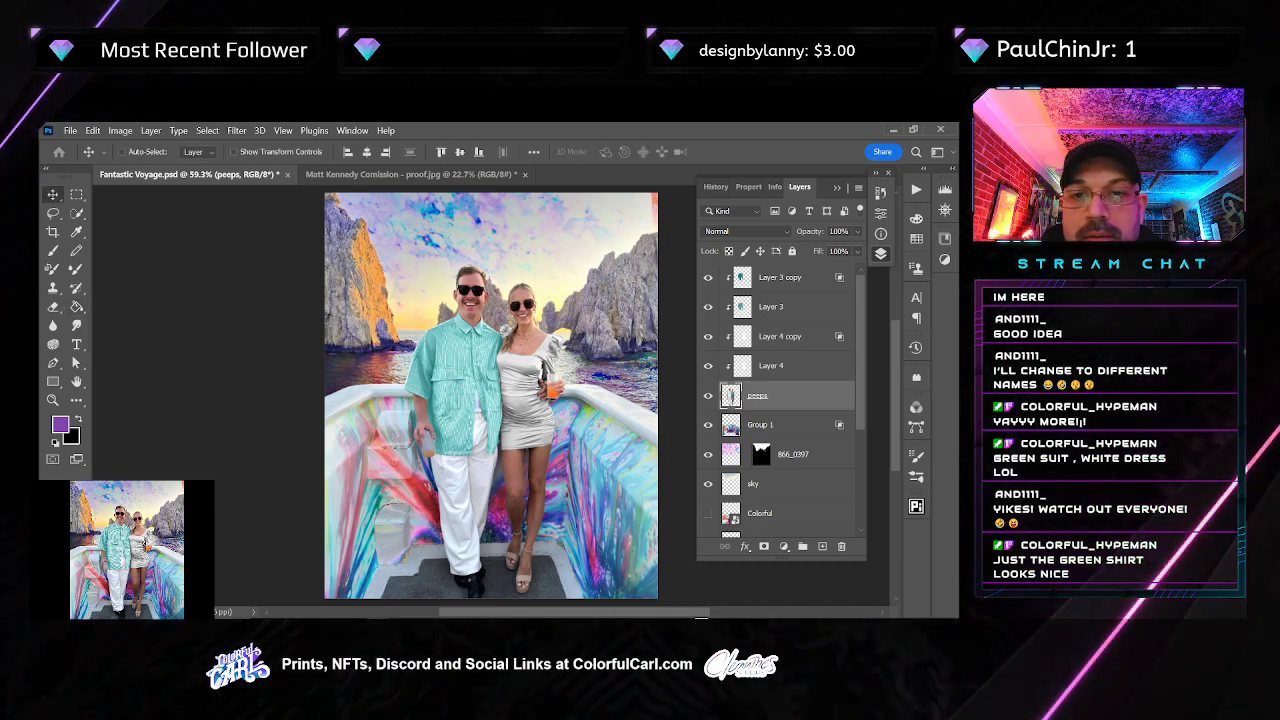
{"action": "left_click", "coordinate": [655, 228]}
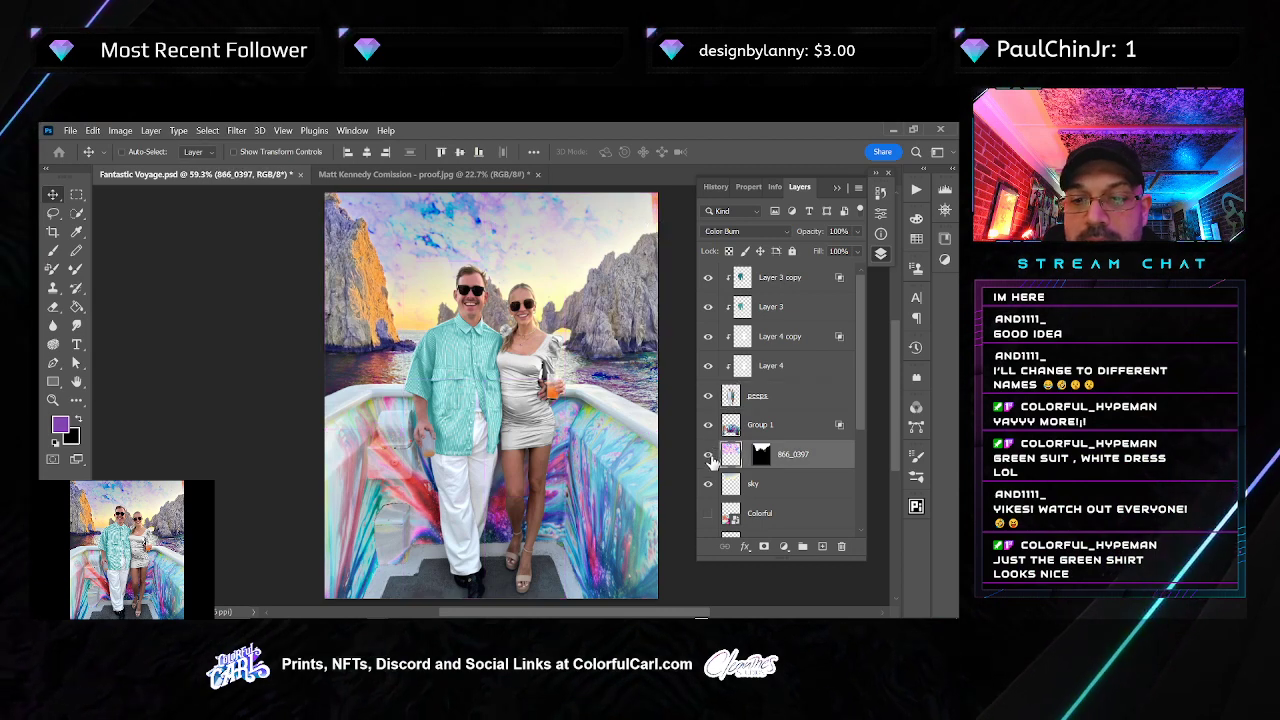
{"action": "left_click", "coordinate": [709, 455]}
{"action": "left_click", "coordinate": [709, 455]}
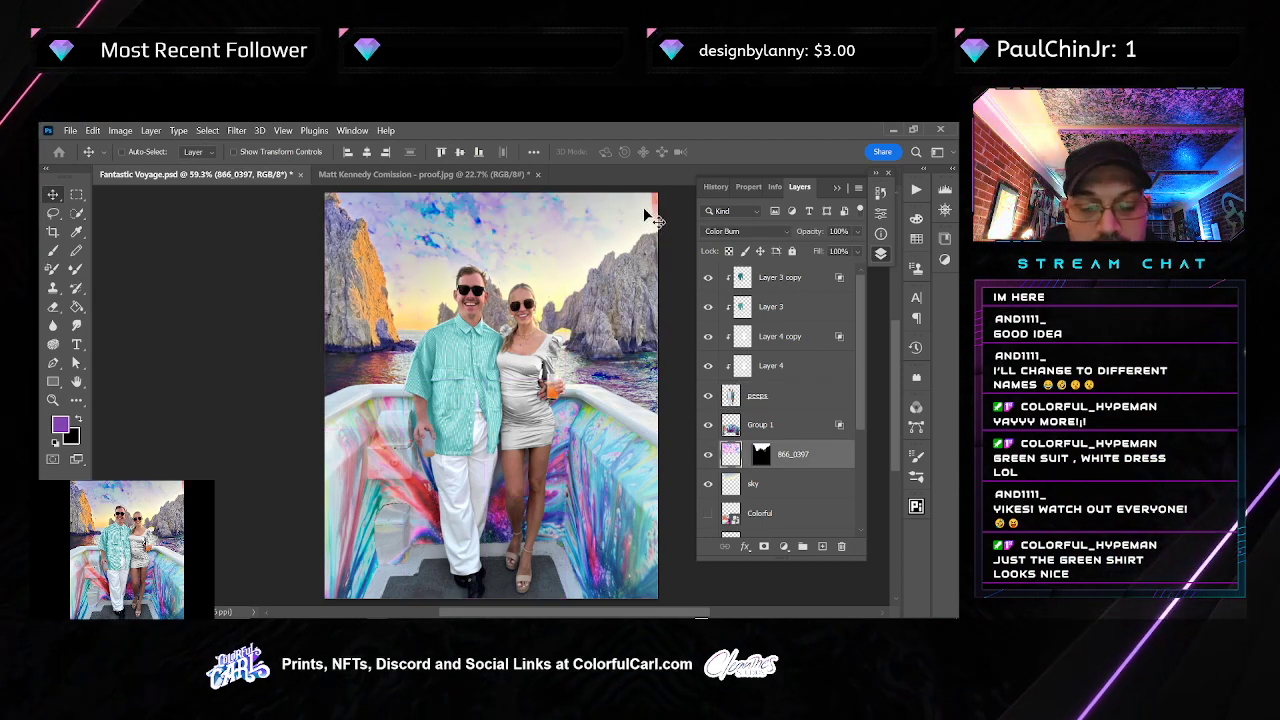
{"action": "key", "text": "h"}
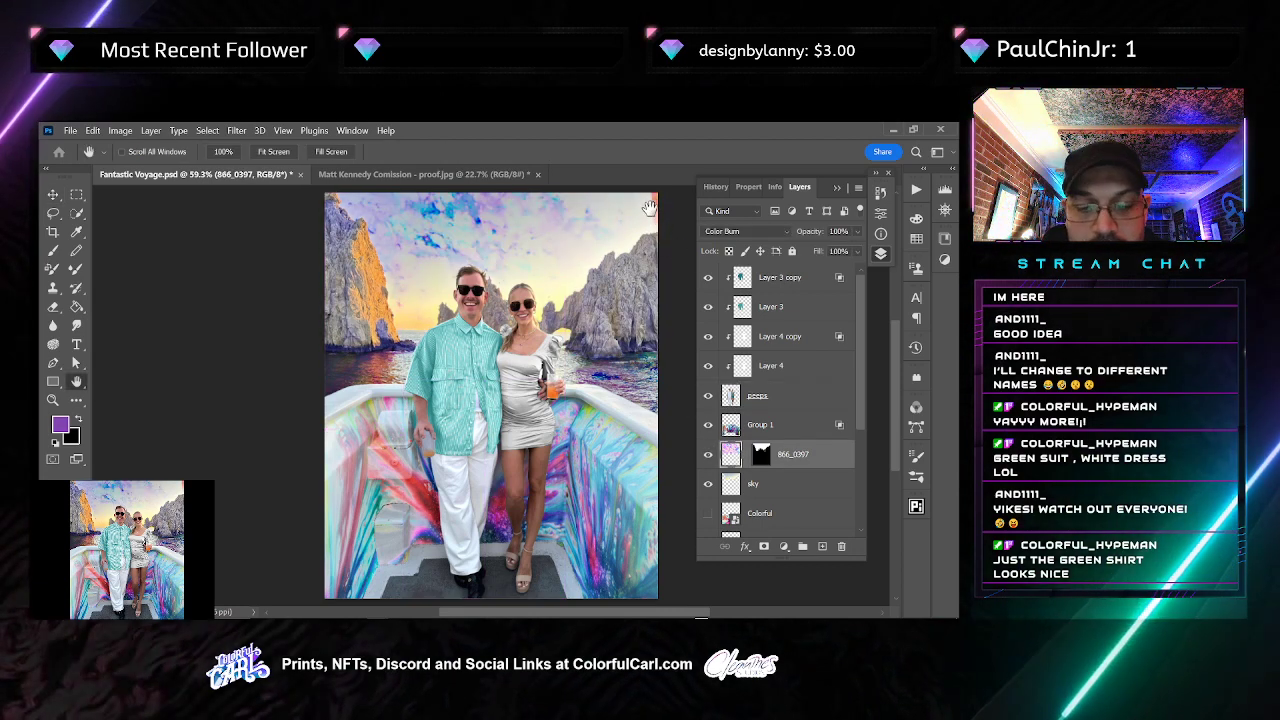
Compare the whole composite with the original photo by showing only the Background layer and restoring the other layers
{"action": "key", "text": "j"}
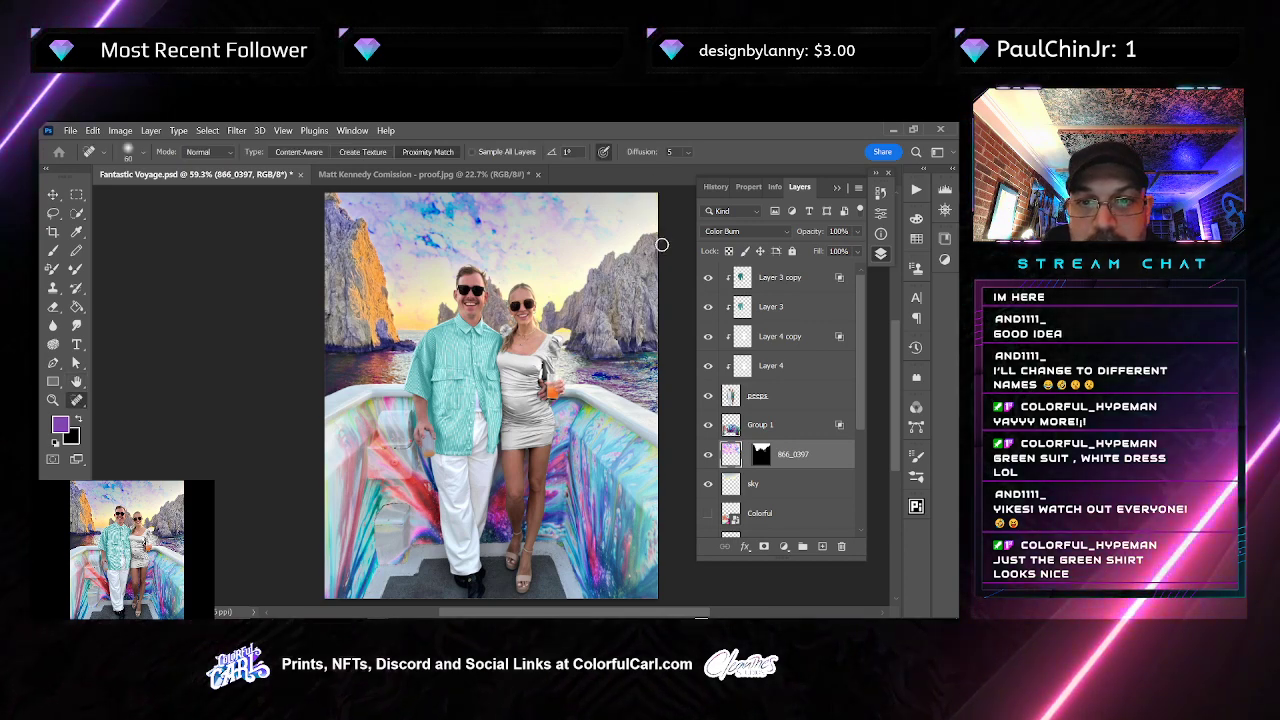
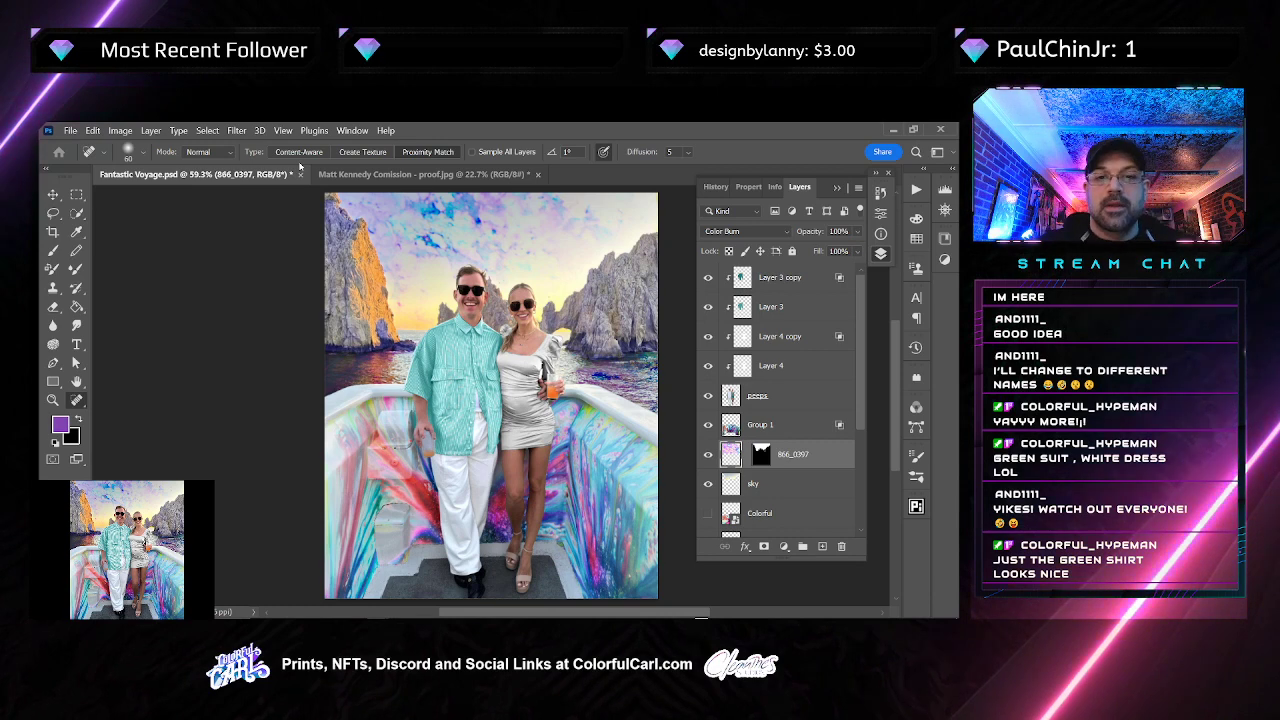
{"action": "scroll", "coordinate": [709, 480], "scroll_direction": "down", "scroll_amount": 5}
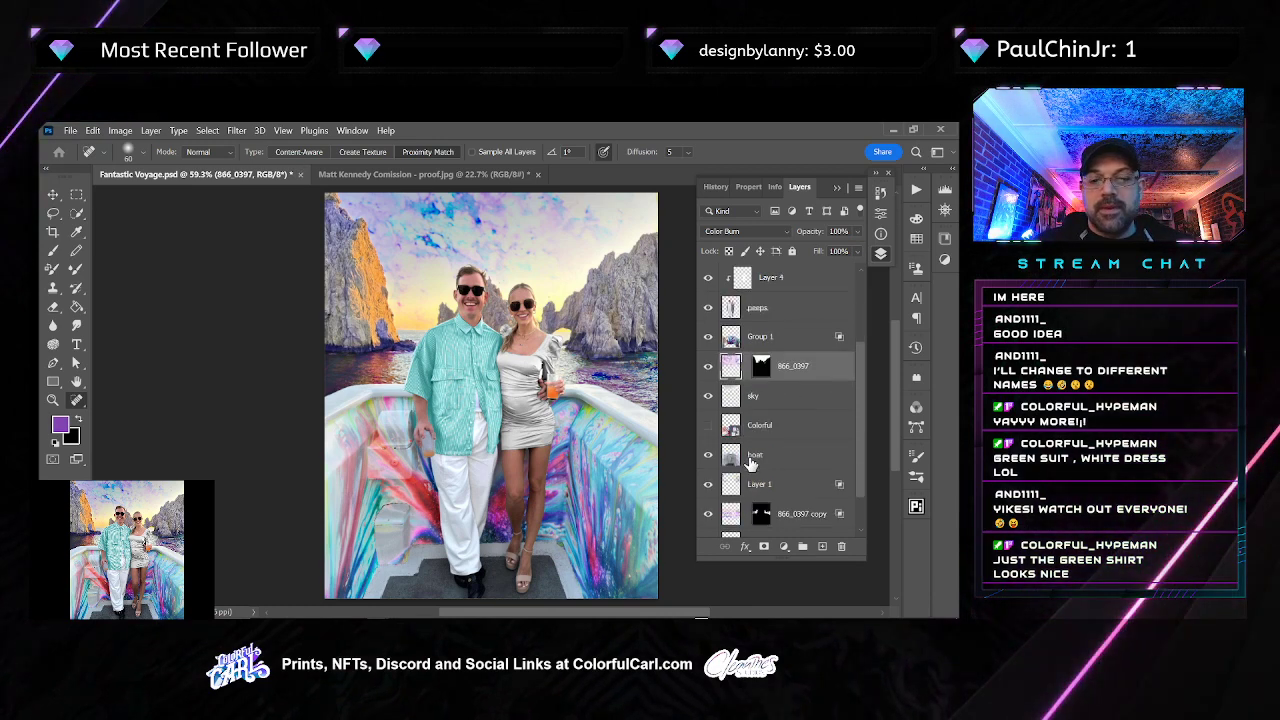
{"action": "left_click", "coordinate": [708, 522], "text": "alt"}
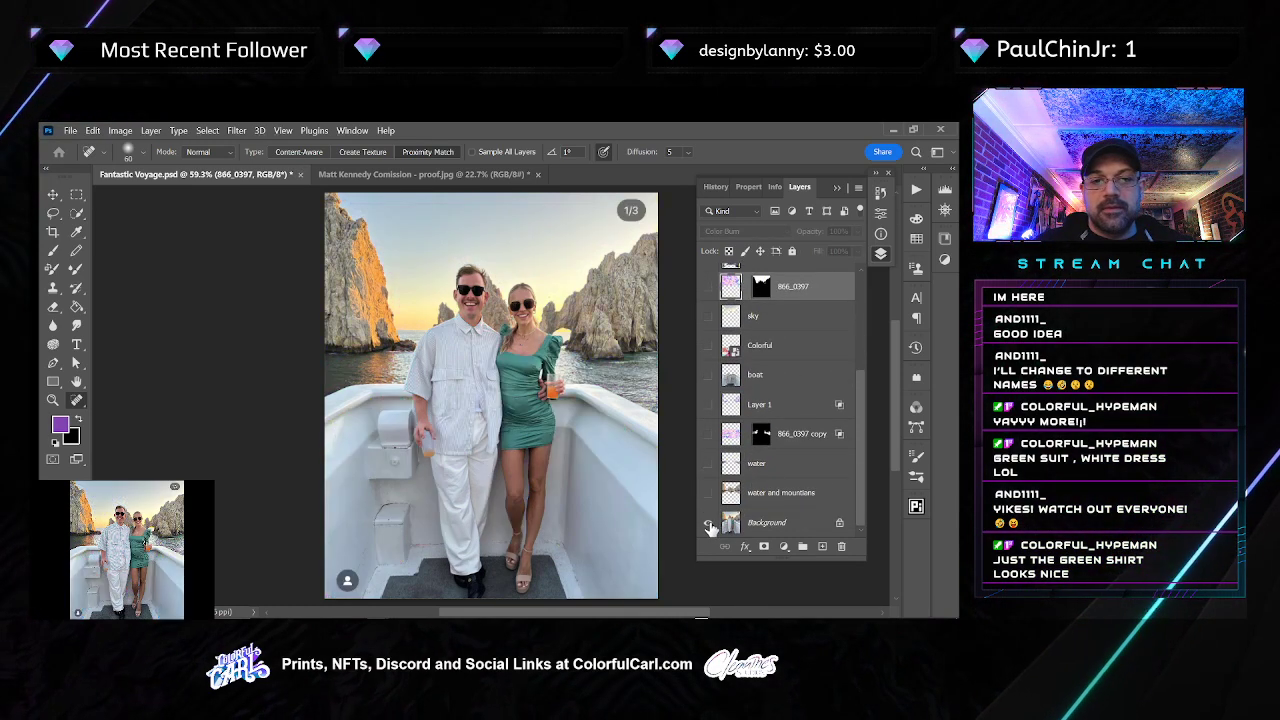
{"action": "left_click", "coordinate": [709, 524], "text": "alt"}
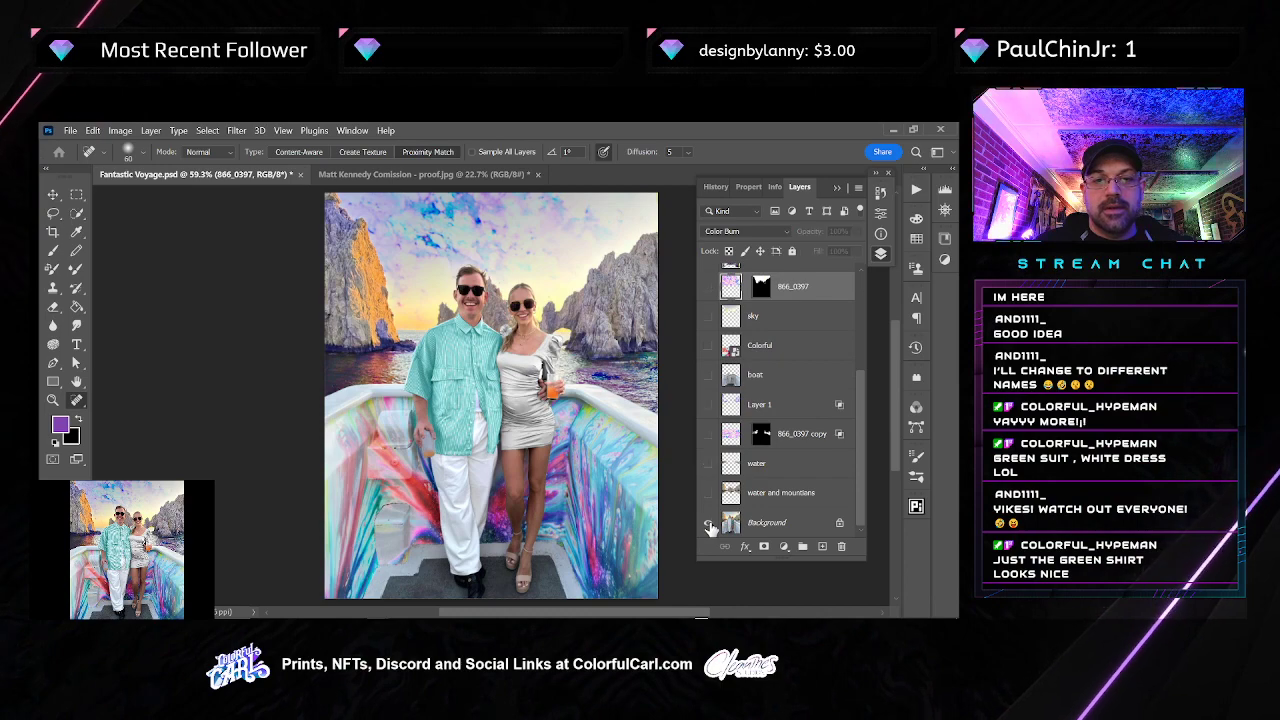
{"action": "left_click", "coordinate": [709, 524], "text": "alt"}
{"action": "left_click", "coordinate": [709, 524], "text": "alt"}
Compare the couple's clothing and the area around the woman's face close up with the original Background photo
{"action": "scroll", "coordinate": [530, 325], "scroll_direction": "up", "scroll_amount": 5}
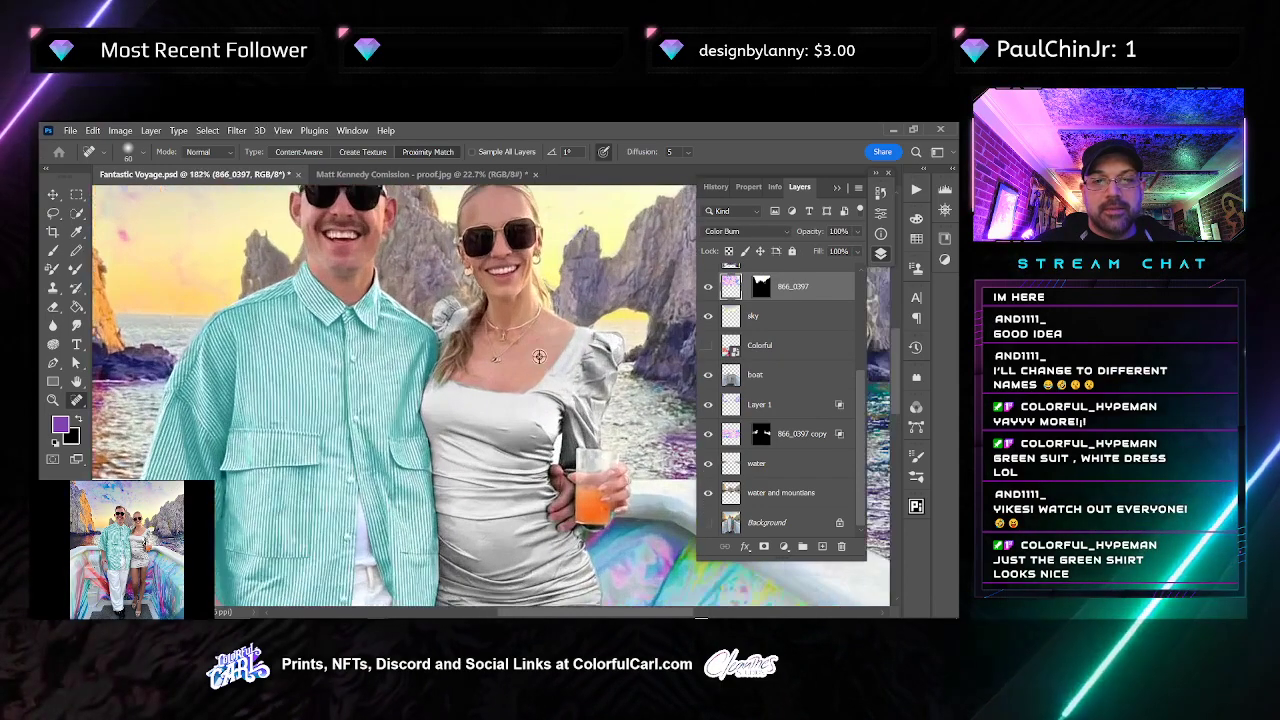
{"action": "left_click", "coordinate": [709, 524], "text": "alt"}
{"action": "left_click", "coordinate": [709, 524], "text": "alt"}
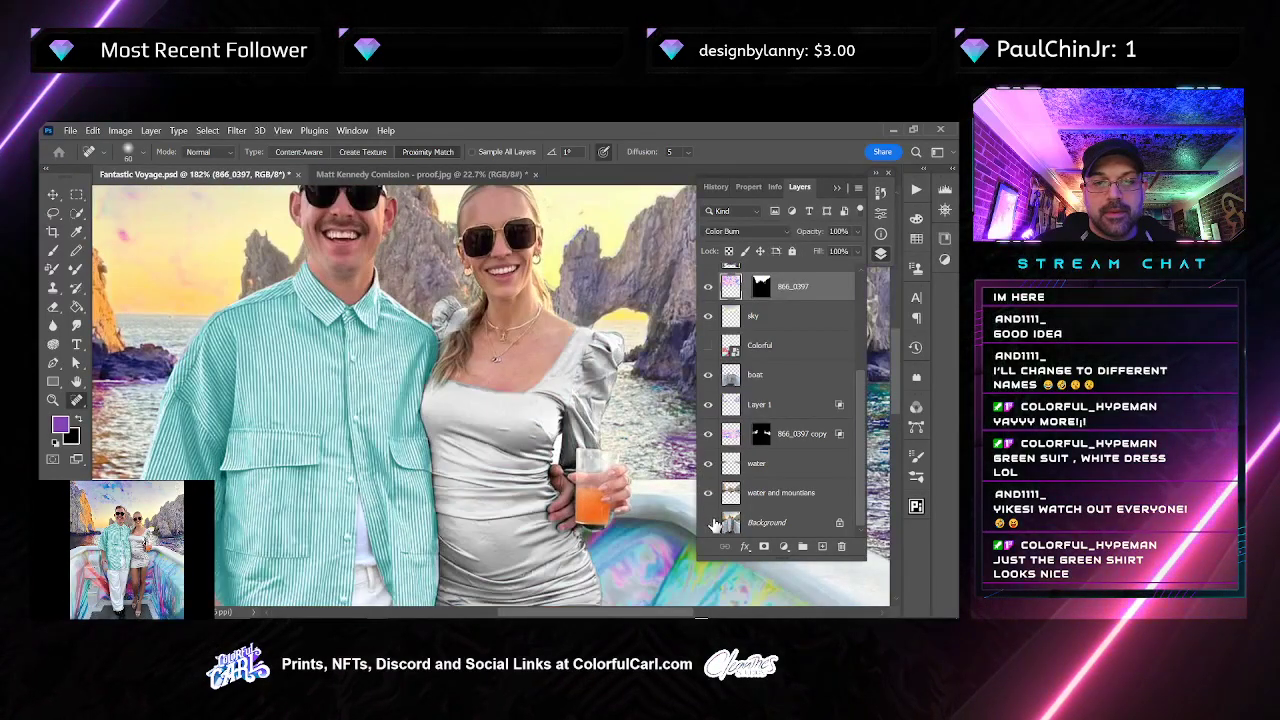
{"action": "left_click", "coordinate": [710, 523], "text": "alt"}
{"action": "left_click", "coordinate": [710, 523], "text": "alt"}
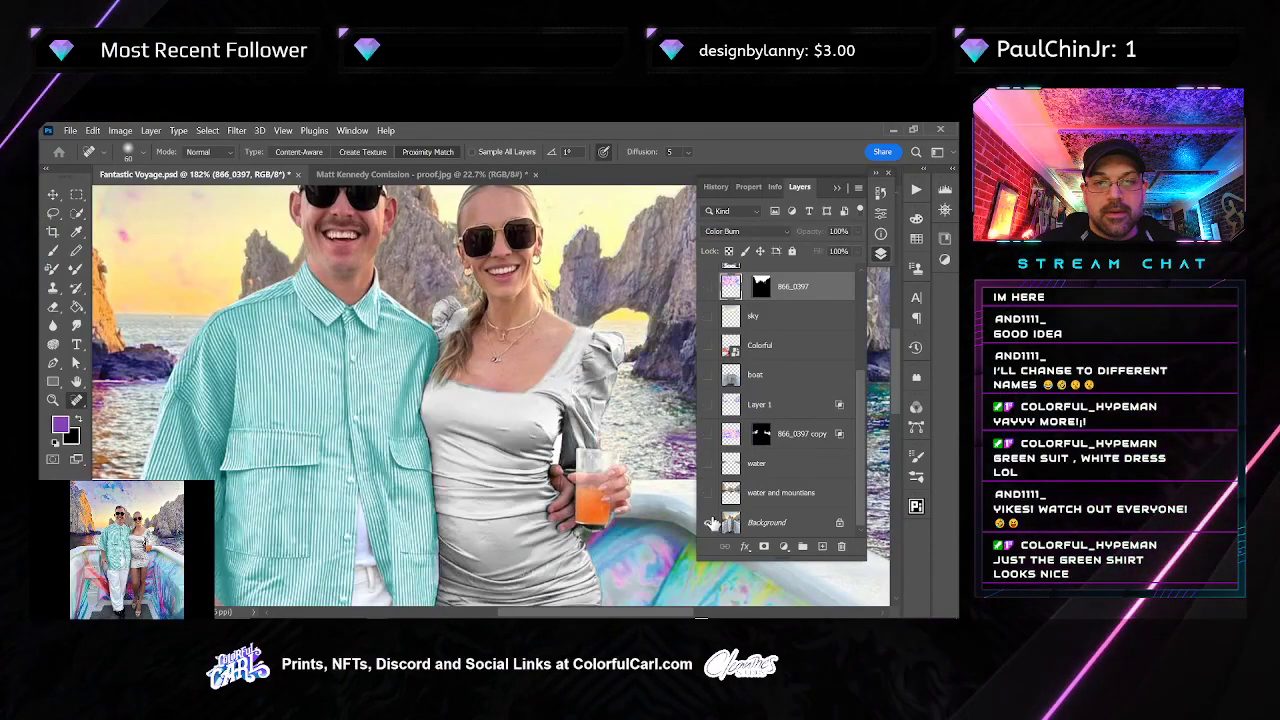
{"action": "left_click", "coordinate": [710, 523], "text": "alt"}
{"action": "left_click", "coordinate": [710, 523], "text": "alt"}
{"action": "left_click", "coordinate": [710, 523], "text": "alt"}
{"action": "left_click", "coordinate": [710, 523], "text": "alt"}
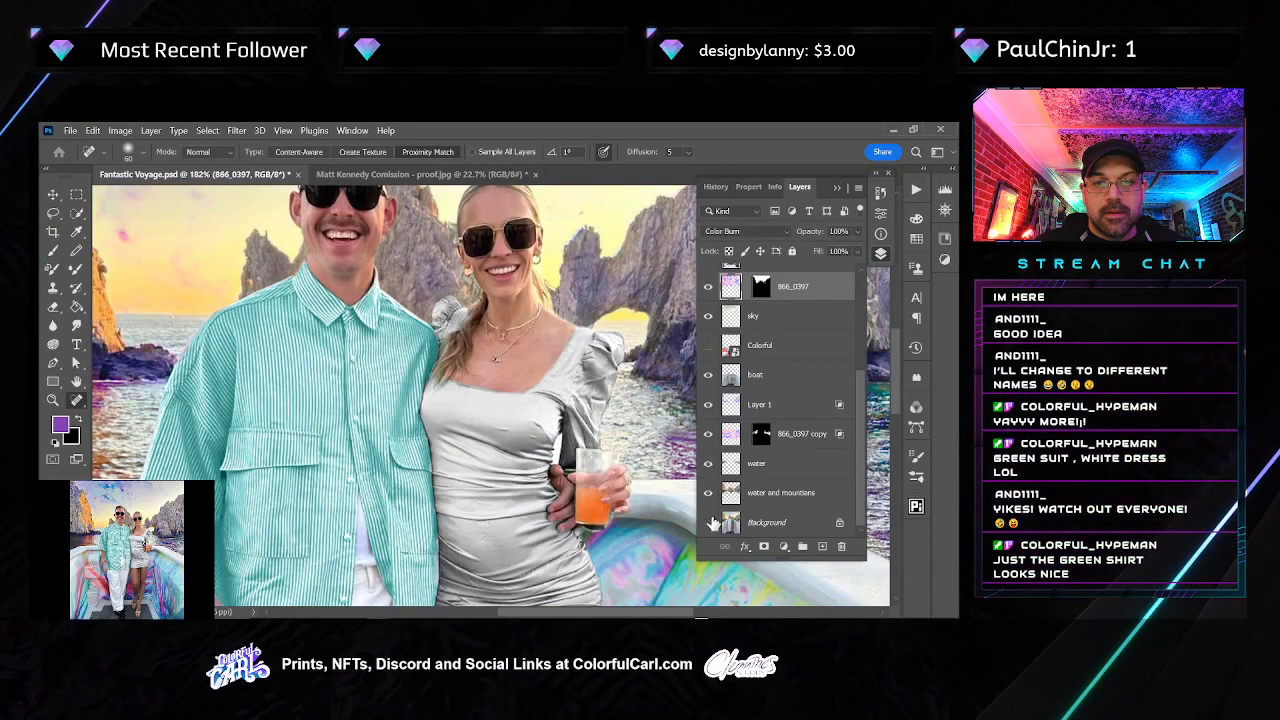
{"action": "left_click", "coordinate": [710, 523], "text": "alt"}
{"action": "scroll", "coordinate": [463, 275], "scroll_direction": "up", "scroll_amount": 5}
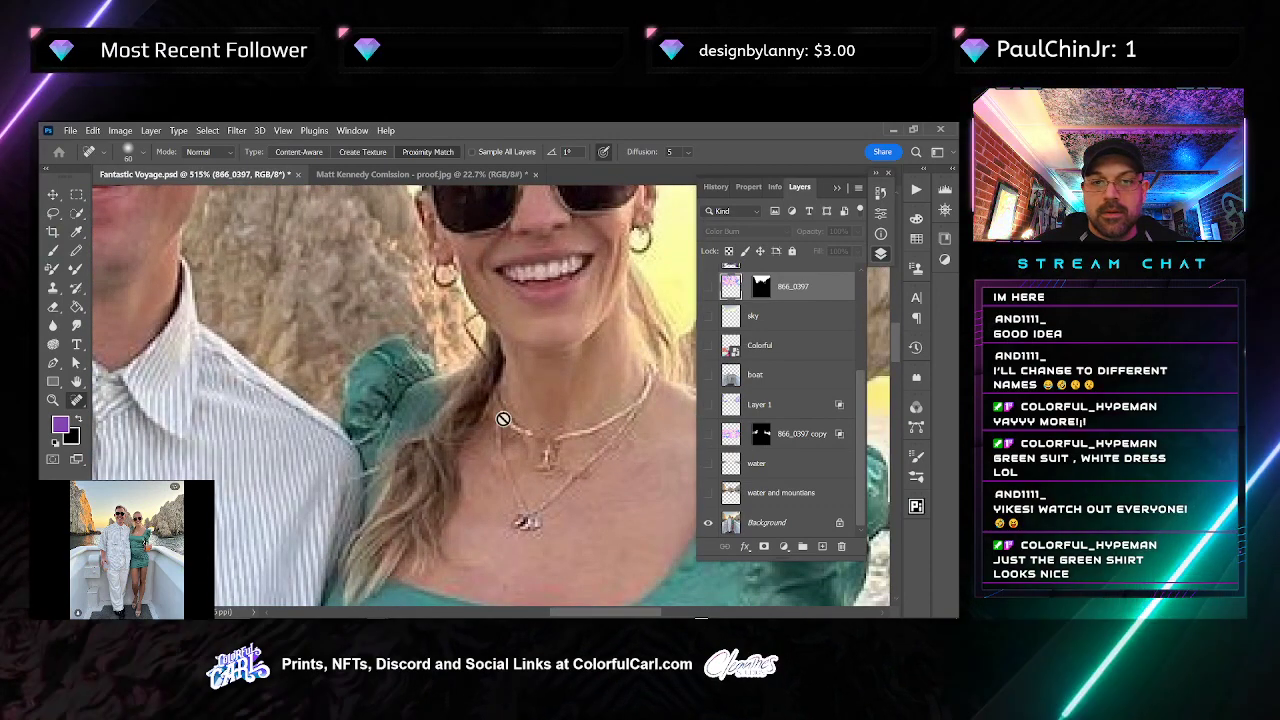
{"action": "left_click", "coordinate": [709, 523], "text": "alt"}
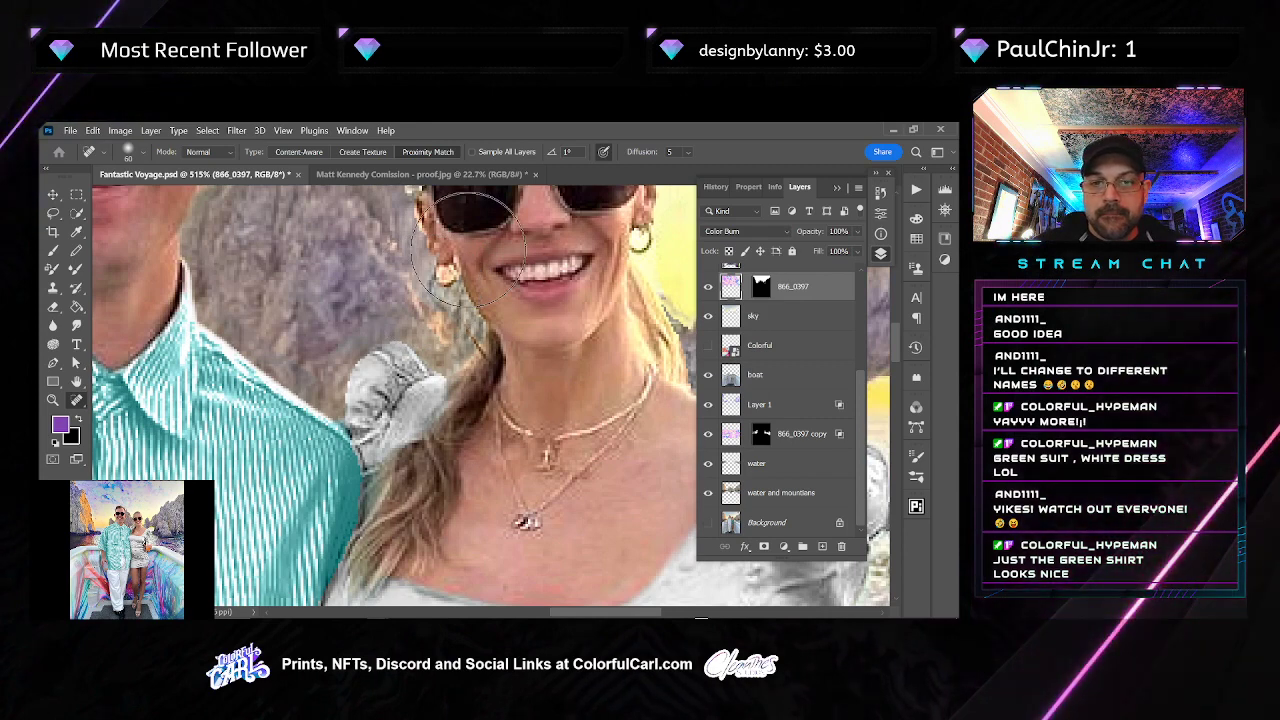
Pick the layer from the rocks beside the woman's face and check Layer 1 and water and mountians by hiding and showing each
{"action": "key", "text": "v"}
{"action": "left_click", "coordinate": [384, 274], "text": "ctrl"}
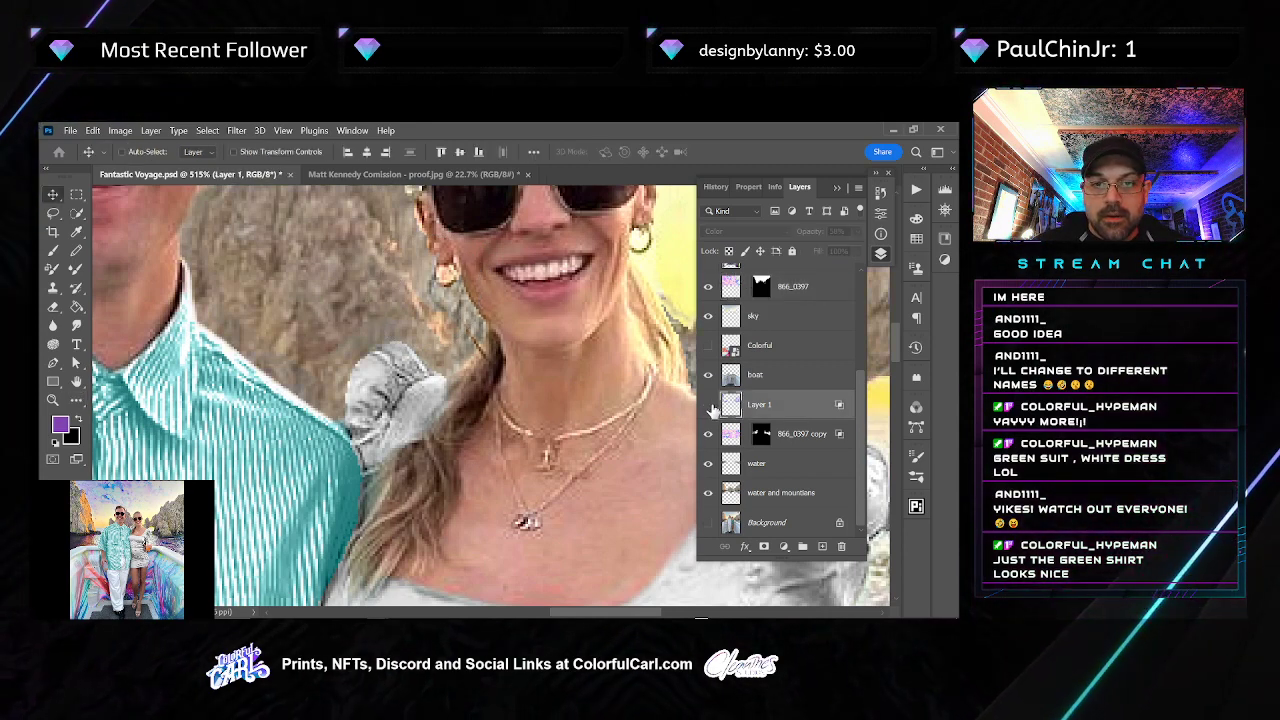
{"action": "left_click", "coordinate": [708, 405]}
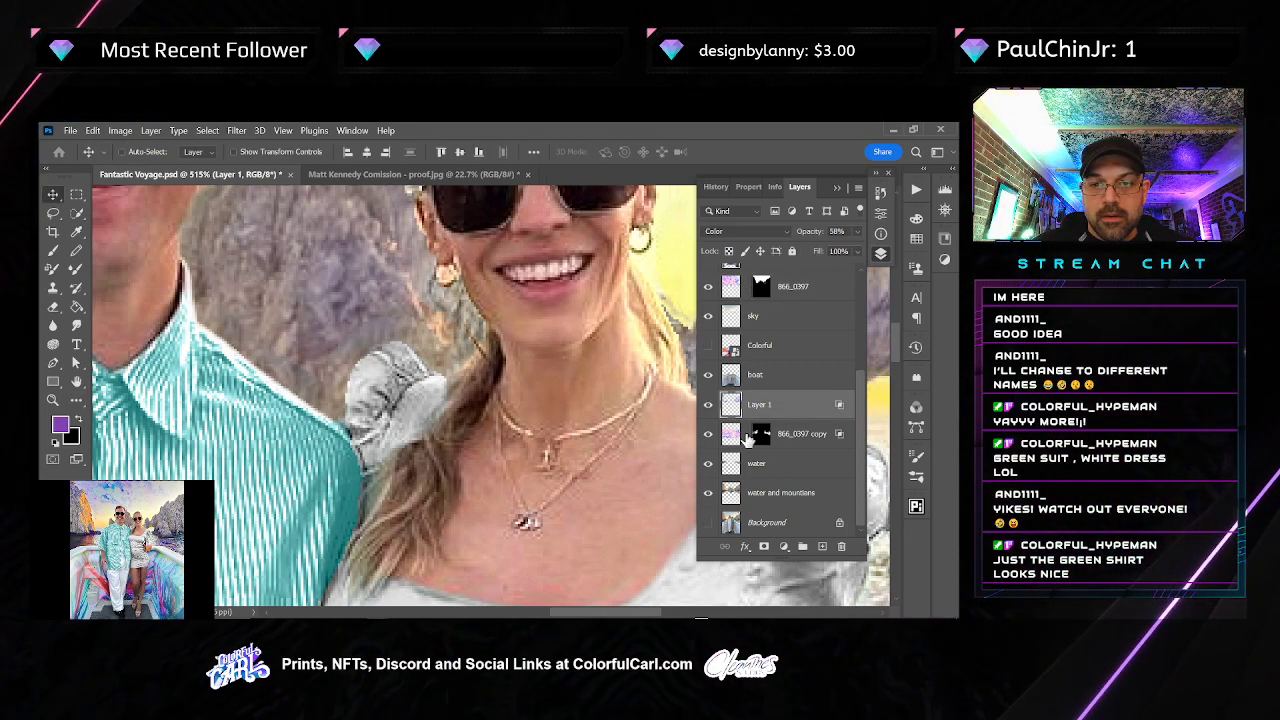
{"action": "left_click", "coordinate": [708, 493]}
{"action": "left_click", "coordinate": [708, 493]}
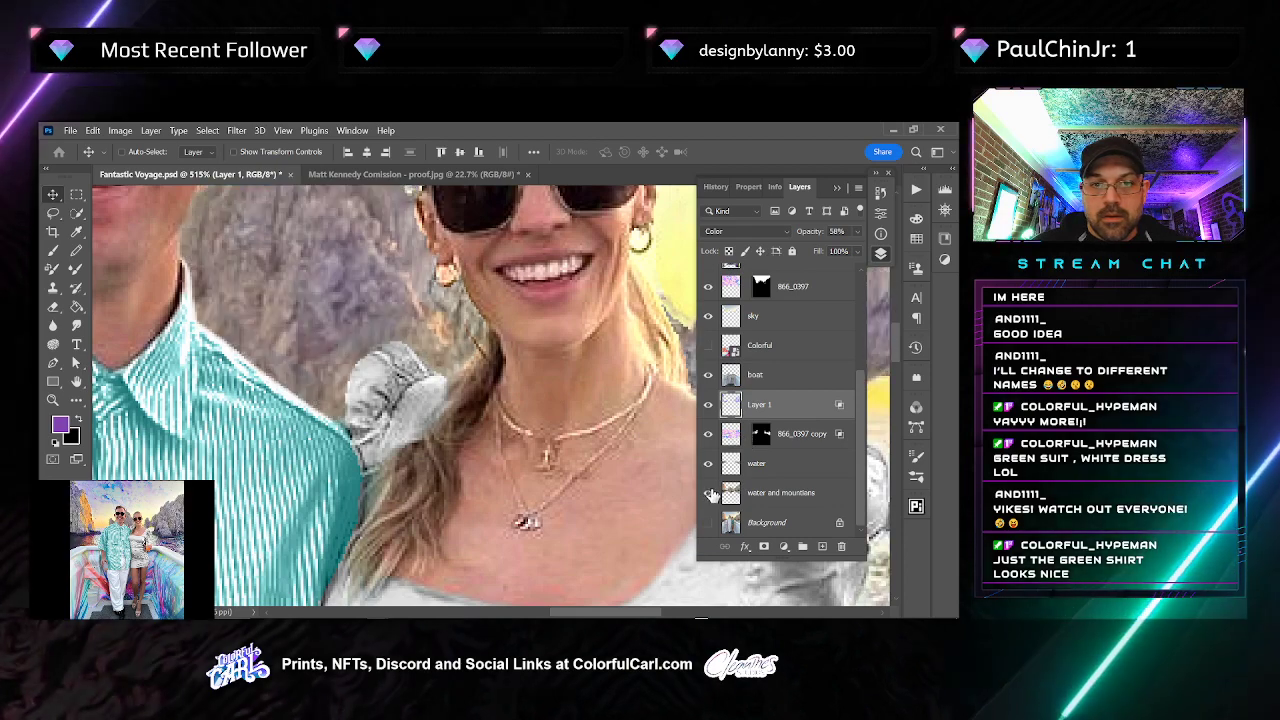
Lasso the area around the woman's earring and jaw, copy it from Background to a new layer, and place it directly above water and mountians
{"action": "key", "text": "l"}
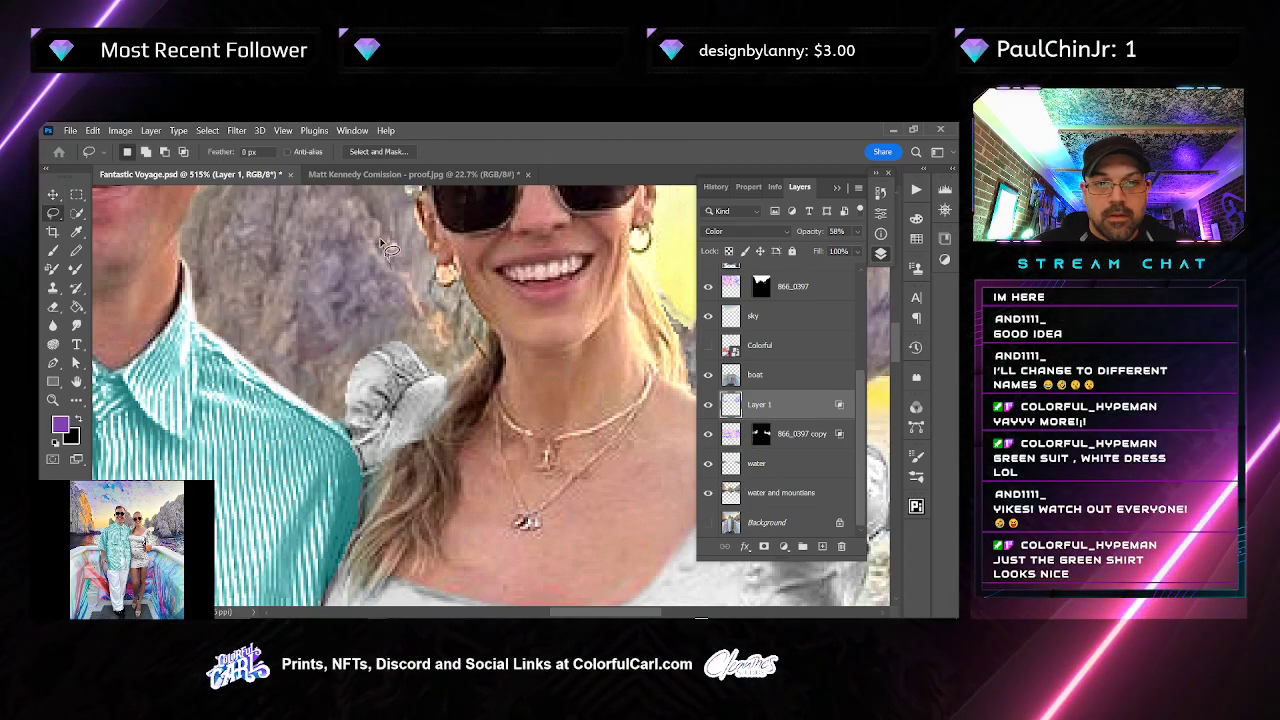
{"action": "mouse_move", "coordinate": [495, 355]}
{"action": "left_mouse_down"}
{"action": "mouse_move", "coordinate": [420, 340]}
{"action": "mouse_move", "coordinate": [369, 285]}
{"action": "mouse_move", "coordinate": [370, 228]}
{"action": "left_mouse_up"}
{"action": "left_click", "coordinate": [765, 522]}
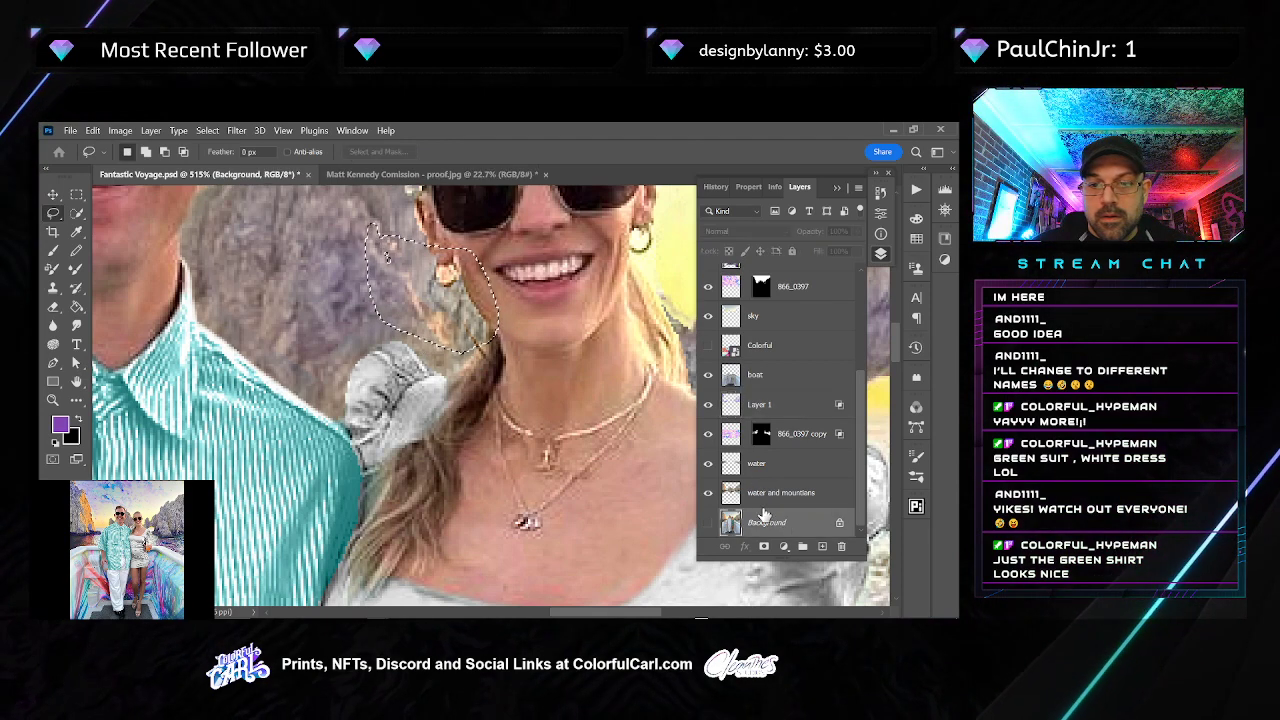
{"action": "key", "text": "ctrl+j"}
{"action": "key", "text": "ctrl+bracketright"}
{"action": "key", "text": "ctrl+bracketright"}
{"action": "key", "text": "ctrl+bracketright"}
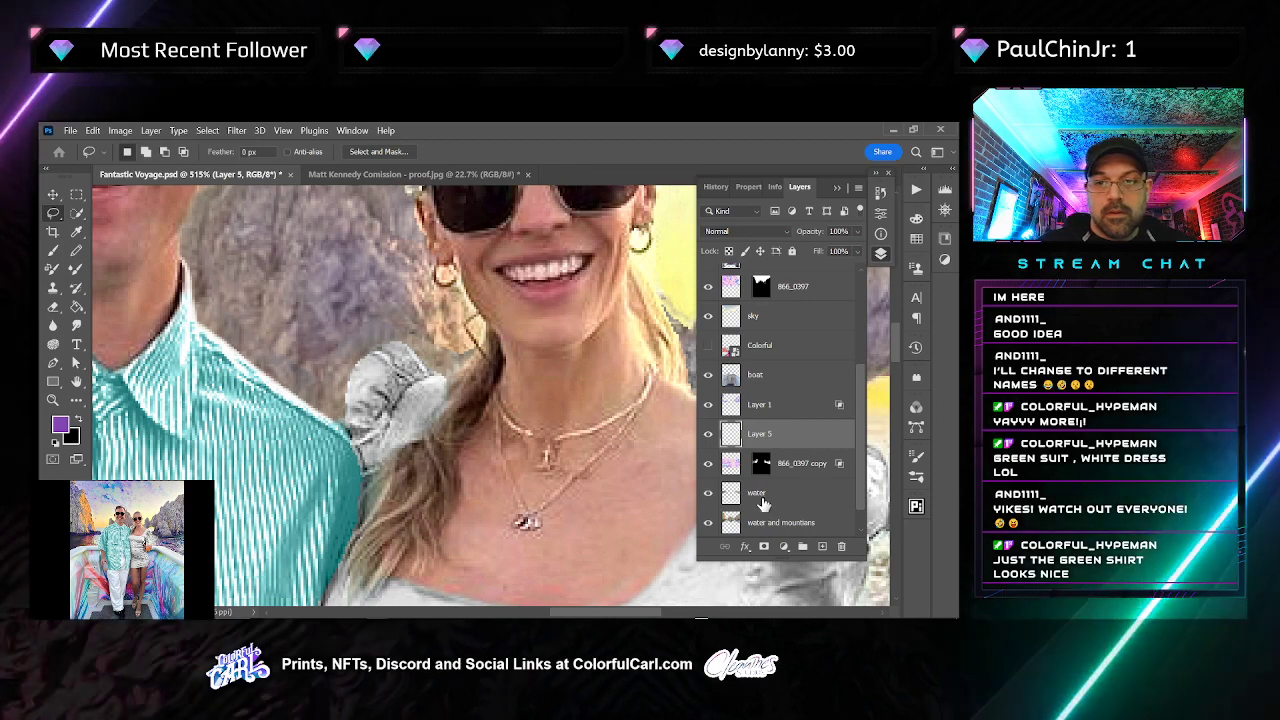
{"action": "left_click_drag", "start_coordinate": [801, 450], "coordinate": [795, 508]}
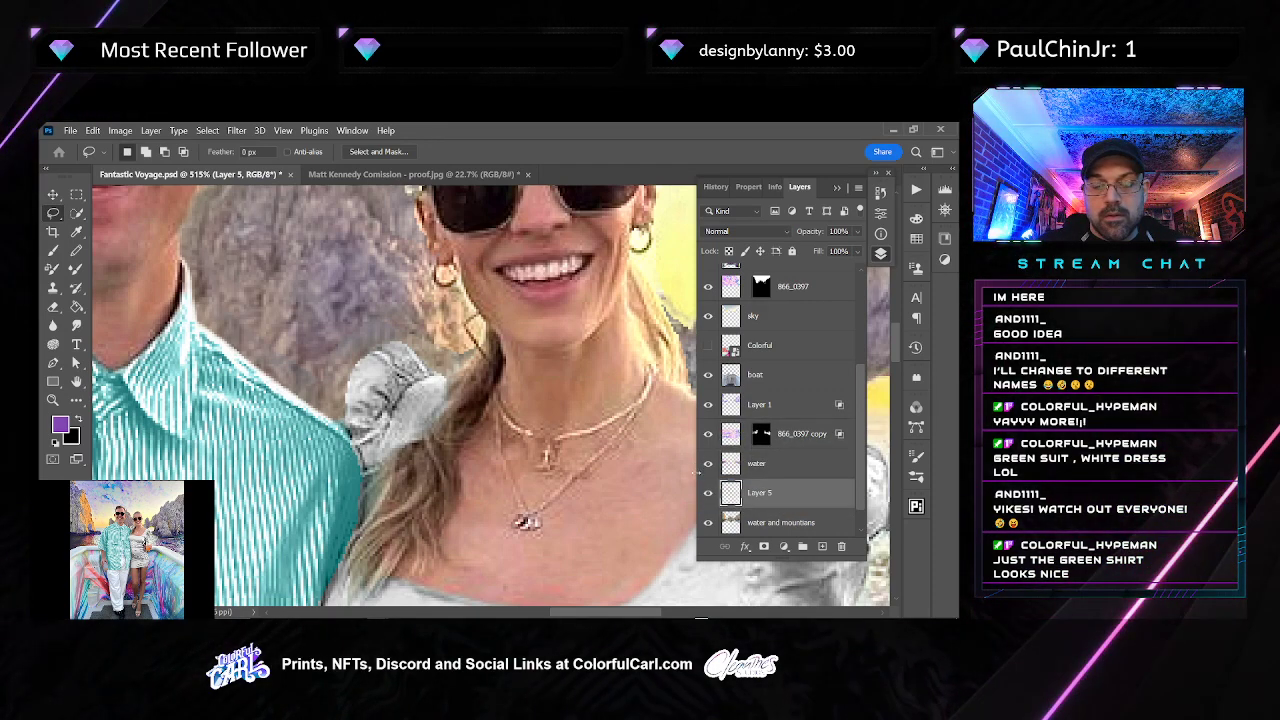
Delete the peeps silhouette from the earring patch, merge the patch into water and mountians, and check that layer hidden and shown
{"action": "scroll", "coordinate": [750, 320], "scroll_direction": "up", "scroll_amount": 3}
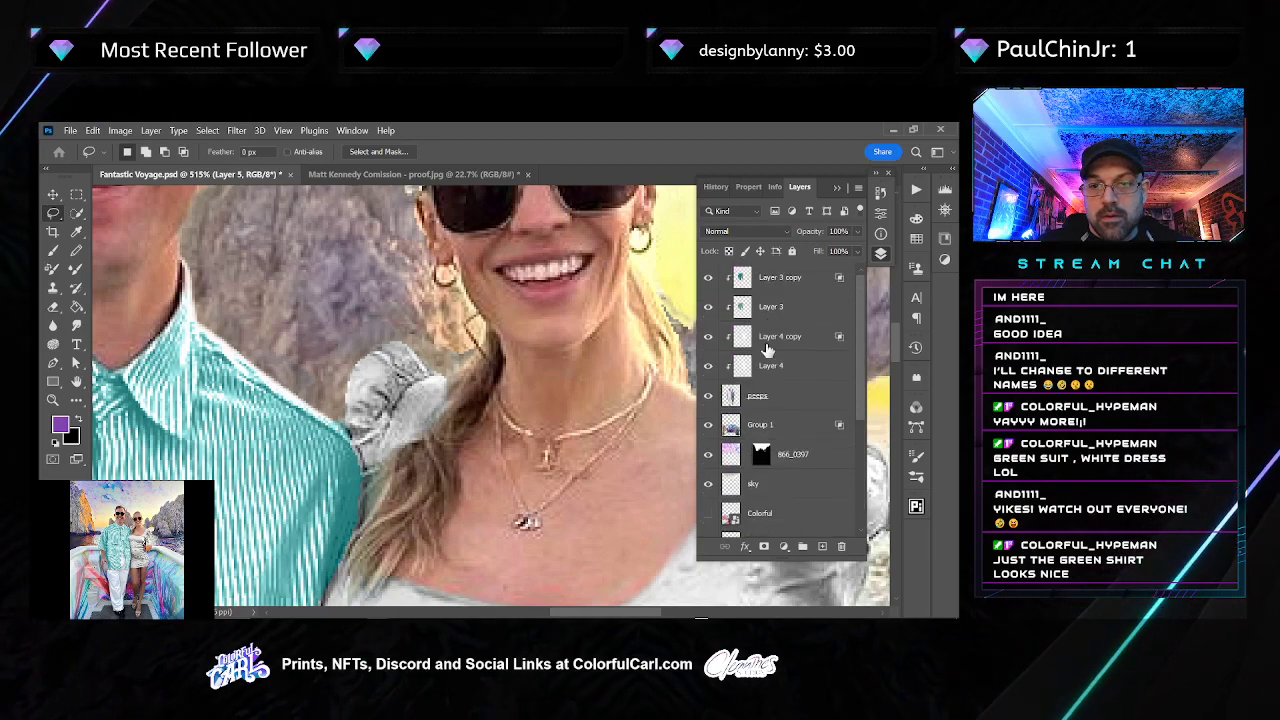
{"action": "left_click", "coordinate": [731, 397], "text": "ctrl"}
{"action": "scroll", "coordinate": [785, 440], "scroll_direction": "down", "scroll_amount": 3}
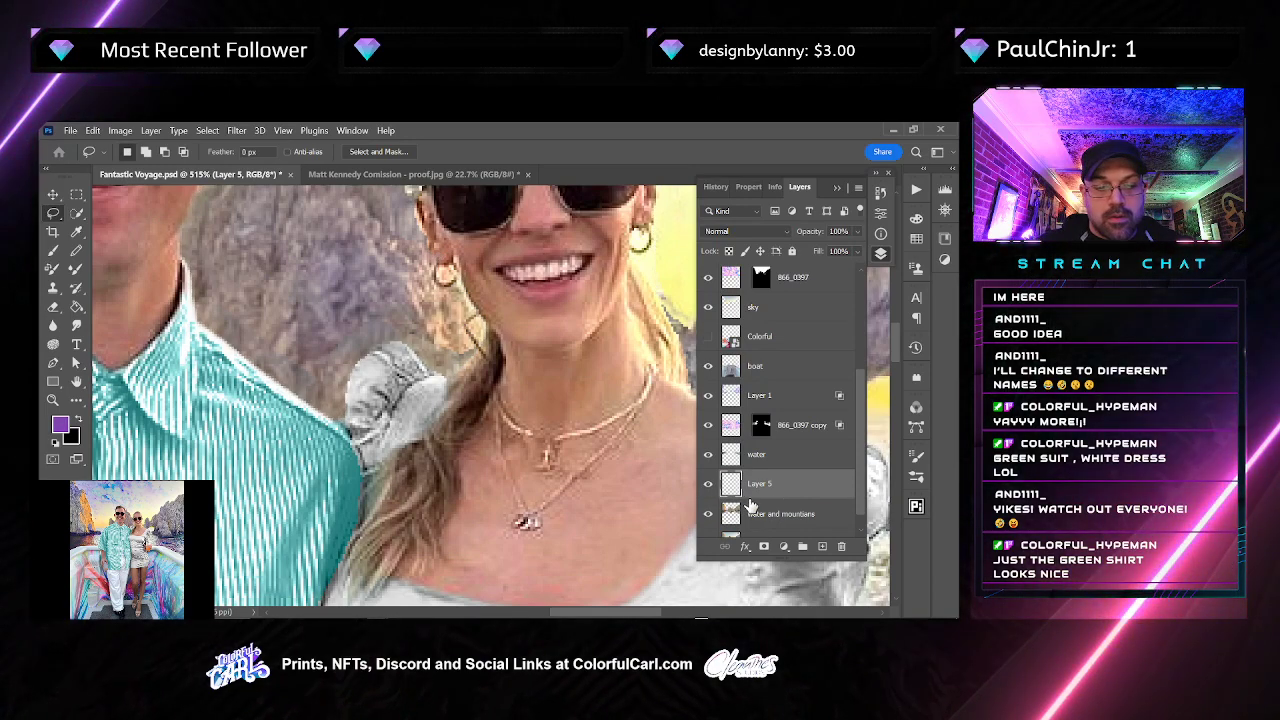
{"action": "key", "text": "Delete"}
{"action": "left_click", "coordinate": [708, 493]}
{"action": "left_click", "coordinate": [708, 493]}
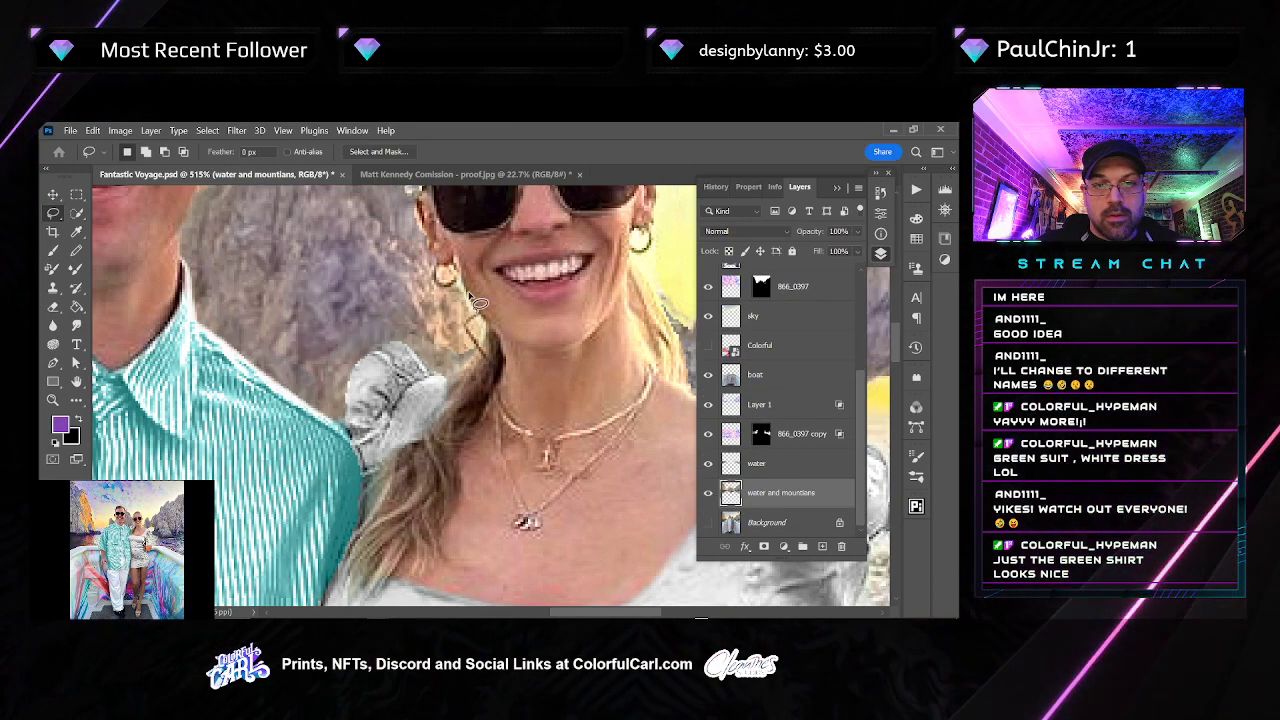
Inspect the patched area by the woman's ear and compare the composite with the Background layer shown alone
{"action": "scroll", "coordinate": [455, 298], "scroll_direction": "down", "scroll_amount": 5}
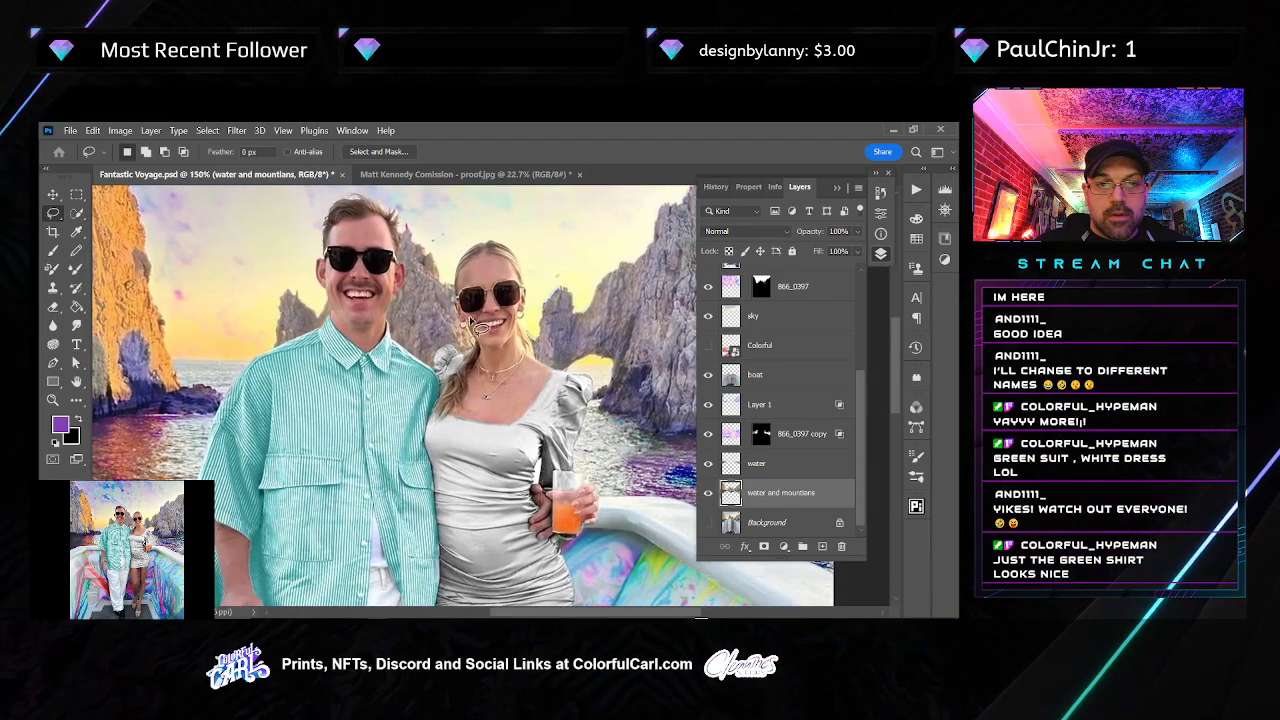
{"action": "scroll", "coordinate": [452, 275], "scroll_direction": "up", "scroll_amount": 4}
{"action": "scroll", "coordinate": [533, 345], "scroll_direction": "down", "scroll_amount": 4}
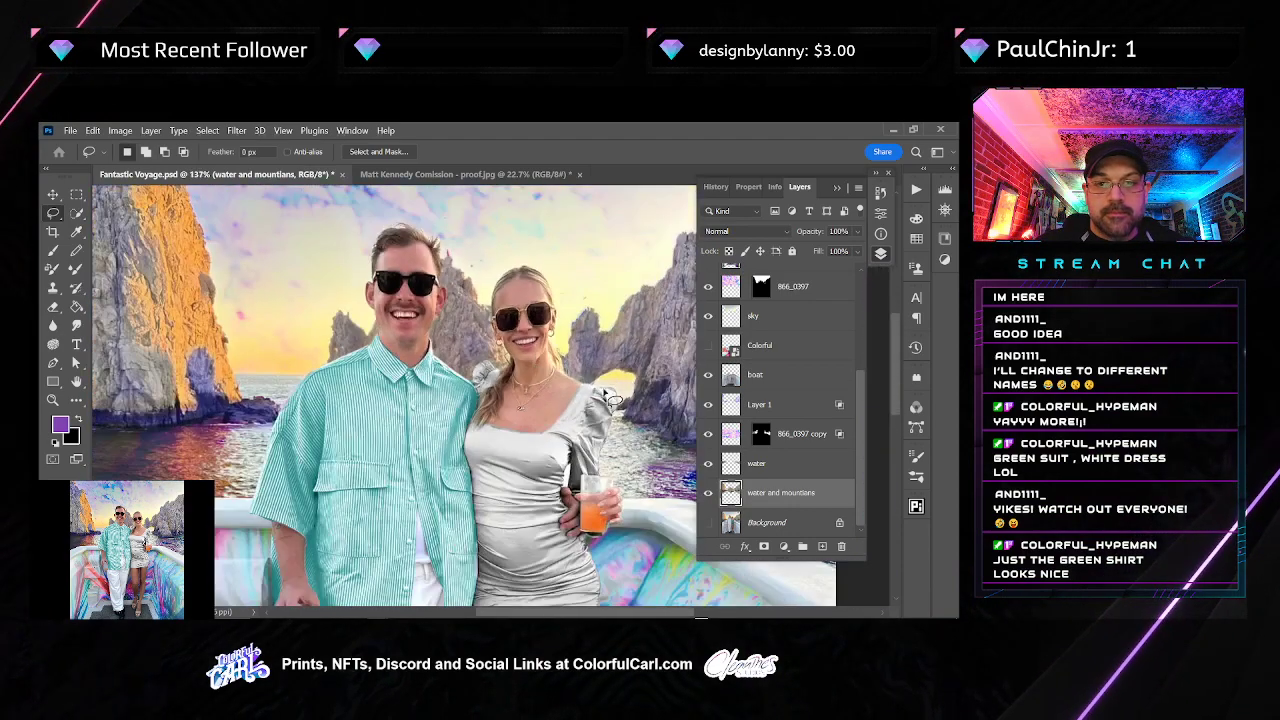
{"action": "left_click", "coordinate": [708, 522], "text": "alt"}
{"action": "left_click", "coordinate": [708, 522], "text": "alt"}
{"action": "left_click", "coordinate": [709, 523], "text": "alt"}
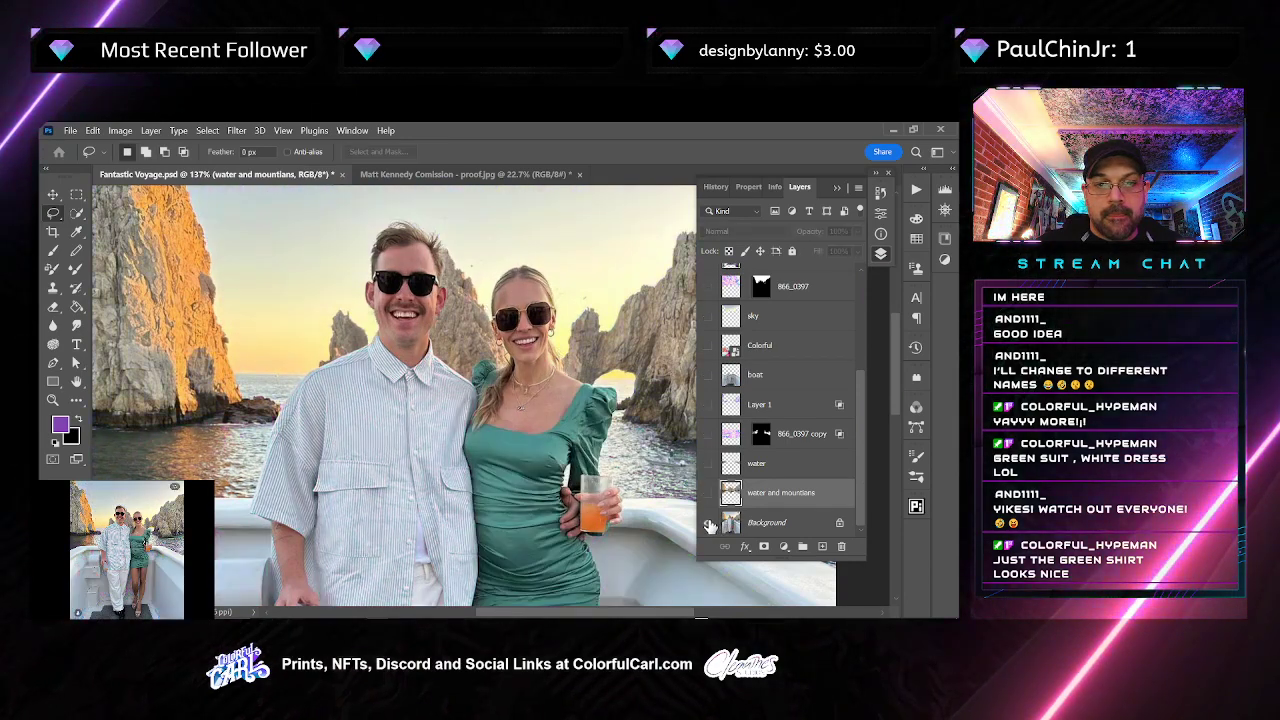
{"action": "left_click", "coordinate": [709, 523], "text": "alt"}
{"action": "left_click", "coordinate": [709, 523], "text": "alt"}
{"action": "left_click", "coordinate": [709, 523], "text": "alt"}
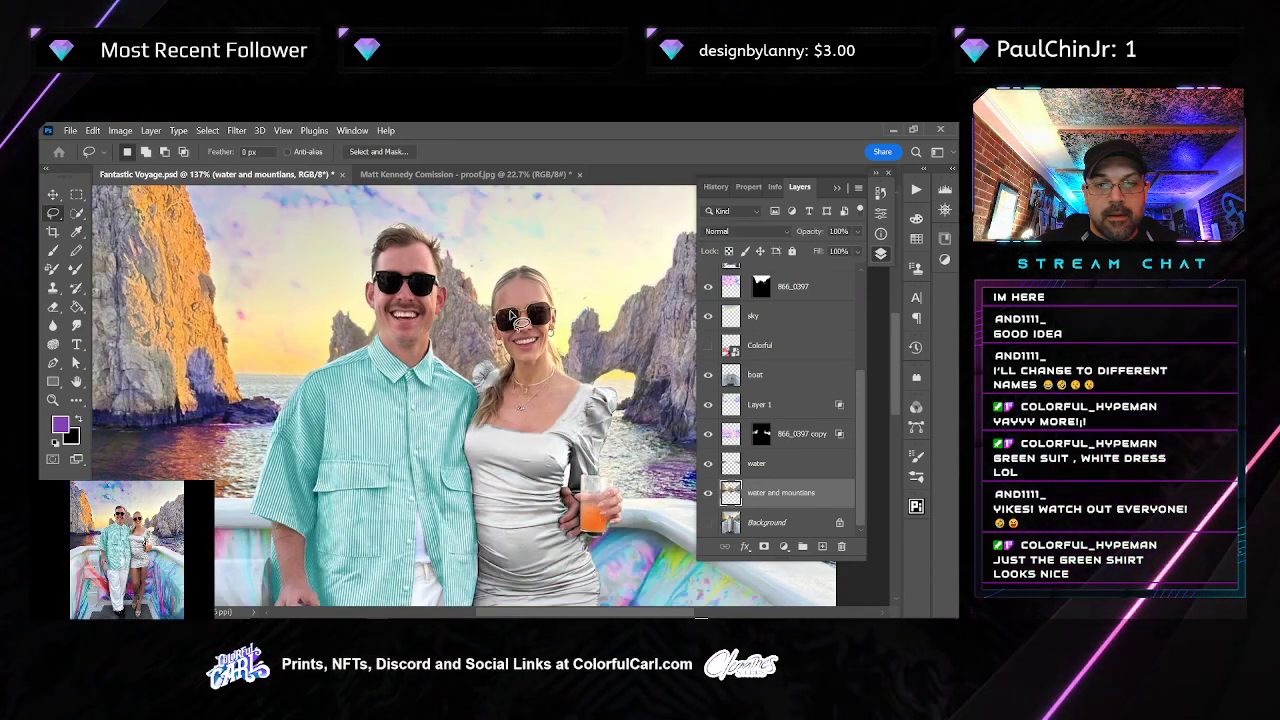
Lasso the area beside the woman's sunglasses and copy it from Background to a new layer directly above water and mountians
{"action": "scroll", "coordinate": [507, 333], "scroll_direction": "up", "scroll_amount": 4}
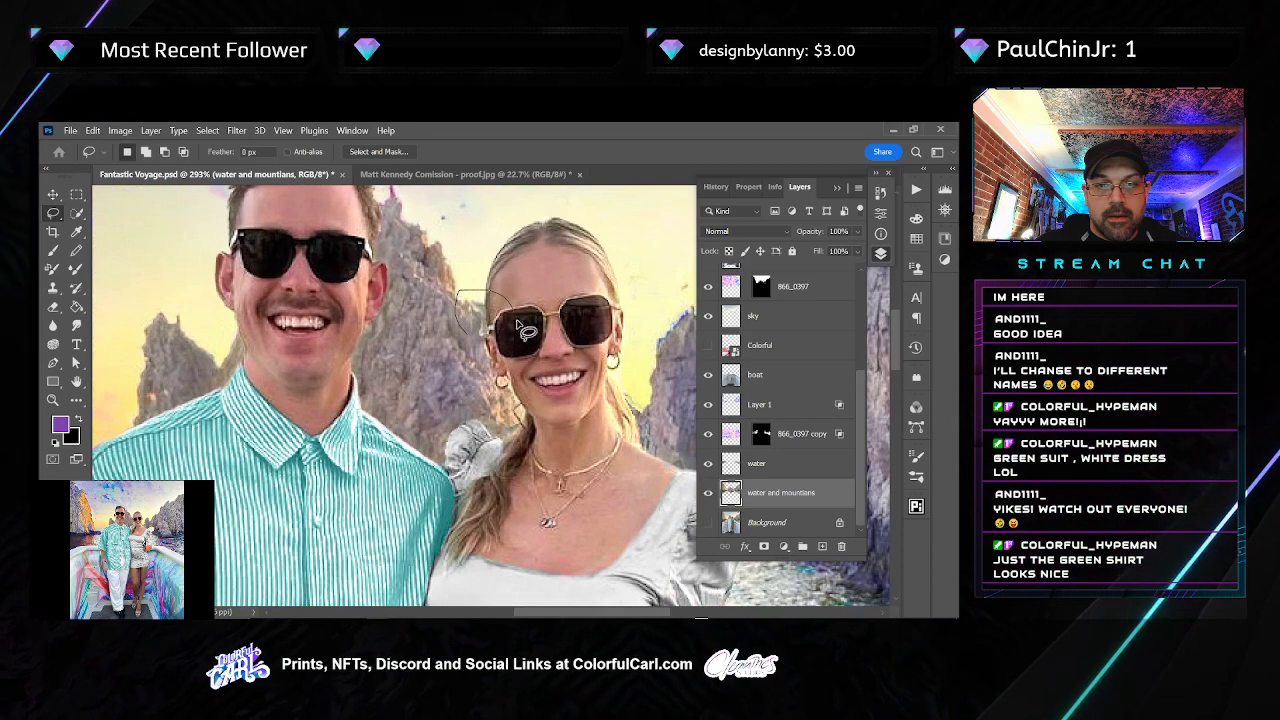
{"action": "left_click", "coordinate": [763, 513]}
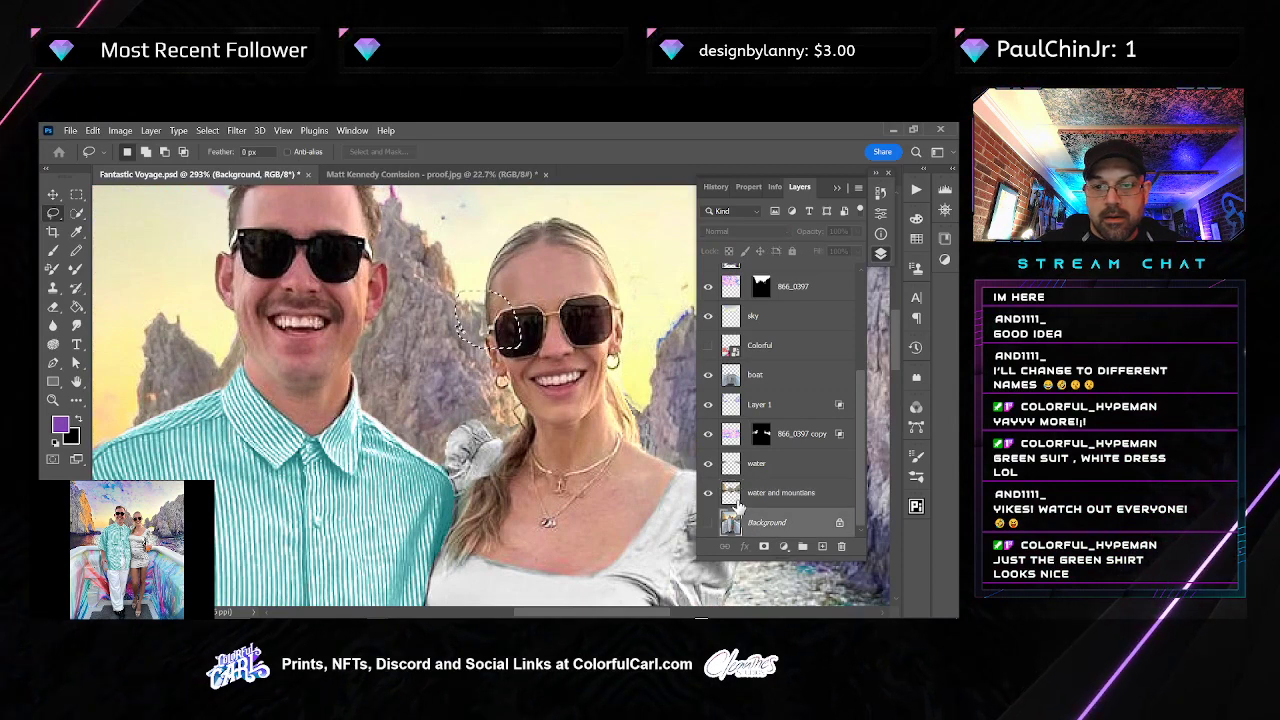
{"action": "key", "text": "ctrl+j"}
{"action": "left_click_drag", "start_coordinate": [738, 508], "coordinate": [740, 488]}
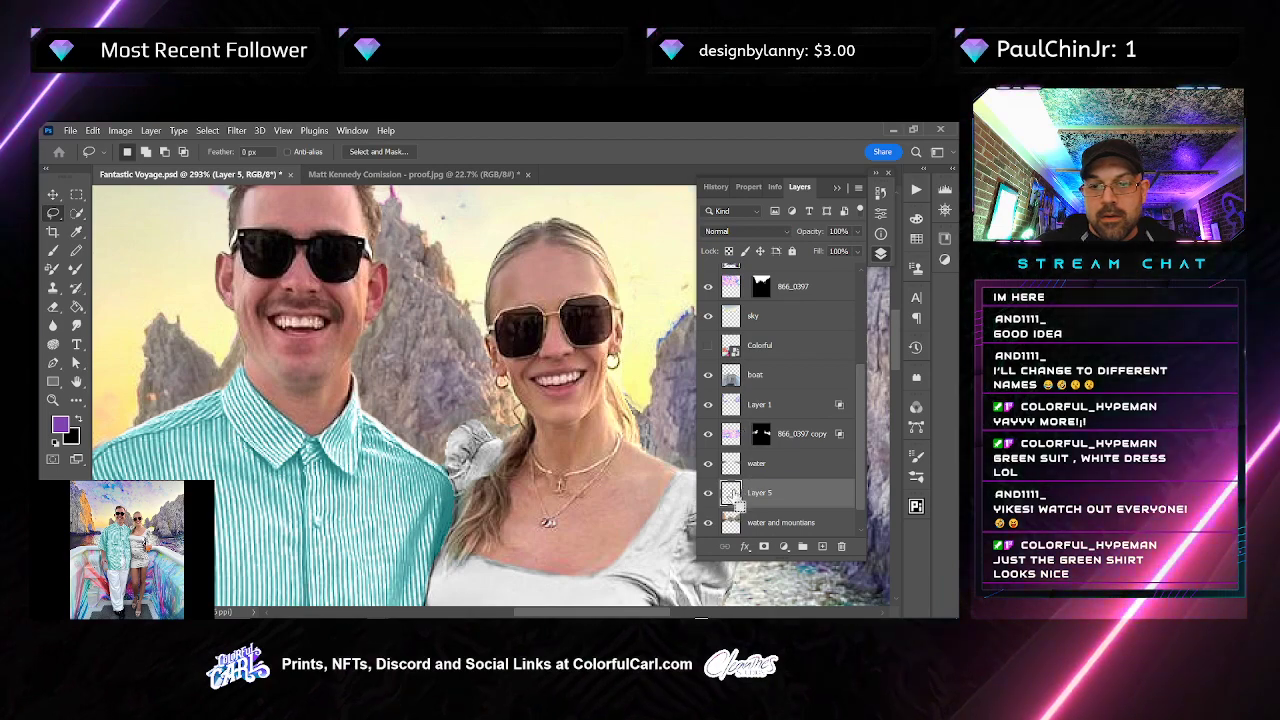
Delete the peeps silhouette from the sunglasses patch, deselect, and merge the patch into water and mountians
{"action": "scroll", "coordinate": [760, 400], "scroll_direction": "up", "scroll_amount": 3}
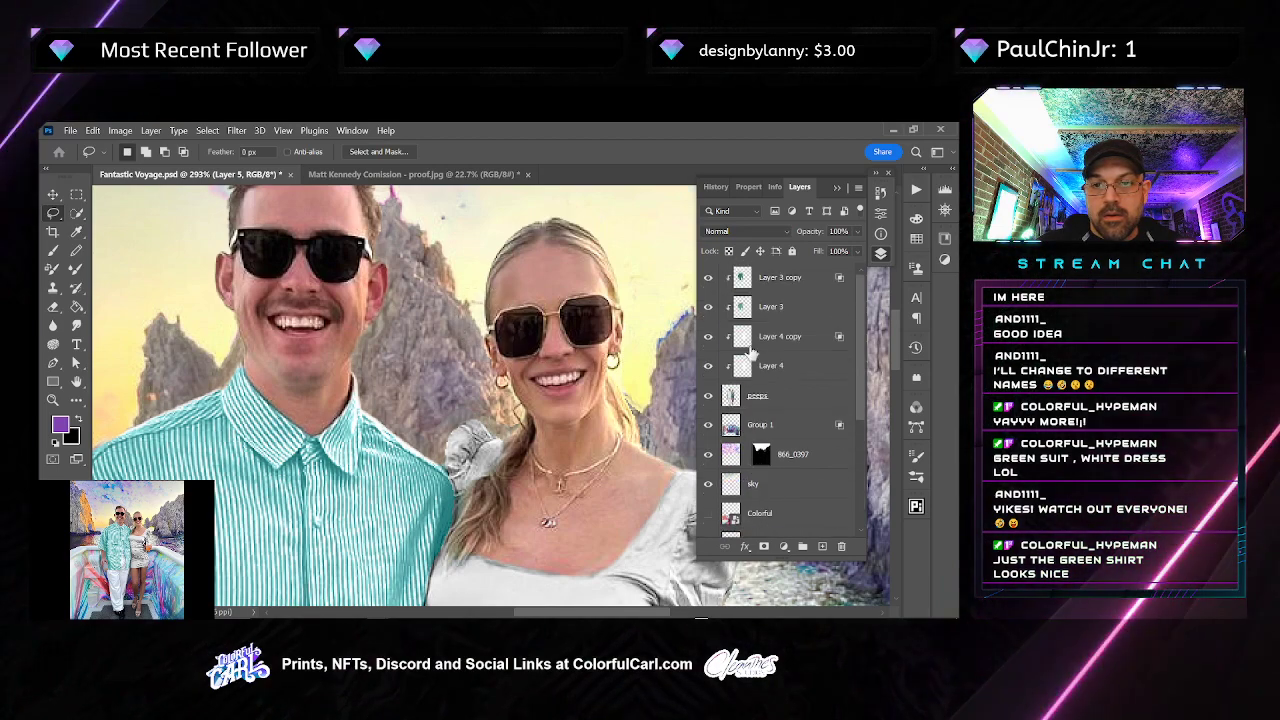
{"action": "left_click", "coordinate": [740, 400], "text": "ctrl"}
{"action": "scroll", "coordinate": [790, 470], "scroll_direction": "down", "scroll_amount": 4}
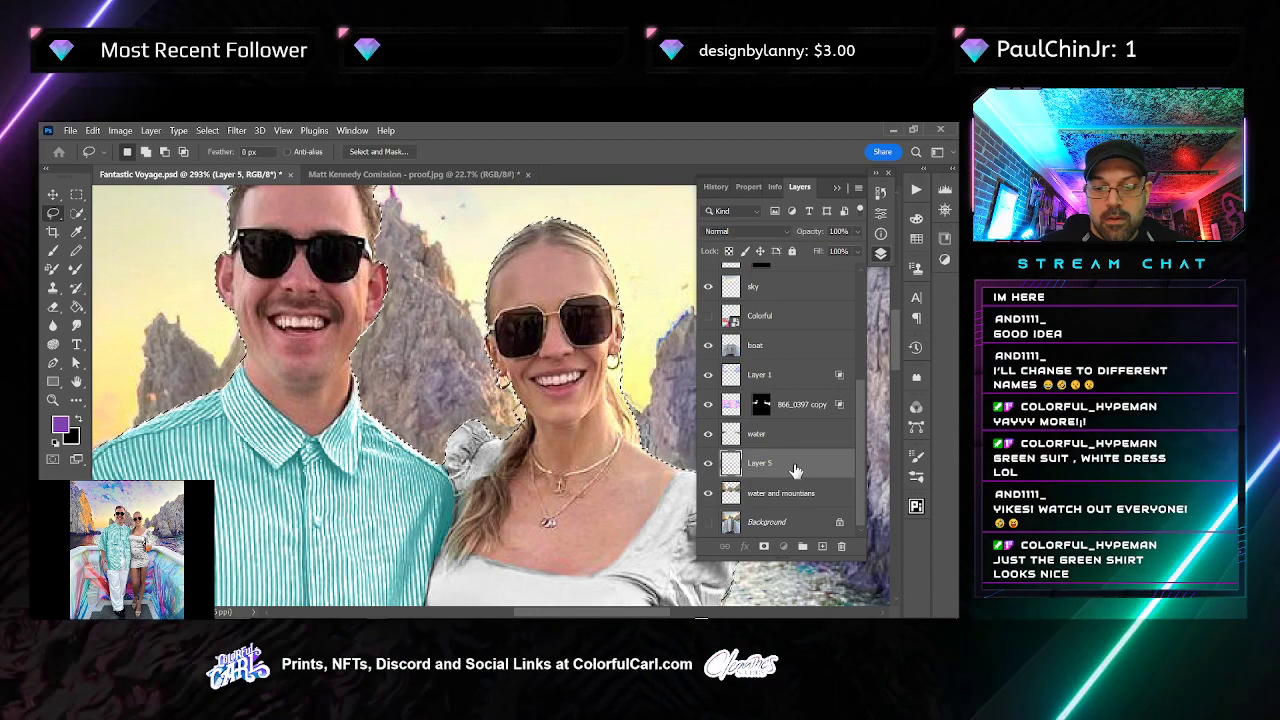
{"action": "left_click", "coordinate": [623, 201]}
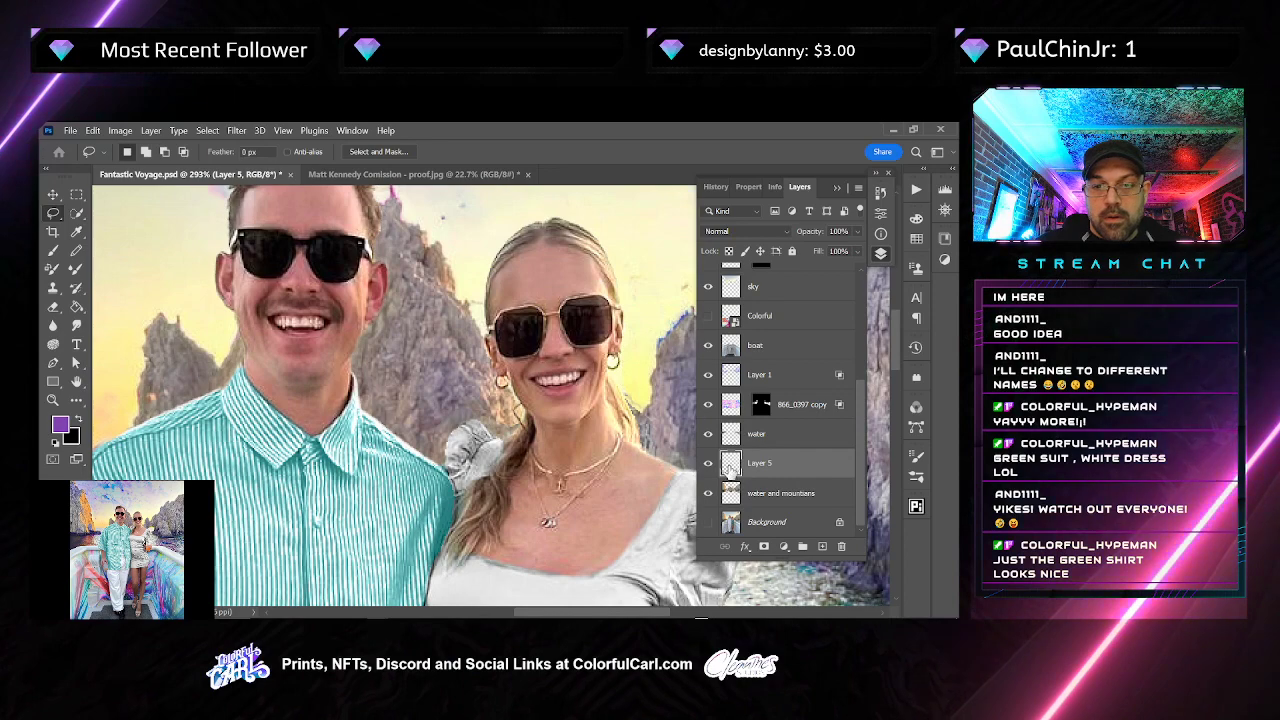
{"action": "key", "text": "ctrl+e"}
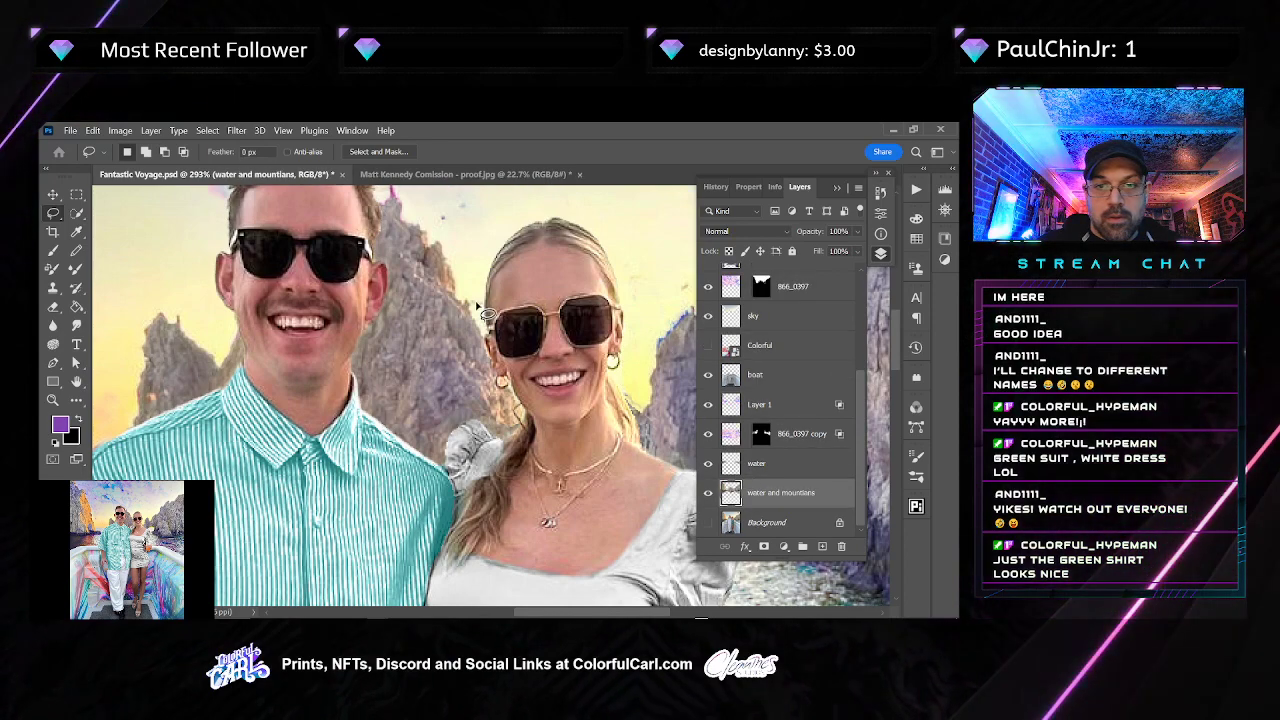
Try erasing the stray marks beside the woman's sunglasses on water and mountians, and check that layer hidden and shown
{"action": "scroll", "coordinate": [478, 305], "scroll_direction": "up", "scroll_amount": 4, "text": "alt"}
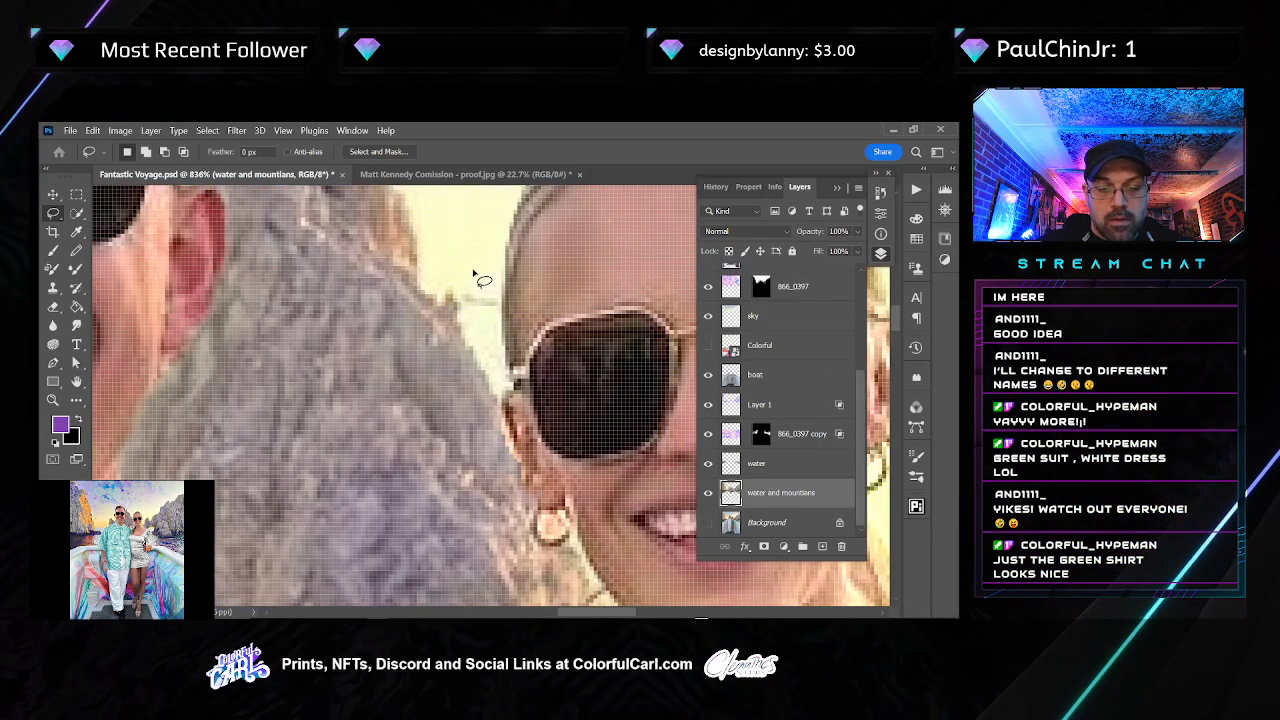
{"action": "key", "text": "j"}
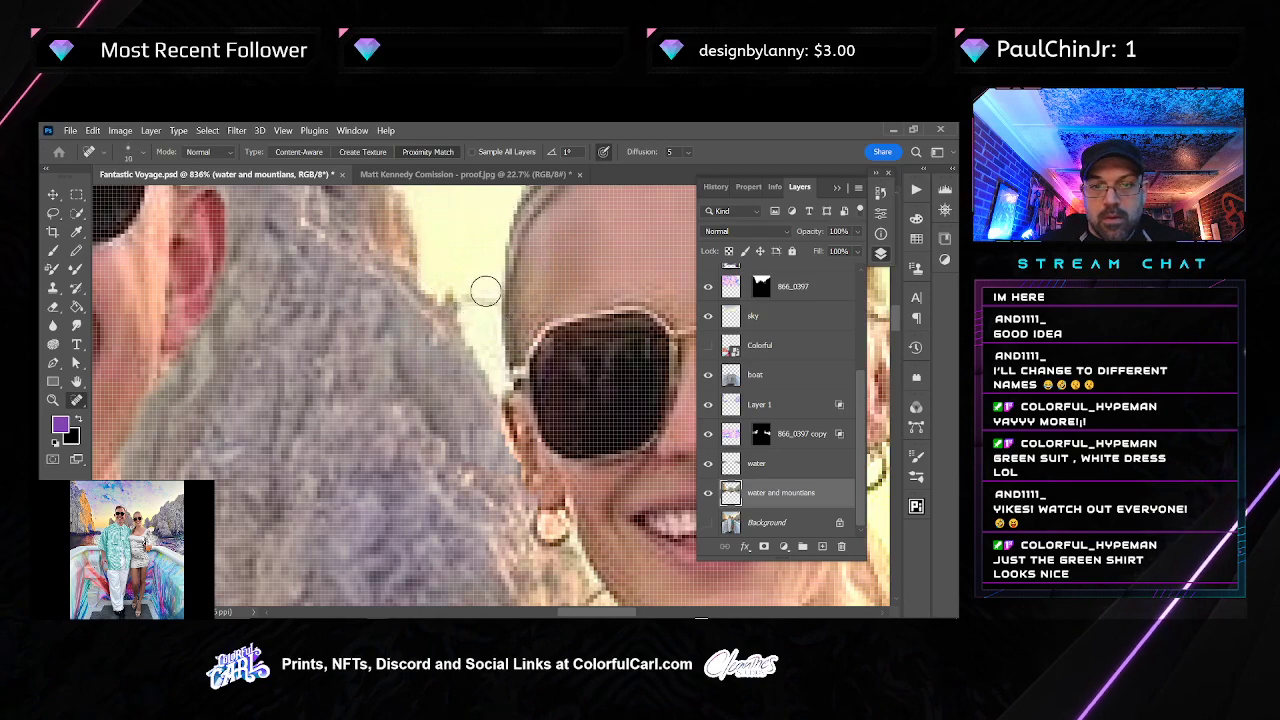
{"action": "key", "text": "e"}
{"action": "left_click_drag", "start_coordinate": [466, 296], "coordinate": [460, 300]}
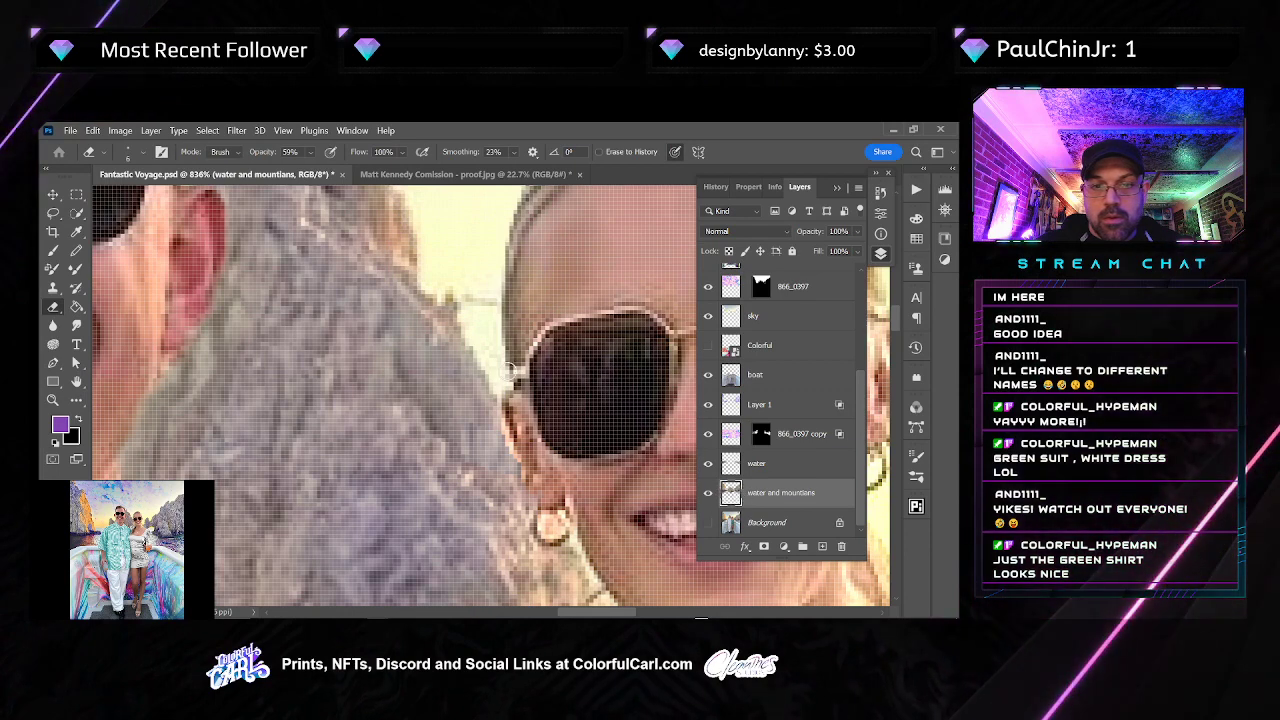
{"action": "left_click", "coordinate": [77, 326]}
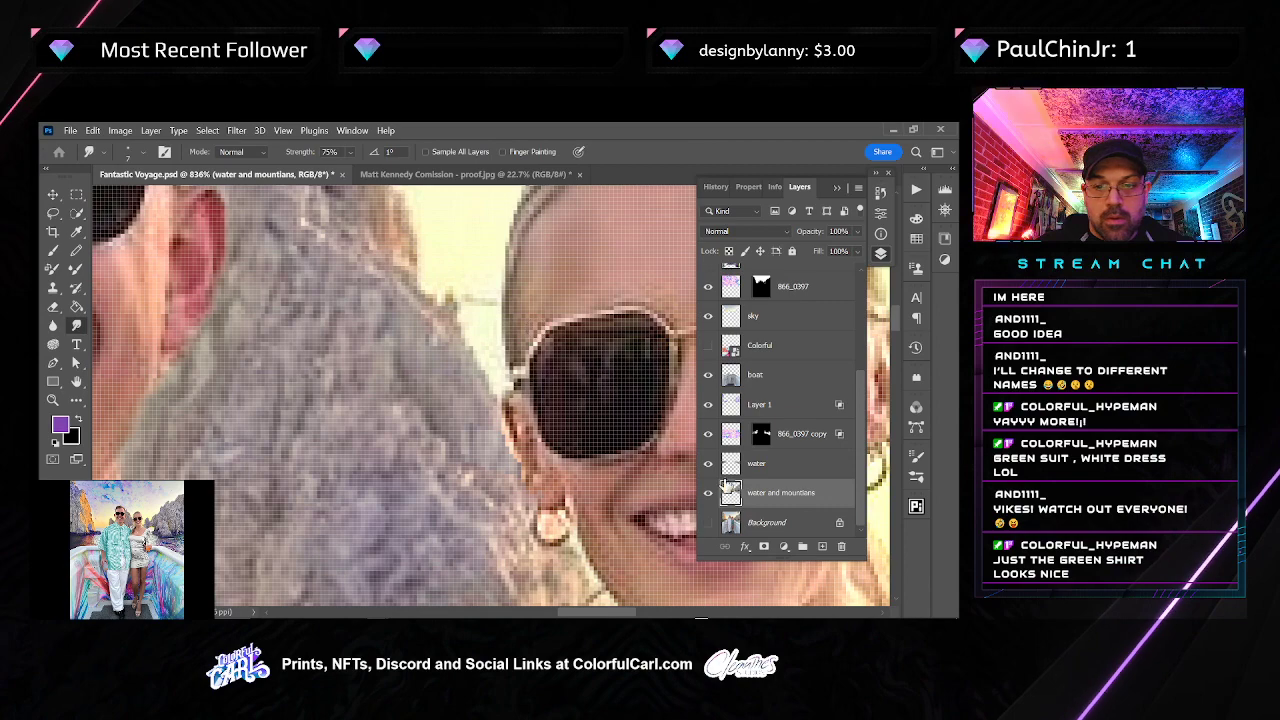
{"action": "left_click", "coordinate": [709, 493]}
{"action": "left_click", "coordinate": [709, 493]}
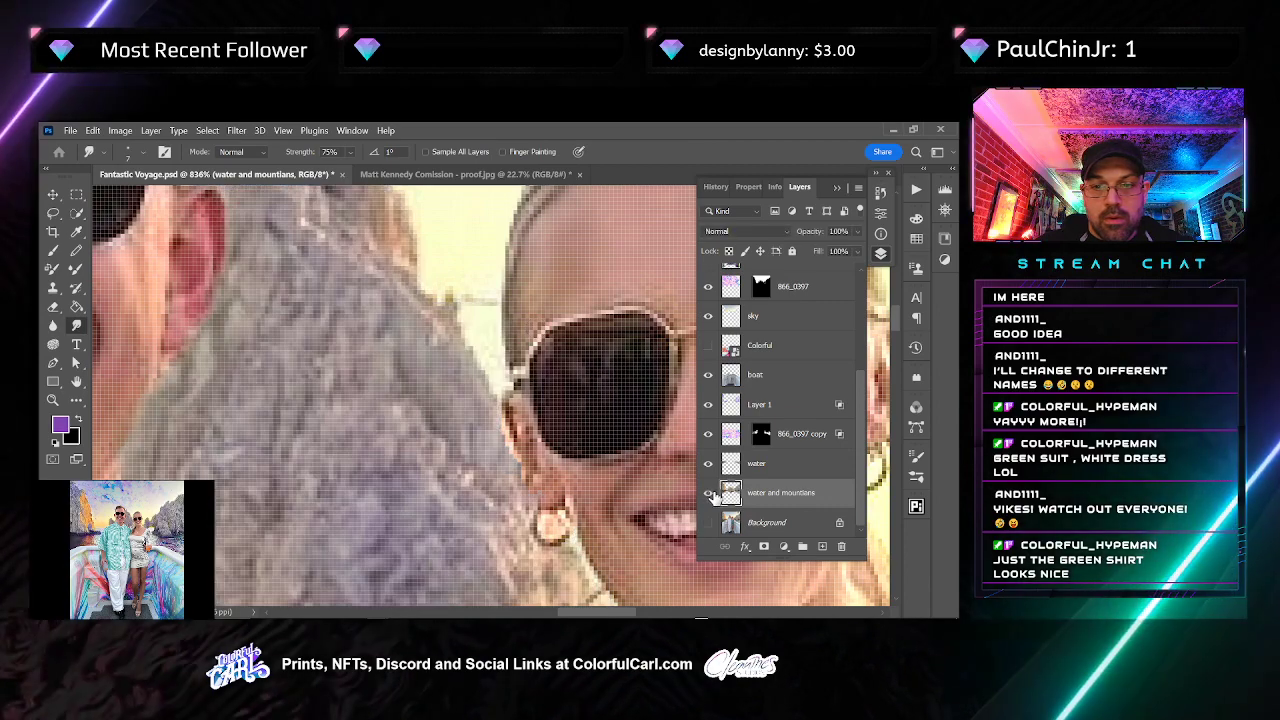
Smudge away the stray marks in the sky beside the woman's sunglasses on the sky layer, and check the whole composite
{"action": "key", "text": "v"}
{"action": "left_click", "coordinate": [463, 260], "text": "ctrl"}
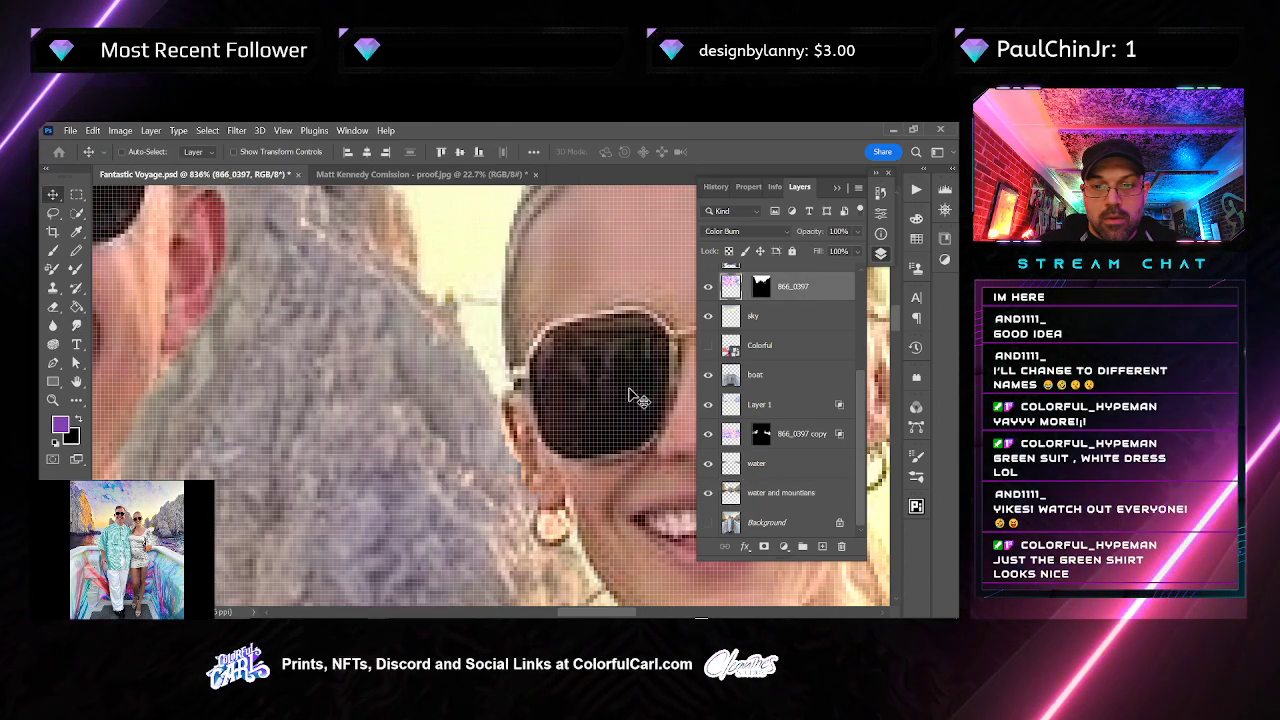
{"action": "scroll", "coordinate": [728, 312], "scroll_direction": "up", "scroll_amount": 3}
{"action": "left_click", "coordinate": [793, 402]}
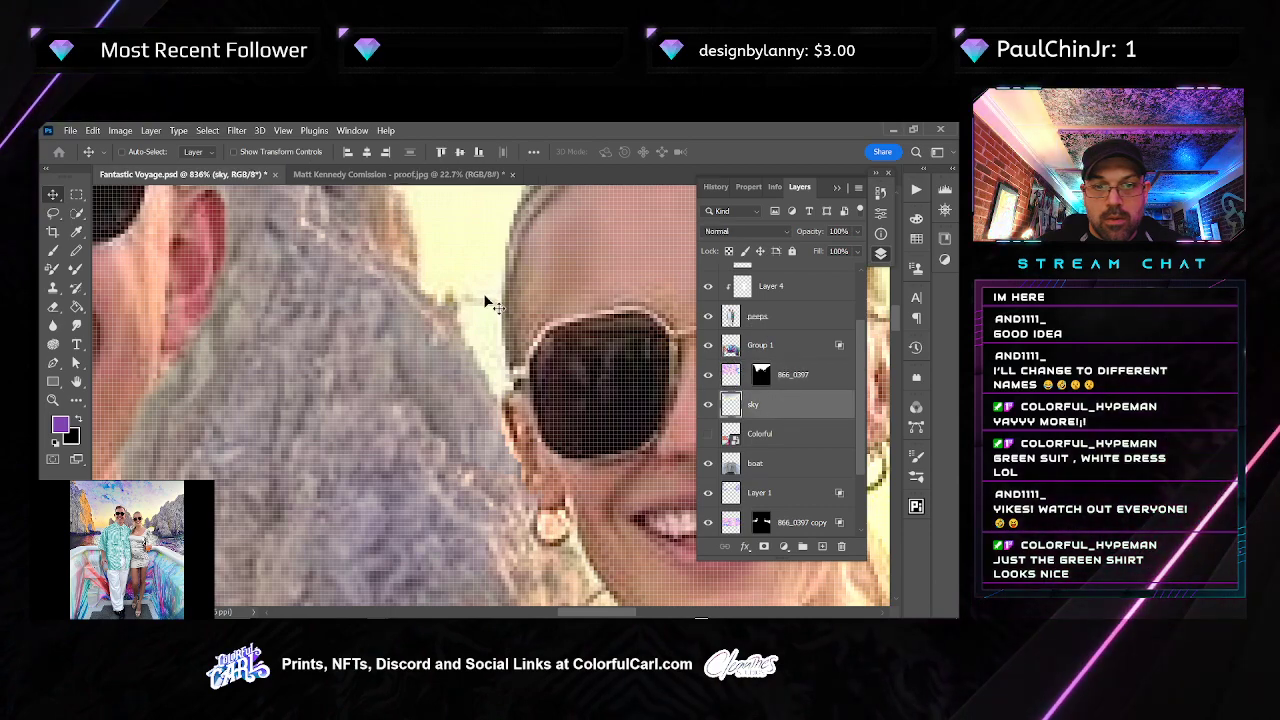
{"action": "key", "text": "r"}
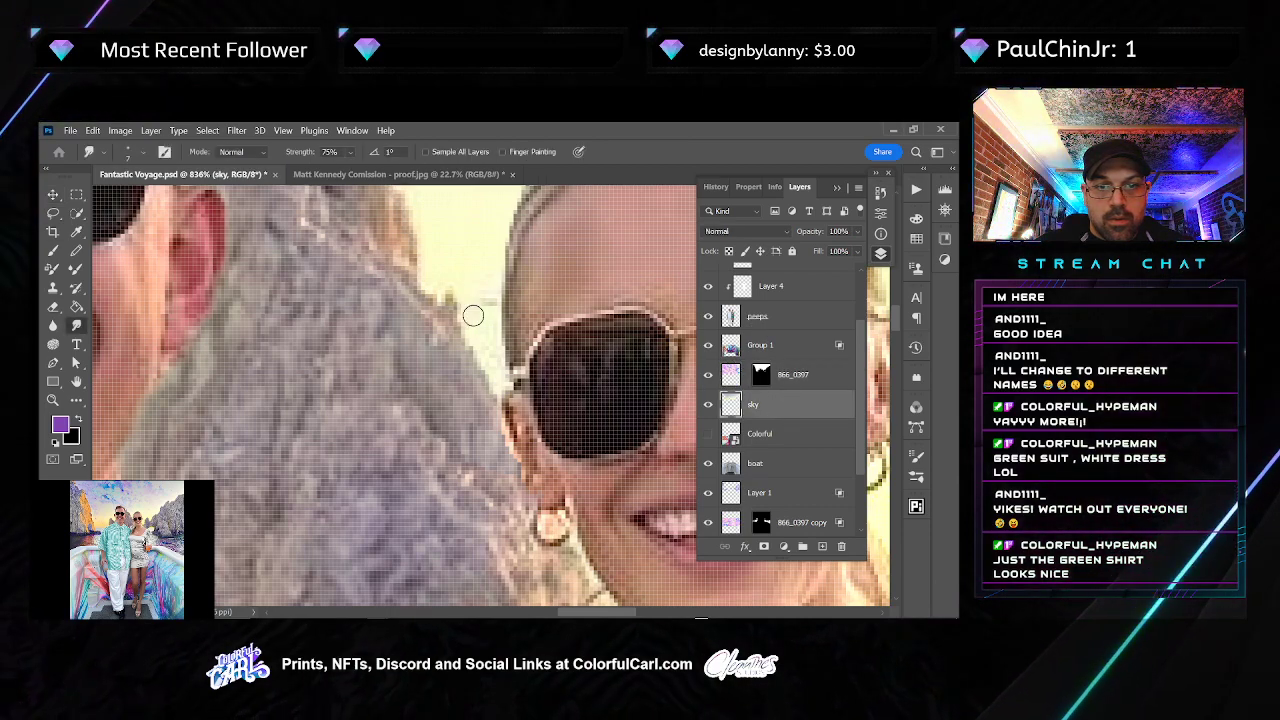
{"action": "scroll", "coordinate": [483, 325], "scroll_direction": "down", "scroll_amount": 6}
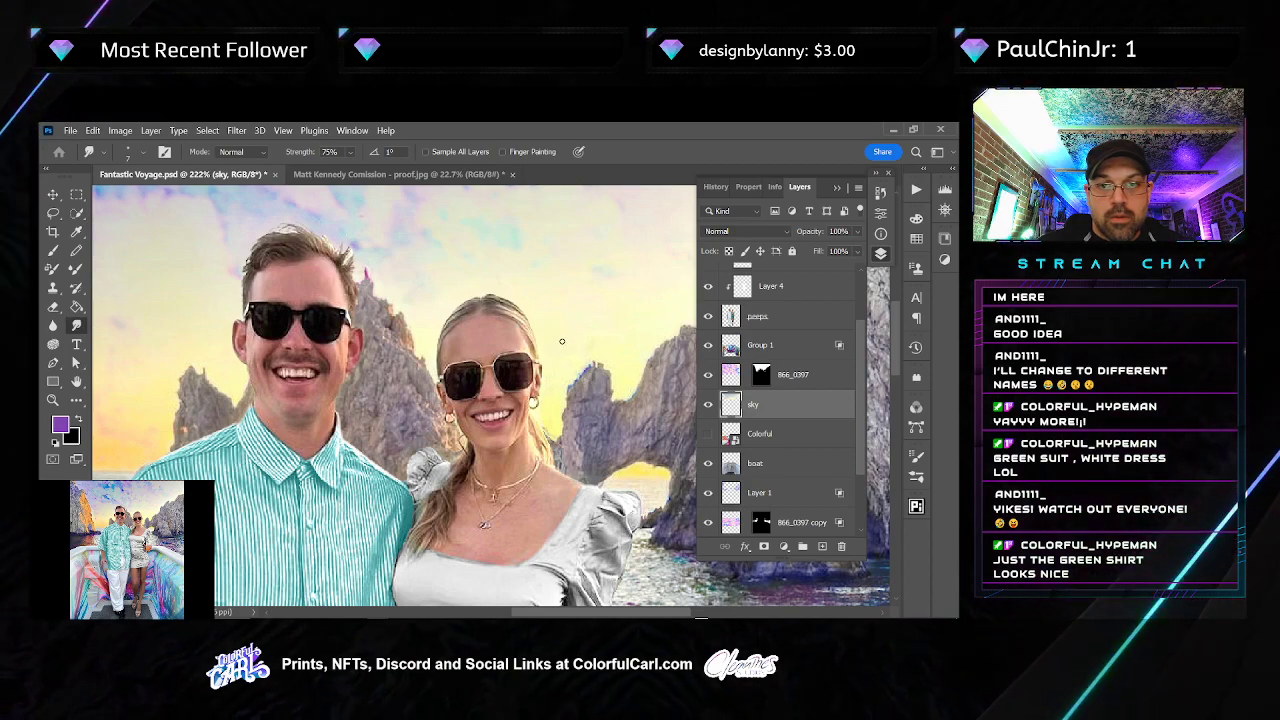
{"action": "scroll", "coordinate": [562, 342], "scroll_direction": "up", "scroll_amount": 5}
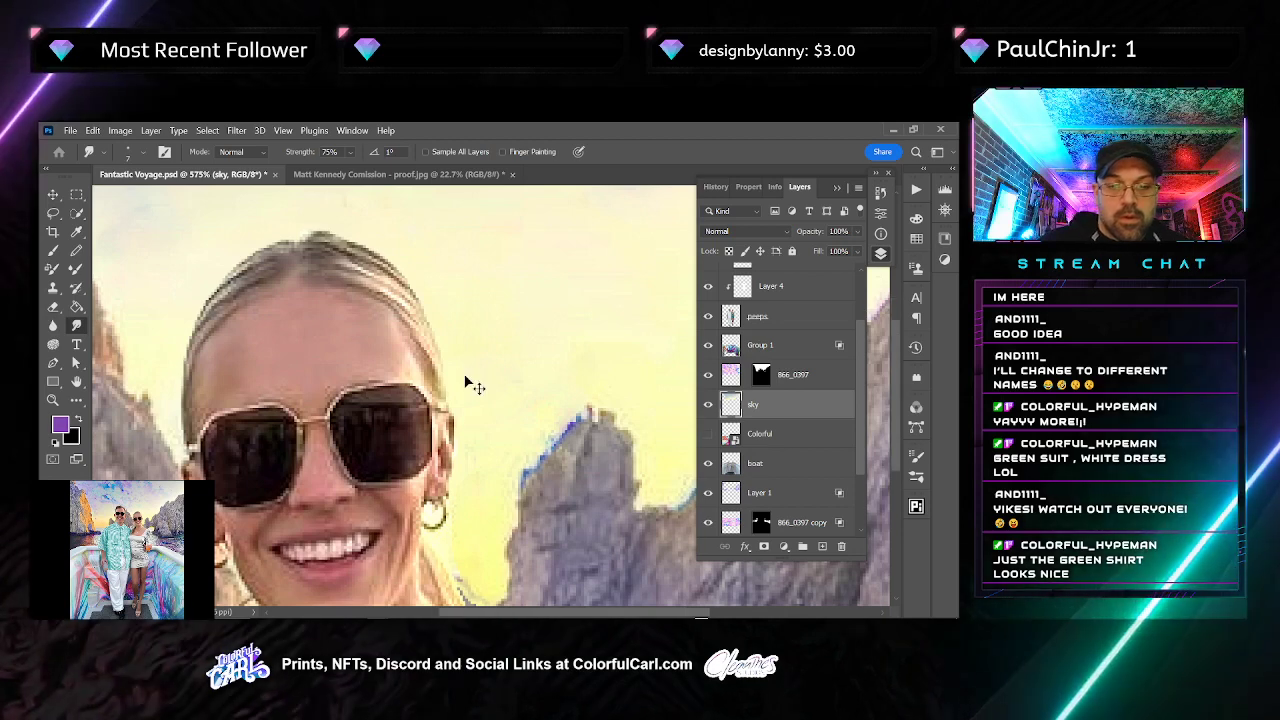
{"action": "key", "text": "ctrl+0"}
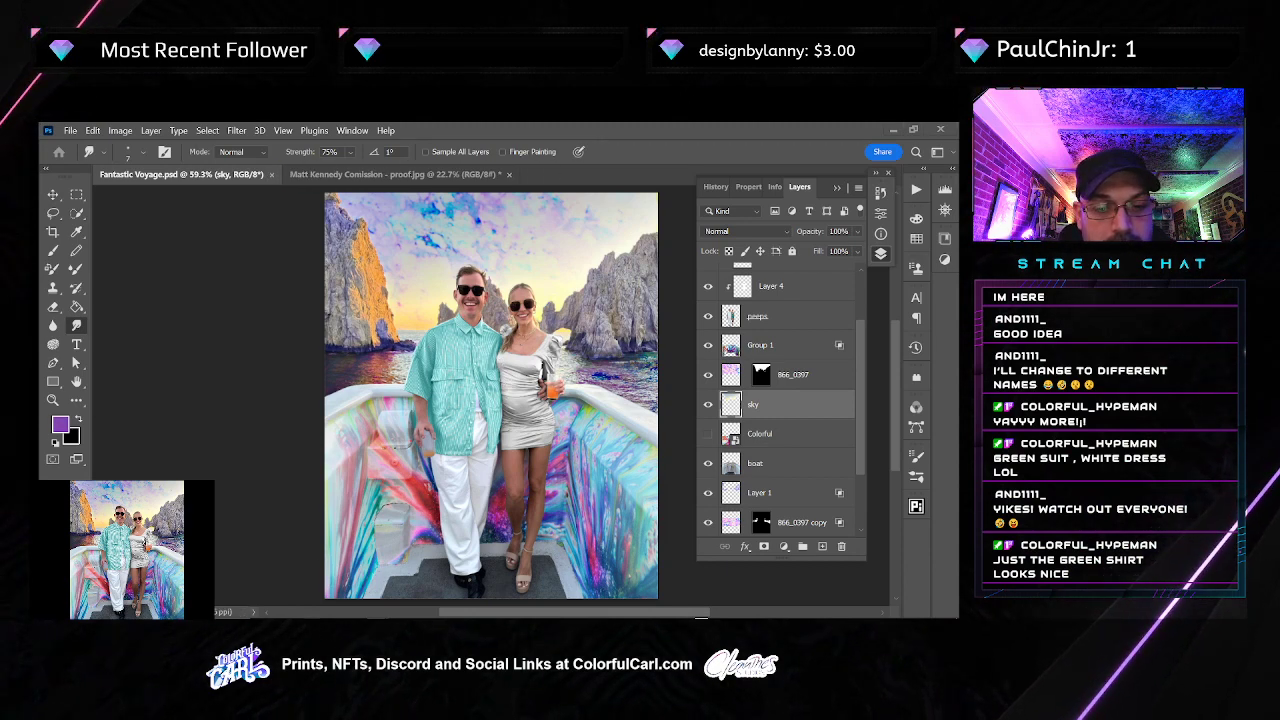
Copy the cleanthes studios1 copy layer from the recent file 02 15 2023.psd into Fantastic Voyage.psd above sky, and close the source file
{"action": "mouse_move", "coordinate": [398, 617]}
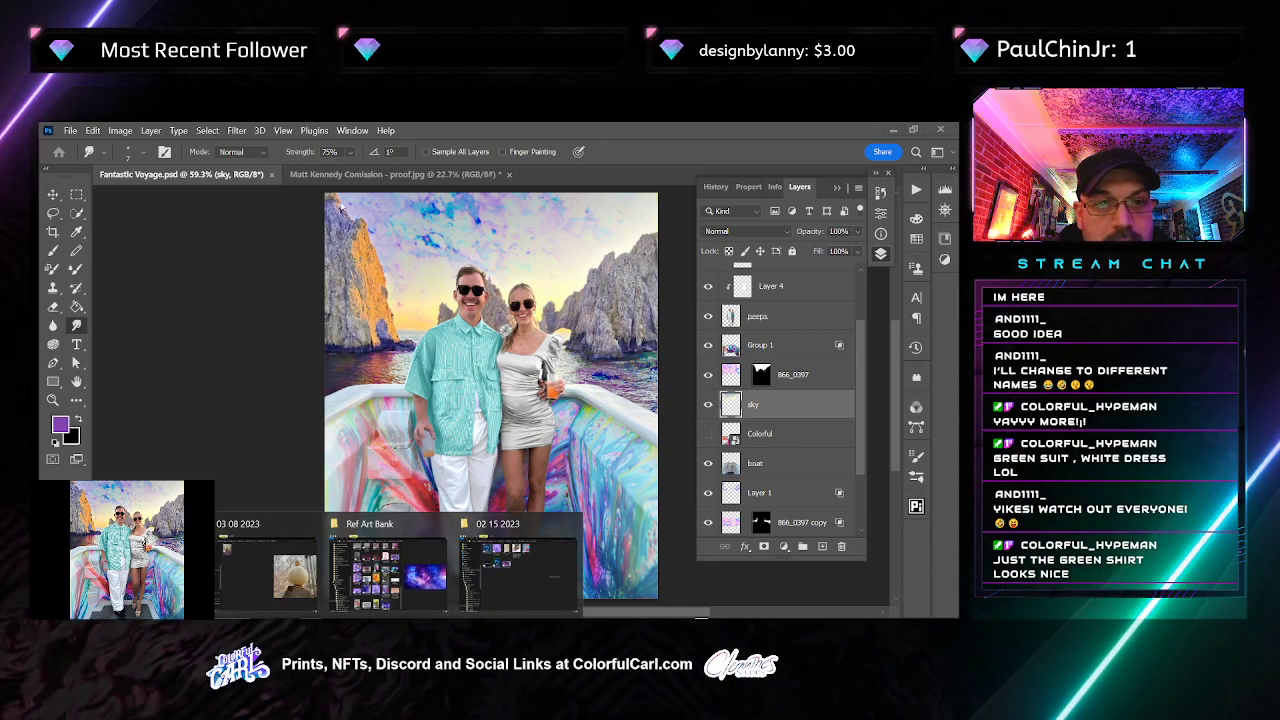
{"action": "left_click", "coordinate": [74, 132]}
{"action": "mouse_move", "coordinate": [150, 212]}
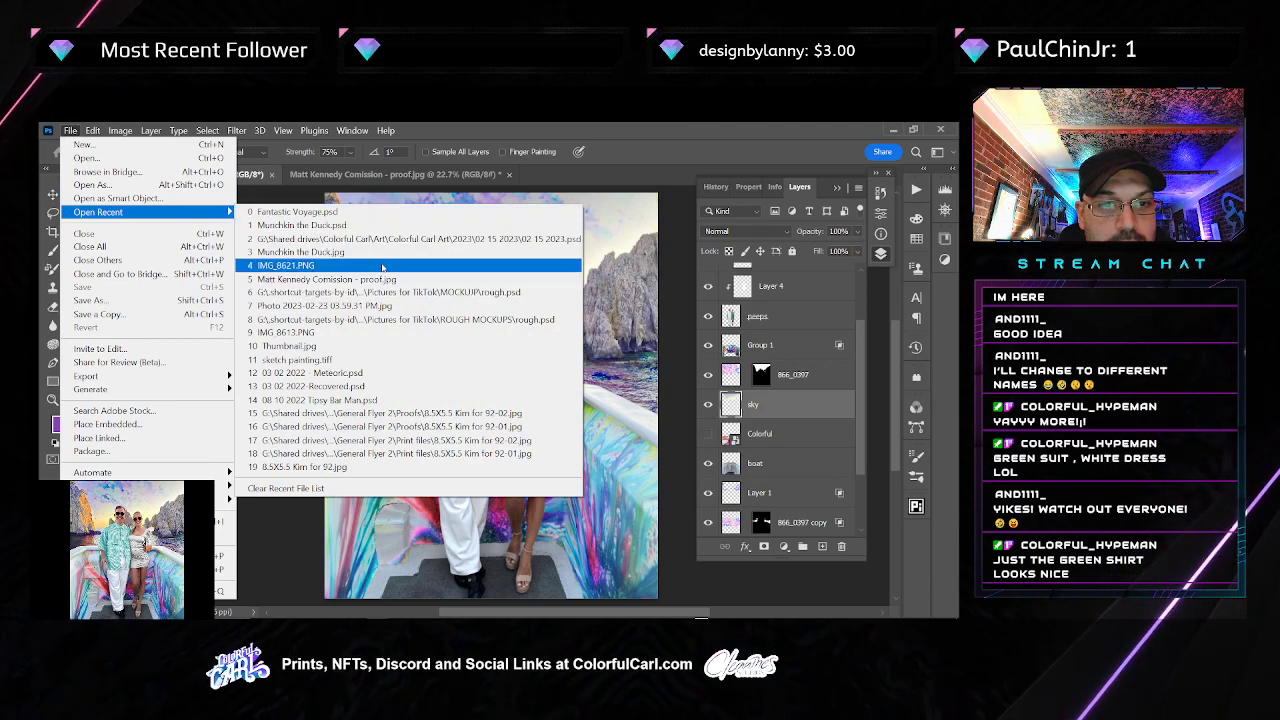
{"action": "left_click", "coordinate": [473, 239]}
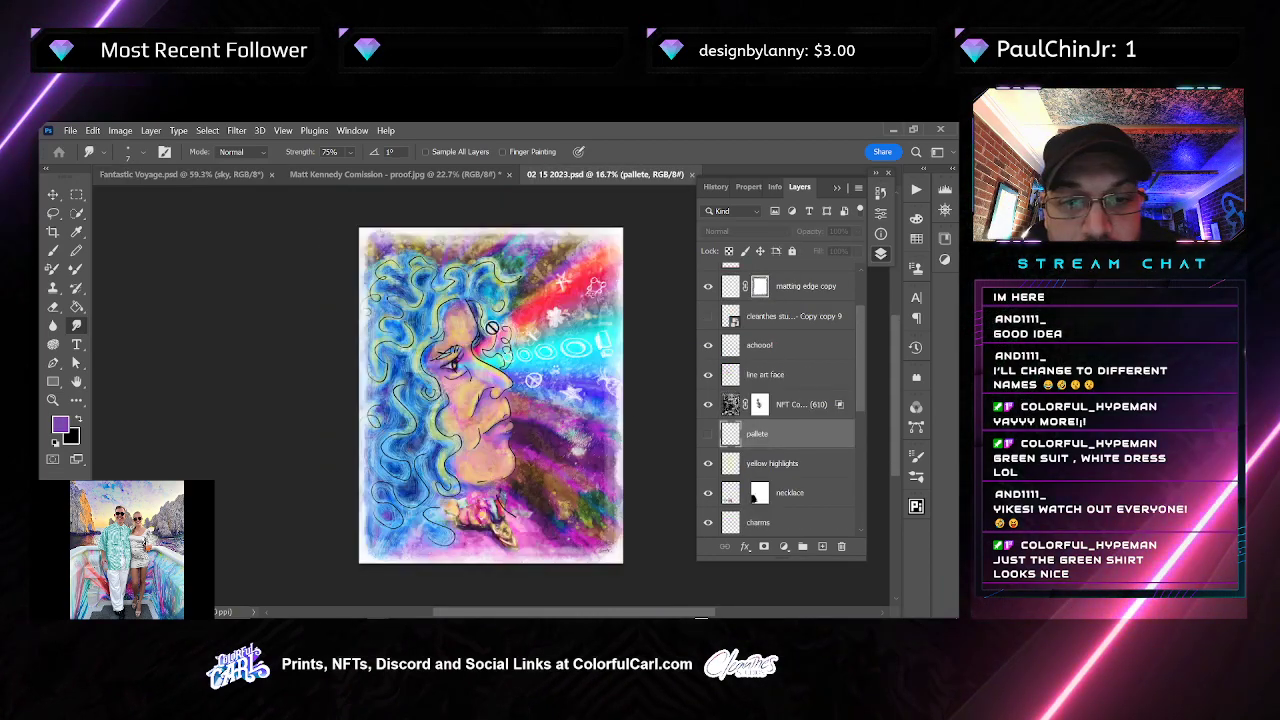
{"action": "scroll", "coordinate": [803, 365], "scroll_direction": "up", "scroll_amount": 3}
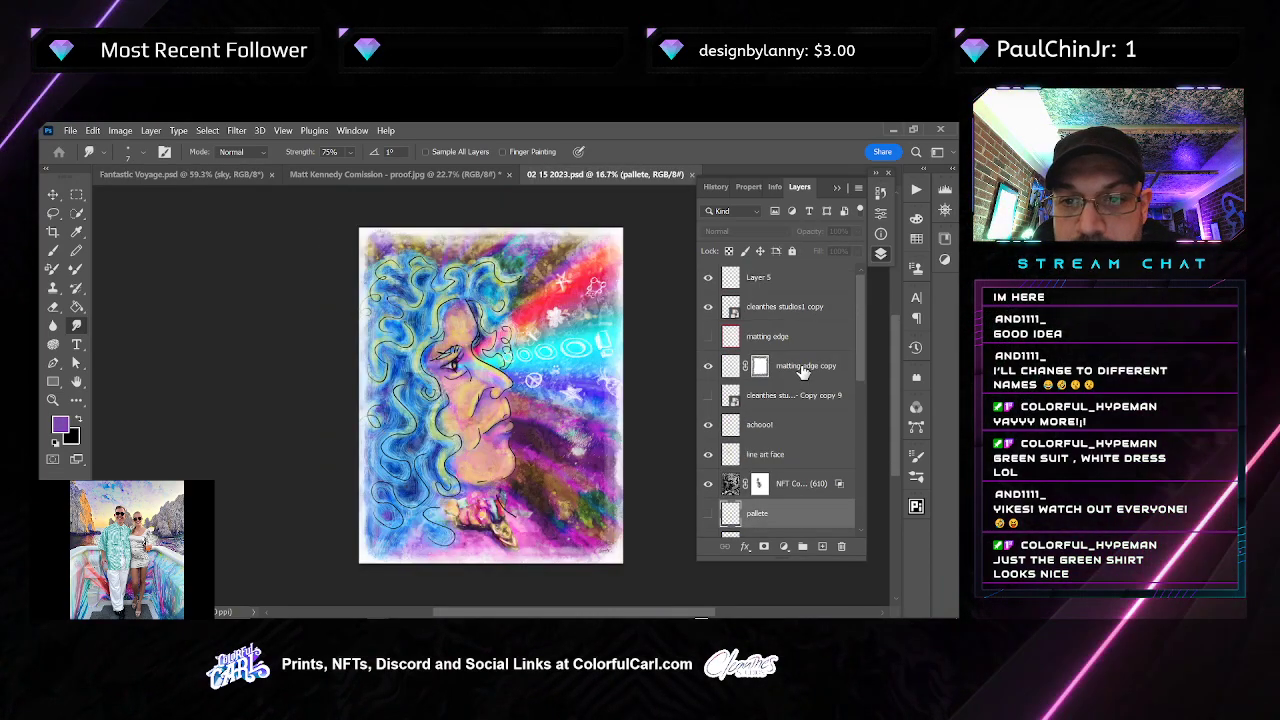
{"action": "left_click", "coordinate": [813, 310]}
{"action": "left_click", "coordinate": [227, 176]}
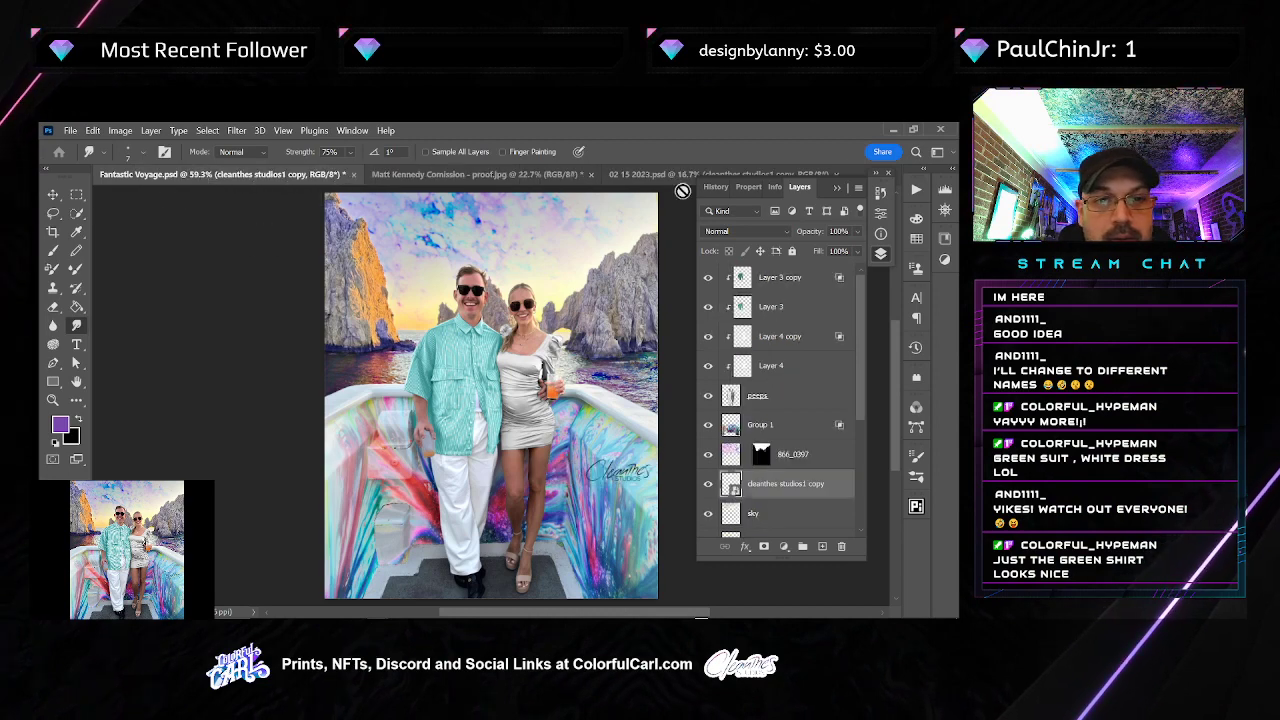
{"action": "left_click", "coordinate": [686, 175]}
{"action": "left_click", "coordinate": [836, 174]}
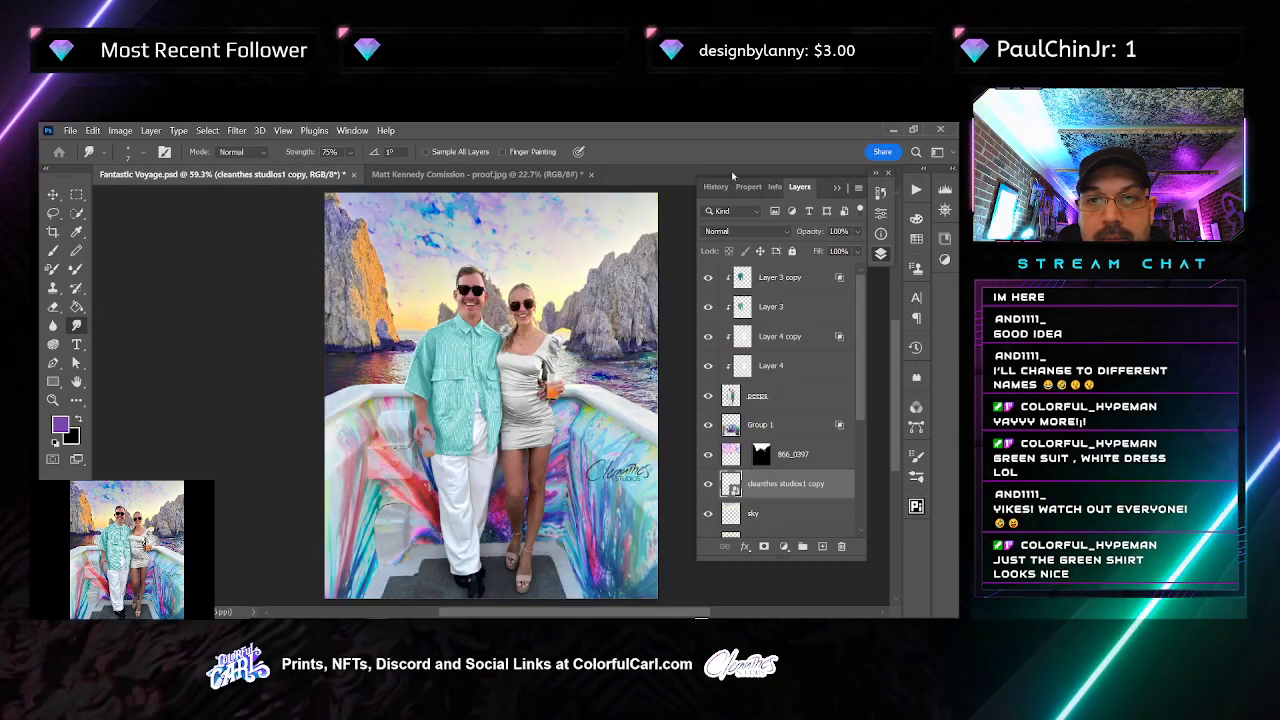
Scale the Cleanthes Studios logo down to about 4.60% in width and height
{"action": "key", "text": "v"}
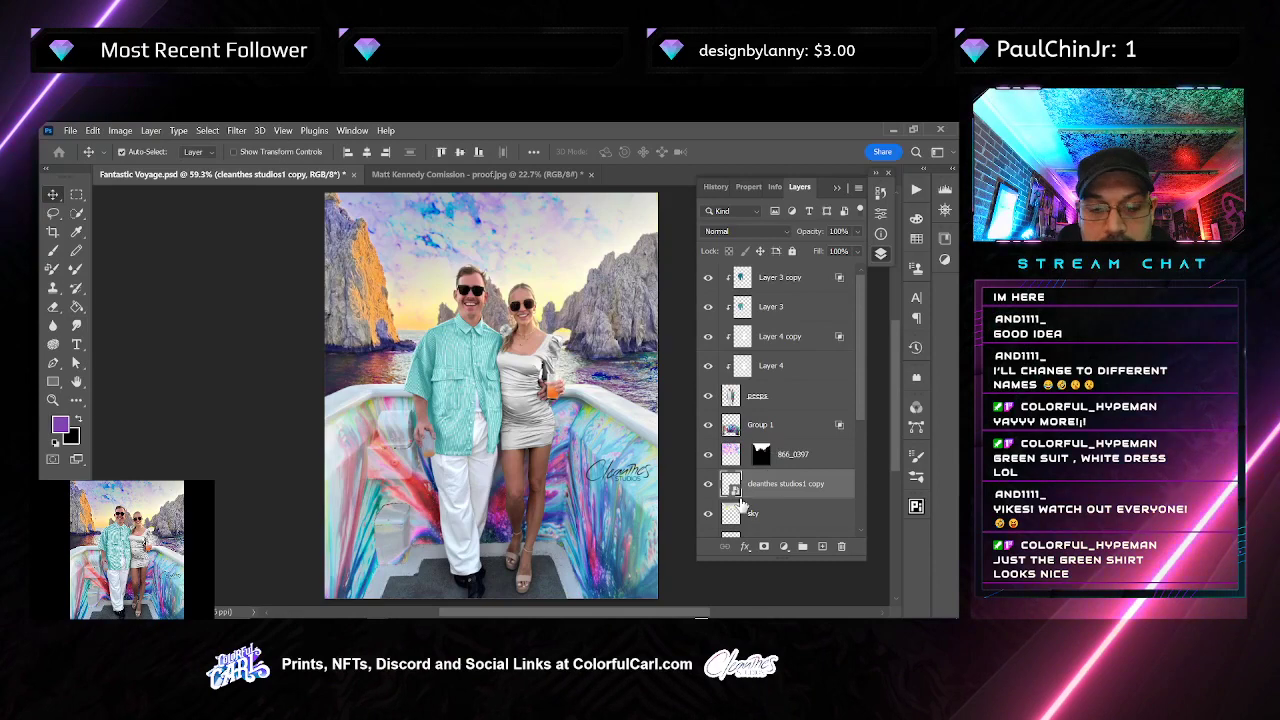
{"action": "key", "text": "ctrl+t"}
{"action": "left_click_drag", "start_coordinate": [657, 472], "coordinate": [617, 480]}
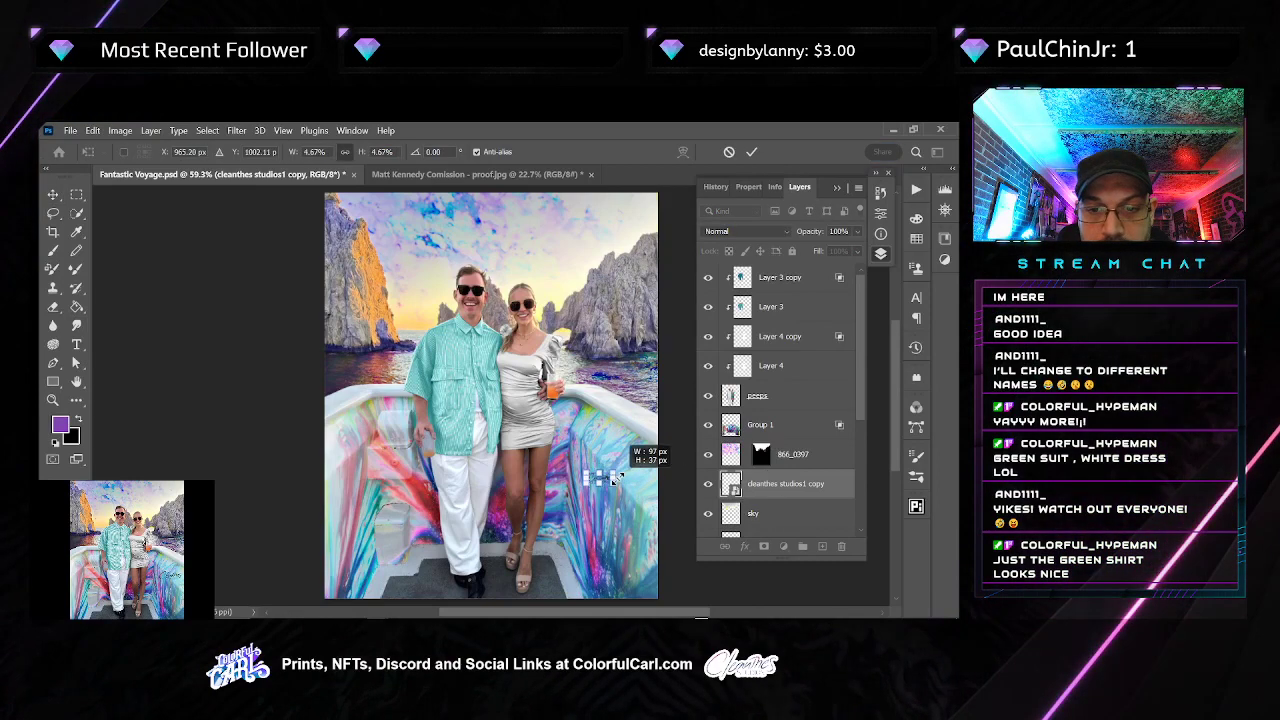
{"action": "scroll", "coordinate": [634, 520], "scroll_direction": "up", "scroll_amount": 7}
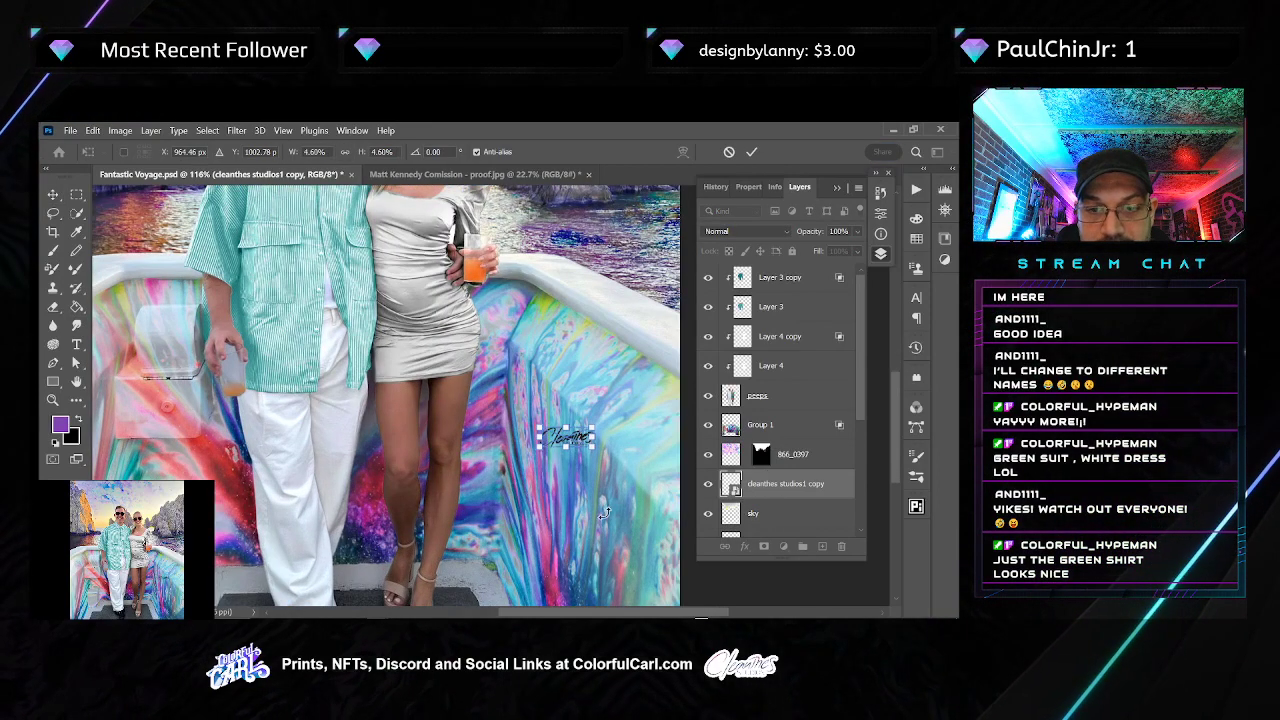
{"action": "key", "text": "Return"}
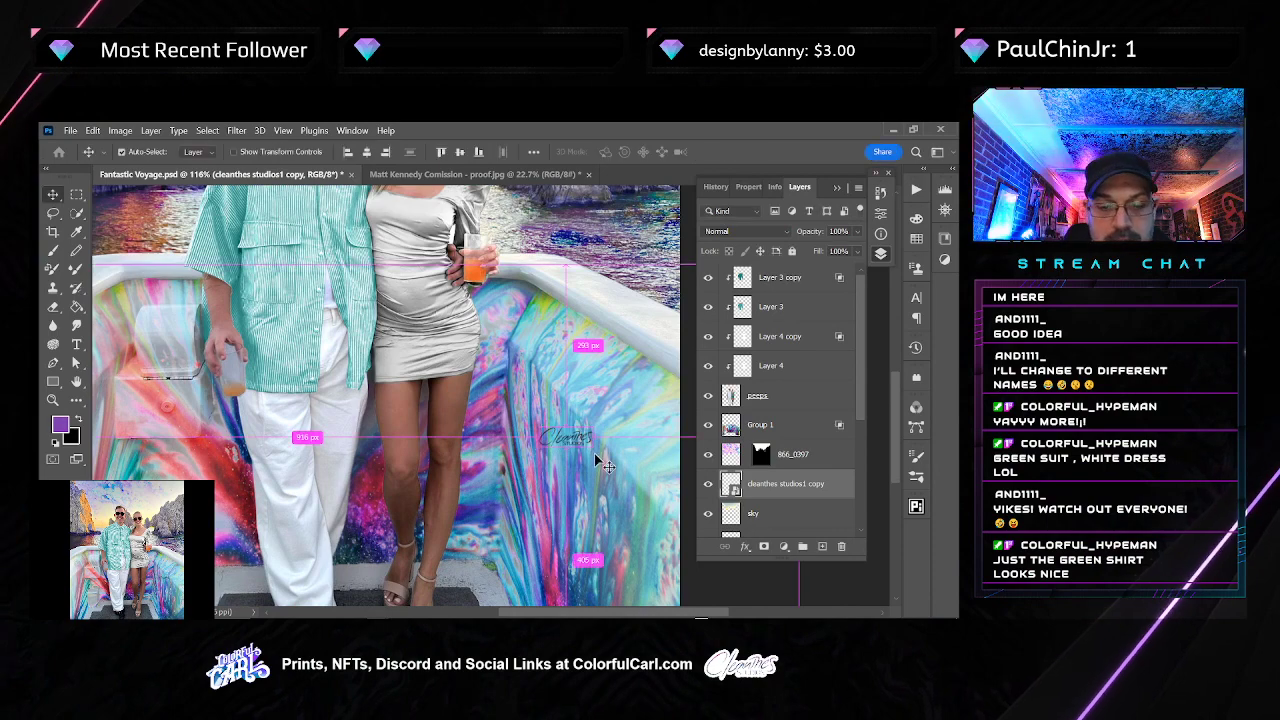
Place the logo in the artwork's lower-right corner with inverted colours, and bring its layer to the top of the stack
{"action": "left_click_drag", "start_coordinate": [608, 452], "coordinate": [625, 583]}
{"action": "scroll", "coordinate": [625, 583], "scroll_direction": "up", "scroll_amount": 3}
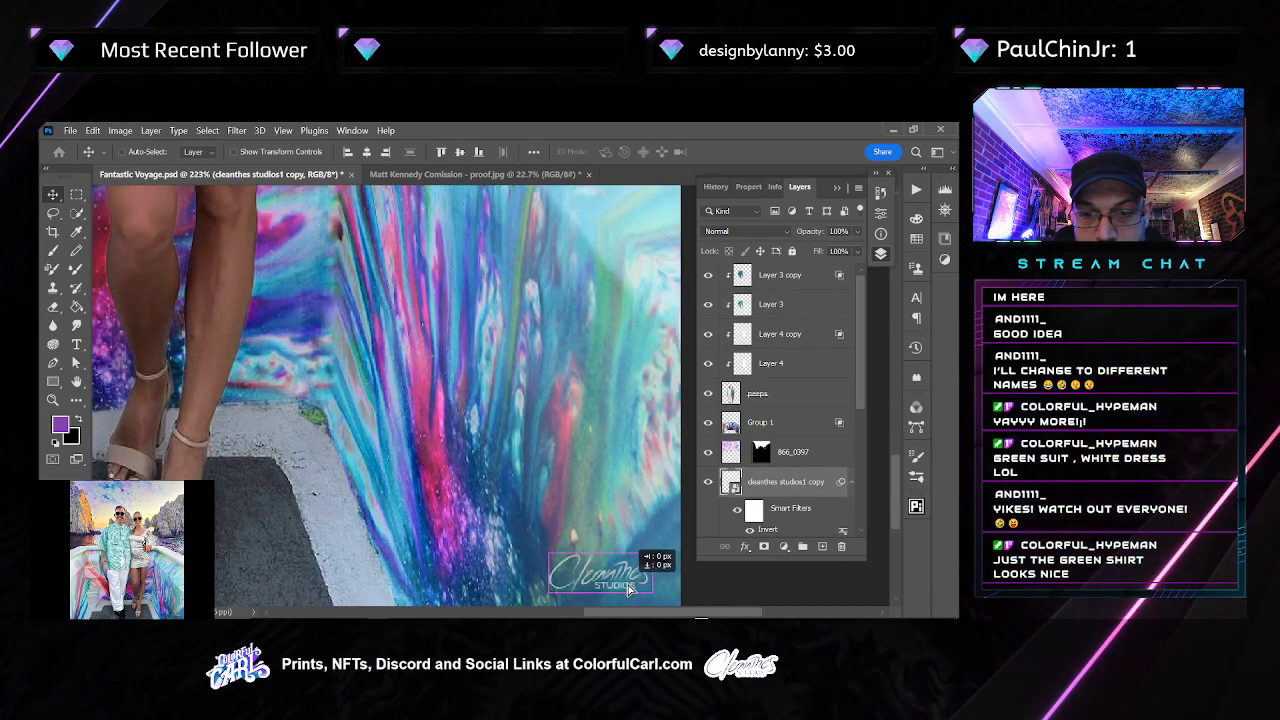
{"action": "scroll", "coordinate": [630, 540], "scroll_direction": "up", "scroll_amount": 2}
{"action": "scroll", "coordinate": [645, 585], "scroll_direction": "down", "scroll_amount": 3}
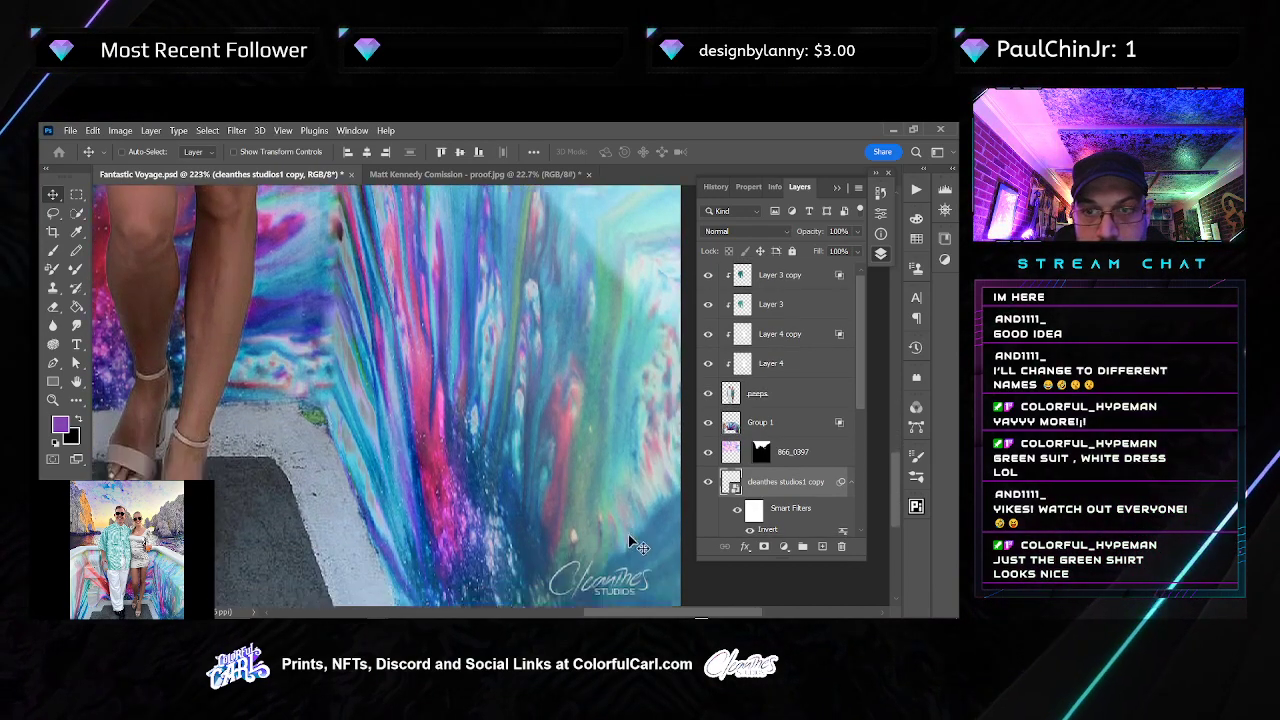
{"action": "key", "text": "ctrl+shift+]"}
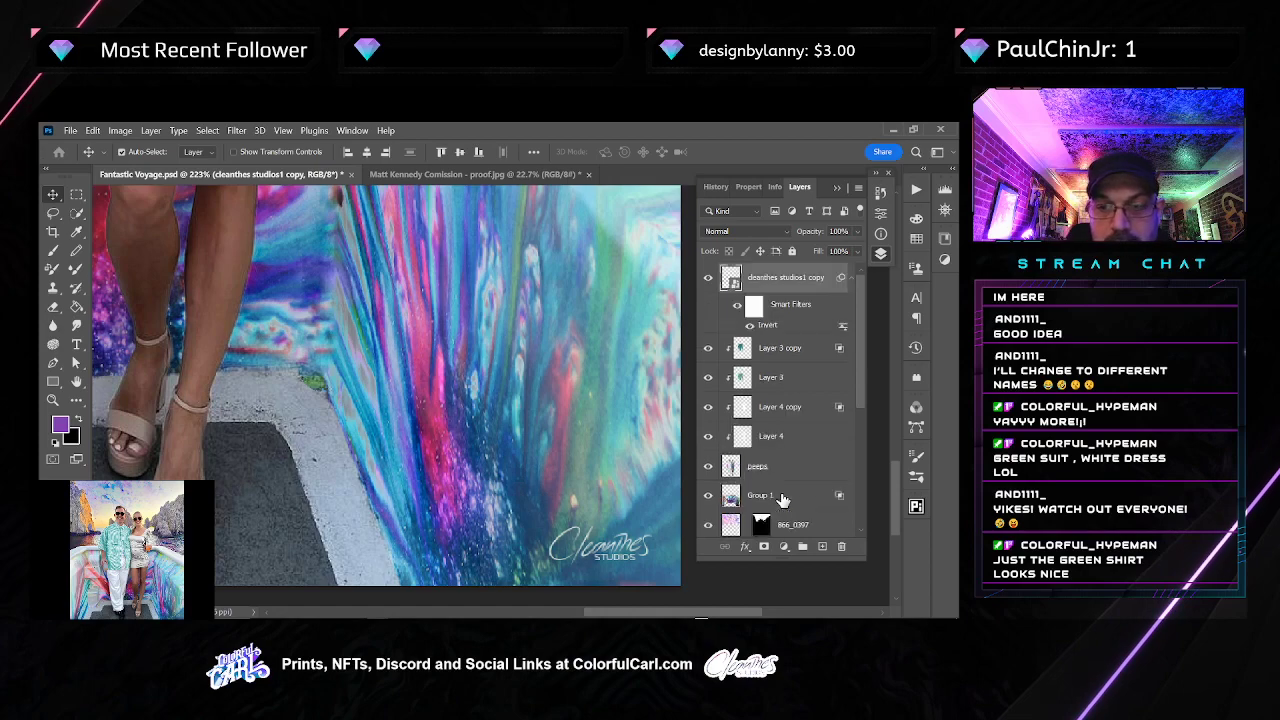
Add an empty layer above the logo, and shift the logo slightly away from the artwork's corner
{"action": "left_click", "coordinate": [823, 546]}
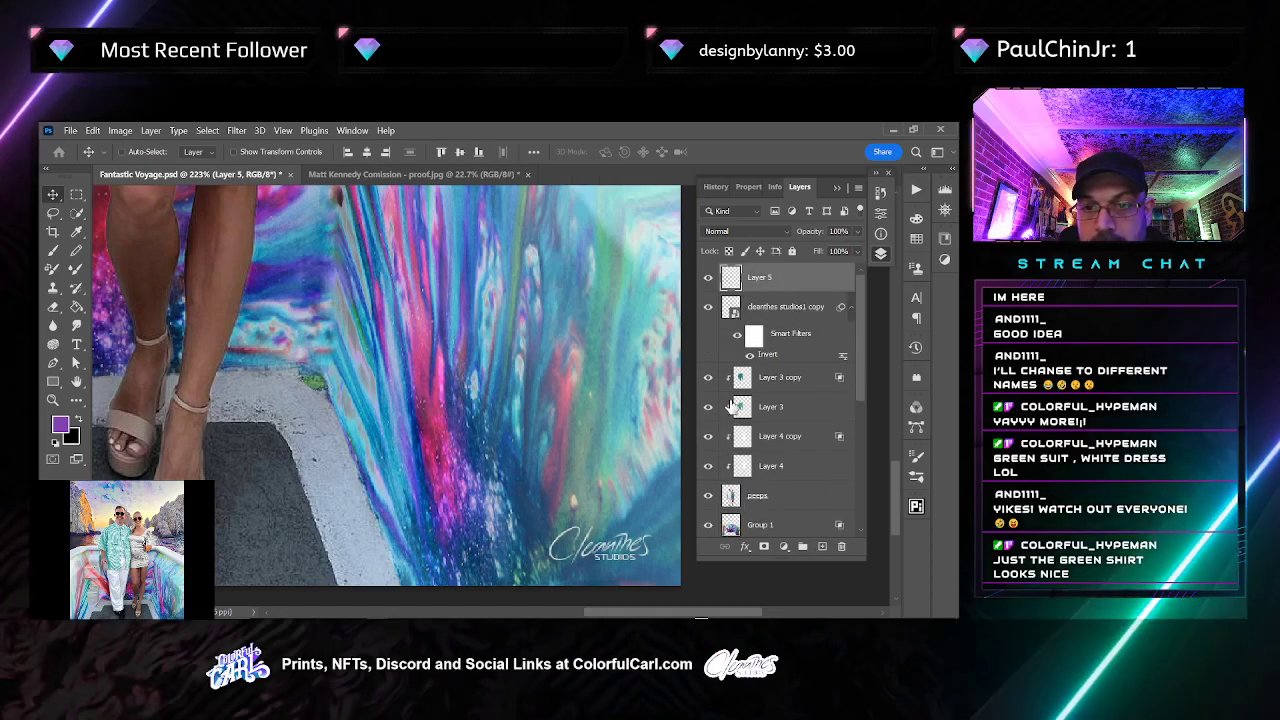
{"action": "key", "text": "r"}
{"action": "left_click_drag", "start_coordinate": [557, 471], "coordinate": [628, 409]}
{"action": "left_click_drag", "start_coordinate": [627, 405], "coordinate": [515, 424]}
{"action": "key", "text": "v"}
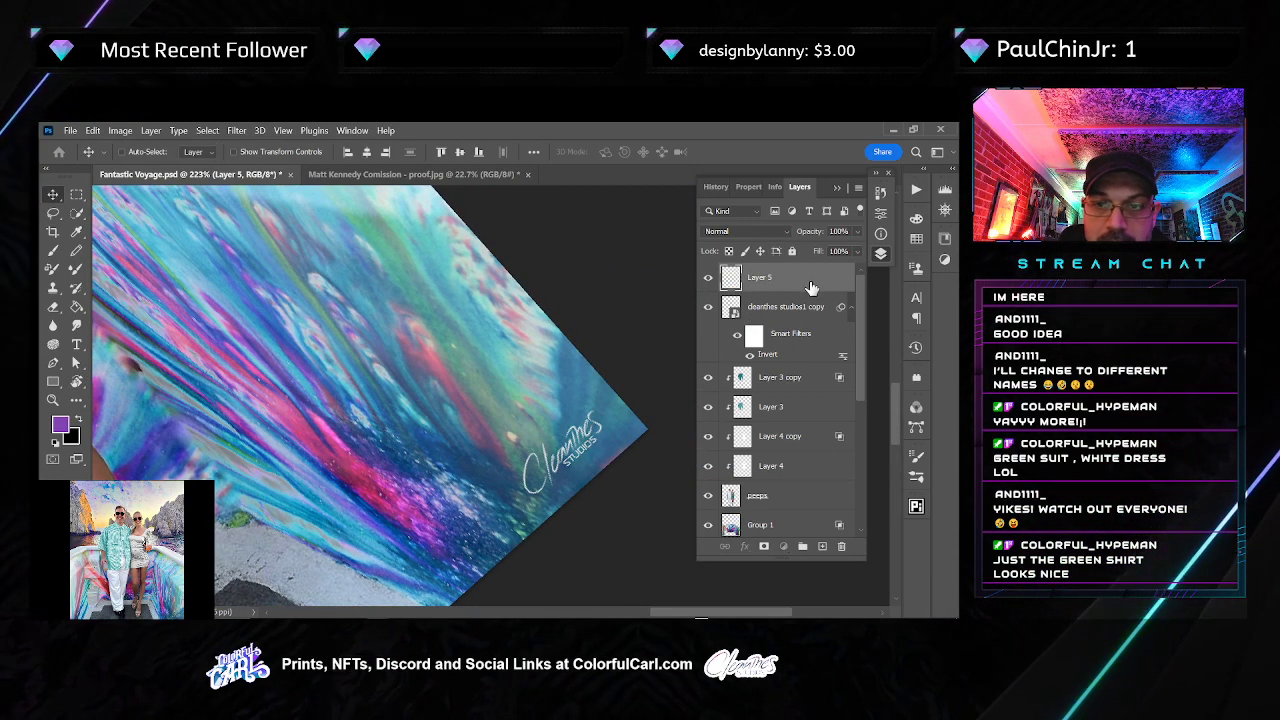
{"action": "left_click", "coordinate": [785, 310]}
{"action": "left_click_drag", "start_coordinate": [558, 441], "coordinate": [538, 440]}
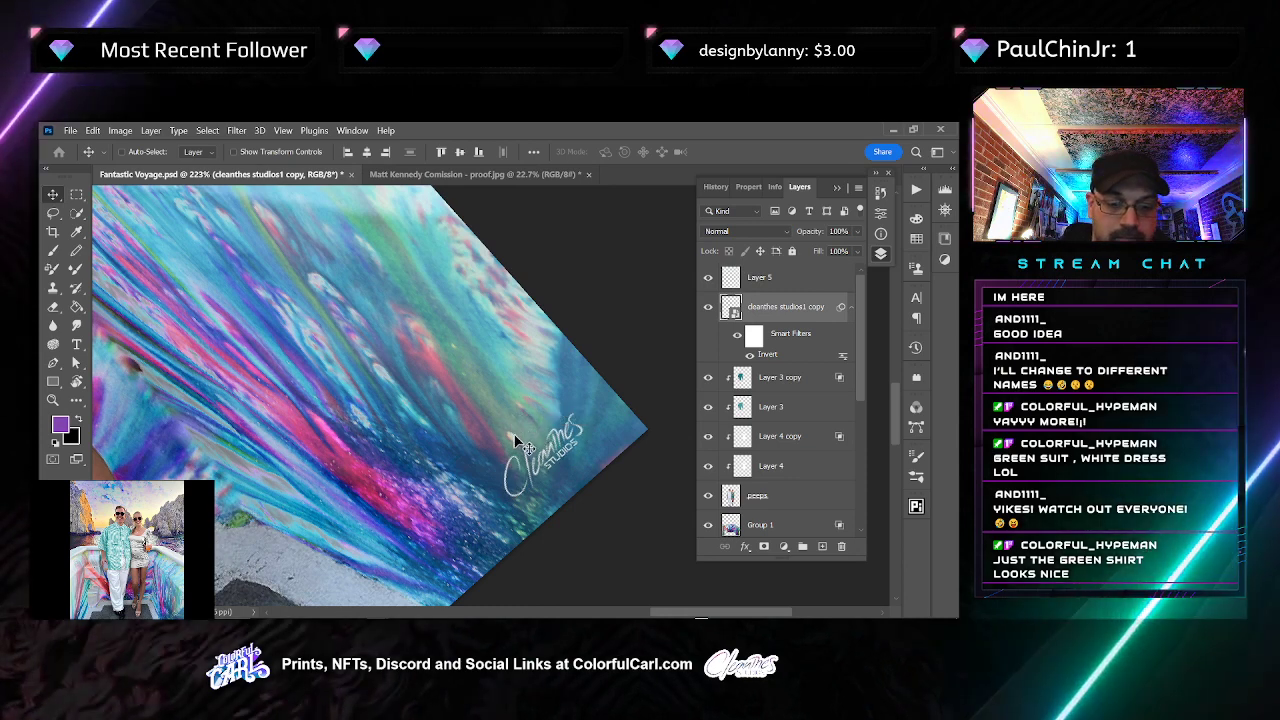
Handwrite the artist's signature in white just above the logo on Layer 5 with a fine brush
{"action": "key", "text": "b"}
{"action": "key", "text": "d"}
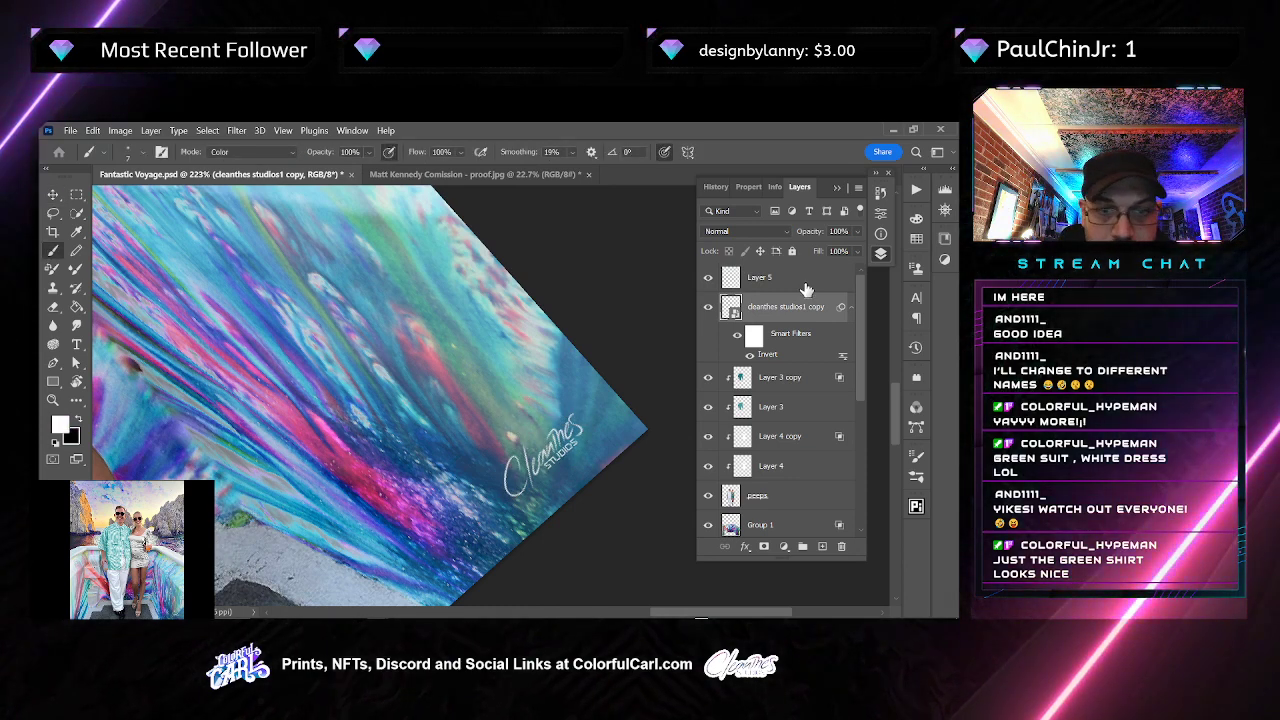
{"action": "left_click", "coordinate": [799, 287]}
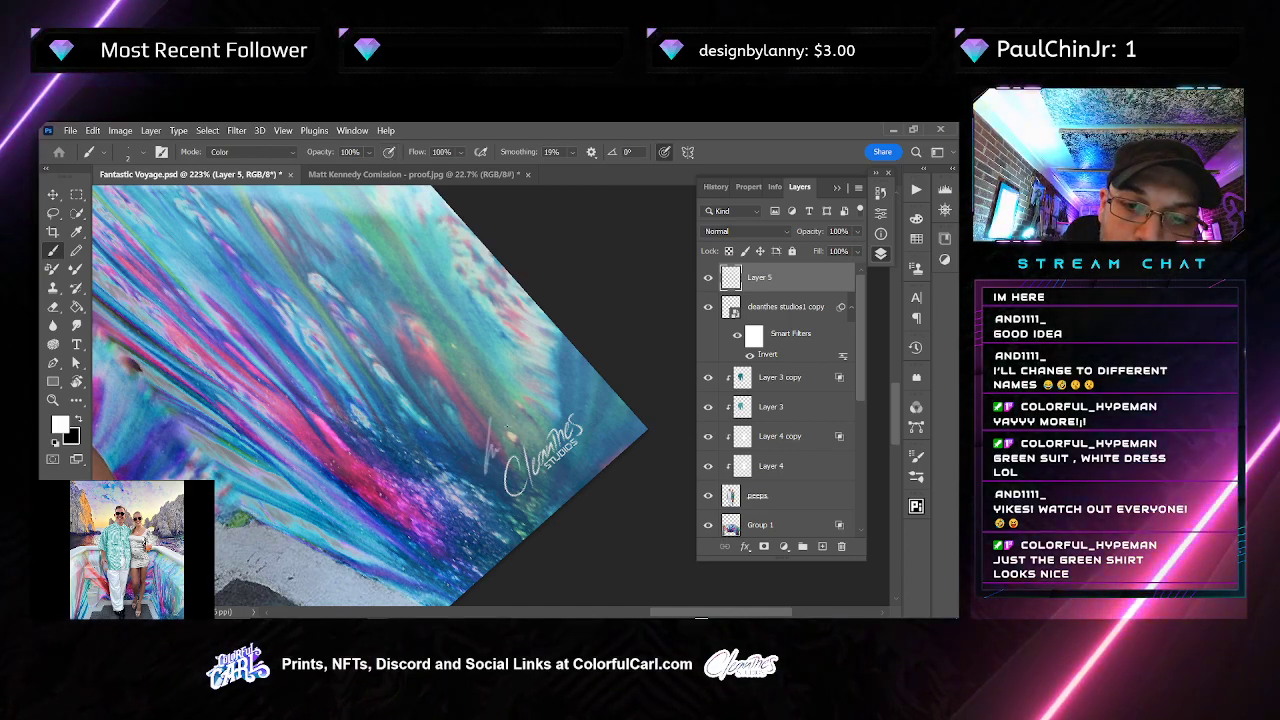
{"action": "left_click_drag", "start_coordinate": [519, 415], "coordinate": [538, 397]}
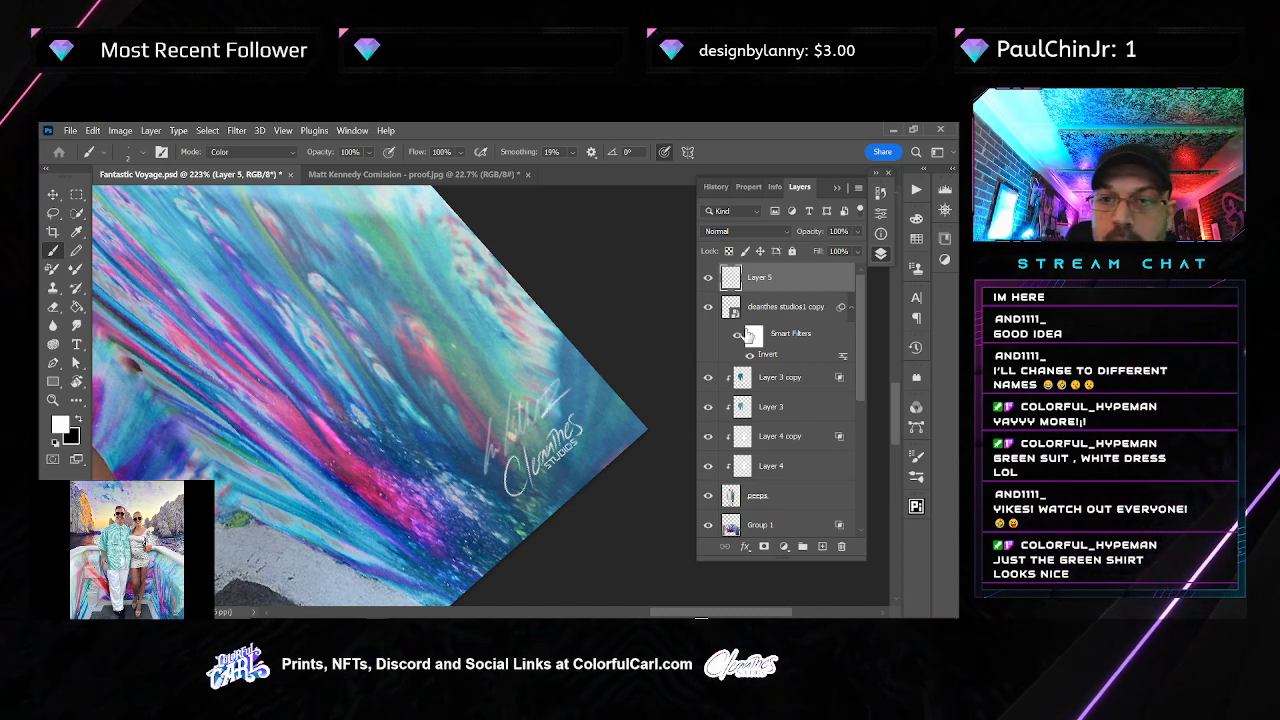
Strengthen the signature by duplicating Layer 5 and merging the copy down, and shift it slightly away from the logo
{"action": "left_click_drag", "start_coordinate": [770, 278], "coordinate": [824, 548]}
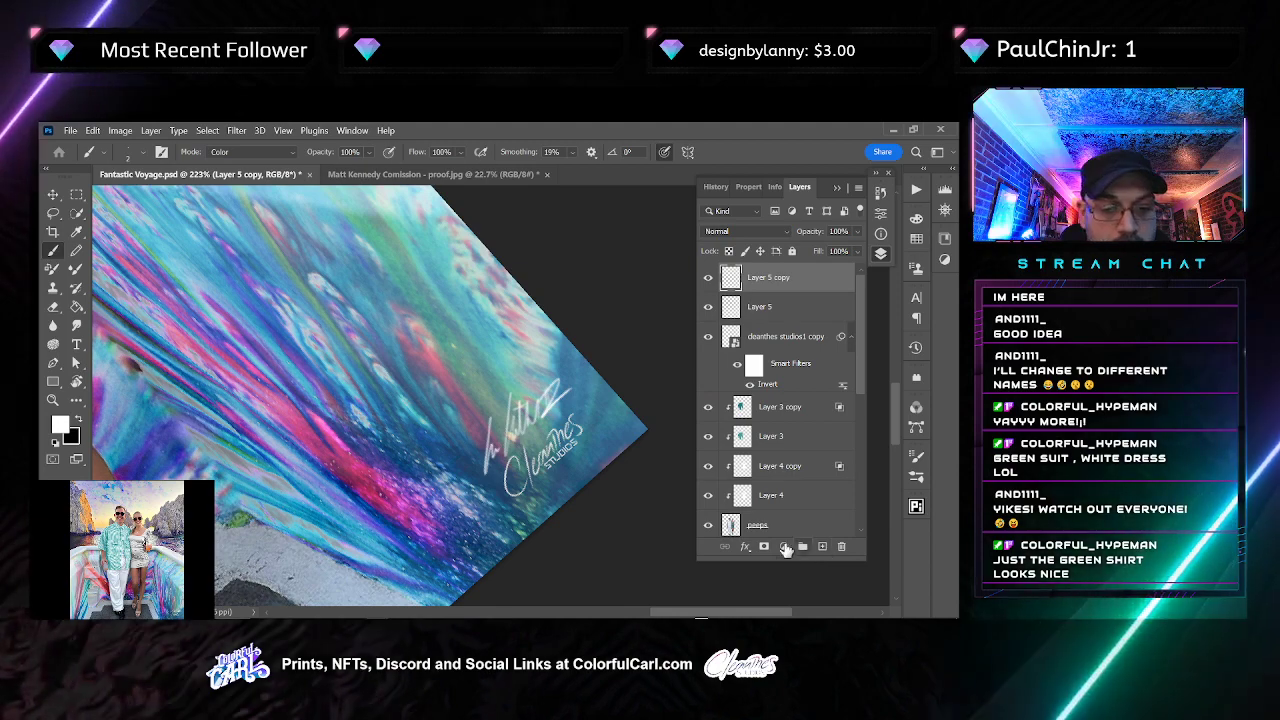
{"action": "key", "text": "ctrl+e"}
{"action": "scroll", "coordinate": [525, 415], "scroll_direction": "up", "scroll_amount": 3}
{"action": "key", "text": "v"}
{"action": "left_click_drag", "start_coordinate": [554, 418], "coordinate": [537, 413]}
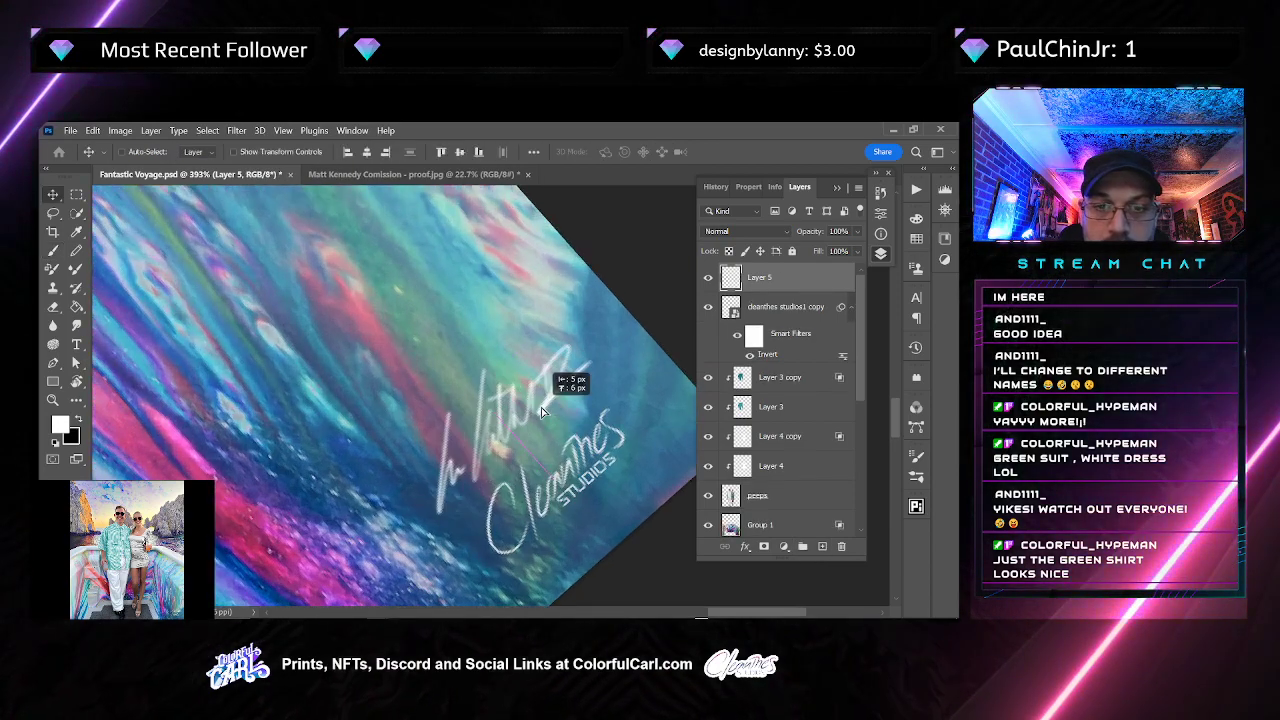
Handwrite the date 3-8-23 in white between the signature and the logo, replacing the dot separators with dashes
{"action": "key", "text": "b"}
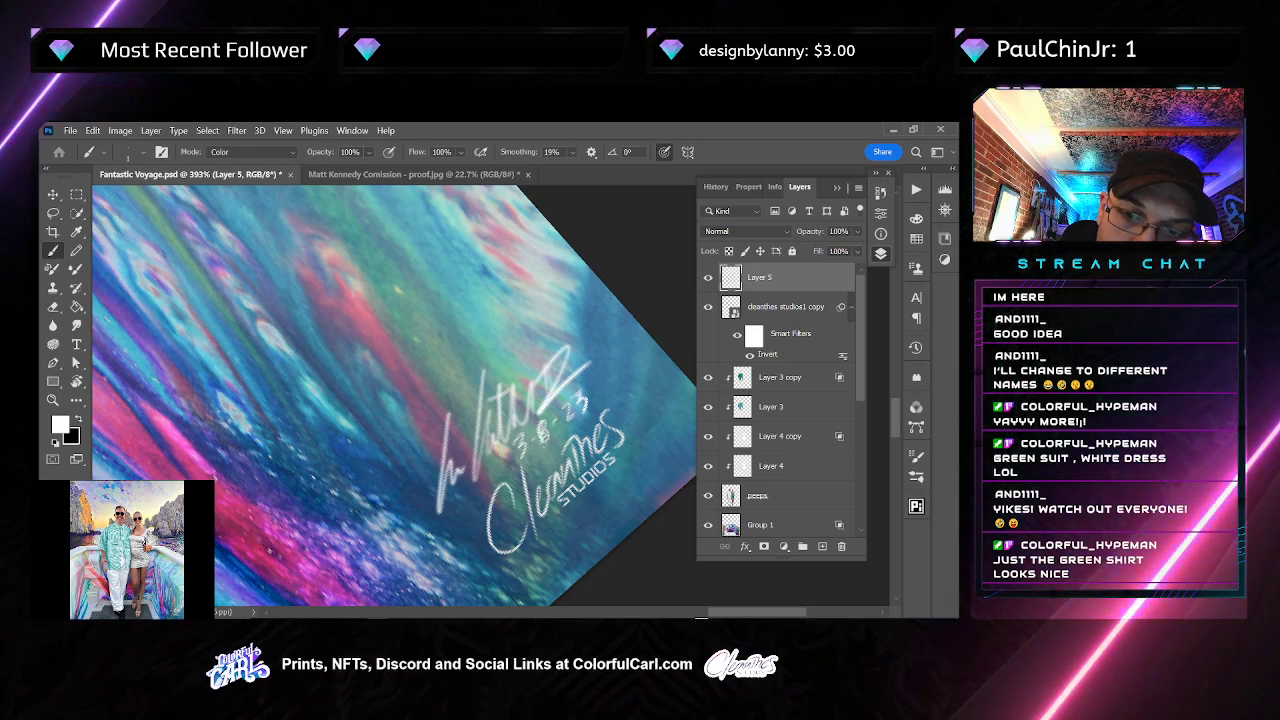
{"action": "key", "text": "e"}
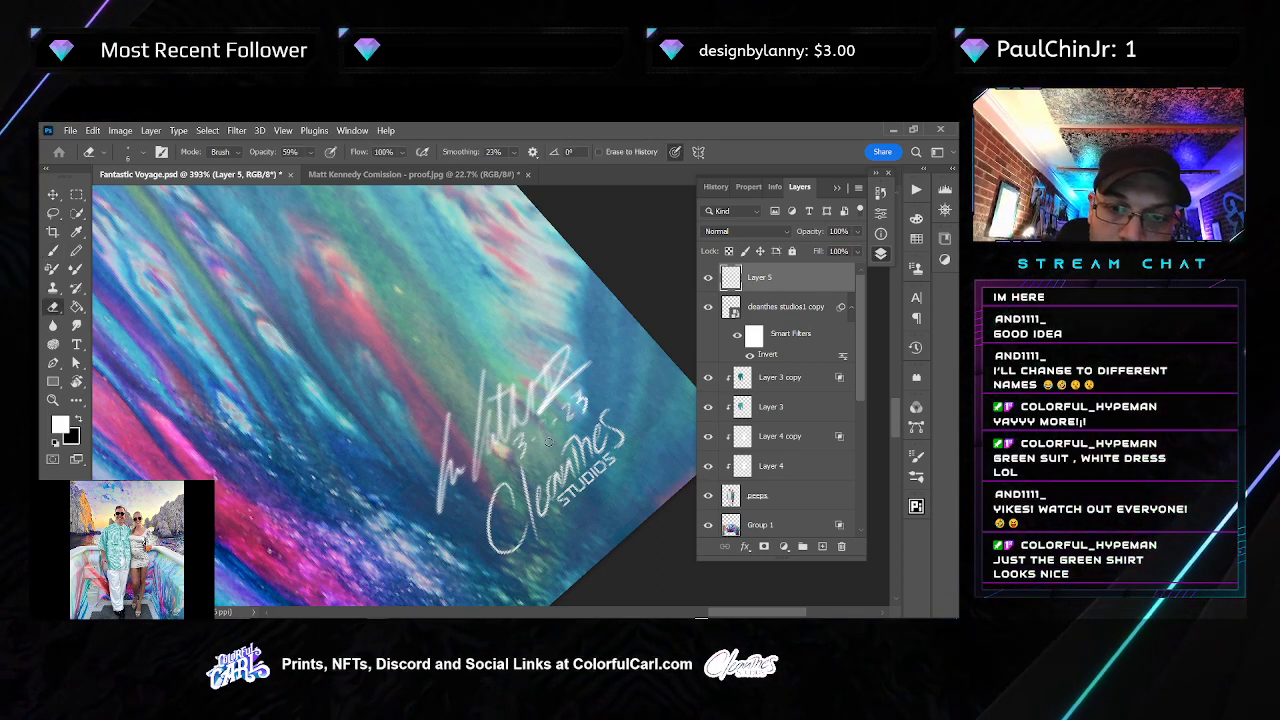
{"action": "key", "text": "b"}
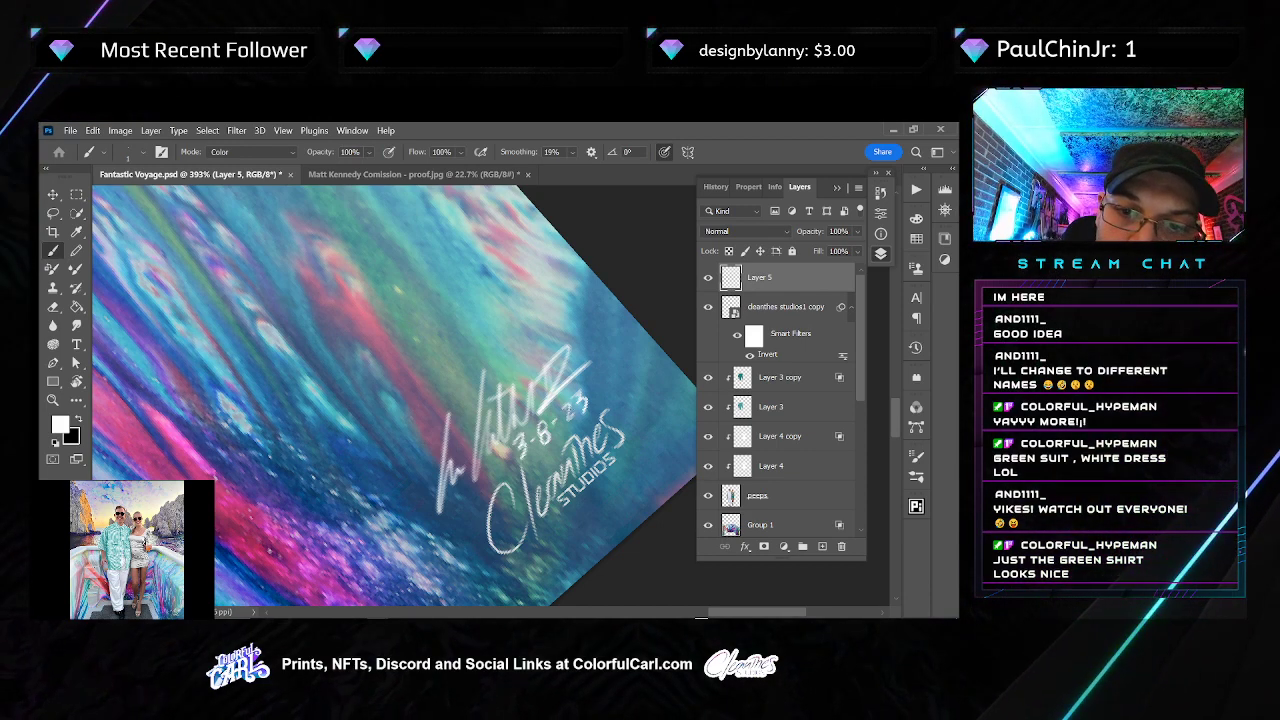
Reset the canvas rotation, then scale down the signature and date on Layer 5 and place them just above the Cleanthes Studios logo
{"action": "key", "text": "r"}
{"action": "key", "text": "Escape"}
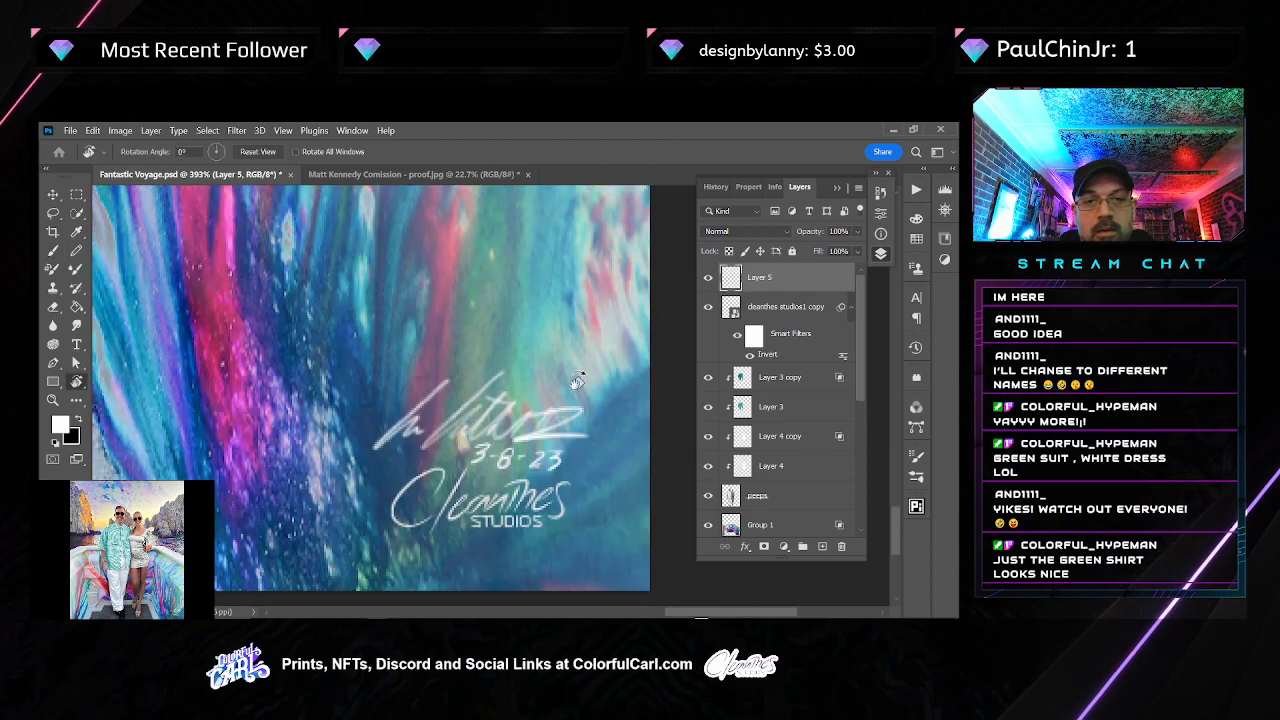
{"action": "scroll", "coordinate": [575, 485], "scroll_direction": "down", "scroll_amount": 5}
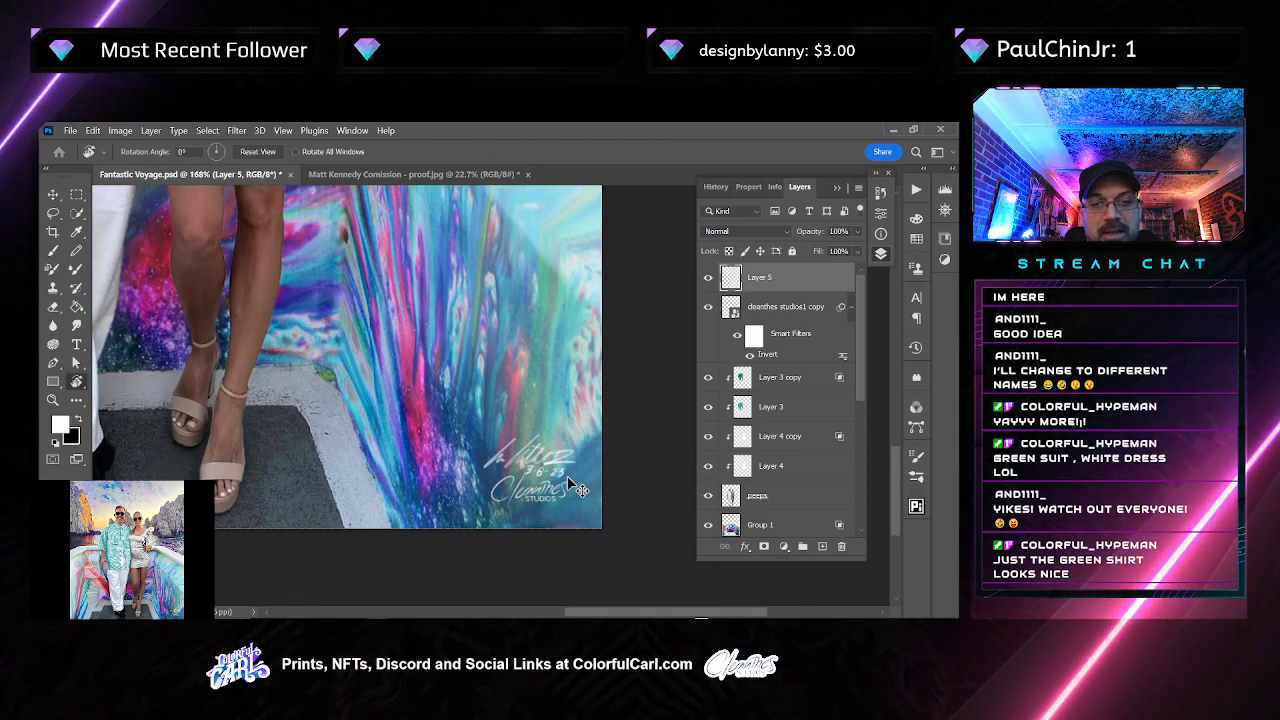
{"action": "key", "text": "ctrl+t"}
{"action": "left_click_drag", "start_coordinate": [482, 433], "coordinate": [497, 441]}
{"action": "left_click_drag", "start_coordinate": [576, 440], "coordinate": [585, 484]}
{"action": "key", "text": "Return"}
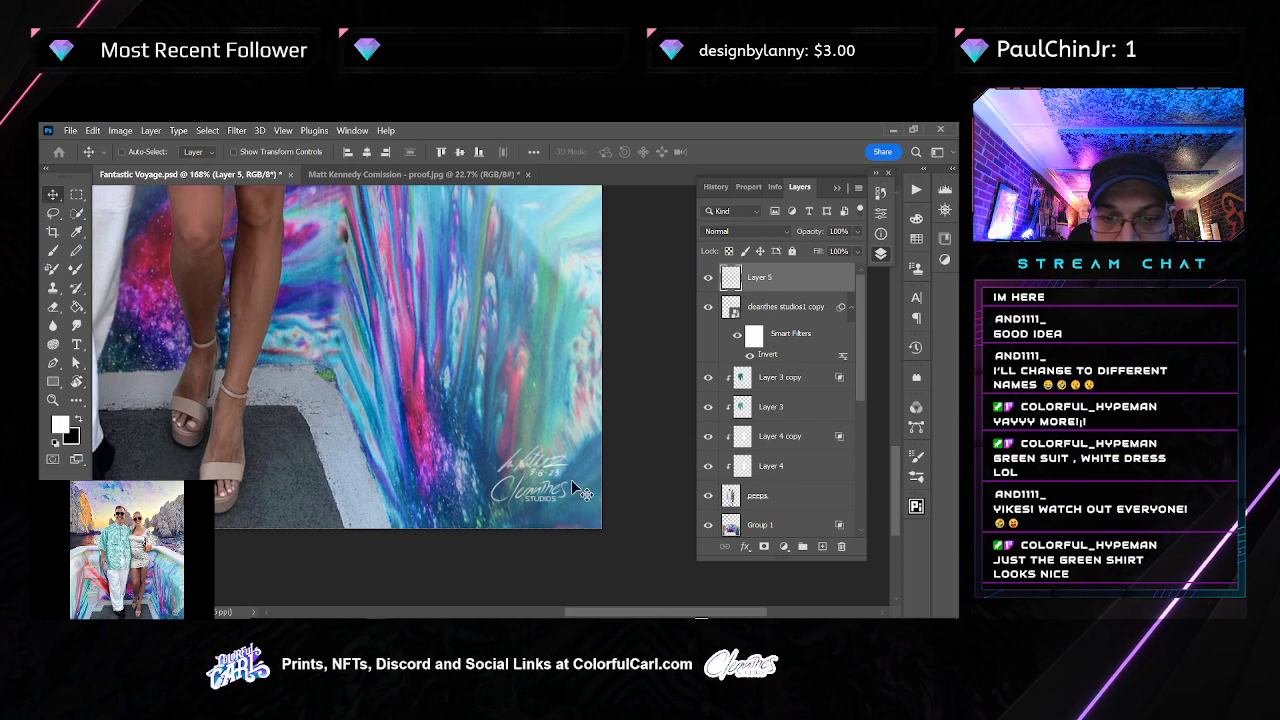
Select the 3 of the handwritten date with the Lasso and shift it slightly away from the first dash
{"action": "scroll", "coordinate": [583, 492], "scroll_direction": "up", "scroll_amount": 8}
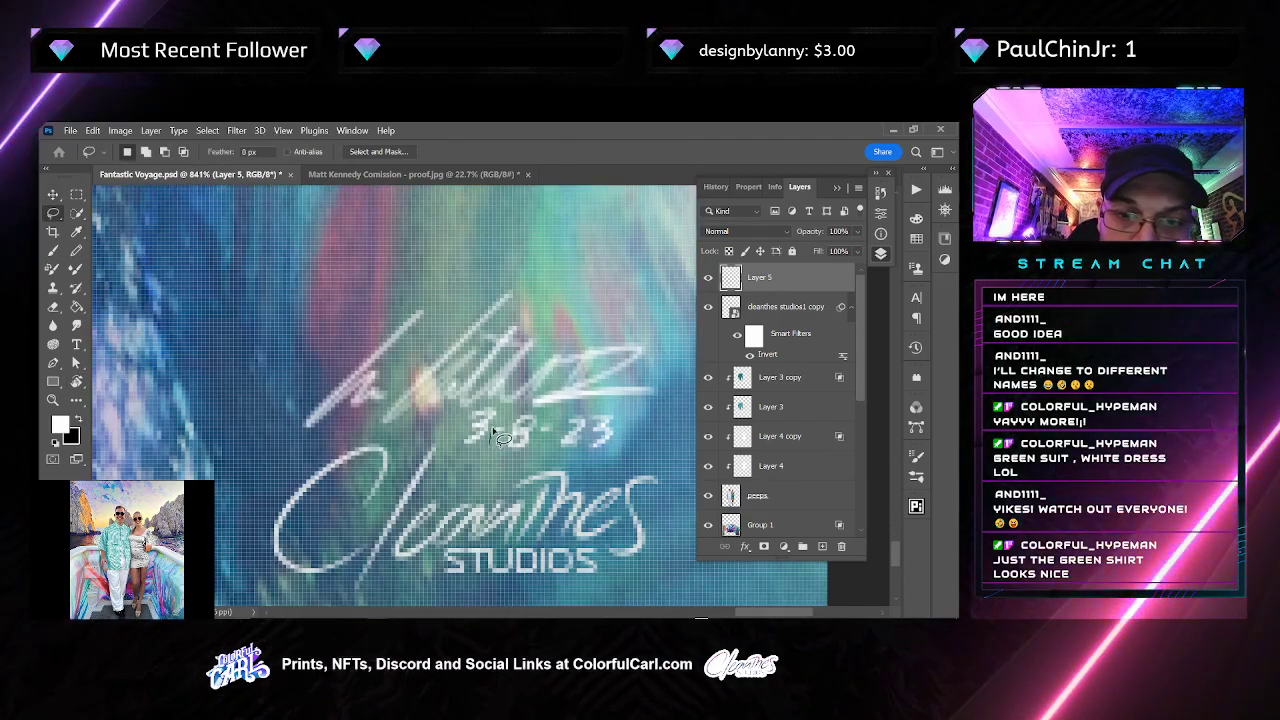
{"action": "key", "text": "l"}
{"action": "mouse_move", "coordinate": [484, 412]}
{"action": "left_mouse_down"}
{"action": "mouse_move", "coordinate": [470, 458]}
{"action": "mouse_move", "coordinate": [460, 432]}
{"action": "mouse_move", "coordinate": [490, 402]}
{"action": "mouse_move", "coordinate": [505, 414]}
{"action": "left_mouse_up"}
{"action": "key", "text": "v"}
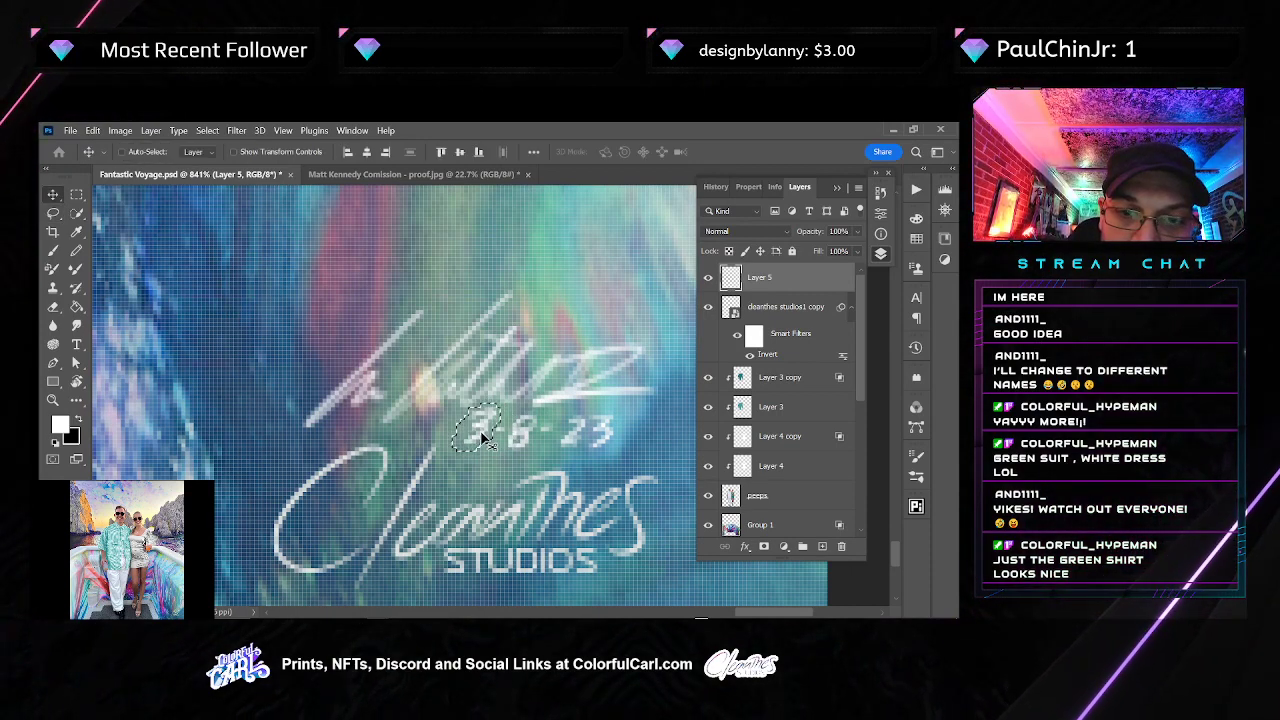
{"action": "left_click_drag", "start_coordinate": [484, 438], "coordinate": [476, 431]}
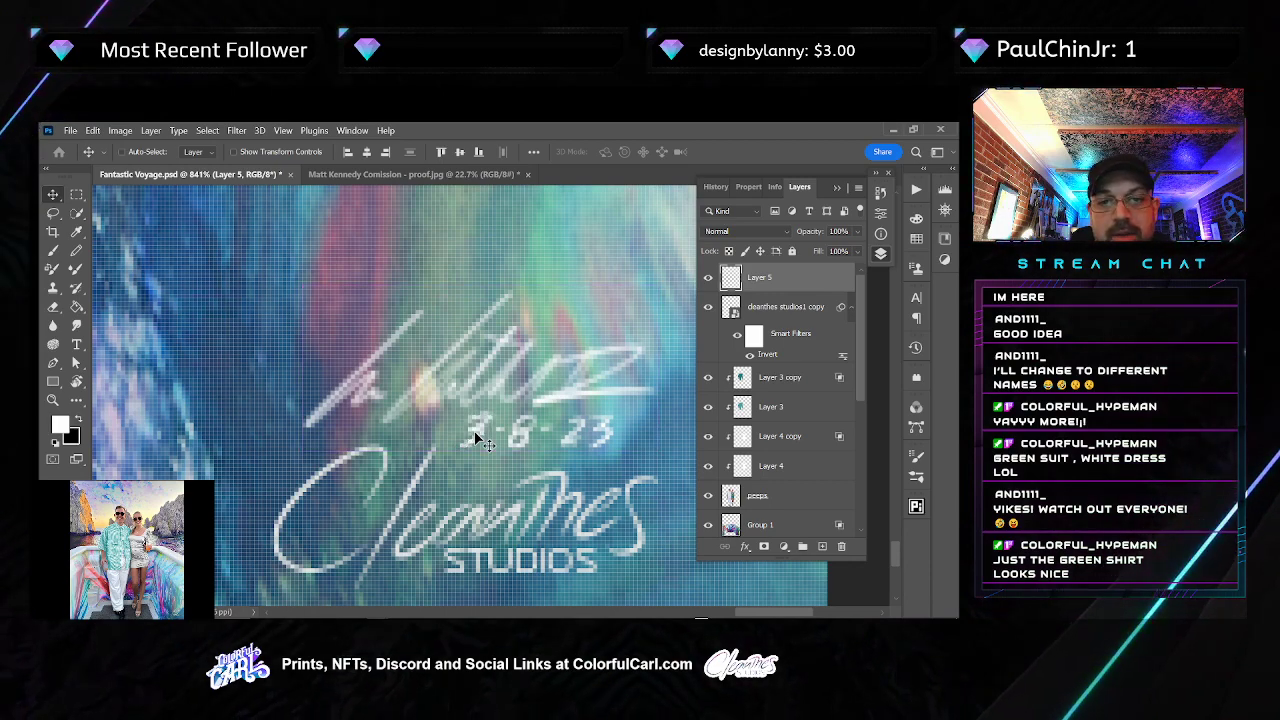
Save a JPEG copy of the whole artwork as 5 - Fantastic Voyage.jpg in the 03 07 2023 folder
{"action": "scroll", "coordinate": [485, 443], "scroll_direction": "down", "scroll_amount": 6}
{"action": "key", "text": "r"}
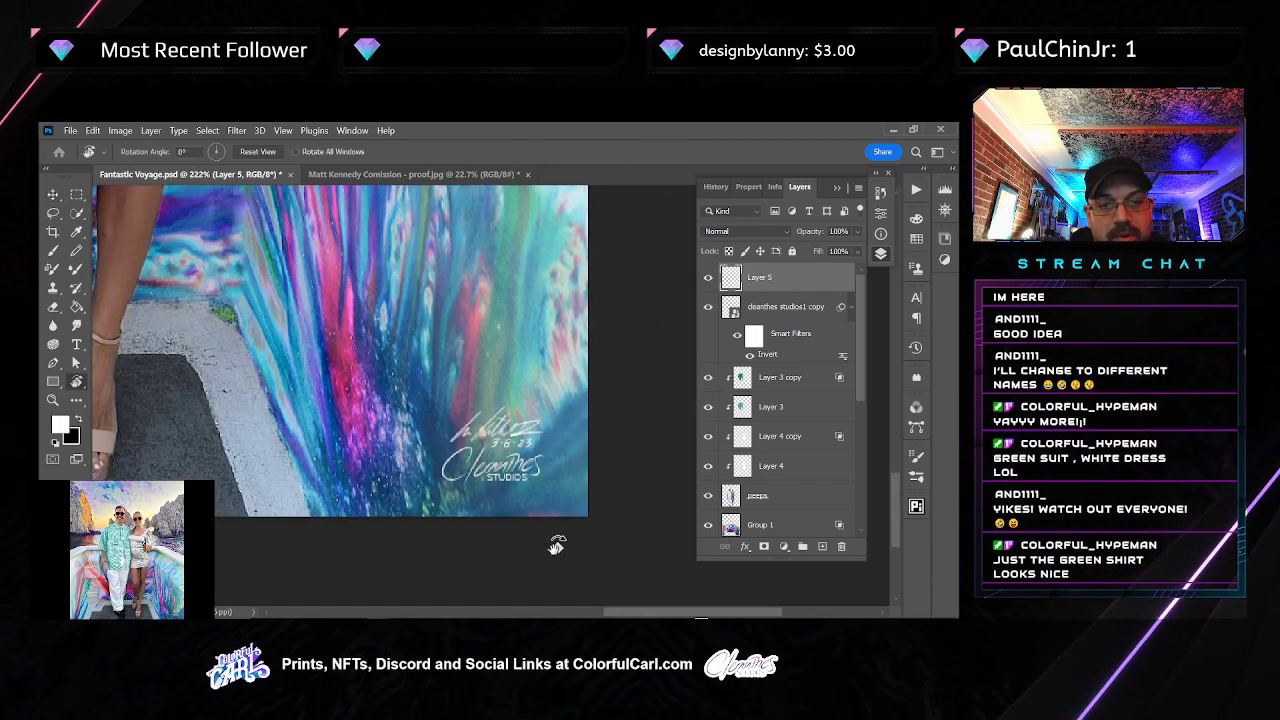
{"action": "scroll", "coordinate": [550, 540], "scroll_direction": "down", "scroll_amount": 4}
{"action": "key", "text": "ctrl+0"}
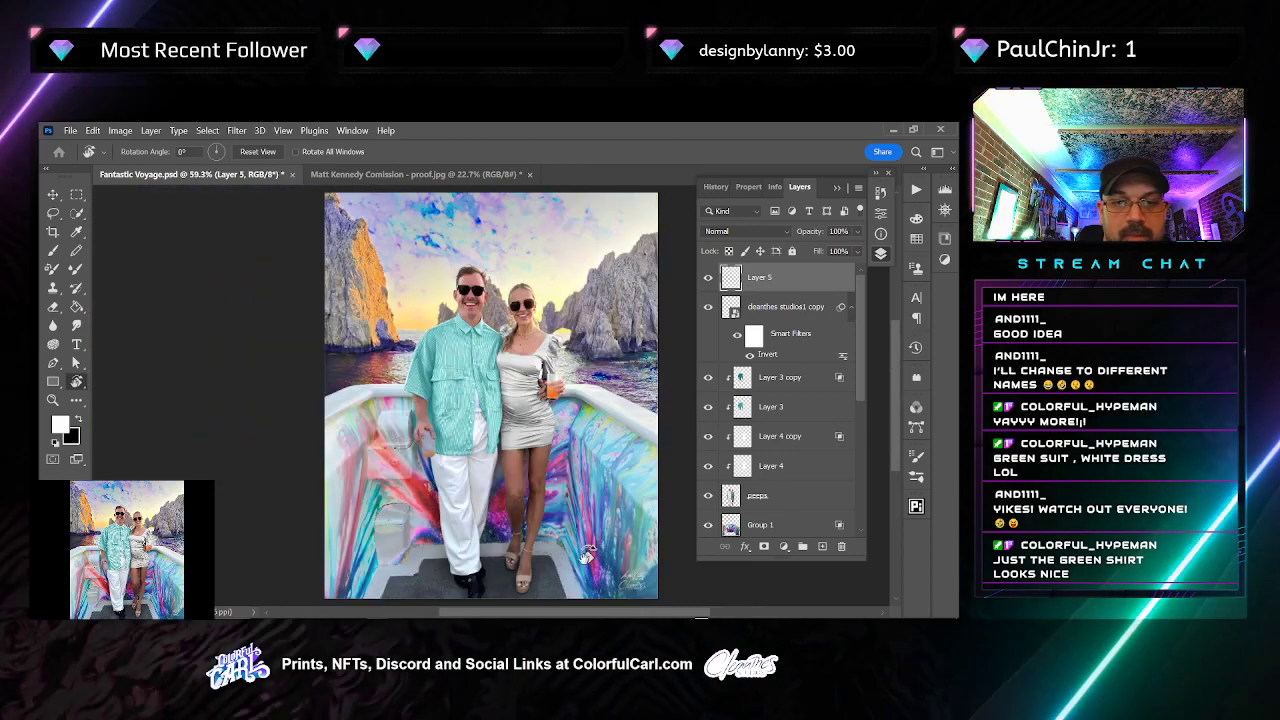
{"action": "left_click", "coordinate": [68, 131]}
{"action": "left_click", "coordinate": [130, 314]}
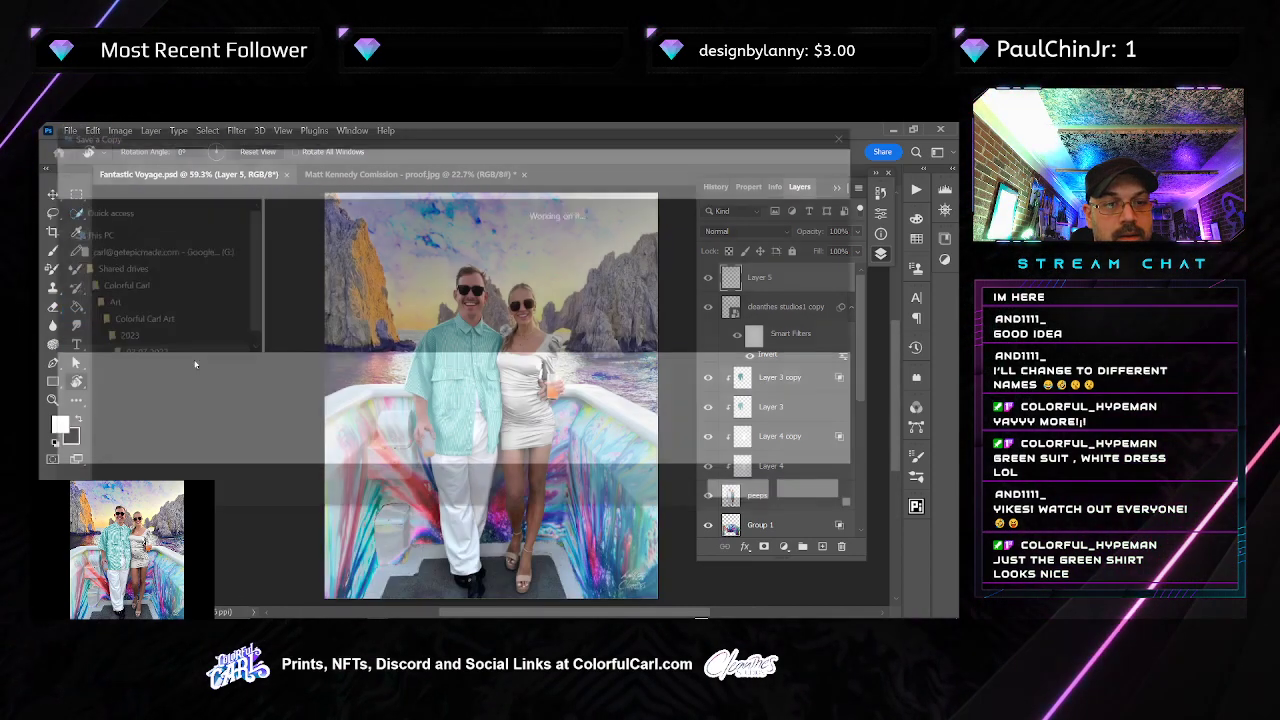
{"action": "left_click", "coordinate": [195, 388]}
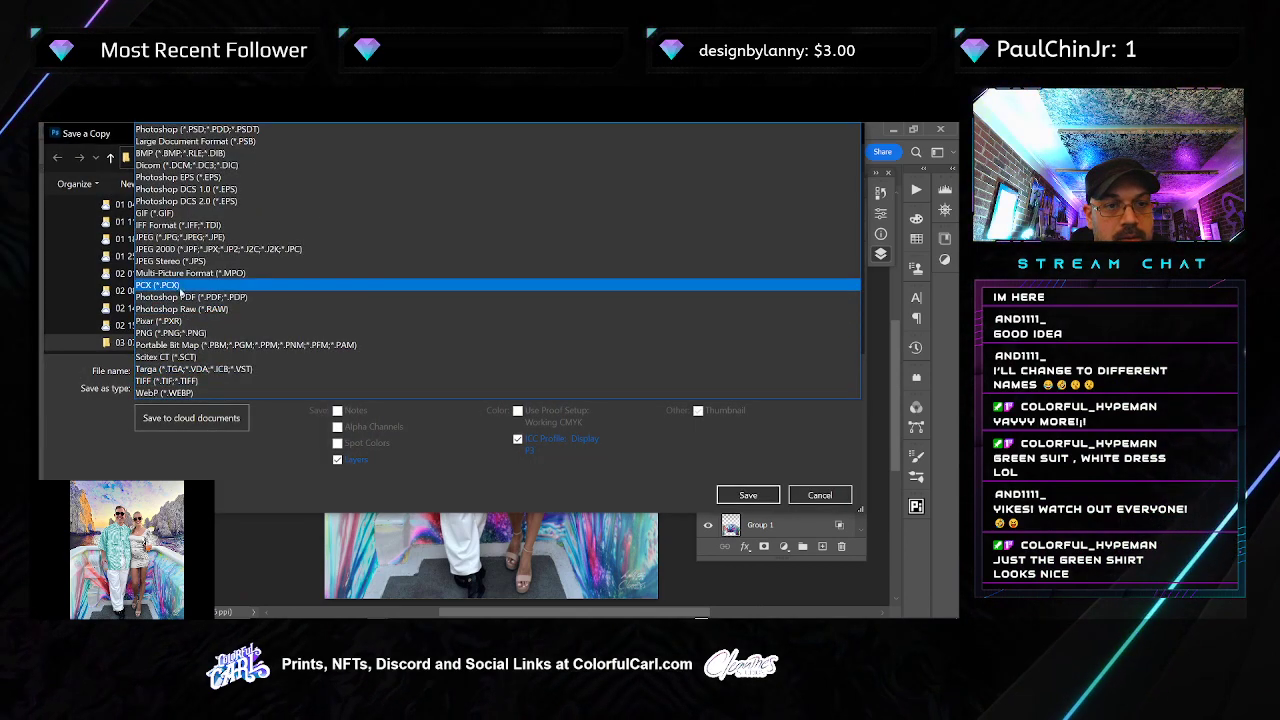
{"action": "left_click", "coordinate": [180, 238]}
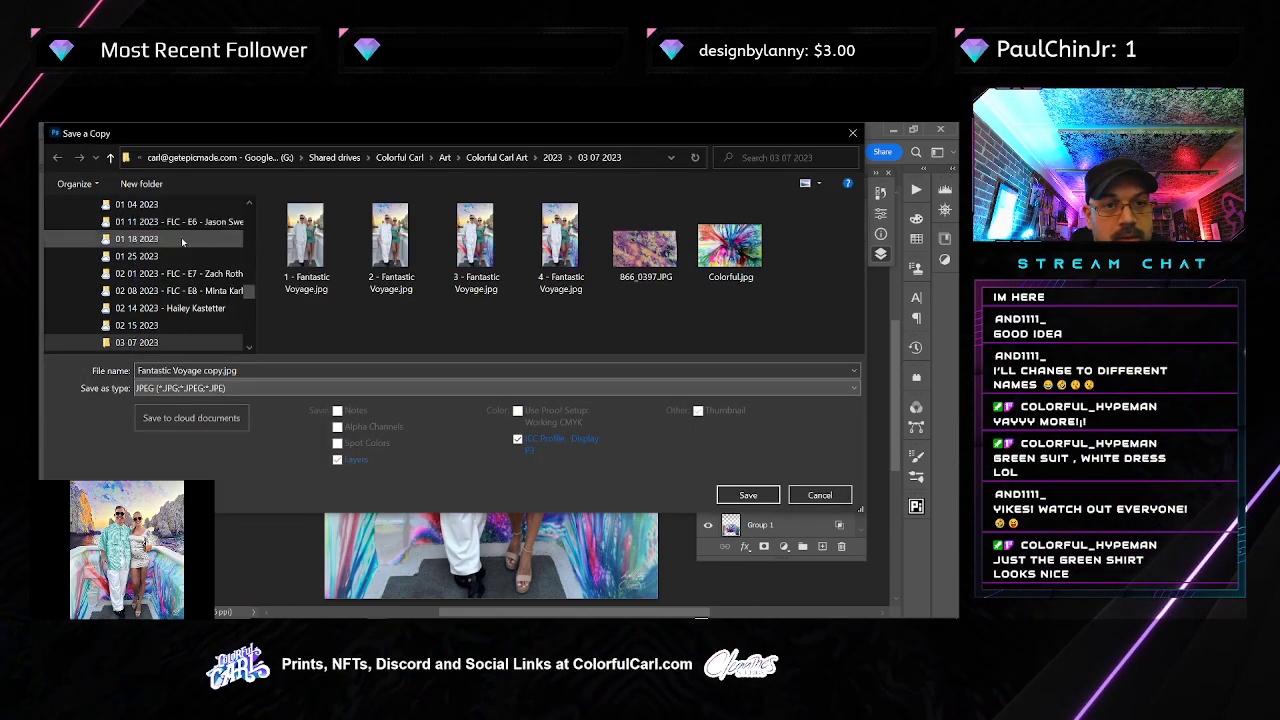
{"action": "left_click", "coordinate": [563, 245]}
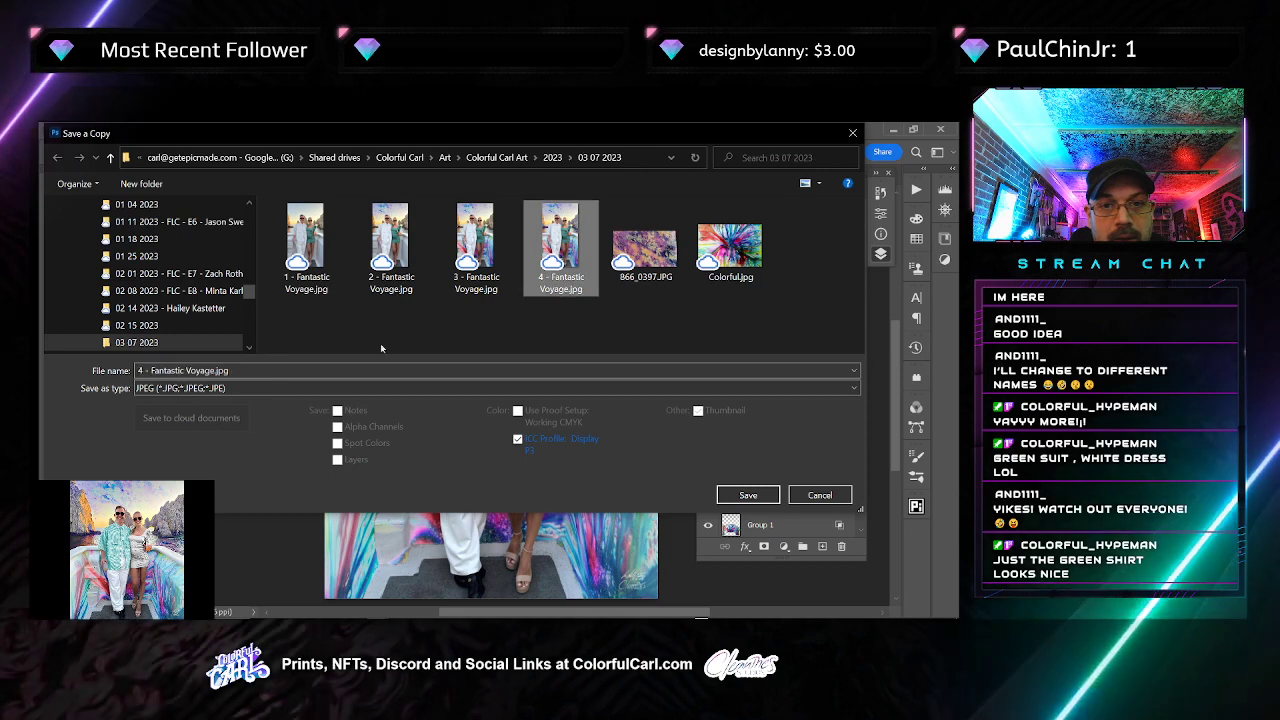
{"action": "left_click", "coordinate": [141, 370]}
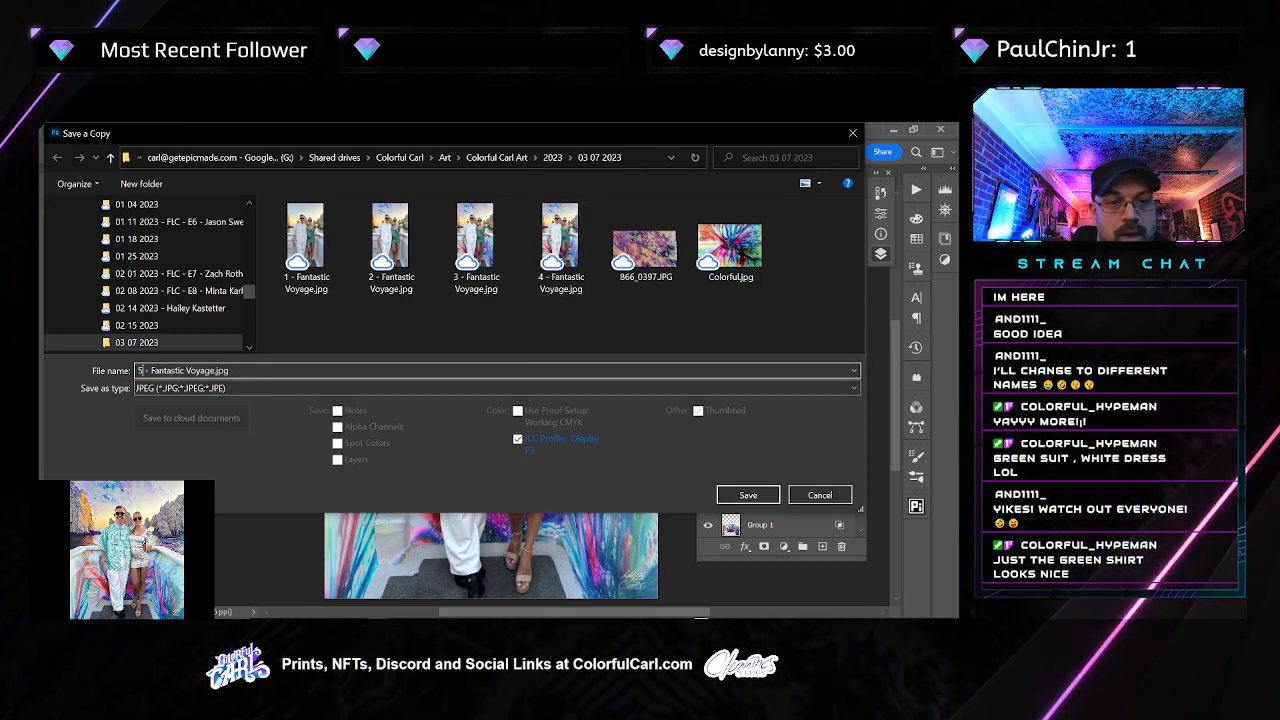
{"action": "key", "text": "Return"}
{"action": "key", "text": "Return"}
Inspect the silver dress's edge up close, toggling Layer 3 copy and Layer 4 copy off and on to compare their effect
{"action": "key", "text": "r"}
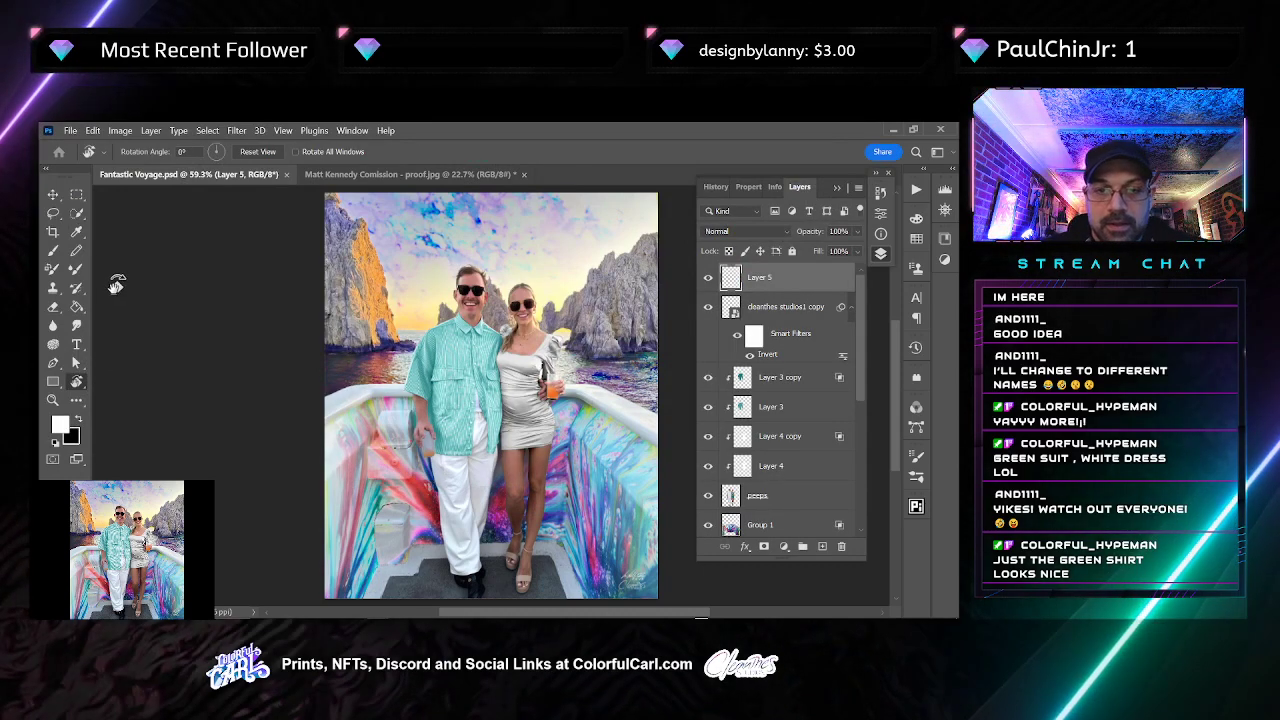
{"action": "scroll", "coordinate": [560, 443], "scroll_direction": "up", "scroll_amount": 6}
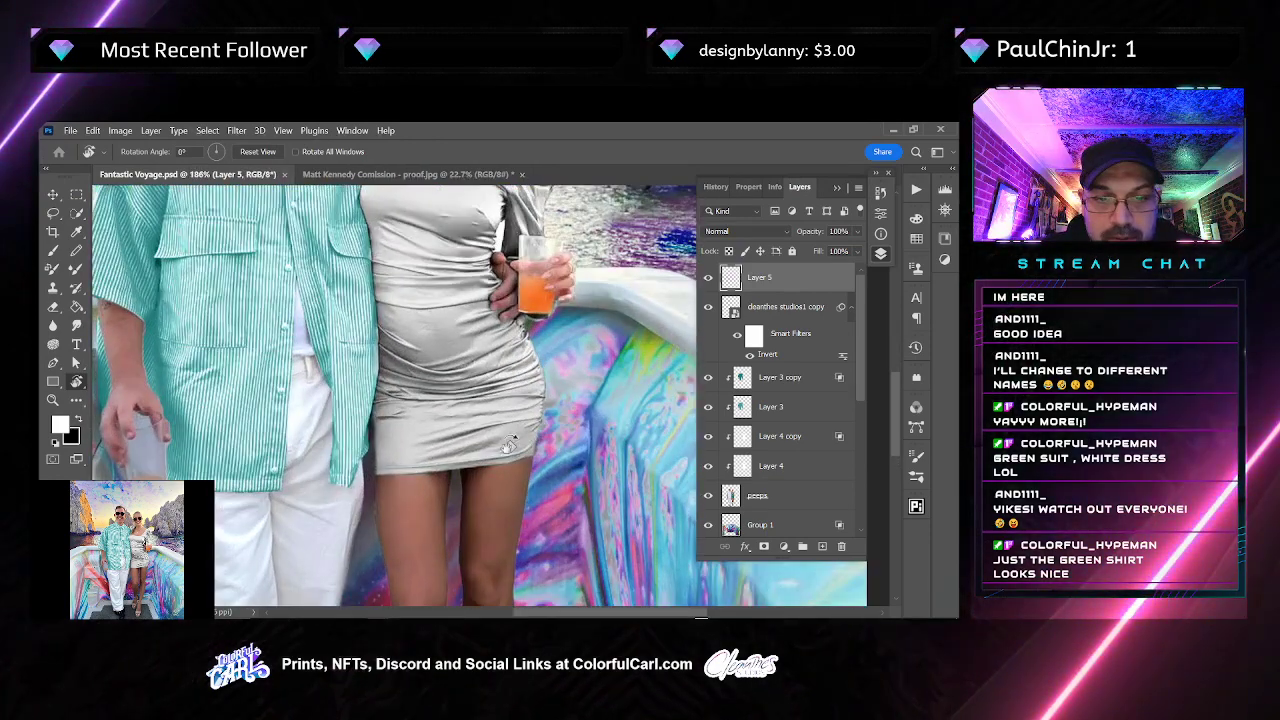
{"action": "scroll", "coordinate": [522, 360], "scroll_direction": "up", "scroll_amount": 4}
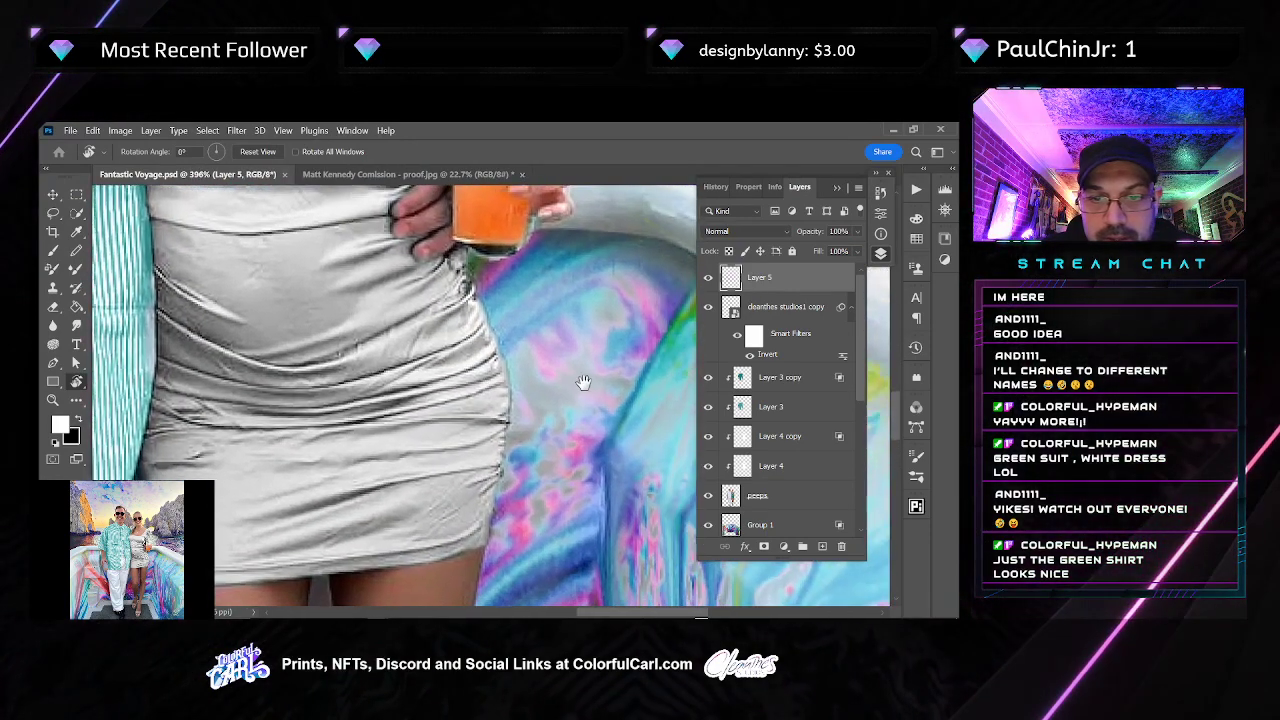
{"action": "left_click", "coordinate": [722, 387]}
{"action": "left_click", "coordinate": [709, 379]}
{"action": "left_click", "coordinate": [709, 379]}
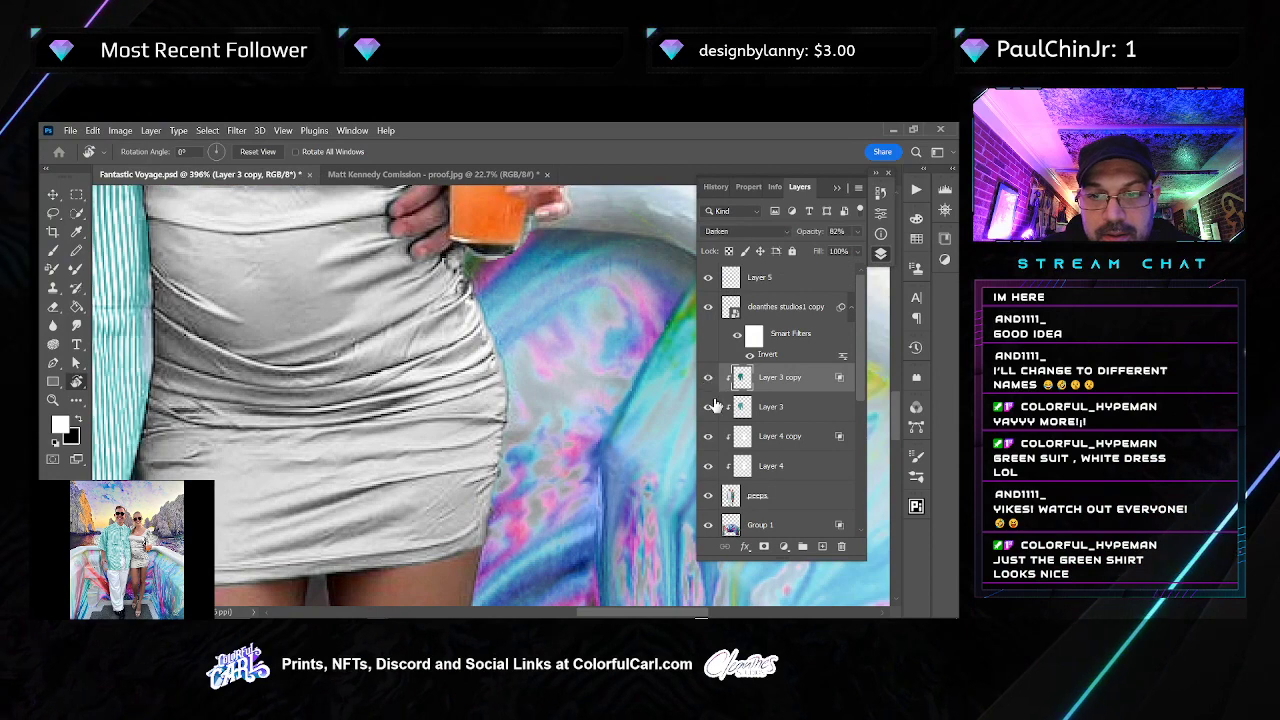
{"action": "left_click", "coordinate": [708, 437]}
{"action": "left_click", "coordinate": [708, 437]}
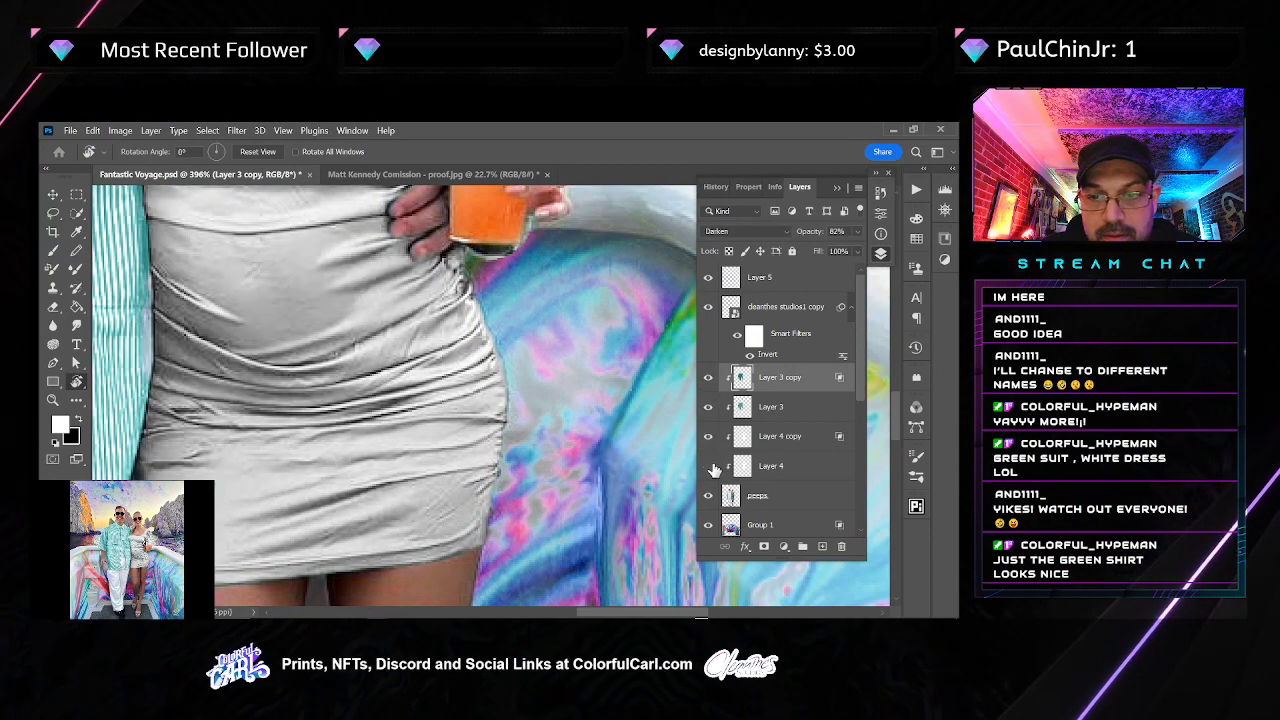
Smooth the silver dress's edges and neckline on Layer 4 copy using the Smudge tool at 75% strength
{"action": "left_click", "coordinate": [762, 470]}
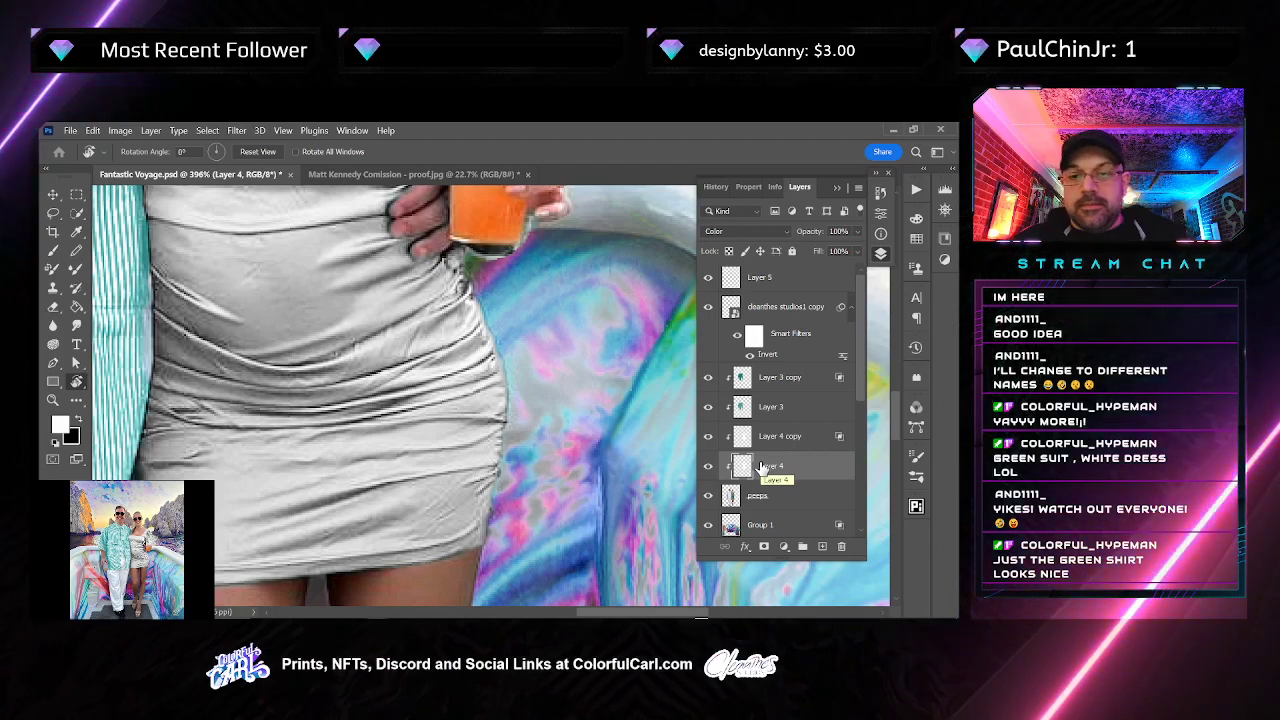
{"action": "left_click", "coordinate": [760, 496]}
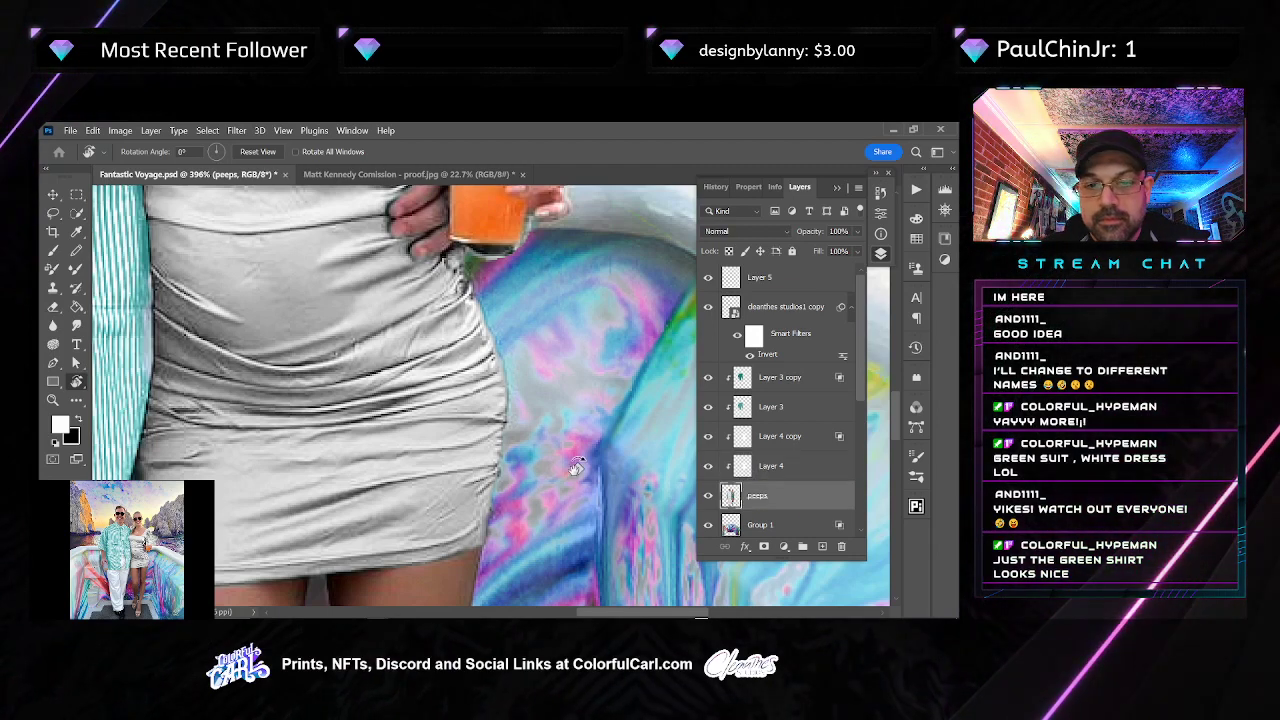
{"action": "left_click", "coordinate": [75, 326]}
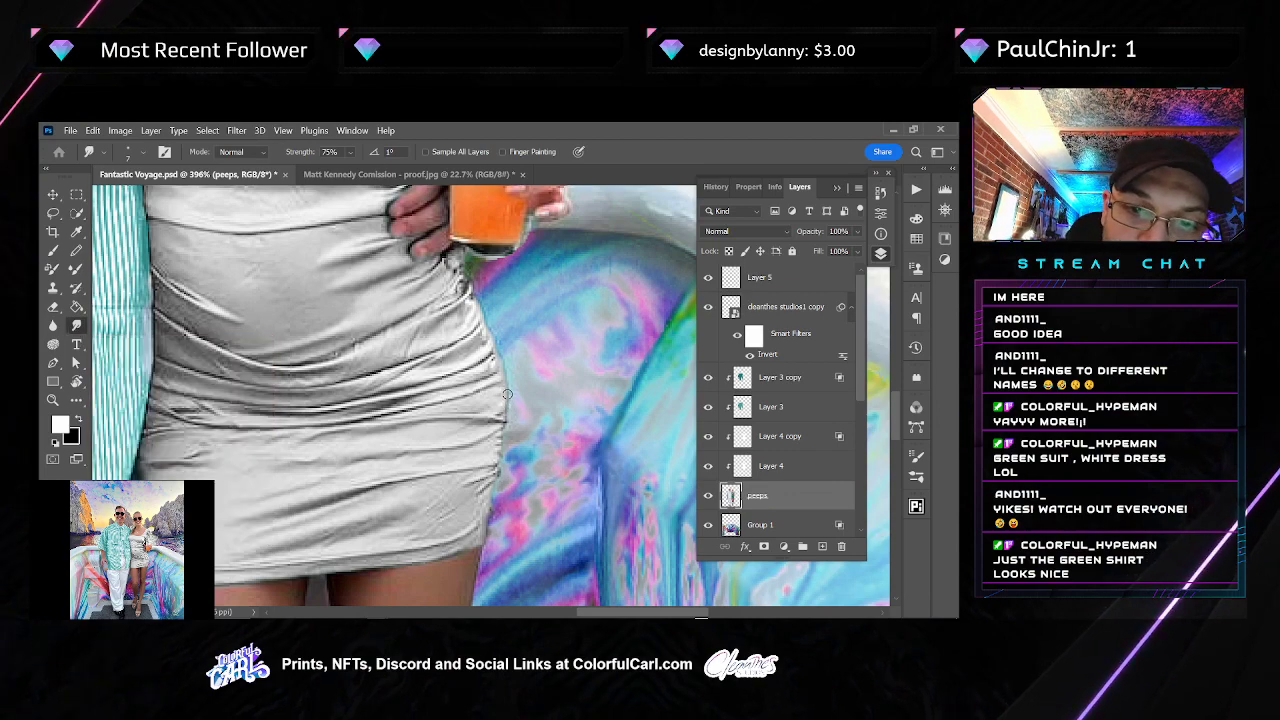
{"action": "left_click", "coordinate": [766, 436]}
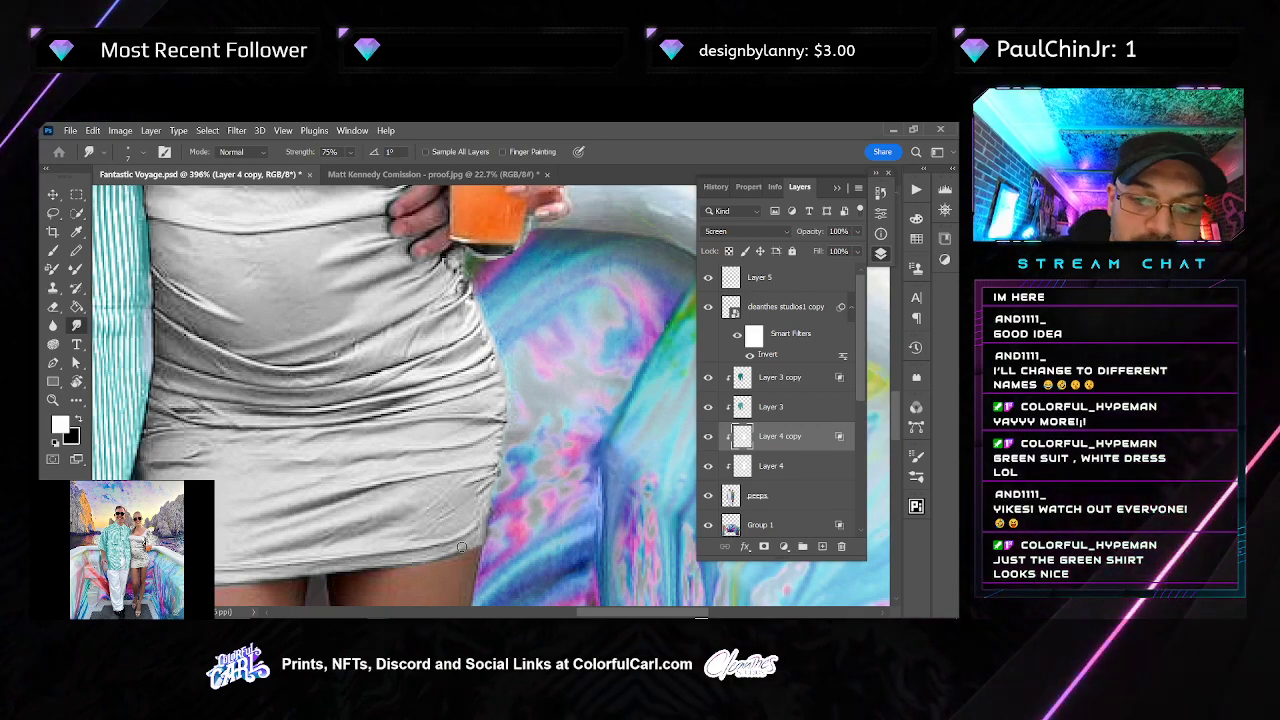
{"action": "left_click_drag", "start_coordinate": [282, 542], "coordinate": [343, 549]}
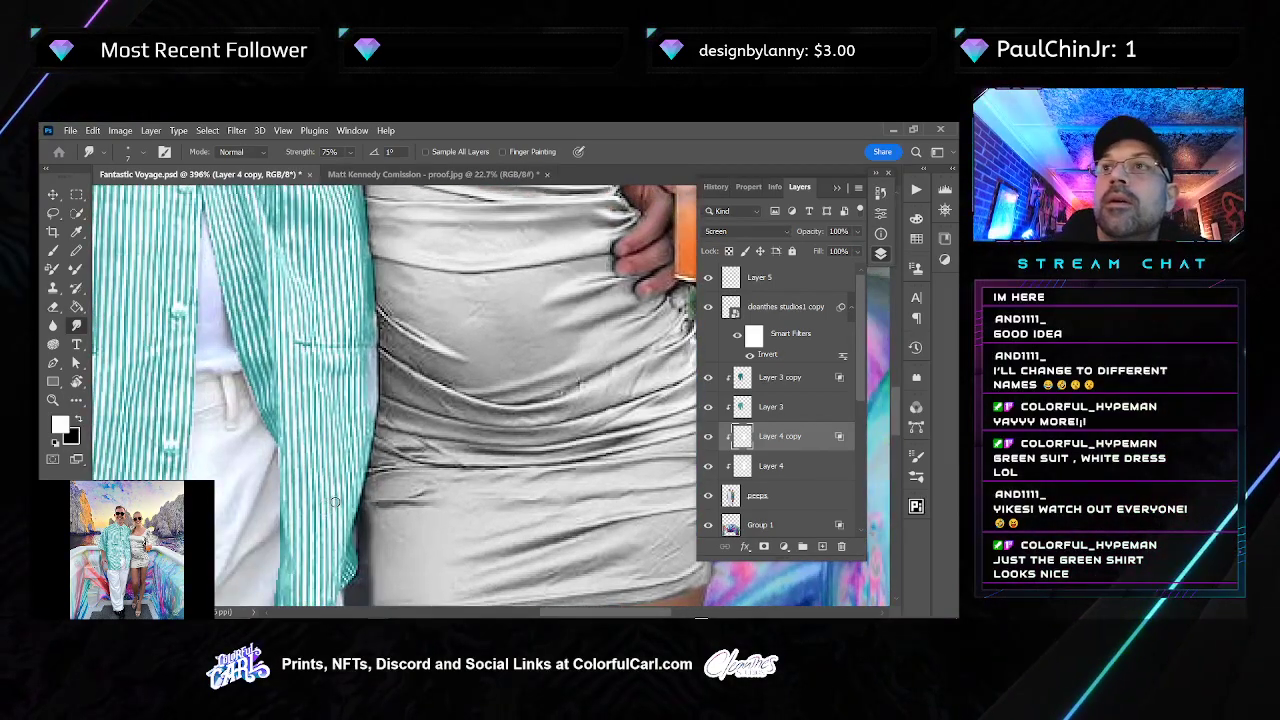
{"action": "left_click_drag", "start_coordinate": [468, 371], "coordinate": [461, 458]}
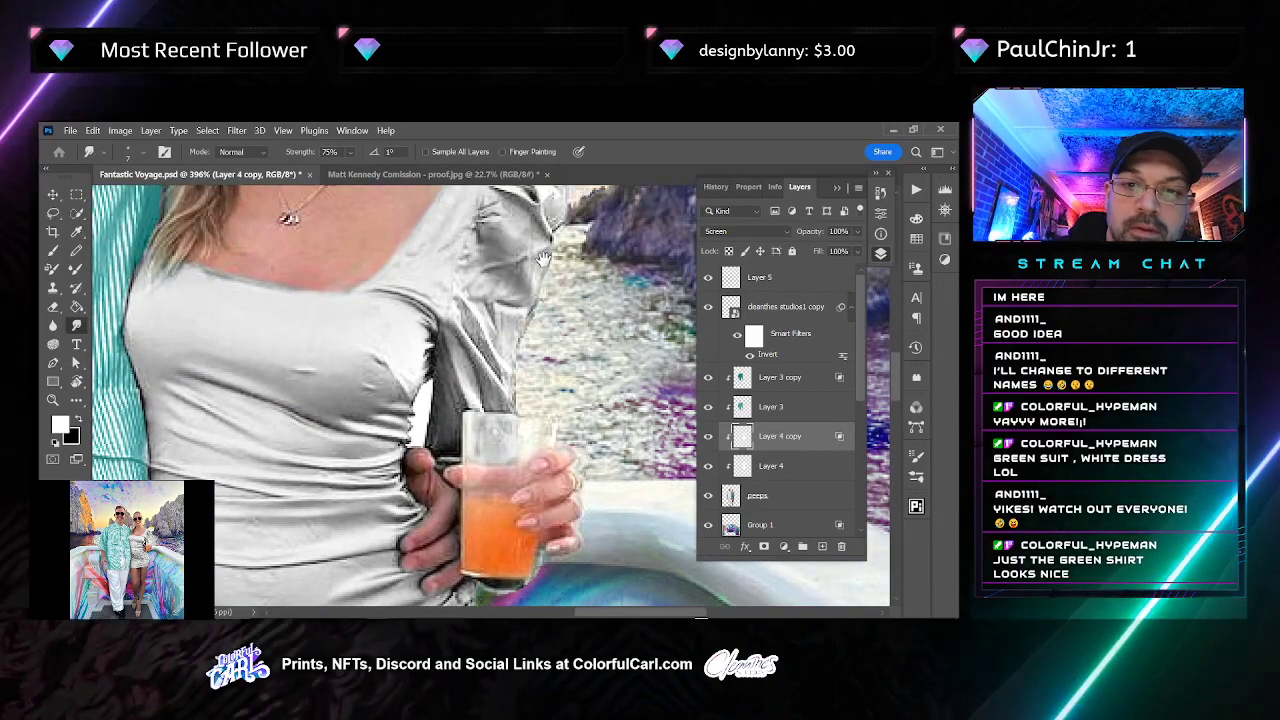
{"action": "left_click_drag", "start_coordinate": [428, 278], "coordinate": [474, 360]}
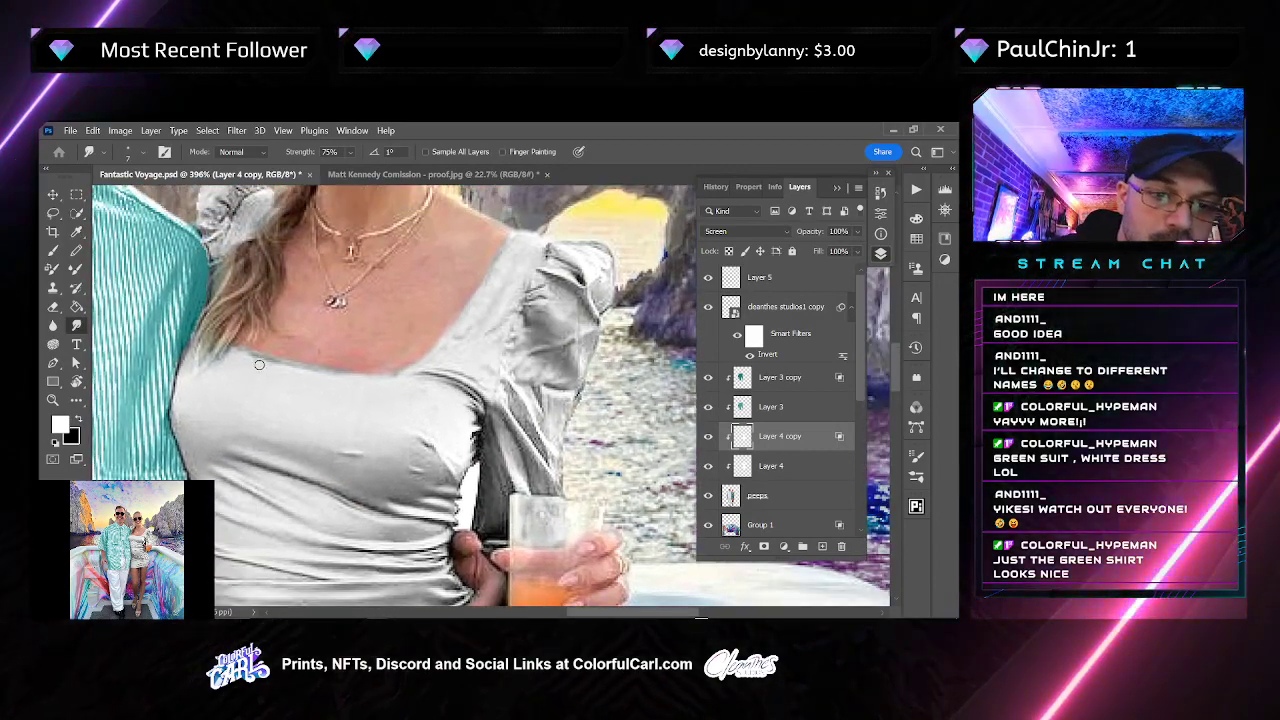
{"action": "left_click_drag", "start_coordinate": [274, 366], "coordinate": [325, 373]}
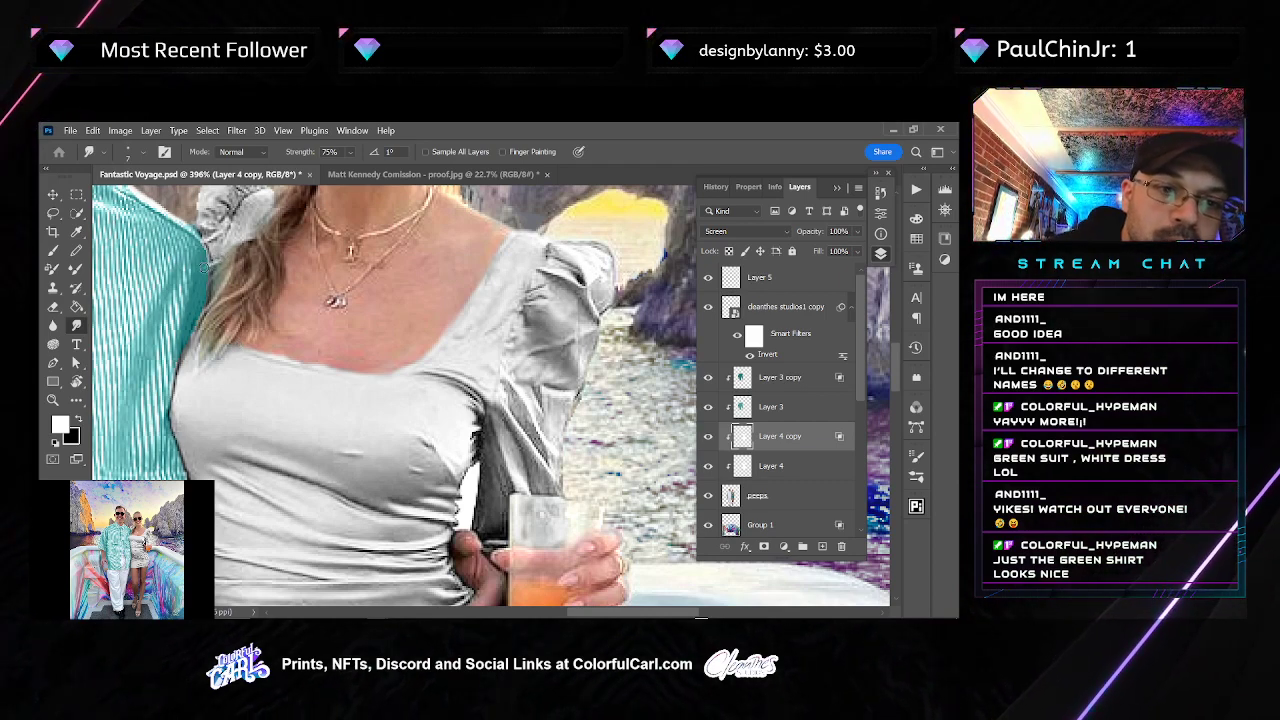
Smudge the shirt's green colour on Layer 3 along the man's sleeve, forearm and hand
{"action": "left_click_drag", "start_coordinate": [199, 231], "coordinate": [352, 271]}
{"action": "left_click_drag", "start_coordinate": [257, 294], "coordinate": [640, 384]}
{"action": "scroll", "coordinate": [285, 325], "scroll_direction": "down", "scroll_amount": 3}
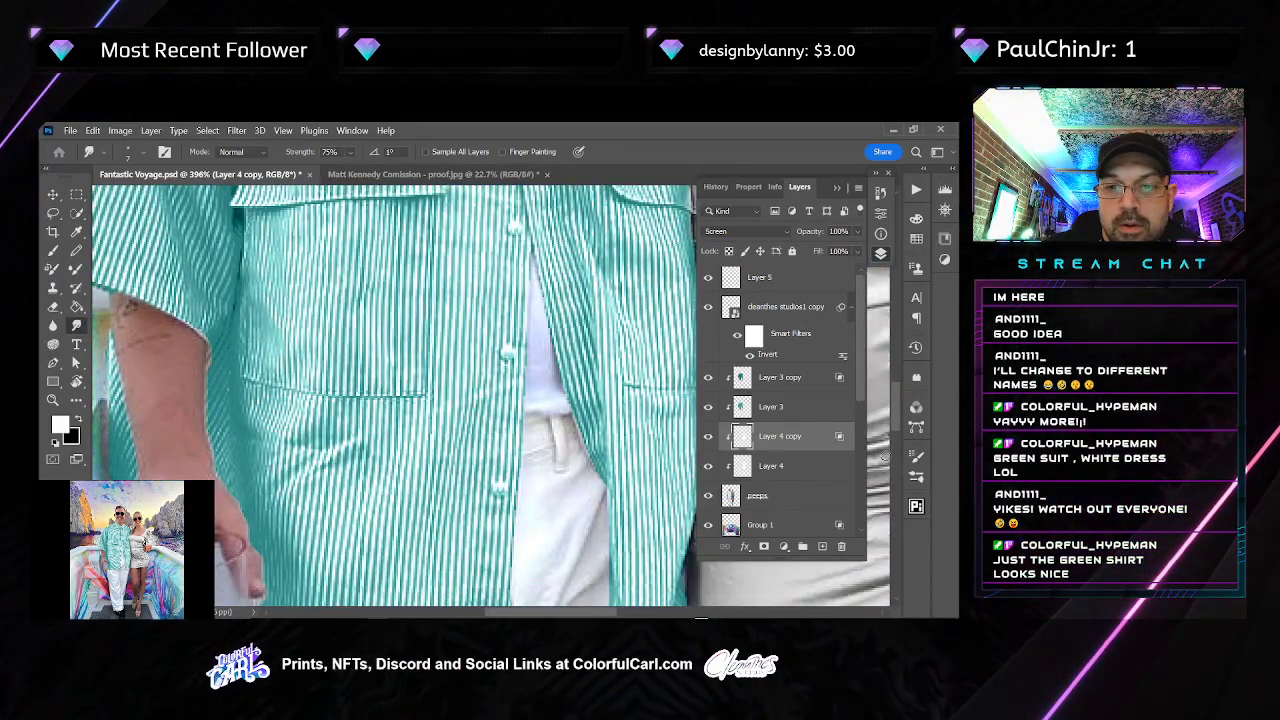
{"action": "left_click", "coordinate": [795, 408]}
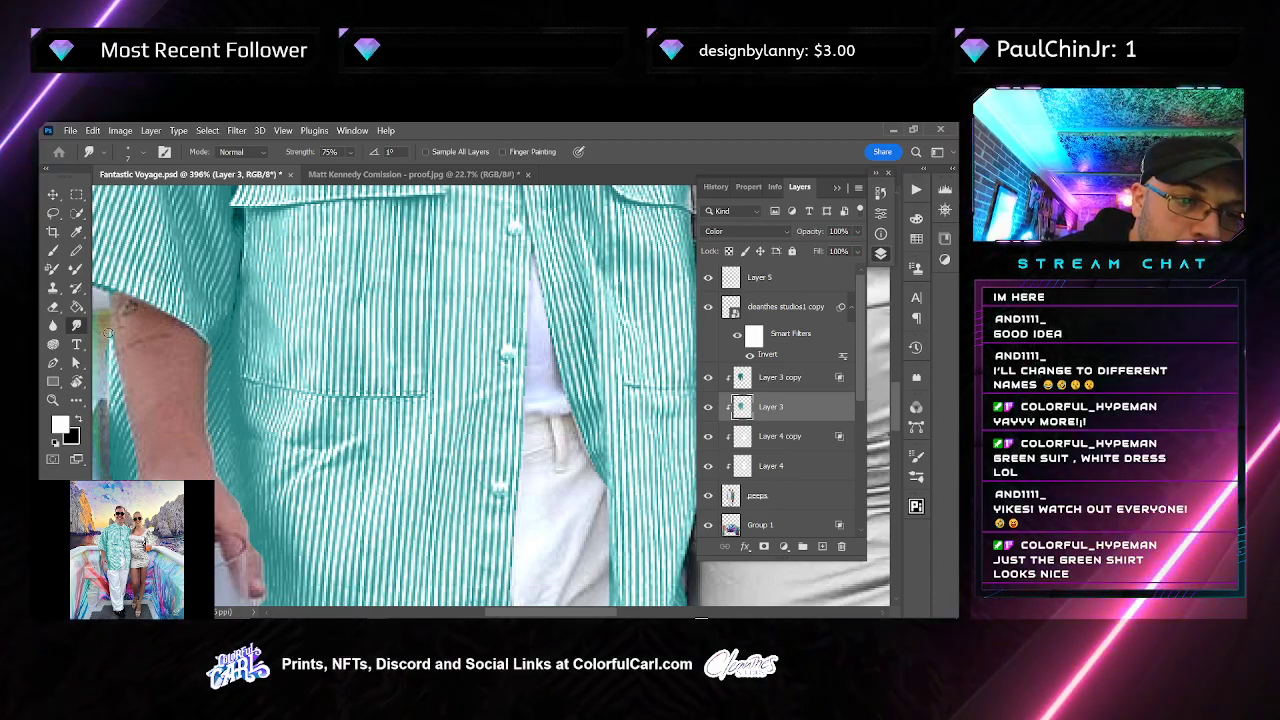
{"action": "left_click_drag", "start_coordinate": [142, 263], "coordinate": [186, 352]}
{"action": "left_click_drag", "start_coordinate": [290, 525], "coordinate": [256, 247]}
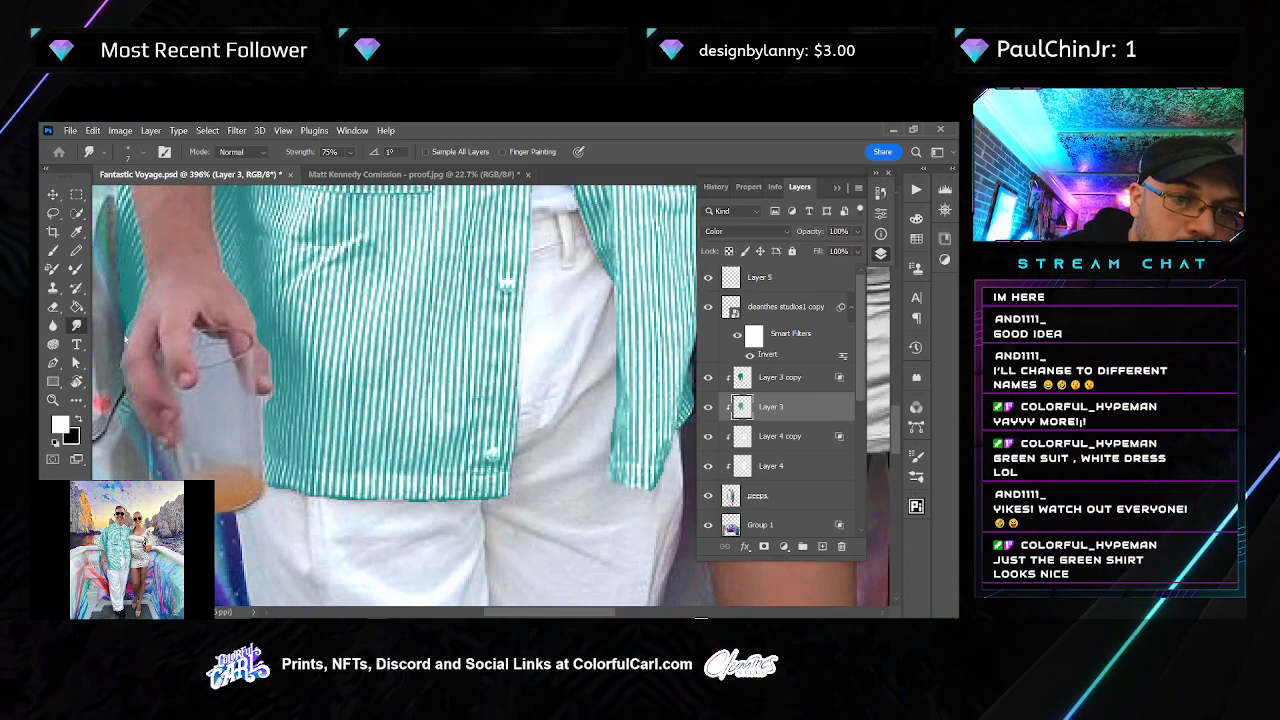
{"action": "left_click_drag", "start_coordinate": [139, 298], "coordinate": [148, 350]}
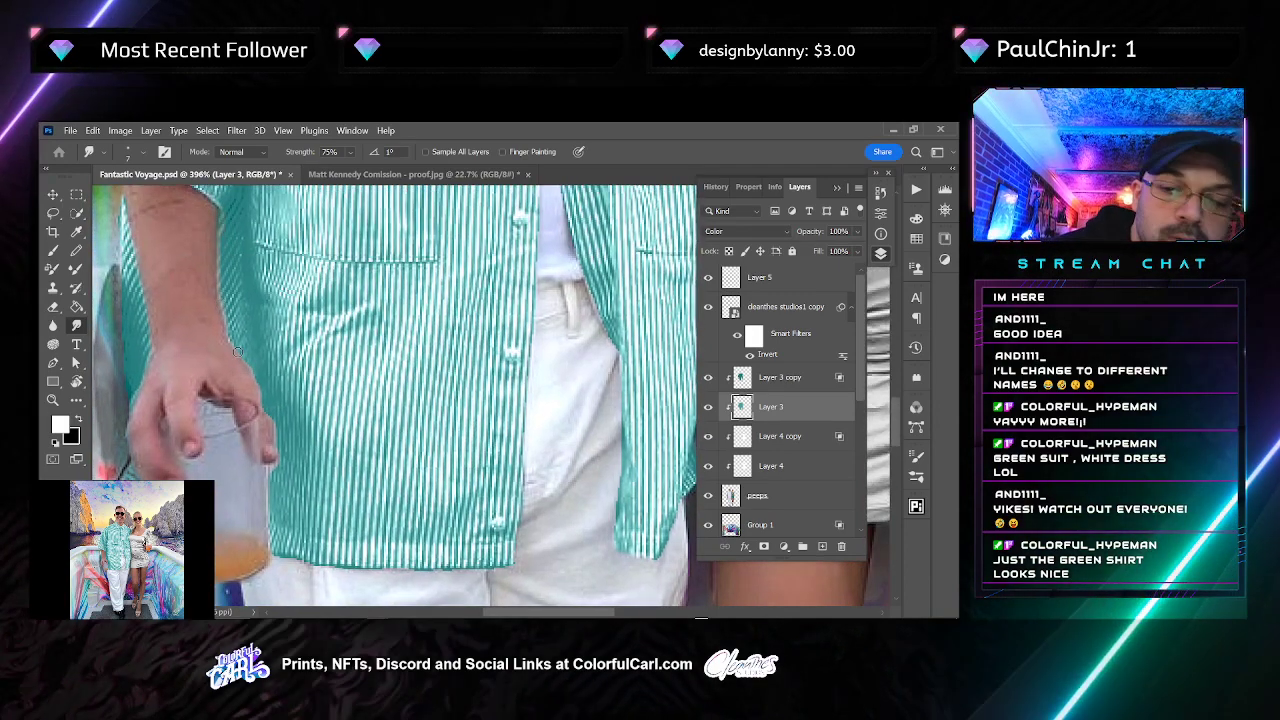
Show Layer 3 alone with the people, set its blend mode to Normal, and sample the shirt's teal as the brush colour
{"action": "left_click", "coordinate": [743, 380]}
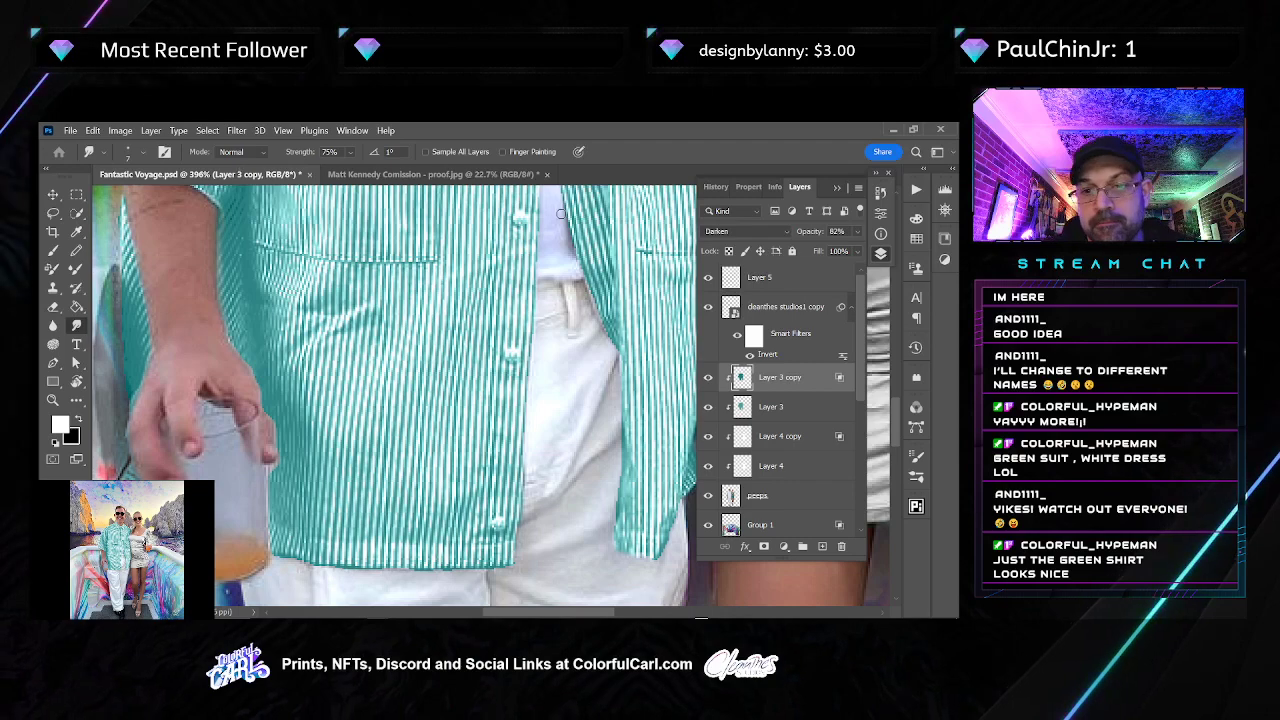
{"action": "left_click", "coordinate": [708, 408], "text": "alt"}
{"action": "left_click", "coordinate": [742, 406]}
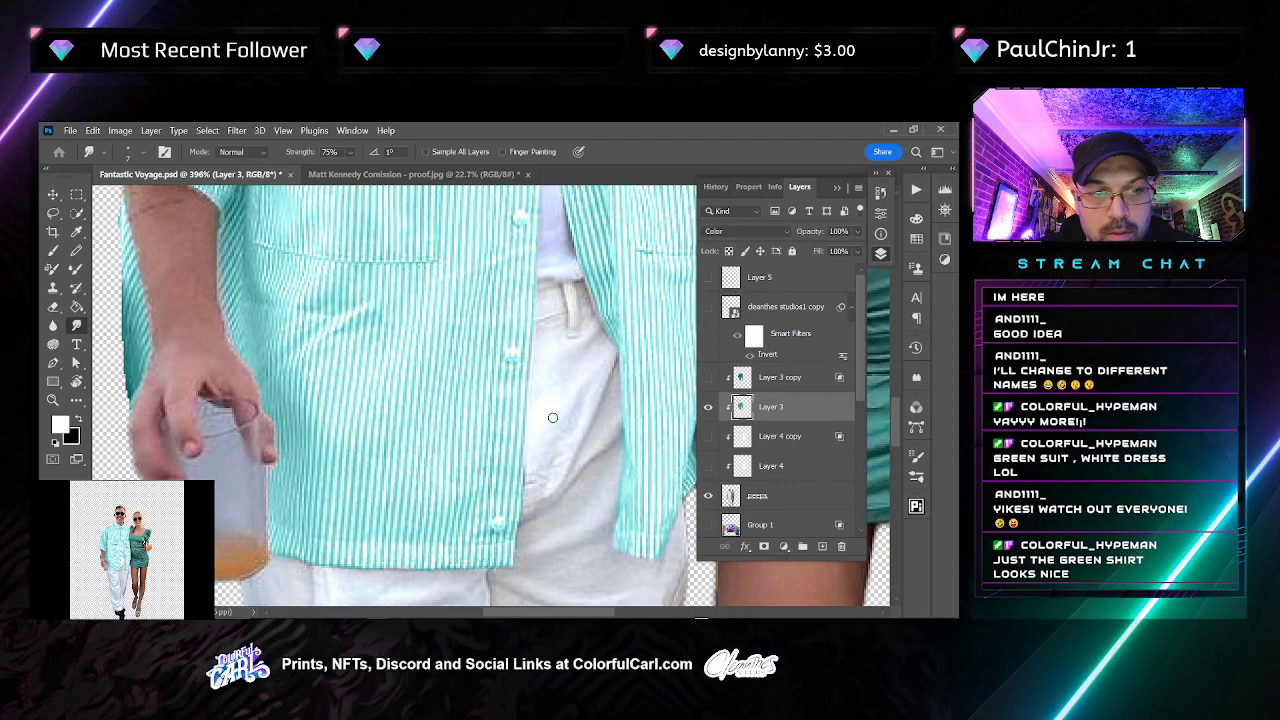
{"action": "left_click", "coordinate": [730, 231]}
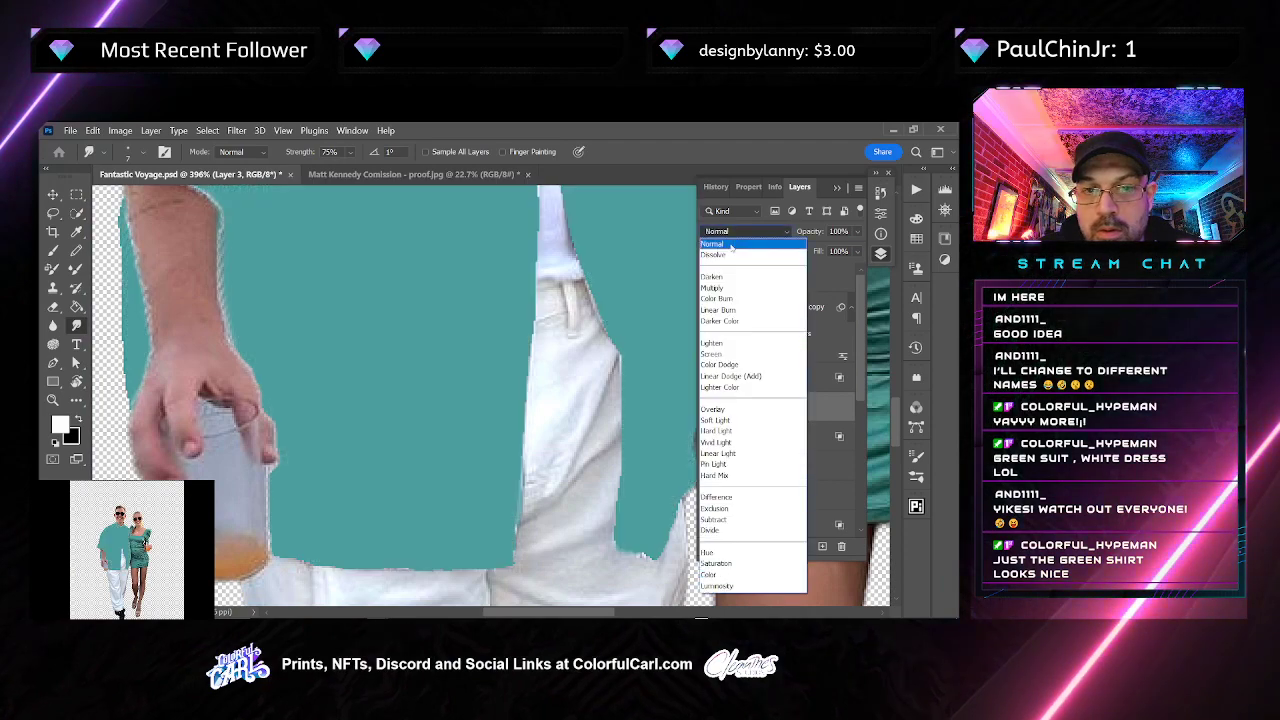
{"action": "left_click", "coordinate": [731, 245]}
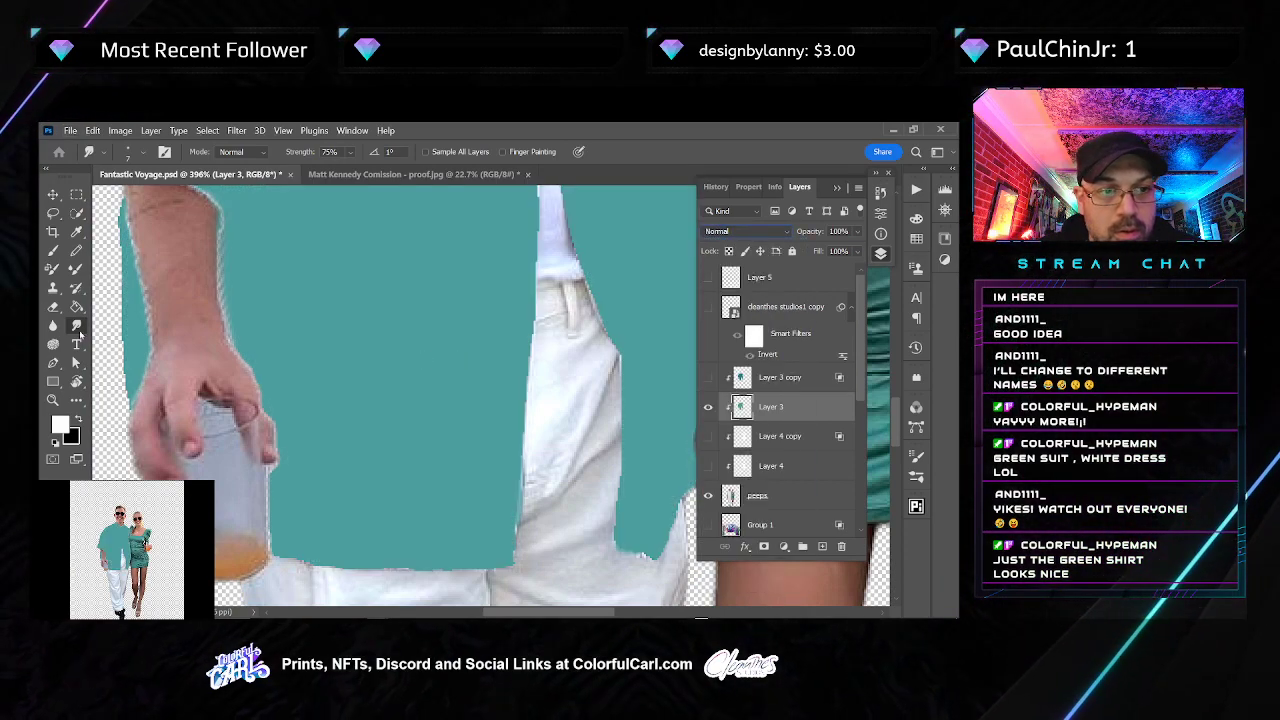
{"action": "key", "text": "b"}
{"action": "left_click", "coordinate": [432, 342], "text": "alt"}
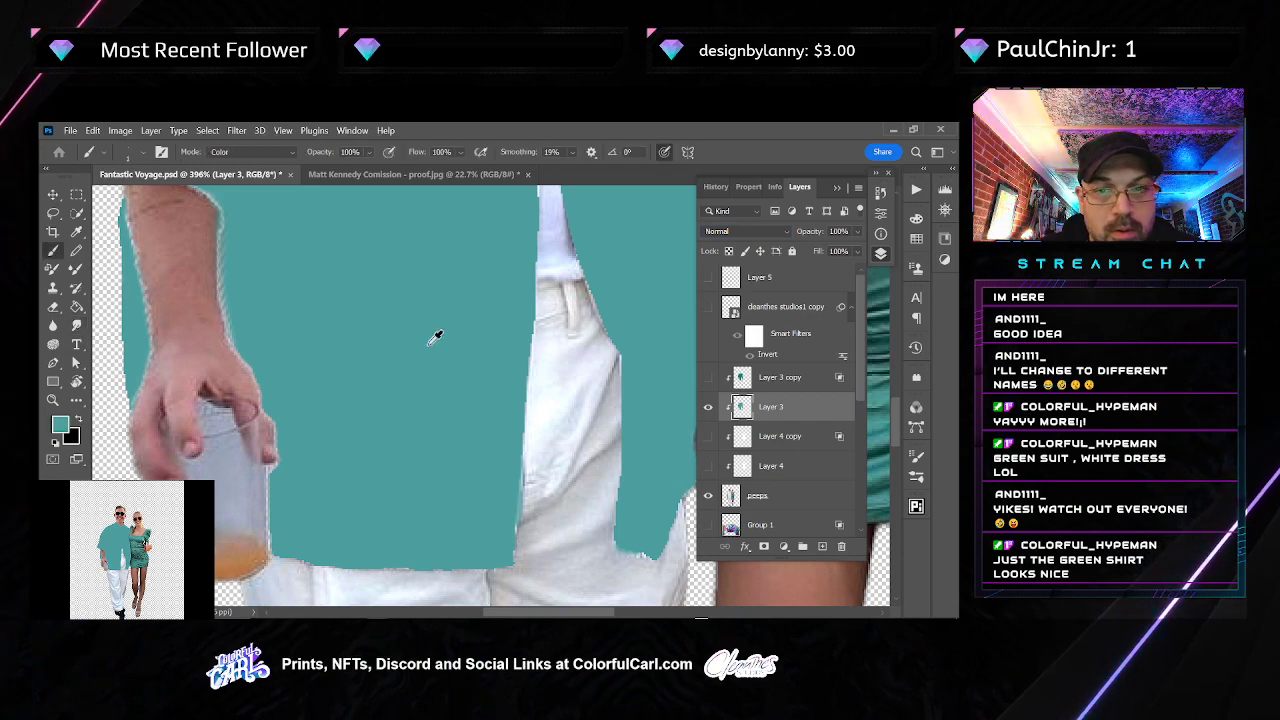
Show all layers again and set Layer 3's blend mode to Color
{"action": "left_click", "coordinate": [708, 406], "text": "alt"}
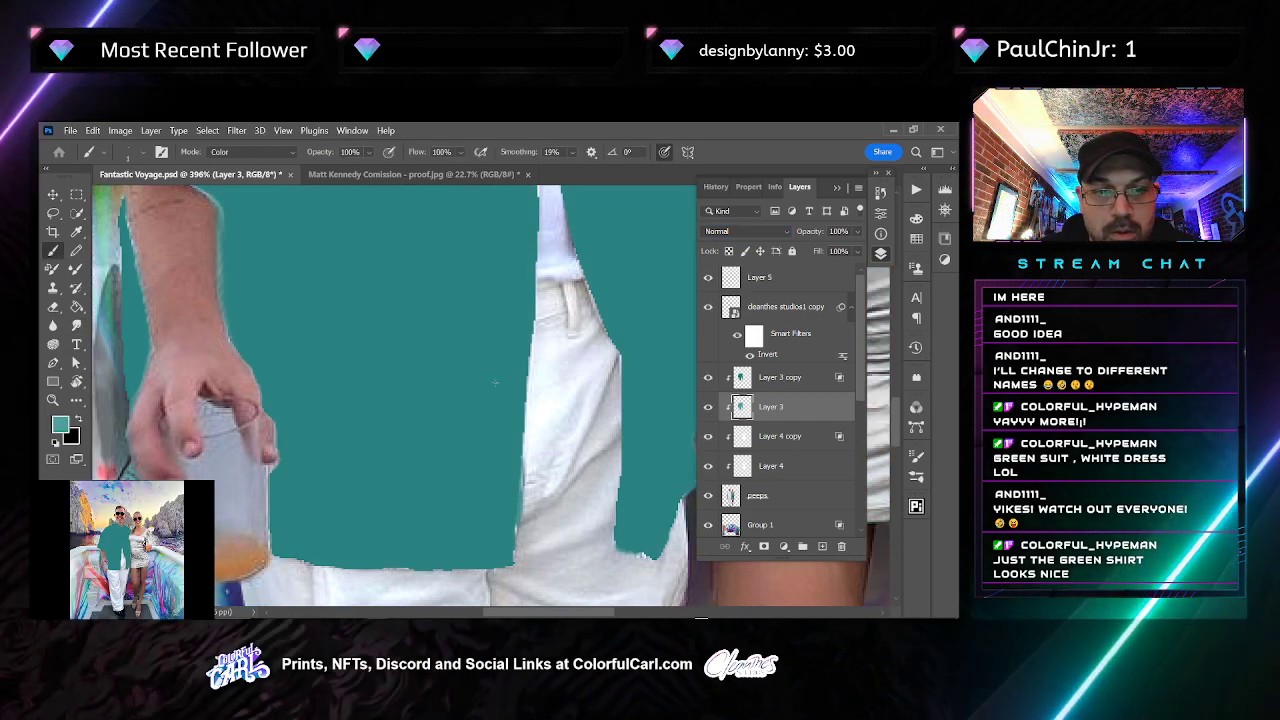
{"action": "left_click", "coordinate": [745, 231]}
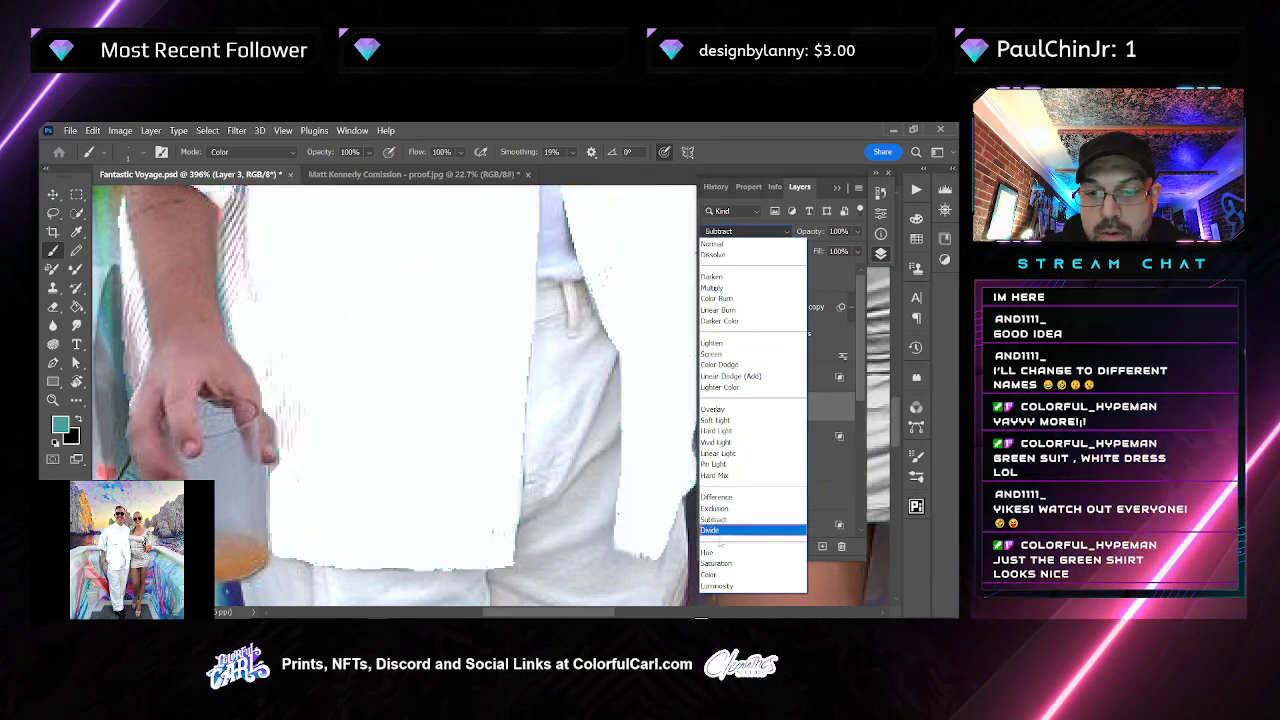
{"action": "left_click", "coordinate": [710, 575]}
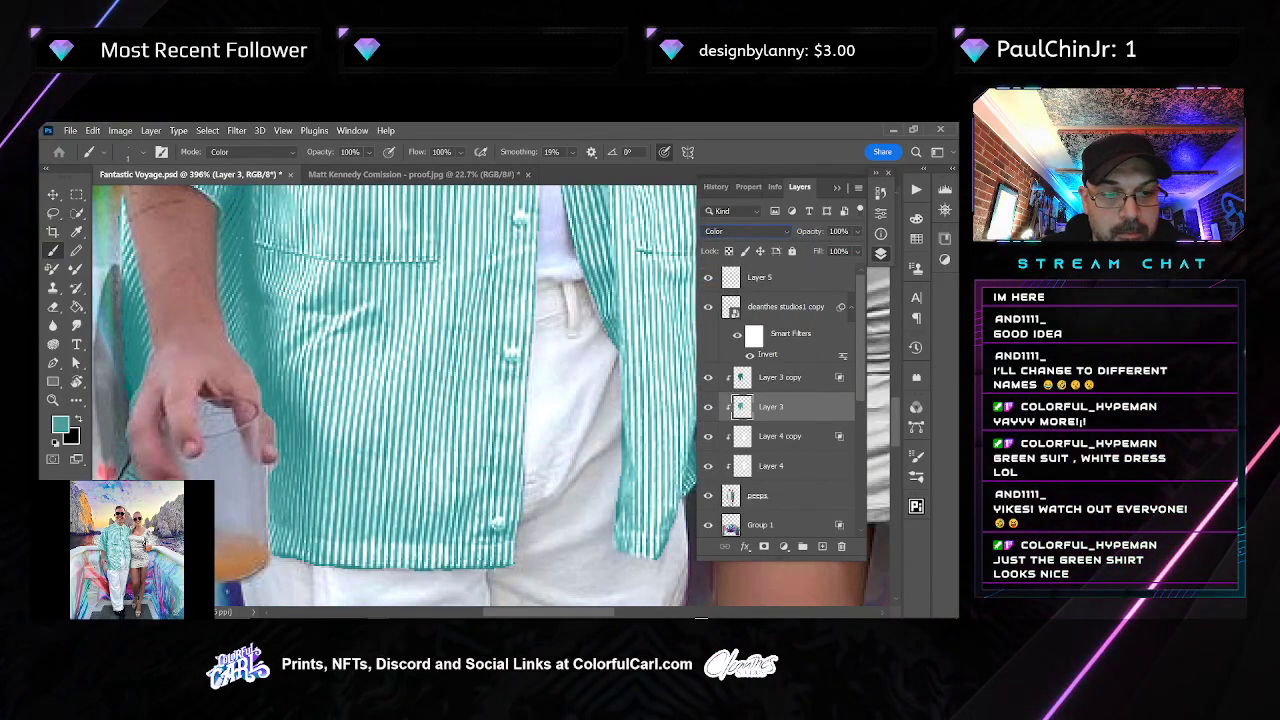
Paint the sampled teal over the cup in the man's hand on Layer 3 and soften it with the Eraser at 59% opacity
{"action": "left_click_drag", "start_coordinate": [311, 543], "coordinate": [359, 513]}
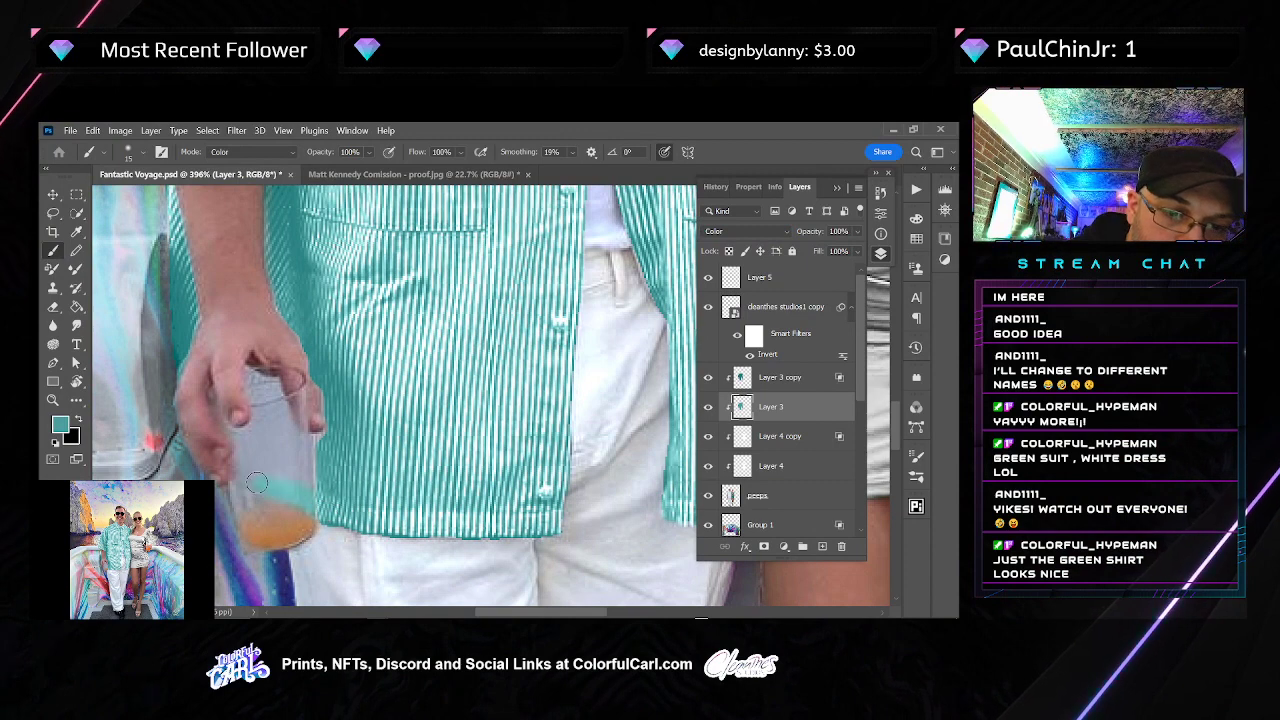
{"action": "left_click_drag", "start_coordinate": [256, 439], "coordinate": [258, 414]}
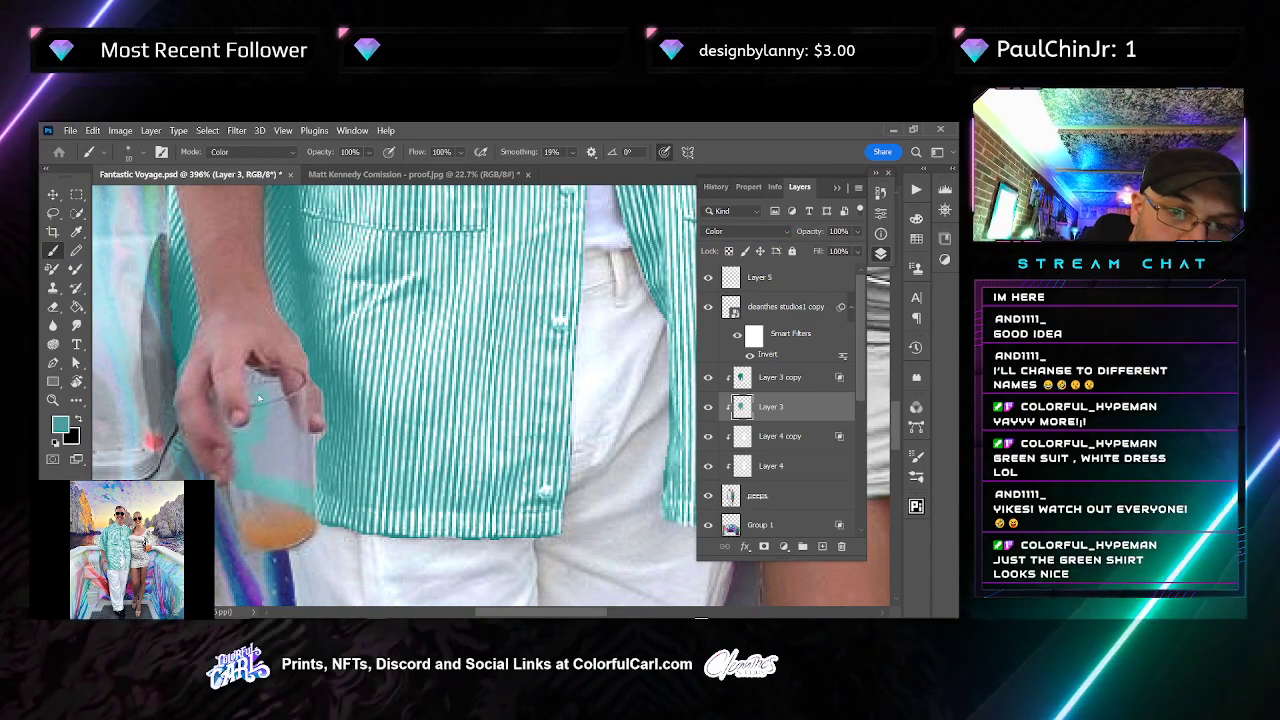
{"action": "key", "text": "bracketleft"}
{"action": "key", "text": "bracketleft"}
{"action": "key", "text": "bracketleft"}
{"action": "key", "text": "bracketleft"}
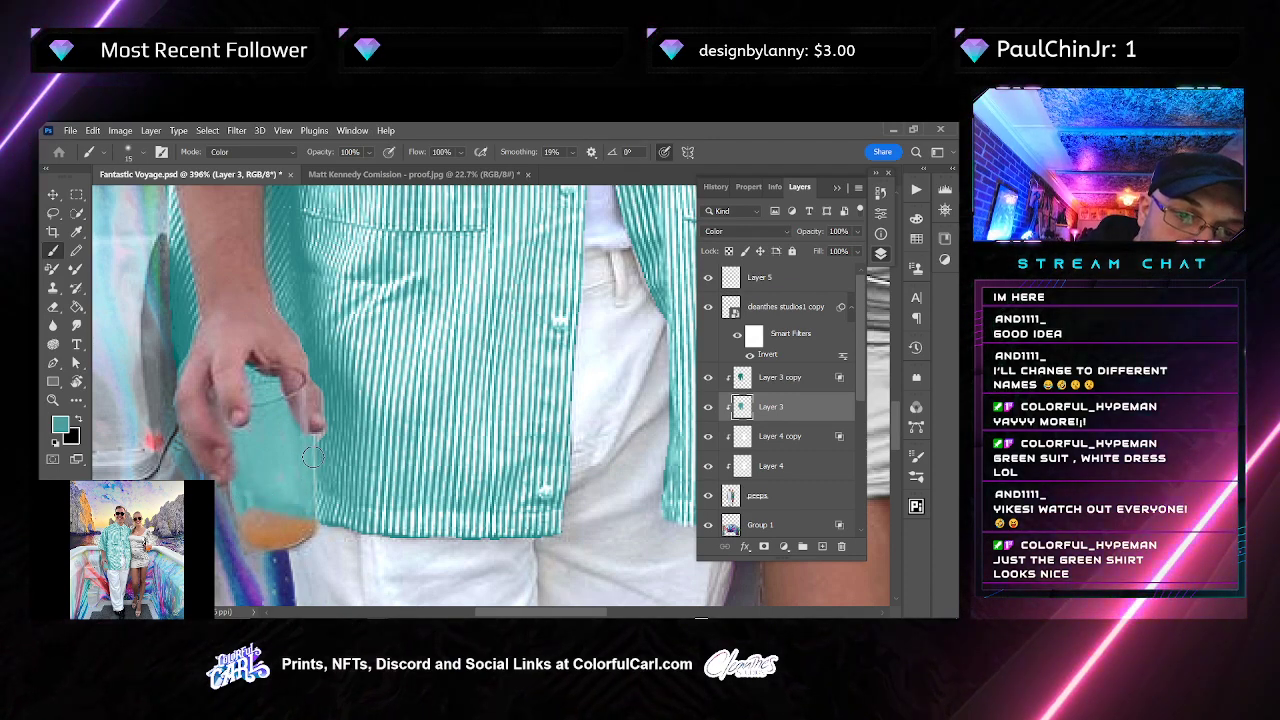
{"action": "key", "text": "e"}
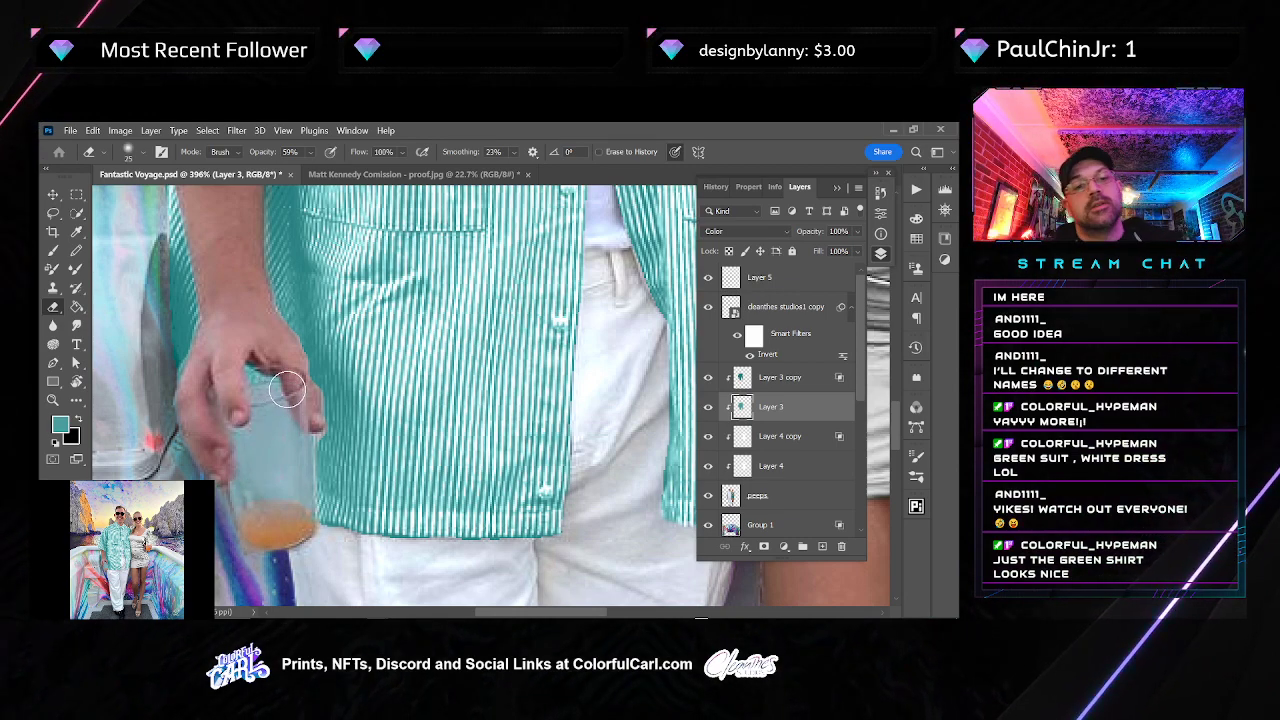
Review the couple in the full artwork, turning Layer 3 copy off and on to compare the shirt's colour
{"action": "scroll", "coordinate": [292, 430], "scroll_direction": "down", "scroll_amount": 10}
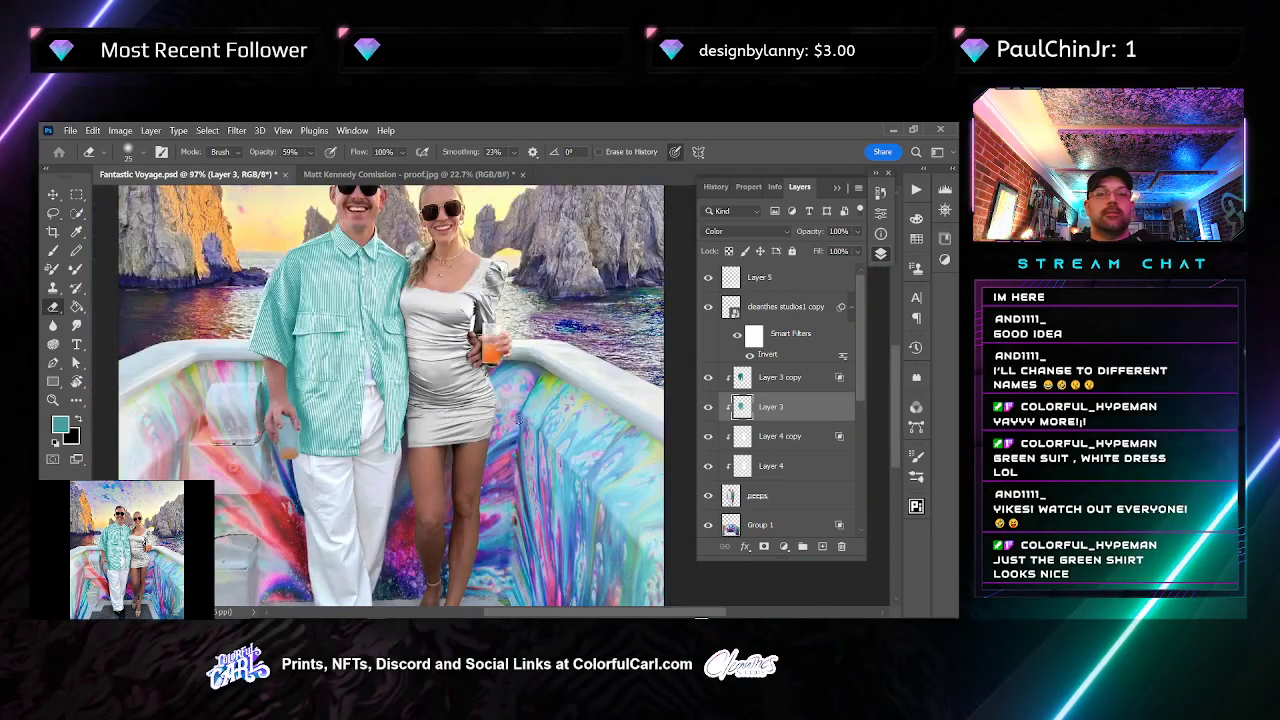
{"action": "scroll", "coordinate": [518, 422], "scroll_direction": "up", "scroll_amount": 2}
{"action": "left_click", "coordinate": [770, 377]}
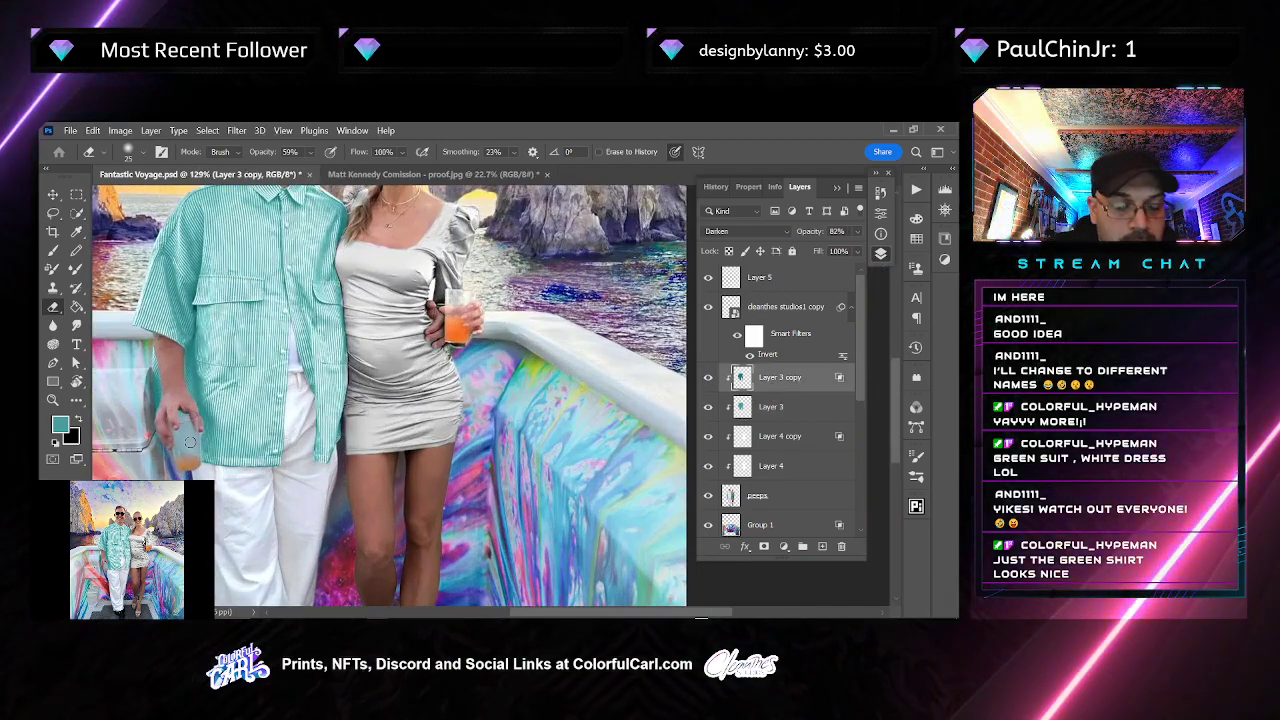
{"action": "key", "text": "b"}
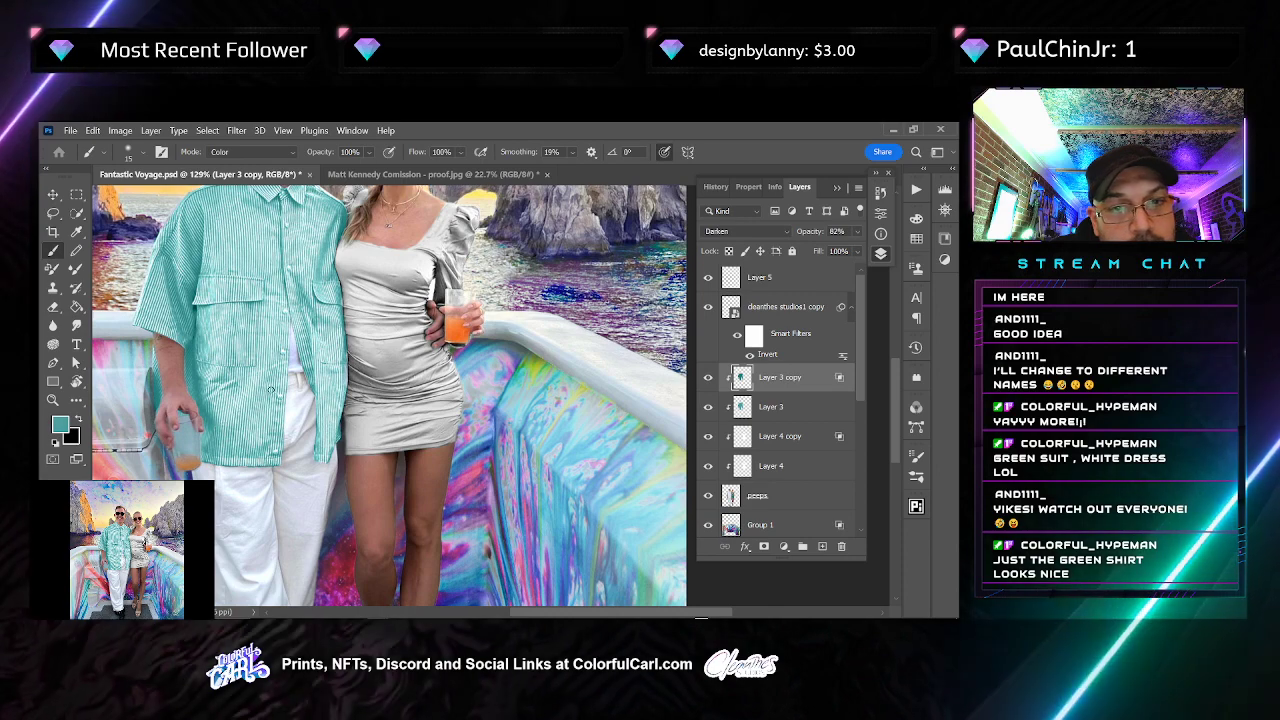
{"action": "scroll", "coordinate": [270, 390], "scroll_direction": "down", "scroll_amount": 3}
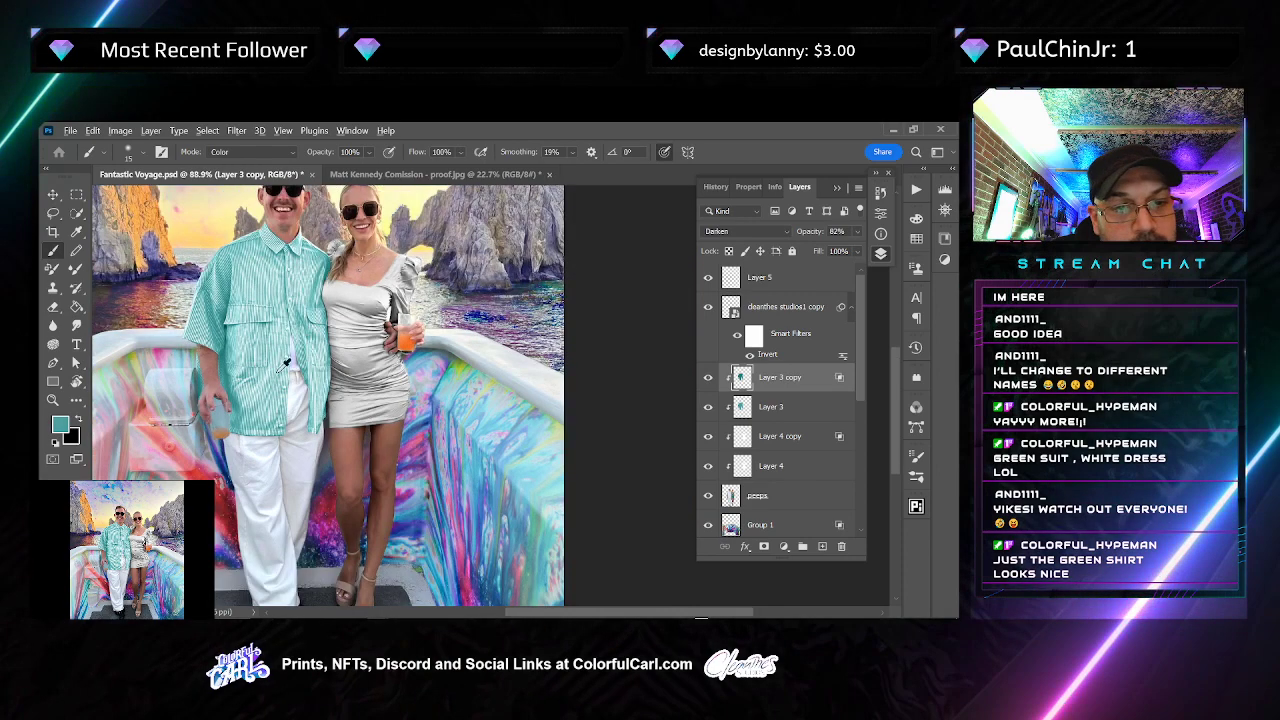
{"action": "left_click", "coordinate": [707, 378]}
{"action": "left_click", "coordinate": [707, 378]}
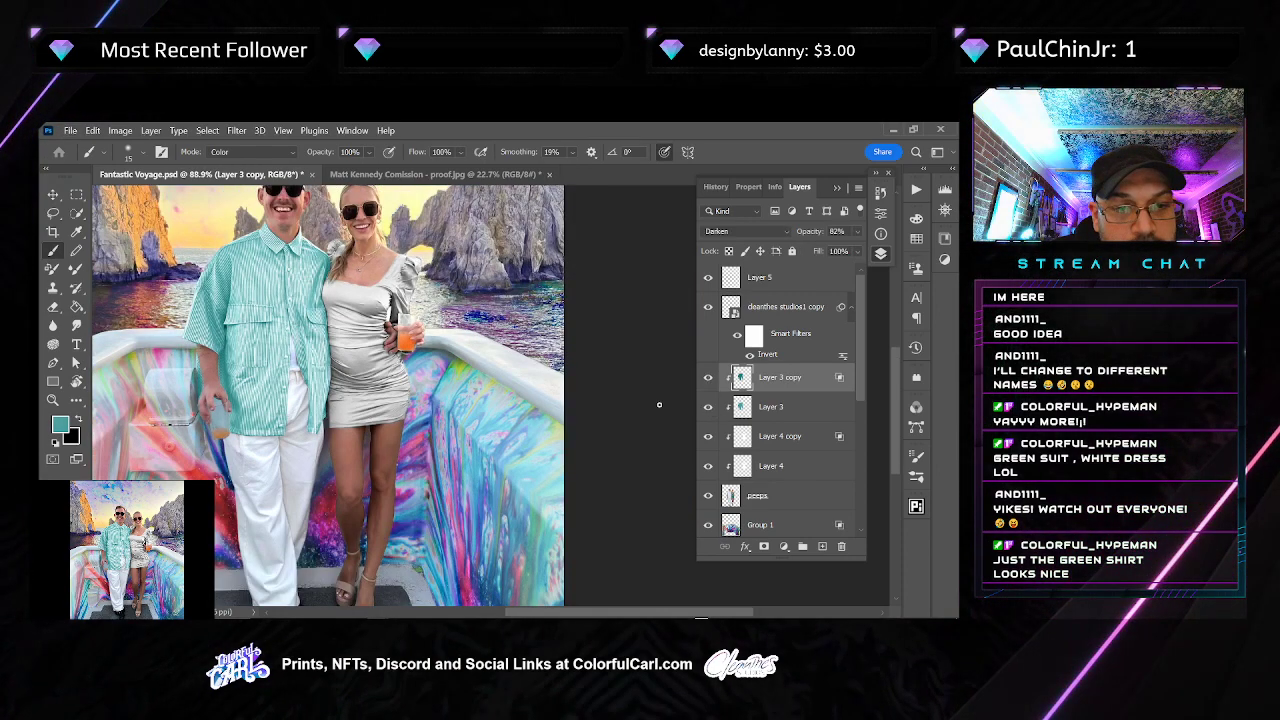
{"action": "scroll", "coordinate": [270, 408], "scroll_direction": "down", "scroll_amount": 2}
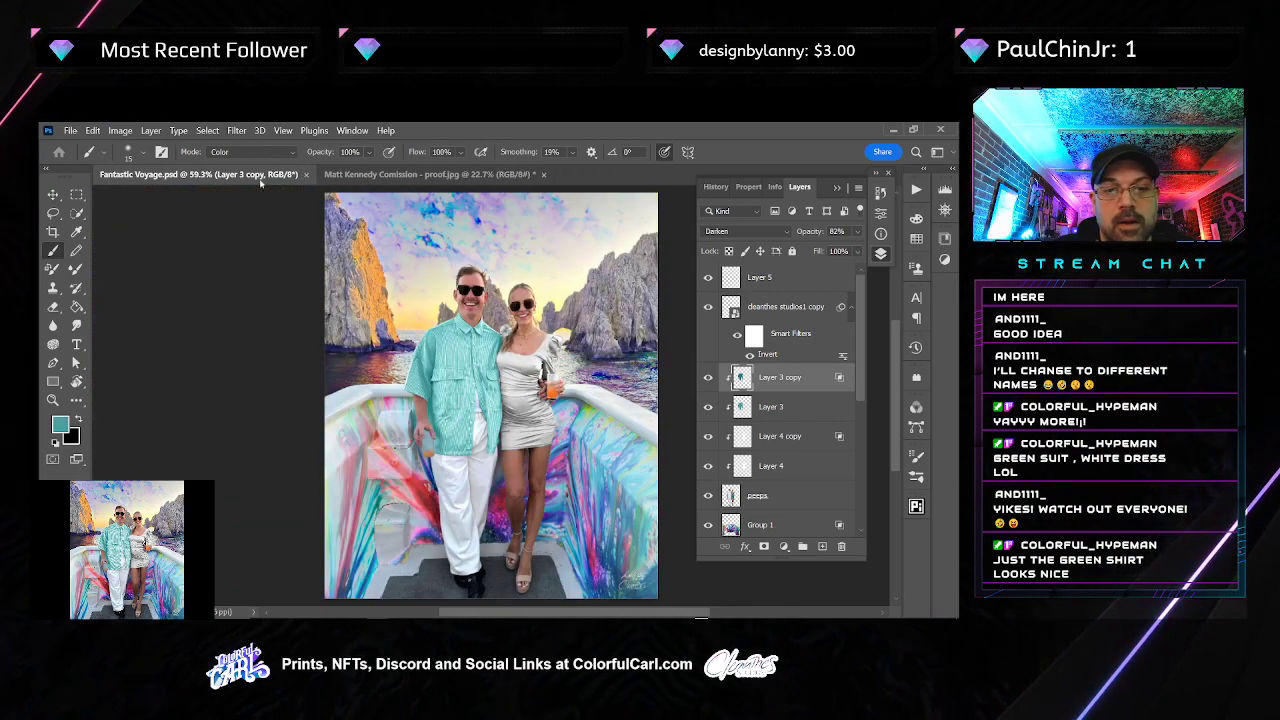
Save a JPEG copy that replaces 5 - Fantastic Voyage.jpg in the 03 07 2023 folder, and close Fantastic Voyage.psd
{"action": "left_click", "coordinate": [70, 130]}
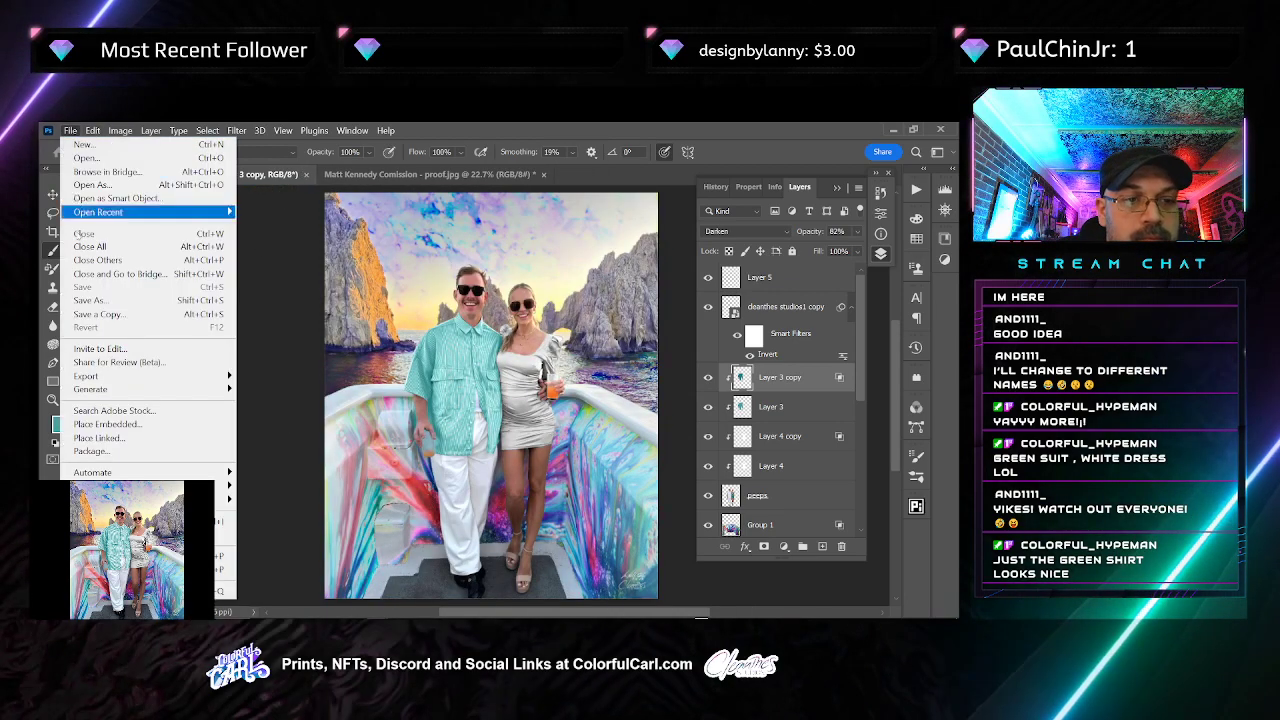
{"action": "left_click", "coordinate": [93, 314]}
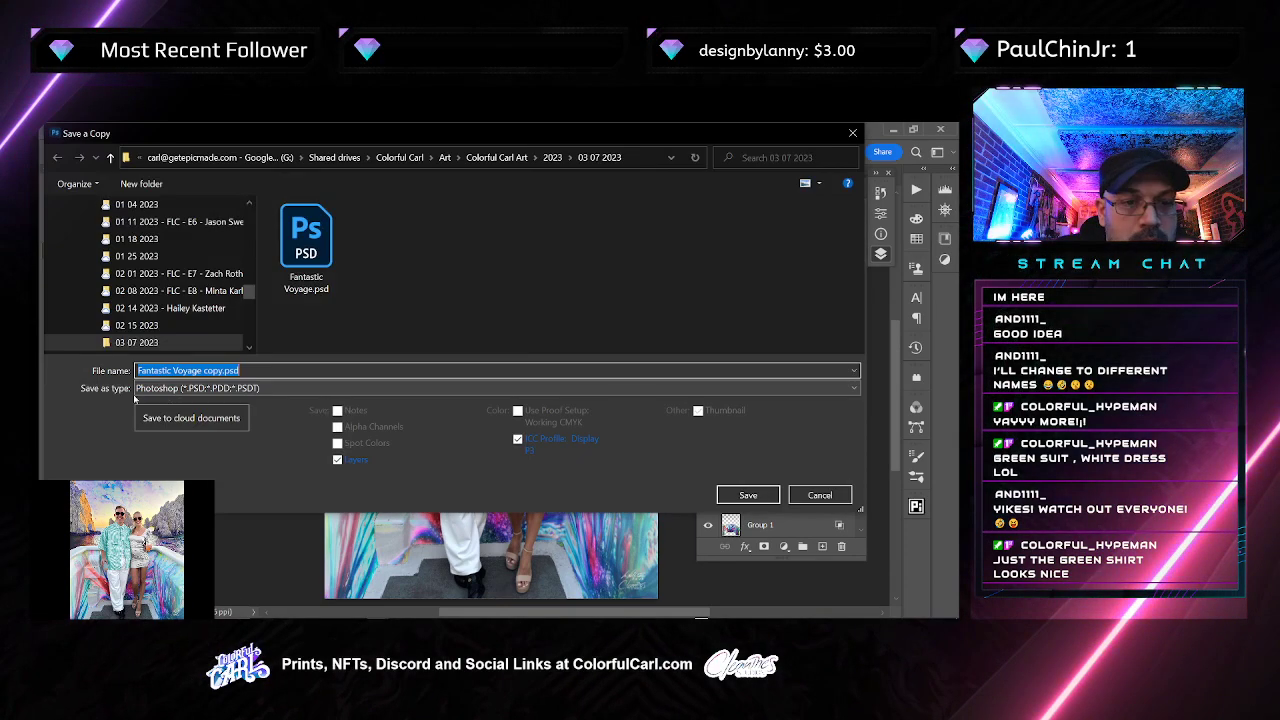
{"action": "left_click", "coordinate": [180, 388]}
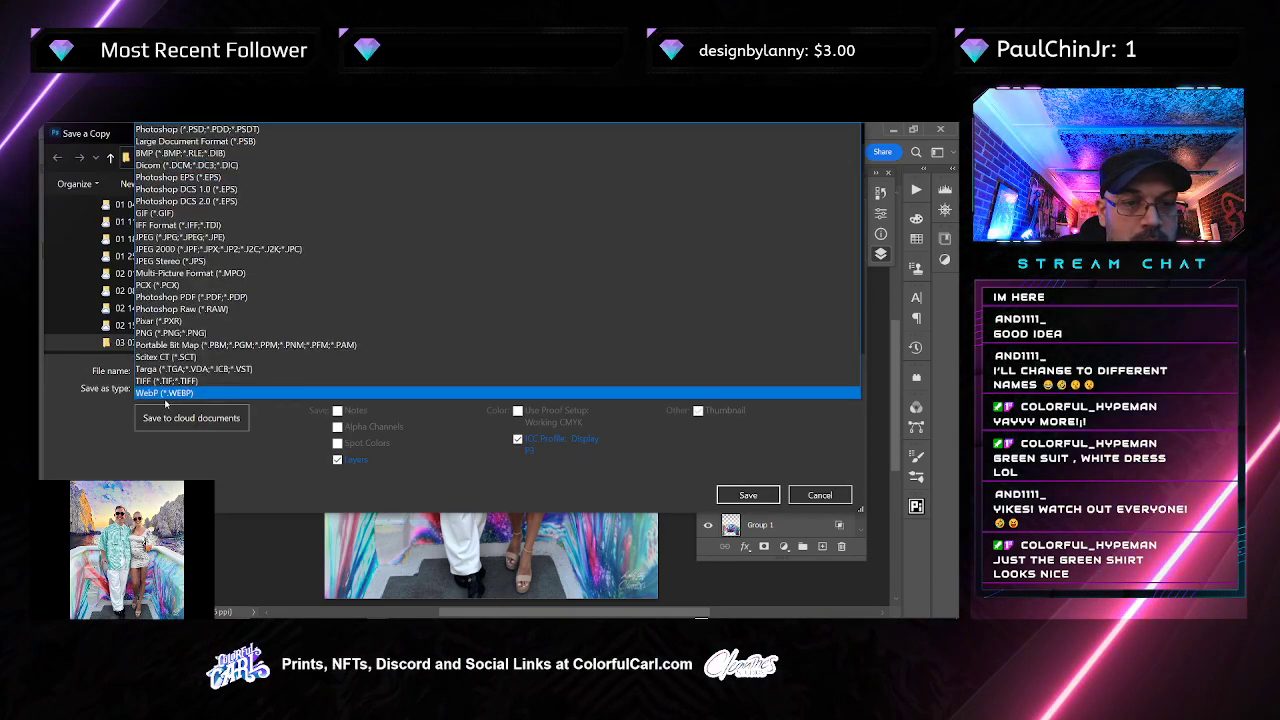
{"action": "left_click", "coordinate": [175, 237]}
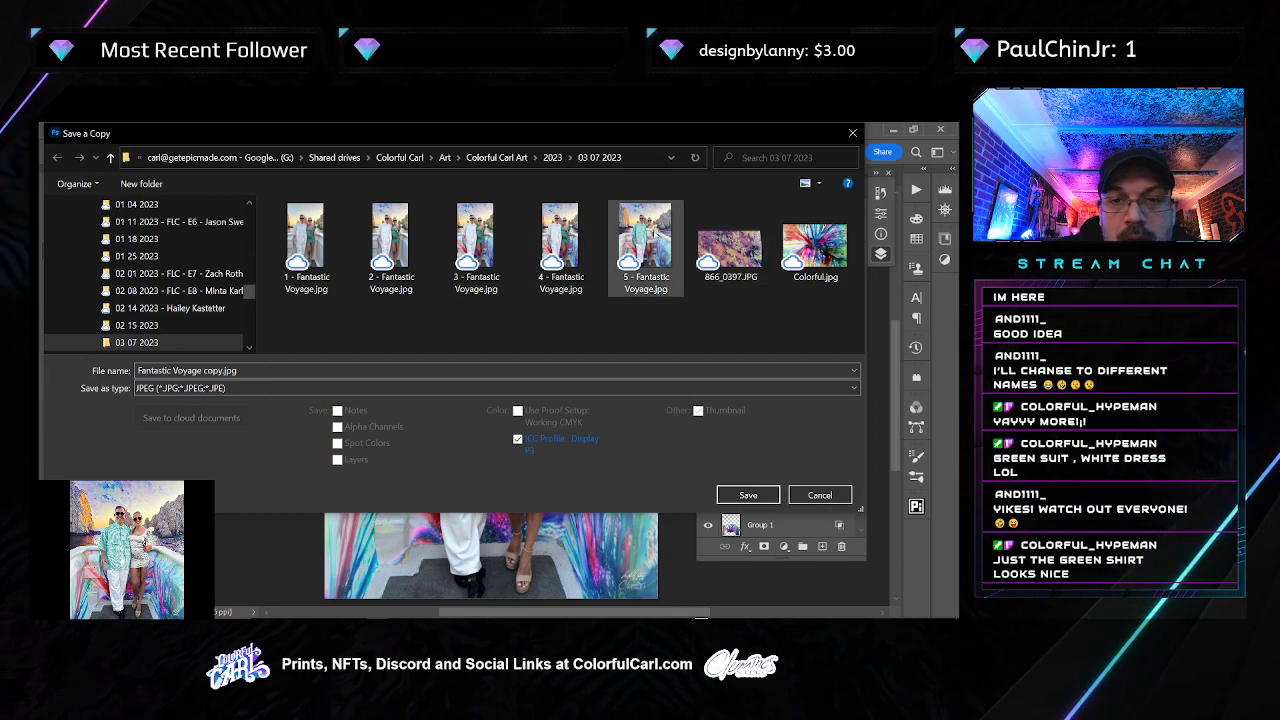
{"action": "left_click", "coordinate": [645, 245]}
{"action": "left_click", "coordinate": [748, 494]}
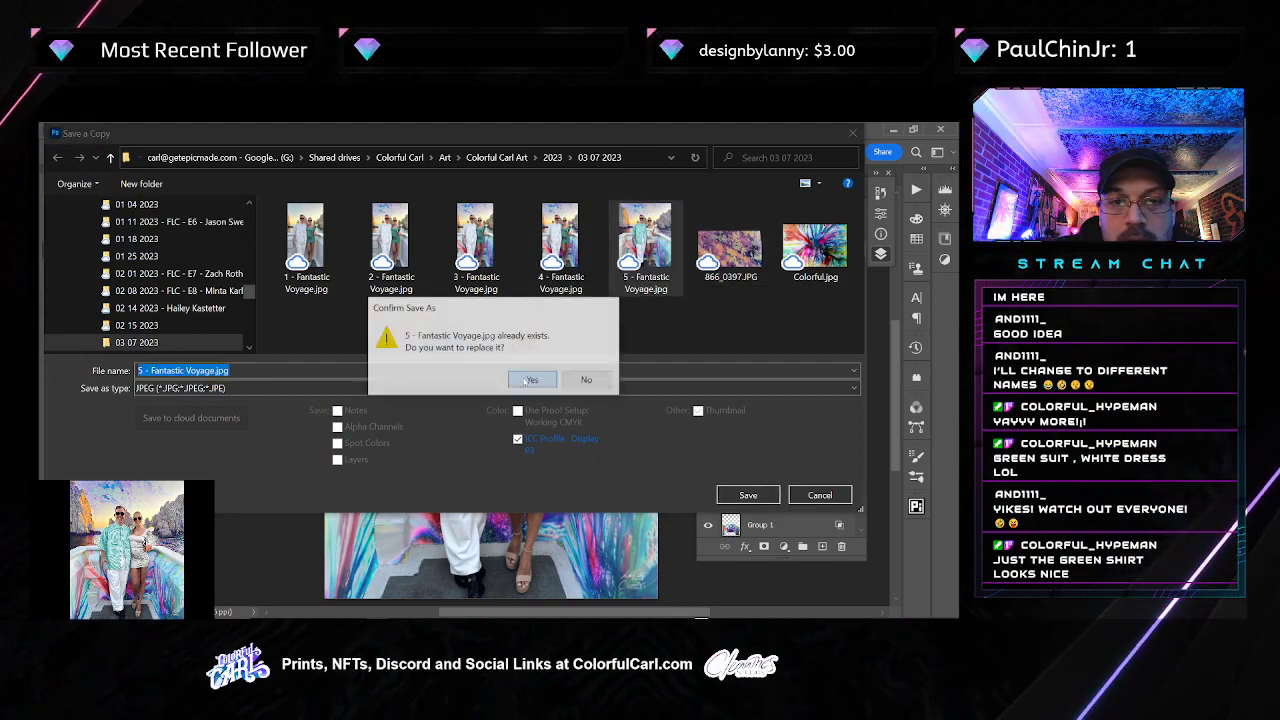
{"action": "left_click", "coordinate": [527, 379]}
{"action": "left_click", "coordinate": [554, 306]}
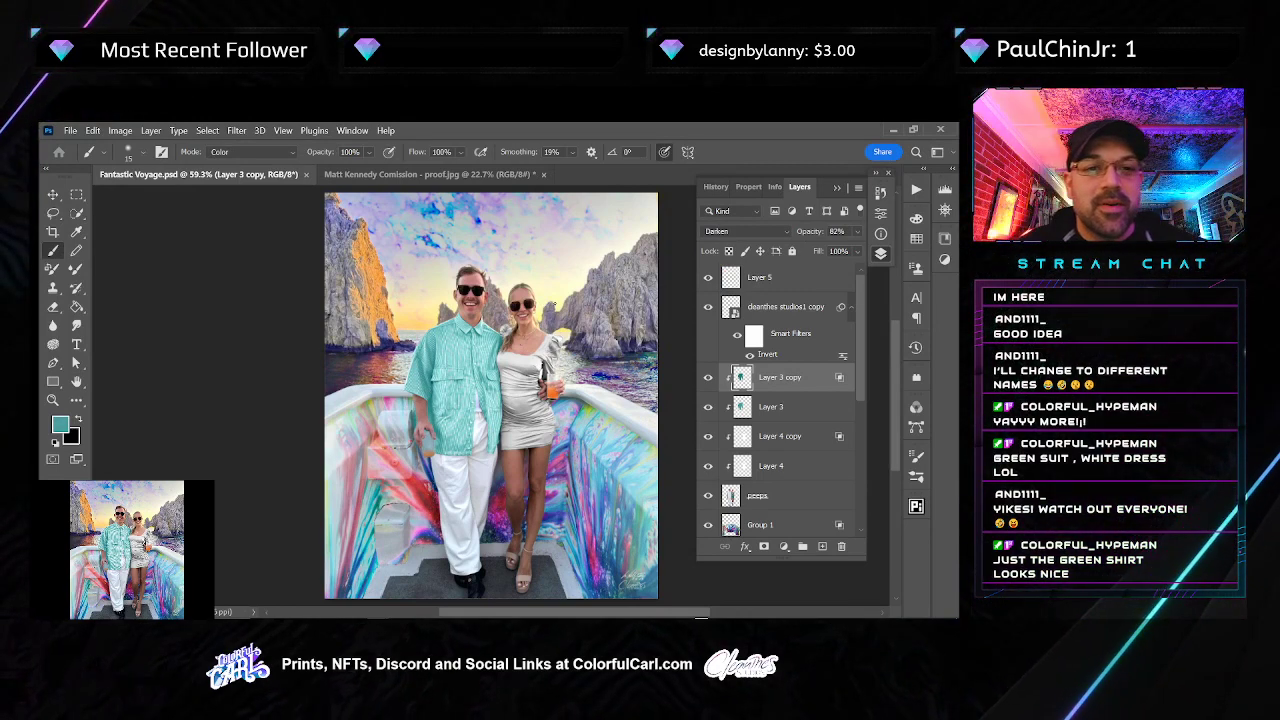
{"action": "left_click", "coordinate": [305, 174]}
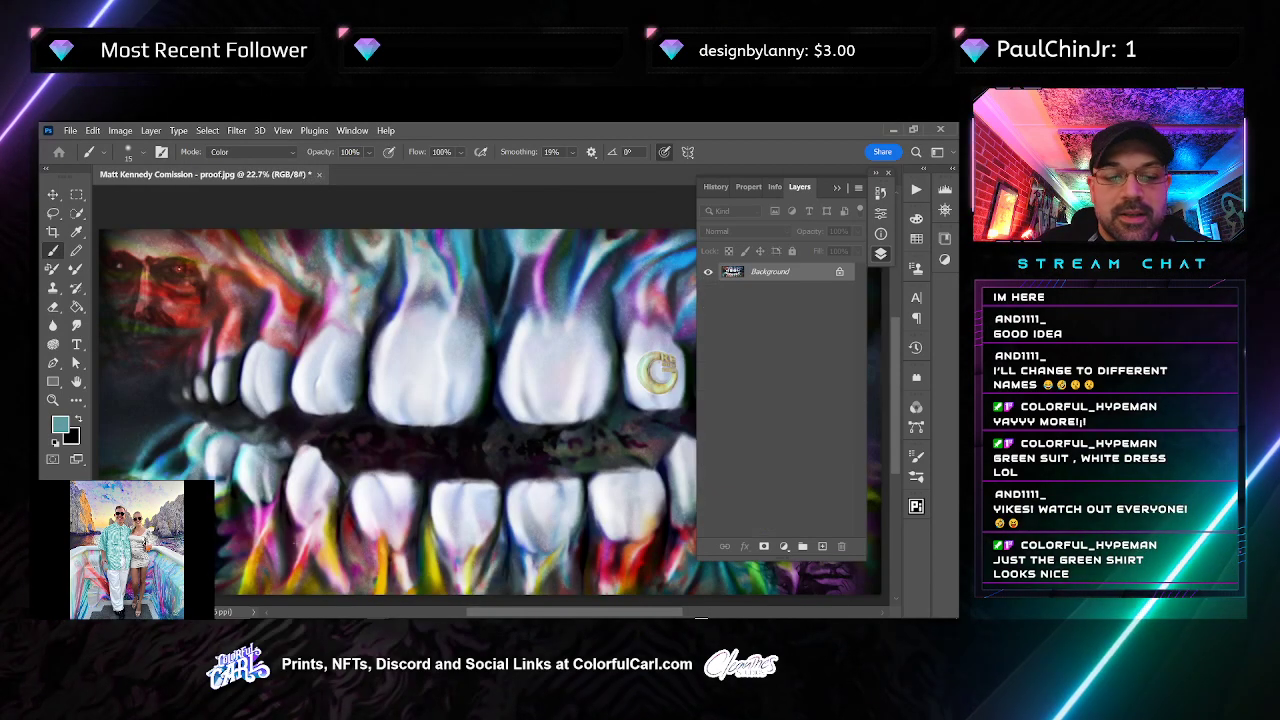
View the running photo IMG_8629.PNG in the photo viewer and close it
{"action": "mouse_move", "coordinate": [390, 616]}
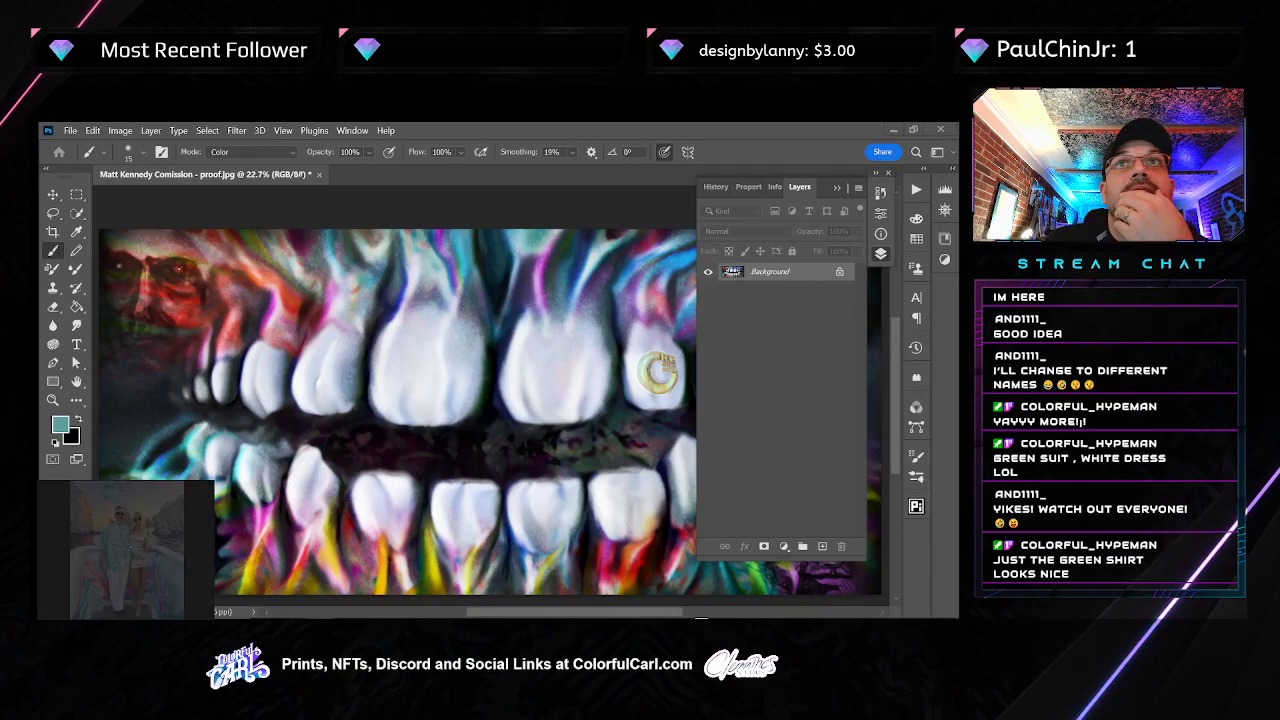
{"action": "left_click_drag", "start_coordinate": [587, 616], "coordinate": [480, 124]}
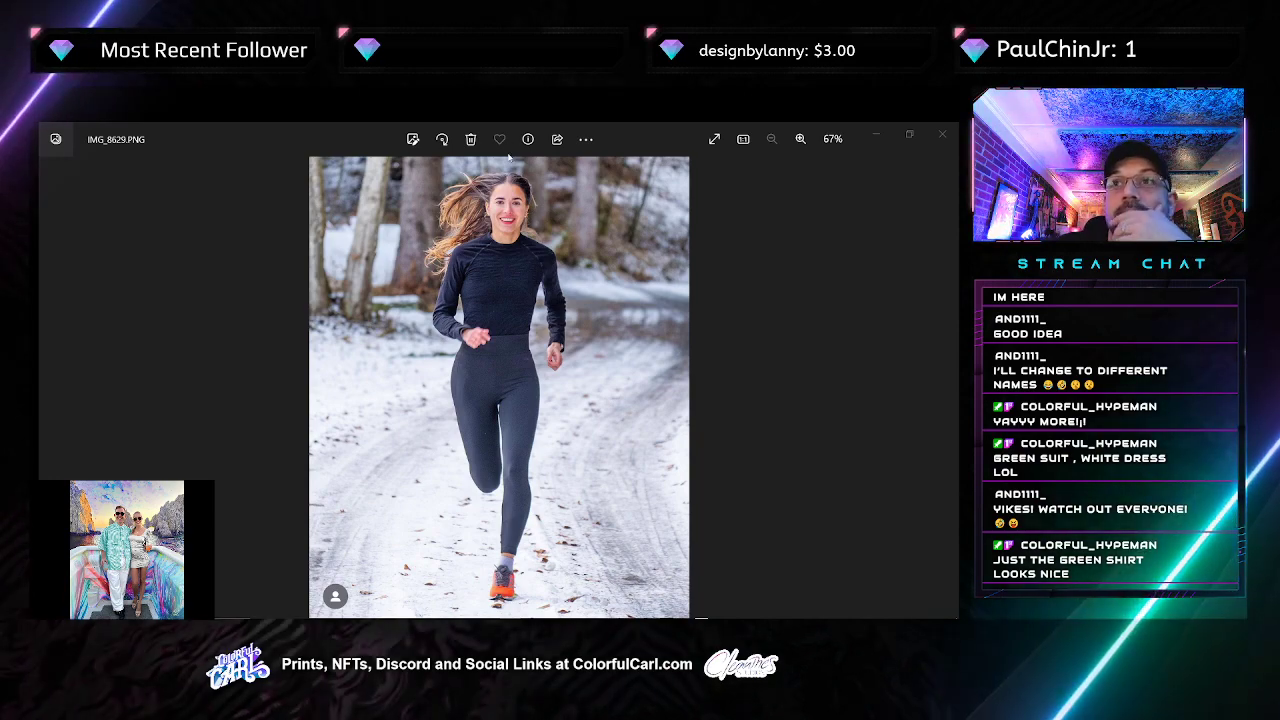
{"action": "left_click", "coordinate": [945, 136]}
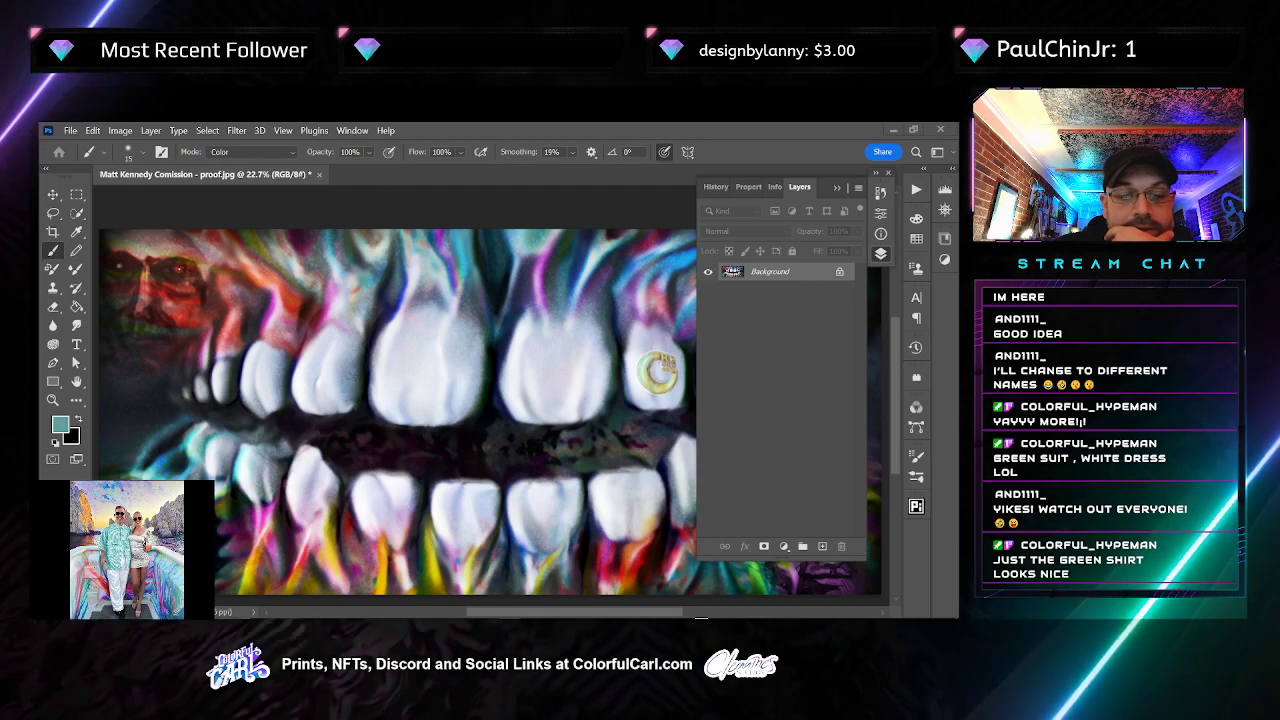
View the calf photo IMG_8626.PNG in the photo viewer, close it, and minimise the Photoshop window
{"action": "mouse_move", "coordinate": [369, 548]}
{"action": "mouse_move", "coordinate": [517, 586]}
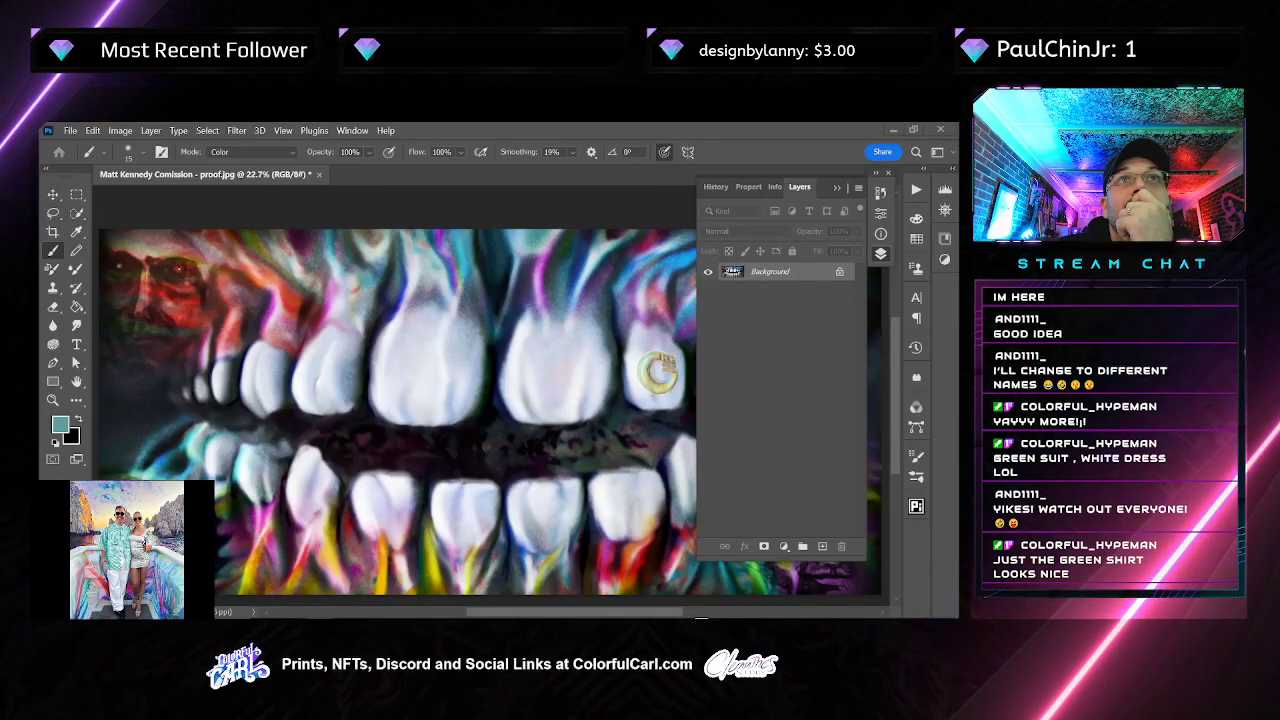
{"action": "key", "text": "alt+Tab"}
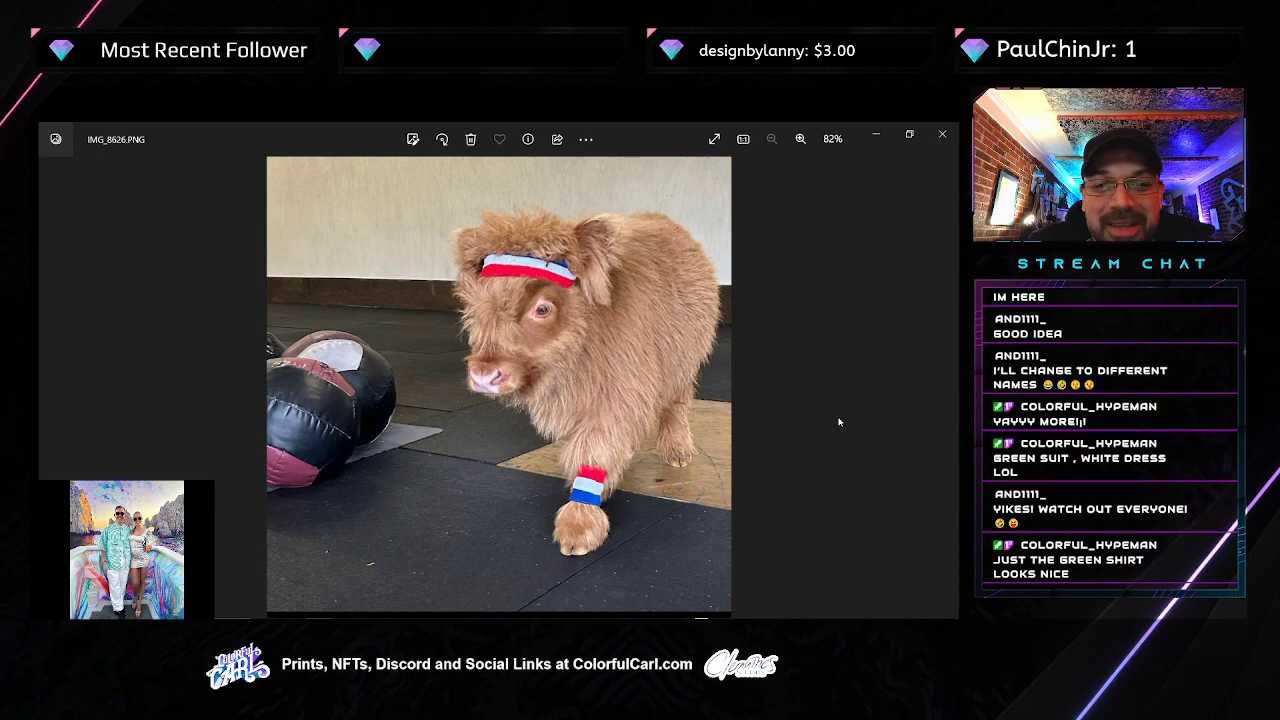
{"action": "left_click", "coordinate": [942, 134]}
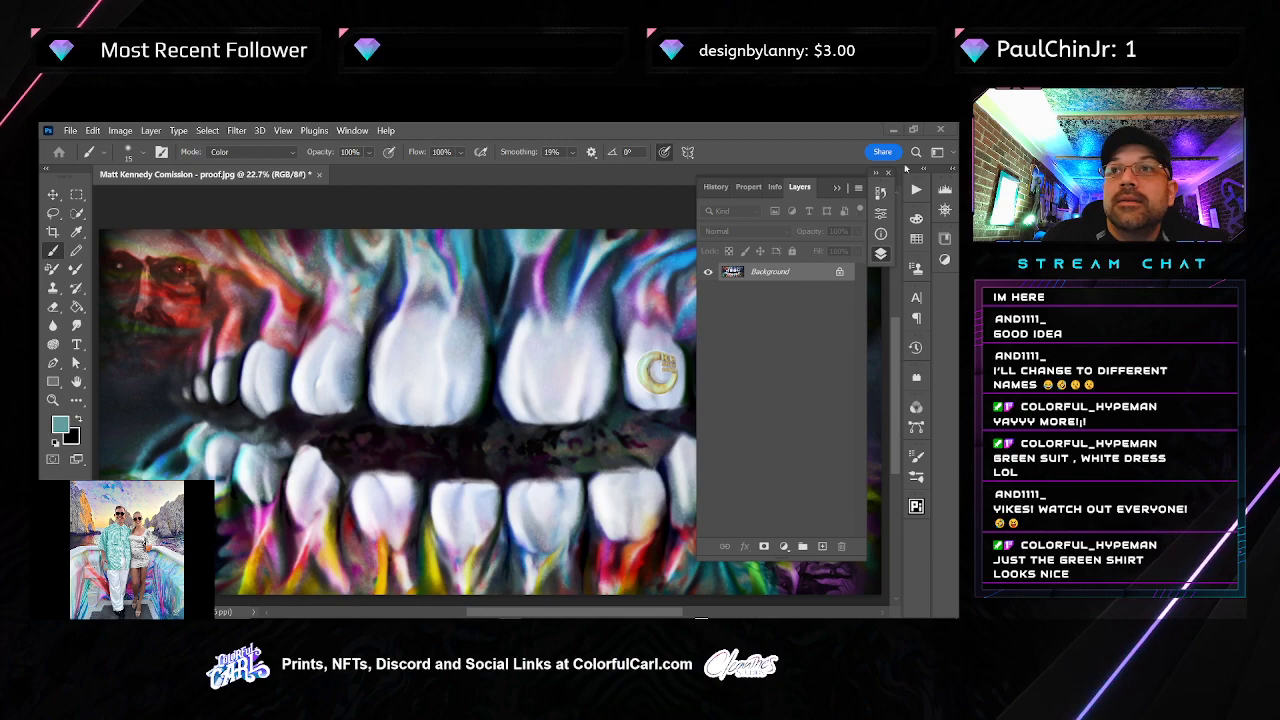
{"action": "mouse_move", "coordinate": [389, 617]}
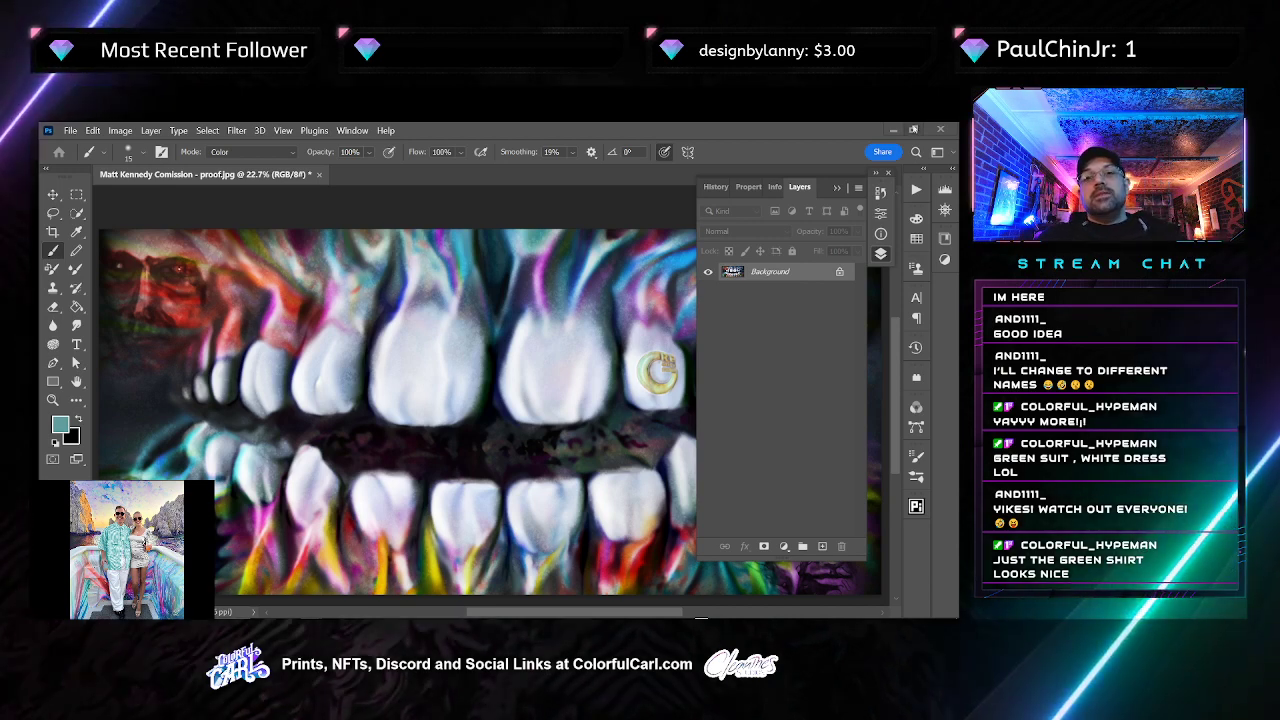
{"action": "left_click", "coordinate": [893, 131]}
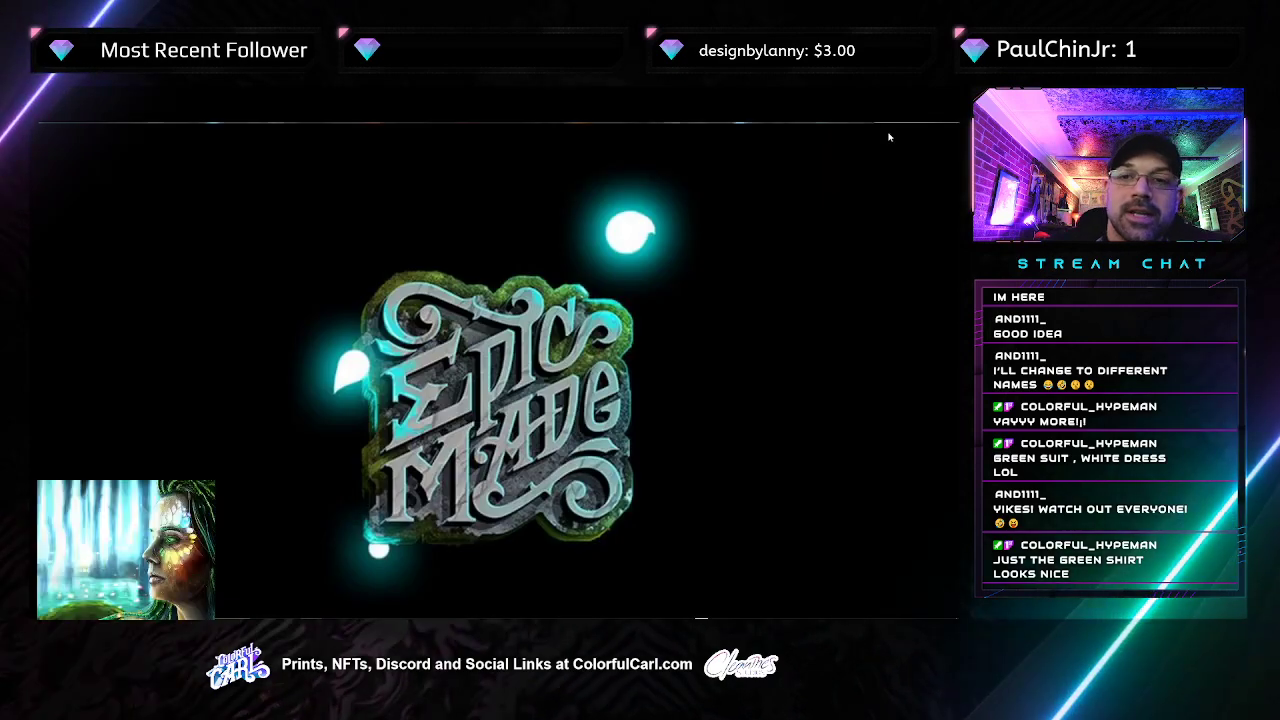